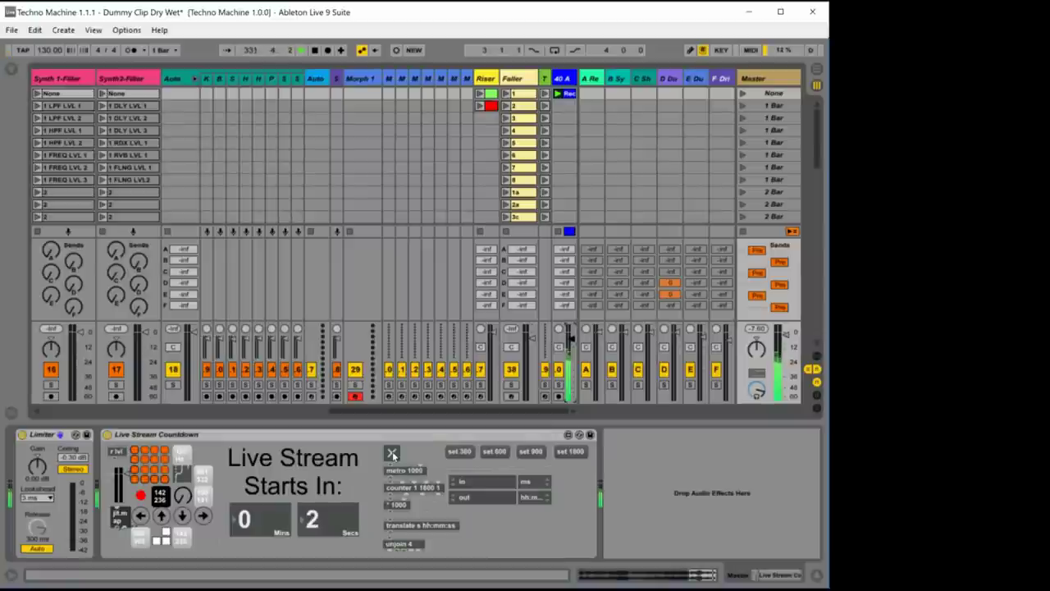
# - Stop the Live Stream Countdown timer and check the set-fix to-do list image in Photos before returning to the Live set
pyautogui.click(393, 455)
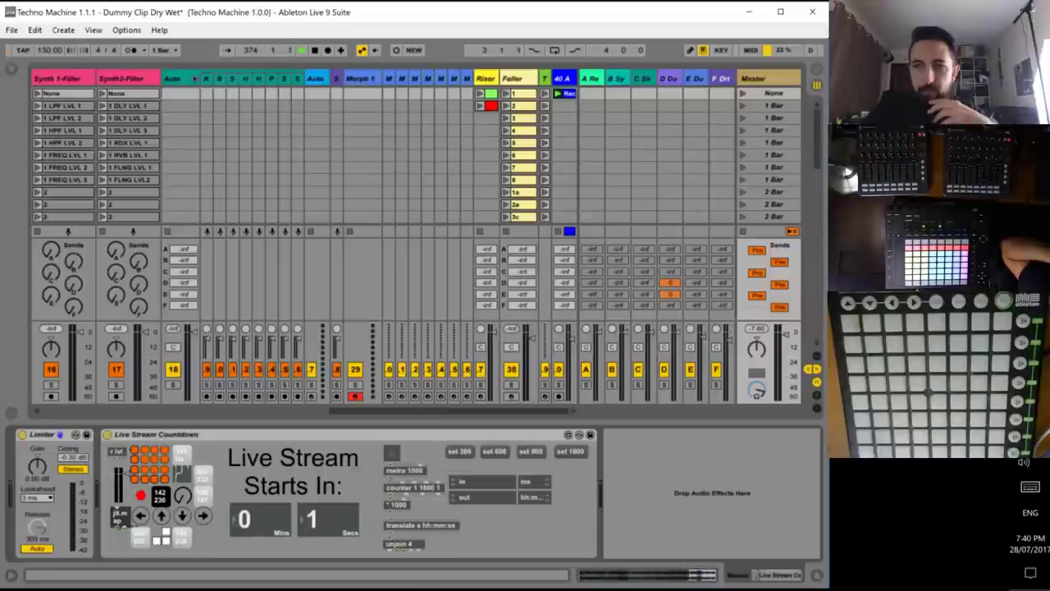
pyautogui.hotkey('alt', 'Tab')
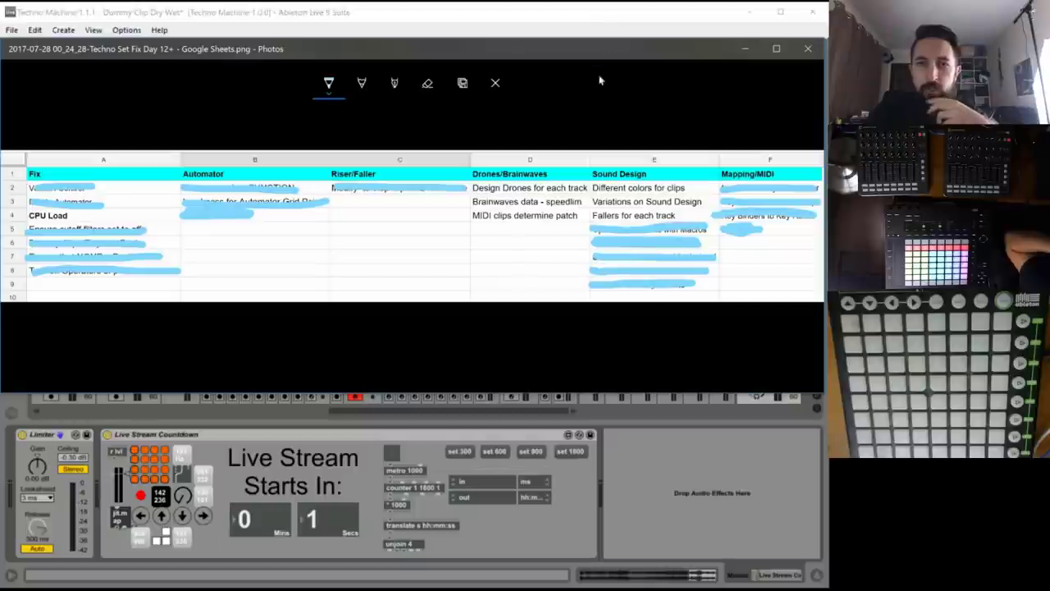
pyautogui.click(530, 19)
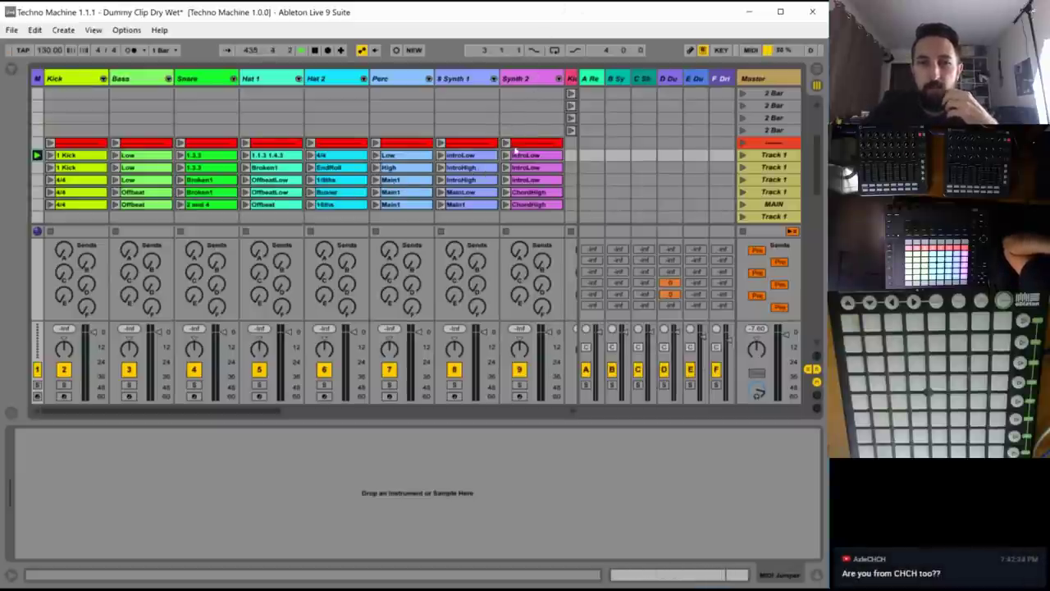
# - Recolor the red divider clip above the first Track 1 scene in the Kick track to purple
pyautogui.click(75, 144)
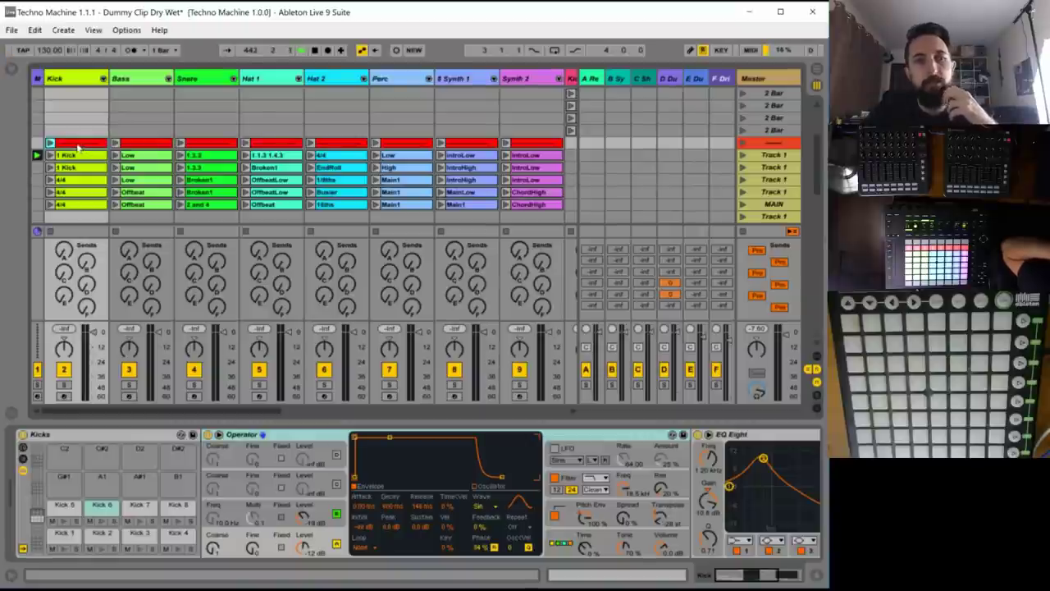
pyautogui.rightClick(78, 146)
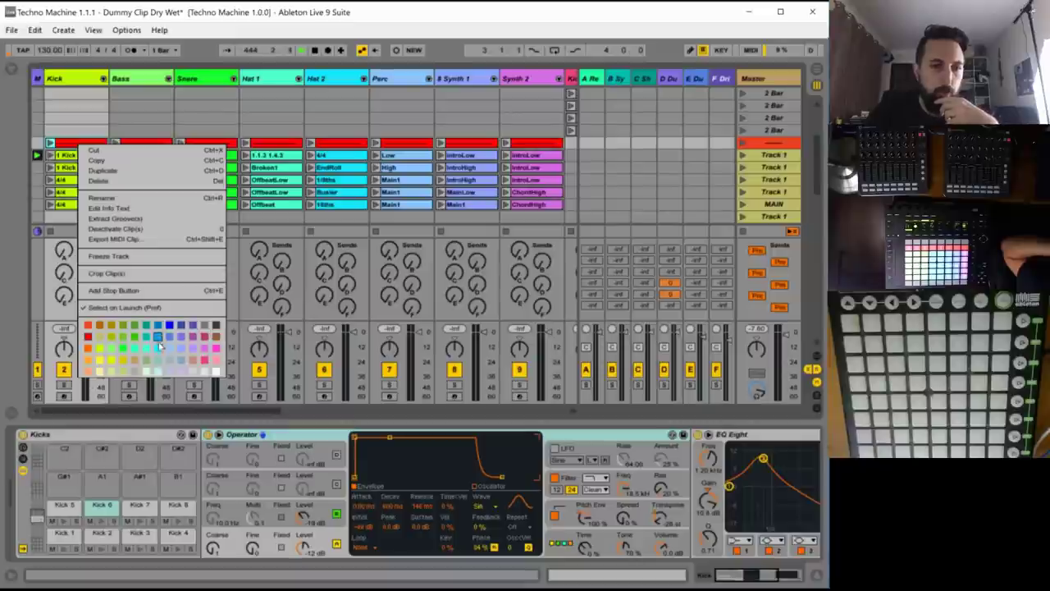
pyautogui.click(216, 349)
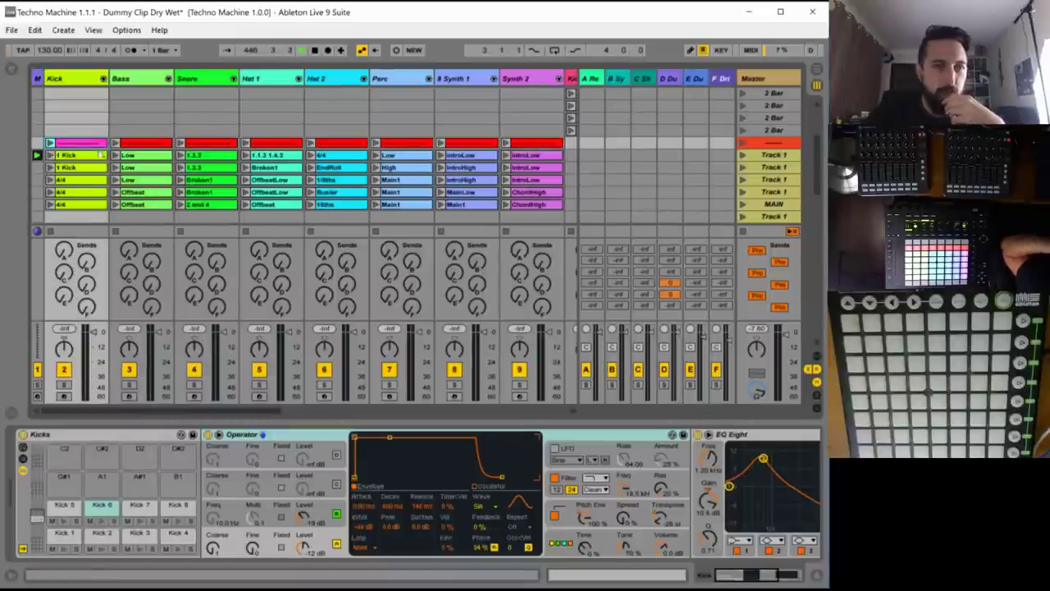
pyautogui.rightClick(92, 142)
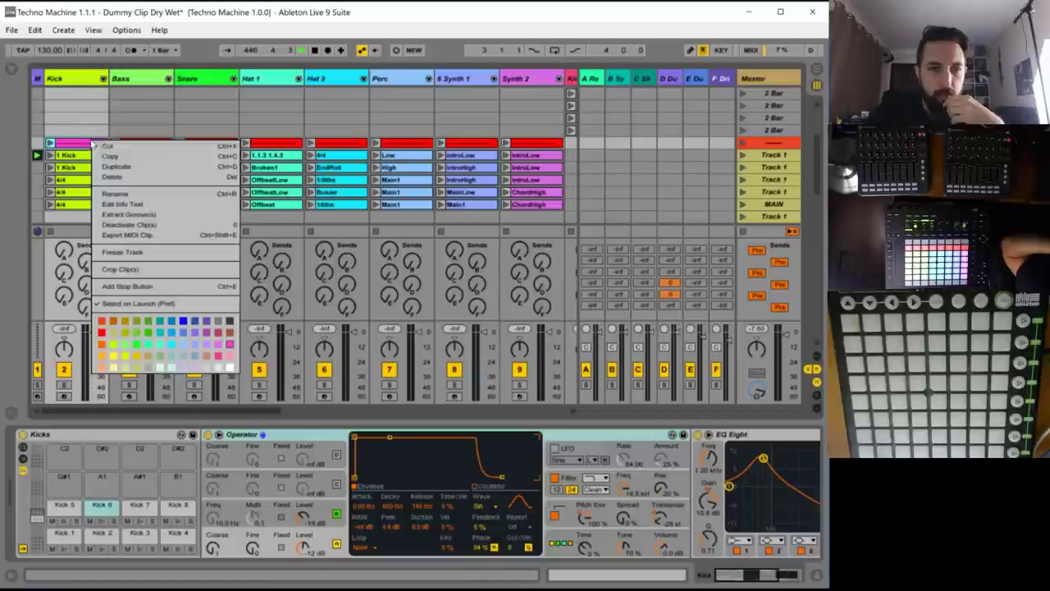
pyautogui.click(216, 349)
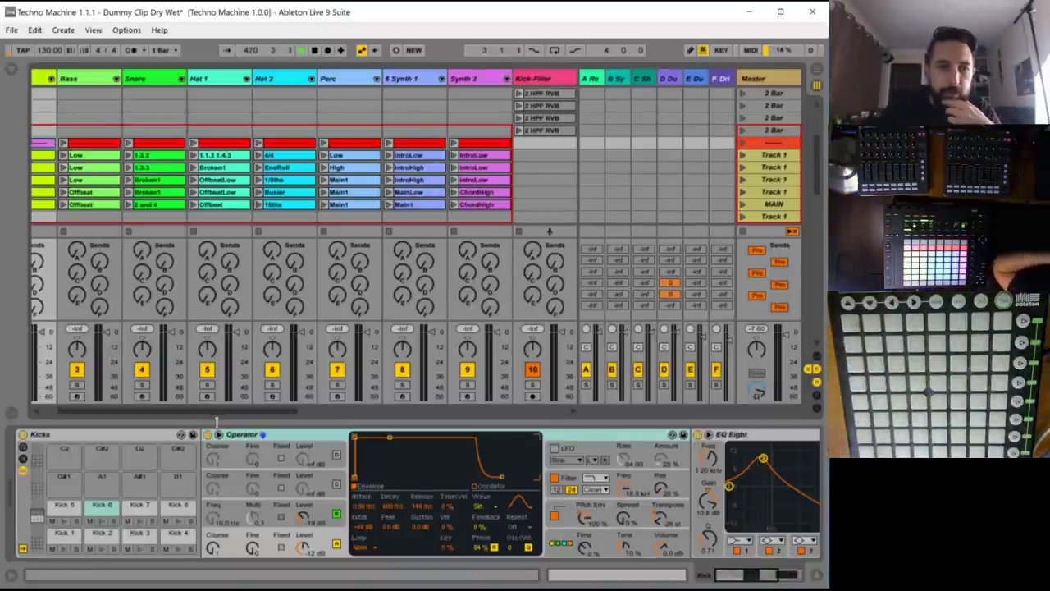
# - Audition the Track 1 section by launching its scenes one after another down to the MAIN scene
pyautogui.moveTo(207, 409); pyautogui.dragTo(192, 409)
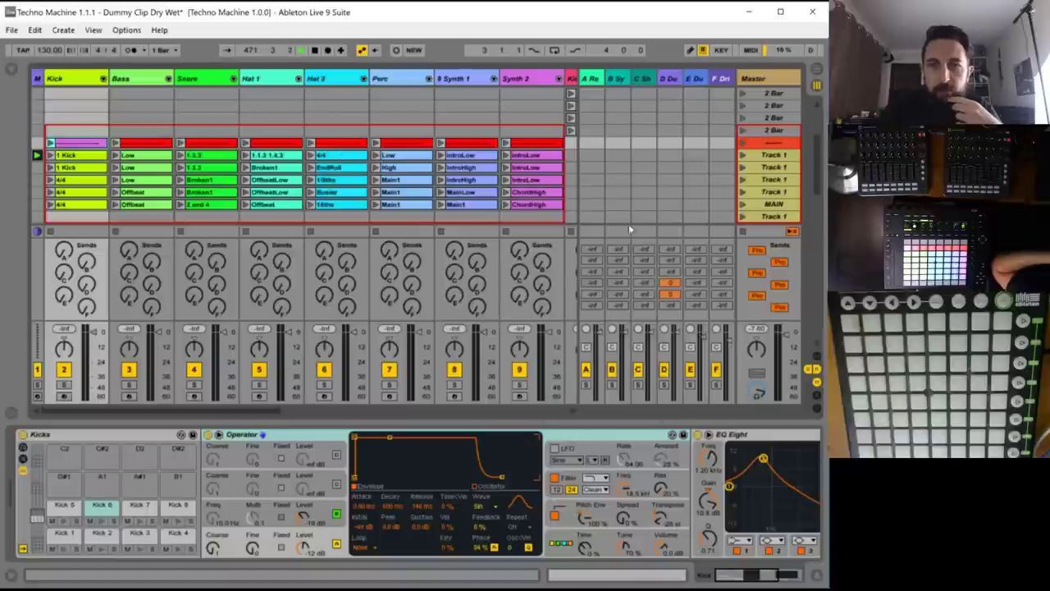
pyautogui.click(769, 156)
pyautogui.click(766, 167)
pyautogui.click(763, 179)
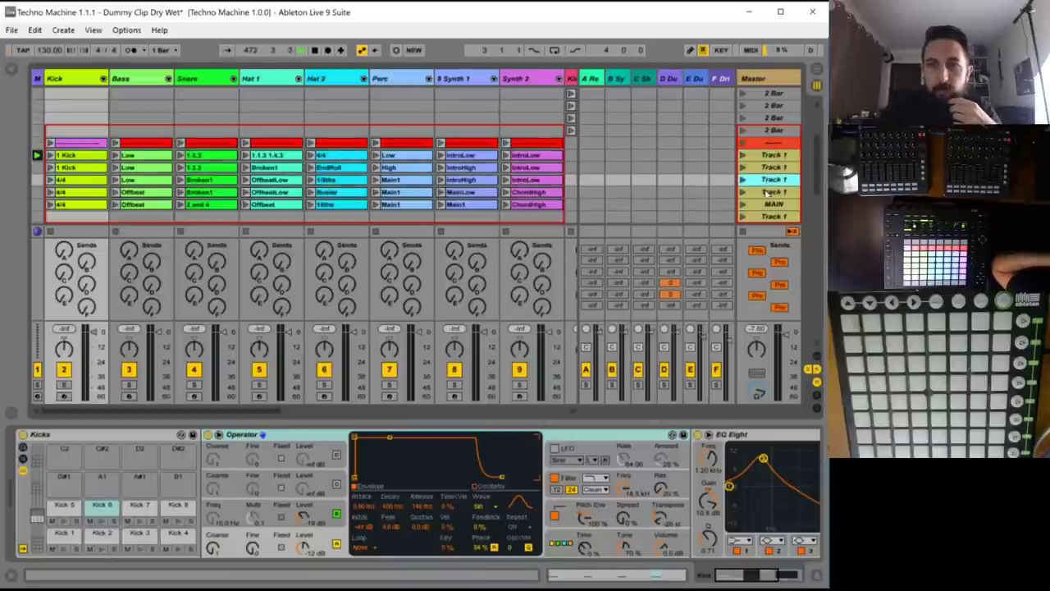
pyautogui.click(762, 190)
pyautogui.click(759, 156)
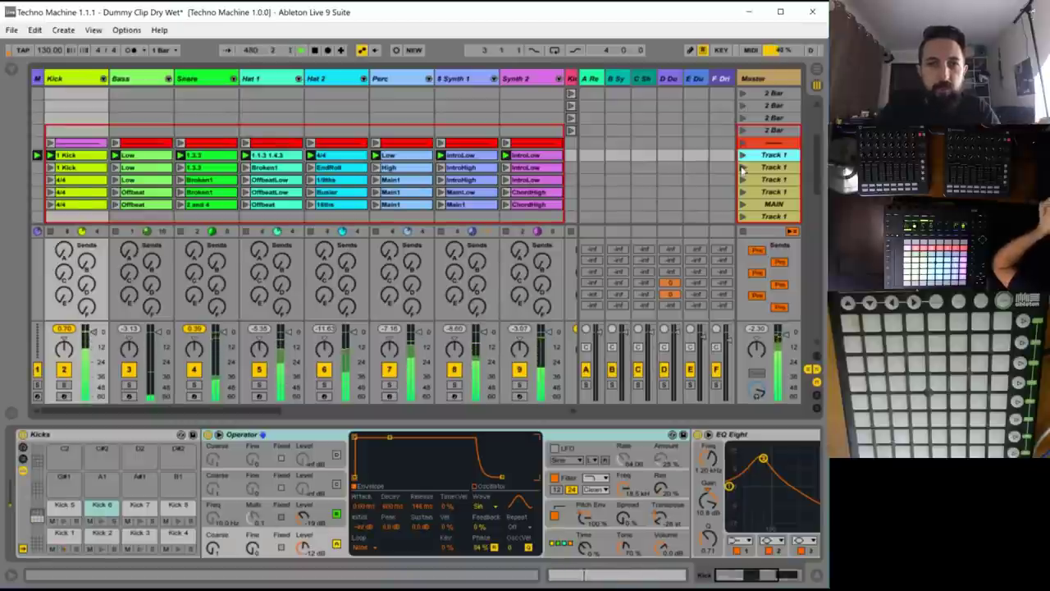
pyautogui.click(743, 168)
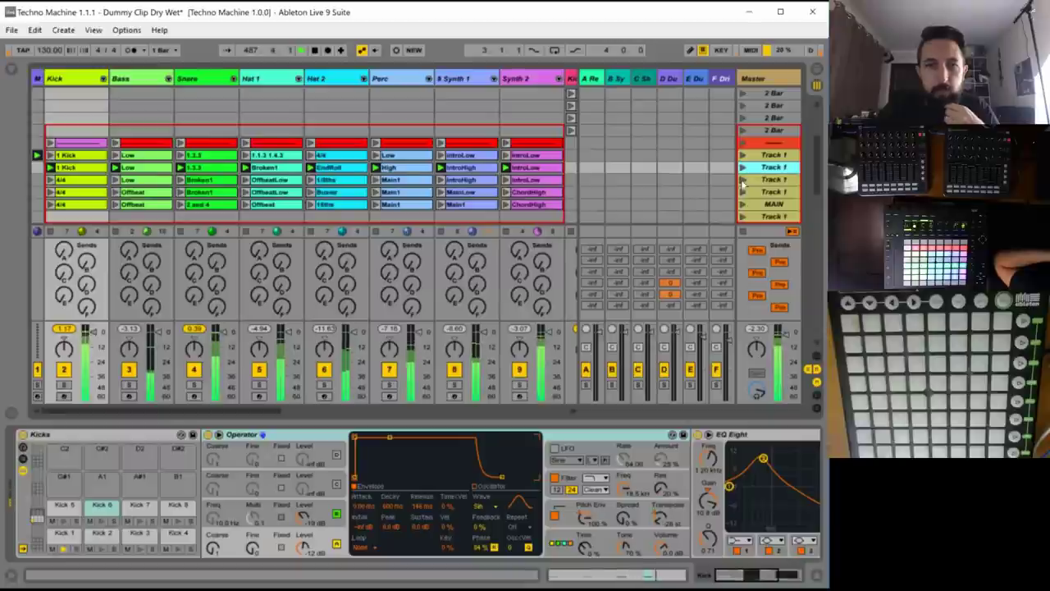
pyautogui.click(743, 180)
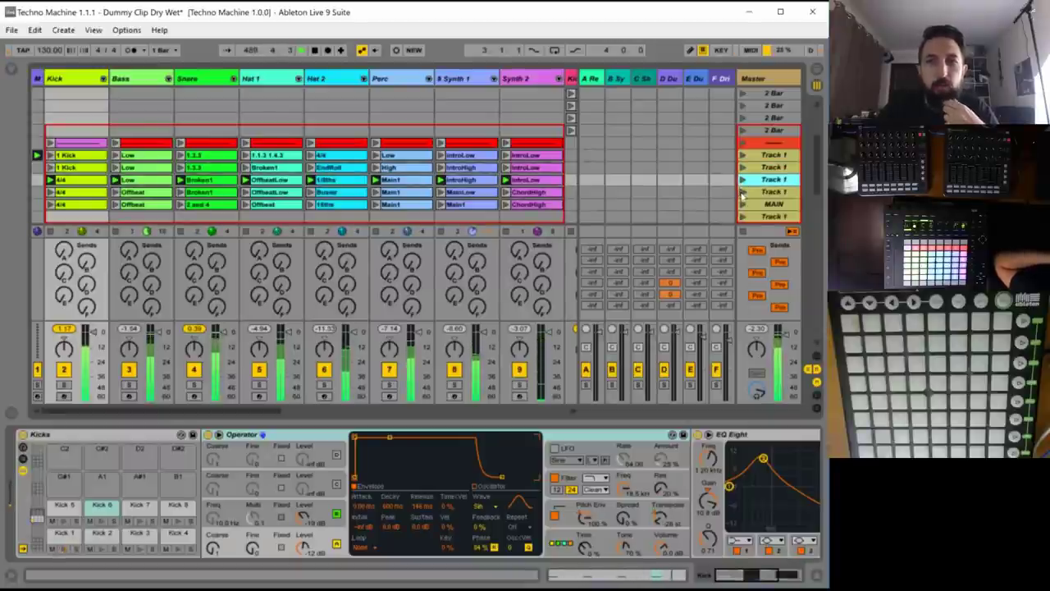
pyautogui.click(743, 192)
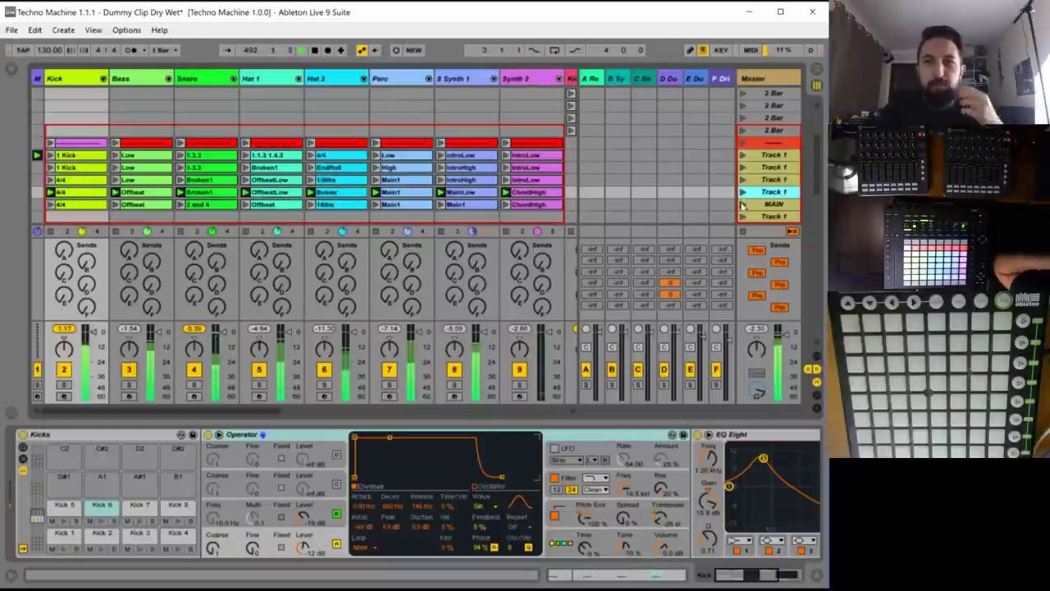
pyautogui.click(743, 204)
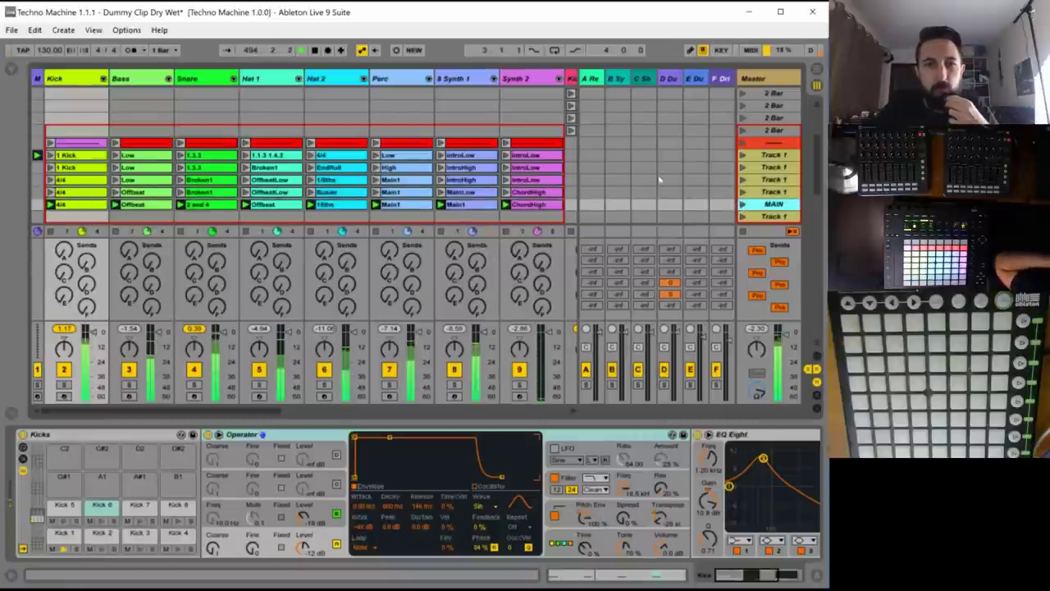
pyautogui.scroll(-2, 508, 174)
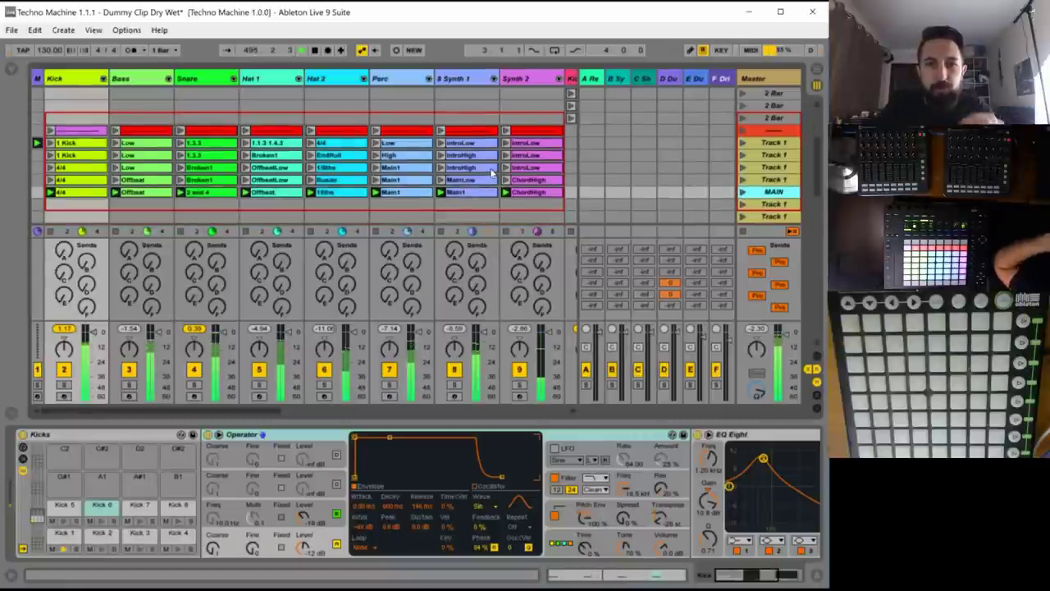
pyautogui.scroll(-1, 491, 170)
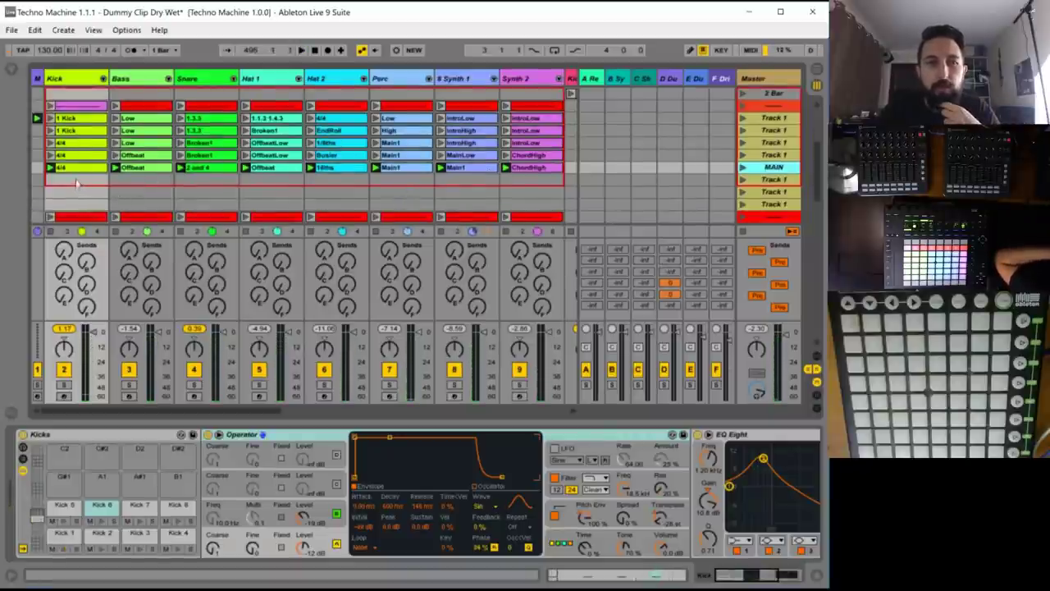
pyautogui.moveTo(77, 184); pyautogui.dragTo(520, 194)
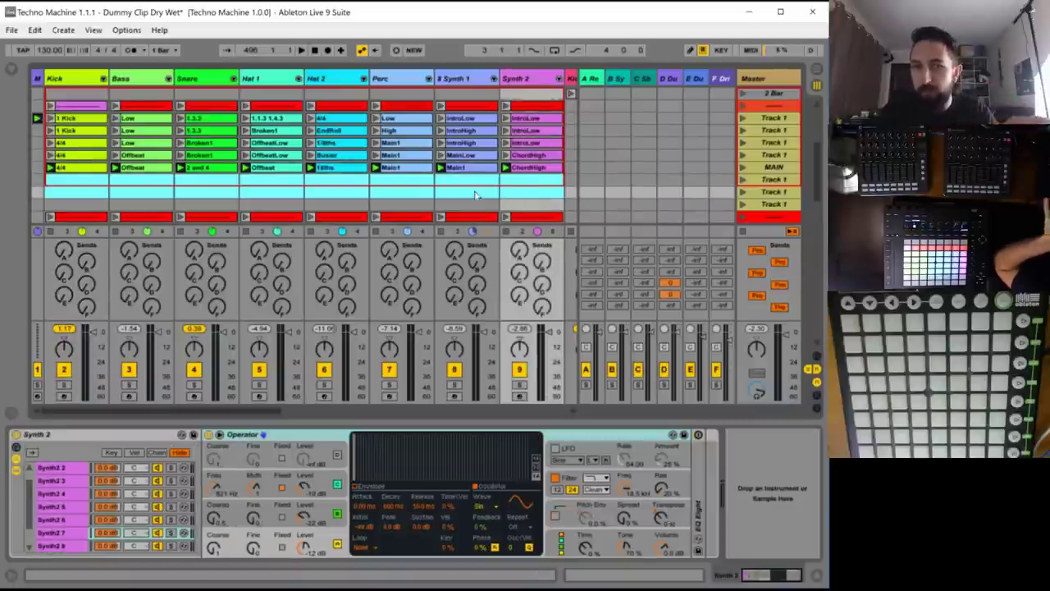
pyautogui.moveTo(529, 201); pyautogui.dragTo(91, 205)
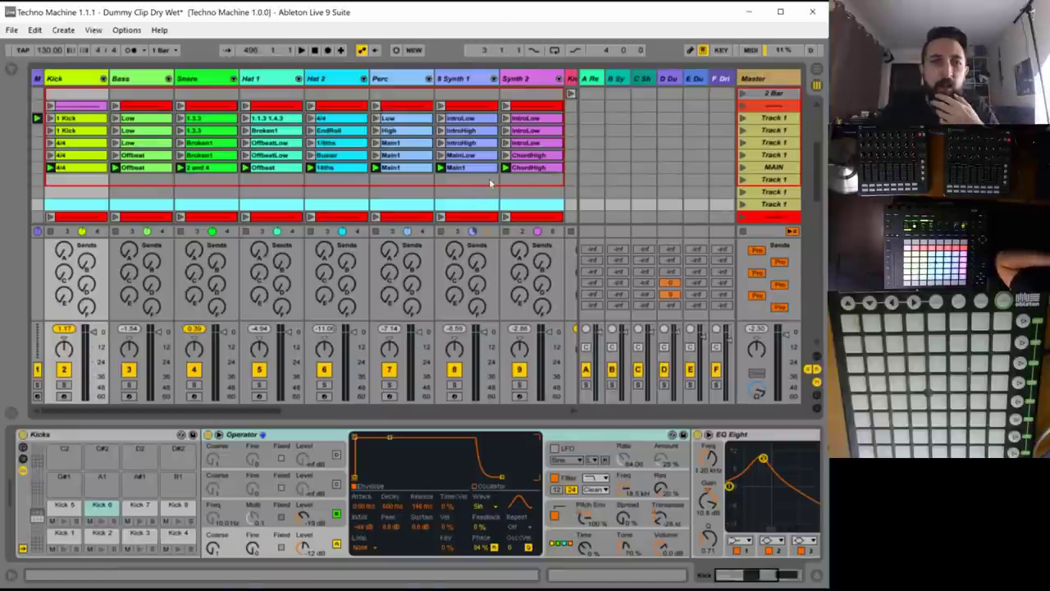
# - Recolor the MAIN scene clips of the Kick and Bass tracks to yellow and the Snare clip to mustard
pyautogui.click(75, 169)
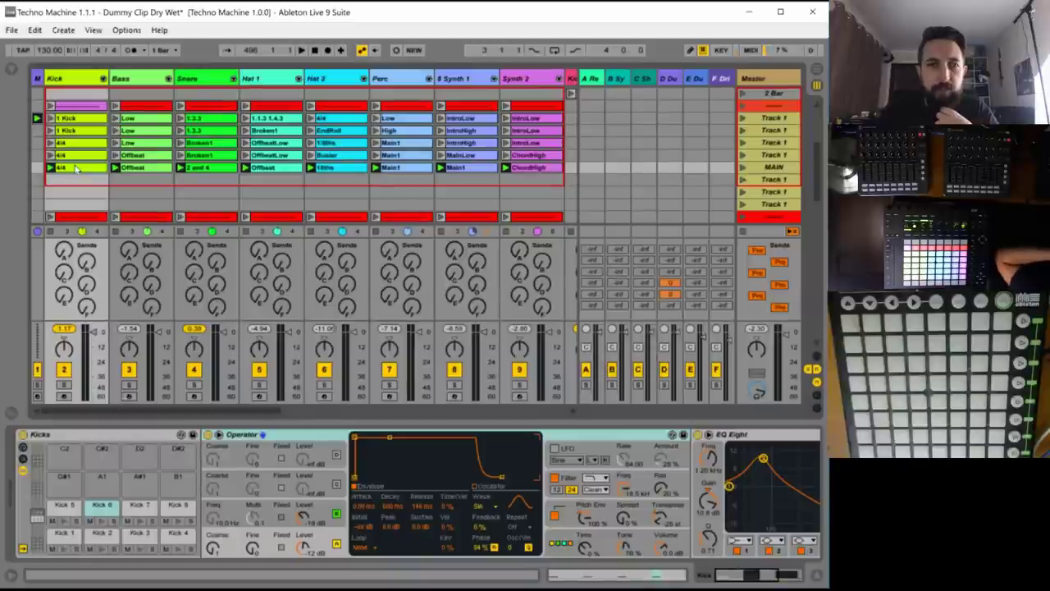
pyautogui.rightClick(75, 169)
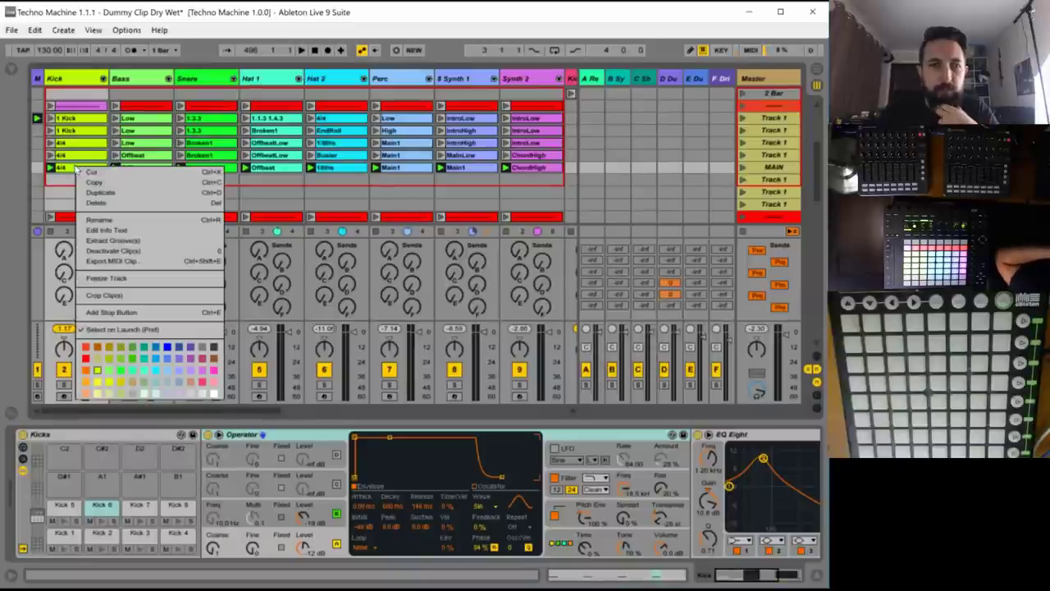
pyautogui.click(96, 381)
pyautogui.rightClick(141, 168)
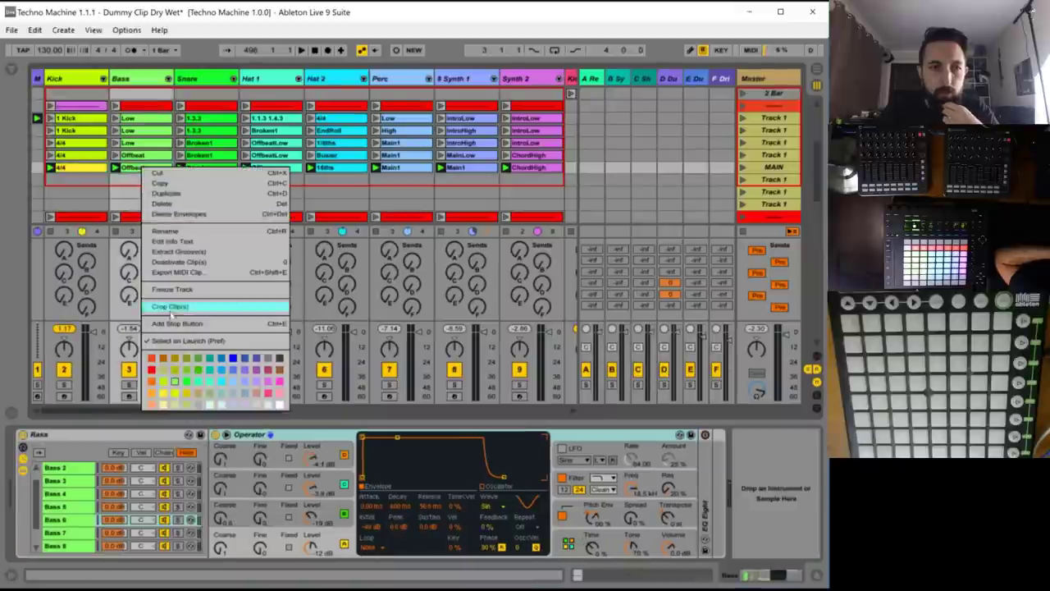
pyautogui.click(173, 397)
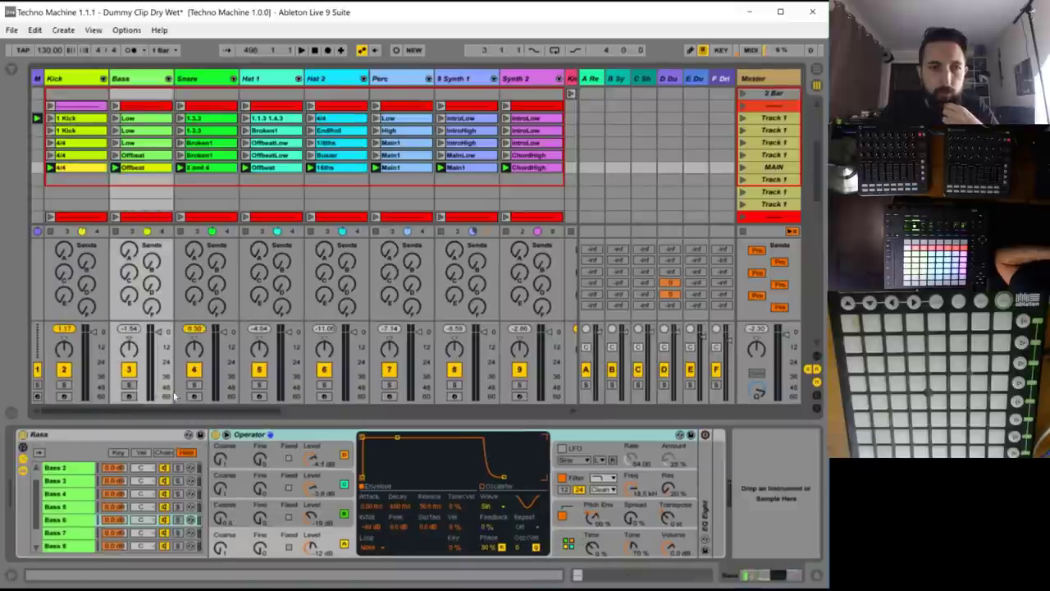
pyautogui.rightClick(201, 168)
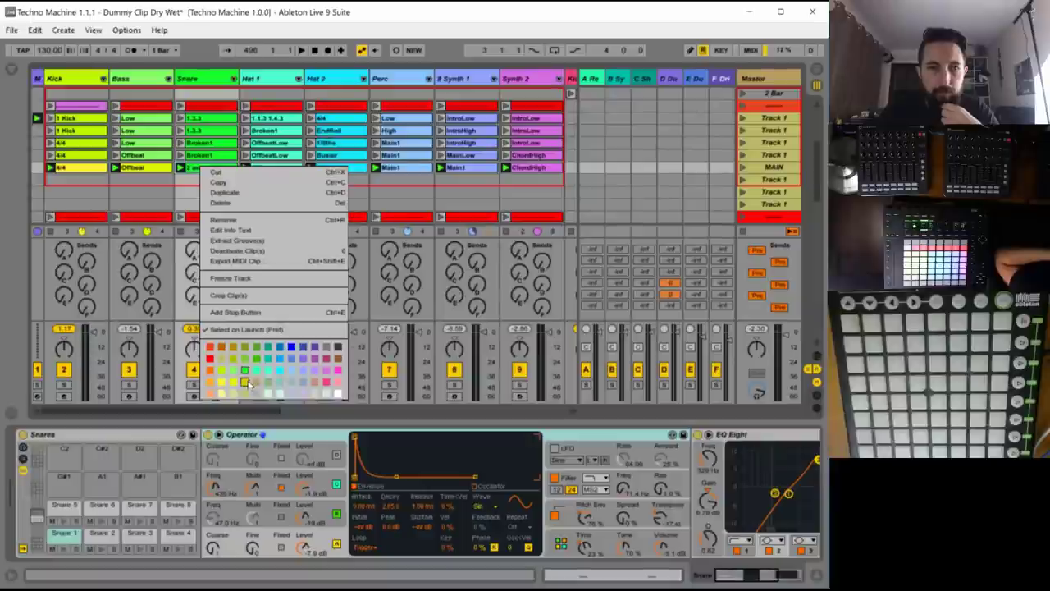
pyautogui.click(244, 382)
# - Recolor the MAIN scene clips of the Hat 1, Hat 2 and Perc tracks to muted grey-green and grey-blue shades
pyautogui.rightClick(274, 169)
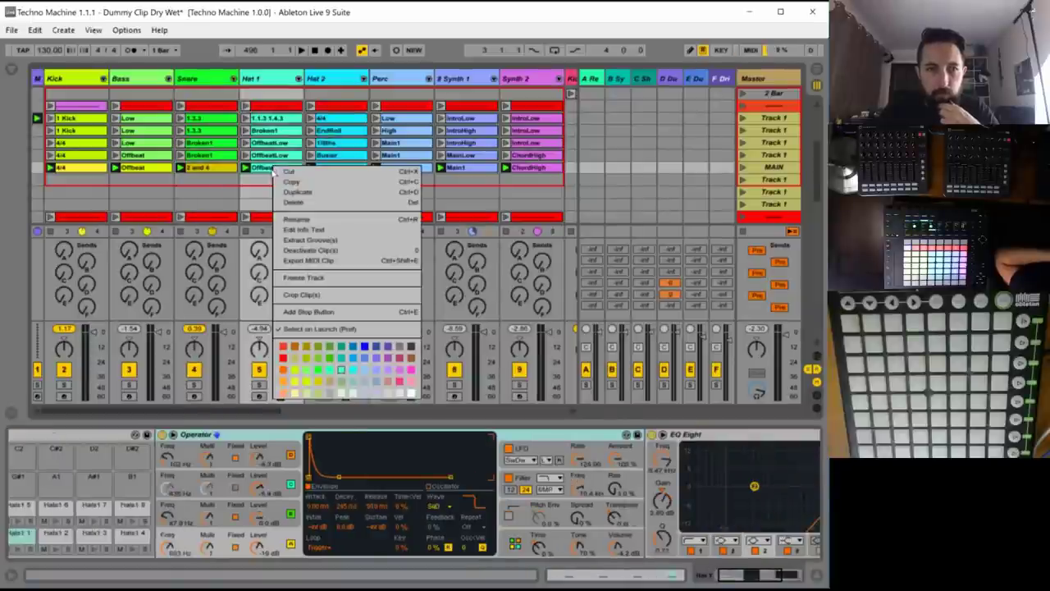
pyautogui.click(344, 381)
pyautogui.rightClick(344, 171)
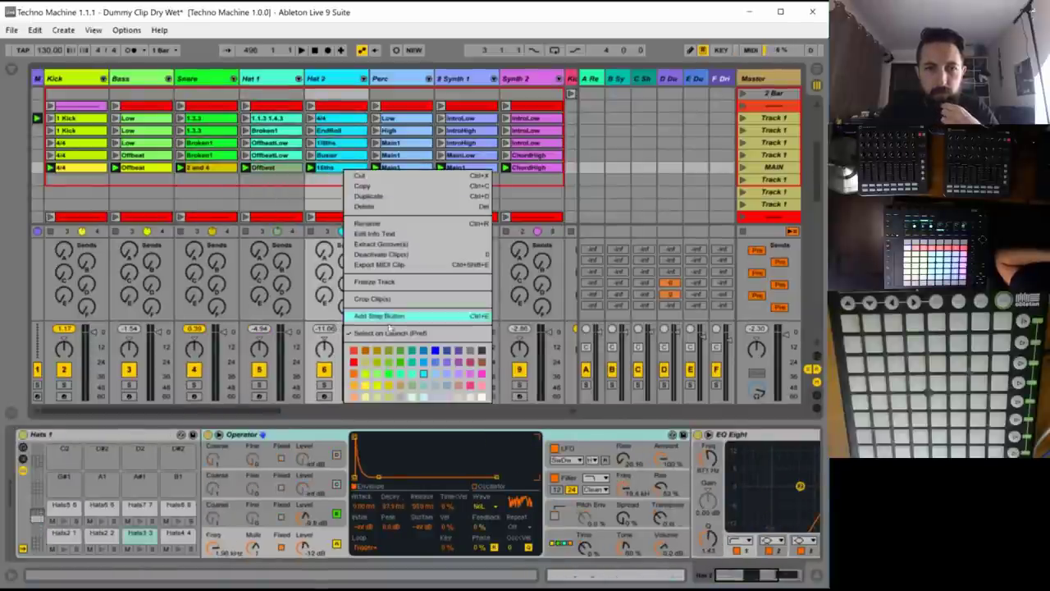
pyautogui.click(423, 385)
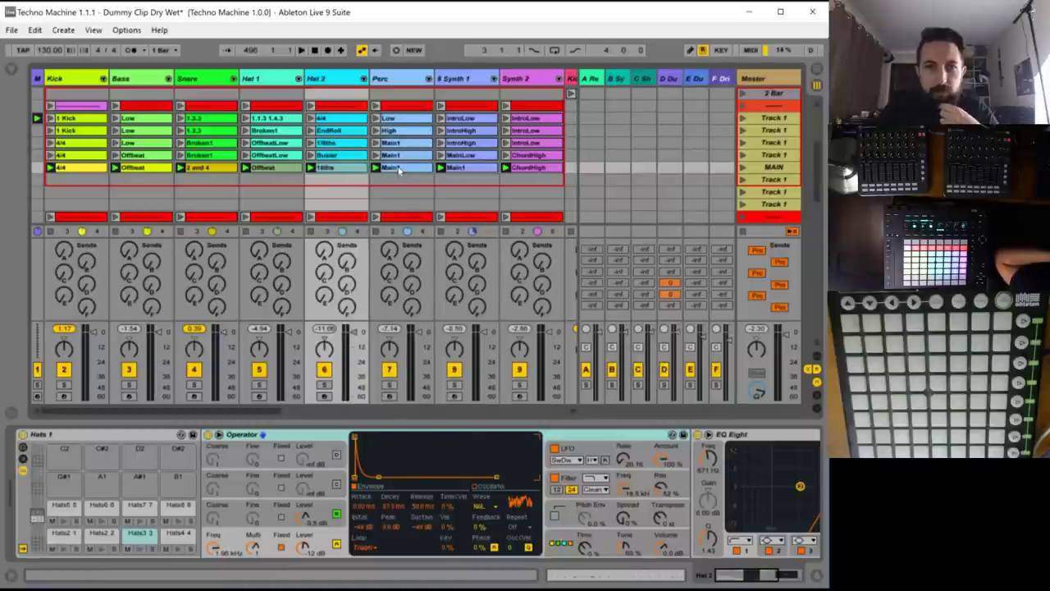
pyautogui.rightClick(399, 169)
pyautogui.click(491, 395)
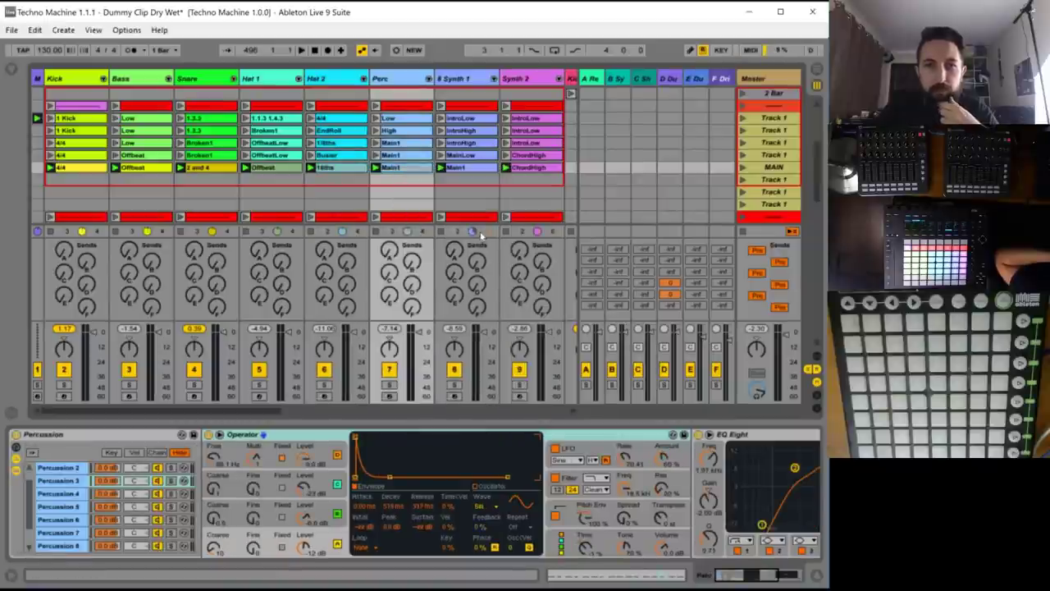
# - Recolor the MAIN scene clips of Synth 1 to a muted slate blue and Synth 2 to crimson pink
pyautogui.rightClick(462, 174)
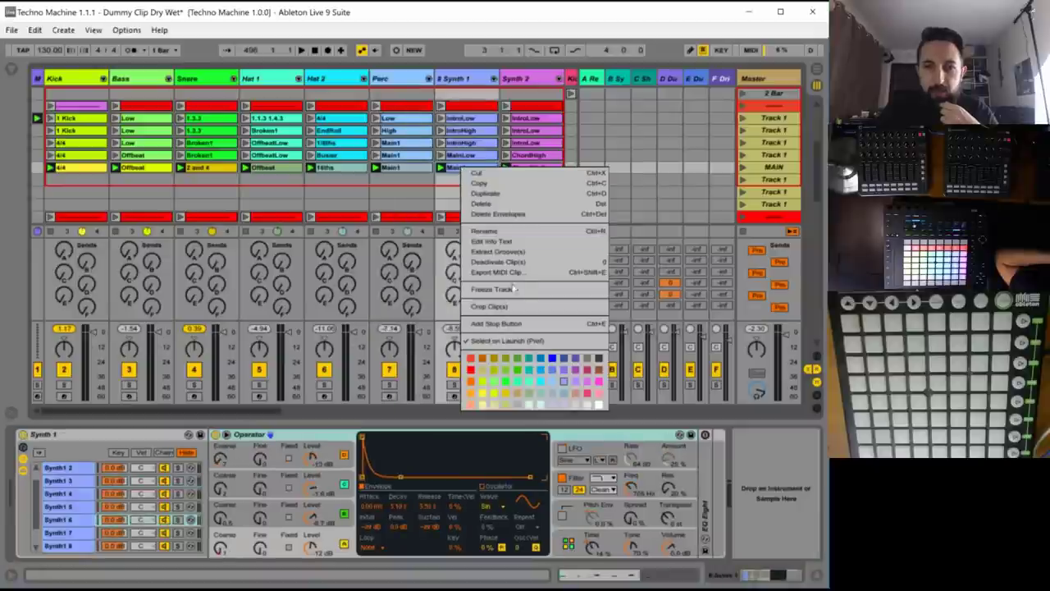
pyautogui.click(564, 382)
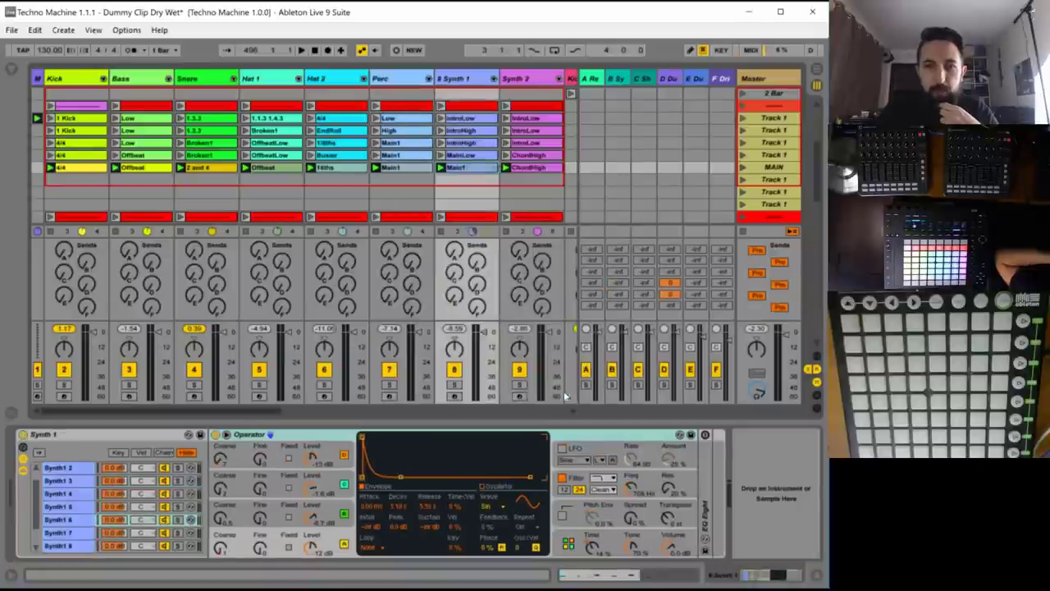
pyautogui.rightClick(530, 168)
pyautogui.click(656, 392)
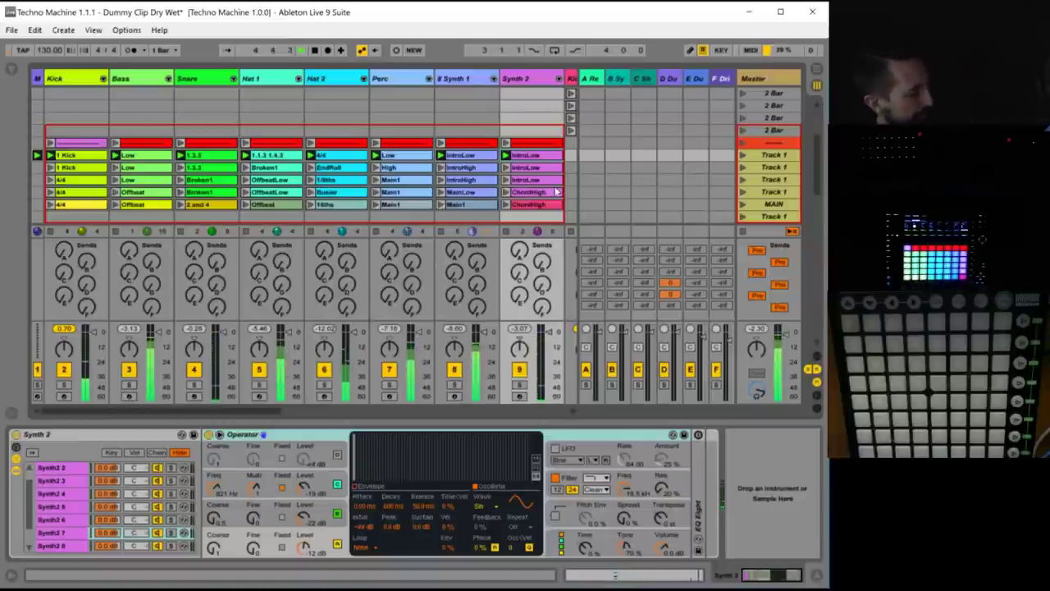
# - Duplicate the Kick track's yellow 4/4 clip from the MAIN scene twice into the two empty slots below it
pyautogui.scroll(-4, 556, 192)
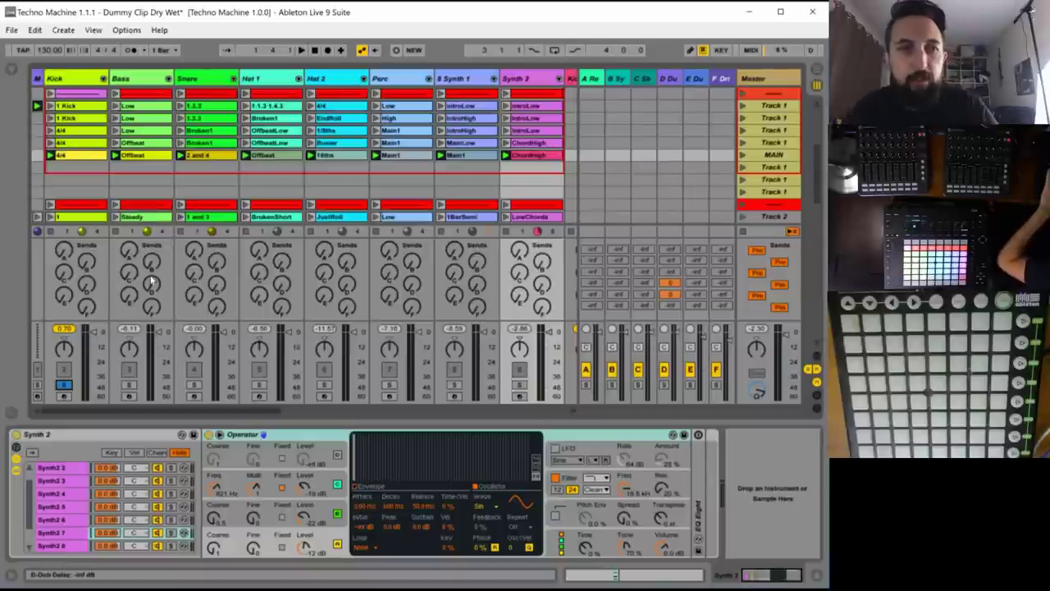
pyautogui.click(83, 158)
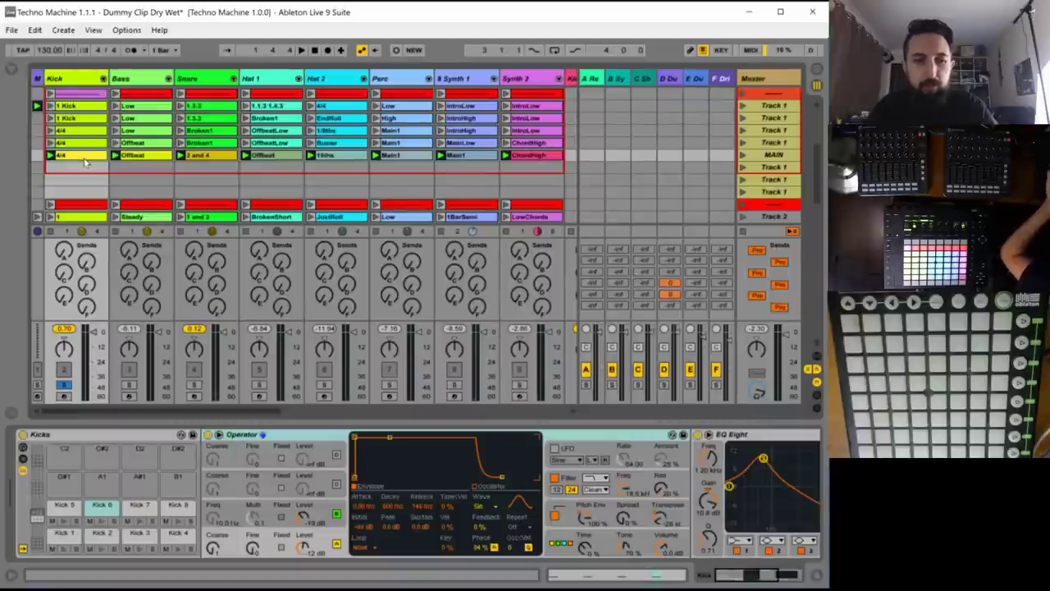
pyautogui.hotkey('ctrl', 'd')
pyautogui.hotkey('ctrl', 'd')
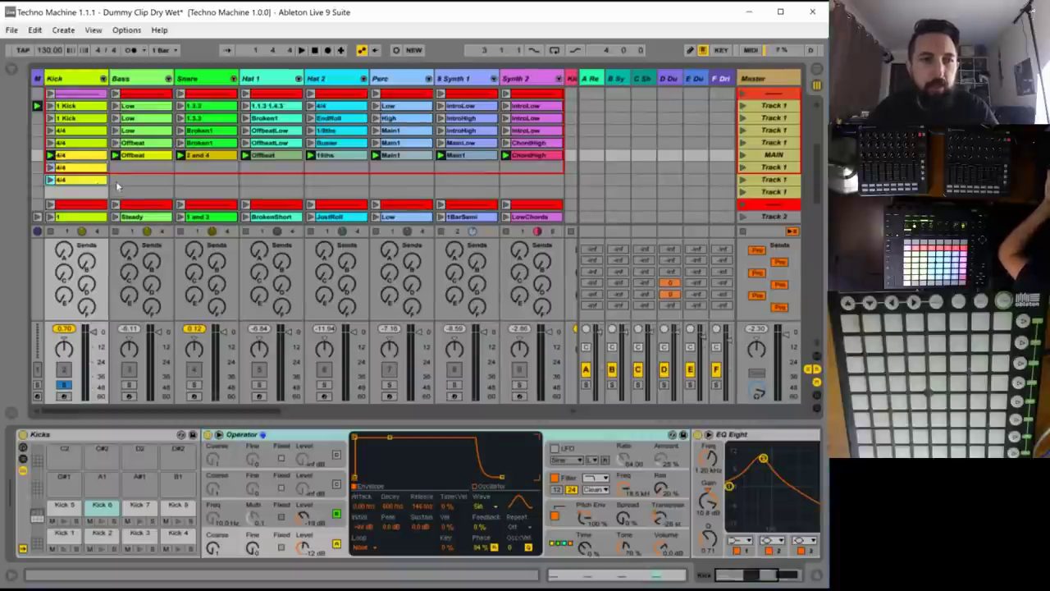
# - Solo the Bass track together with the Kick track and play the MAIN scene clips
pyautogui.click(125, 161)
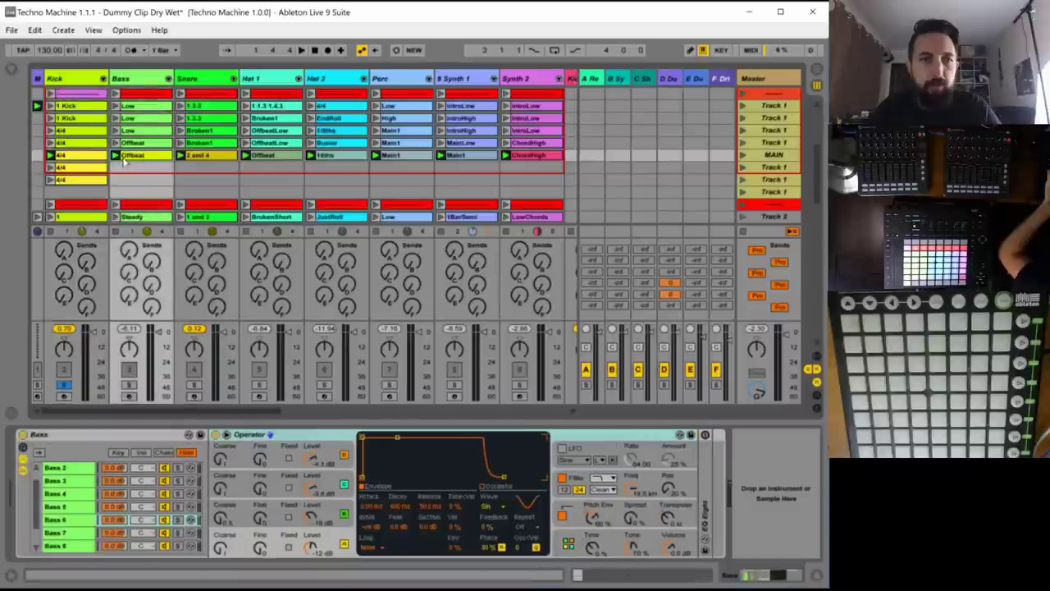
pyautogui.click(130, 385)
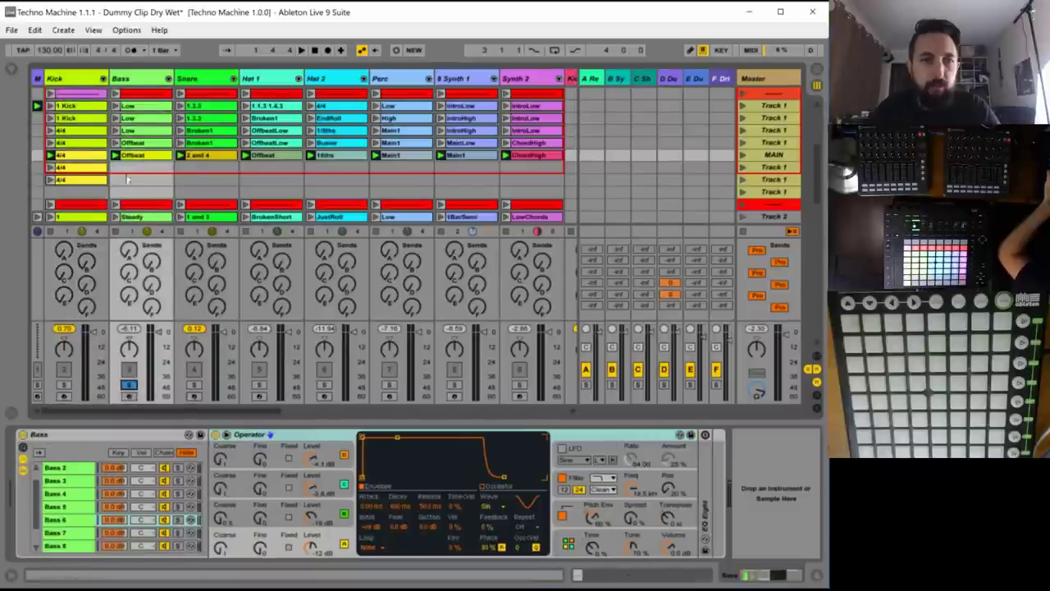
pyautogui.press('space')
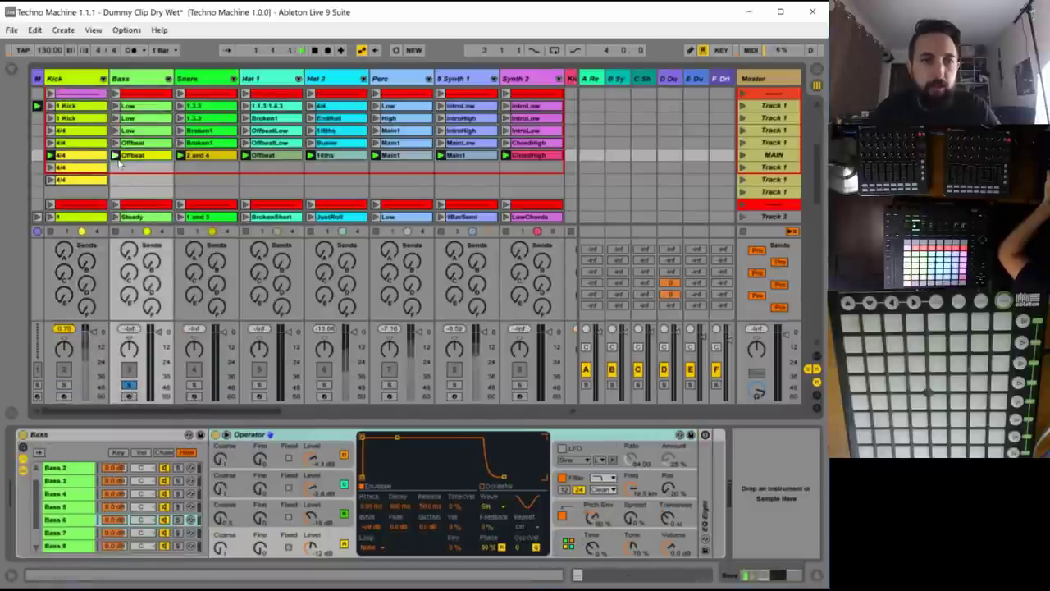
pyautogui.click(61, 387)
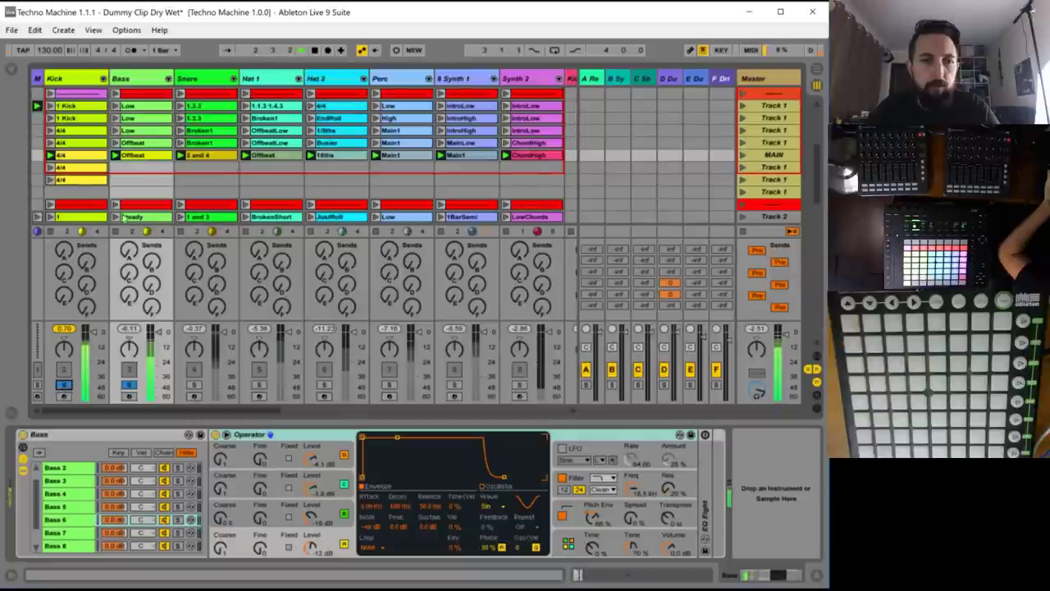
# - Duplicate the Bass track's yellow Offbeat clip into the slot below the MAIN scene and open its notes
pyautogui.keyDown('ctrl'); pyautogui.moveTo(134, 155); pyautogui.dragTo(135, 169); pyautogui.keyUp('ctrl')
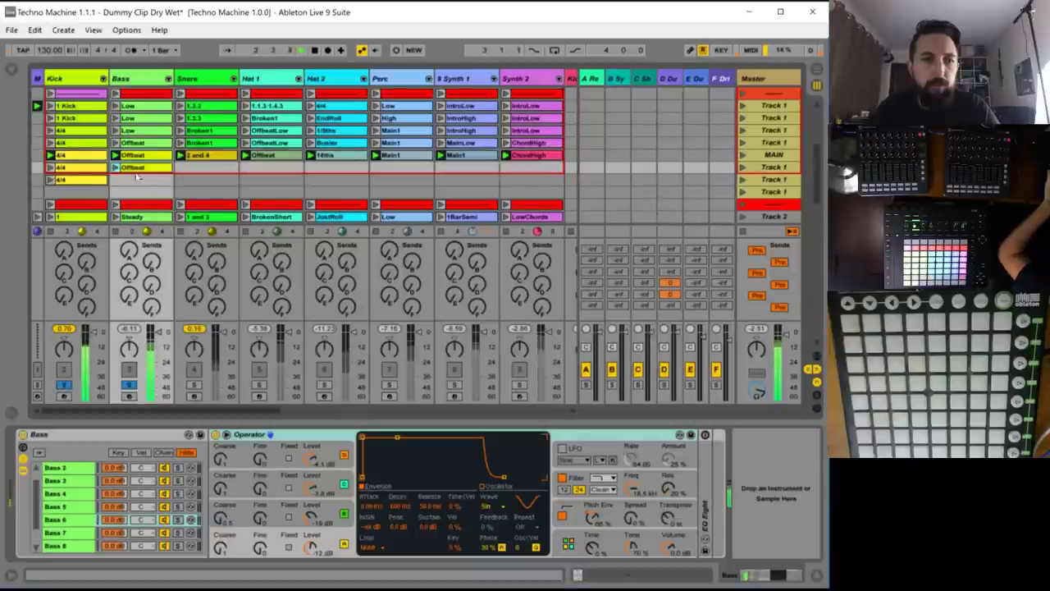
pyautogui.doubleClick(137, 168)
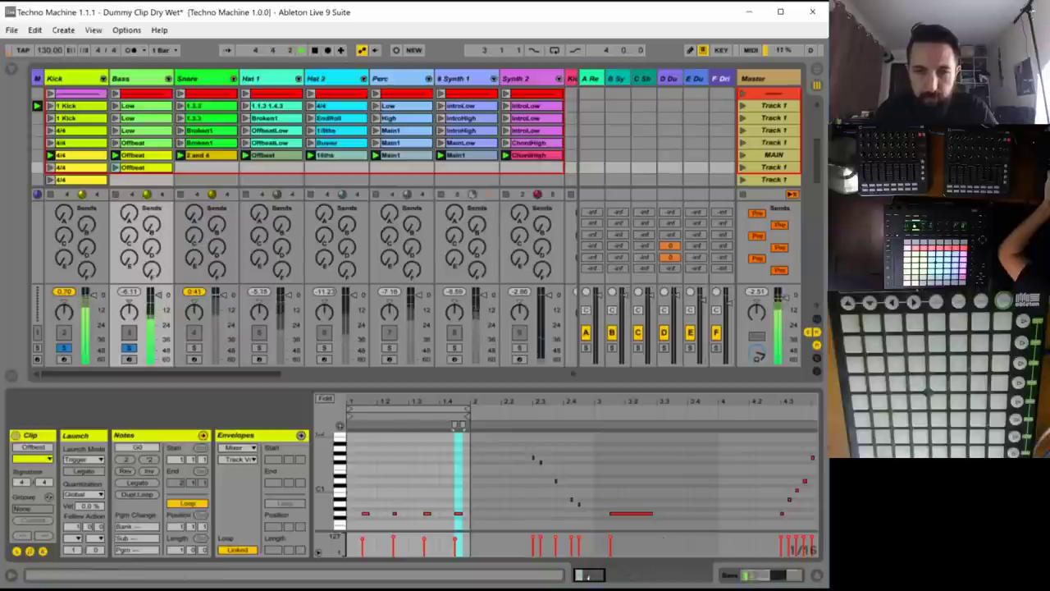
pyautogui.moveTo(596, 575); pyautogui.dragTo(597, 570)
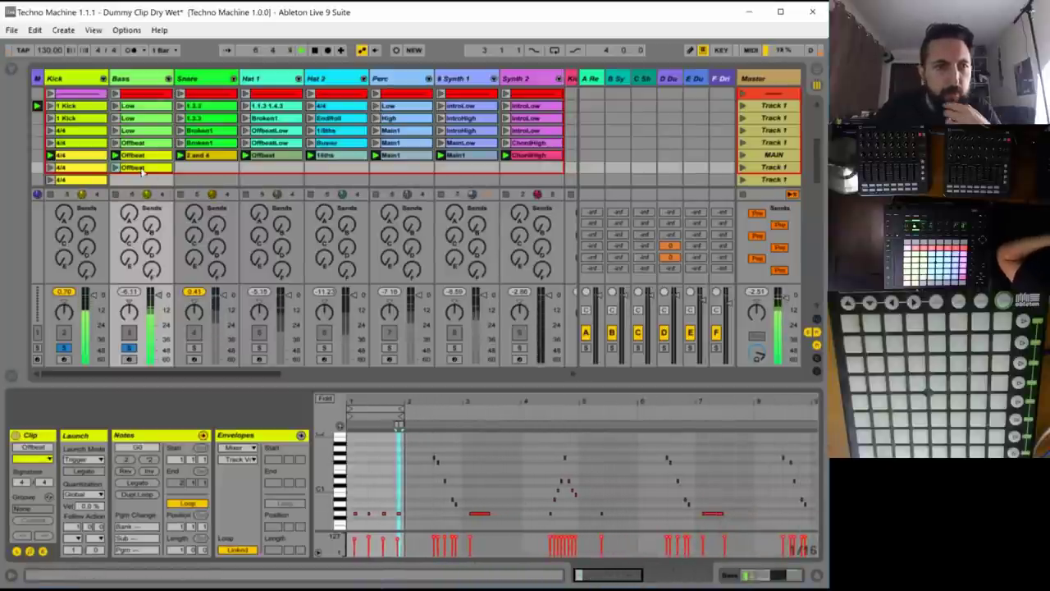
# - Extend the loop of the Bass clip in the MAIN scene to 8 bars and rename the clip Main
pyautogui.press('+')
pyautogui.press('+')
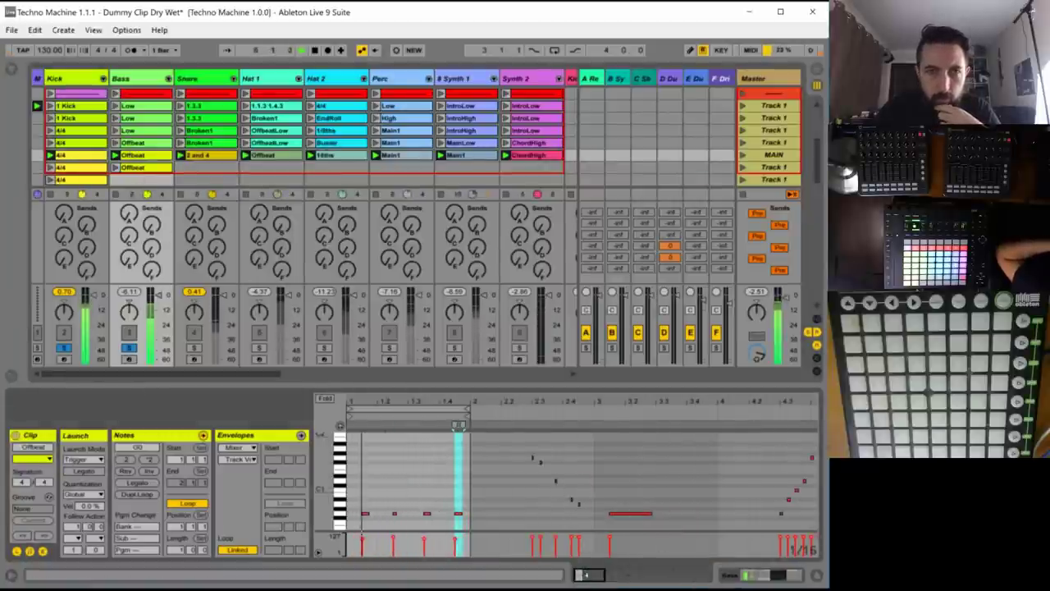
pyautogui.press('-')
pyautogui.press('-')
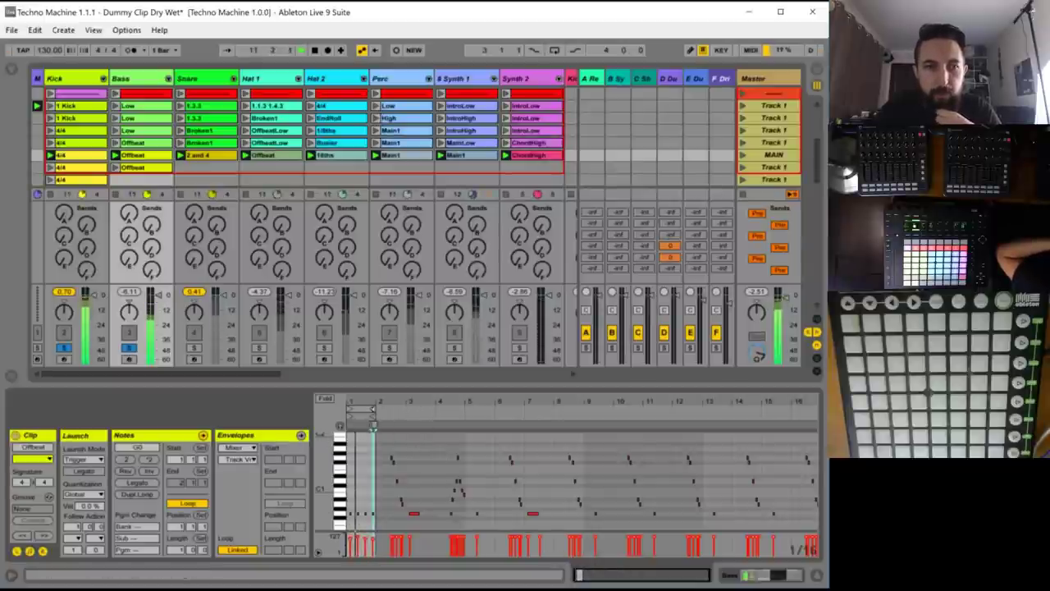
pyautogui.click(373, 409)
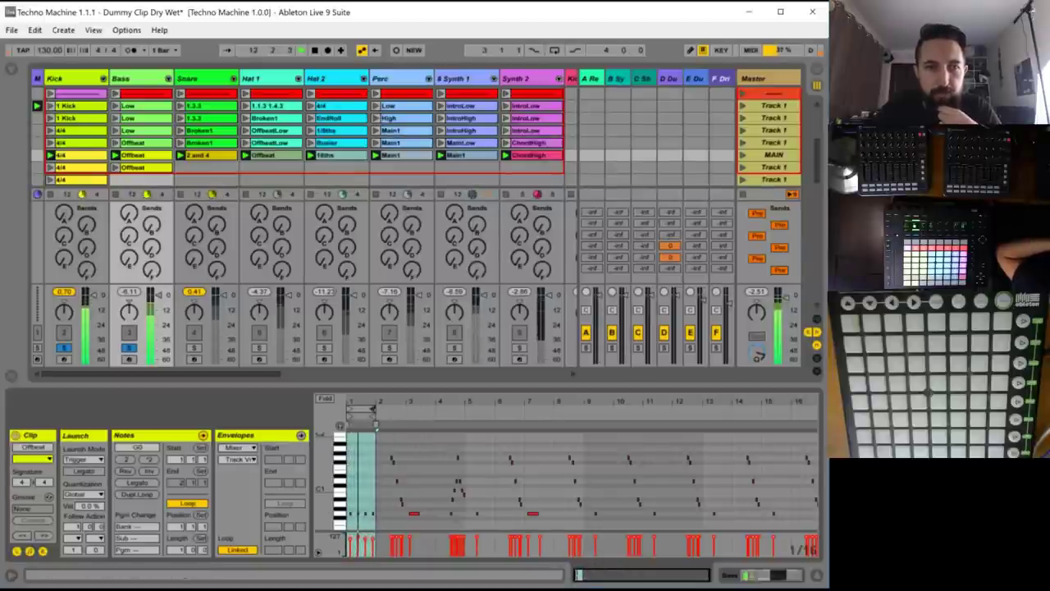
pyautogui.moveTo(374, 424); pyautogui.dragTo(805, 415)
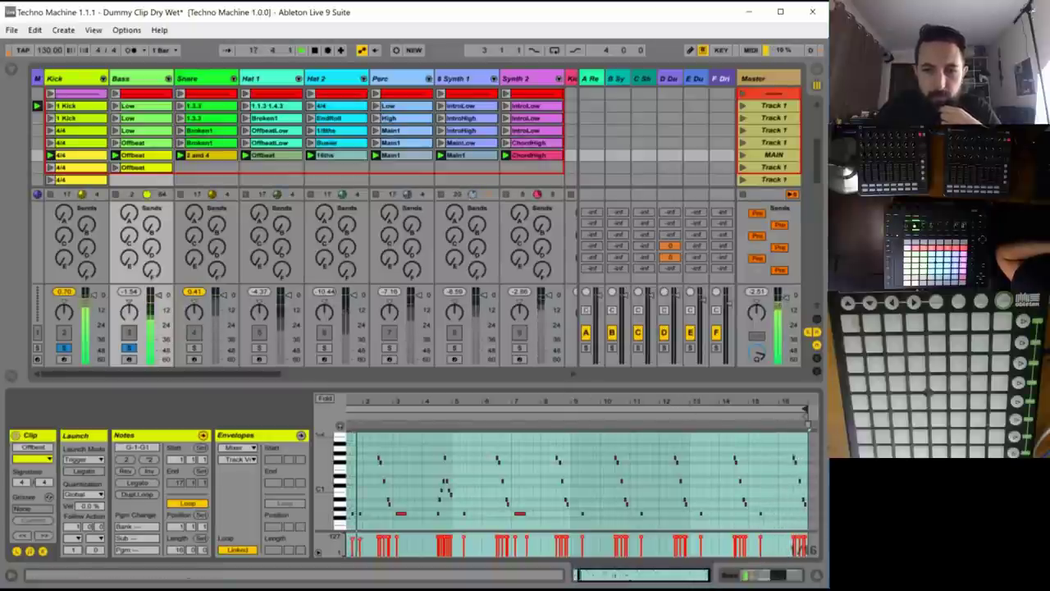
pyautogui.moveTo(578, 575); pyautogui.dragTo(572, 574)
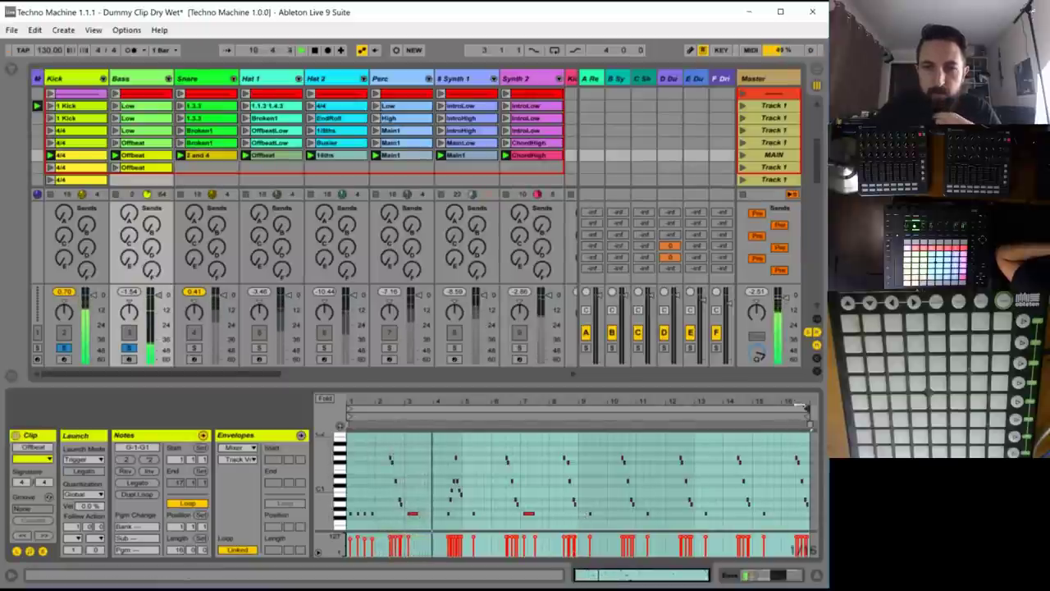
pyautogui.moveTo(809, 425); pyautogui.dragTo(577, 427)
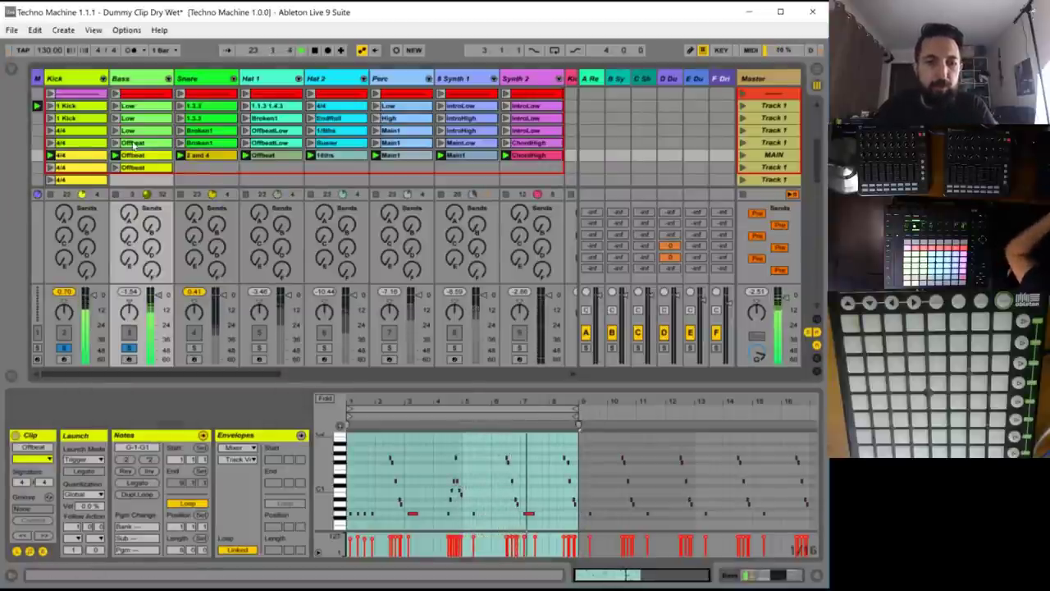
pyautogui.write('Main')
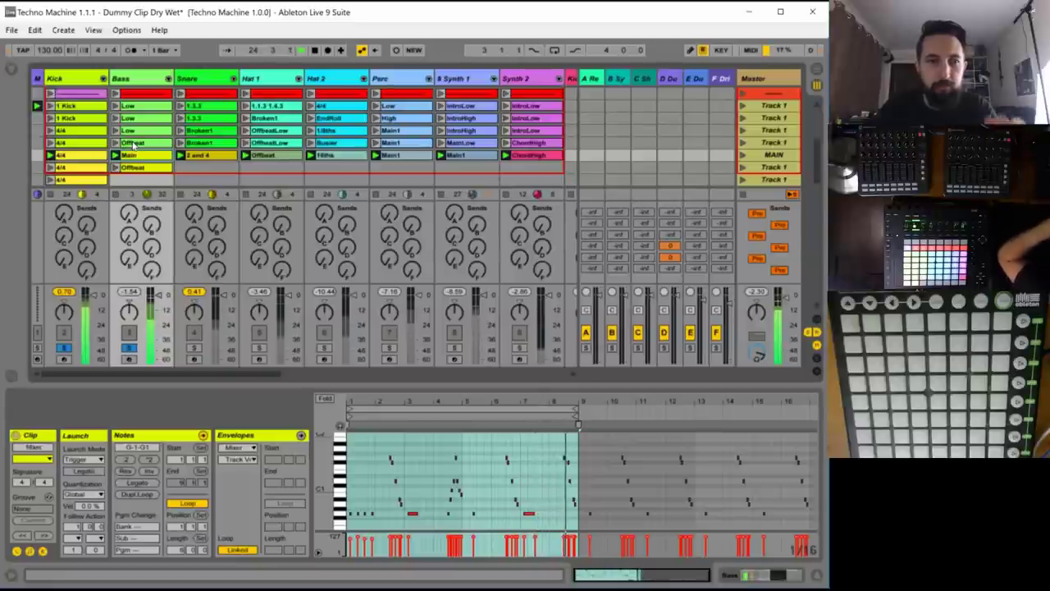
pyautogui.press('Return')
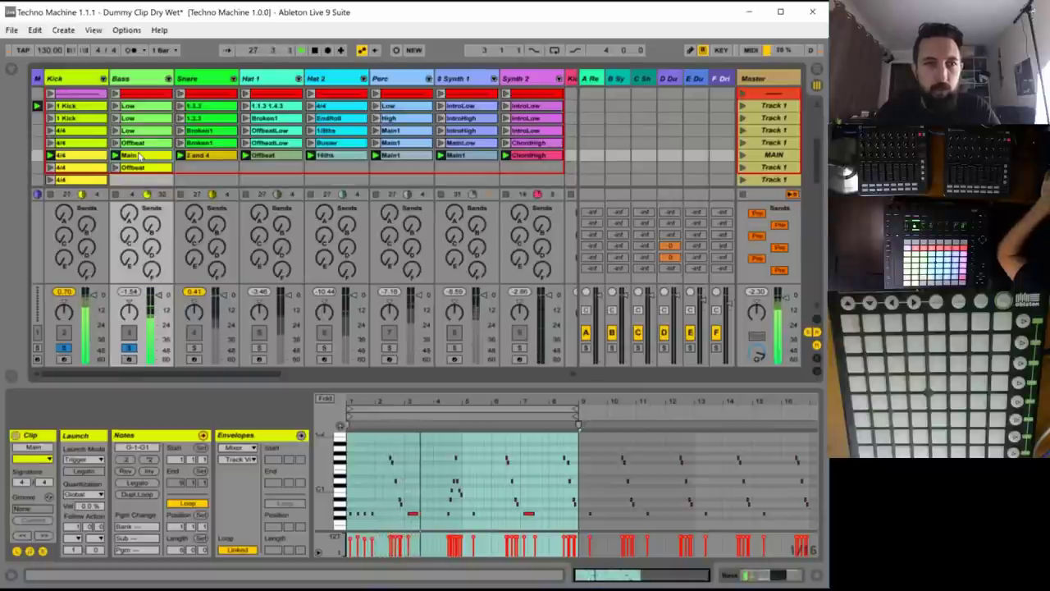
# - Copy the Bass track's Main clip over the Offbeat clip in the slot below and rename the copy Main2
pyautogui.moveTo(139, 156); pyautogui.dragTo(127, 168)
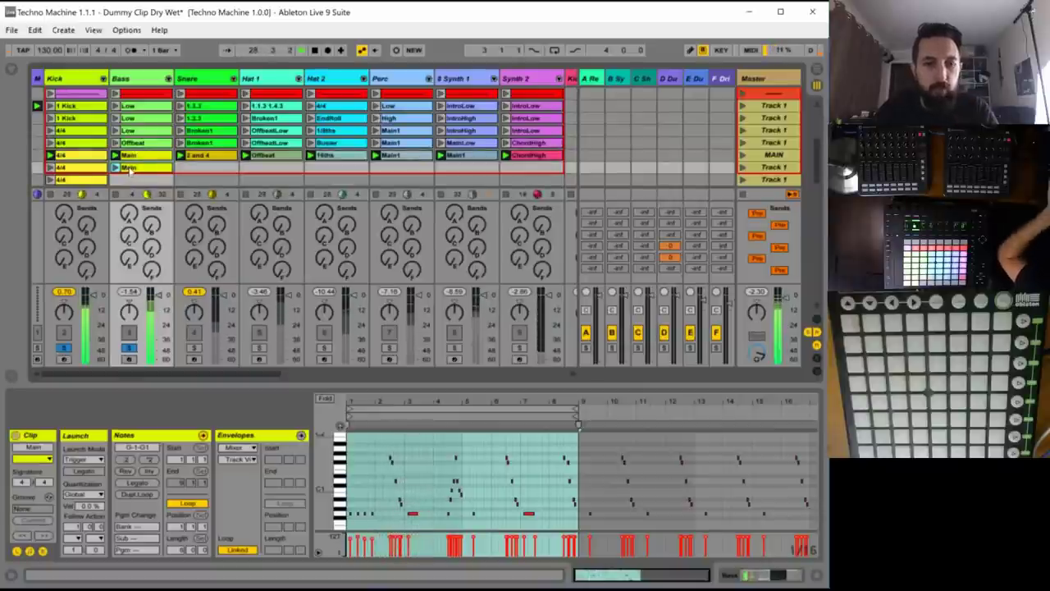
pyautogui.hotkey('ctrl', 'r')
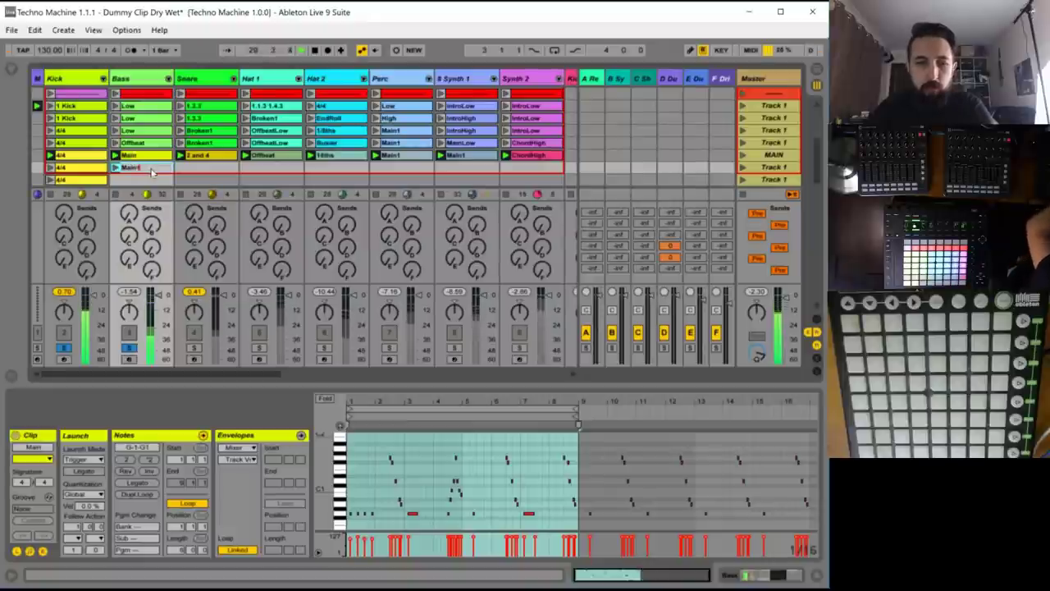
pyautogui.write('2')
pyautogui.press('Return')
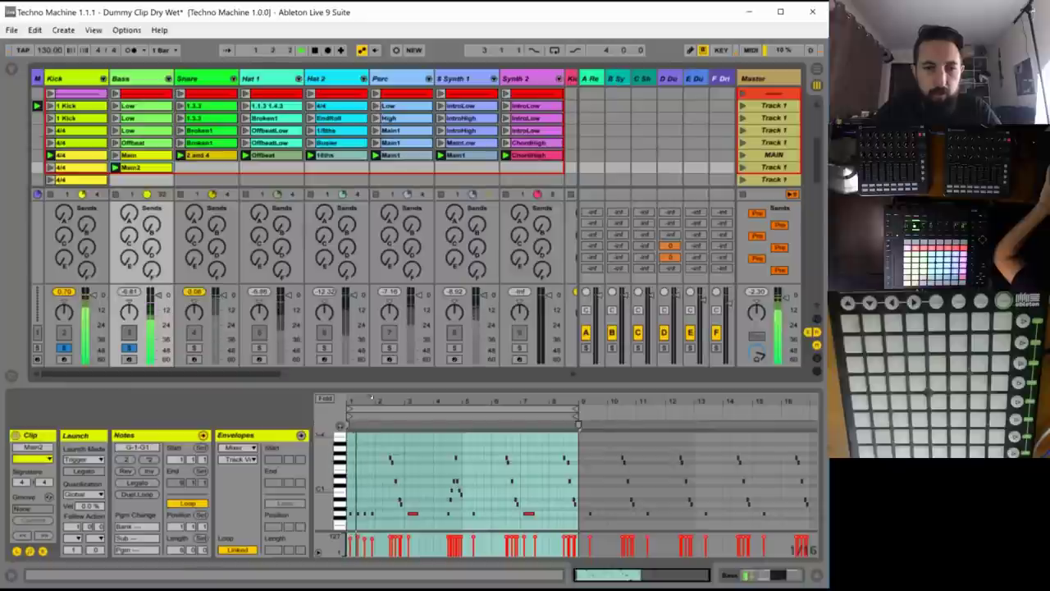
# - Add a short G0 note at 1.1.4 in the Main2 clip, directly after the first note
pyautogui.moveTo(349, 401); pyautogui.dragTo(348, 405)
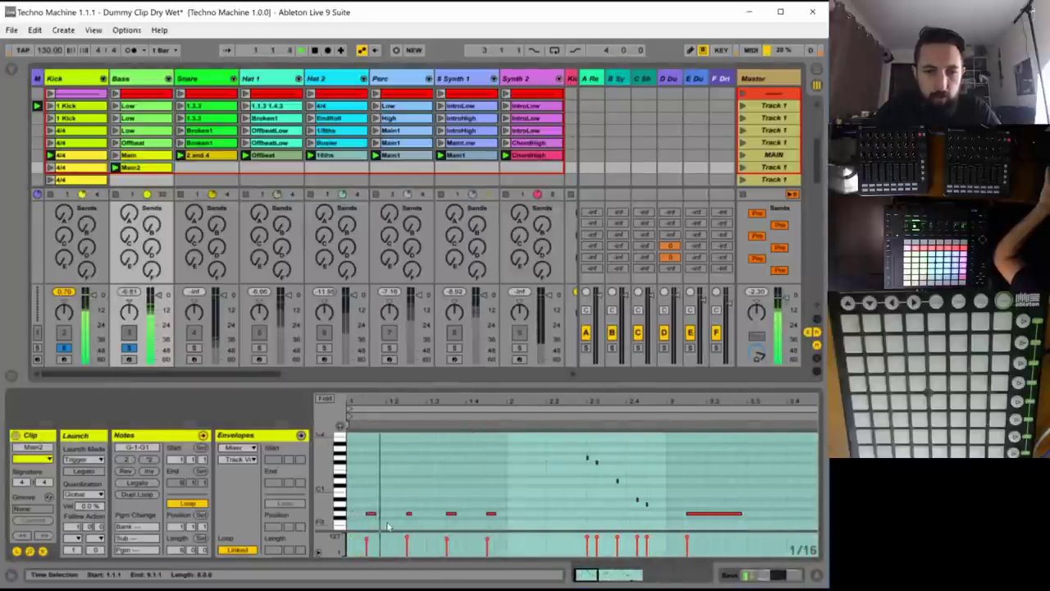
pyautogui.click(386, 518)
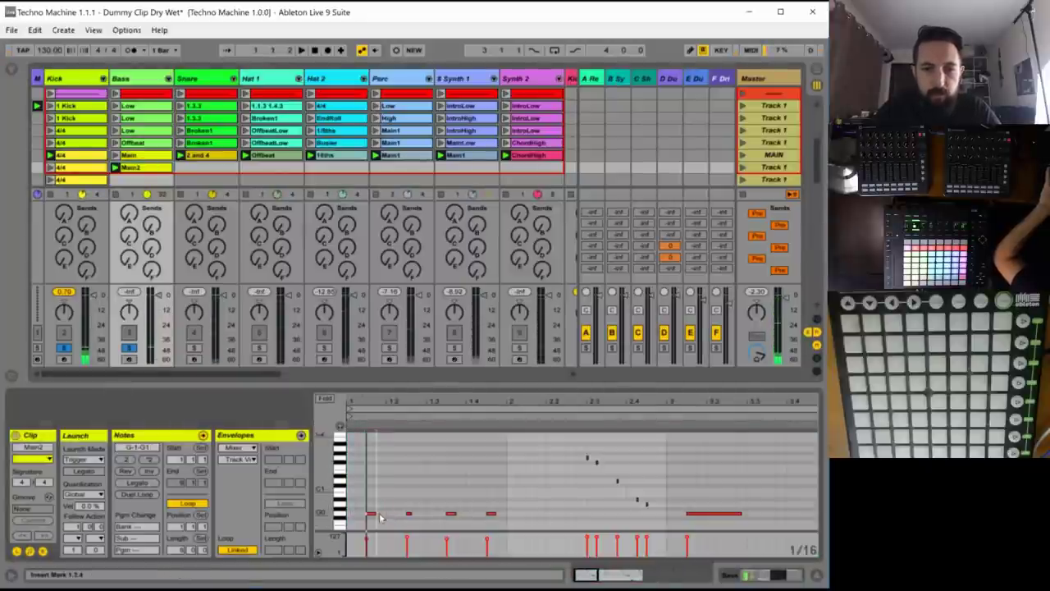
pyautogui.doubleClick(380, 517)
pyautogui.keyDown('shift'); pyautogui.click(369, 514); pyautogui.keyUp('shift')
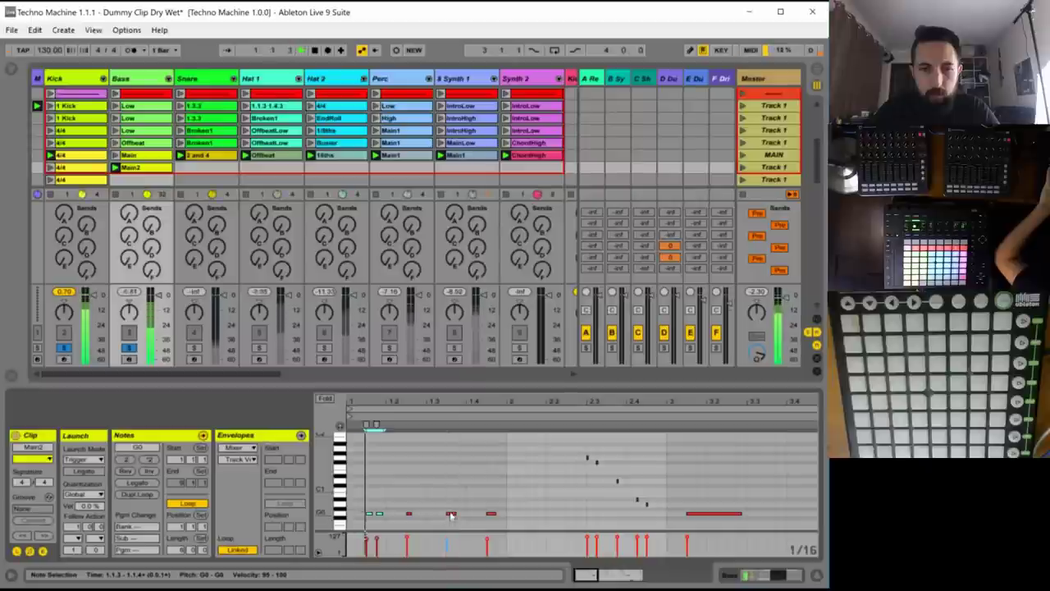
# - Shift the last two G0 notes of bar 1 earlier to 1.3.2 and 1.4.2, and add short G0 notes at 1.3.4 and 1.4.4
pyautogui.moveTo(450, 515)
pyautogui.mouseDown()
pyautogui.moveTo(441, 517)
pyautogui.moveTo(486, 515)
pyautogui.mouseUp()
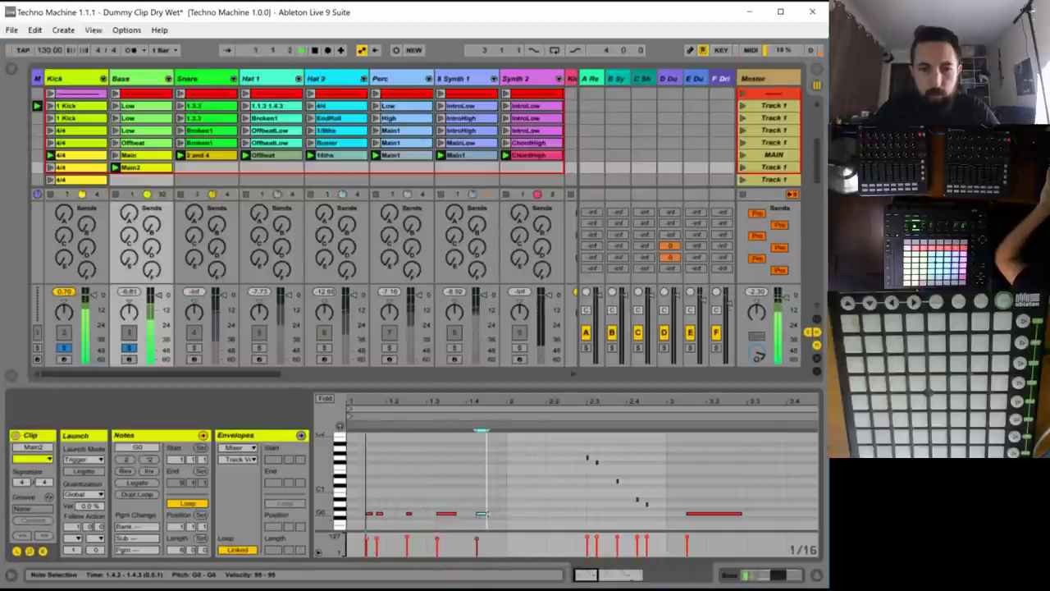
pyautogui.doubleClick(500, 514)
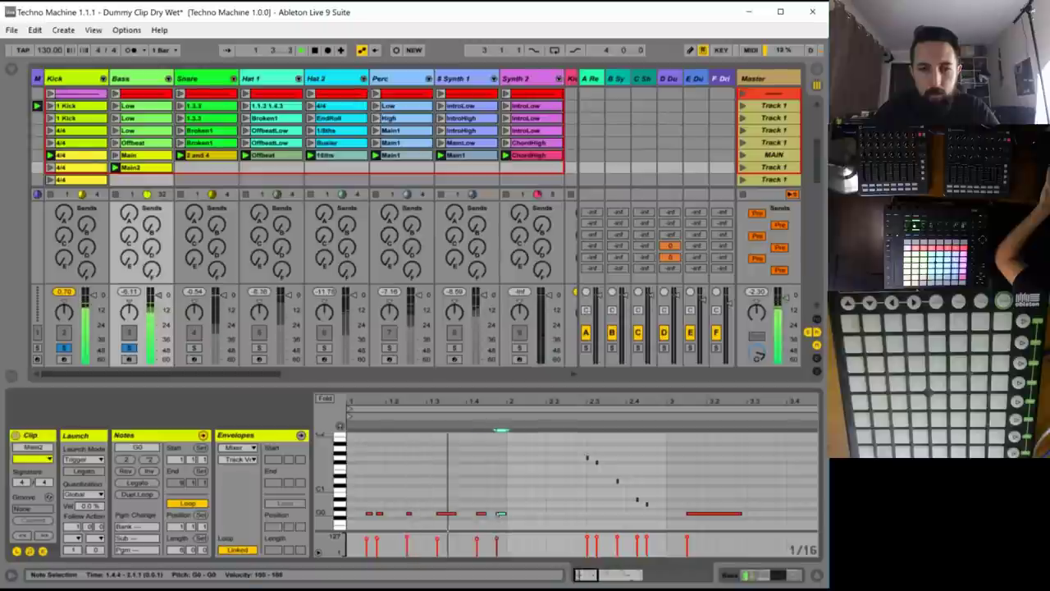
pyautogui.moveTo(455, 514); pyautogui.dragTo(445, 515)
pyautogui.doubleClick(461, 515)
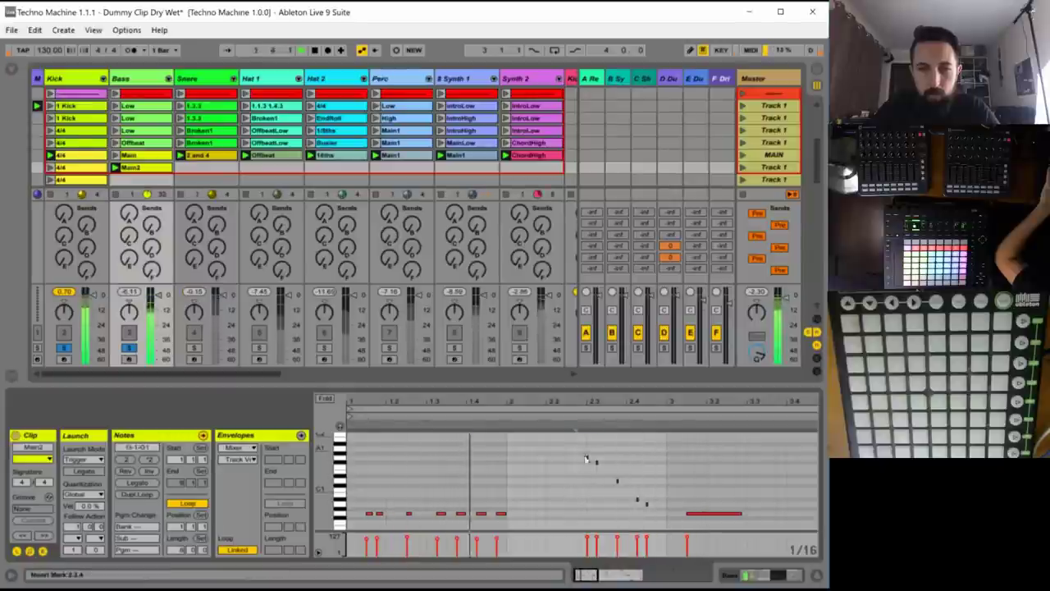
# - Copy the five-note descending run in bar 2 of Main2 to the start of the bar at 2.1.1
pyautogui.moveTo(579, 449); pyautogui.dragTo(658, 520)
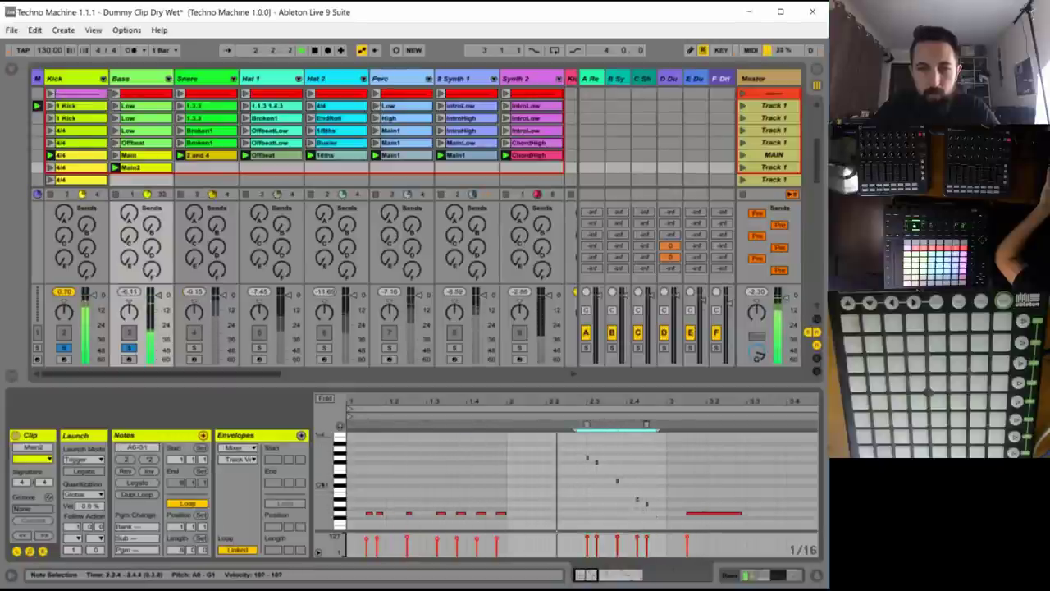
pyautogui.press('space')
pyautogui.click(587, 459)
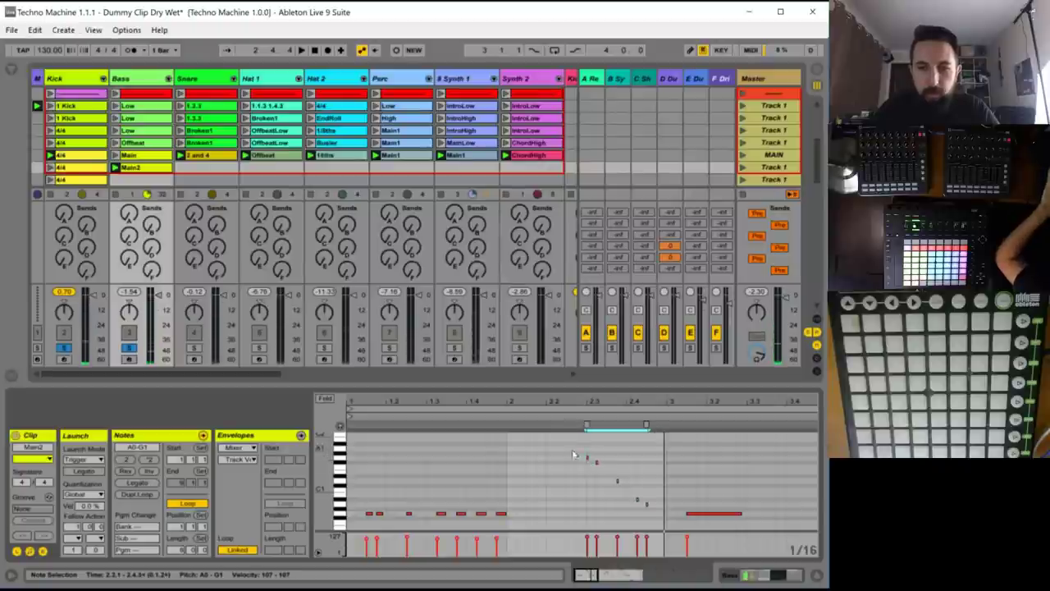
pyautogui.moveTo(572, 454); pyautogui.dragTo(648, 525)
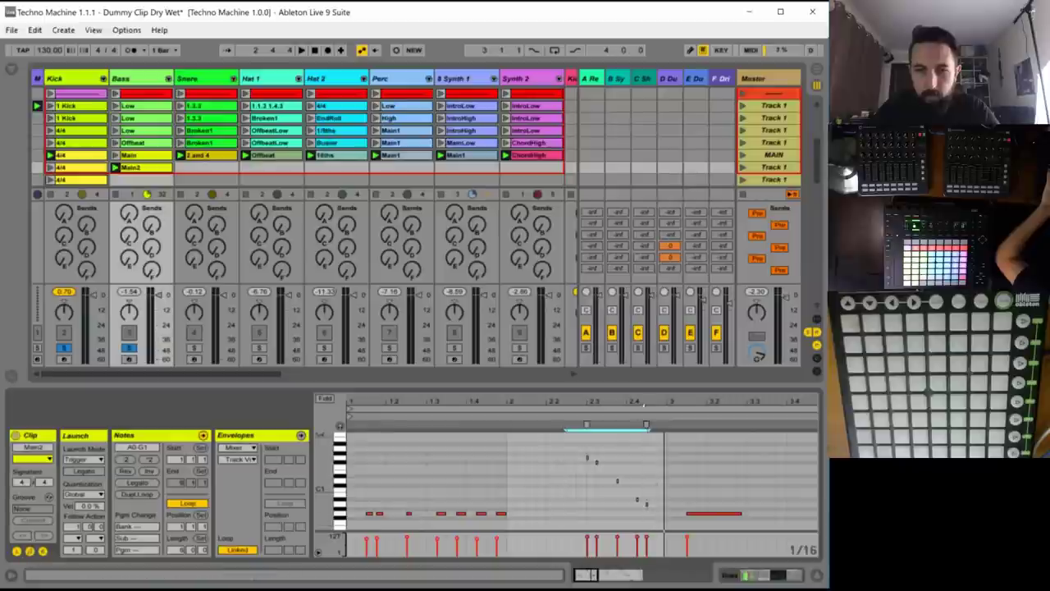
pyautogui.moveTo(641, 401); pyautogui.dragTo(642, 468)
pyautogui.moveTo(620, 401); pyautogui.dragTo(677, 361)
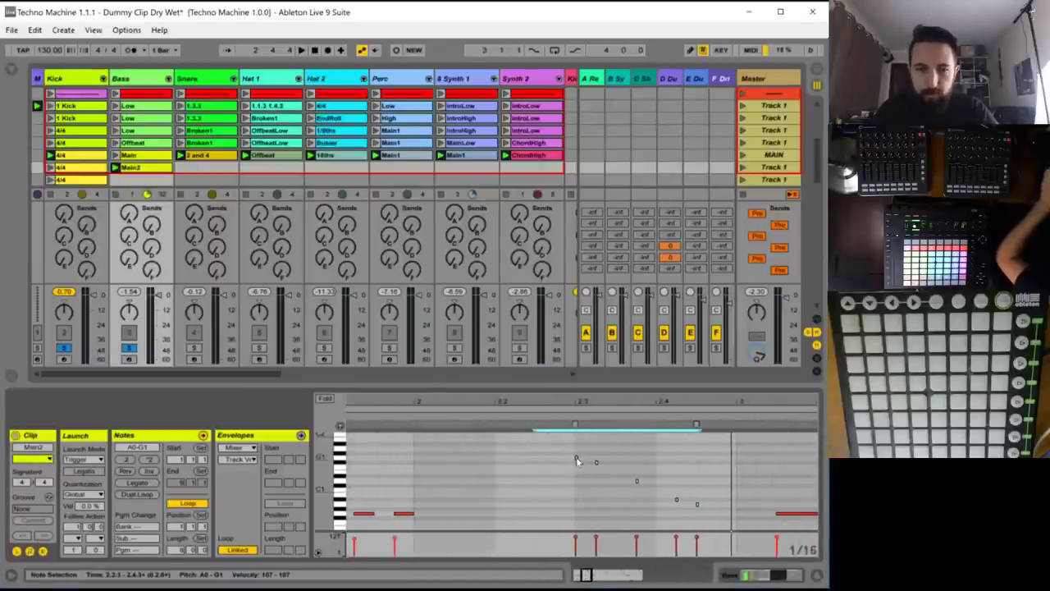
pyautogui.moveTo(576, 460); pyautogui.dragTo(414, 452)
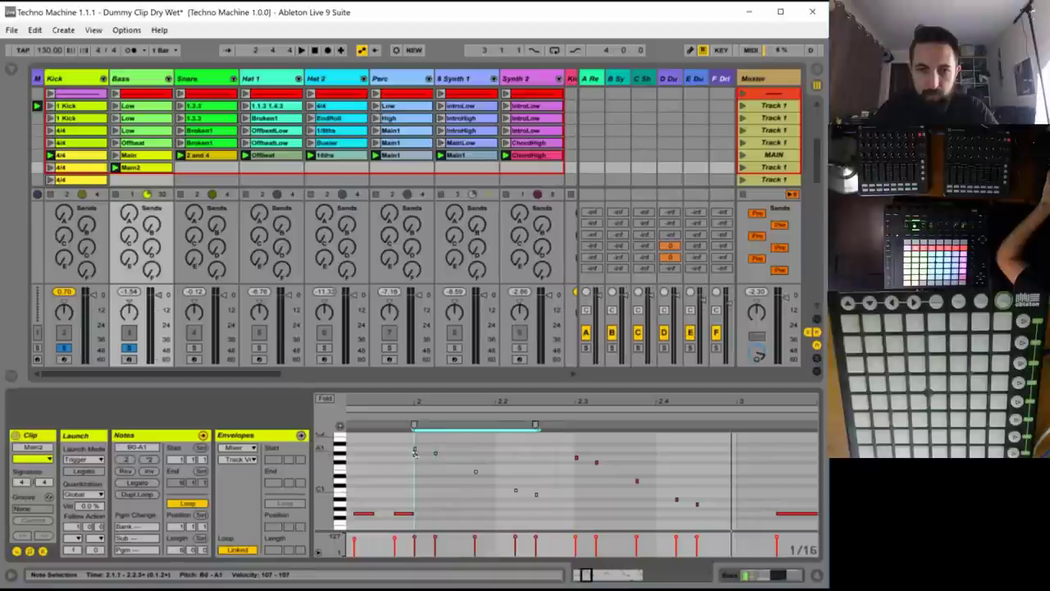
# - Play the clip and lengthen the G0 note starting at 3.1.3 so that it ends at 4.1.1
pyautogui.press('space')
pyautogui.moveTo(586, 575); pyautogui.dragTo(628, 514)
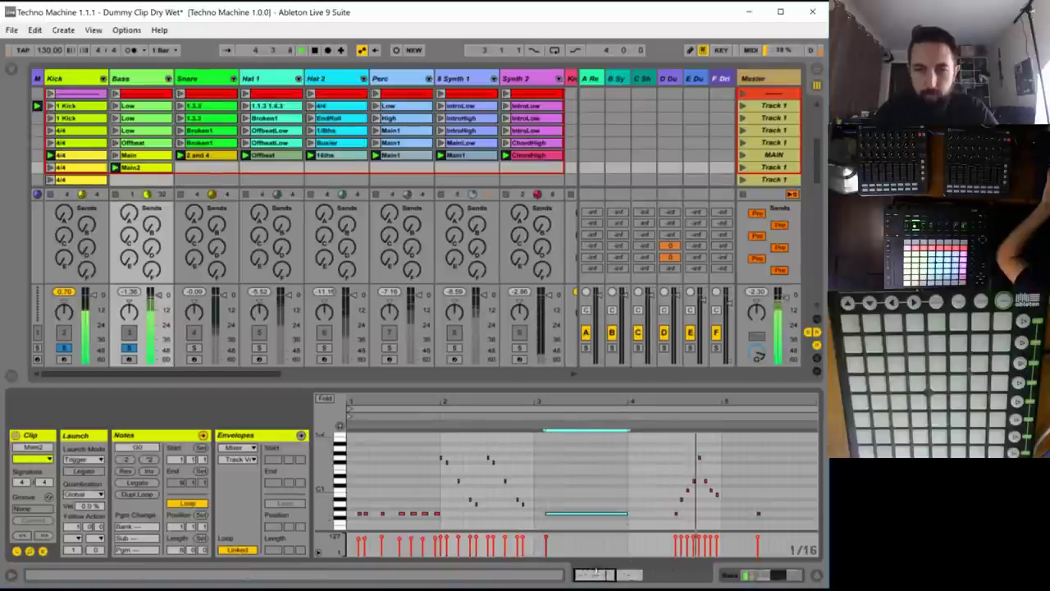
pyautogui.moveTo(604, 575); pyautogui.dragTo(604, 544)
pyautogui.press('-')
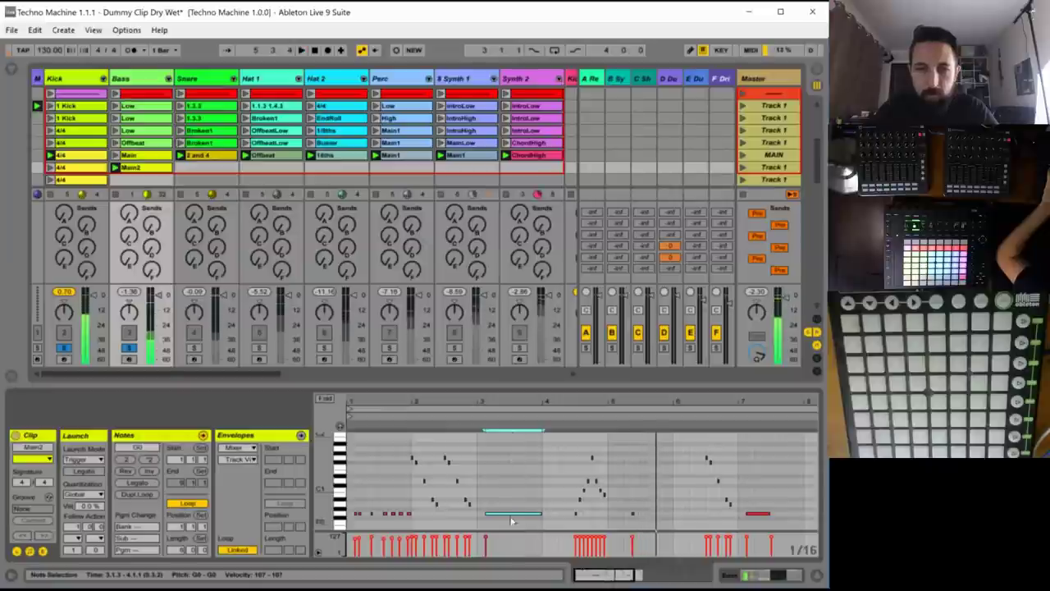
# - Replace the single G0 note in bar 5 with a copy of bar 1's notes at 5.1.1 and play the clip
pyautogui.click(632, 505)
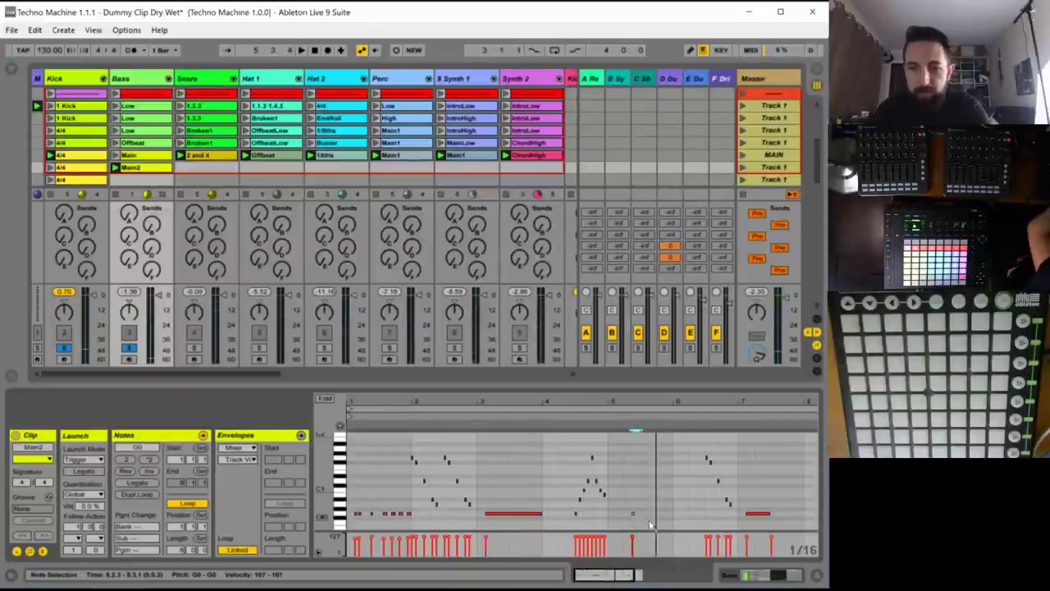
pyautogui.moveTo(414, 504); pyautogui.dragTo(346, 520)
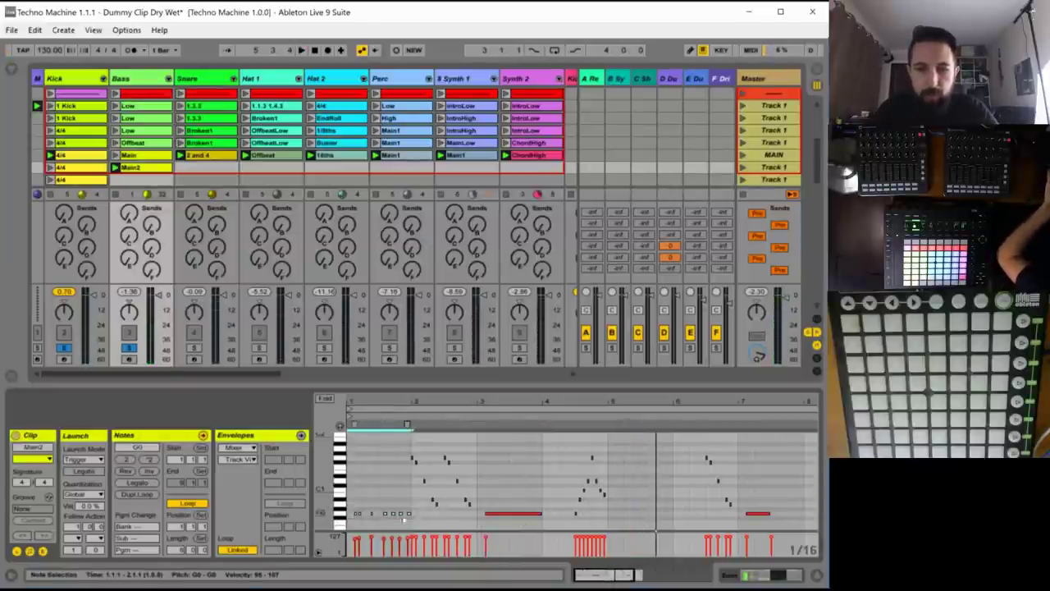
pyautogui.click(608, 519)
pyautogui.hotkey('ctrl', 'v')
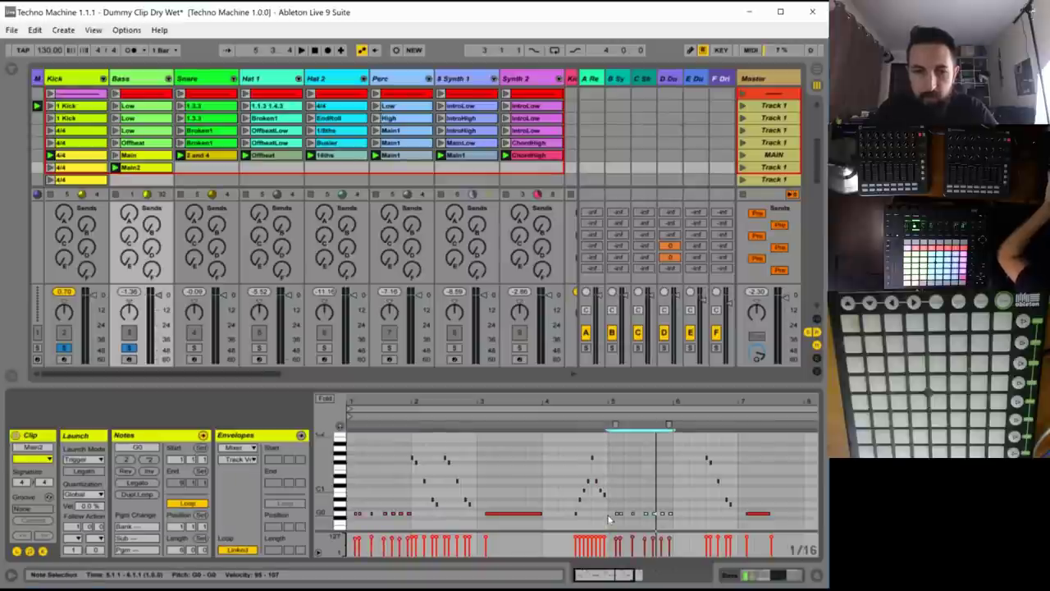
pyautogui.press('space')
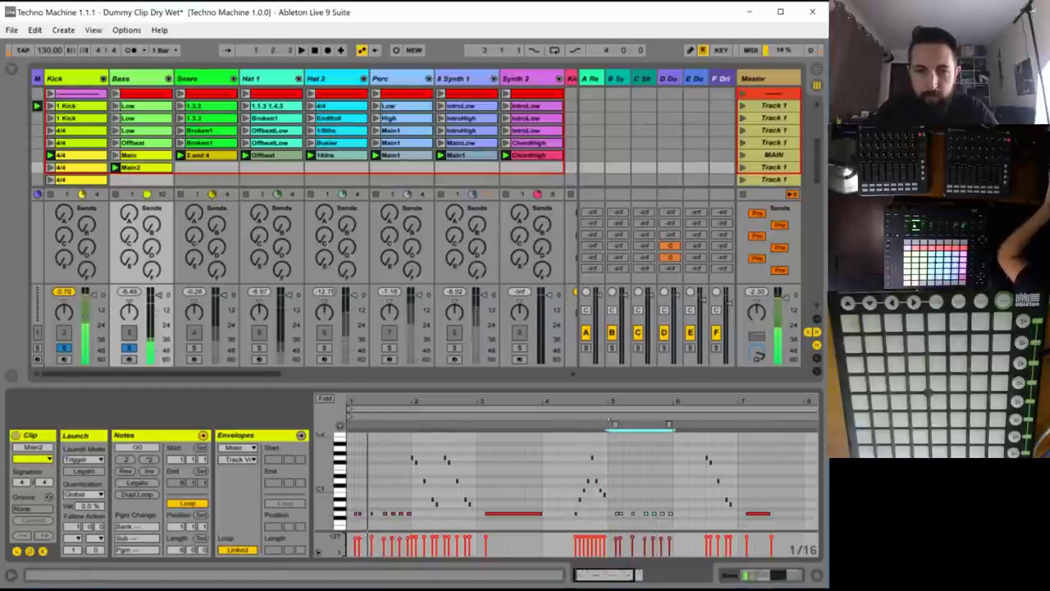
# - Fold the note editor to used pitches and copy the five-note descending run in bar 6 to 6.1.1
pyautogui.click(662, 497)
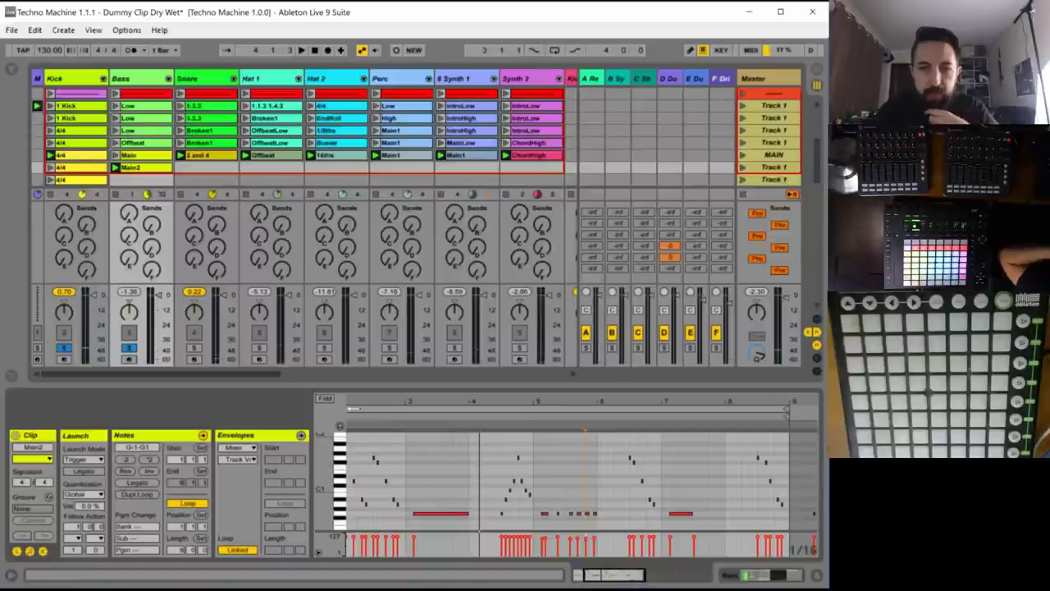
pyautogui.click(325, 400)
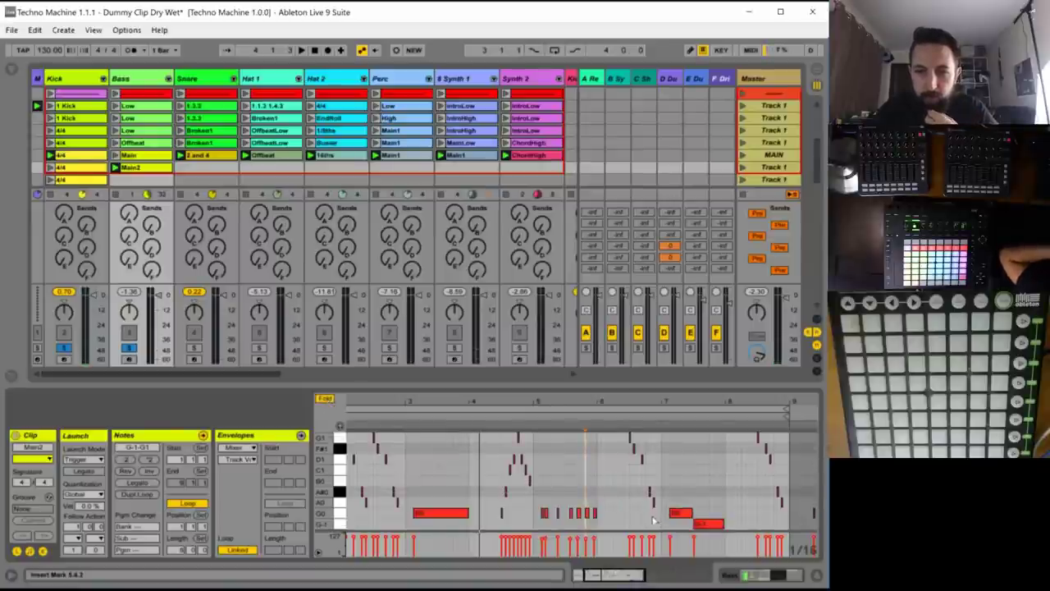
pyautogui.moveTo(654, 511)
pyautogui.mouseDown()
pyautogui.moveTo(627, 472)
pyautogui.moveTo(622, 431)
pyautogui.moveTo(661, 492)
pyautogui.moveTo(654, 514)
pyautogui.mouseUp()
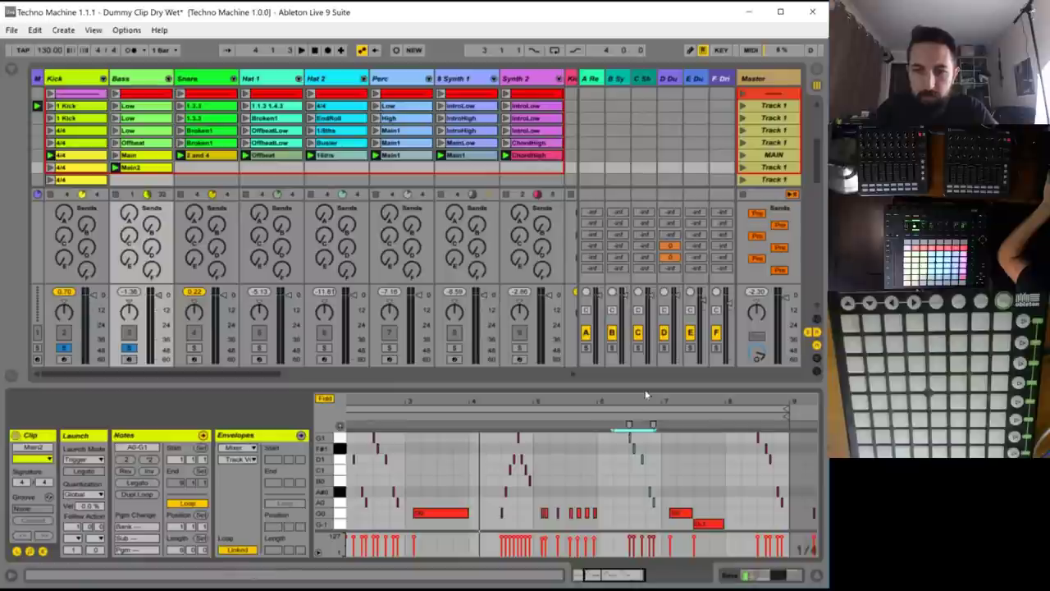
pyautogui.moveTo(646, 395); pyautogui.dragTo(646, 451)
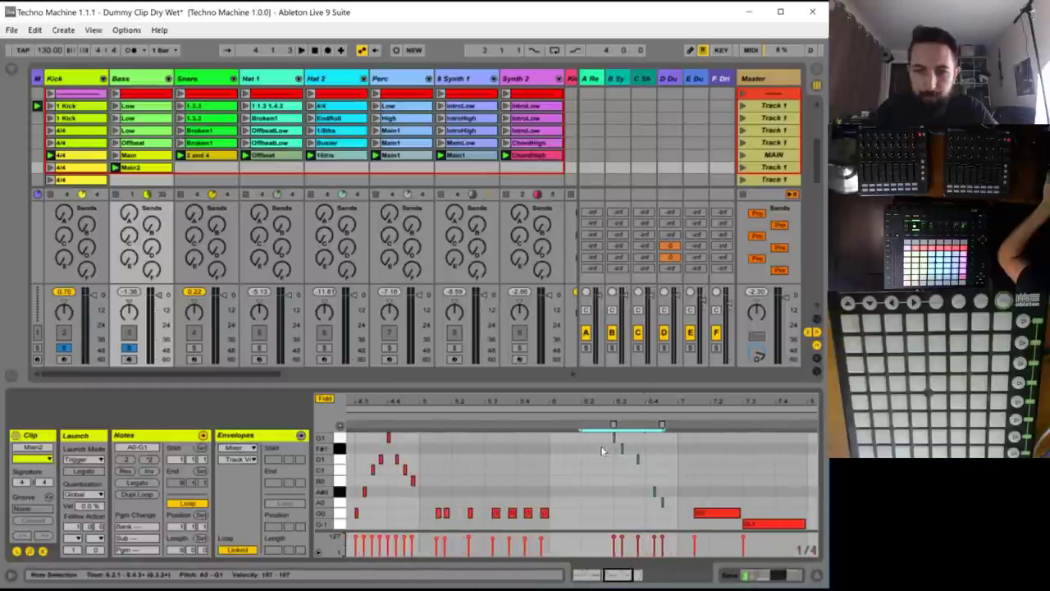
pyautogui.click(548, 439)
pyautogui.hotkey('ctrl', 'v')
pyautogui.hotkey('ctrl', 'z')
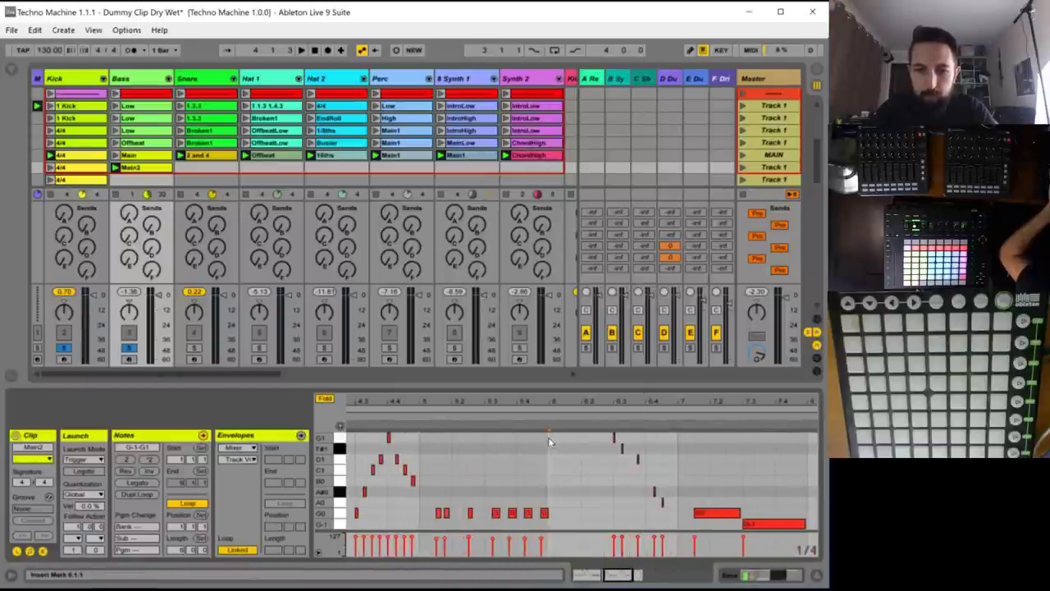
pyautogui.hotkey('ctrl', 'y')
pyautogui.hotkey('ctrl', 'z')
pyautogui.hotkey('ctrl', 'y')
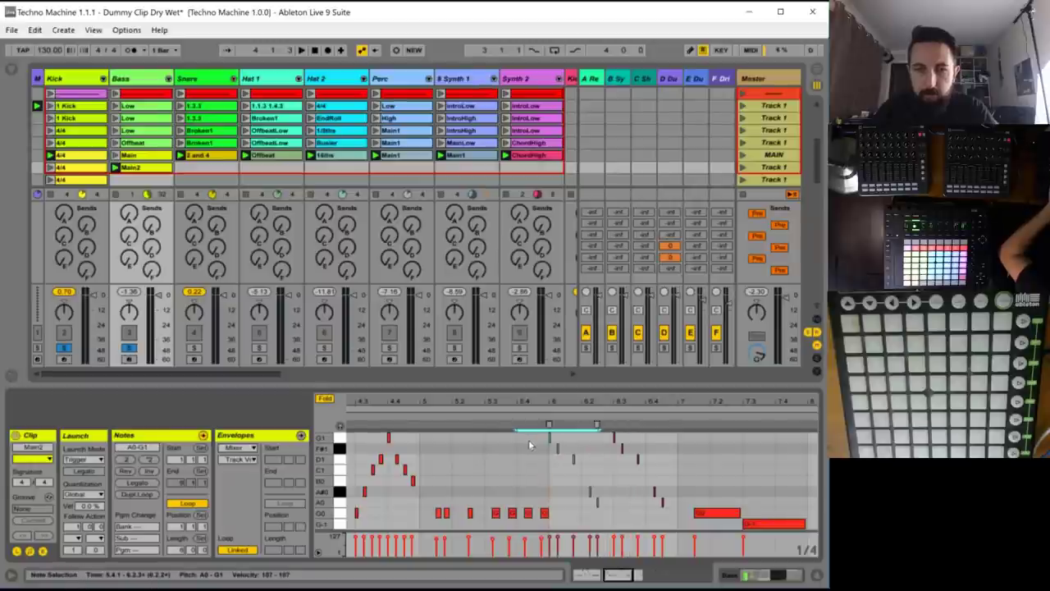
# - Invert the pitches of all notes in bar 6, from 6.1.1 to 7.1.1
pyautogui.moveTo(669, 523); pyautogui.dragTo(539, 429)
pyautogui.moveTo(673, 523); pyautogui.dragTo(551, 437)
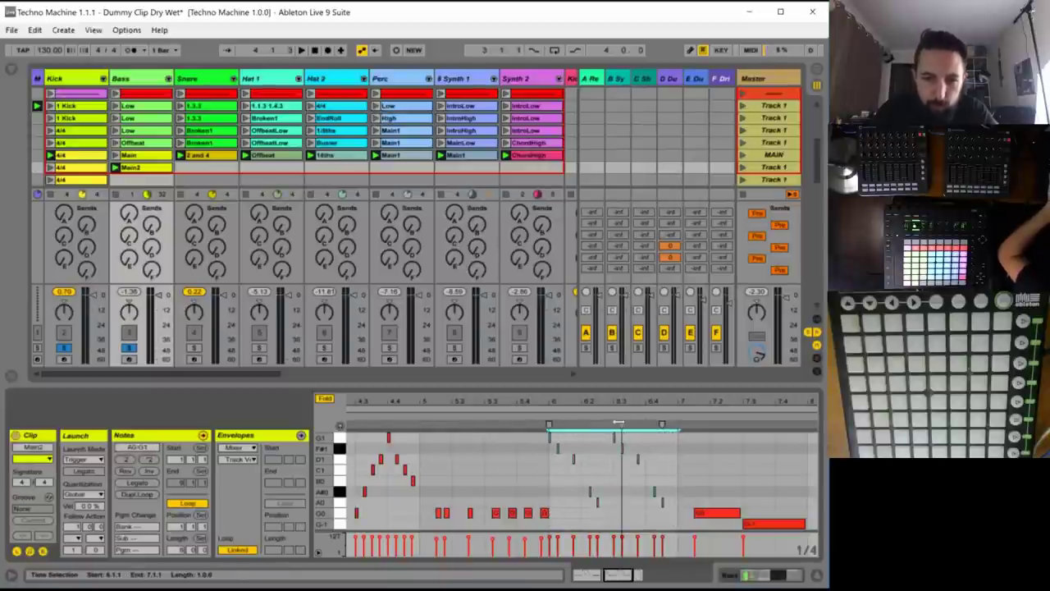
pyautogui.click(150, 472)
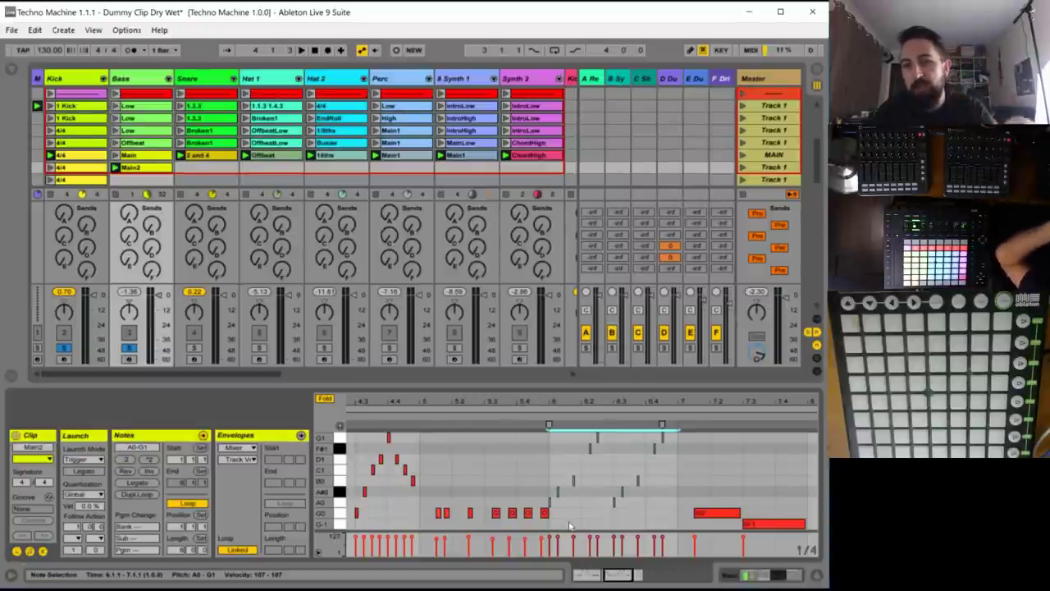
# - Play the Main2 clip and listen to bars 5 to 8 with the inverted notes in bar 6
pyautogui.moveTo(469, 401); pyautogui.dragTo(491, 353)
pyautogui.press('space')
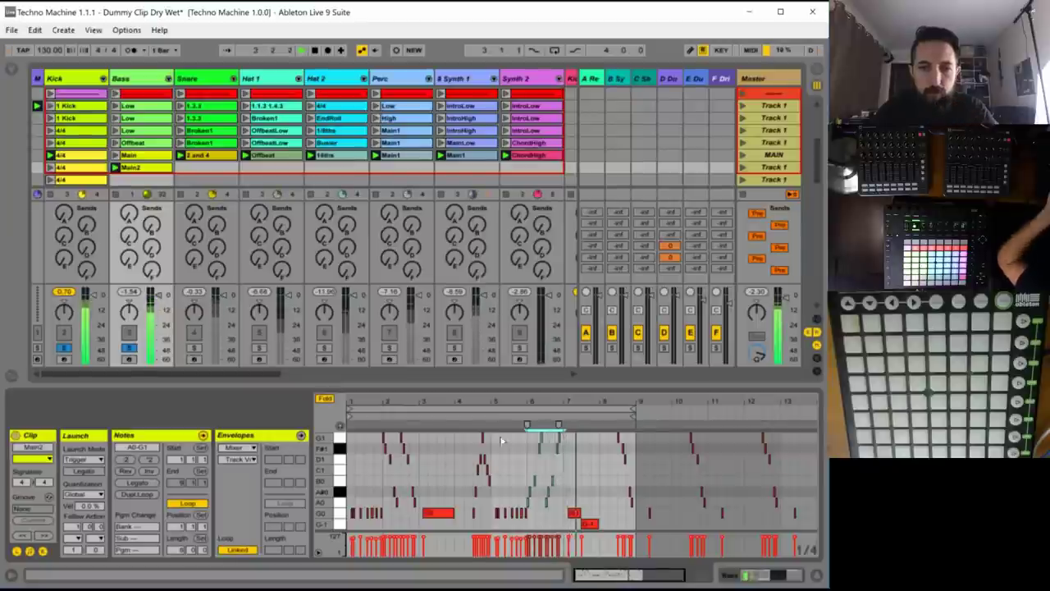
pyautogui.press('space')
pyautogui.moveTo(491, 402); pyautogui.dragTo(627, 502)
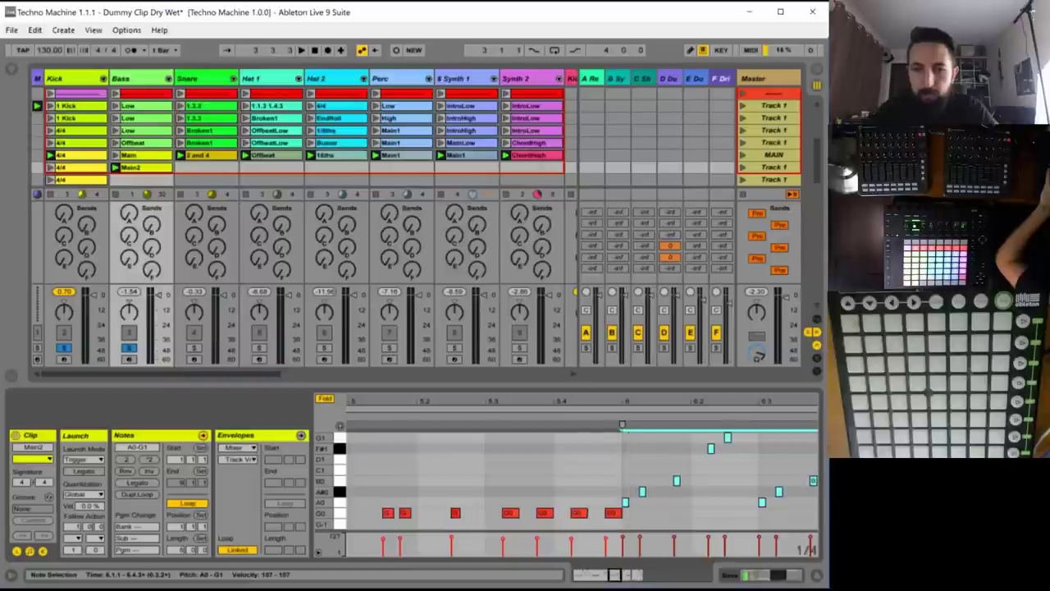
pyautogui.press('space')
pyautogui.moveTo(615, 575); pyautogui.dragTo(615, 492)
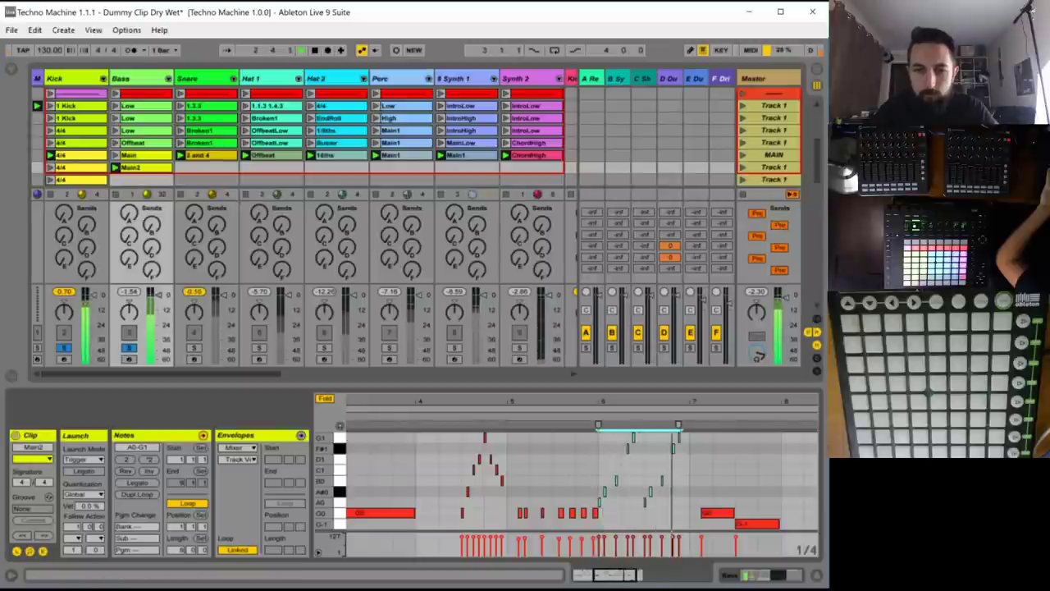
pyautogui.moveTo(619, 574); pyautogui.dragTo(627, 575)
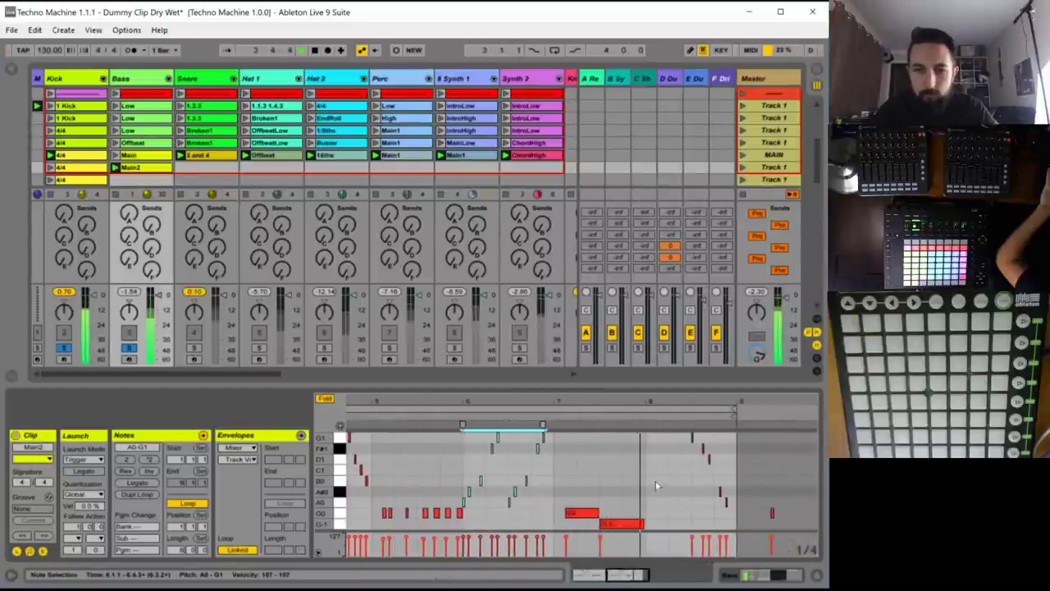
pyautogui.click(576, 513)
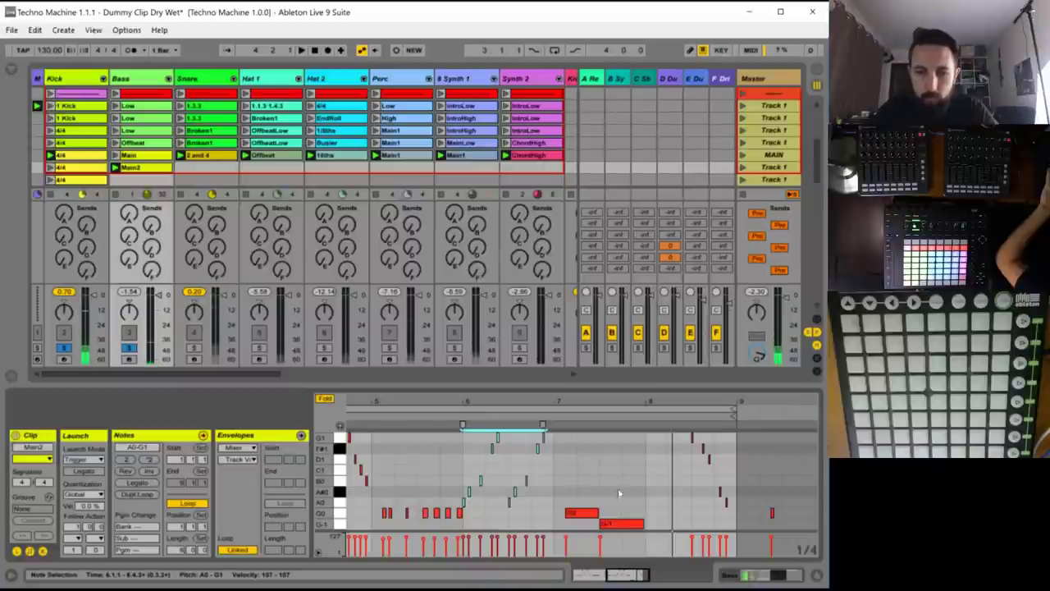
# - Unfold the note editor and shorten the G-1 note starting at 7.3.1 so that it ends just before 7.4.3
pyautogui.click(326, 399)
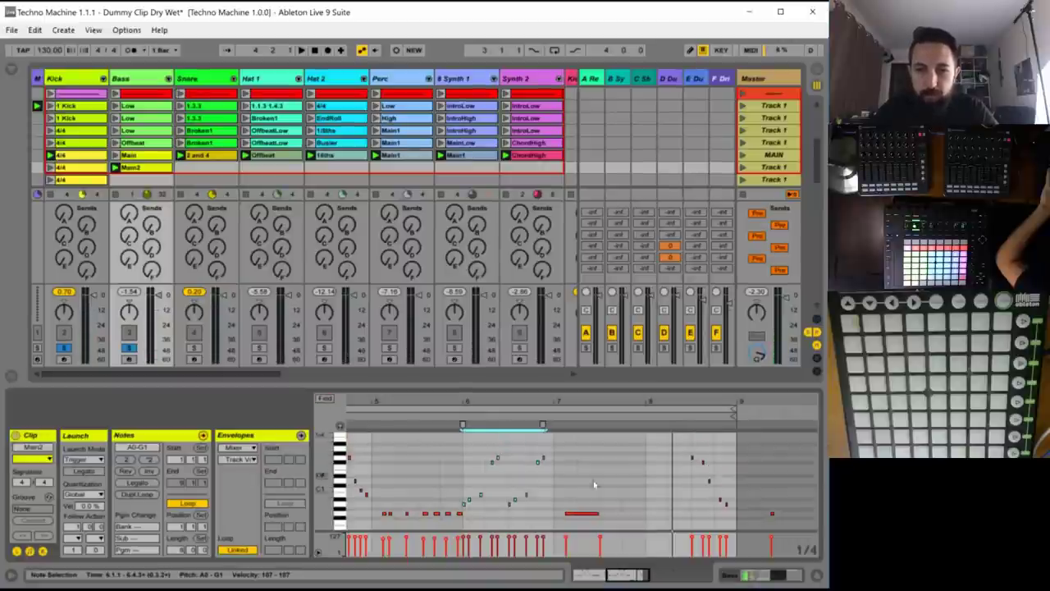
pyautogui.scroll(-5, 642, 491)
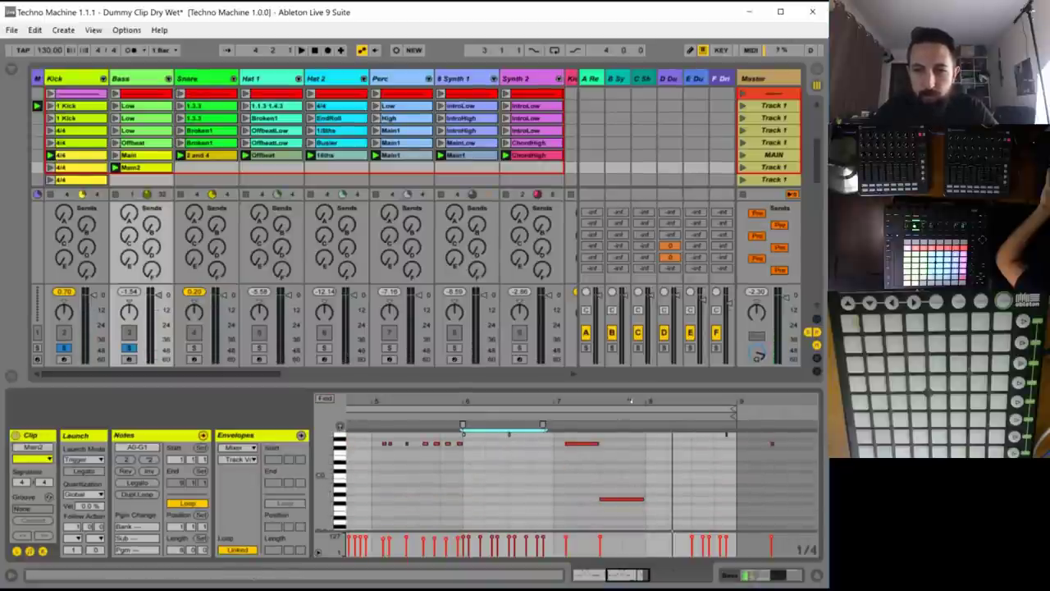
pyautogui.moveTo(629, 401); pyautogui.dragTo(617, 412)
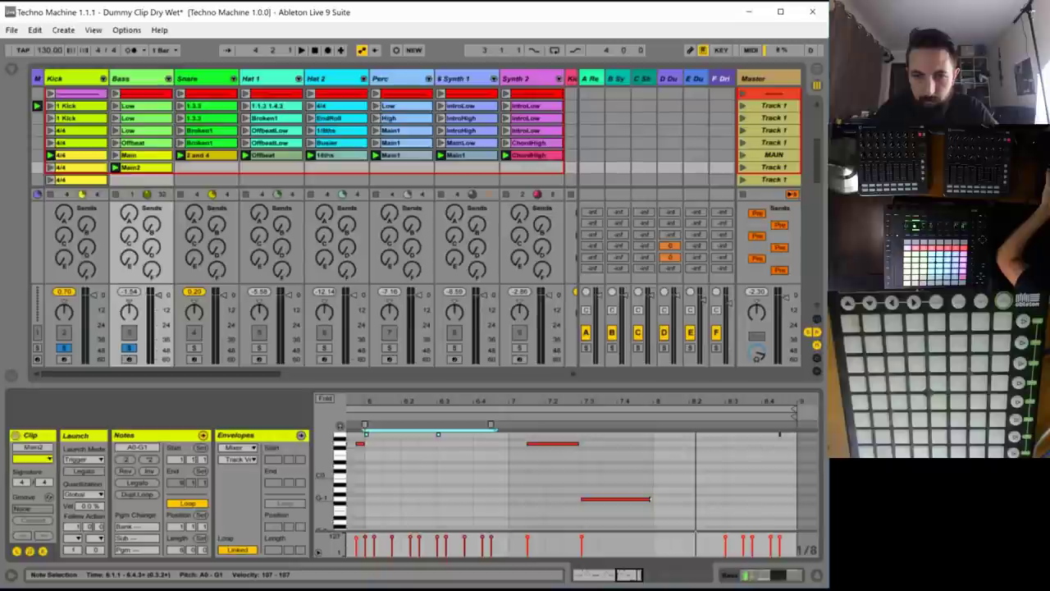
pyautogui.moveTo(650, 498); pyautogui.dragTo(636, 498)
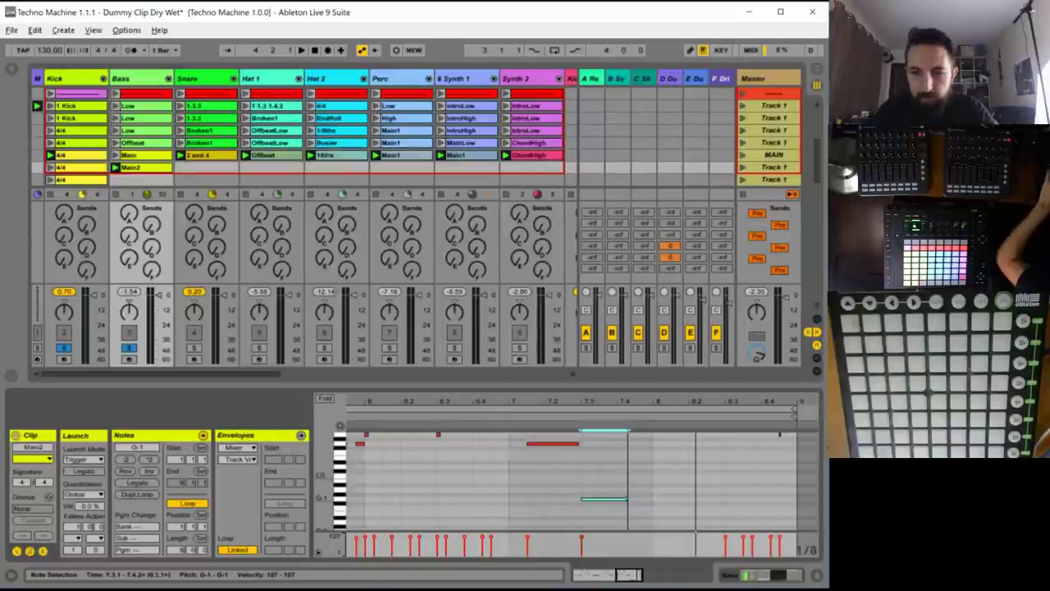
pyautogui.moveTo(628, 498); pyautogui.dragTo(631, 499)
# - Copy the G-1 note an octave lower to G-2 at 7.4.3 and play the clip
pyautogui.scroll(-1, 617, 485)
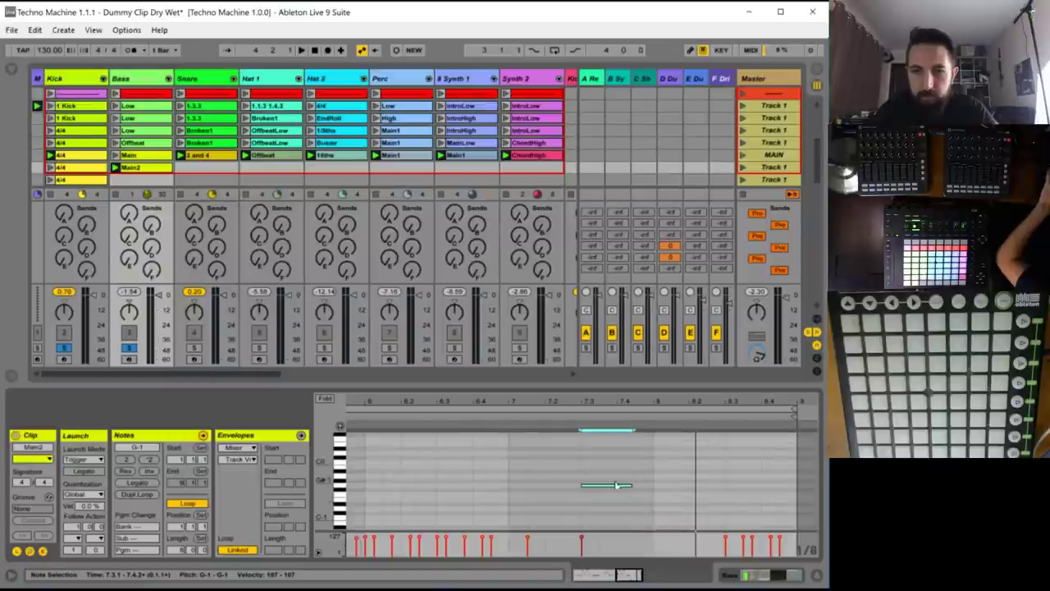
pyautogui.scroll(-1, 623, 489)
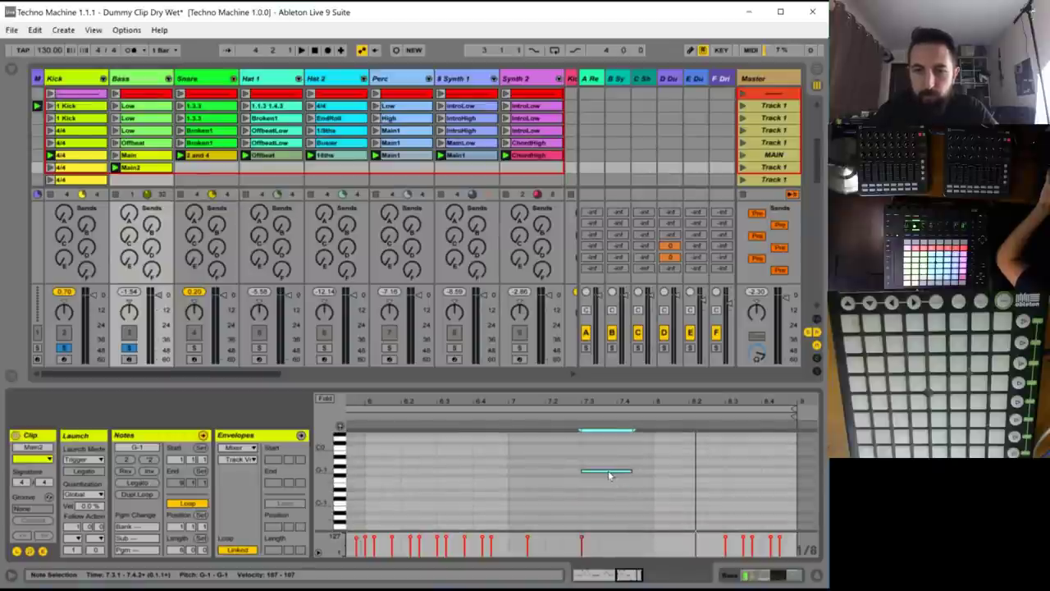
pyautogui.moveTo(609, 474); pyautogui.dragTo(658, 502)
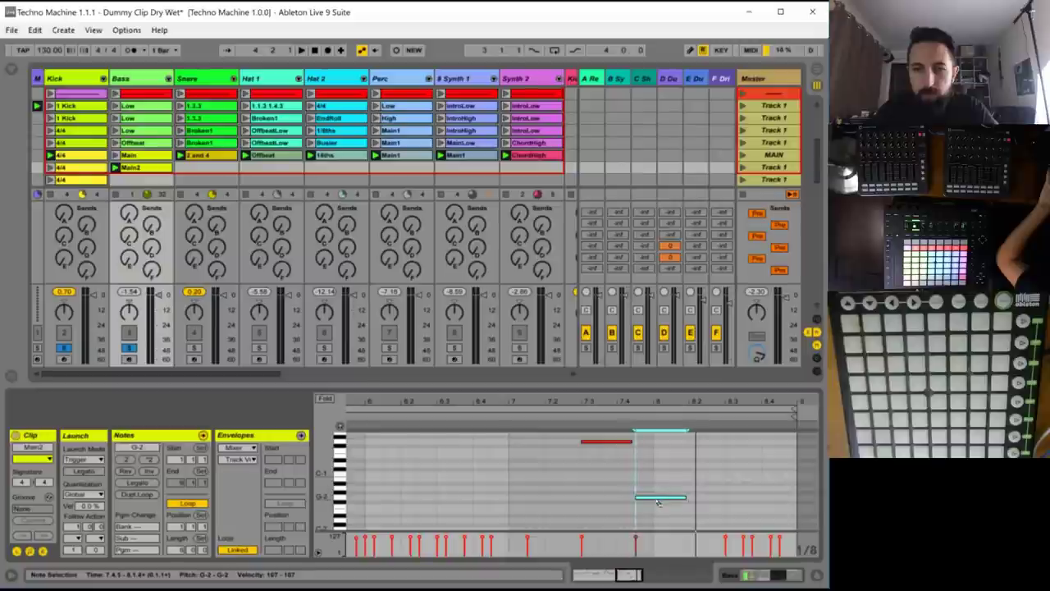
pyautogui.scroll(1, 648, 486)
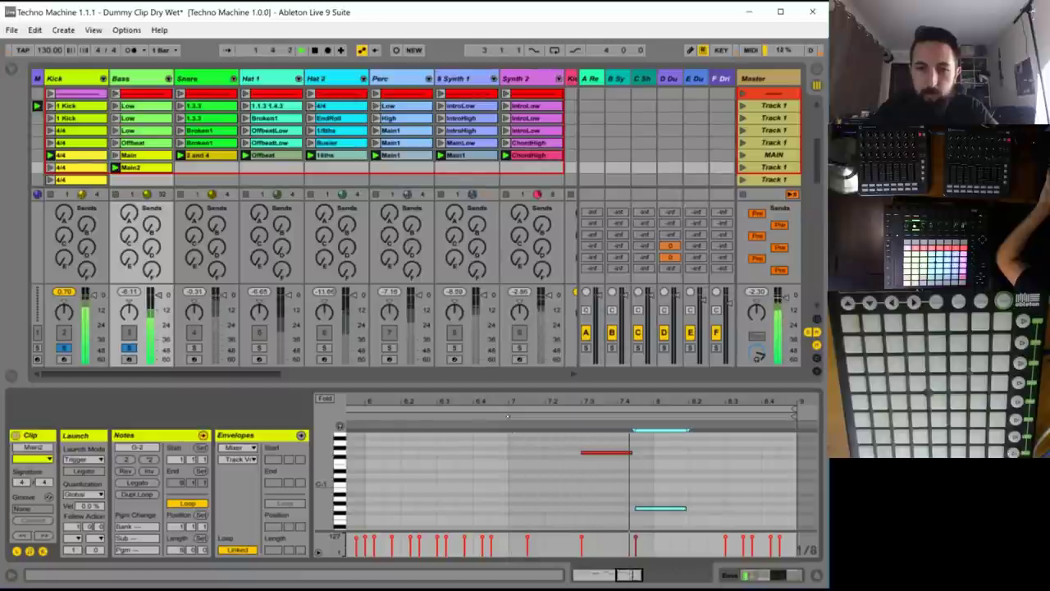
pyautogui.scroll(2, 706, 513)
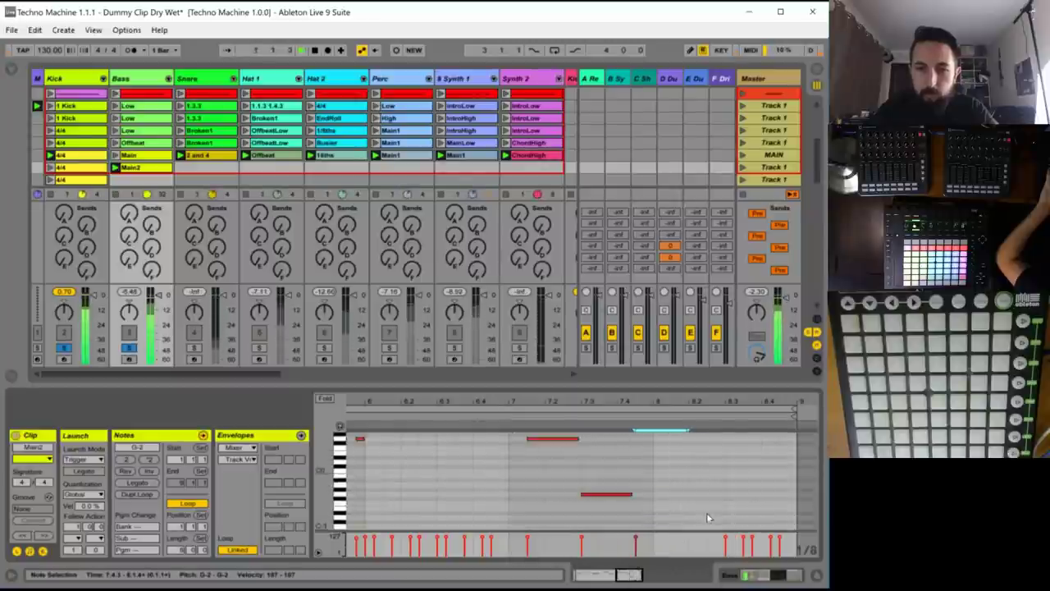
# - Play the clip and lengthen the G-1 note starting at 7.3.1 so that it ends at 8.1.1
pyautogui.moveTo(543, 401); pyautogui.dragTo(543, 328)
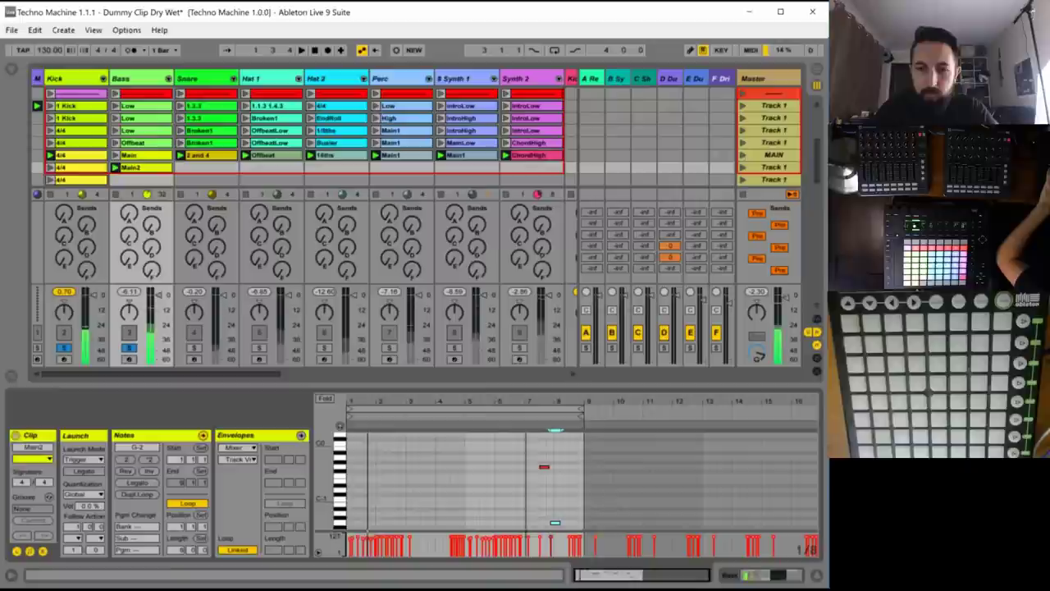
pyautogui.click(572, 514)
pyautogui.scroll(5, 571, 504)
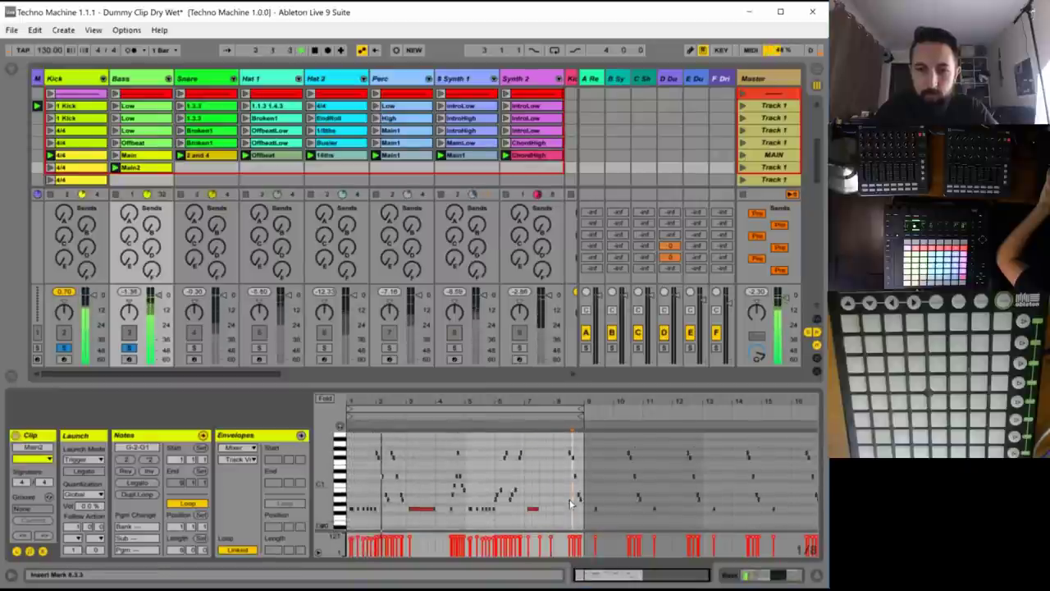
pyautogui.scroll(3, 566, 502)
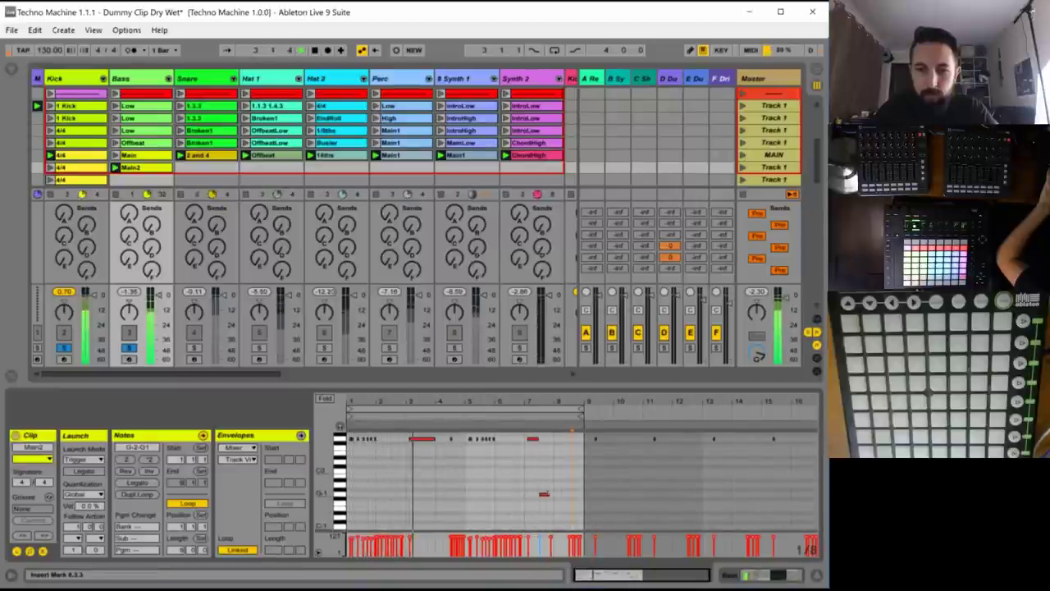
pyautogui.click(544, 493)
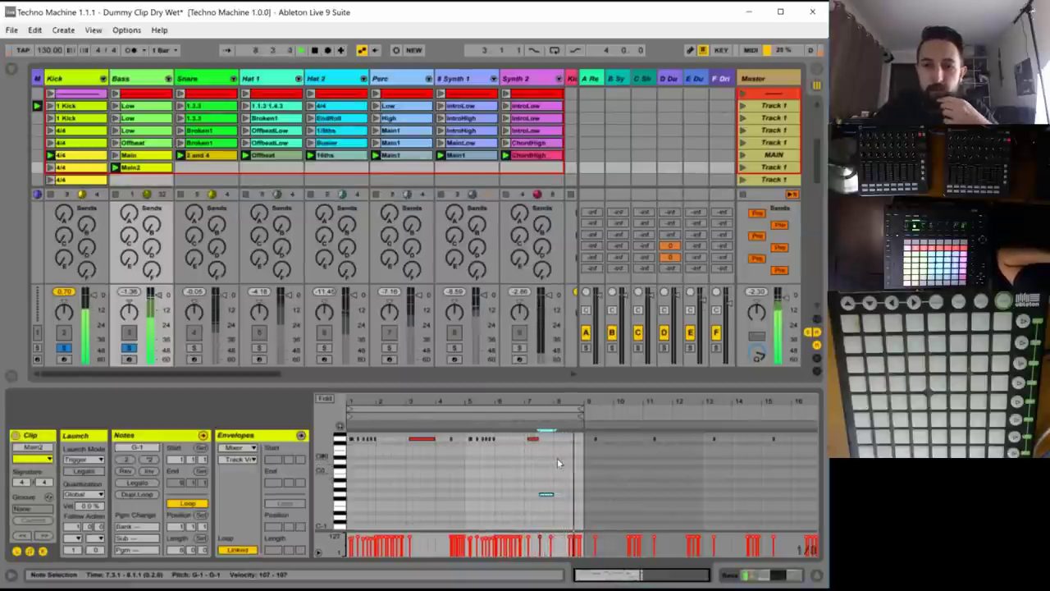
# - Lengthen the G1, D1 and A0 notes of bar 8's descending run, nudge A0 slightly later and play the clip
pyautogui.scroll(3, 556, 455)
pyautogui.scroll(1, 566, 464)
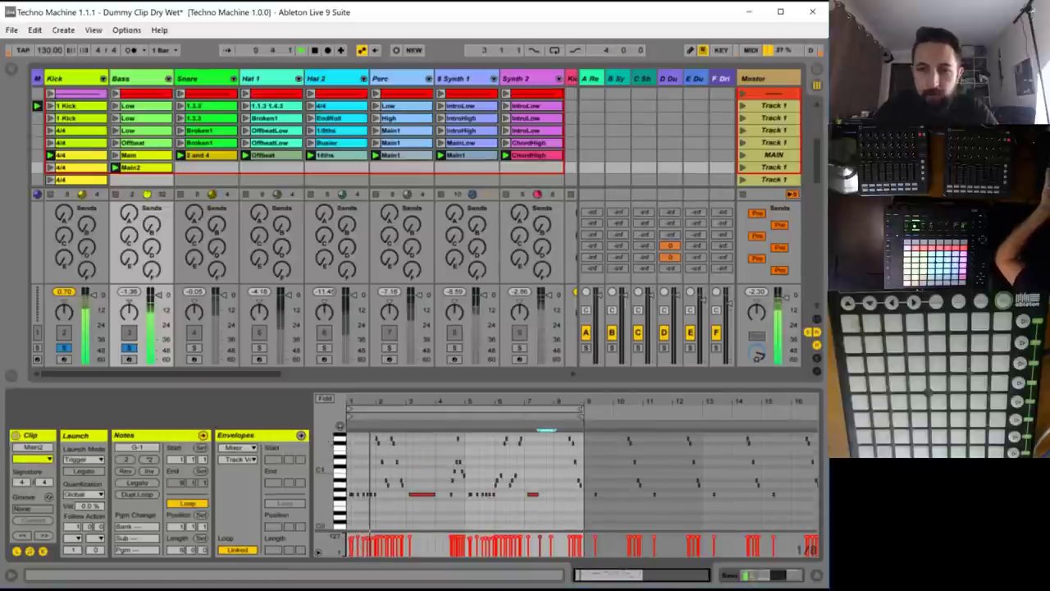
pyautogui.scroll(5, 551, 458)
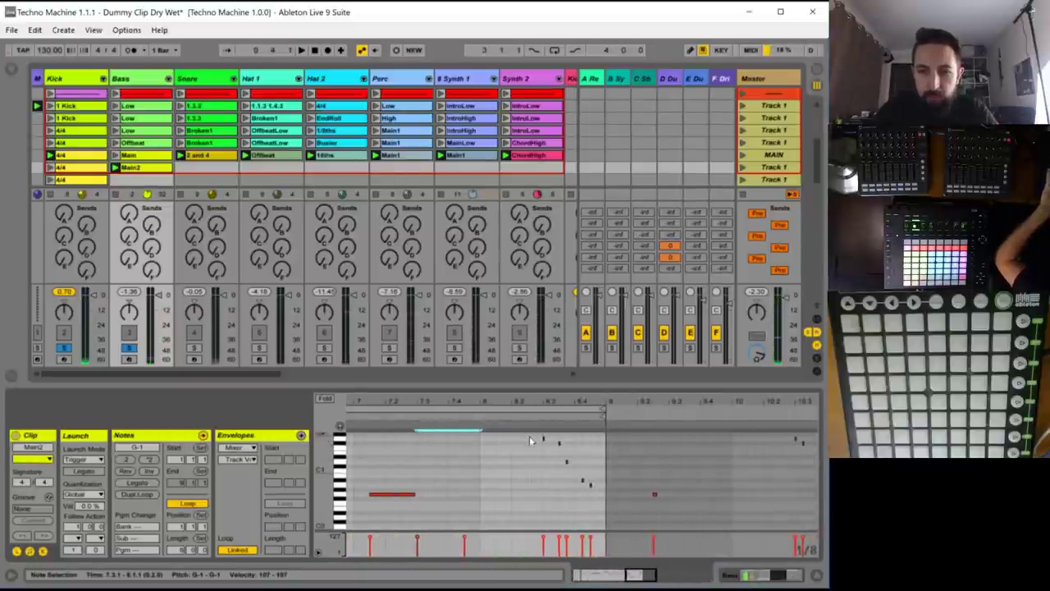
pyautogui.click(544, 435)
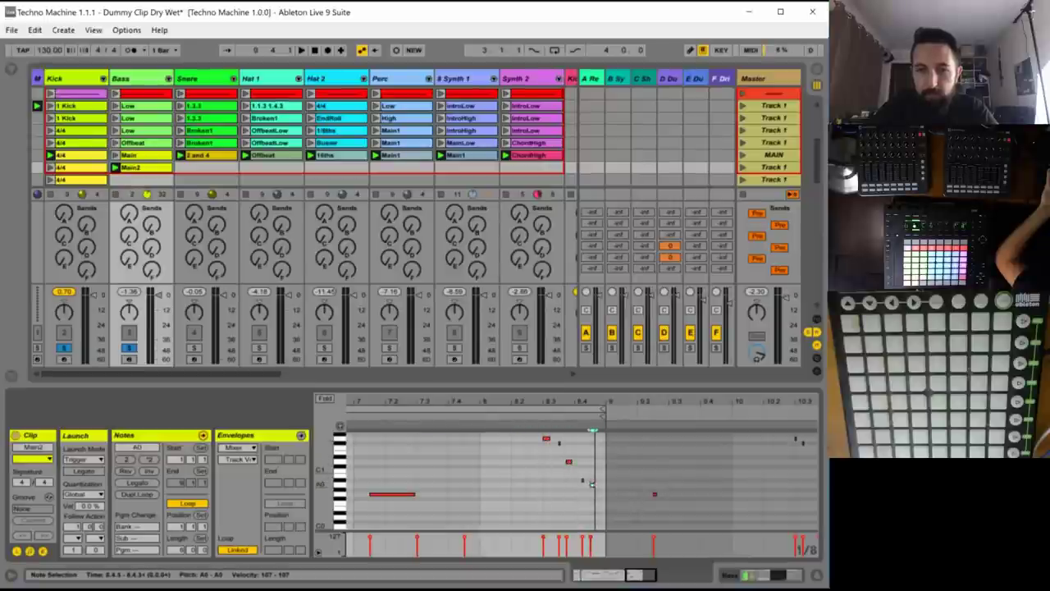
pyautogui.moveTo(593, 485); pyautogui.dragTo(597, 486)
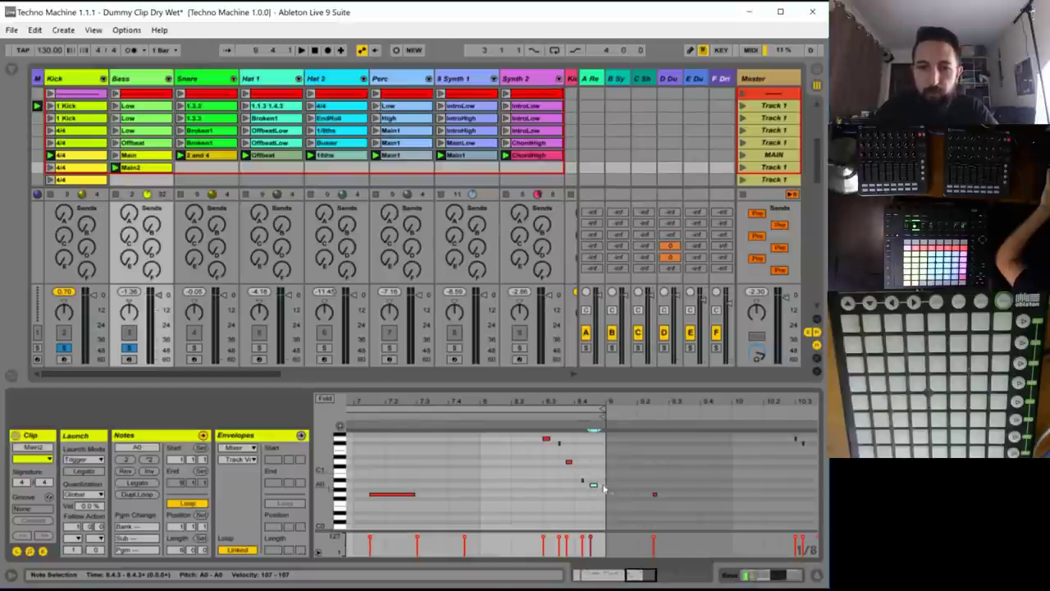
pyautogui.moveTo(595, 487); pyautogui.dragTo(595, 487)
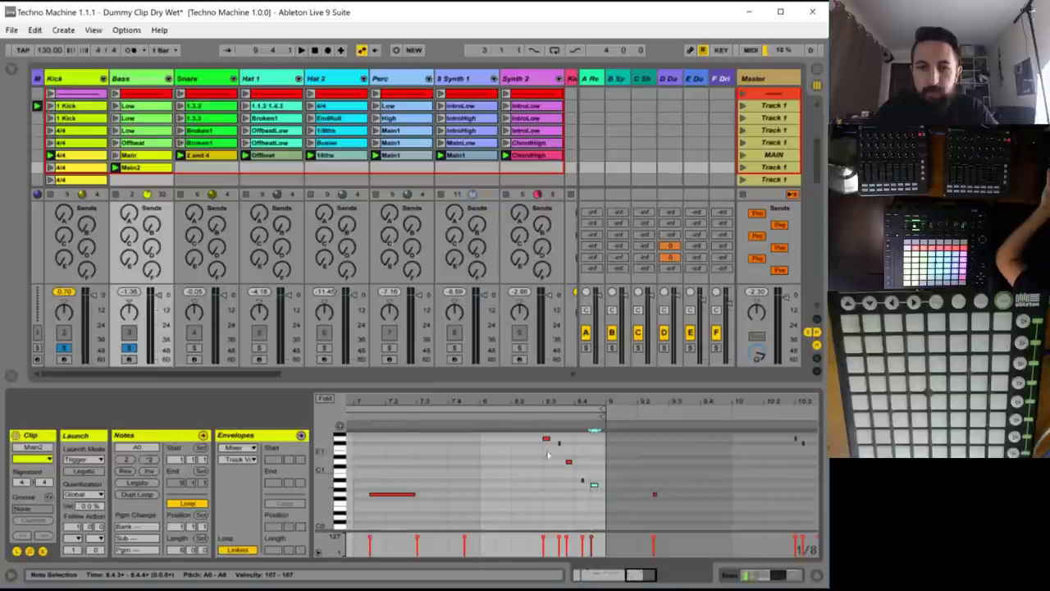
pyautogui.press('space')
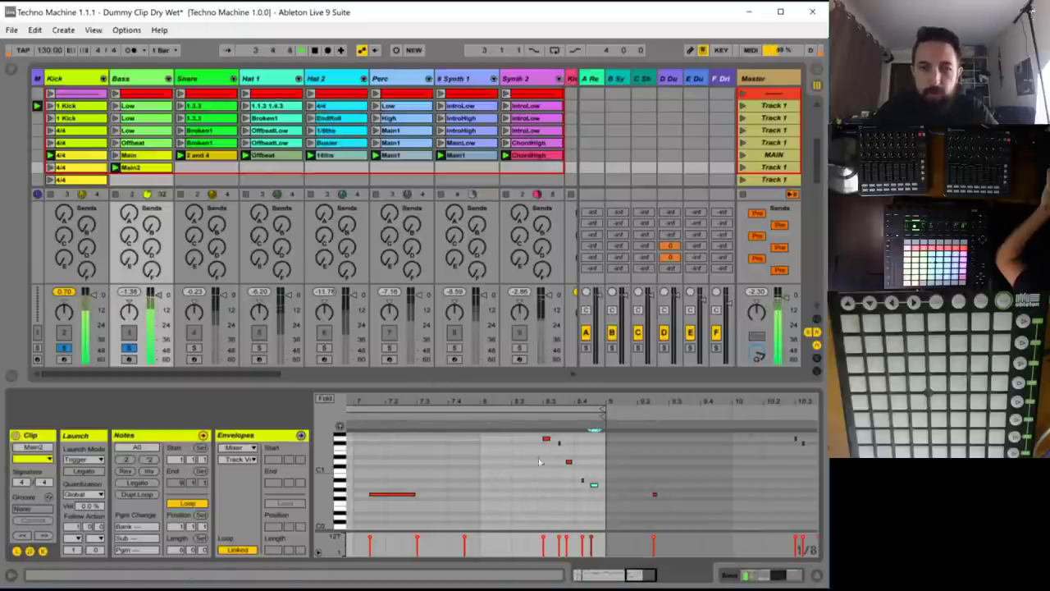
# - Copy the Snare clip "2 and 4" from the MAIN row into the slot below and launch the copy with Snare soloed
pyautogui.click(208, 158)
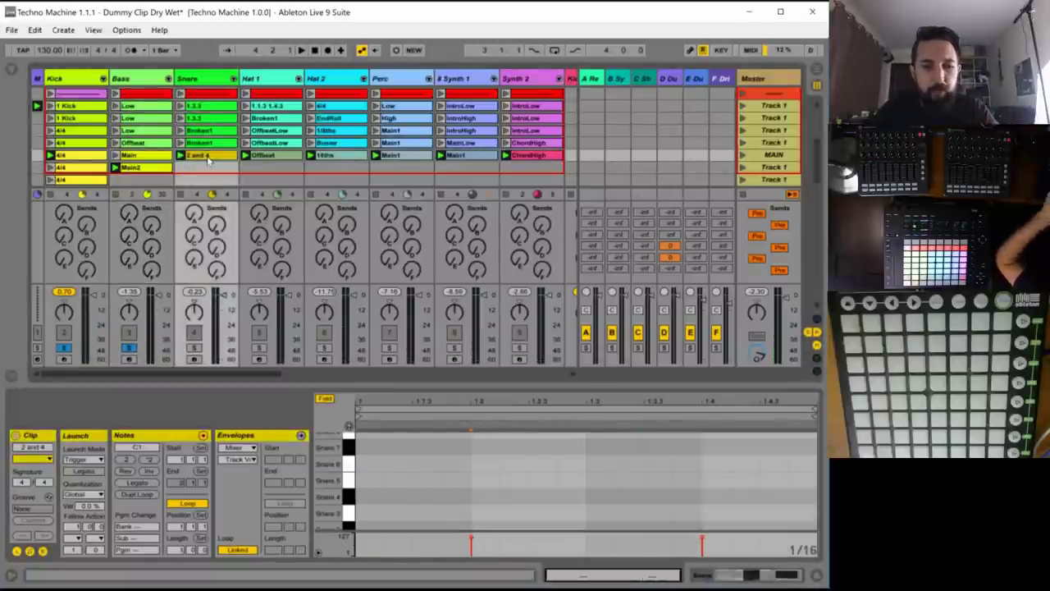
pyautogui.moveTo(206, 175); pyautogui.dragTo(207, 170)
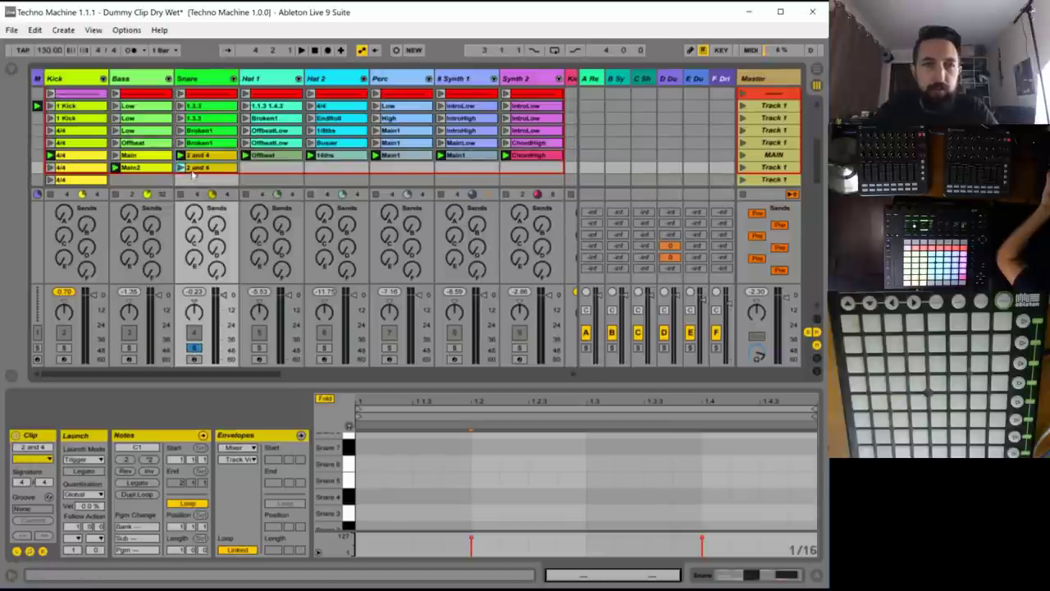
pyautogui.click(181, 168)
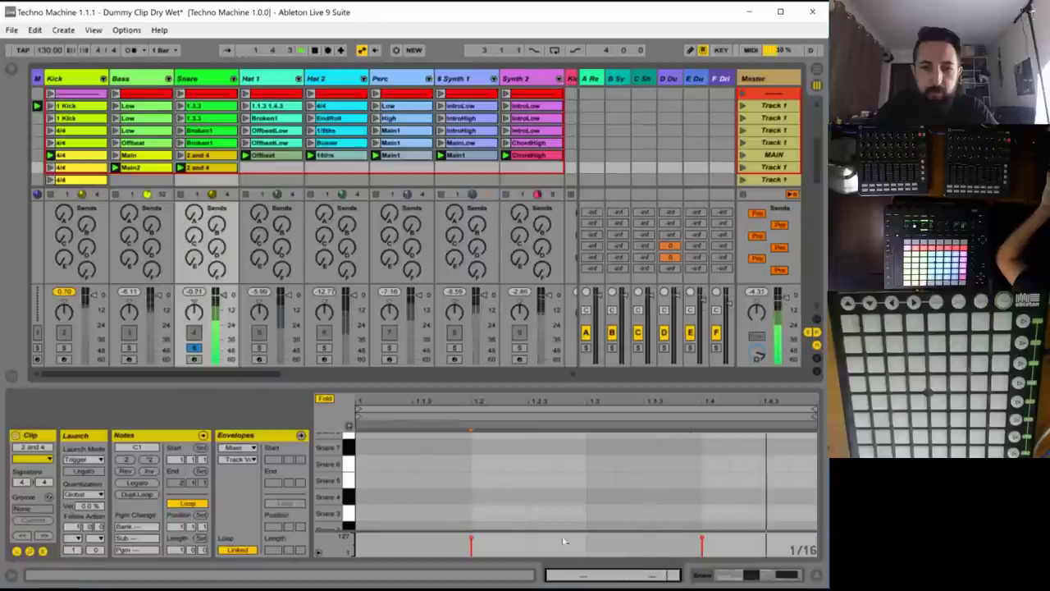
# - Add a Snare 1 note at 1.2.4 in the copied clip and set the clip's loop length to 4 bars
pyautogui.scroll(-1, 529, 495)
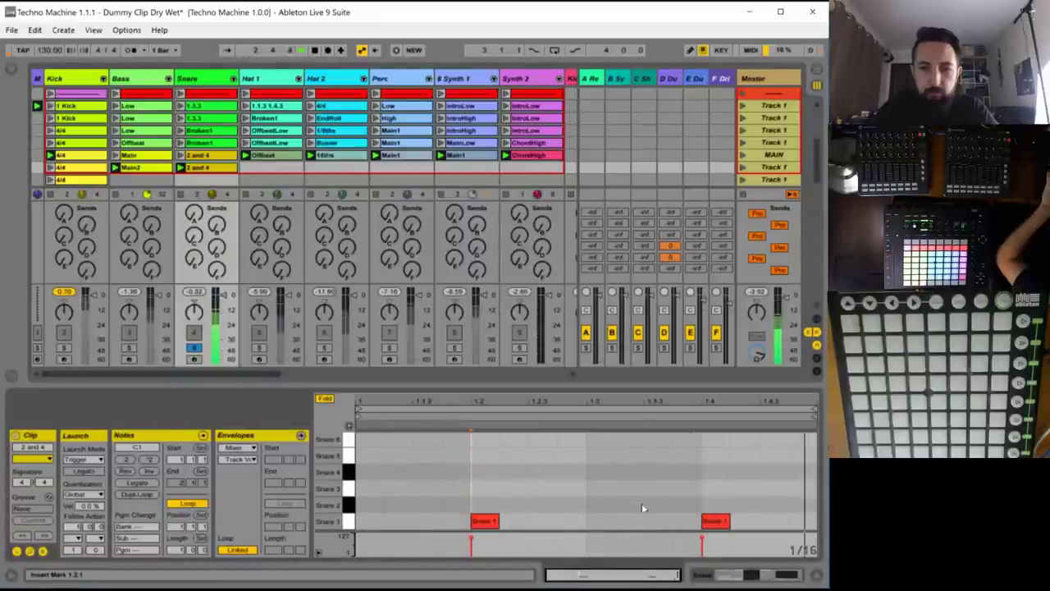
pyautogui.doubleClick(572, 521)
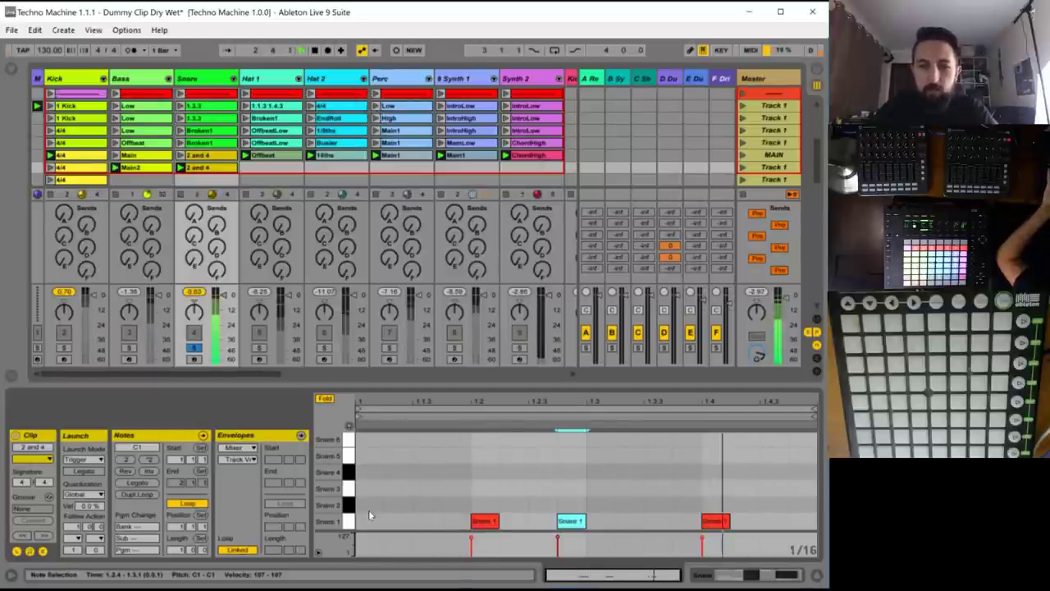
pyautogui.click(176, 550)
pyautogui.write('4')
pyautogui.press('Return')
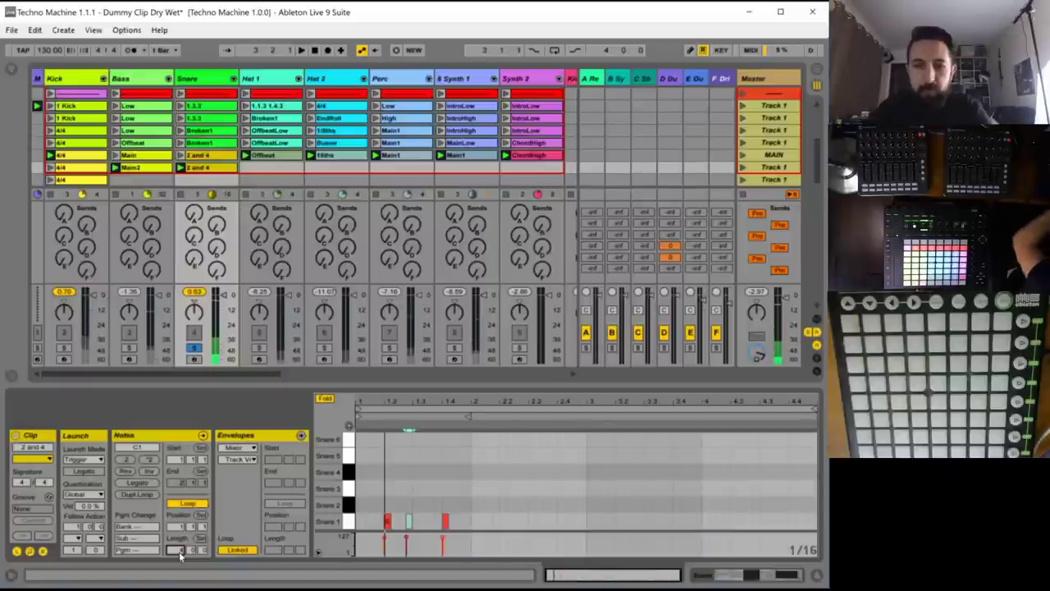
# - Duplicate the snare clip's first-bar notes to fill bars 2, 3 and 4
pyautogui.hotkey('ctrl', 'a')
pyautogui.hotkey('ctrl', 'd')
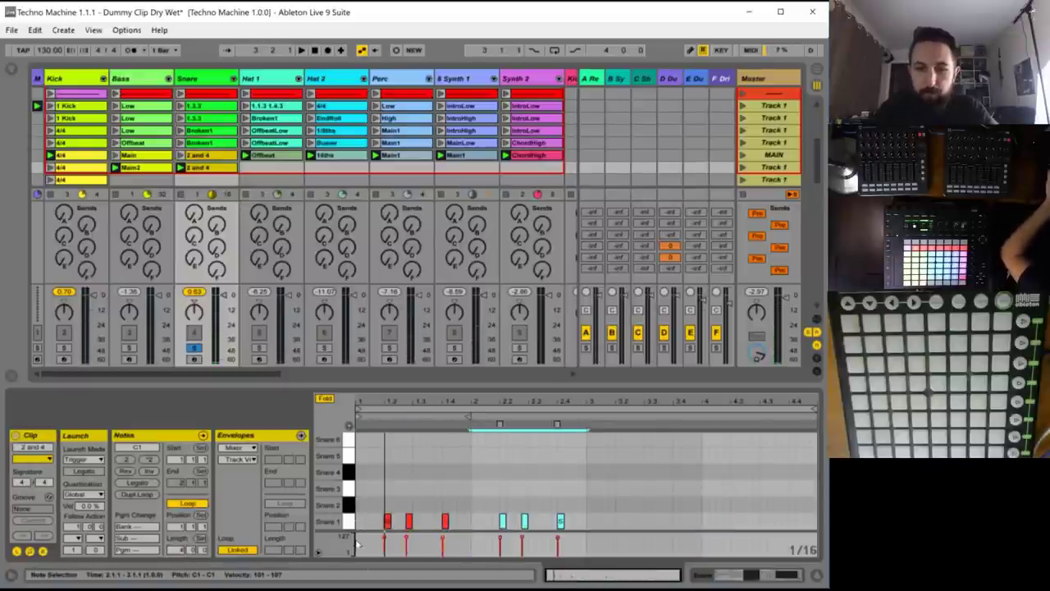
pyautogui.hotkey('ctrl', 'd')
pyautogui.hotkey('ctrl', 'd')
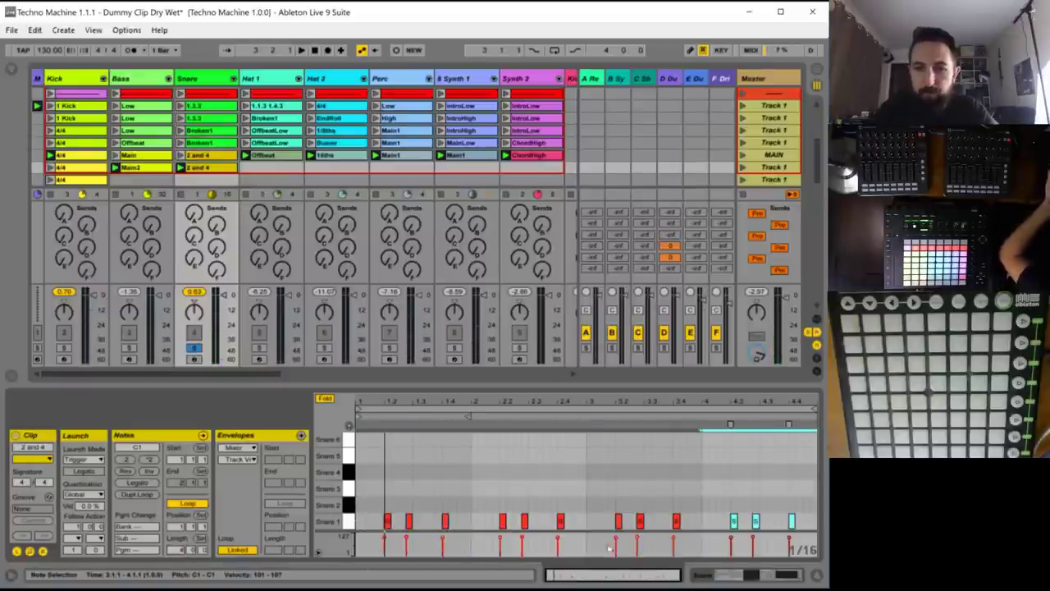
# - Add a Snare 1 note at 4.3.3 and move bar 4's last note one sixteenth later to 4.4.2
pyautogui.click(704, 527)
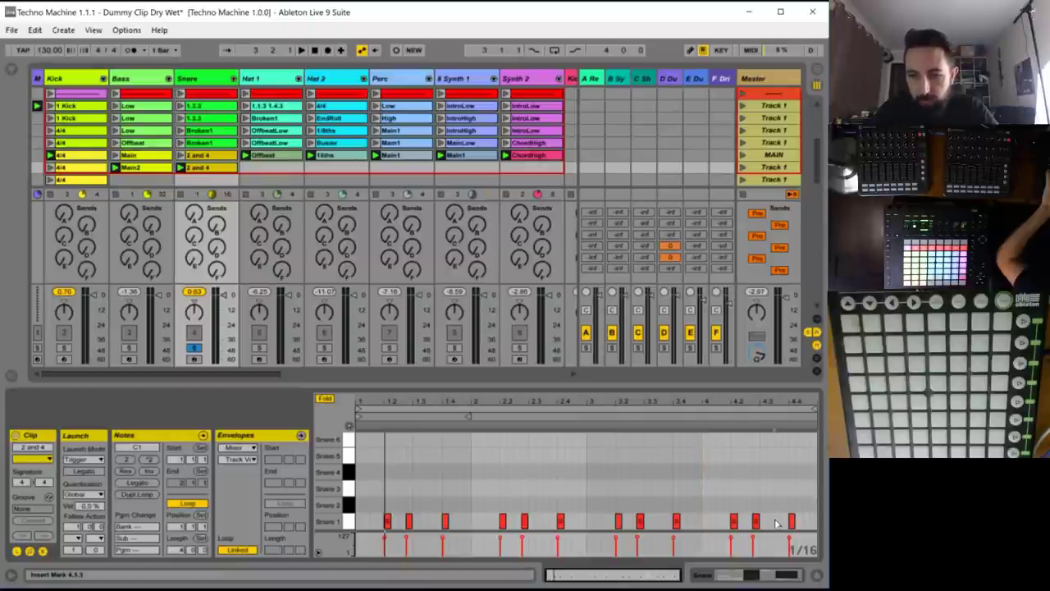
pyautogui.doubleClick(776, 522)
pyautogui.moveTo(789, 521); pyautogui.dragTo(799, 522)
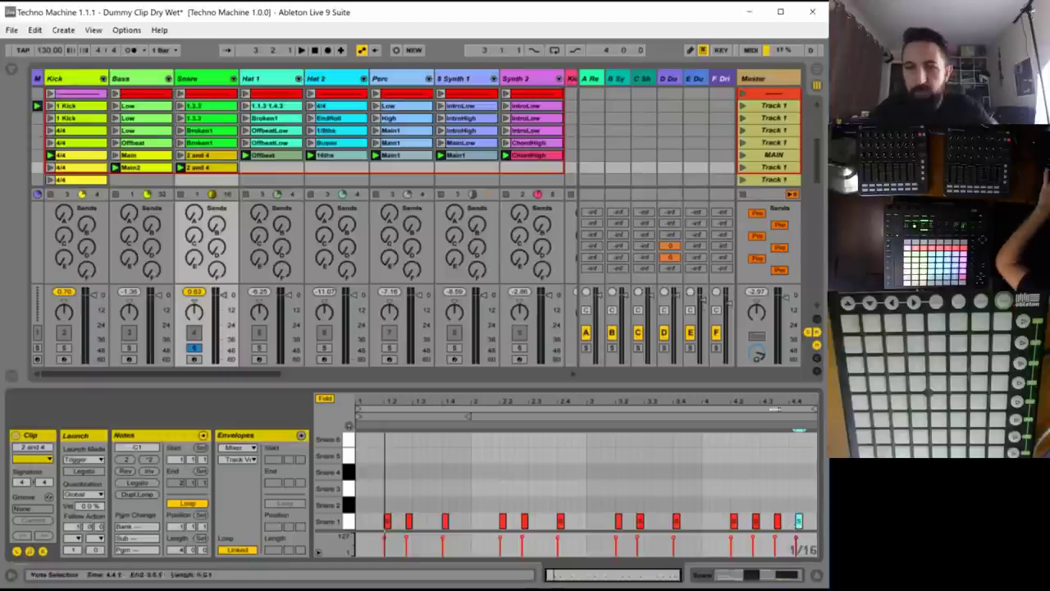
# - Play the snare variation with the Bass and Kick tracks soloed alongside it
pyautogui.press('space')
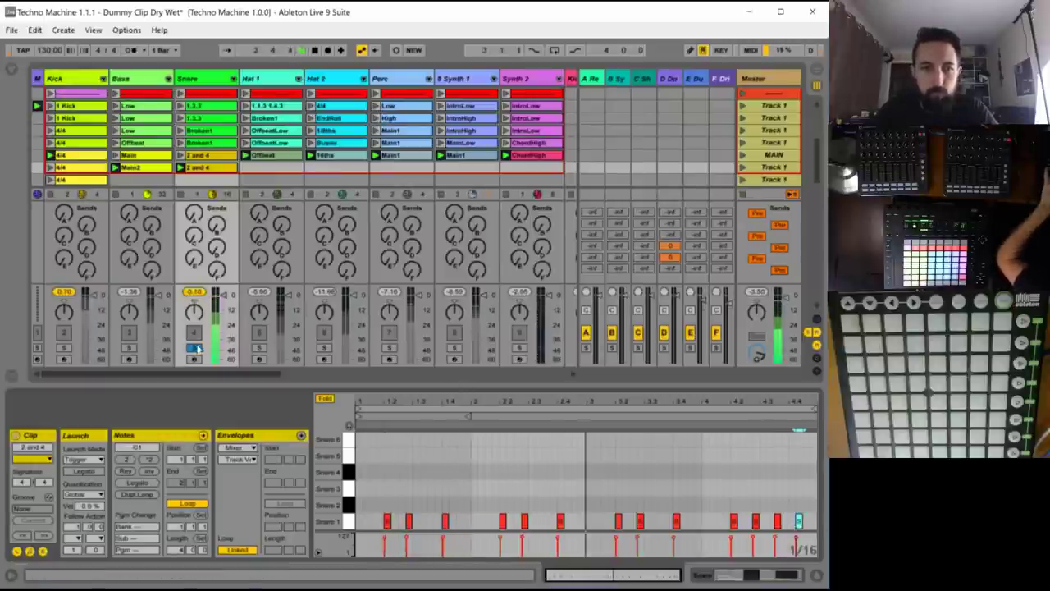
pyautogui.click(129, 348)
pyautogui.click(64, 348)
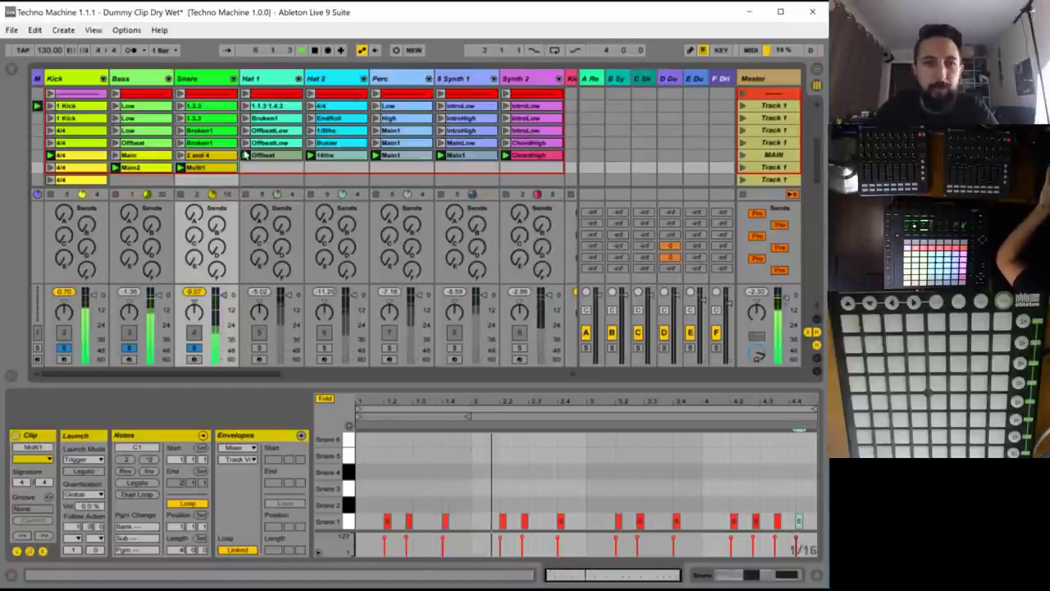
# - Solo Hat 1, copy its Offbeat clip from the MAIN row into the slot below and launch the copy
pyautogui.click(259, 348)
pyautogui.moveTo(263, 155)
pyautogui.mouseDown()
pyautogui.moveTo(268, 174)
pyautogui.moveTo(259, 169)
pyautogui.mouseUp()
pyautogui.click(259, 168)
pyautogui.scroll(-1, 440, 506)
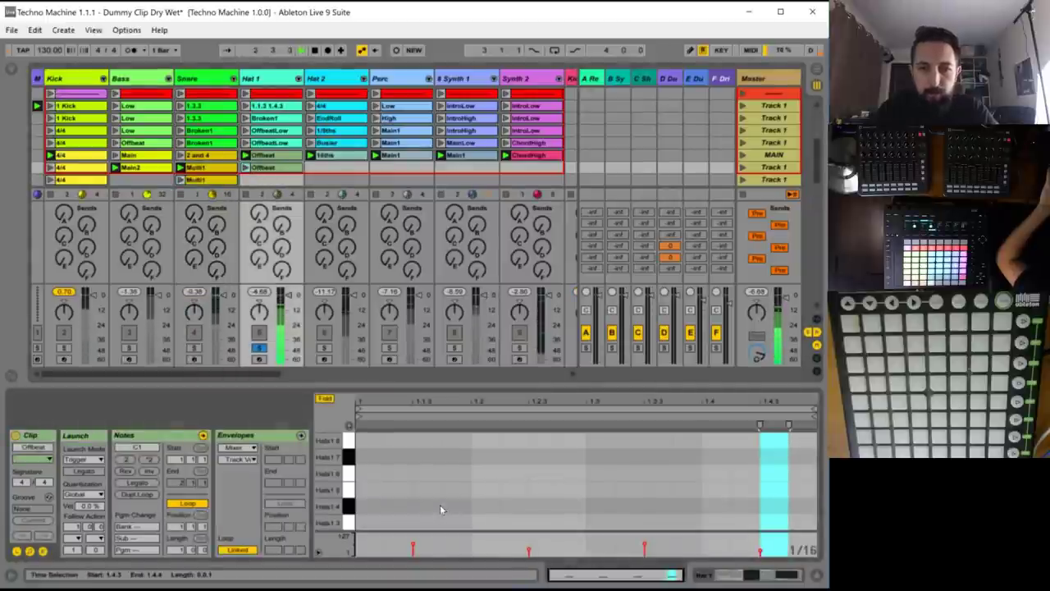
pyautogui.scroll(-1, 441, 506)
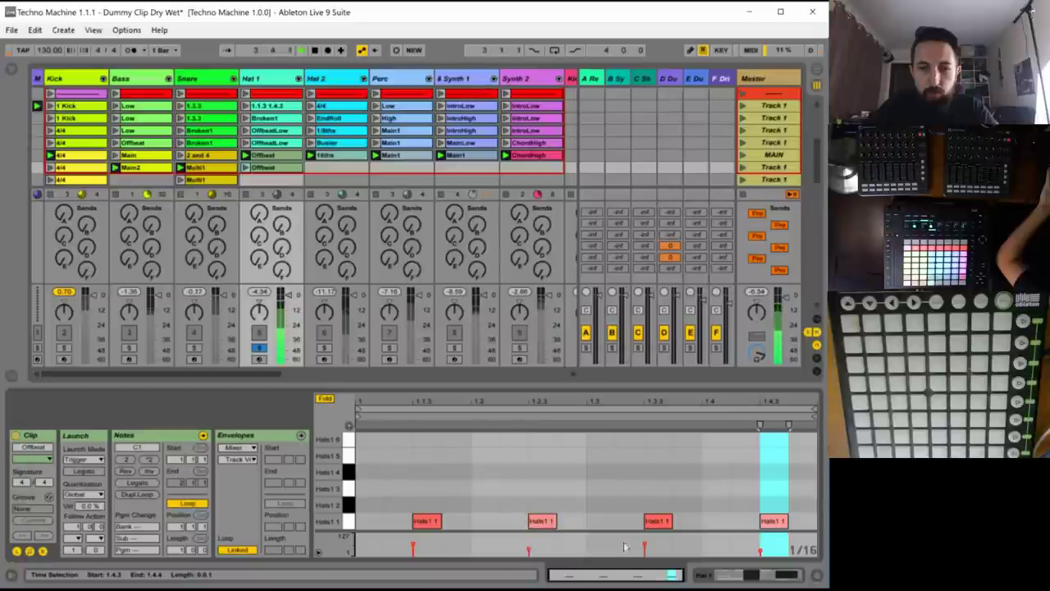
pyautogui.click(252, 168)
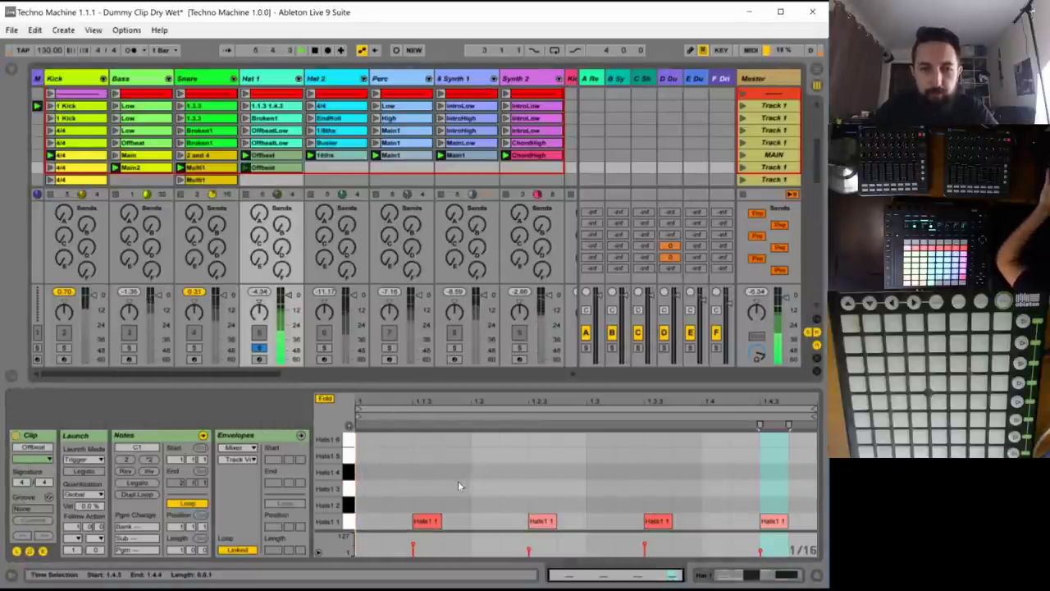
# - Even out the velocities of all four Hats1 1 notes in the copied clip and play it
pyautogui.moveTo(529, 551); pyautogui.dragTo(529, 541)
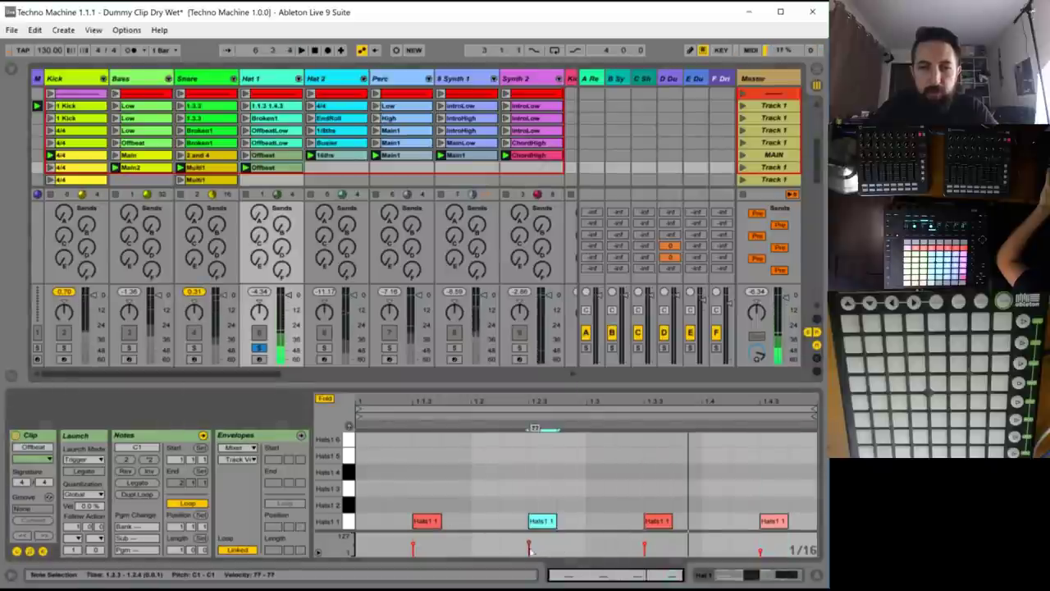
pyautogui.moveTo(410, 505); pyautogui.dragTo(760, 549)
pyautogui.click(759, 550)
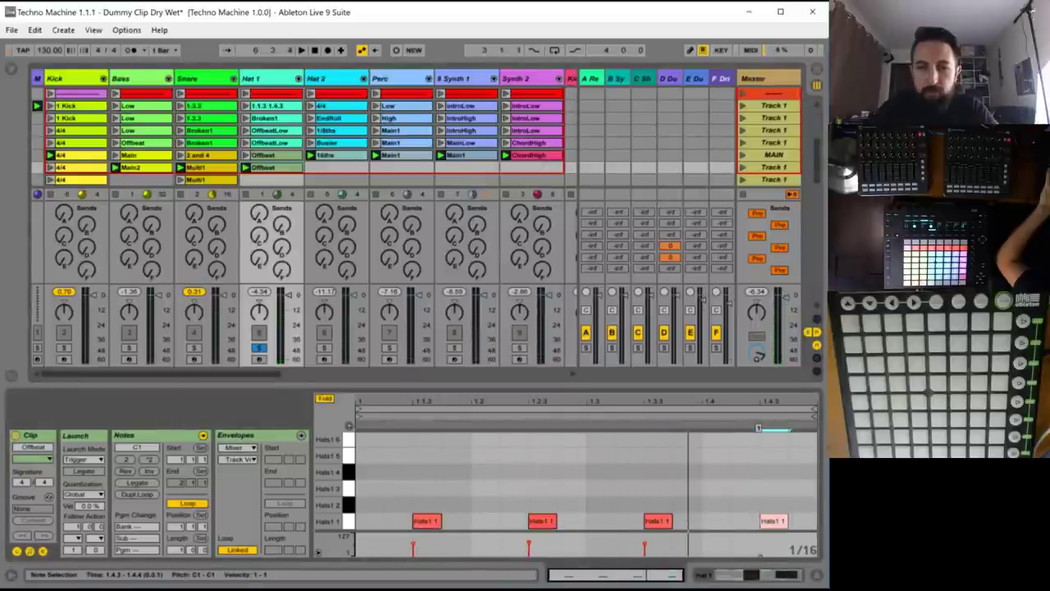
pyautogui.hotkey('ctrl', 'a')
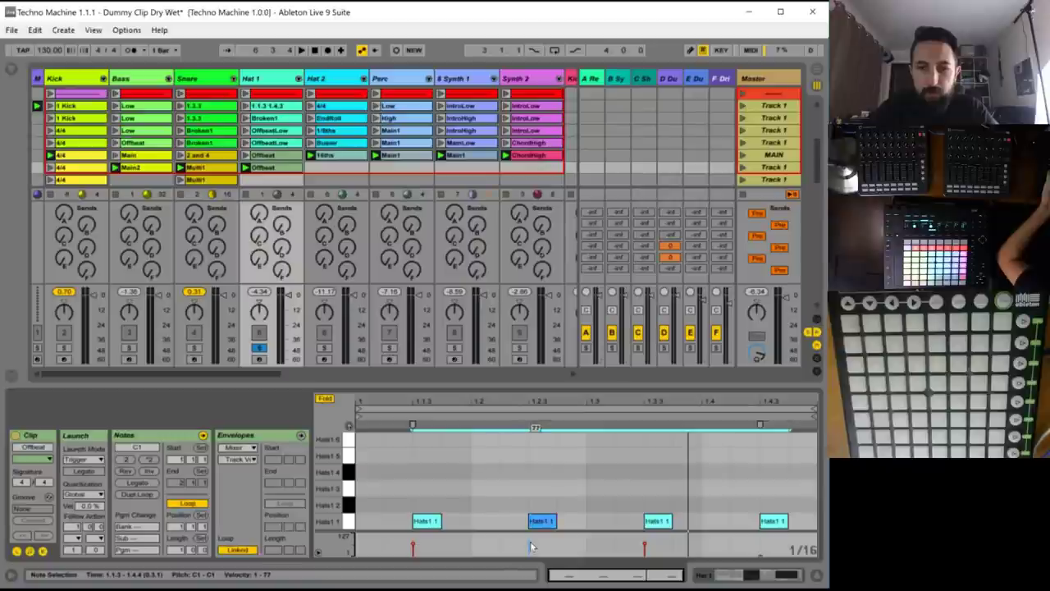
pyautogui.moveTo(529, 547)
pyautogui.mouseDown()
pyautogui.moveTo(530, 534)
pyautogui.moveTo(529, 558)
pyautogui.mouseUp()
pyautogui.press('space')
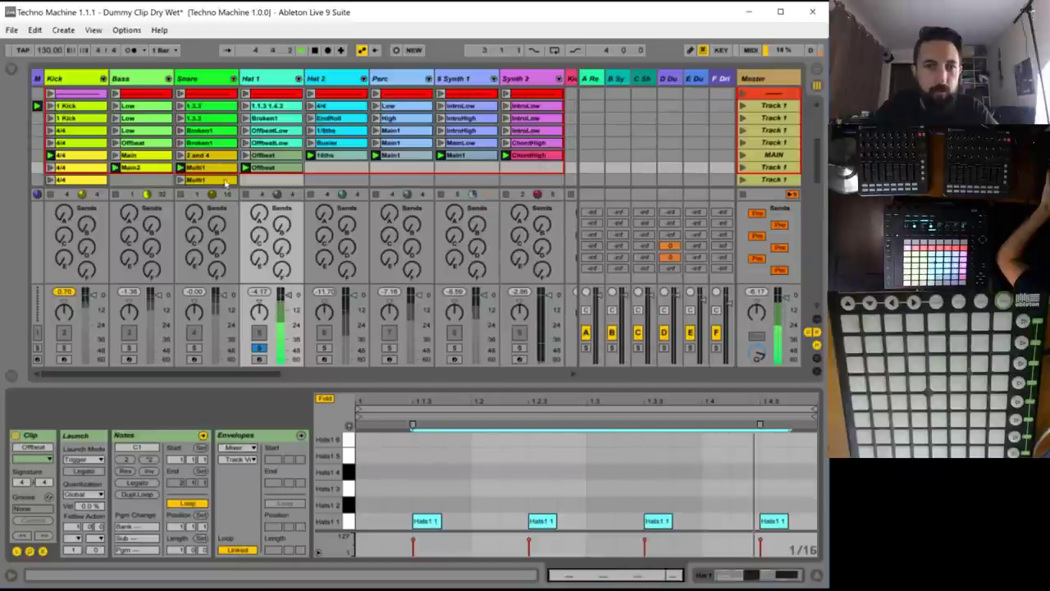
# - Delete the surplus Multi1 snare clip and the 4/4 kick clip from the second row below MAIN
pyautogui.scroll(-1, 213, 188)
pyautogui.click(200, 168)
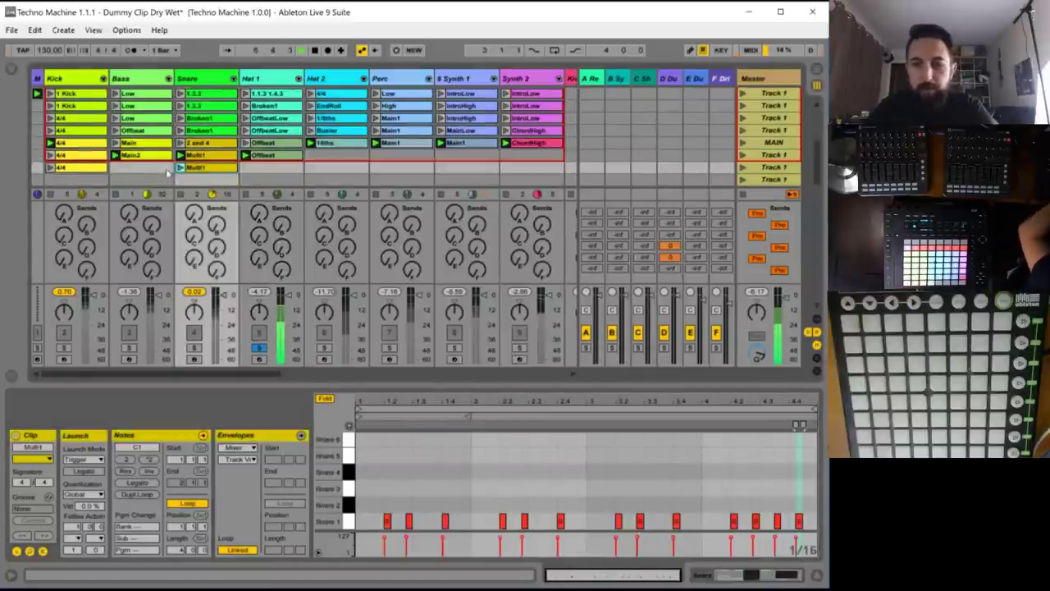
pyautogui.press('Delete')
pyautogui.click(83, 171)
pyautogui.press('Delete')
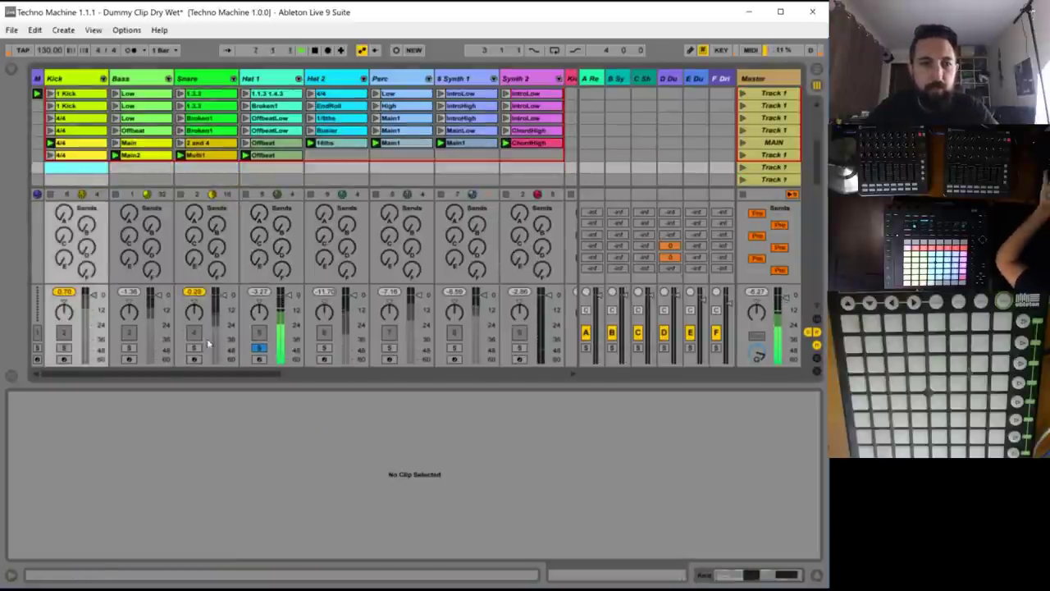
# - Solo Kick, Bass and Snare alongside Hat 1 and rename the Hat 1 clip below MAIN as Busyier1
pyautogui.click(64, 349)
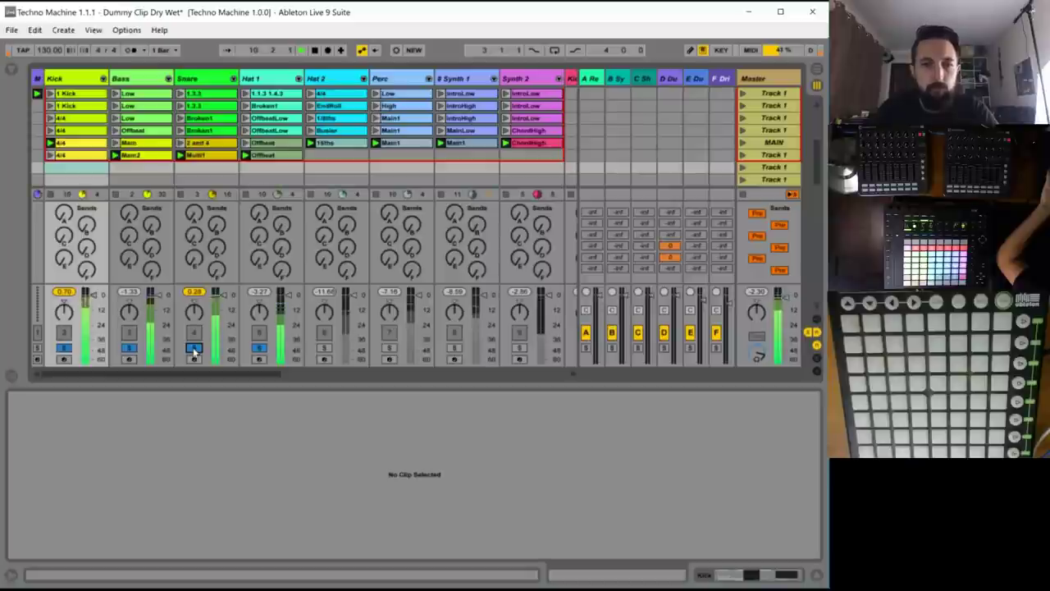
pyautogui.click(269, 156)
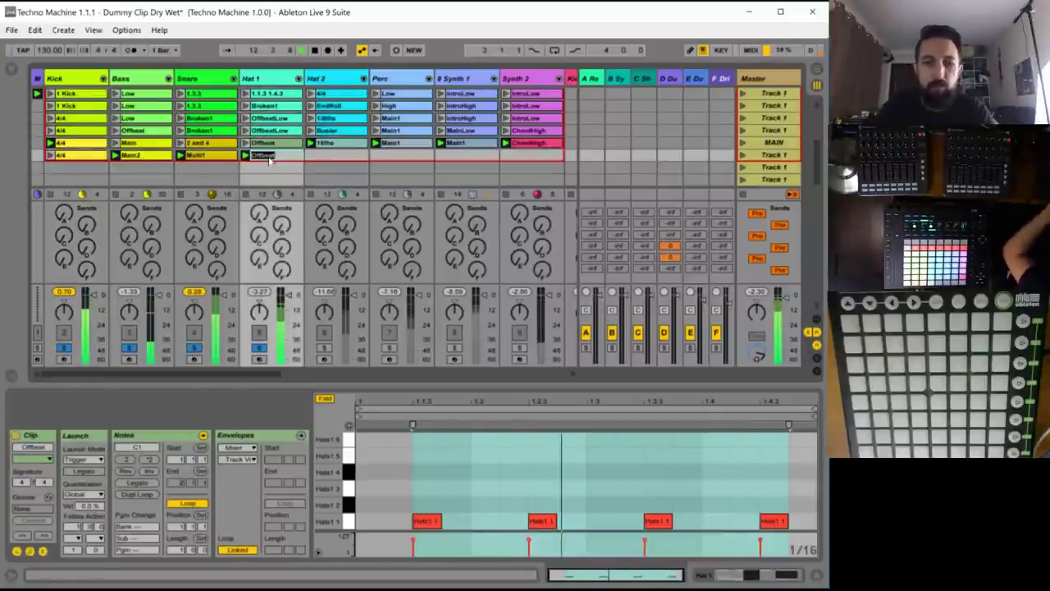
pyautogui.write('Busyier')
pyautogui.press('Return')
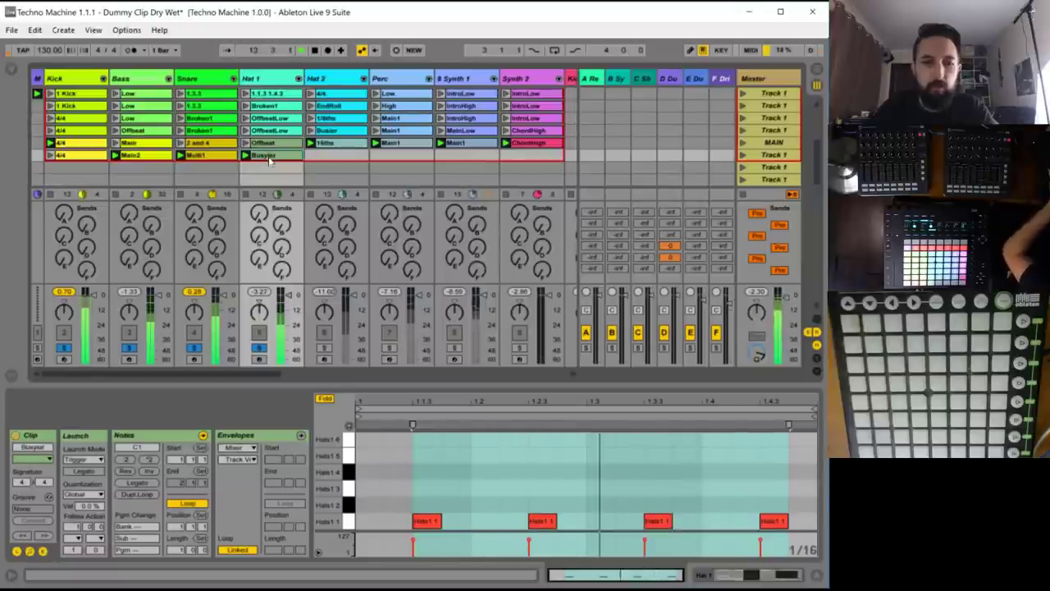
pyautogui.hotkey('ctrl', 'r')
pyautogui.press('Right')
pyautogui.write('1')
pyautogui.press('Return')
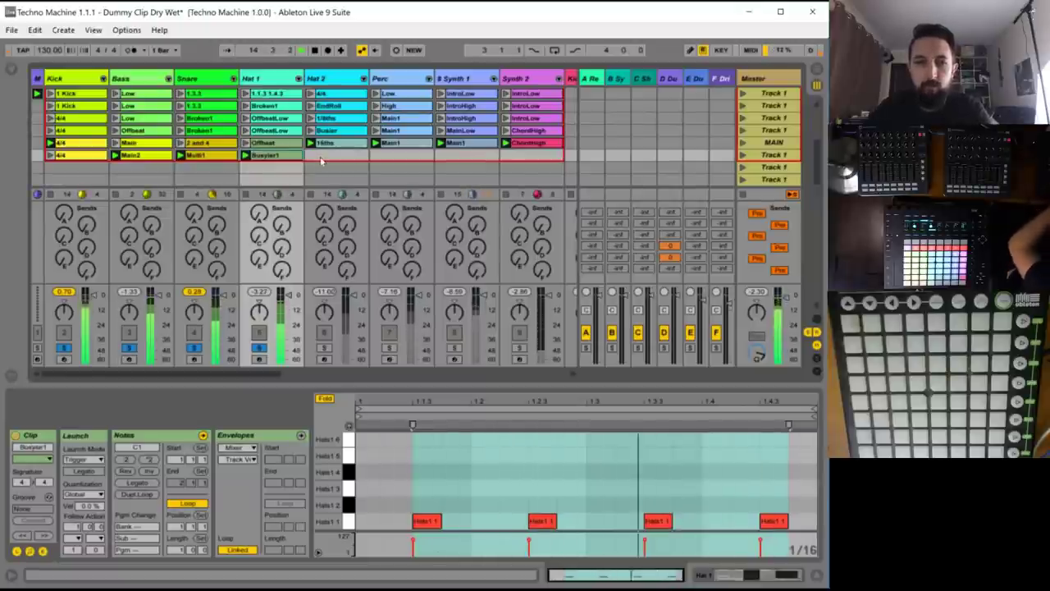
# - Play Hat 2 on its own and copy its 16ths clip from the MAIN row into the slot below
pyautogui.click(324, 349)
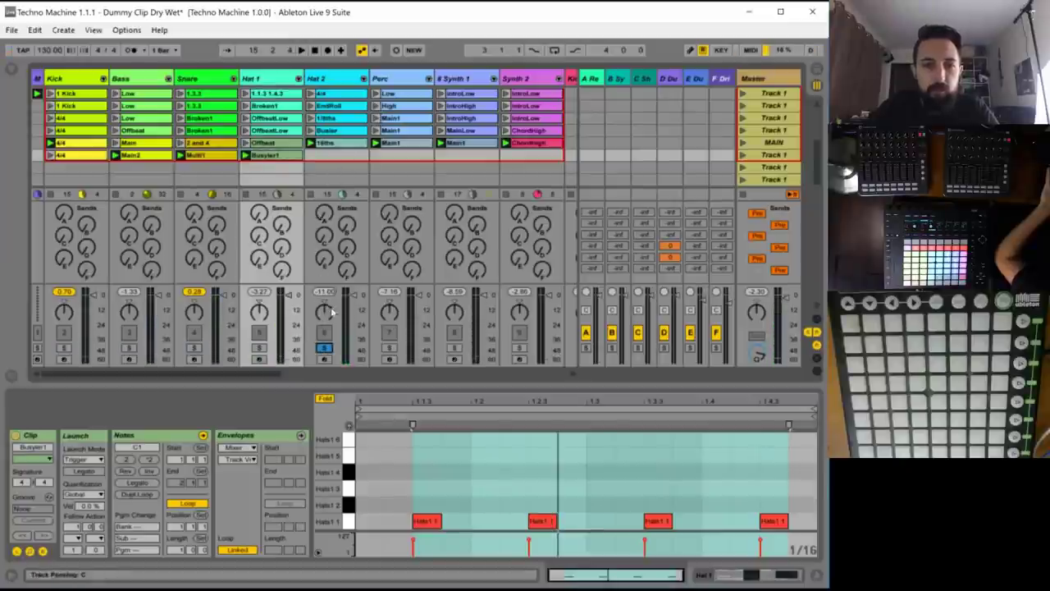
pyautogui.click(324, 349)
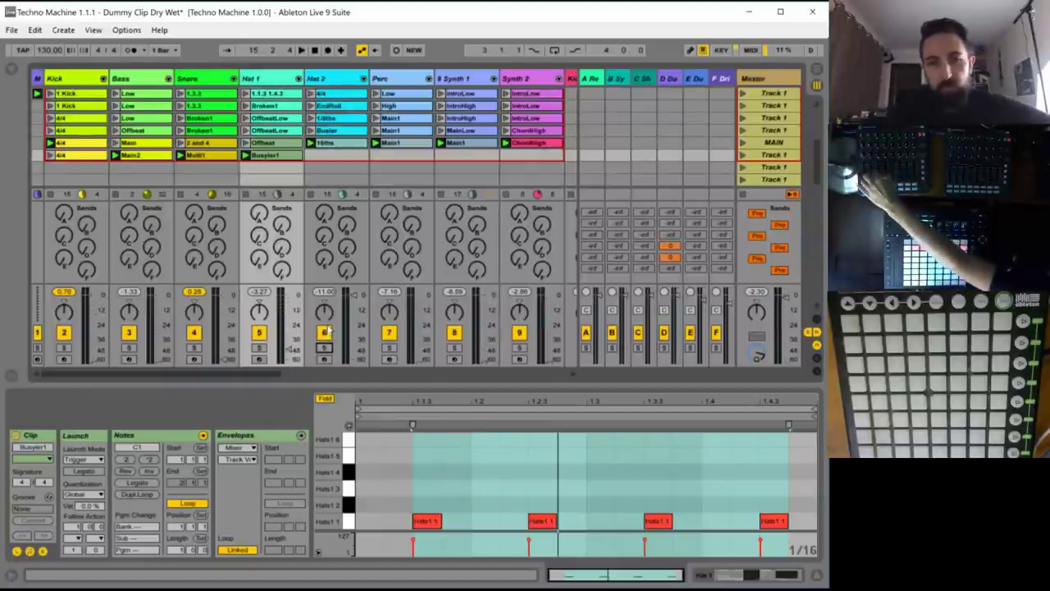
pyautogui.click(326, 331)
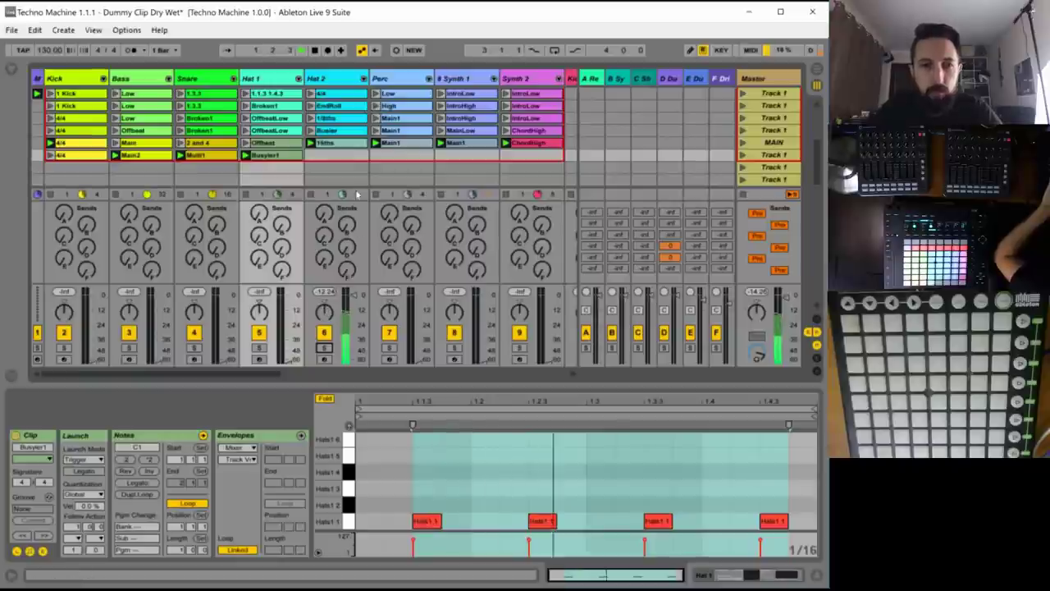
pyautogui.moveTo(339, 144); pyautogui.dragTo(335, 159)
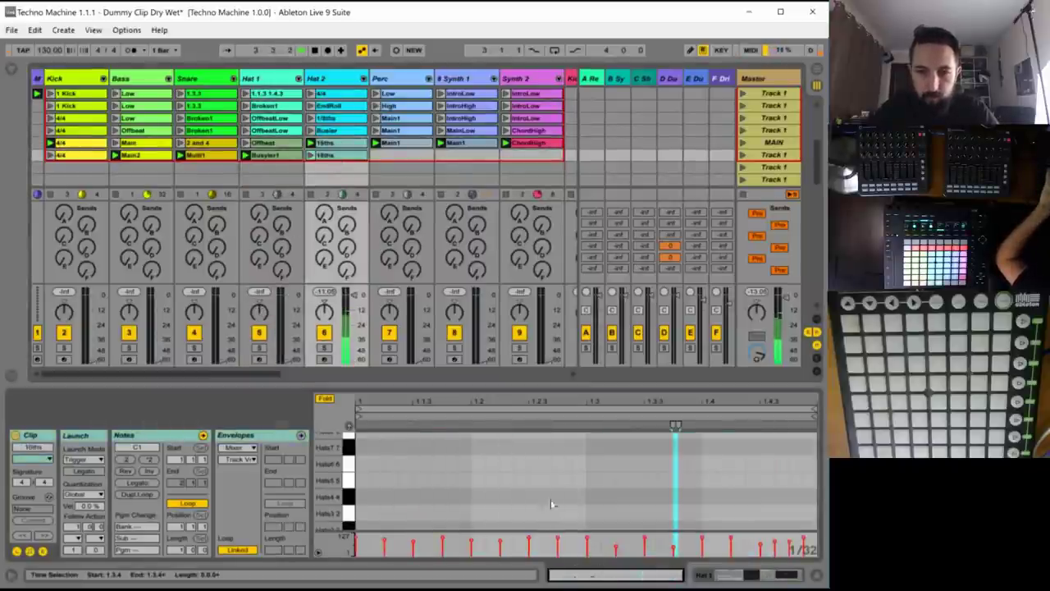
# - Set the copied 16ths clip's loop length to 4 bars and duplicate its notes to fill bars 2 to 4
pyautogui.scroll(-2, 533, 497)
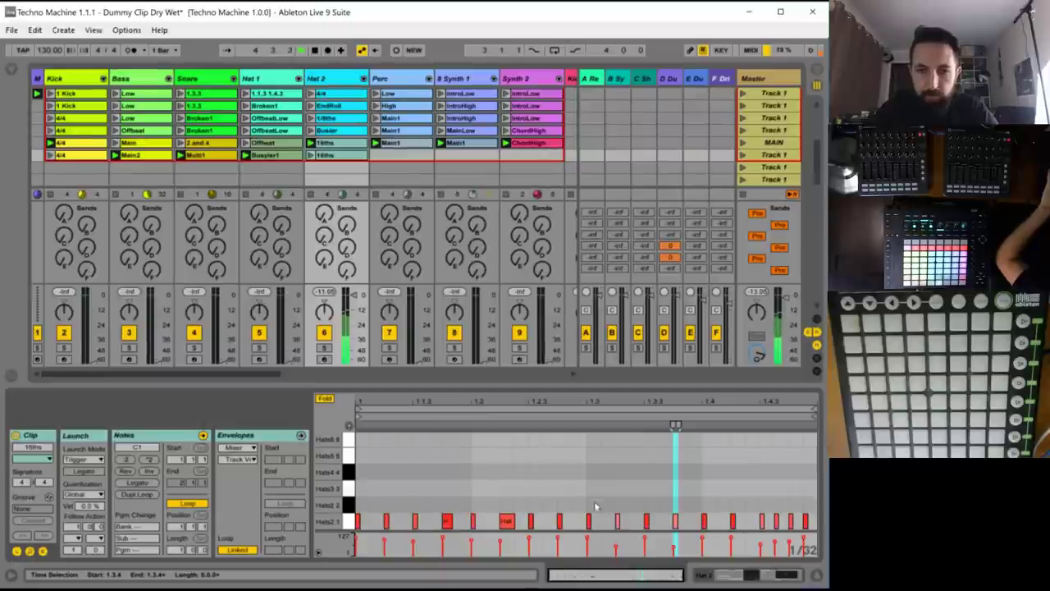
pyautogui.click(180, 546)
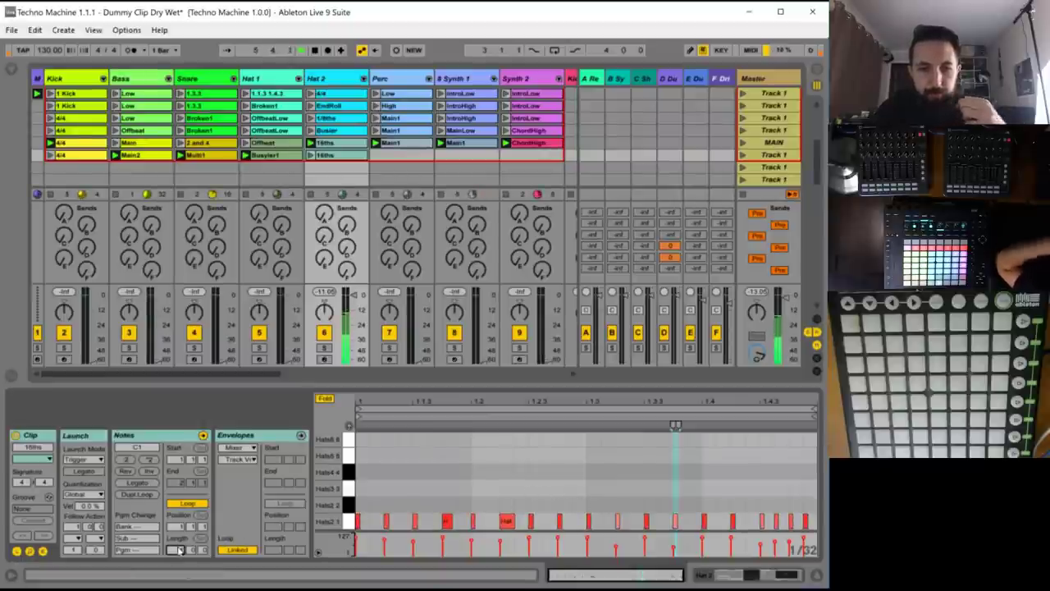
pyautogui.write('4')
pyautogui.press('Return')
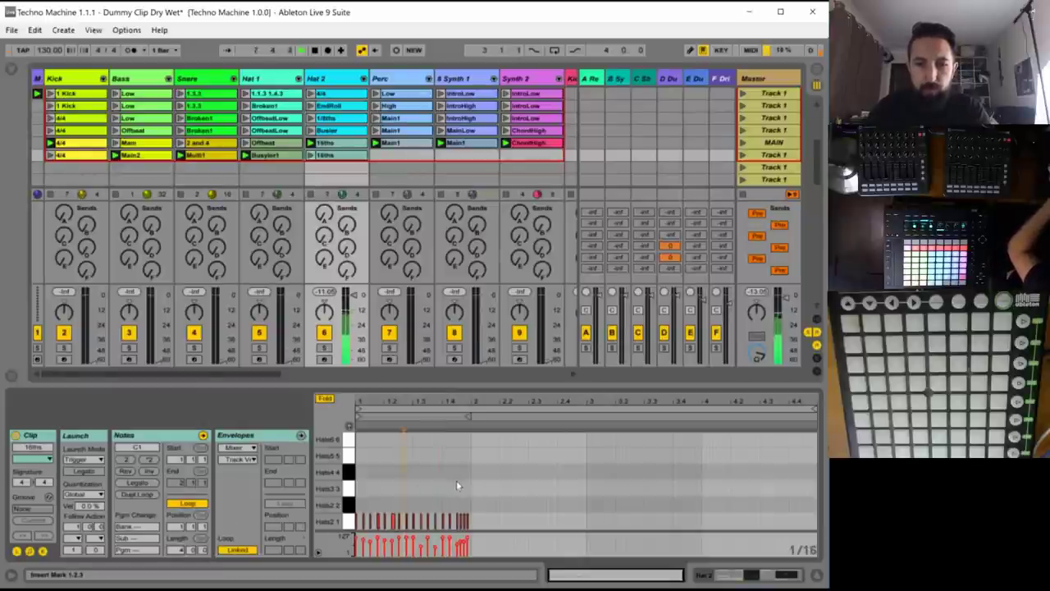
pyautogui.hotkey('ctrl', 'a')
pyautogui.hotkey('ctrl', 's')
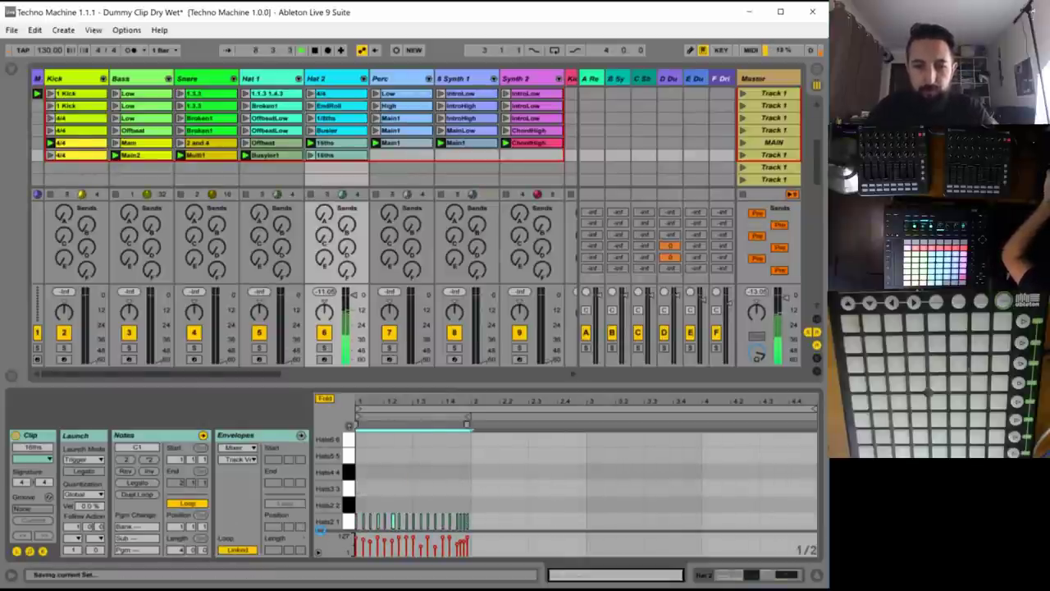
pyautogui.hotkey('ctrl', 'd')
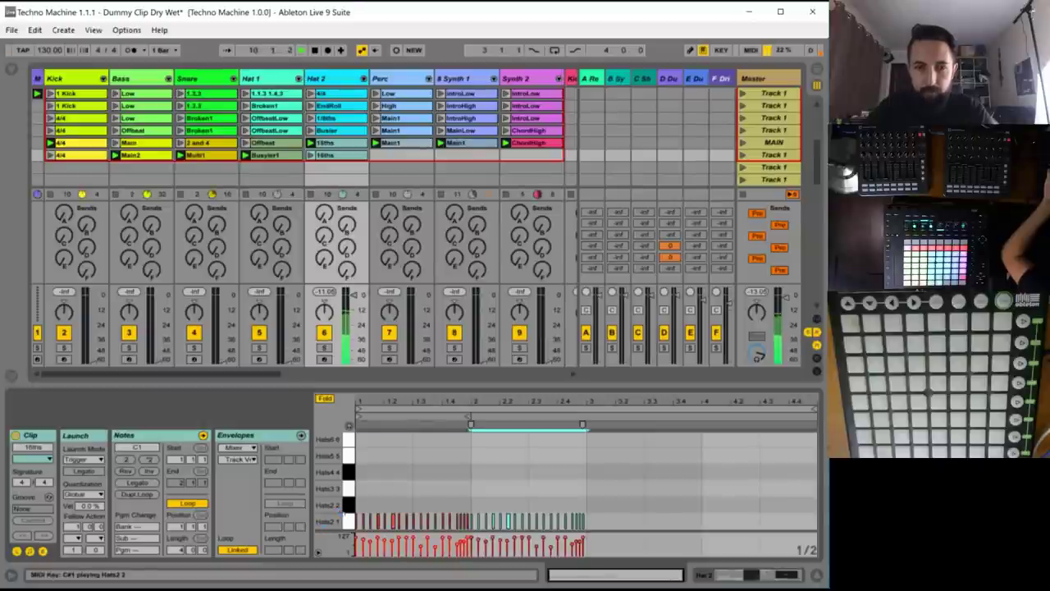
pyautogui.hotkey('ctrl', 'd')
pyautogui.hotkey('ctrl', 'd')
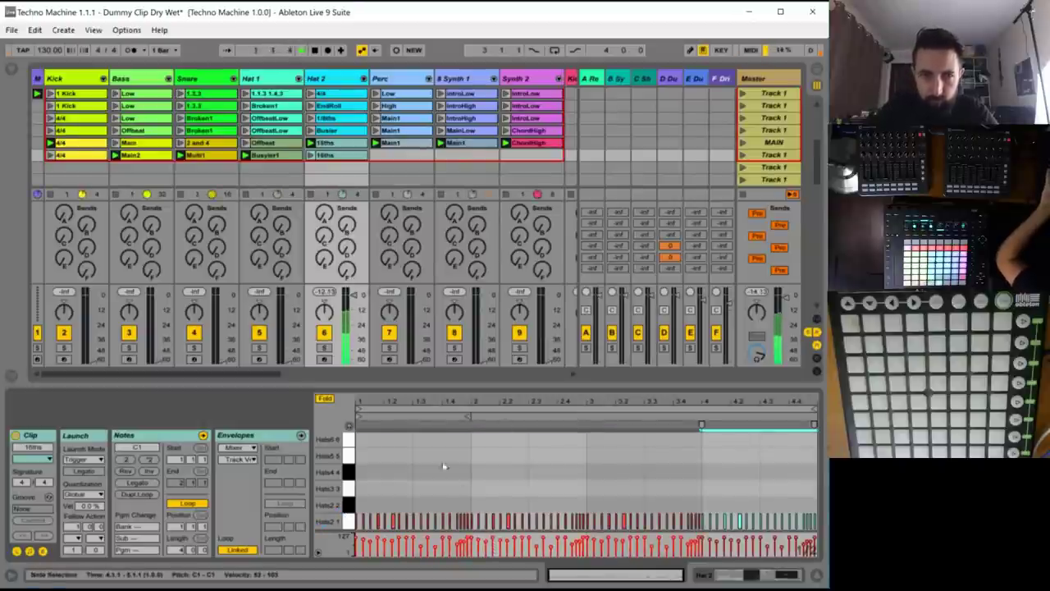
# - Launch the Hat 2 16ths clip below MAIN and repeat the fast notes ending bar 1 four times from bar 2's start
pyautogui.click(313, 155)
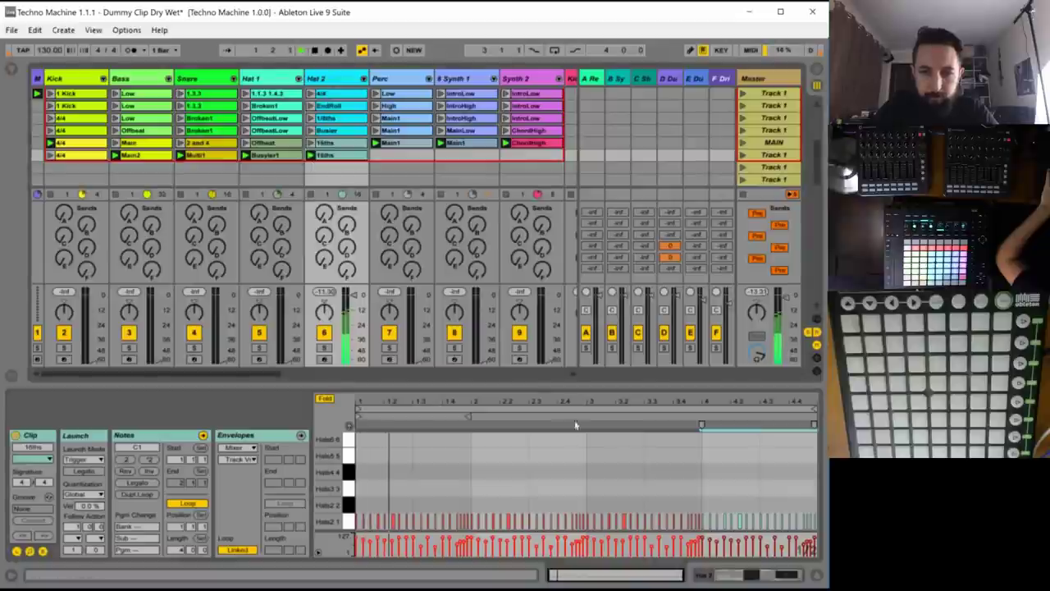
pyautogui.moveTo(514, 401); pyautogui.dragTo(513, 427)
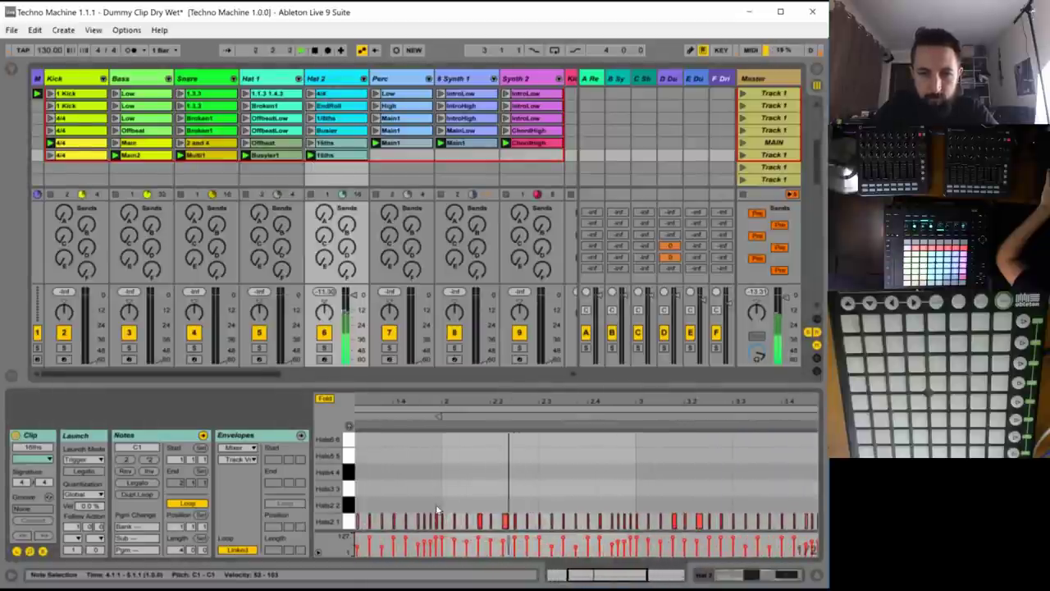
pyautogui.moveTo(440, 501); pyautogui.dragTo(416, 528)
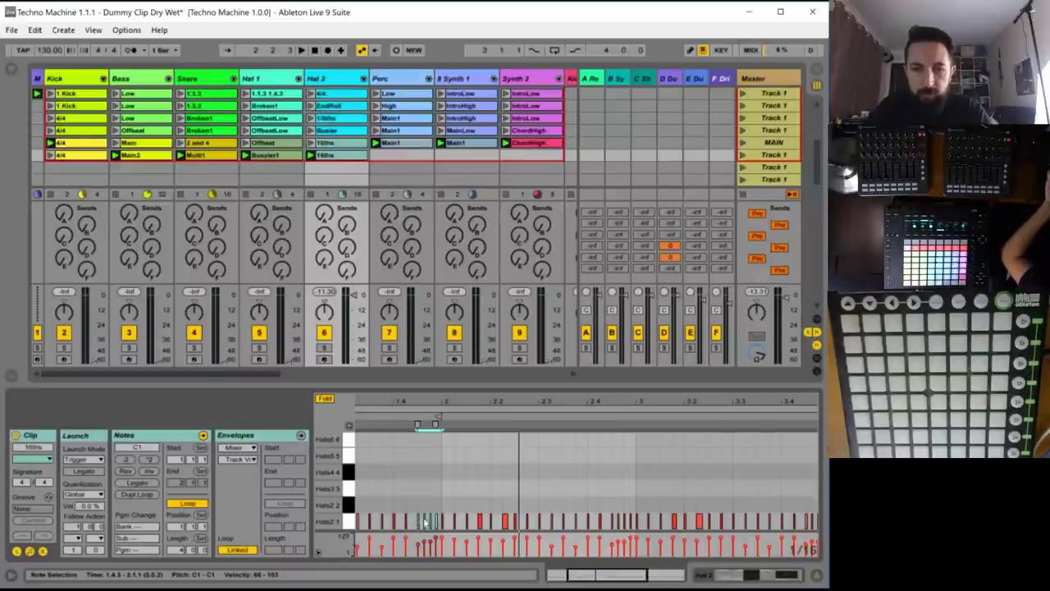
pyautogui.hotkey('ctrl', 'd')
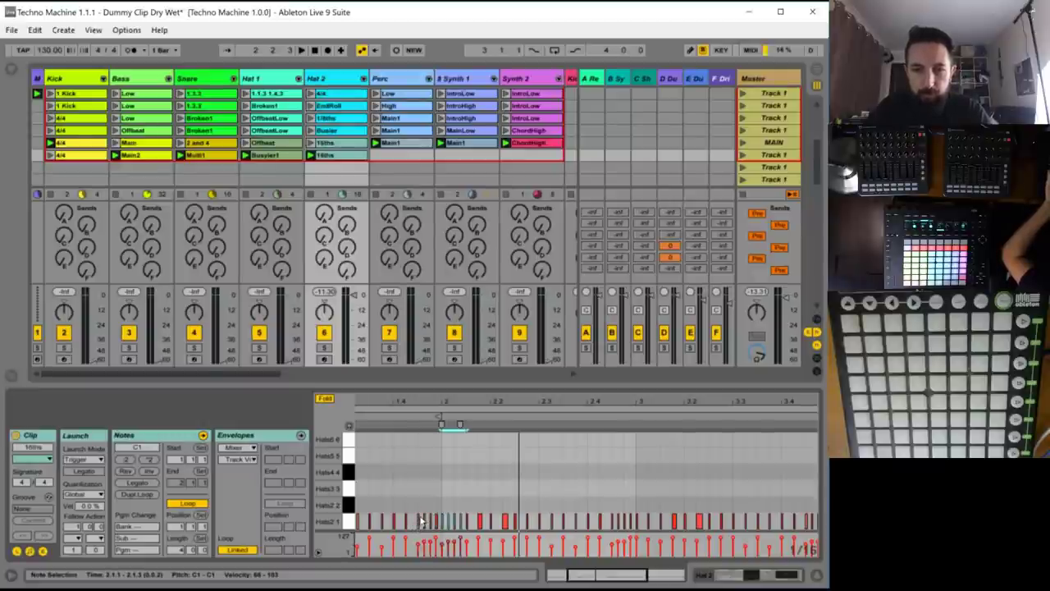
pyautogui.hotkey('ctrl', 'd')
pyautogui.hotkey('ctrl', 'd')
pyautogui.hotkey('ctrl', 'd')
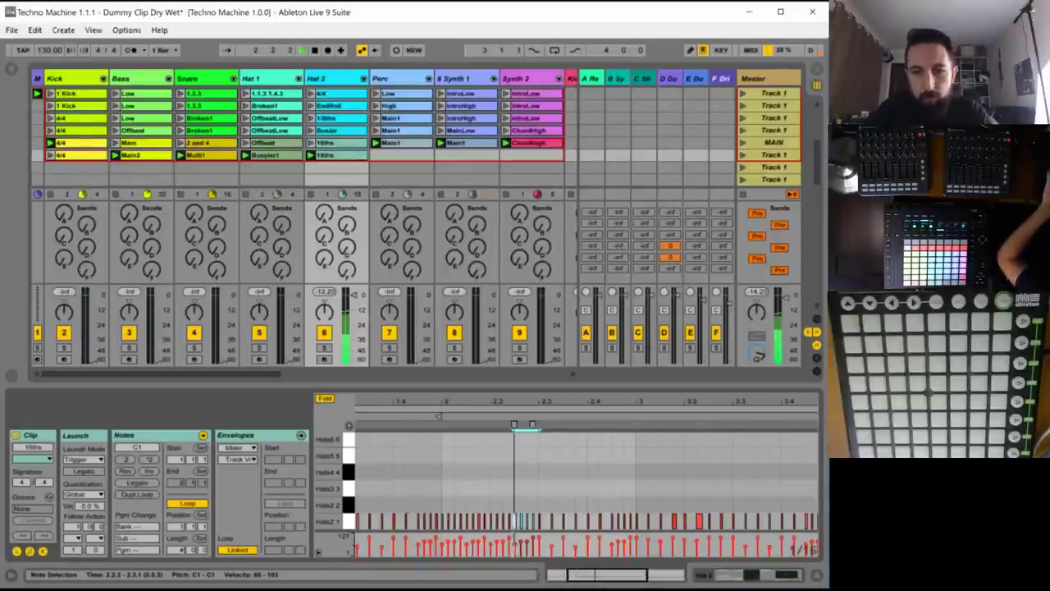
# - Add single hat notes at 2.4.2, just before 3.3 and at 4.2.4 in the 16ths clip, using a 1/32 grid for the last two
pyautogui.click(600, 521)
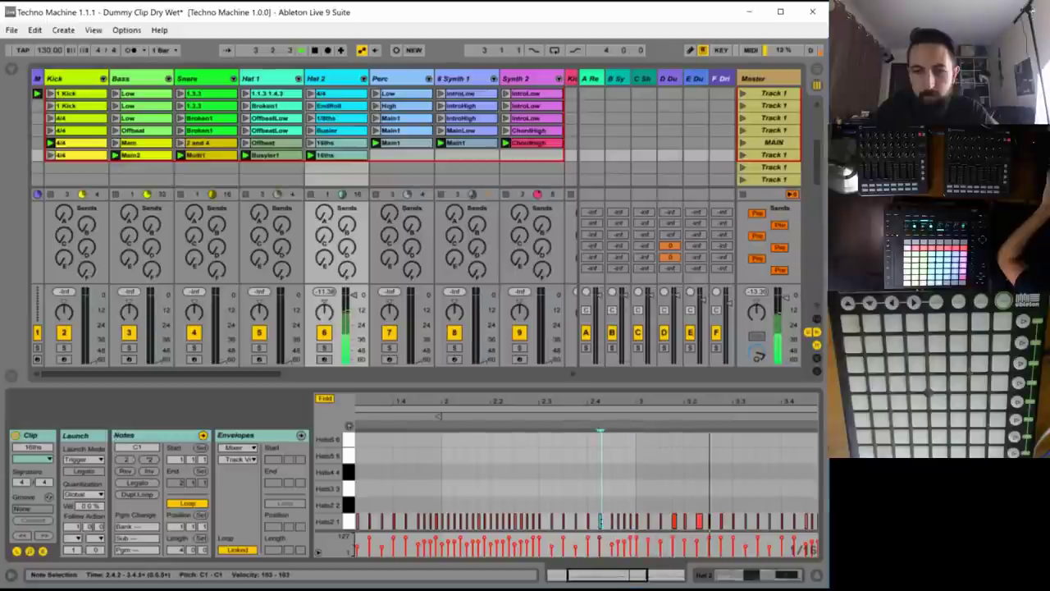
pyautogui.moveTo(616, 574); pyautogui.dragTo(634, 588)
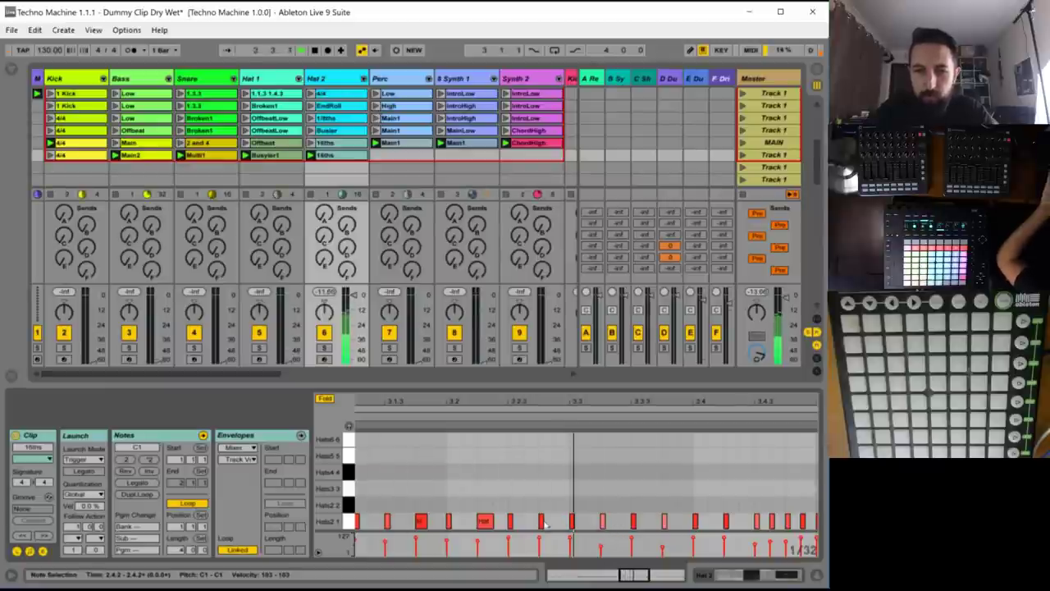
pyautogui.doubleClick(556, 521)
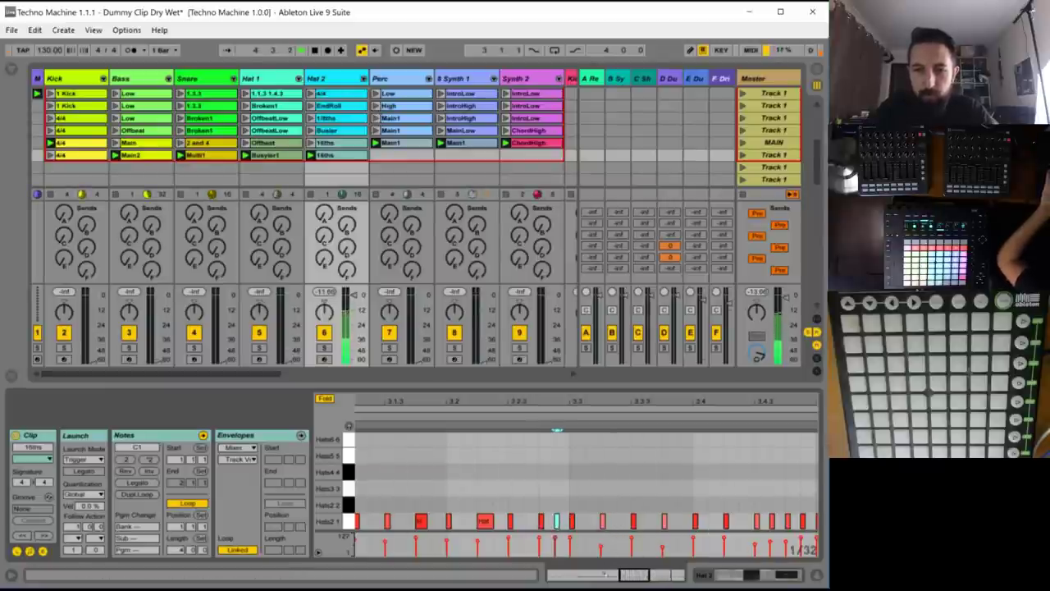
pyautogui.moveTo(557, 401)
pyautogui.mouseDown()
pyautogui.moveTo(502, 451)
pyautogui.moveTo(556, 456)
pyautogui.moveTo(556, 365)
pyautogui.moveTo(557, 382)
pyautogui.mouseUp()
pyautogui.press('+')
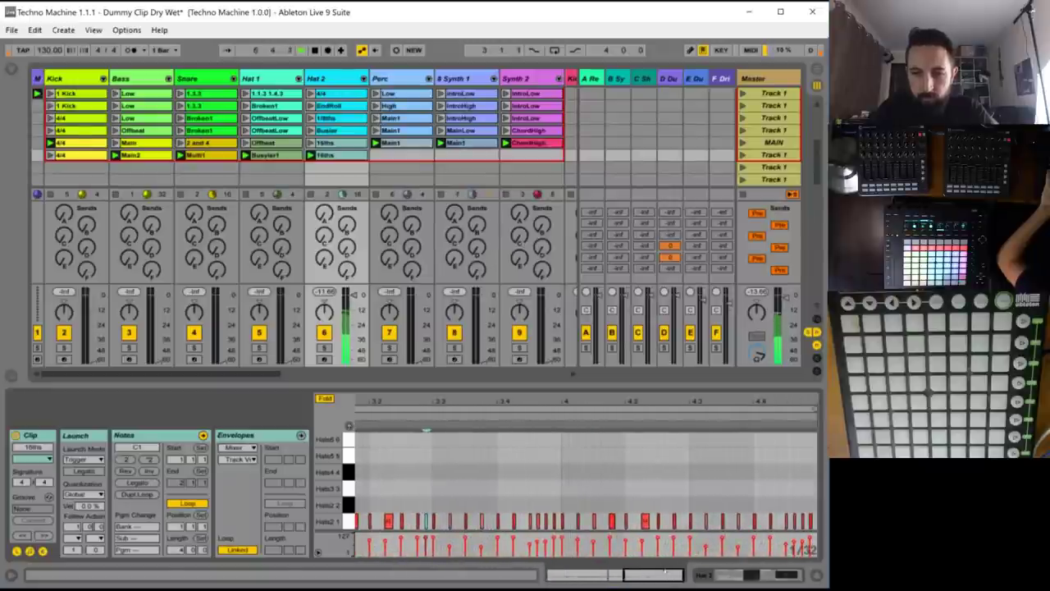
pyautogui.doubleClick(675, 523)
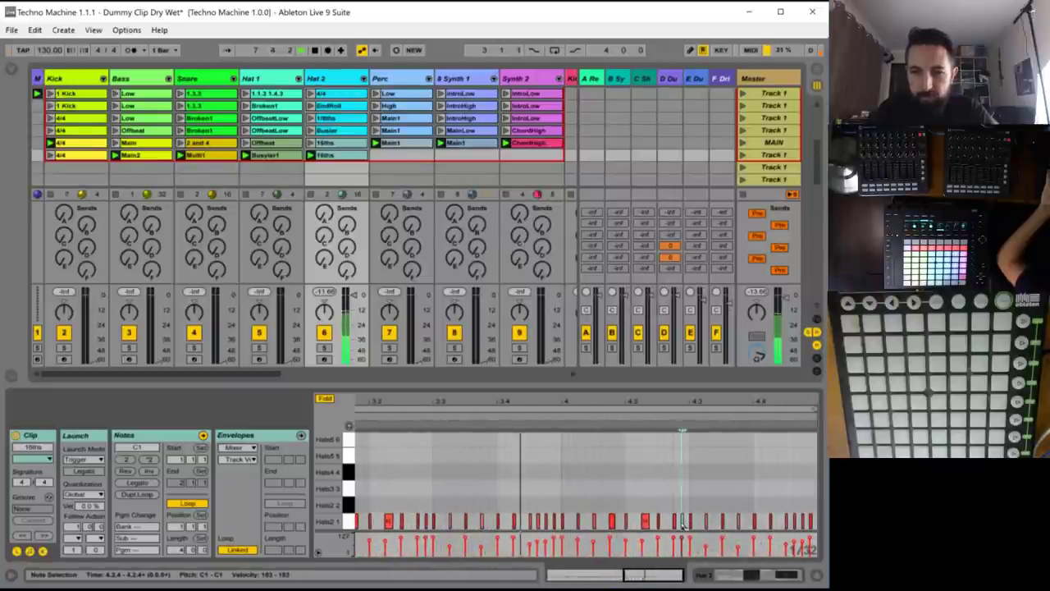
# - Copy the fast notes ending bar 4 to the start of bar 4 and save the set
pyautogui.moveTo(624, 401); pyautogui.dragTo(834, 401)
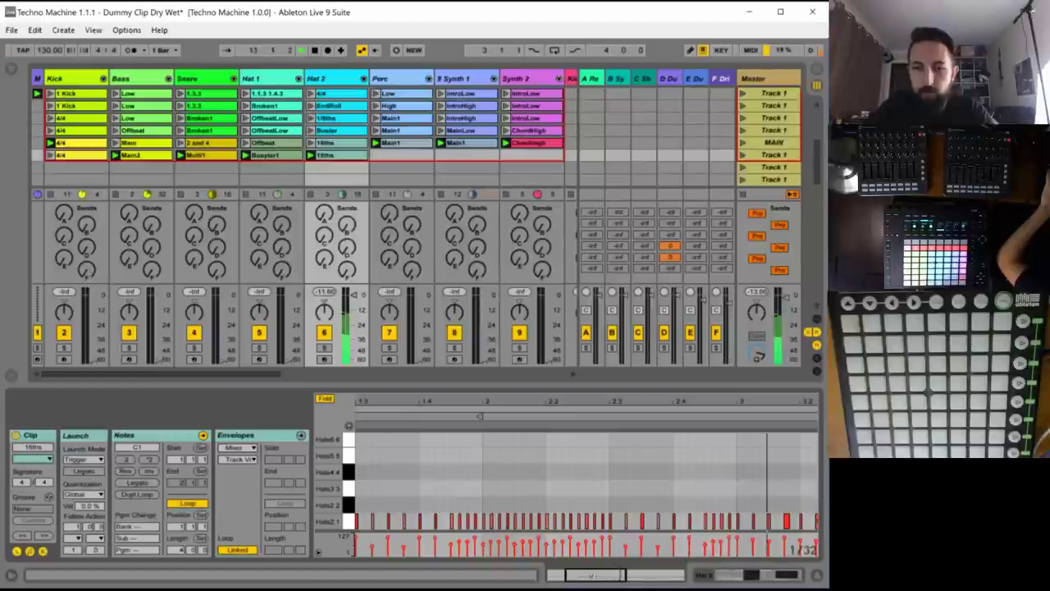
pyautogui.moveTo(617, 586); pyautogui.dragTo(674, 585)
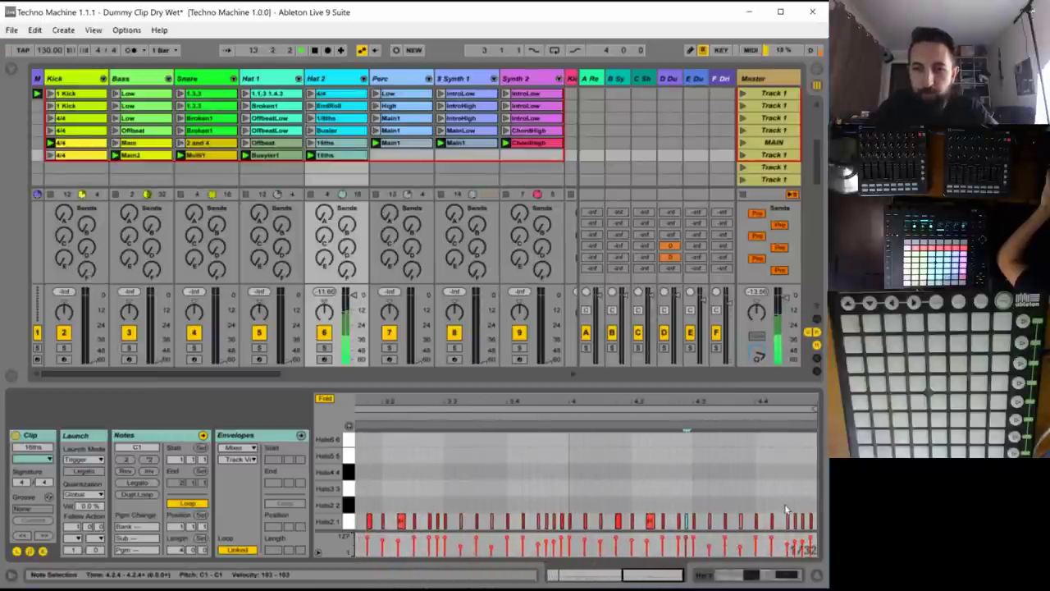
pyautogui.moveTo(785, 509); pyautogui.dragTo(810, 526)
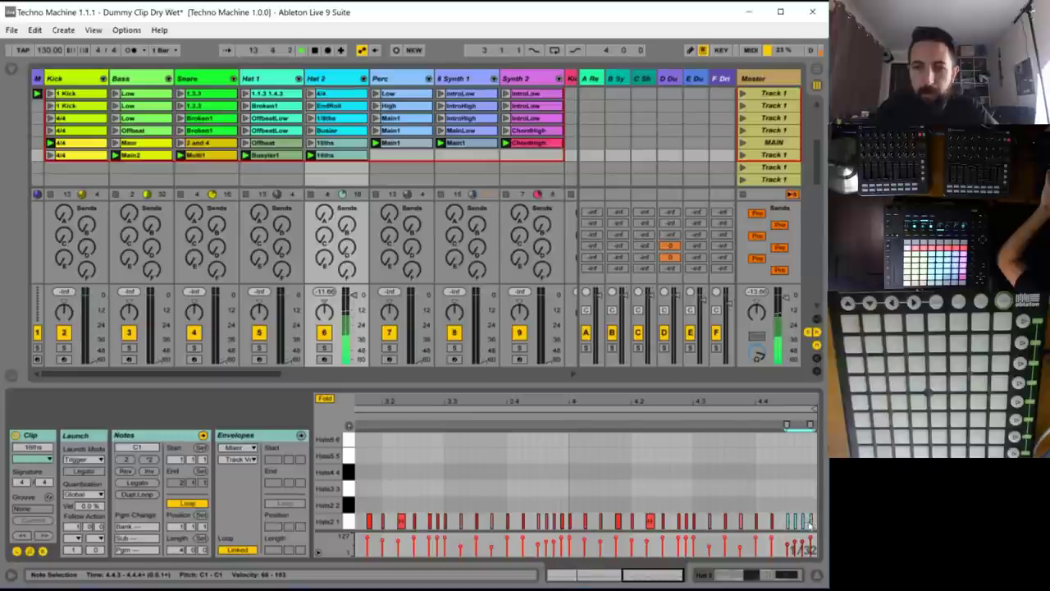
pyautogui.click(567, 492)
pyautogui.hotkey('ctrl', 'v')
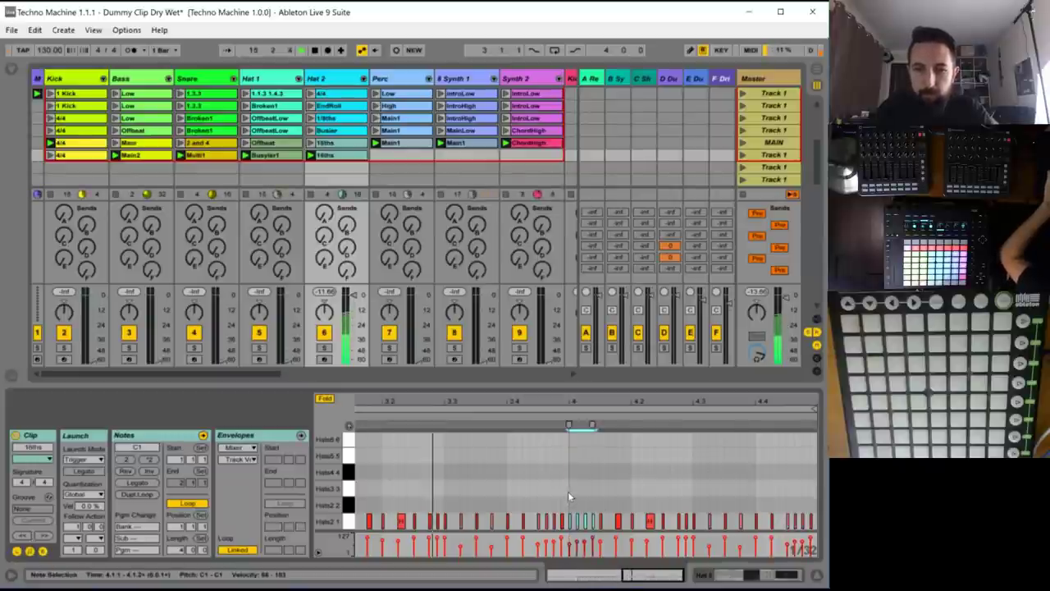
pyautogui.hotkey('ctrl', 's')
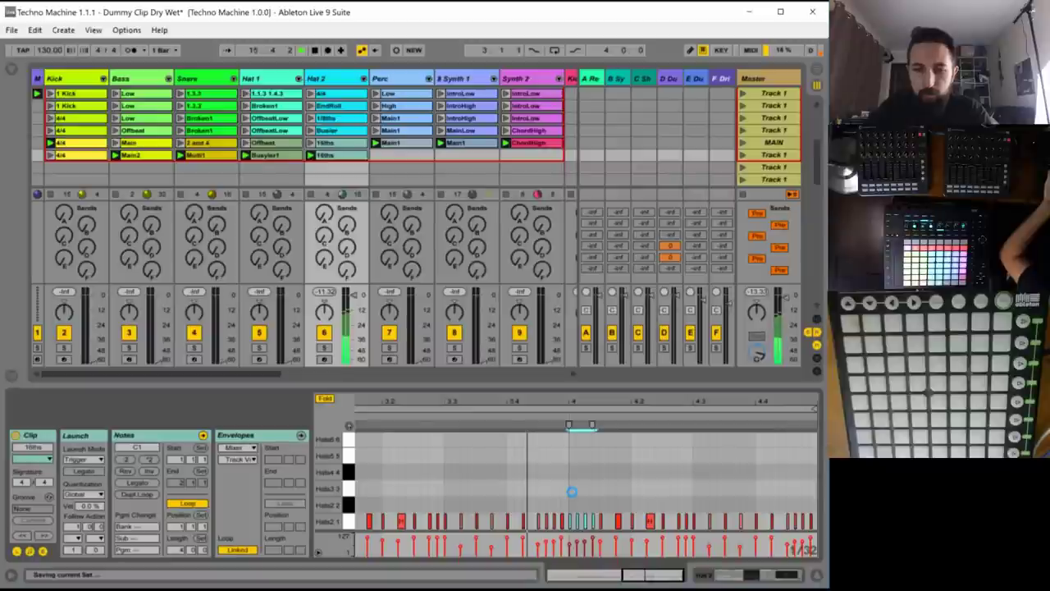
pyautogui.hotkey('ctrl', 'd')
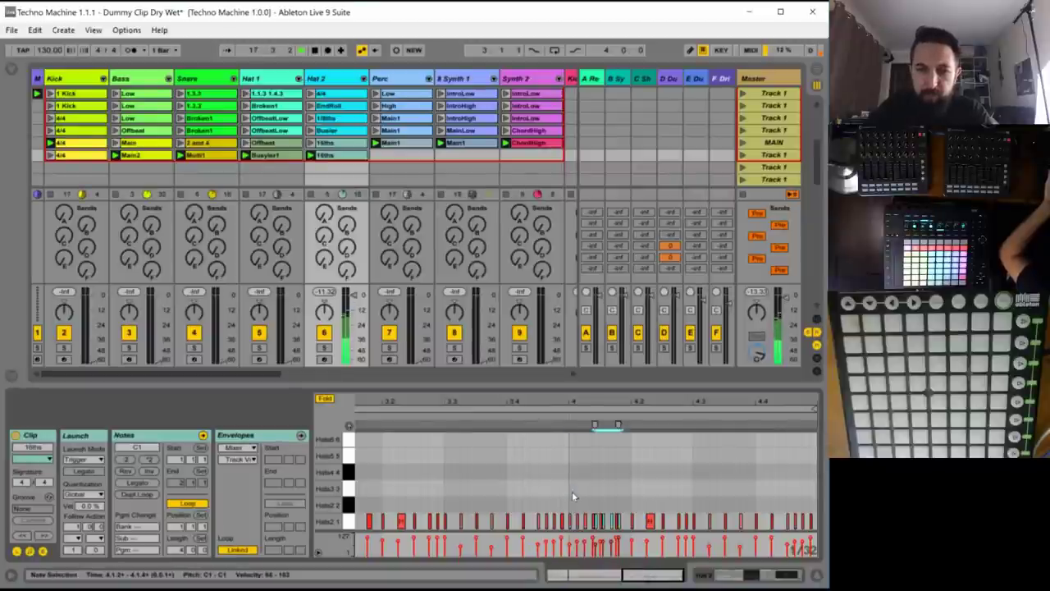
pyautogui.hotkey('ctrl', 'z')
# - Copy the fast notes from 4.4.3 to the clip end again and paste them repeatedly from 4.1.1 to fill bar 4
pyautogui.moveTo(782, 499); pyautogui.dragTo(820, 519)
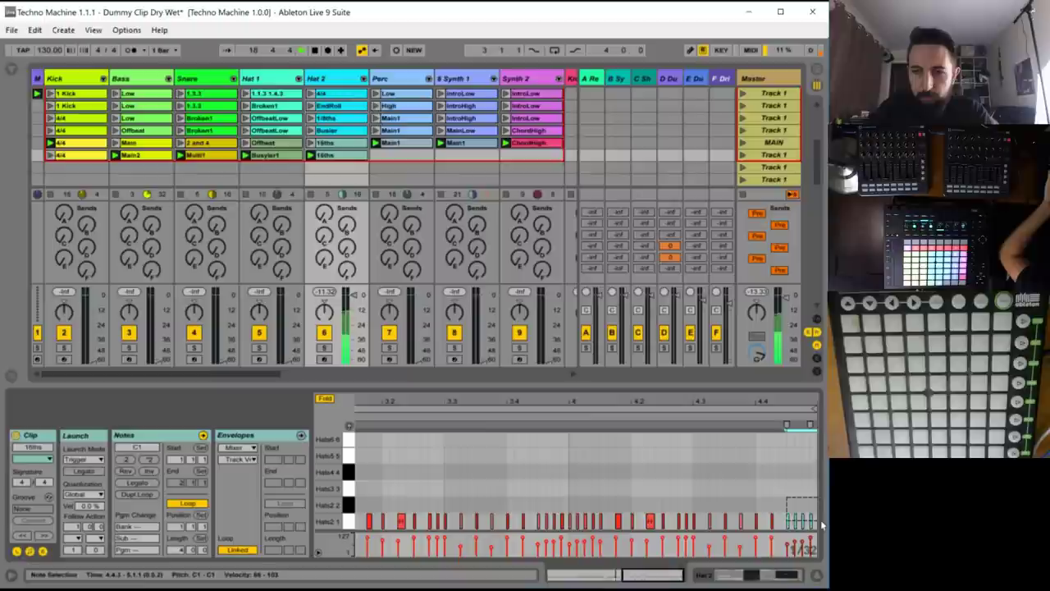
pyautogui.click(565, 496)
pyautogui.hotkey('ctrl', 'v')
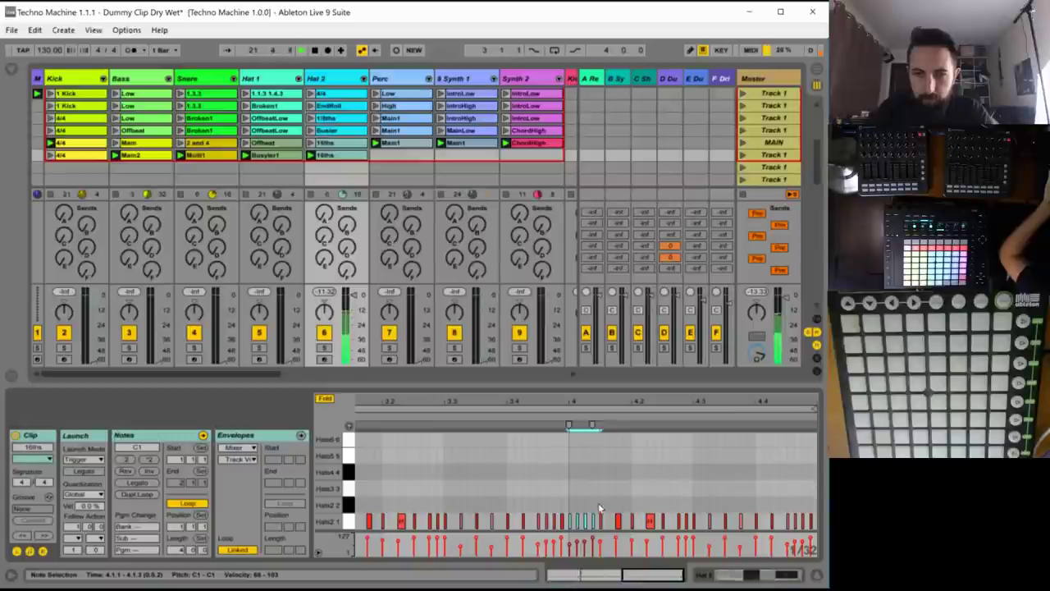
pyautogui.hotkey('ctrl', 'v')
pyautogui.hotkey('ctrl', 'v')
pyautogui.hotkey('ctrl', 'v')
pyautogui.hotkey('ctrl', 'v')
pyautogui.hotkey('ctrl', 'v')
pyautogui.hotkey('ctrl', 'v')
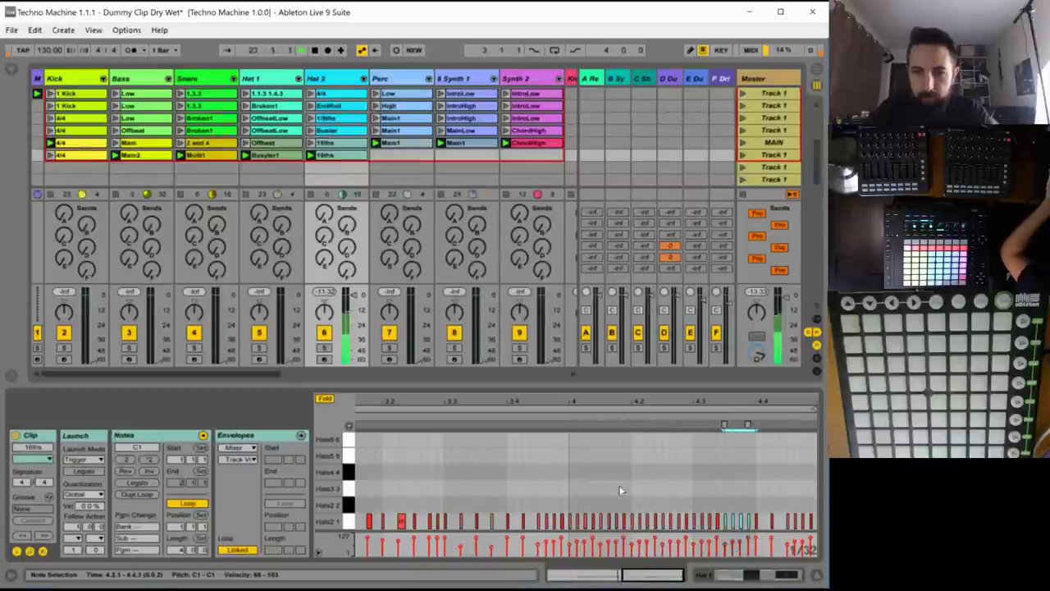
pyautogui.hotkey('ctrl', 'v')
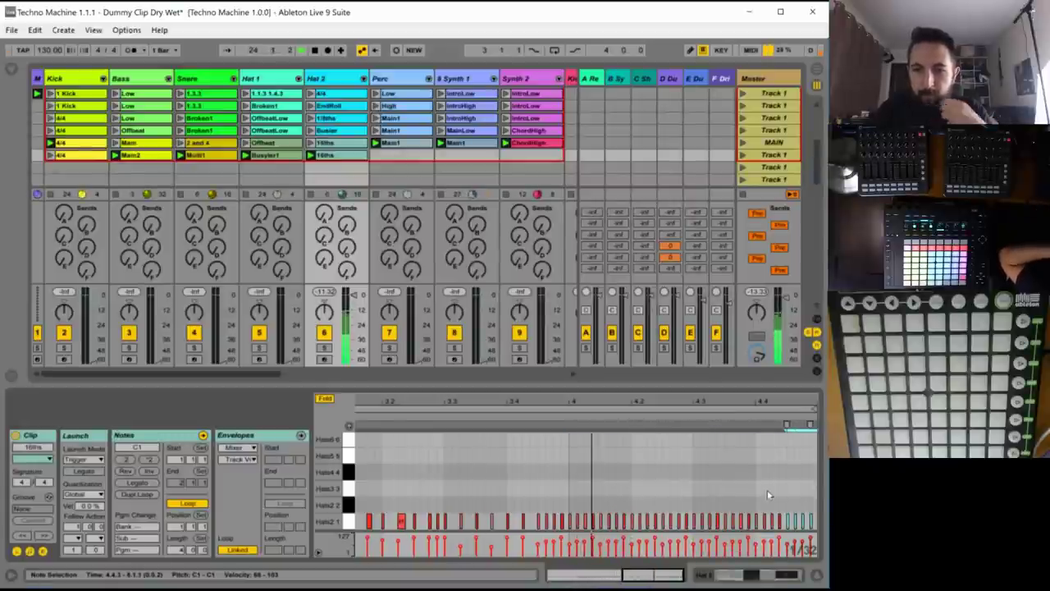
# - Shape the velocities of the bar 4 hat roll into a curve that dips around 4.3 and rises towards the end
pyautogui.click(814, 512)
pyautogui.moveTo(814, 512); pyautogui.dragTo(814, 534)
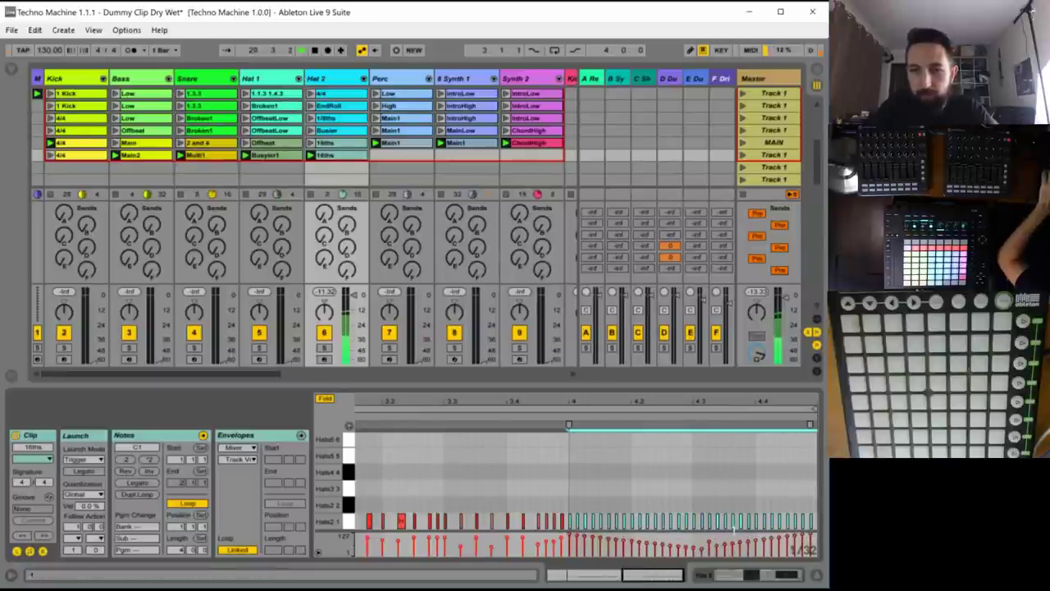
pyautogui.moveTo(710, 542); pyautogui.dragTo(709, 543)
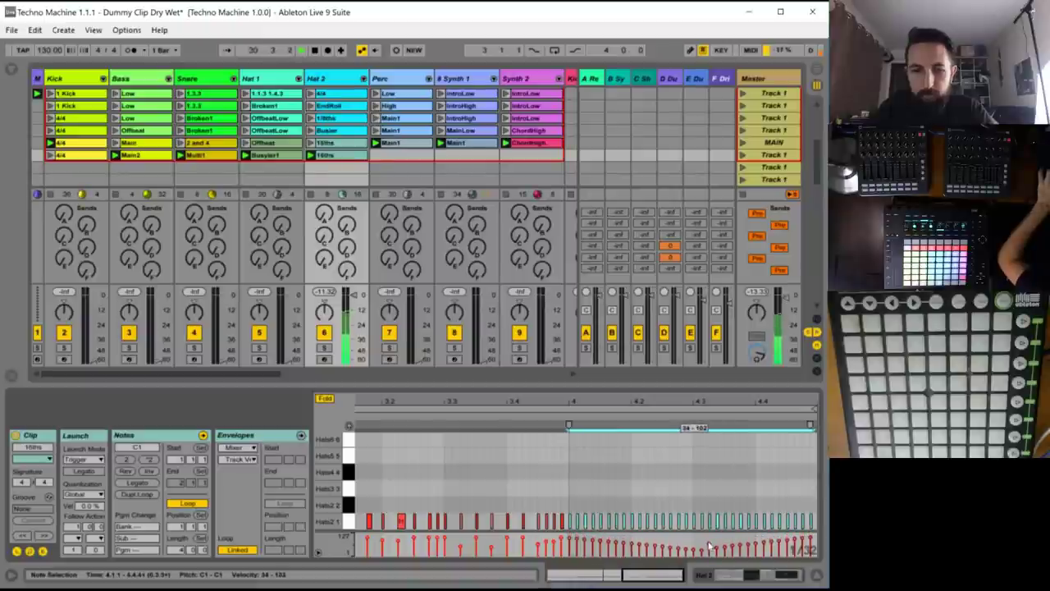
pyautogui.click(691, 468)
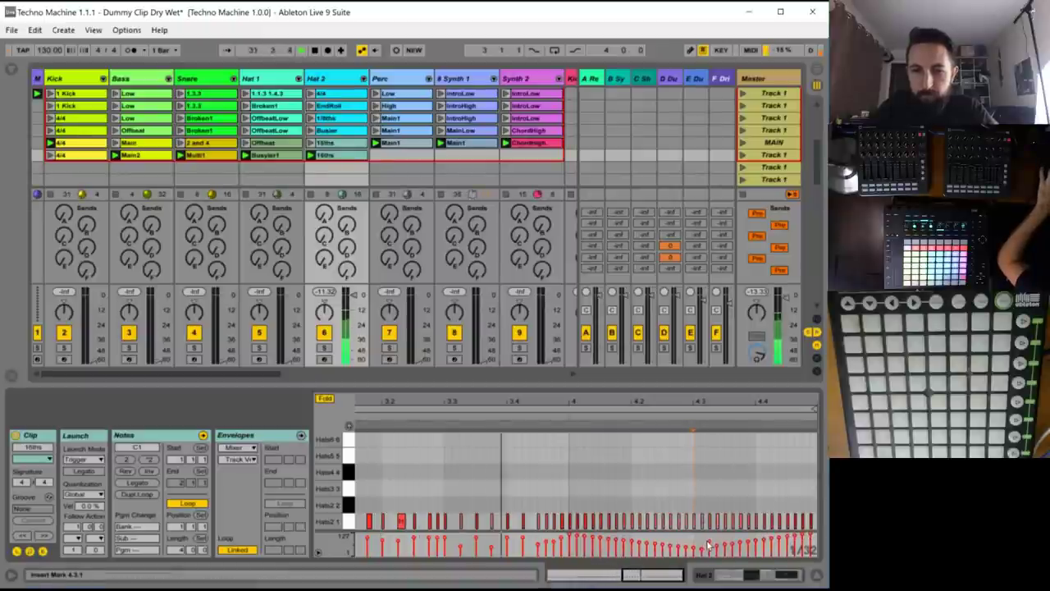
pyautogui.moveTo(707, 542); pyautogui.dragTo(709, 550)
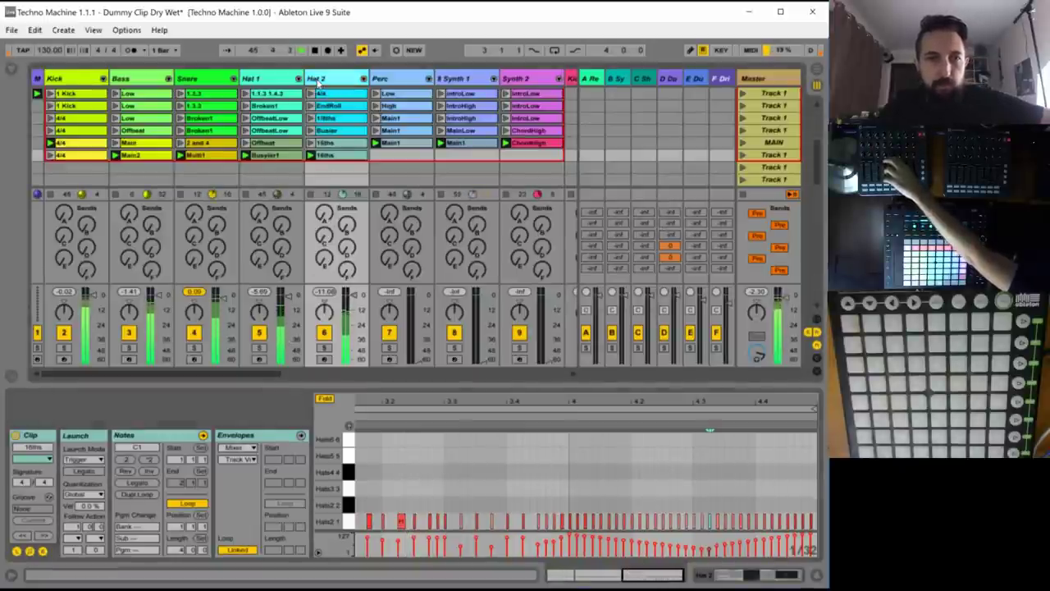
# - Open the Hat 2 devices and set the Operator volume of the Hats2 sound to 6.0 dB
pyautogui.doubleClick(318, 80)
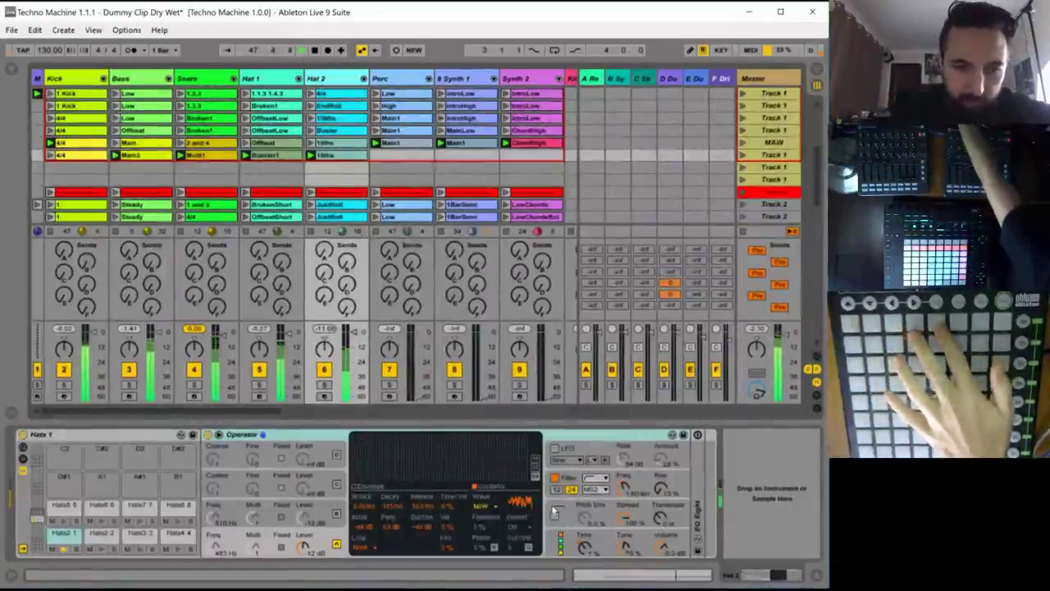
pyautogui.click(663, 547)
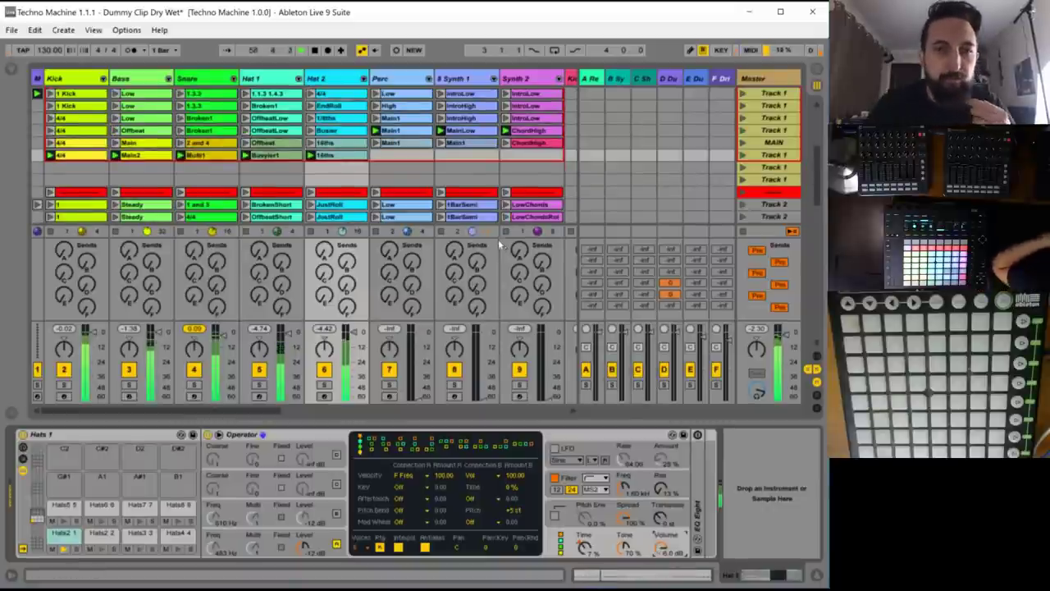
# - Copy the Perc Main1 clip from the MAIN row into the slot below, solo Perc and open the copy's notes
pyautogui.click(375, 143)
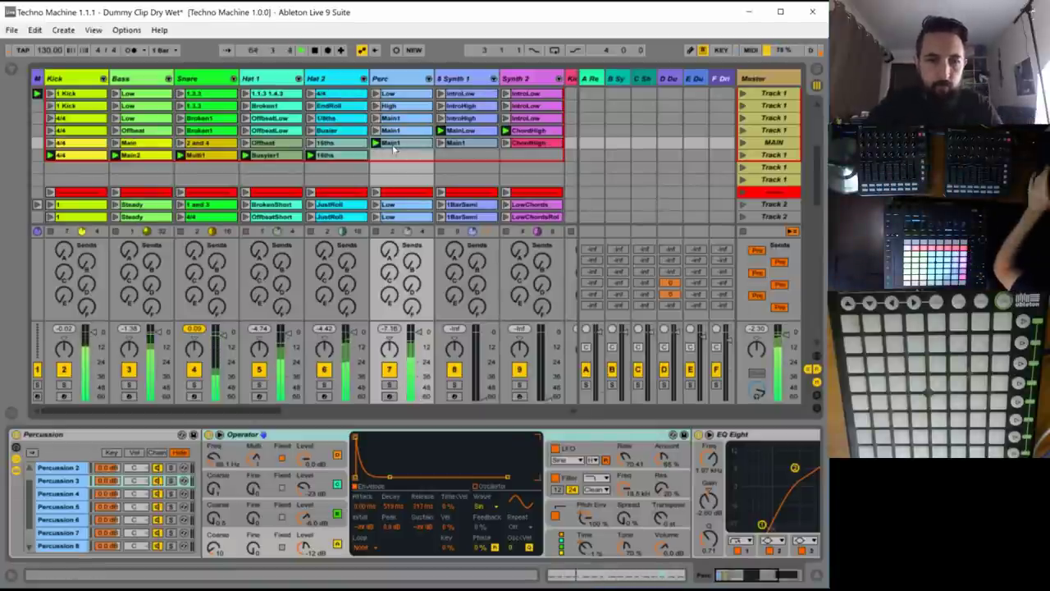
pyautogui.moveTo(399, 166); pyautogui.dragTo(400, 162)
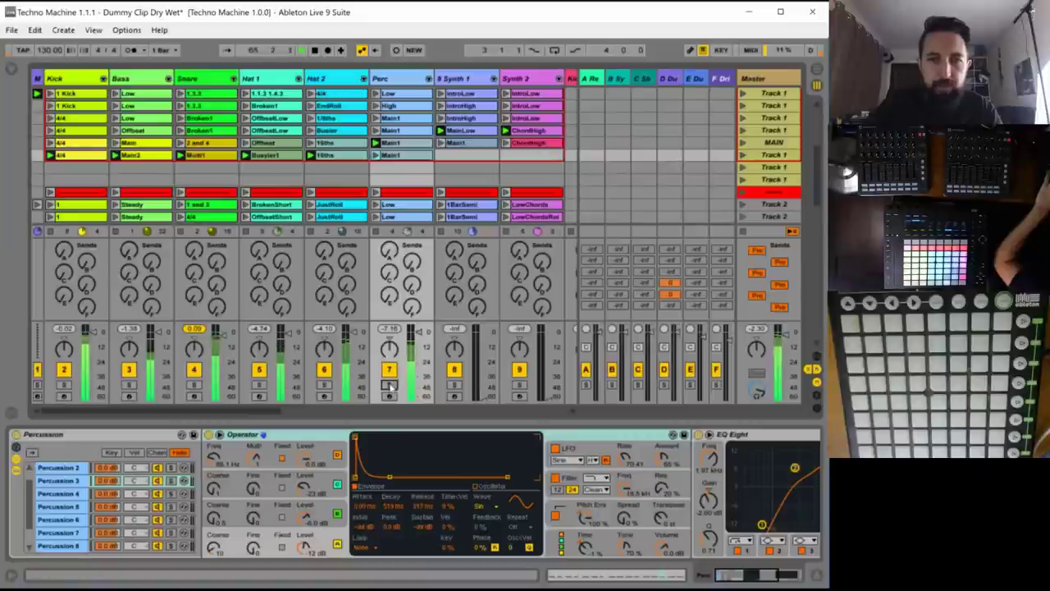
pyautogui.click(389, 384)
pyautogui.doubleClick(386, 155)
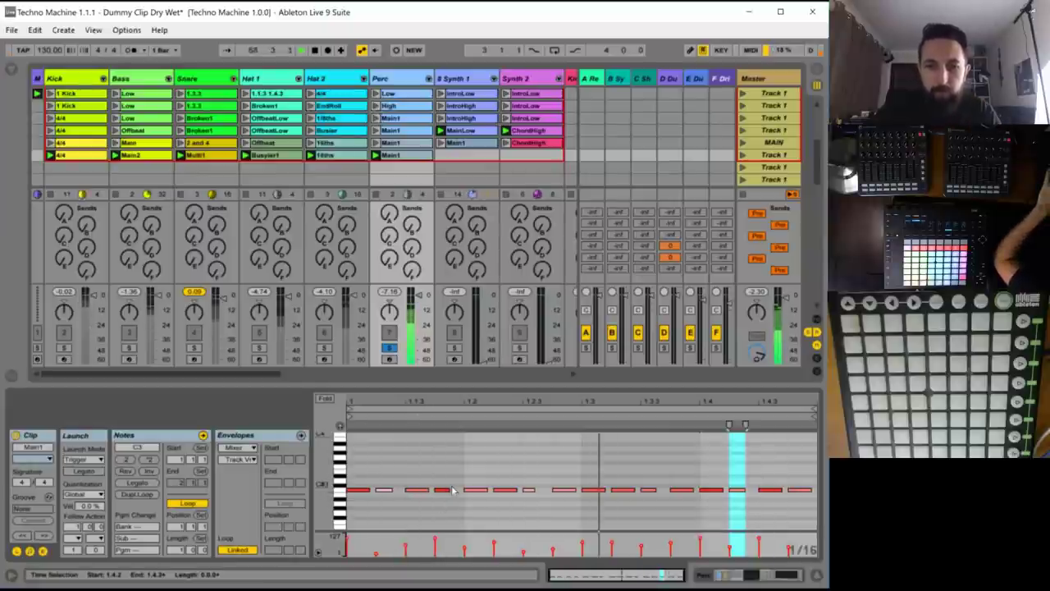
# - Set the note grid to 1/32 and build a pair of very short C3 notes at 1.2.1, keeping the full-length note at 1.1.4
pyautogui.hotkey('ctrl', '1')
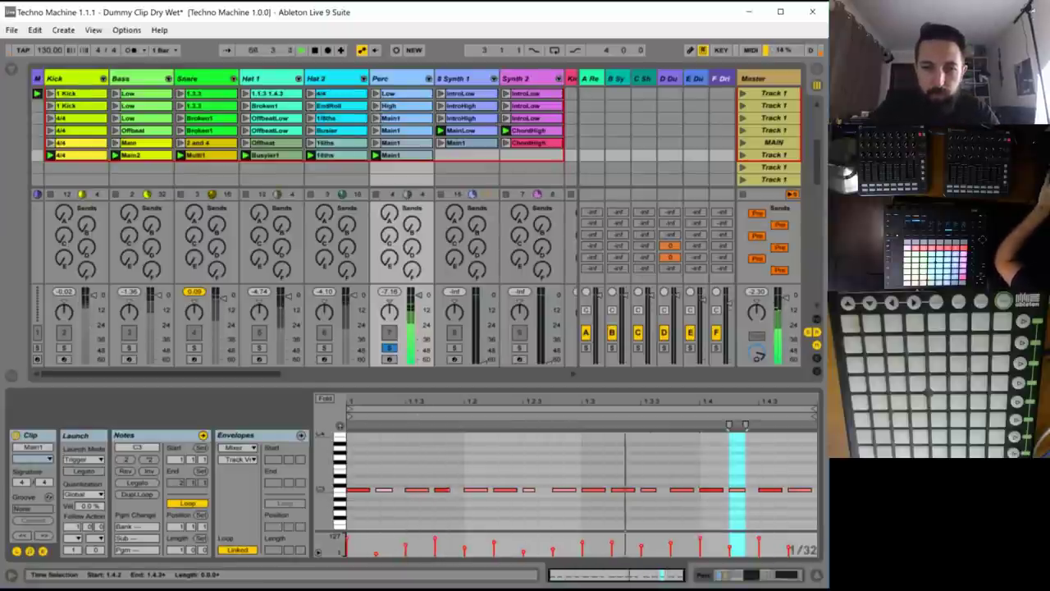
pyautogui.click(439, 490)
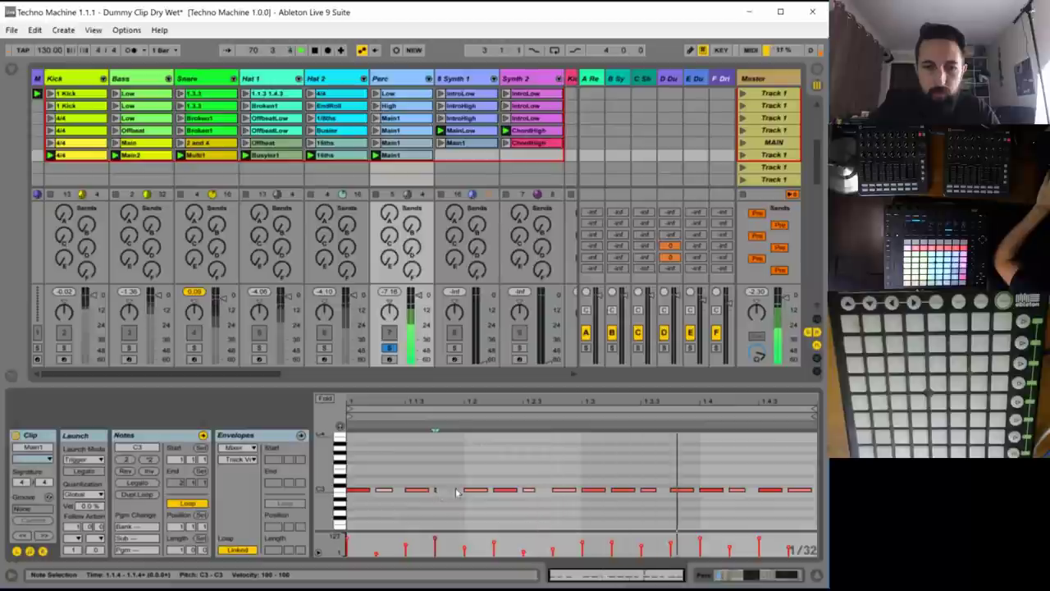
pyautogui.moveTo(437, 490)
pyautogui.mouseDown()
pyautogui.moveTo(446, 489)
pyautogui.moveTo(436, 499)
pyautogui.mouseUp()
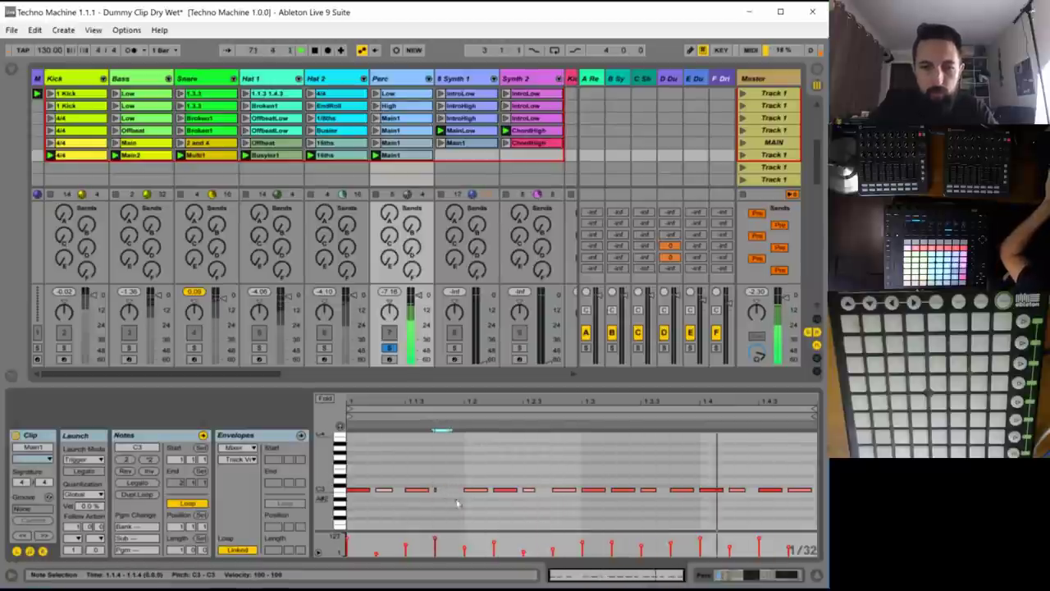
pyautogui.hotkey('ctrl', 'd')
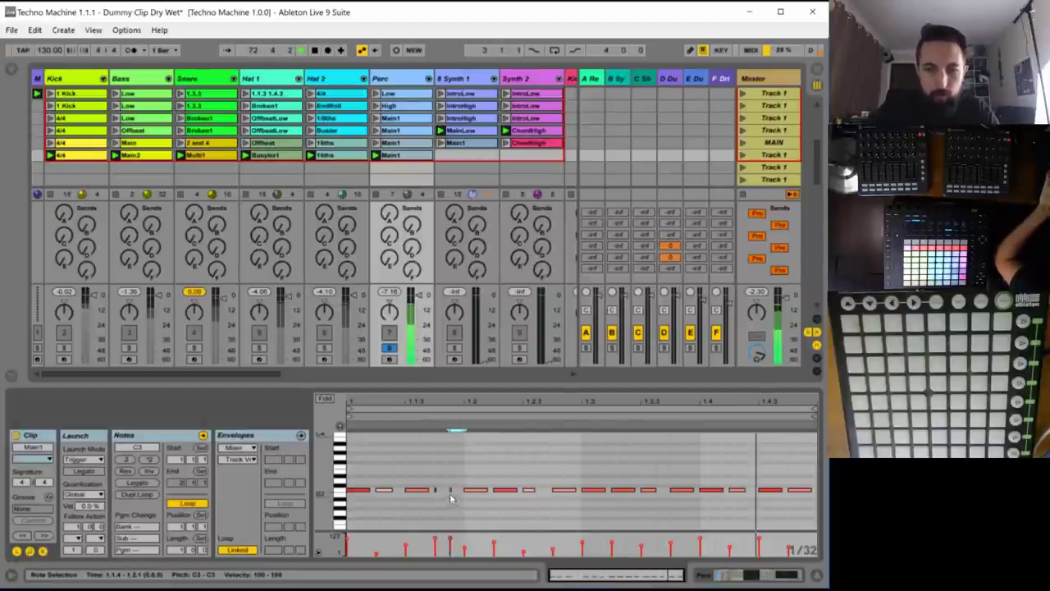
pyautogui.click(450, 490)
pyautogui.keyDown('shift'); pyautogui.click(436, 491); pyautogui.keyUp('shift')
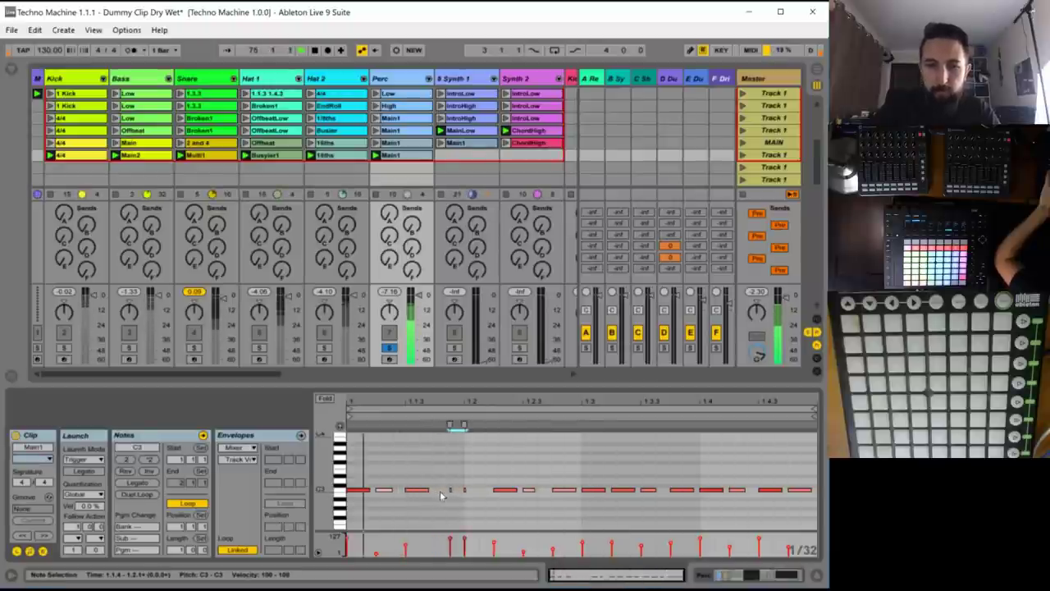
pyautogui.press('Left')
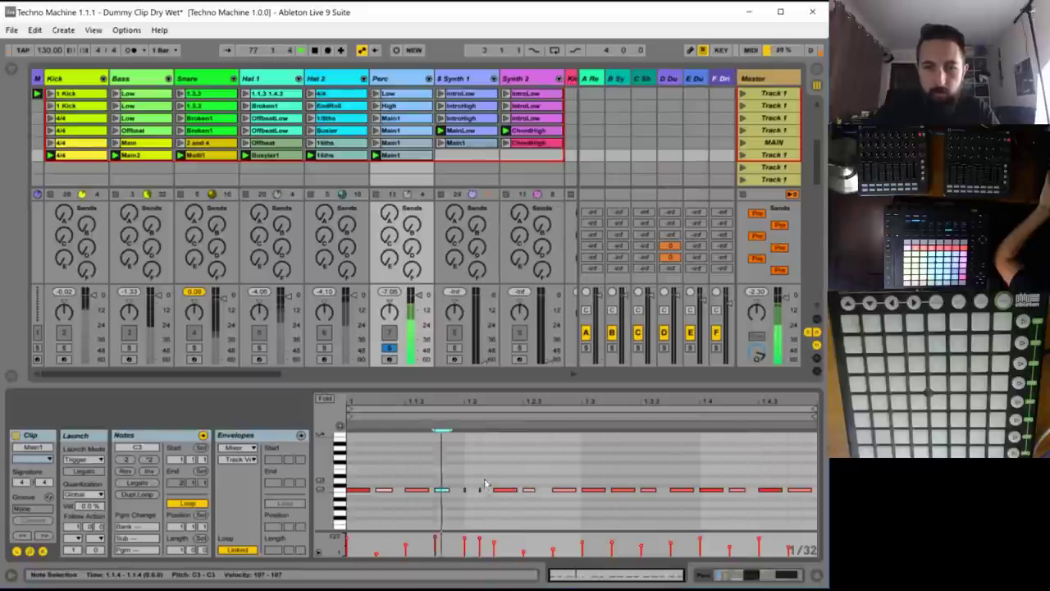
# - Copy the short note pair from 1.2.1 to 1.2.3, 1.3.2 and 1.3.4, and take Perc out of solo
pyautogui.click(478, 490)
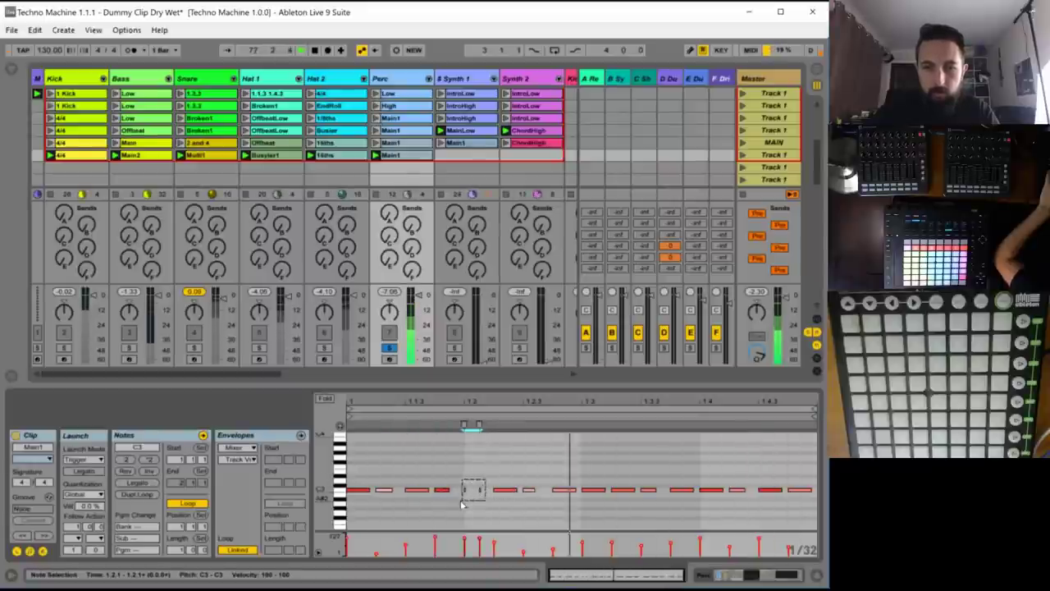
pyautogui.click(524, 502)
pyautogui.hotkey('ctrl', 'v')
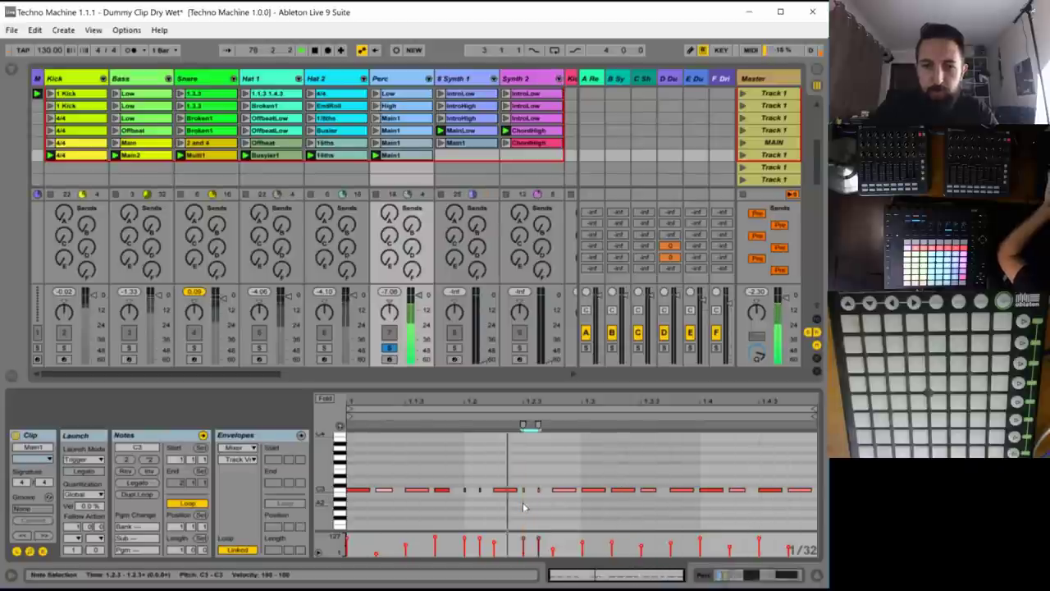
pyautogui.click(612, 507)
pyautogui.hotkey('ctrl', 'v')
pyautogui.click(671, 510)
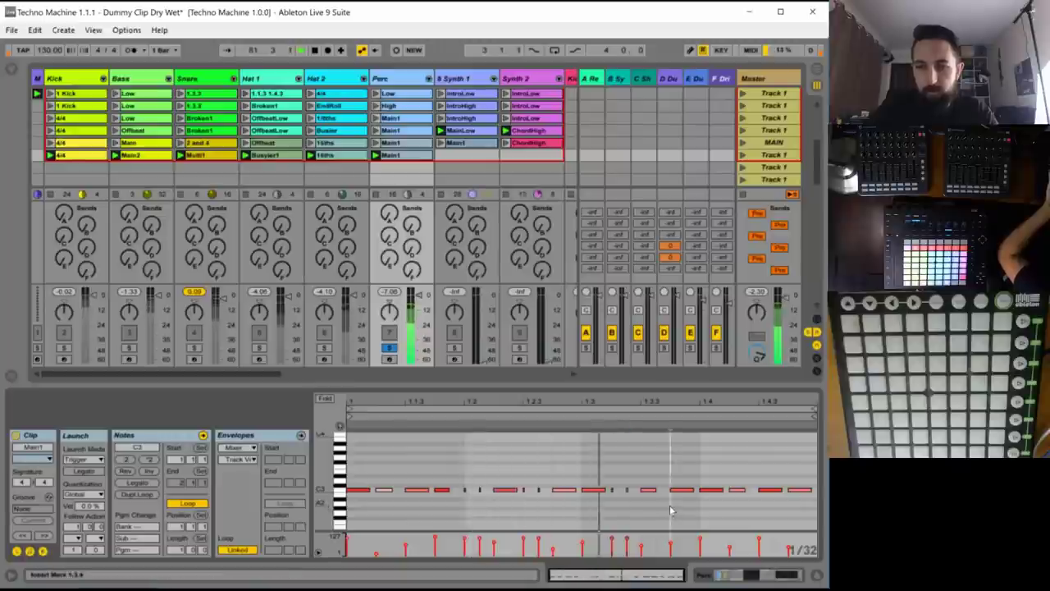
pyautogui.hotkey('ctrl', 'v')
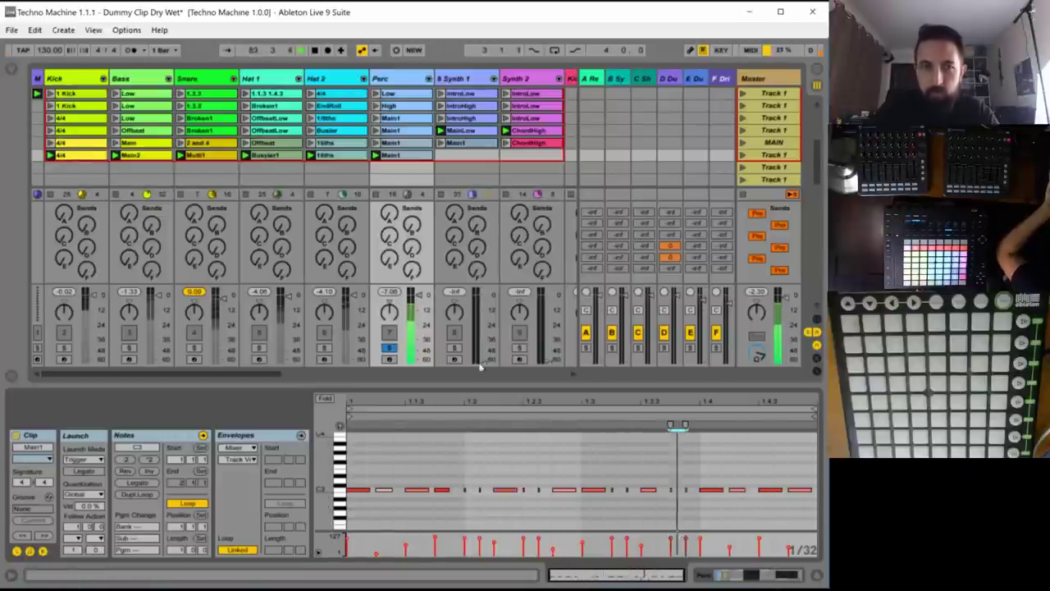
pyautogui.click(390, 348)
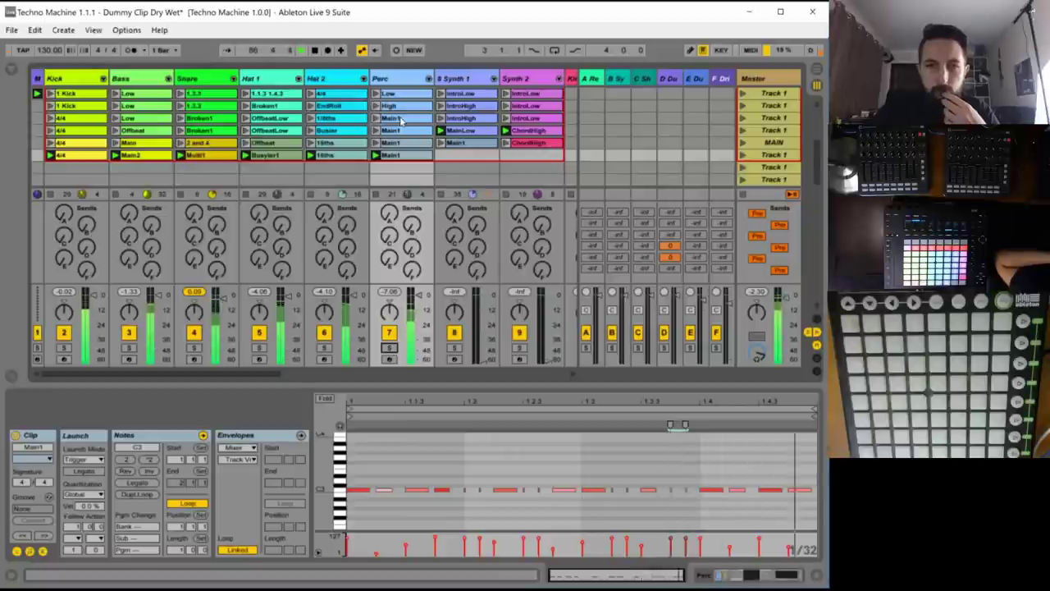
# - Copy the Synth 1 Main1 clip from the MAIN row into the slot below and launch the copy
pyautogui.click(458, 143)
pyautogui.hotkey('ctrl', 'd')
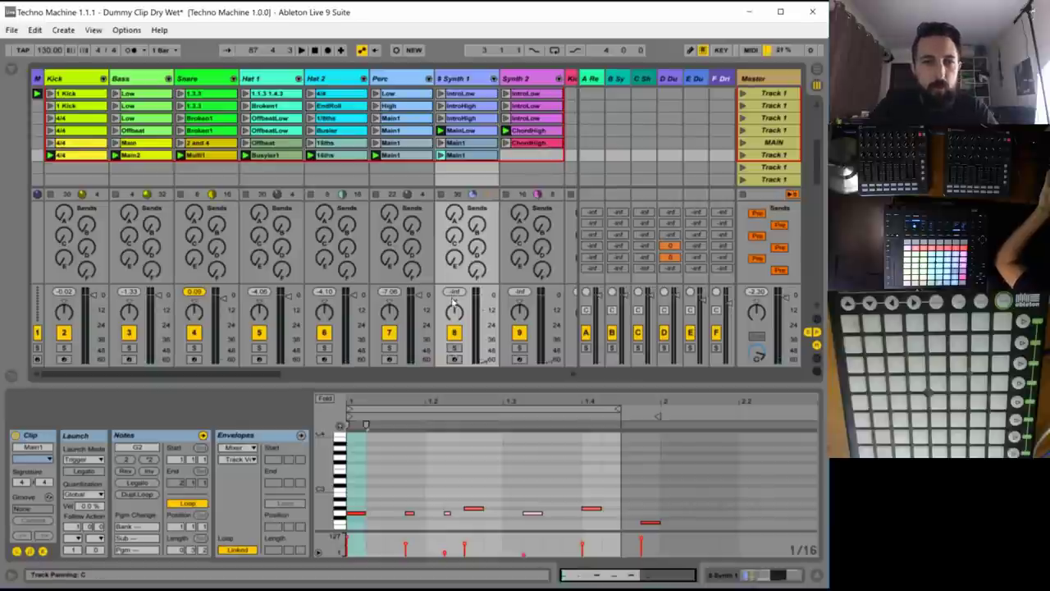
pyautogui.click(442, 155)
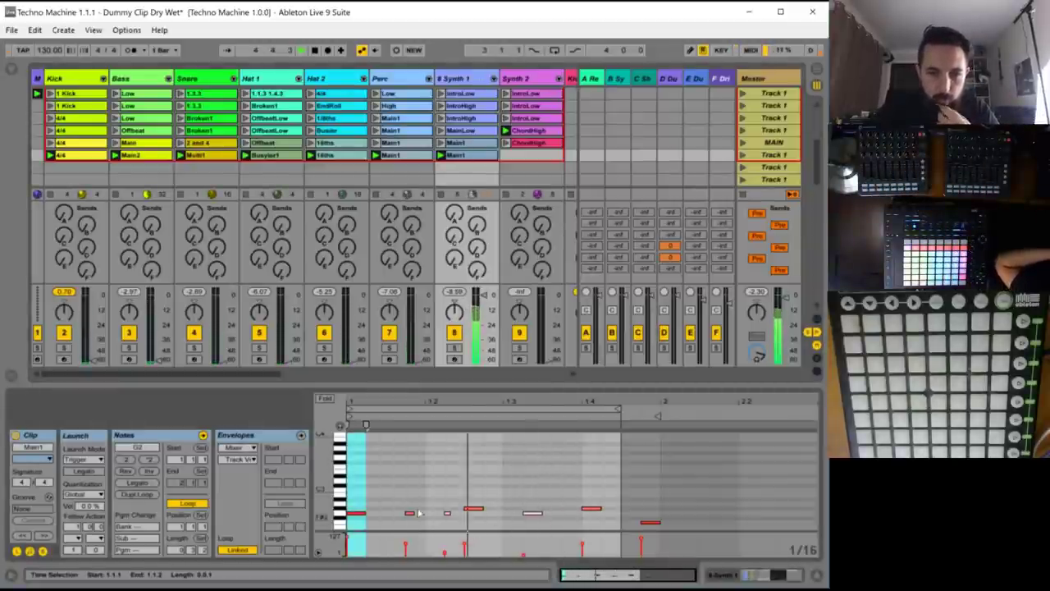
# - Add short G2 notes at 1.1.2 and 1.1.3 in the copied Synth 1 clip and shorten its first note to match
pyautogui.doubleClick(376, 514)
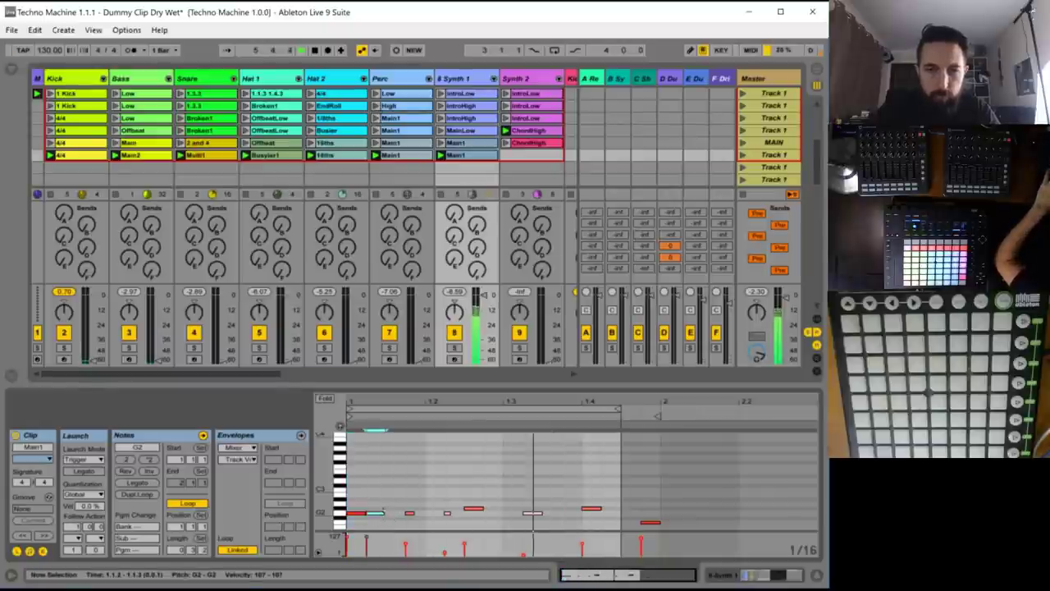
pyautogui.moveTo(386, 512); pyautogui.dragTo(377, 512)
pyautogui.press('super')
pyautogui.click(364, 512)
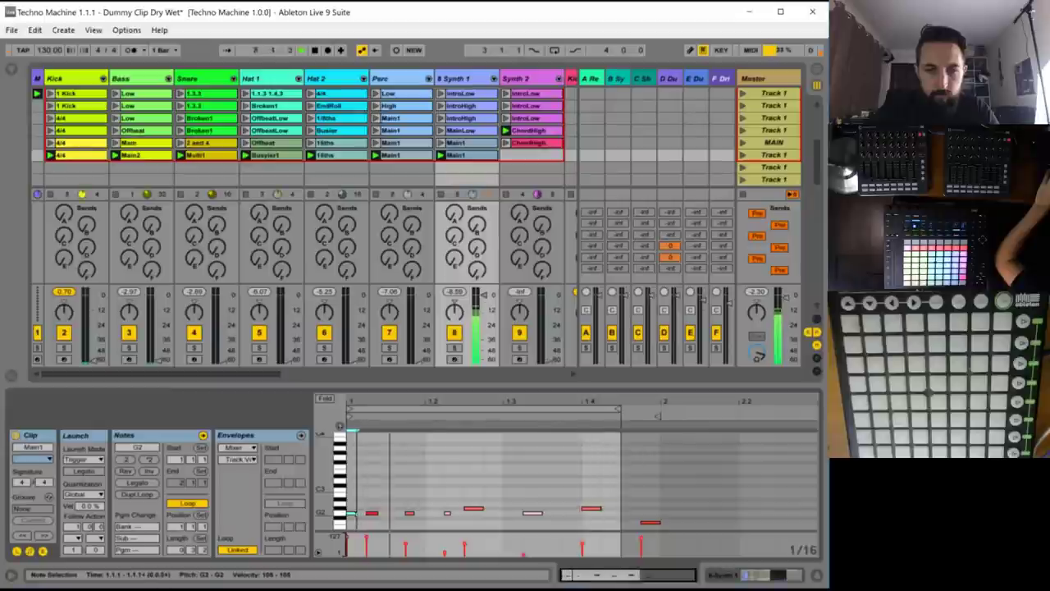
pyautogui.moveTo(352, 519)
pyautogui.mouseDown()
pyautogui.moveTo(395, 516)
pyautogui.moveTo(352, 509)
pyautogui.mouseUp()
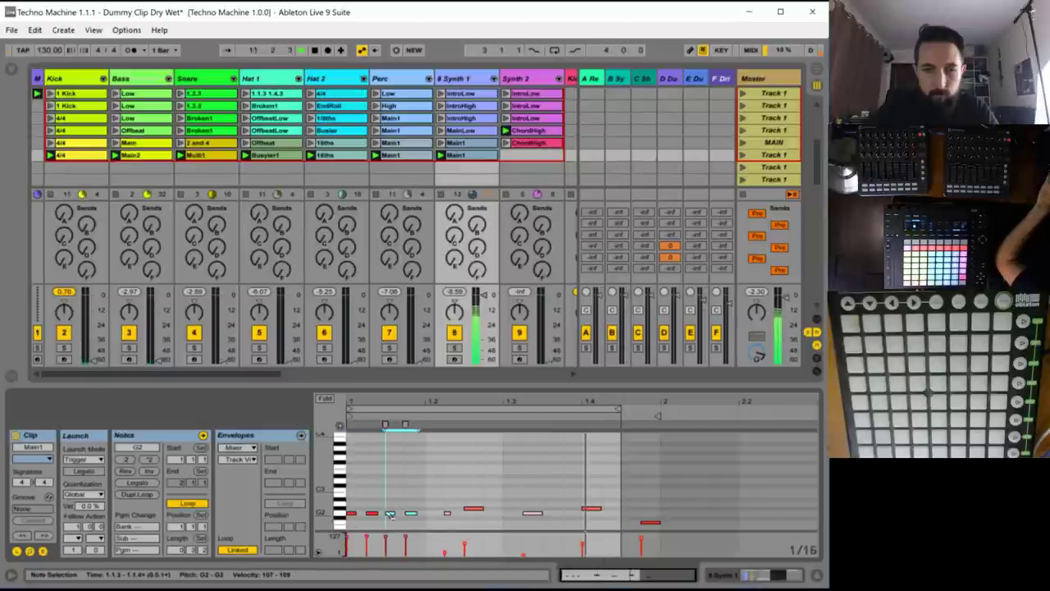
pyautogui.doubleClick(389, 518)
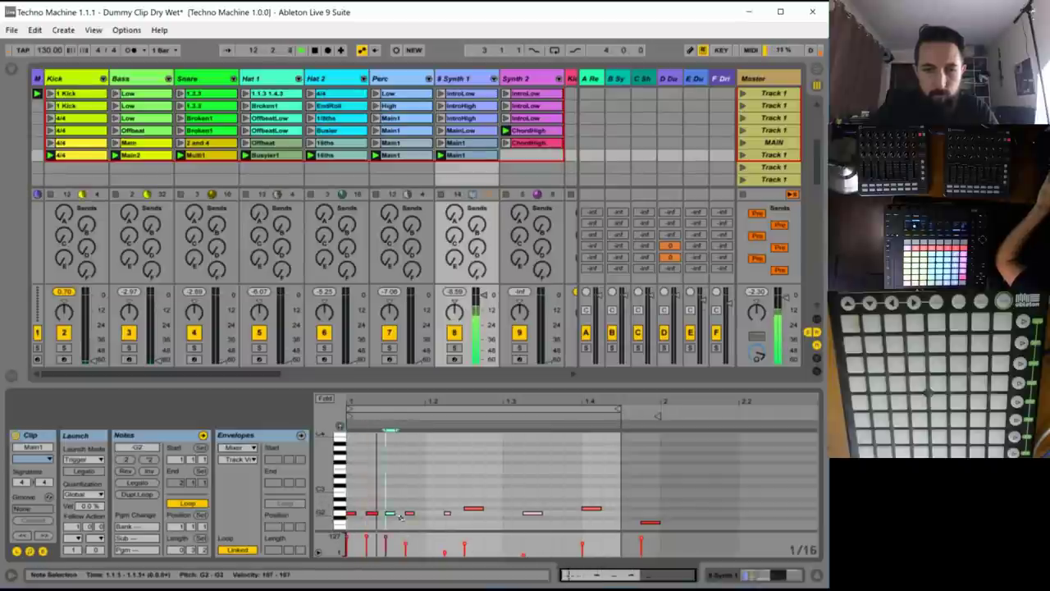
pyautogui.moveTo(390, 519); pyautogui.dragTo(389, 513)
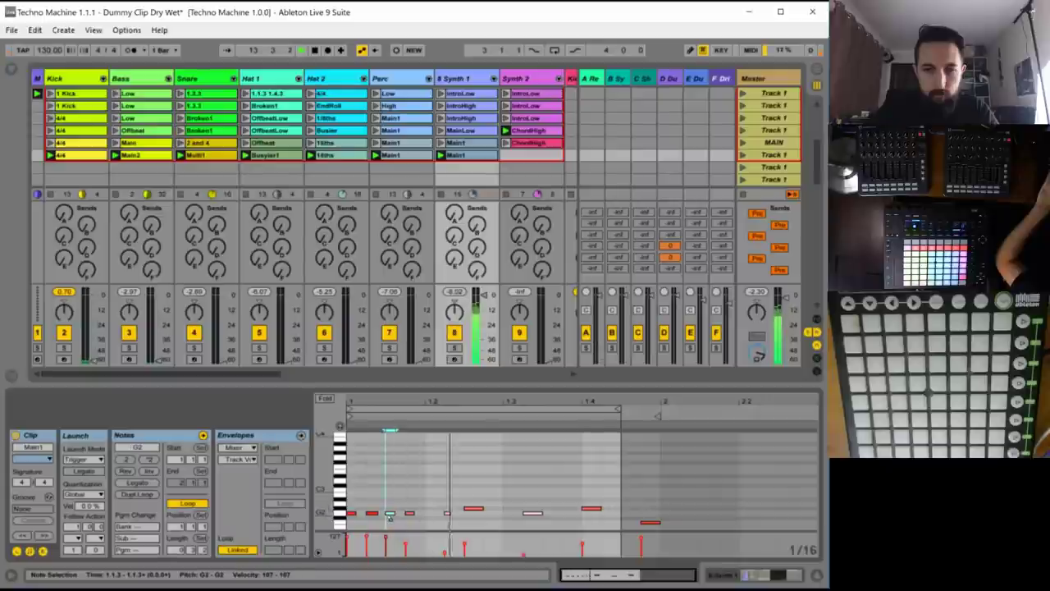
# - Fill the remaining gaps in the Synth 1 loop with short G2 notes at 1.2.1, 1.2.4, 1.3.1, 1.3.3, 1.3.4 and 1.4.2
pyautogui.doubleClick(430, 514)
pyautogui.doubleClick(489, 513)
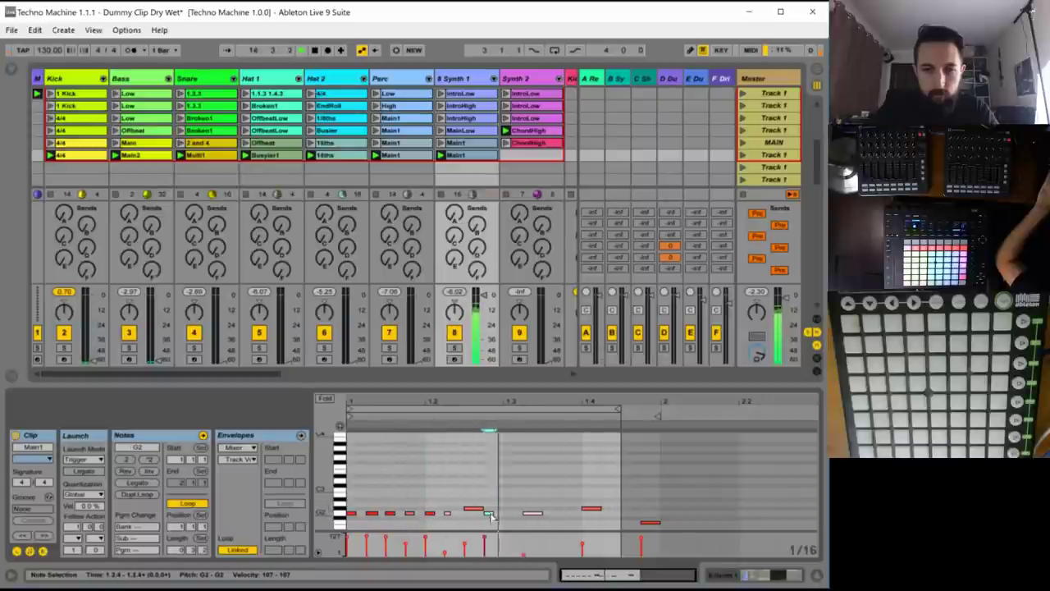
pyautogui.doubleClick(508, 513)
pyautogui.doubleClick(548, 513)
pyautogui.doubleClick(566, 513)
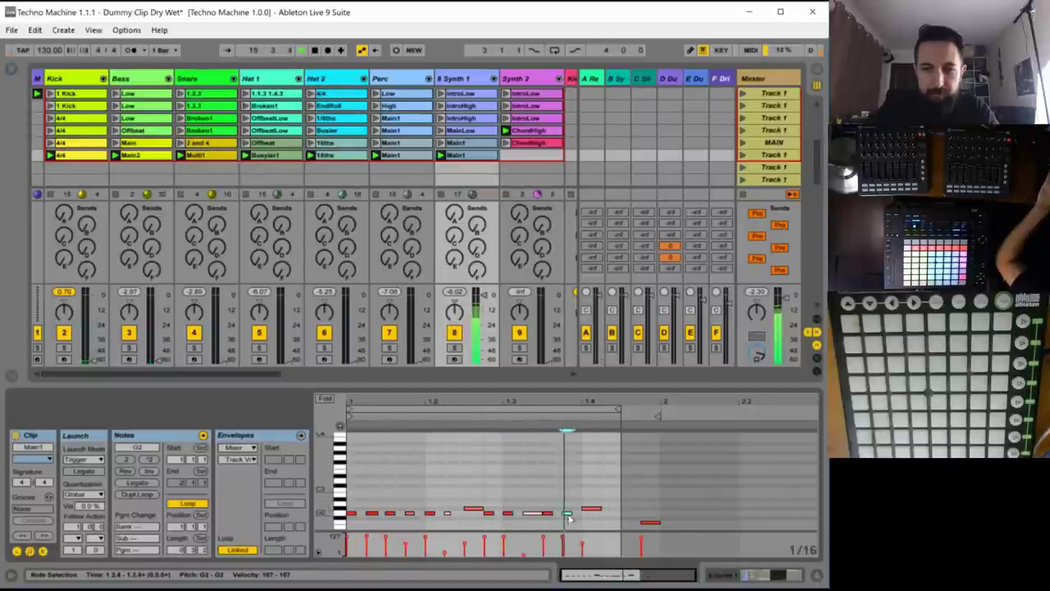
pyautogui.doubleClick(606, 512)
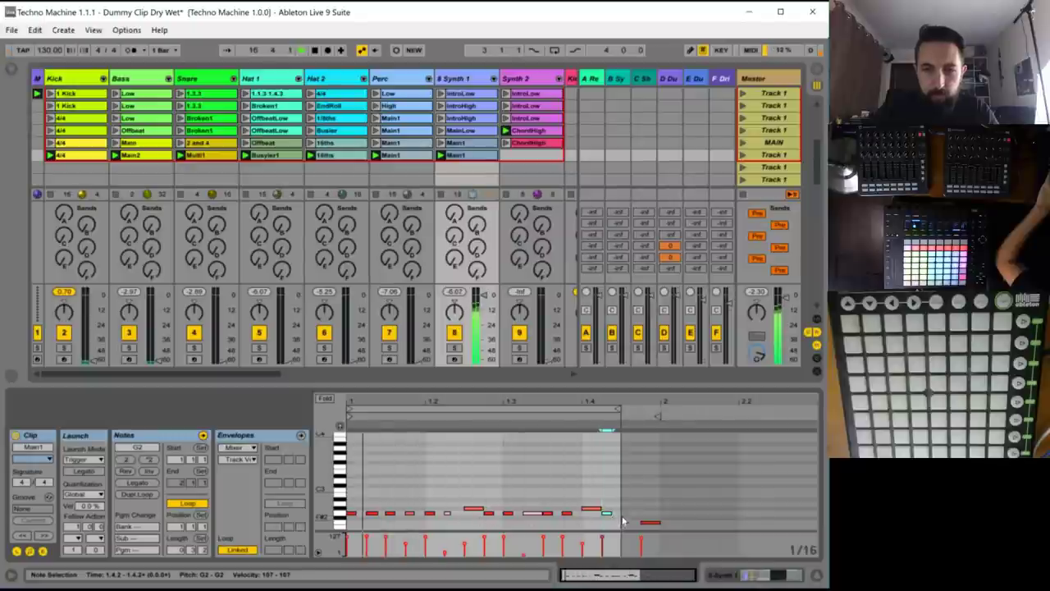
# - Lower the velocities of all notes inside the Synth 1 loop to one uniform, very low level
pyautogui.moveTo(623, 521); pyautogui.dragTo(347, 500)
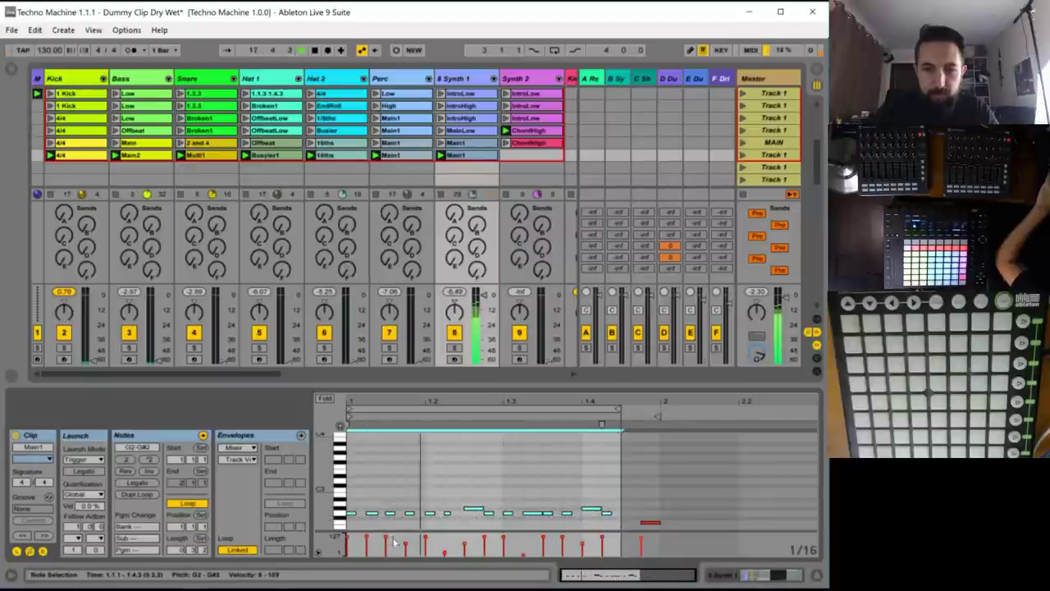
pyautogui.moveTo(394, 542); pyautogui.dragTo(394, 563)
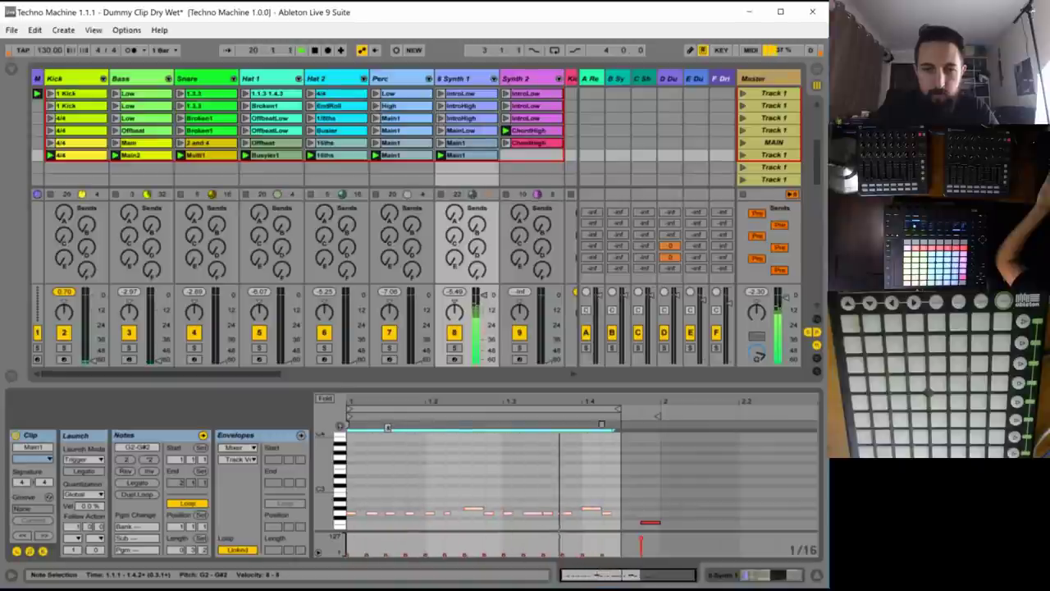
pyautogui.click(404, 485)
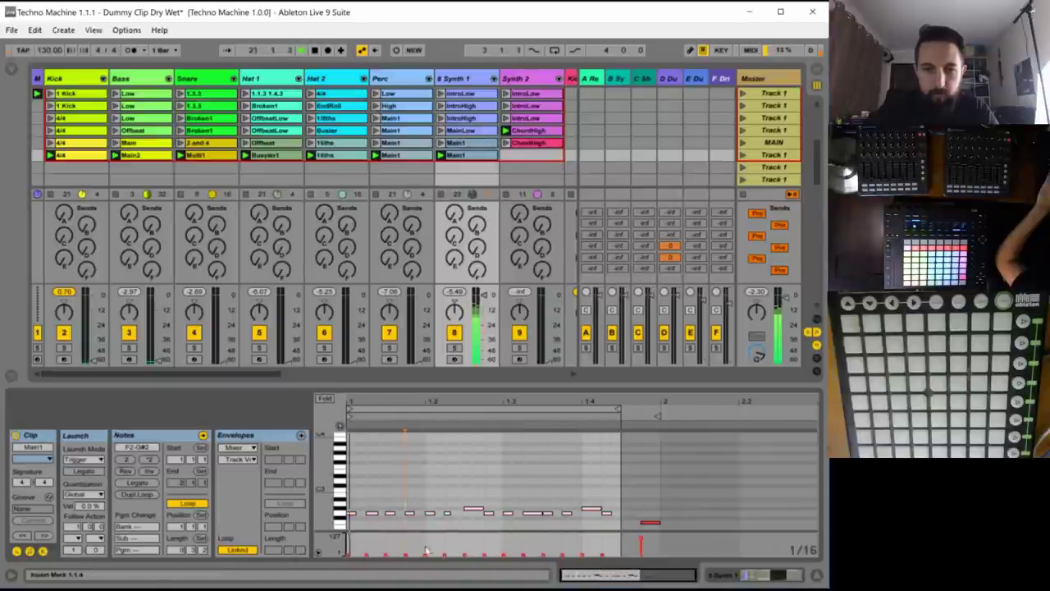
# - Accent four Synth 1 notes by raising their velocities: 127 at 1.1.1, 107 at 1.1.4, 81 at 1.2.3 and about 79 at 1.4.1
pyautogui.click(464, 550)
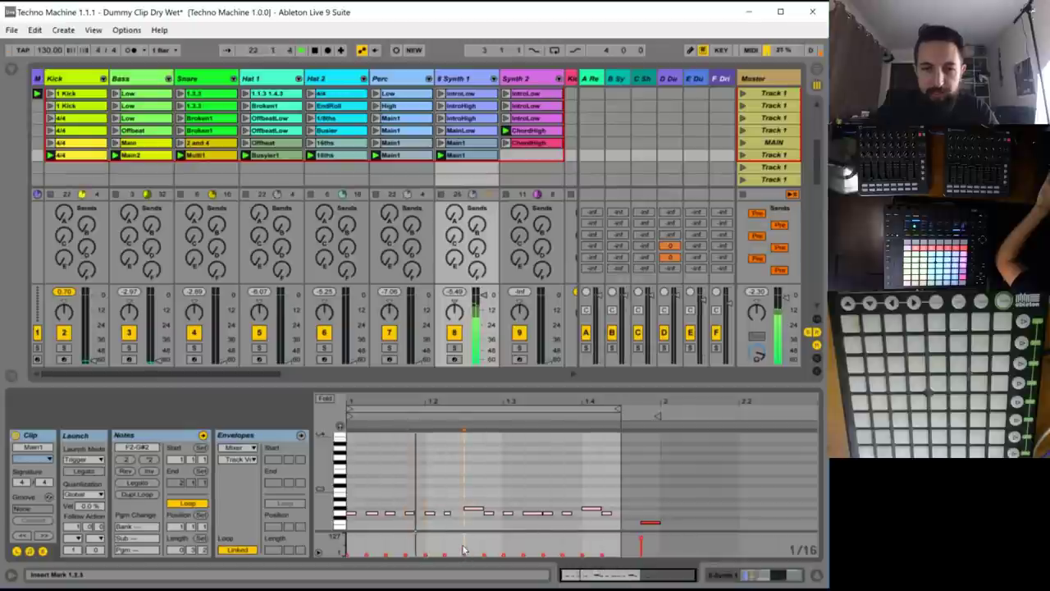
pyautogui.click(463, 548)
pyautogui.moveTo(464, 542); pyautogui.dragTo(464, 541)
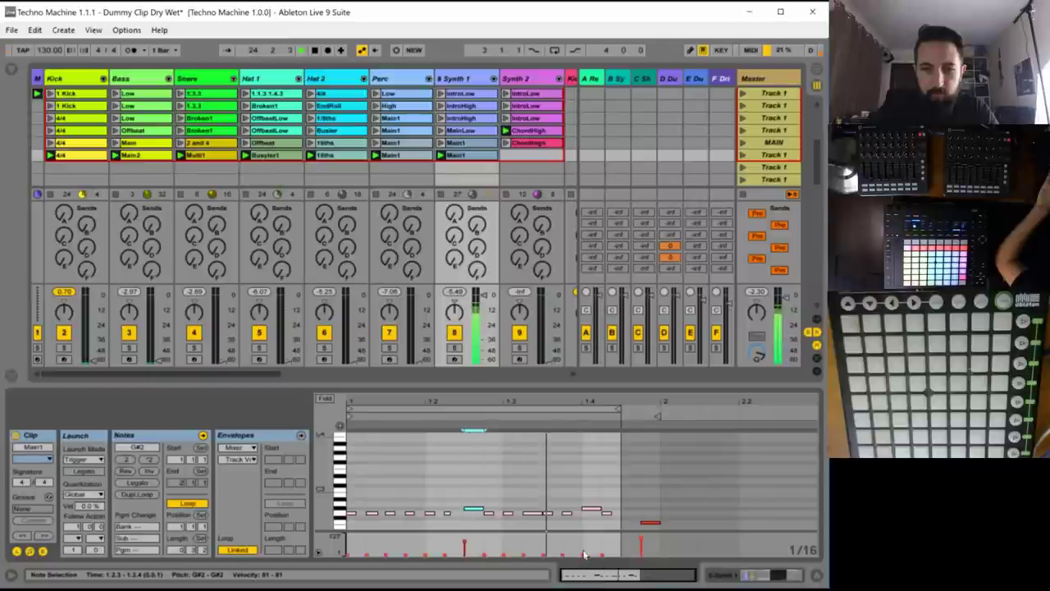
pyautogui.moveTo(583, 555); pyautogui.dragTo(582, 536)
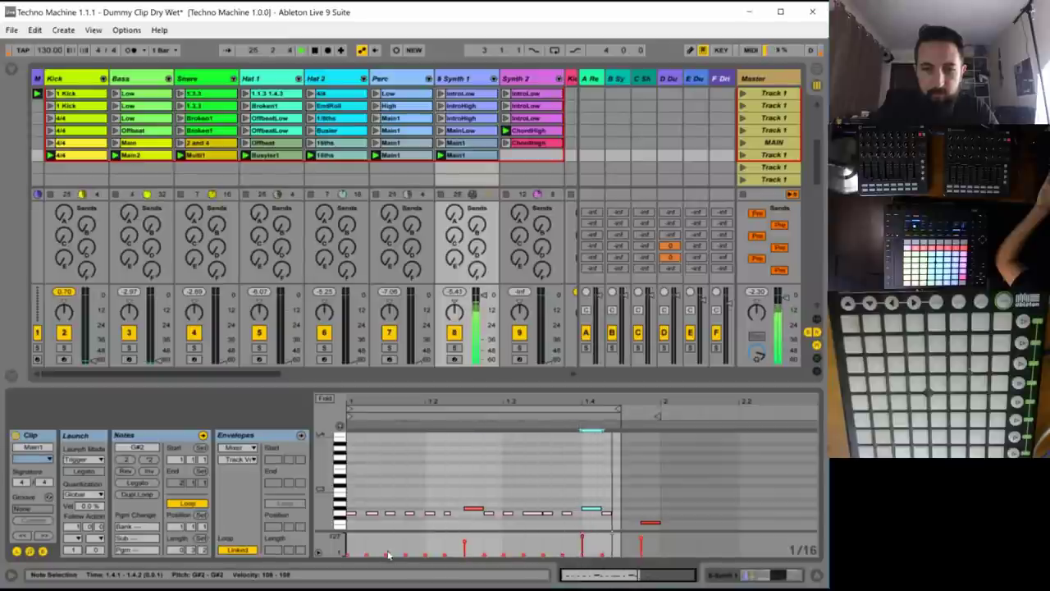
pyautogui.moveTo(404, 554); pyautogui.dragTo(404, 539)
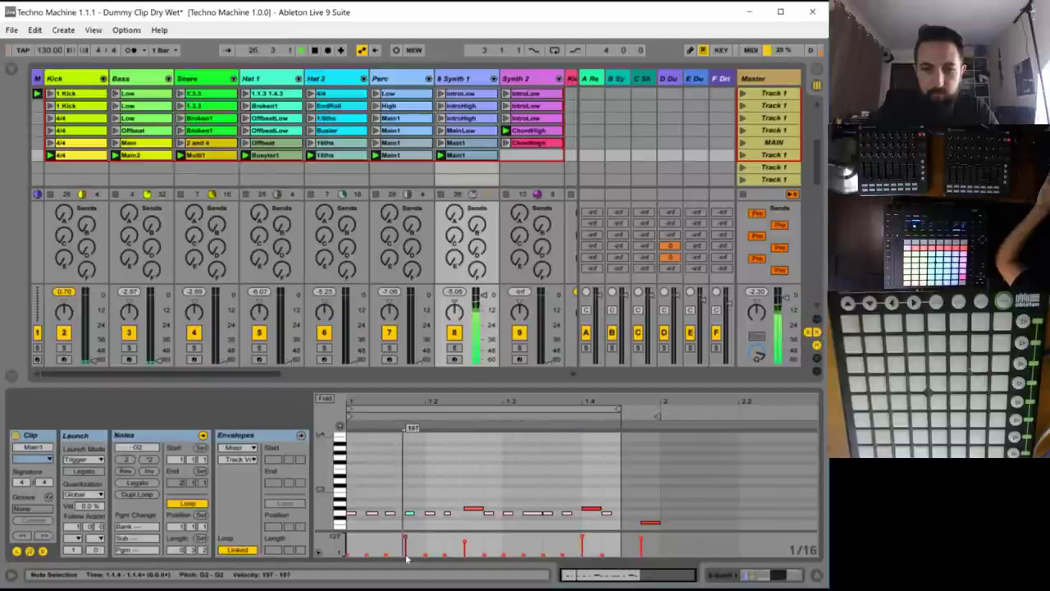
pyautogui.moveTo(580, 547); pyautogui.dragTo(580, 553)
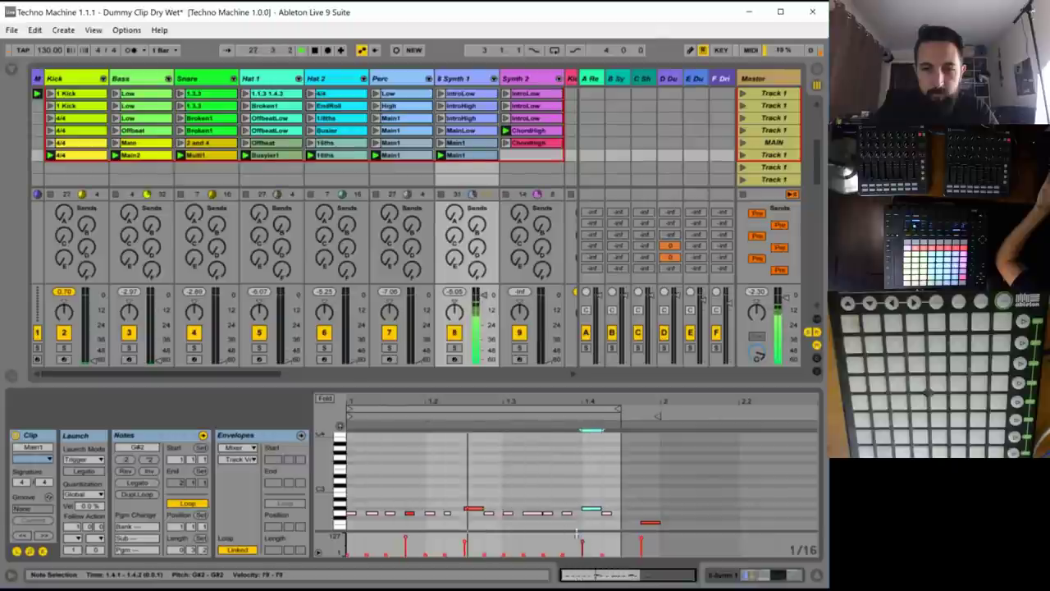
pyautogui.moveTo(348, 555); pyautogui.dragTo(348, 535)
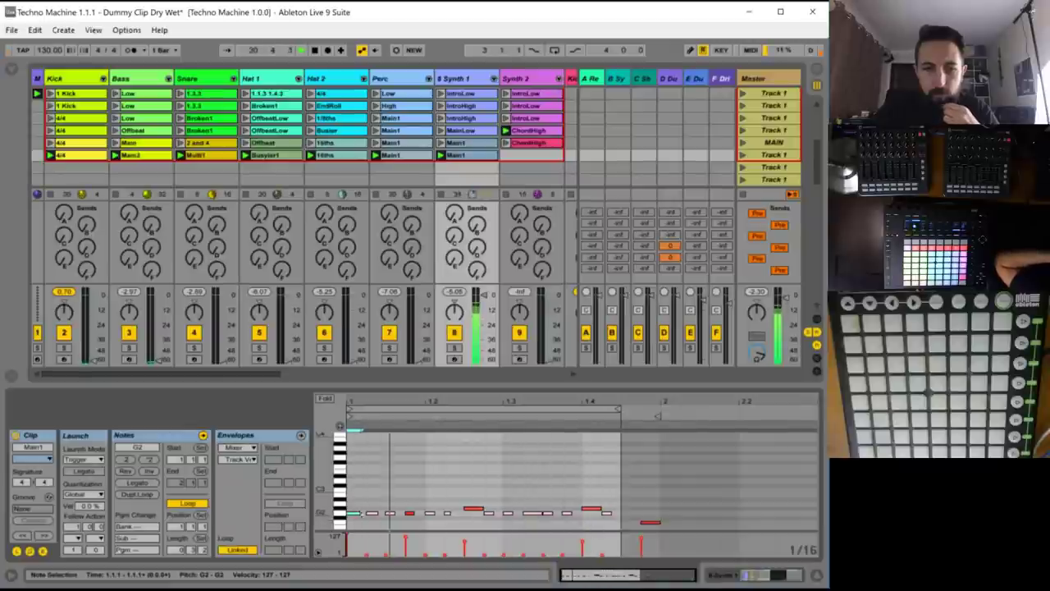
# - Shorten the quiet G2 notes between the accents: 1.1.2–1.1.3, 1.2.1–1.2.2, 1.2.4–1.3.1, 1.3.3–1.3.4 and 1.4.2
pyautogui.moveTo(374, 498); pyautogui.dragTo(389, 514)
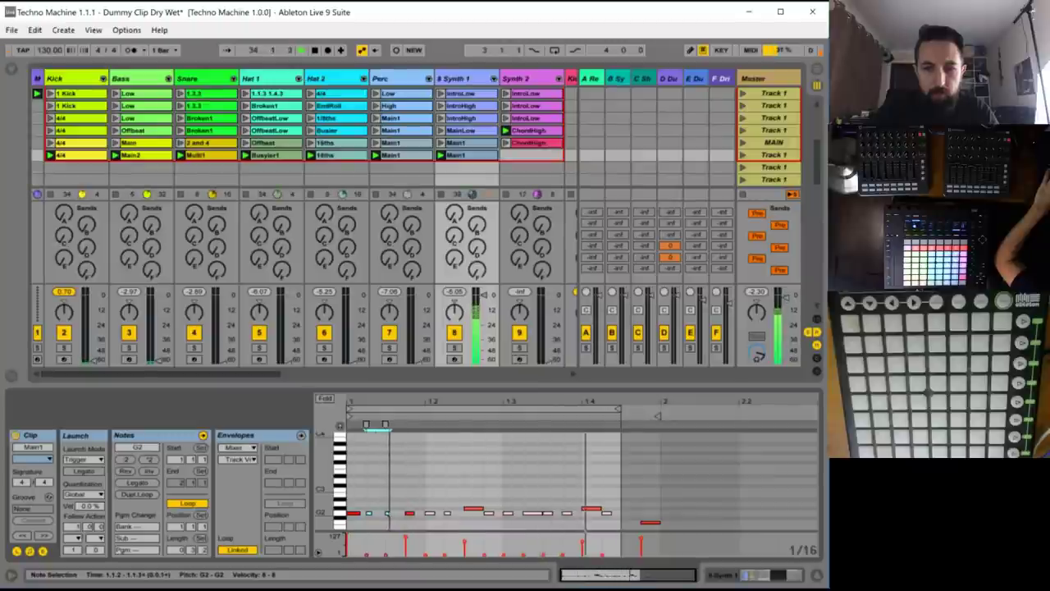
pyautogui.moveTo(425, 509); pyautogui.dragTo(448, 517)
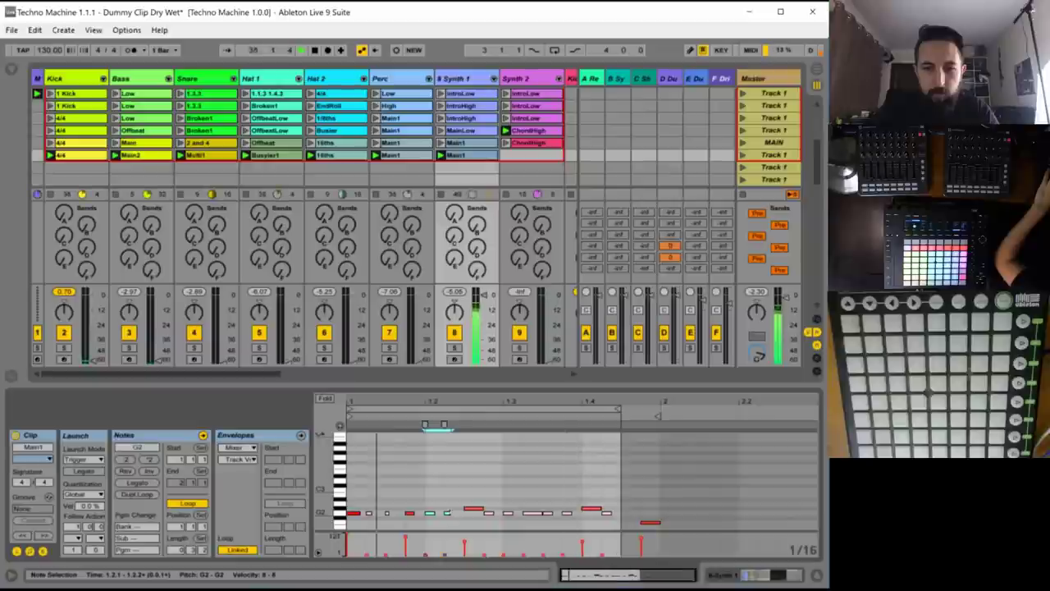
pyautogui.moveTo(483, 506); pyautogui.dragTo(574, 518)
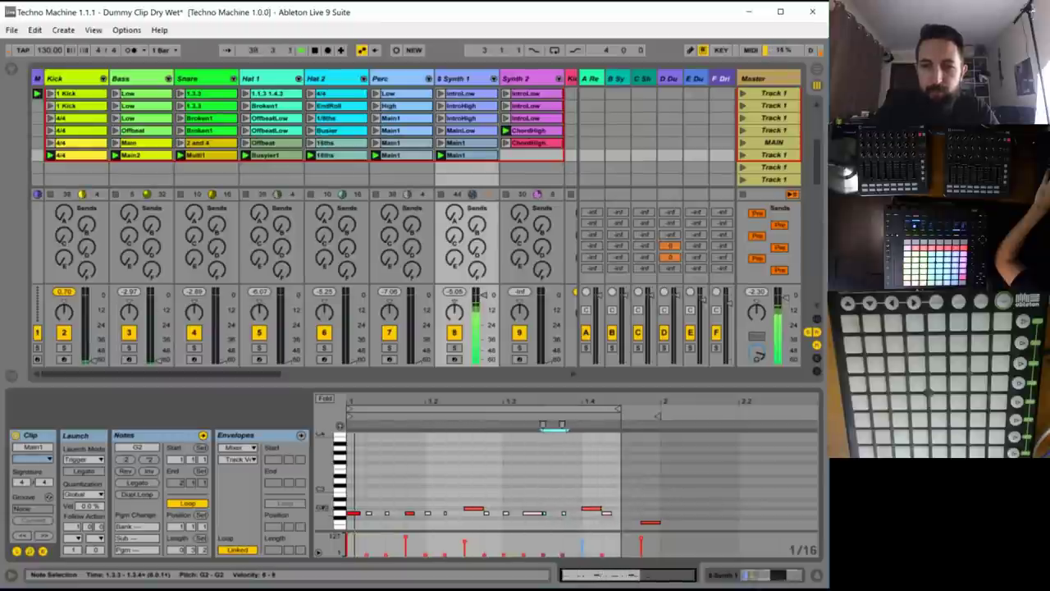
pyautogui.moveTo(600, 503); pyautogui.dragTo(608, 512)
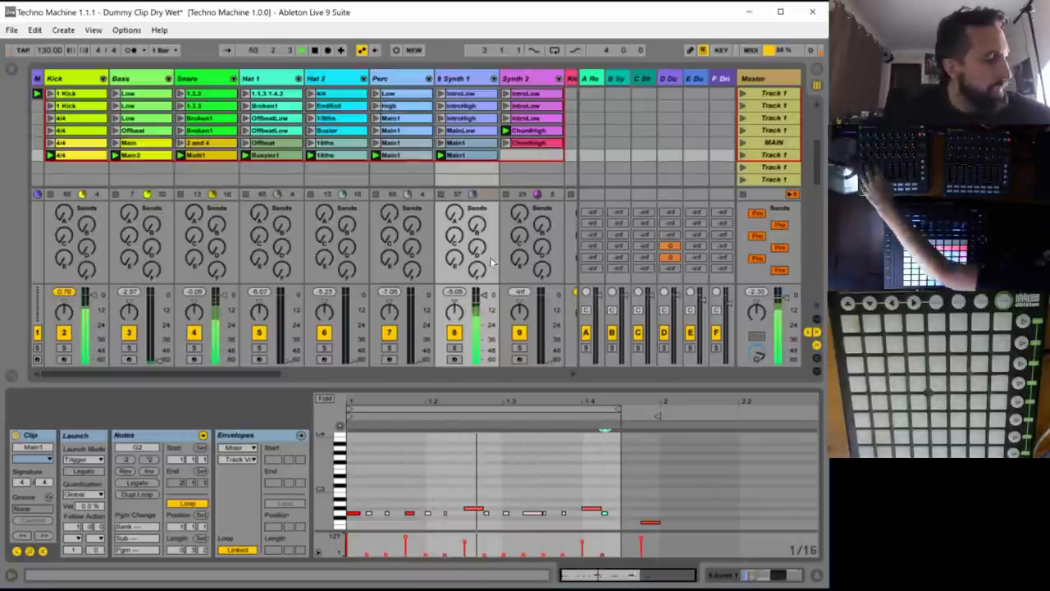
# - Launch the Synth 2 ChordHigh clip in the MAIN row
pyautogui.click(506, 145)
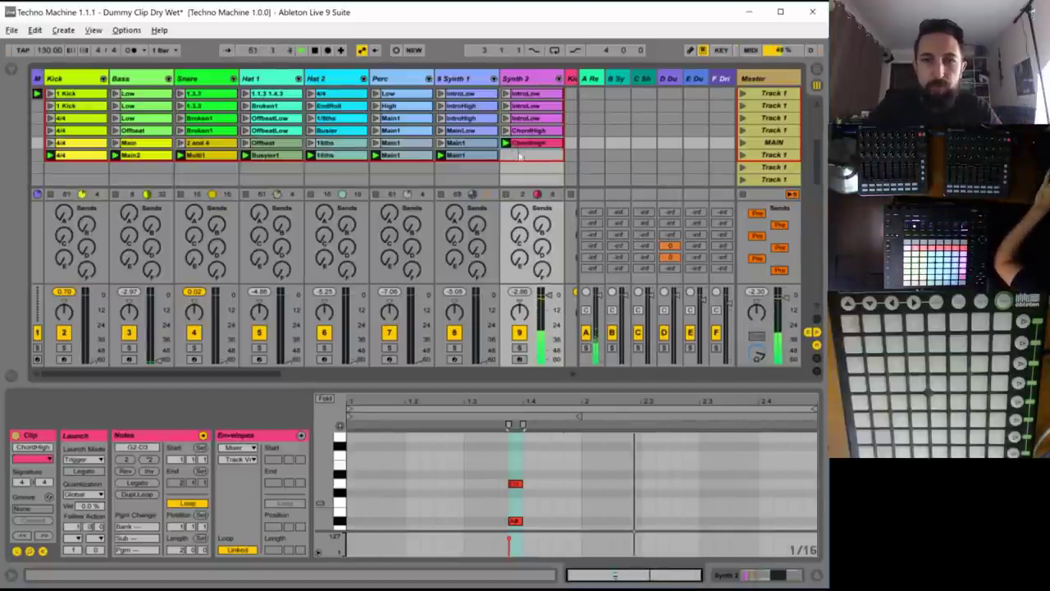
# - Duplicate the Synth 2 ChordHigh clip from the MAIN row into the row directly below
pyautogui.moveTo(519, 155); pyautogui.dragTo(518, 159)
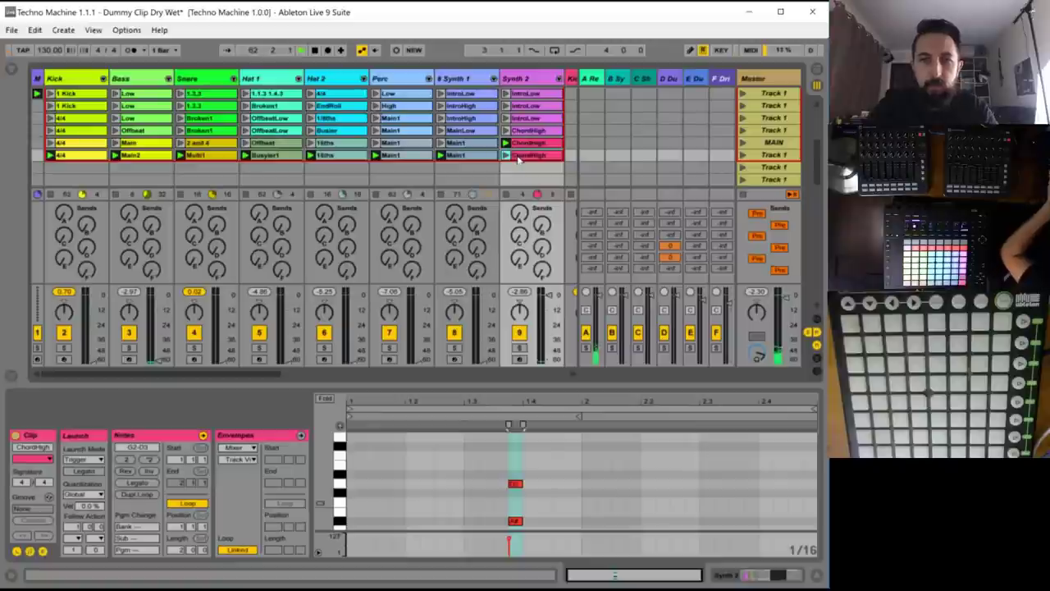
pyautogui.click(467, 158)
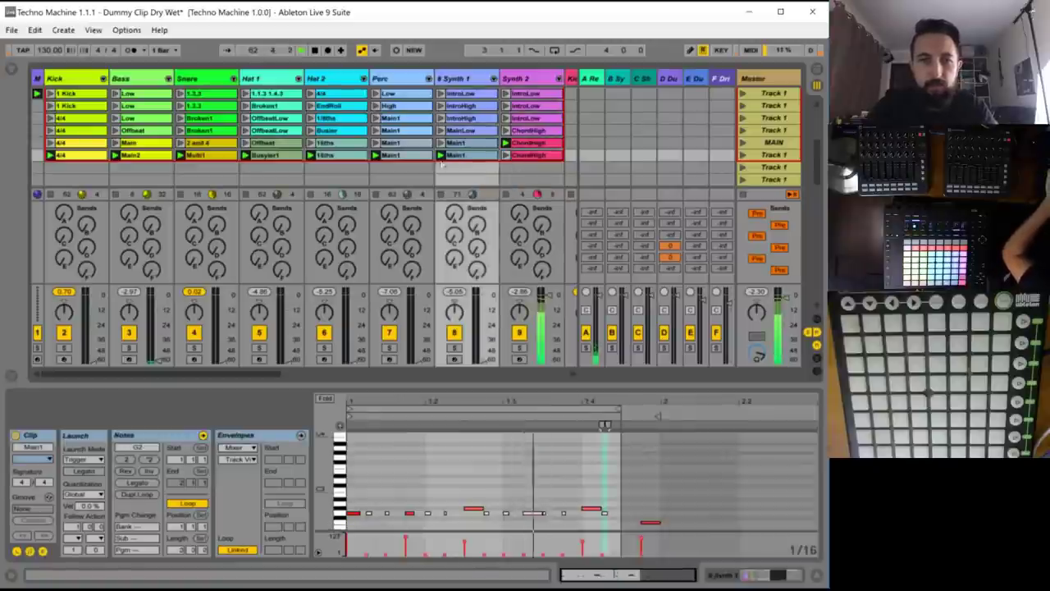
# - Solo the Perc track and rename its clip in the row below MAIN as Faster1
pyautogui.click(391, 157)
pyautogui.click(390, 348)
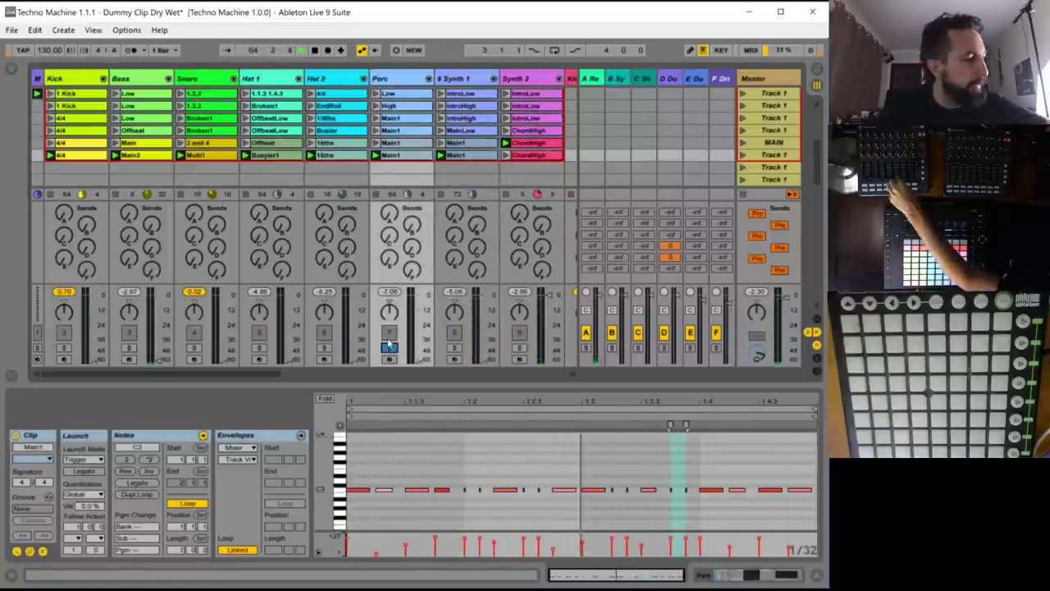
pyautogui.click(390, 161)
pyautogui.write('Faster1')
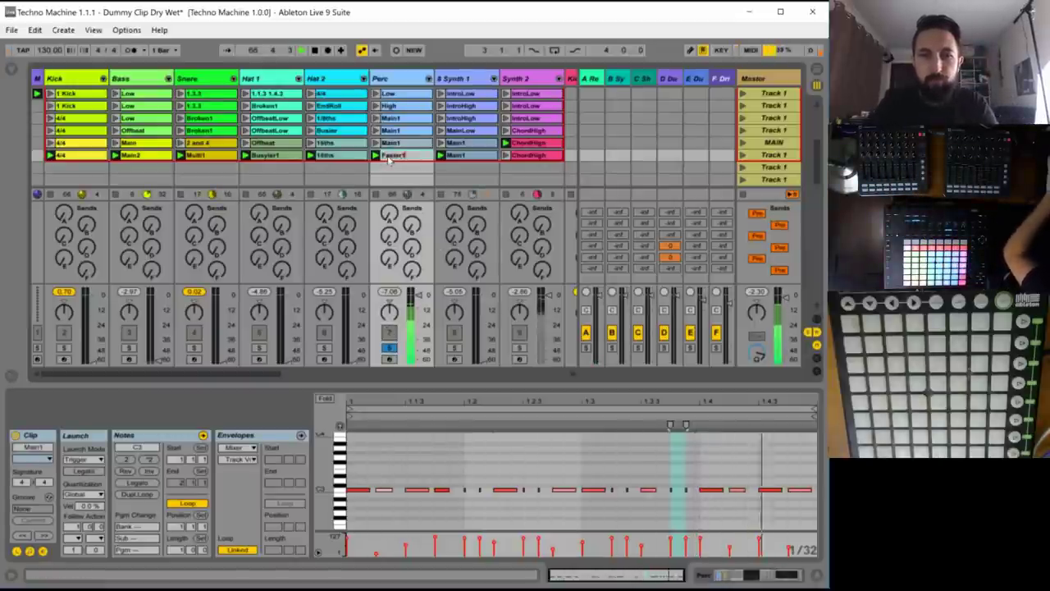
pyautogui.press('Return')
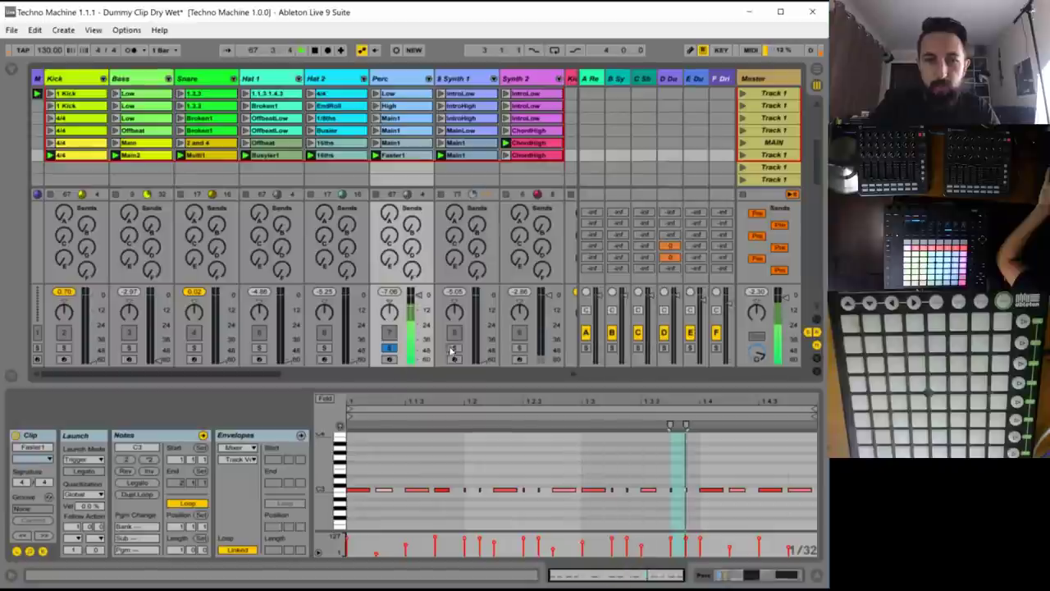
# - Solo the Synth 1 track and rename its clip in the row below MAIN as Faster1
pyautogui.click(454, 348)
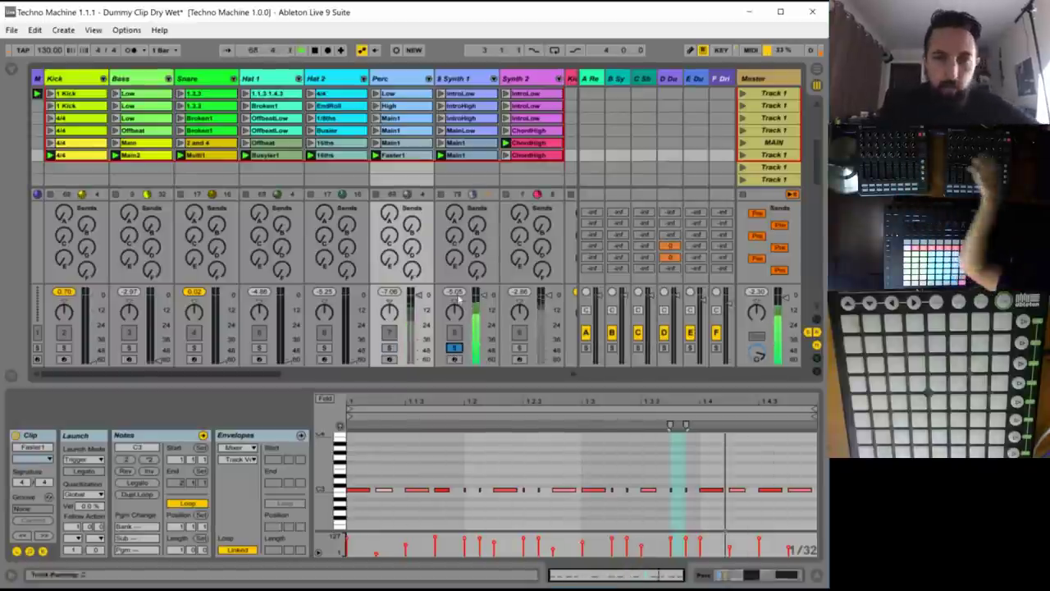
pyautogui.click(456, 155)
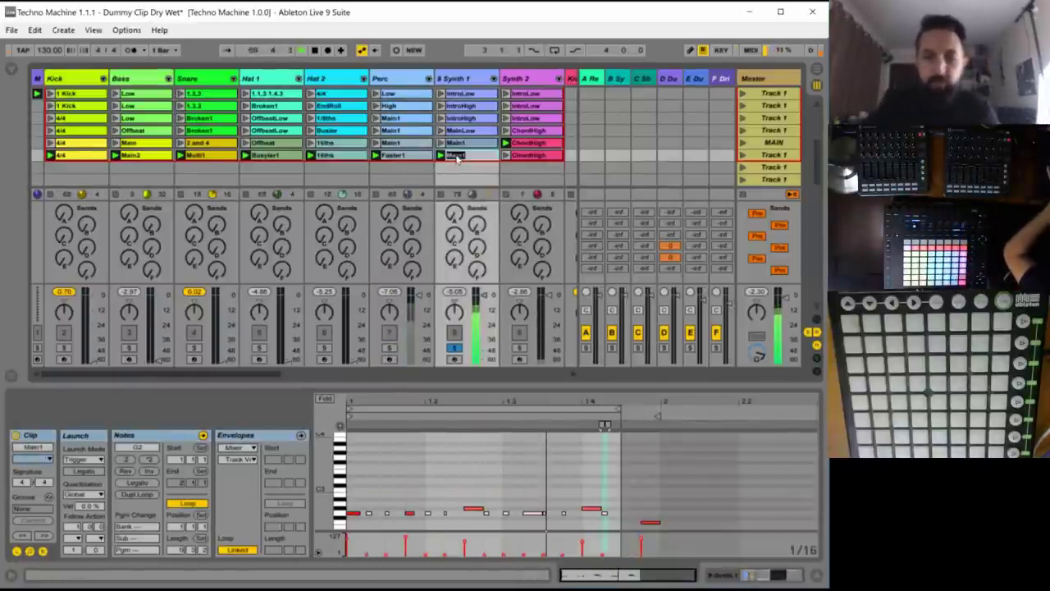
pyautogui.write('Faster1')
pyautogui.press('Return')
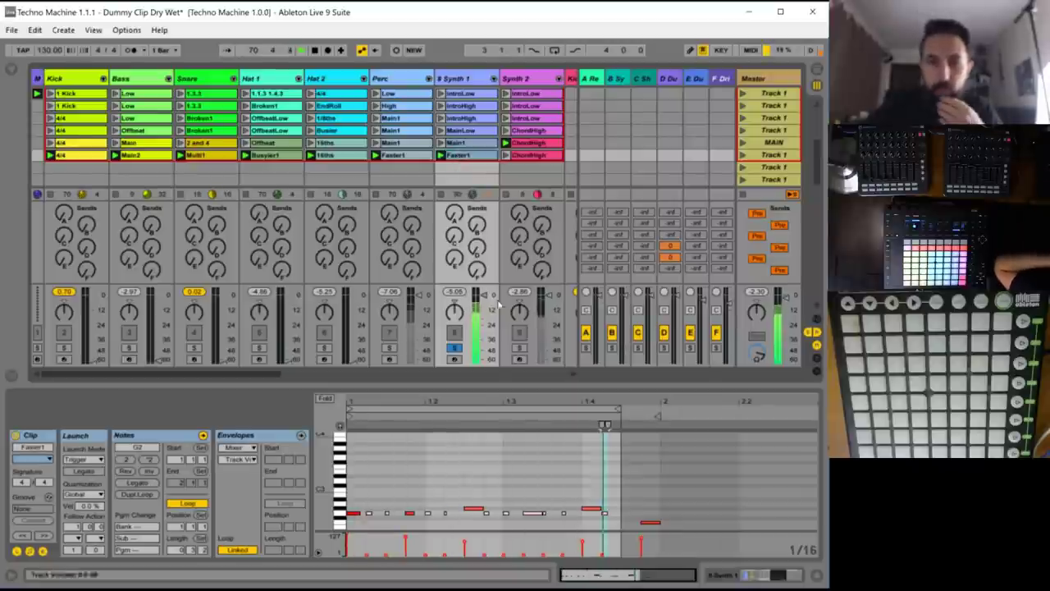
# - Solo Synth 2 and launch its duplicated ChordHigh clip in the row below MAIN
pyautogui.click(518, 348)
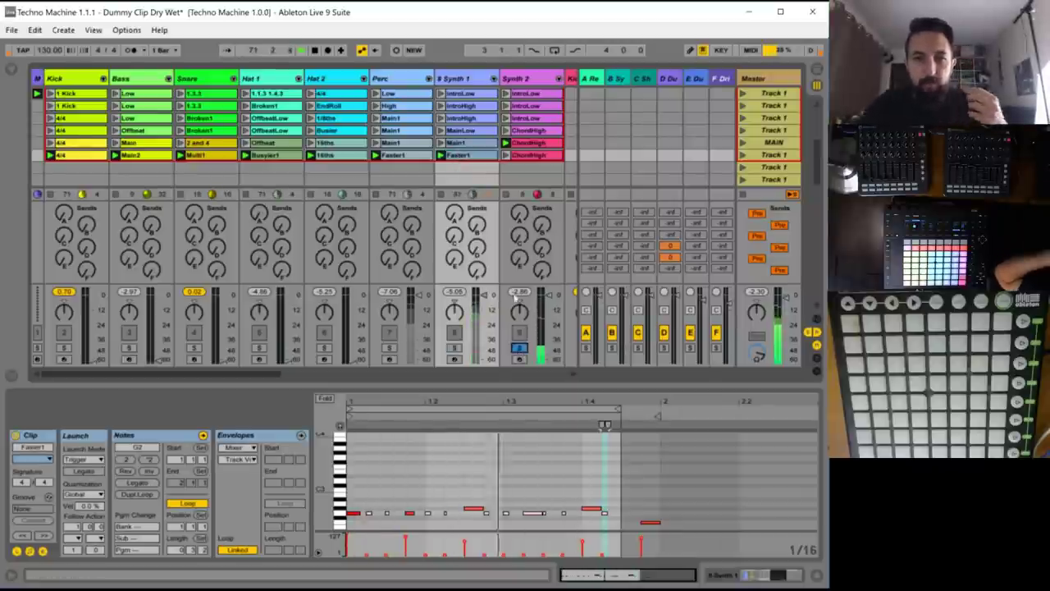
pyautogui.click(511, 156)
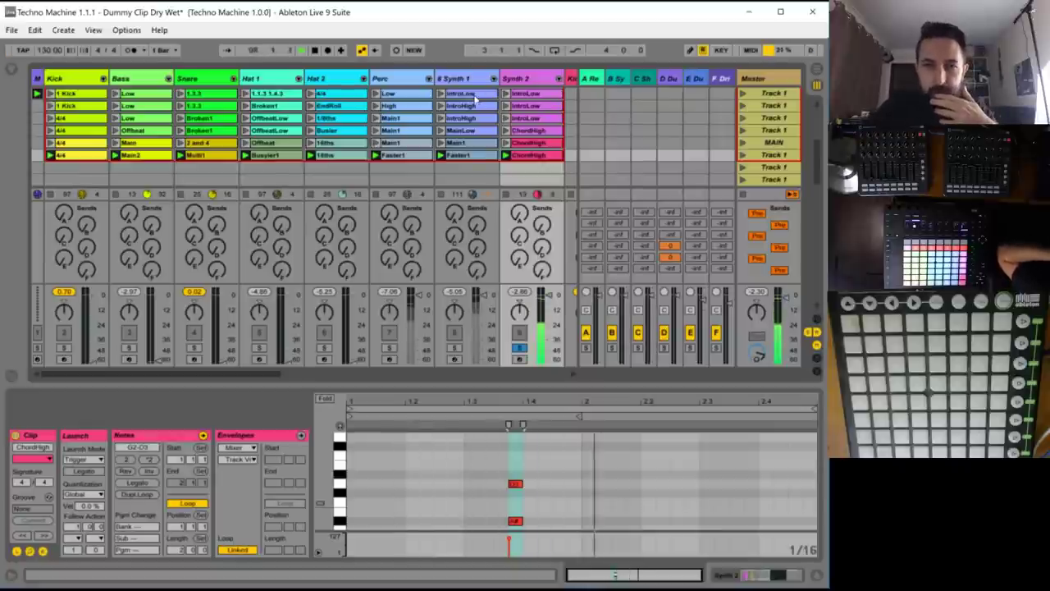
pyautogui.doubleClick(532, 157)
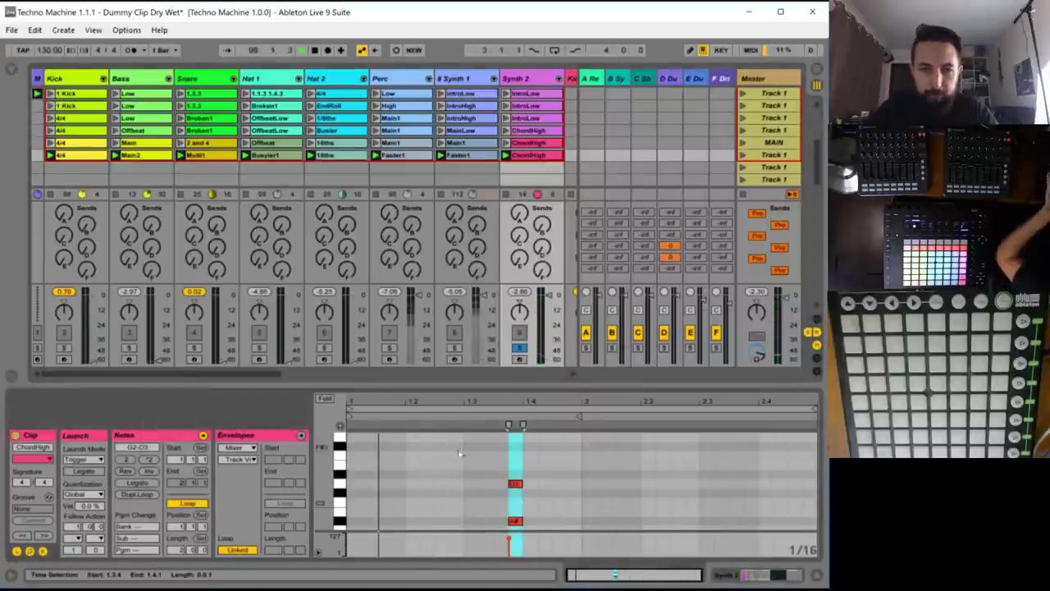
# - Copy the Synth 2 chord at 1.3.4 to 1.3.3 and transpose the copy down one octave to G1–D2
pyautogui.scroll(-1, 459, 455)
pyautogui.moveTo(543, 519); pyautogui.dragTo(498, 450)
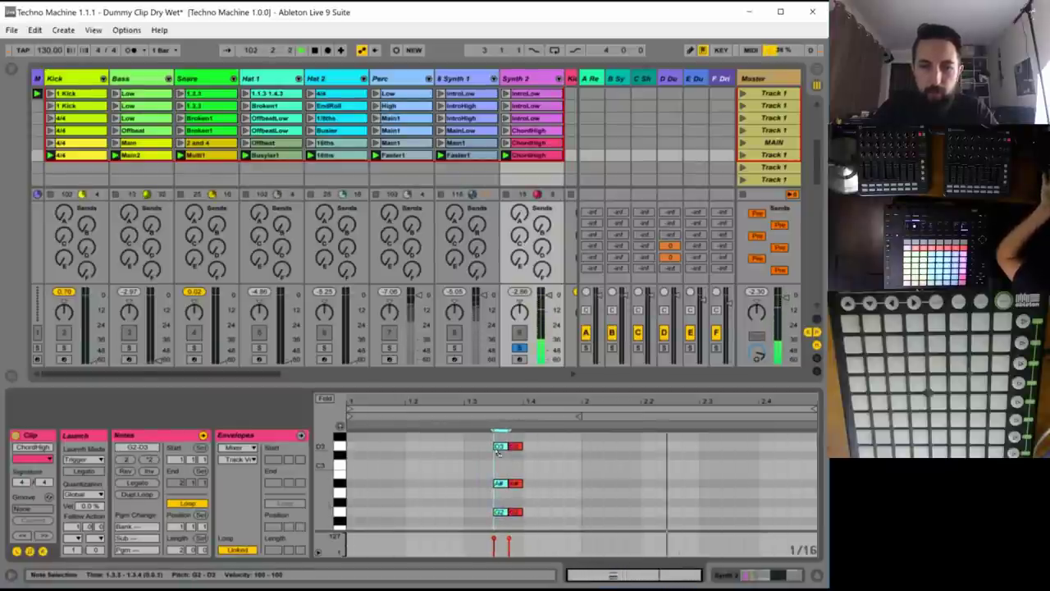
pyautogui.hotkey('shift', 'Down')
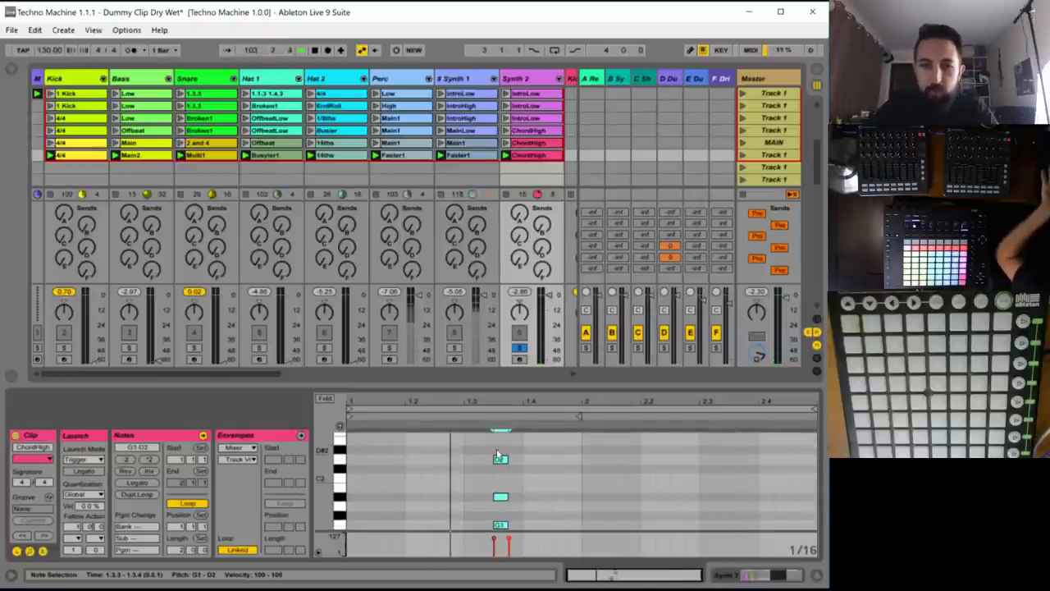
pyautogui.scroll(2, 546, 475)
pyautogui.scroll(-2, 525, 489)
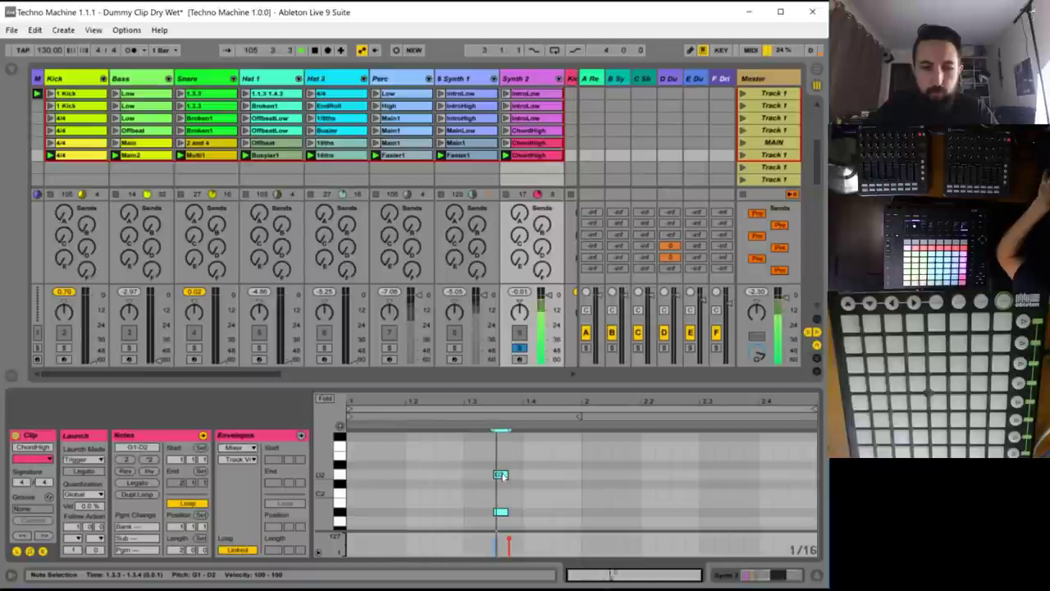
# - Copy the low G1–D2 chord to 1.2.3, 2.1.3, 2.2.4 and 2.4.3 in the Synth 2 clip
pyautogui.moveTo(502, 475); pyautogui.dragTo(441, 475)
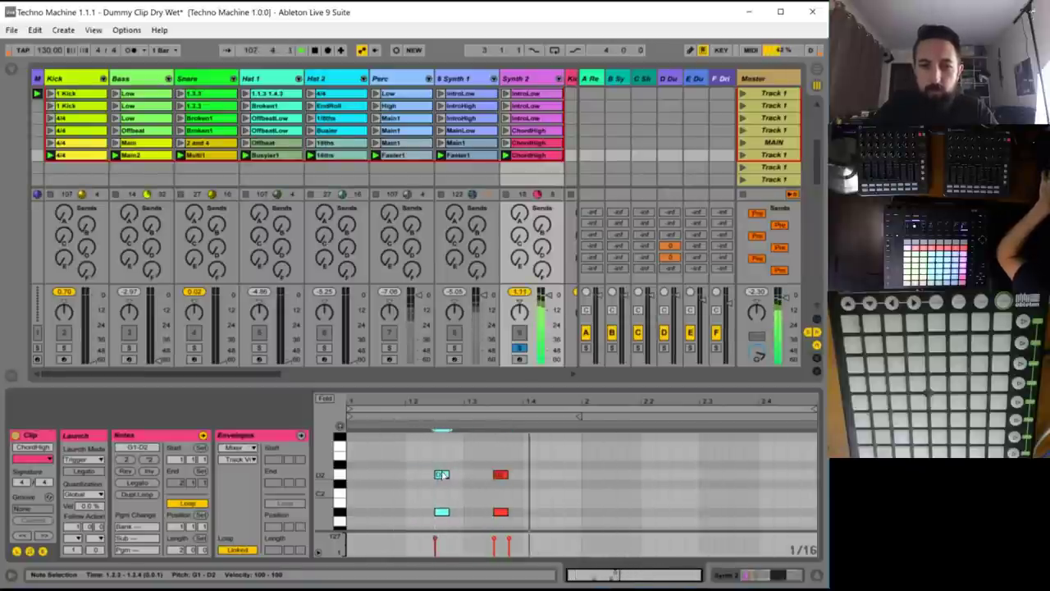
pyautogui.moveTo(442, 474); pyautogui.dragTo(689, 475)
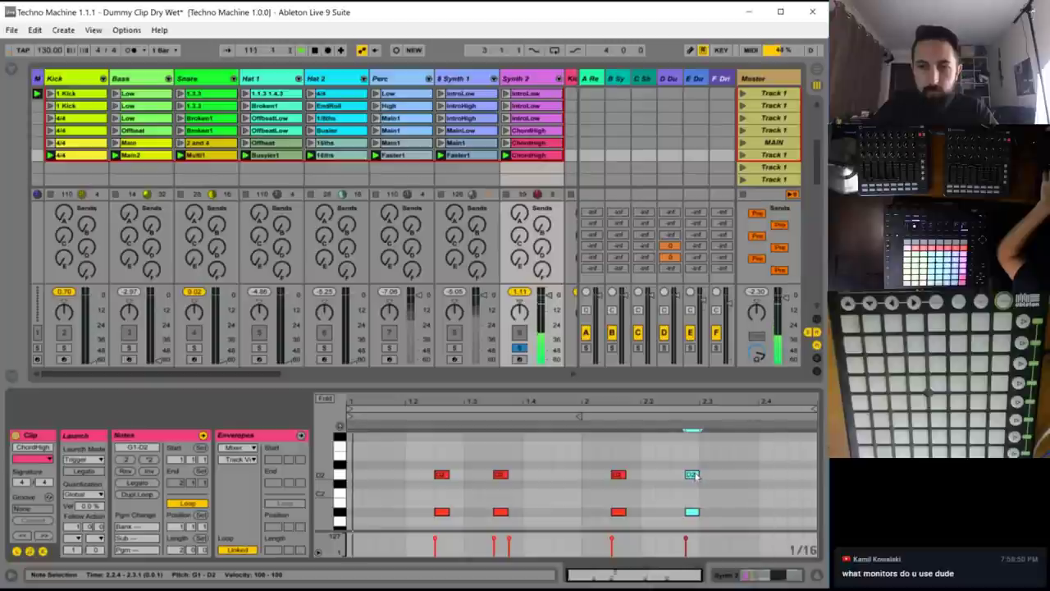
pyautogui.moveTo(693, 475); pyautogui.dragTo(794, 474)
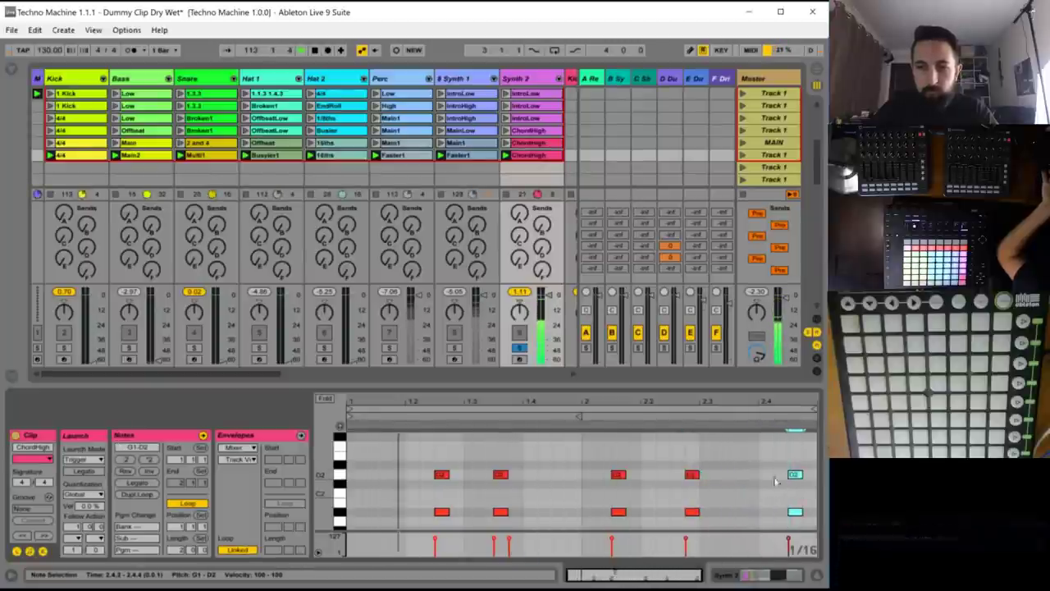
# - Unsolo Synth 2 to play the full mix, return to the main instrument tracks and stop playback
pyautogui.click(520, 348)
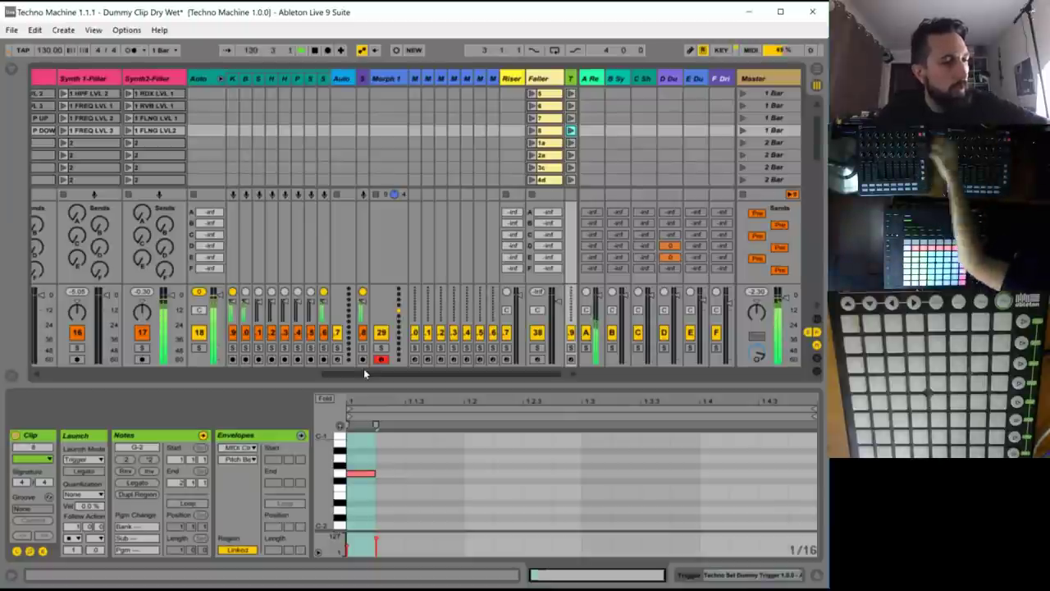
pyautogui.moveTo(364, 371); pyautogui.dragTo(346, 371)
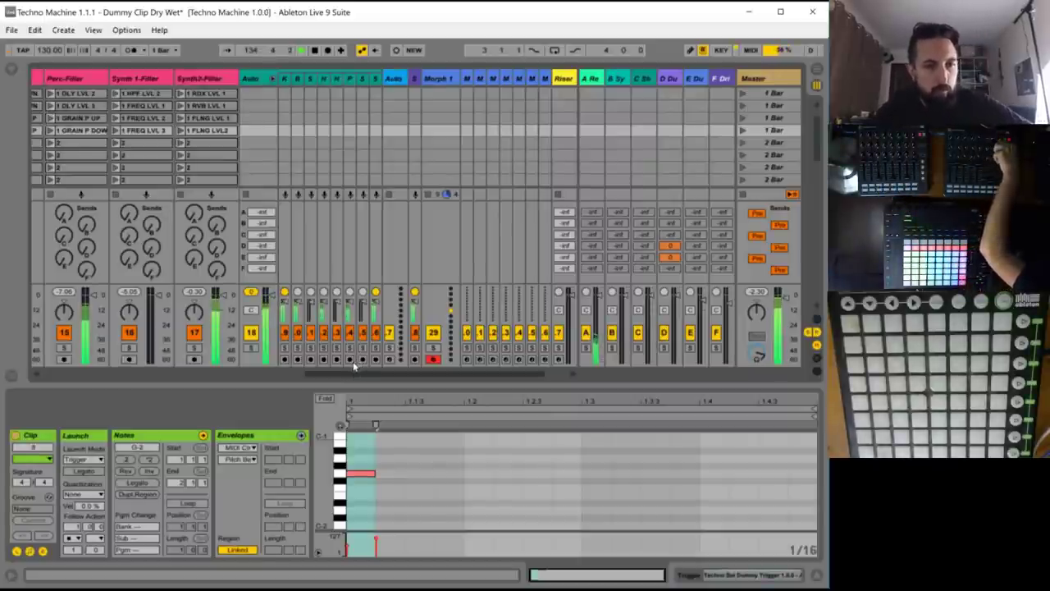
pyautogui.moveTo(344, 375); pyautogui.dragTo(35, 369)
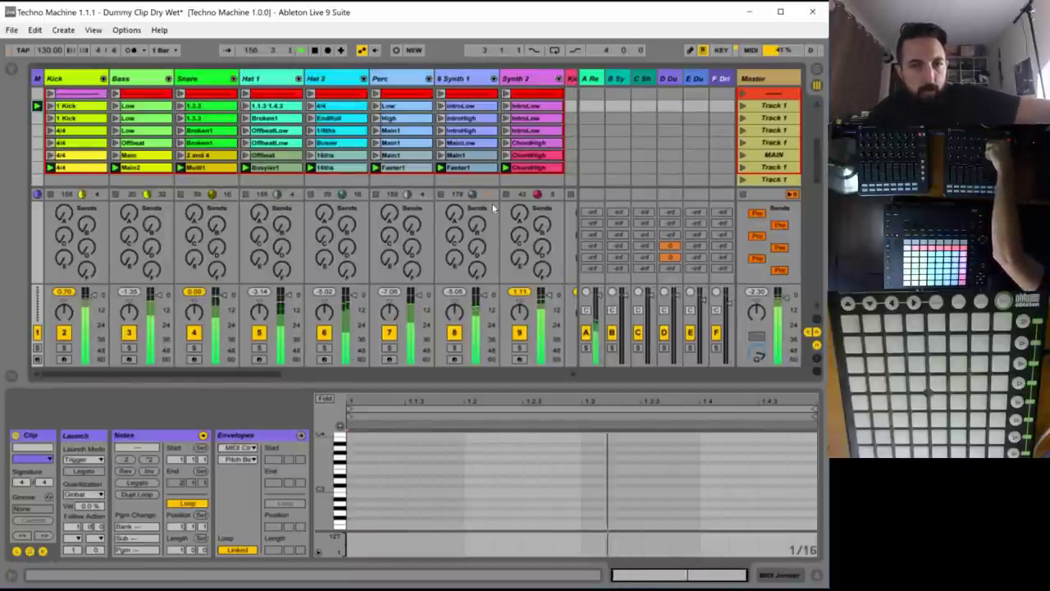
pyautogui.press('space')
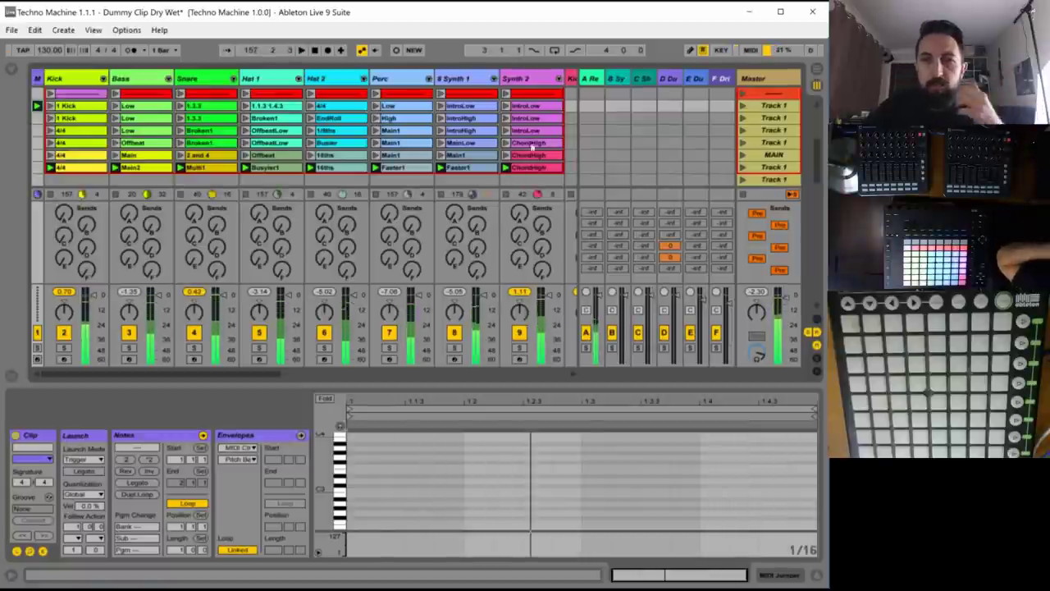
# - Rename the Synth 2 clip in the row below MAIN as ChordFaster1
pyautogui.scroll(-1, 532, 149)
pyautogui.click(529, 156)
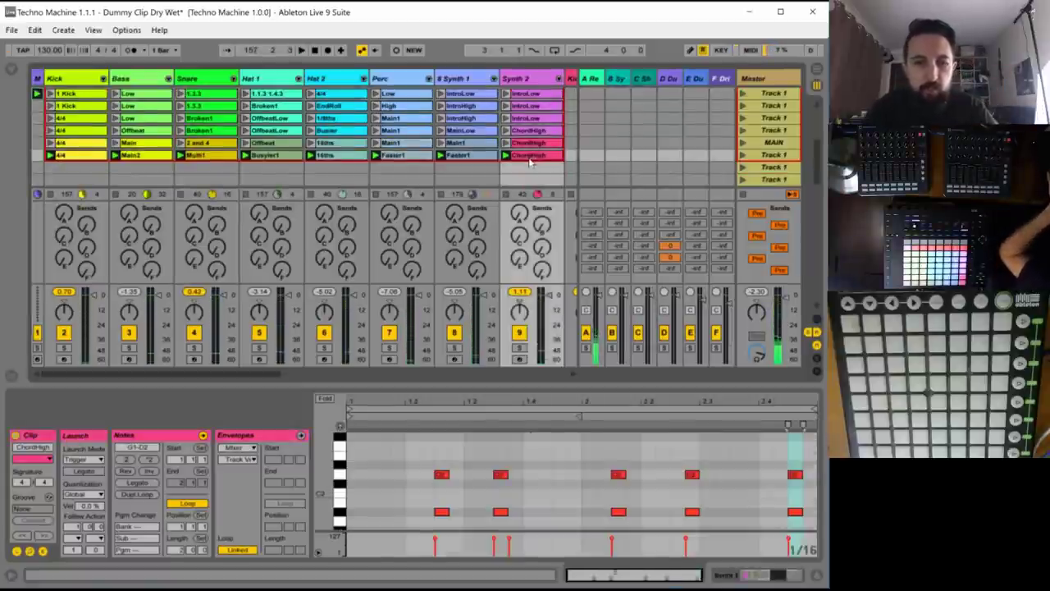
pyautogui.write('Chord')
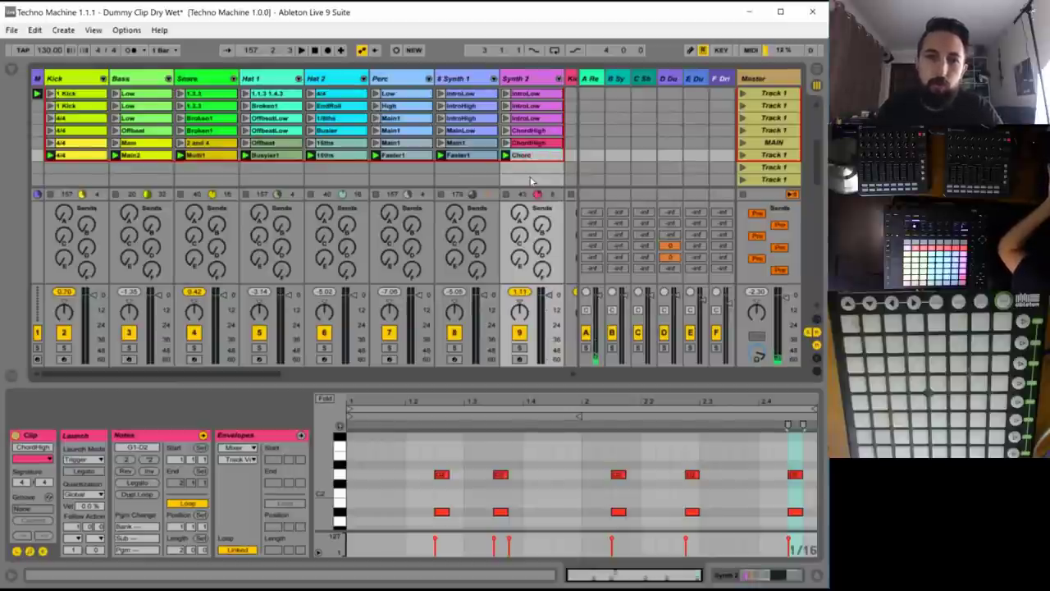
pyautogui.write('Faster1')
pyautogui.press('Return')
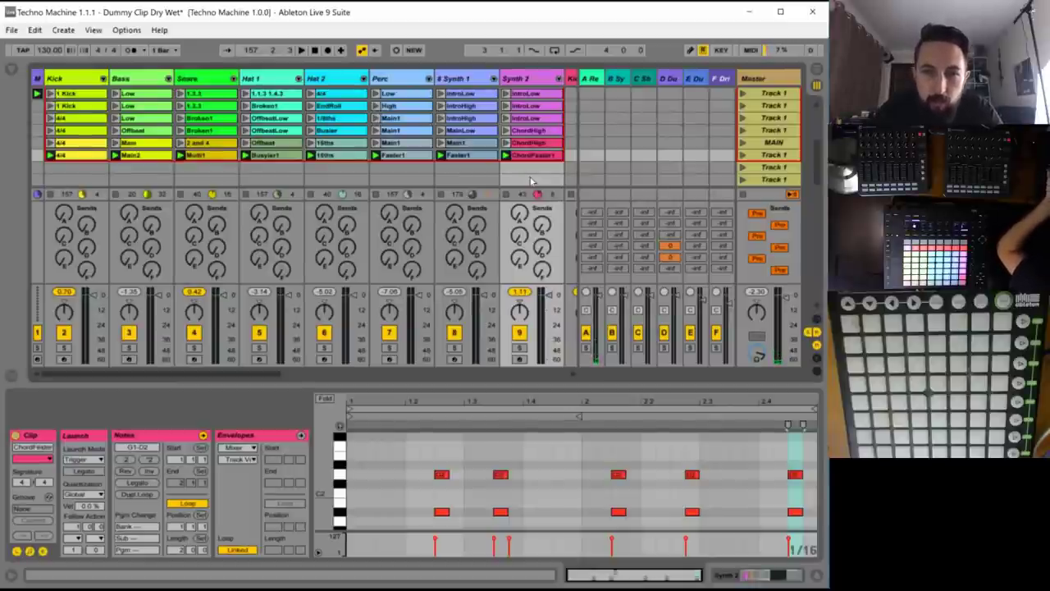
pyautogui.hotkey('ctrl', 'r')
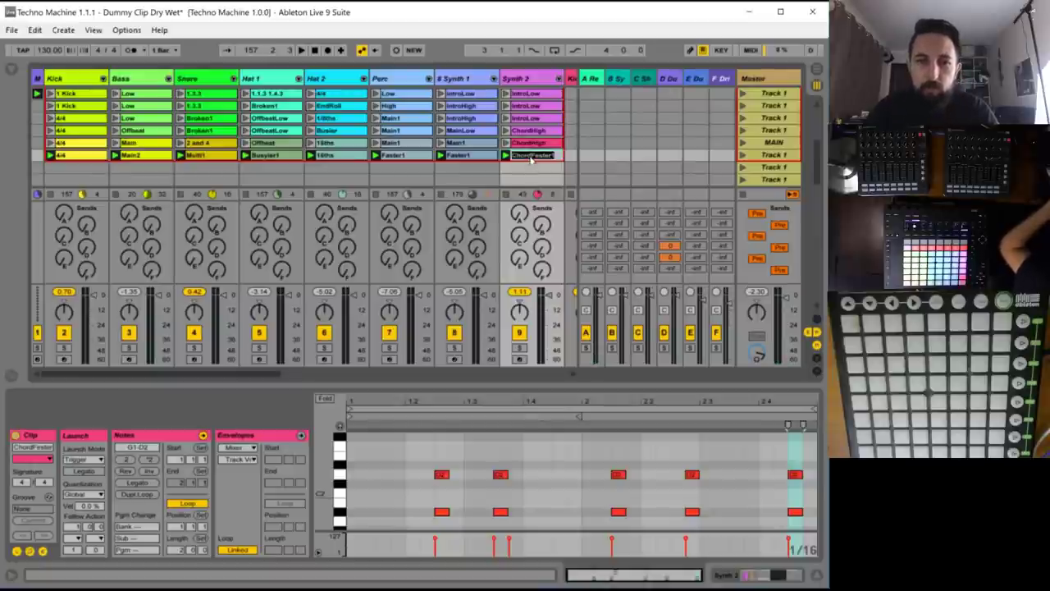
pyautogui.click(531, 157)
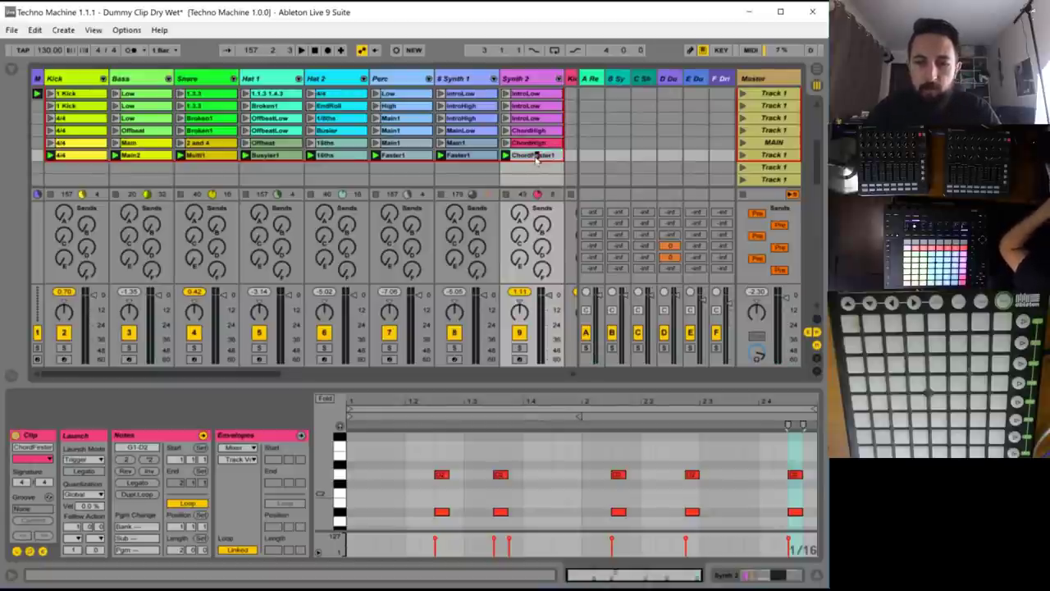
pyautogui.press('Return')
# - Duplicate the eight clips from Kick to Synth 2 in the row below MAIN into the next empty Track 1 row
pyautogui.scroll(-1, 552, 137)
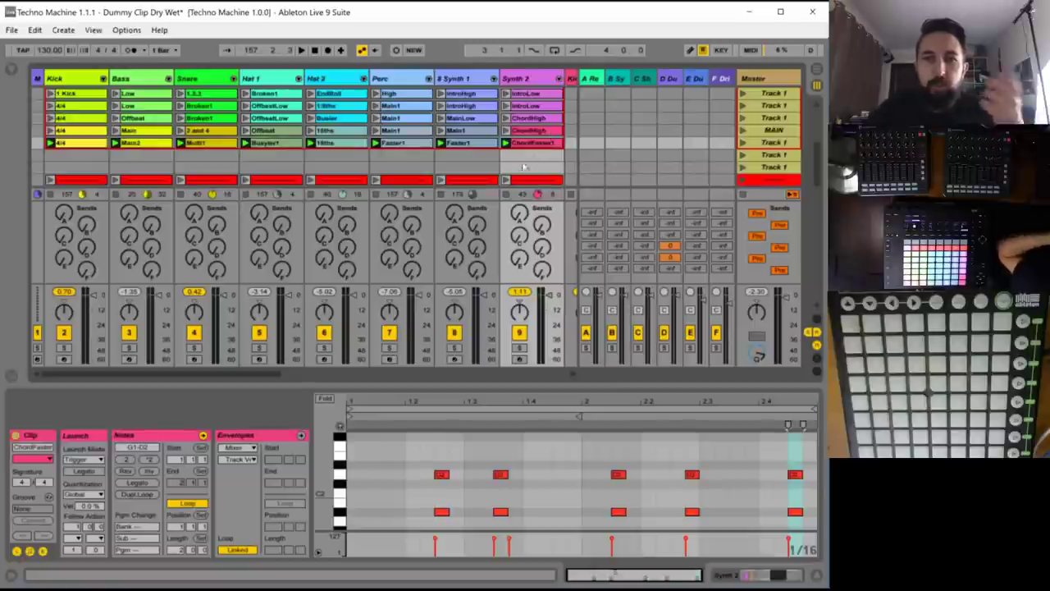
pyautogui.keyDown('shift'); pyautogui.click(69, 143); pyautogui.keyUp('shift')
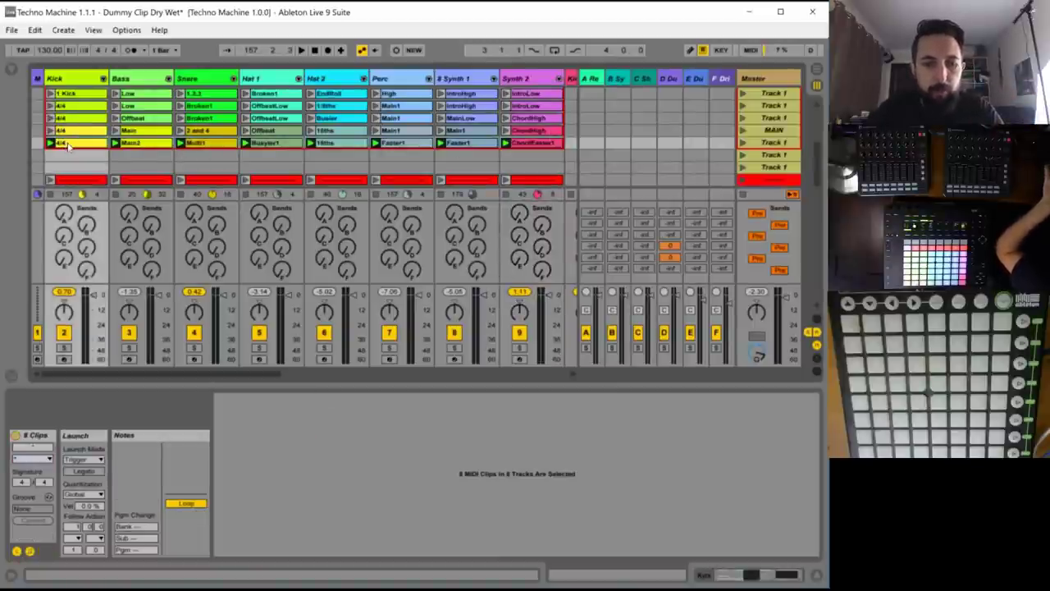
pyautogui.keyDown('ctrl'); pyautogui.moveTo(68, 146); pyautogui.dragTo(70, 157); pyautogui.keyUp('ctrl')
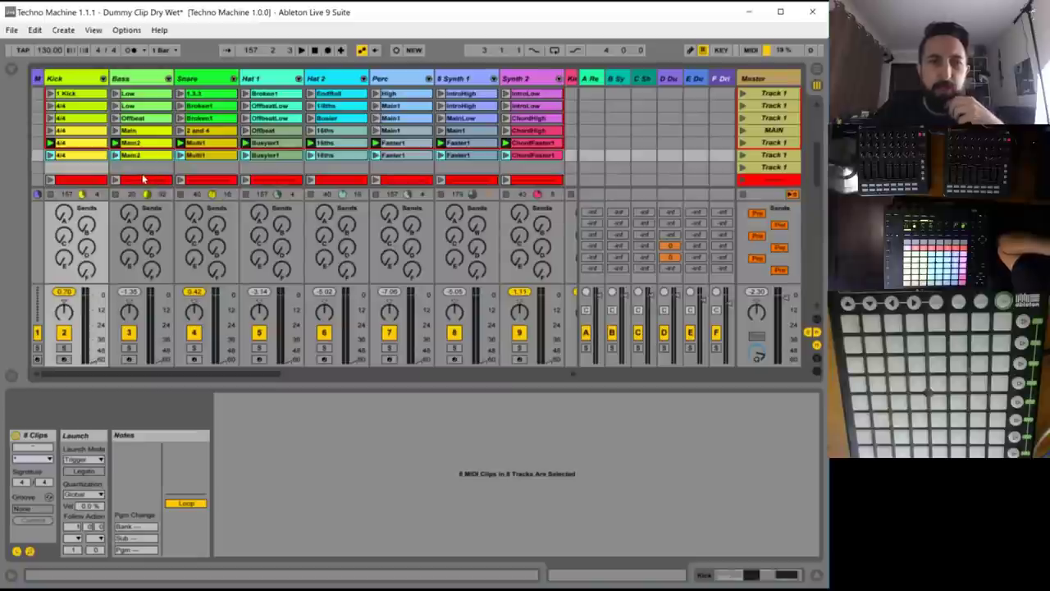
# - Launch the duplicated Kick 4/4 and Bass Main2 clips in the new row and show the start of the bass pattern
pyautogui.click(82, 156)
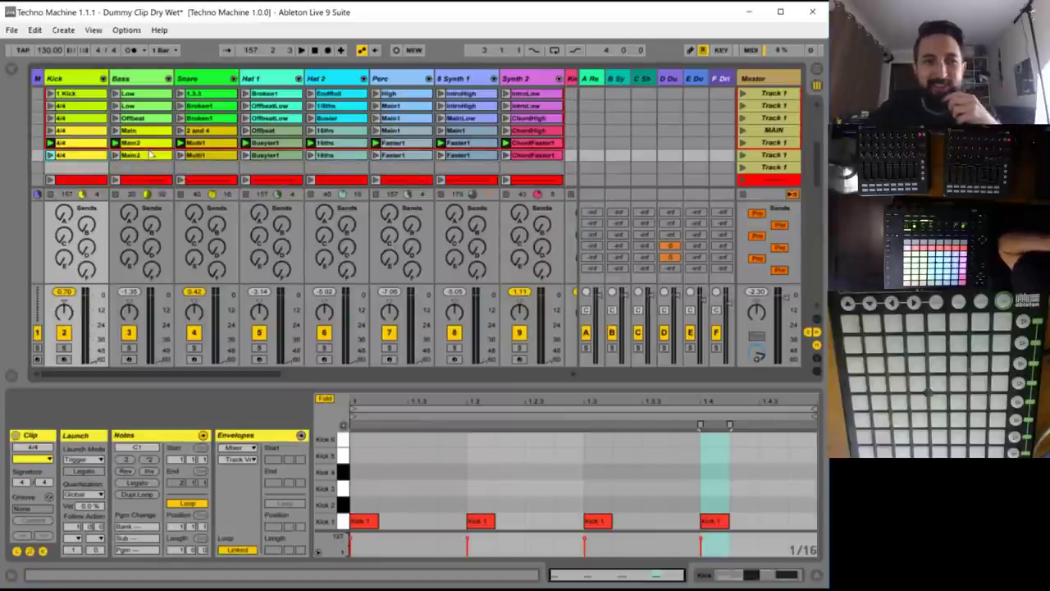
pyautogui.scroll(-1, 151, 151)
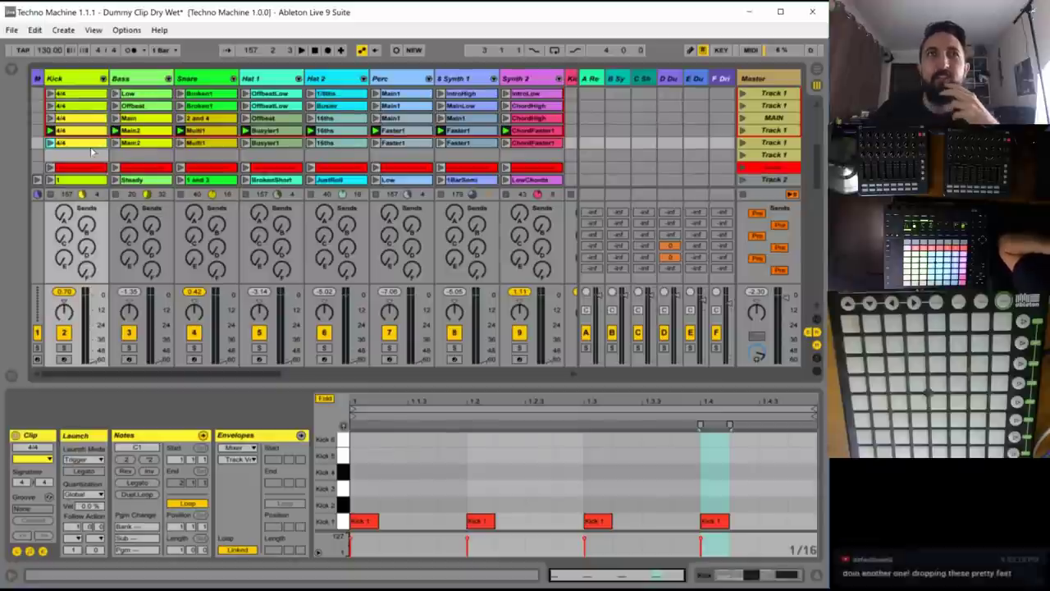
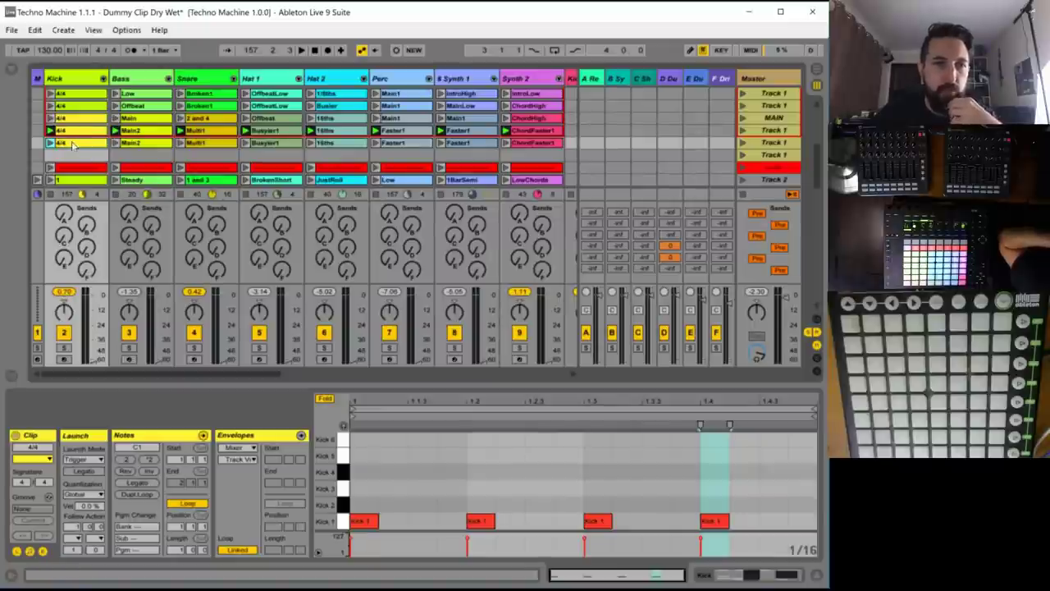
pyautogui.click(50, 144)
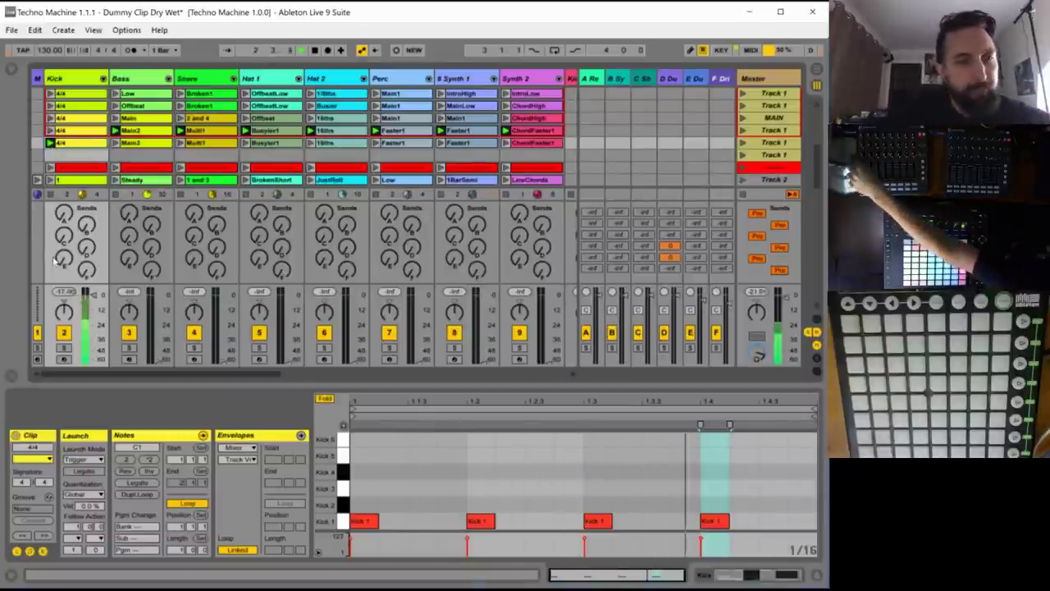
pyautogui.click(117, 143)
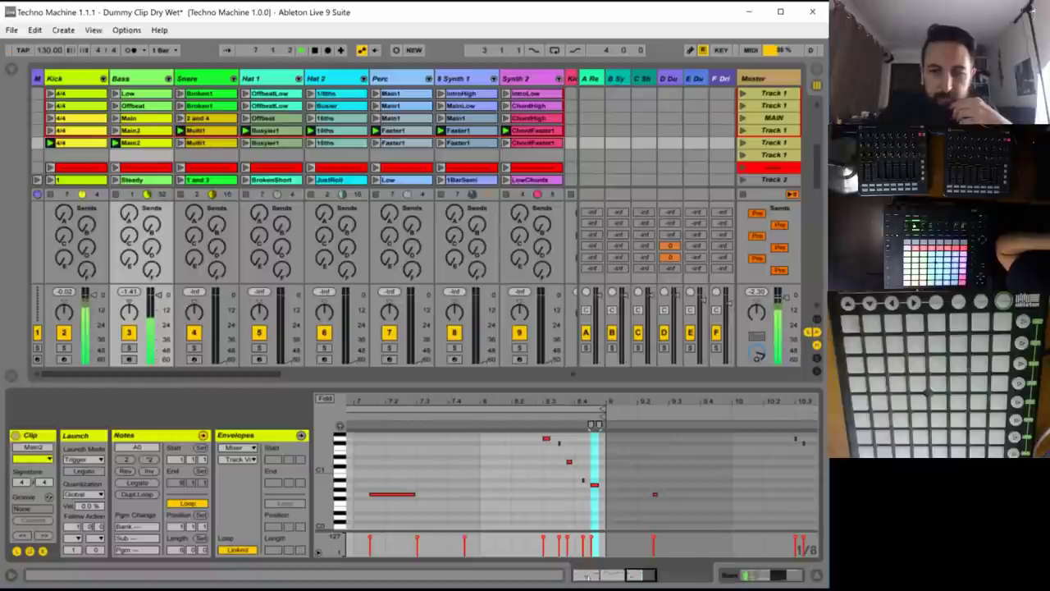
pyautogui.moveTo(599, 574)
pyautogui.mouseDown()
pyautogui.moveTo(594, 562)
pyautogui.moveTo(587, 581)
pyautogui.mouseUp()
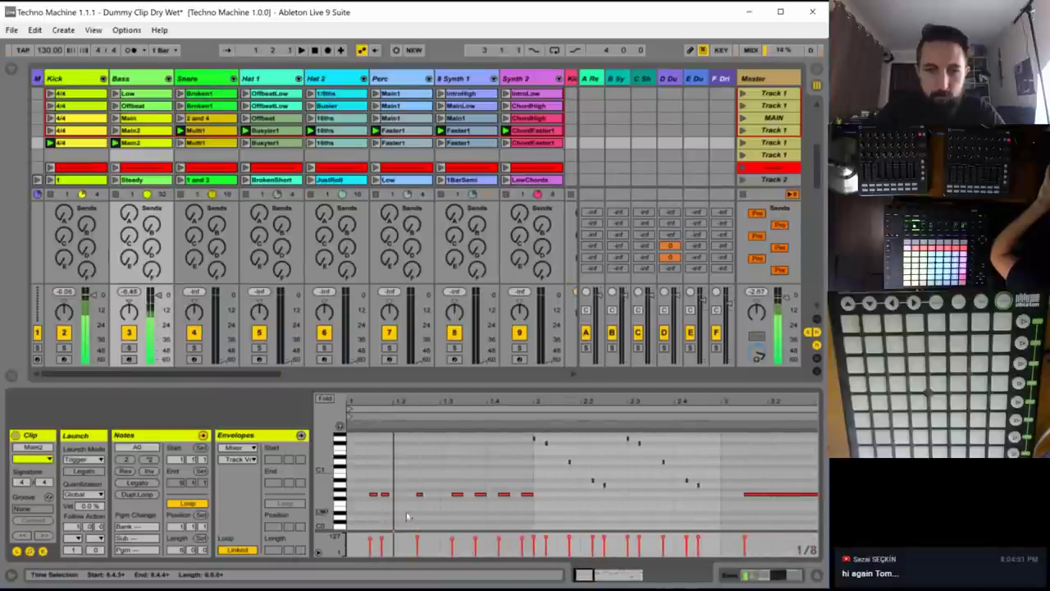
# - Transpose the G0 bass notes at 1.1.4, 1.3.4 and 1.4.4 in Main2 up an octave to G1 and audition the change
pyautogui.click(383, 494)
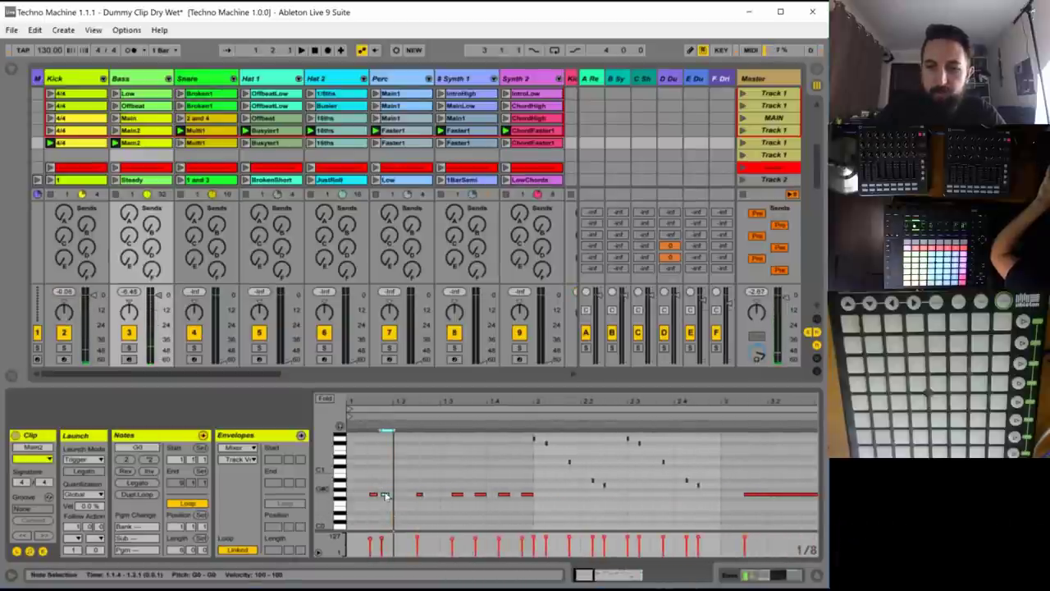
pyautogui.hotkey('shift', 'Up')
pyautogui.press('space')
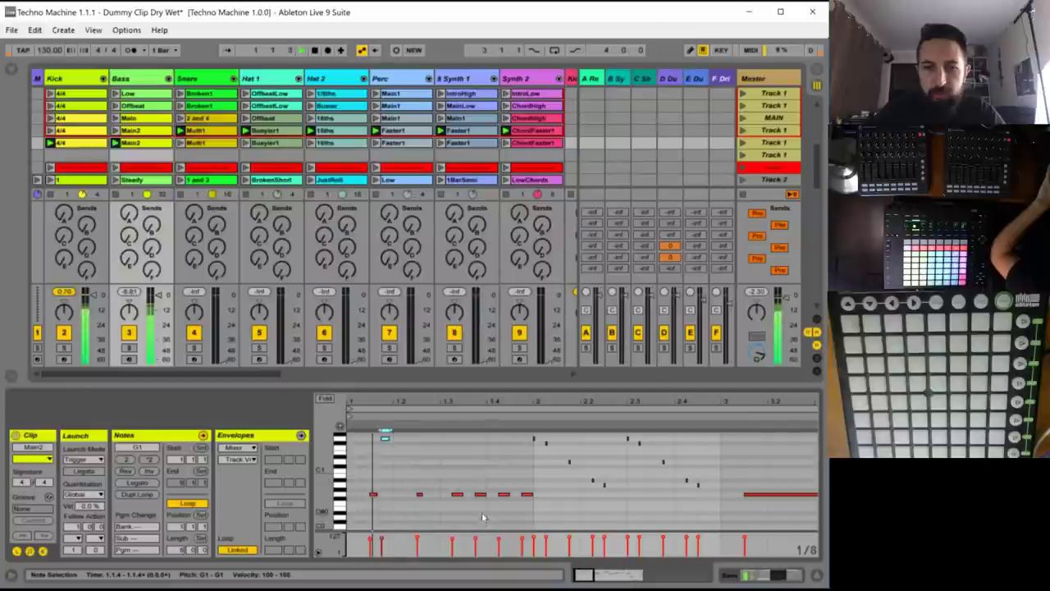
pyautogui.press('space')
pyautogui.click(480, 494)
pyautogui.hotkey('shift', 'Up')
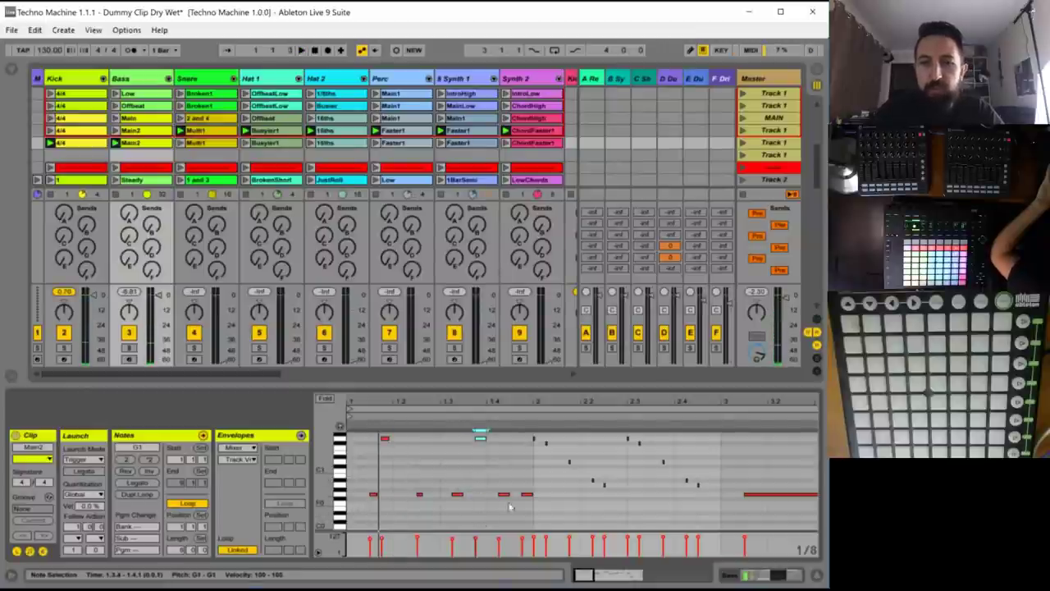
pyautogui.click(527, 499)
pyautogui.click(527, 493)
pyautogui.hotkey('shift', 'Up')
pyautogui.press('space')
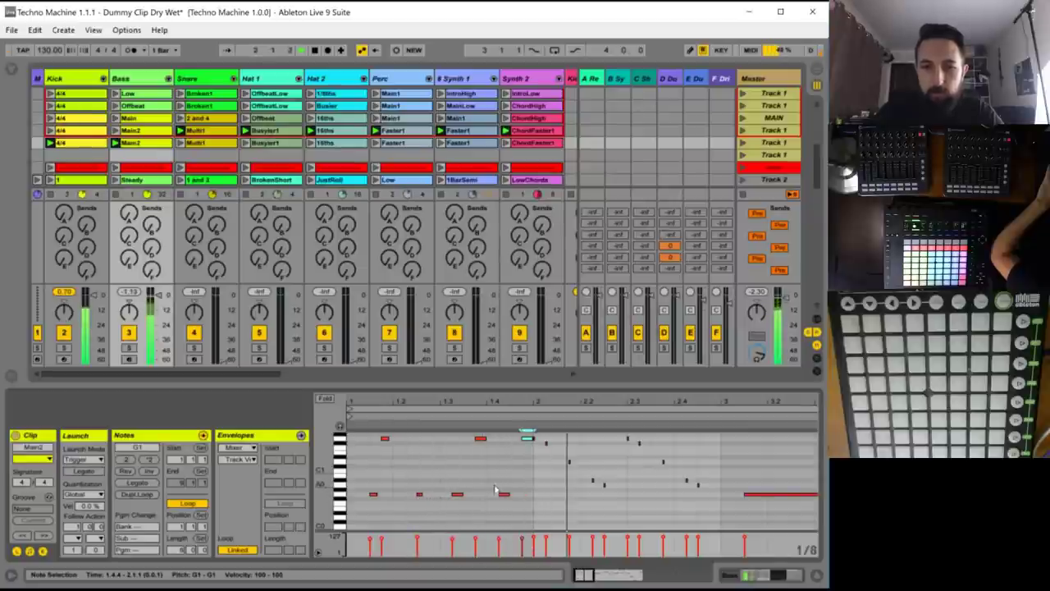
pyautogui.scroll(3, 502, 487)
pyautogui.press('space')
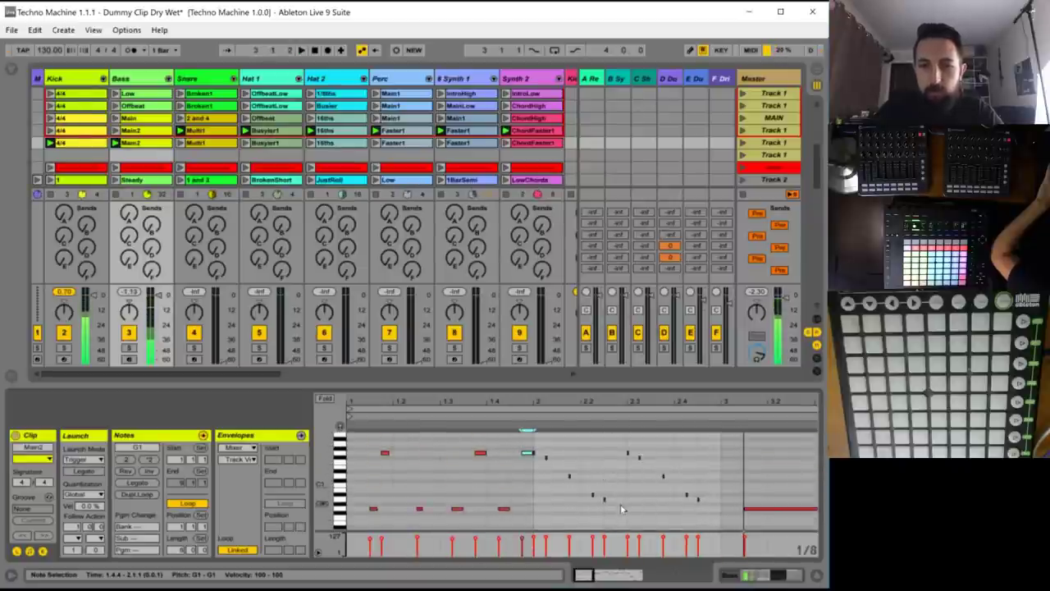
# - Lengthen the A0 notes at 2.2.3 and 2.4.3 to end at 2.3.1 and 3.1.1, and audition the bass with the kick
pyautogui.click(610, 499)
pyautogui.moveTo(605, 499); pyautogui.dragTo(626, 499)
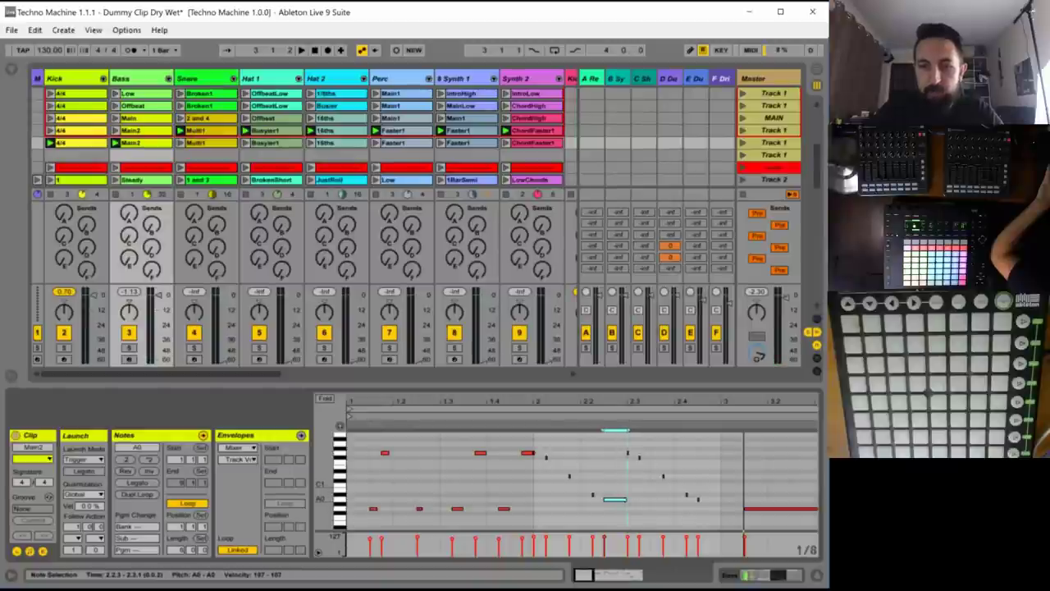
pyautogui.doubleClick(698, 499)
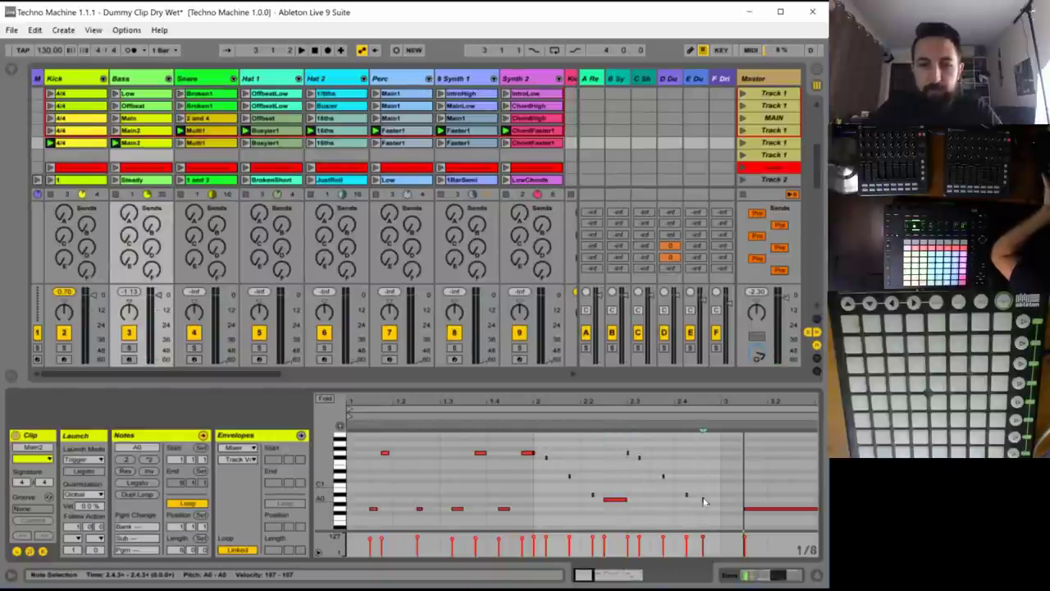
pyautogui.click(699, 500)
pyautogui.moveTo(698, 501); pyautogui.dragTo(740, 521)
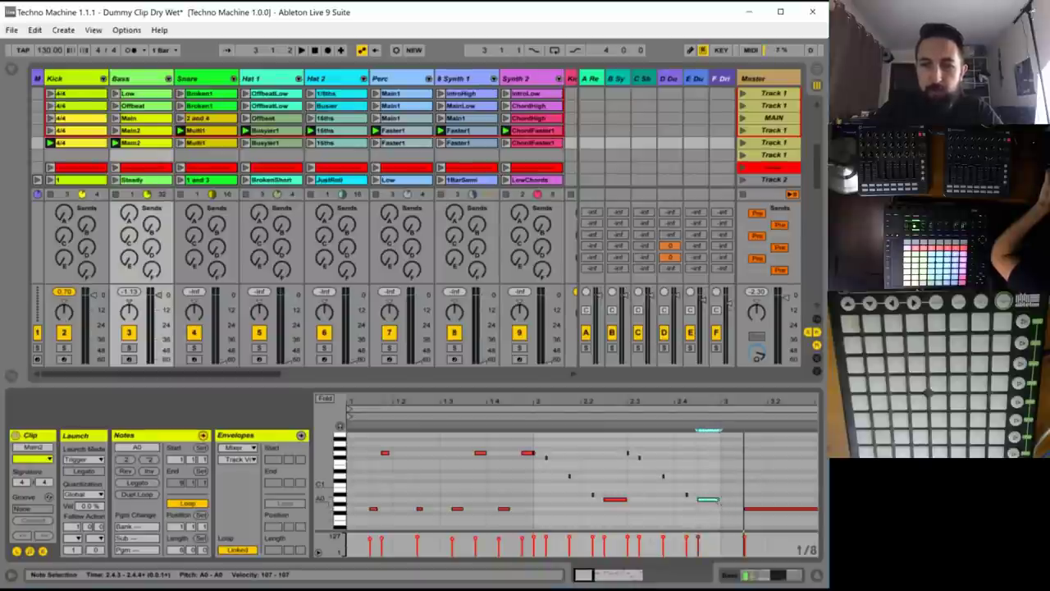
pyautogui.press('space')
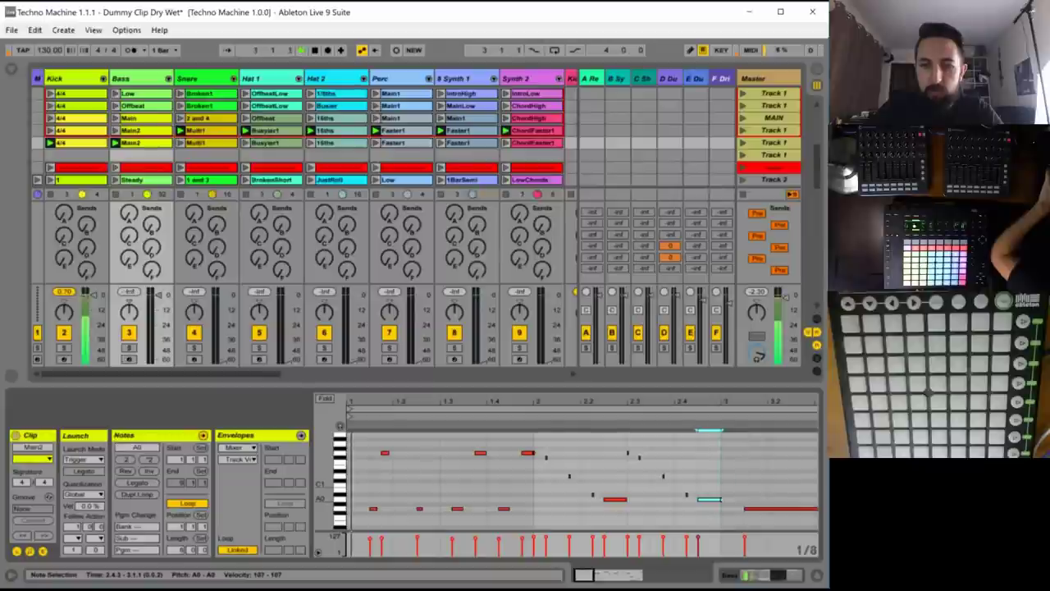
pyautogui.scroll(-2, 700, 499)
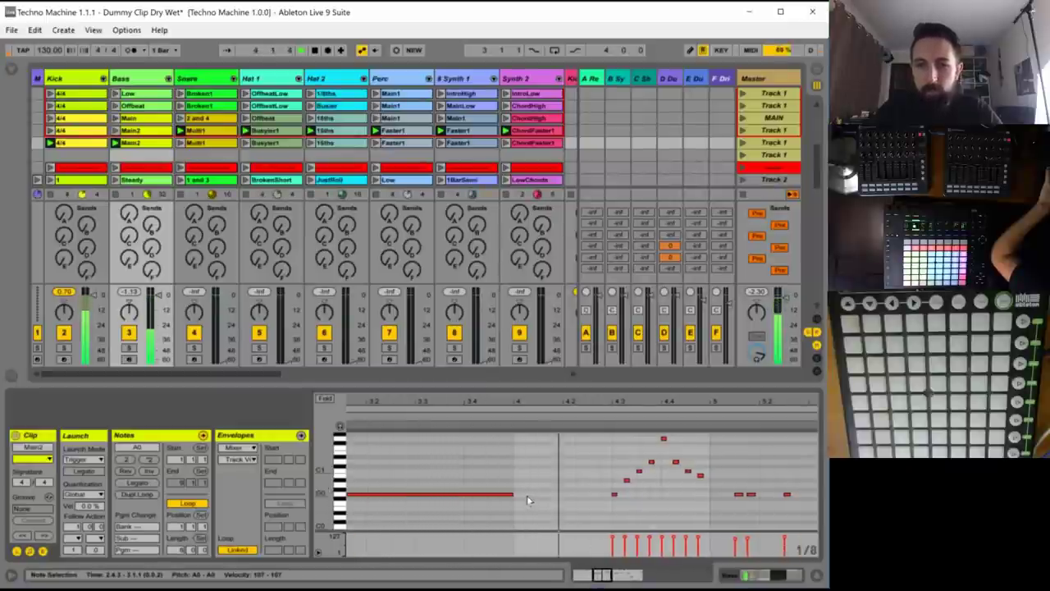
pyautogui.press('space')
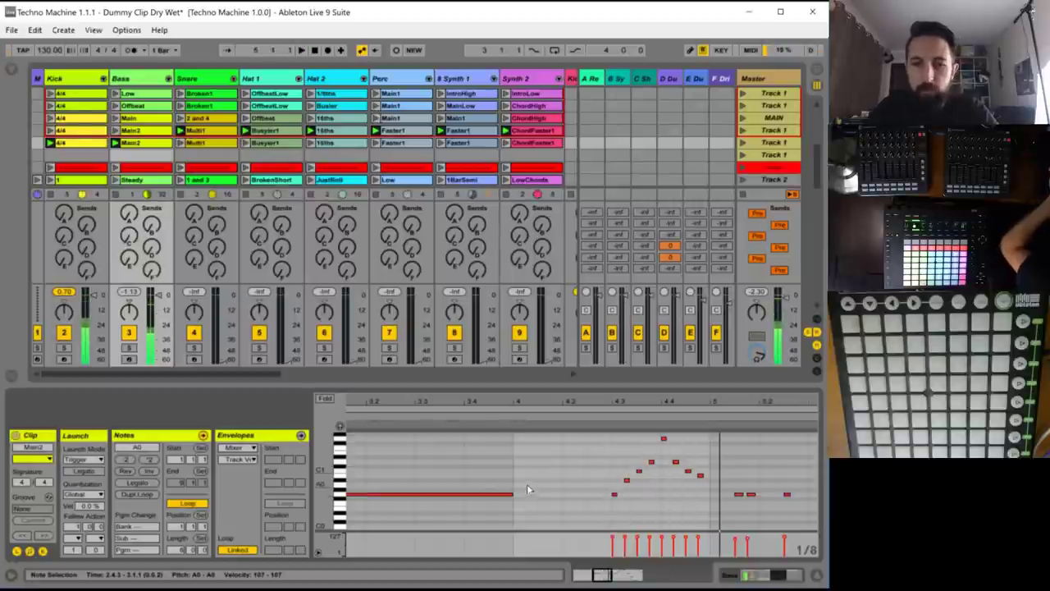
# - Set the note grid to 1/16 and copy the short G0 note at 4.3.1
pyautogui.hotkey('ctrl', '1')
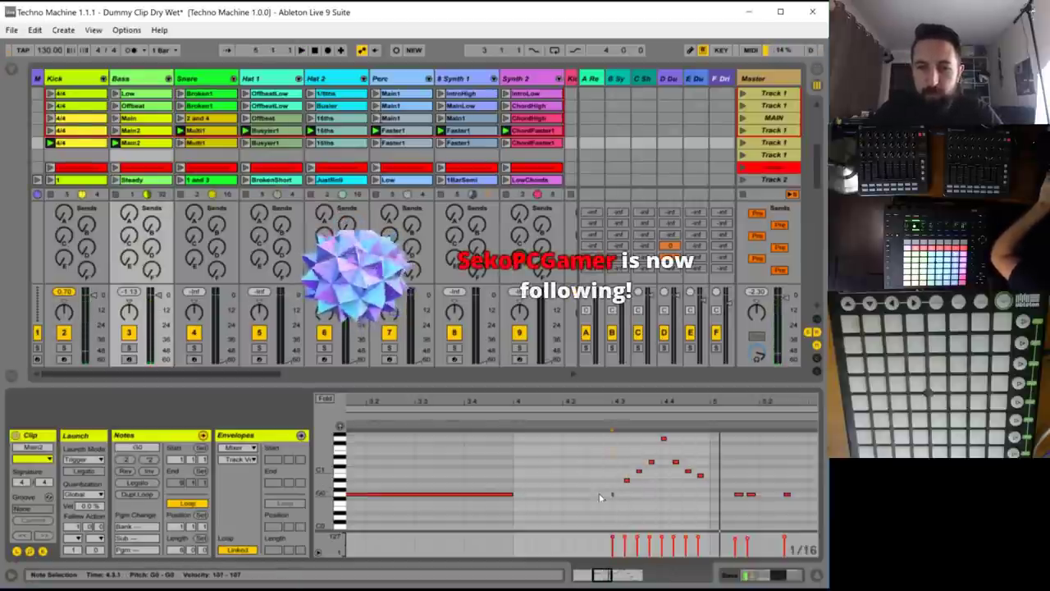
pyautogui.click(617, 495)
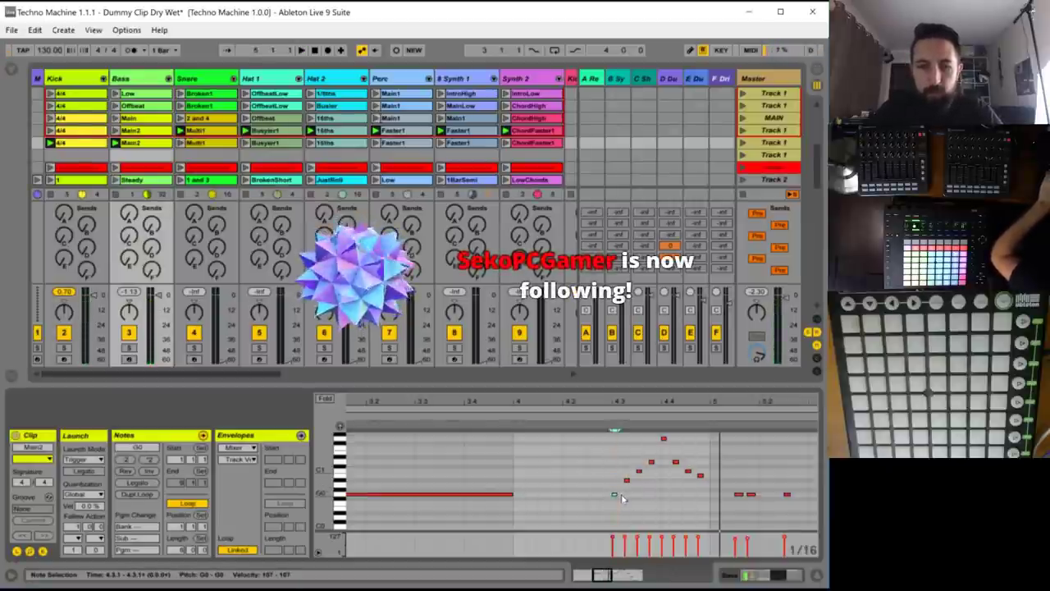
pyautogui.click(514, 494)
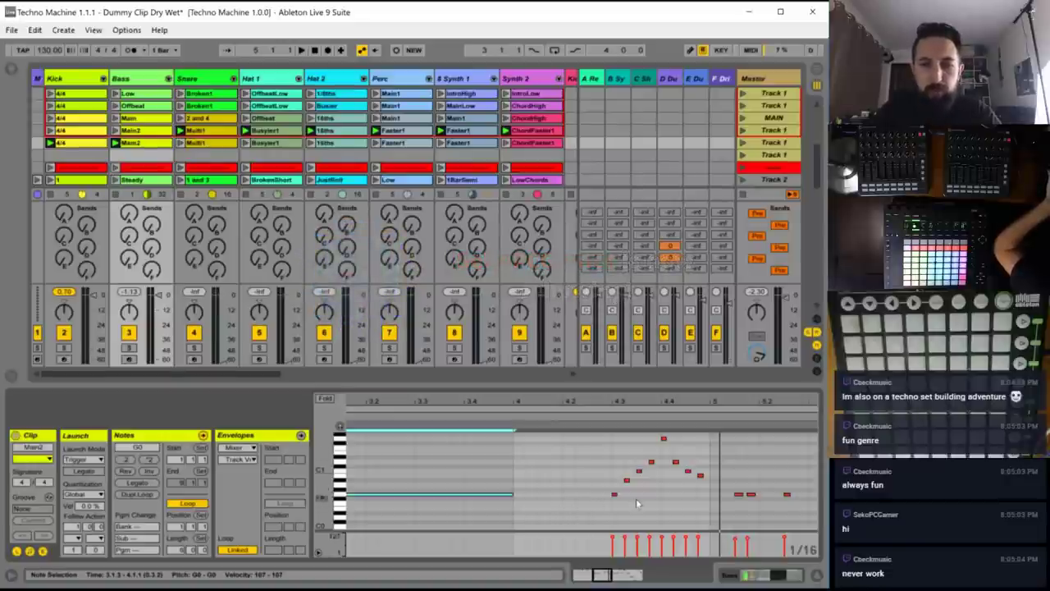
pyautogui.click(613, 494)
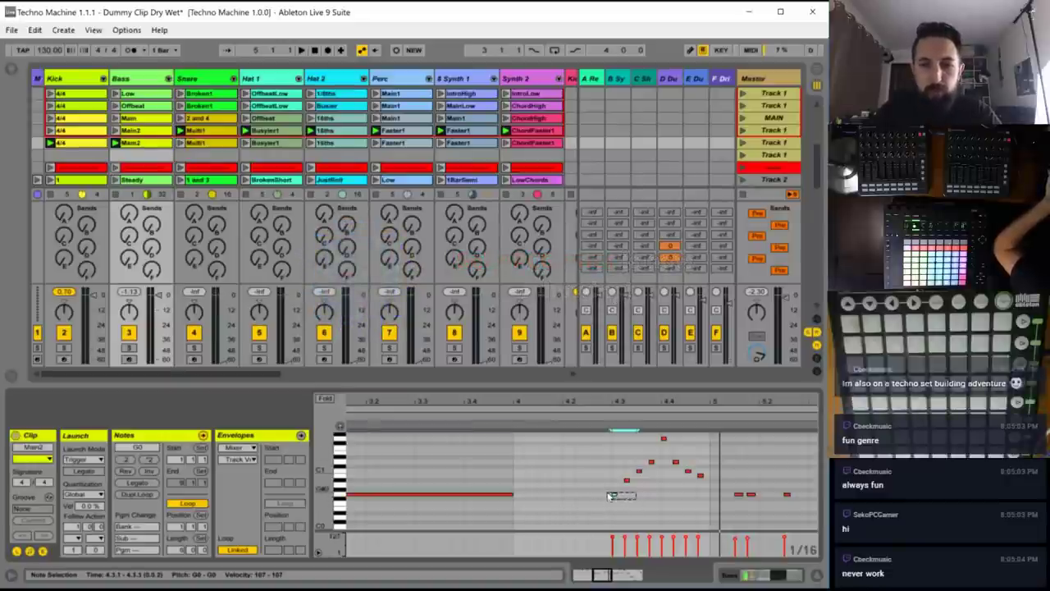
pyautogui.hotkey('ctrl', 'z')
pyautogui.hotkey('ctrl', 'y')
# - Paste the G0 note at 4.1.1, duplicate it on every sixteenth through 4.2.4, and play the pattern
pyautogui.click(522, 500)
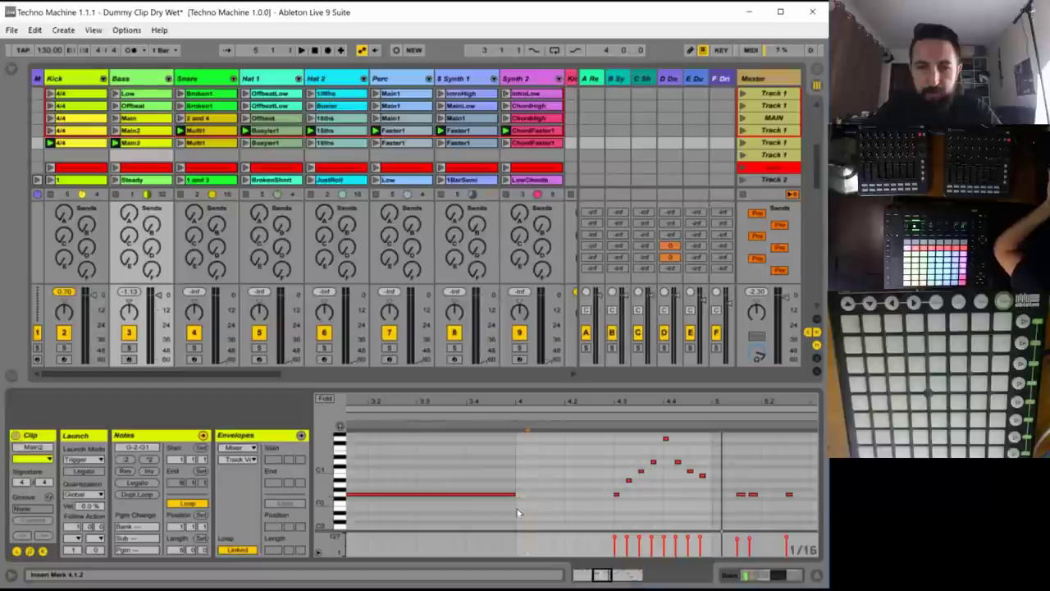
pyautogui.hotkey('ctrl', 'v')
pyautogui.hotkey('ctrl', 'd')
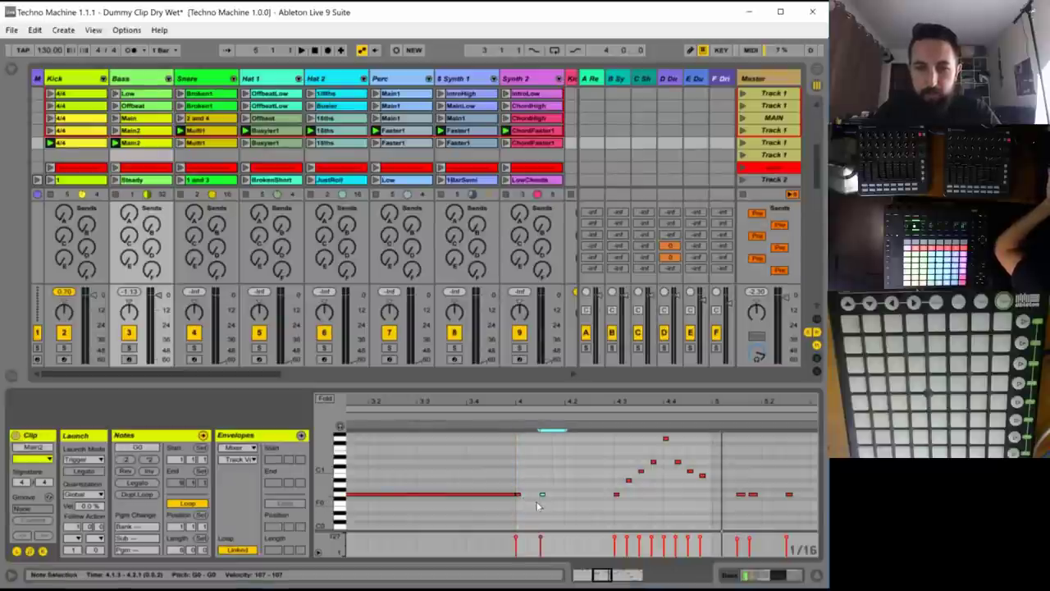
pyautogui.hotkey('ctrl', 'z')
pyautogui.hotkey('ctrl', 'd')
pyautogui.hotkey('ctrl', 'd')
pyautogui.hotkey('ctrl', 'd')
pyautogui.hotkey('ctrl', 'd')
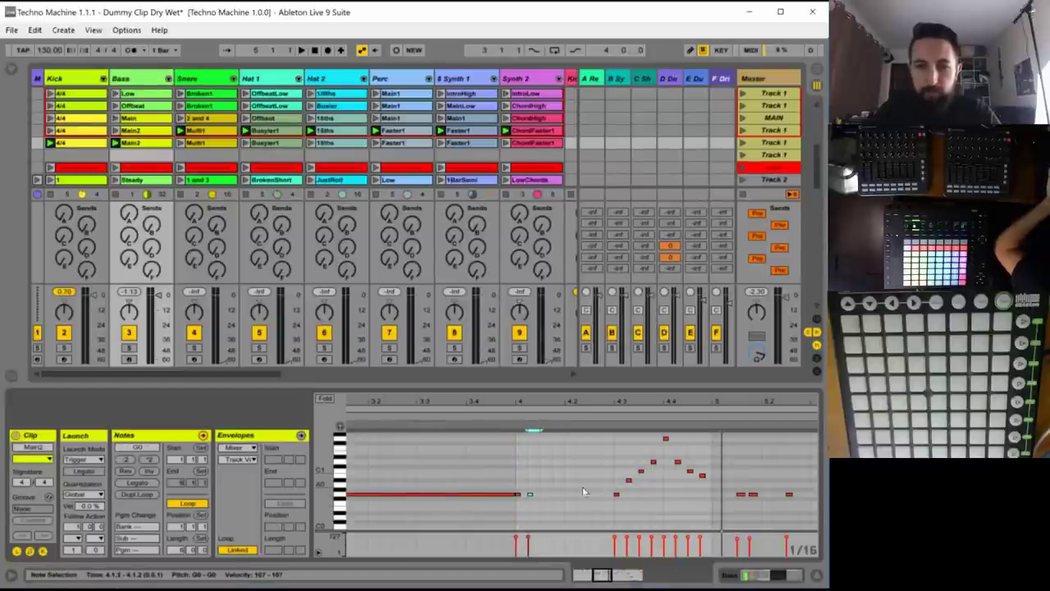
pyautogui.hotkey('ctrl', 'd')
pyautogui.hotkey('ctrl', 'd')
pyautogui.hotkey('ctrl', 'd')
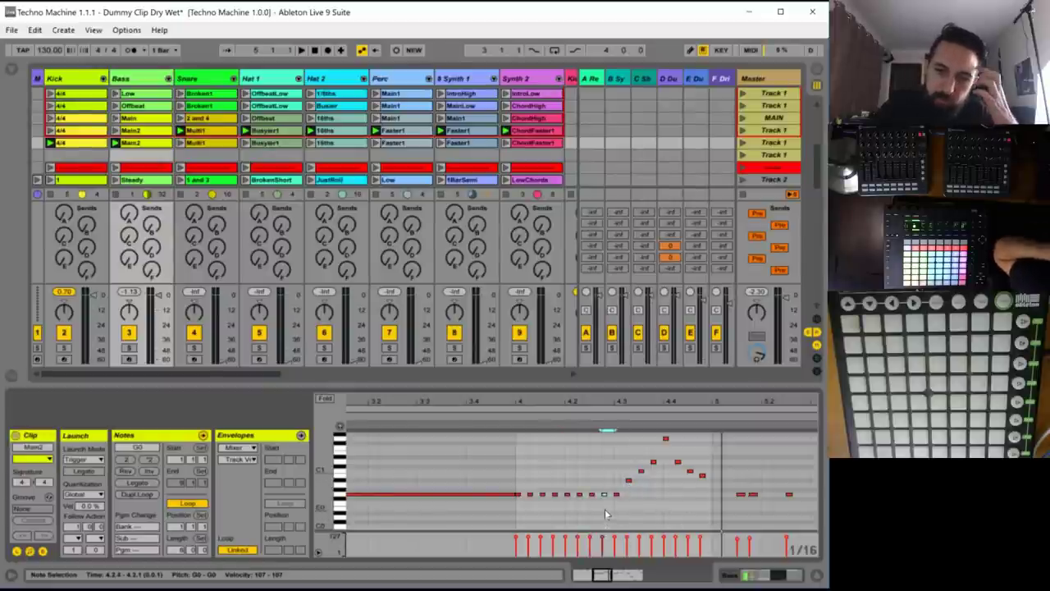
pyautogui.press('space')
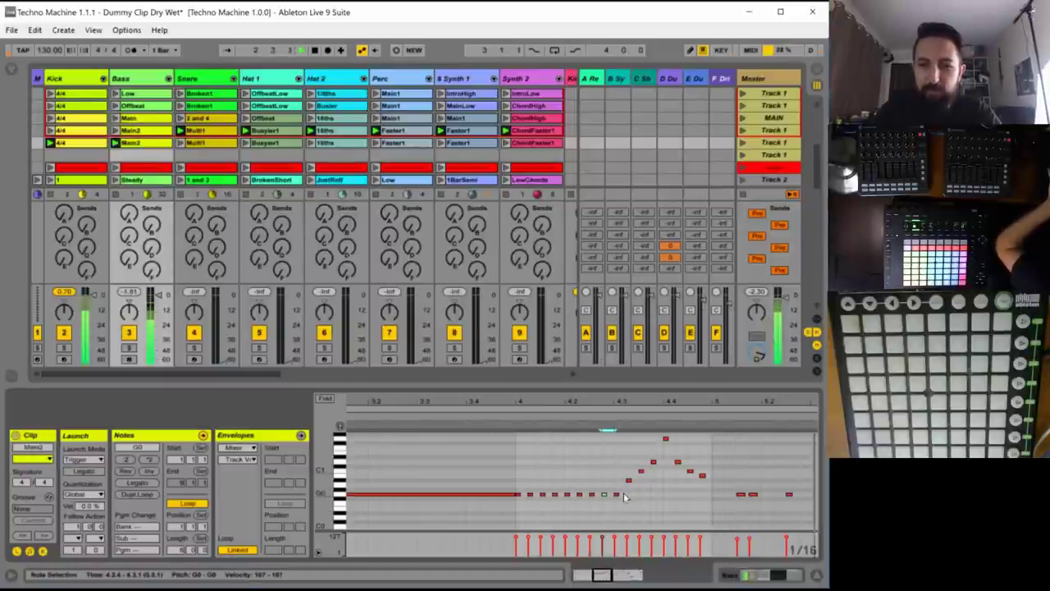
# - Transpose the G0 notes at 5.1.4, 5.3.4 and 5.4.4 up an octave to G1
pyautogui.moveTo(599, 572); pyautogui.dragTo(605, 572)
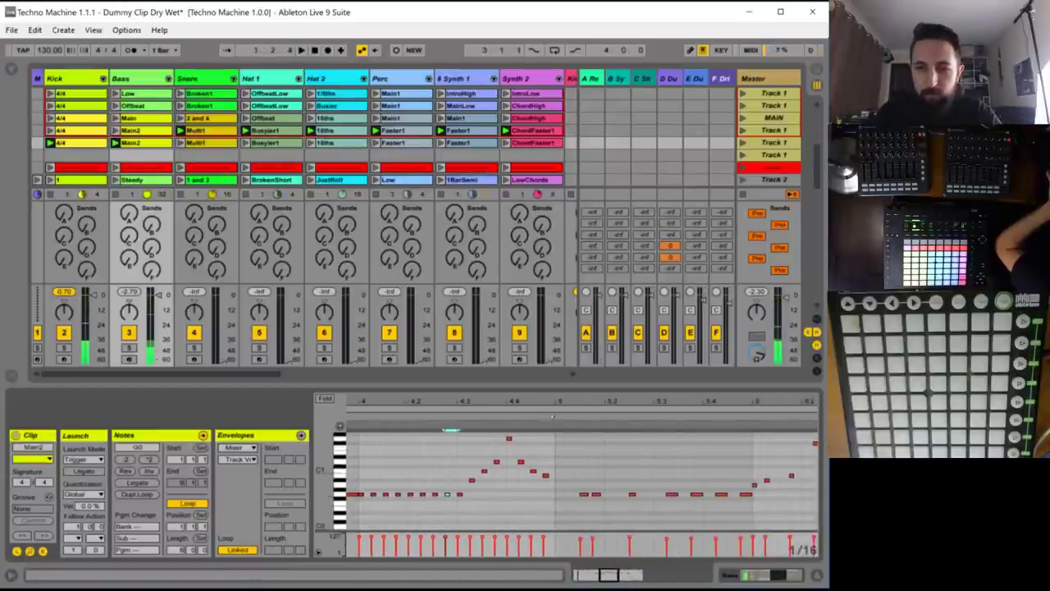
pyautogui.click(596, 494)
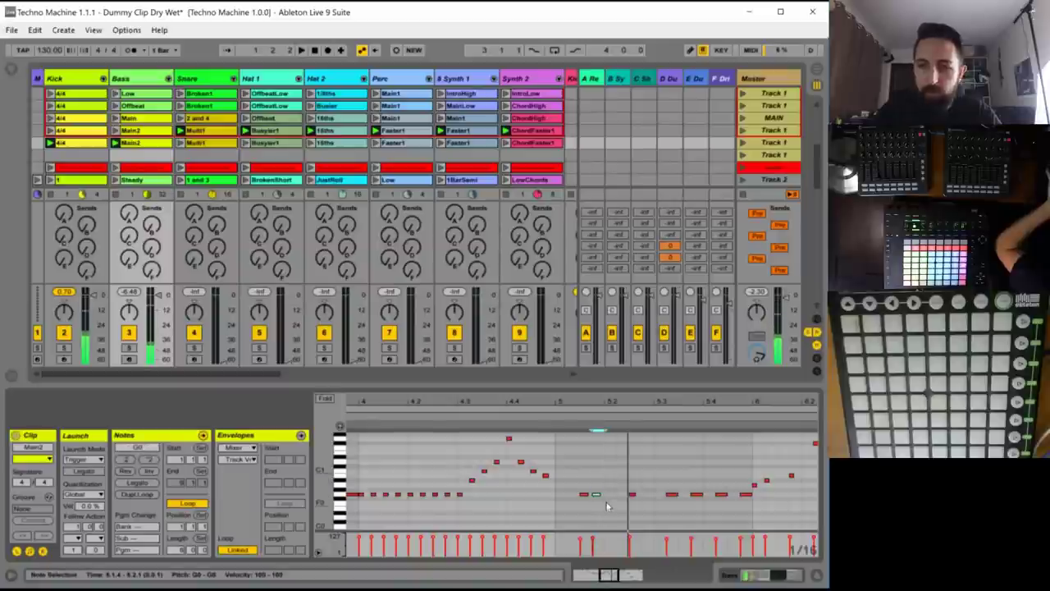
pyautogui.hotkey('shift', 'Up')
pyautogui.click(696, 495)
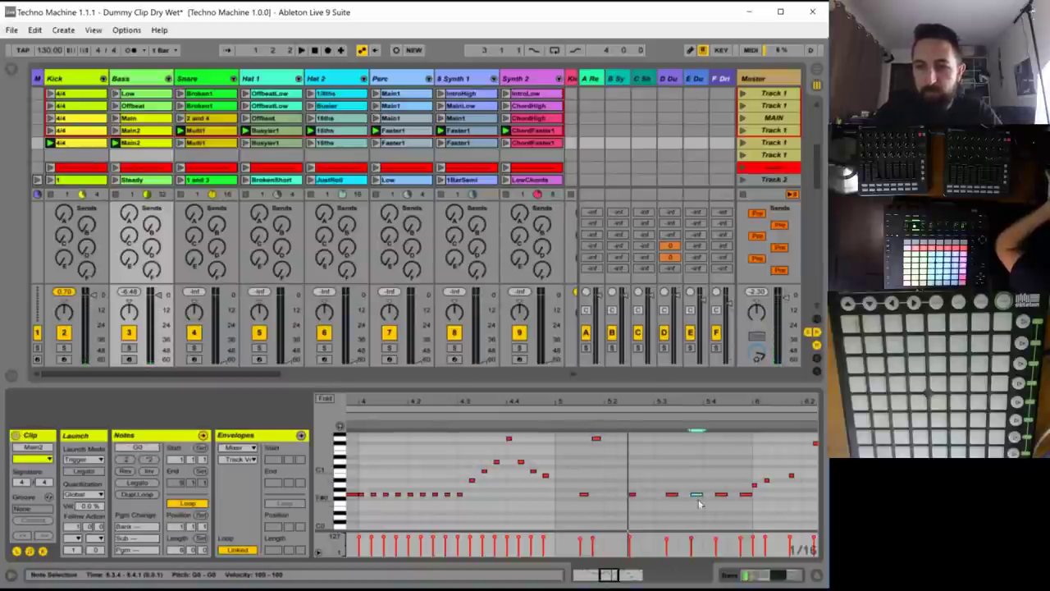
pyautogui.click(745, 494)
pyautogui.hotkey('shift', 'Up')
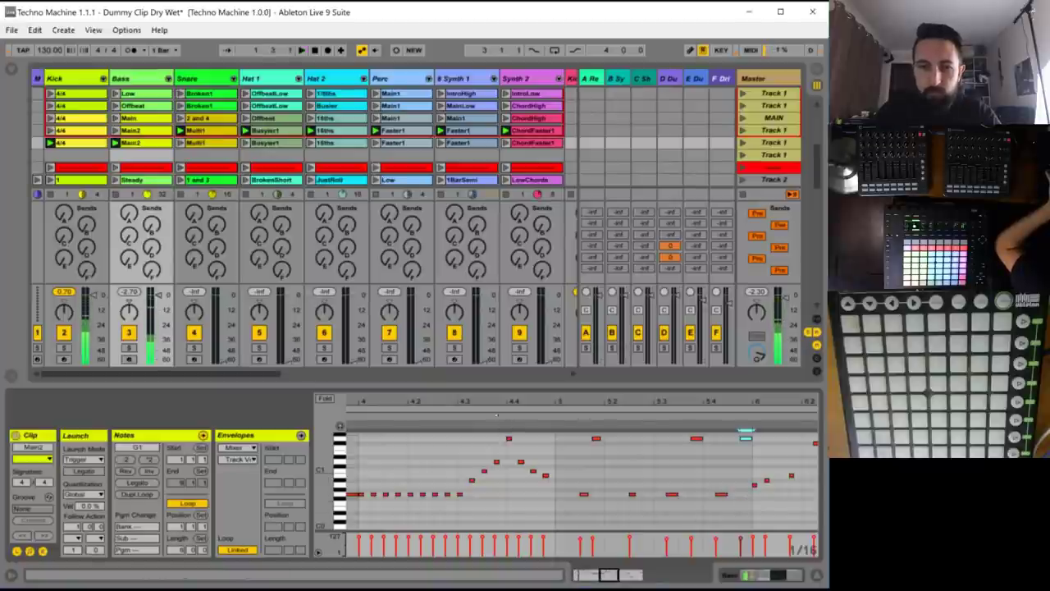
# - Lengthen the G1 notes at 6.2.3 and 6.4.3 to end at 6.3.1 and 7.1.1, and play the clip
pyautogui.scroll(-1, 548, 471)
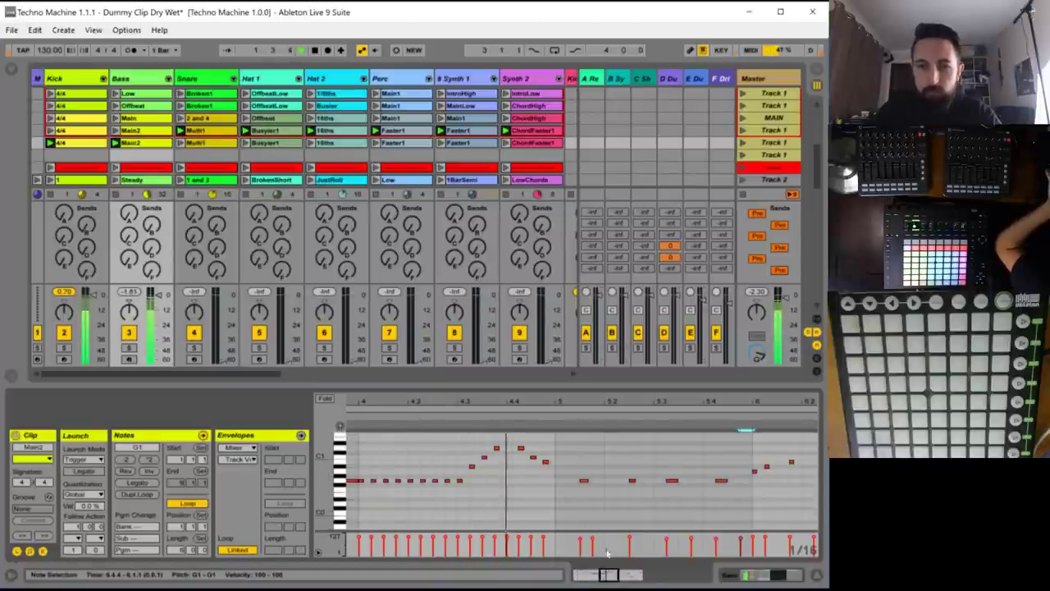
pyautogui.moveTo(608, 575); pyautogui.dragTo(616, 574)
pyautogui.hscroll(2, 582, 481)
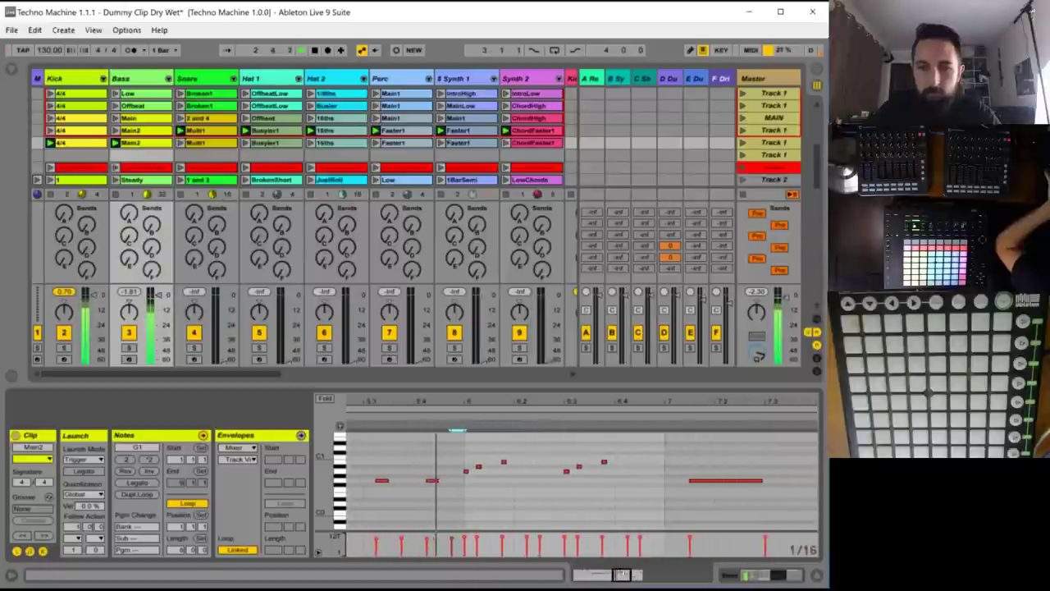
pyautogui.scroll(2, 586, 500)
pyautogui.scroll(1, 550, 456)
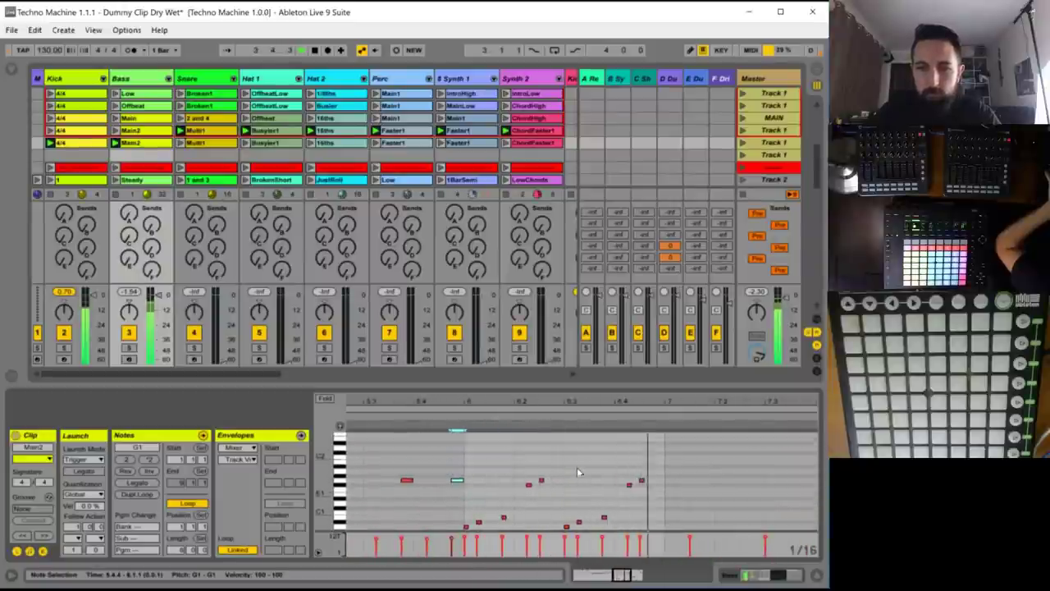
pyautogui.click(542, 467)
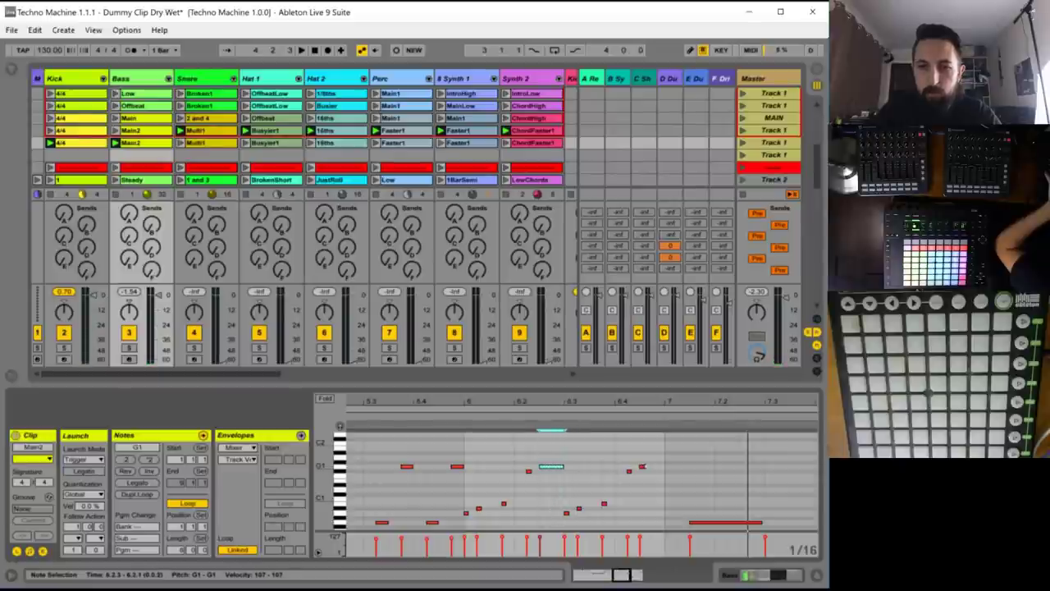
pyautogui.moveTo(645, 466); pyautogui.dragTo(664, 466)
pyautogui.press('space')
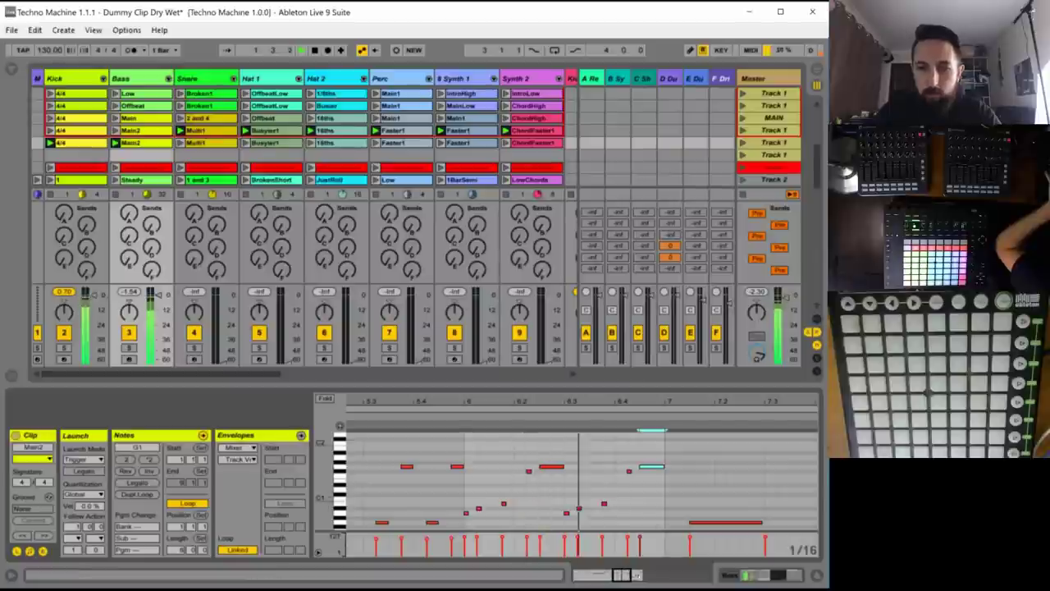
# - Shorten the long G-1 note at 7.3.1 so it ends at 7.4.2, and play the clip
pyautogui.moveTo(621, 574); pyautogui.dragTo(626, 575)
pyautogui.scroll(-5, 686, 474)
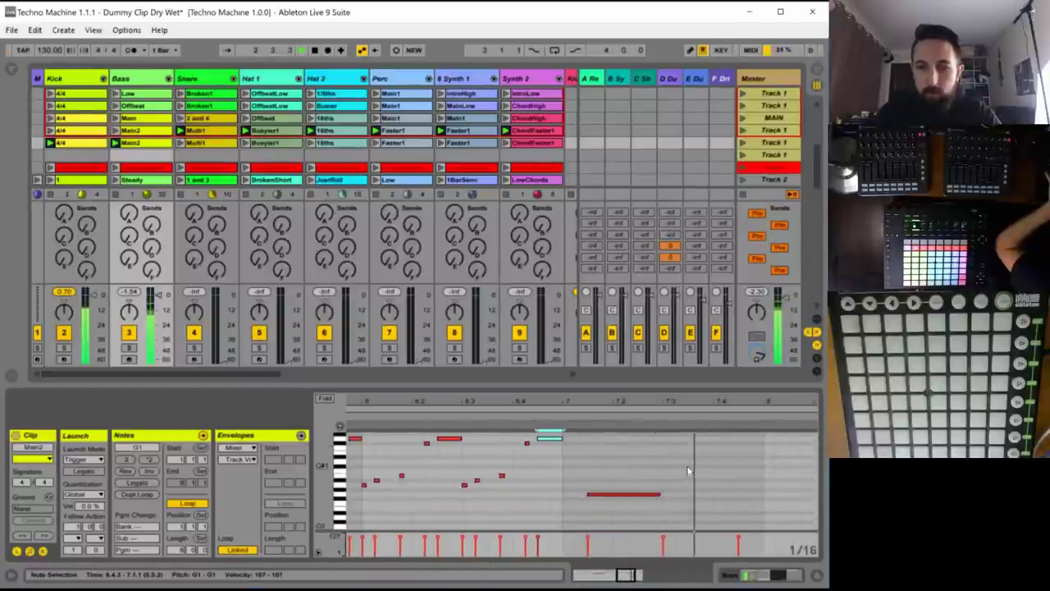
pyautogui.scroll(-4, 676, 476)
pyautogui.press('space')
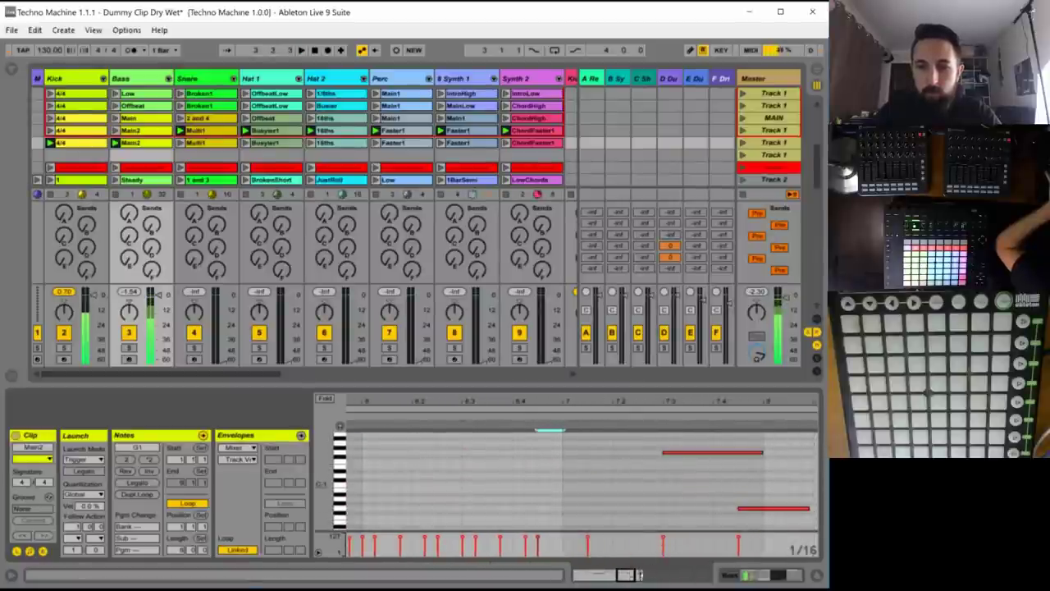
pyautogui.moveTo(625, 574); pyautogui.dragTo(636, 573)
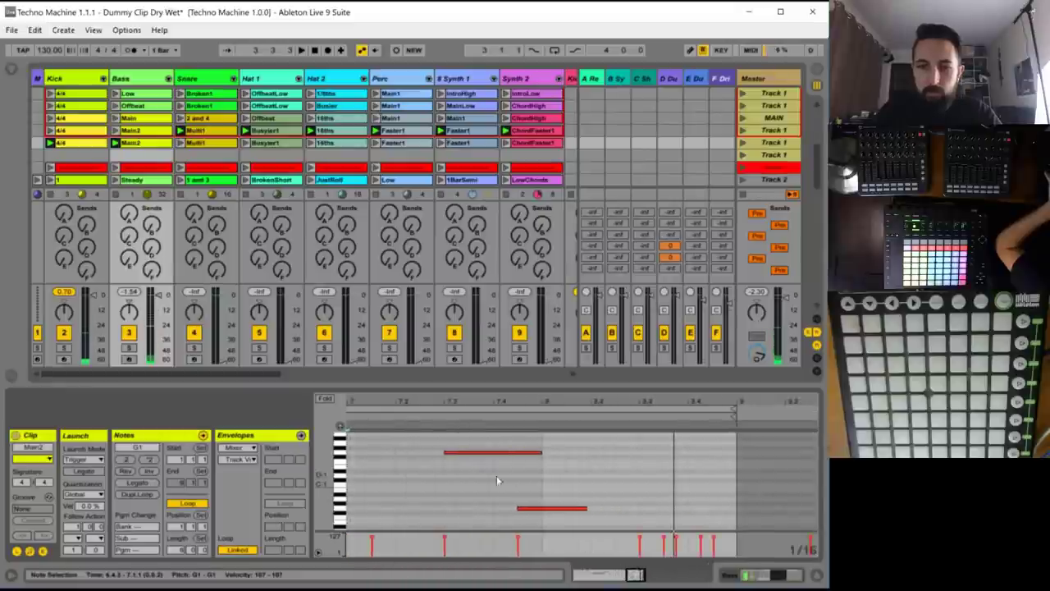
pyautogui.click(531, 511)
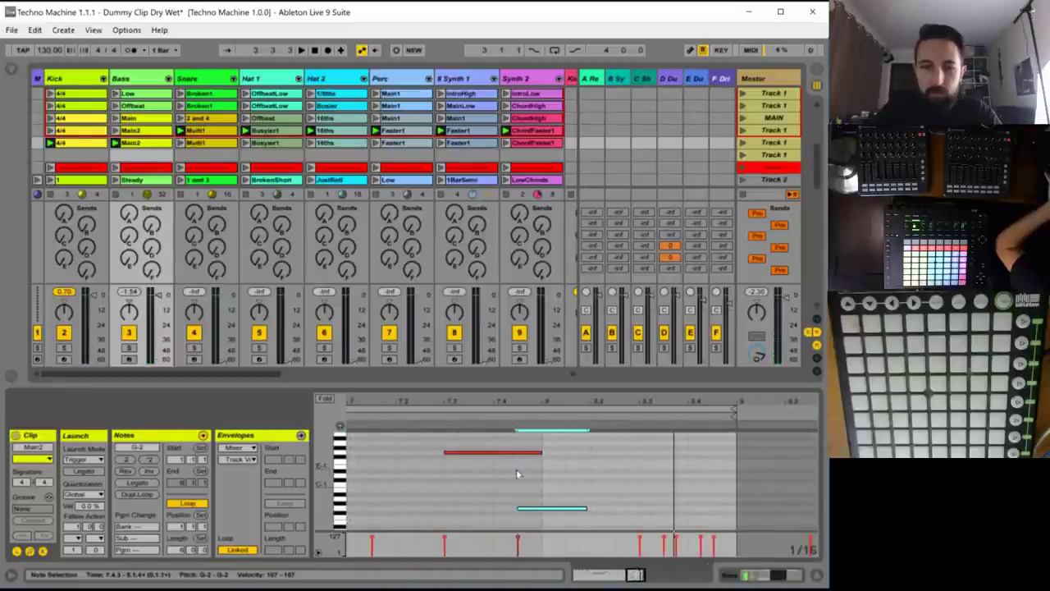
pyautogui.scroll(3, 517, 470)
pyautogui.scroll(-3, 527, 512)
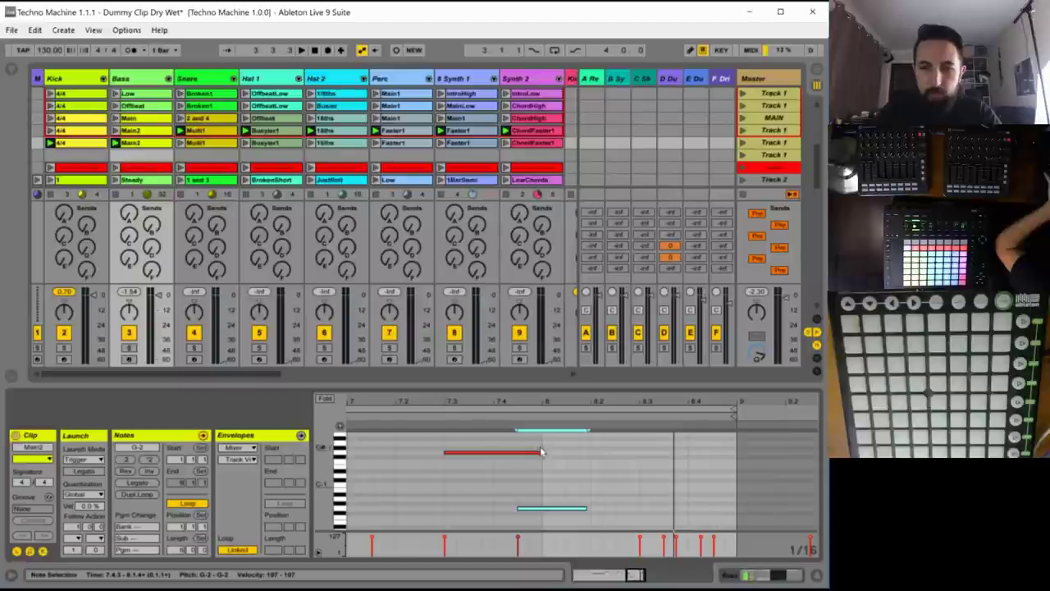
pyautogui.moveTo(542, 452); pyautogui.dragTo(529, 452)
pyautogui.press('space')
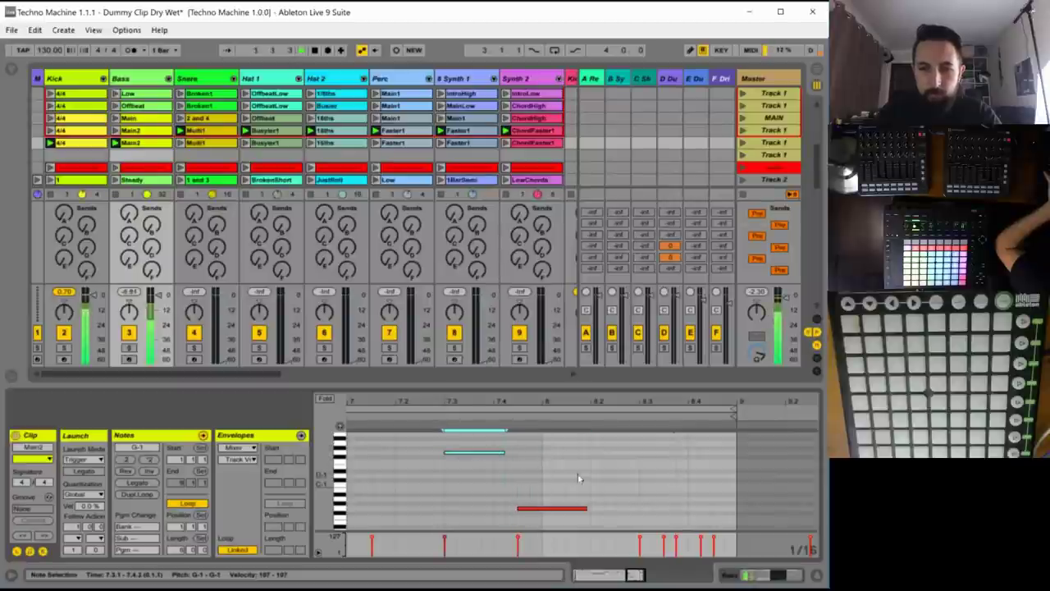
# - Replace the long G-2 bass note at 7.4.3 with a single short one, undoing the extra copies made after it
pyautogui.moveTo(465, 401); pyautogui.dragTo(414, 422)
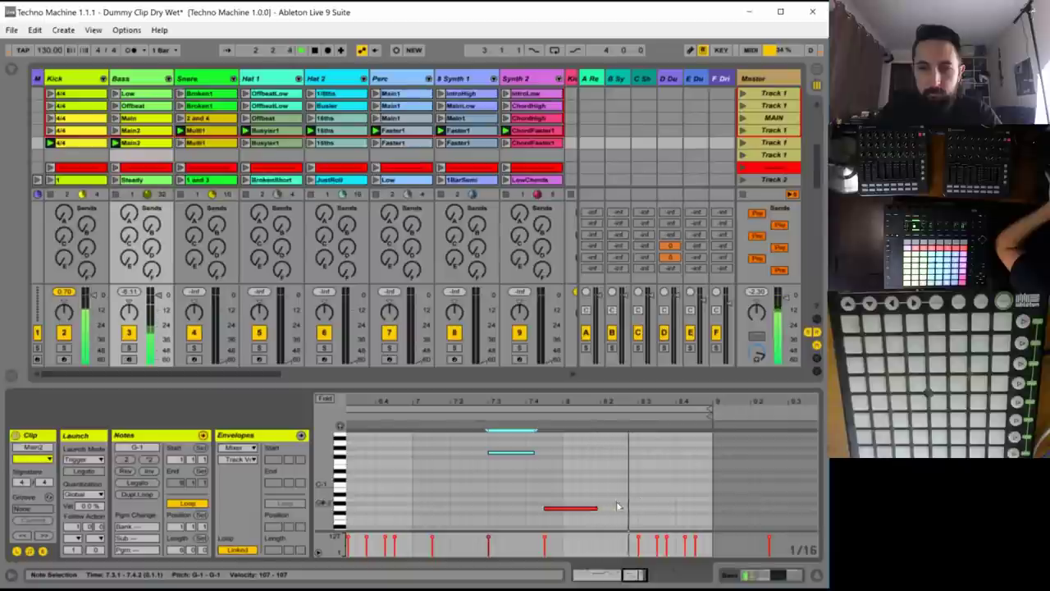
pyautogui.click(589, 508)
pyautogui.moveTo(591, 507); pyautogui.dragTo(563, 509)
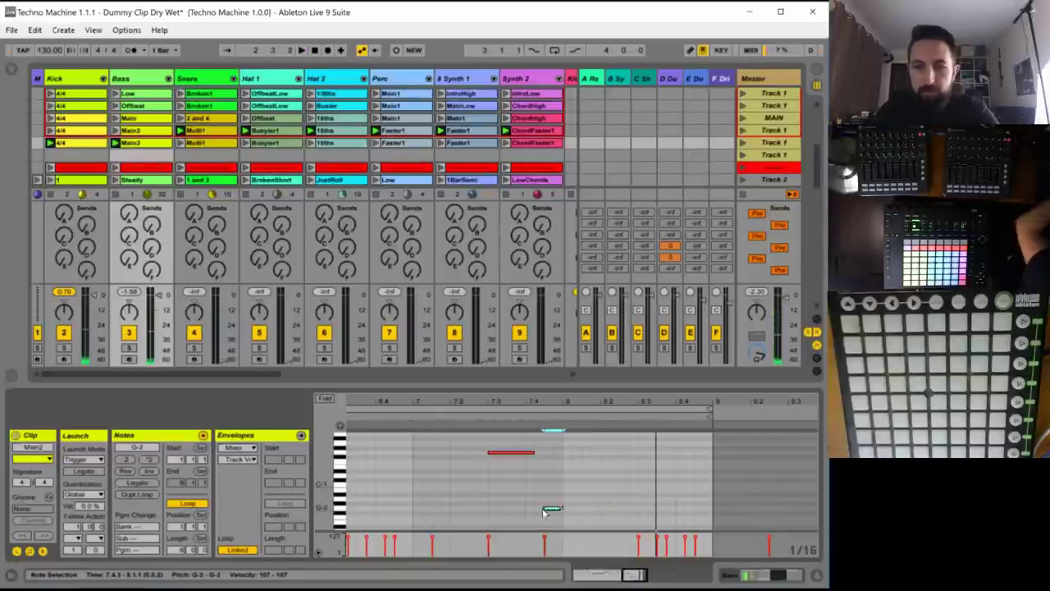
pyautogui.doubleClick(544, 509)
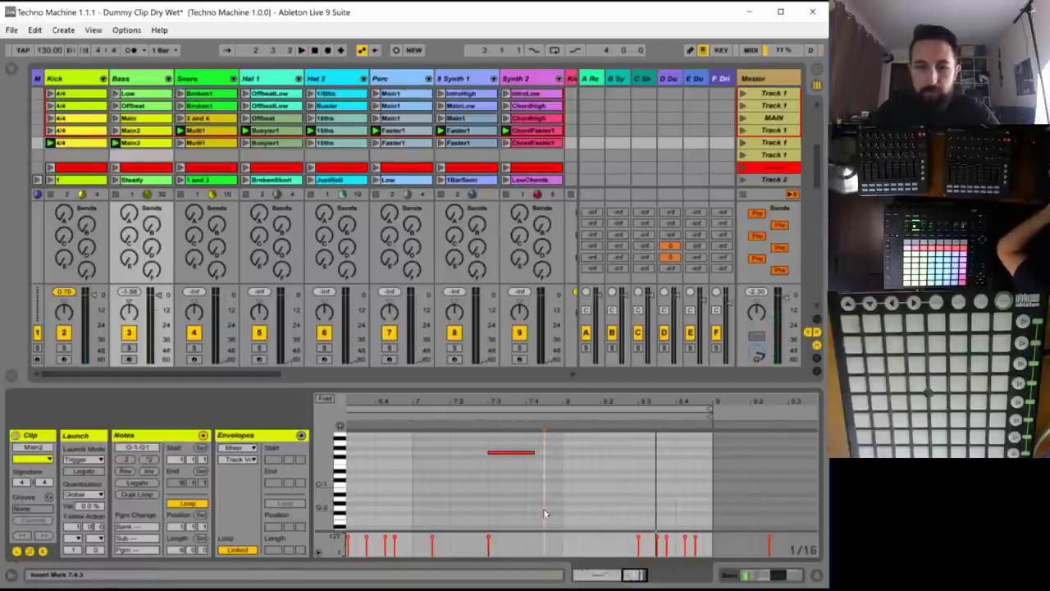
pyautogui.moveTo(544, 508); pyautogui.dragTo(557, 435)
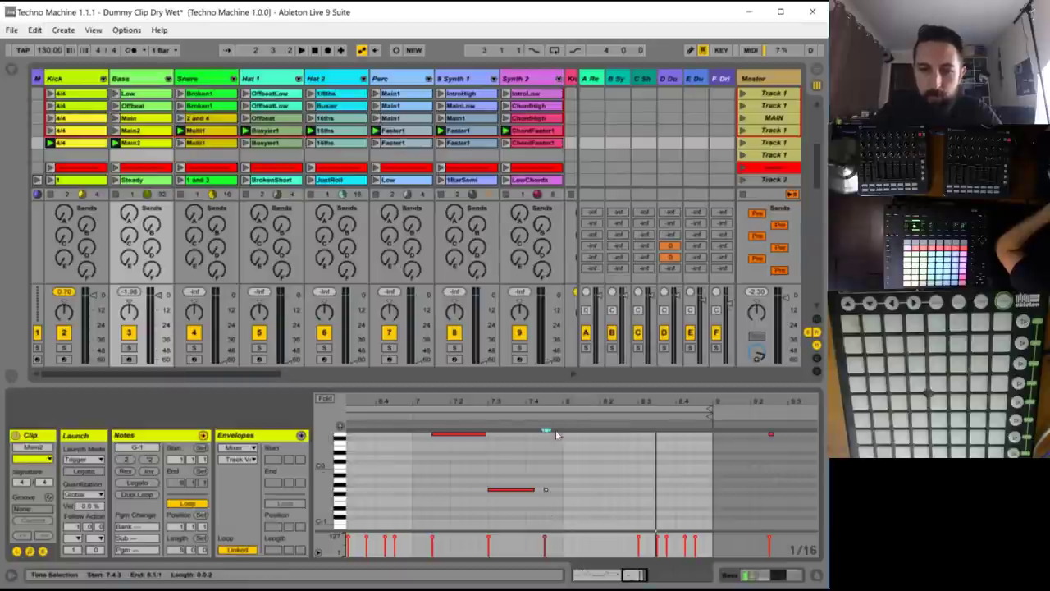
pyautogui.hotkey('shift', 'Down')
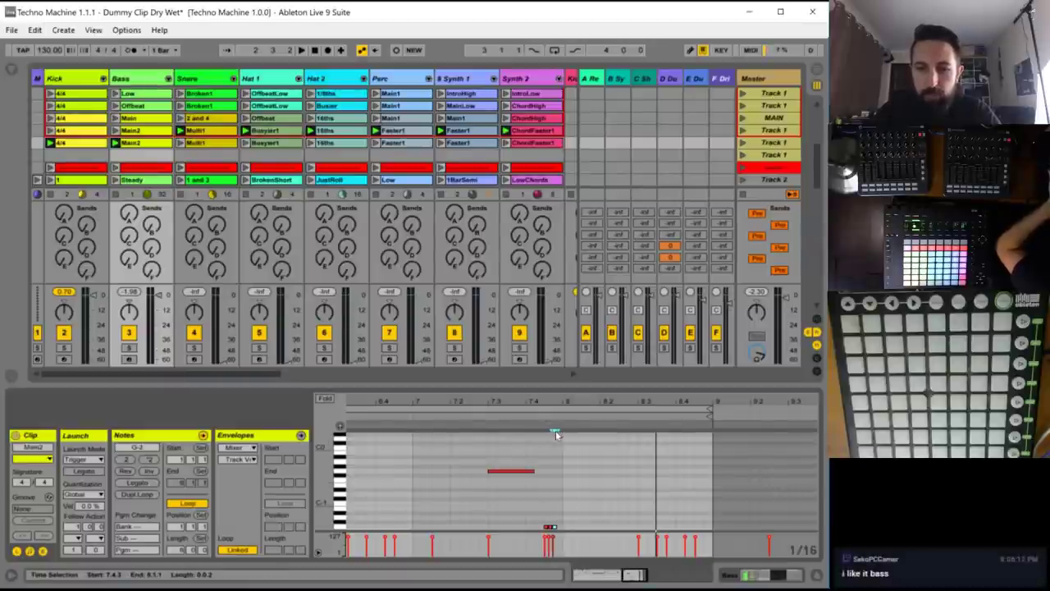
pyautogui.hotkey('ctrl', 'z')
pyautogui.hotkey('ctrl', 'z')
pyautogui.moveTo(555, 517); pyautogui.dragTo(546, 528)
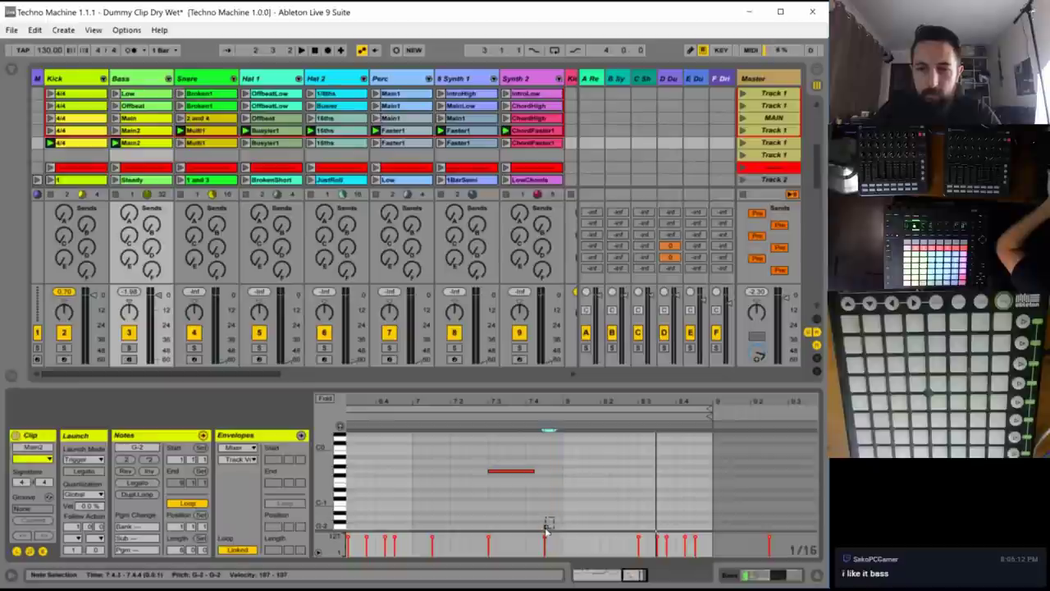
# - Duplicate the short G-2 note on every sixteenth from 7.4.3 through 8.2.4 and play the clip
pyautogui.hotkey('ctrl', 'd')
pyautogui.hotkey('ctrl', 'd')
pyautogui.hotkey('ctrl', 'd')
pyautogui.hotkey('ctrl', 'd')
pyautogui.hotkey('ctrl', 'd')
pyautogui.hotkey('ctrl', 'd')
pyautogui.hotkey('ctrl', 'd')
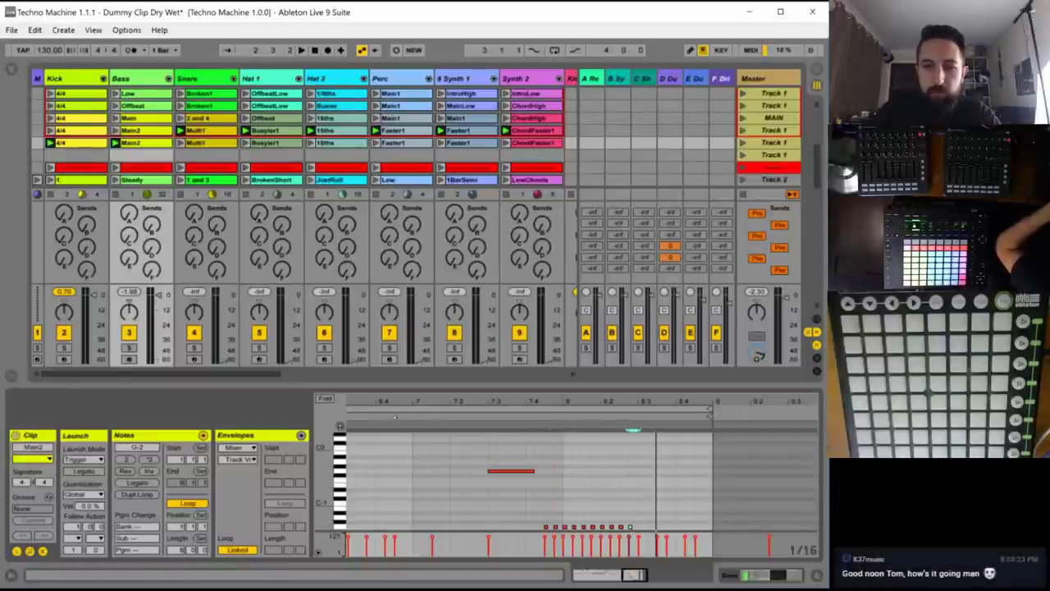
pyautogui.click(412, 417)
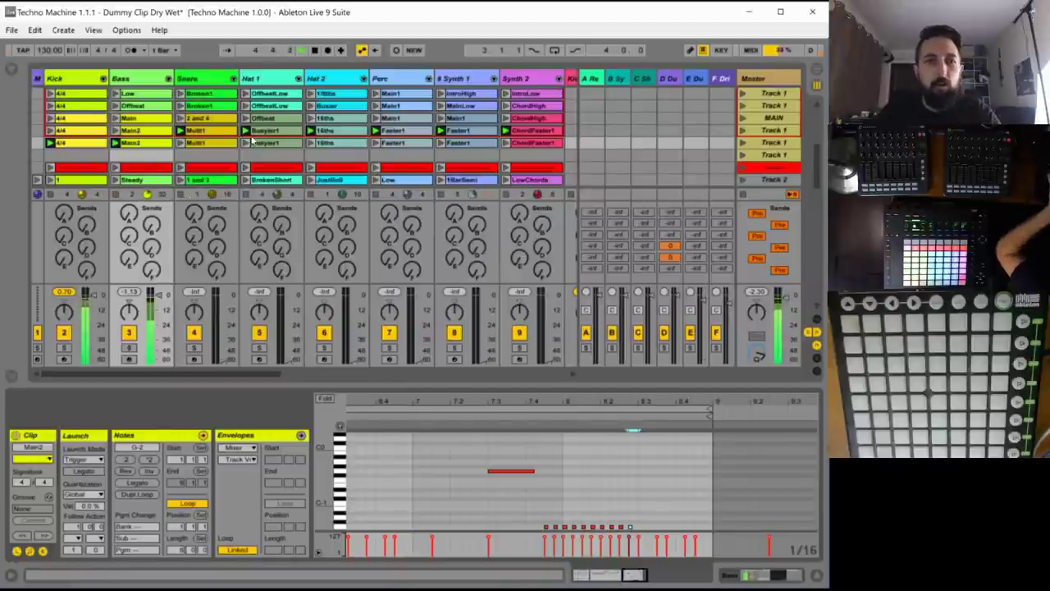
# - Launch the snare clip in the edited bass clip's row and rename that bass clip Main3
pyautogui.click(182, 144)
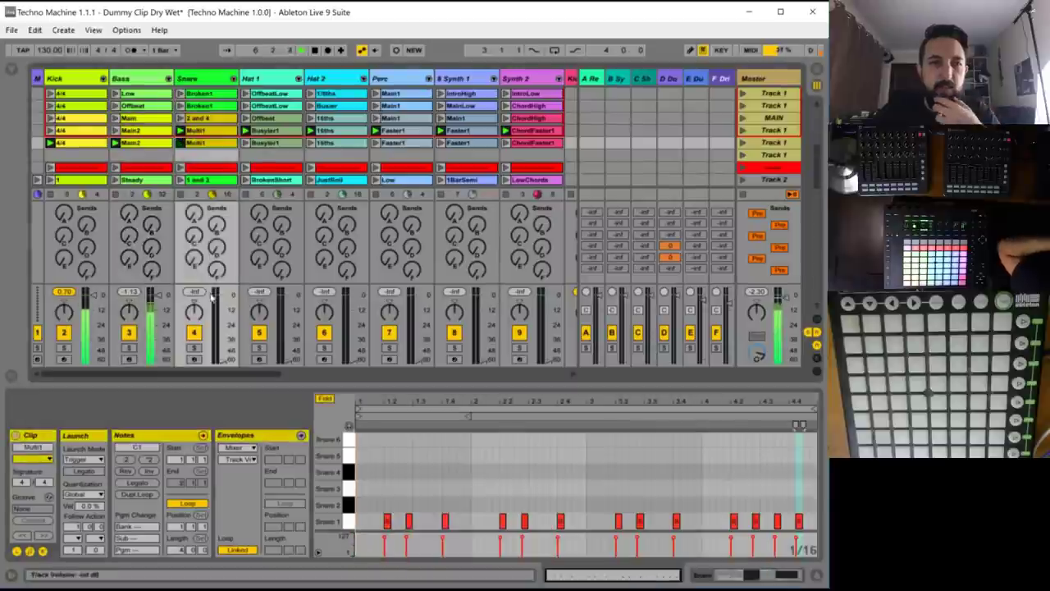
pyautogui.click(139, 144)
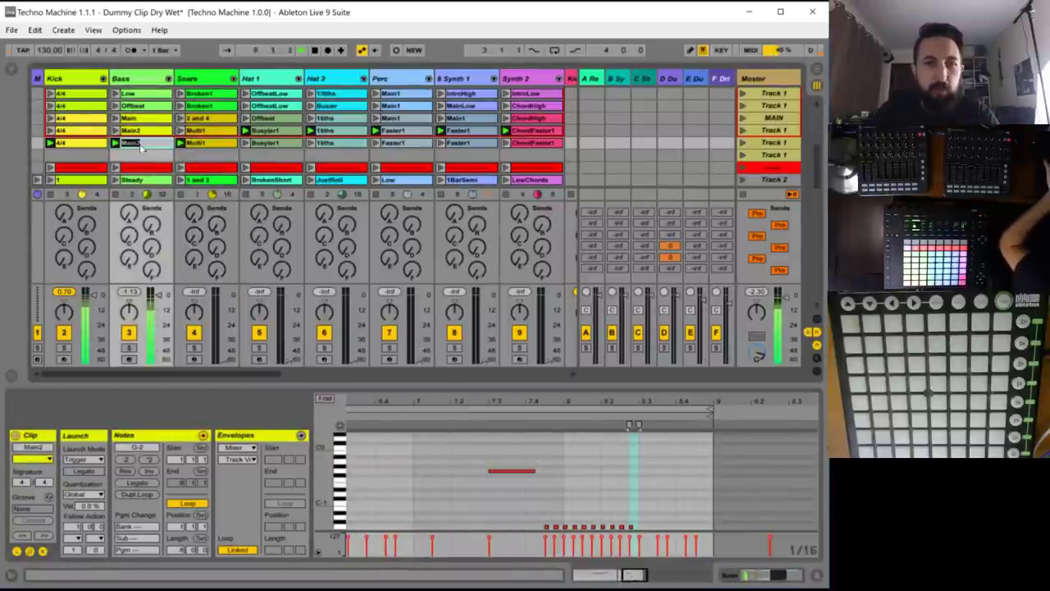
pyautogui.write('3')
pyautogui.press('Return')
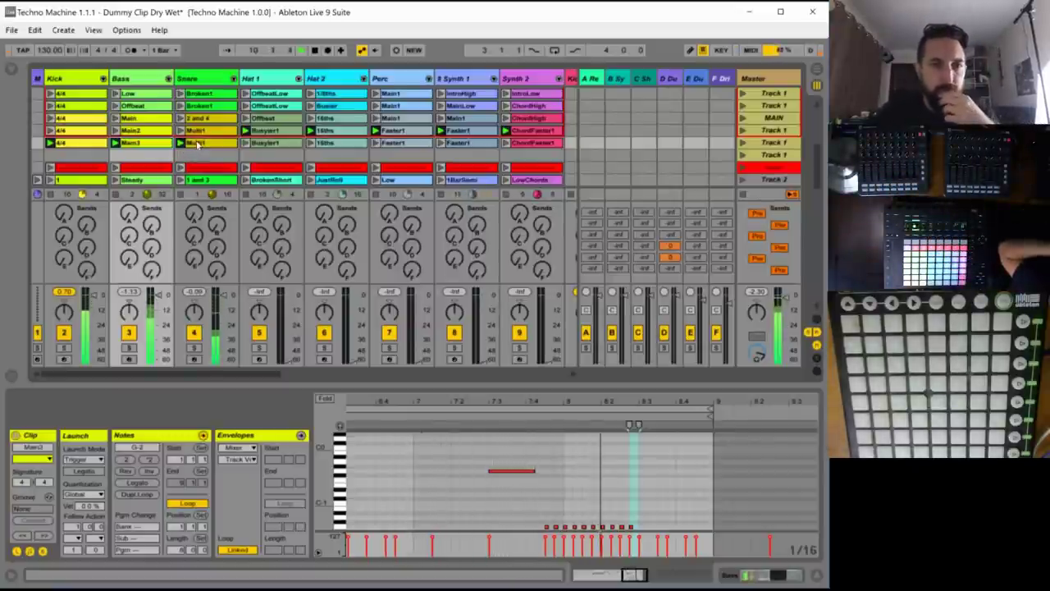
# - Delete the snare hits at 1.2.4, 2.2.4 and 3.2.4 from the Multi1 clip in the Main3 row
pyautogui.click(199, 144)
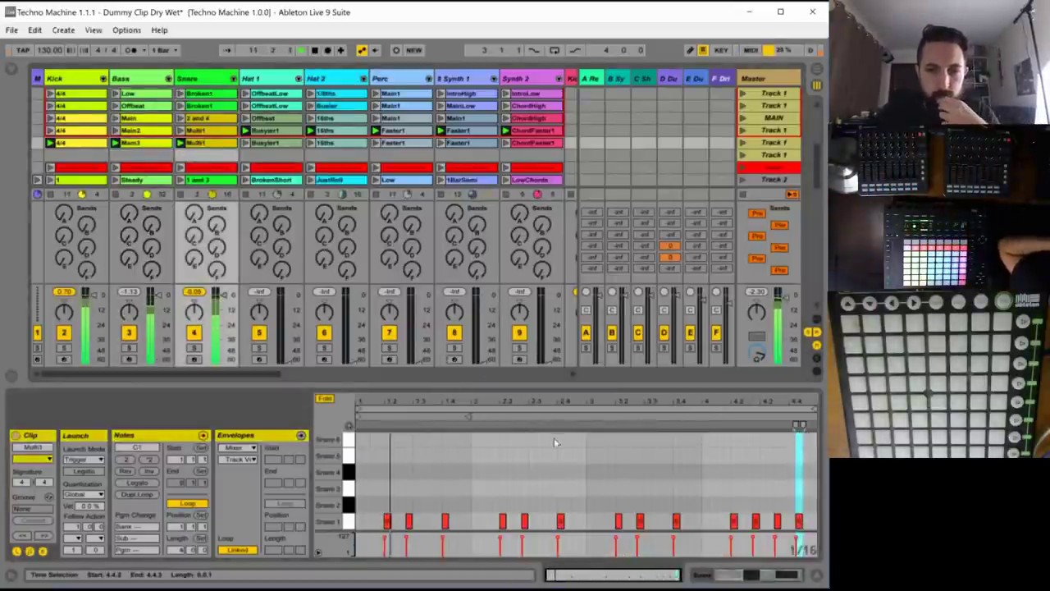
pyautogui.click(409, 521)
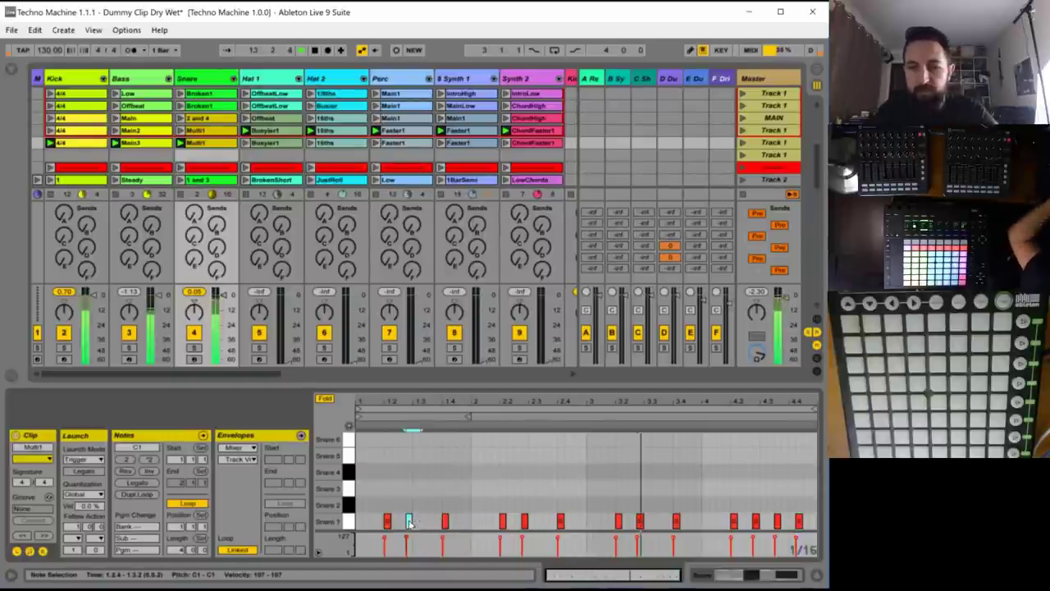
pyautogui.press('Delete')
pyautogui.moveTo(541, 516); pyautogui.dragTo(523, 525)
pyautogui.press('Delete')
pyautogui.moveTo(630, 501); pyautogui.dragTo(644, 523)
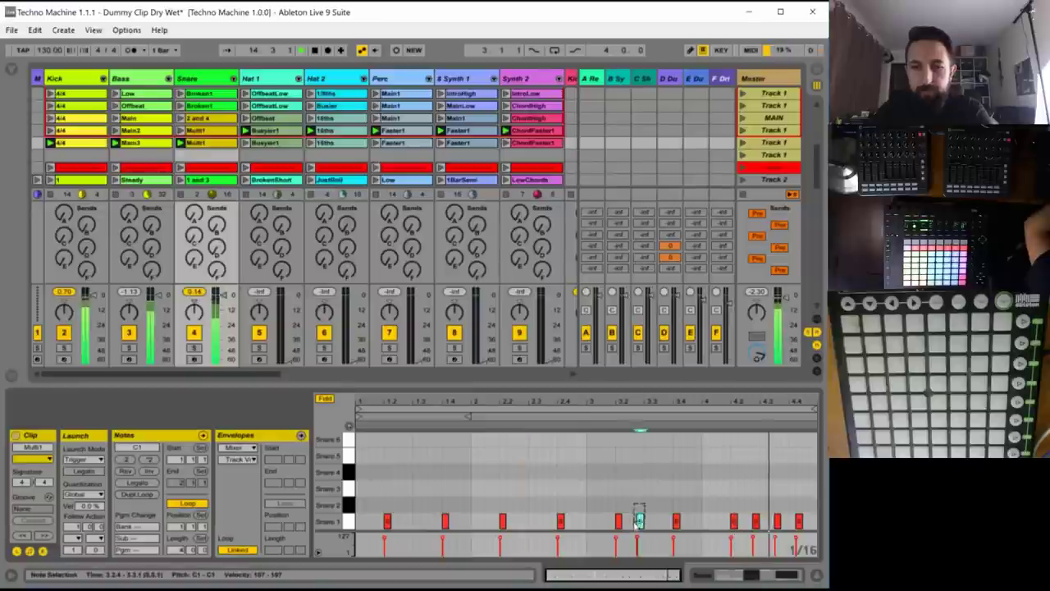
pyautogui.press('Delete')
# - Add Snare 1 hits at 1.4.4, 2.4.4 and 3.4.4 in the clip
pyautogui.doubleClick(466, 521)
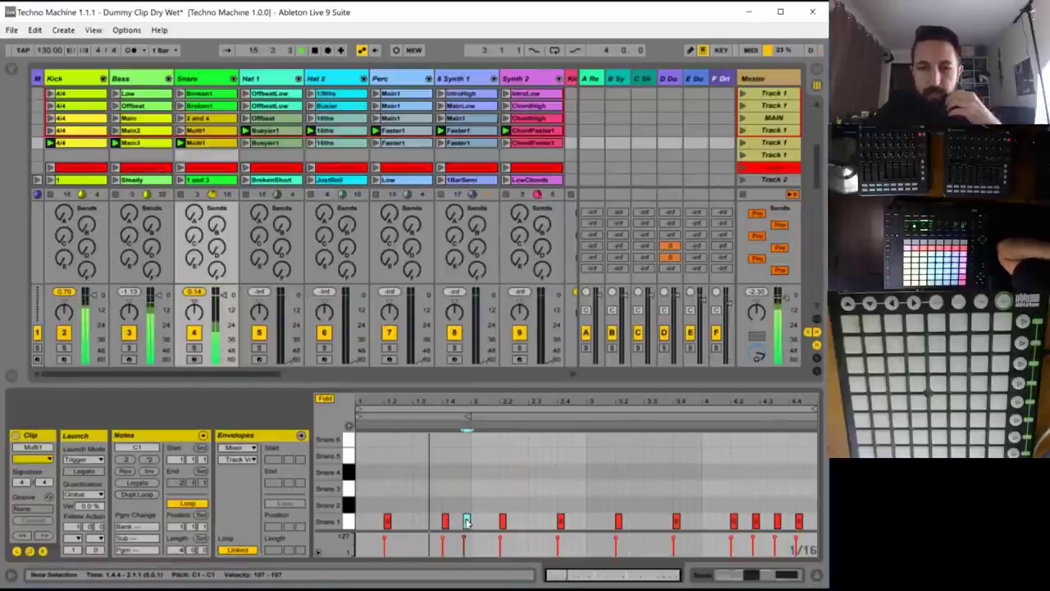
pyautogui.doubleClick(582, 521)
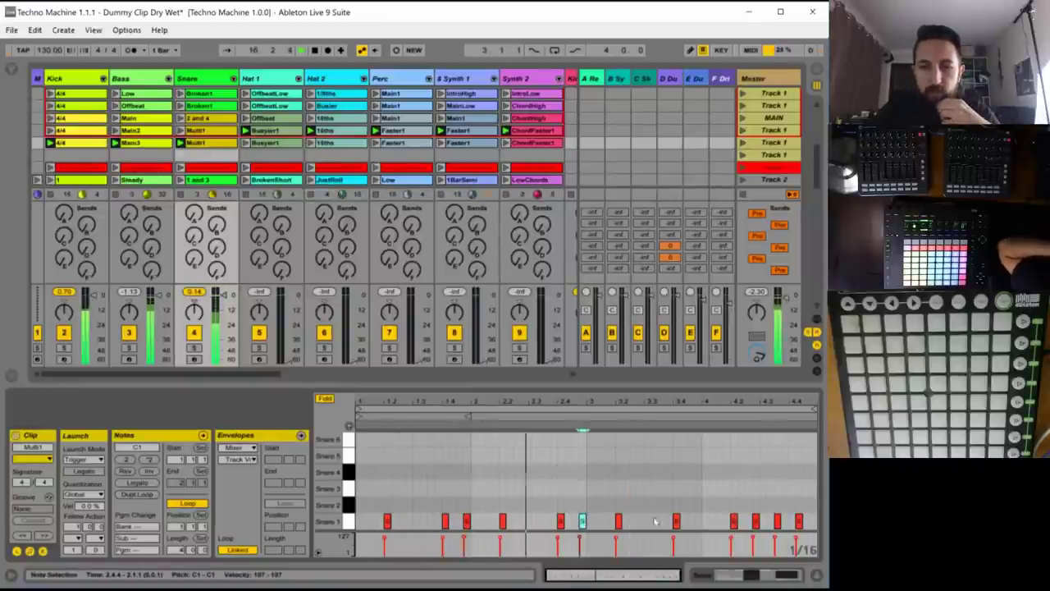
pyautogui.click(698, 525)
pyautogui.doubleClick(699, 523)
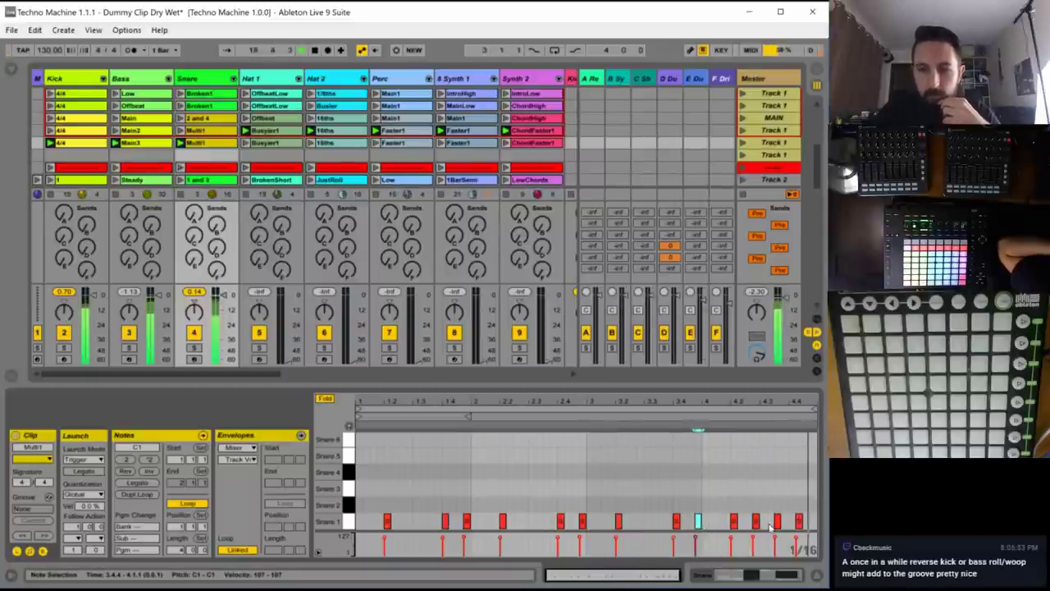
# - Add two Snare 1 hits at 4.1.3 and 4.1.4 and shorten both to form a quick roll
pyautogui.doubleClick(719, 522)
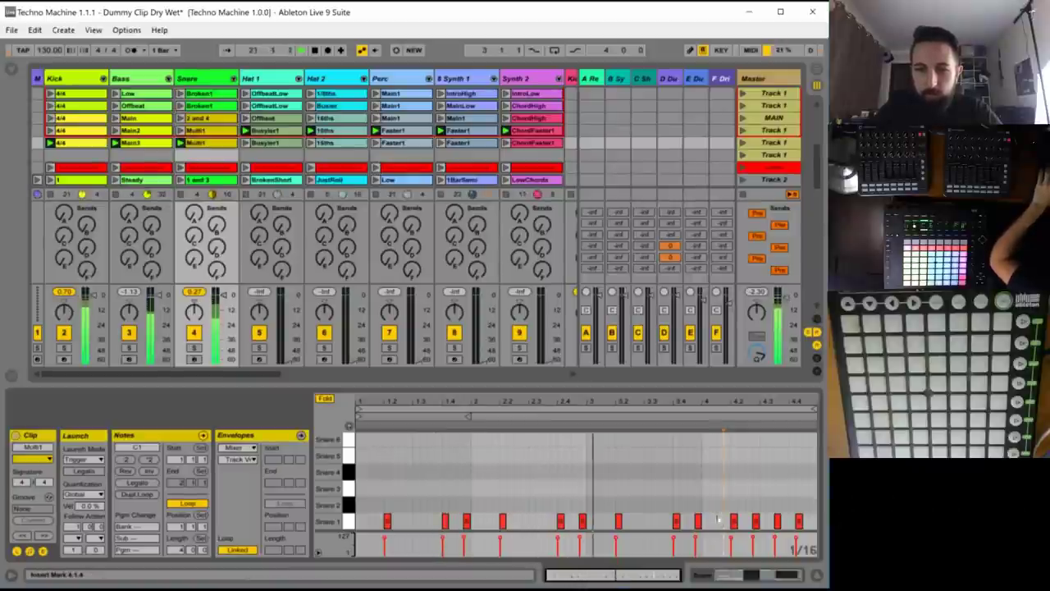
pyautogui.doubleClick(727, 521)
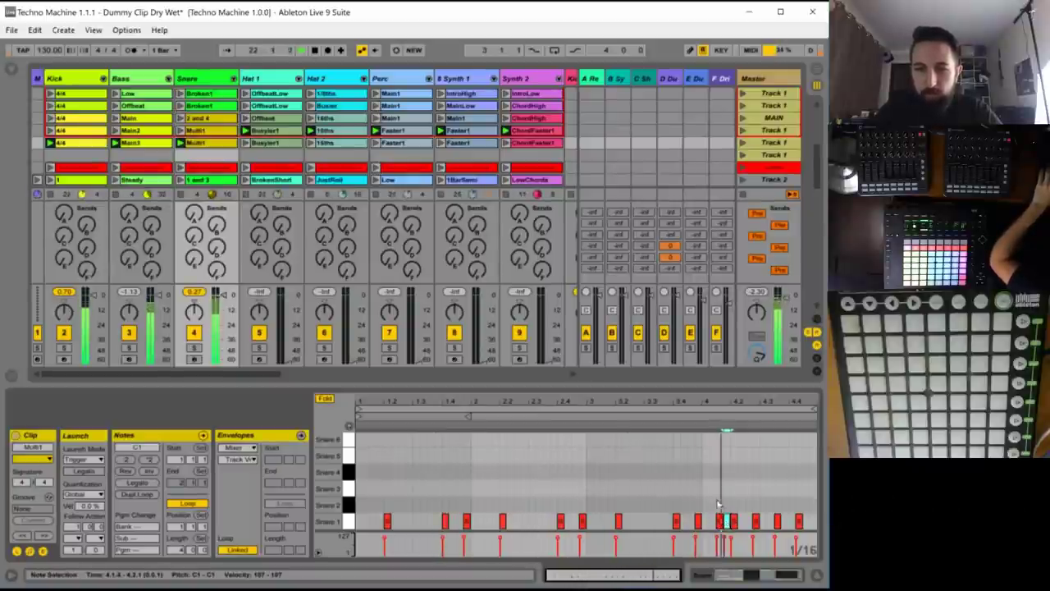
pyautogui.keyDown('shift'); pyautogui.click(720, 521); pyautogui.keyUp('shift')
pyautogui.moveTo(723, 521); pyautogui.dragTo(719, 521)
pyautogui.press('super')
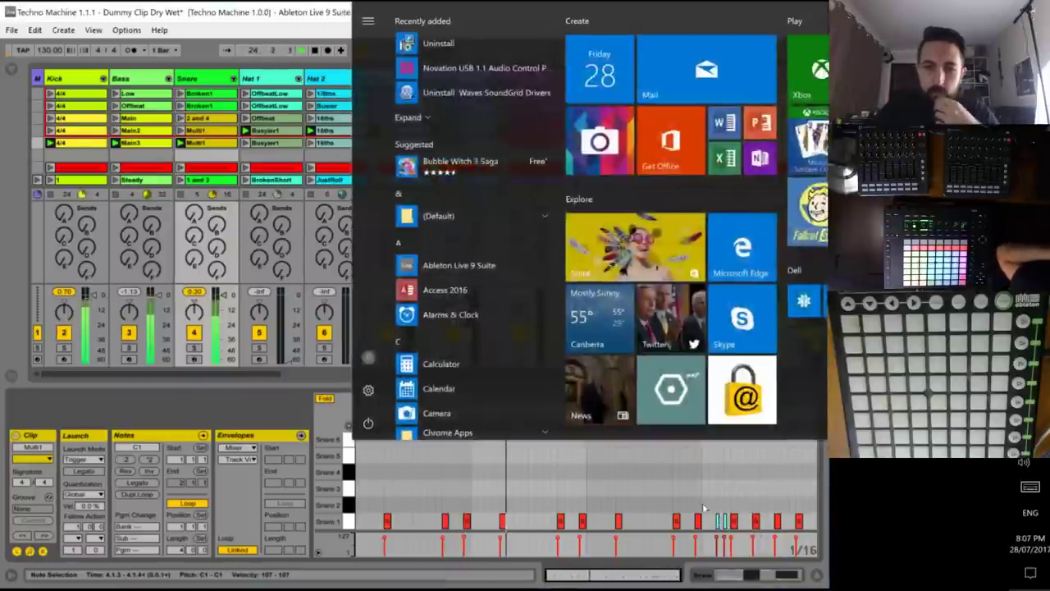
pyautogui.click(702, 506)
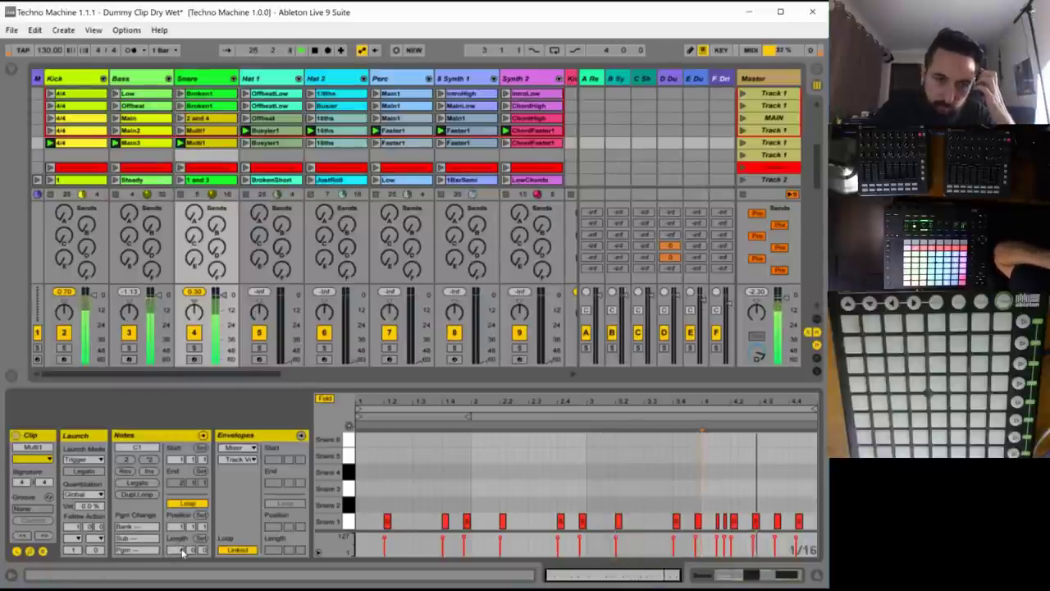
# - Set the snare clip's loop length to 8 bars and duplicate all its notes into bars 5 to 8, saving the set
pyautogui.write('8')
pyautogui.press('Return')
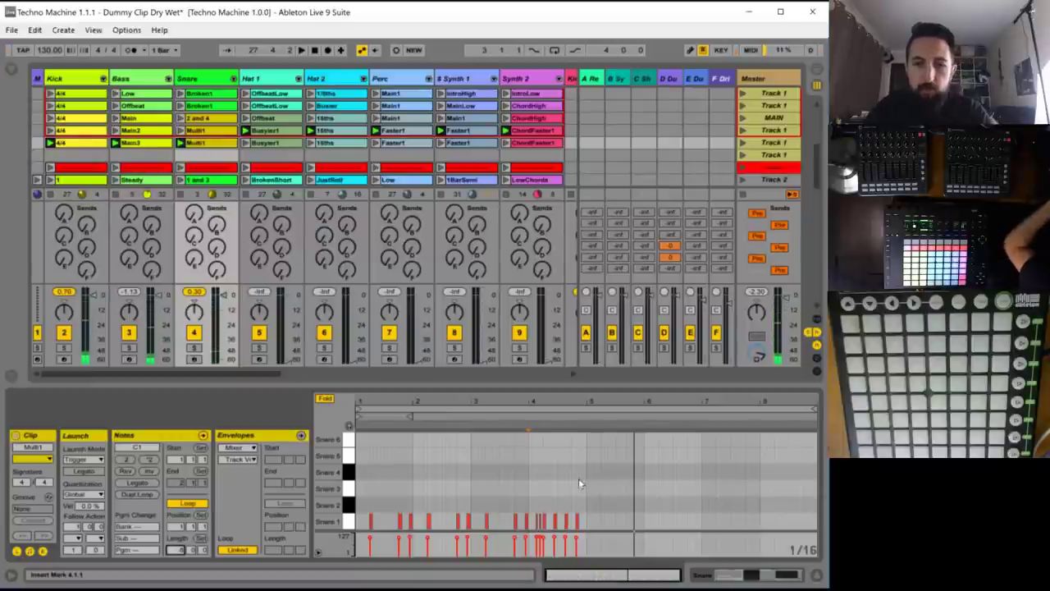
pyautogui.hotkey('ctrl', 'a')
pyautogui.hotkey('ctrl', 's')
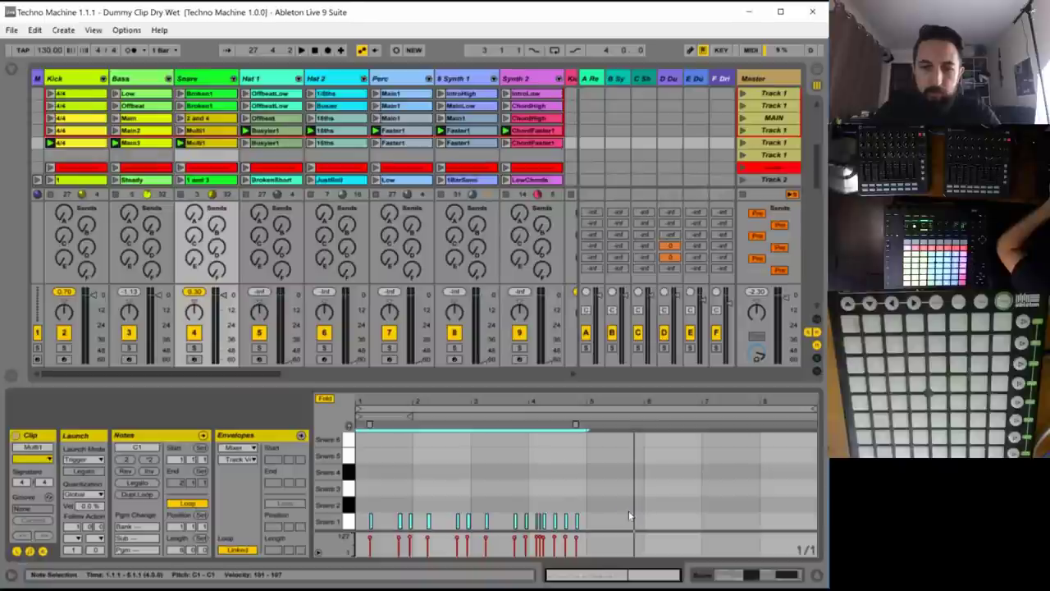
pyautogui.hotkey('ctrl', 'd')
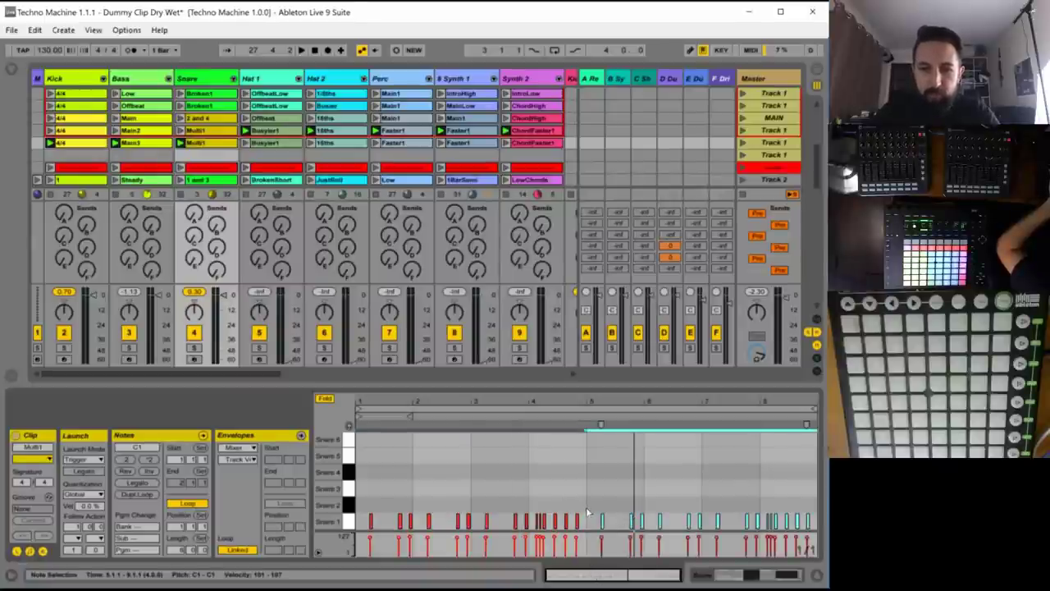
# - Delete the short roll hits at 4.1.3 and 4.1.4 from the first half of the snare clip and play it
pyautogui.moveTo(583, 508); pyautogui.dragTo(563, 513)
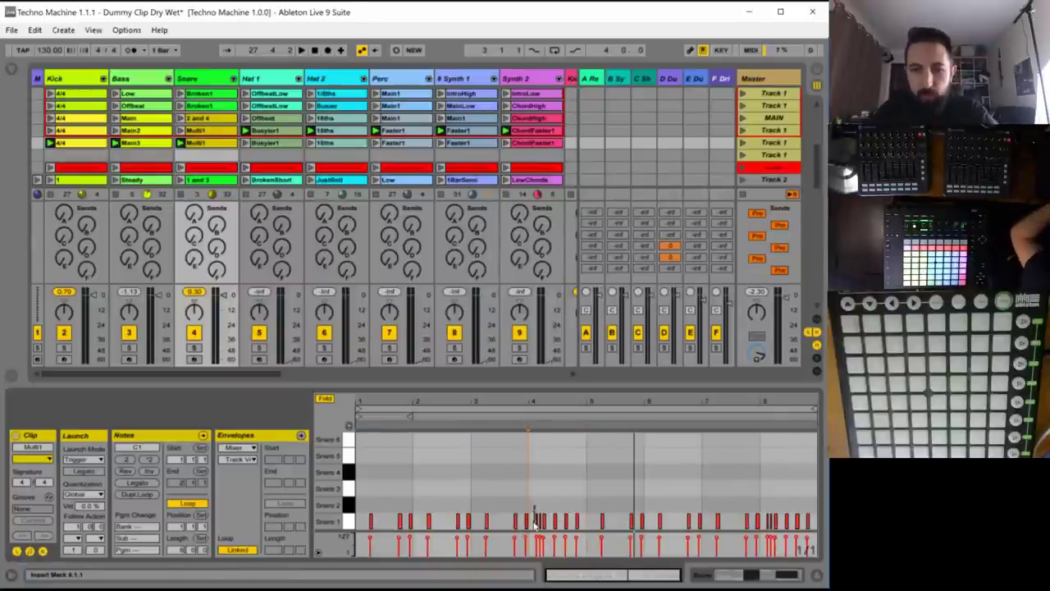
pyautogui.click(535, 519)
pyautogui.press('Delete')
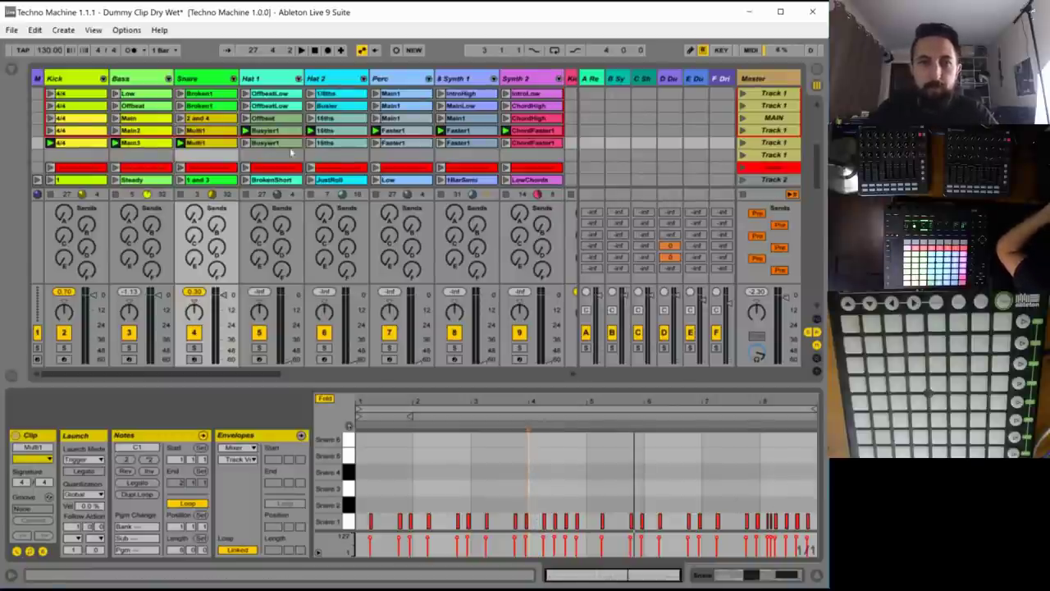
pyautogui.press('space')
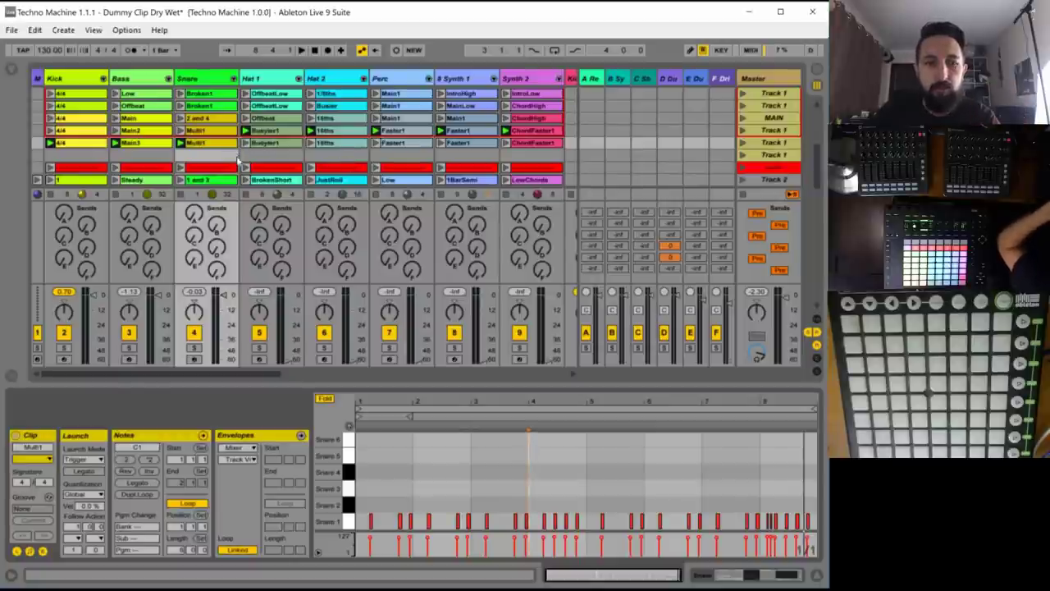
# - Restart playback, launch the Hat 1 clip in the Main3 row, and rename that row's snare clip Multi2
pyautogui.press('space')
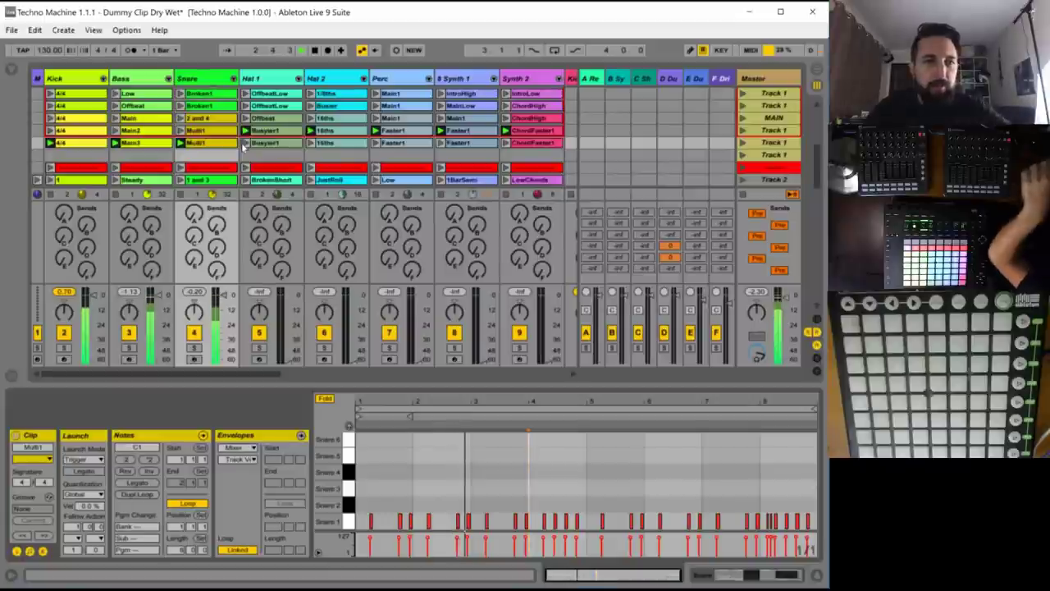
pyautogui.click(244, 144)
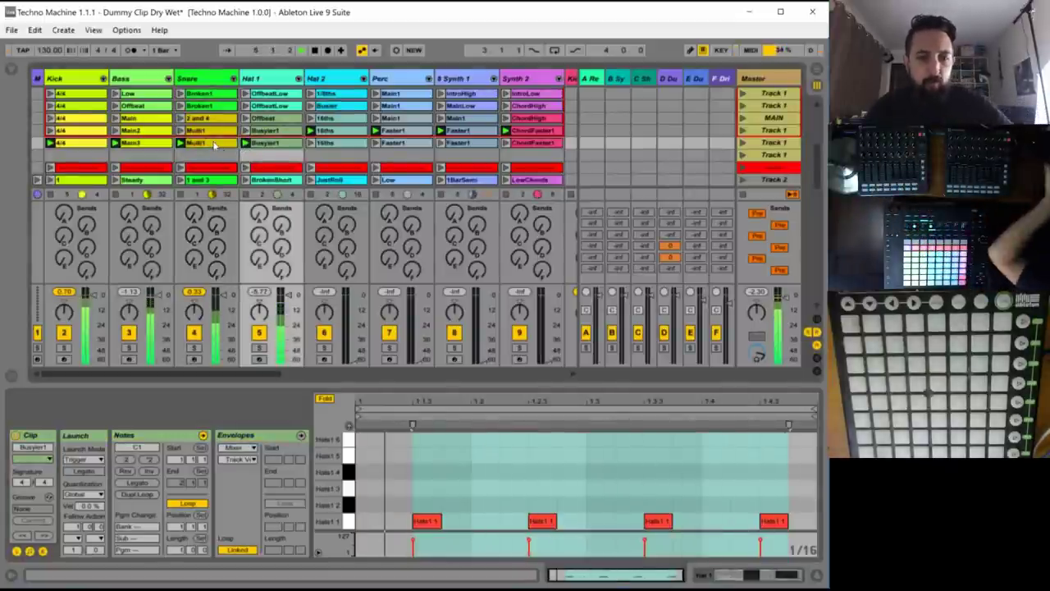
pyautogui.click(215, 145)
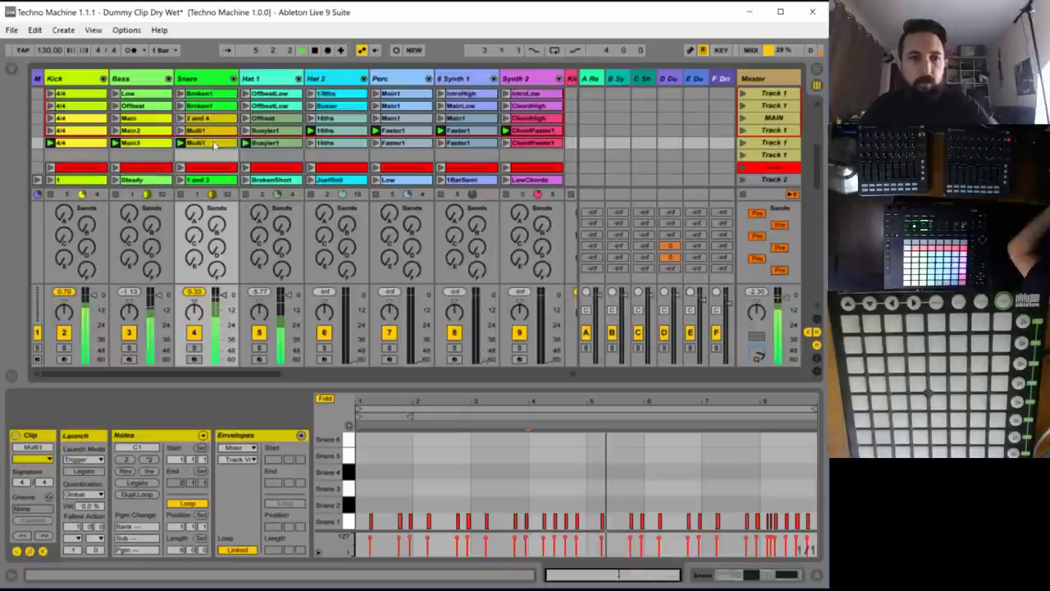
# - Stop playback and set the loop length of the Hat 1 clip in the Main3 row to 4 bars
pyautogui.click(273, 141)
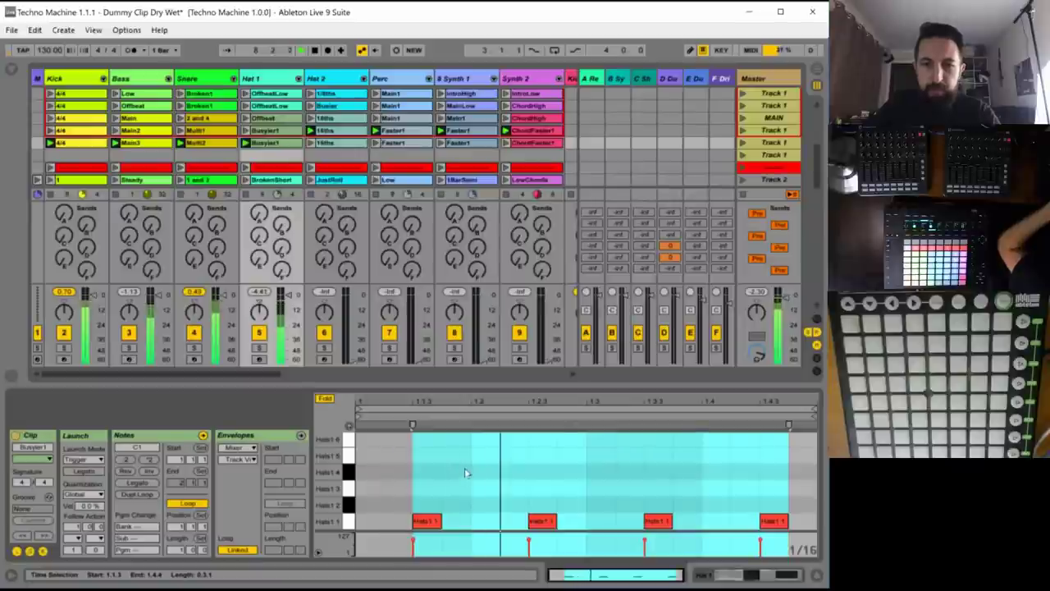
pyautogui.press('space')
pyautogui.click(178, 549)
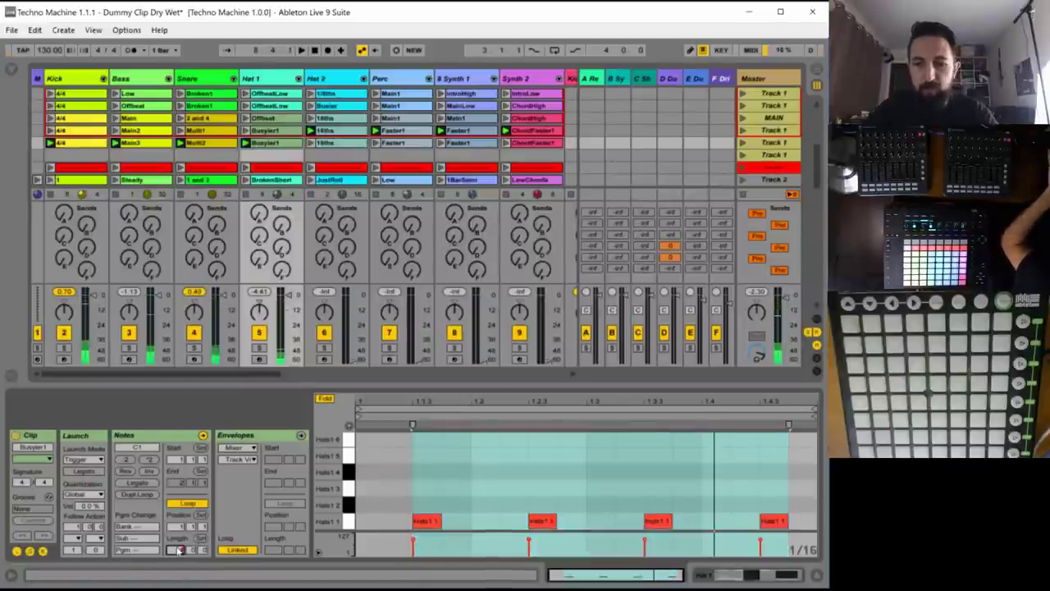
pyautogui.write('4')
pyautogui.press('Return')
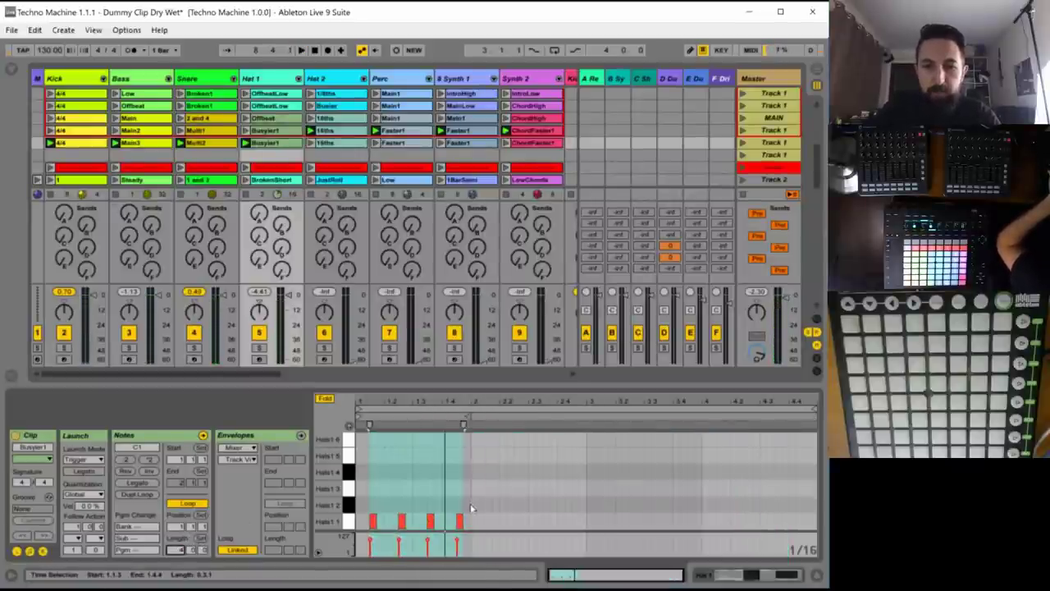
# - Duplicate the one-bar hat pattern into bars 2 to 4 and play the clip
pyautogui.hotkey('ctrl', 'a')
pyautogui.hotkey('ctrl', 'd')
pyautogui.hotkey('ctrl', 'd')
pyautogui.hotkey('ctrl', 'd')
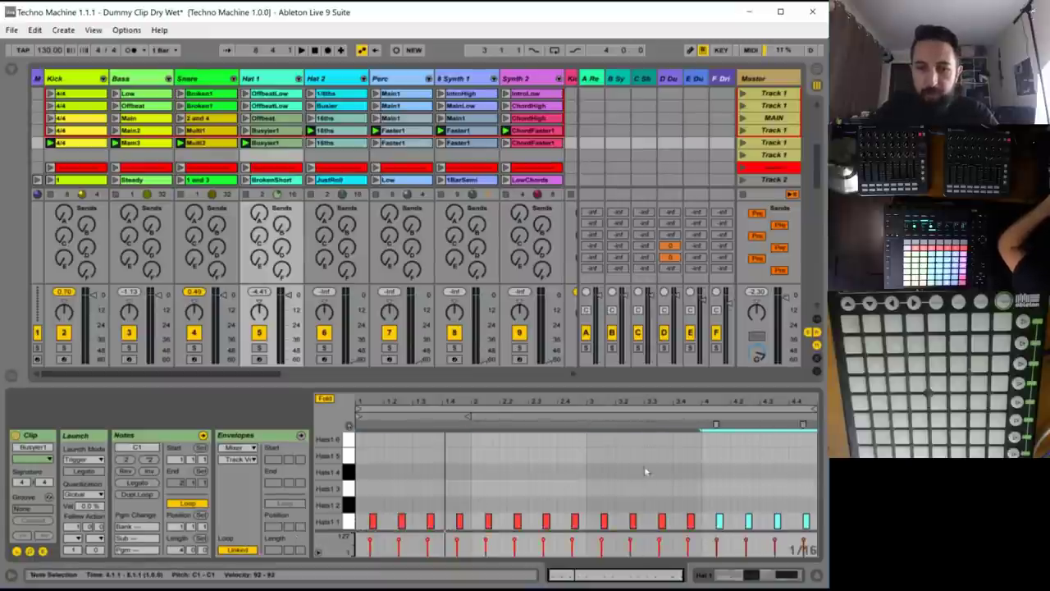
pyautogui.press('space')
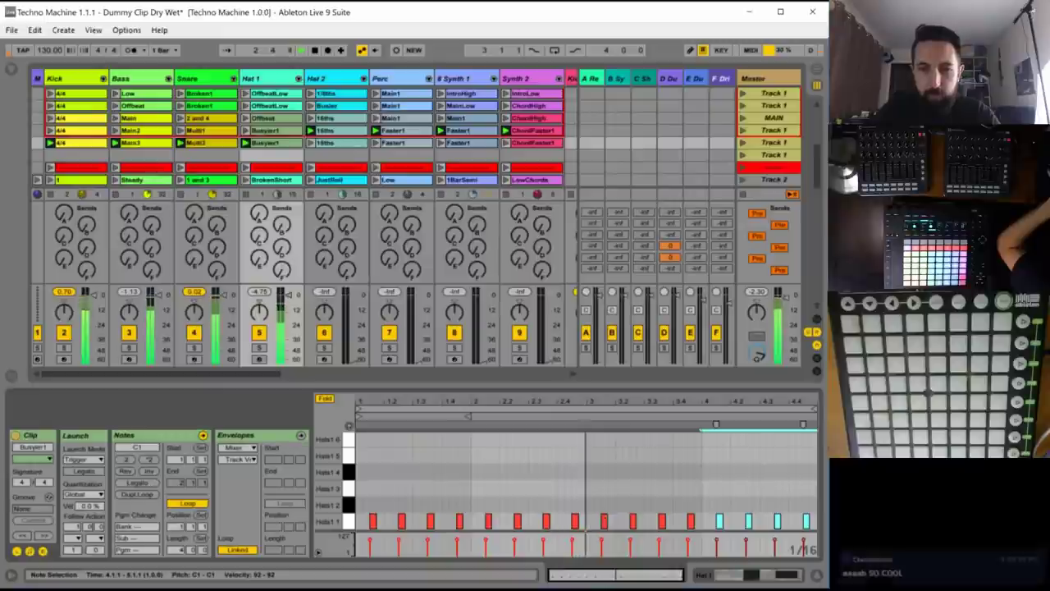
# - Respace the hat hits in bar 3 to every three sixteenths from 3.1.1, add closing hits at 3.4.3 and 3.4.4, and play
pyautogui.press('space')
pyautogui.moveTo(605, 522); pyautogui.dragTo(589, 522)
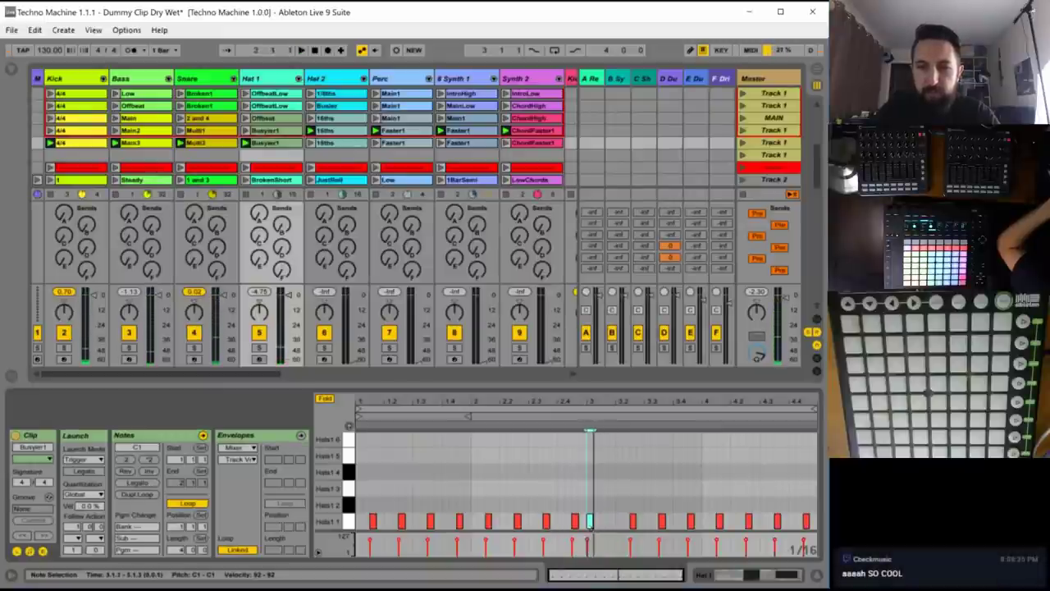
pyautogui.hotkey('ctrl', 'z')
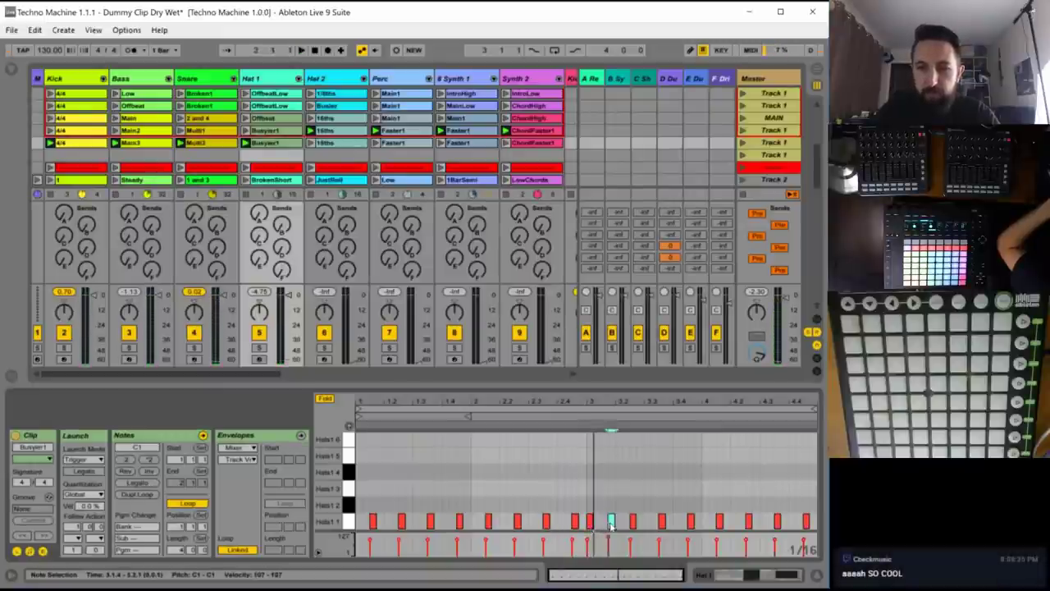
pyautogui.doubleClick(654, 522)
pyautogui.click(662, 521)
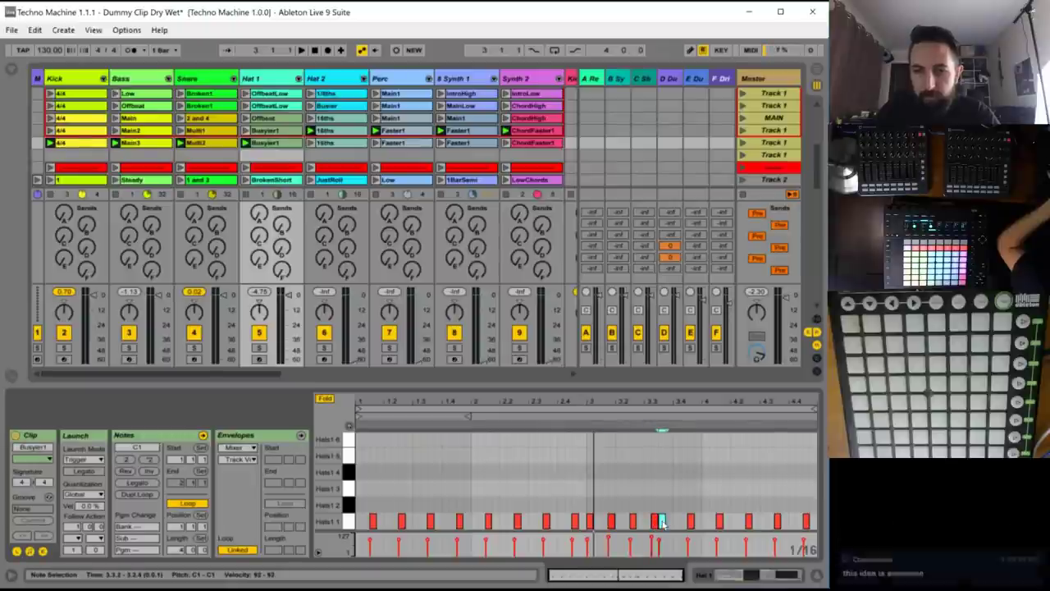
pyautogui.moveTo(661, 522); pyautogui.dragTo(698, 523)
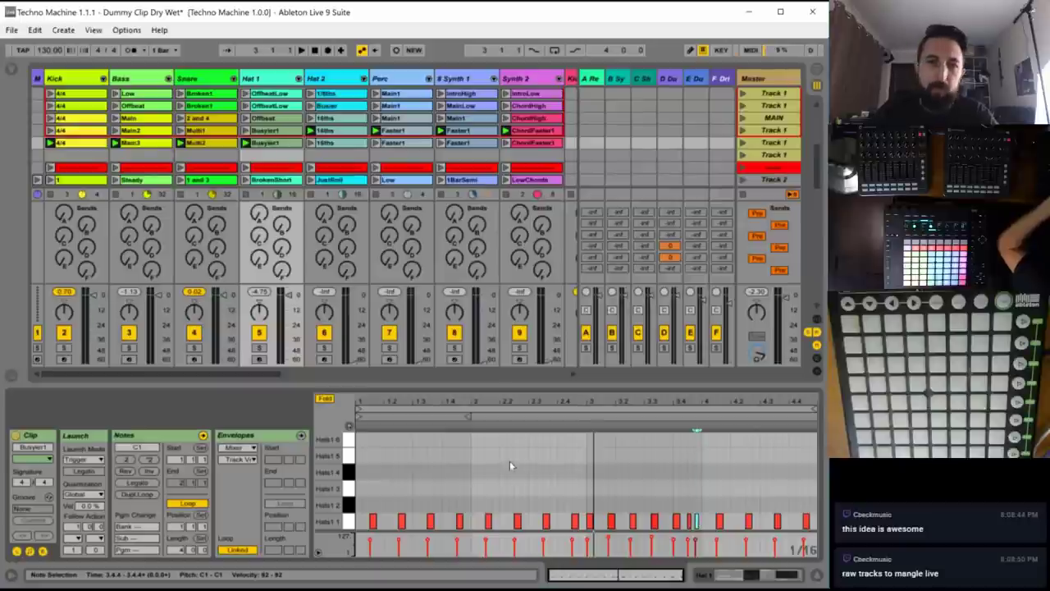
pyautogui.press('space')
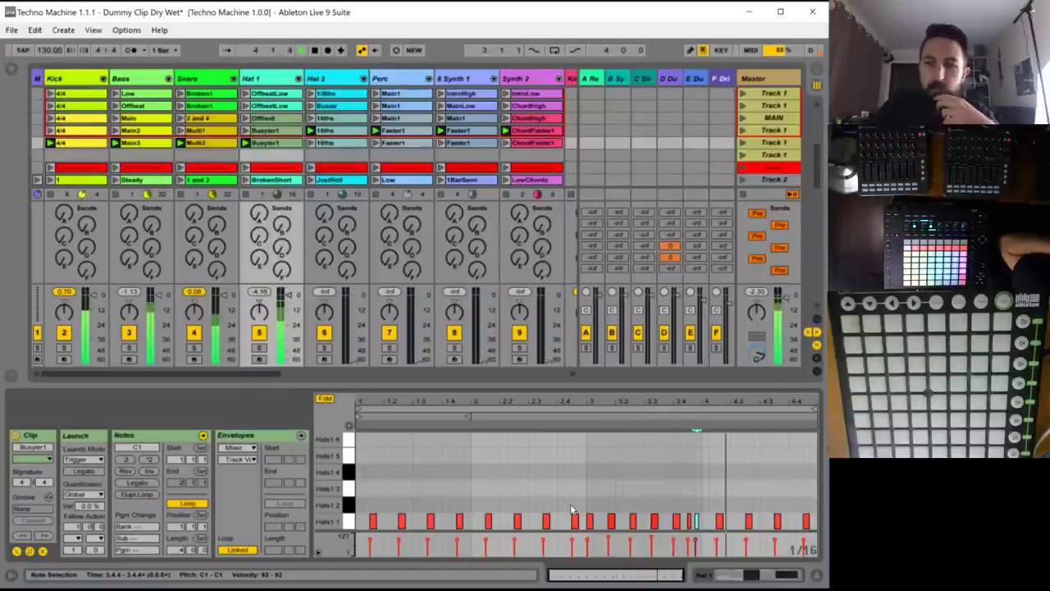
# - Copy the double hit from 3.4.3 to 4.4.3 and rename the Main3 row's Hat 1 clip Busyier2
pyautogui.click(695, 517)
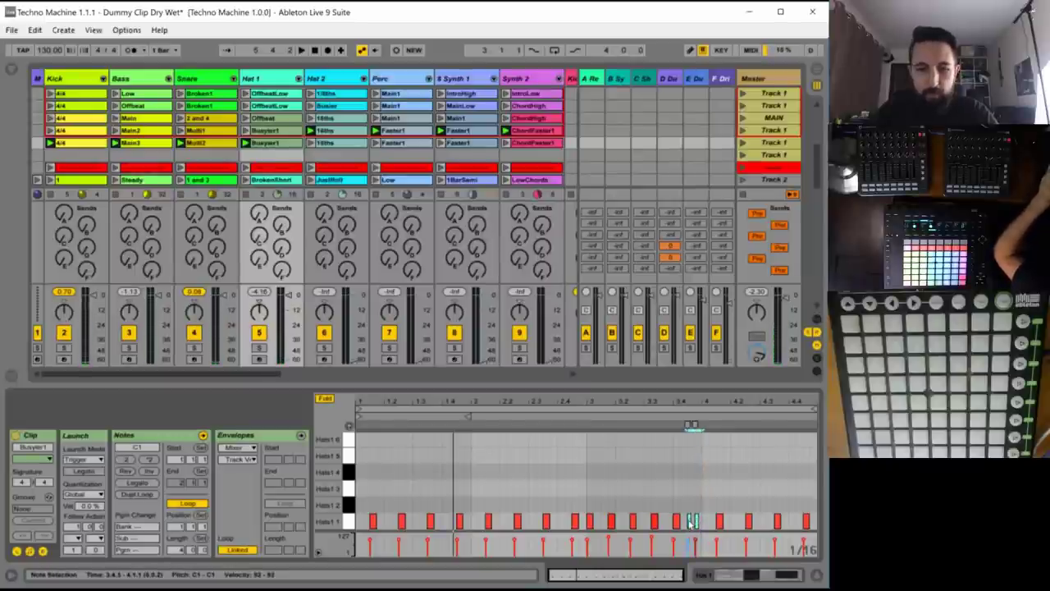
pyautogui.moveTo(692, 522); pyautogui.dragTo(807, 522)
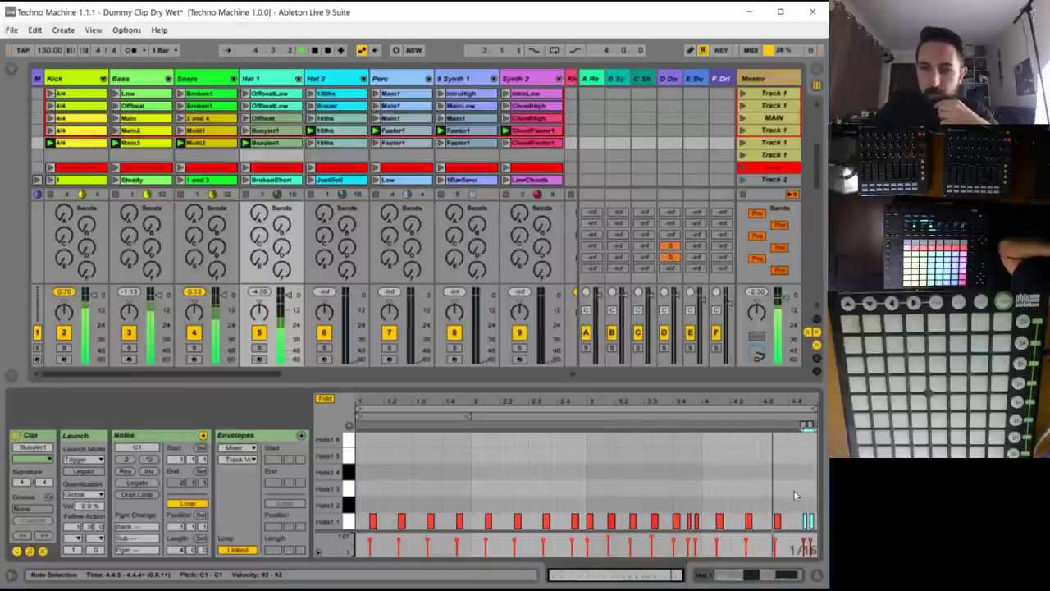
pyautogui.click(273, 144)
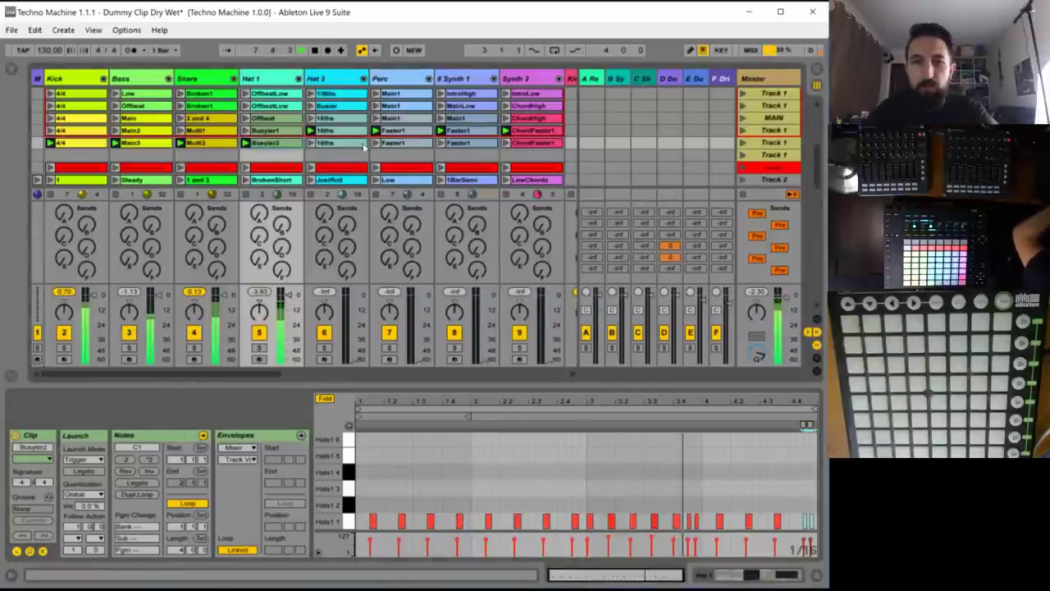
# - Launch the Main3 row's Hat 2 clip, stop playback, and copy its run of 32nd notes from 2.1.1 to 2.2.1
pyautogui.click(311, 144)
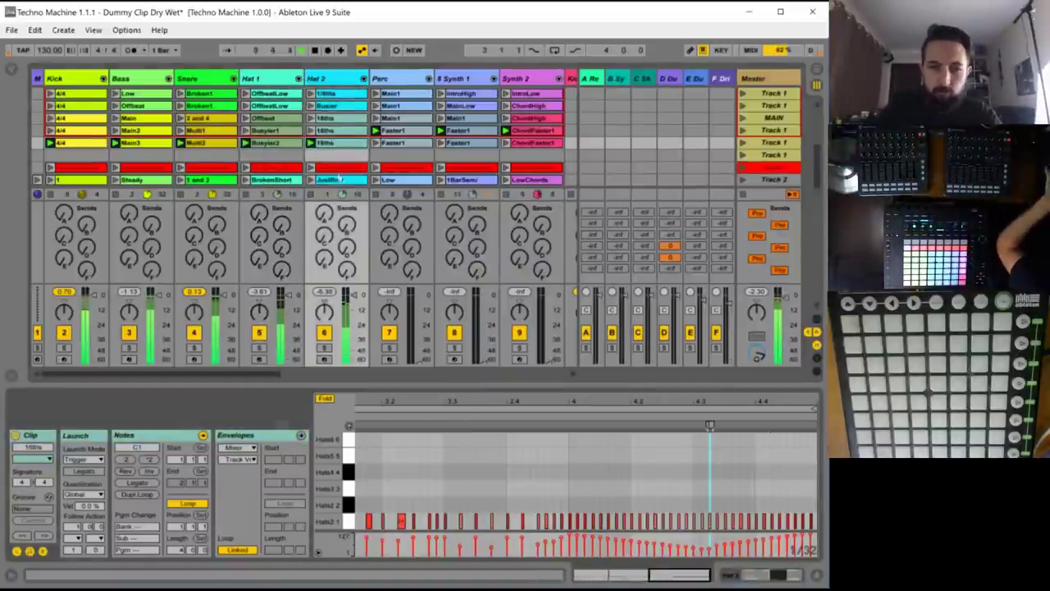
pyautogui.click(586, 558)
pyautogui.moveTo(601, 580); pyautogui.dragTo(568, 537)
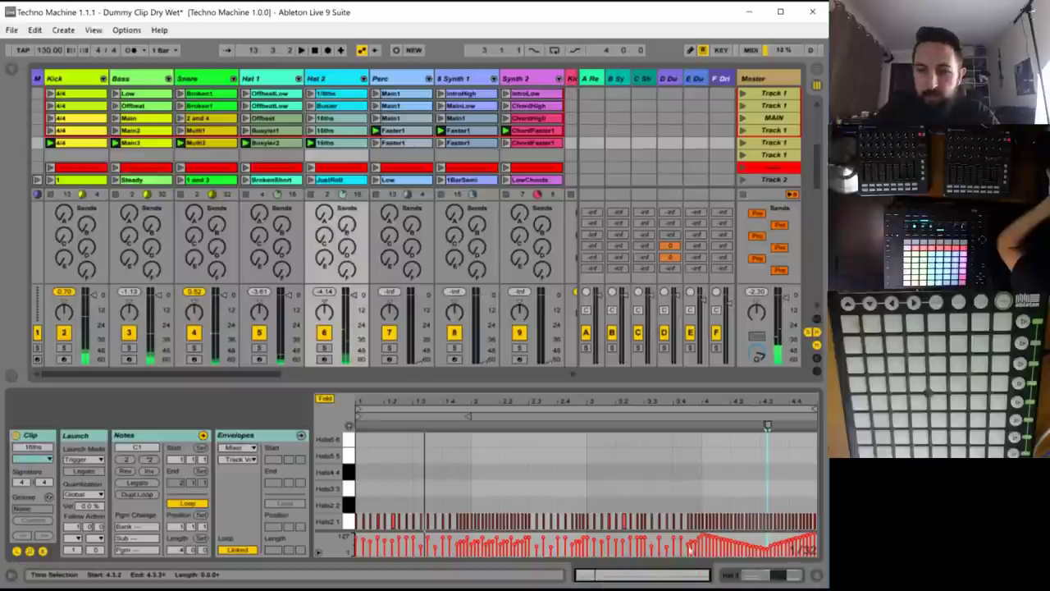
pyautogui.moveTo(587, 577); pyautogui.dragTo(639, 537)
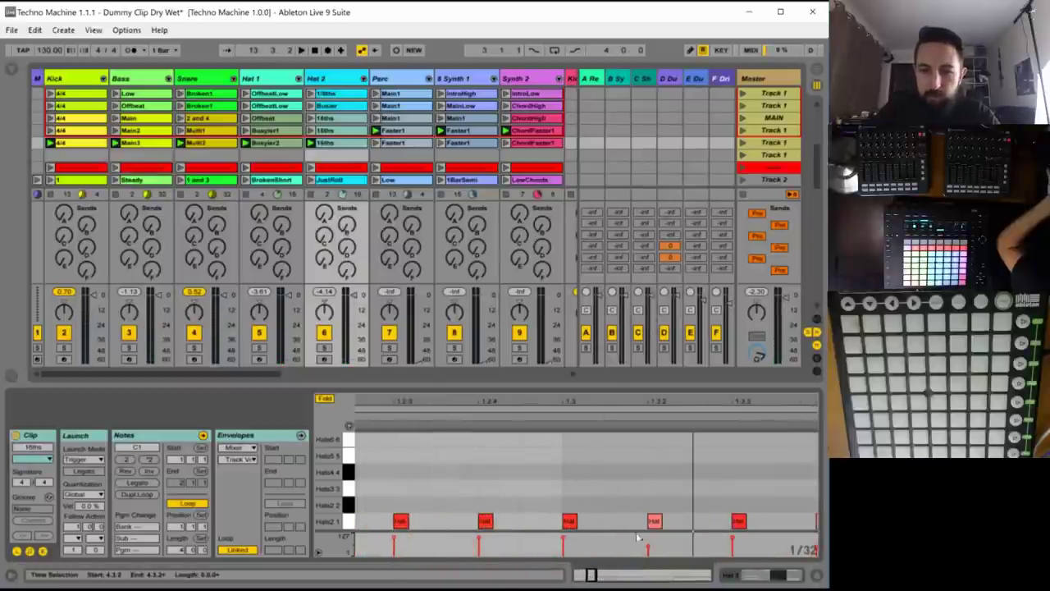
pyautogui.moveTo(585, 571); pyautogui.dragTo(560, 487)
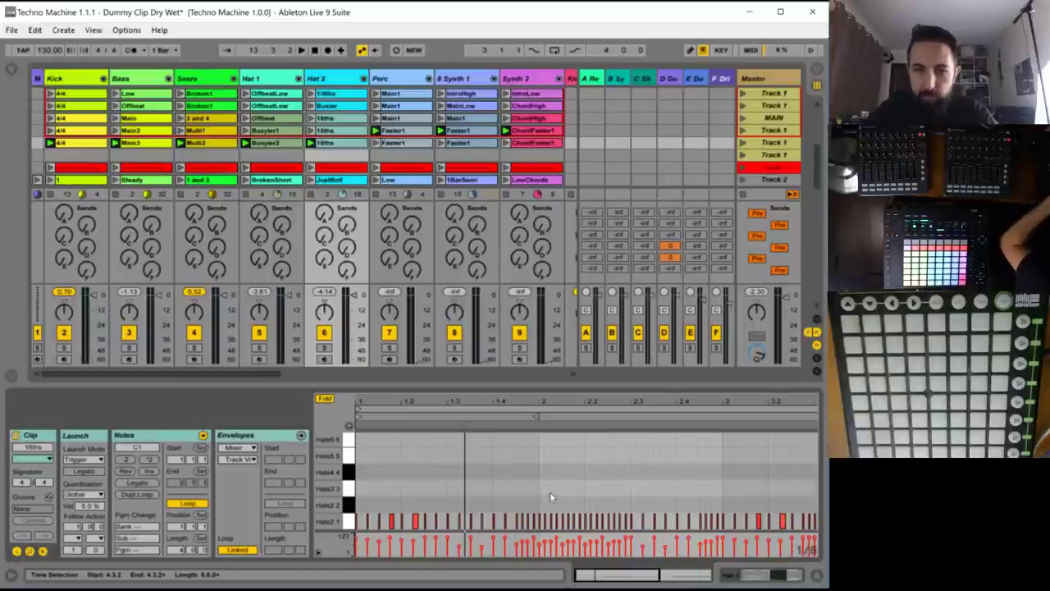
pyautogui.click(579, 497)
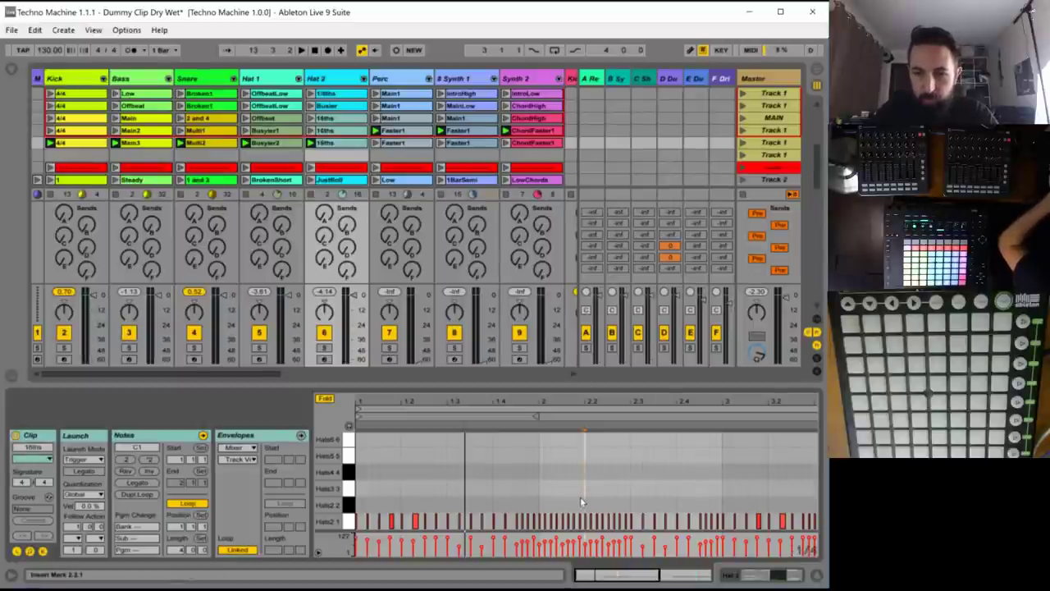
pyautogui.moveTo(580, 496); pyautogui.dragTo(541, 526)
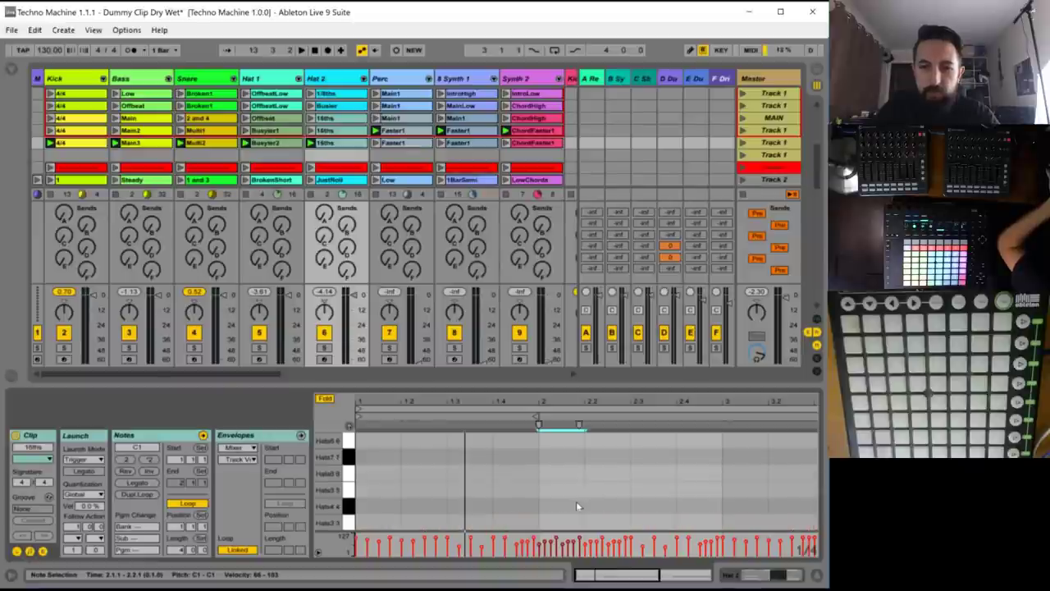
pyautogui.moveTo(609, 577); pyautogui.dragTo(588, 568)
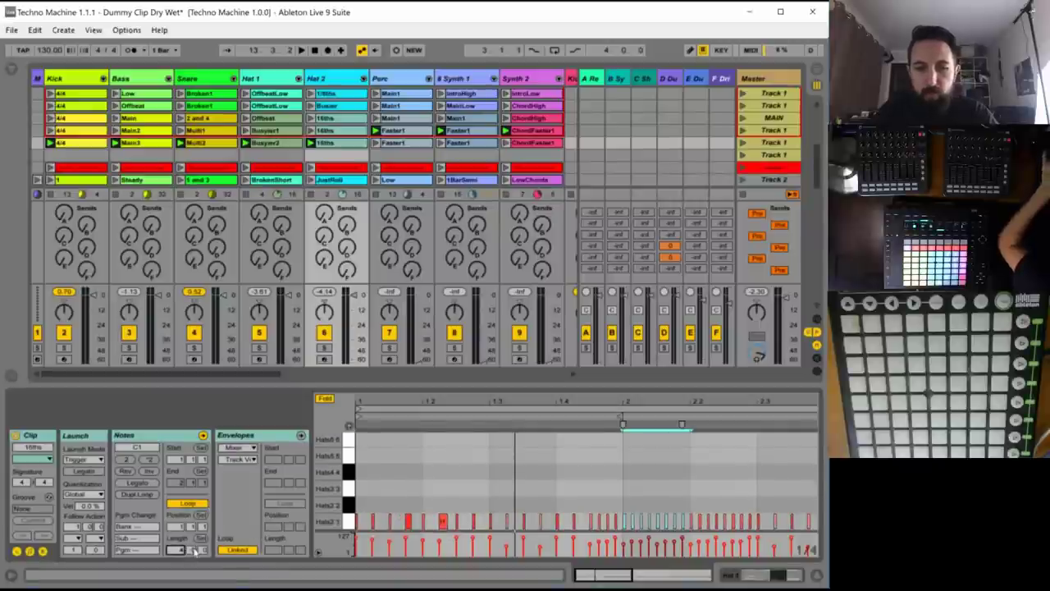
# - Set the Hat 2 clip's loop length to 1 bar, replace all its notes with the copied run at 1.1.1, and play
pyautogui.write('1')
pyautogui.press('Return')
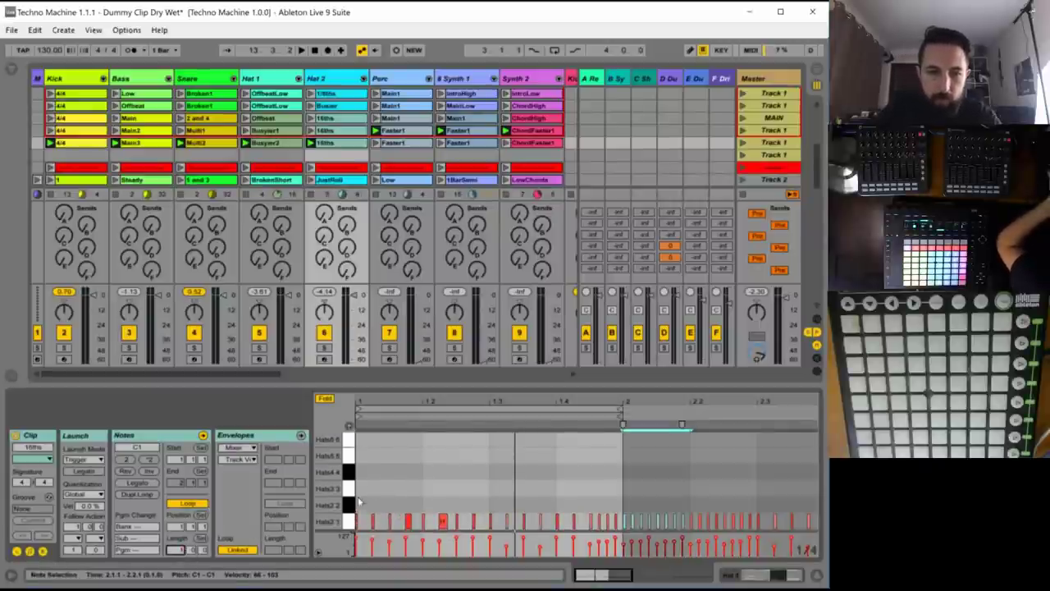
pyautogui.click(375, 485)
pyautogui.hotkey('ctrl', 'a')
pyautogui.press('Delete')
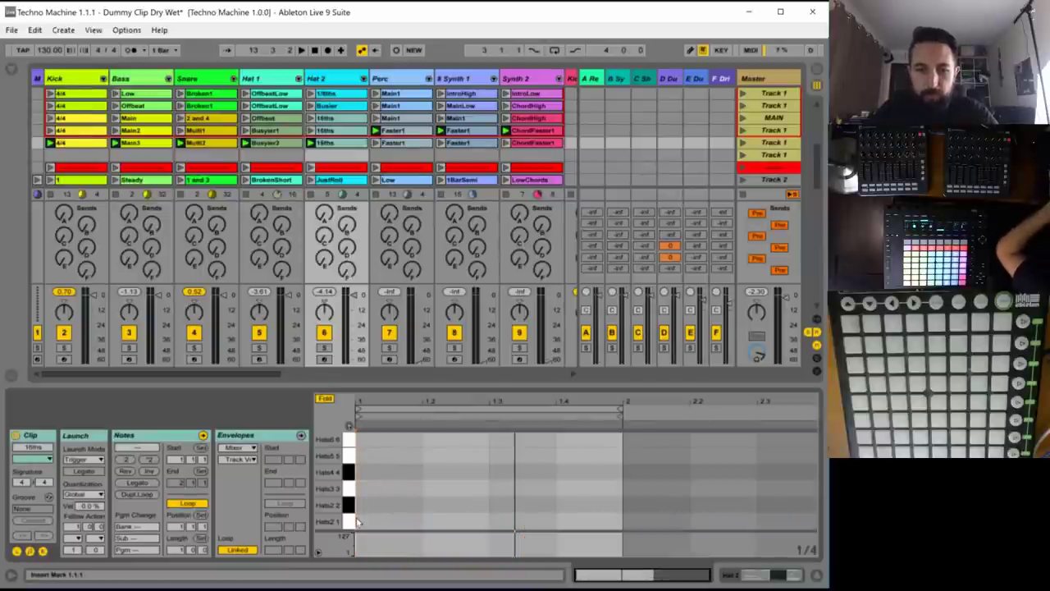
pyautogui.hotkey('ctrl', 'v')
pyautogui.press('space')
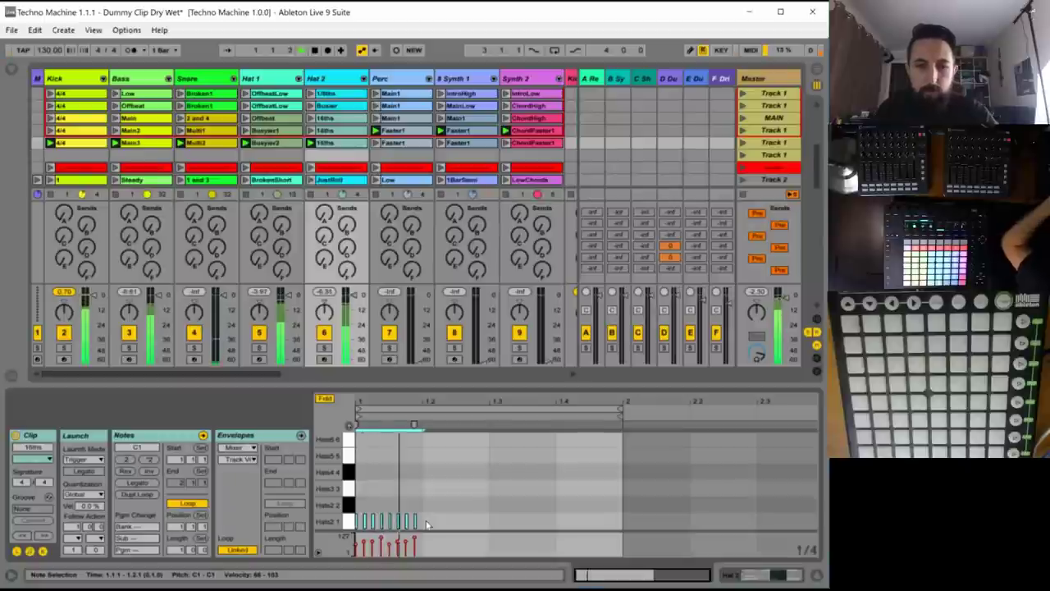
# - Switch the note grid to 1/16, add four consecutive sixteenth hits from 1.2.1, and shorten them together
pyautogui.hotkey('ctrl', '1')
pyautogui.hotkey('ctrl', '1')
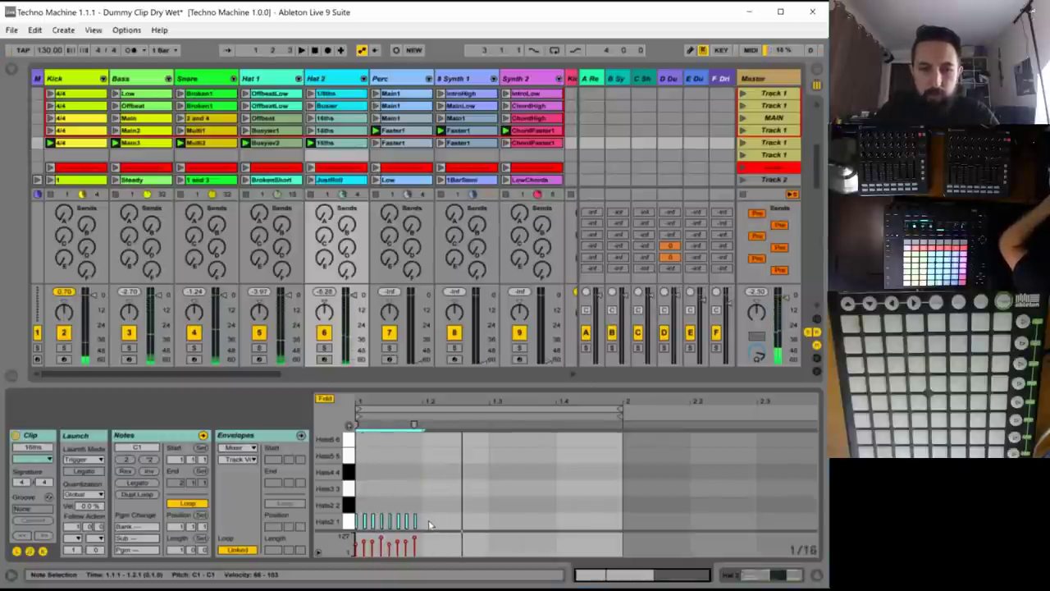
pyautogui.doubleClick(428, 522)
pyautogui.doubleClick(464, 521)
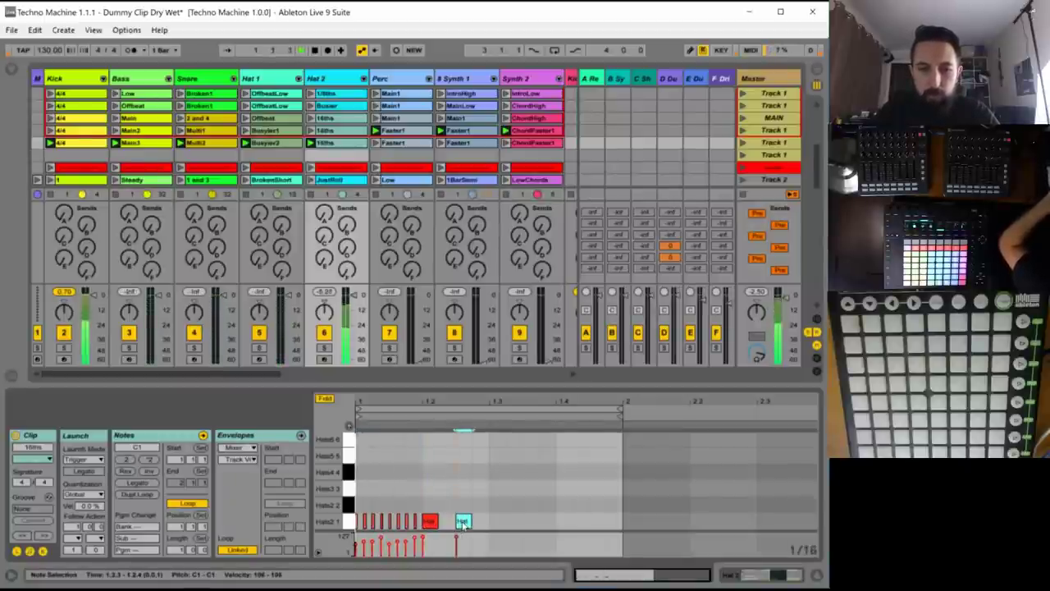
pyautogui.doubleClick(445, 522)
pyautogui.click(477, 525)
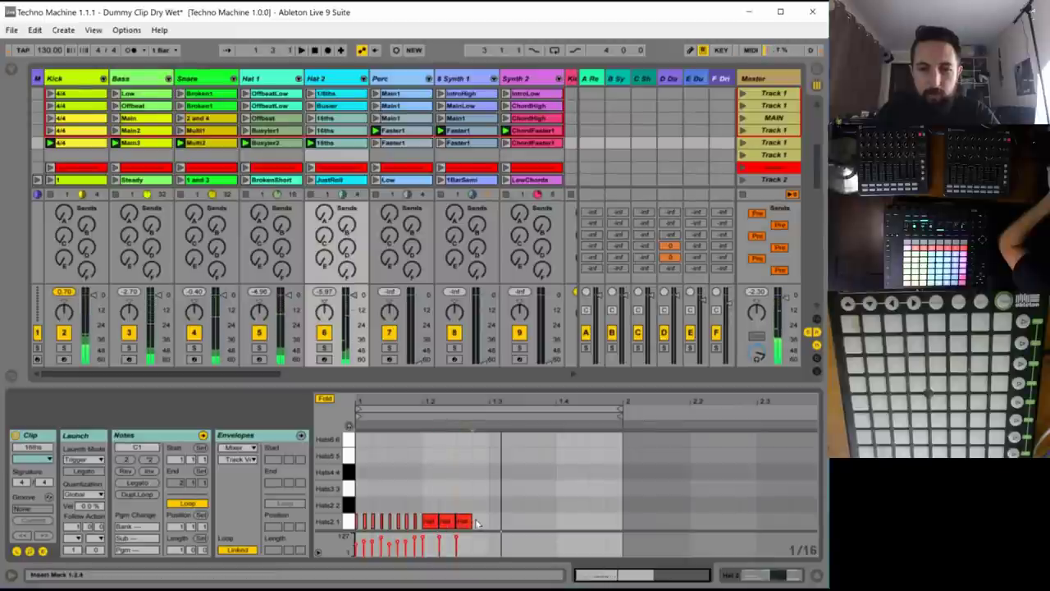
pyautogui.doubleClick(478, 522)
pyautogui.moveTo(484, 498); pyautogui.dragTo(480, 521)
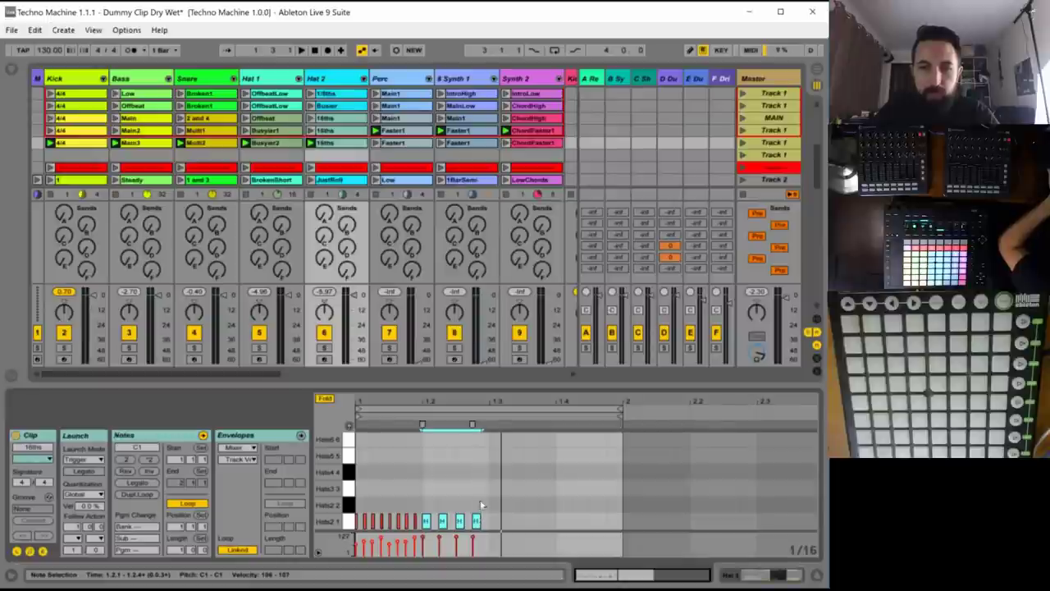
# - Duplicate the two-beat hat pattern into the second half of the bar and play it
pyautogui.hotkey('ctrl', 'a')
pyautogui.hotkey('ctrl', 'd')
pyautogui.press('space')
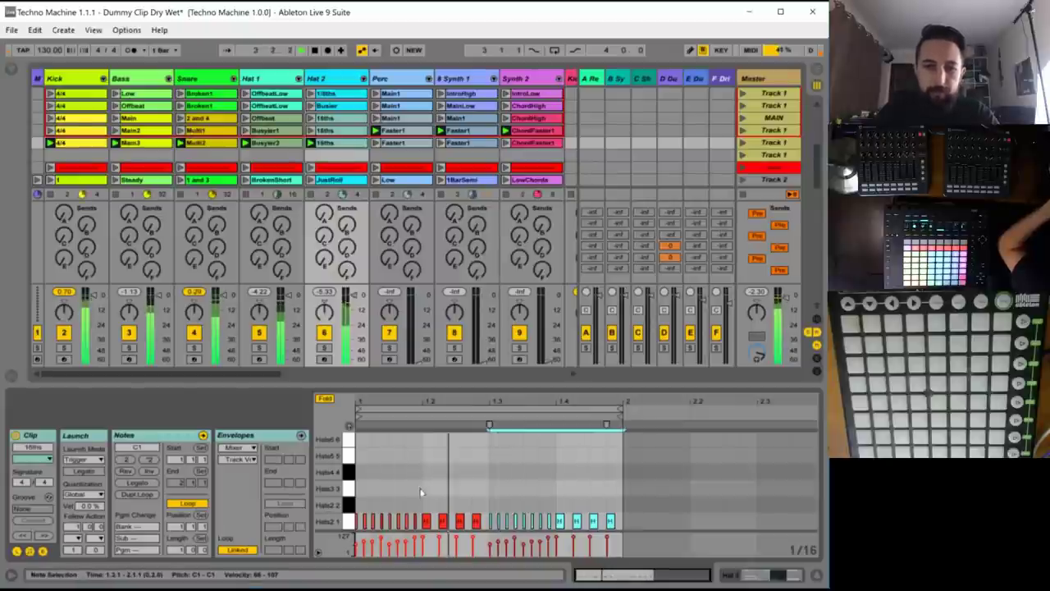
# - Shape the velocities of the 32nd-note runs on beats 1 and 3 into rising ramps
pyautogui.press('space')
pyautogui.moveTo(420, 492); pyautogui.dragTo(357, 552)
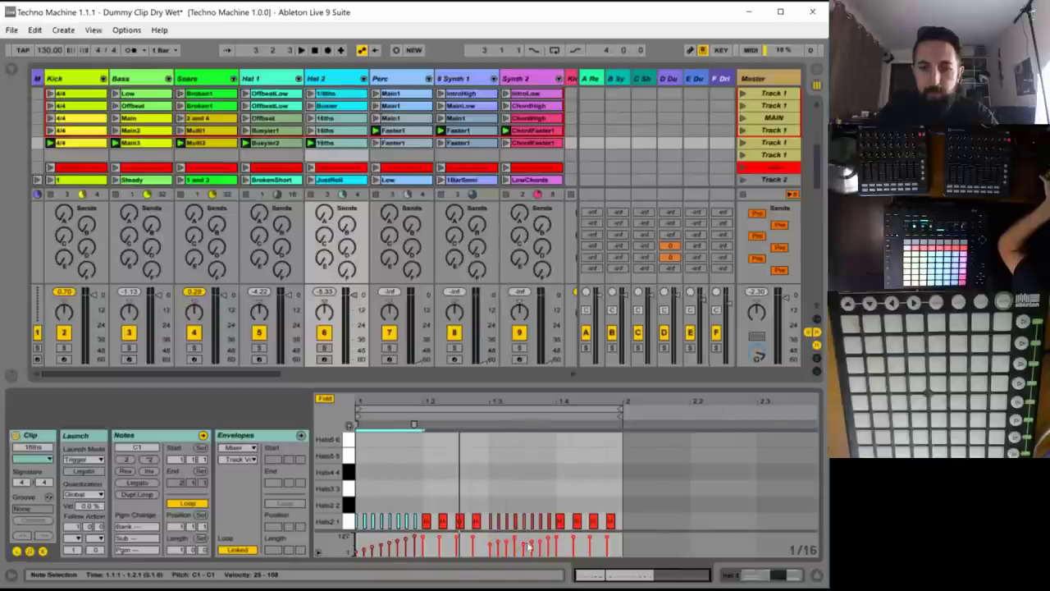
pyautogui.moveTo(554, 504); pyautogui.dragTo(485, 525)
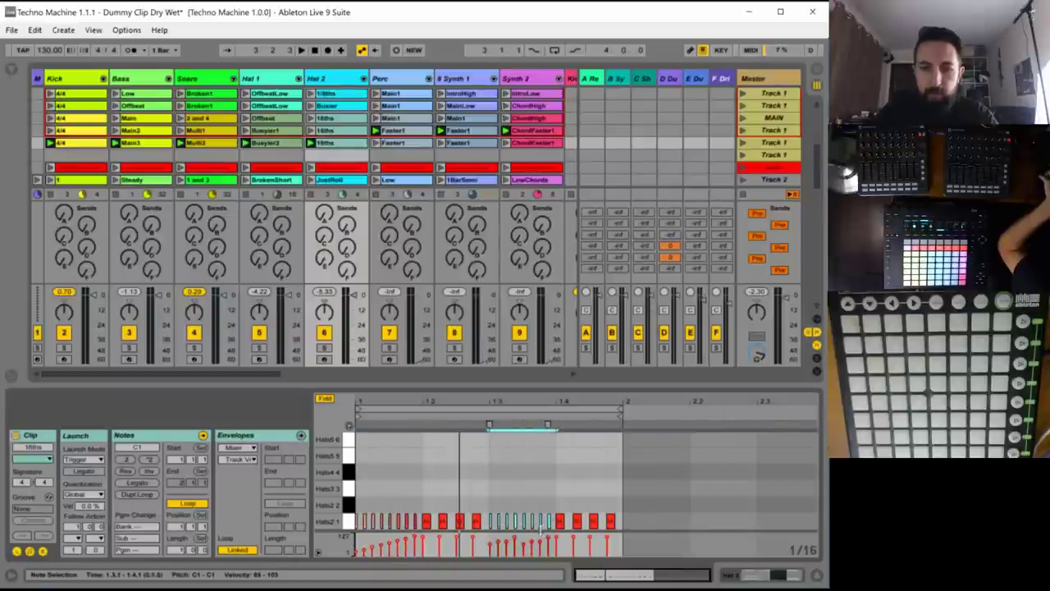
pyautogui.moveTo(552, 536); pyautogui.dragTo(553, 539)
pyautogui.moveTo(490, 558); pyautogui.dragTo(496, 558)
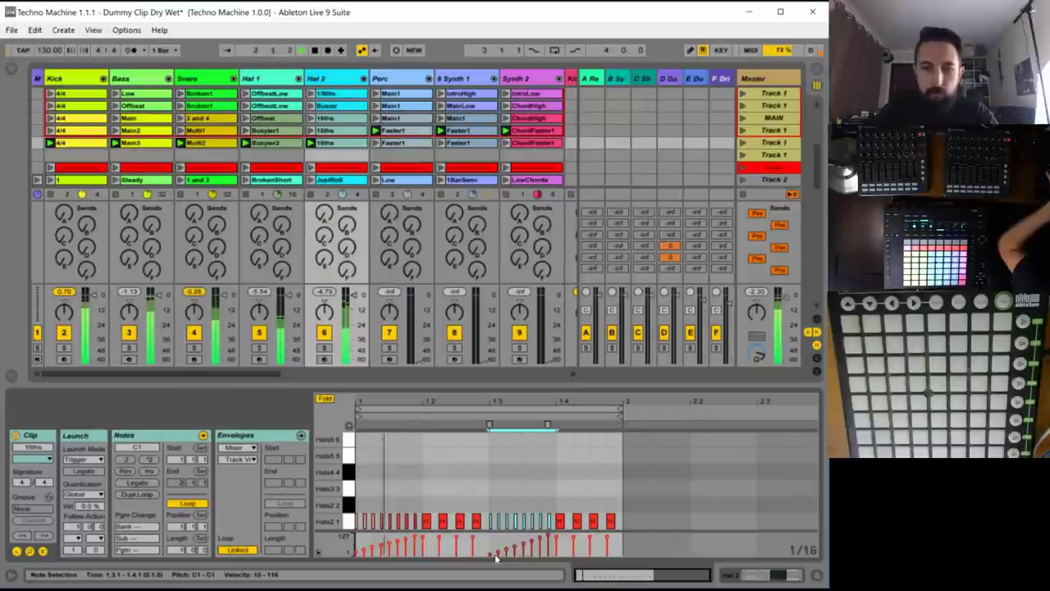
# - Solo Hat 2 and make the velocities of the four beat 2 hits fall from 127 to 81
pyautogui.click(324, 347)
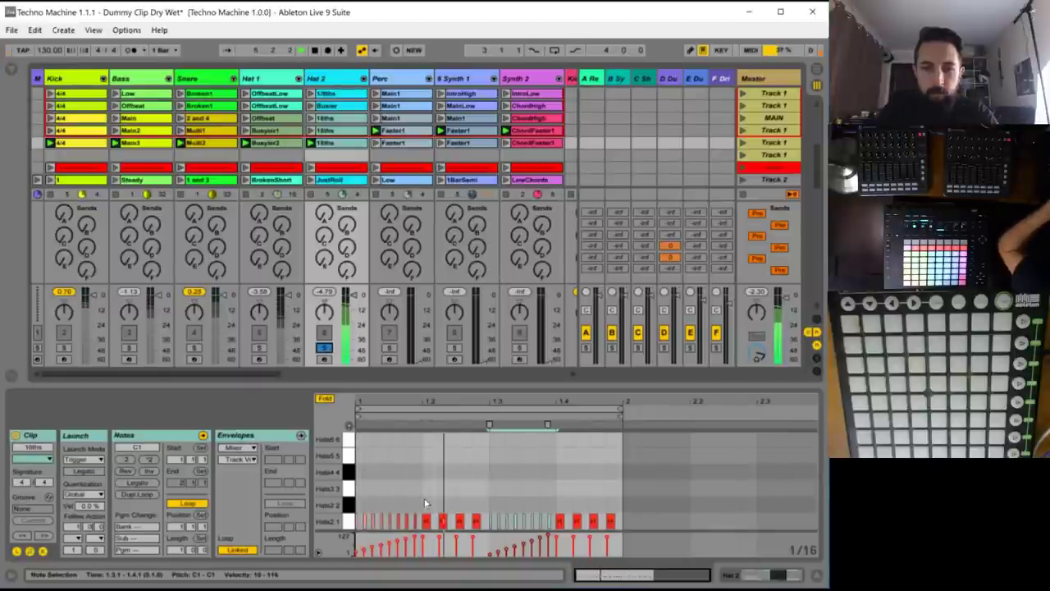
pyautogui.moveTo(421, 492); pyautogui.dragTo(473, 543)
pyautogui.press('space')
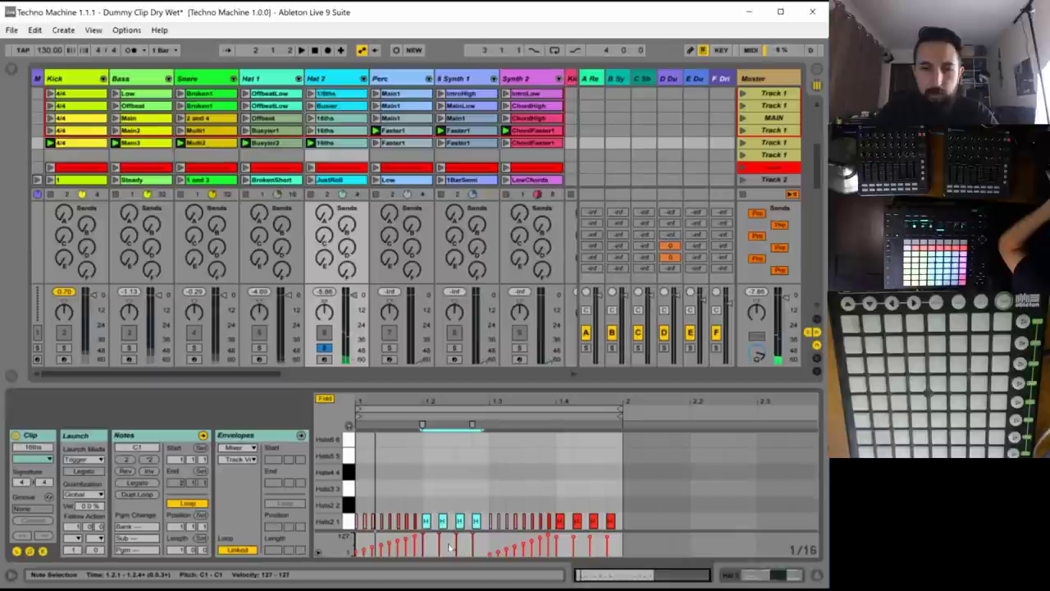
pyautogui.click(448, 545)
pyautogui.moveTo(440, 535); pyautogui.dragTo(473, 542)
pyautogui.press('space')
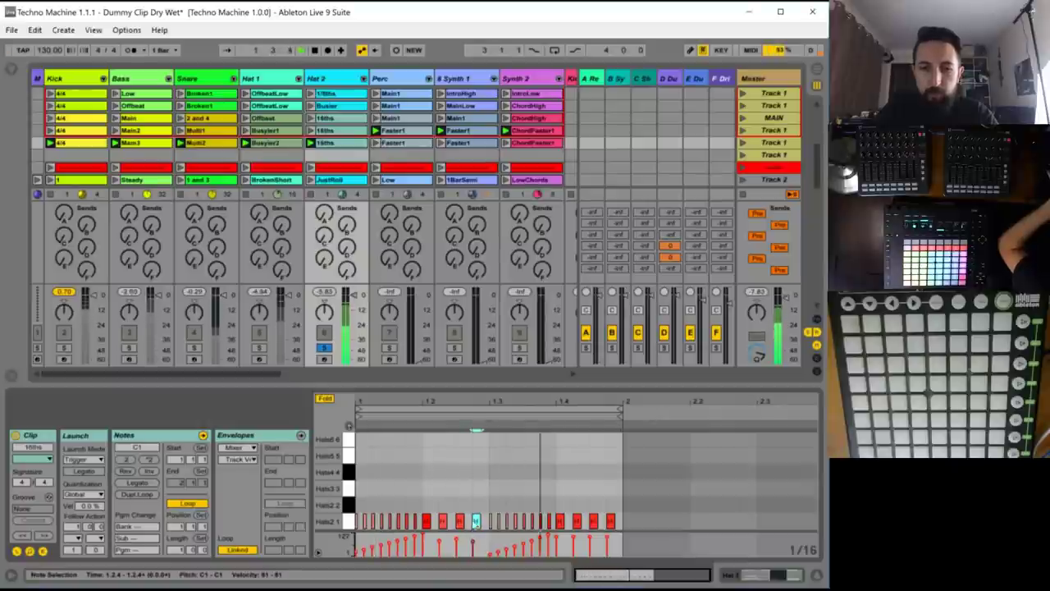
# - Repeat the falling velocities from 127 to 81 on the four beat 4 hits, play the clip, and unsolo Hat 2
pyautogui.press('space')
pyautogui.moveTo(481, 496); pyautogui.dragTo(558, 520)
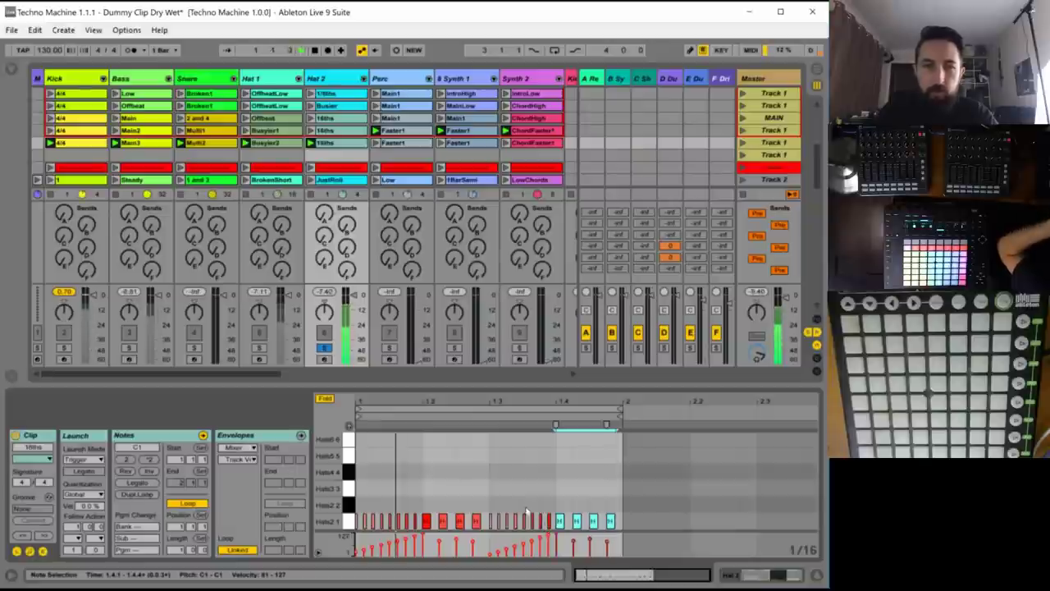
pyautogui.click(325, 347)
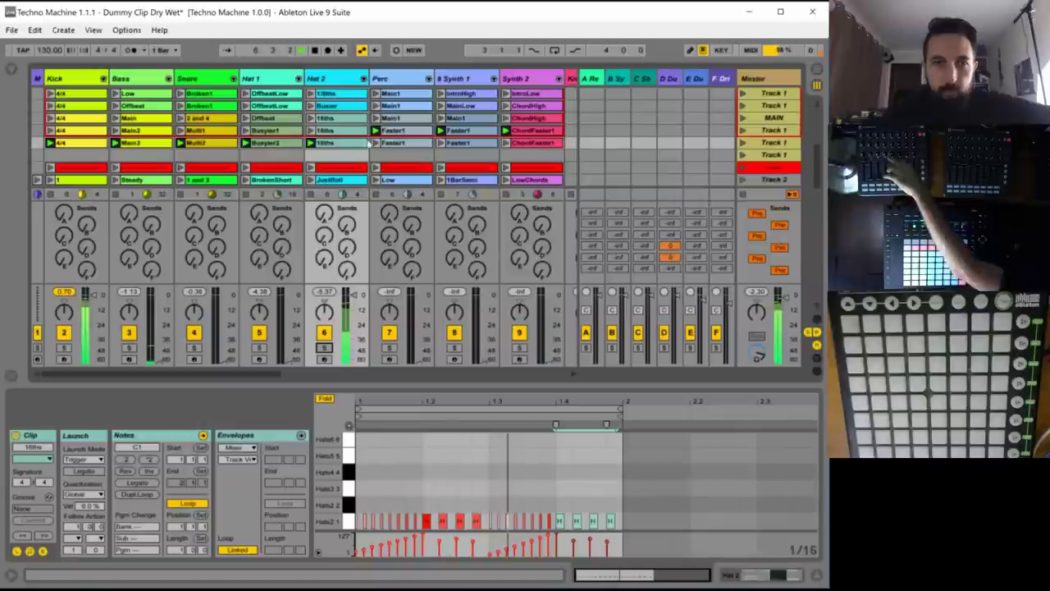
# - Rename the Hat 2 clip in the Main2 row 16ths 32nds and the one in the Main3 row Many 32nds
pyautogui.click(334, 132)
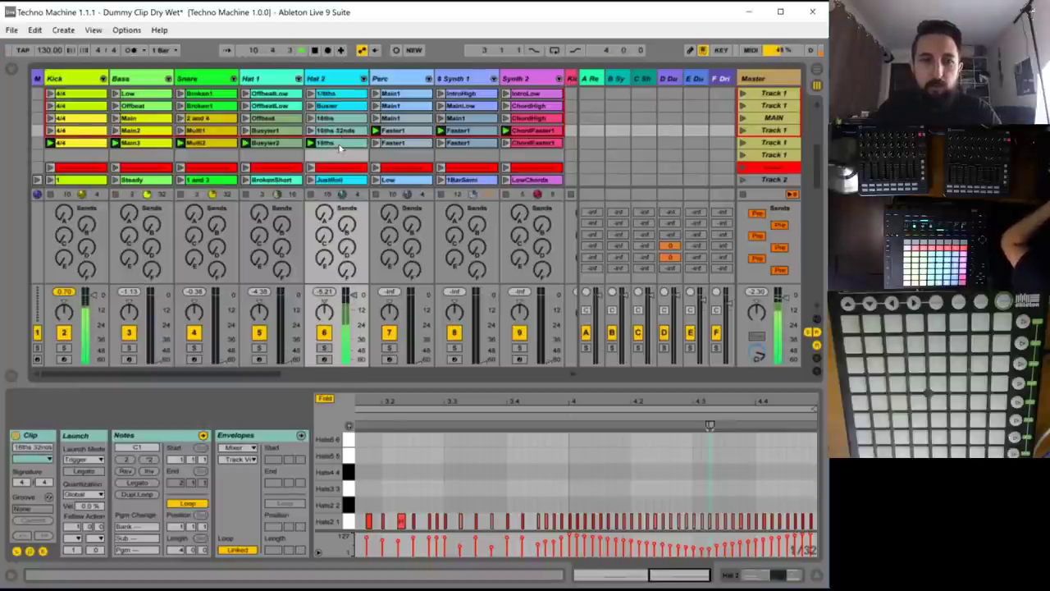
pyautogui.click(340, 145)
pyautogui.write('Many')
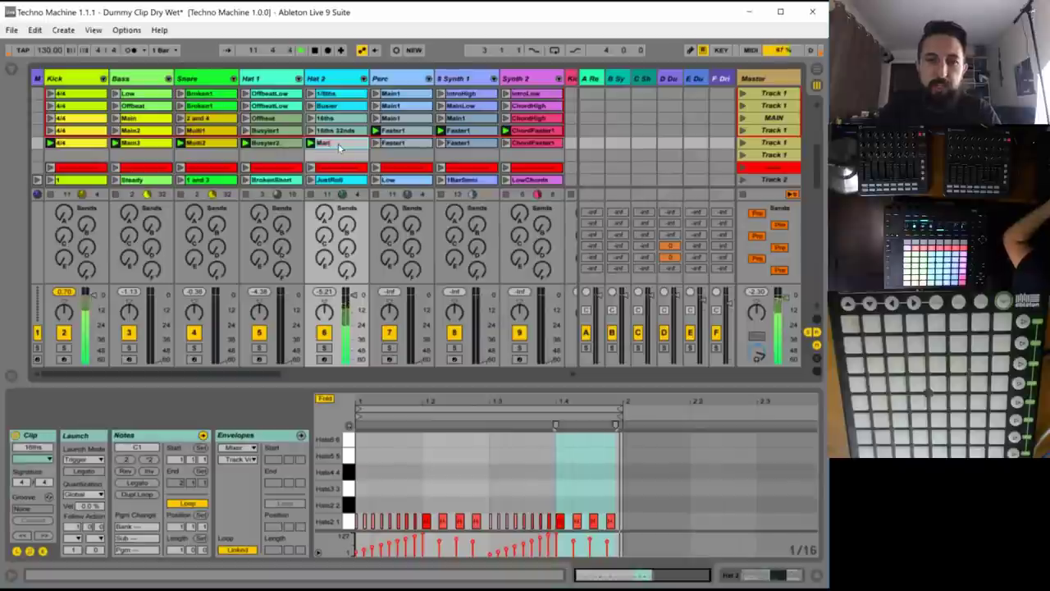
pyautogui.write(' 32nds')
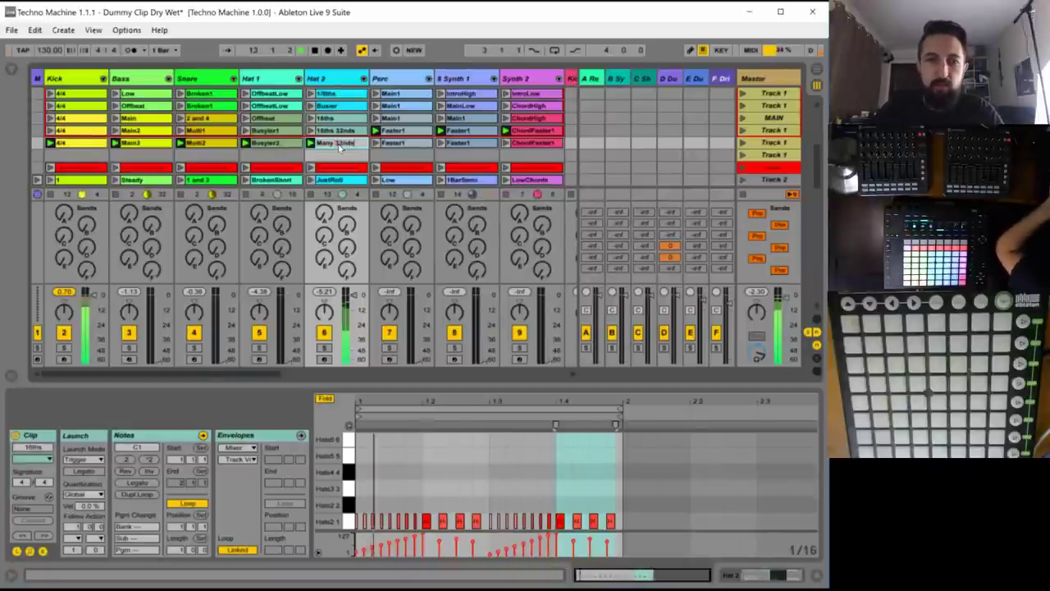
pyautogui.press('Return')
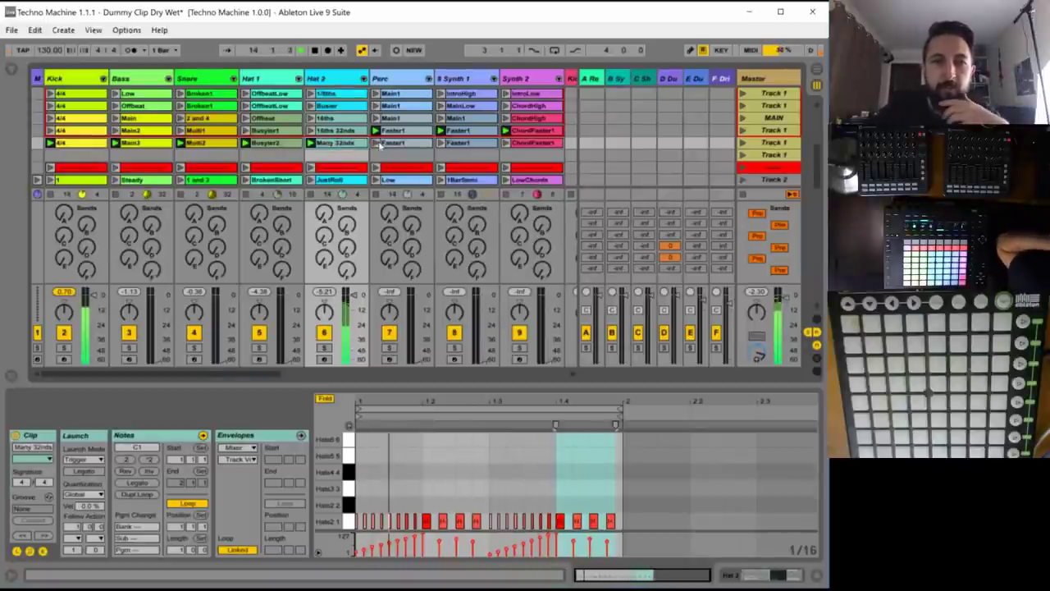
# - Launch the Perc clip Faster1 in the Main3 row and shorten its loop to three beats, ending at 1.4.1
pyautogui.click(413, 303)
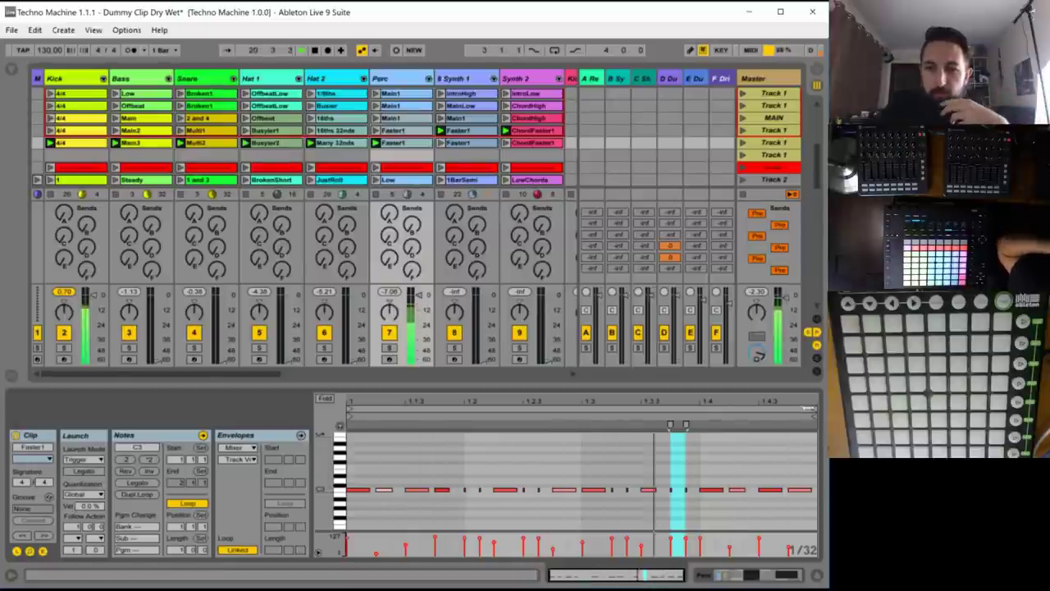
pyautogui.moveTo(814, 407); pyautogui.dragTo(699, 408)
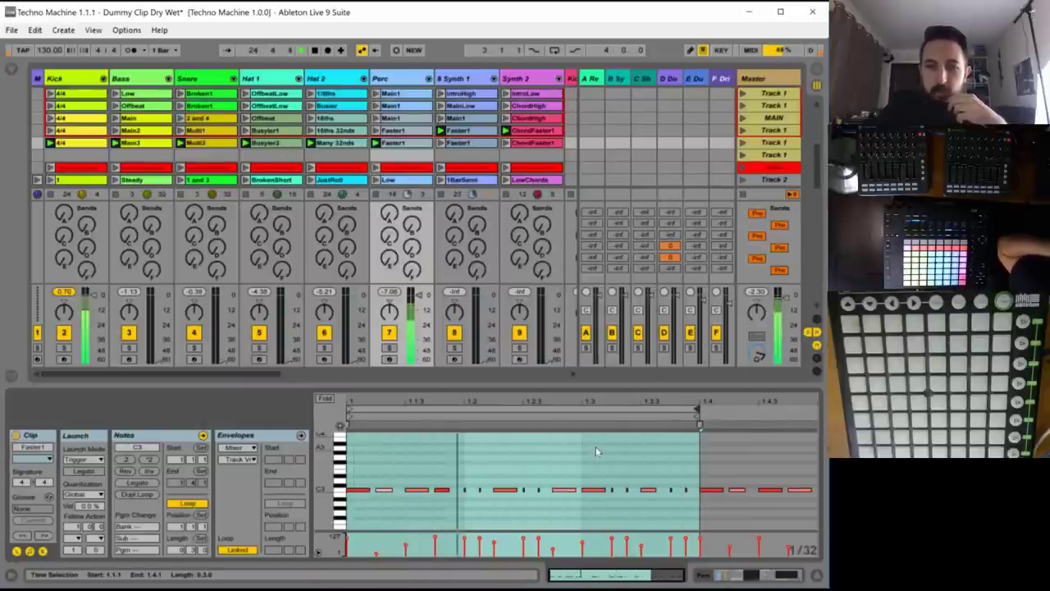
pyautogui.hotkey('ctrl', 'a')
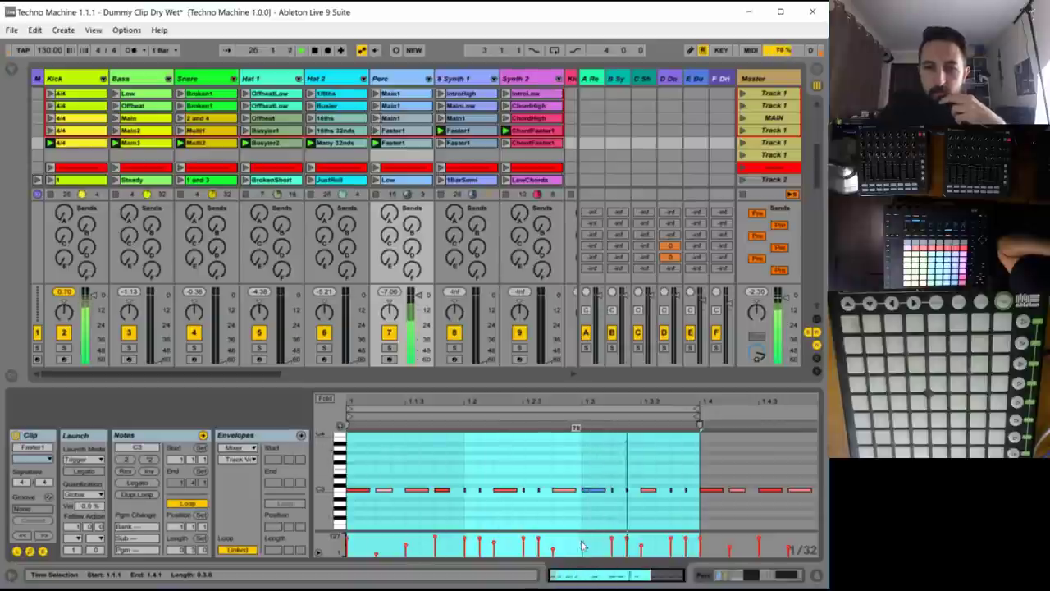
# - Raise the velocity of the Perc clip's beat 3 note to 127 and move the note up an octave to C4
pyautogui.click(582, 545)
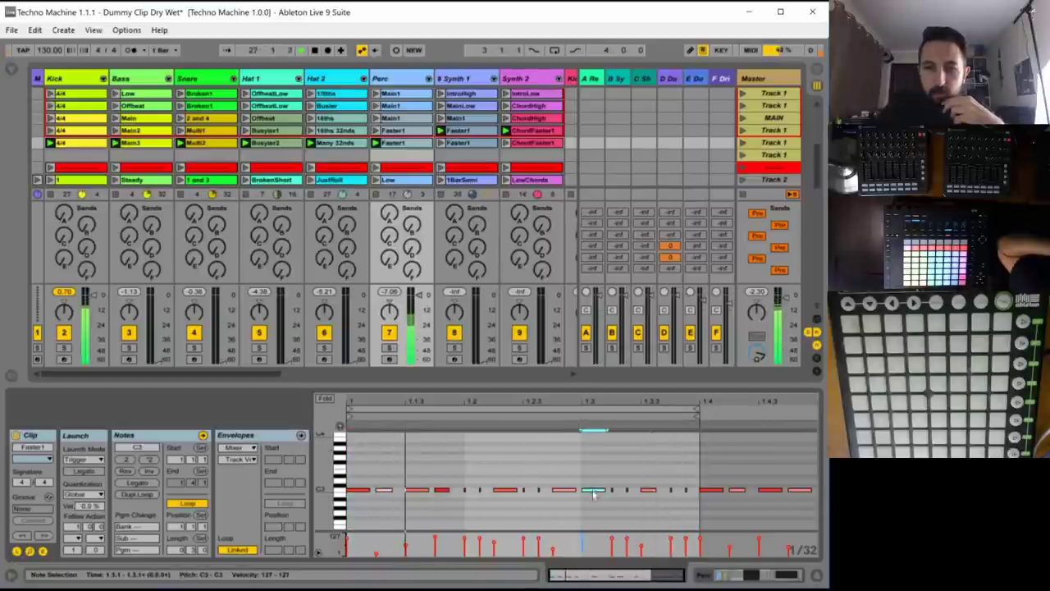
pyautogui.click(594, 517)
pyautogui.moveTo(595, 490); pyautogui.dragTo(593, 443)
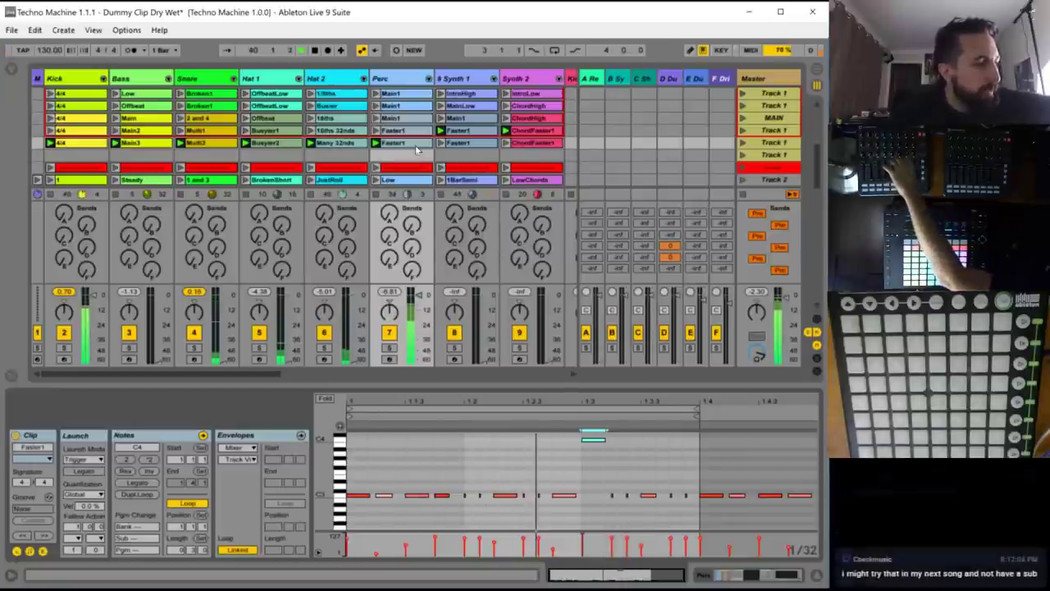
# - Rename the Perc clip in the Main3 row FasterPoly
pyautogui.click(456, 133)
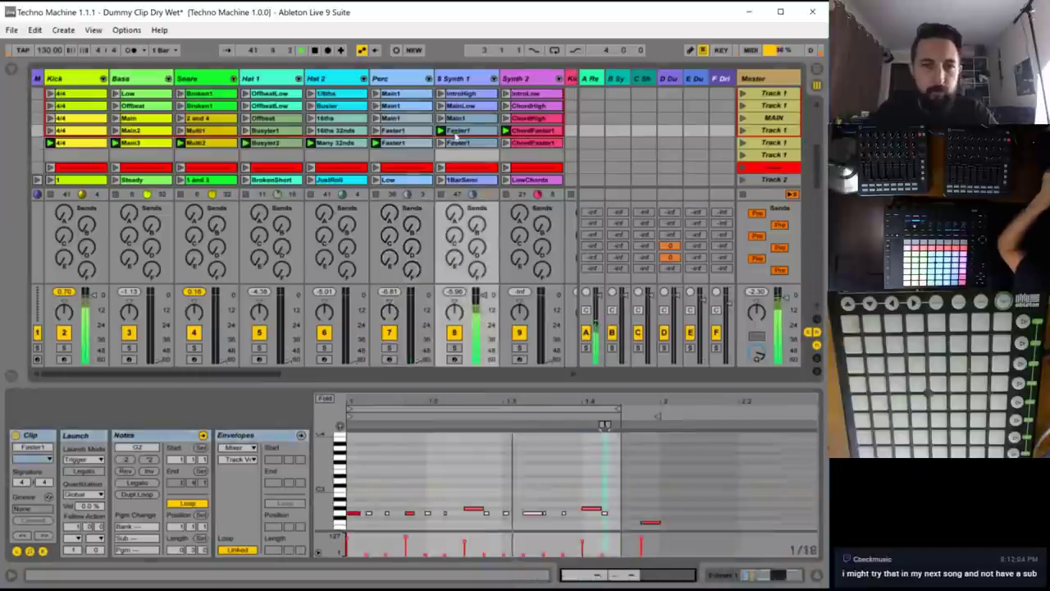
pyautogui.click(415, 144)
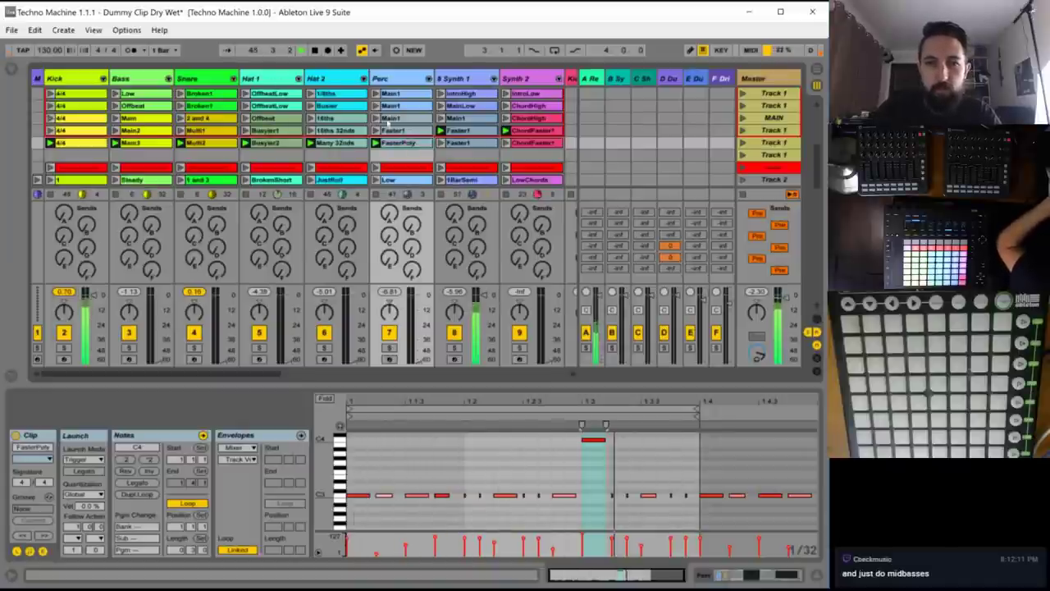
# - Launch the Synth 1 clip Faster1 in the Main3 row and restart playback from the beginning
pyautogui.click(444, 142)
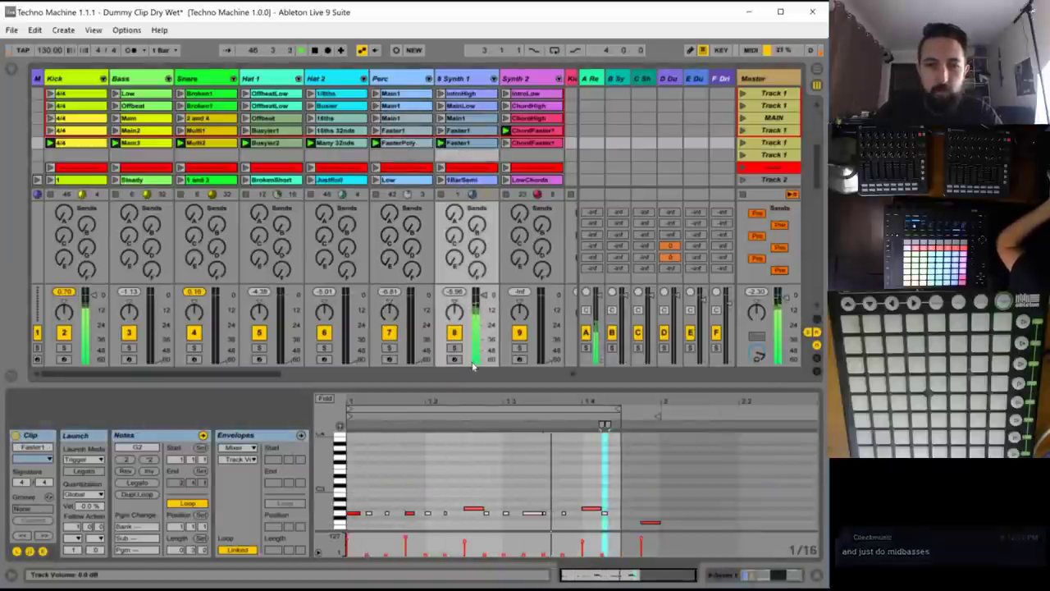
pyautogui.press('space')
pyautogui.press('space')
pyautogui.press('space')
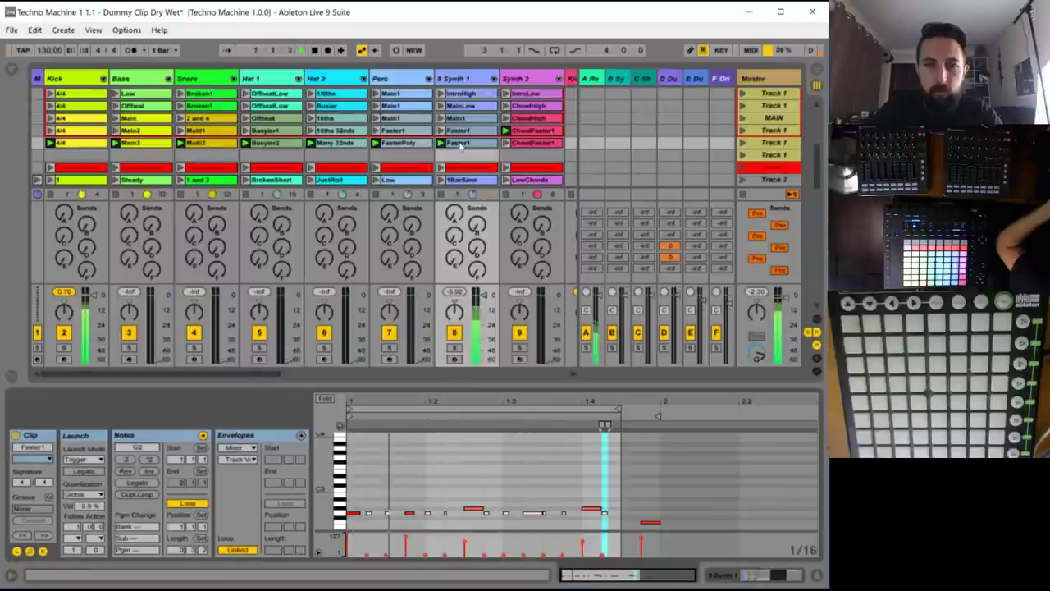
# - Transpose all notes of the Synth 1 clip in the Main3 row up one octave
pyautogui.click(432, 474)
pyautogui.hotkey('ctrl', 'a')
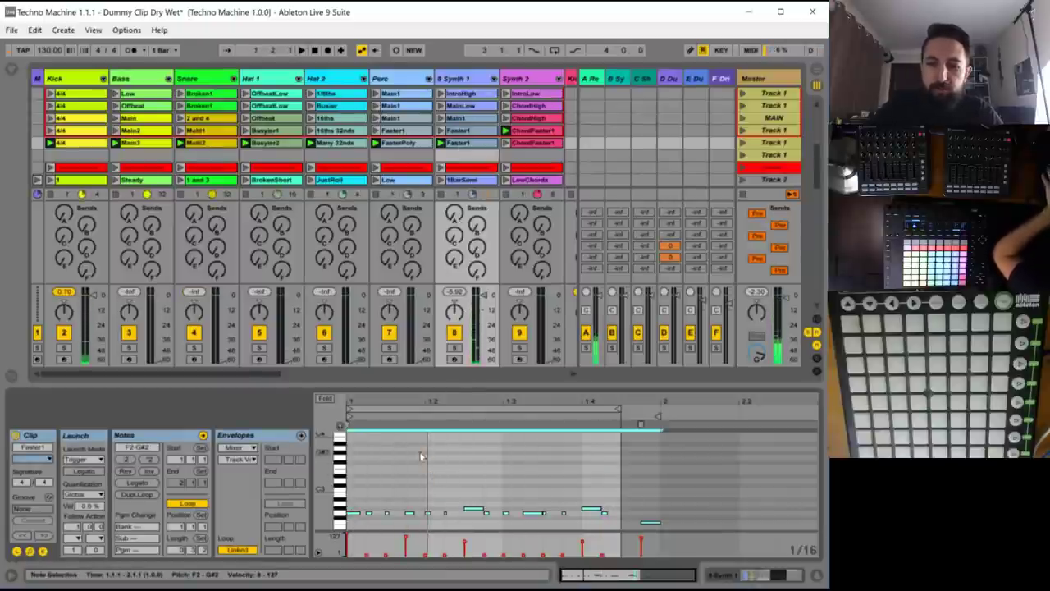
pyautogui.hotkey('shift', 'Down')
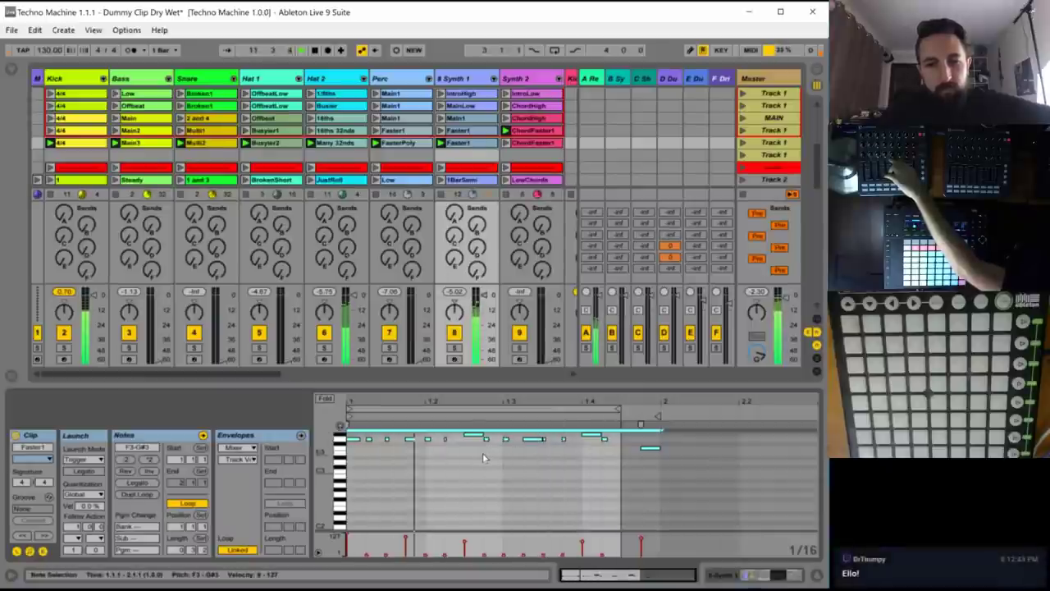
# - Move the Synth 1 Faster1 clip's notes at 1.1.1, 1.2.3 and 1.4.1 down to G2 and slightly lower the first note's velocity
pyautogui.click(470, 435)
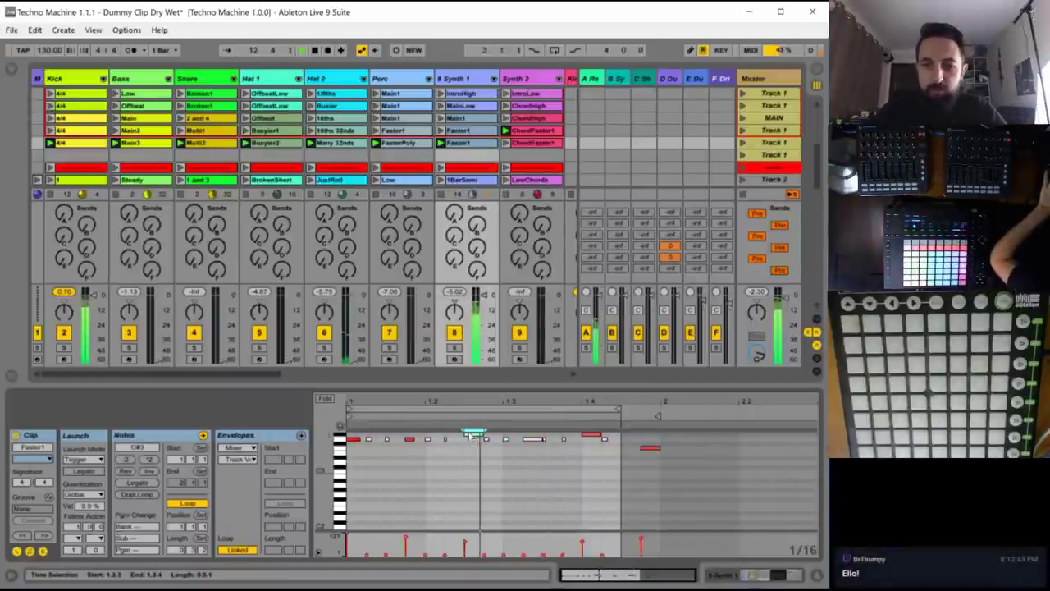
pyautogui.hotkey('ctrl', 'c')
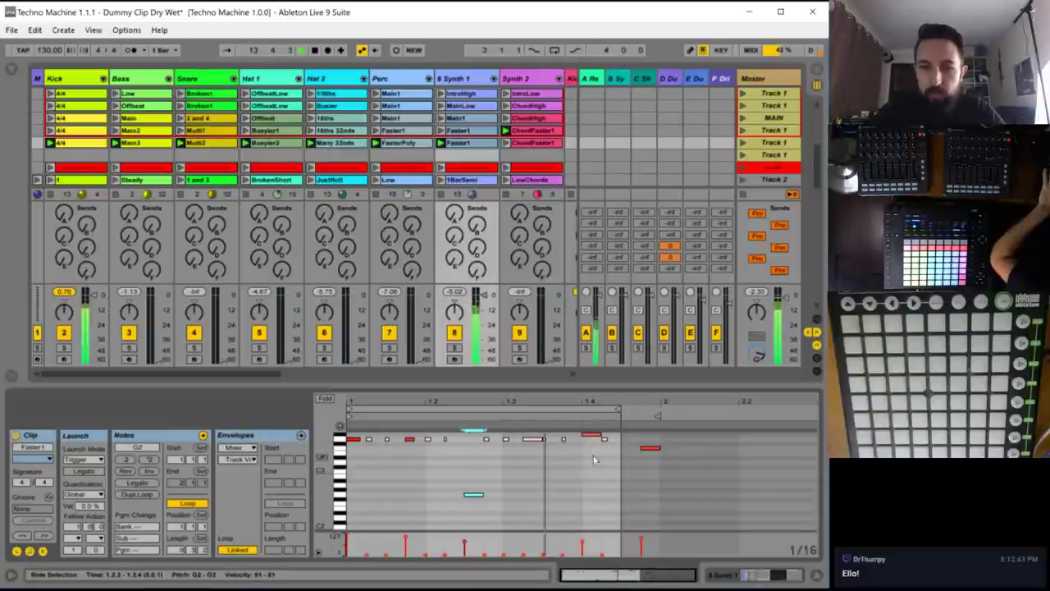
pyautogui.click(592, 435)
pyautogui.hotkey('ctrl', 'v')
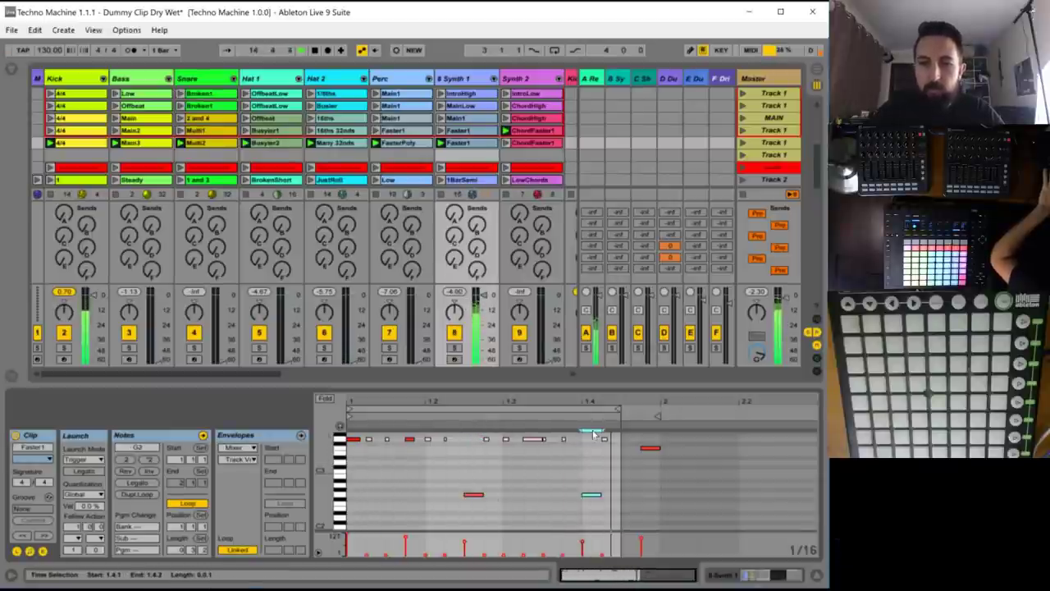
pyautogui.click(351, 444)
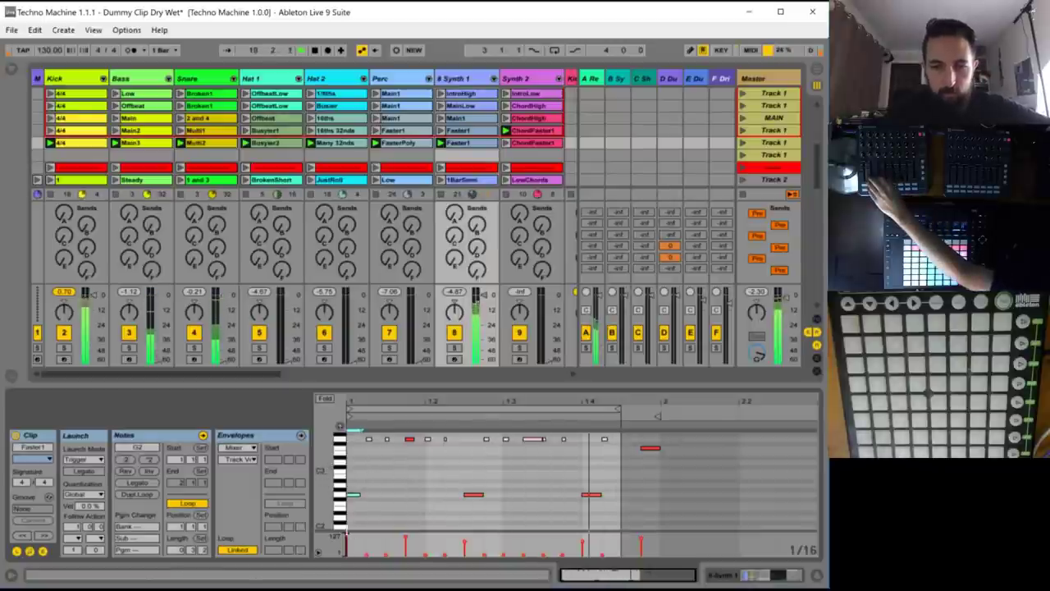
pyautogui.moveTo(348, 539); pyautogui.dragTo(348, 544)
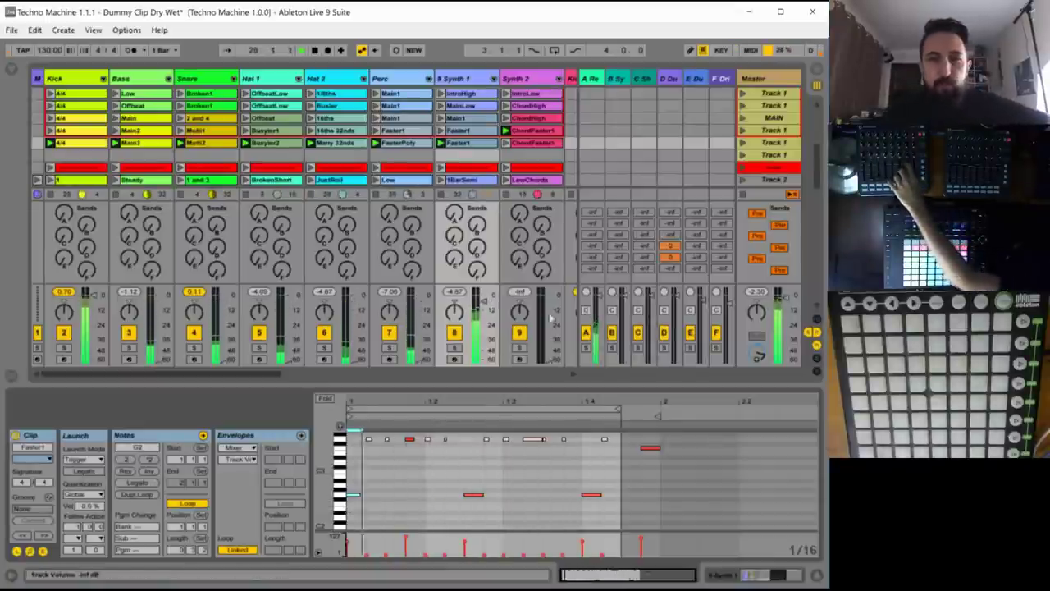
# - Rename the edited Synth 1 clip in the playing row as OctUp
pyautogui.click(520, 143)
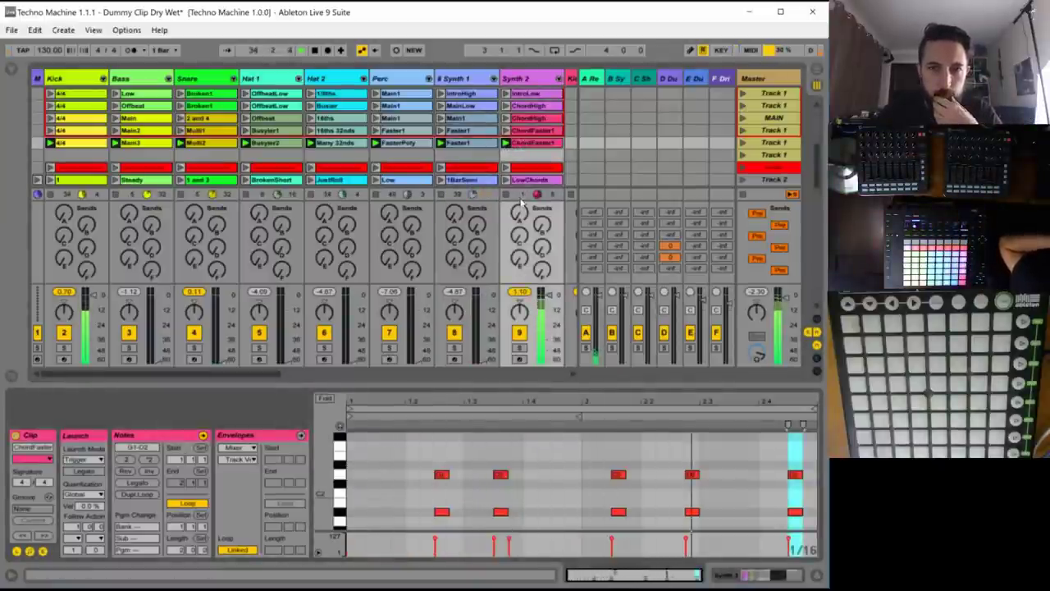
pyautogui.click(466, 144)
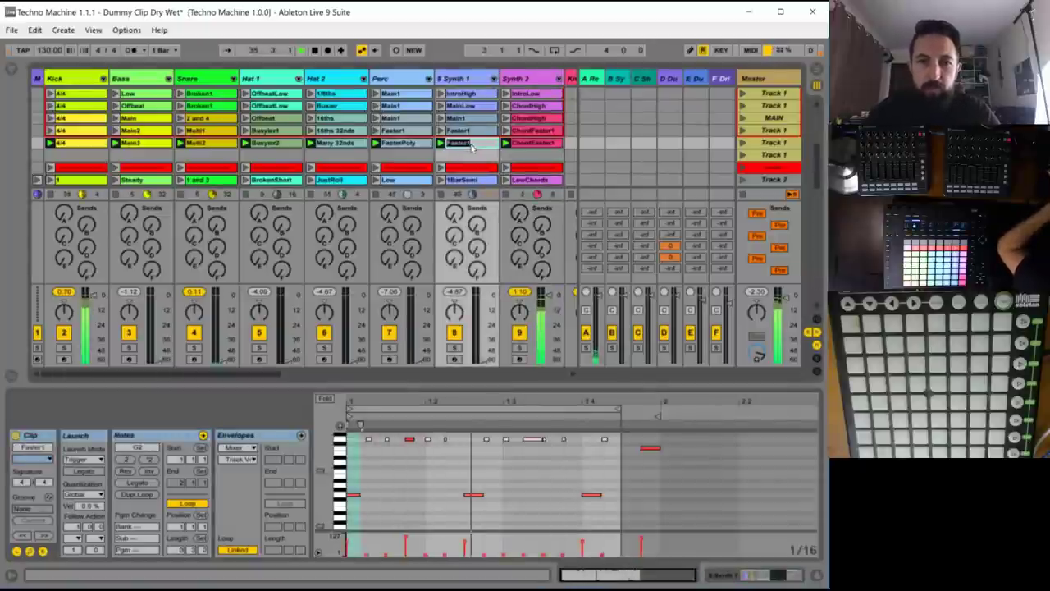
pyautogui.write('OctUp')
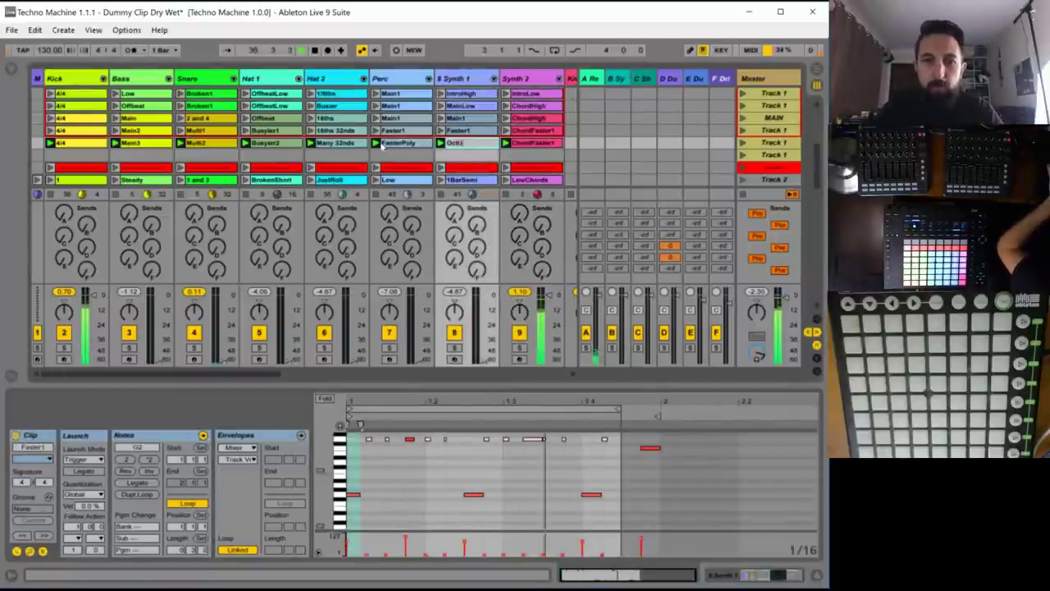
pyautogui.press('Return')
pyautogui.hotkey('ctrl', 'r')
pyautogui.write('OCT U')
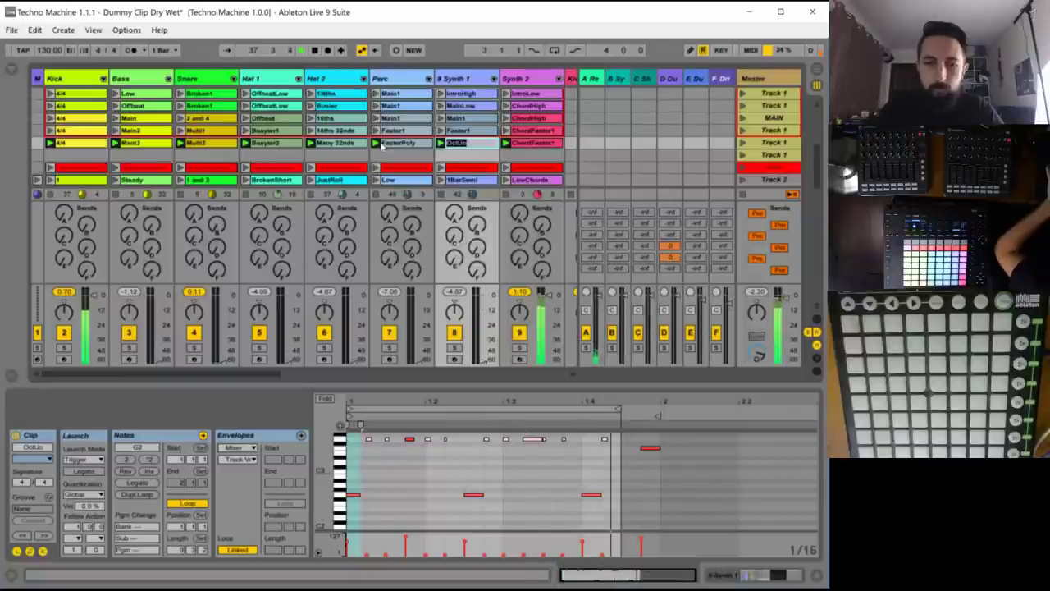
pyautogui.write('P')
pyautogui.press('BackSpace')
pyautogui.press('BackSpace')
pyautogui.press('BackSpace')
pyautogui.press('BackSpace')
pyautogui.press('BackSpace')
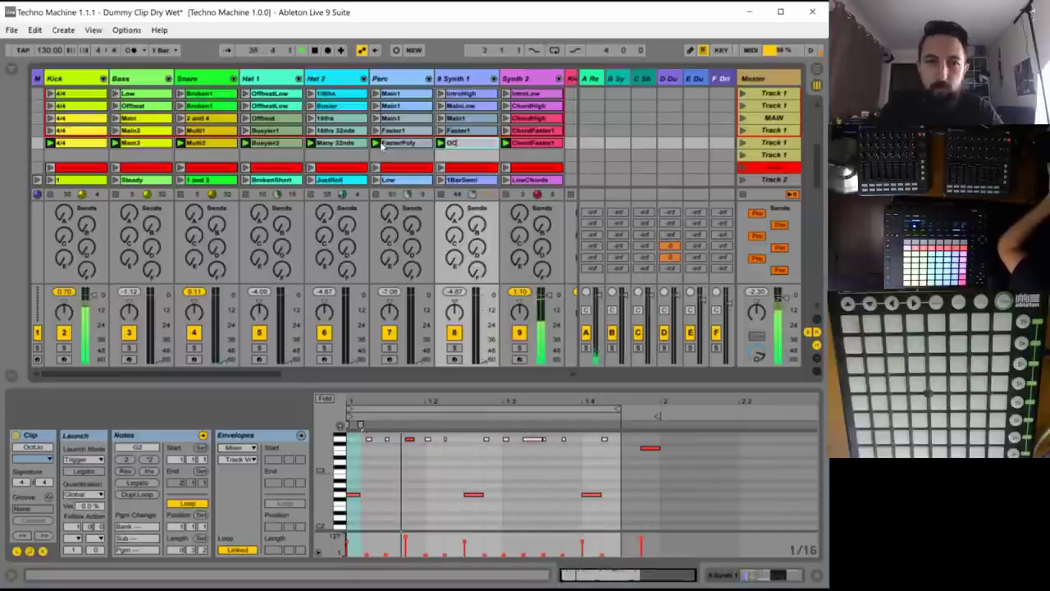
pyautogui.write('ct')
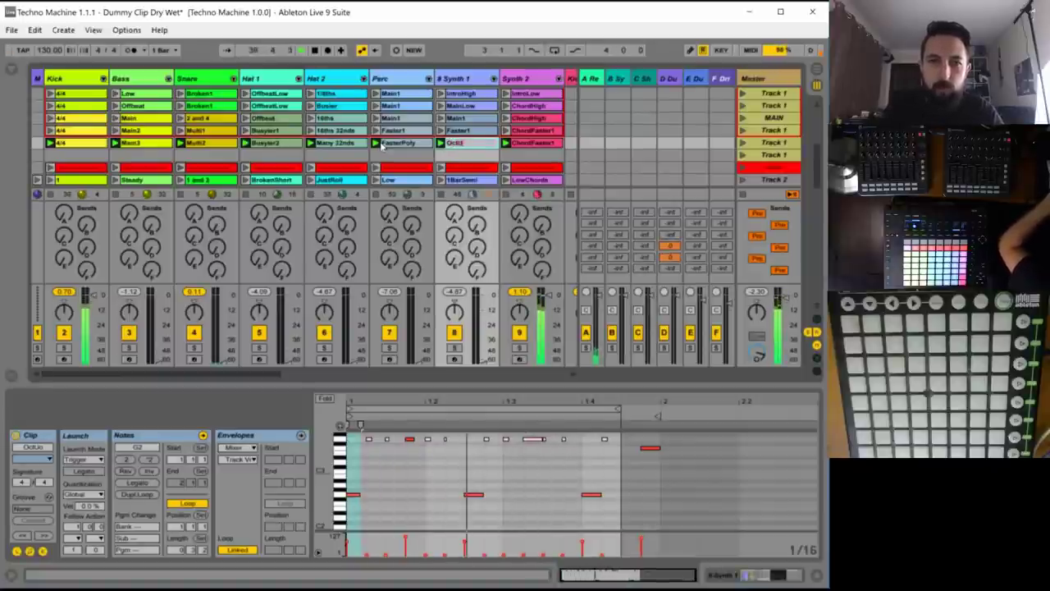
pyautogui.write('UPp')
pyautogui.press('Return')
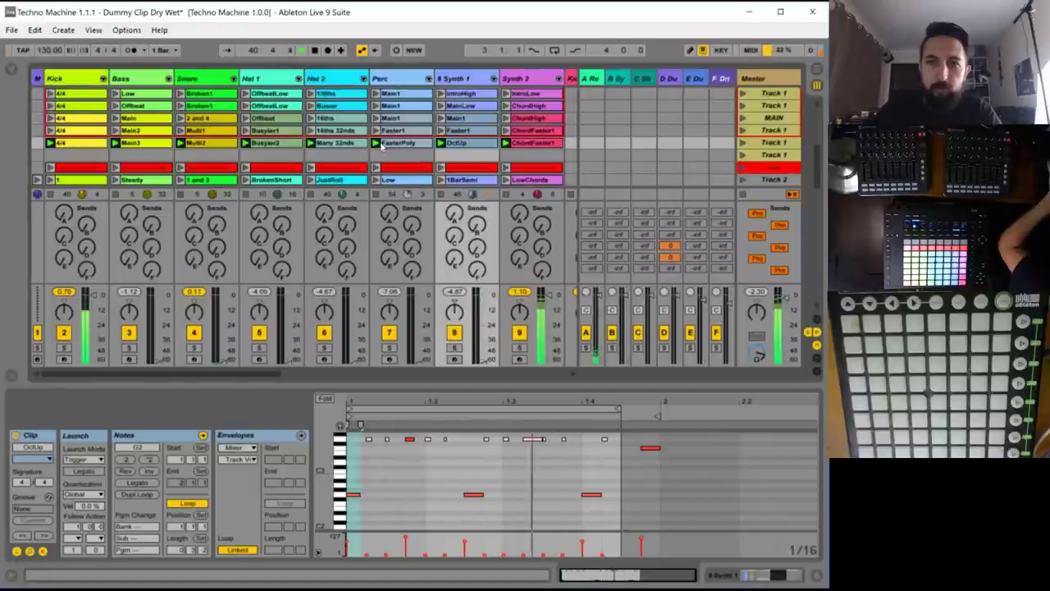
# - Open the Synth 2 ChordFaster1 clip in the playing row and set its loop length to one bar
pyautogui.click(521, 143)
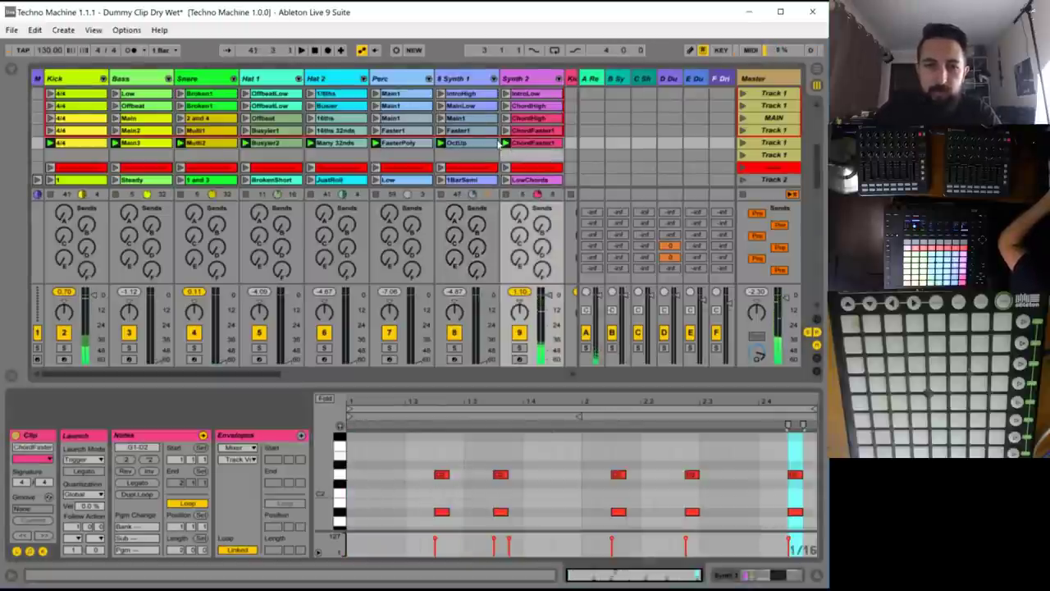
pyautogui.click(499, 144)
pyautogui.click(510, 146)
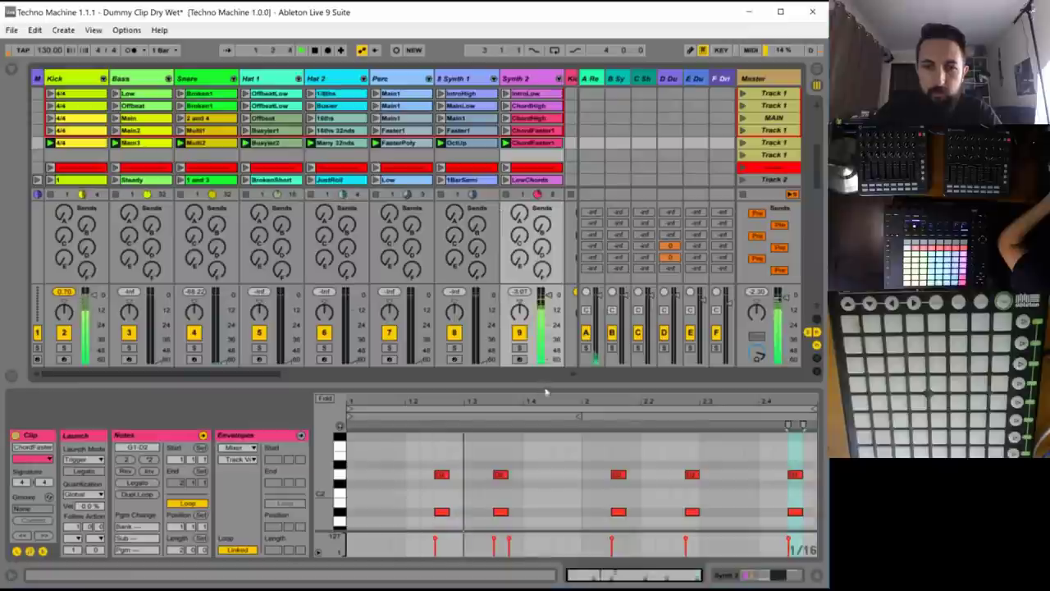
pyautogui.scroll(-1, 563, 465)
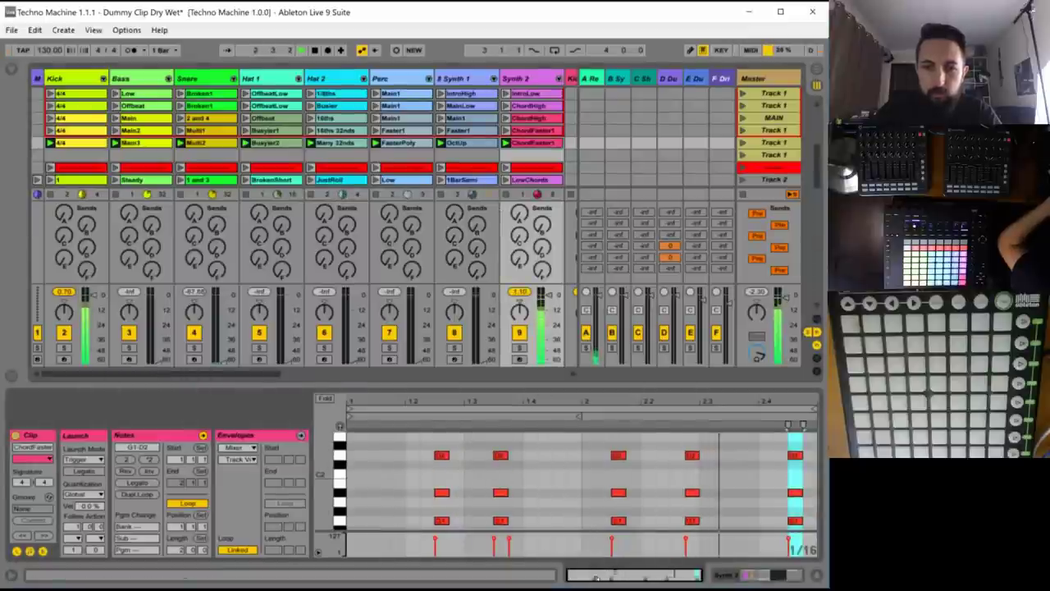
pyautogui.moveTo(174, 549); pyautogui.dragTo(176, 552)
# - Replace the Synth 2 clip's chord at 1.2.3 with two short chord stabs at 1.2.2 and 1.2.4
pyautogui.scroll(-2, 515, 475)
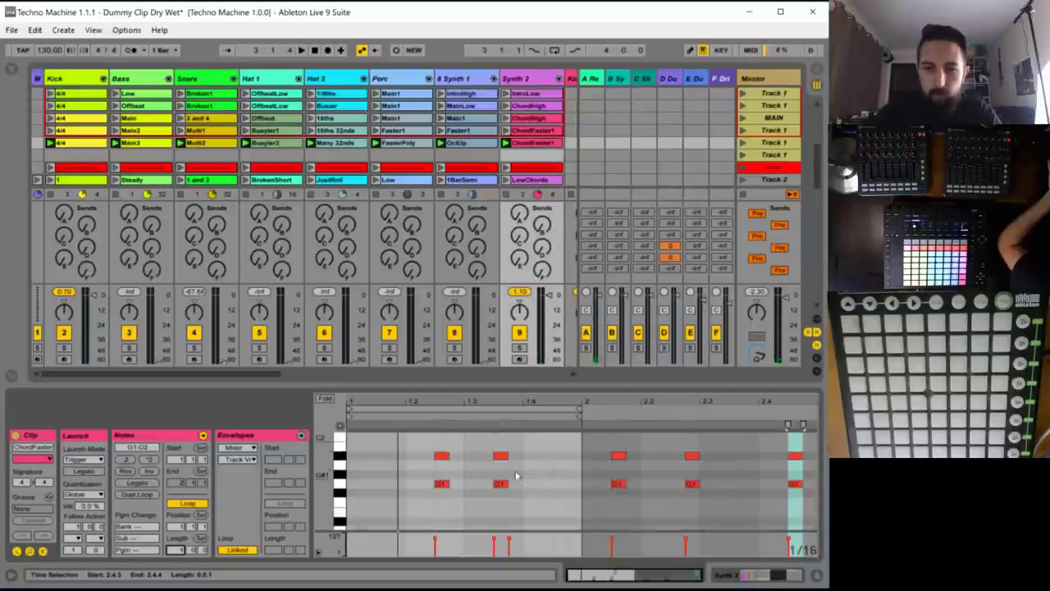
pyautogui.scroll(5, 515, 475)
pyautogui.scroll(-1, 515, 475)
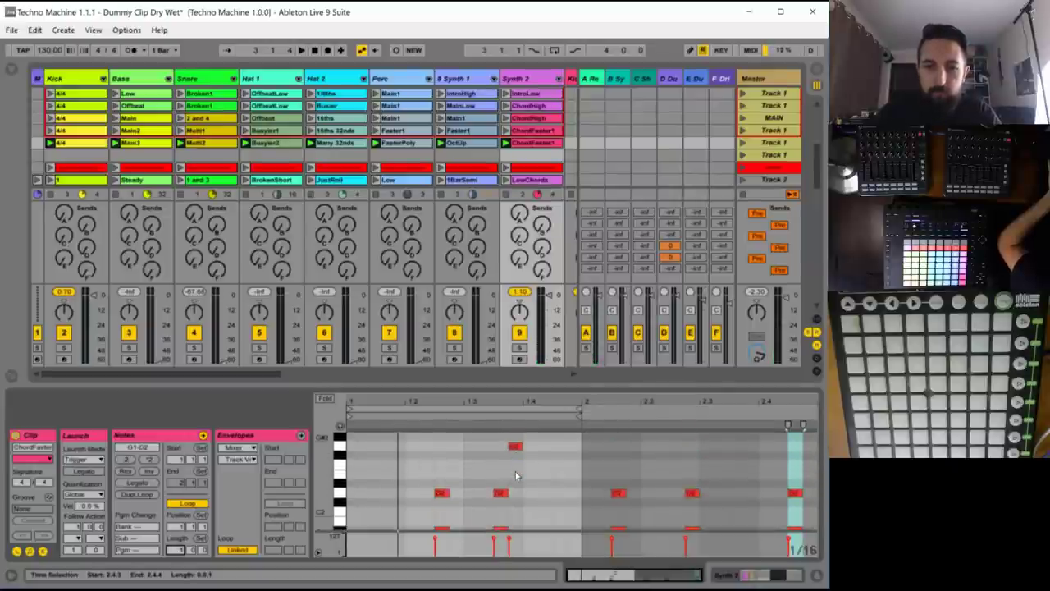
pyautogui.scroll(-2, 515, 475)
pyautogui.moveTo(409, 447); pyautogui.dragTo(443, 529)
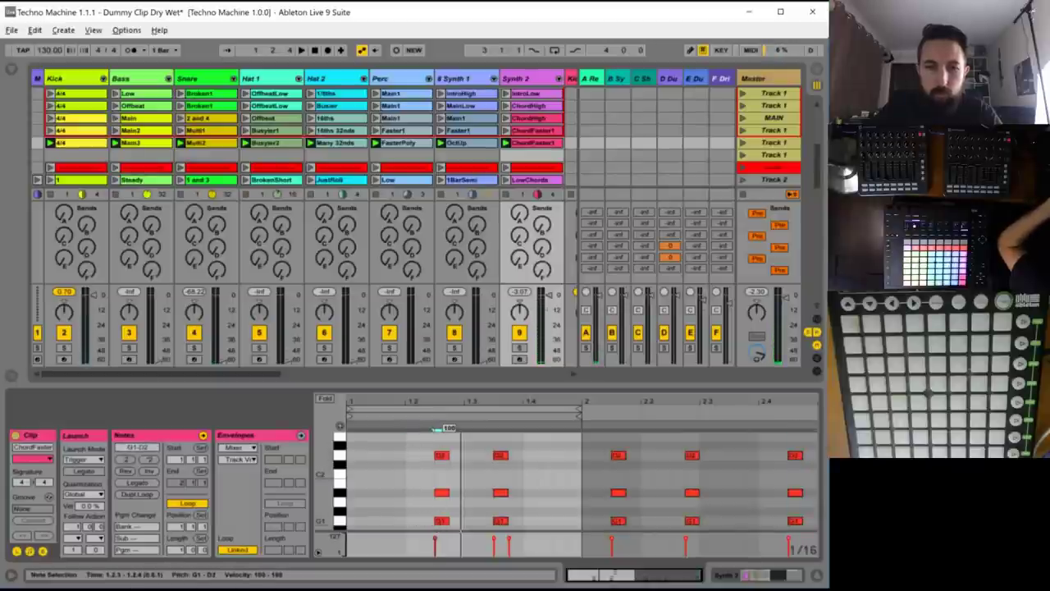
pyautogui.moveTo(446, 522)
pyautogui.mouseDown()
pyautogui.moveTo(413, 522)
pyautogui.moveTo(457, 522)
pyautogui.mouseUp()
pyautogui.moveTo(406, 444); pyautogui.dragTo(423, 457)
pyautogui.press('super+s')
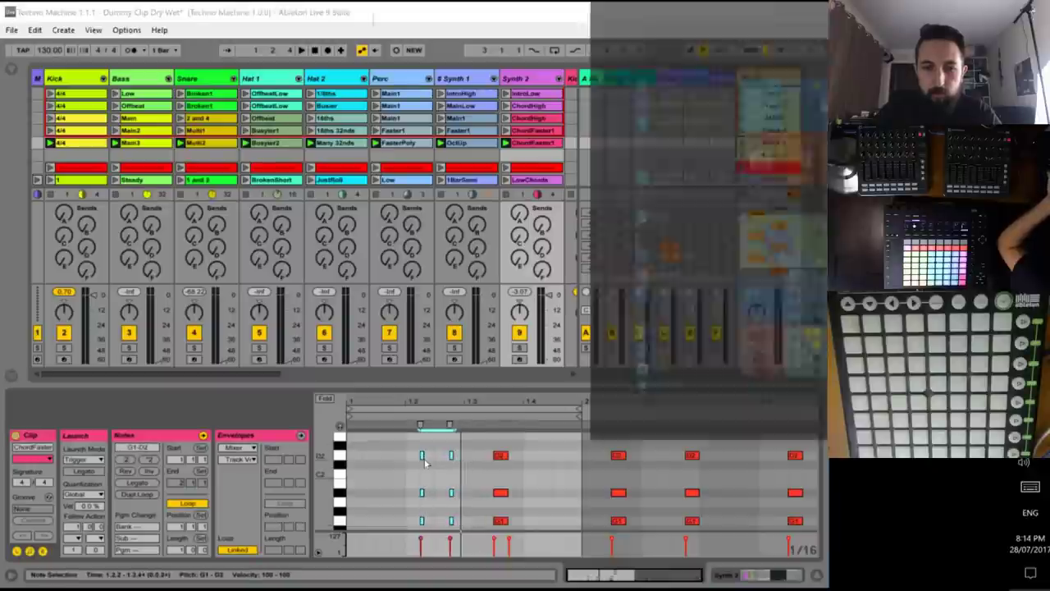
pyautogui.click(425, 466)
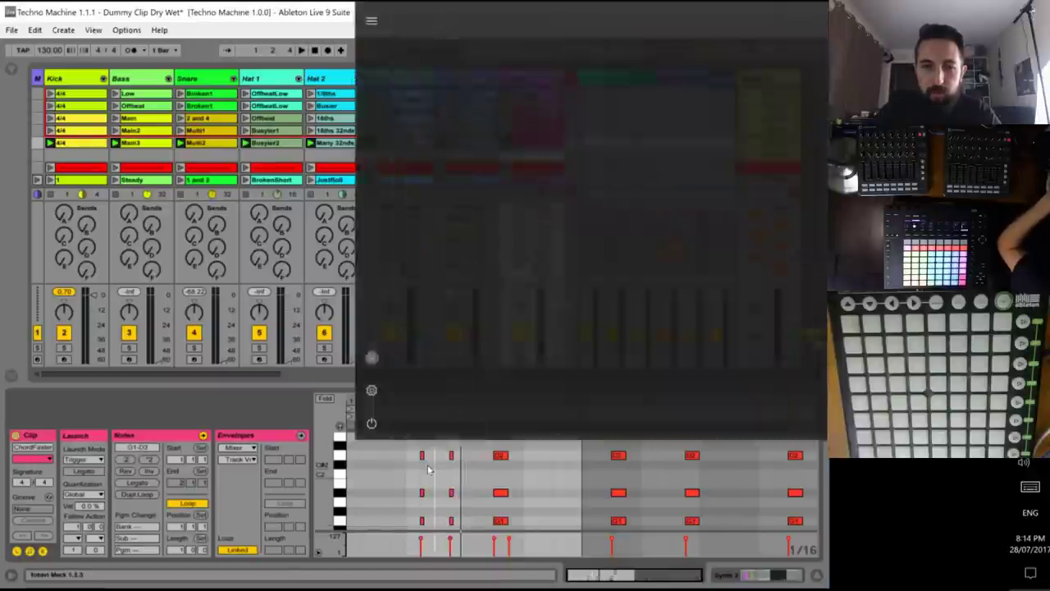
pyautogui.click(427, 472)
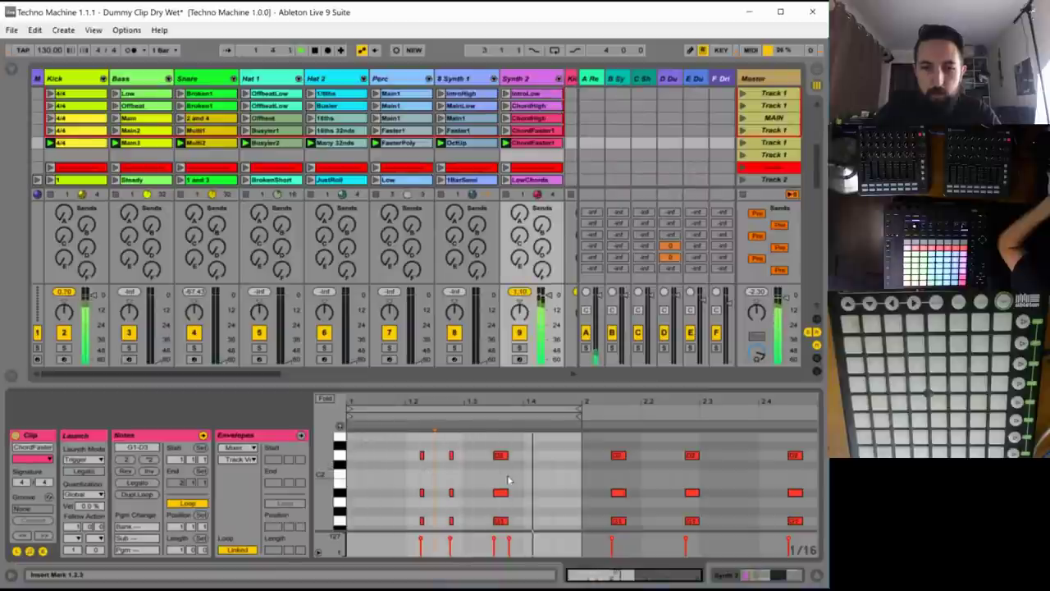
# - Copy the eight clips from Kick to Synth 2 in the MAIN scene into the empty row above the red divider
pyautogui.scroll(1, 527, 490)
pyautogui.scroll(3, 529, 493)
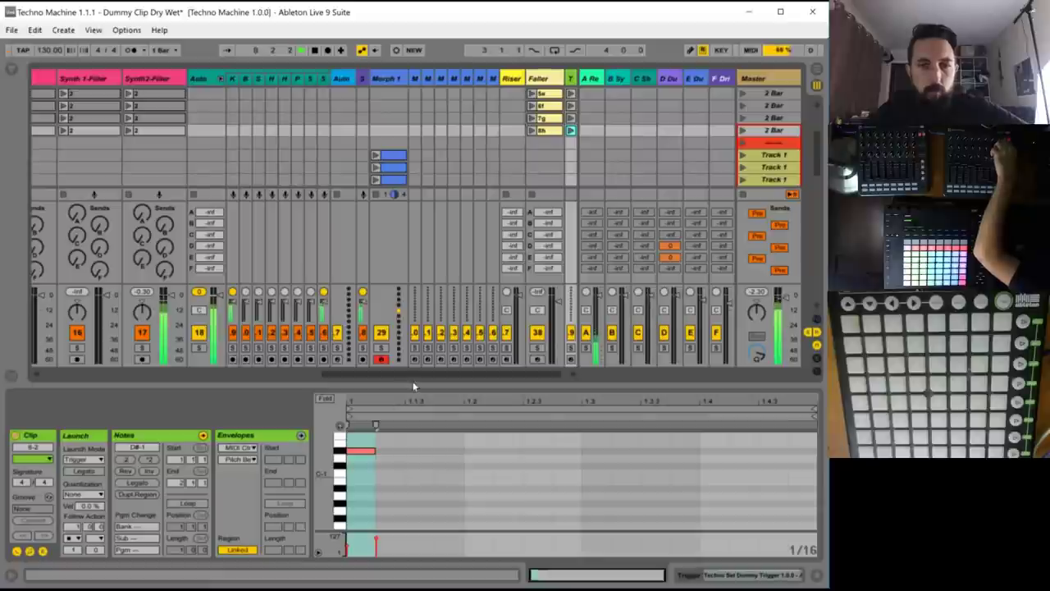
pyautogui.moveTo(403, 376); pyautogui.dragTo(2, 314)
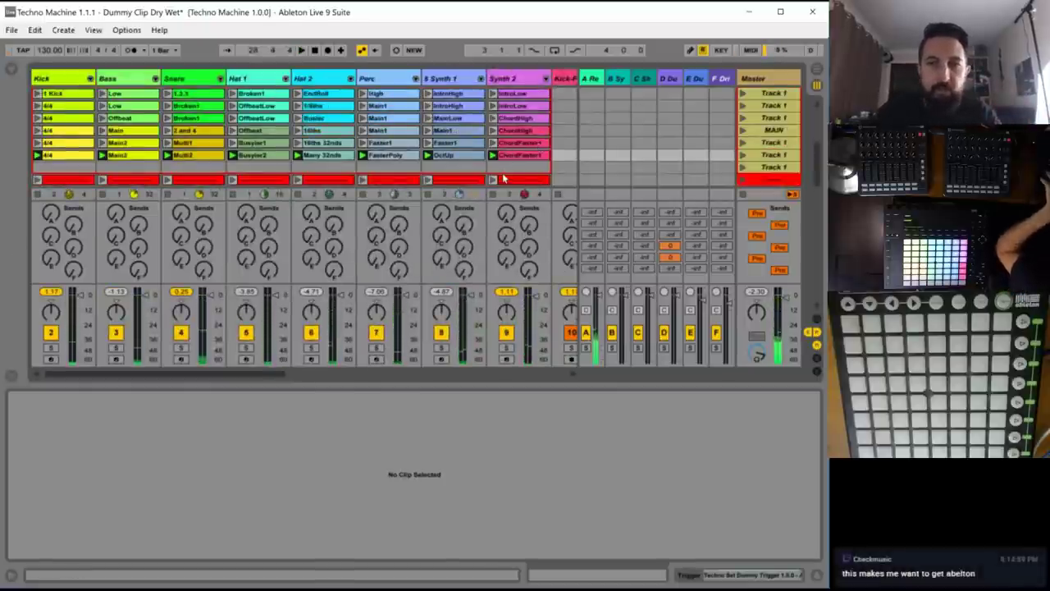
pyautogui.click(505, 168)
pyautogui.click(519, 155)
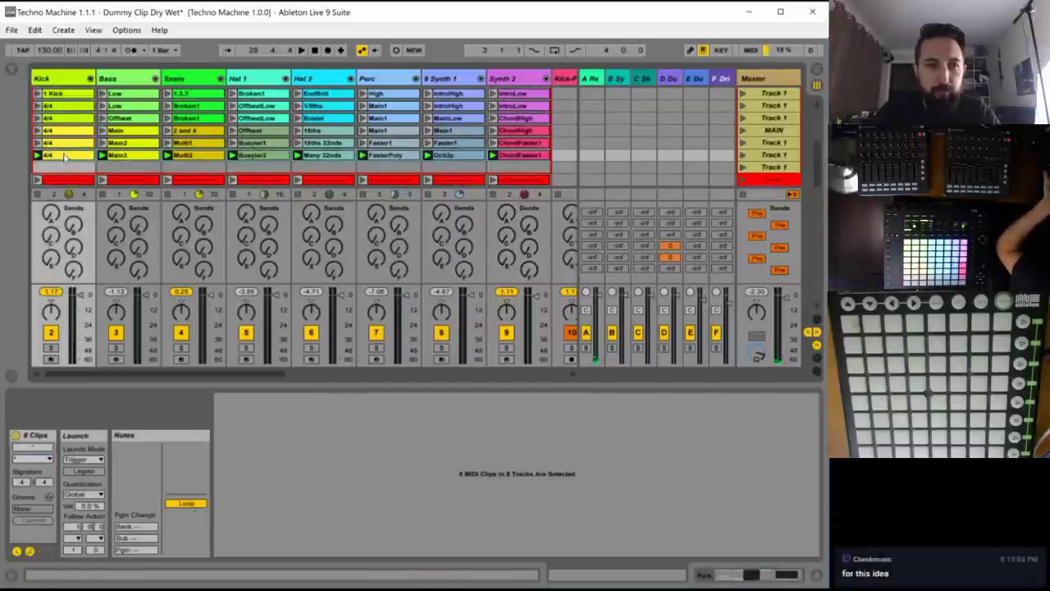
pyautogui.click(510, 131)
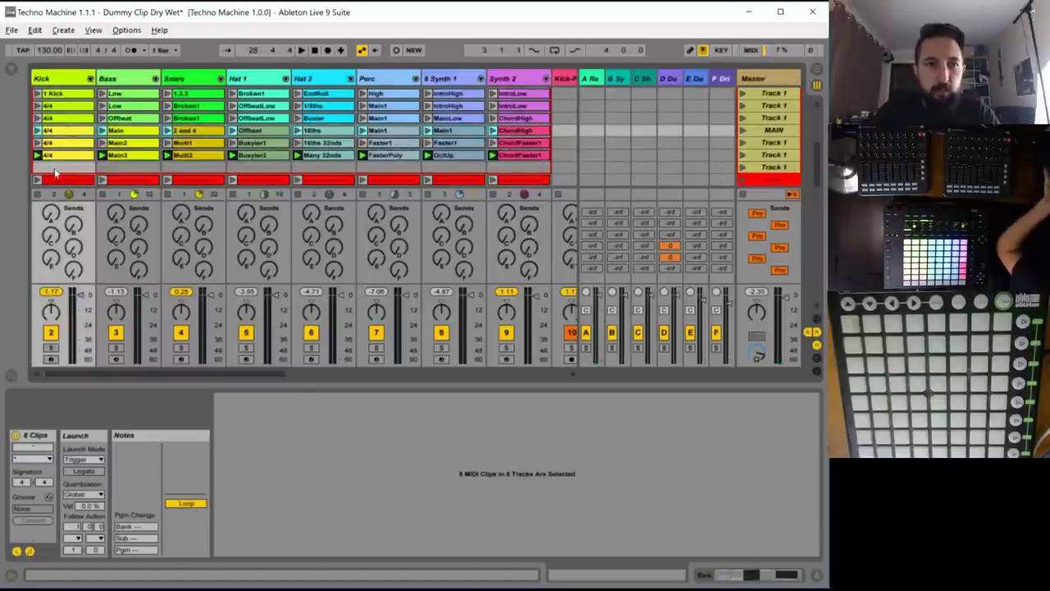
pyautogui.click(60, 130)
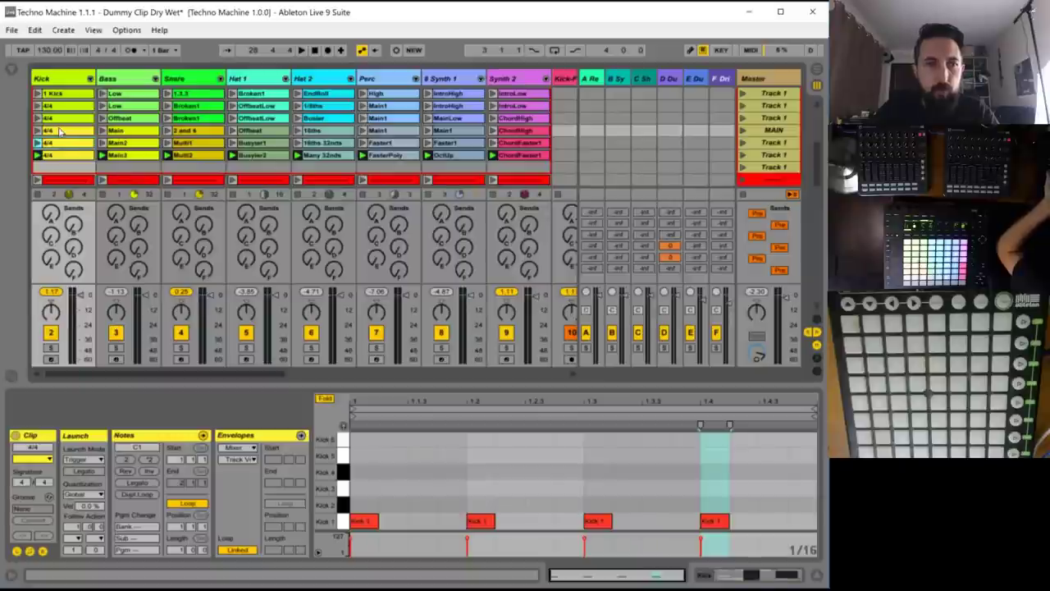
pyautogui.click(35, 31)
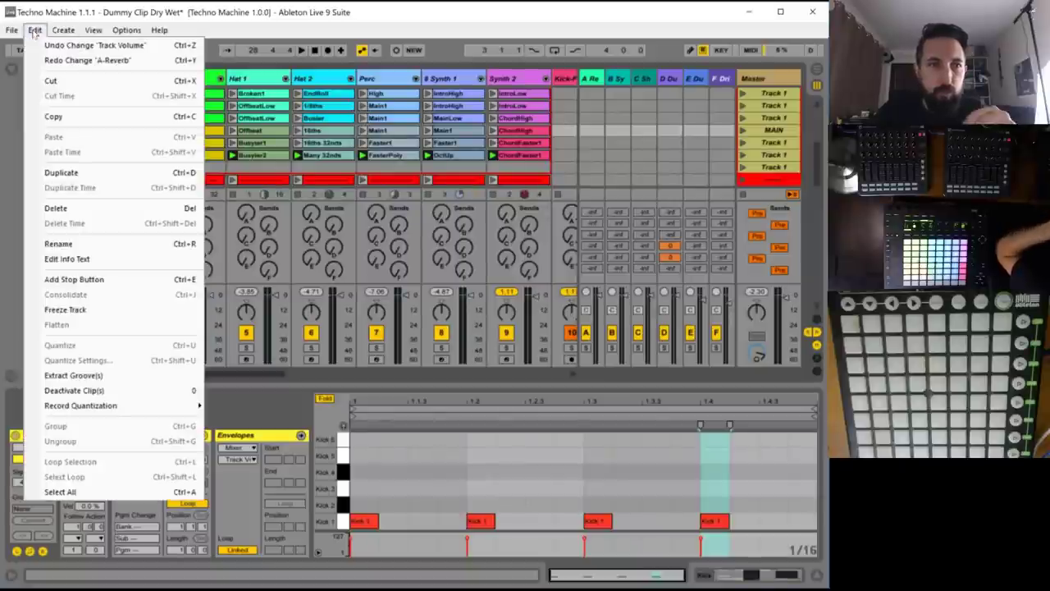
pyautogui.click(35, 31)
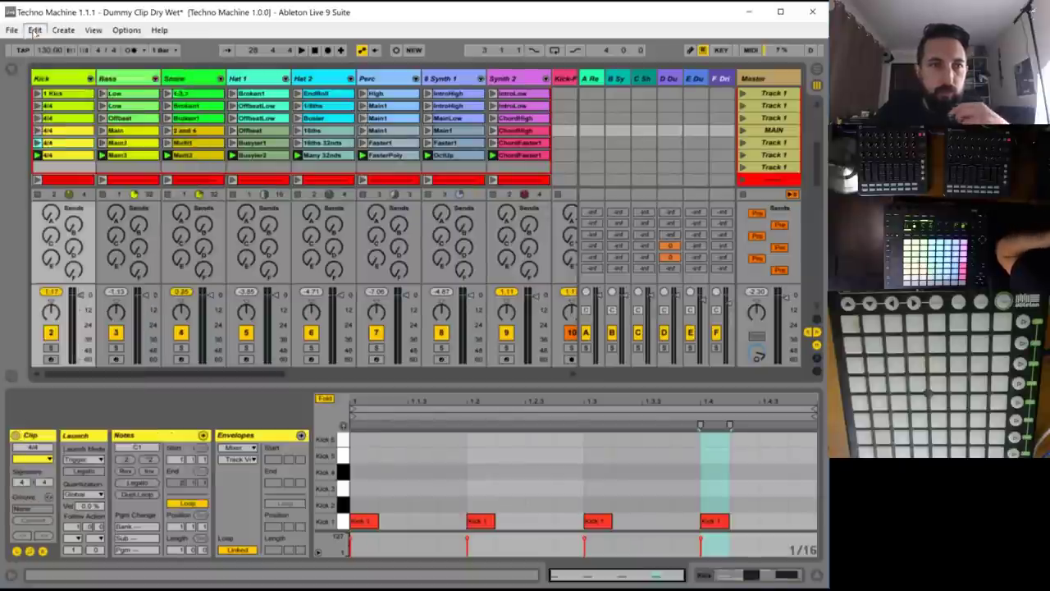
pyautogui.click(61, 132)
pyautogui.keyDown('shift'); pyautogui.click(517, 132); pyautogui.keyUp('shift')
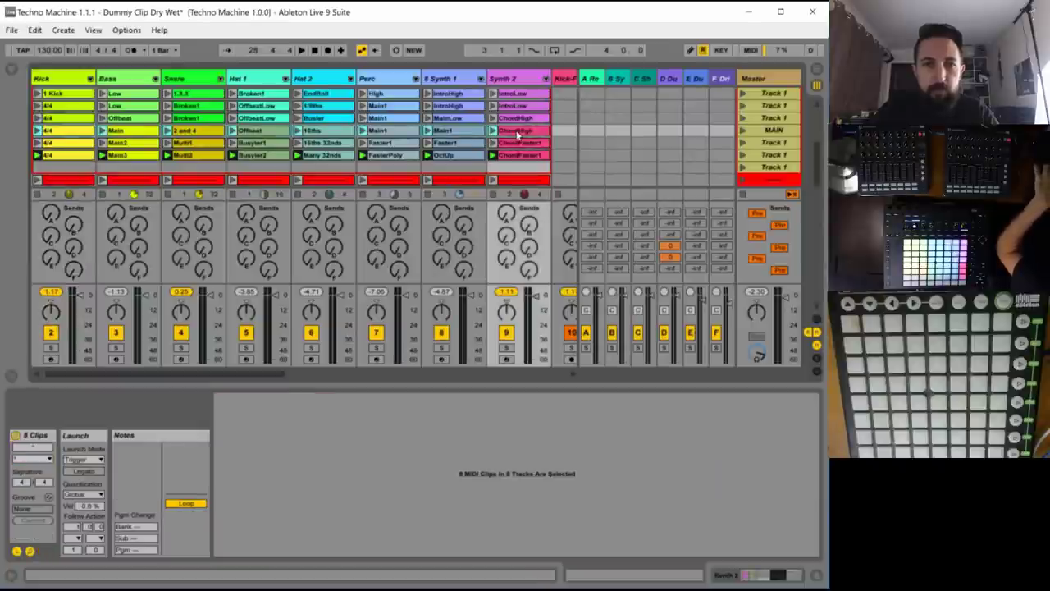
pyautogui.moveTo(517, 132); pyautogui.dragTo(518, 172)
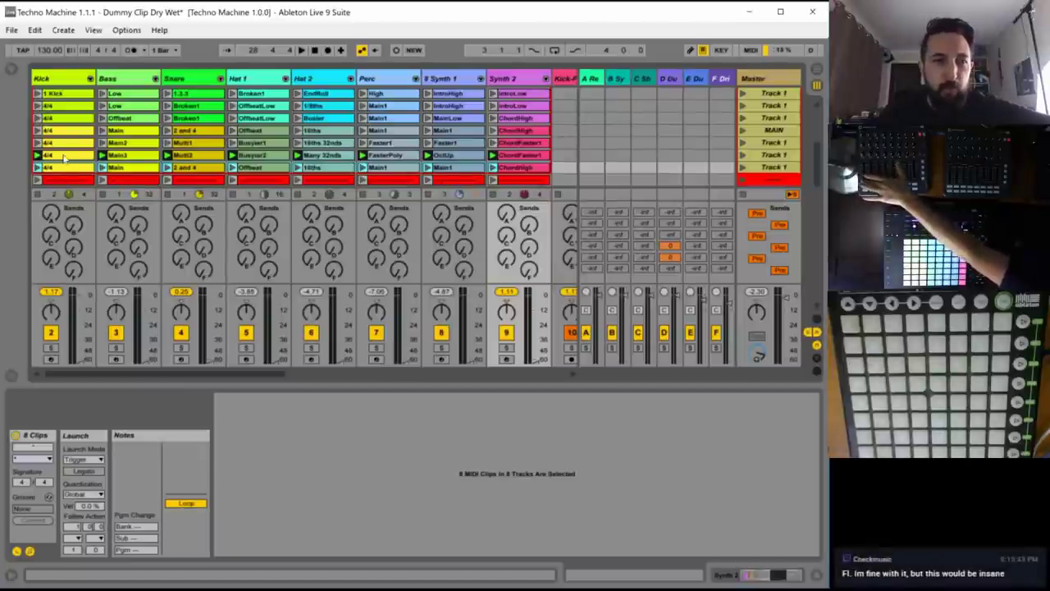
# - Recolour the Kick, Bass, Snare and Hat 1 clips in the copied row above the red divider with pale tints of their colours
pyautogui.scroll(-2, 64, 158)
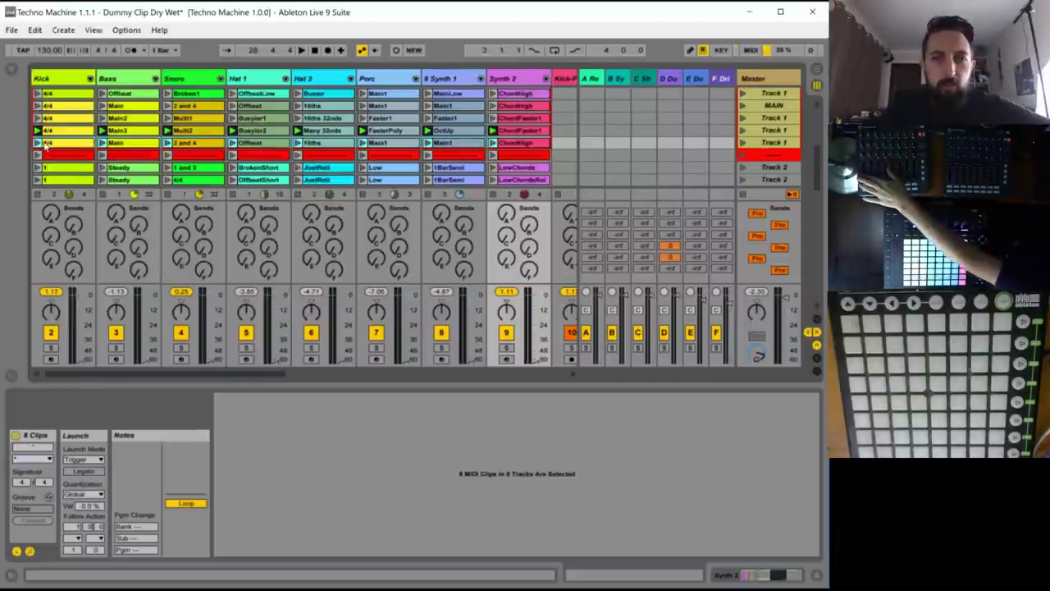
pyautogui.click(758, 146)
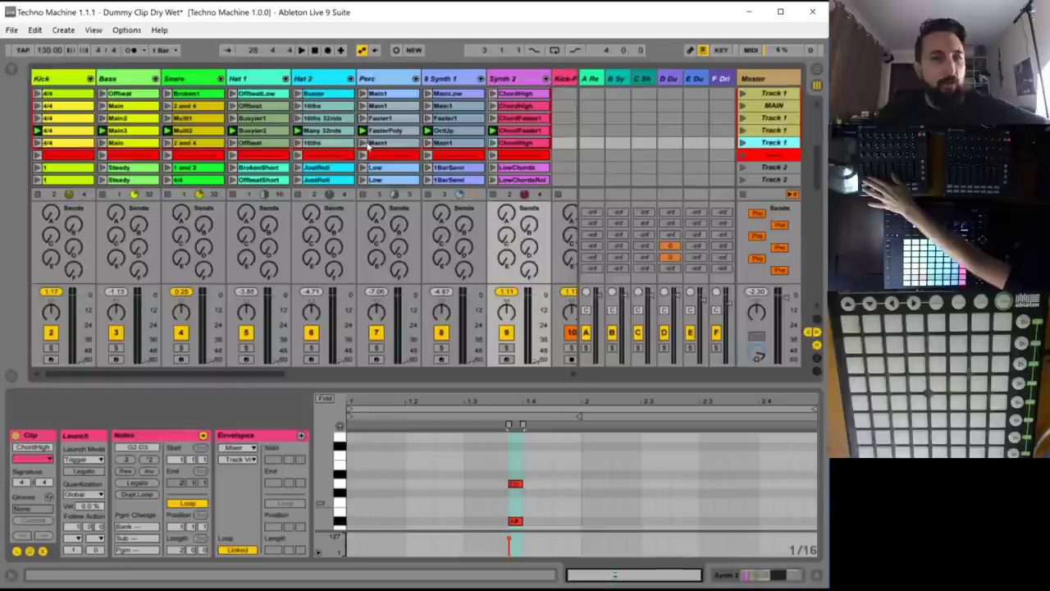
pyautogui.rightClick(53, 145)
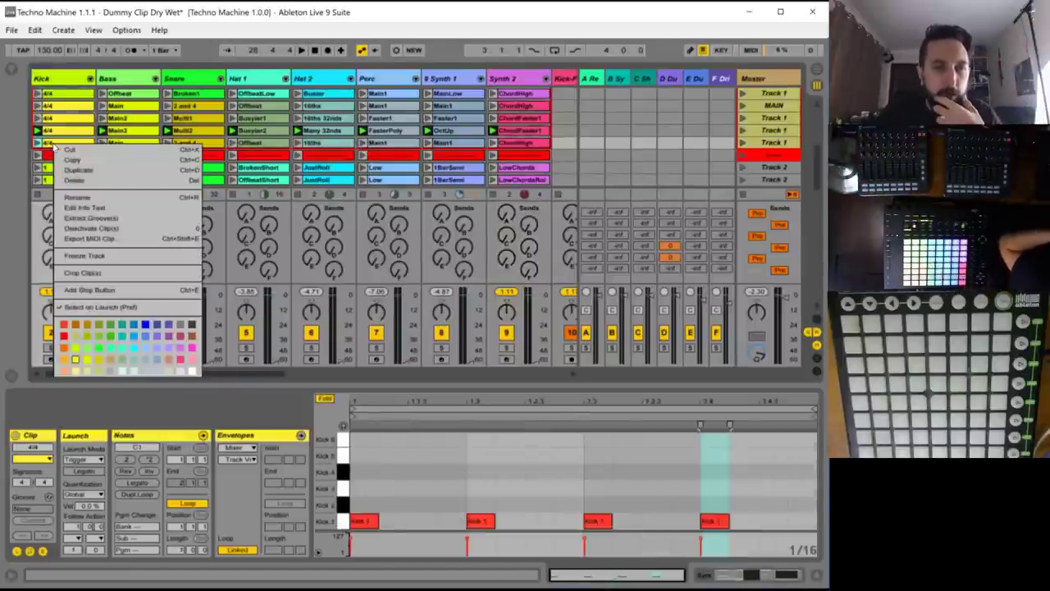
pyautogui.click(80, 372)
pyautogui.rightClick(129, 145)
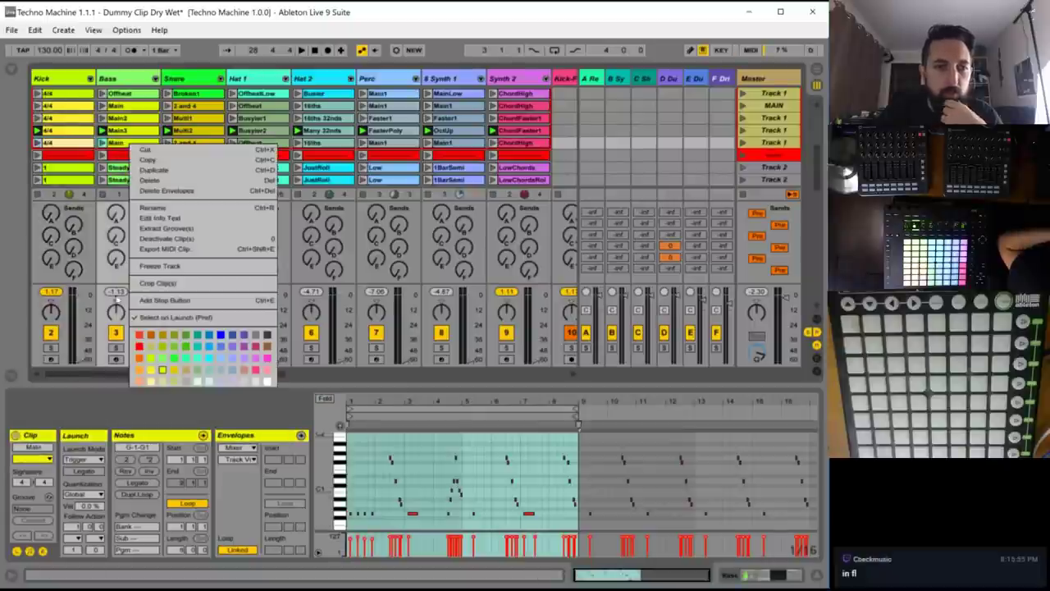
pyautogui.click(163, 383)
pyautogui.rightClick(201, 143)
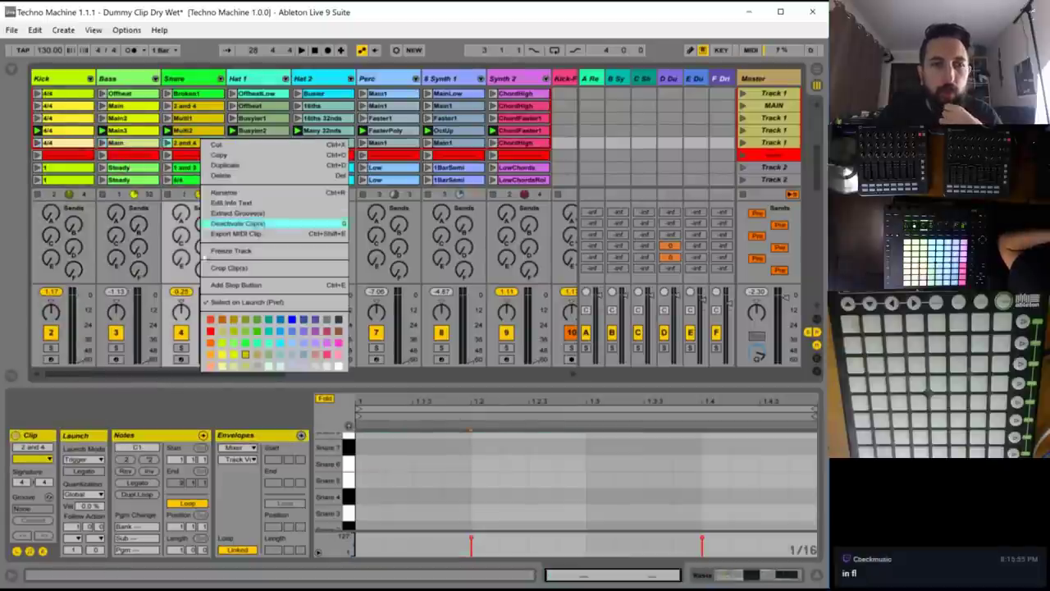
pyautogui.click(246, 363)
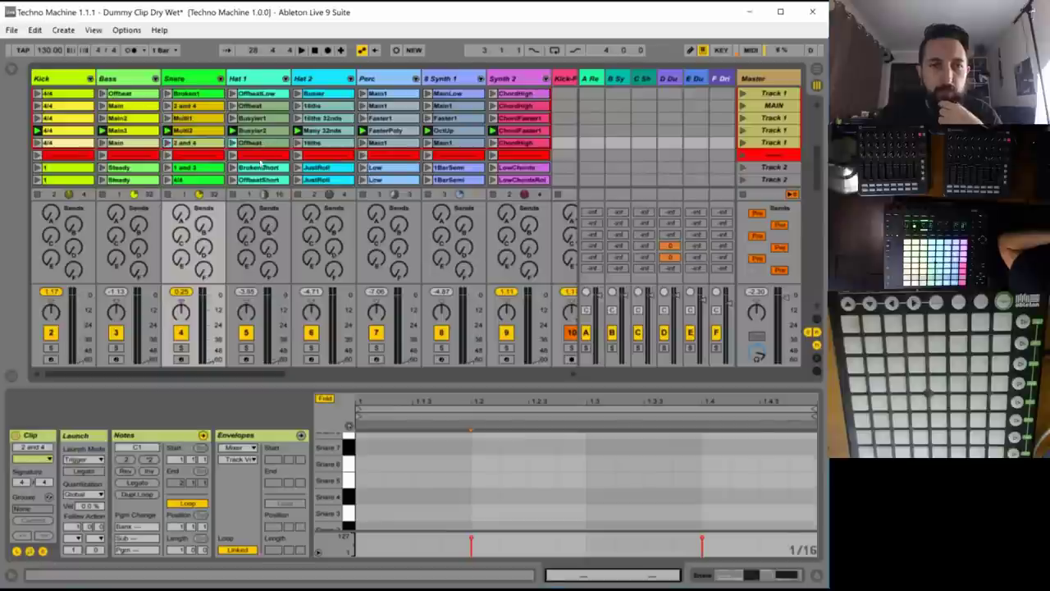
pyautogui.rightClick(259, 144)
pyautogui.click(330, 371)
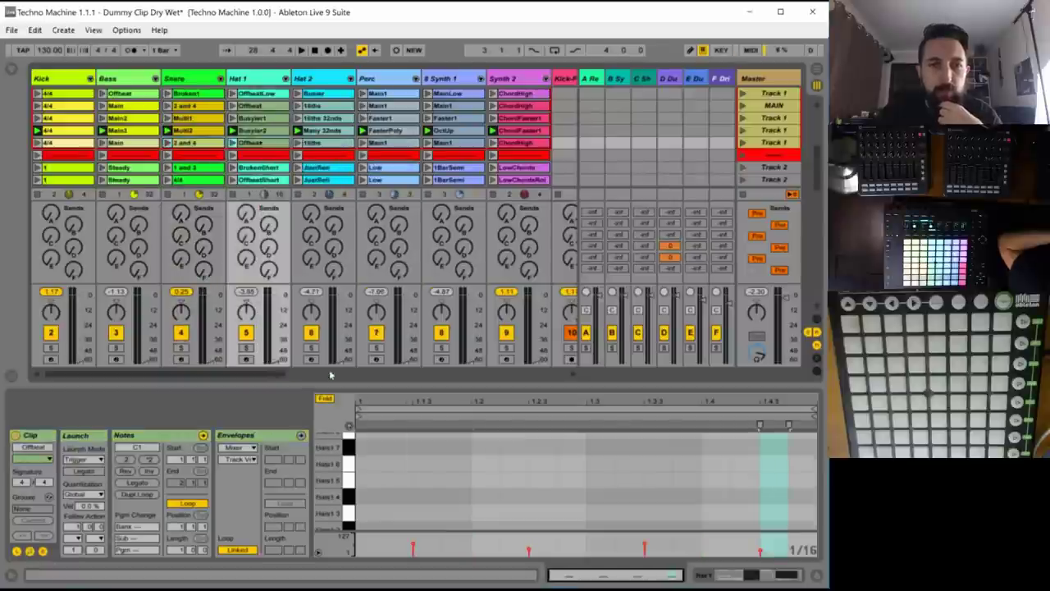
# - Recolour the Hat 2, Perc, Synth 1 and Synth 2 clips in the copied row with pale tints and launch that row's scene
pyautogui.rightClick(322, 146)
pyautogui.click(415, 373)
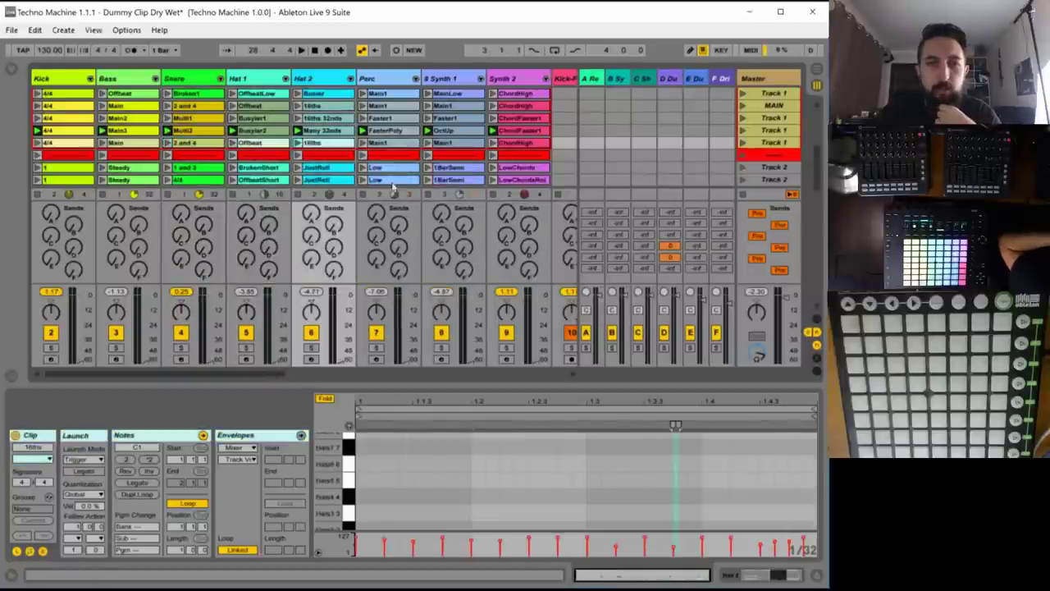
pyautogui.rightClick(382, 145)
pyautogui.click(470, 374)
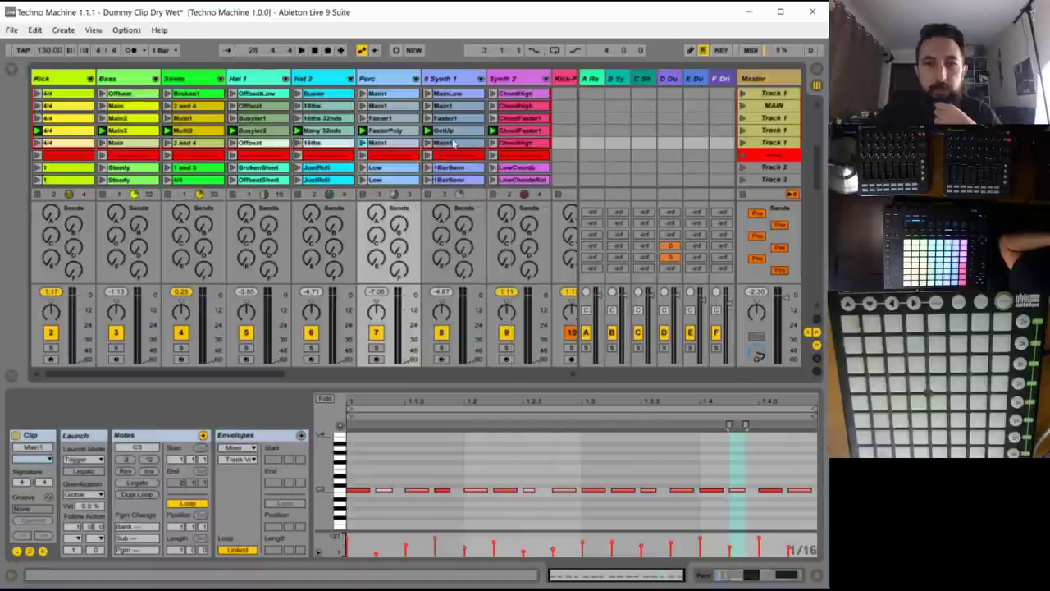
pyautogui.rightClick(454, 144)
pyautogui.click(557, 376)
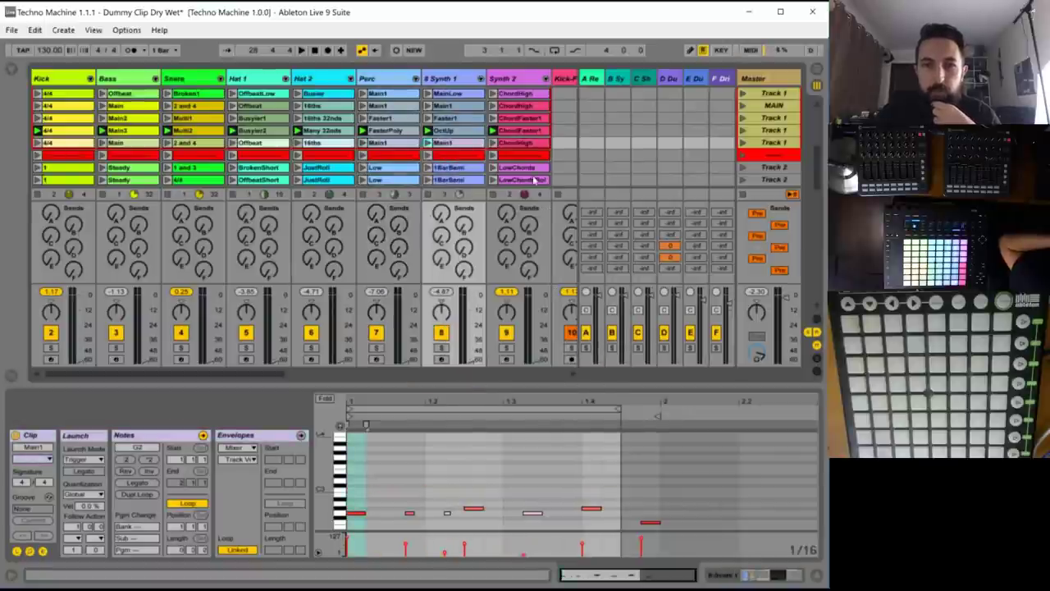
pyautogui.rightClick(518, 144)
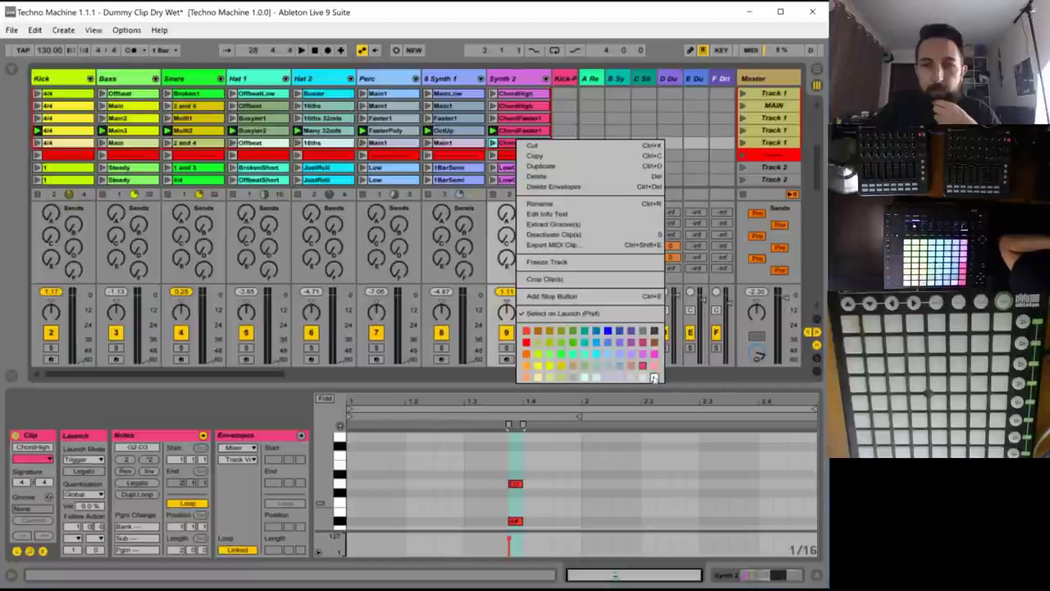
pyautogui.click(654, 378)
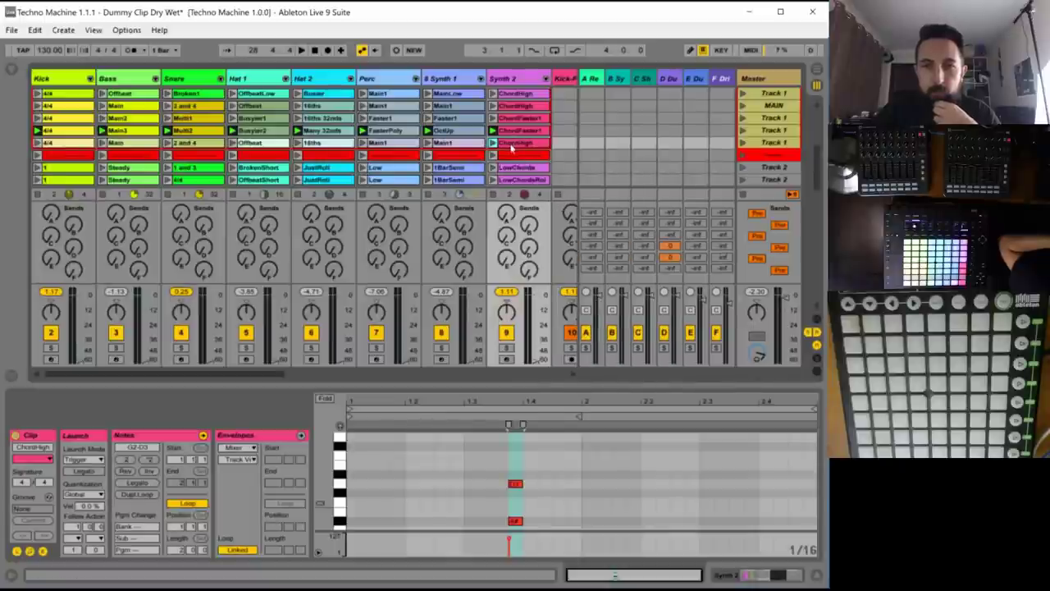
pyautogui.rightClick(512, 148)
pyautogui.click(639, 382)
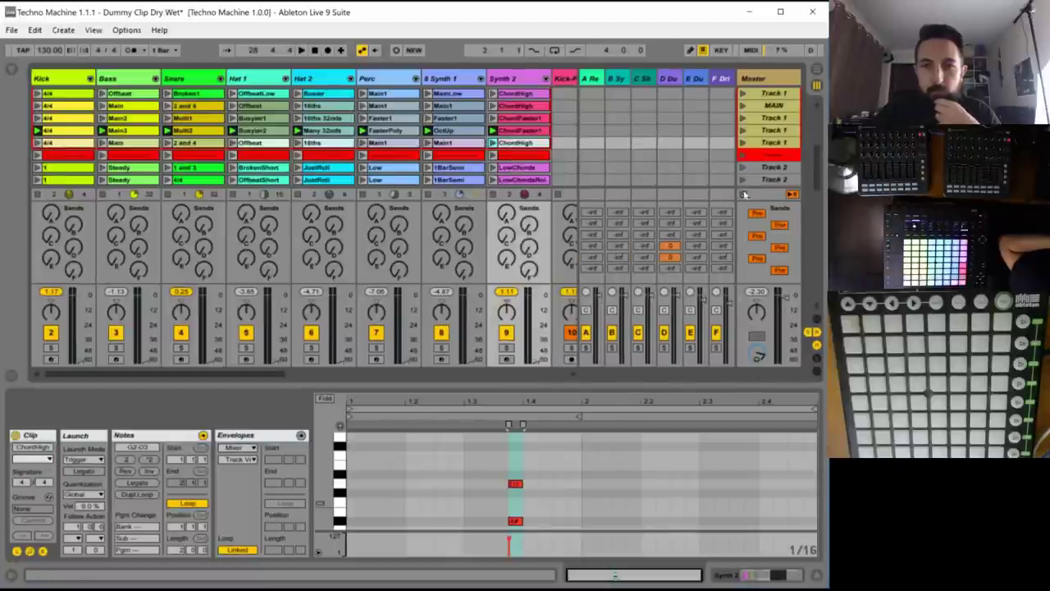
pyautogui.click(743, 144)
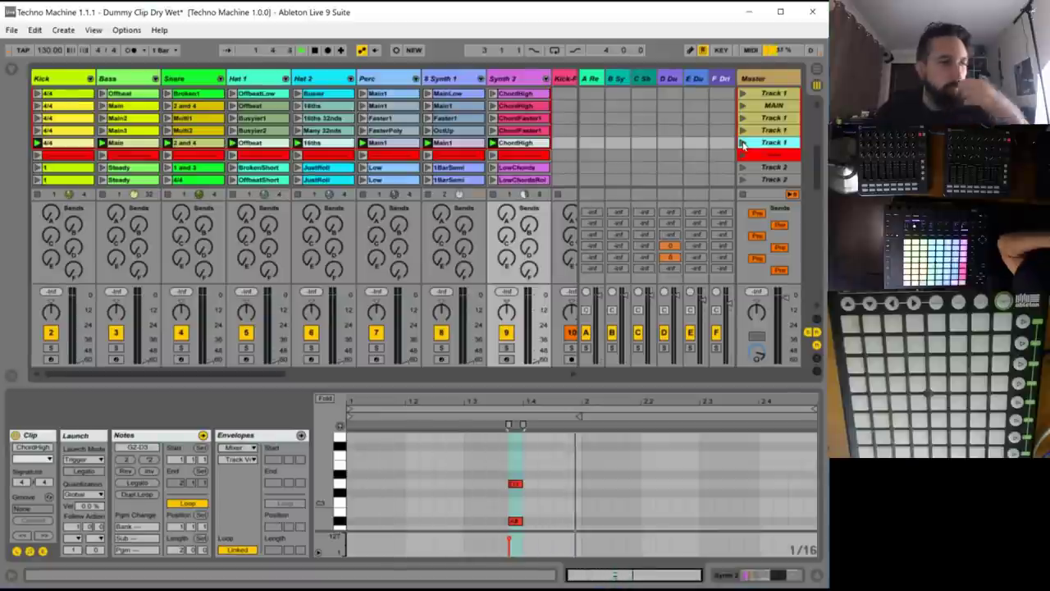
# - Try lengthening all four kick notes to fill their beats in the playing row's 4/4 clip, and undo the change
pyautogui.click(53, 142)
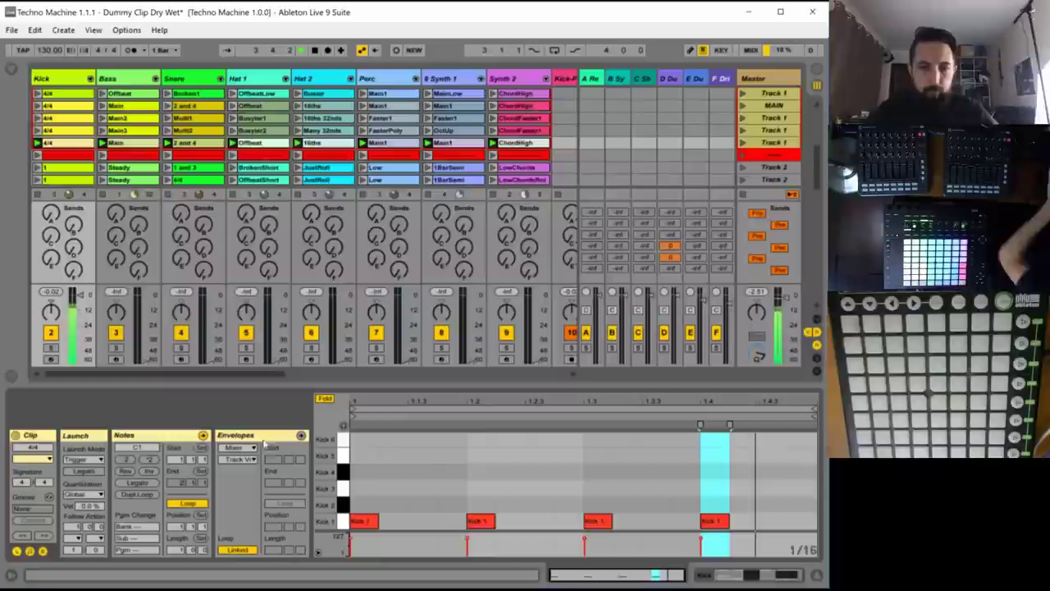
pyautogui.click(417, 490)
pyautogui.hotkey('ctrl', 'a')
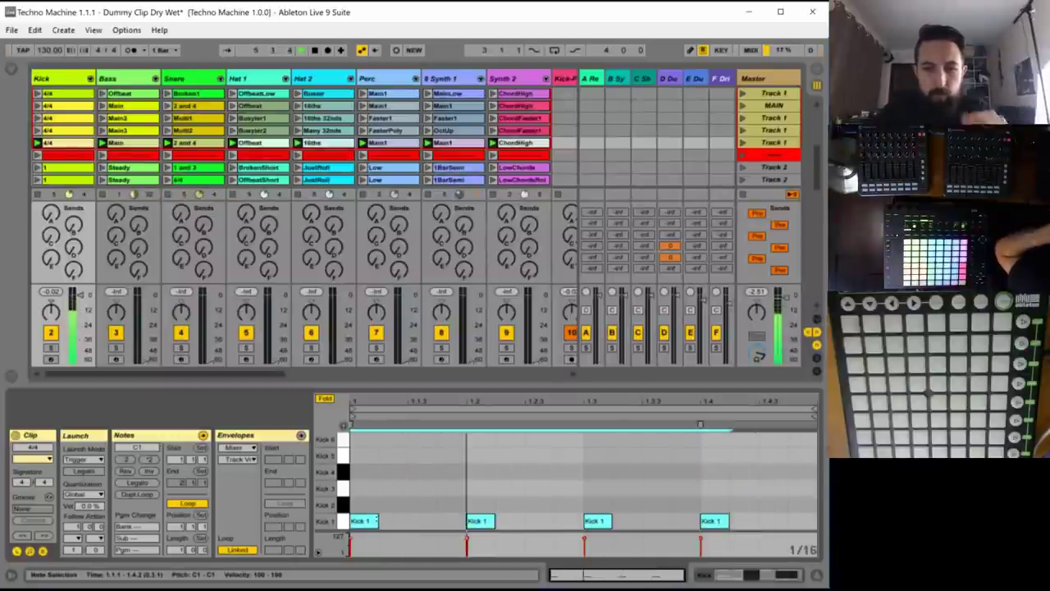
pyautogui.moveTo(379, 520); pyautogui.dragTo(460, 520)
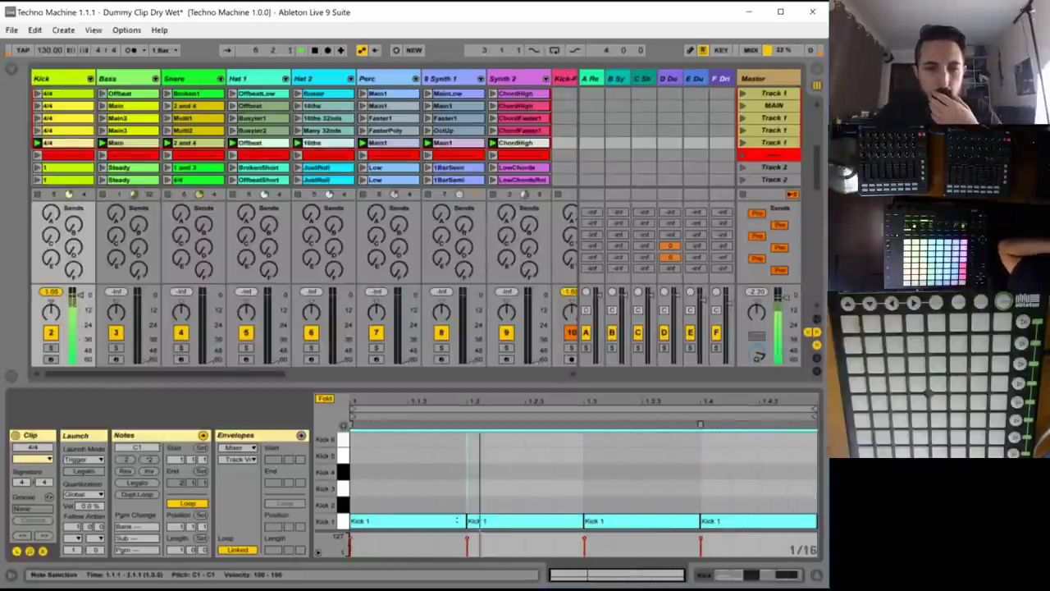
pyautogui.hotkey('ctrl', 'z')
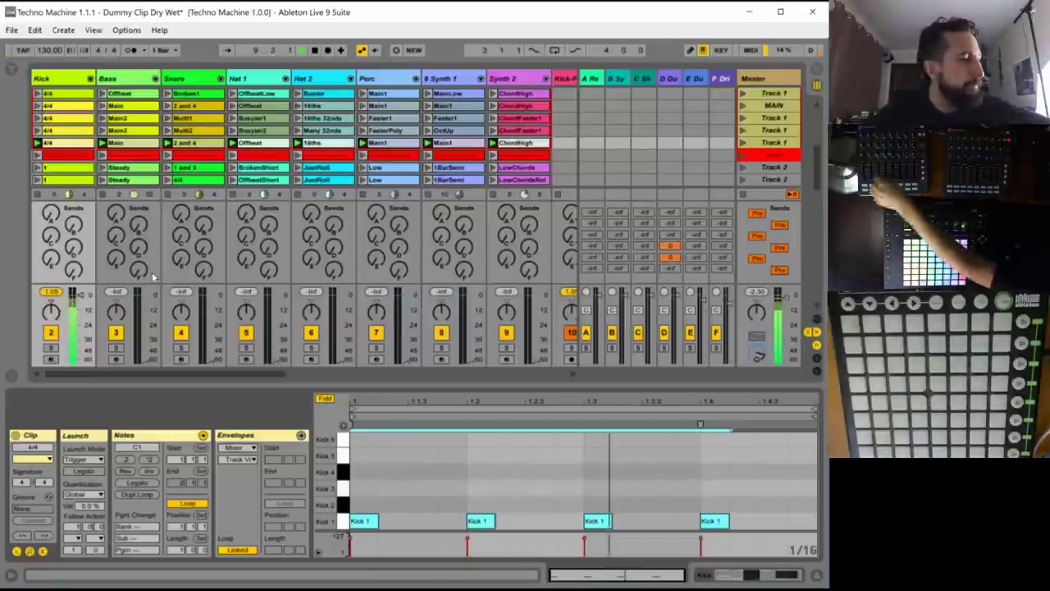
# - Set the playing row's Bass Main clip to loop the single bar from 2.1.1 and add a half-bar G0 note at its start
pyautogui.doubleClick(117, 143)
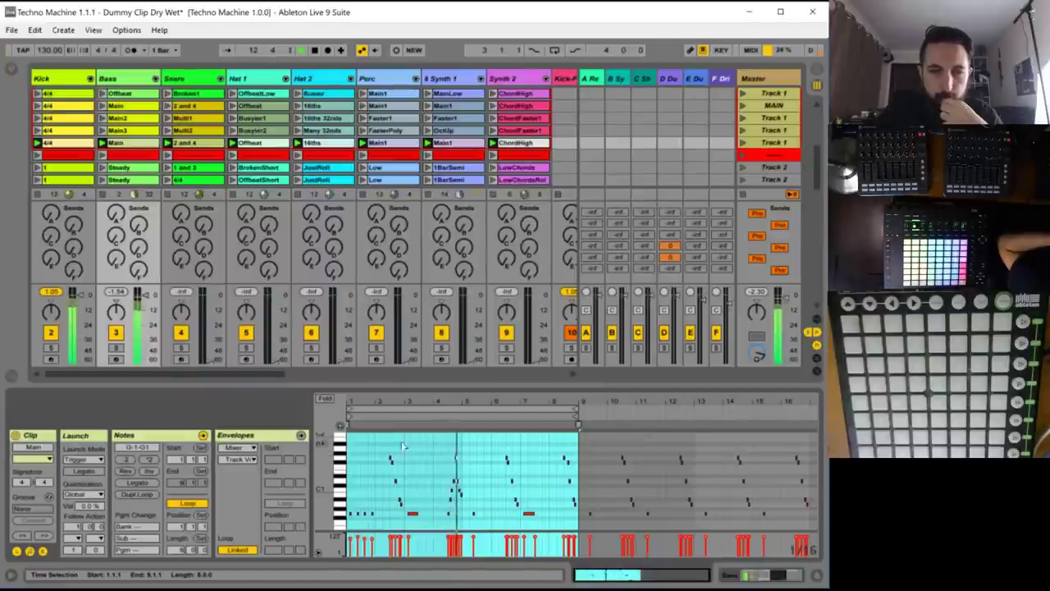
pyautogui.moveTo(350, 408)
pyautogui.mouseDown()
pyautogui.moveTo(382, 435)
pyautogui.moveTo(377, 441)
pyautogui.mouseUp()
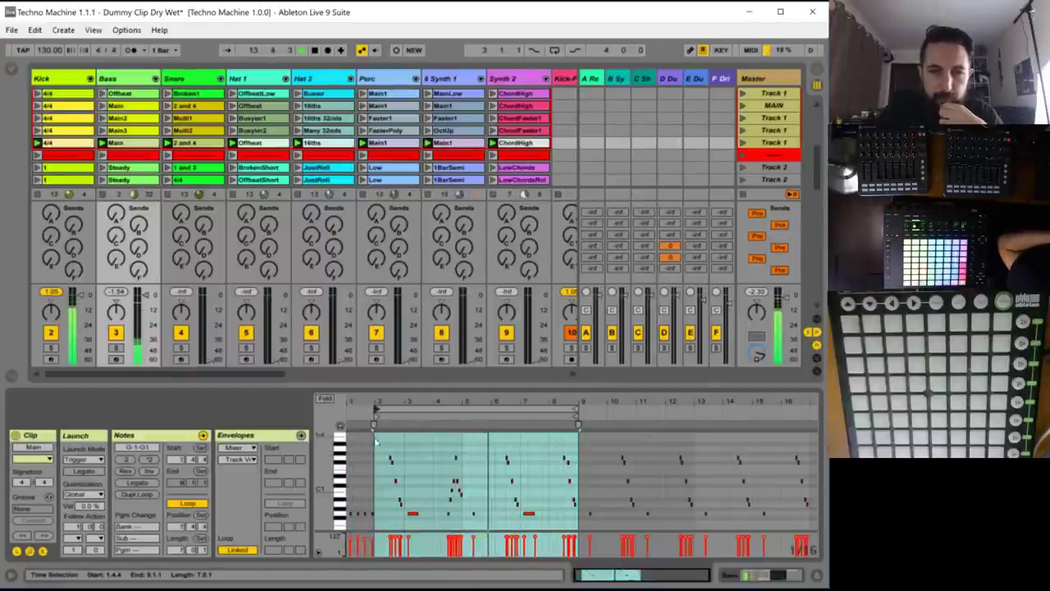
pyautogui.click(375, 442)
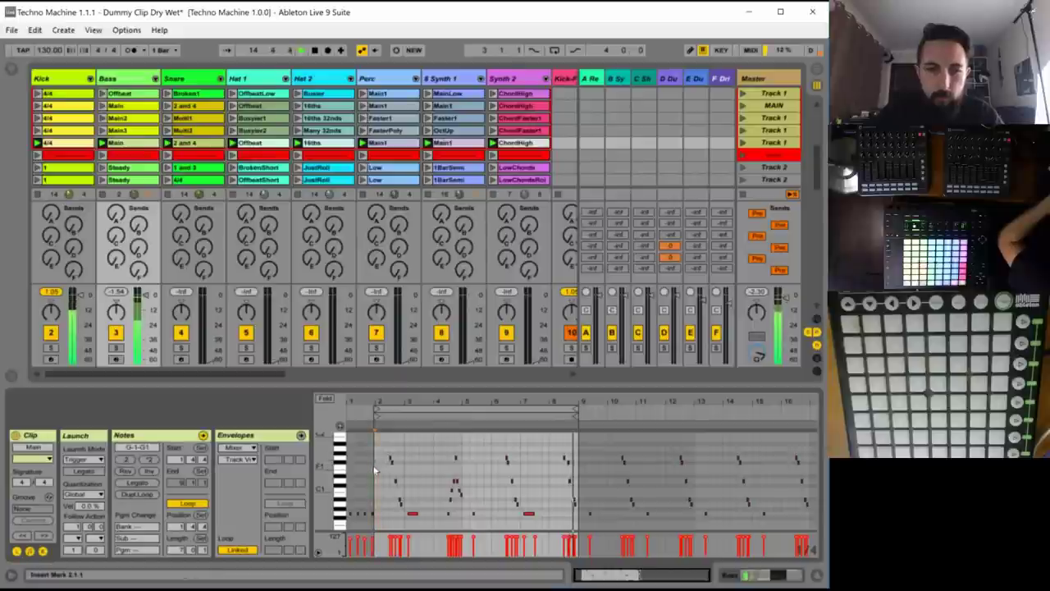
pyautogui.moveTo(375, 470)
pyautogui.mouseDown()
pyautogui.moveTo(409, 459)
pyautogui.moveTo(373, 490)
pyautogui.mouseUp()
pyautogui.click(371, 459)
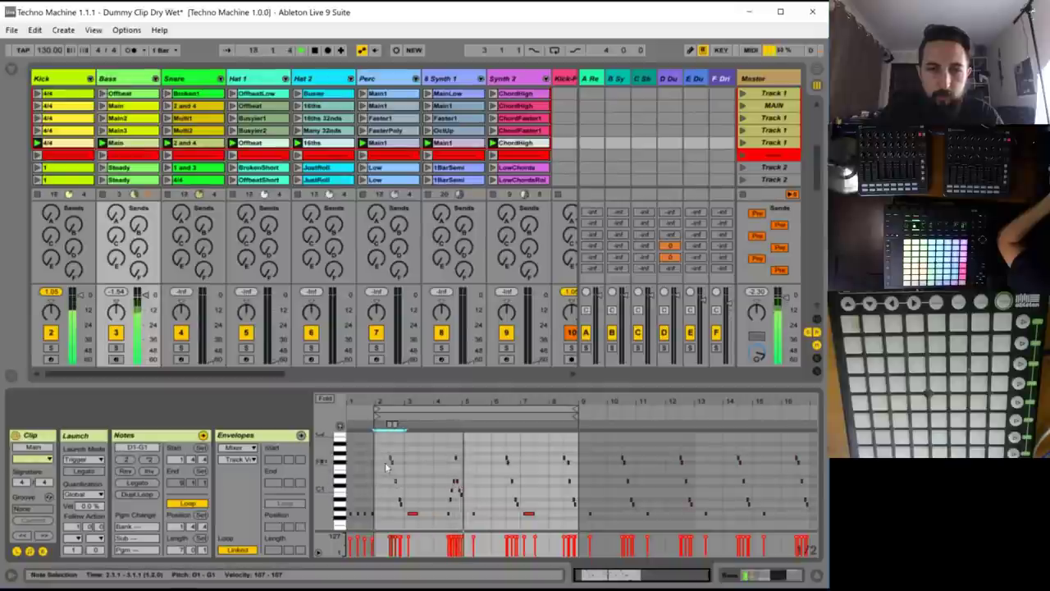
pyautogui.rightClick(389, 461)
pyautogui.click(421, 334)
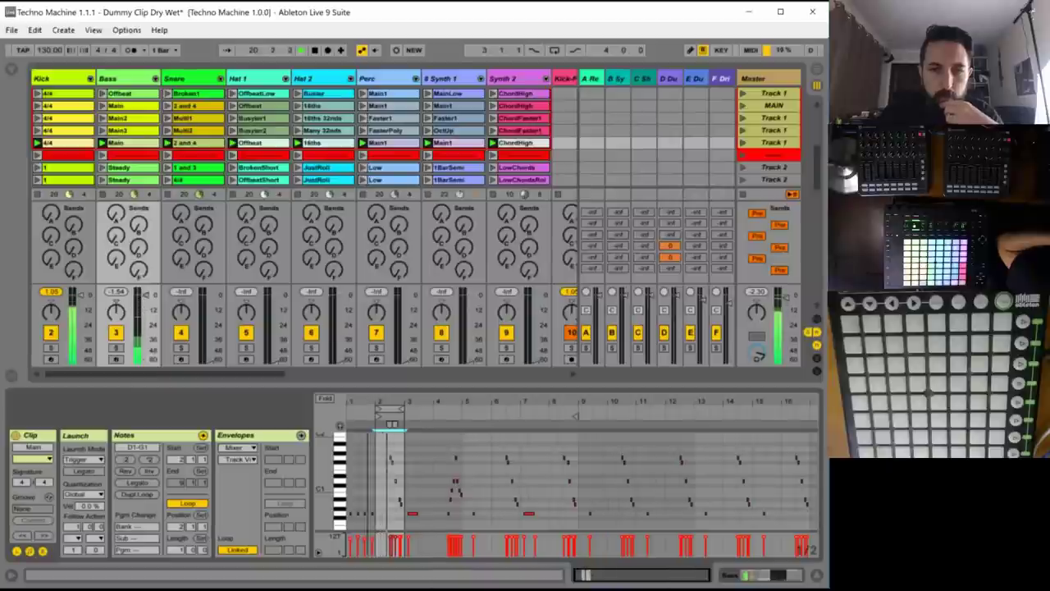
pyautogui.moveTo(378, 402); pyautogui.dragTo(398, 498)
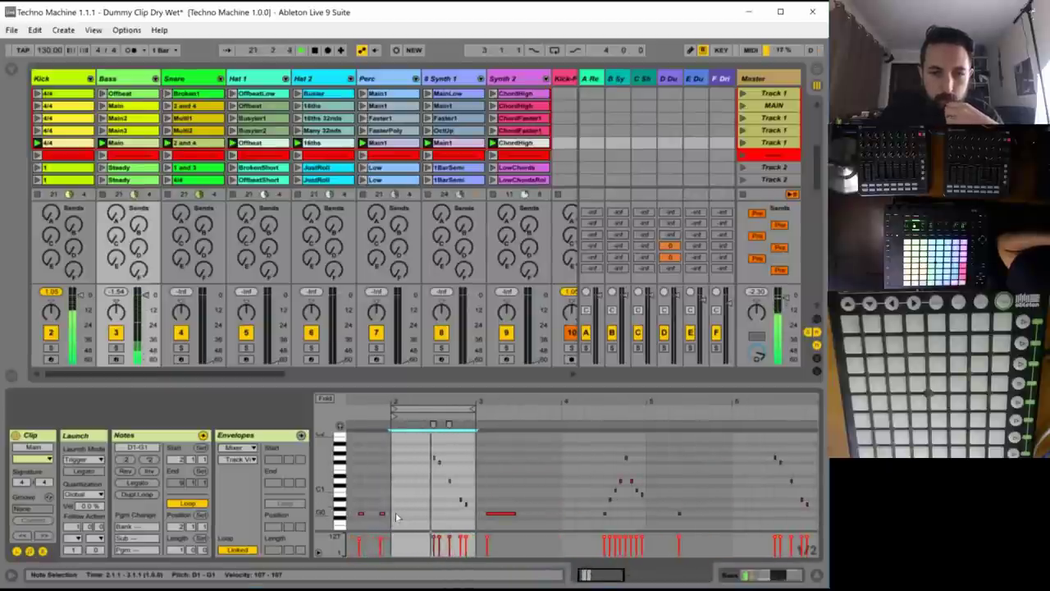
pyautogui.doubleClick(397, 515)
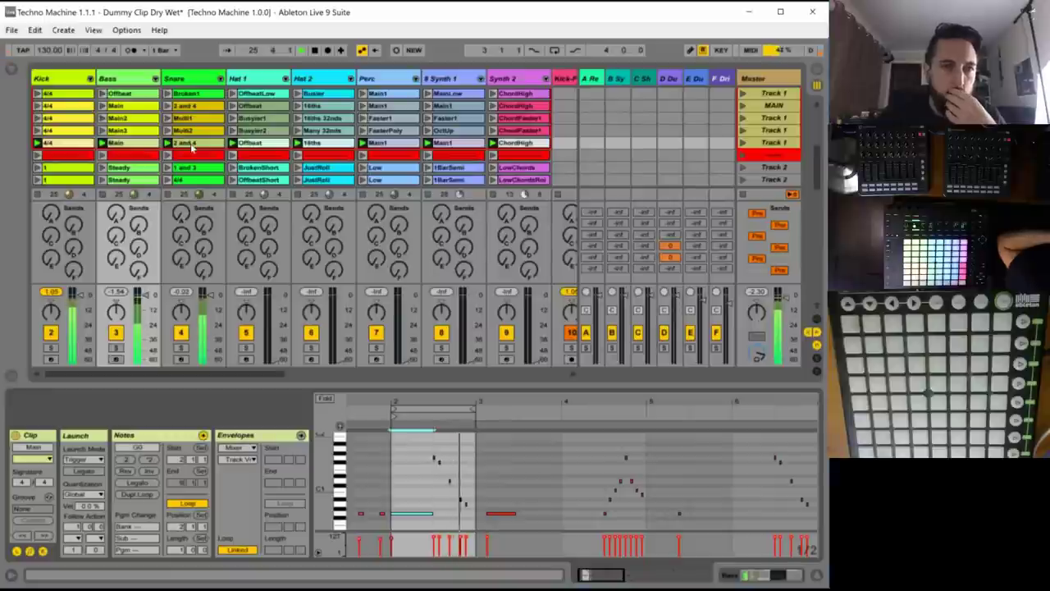
# - Lower the velocities of the hat notes at 1.1.3 and 1.3.3 in the playing row's Hat 1 Offbeat clip
pyautogui.click(235, 143)
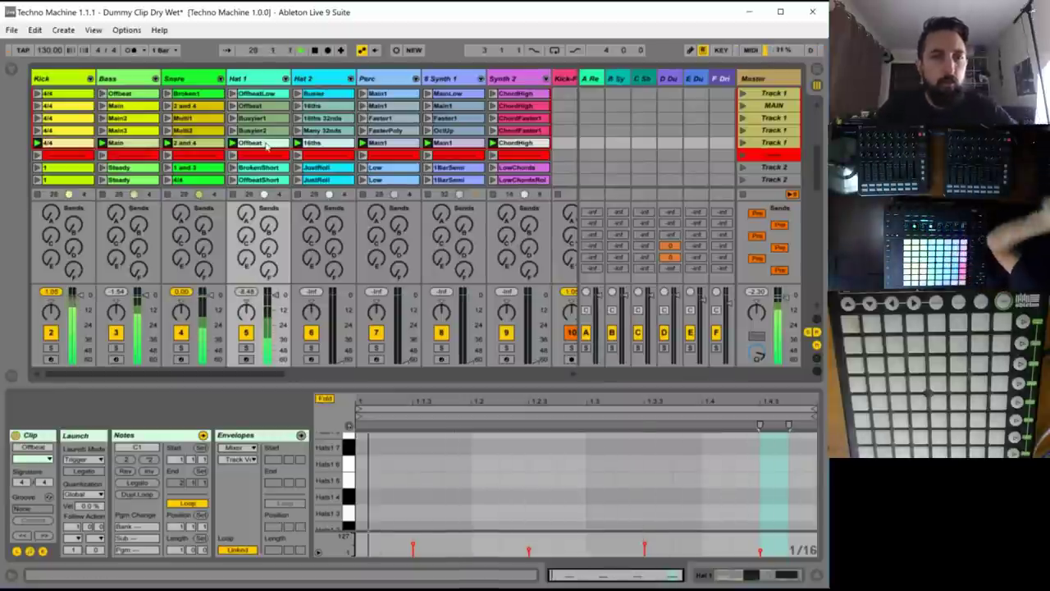
pyautogui.scroll(-2, 541, 484)
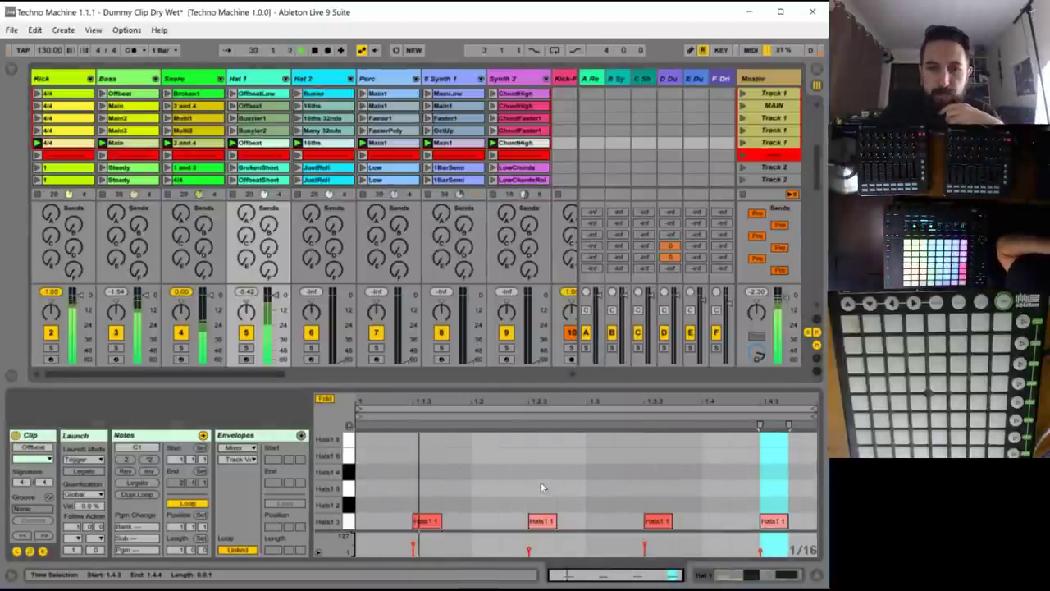
pyautogui.click(413, 539)
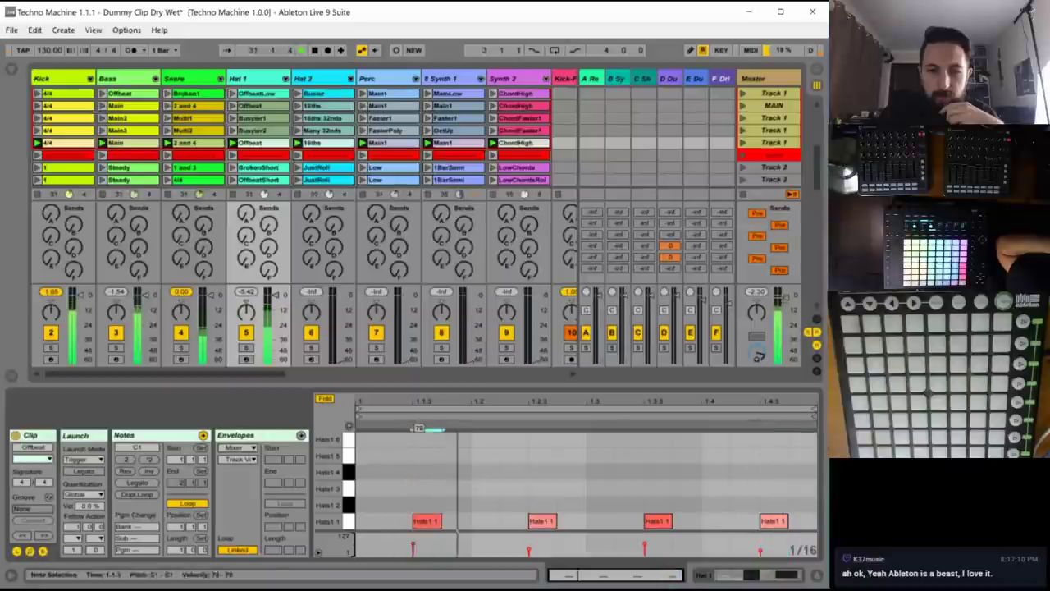
pyautogui.moveTo(414, 543); pyautogui.dragTo(414, 551)
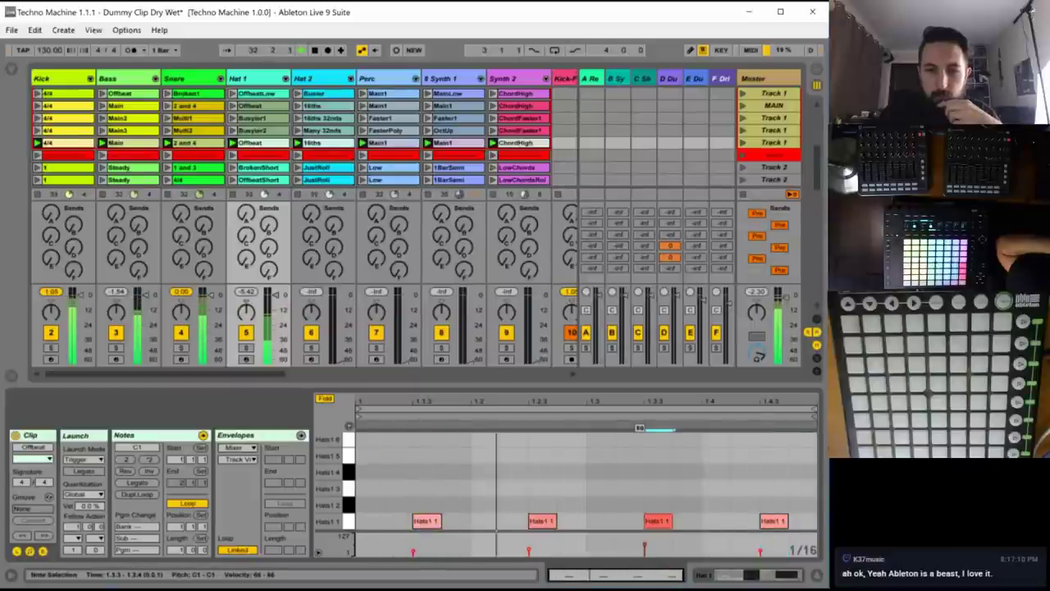
pyautogui.moveTo(646, 548); pyautogui.dragTo(645, 550)
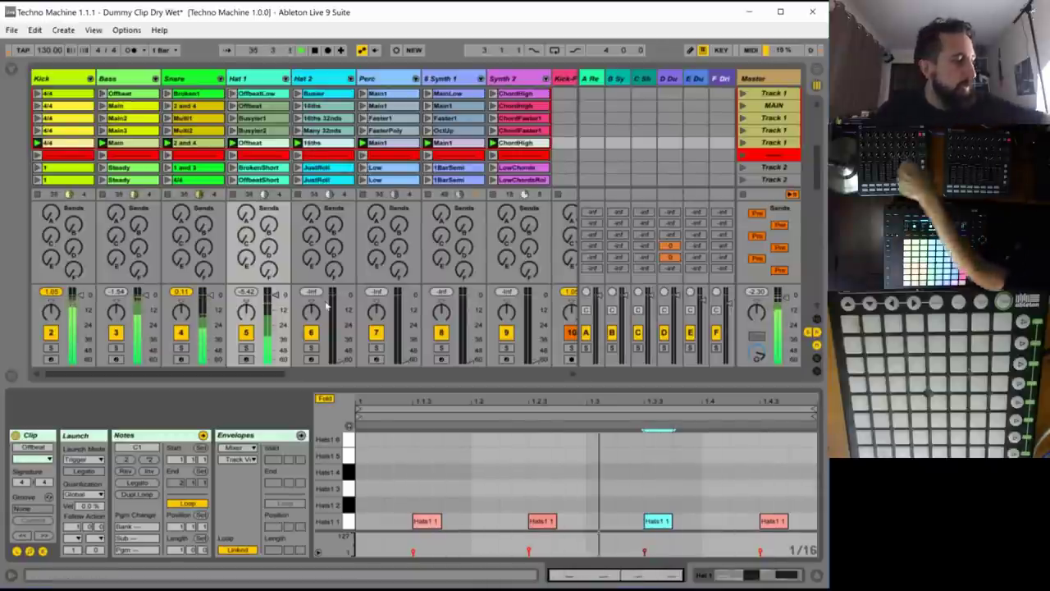
# - Delete the notes from 1.2.2 to 1.2.4 and all notes from 1.4.3 onward in the playing row's Hat 2 16ths clip
pyautogui.click(297, 143)
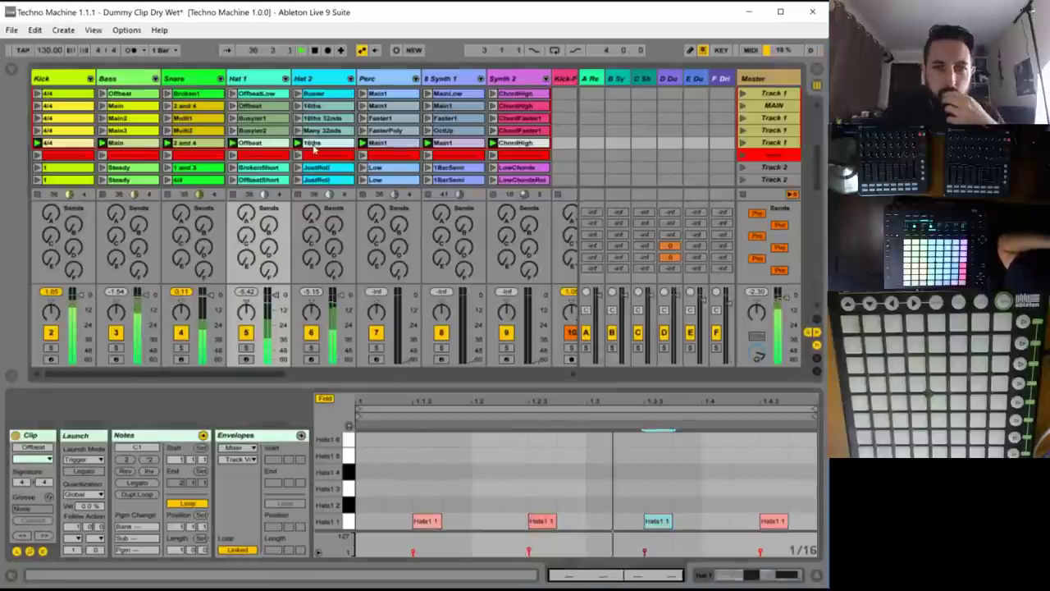
pyautogui.click(314, 144)
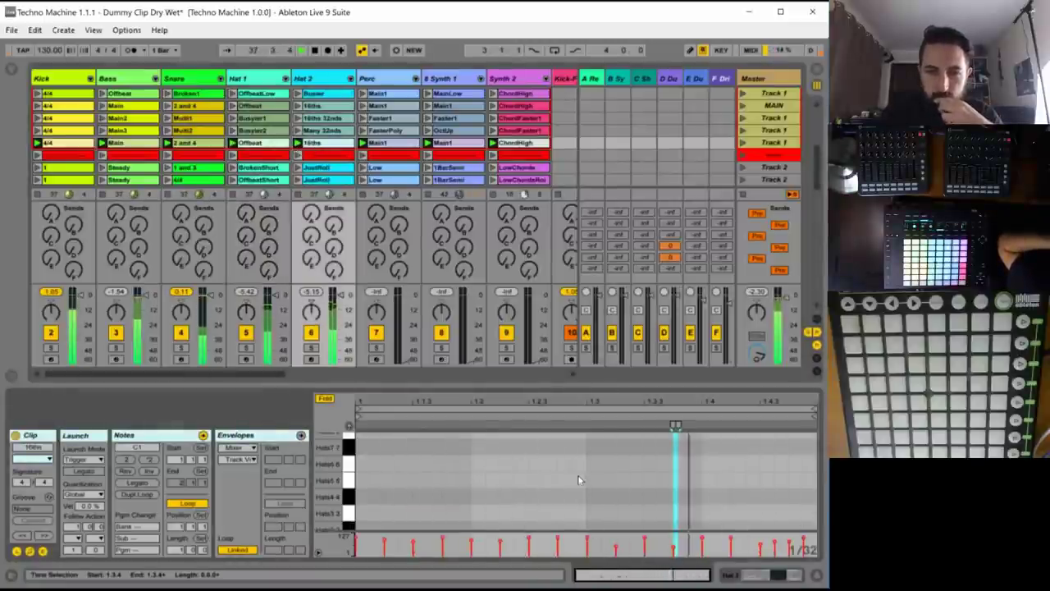
pyautogui.scroll(-2, 576, 479)
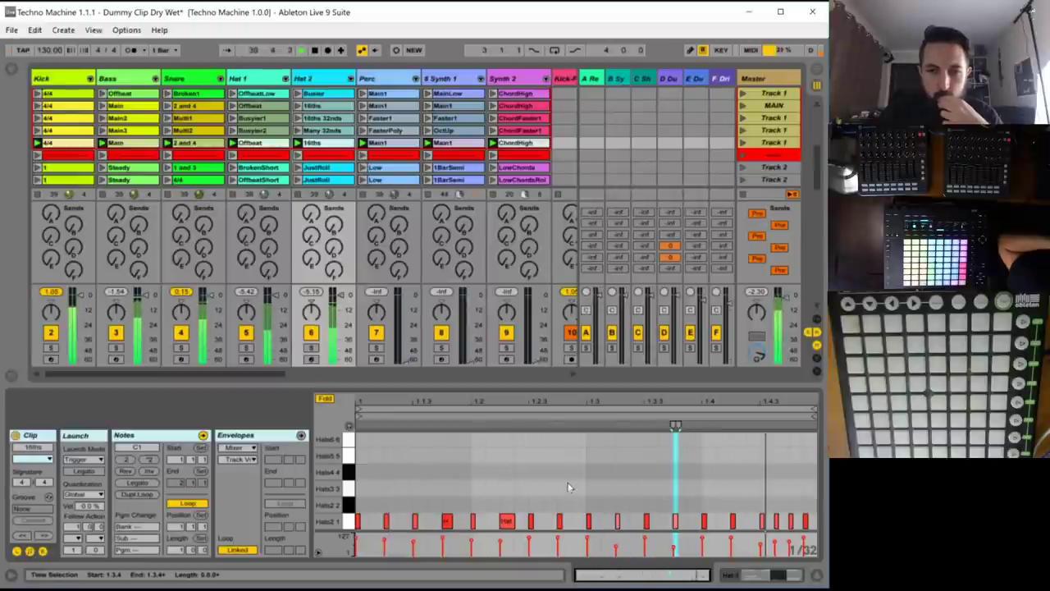
pyautogui.moveTo(574, 490); pyautogui.dragTo(494, 527)
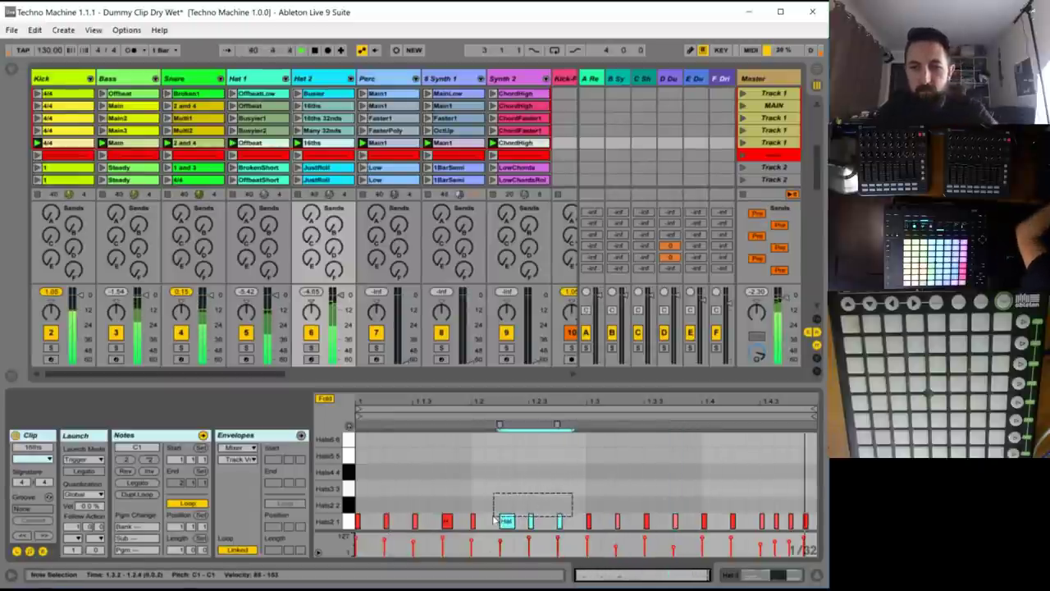
pyautogui.press('Delete')
pyautogui.moveTo(729, 488); pyautogui.dragTo(818, 522)
pyautogui.moveTo(751, 495); pyautogui.dragTo(818, 526)
pyautogui.press('Delete')
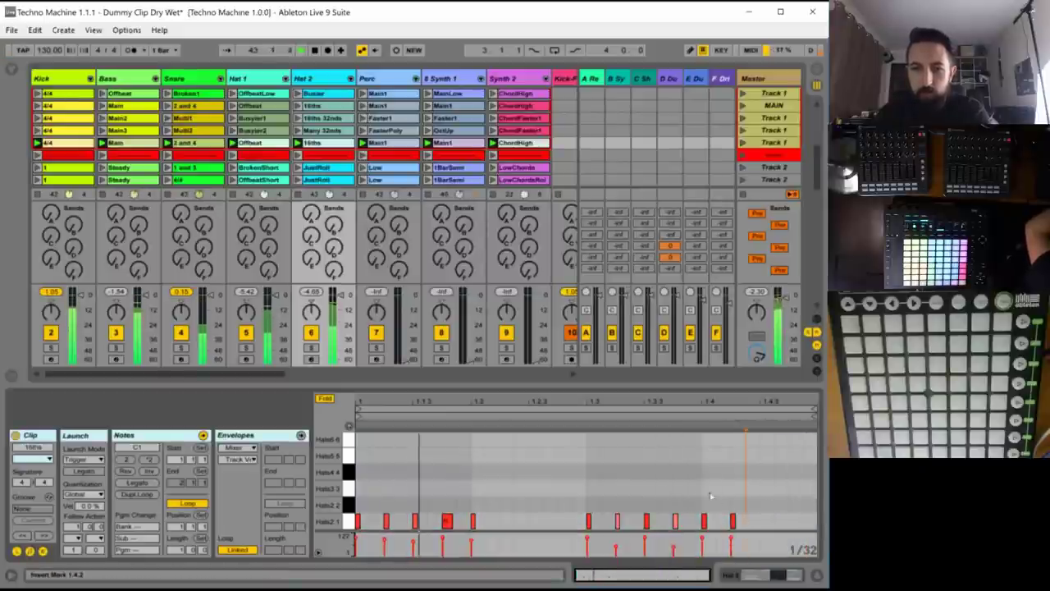
# - Delete the hat note at 1.4.2 in the playing row's Hat 2 16ths clip
pyautogui.moveTo(720, 497); pyautogui.dragTo(747, 531)
pyautogui.press('Delete')
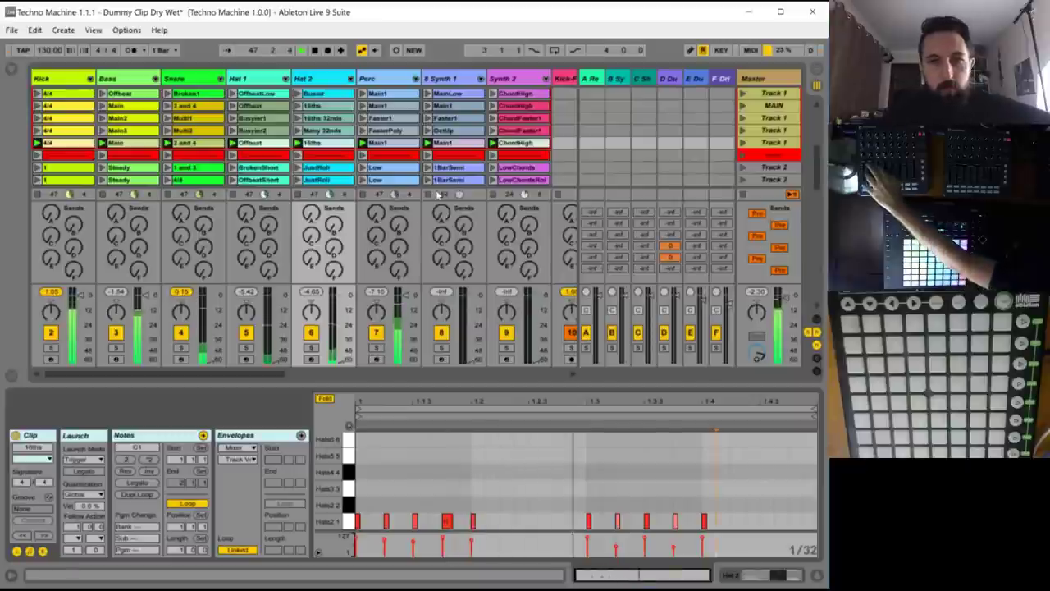
# - Thin the playing row's Perc Main1 clip by deleting the notes at 1.1.2, 1.1.3, 1.4.2 and 1.4.4 and all those in beats 2 and 3
pyautogui.click(388, 145)
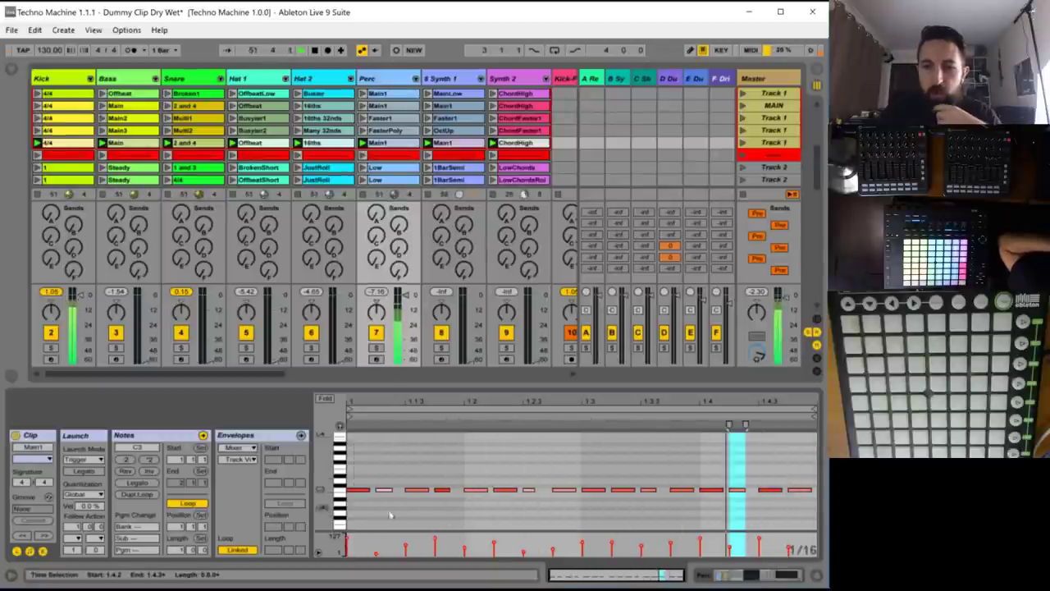
pyautogui.moveTo(375, 464); pyautogui.dragTo(426, 502)
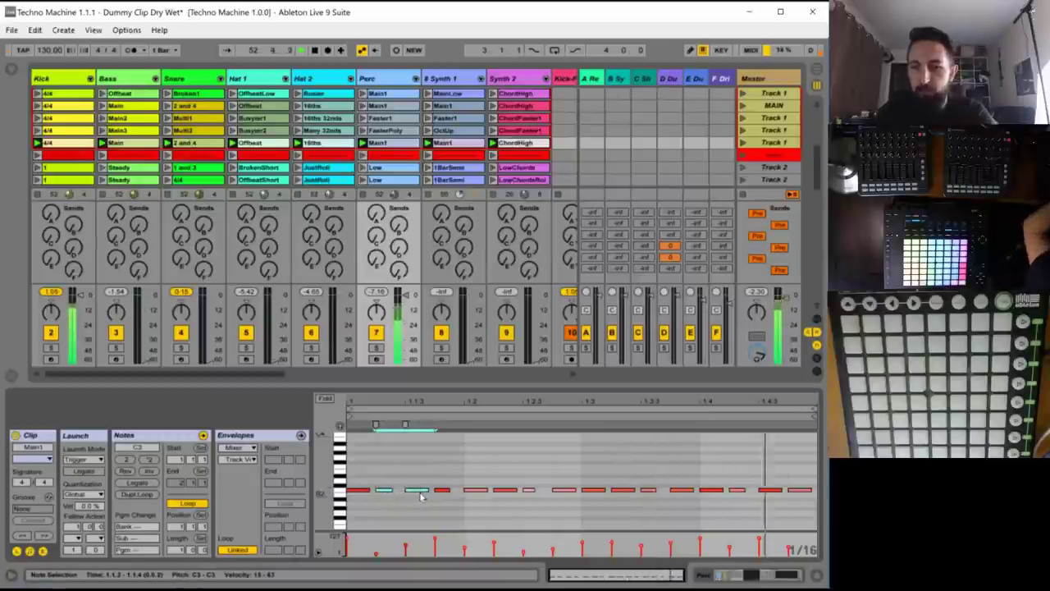
pyautogui.press('Delete')
pyautogui.moveTo(465, 472); pyautogui.dragTo(695, 513)
pyautogui.press('Delete')
pyautogui.click(740, 482)
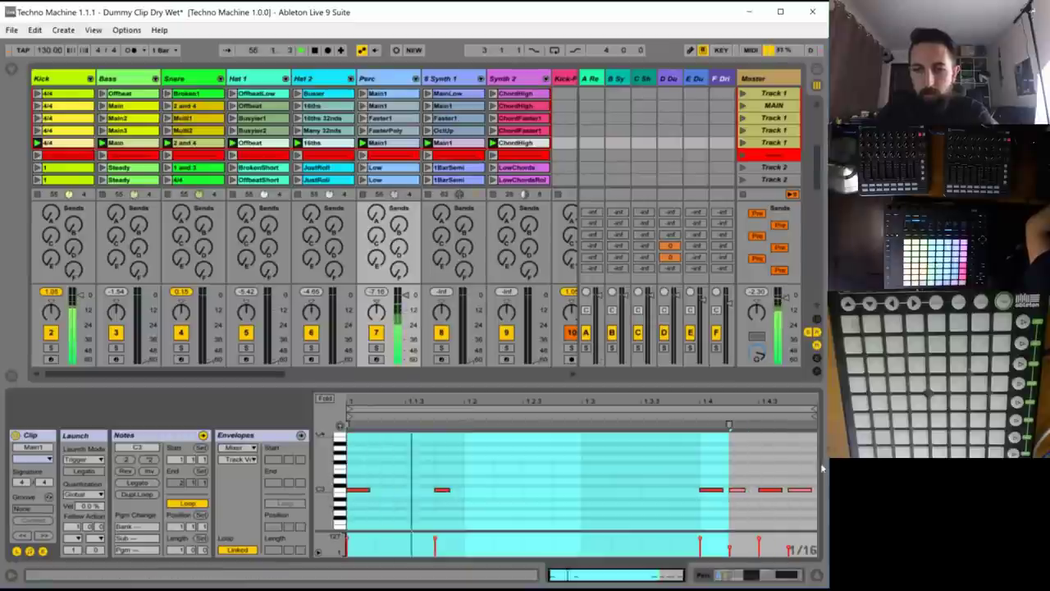
pyautogui.moveTo(786, 467); pyautogui.dragTo(807, 499)
pyautogui.press('Delete')
pyautogui.moveTo(748, 462); pyautogui.dragTo(746, 492)
pyautogui.doubleClick(744, 490)
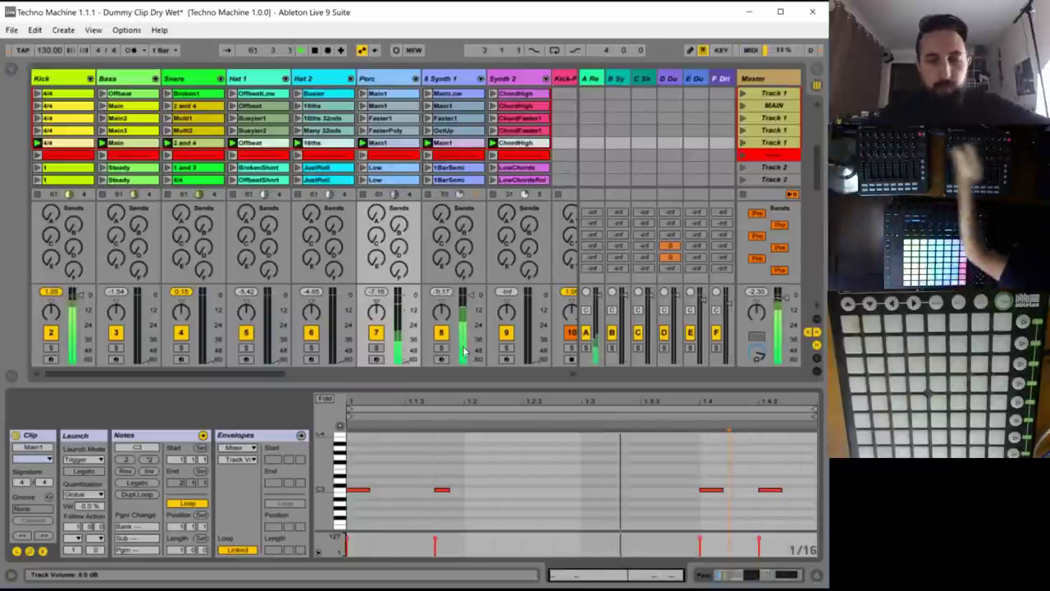
# - Delete all notes from 1.1.4 to 1.4.1 in the playing row's Synth 1 Main1 clip, keeping those at 1.1.1 and 1.4.4
pyautogui.click(445, 143)
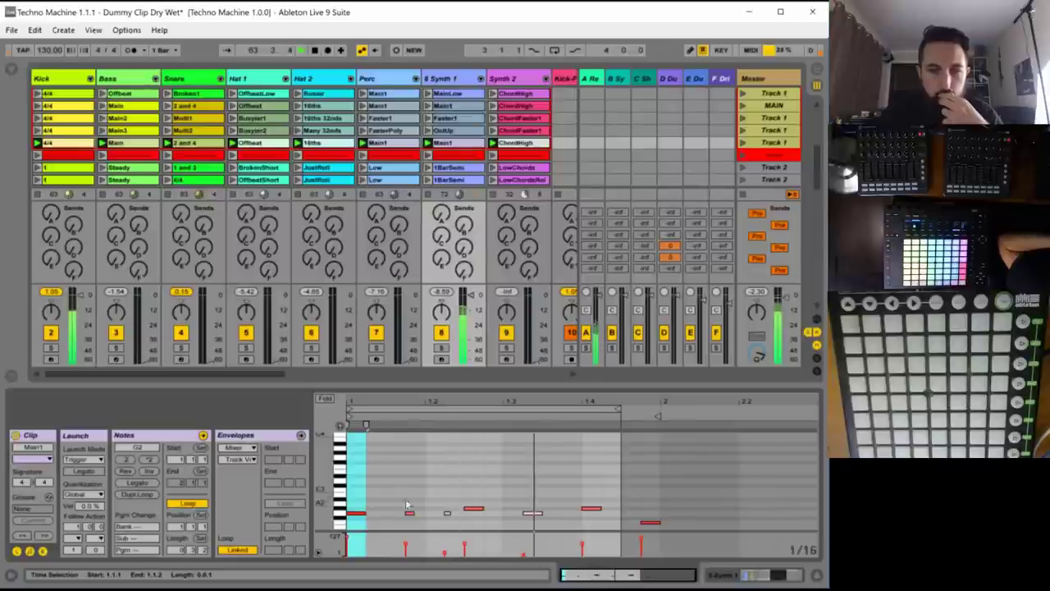
pyautogui.moveTo(406, 500); pyautogui.dragTo(451, 527)
pyautogui.press('Delete')
pyautogui.keyDown('shift'); pyautogui.click(531, 526); pyautogui.keyUp('shift')
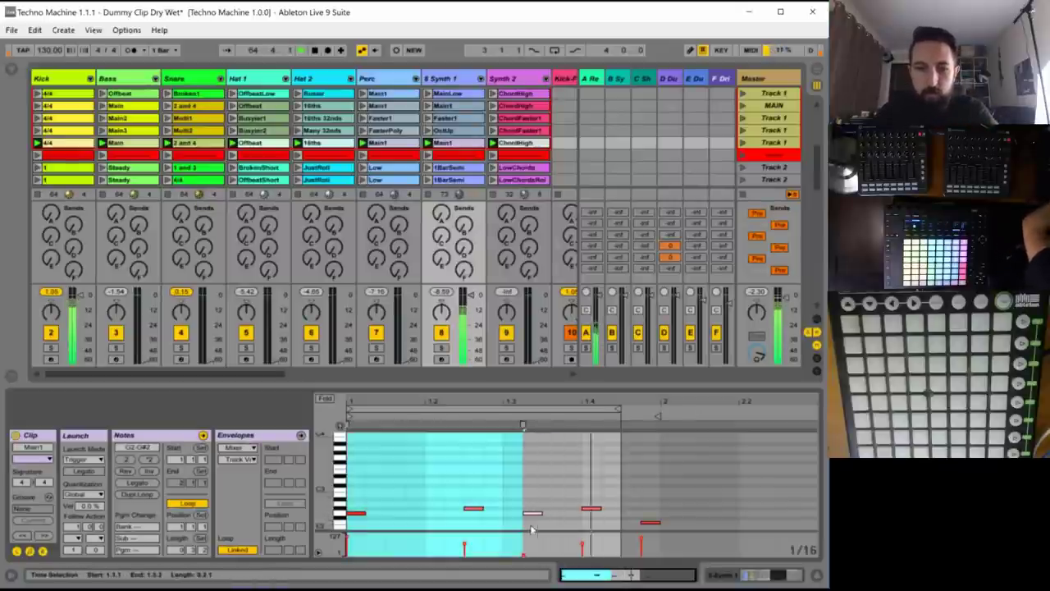
pyautogui.press('Delete')
pyautogui.hotkey('ctrl', 'z')
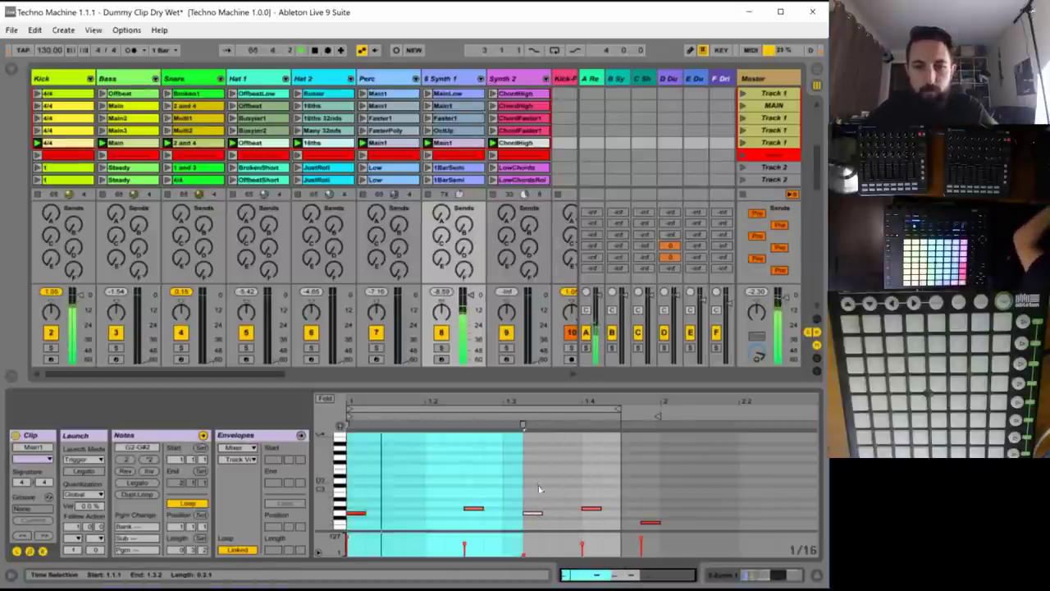
pyautogui.click(537, 513)
pyautogui.doubleClick(473, 508)
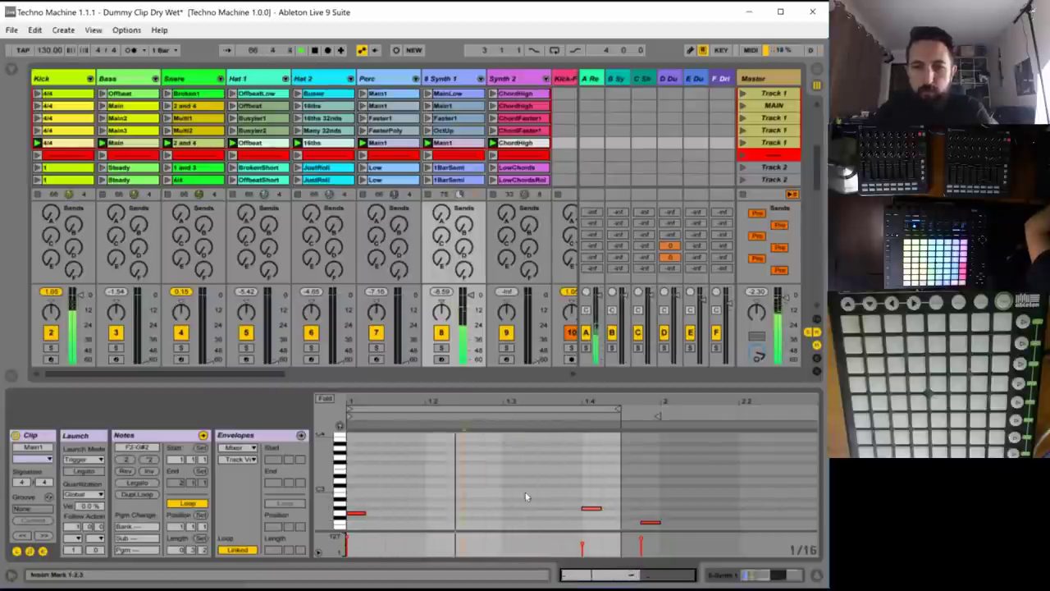
pyautogui.moveTo(528, 495); pyautogui.dragTo(596, 517)
pyautogui.doubleClick(589, 504)
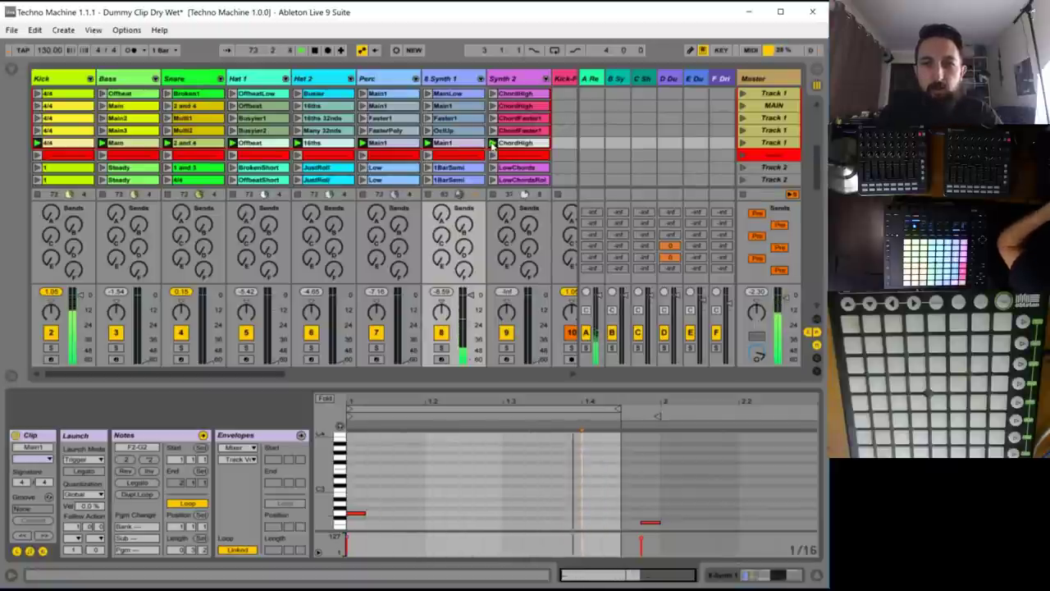
# - Transpose the 1.3.4 chord in the playing row's Synth 2 ChordHigh clip down an octave to G1-D2 and extend it to the bar's end
pyautogui.click(492, 143)
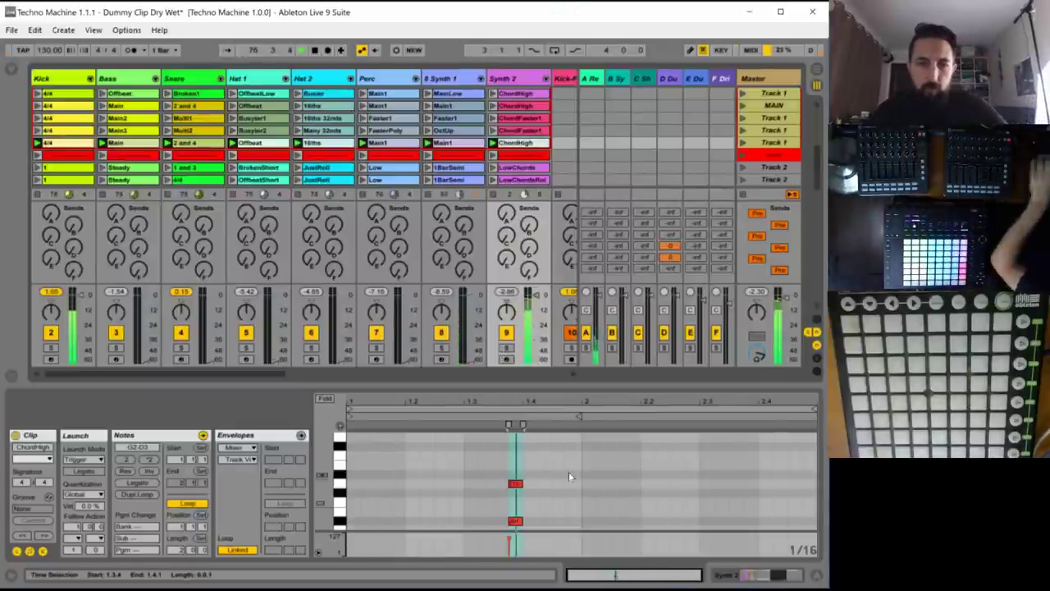
pyautogui.scroll(-3, 570, 478)
pyautogui.scroll(1, 564, 477)
pyautogui.moveTo(555, 519); pyautogui.dragTo(482, 404)
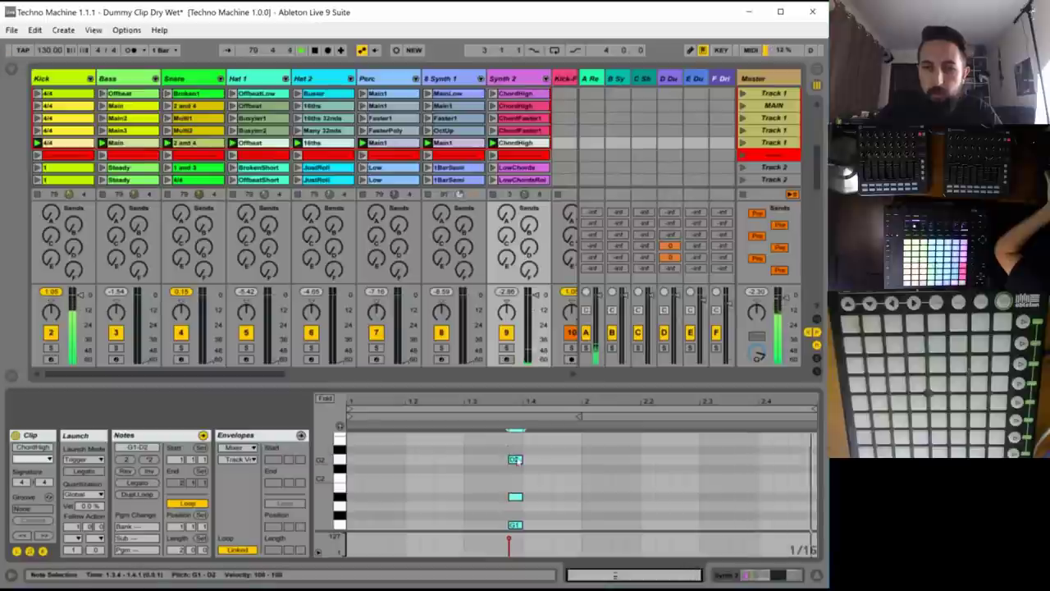
pyautogui.moveTo(521, 459); pyautogui.dragTo(582, 459)
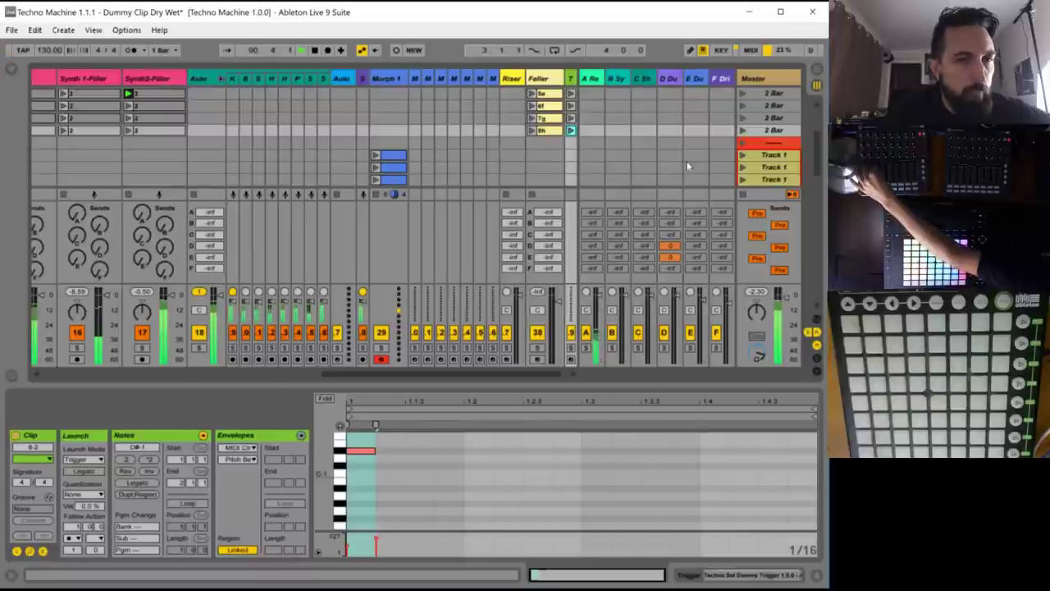
# - Mix into Track 2 by launching Kick 1, Hat 1 OffbeatShort, Perc Low, Synth 1 1BarSemi, Synth 2 LowChords and the second-row Bass Steady clip
pyautogui.moveTo(372, 371); pyautogui.dragTo(85, 371)
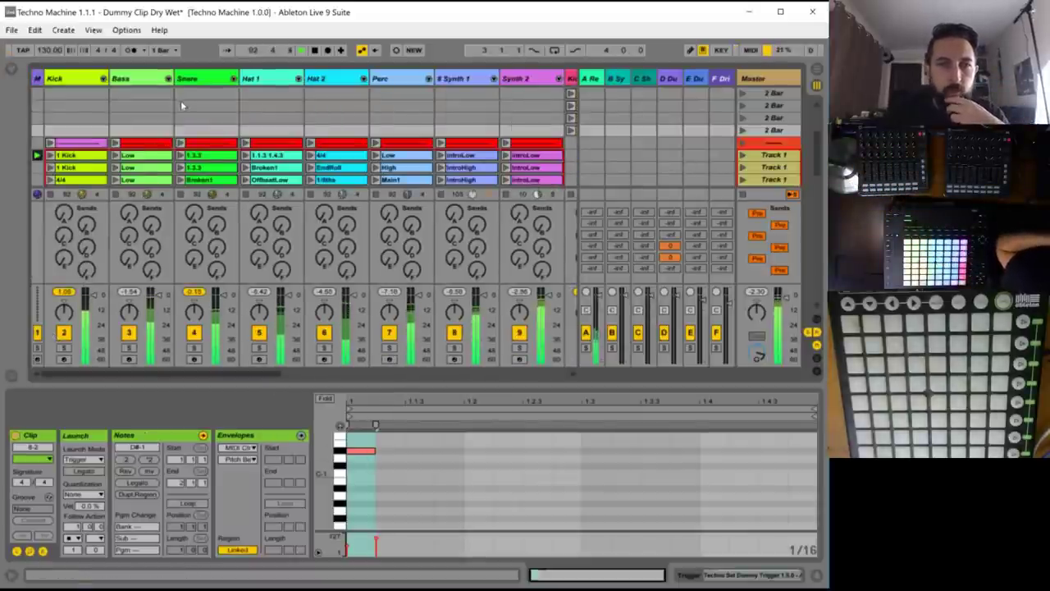
pyautogui.scroll(-7, 222, 140)
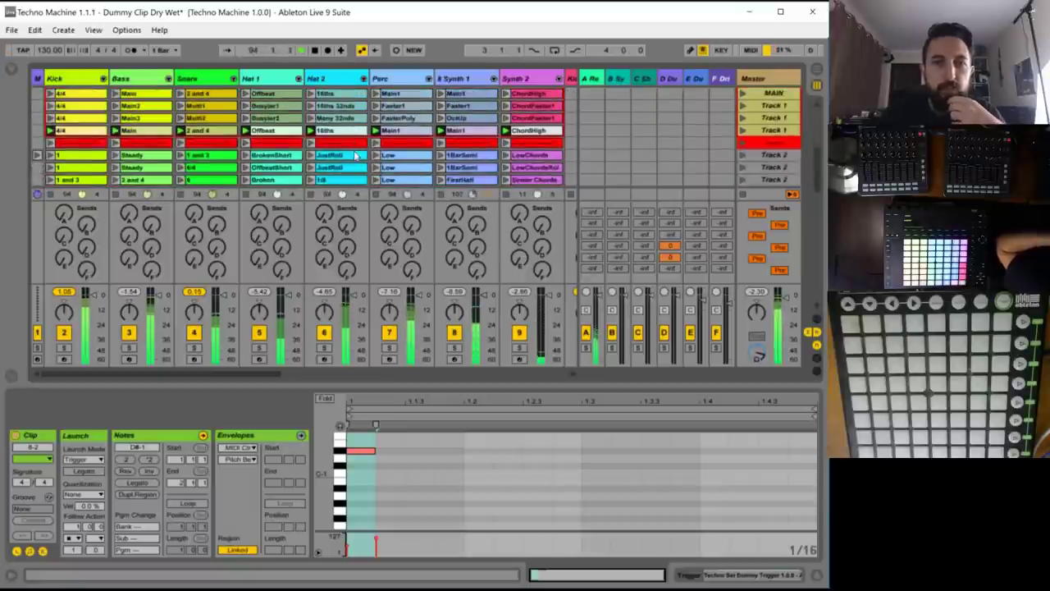
pyautogui.click(51, 154)
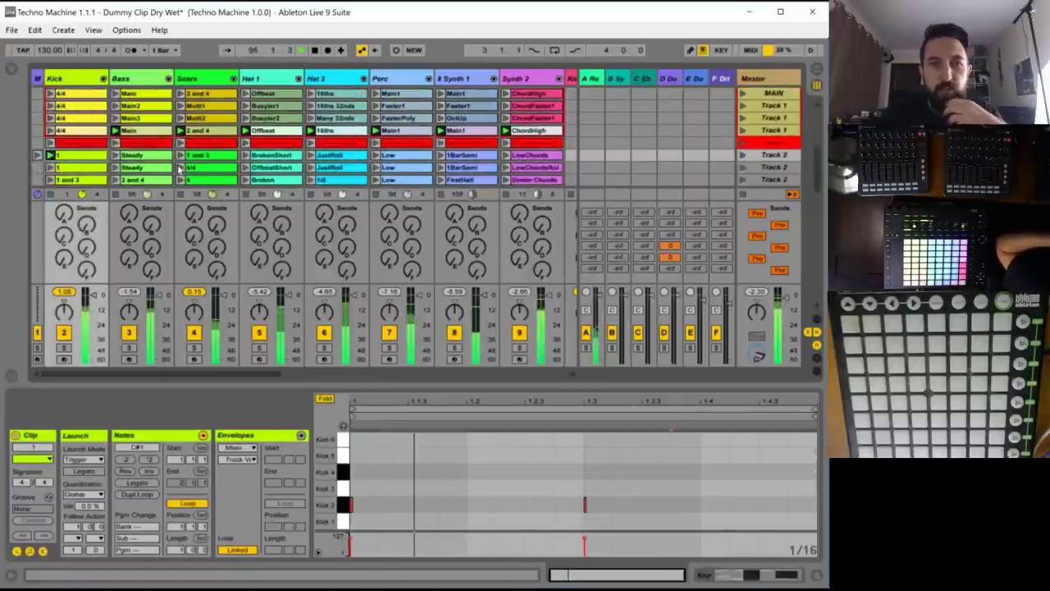
pyautogui.click(246, 168)
pyautogui.click(376, 155)
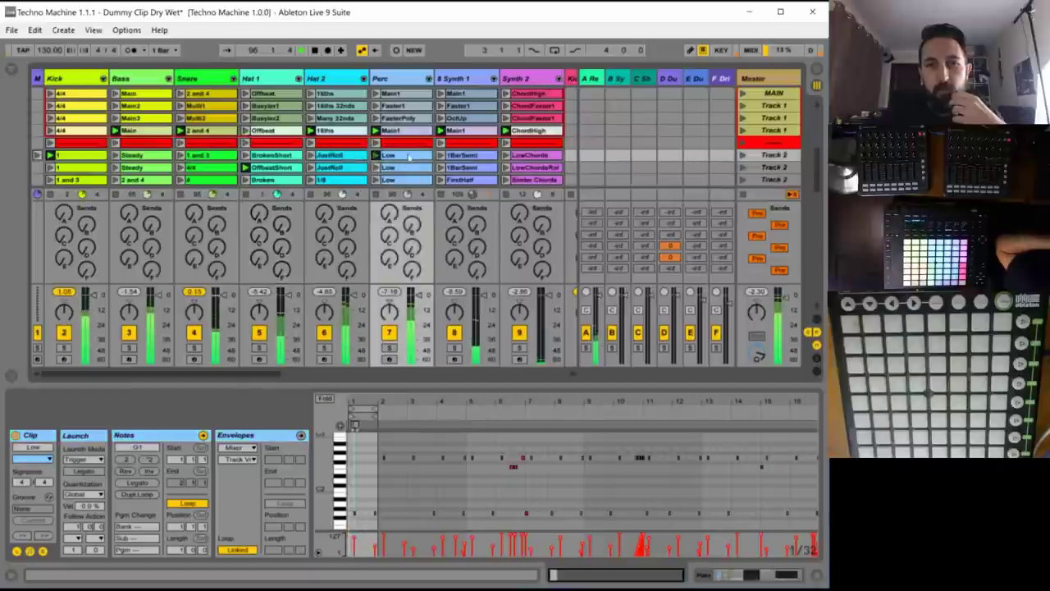
pyautogui.click(442, 156)
pyautogui.click(506, 156)
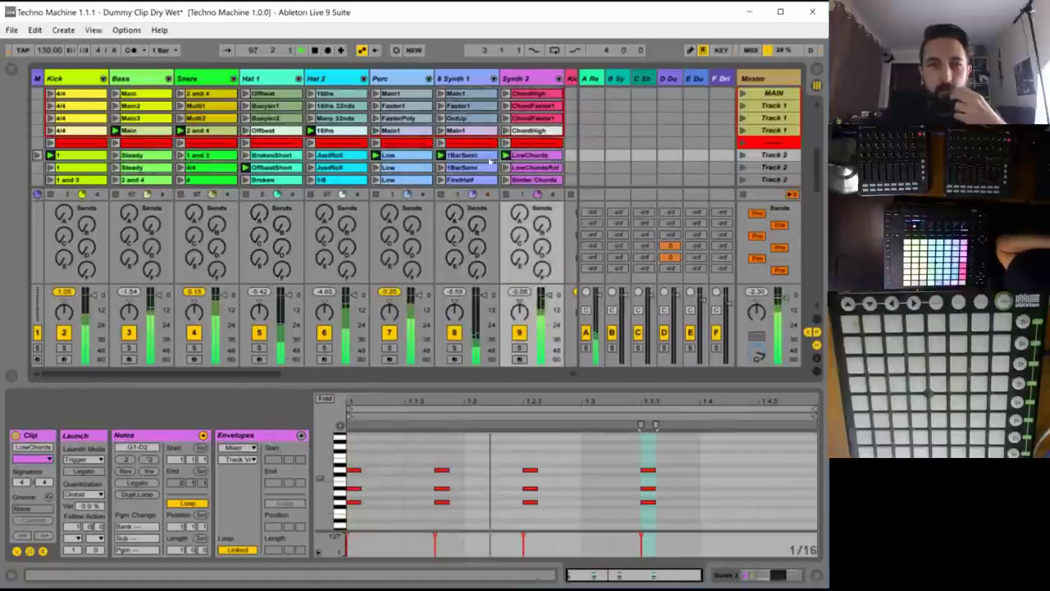
pyautogui.scroll(-1, 458, 165)
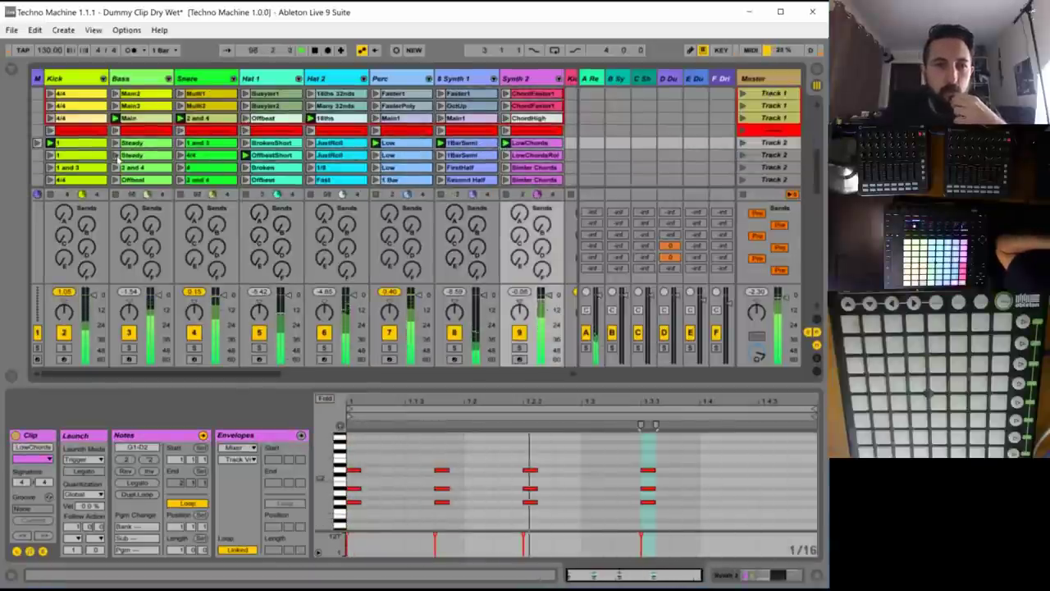
pyautogui.click(117, 156)
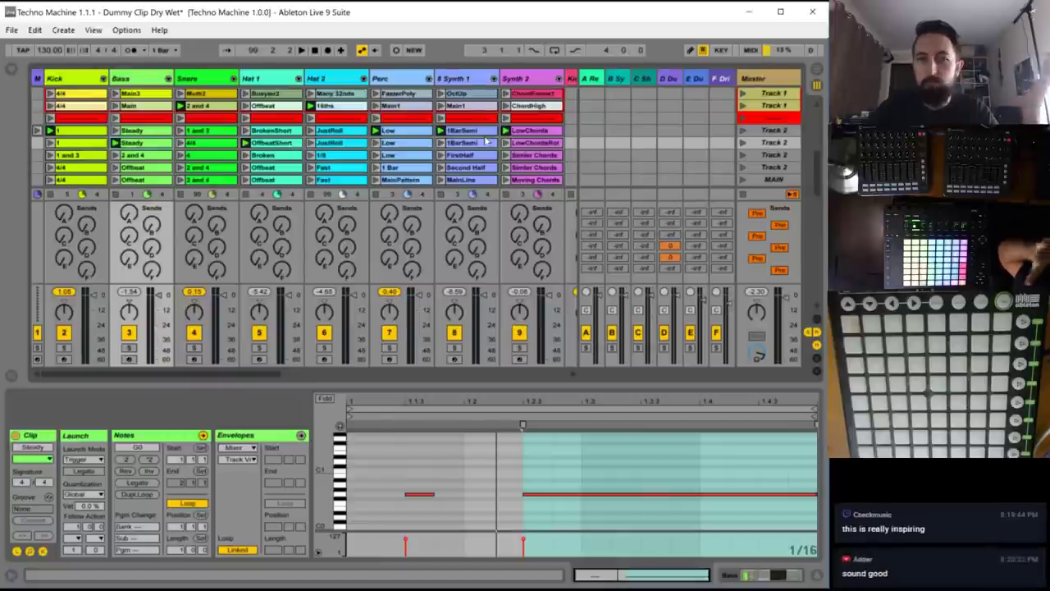
pyautogui.click(767, 143)
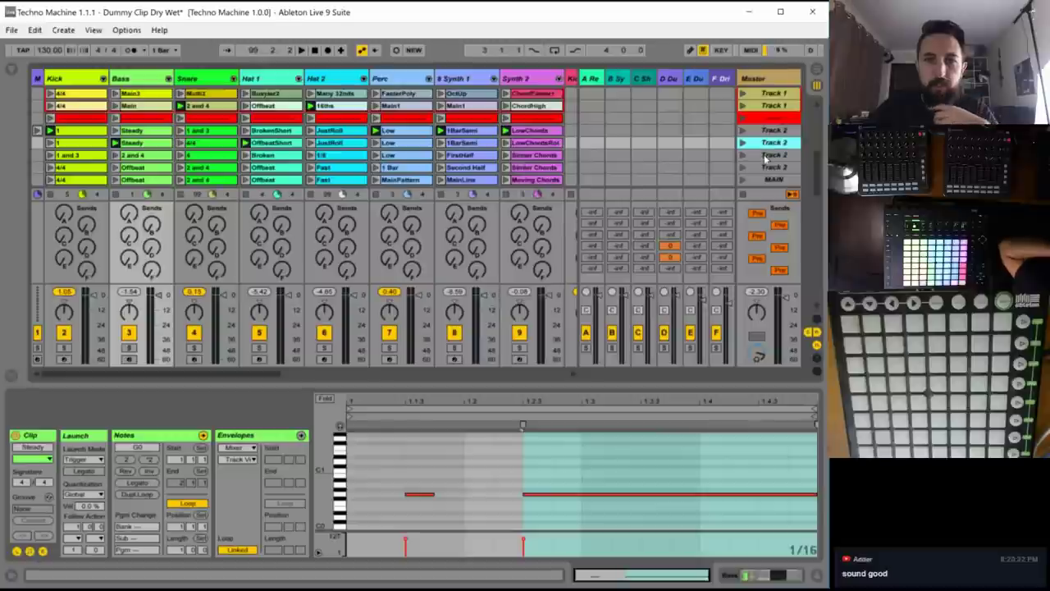
pyautogui.click(765, 156)
pyautogui.click(772, 133)
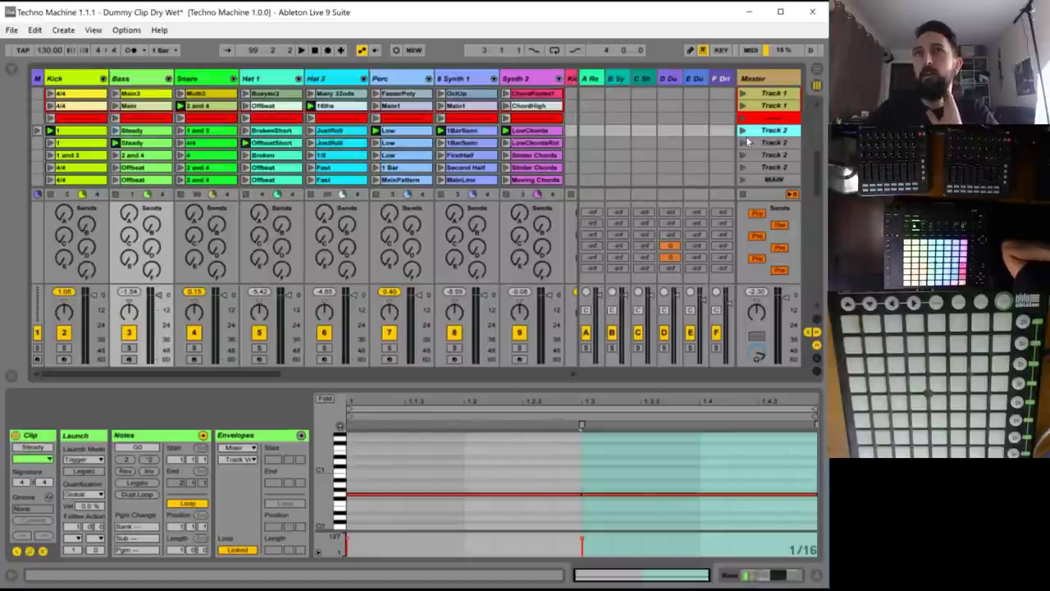
pyautogui.scroll(-1, 748, 142)
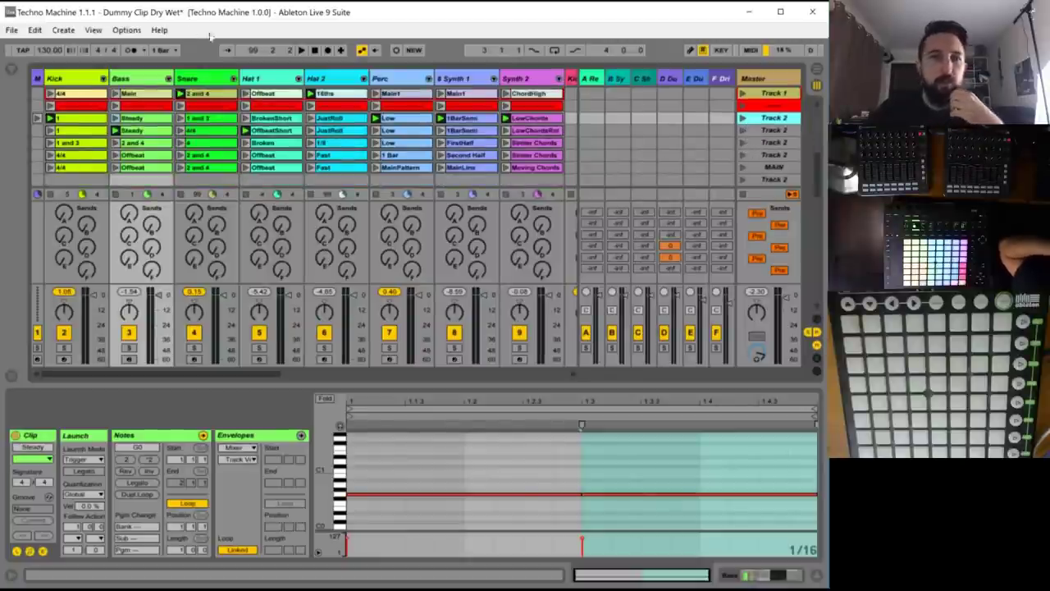
# - Save the Live Set under the new name "Techno Machine 1.1.2 Track 1 Complete"
pyautogui.click(13, 31)
pyautogui.click(49, 164)
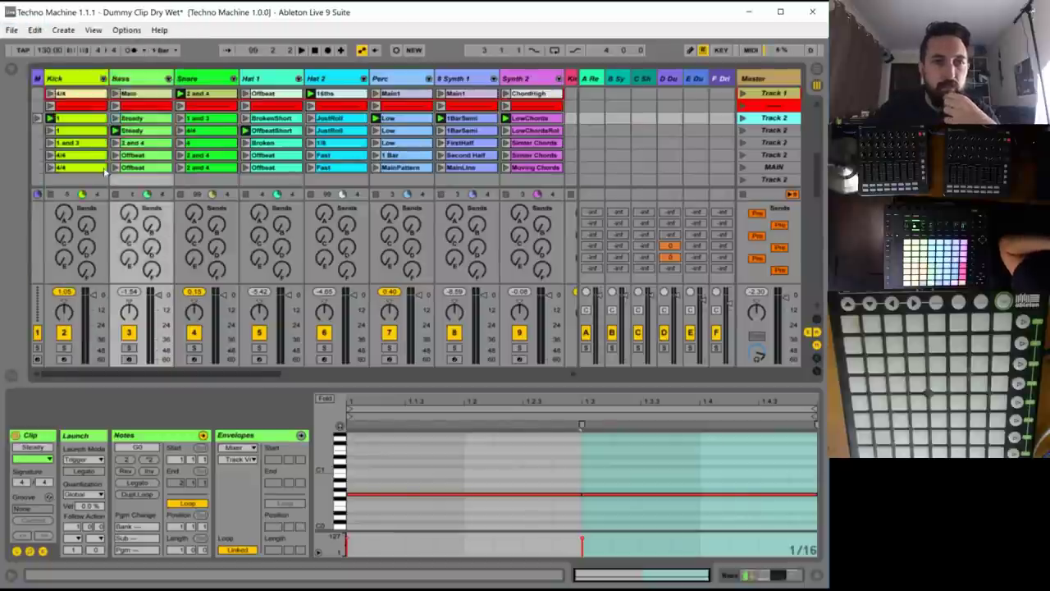
pyautogui.click(169, 281)
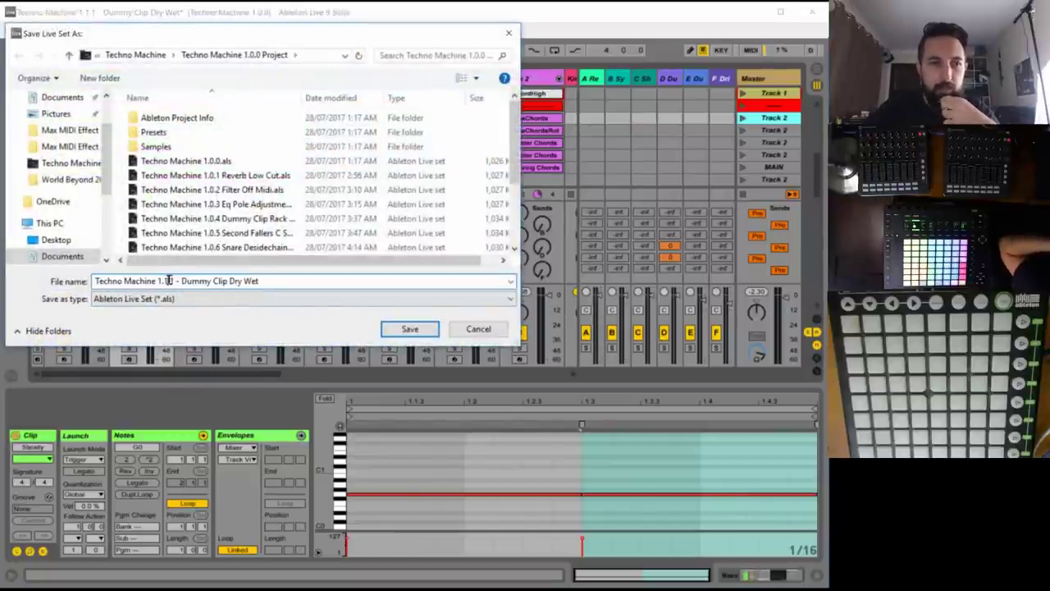
pyautogui.moveTo(168, 280); pyautogui.dragTo(408, 282)
pyautogui.write('2')
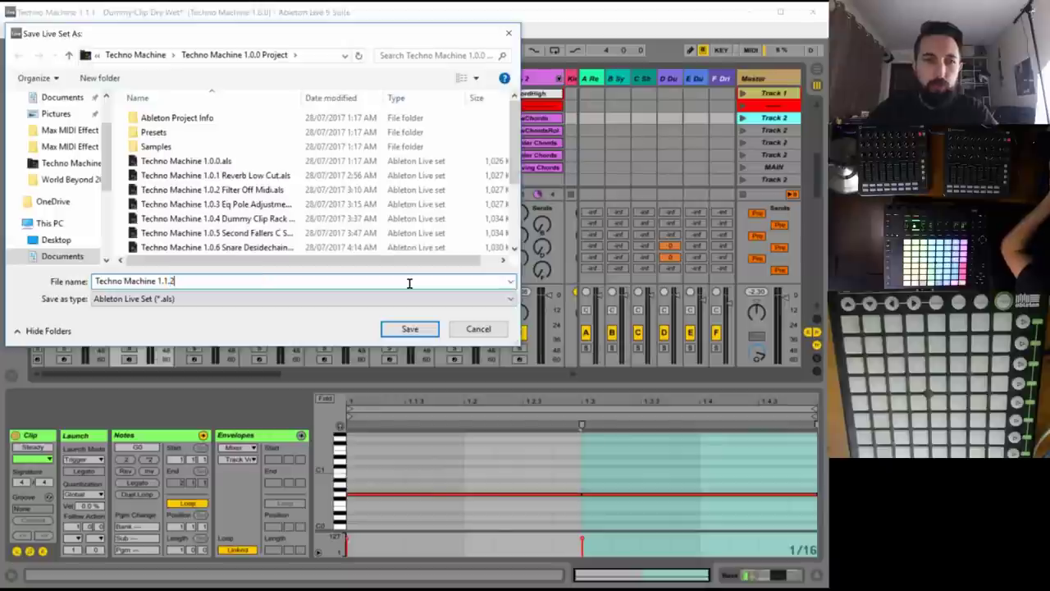
pyautogui.write(' Track 1 C')
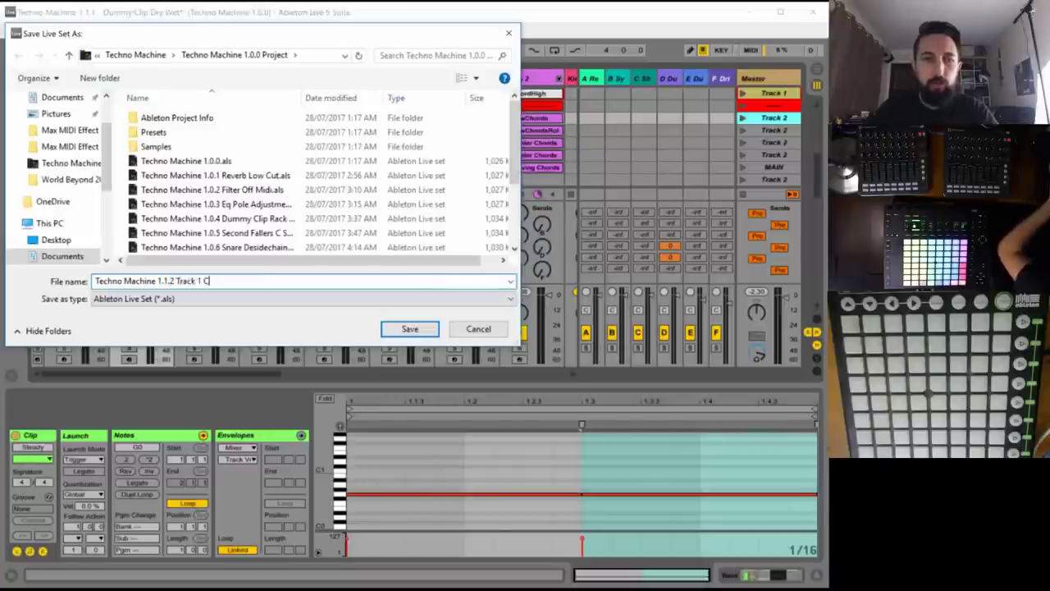
pyautogui.write('omplete')
pyautogui.press('Return')
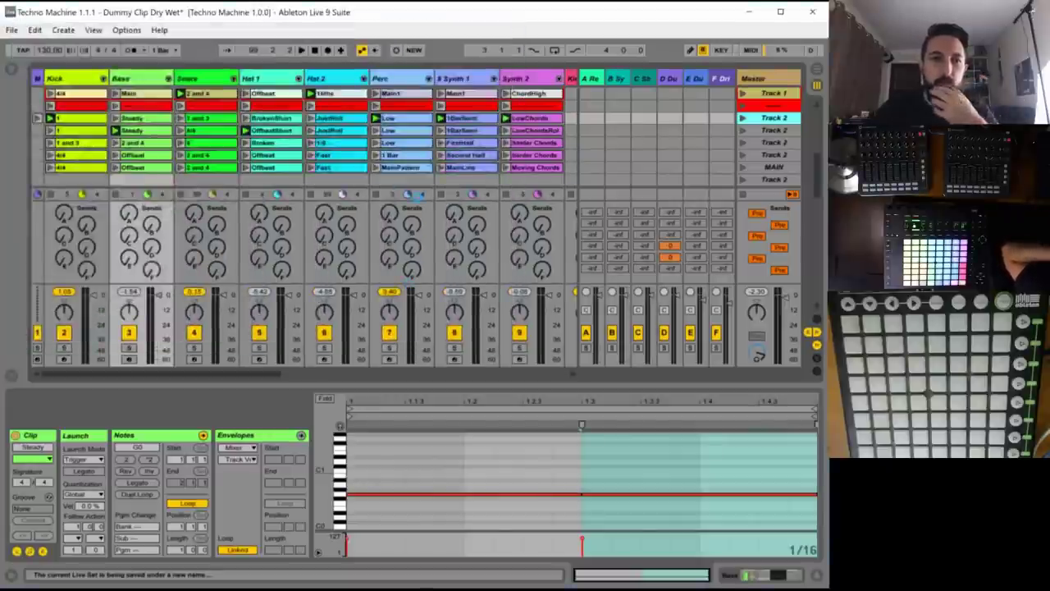
# - Launch Track 2's first five scenes one after another, ending with its MAIN scene, to audition them
pyautogui.click(741, 133)
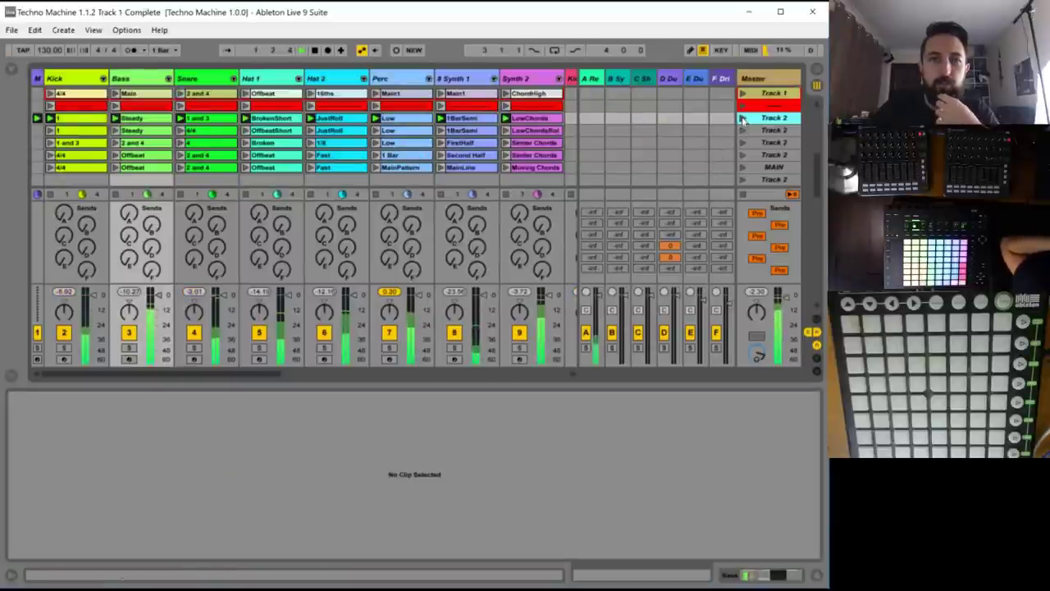
pyautogui.click(742, 129)
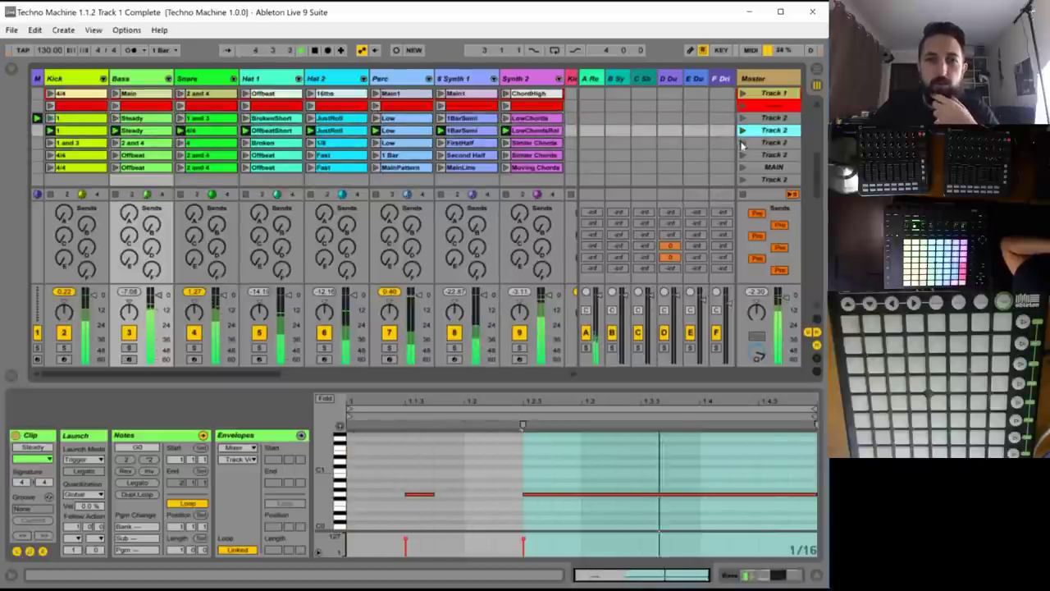
pyautogui.click(742, 142)
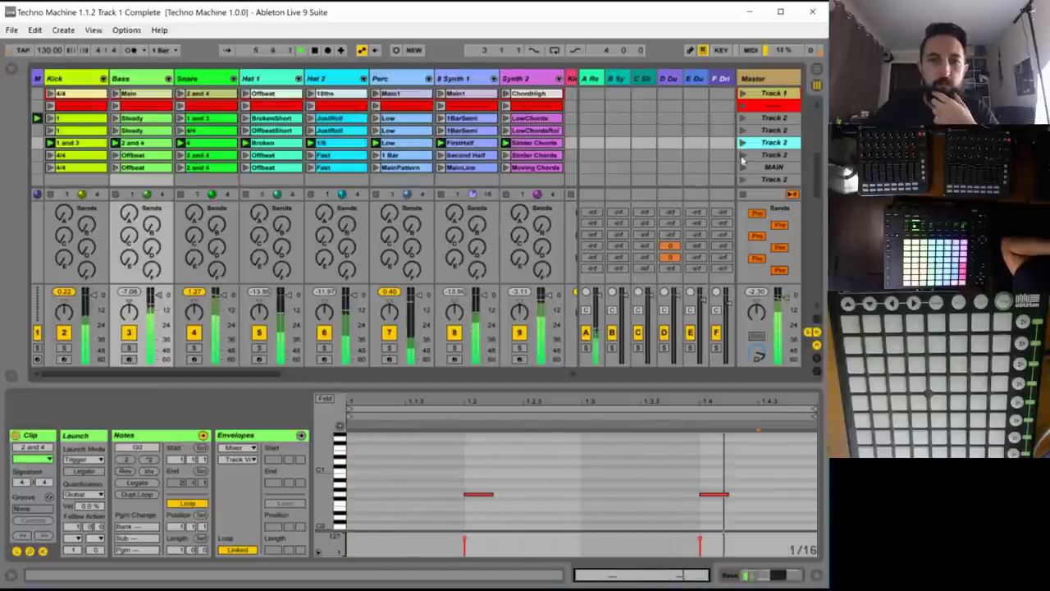
pyautogui.click(742, 155)
pyautogui.scroll(-2, 742, 157)
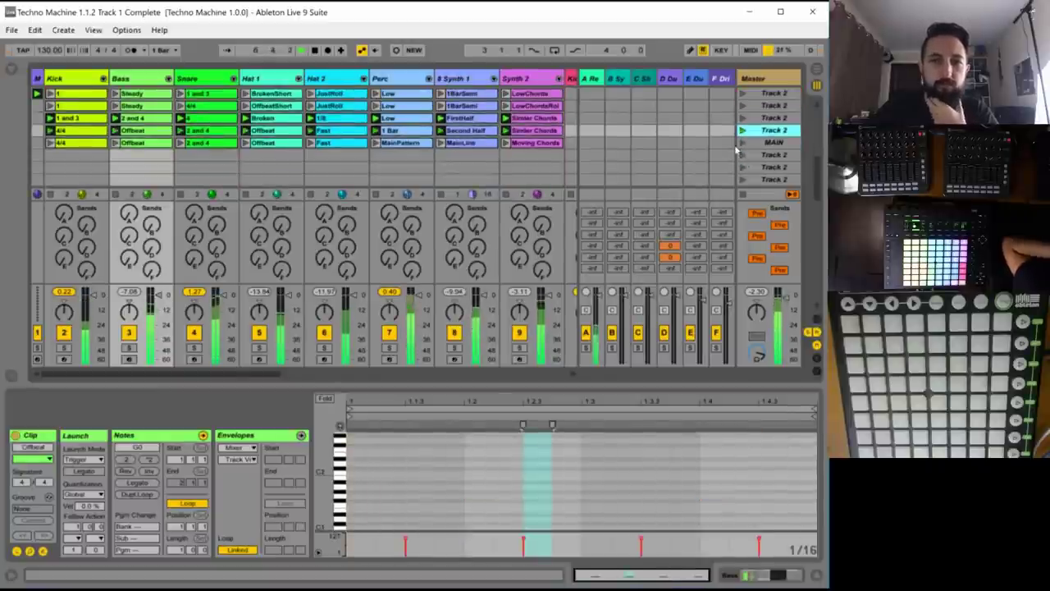
pyautogui.click(742, 143)
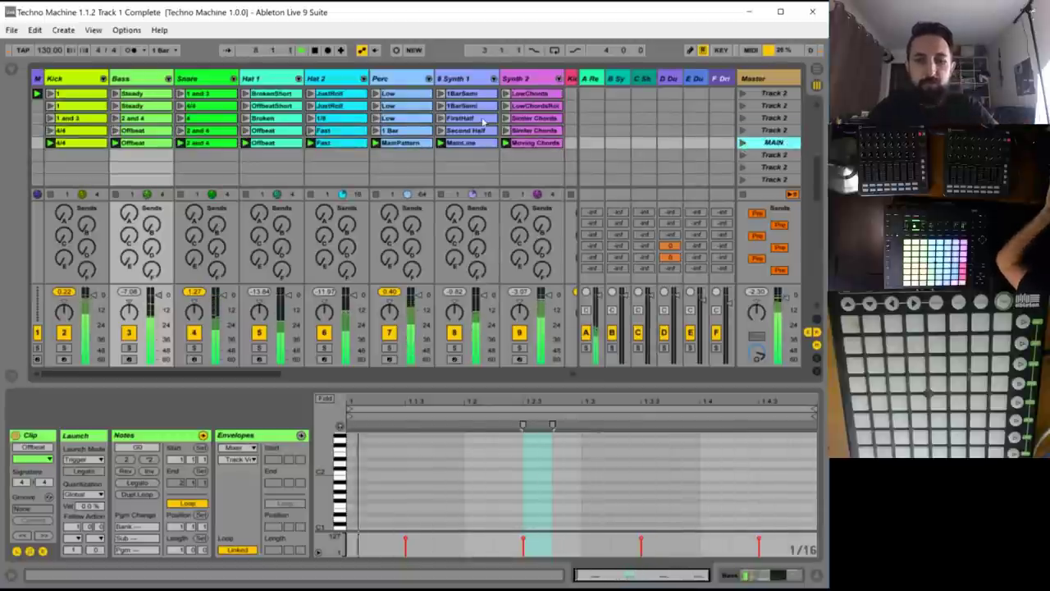
# - Duplicate all eight of Track 2's MAIN scene clips, Kick through Synth 2, into the row below
pyautogui.click(535, 143)
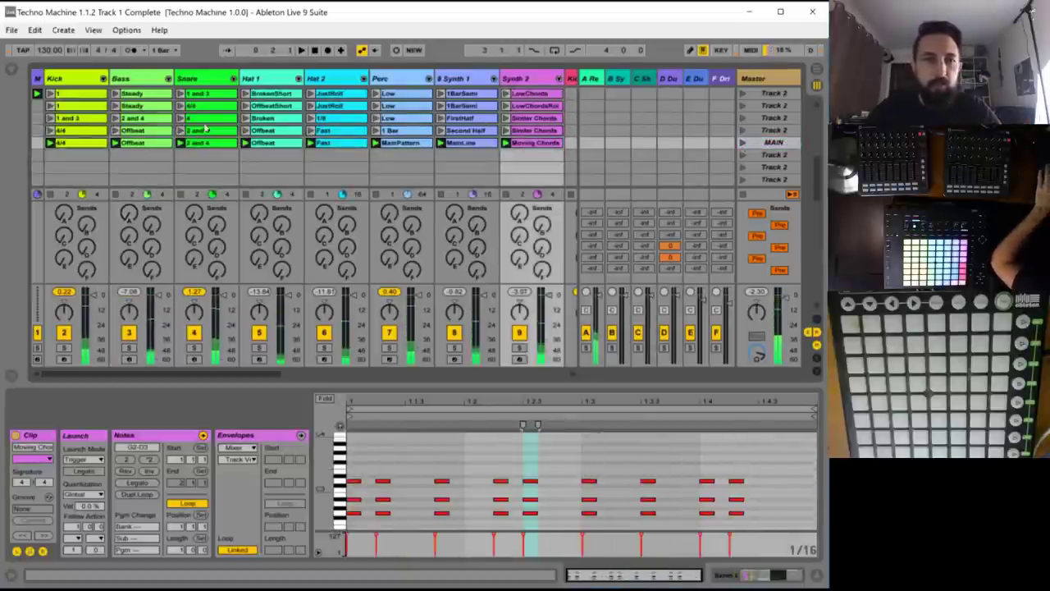
pyautogui.keyDown('shift'); pyautogui.click(86, 145); pyautogui.keyUp('shift')
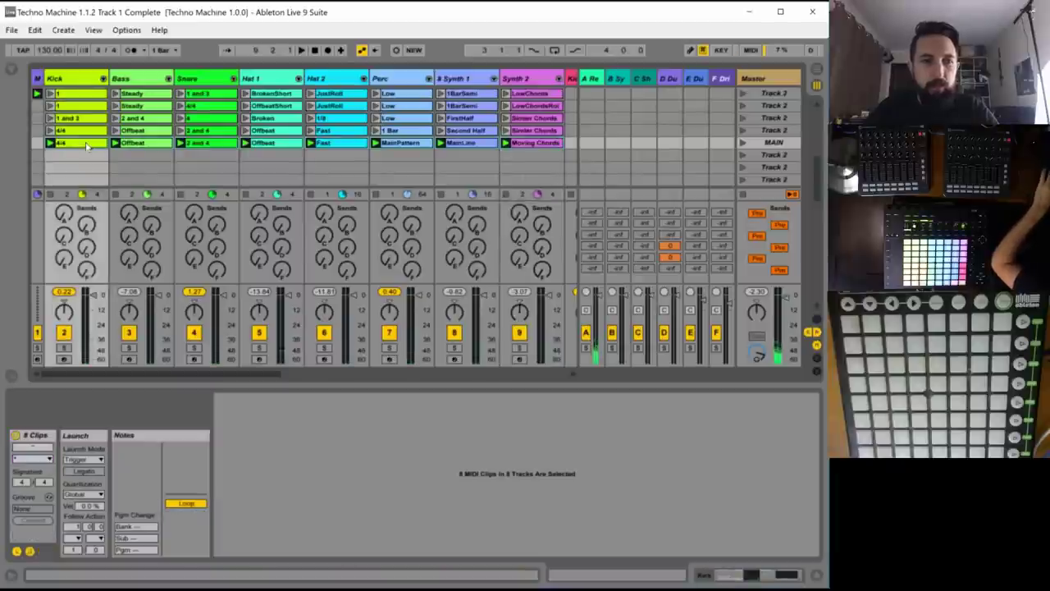
pyautogui.hotkey('ctrl', 'd')
pyautogui.click(78, 165)
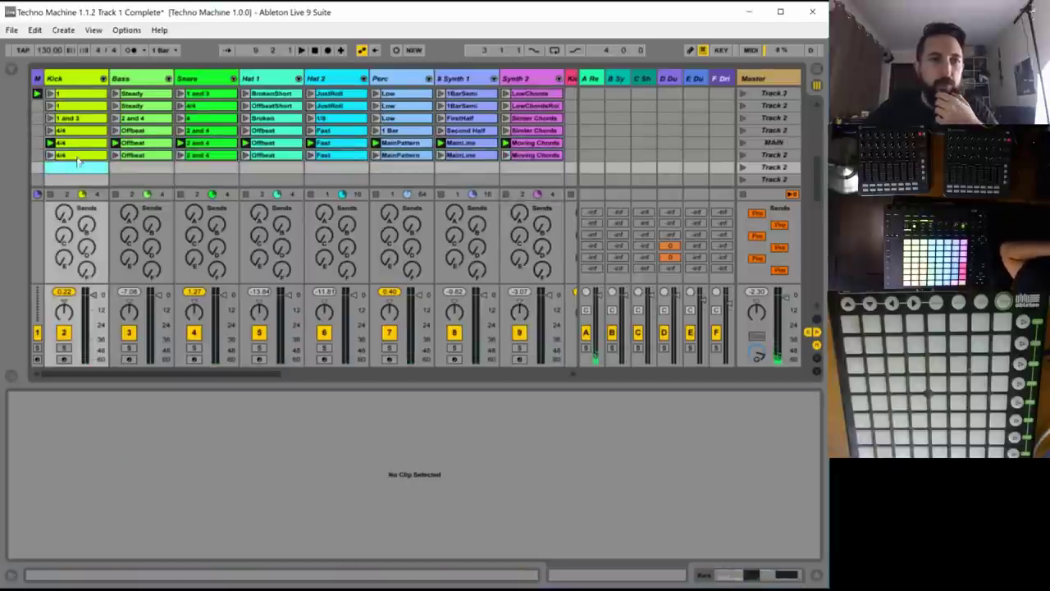
# - Recolour the duplicated Kick 4/4 and Bass Offbeat clips below the MAIN scene yellow
pyautogui.rightClick(79, 156)
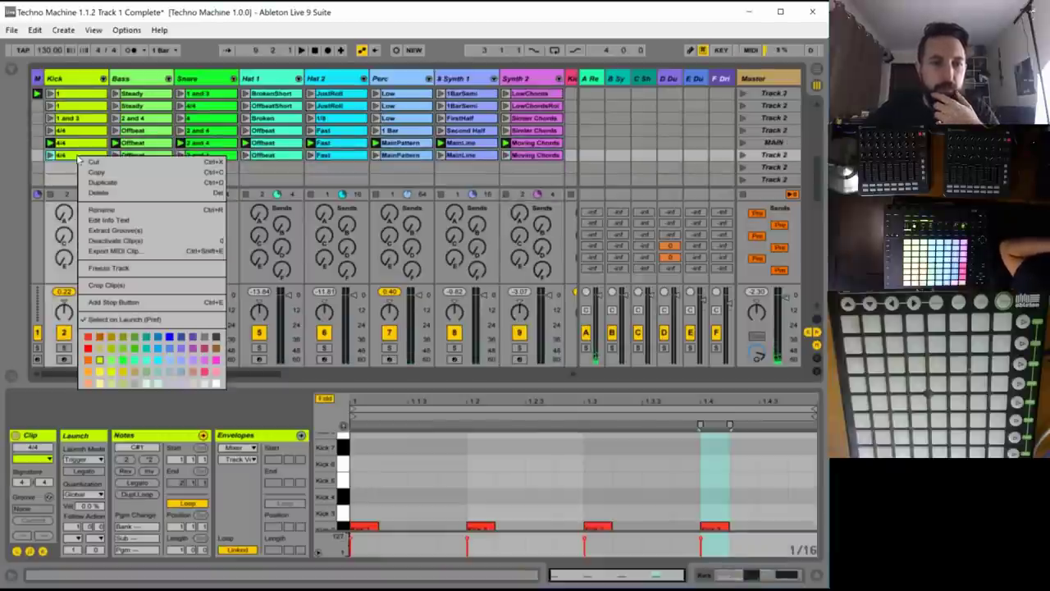
pyautogui.click(102, 371)
pyautogui.click(138, 159)
pyautogui.press('Delete')
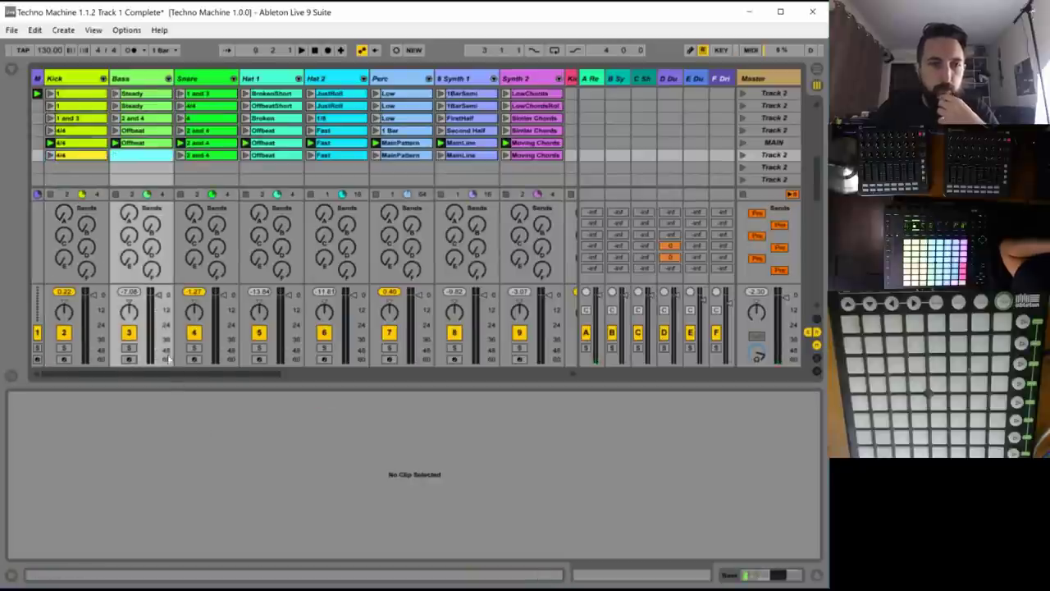
pyautogui.hotkey('ctrl', 'z')
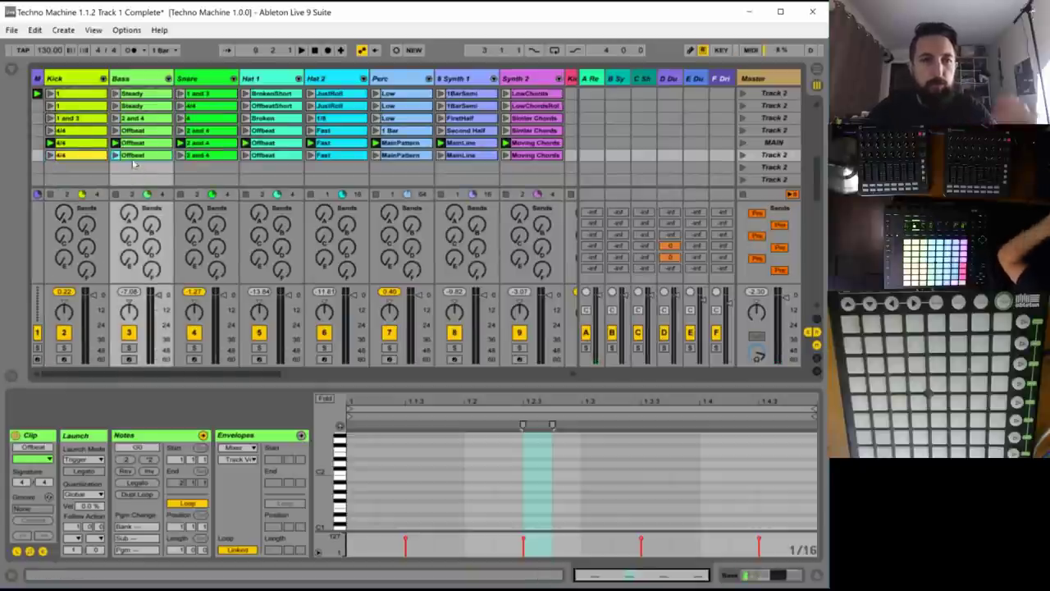
pyautogui.rightClick(133, 160)
pyautogui.click(168, 396)
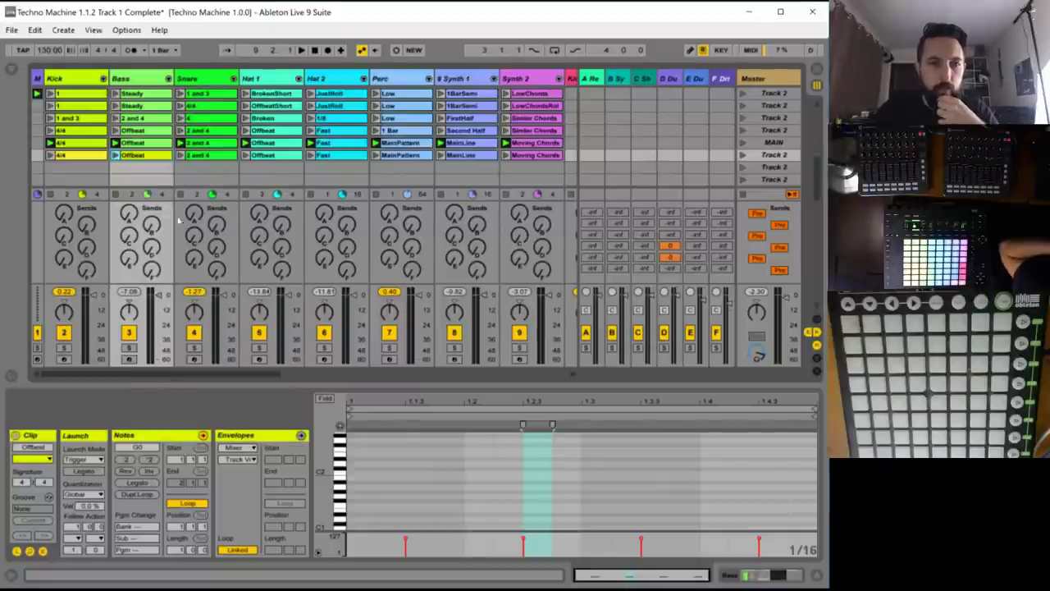
# - Recolour the duplicated Snare 2 and 4 clip dark gold and the duplicated Hat 1 Offbeat clip muted green
pyautogui.rightClick(197, 155)
pyautogui.click(198, 155)
pyautogui.rightClick(200, 156)
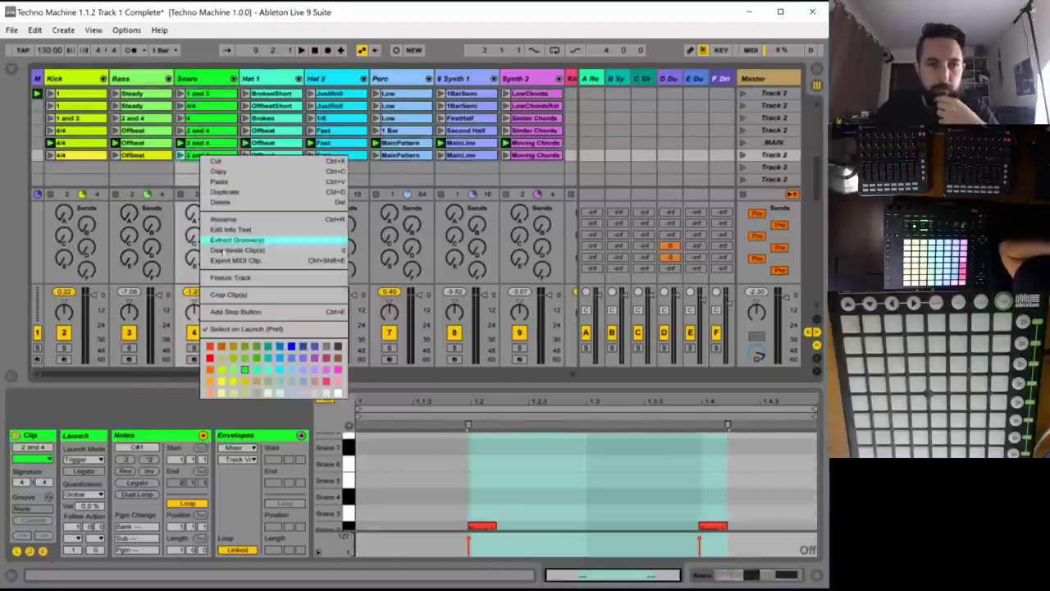
pyautogui.click(245, 370)
pyautogui.click(261, 158)
pyautogui.rightClick(268, 160)
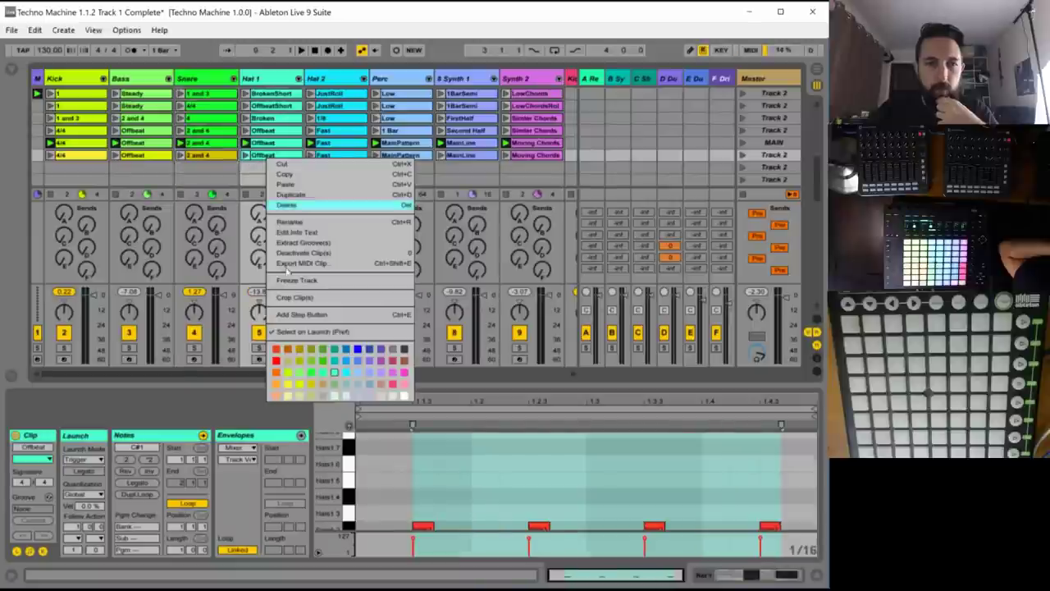
pyautogui.click(333, 385)
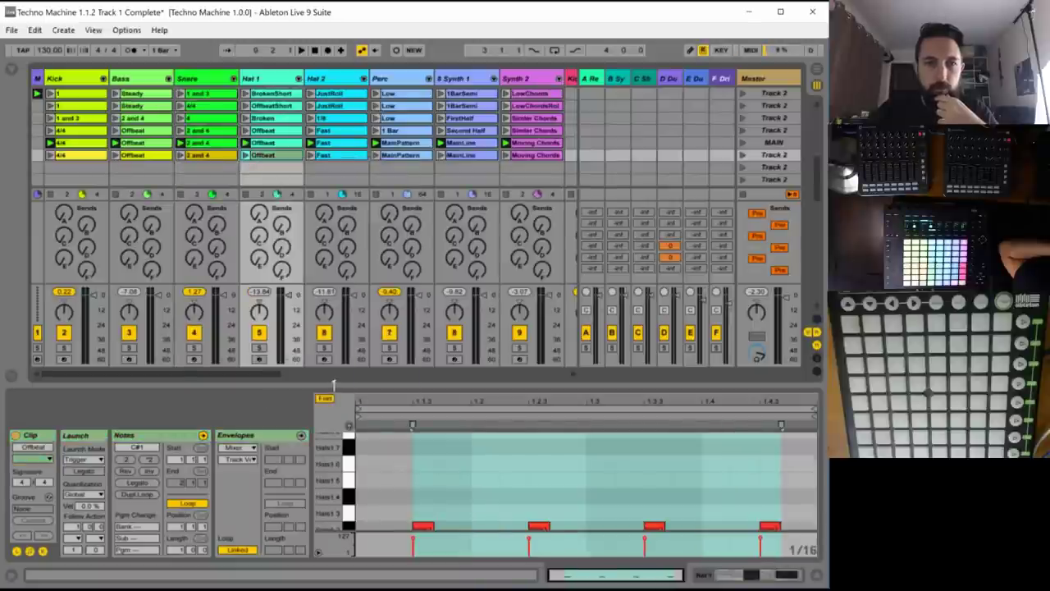
# - Recolour the duplicated Hat 2 Fast and Perc MainPattern clips light blue
pyautogui.rightClick(332, 158)
pyautogui.click(422, 372)
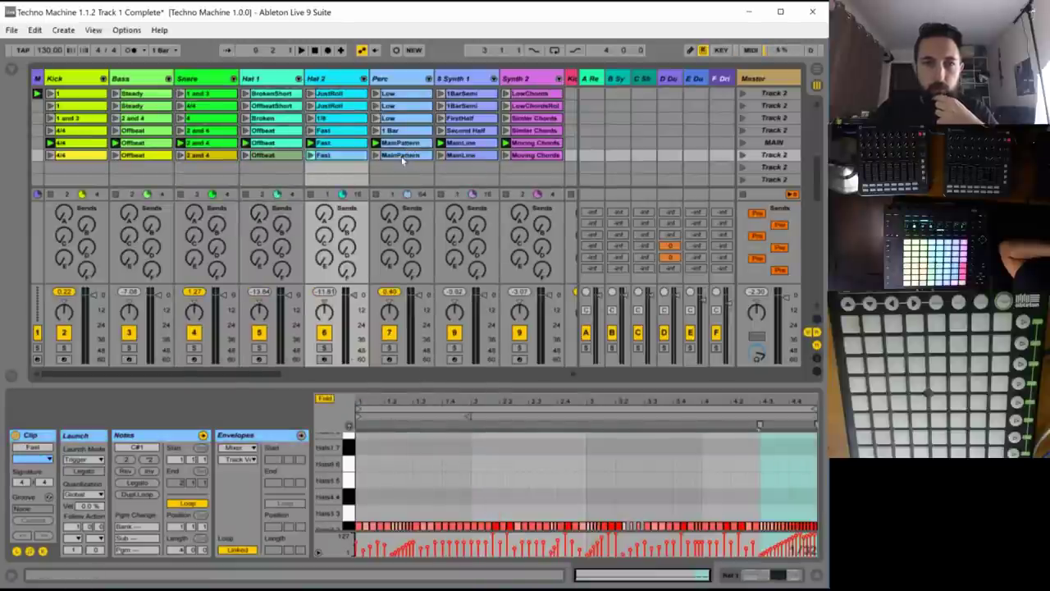
pyautogui.rightClick(402, 157)
pyautogui.click(499, 384)
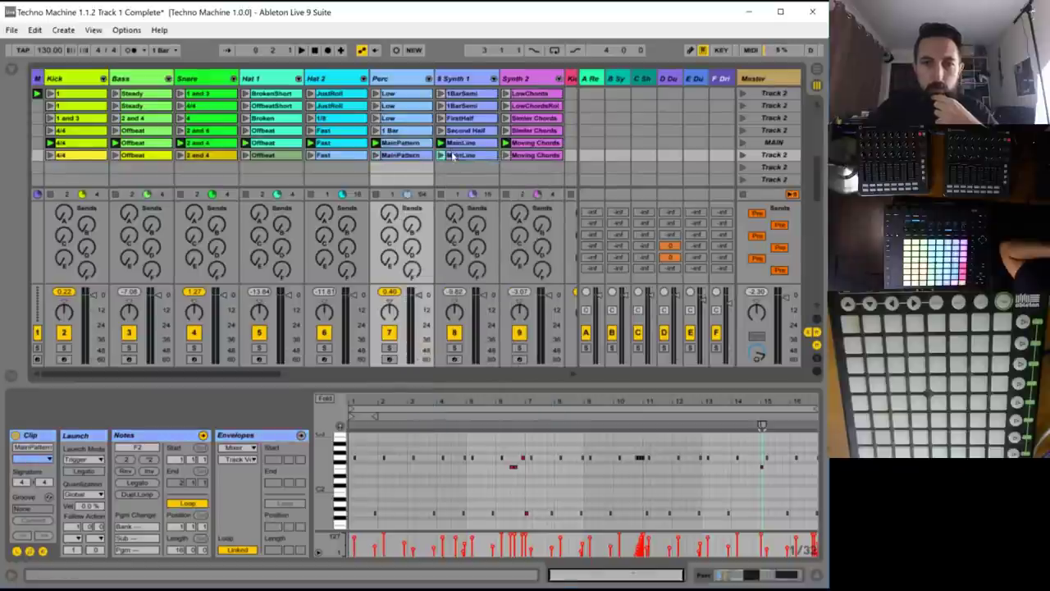
# - Recolour the duplicated Synth 1 MainLine clip greyish blue and the duplicated Synth 2 Moving Chords clip bright pink
pyautogui.moveTo(452, 156); pyautogui.dragTo(533, 357)
pyautogui.hotkey('ctrl', 'z')
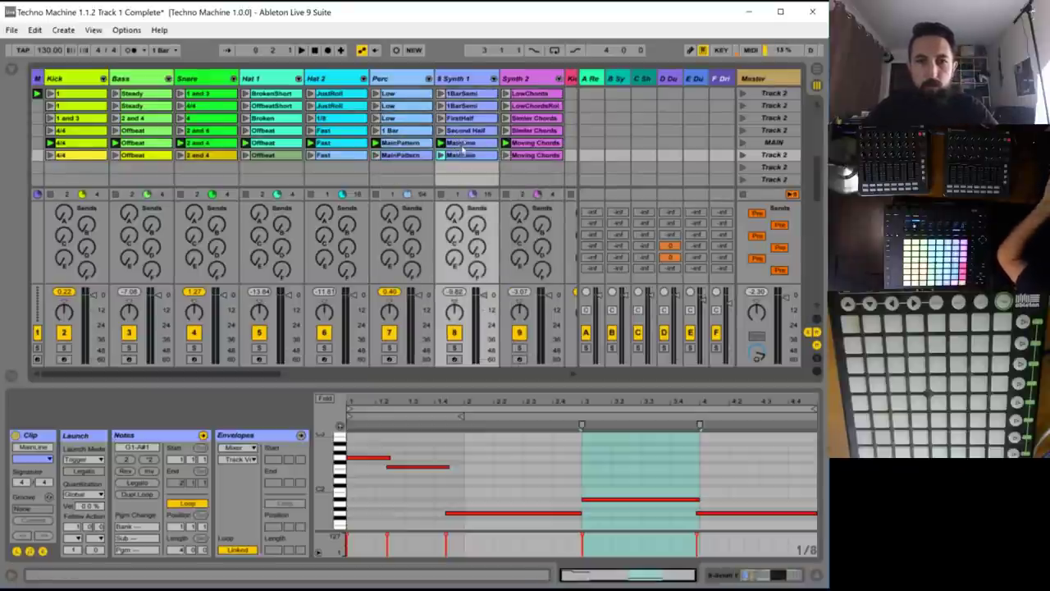
pyautogui.rightClick(459, 155)
pyautogui.click(564, 398)
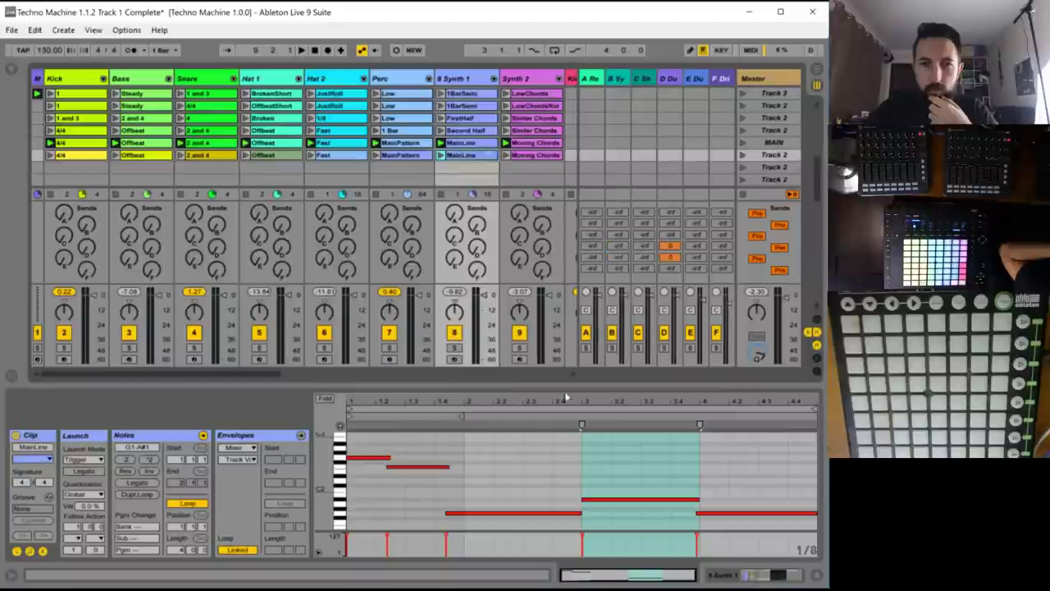
pyautogui.rightClick(523, 157)
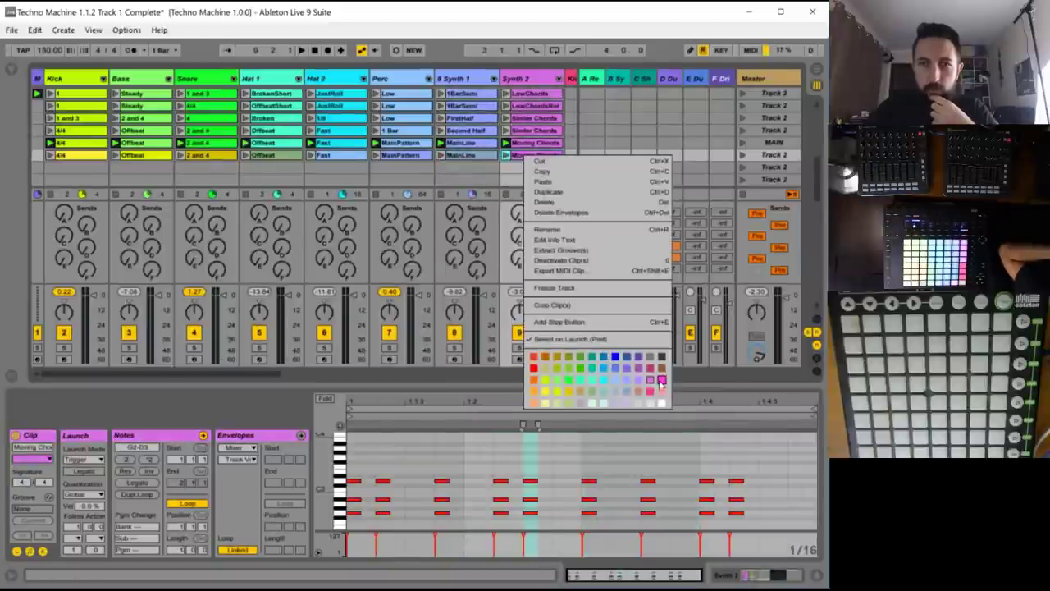
pyautogui.click(661, 380)
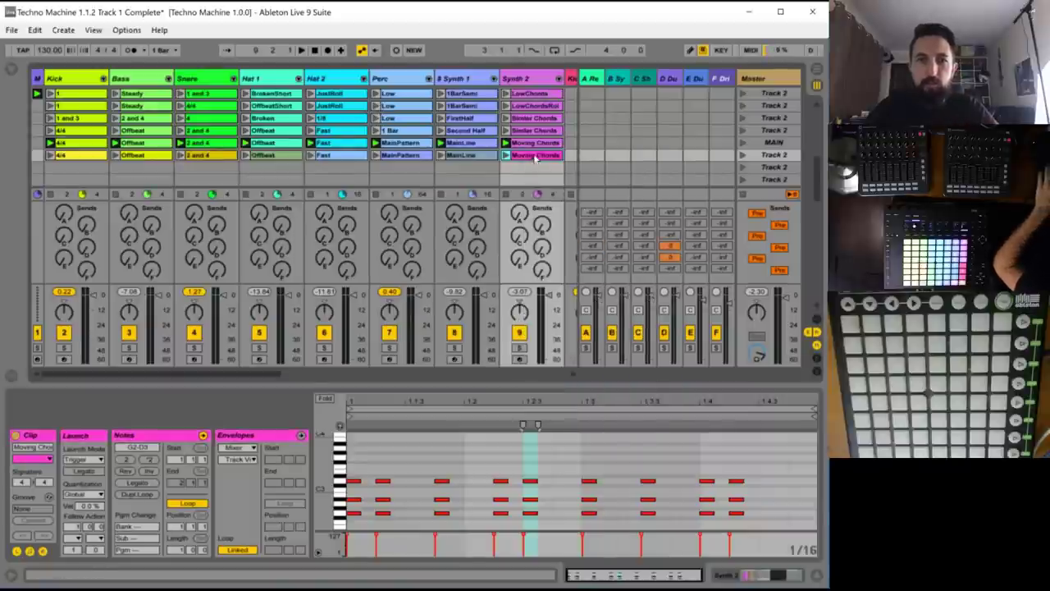
# - Copy the eight recoloured clips over the originals in Track 2's MAIN scene
pyautogui.keyDown('shift'); pyautogui.click(67, 155); pyautogui.keyUp('shift')
pyautogui.moveTo(67, 155)
pyautogui.mouseDown()
pyautogui.moveTo(68, 144)
pyautogui.moveTo(71, 155)
pyautogui.mouseUp()
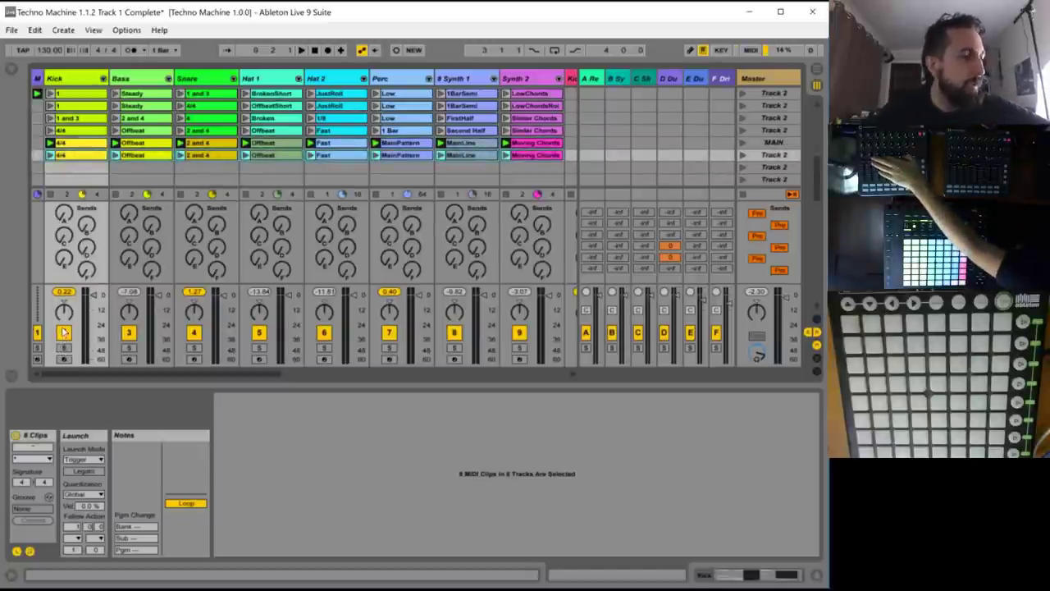
# - Duplicate the Kick 4/4 clip below the MAIN scene twice to fill the two rows beneath it
pyautogui.scroll(-1, 82, 146)
pyautogui.click(72, 144)
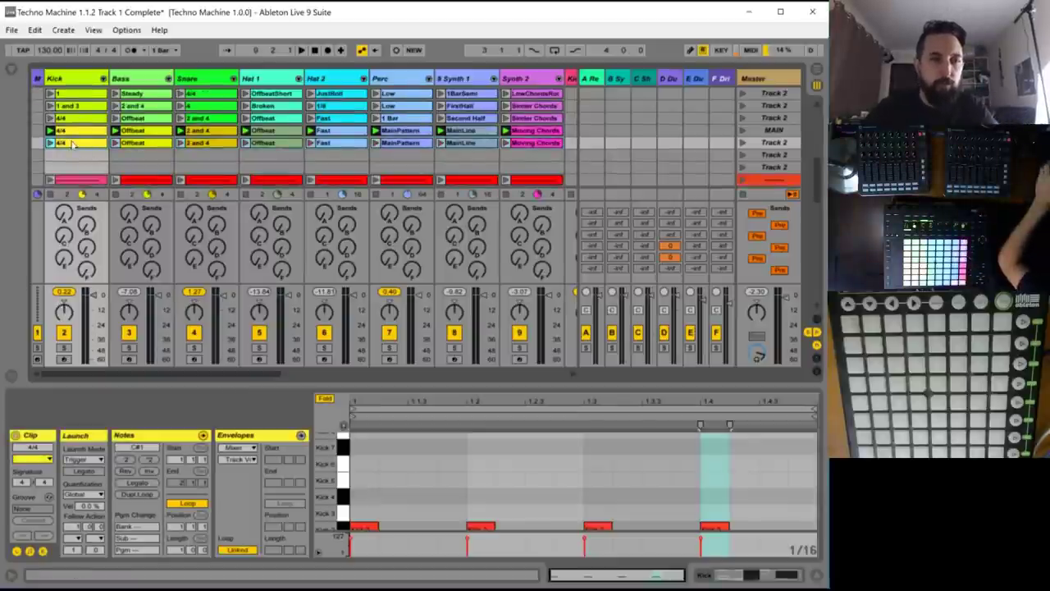
pyautogui.hotkey('ctrl', 'd')
pyautogui.hotkey('ctrl', 'd')
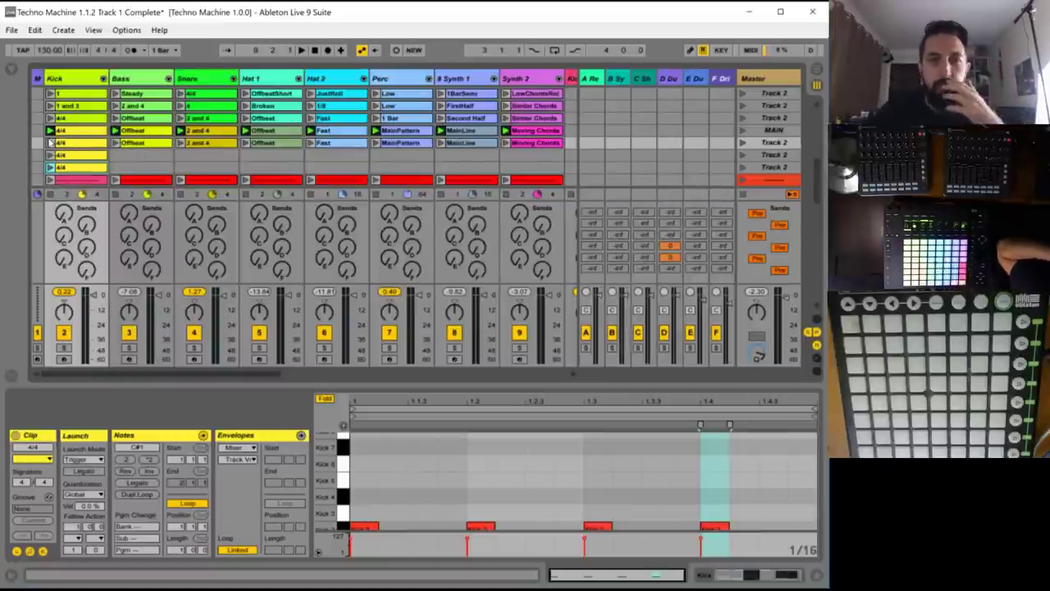
# - Launch the scene below MAIN and lengthen all four notes of its Bass Offbeat clip to an eighth note each
pyautogui.click(759, 145)
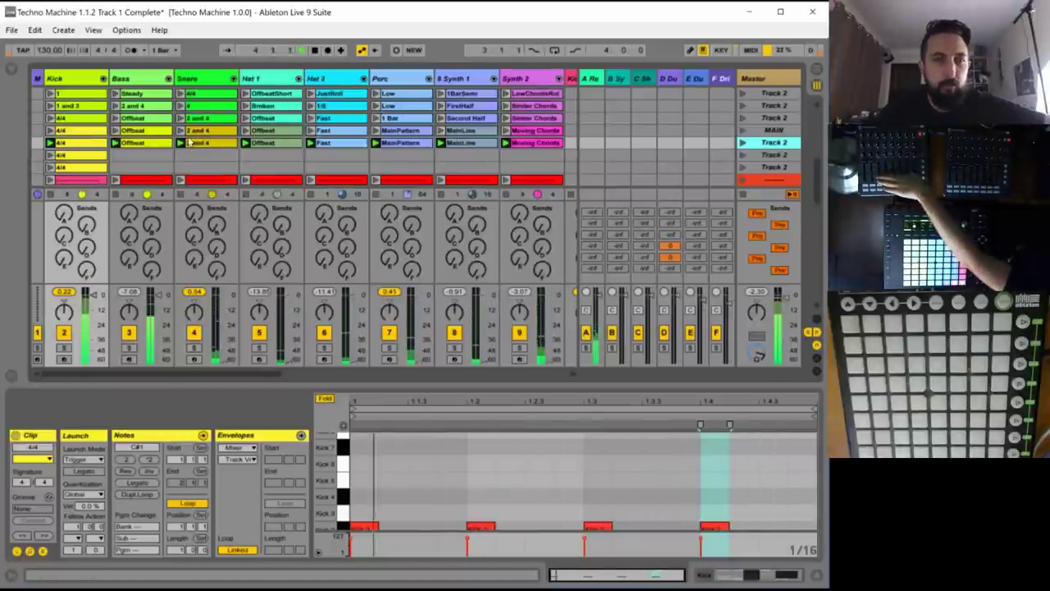
pyautogui.click(144, 143)
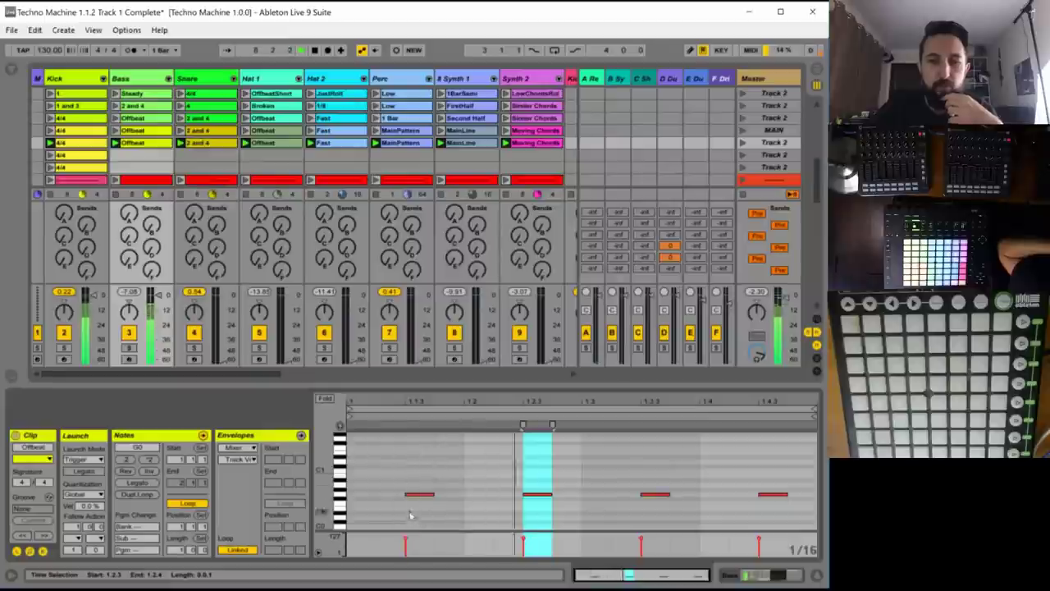
pyautogui.click(439, 501)
pyautogui.hotkey('ctrl', 'a')
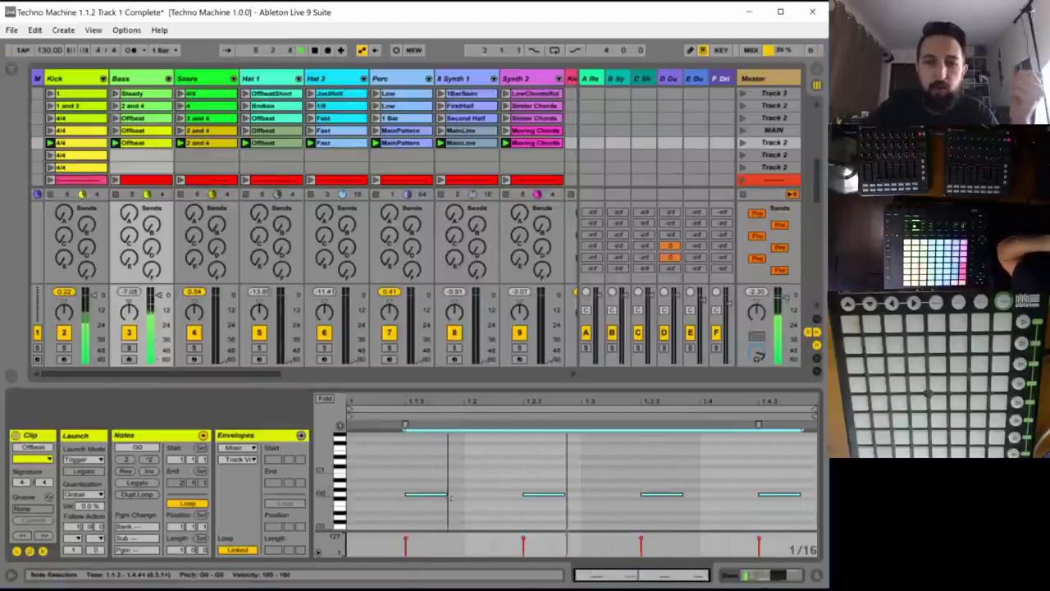
pyautogui.moveTo(450, 498); pyautogui.dragTo(462, 499)
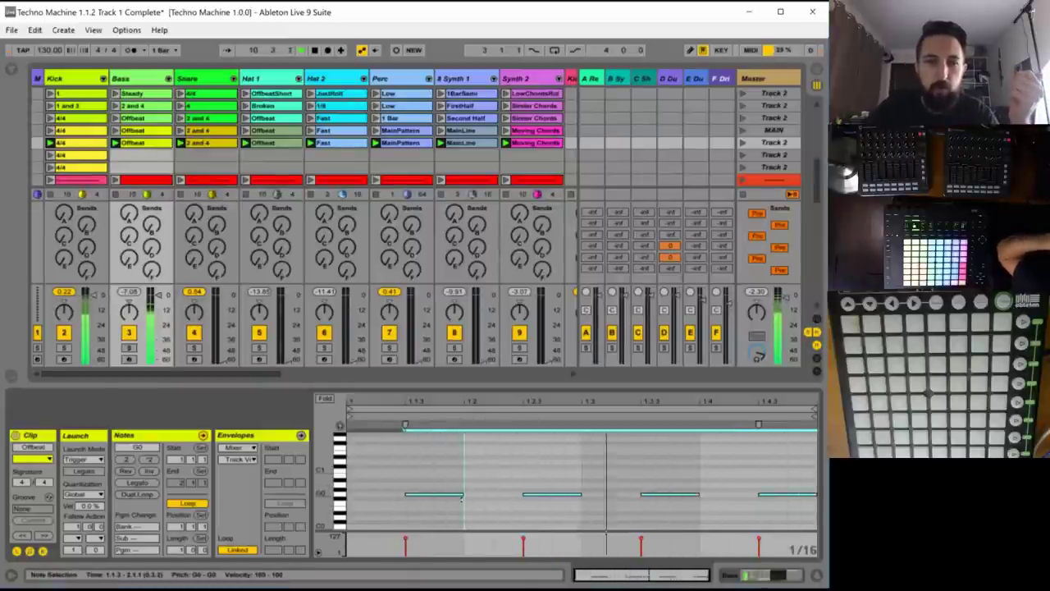
# - Rename the playing Bass clip as OffbeatLonger
pyautogui.click(150, 144)
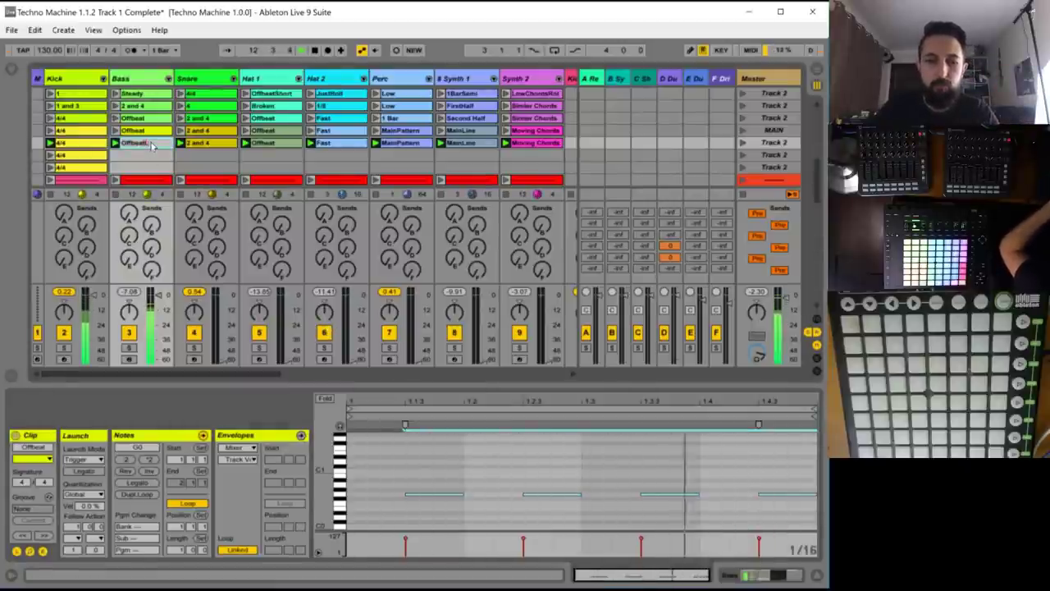
pyautogui.write('Longer')
pyautogui.press('Return')
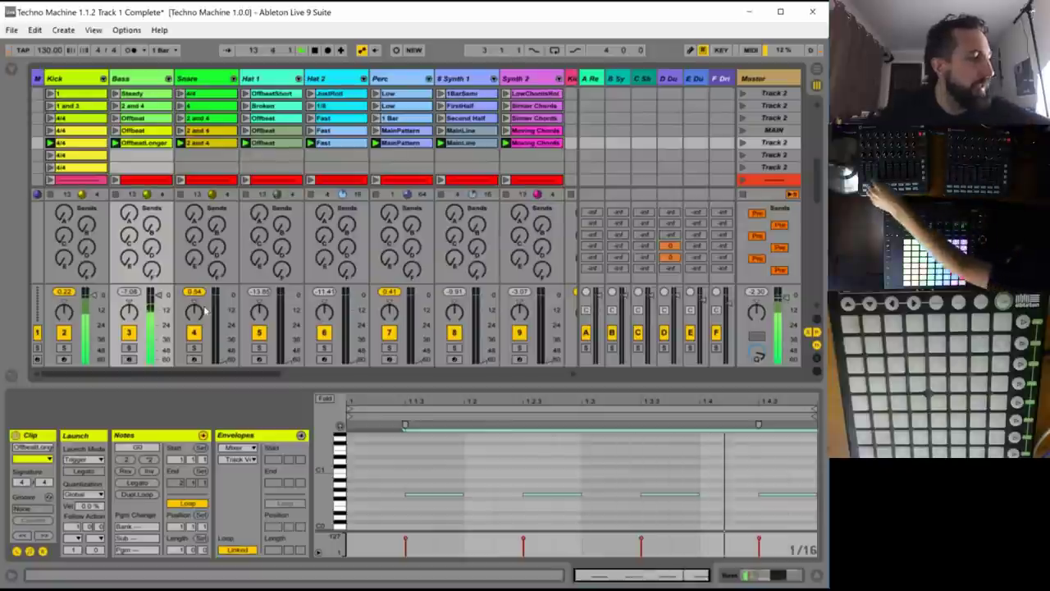
# - Set the loop length of the playing Snare 2 and 4 clip to 4 bars
pyautogui.click(197, 145)
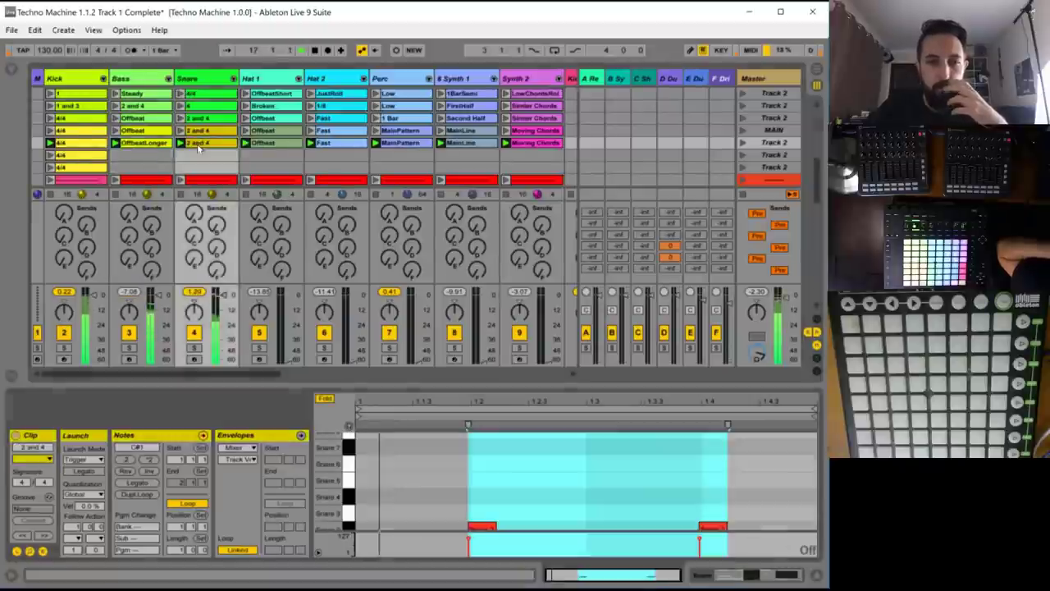
pyautogui.click(175, 551)
pyautogui.write('4')
pyautogui.press('Return')
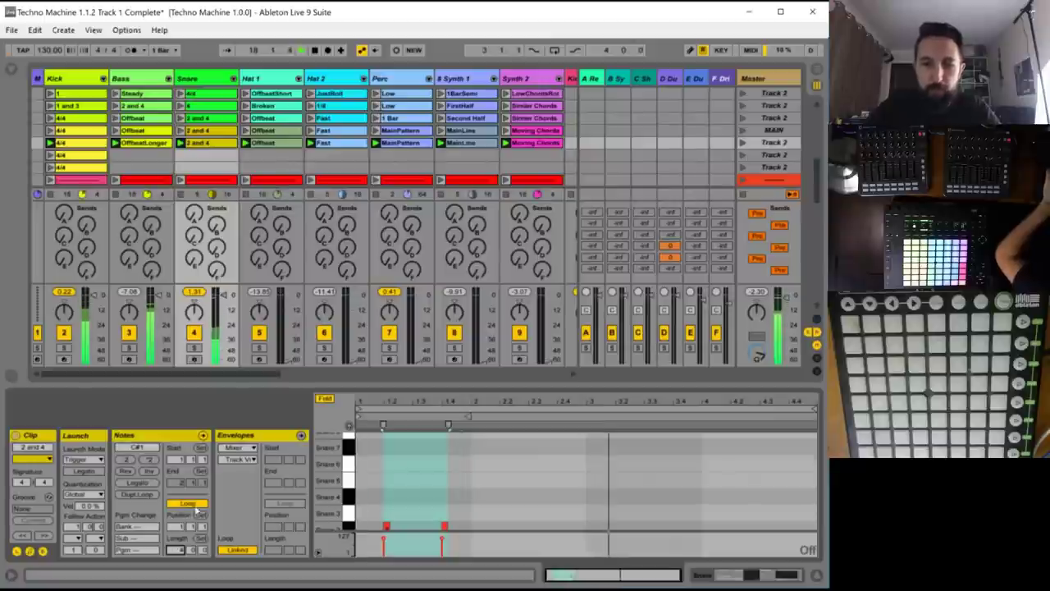
# - Repeat the Snare clip's first-bar hits across its four bars and end bar 4 with three hits at 4.3.3, 4.4 and 4.4.3
pyautogui.click(528, 473)
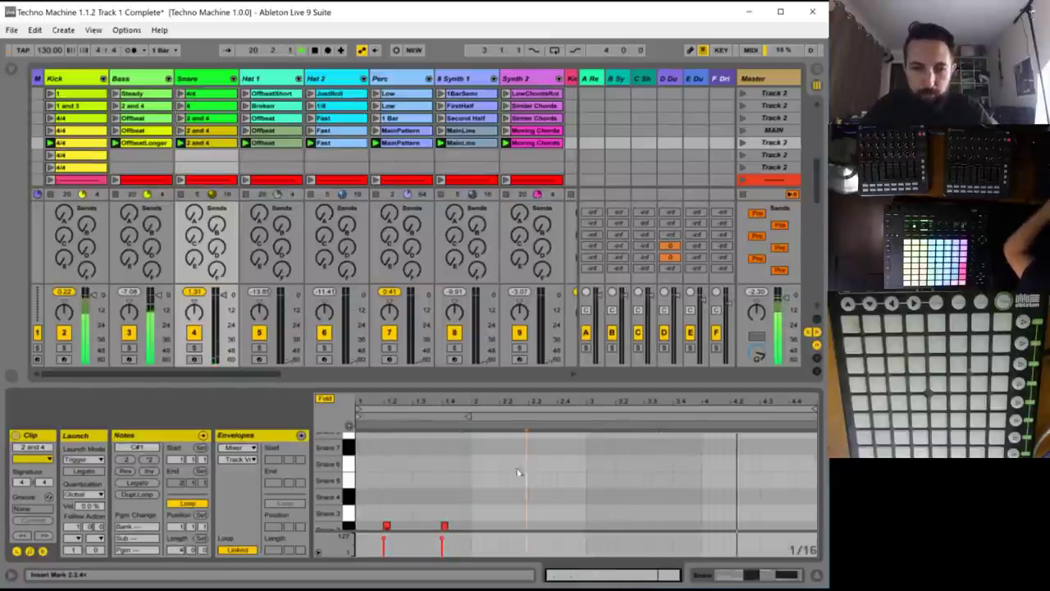
pyautogui.hotkey('ctrl', '2')
pyautogui.hotkey('ctrl', '2')
pyautogui.hotkey('ctrl', '2')
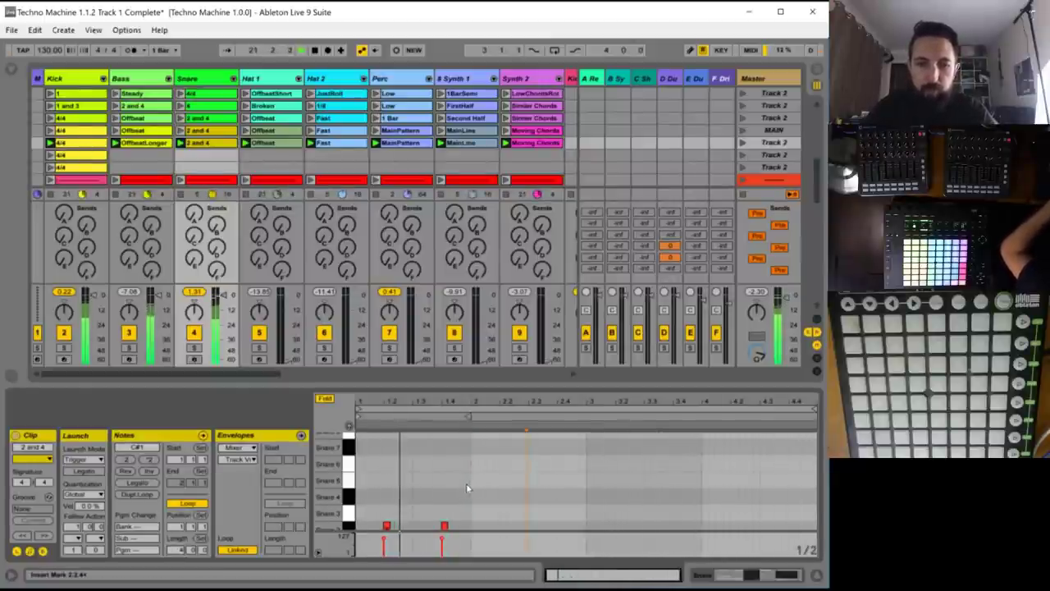
pyautogui.moveTo(467, 483); pyautogui.dragTo(304, 539)
pyautogui.hotkey('ctrl', 'd')
pyautogui.hotkey('ctrl', 'd')
pyautogui.hotkey('ctrl', 'd')
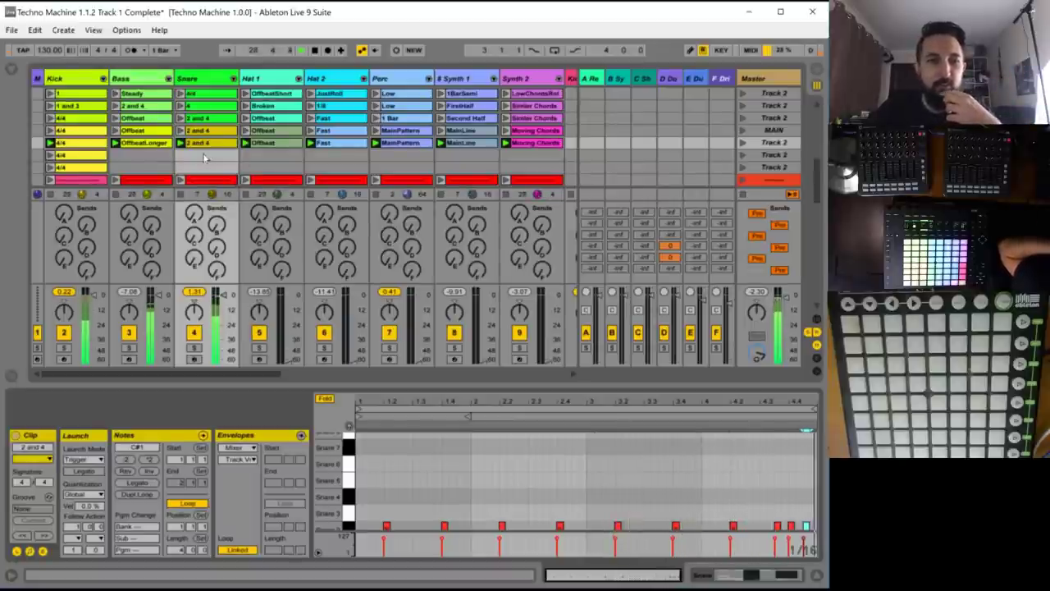
pyautogui.hotkey('ctrl', 'd')
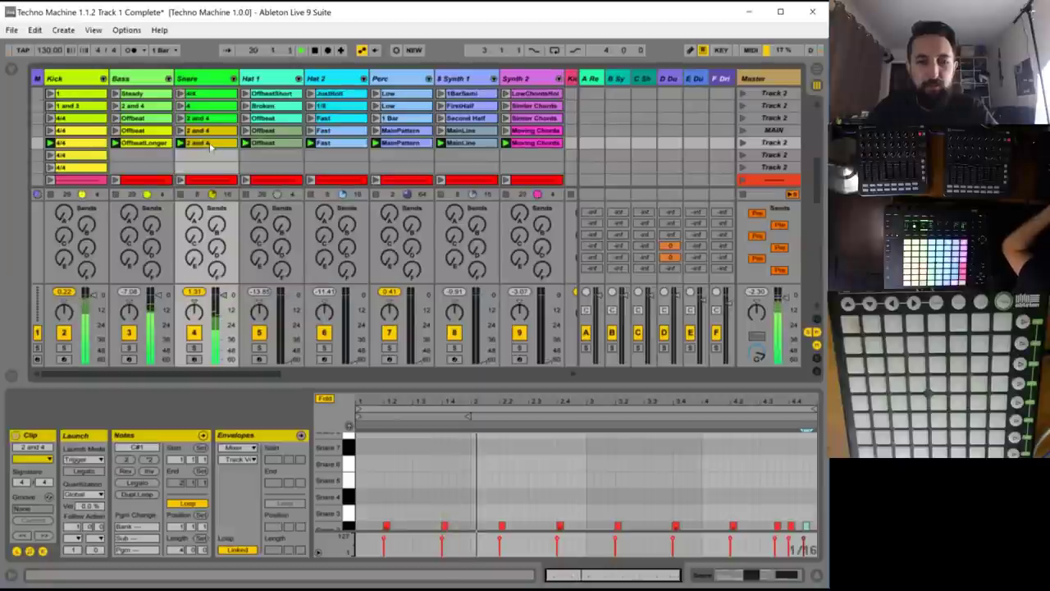
# - Rename the playing Snare clip as 2 and 4 3end
pyautogui.click(209, 146)
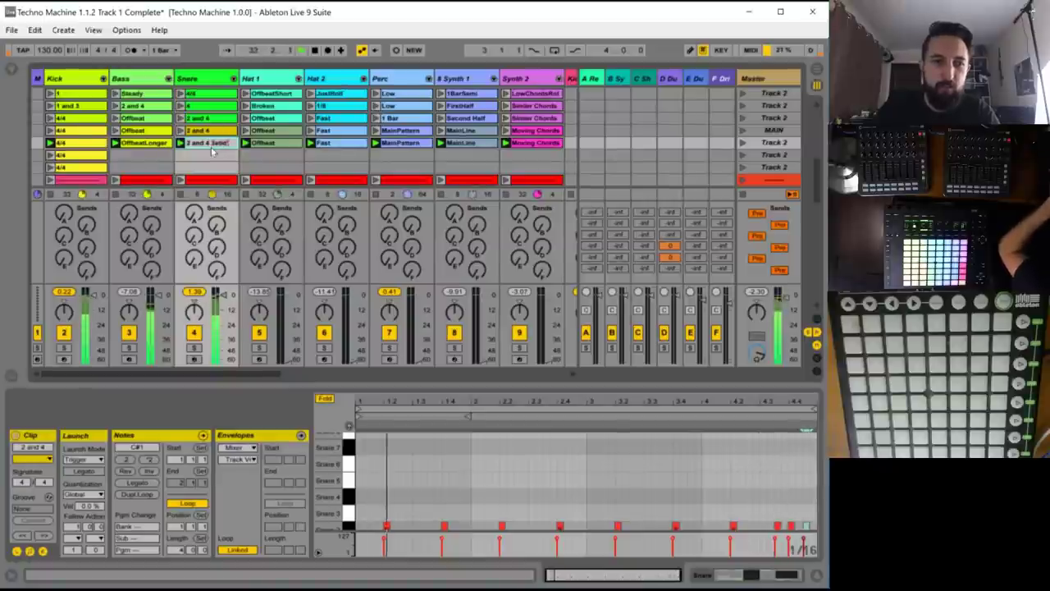
pyautogui.write('3end')
pyautogui.press('Return')
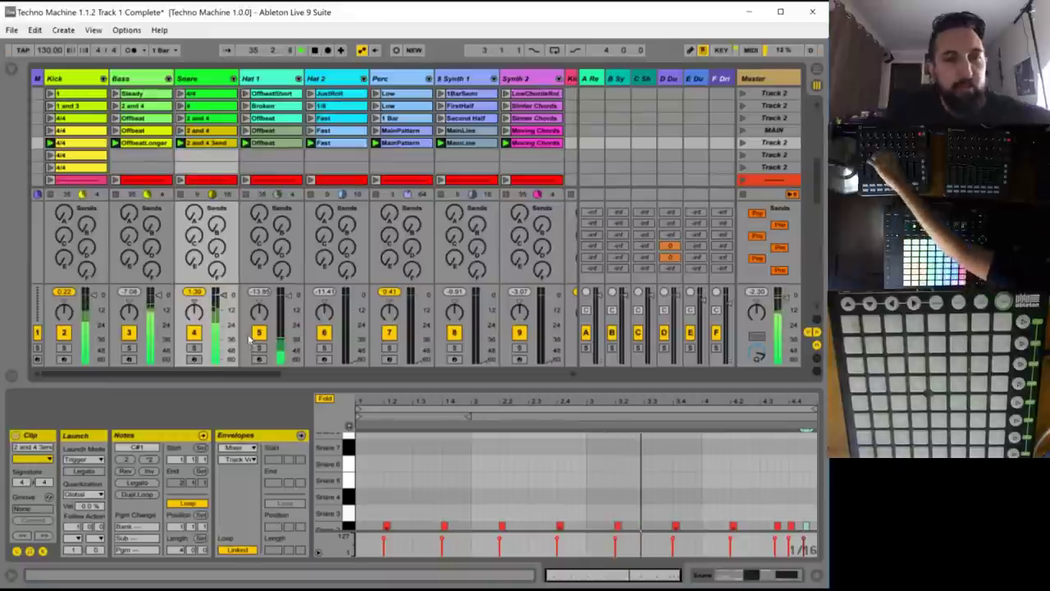
# - Solo Hat 1 and move the last hit of its playing Offbeat clip one sixteenth earlier to 1.4.2
pyautogui.click(273, 144)
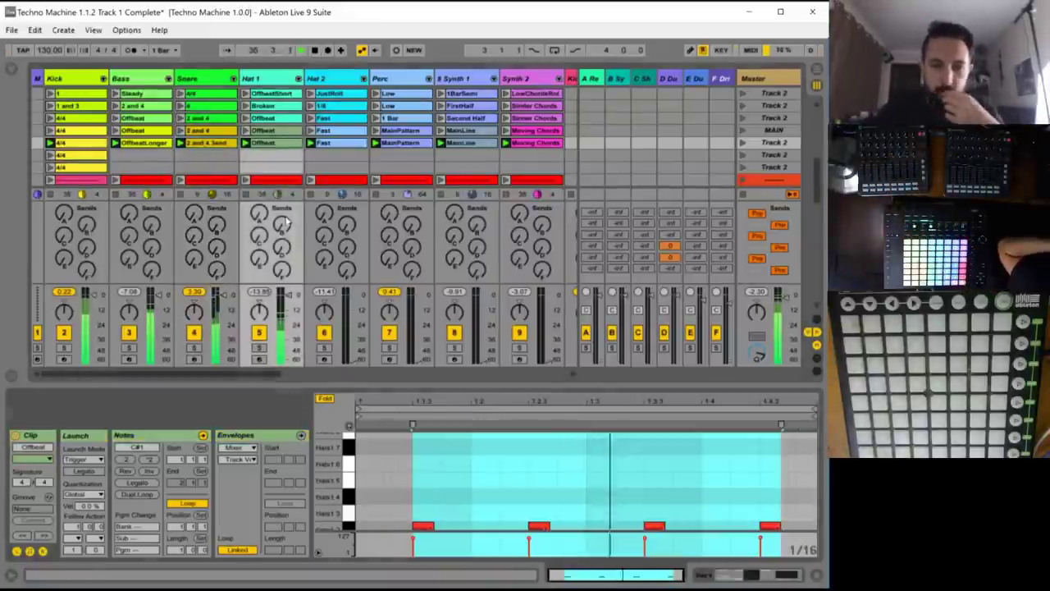
pyautogui.scroll(-2, 561, 484)
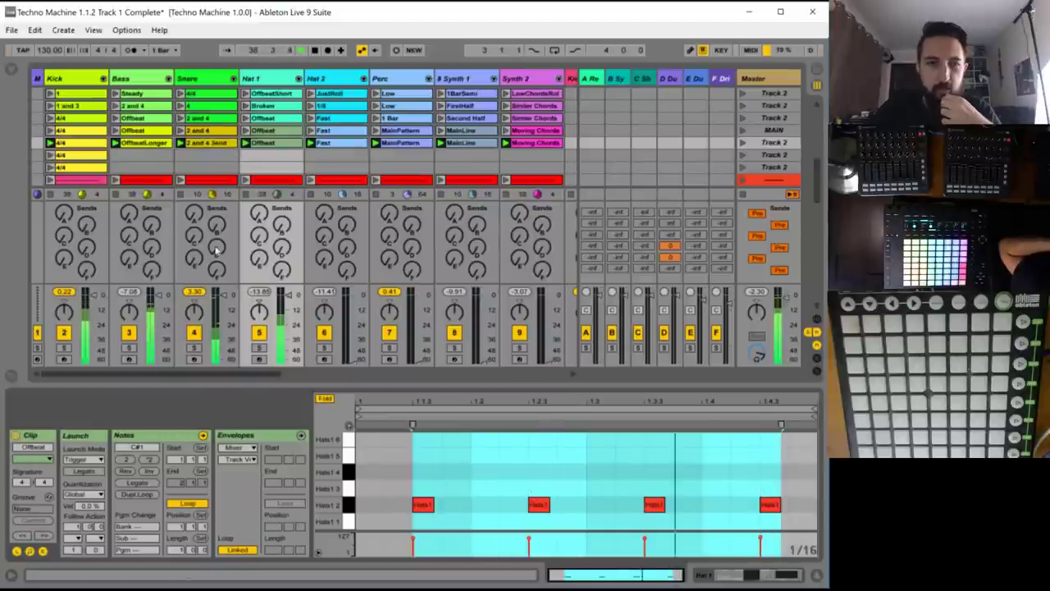
pyautogui.click(259, 348)
pyautogui.click(401, 473)
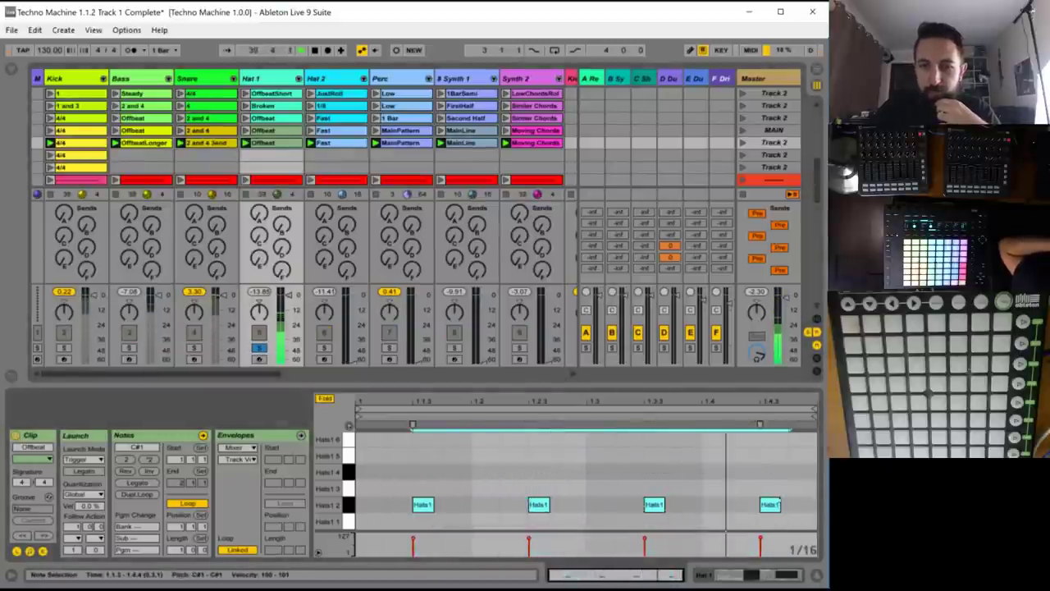
pyautogui.moveTo(779, 504)
pyautogui.mouseDown()
pyautogui.moveTo(822, 505)
pyautogui.moveTo(781, 504)
pyautogui.mouseUp()
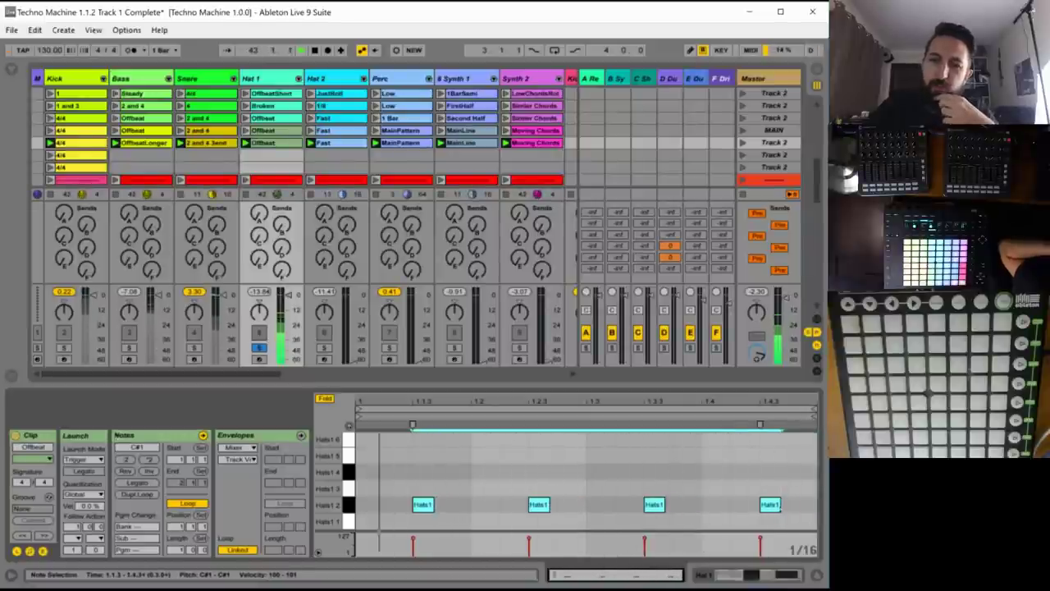
pyautogui.click(704, 518)
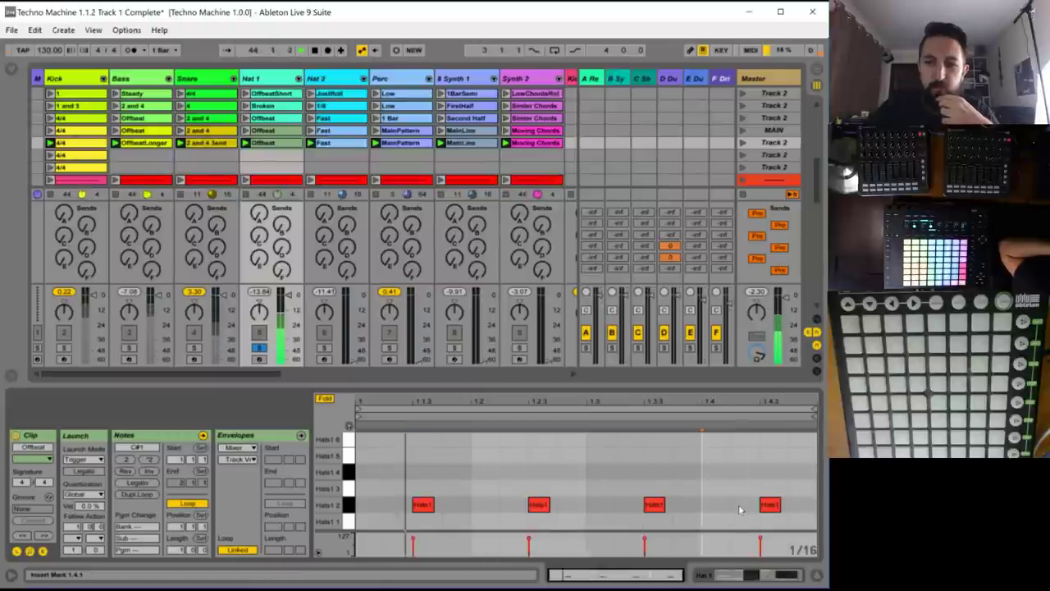
pyautogui.moveTo(770, 505); pyautogui.dragTo(741, 506)
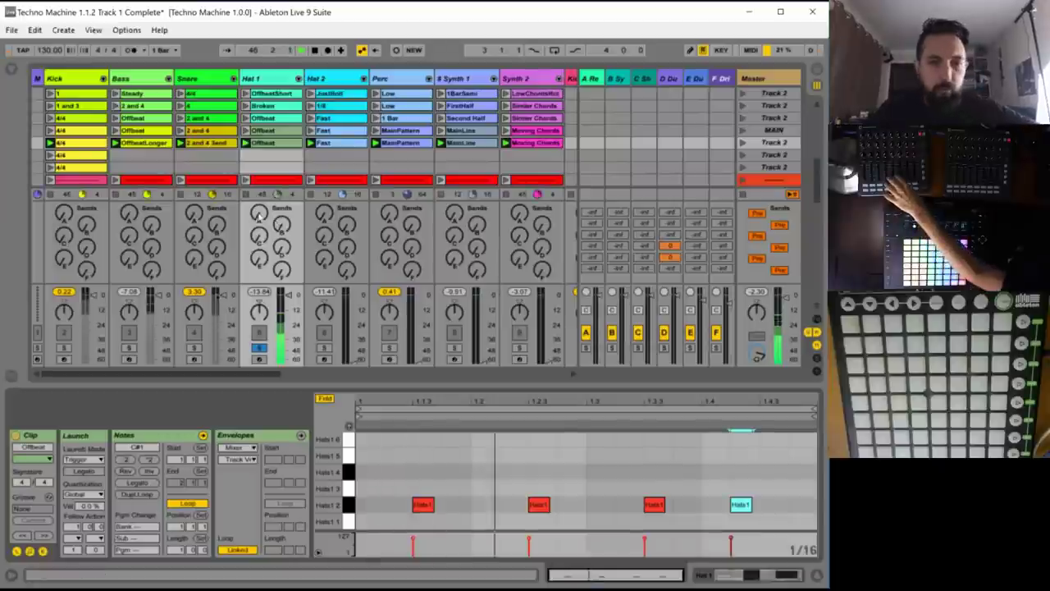
# - Unsolo Hat 1 and rename its playing clip as OffbeatVar1
pyautogui.click(259, 348)
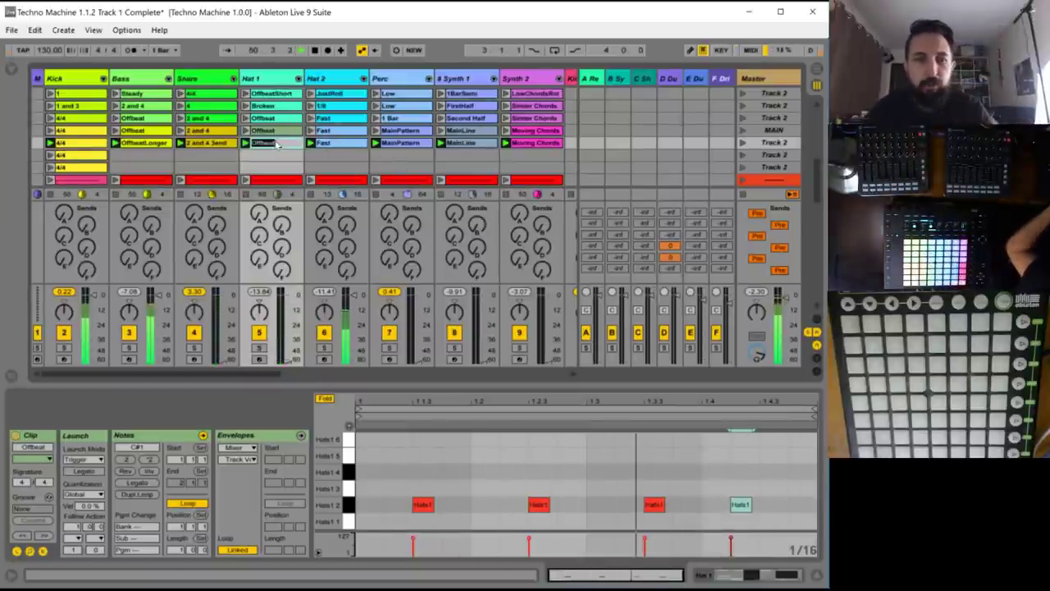
pyautogui.write('Var1')
pyautogui.press('Return')
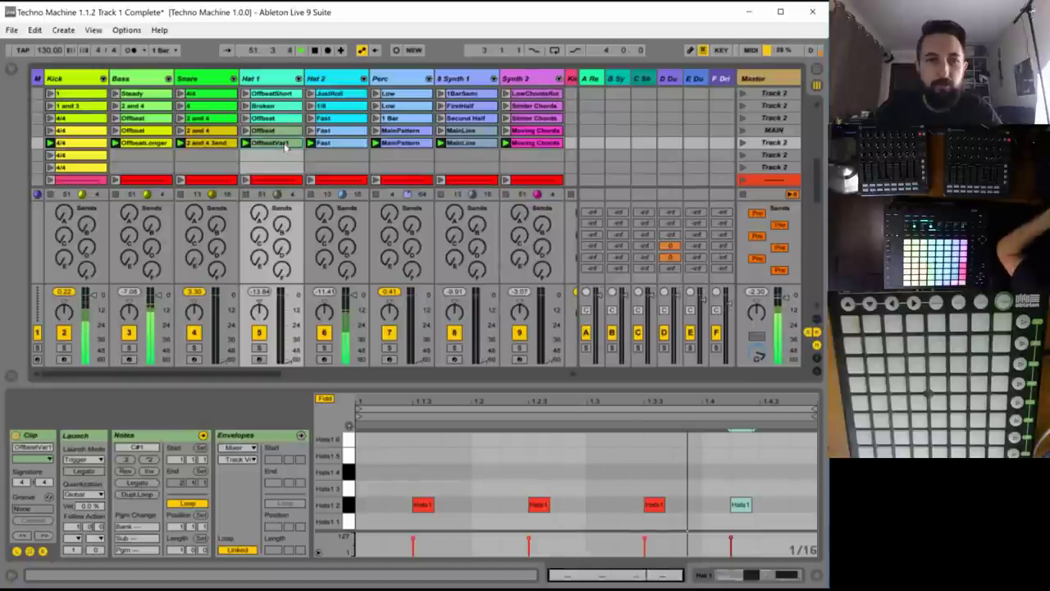
# - Set the loop length of the playing Hat 2 Fast clip to 1 bar
pyautogui.click(330, 143)
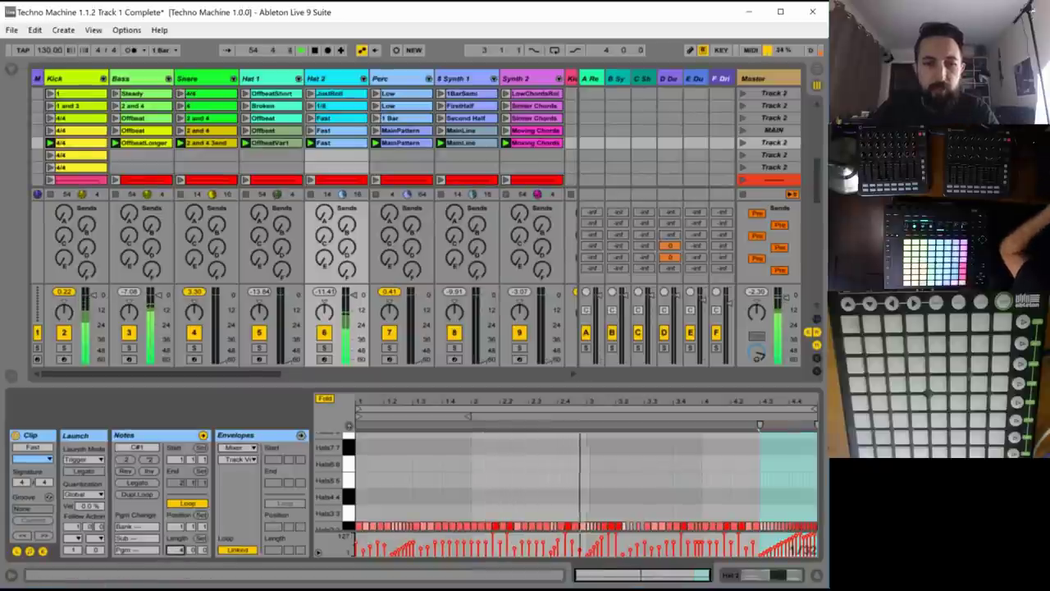
pyautogui.moveTo(171, 550); pyautogui.dragTo(170, 574)
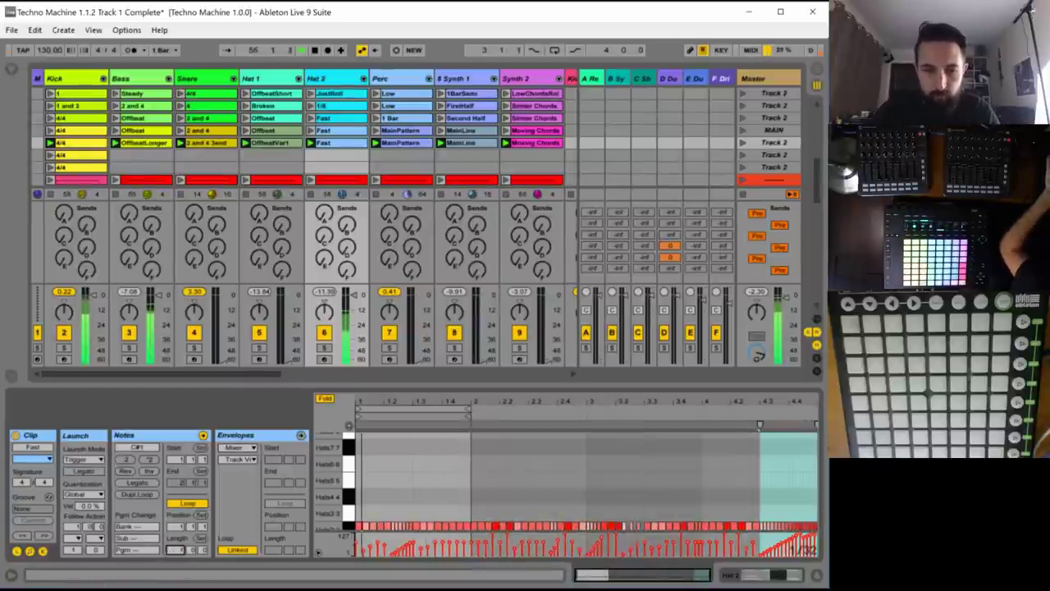
pyautogui.moveTo(584, 573); pyautogui.dragTo(584, 587)
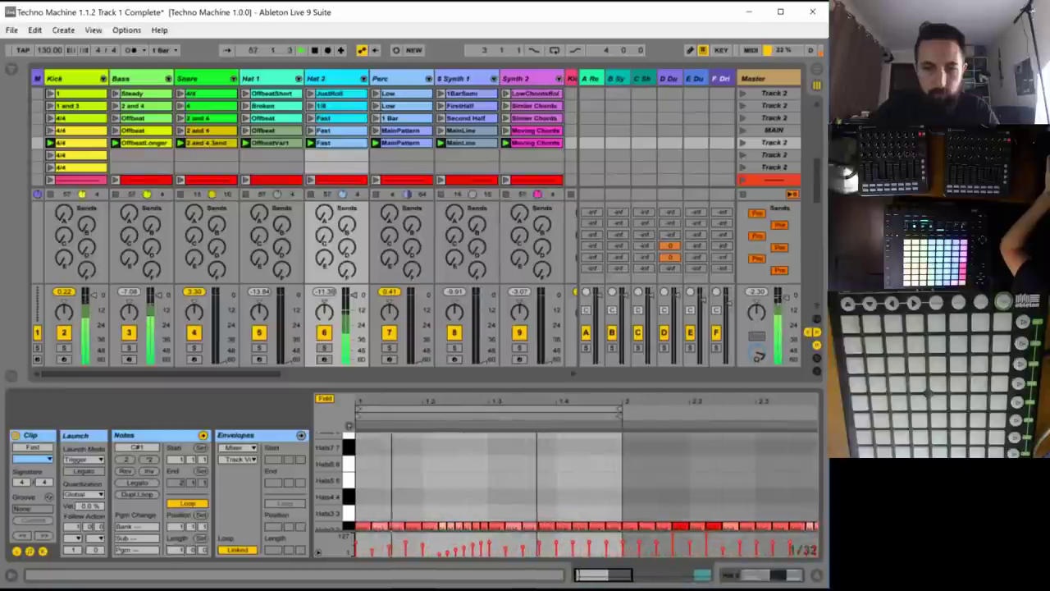
pyautogui.scroll(-2, 539, 478)
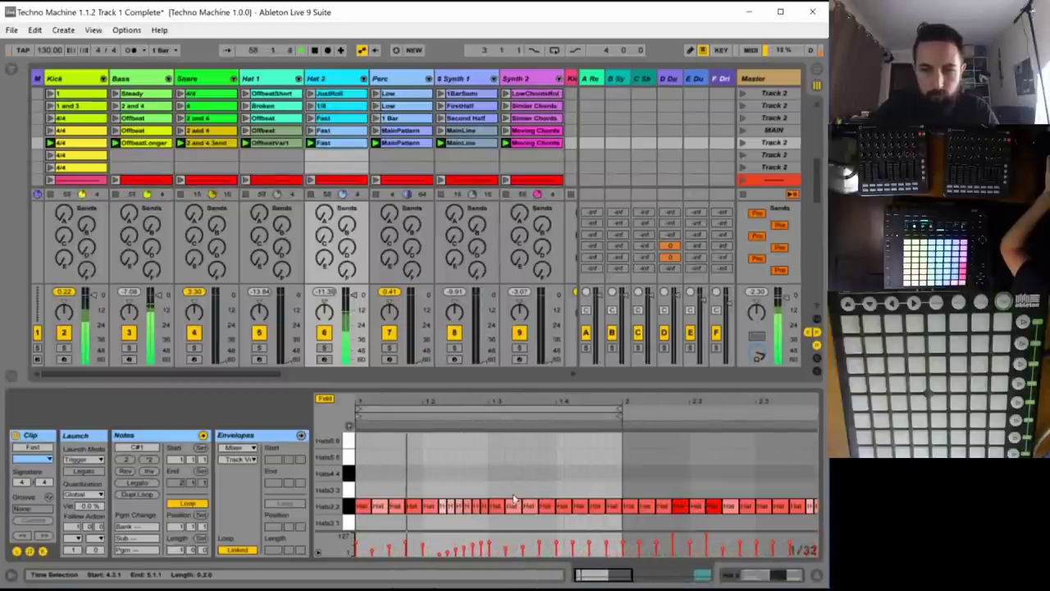
# - Duplicate the fast roll from 1.2.2 so the copy starts at 1.3.1, and ramp the copied notes' velocities downward
pyautogui.moveTo(484, 498); pyautogui.dragTo(441, 519)
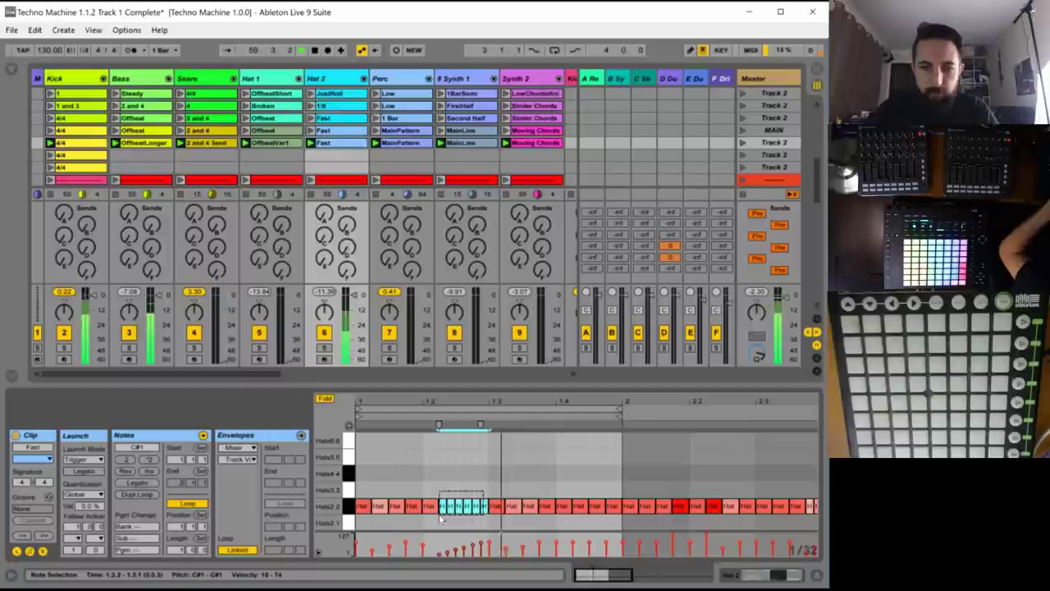
pyautogui.click(497, 494)
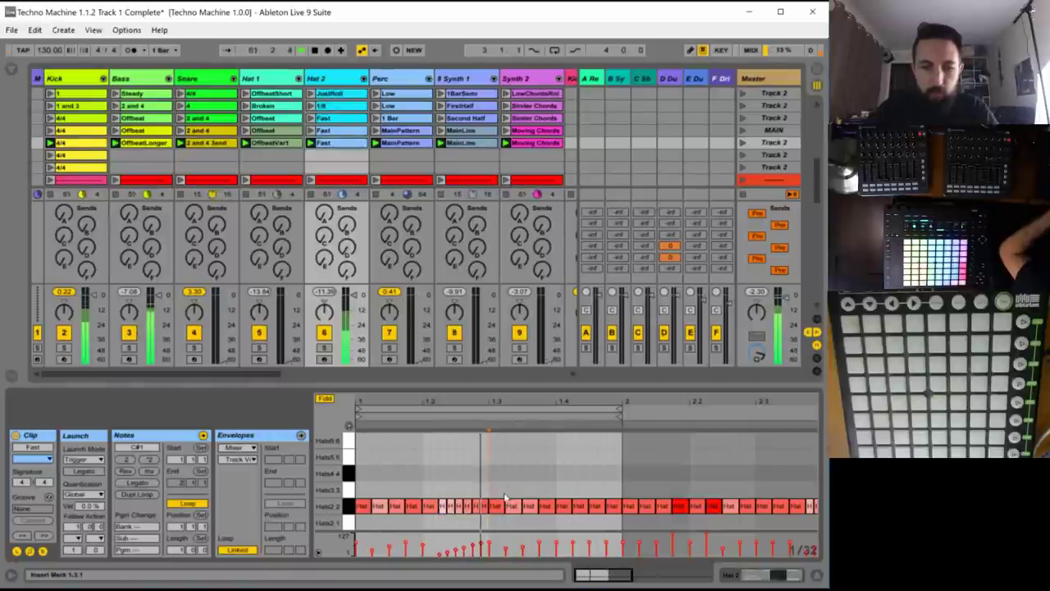
pyautogui.moveTo(488, 490); pyautogui.dragTo(439, 515)
pyautogui.hotkey('ctrl', 'd')
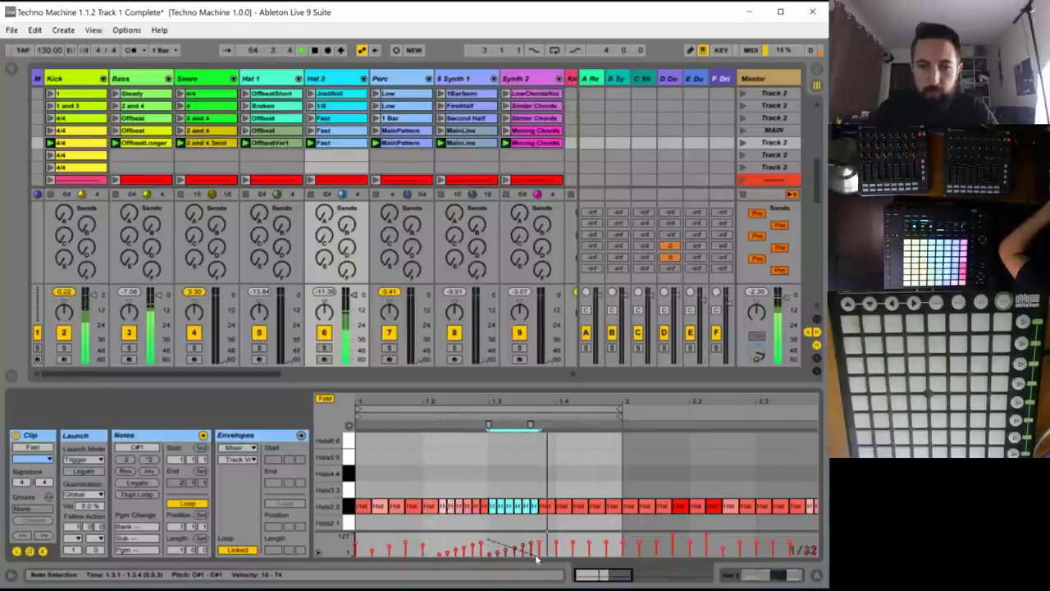
pyautogui.moveTo(536, 556); pyautogui.dragTo(537, 557)
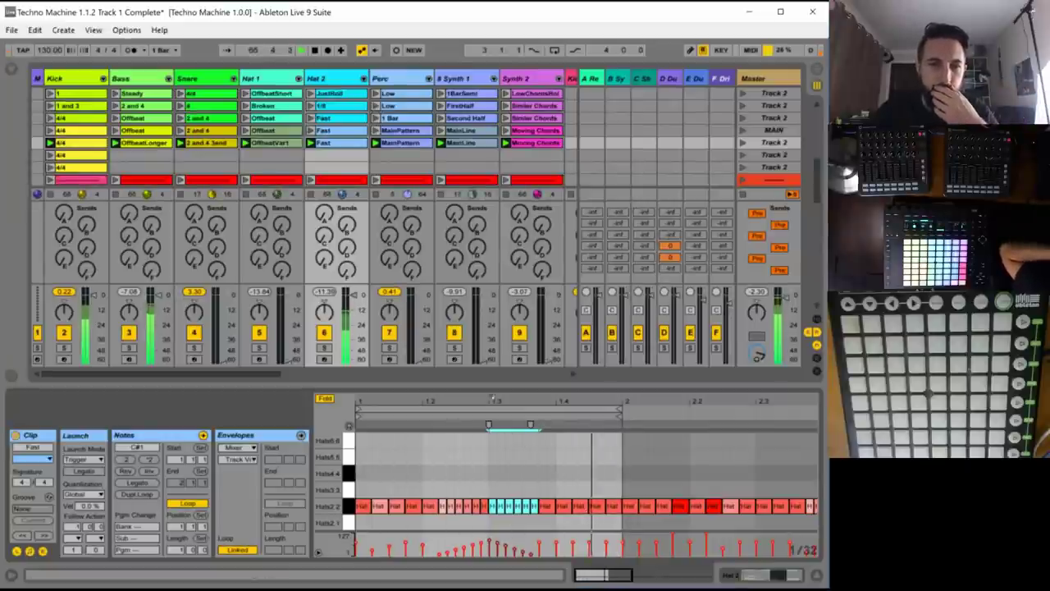
# - Rename the playing Hat 2 clip as FastVar1
pyautogui.click(338, 147)
pyautogui.write('V')
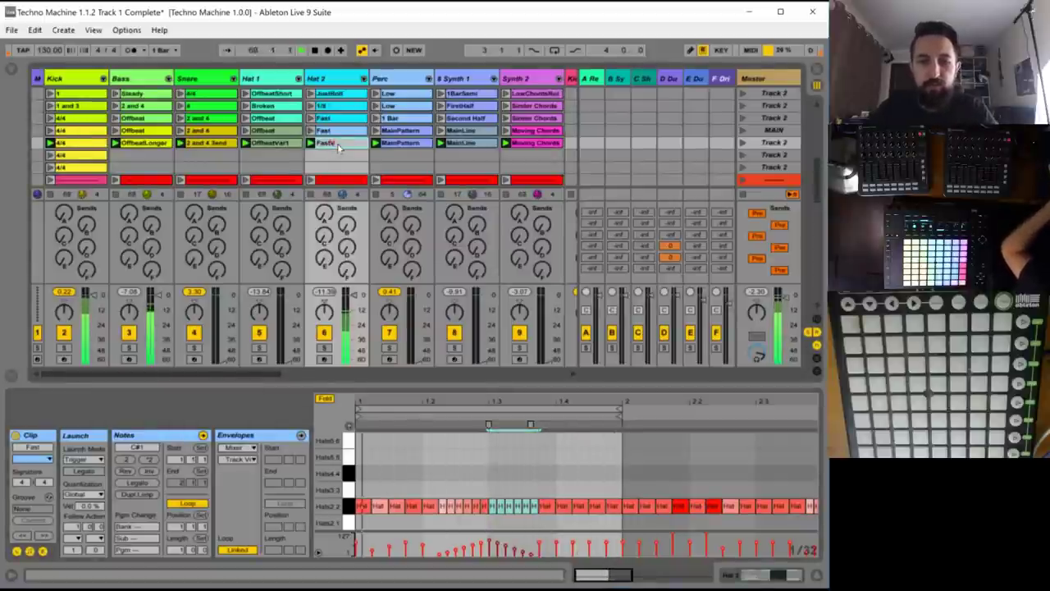
pyautogui.write('ar1')
pyautogui.press('Return')
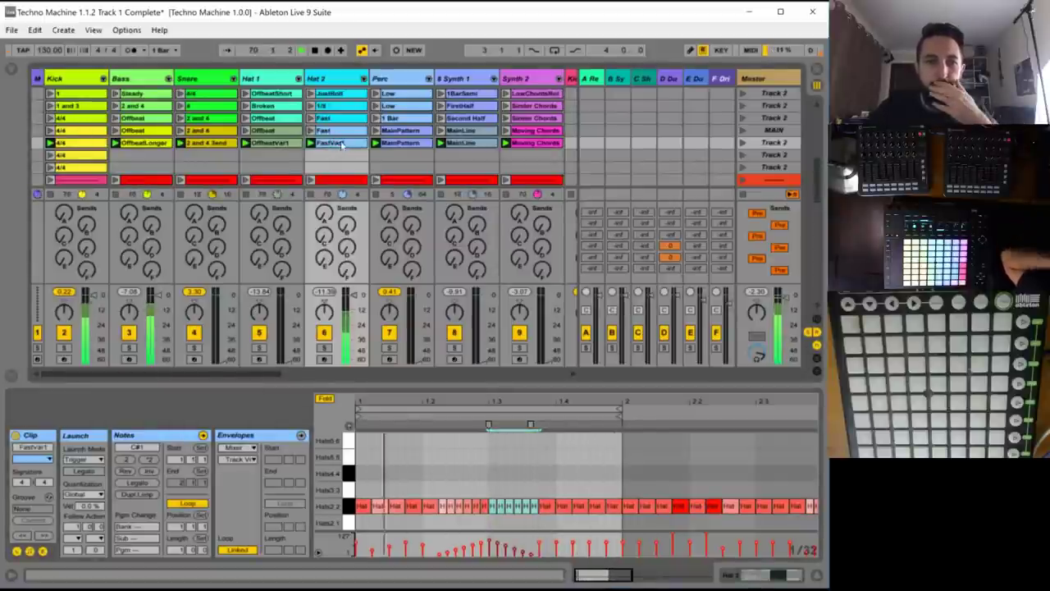
# - Slightly lengthen all notes in the playing Perc MainPattern clip
pyautogui.click(391, 143)
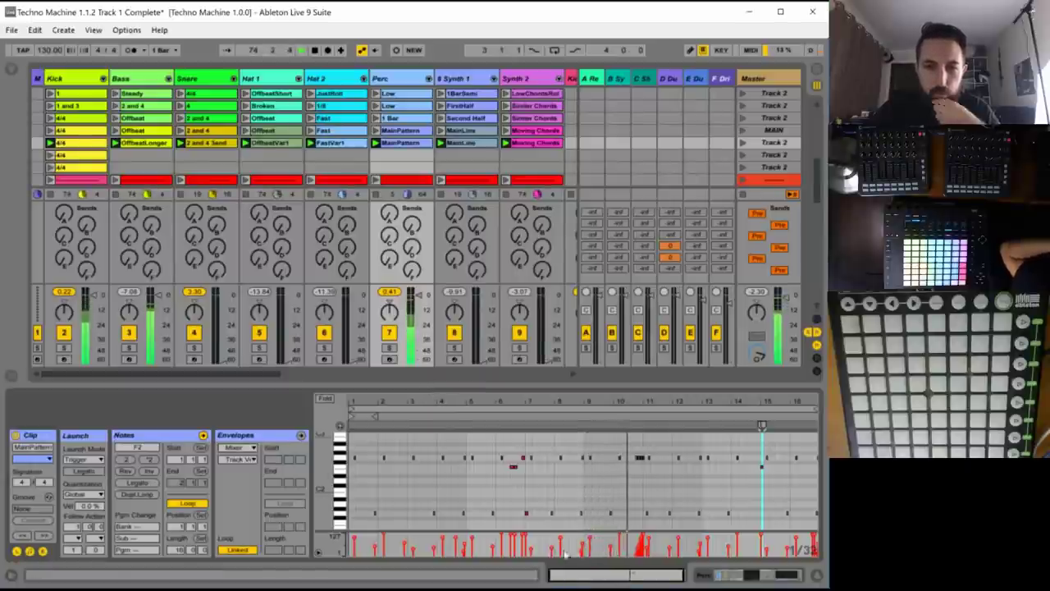
pyautogui.hotkey('ctrl', 'a')
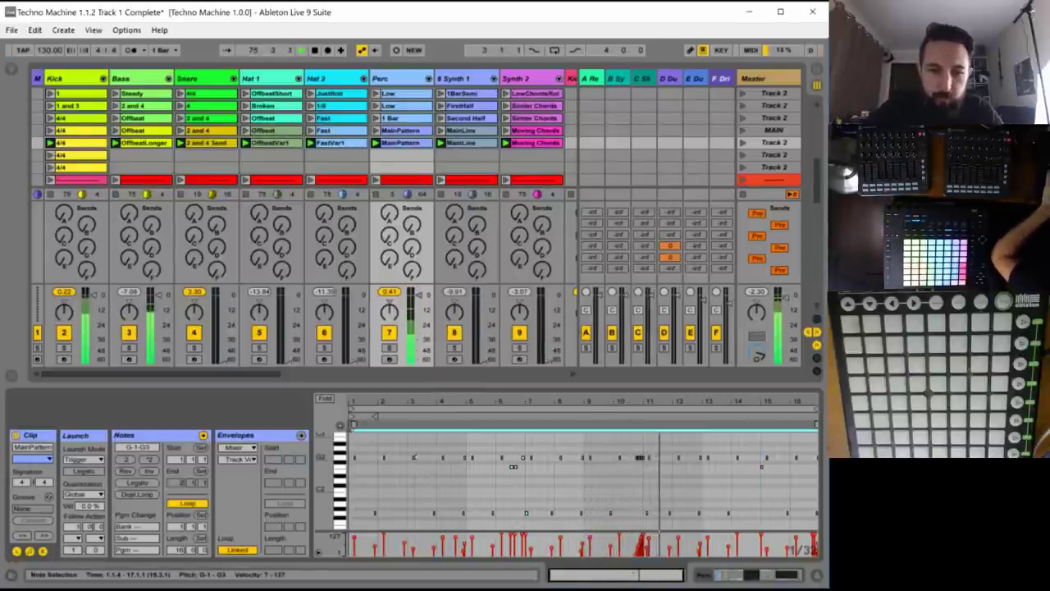
pyautogui.moveTo(410, 400); pyautogui.dragTo(420, 461)
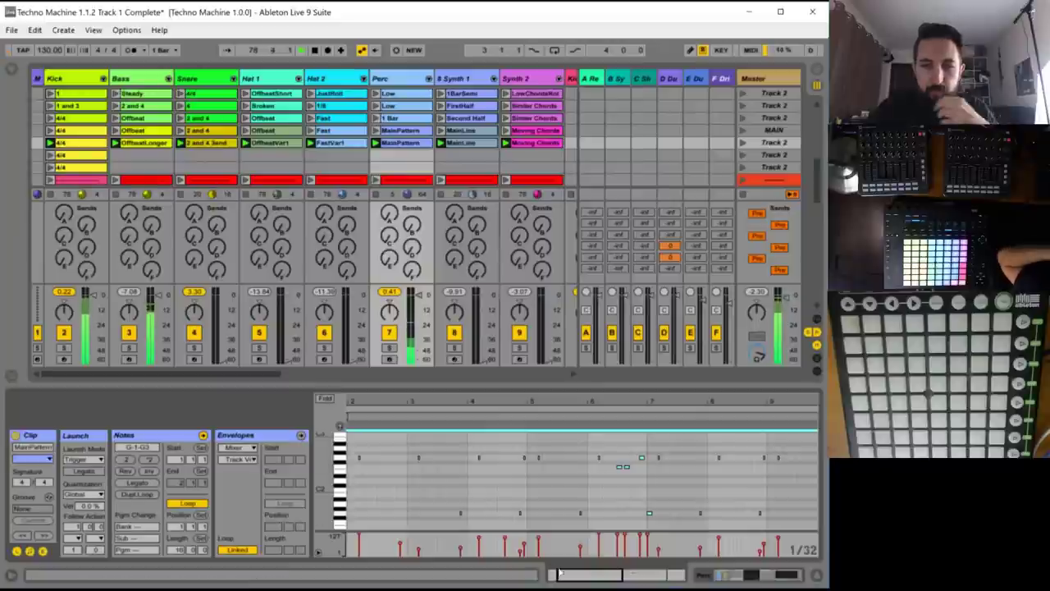
pyautogui.moveTo(572, 575); pyautogui.dragTo(564, 574)
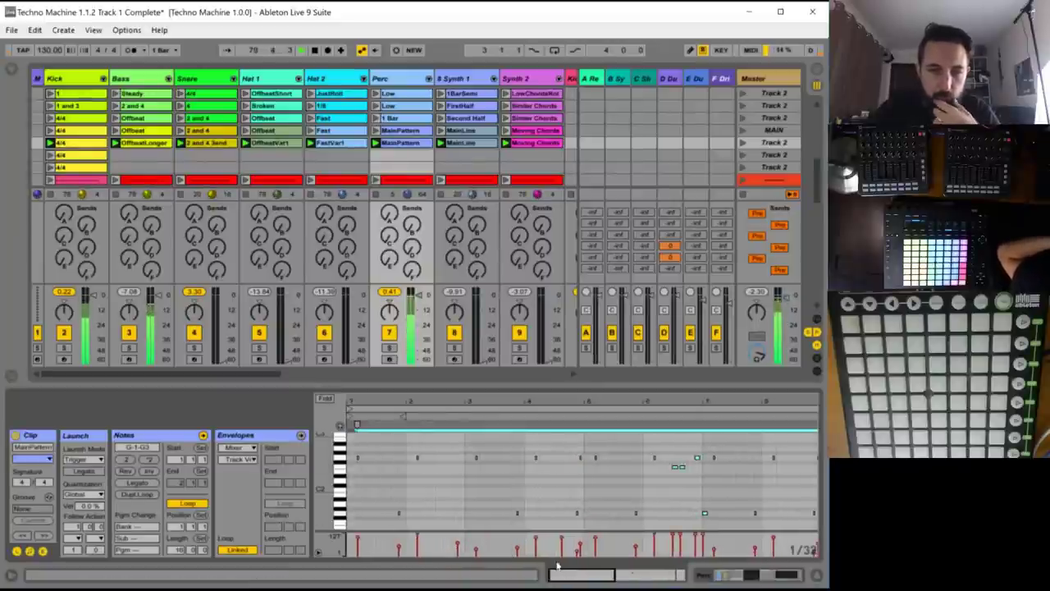
pyautogui.hotkey('ctrl', 'a')
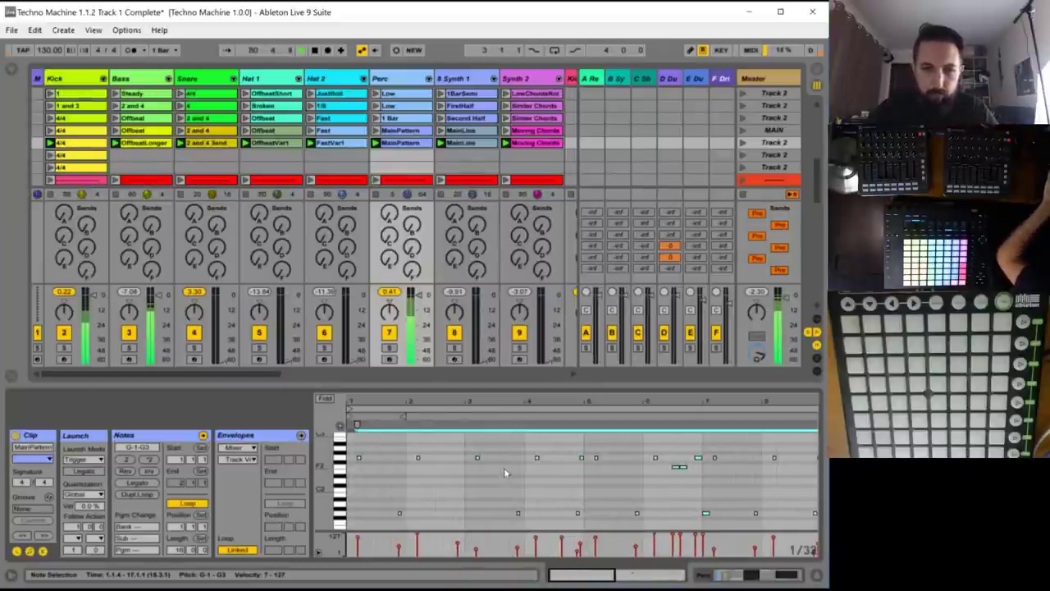
pyautogui.hotkey('shift', 'Right')
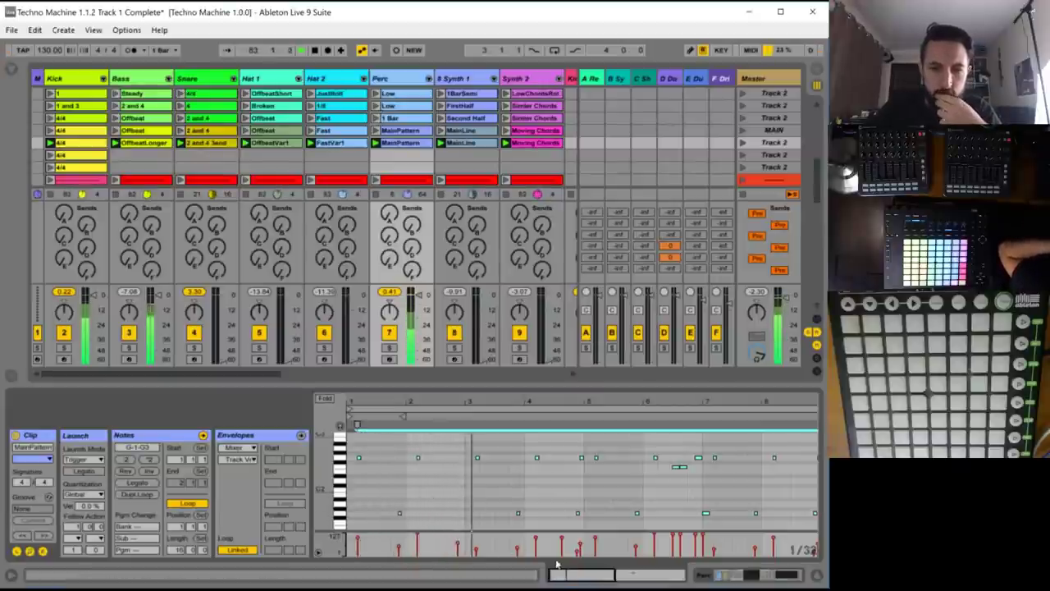
pyautogui.moveTo(566, 575); pyautogui.dragTo(577, 567)
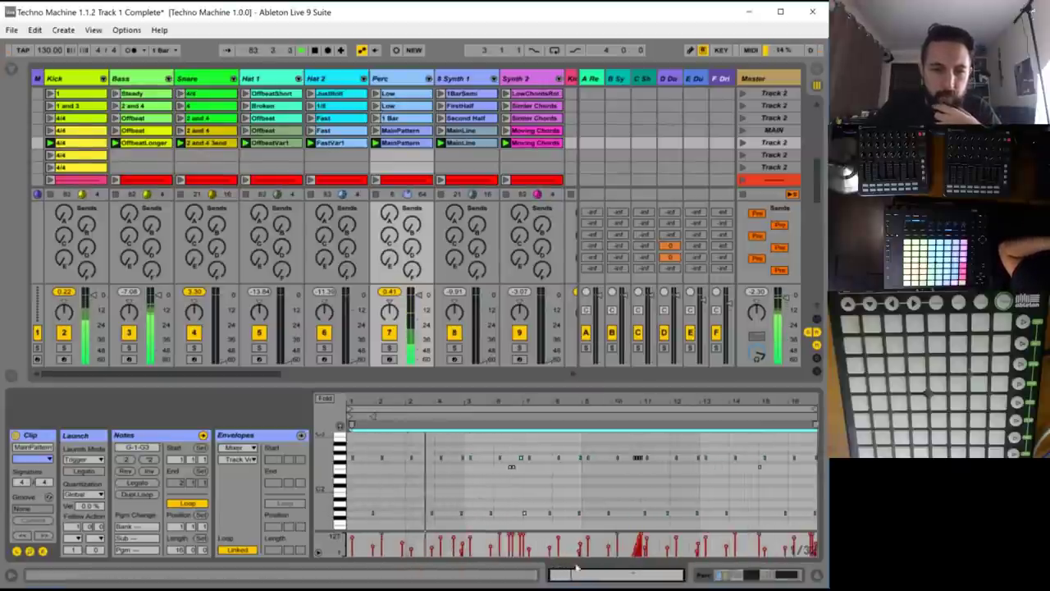
# - Set the loop length of the playing Perc clip to 4 bars
pyautogui.click(180, 549)
pyautogui.write('4')
pyautogui.press('Return')
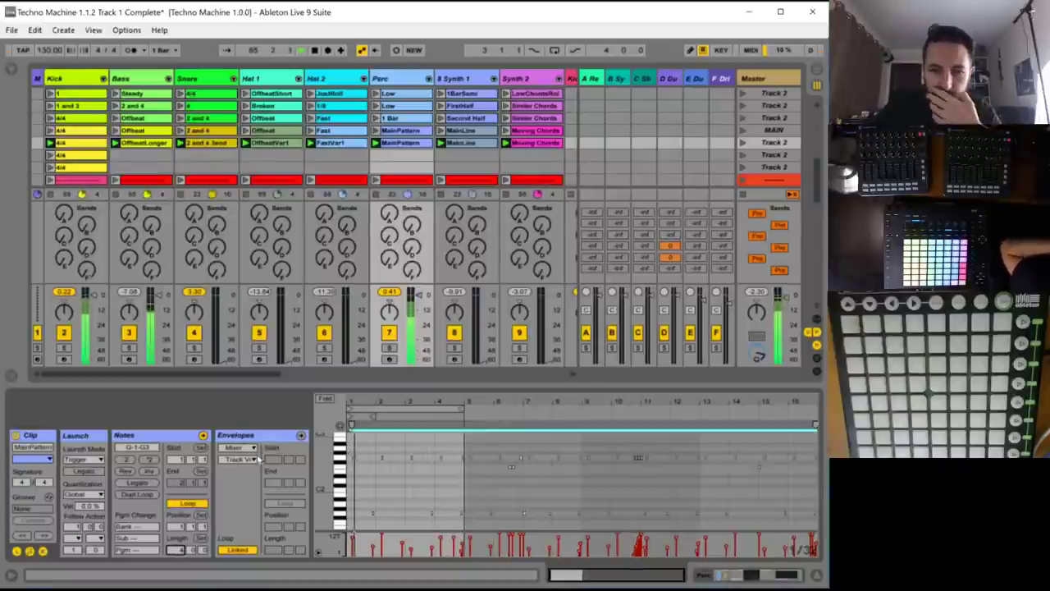
# - Add a sixteenth D2 note at 1.3.2 in the Perc clip and repeat it in each of the four bars
pyautogui.moveTo(574, 578)
pyautogui.mouseDown()
pyautogui.moveTo(563, 579)
pyautogui.moveTo(572, 587)
pyautogui.mouseUp()
pyautogui.scroll(1, 576, 481)
pyautogui.scroll(-3, 574, 480)
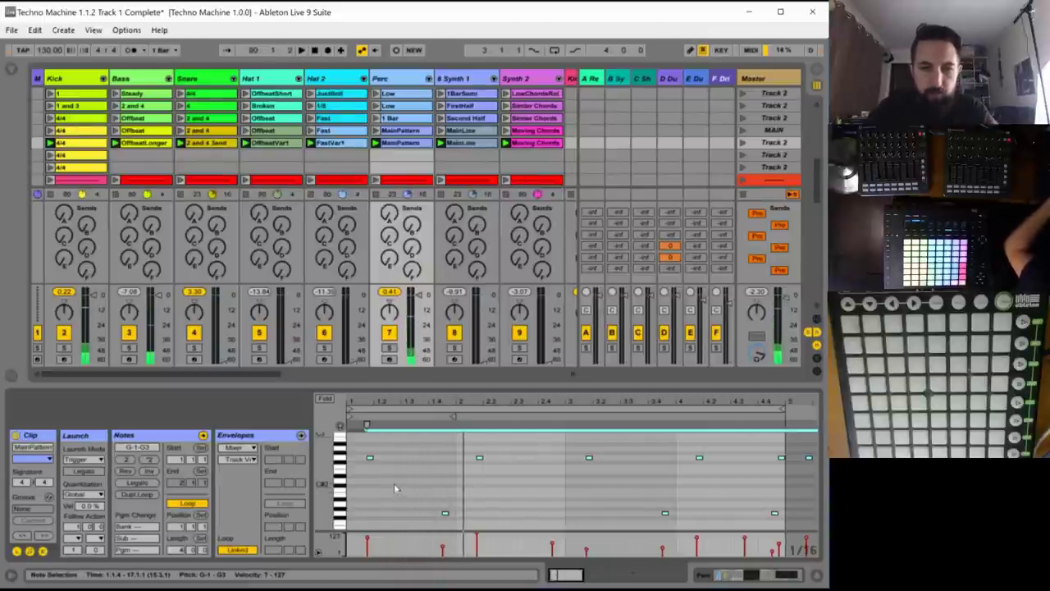
pyautogui.press('space')
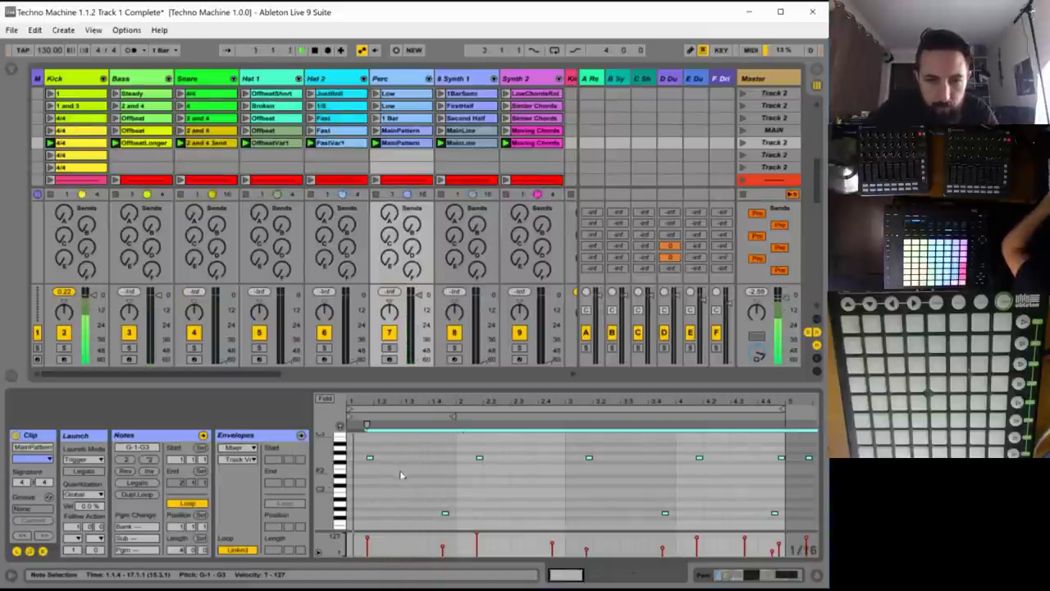
pyautogui.doubleClick(411, 481)
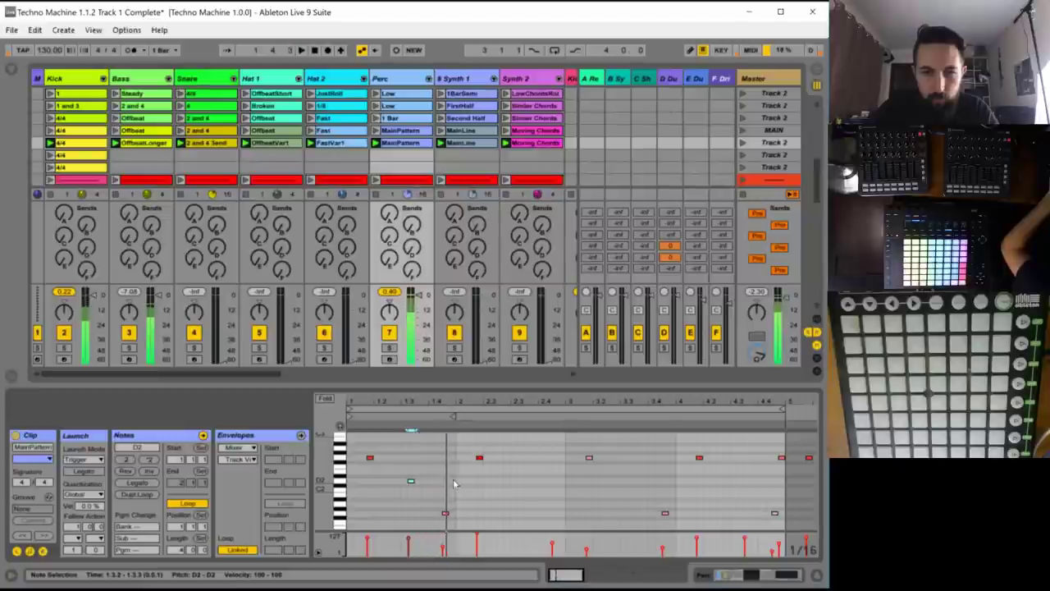
pyautogui.moveTo(455, 484); pyautogui.dragTo(349, 483)
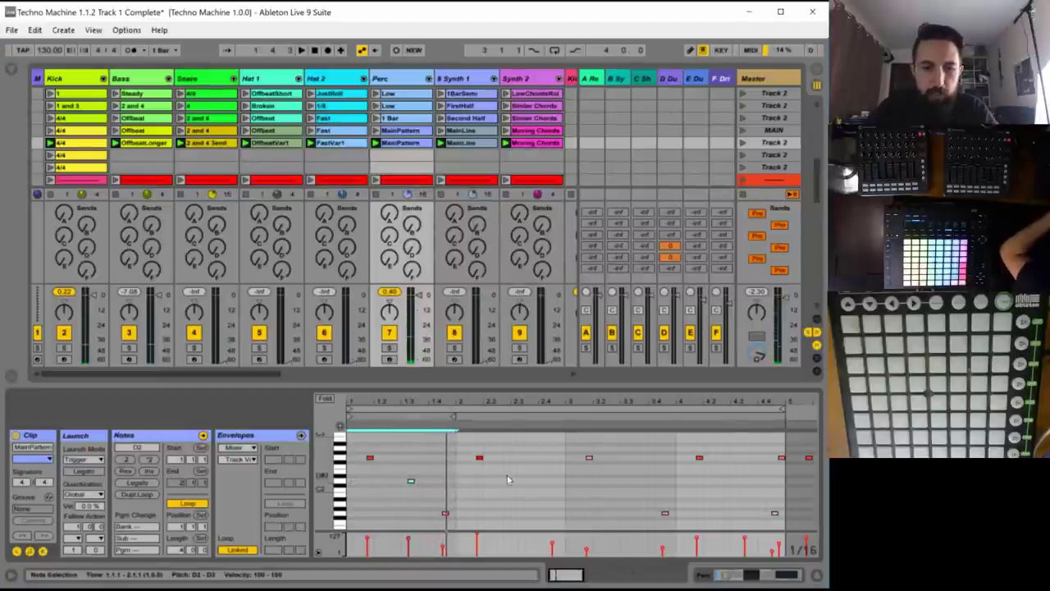
pyautogui.hotkey('ctrl', 'd')
pyautogui.hotkey('ctrl', 'd')
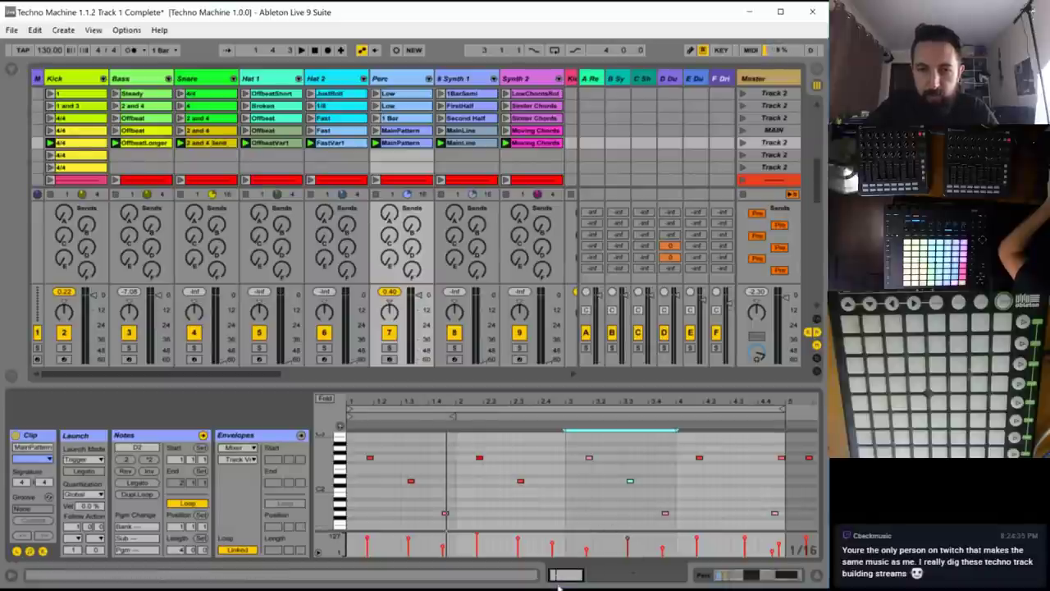
pyautogui.hotkey('ctrl', 'd')
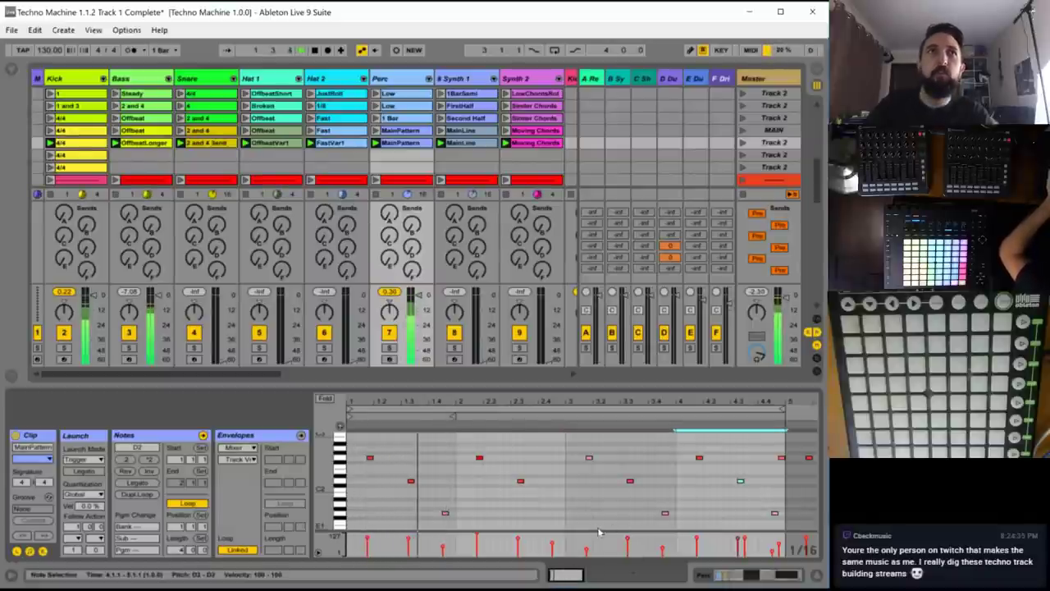
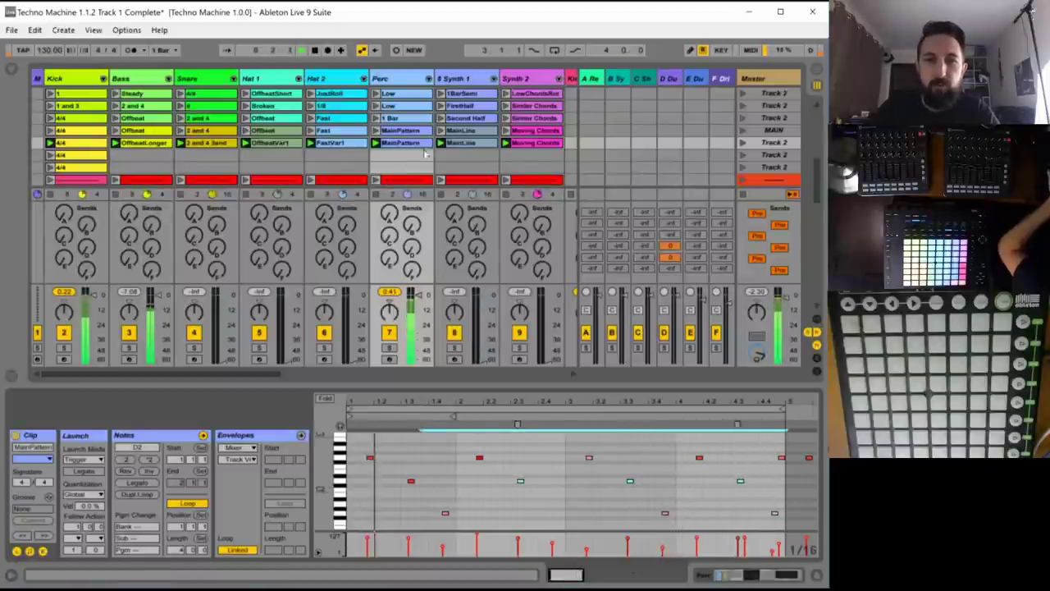
# - Rename the playing Perc clip as MainPattern1, leaving the slot below it empty
pyautogui.hotkey('ctrl', 'd')
pyautogui.press('Delete')
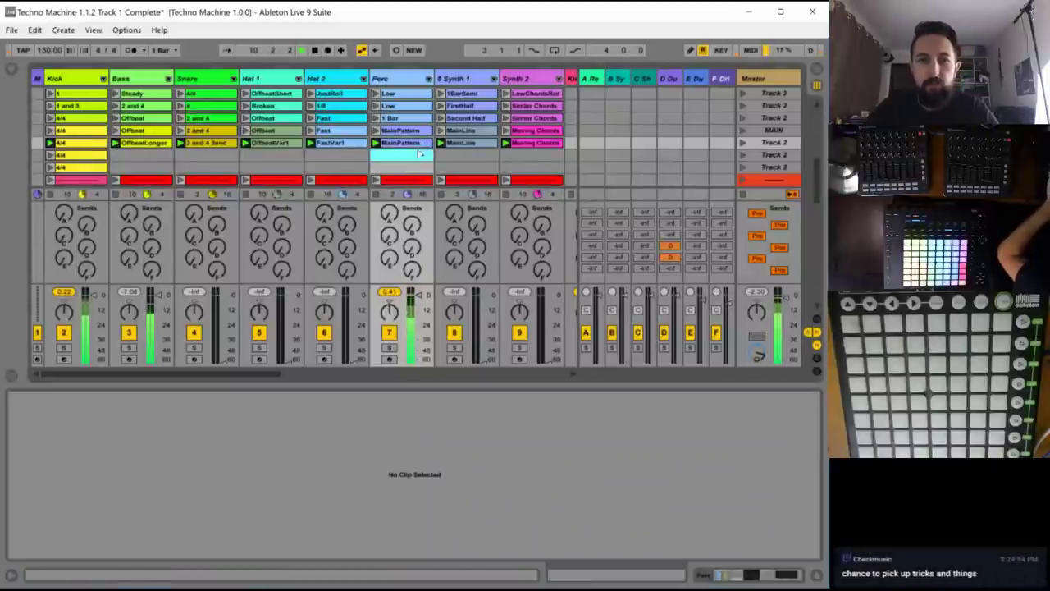
pyautogui.click(424, 144)
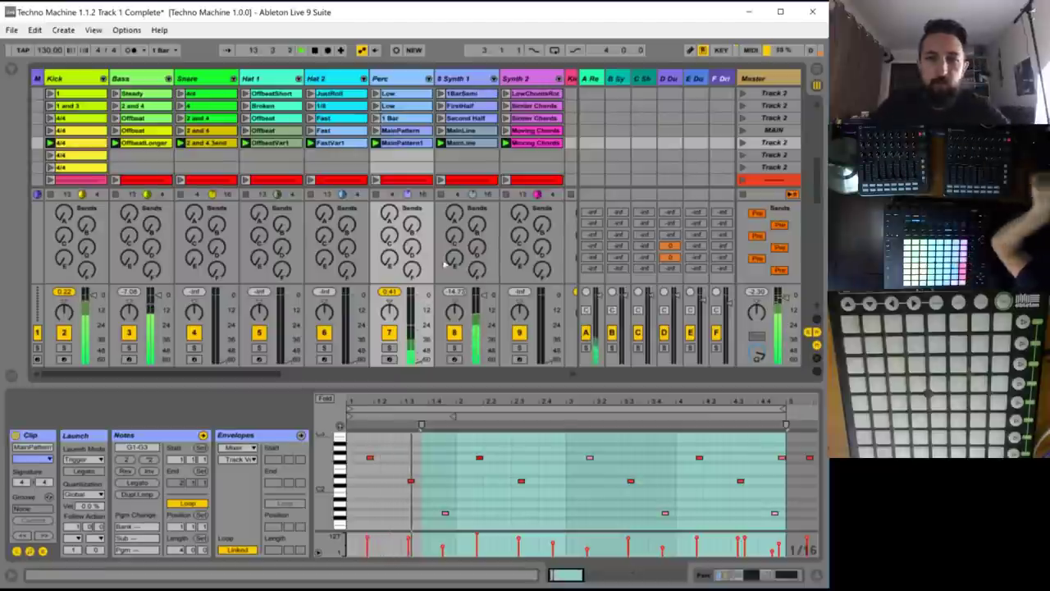
# - Open the notes of the playing MainLine clip on the Synth 1 track
pyautogui.click(467, 146)
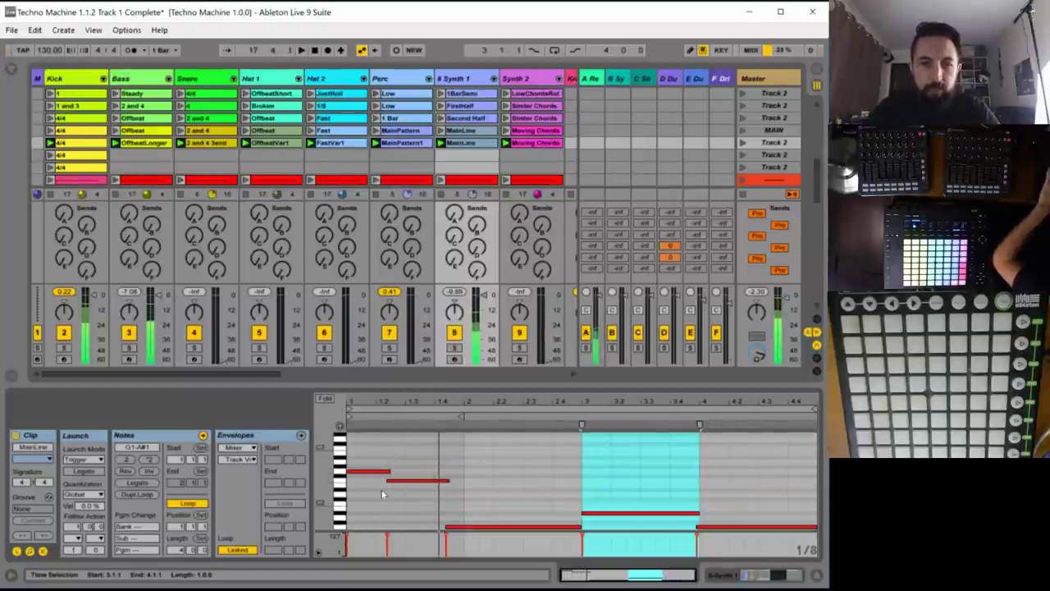
pyautogui.scroll(3, 369, 484)
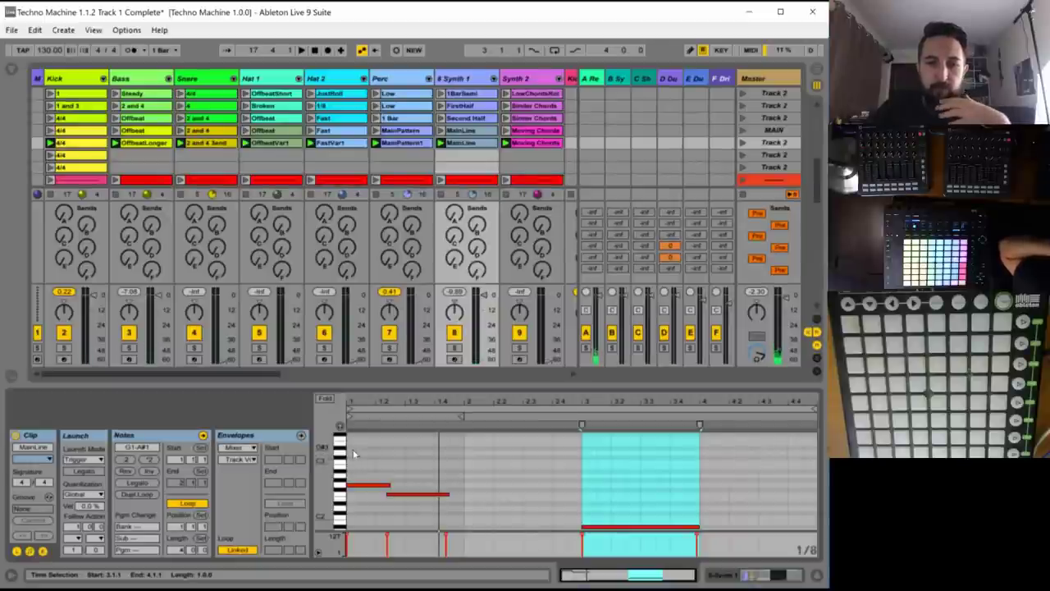
pyautogui.click(354, 451)
pyautogui.doubleClick(355, 448)
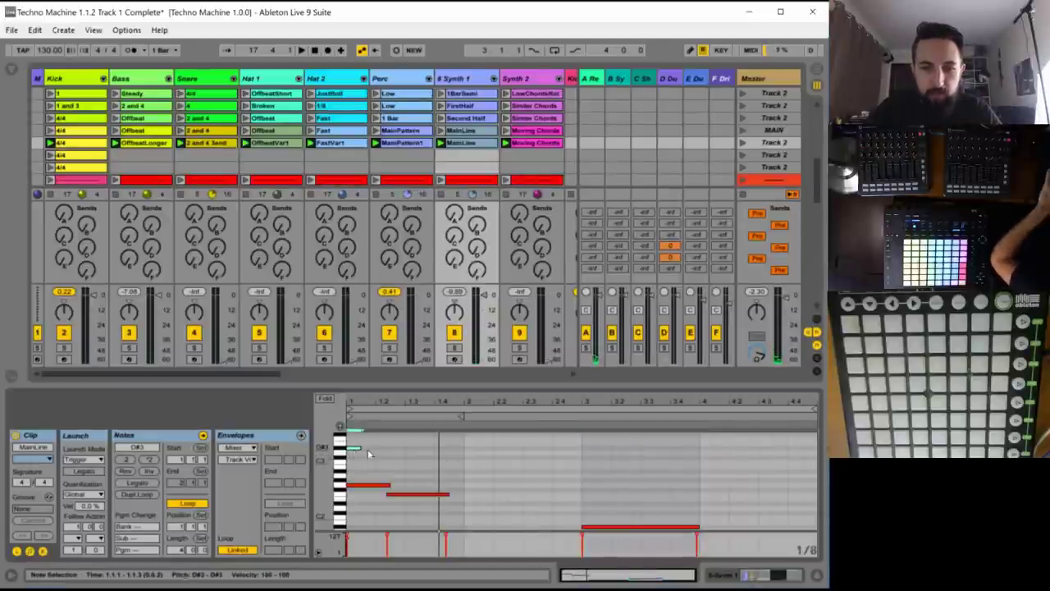
pyautogui.press('Delete')
pyautogui.click(362, 485)
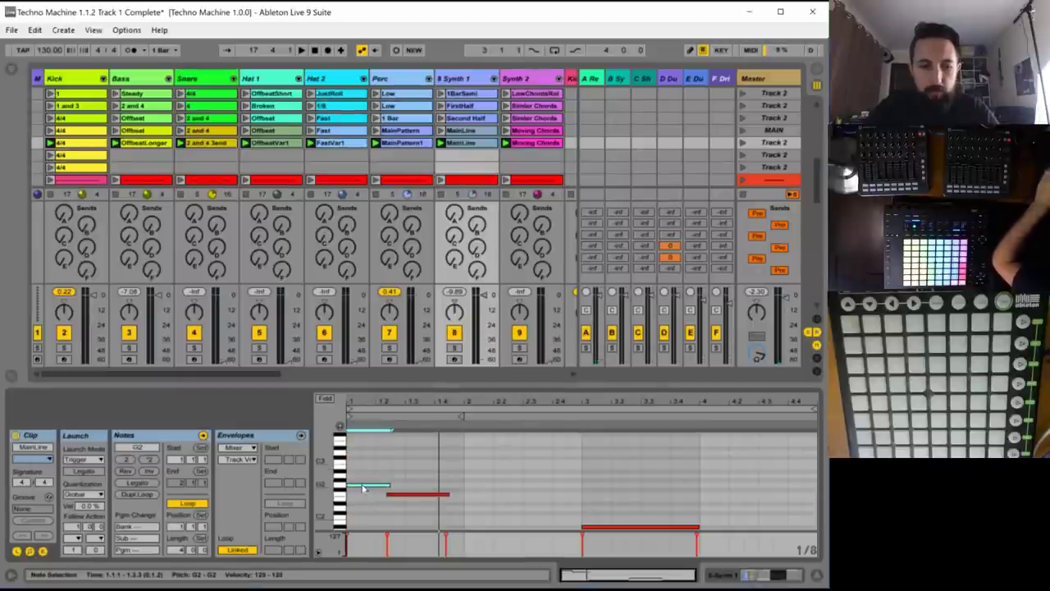
pyautogui.moveTo(363, 489); pyautogui.dragTo(361, 458)
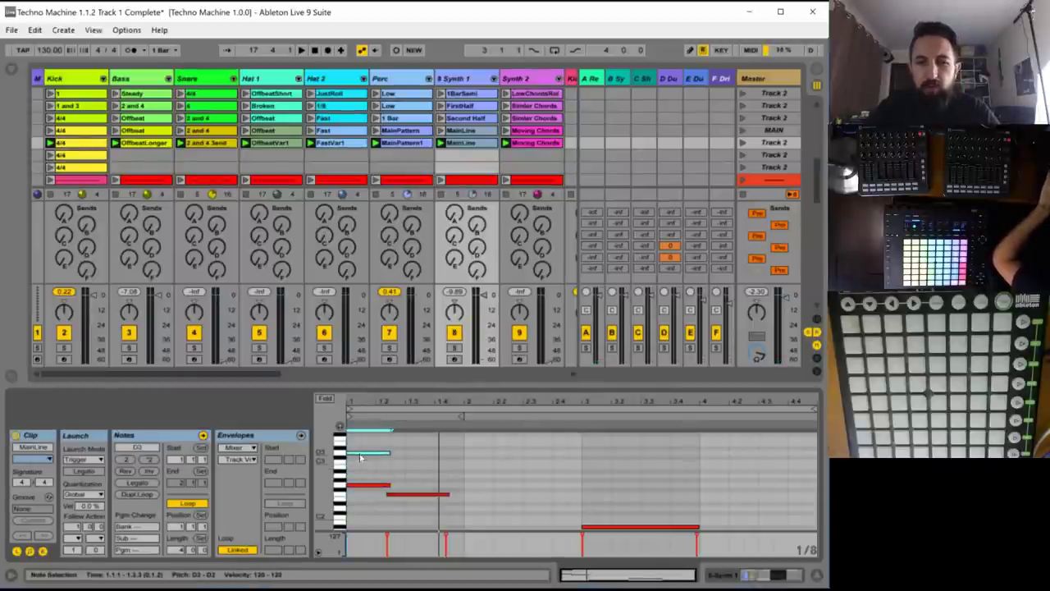
pyautogui.hotkey('ctrl', 'z')
# - Transpose the MainLine clip's two notes in bars 3 and 4 up one octave to A#2 and G2
pyautogui.scroll(-2, 399, 469)
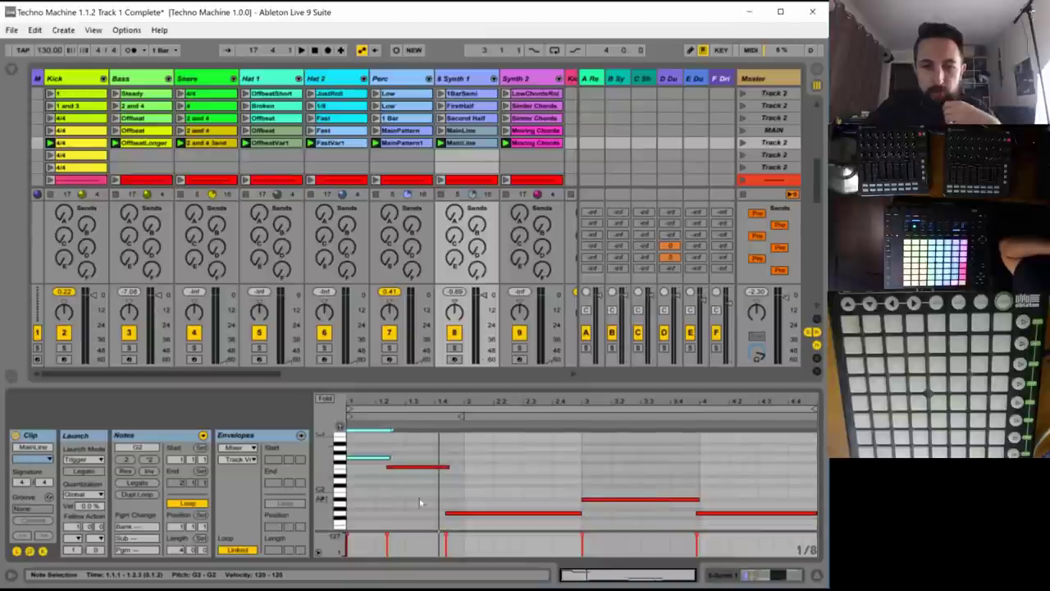
pyautogui.press('space')
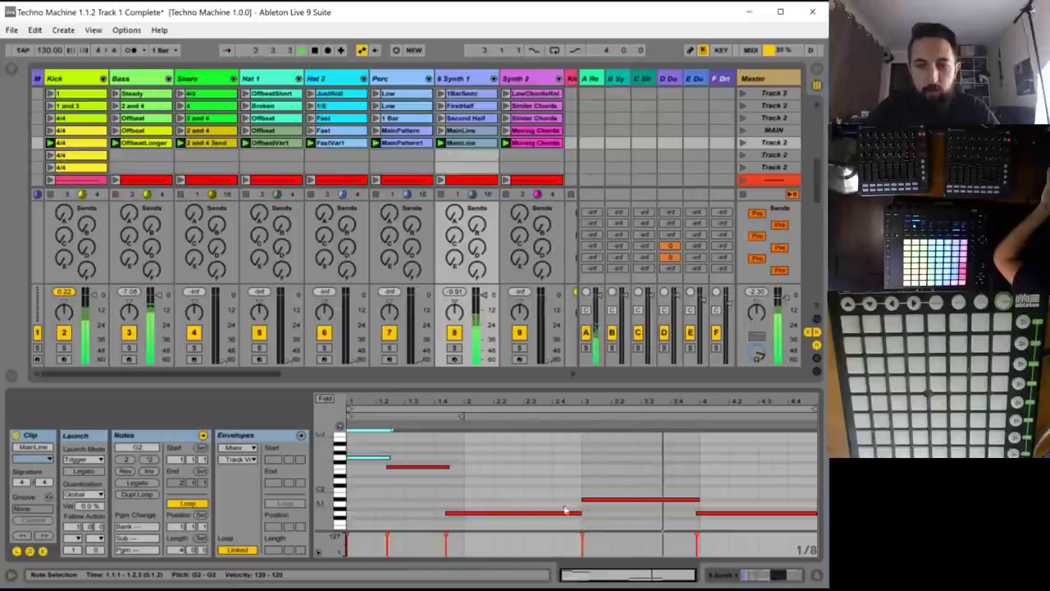
pyautogui.moveTo(606, 490); pyautogui.dragTo(746, 534)
pyautogui.hotkey('shift', 'Up')
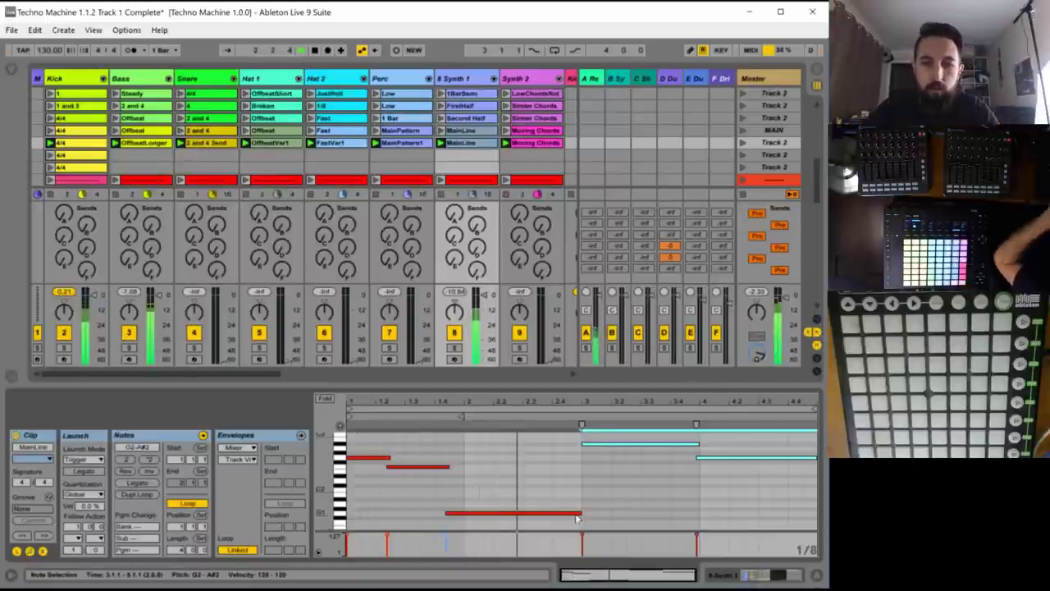
# - Shorten the G1 note to end just after 2.3.1 and copy the opening note into a G2 note from 2.3.1 to 3.1.1
pyautogui.moveTo(581, 513); pyautogui.dragTo(526, 515)
pyautogui.click(370, 459)
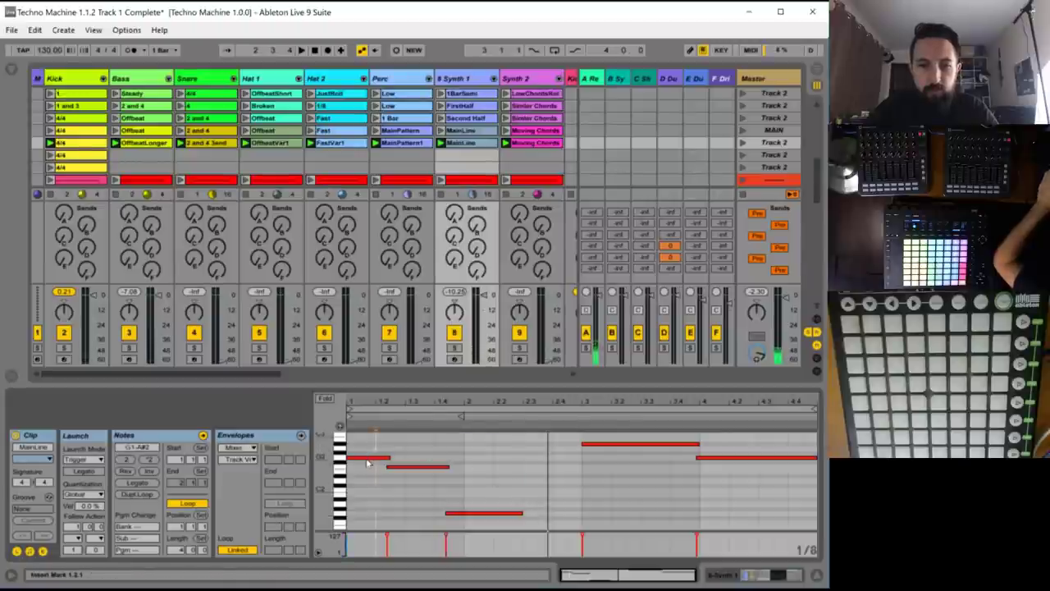
pyautogui.click(368, 460)
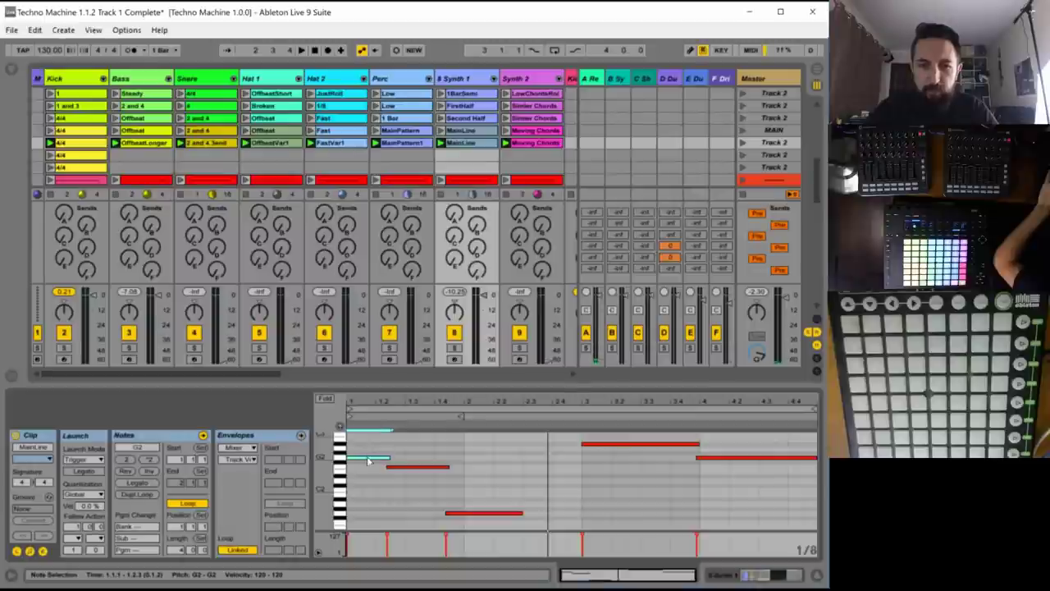
pyautogui.moveTo(367, 461); pyautogui.dragTo(581, 462)
pyautogui.press('space')
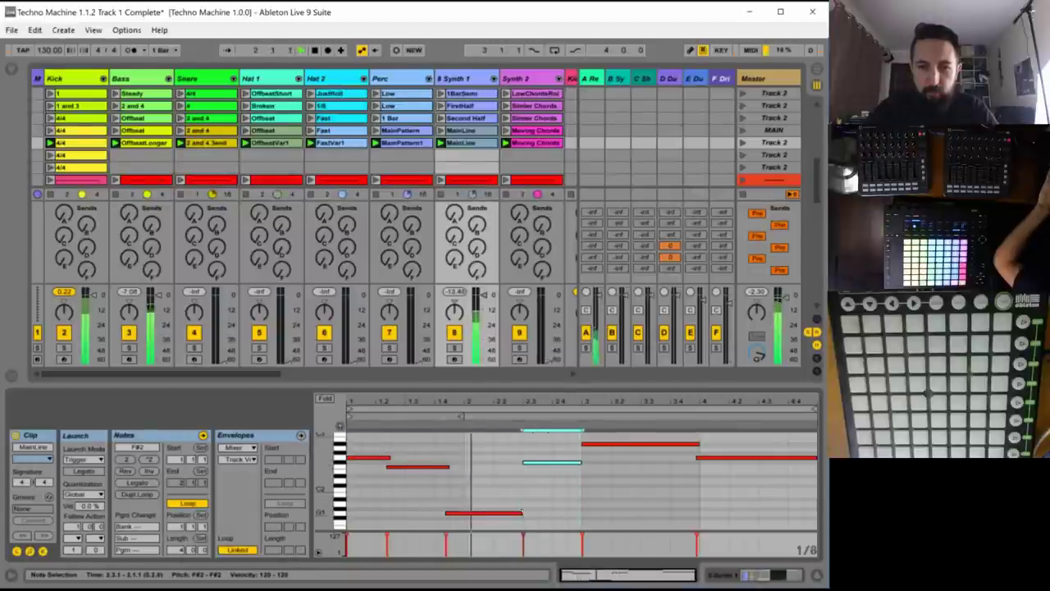
pyautogui.moveTo(522, 512); pyautogui.dragTo(528, 512)
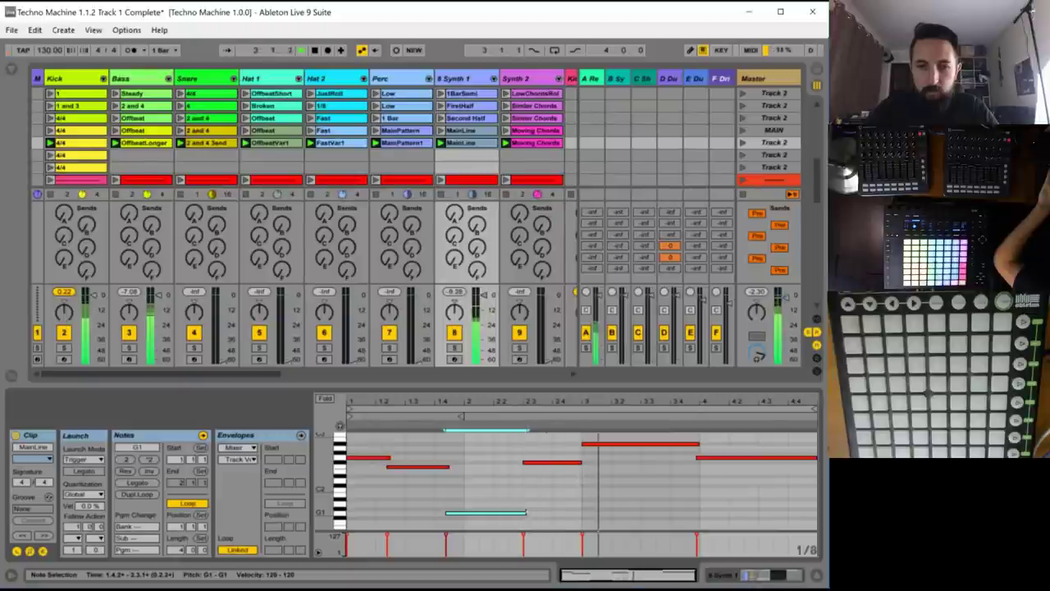
pyautogui.click(535, 458)
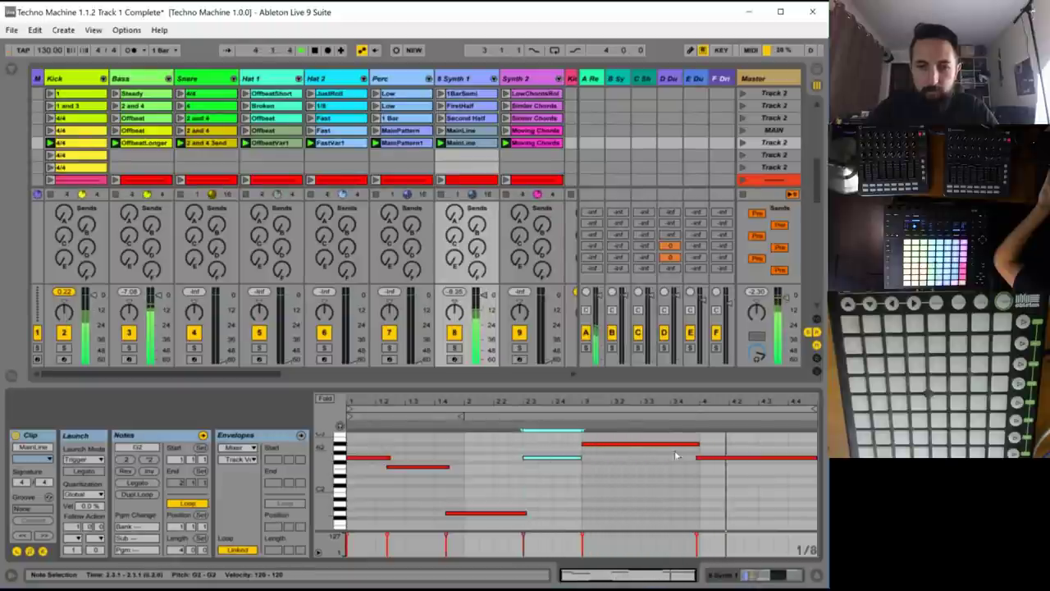
# - Raise the last note of the MainLine clip to C3 and play the line back
pyautogui.click(717, 457)
pyautogui.scroll(2, 715, 451)
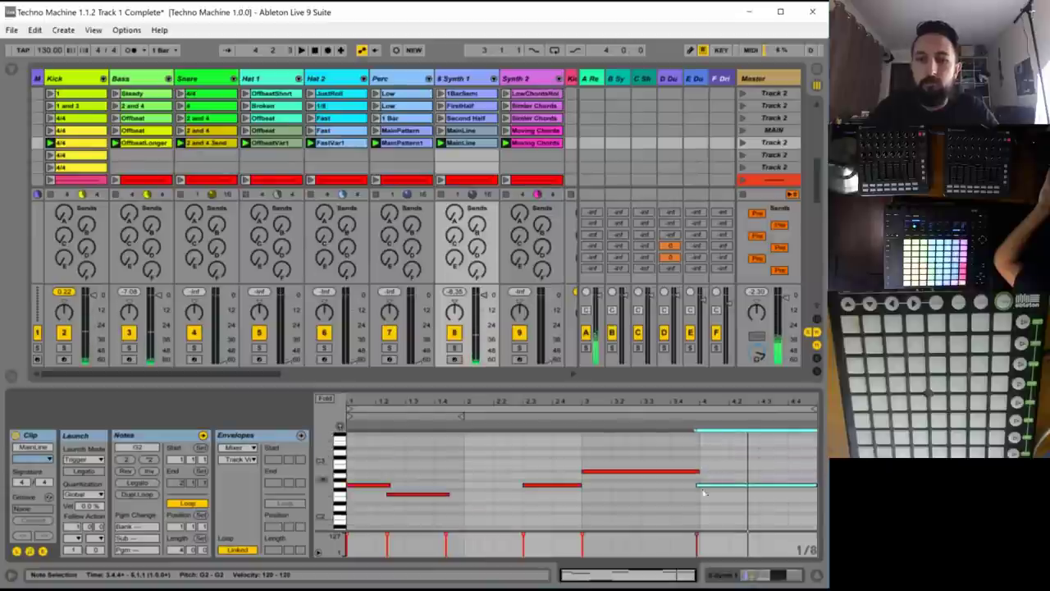
pyautogui.click(704, 468)
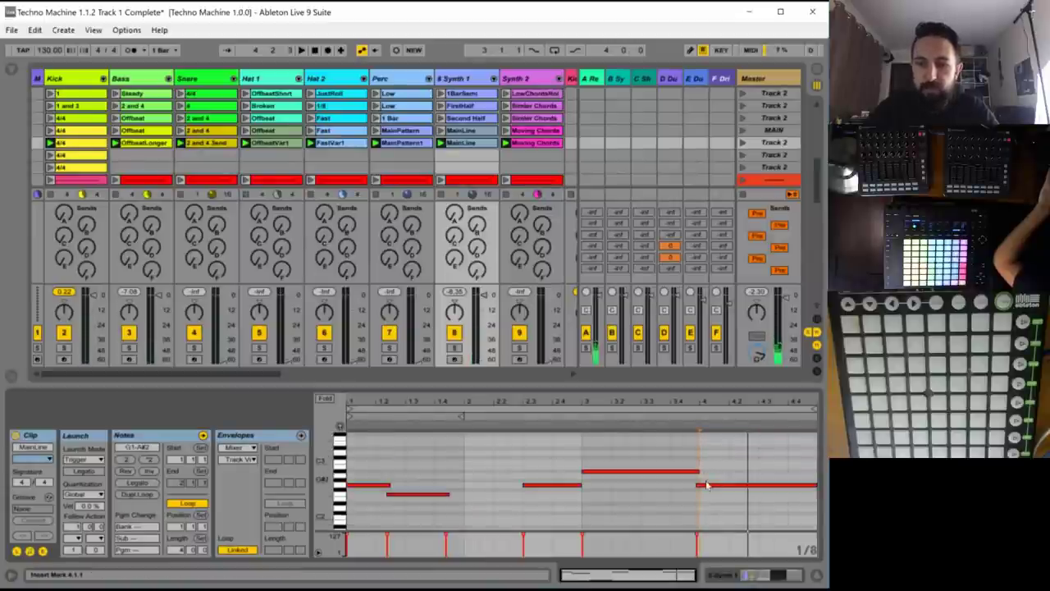
pyautogui.moveTo(708, 486); pyautogui.dragTo(708, 467)
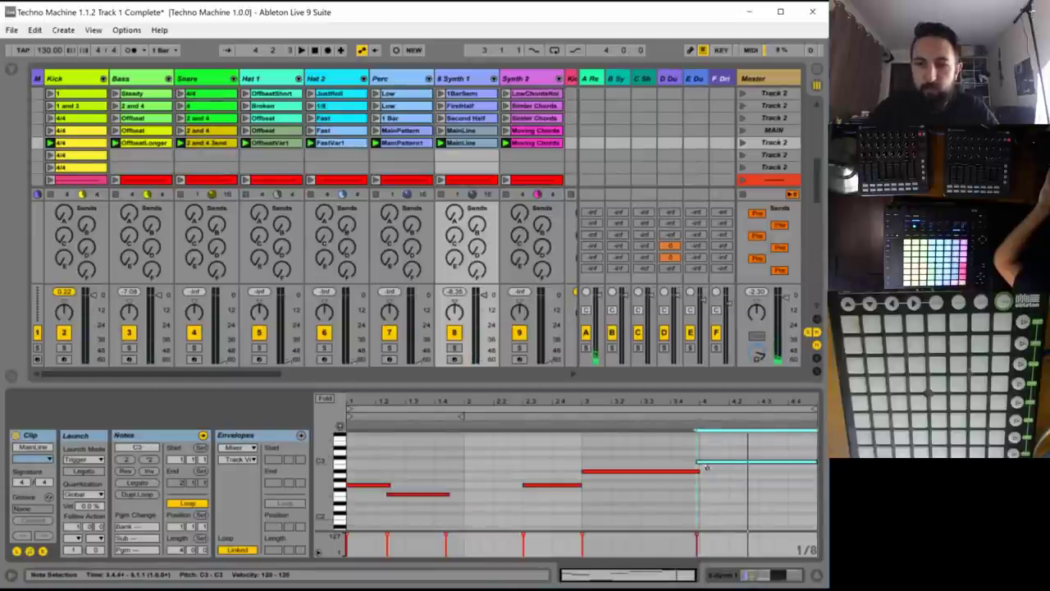
pyautogui.press('space')
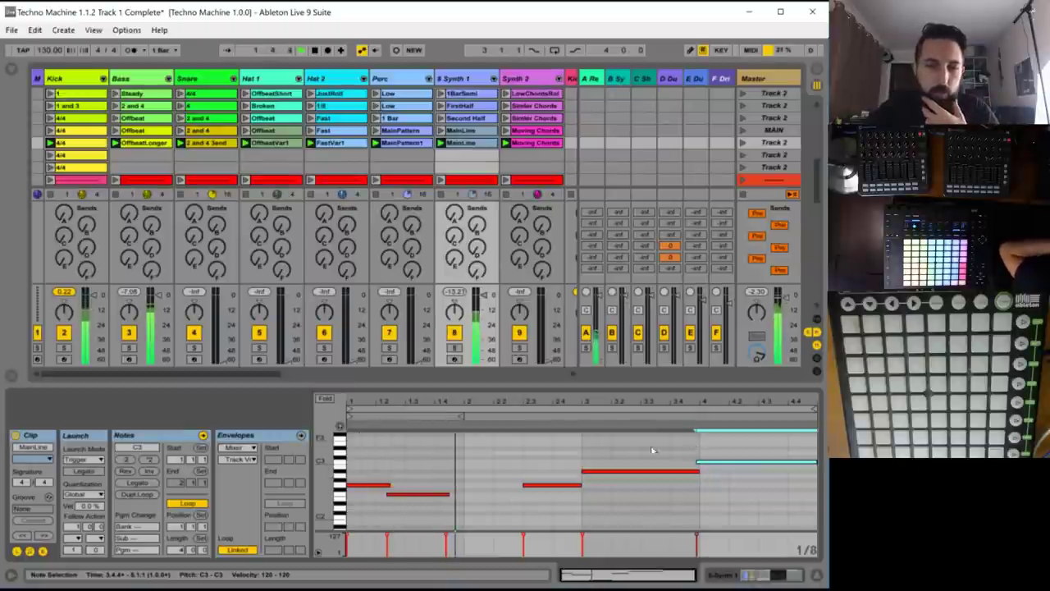
pyautogui.scroll(-3, 610, 484)
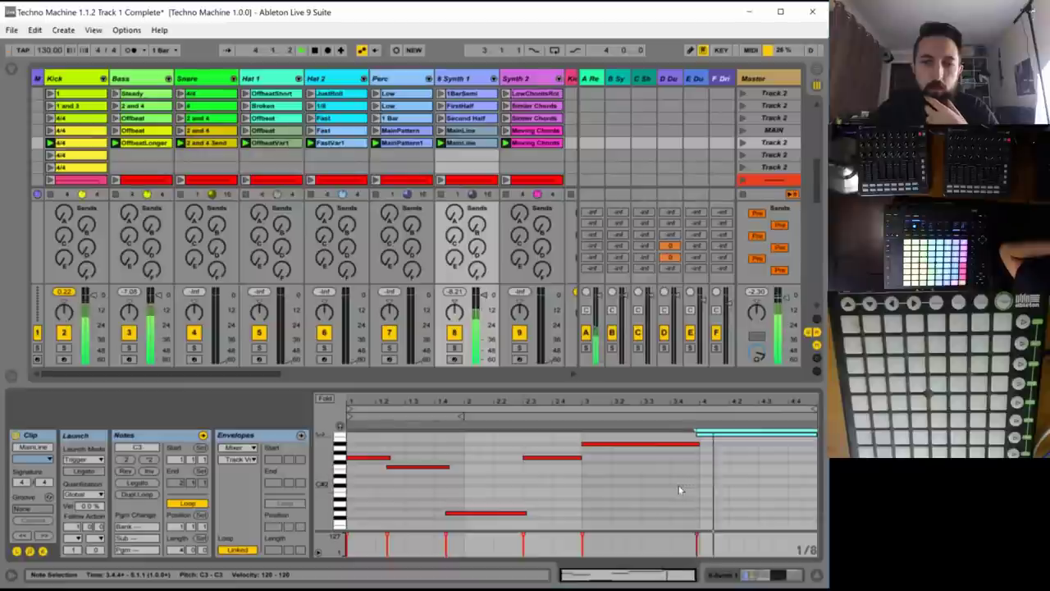
pyautogui.press('space')
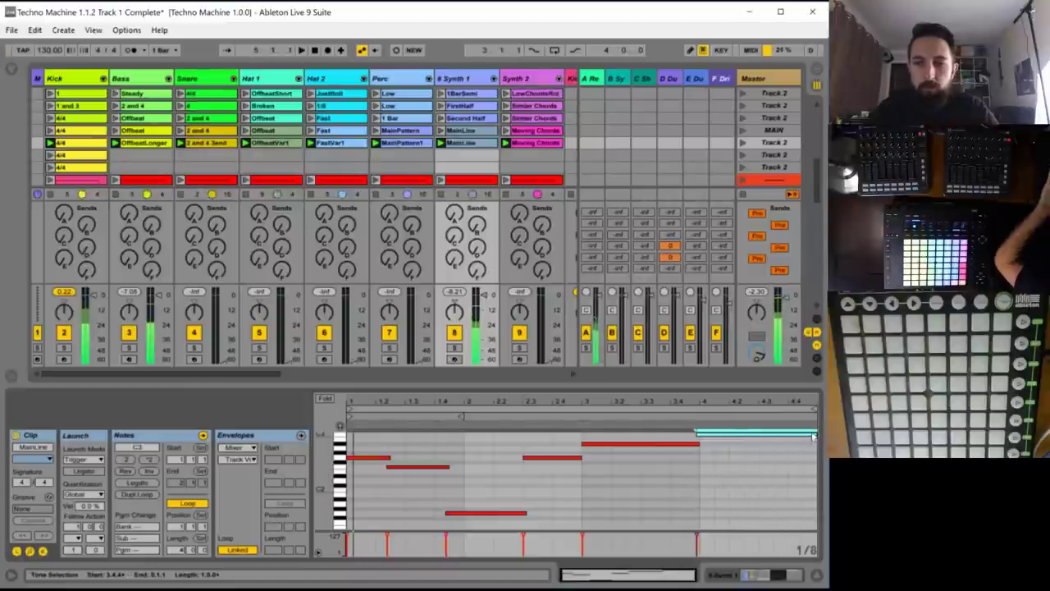
# - Shorten the last C3 note to end around 4.3.1, fill the rest of bar 4 with an A#2 note, and audition the line
pyautogui.click(789, 442)
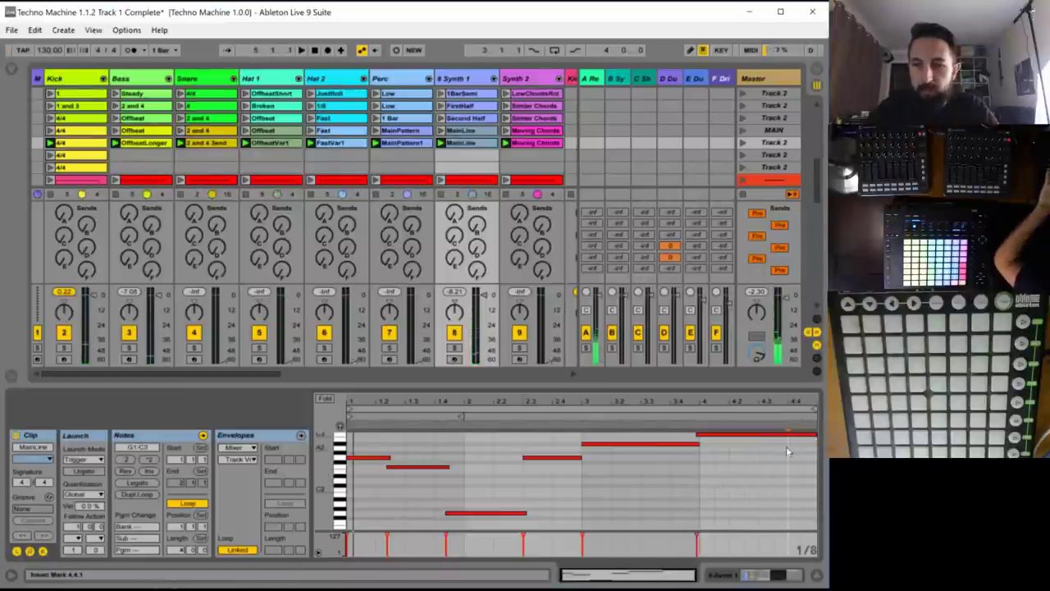
pyautogui.scroll(2, 792, 452)
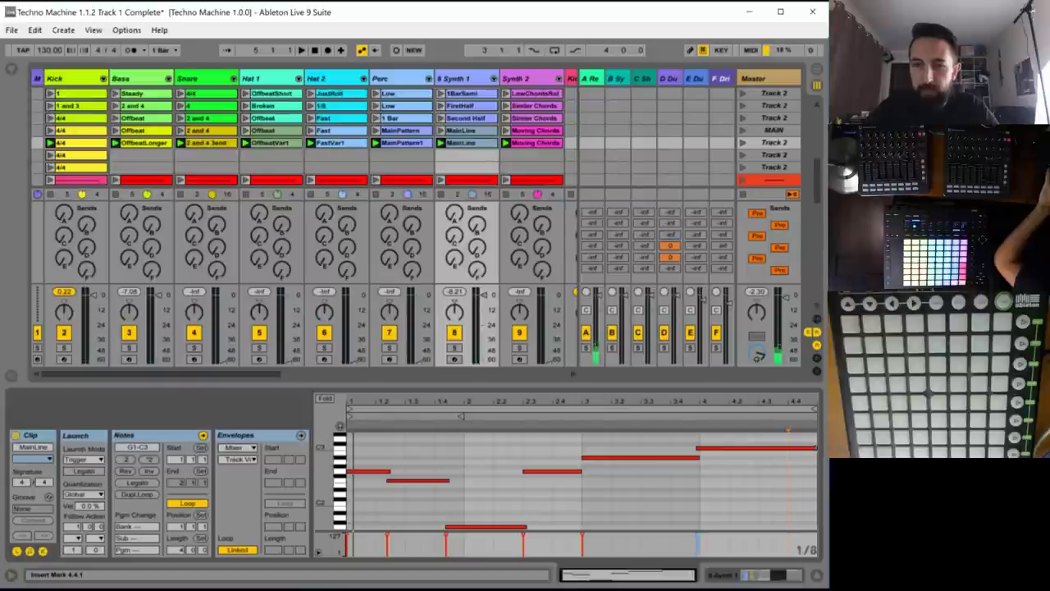
pyautogui.moveTo(816, 447); pyautogui.dragTo(789, 447)
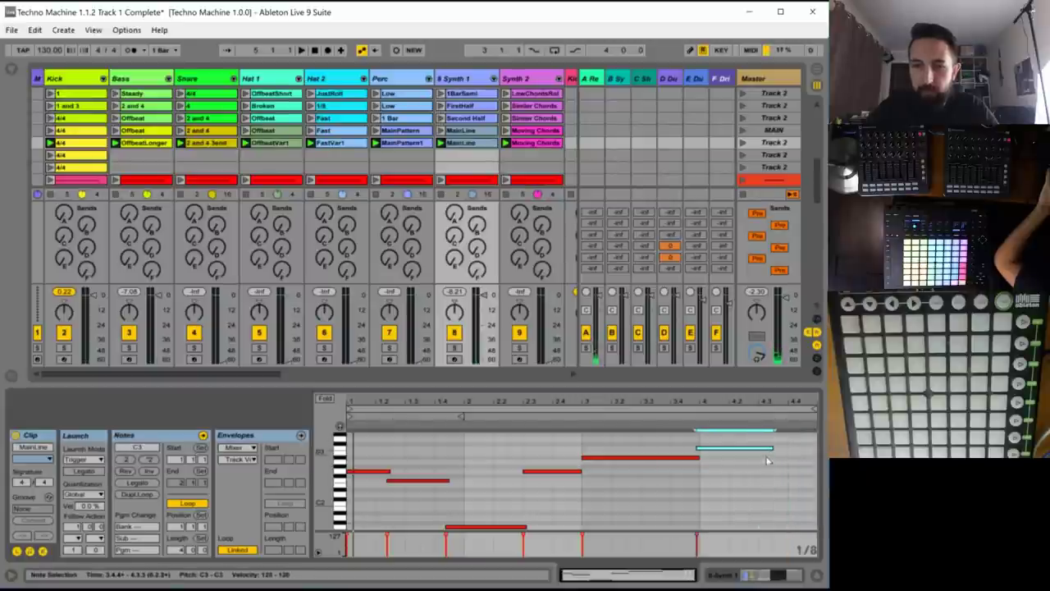
pyautogui.doubleClick(766, 458)
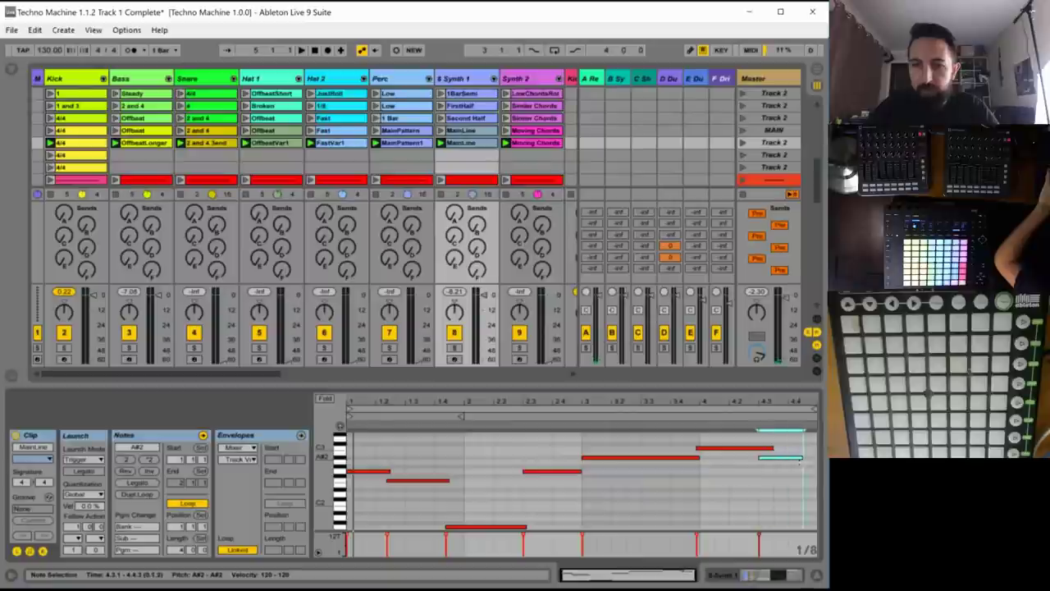
pyautogui.moveTo(801, 458); pyautogui.dragTo(752, 458)
pyautogui.press('space')
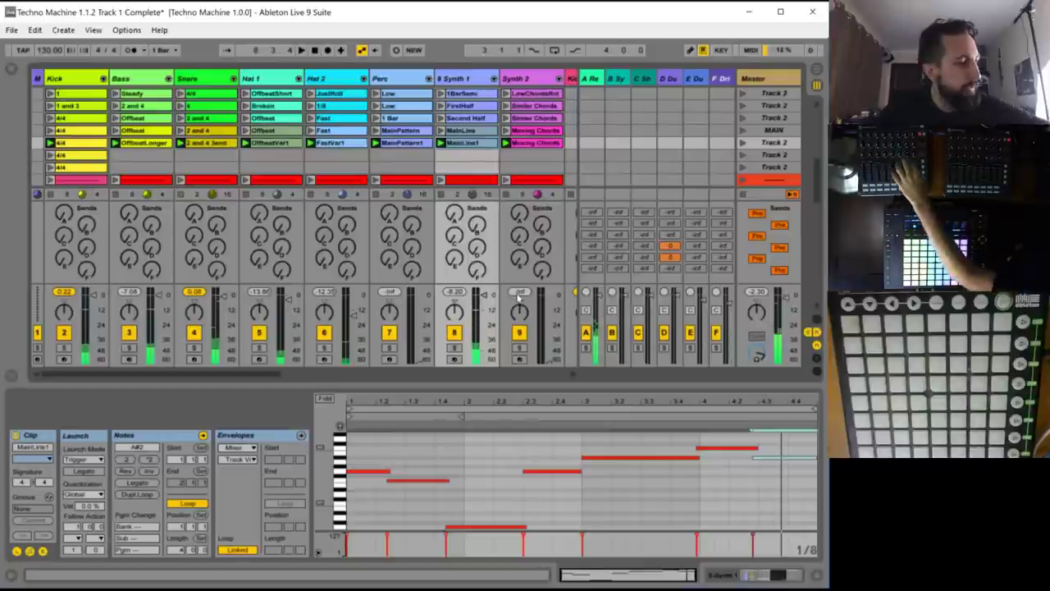
# - Select the playing Moving Chords clip, show the Synth 2 track's devices and solo the track
pyautogui.click(506, 143)
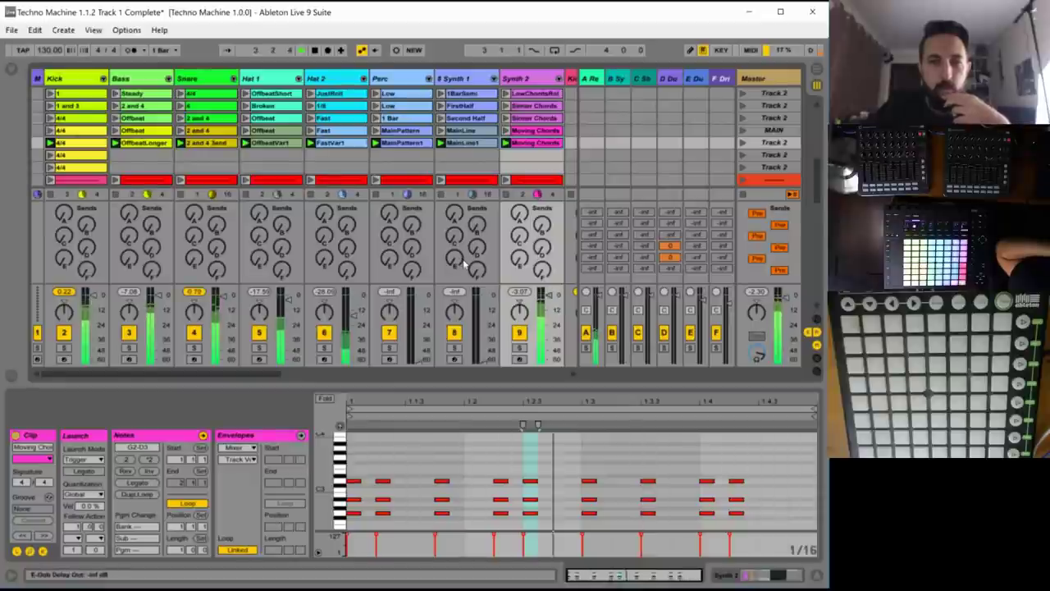
pyautogui.doubleClick(514, 80)
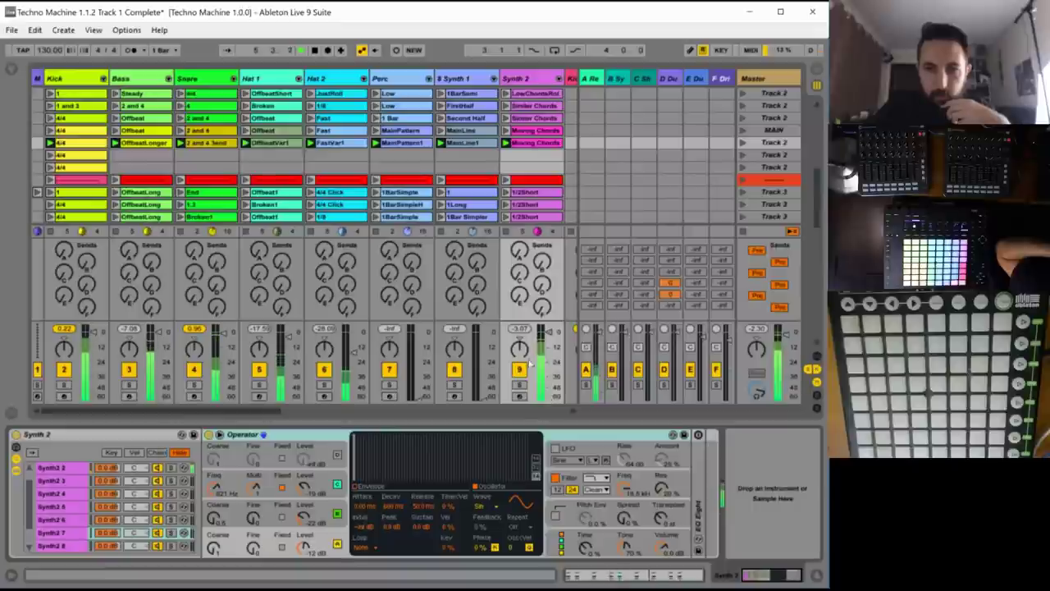
pyautogui.click(519, 385)
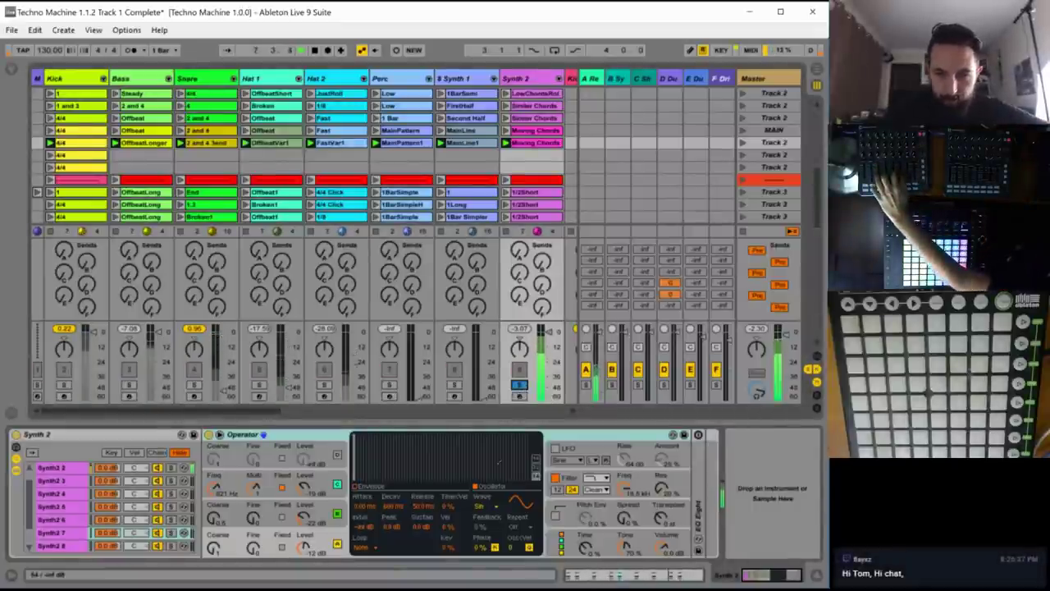
# - Examine the filter and global settings of Synth 2's Operator and the instrument in its Synth2 2 chain
pyautogui.click(577, 476)
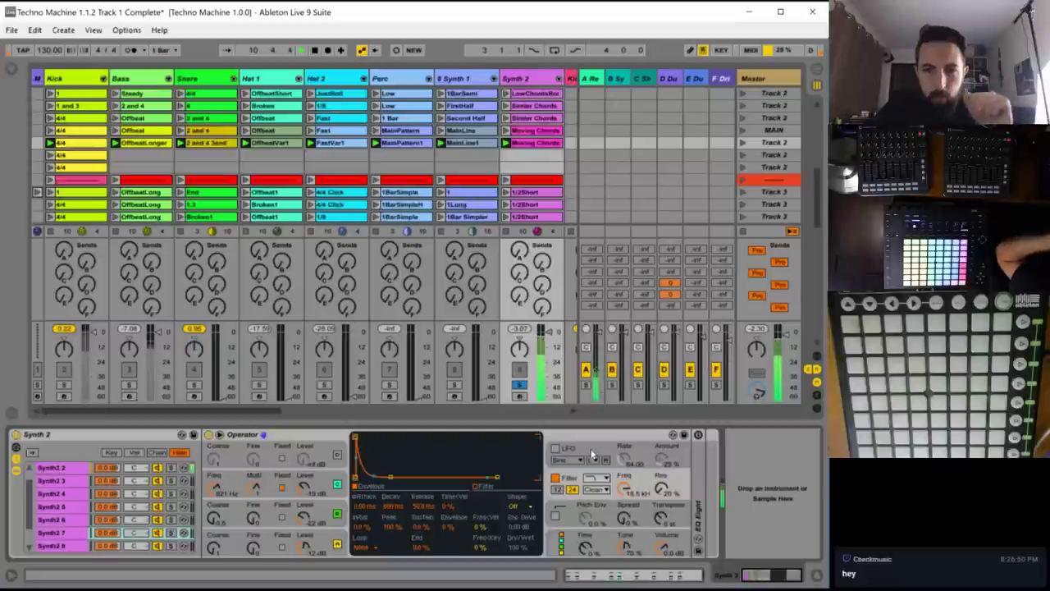
pyautogui.click(573, 538)
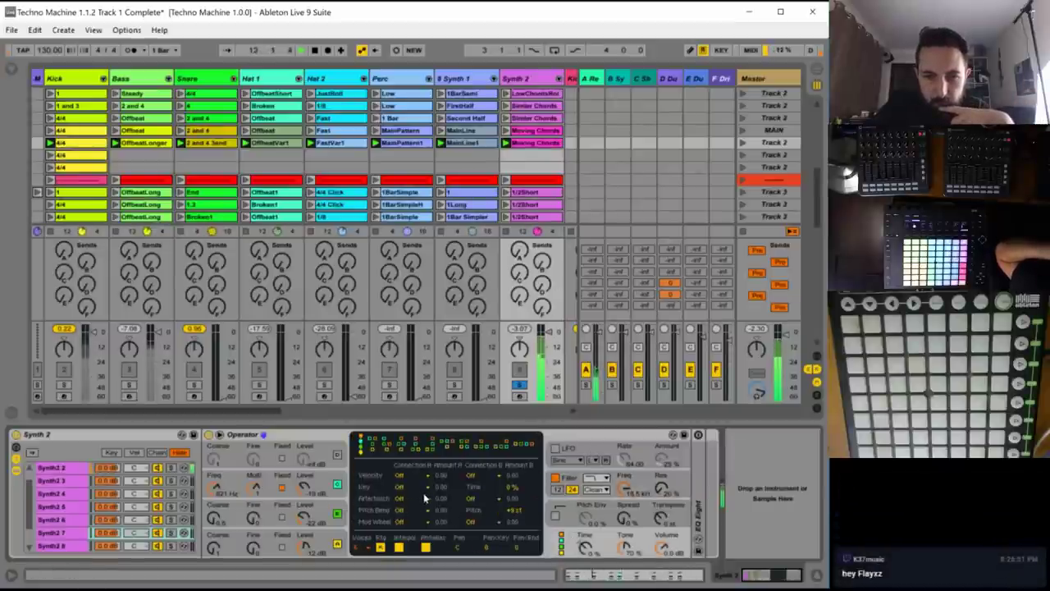
pyautogui.moveTo(255, 417); pyautogui.dragTo(297, 417)
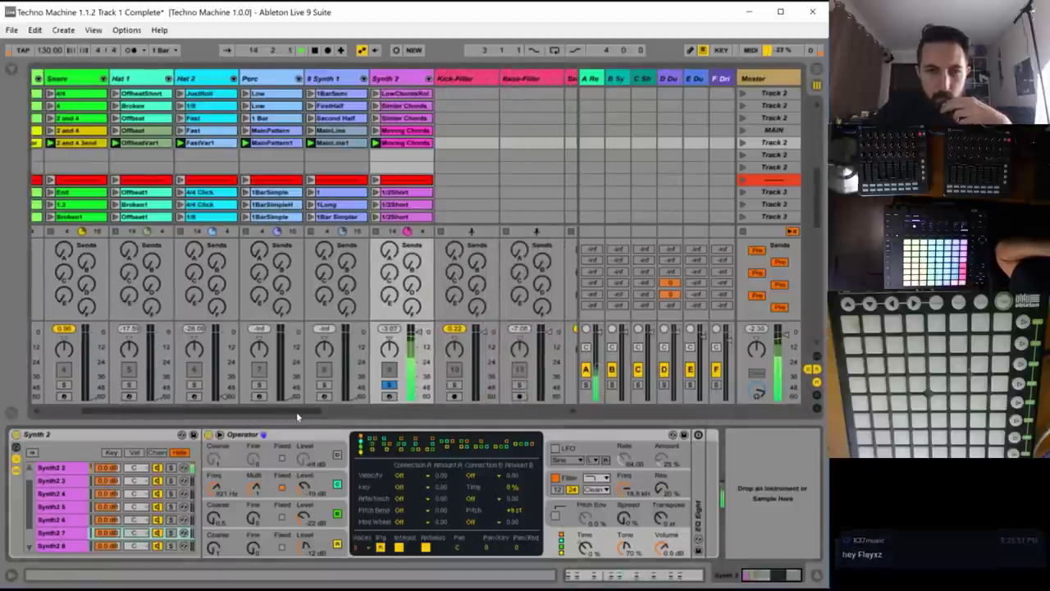
pyautogui.click(572, 481)
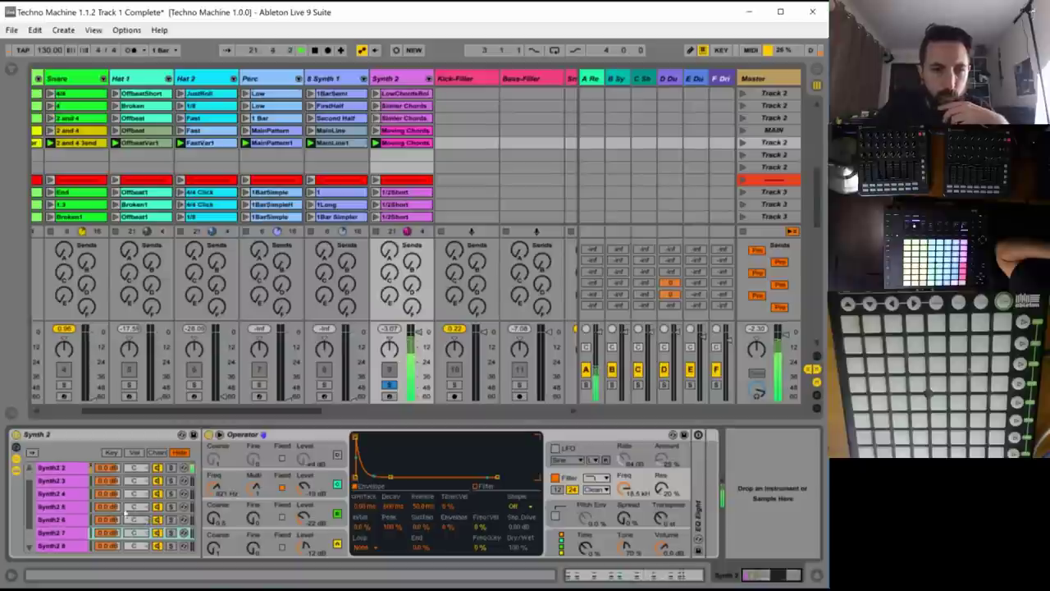
pyautogui.click(66, 466)
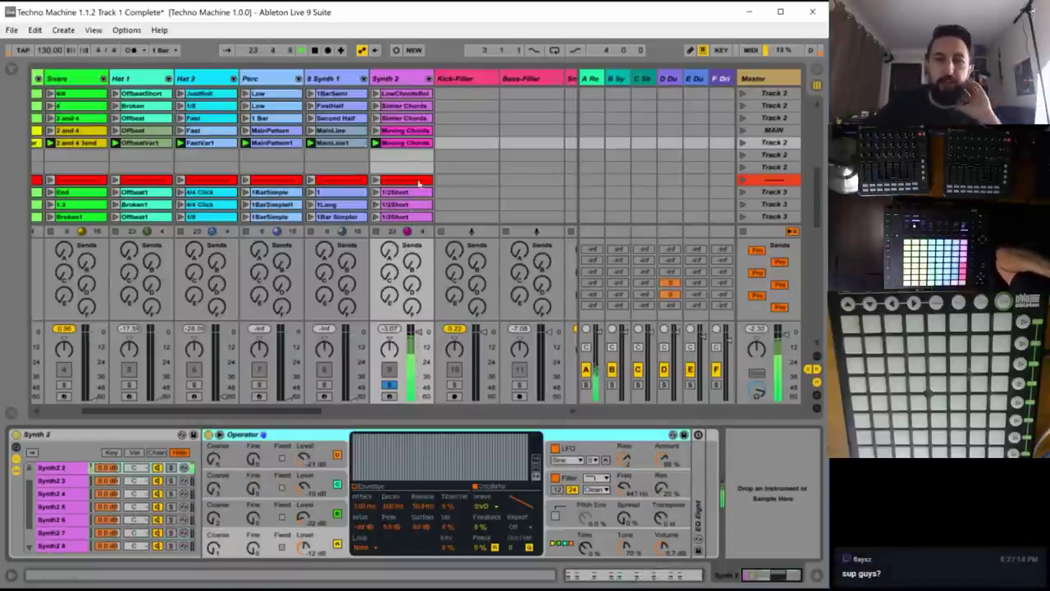
# - In the playing Moving Chords clip, shift the 1.2.3 chord to 1.2.4 and the last chord to 1.4.3, then audition it
pyautogui.click(402, 143)
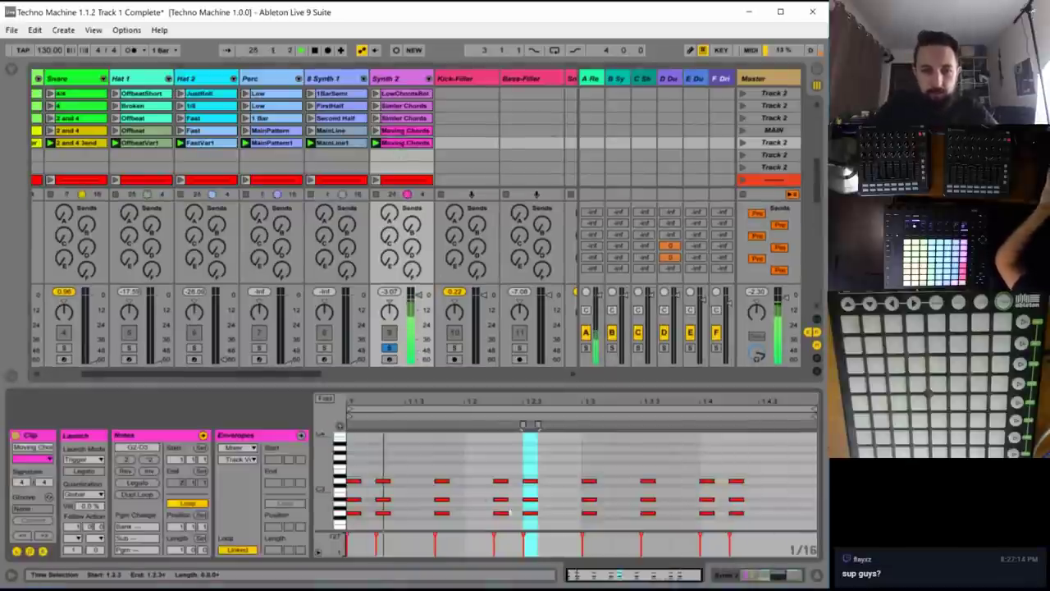
pyautogui.click(424, 449)
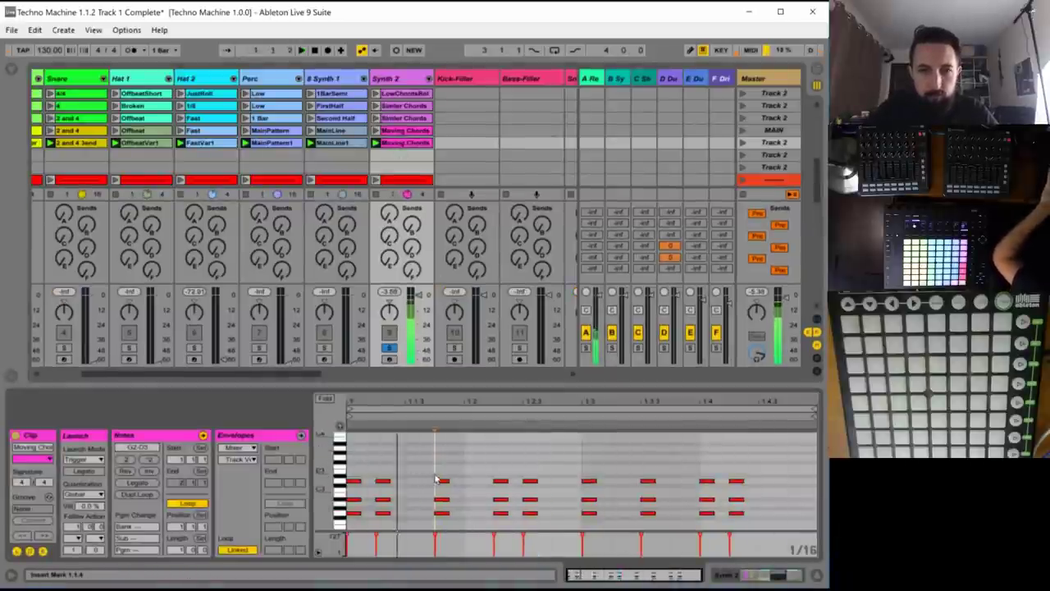
pyautogui.press('space')
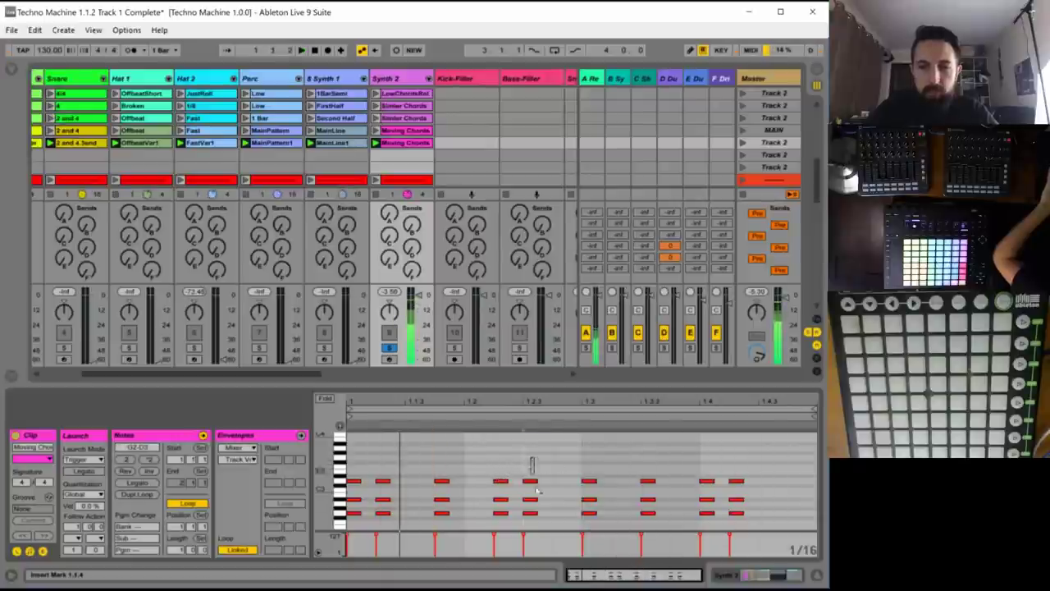
pyautogui.moveTo(532, 462); pyautogui.dragTo(562, 517)
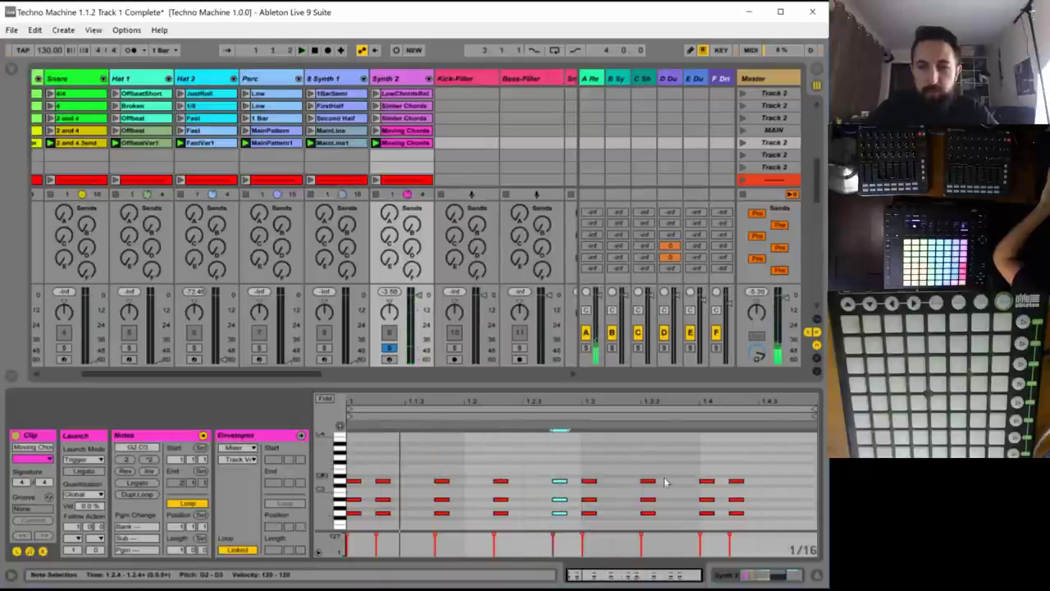
pyautogui.moveTo(730, 470); pyautogui.dragTo(768, 515)
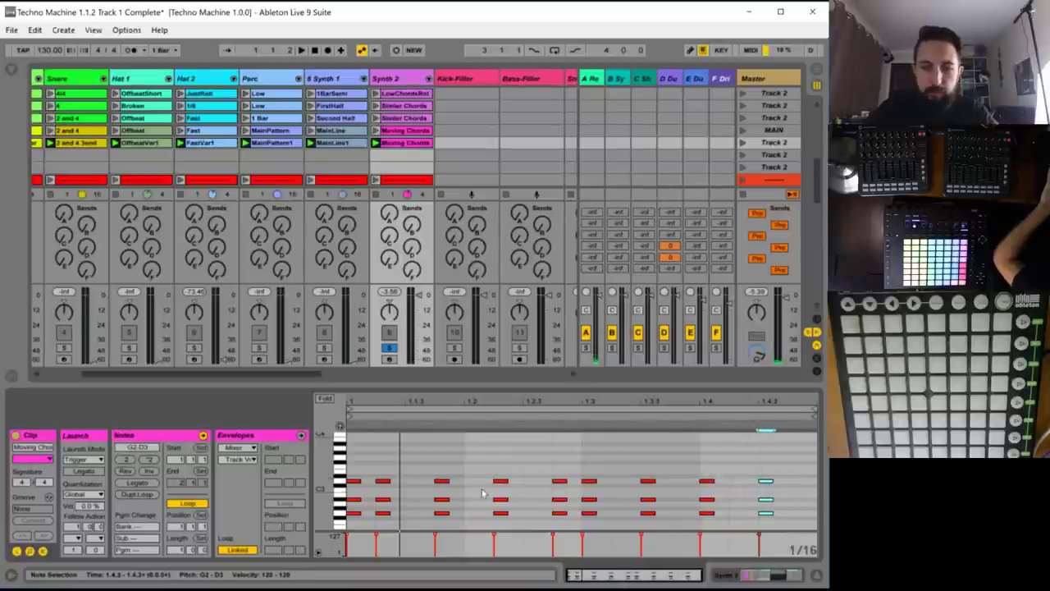
pyautogui.scroll(-1, 483, 492)
pyautogui.press('space')
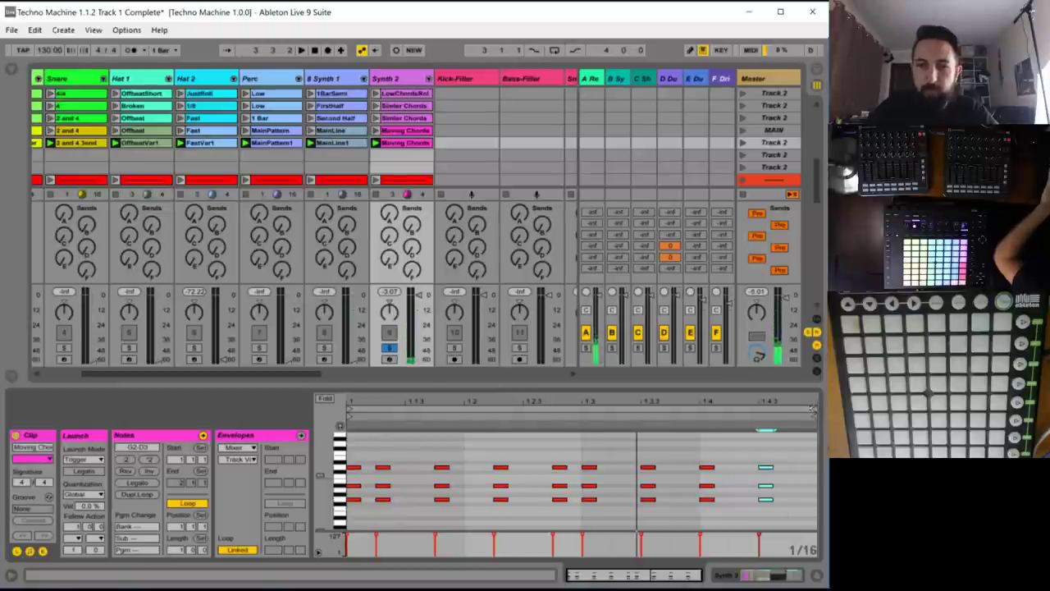
# - Shorten the Moving Chords loop to end at 1.4.3 and transpose its first chord down one octave
pyautogui.moveTo(812, 408); pyautogui.dragTo(757, 410)
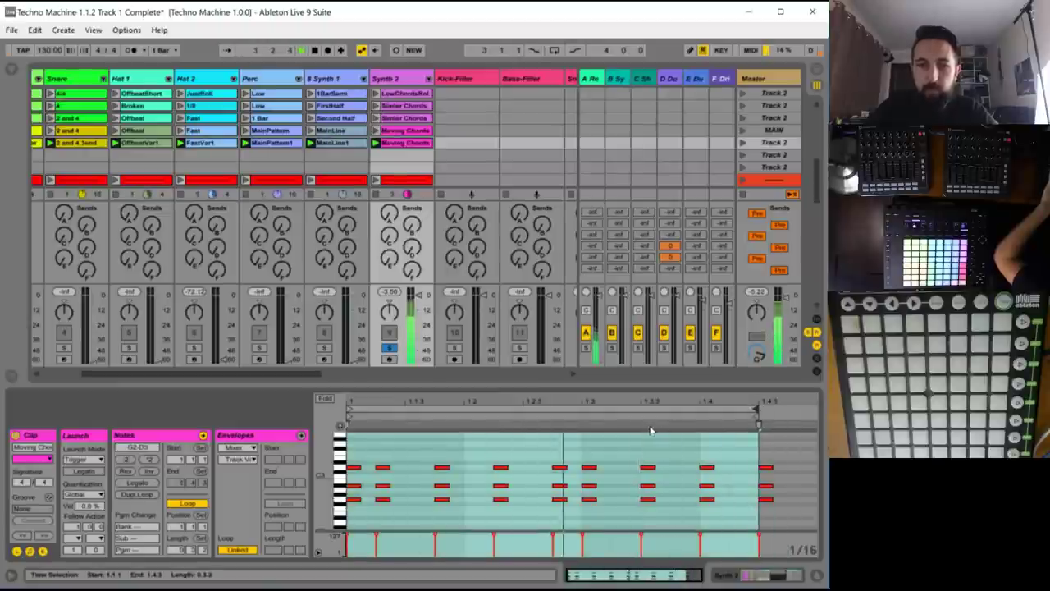
pyautogui.moveTo(362, 435); pyautogui.dragTo(350, 522)
pyautogui.hotkey('shift', 'Down')
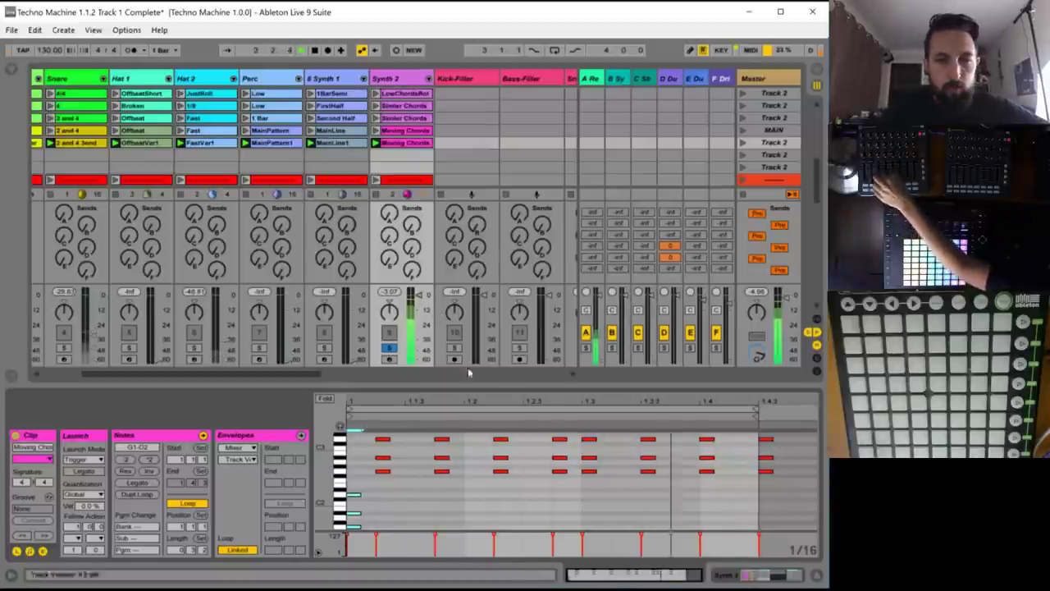
# - Unsolo the Synth 2 track and rename the edited chord clip MovingPoly
pyautogui.click(390, 348)
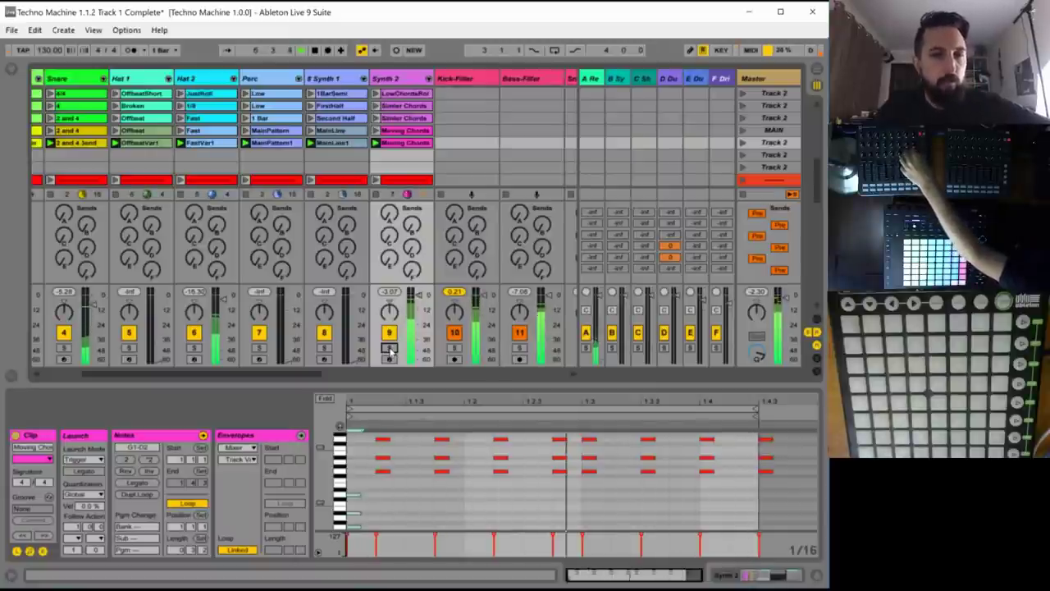
pyautogui.click(406, 144)
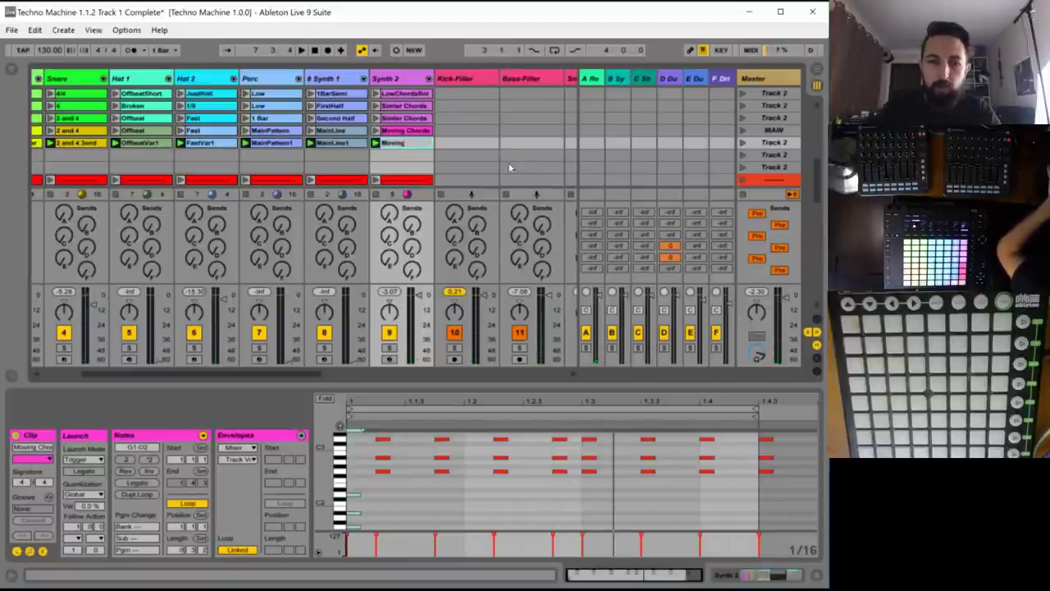
pyautogui.write('oly')
pyautogui.press('Return')
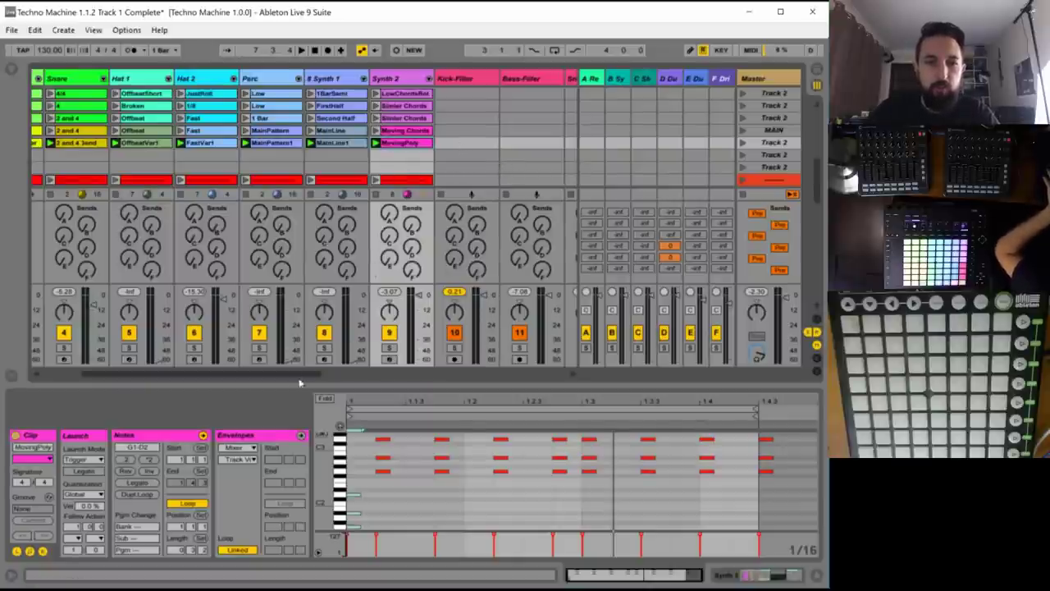
# - Duplicate the playing row of clips from Kick through Synth 2 into the row below and resume playback
pyautogui.moveTo(292, 376); pyautogui.dragTo(198, 380)
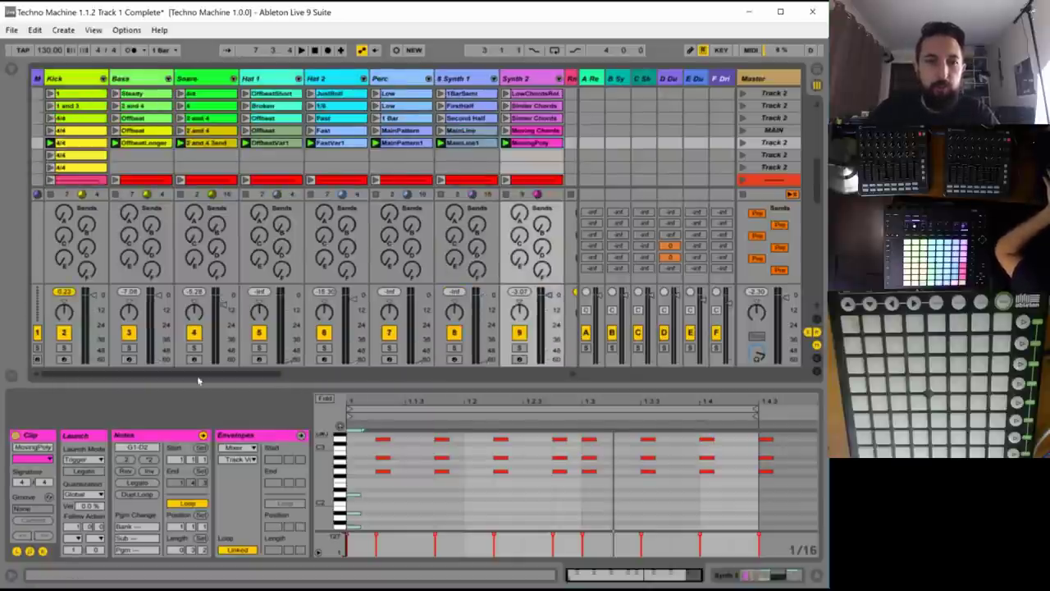
pyautogui.click(82, 143)
pyautogui.keyDown('shift'); pyautogui.click(530, 143); pyautogui.keyUp('shift')
pyautogui.hotkey('ctrl', 'd')
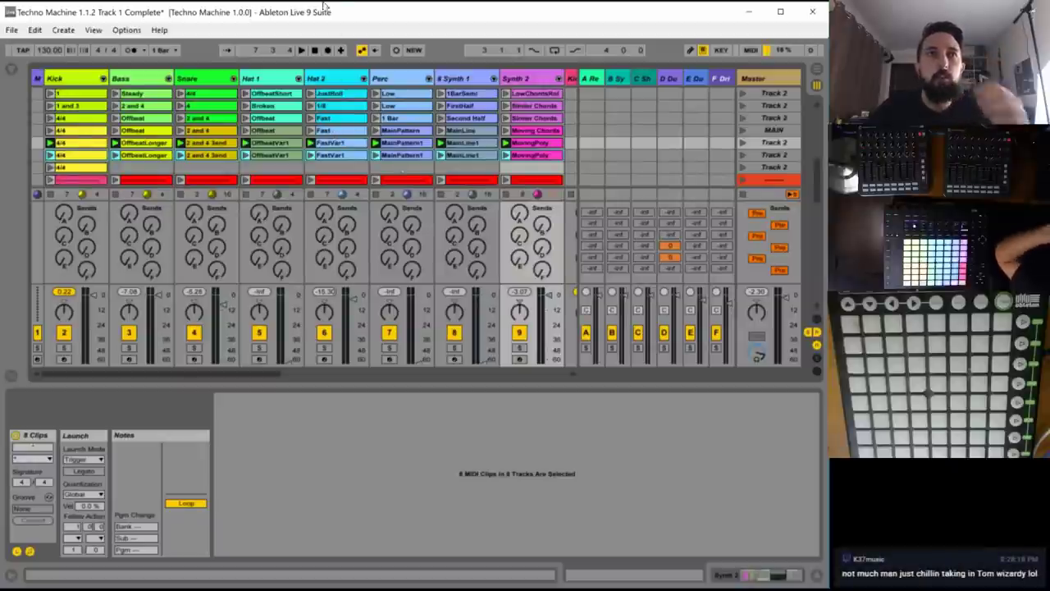
pyautogui.press('space')
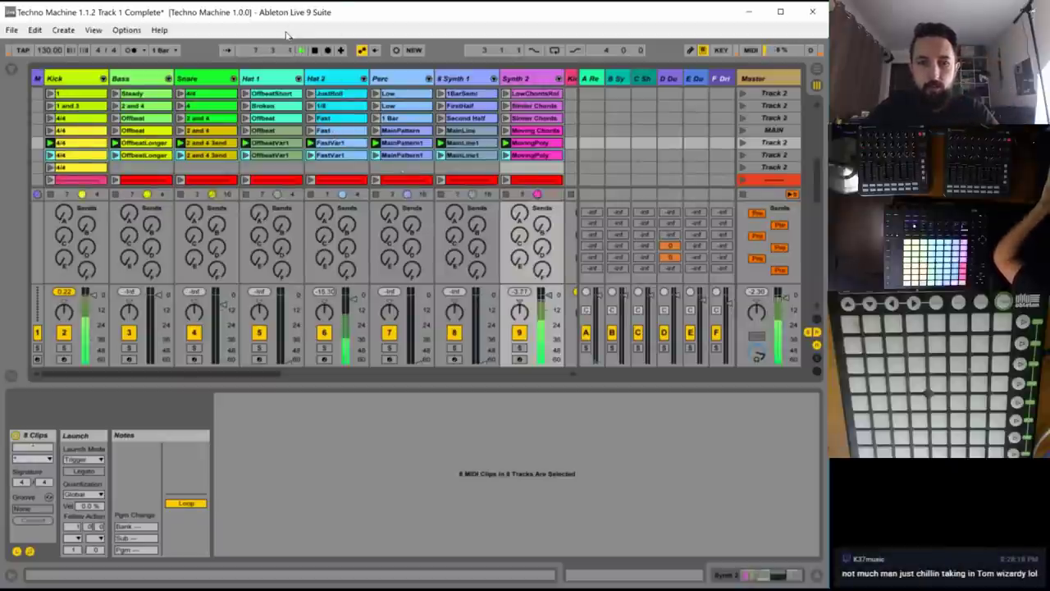
# - In the duplicated Kick clip, move the second, third and fourth kicks to 1.1.4, 1.3.3 and 1.4.3, launching the new scene
pyautogui.click(76, 155)
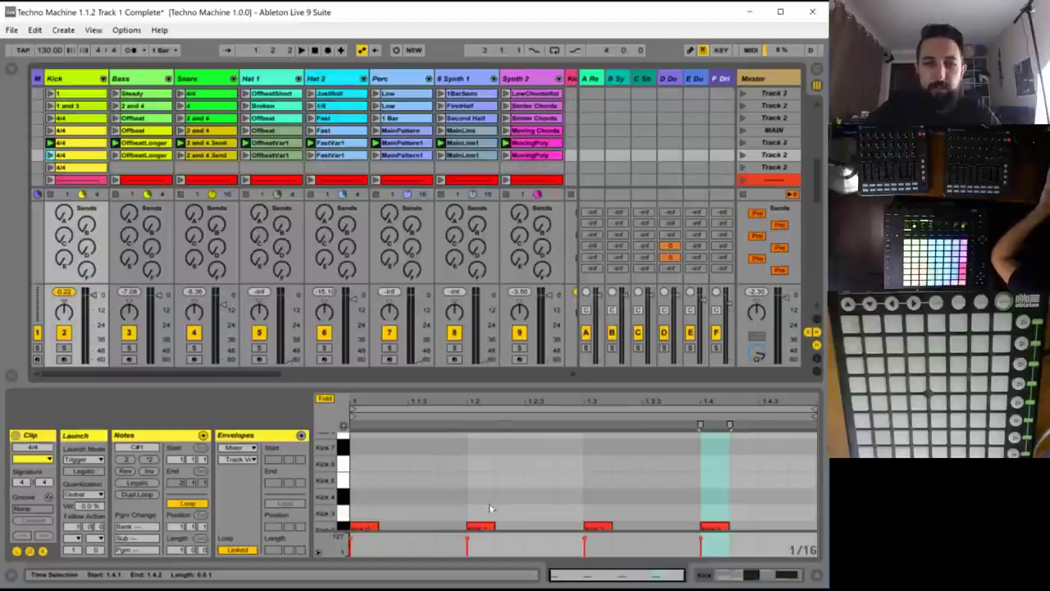
pyautogui.moveTo(481, 526); pyautogui.dragTo(451, 526)
pyautogui.moveTo(597, 532); pyautogui.dragTo(654, 529)
pyautogui.press('space')
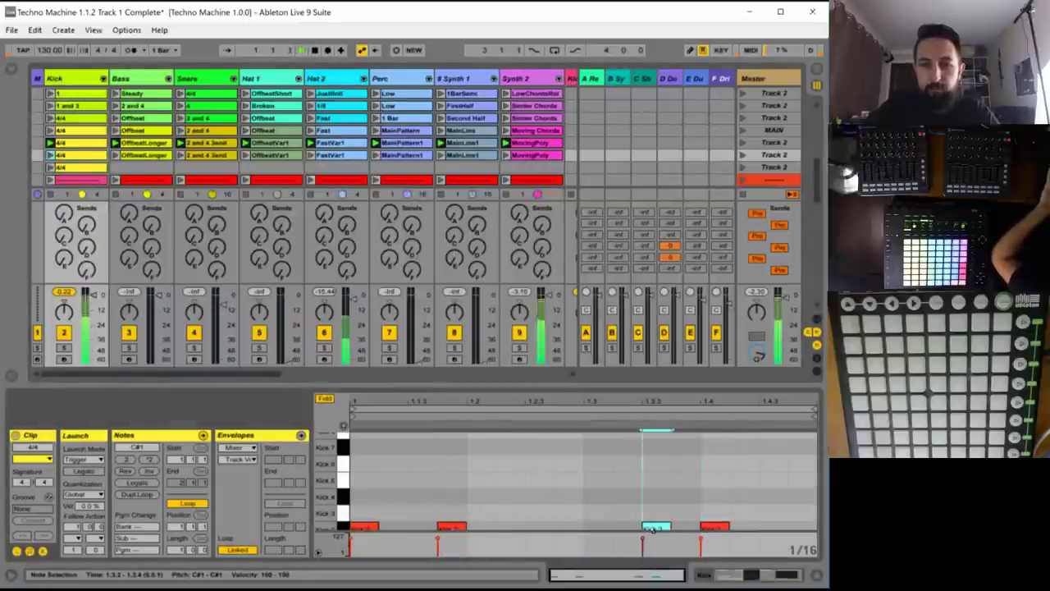
pyautogui.click(742, 154)
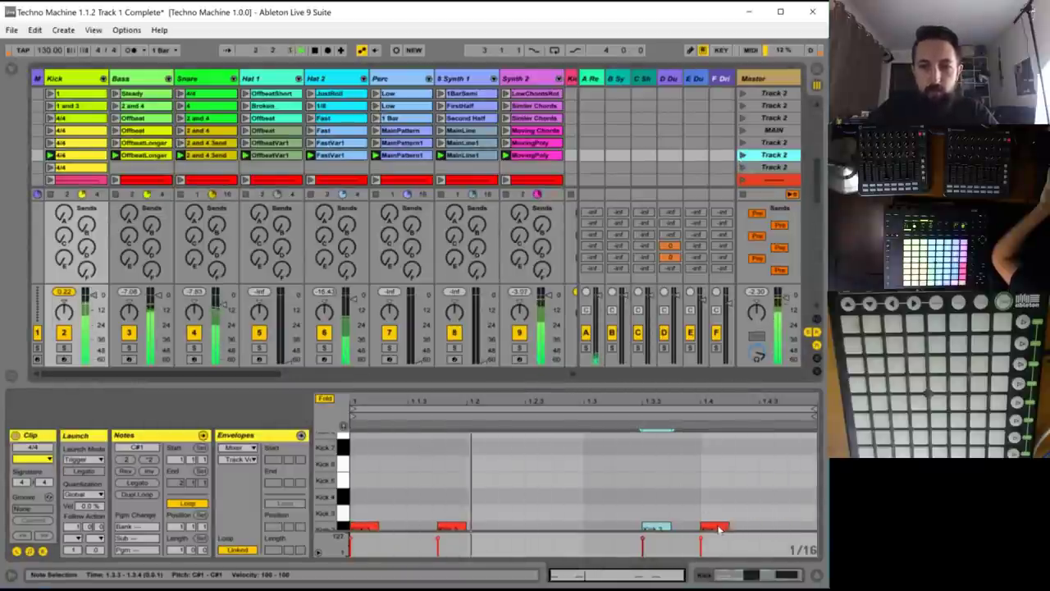
pyautogui.moveTo(715, 526); pyautogui.dragTo(774, 526)
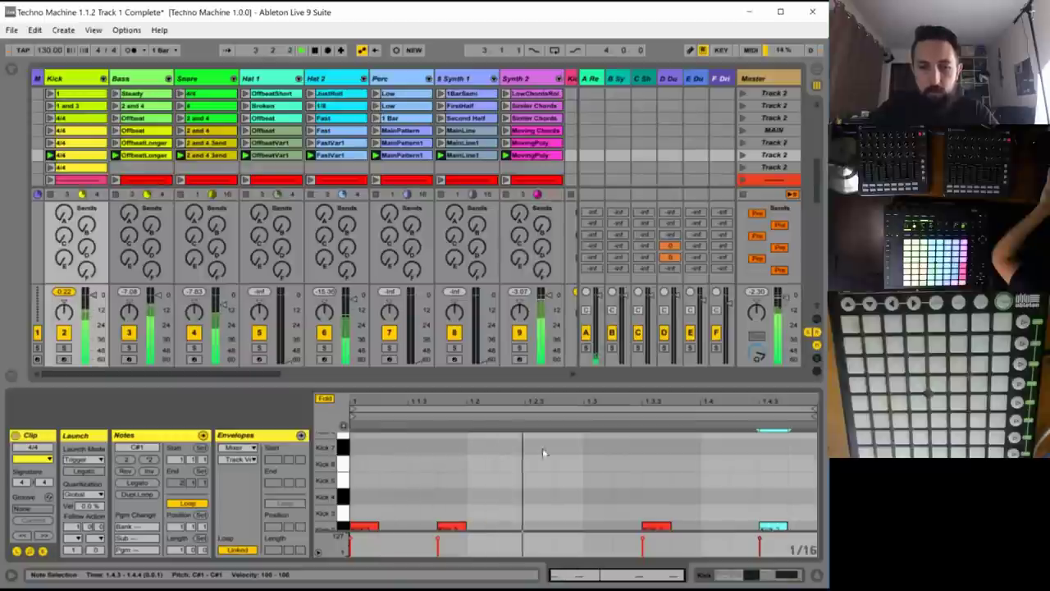
# - Delete all notes from the duplicated OffbeatLonger bass clip
pyautogui.click(141, 154)
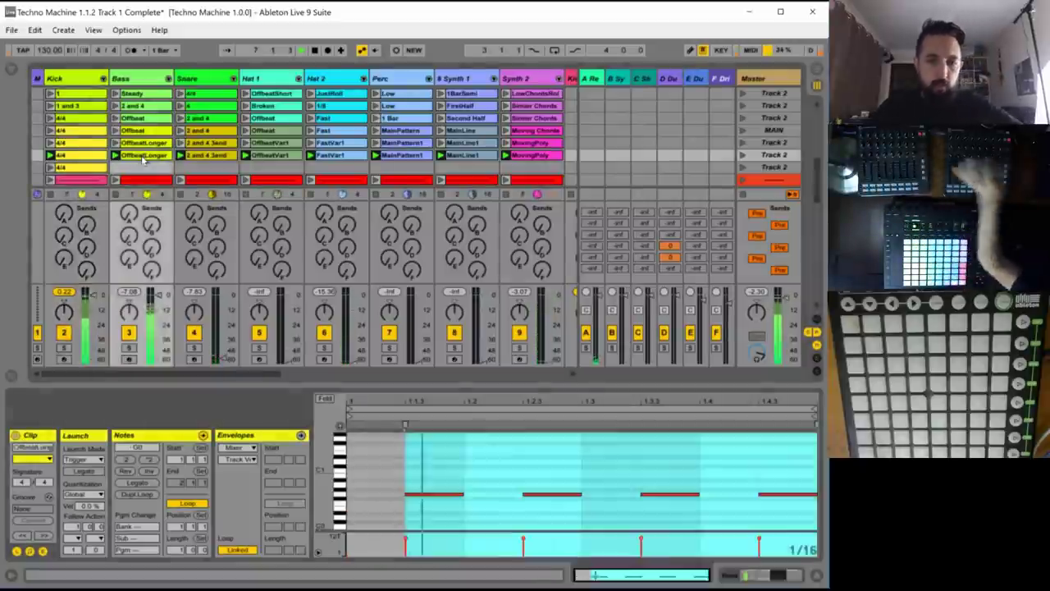
pyautogui.click(436, 469)
pyautogui.hotkey('ctrl', 'a')
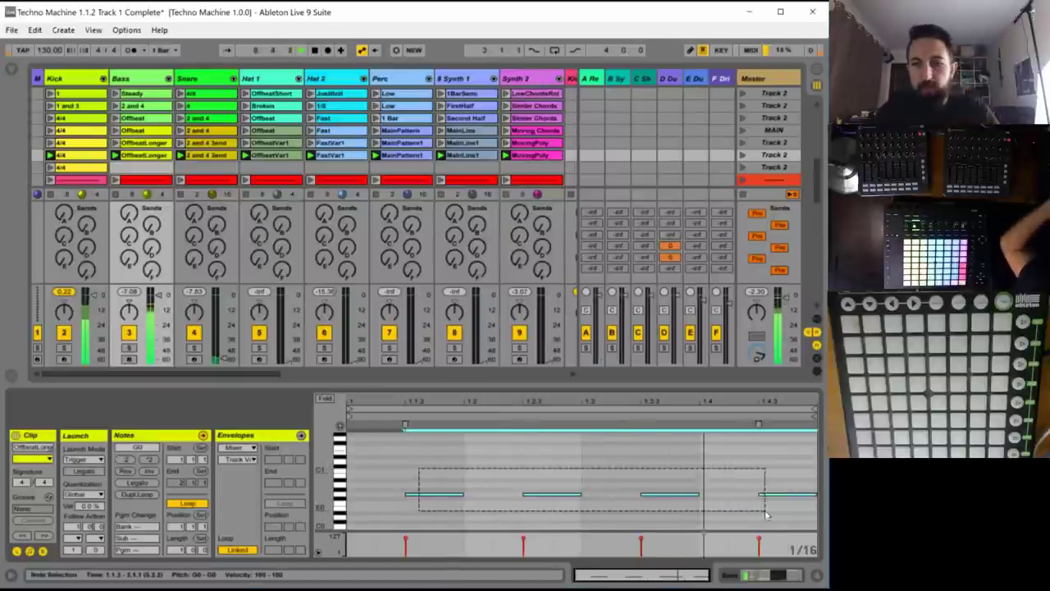
pyautogui.press('Delete')
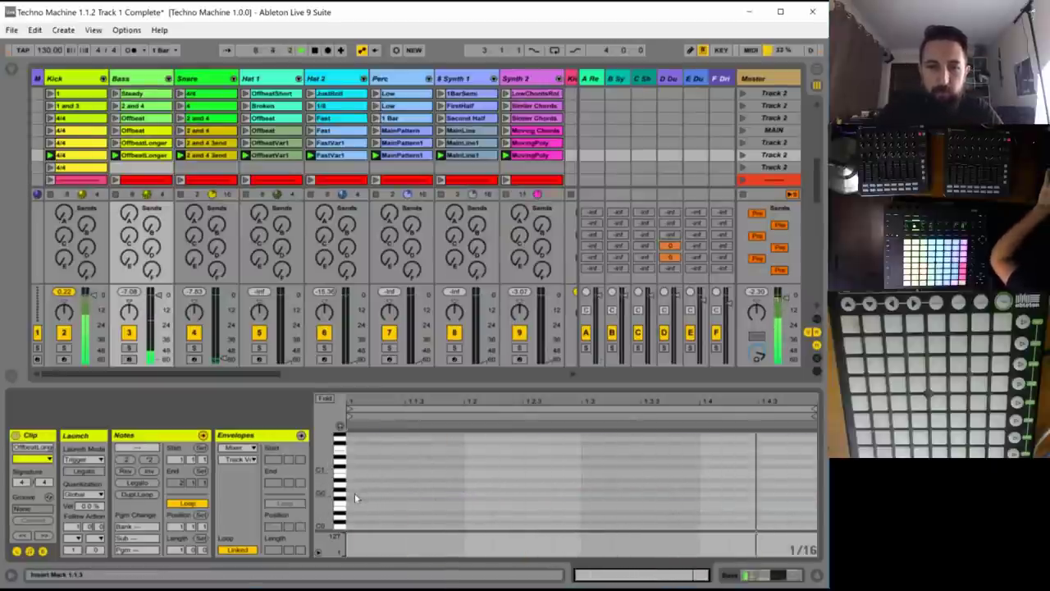
# - Add five eighth-long G0 bass notes spaced three sixteenths apart from 1.1.1, and end the clip's loop at 1.4.4
pyautogui.doubleClick(354, 493)
pyautogui.moveTo(375, 494); pyautogui.dragTo(336, 513)
pyautogui.hotkey('ctrl', 'd')
pyautogui.hotkey('ctrl', 'd')
pyautogui.hotkey('ctrl', 'd')
pyautogui.hotkey('ctrl', 'd')
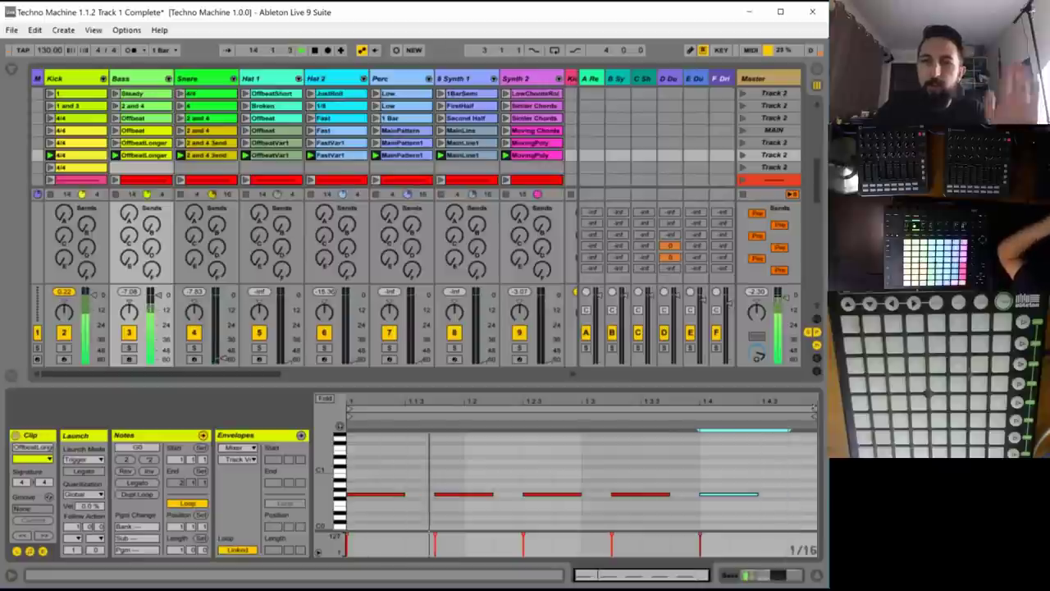
pyautogui.moveTo(814, 408); pyautogui.dragTo(786, 408)
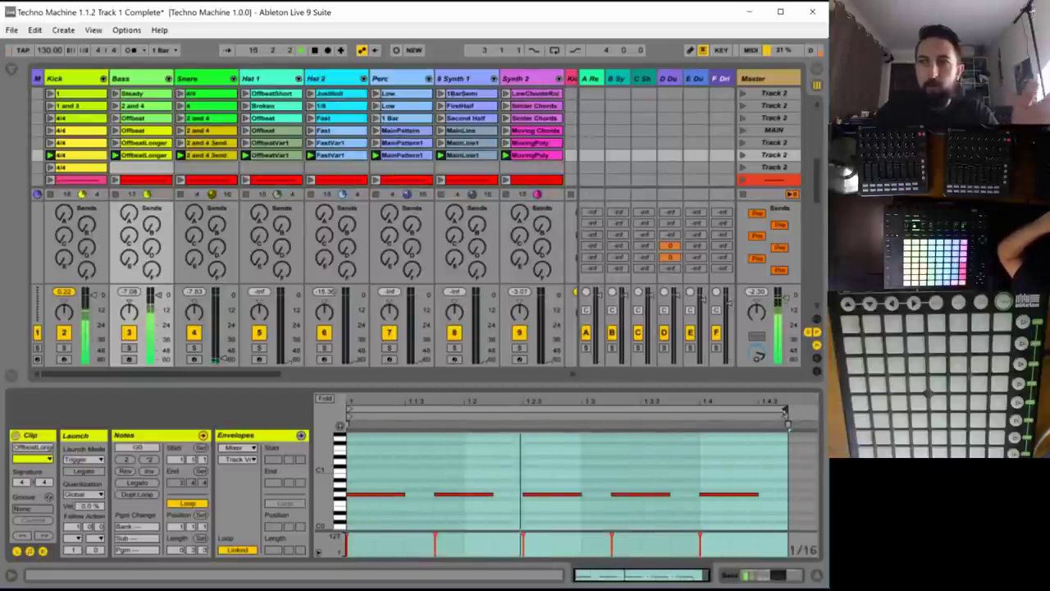
# - Set the loop length of the duplicated Snare clip to 2 bars
pyautogui.click(212, 156)
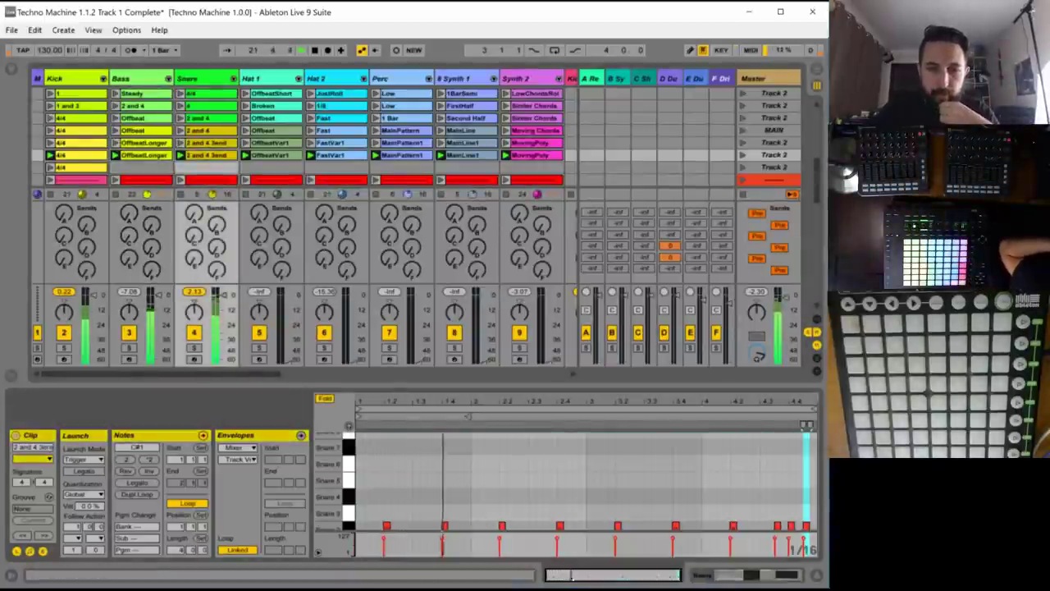
pyautogui.click(792, 519)
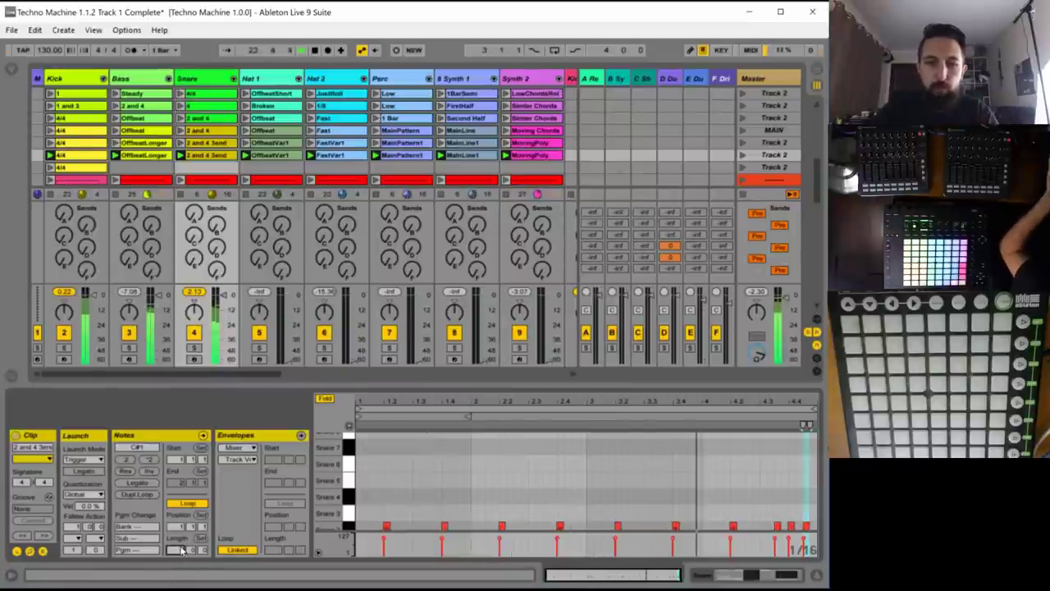
pyautogui.write('2')
pyautogui.press('Return')
pyautogui.scroll(-2, 434, 467)
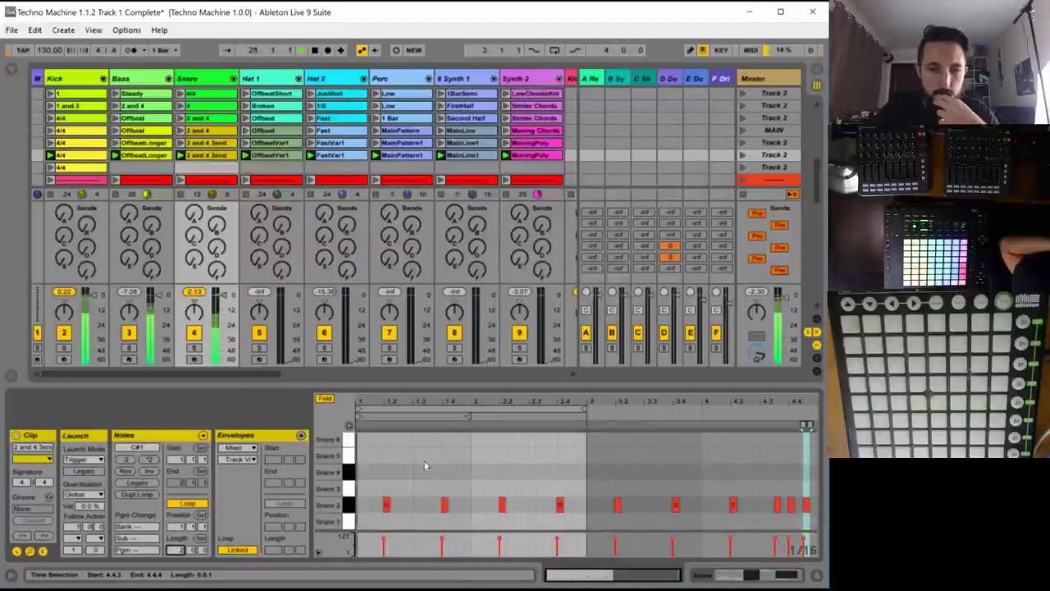
# - Fill the last beat of bar 2 with sixteenth snare hits from 2.4.1 to the loop end
pyautogui.click(422, 465)
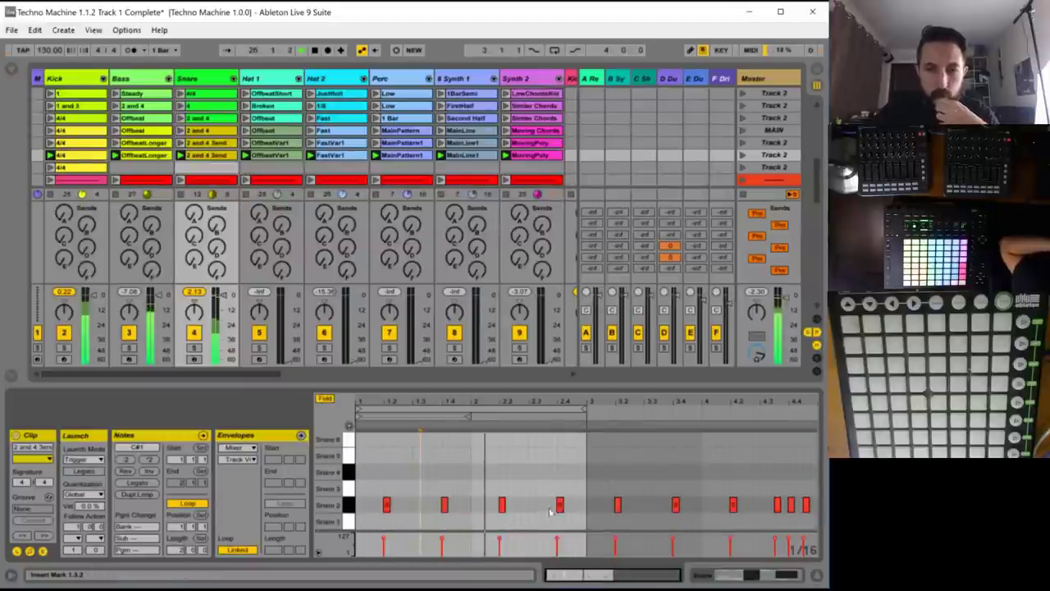
pyautogui.moveTo(584, 566); pyautogui.dragTo(584, 574)
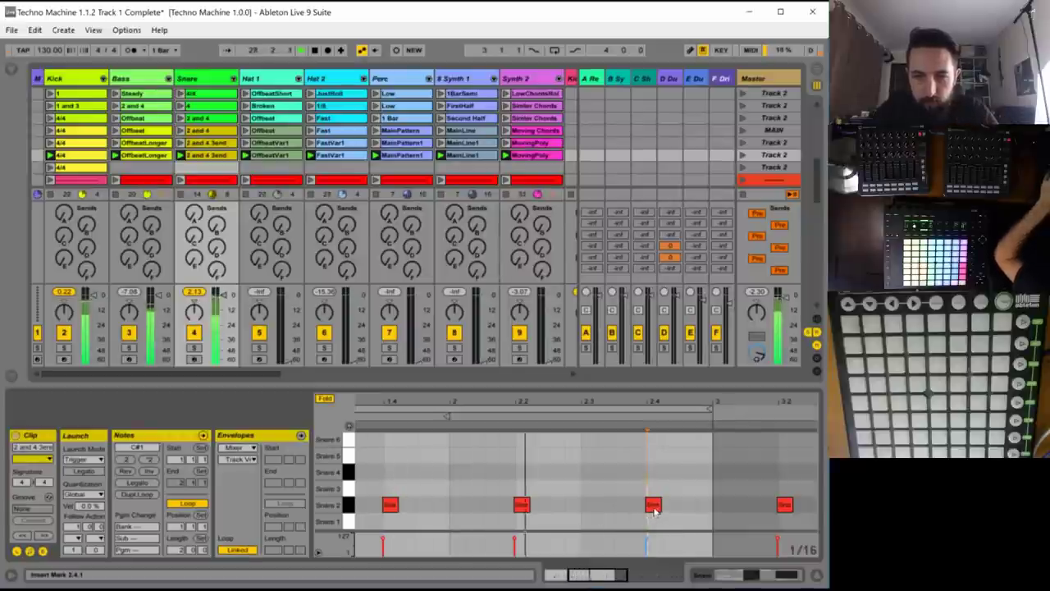
pyautogui.click(653, 506)
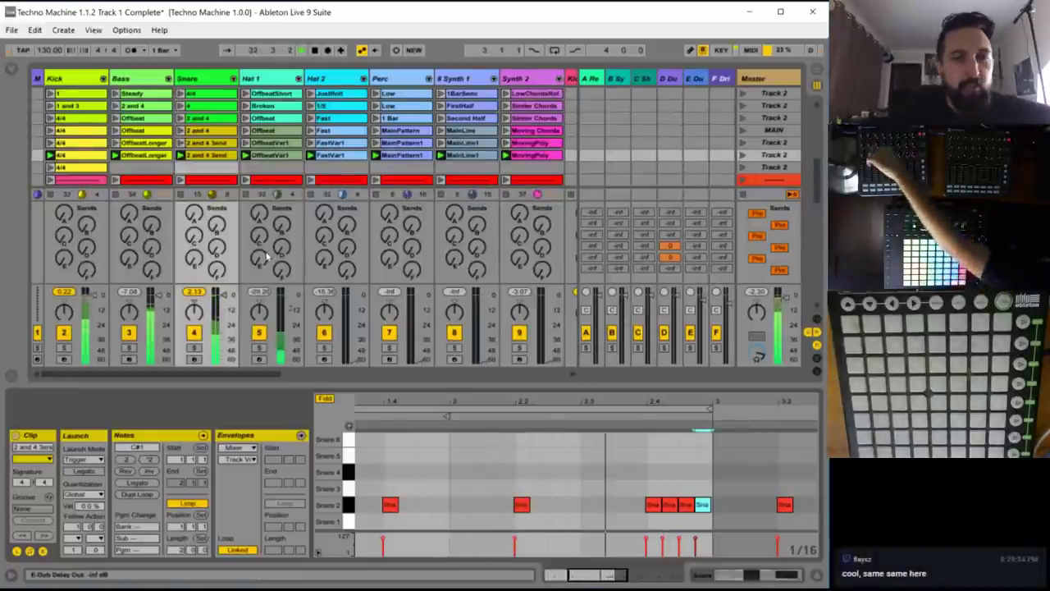
# - Stop playback and rename the edited Kick clip Broken
pyautogui.click(277, 156)
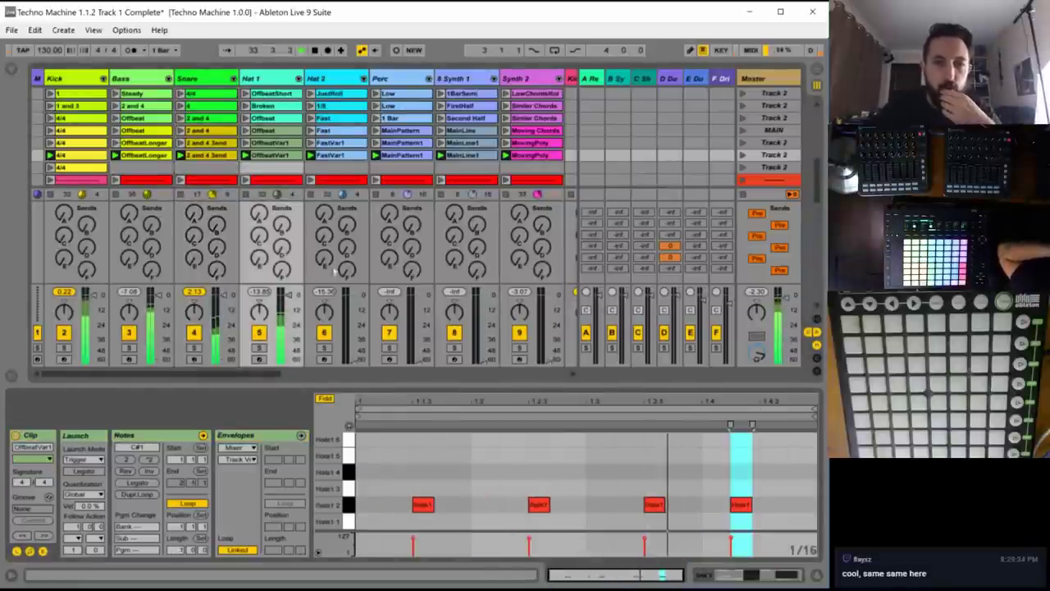
pyautogui.press('space')
pyautogui.click(131, 155)
pyautogui.click(101, 156)
pyautogui.hotkey('ctrl', 'r')
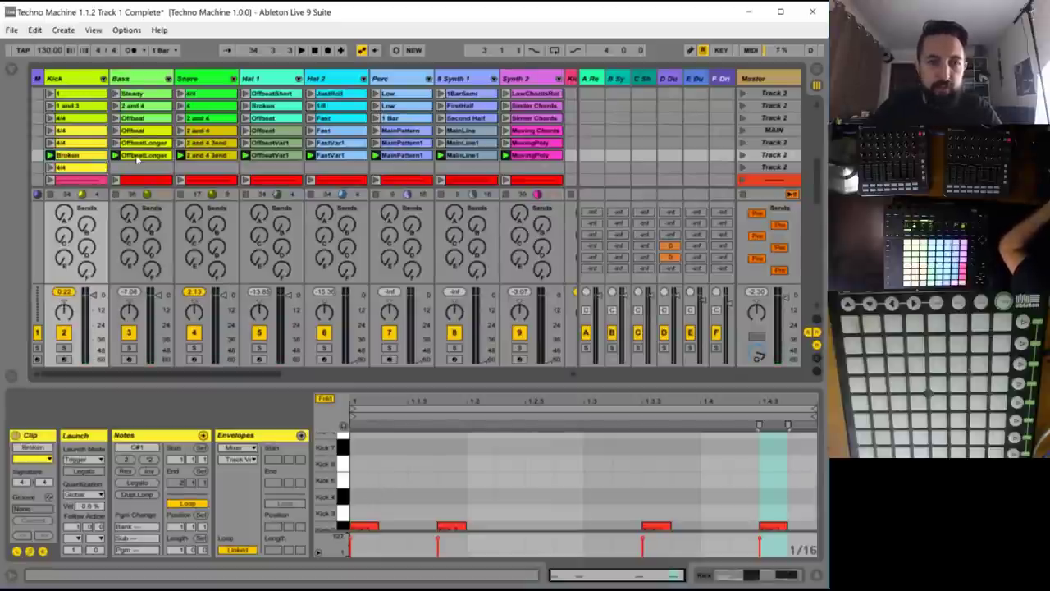
# - Rename the edited Bass clip Poly, restart playback, and rename the edited Snare clip "2, 4 and run"
pyautogui.click(137, 157)
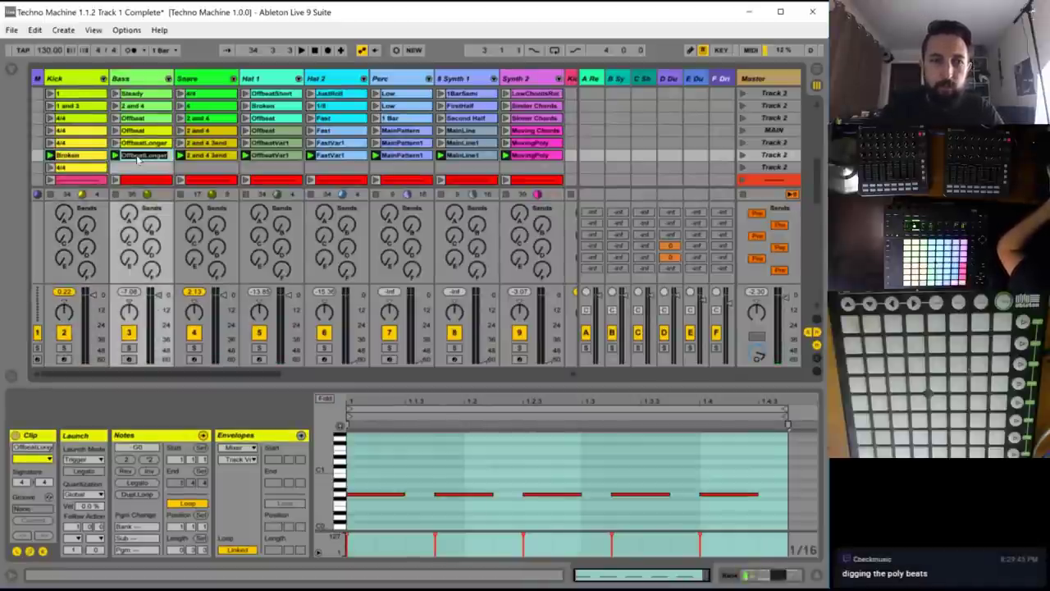
pyautogui.press('Delete')
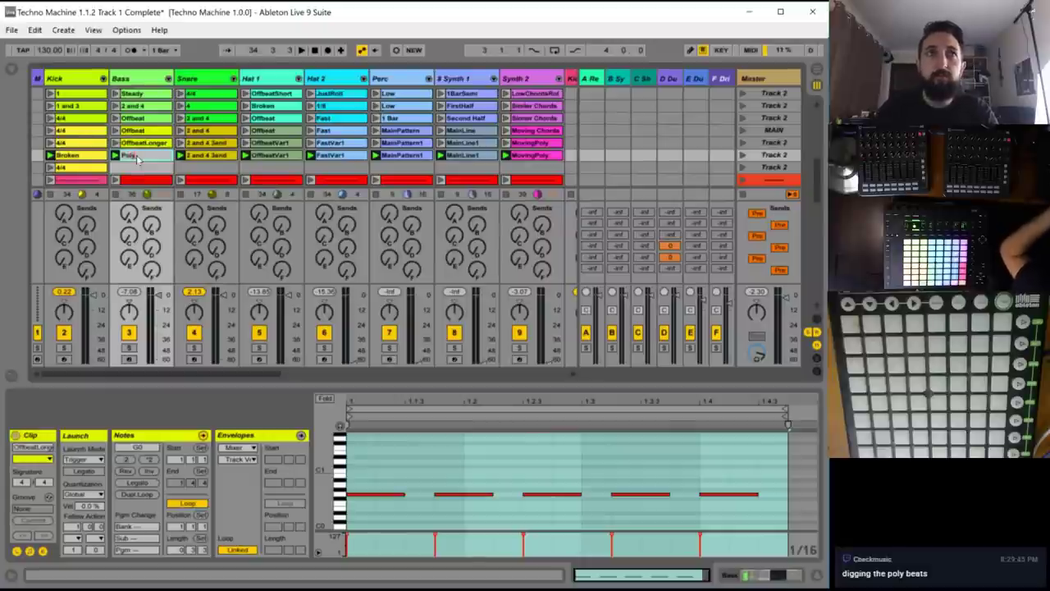
pyautogui.press('space')
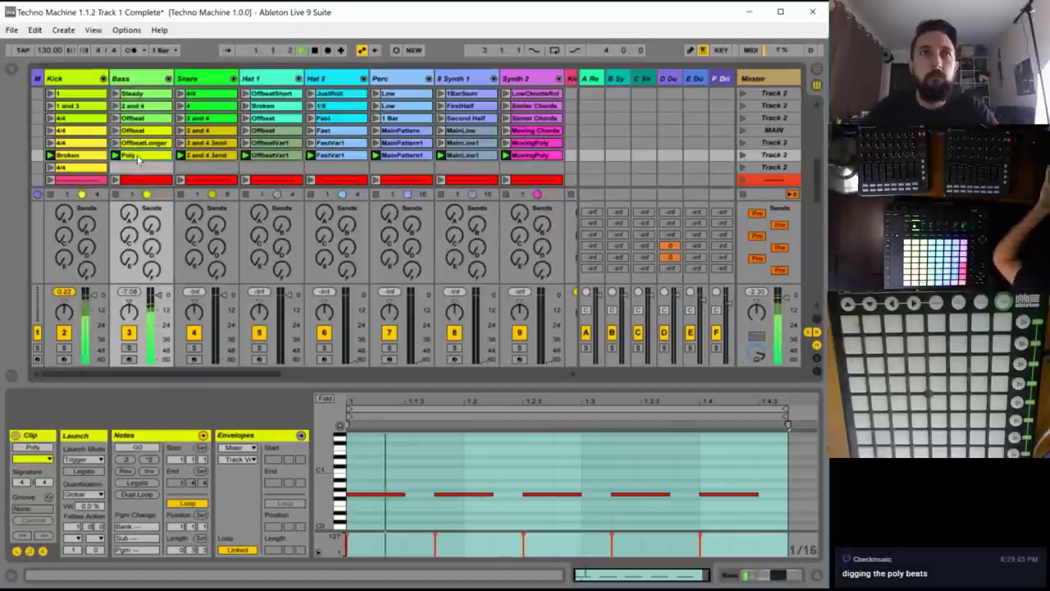
pyautogui.click(198, 156)
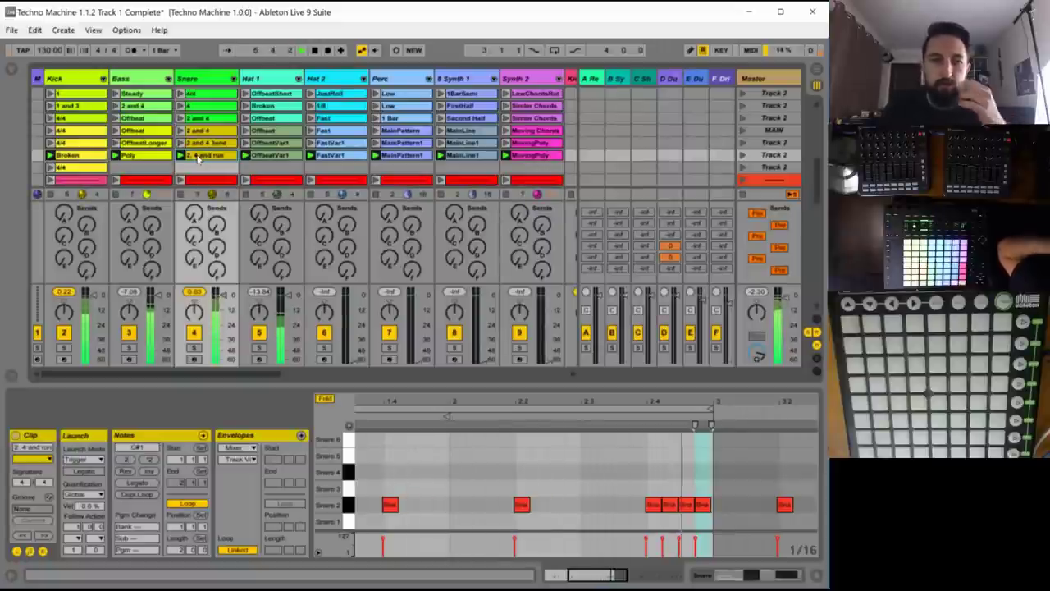
# - Move the second hit of the duplicated Hat 1 clip to 1.2.2 and rename the clip OffbeatVar2
pyautogui.click(275, 154)
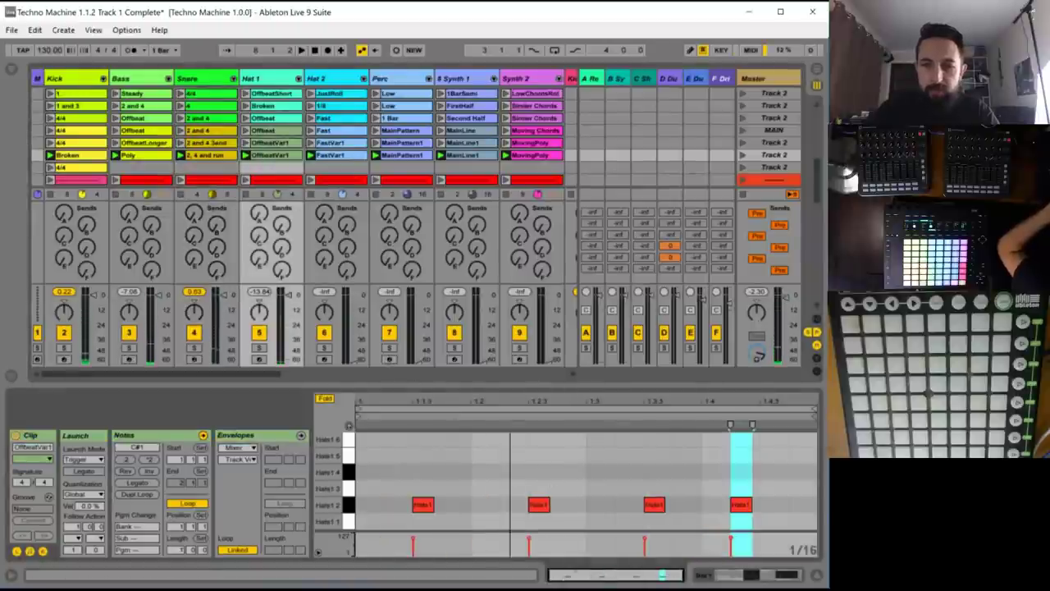
pyautogui.click(425, 506)
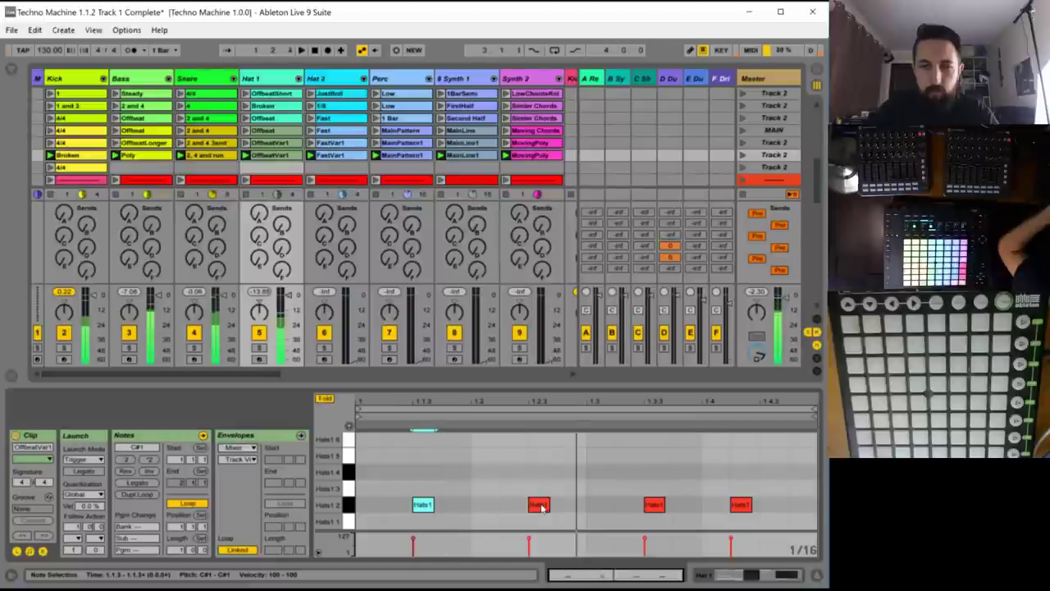
pyautogui.moveTo(541, 509); pyautogui.dragTo(512, 506)
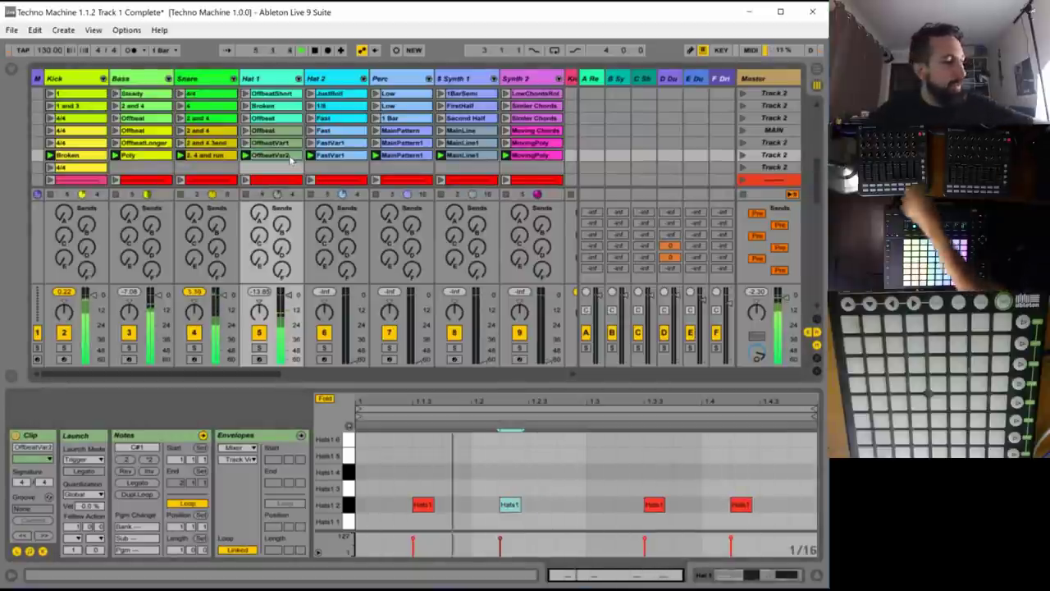
# - Delete all notes in bar 1 of the Hat 2 clip FastVar1 in the Broken row
pyautogui.click(335, 160)
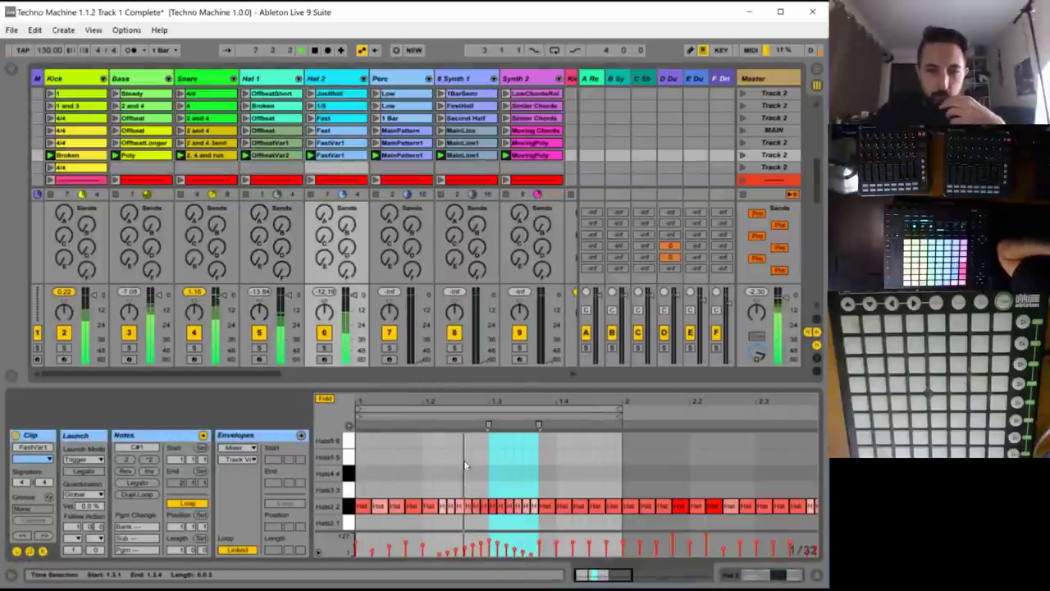
pyautogui.moveTo(611, 499); pyautogui.dragTo(358, 506)
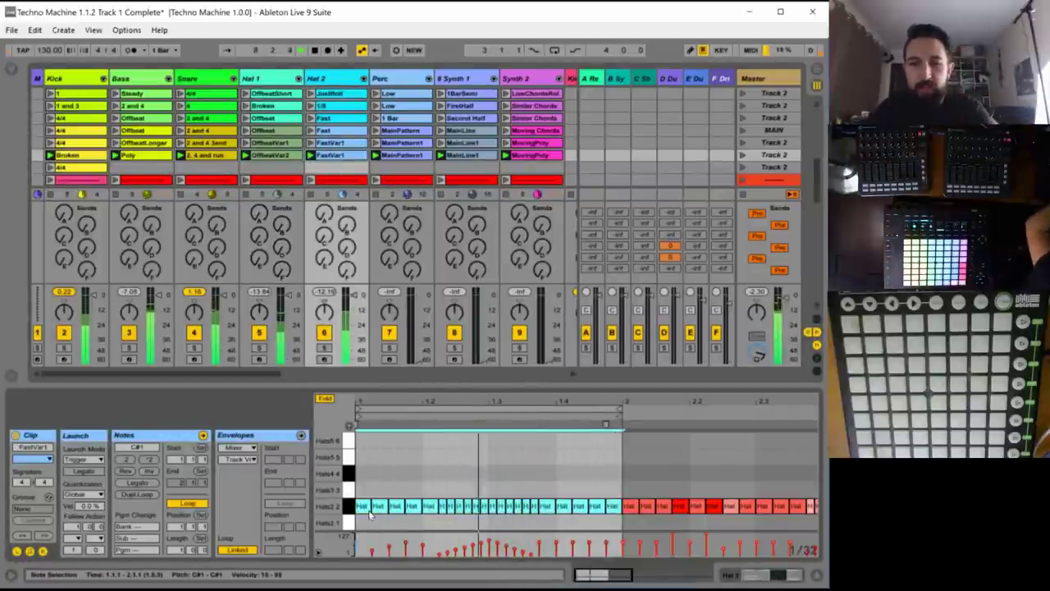
pyautogui.press('Delete')
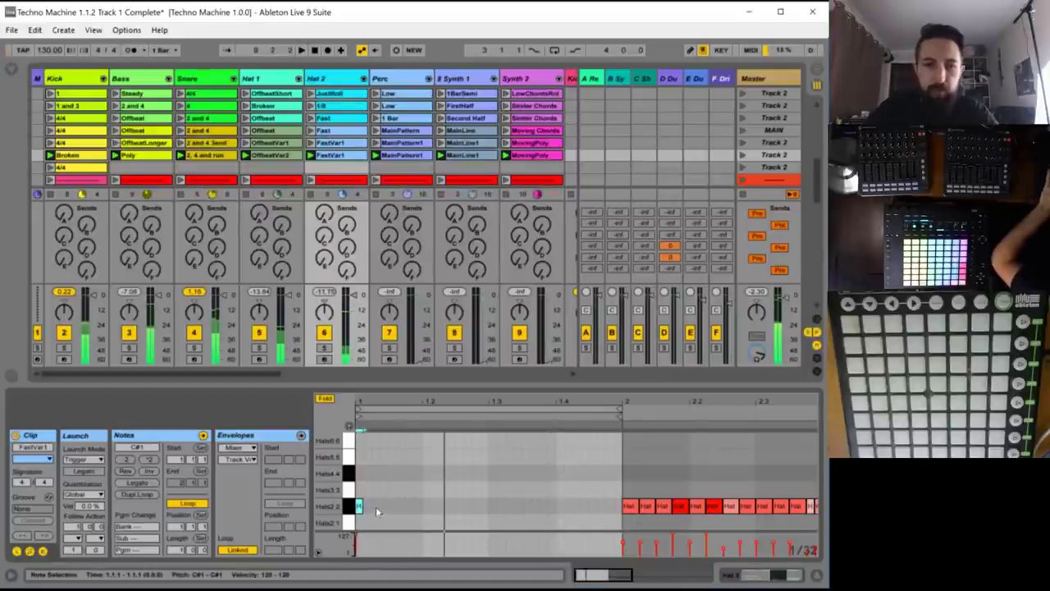
pyautogui.doubleClick(376, 506)
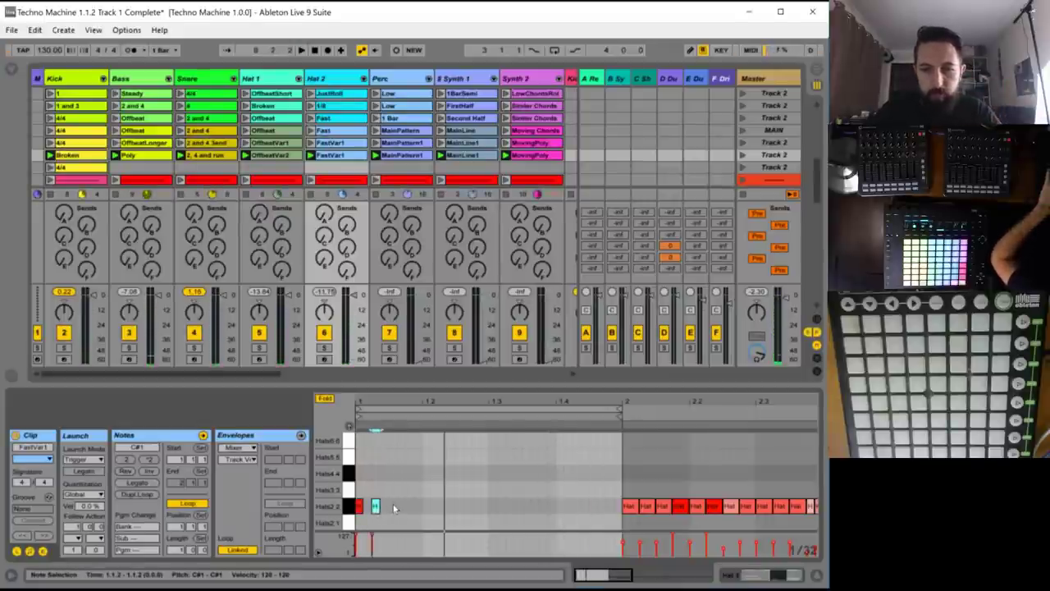
pyautogui.doubleClick(392, 506)
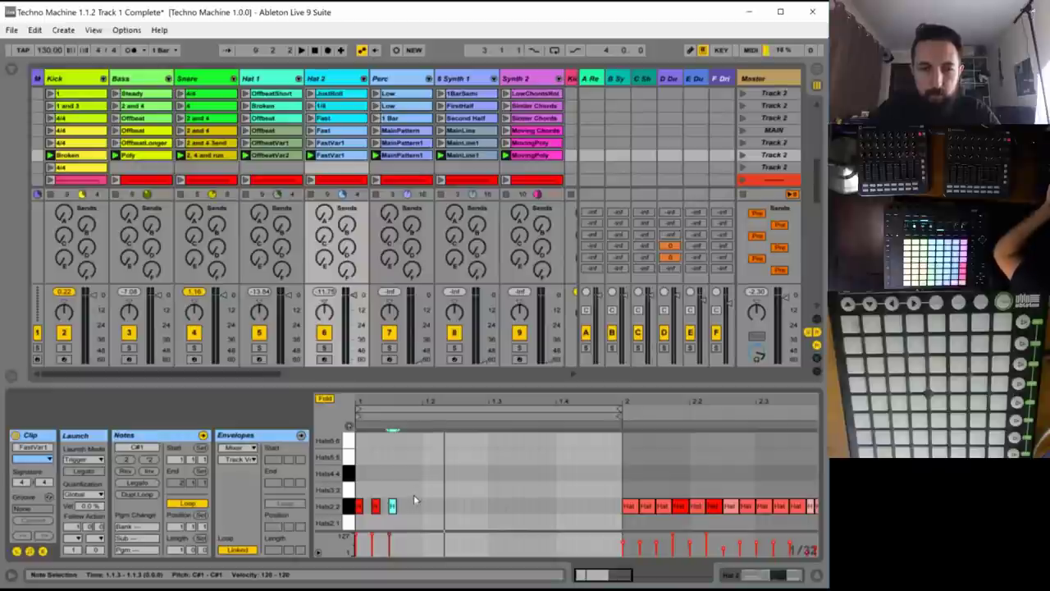
pyautogui.keyDown('shift'); pyautogui.click(375, 507); pyautogui.keyUp('shift')
pyautogui.press('Delete')
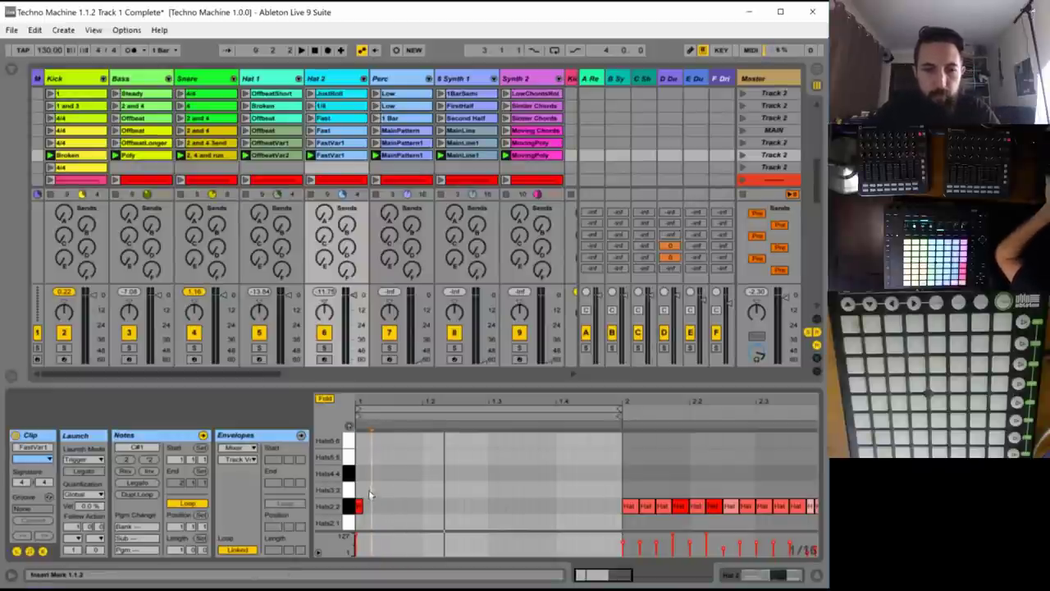
# - Fill bar 1 of the Hat 2 clip with sixteenth-spaced hits, remove every second one to leave eighths, and play the result
pyautogui.click(359, 506)
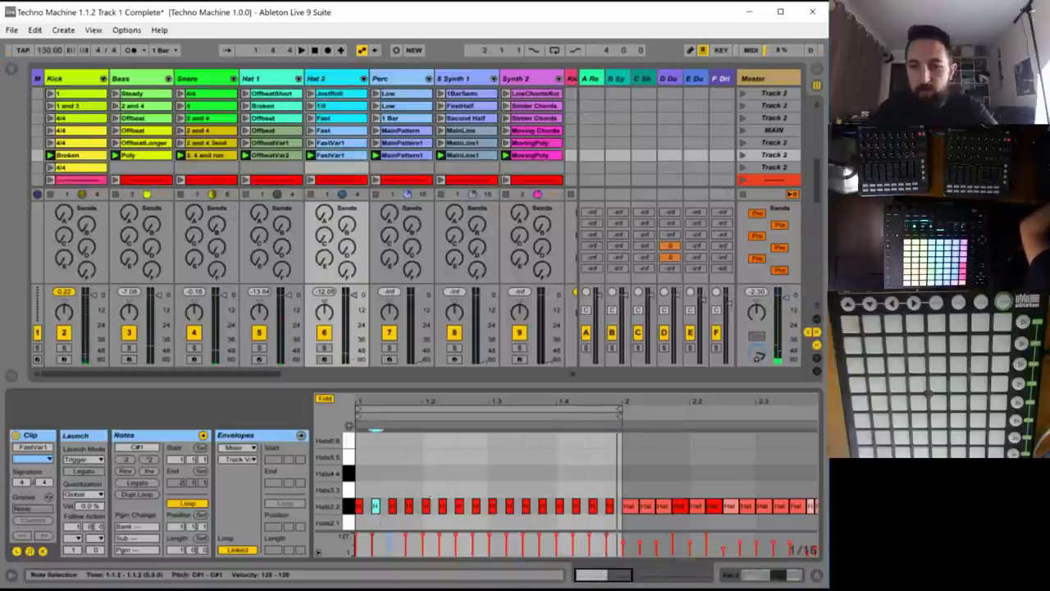
pyautogui.doubleClick(375, 506)
pyautogui.doubleClick(409, 506)
pyautogui.doubleClick(443, 506)
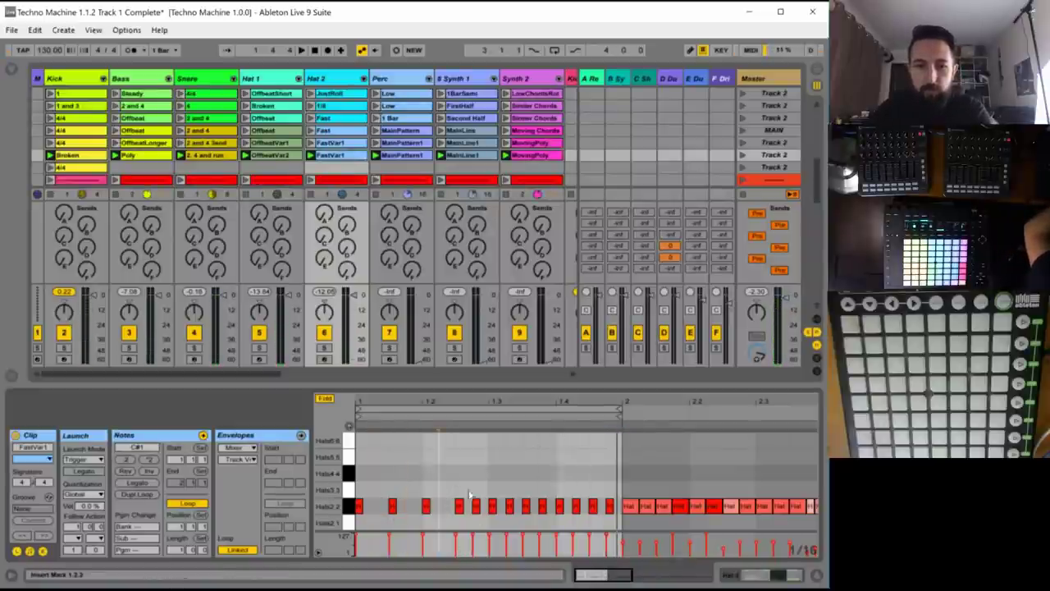
pyautogui.doubleClick(476, 506)
pyautogui.doubleClick(508, 506)
pyautogui.doubleClick(543, 507)
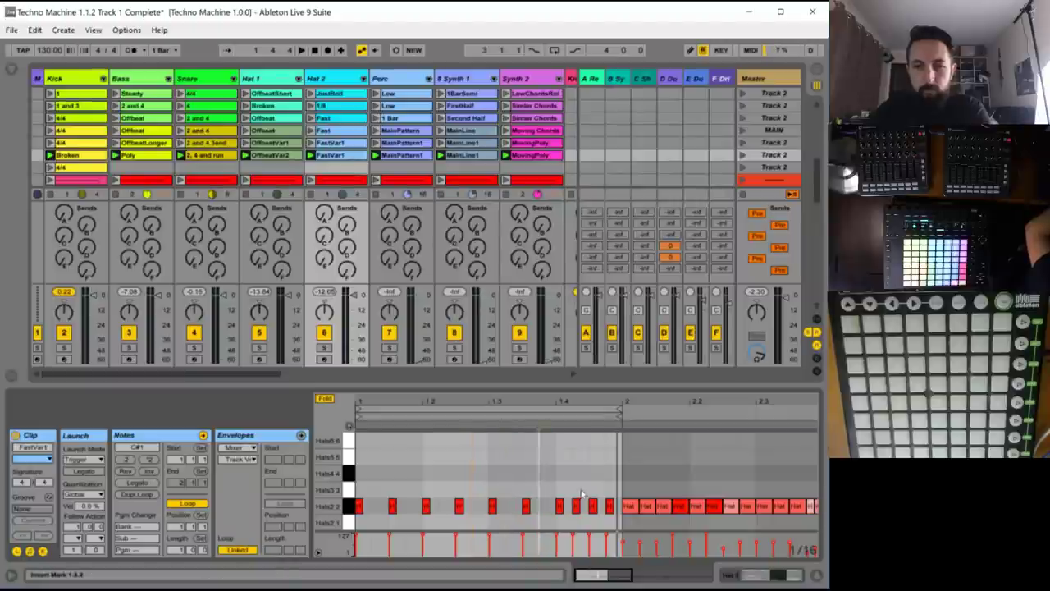
pyautogui.doubleClick(609, 506)
pyautogui.press('space')
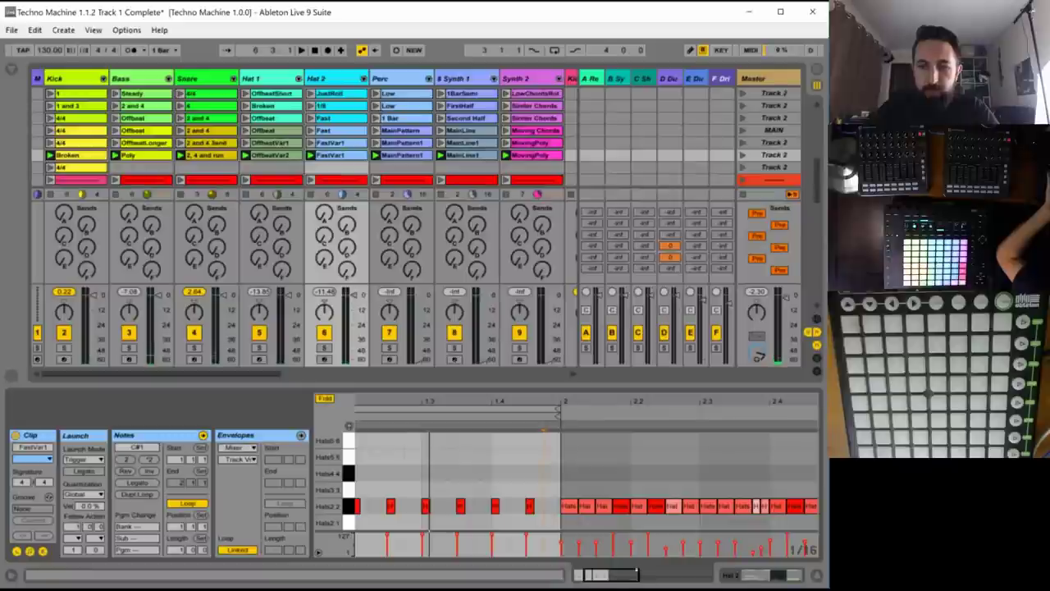
# - Copy the short hat roll at the end of bar 4 and paste it at 1.2.3 in the Hat 2 clip
pyautogui.moveTo(560, 401); pyautogui.dragTo(493, 401)
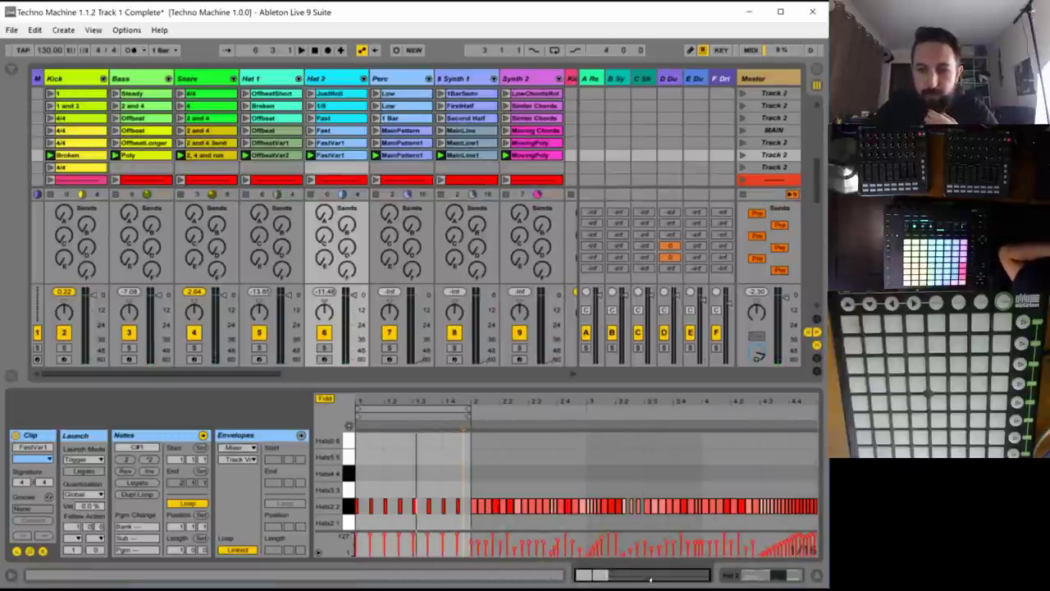
pyautogui.moveTo(806, 494); pyautogui.dragTo(816, 509)
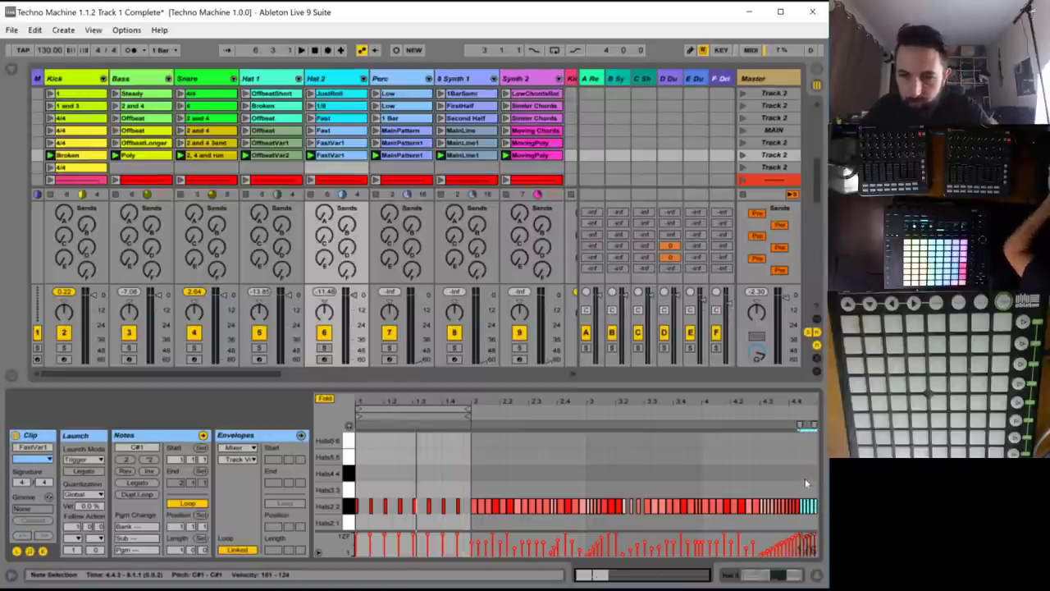
pyautogui.moveTo(806, 483); pyautogui.dragTo(817, 512)
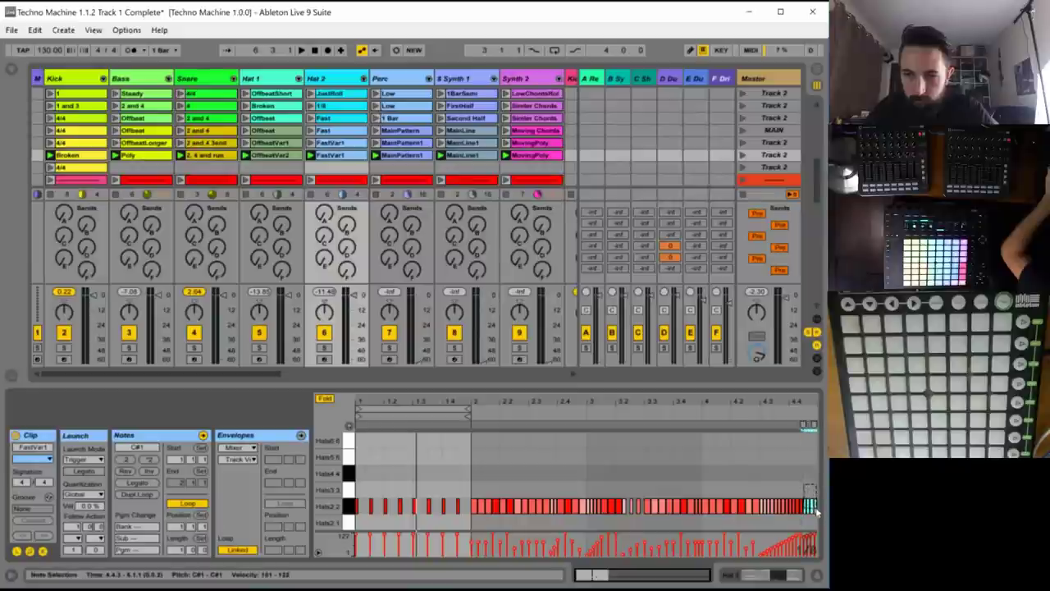
pyautogui.moveTo(586, 574); pyautogui.dragTo(586, 582)
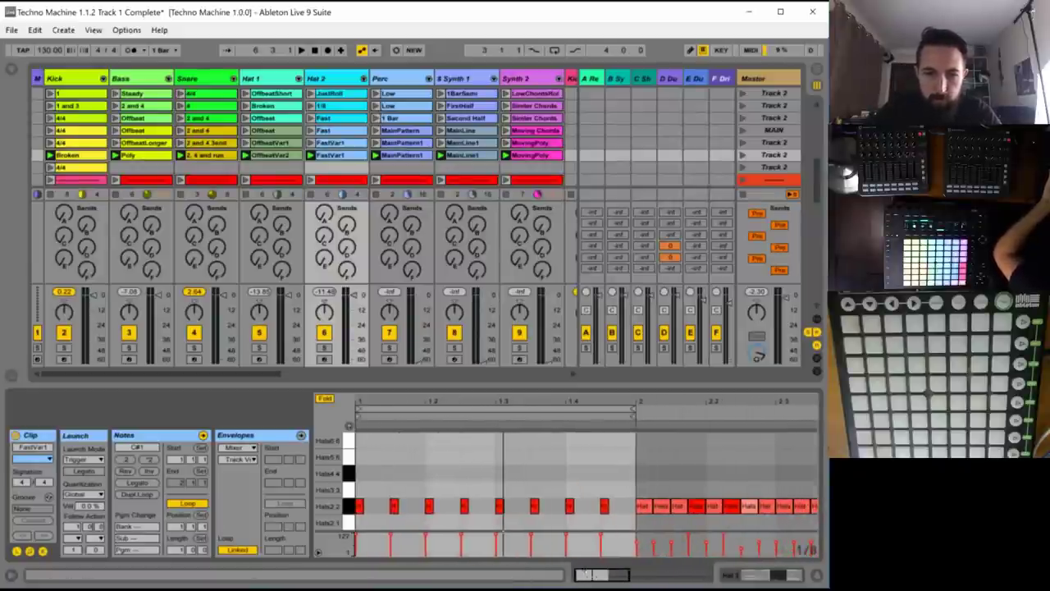
pyautogui.click(460, 483)
pyautogui.hotkey('ctrl', 'v')
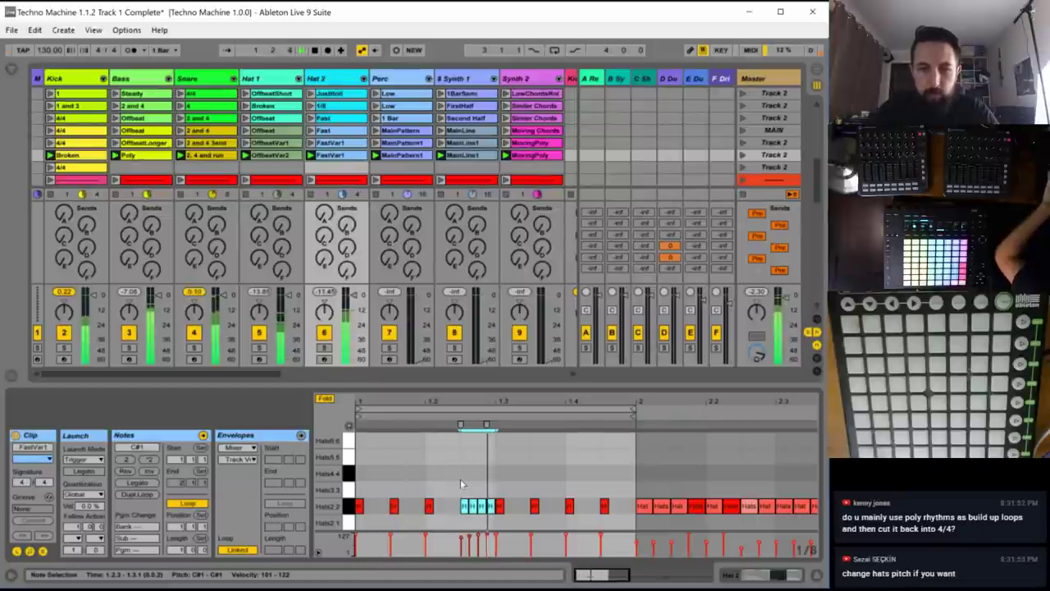
# - Shorten the Hat 2 clip's loop to end at 1.4.3 and restart playback to hear it
pyautogui.press('space')
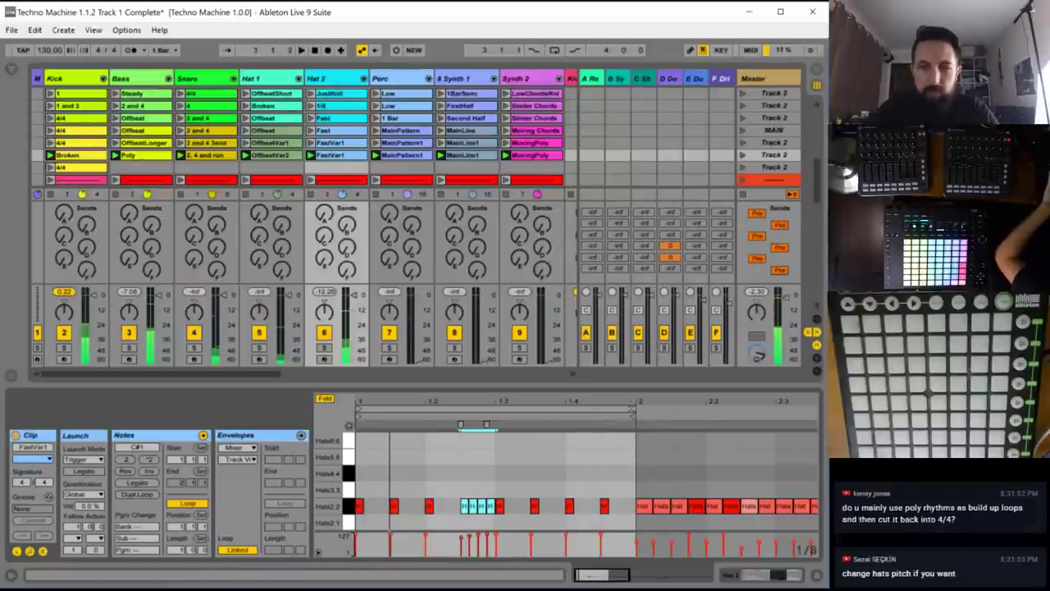
pyautogui.moveTo(631, 402); pyautogui.dragTo(598, 407)
pyautogui.press('space')
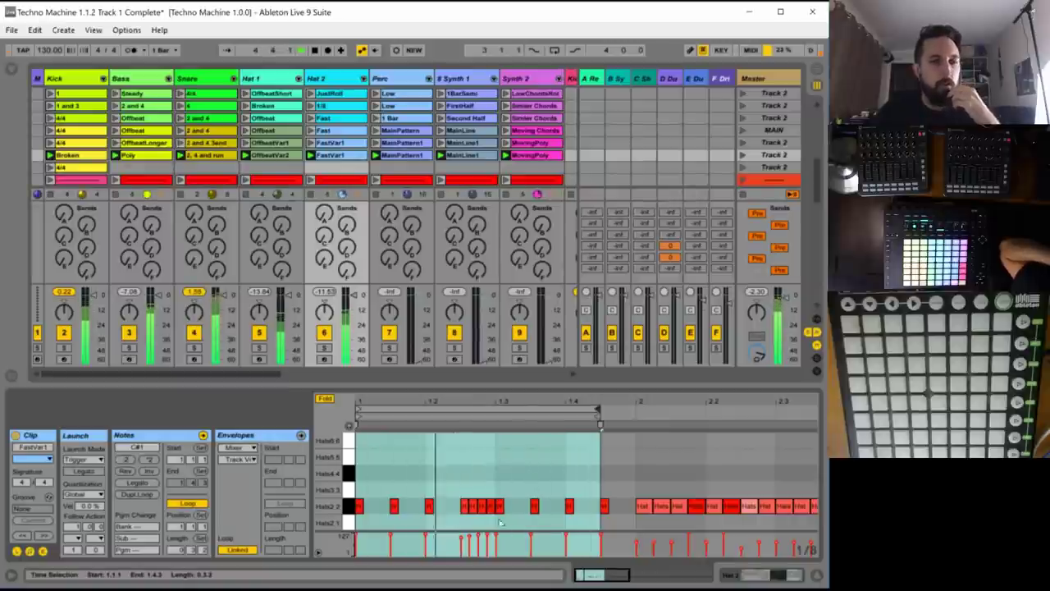
# - Reshape the velocities of the four pasted roll notes at 1.2.3 into a rising ramp
pyautogui.moveTo(461, 497); pyautogui.dragTo(487, 517)
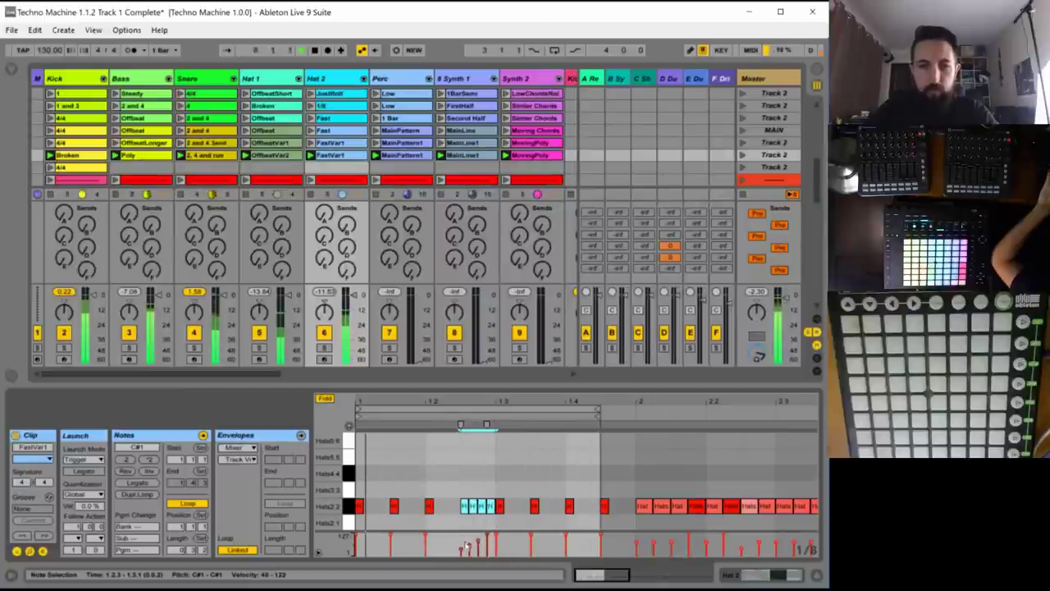
pyautogui.moveTo(485, 537); pyautogui.dragTo(487, 535)
pyautogui.moveTo(459, 547); pyautogui.dragTo(484, 540)
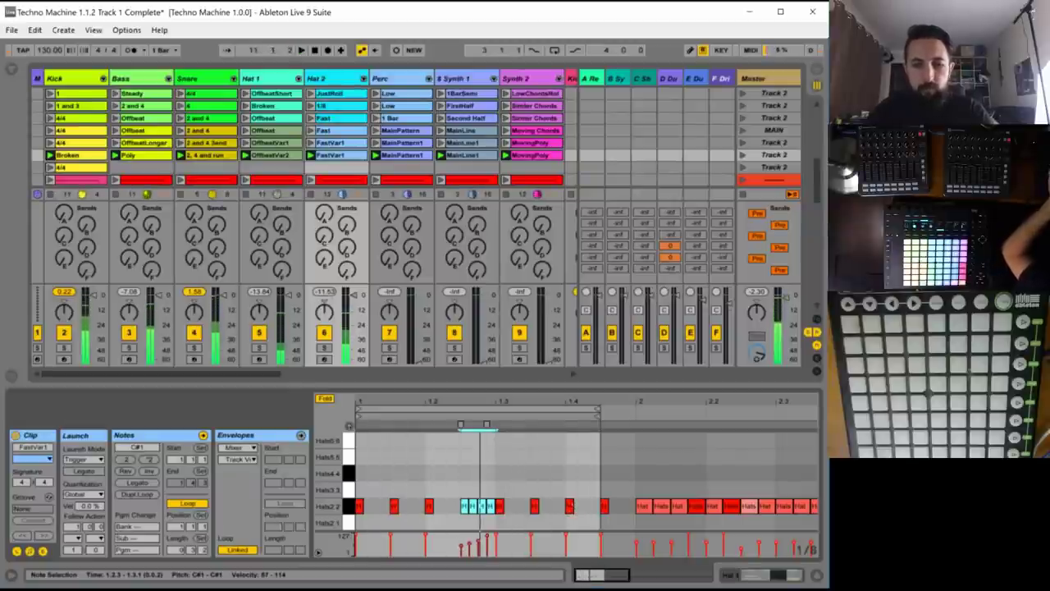
# - Add a short hat hit at 1.4.2 in the Hat 2 clip and restart playback
pyautogui.click(585, 510)
pyautogui.doubleClick(587, 506)
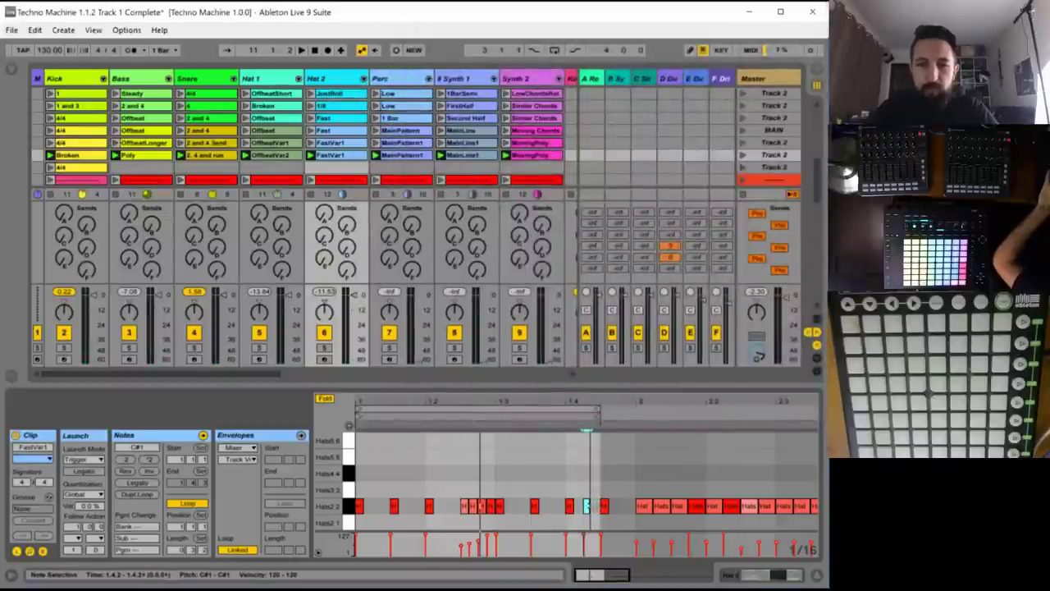
pyautogui.press('space')
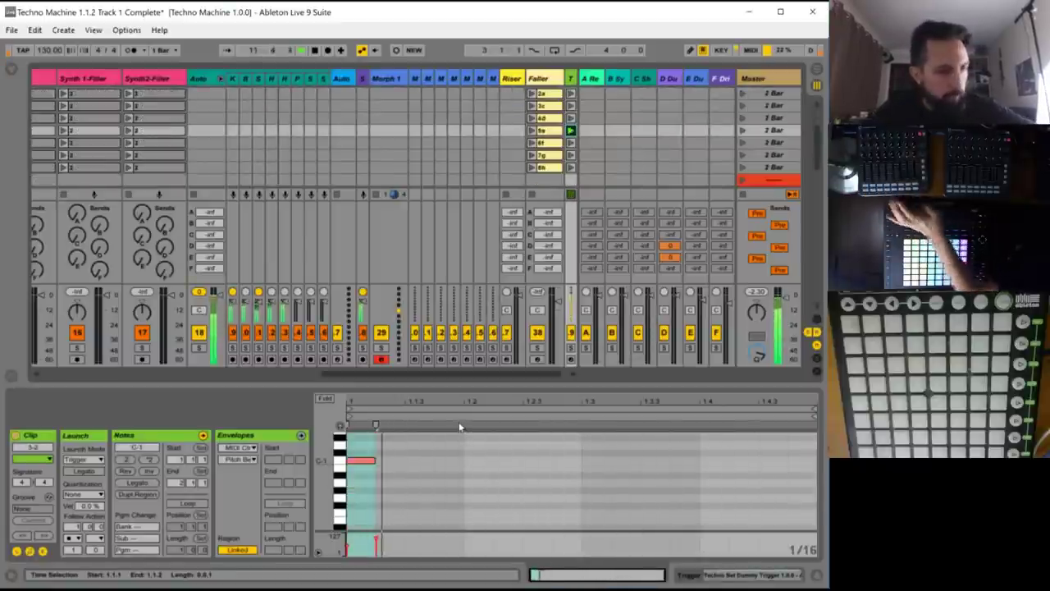
# - Open the Perc clip MainPattern1 in the Broken row and set its loop length to 2 bars
pyautogui.moveTo(384, 373); pyautogui.dragTo(131, 382)
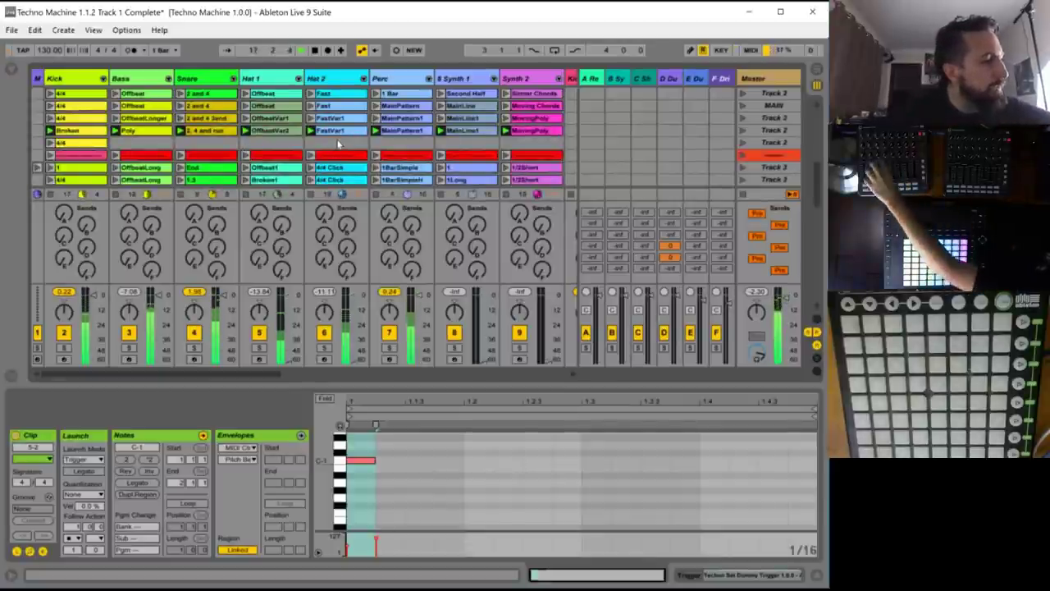
pyautogui.click(392, 133)
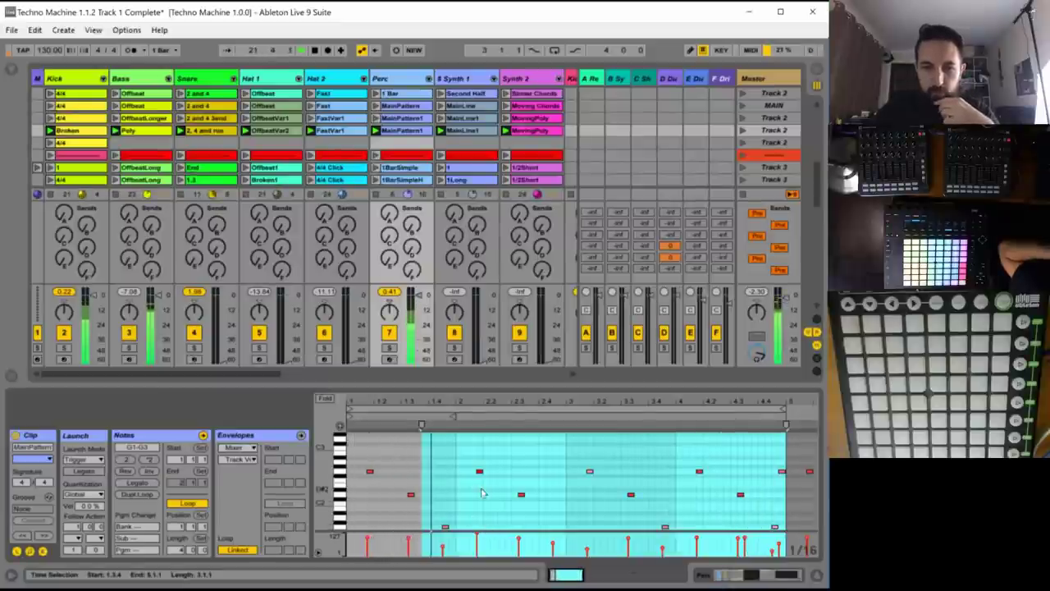
pyautogui.scroll(3, 496, 490)
pyautogui.scroll(1, 497, 486)
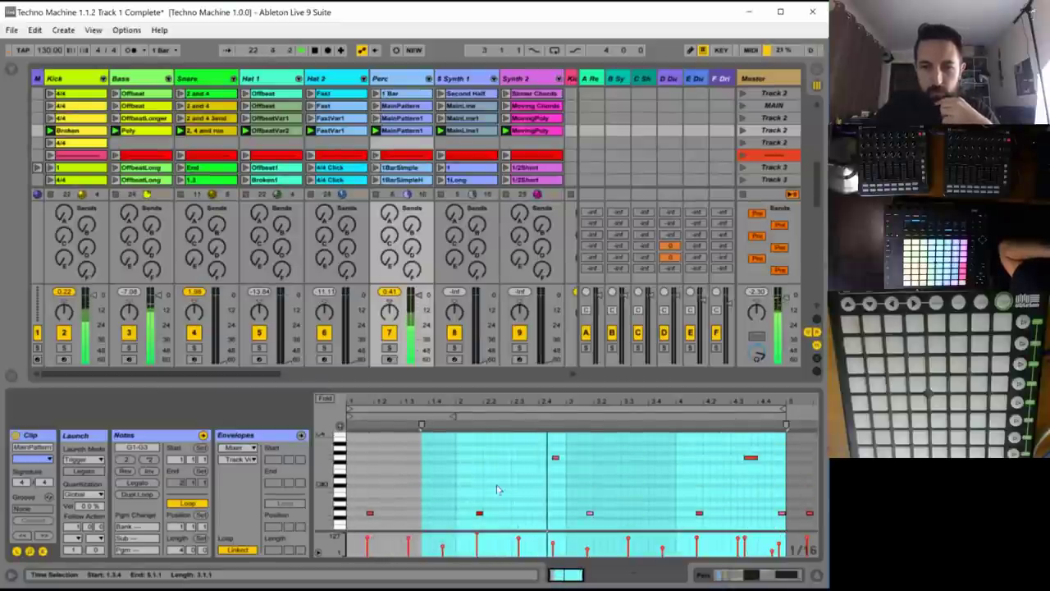
pyautogui.scroll(-1, 496, 486)
pyautogui.click(188, 545)
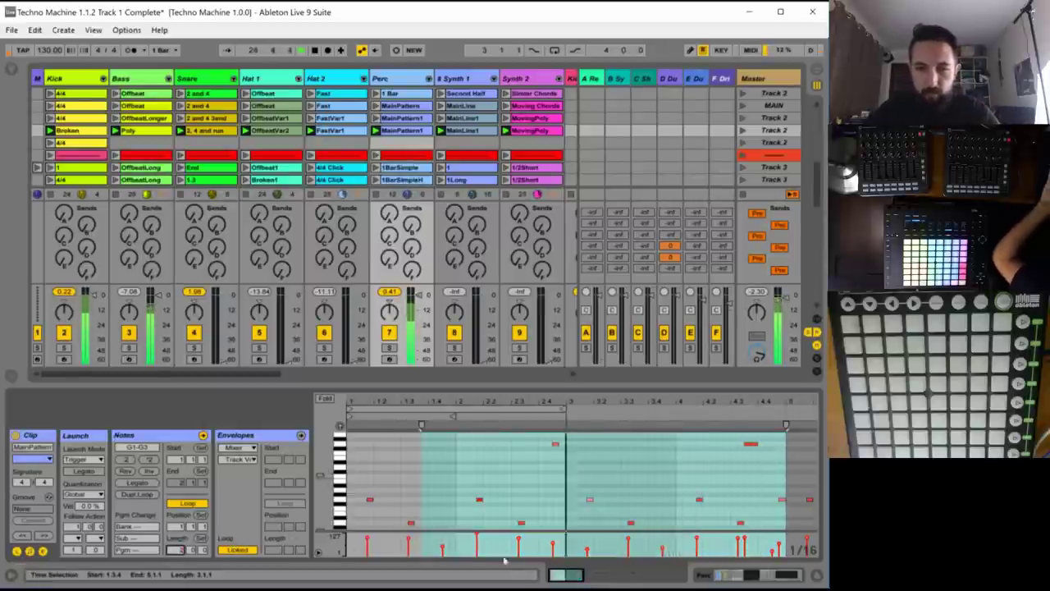
# - Add an eighth-length G2 note at the start of the Perc clip and audition it with playback
pyautogui.moveTo(565, 574); pyautogui.dragTo(551, 586)
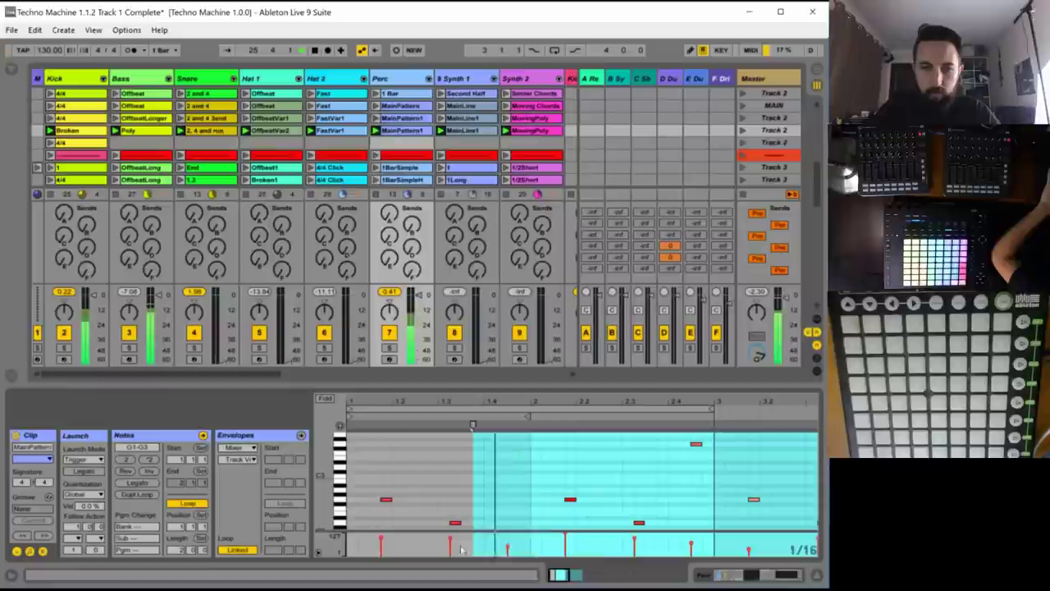
pyautogui.click(354, 501)
pyautogui.click(353, 503)
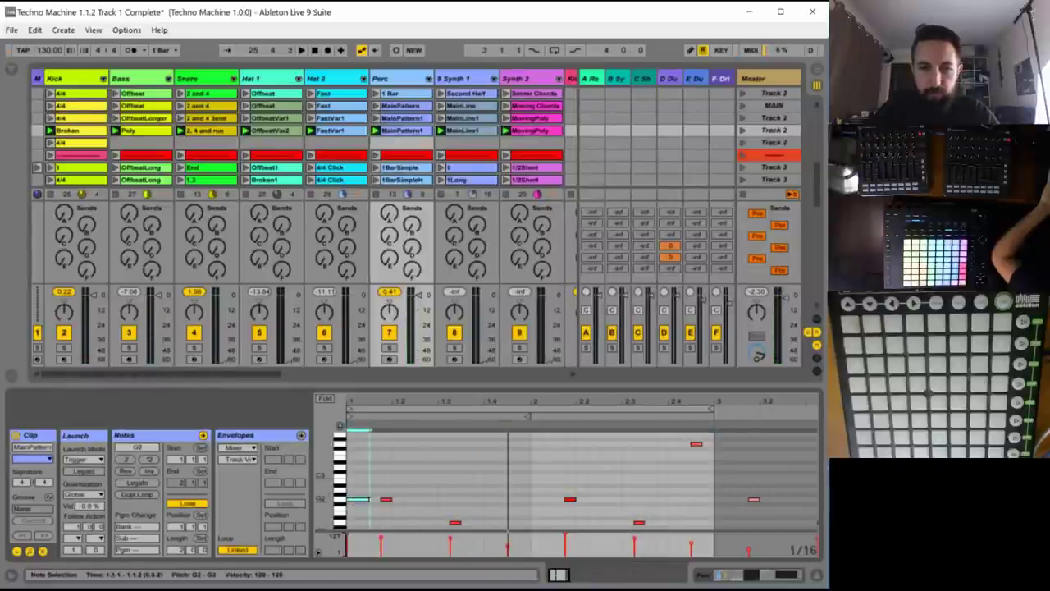
pyautogui.press('space')
pyautogui.scroll(-2, 435, 499)
pyautogui.press('space')
pyautogui.press('space')
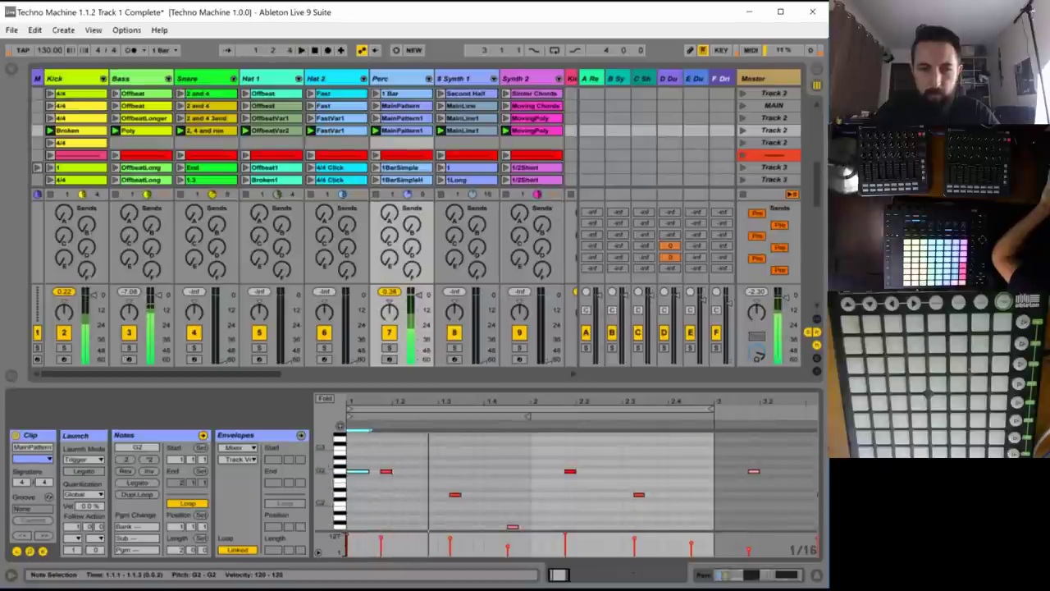
pyautogui.press('space')
# - Copy the opening G2 note to D2 at 1.2.3, ahead of the existing D2 hit
pyautogui.moveTo(356, 467); pyautogui.dragTo(426, 494)
pyautogui.click(356, 472)
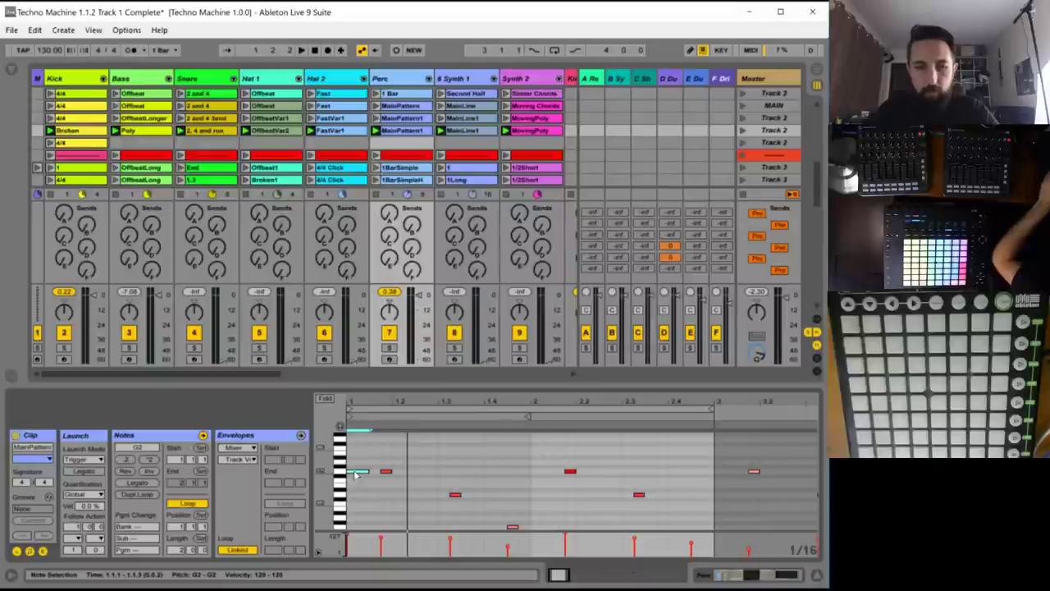
pyautogui.keyDown('ctrl'); pyautogui.moveTo(358, 472); pyautogui.dragTo(417, 499); pyautogui.keyUp('ctrl')
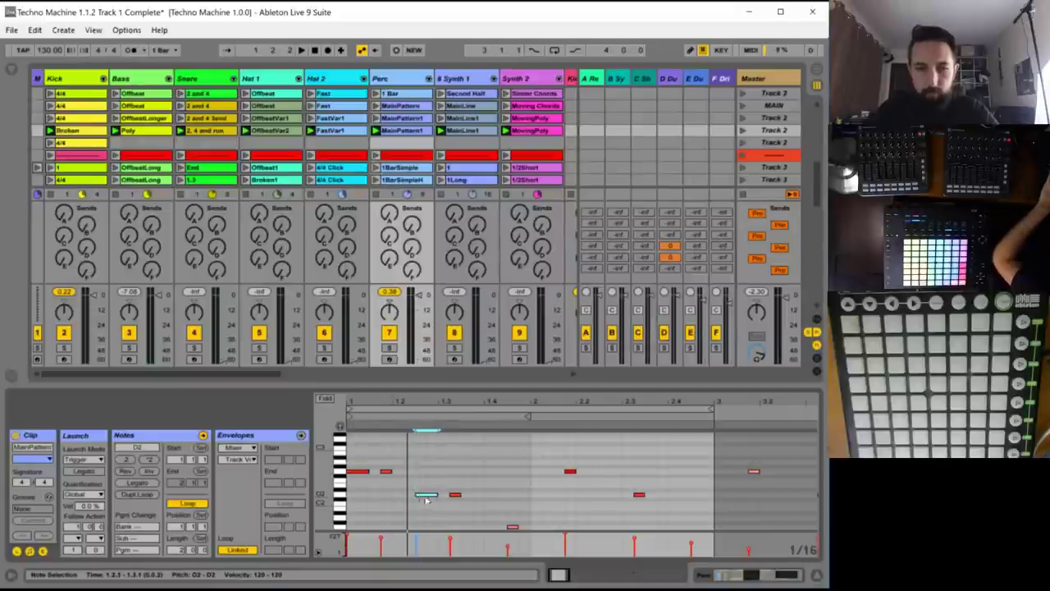
# - Restart playback, add a G1 note of the same length in bar 1 and move it to 1.4.1
pyautogui.press('space')
pyautogui.scroll(-1, 425, 497)
pyautogui.click(483, 513)
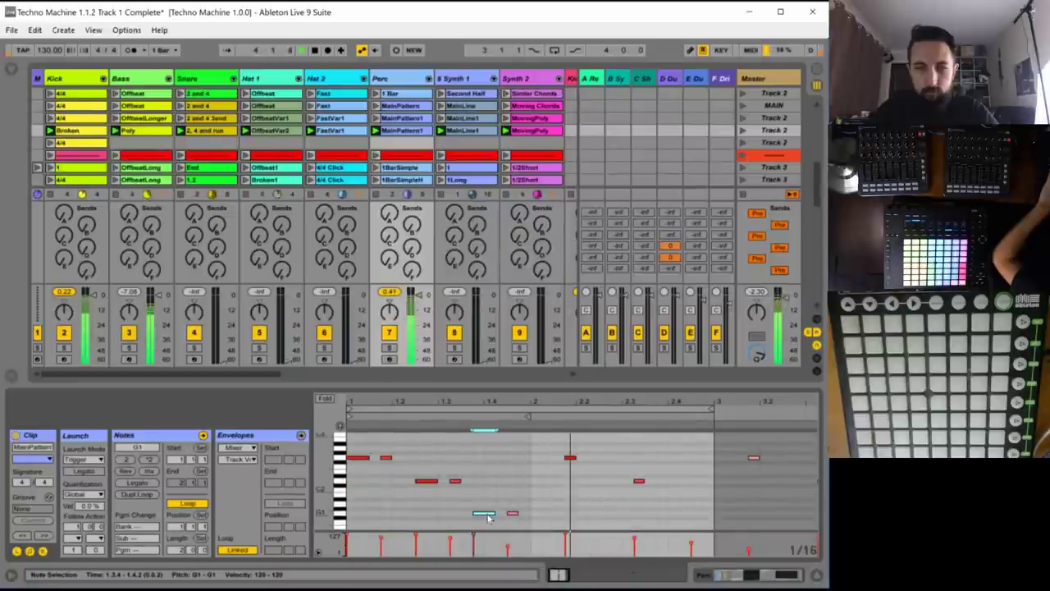
pyautogui.moveTo(486, 514); pyautogui.dragTo(498, 515)
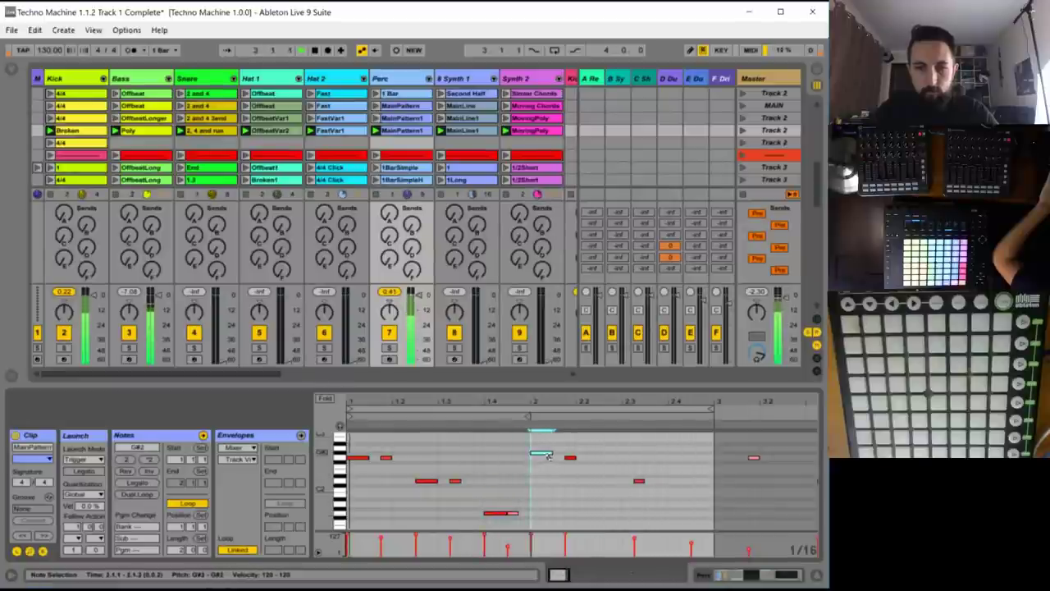
# - Add eighth-length notes in bar 2 of the Perc clip: G2 at 2.1.1 and D2 at 2.2.3
pyautogui.doubleClick(540, 457)
pyautogui.doubleClick(598, 489)
pyautogui.moveTo(598, 490); pyautogui.dragTo(612, 486)
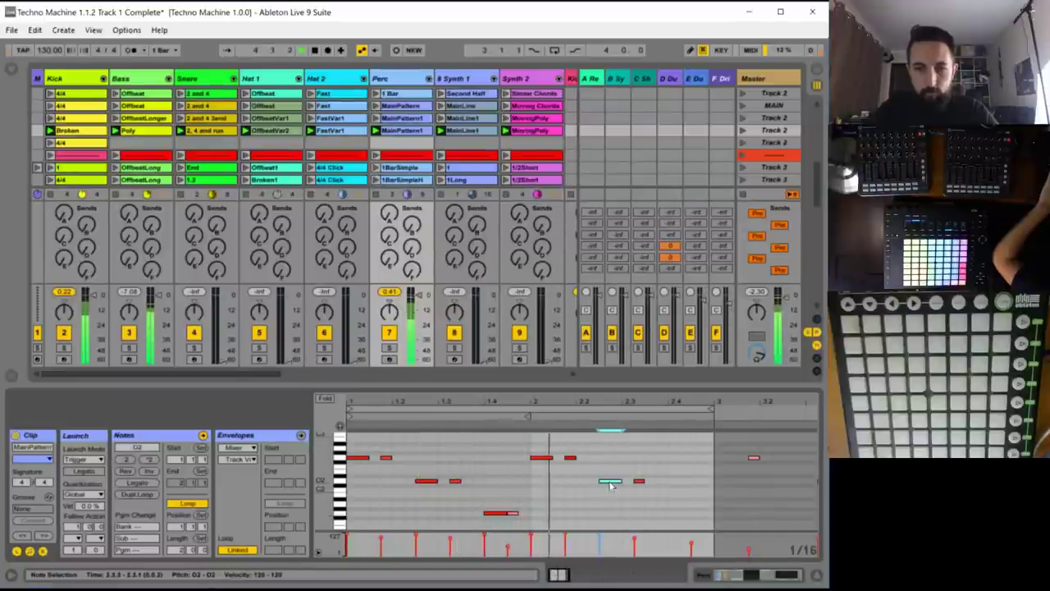
# - Add three short G3 notes from 2.3.4 leading into the existing G3 hit, with velocities ramping upward
pyautogui.scroll(5, 678, 476)
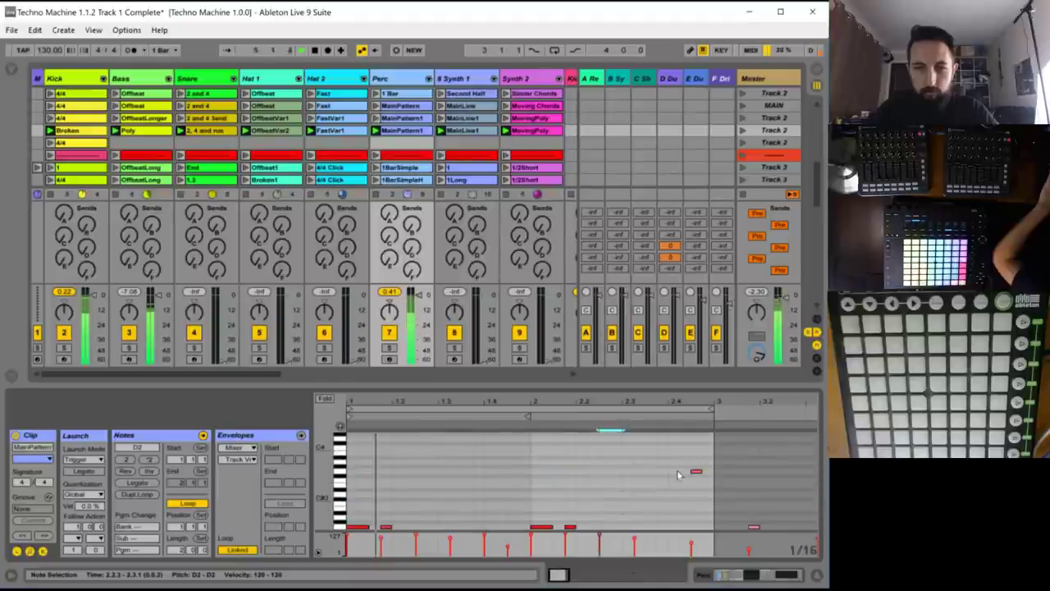
pyautogui.doubleClick(661, 472)
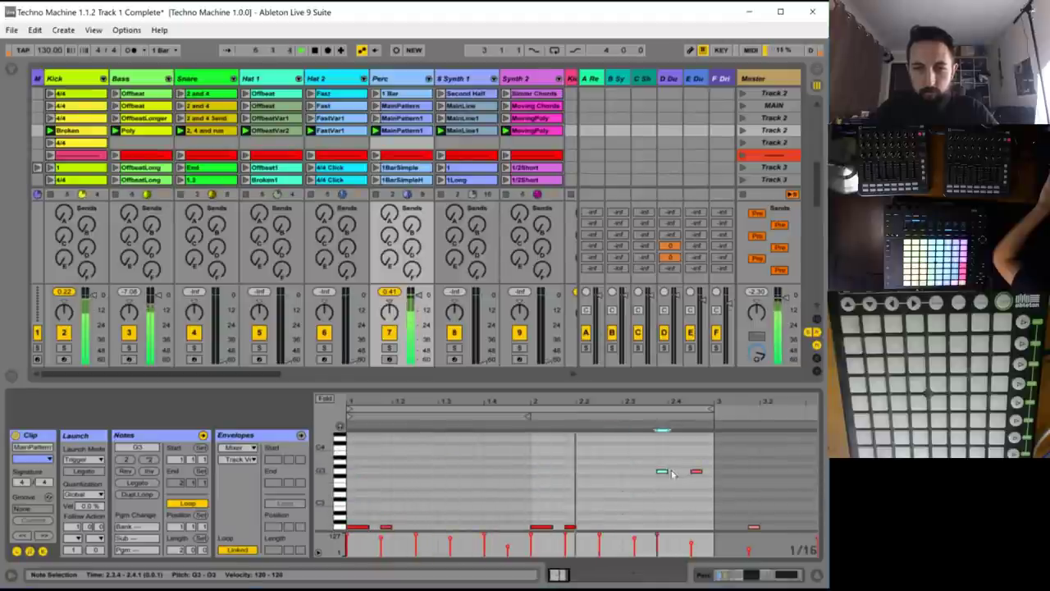
pyautogui.moveTo(671, 473)
pyautogui.mouseDown()
pyautogui.moveTo(647, 455)
pyautogui.moveTo(660, 471)
pyautogui.mouseUp()
pyautogui.doubleClick(686, 473)
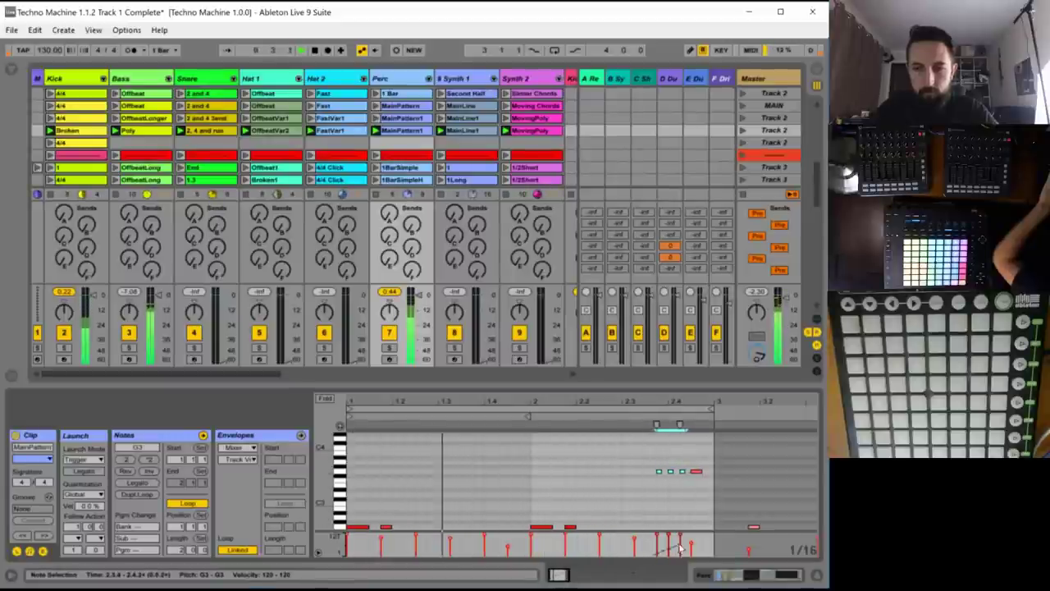
pyautogui.moveTo(680, 546); pyautogui.dragTo(692, 535)
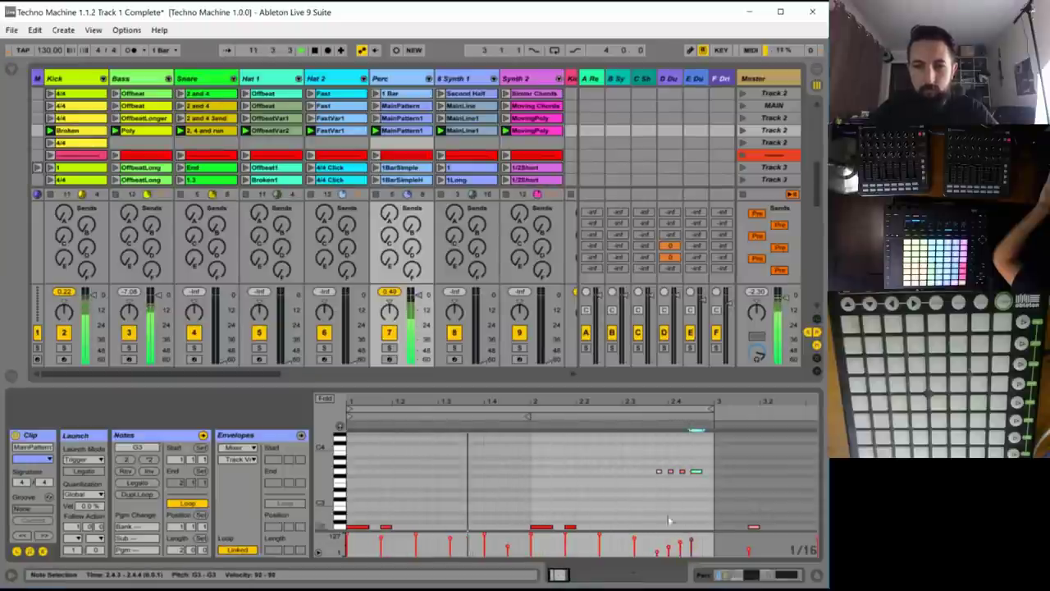
# - Raise the Perc clip's opening note to G3 and the note at 1.2.3 to D3, and restart playback
pyautogui.scroll(-3, 492, 480)
pyautogui.scroll(-1, 421, 484)
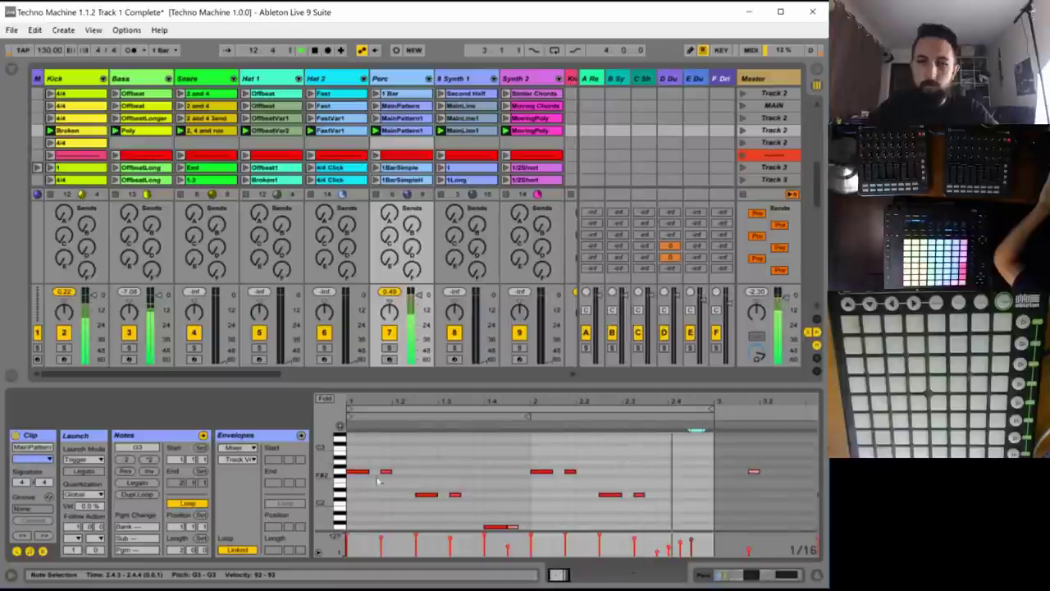
pyautogui.click(353, 471)
pyautogui.hotkey('shift', 'Up')
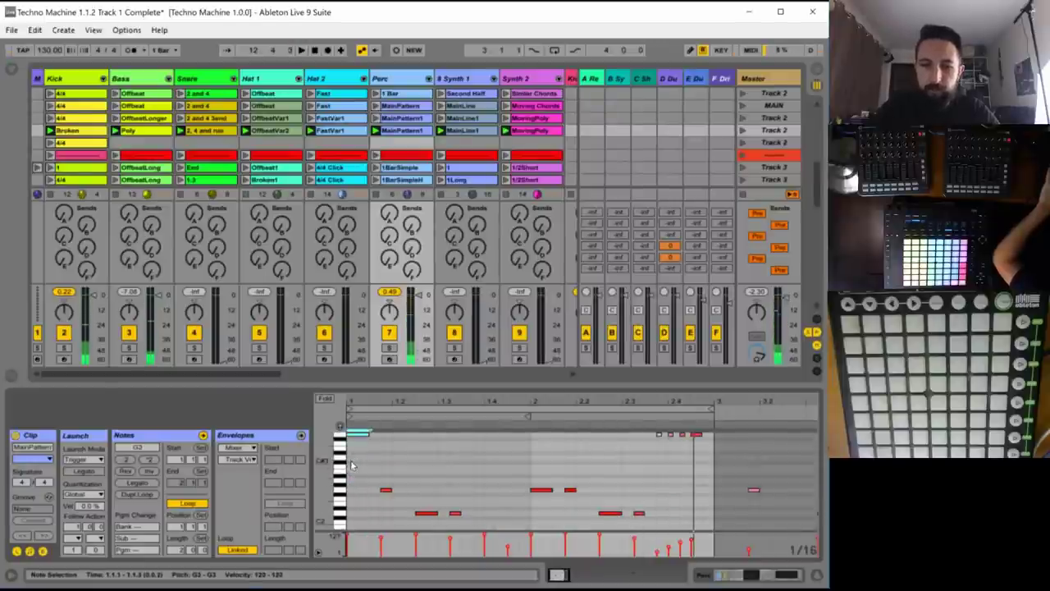
pyautogui.click(427, 518)
pyautogui.click(429, 514)
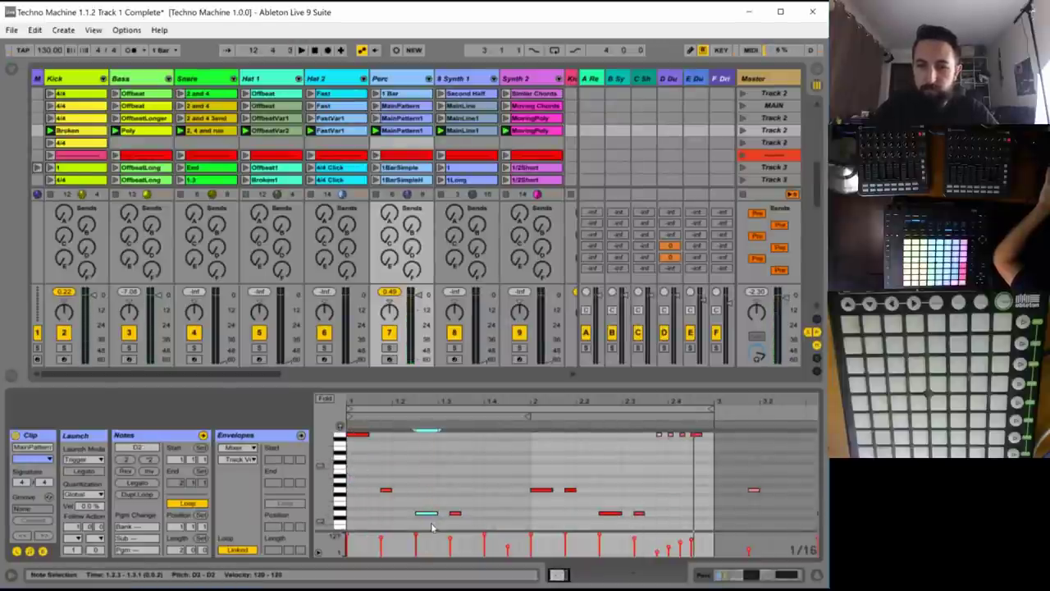
pyautogui.hotkey('shift', 'Up')
pyautogui.press('space')
# - Raise the long note at 1.4.1 an octave to G2 and audition the pattern
pyautogui.scroll(-1, 501, 450)
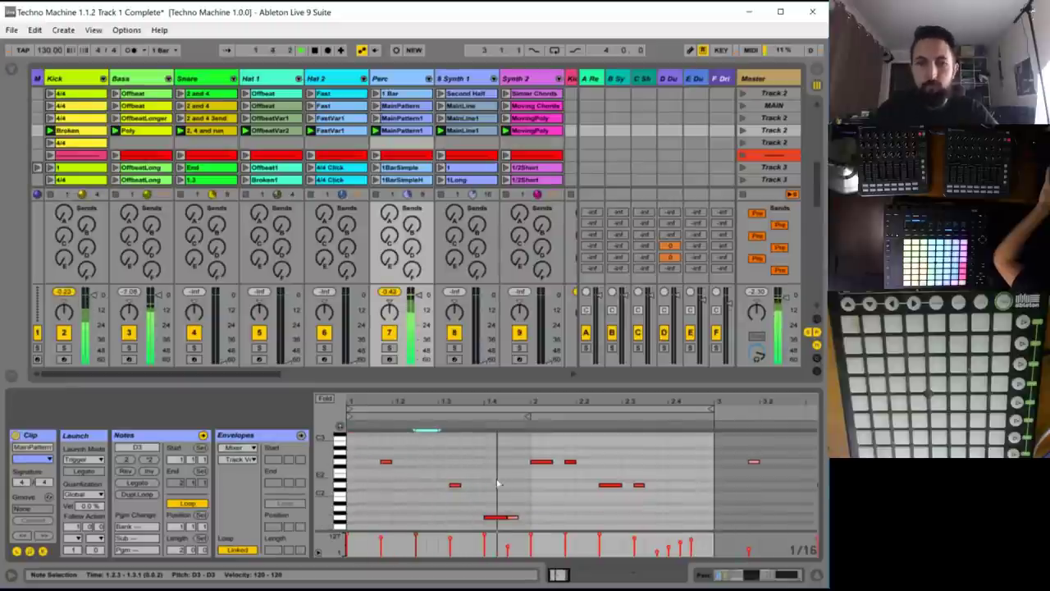
pyautogui.click(494, 517)
pyautogui.hotkey('shift', 'Up')
pyautogui.press('space')
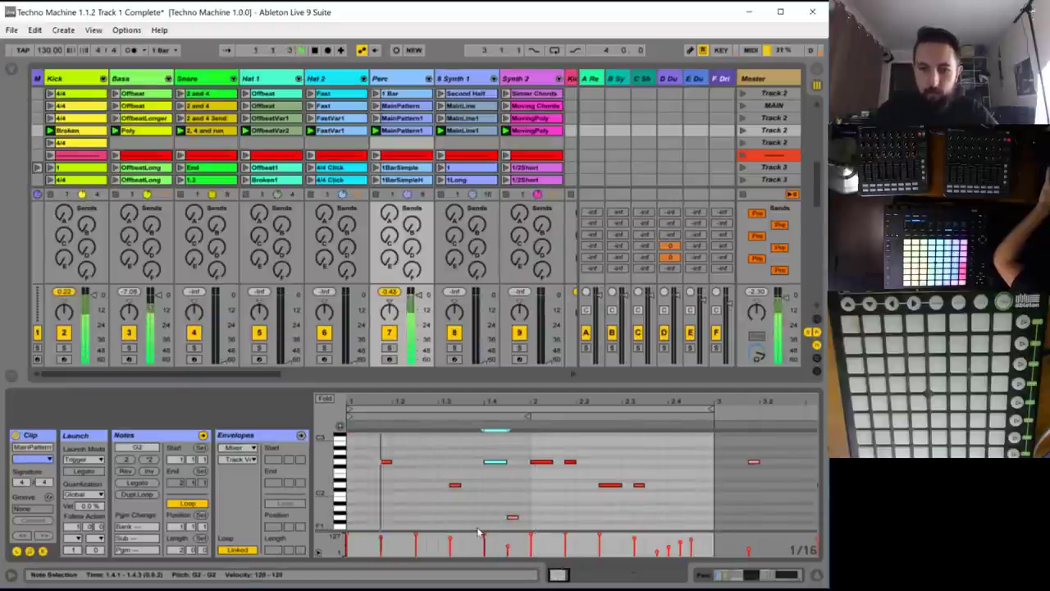
# - Raise the bar 2 notes at 2.1.1 and 2.2.3 an octave, to G3 and D3, auditioning the pattern
pyautogui.scroll(2, 597, 511)
pyautogui.click(540, 488)
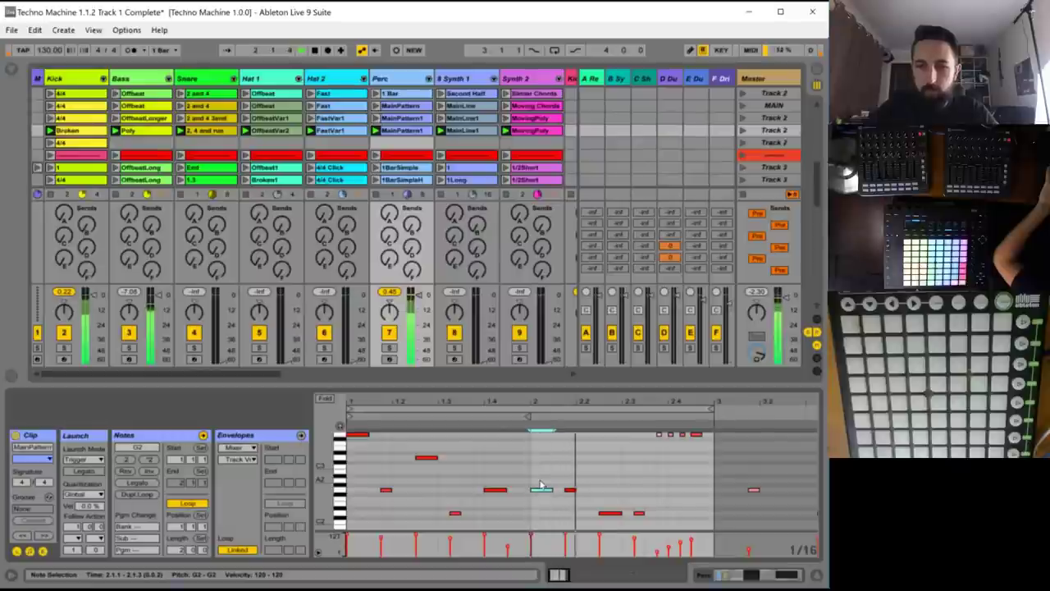
pyautogui.hotkey('shift', 'Up')
pyautogui.press('space')
pyautogui.press('space')
pyautogui.click(610, 513)
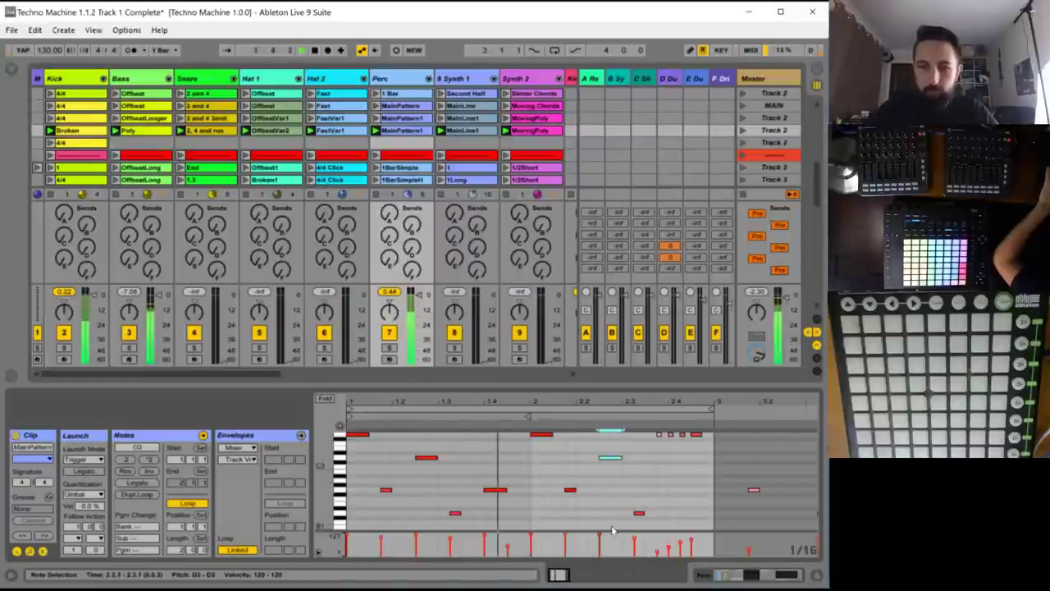
# - Select the three short roll notes starting at 2.3.4 and move them down an octave to G2
pyautogui.scroll(3, 624, 517)
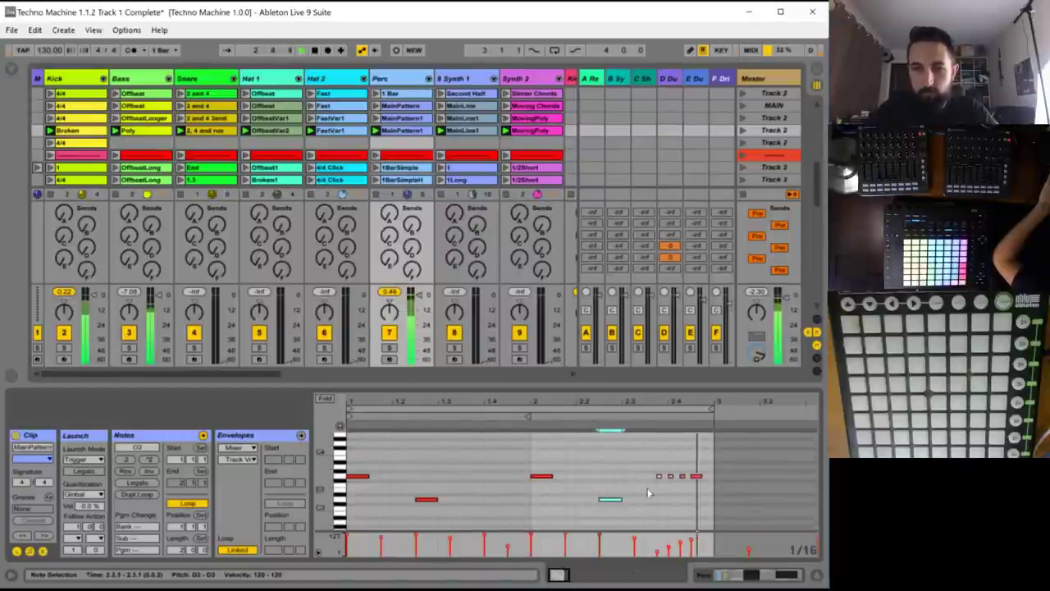
pyautogui.click(659, 478)
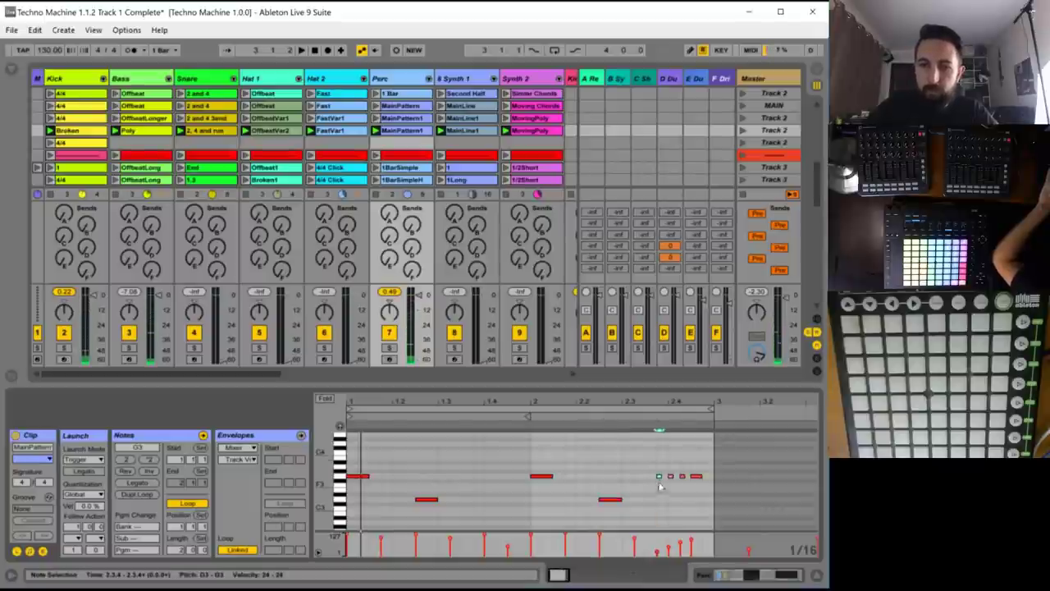
pyautogui.moveTo(649, 469); pyautogui.dragTo(686, 485)
pyautogui.hotkey('shift', 'Down')
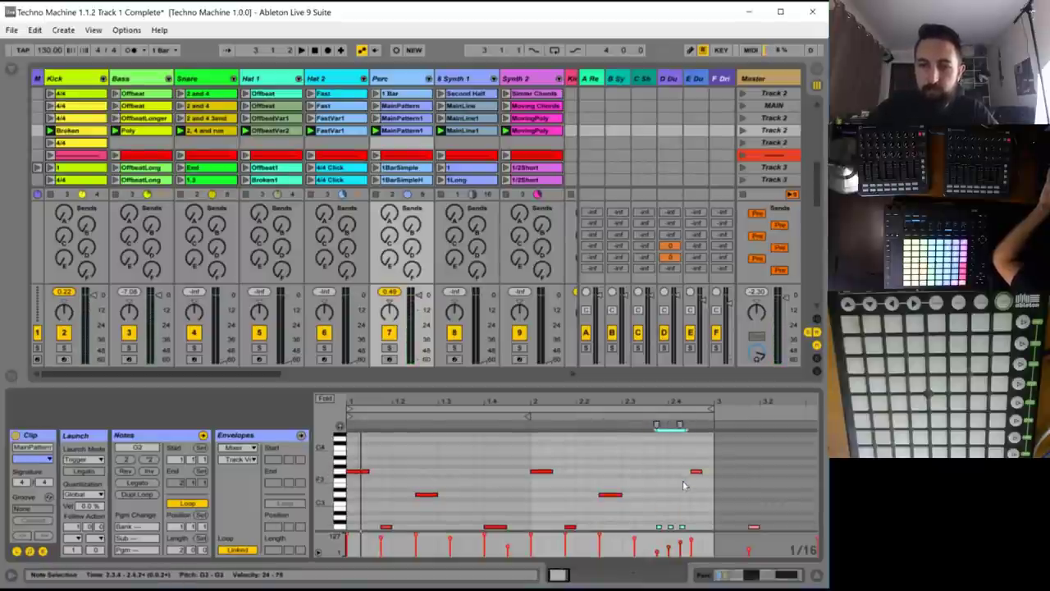
# - Turn the roll into a rising line by moving its second note to C3 and third to F3, and play it back
pyautogui.scroll(-3, 683, 481)
pyautogui.scroll(2, 674, 498)
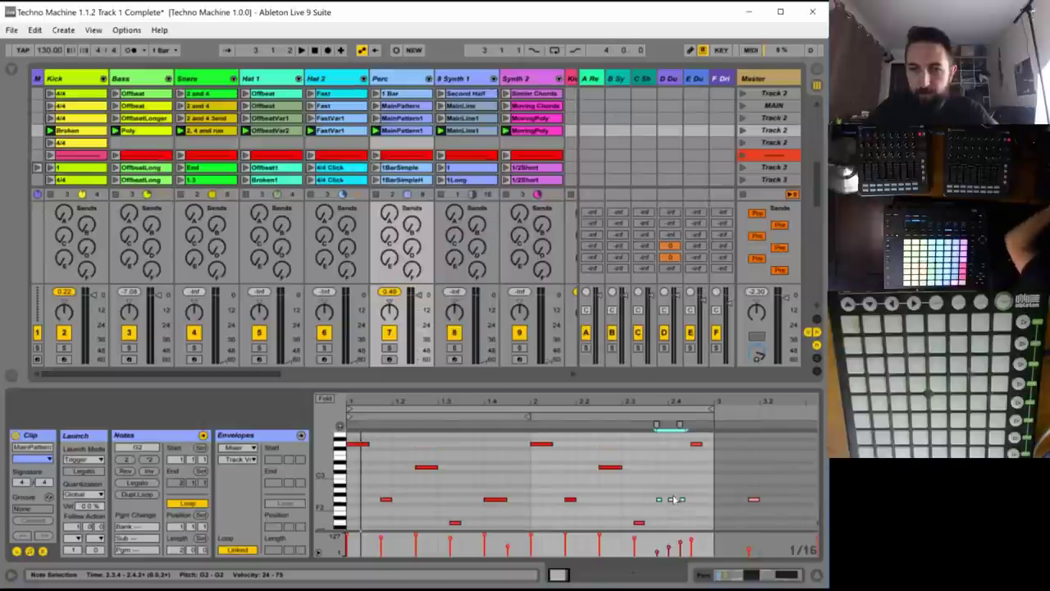
pyautogui.click(656, 524)
pyautogui.click(671, 499)
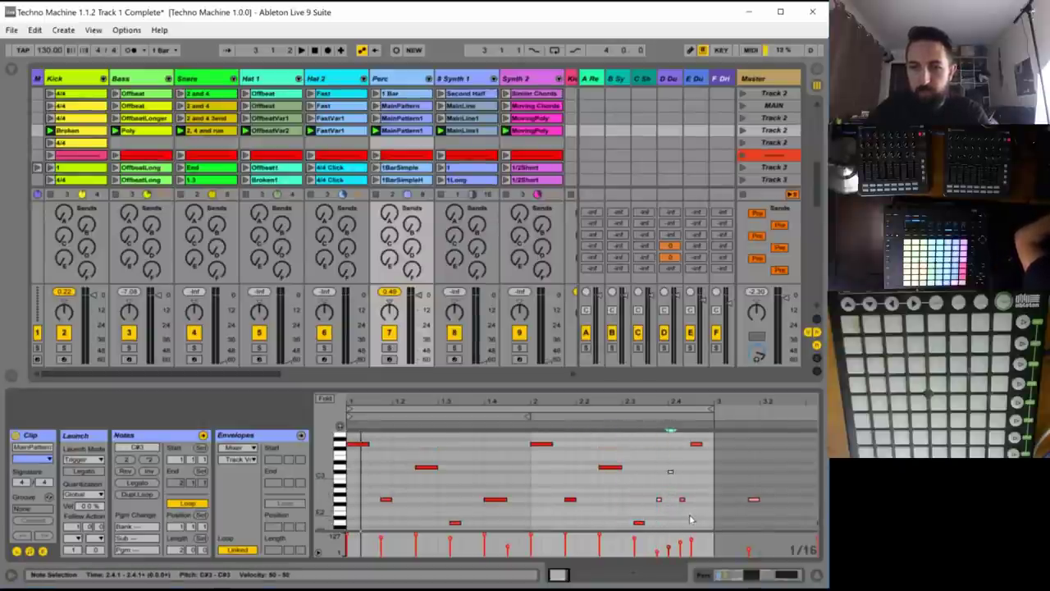
pyautogui.press('Down')
pyautogui.moveTo(690, 520); pyautogui.dragTo(679, 492)
pyautogui.press('Up')
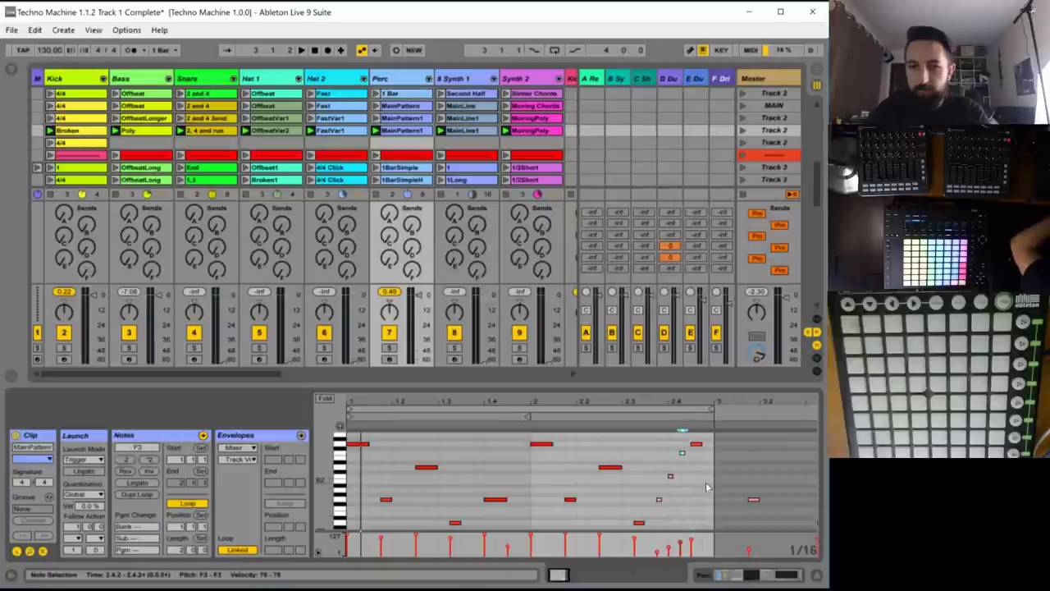
pyautogui.press('space')
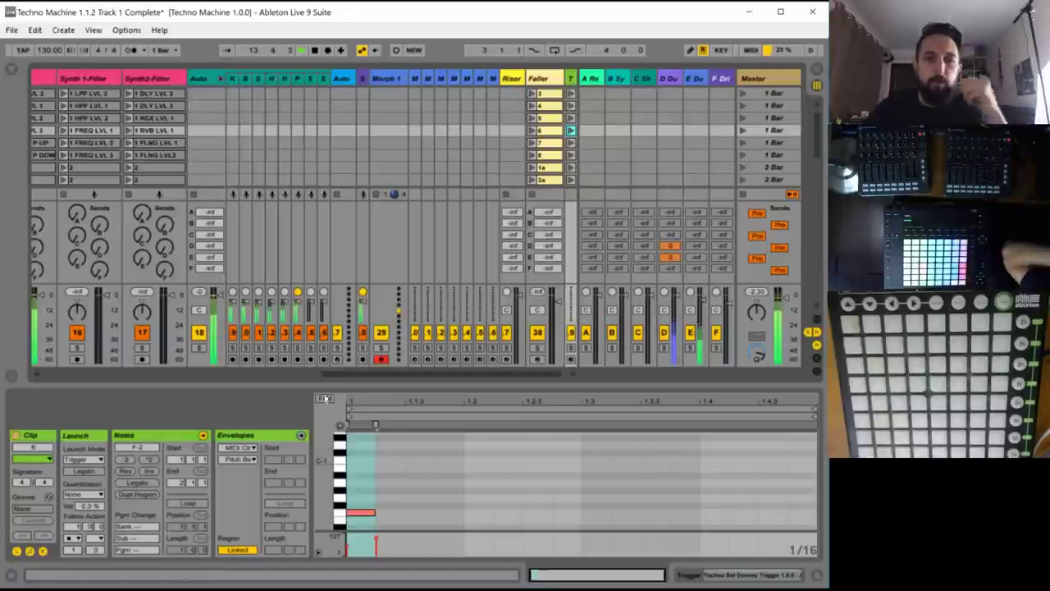
# - Return to the Broken row of Track 2 and rename its Perc clip to MainPattern2
pyautogui.moveTo(285, 371); pyautogui.dragTo(70, 369)
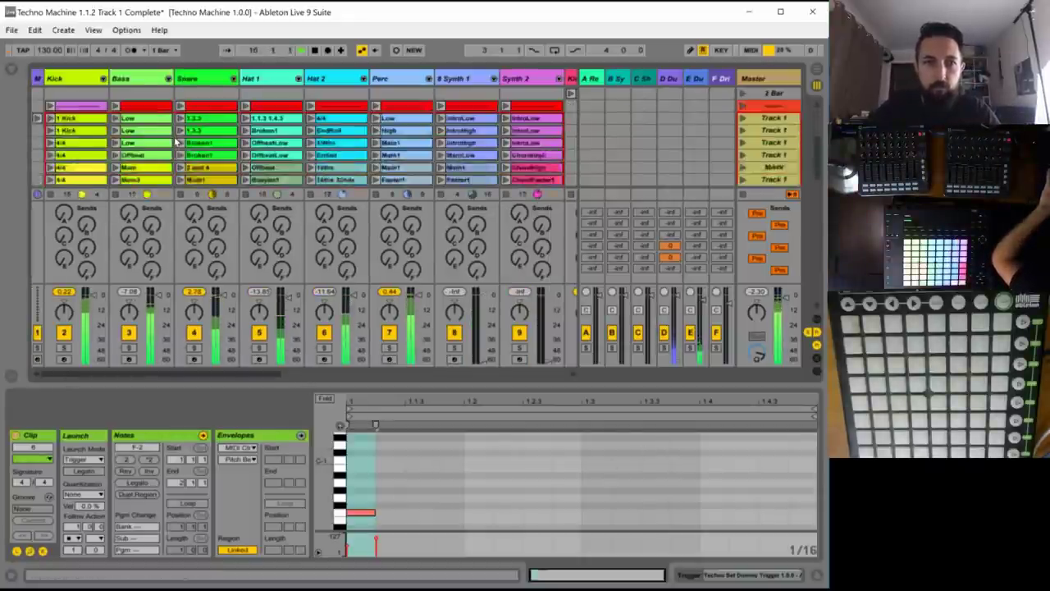
pyautogui.scroll(-5, 176, 142)
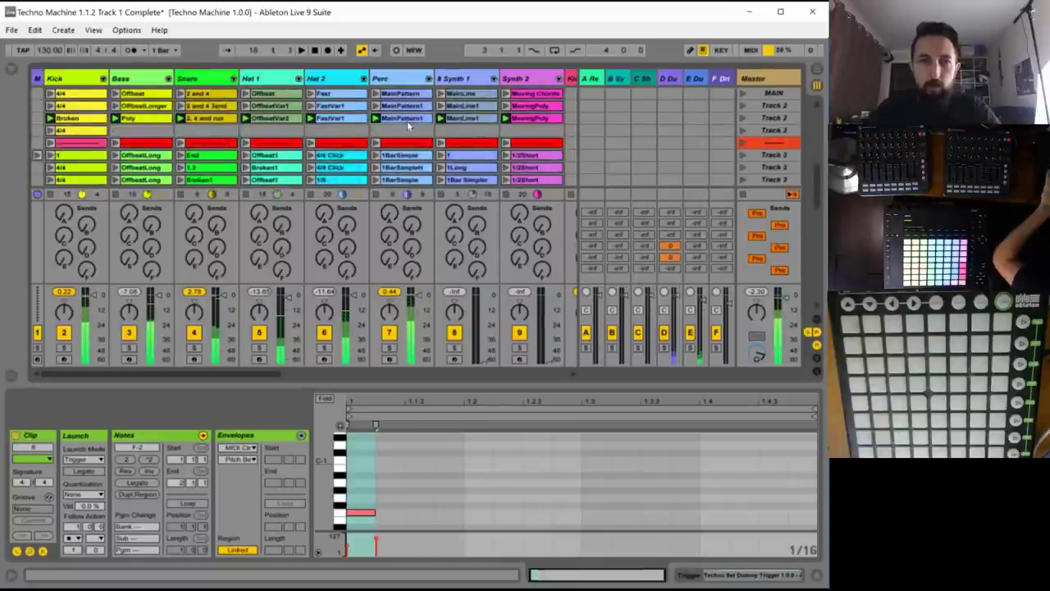
pyautogui.click(407, 121)
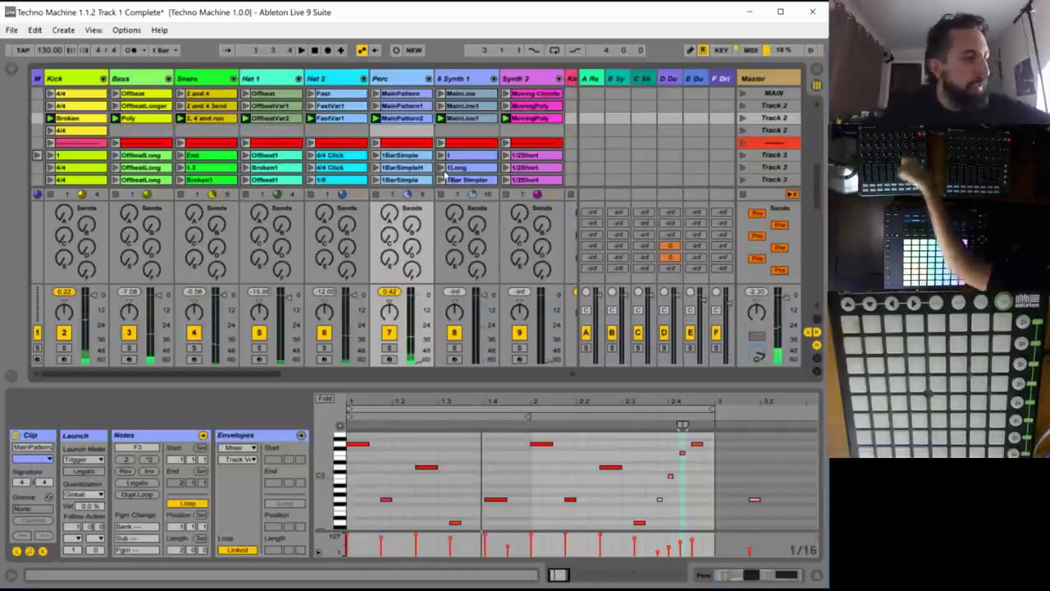
# - Open the Synth 1 clip MainLine1 in the Broken row and place the insert marker at 2.1.3
pyautogui.click(470, 119)
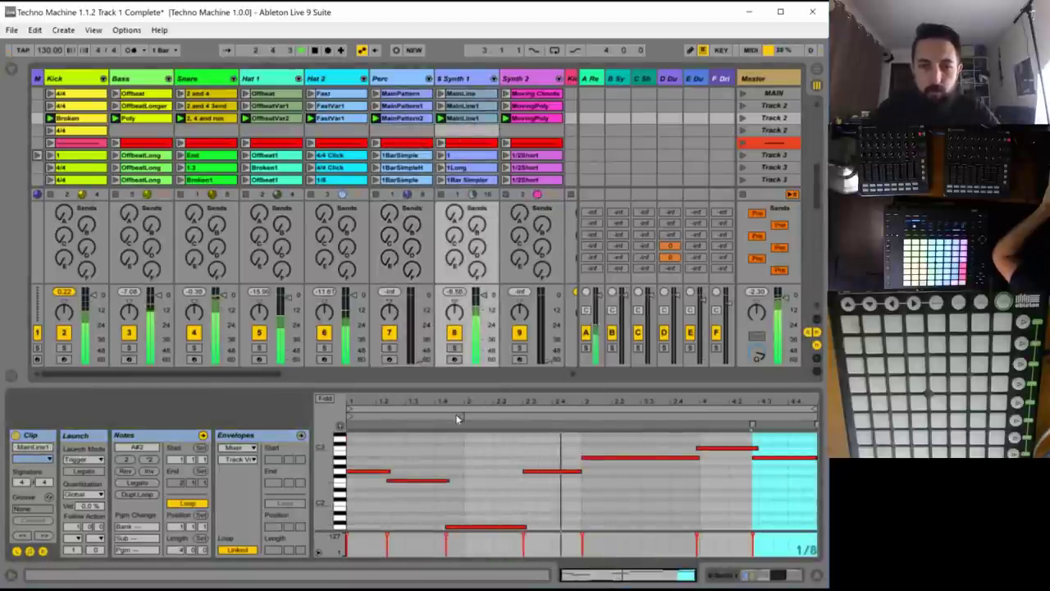
pyautogui.click(463, 480)
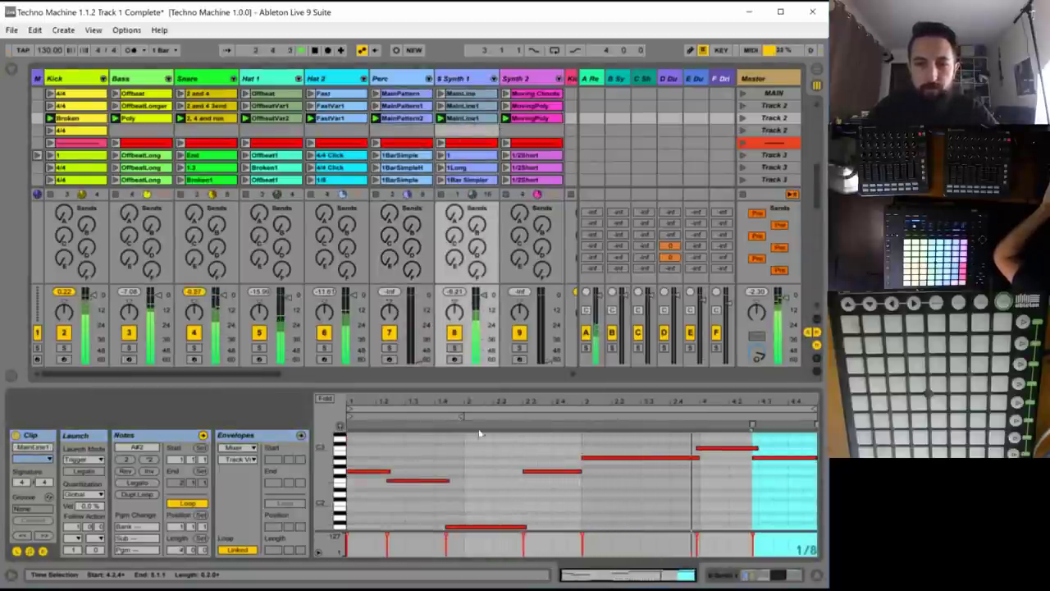
pyautogui.click(481, 492)
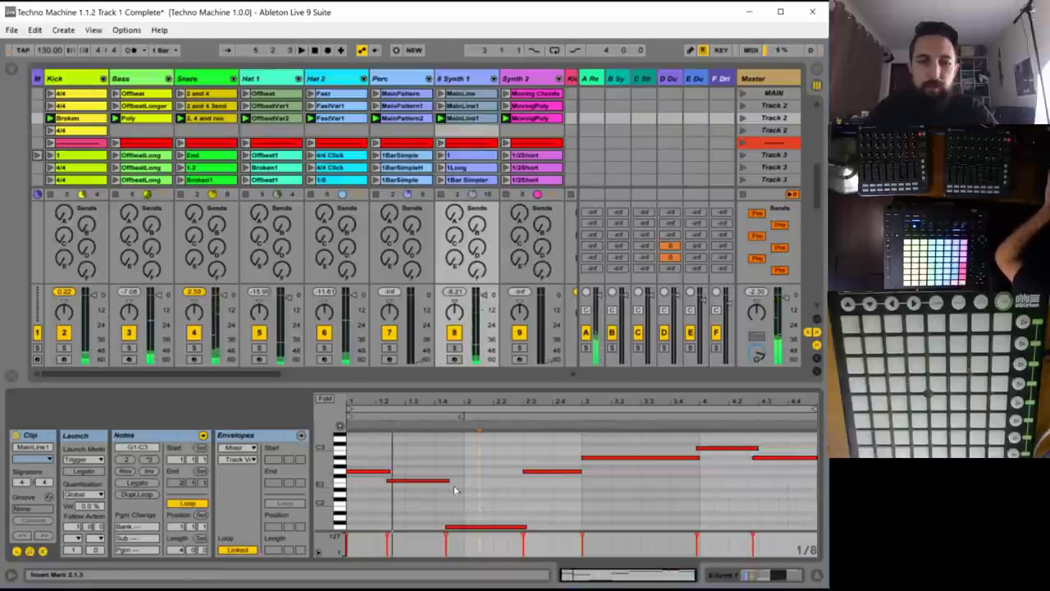
# - Select all notes in the Synth 1 clip and shorten them together to very short hits
pyautogui.hotkey('ctrl', 'a')
pyautogui.moveTo(448, 480); pyautogui.dragTo(375, 490)
pyautogui.moveTo(465, 528); pyautogui.dragTo(453, 527)
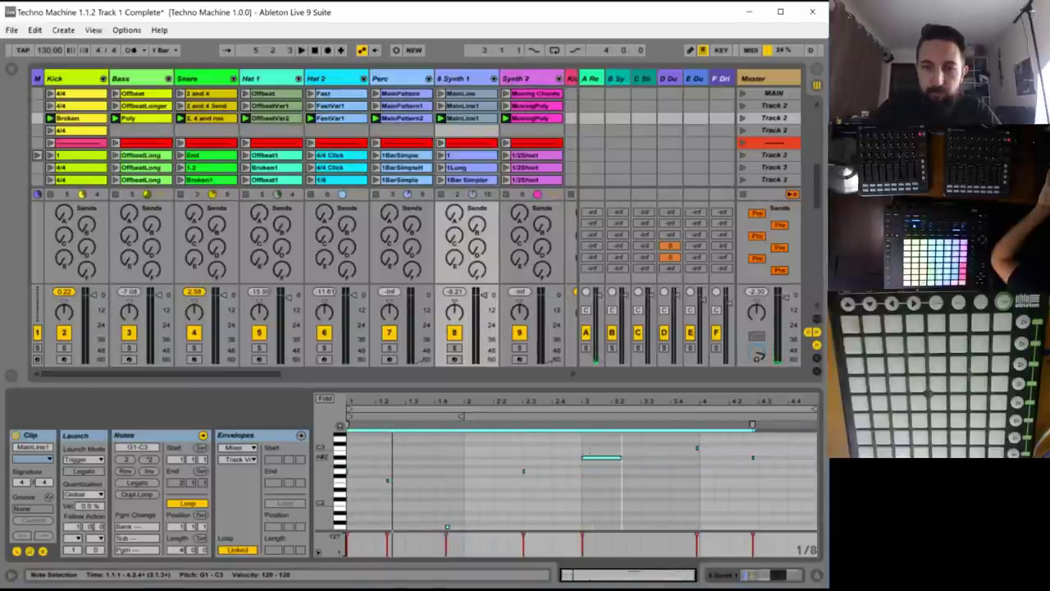
pyautogui.moveTo(589, 451); pyautogui.dragTo(572, 451)
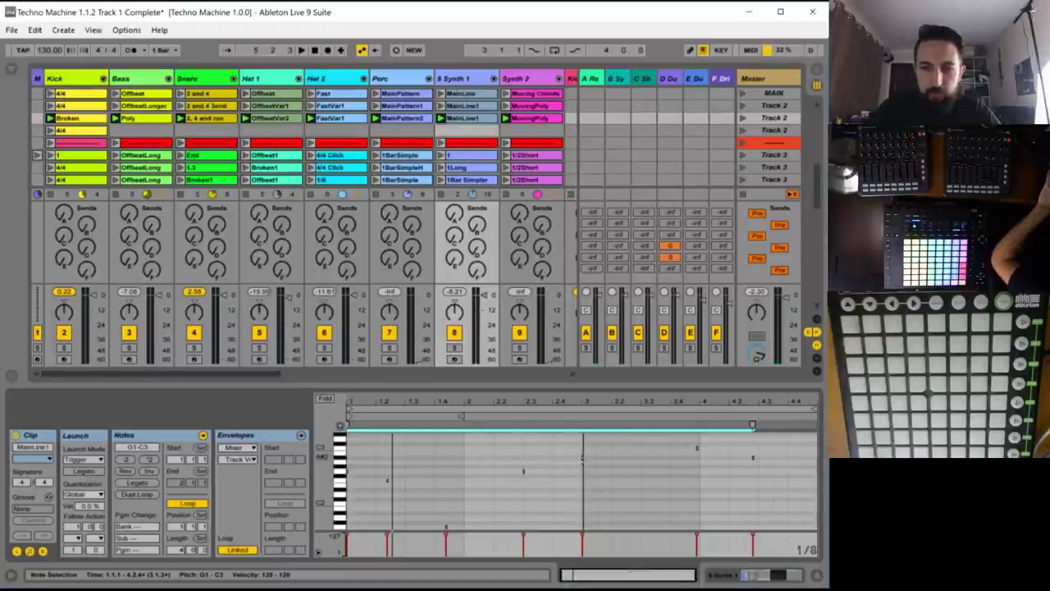
pyautogui.click(574, 482)
pyautogui.hotkey('ctrl', 'a')
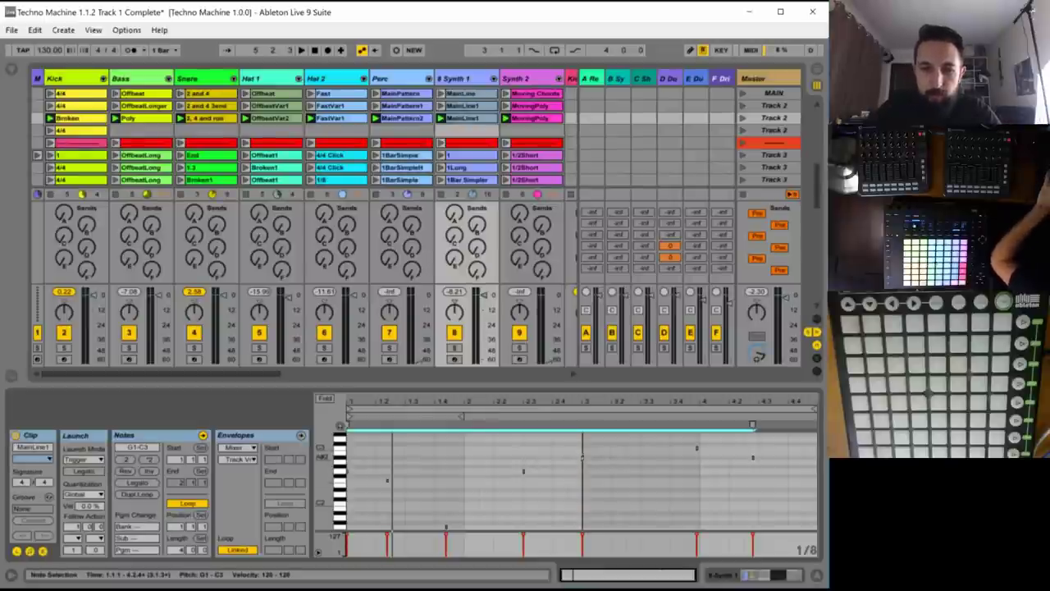
pyautogui.click(347, 479)
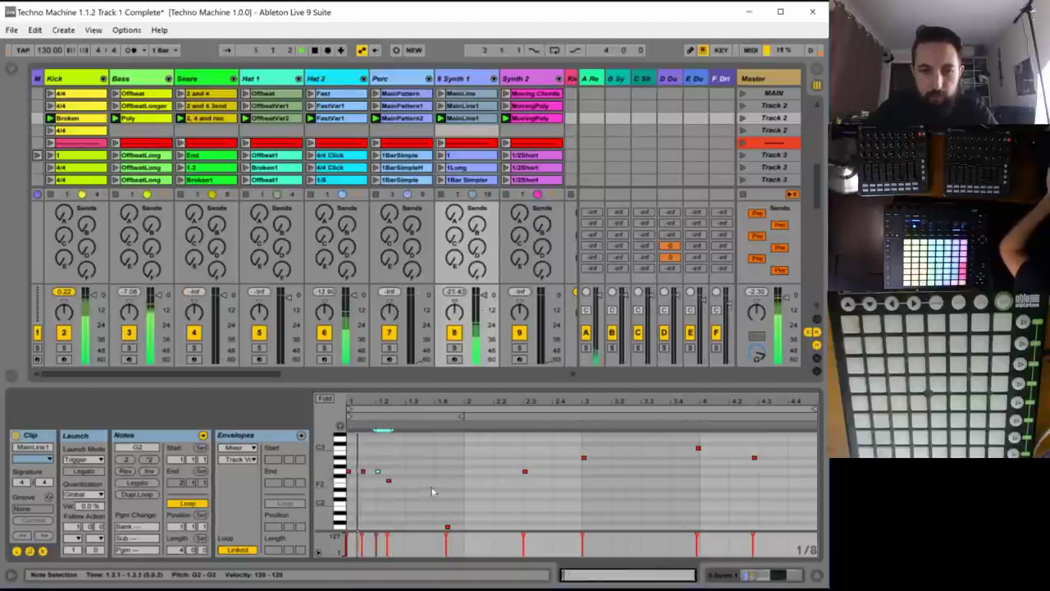
pyautogui.scroll(-1, 438, 492)
pyautogui.press('Delete')
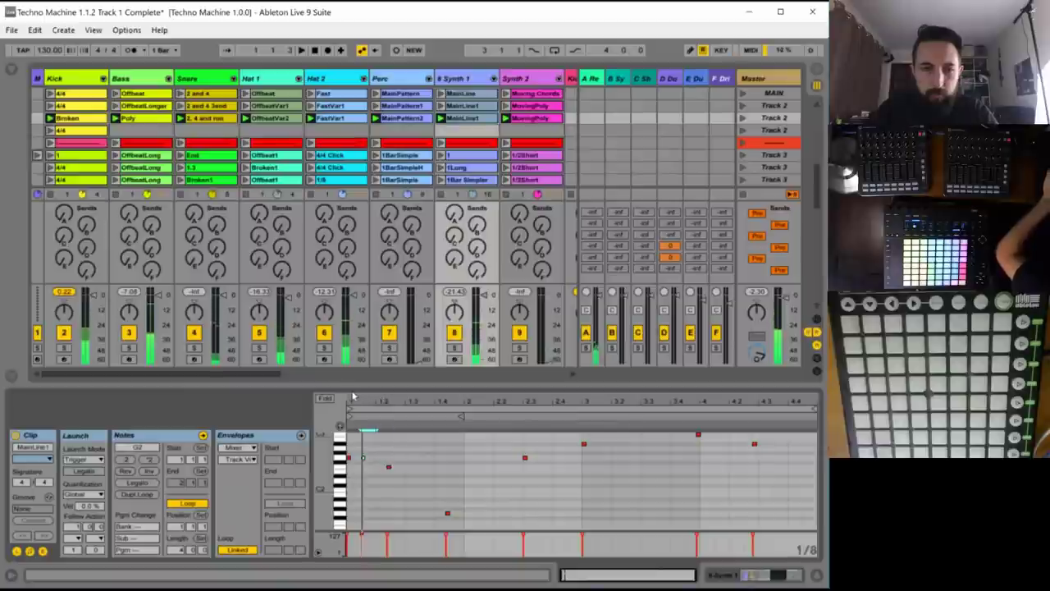
# - Audition the start of the Synth 1 clip and lengthen its opening G2 note to end at 1.1.2+
pyautogui.moveTo(358, 401); pyautogui.dragTo(366, 476)
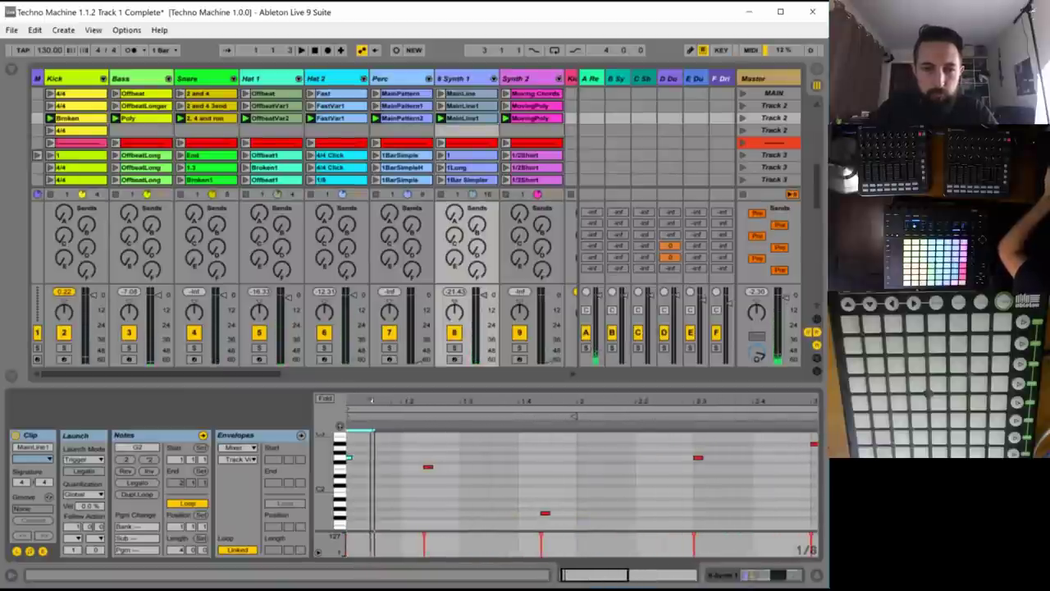
pyautogui.scroll(3, 368, 476)
pyautogui.scroll(-2, 372, 481)
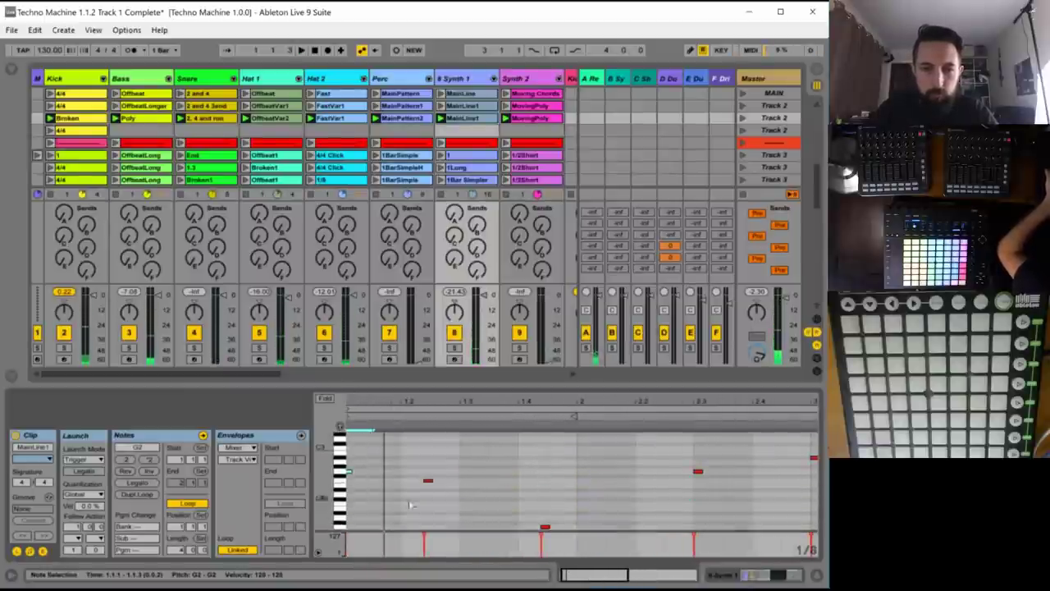
pyautogui.press('space')
pyautogui.press('space')
pyautogui.press('space')
pyautogui.press('space')
pyautogui.press('space')
pyautogui.press('space')
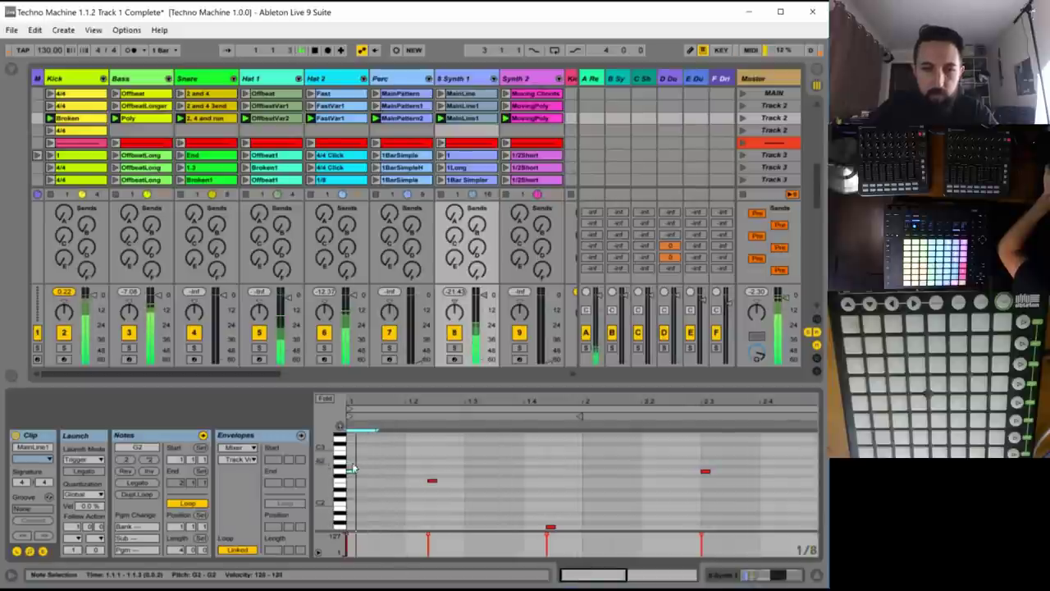
pyautogui.moveTo(355, 471); pyautogui.dragTo(374, 473)
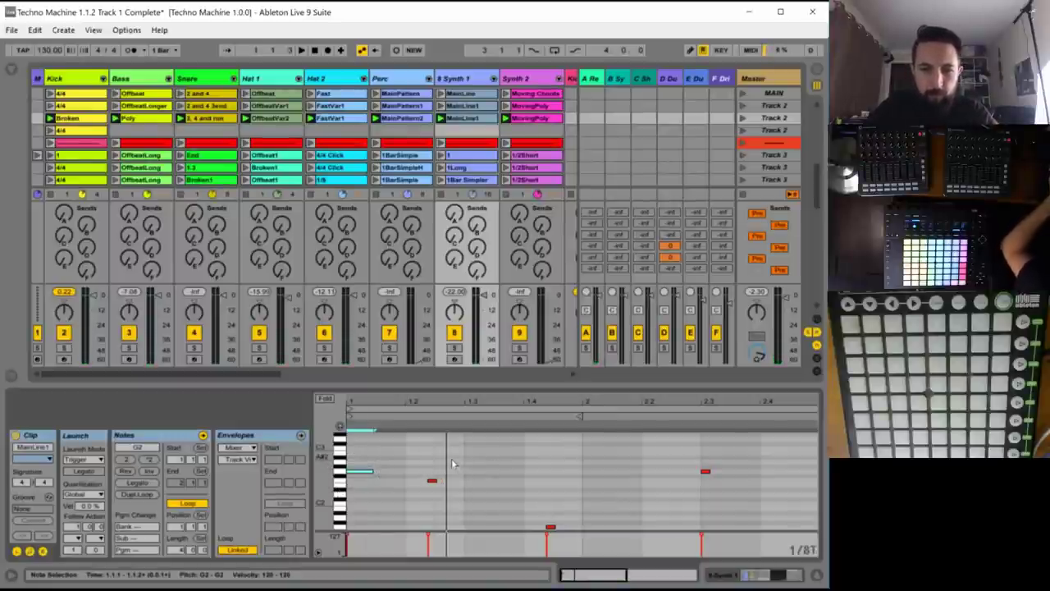
pyautogui.scroll(-1, 492, 474)
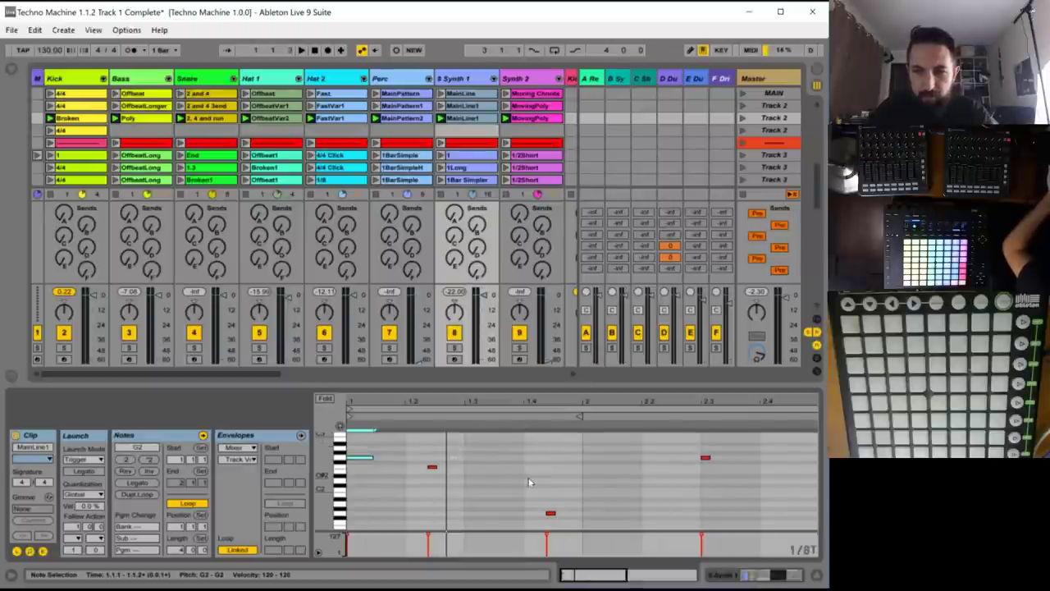
# - Add a G2 note from 1.1.3 to 1.2.1 in the Synth 1 clip and shorten the opening G2 note to a very short hit
pyautogui.click(448, 460)
pyautogui.press('space')
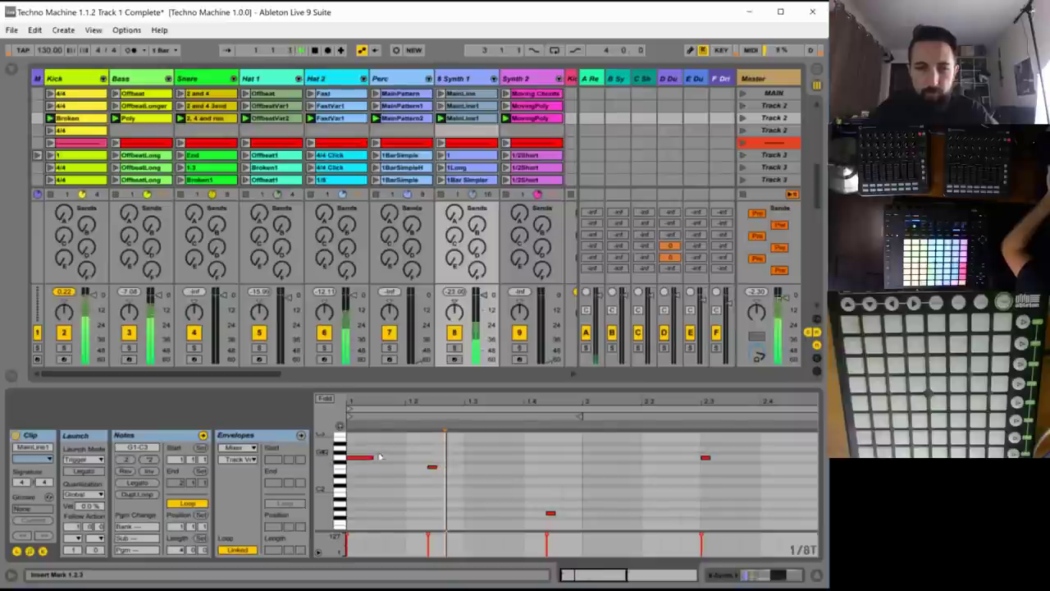
pyautogui.doubleClick(393, 457)
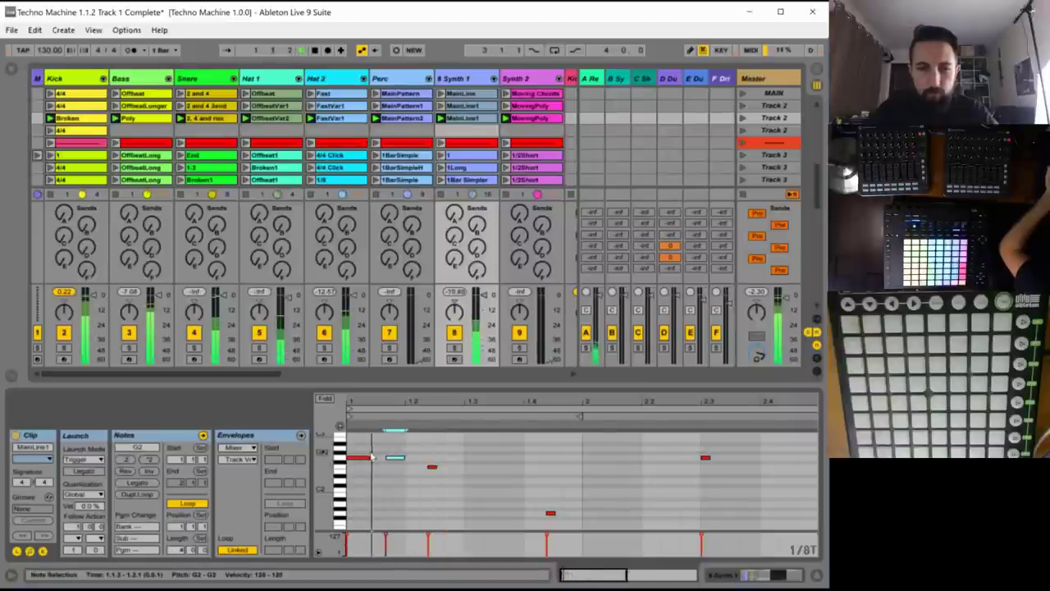
pyautogui.press('space')
pyautogui.moveTo(372, 457); pyautogui.dragTo(354, 458)
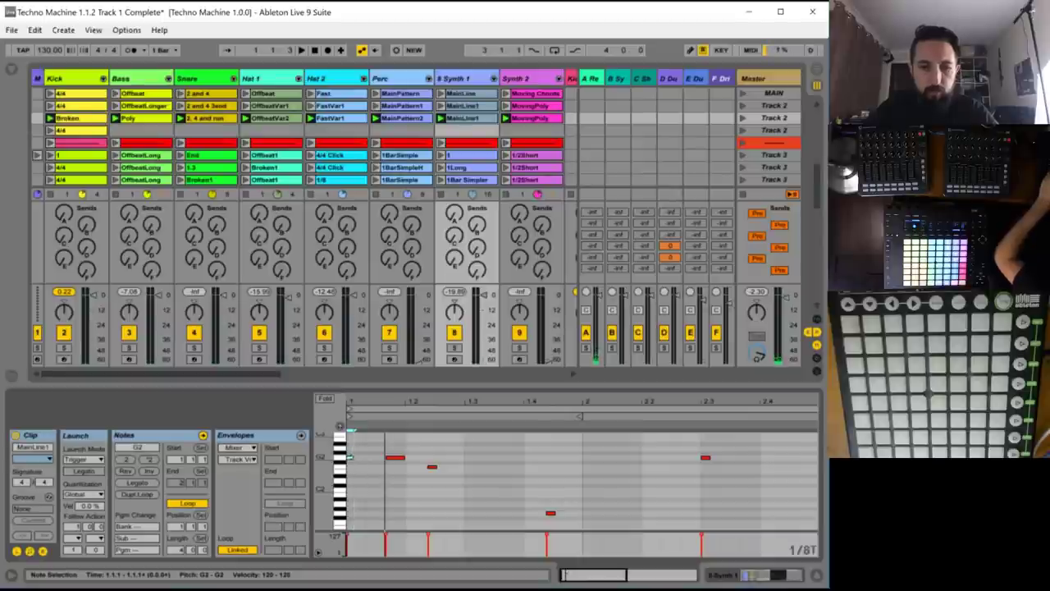
# - Add a very short G2 note at 1.1.2 between the opening hit and the longer G2 note, and audition the rhythm
pyautogui.press('space')
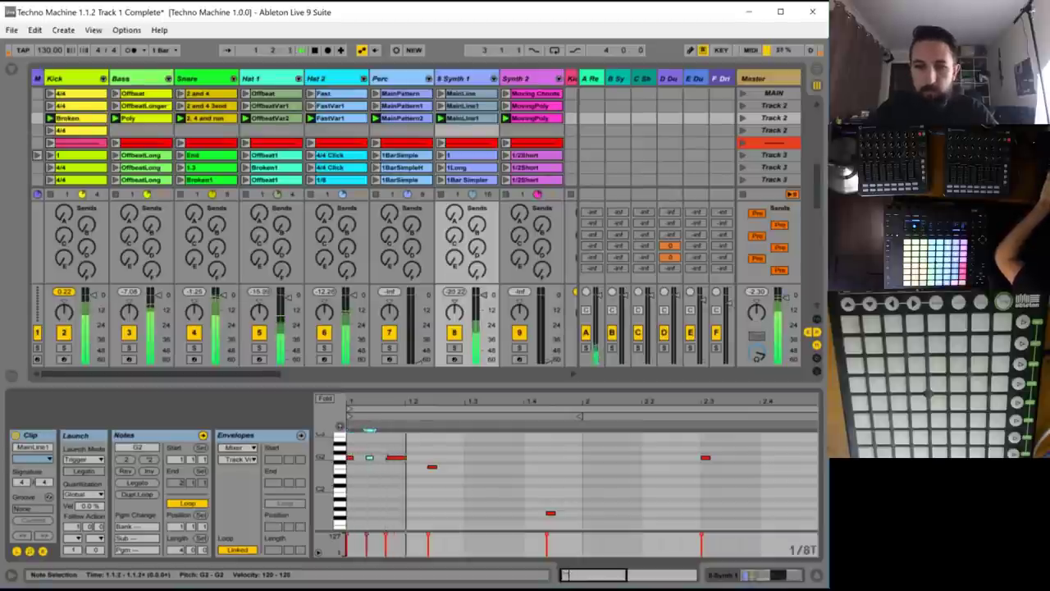
pyautogui.press('space')
pyautogui.press('space')
pyautogui.press('space')
pyautogui.press('space')
pyautogui.press('space')
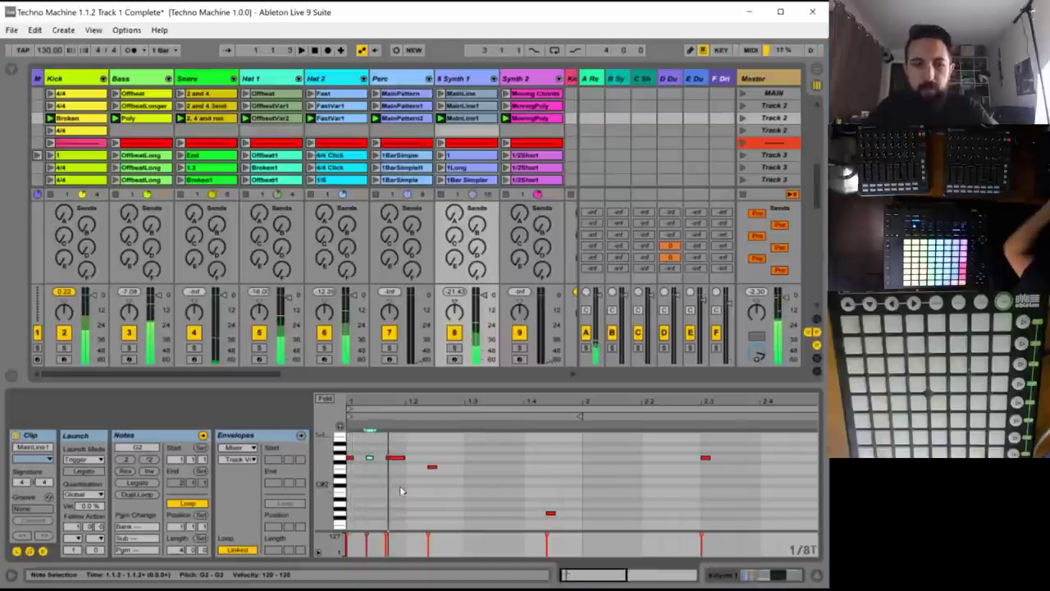
# - Set the note grid to 1/16 and align the second and third G2 notes to 1.1.2 and 1.1.3, auditioning the rhythm
pyautogui.hotkey('ctrl', '3')
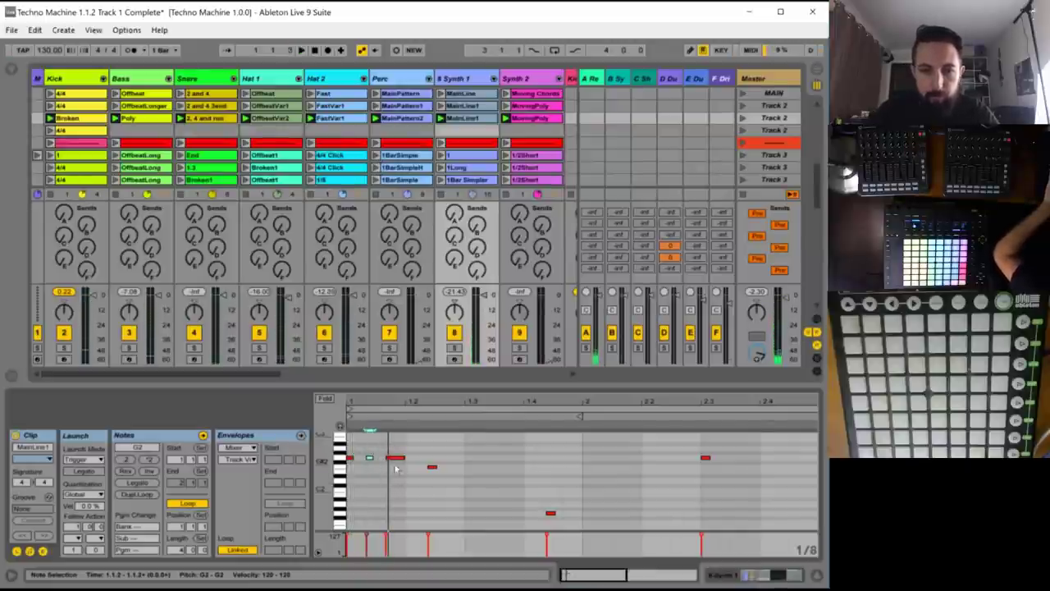
pyautogui.hotkey('ctrl', '1')
pyautogui.press('space')
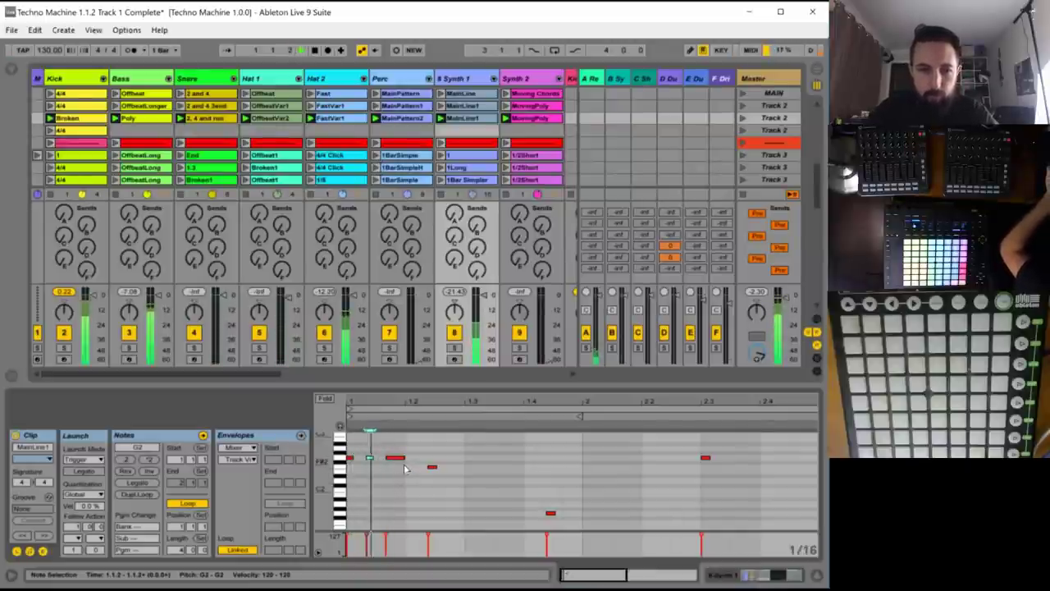
pyautogui.press('space')
pyautogui.press('space')
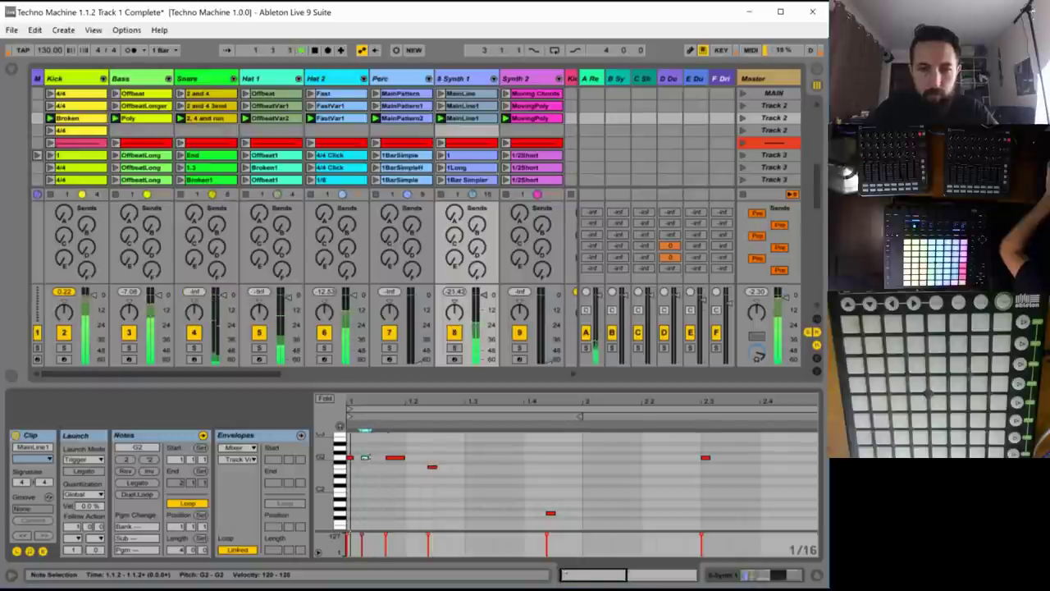
pyautogui.moveTo(396, 458)
pyautogui.mouseDown()
pyautogui.moveTo(384, 458)
pyautogui.moveTo(399, 458)
pyautogui.mouseUp()
pyautogui.press('space')
pyautogui.press('space')
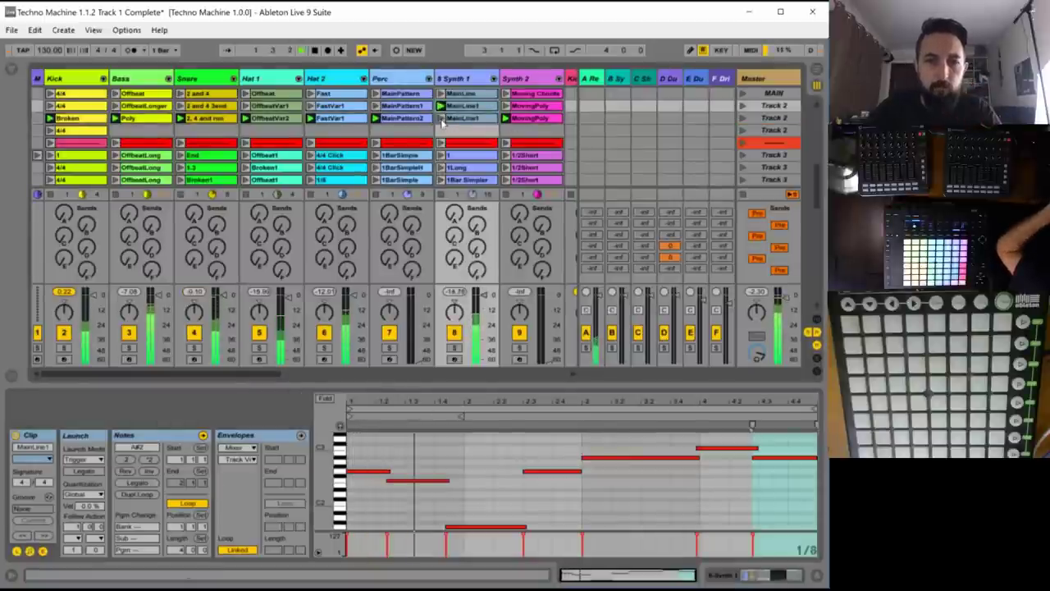
# - Delete the short F2 and G1 notes in the first bar and extend the third G2 note to end at 2.1.1
pyautogui.click(433, 447)
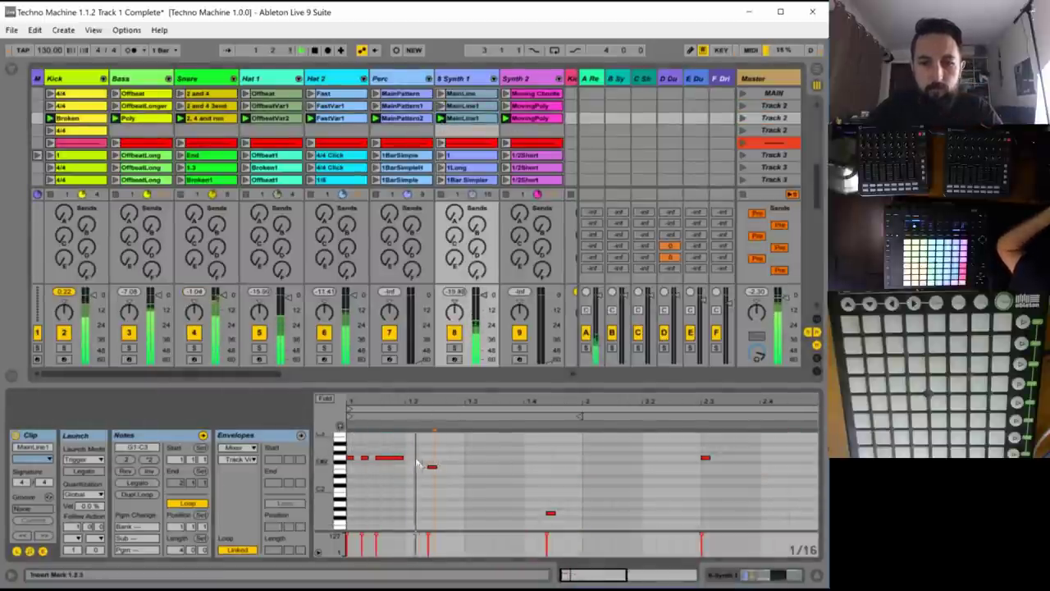
pyautogui.moveTo(432, 458); pyautogui.dragTo(563, 532)
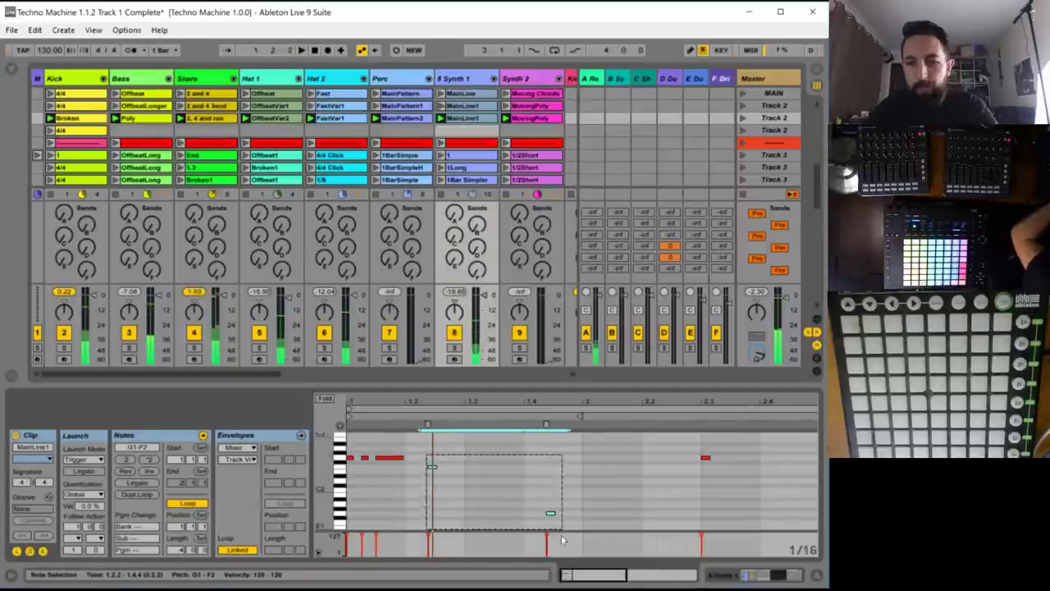
pyautogui.press('Delete')
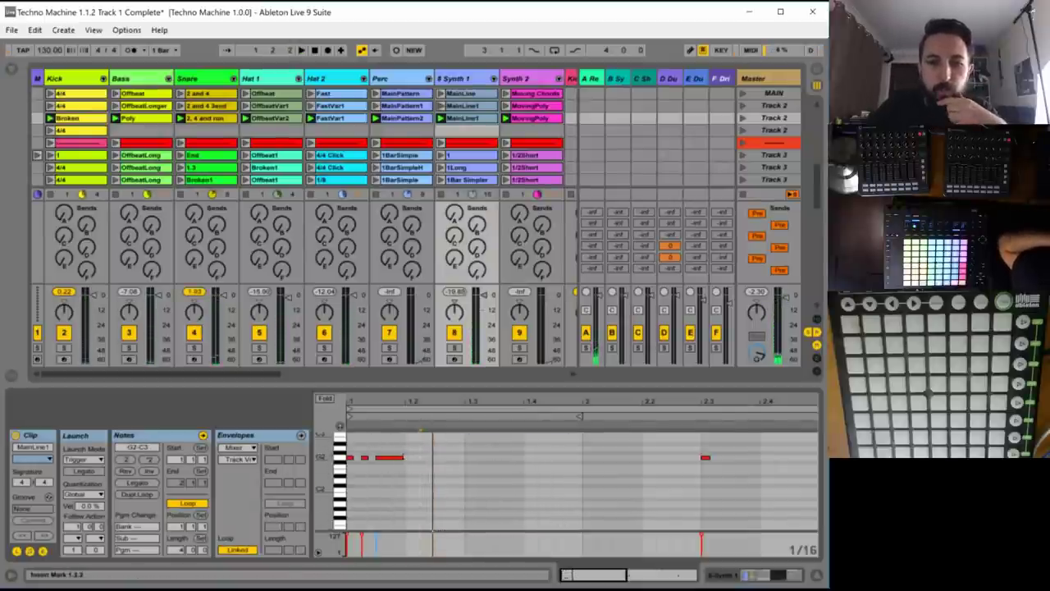
pyautogui.moveTo(402, 457); pyautogui.dragTo(583, 457)
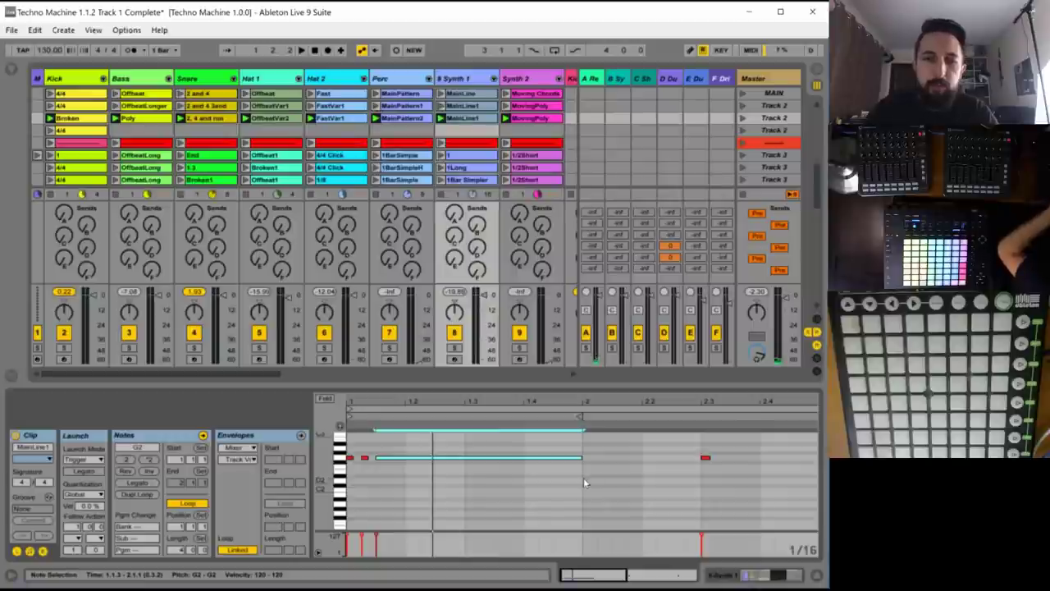
pyautogui.press('space')
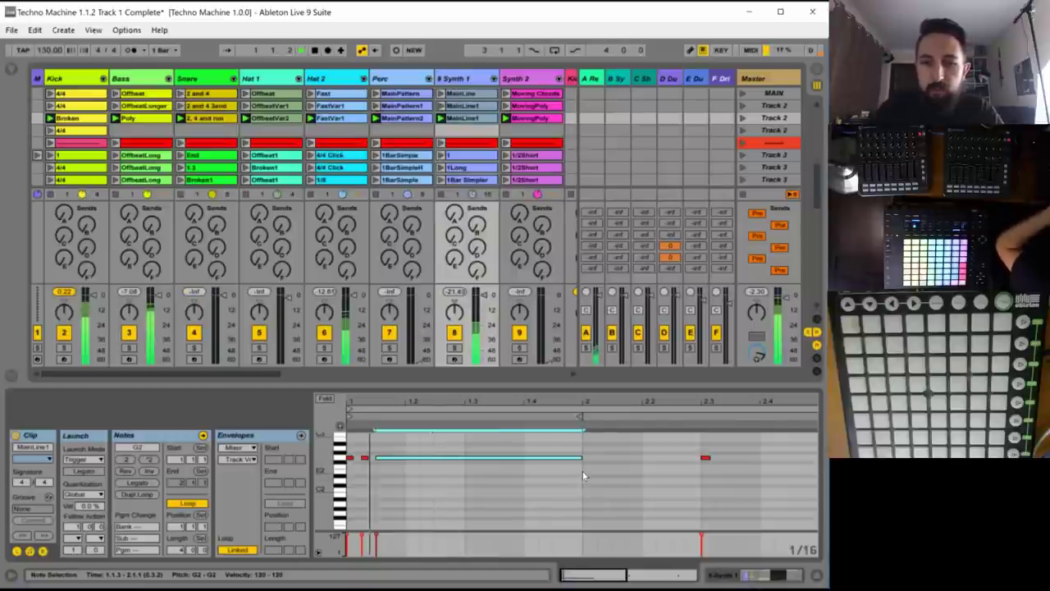
# - Add a G1 note from 1.4.3 to 2.4.1 and delete the short G2 note at beat 2.3
pyautogui.doubleClick(554, 515)
pyautogui.click(571, 516)
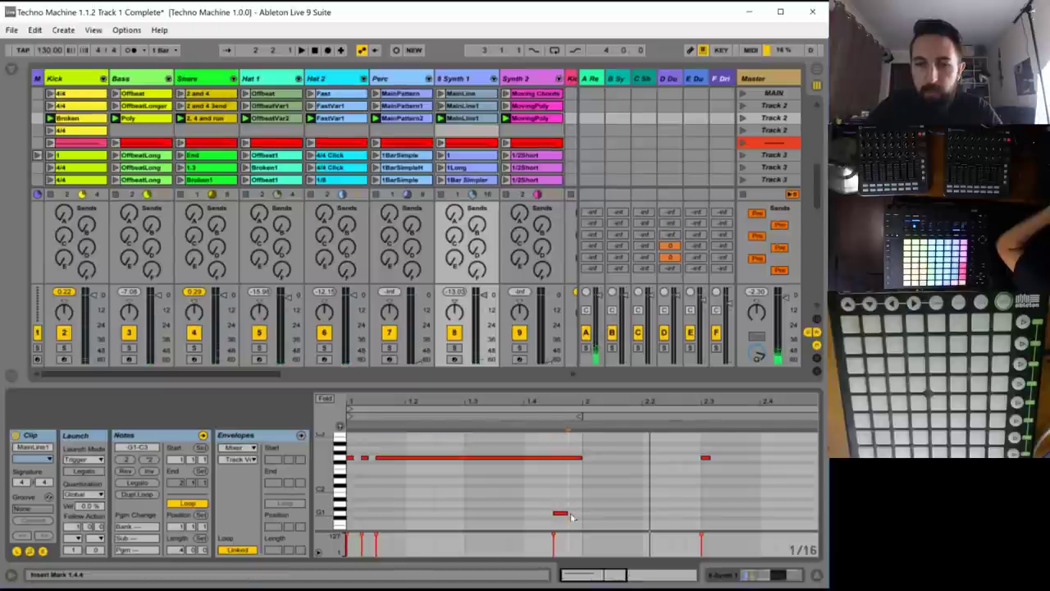
pyautogui.moveTo(565, 514); pyautogui.dragTo(716, 513)
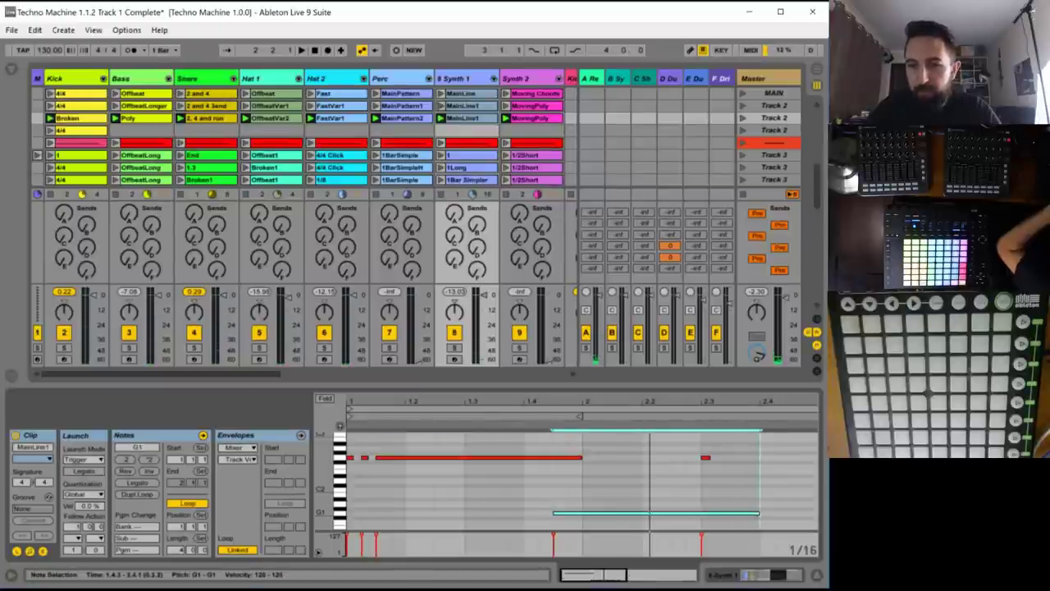
pyautogui.moveTo(736, 476); pyautogui.dragTo(686, 438)
pyautogui.press('Delete')
# - Add short G1 notes at 2.4.1 and 2.4.3 and transpose both down an octave to G0
pyautogui.doubleClick(768, 515)
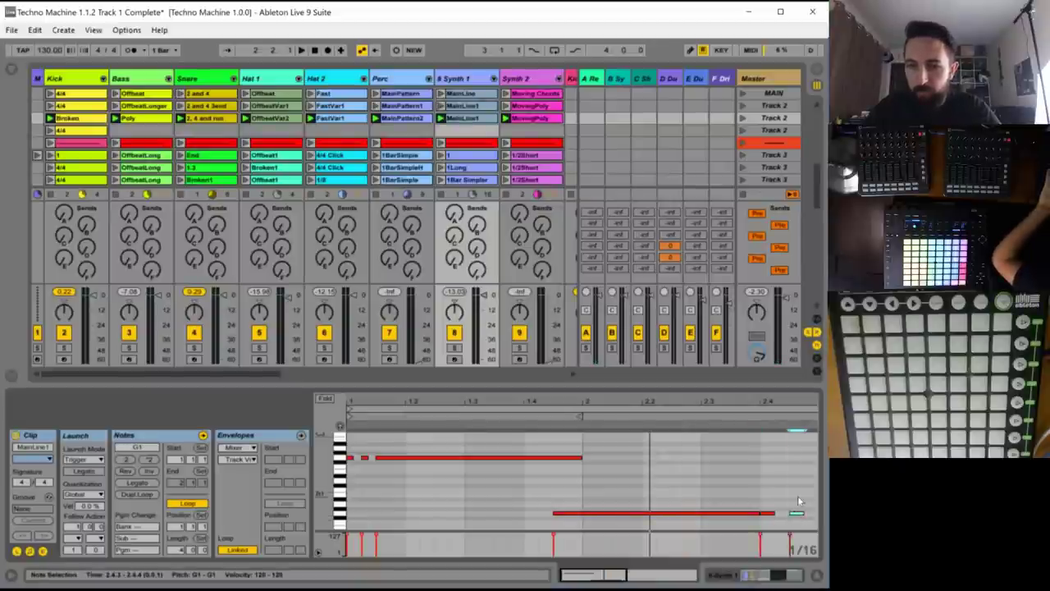
pyautogui.keyDown('shift'); pyautogui.click(767, 514); pyautogui.keyUp('shift')
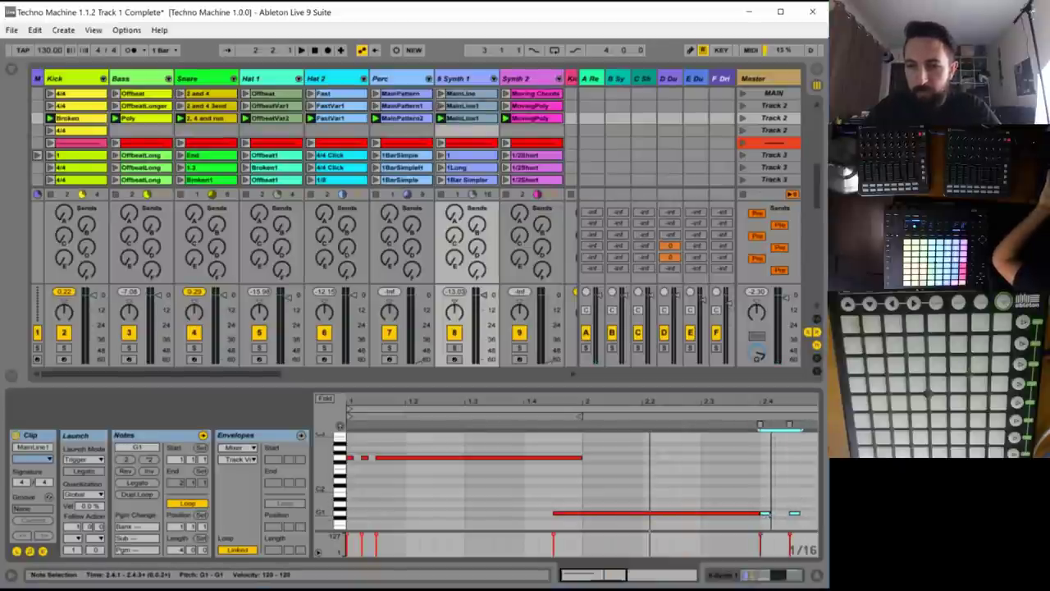
pyautogui.click(756, 514)
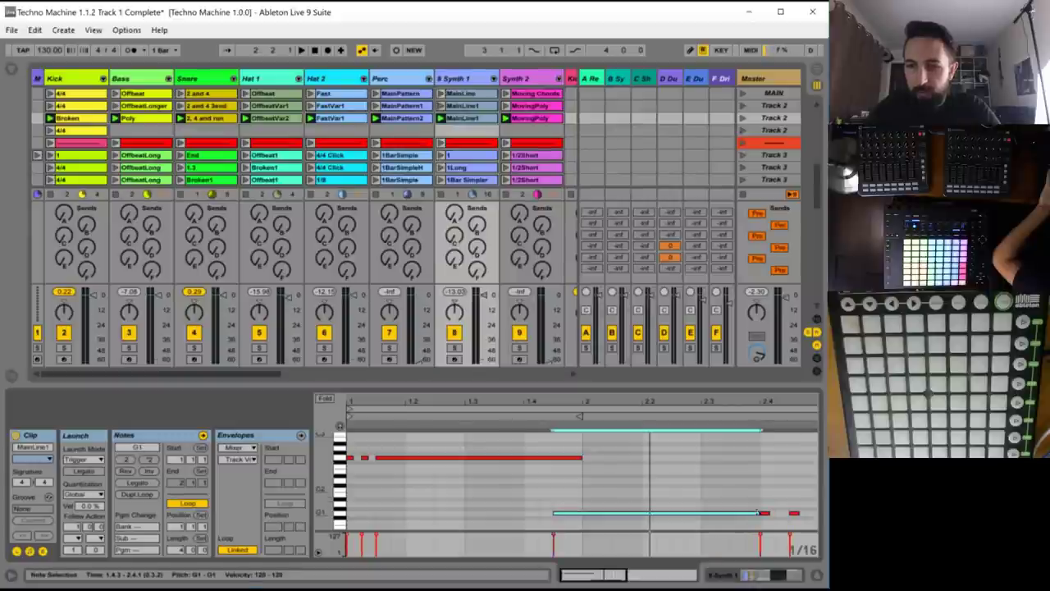
pyautogui.moveTo(760, 498); pyautogui.dragTo(795, 526)
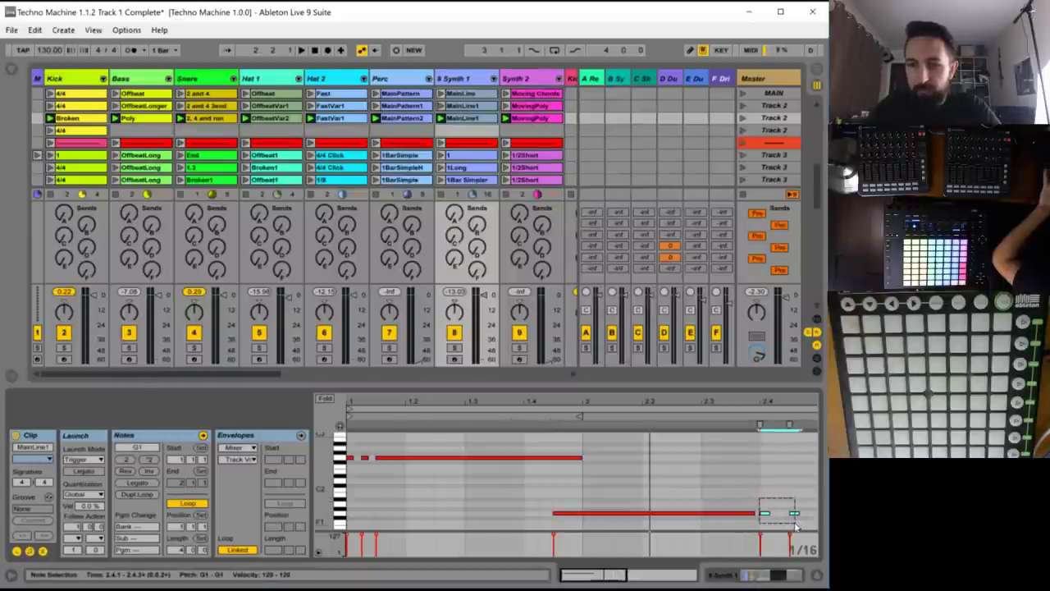
pyautogui.hotkey('shift', 'Down')
# - Set the Synth 1 clip's loop length to two bars and replace the opening hits with one G2 note spanning 1.1.1 to 2.1.1
pyautogui.press('space')
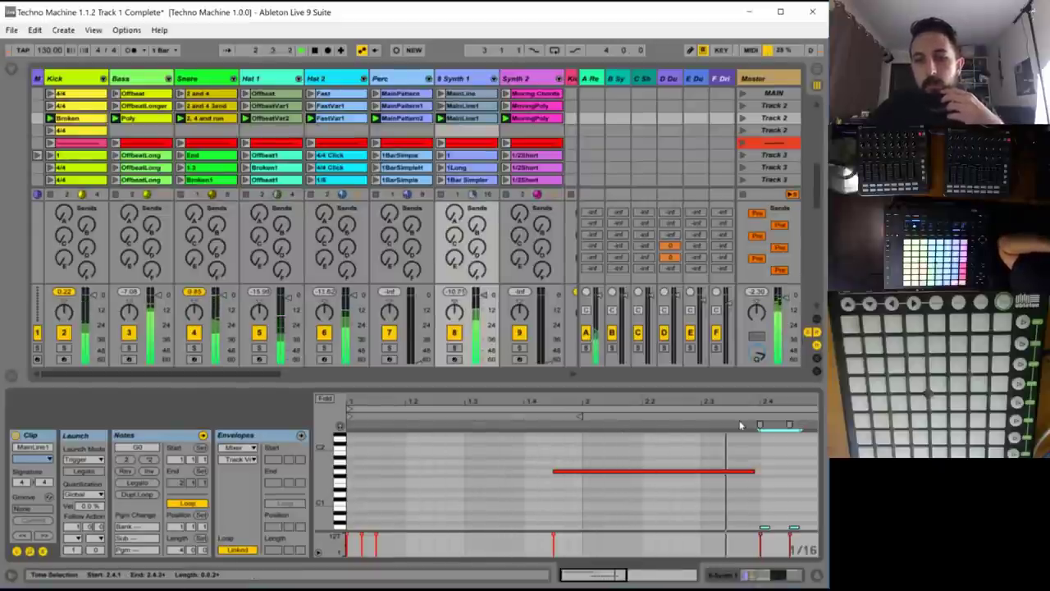
pyautogui.scroll(3, 525, 476)
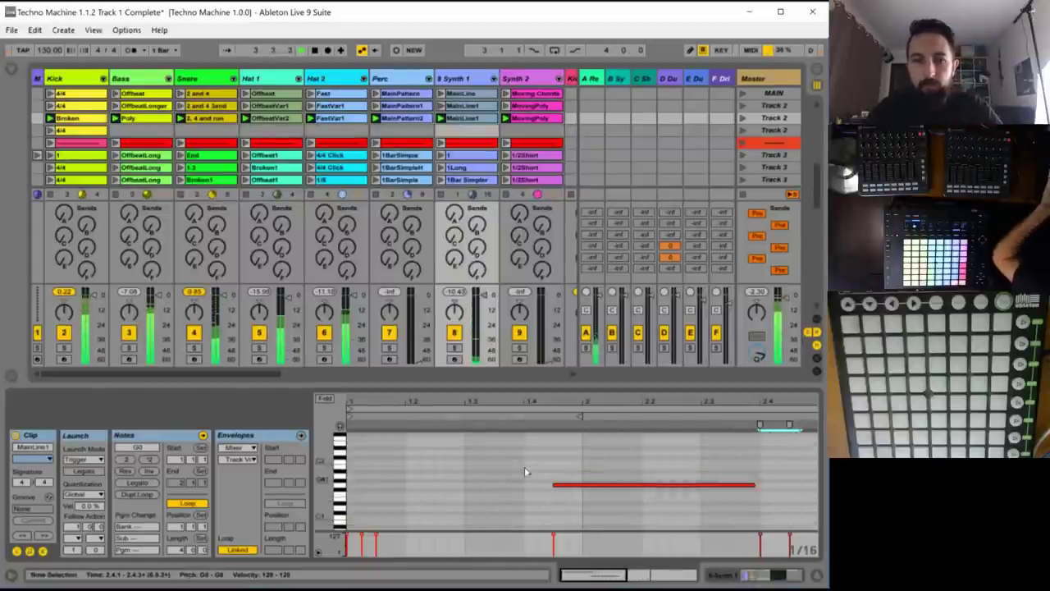
pyautogui.press('space')
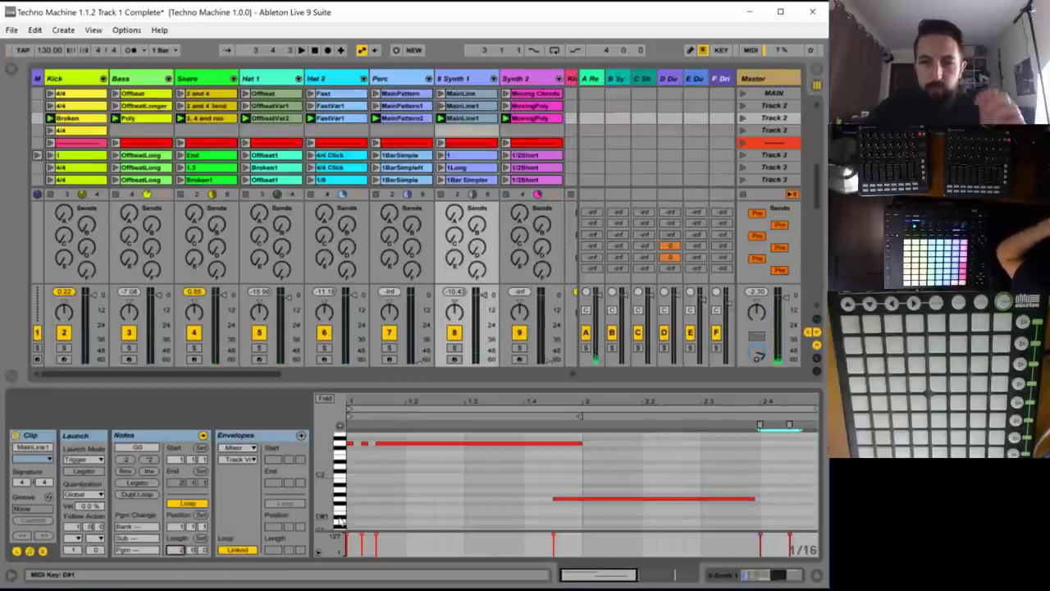
pyautogui.press('space')
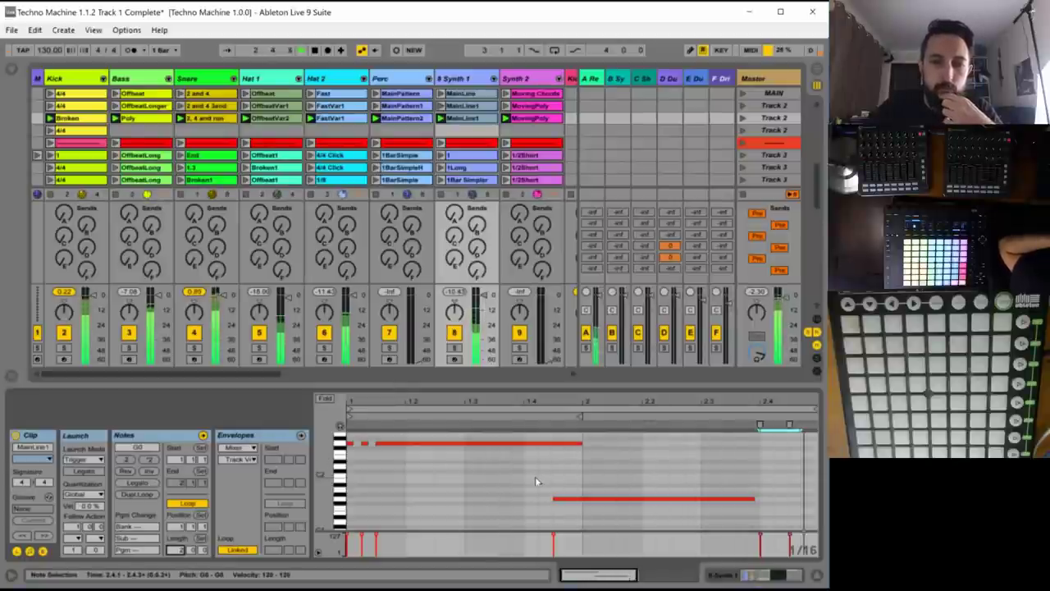
pyautogui.click(376, 444)
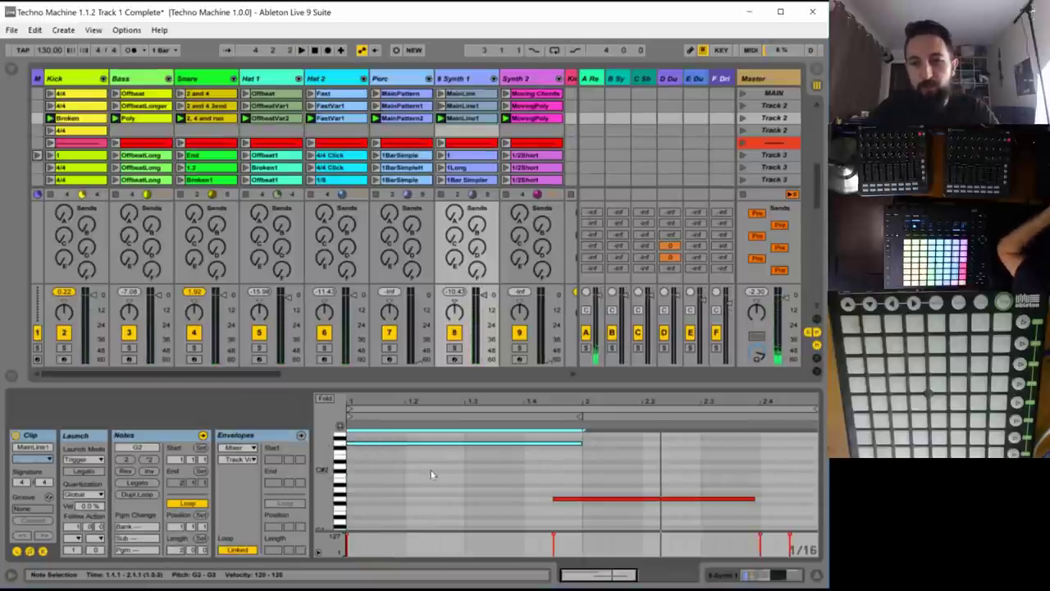
# - Delete the two short G0 notes in beat 2.4 and extend the long G1 note to end at 3.1.1
pyautogui.press('space')
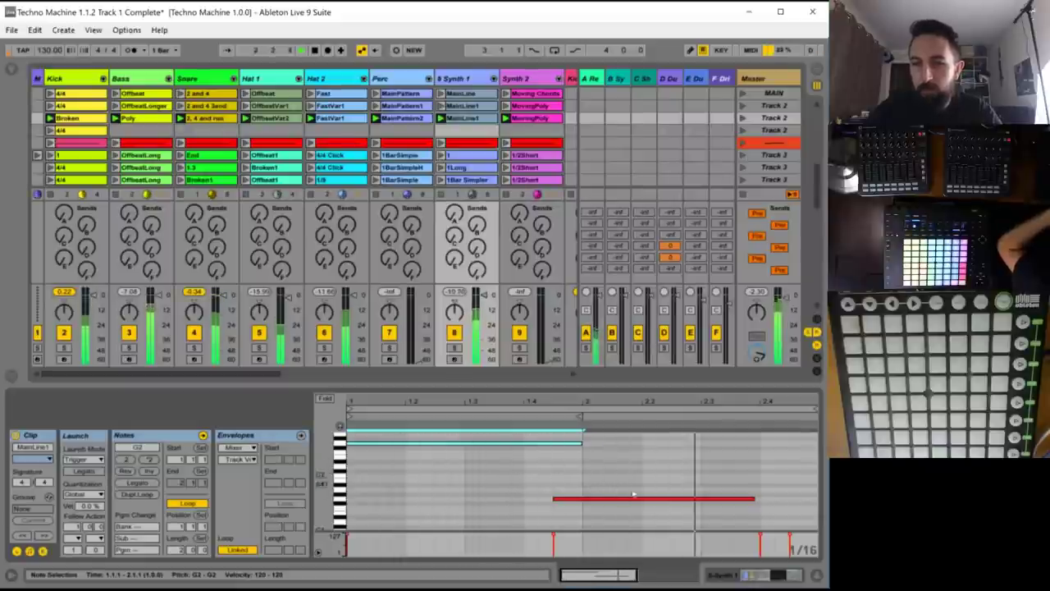
pyautogui.scroll(-1, 701, 489)
pyautogui.moveTo(754, 515); pyautogui.dragTo(805, 538)
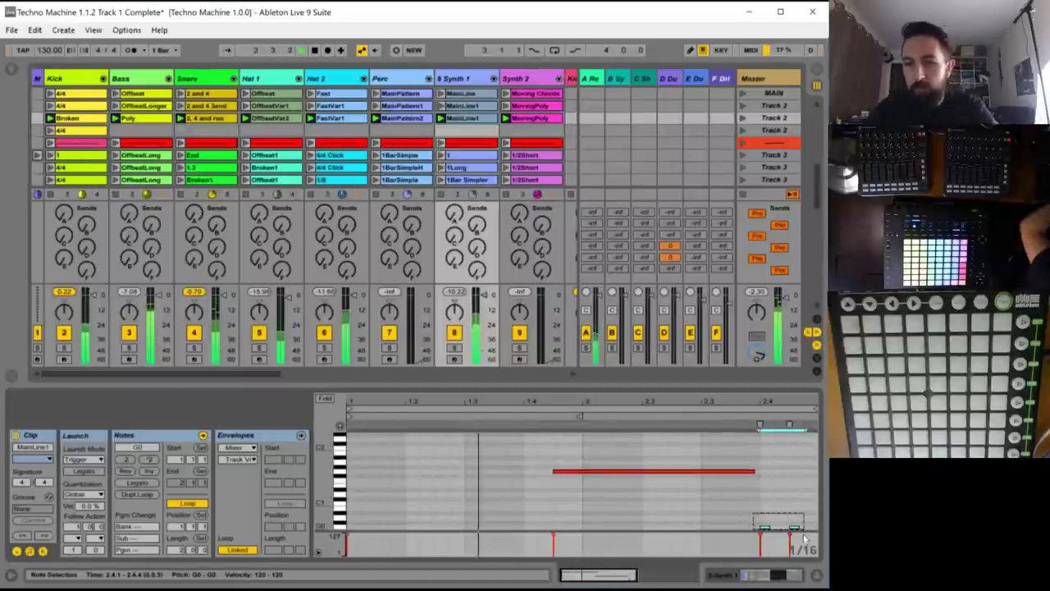
pyautogui.press('Delete')
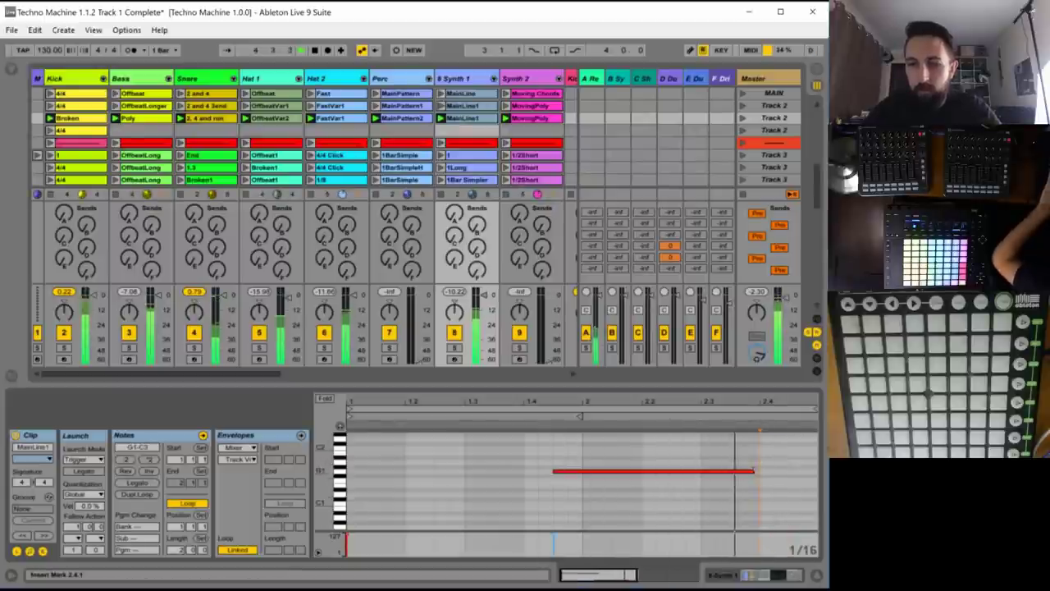
pyautogui.moveTo(754, 471)
pyautogui.mouseDown()
pyautogui.moveTo(819, 472)
pyautogui.moveTo(765, 473)
pyautogui.mouseUp()
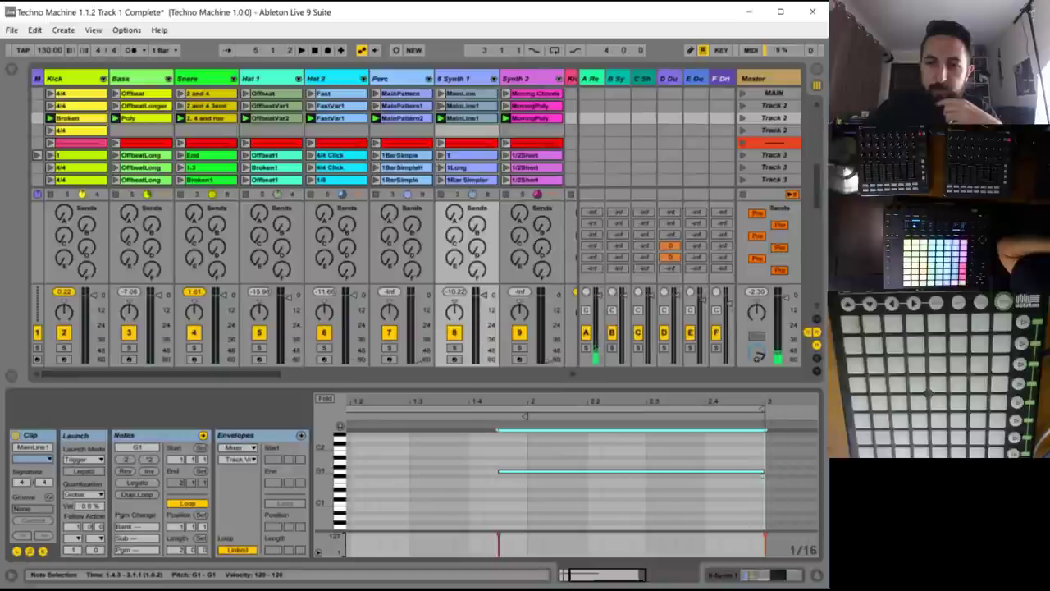
# - Add short G3 notes at 1.1.4 and 1.2.3 above the sustained G2 note, auditioning their placement
pyautogui.hscroll(-2, 646, 543)
pyautogui.scroll(3, 454, 472)
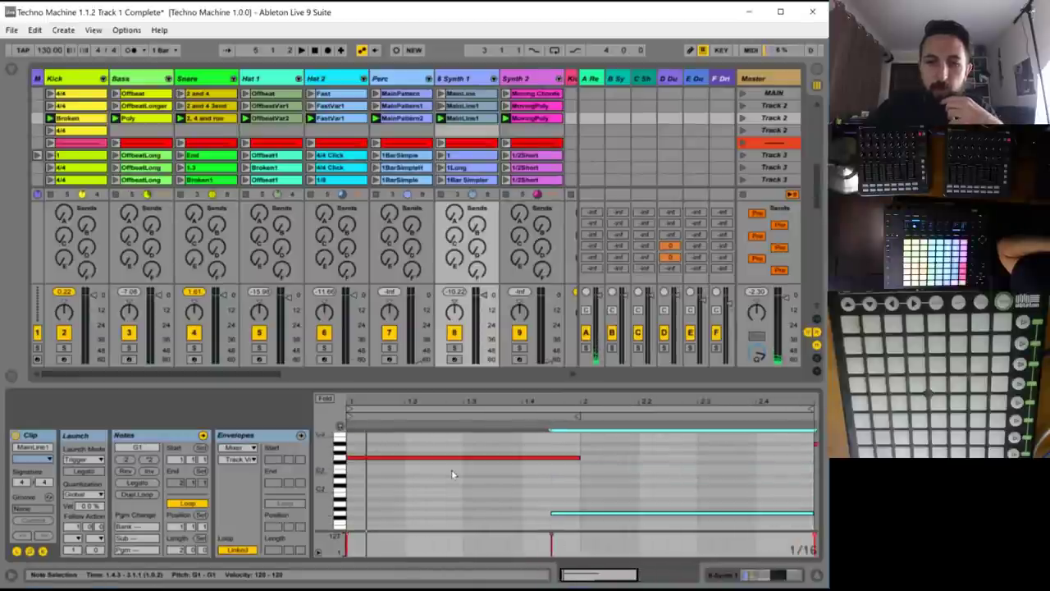
pyautogui.scroll(1, 459, 469)
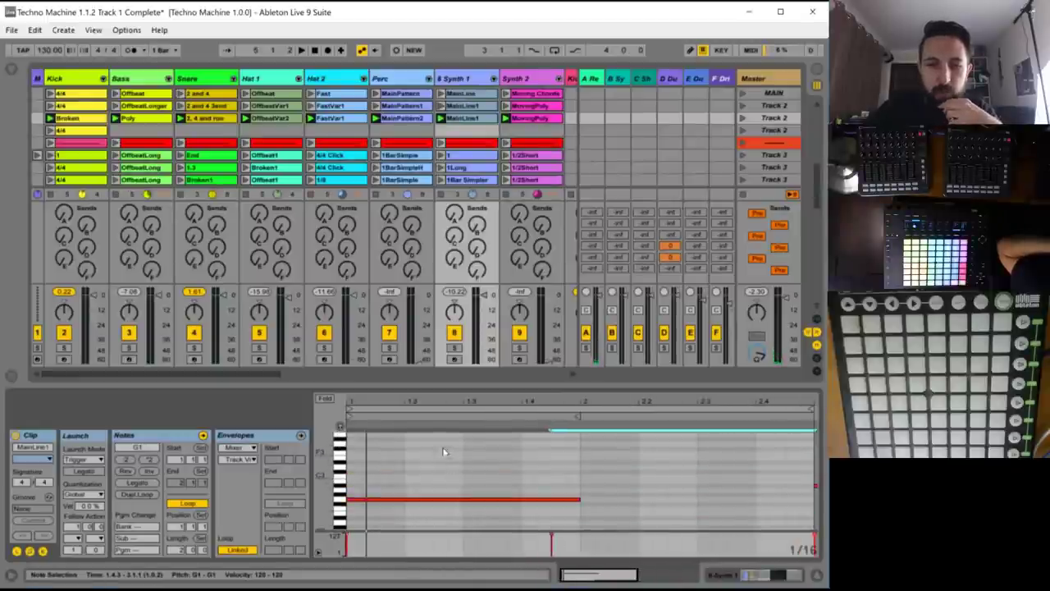
pyautogui.scroll(1, 443, 453)
pyautogui.doubleClick(441, 457)
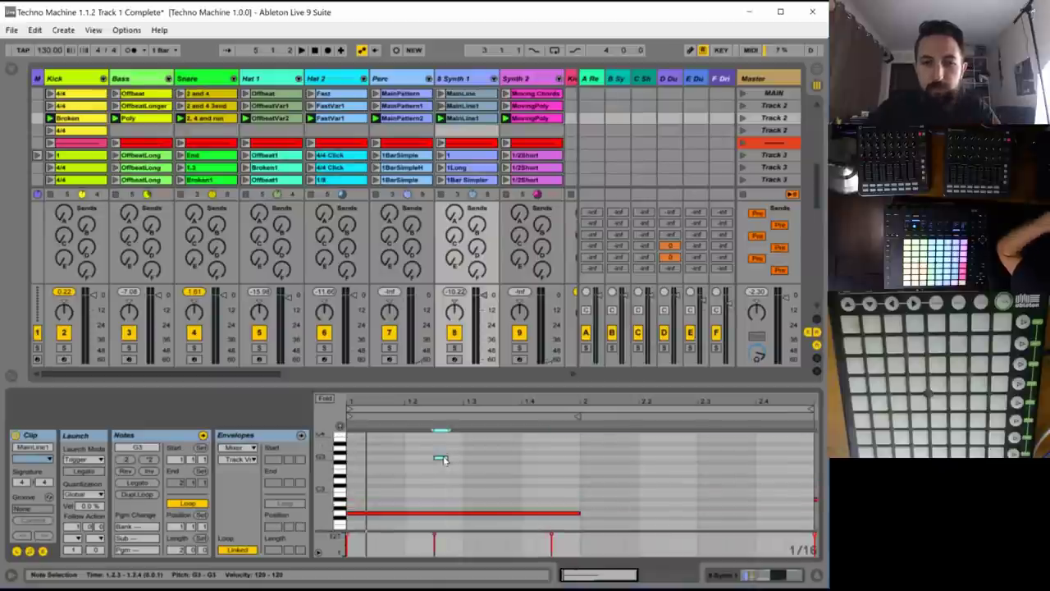
pyautogui.press('space')
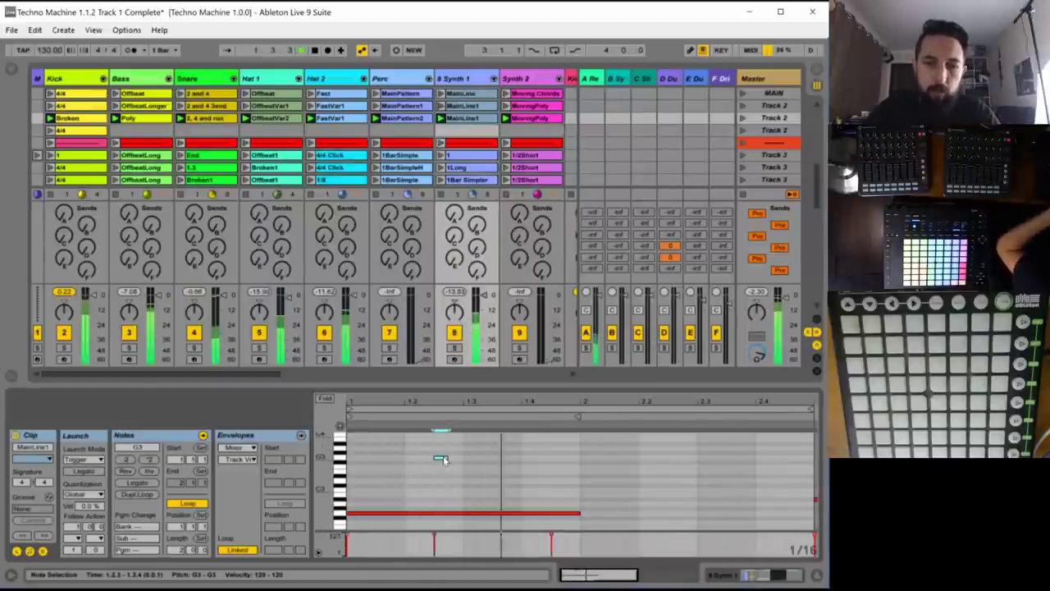
pyautogui.moveTo(441, 458); pyautogui.dragTo(398, 459)
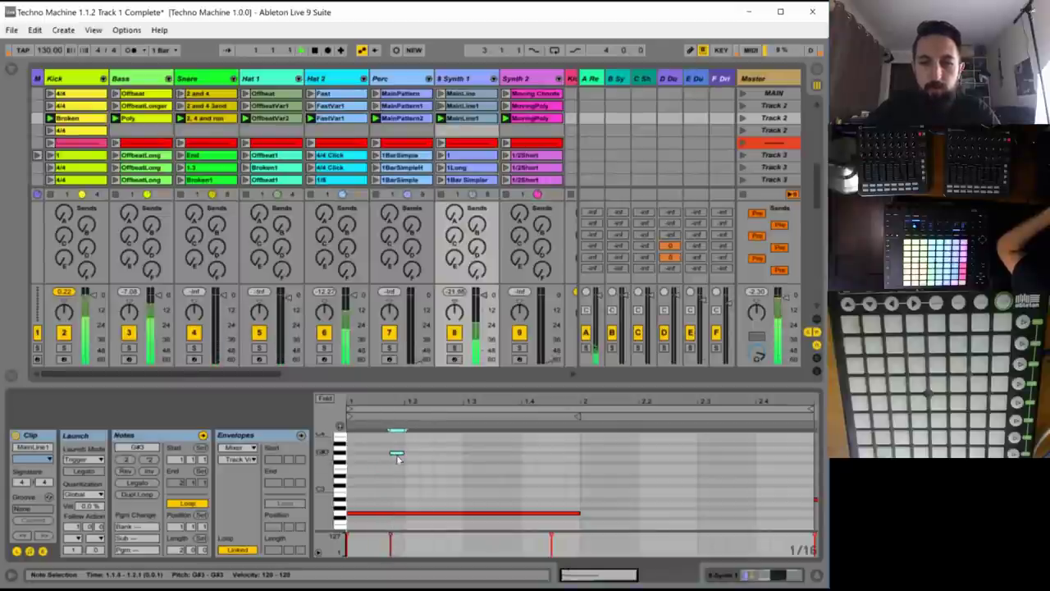
pyautogui.doubleClick(439, 462)
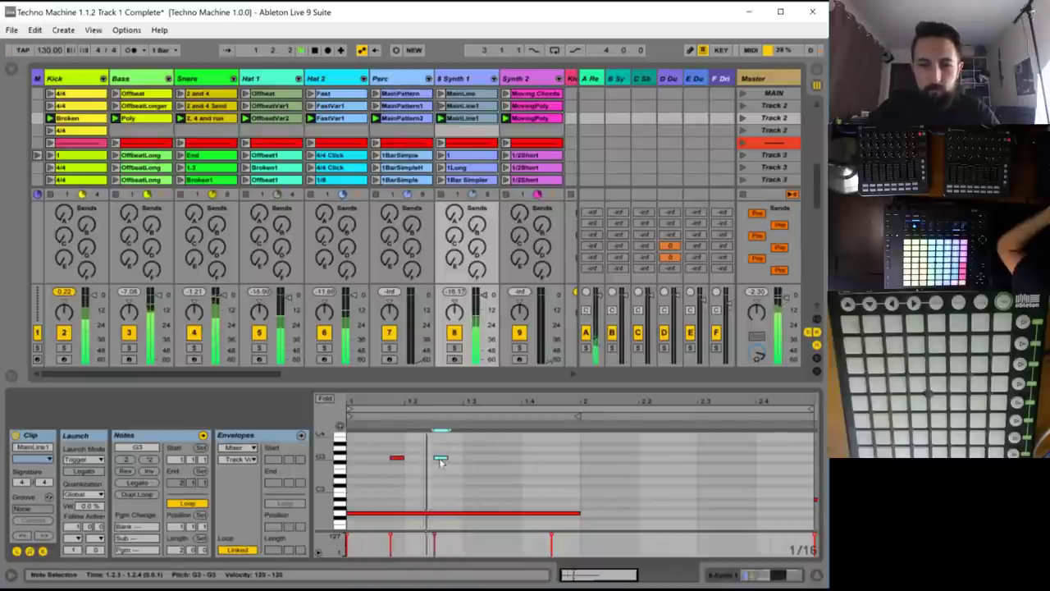
# - Add short G3 notes at 1.4.2 and 1.4.4, and move the 1.4.2 note earlier to 1.3.4
pyautogui.doubleClick(543, 460)
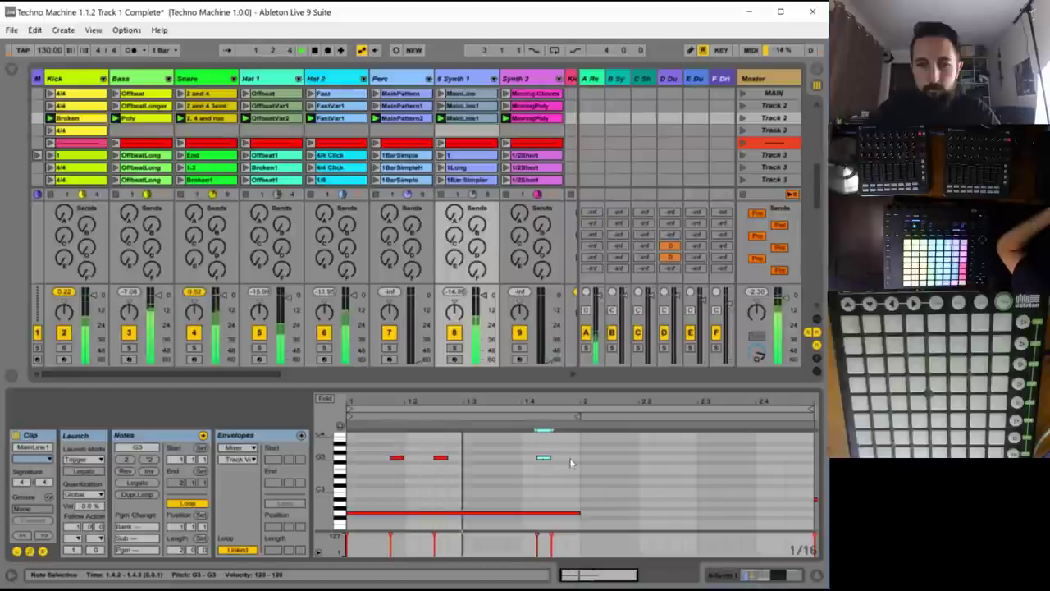
pyautogui.doubleClick(569, 460)
pyautogui.scroll(-1, 602, 470)
pyautogui.scroll(2, 579, 471)
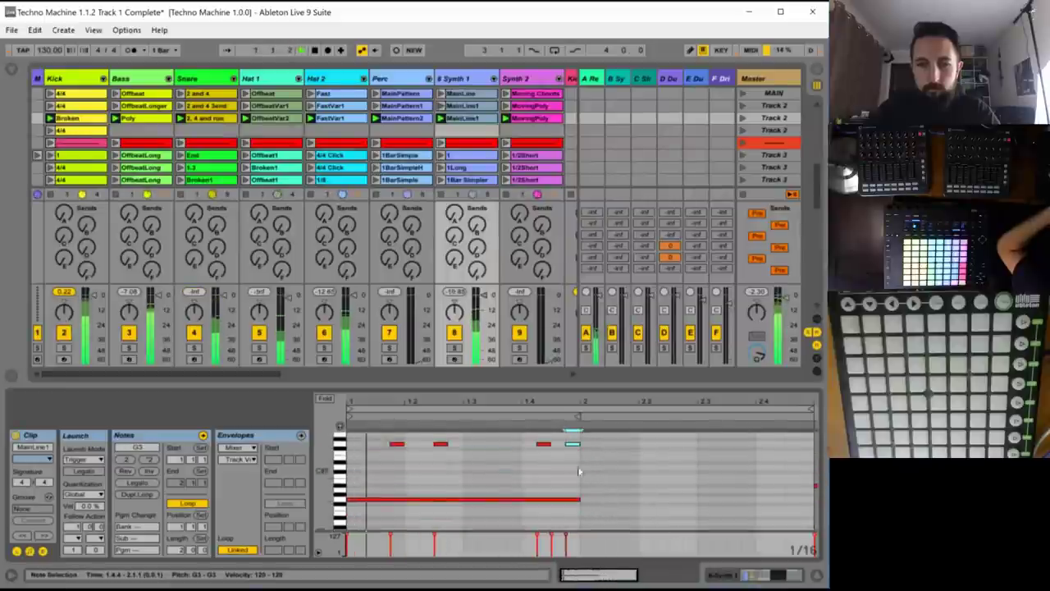
pyautogui.moveTo(537, 446); pyautogui.dragTo(507, 445)
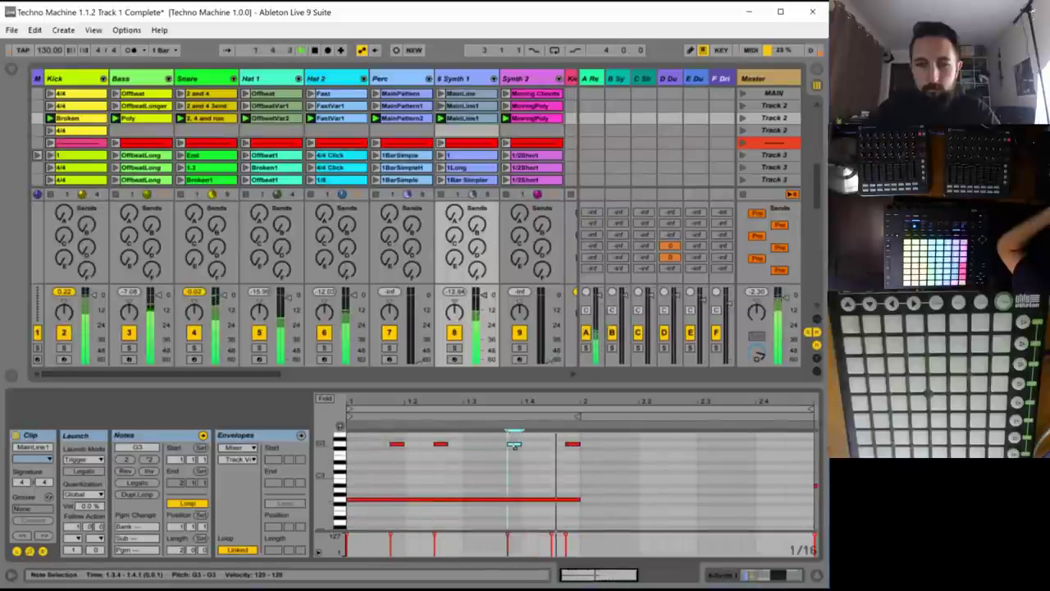
# - Delete the G3 note at 1.4.4 and transpose the note at 1.3.4 up an octave to G4
pyautogui.click(565, 448)
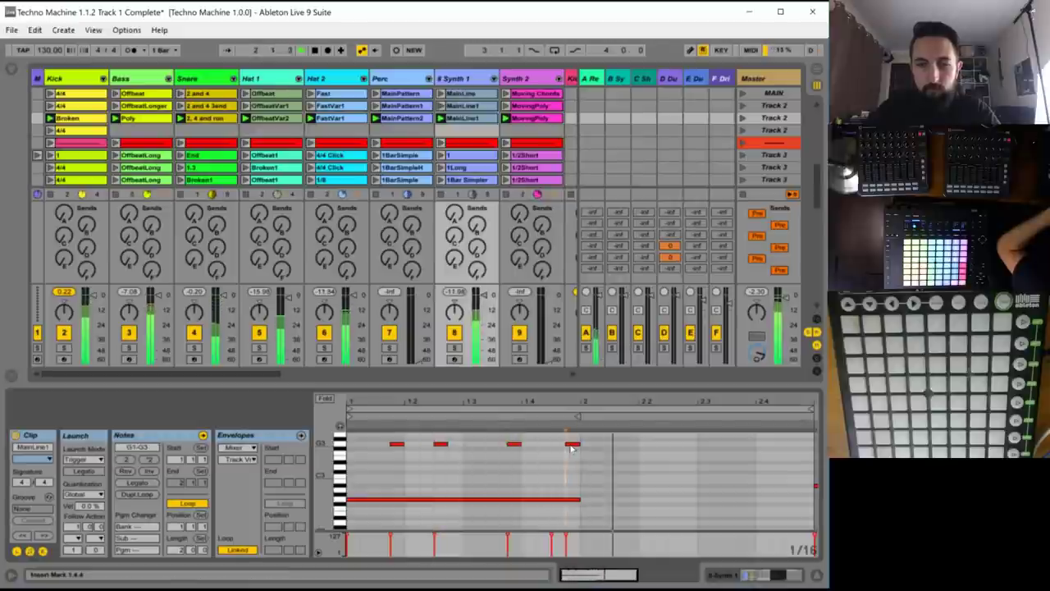
pyautogui.moveTo(573, 447); pyautogui.dragTo(503, 438)
pyautogui.press('Delete')
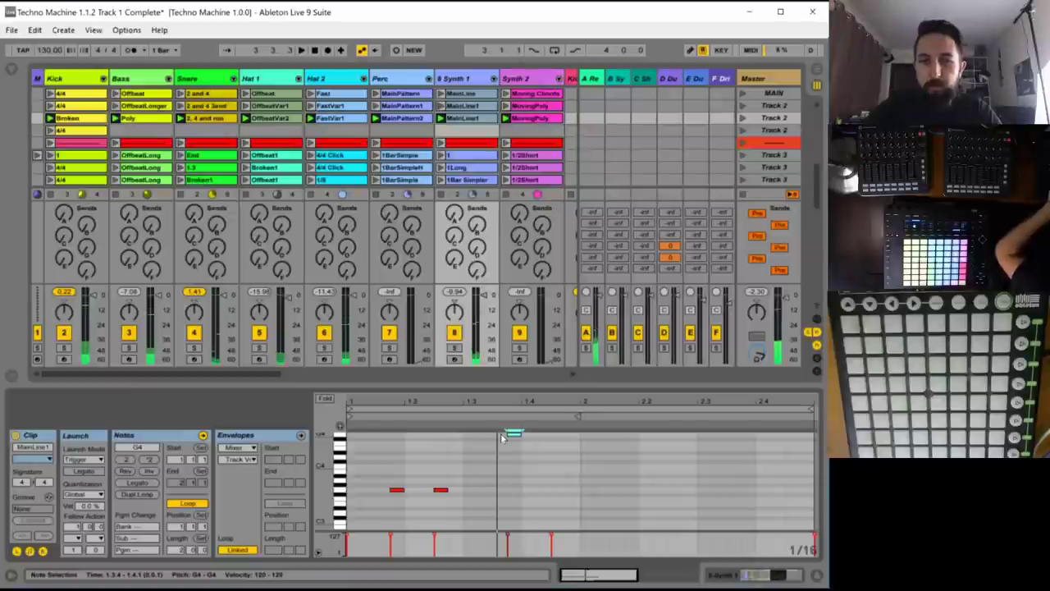
# - Transpose the note at 1.3.4 back down an octave to G3 and add a short G3 note at 1.4.3
pyautogui.scroll(-2, 541, 464)
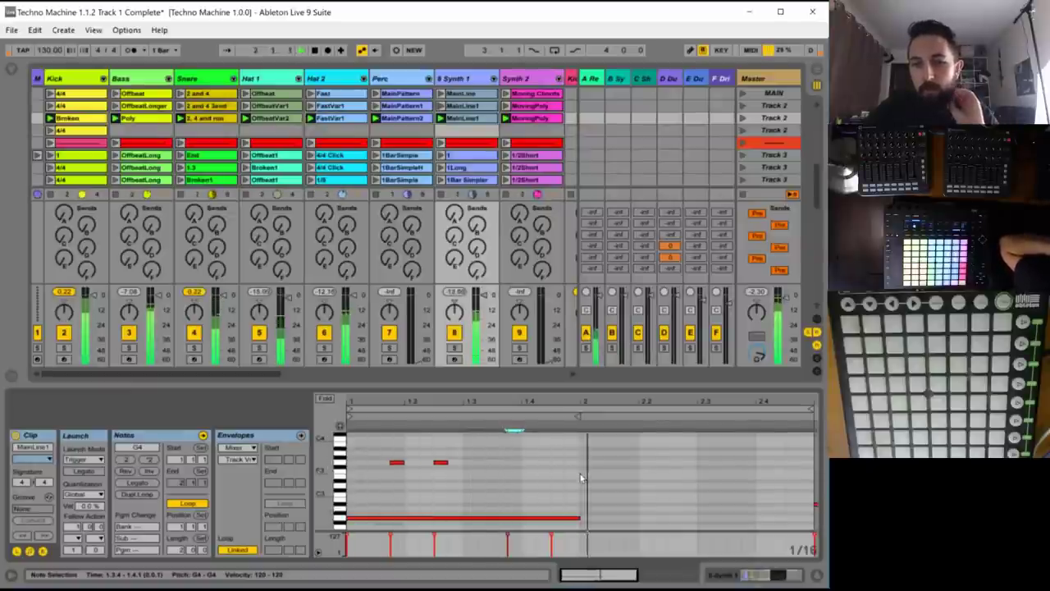
pyautogui.scroll(1, 564, 480)
pyautogui.hotkey('shift', 'Down')
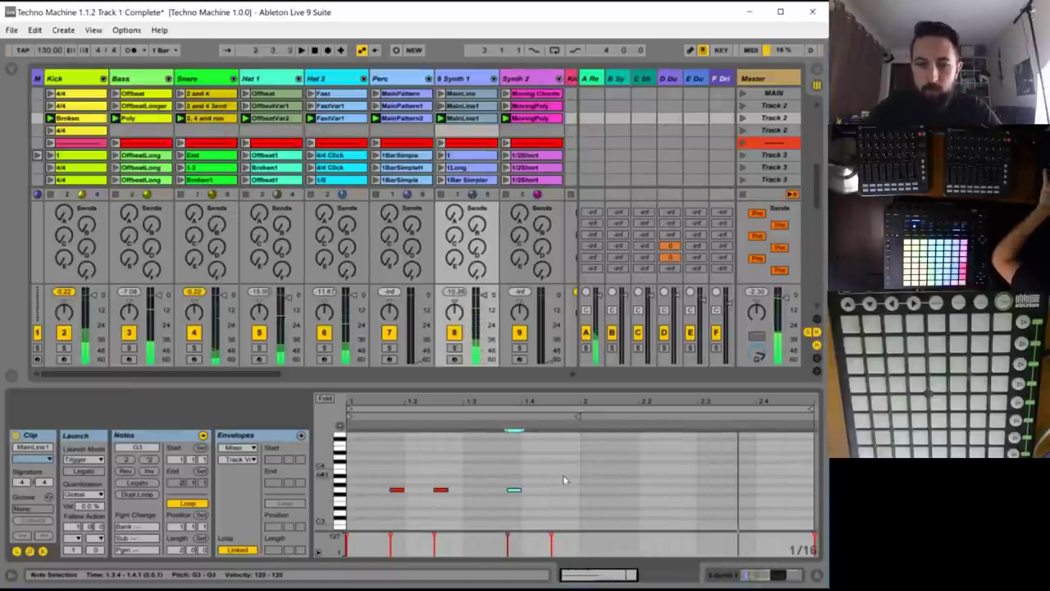
pyautogui.click(558, 493)
pyautogui.doubleClick(559, 491)
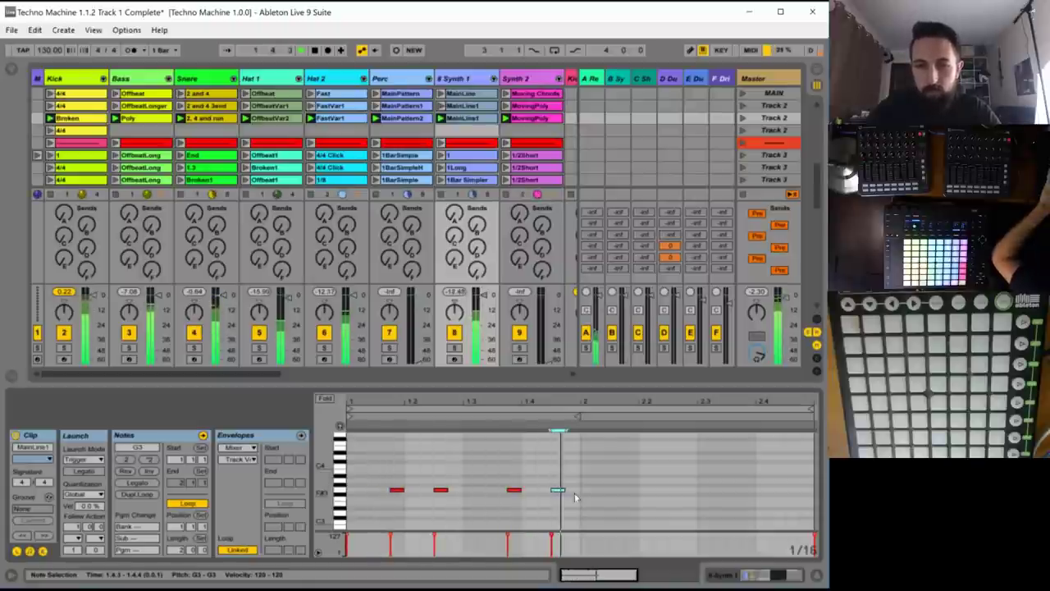
# - Add a G2 note at 2.2.1 above the sustained G1 note and lengthen it to two sixteenths
pyautogui.scroll(-2, 574, 492)
pyautogui.scroll(-3, 595, 491)
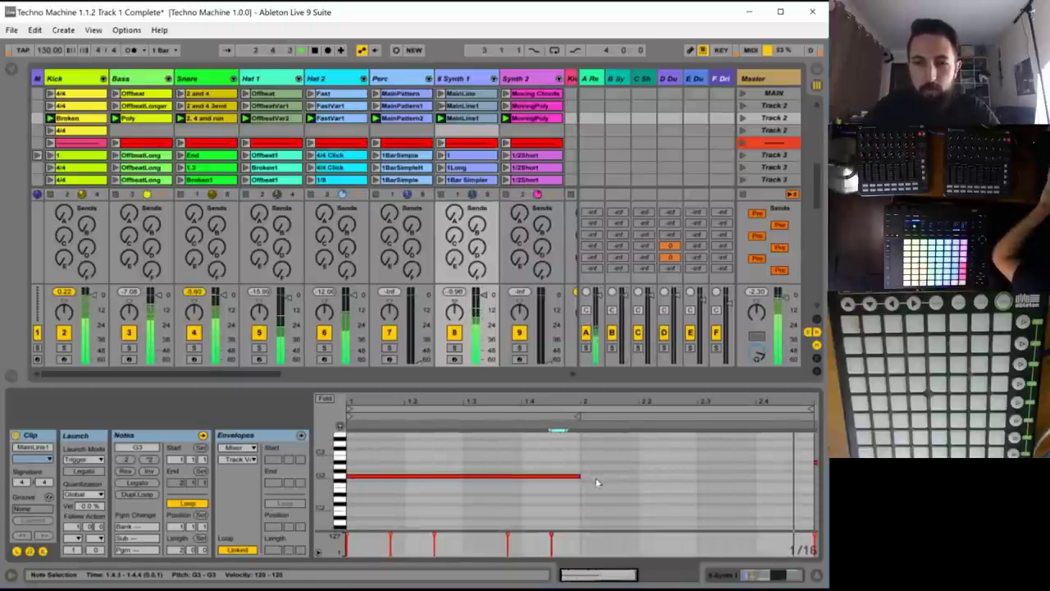
pyautogui.scroll(1, 607, 489)
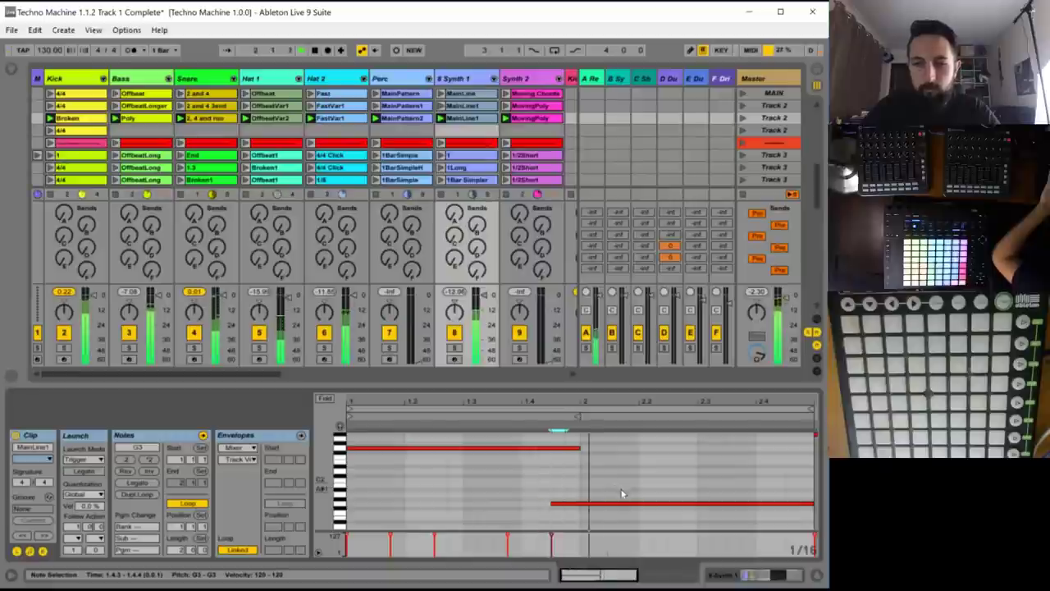
pyautogui.doubleClick(644, 448)
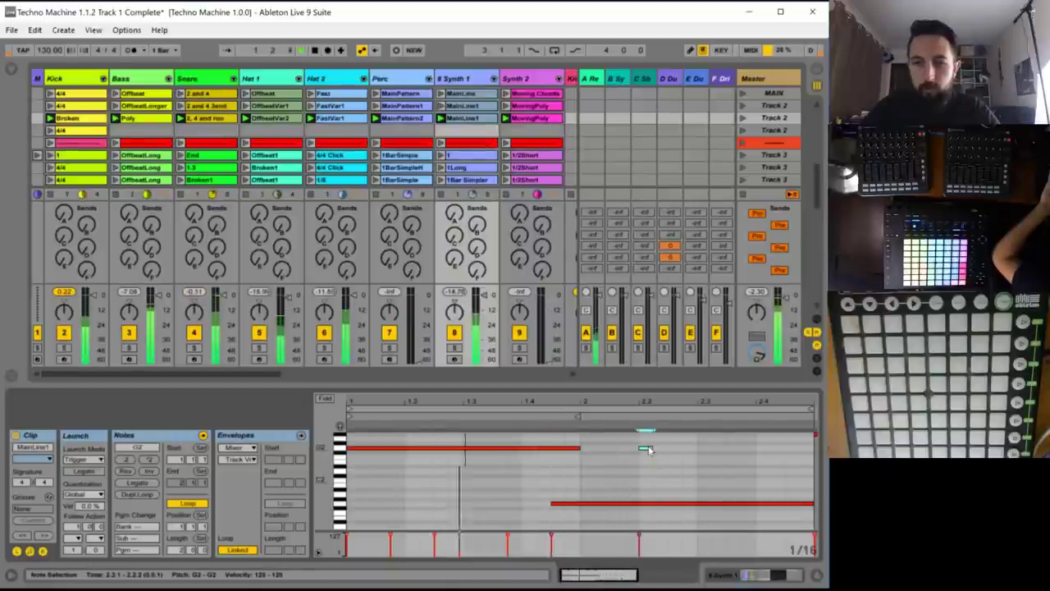
pyautogui.moveTo(653, 448); pyautogui.dragTo(671, 449)
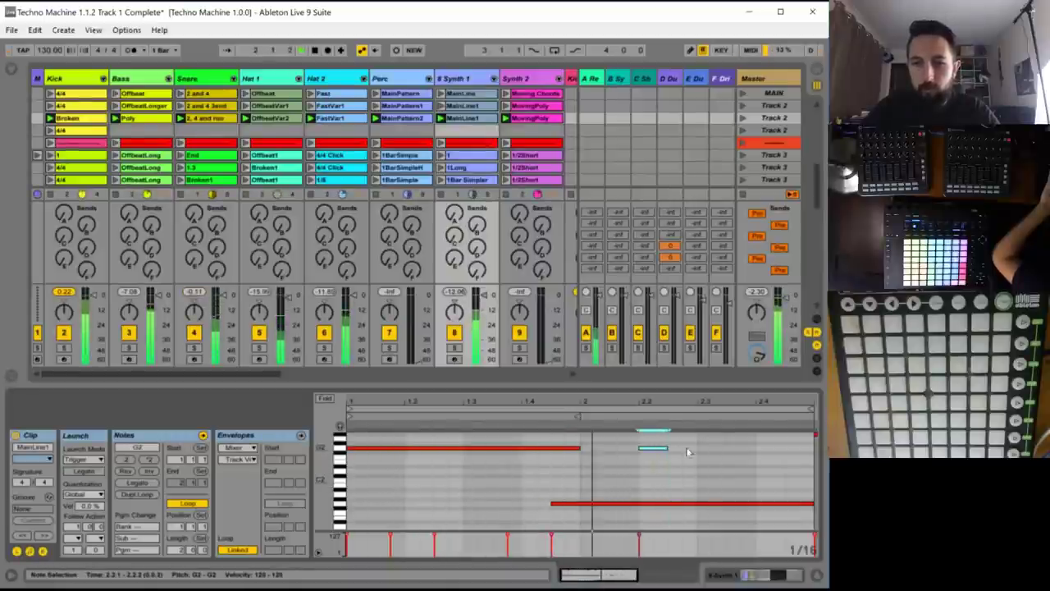
# - Add a G2 note at 2.4.1 in the Synth 1 MainLine1 clip and lengthen it to two sixteenths
pyautogui.doubleClick(763, 447)
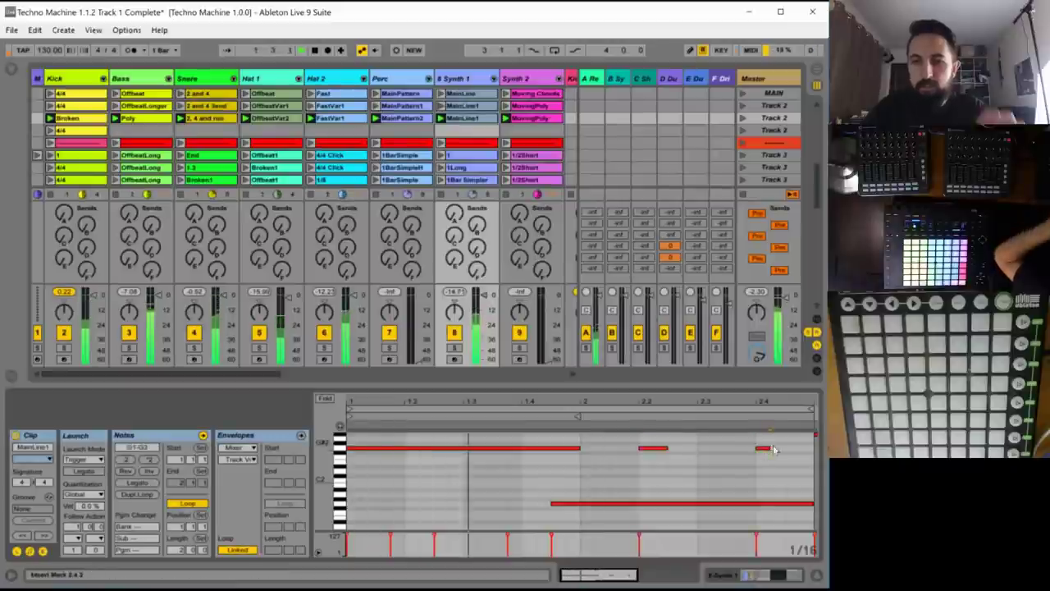
pyautogui.click(778, 447)
pyautogui.moveTo(768, 447); pyautogui.dragTo(787, 448)
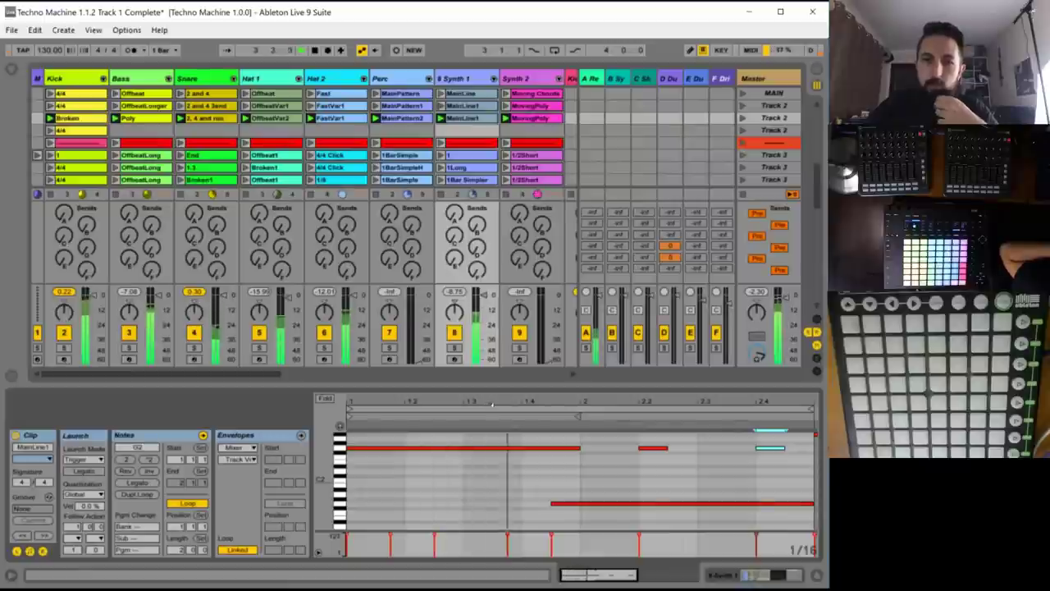
# - Transpose the four short upper notes in bar 1 down to A#2, audition the clip, and raise them an octave to A#3
pyautogui.scroll(4, 456, 467)
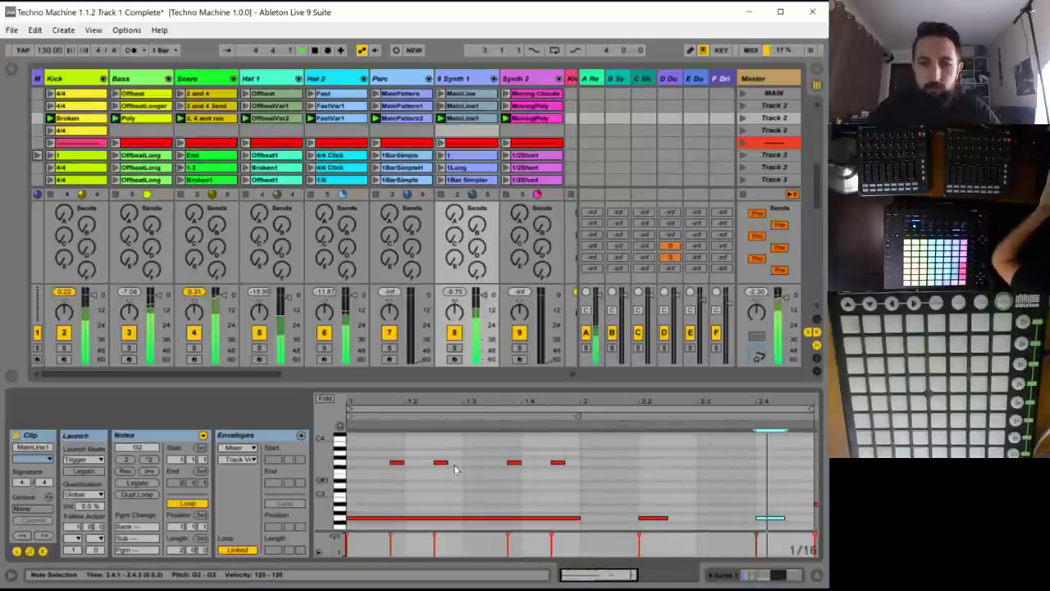
pyautogui.moveTo(391, 449); pyautogui.dragTo(573, 487)
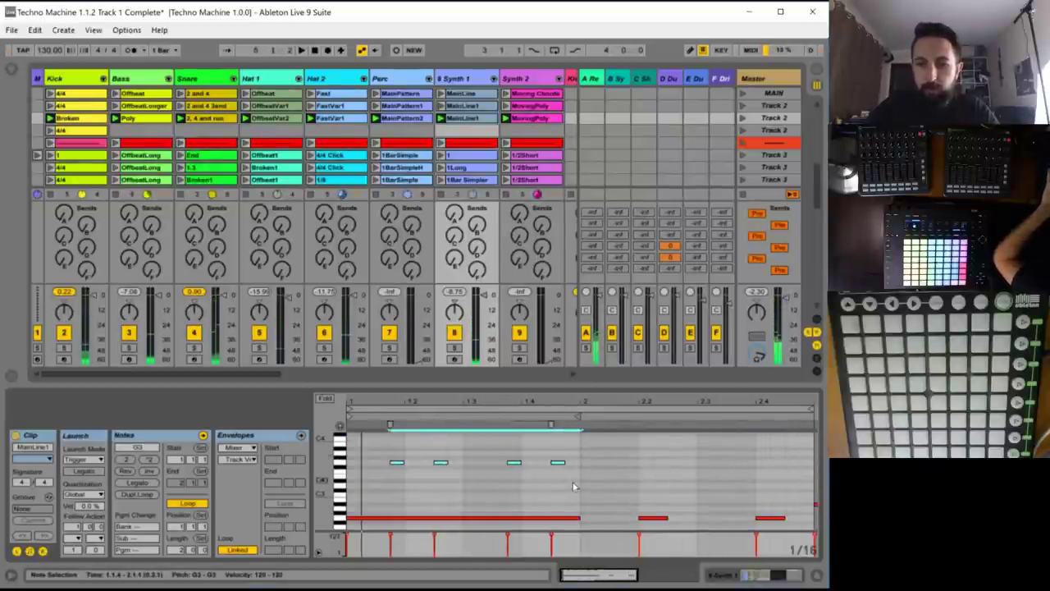
pyautogui.press('Down')
pyautogui.press('Down')
pyautogui.press('Down')
pyautogui.press('Down')
pyautogui.press('Down')
pyautogui.press('Down')
pyautogui.press('Down')
pyautogui.press('Down')
pyautogui.press('Down')
pyautogui.press('Down')
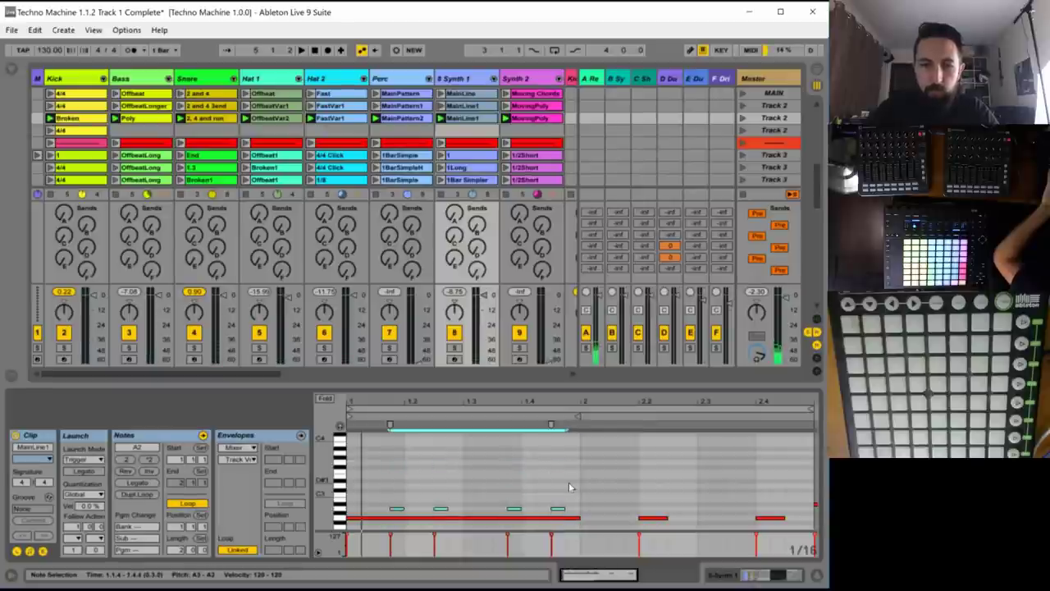
pyautogui.press('Up')
pyautogui.press('space')
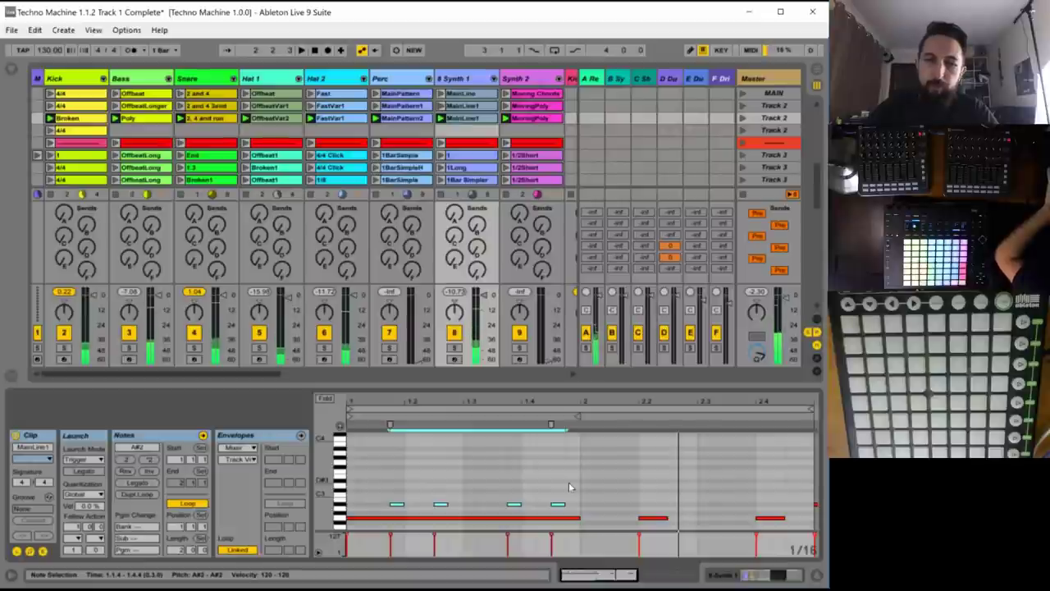
pyautogui.hotkey('shift', 'Up')
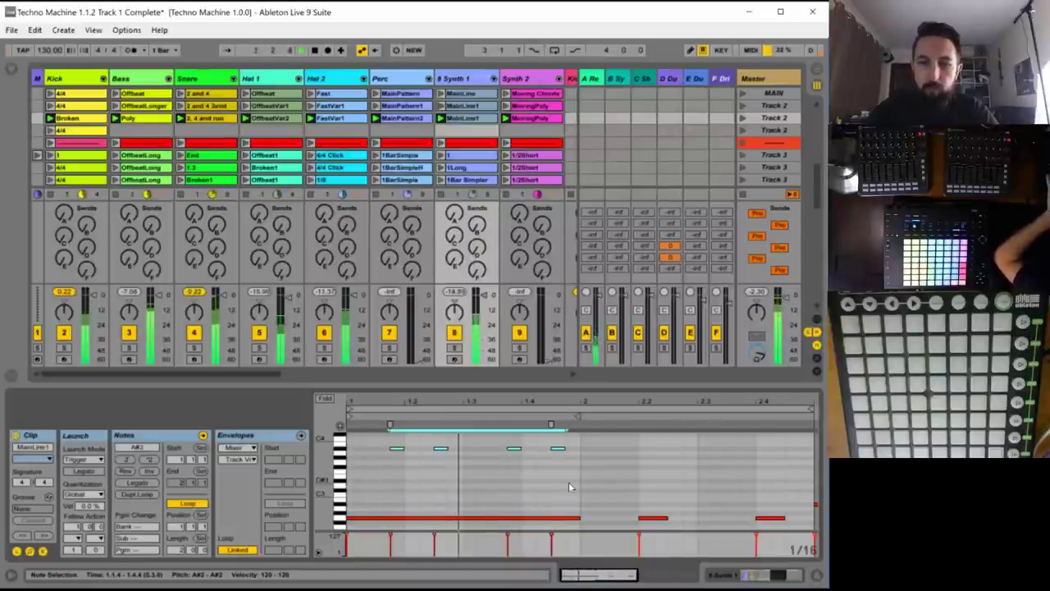
pyautogui.hotkey('shift', 'Up')
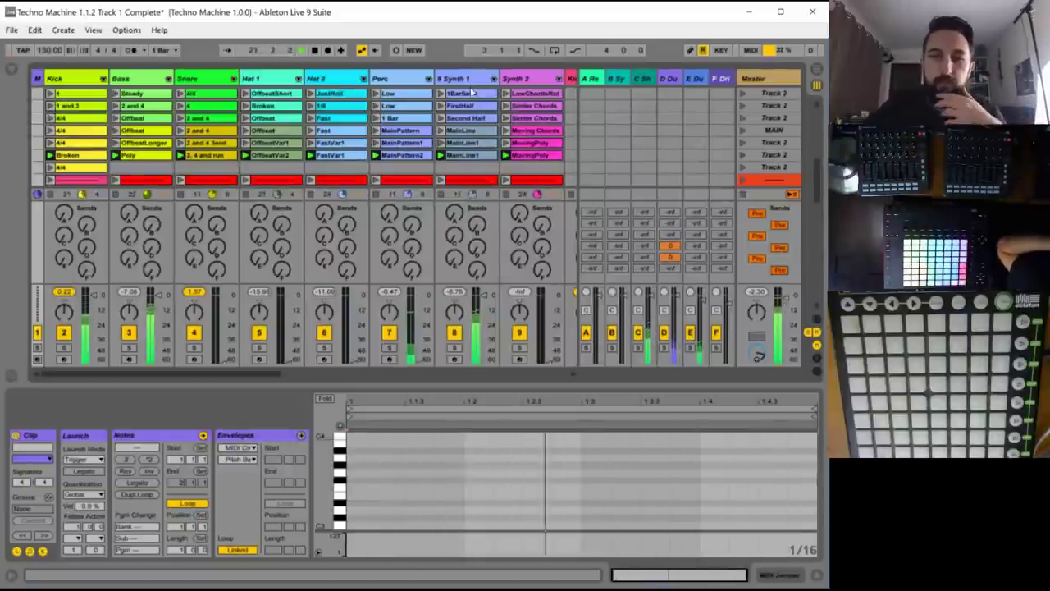
# - Launch the upper MainLine1 clip on Synth 1 and open the track's Operator device at its volume control
pyautogui.click(443, 144)
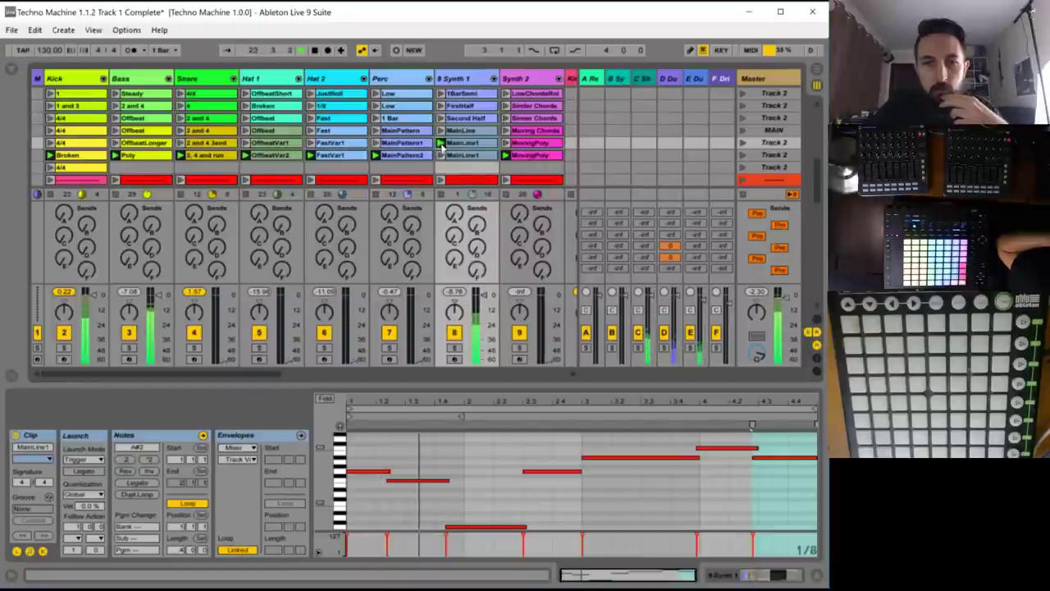
pyautogui.doubleClick(462, 77)
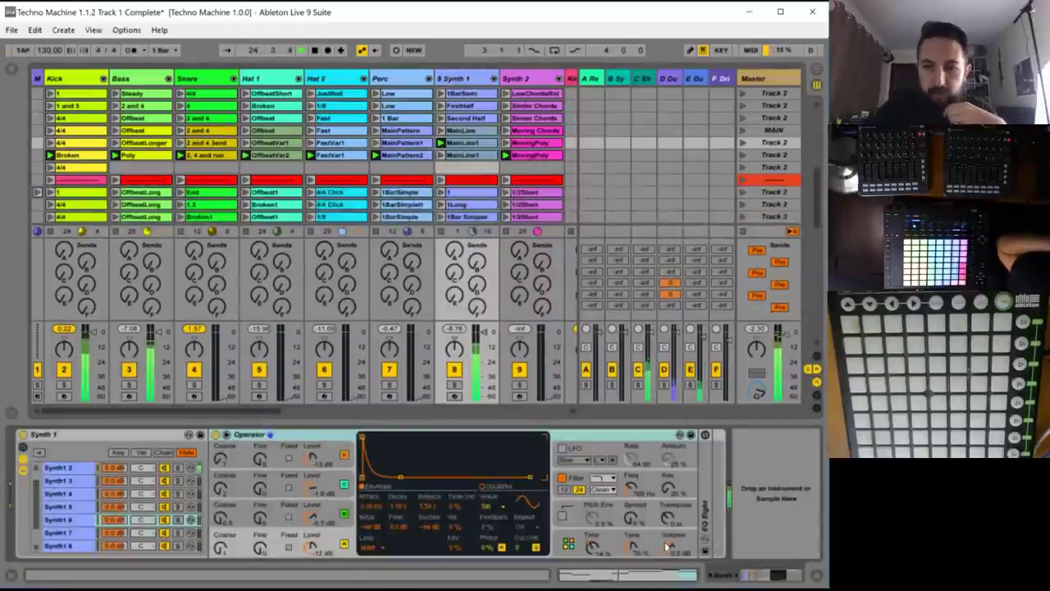
pyautogui.click(671, 548)
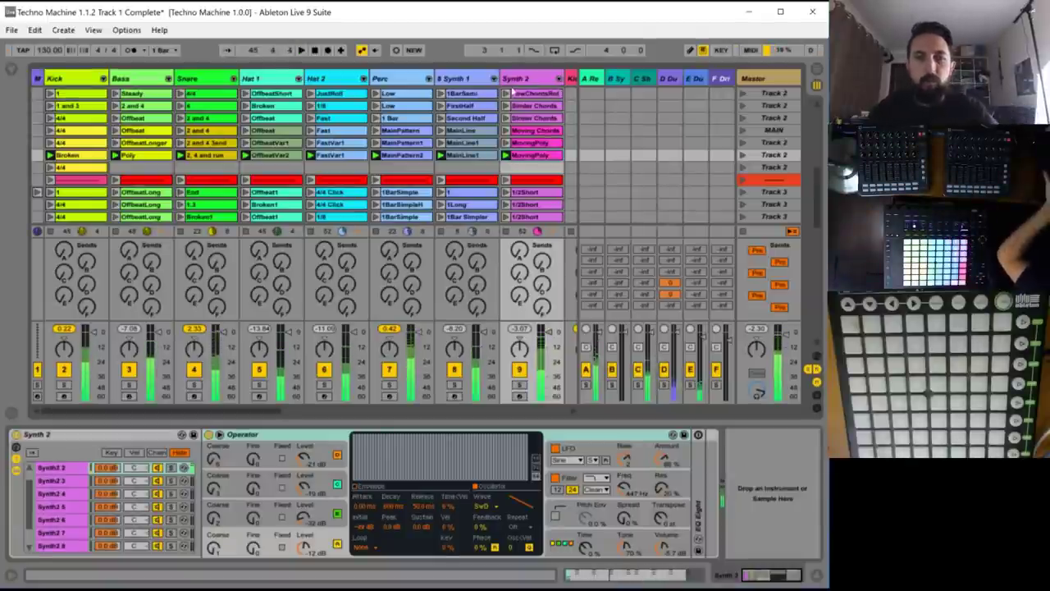
# - Copy the MAIN scene's clips from Kick through Synth 2 into the last Track 2 scene above the red divider
pyautogui.click(525, 131)
pyautogui.click(69, 130)
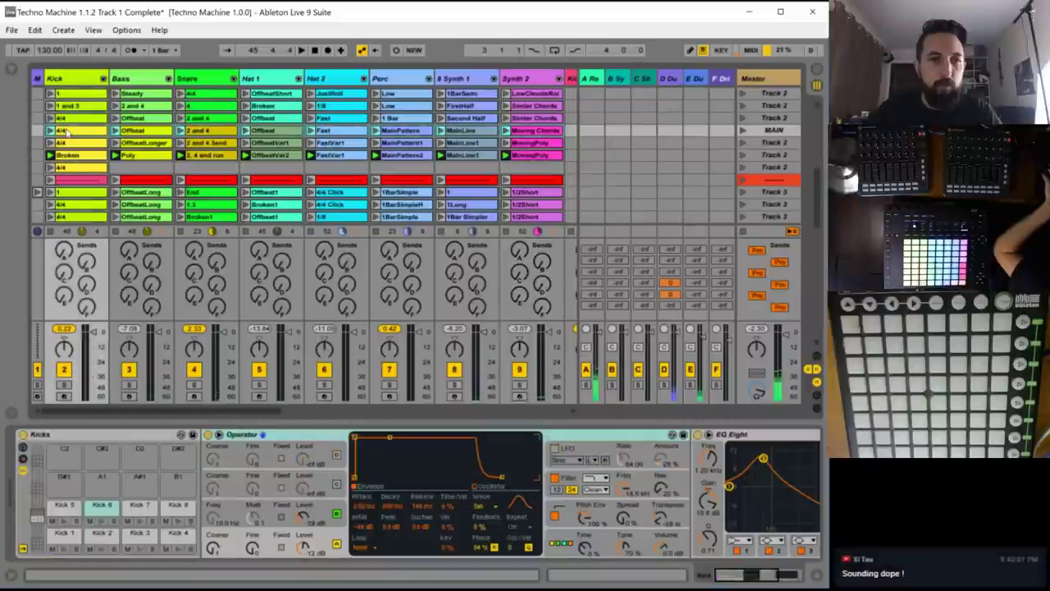
pyautogui.moveTo(64, 167); pyautogui.dragTo(63, 169)
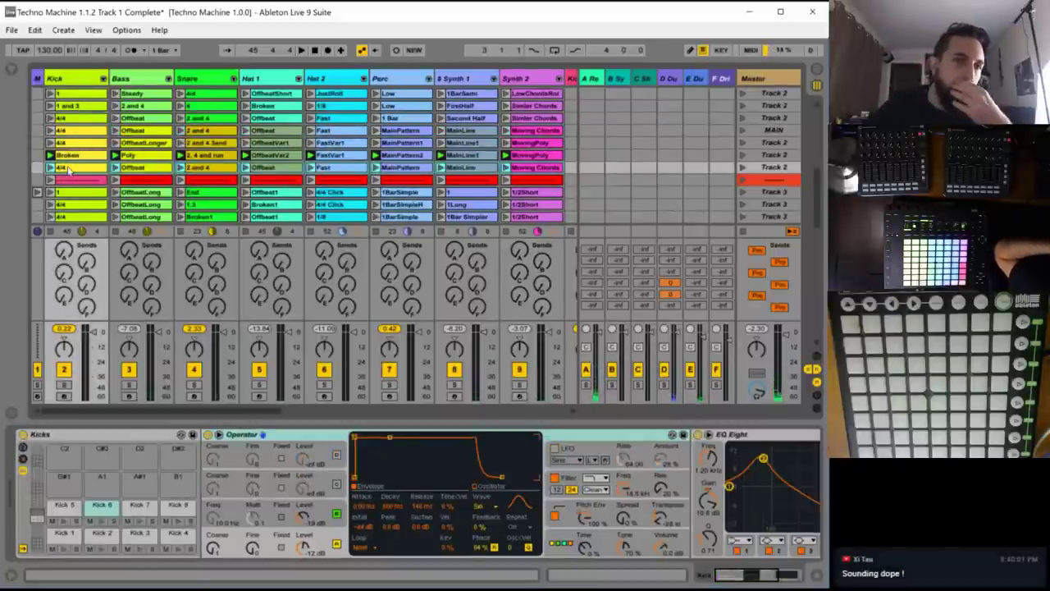
# - Replace the last Track 2 scene's kick clip with a copy of the Broken clip and launch that scene
pyautogui.click(75, 156)
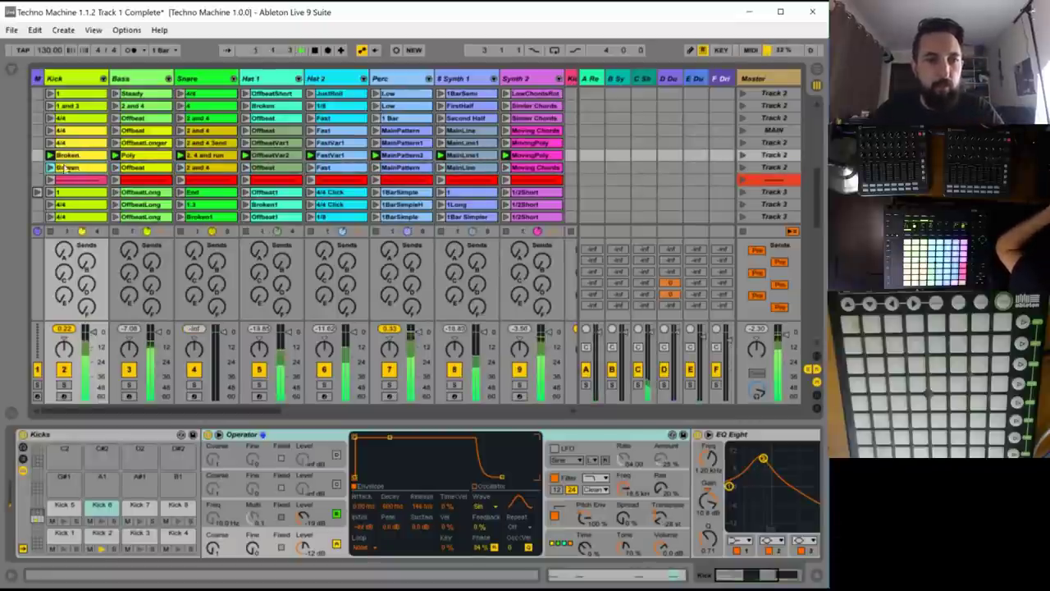
pyautogui.click(743, 167)
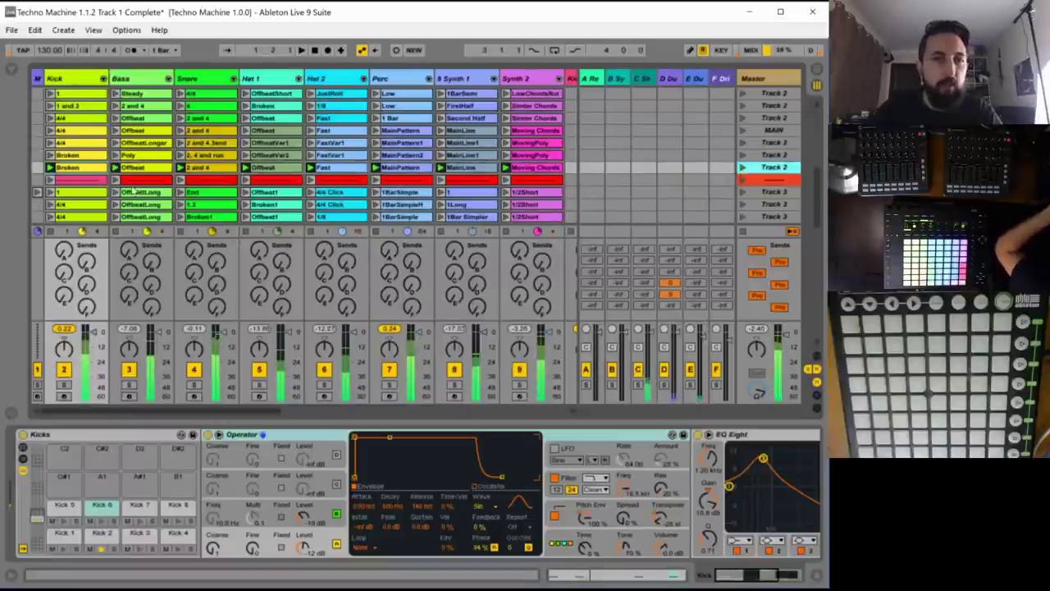
pyautogui.press('space')
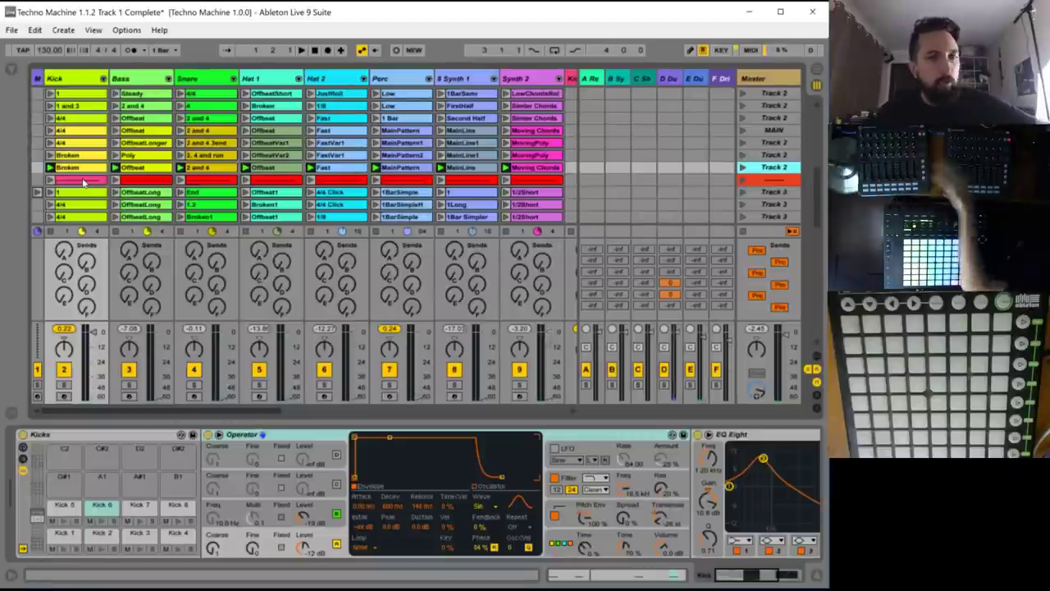
# - Thin out the copied Broken kick clip, leaving only the Kick 2 hits at 1.1.1 and 1.3.3, and play it
pyautogui.doubleClick(78, 168)
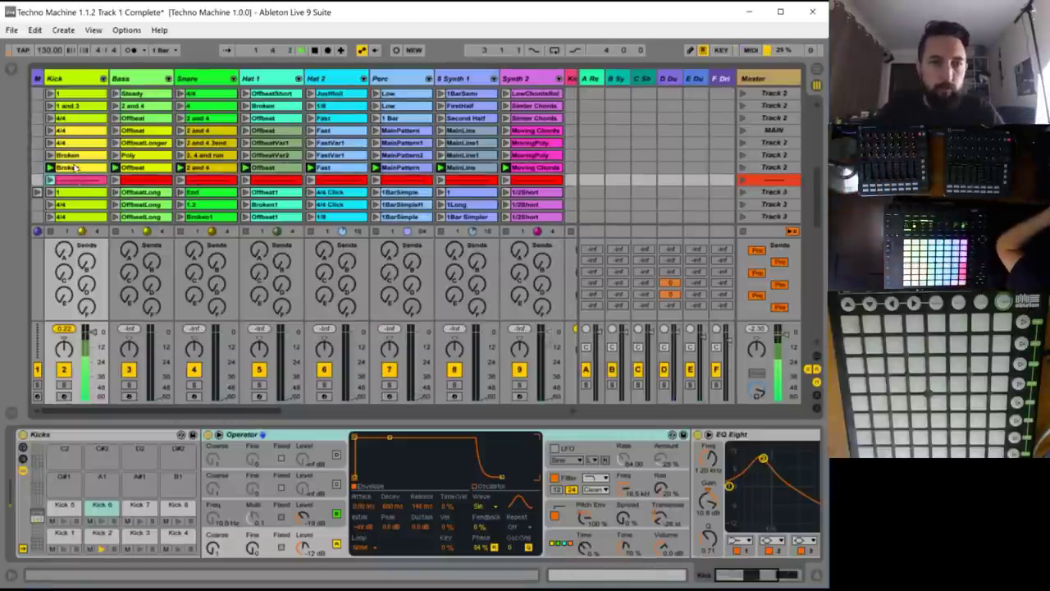
pyautogui.scroll(-1, 533, 439)
pyautogui.moveTo(468, 471); pyautogui.dragTo(443, 502)
pyautogui.press('Delete')
pyautogui.click(773, 505)
pyautogui.press('Delete')
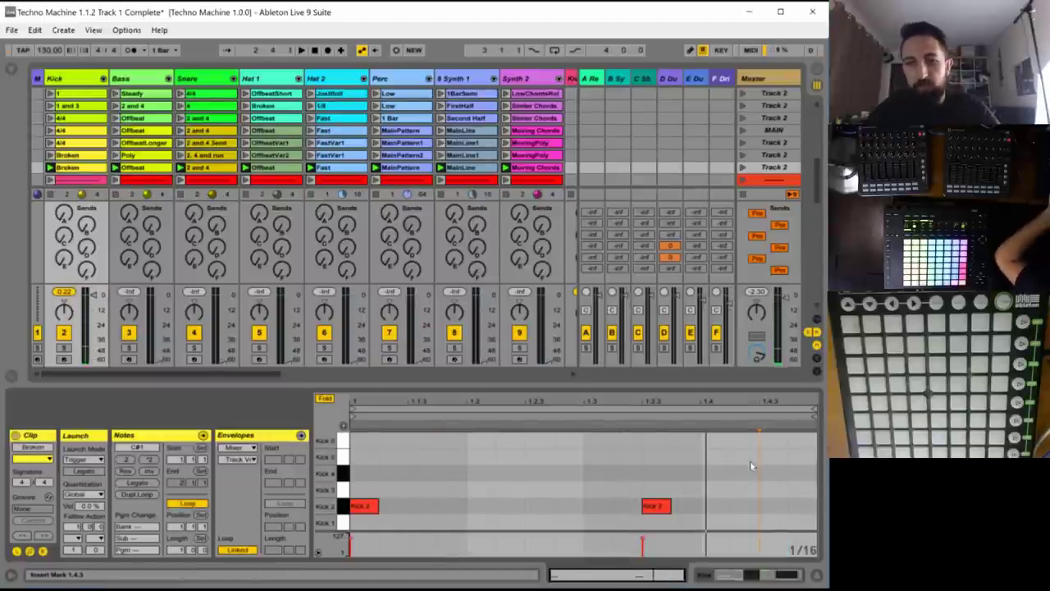
pyautogui.press('space')
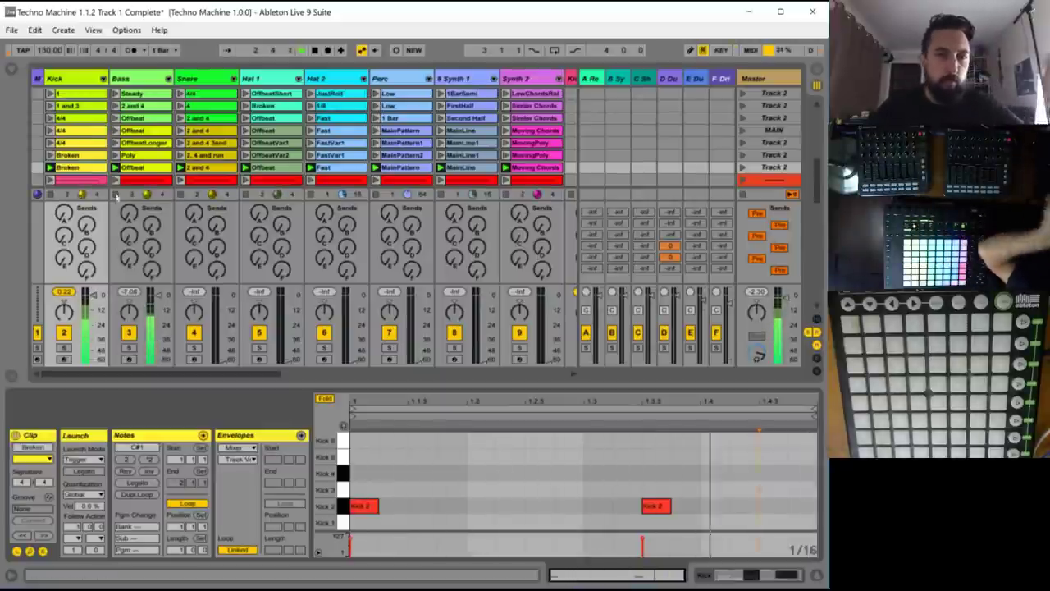
# - Delete all the notes in the last Track 2 scene's Bass Offbeat clip
pyautogui.click(142, 170)
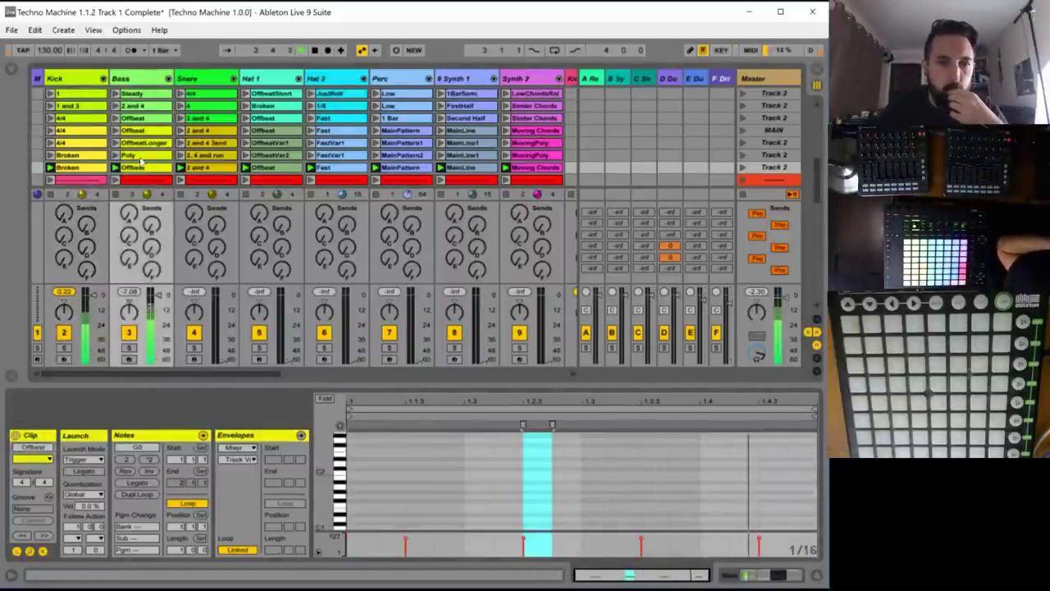
pyautogui.scroll(-3, 452, 480)
pyautogui.click(369, 480)
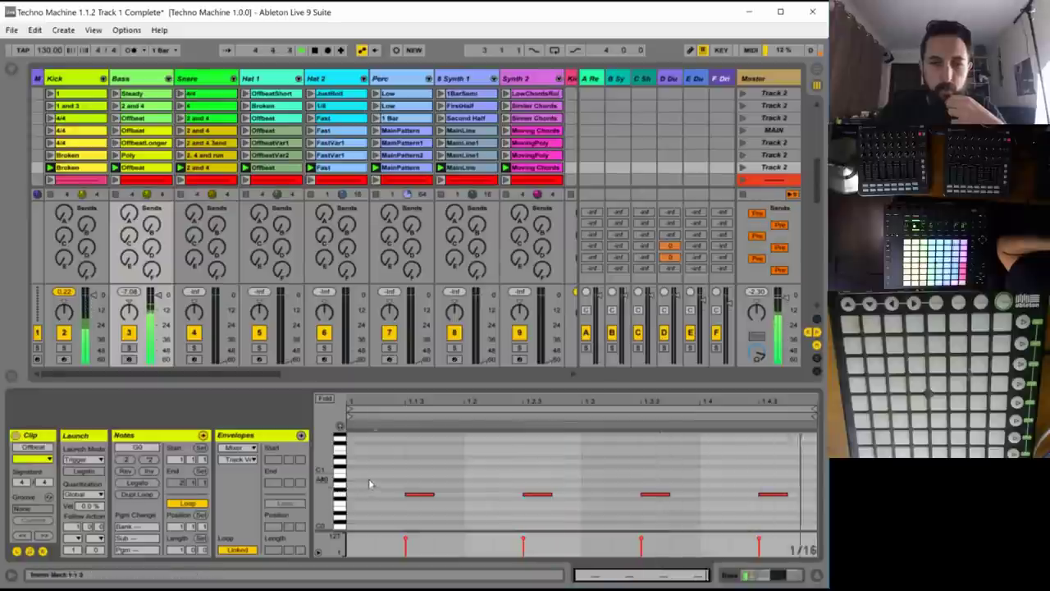
pyautogui.moveTo(369, 482); pyautogui.dragTo(777, 515)
pyautogui.press('Delete')
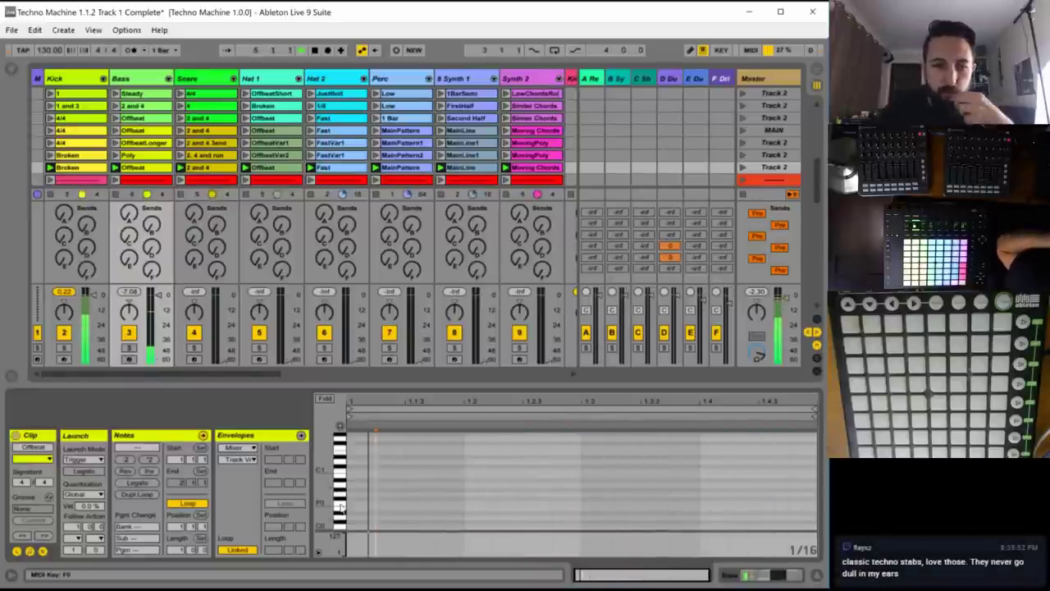
# - Draw a one-bar G0 note from the start of the bass clip and set the loop length to 2 bars
pyautogui.doubleClick(351, 495)
pyautogui.moveTo(376, 496); pyautogui.dragTo(809, 484)
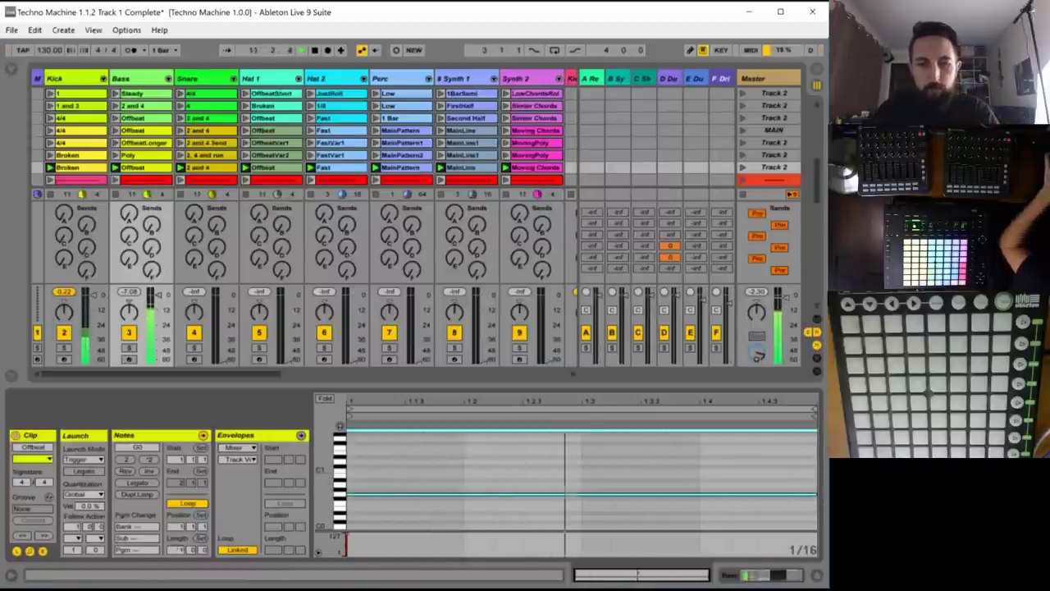
pyautogui.moveTo(179, 550); pyautogui.dragTo(179, 537)
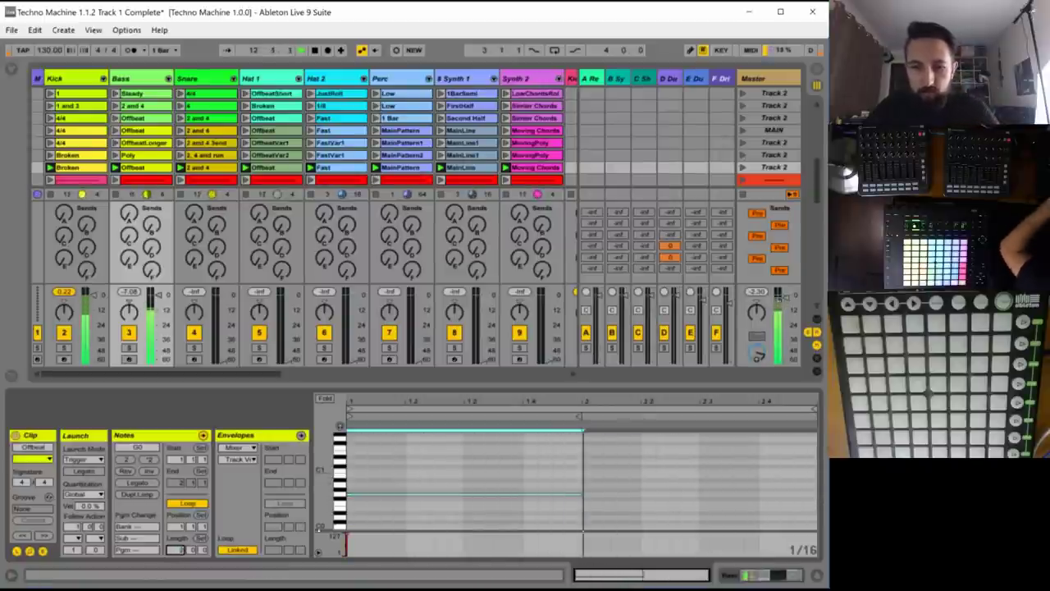
# - Add sixteenth-long G0 notes in the bass clip's second bar at 2.1.1, 2.1.4, 2.2.3, 2.3.2, 2.4.1 and 2.4.3
pyautogui.doubleClick(589, 494)
pyautogui.doubleClick(632, 493)
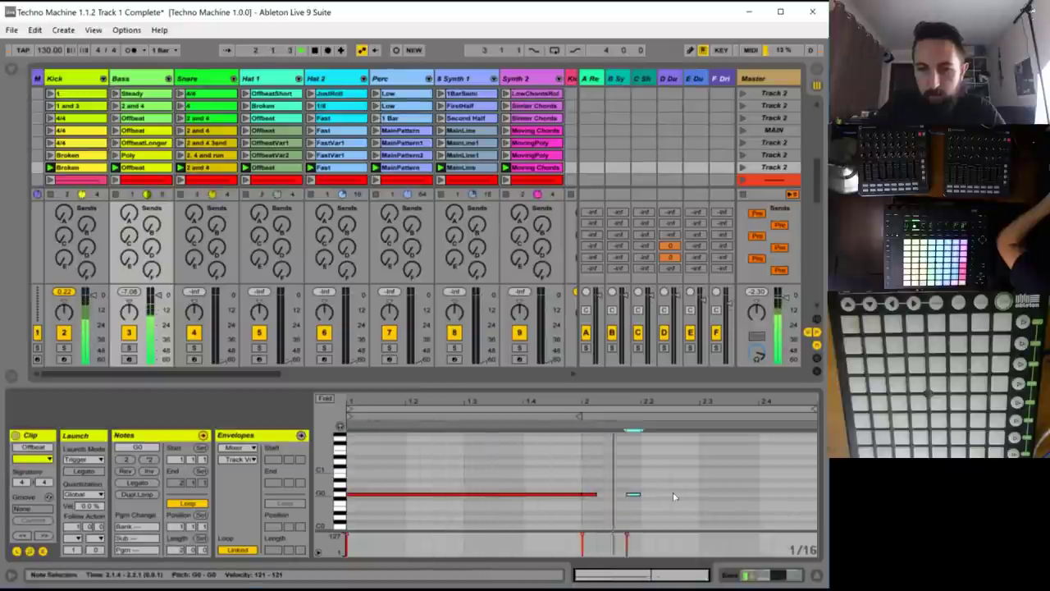
pyautogui.doubleClick(677, 493)
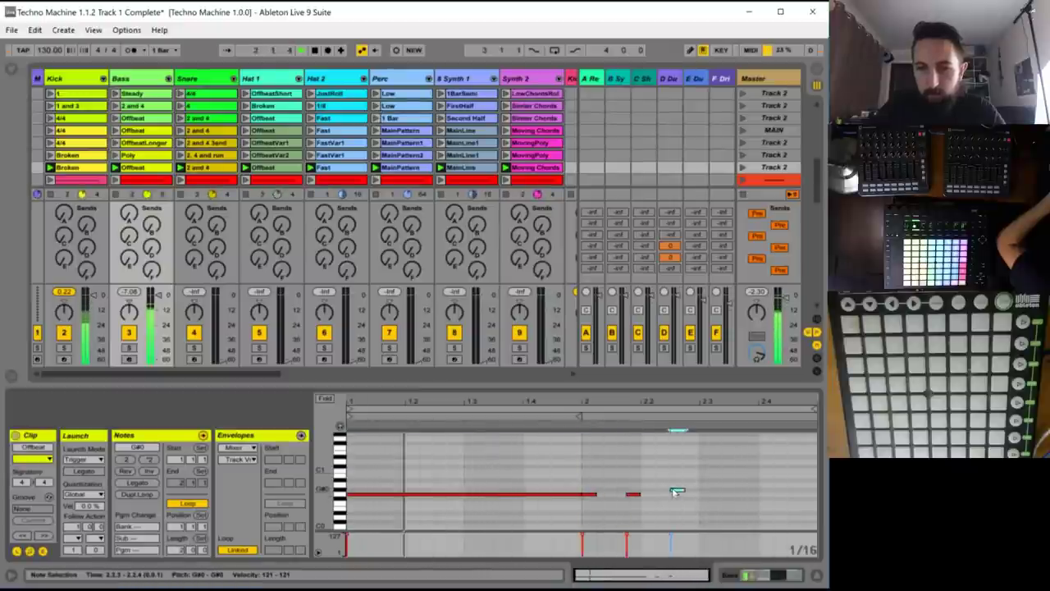
pyautogui.moveTo(676, 492); pyautogui.dragTo(677, 495)
pyautogui.doubleClick(722, 494)
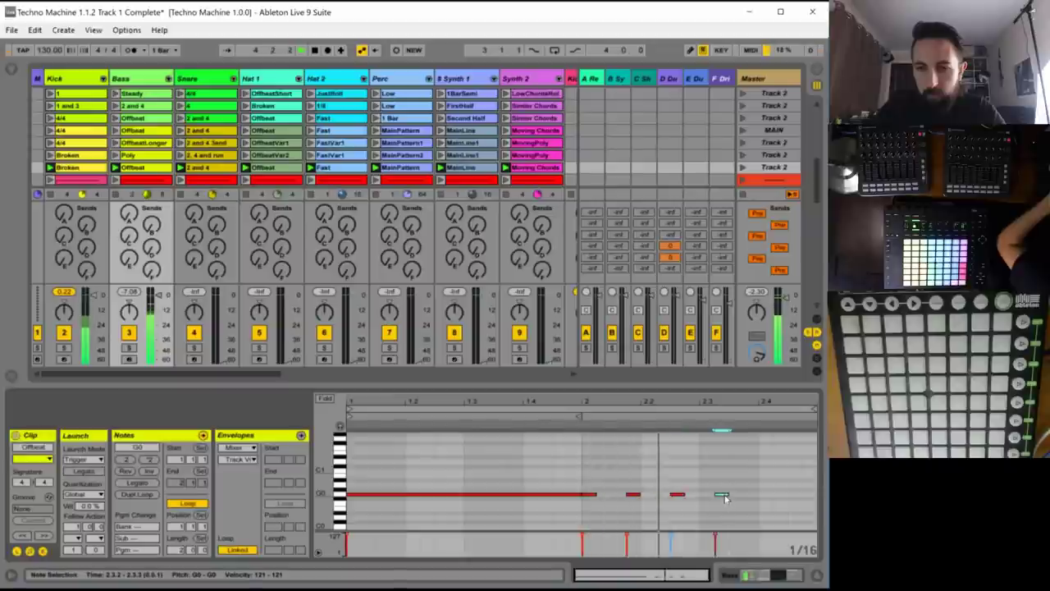
pyautogui.moveTo(752, 498); pyautogui.dragTo(765, 497)
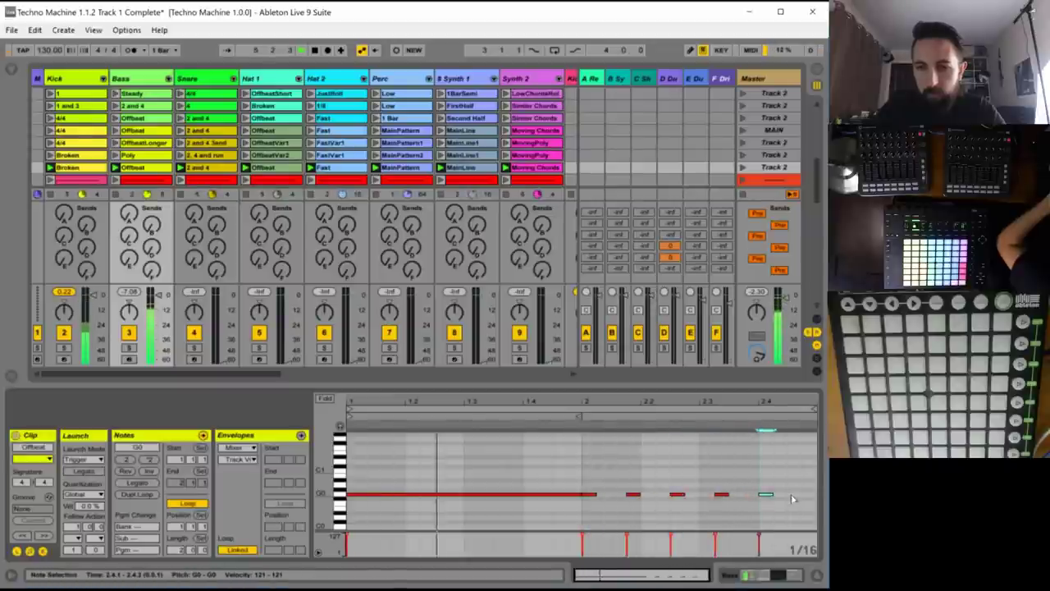
pyautogui.click(805, 499)
pyautogui.doubleClick(796, 497)
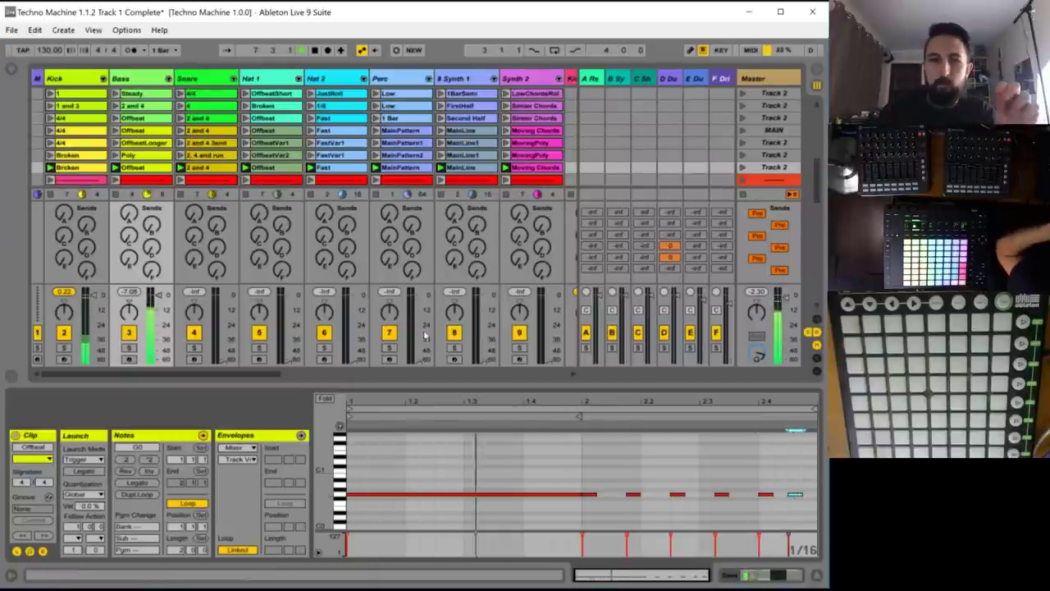
# - Examine the note patterns of the last Track 2 scene's Kick, Bass and Snare clips against each other during playback
pyautogui.click(85, 168)
pyautogui.click(137, 170)
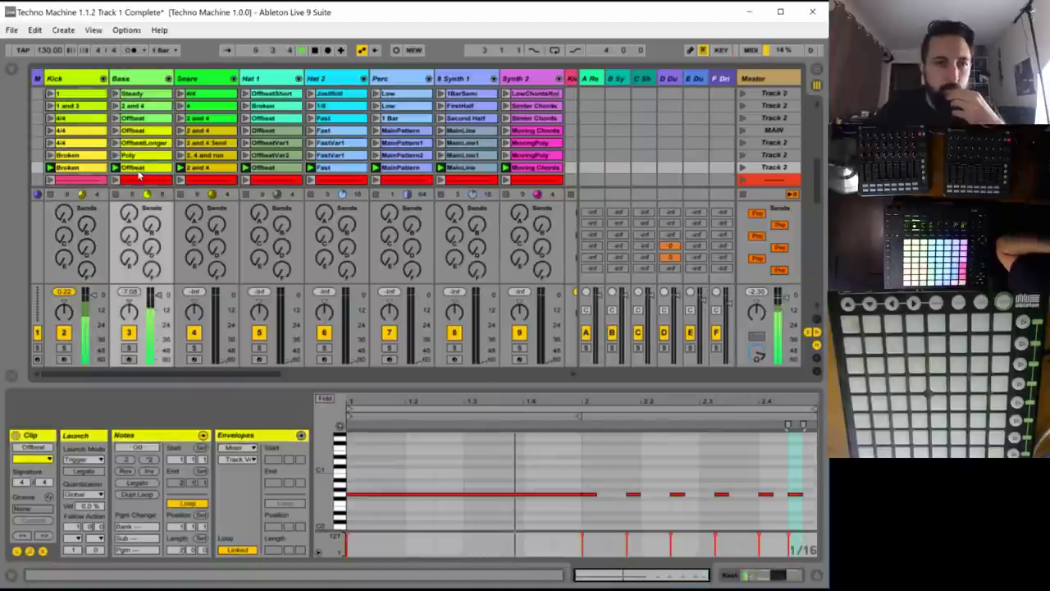
pyautogui.click(83, 171)
pyautogui.click(133, 170)
pyautogui.click(78, 171)
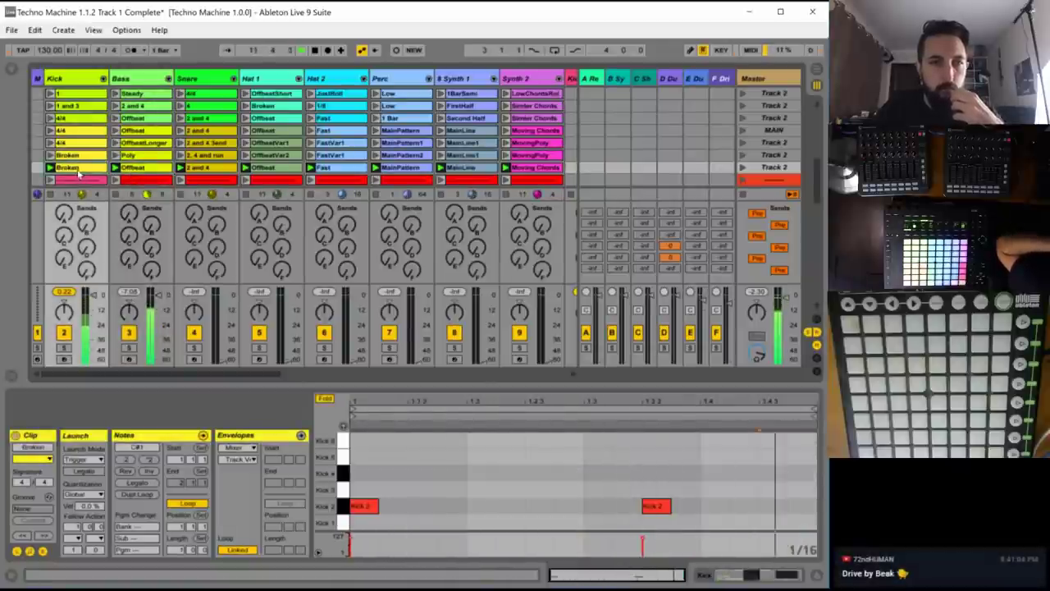
pyautogui.click(138, 170)
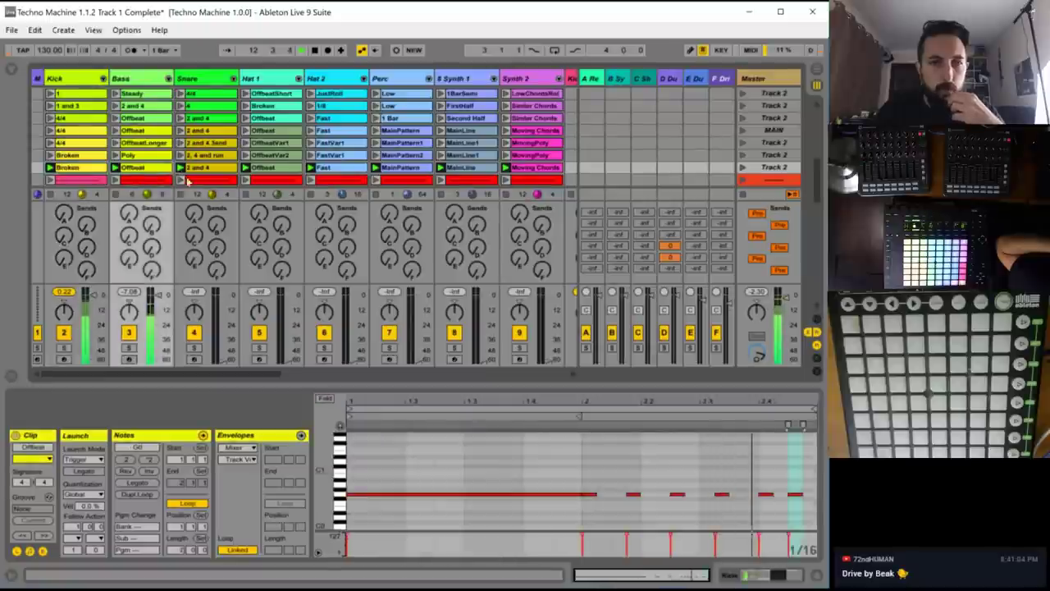
pyautogui.click(197, 232)
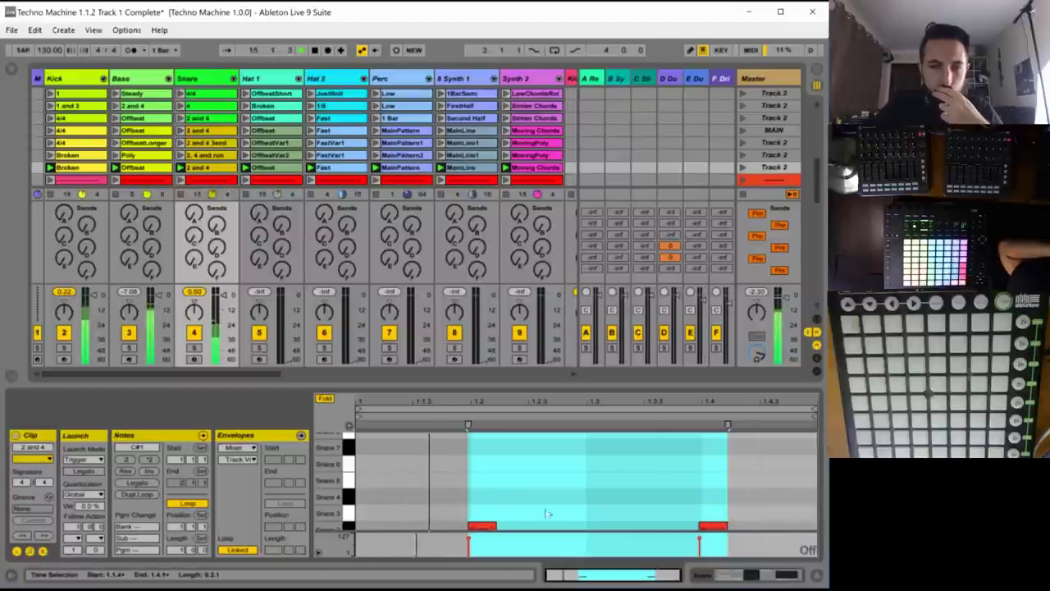
pyautogui.scroll(-2, 436, 501)
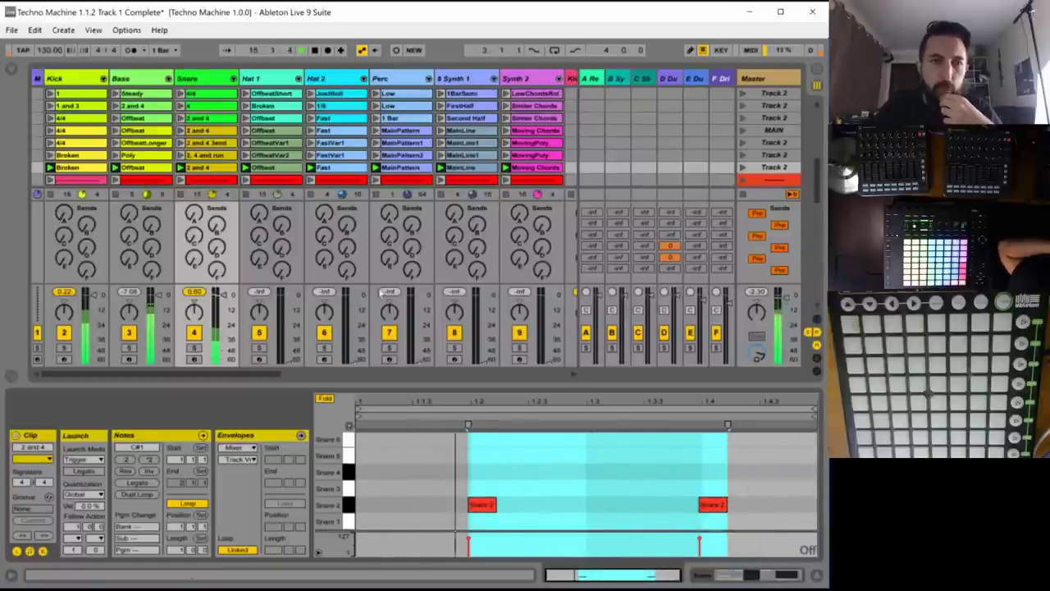
pyautogui.doubleClick(265, 168)
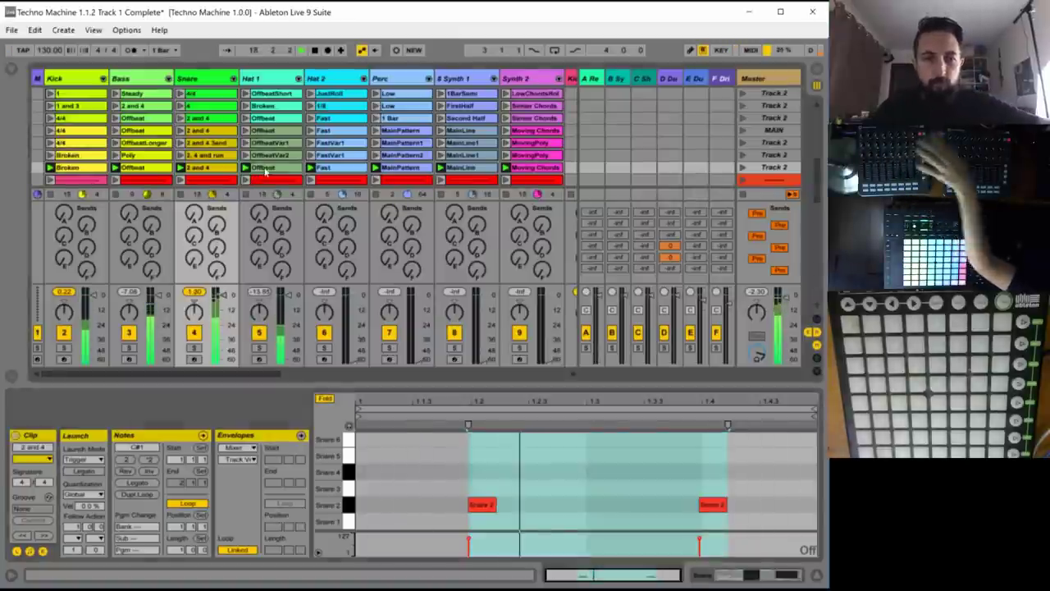
# - Replace the notes in the last Track 2 scene's Hat 1 Offbeat clip with sixteenth-long C#1 notes at 1.1.3, 1.3.3 and 1.4.4
pyautogui.click(459, 481)
pyautogui.scroll(-1, 458, 488)
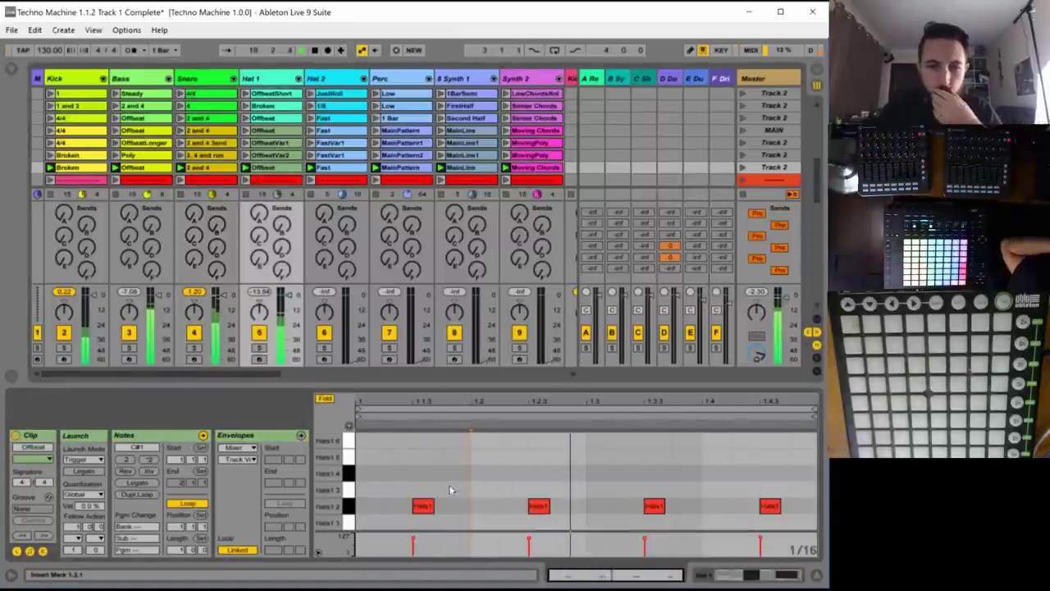
pyautogui.hotkey('ctrl', 'a')
pyautogui.press('Delete')
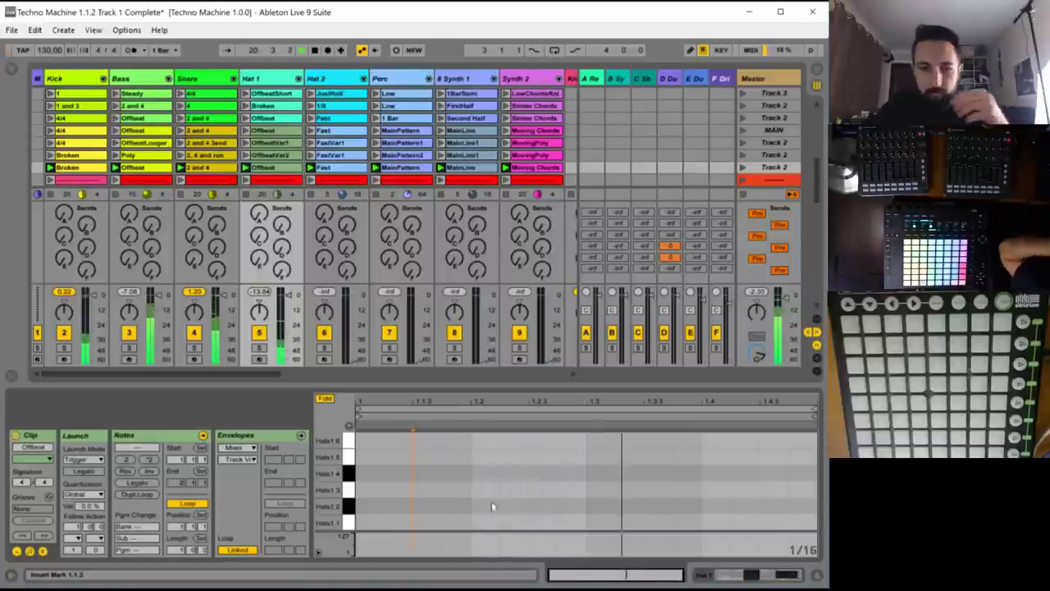
pyautogui.doubleClick(427, 505)
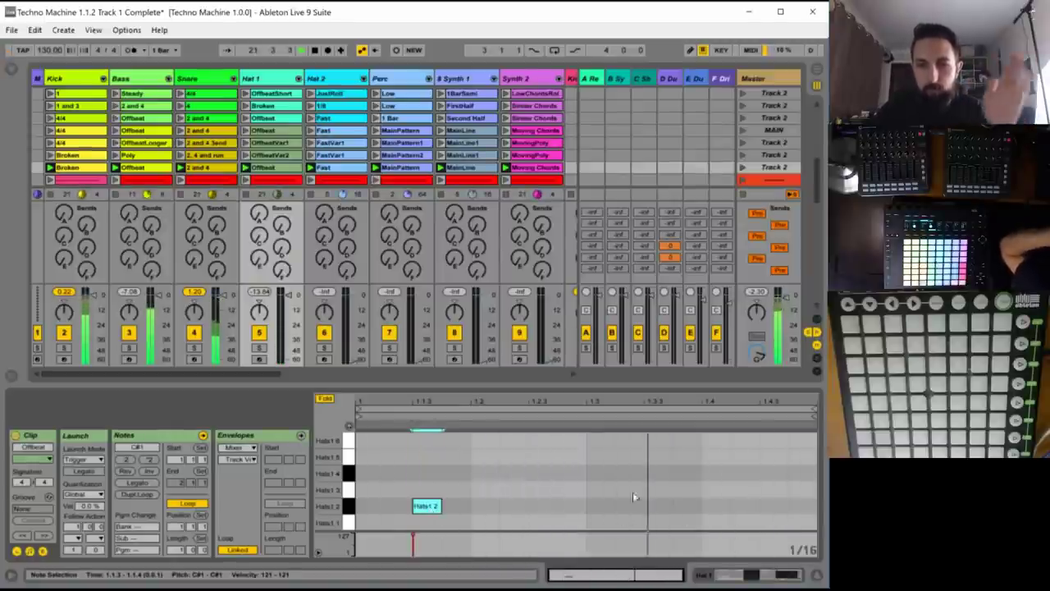
pyautogui.doubleClick(654, 505)
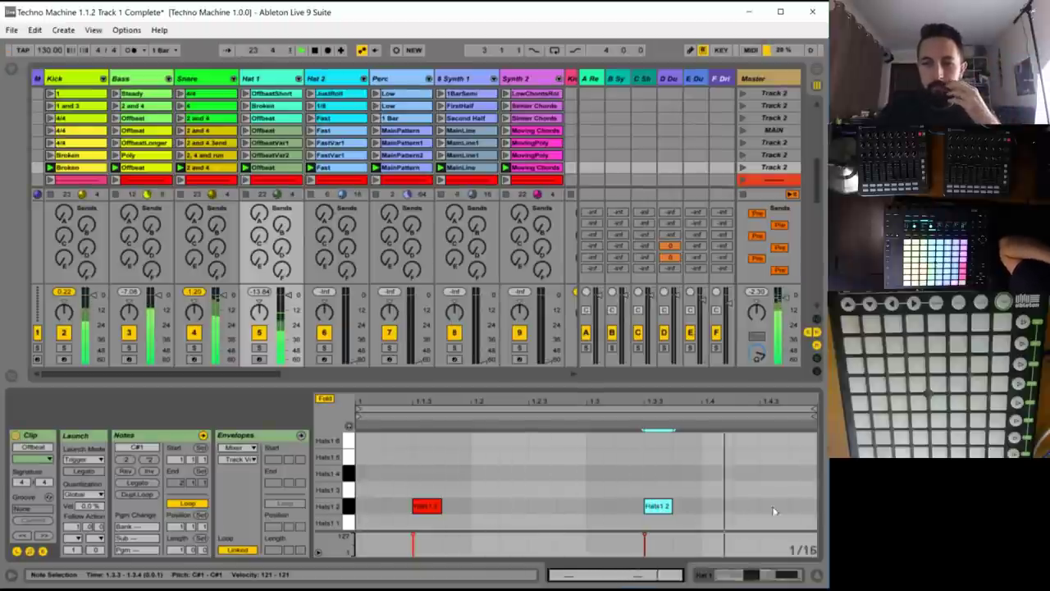
pyautogui.doubleClick(801, 506)
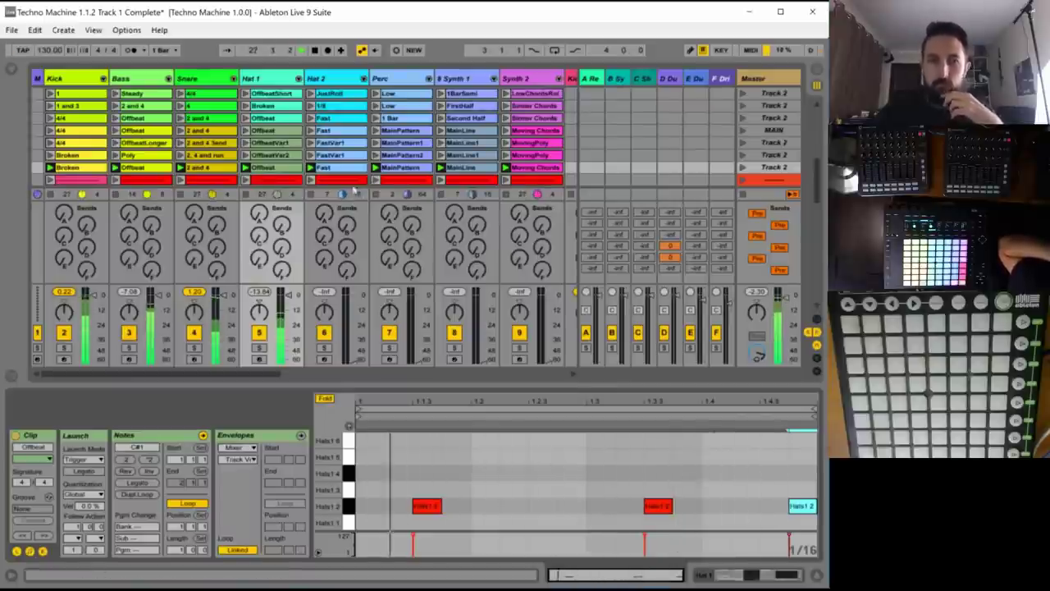
# - Set the loop length of the last Track 2 scene's Hat 2 Fast clip to 1 bar
pyautogui.click(326, 167)
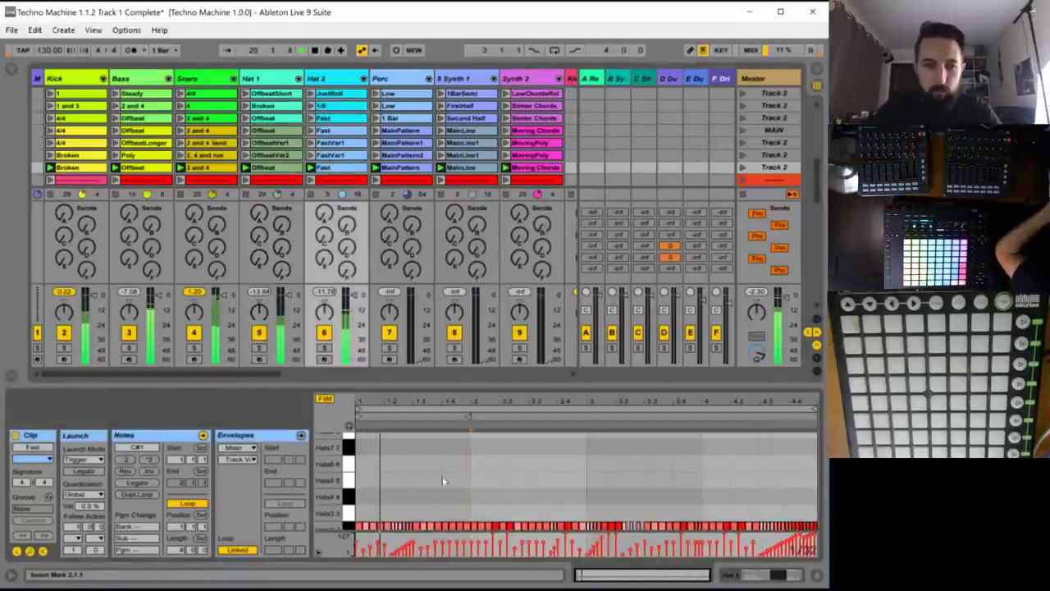
pyautogui.moveTo(178, 549); pyautogui.dragTo(182, 568)
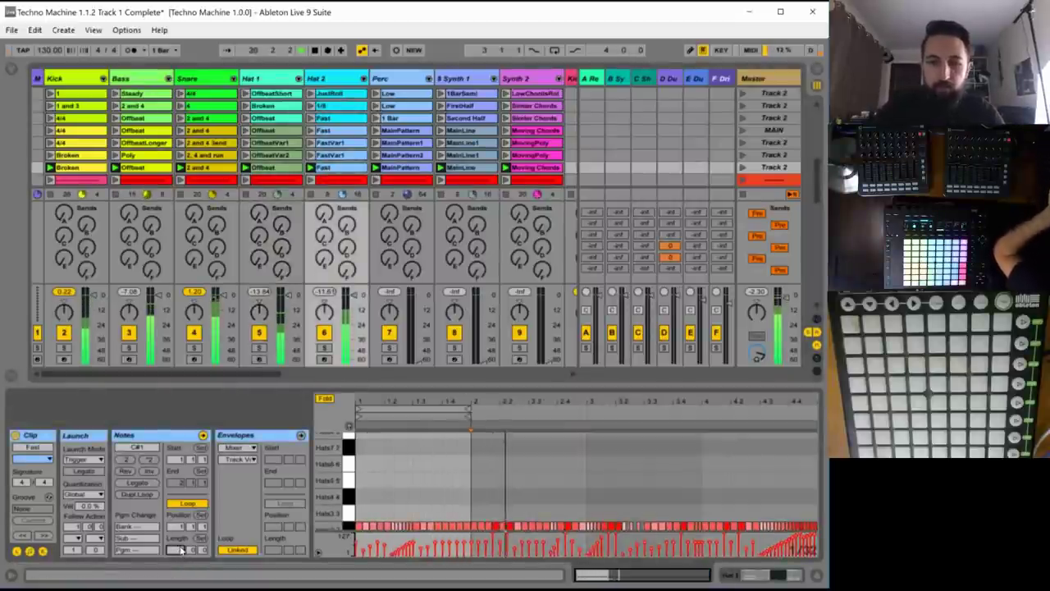
pyautogui.moveTo(574, 575); pyautogui.dragTo(573, 590)
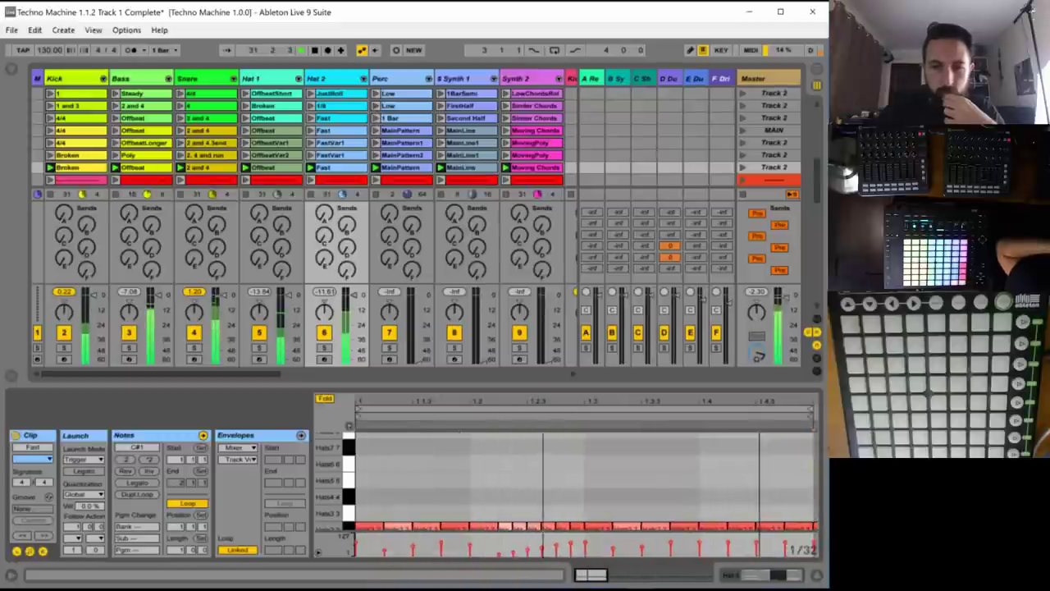
# - Duplicate the first beat's four C#1 notes four times in the Hat 2 clip, replacing the rolls in the rest of the bar
pyautogui.scroll(-1, 466, 493)
pyautogui.moveTo(465, 493); pyautogui.dragTo(355, 509)
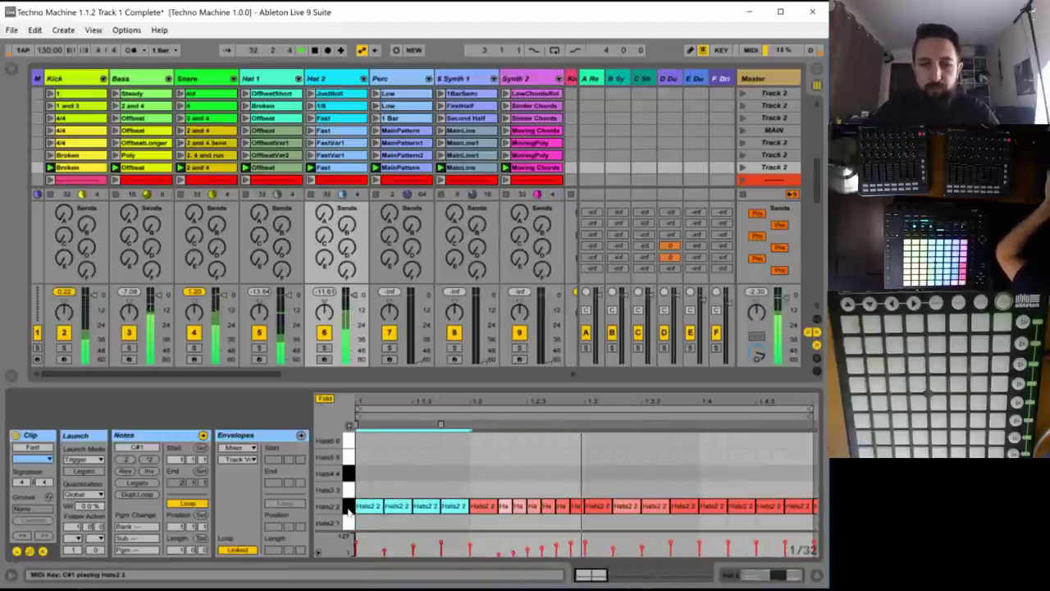
pyautogui.hotkey('ctrl', 'd')
pyautogui.hotkey('ctrl', 'd')
pyautogui.hotkey('ctrl', 'd')
pyautogui.hotkey('ctrl', 'd')
pyautogui.moveTo(586, 575); pyautogui.dragTo(589, 566)
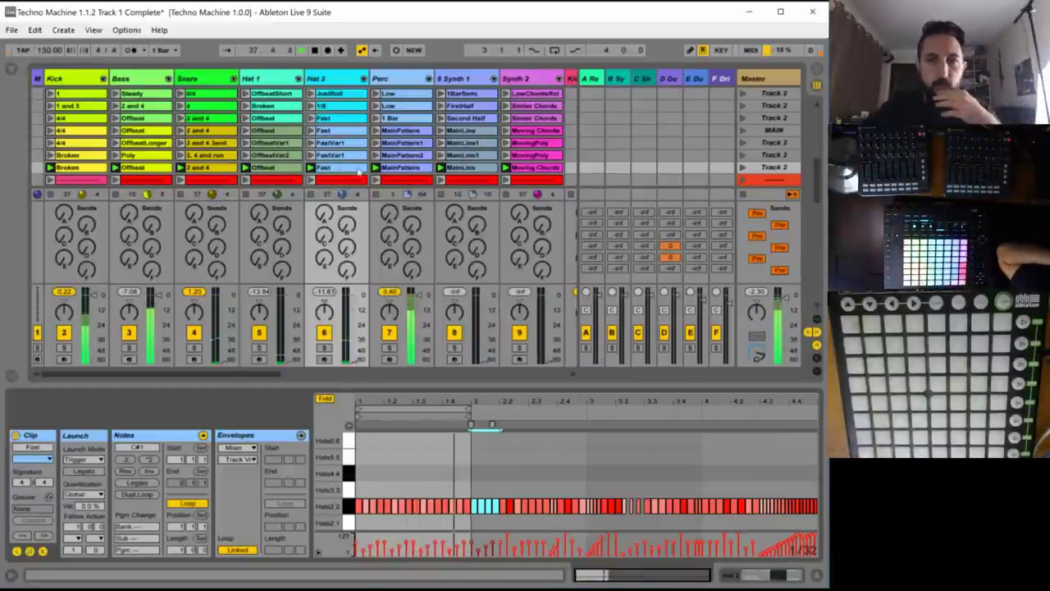
# - Set the last scene's Perc MainPattern clip loop to 4 bars and delete the notes above G2 late in bar 2 and in bars 3 to 4
pyautogui.click(389, 167)
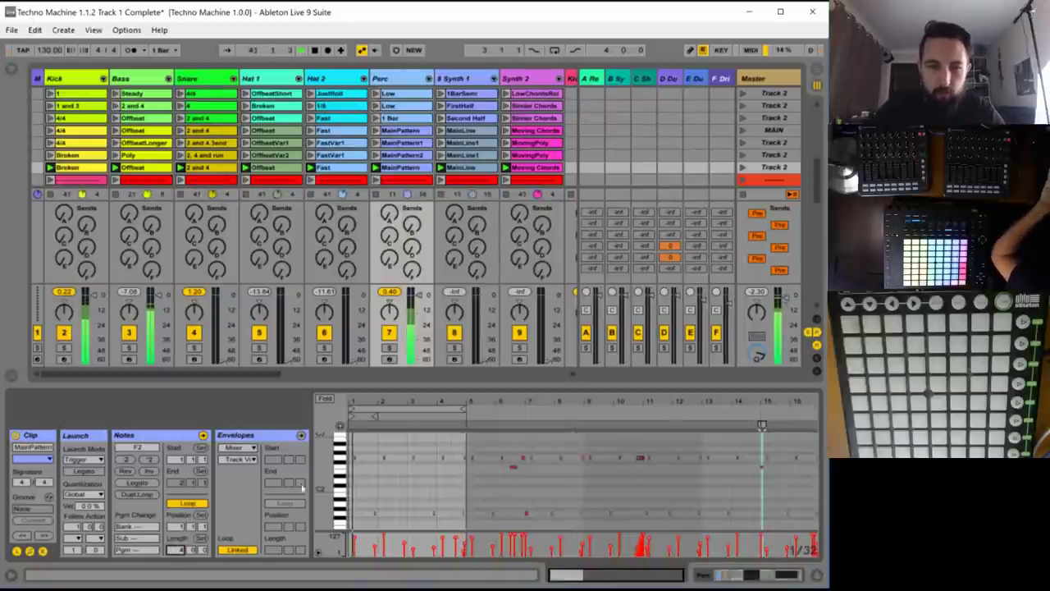
pyautogui.moveTo(362, 401); pyautogui.dragTo(363, 500)
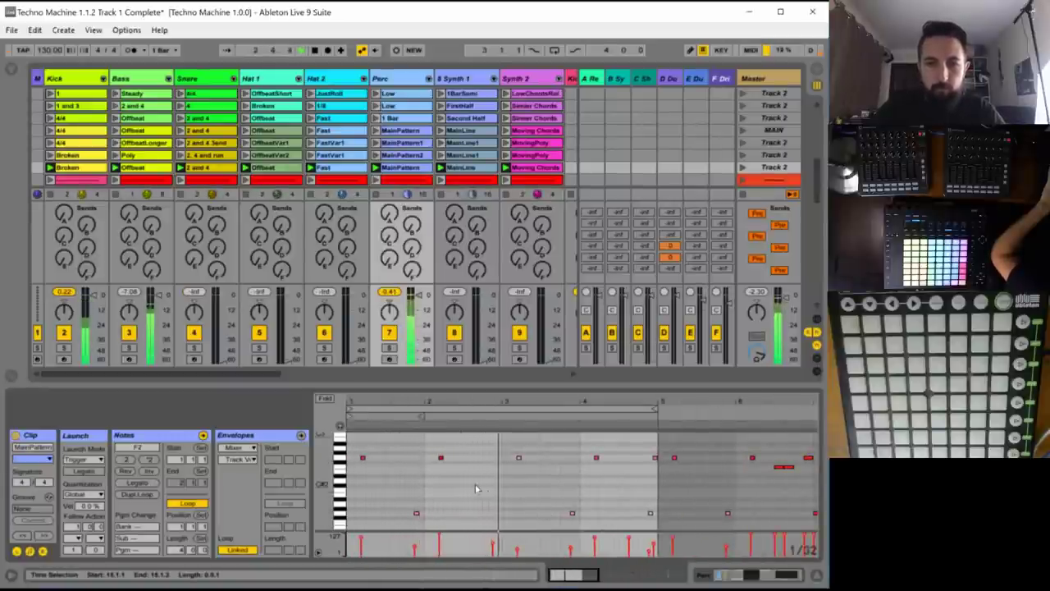
pyautogui.scroll(4, 476, 489)
pyautogui.moveTo(479, 486); pyautogui.dragTo(500, 457)
pyautogui.press('Delete')
pyautogui.moveTo(562, 473); pyautogui.dragTo(635, 455)
pyautogui.press('Delete')
pyautogui.click(563, 468)
pyautogui.scroll(-1, 562, 468)
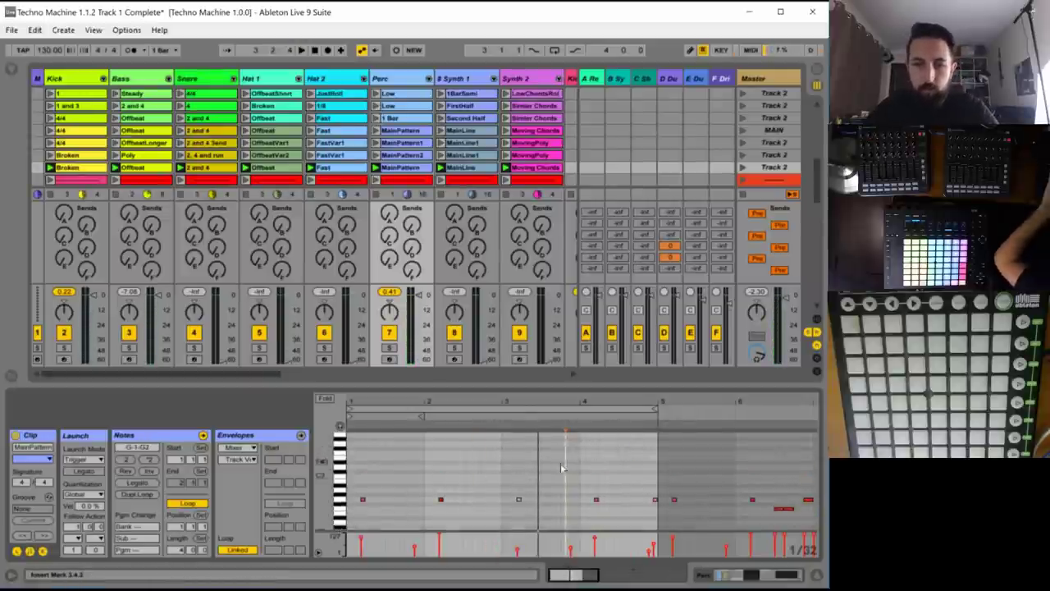
pyautogui.scroll(-3, 562, 468)
pyautogui.press('space')
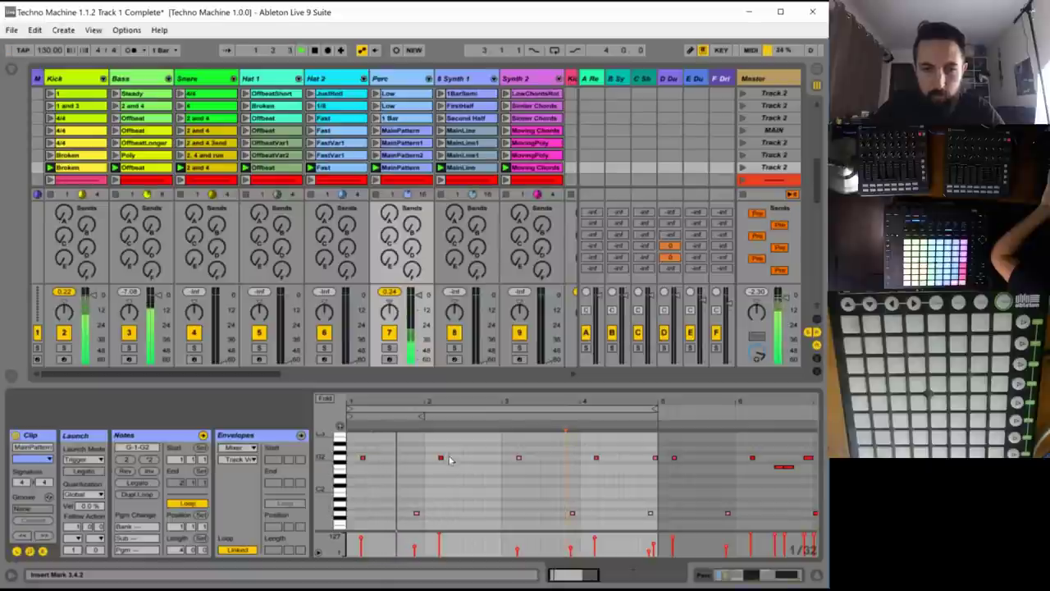
# - Stretch the Perc clip's G2 notes at 2.1.4 and 4.1.4 to the end of their bars
pyautogui.moveTo(442, 457); pyautogui.dragTo(472, 458)
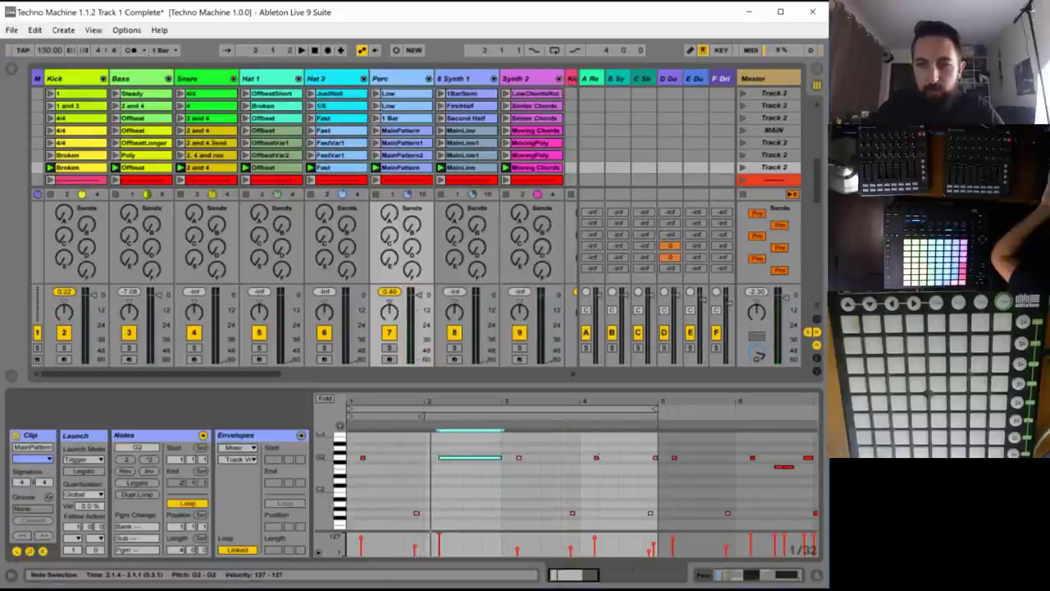
pyautogui.moveTo(599, 457); pyautogui.dragTo(611, 457)
pyautogui.click(636, 484)
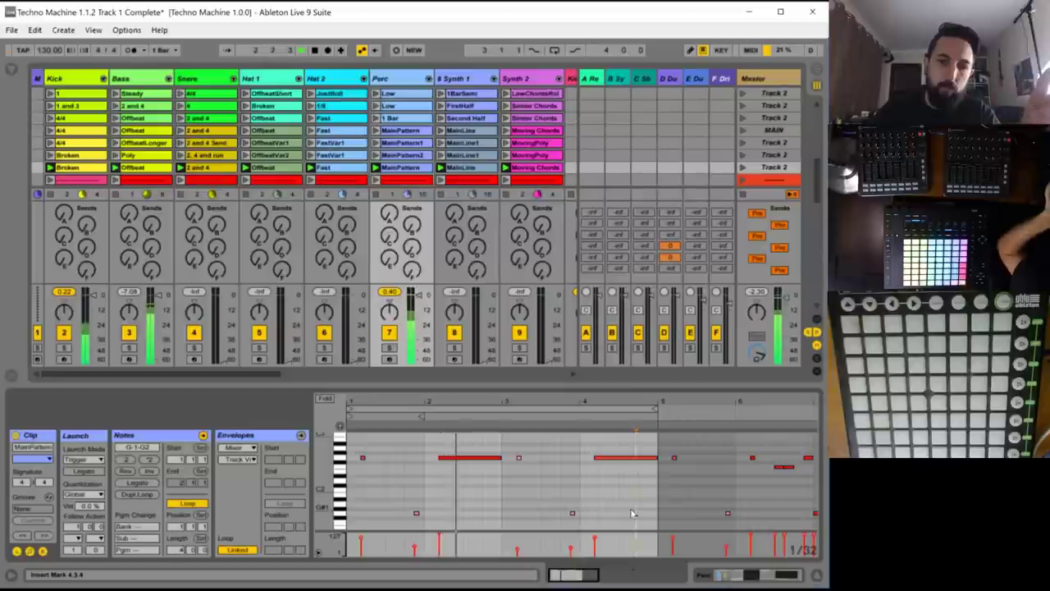
# - Shorten the G2 note at 2.1.4 to two sixteenths and repeat it at 2.2.3 and 2.3.2 in the Perc clip
pyautogui.click(495, 457)
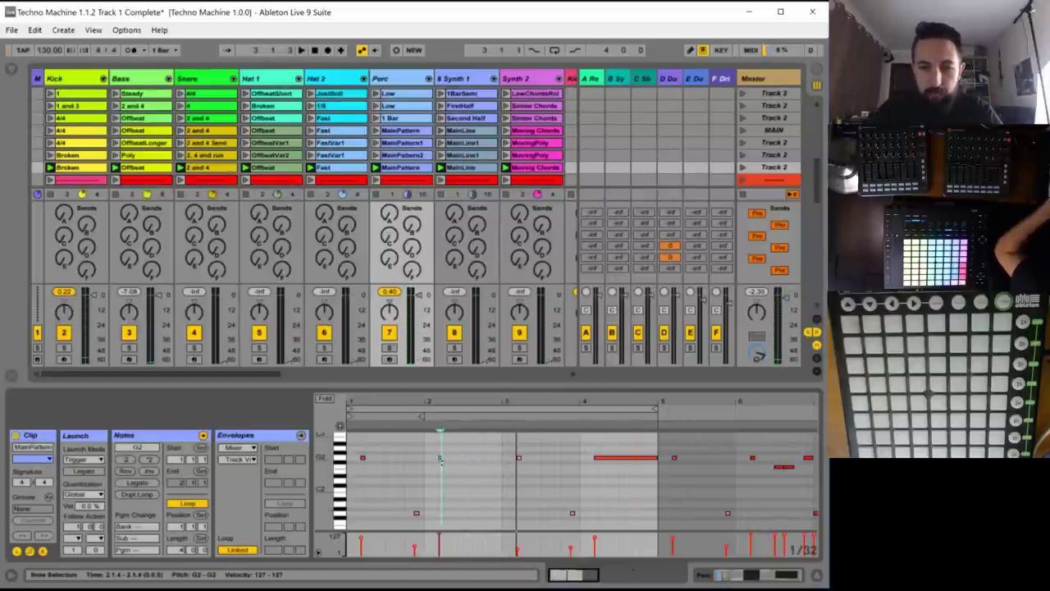
pyautogui.moveTo(441, 460); pyautogui.dragTo(442, 460)
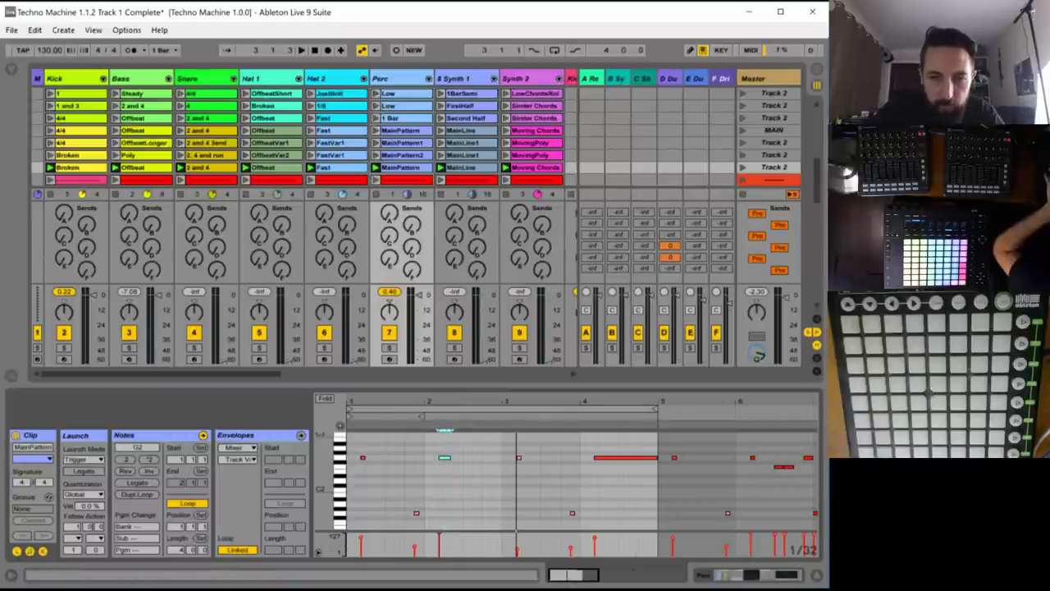
pyautogui.moveTo(446, 402); pyautogui.dragTo(445, 439)
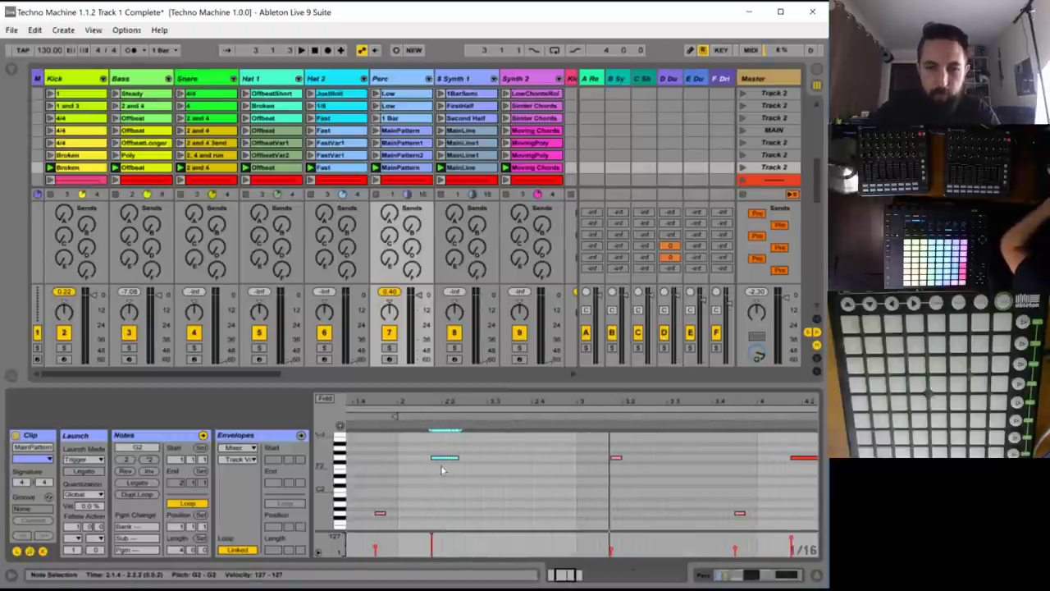
pyautogui.moveTo(464, 458); pyautogui.dragTo(509, 461)
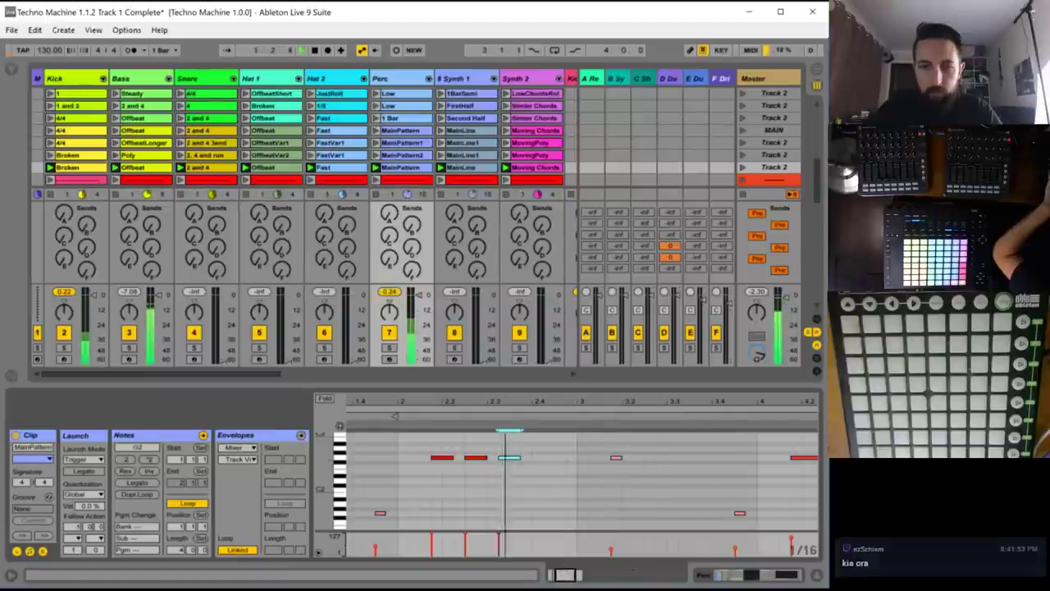
# - Set the Perc clip's loop length to 2 bars and transpose the note at 2.2.3 down an octave to G1
pyautogui.moveTo(577, 574); pyautogui.dragTo(577, 533)
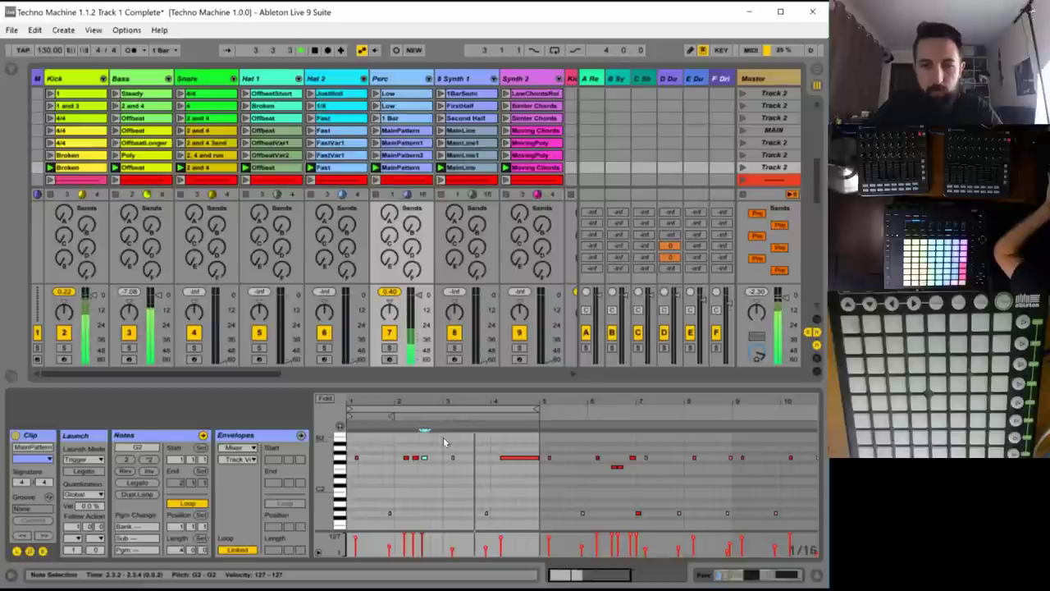
pyautogui.press('space')
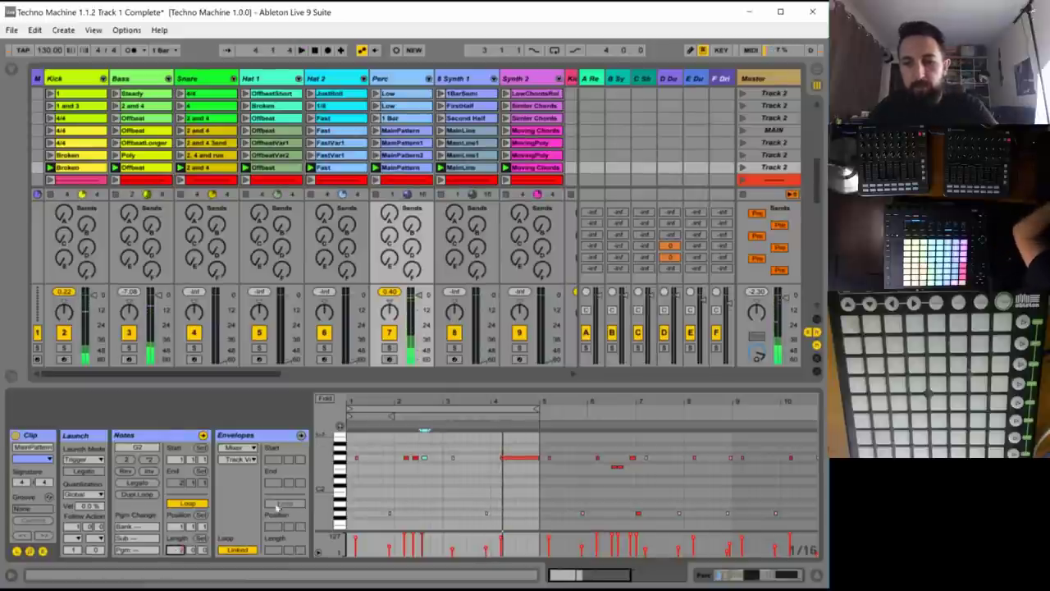
pyautogui.moveTo(177, 550); pyautogui.dragTo(177, 566)
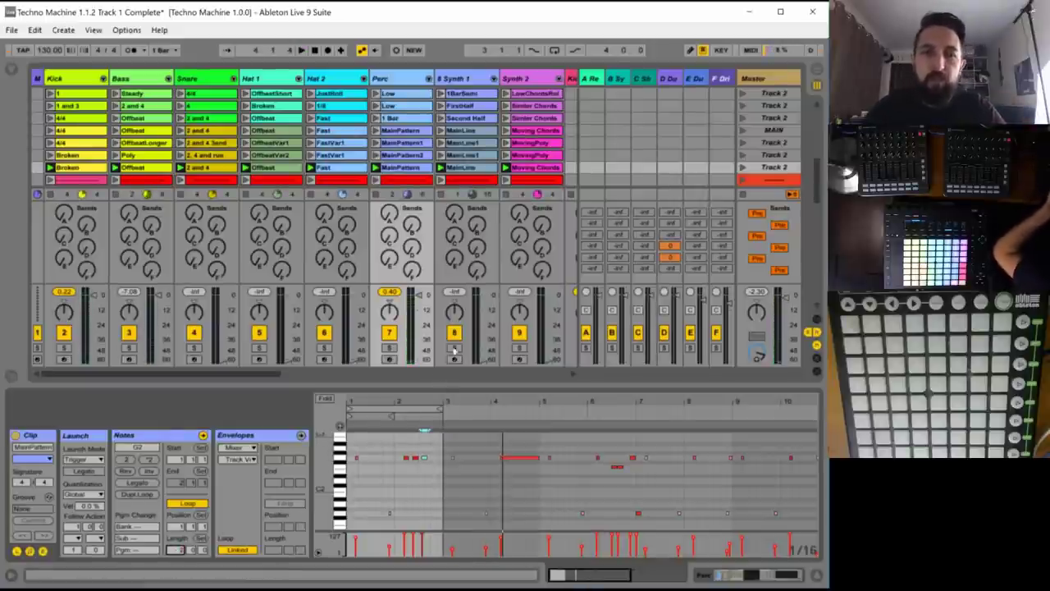
pyautogui.press('space')
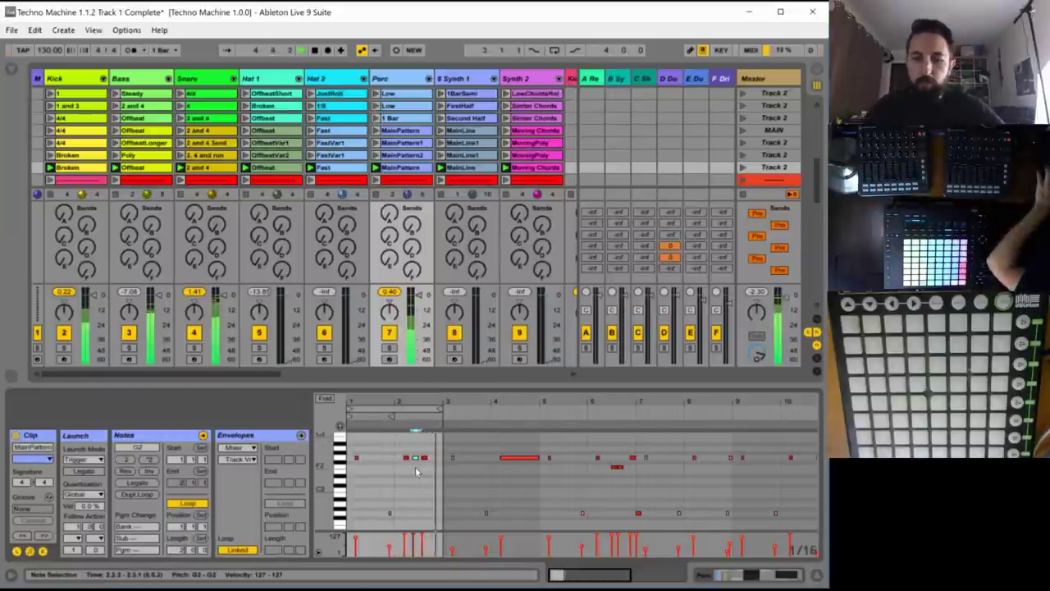
pyautogui.hotkey('shift', 'Down')
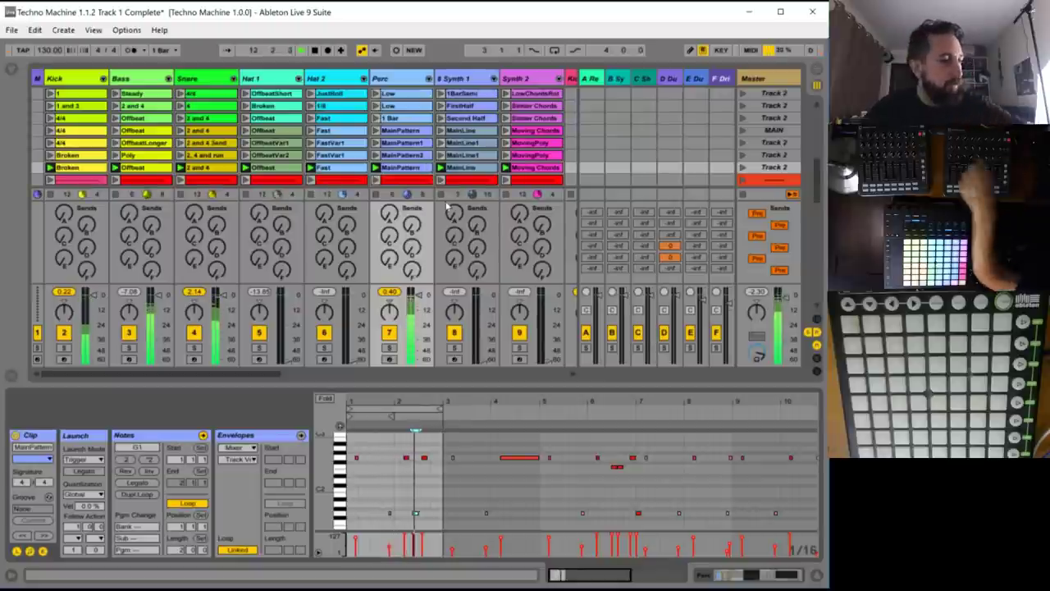
# - Replace all the notes in the last scene's Synth 1 MainLine clip with a single G1 note held for four bars
pyautogui.click(475, 173)
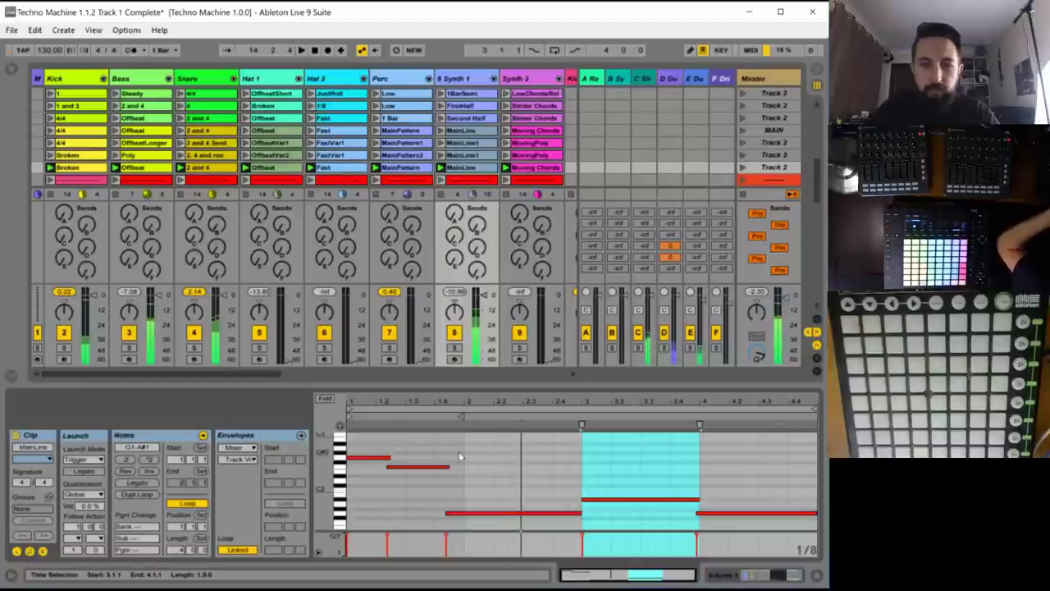
pyautogui.scroll(-1, 467, 472)
pyautogui.click(509, 467)
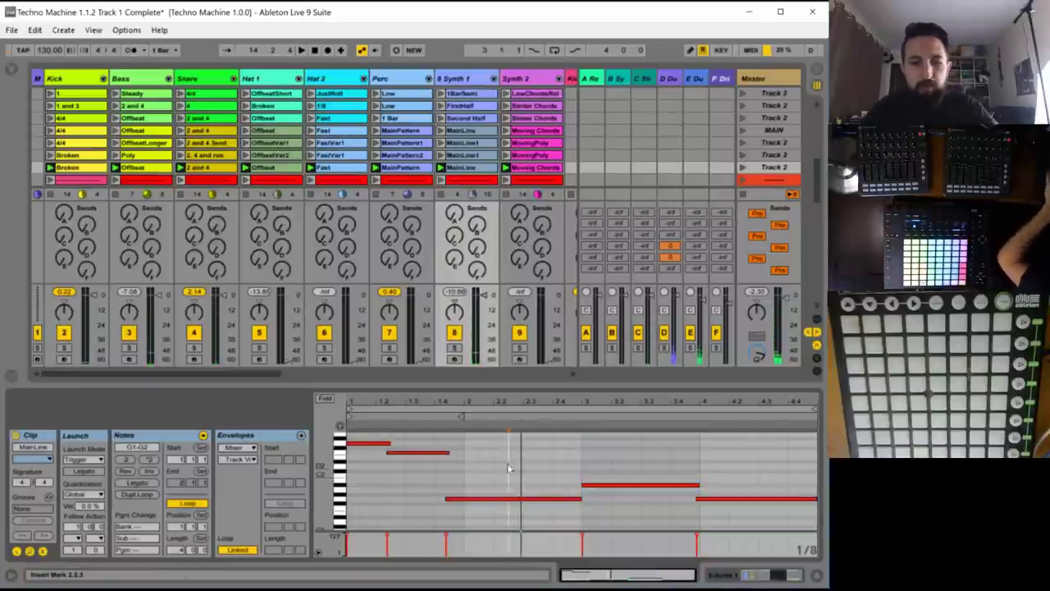
pyautogui.hotkey('ctrl', 'a')
pyautogui.press('Delete')
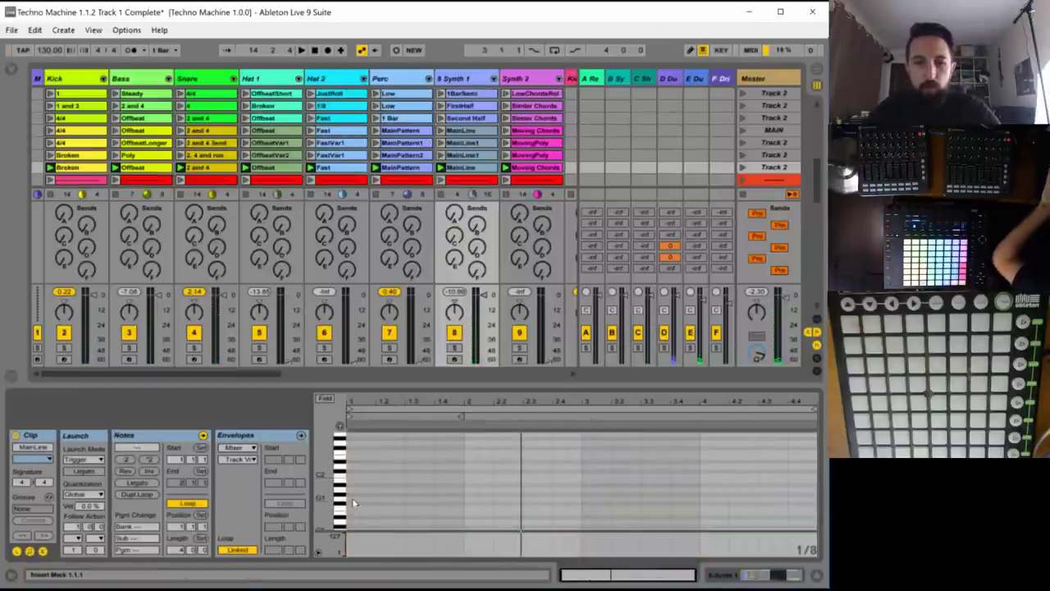
pyautogui.doubleClick(354, 500)
pyautogui.moveTo(360, 499); pyautogui.dragTo(815, 503)
pyautogui.press('space')
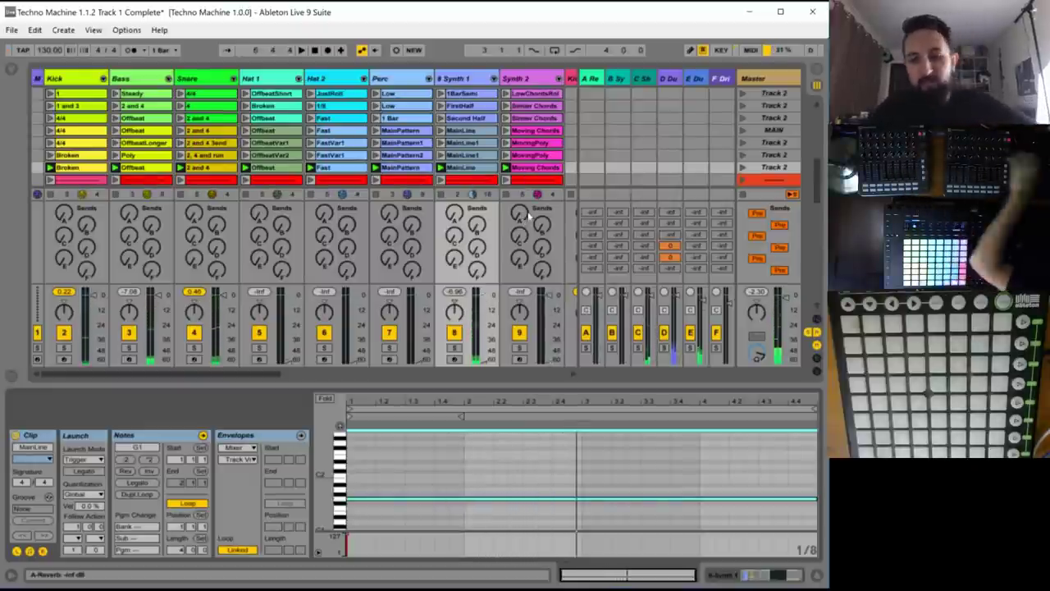
# - Delete the chords at 1.1.2, 1.2.2, 1.3.3, 1.4.1 and 1.4.2 from the last scene's Synth 2 Moving Chords clip
pyautogui.click(530, 172)
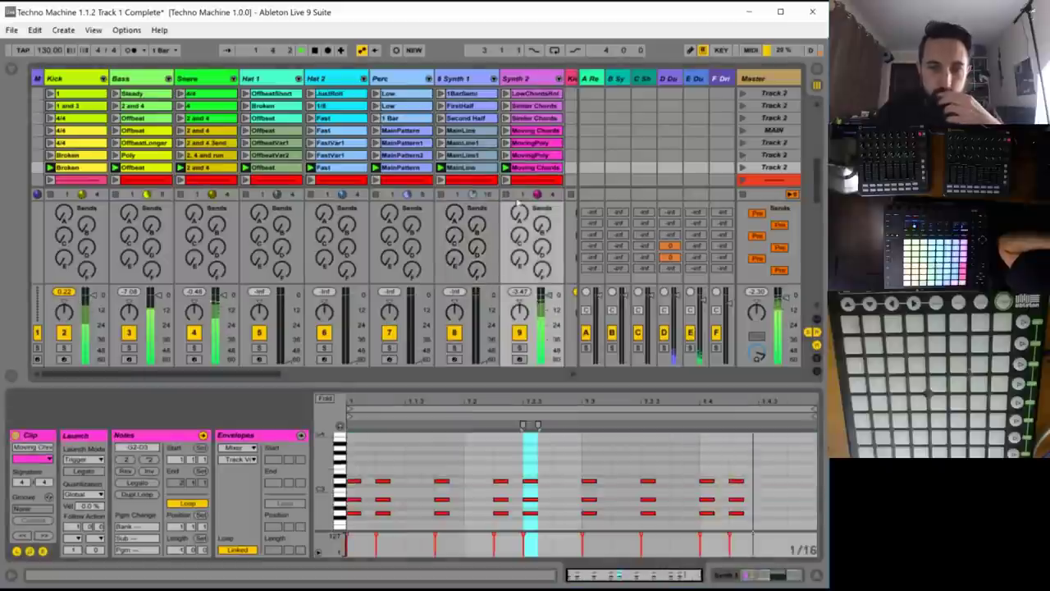
pyautogui.click(396, 468)
pyautogui.moveTo(400, 471); pyautogui.dragTo(383, 525)
pyautogui.press('Delete')
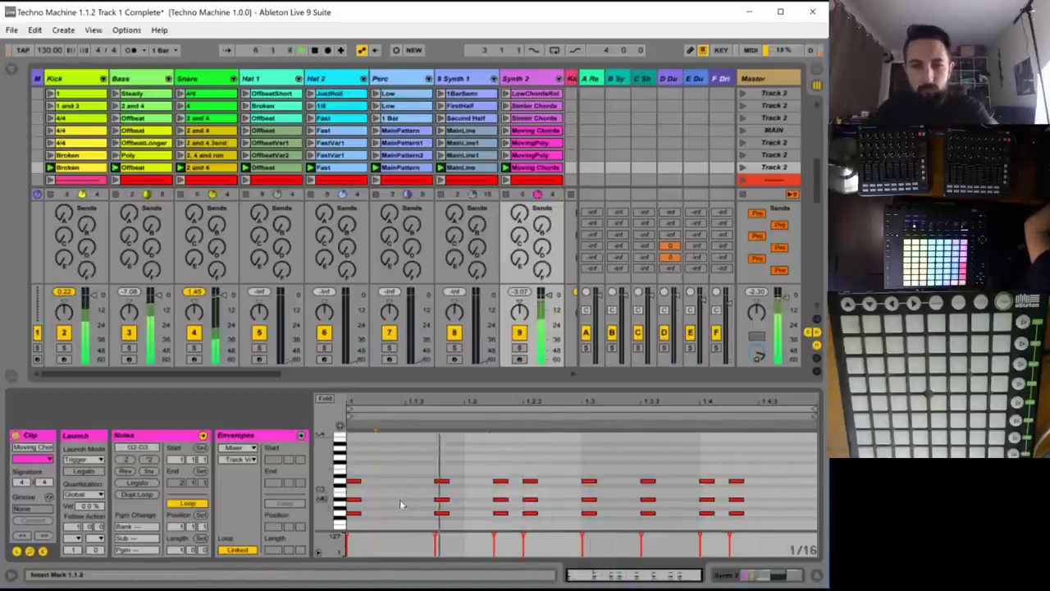
pyautogui.doubleClick(501, 480)
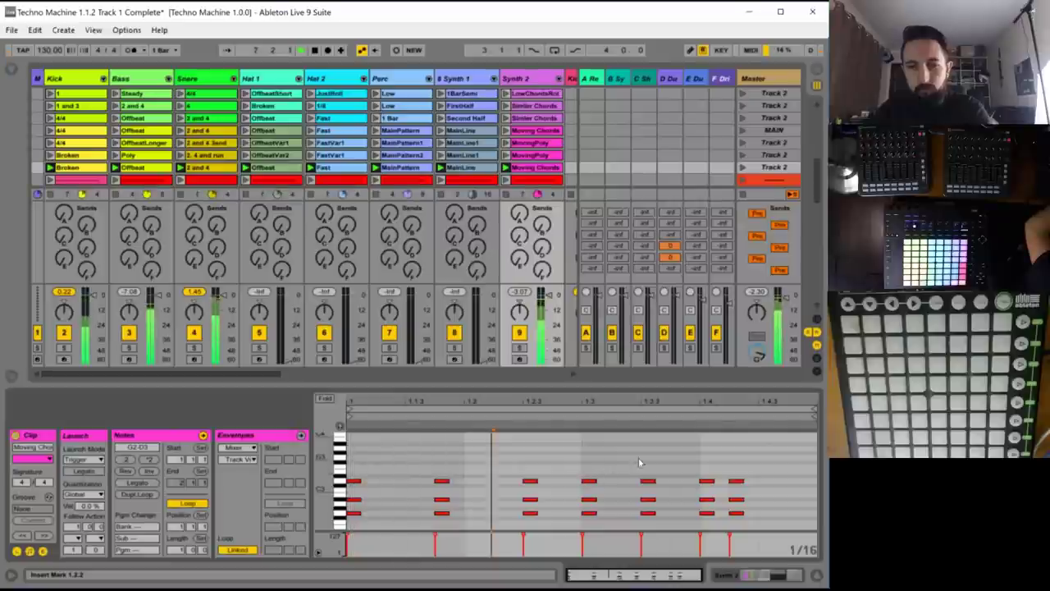
pyautogui.doubleClick(648, 499)
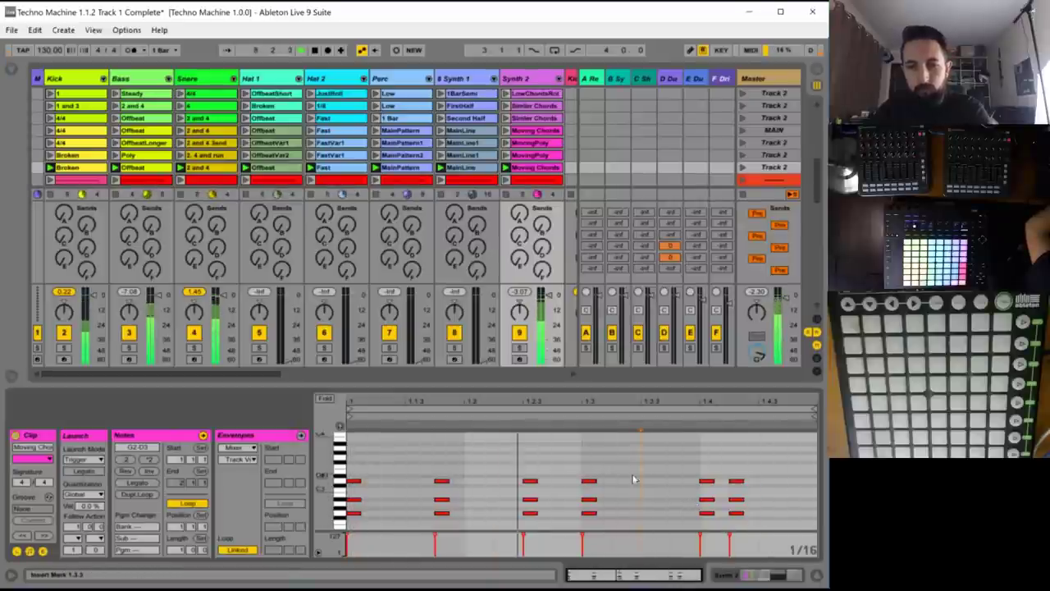
pyautogui.moveTo(689, 465); pyautogui.dragTo(750, 504)
pyautogui.press('Delete')
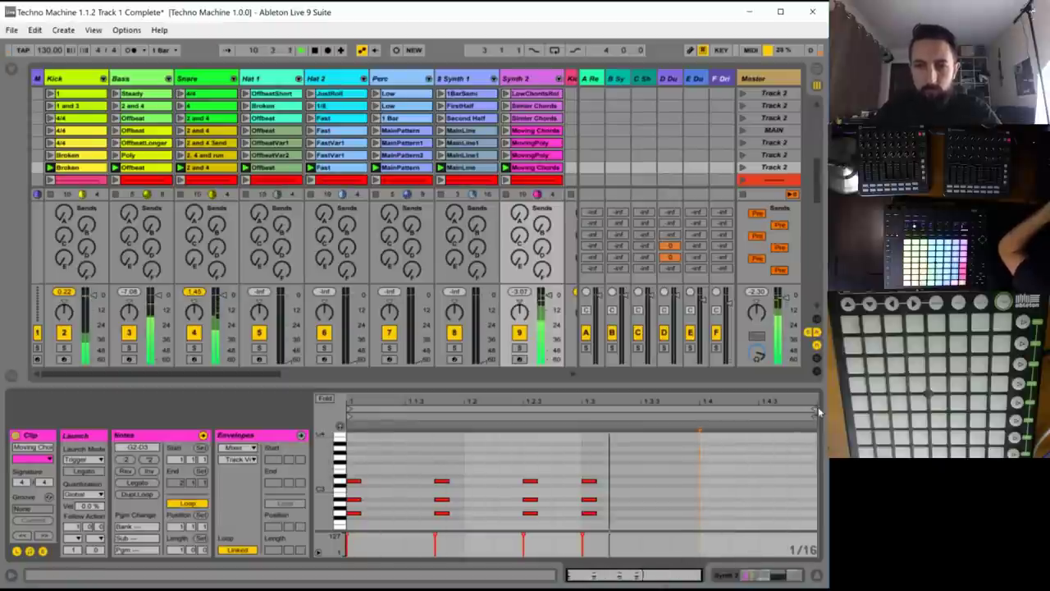
# - Lengthen the chord at 1.3.1 in the Moving Chords clip to one beat, duplicate it to 1.4.1 and transpose the copy down an octave
pyautogui.moveTo(600, 463); pyautogui.dragTo(590, 511)
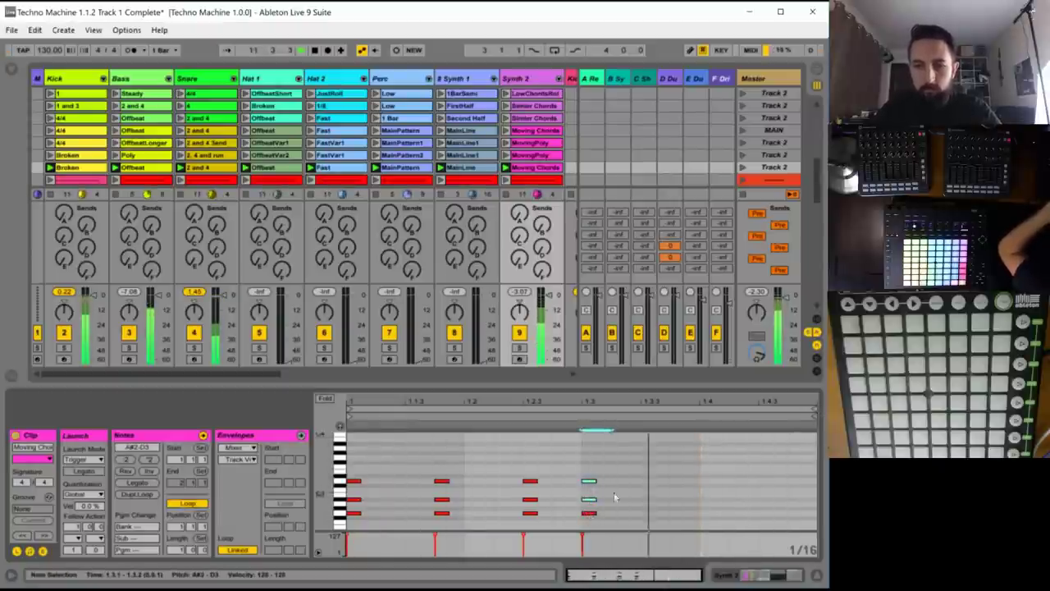
pyautogui.moveTo(608, 468); pyautogui.dragTo(702, 521)
pyautogui.hotkey('ctrl', 'd')
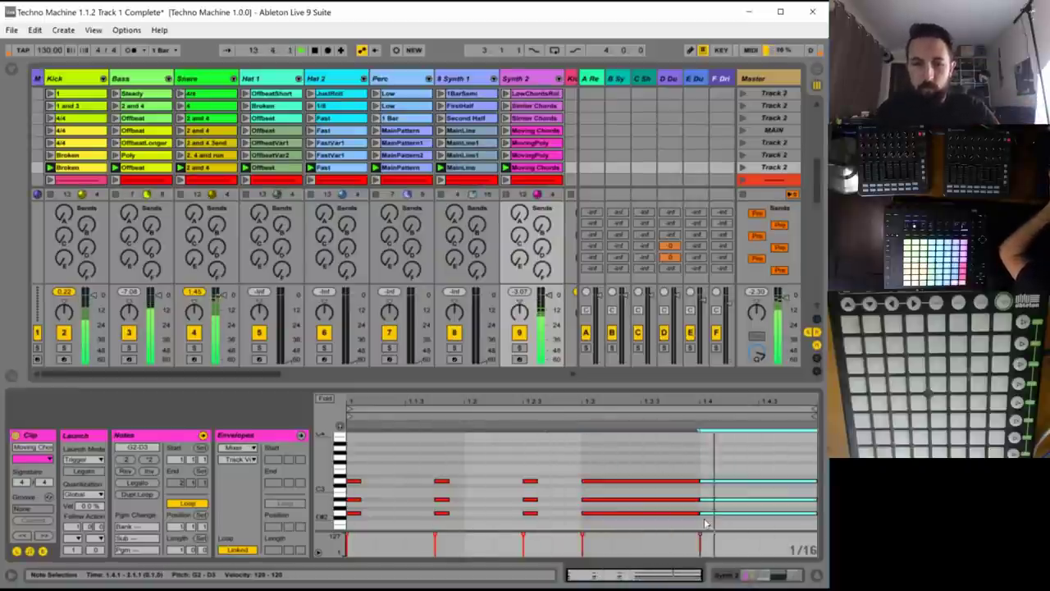
pyautogui.hotkey('shift', 'Down')
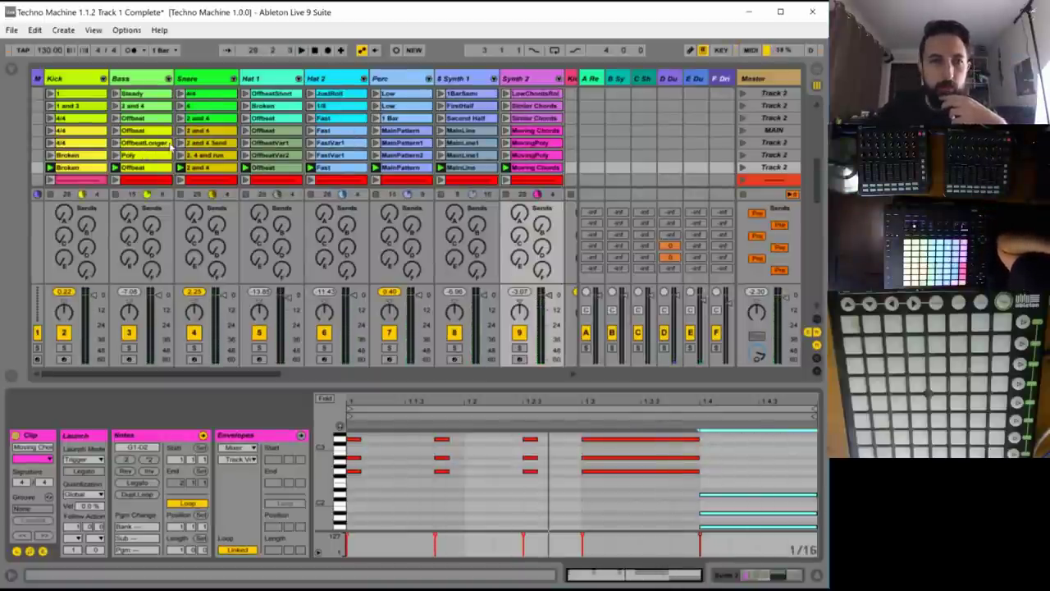
# - Examine the separator clips above the Track 1 and Track 2 scenes
pyautogui.scroll(1, 171, 148)
pyautogui.scroll(5, 123, 113)
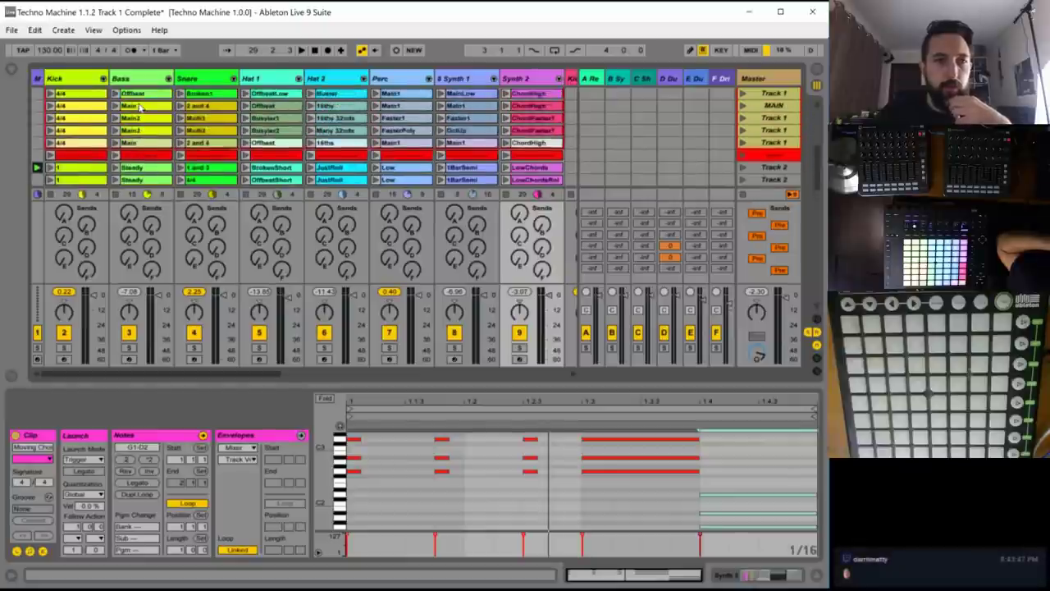
pyautogui.click(96, 107)
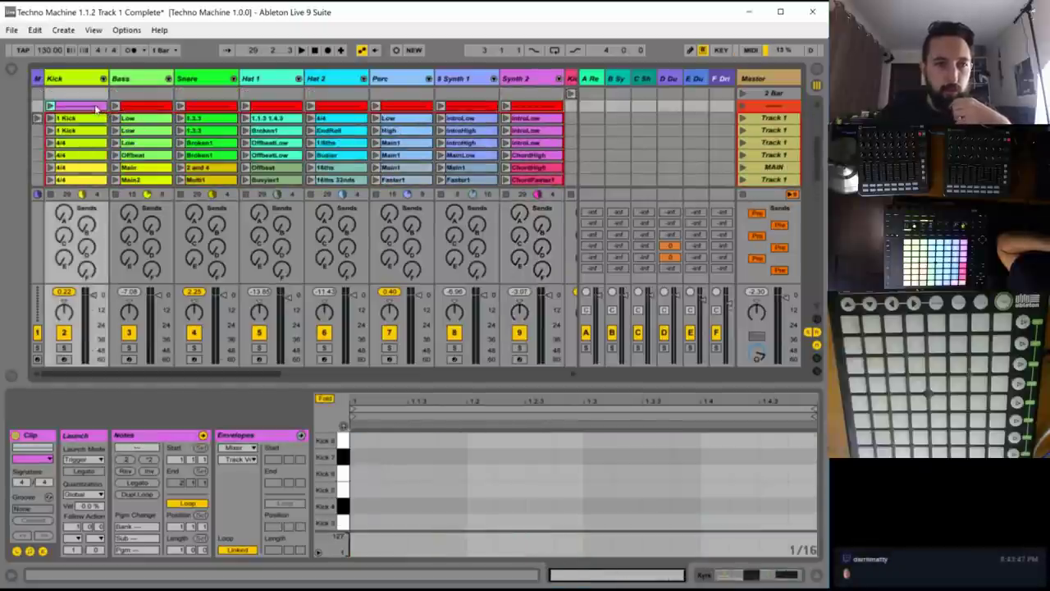
pyautogui.rightClick(97, 108)
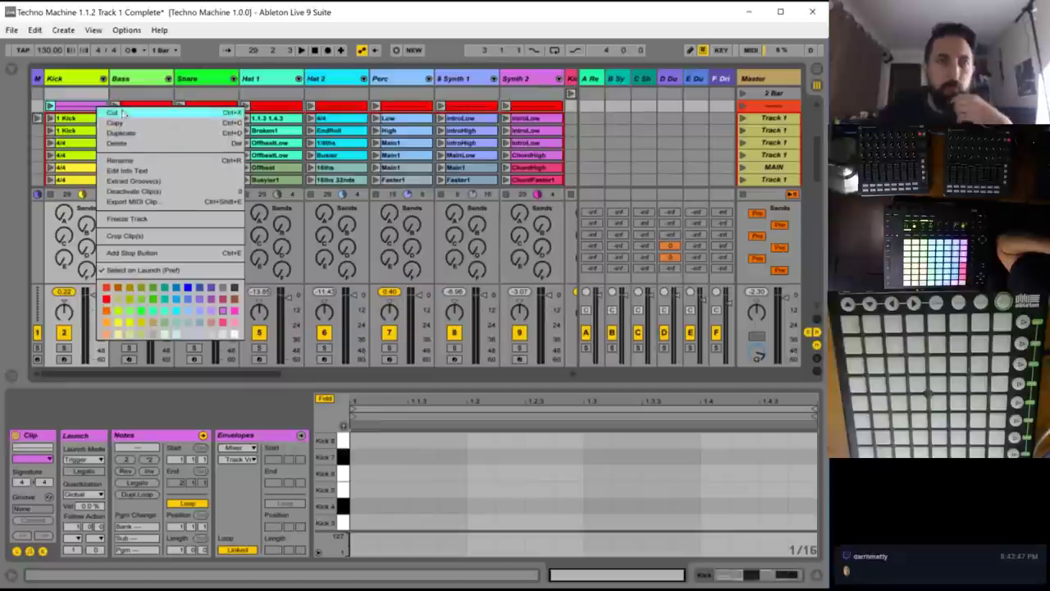
pyautogui.click(85, 108)
pyautogui.scroll(-3, 129, 178)
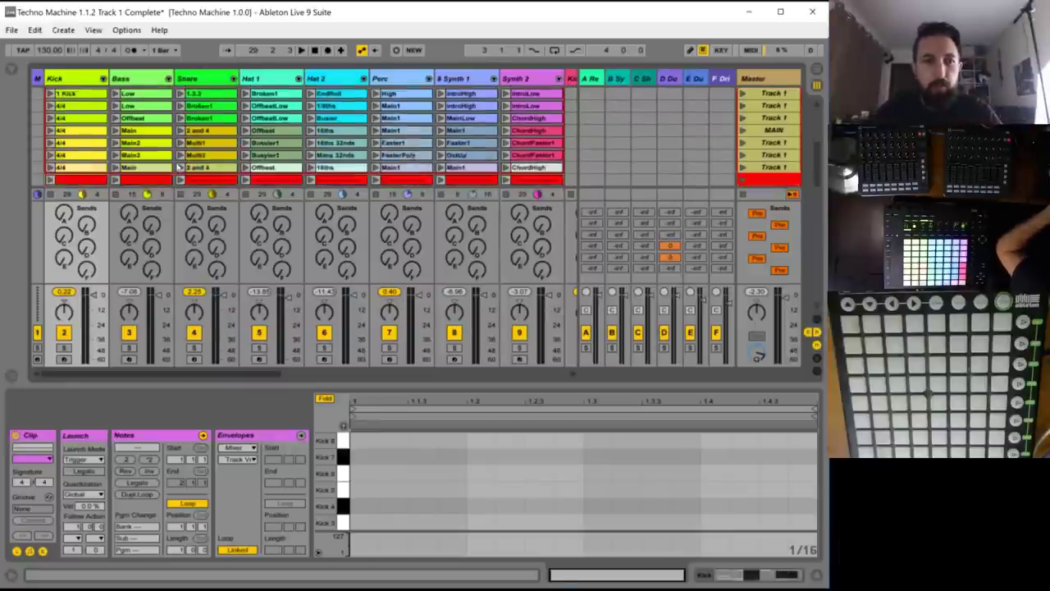
pyautogui.click(129, 173)
pyautogui.scroll(-5, 164, 168)
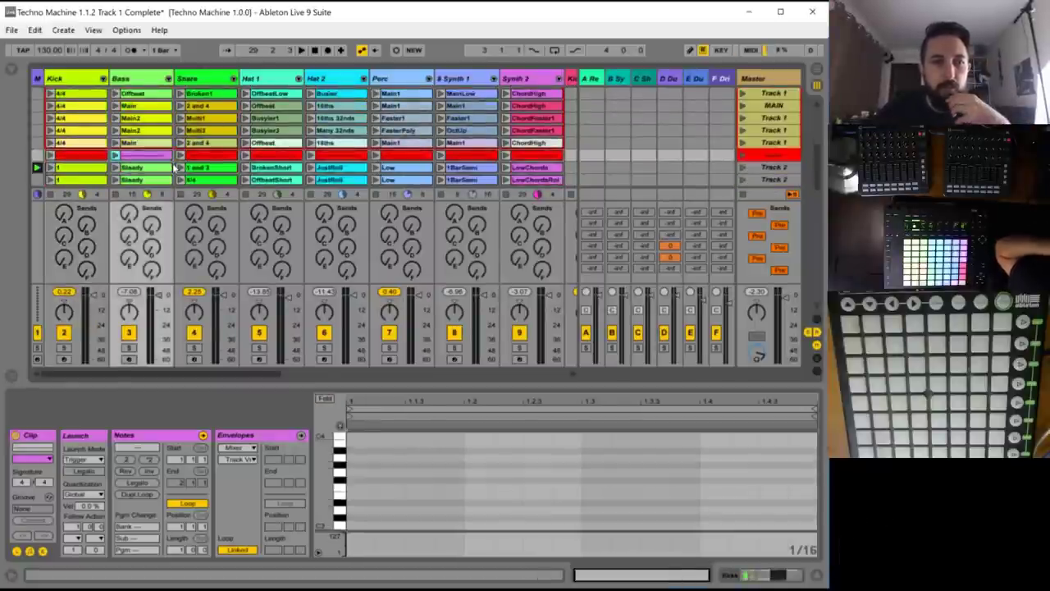
# - Save the Live Set under the new name Techno Machine 1.1.3 Track 2 Complete
pyautogui.click(11, 30)
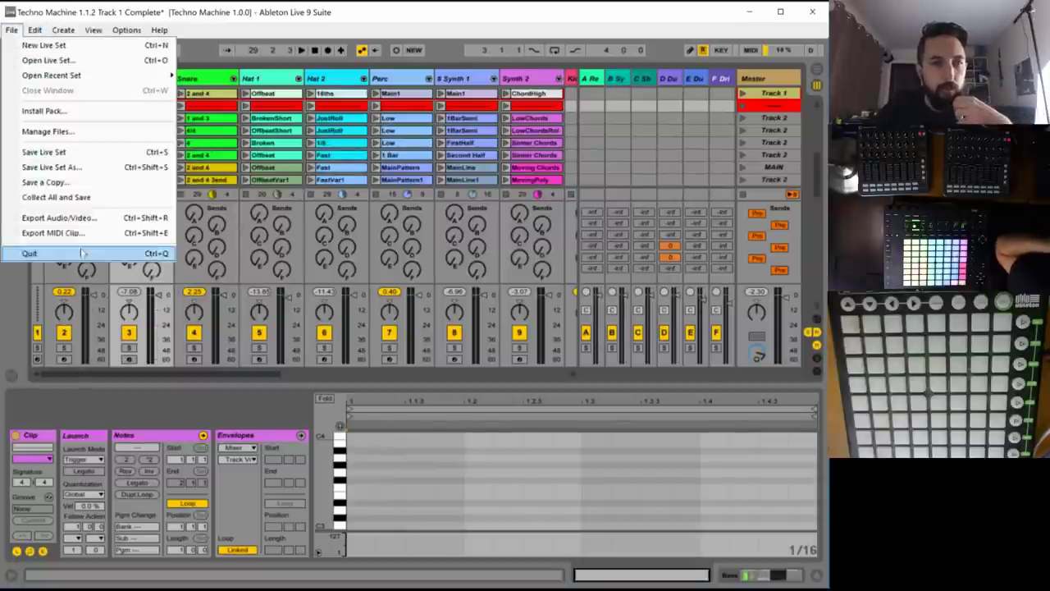
pyautogui.click(78, 168)
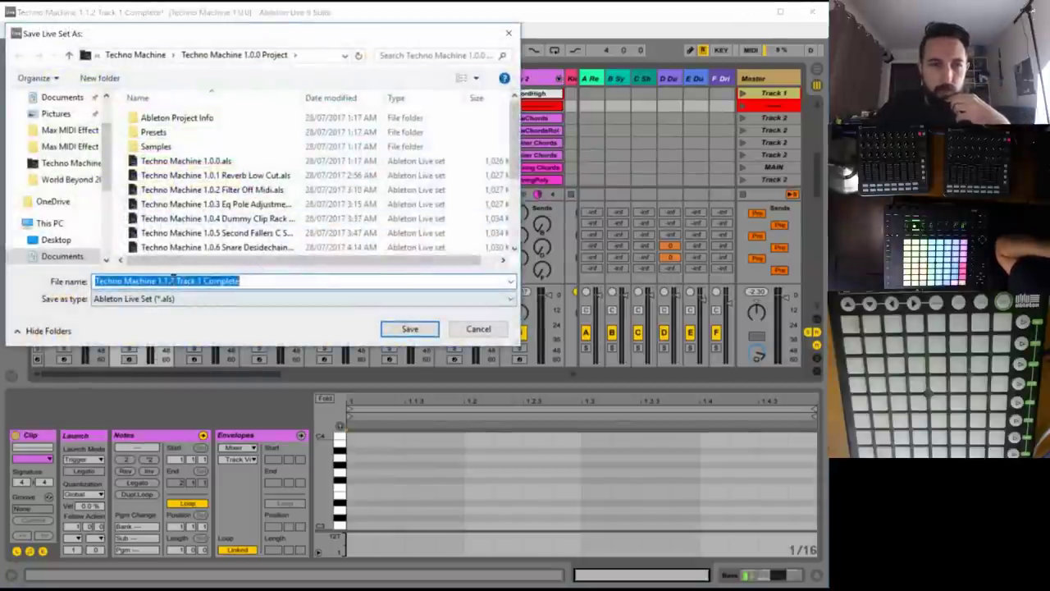
pyautogui.click(168, 281)
pyautogui.moveTo(187, 282); pyautogui.dragTo(375, 283)
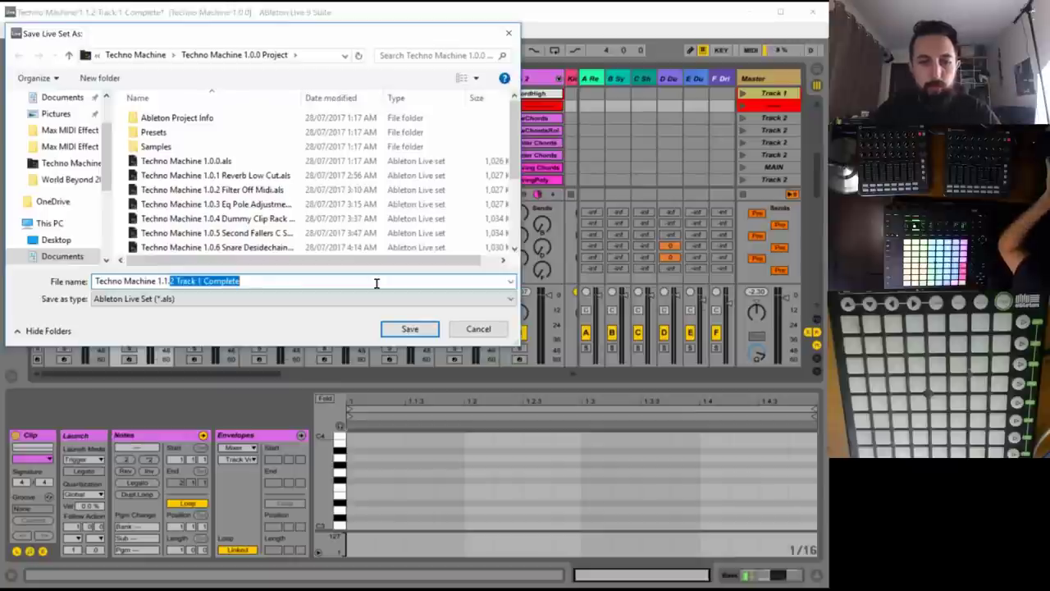
pyautogui.write('3')
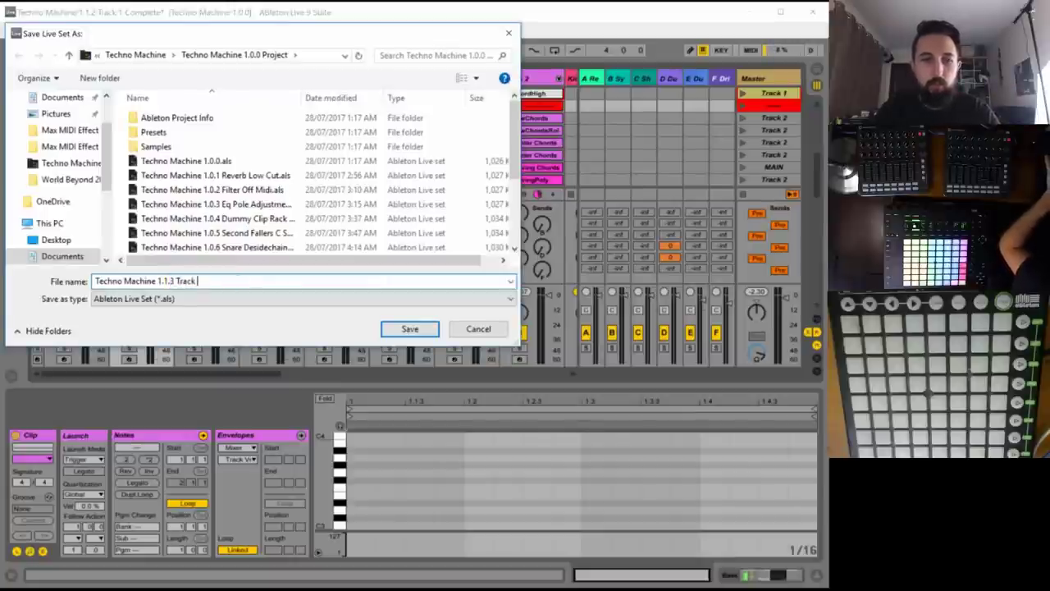
pyautogui.press('Return')
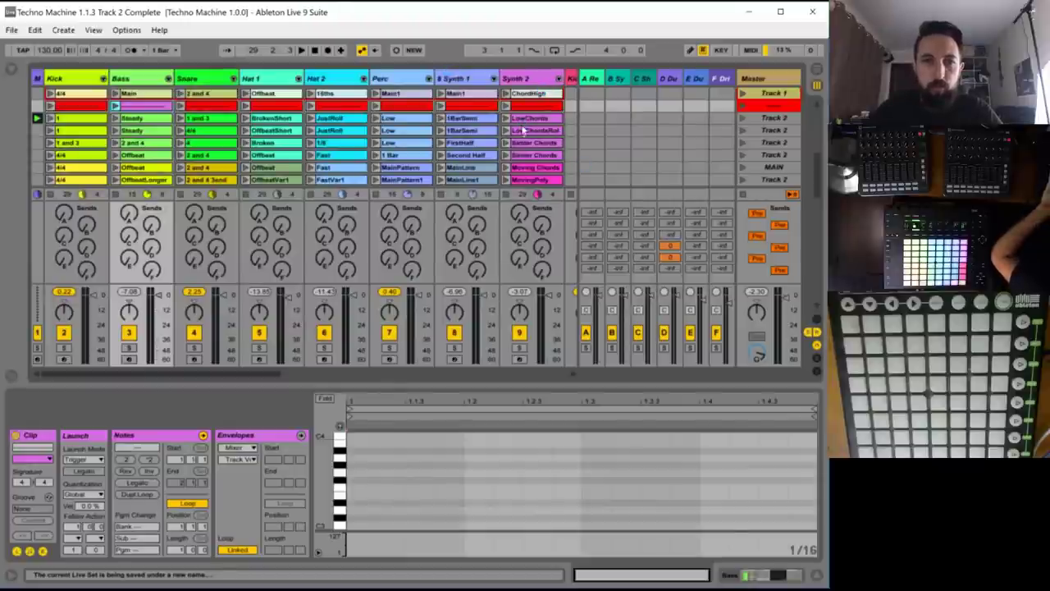
# - Start playback and launch the first Track 3 scene
pyautogui.press('space')
pyautogui.scroll(-1, 522, 131)
pyautogui.scroll(-2, 522, 131)
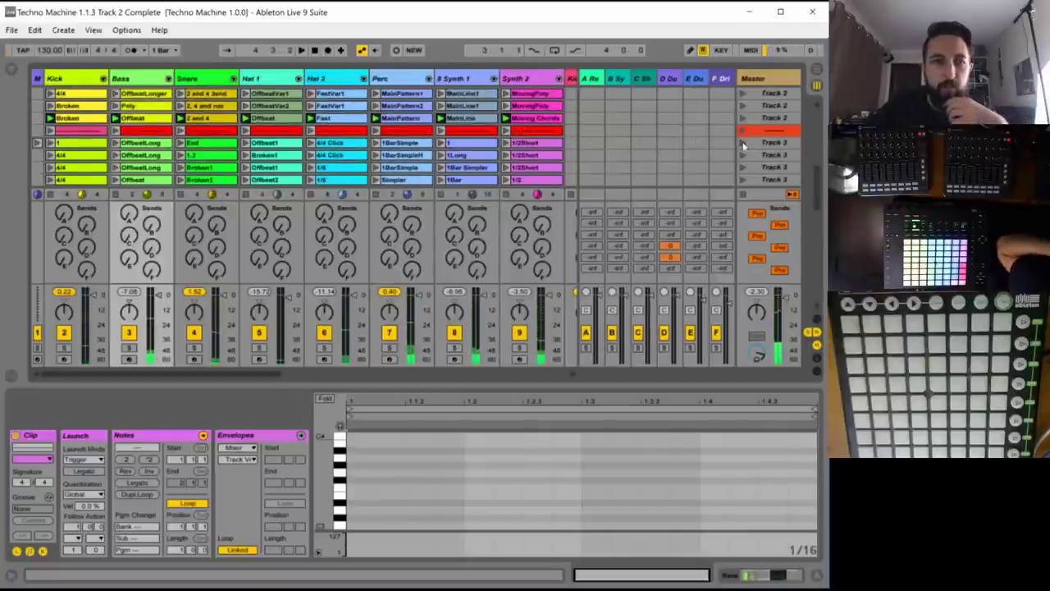
pyautogui.click(743, 142)
pyautogui.click(88, 132)
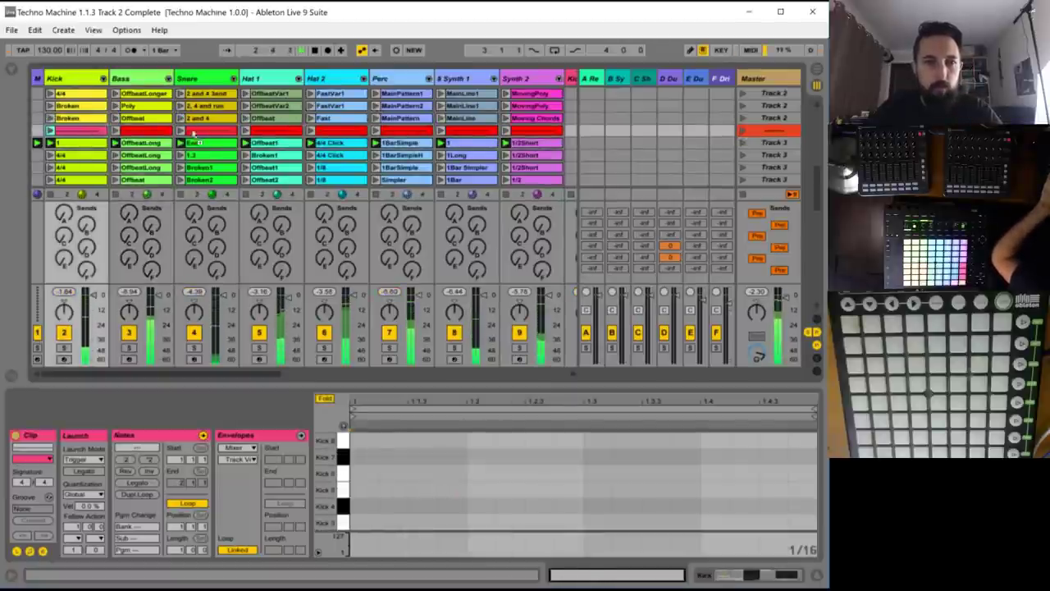
pyautogui.click(193, 131)
pyautogui.keyDown('shift'); pyautogui.click(84, 131); pyautogui.keyUp('shift')
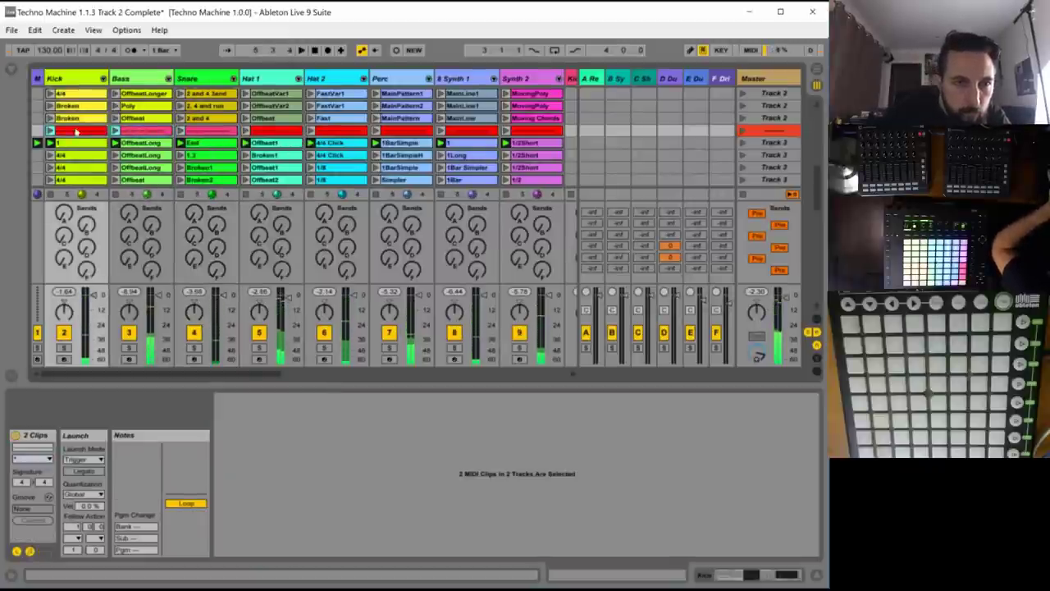
pyautogui.click(125, 130)
pyautogui.keyDown('shift'); pyautogui.click(205, 130); pyautogui.keyUp('shift')
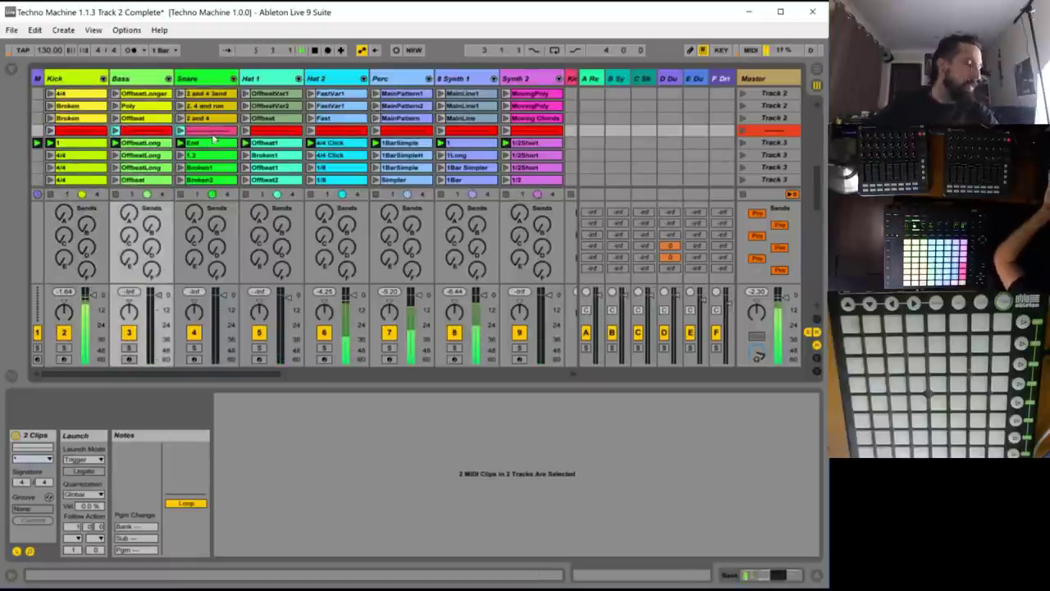
# - Audition the second to fifth Track 3 scenes by launching them in order
pyautogui.click(743, 154)
pyautogui.scroll(-2, 742, 149)
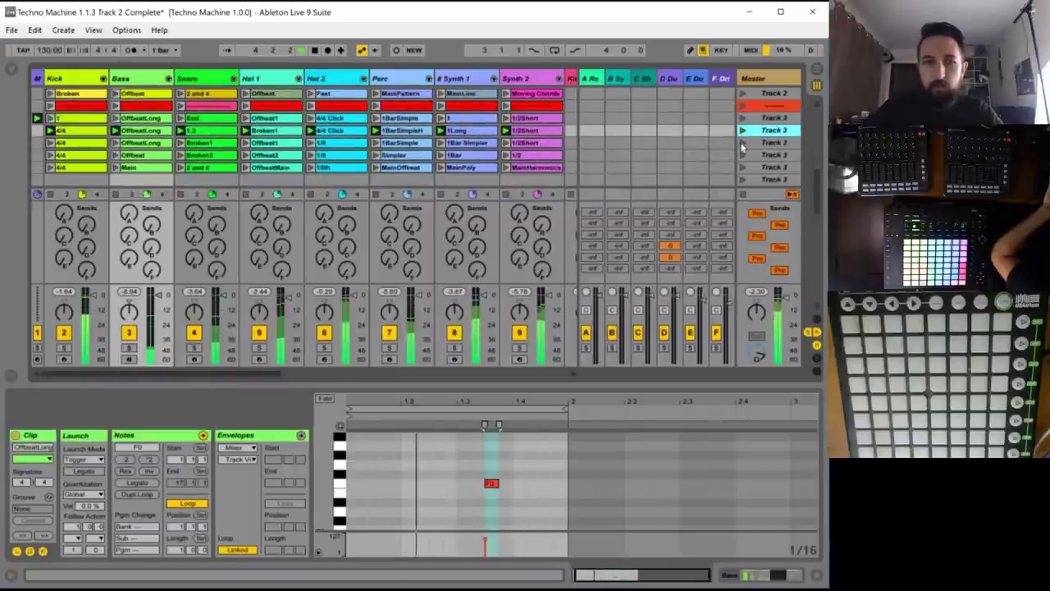
pyautogui.click(742, 143)
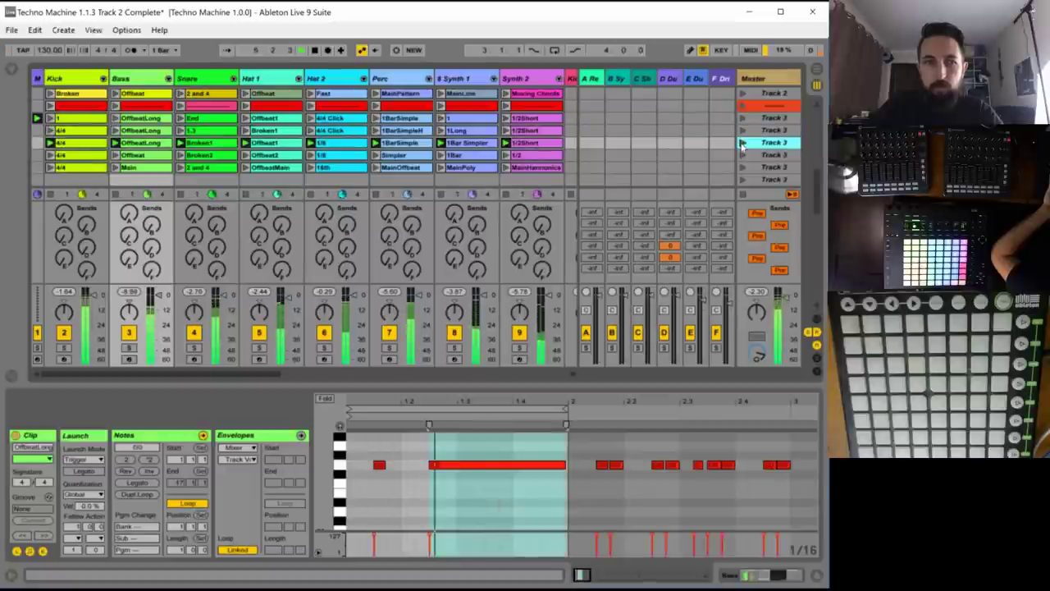
pyautogui.click(742, 144)
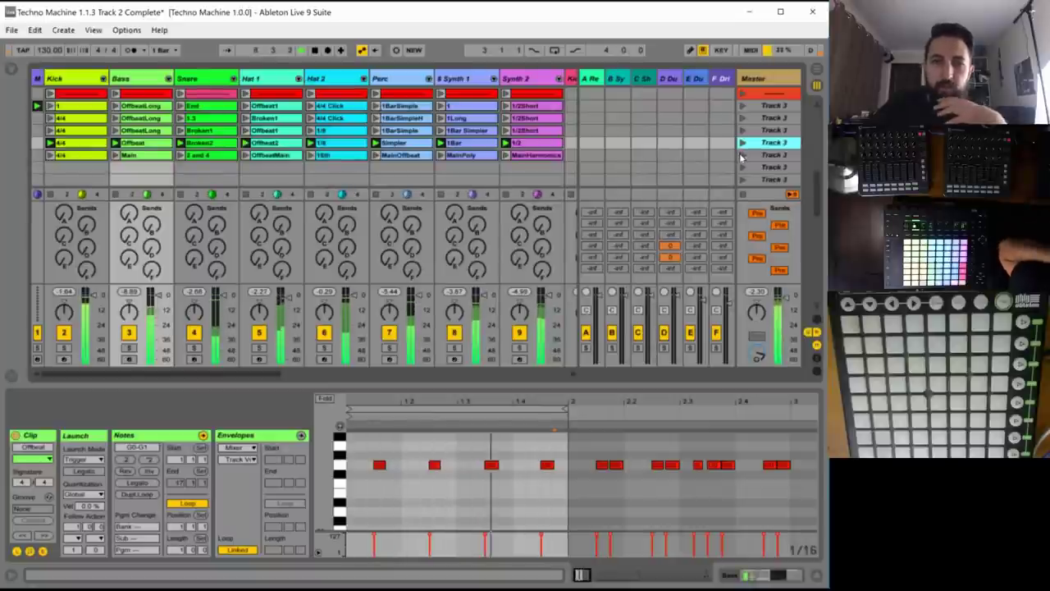
pyautogui.click(742, 155)
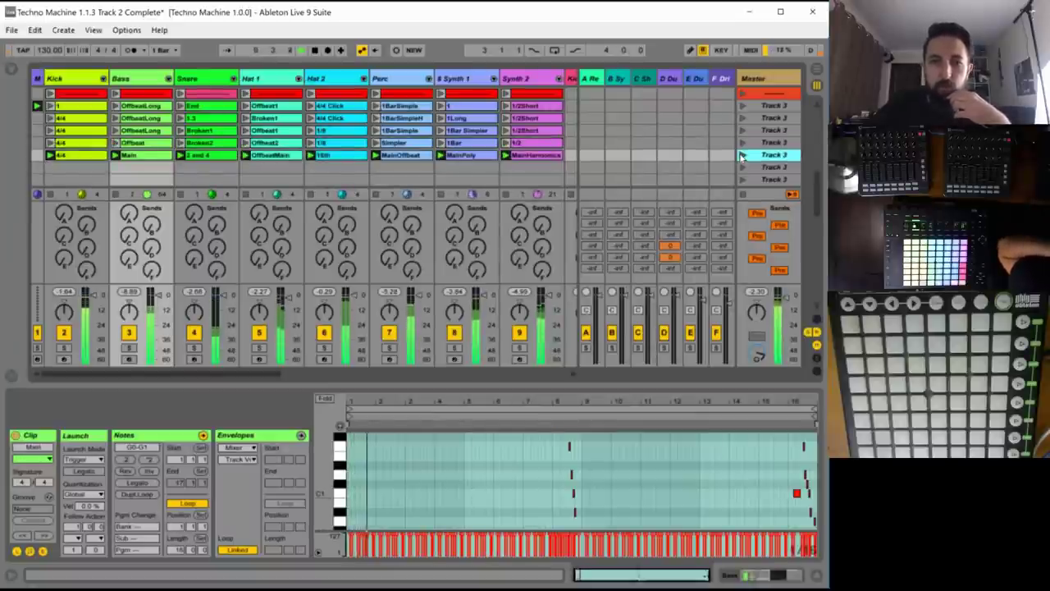
# - Solo Synth 2 briefly to hear its MainHarmonics clip alone, and replay the fifth Track 3 scene with all tracks
pyautogui.click(519, 348)
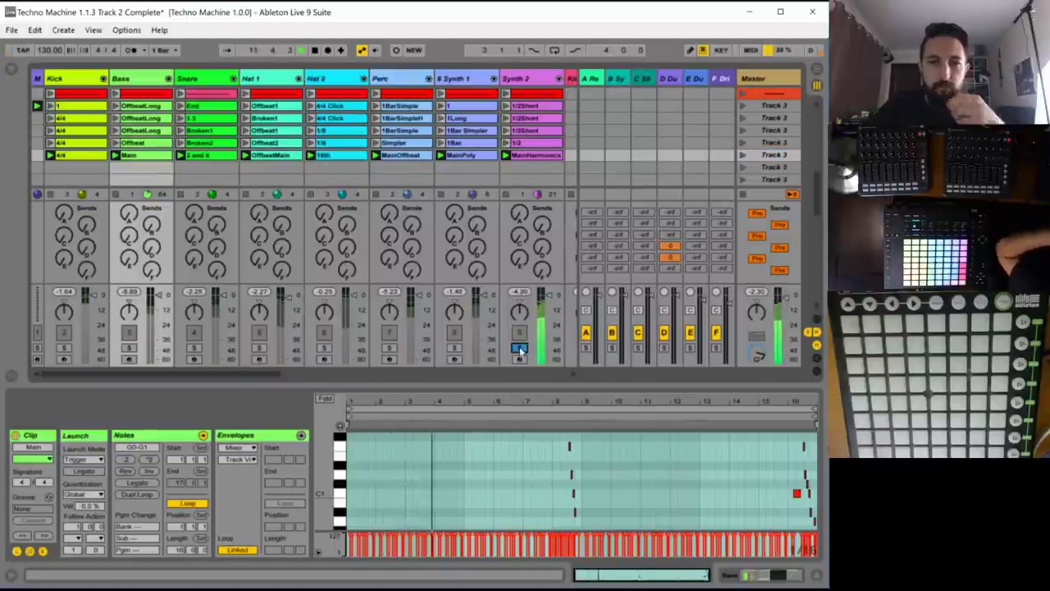
pyautogui.click(520, 348)
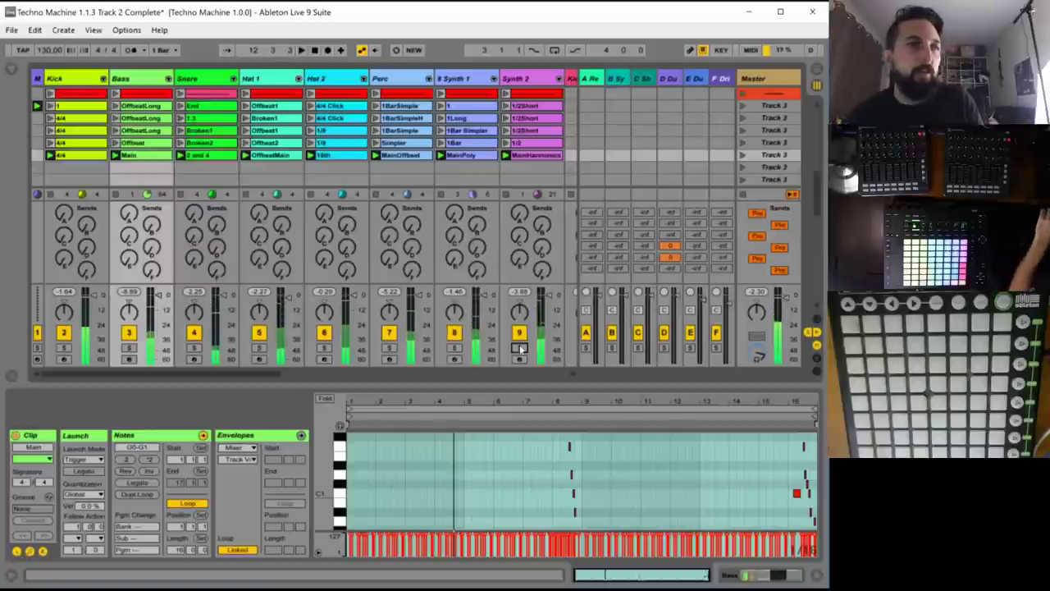
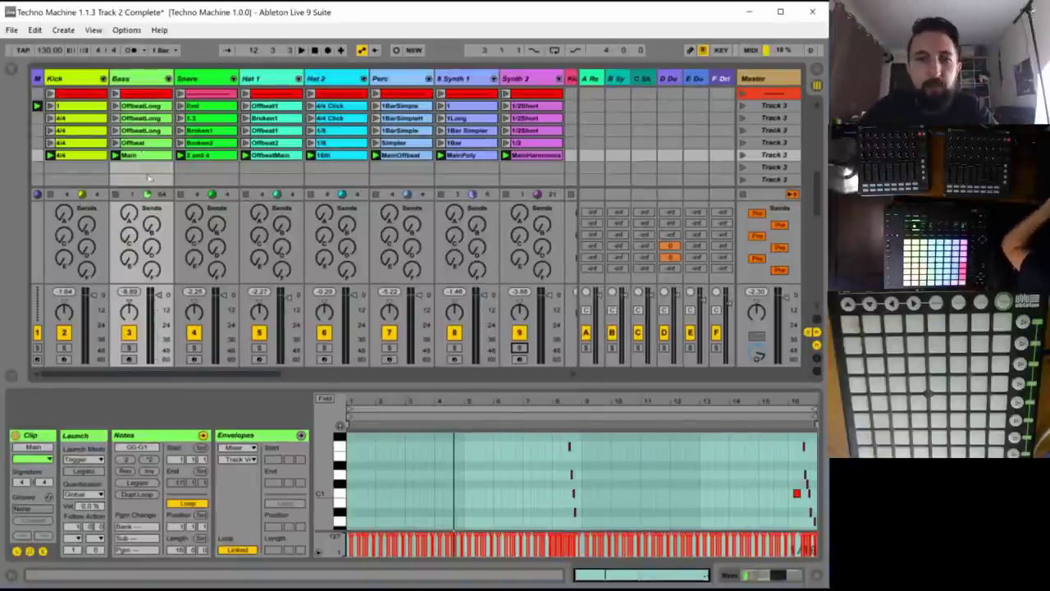
pyautogui.click(738, 155)
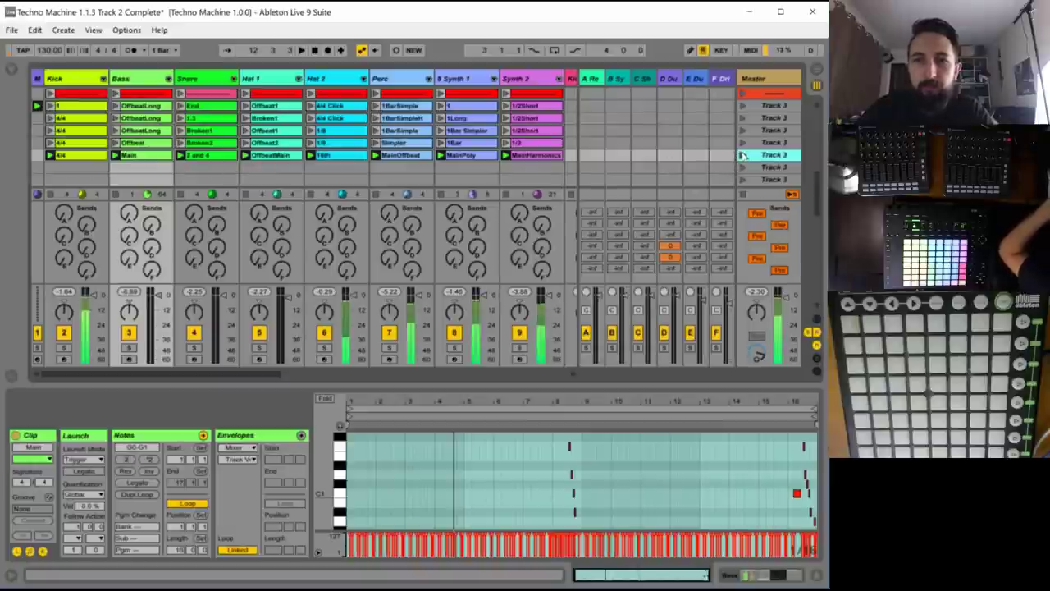
pyautogui.press('space')
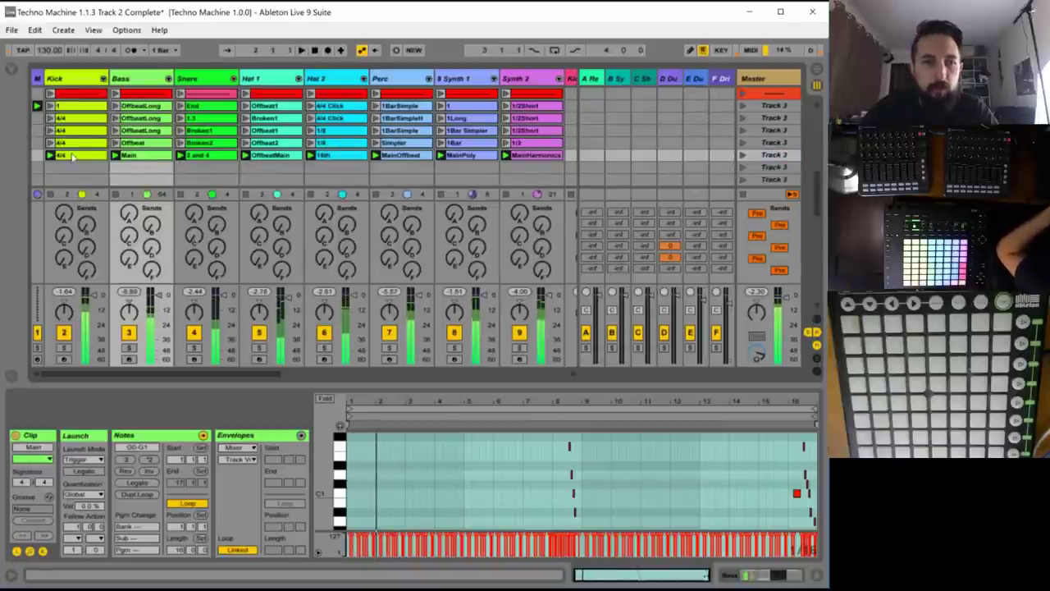
# - Recolour the fifth Track 3 scene's Kick 4/4 and Bass Main clips yellow and its Snare 2 and 4 clip gold
pyautogui.rightClick(71, 155)
pyautogui.click(96, 393)
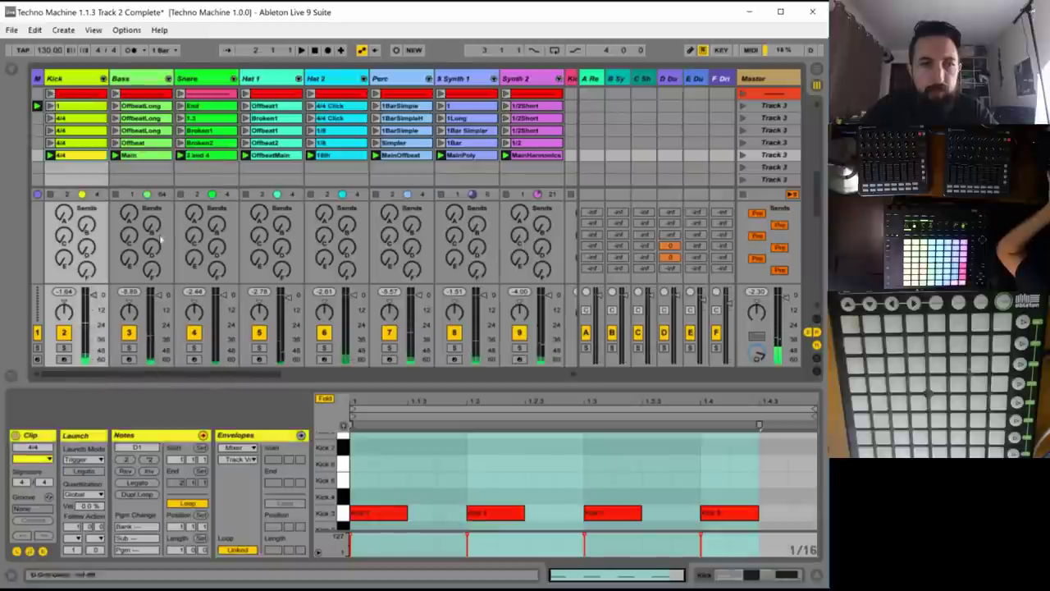
pyautogui.click(146, 155)
pyautogui.rightClick(146, 155)
pyautogui.click(172, 401)
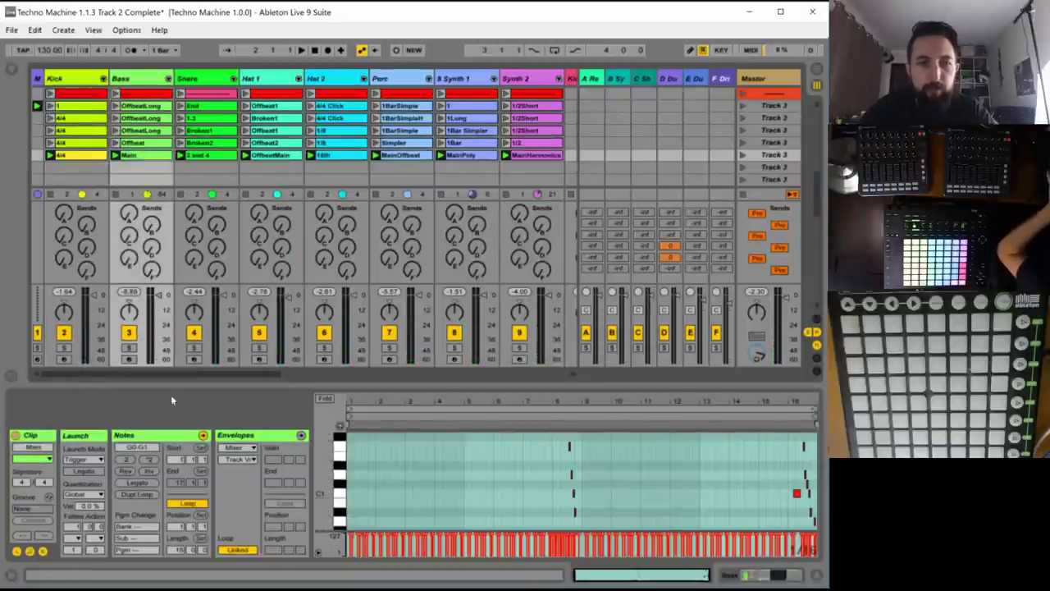
pyautogui.rightClick(207, 155)
pyautogui.click(250, 382)
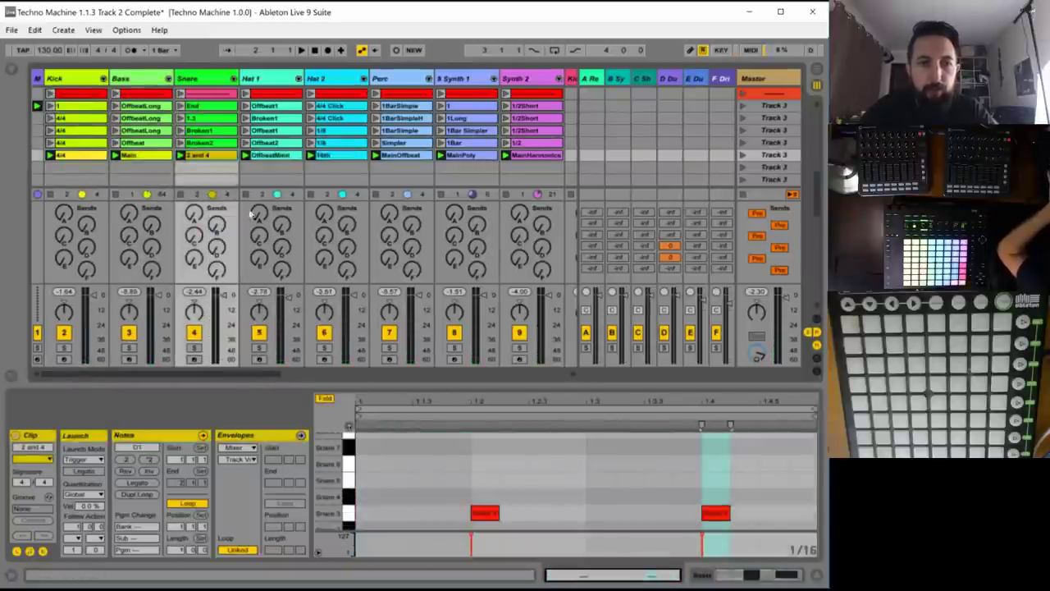
# - Recolour the fifth Track 3 scene's Hat 1 OffbeatMain clip muted green and its Hat 2 16th clip muted teal
pyautogui.rightClick(290, 156)
pyautogui.click(359, 381)
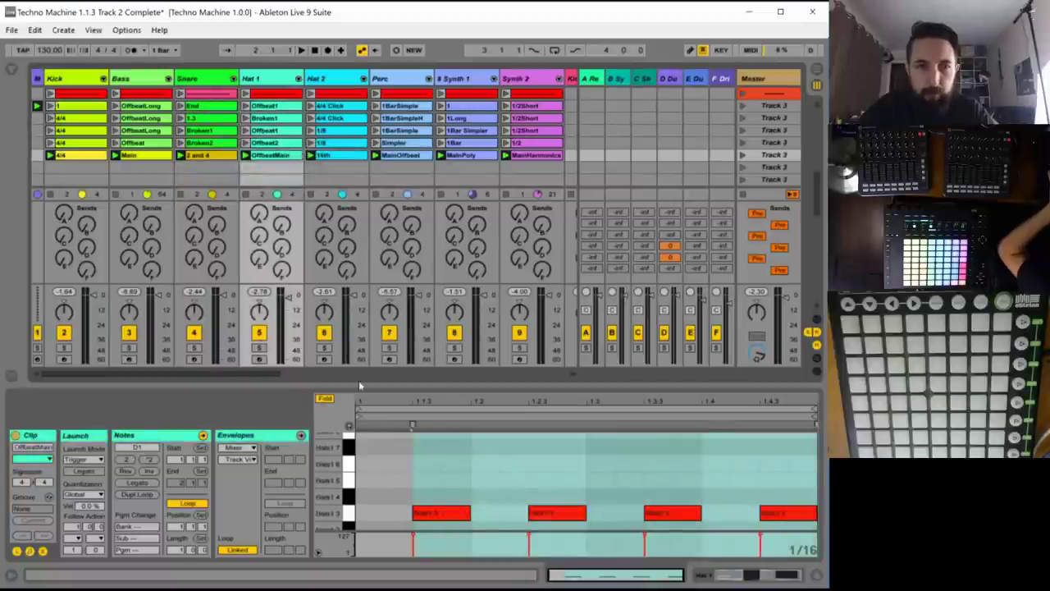
pyautogui.rightClick(349, 160)
pyautogui.click(424, 351)
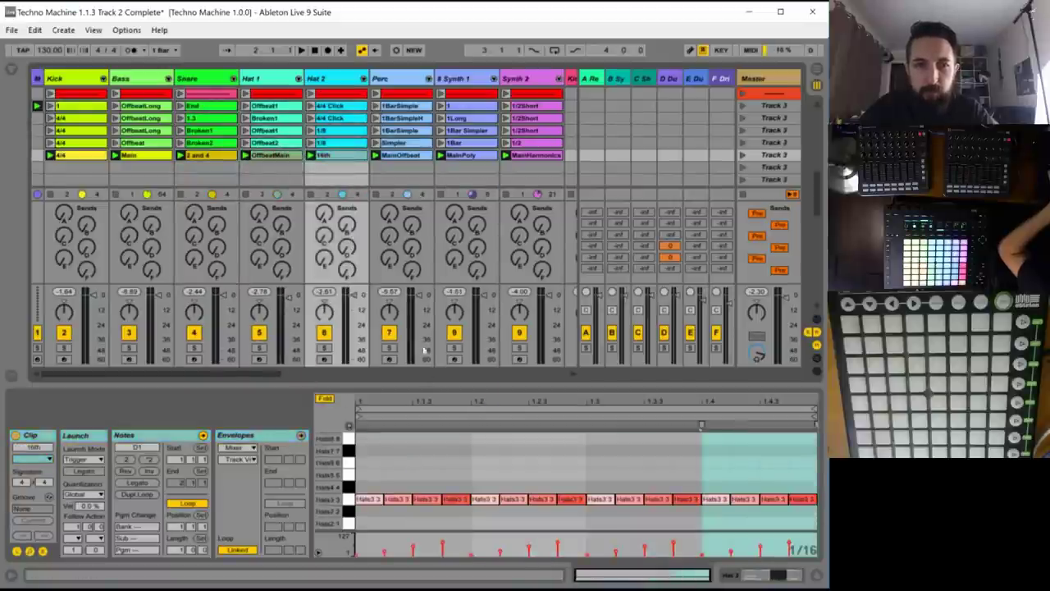
# - Recolour the fifth Track 3 scene's Perc MainOffbeat and Synth 1 MainPoly clips muted blue and its Synth 2 MainHarmonics clip deep pink
pyautogui.rightClick(407, 157)
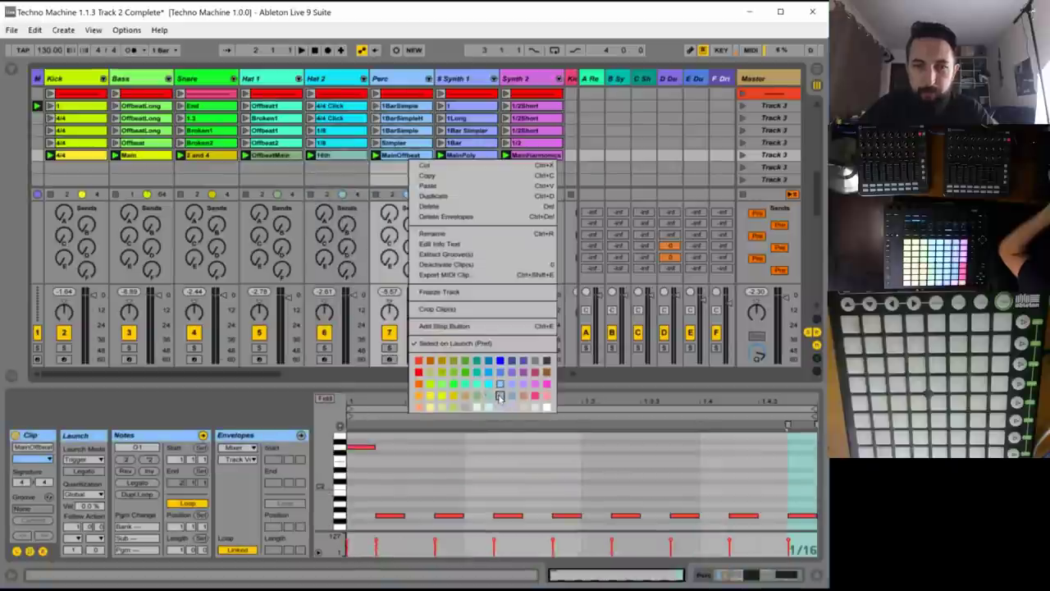
pyautogui.click(492, 385)
pyautogui.rightClick(472, 158)
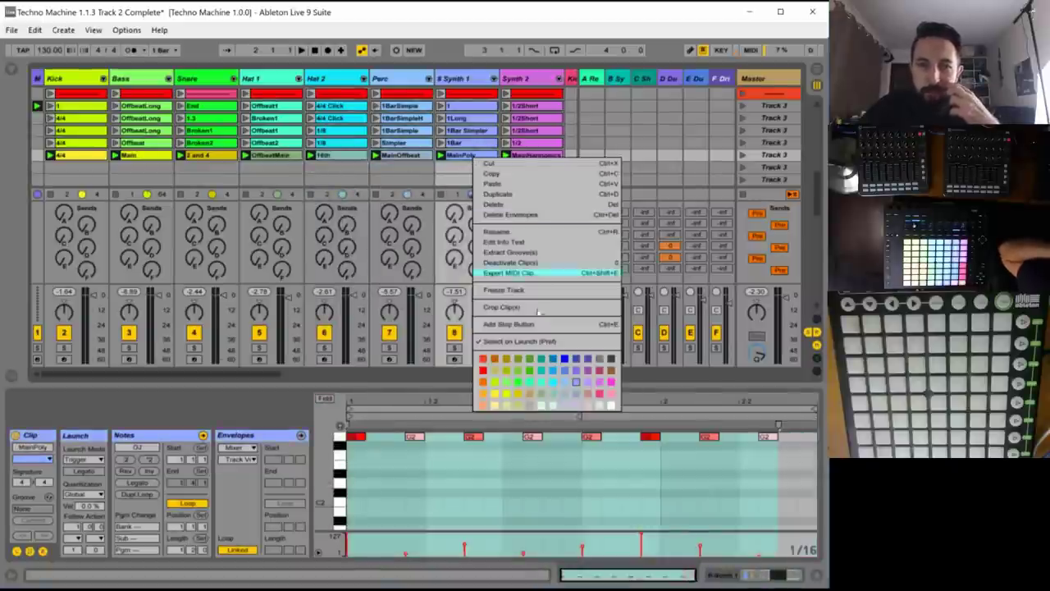
pyautogui.click(565, 392)
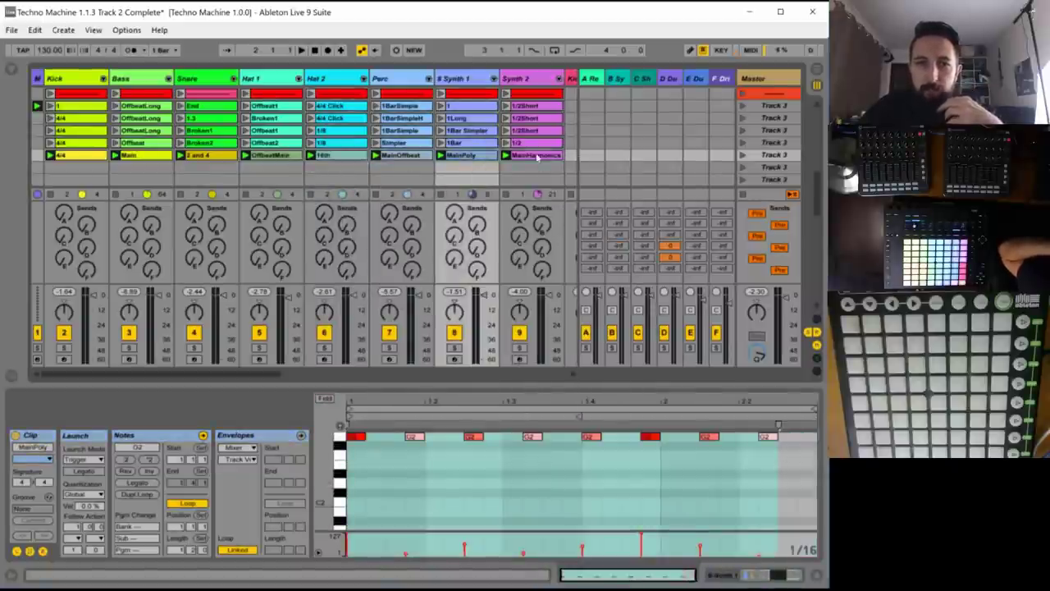
pyautogui.rightClick(537, 158)
pyautogui.click(664, 391)
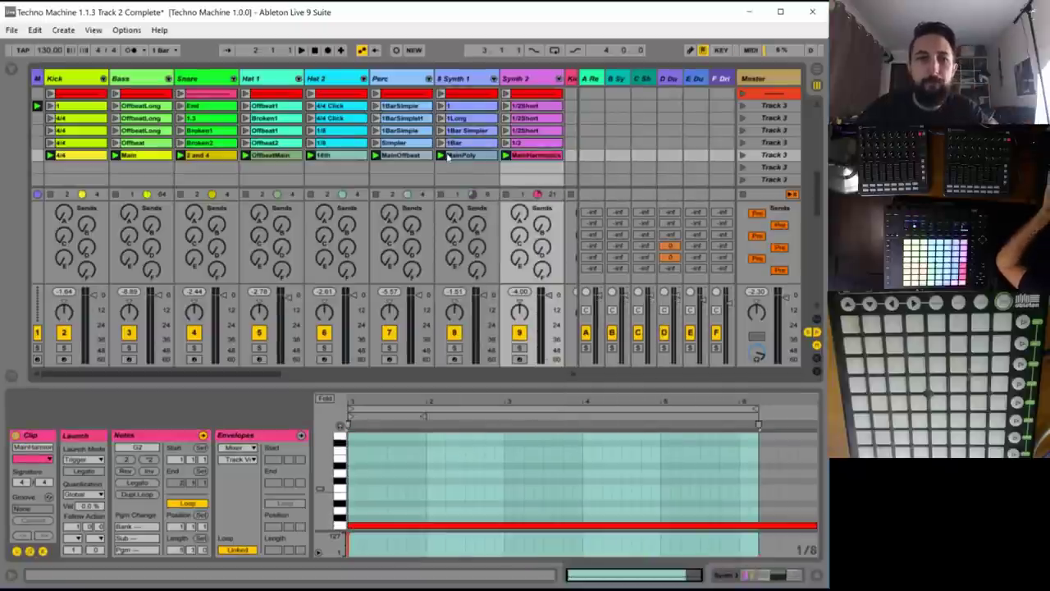
# - Duplicate the fifth Track 3 scene's eight clips, from Kick through Synth 2, into the row below
pyautogui.scroll(-1, 503, 161)
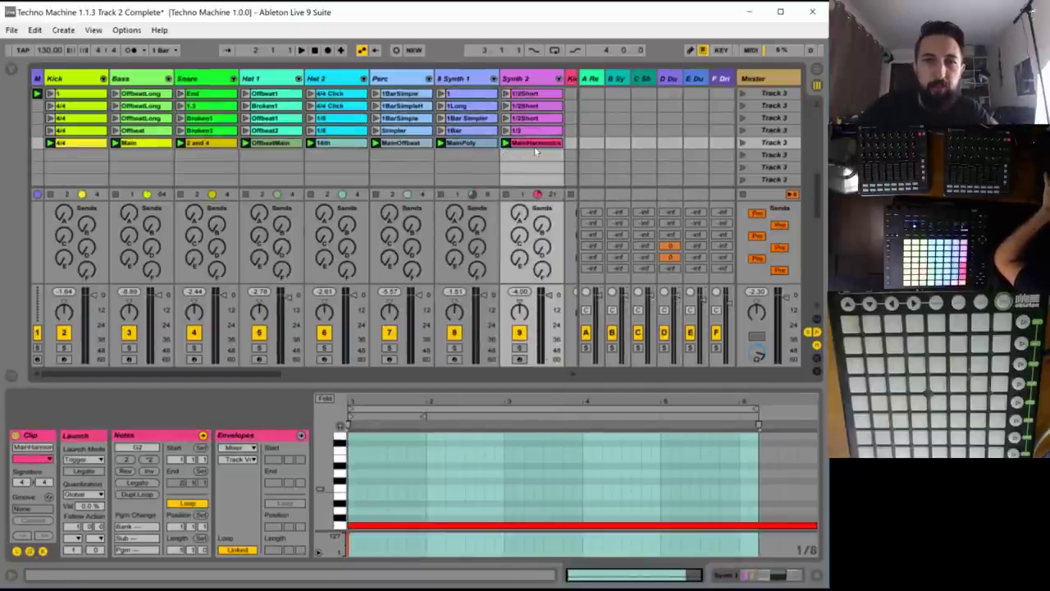
pyautogui.keyDown('shift'); pyautogui.click(93, 143); pyautogui.keyUp('shift')
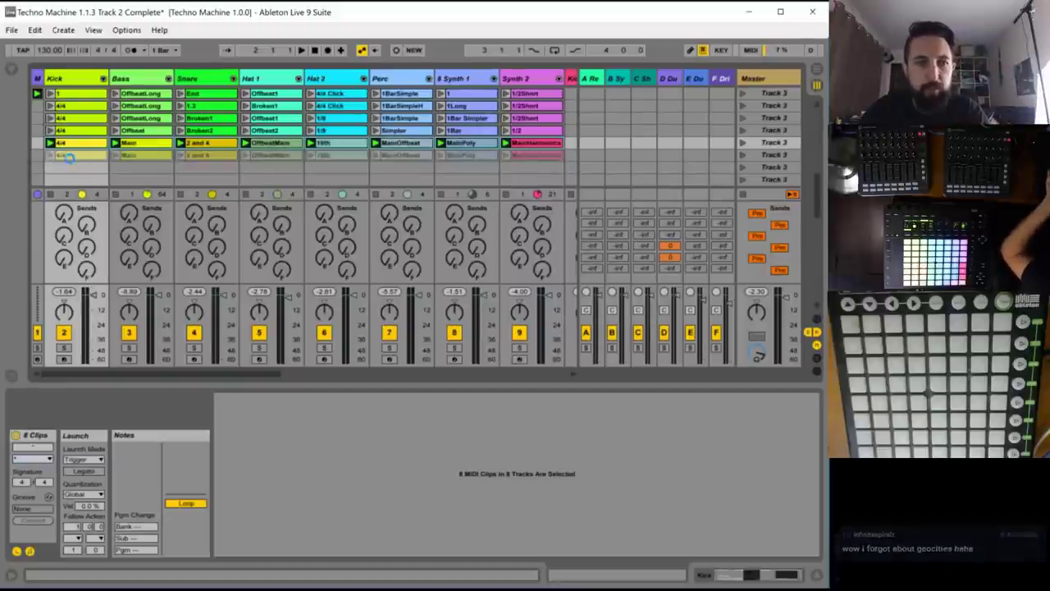
pyautogui.hotkey('ctrl', 'd')
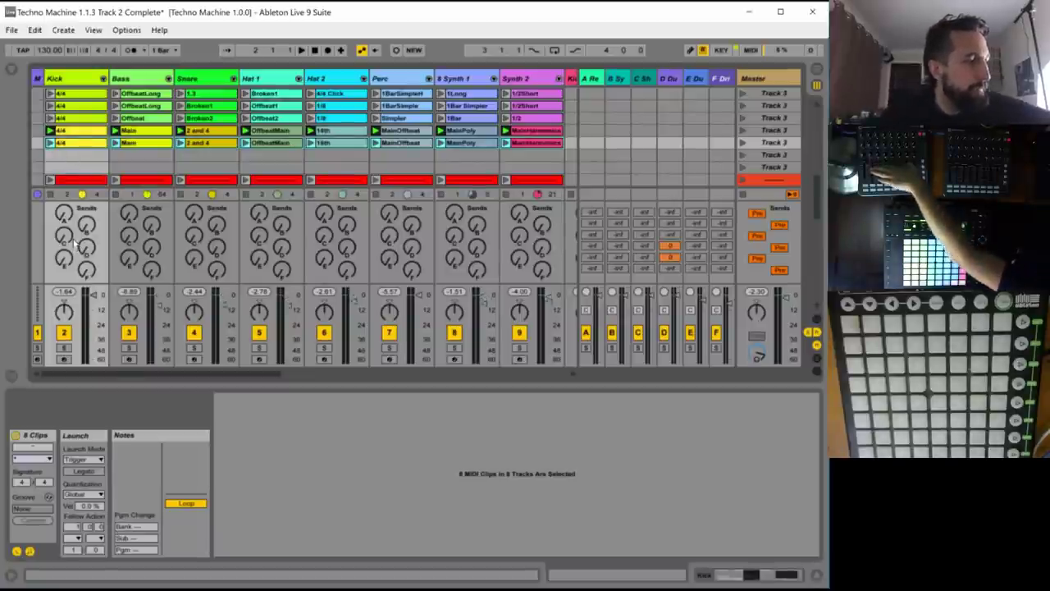
# - Duplicate the copied Kick 4/4 clip twice more to fill the two remaining Track 3 slots below it
pyautogui.click(74, 144)
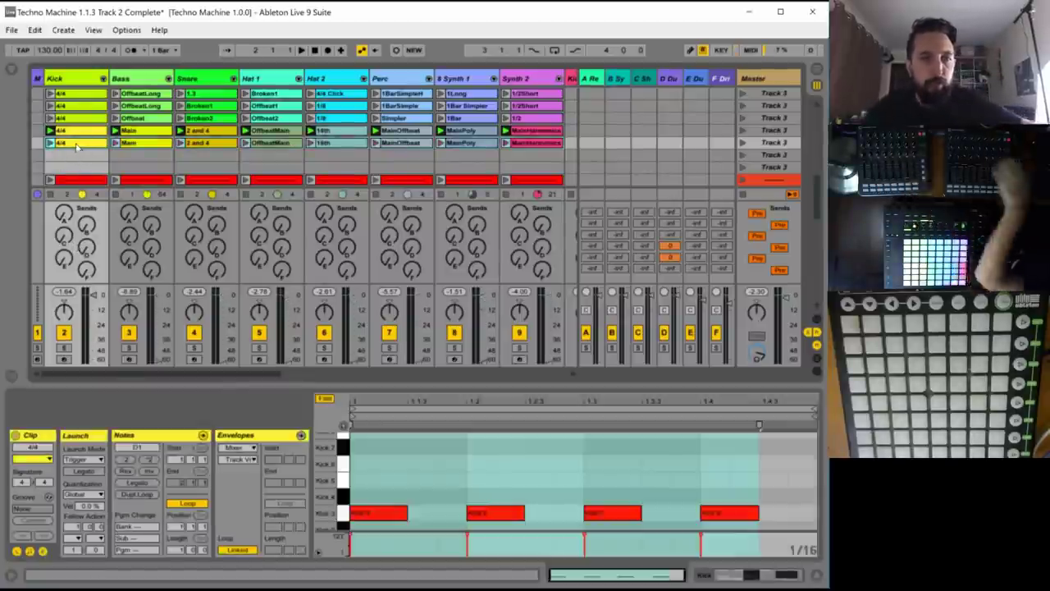
pyautogui.hotkey('ctrl', 'd')
pyautogui.hotkey('ctrl', 'd')
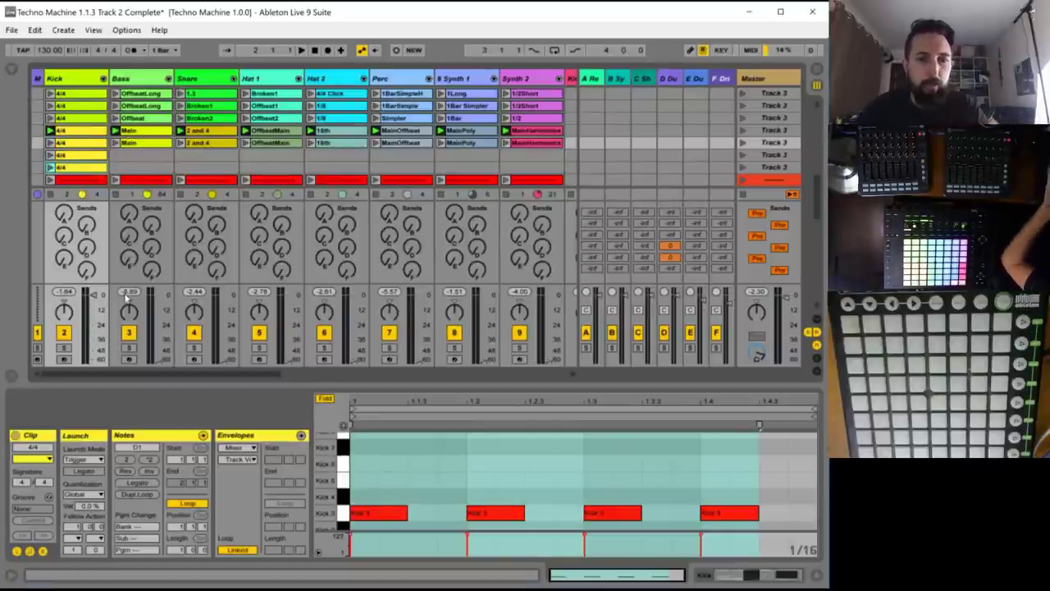
# - Start playback, launch the copied Bass Main clip, and set its loop to the two bars from 7.1.1 to 9.1.1
pyautogui.press('space')
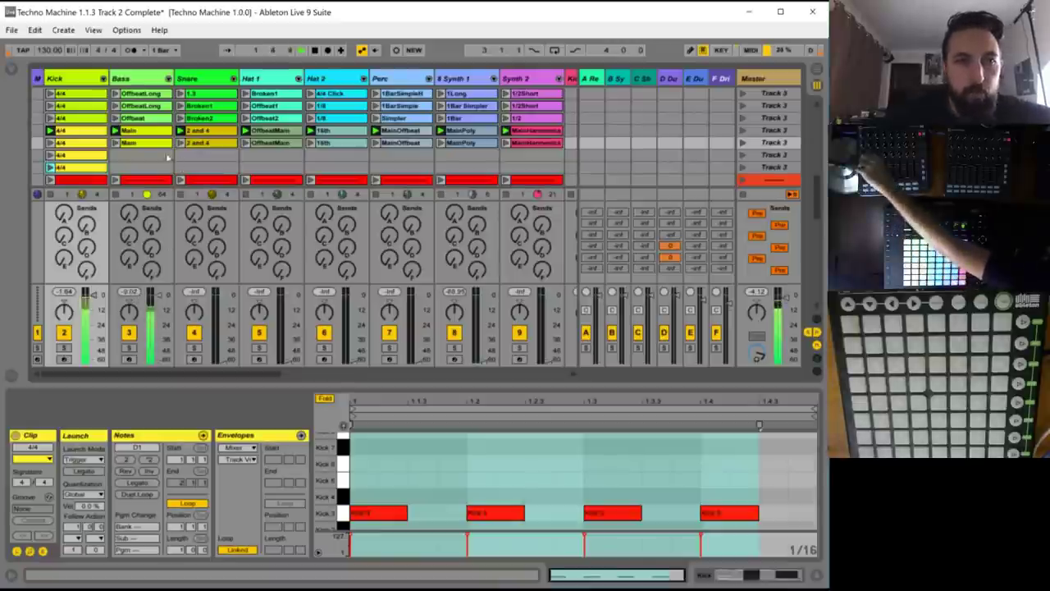
pyautogui.click(122, 143)
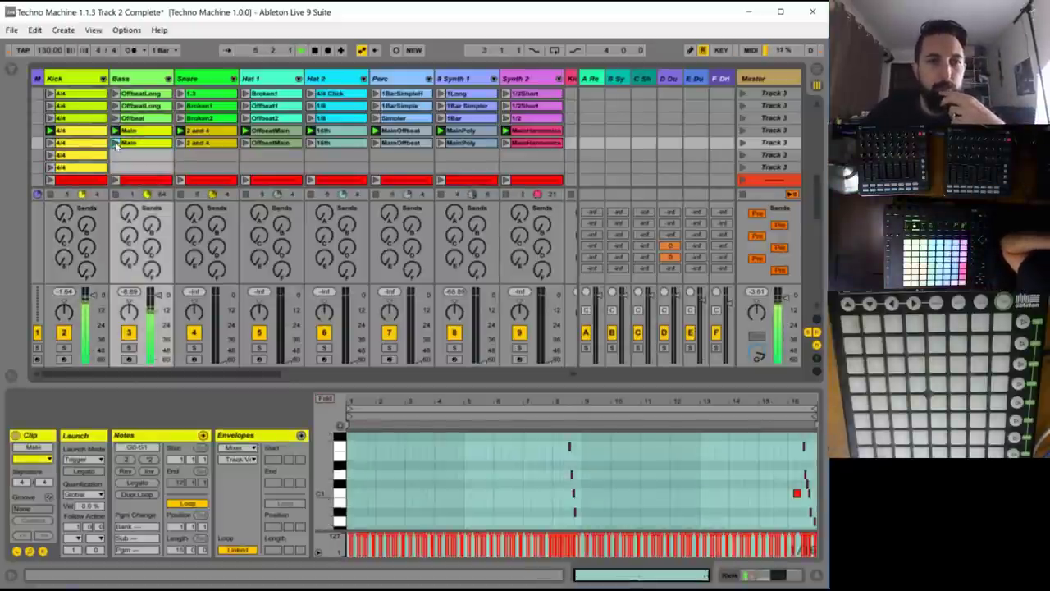
pyautogui.click(118, 143)
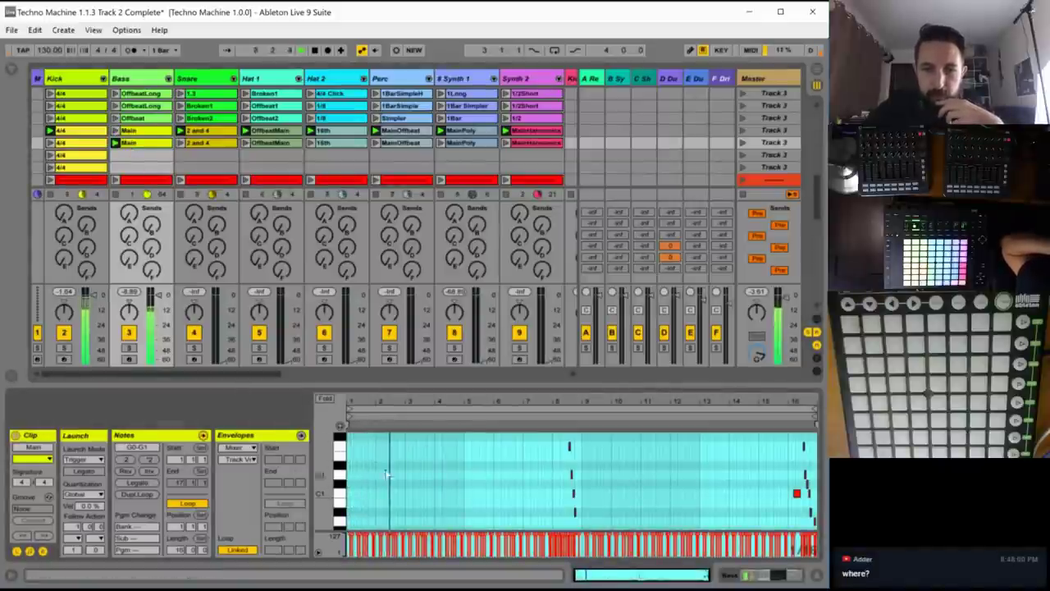
pyautogui.hotkey('ctrl', 'a')
pyautogui.press('Delete')
pyautogui.scroll(-6, 487, 480)
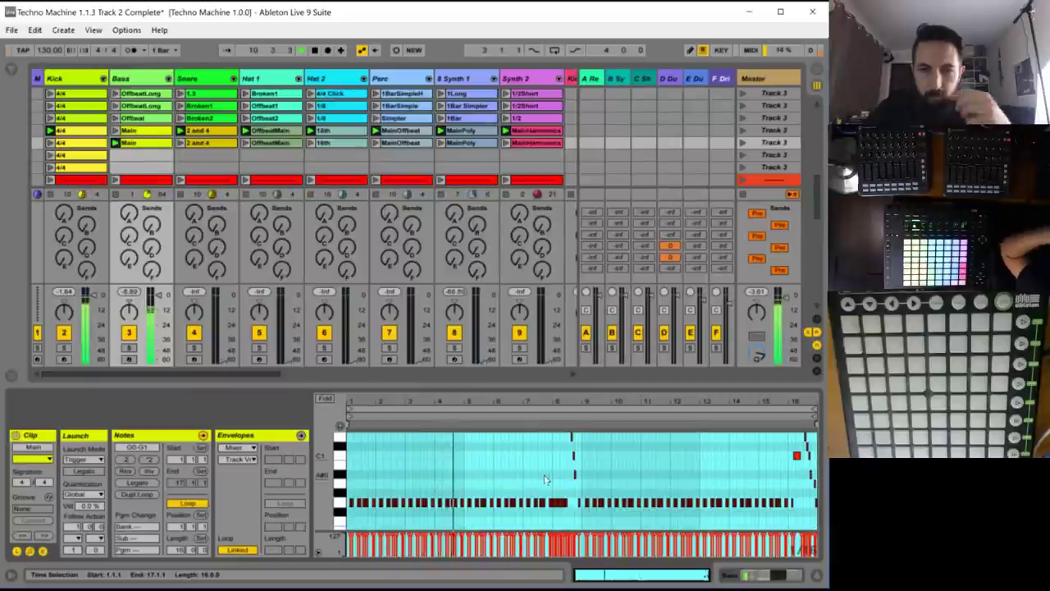
pyautogui.click(527, 471)
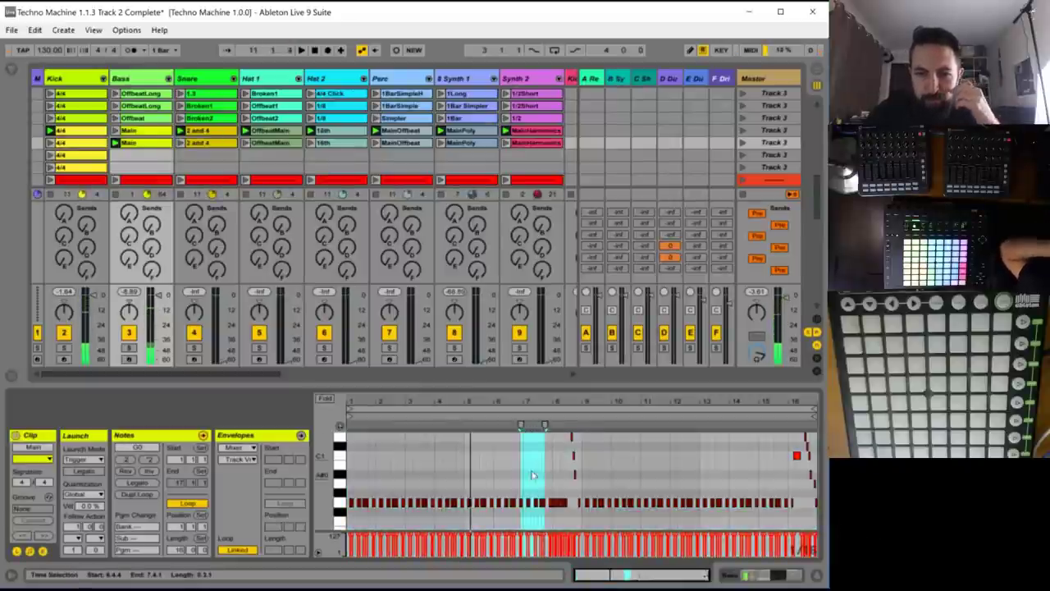
pyautogui.click(524, 476)
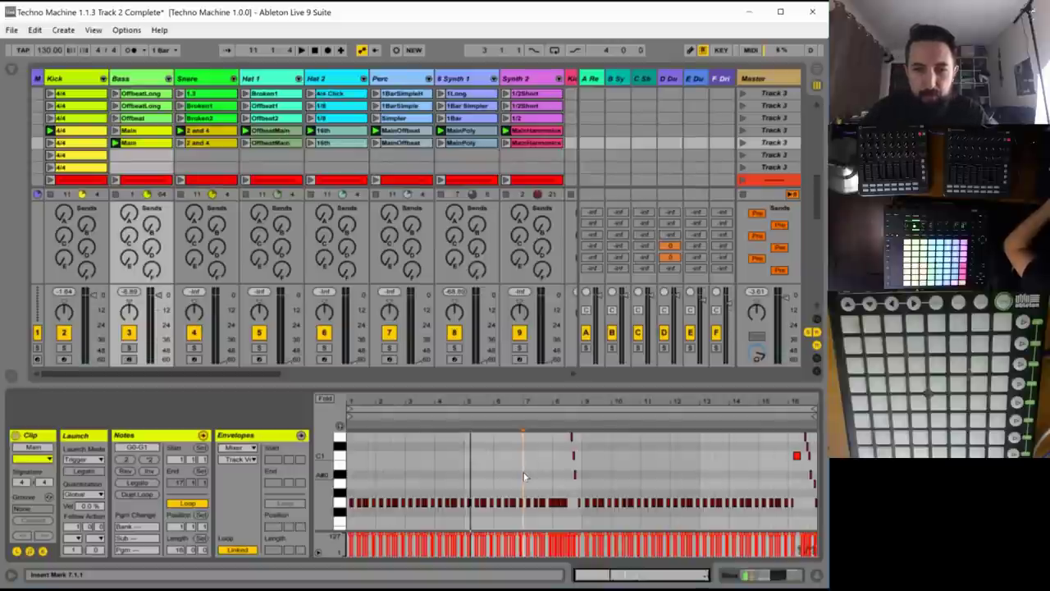
pyautogui.keyDown('shift'); pyautogui.click(576, 476); pyautogui.keyUp('shift')
pyautogui.rightClick(546, 477)
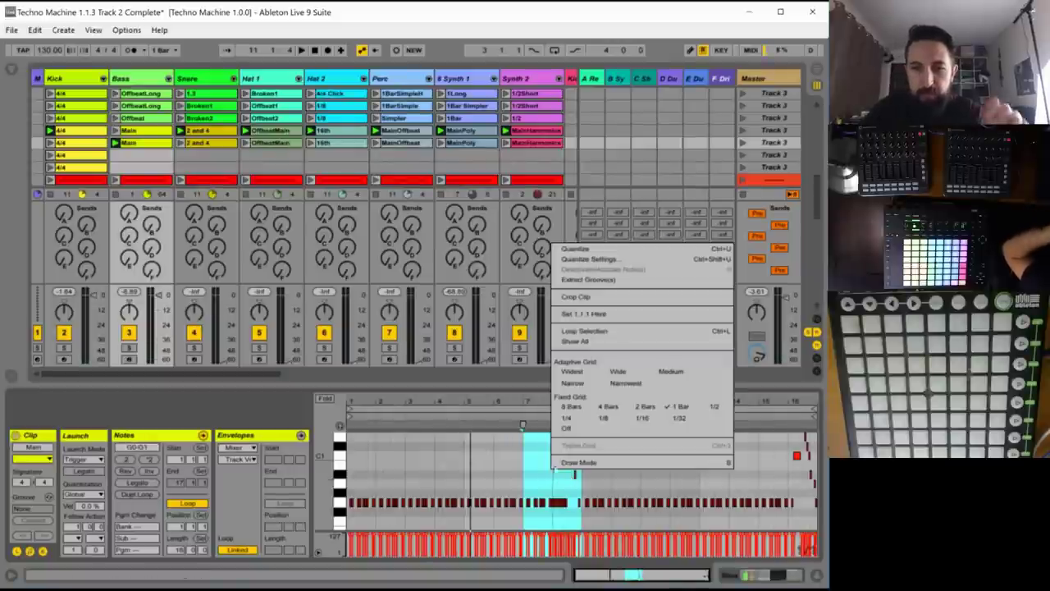
pyautogui.click(584, 330)
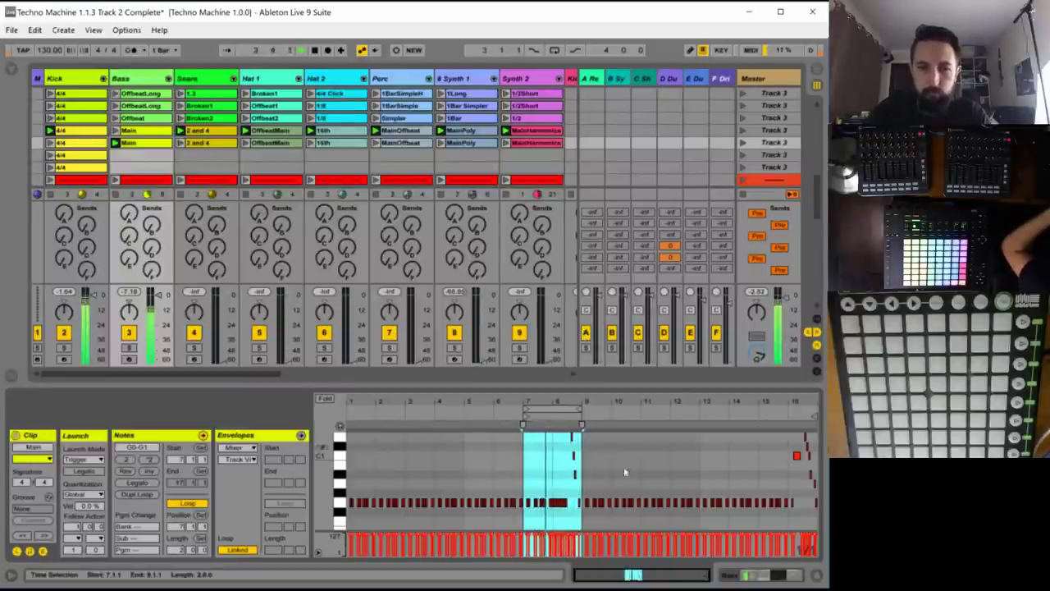
# - Replace the A#0 and G0 notes ending bar 8 with one eighth-note G0 at 8.4.3, and rename the Bass clip Main2
pyautogui.moveTo(629, 572); pyautogui.dragTo(629, 587)
pyautogui.scroll(2, 619, 471)
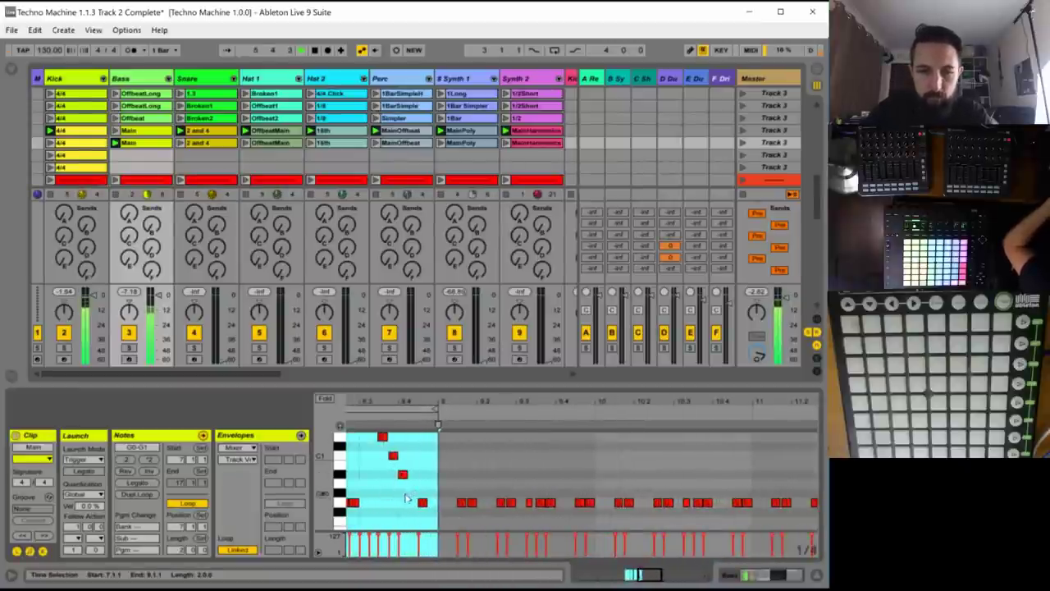
pyautogui.click(401, 503)
pyautogui.moveTo(402, 477); pyautogui.dragTo(426, 502)
pyautogui.press('space')
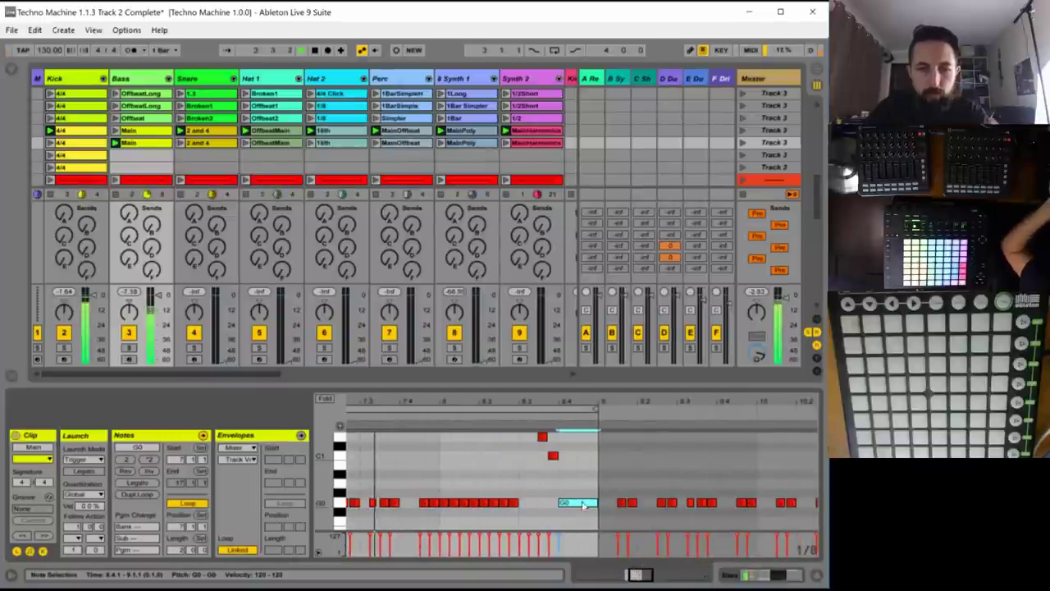
pyautogui.moveTo(579, 502); pyautogui.dragTo(601, 502)
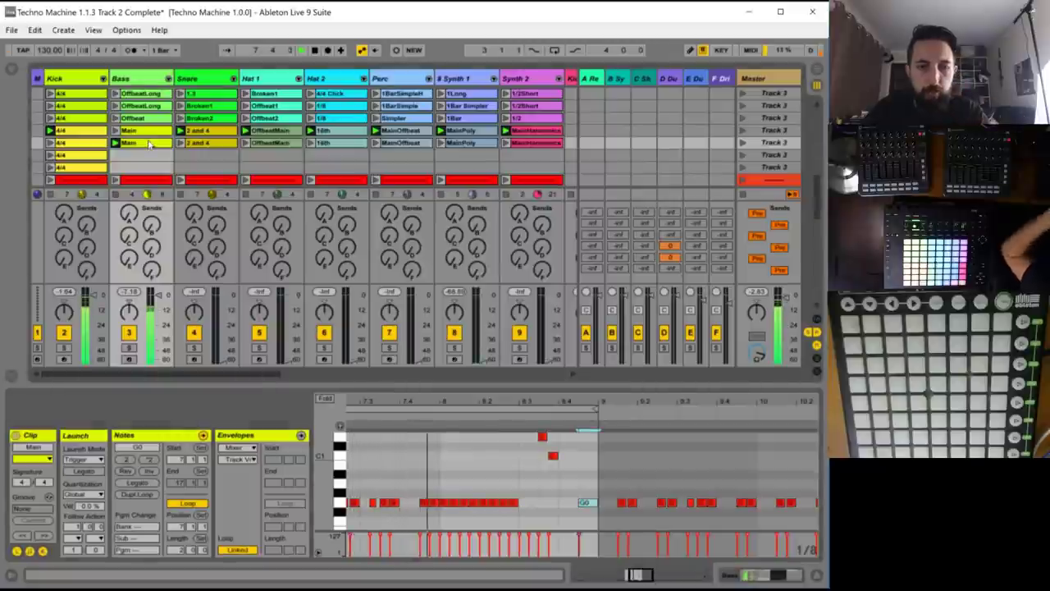
pyautogui.hotkey('ctrl', 'r')
pyautogui.write('2')
# - Launch the copied Snare clip, move its two notes to 1.1.4 and 1.4.3, and rename it Broken
pyautogui.click(181, 144)
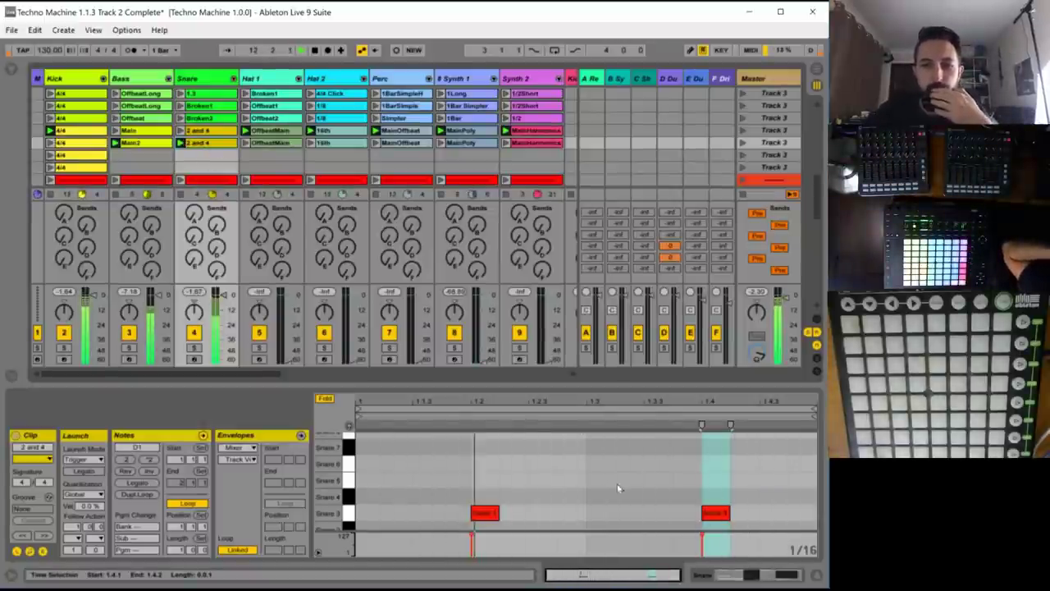
pyautogui.moveTo(492, 513); pyautogui.dragTo(465, 512)
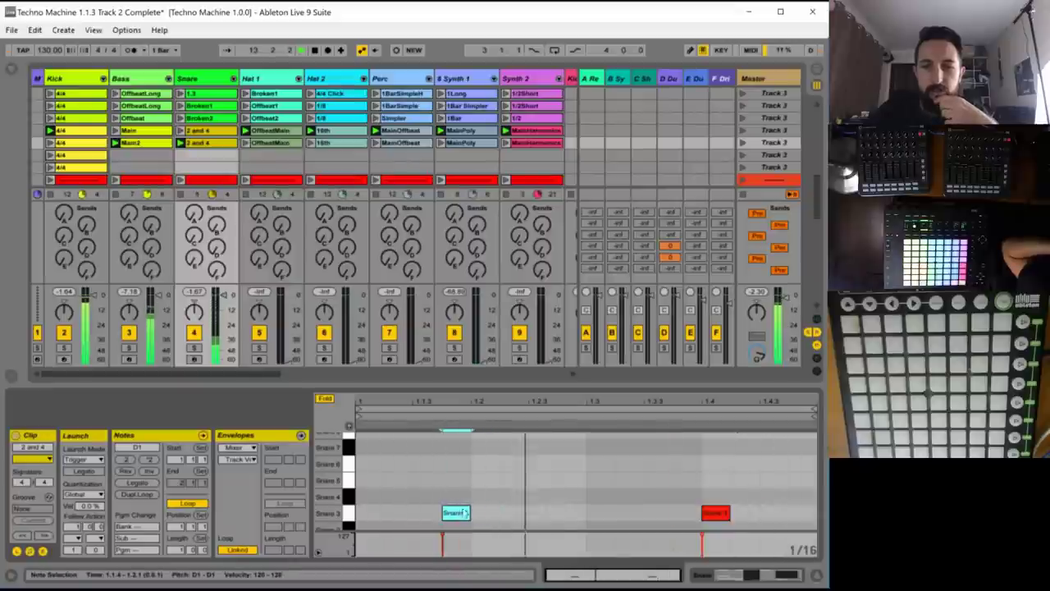
pyautogui.moveTo(719, 515); pyautogui.dragTo(774, 517)
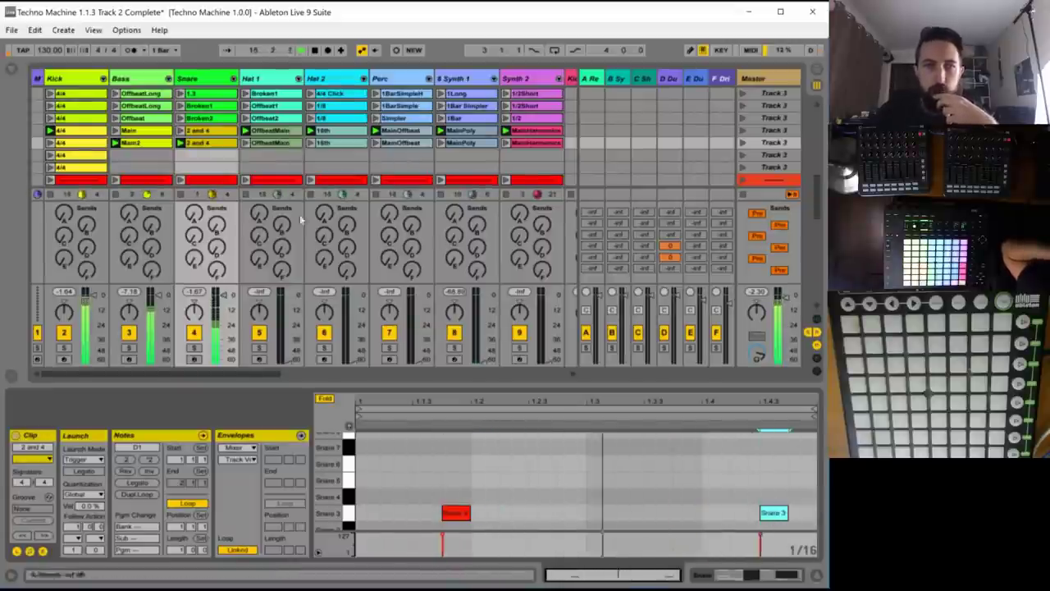
pyautogui.hotkey('ctrl', 'r')
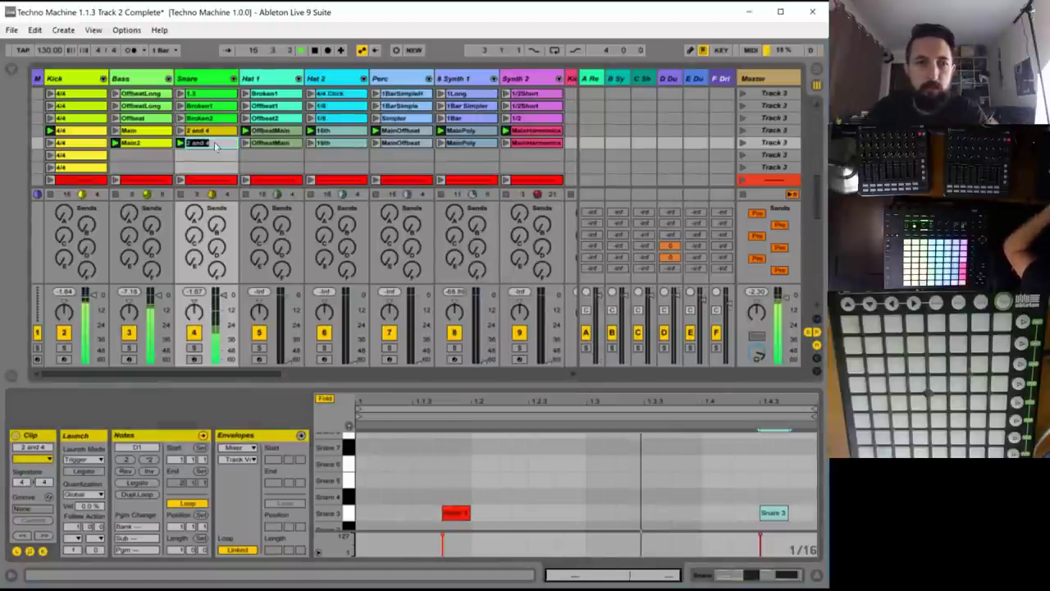
pyautogui.write('Broken')
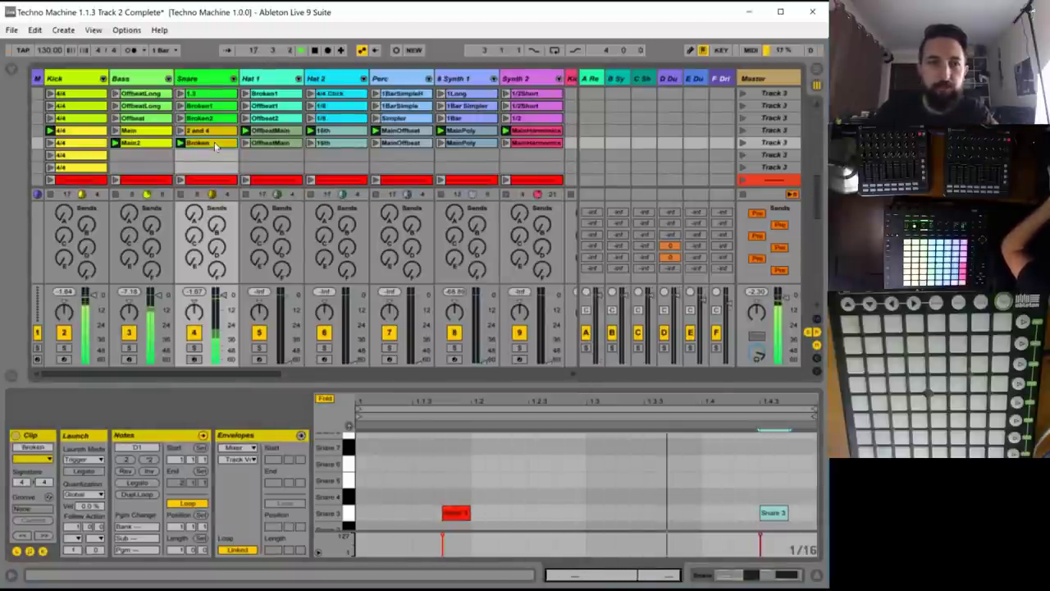
# - Launch the copied Kick 4/4 and Hat 1 OffbeatMain clips, and shorten all the Hat 1 notes to sixteenths
pyautogui.click(50, 143)
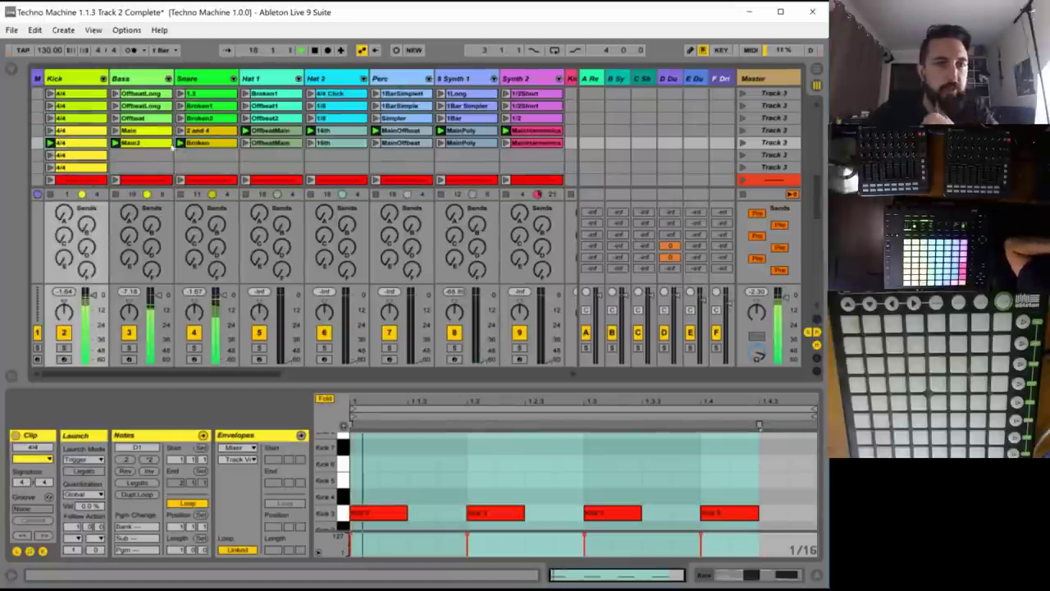
pyautogui.click(248, 144)
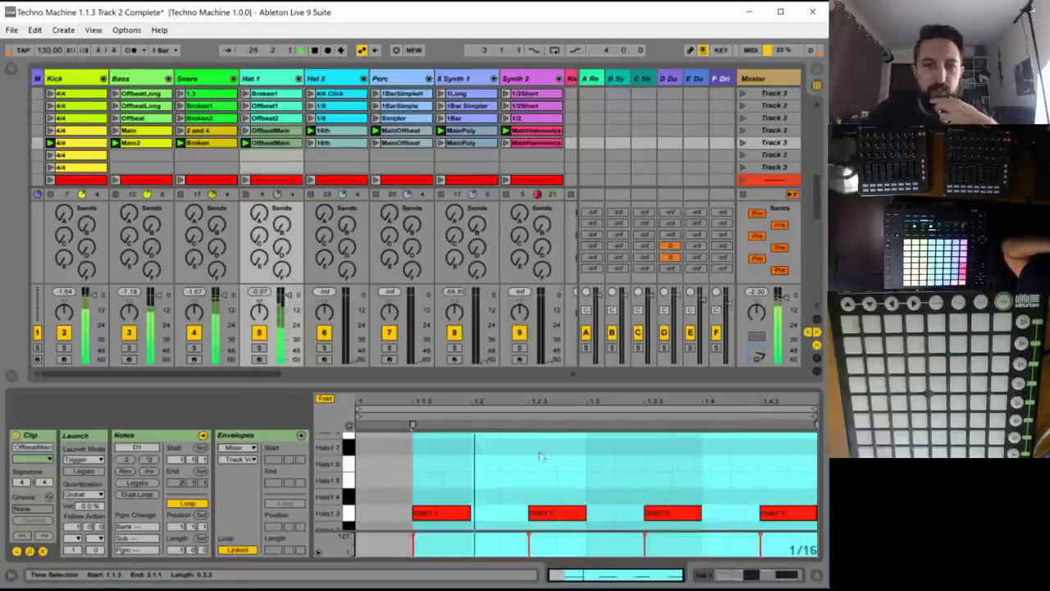
pyautogui.click(503, 490)
pyautogui.hotkey('ctrl', 'a')
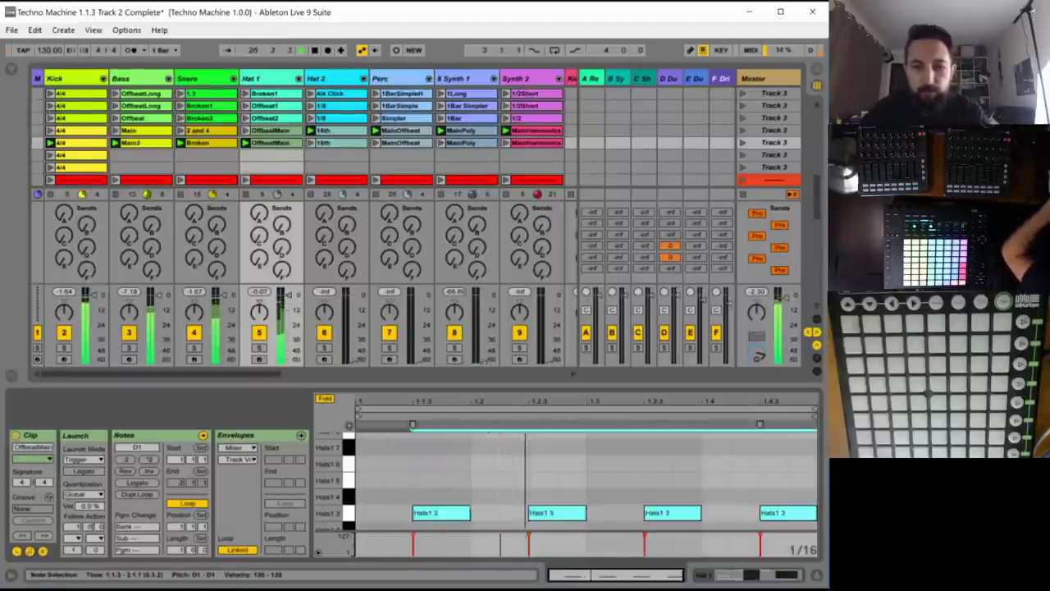
pyautogui.moveTo(470, 512); pyautogui.dragTo(439, 512)
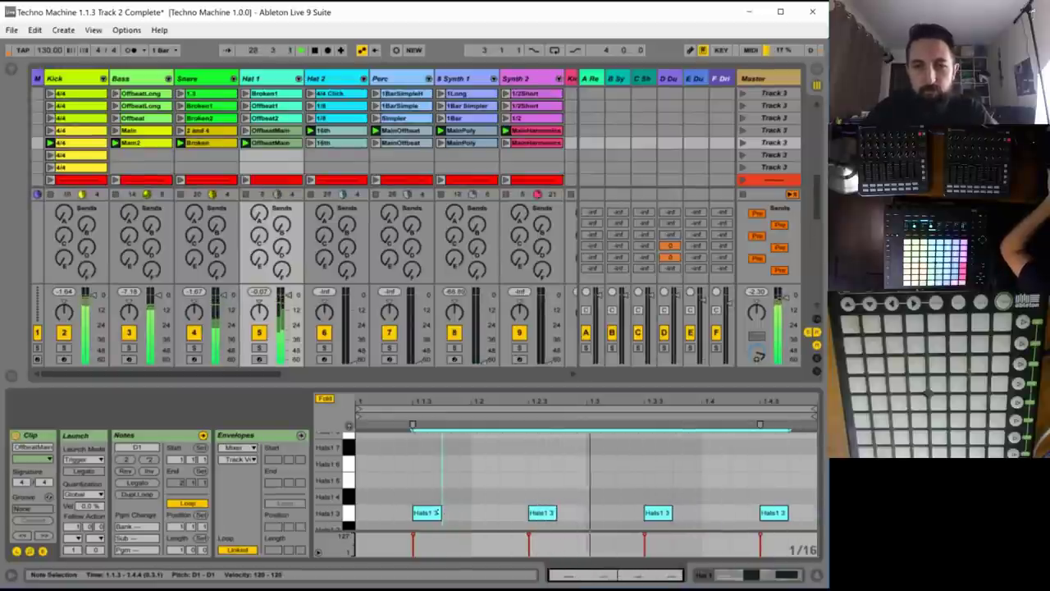
# - Ramp the copied Hat 2 16th clip's velocities up over beats 1–2 and down over beats 3–4, and rename the Hat 1 copy OffbeatMain2
pyautogui.click(334, 144)
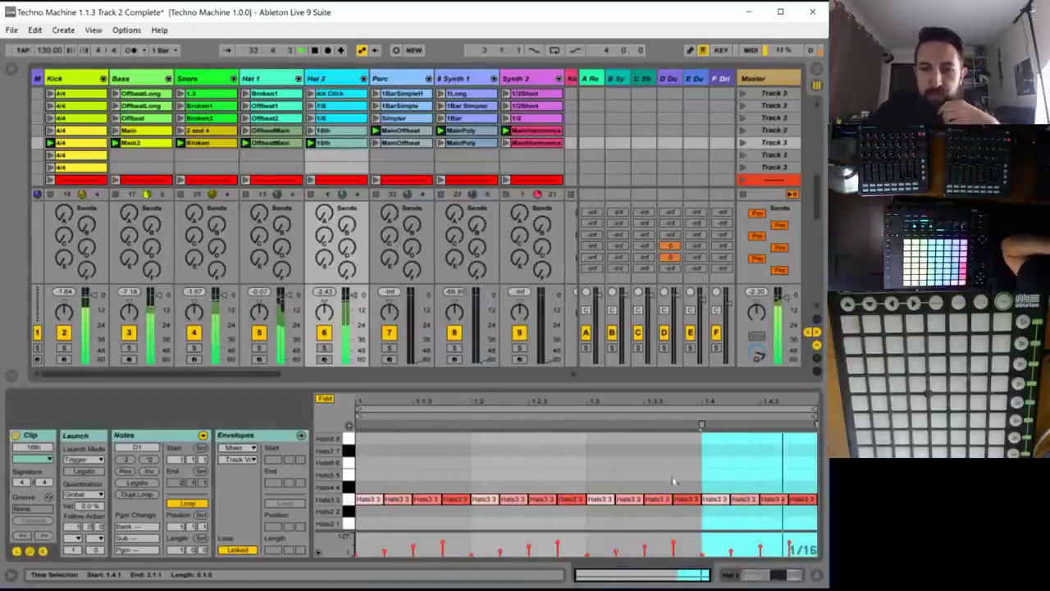
pyautogui.moveTo(575, 474); pyautogui.dragTo(361, 509)
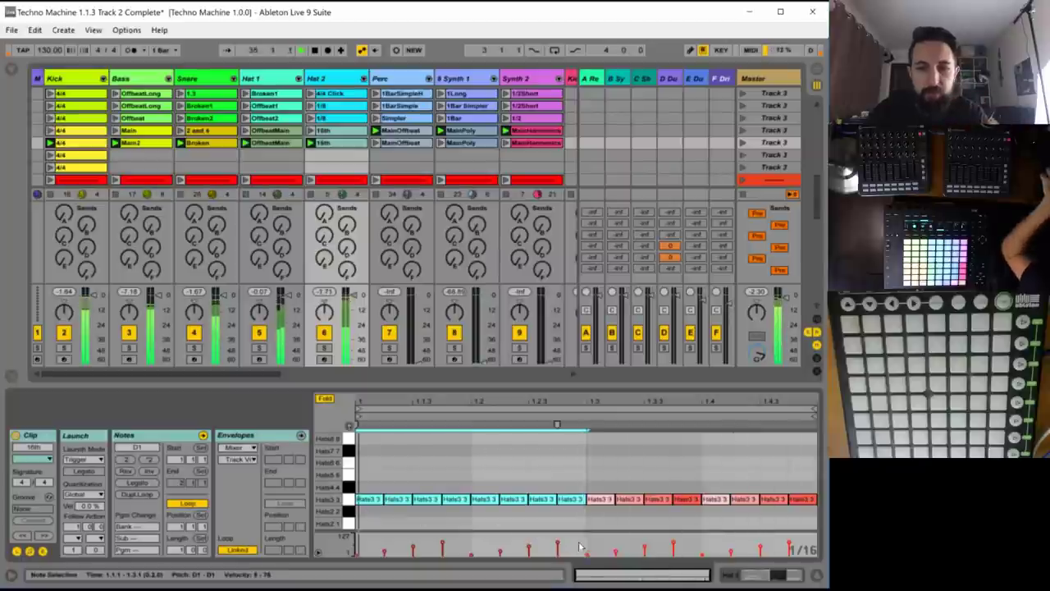
pyautogui.moveTo(585, 535); pyautogui.dragTo(339, 561)
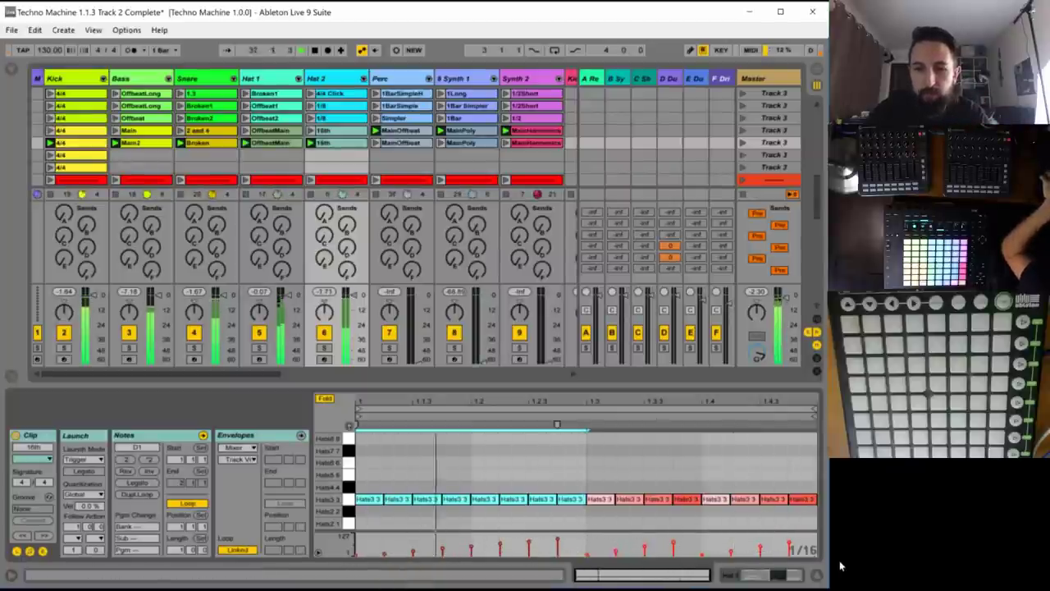
pyautogui.moveTo(602, 473); pyautogui.dragTo(812, 512)
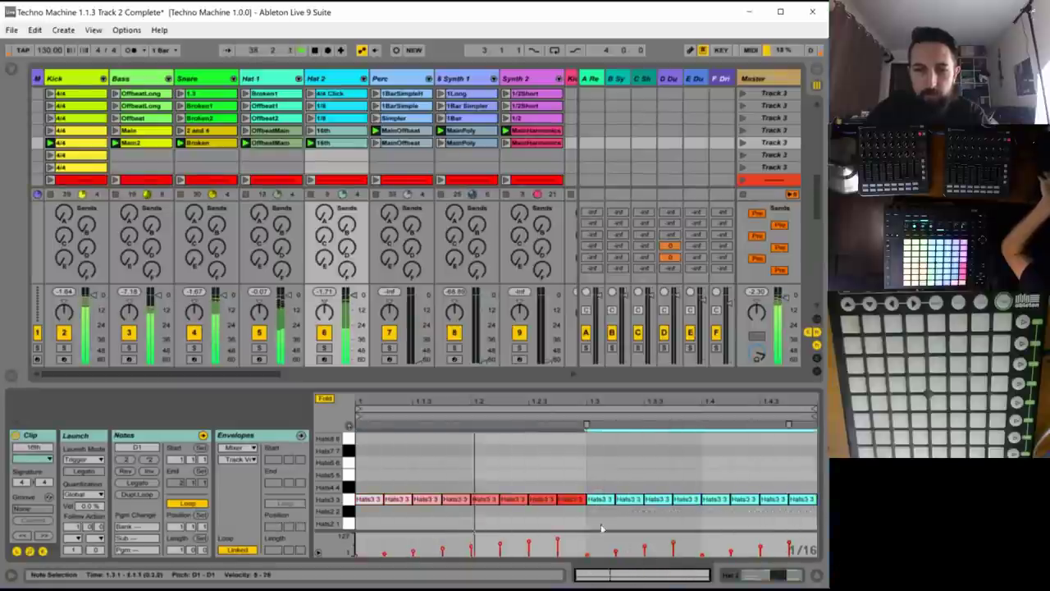
pyautogui.moveTo(587, 539); pyautogui.dragTo(812, 553)
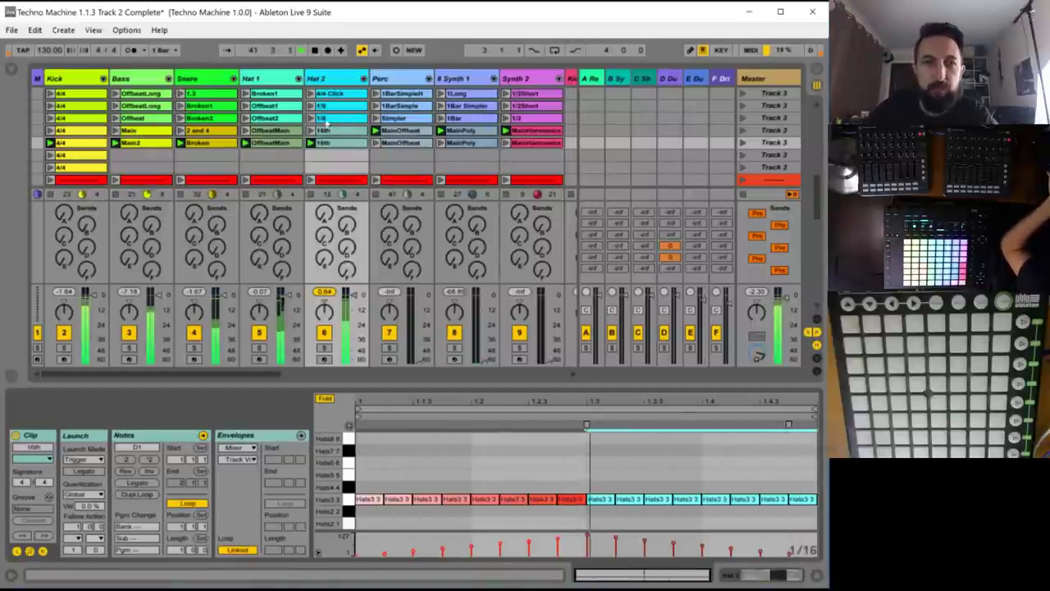
pyautogui.click(276, 145)
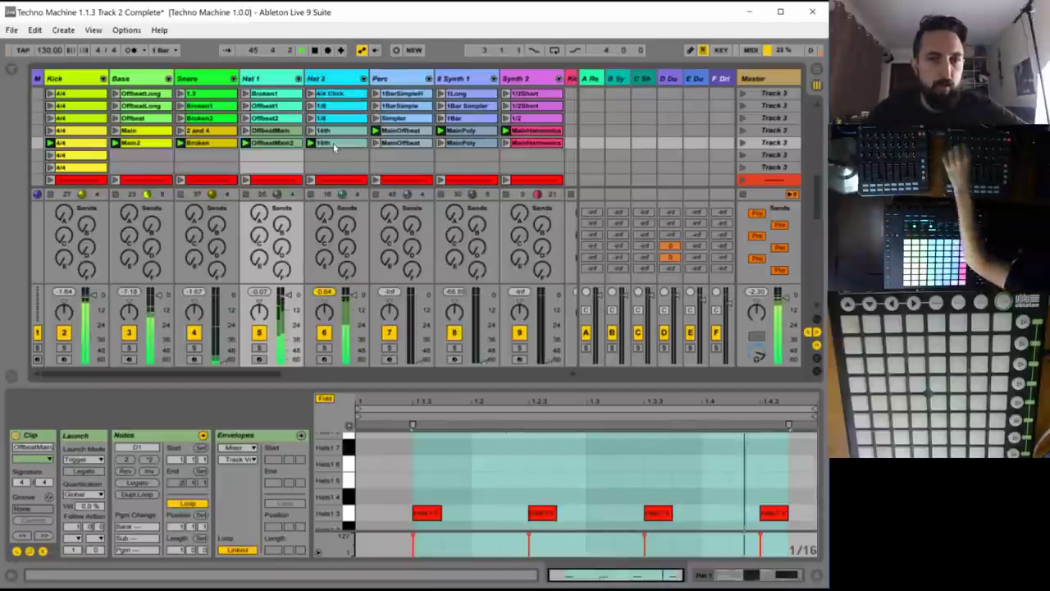
# - Launch the copied Perc MainOffbeat clip and raise its G1 notes at 1.1.4, 1.2.4, 1.3.4 and 1.4.4 to G#1
pyautogui.click(378, 144)
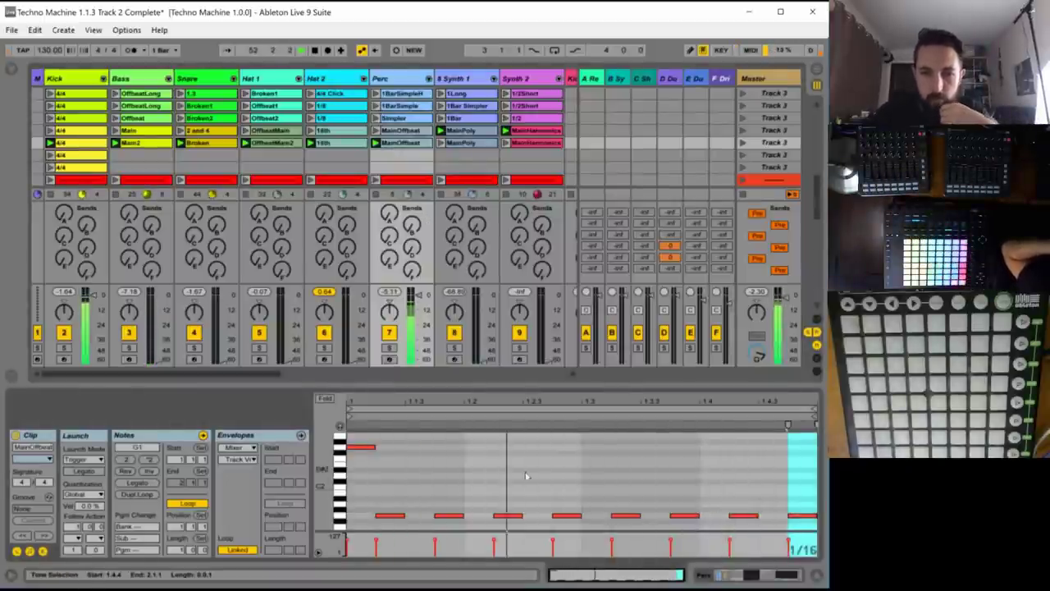
pyautogui.scroll(-1, 506, 478)
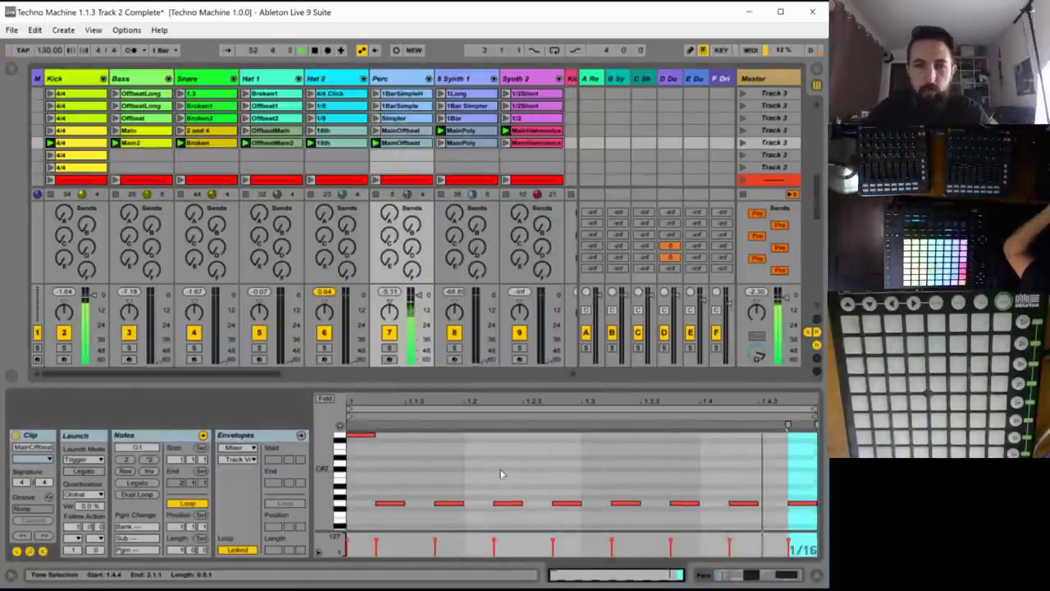
pyautogui.click(454, 503)
pyautogui.press('Up')
pyautogui.click(559, 502)
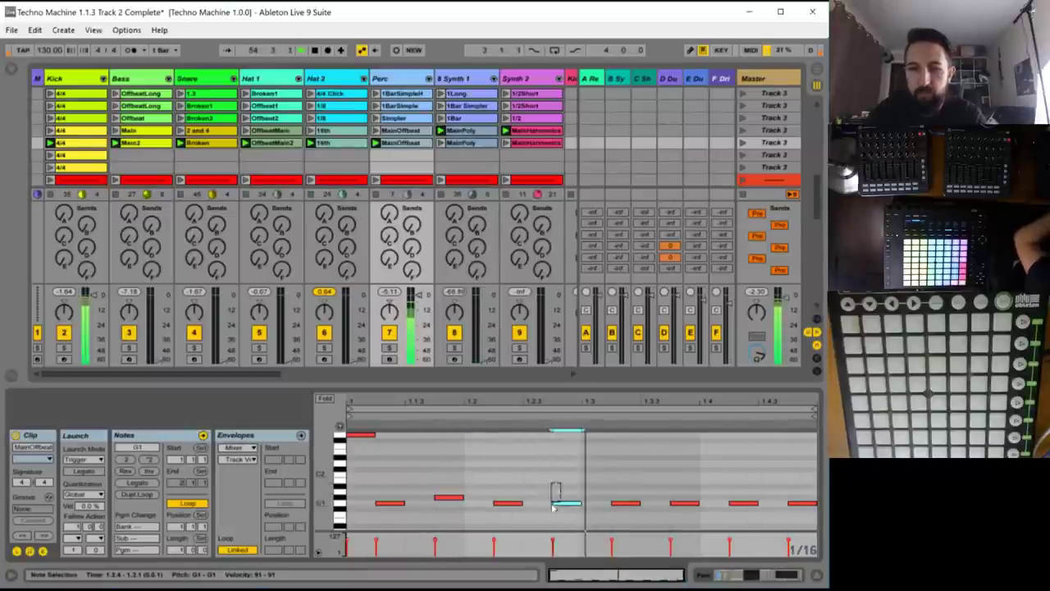
pyautogui.press('Up')
pyautogui.click(681, 503)
pyautogui.press('Up')
pyautogui.click(799, 504)
pyautogui.press('Up')
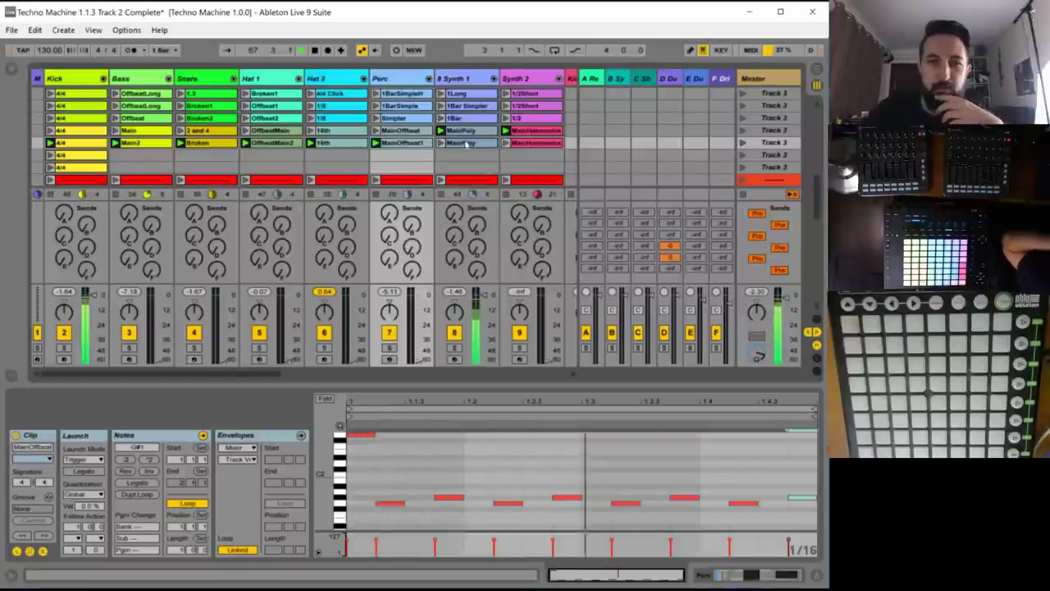
# - Launch the copied Synth 1 MainPoly clip and raise its G2 notes at 1.1.4, 1.3.2, 1.4.4 and 2.2.2 to G#2
pyautogui.click(443, 145)
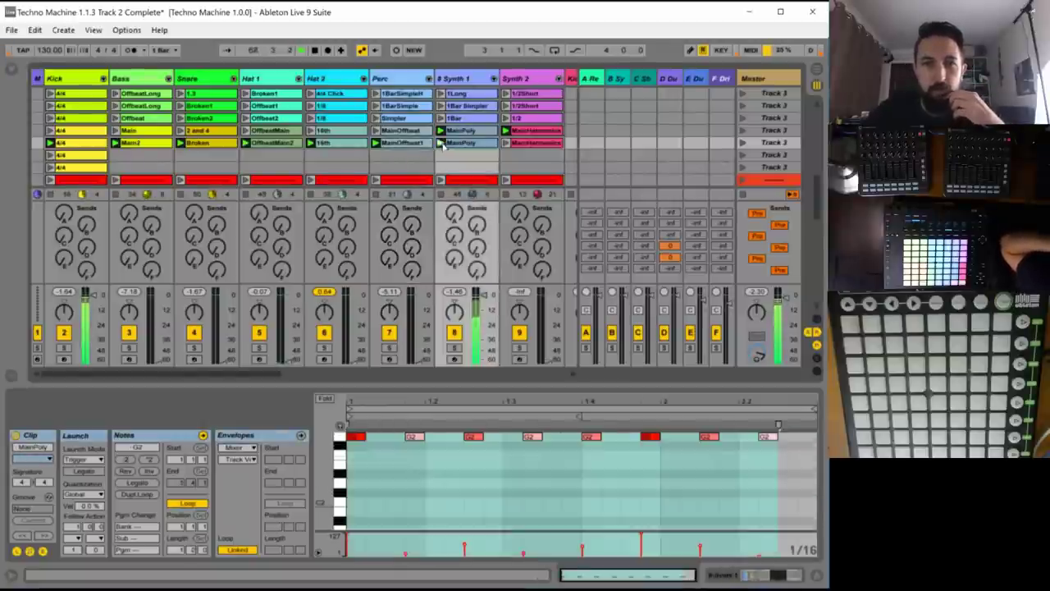
pyautogui.click(584, 485)
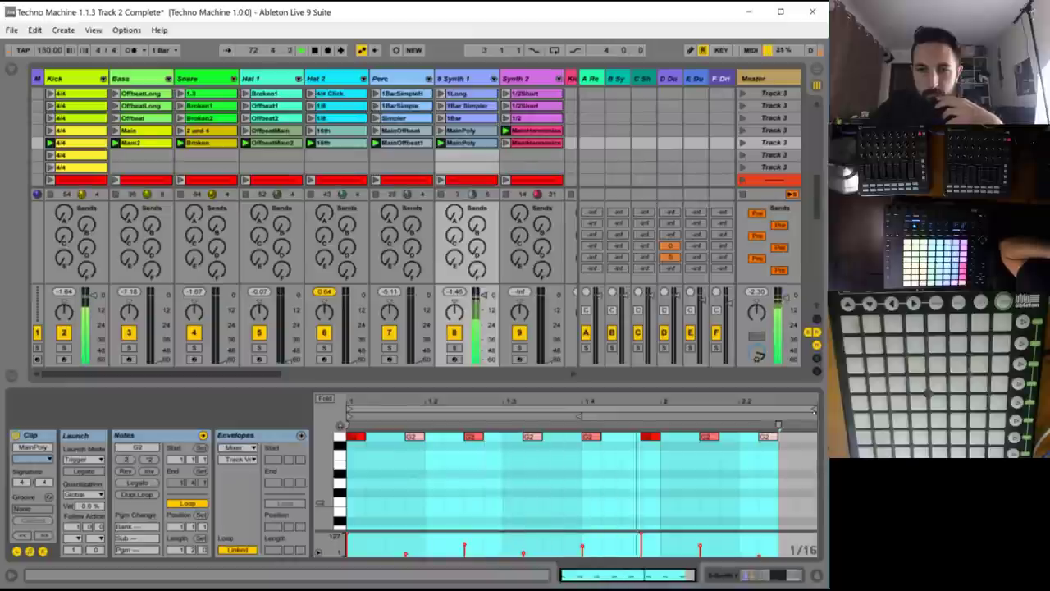
pyautogui.scroll(1, 518, 481)
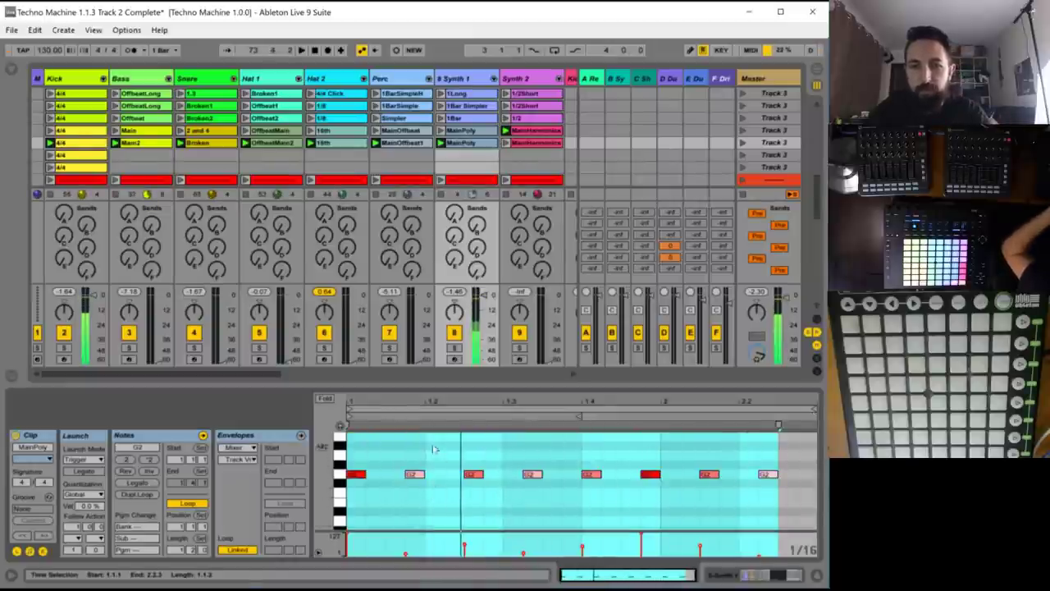
pyautogui.click(414, 473)
pyautogui.press('Up')
pyautogui.click(533, 474)
pyautogui.press('Up')
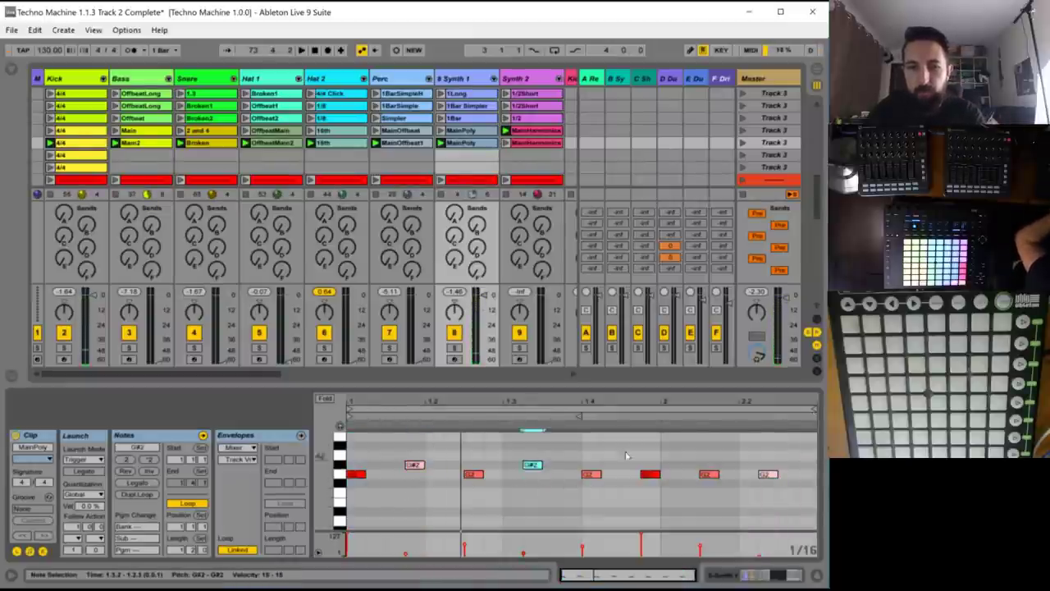
pyautogui.click(650, 474)
pyautogui.press('Up')
pyautogui.click(767, 474)
pyautogui.press('Up')
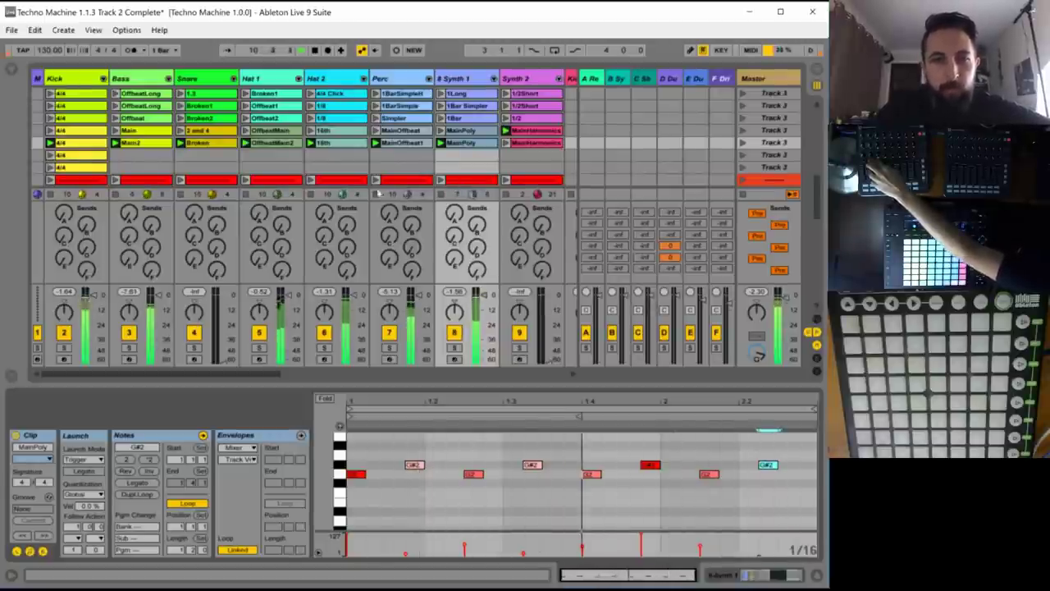
# - Solo the Bass track and raise the Main2 clip's note pairs at 7.2.3 and 7.4.3 from G0 to G#0
pyautogui.click(129, 348)
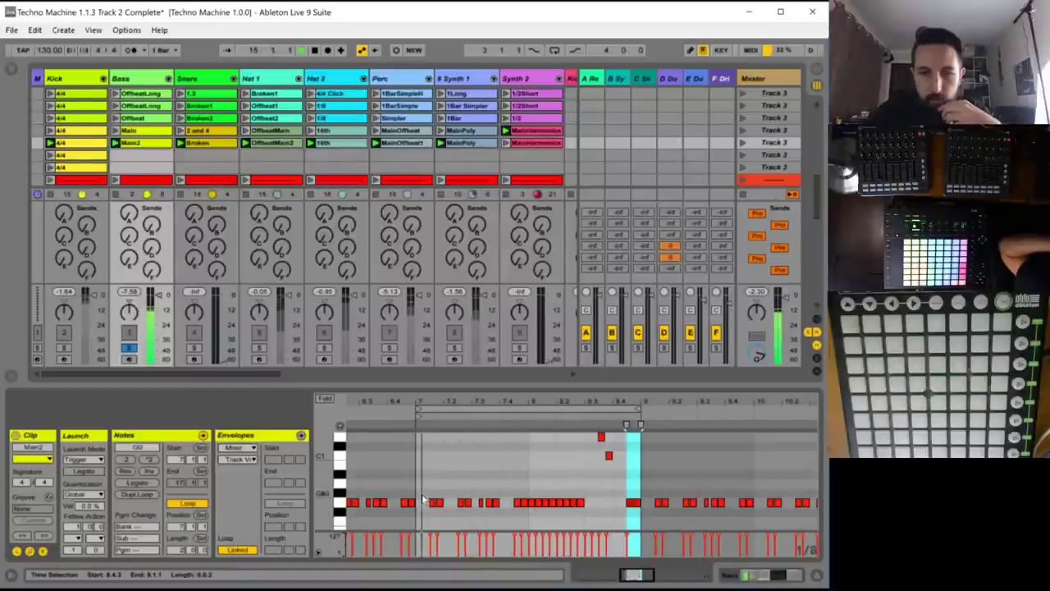
pyautogui.moveTo(453, 498); pyautogui.dragTo(532, 506)
pyautogui.press('Up')
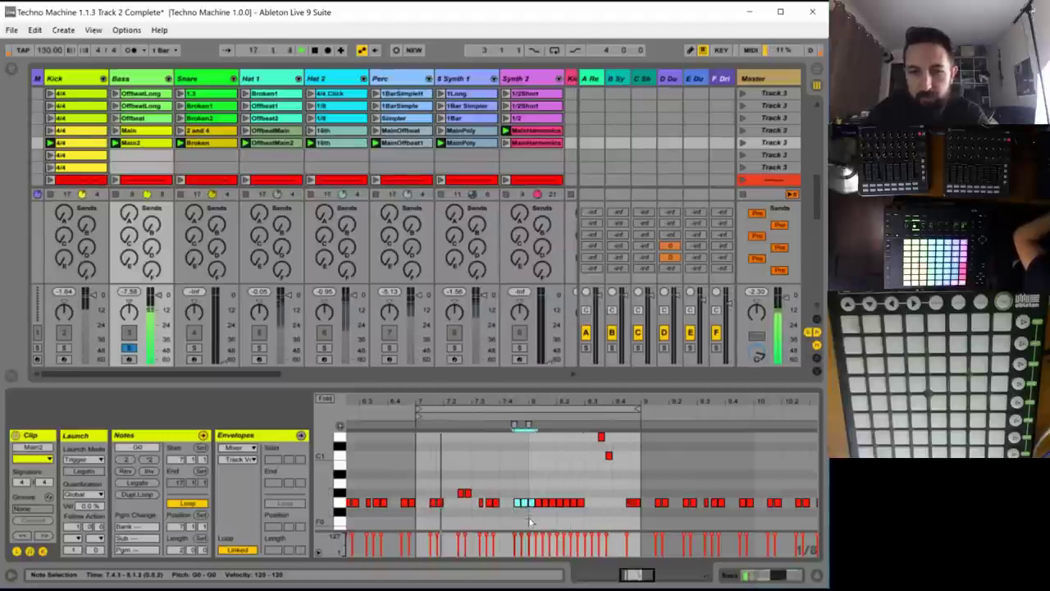
pyautogui.press('Up')
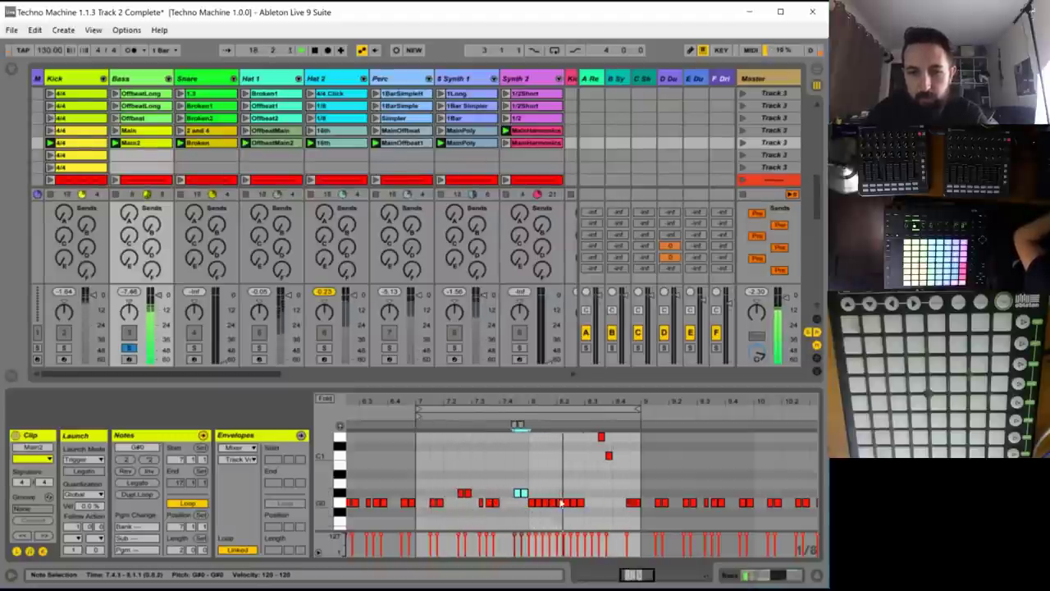
# - Raise Main2's notes between 8.2.1 and 8.3.1 to G#0, add a G#0 note at 8.4.1, and unsolo the Bass track
pyautogui.moveTo(562, 494); pyautogui.dragTo(597, 502)
pyautogui.press('Up')
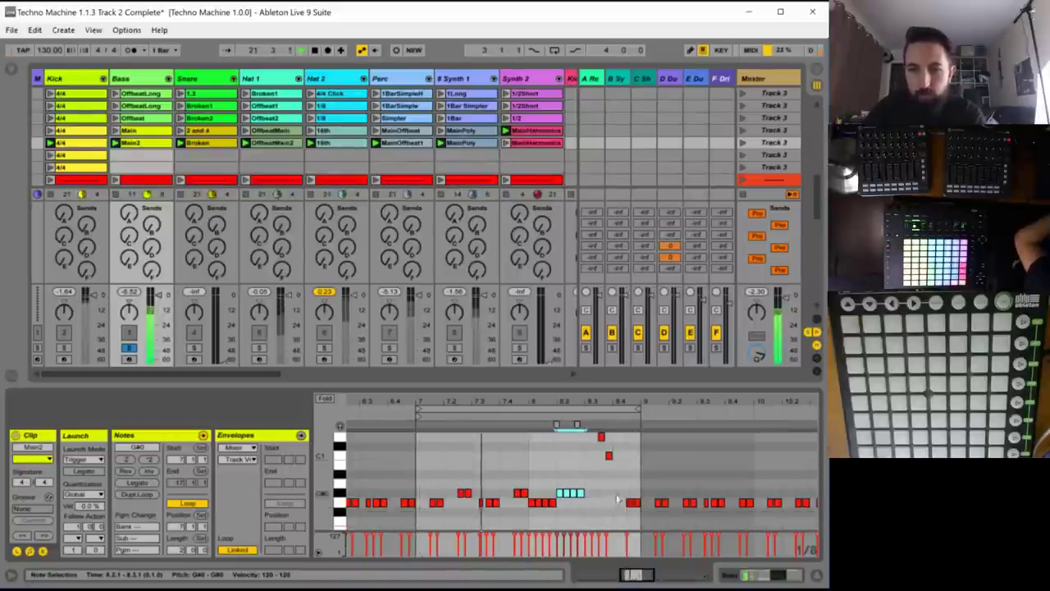
pyautogui.doubleClick(619, 492)
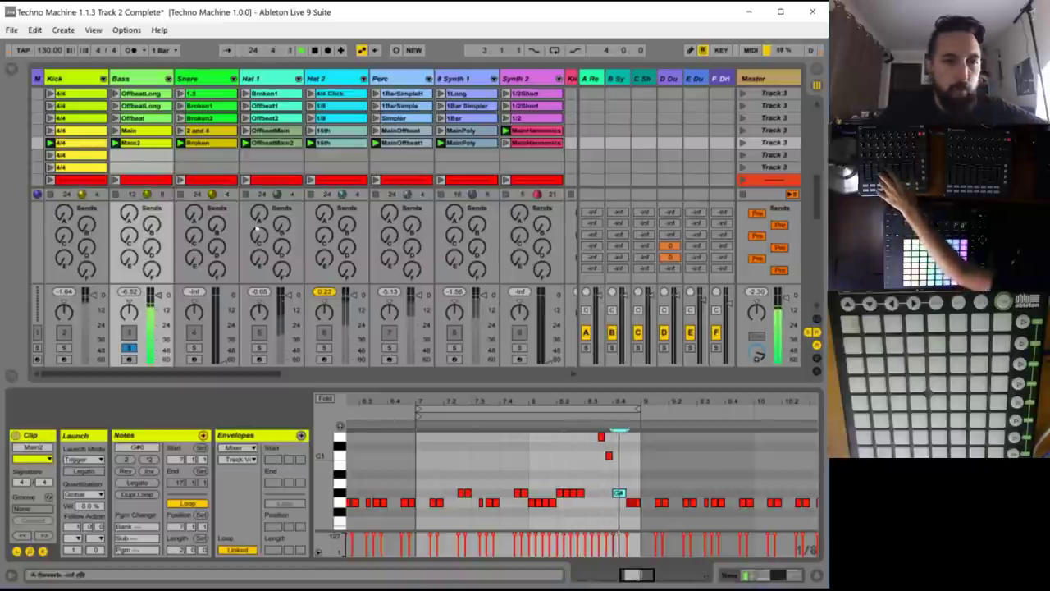
pyautogui.click(128, 349)
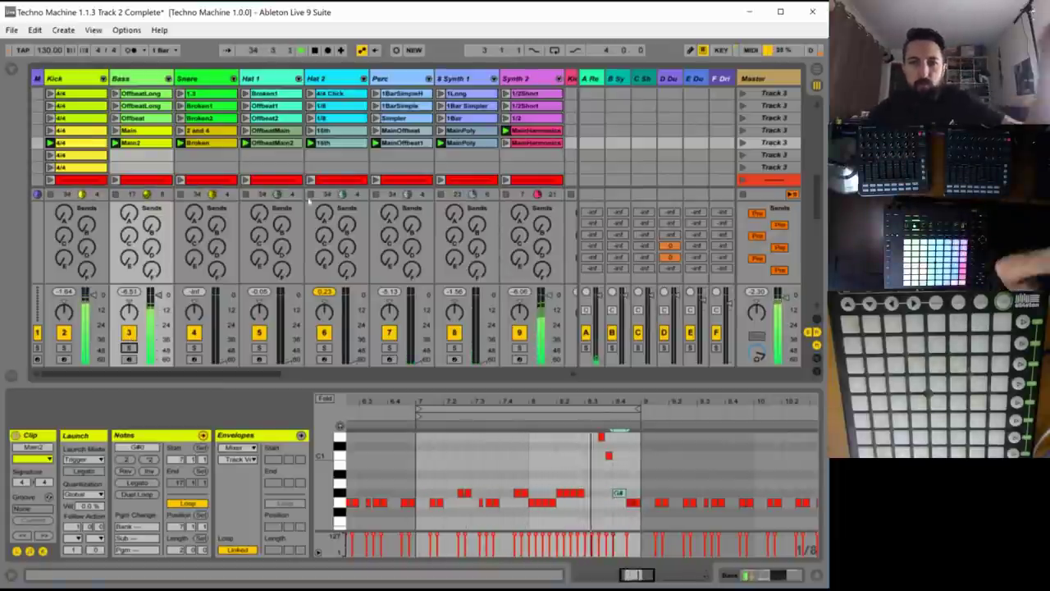
# - Launch the copied Synth 2 MainHarmonics clip and rename the Synth 1 copy MainPoly1
pyautogui.click(507, 143)
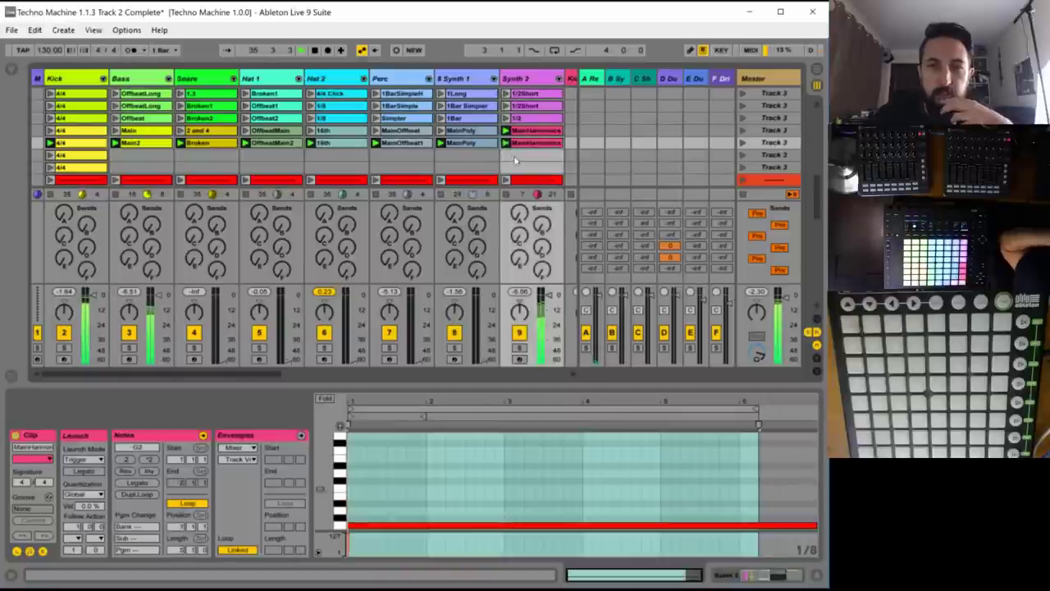
pyautogui.click(462, 142)
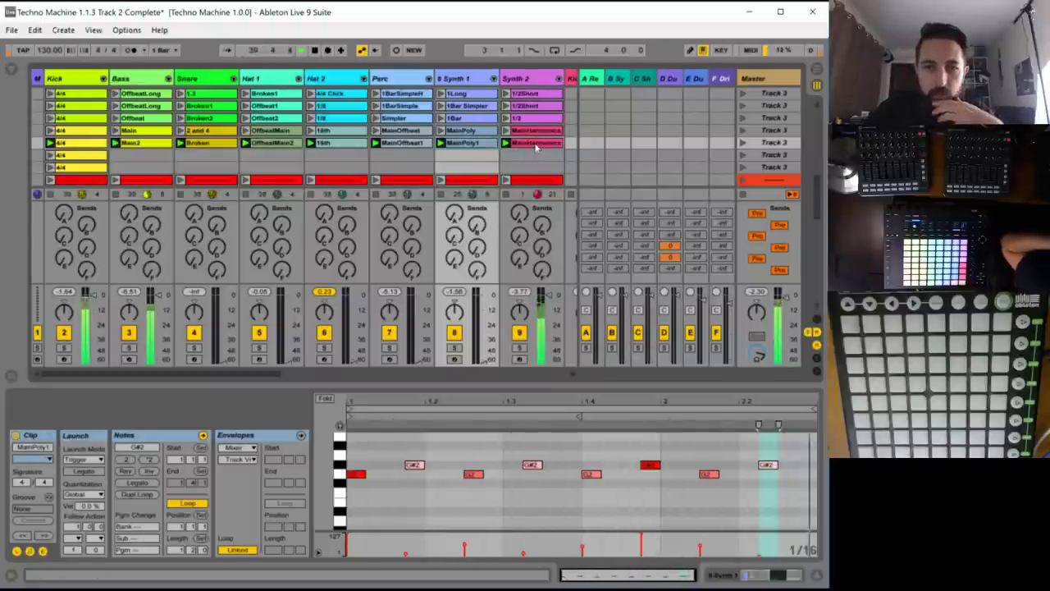
# - Shorten the Synth 2 copy's long G2 note to one bar and duplicate it through bar 5, alternating G2 and G#2 each bar
pyautogui.click(535, 146)
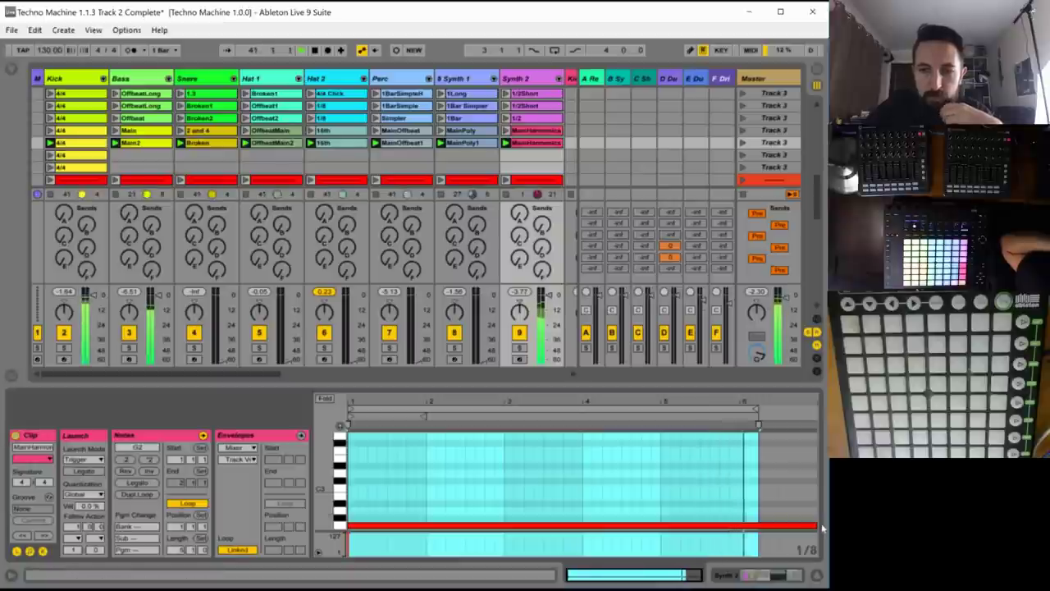
pyautogui.moveTo(821, 527); pyautogui.dragTo(434, 533)
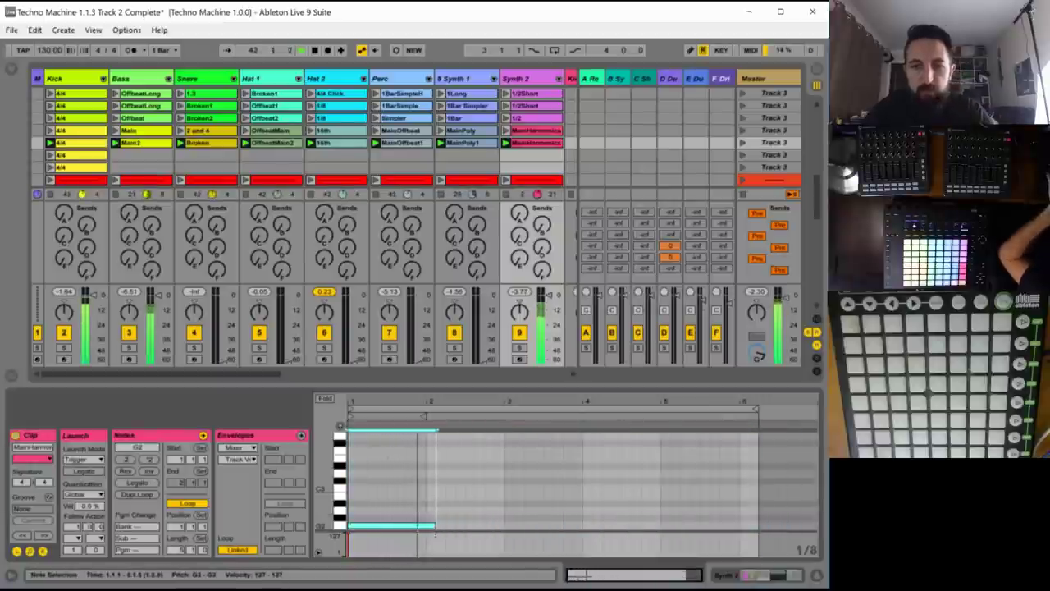
pyautogui.hotkey('ctrl', 'd')
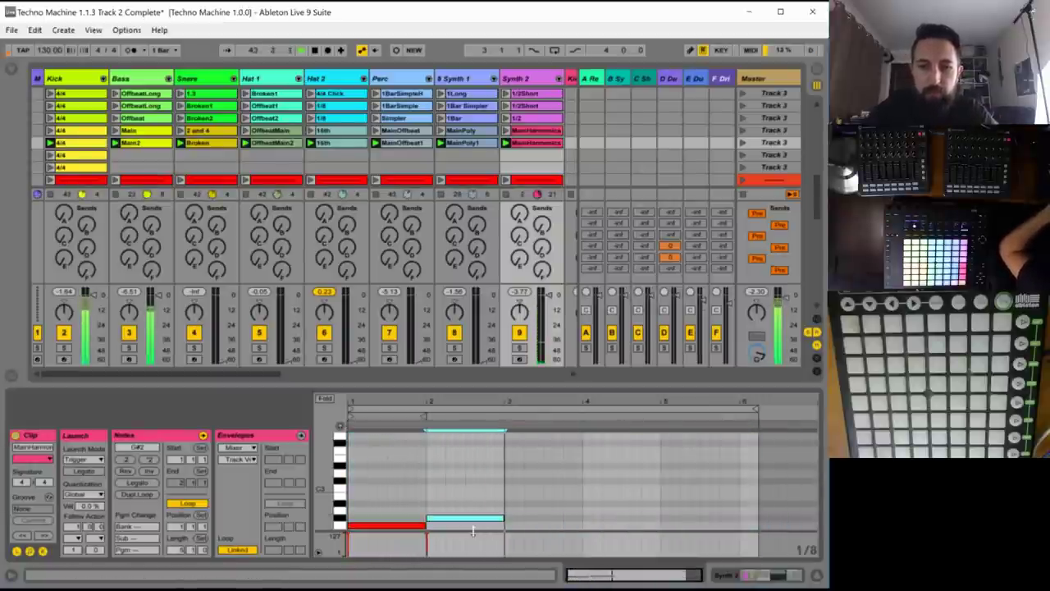
pyautogui.hotkey('ctrl', 'd')
pyautogui.hotkey('ctrl', 'd')
pyautogui.hotkey('ctrl', 'd')
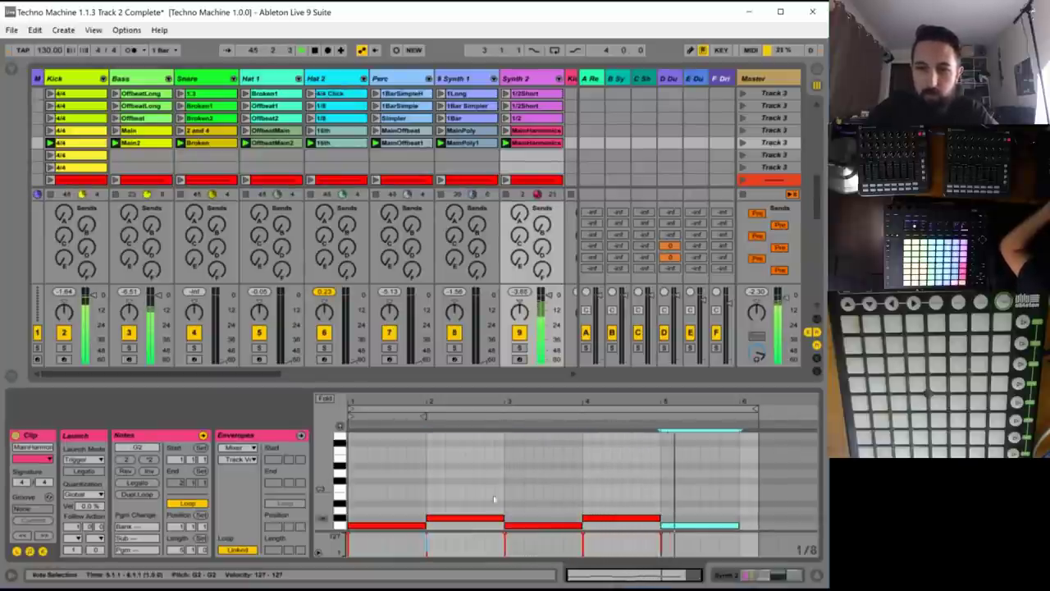
# - Set the Synth 2 clip's loop to four bars, shorten its first G2 to half a bar, and add a half-bar G#2 at 1.3.1
pyautogui.moveTo(755, 408); pyautogui.dragTo(660, 408)
pyautogui.press('space')
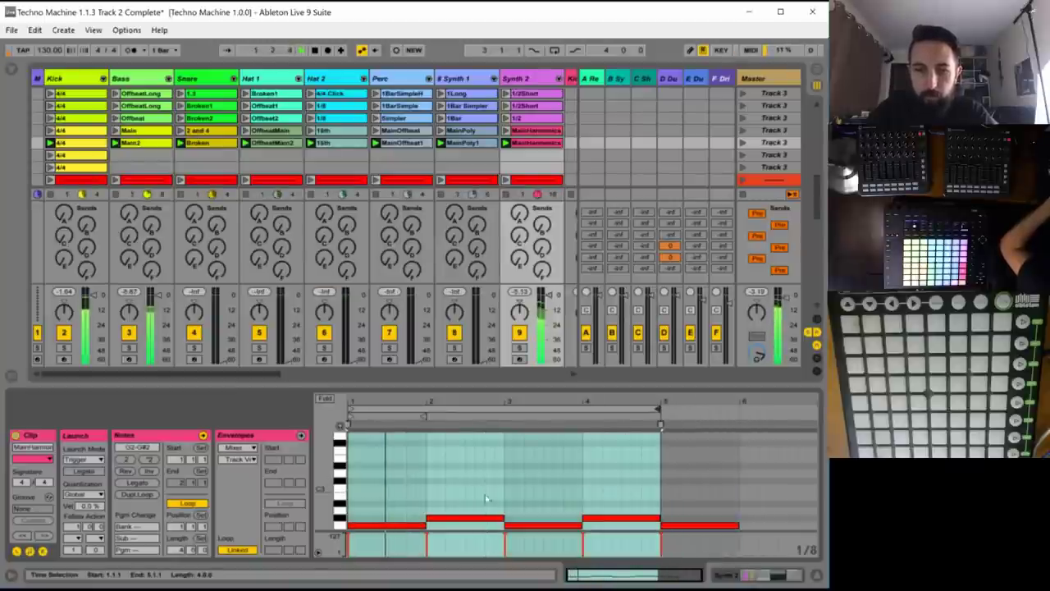
pyautogui.moveTo(424, 525); pyautogui.dragTo(385, 526)
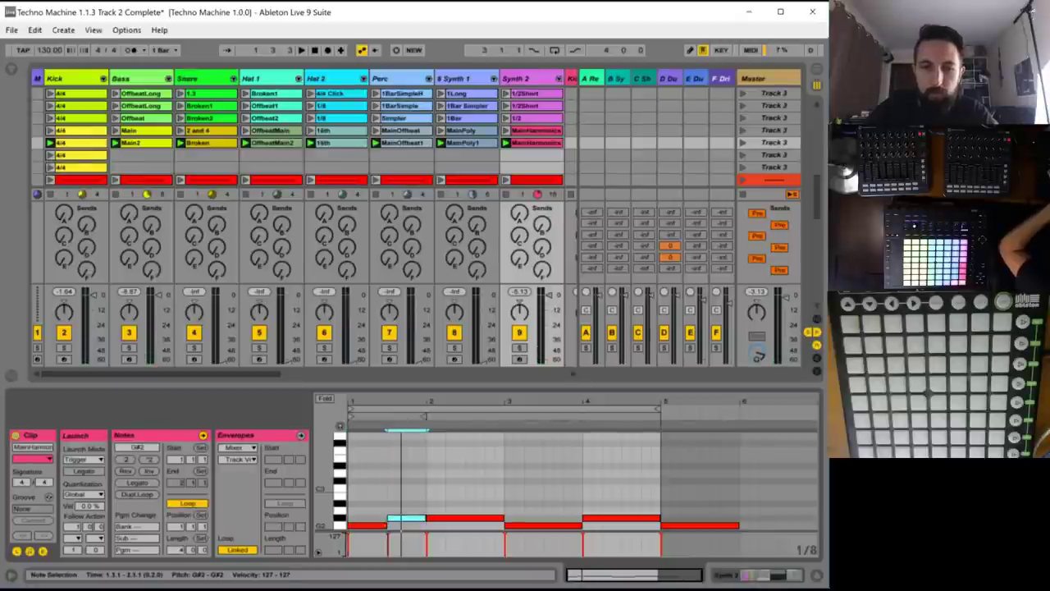
# - Audition the Synth 2 clip with only its first bar looped, and restore the four-bar loop
pyautogui.moveTo(663, 410); pyautogui.dragTo(426, 410)
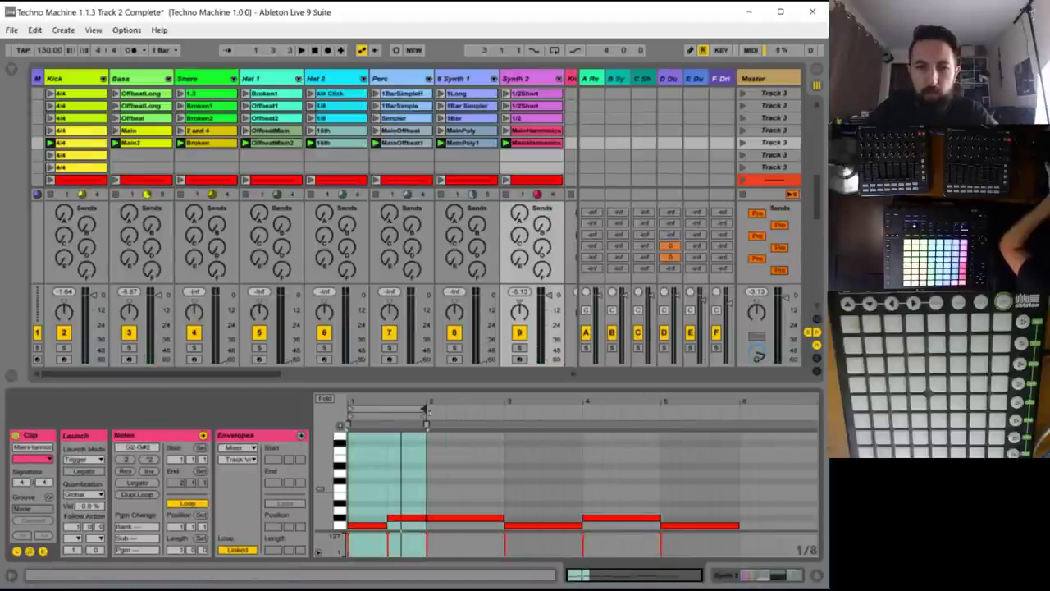
pyautogui.click(430, 412)
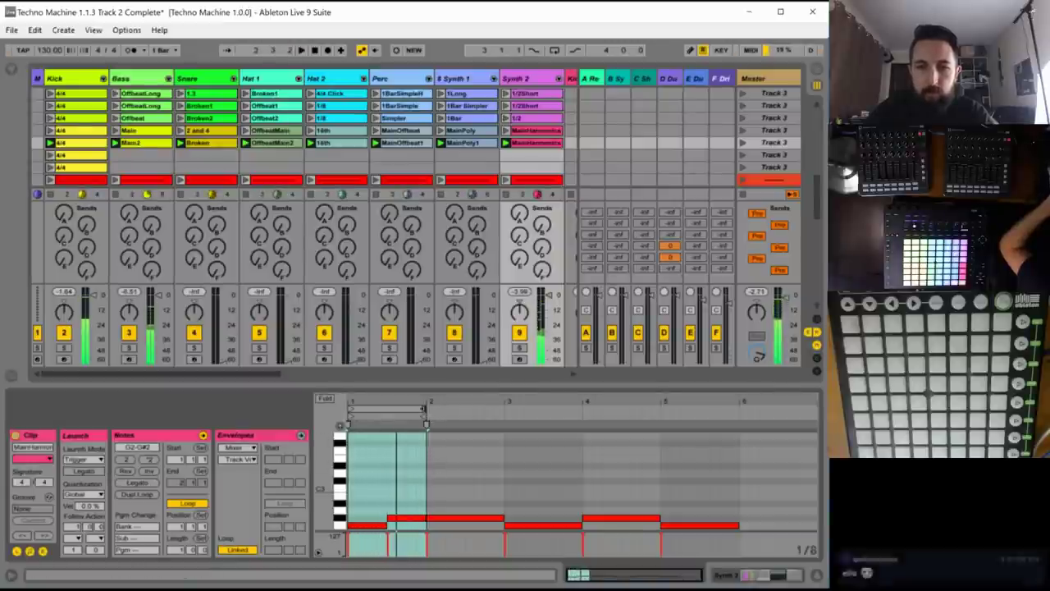
pyautogui.moveTo(425, 410); pyautogui.dragTo(660, 409)
# - Delete the Synth 2 clip's notes in bars 2–4 and fill those bars with copies of the first bar's G2 and G#2 pair
pyautogui.moveTo(654, 448); pyautogui.dragTo(449, 537)
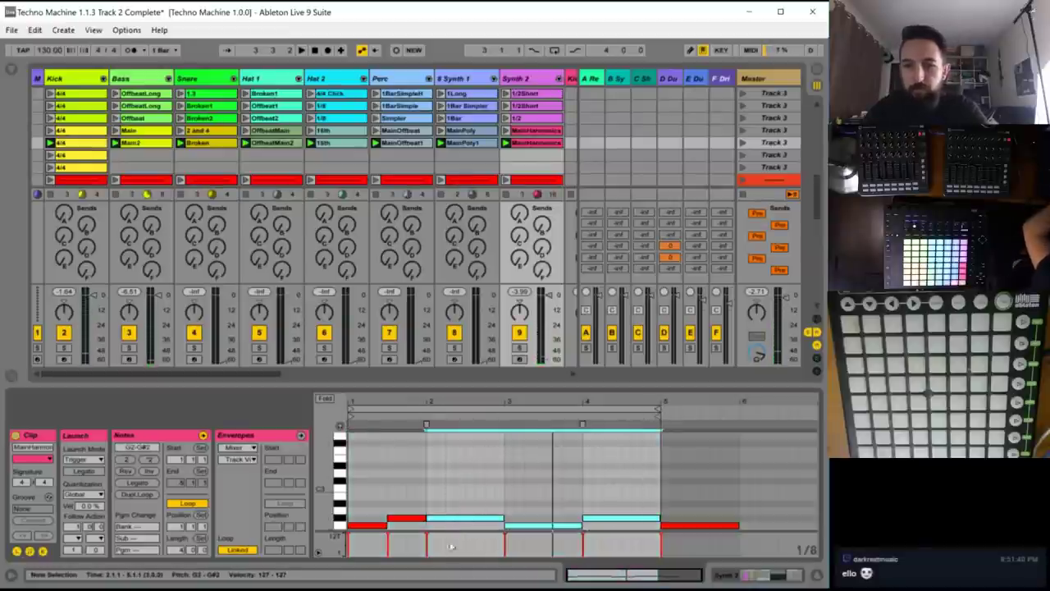
pyautogui.press('Delete')
pyautogui.moveTo(426, 492); pyautogui.dragTo(357, 532)
pyautogui.hotkey('ctrl', 'd')
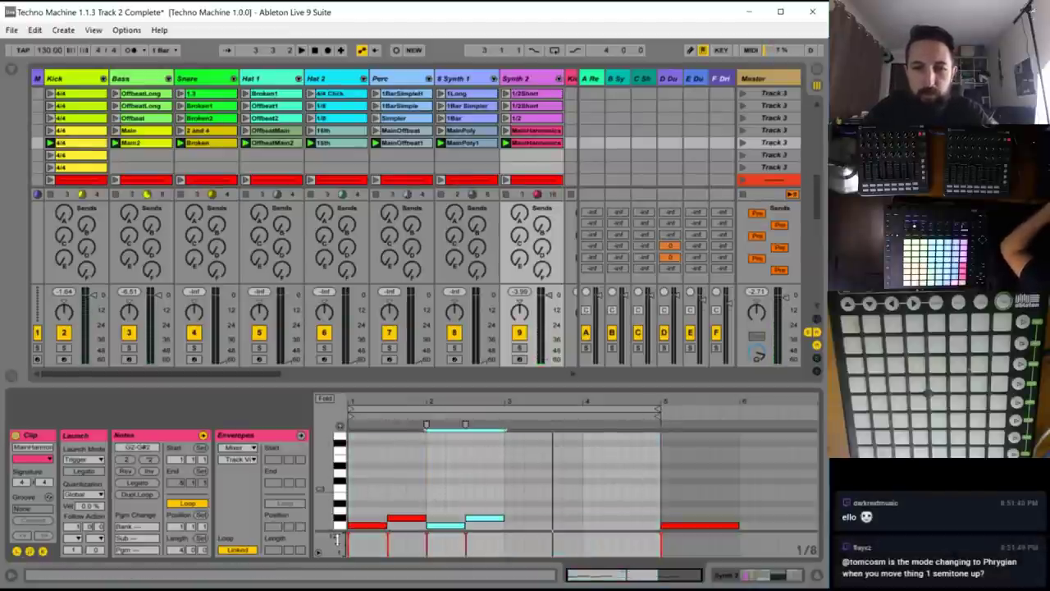
pyautogui.hotkey('ctrl', 'd')
pyautogui.hotkey('ctrl', 'd')
# - Raise the bar 2 and bar 4 note pairs an octave to G3 and G#3, and return the bar 2 pair to G2 and G#2
pyautogui.moveTo(541, 473); pyautogui.dragTo(456, 529)
pyautogui.hotkey('shift', 'Up')
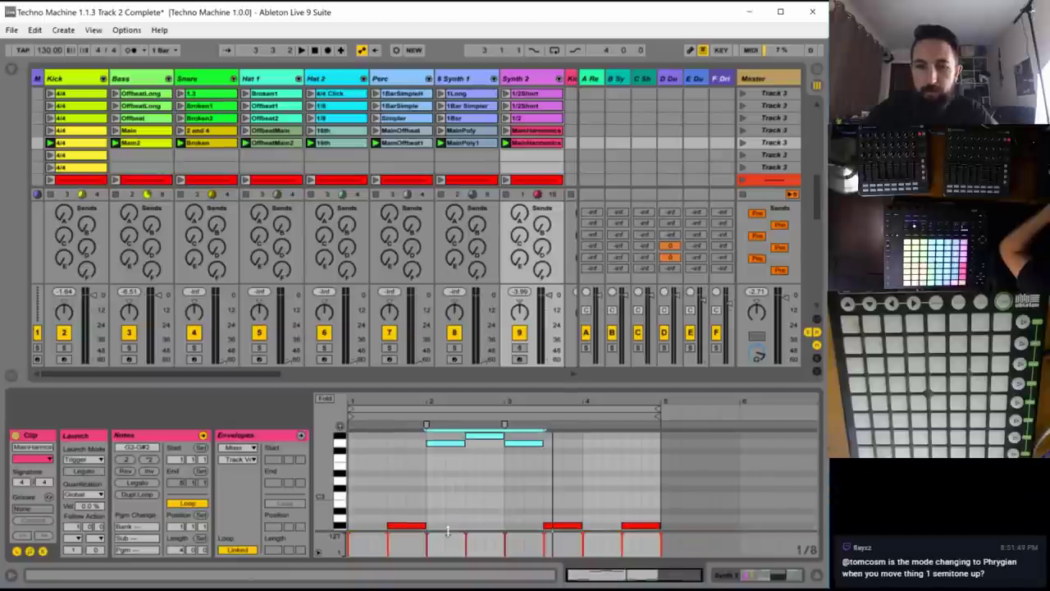
pyautogui.moveTo(526, 480); pyautogui.dragTo(534, 440)
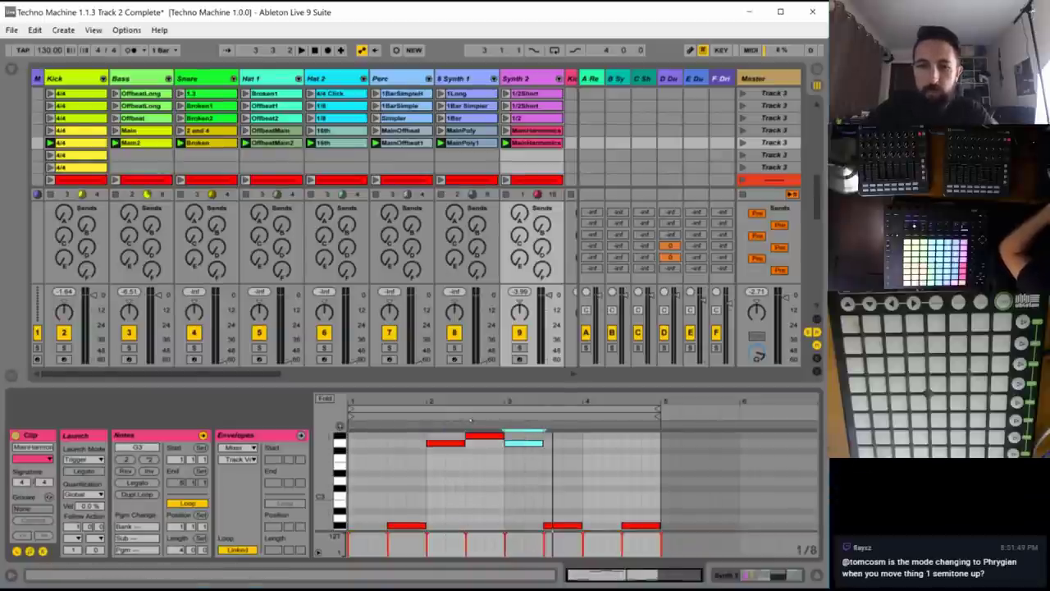
pyautogui.hotkey('shift', 'Down')
pyautogui.moveTo(600, 497); pyautogui.dragTo(638, 559)
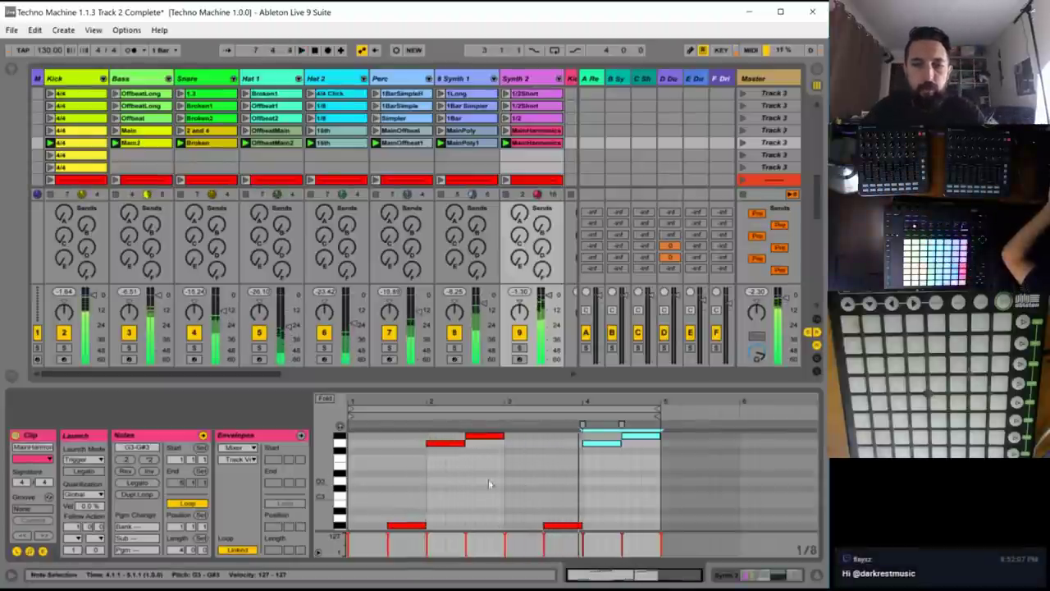
pyautogui.moveTo(488, 478); pyautogui.dragTo(423, 430)
pyautogui.hotkey('shift', 'Down')
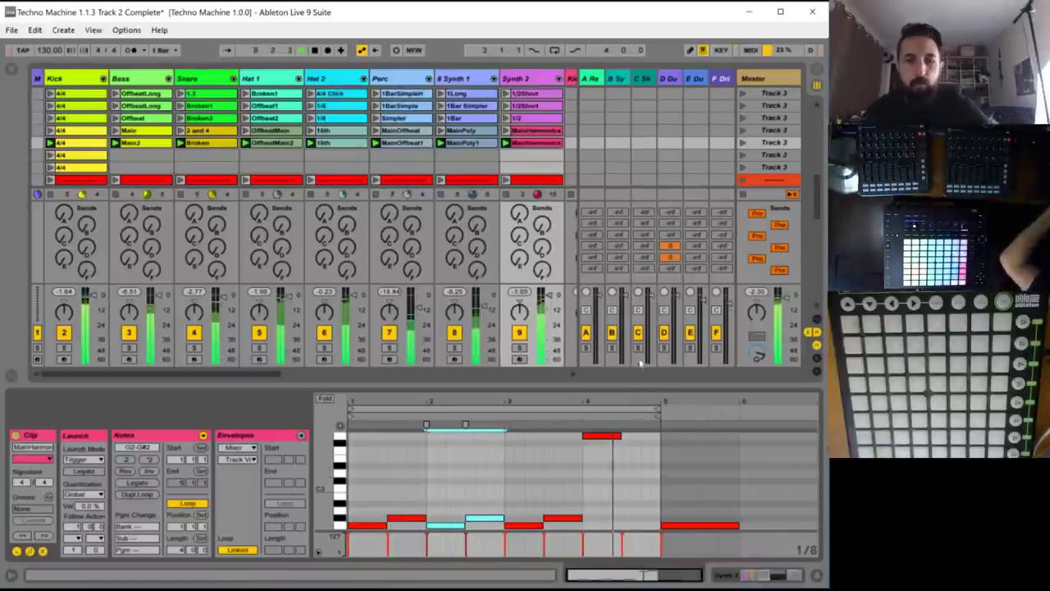
# - Duplicate the second variation's clips from Bass to Synth 2 into the next Track 3 scene and launch that scene
pyautogui.click(158, 142)
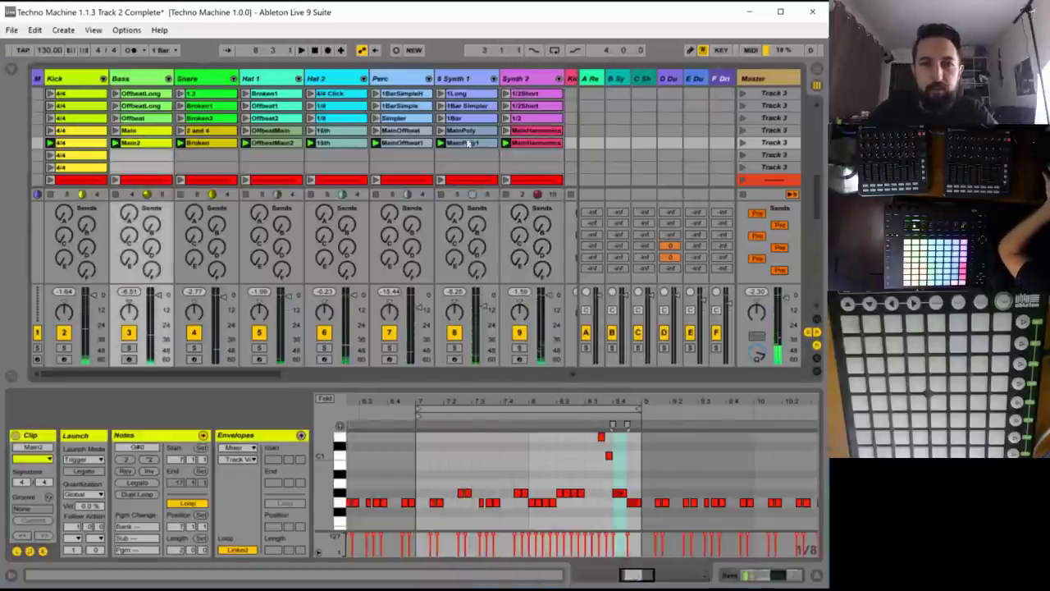
pyautogui.keyDown('shift'); pyautogui.click(532, 145); pyautogui.keyUp('shift')
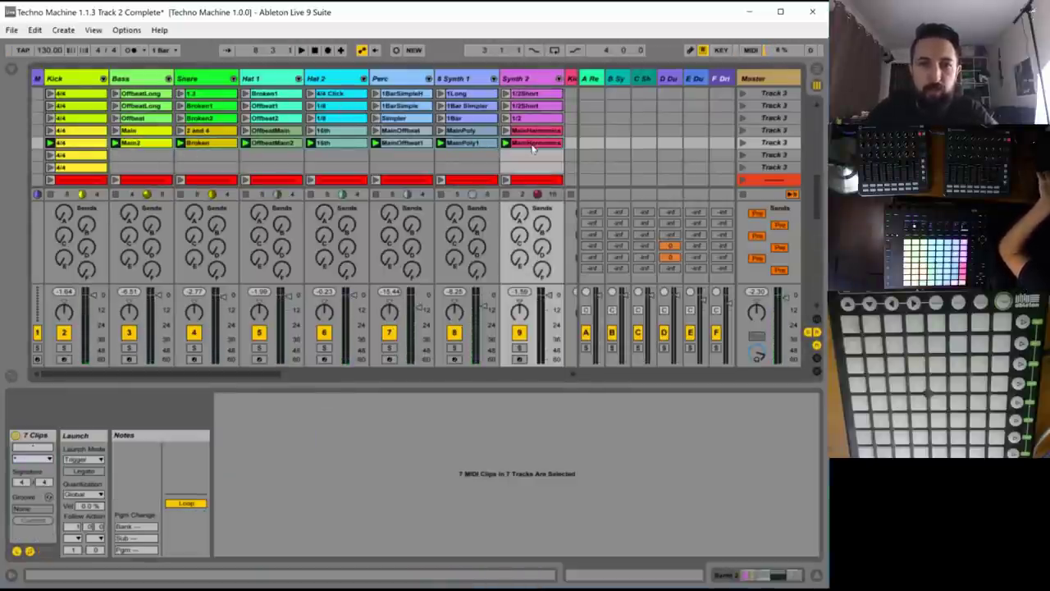
pyautogui.hotkey('ctrl', 'd')
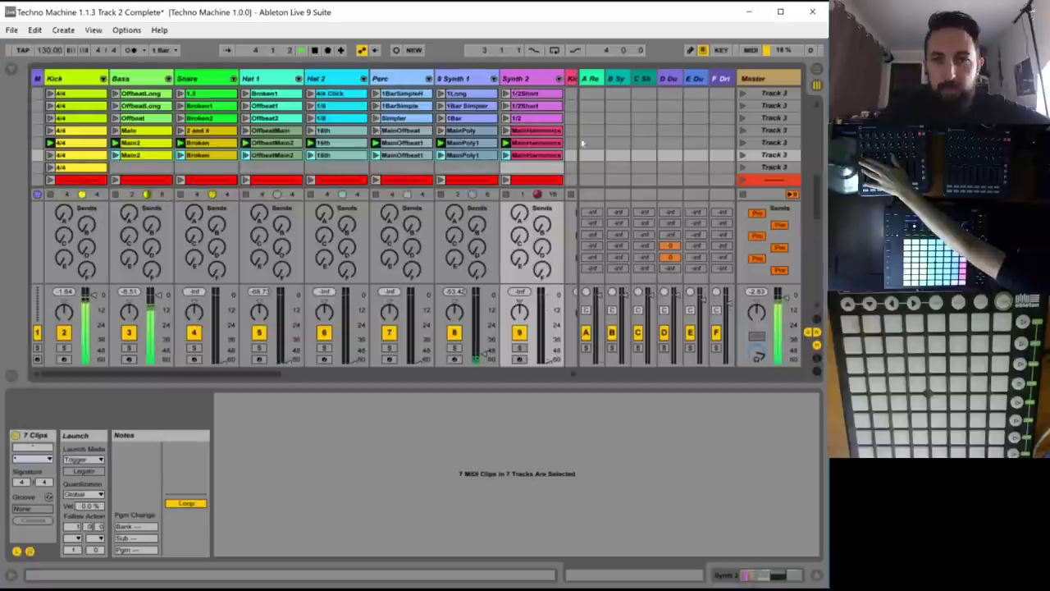
pyautogui.click(743, 154)
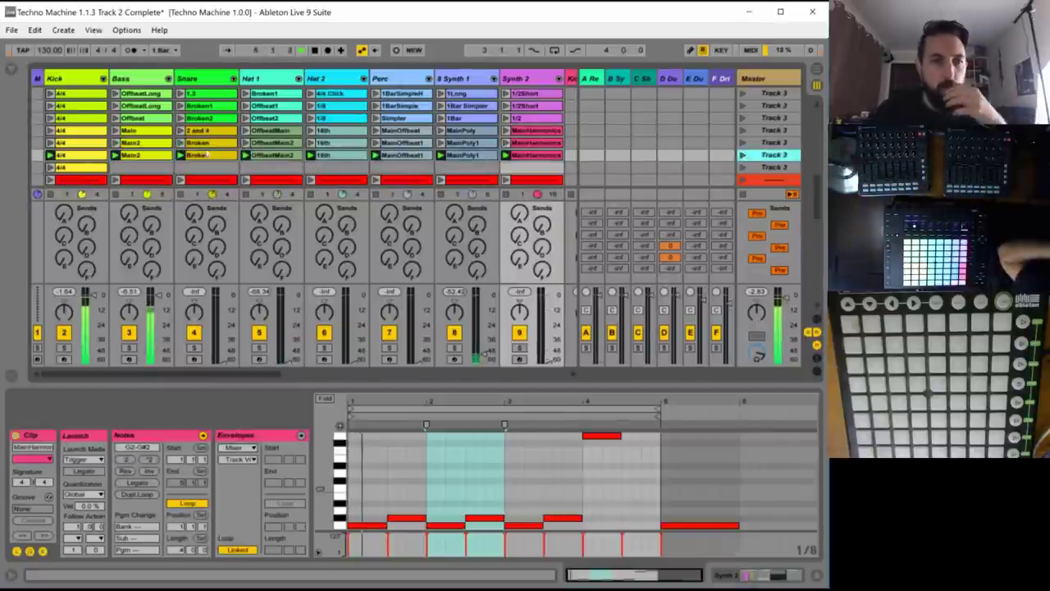
# - Move the newly copied Bass Main2 clip's two-bar loop to start at bar 1 and delete all its notes
pyautogui.click(147, 156)
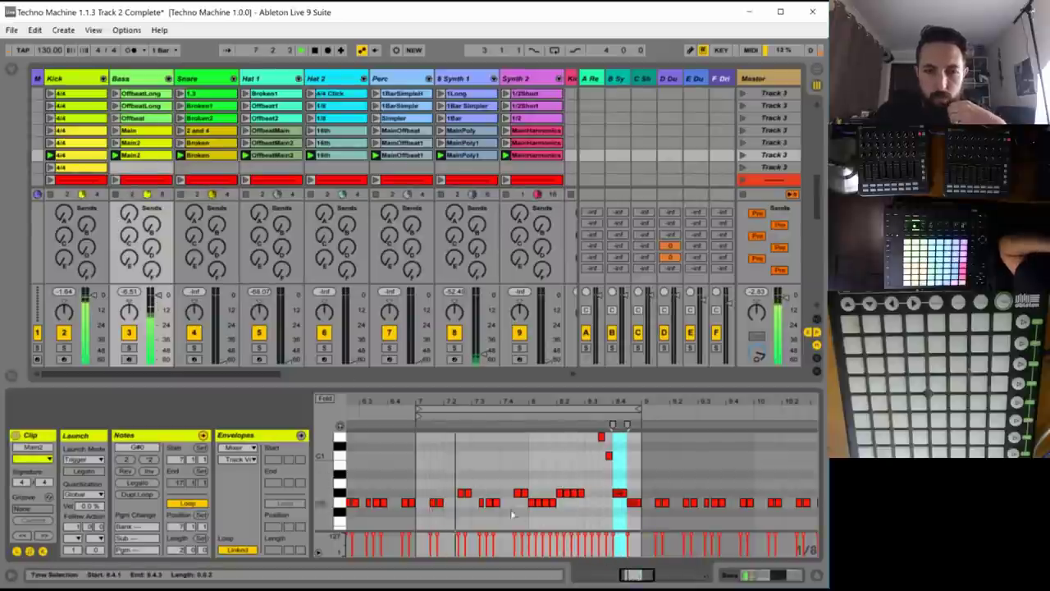
pyautogui.doubleClick(642, 574)
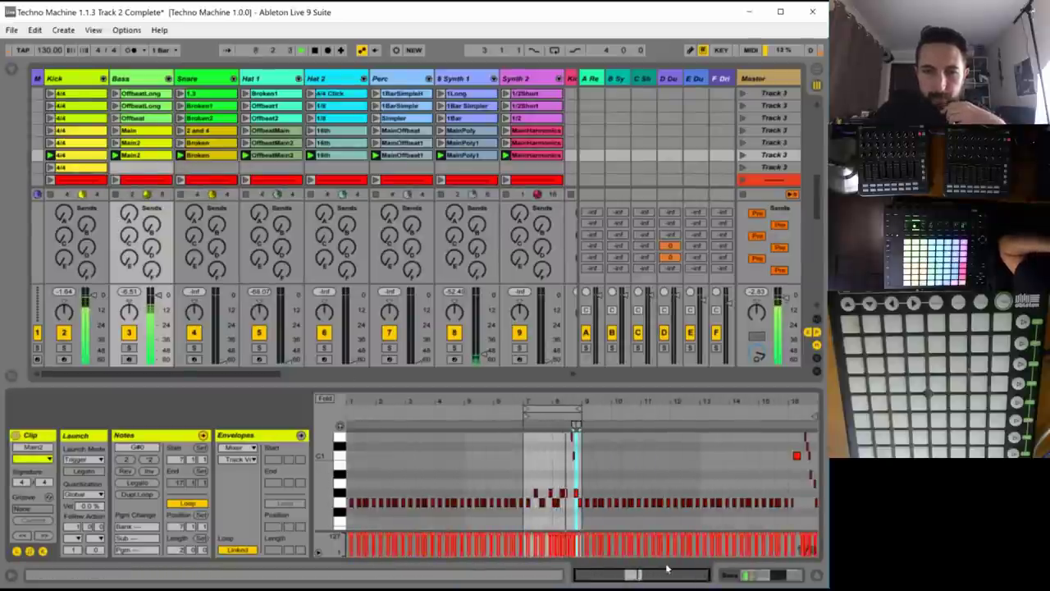
pyautogui.moveTo(542, 408); pyautogui.dragTo(379, 407)
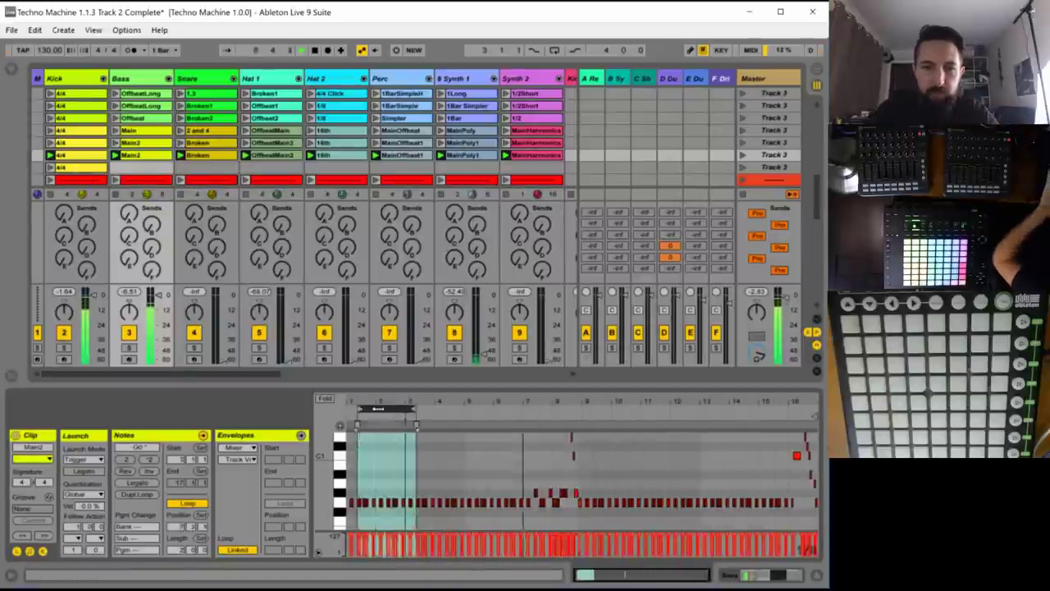
pyautogui.click(447, 445)
pyautogui.hotkey('ctrl', 'a')
pyautogui.press('Delete')
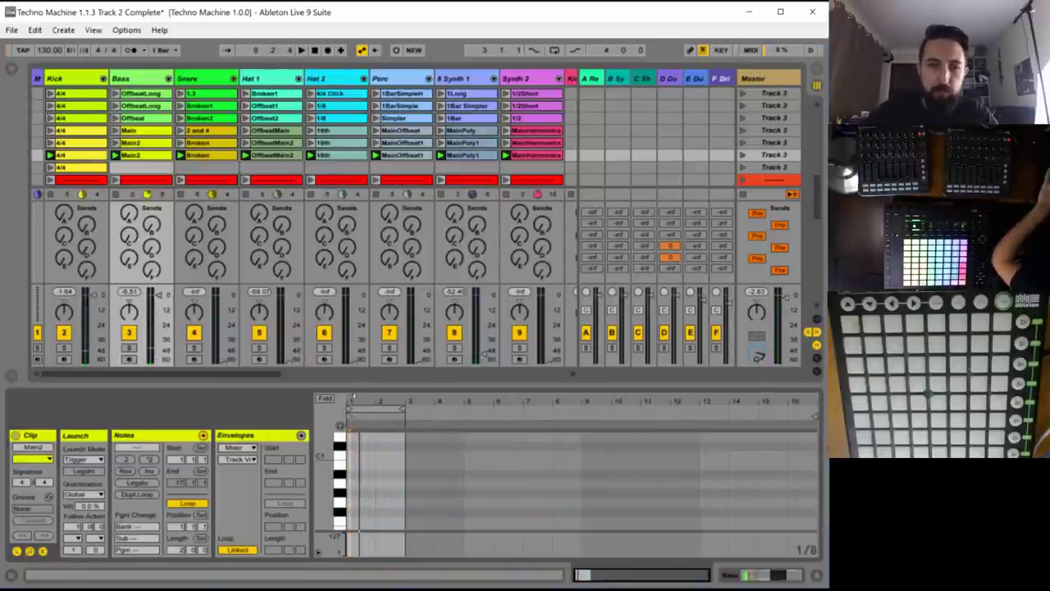
pyautogui.moveTo(353, 400); pyautogui.dragTo(353, 516)
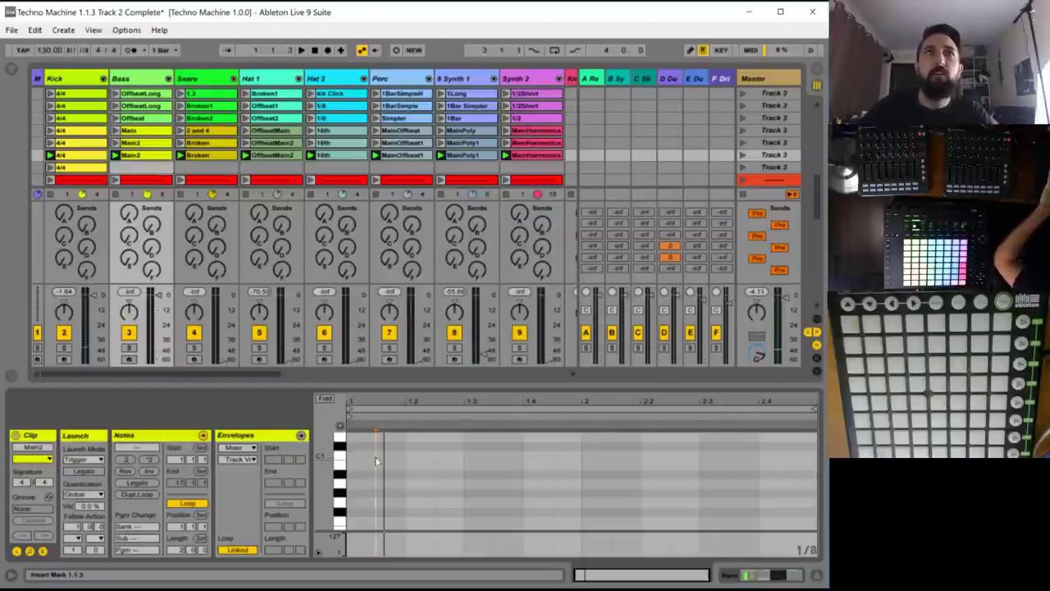
pyautogui.press('space')
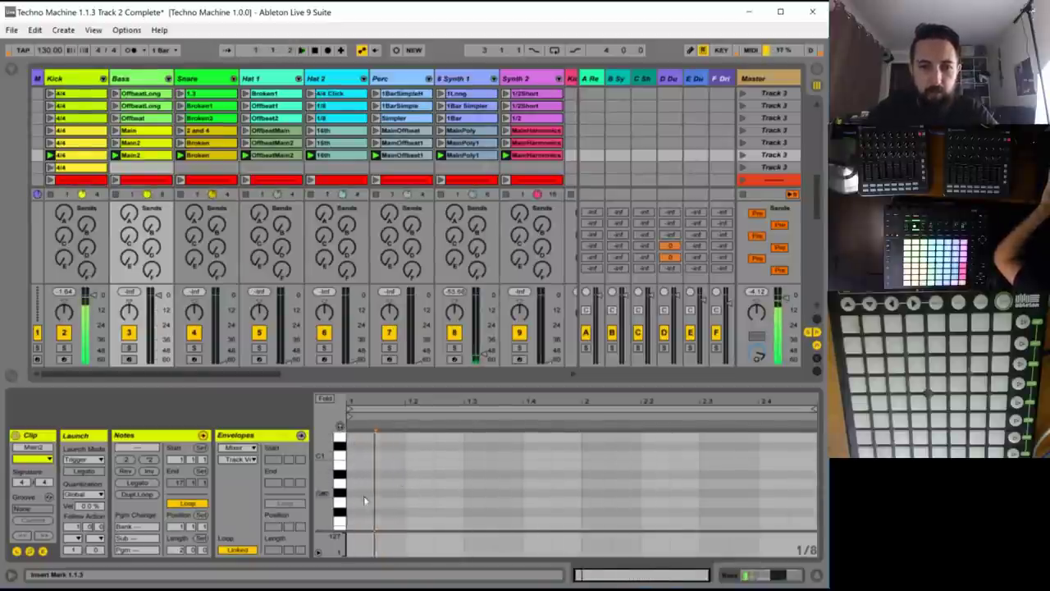
pyautogui.hotkey('ctrl', 'v')
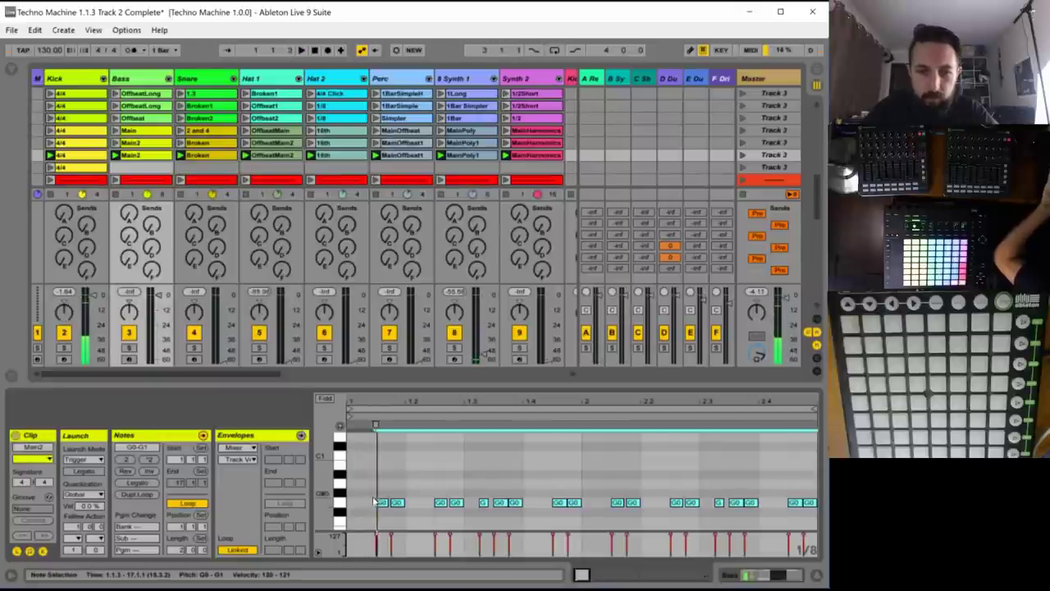
pyautogui.press('Delete')
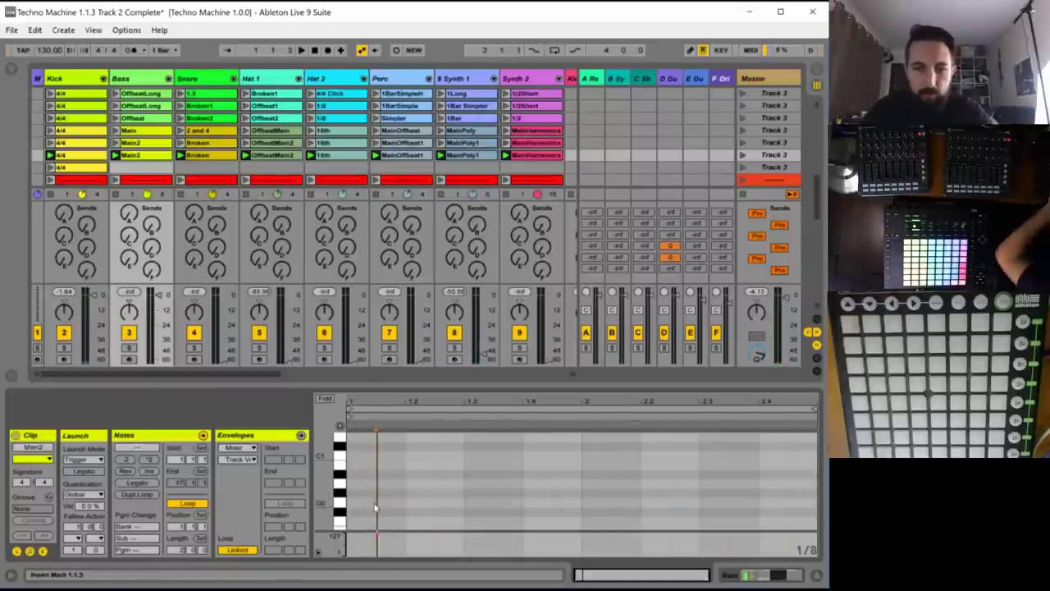
# - Fill the new Bass clip with eight alternating G0 and G#0 notes, each three sixteenths long, and shorten its loop to 1.2.0
pyautogui.doubleClick(358, 502)
pyautogui.moveTo(378, 503); pyautogui.dragTo(432, 477)
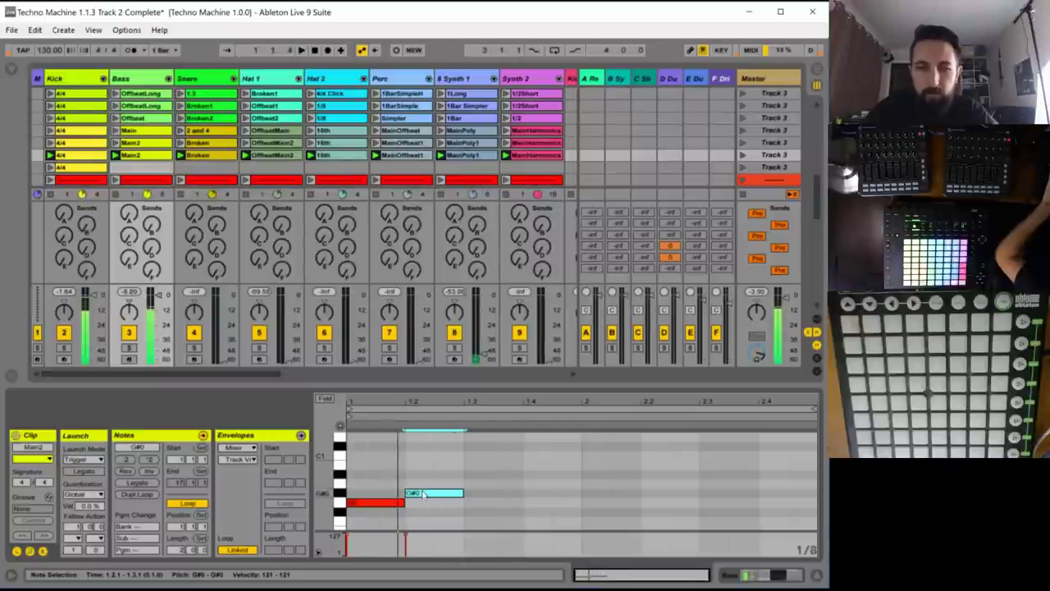
pyautogui.moveTo(422, 493); pyautogui.dragTo(354, 510)
pyautogui.click(403, 502)
pyautogui.hotkey('ctrl', 'd')
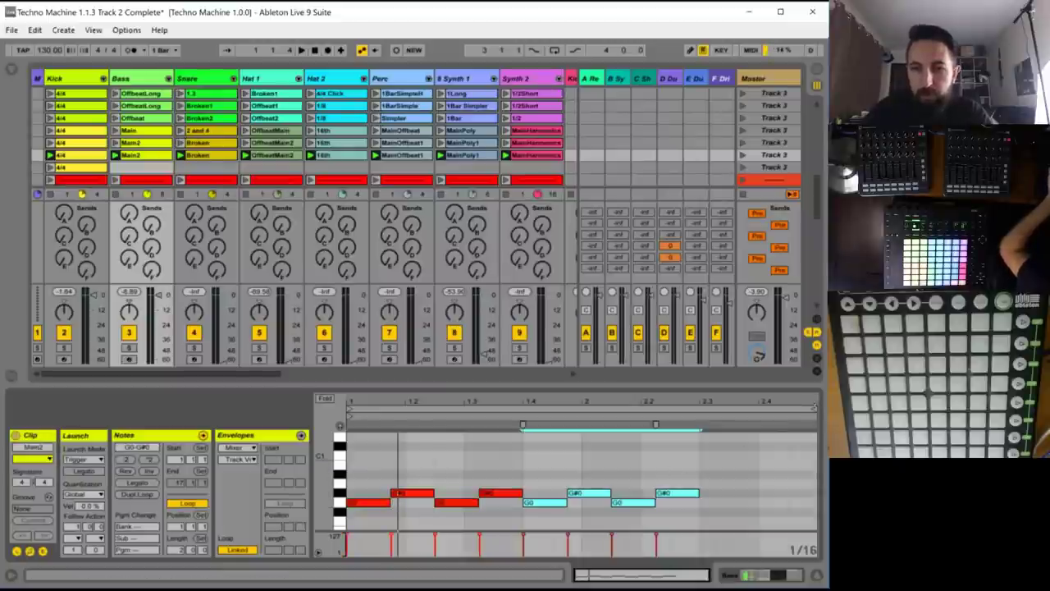
pyautogui.moveTo(814, 407); pyautogui.dragTo(699, 408)
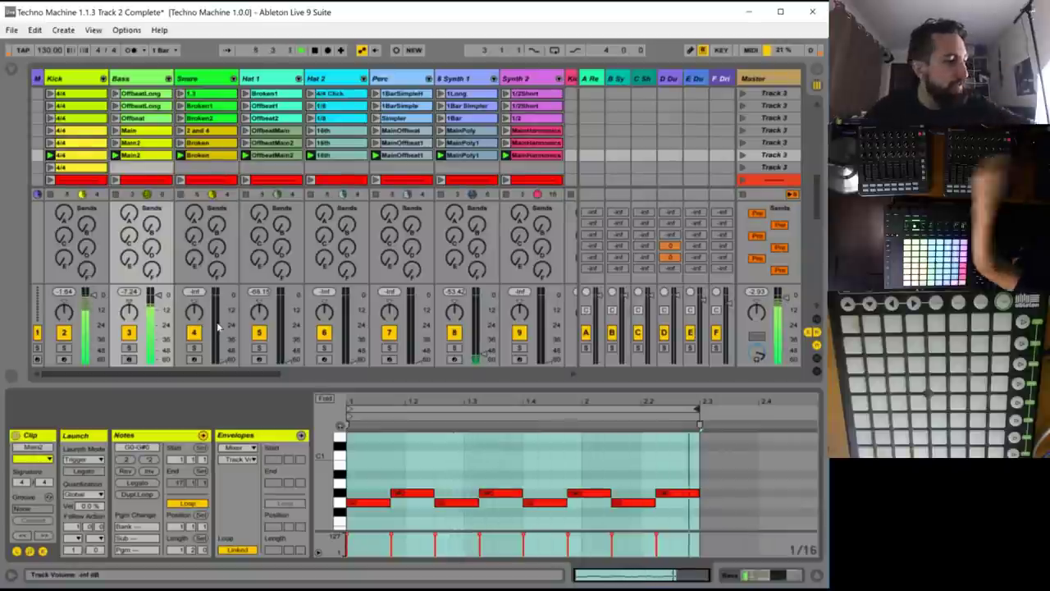
# - Move the first Snare 3 hit in the third variation's Snare clip to 1.2.3 and open the Hat 1 clip
pyautogui.click(203, 156)
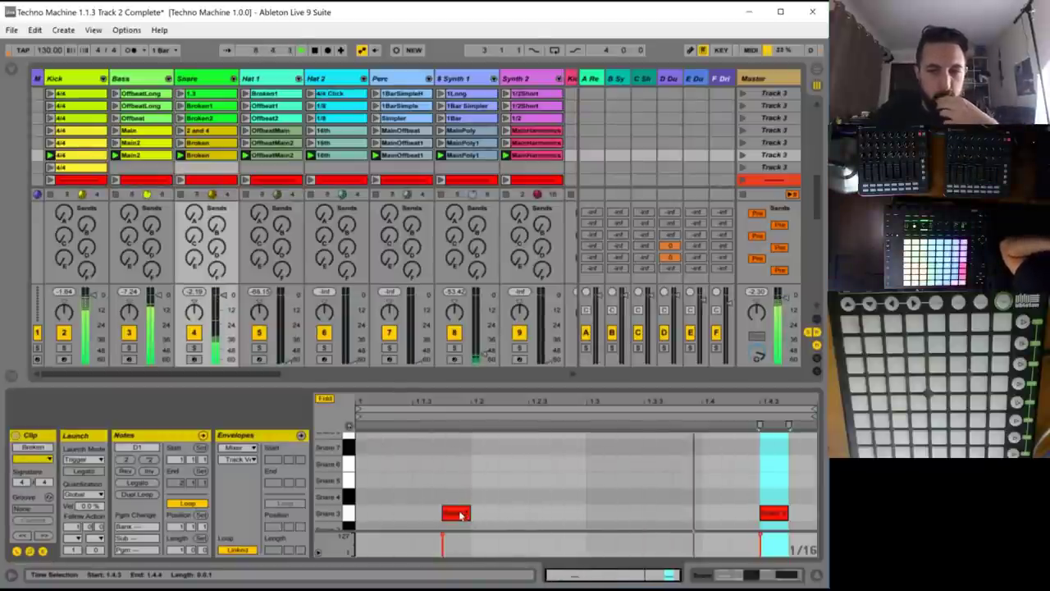
pyautogui.moveTo(460, 514); pyautogui.dragTo(542, 515)
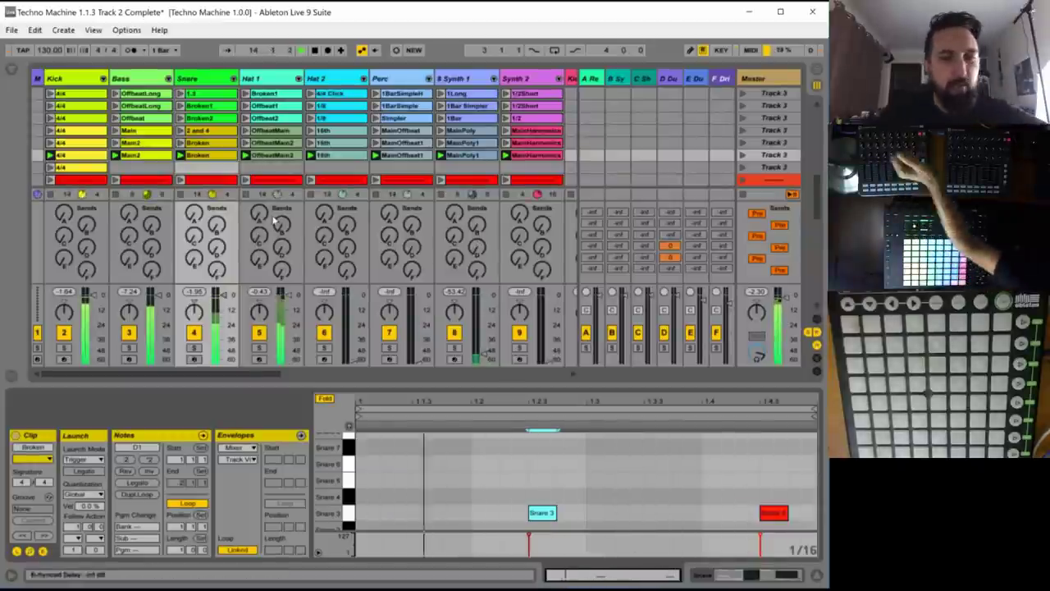
pyautogui.click(289, 144)
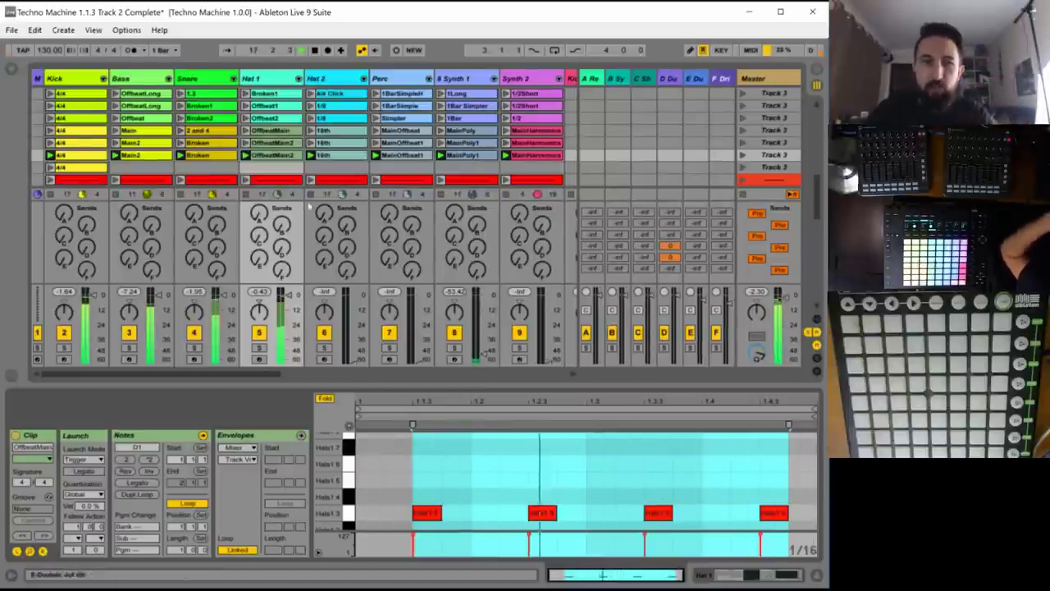
pyautogui.click(156, 155)
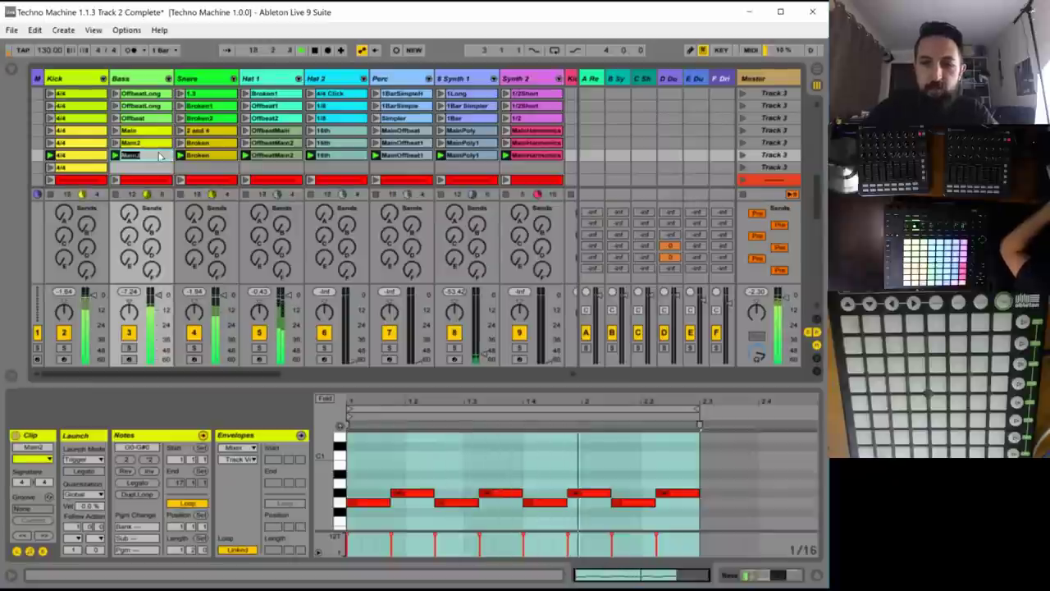
pyautogui.write('3')
pyautogui.press('Return')
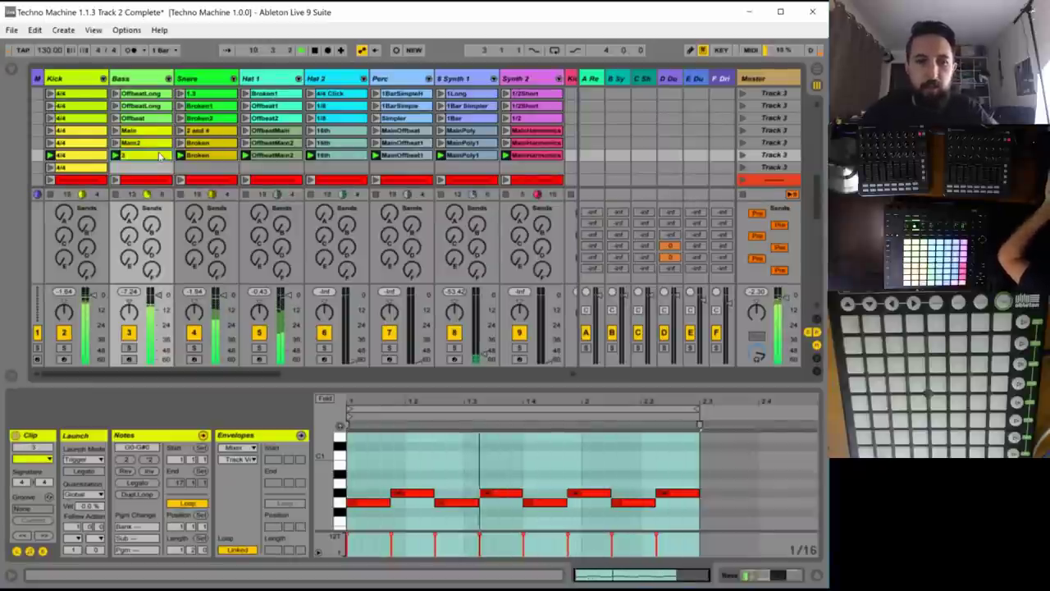
pyautogui.hotkey('ctrl', 'z')
# - Rename the third variation's Bass clip as Main3
pyautogui.hotkey('ctrl', 'r')
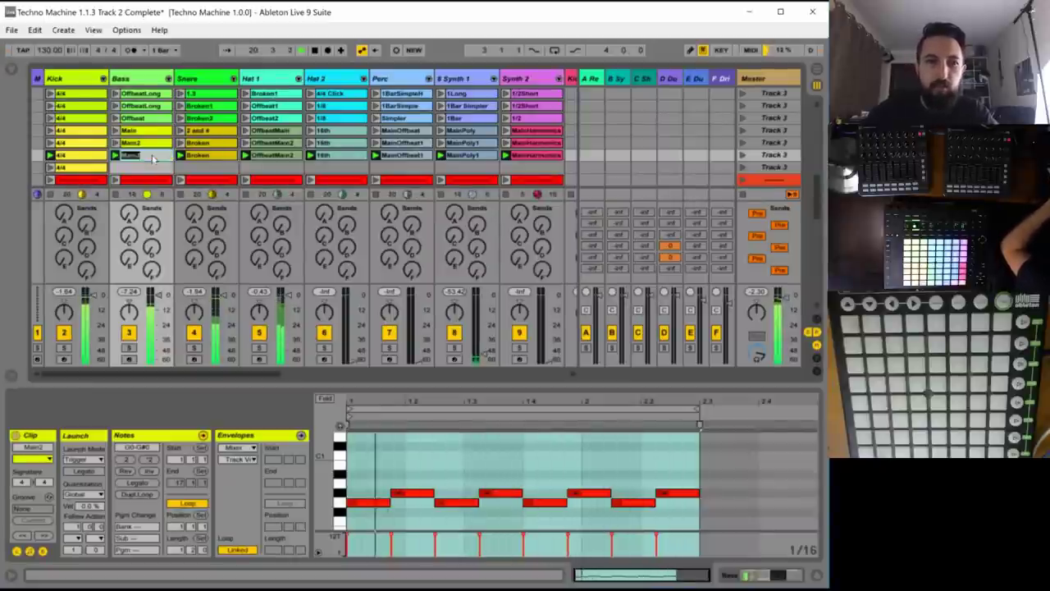
pyautogui.press('Right')
pyautogui.press('BackSpace')
pyautogui.write('3')
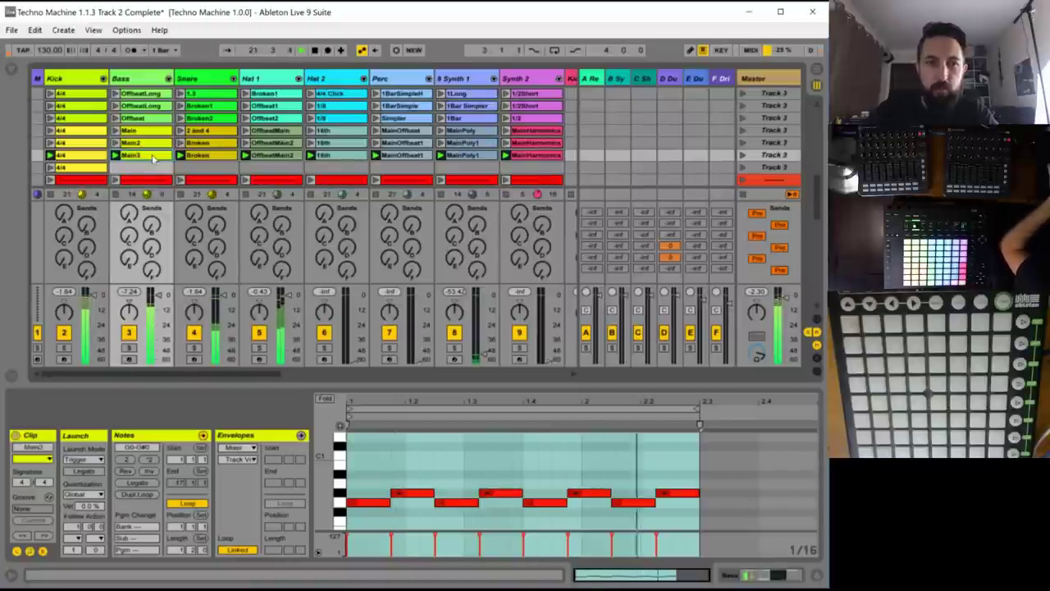
pyautogui.press('Return')
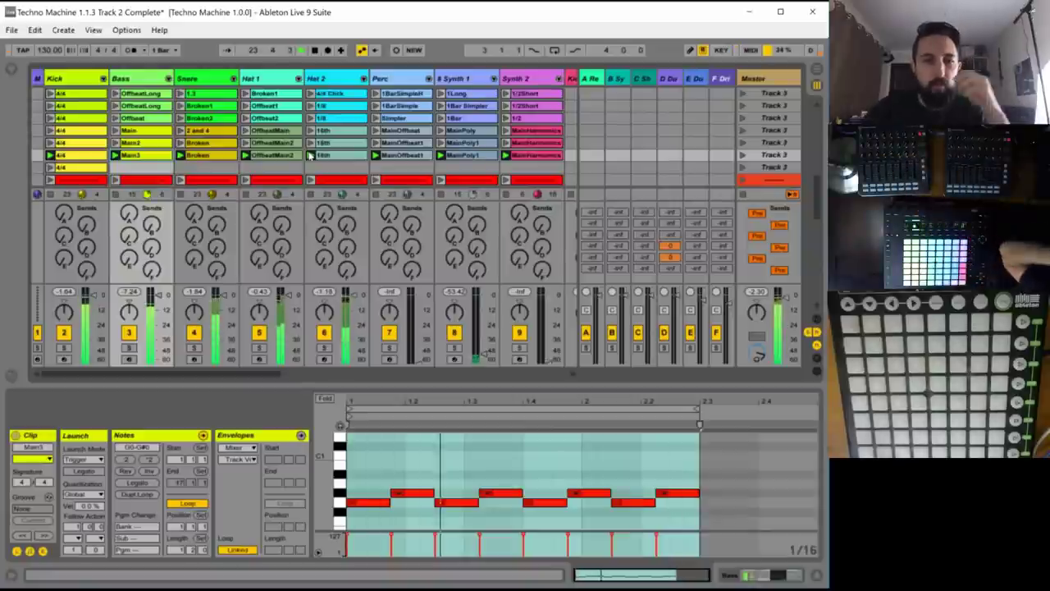
# - Copy all notes in the third variation's Hat 2 clip a 1/32 note off the originals to form a continuous 32nd-note pattern
pyautogui.click(325, 157)
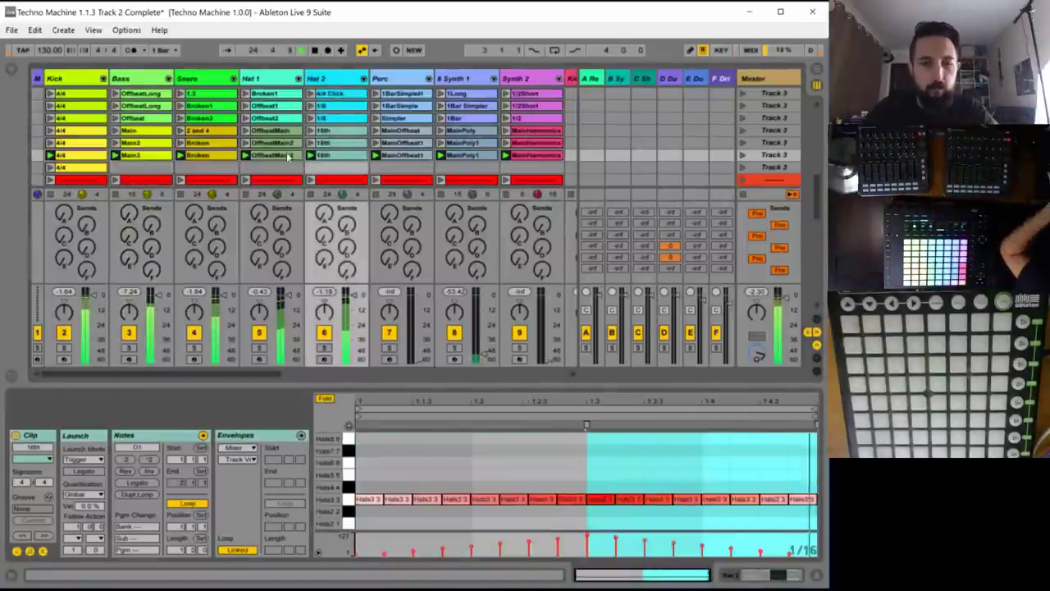
pyautogui.press('Left')
pyautogui.click(328, 154)
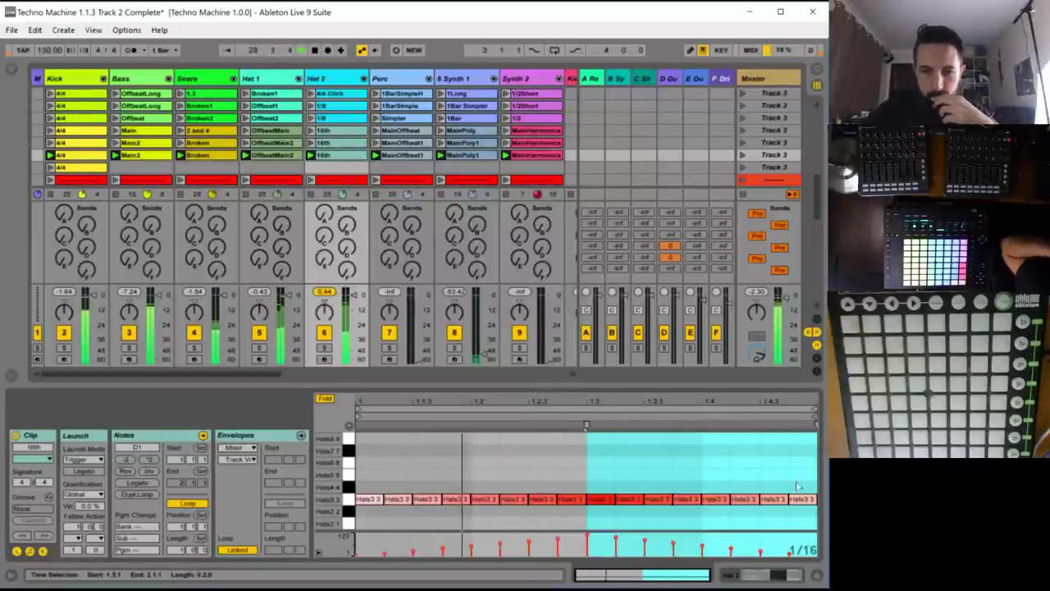
pyautogui.moveTo(808, 486); pyautogui.dragTo(377, 503)
pyautogui.hotkey('ctrl', '1')
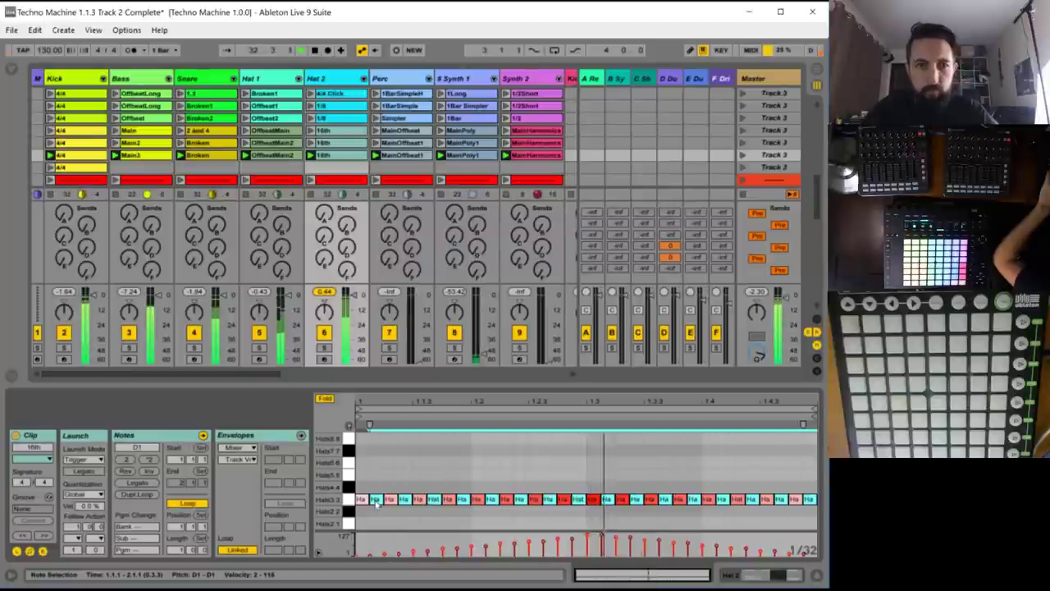
# - Set the Hat 2 clip's loop length to 4 bars
pyautogui.click(176, 549)
pyautogui.write('4')
pyautogui.press('Return')
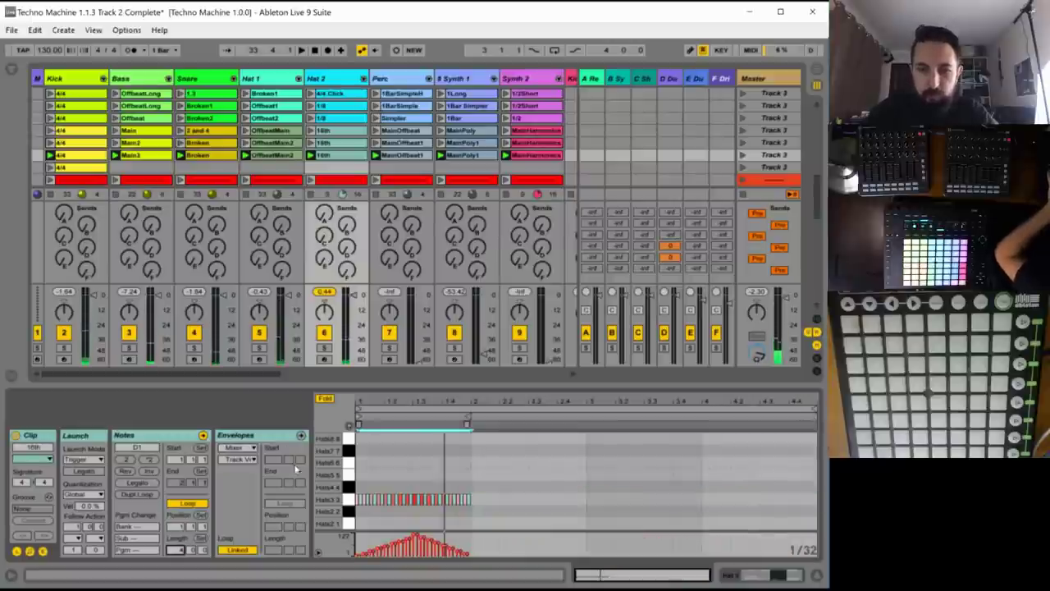
# - Add three eighth-note-triplet hits at the start of the Hat 2 clip's bar 2 and repeat them to fill that bar
pyautogui.click(472, 484)
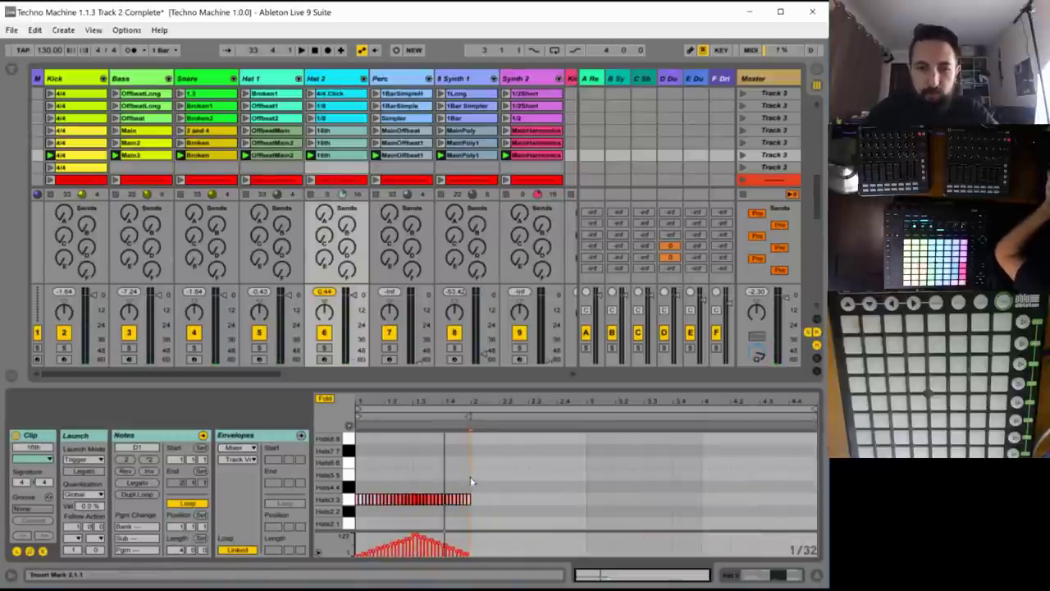
pyautogui.press('space')
pyautogui.moveTo(496, 401); pyautogui.dragTo(553, 506)
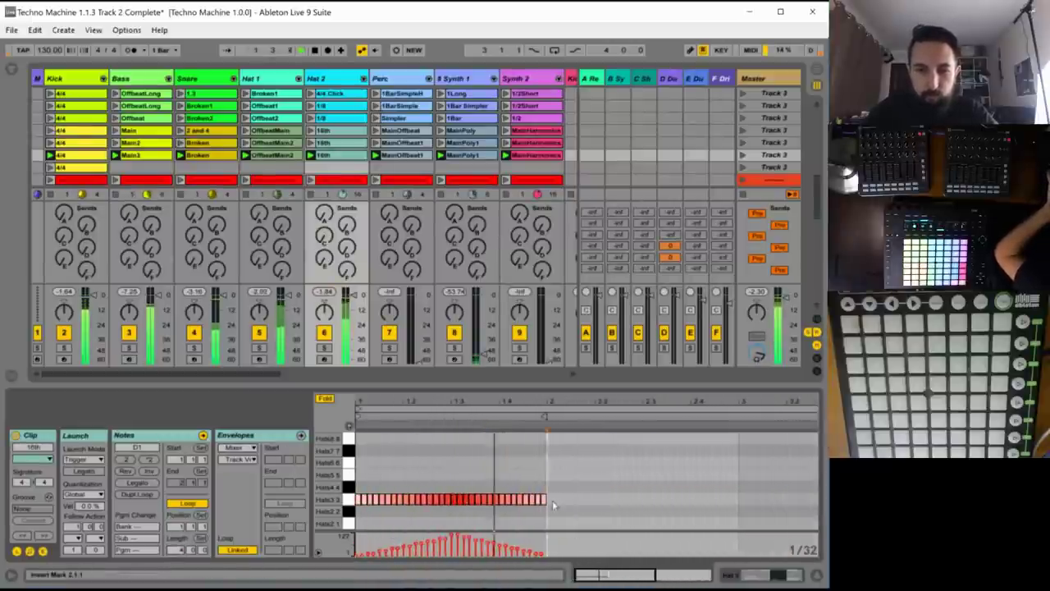
pyautogui.click(544, 499)
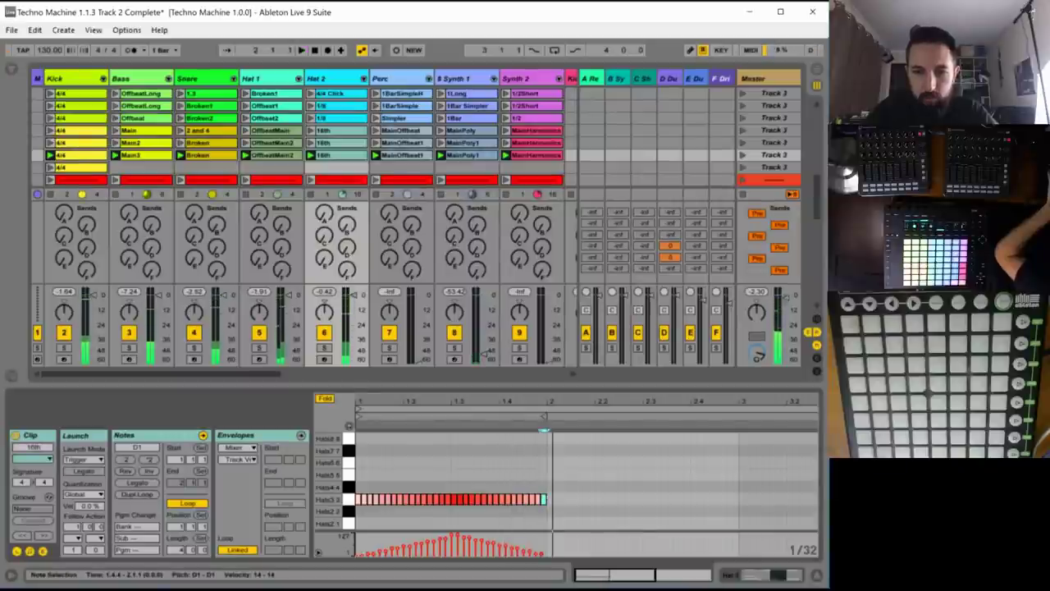
pyautogui.click(557, 499)
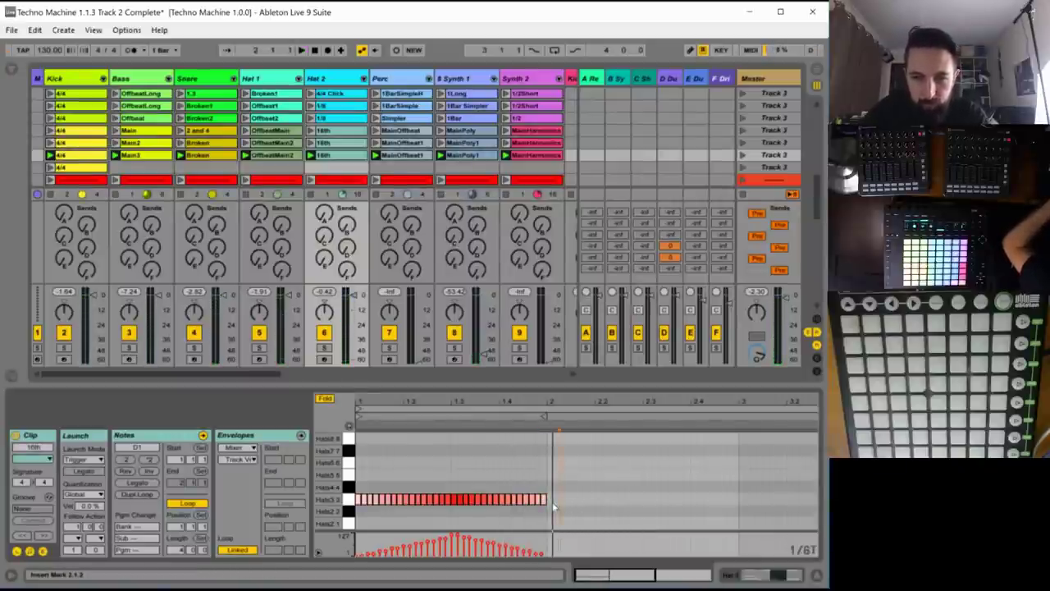
pyautogui.press('space')
pyautogui.doubleClick(555, 499)
pyautogui.doubleClick(571, 500)
pyautogui.doubleClick(586, 500)
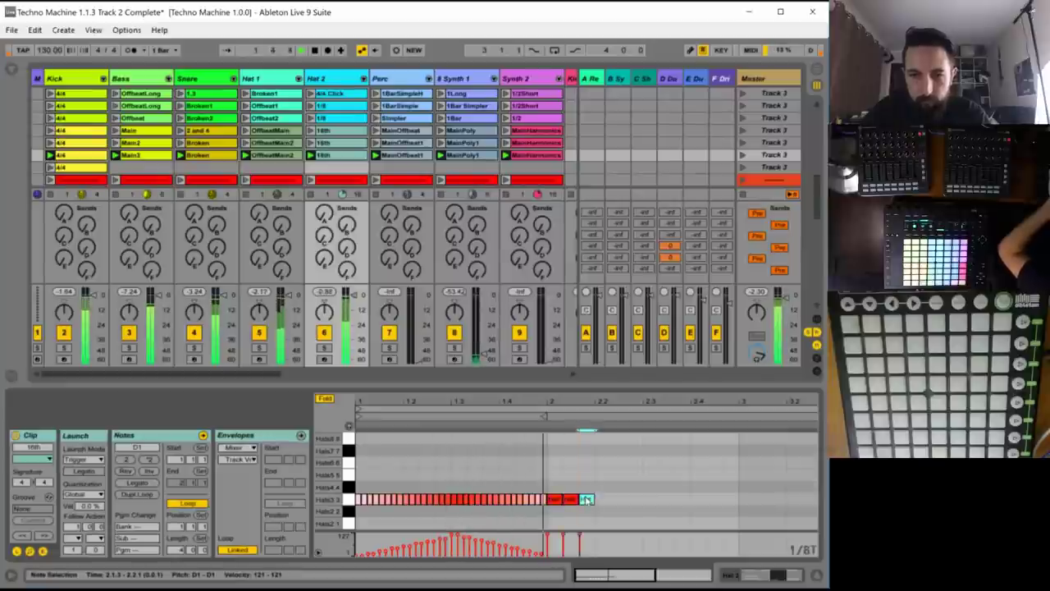
pyautogui.moveTo(587, 498)
pyautogui.mouseDown()
pyautogui.moveTo(550, 500)
pyautogui.moveTo(712, 492)
pyautogui.mouseUp()
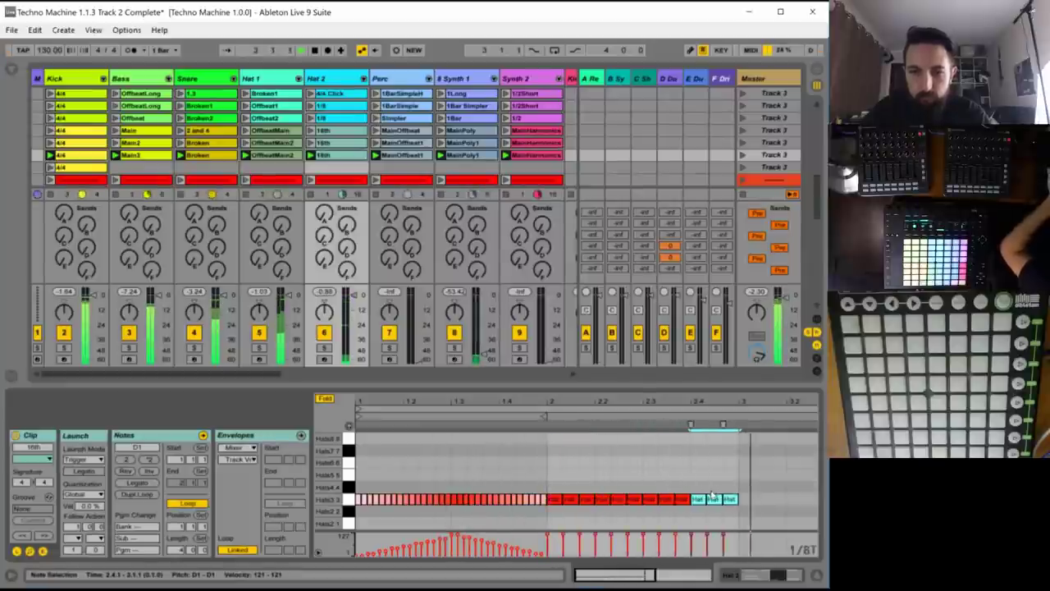
# - Duplicate the Hat 2 clip's two-bar pattern into bars 3–4 and set its loop length to 2 bars
pyautogui.hotkey('ctrl', 'a')
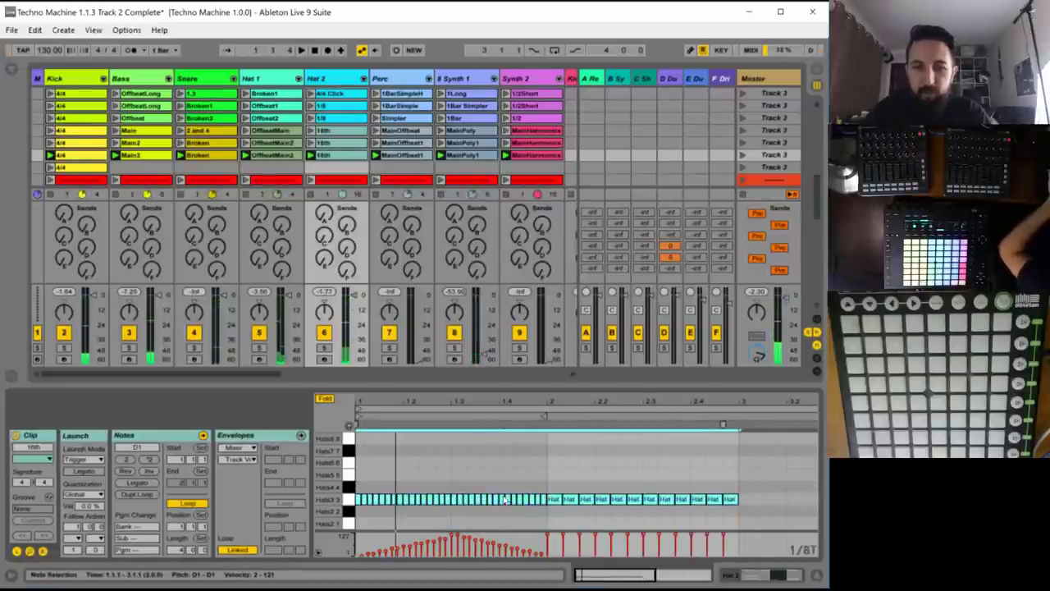
pyautogui.hotkey('ctrl', 'd')
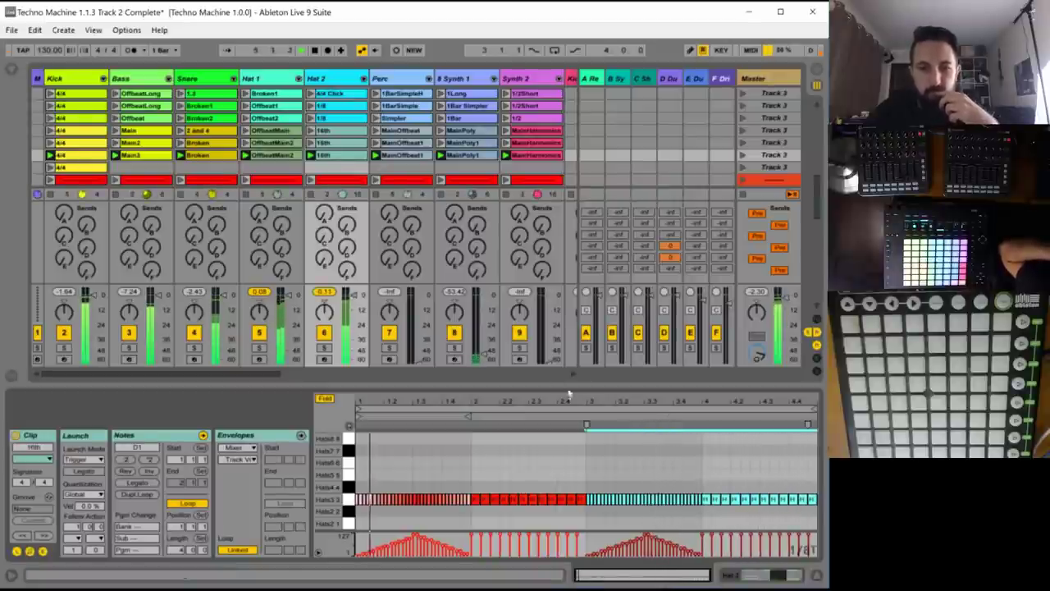
pyautogui.click(176, 549)
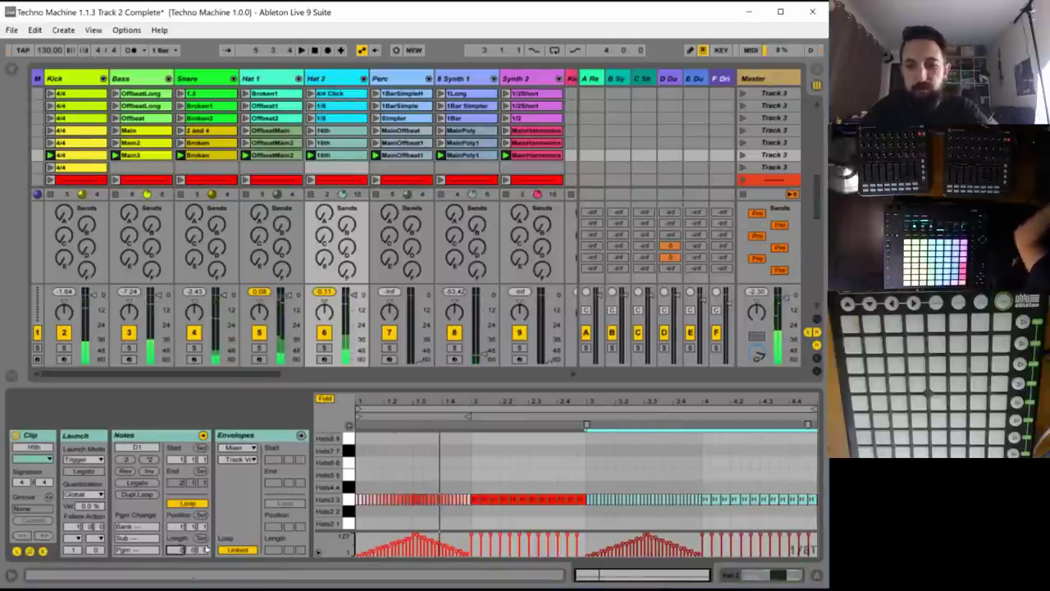
pyautogui.moveTo(176, 550); pyautogui.dragTo(175, 574)
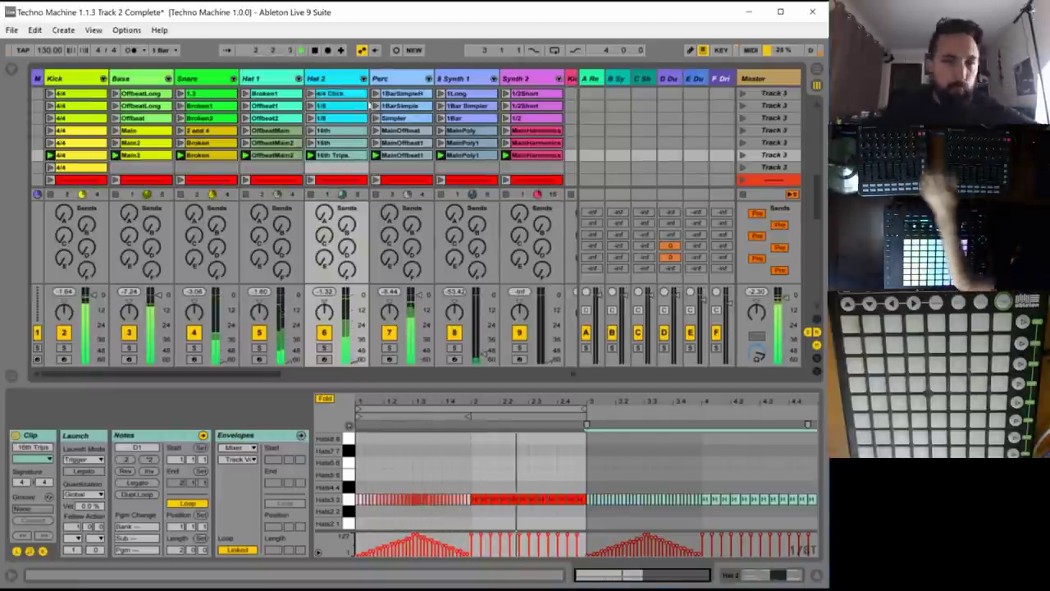
# - Shorten all notes in the third variation's Perc clip to very short hits while keeping their start positions
pyautogui.click(403, 157)
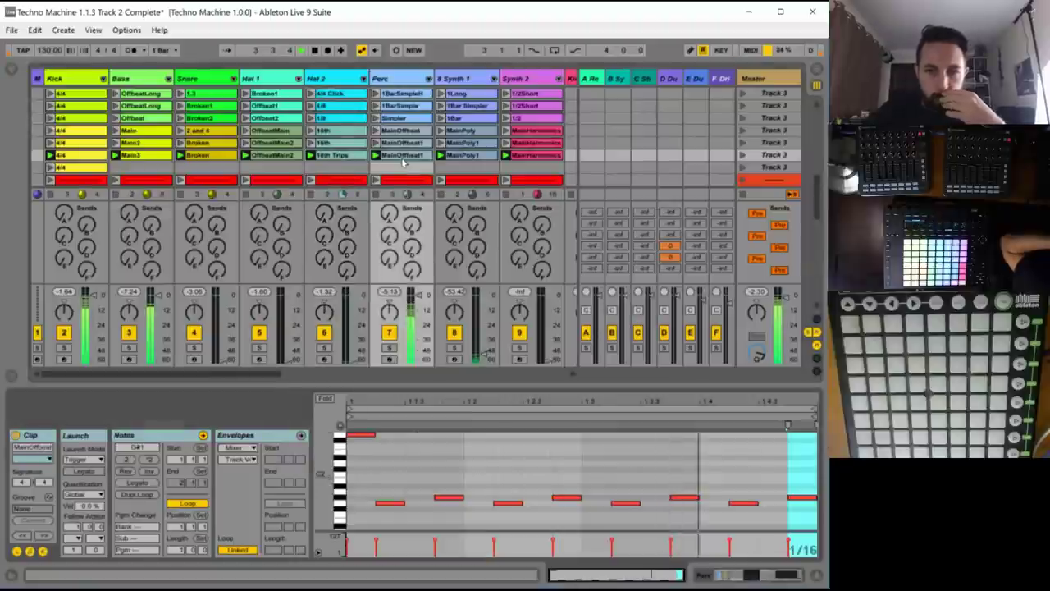
pyautogui.click(405, 495)
pyautogui.hotkey('ctrl', 'a')
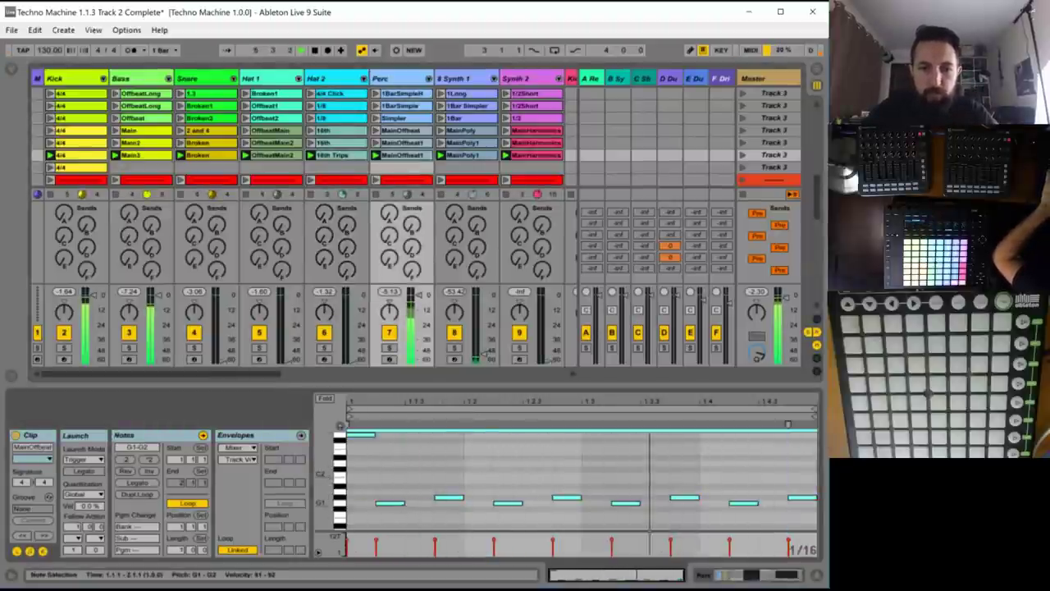
pyautogui.moveTo(404, 503); pyautogui.dragTo(380, 503)
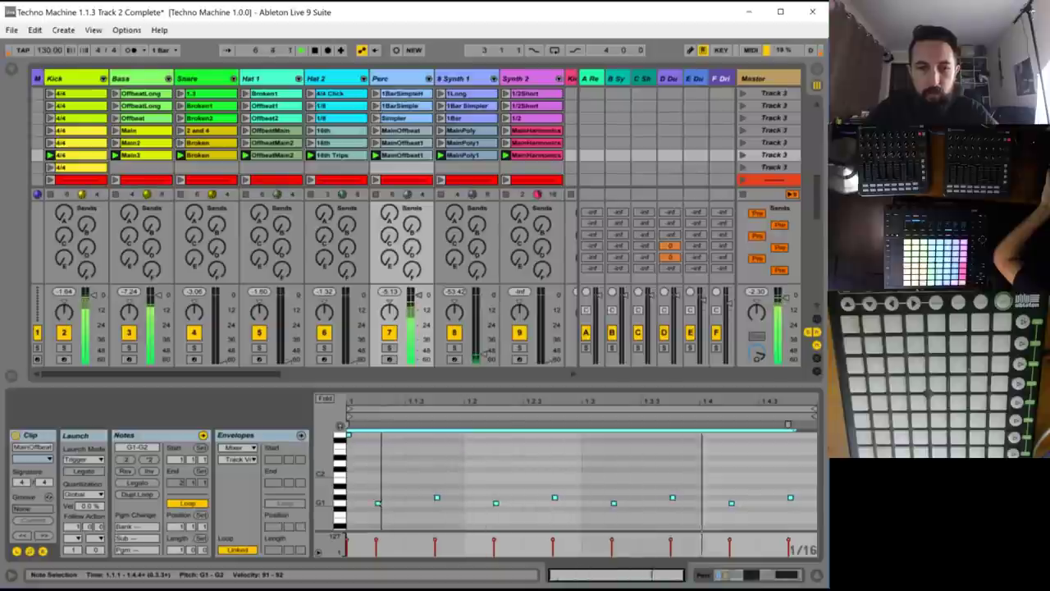
# - Set the Perc clip's grid to 1/32 and copy all its notes one sixteenth after the originals, starting at 1.1.2
pyautogui.hotkey('ctrl', '1')
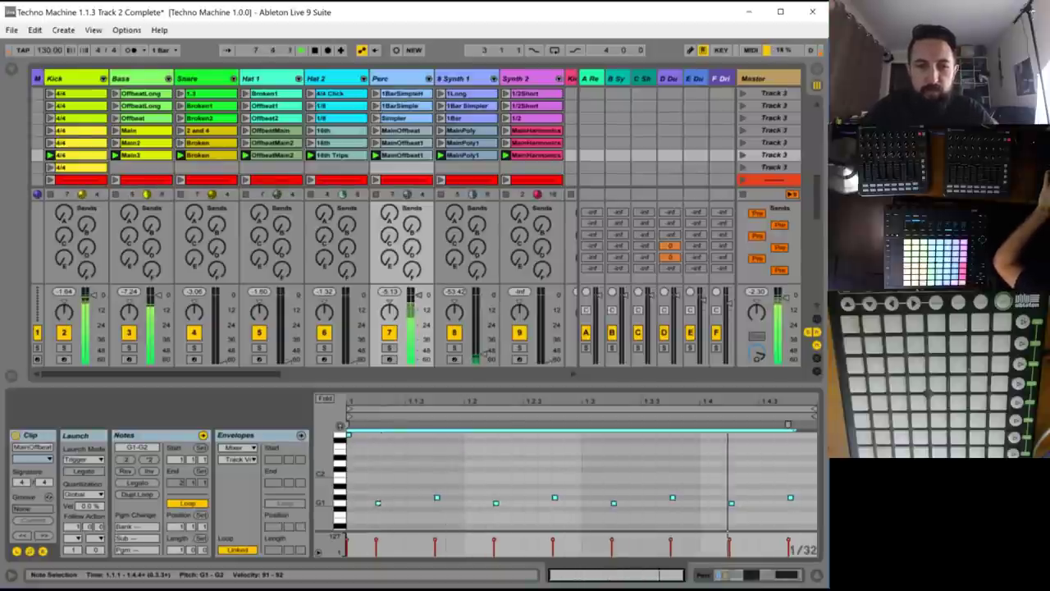
pyautogui.moveTo(381, 503); pyautogui.dragTo(396, 507)
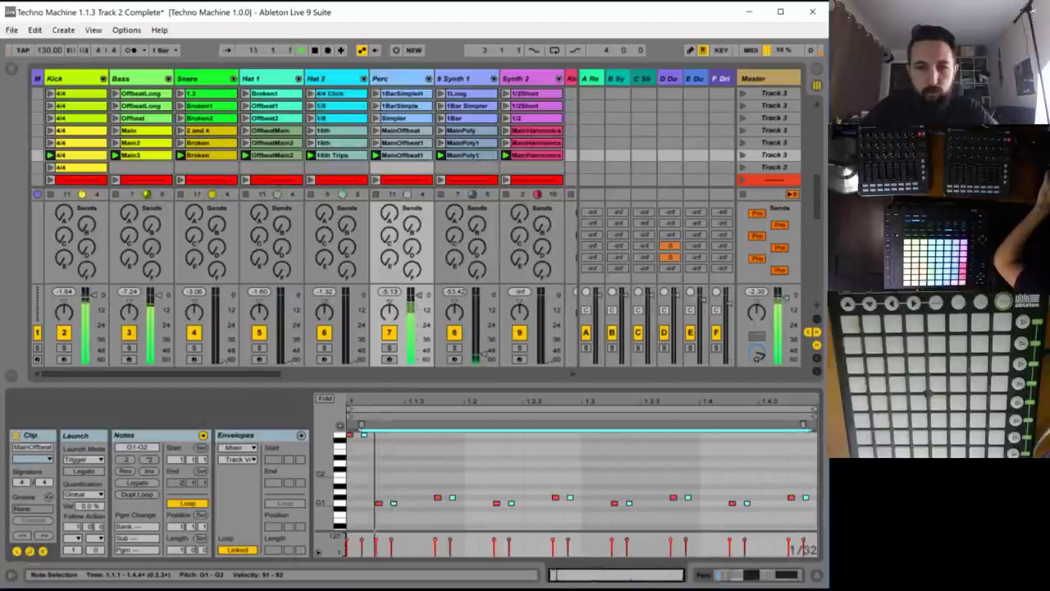
pyautogui.moveTo(394, 507); pyautogui.dragTo(410, 507)
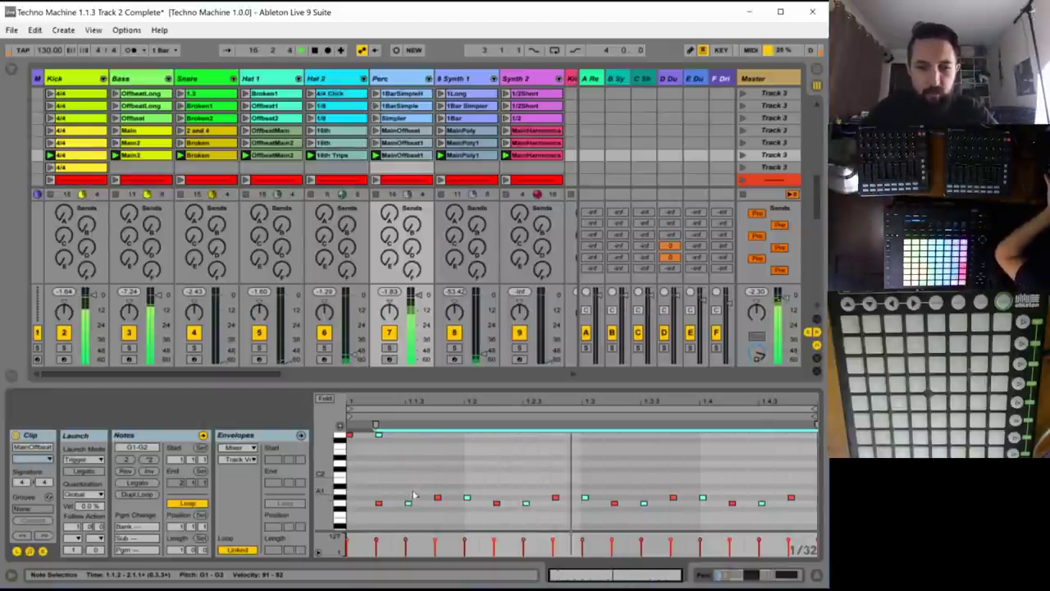
# - Play the third variation's Perc clip, replace it with a copy of the MainOffbeat1 clip above, and play the copy
pyautogui.click(429, 483)
pyautogui.click(426, 479)
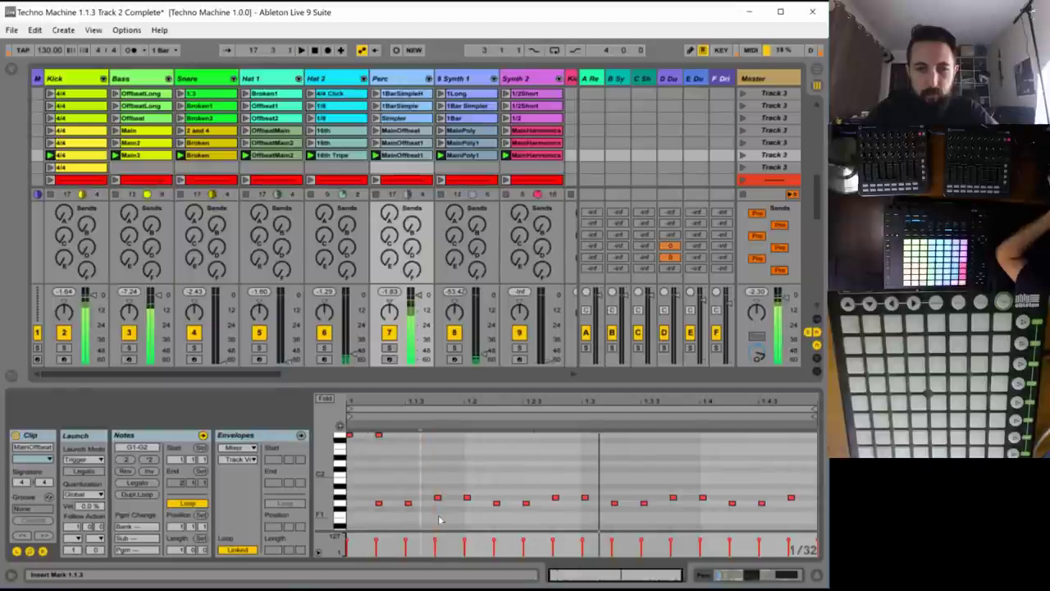
pyautogui.press('space')
pyautogui.press('space')
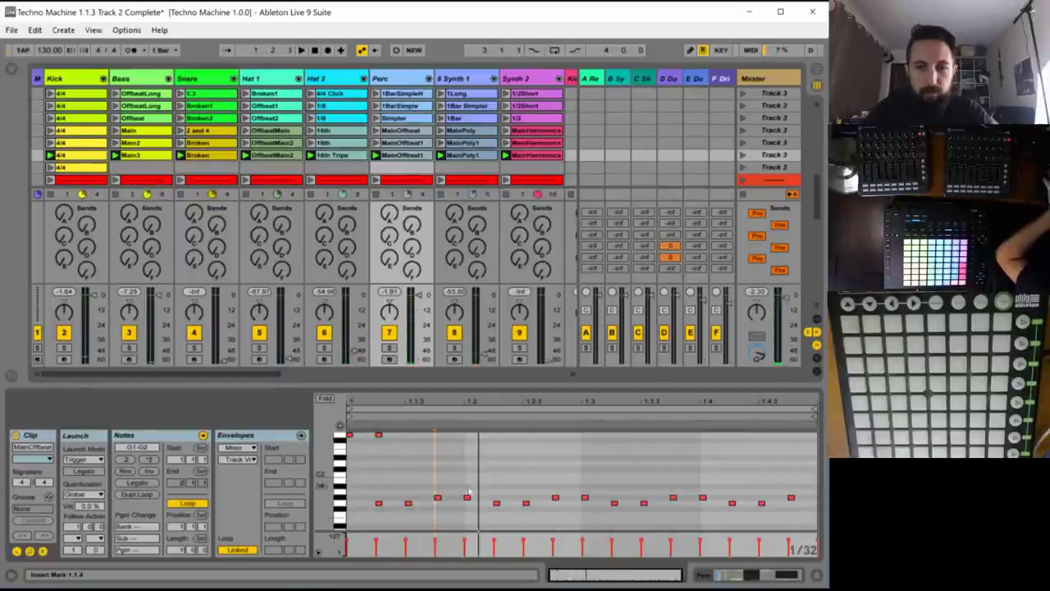
pyautogui.click(478, 484)
pyautogui.press('space')
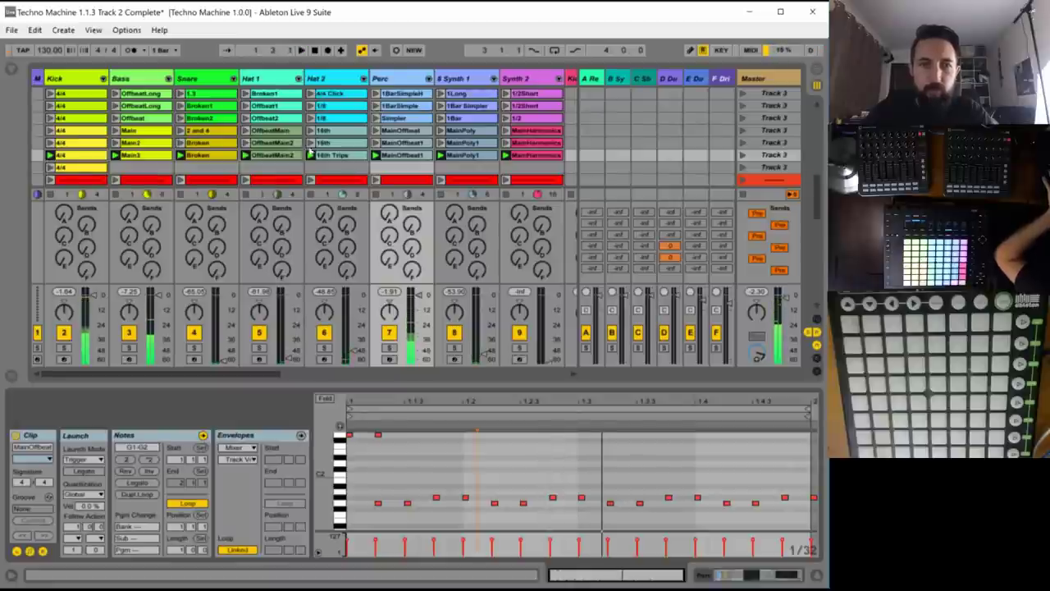
pyautogui.moveTo(389, 142); pyautogui.dragTo(377, 155)
pyautogui.press('space')
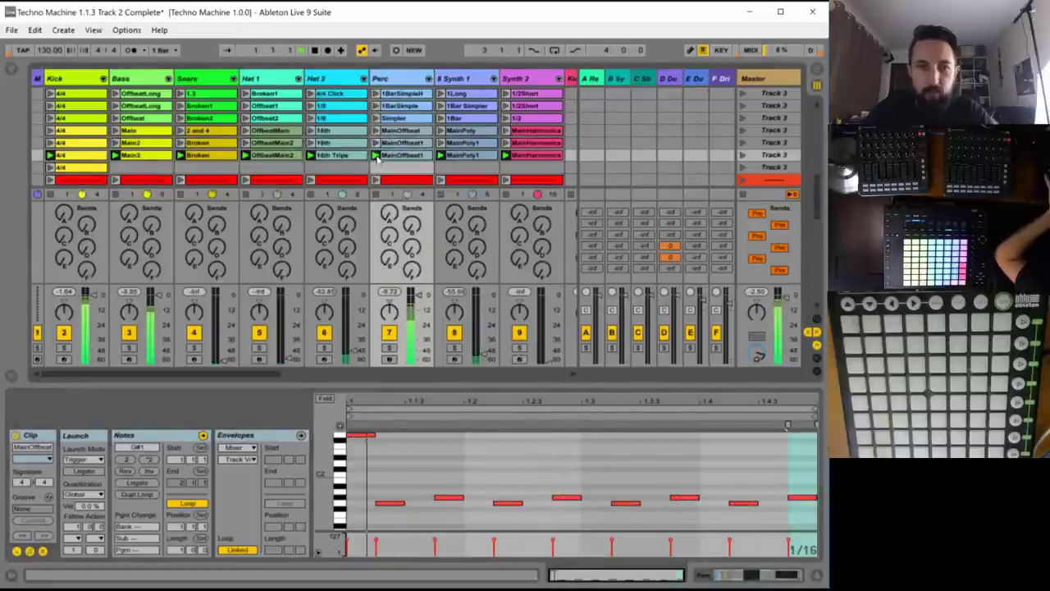
# - Lower the G#1 notes at 1.2.4 and 1.4.4 in the third variation's Perc clip by two semitones to F#1
pyautogui.click(566, 497)
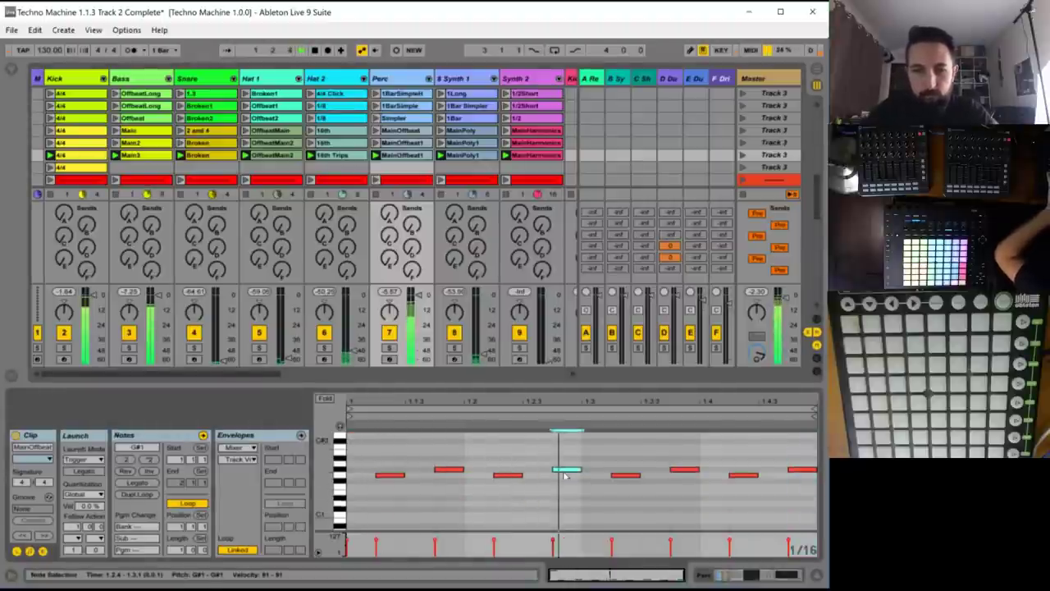
pyautogui.press('Down')
pyautogui.press('Down')
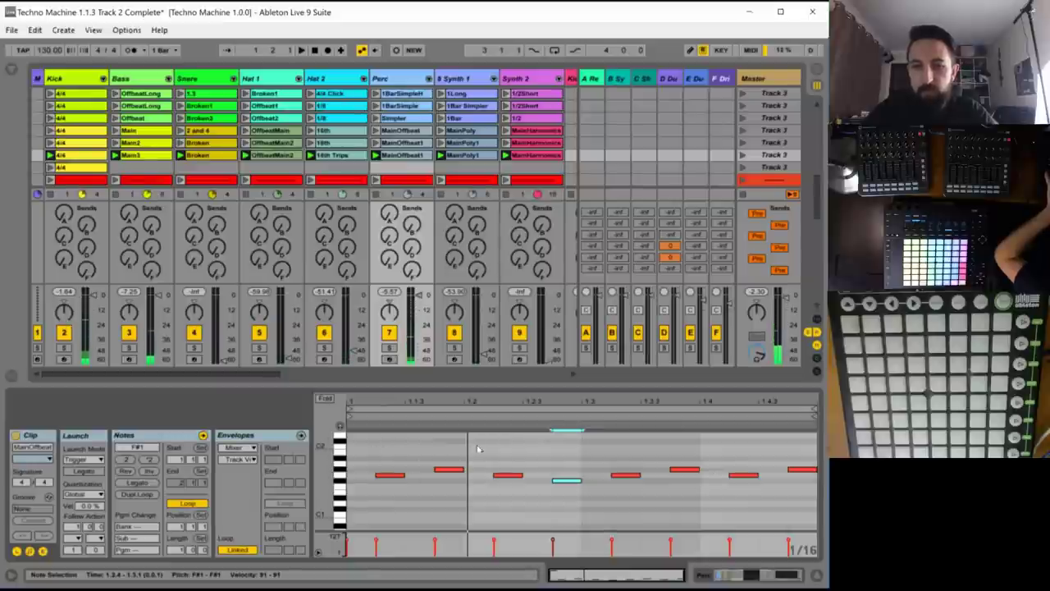
pyautogui.click(794, 471)
pyautogui.press('Down')
pyautogui.press('Down')
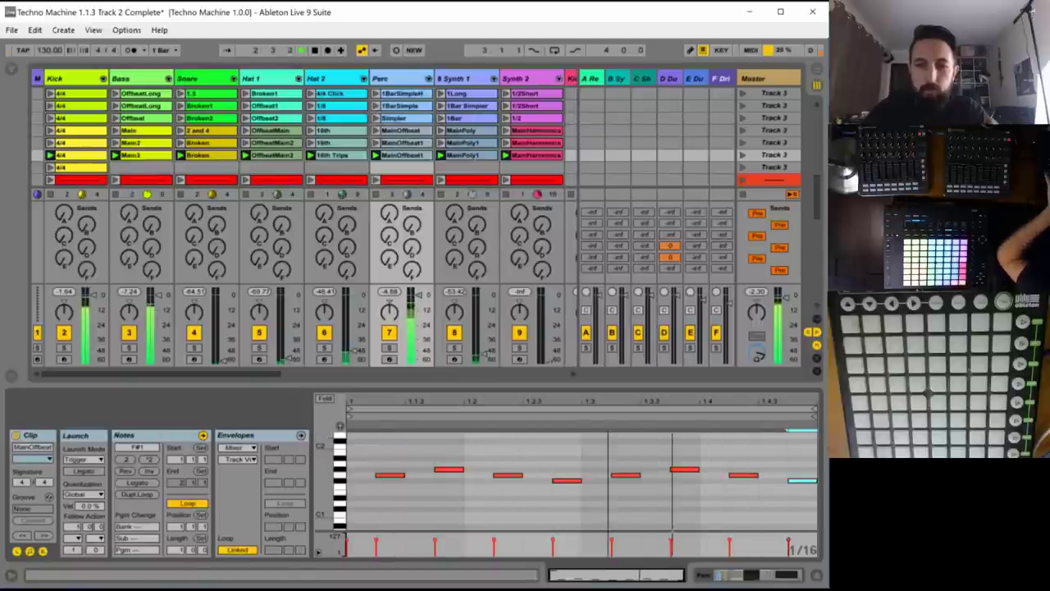
# - Move the Perc clip's opening note at 1.1.1 down to A#1
pyautogui.scroll(2, 362, 458)
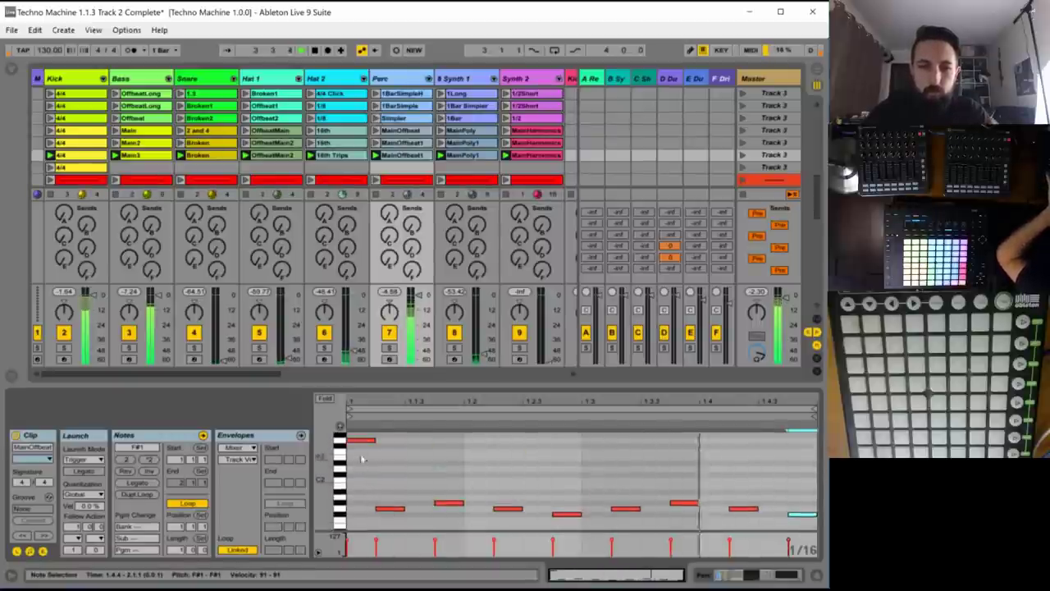
pyautogui.click(361, 453)
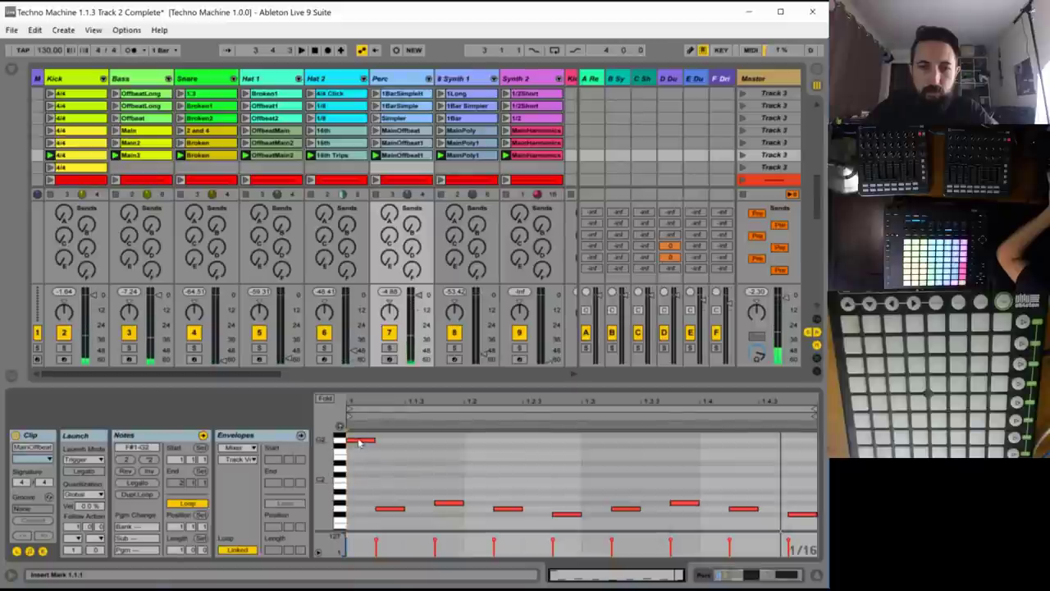
pyautogui.moveTo(359, 443); pyautogui.dragTo(354, 495)
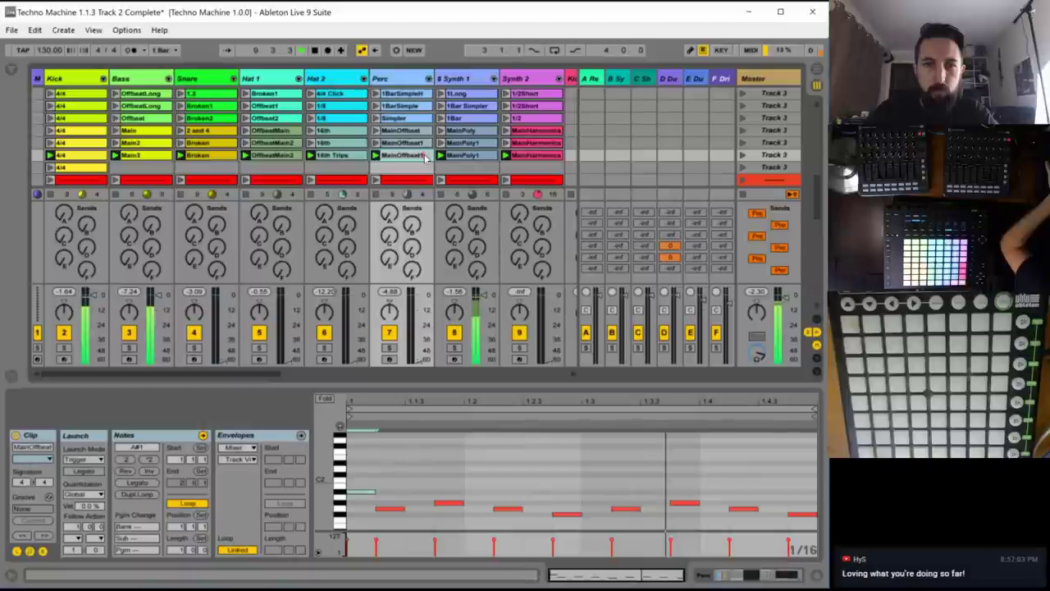
# - In the third variation's Synth 1 clip, lower the notes at 1.3.2 and 2.2.2 to F#2 and lengthen both to an eighth note
pyautogui.click(463, 155)
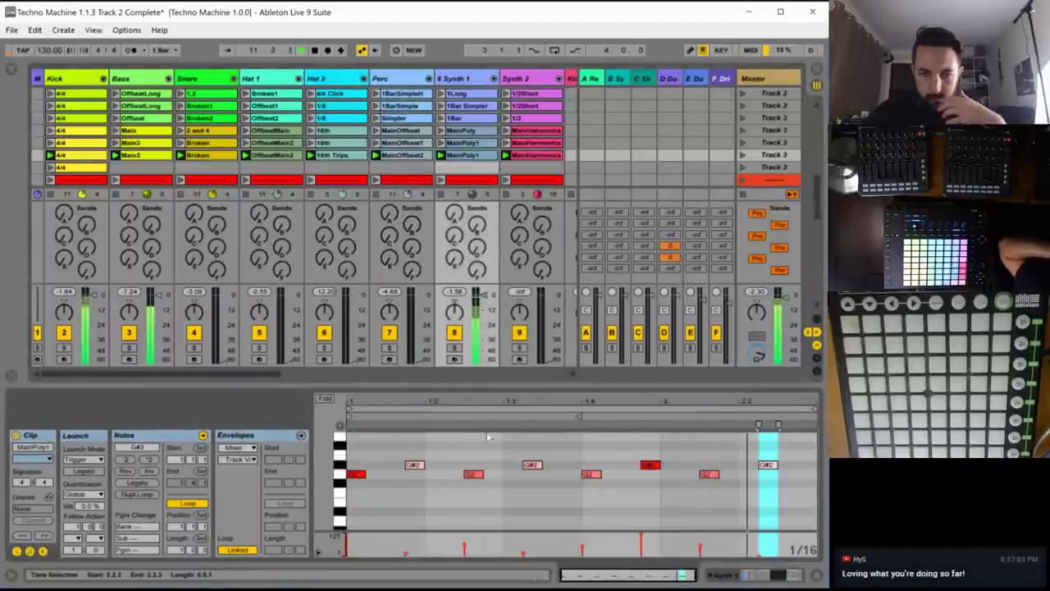
pyautogui.doubleClick(532, 482)
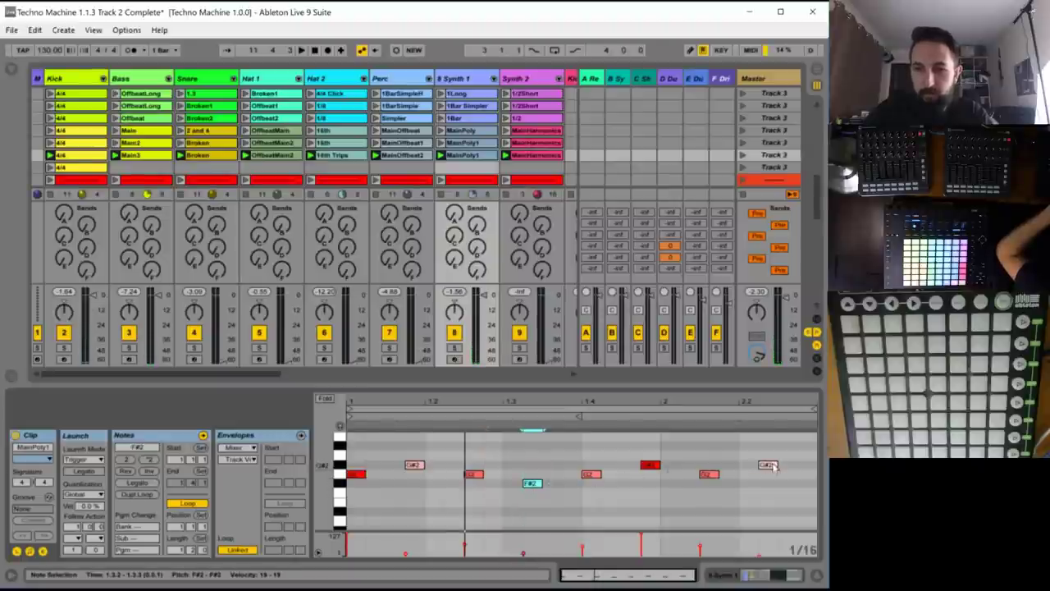
pyautogui.moveTo(772, 466); pyautogui.dragTo(769, 484)
pyautogui.press('space')
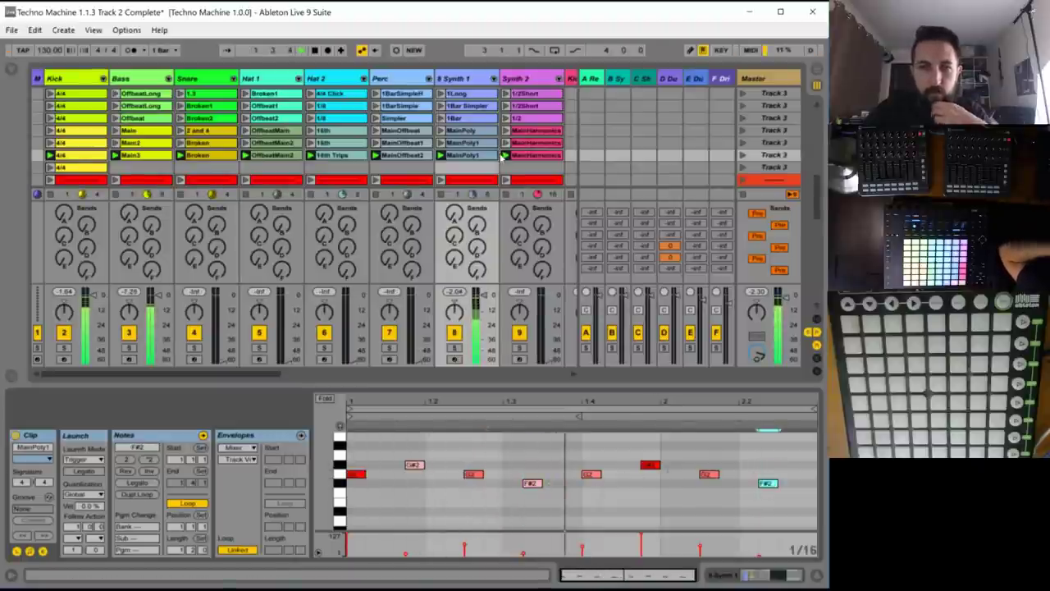
pyautogui.click(532, 482)
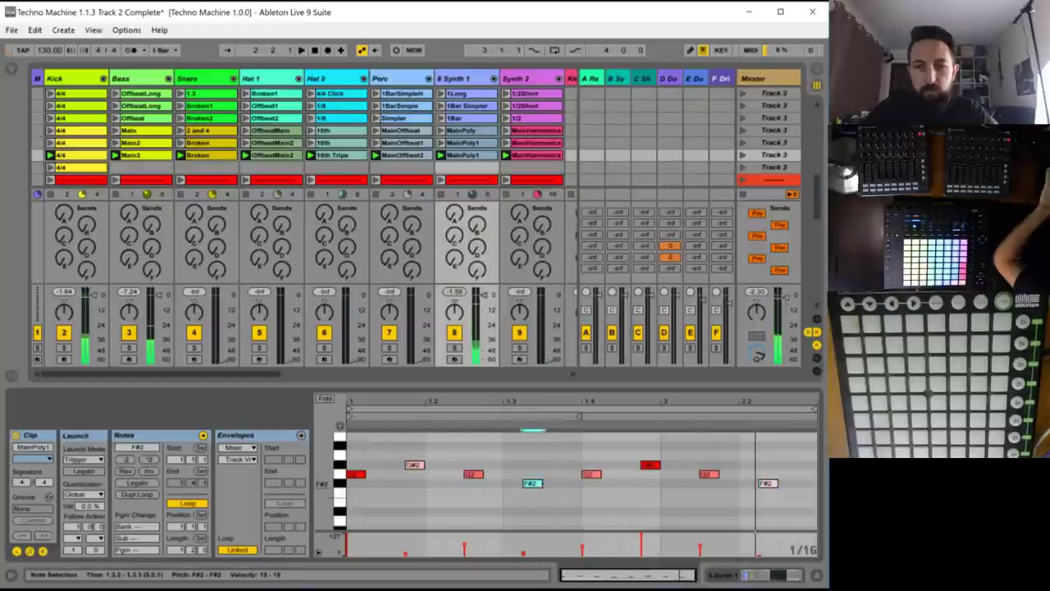
pyautogui.moveTo(783, 484); pyautogui.dragTo(796, 484)
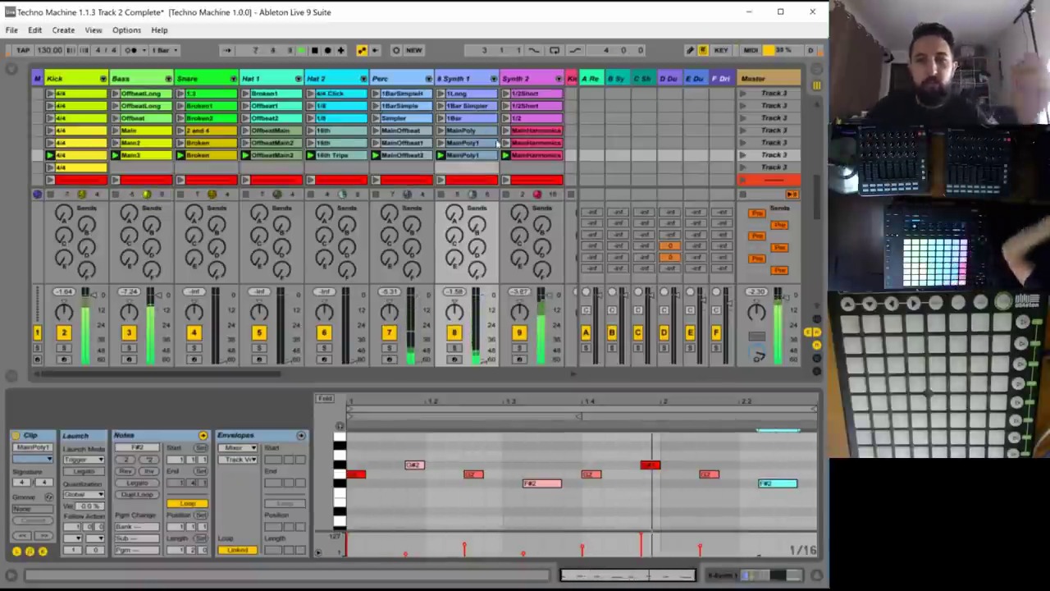
# - Delete all notes from the third variation's Synth 2 clip
pyautogui.click(532, 156)
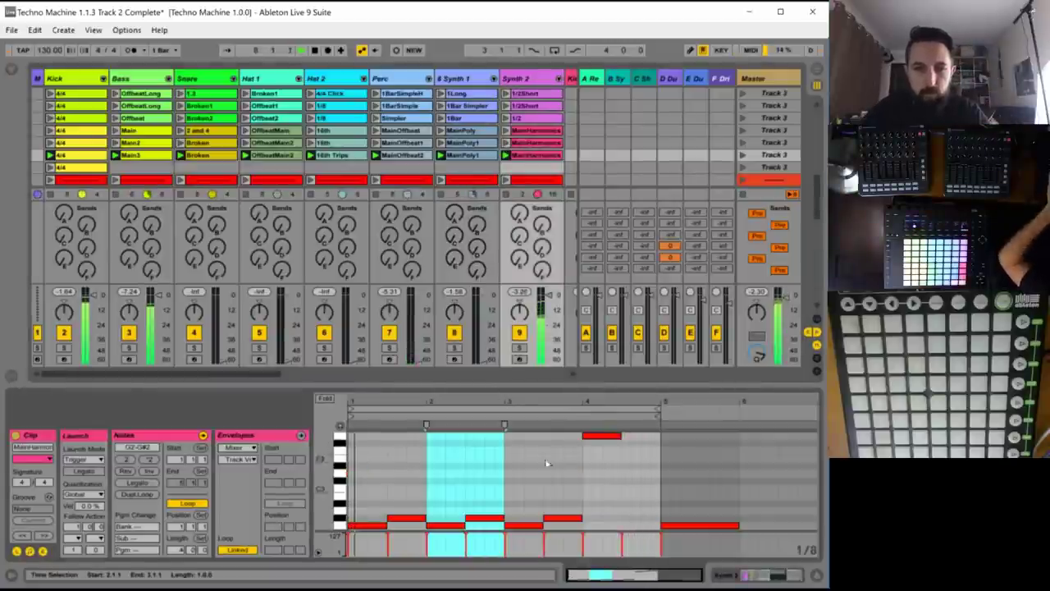
pyautogui.scroll(-3, 438, 491)
pyautogui.click(451, 474)
pyautogui.hotkey('ctrl', 'a')
pyautogui.press('Delete')
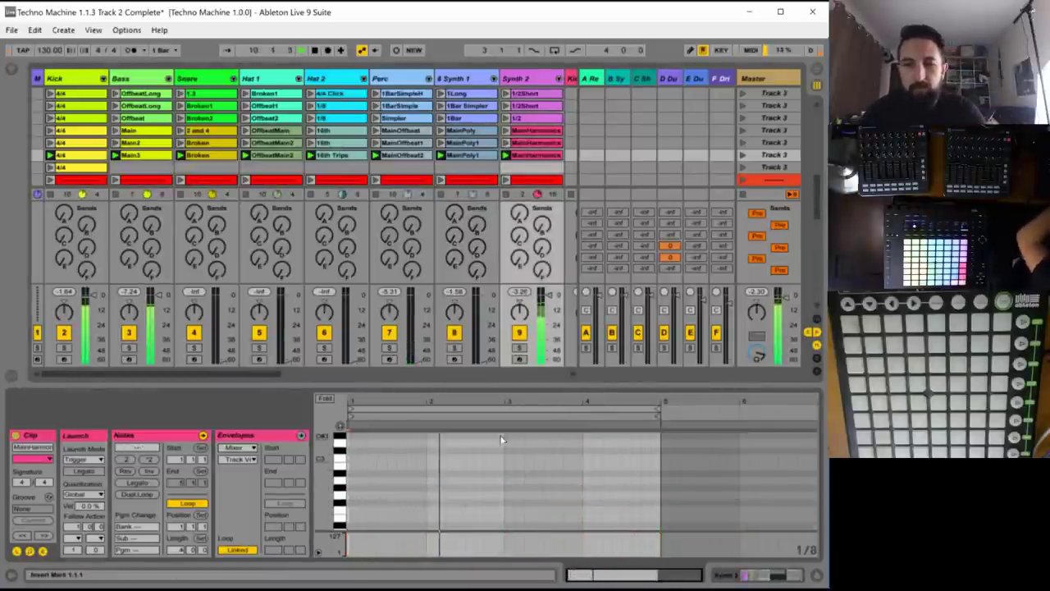
# - Add a G2 note at 1.1.1 in the Synth 2 clip and extend it across the four-bar loop
pyautogui.scroll(2, 378, 492)
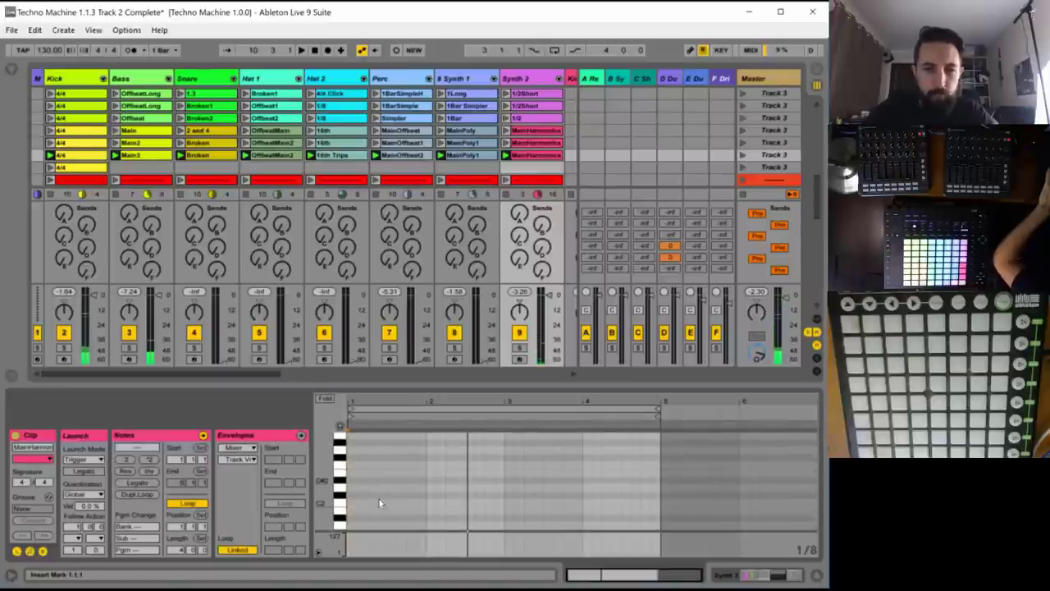
pyautogui.doubleClick(352, 451)
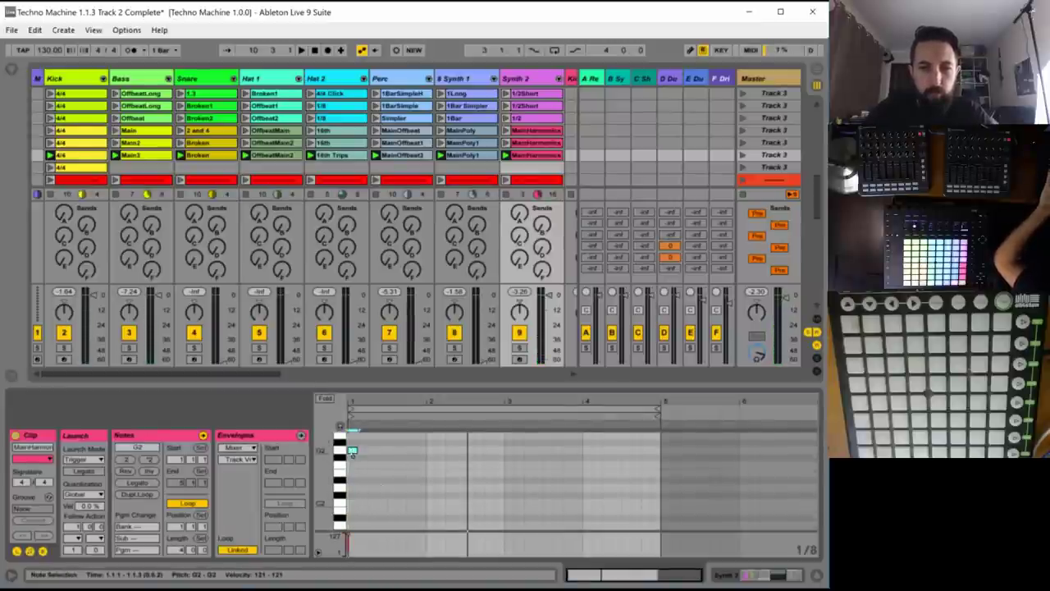
pyautogui.press('space')
pyautogui.moveTo(357, 450); pyautogui.dragTo(661, 456)
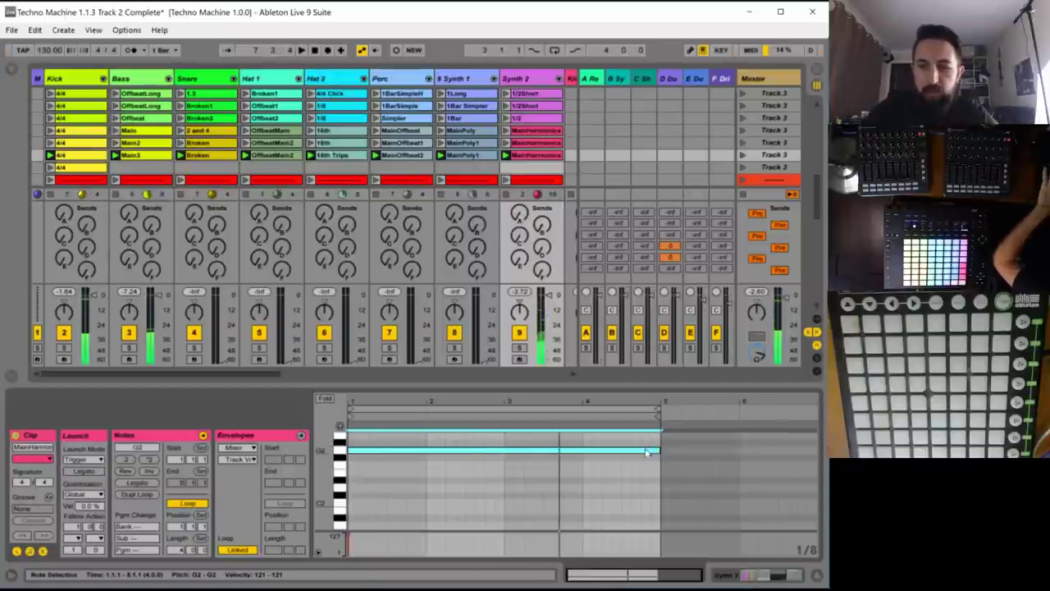
# - Try the sustained Synth 2 note in different octaves and settle on G6
pyautogui.hotkey('shift', 'Down')
pyautogui.hotkey('shift', 'Down')
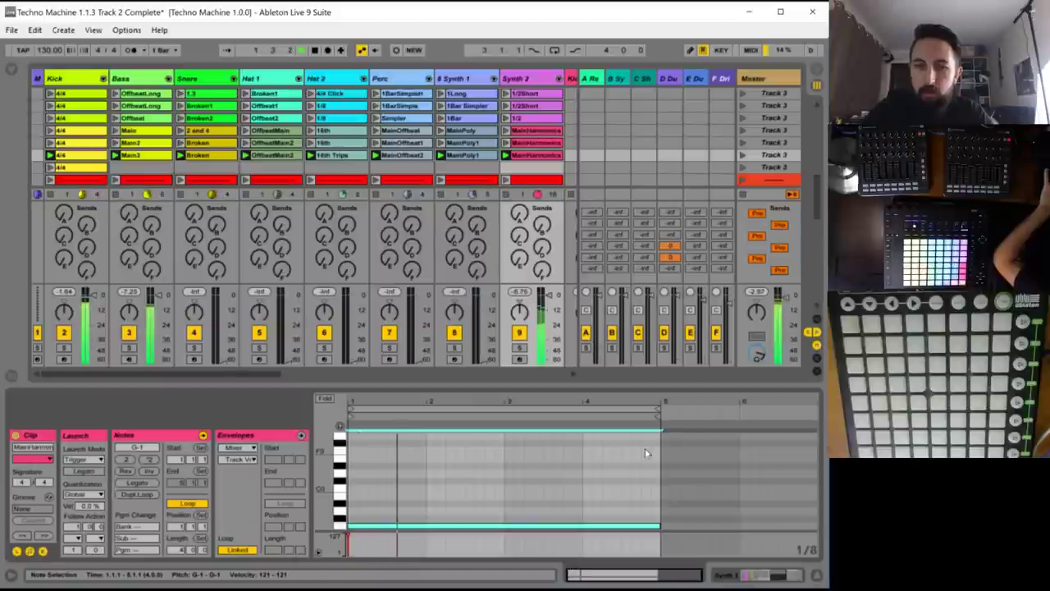
pyautogui.hotkey('shift', 'Up')
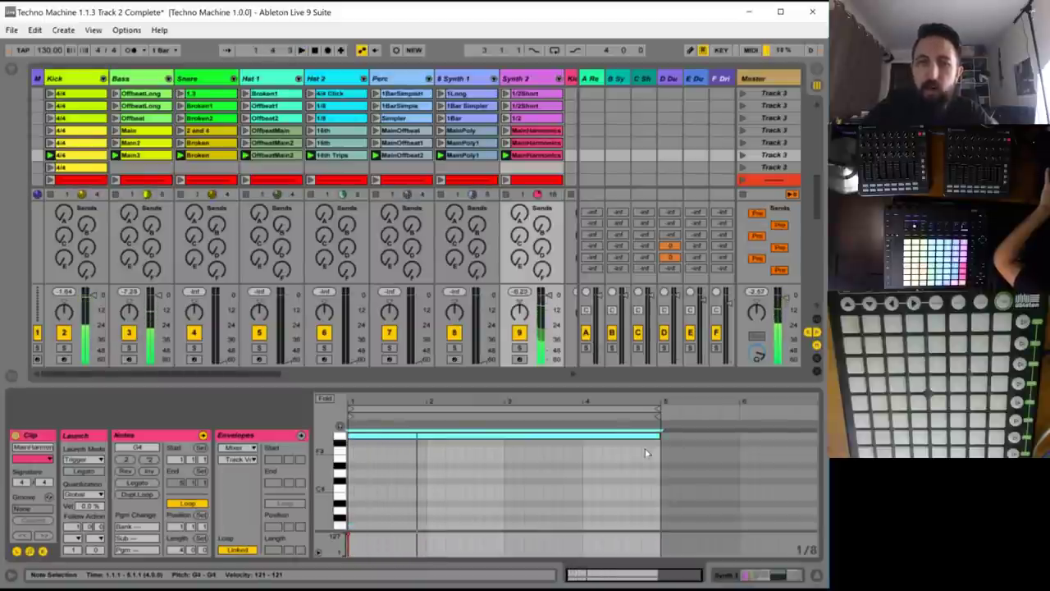
pyautogui.hotkey('shift', 'Up')
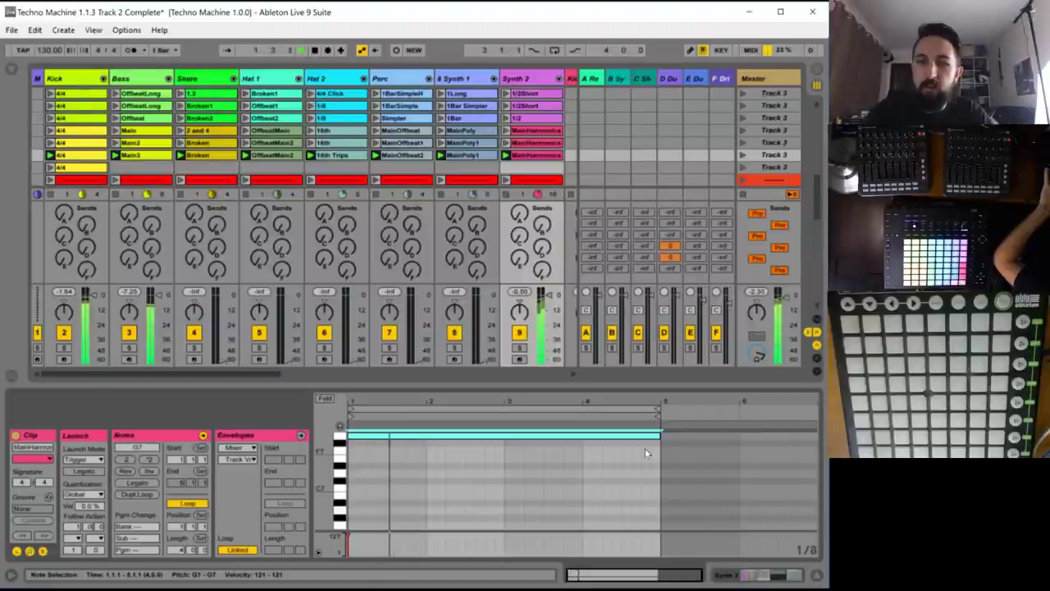
pyautogui.hotkey('shift', 'Down')
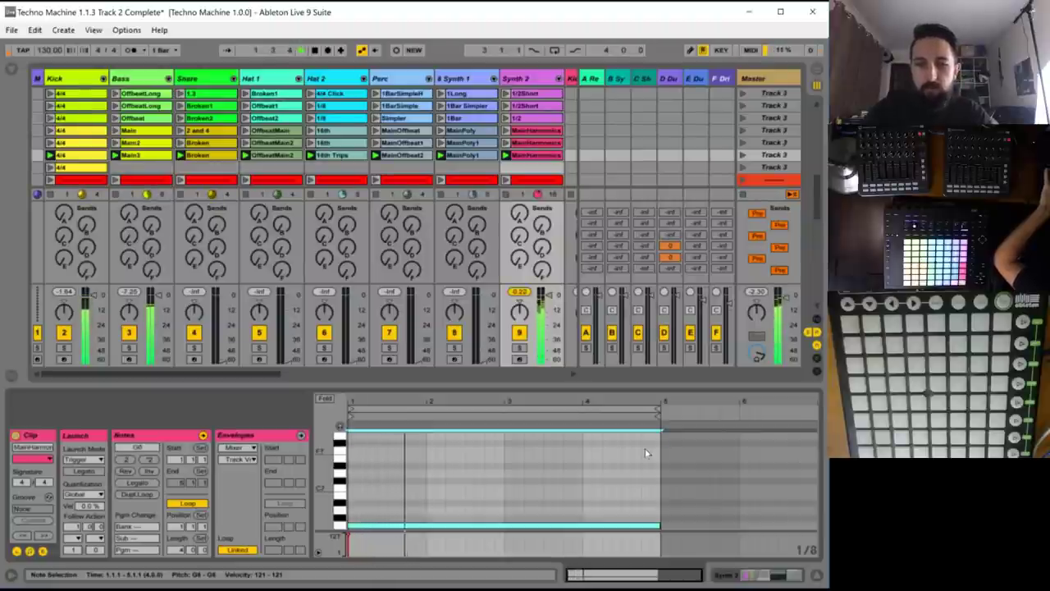
# - Shorten the Synth 2 clip's G6 note to one bar
pyautogui.hotkey('shift', 'Left')
pyautogui.hotkey('shift', 'Left')
pyautogui.hotkey('shift', 'Left')
pyautogui.hotkey('shift', 'Left')
pyautogui.hotkey('shift', 'Left')
pyautogui.hotkey('shift', 'Left')
pyautogui.hotkey('shift', 'Left')
pyautogui.hotkey('shift', 'Left')
pyautogui.hotkey('shift', 'Left')
pyautogui.hotkey('shift', 'Left')
pyautogui.hotkey('shift', 'Left')
pyautogui.hotkey('shift', 'Left')
pyautogui.hotkey('shift', 'Left')
pyautogui.hotkey('shift', 'Left')
pyautogui.hotkey('shift', 'Left')
pyautogui.hotkey('shift', 'Left')
pyautogui.hotkey('shift', 'Left')
pyautogui.hotkey('shift', 'Left')
pyautogui.hotkey('shift', 'Left')
pyautogui.hotkey('shift', 'Left')
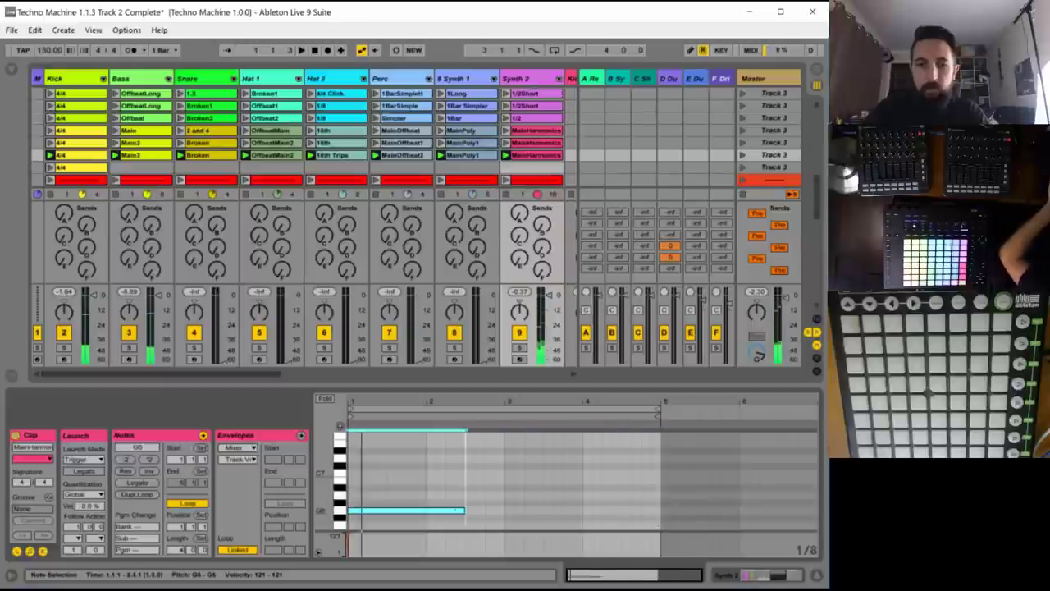
pyautogui.hotkey('shift', 'Right')
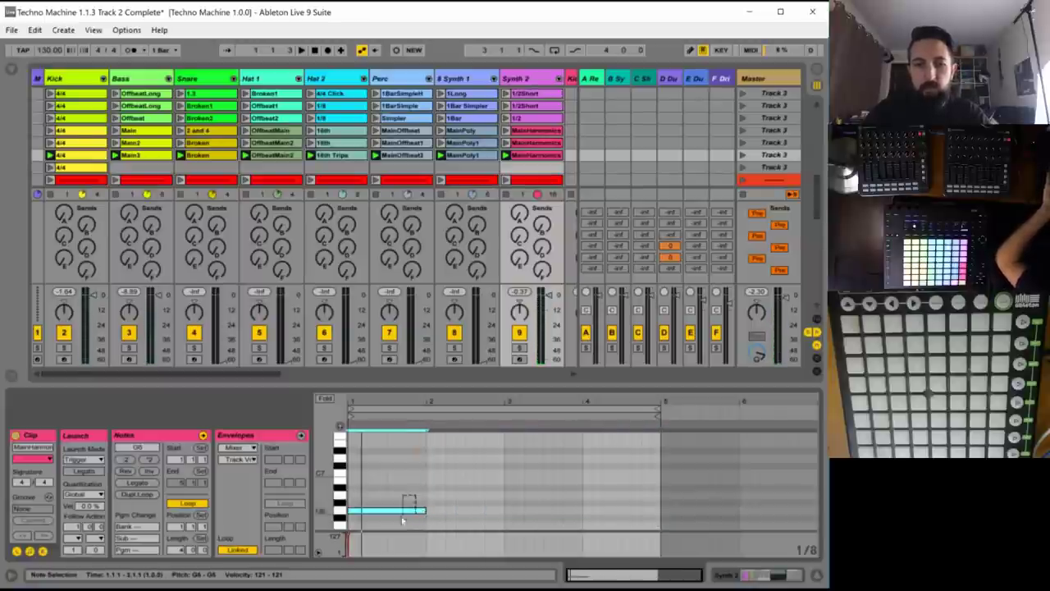
# - Duplicate the one-bar G6 note into bar 2 and set the copy to F#6
pyautogui.hotkey('ctrl', 'd')
pyautogui.hotkey('shift', 'Down')
pyautogui.hotkey('ctrl', 'd')
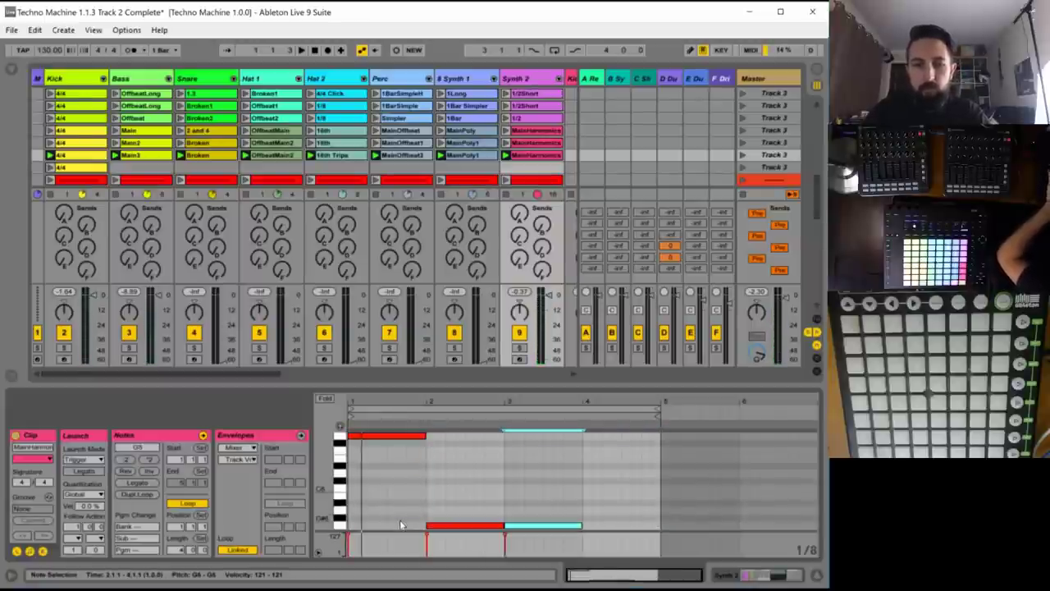
pyautogui.hotkey('ctrl', 'z')
pyautogui.hotkey('shift', 'Up')
pyautogui.press('Down')
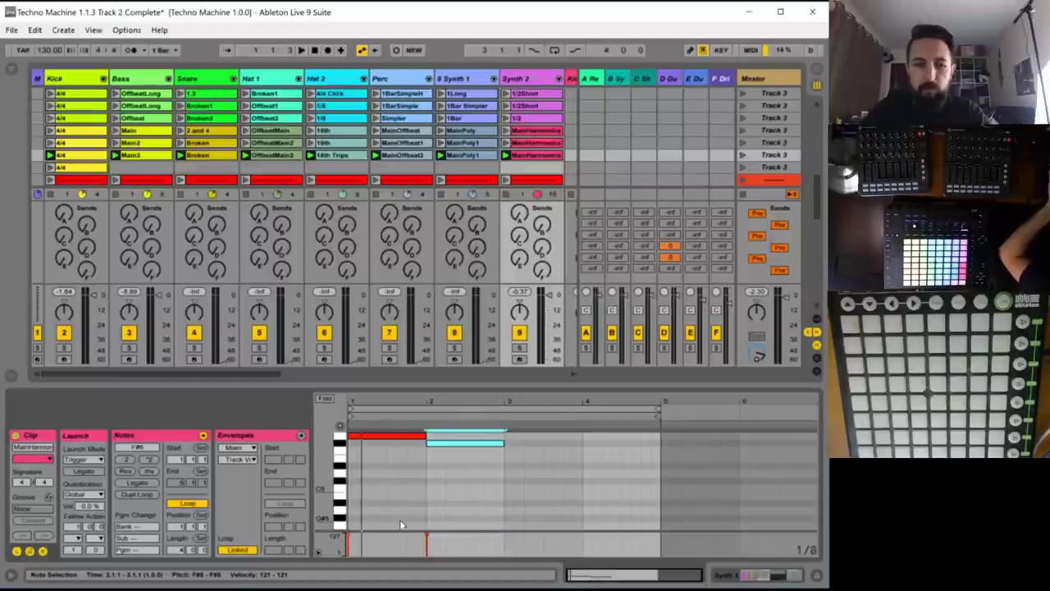
# - Continue the descending line with one-bar copies at F6 in bar 3 and E6 in bar 4
pyautogui.hotkey('ctrl', 'd')
pyautogui.press('Down')
pyautogui.hotkey('ctrl', 'd')
pyautogui.press('Down')
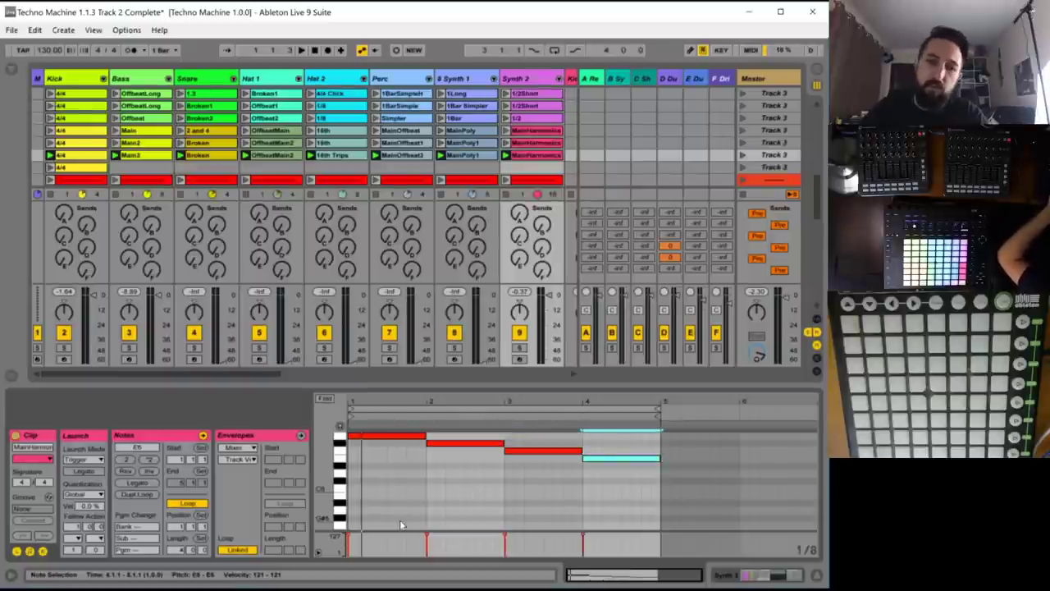
# - Play the descending Synth 2 line and transpose all four notes down an octave to E5–G5
pyautogui.press('space')
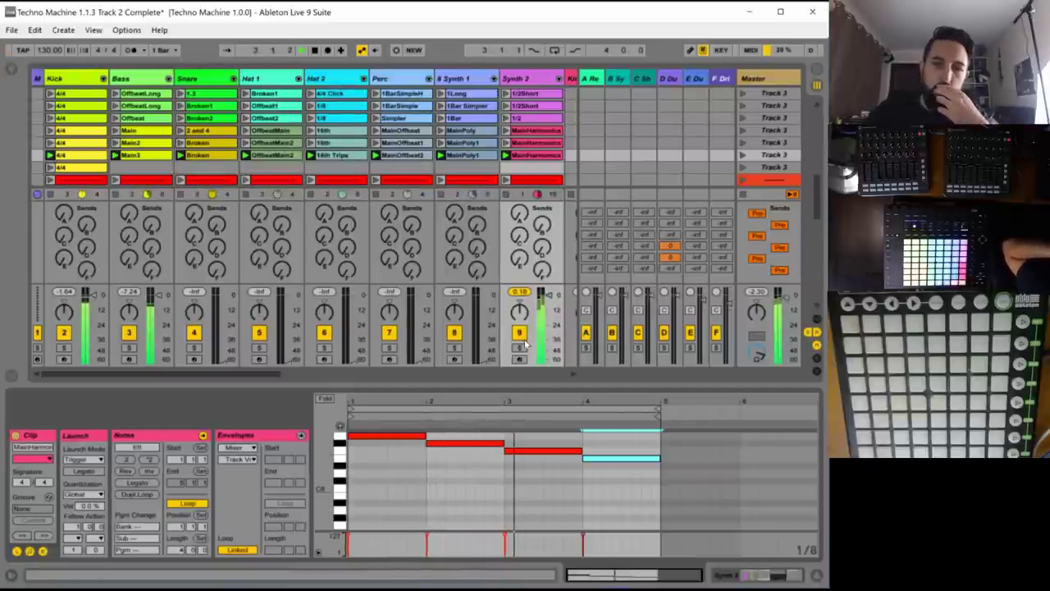
pyautogui.click(611, 484)
pyautogui.press('space')
pyautogui.hotkey('ctrl', 'a')
pyautogui.hotkey('shift', 'Down')
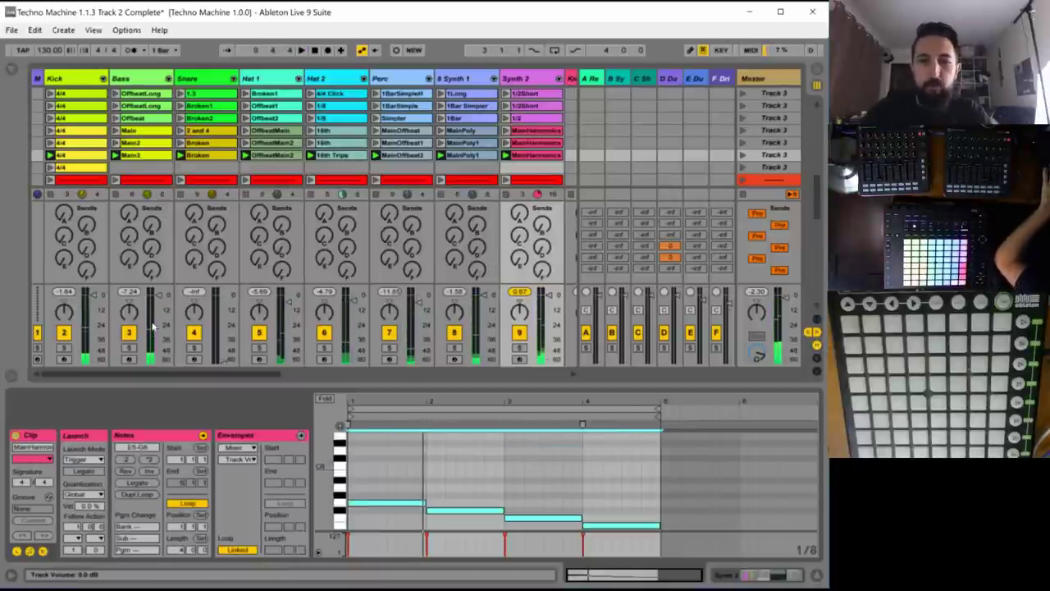
pyautogui.hotkey('shift', 'Up')
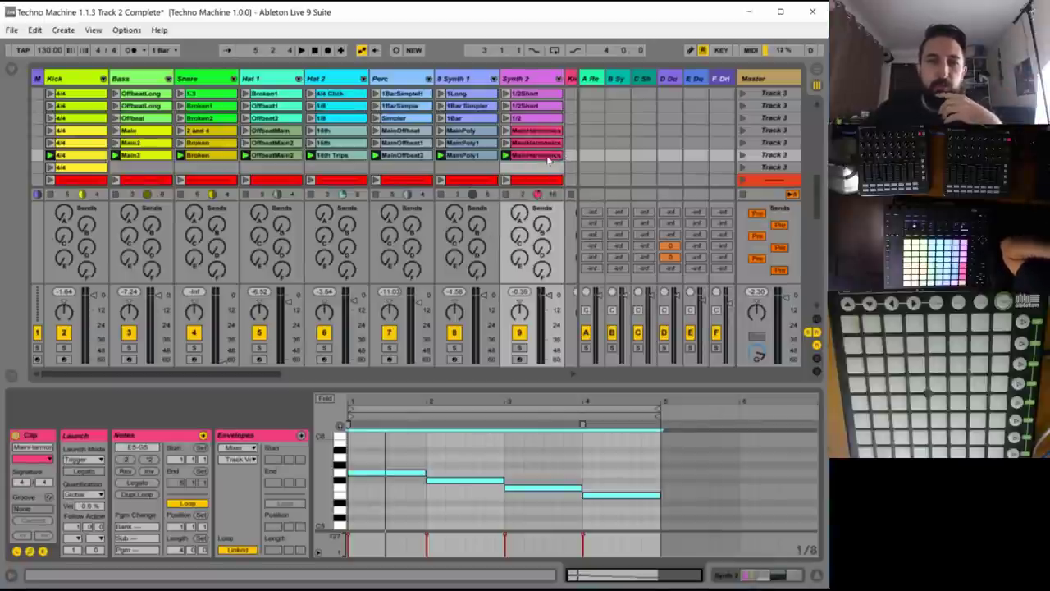
# - Open the Synth 2 clip of Track 3's first main variation
pyautogui.scroll(-1, 400, 130)
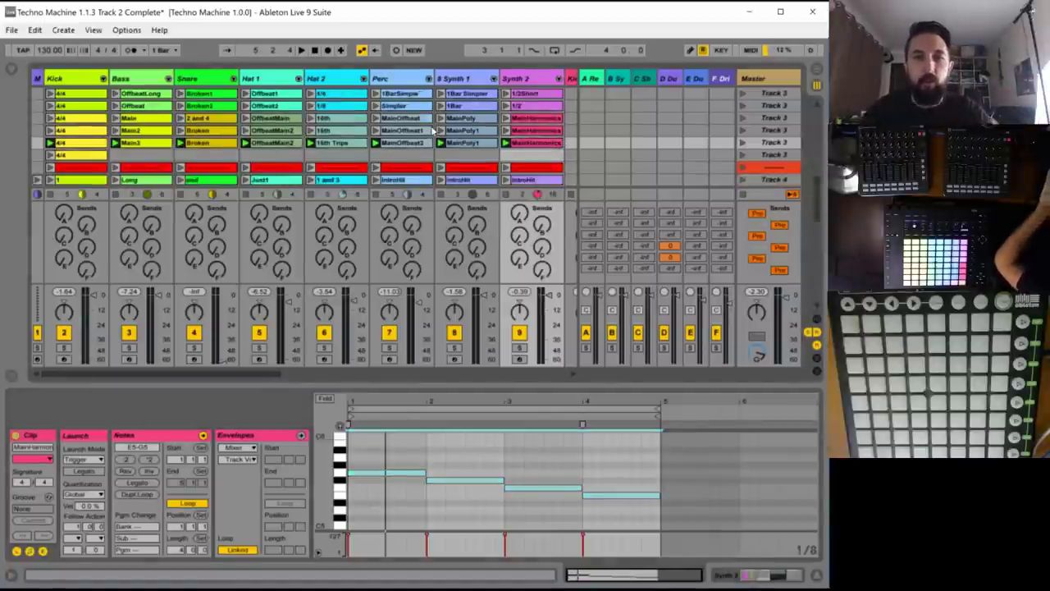
pyautogui.scroll(1, 432, 129)
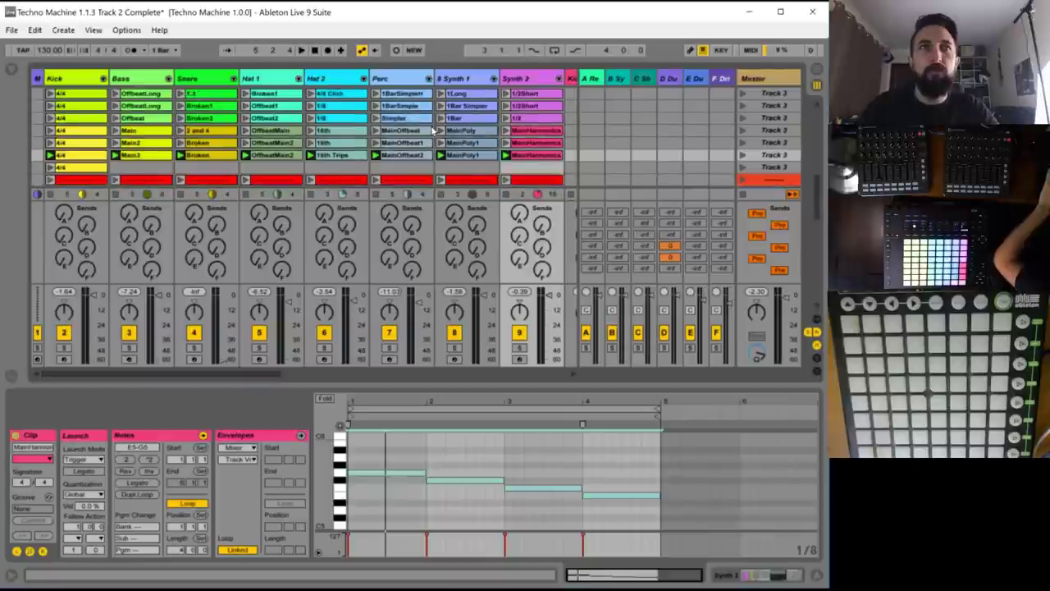
pyautogui.click(529, 132)
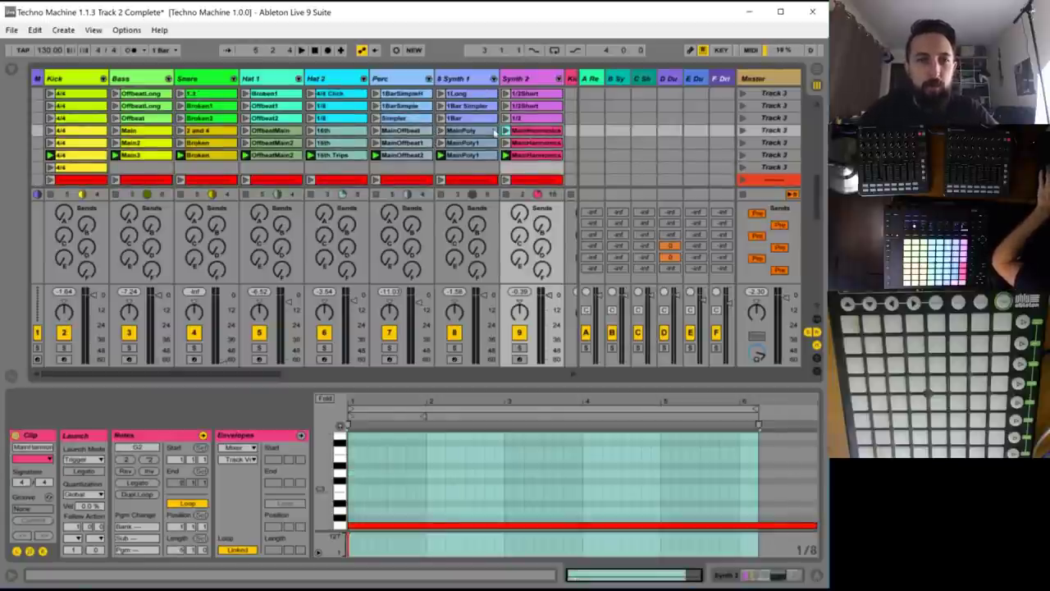
# - Copy the eight clips of Track 3's first main variation into its empty last scene and launch that scene
pyautogui.keyDown('shift'); pyautogui.click(90, 134); pyautogui.keyUp('shift')
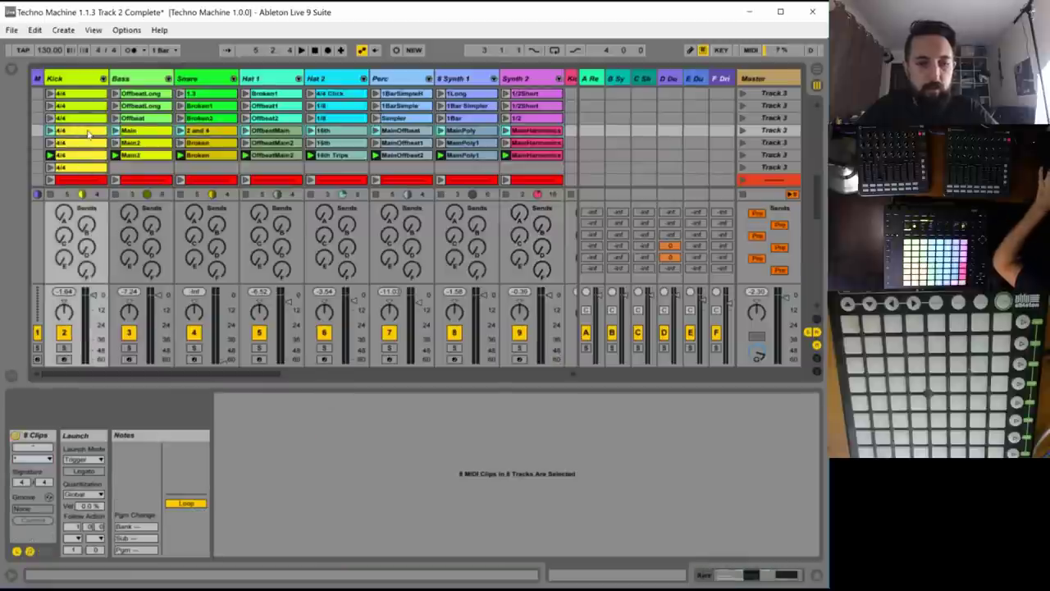
pyautogui.moveTo(91, 133); pyautogui.dragTo(94, 167)
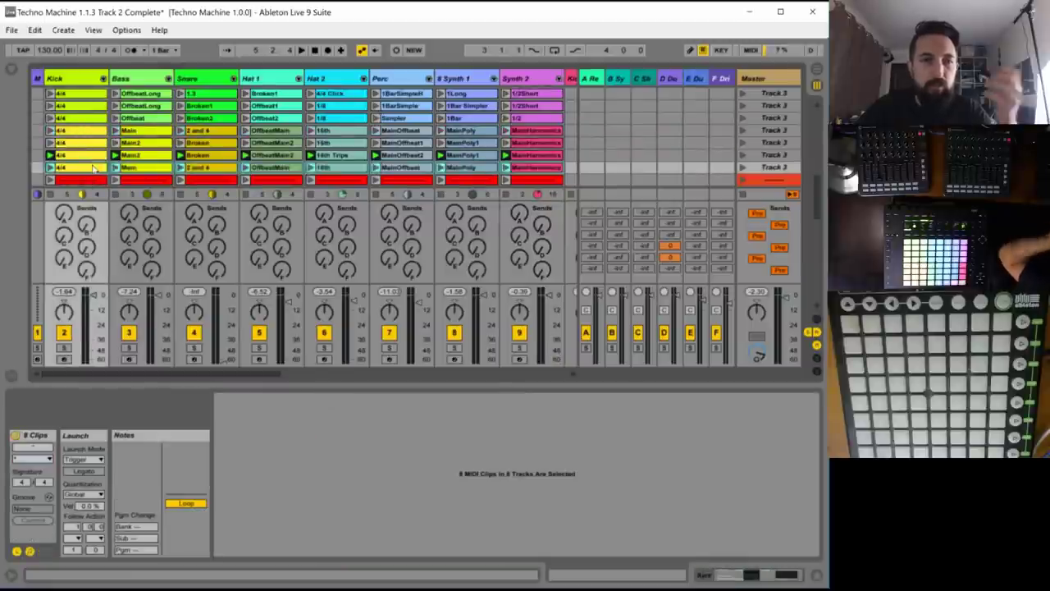
pyautogui.click(741, 167)
pyautogui.click(741, 166)
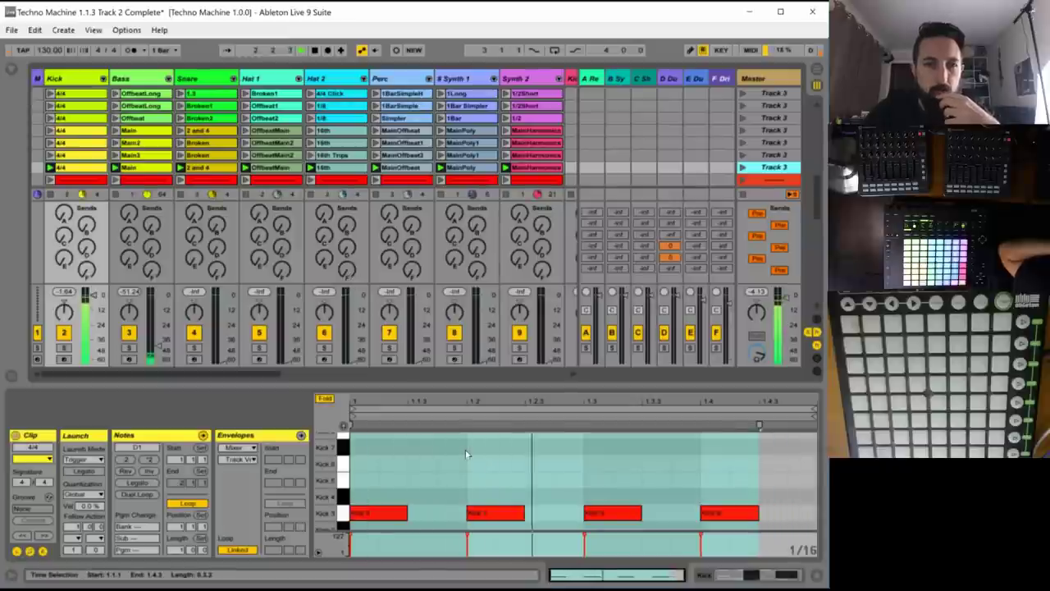
# - Delete the kick notes on beats 2 and 4 in the new variation's Kick clip
pyautogui.click(491, 512)
pyautogui.press('Delete')
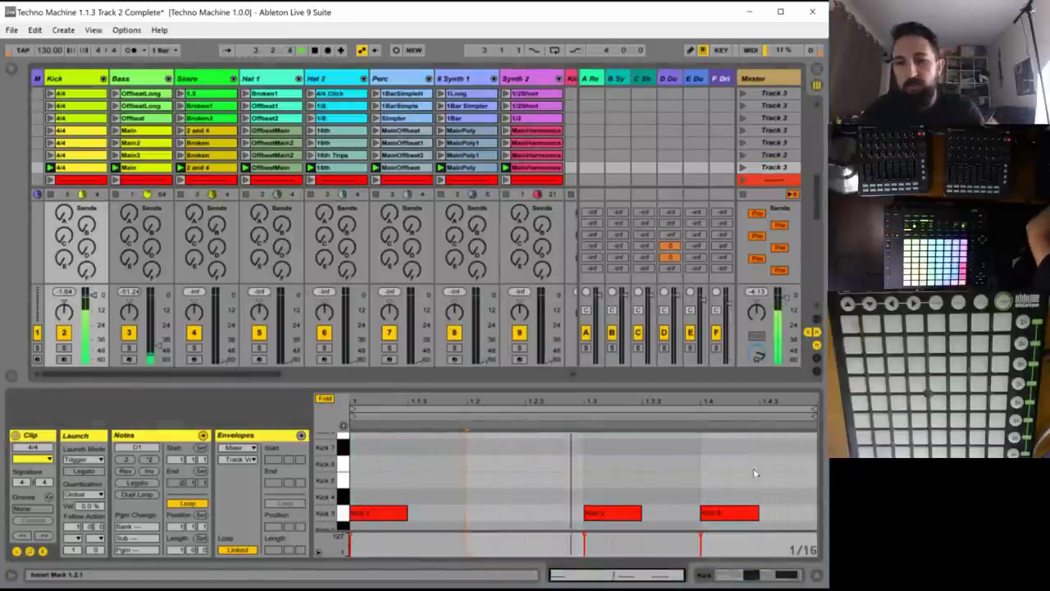
pyautogui.click(736, 513)
pyautogui.press('Delete')
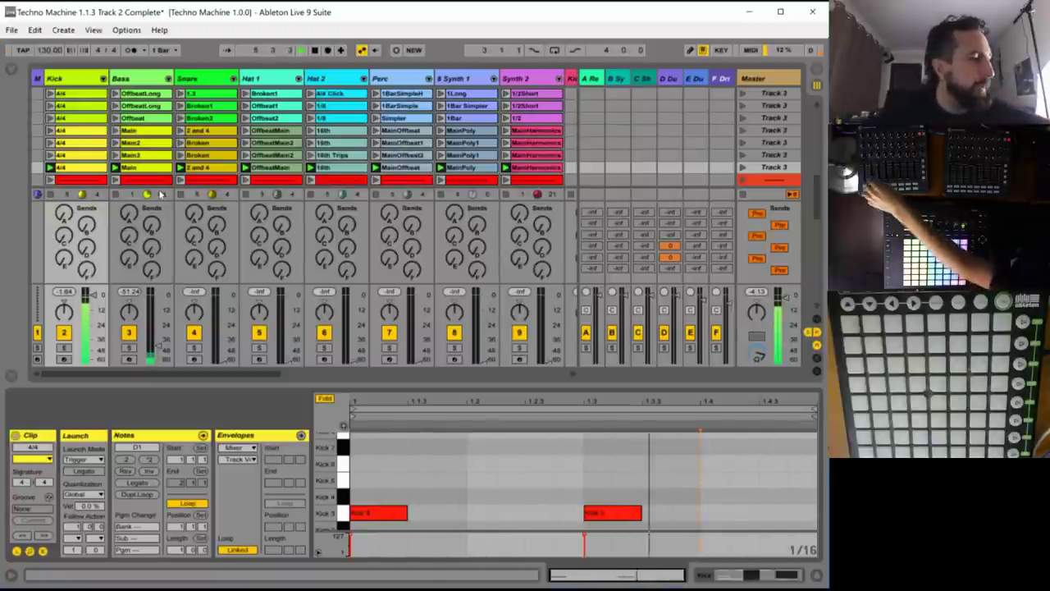
# - Shorten the new variation's Bass clip loop to 1 bar and clear all its notes
pyautogui.click(133, 167)
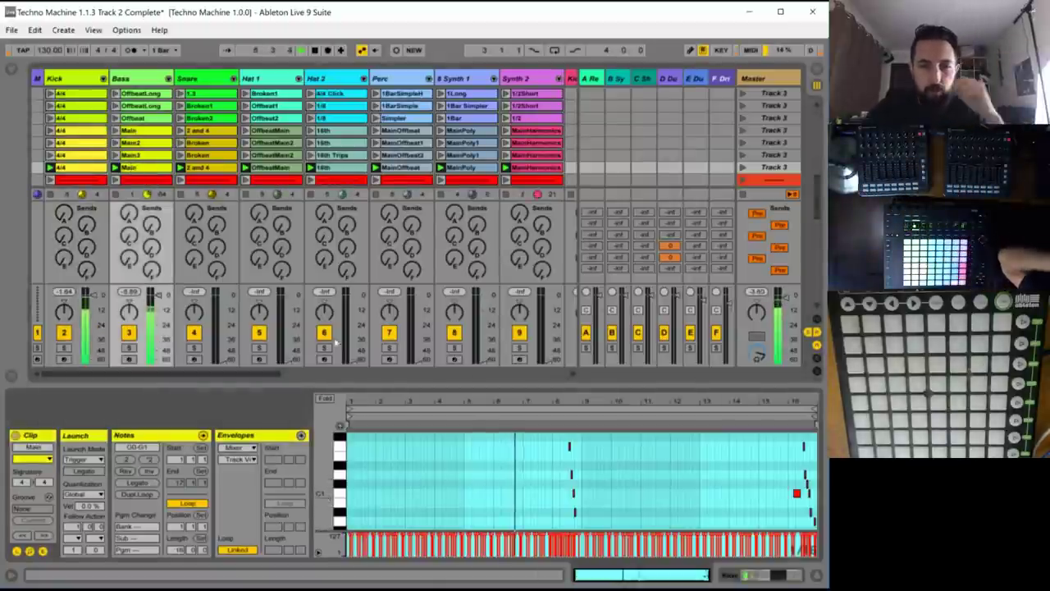
pyautogui.click(178, 550)
pyautogui.press('space')
pyautogui.write('1')
pyautogui.press('Return')
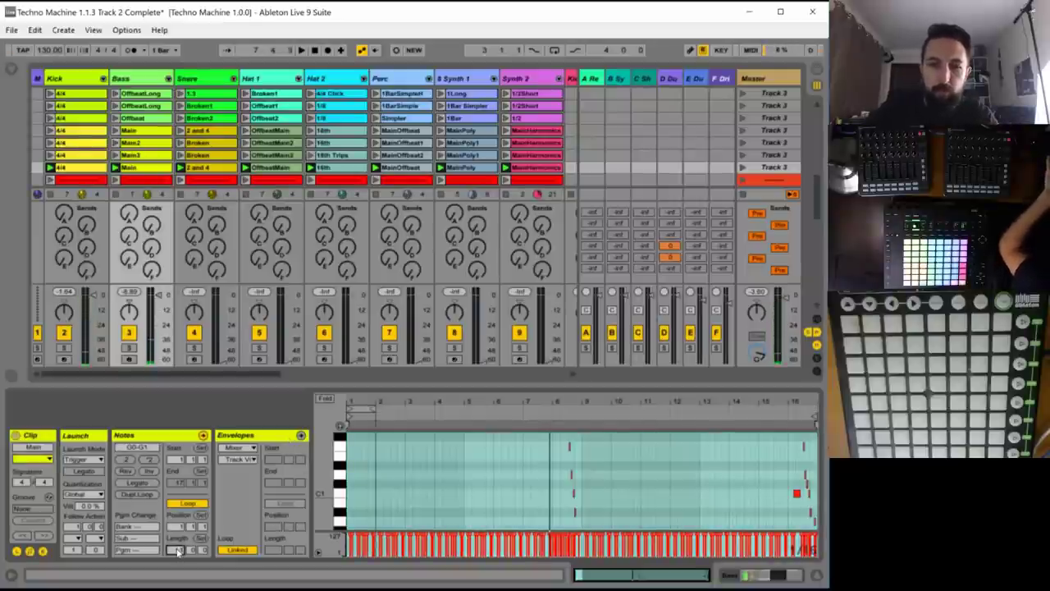
pyautogui.click(430, 490)
pyautogui.hotkey('ctrl', 'a')
pyautogui.press('Delete')
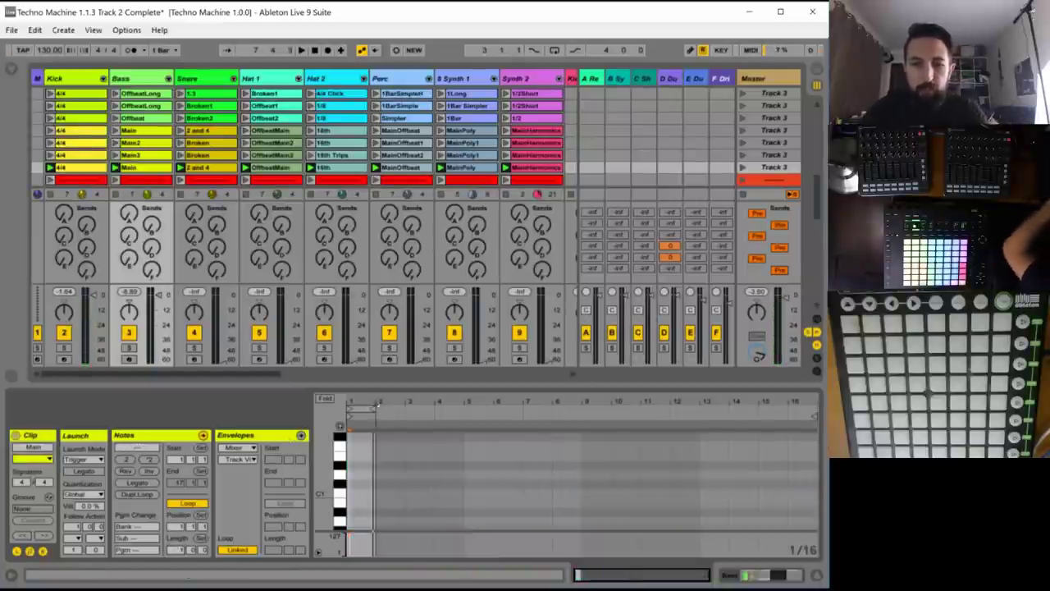
# - Add sixteenth bass notes at G1 on 1.1.3 and F1 on 1.2.3, and play the loop
pyautogui.press('space')
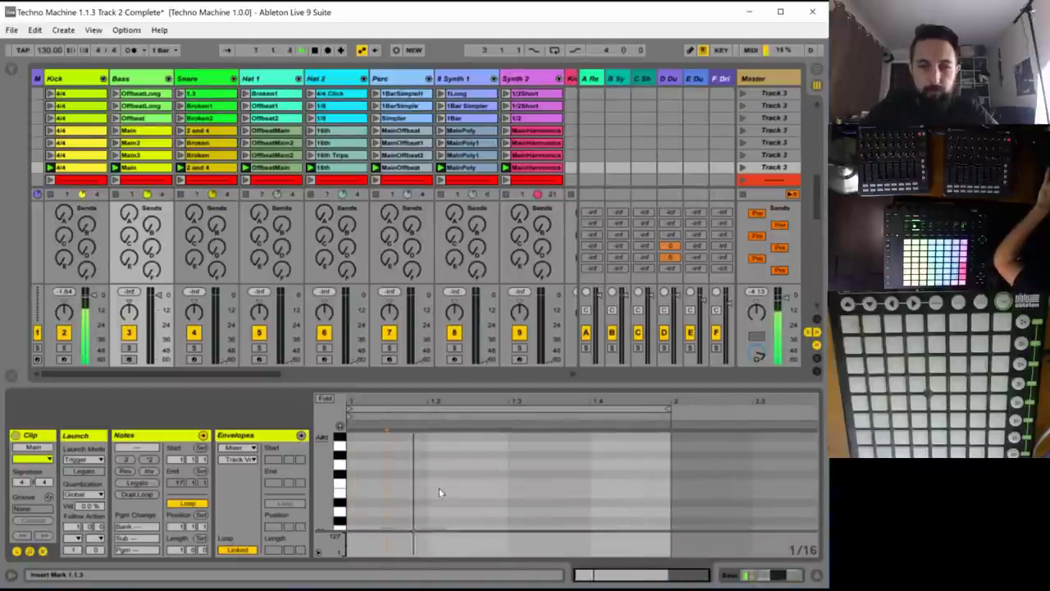
pyautogui.scroll(3, 439, 493)
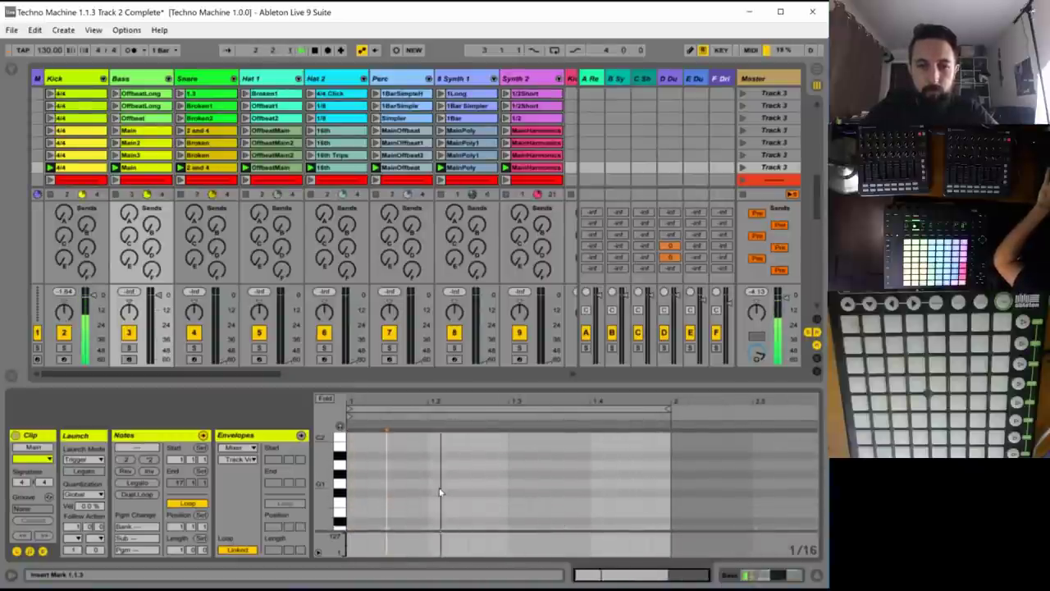
pyautogui.doubleClick(393, 484)
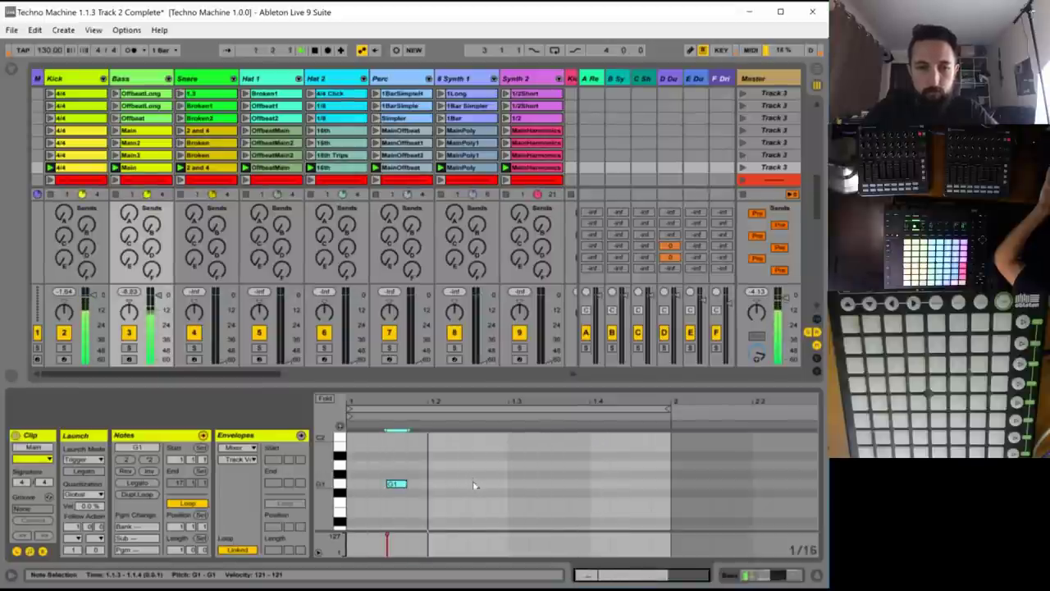
pyautogui.scroll(-5, 487, 503)
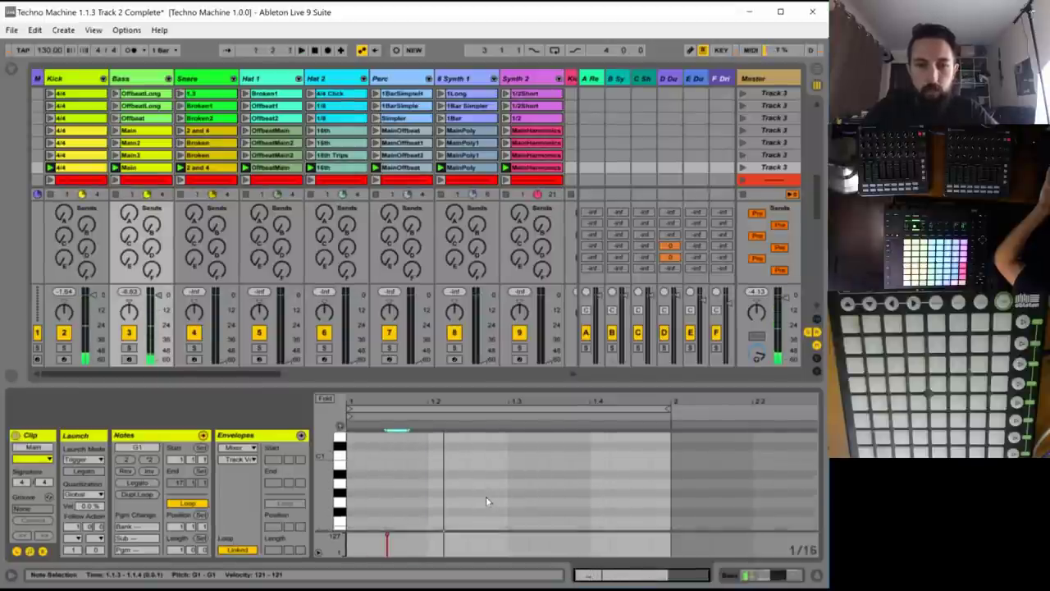
pyautogui.doubleClick(480, 502)
pyautogui.scroll(4, 550, 462)
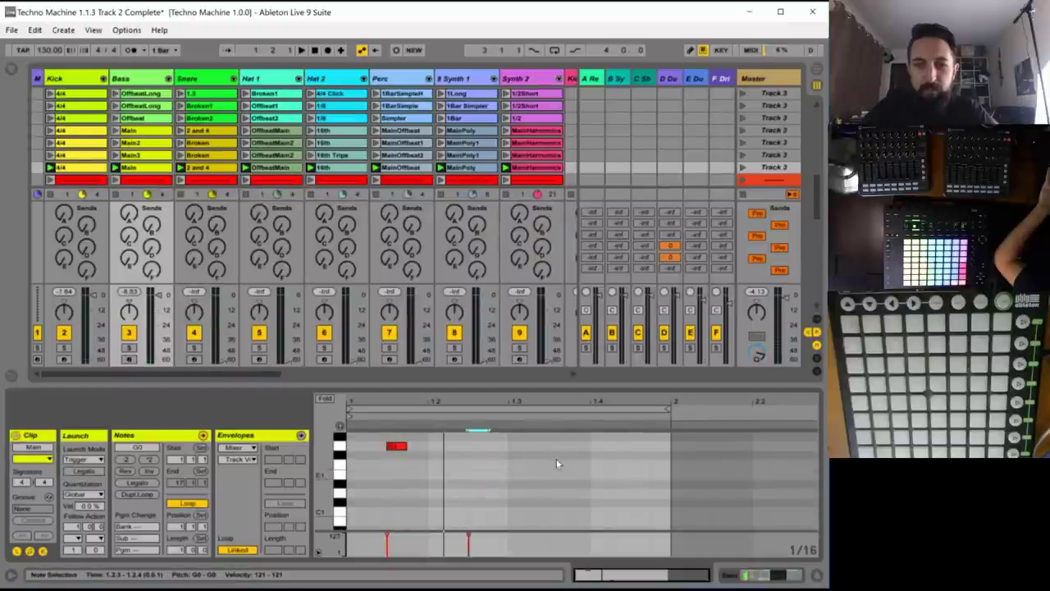
pyautogui.scroll(-3, 458, 490)
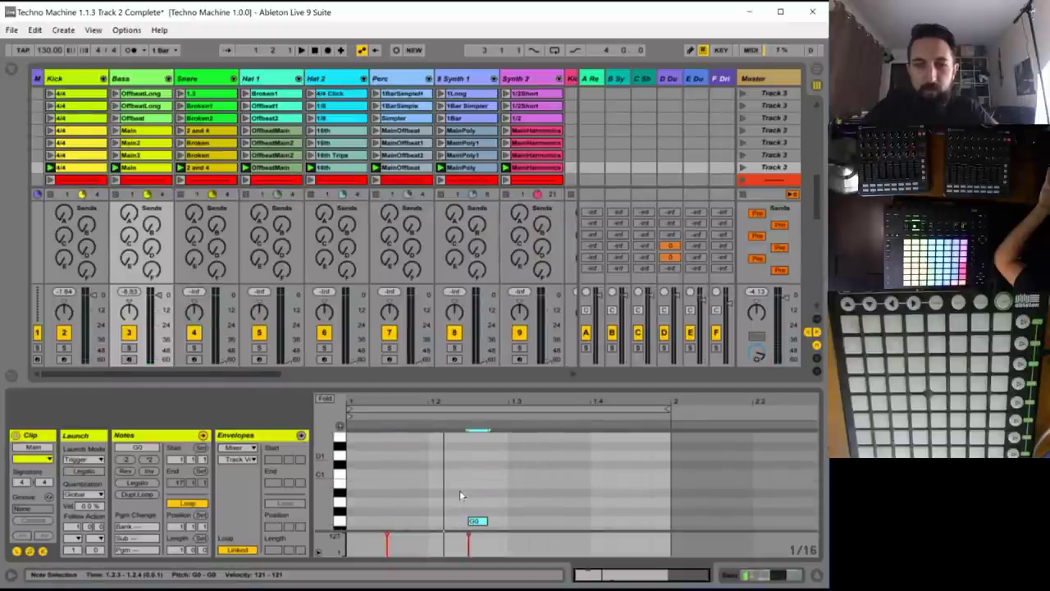
pyautogui.moveTo(477, 523); pyautogui.dragTo(477, 485)
pyautogui.press('space')
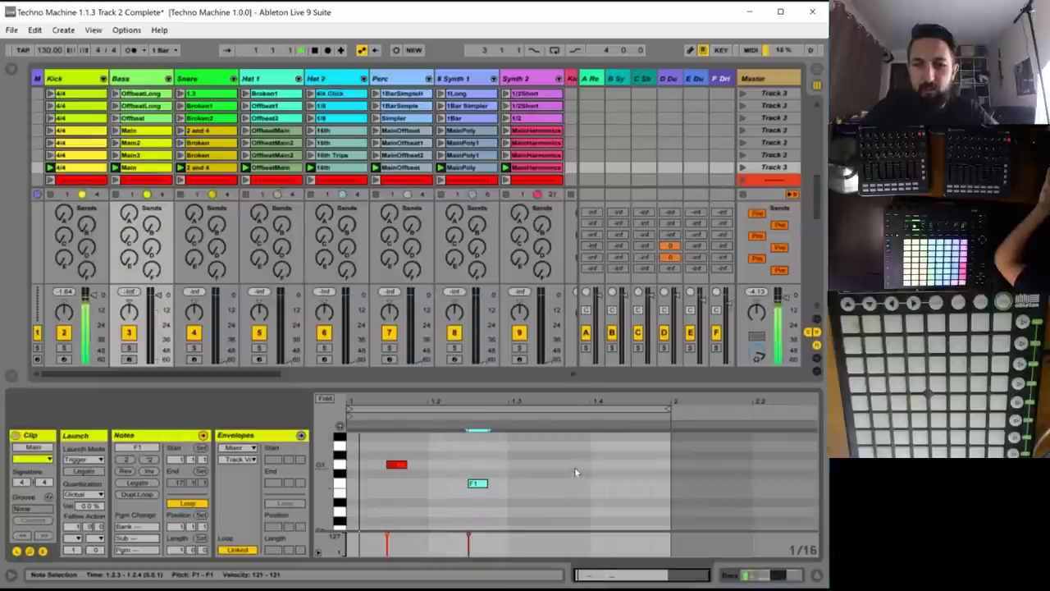
# - Add offbeat bass notes at 1.3.3 on G1 and at 1.4.3, and set both the second and fourth notes to D1
pyautogui.click(563, 465)
pyautogui.doubleClick(562, 464)
pyautogui.doubleClick(643, 484)
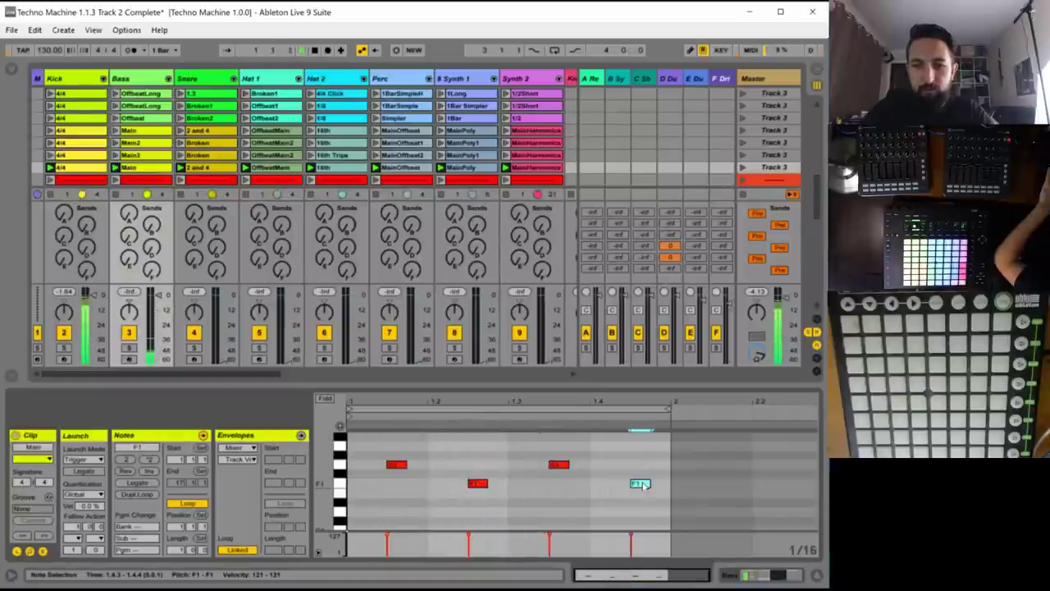
pyautogui.moveTo(643, 484); pyautogui.dragTo(644, 502)
pyautogui.moveTo(480, 485); pyautogui.dragTo(479, 502)
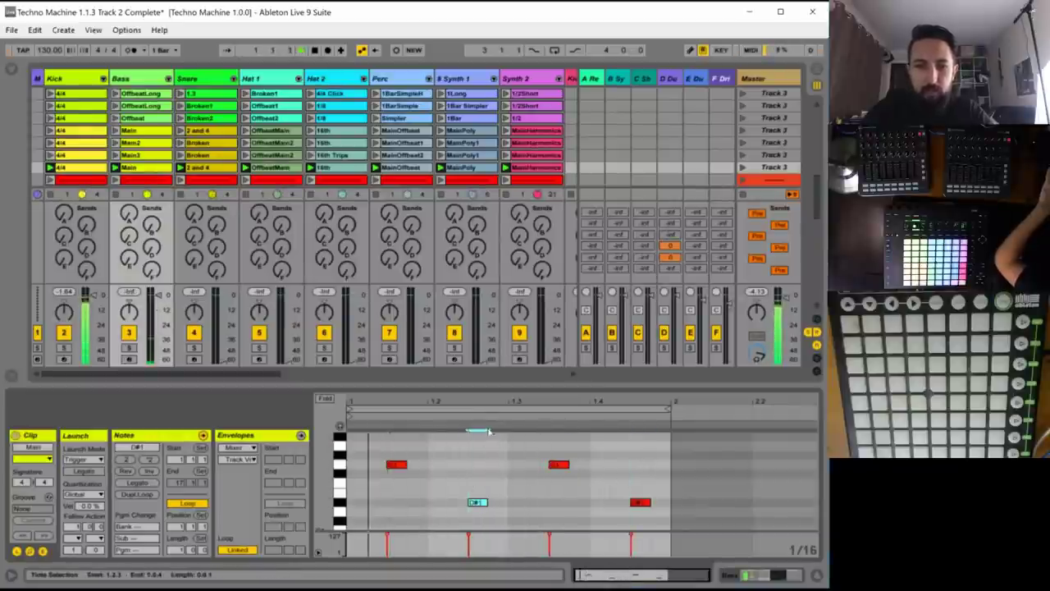
pyautogui.scroll(-3, 497, 474)
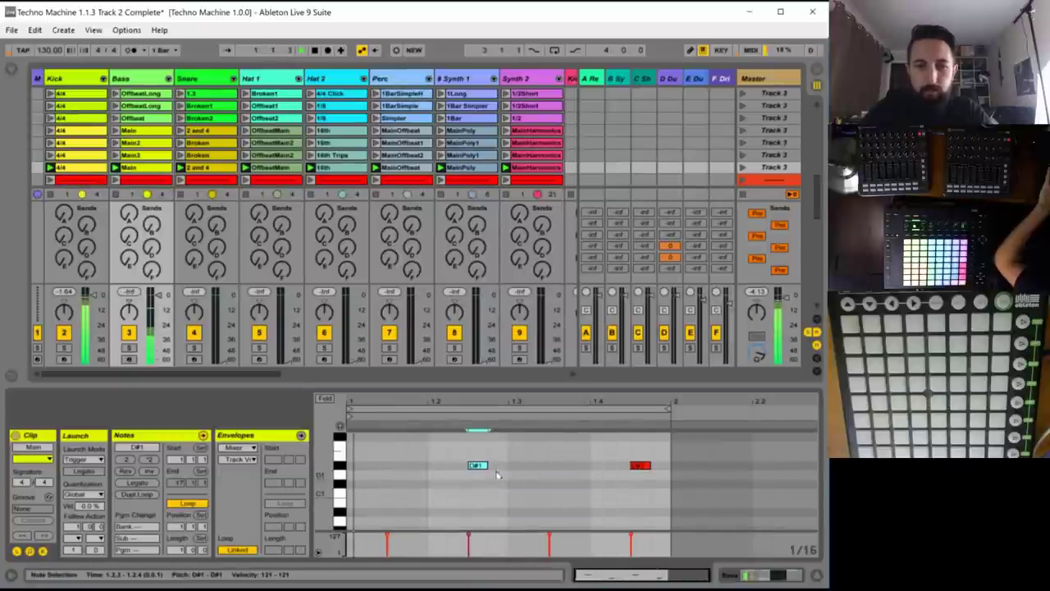
pyautogui.moveTo(478, 466); pyautogui.dragTo(478, 475)
pyautogui.moveTo(636, 467); pyautogui.dragTo(637, 475)
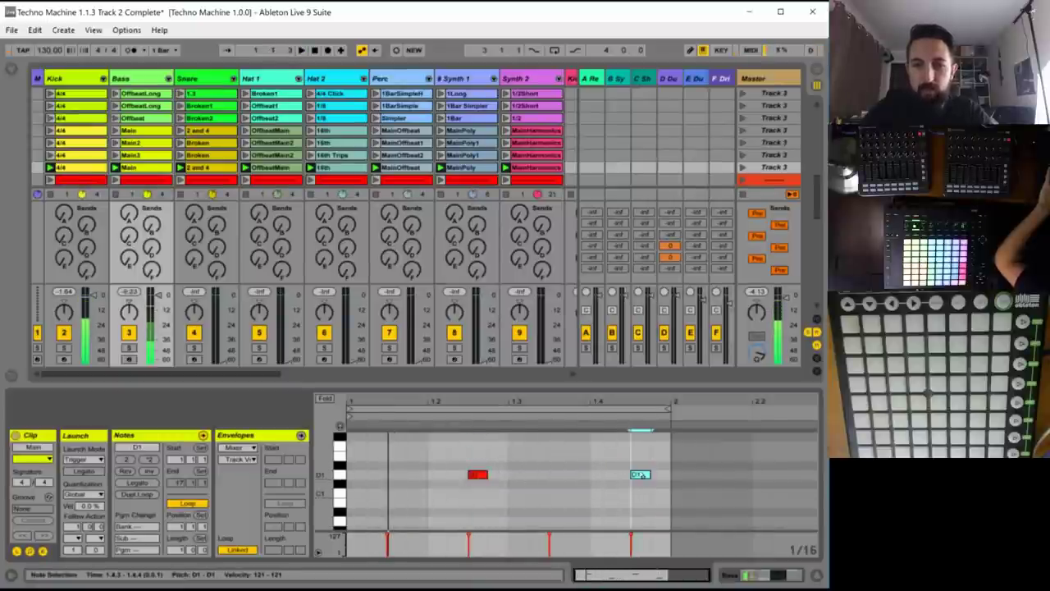
# - Add sixteenth-note Kick 3 hits on beats 2 and 4 of the new variation's Kick clip and play it
pyautogui.click(74, 170)
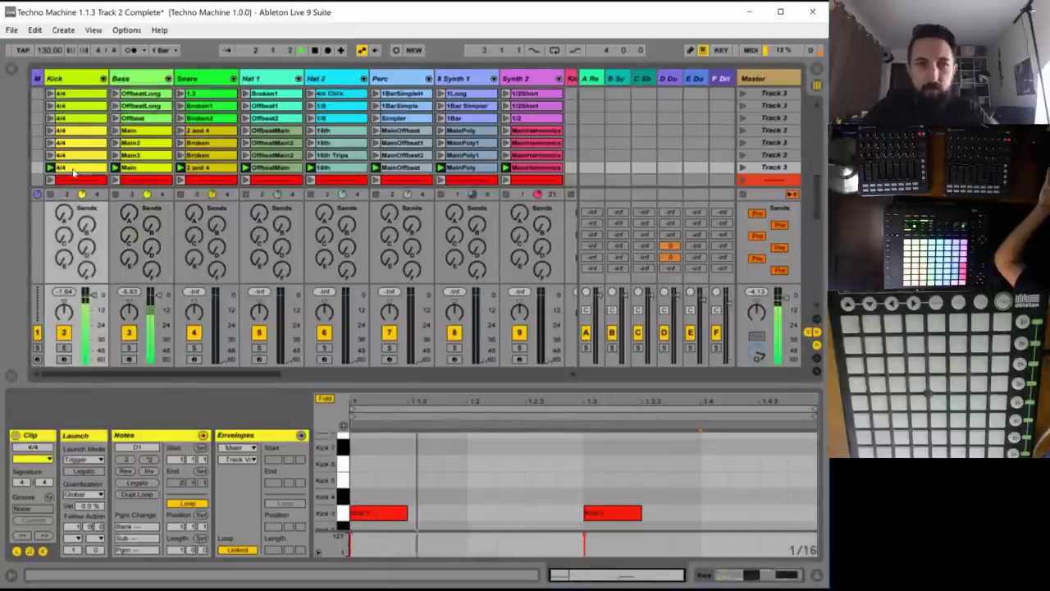
pyautogui.doubleClick(481, 513)
pyautogui.press('space')
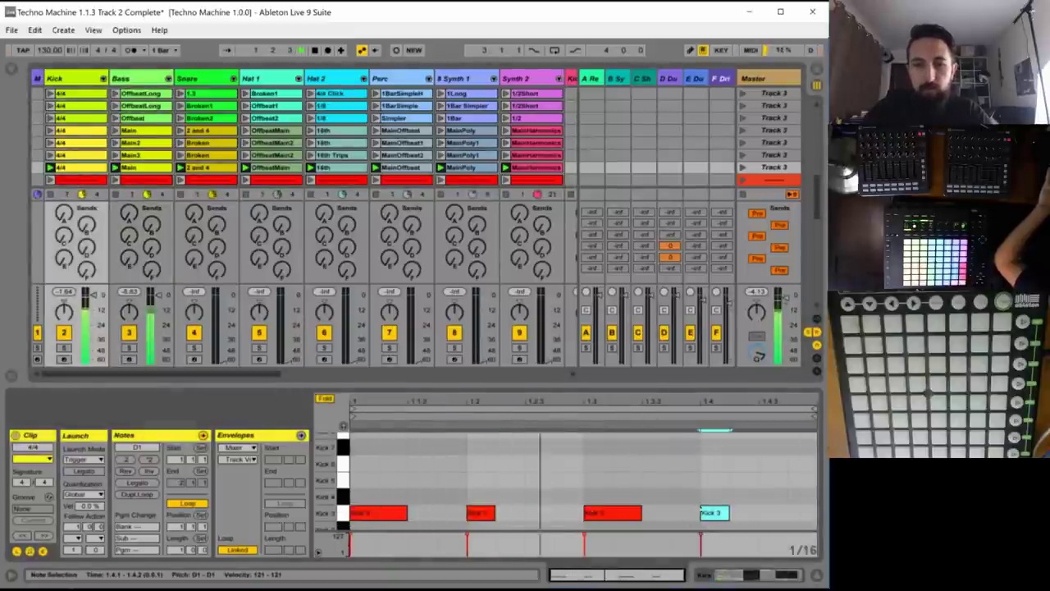
# - Add an eighth-note G0 on each of the four beats in the new variation's Bass clip
pyautogui.click(156, 168)
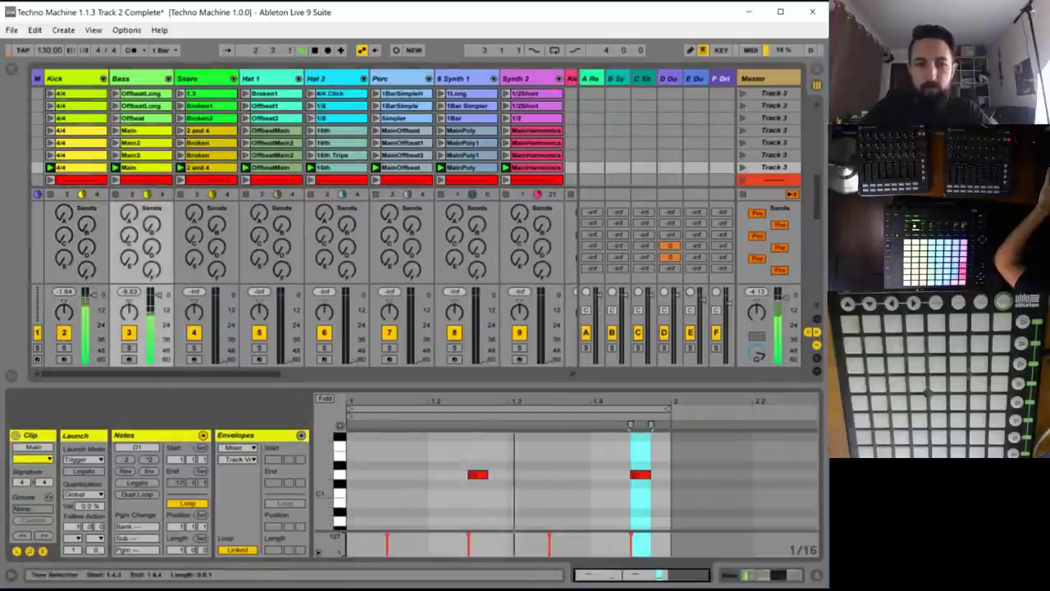
pyautogui.scroll(-1, 409, 464)
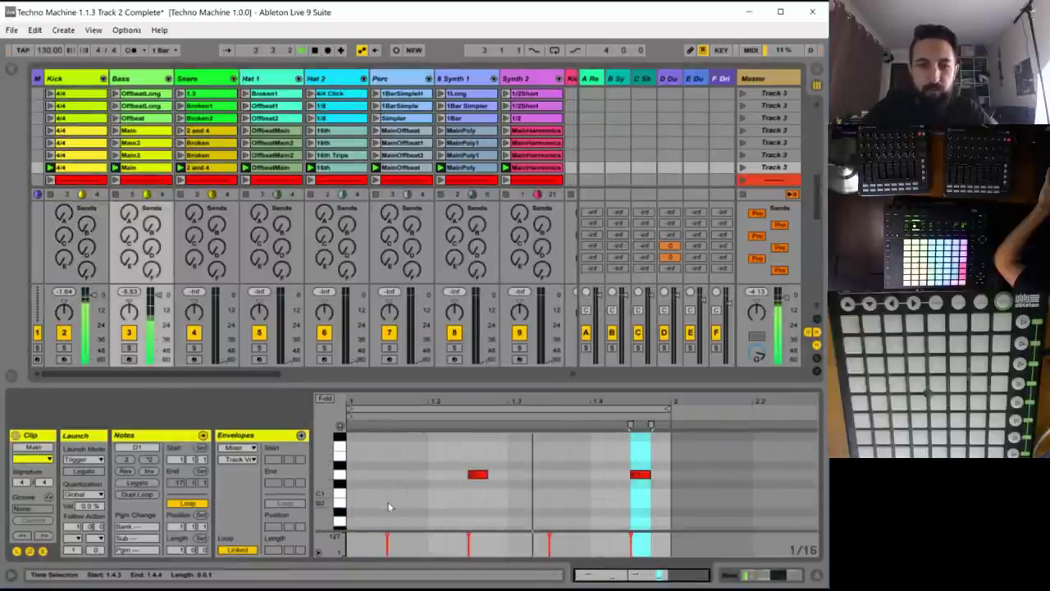
pyautogui.scroll(-2, 378, 510)
pyautogui.doubleClick(354, 521)
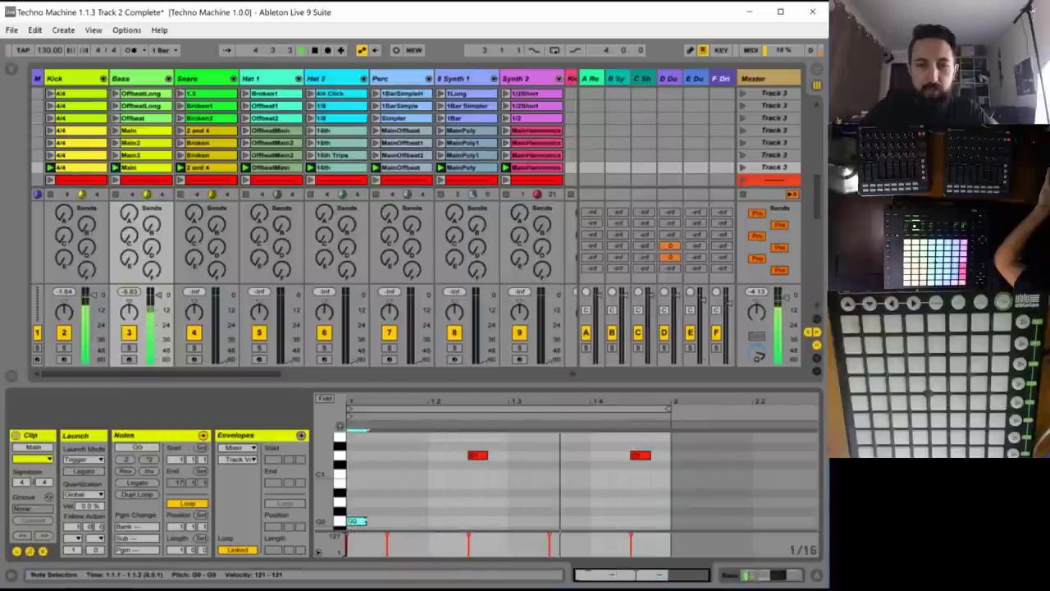
pyautogui.moveTo(366, 522); pyautogui.dragTo(621, 522)
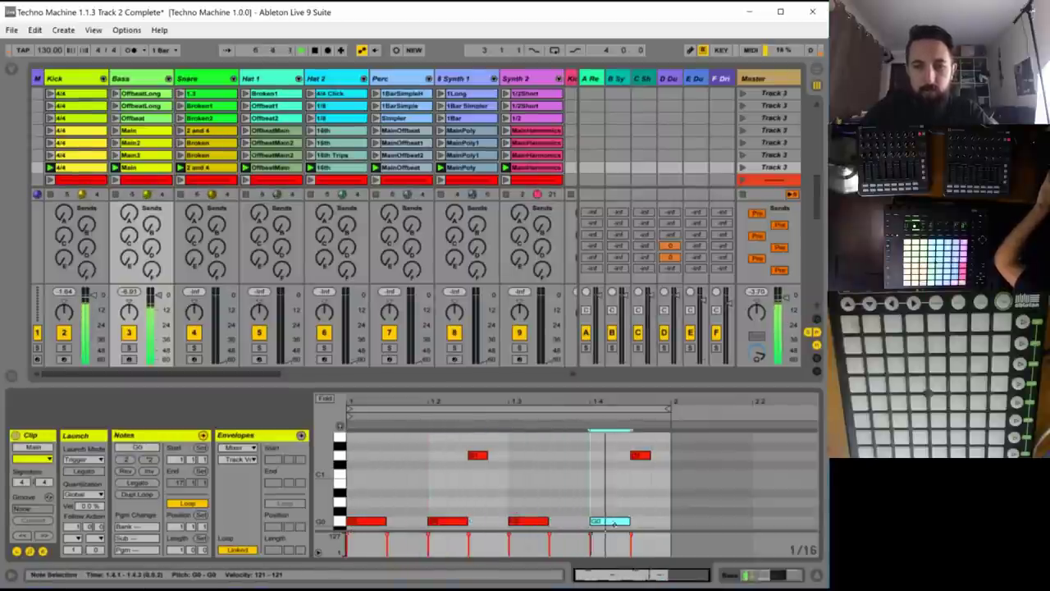
pyautogui.scroll(-2, 445, 500)
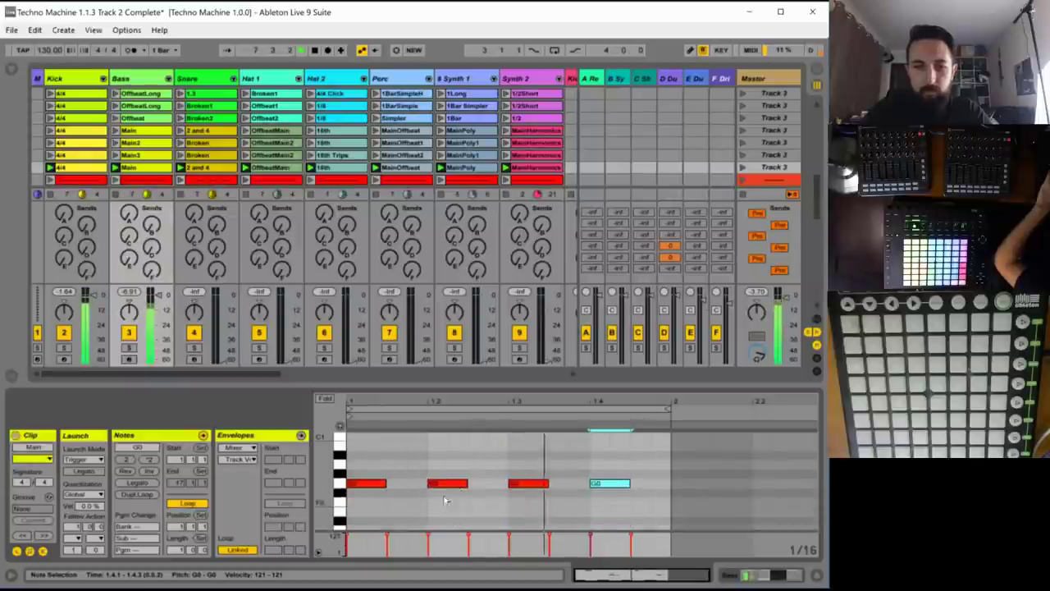
pyautogui.click(435, 456)
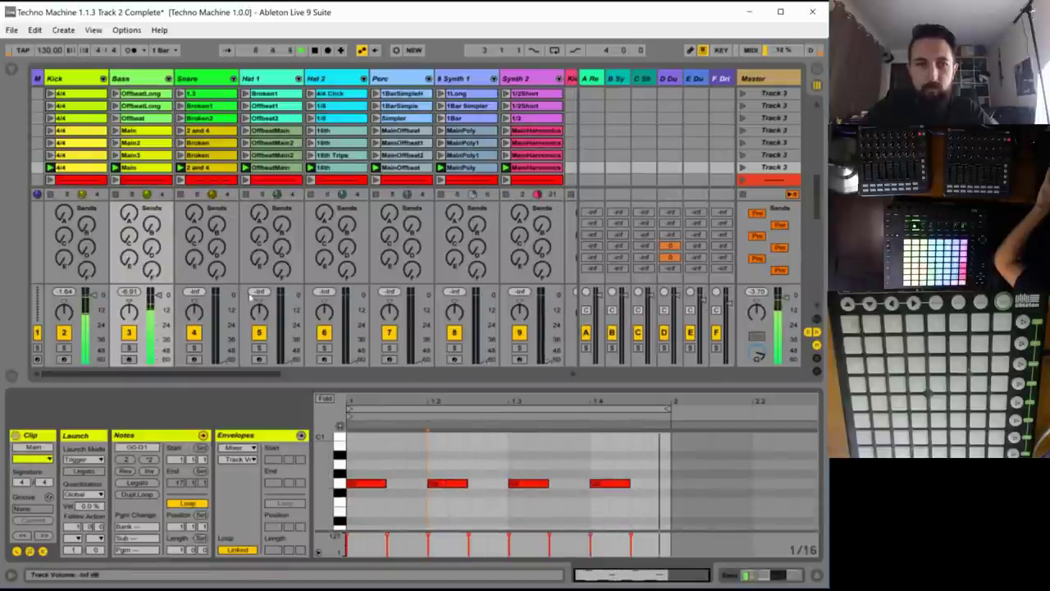
# - Extend the new variation's Snare clip loop to 4 bars and duplicate the first bar's hits through bar 4
pyautogui.click(205, 167)
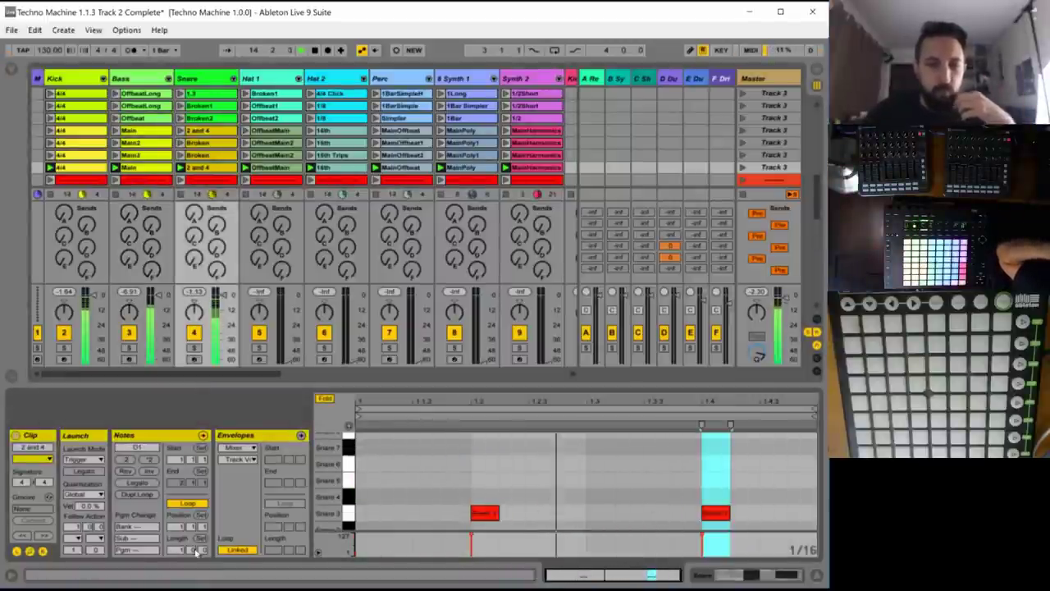
pyautogui.moveTo(181, 549); pyautogui.dragTo(181, 525)
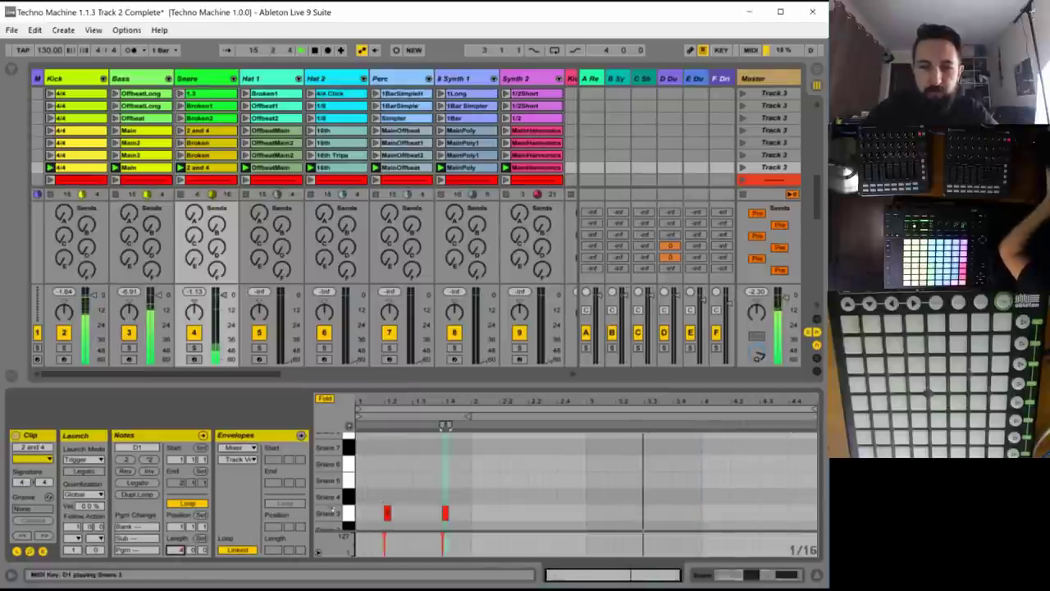
pyautogui.moveTo(468, 497); pyautogui.dragTo(354, 542)
pyautogui.hotkey('ctrl', 'd')
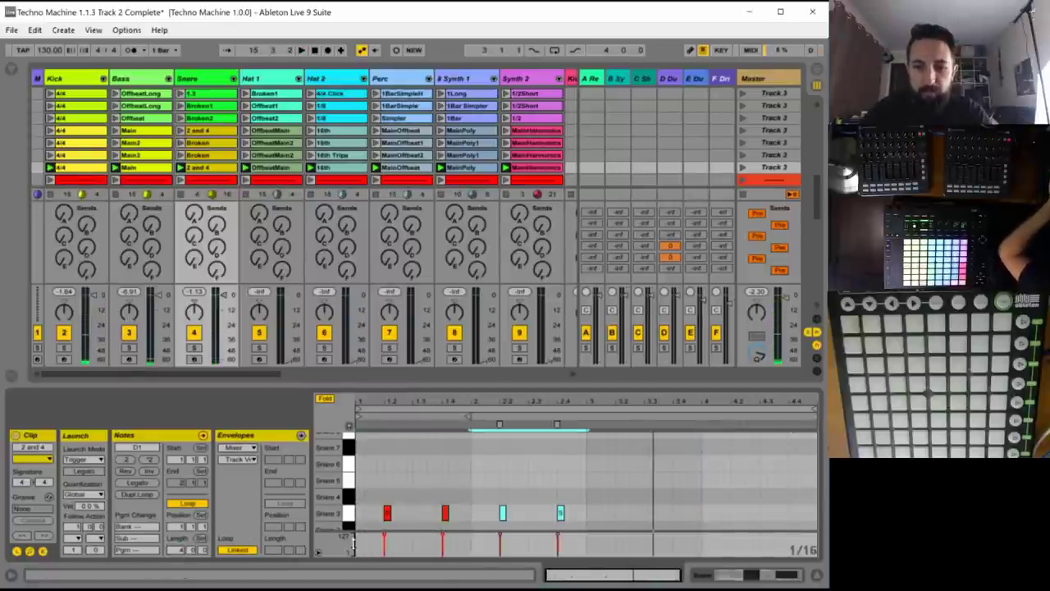
pyautogui.hotkey('ctrl', 'd')
pyautogui.hotkey('ctrl', 'd')
pyautogui.press('space')
# - Add extra Snare 3 hits at 2.4.4, 4.3.3 and 4.4.4, lowering the velocity of the 2.4.4 hit
pyautogui.click(540, 519)
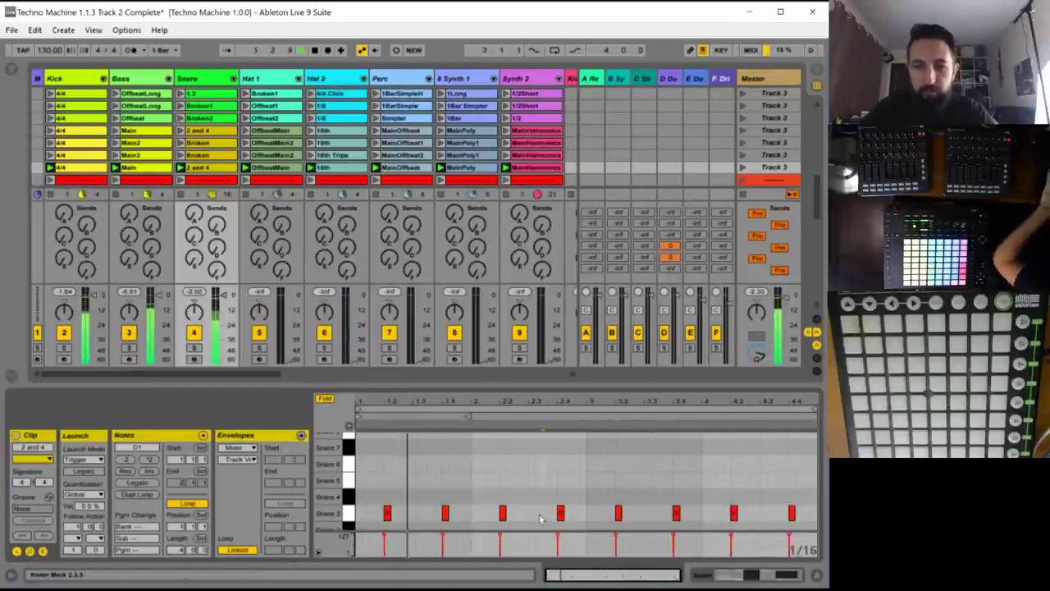
pyautogui.doubleClick(582, 514)
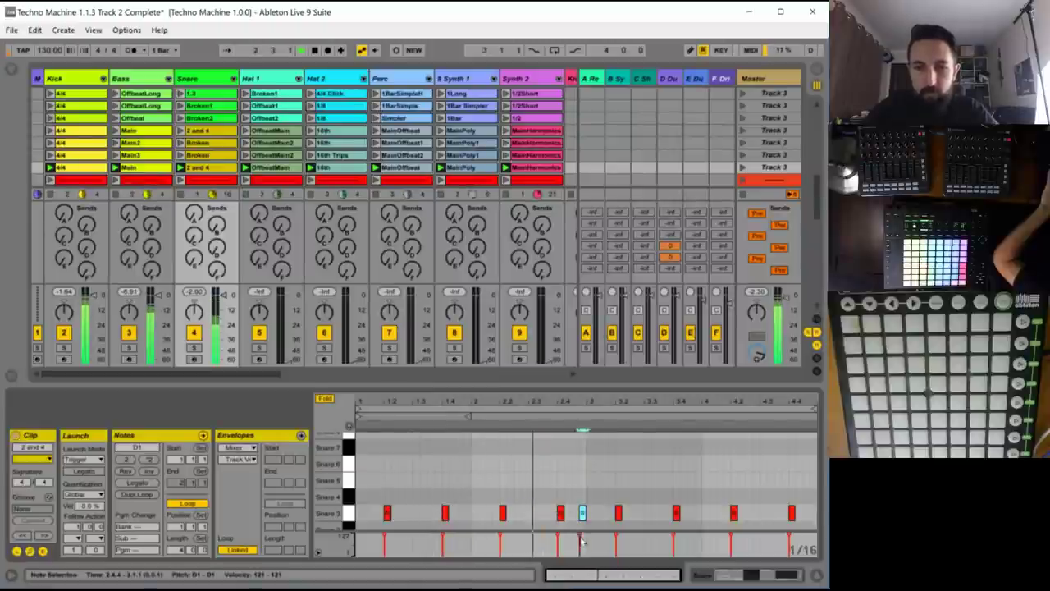
pyautogui.click(581, 540)
pyautogui.moveTo(580, 536); pyautogui.dragTo(580, 539)
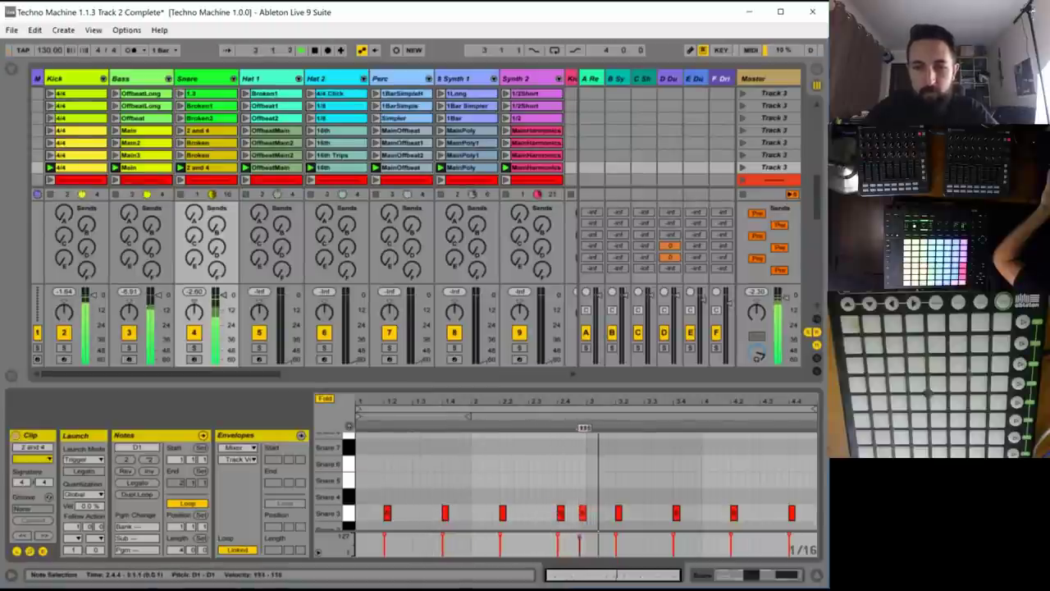
pyautogui.doubleClick(778, 515)
pyautogui.doubleClick(812, 513)
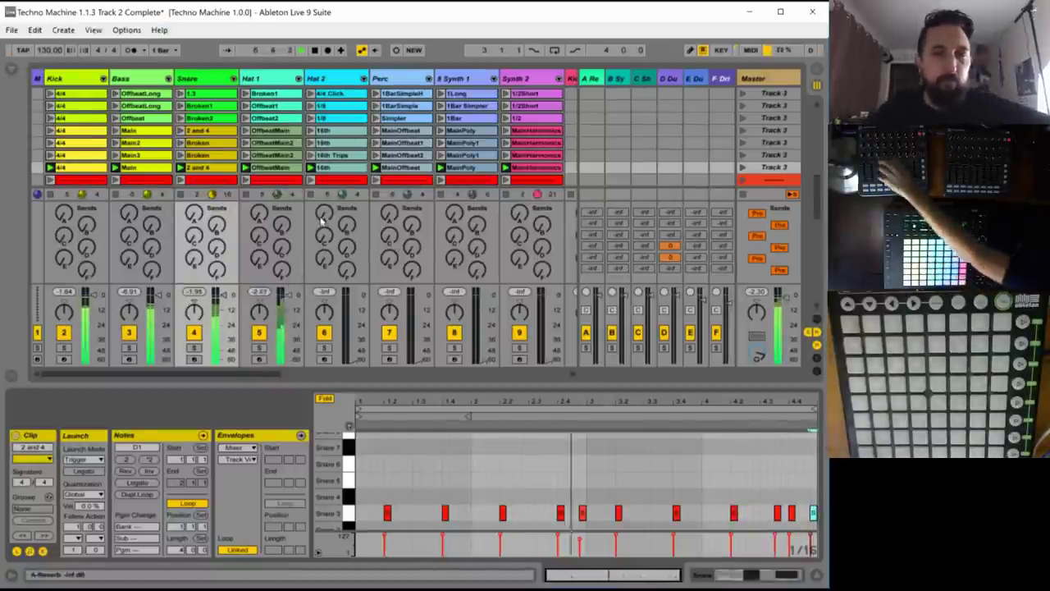
# - Shorten the four offbeat Hats1 3 hits in the new variation's Hat 1 clip to sixteenth notes, undoing any added on-beat hits
pyautogui.click(276, 167)
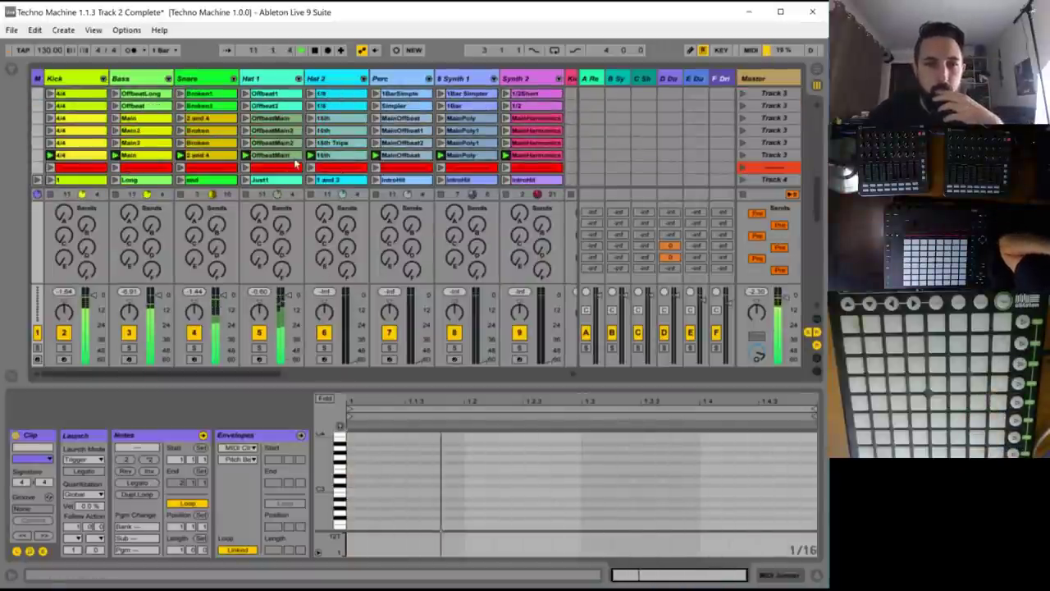
pyautogui.click(282, 157)
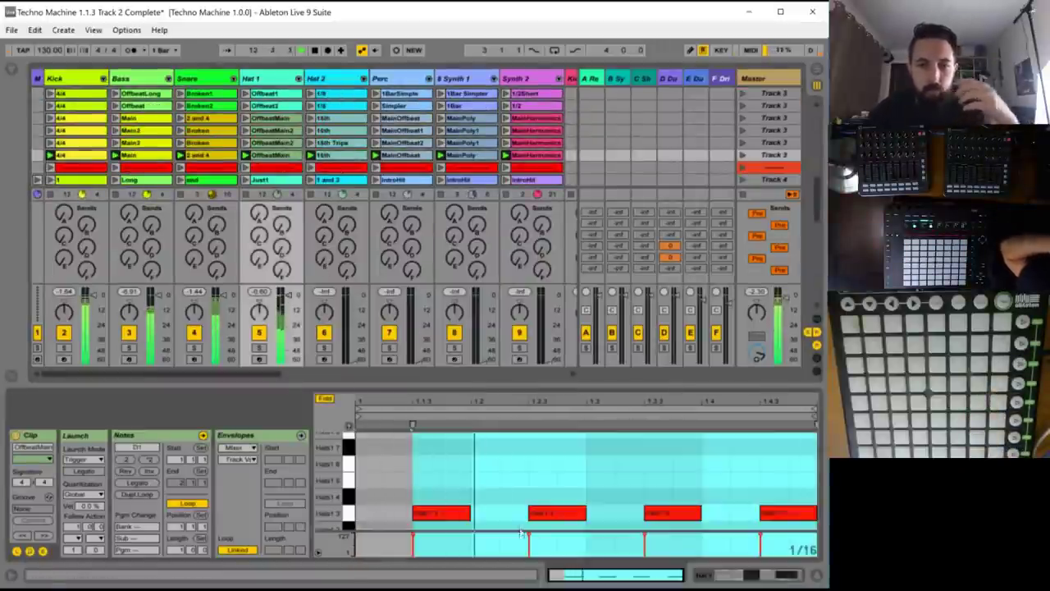
pyautogui.click(497, 505)
pyautogui.hotkey('ctrl', 'a')
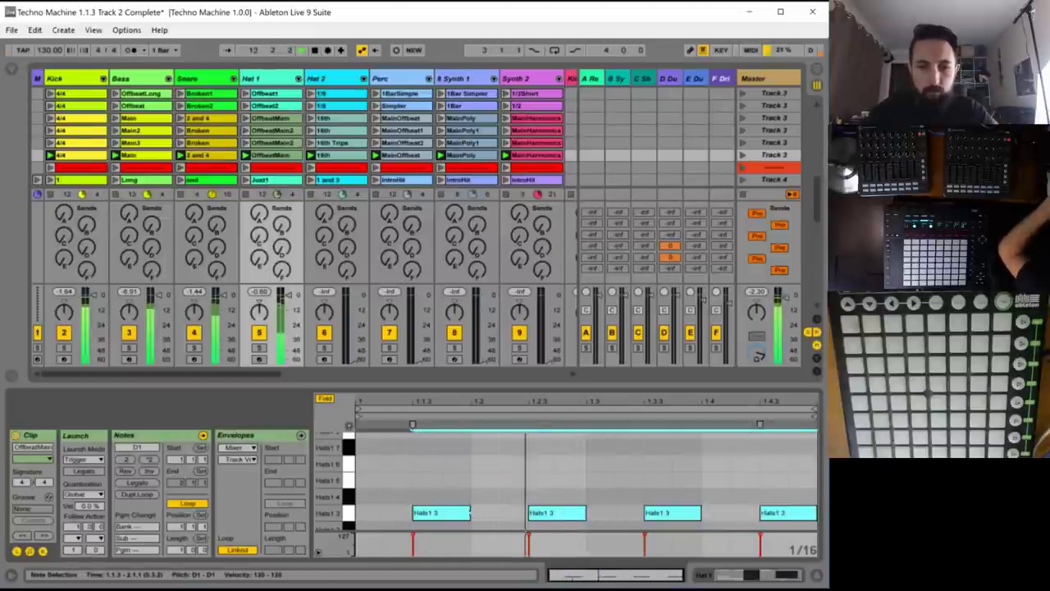
pyautogui.moveTo(469, 513); pyautogui.dragTo(436, 515)
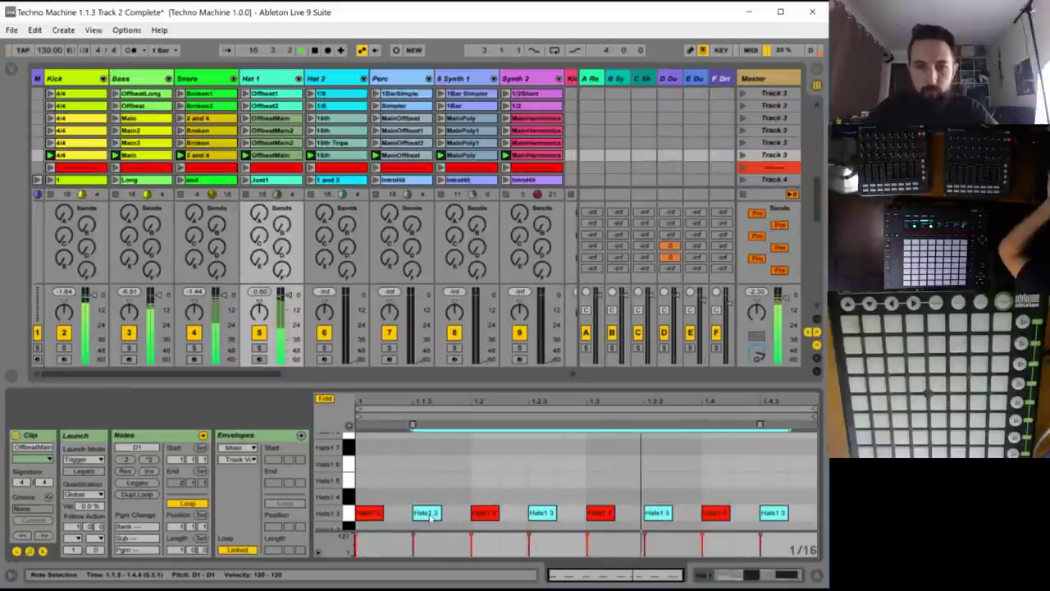
pyautogui.hotkey('ctrl', 'z')
pyautogui.hotkey('ctrl', 'z')
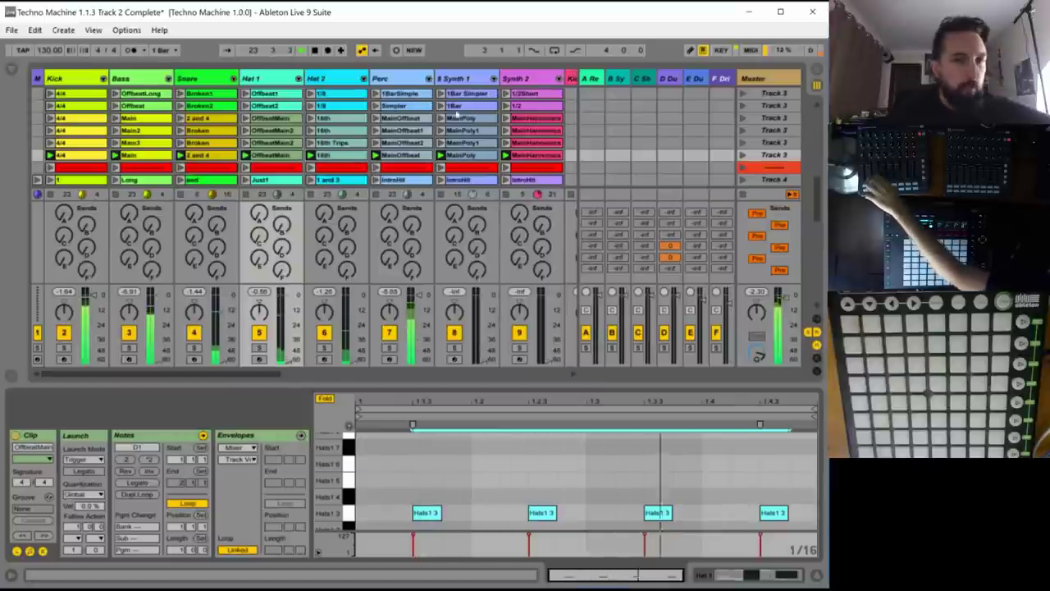
# - Lower the first note of the new variation's Perc clip to G0
pyautogui.click(403, 155)
pyautogui.click(375, 455)
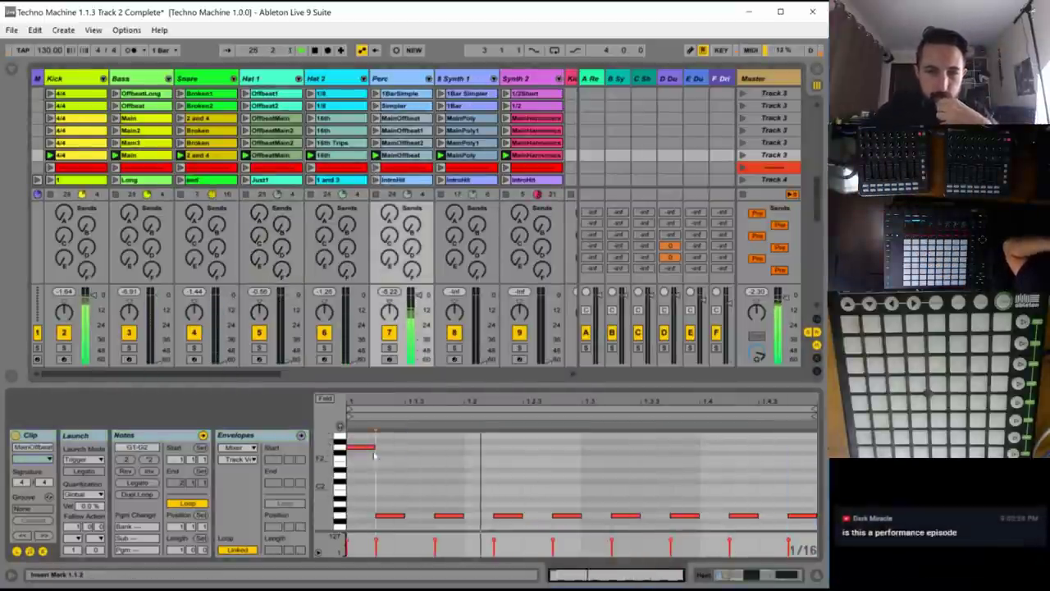
pyautogui.moveTo(371, 446); pyautogui.dragTo(370, 518)
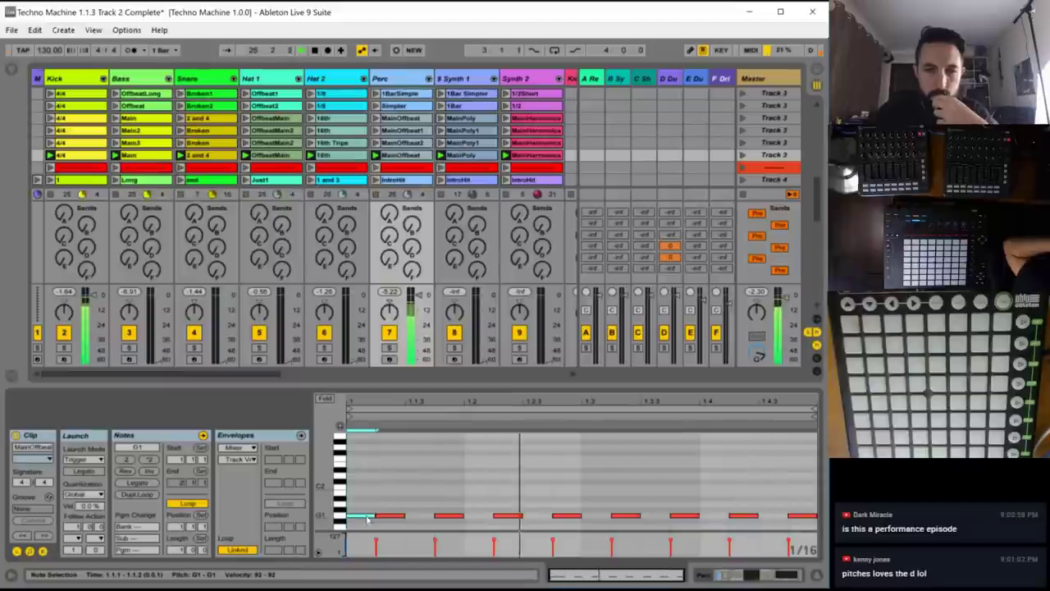
pyautogui.scroll(-3, 480, 502)
pyautogui.moveTo(355, 482); pyautogui.dragTo(357, 509)
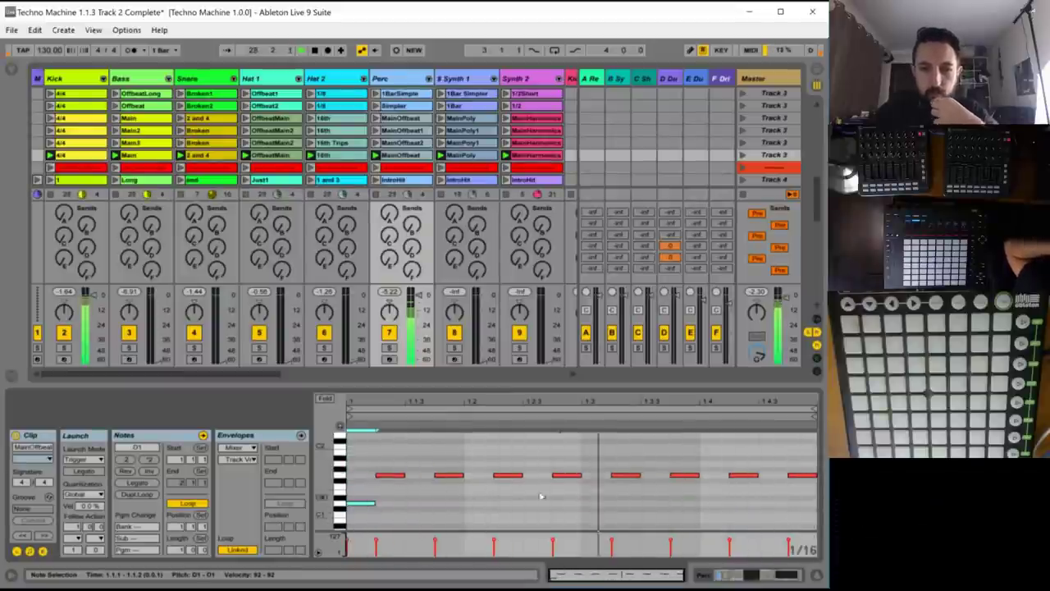
pyautogui.scroll(-2, 473, 487)
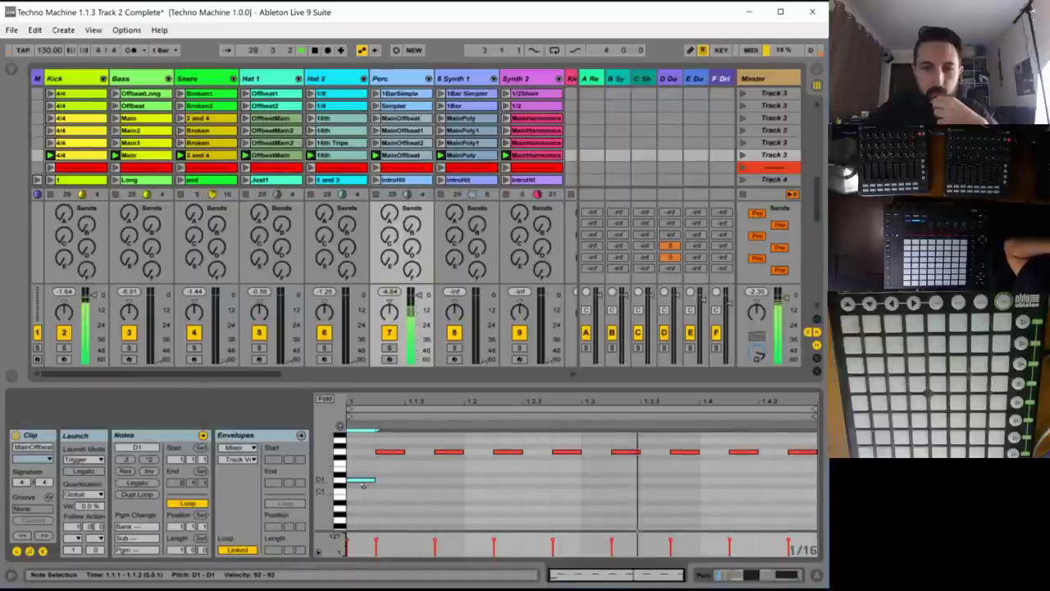
pyautogui.moveTo(364, 484); pyautogui.dragTo(363, 525)
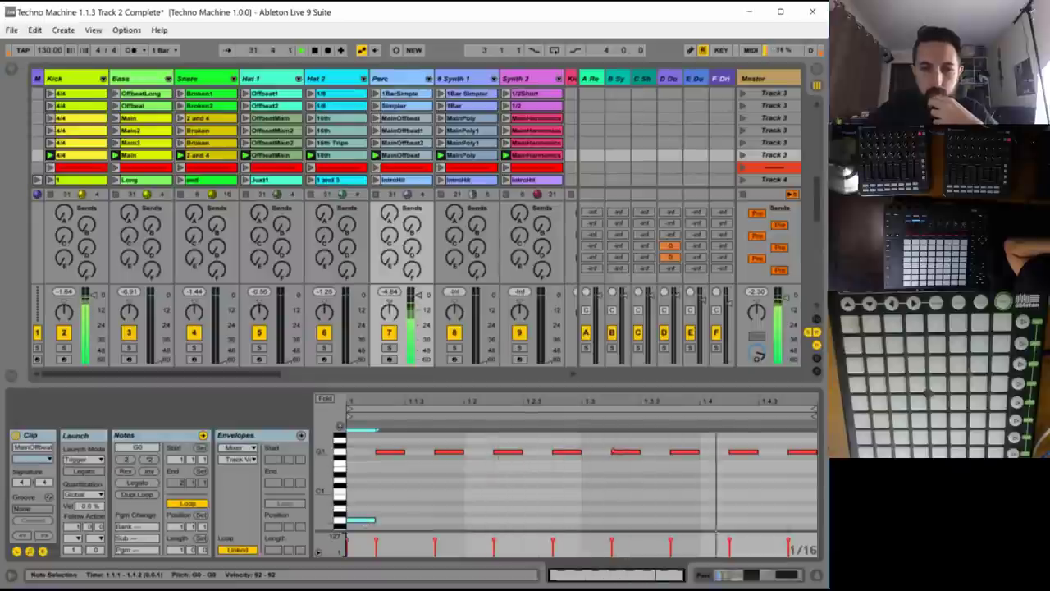
# - Lower the four G1 notes from 1.3.2 to the end of the Perc clip to F#1
pyautogui.moveTo(623, 450); pyautogui.dragTo(813, 467)
pyautogui.press('Down')
pyautogui.press('Down')
pyautogui.press('Down')
pyautogui.press('Down')
pyautogui.press('Down')
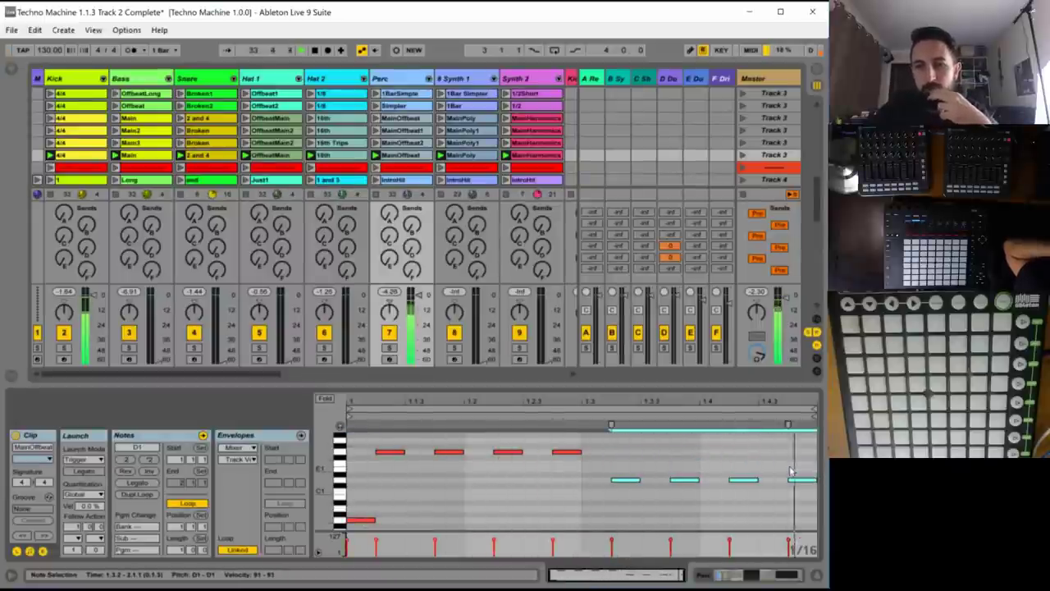
pyautogui.press('Up')
pyautogui.press('Up')
pyautogui.press('Up')
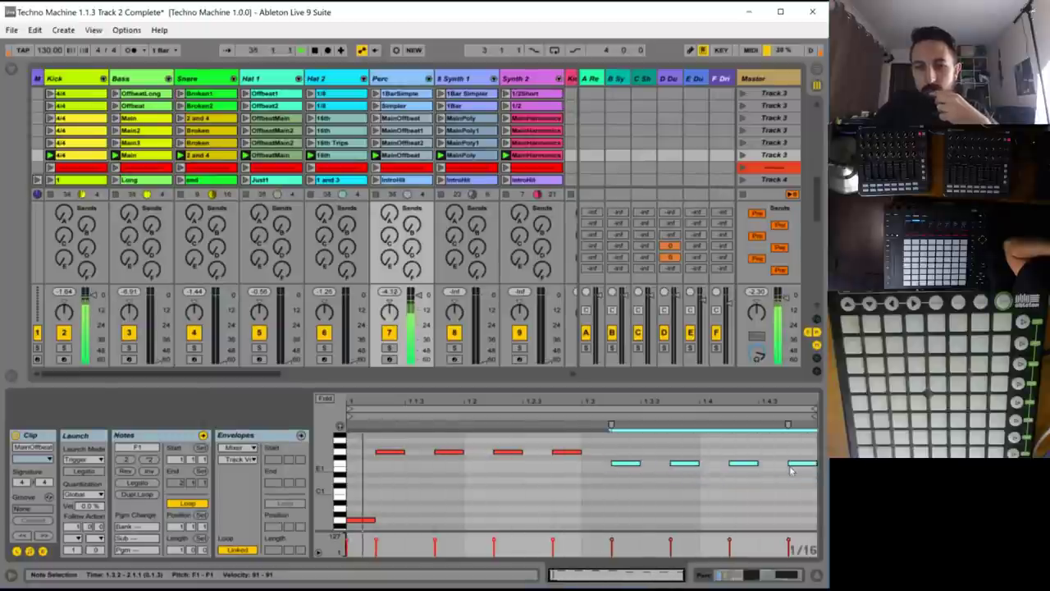
pyautogui.press('Up')
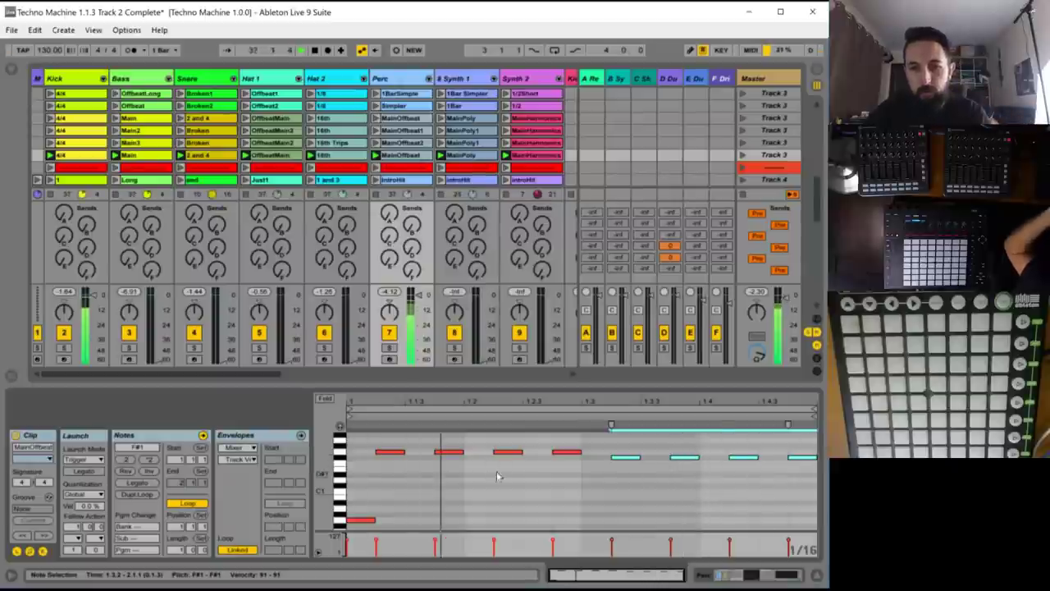
# - Delete the Perc clip's notes in beats 2 and 4, at 1.2.2, 1.2.4, 1.4.2 and 1.4.4
pyautogui.moveTo(497, 476); pyautogui.dragTo(584, 436)
pyautogui.press('Delete')
pyautogui.moveTo(726, 442); pyautogui.dragTo(819, 479)
pyautogui.press('Delete')
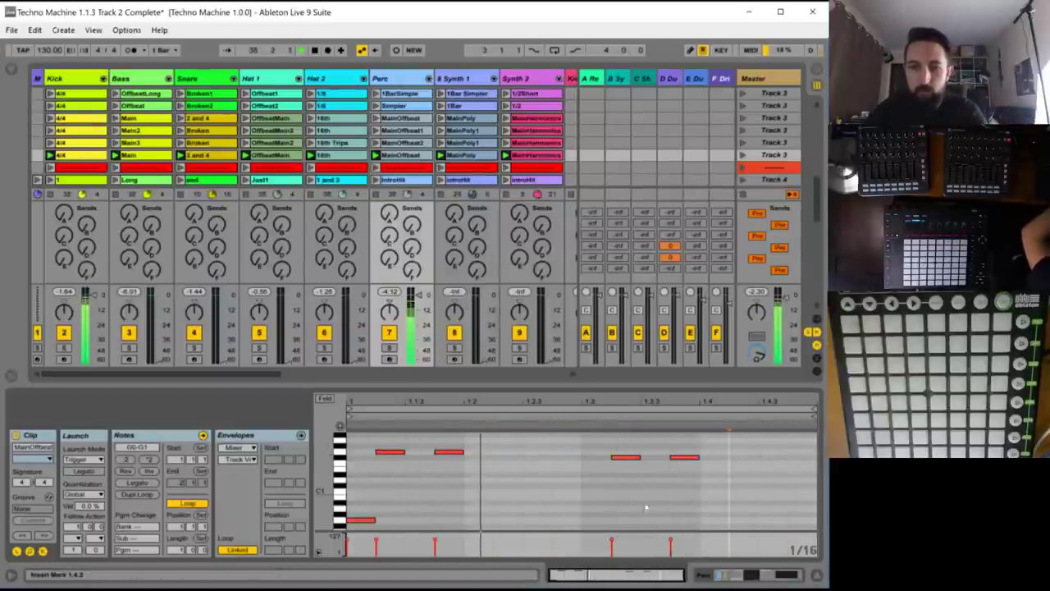
pyautogui.click(361, 521)
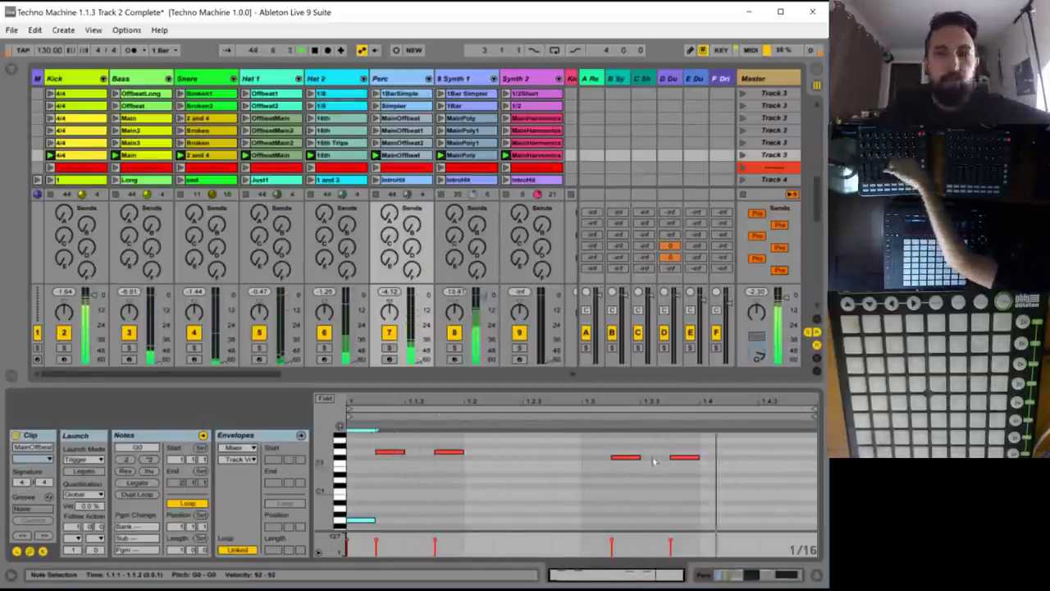
# - Delete the G2 notes at 1.3.2, 1.4.1 and 1.4.4 in the new variation's Synth 1 clip and shorten its loop to 1 bar
pyautogui.doubleClick(486, 156)
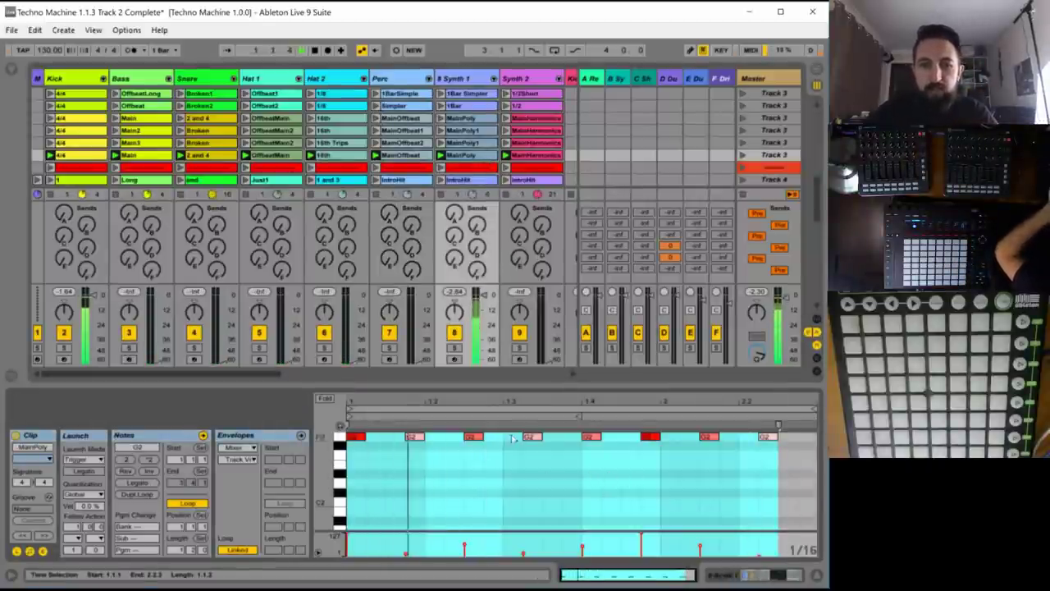
pyautogui.scroll(1, 447, 470)
pyautogui.scroll(-1, 427, 468)
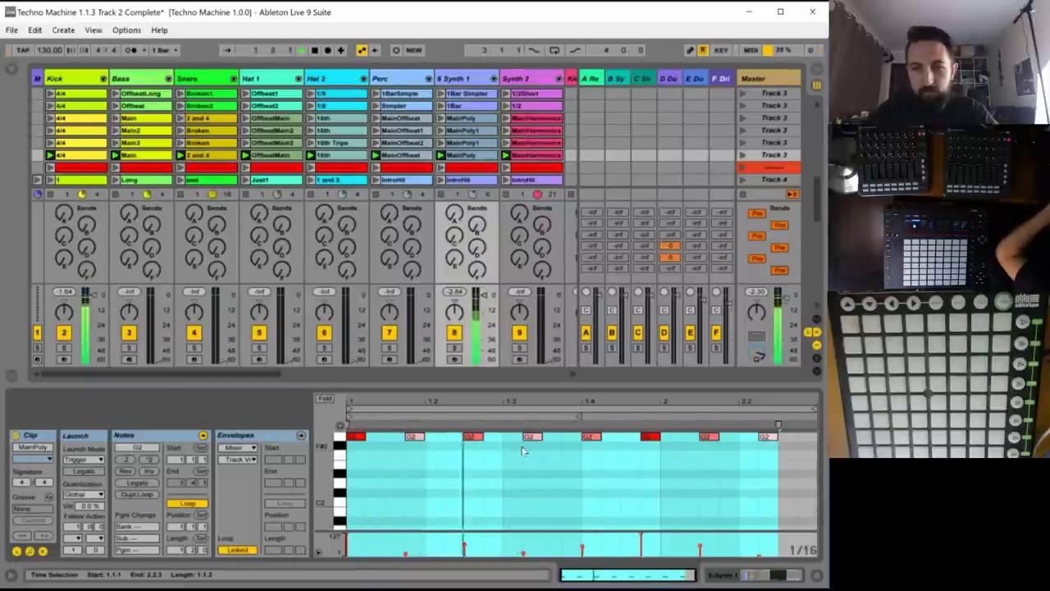
pyautogui.moveTo(524, 450); pyautogui.dragTo(670, 427)
pyautogui.press('Delete')
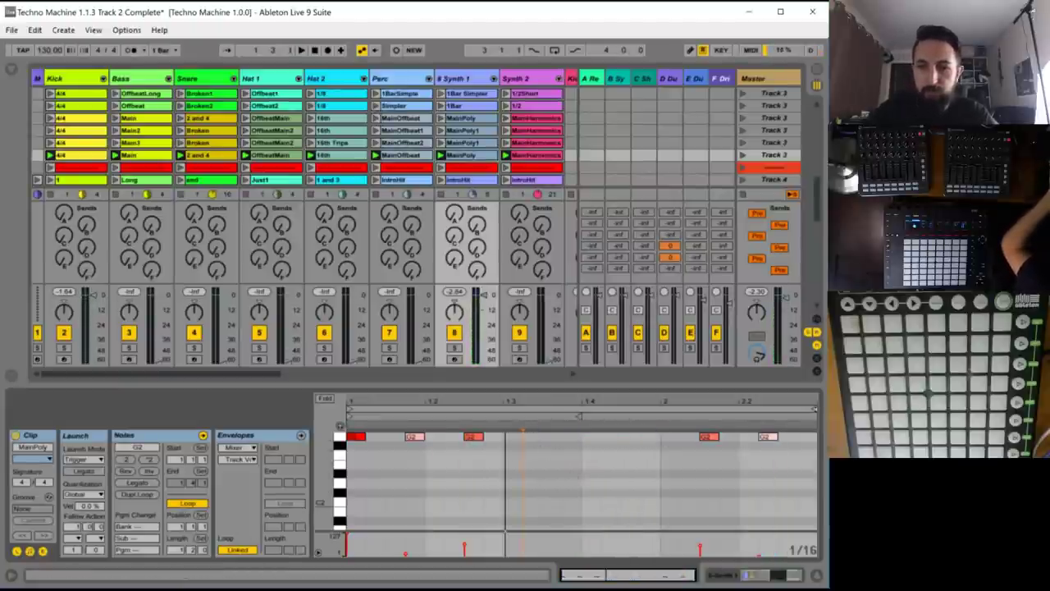
# - Drop the Synth 1 clip's 1.2.3 note an octave to G1, extend it to the end of the bar and play it
pyautogui.click(473, 436)
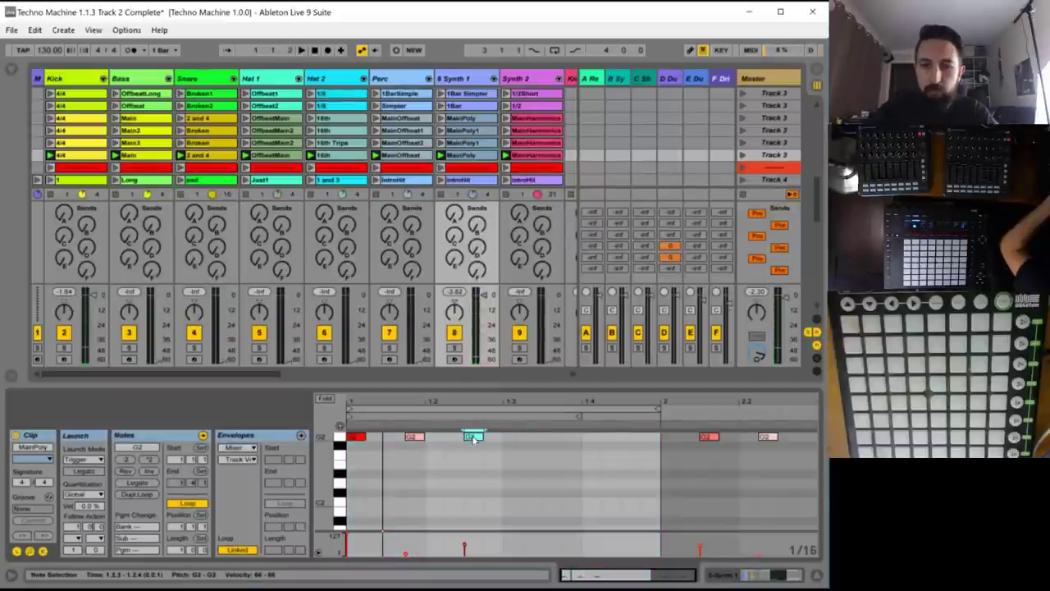
pyautogui.hotkey('shift', 'Down')
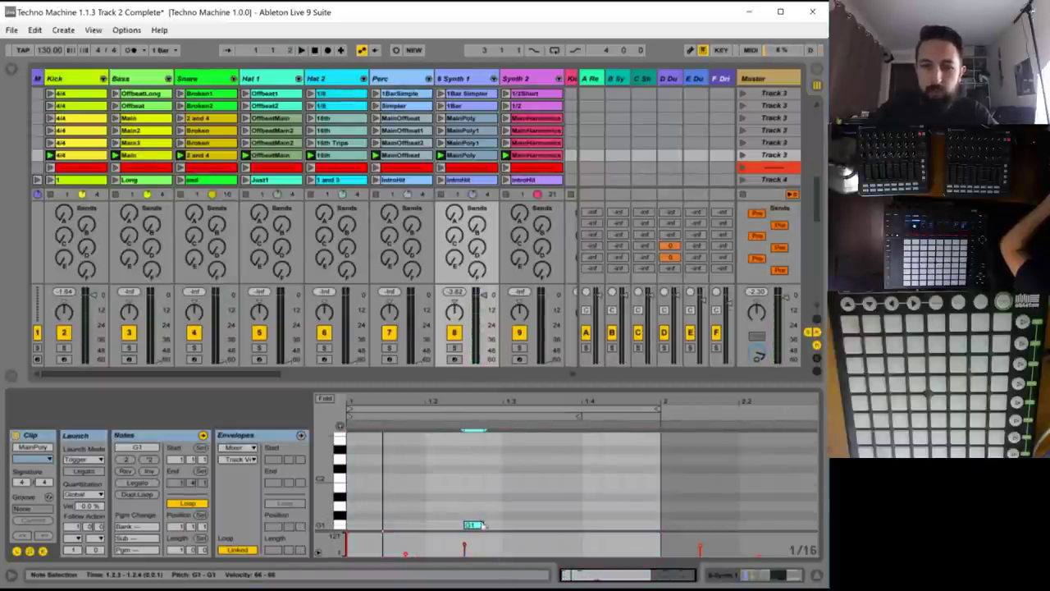
pyautogui.moveTo(480, 525)
pyautogui.mouseDown()
pyautogui.moveTo(607, 522)
pyautogui.moveTo(532, 528)
pyautogui.mouseUp()
pyautogui.hotkey('ctrl', 'z')
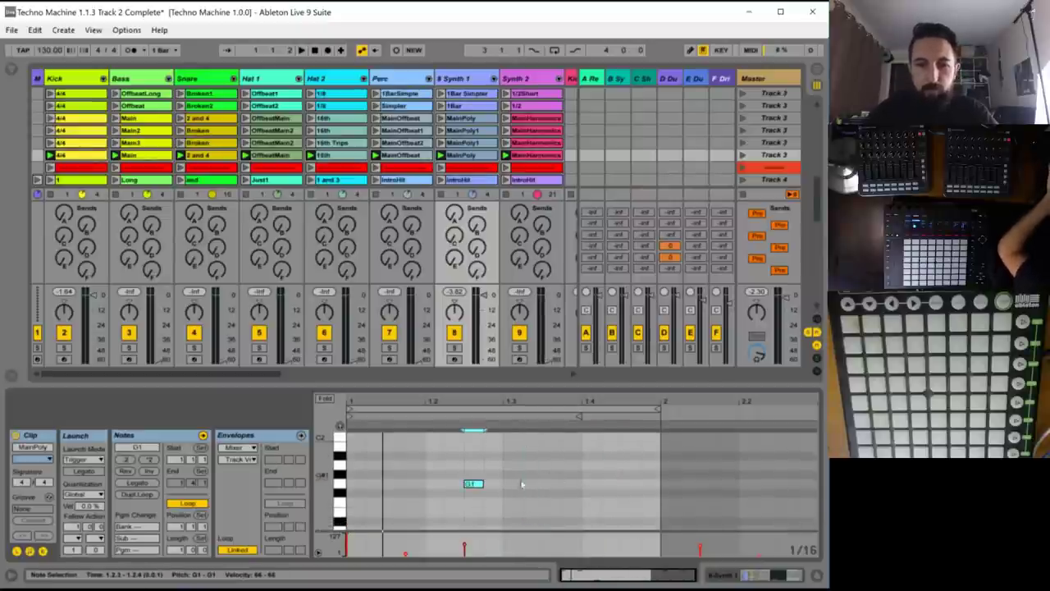
pyautogui.moveTo(486, 482); pyautogui.dragTo(659, 484)
pyautogui.press('space')
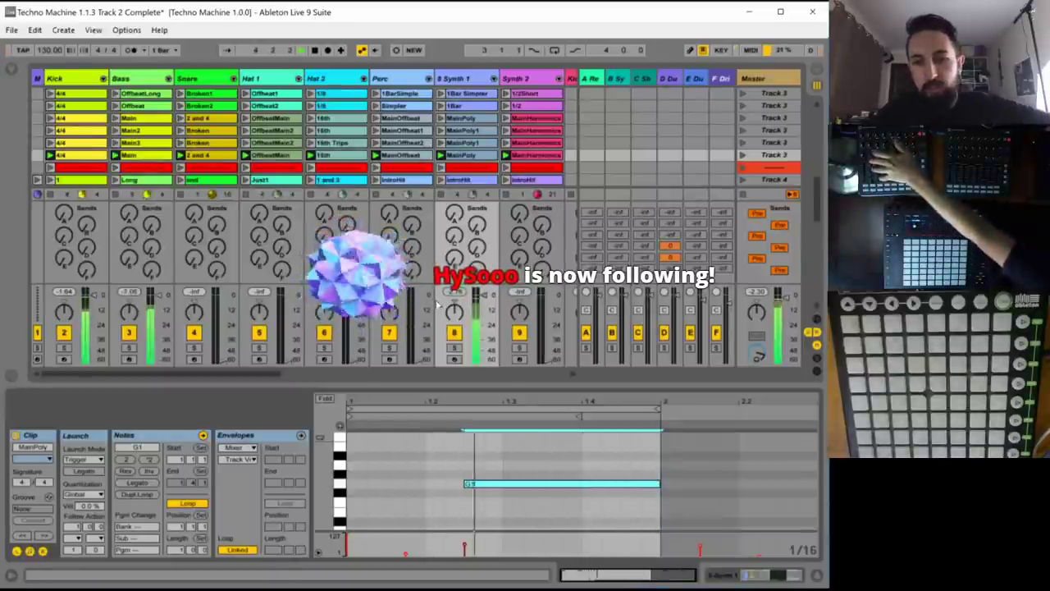
pyautogui.scroll(2, 482, 517)
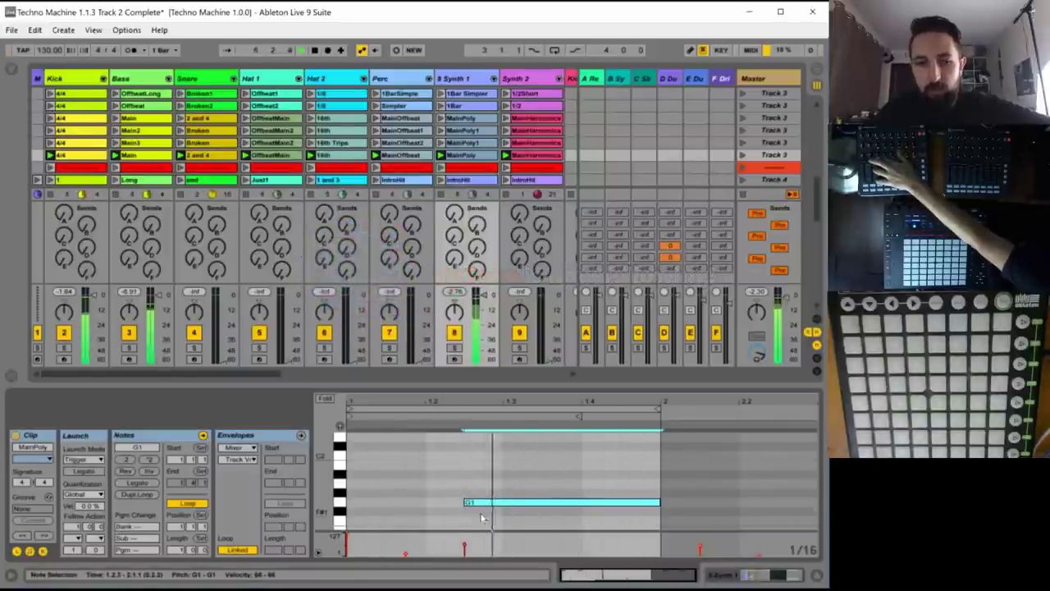
pyautogui.moveTo(482, 506)
pyautogui.mouseDown()
pyautogui.moveTo(484, 445)
pyautogui.moveTo(485, 507)
pyautogui.mouseUp()
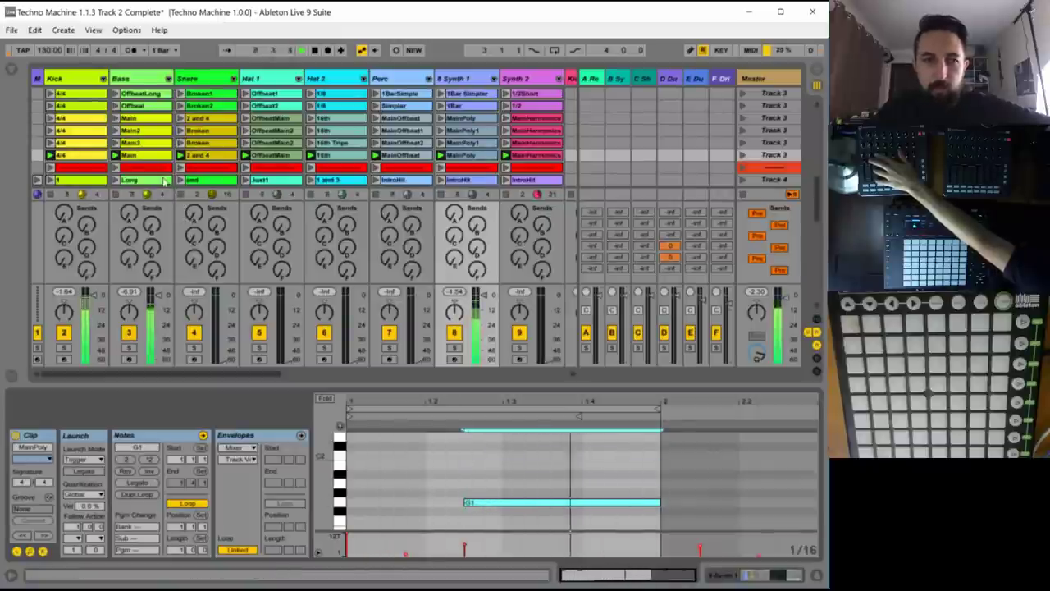
# - Set the new variation's Bass clip notes at 1.2.3 and 1.4.3 to F#1, then unsolo the Bass track
pyautogui.click(136, 155)
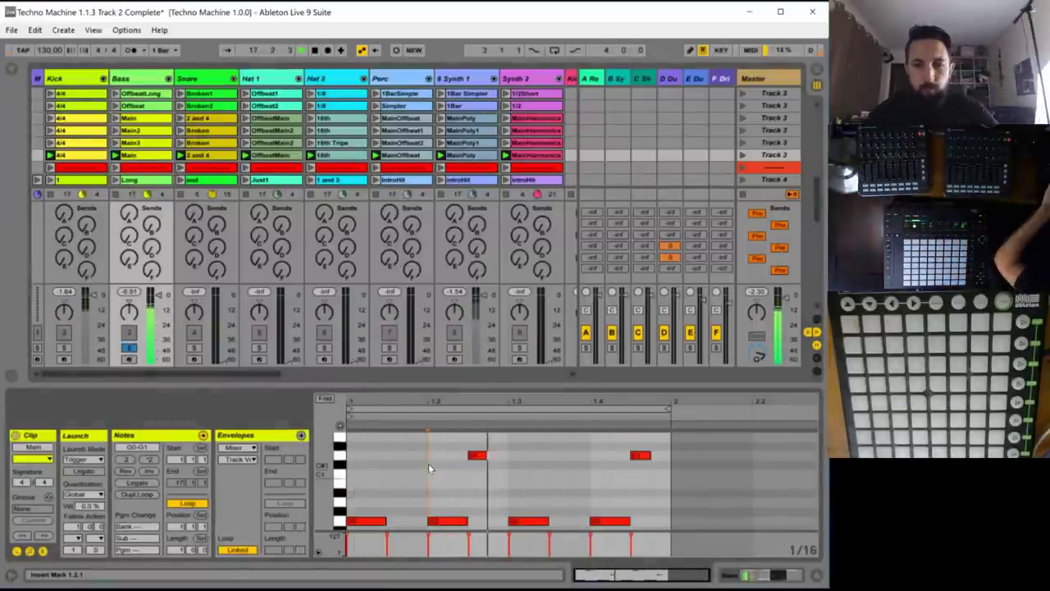
pyautogui.moveTo(476, 493); pyautogui.dragTo(473, 457)
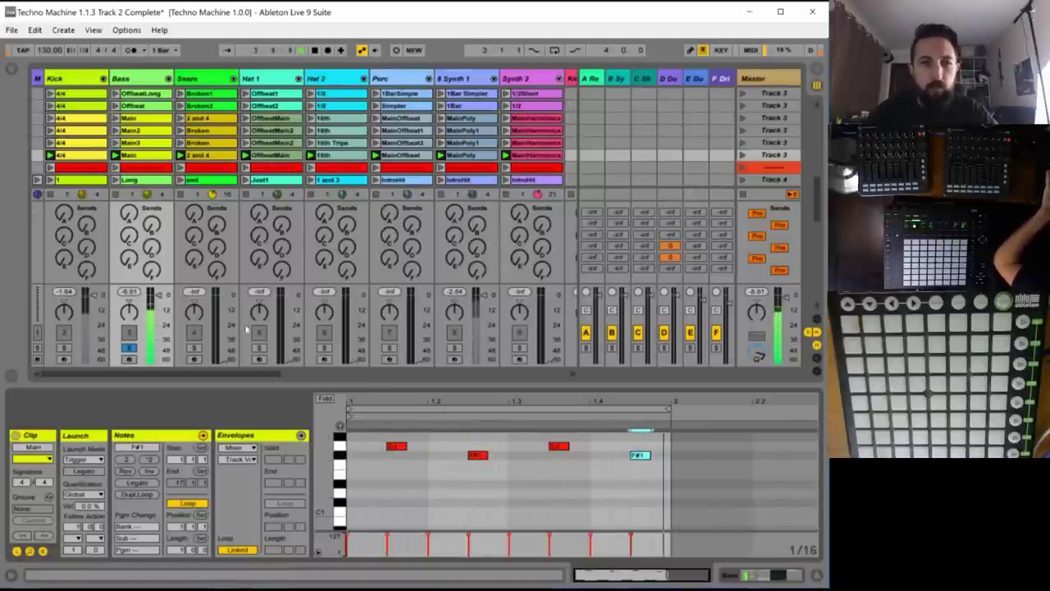
pyautogui.click(129, 348)
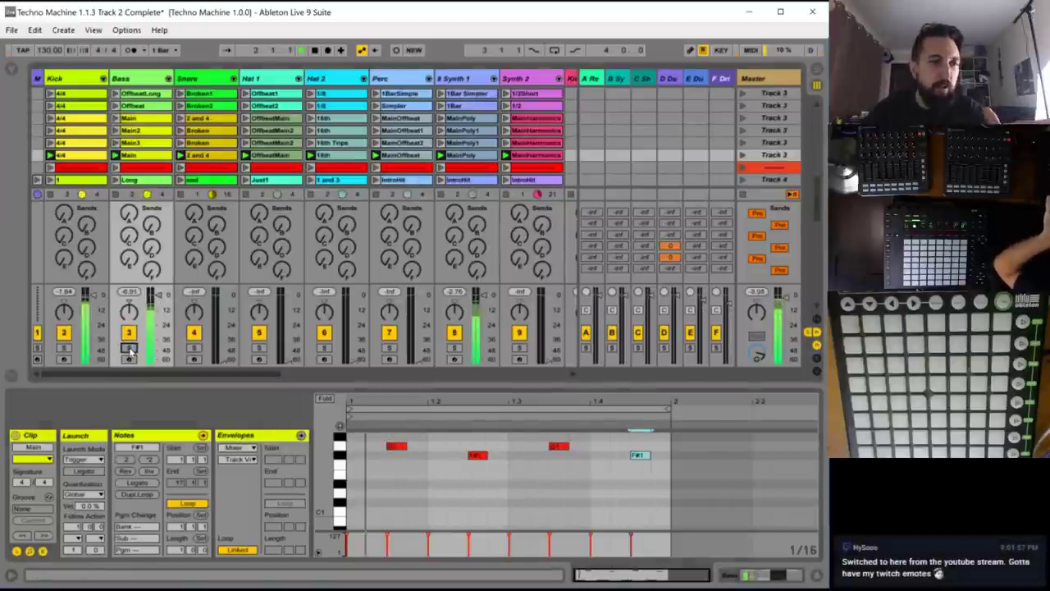
# - Try the long note in the new variation's Synth 1 clip at F#2 and then at G2
pyautogui.click(476, 156)
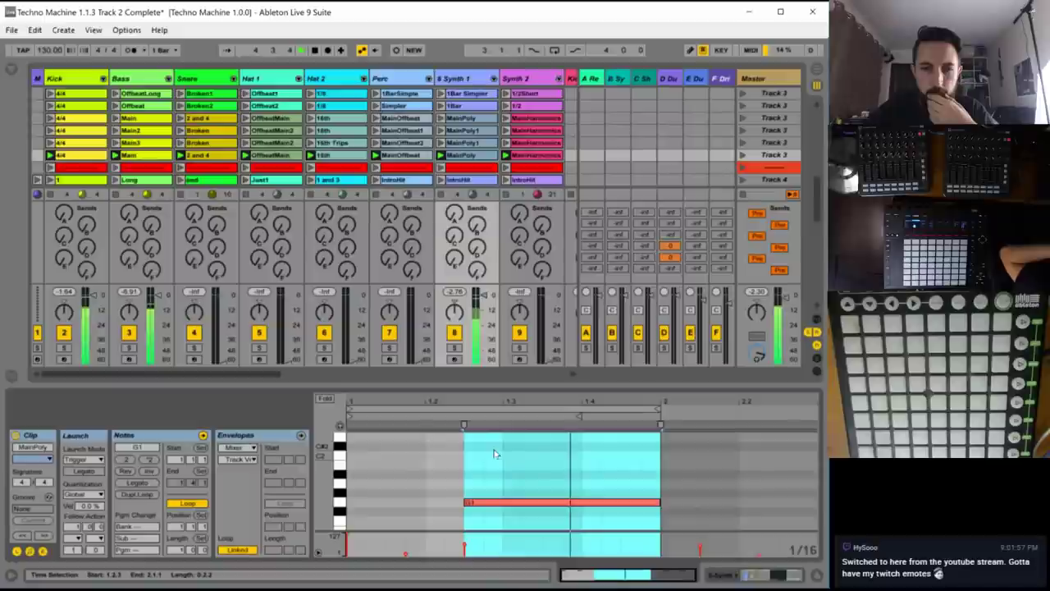
pyautogui.moveTo(484, 503); pyautogui.dragTo(464, 458)
pyautogui.hotkey('ctrl', 'z')
pyautogui.hotkey('ctrl', 'z')
pyautogui.hotkey('ctrl', 'z')
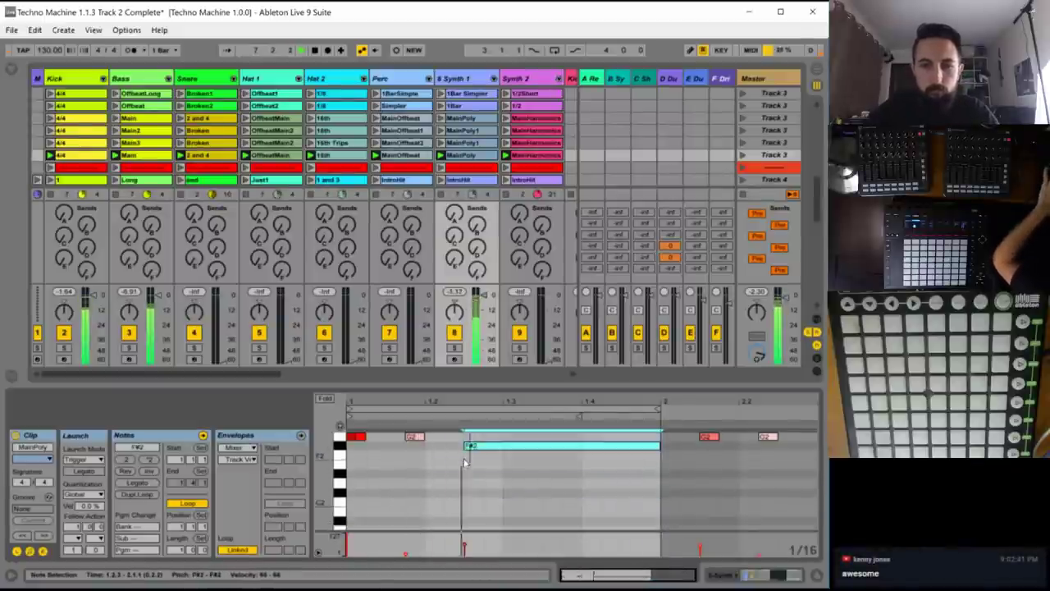
pyautogui.press('Up')
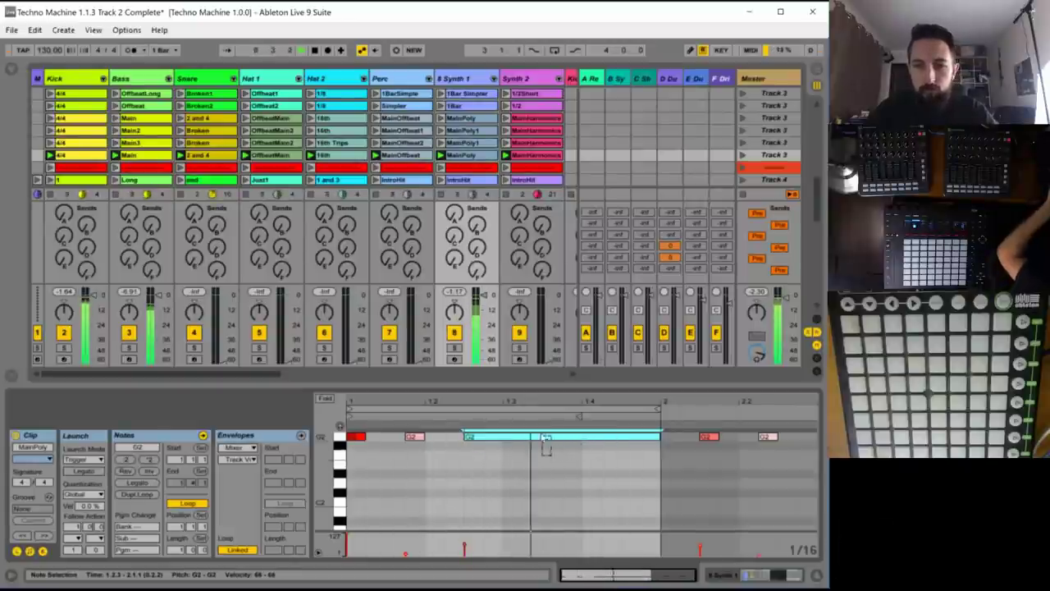
# - Delete the long G2 note from the Synth 1 clip and add a sixteenth-note F#2 at 1.4.3
pyautogui.press('Delete')
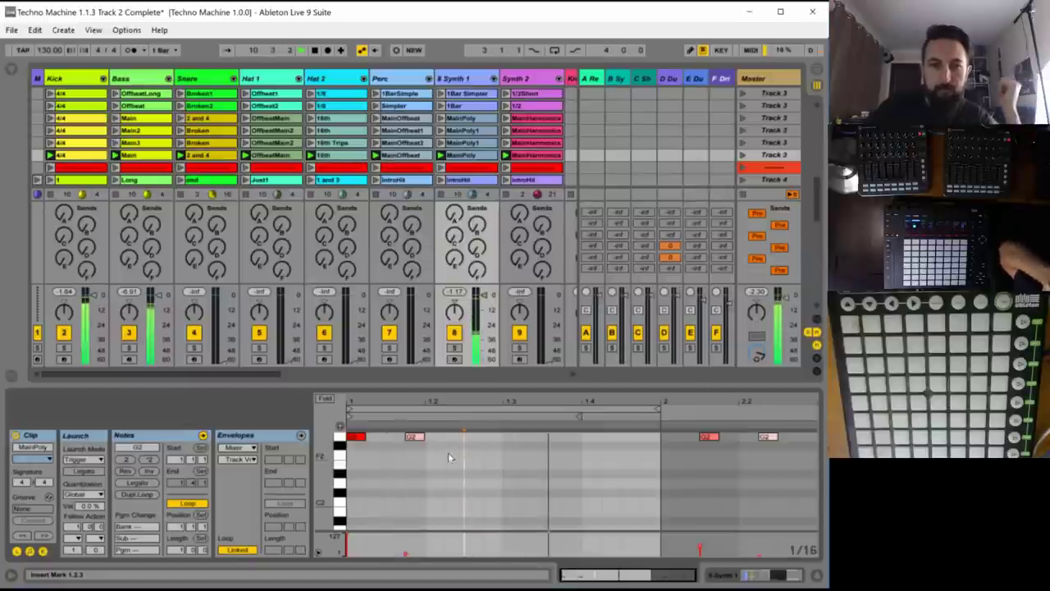
pyautogui.doubleClick(631, 445)
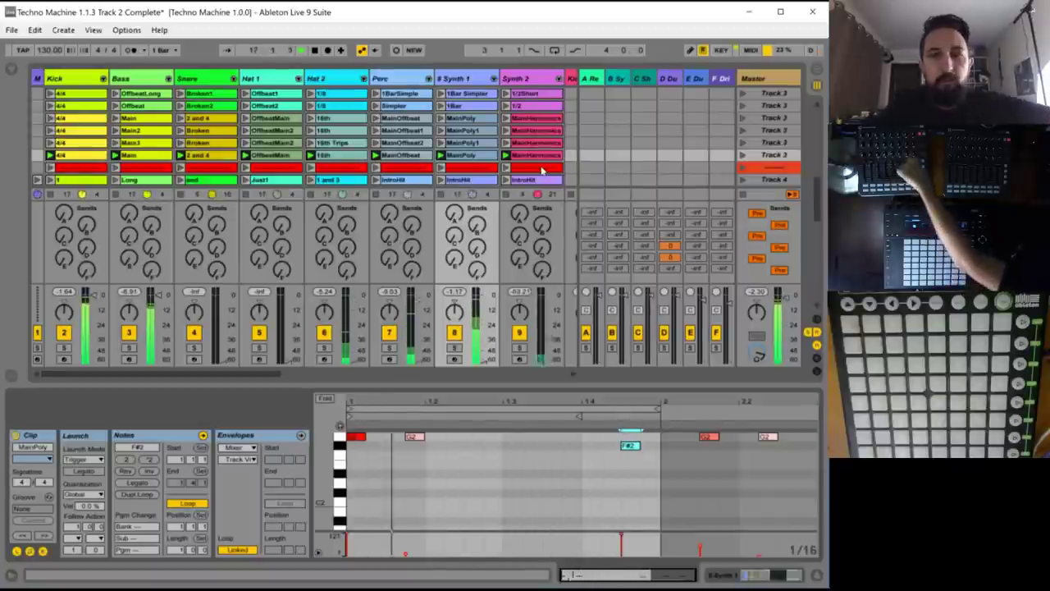
# - Examine the previous variation's Synth 1 and Synth 2 clips and open the new variation's Synth 2 clip
pyautogui.click(480, 145)
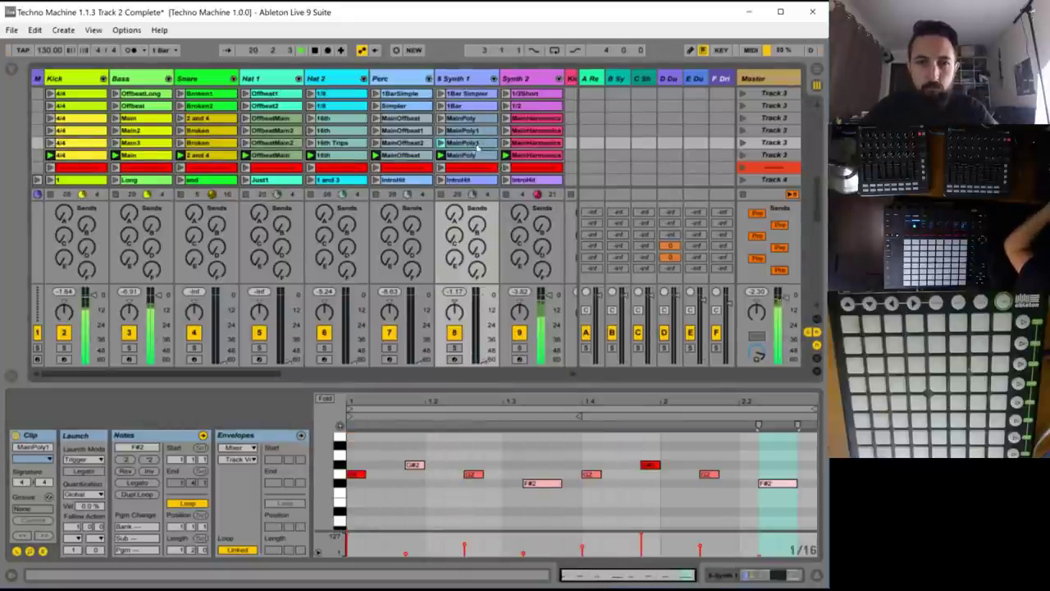
pyautogui.click(539, 147)
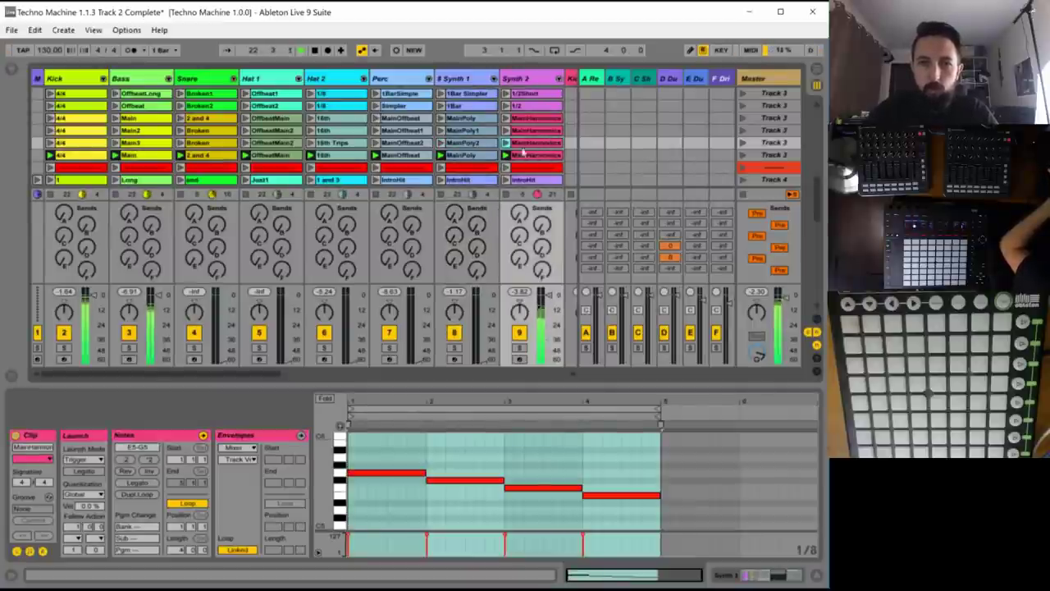
pyautogui.click(517, 167)
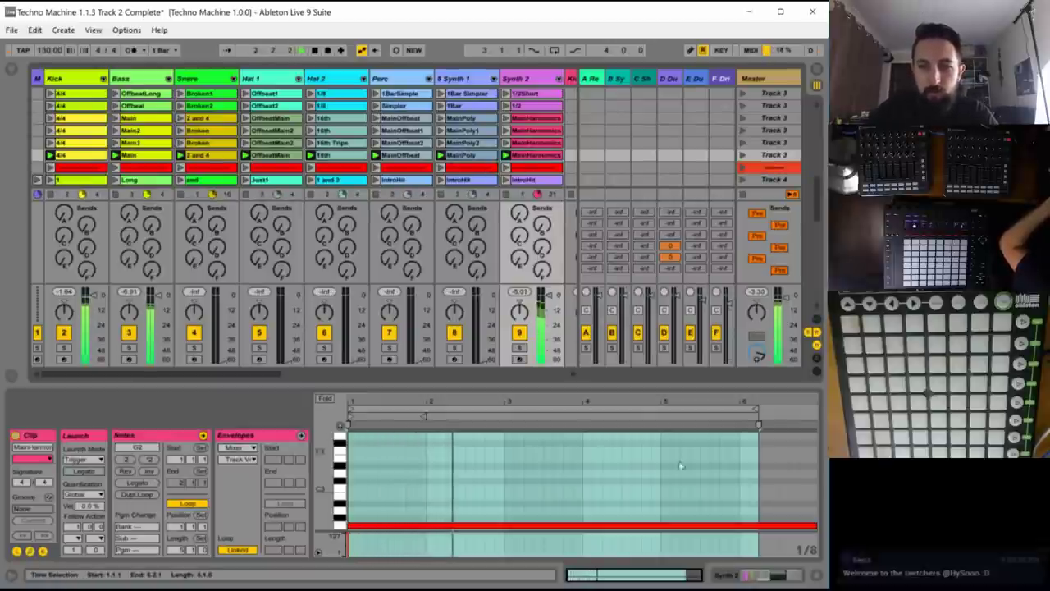
# - Shorten the long G2 note in the new variation's Synth 2 clip to one bar, ending at 2.1.1
pyautogui.moveTo(816, 524); pyautogui.dragTo(428, 522)
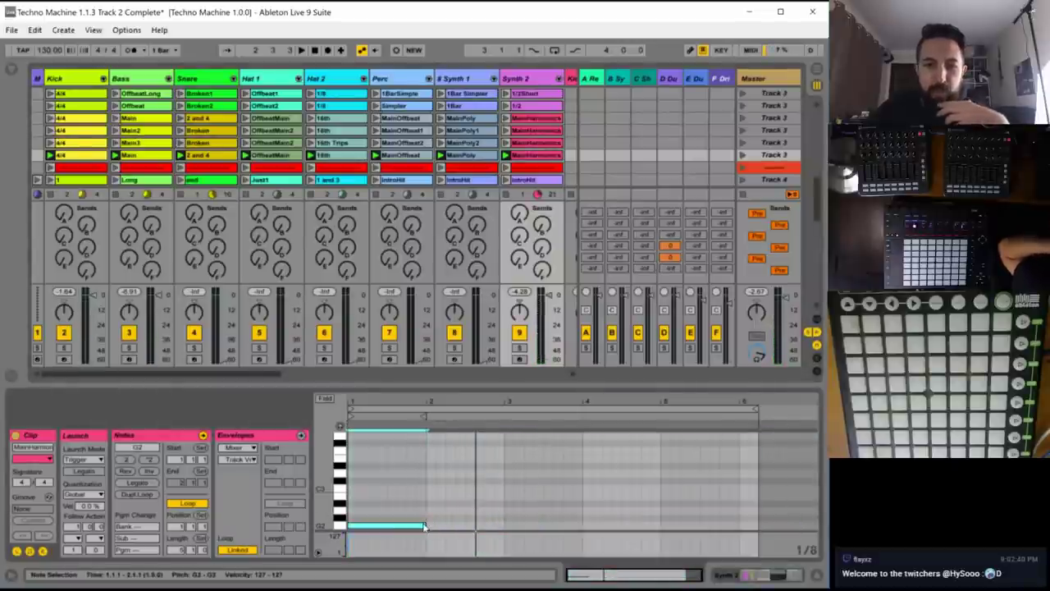
pyautogui.press('space')
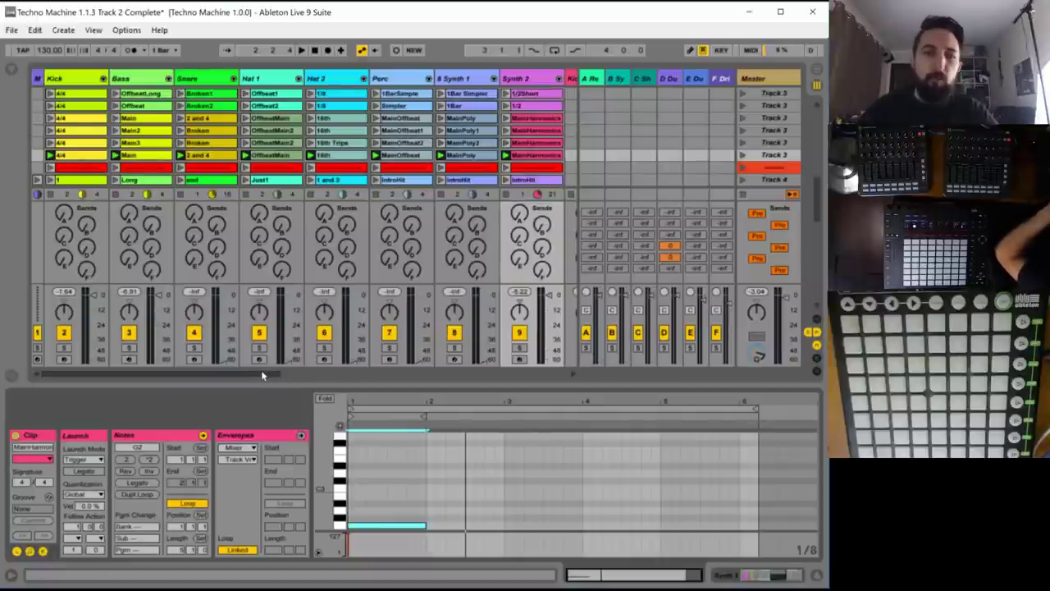
pyautogui.press('space')
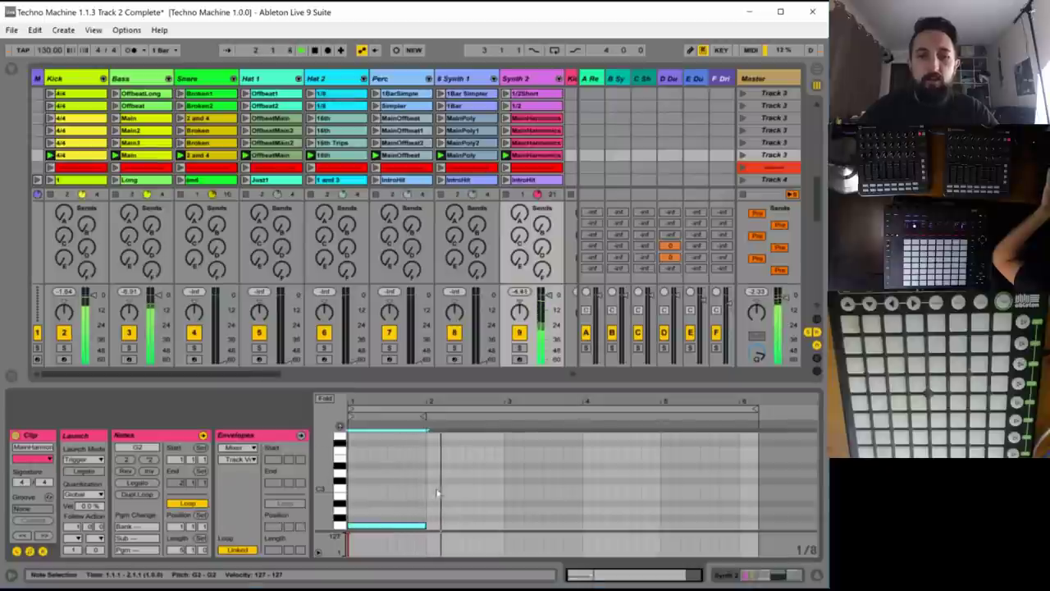
# - Add a one-bar G2 note at 3.1.1 in the Synth 2 clip and set the clip's loop length to 2 bars
pyautogui.scroll(-1, 435, 498)
pyautogui.doubleClick(510, 512)
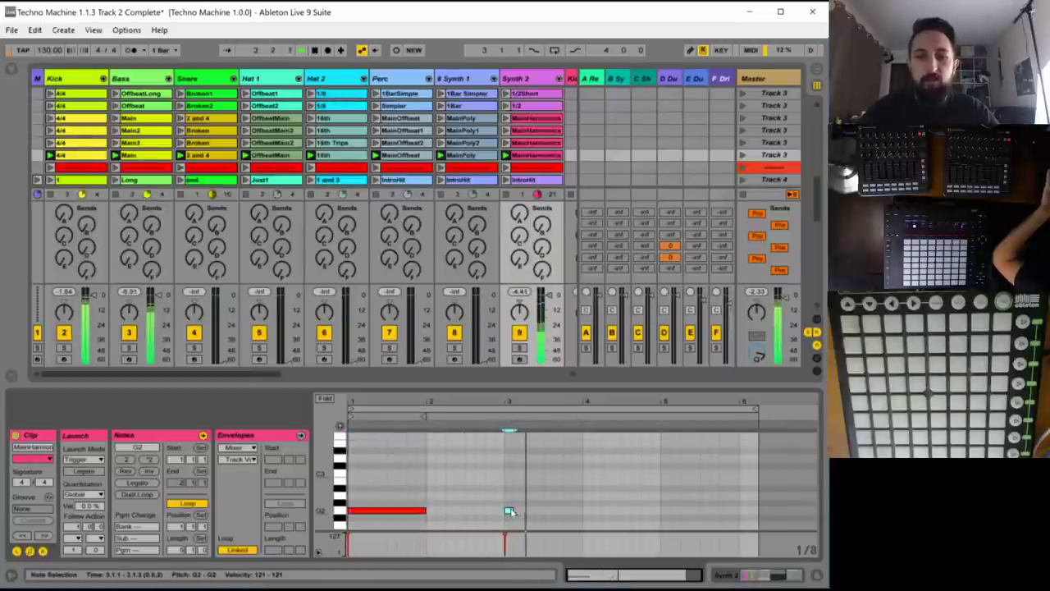
pyautogui.moveTo(513, 511); pyautogui.dragTo(572, 510)
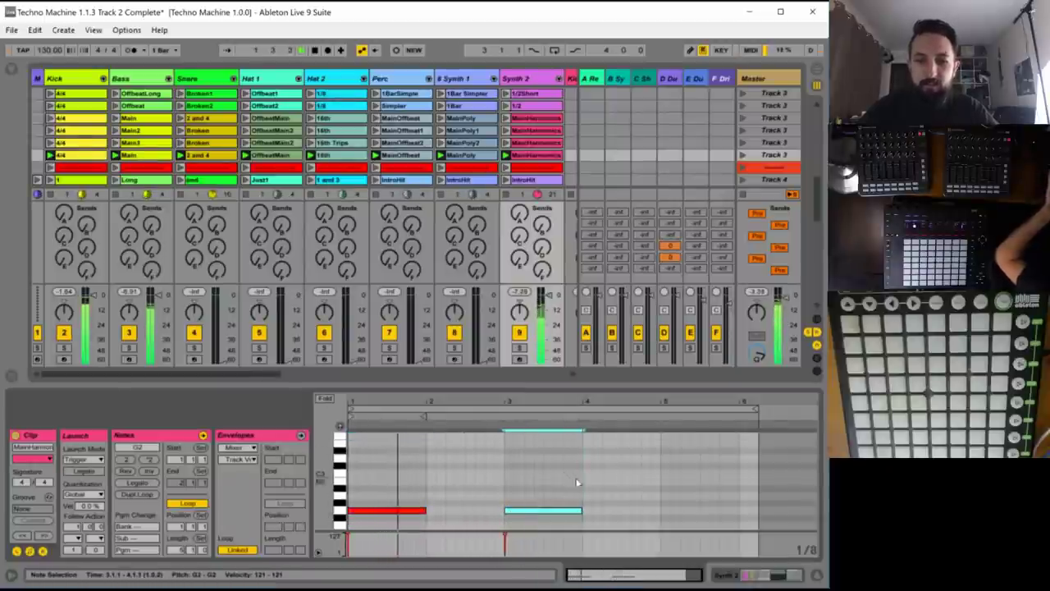
pyautogui.click(180, 549)
pyautogui.write('2')
pyautogui.press('Return')
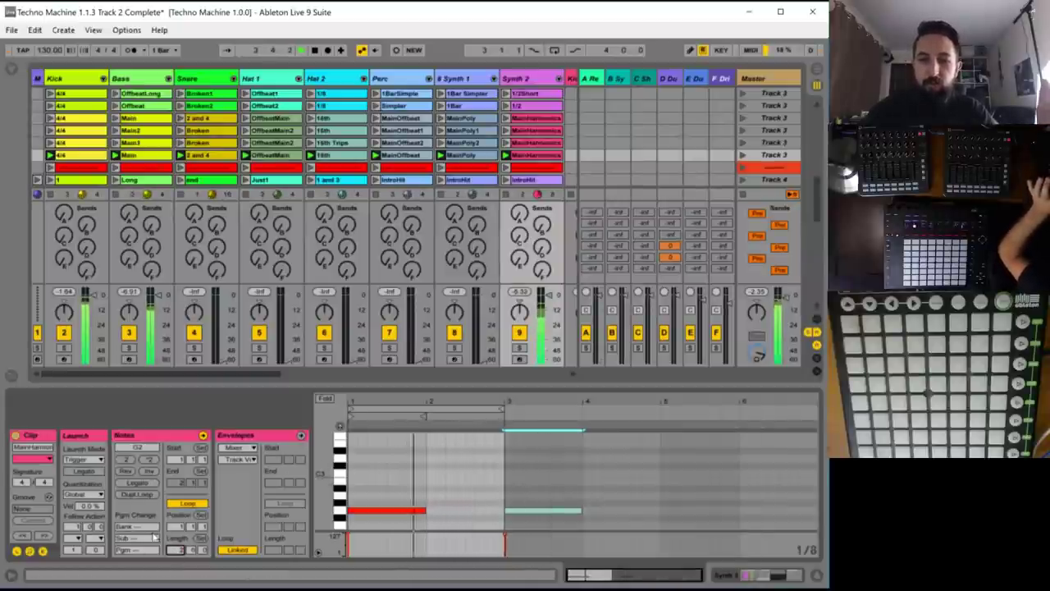
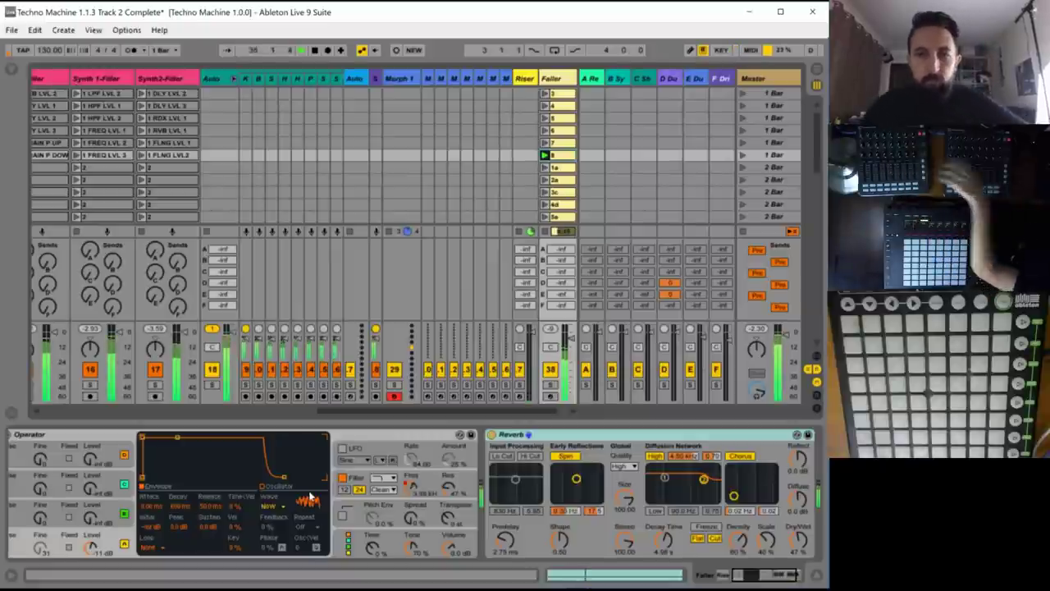
# - Stop playback and save the Live Set under the new name "Techno Machine 1.1.4 Track 3 Complete"
pyautogui.moveTo(347, 408); pyautogui.dragTo(25, 375)
pyautogui.press('space')
pyautogui.scroll(-2, 300, 164)
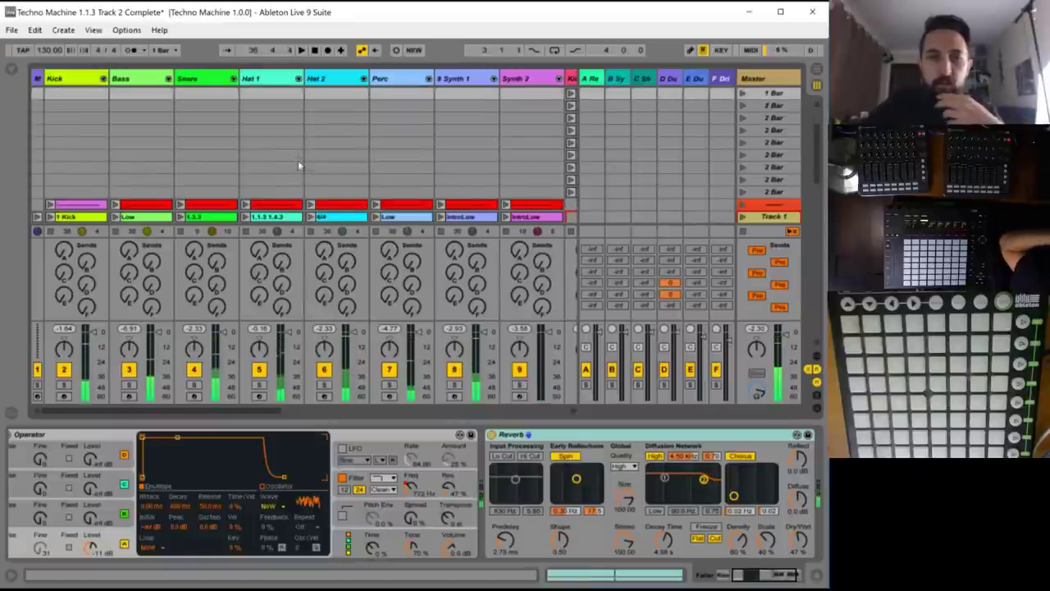
pyautogui.scroll(-1, 287, 167)
pyautogui.scroll(-3, 228, 171)
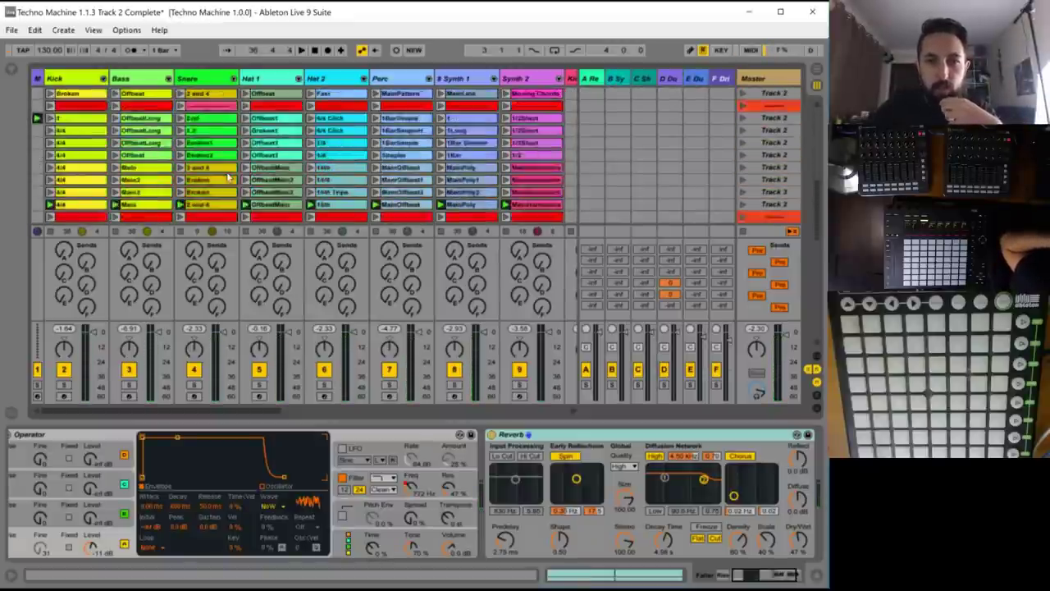
pyautogui.click(12, 29)
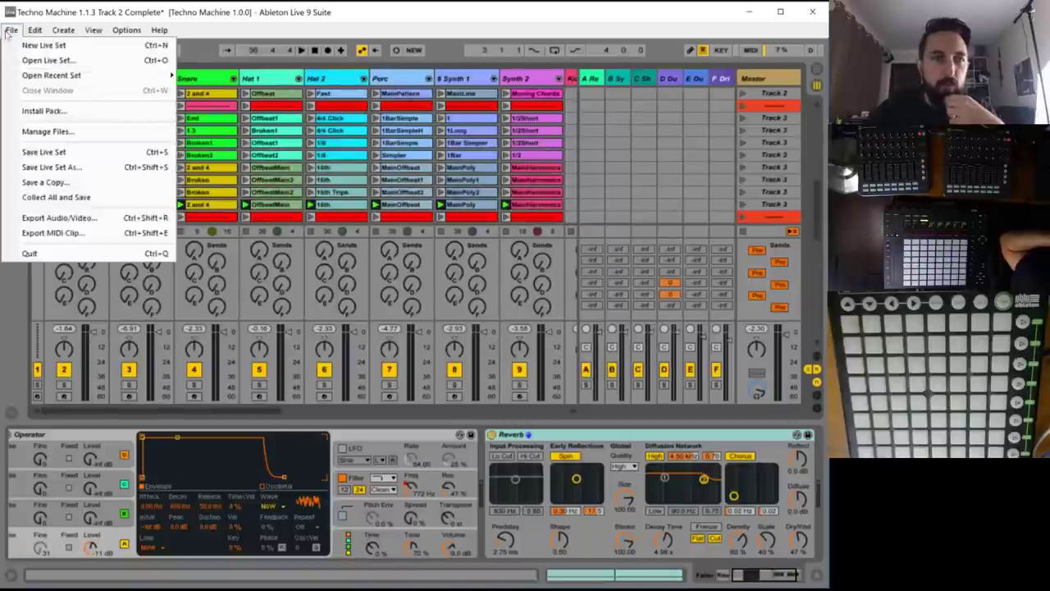
pyautogui.click(88, 168)
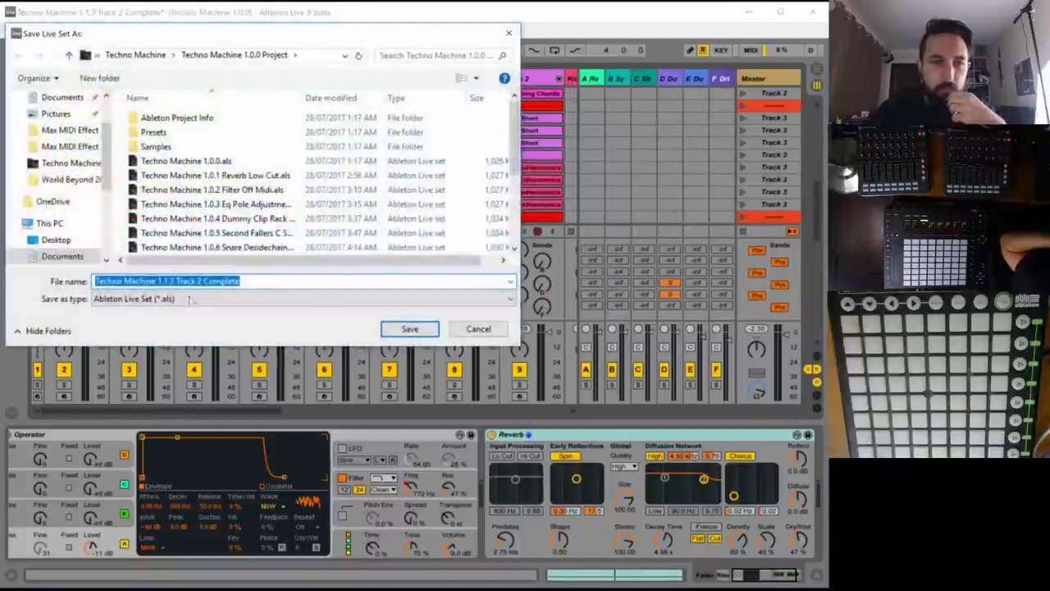
pyautogui.click(169, 281)
pyautogui.moveTo(169, 281); pyautogui.dragTo(247, 281)
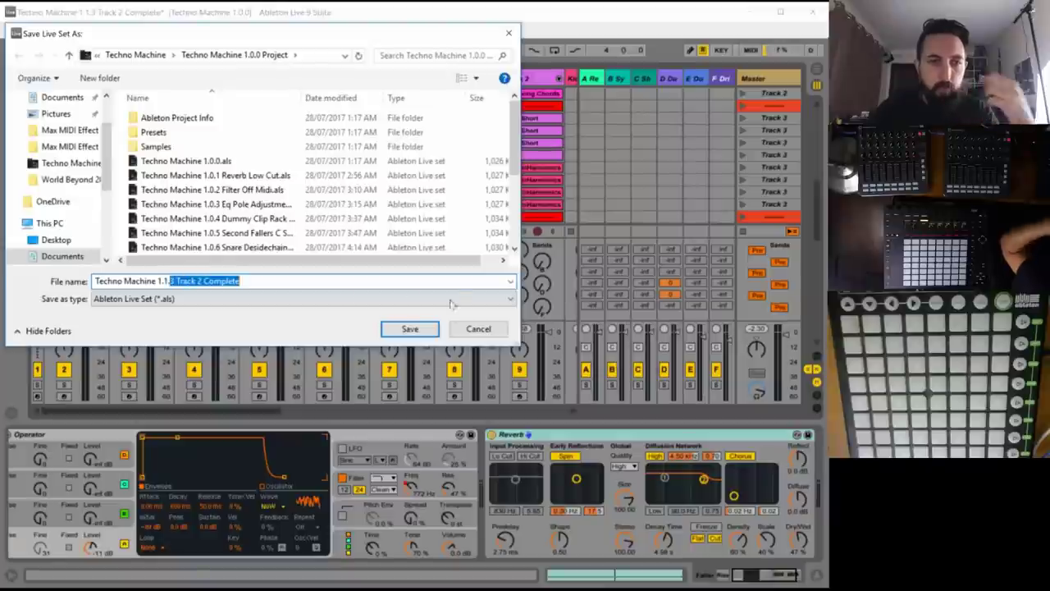
pyautogui.write('4')
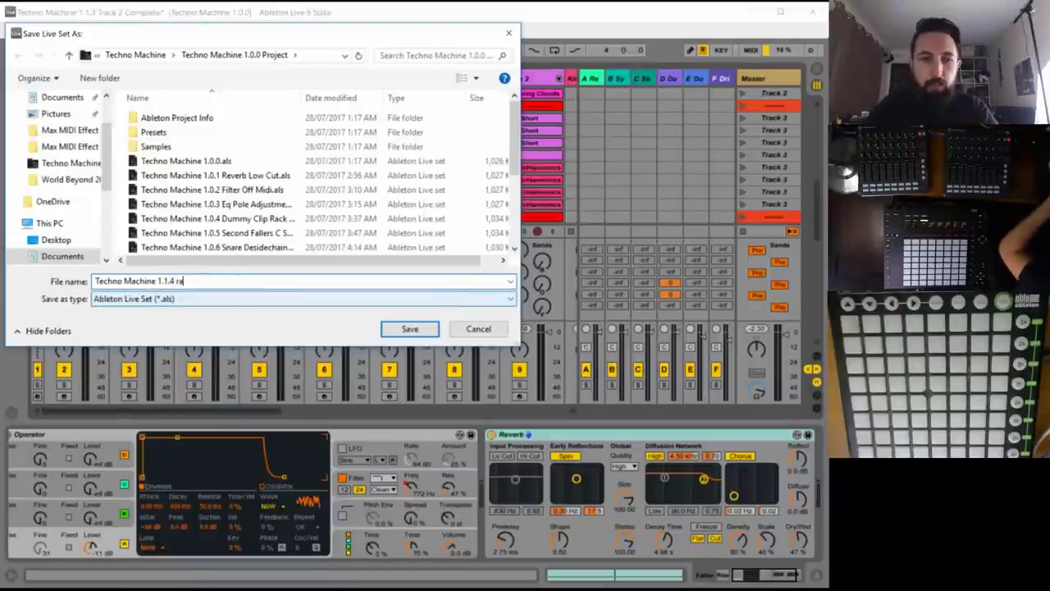
pyautogui.press('BackSpace')
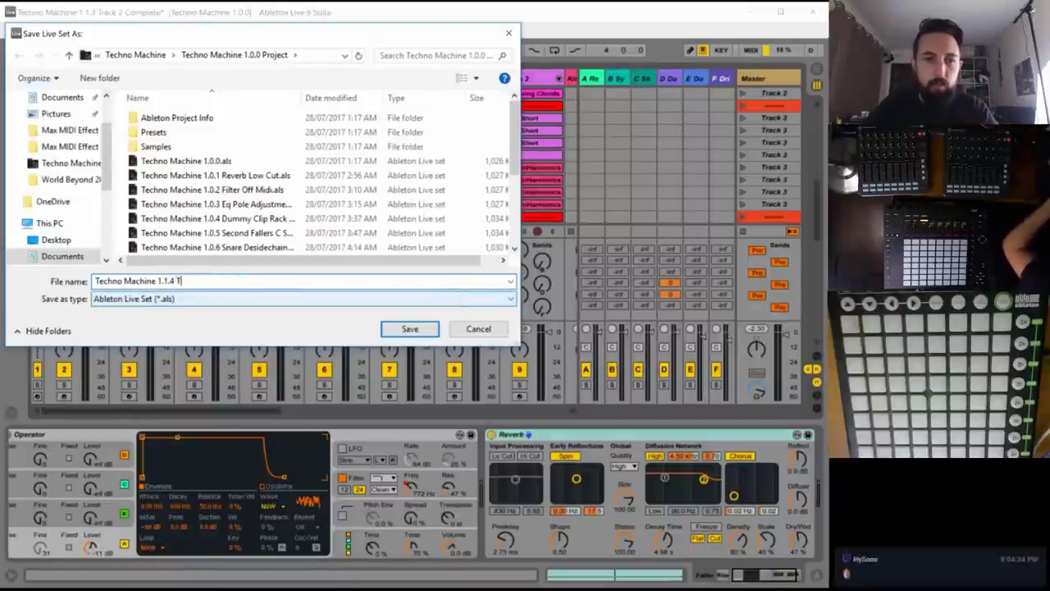
pyautogui.write('ack 3')
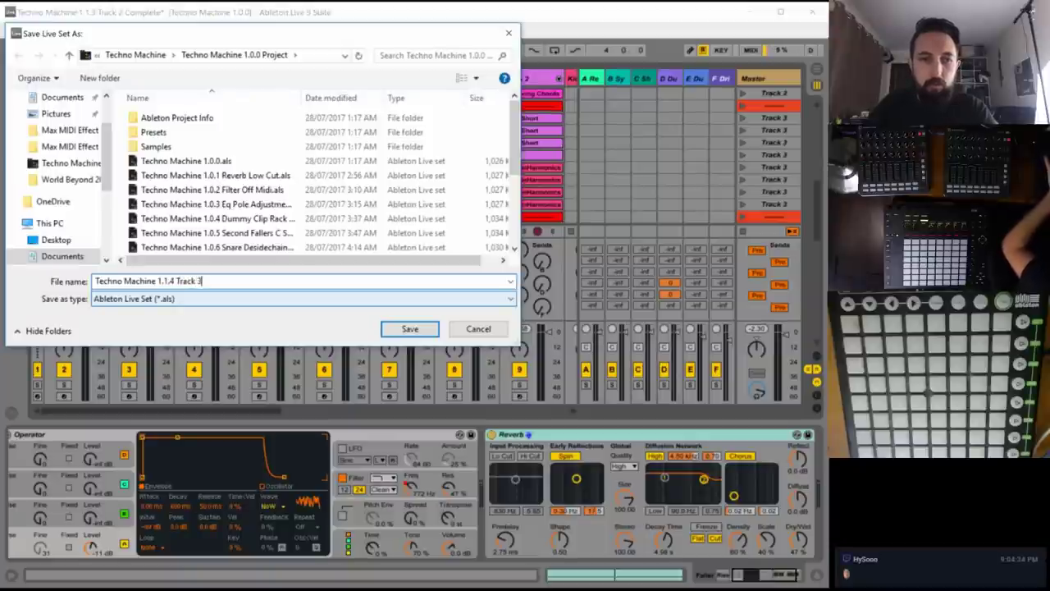
pyautogui.write(' X')
pyautogui.press('BackSpace')
pyautogui.press('BackSpace')
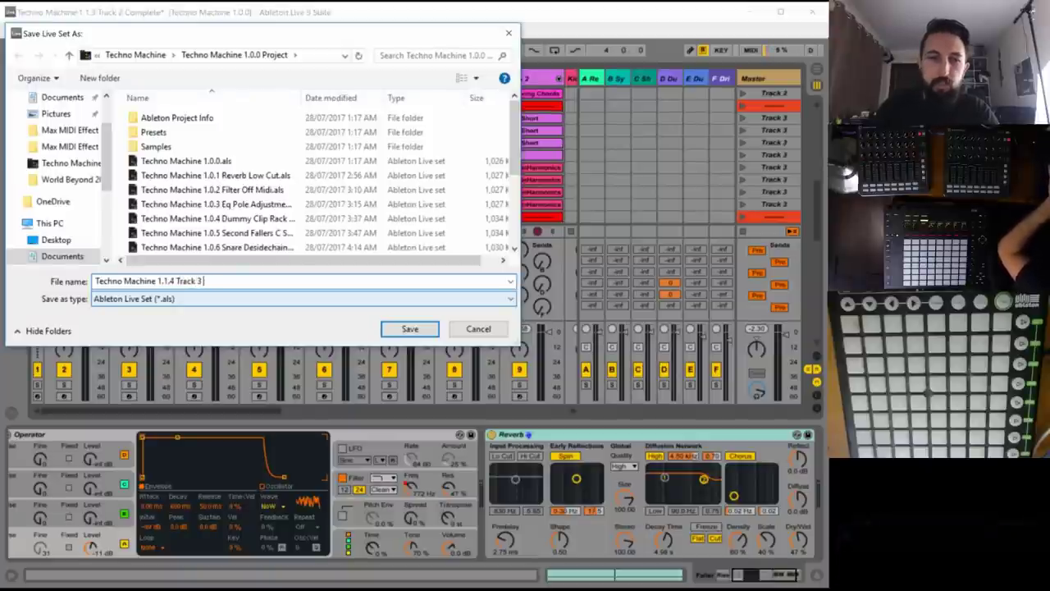
pyautogui.write('Complete')
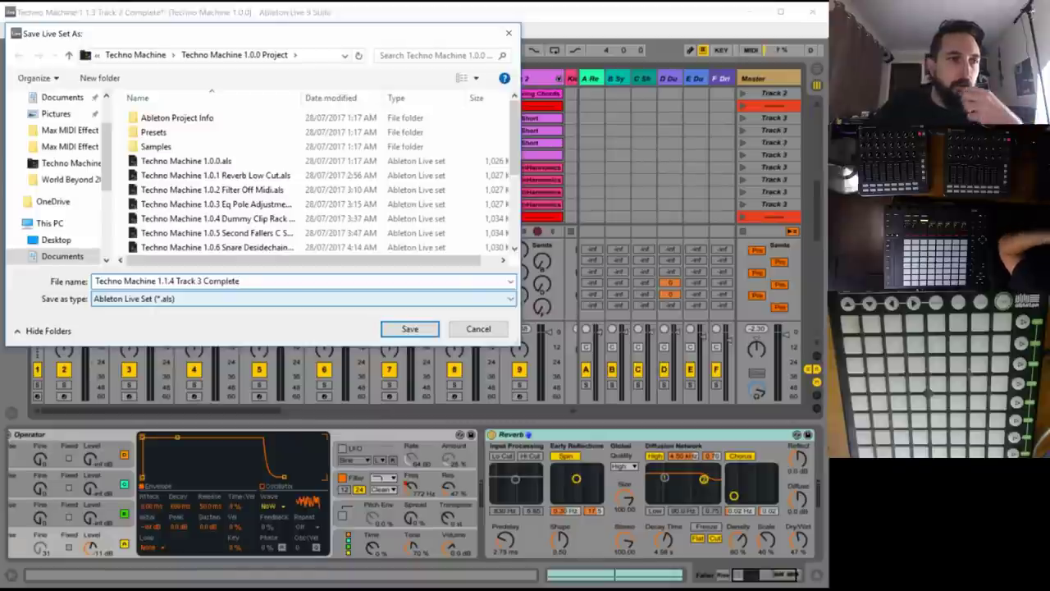
pyautogui.click(399, 331)
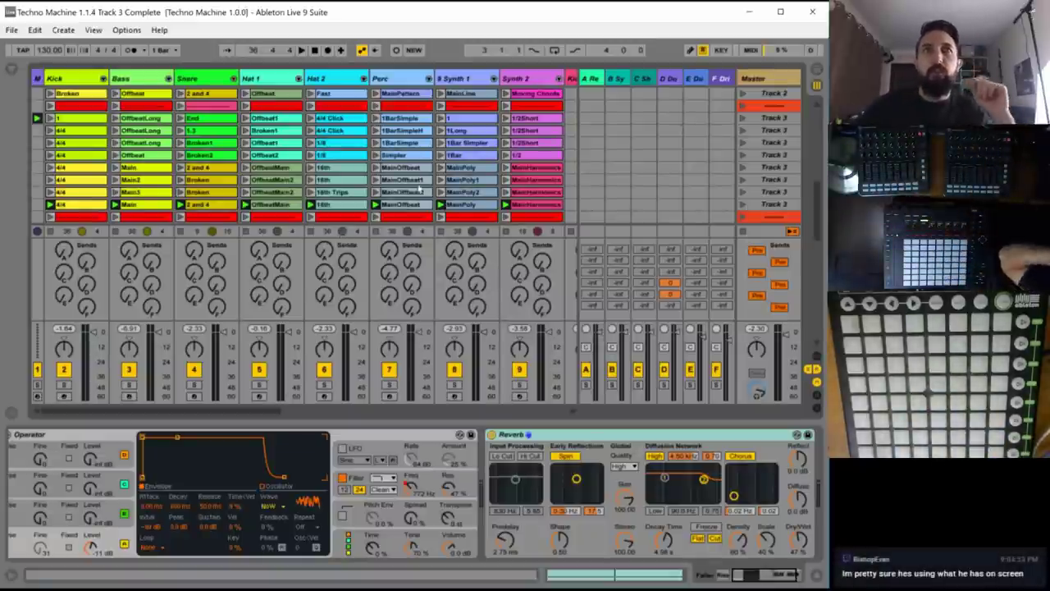
# - Start playback and audition the first five Track 4 scenes by launching them one after another
pyautogui.press('space')
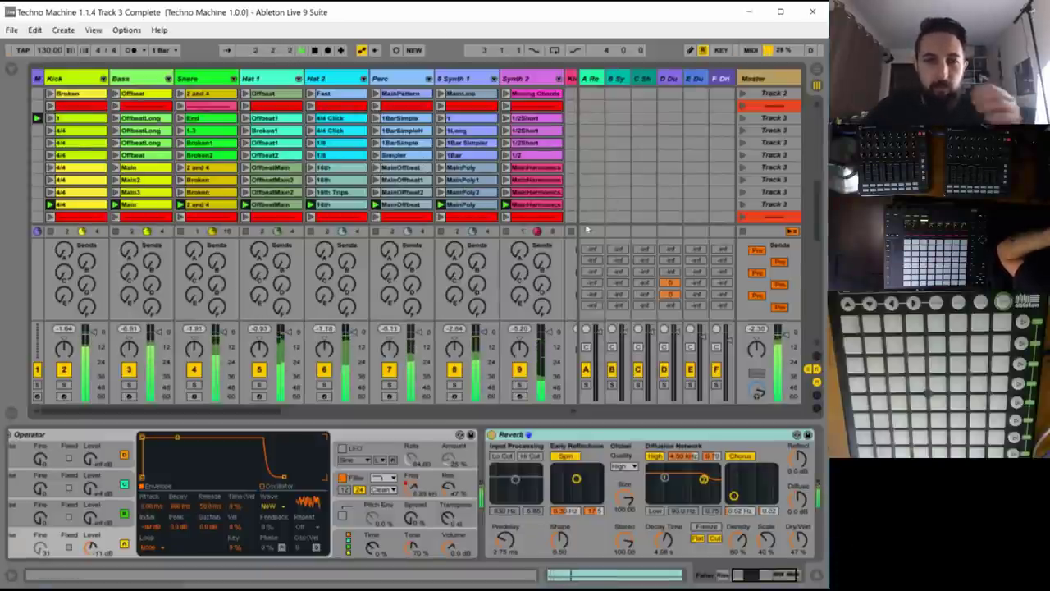
pyautogui.scroll(-4, 303, 138)
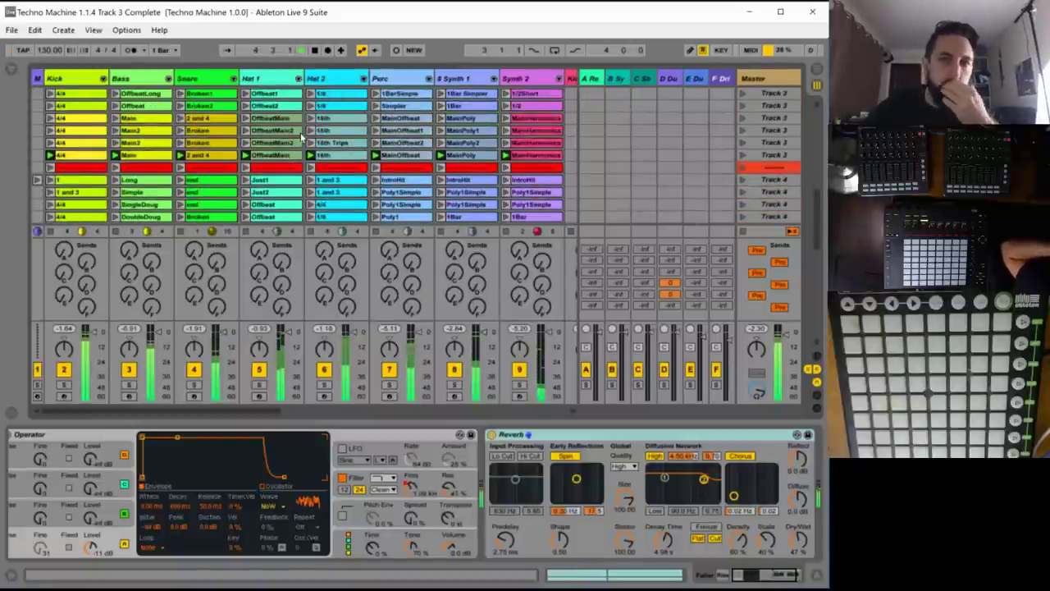
pyautogui.scroll(-2, 302, 135)
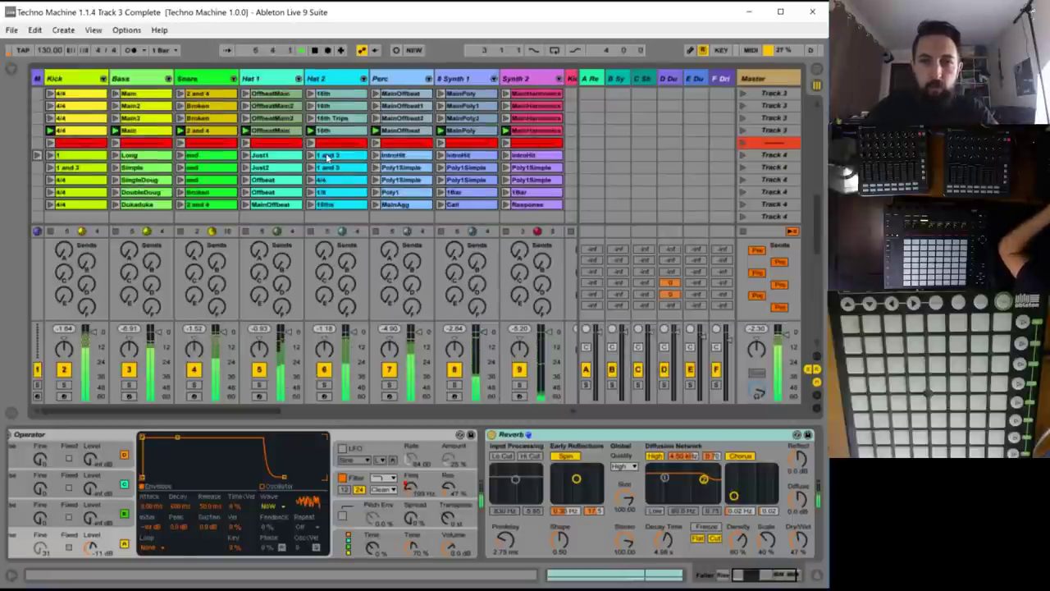
pyautogui.scroll(-1, 327, 156)
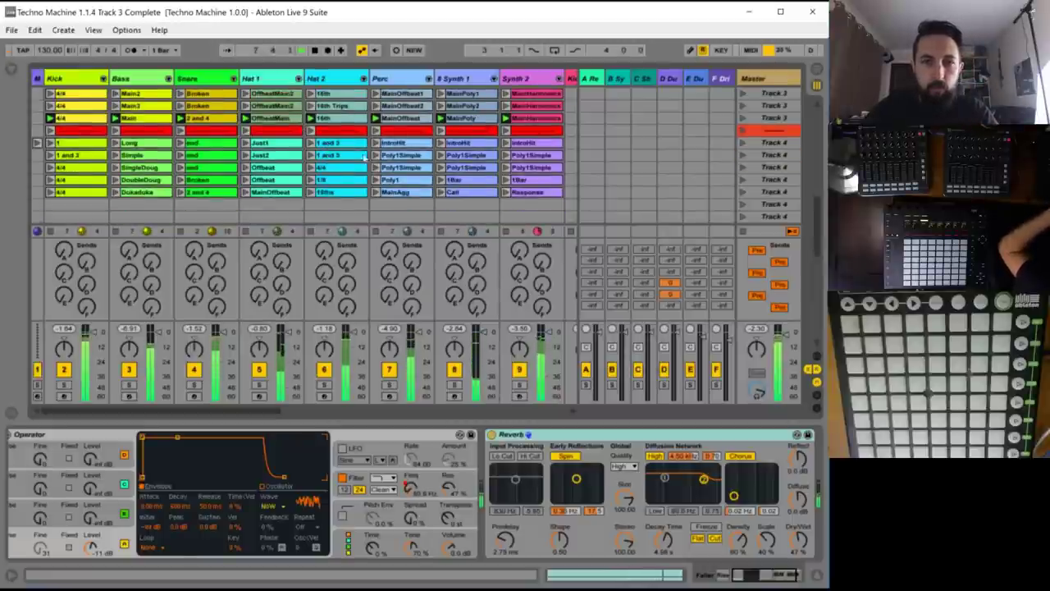
pyautogui.click(743, 143)
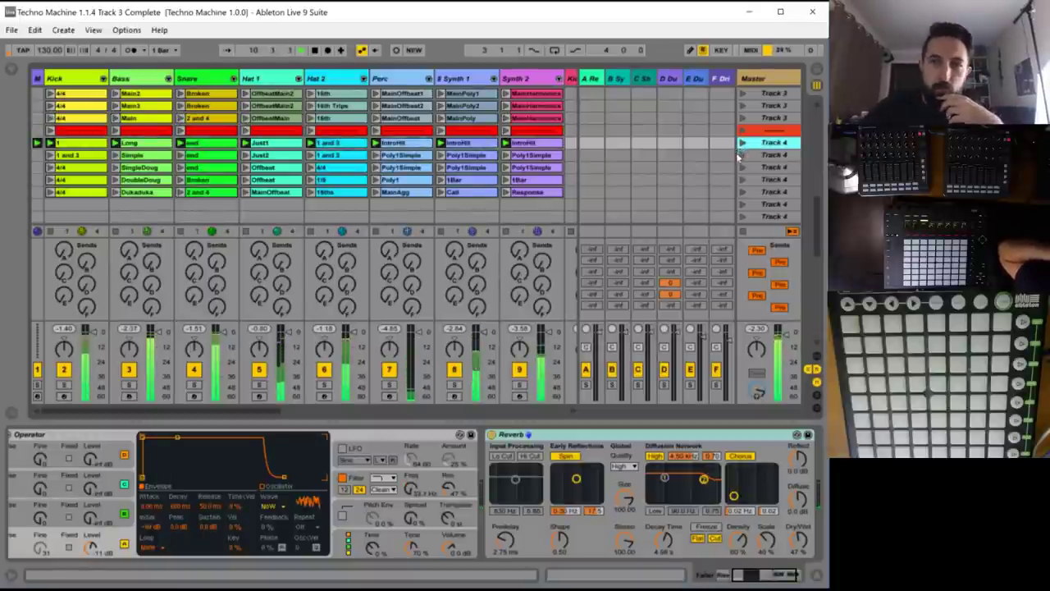
pyautogui.click(743, 156)
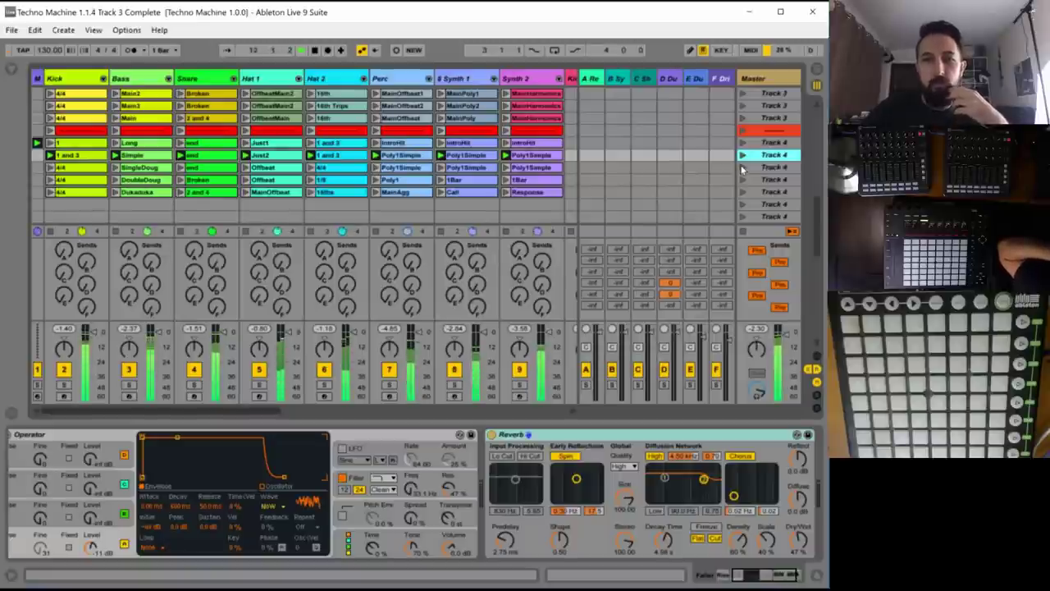
pyautogui.click(743, 167)
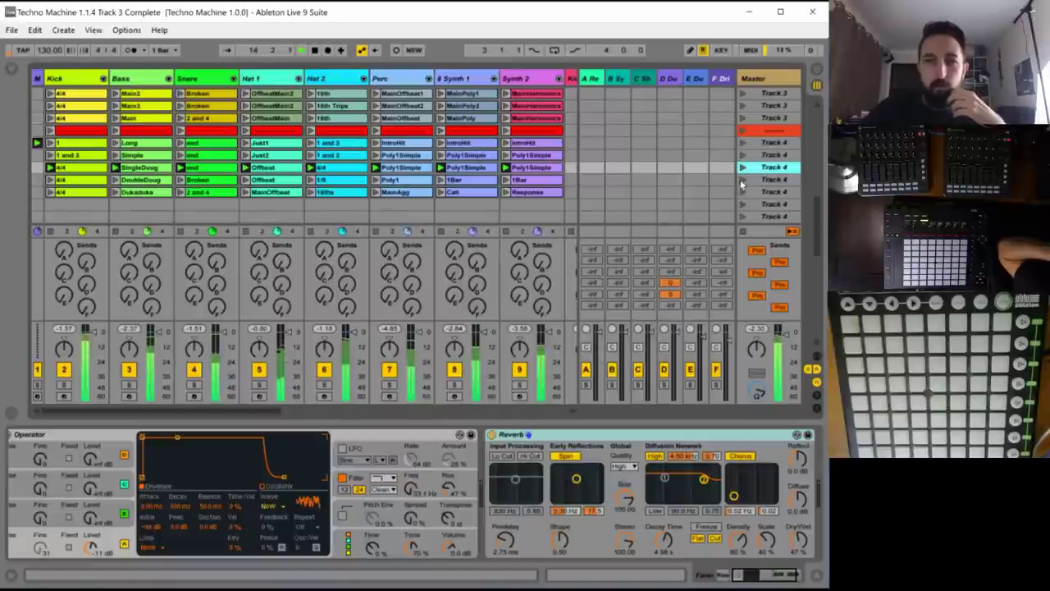
pyautogui.click(740, 179)
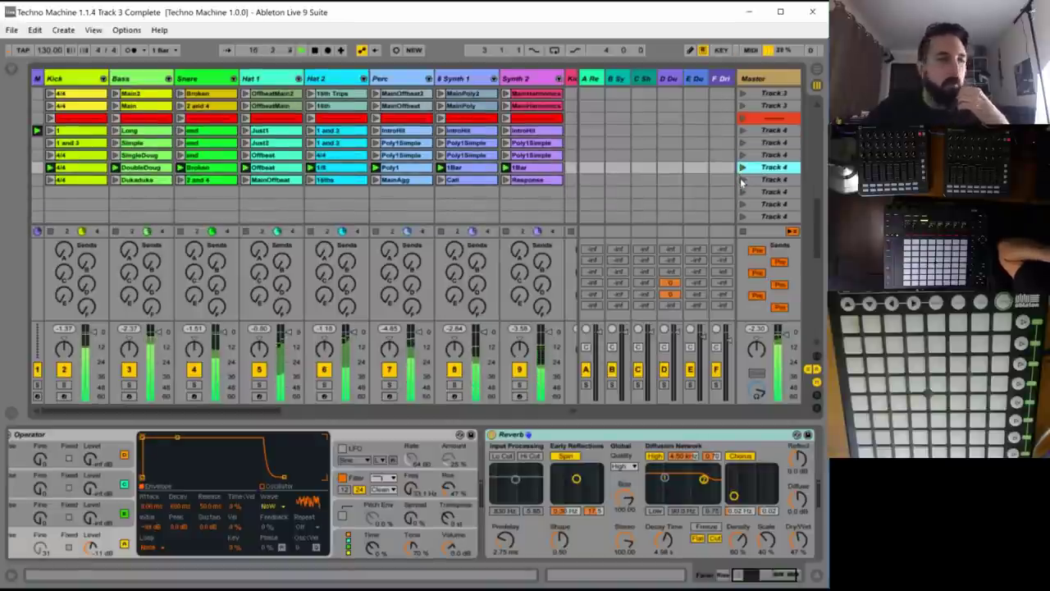
pyautogui.click(741, 179)
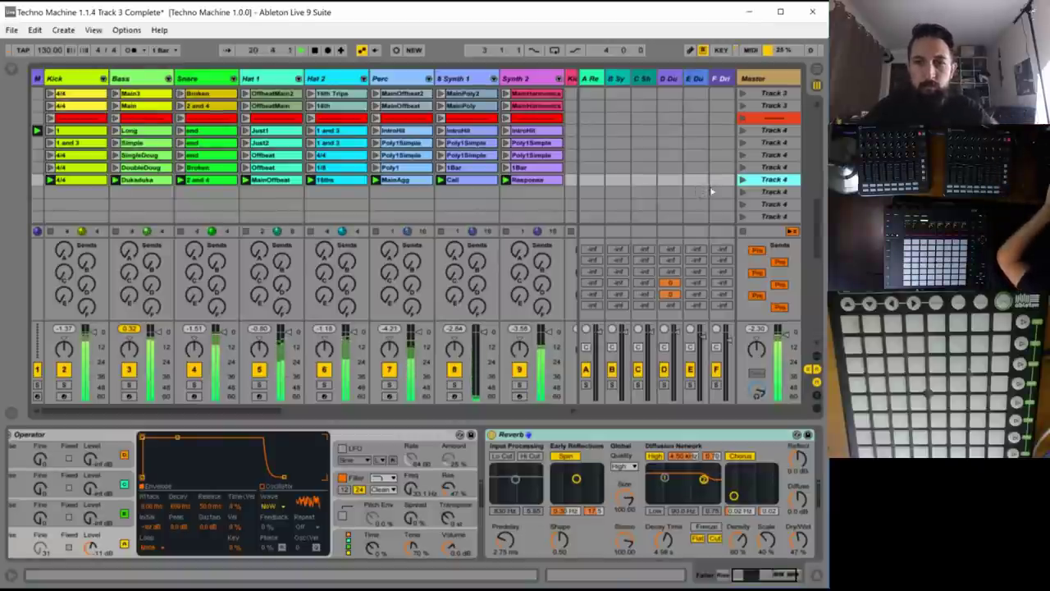
# - Recolour the Kick, Bass and Snare clips in the fifth Track 4 scene with the shades of Track 3's main clips
pyautogui.click(75, 185)
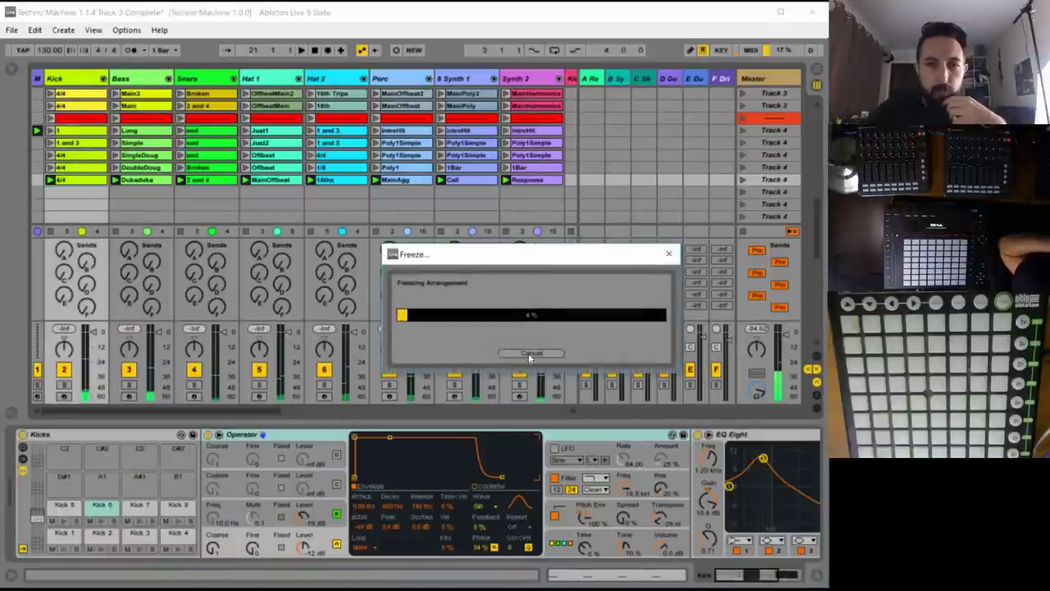
pyautogui.click(530, 354)
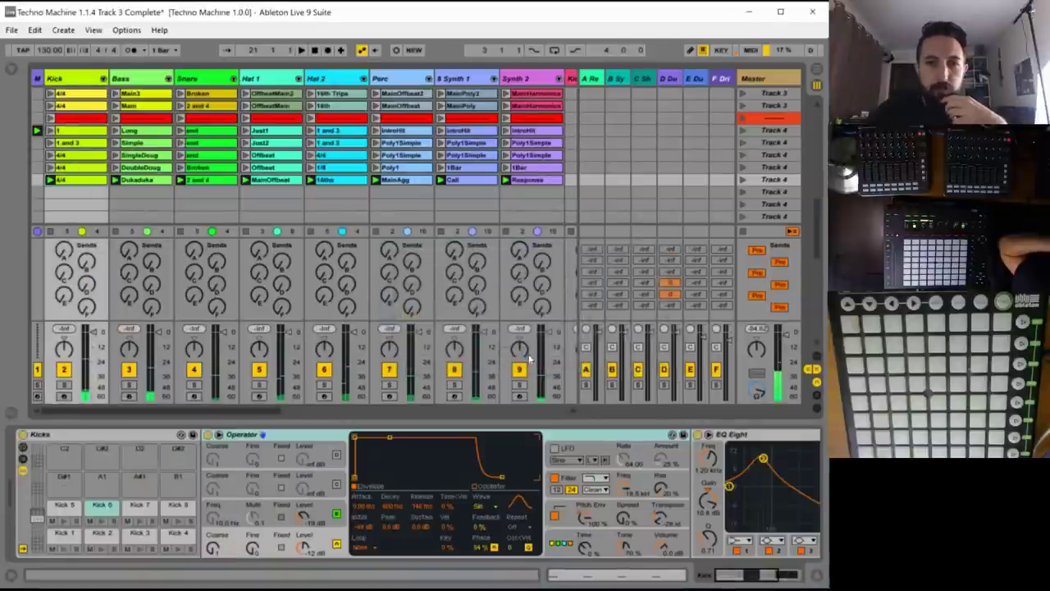
pyautogui.rightClick(85, 181)
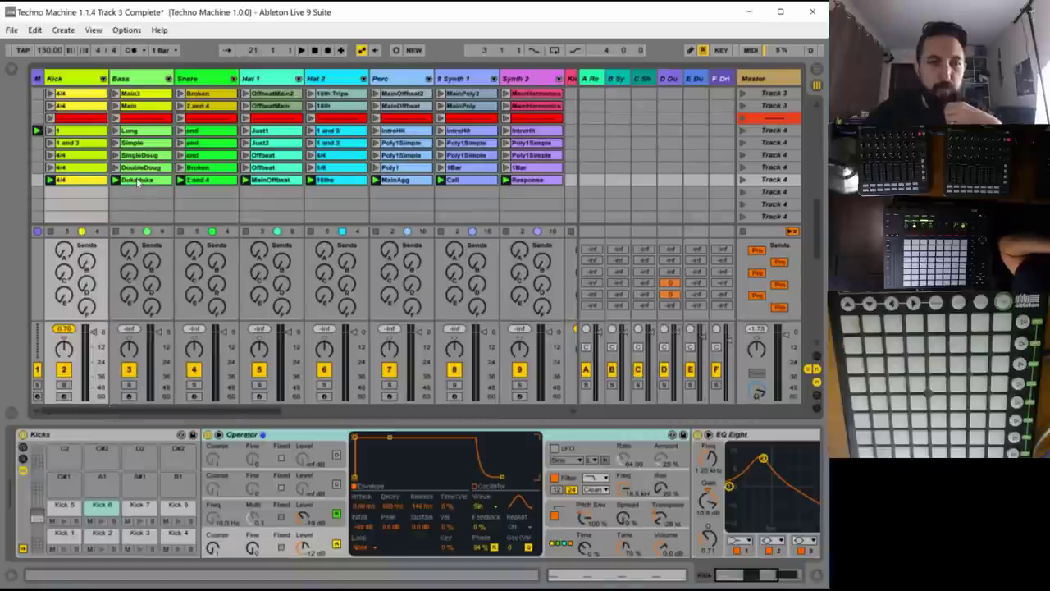
pyautogui.rightClick(137, 182)
pyautogui.click(170, 416)
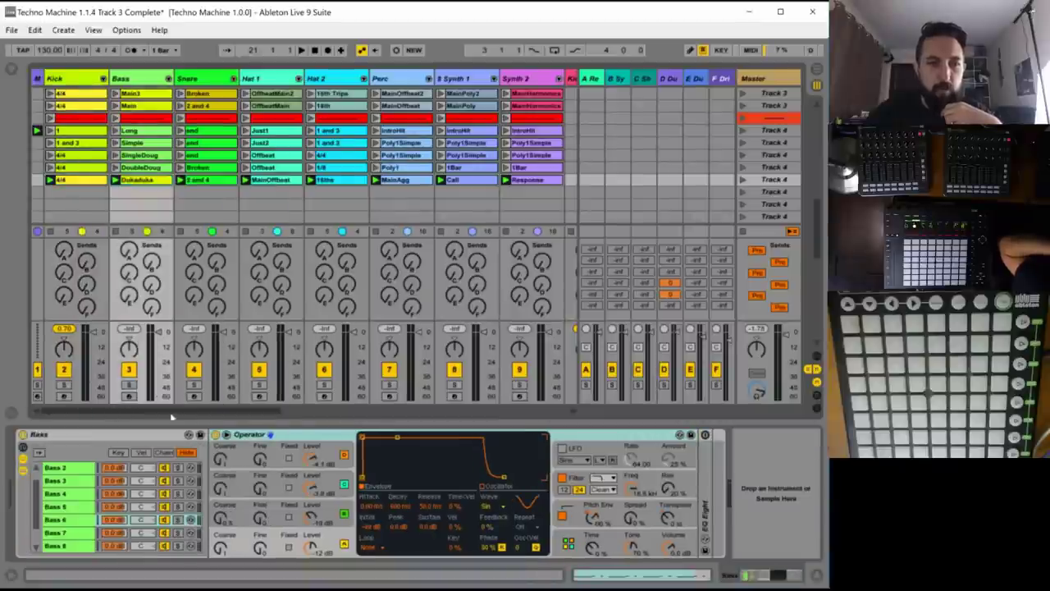
pyautogui.rightClick(196, 180)
pyautogui.click(239, 416)
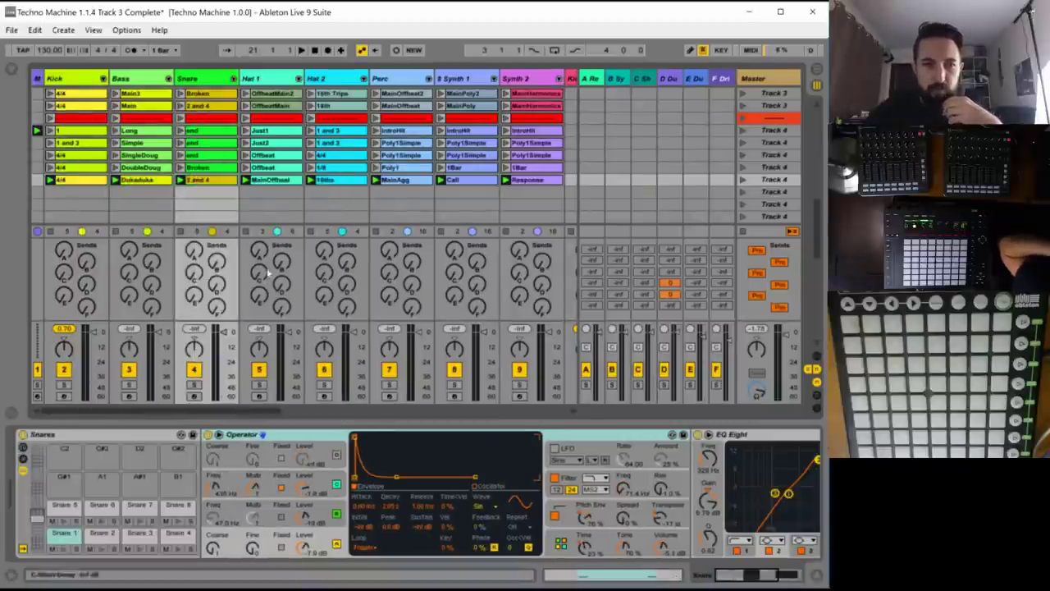
# - Recolour the Hat 1, Hat 2 and Perc clips in the fifth Track 4 scene in muted shades, continuing with Synth 1
pyautogui.click(267, 182)
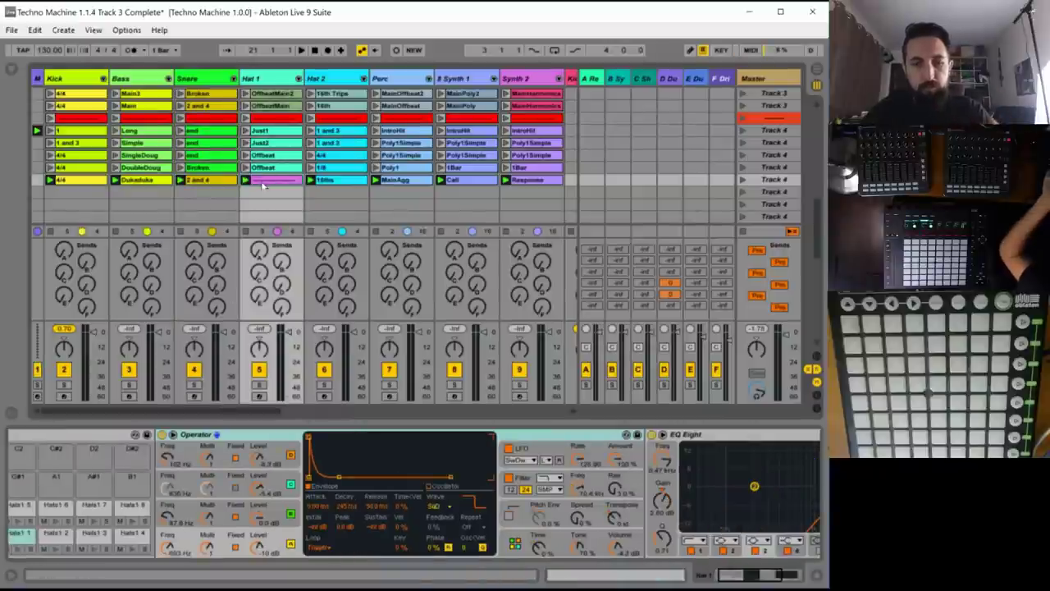
pyautogui.rightClick(263, 181)
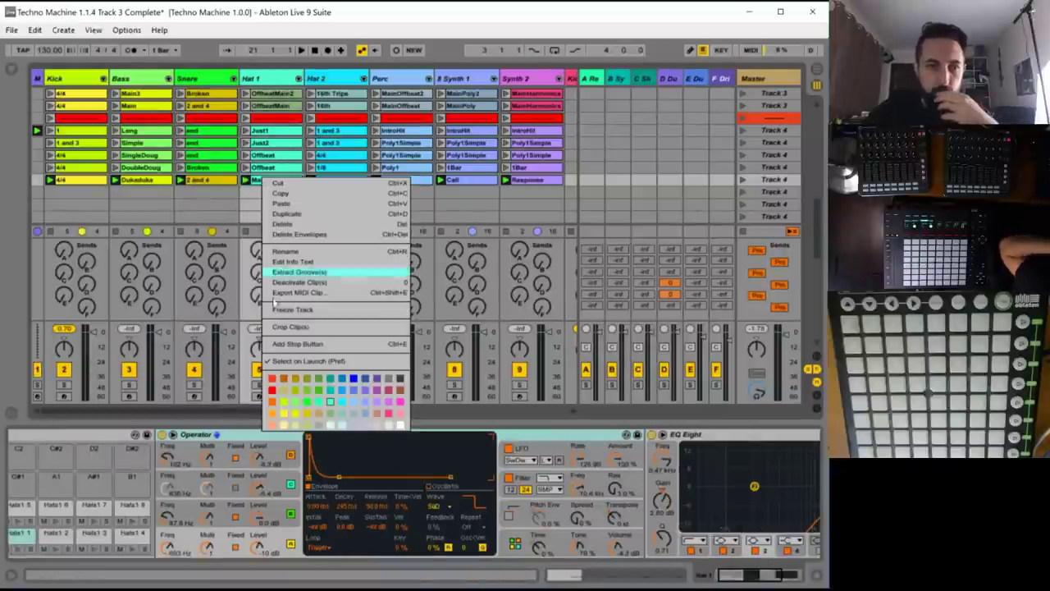
pyautogui.click(329, 417)
pyautogui.rightClick(332, 182)
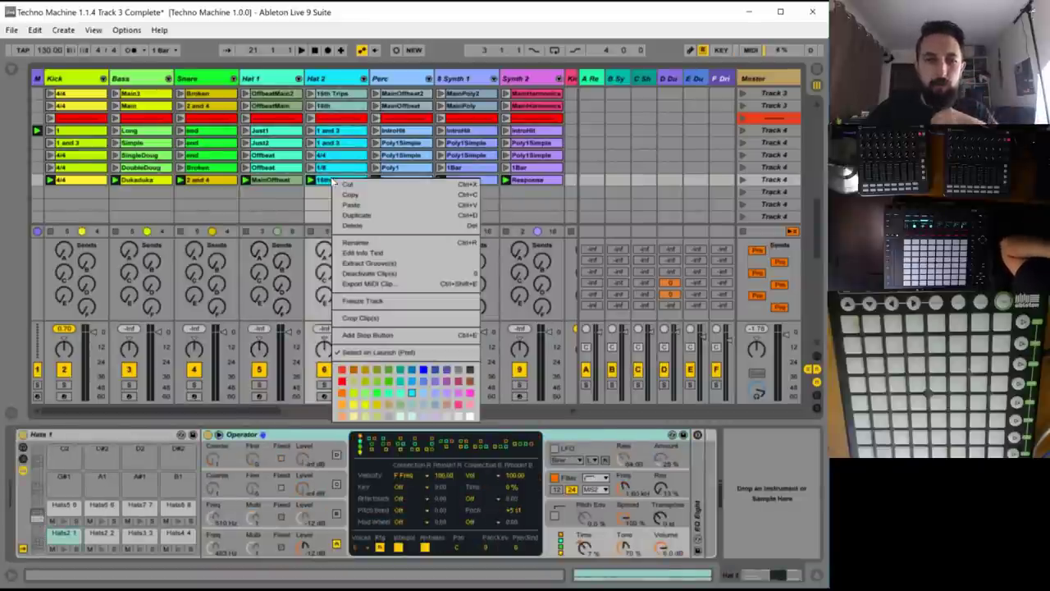
pyautogui.click(412, 405)
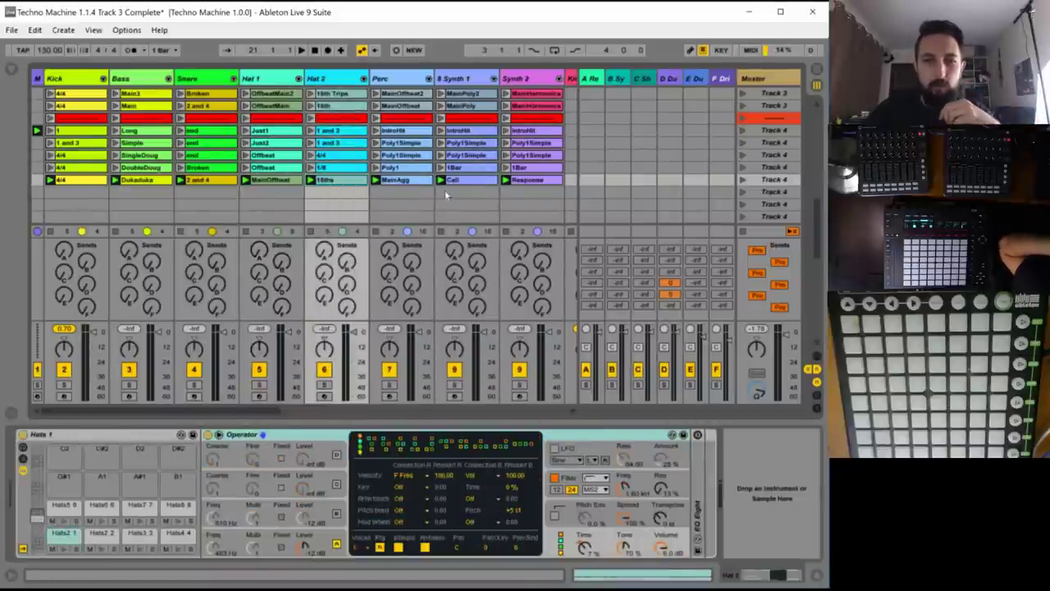
pyautogui.rightClick(399, 186)
pyautogui.click(495, 423)
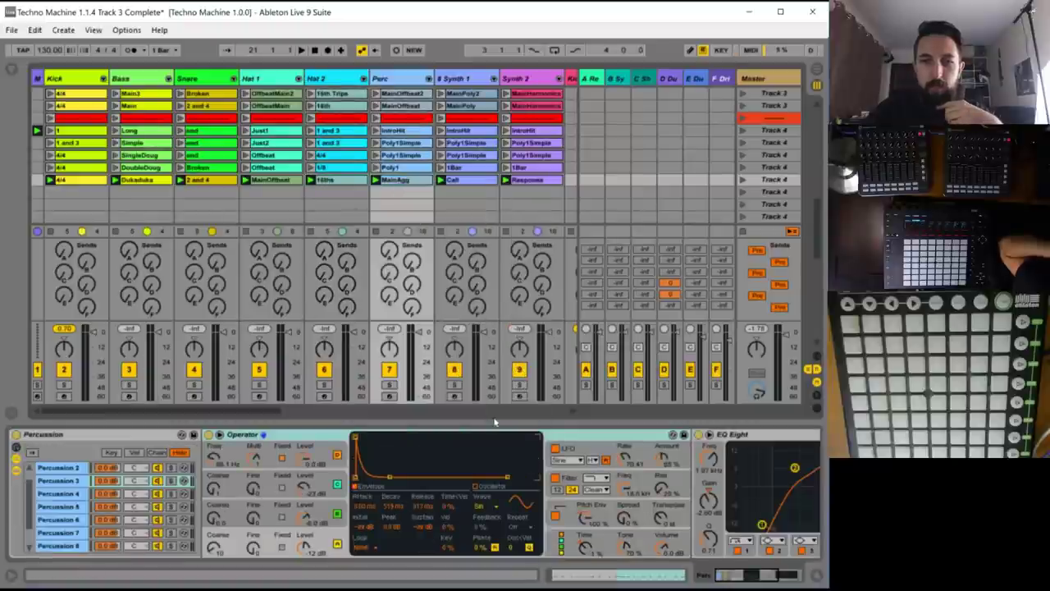
pyautogui.rightClick(462, 184)
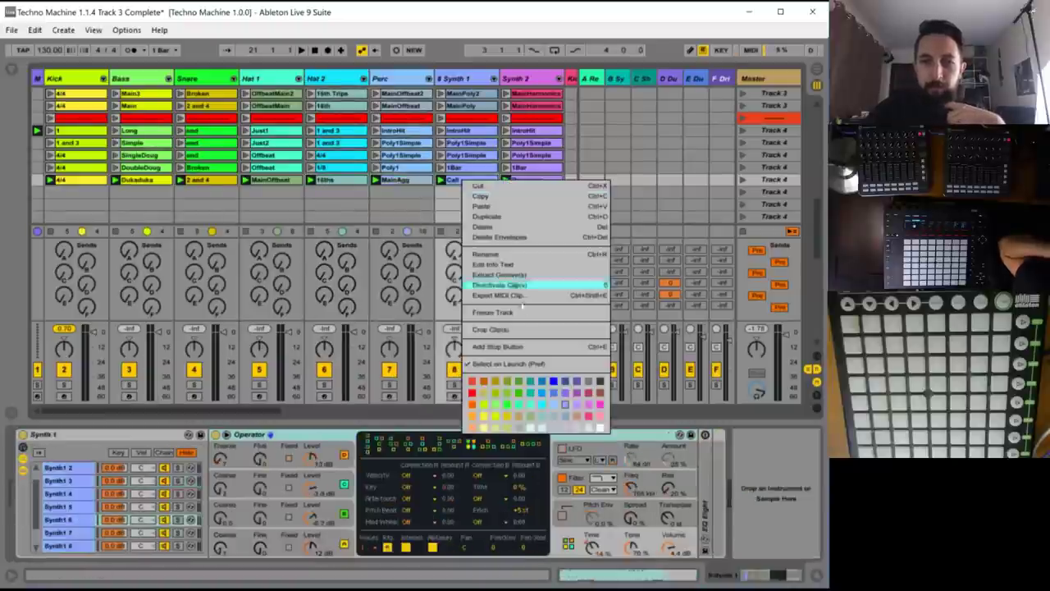
# - Recolour the Synth 1 Call clip muted blue and the Synth 2 Response clip muted brownish red
pyautogui.click(566, 418)
pyautogui.rightClick(537, 184)
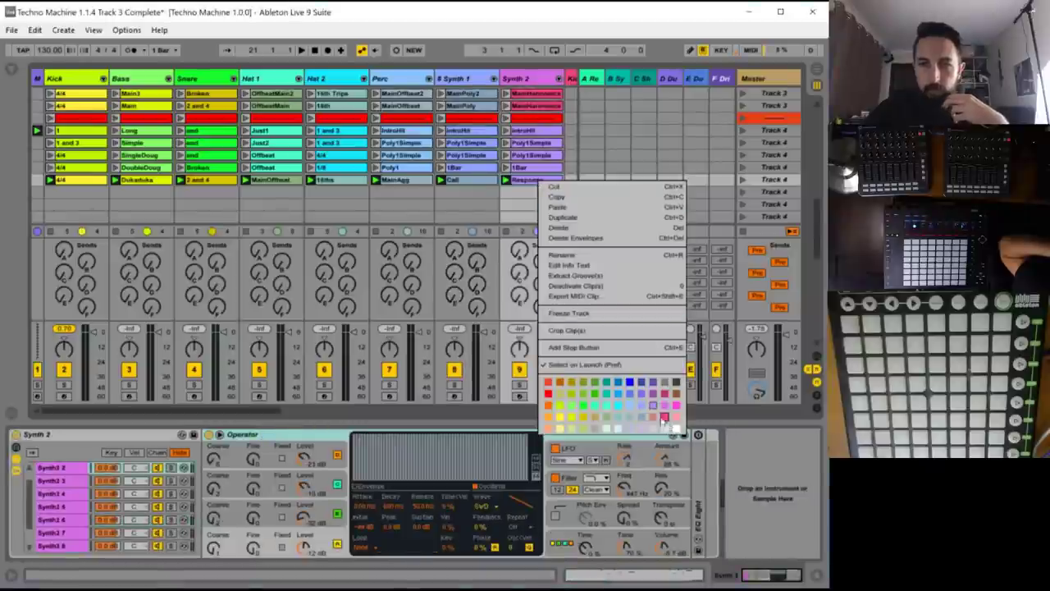
pyautogui.click(647, 412)
# - Launch the fifth Track 4 scene to listen to all its clips together, and stop playback
pyautogui.click(743, 179)
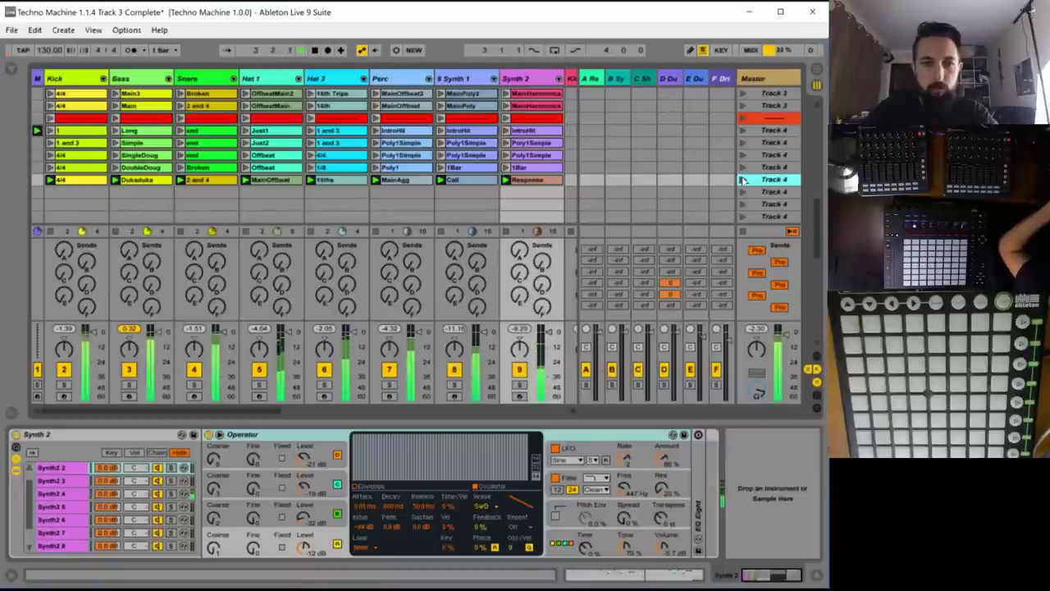
pyautogui.press('space')
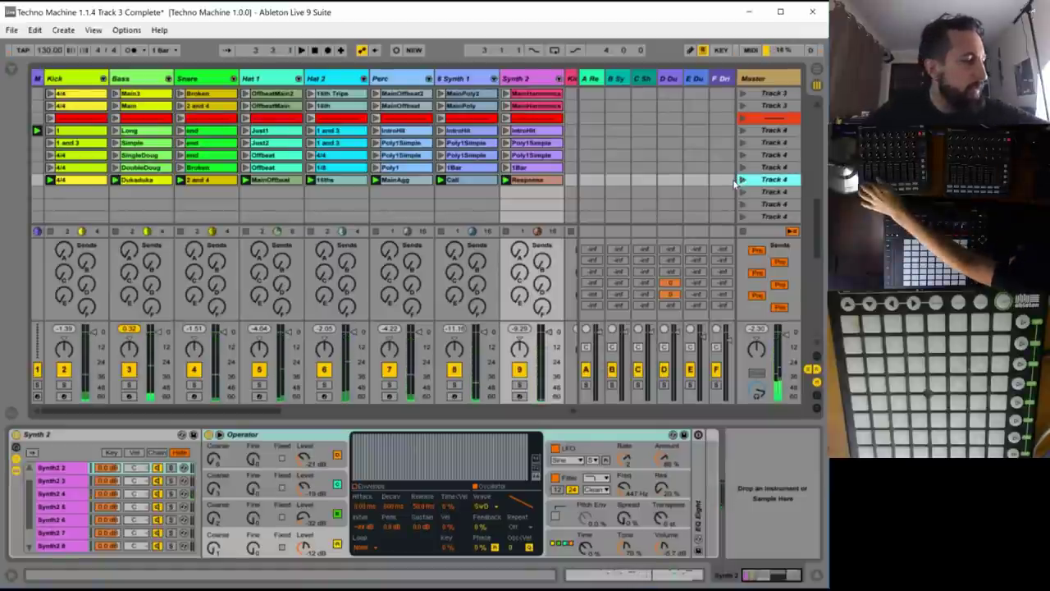
pyautogui.press('space')
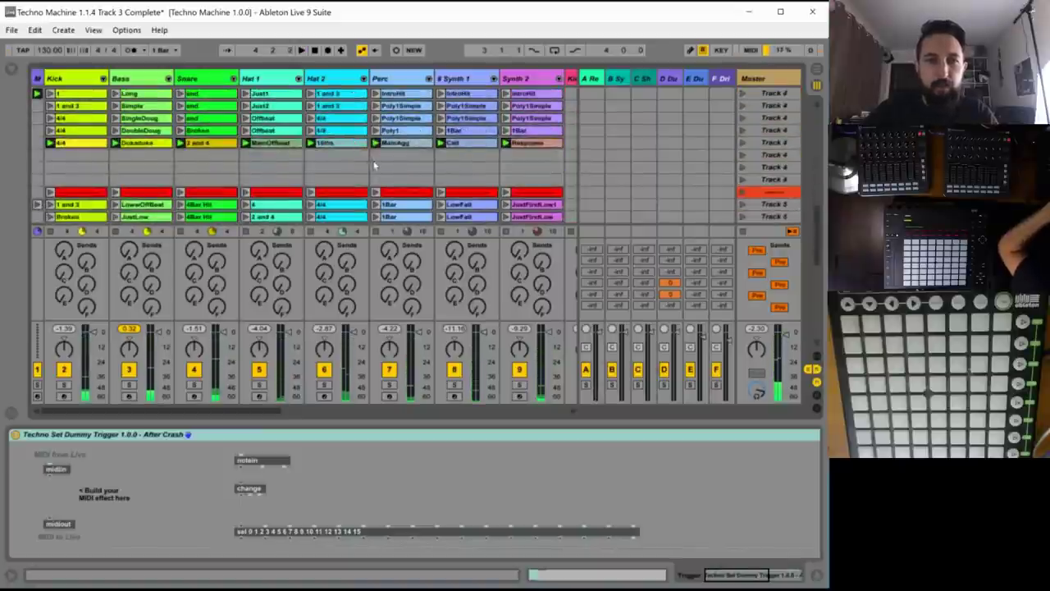
# - Duplicate the fifth Track 4 scene's Kick to Synth 2 clips one row down and copy the 4/4 kick clip into the two empty slots below
pyautogui.click(532, 142)
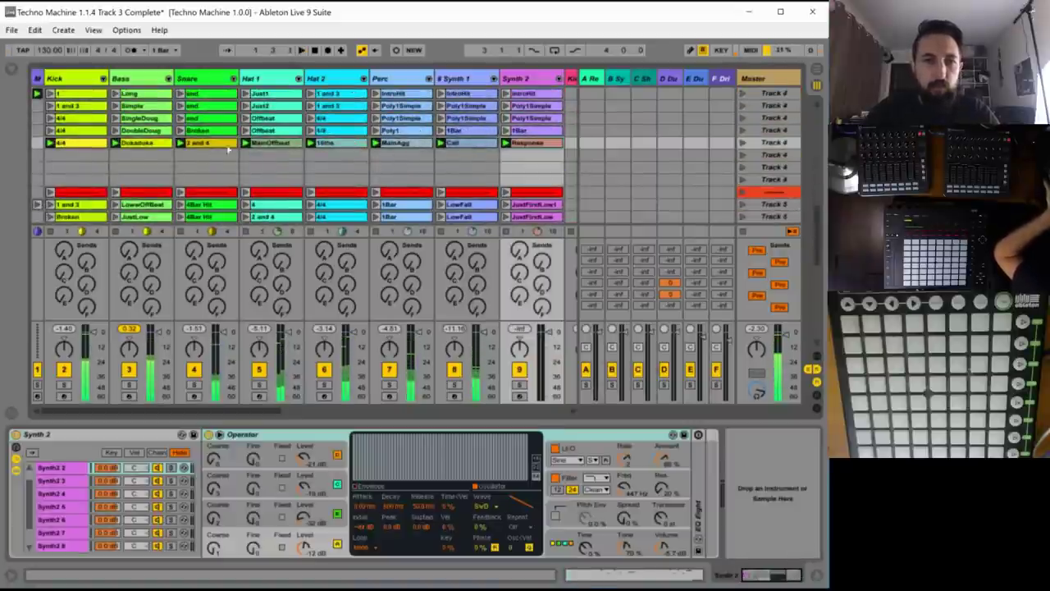
pyautogui.click(83, 144)
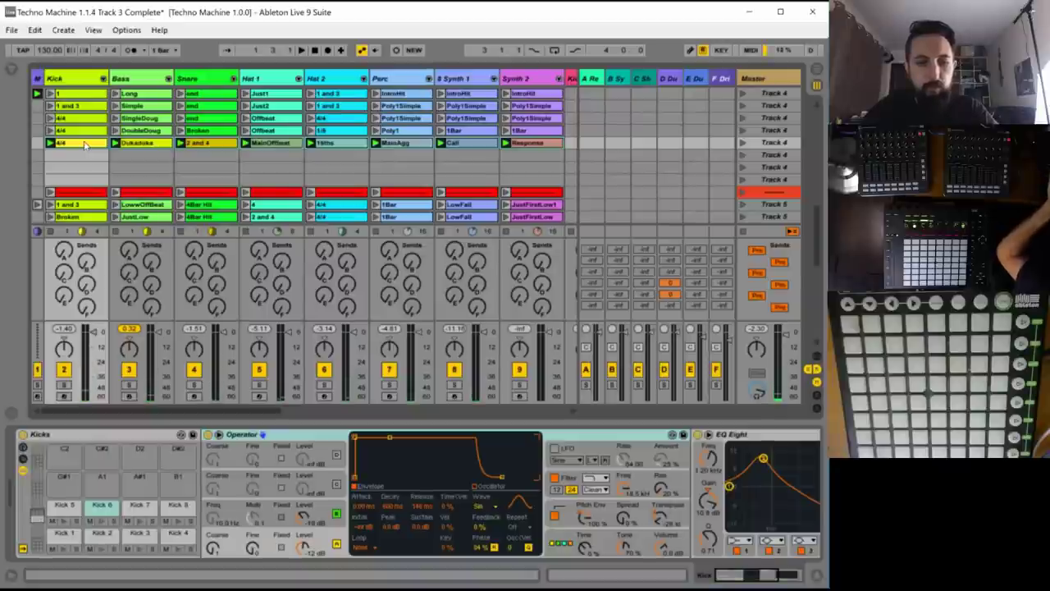
pyautogui.hotkey('ctrl', 'd')
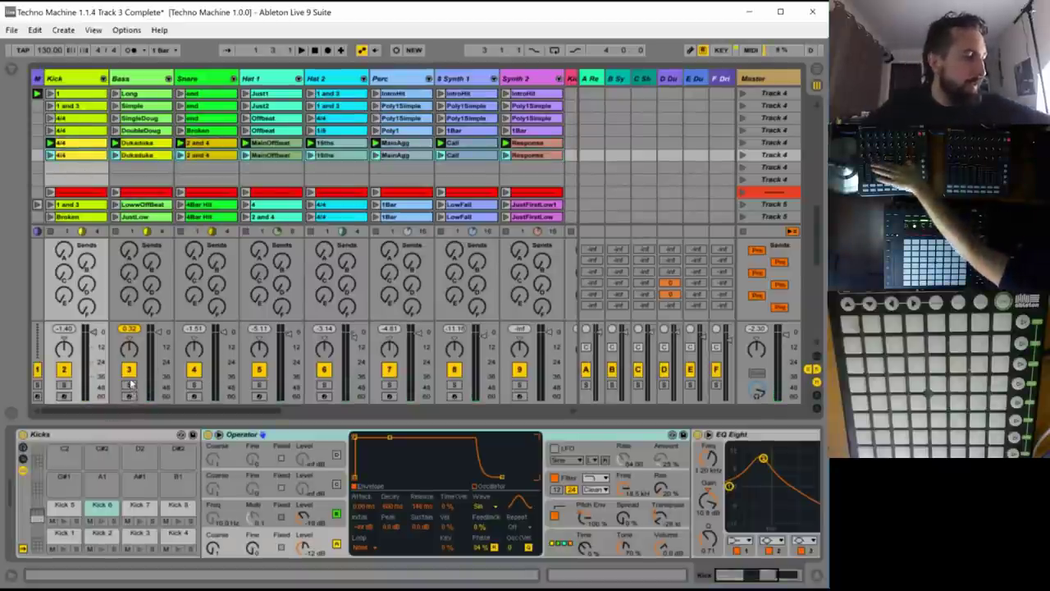
pyautogui.click(72, 168)
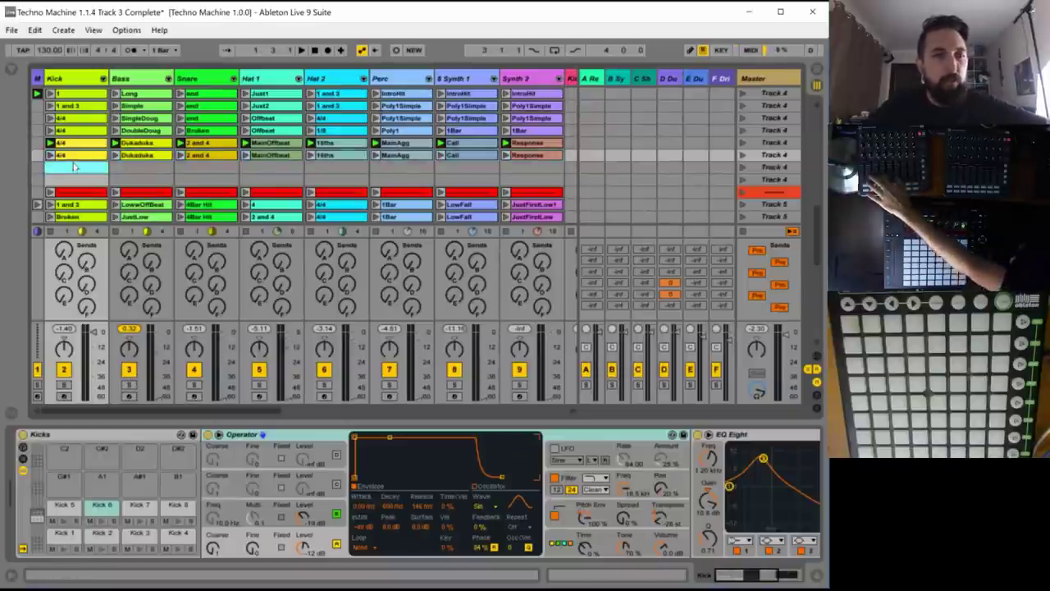
pyautogui.click(67, 156)
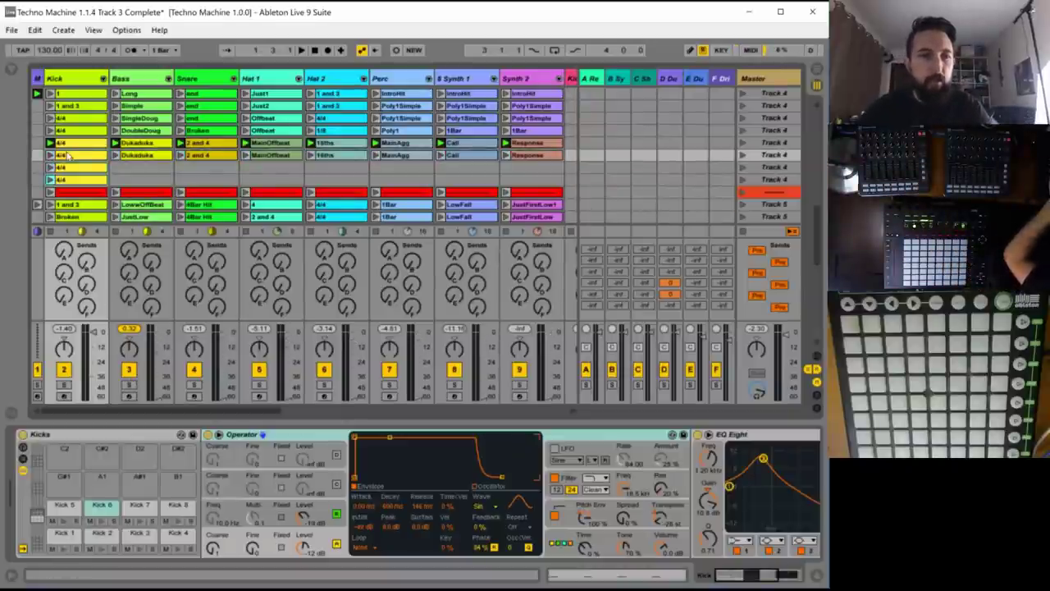
# - In the duplicated scene's Bass clip, extend the loop to 2 bars and duplicate the first bar's notes into bar 2
pyautogui.press('space')
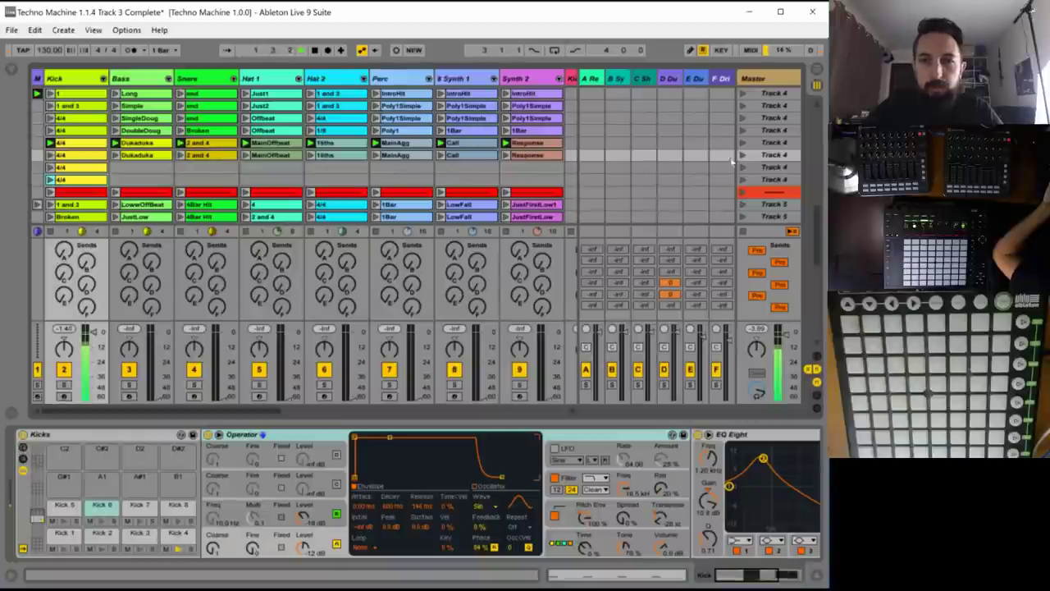
pyautogui.click(744, 155)
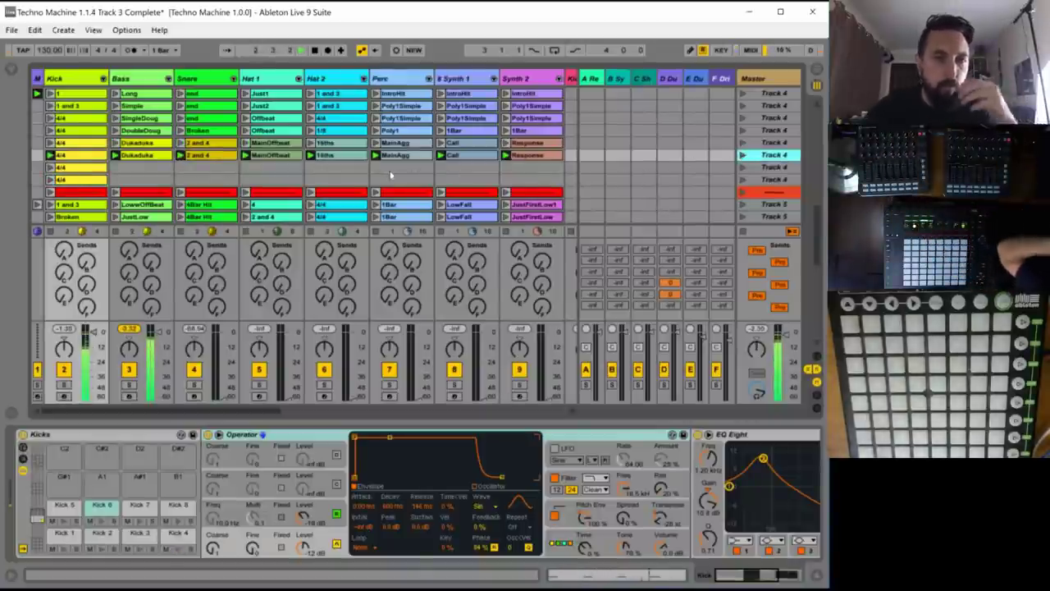
pyautogui.click(142, 156)
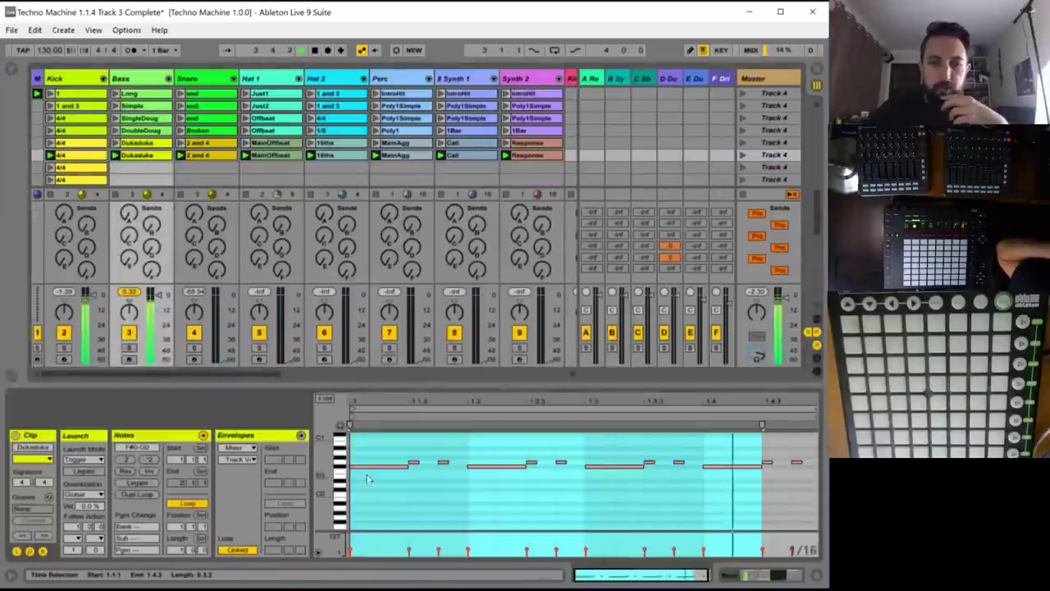
pyautogui.moveTo(175, 549); pyautogui.dragTo(175, 537)
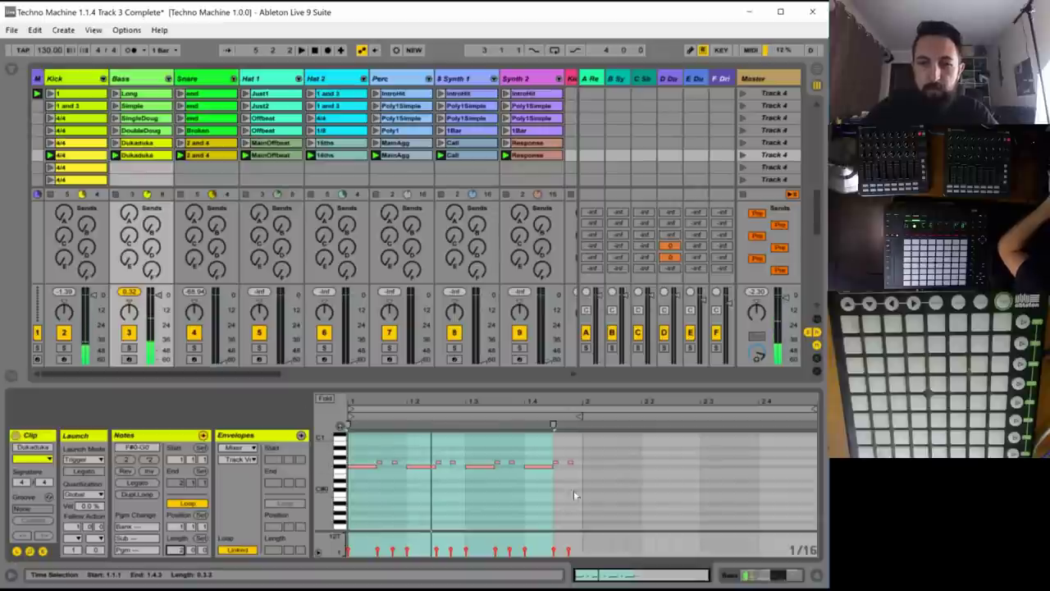
pyautogui.moveTo(581, 493); pyautogui.dragTo(309, 432)
pyautogui.hotkey('ctrl', 'd')
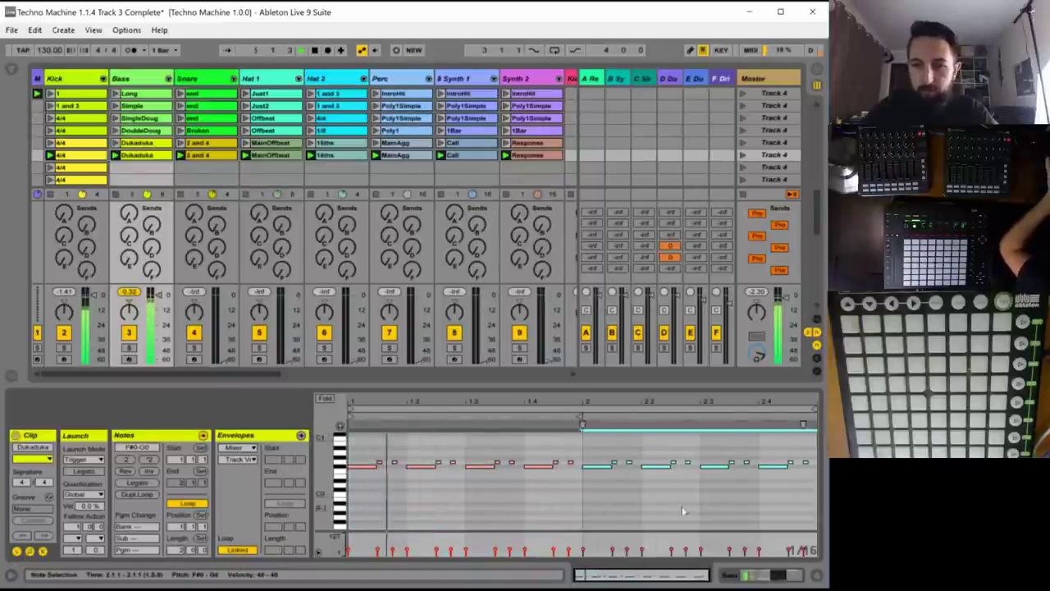
# - Delete the bass notes in the last two beats of bar 2, from 2.3 to the end of the clip
pyautogui.click(774, 492)
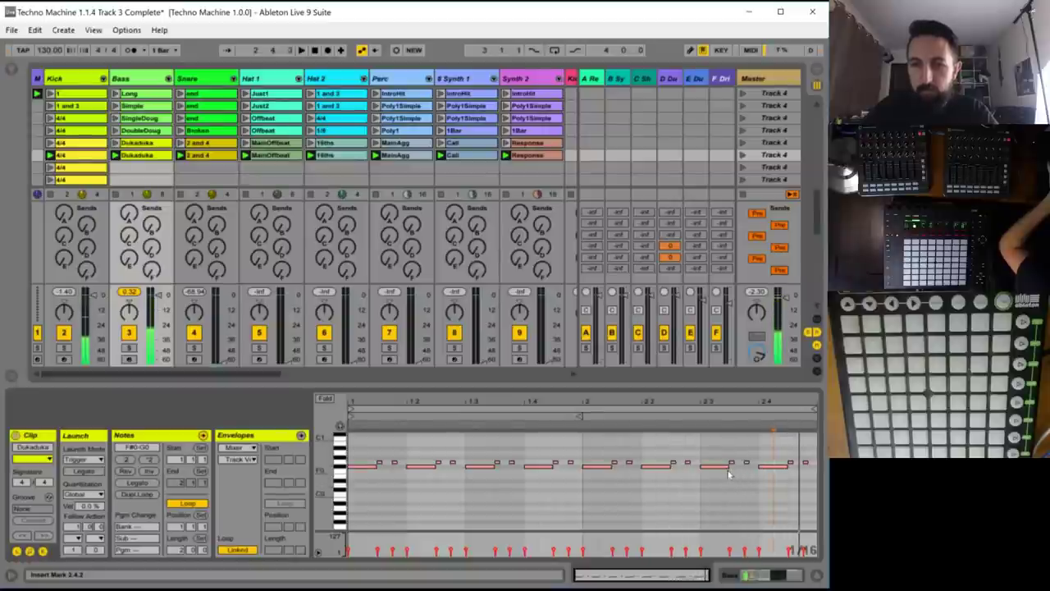
pyautogui.moveTo(710, 444); pyautogui.dragTo(806, 494)
pyautogui.press('Delete')
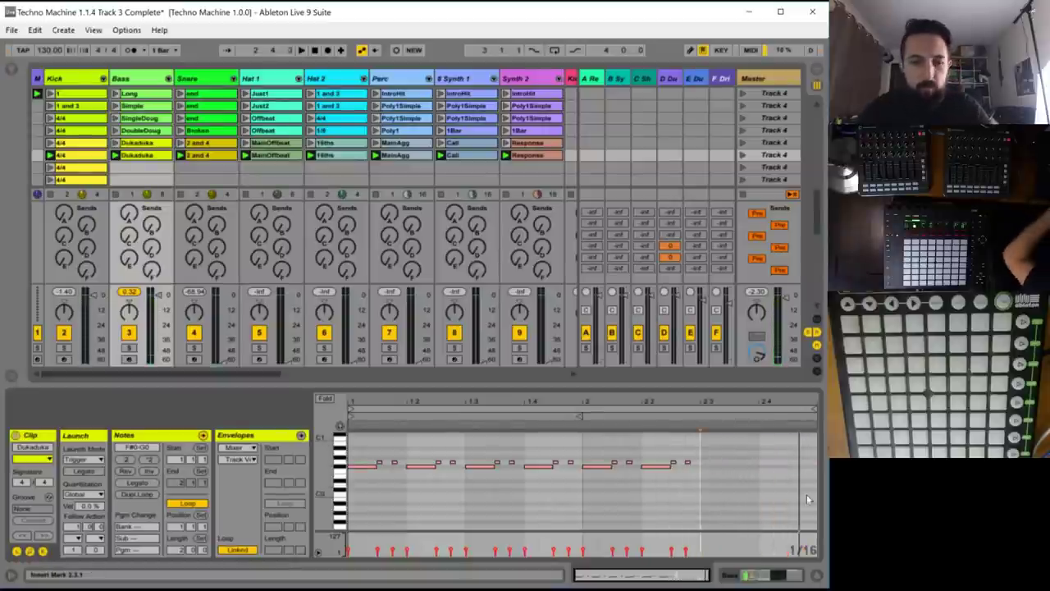
# - Add three short 1/8-triplet bass notes at 2.3 (F#0, G0, G0) with velocity 44, and duplicate the group onto beat 2.4
pyautogui.doubleClick(707, 470)
pyautogui.doubleClick(726, 463)
pyautogui.doubleClick(745, 463)
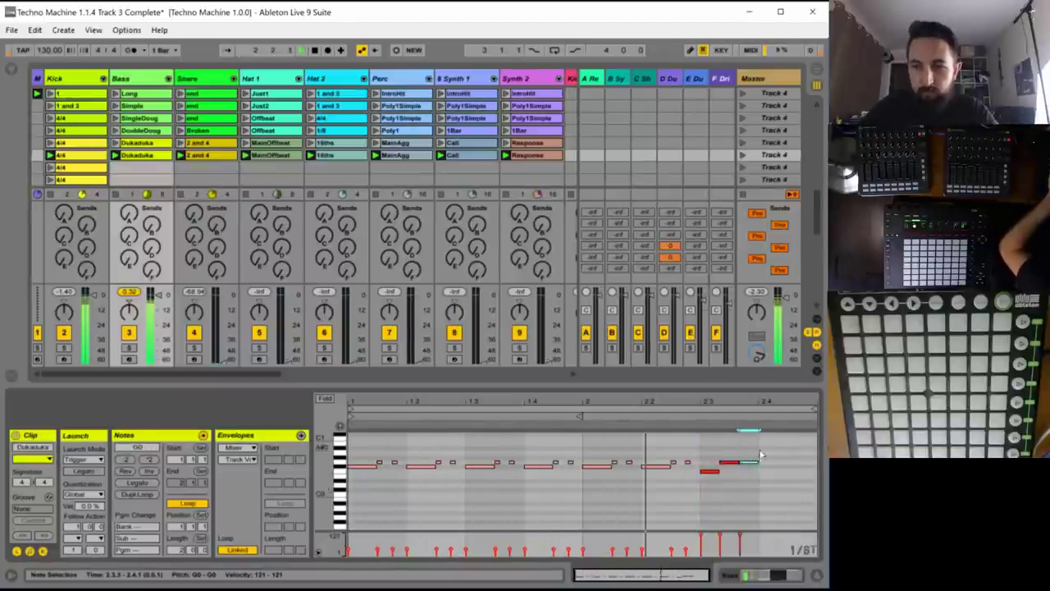
pyautogui.moveTo(761, 450)
pyautogui.mouseDown()
pyautogui.moveTo(709, 466)
pyautogui.moveTo(764, 446)
pyautogui.mouseUp()
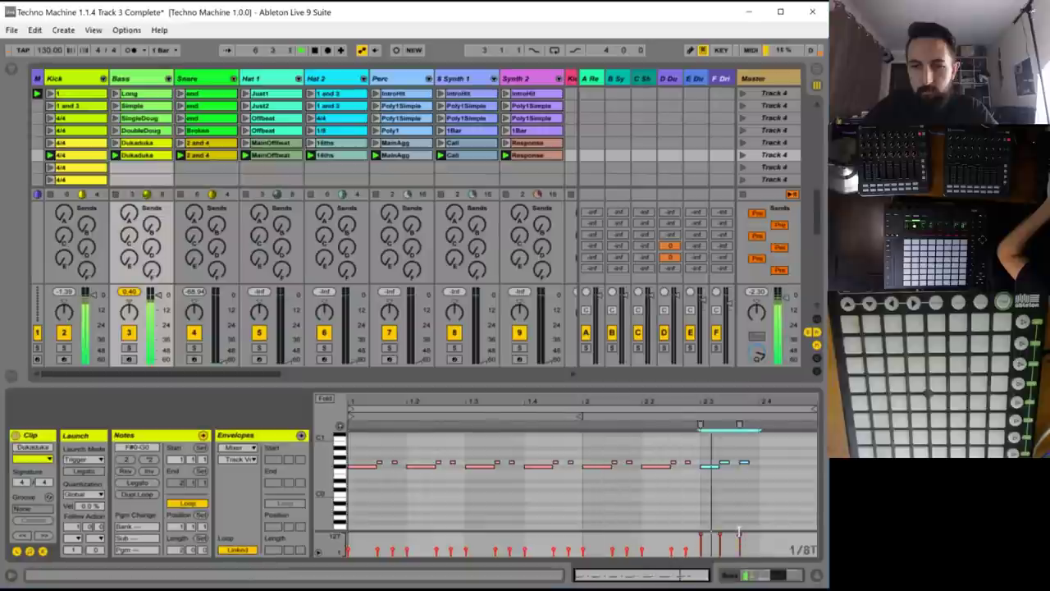
pyautogui.moveTo(739, 532); pyautogui.dragTo(739, 539)
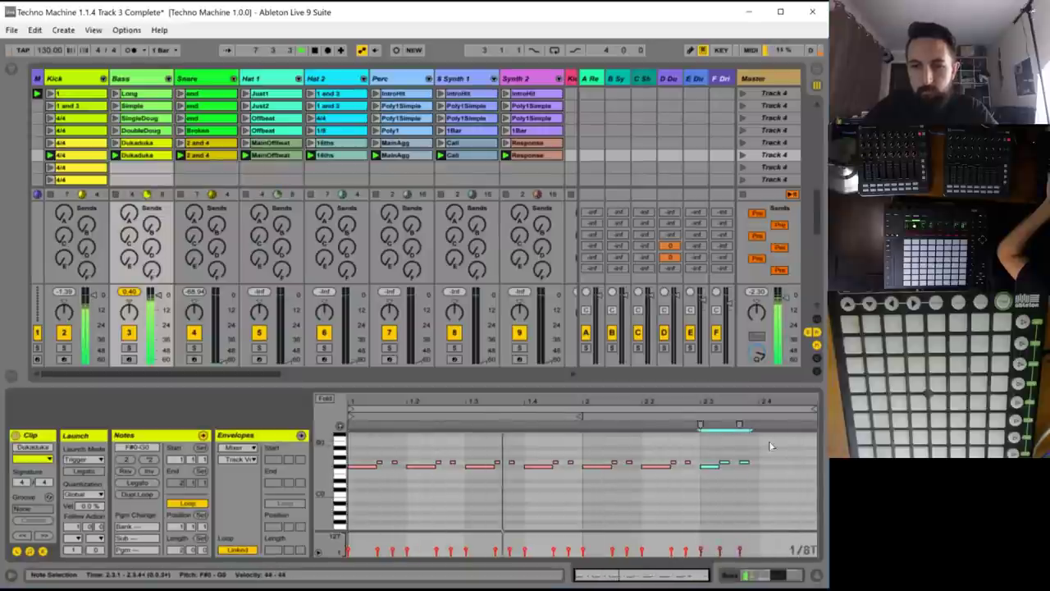
pyautogui.hotkey('ctrl', 'd')
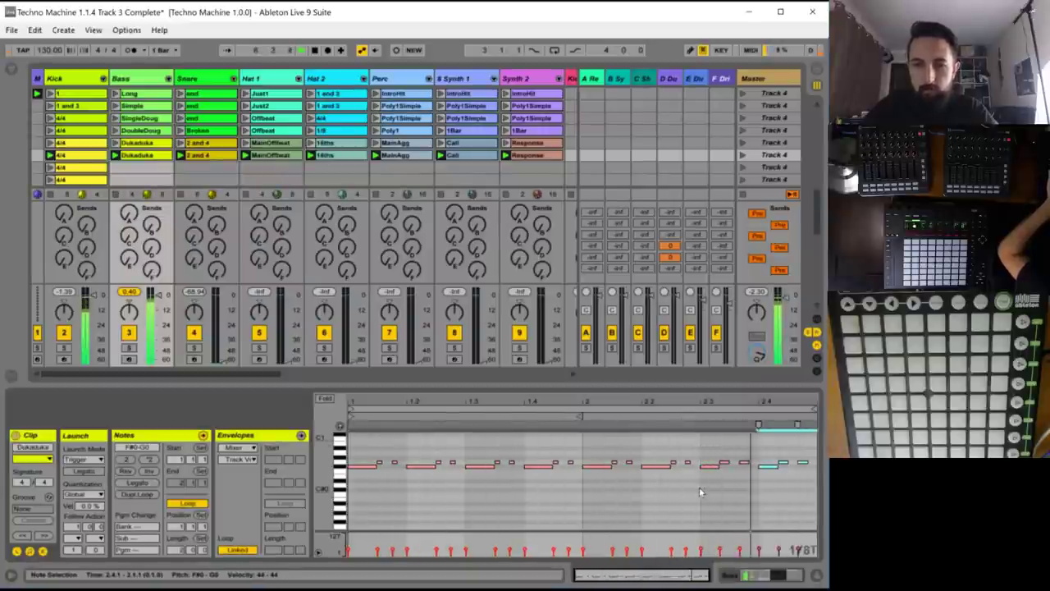
# - In the duplicated 2 and 4 snare clip, add a short, quieter Snare 4 note at 1.2.4 and copy it to 1.3.3
pyautogui.click(198, 166)
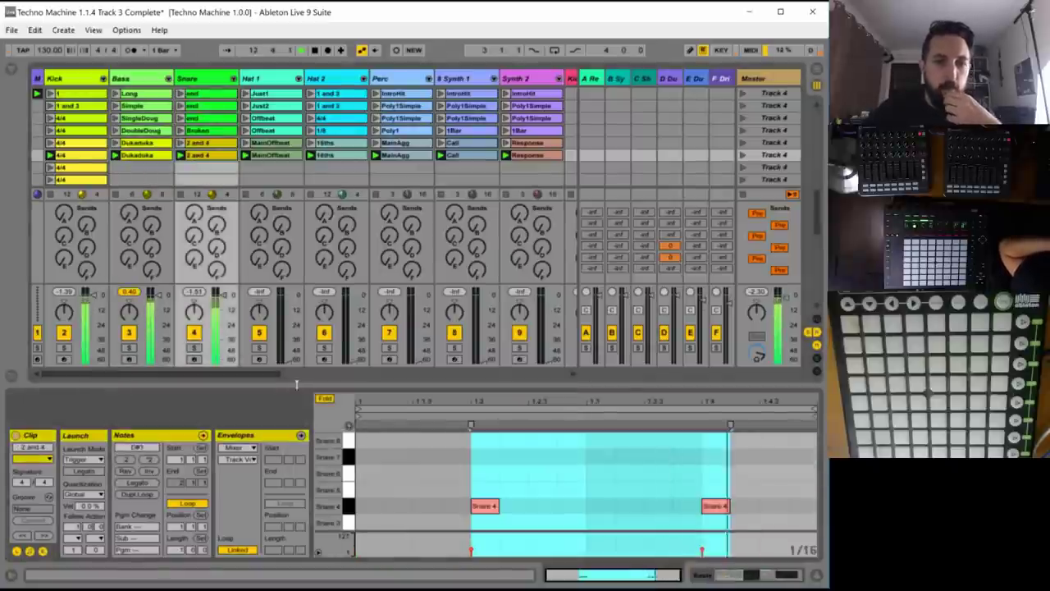
pyautogui.click(489, 481)
pyautogui.doubleClick(569, 506)
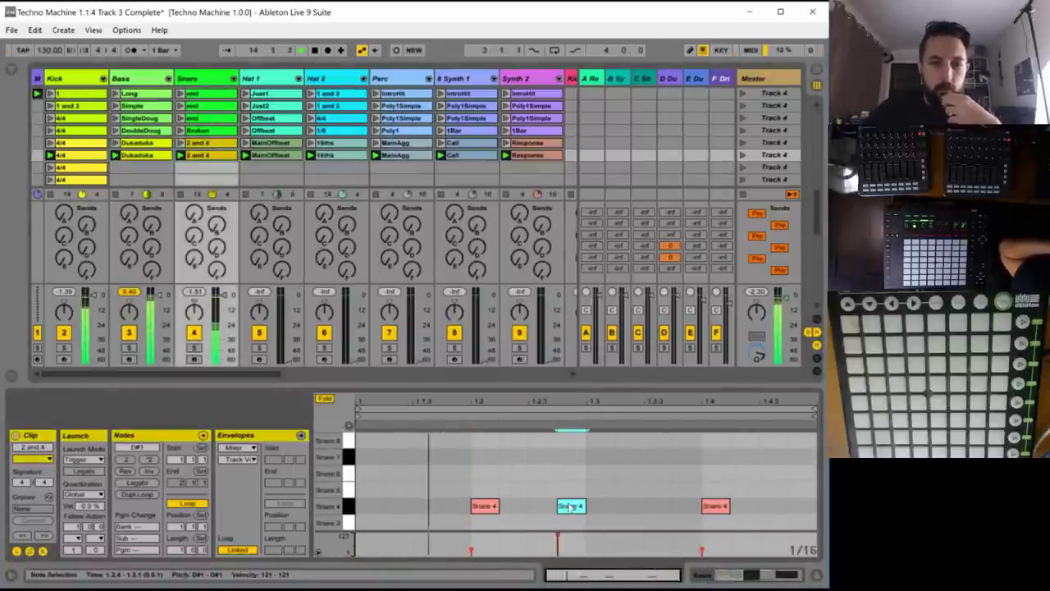
pyautogui.moveTo(583, 508); pyautogui.dragTo(559, 507)
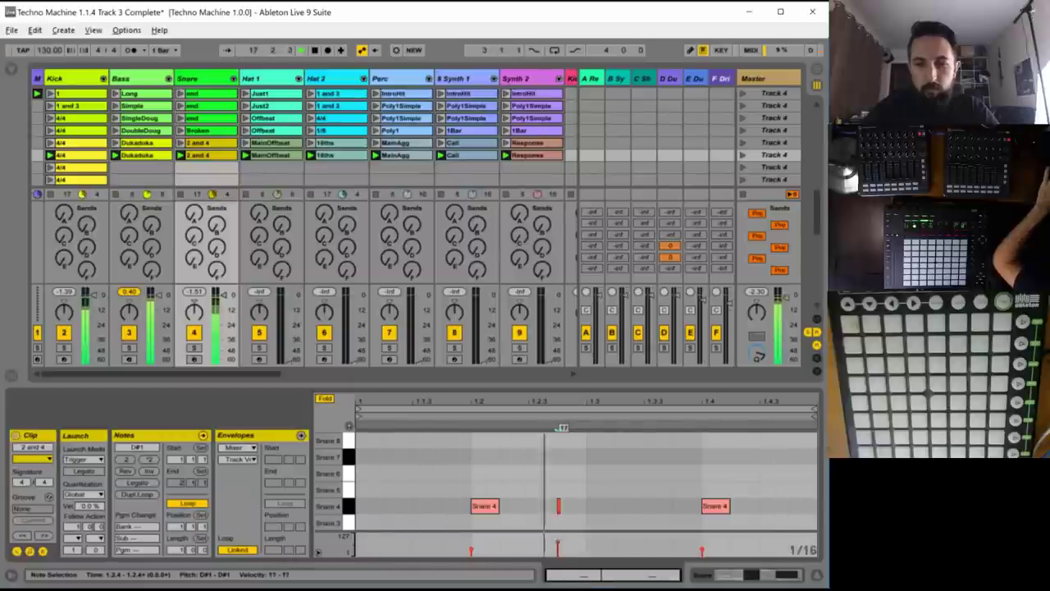
pyautogui.moveTo(556, 505)
pyautogui.mouseDown()
pyautogui.moveTo(557, 533)
pyautogui.moveTo(657, 514)
pyautogui.mouseUp()
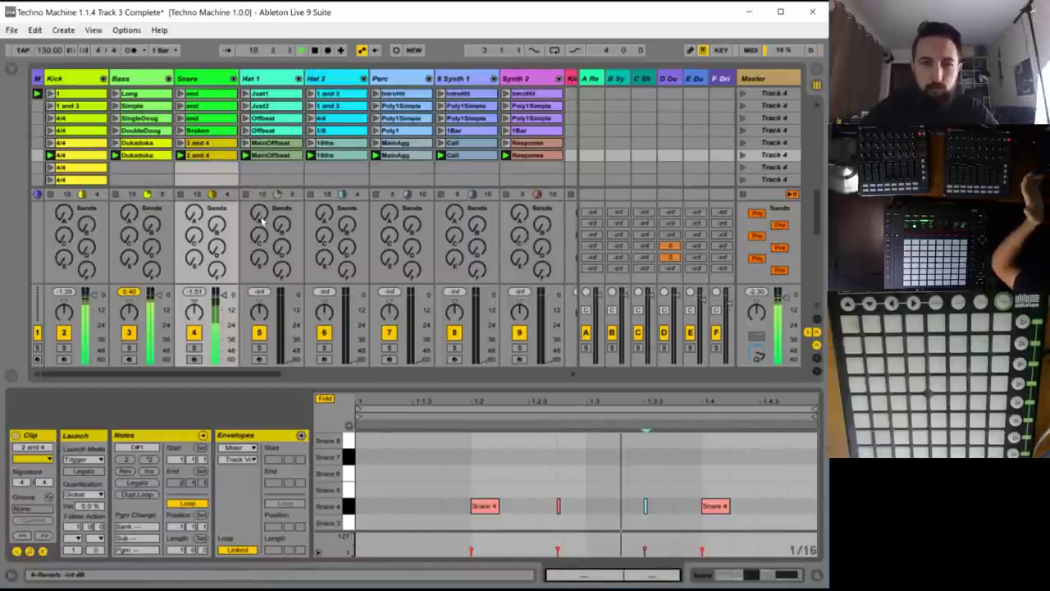
# - Rename the edited bass clip Dukaduka1 and the edited snare clip 2 and 4 Tik
pyautogui.click(168, 155)
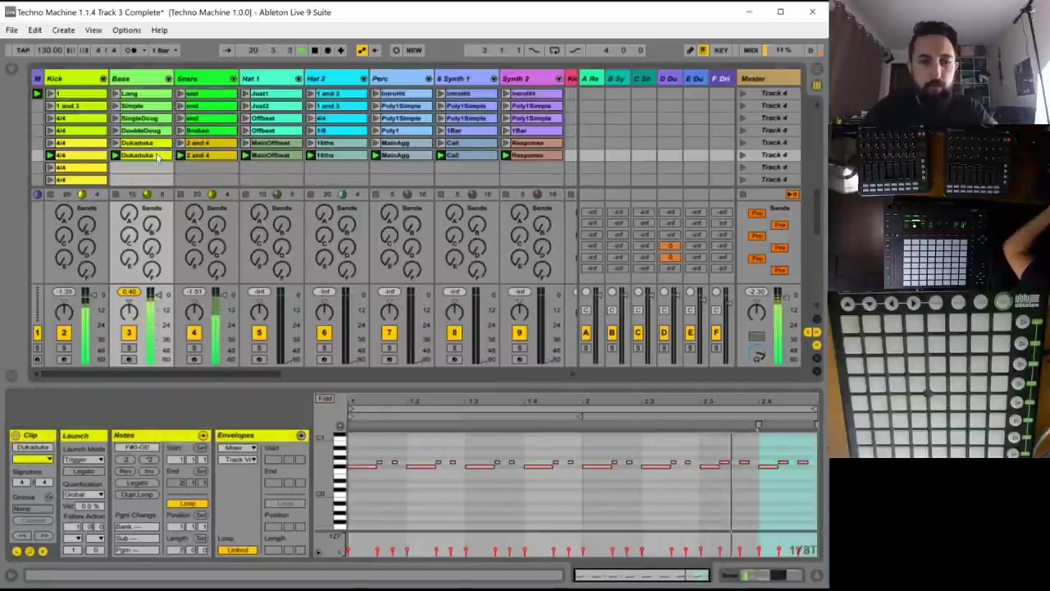
pyautogui.click(205, 155)
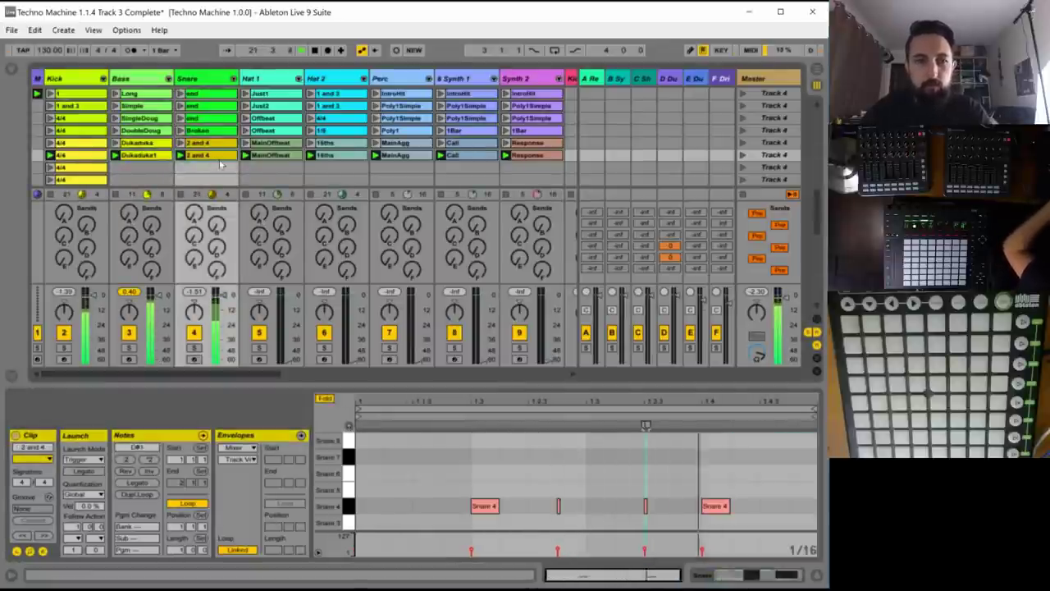
pyautogui.click(220, 157)
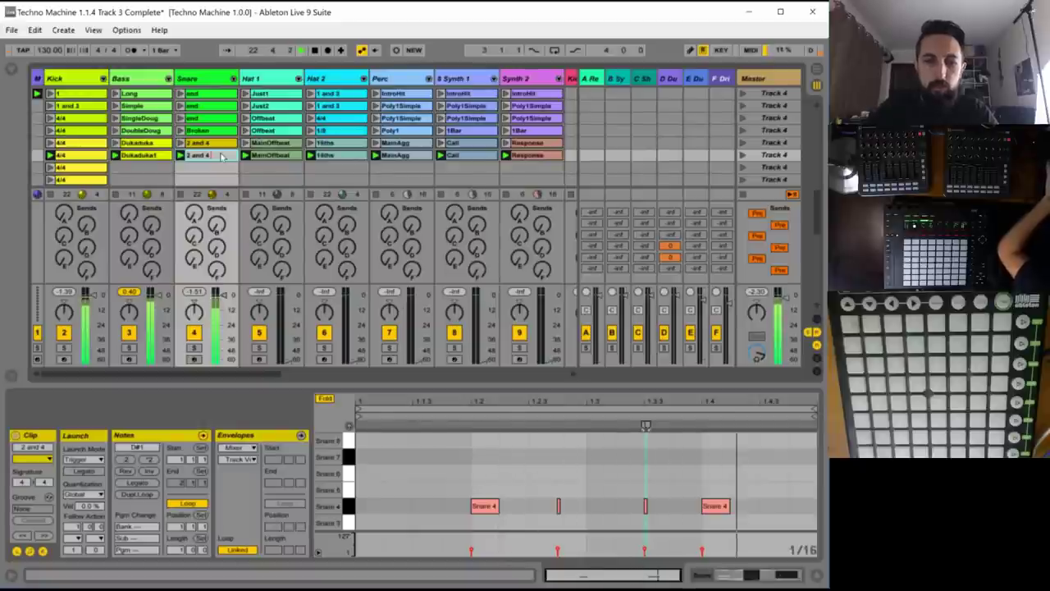
pyautogui.write('Tik')
pyautogui.press('Return')
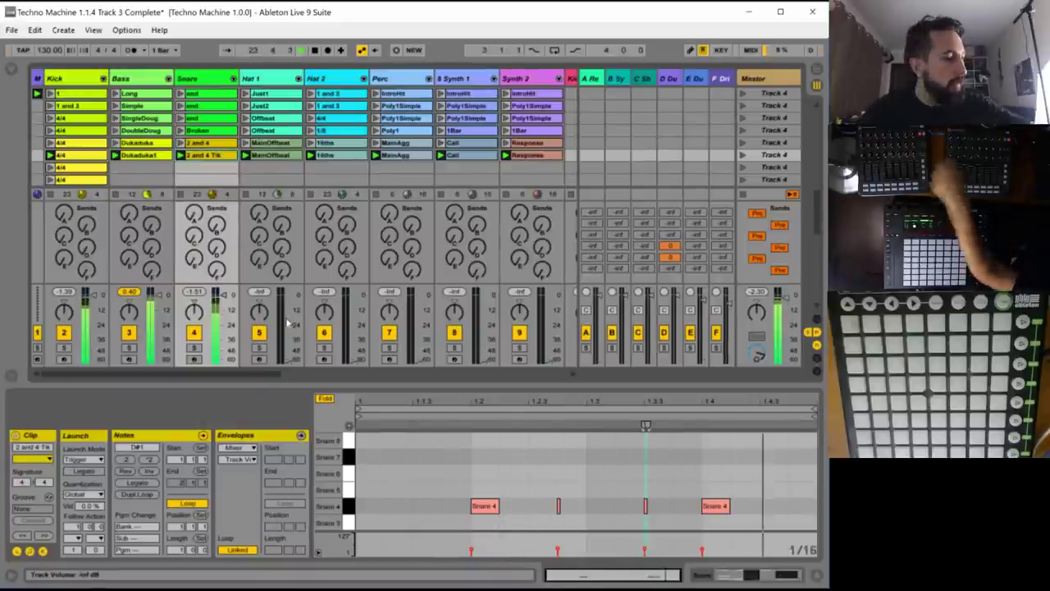
# - Shorten the duplicated Hat 1 MainOffbeat clip's loop to one bar and lower the accented note's velocity to match its neighbours
pyautogui.click(269, 155)
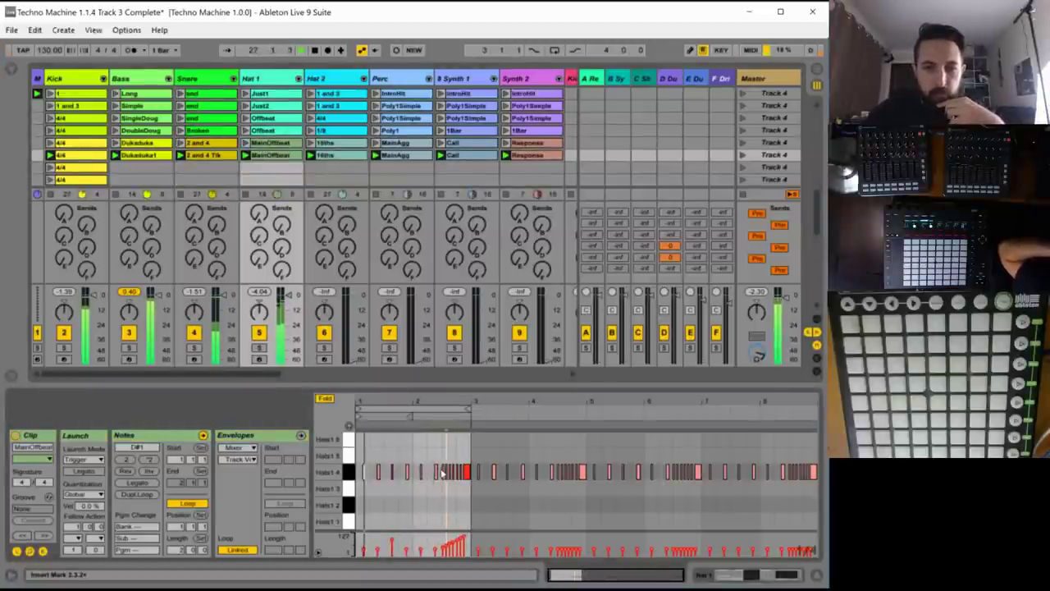
pyautogui.moveTo(469, 408); pyautogui.dragTo(413, 424)
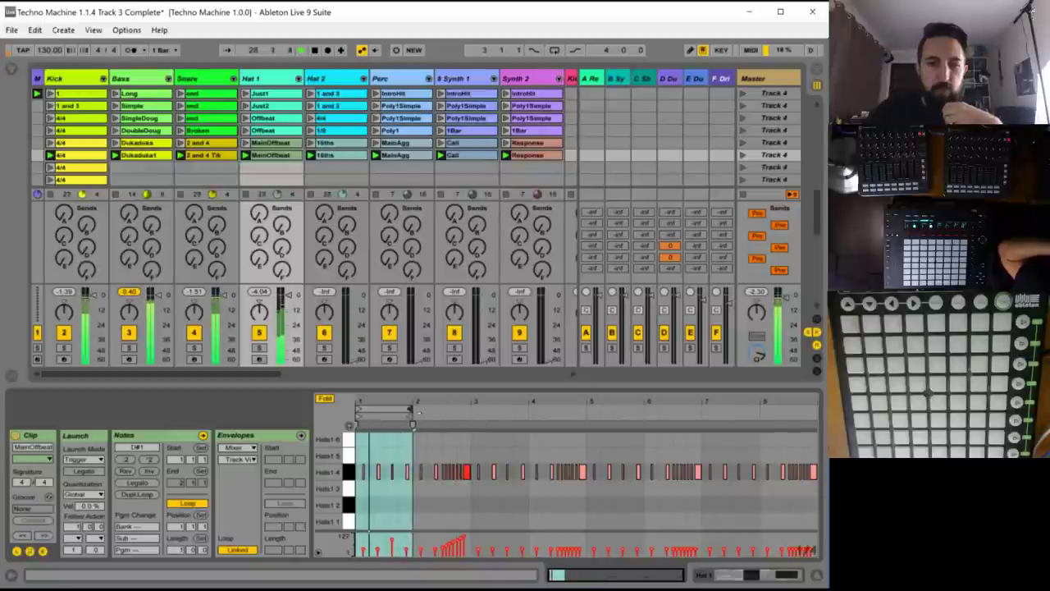
pyautogui.moveTo(393, 539); pyautogui.dragTo(393, 547)
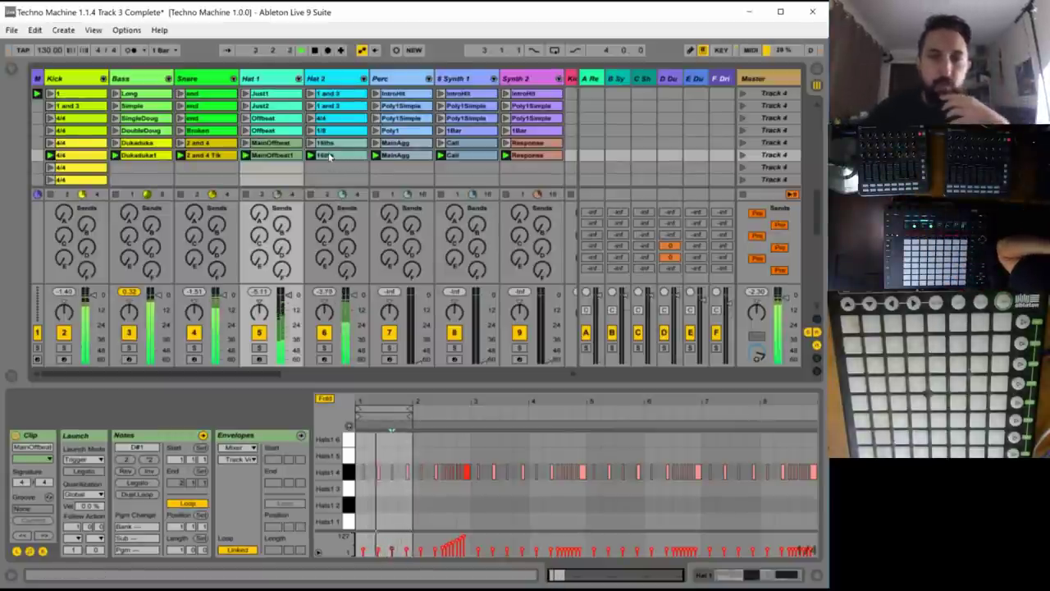
# - In the duplicated 16ths hat clip, split the notes at 1.2.4 and 1.4.4 into pairs of 1/32 notes
pyautogui.click(348, 234)
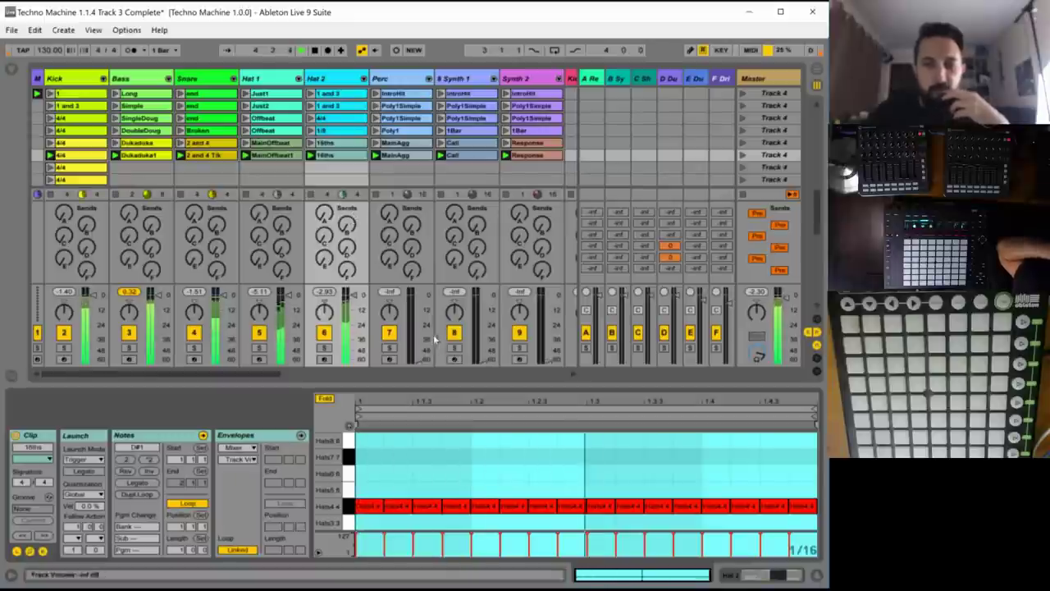
pyautogui.click(584, 504)
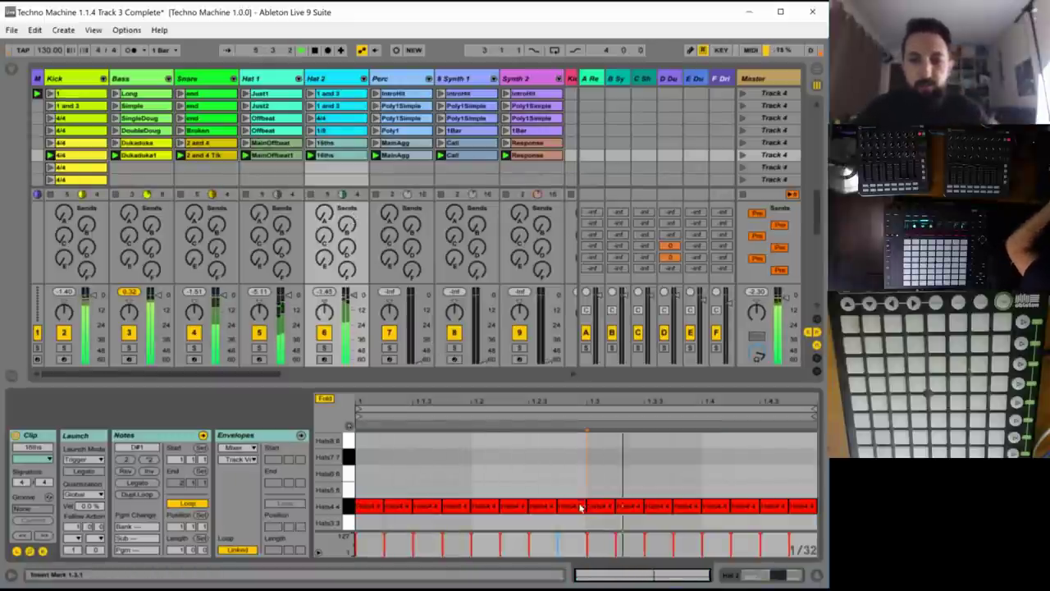
pyautogui.moveTo(585, 504); pyautogui.dragTo(572, 504)
pyautogui.hotkey('ctrl', 'd')
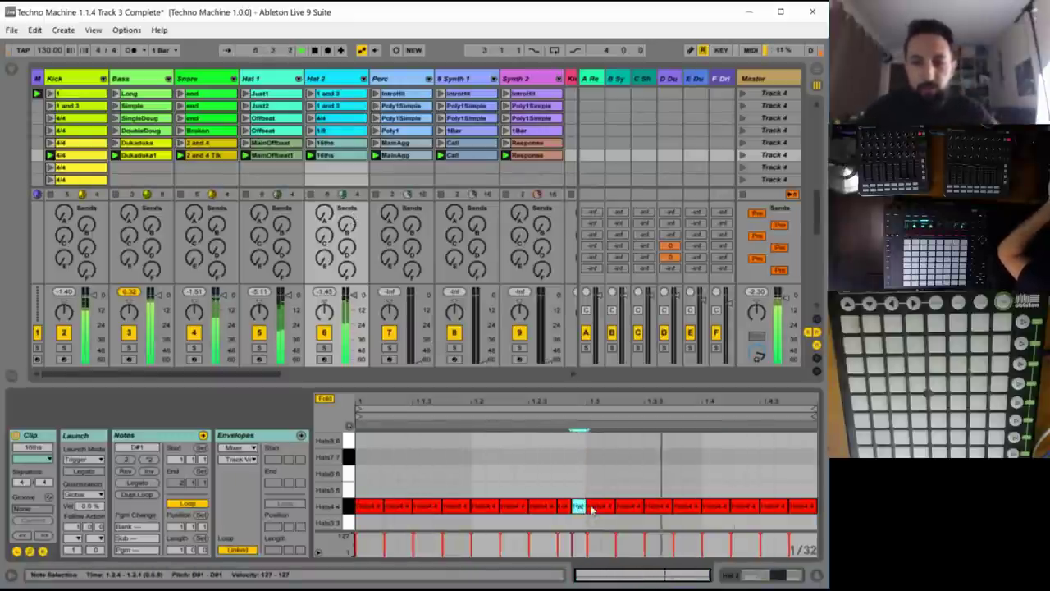
pyautogui.click(792, 502)
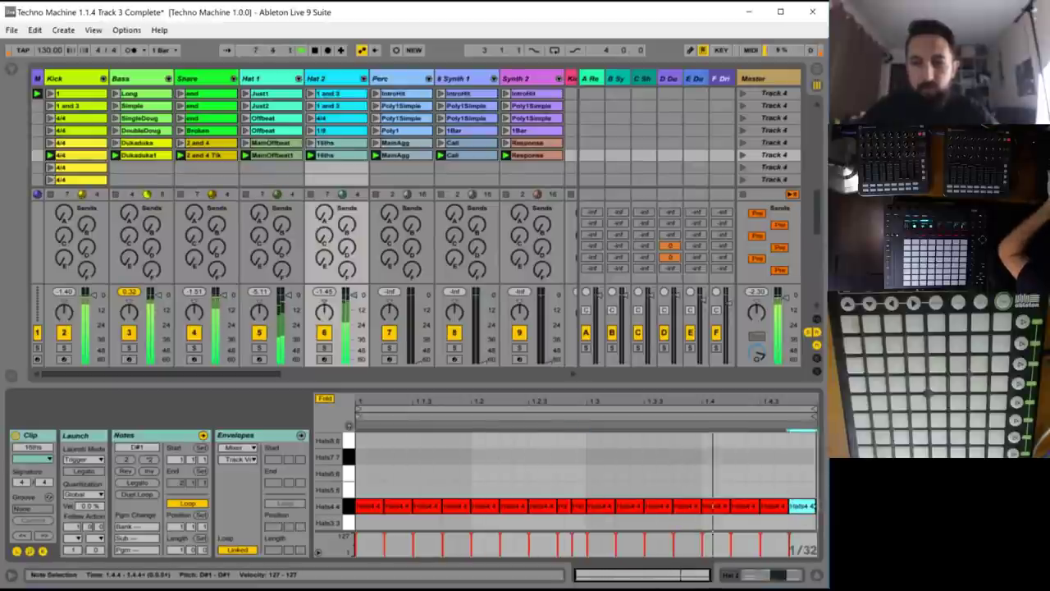
pyautogui.moveTo(816, 506); pyautogui.dragTo(802, 506)
pyautogui.hotkey('ctrl', 'd')
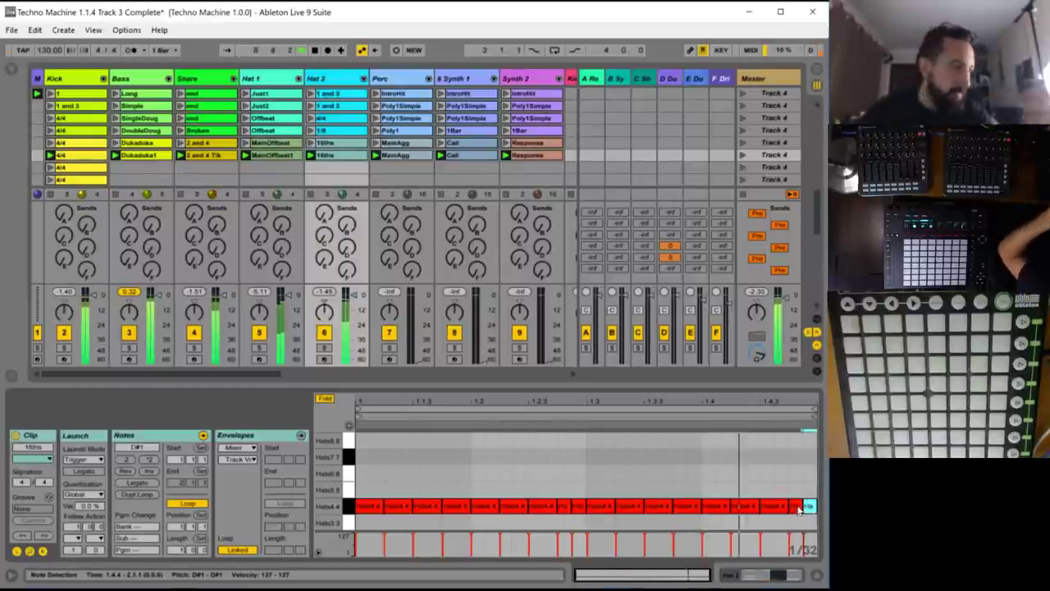
# - Rename the edited Hat 2 clip 16ths1
pyautogui.click(346, 157)
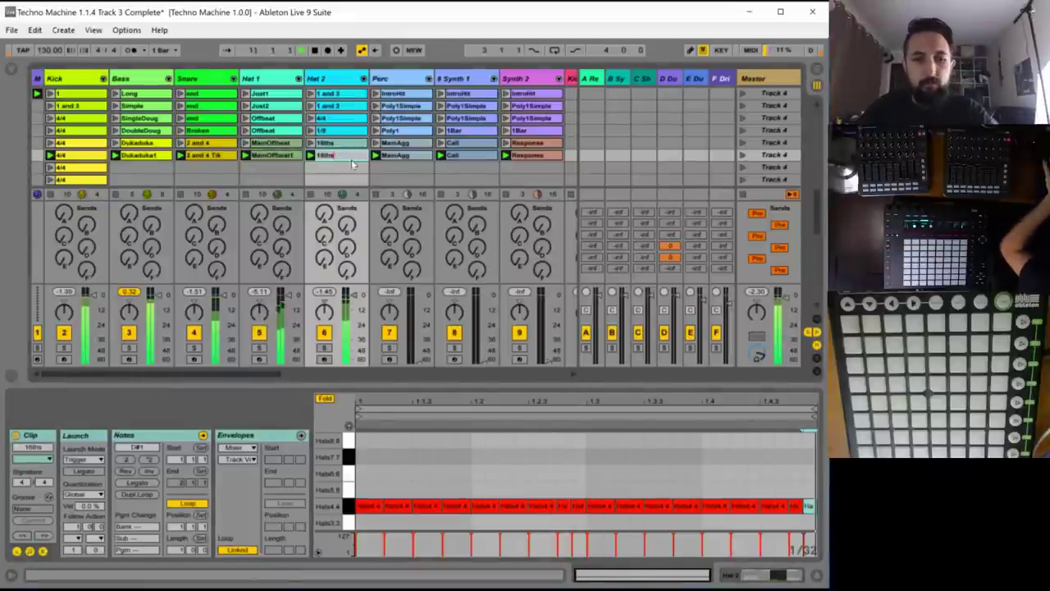
pyautogui.write('1')
pyautogui.press('Return')
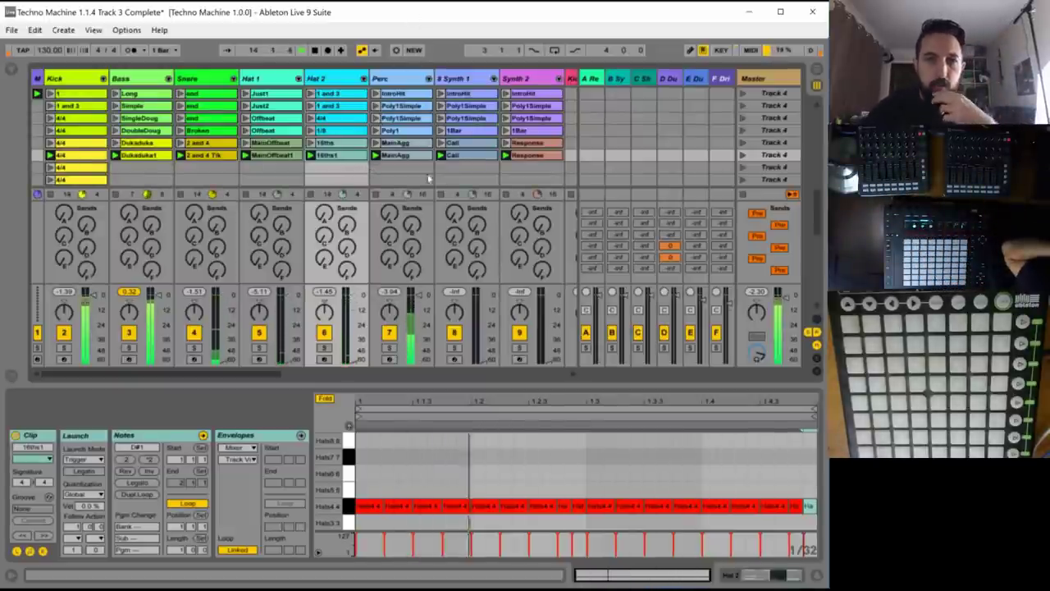
# - Shorten the duplicated MainAgg percussion clip's loop to a length of 0.3.2, running from 1.1.1 to 1.4.3
pyautogui.click(400, 155)
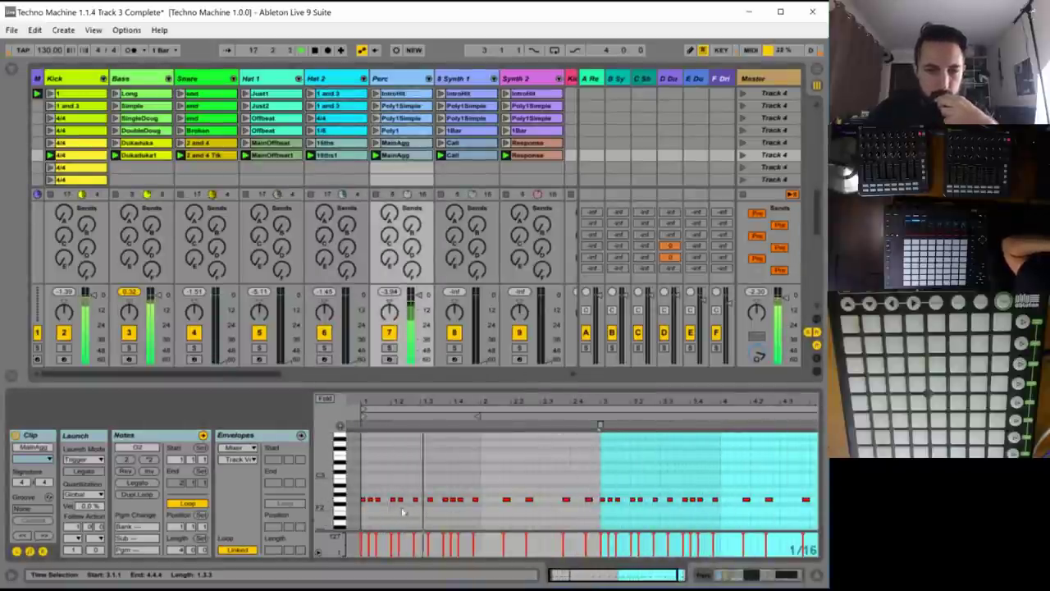
pyautogui.click(175, 550)
pyautogui.write('1')
pyautogui.press('Return')
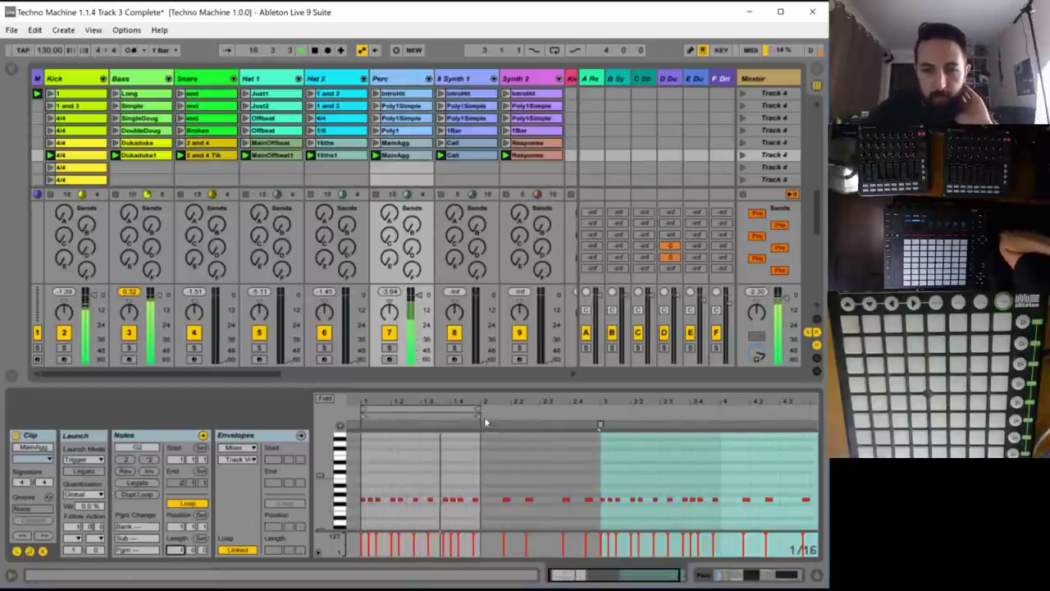
pyautogui.moveTo(483, 403); pyautogui.dragTo(461, 440)
pyautogui.click(423, 520)
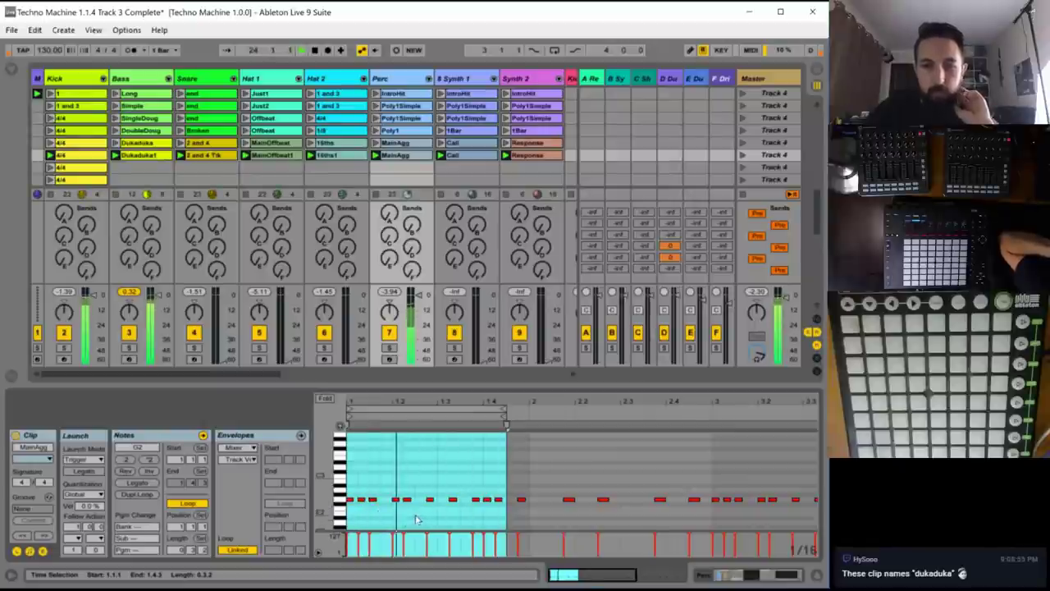
# - Set the first G2 note of the MainAgg clip to a full sixteenth, from 1.1.1 to 1.1.2
pyautogui.click(416, 519)
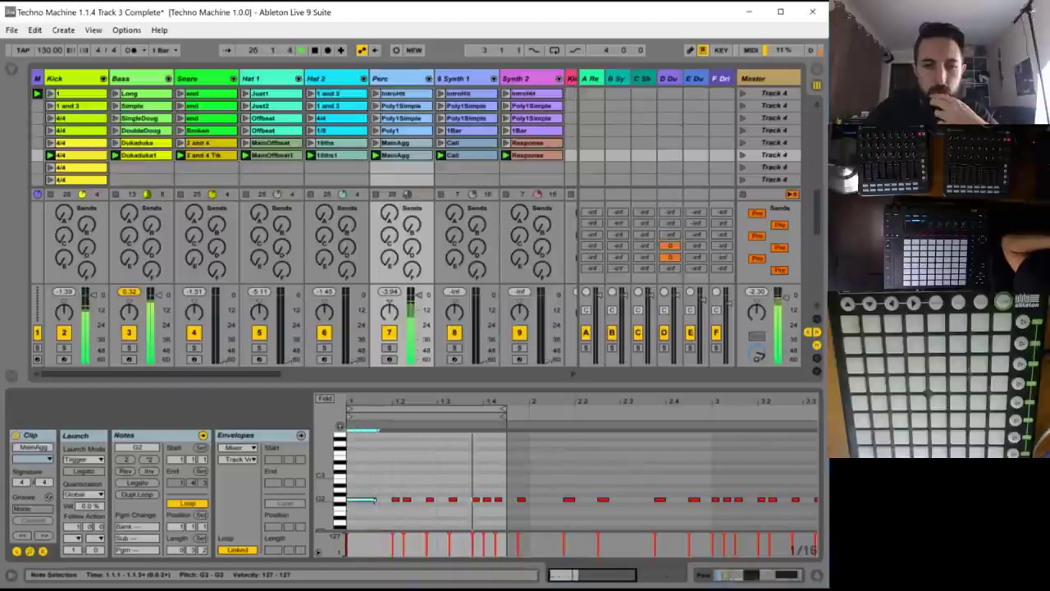
pyautogui.moveTo(375, 499); pyautogui.dragTo(358, 500)
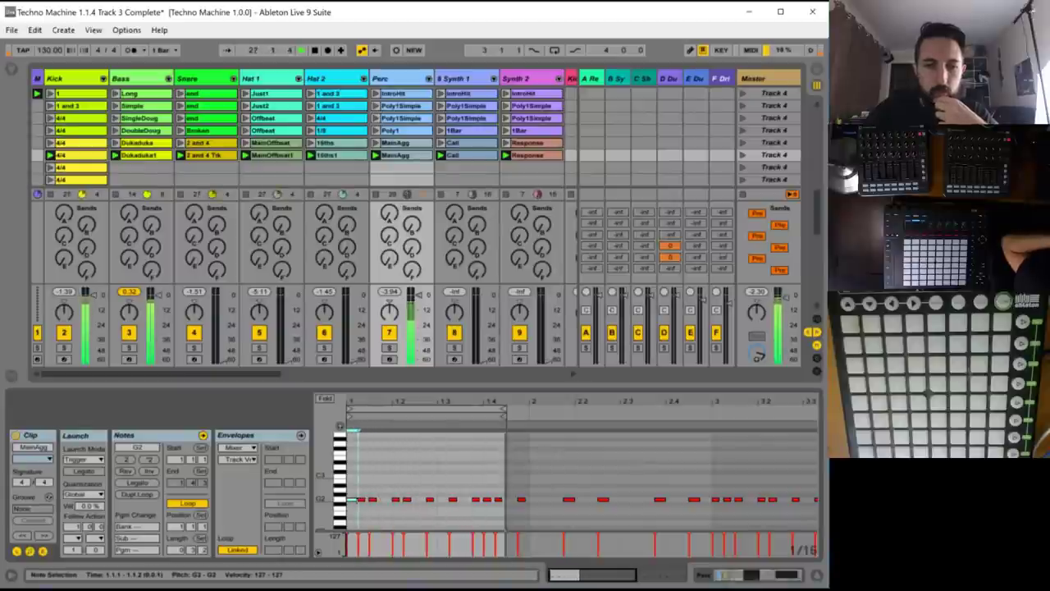
pyautogui.click(360, 500)
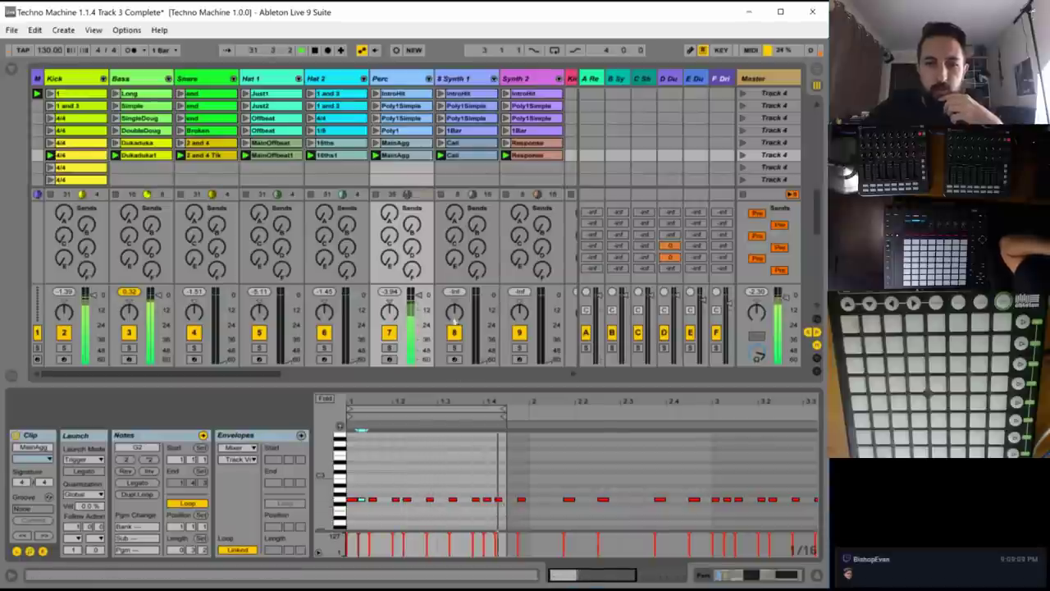
# - Transpose all notes of the duplicated MainAgg clip down one octave to G1
pyautogui.hotkey('ctrl', 'a')
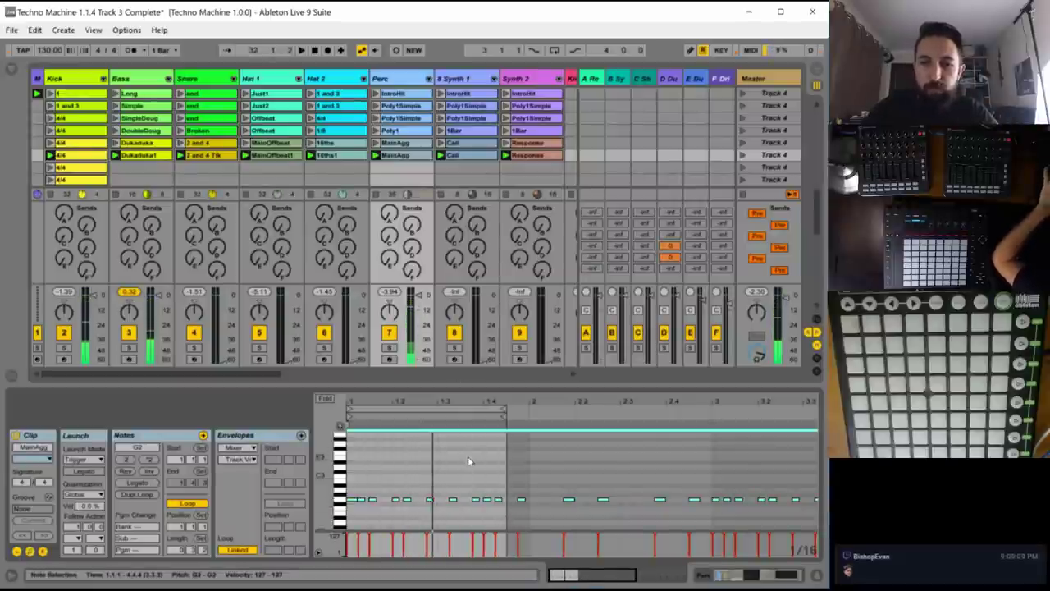
pyautogui.hotkey('shift', 'Up')
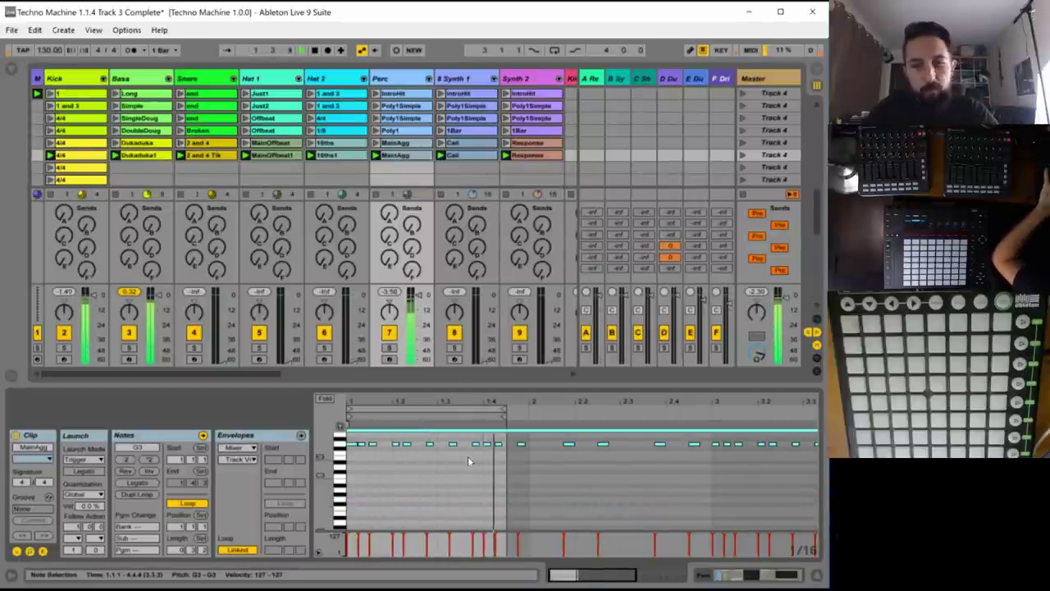
pyautogui.hotkey('shift', 'Down')
pyautogui.hotkey('shift', 'Down')
pyautogui.hotkey('shift', 'Down')
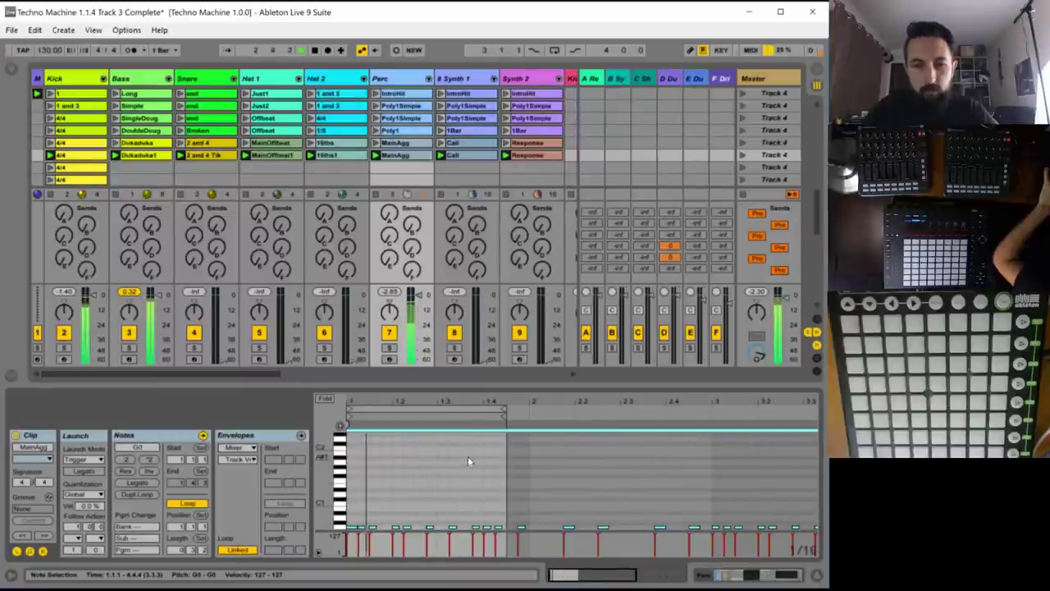
pyautogui.hotkey('shift', 'Up')
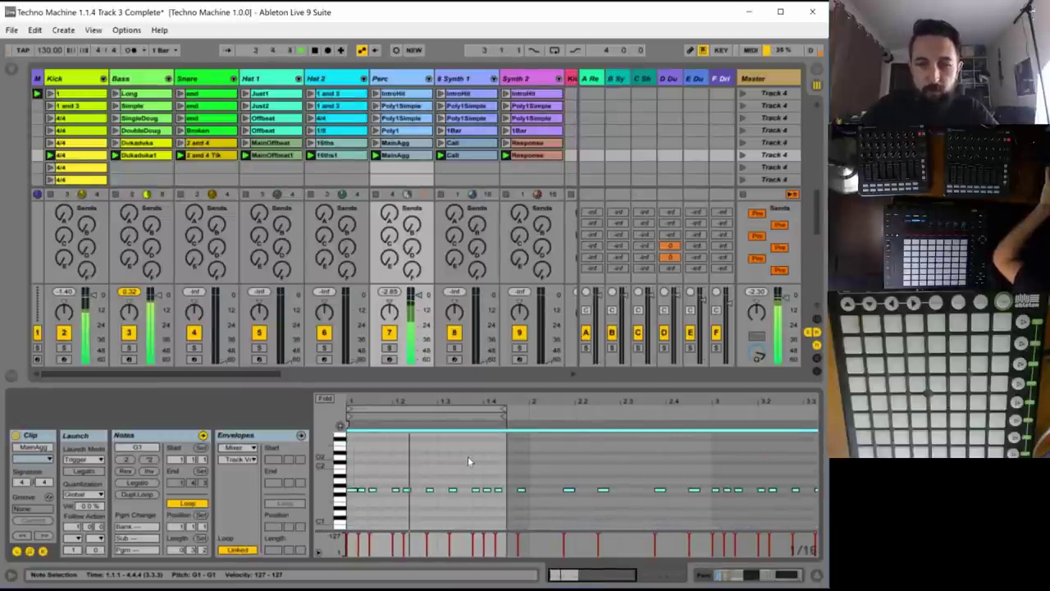
# - Shorten the last three G1 notes inside the loop, starting at 1.3.4, and rename the percussion clip MainAgg1
pyautogui.click(468, 457)
pyautogui.moveTo(468, 467); pyautogui.dragTo(507, 492)
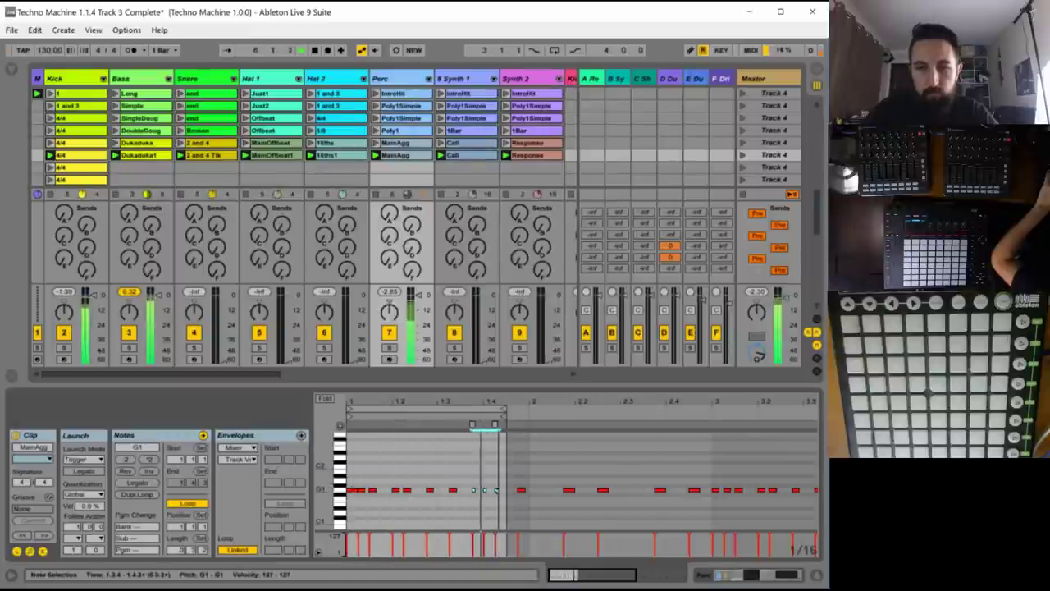
pyautogui.press('super')
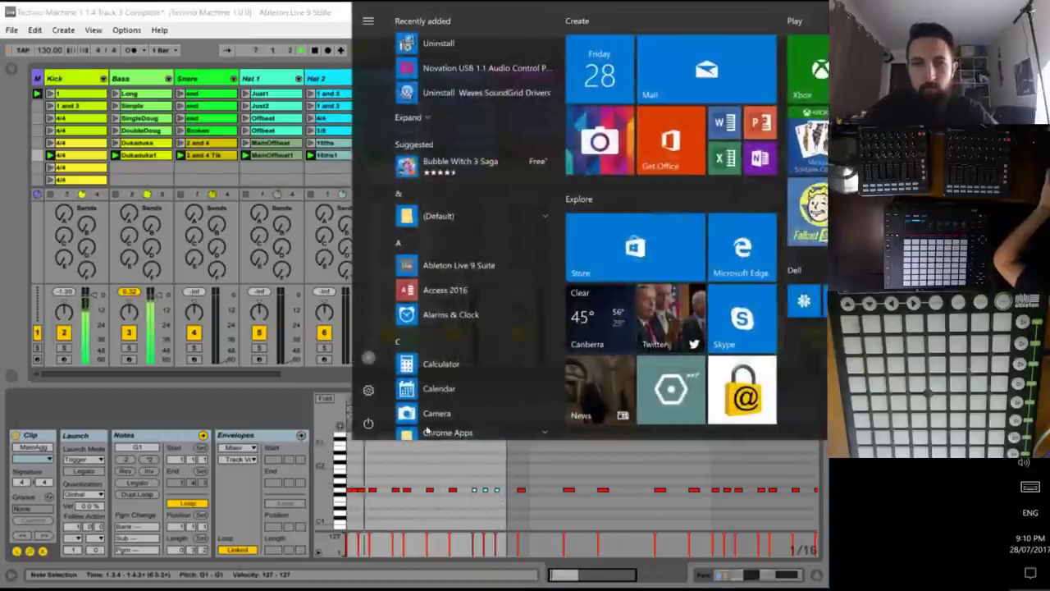
pyautogui.click(299, 397)
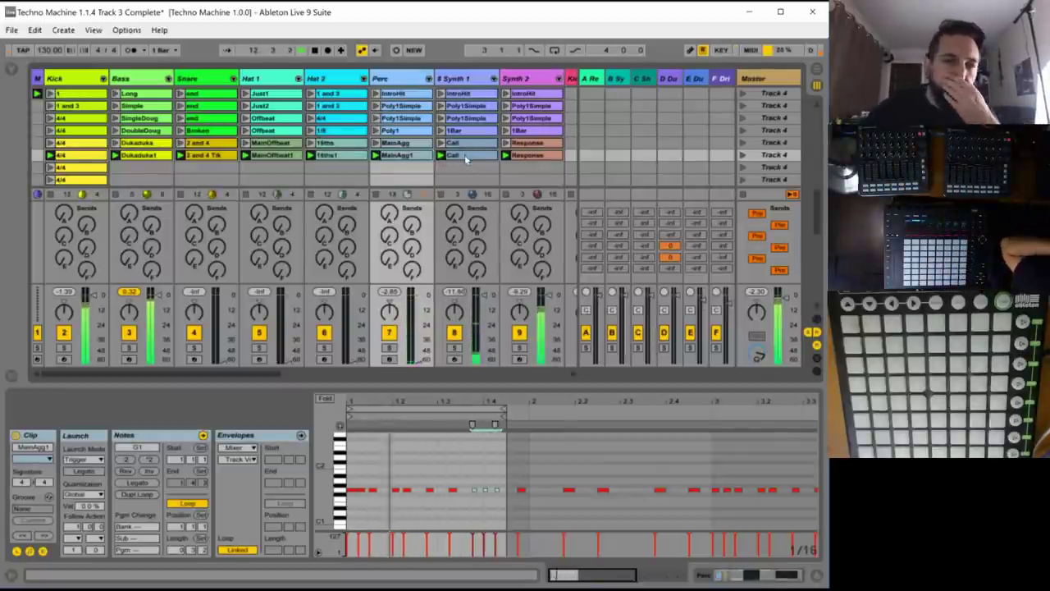
# - Open the duplicated Call clip on the first synth track to edit its opening bars
pyautogui.click(464, 155)
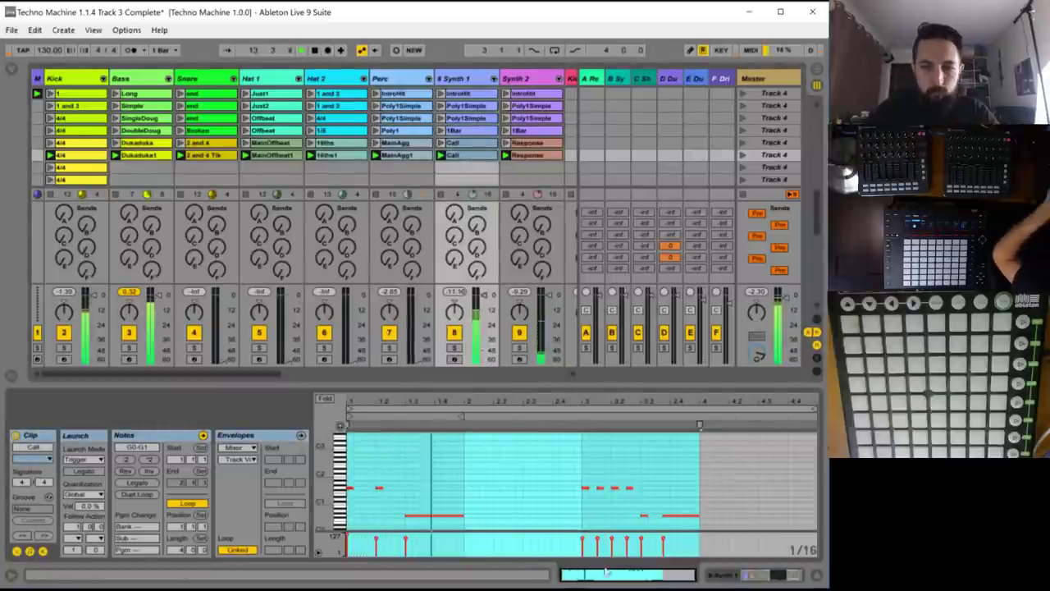
pyautogui.moveTo(438, 401); pyautogui.dragTo(438, 443)
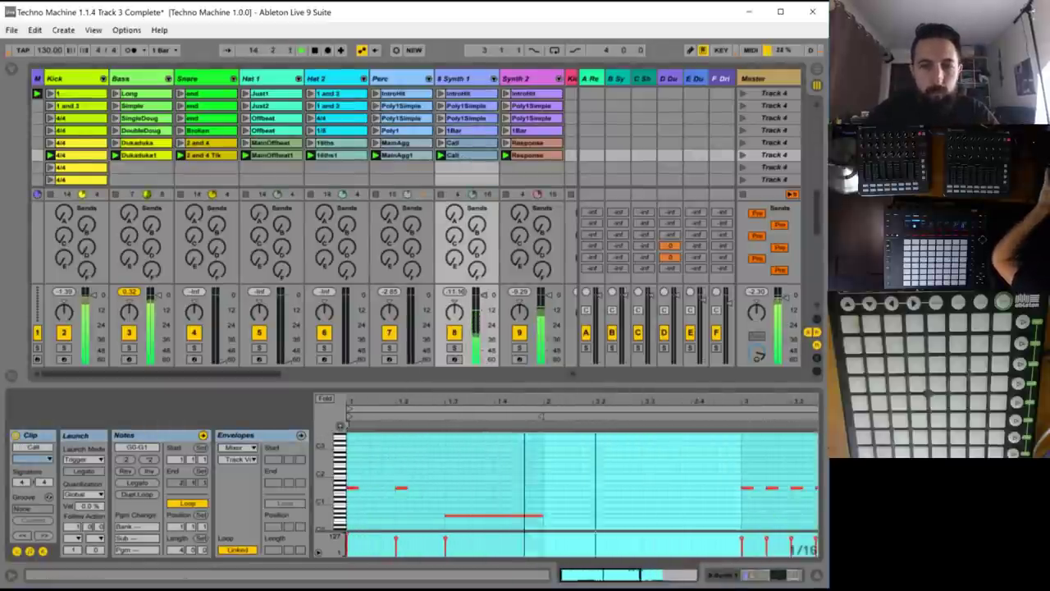
# - Try adding quiet G1 notes at 1.1.3 and 1.2.3 in the Call clip
pyautogui.doubleClick(377, 489)
pyautogui.doubleClick(427, 487)
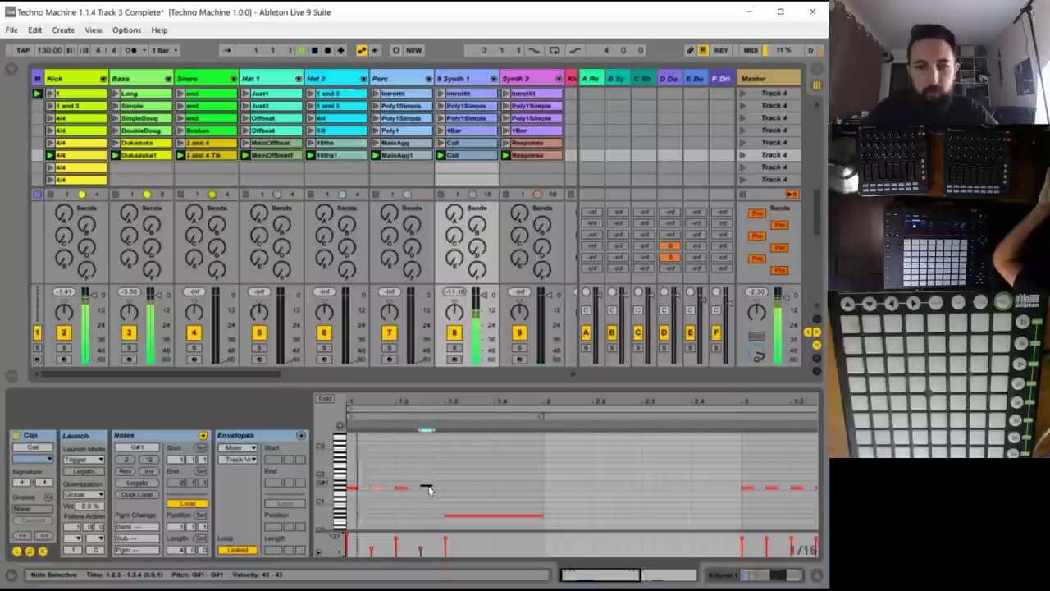
pyautogui.moveTo(428, 489); pyautogui.dragTo(428, 490)
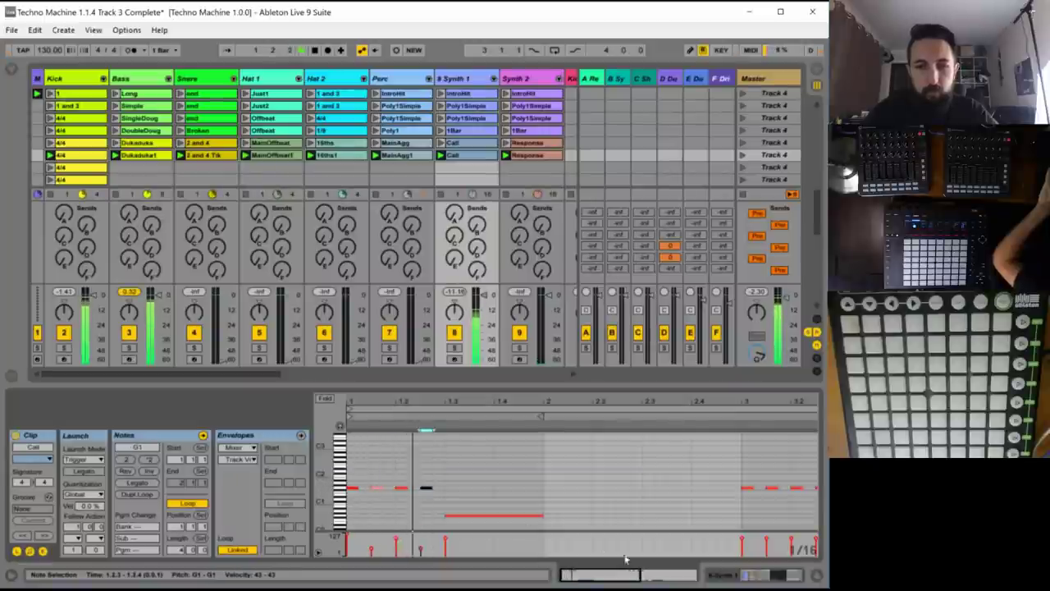
pyautogui.moveTo(631, 574); pyautogui.dragTo(636, 515)
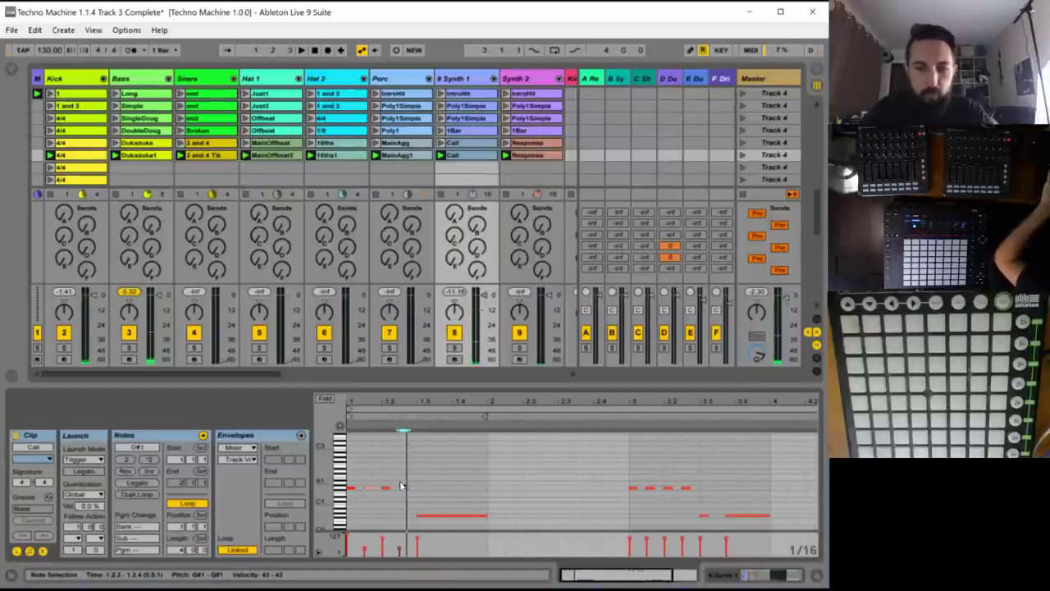
pyautogui.click(401, 485)
pyautogui.press('space')
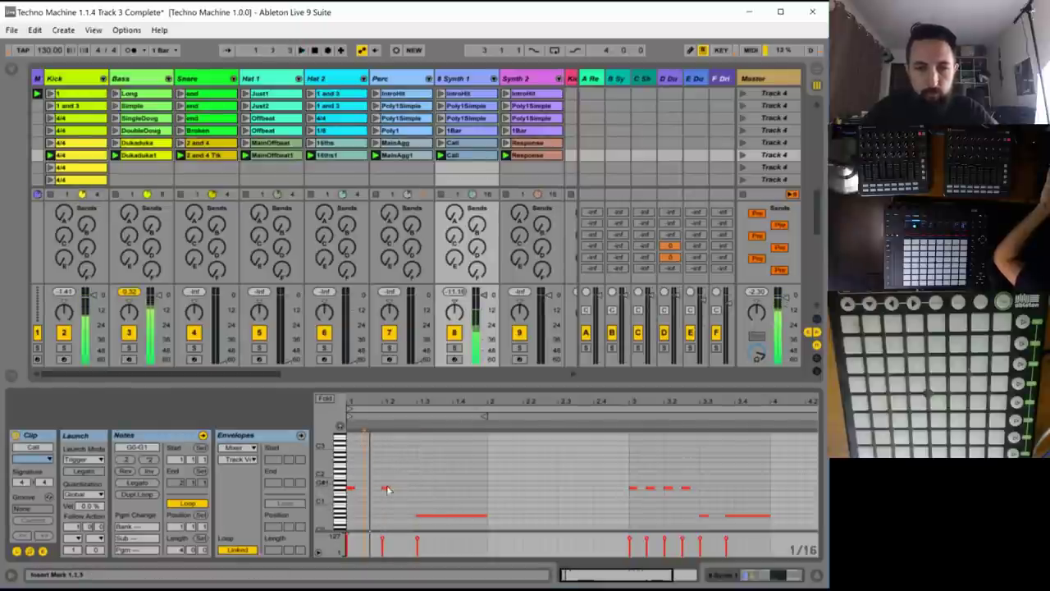
# - Rework the Call clip's first bar with F1 at 1.1.4, a quiet G1 at 1.2.3, and the long G0 note from 1.2.4 to 2.1.1
pyautogui.click(386, 488)
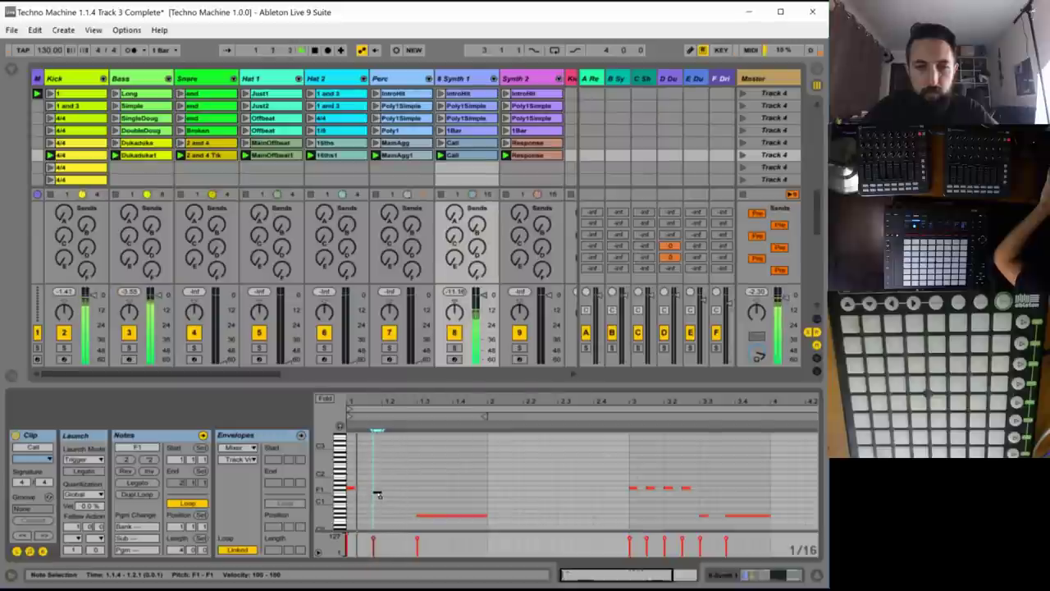
pyautogui.doubleClick(402, 489)
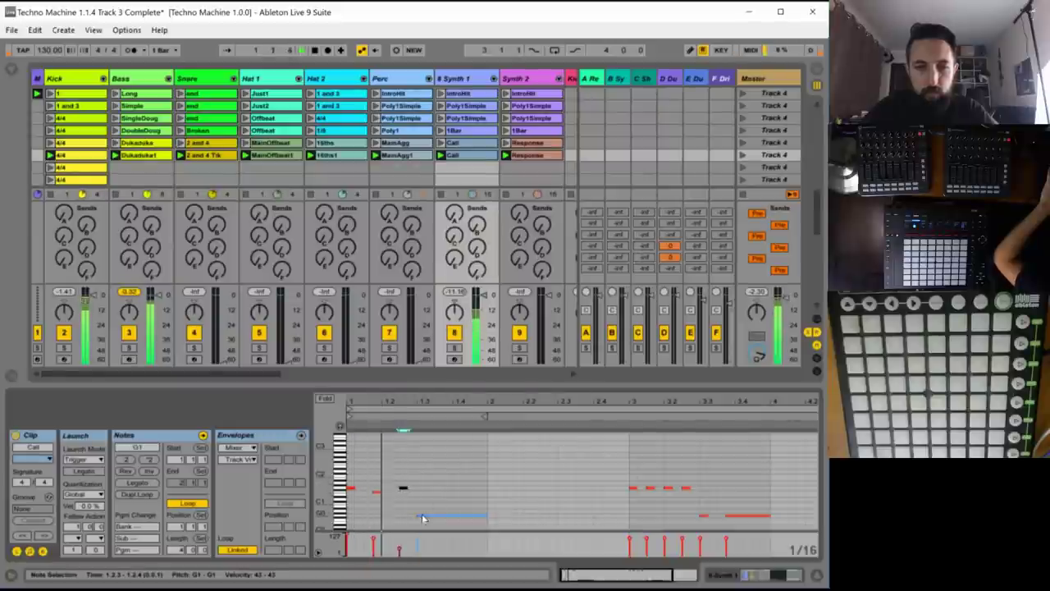
pyautogui.doubleClick(416, 517)
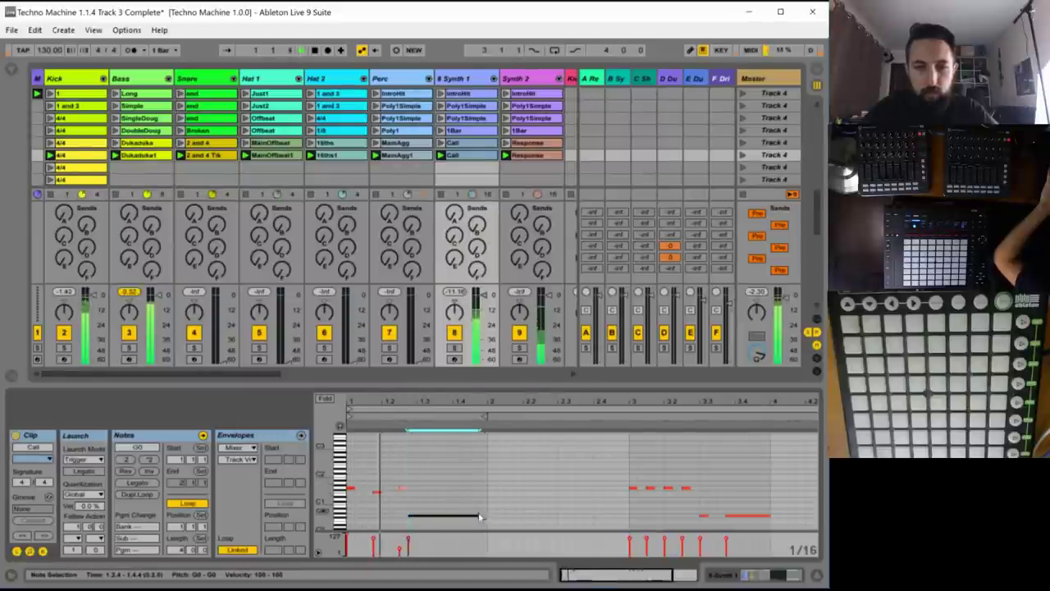
pyautogui.moveTo(477, 516); pyautogui.dragTo(485, 518)
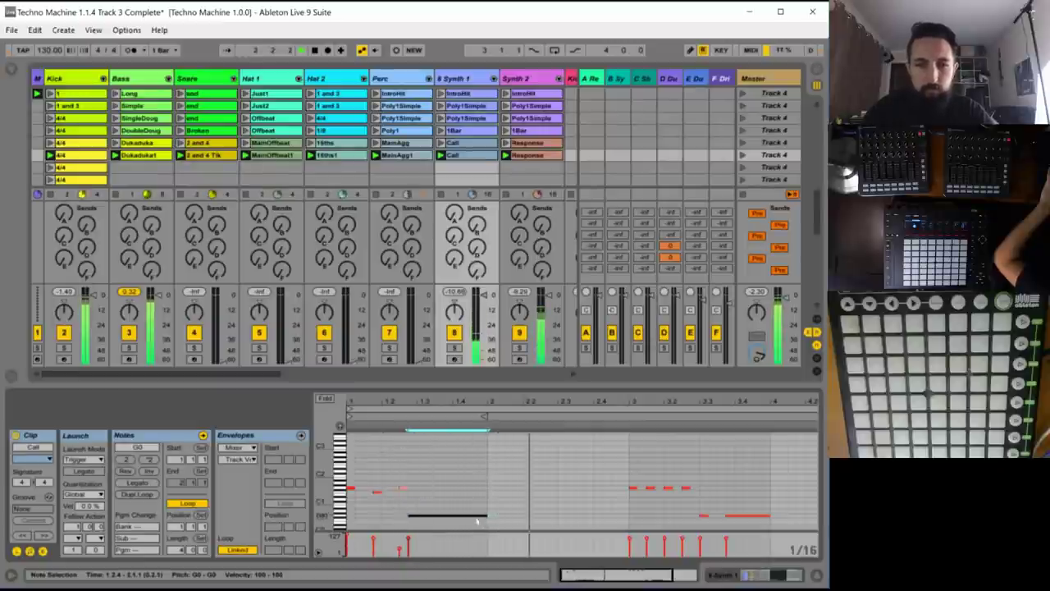
# - Lower the Call clip's notes at 3.1.3 and 3.2.3 to F1 and the short note at 3.3.1 to F0
pyautogui.doubleClick(650, 492)
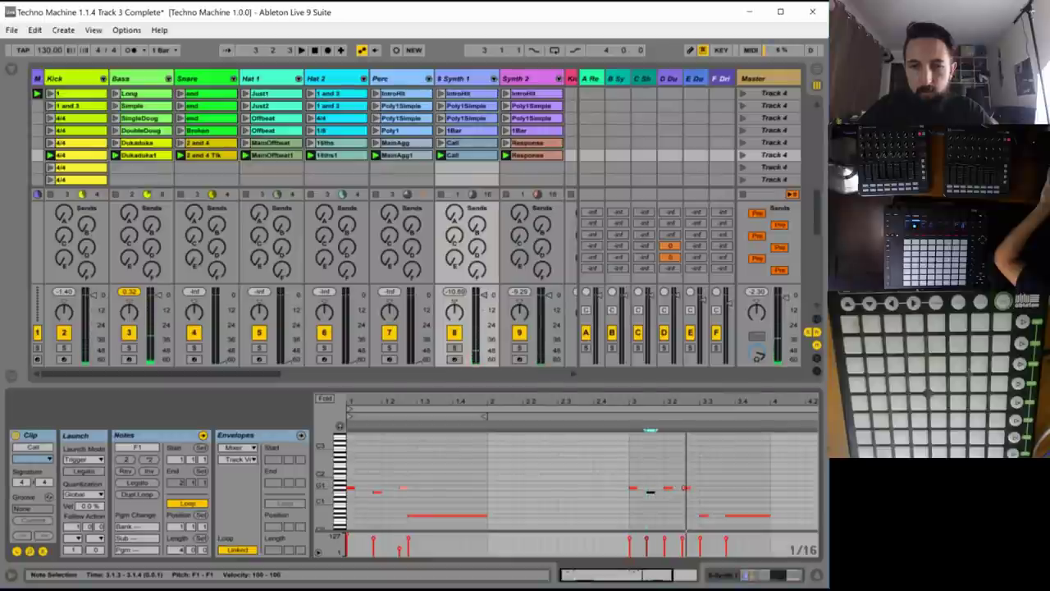
pyautogui.doubleClick(687, 492)
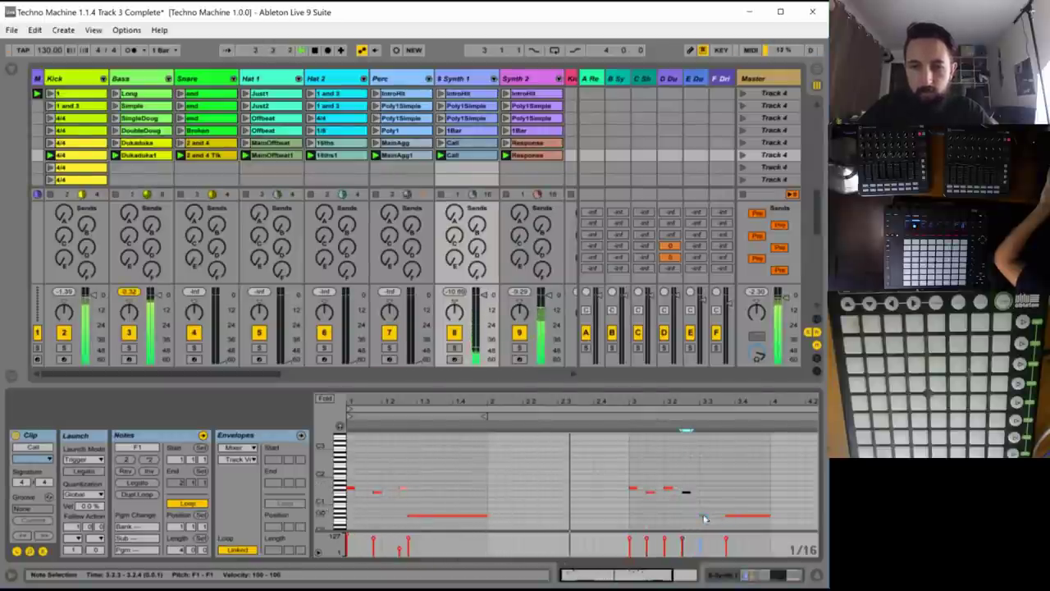
pyautogui.doubleClick(702, 522)
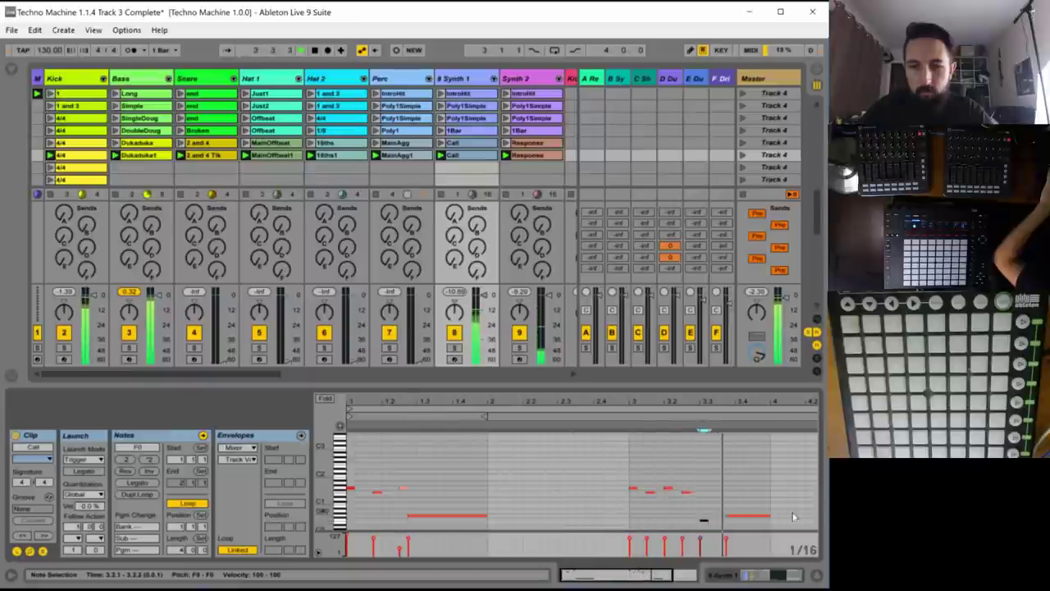
pyautogui.moveTo(769, 516); pyautogui.dragTo(778, 517)
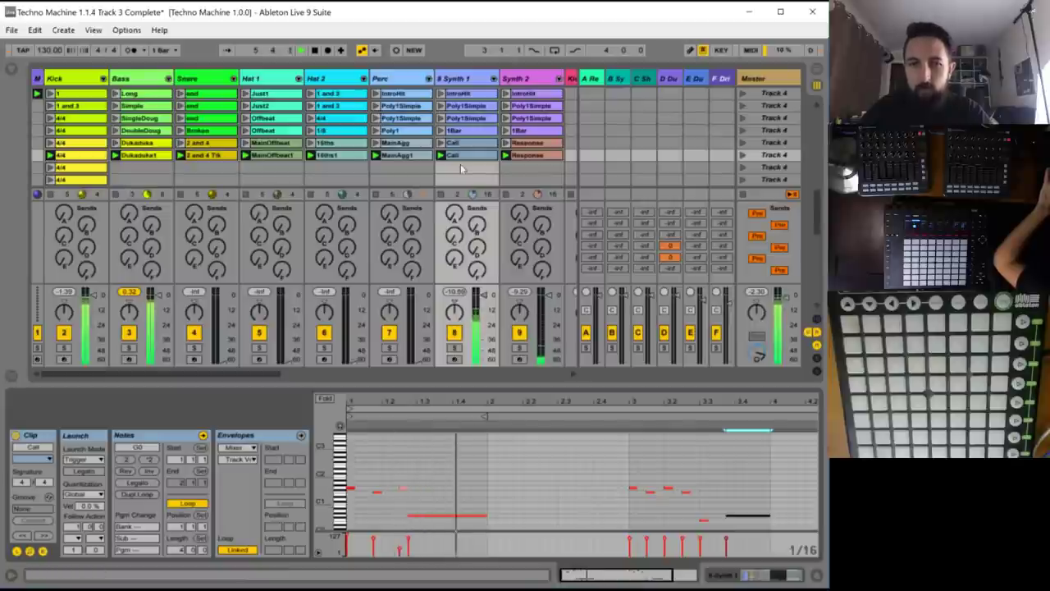
# - Open the duplicated Response clip on the Synth 2 track
pyautogui.click(532, 156)
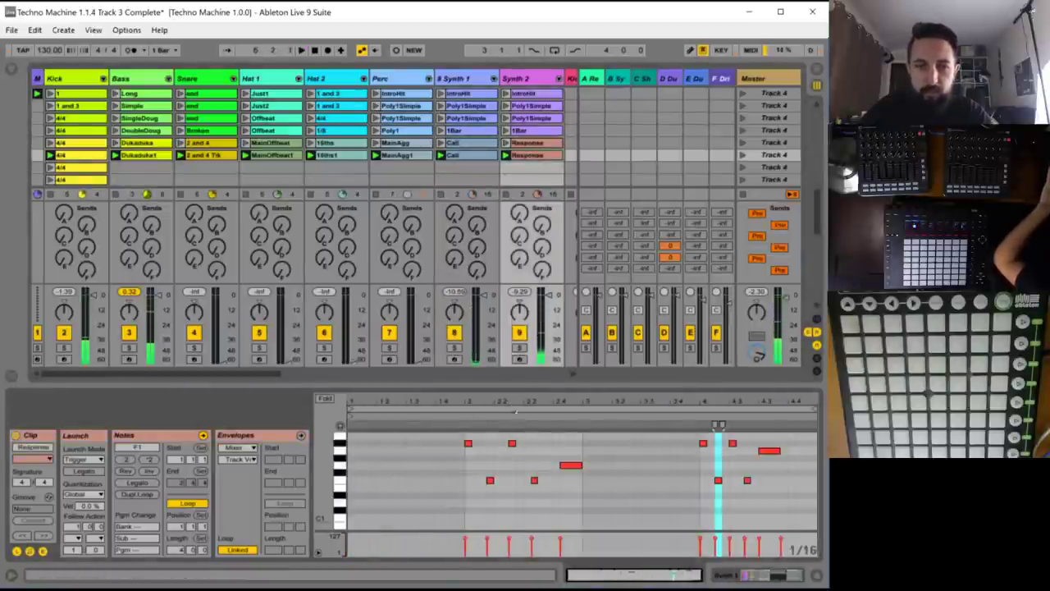
# - Try moving the Response clip's F1 note from 2.1.4 to 2.1.3 and lowering the note at 2.2.3 to F1
pyautogui.click(505, 484)
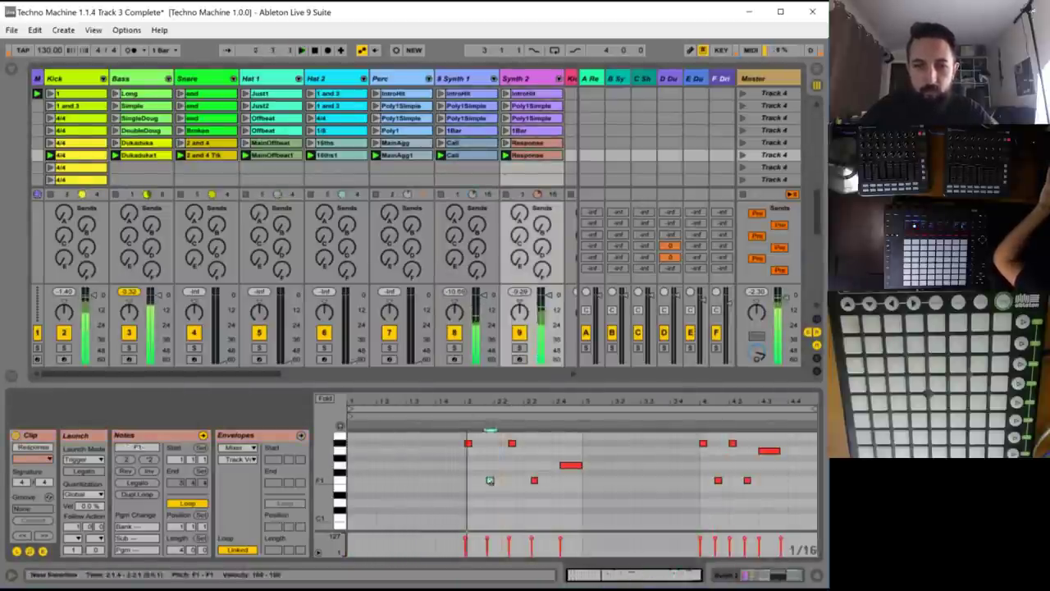
pyautogui.moveTo(490, 480); pyautogui.dragTo(482, 479)
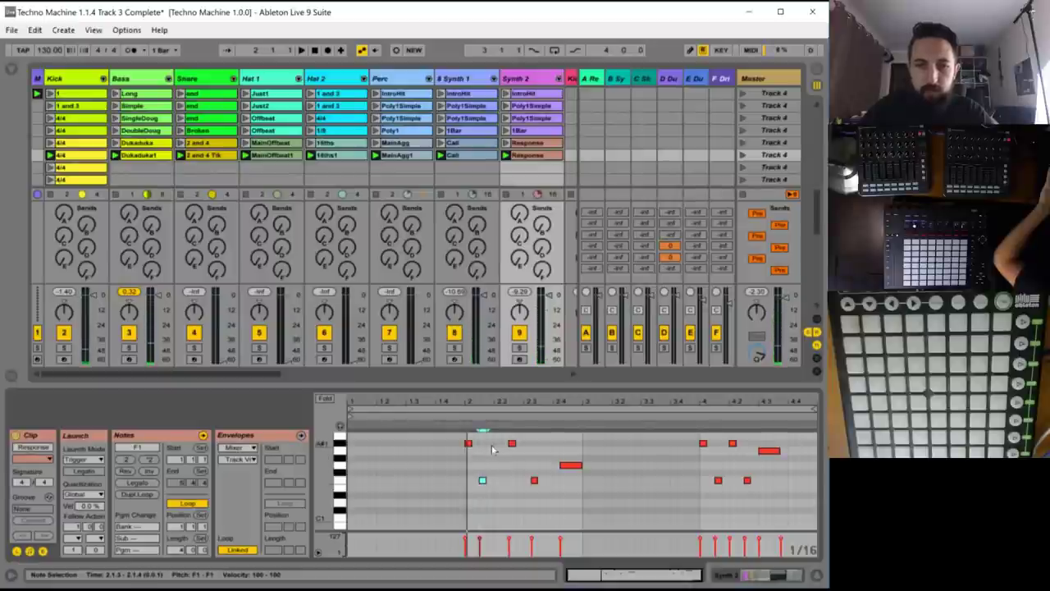
pyautogui.press('space')
pyautogui.moveTo(509, 445); pyautogui.dragTo(512, 481)
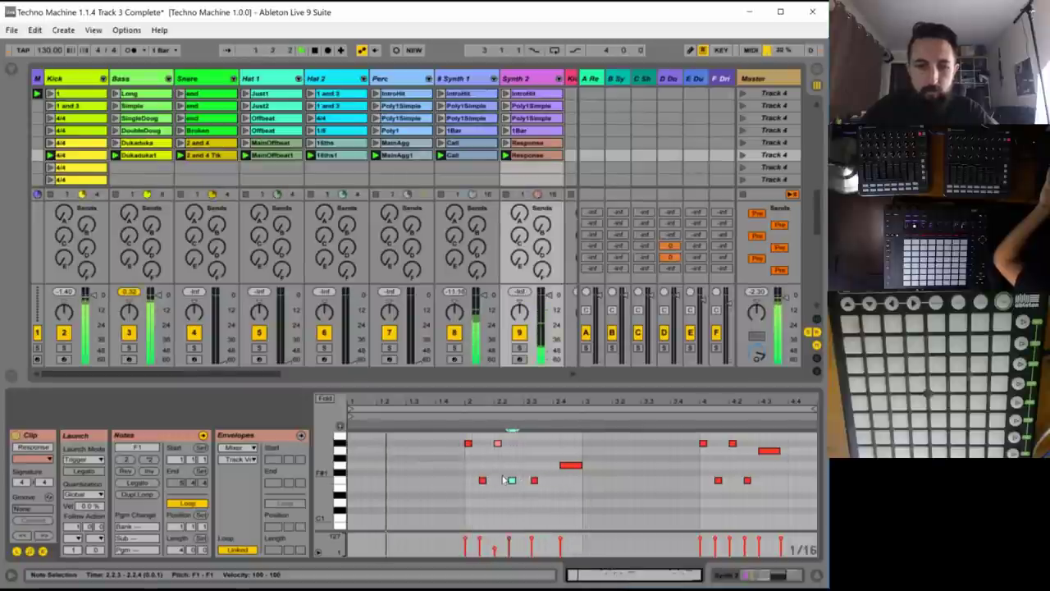
pyautogui.hotkey('ctrl', 'z')
pyautogui.hotkey('ctrl', 'z')
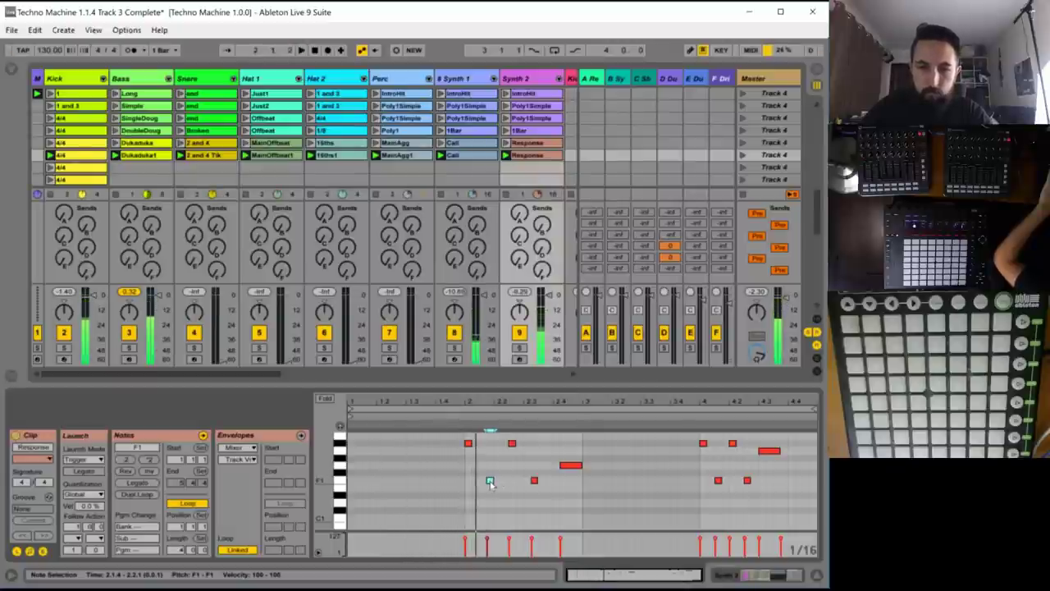
# - Rework the Response clip's second bar with F1 at 2.1.2, quiet F1 at 2.1.4 and 2.2.2, F#1 at 2.2.3 and 2.3.3, and F1 from 2.3.4 to 3.1.1
pyautogui.click(496, 485)
pyautogui.click(489, 482)
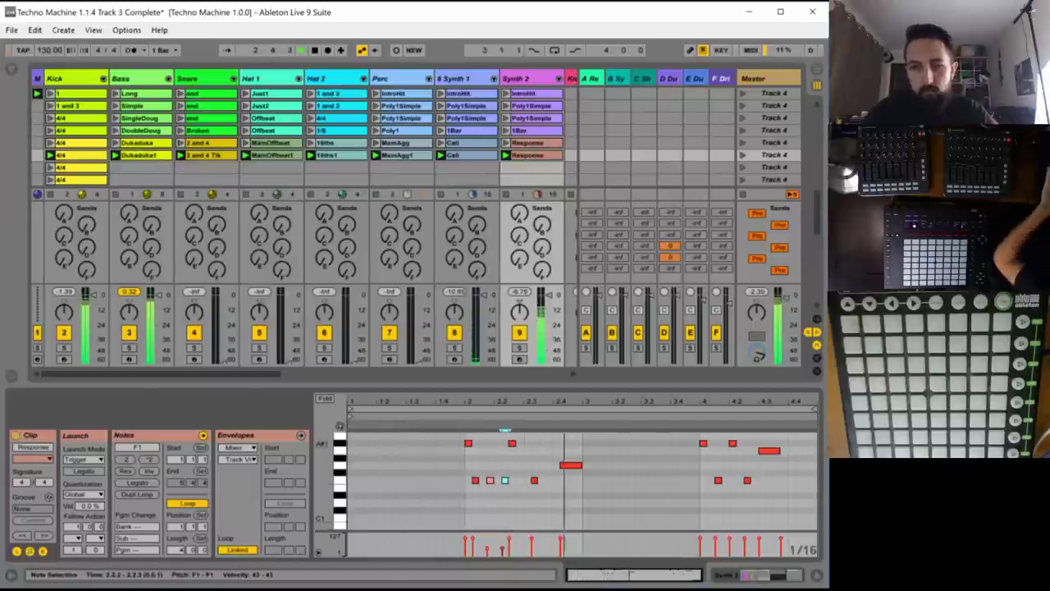
pyautogui.moveTo(512, 444); pyautogui.dragTo(538, 473)
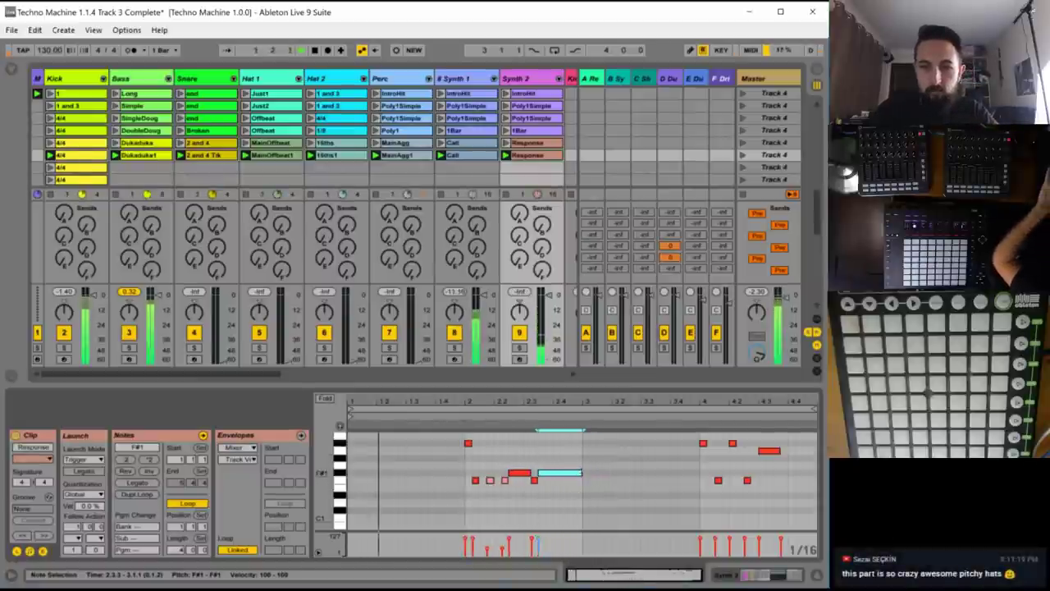
pyautogui.moveTo(582, 473); pyautogui.dragTo(559, 482)
pyautogui.click(545, 473)
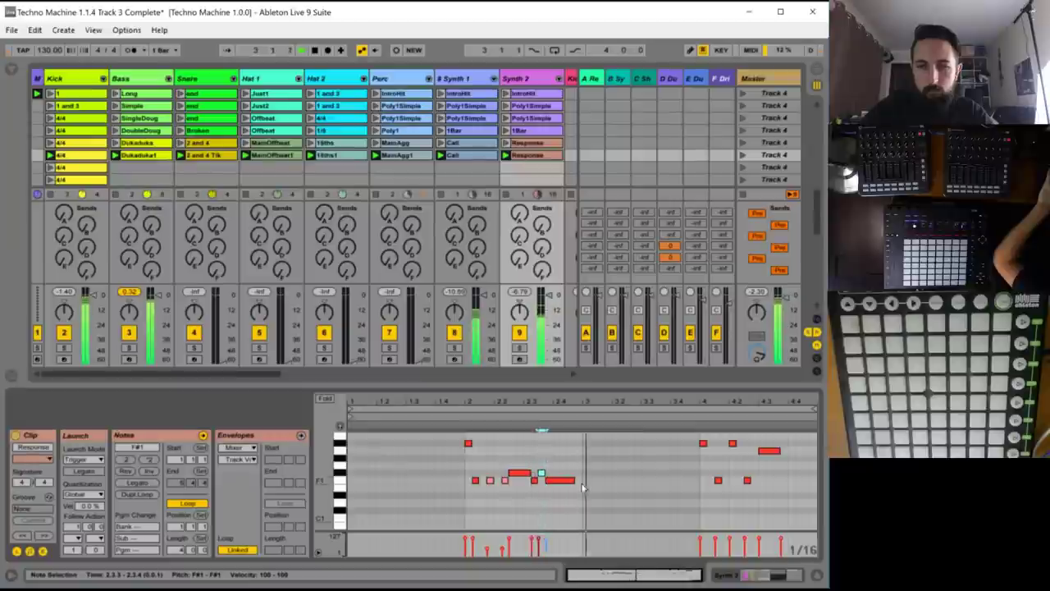
pyautogui.moveTo(573, 479); pyautogui.dragTo(582, 480)
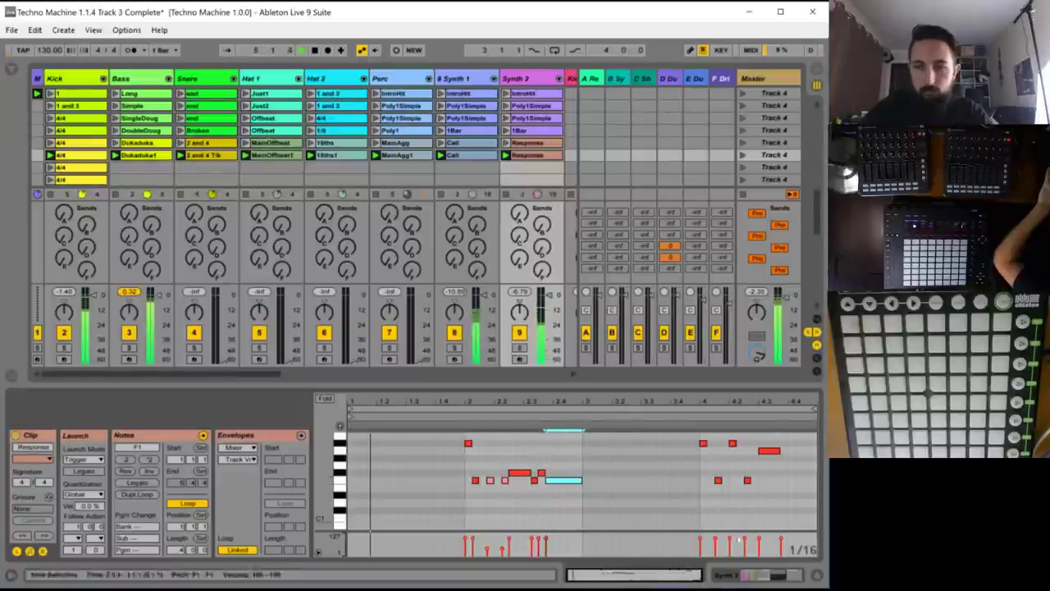
# - Lower the Response clip's note at 4.3.1 by an octave to A0
pyautogui.click(768, 450)
pyautogui.hotkey('shift', 'Down')
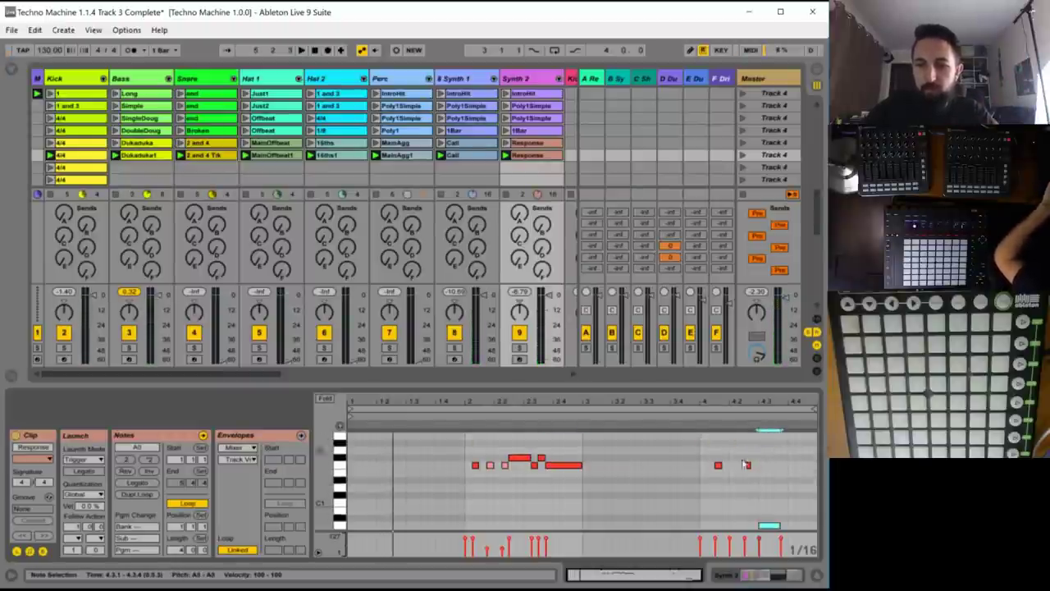
# - Try lowering the Response clip's last note, at 4.3.4, by an octave to G-1
pyautogui.scroll(-3, 767, 480)
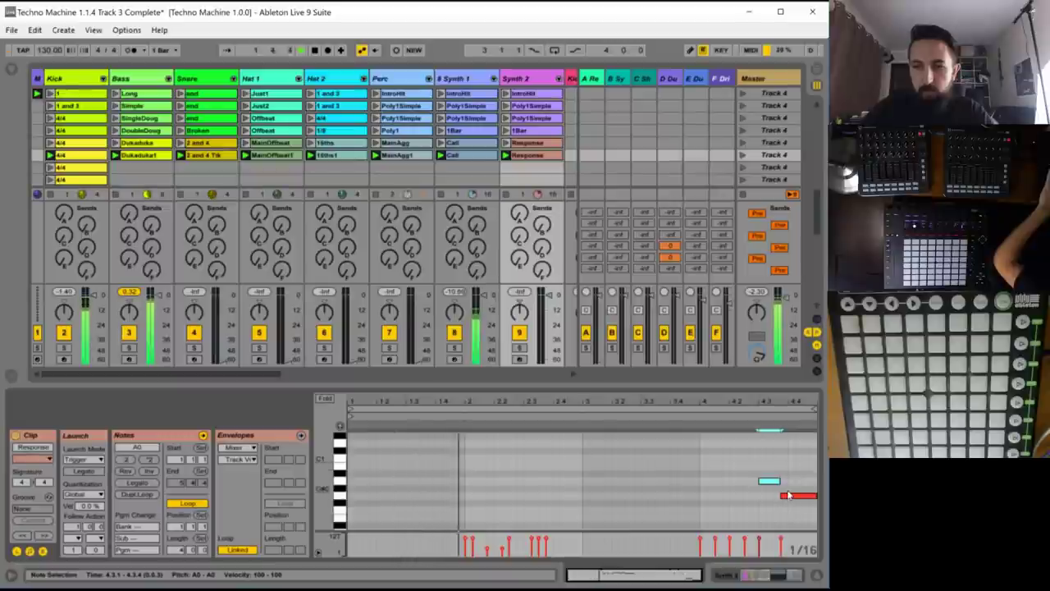
pyautogui.click(786, 496)
pyautogui.hotkey('shift', 'Down')
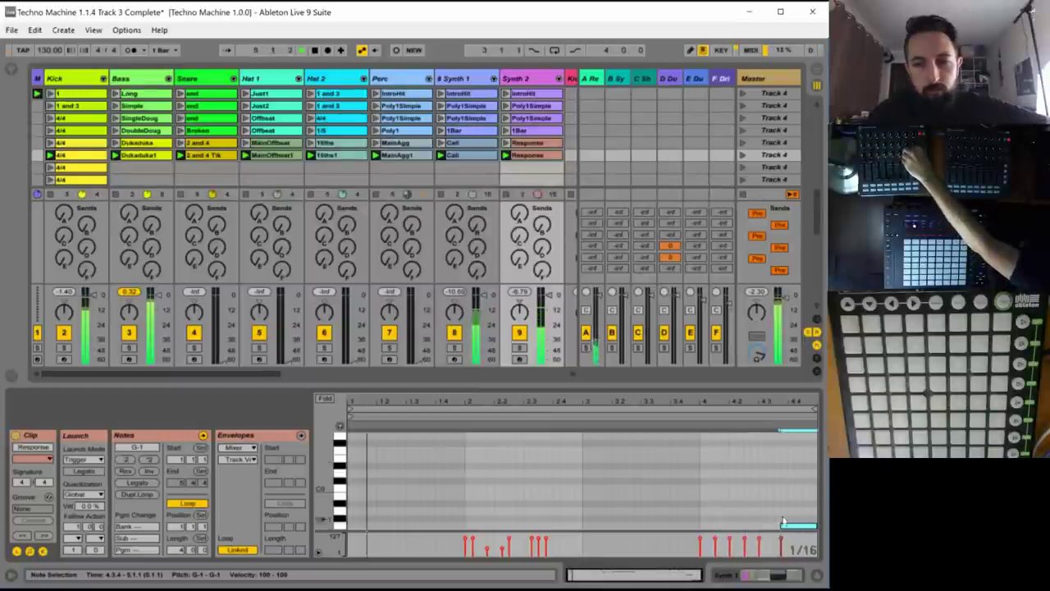
pyautogui.hotkey('shift', 'Up')
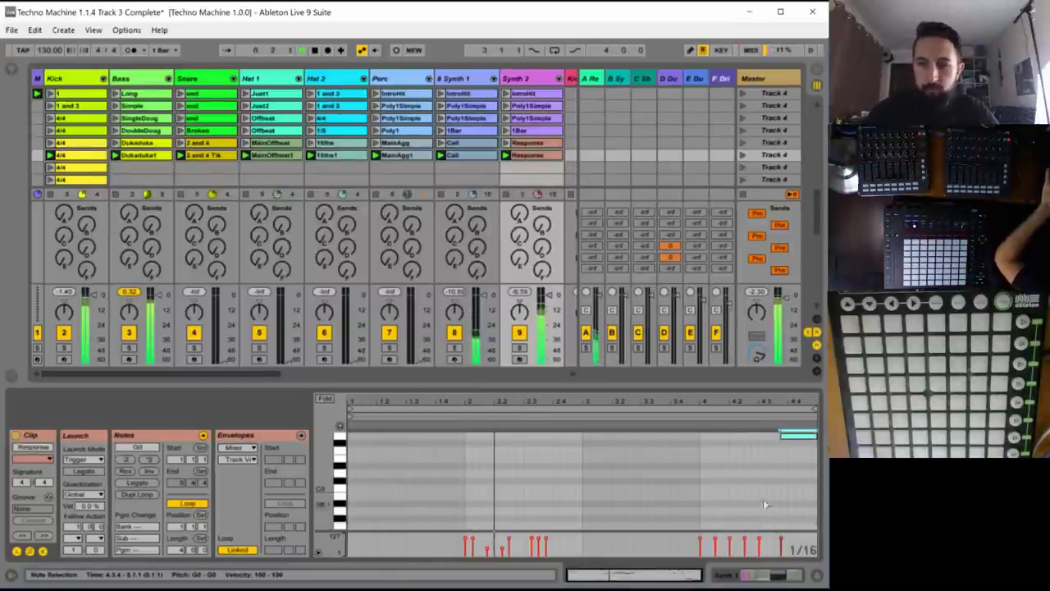
pyautogui.scroll(5, 787, 482)
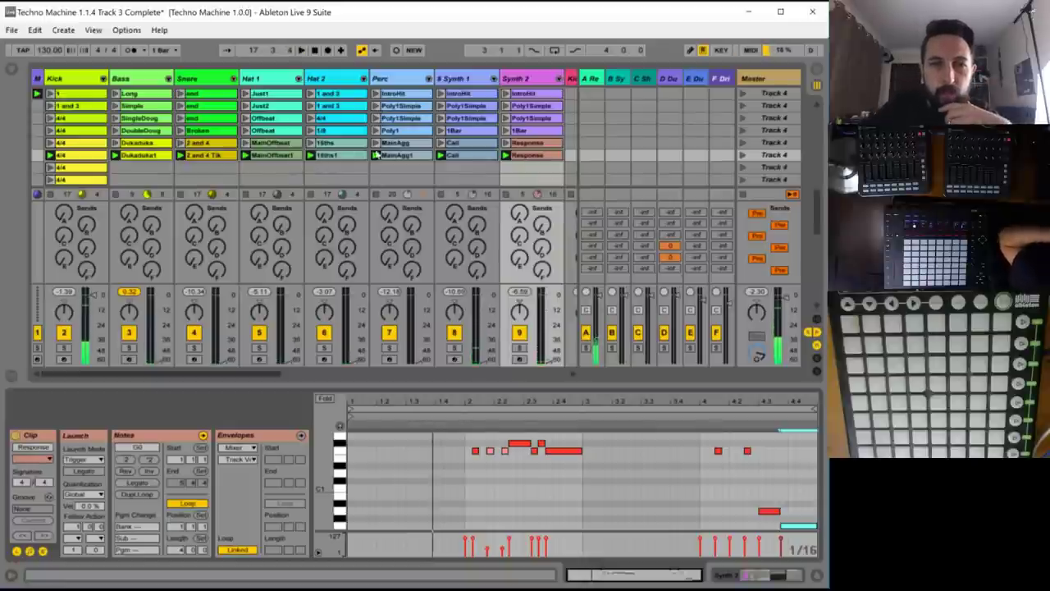
# - Rename the edited Call and Response clips as Call1 and Response1
pyautogui.click(460, 156)
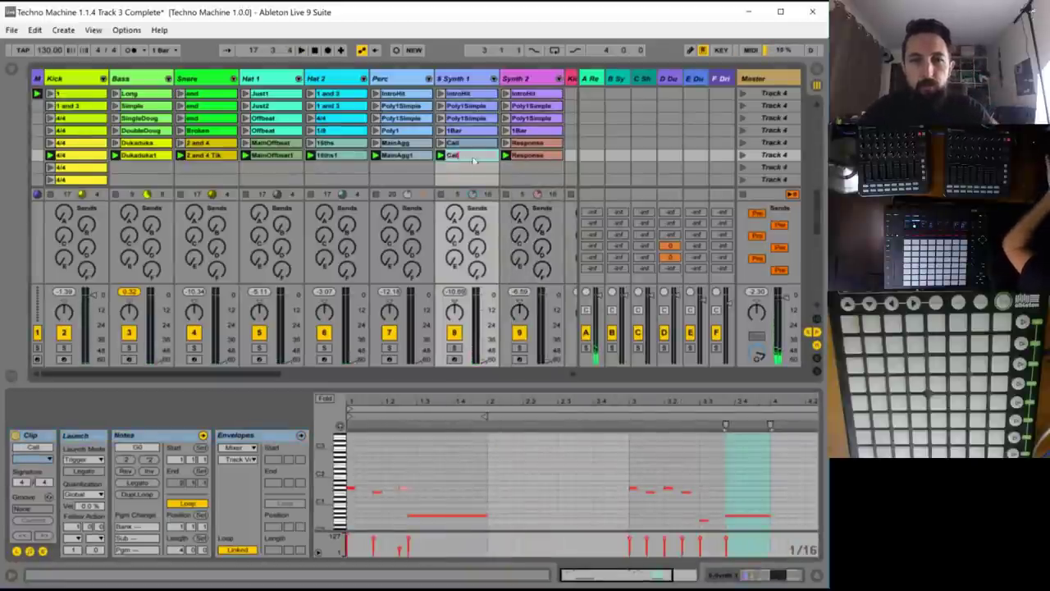
pyautogui.click(538, 154)
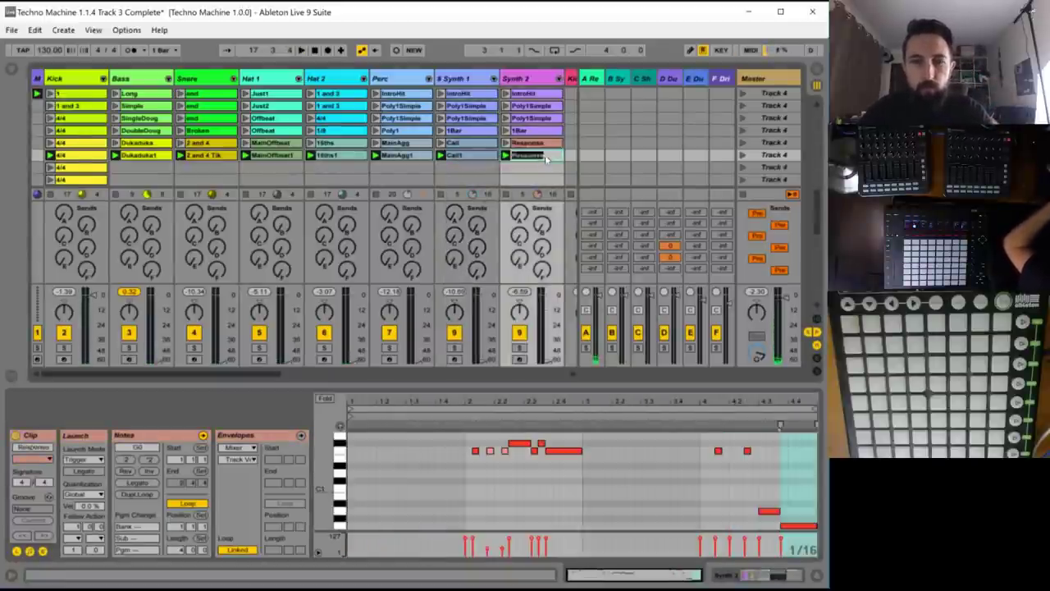
pyautogui.press('Right')
pyautogui.write('1')
pyautogui.press('Return')
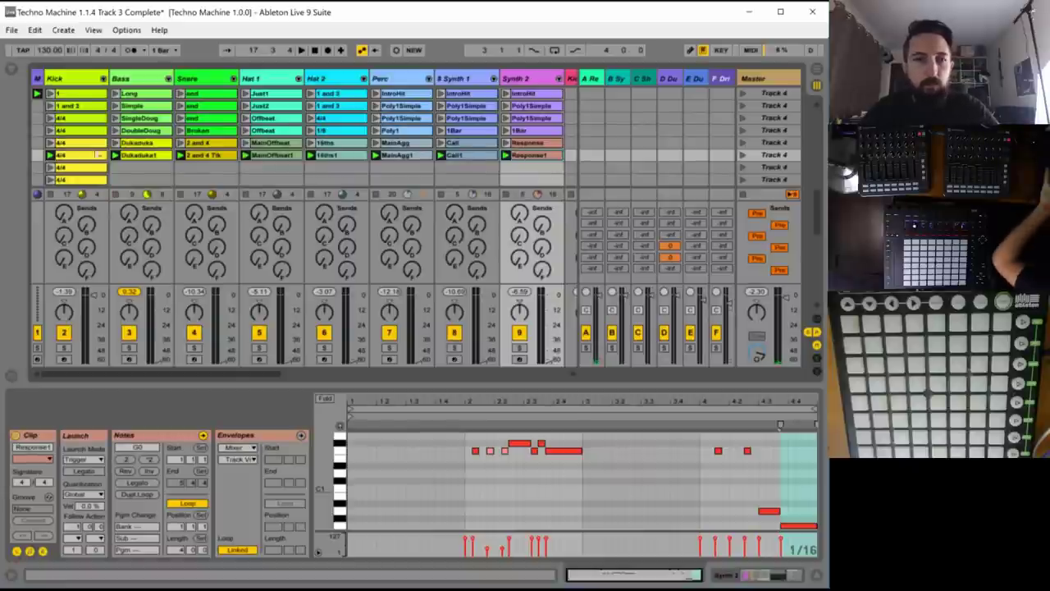
# - Duplicate the seven clips from Dukaduka1 to Response1 into the next scene and launch that scene
pyautogui.click(150, 158)
pyautogui.keyDown('shift'); pyautogui.click(525, 157); pyautogui.keyUp('shift')
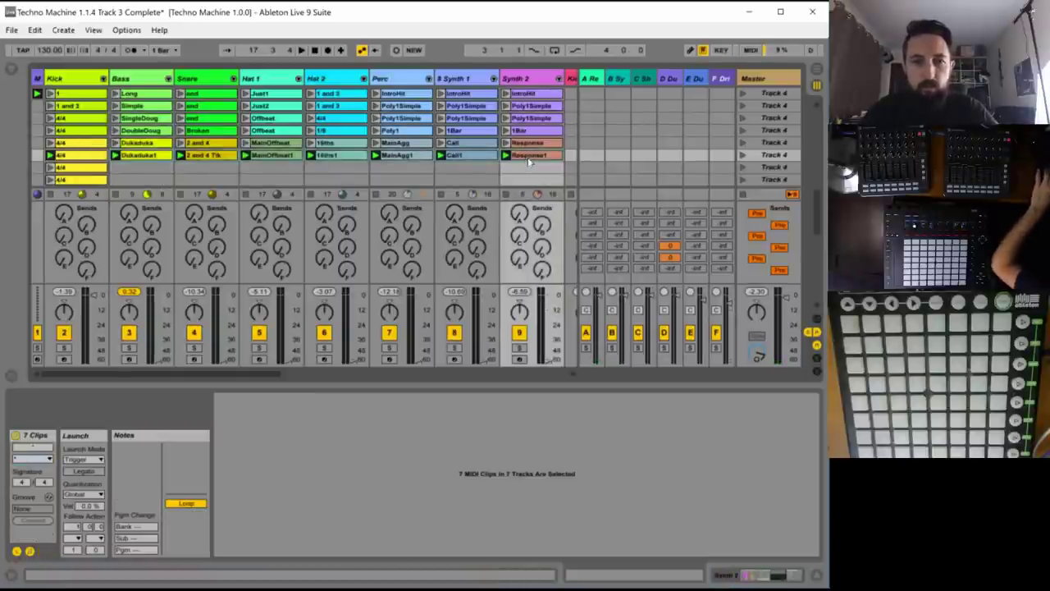
pyautogui.hotkey('ctrl', 'd')
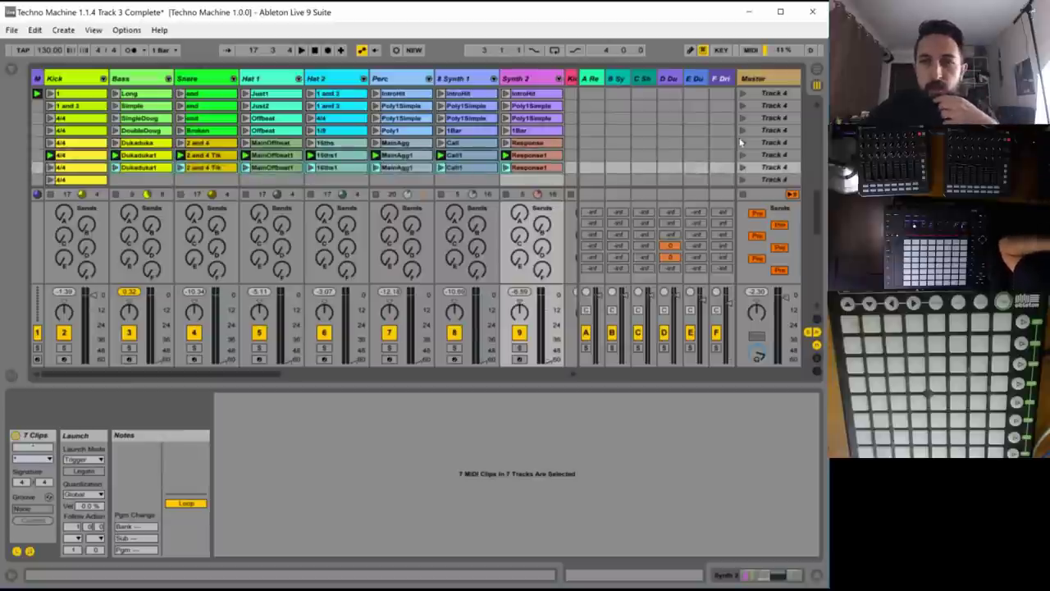
pyautogui.click(744, 167)
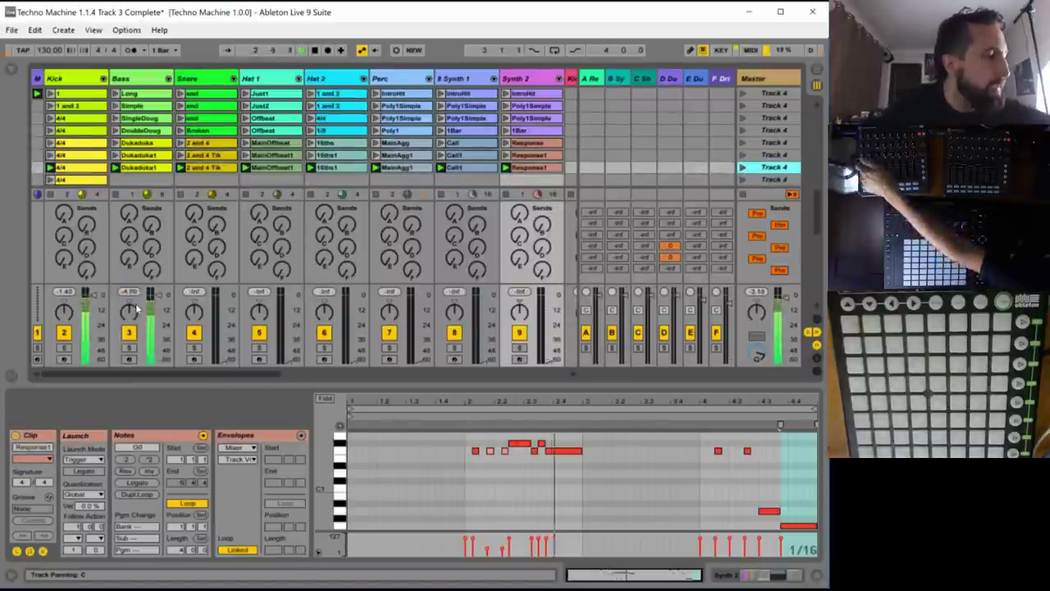
# - Shorten the duplicated Dukaduka1 bass clip's loop to one bar and delete the long F#0 notes in that bar
pyautogui.click(140, 167)
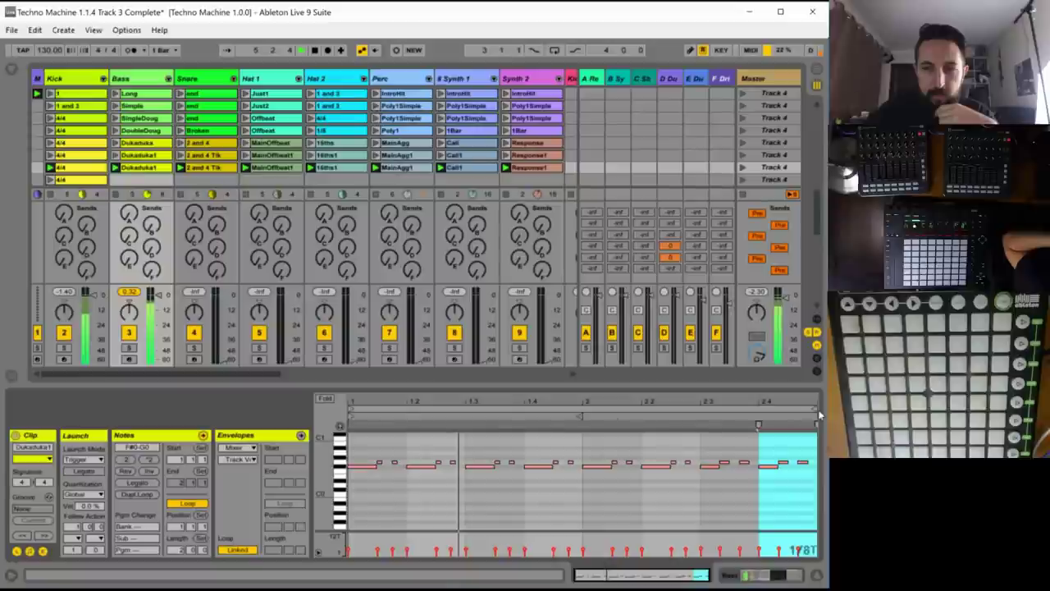
pyautogui.moveTo(818, 409); pyautogui.dragTo(582, 409)
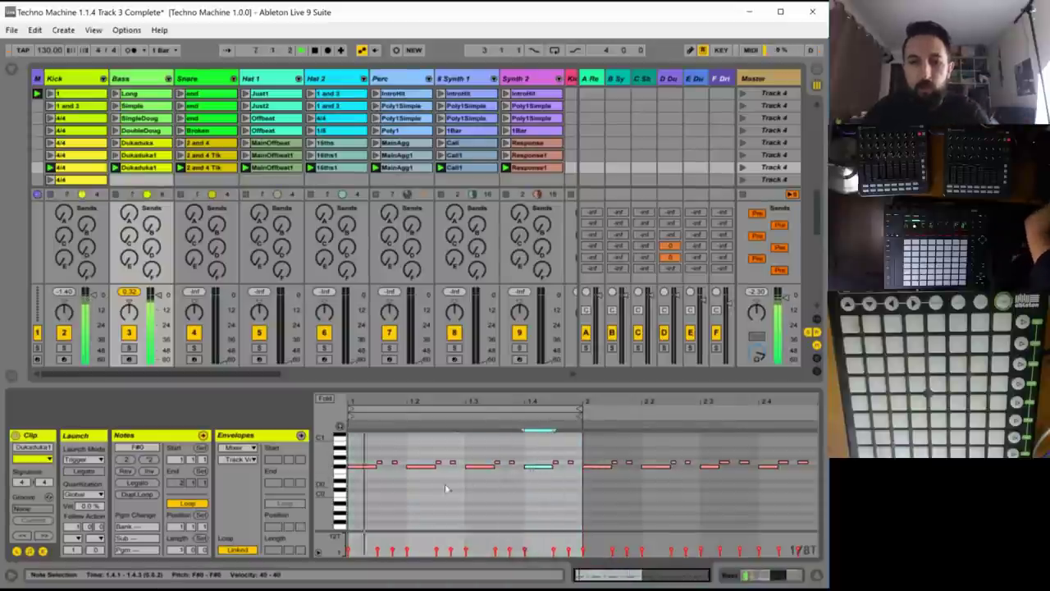
pyautogui.doubleClick(420, 467)
pyautogui.doubleClick(480, 467)
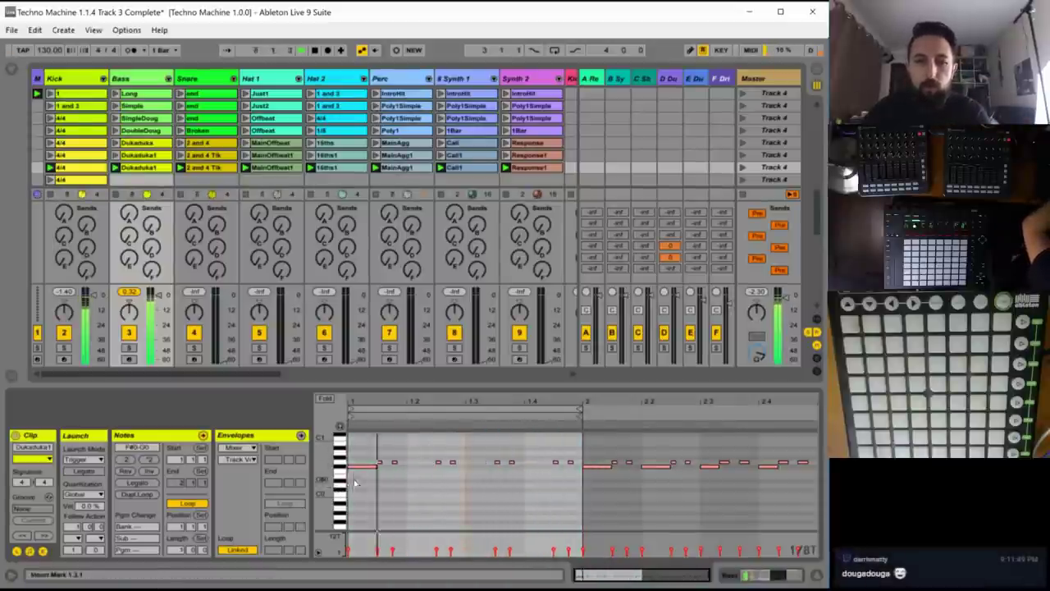
pyautogui.doubleClick(358, 466)
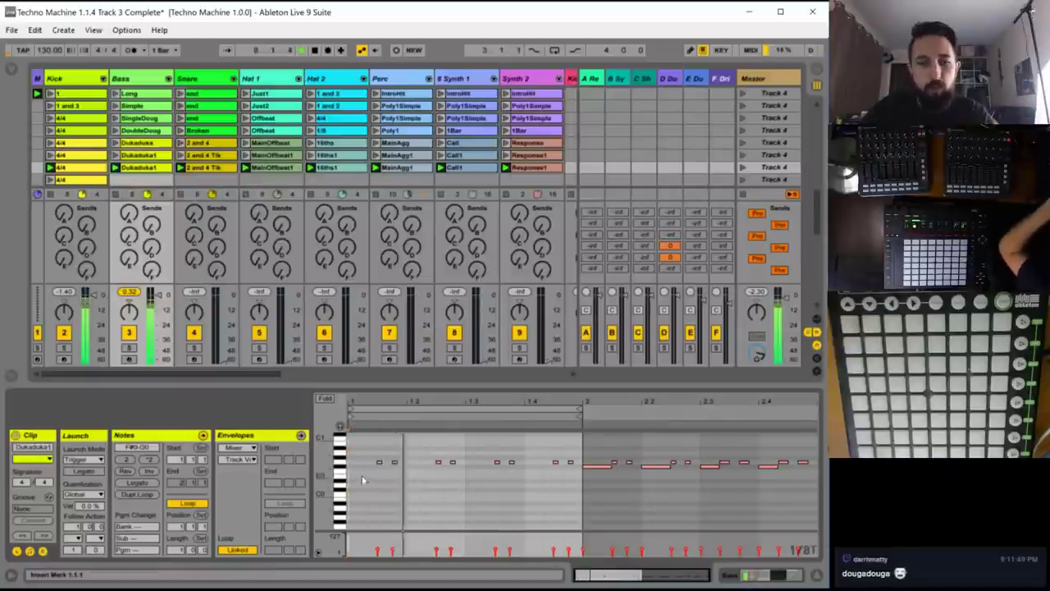
pyautogui.click(436, 497)
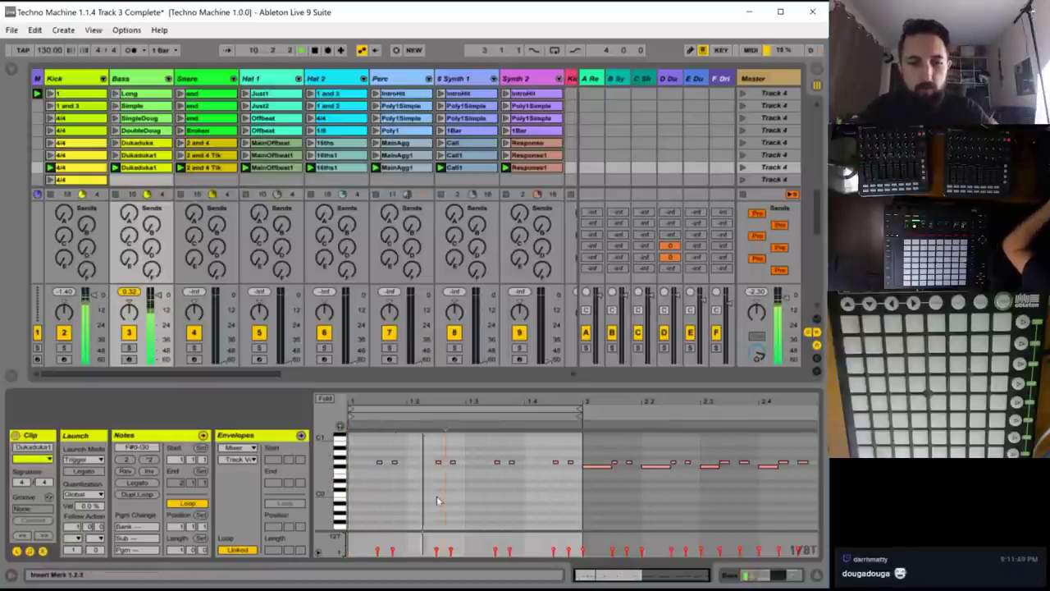
# - Copy the bass clip's two short G0 notes at 1.1.3 and 1.1.4 to 1.1.1 and 1.1.2 on a 1/16 grid
pyautogui.moveTo(401, 452); pyautogui.dragTo(354, 468)
pyautogui.click(394, 462)
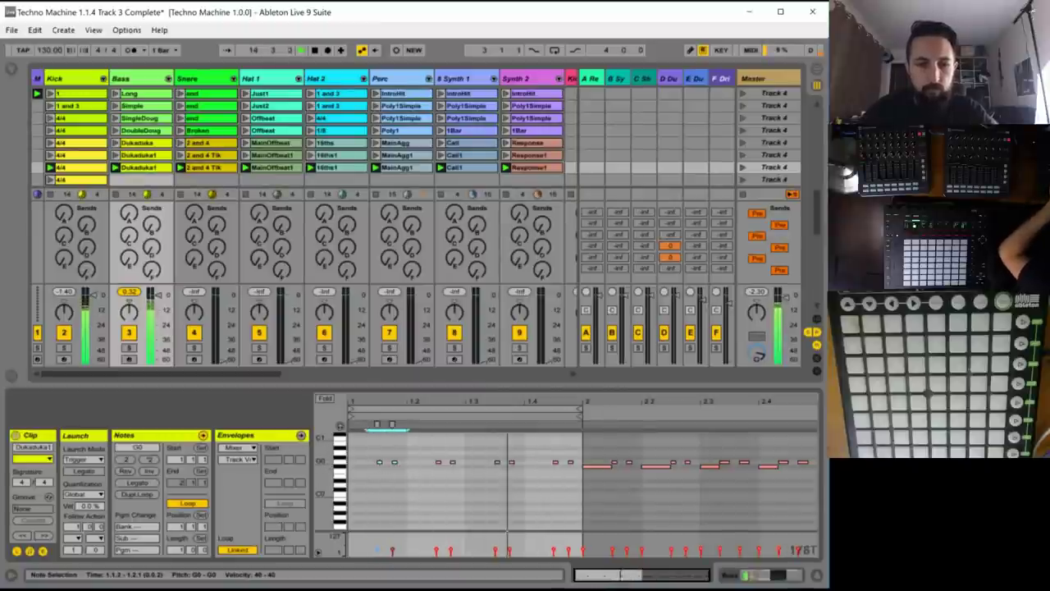
pyautogui.moveTo(407, 465); pyautogui.dragTo(379, 465)
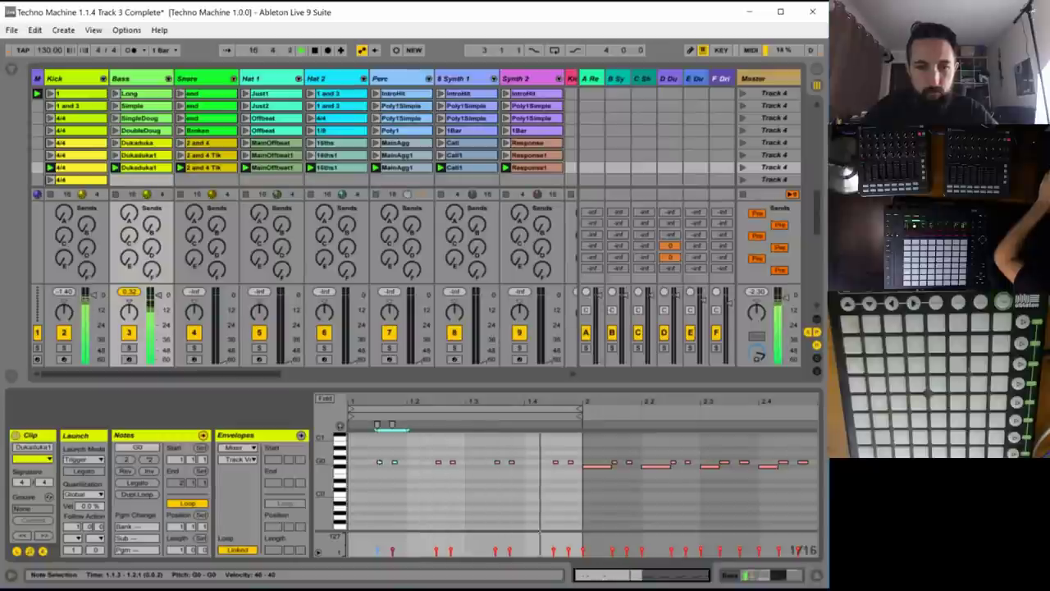
pyautogui.moveTo(377, 401)
pyautogui.mouseDown()
pyautogui.moveTo(389, 435)
pyautogui.moveTo(599, 492)
pyautogui.moveTo(385, 402)
pyautogui.mouseUp()
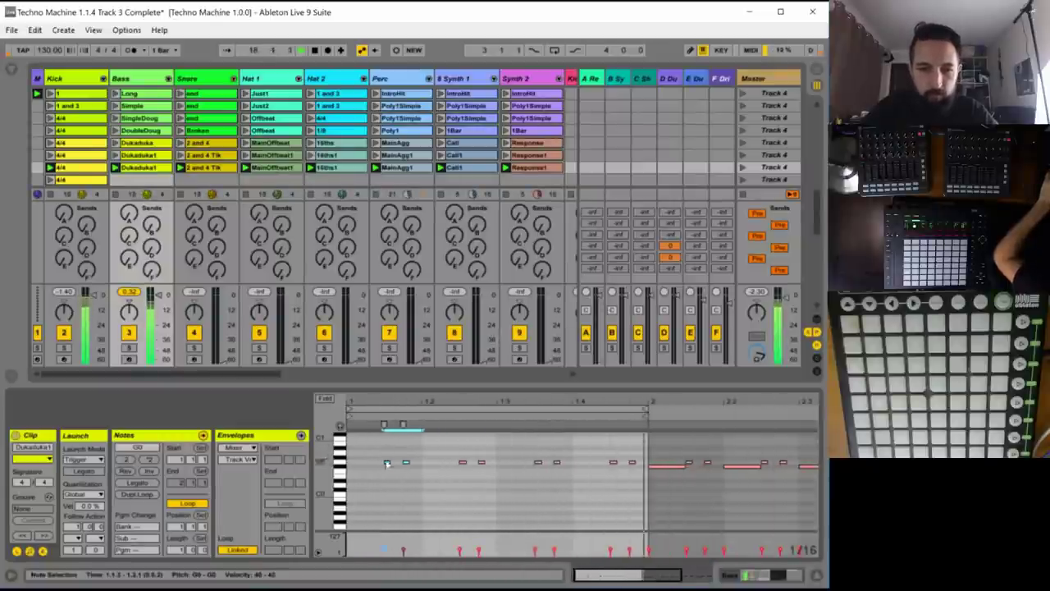
pyautogui.moveTo(388, 464); pyautogui.dragTo(349, 465)
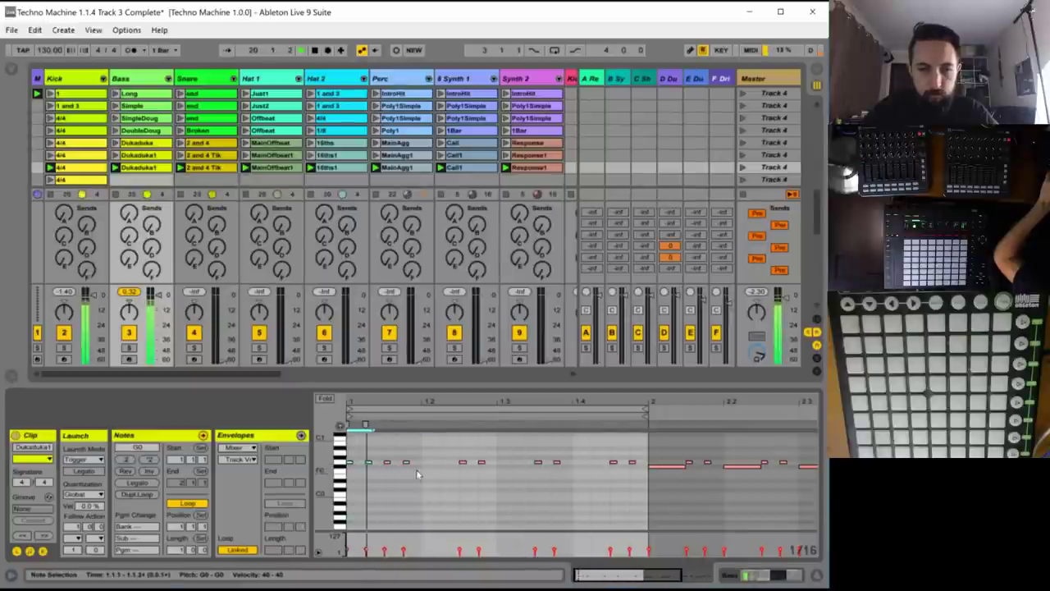
# - Repeat the first beat's four G0 notes across the remaining beats of the bass clip's first bar
pyautogui.moveTo(417, 455); pyautogui.dragTo(355, 467)
pyautogui.hotkey('ctrl', 'd')
pyautogui.hotkey('ctrl', 'd')
pyautogui.hotkey('ctrl', 'd')
pyautogui.hotkey('ctrl', 'd')
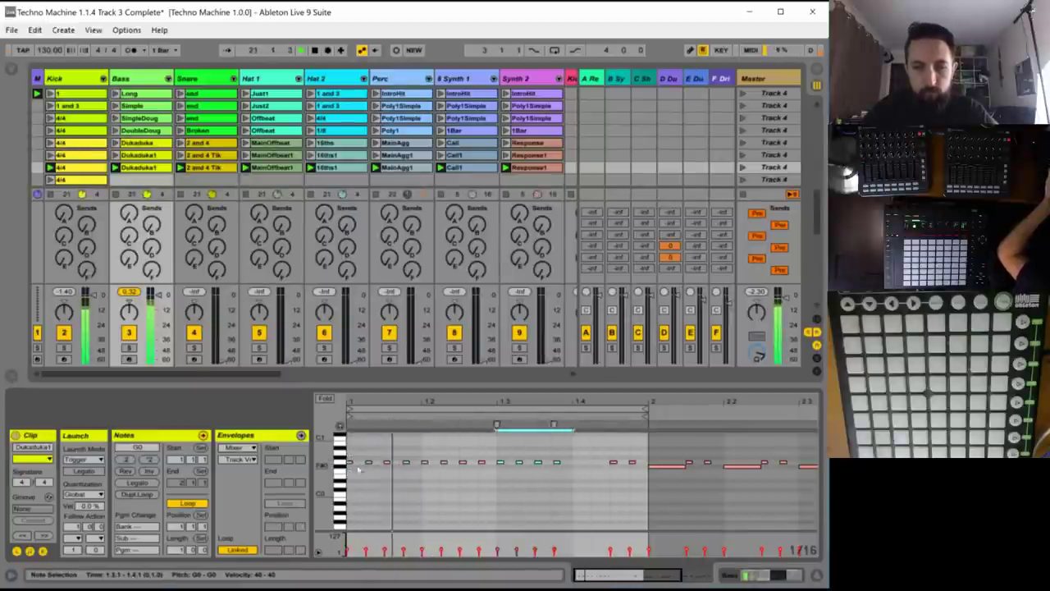
pyautogui.click(652, 478)
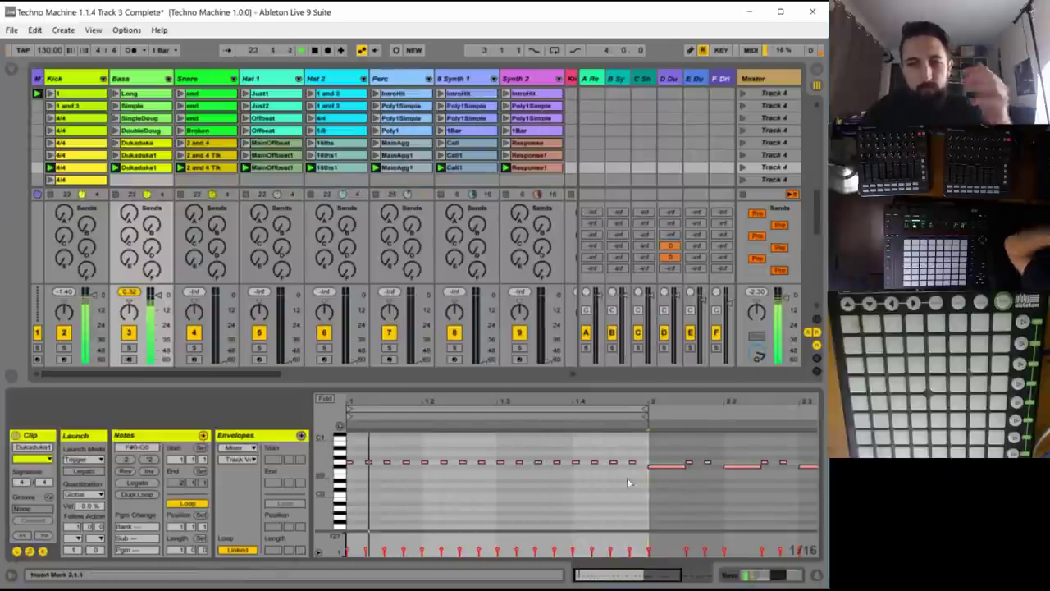
# - Lengthen the bass clip's G0 notes at 1.1.4, 1.2.3, 1.3.4 and 1.4.4 to nearly a full sixteenth
pyautogui.click(394, 477)
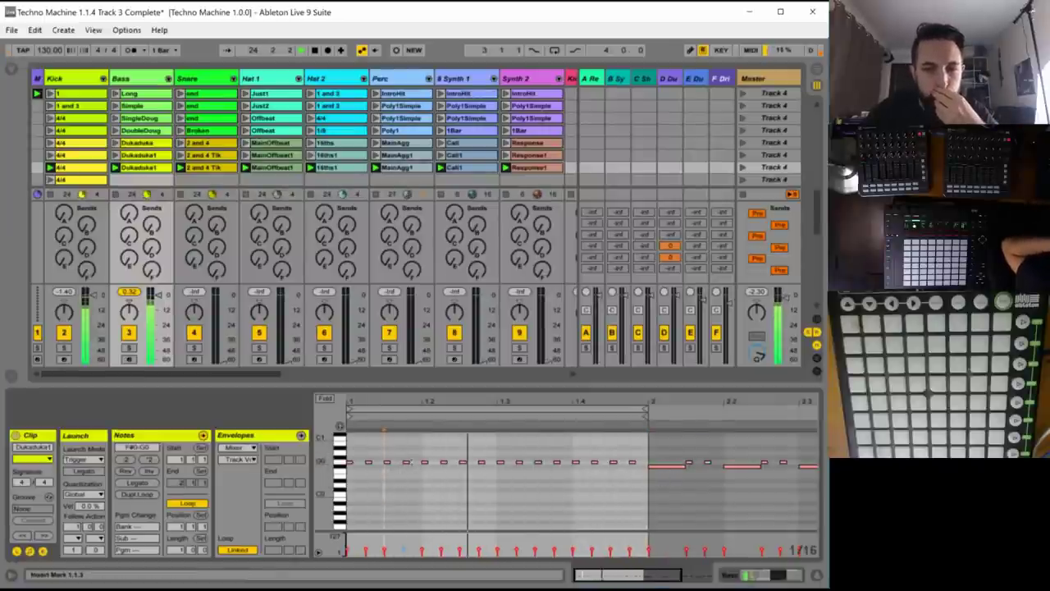
pyautogui.click(410, 462)
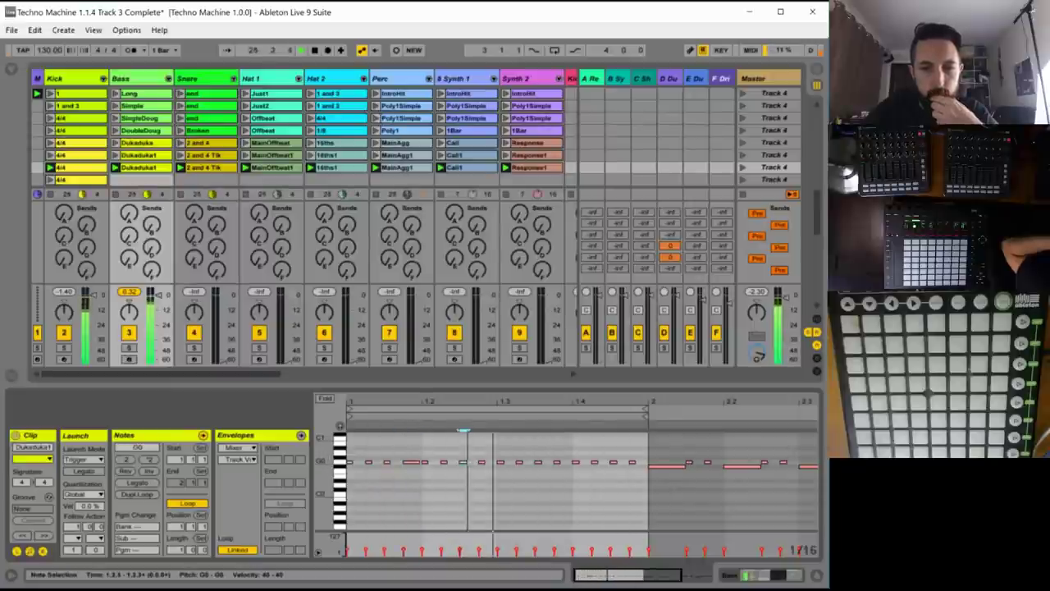
pyautogui.moveTo(466, 462); pyautogui.dragTo(477, 462)
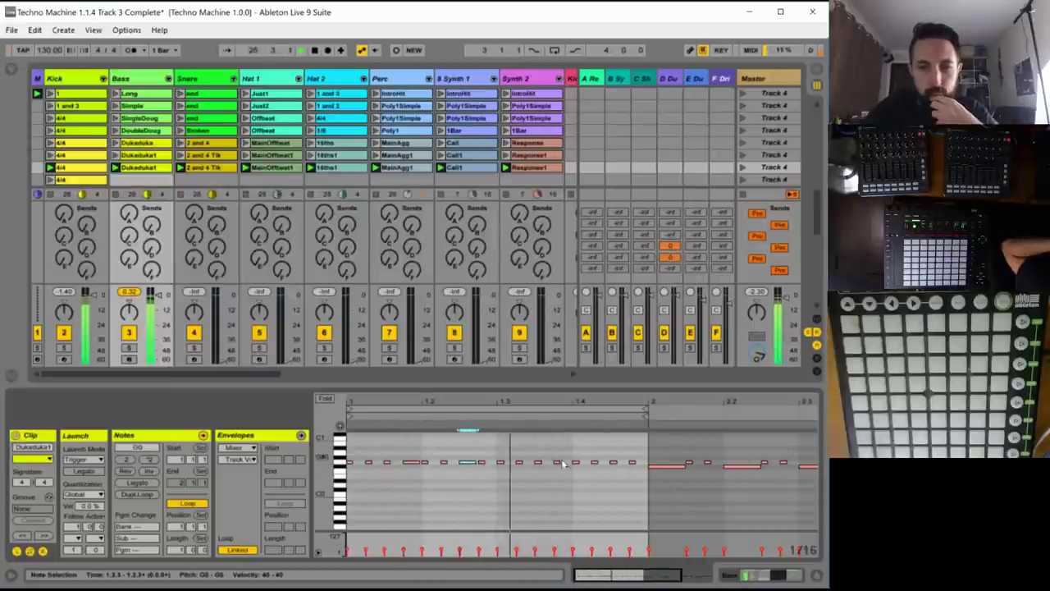
pyautogui.moveTo(557, 462); pyautogui.dragTo(646, 462)
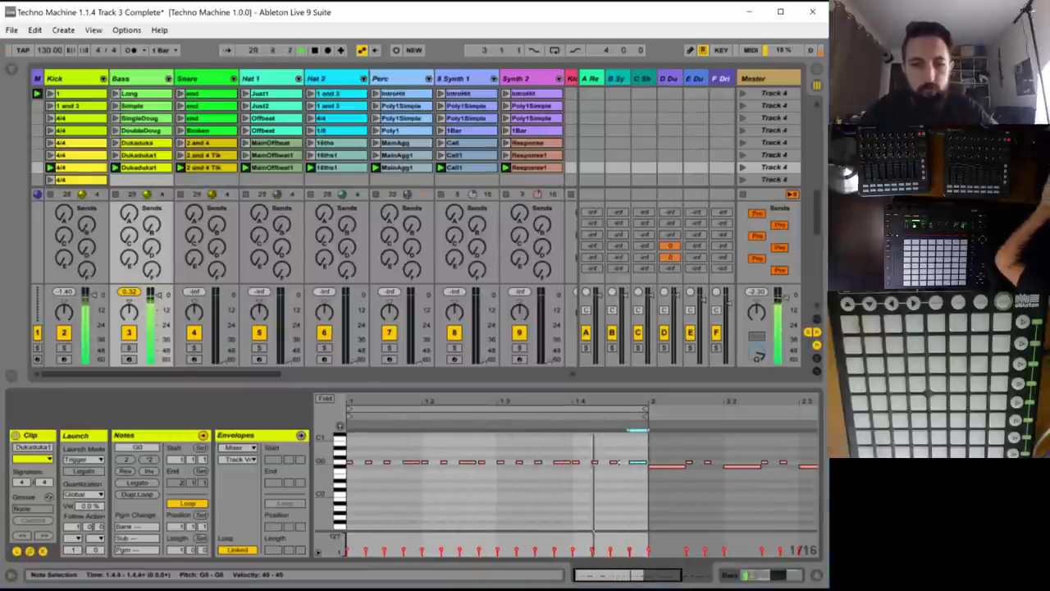
# - Undo the lengthening of the bass clip's G0 note at 1.4.4 and lengthen the note at 1.4.3 instead
pyautogui.hotkey('ctrl', 'z')
pyautogui.click(618, 462)
pyautogui.hotkey('shift', 'Right')
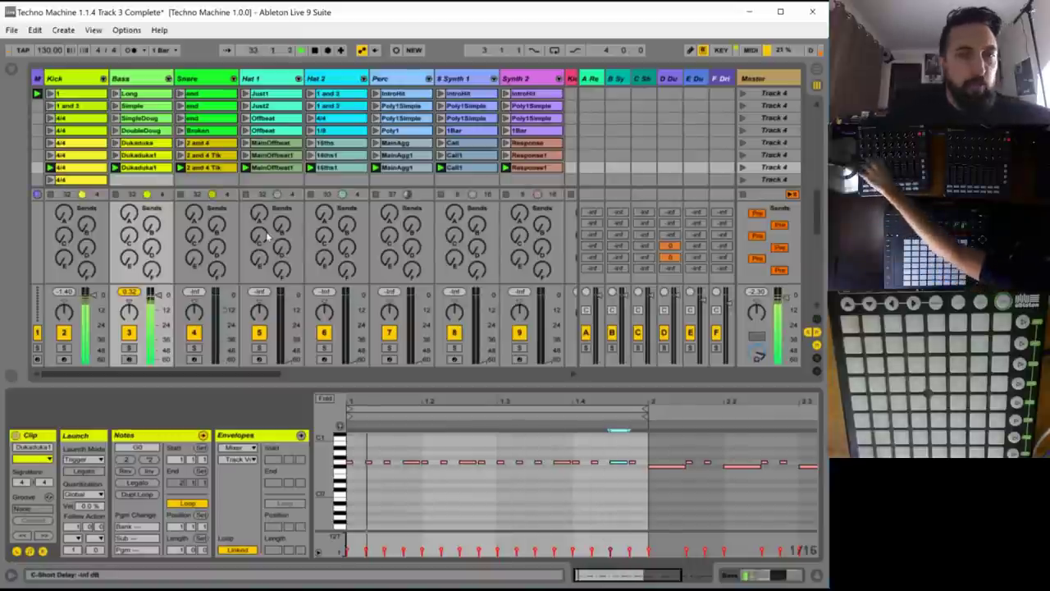
# - Delete the two short Snare 4 ticks between the beat 2 and beat 4 hits in the last scene's 2 and 4 Tik clip
pyautogui.click(204, 167)
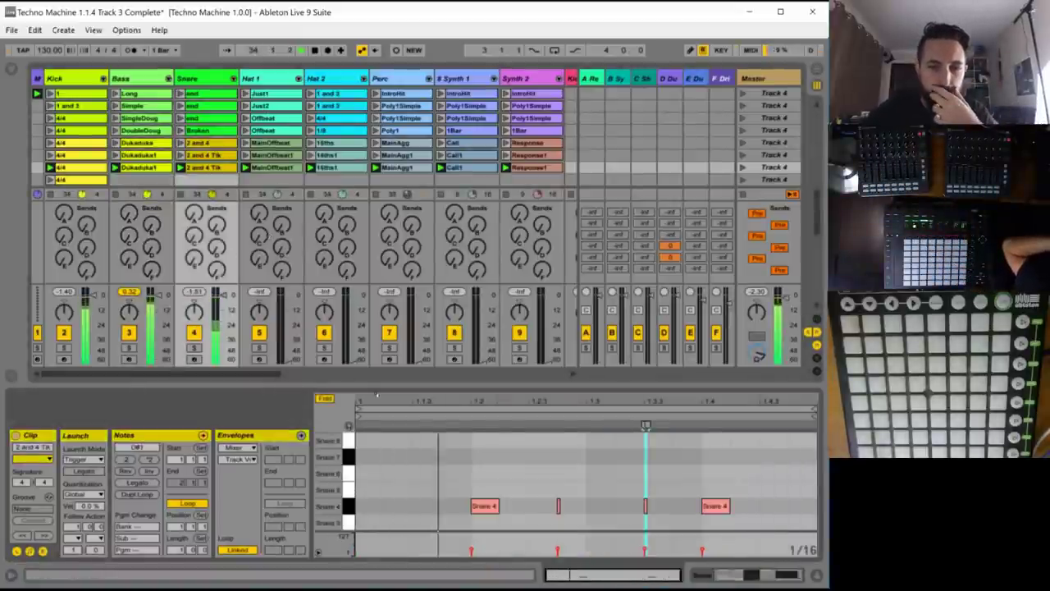
pyautogui.click(579, 526)
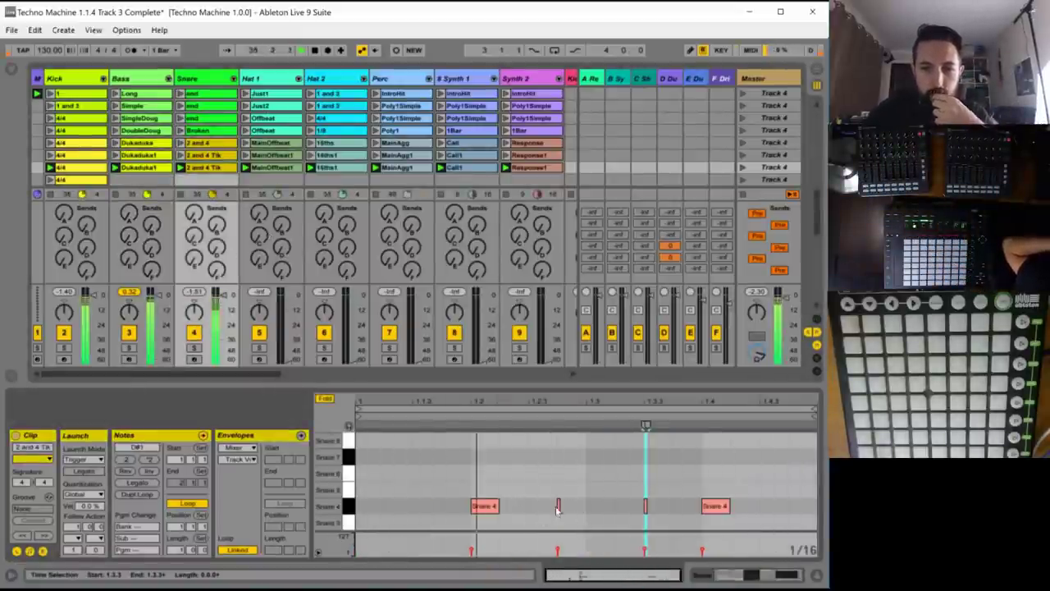
pyautogui.moveTo(534, 490); pyautogui.dragTo(657, 520)
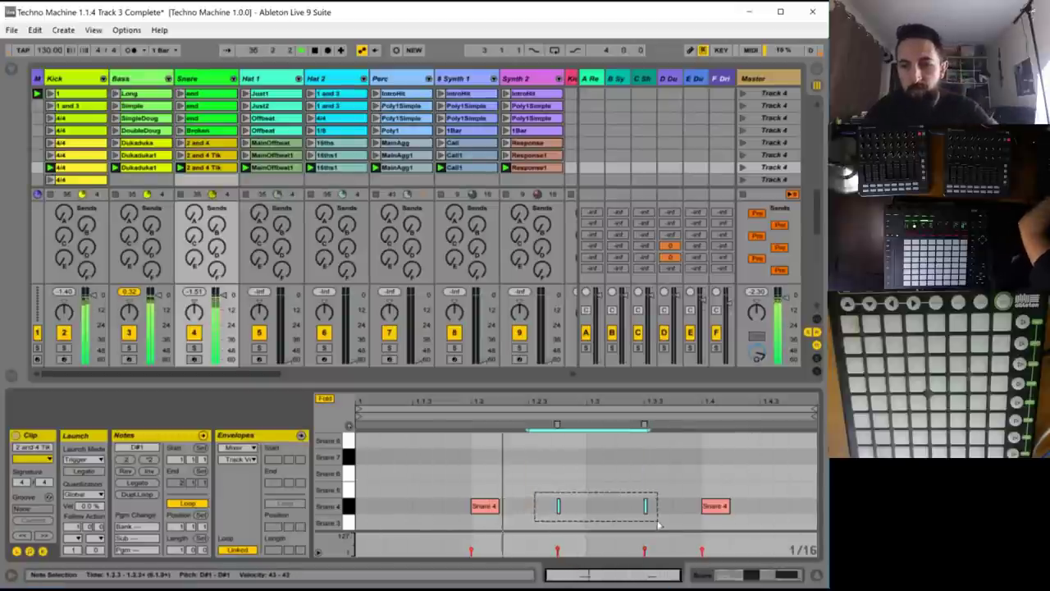
pyautogui.press('Delete')
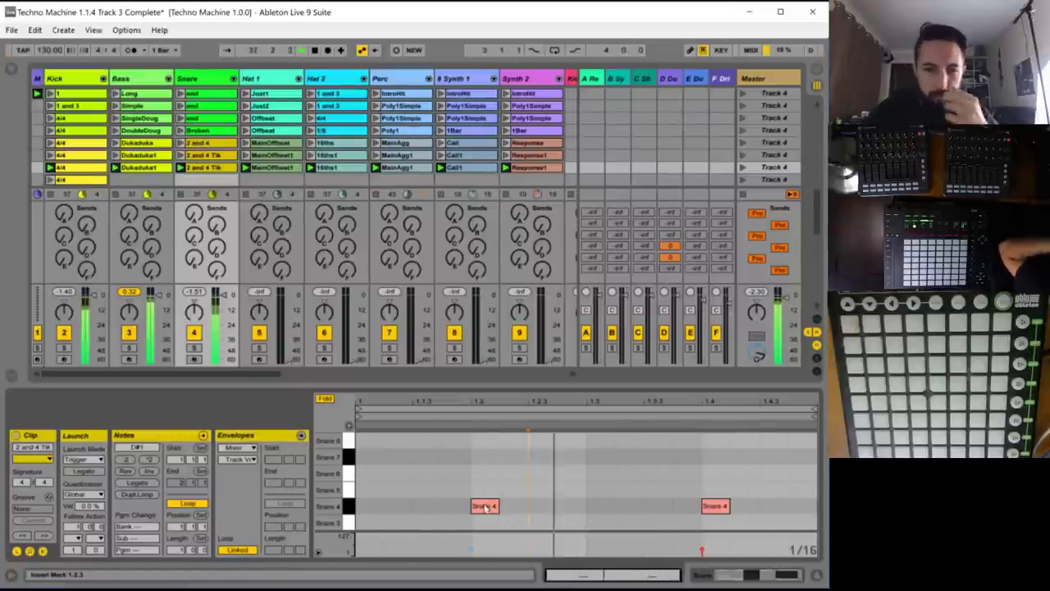
# - Move the snare hit at 1.4.1 to 1.4.3 and fill the gap before it with four very short Snare 4 hits on a 1/32 grid
pyautogui.moveTo(490, 508)
pyautogui.mouseDown()
pyautogui.moveTo(513, 509)
pyautogui.moveTo(482, 508)
pyautogui.mouseUp()
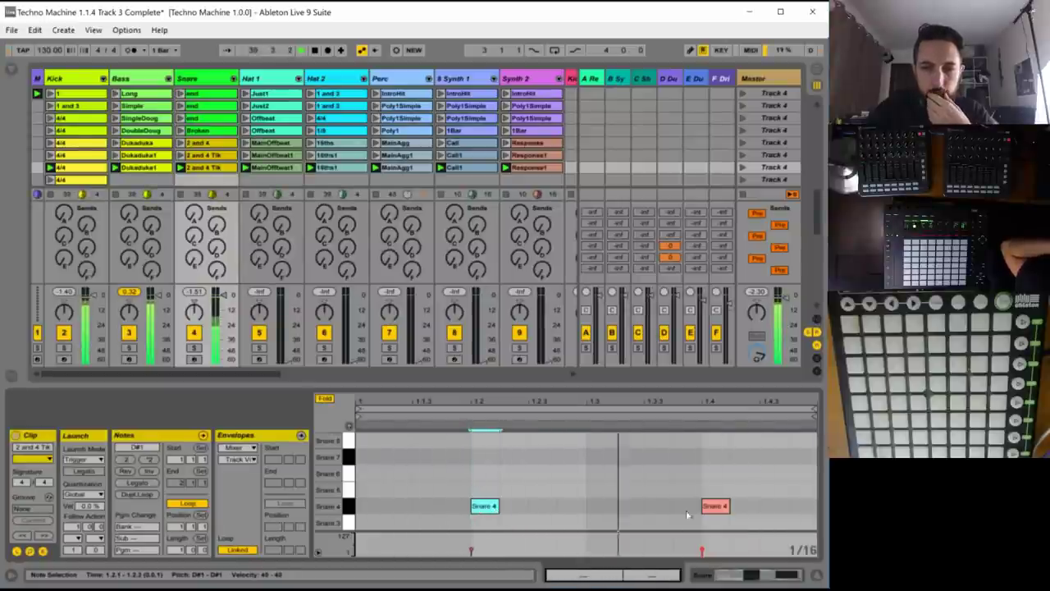
pyautogui.moveTo(714, 507); pyautogui.dragTo(776, 510)
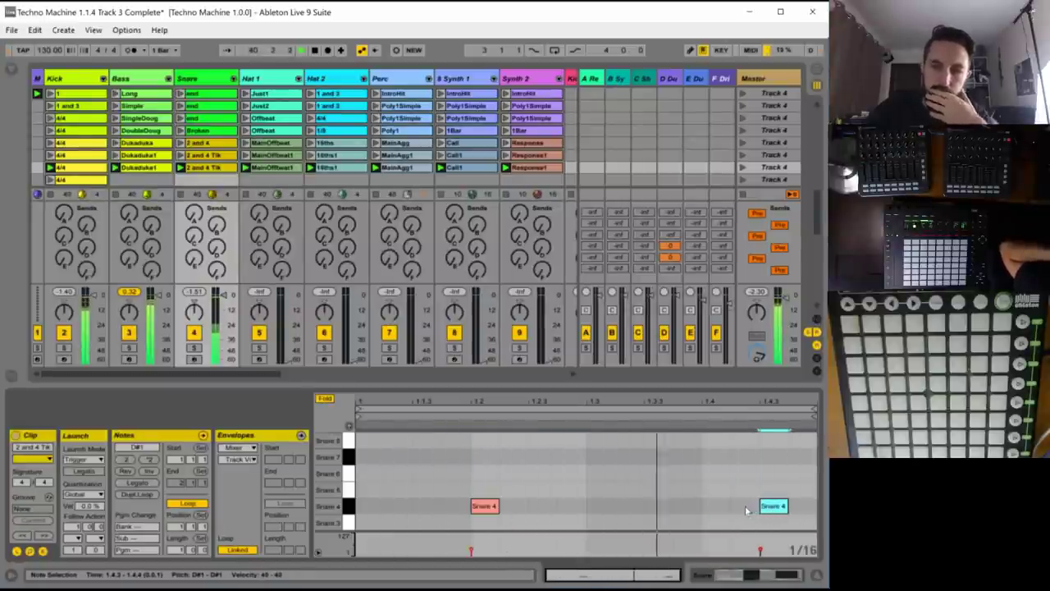
pyautogui.doubleClick(715, 506)
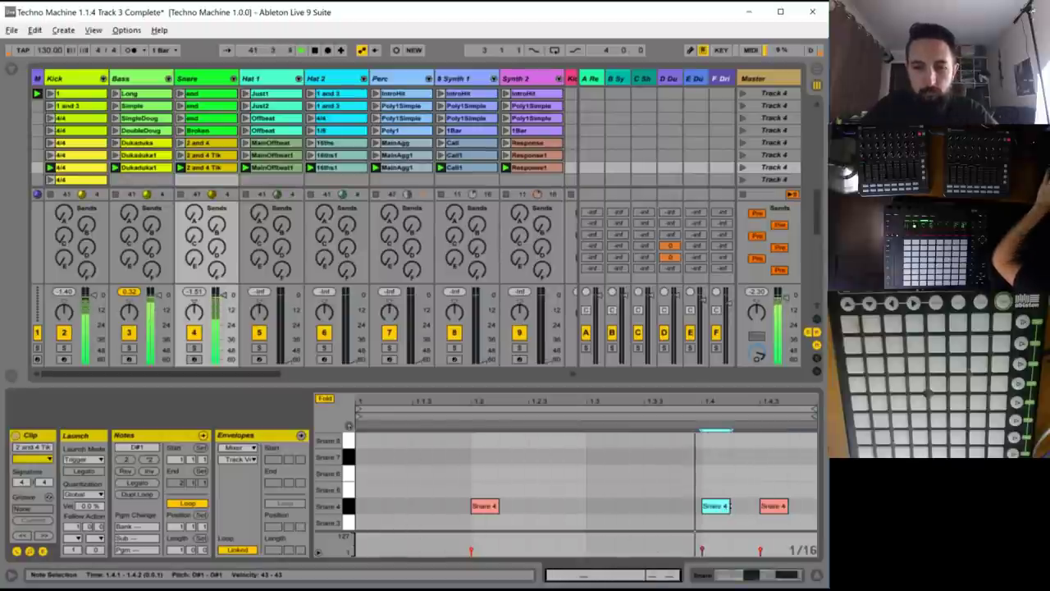
pyautogui.moveTo(730, 506); pyautogui.dragTo(704, 507)
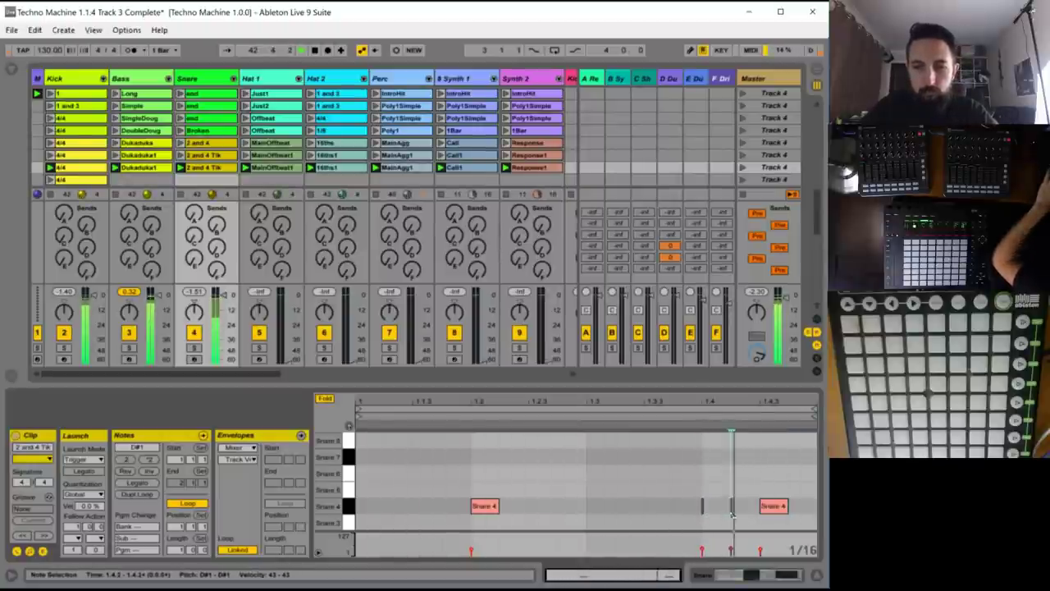
pyautogui.hotkey('ctrl', '1')
pyautogui.moveTo(744, 511); pyautogui.dragTo(717, 505)
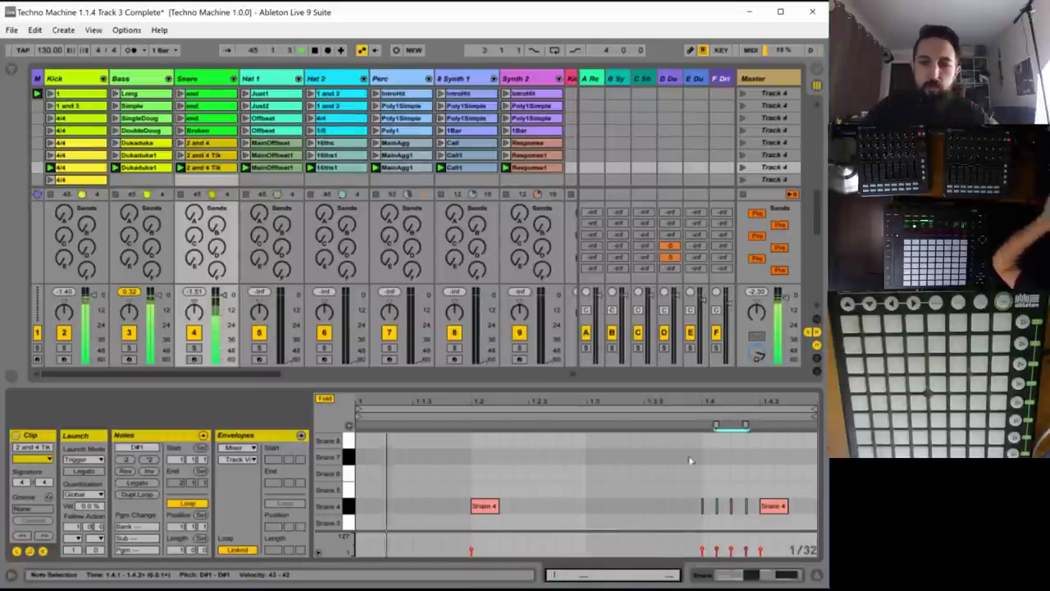
pyautogui.click(773, 502)
pyautogui.hotkey('shift', 'Down')
pyautogui.hotkey('shift', 'Up')
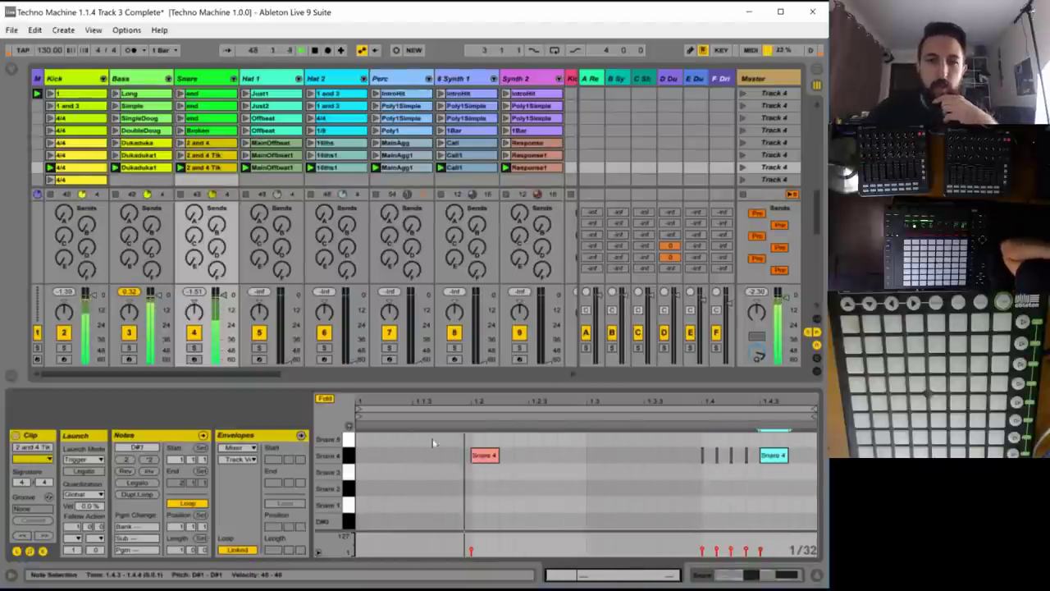
# - Raise the velocities of all notes in the MainOffbeat1 hat clip to one uniform level
pyautogui.click(268, 169)
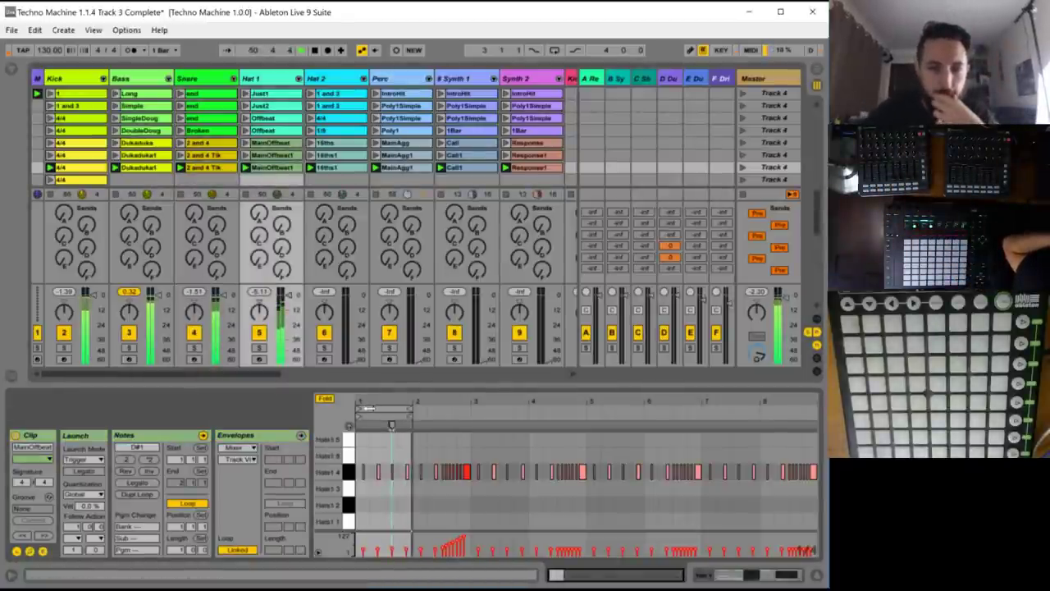
pyautogui.moveTo(391, 425); pyautogui.dragTo(464, 497)
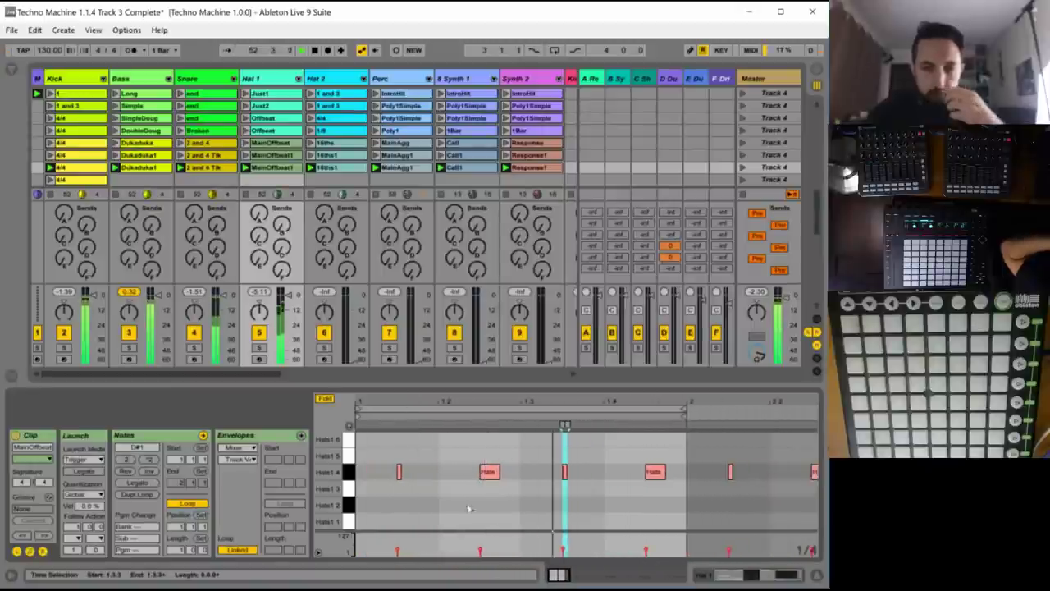
pyautogui.hotkey('ctrl', 'a')
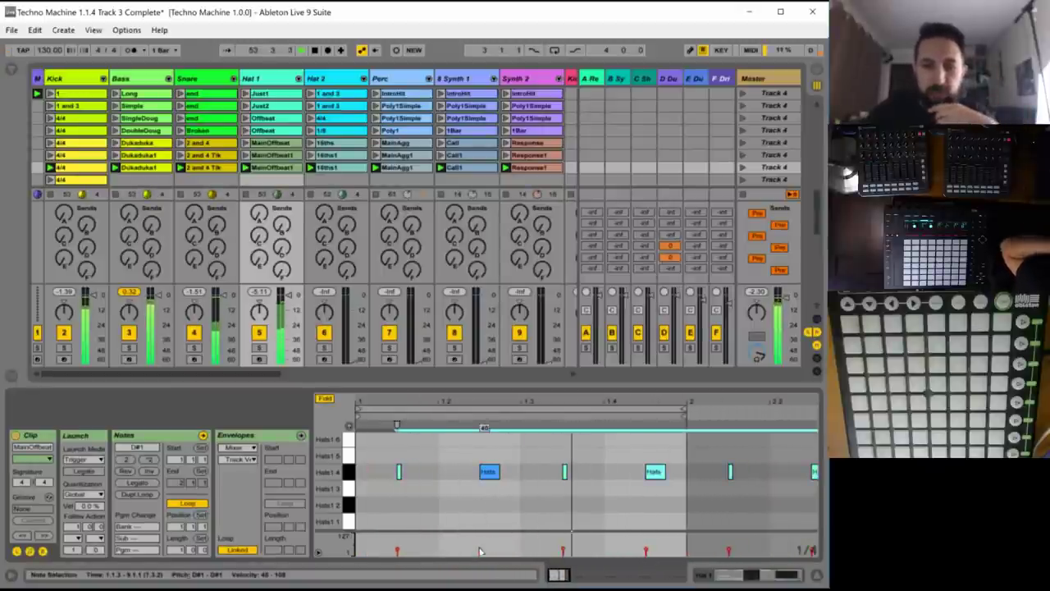
pyautogui.moveTo(481, 550); pyautogui.dragTo(481, 534)
pyautogui.moveTo(487, 427); pyautogui.dragTo(485, 426)
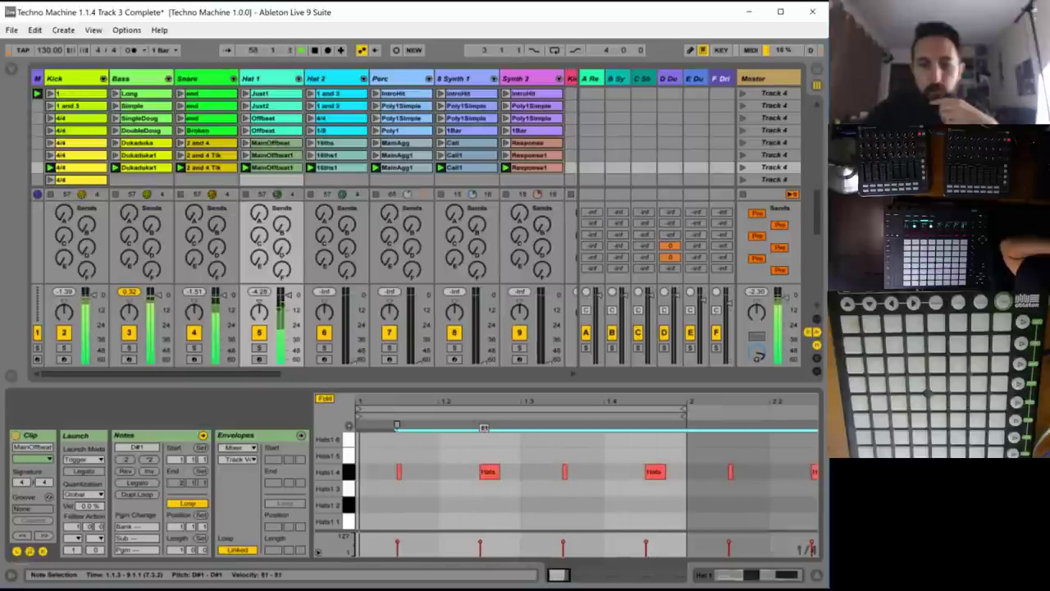
pyautogui.click(390, 493)
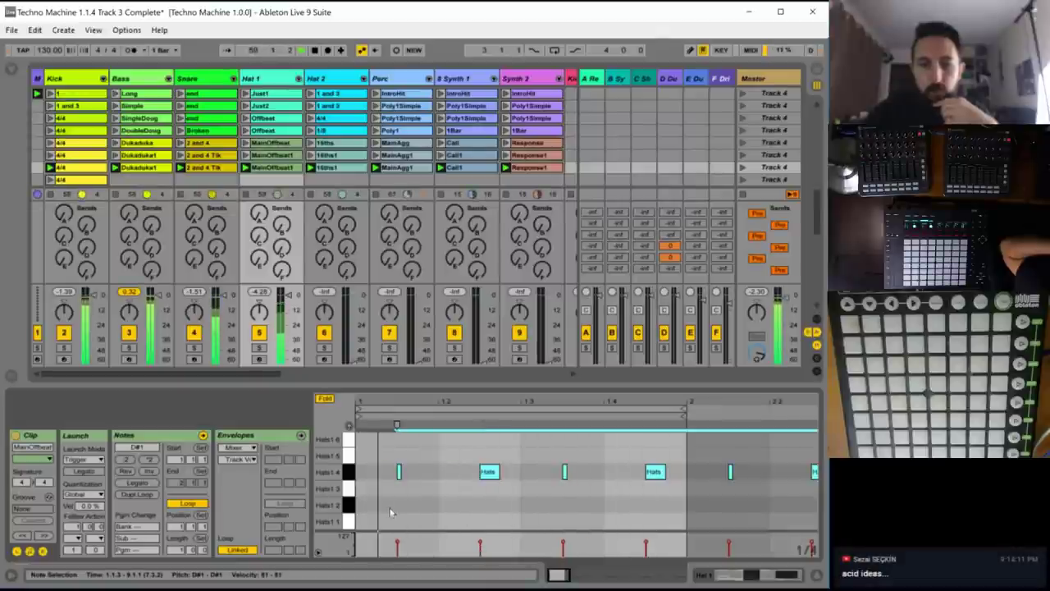
# - Replace the first bar's other offbeat hats with copies of the short 1.1.3 hit and lengthen the 1.4.3 hit to the bar's end
pyautogui.click(418, 504)
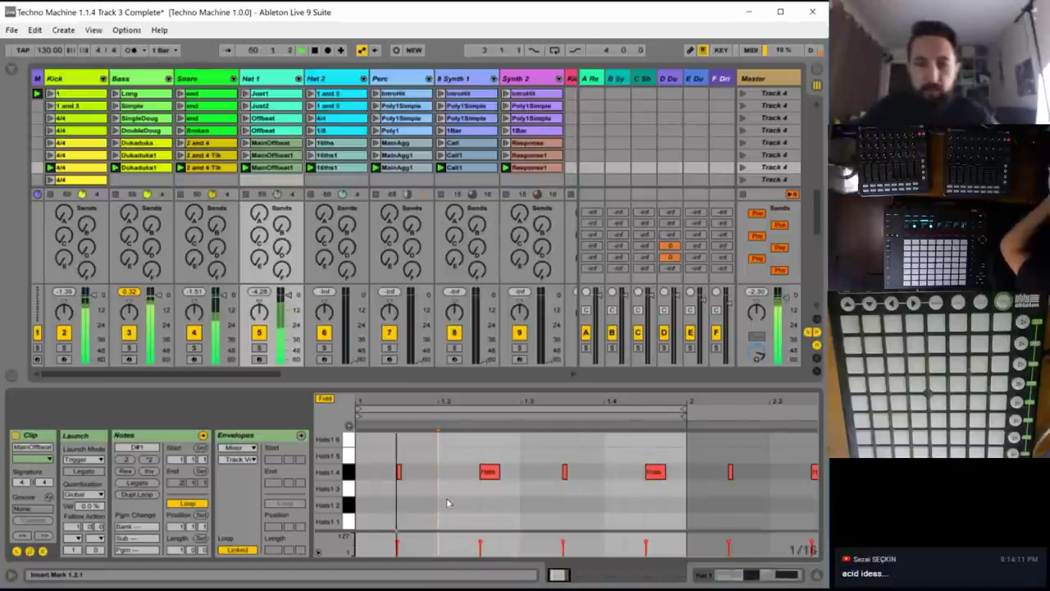
pyautogui.moveTo(458, 429); pyautogui.dragTo(675, 517)
pyautogui.press('Delete')
pyautogui.moveTo(437, 449); pyautogui.dragTo(321, 493)
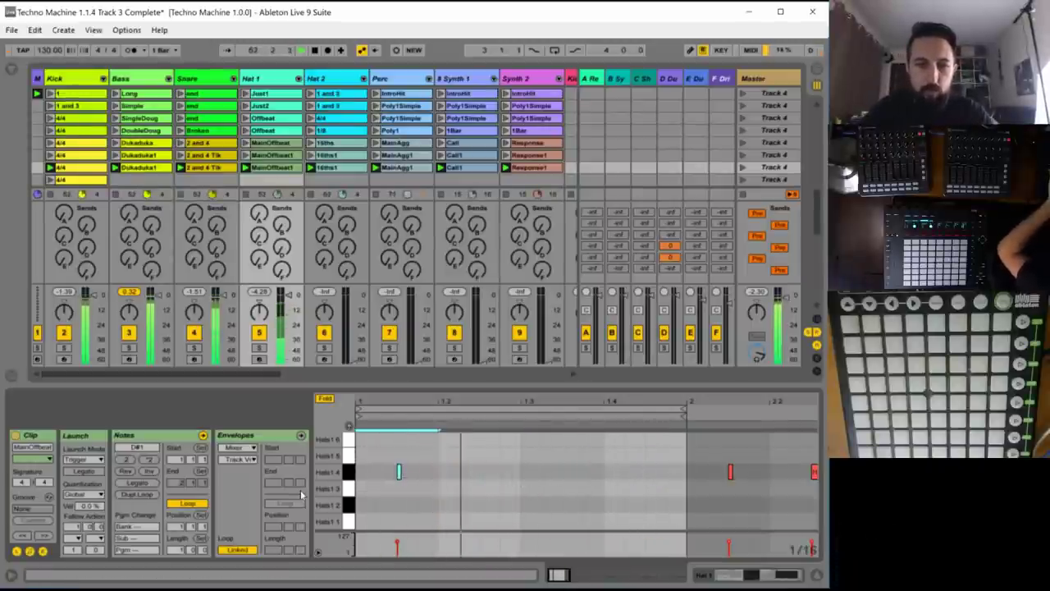
pyautogui.hotkey('ctrl', 'd')
pyautogui.hotkey('ctrl', 'd')
pyautogui.hotkey('ctrl', 'd')
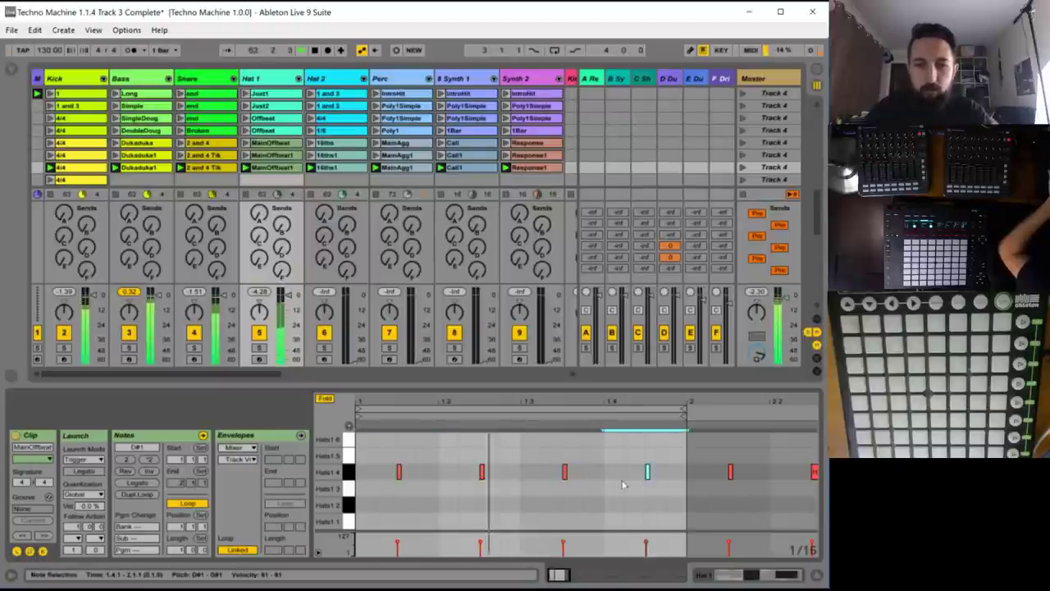
pyautogui.click(657, 474)
pyautogui.moveTo(649, 471); pyautogui.dragTo(686, 474)
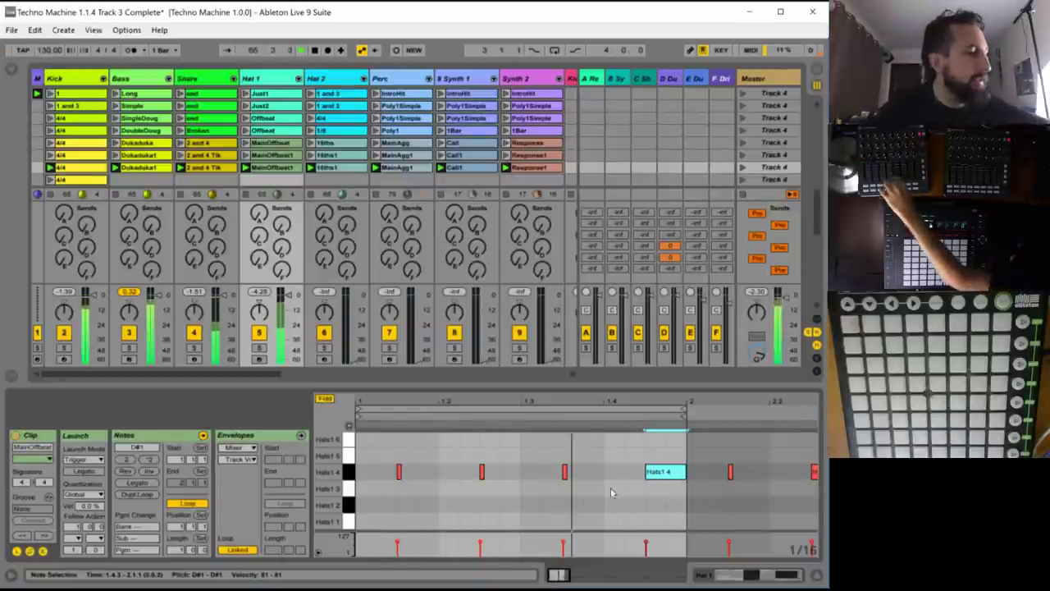
# - Delete the hat notes at 1.2.2, 1.2.3, 1.4.2 and 1.4.3 in the Hat 2 track's 16ths1 clip
pyautogui.click(326, 167)
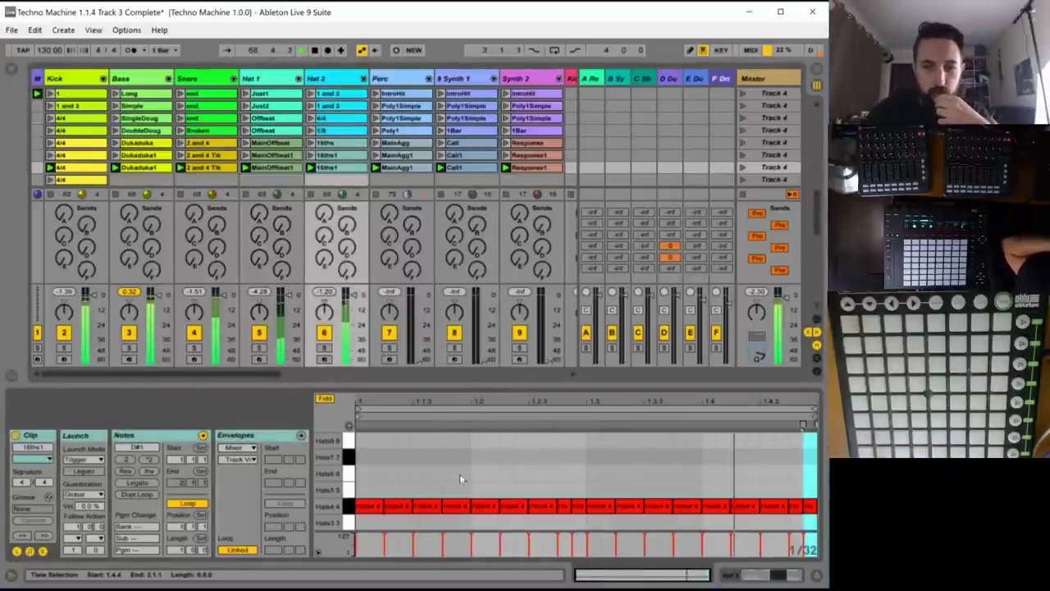
pyautogui.moveTo(500, 492); pyautogui.dragTo(558, 510)
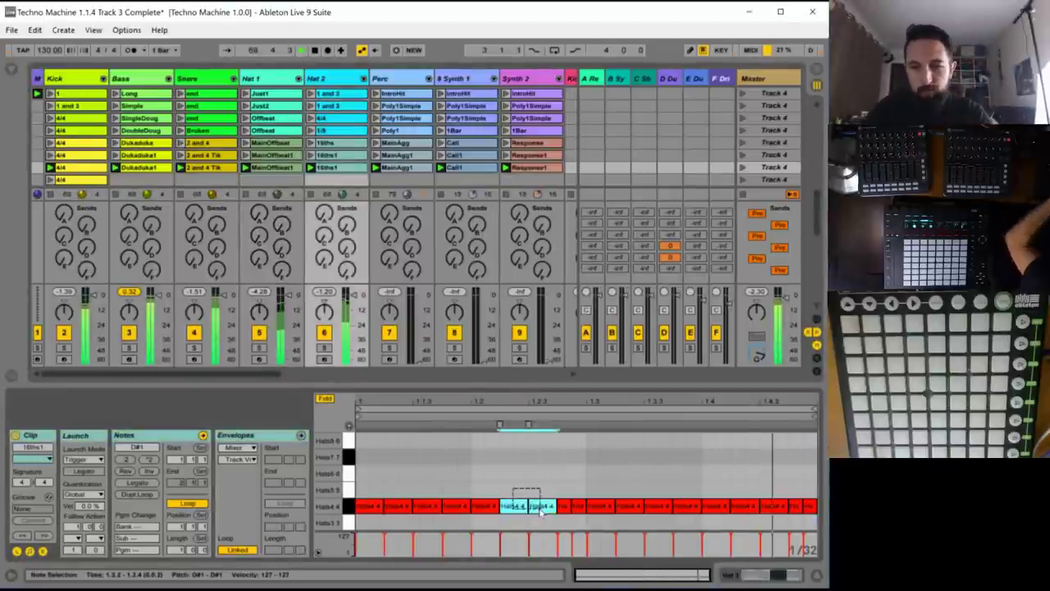
pyautogui.press('Delete')
pyautogui.moveTo(751, 488); pyautogui.dragTo(772, 517)
pyautogui.press('Delete')
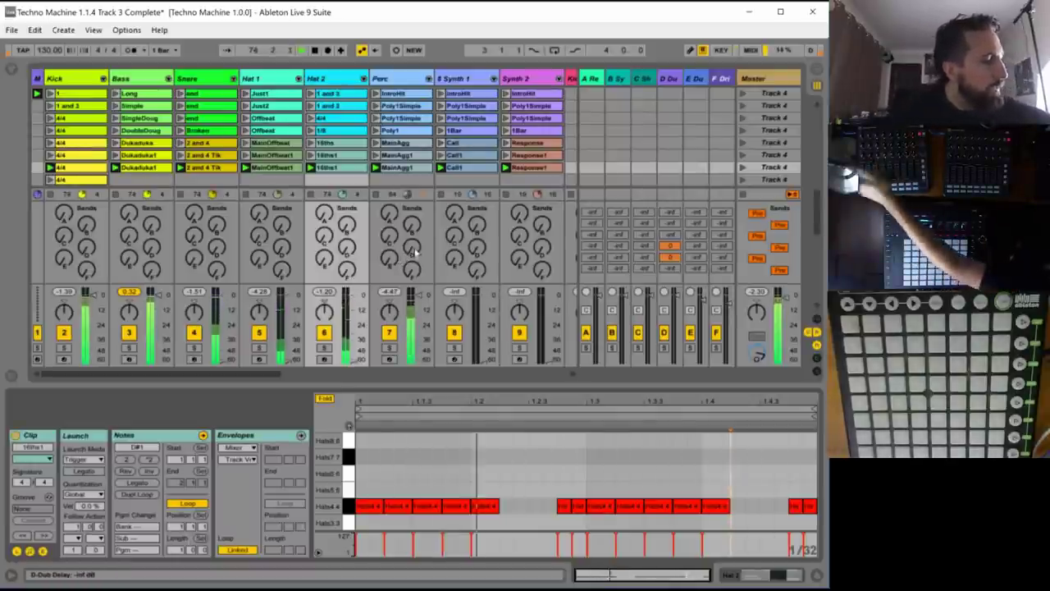
# - Shorten the first G1 note of the MainAgg1 percussion clip and duplicate the 1.1.3 note on every following sixteenth up to the loop's end
pyautogui.click(403, 168)
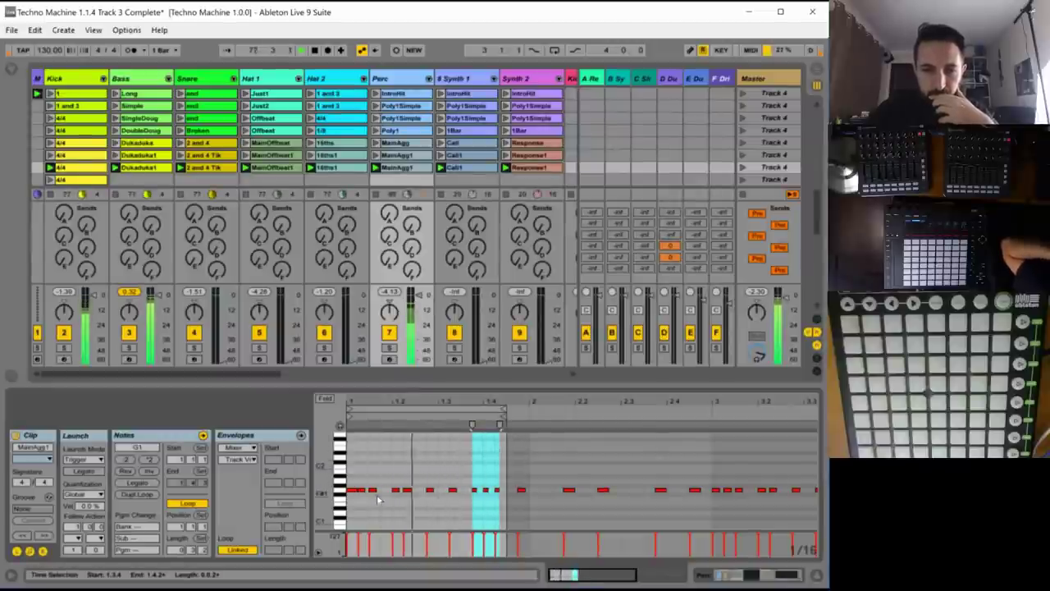
pyautogui.moveTo(354, 489); pyautogui.dragTo(353, 489)
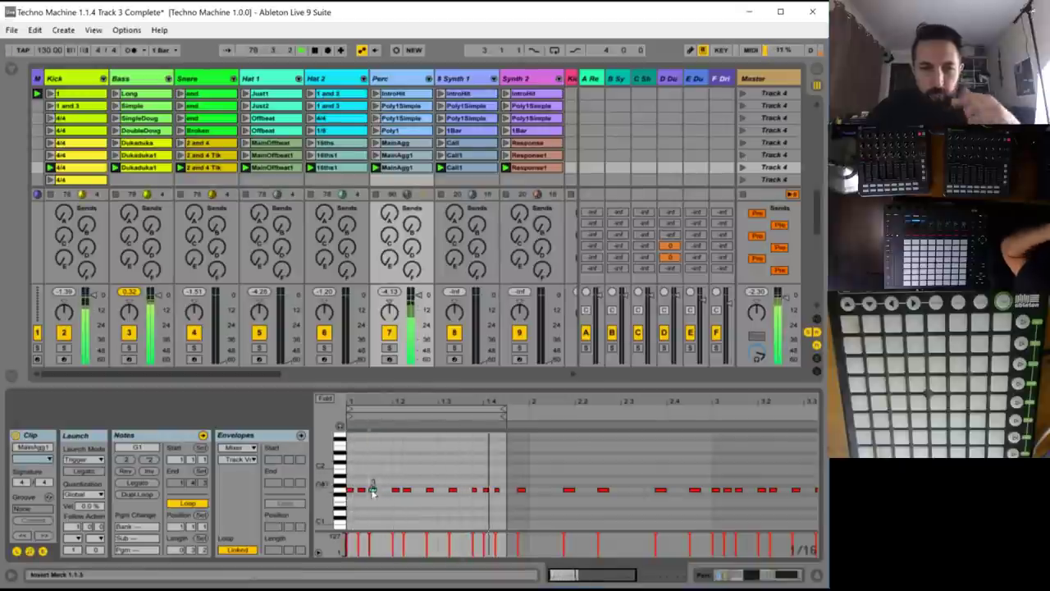
pyautogui.click(375, 490)
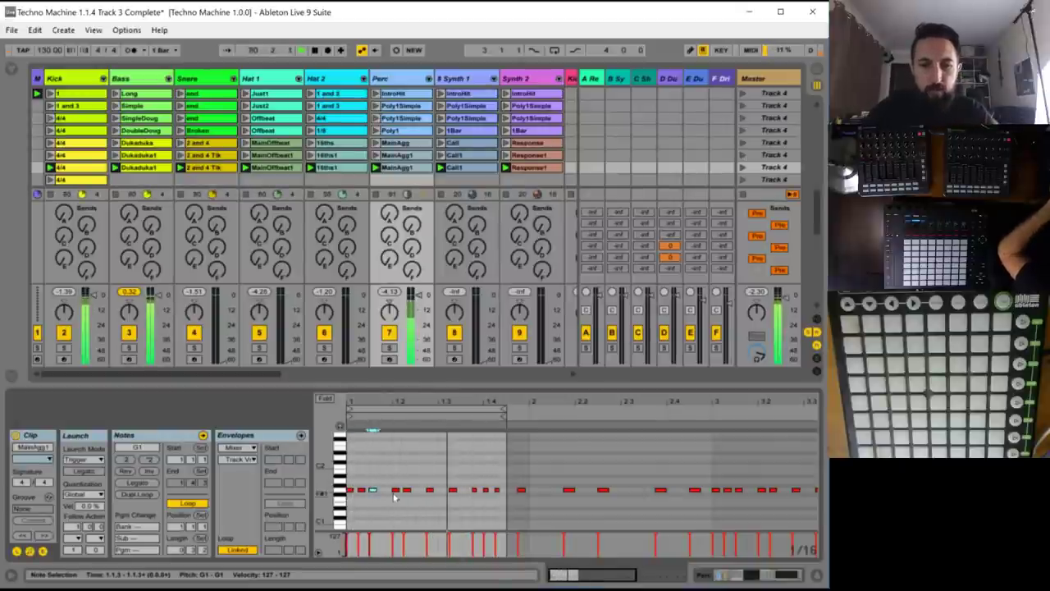
pyautogui.hotkey('ctrl', 'd')
pyautogui.hotkey('ctrl', 'd')
pyautogui.hotkey('ctrl', 'd')
pyautogui.hotkey('ctrl', 'd')
pyautogui.hotkey('ctrl', 'd')
pyautogui.hotkey('ctrl', 'd')
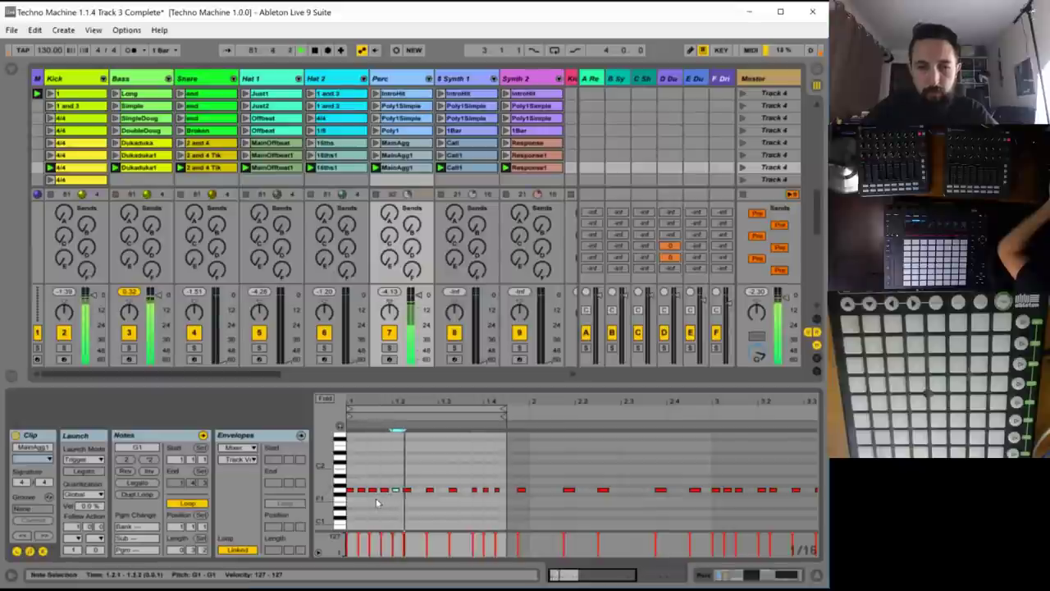
pyautogui.hotkey('ctrl', 'd')
pyautogui.hotkey('ctrl', 'd')
pyautogui.hotkey('ctrl', 'd')
pyautogui.hotkey('ctrl', 'd')
pyautogui.hotkey('ctrl', 'd')
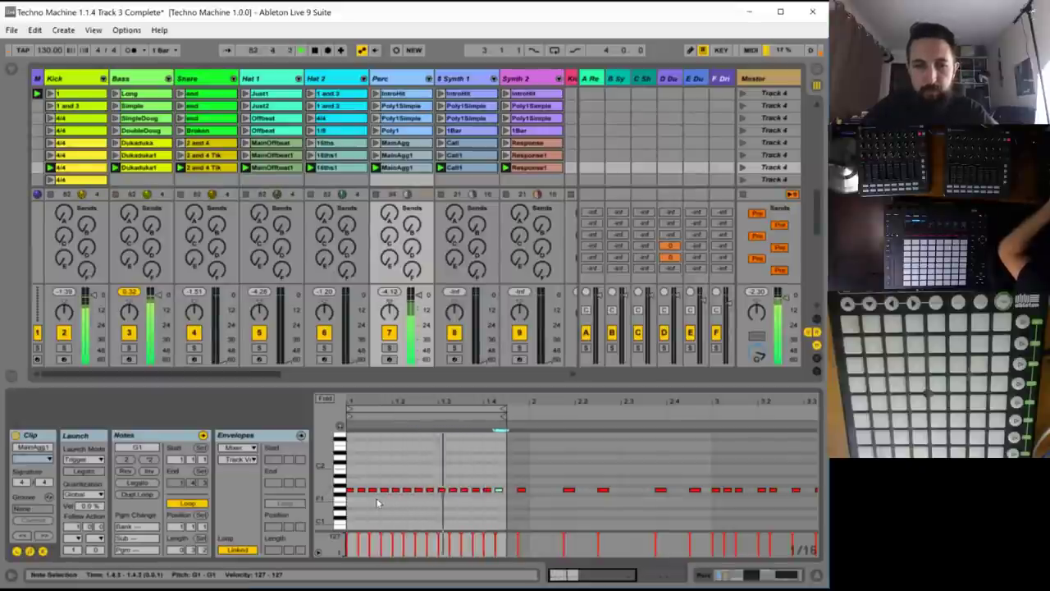
# - Shorten every second G1 note from 1.1.2 to 1.4.2 in the percussion clip's loop and restart playback
pyautogui.click(470, 509)
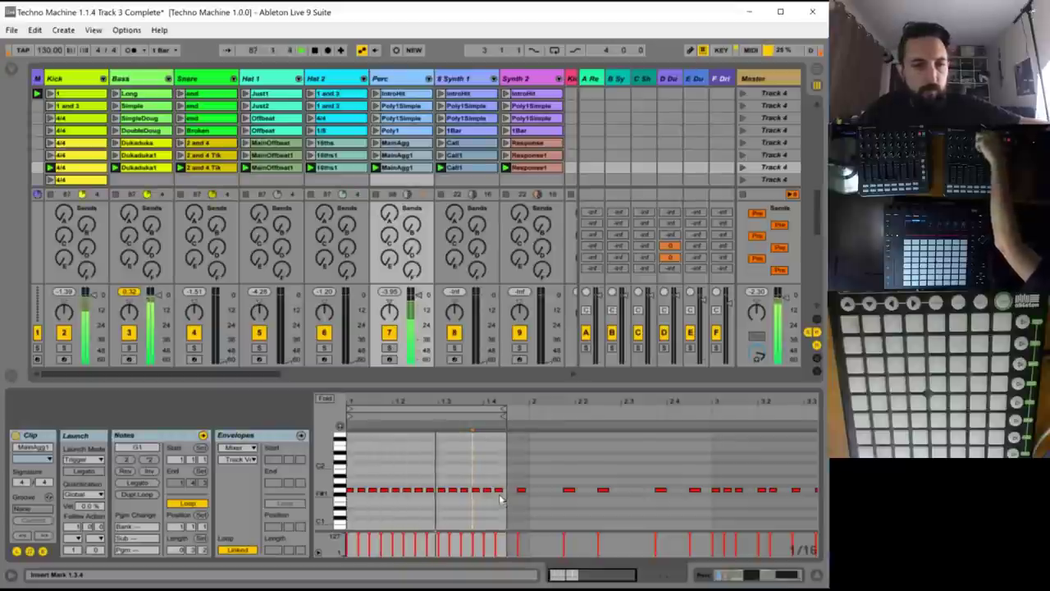
pyautogui.moveTo(563, 575); pyautogui.dragTo(563, 587)
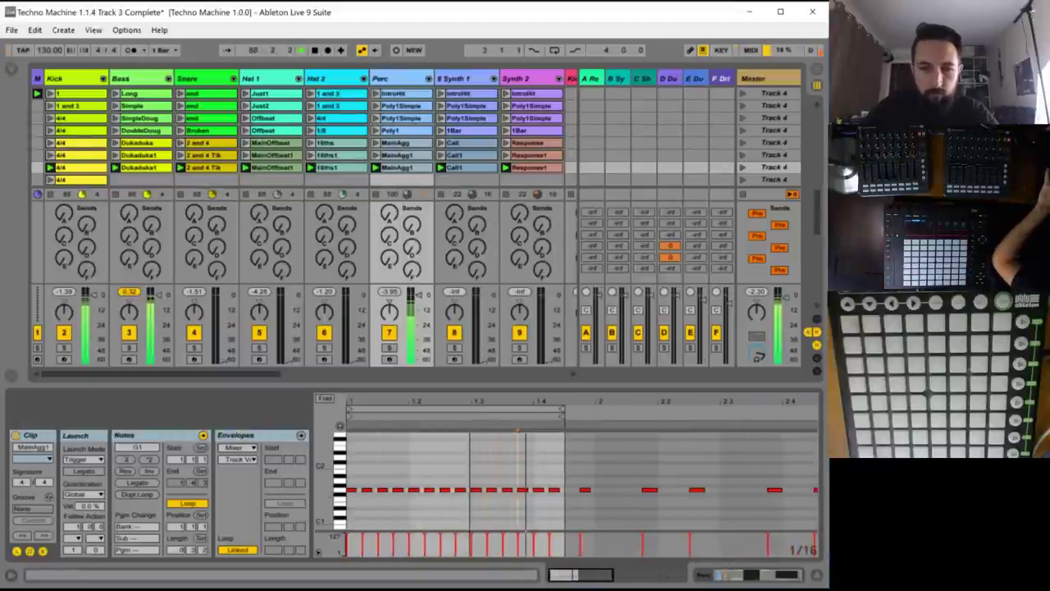
pyautogui.click(366, 489)
pyautogui.keyDown('shift'); pyautogui.click(398, 489); pyautogui.keyUp('shift')
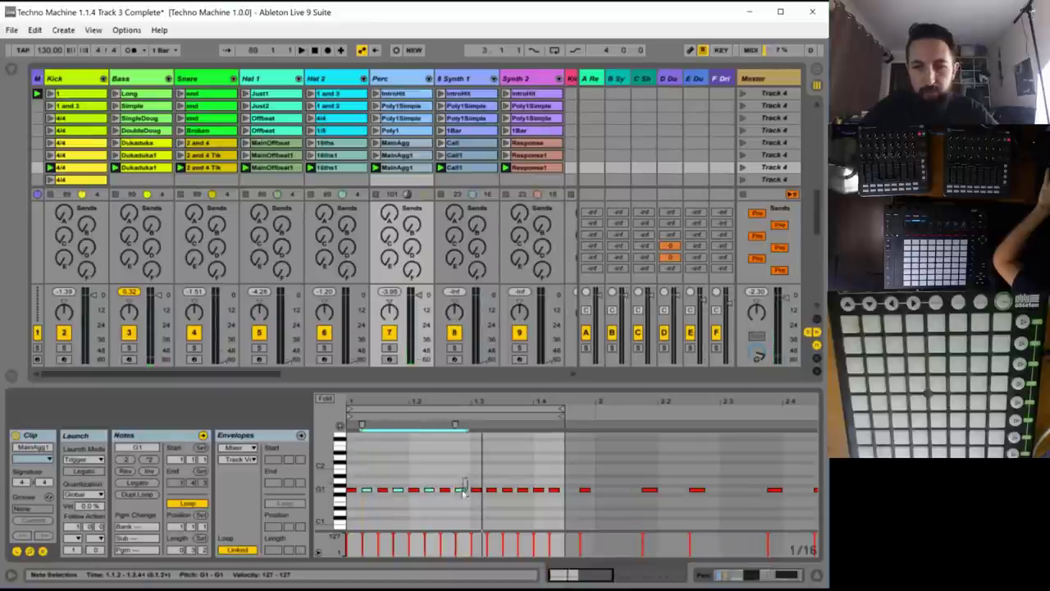
pyautogui.moveTo(534, 484); pyautogui.dragTo(520, 502)
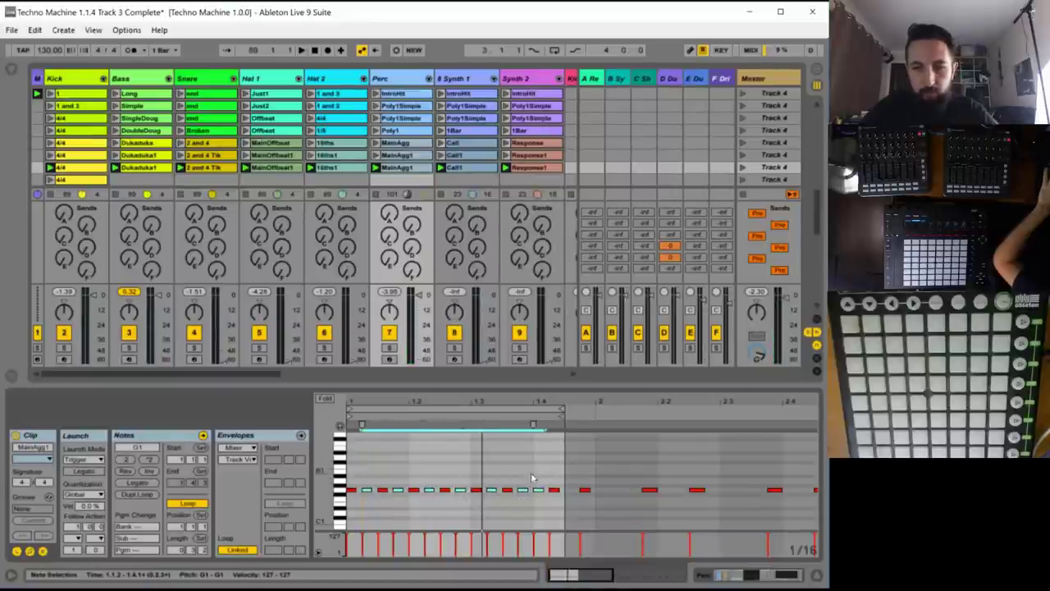
pyautogui.keyDown('shift'); pyautogui.click(537, 491); pyautogui.keyUp('shift')
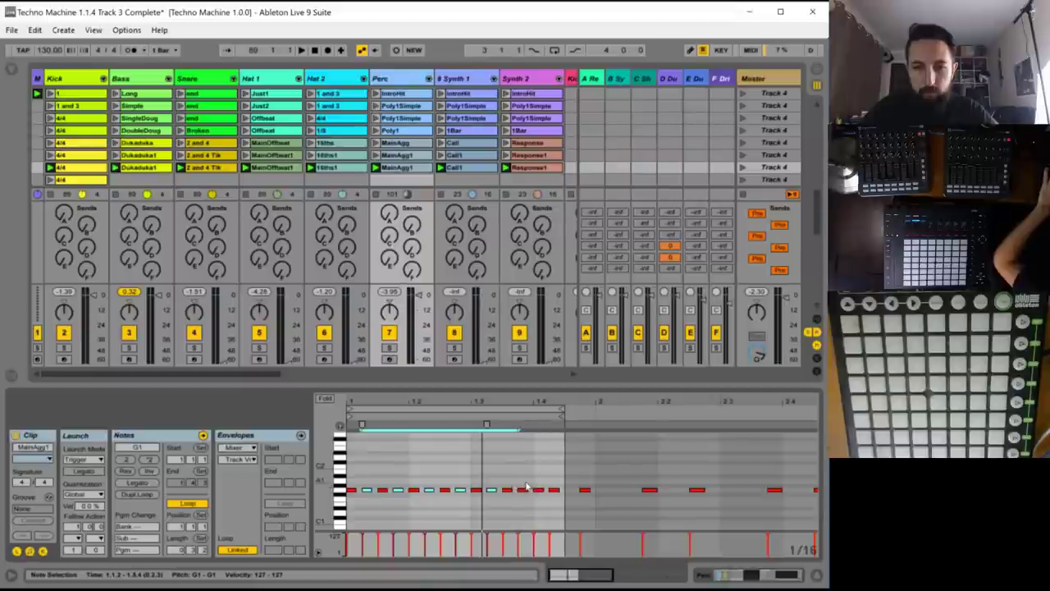
pyautogui.keyDown('shift'); pyautogui.click(528, 489); pyautogui.keyUp('shift')
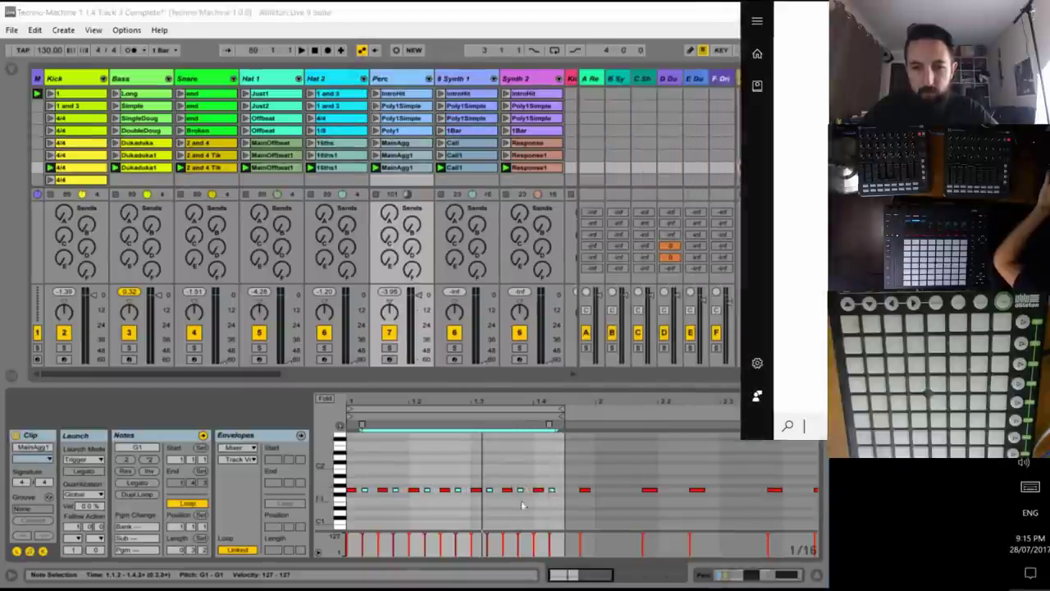
pyautogui.click(530, 502)
pyautogui.press('space')
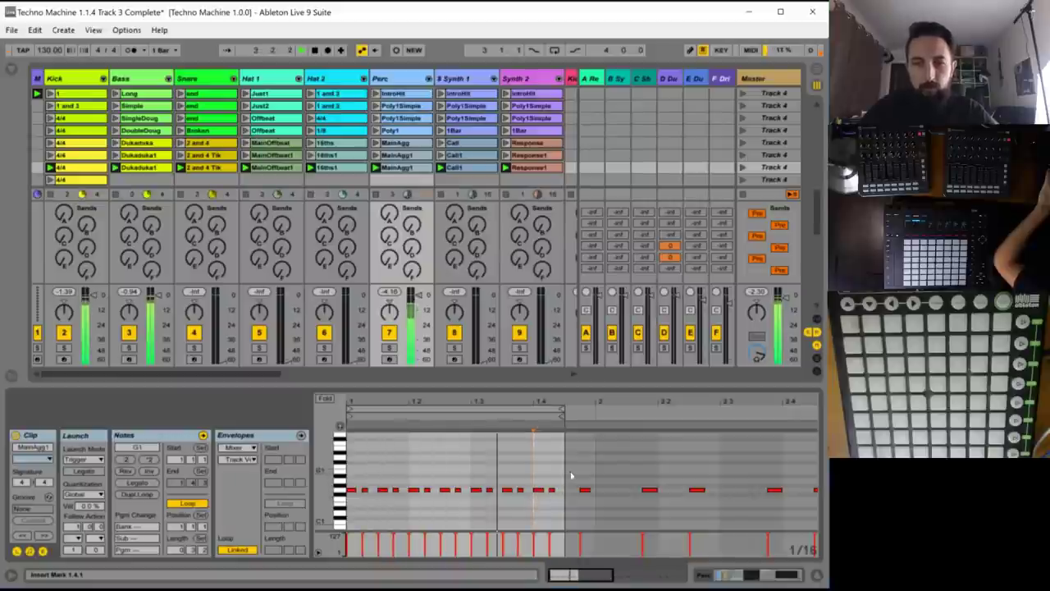
# - Try a loop length of 1.0.2 in the MainAgg1 percussion clip and return it to 0.3.2
pyautogui.moveTo(562, 405); pyautogui.dragTo(481, 415)
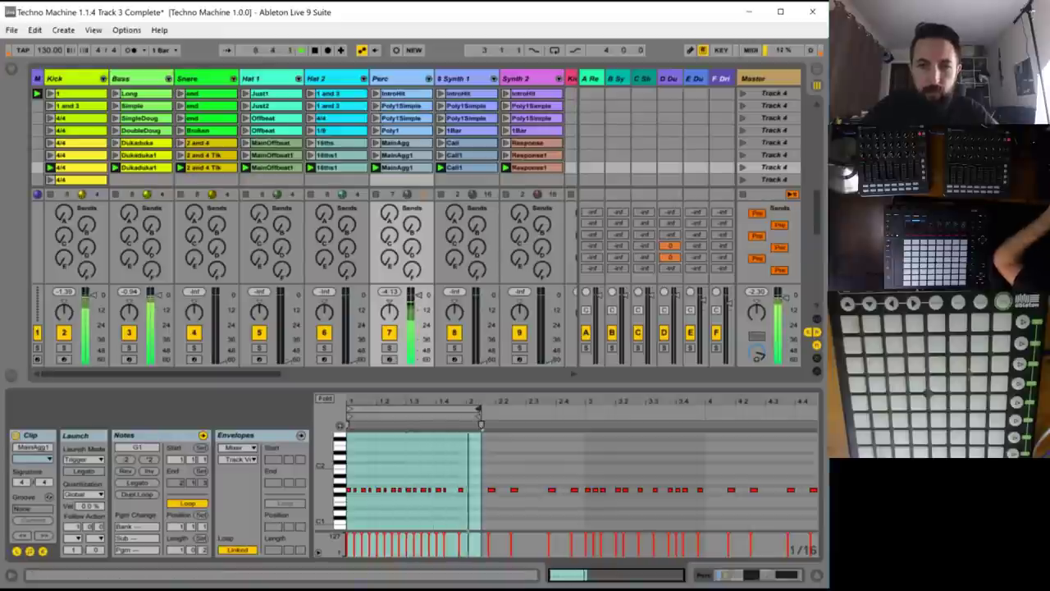
pyautogui.moveTo(480, 424); pyautogui.dragTo(450, 424)
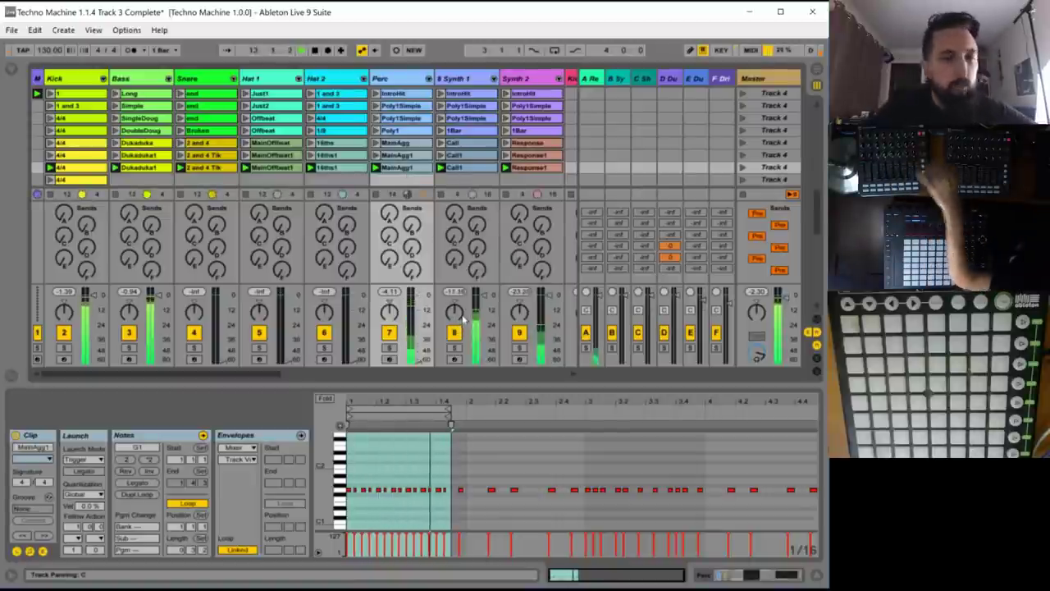
# - Raise the first two notes of Synth 1's active Call1 clip by one octave, to G2 and F2
pyautogui.click(464, 167)
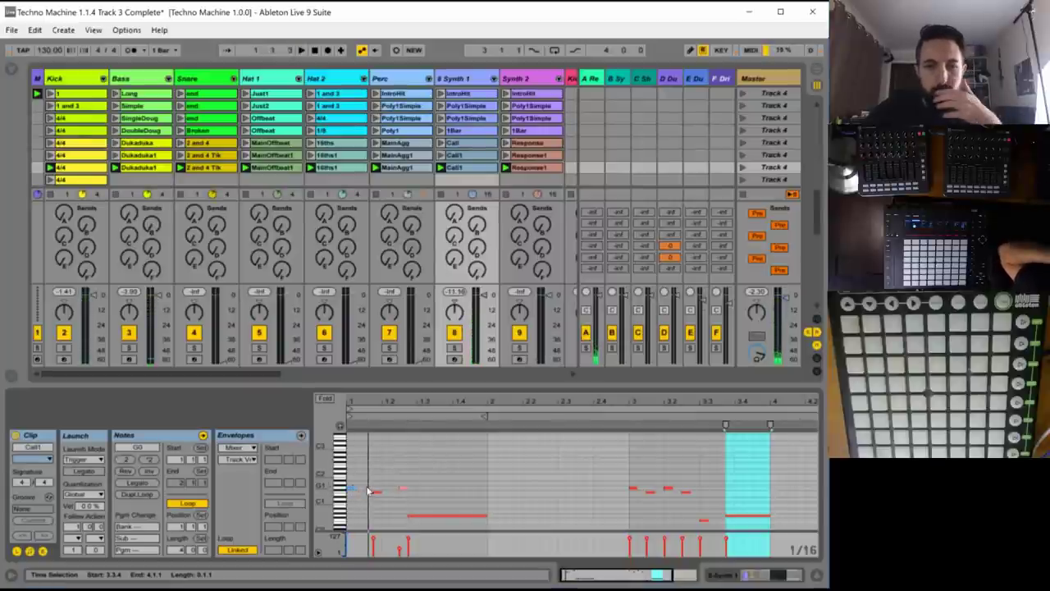
pyautogui.press('Escape')
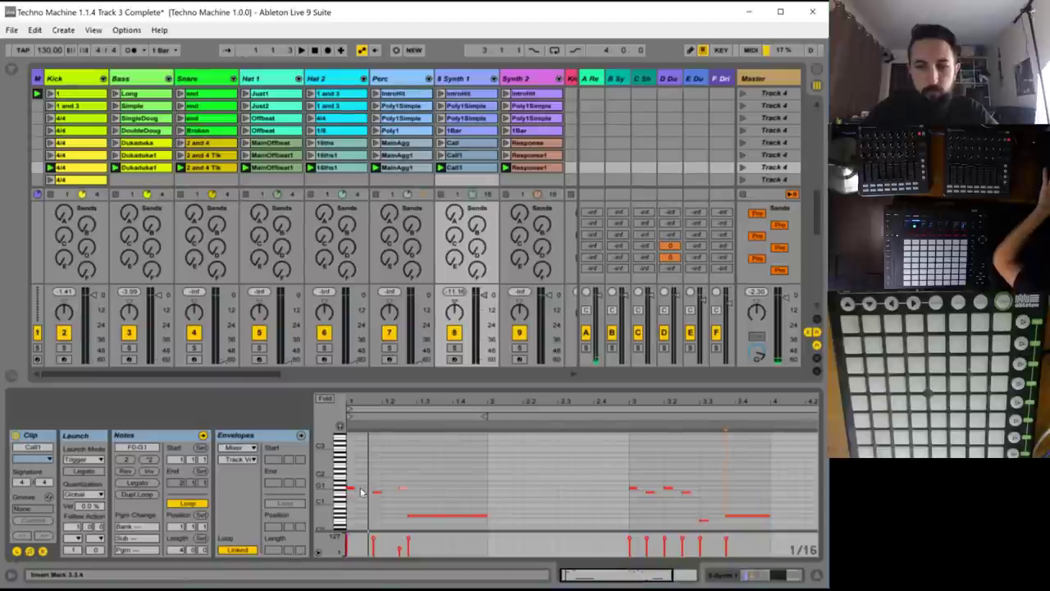
pyautogui.click(351, 487)
pyautogui.hotkey('shift', 'Up')
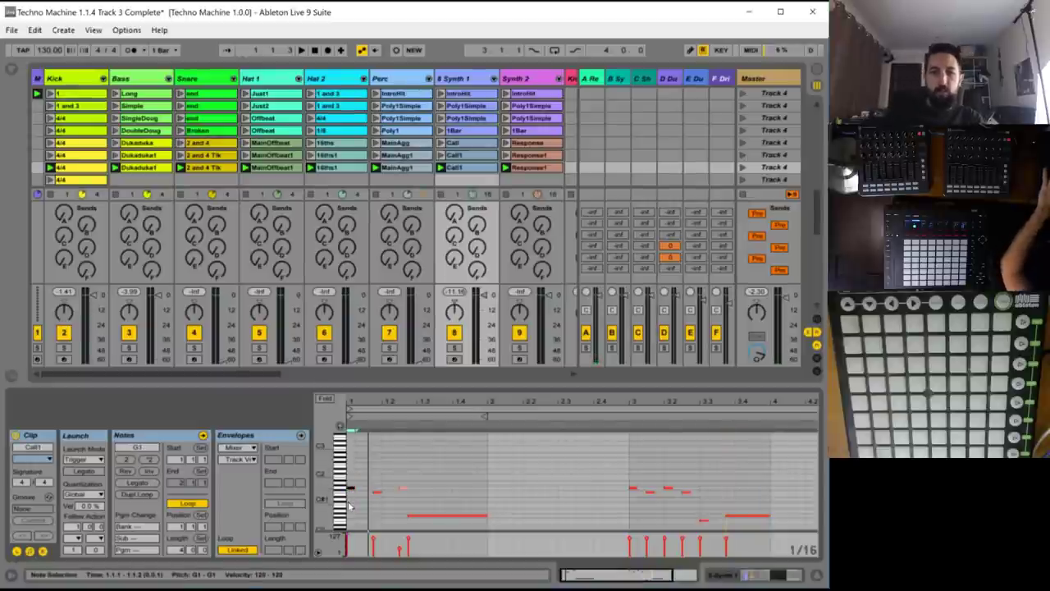
pyautogui.press('space')
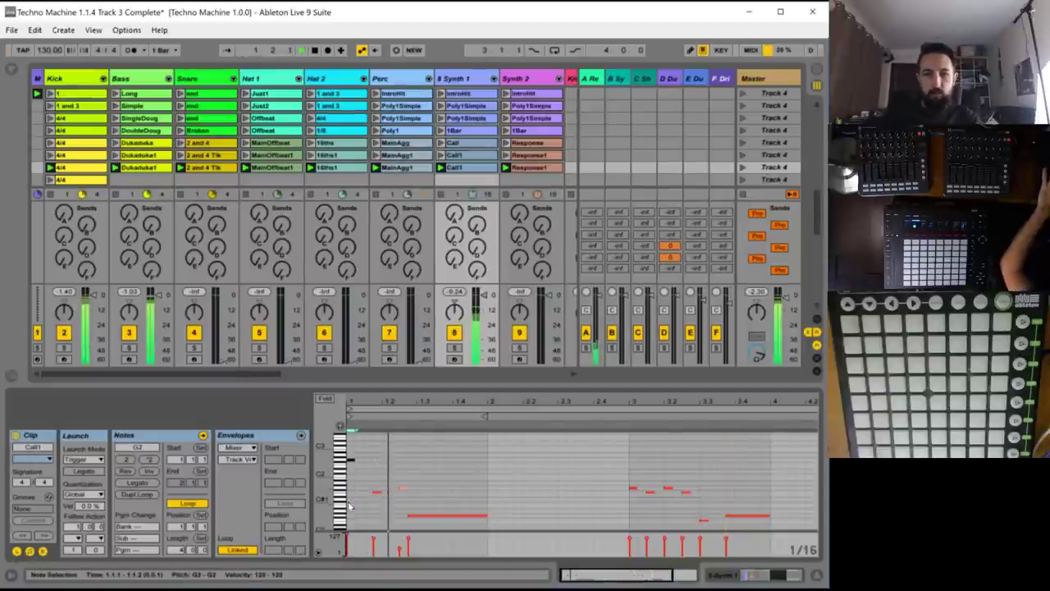
pyautogui.click(376, 492)
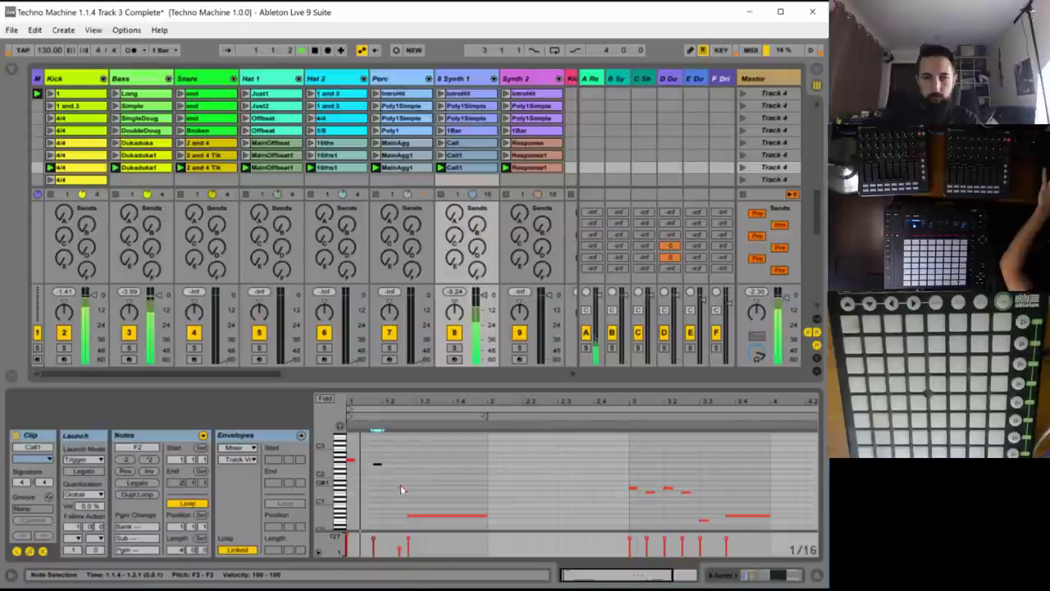
# - Move the quiet 1.2.3 note to F1 at 1.2.2, raise the long 1.2.4 note to G1, and restart playback
pyautogui.moveTo(400, 485); pyautogui.dragTo(393, 497)
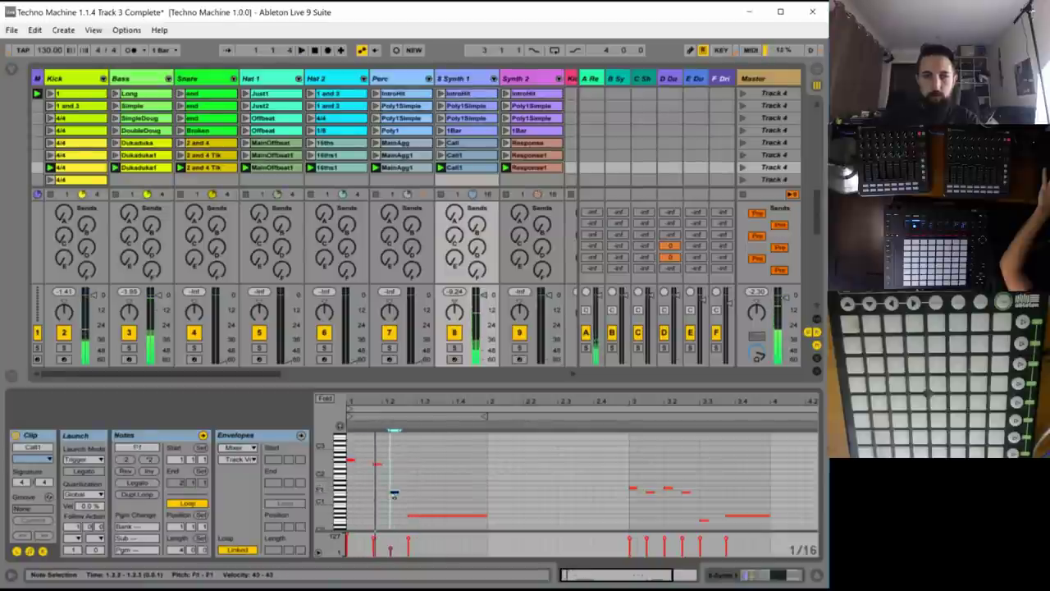
pyautogui.click(417, 511)
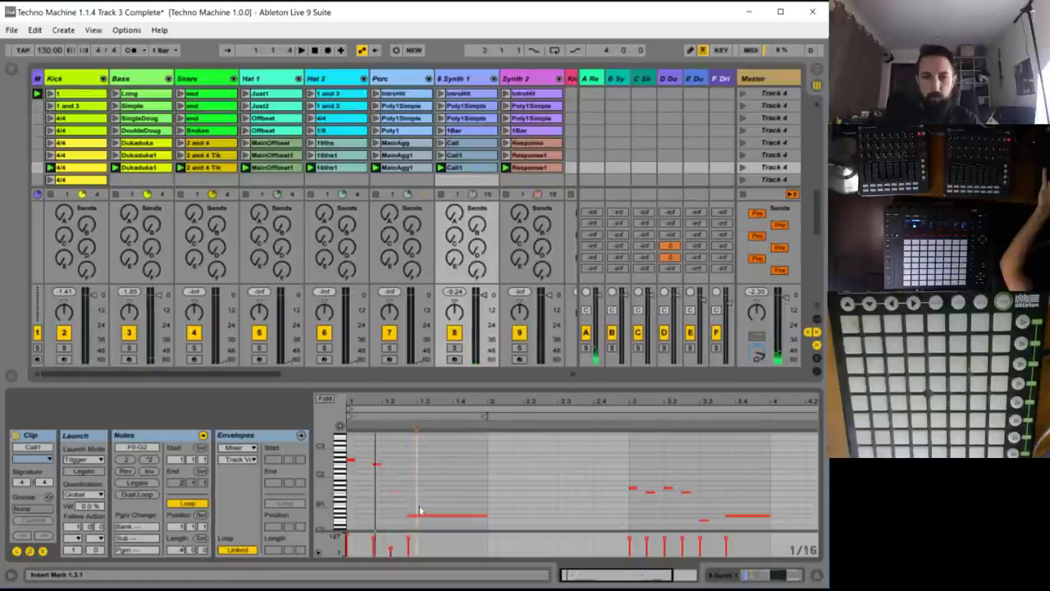
pyautogui.click(420, 517)
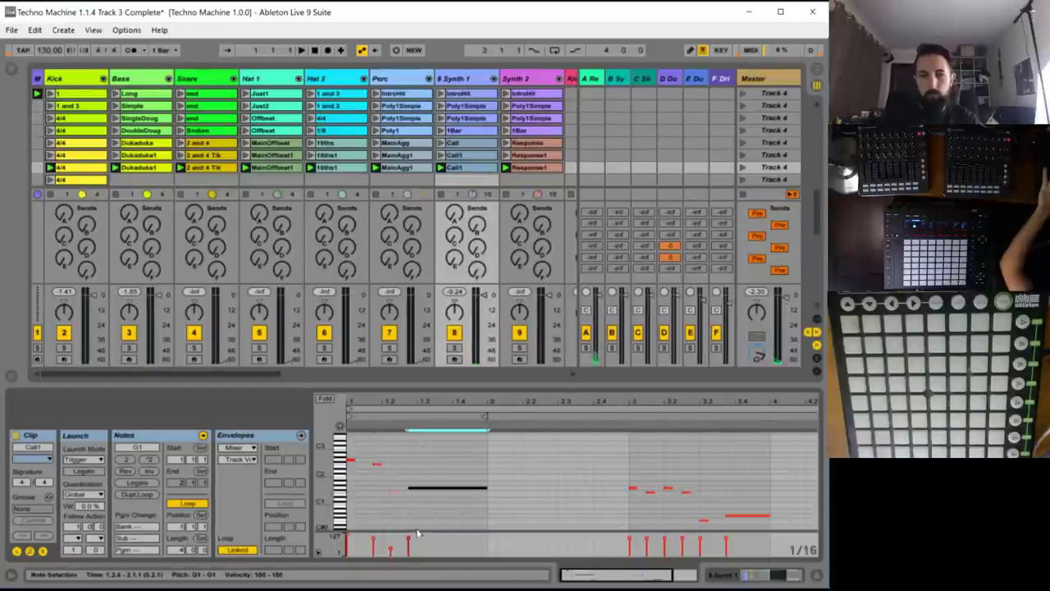
pyautogui.press('space')
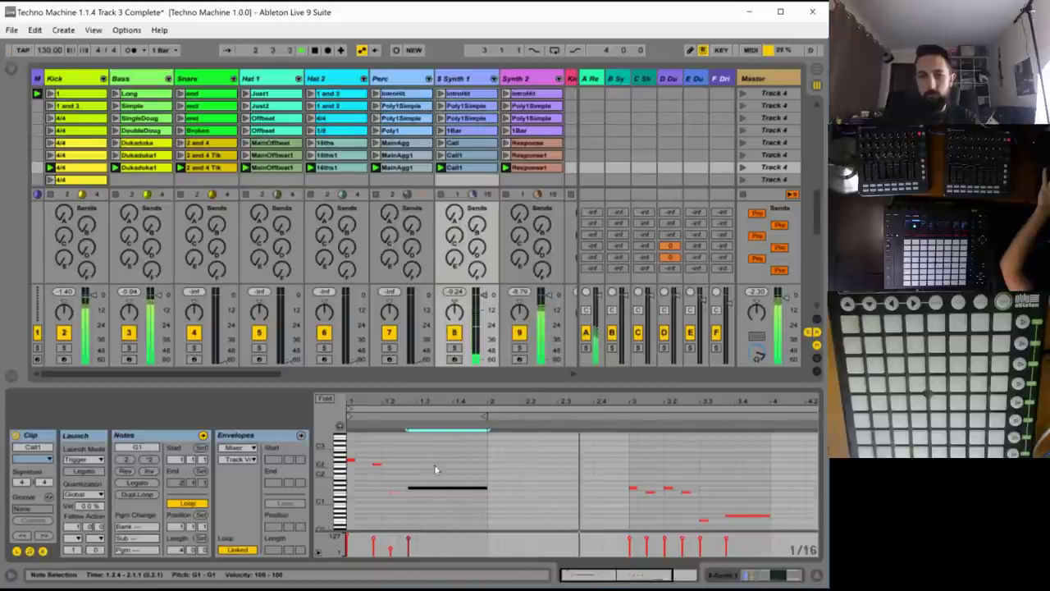
# - Transpose all of the Call1 clip's bar 3 notes up one octave
pyautogui.moveTo(605, 469); pyautogui.dragTo(753, 543)
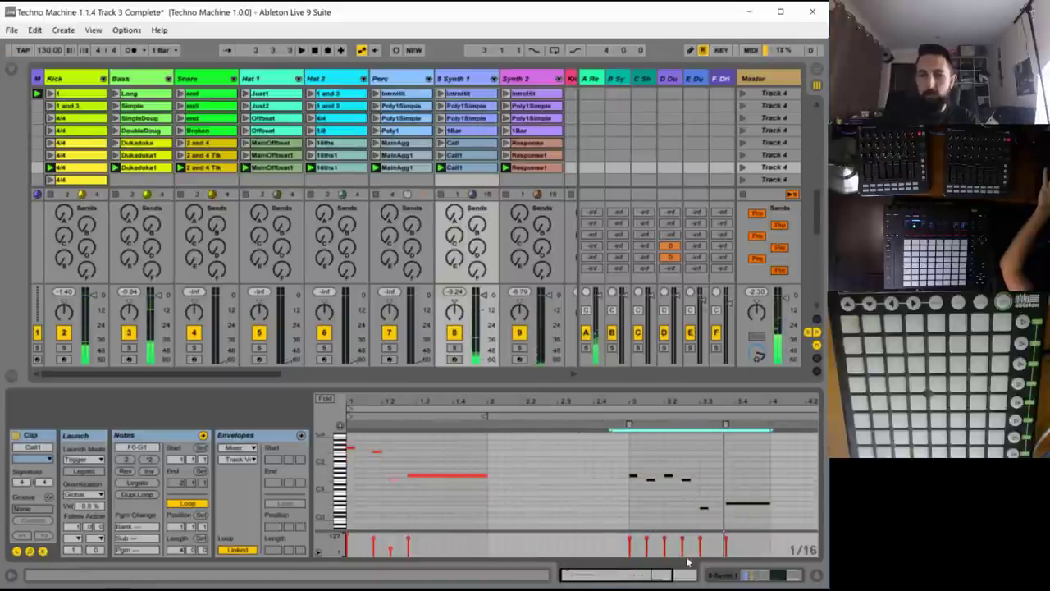
pyautogui.hotkey('shift', 'Up')
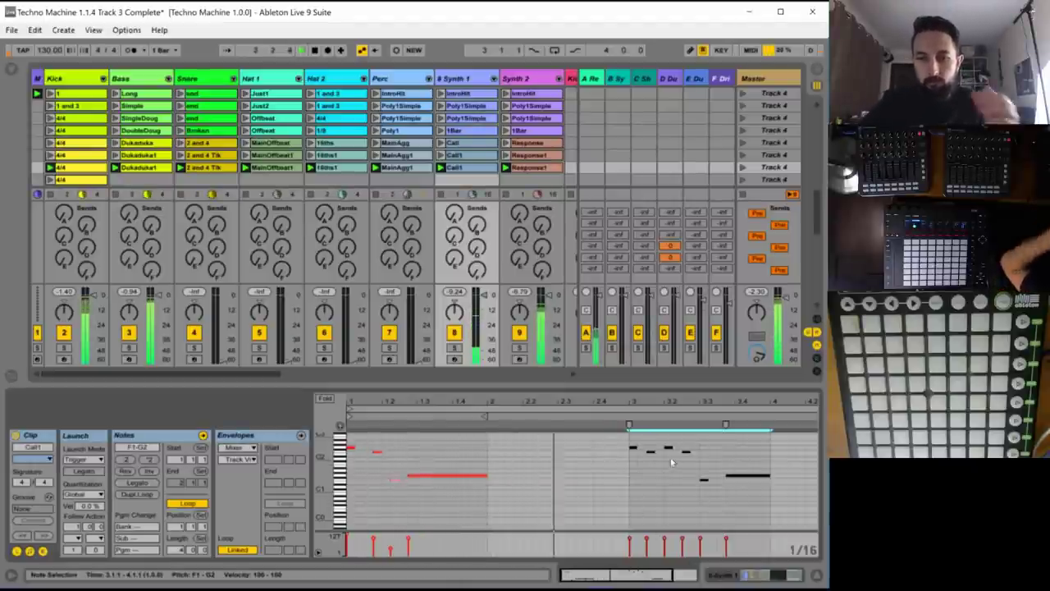
pyautogui.scroll(3, 681, 456)
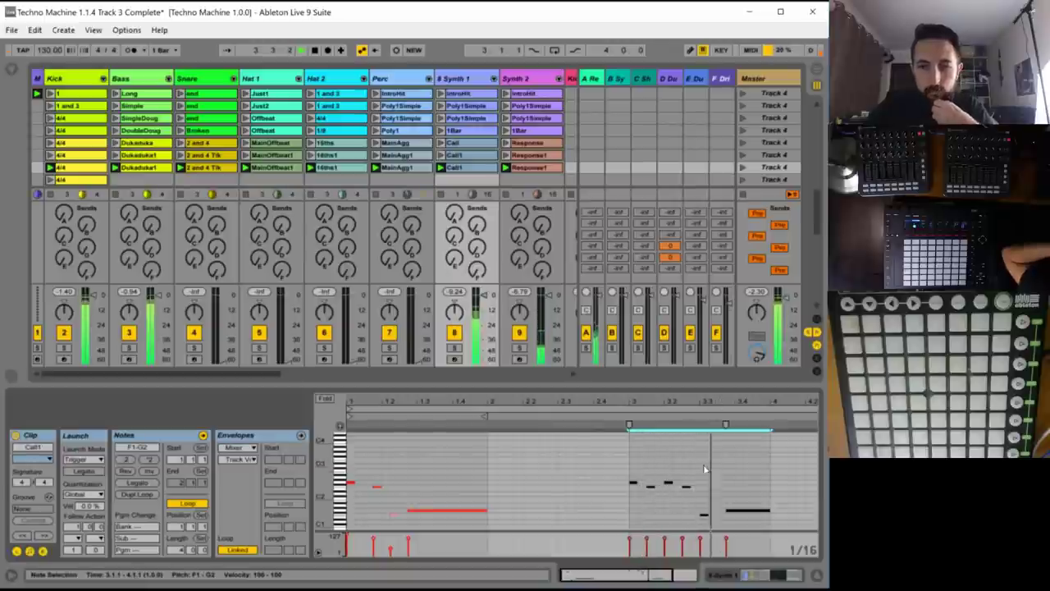
pyautogui.click(727, 456)
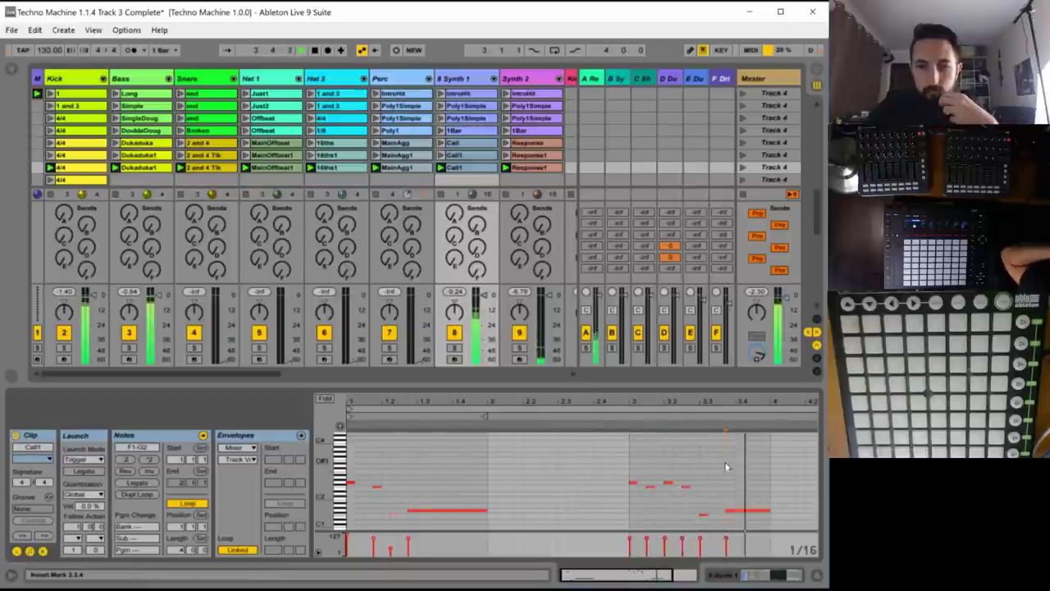
# - Shorten the first four notes of bar 3 in the Call1 clip and duplicate them one sixteenth later
pyautogui.click(689, 486)
pyautogui.press('super')
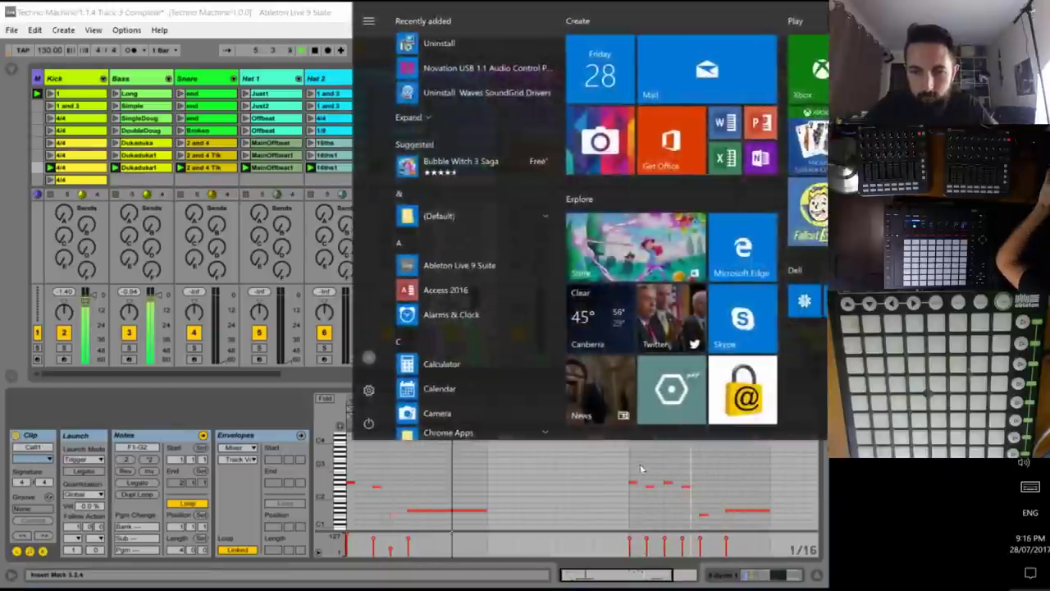
pyautogui.click(640, 469)
pyautogui.moveTo(628, 475)
pyautogui.mouseDown()
pyautogui.moveTo(694, 493)
pyautogui.moveTo(622, 469)
pyautogui.moveTo(639, 486)
pyautogui.mouseUp()
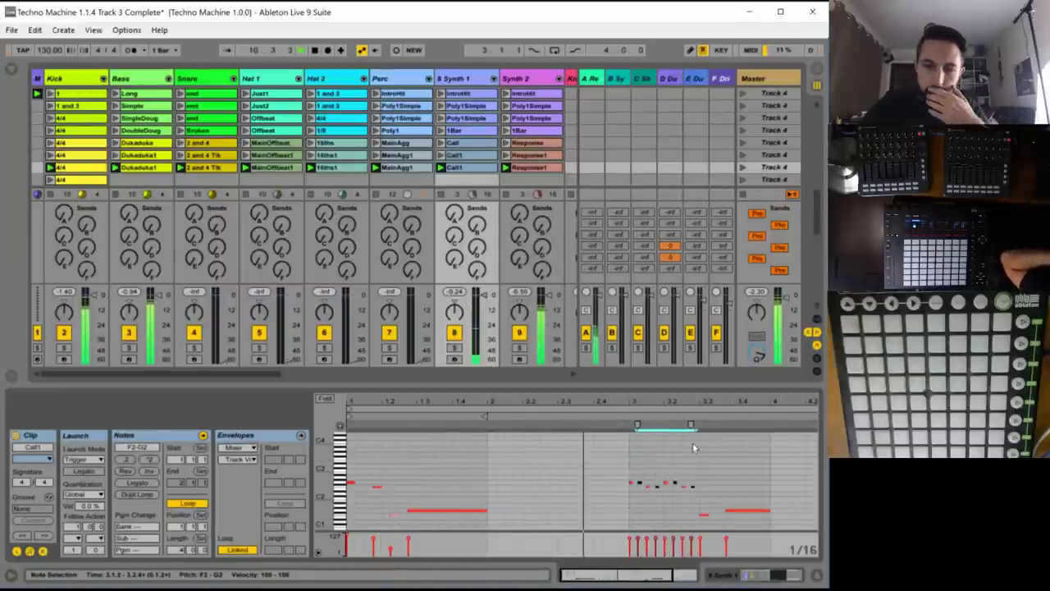
pyautogui.click(739, 472)
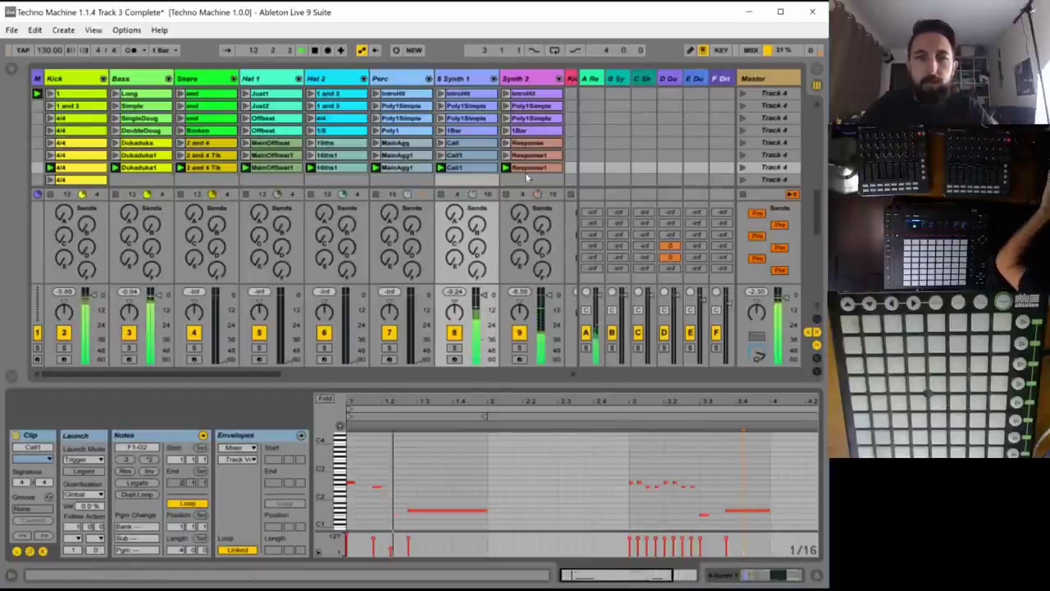
# - In Synth 2's active Response1 clip, delete the notes between 2.1.1 and 2.3.4 and extend the A#1 note to 2.3.4
pyautogui.click(541, 348)
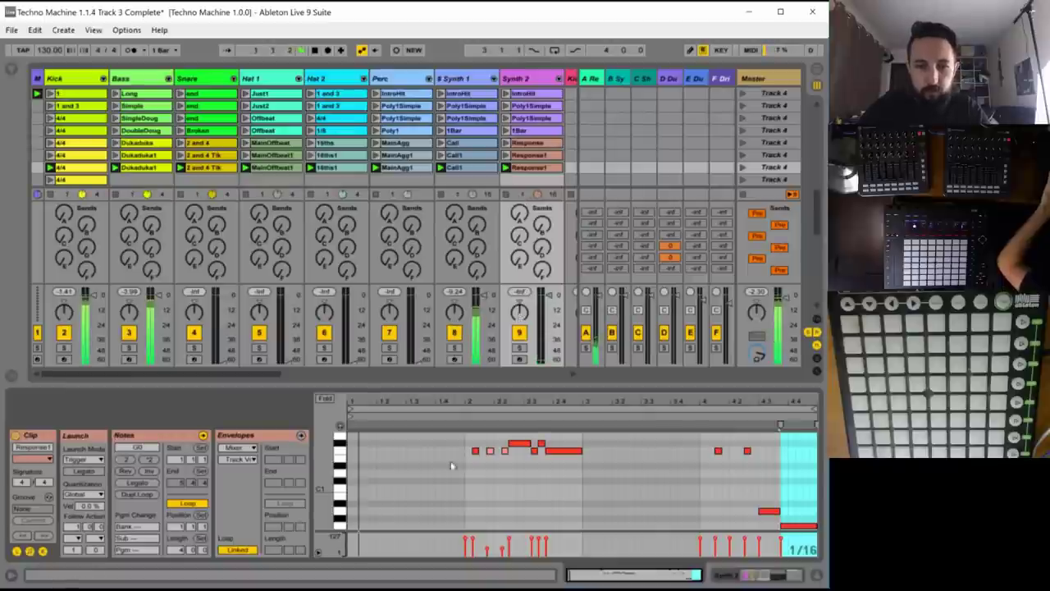
pyautogui.scroll(1, 500, 497)
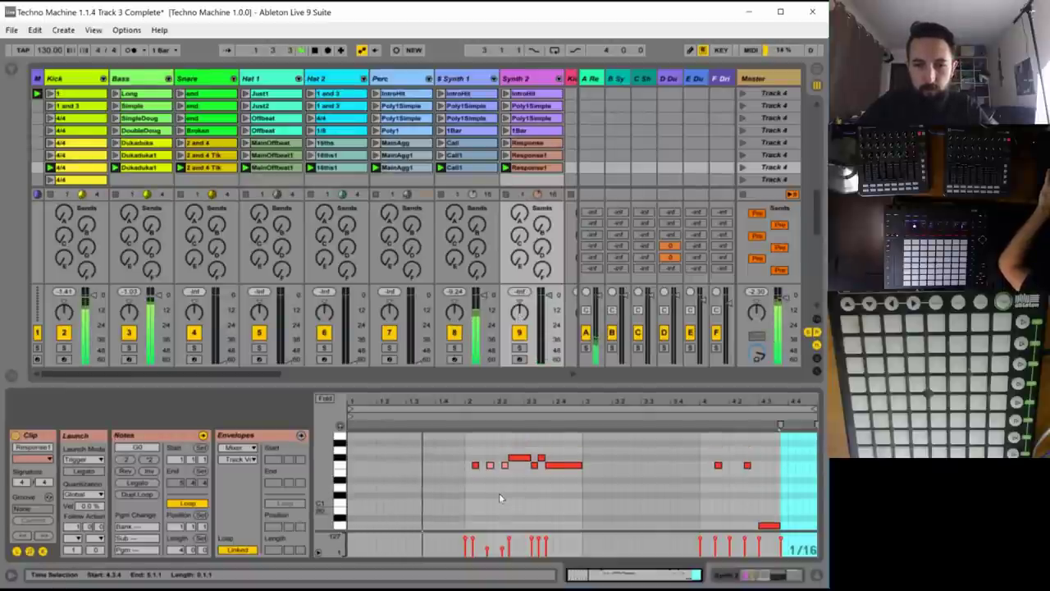
pyautogui.scroll(2, 501, 498)
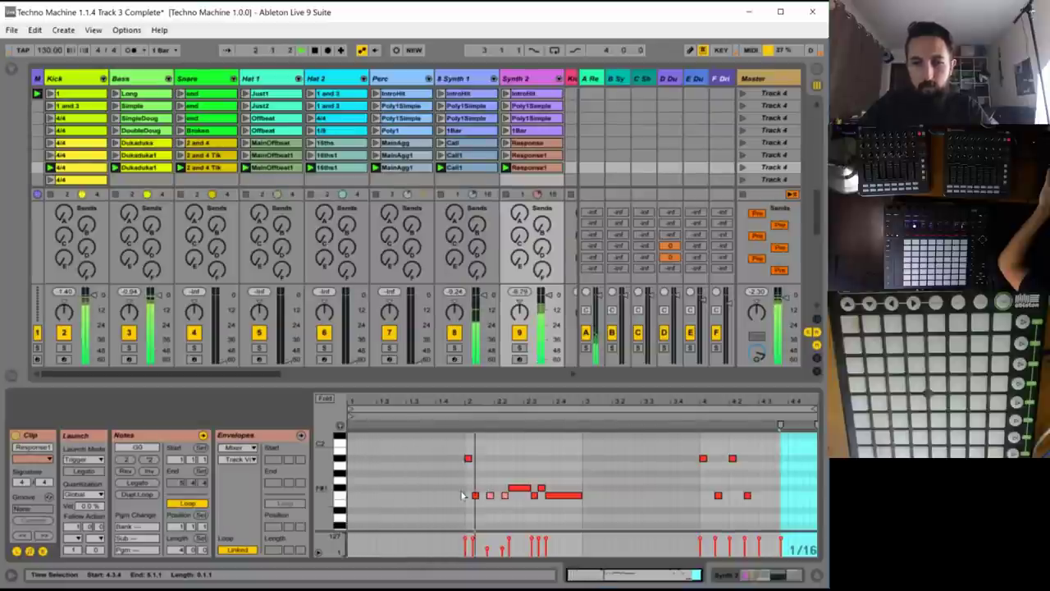
pyautogui.moveTo(462, 495); pyautogui.dragTo(541, 488)
pyautogui.press('Delete')
pyautogui.click(467, 459)
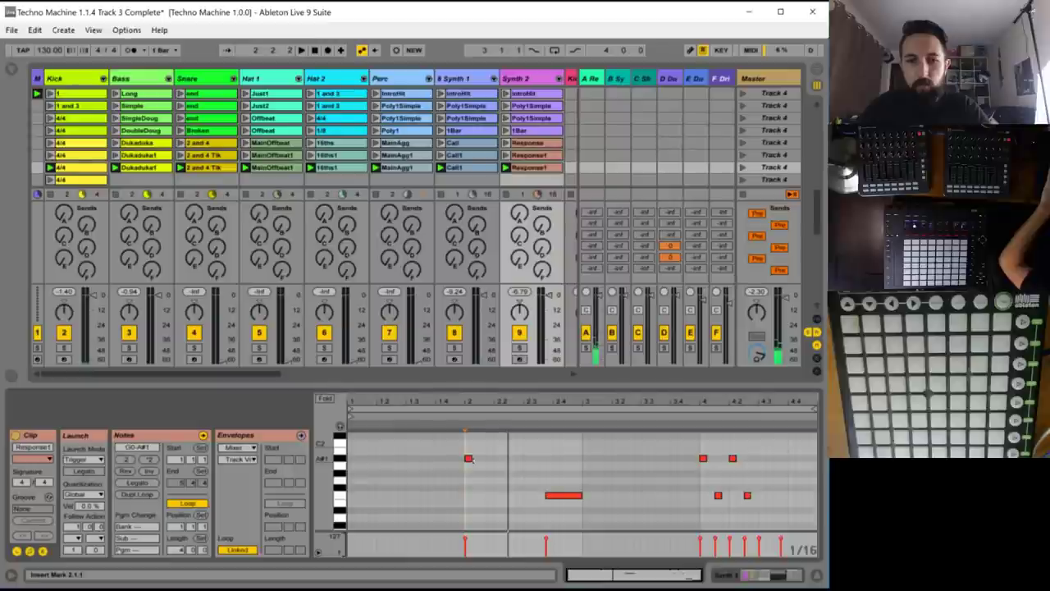
pyautogui.moveTo(468, 459); pyautogui.dragTo(544, 461)
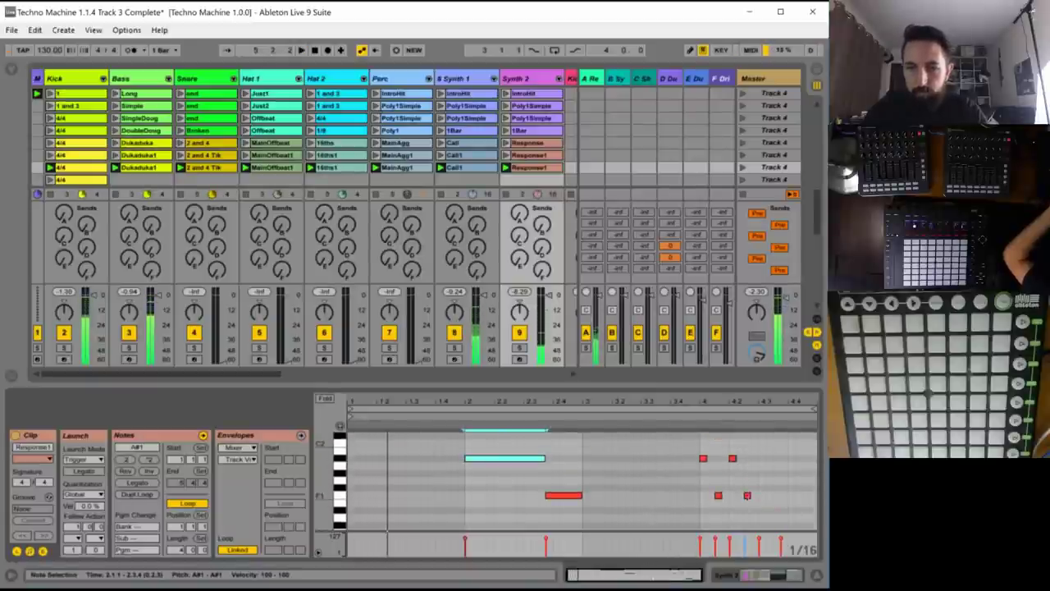
# - Delete the four short notes opening bar 4 of the Response1 clip and extend the A0 note's start back to 4.1.1
pyautogui.moveTo(684, 444); pyautogui.dragTo(756, 493)
pyautogui.press('Delete')
pyautogui.scroll(-3, 754, 471)
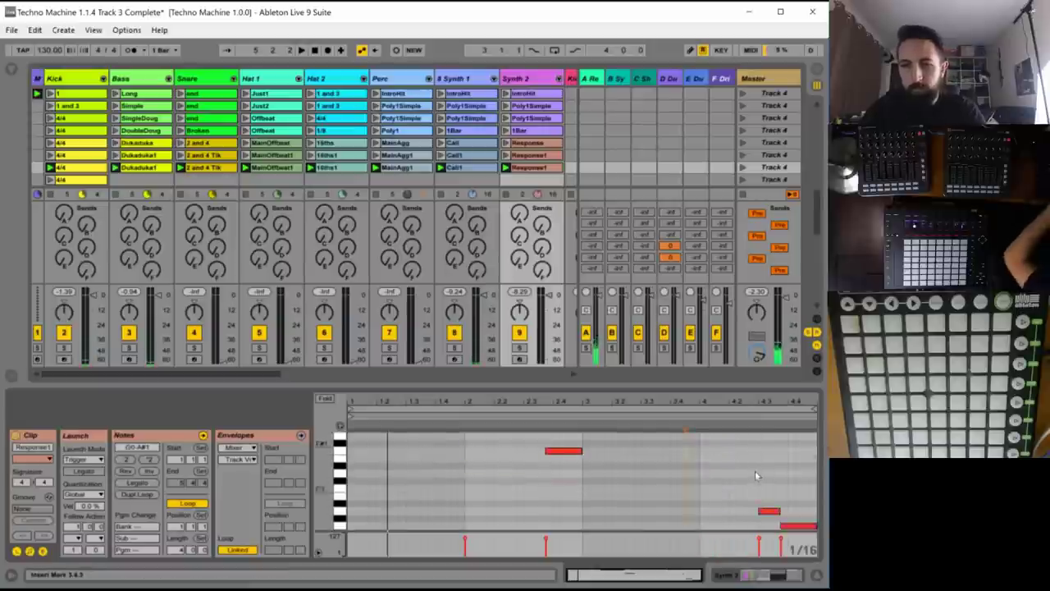
pyautogui.click(763, 496)
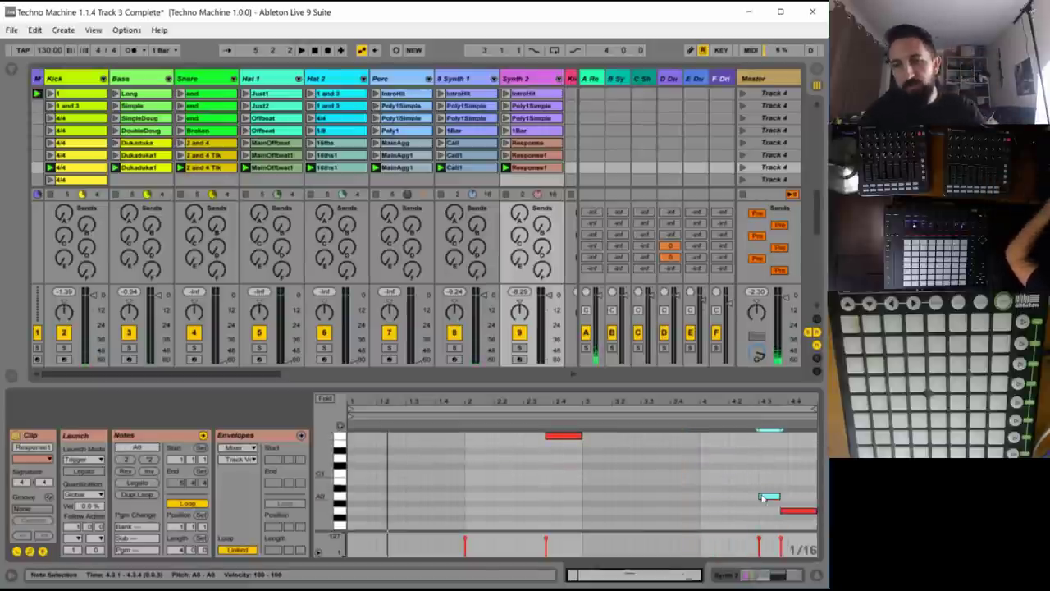
pyautogui.moveTo(759, 497); pyautogui.dragTo(702, 494)
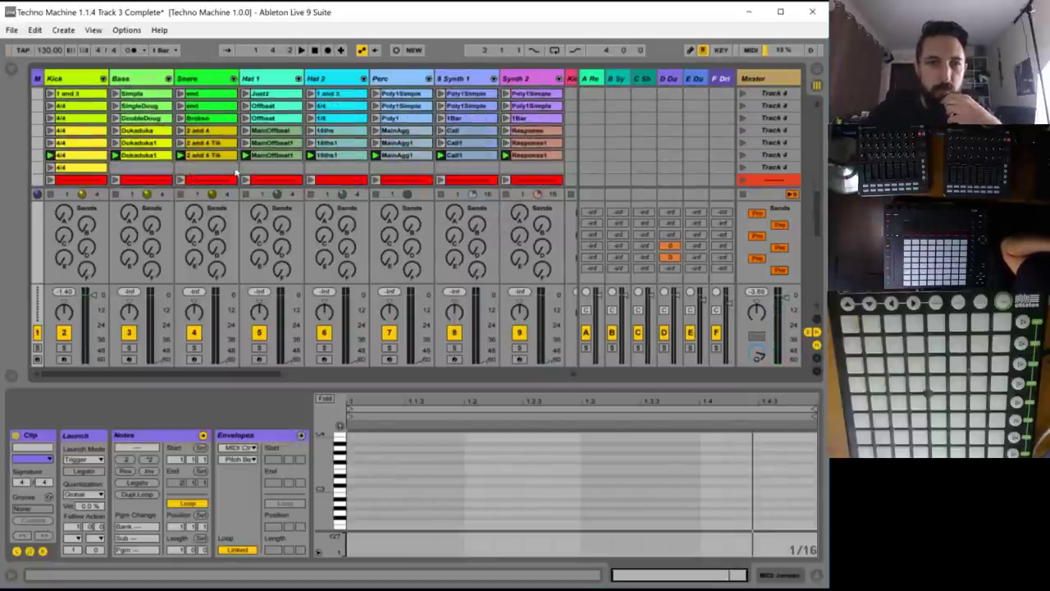
# - Rename the new scene's bass, snare, hat and percussion clips Dukaduka2, 2 and 4 Roll, MainOffbeat2, 16ths2 and MainAgg2
pyautogui.click(154, 156)
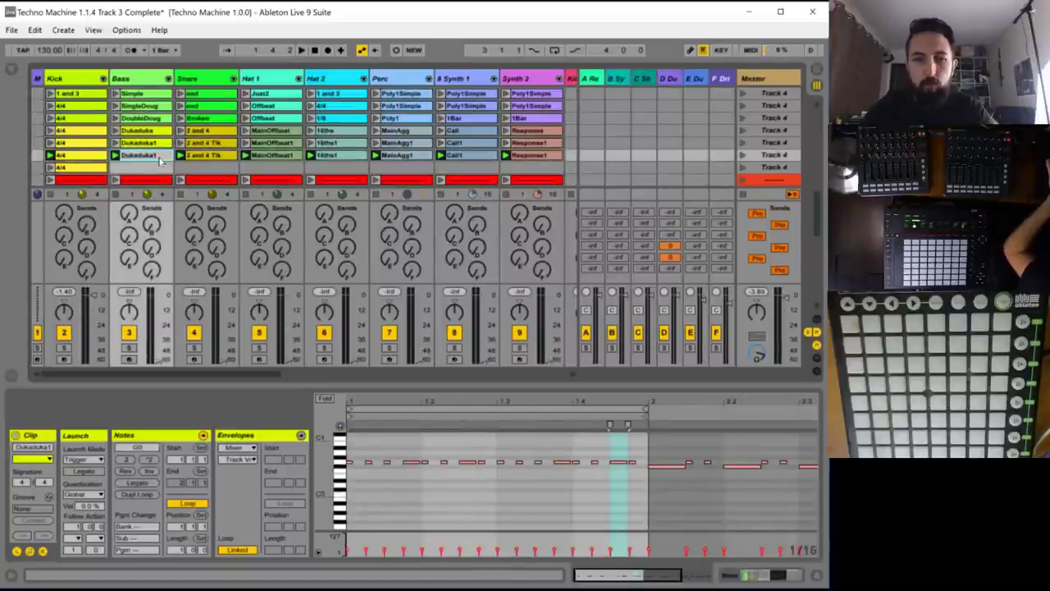
pyautogui.click(217, 158)
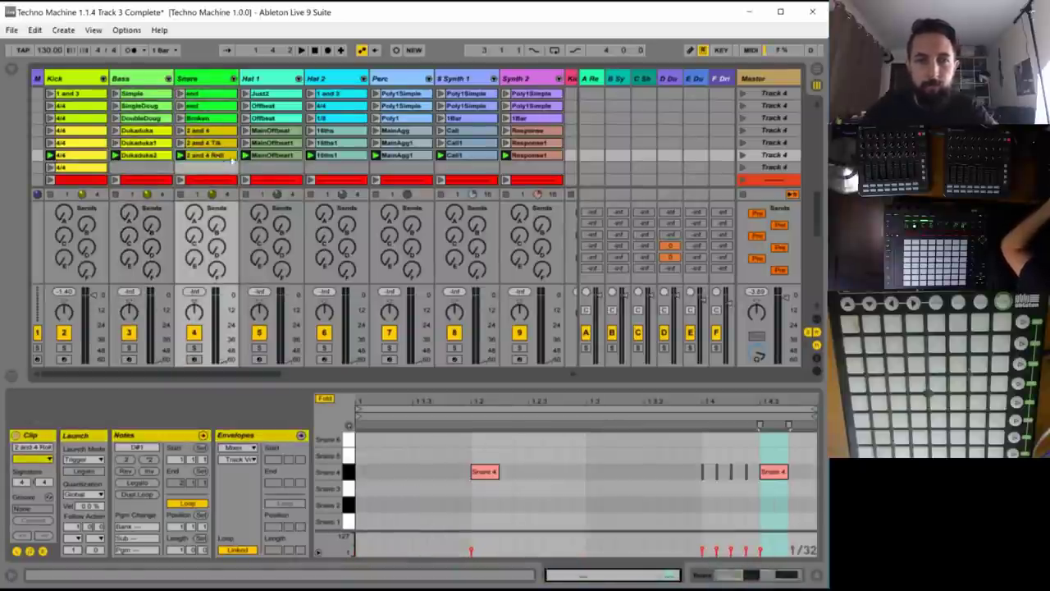
pyautogui.click(279, 156)
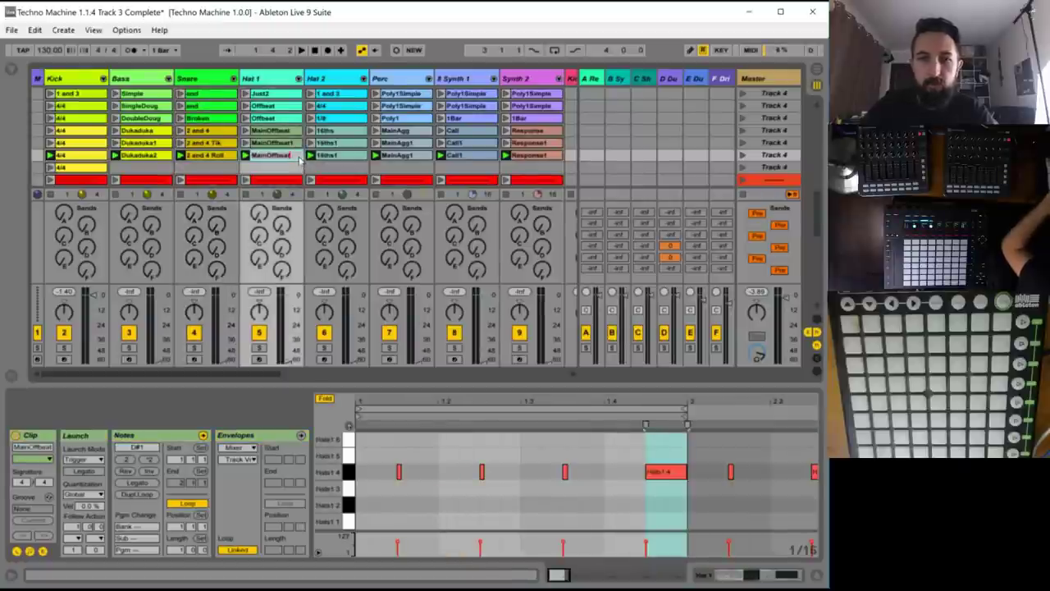
pyautogui.click(352, 158)
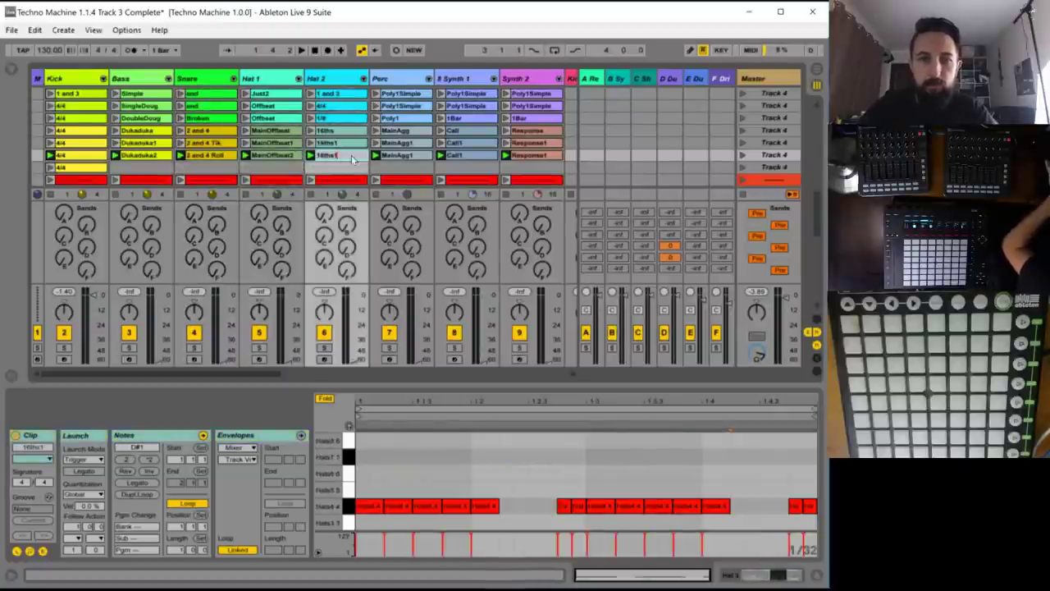
pyautogui.click(402, 156)
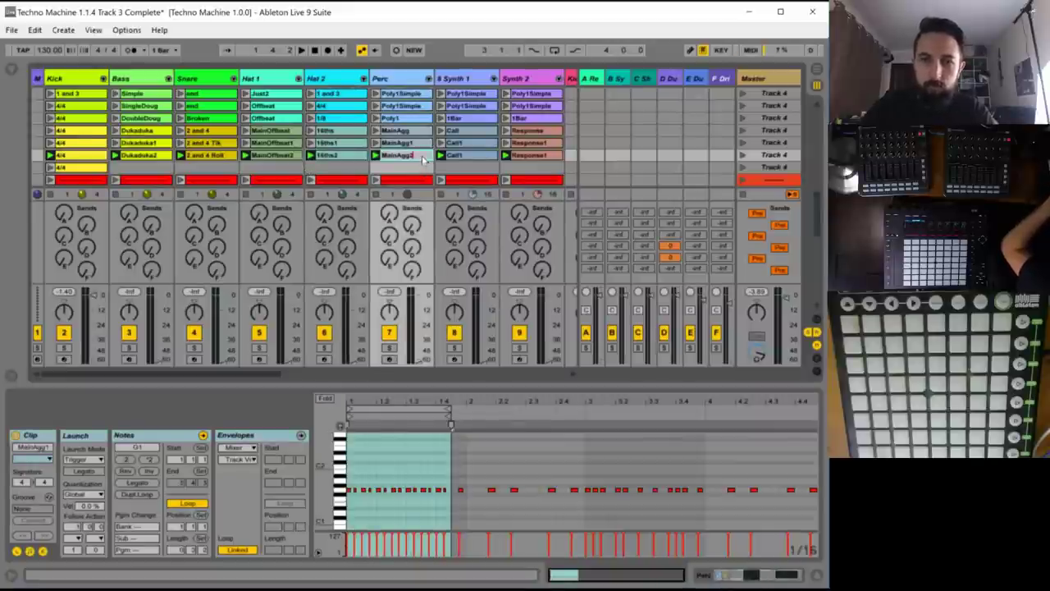
# - Rename the new scene's Synth 1 clip Call3 16ths and its Synth 2 clip ResponseLong
pyautogui.click(473, 156)
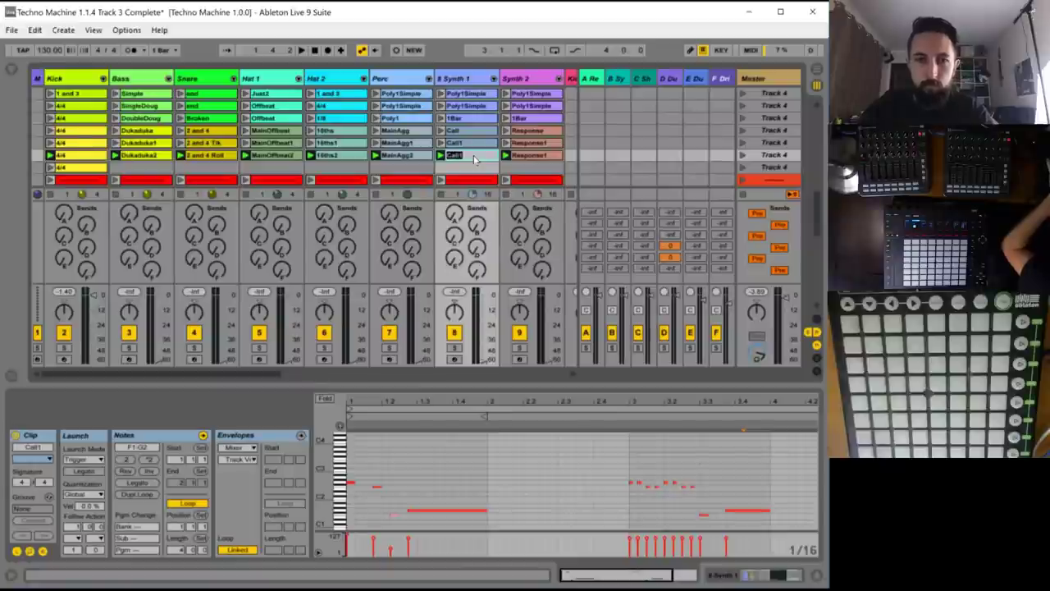
pyautogui.write('Call3 16ths')
pyautogui.press('Return')
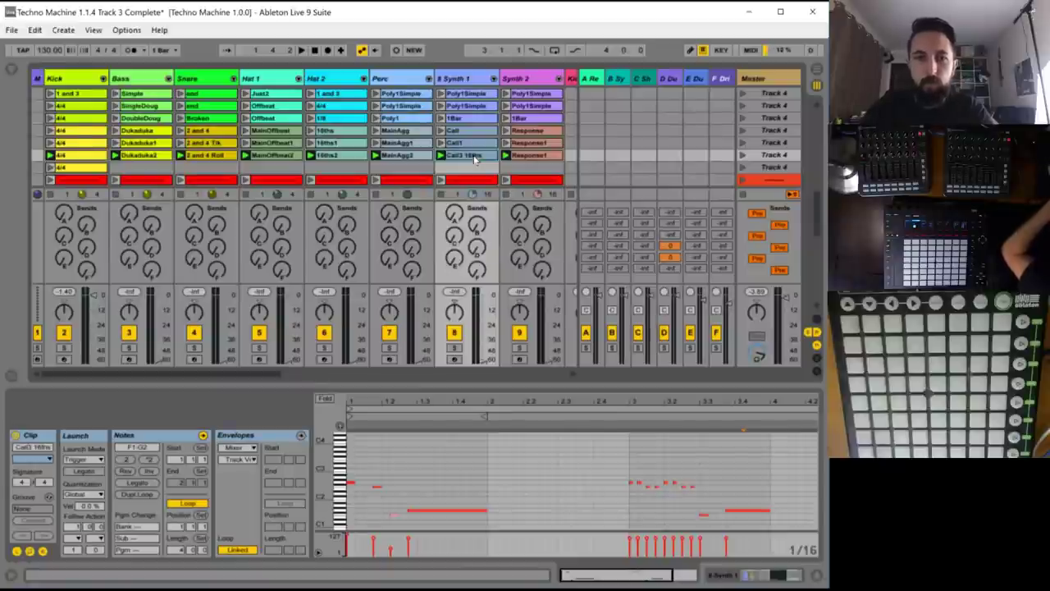
pyautogui.click(525, 157)
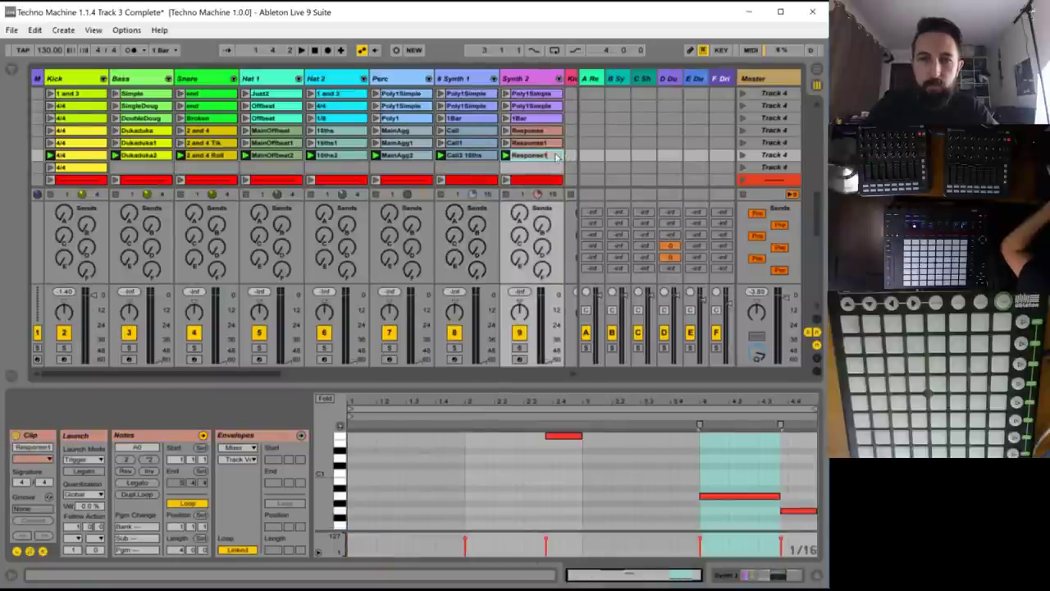
pyautogui.press('BackSpace')
pyautogui.write('Long')
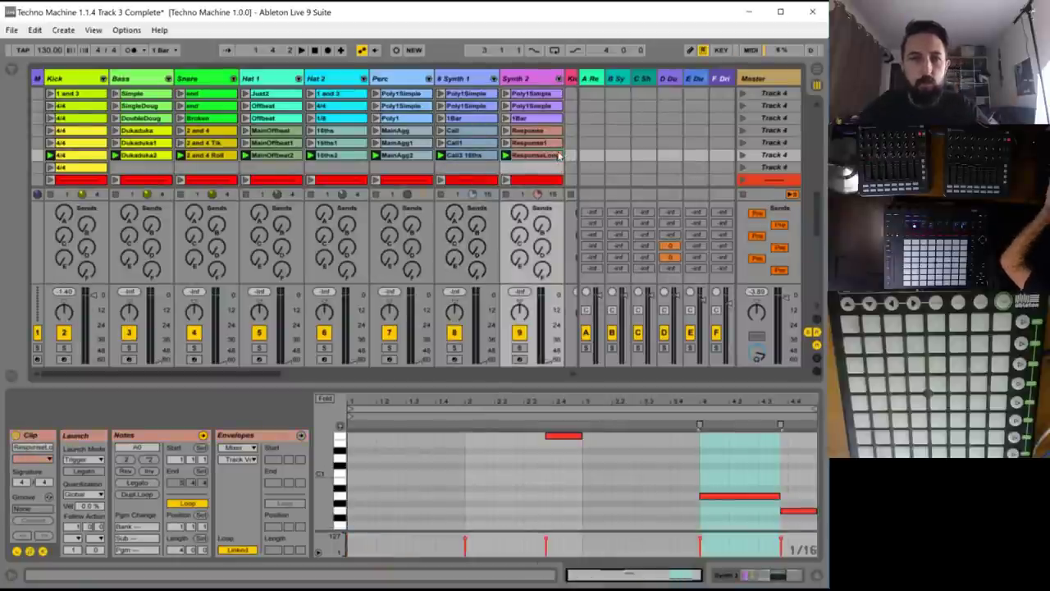
# - Play the ResponseLong scene and raise the Type macro on the Short Delay return
pyautogui.press('Return')
pyautogui.press('space')
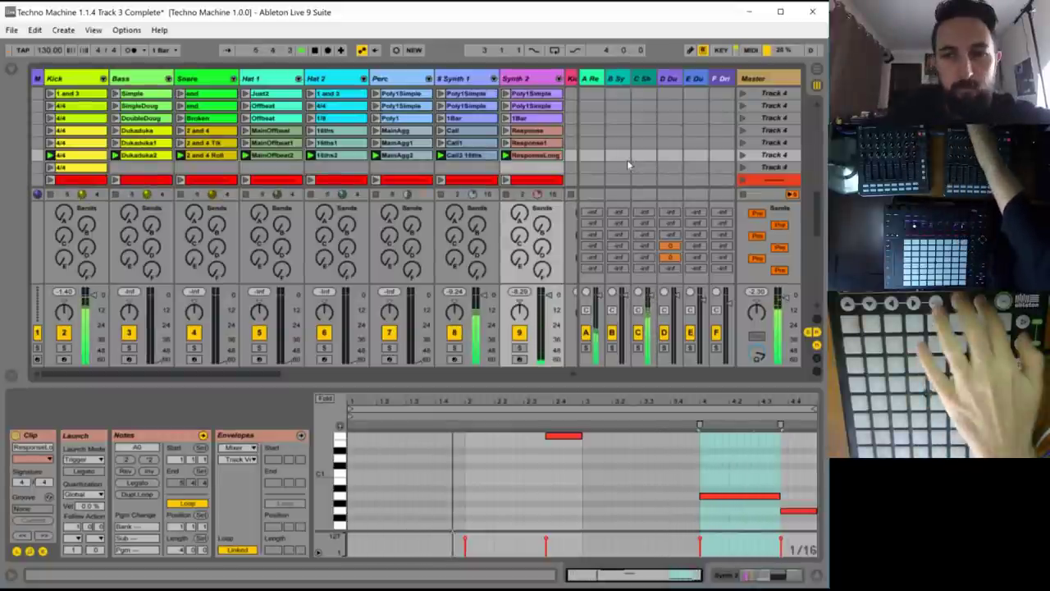
pyautogui.doubleClick(643, 78)
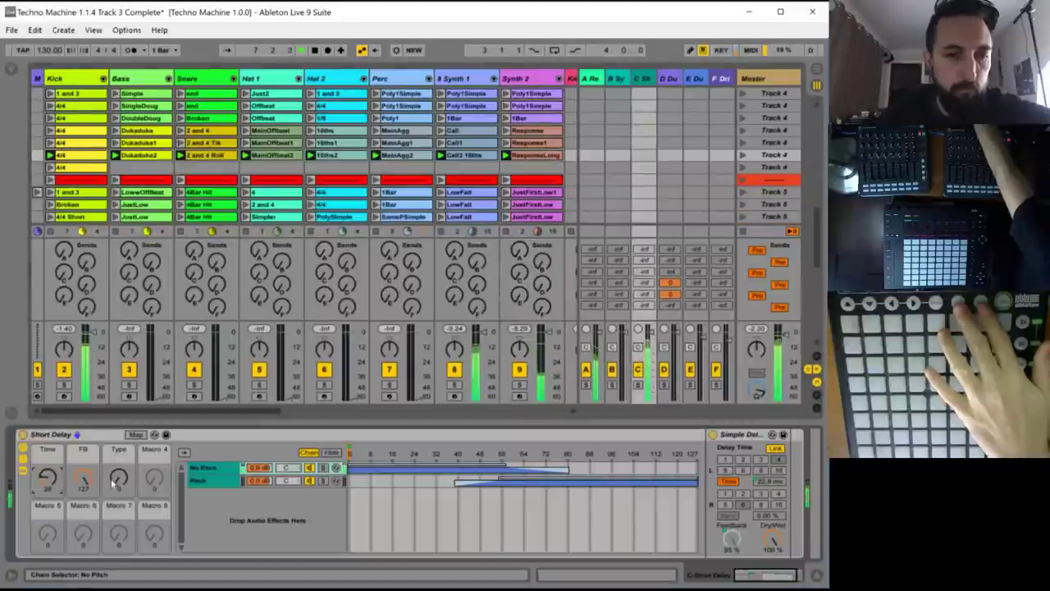
pyautogui.moveTo(113, 484); pyautogui.dragTo(113, 377)
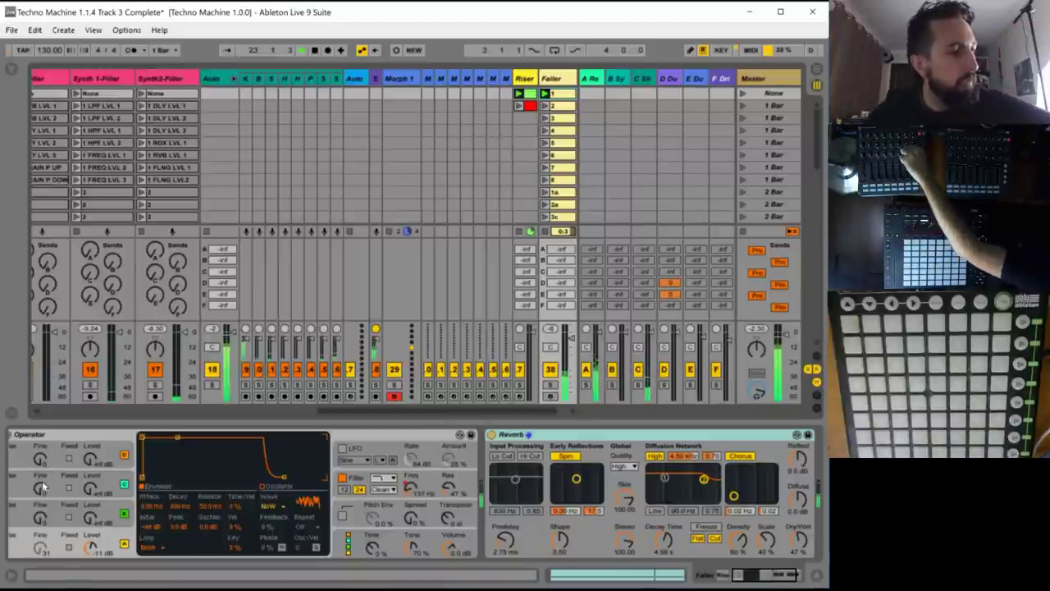
# - Copy the DoubleDoug scene's bass-to-Synth 2 clips into the empty slots beside the last 4/4 kick and launch that scene
pyautogui.moveTo(333, 408); pyautogui.dragTo(61, 412)
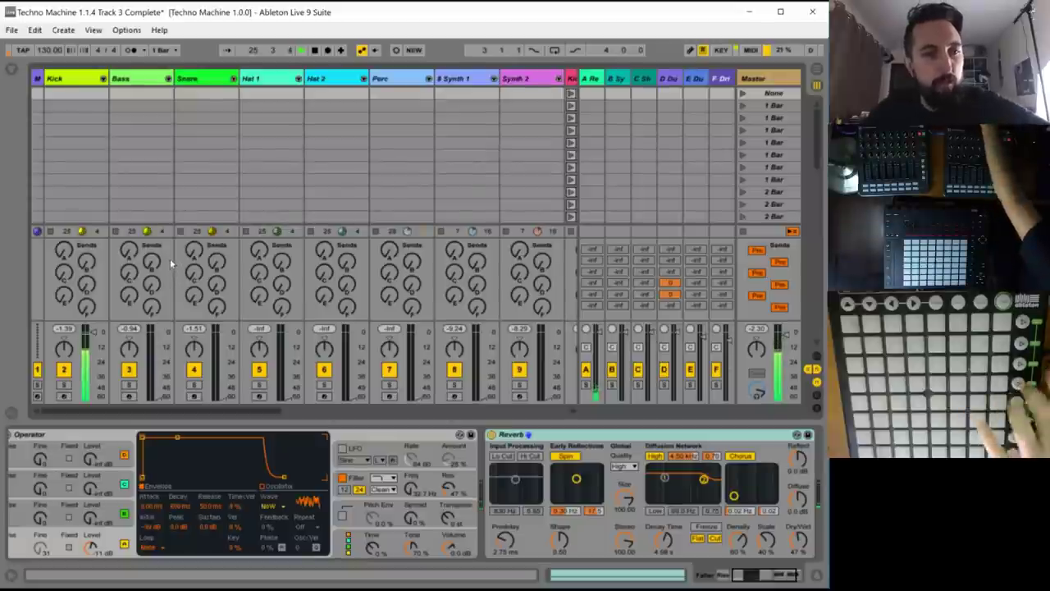
pyautogui.scroll(-3, 238, 179)
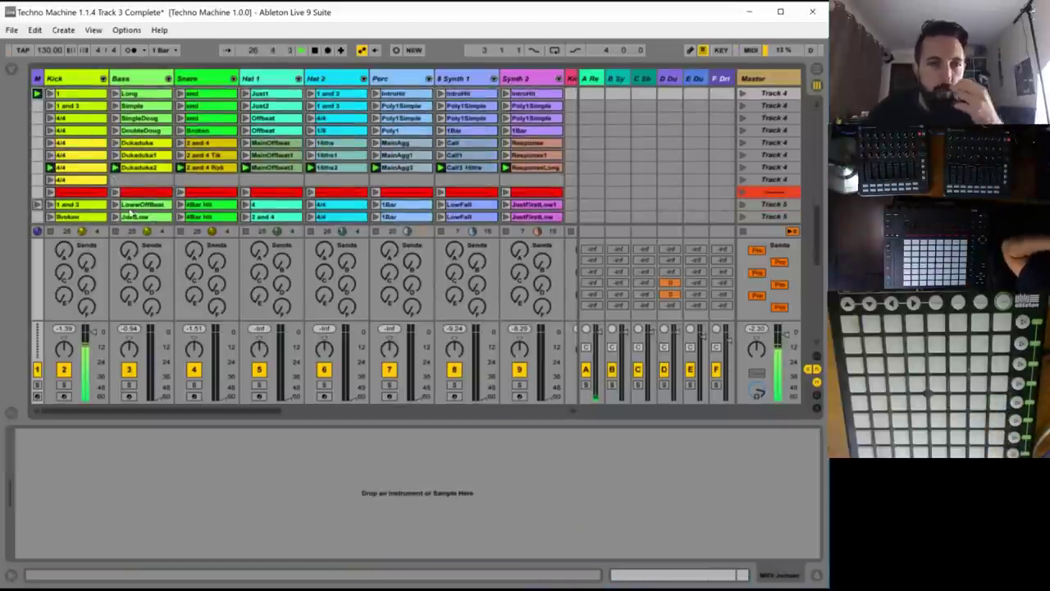
pyautogui.click(144, 130)
pyautogui.click(529, 131)
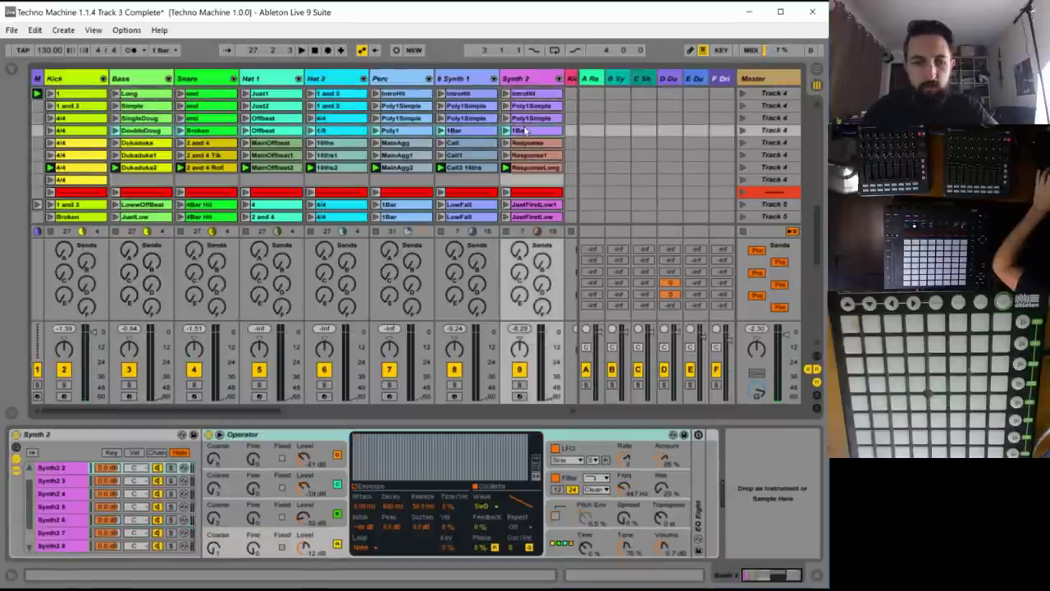
pyautogui.moveTo(529, 131); pyautogui.dragTo(525, 180)
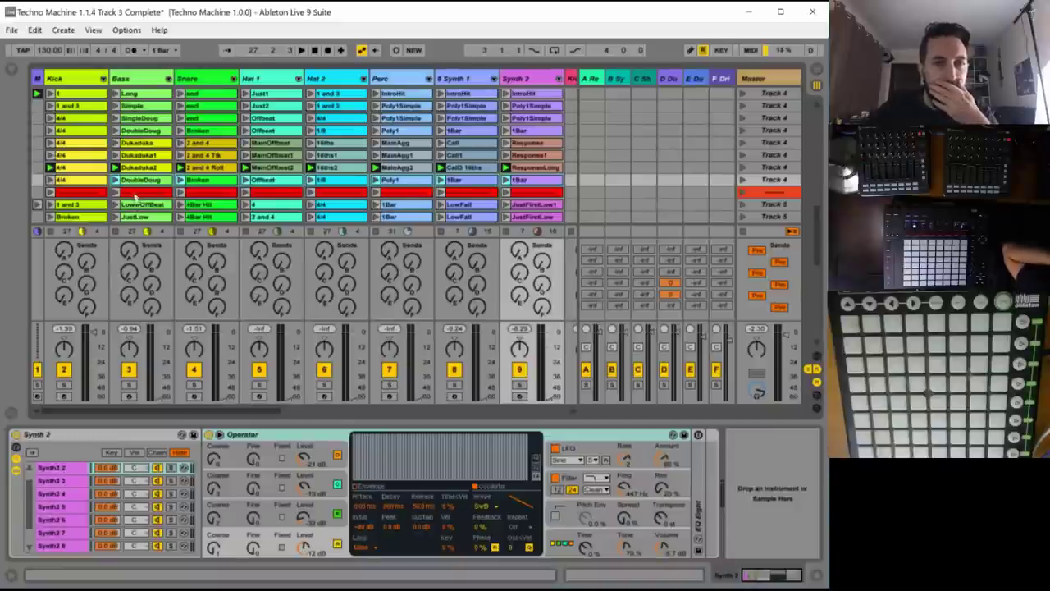
pyautogui.click(742, 180)
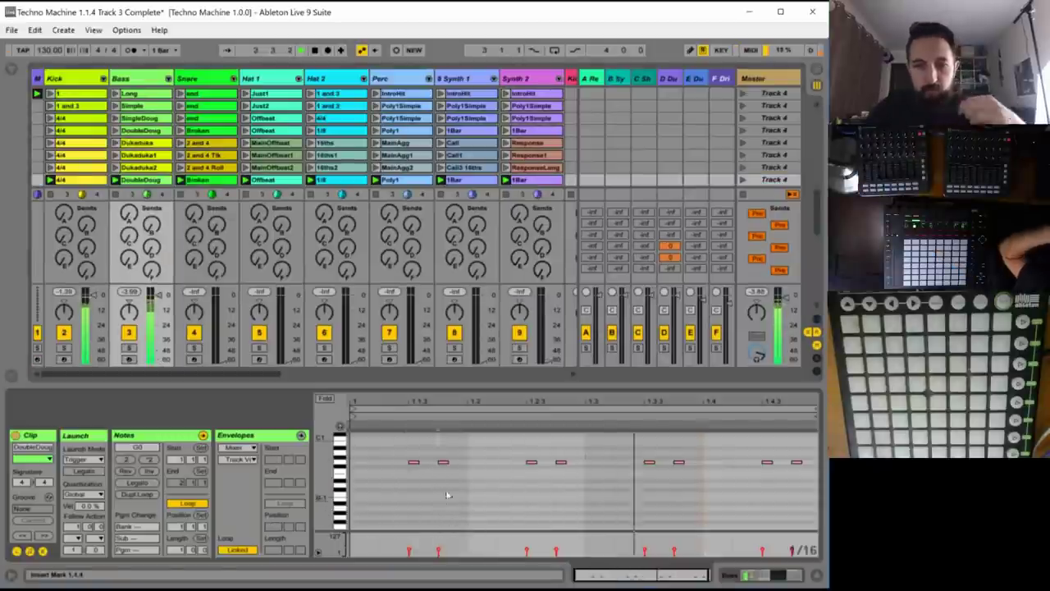
# - Delete the second note of each offbeat pair in the copied DoubleDoug bass clip
pyautogui.moveTo(448, 494); pyautogui.dragTo(437, 456)
pyautogui.press('Delete')
pyautogui.moveTo(609, 497); pyautogui.dragTo(559, 455)
pyautogui.press('Delete')
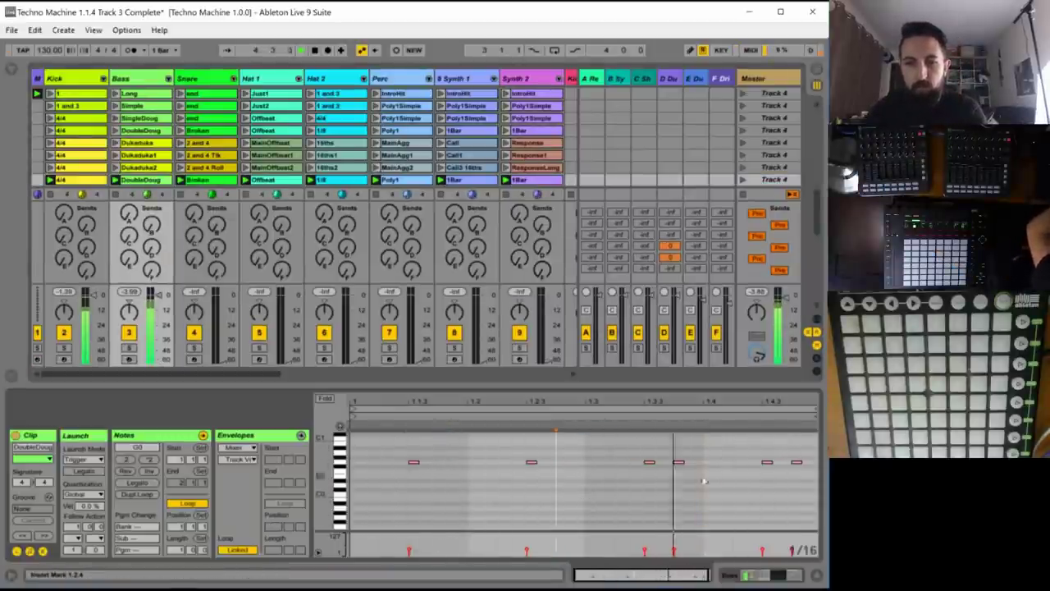
pyautogui.moveTo(704, 482); pyautogui.dragTo(673, 443)
pyautogui.press('Delete')
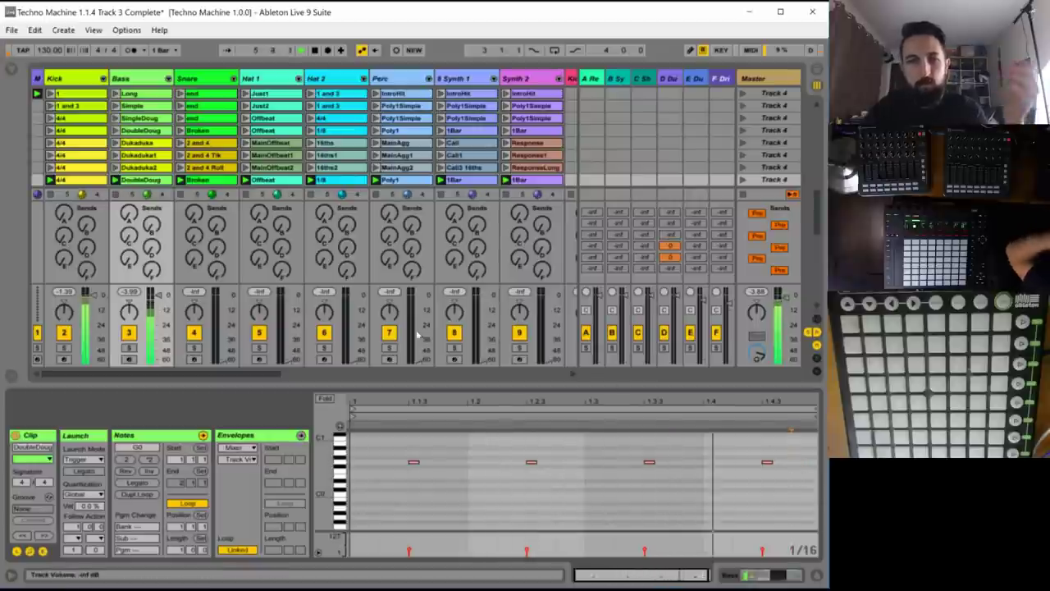
# - Shorten both Snare 4 notes in the copied Broken clip, leaving the first slightly longer, and open the copied Offbeat hat clip
pyautogui.scroll(-1, 205, 166)
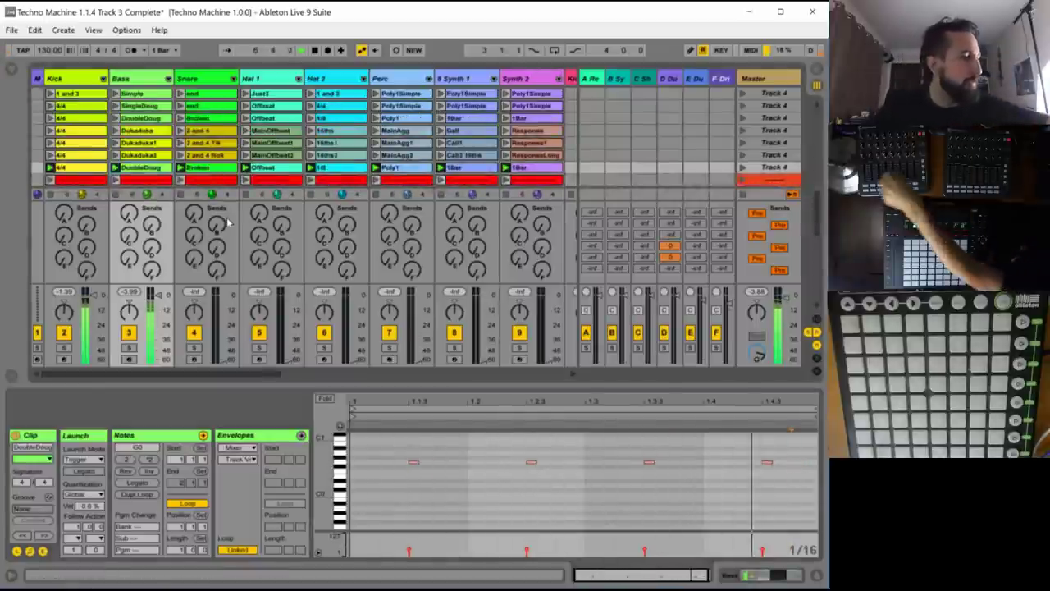
pyautogui.click(208, 169)
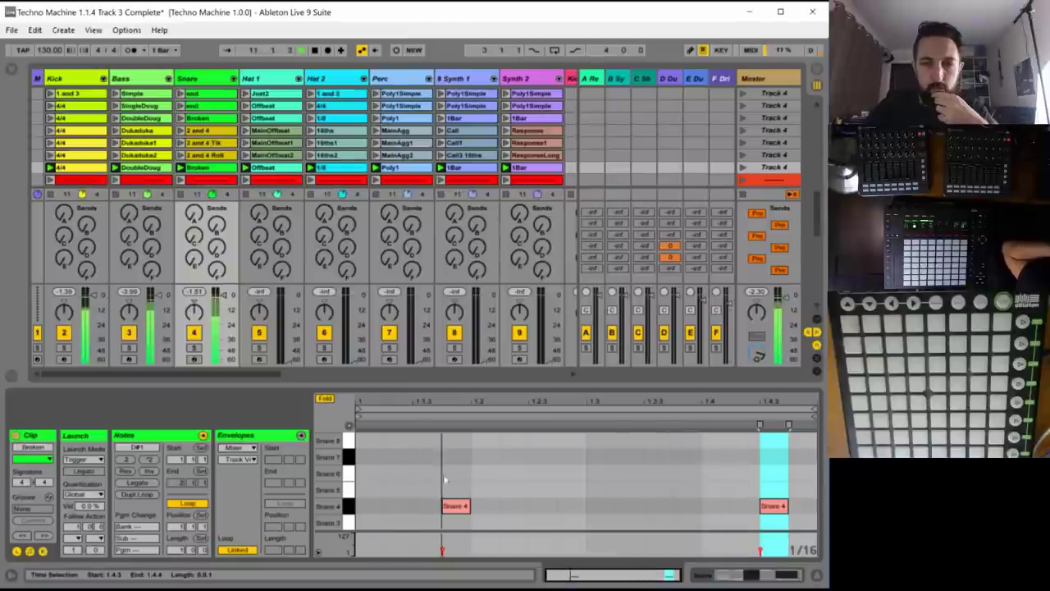
pyautogui.moveTo(445, 483); pyautogui.dragTo(764, 507)
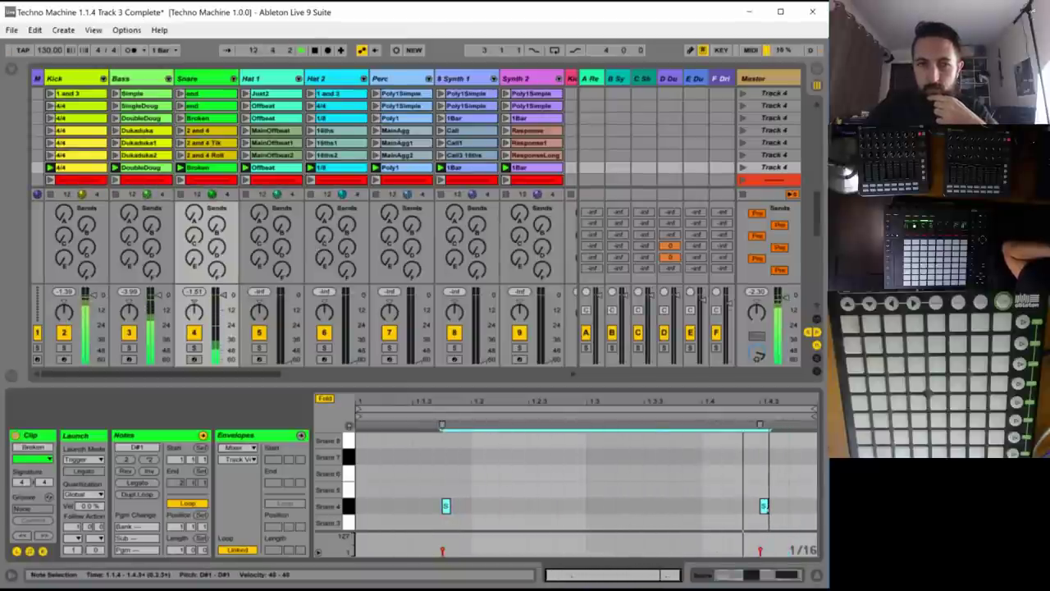
pyautogui.click(588, 484)
pyautogui.moveTo(450, 506); pyautogui.dragTo(459, 506)
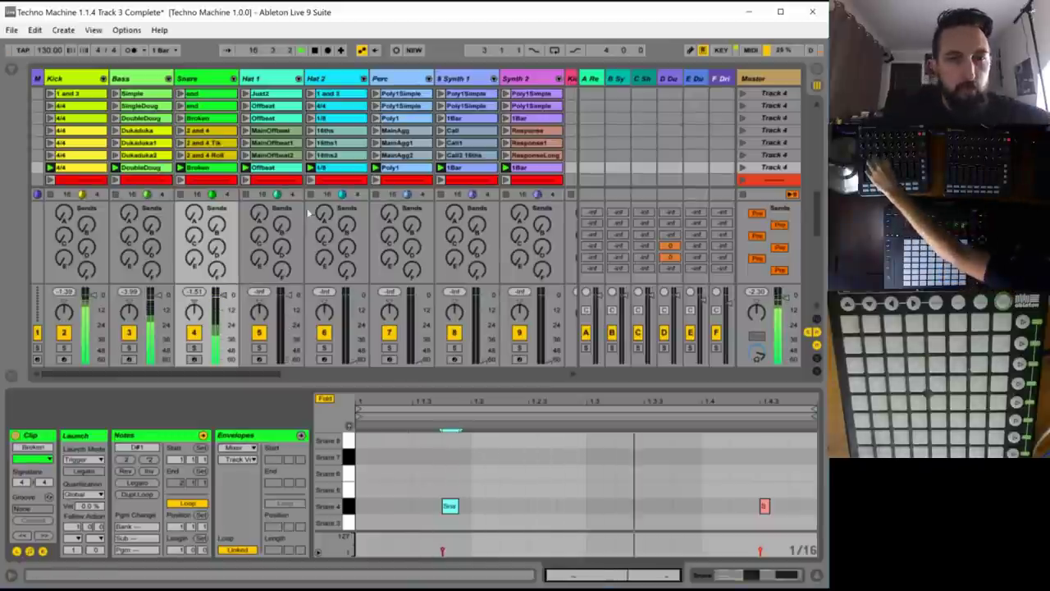
pyautogui.click(279, 171)
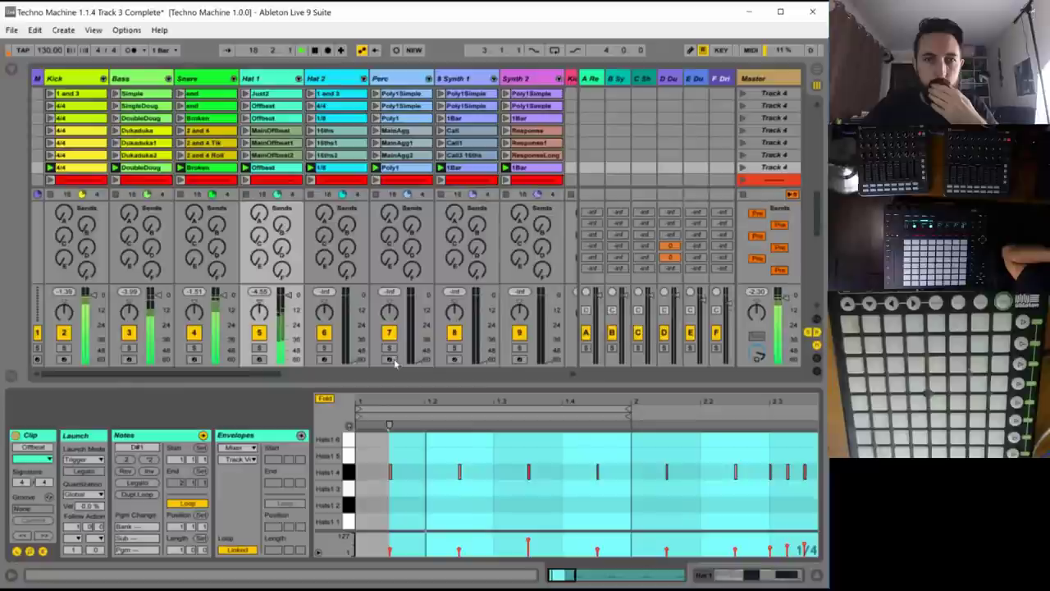
# - Copy all eight clips of the original Dukaduka scene over the last Track 4 scene and start playback
pyautogui.click(530, 131)
pyautogui.keyDown('shift'); pyautogui.click(77, 131); pyautogui.keyUp('shift')
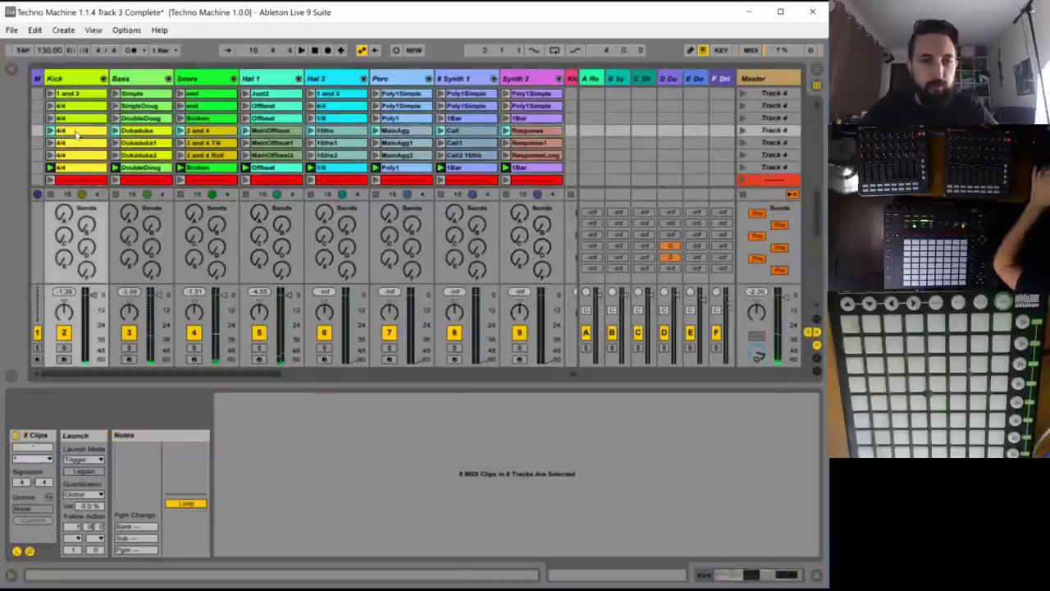
pyautogui.moveTo(77, 161); pyautogui.dragTo(82, 169)
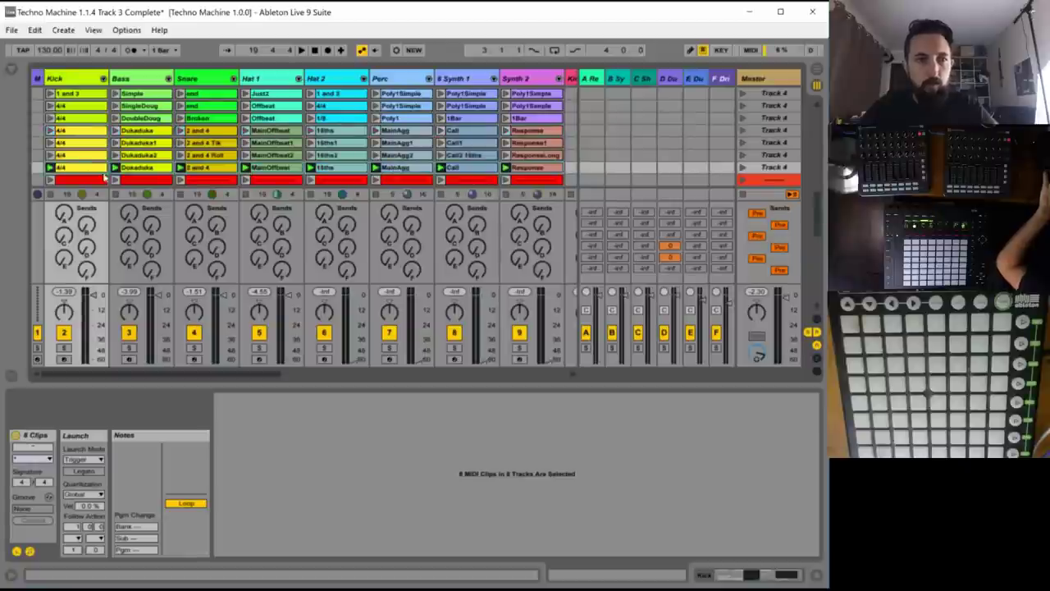
pyautogui.press('space')
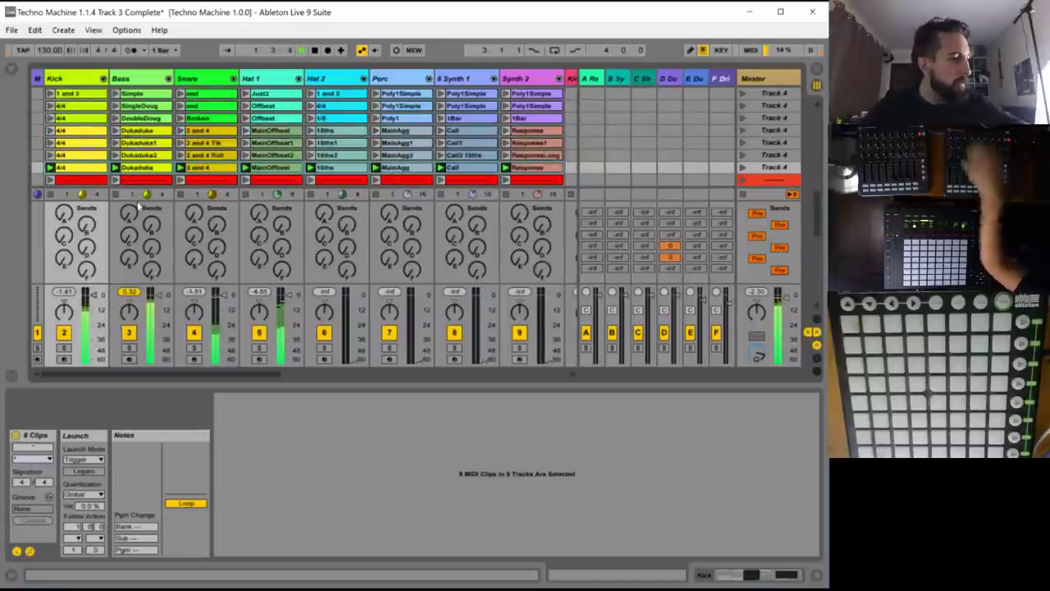
# - Reduce the copied Dukaduka bass clip to the first G0 note of each beat and add a sixteenth F0 note at 1.4.2
pyautogui.click(142, 168)
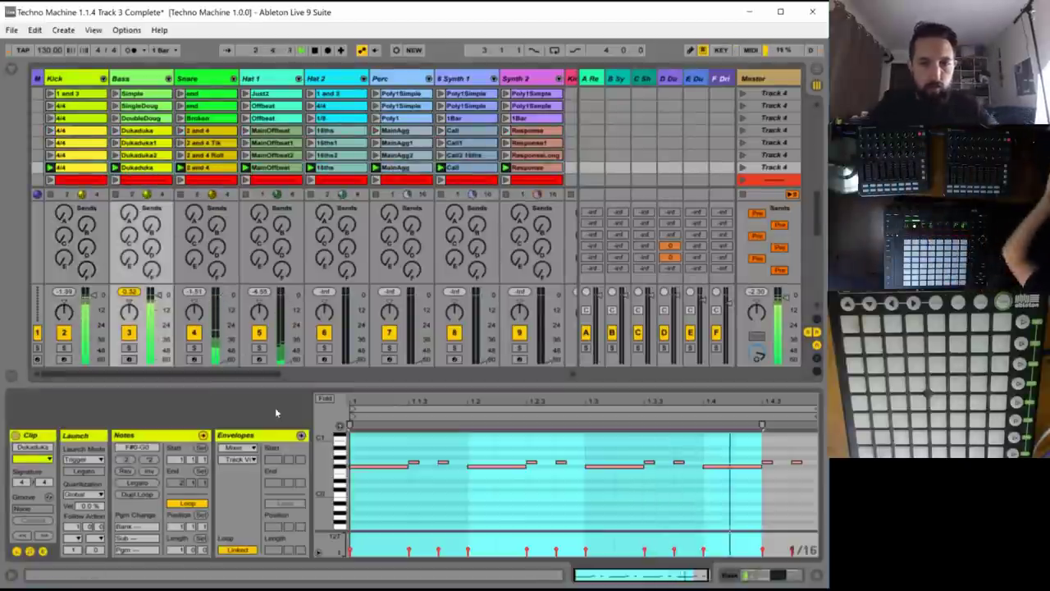
pyautogui.moveTo(377, 492); pyautogui.dragTo(364, 451)
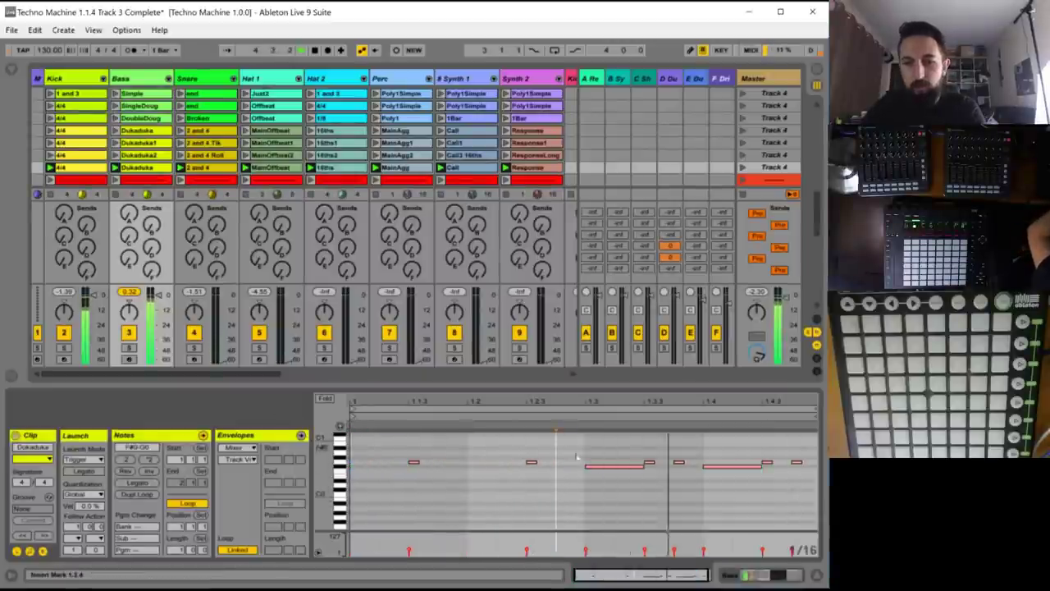
pyautogui.doubleClick(622, 466)
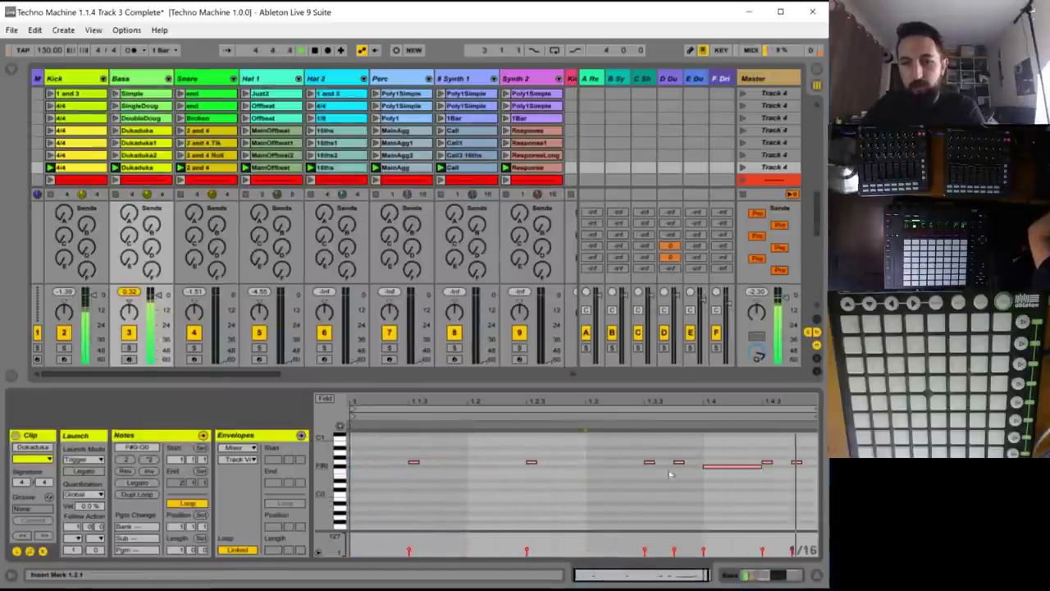
pyautogui.moveTo(750, 488); pyautogui.dragTo(726, 451)
pyautogui.press('Delete')
pyautogui.moveTo(801, 473); pyautogui.dragTo(784, 460)
pyautogui.press('Delete')
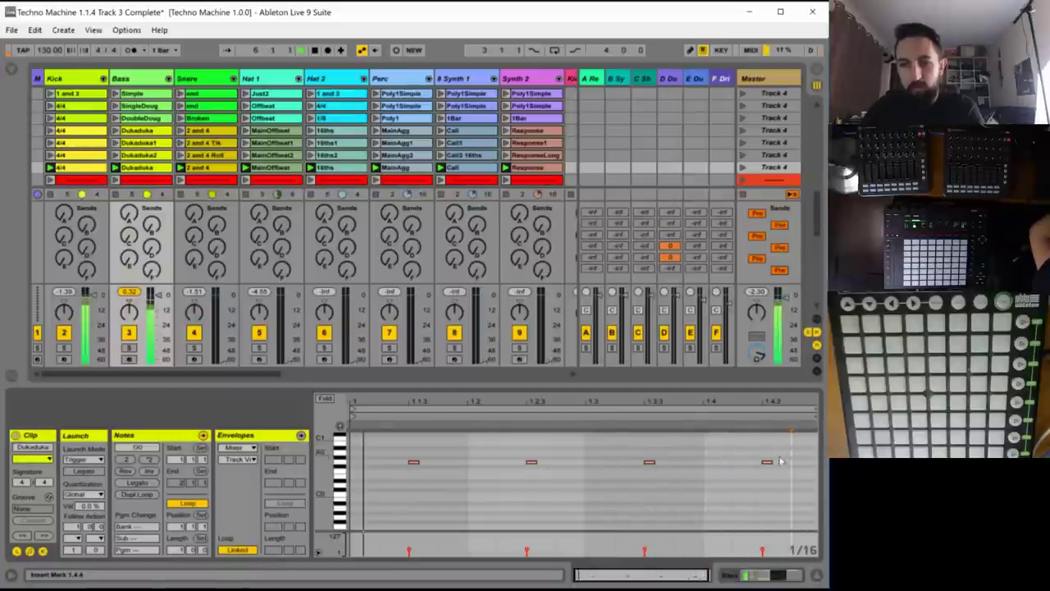
pyautogui.doubleClick(739, 472)
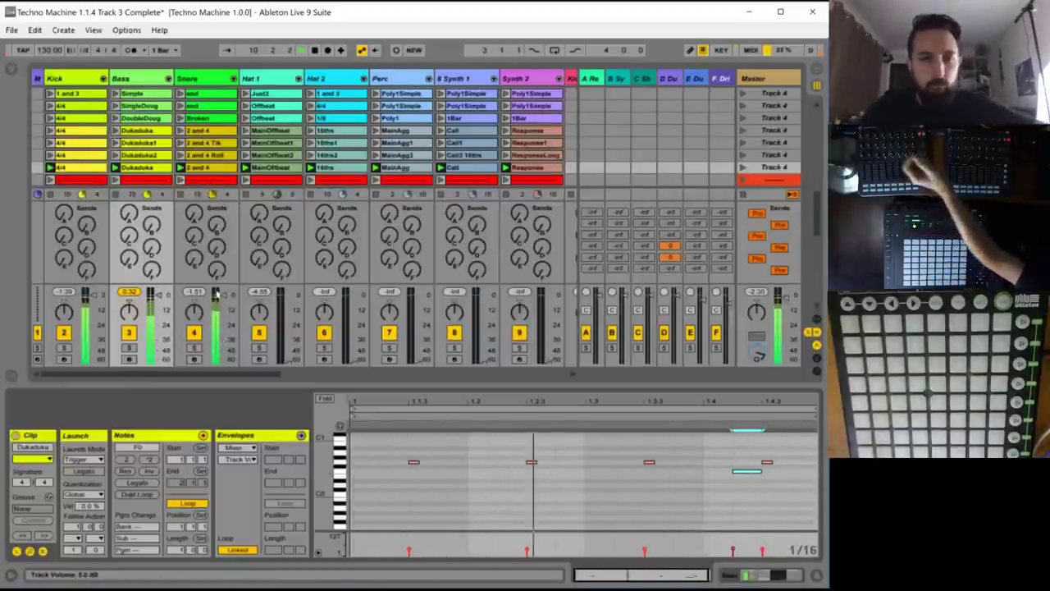
# - Set the loop of the copied MainOffbeat clip on Hat 1 to one bar and shorten all its notes
pyautogui.click(251, 209)
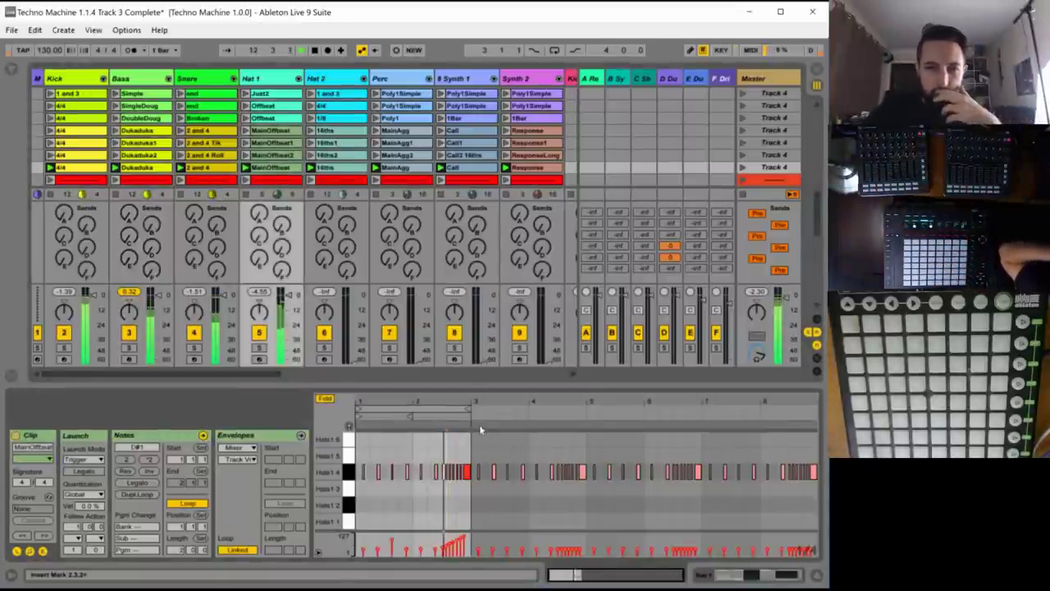
pyautogui.moveTo(469, 409); pyautogui.dragTo(367, 477)
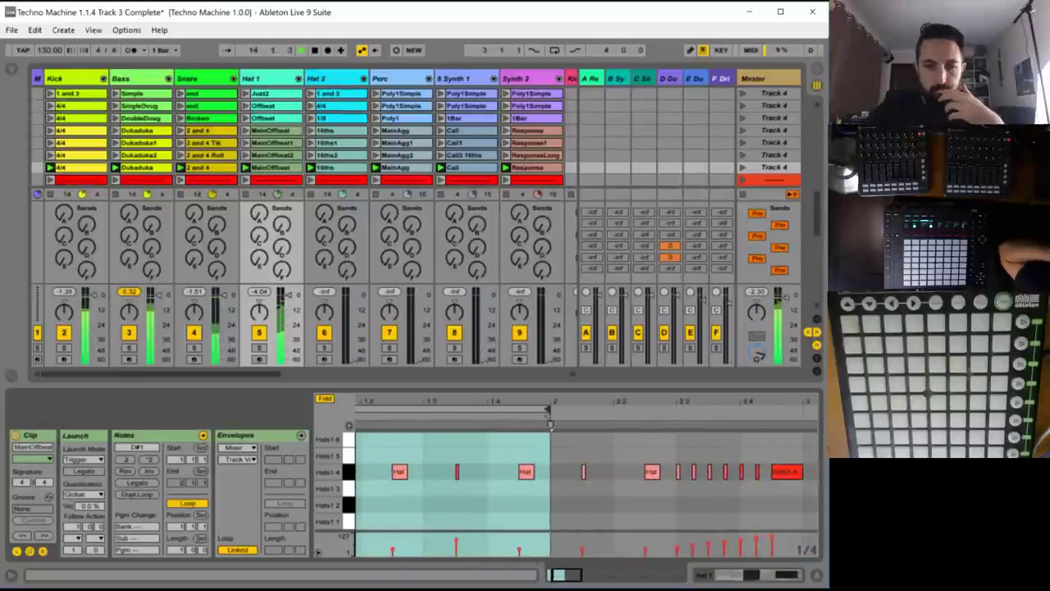
pyautogui.hotkey('ctrl', 'a')
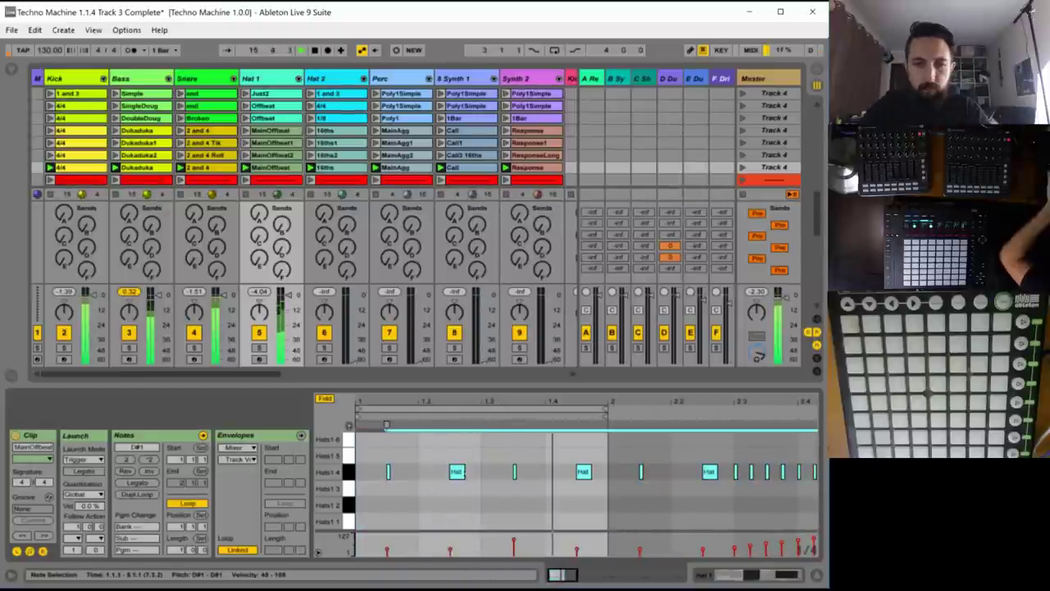
pyautogui.moveTo(464, 472); pyautogui.dragTo(417, 472)
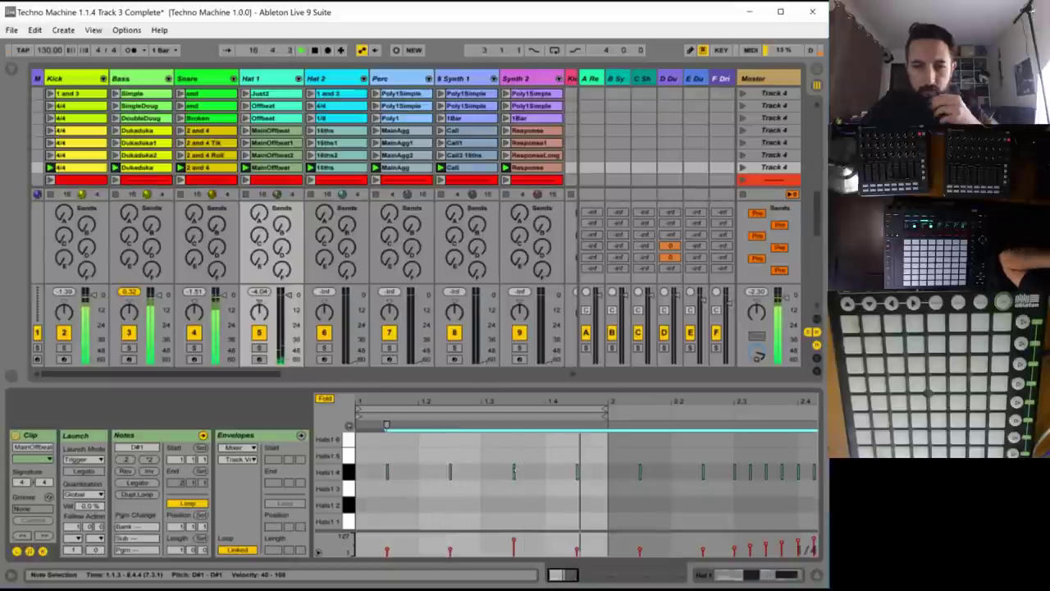
pyautogui.hotkey('ctrl', 'a')
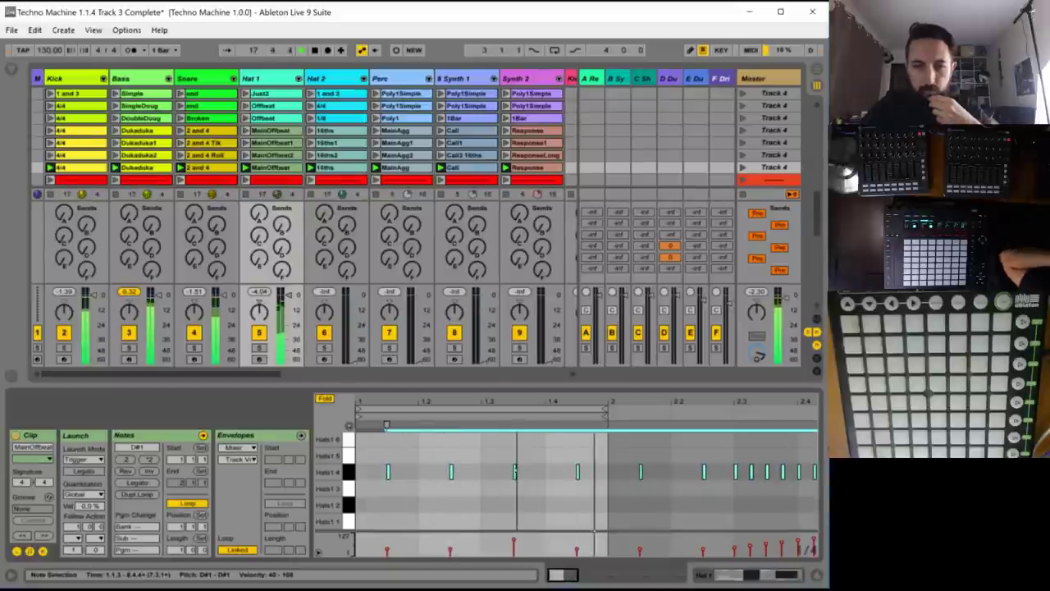
# - Set the Hat 1 note velocities to 127 at 1.2.3 and about 53 at 1.3.3, and raise the 1.4.3 note near maximum
pyautogui.click(490, 525)
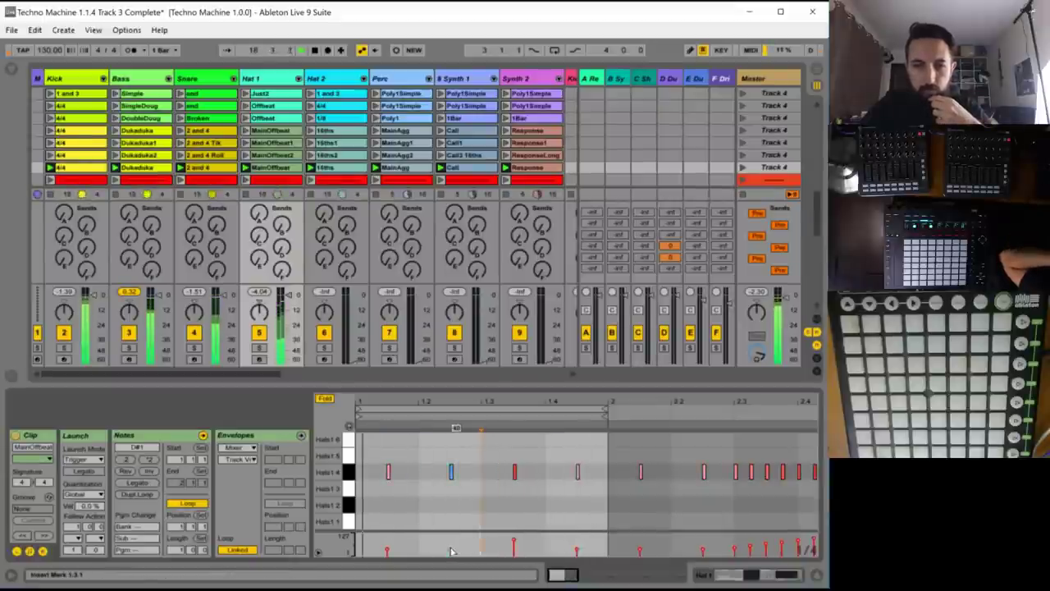
pyautogui.moveTo(450, 551); pyautogui.dragTo(449, 535)
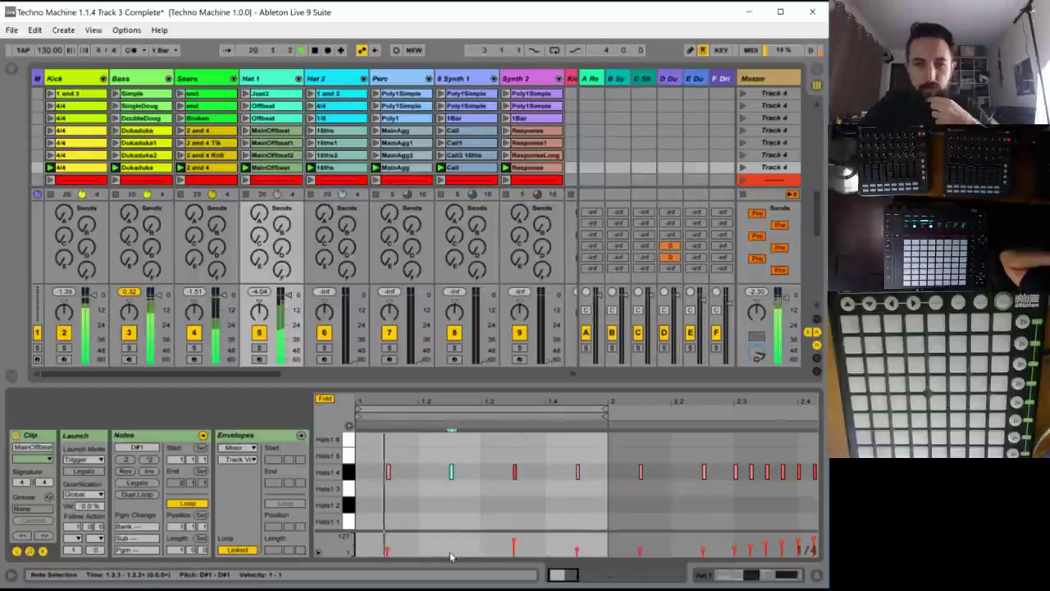
pyautogui.click(450, 520)
pyautogui.click(451, 556)
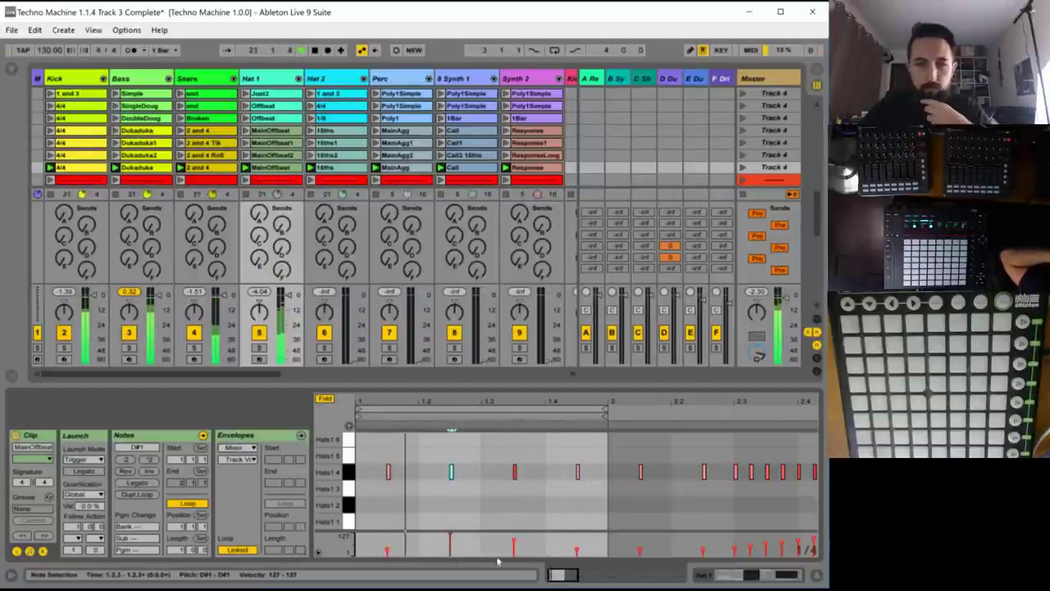
pyautogui.moveTo(513, 544); pyautogui.dragTo(514, 548)
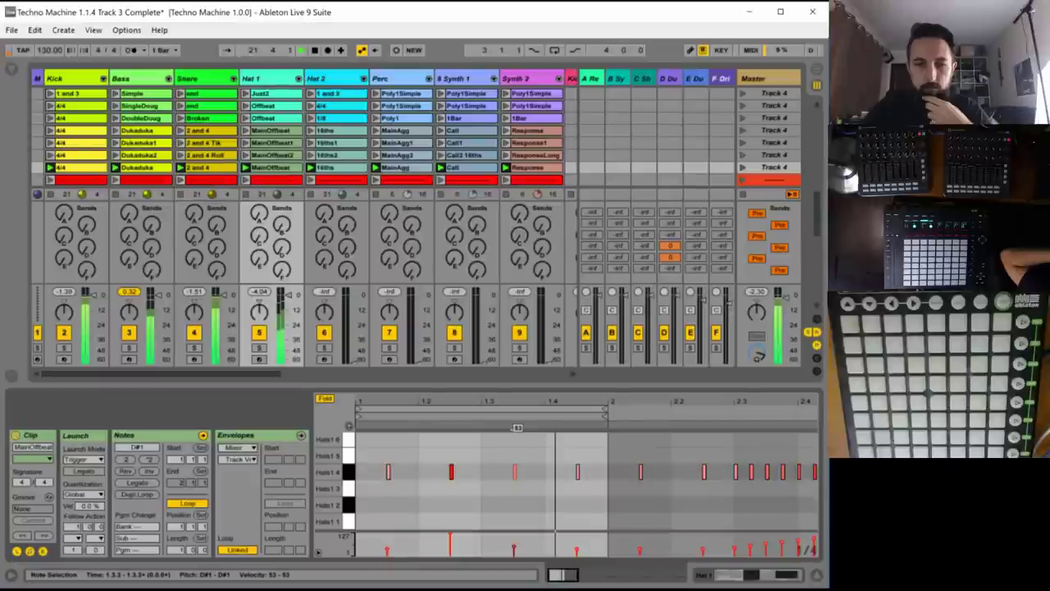
pyautogui.click(578, 539)
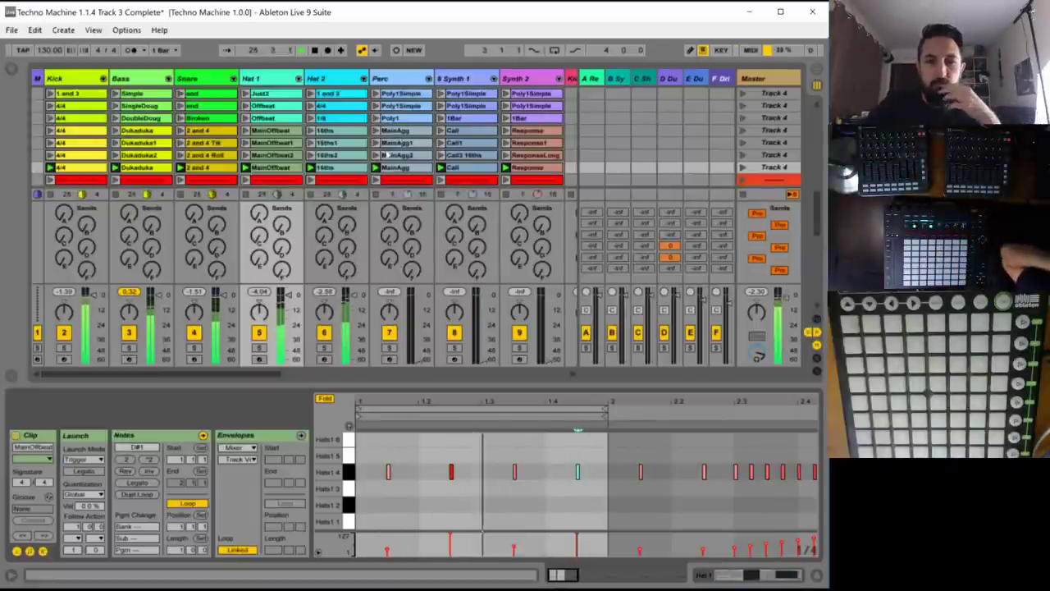
# - Shorten the loop of the copied 16ths clip on Hat 2 to three sixteenths, ending at 1.1.4
pyautogui.click(346, 170)
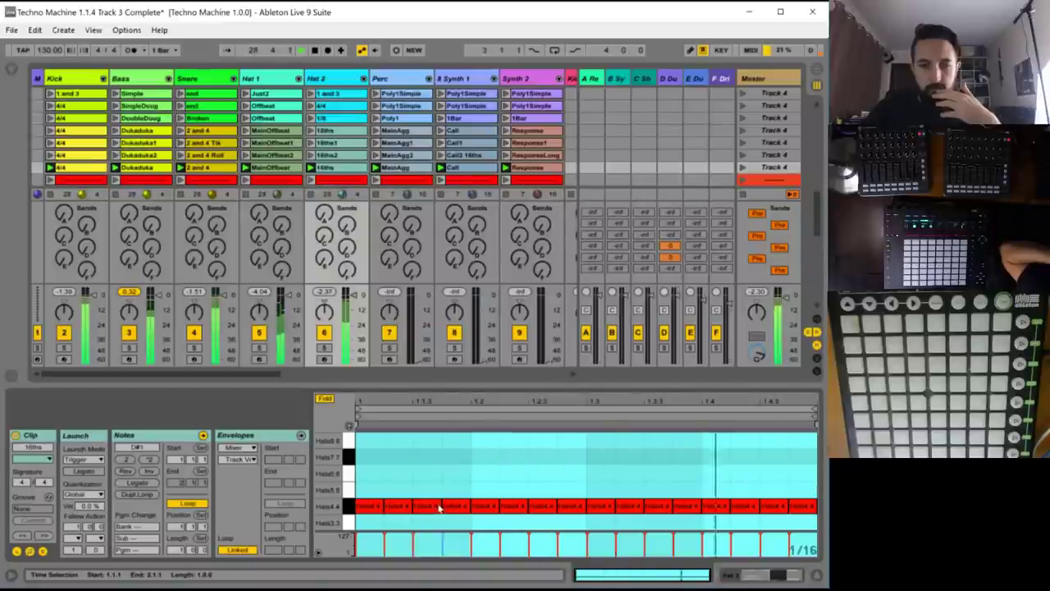
pyautogui.moveTo(815, 408); pyautogui.dragTo(441, 408)
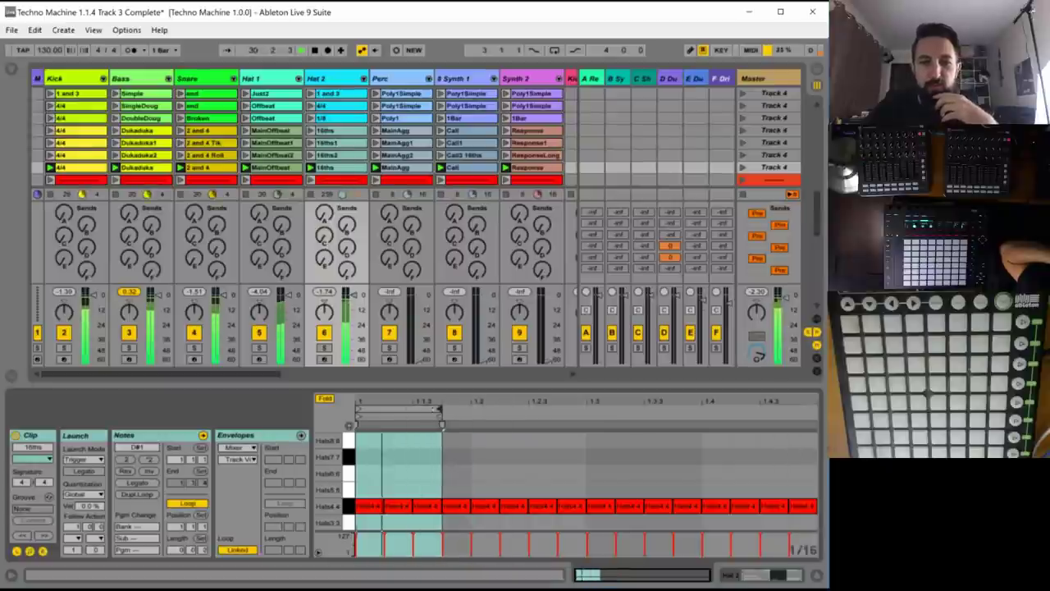
# - Lower the second and third Hat 2 notes in the copied 16ths clip to velocities 15 and 35 and shorten both
pyautogui.click(396, 505)
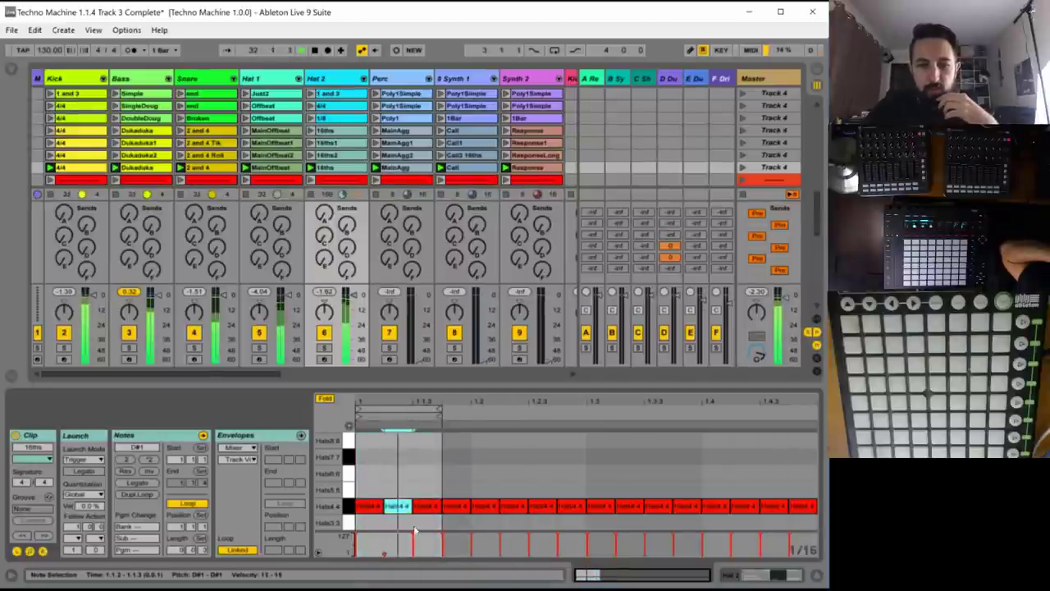
pyautogui.moveTo(414, 534); pyautogui.dragTo(414, 544)
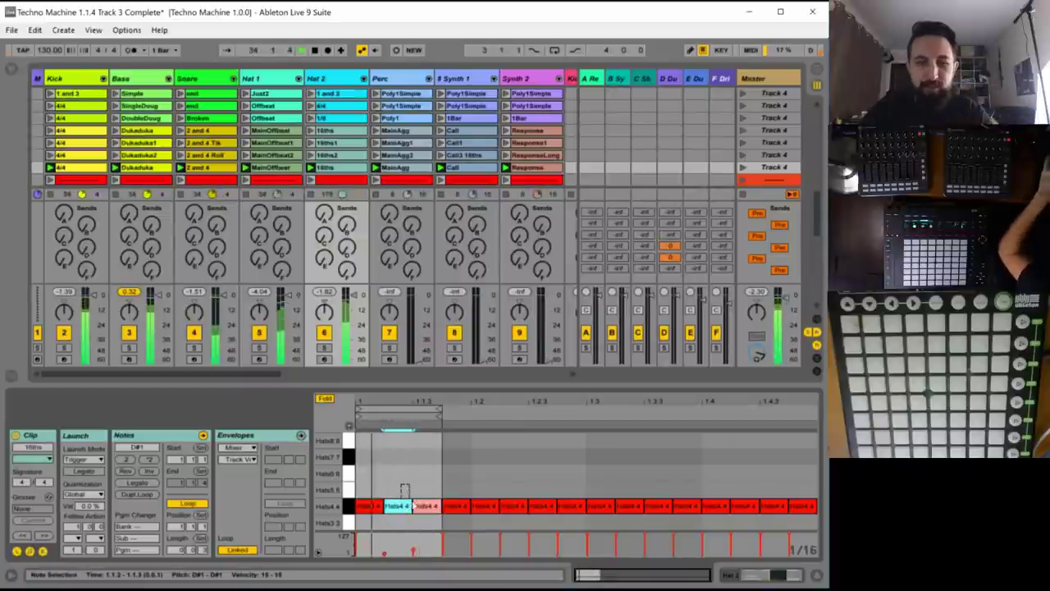
pyautogui.moveTo(410, 505); pyautogui.dragTo(393, 506)
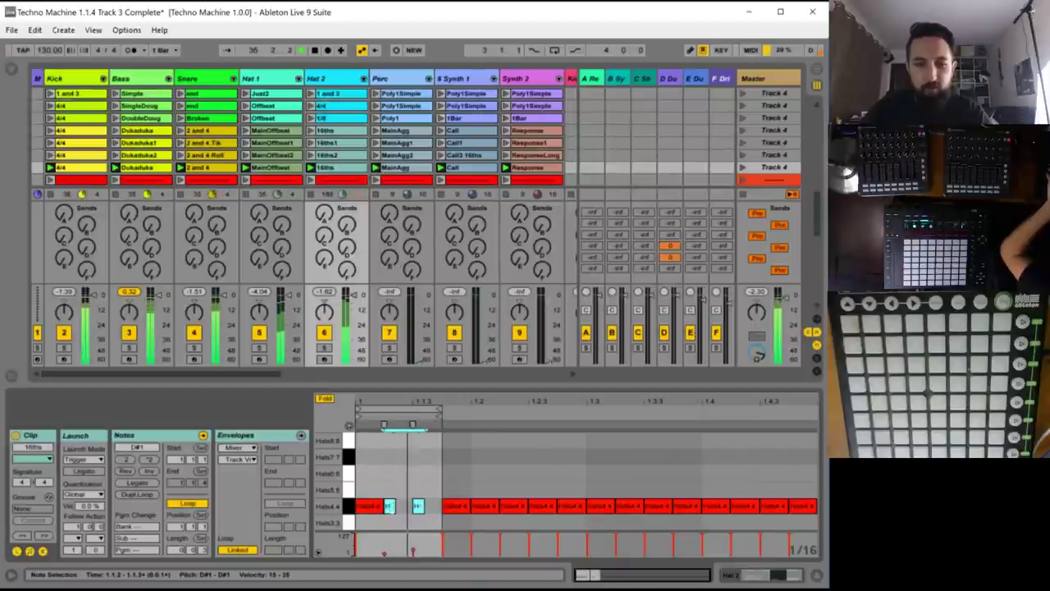
pyautogui.click(378, 505)
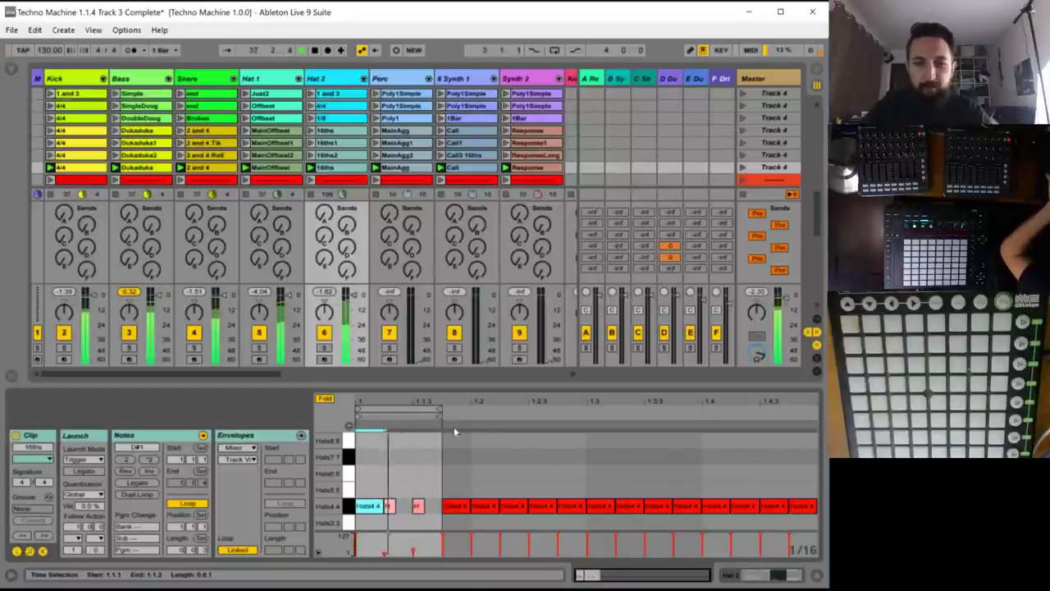
# - Extend the copied 16ths clip's loop on Hat 2 to one beat, ending at 1.2.1, and delete the 1.1.4 note
pyautogui.moveTo(441, 407); pyautogui.dragTo(470, 408)
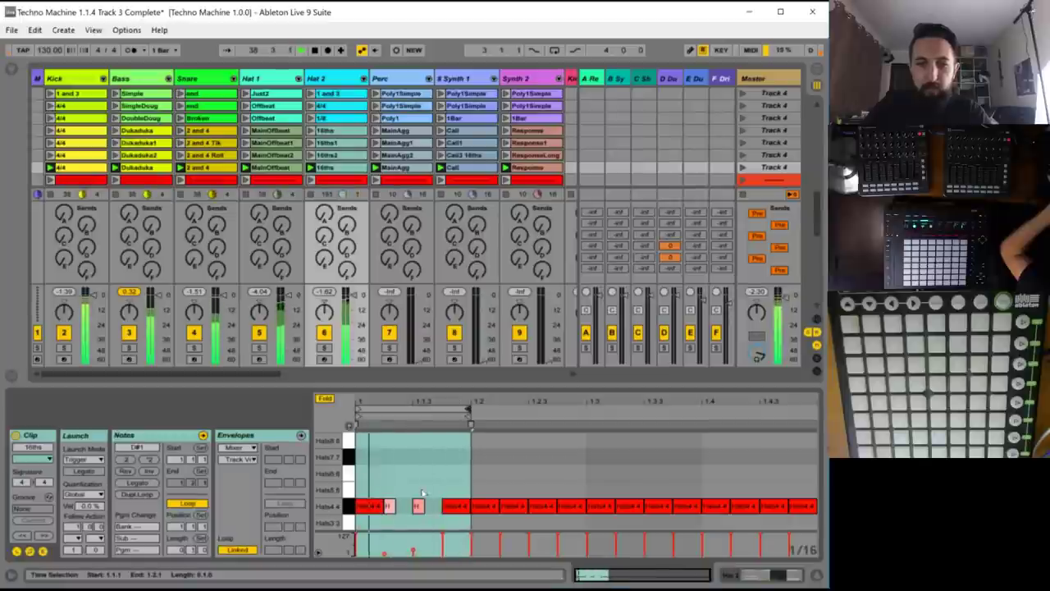
pyautogui.click(449, 493)
pyautogui.click(454, 506)
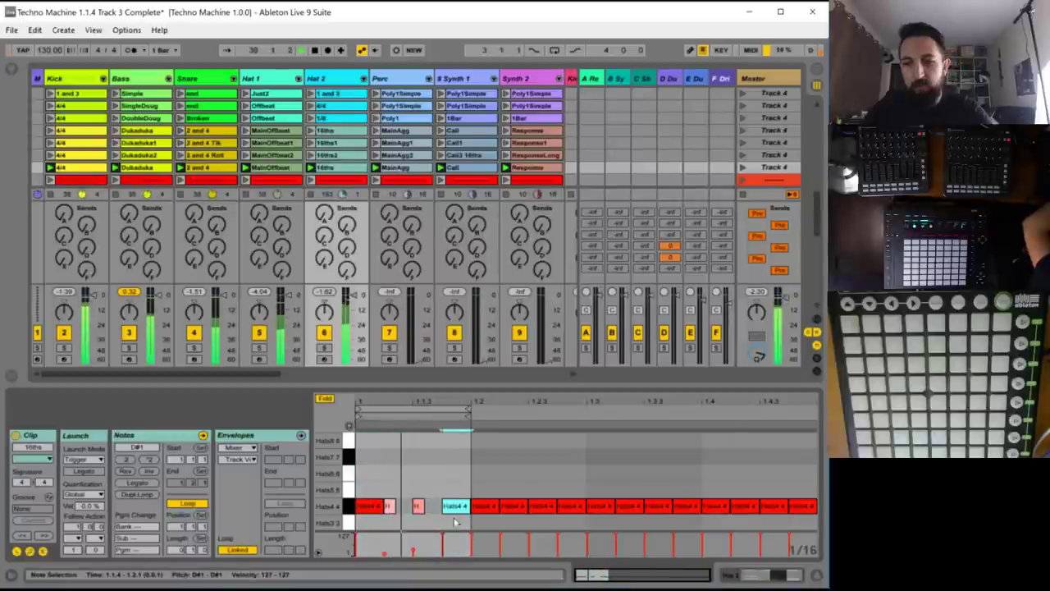
pyautogui.press('Delete')
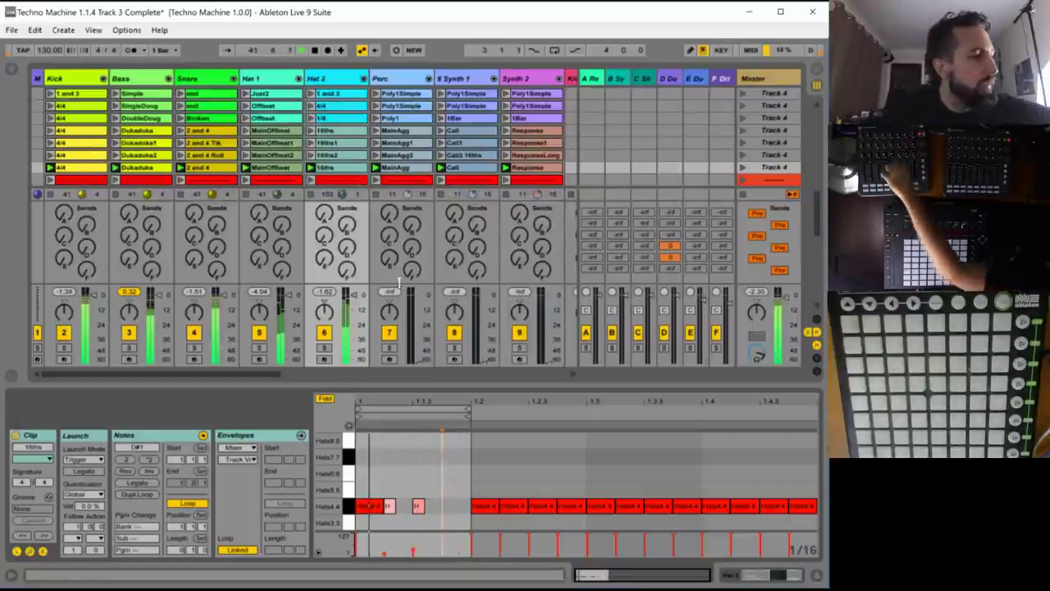
# - Set the loop of the copied MainAgg clip on Perc to one bar starting at 2.1.1
pyautogui.click(425, 153)
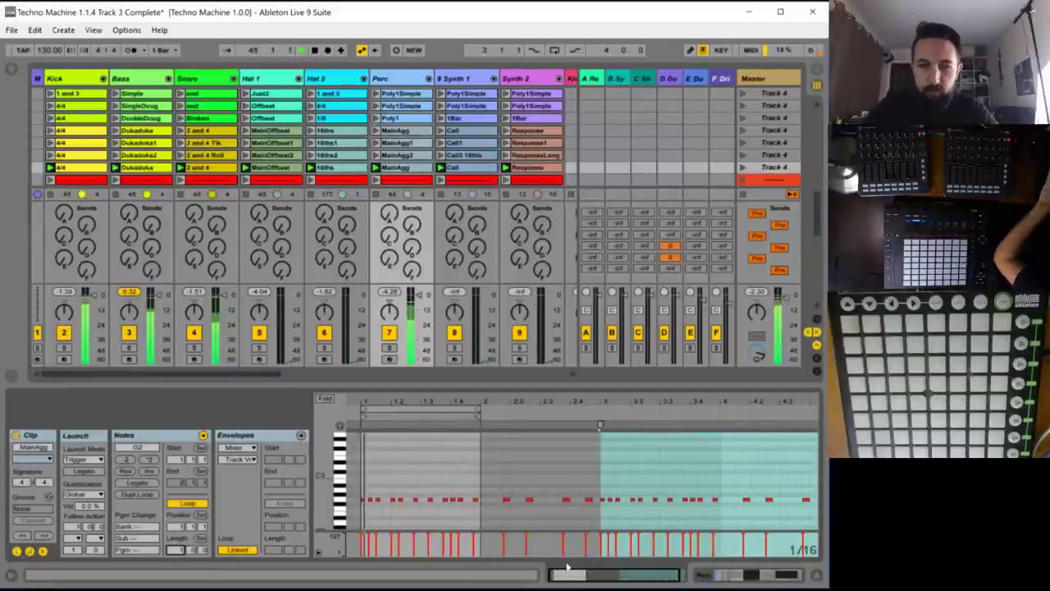
pyautogui.moveTo(435, 412); pyautogui.dragTo(553, 412)
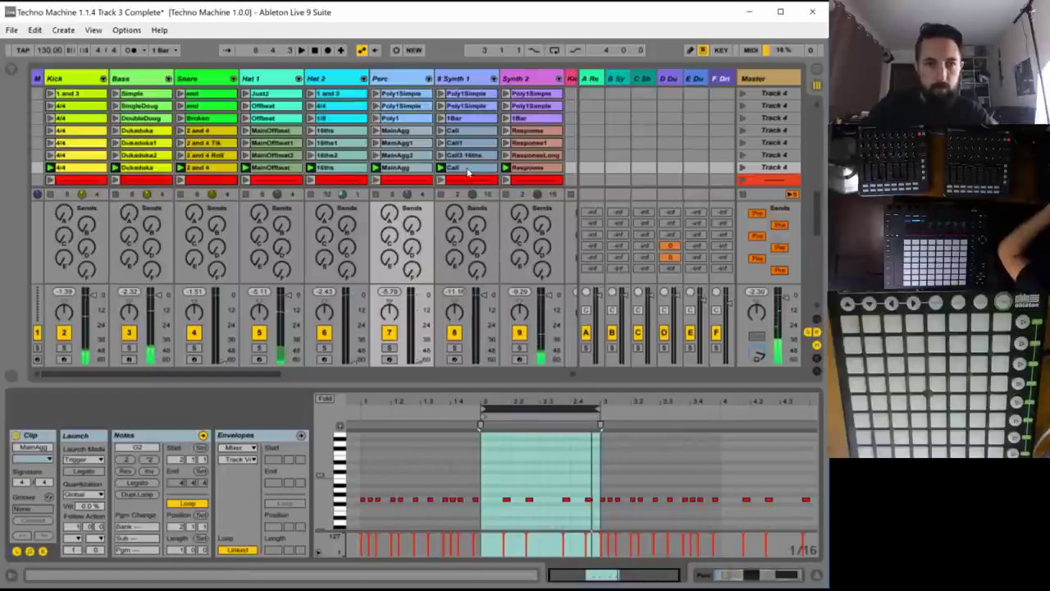
# - In the copied Call clip on Synth 1, delete the 1.2.1 note and make the long G0 note run from 1.1.3 to 2.1.1
pyautogui.click(453, 222)
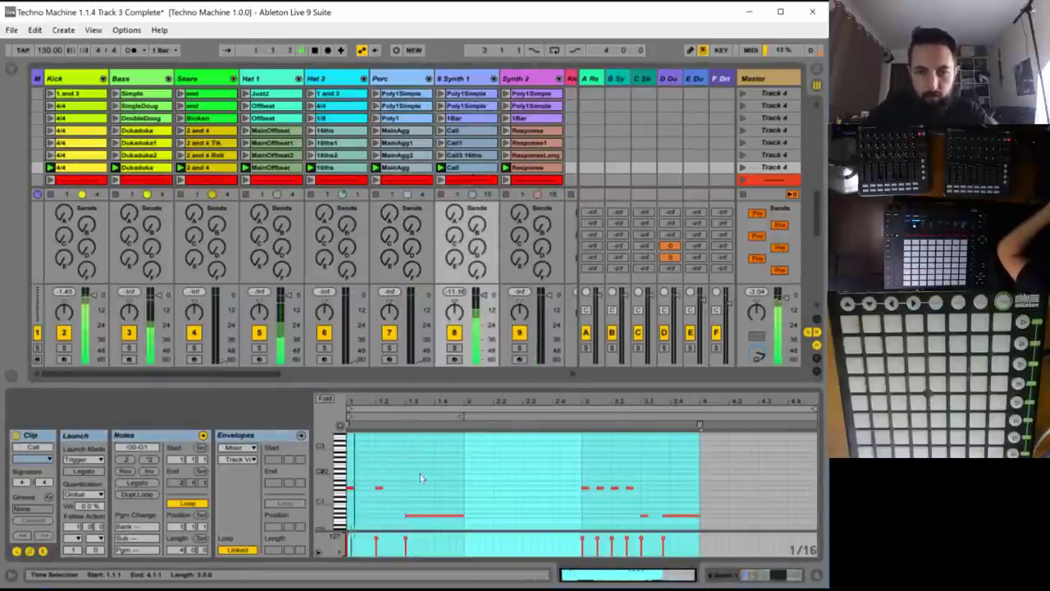
pyautogui.doubleClick(377, 488)
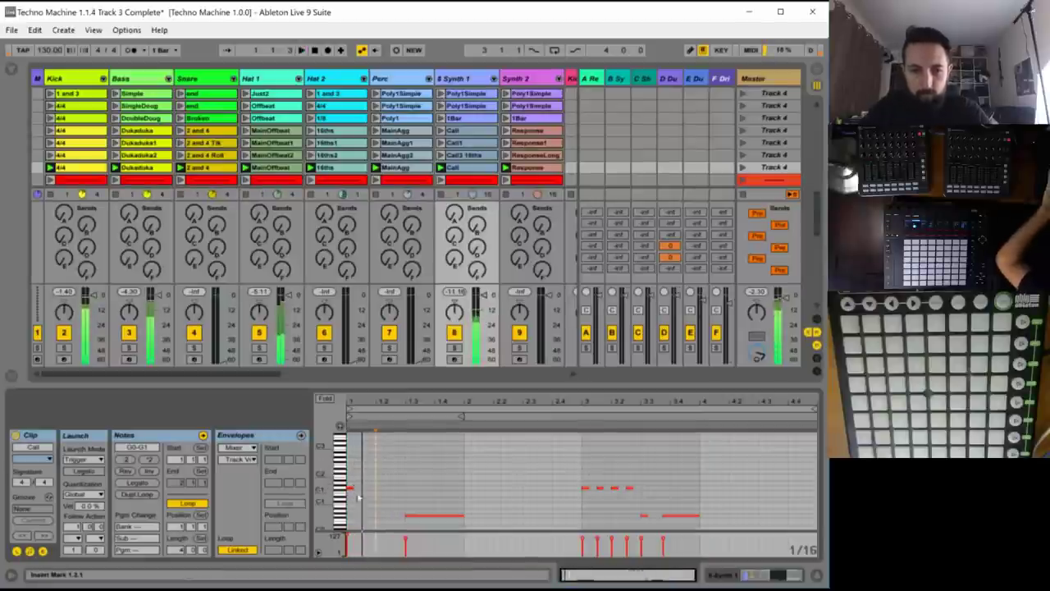
pyautogui.moveTo(419, 516); pyautogui.dragTo(374, 515)
pyautogui.press('space')
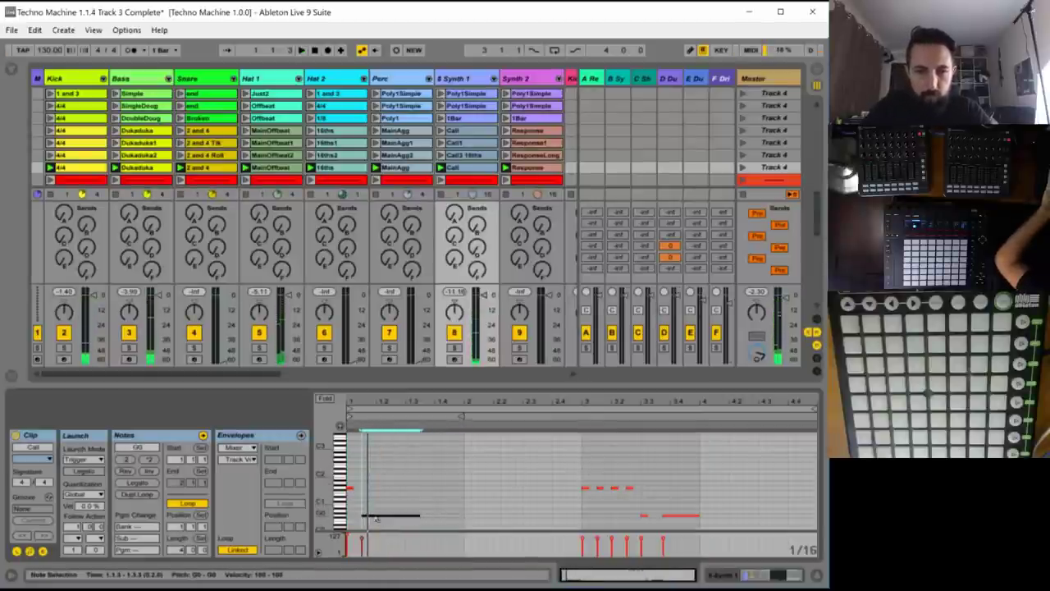
pyautogui.press('space')
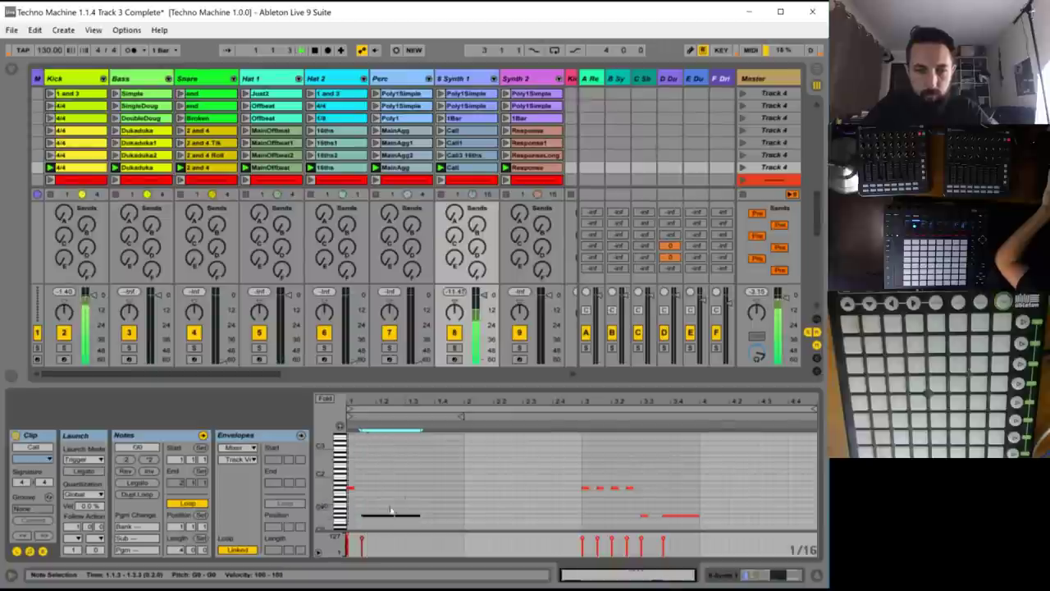
pyautogui.moveTo(419, 516); pyautogui.dragTo(465, 515)
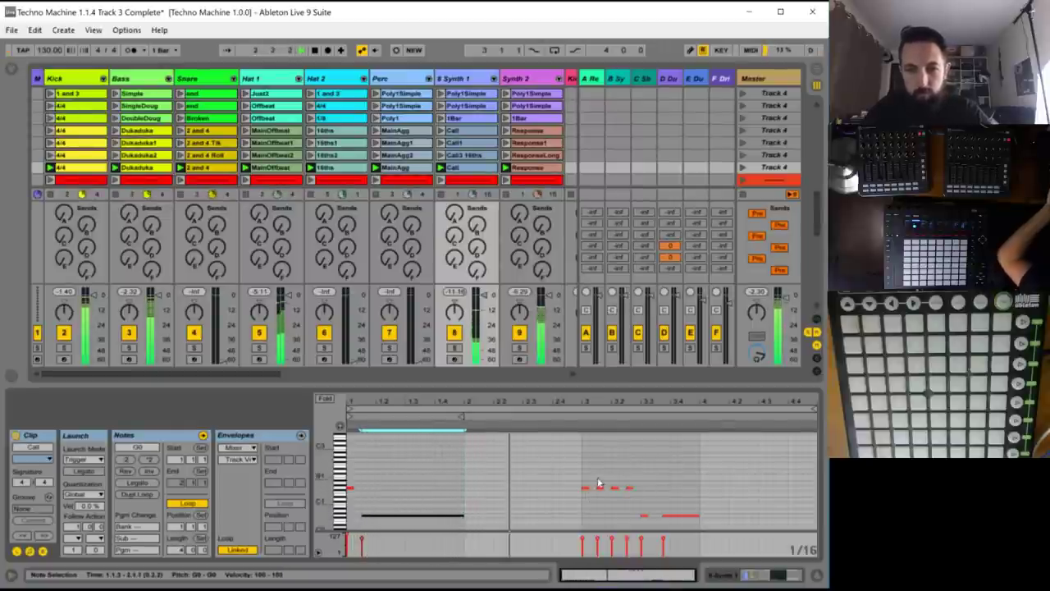
# - Delete the Call clip's notes after the first one in bar 3 and set its loop length to two bars
pyautogui.moveTo(597, 477); pyautogui.dragTo(679, 526)
pyautogui.press('Delete')
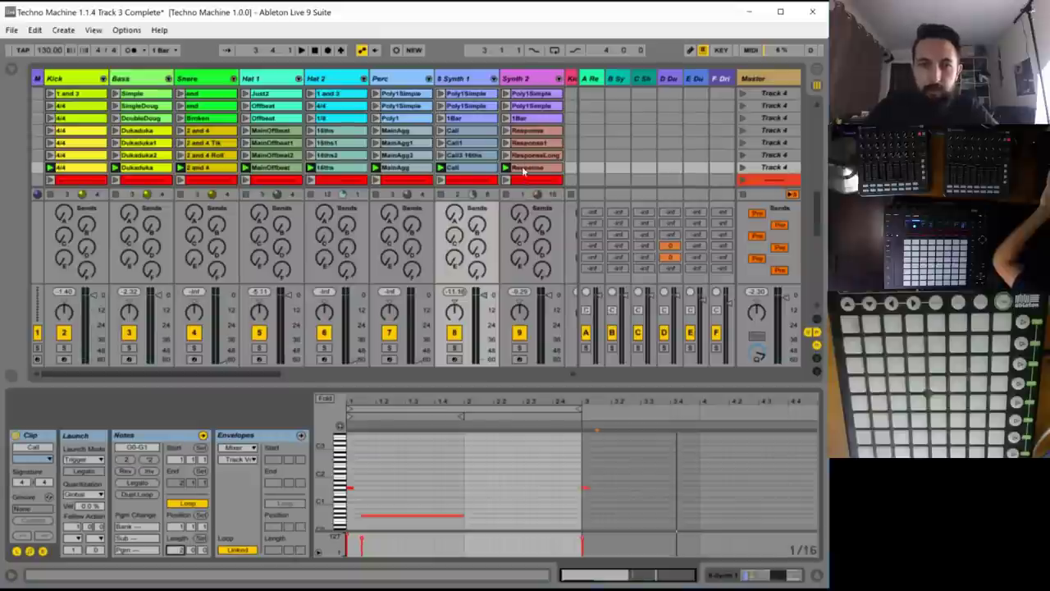
# - Set the loop of the copied Response clip on Synth 2 to two bars and delete the last three notes of bar 2
pyautogui.click(524, 170)
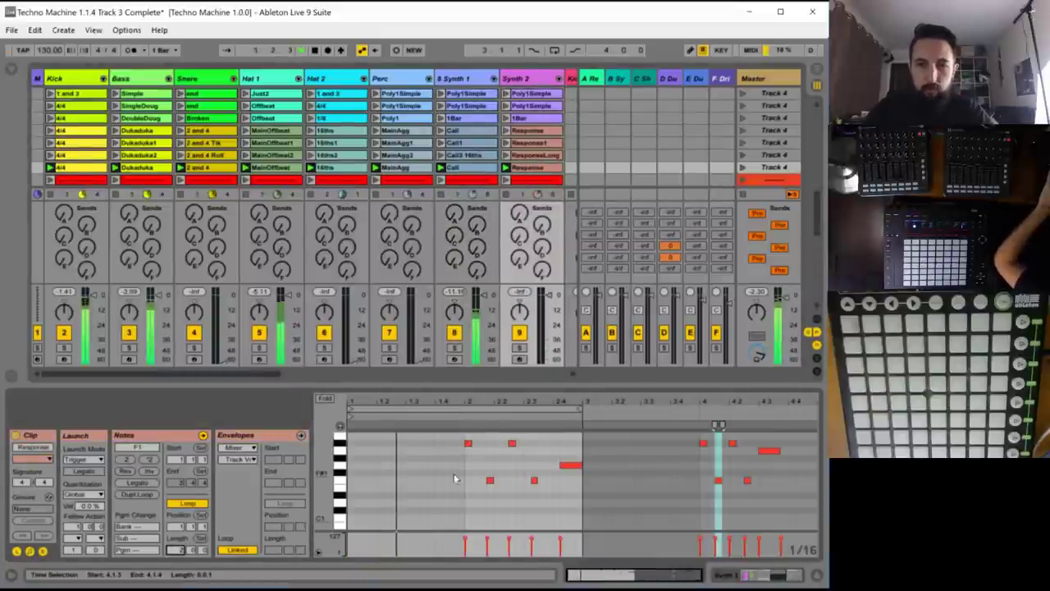
pyautogui.scroll(2, 513, 509)
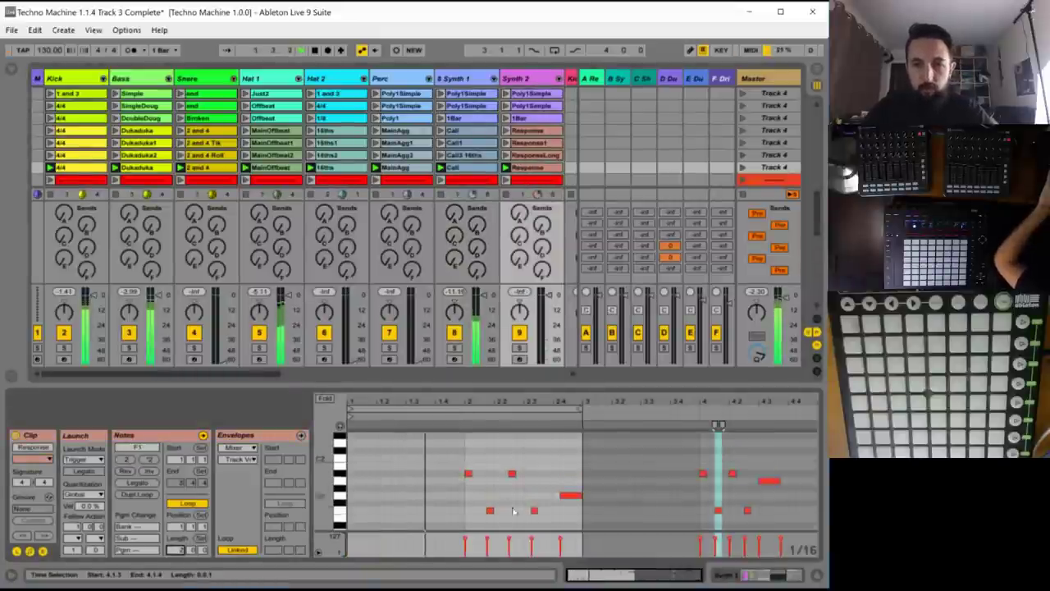
pyautogui.scroll(-1, 511, 505)
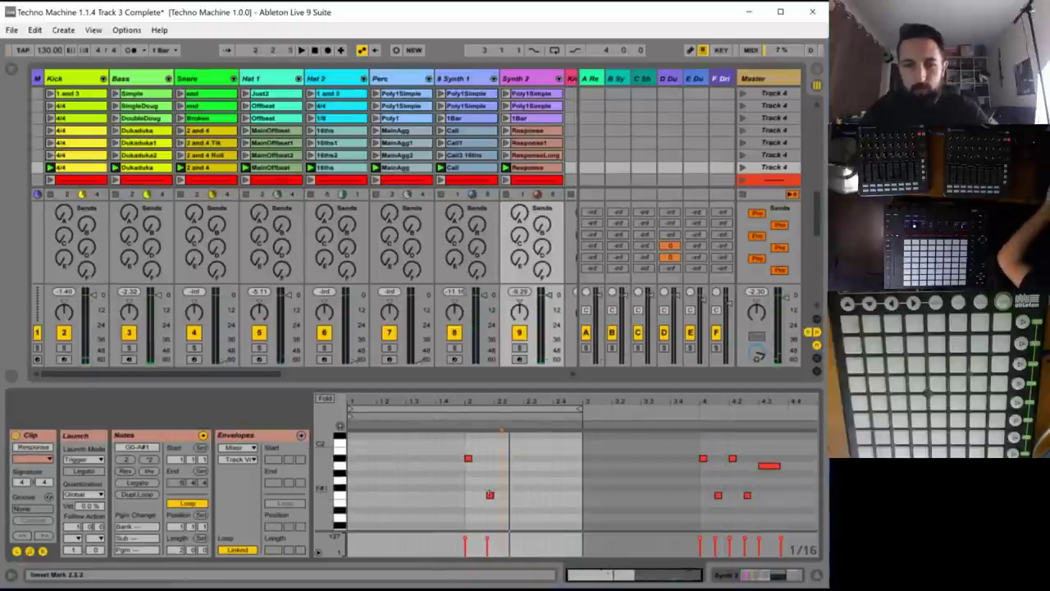
pyautogui.press('space')
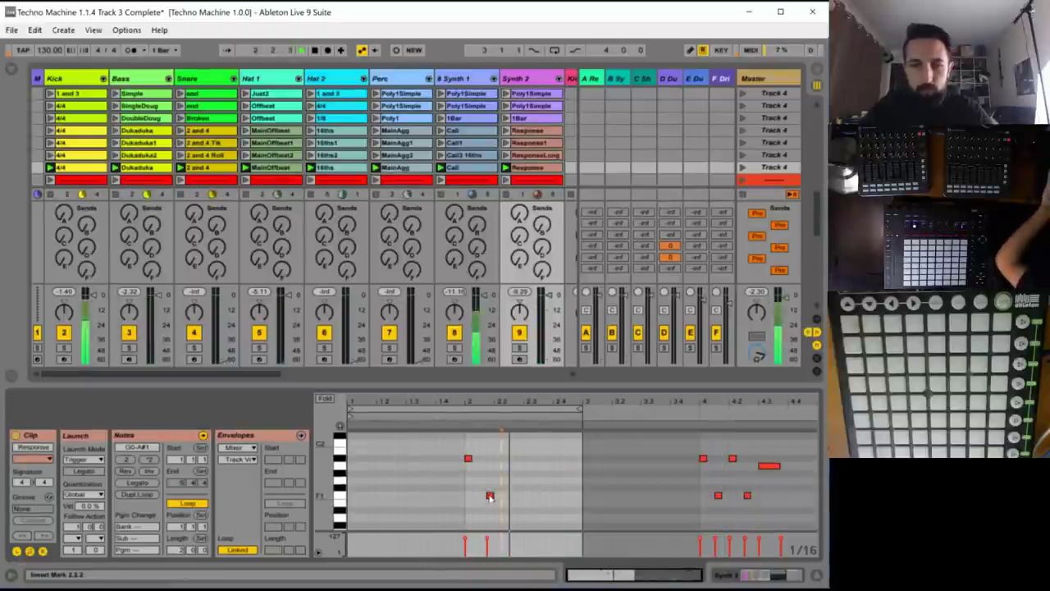
# - Move the Response clip's F1 note in bar 2 to 2.1.3, transpose it down to G0 and lengthen it to 3.1.1
pyautogui.moveTo(491, 497); pyautogui.dragTo(483, 497)
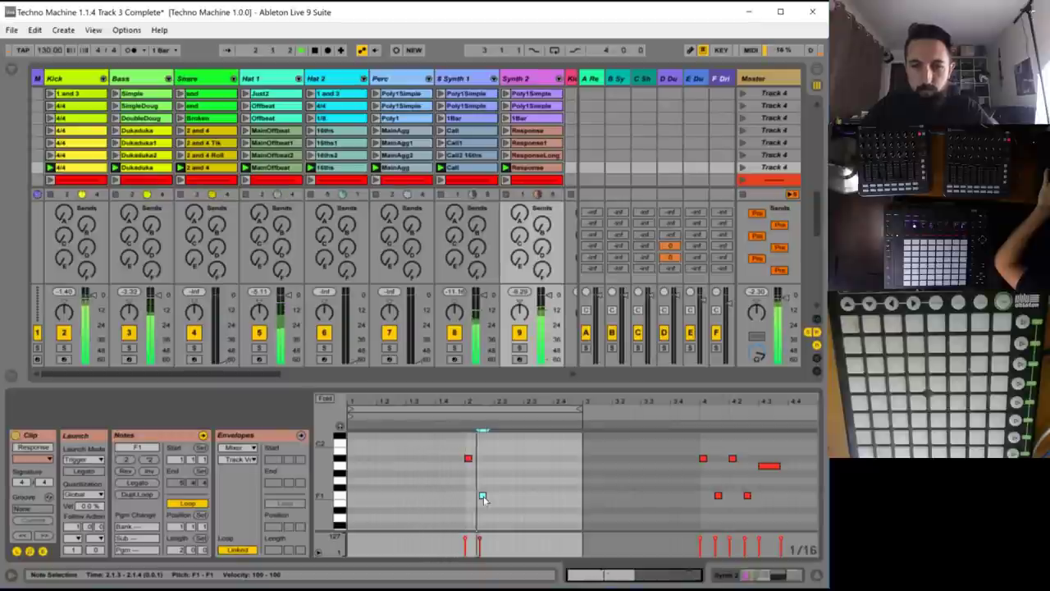
pyautogui.press('Down')
pyautogui.press('Down')
pyautogui.press('Down')
pyautogui.press('Down')
pyautogui.press('Down')
pyautogui.press('Down')
pyautogui.press('Down')
pyautogui.press('Down')
pyautogui.press('Down')
pyautogui.press('Down')
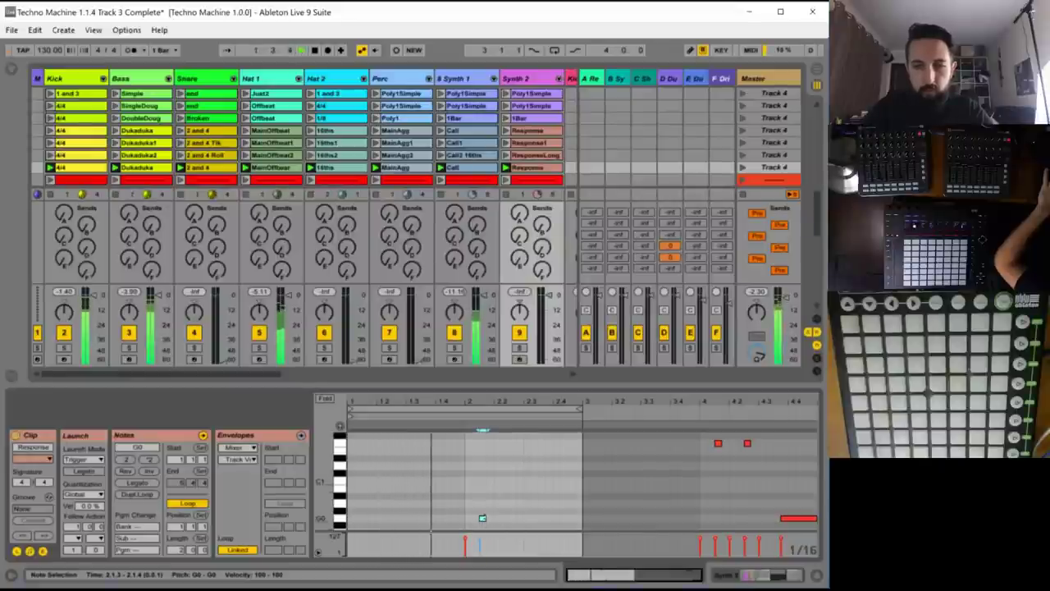
pyautogui.moveTo(486, 518); pyautogui.dragTo(581, 518)
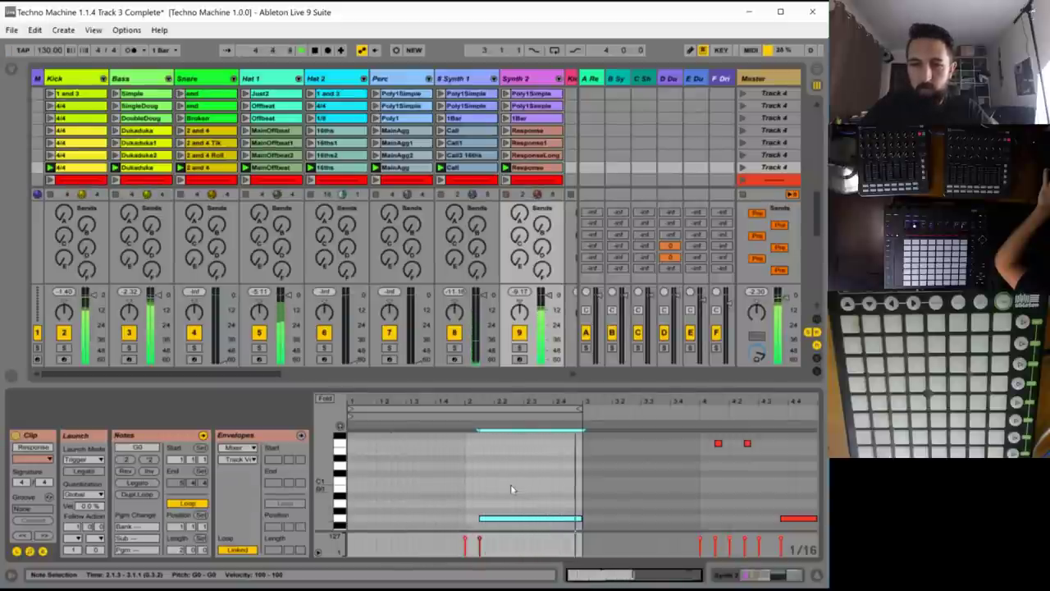
pyautogui.click(516, 430)
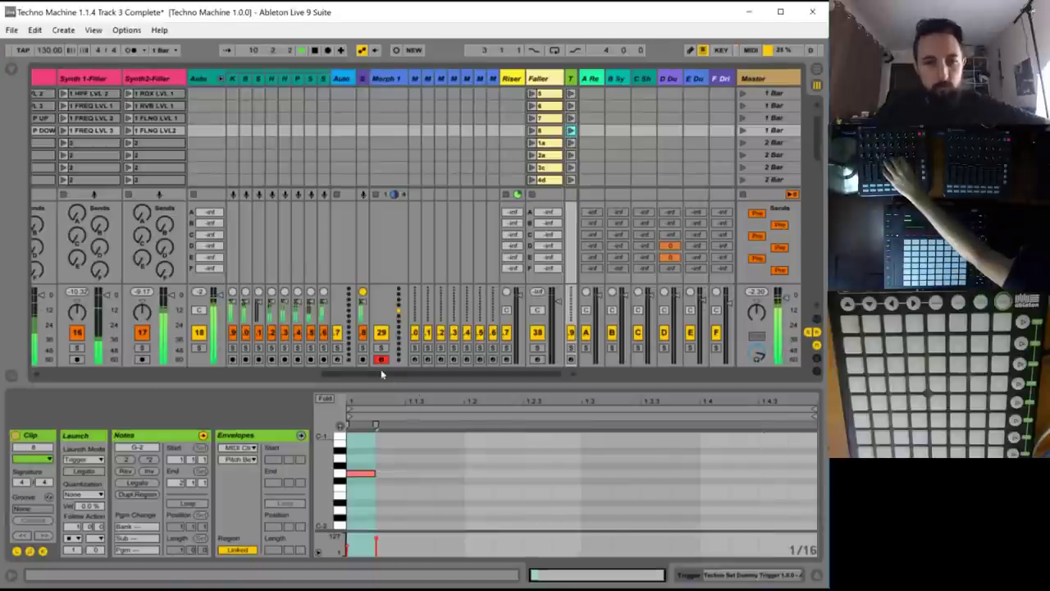
# - Look over the clip arrangements of the existing track scenes, from the first track's through Track 5's
pyautogui.moveTo(361, 374); pyautogui.dragTo(148, 368)
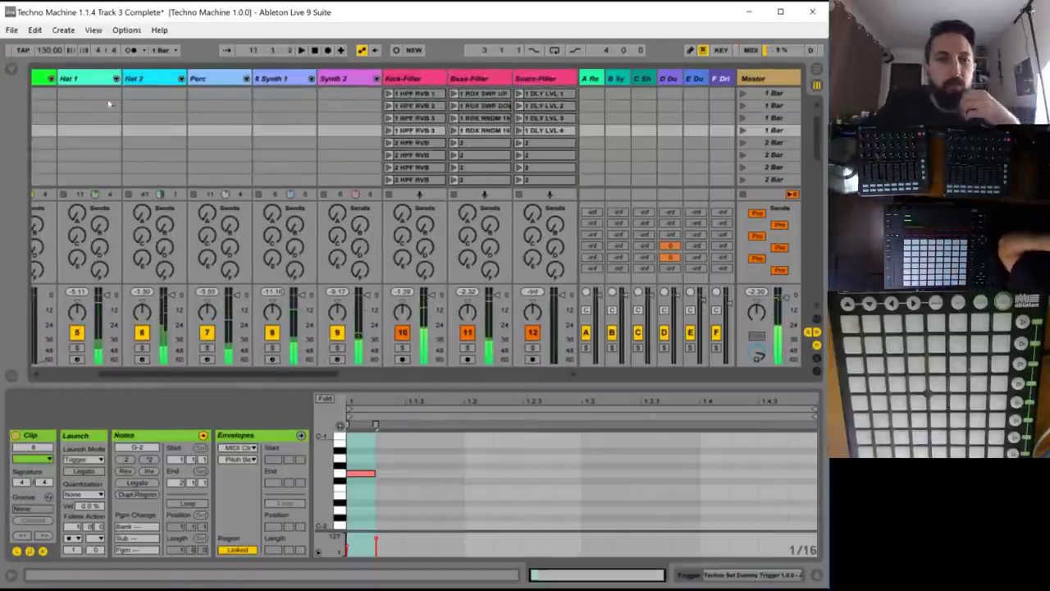
pyautogui.scroll(-5, 120, 140)
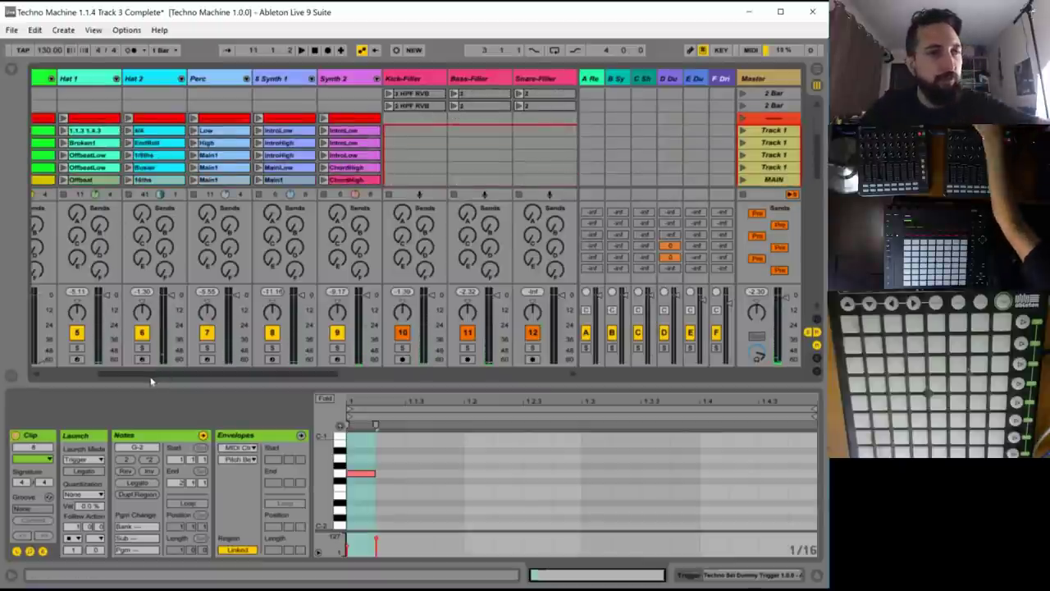
pyautogui.scroll(-5, 161, 137)
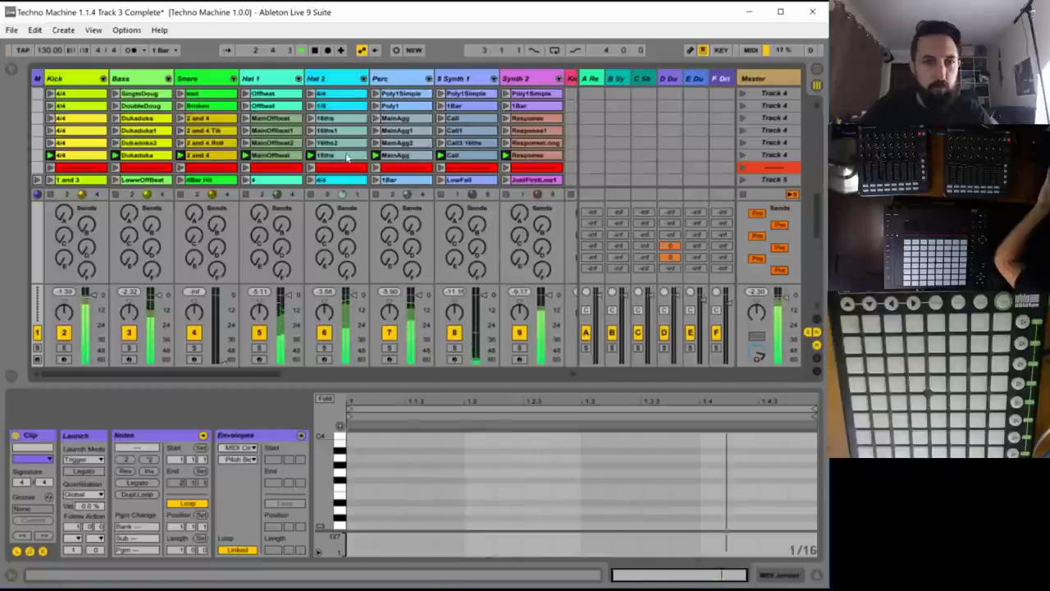
pyautogui.scroll(4, 345, 156)
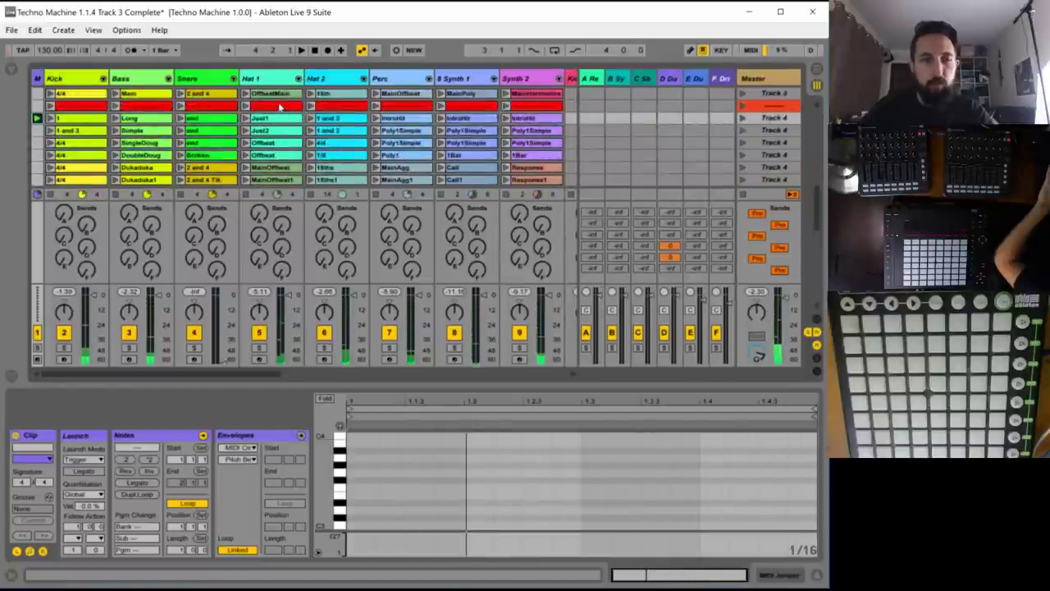
pyautogui.scroll(5, 279, 106)
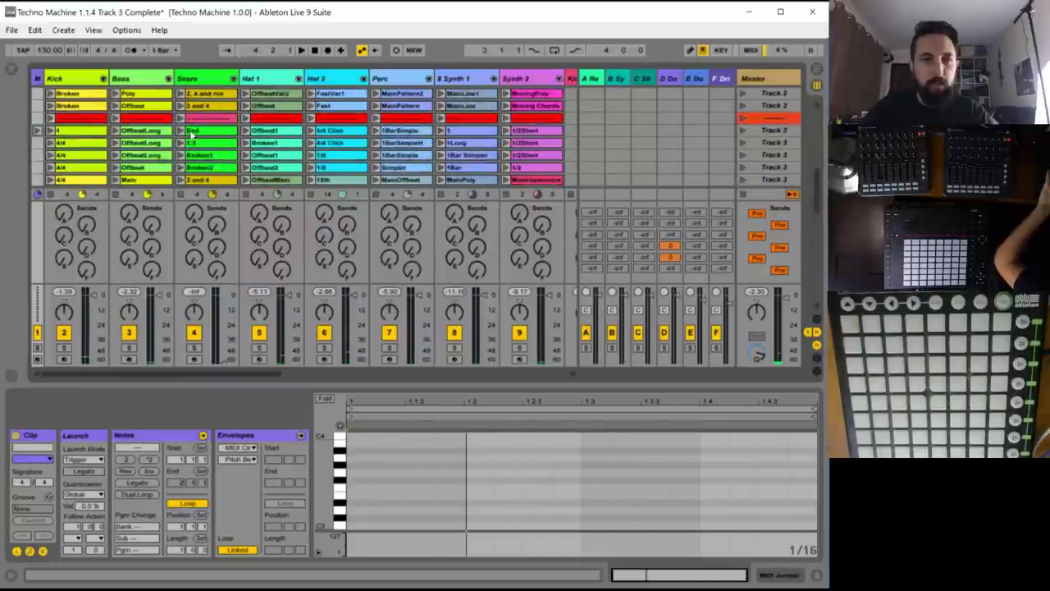
pyautogui.click(191, 133)
pyautogui.scroll(-5, 287, 170)
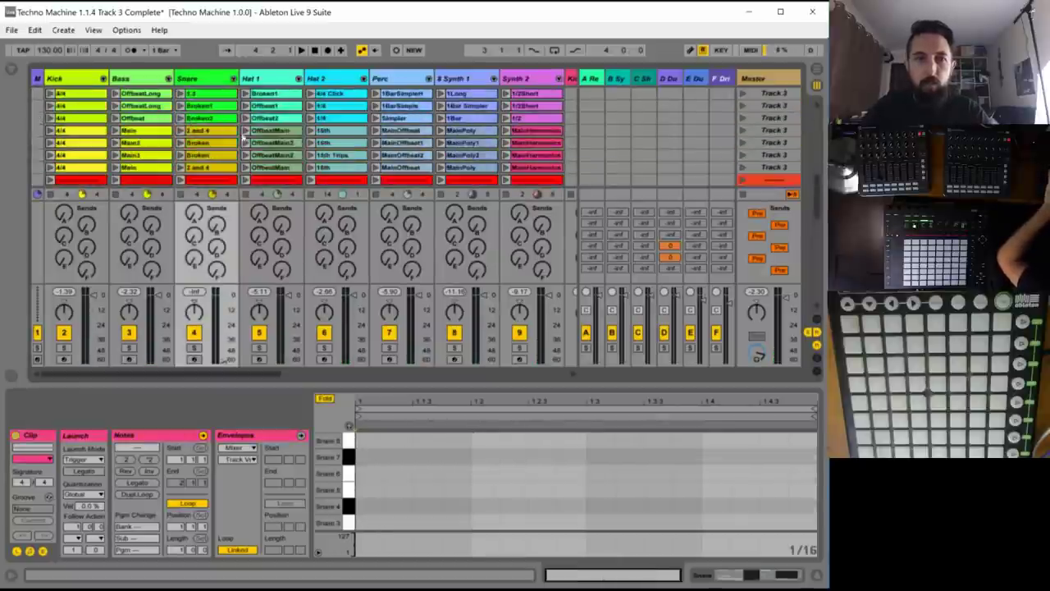
pyautogui.click(280, 170)
pyautogui.scroll(-4, 271, 156)
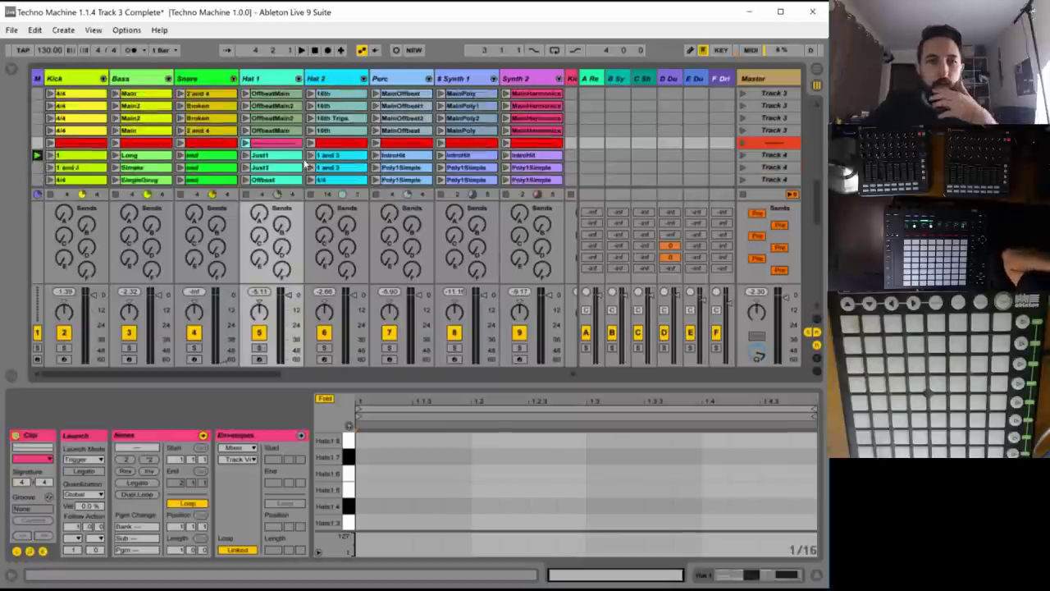
pyautogui.scroll(-7, 270, 143)
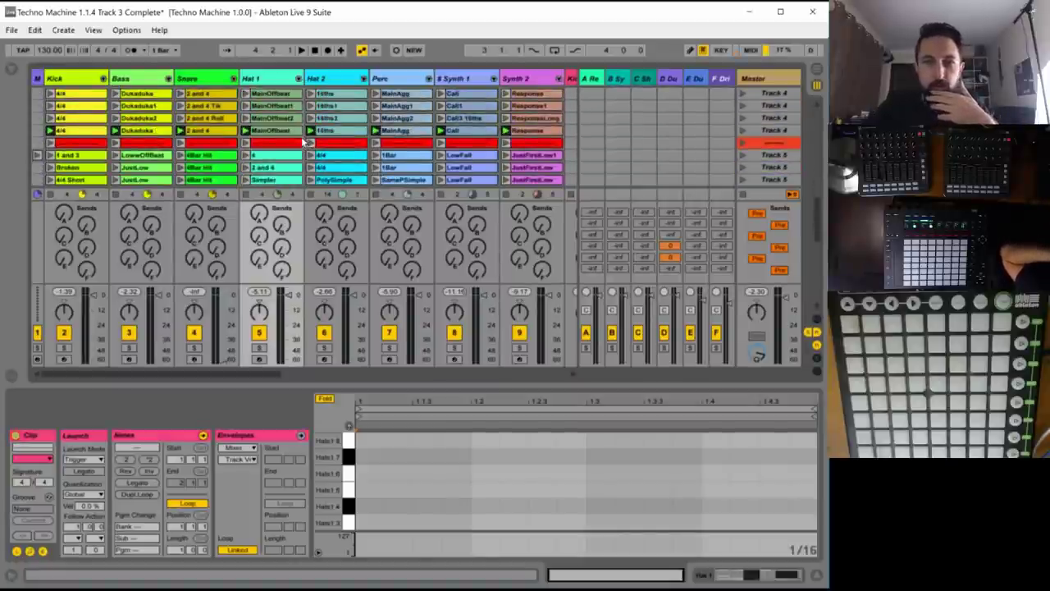
# - Launch the first Track 5 scene to hear it and look over the Track 5 scenes that follow
pyautogui.click(742, 156)
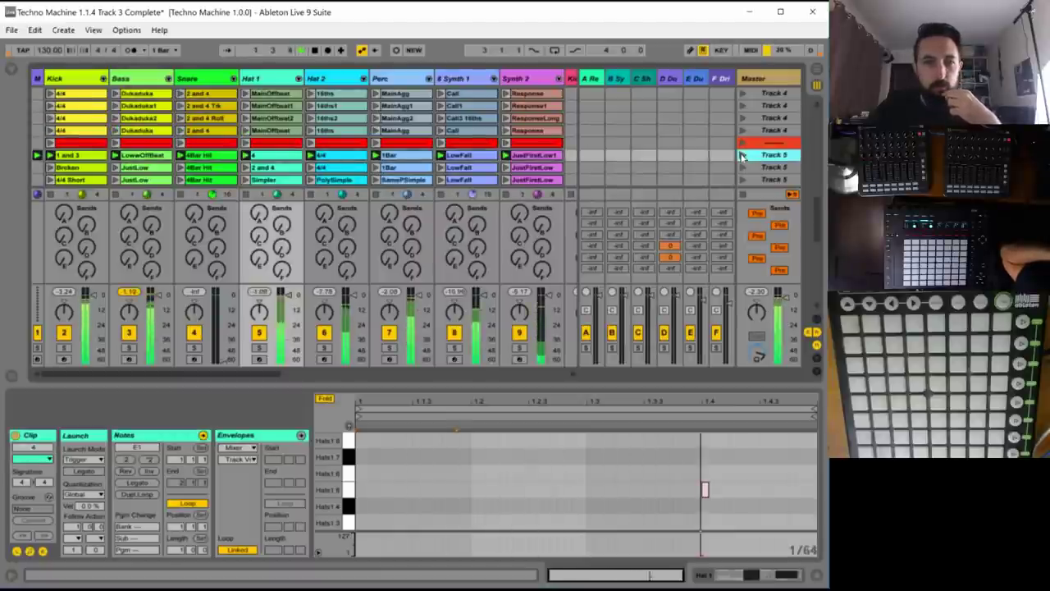
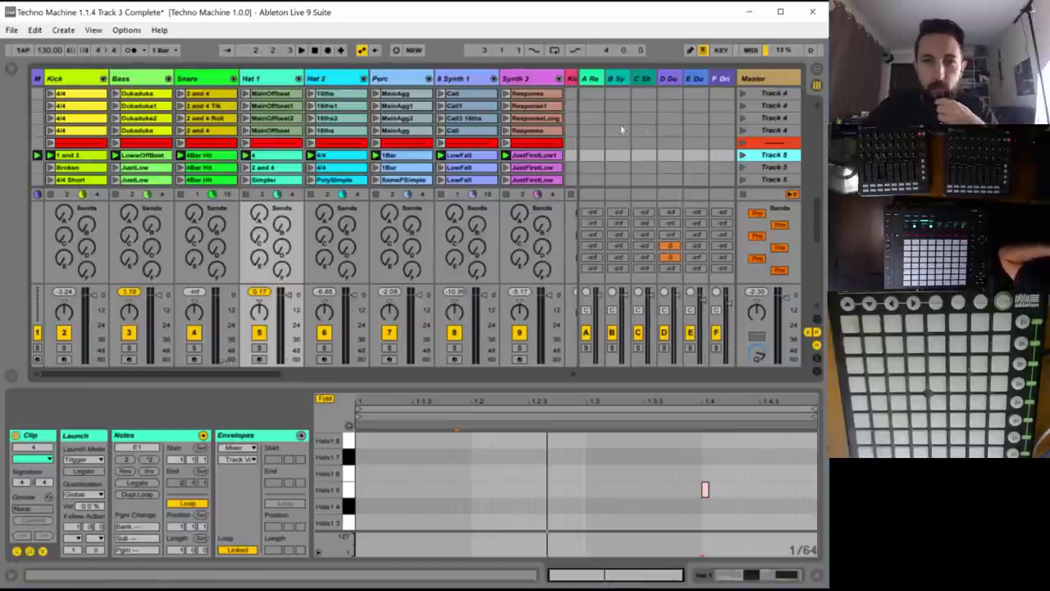
pyautogui.scroll(-1, 711, 134)
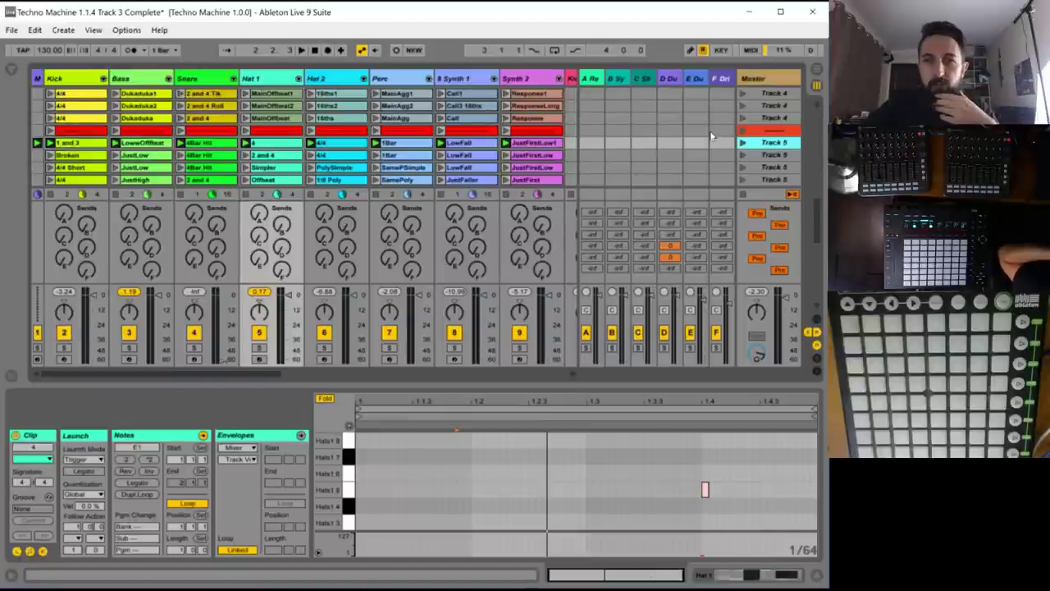
pyautogui.scroll(-1, 698, 138)
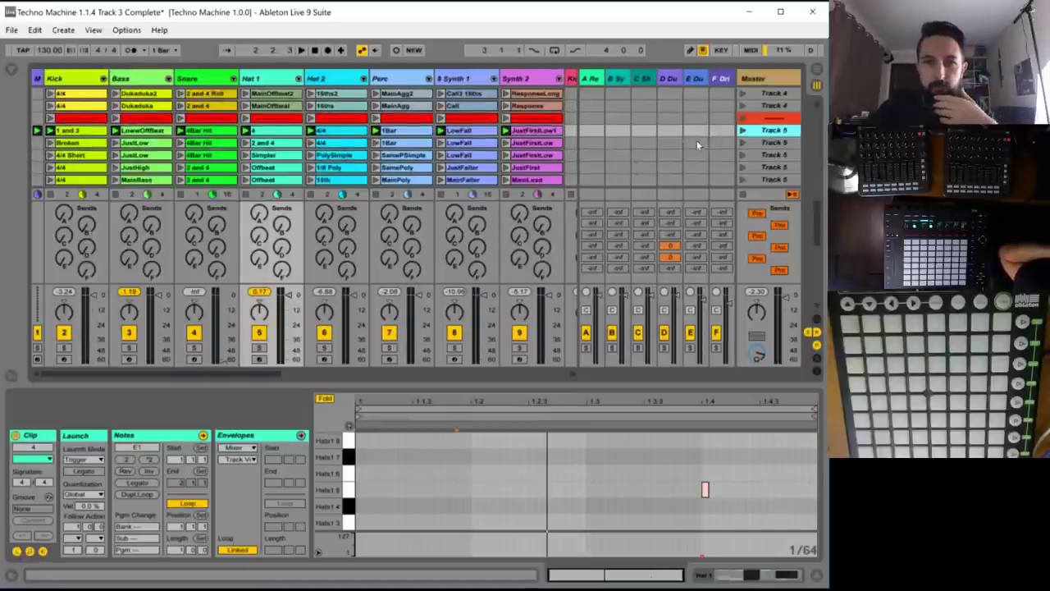
# - Launch the remaining Track 5 scenes one after another, down to the MainBass and MainLead scene, to hear them
pyautogui.scroll(-1, 698, 145)
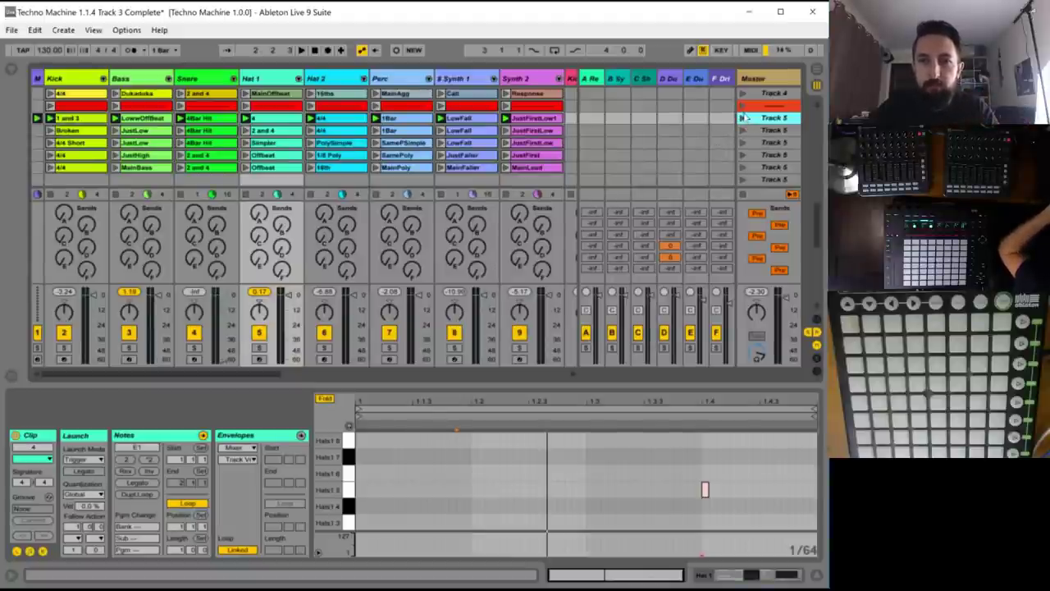
pyautogui.click(743, 130)
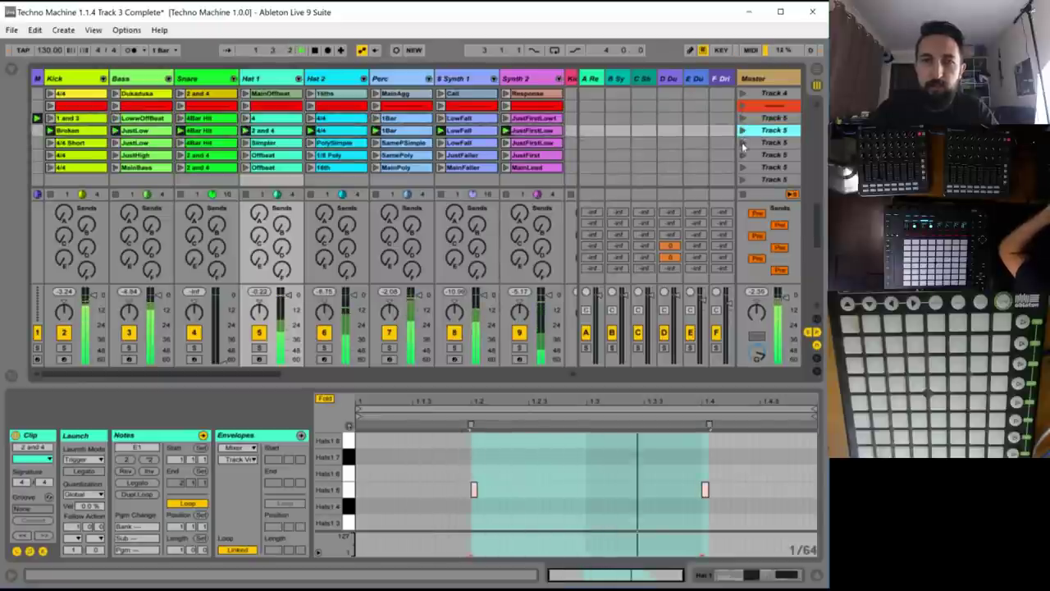
pyautogui.click(743, 144)
pyautogui.click(742, 155)
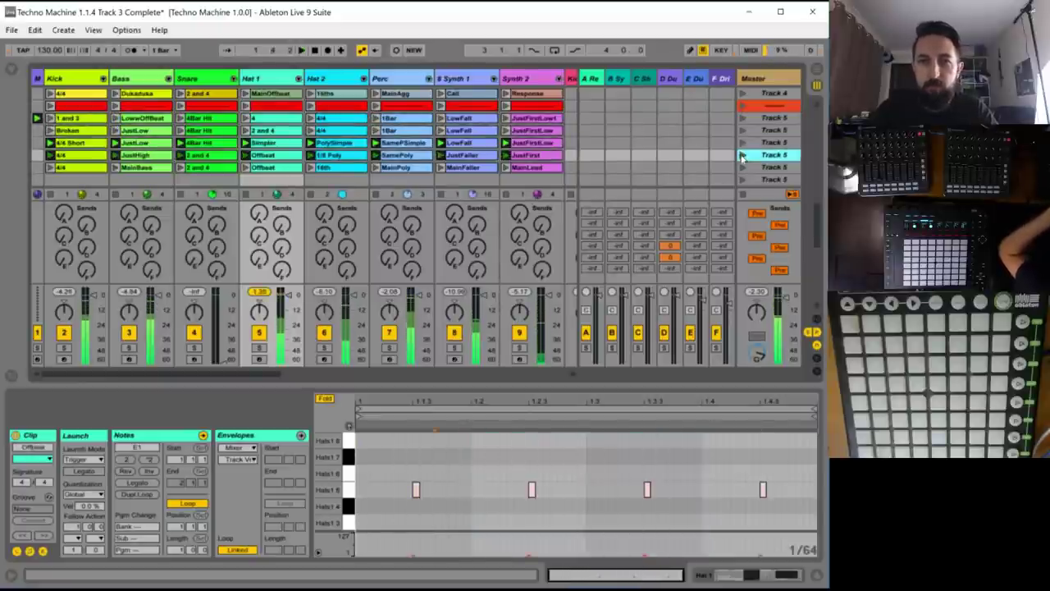
pyautogui.scroll(-2, 743, 156)
pyautogui.click(742, 143)
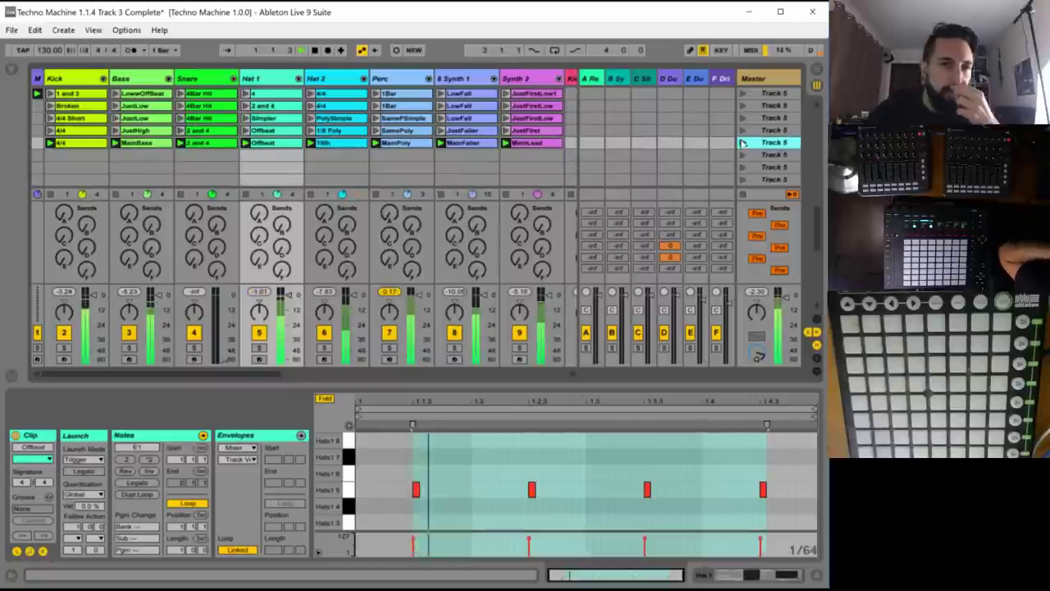
# - Recolor the Kick and Bass clips of the last filled Track 5 scene yellow and its Snare clip gold
pyautogui.rightClick(72, 142)
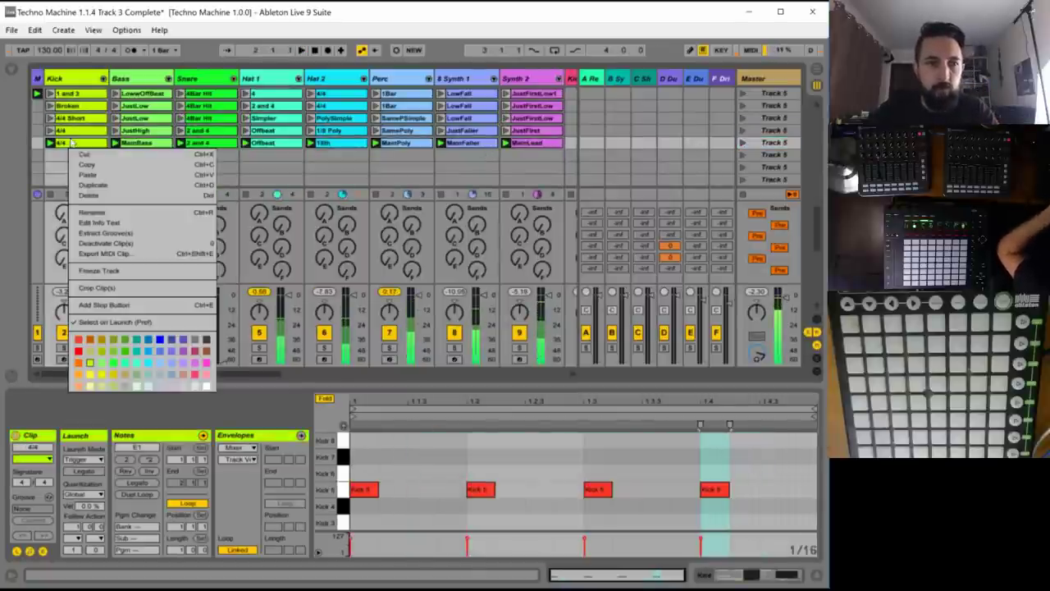
pyautogui.click(90, 374)
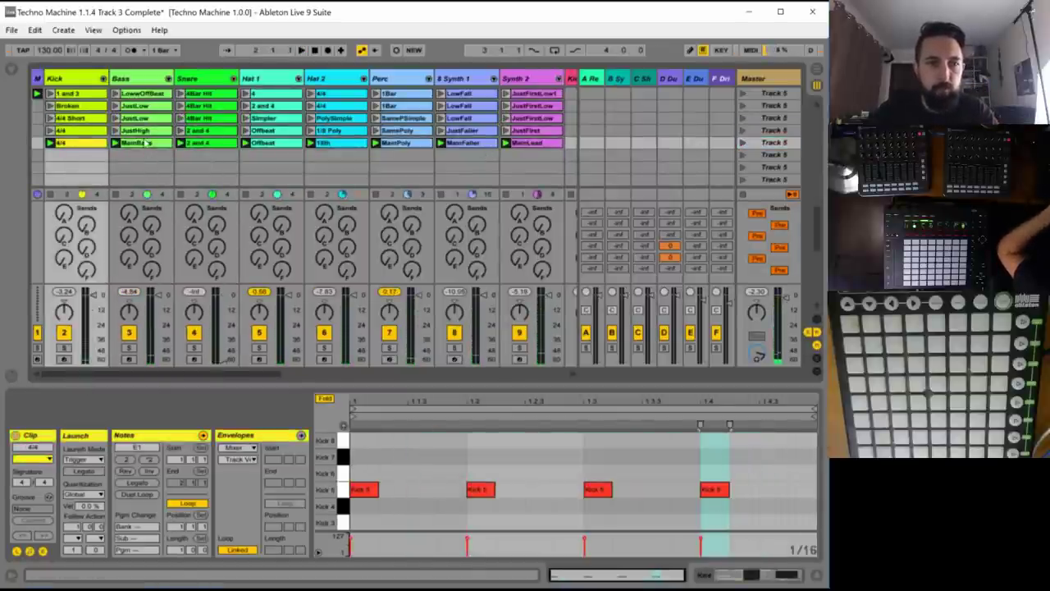
pyautogui.click(146, 143)
pyautogui.rightClick(135, 146)
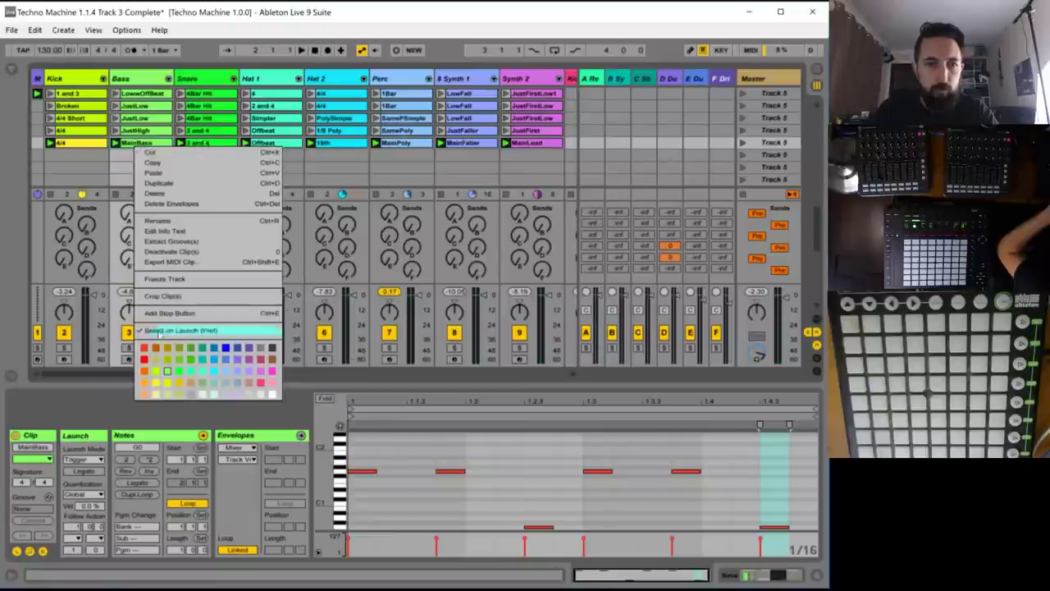
pyautogui.click(164, 379)
pyautogui.rightClick(206, 144)
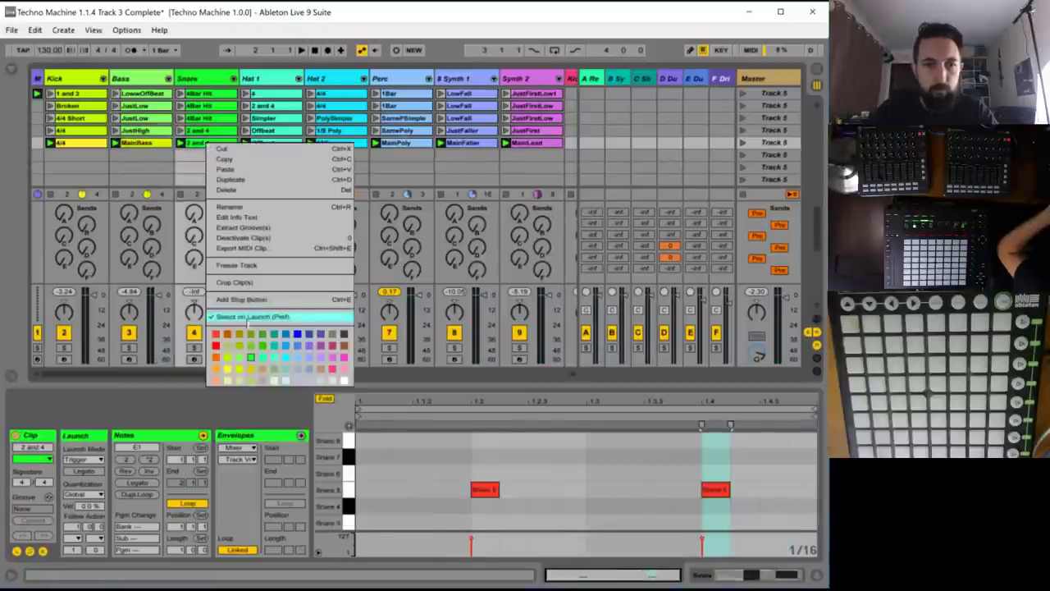
pyautogui.click(254, 370)
# - Recolor the same scene's Hat 1 Offbeat, Hat 2 16th and Perc MainPoly clips in muted green, teal and blue-grey
pyautogui.rightClick(280, 144)
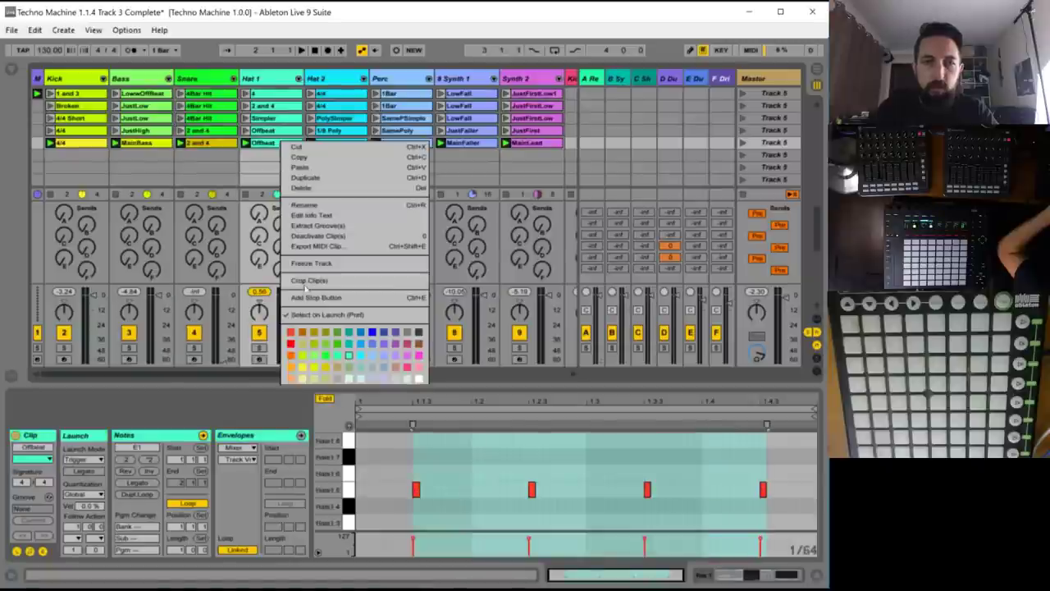
pyautogui.click(353, 365)
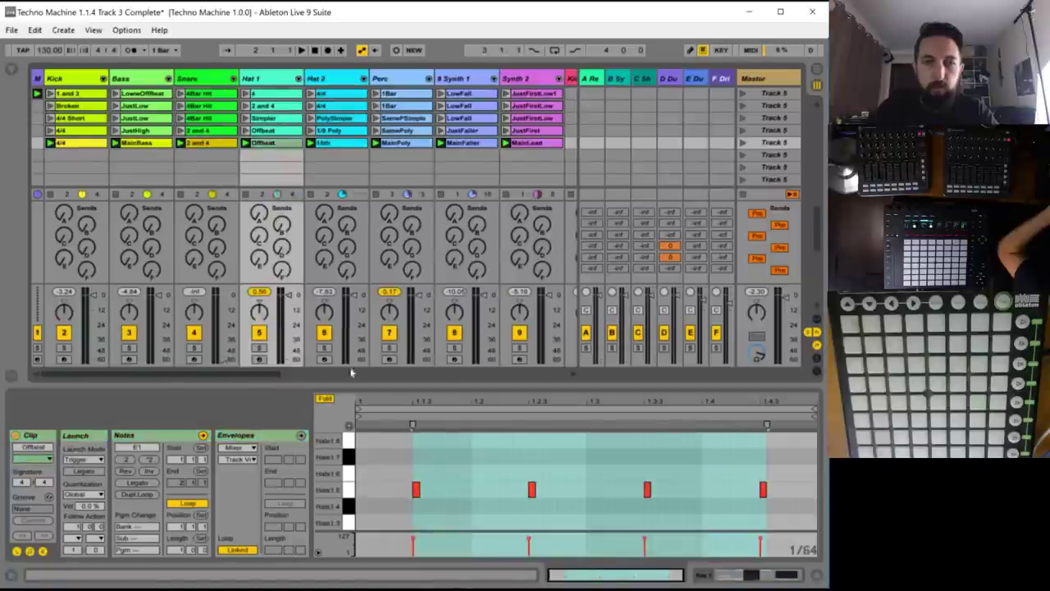
pyautogui.rightClick(335, 143)
pyautogui.click(415, 367)
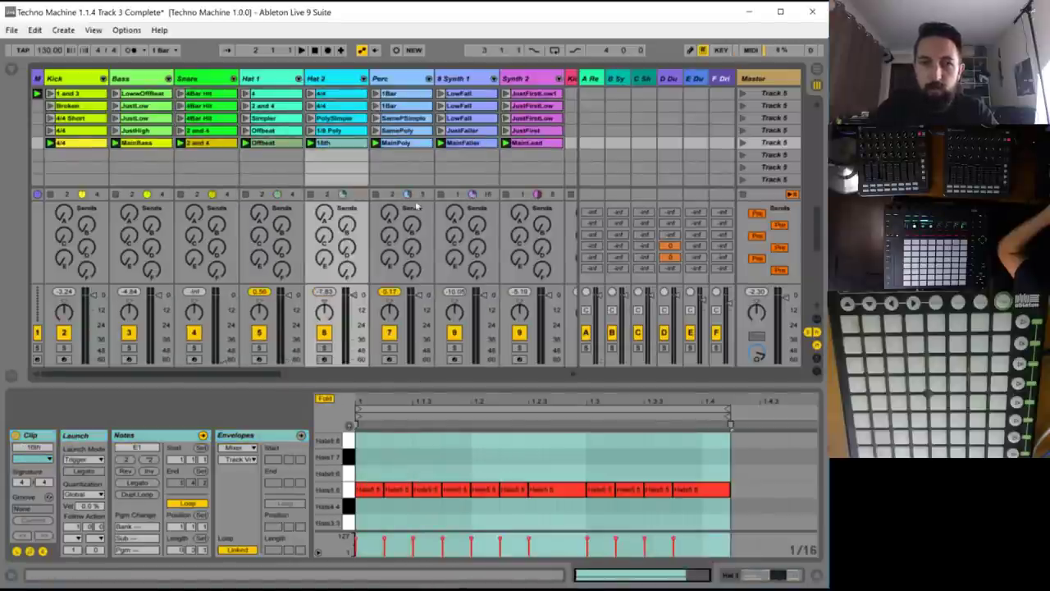
pyautogui.rightClick(410, 144)
pyautogui.click(505, 377)
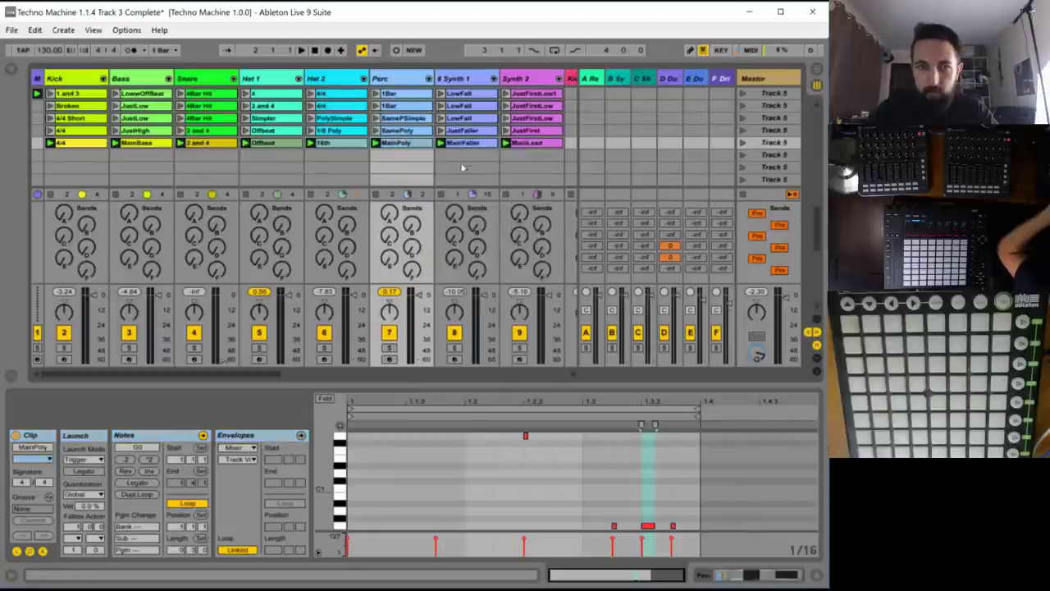
# - Recolor the scene's Synth 1 MainFaller clip muted blue and its Synth 2 MainLead clip pinkish red
pyautogui.rightClick(469, 145)
pyautogui.click(573, 379)
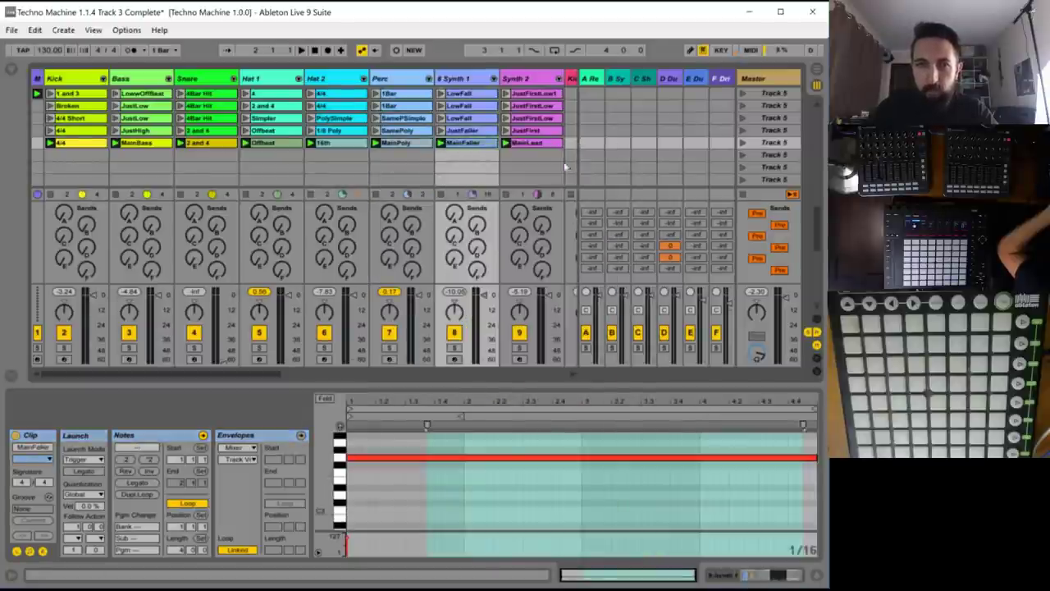
pyautogui.rightClick(532, 145)
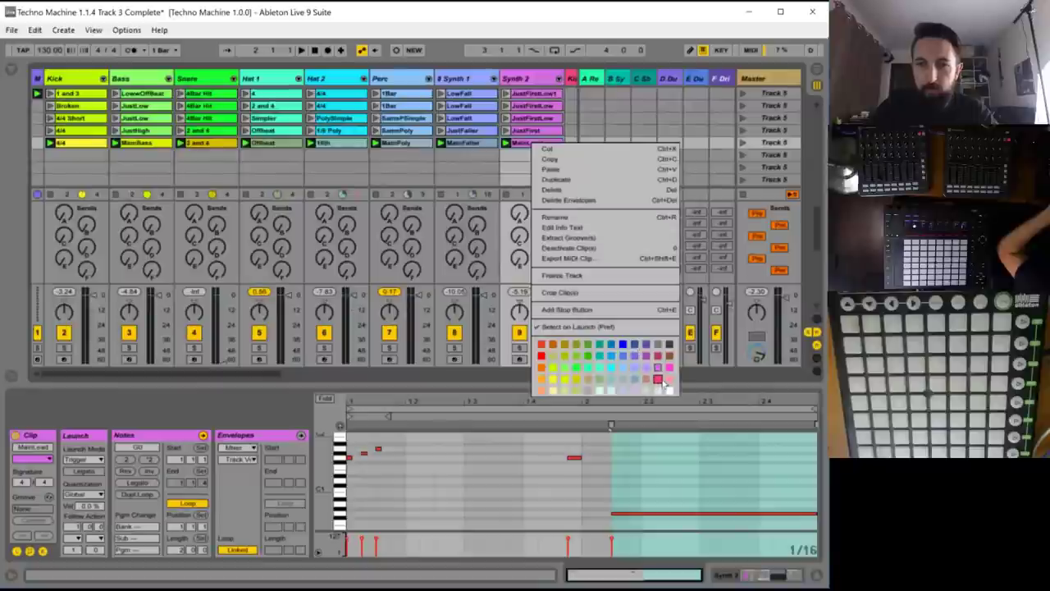
pyautogui.click(660, 379)
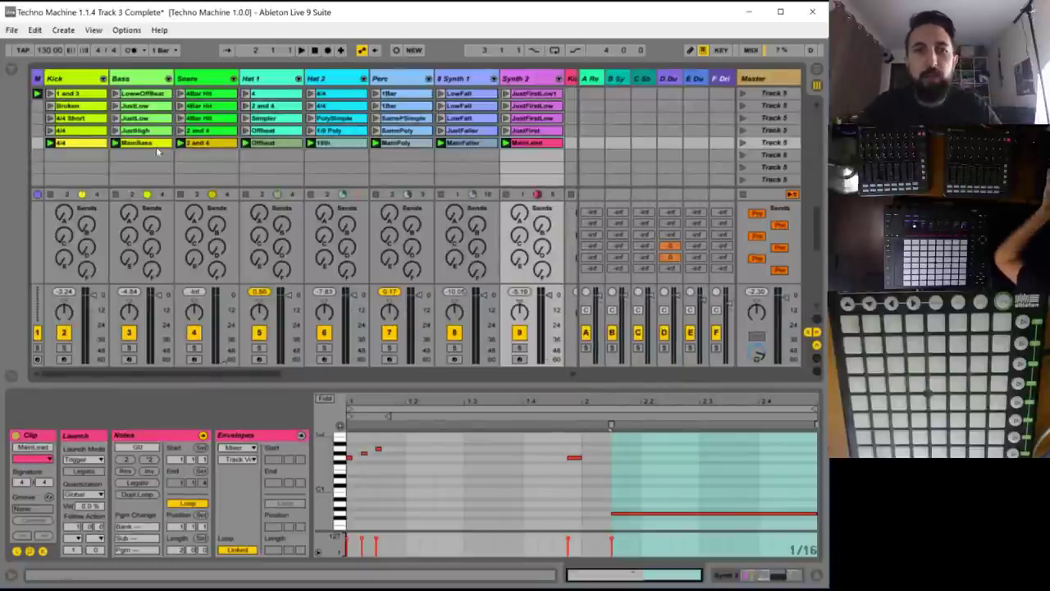
# - Duplicate the eight recolored clips from Kick to Synth 2 into the next Track 5 scene and launch the copied scene
pyautogui.click(741, 142)
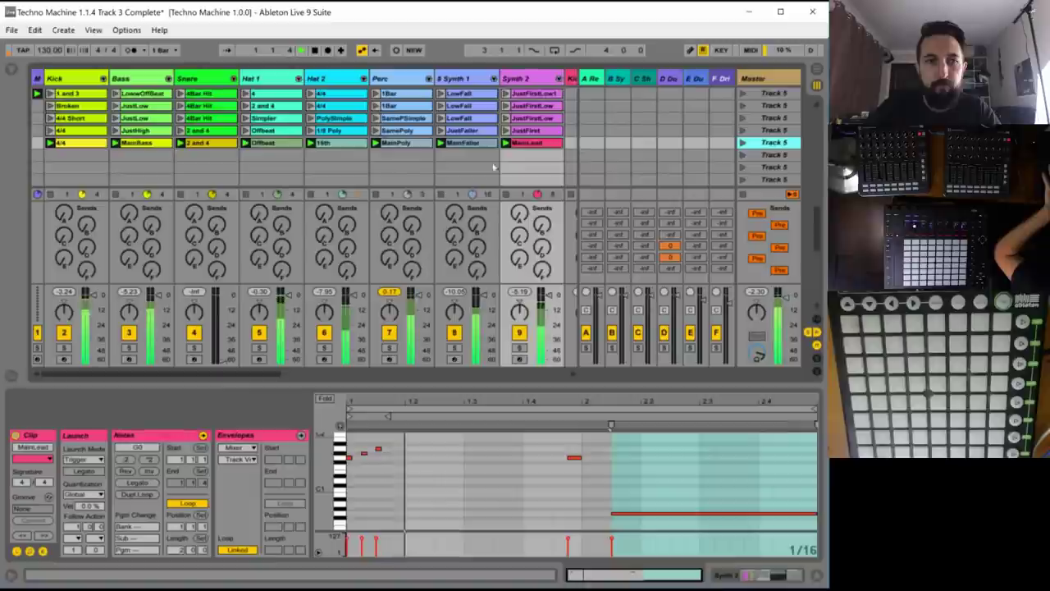
pyautogui.press('space')
pyautogui.click(530, 144)
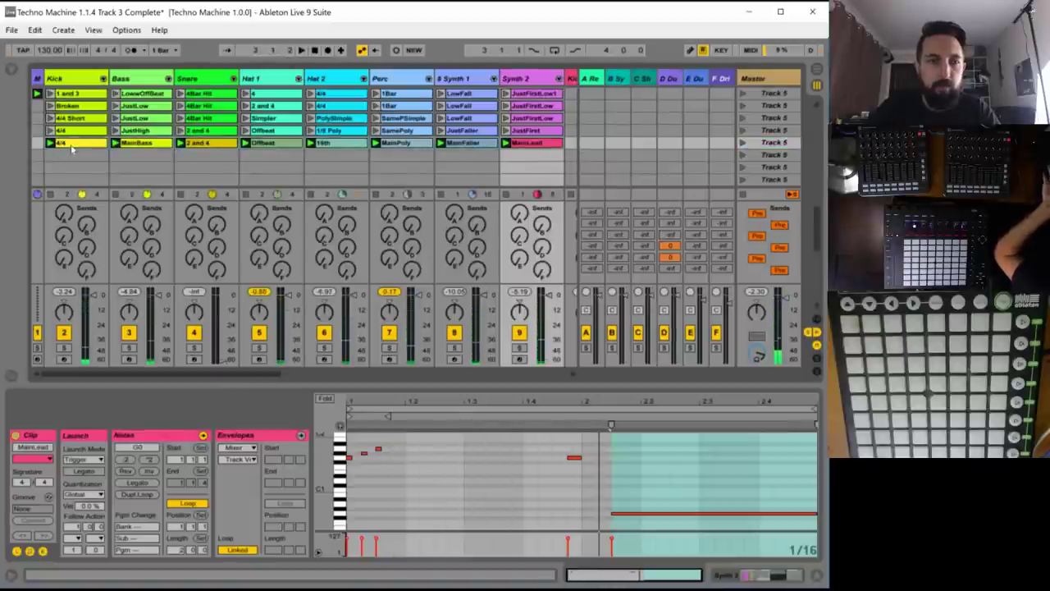
pyautogui.keyDown('shift'); pyautogui.click(72, 144); pyautogui.keyUp('shift')
pyautogui.hotkey('ctrl', 'd')
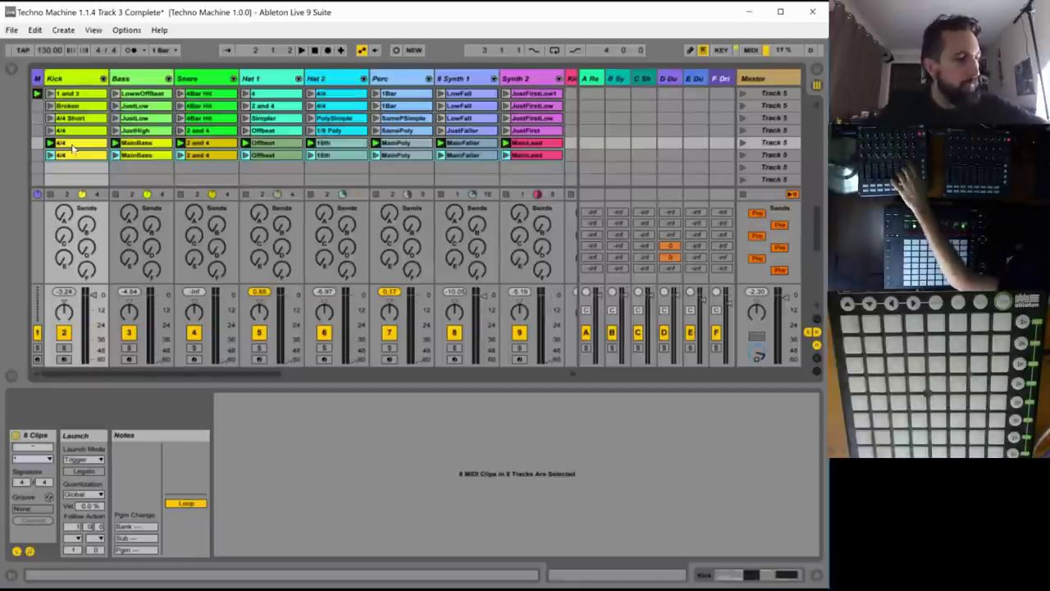
pyautogui.press('space')
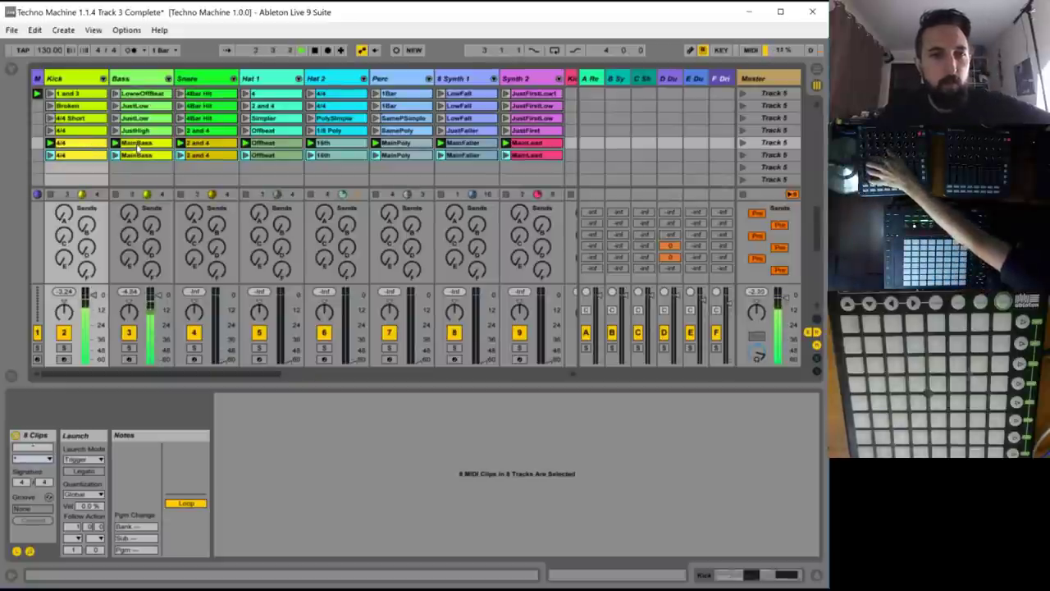
pyautogui.click(741, 156)
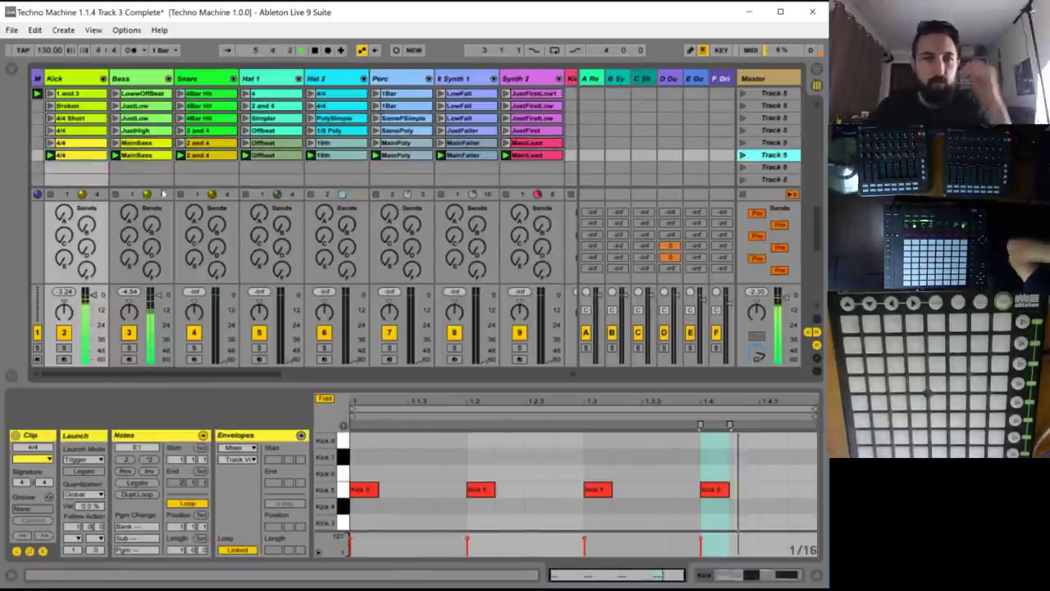
# - Try loop lengths of 0.2.0, 0.1.3 and 0.2.2 on the copied MainBass clip and restore the full one-bar loop
pyautogui.click(136, 155)
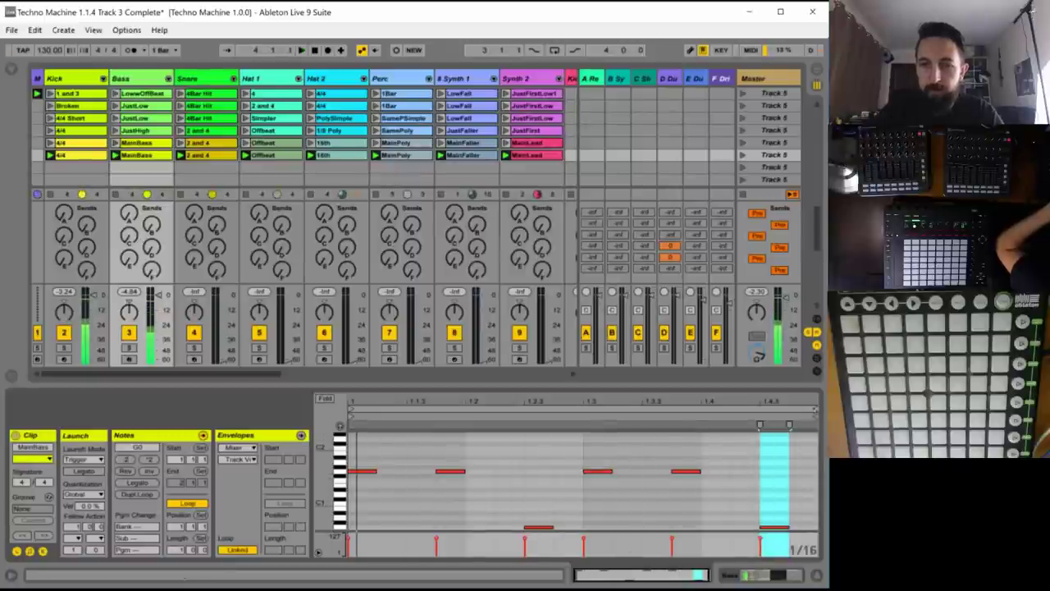
pyautogui.moveTo(815, 410); pyautogui.dragTo(572, 428)
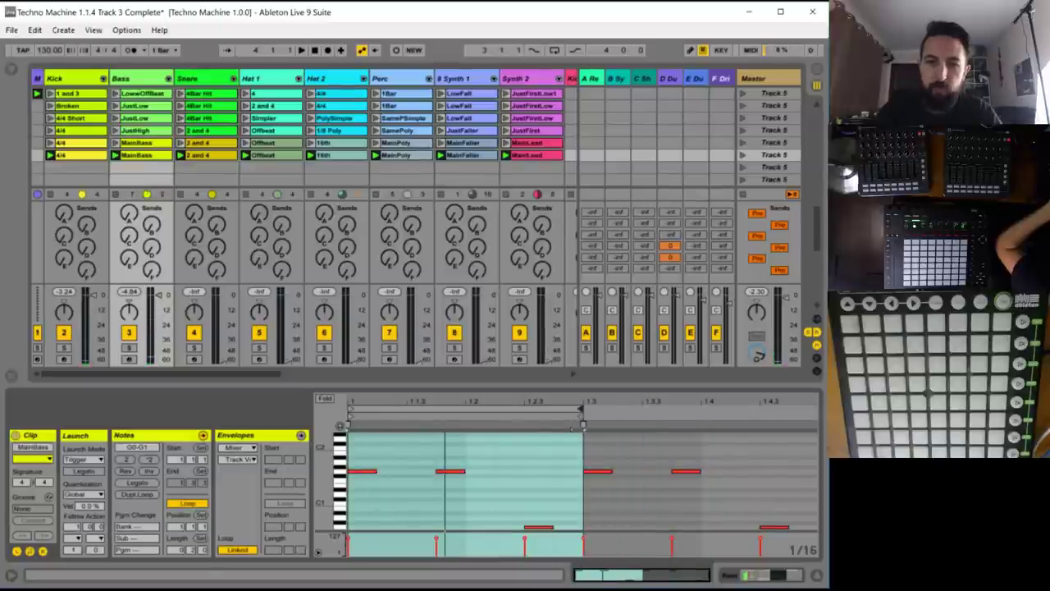
pyautogui.press('space')
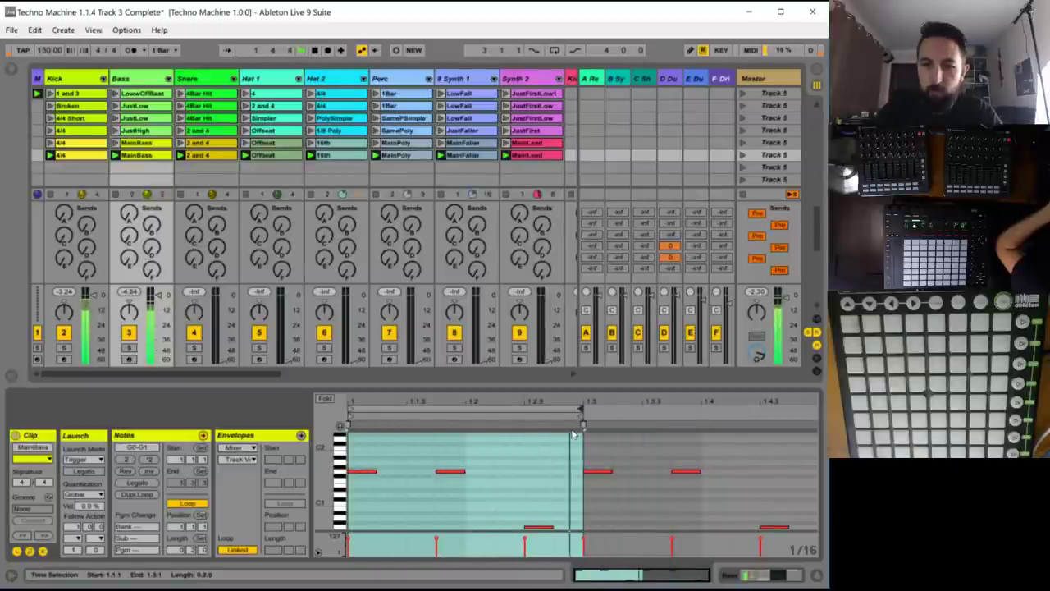
pyautogui.moveTo(580, 425); pyautogui.dragTo(553, 423)
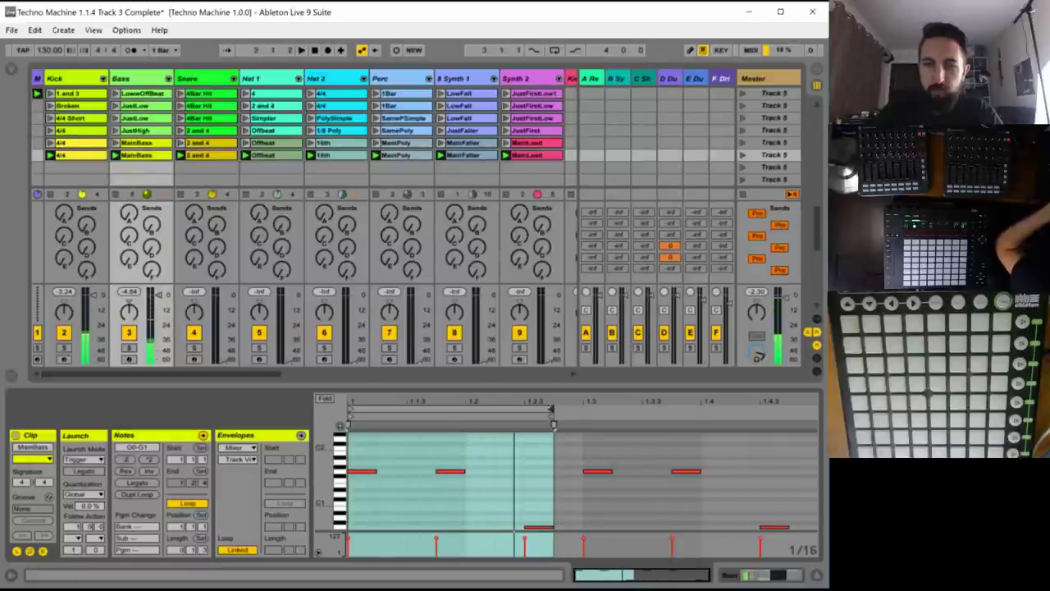
pyautogui.moveTo(553, 423); pyautogui.dragTo(640, 423)
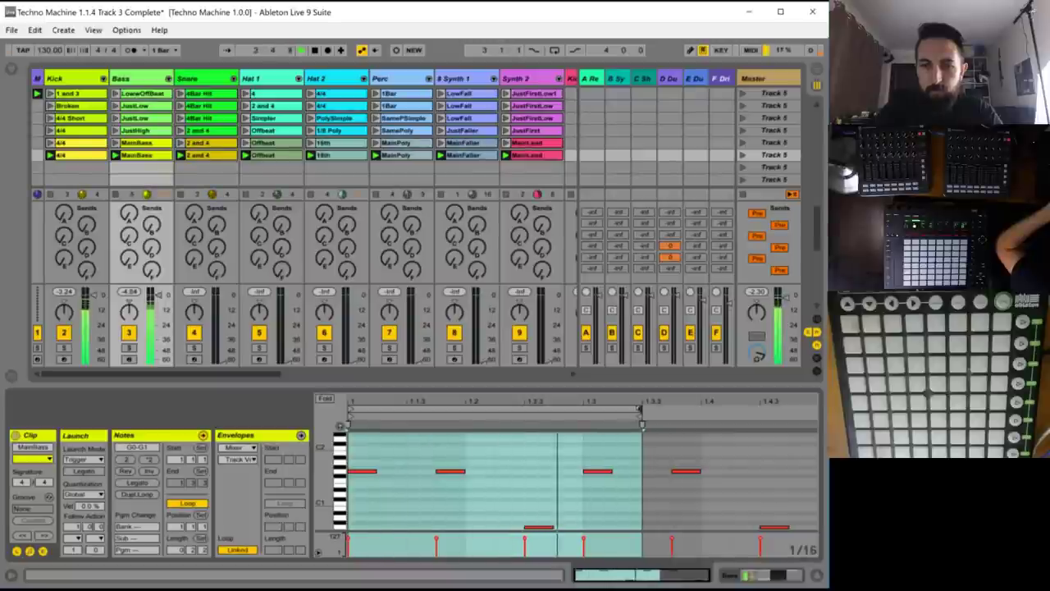
pyautogui.moveTo(642, 424)
pyautogui.mouseDown()
pyautogui.moveTo(612, 421)
pyautogui.moveTo(810, 411)
pyautogui.mouseUp()
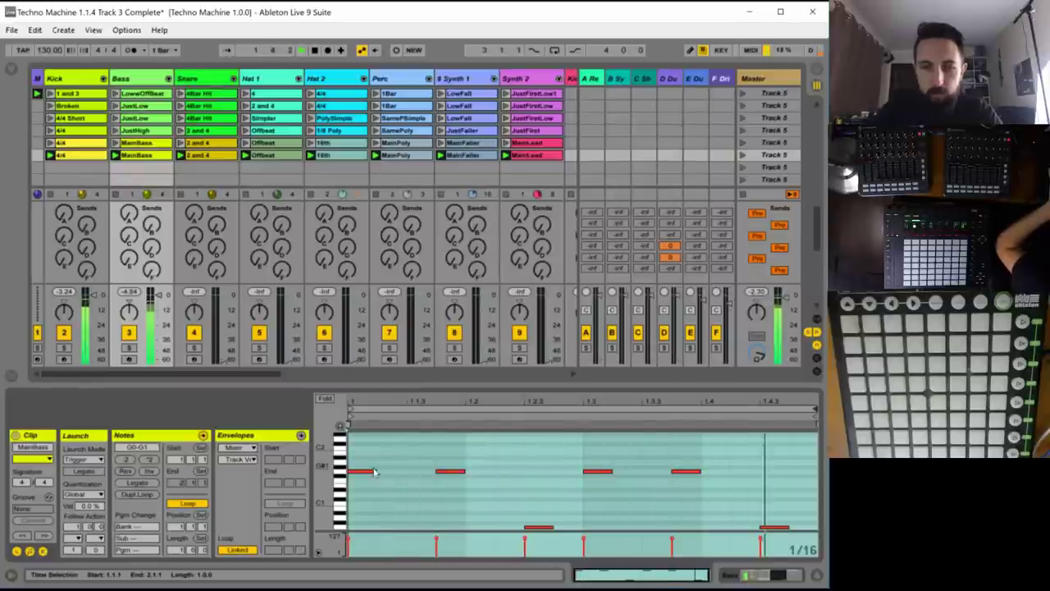
# - Lengthen the copied MainBass clip's G1 notes at 1.1.1 and 1.3.1 until each meets the note that follows it
pyautogui.moveTo(376, 471); pyautogui.dragTo(464, 471)
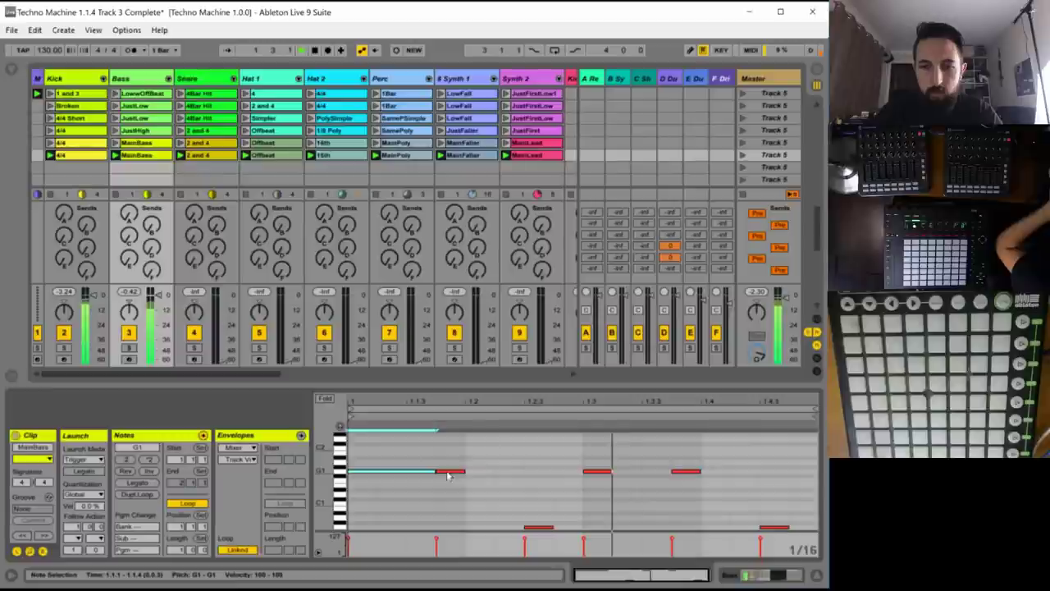
pyautogui.moveTo(611, 471); pyautogui.dragTo(672, 471)
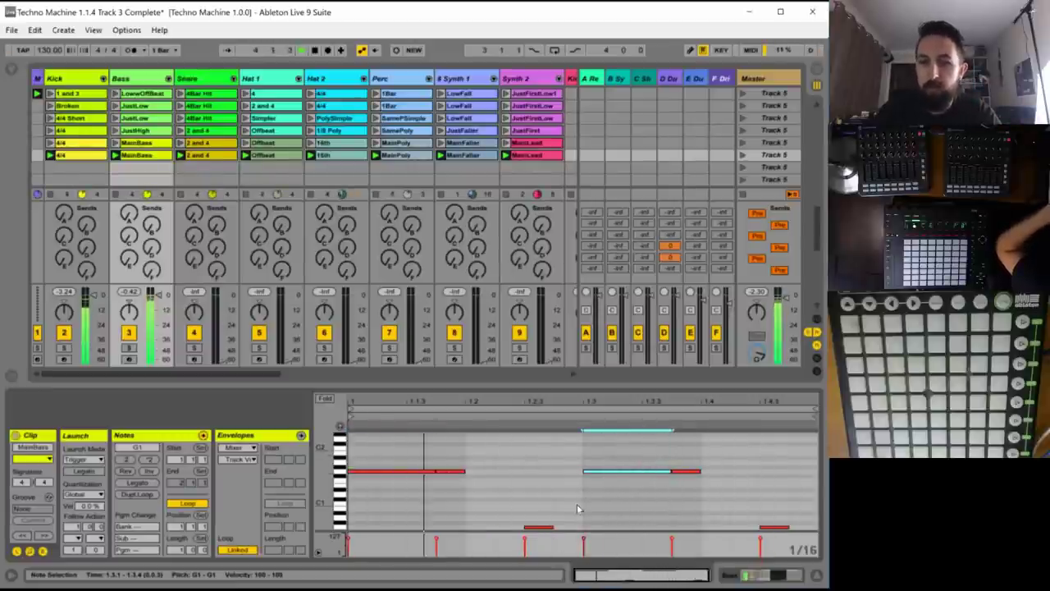
# - Build a run of three short G0 notes from 1.2.2, copy it to 1.4.2, and shorten the loop to end just before 1.3
pyautogui.click(540, 527)
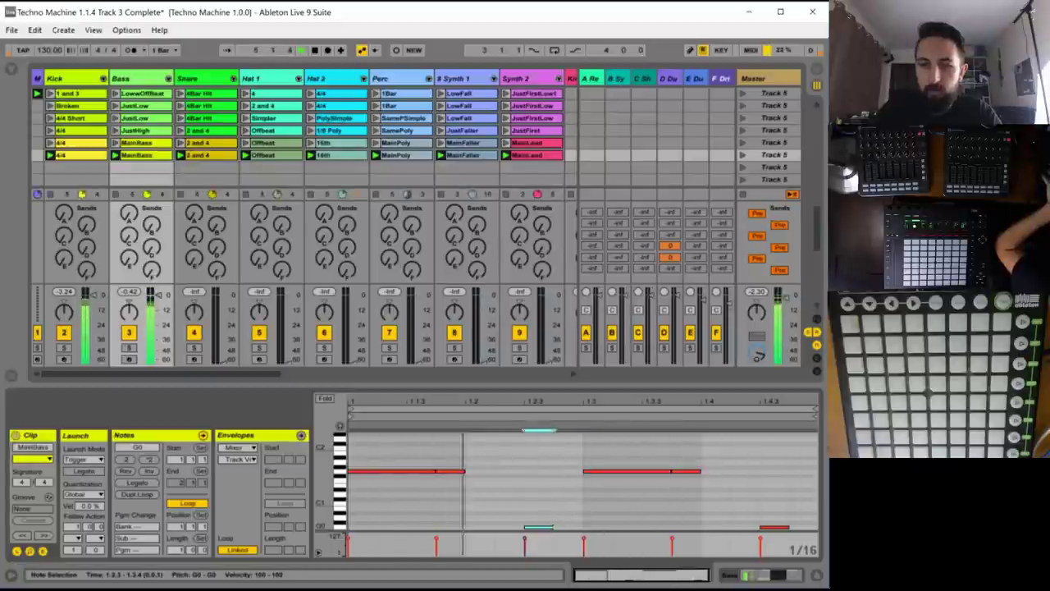
pyautogui.moveTo(535, 530); pyautogui.dragTo(565, 529)
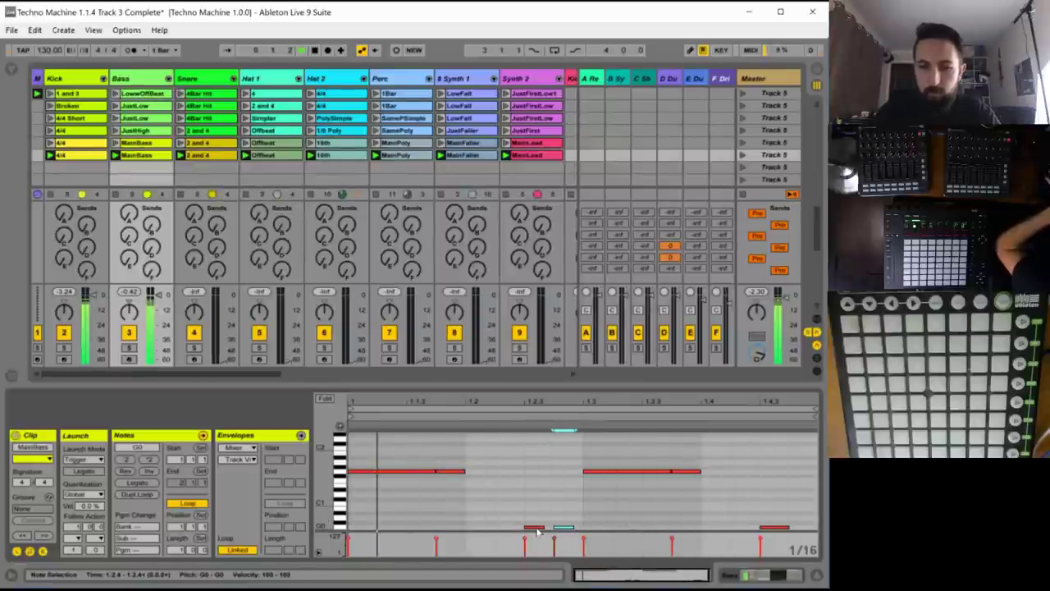
pyautogui.keyDown('ctrl'); pyautogui.moveTo(538, 528); pyautogui.dragTo(738, 528); pyautogui.keyUp('ctrl')
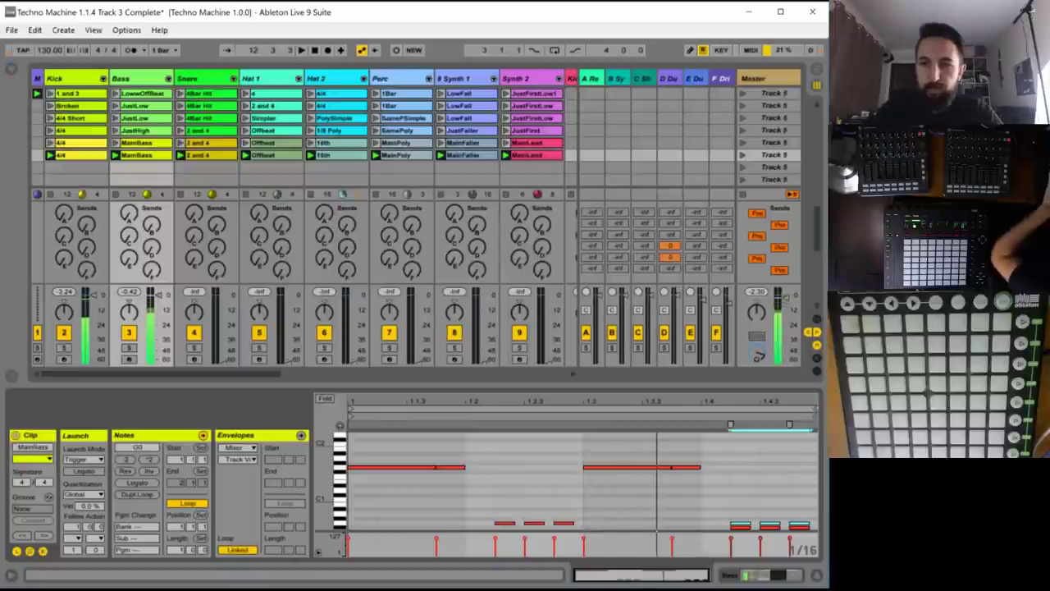
pyautogui.moveTo(815, 410); pyautogui.dragTo(573, 411)
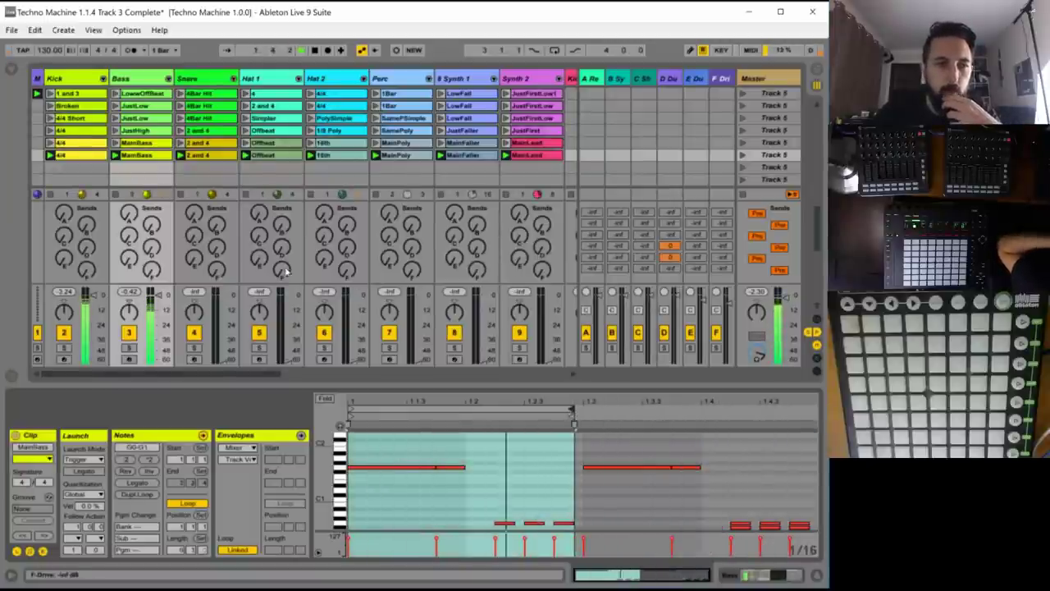
# - Try transposing the copied MainBass clip's first note down an octave to G0 and raise it back to G1
pyautogui.click(409, 467)
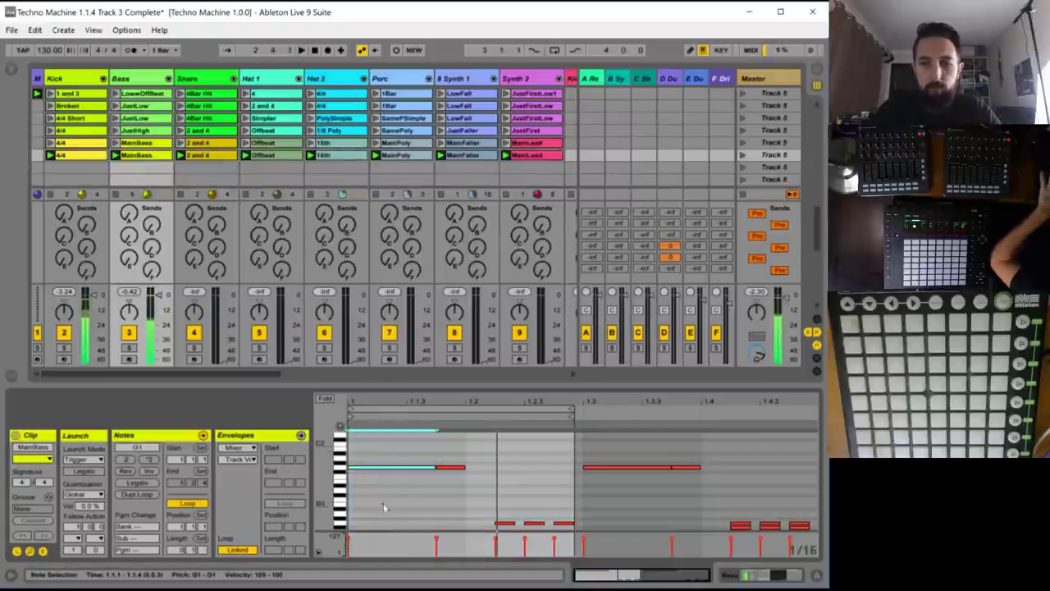
pyautogui.hotkey('shift', 'Down')
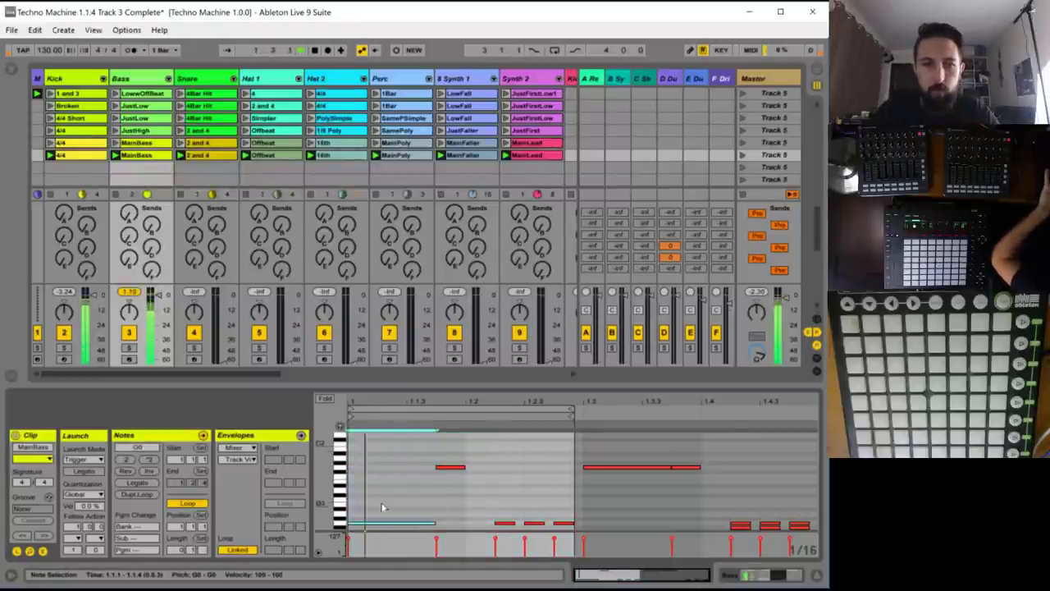
pyautogui.press('Up')
pyautogui.press('Up')
pyautogui.press('Up')
pyautogui.press('Up')
pyautogui.press('Up')
pyautogui.press('Up')
pyautogui.press('Up')
pyautogui.press('Up')
pyautogui.press('Up')
pyautogui.press('Up')
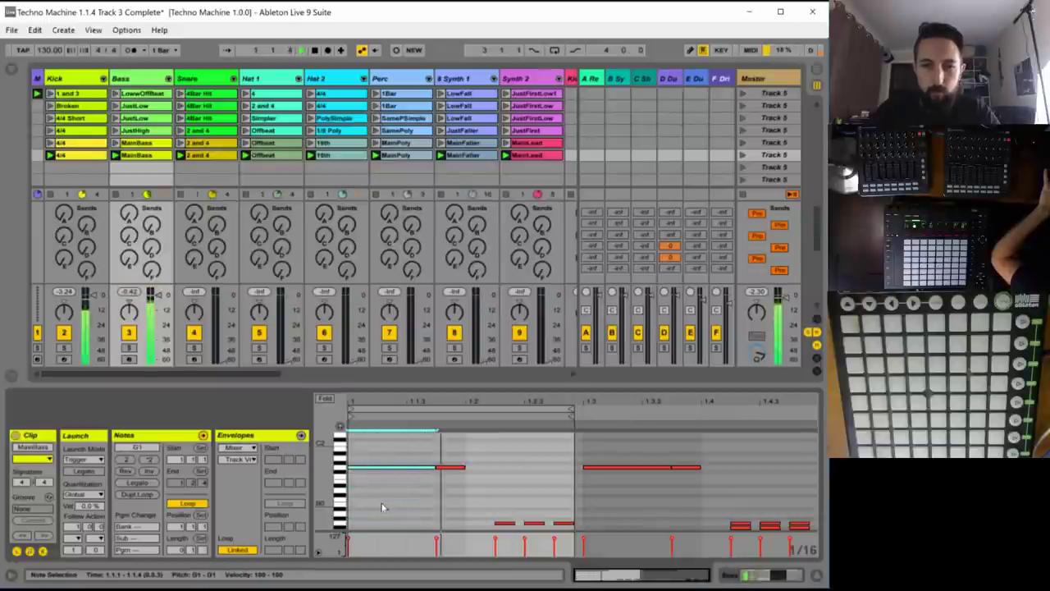
# - Lower the first note of the copied MainBass clip from G1 to D1
pyautogui.press('Down')
pyautogui.press('Down')
pyautogui.press('Down')
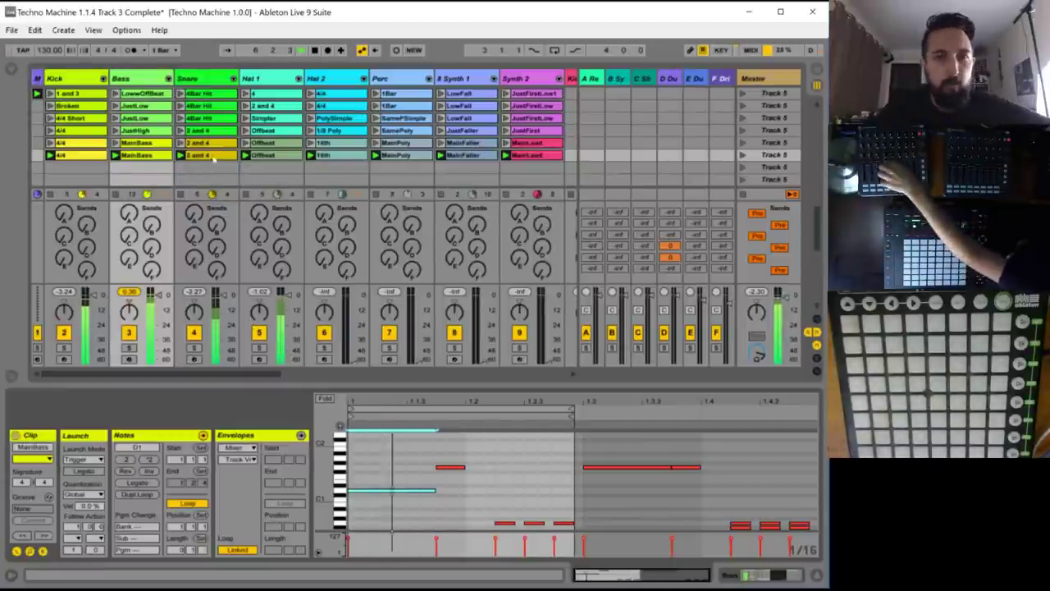
pyautogui.click(267, 156)
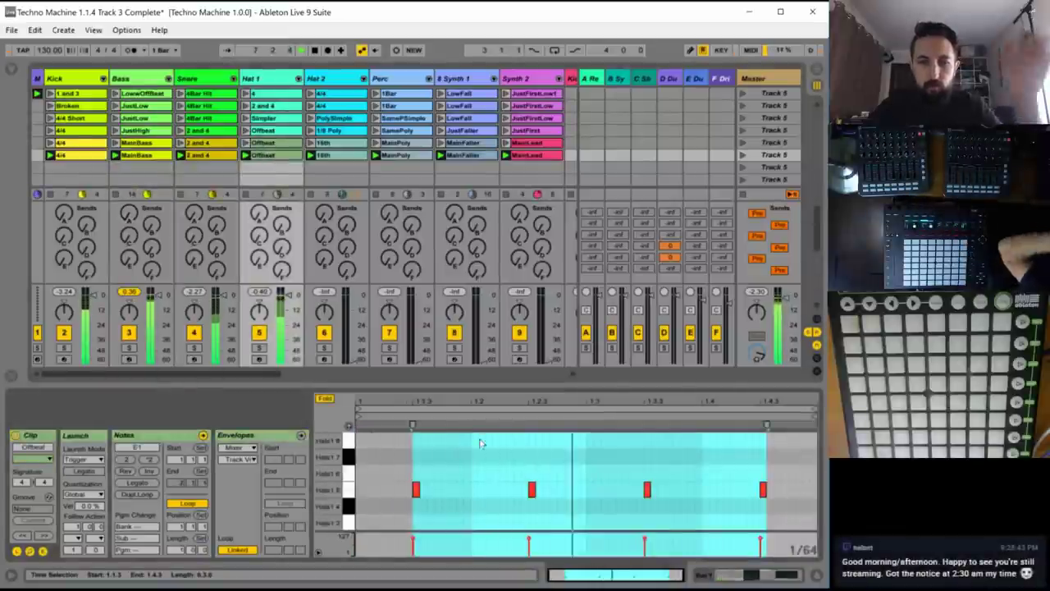
pyautogui.click(480, 441)
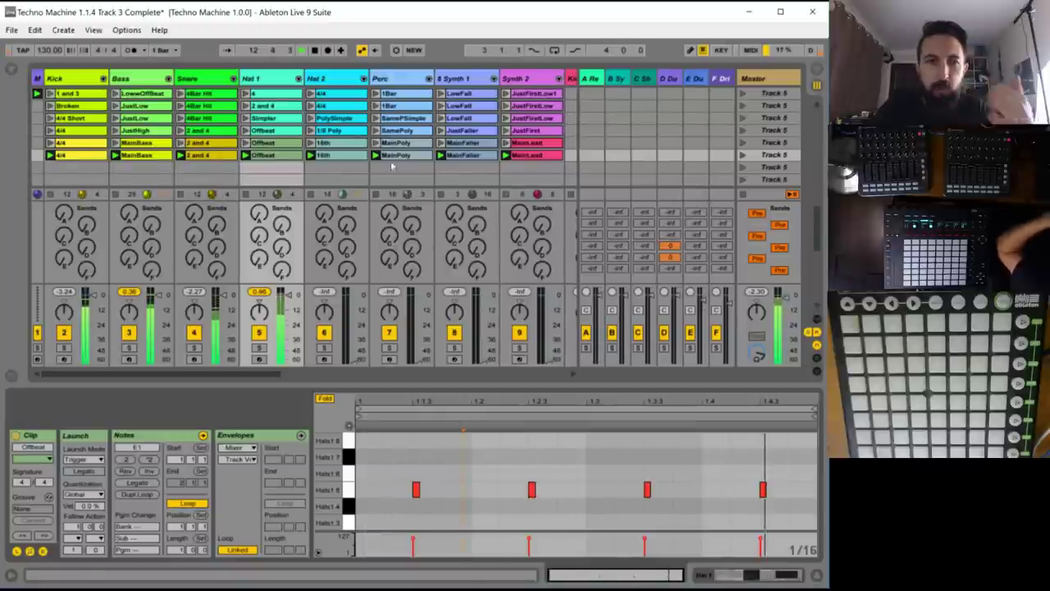
pyautogui.click(310, 155)
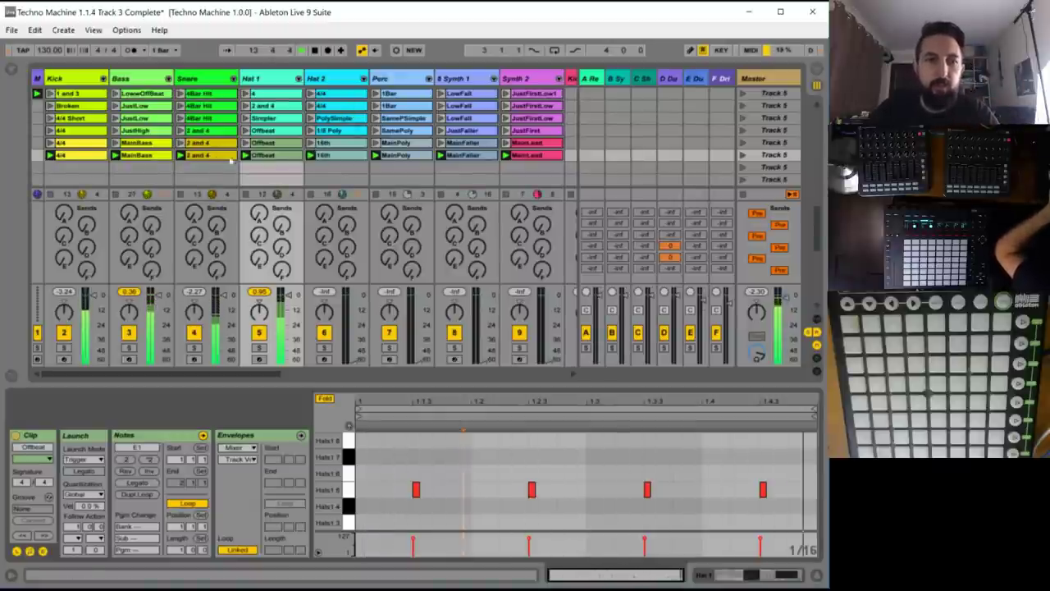
# - Rename the copied MainBass clip to MainBass2
pyautogui.click(160, 156)
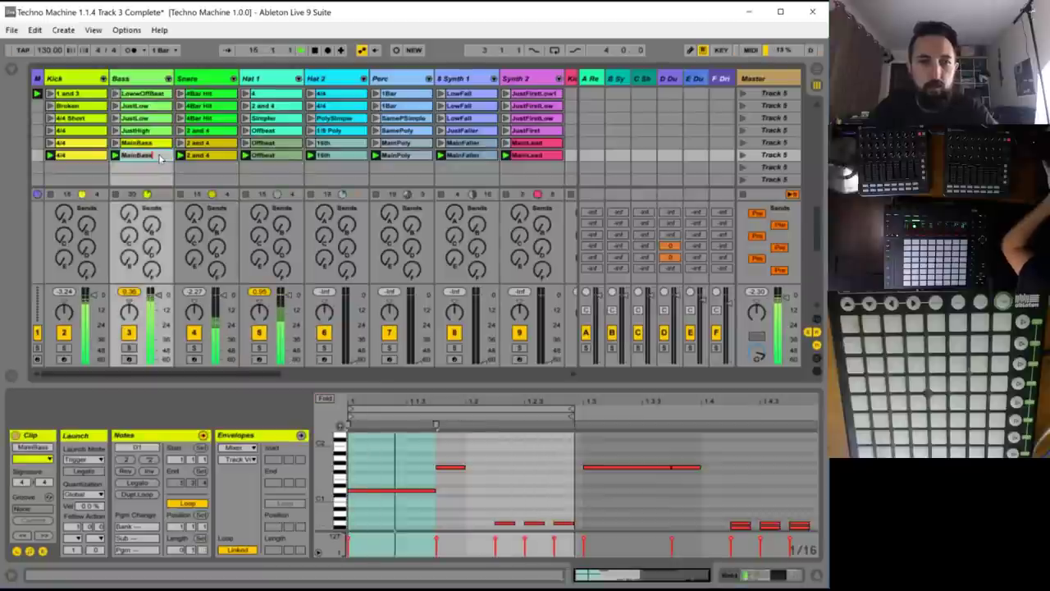
pyautogui.press('BackSpace')
pyautogui.write('2')
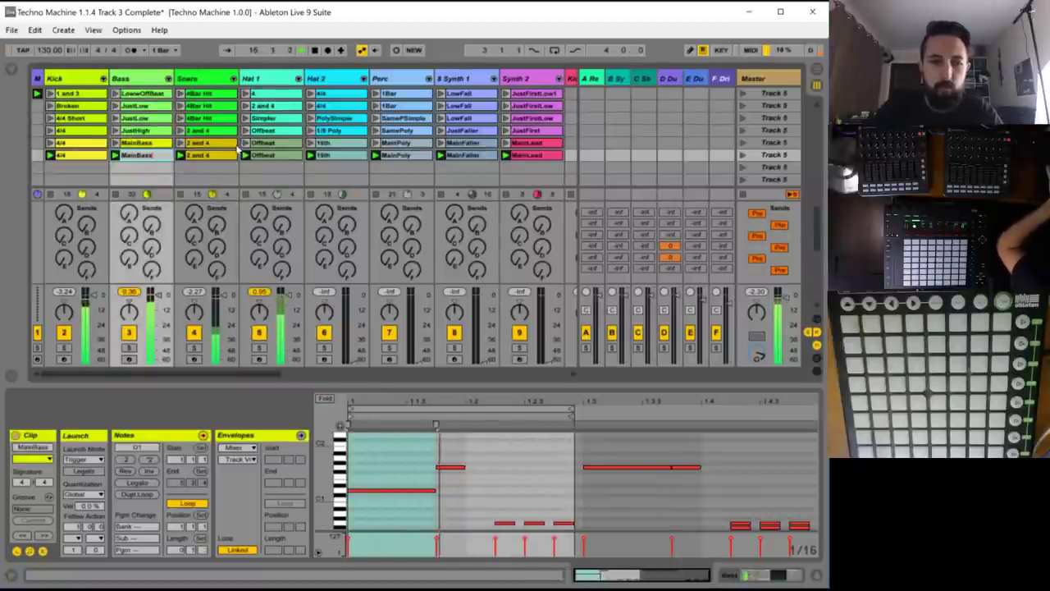
pyautogui.press('Return')
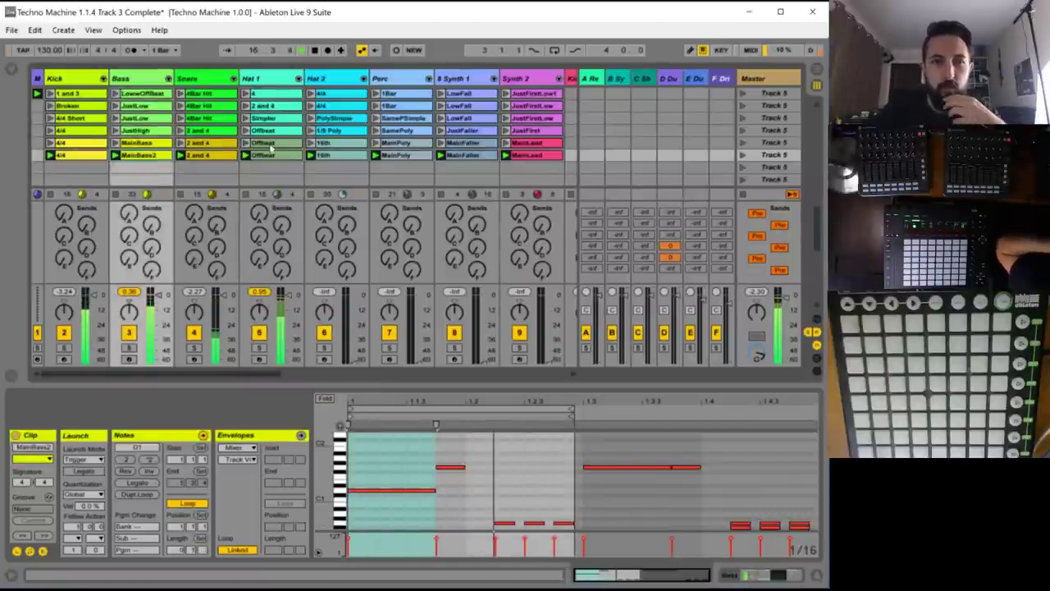
# - Delete the notes at 1.1.4, 1.3.2 and 1.1.2 from the copied 16th clip on the Hat 2 track
pyautogui.click(333, 157)
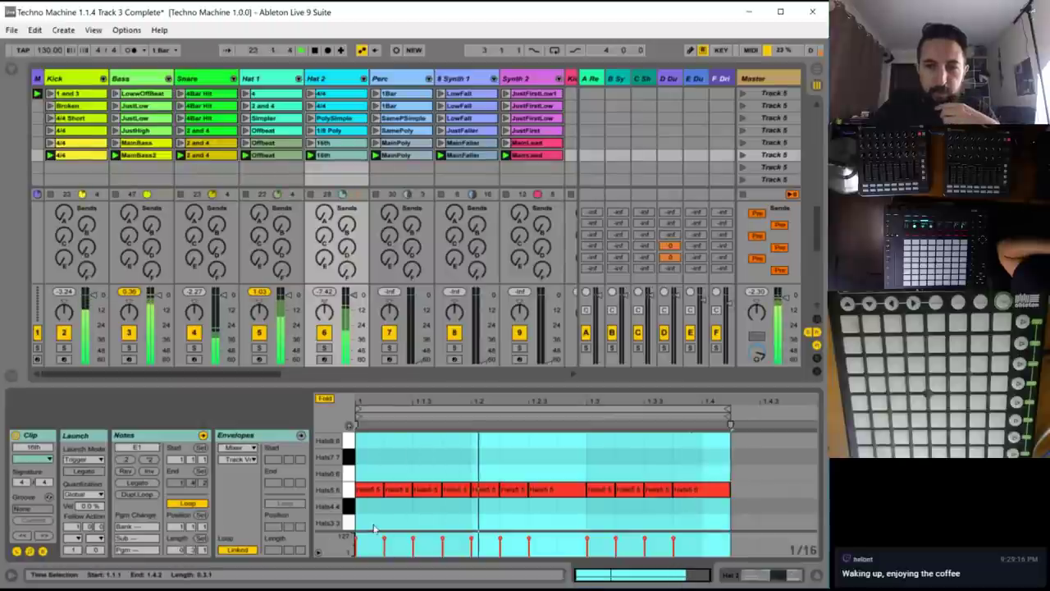
pyautogui.click(456, 489)
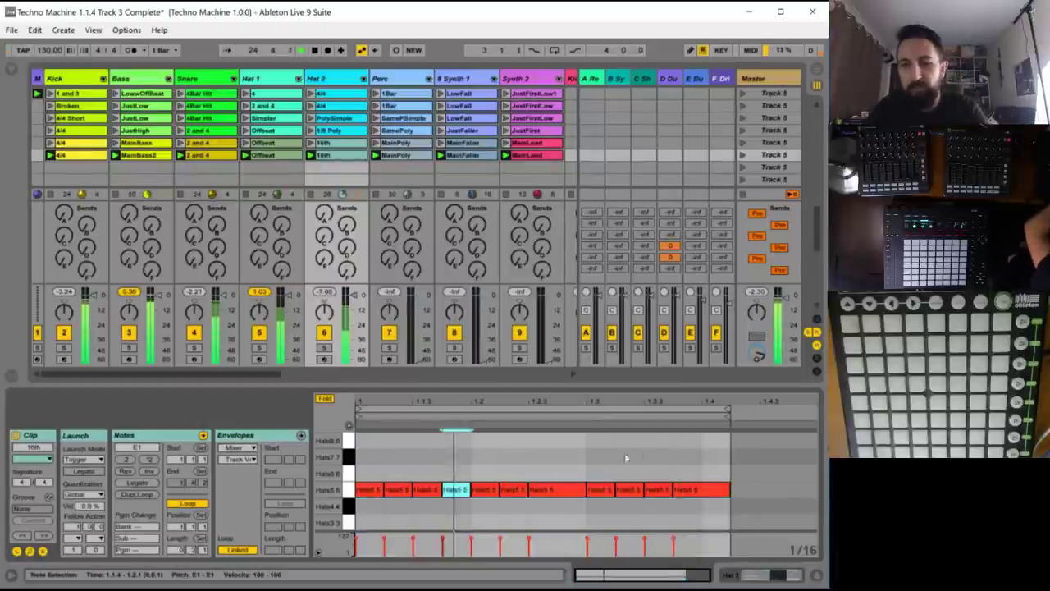
pyautogui.press('Delete')
pyautogui.click(627, 489)
pyautogui.press('Delete')
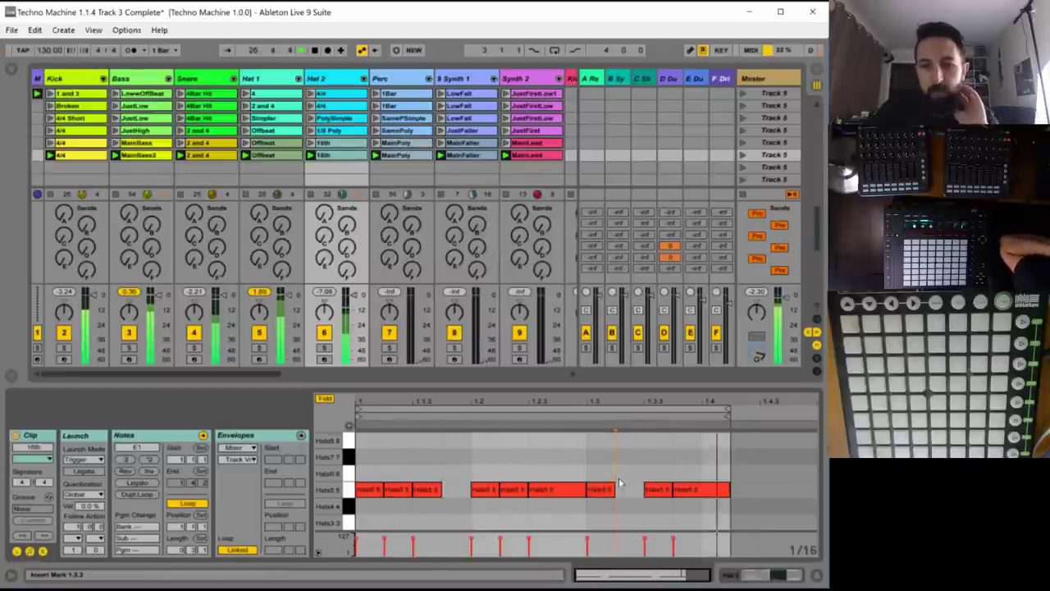
pyautogui.click(399, 489)
pyautogui.press('Delete')
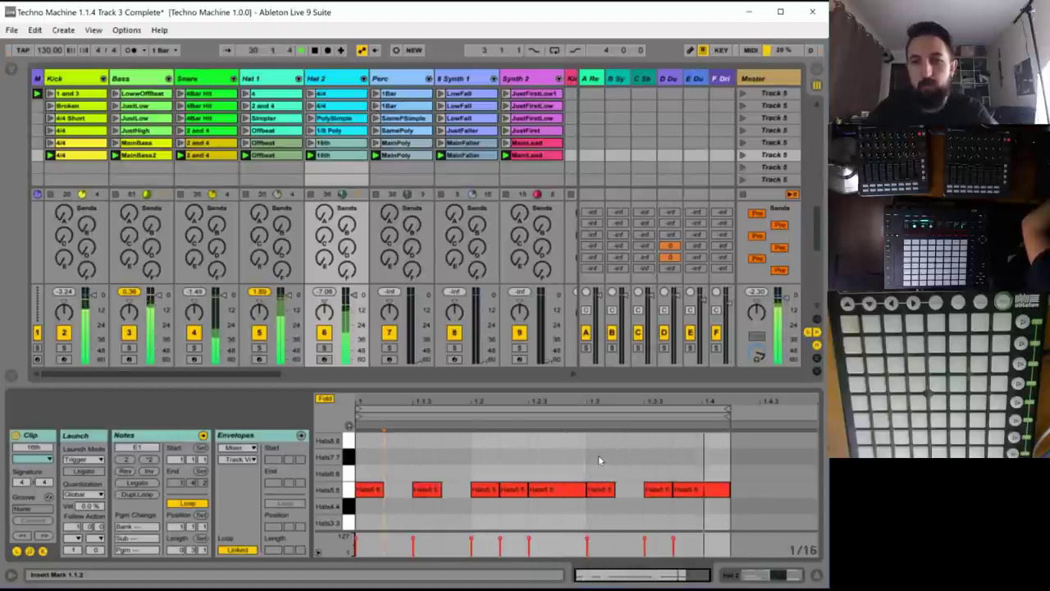
# - Try a short note at 1.3.2 in the copied 16th clip and remove it again
pyautogui.doubleClick(625, 489)
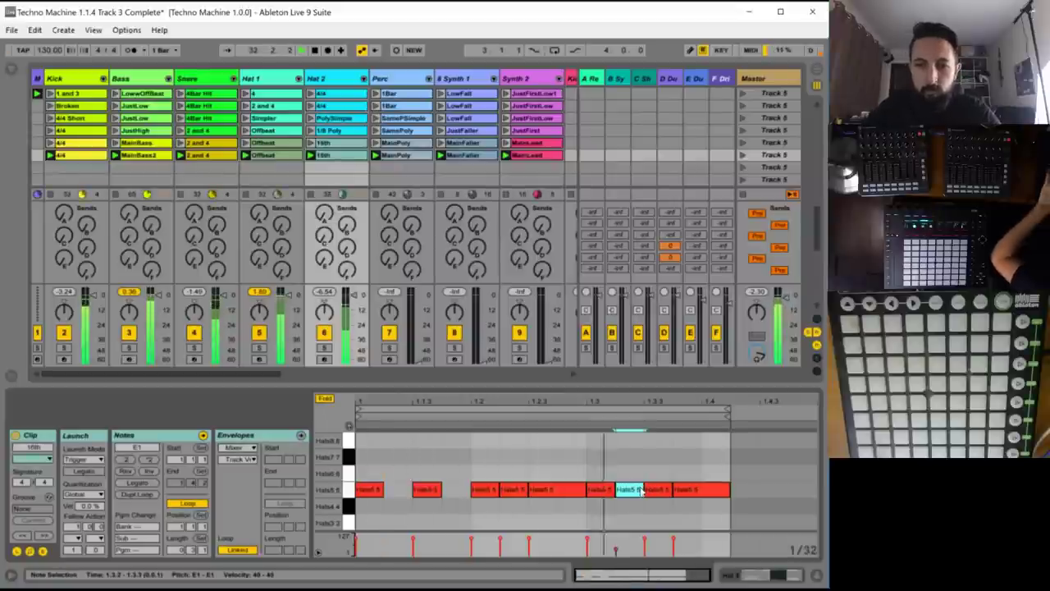
pyautogui.moveTo(644, 489); pyautogui.dragTo(629, 489)
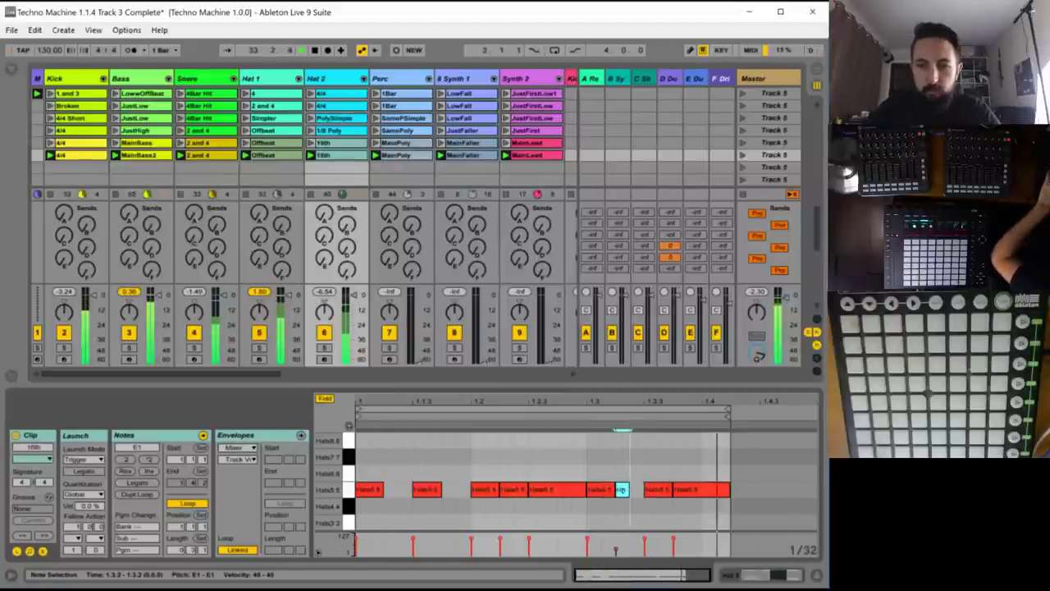
pyautogui.press('super')
pyautogui.press('super')
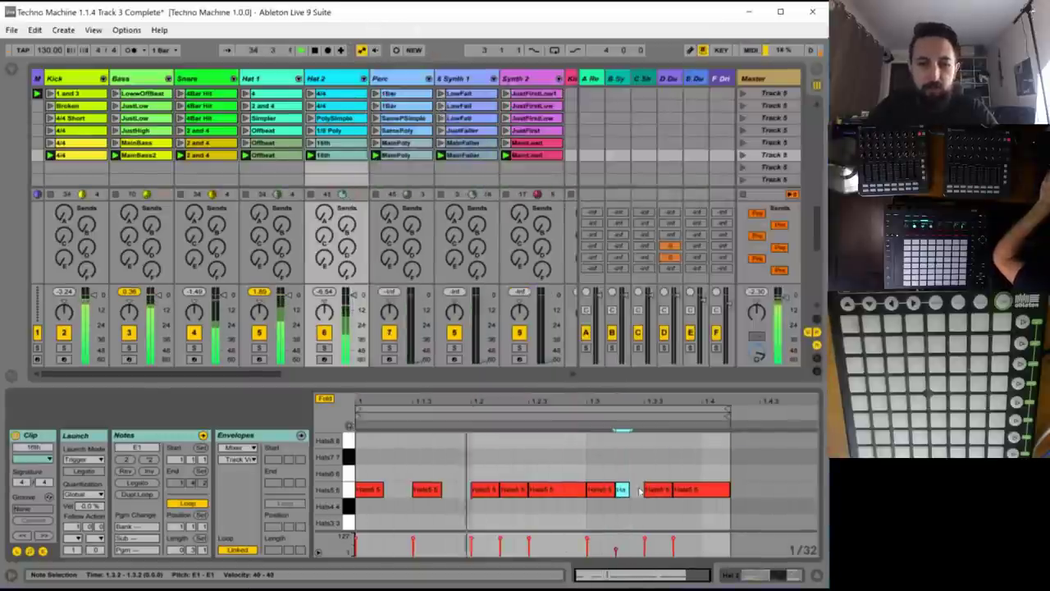
pyautogui.doubleClick(638, 487)
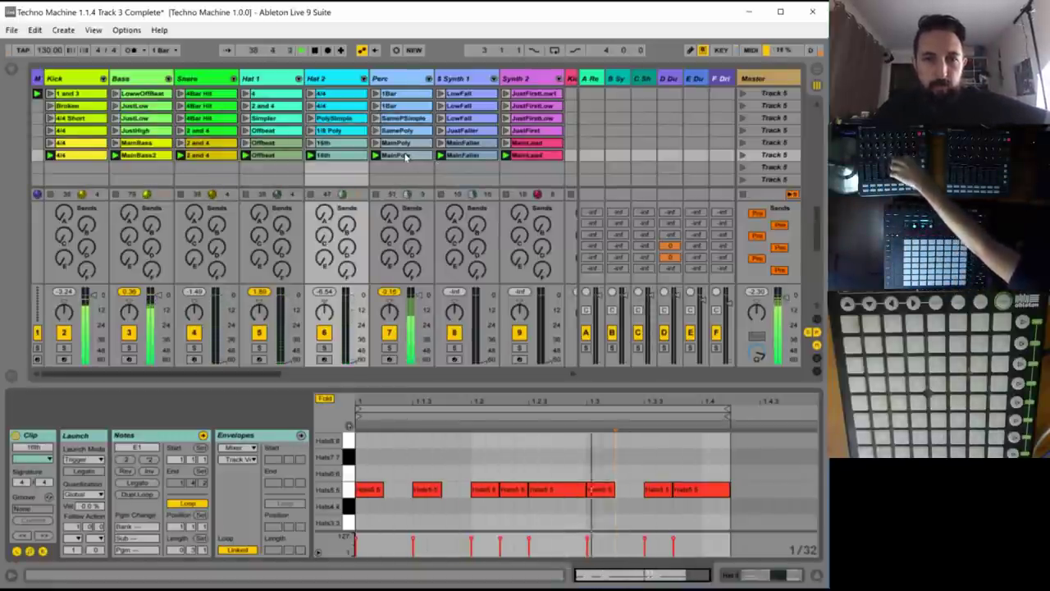
# - Fold the copied MainPoly clip to its used notes and add a very short G1 note at 1.1.3 and G0 note at 1.2.2
pyautogui.click(409, 155)
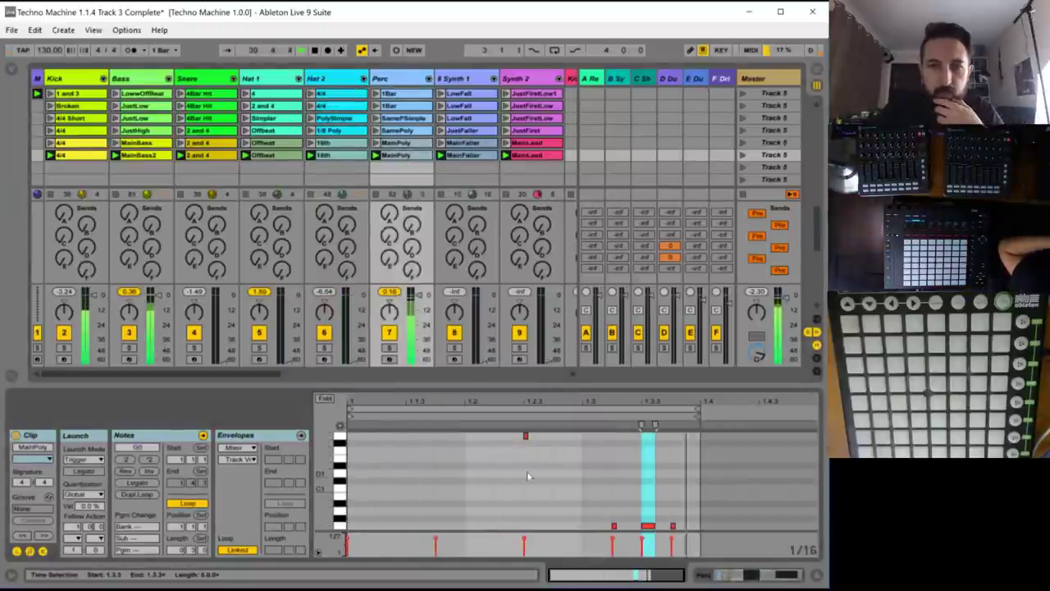
pyautogui.scroll(3, 526, 471)
pyautogui.scroll(-1, 526, 471)
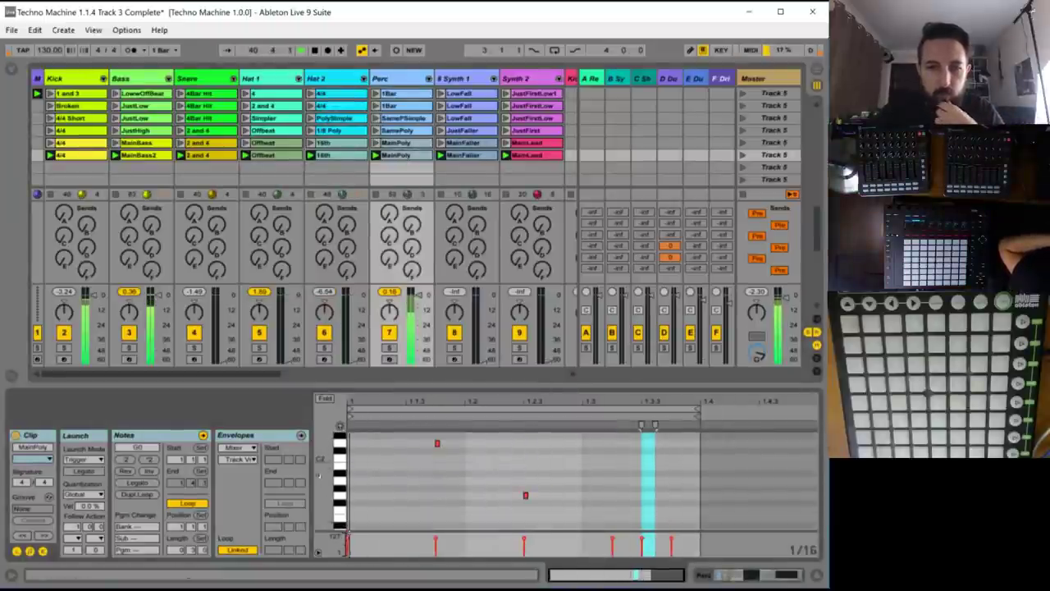
pyautogui.click(325, 399)
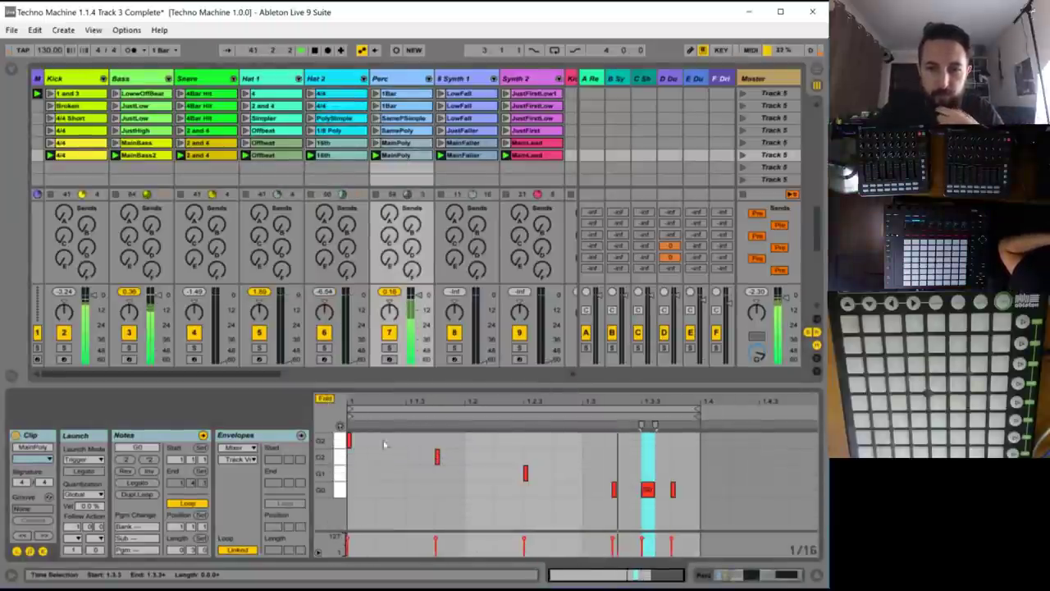
pyautogui.doubleClick(410, 474)
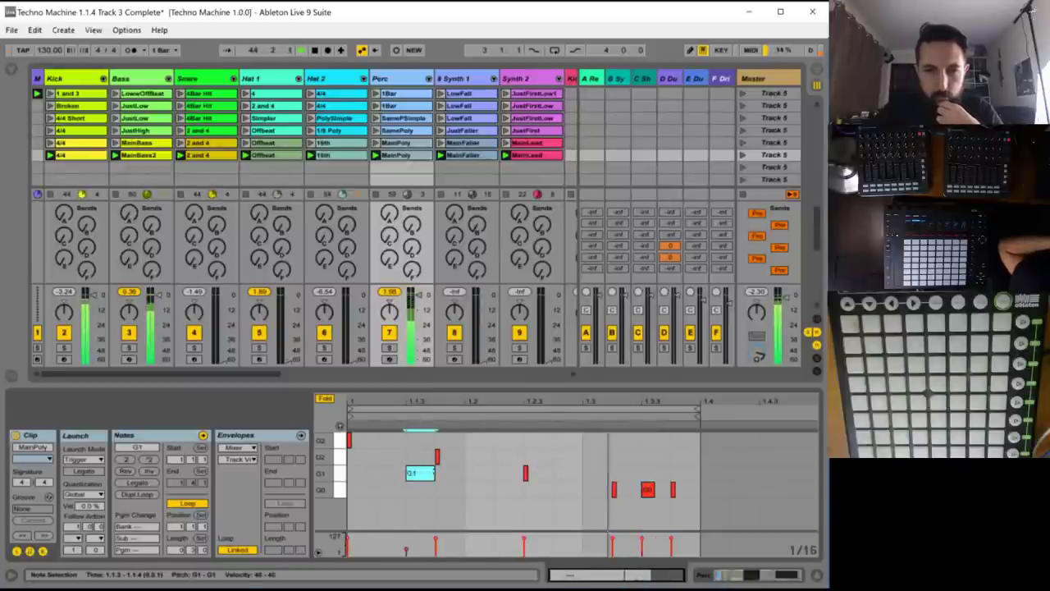
pyautogui.moveTo(433, 474); pyautogui.dragTo(415, 473)
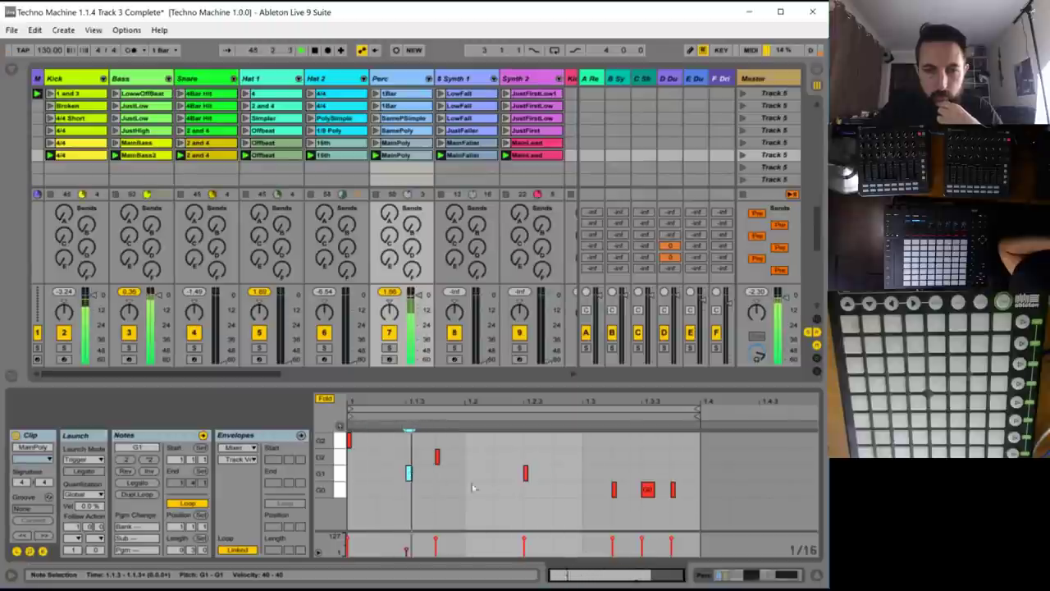
pyautogui.doubleClick(502, 491)
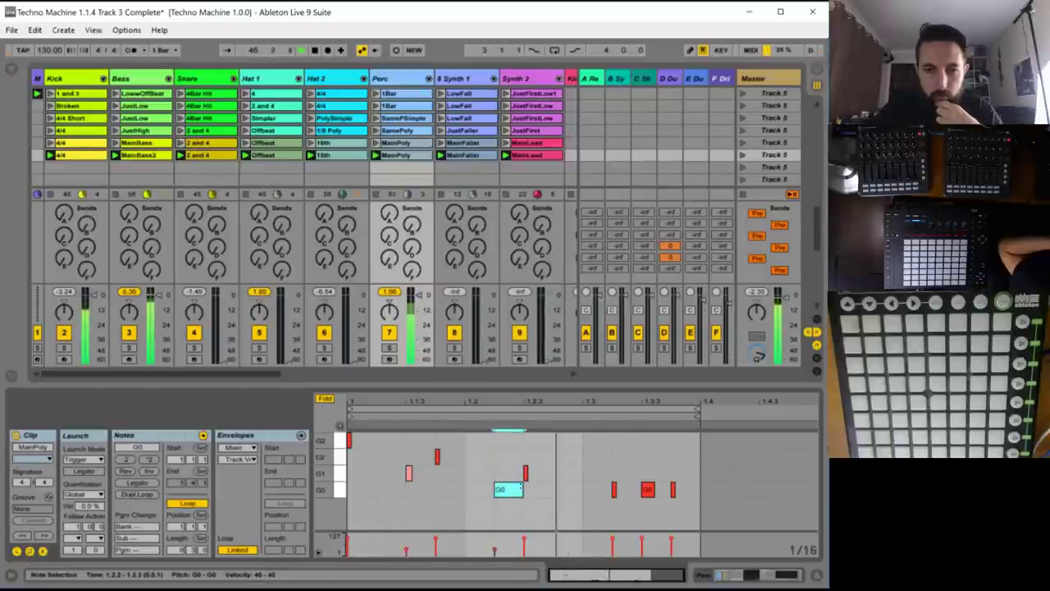
pyautogui.moveTo(520, 489); pyautogui.dragTo(501, 490)
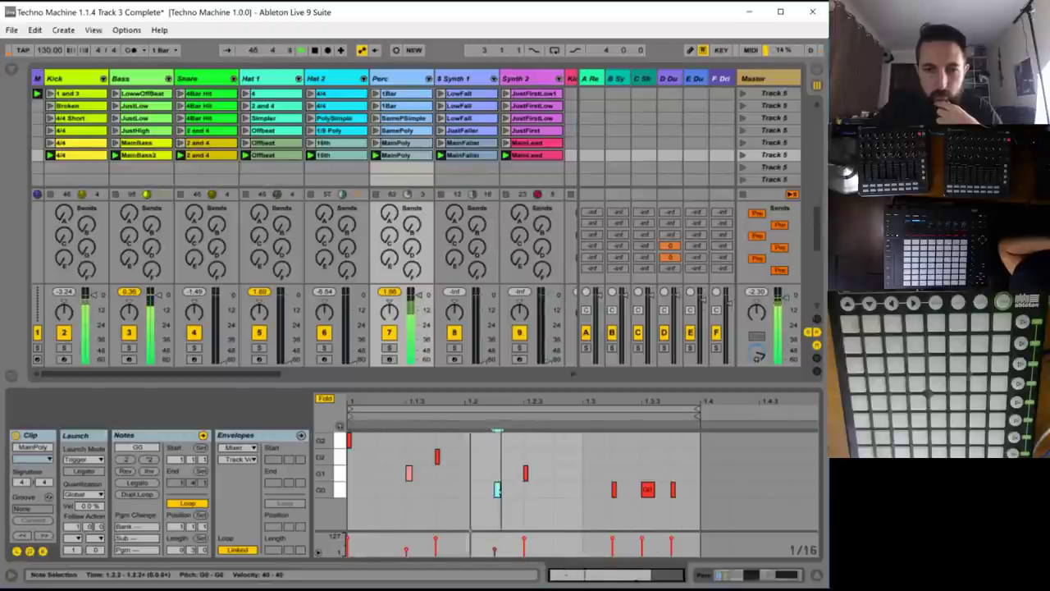
pyautogui.click(593, 509)
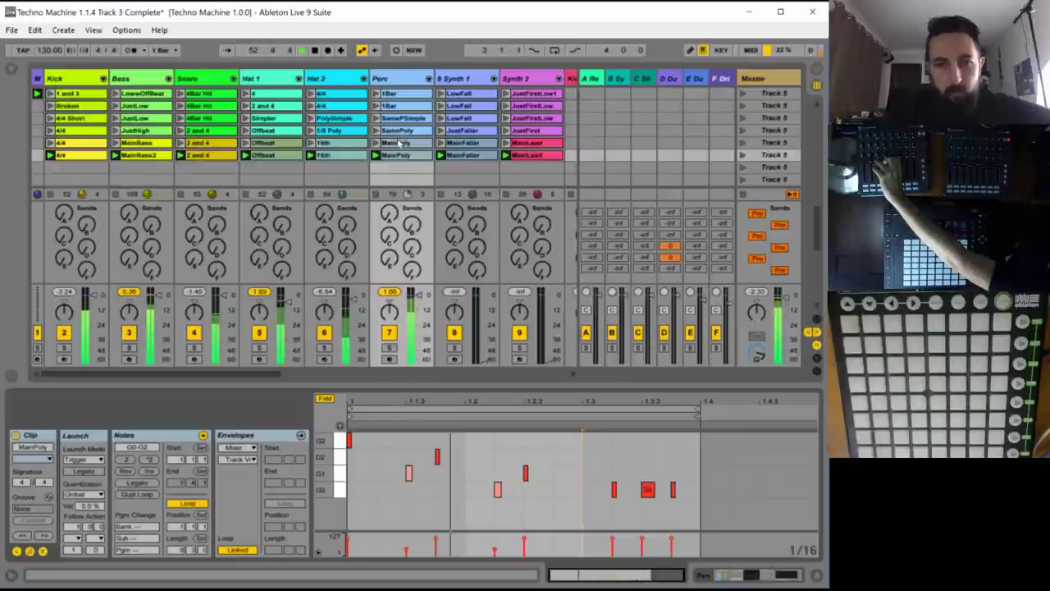
# - Shorten the copied MainFaller clip's G3 note and its loop to one bar
pyautogui.click(464, 156)
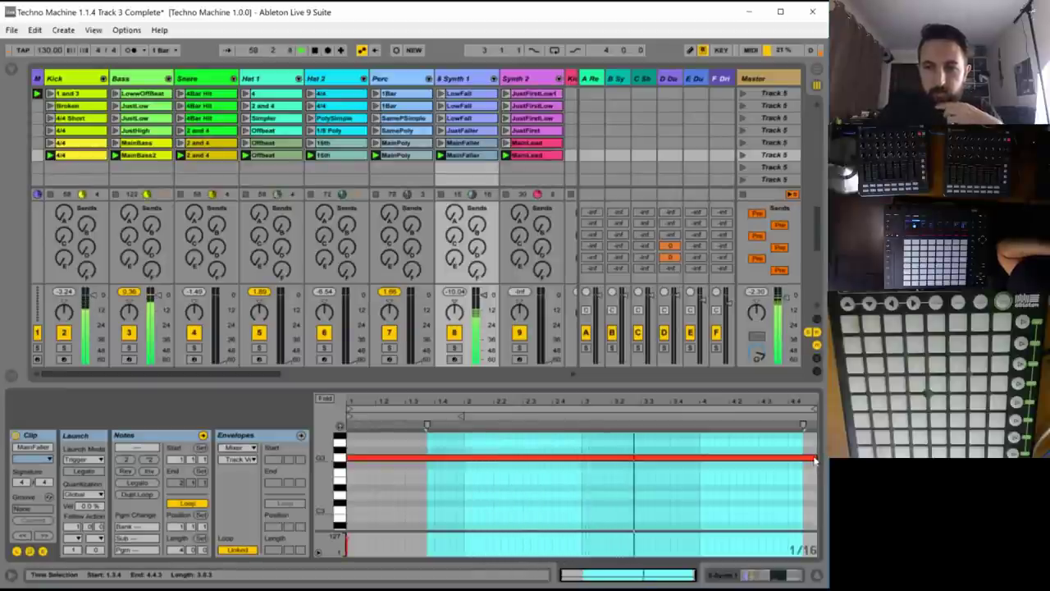
pyautogui.moveTo(816, 457); pyautogui.dragTo(465, 457)
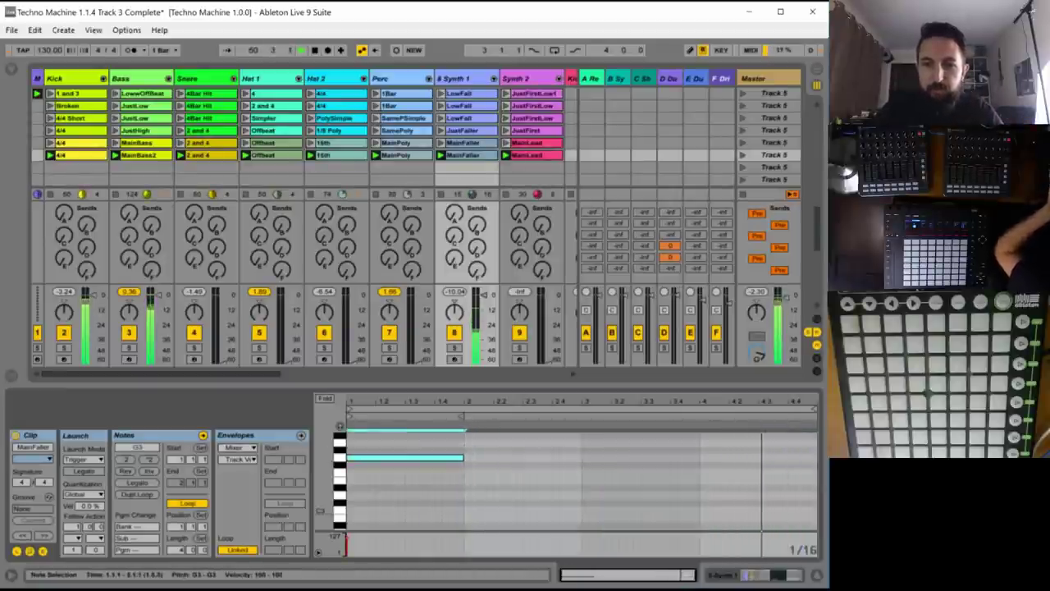
pyautogui.moveTo(814, 410); pyautogui.dragTo(464, 414)
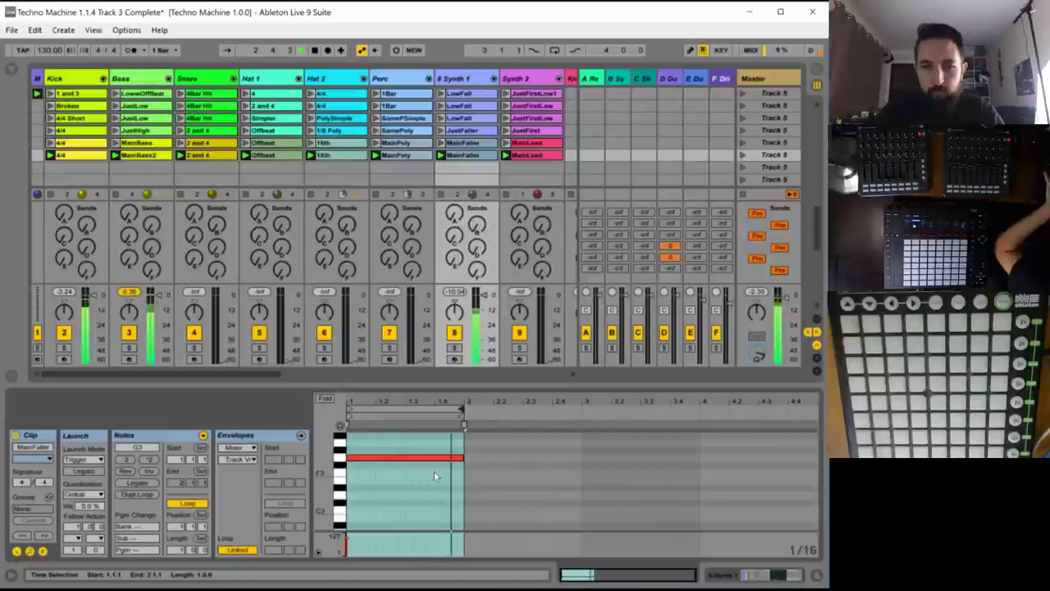
# - Transpose the copied MainFaller clip's note down by octaves as far as G0 and raise it back to G2
pyautogui.moveTo(431, 469); pyautogui.dragTo(416, 435)
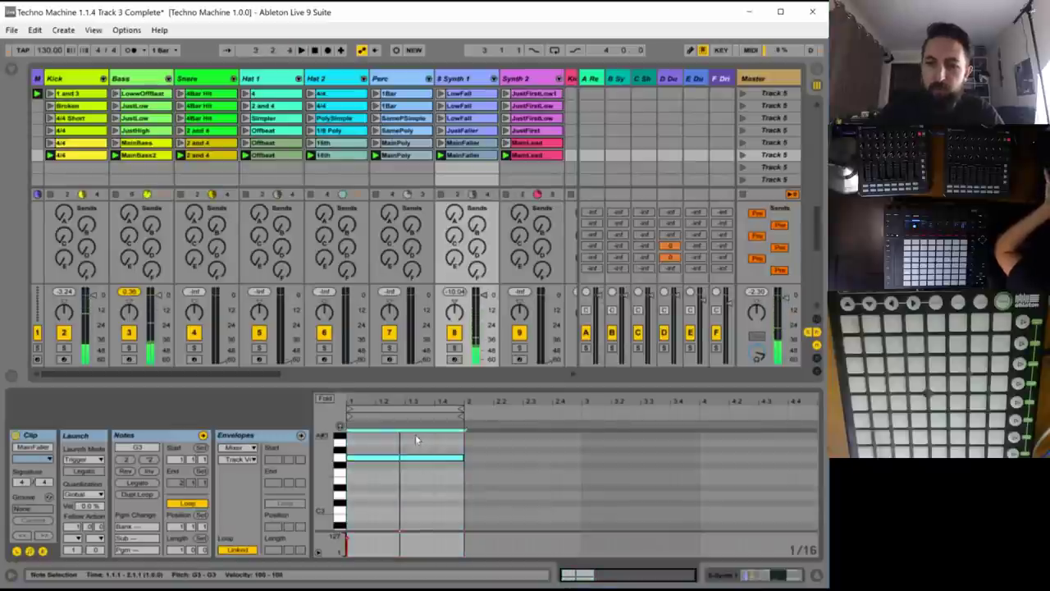
pyautogui.hotkey('shift', 'Down')
pyautogui.press('space')
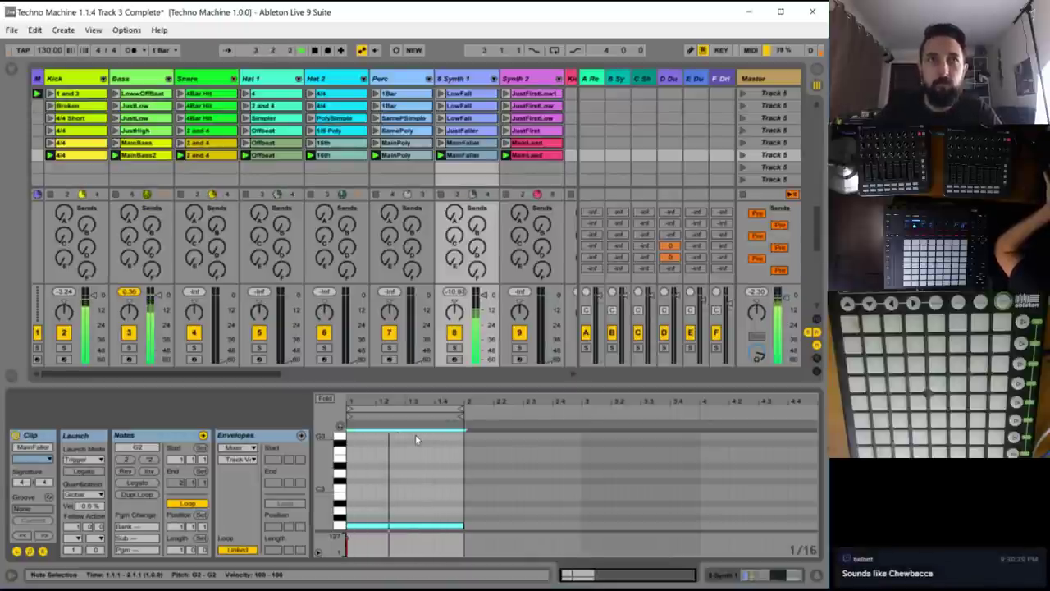
pyautogui.hotkey('shift', 'Down')
pyautogui.hotkey('shift', 'Down')
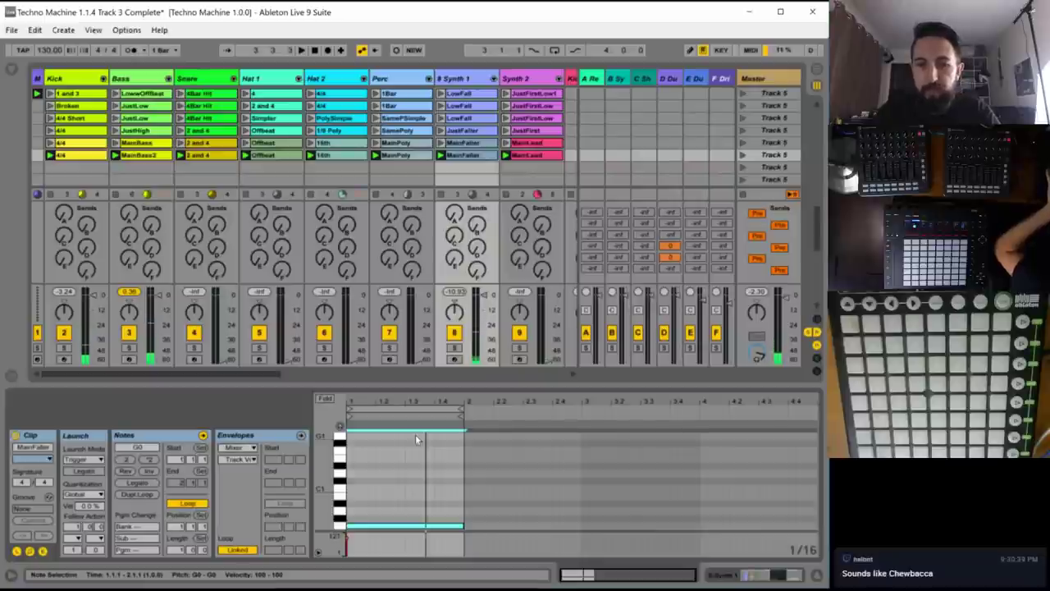
pyautogui.hotkey('shift', 'Up')
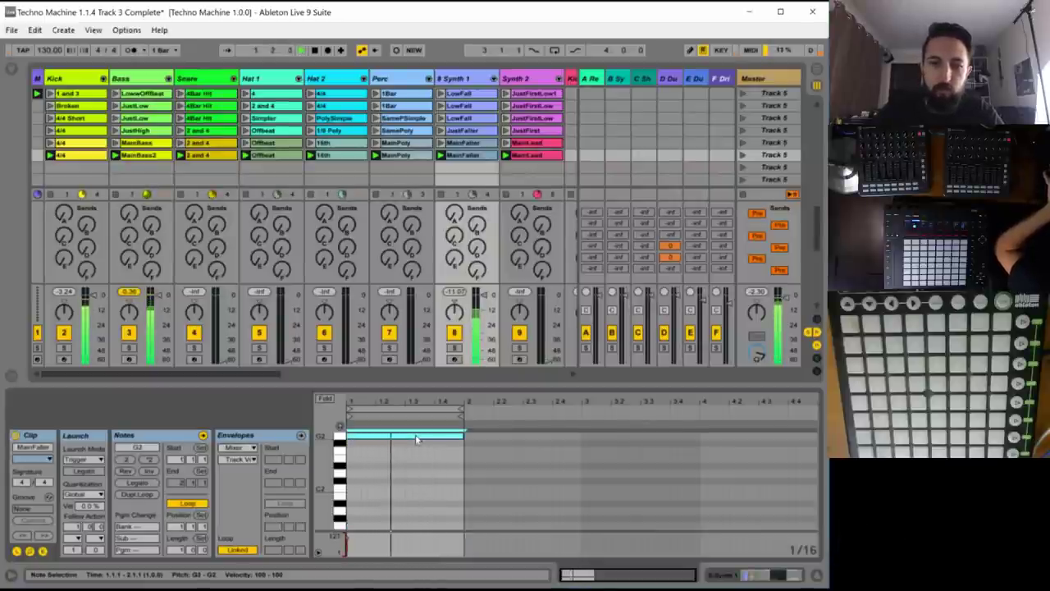
pyautogui.hotkey('shift', 'Up')
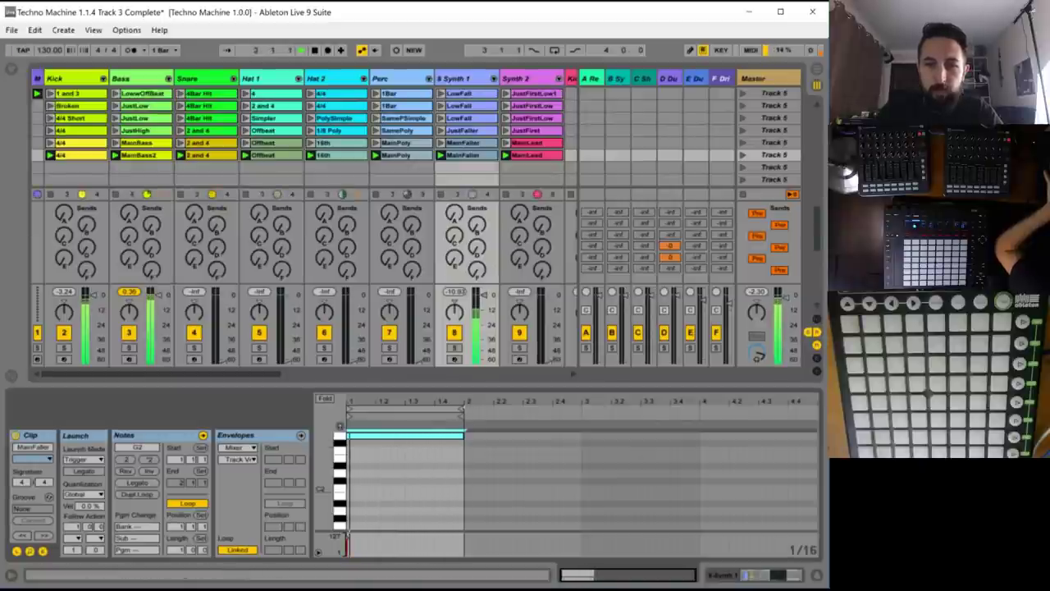
# - Try a five-beat loop on the copied MainFaller clip with the note lengthened to 2.2.1, and shorten the loop to three beats
pyautogui.moveTo(464, 408); pyautogui.dragTo(494, 408)
pyautogui.press('space')
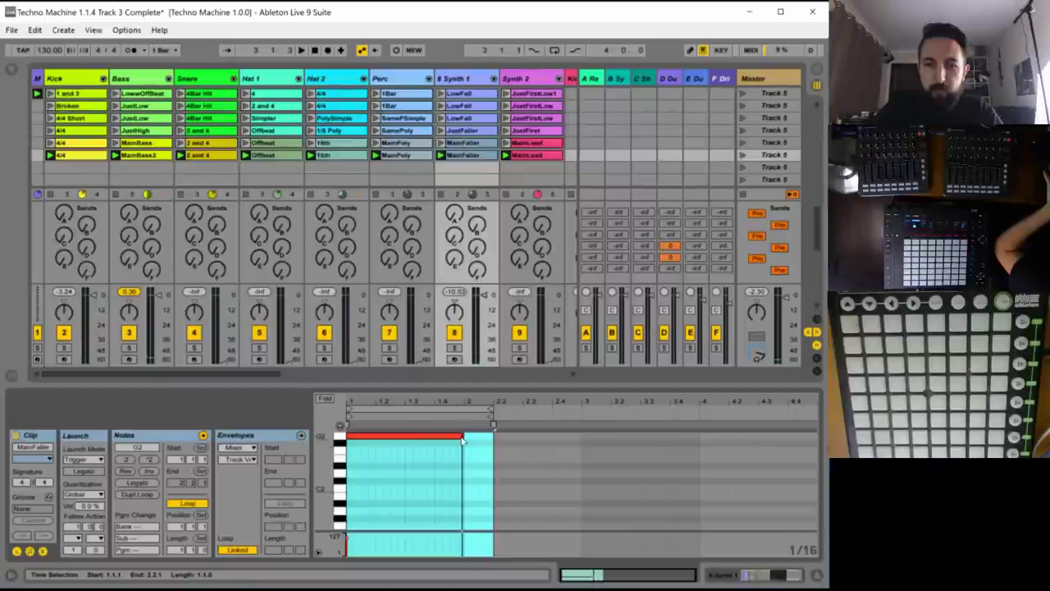
pyautogui.click(462, 435)
pyautogui.press('space')
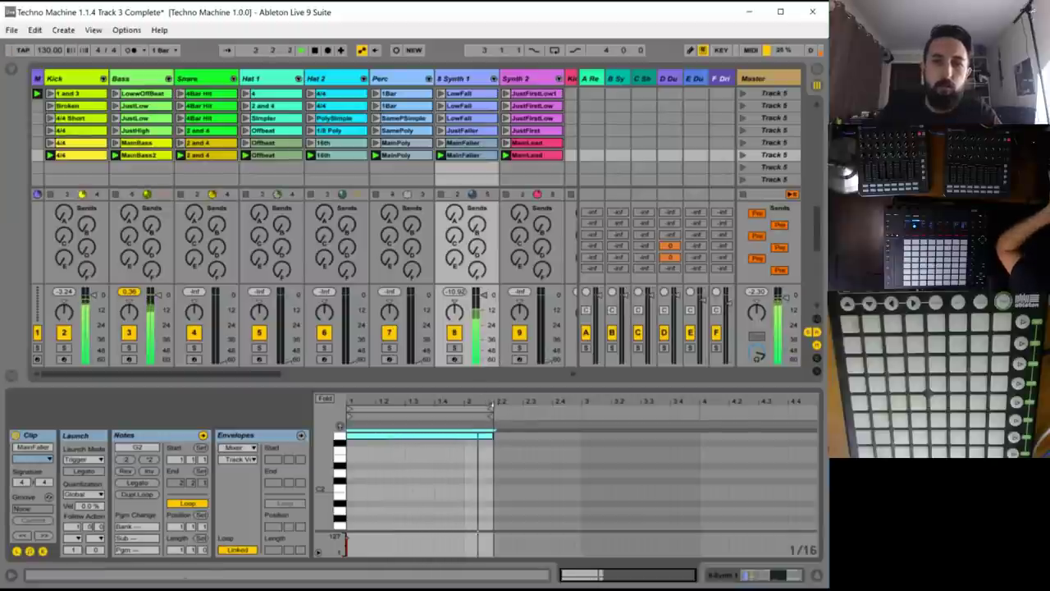
pyautogui.moveTo(492, 408); pyautogui.dragTo(434, 408)
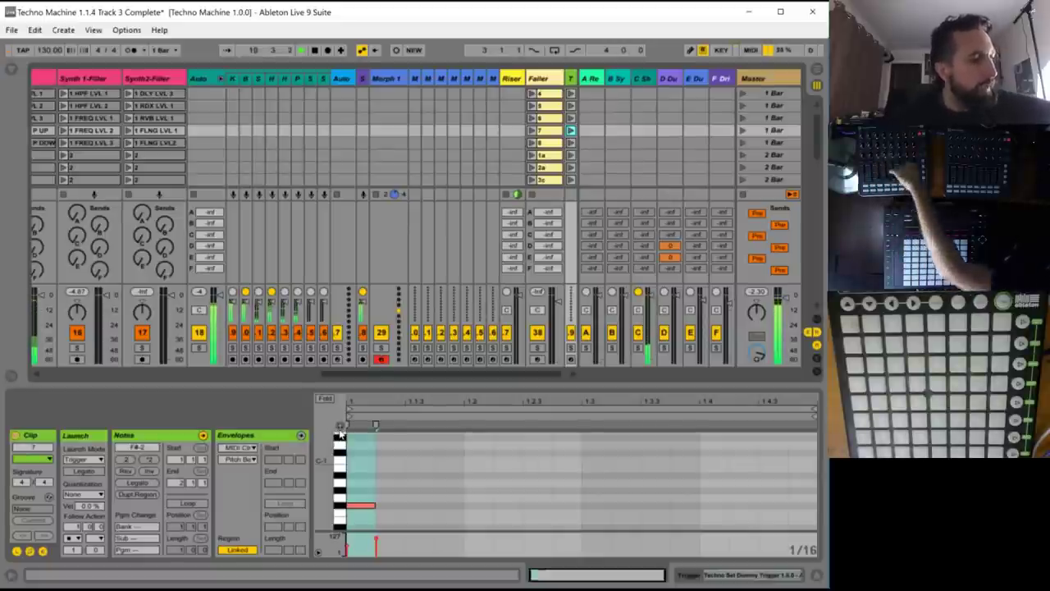
pyautogui.moveTo(294, 375); pyautogui.dragTo(84, 376)
pyautogui.scroll(-3, 306, 144)
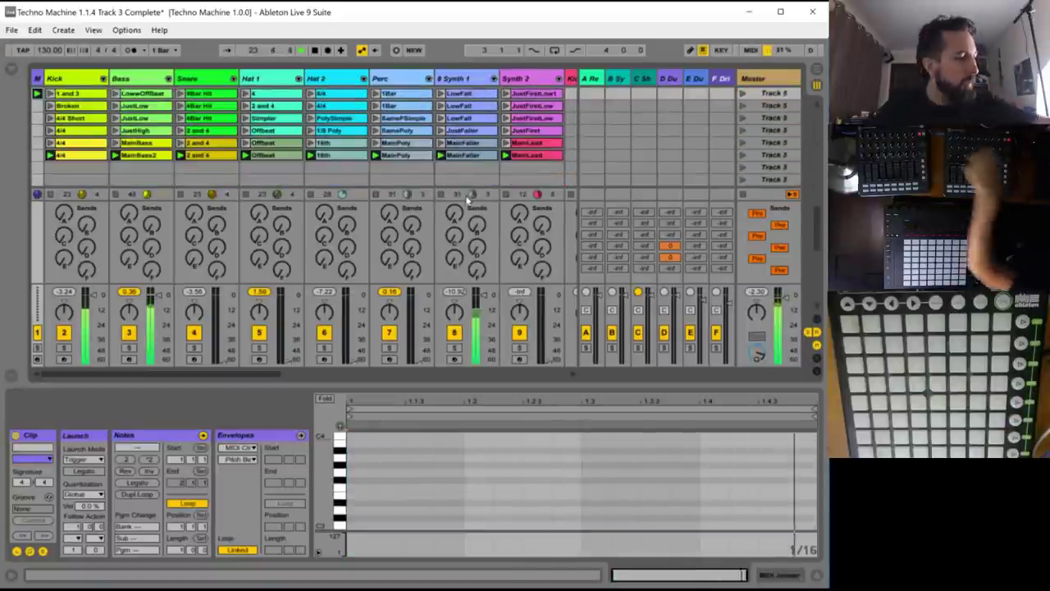
# - Duplicate the opening three-note figure twice in the copied MainLead clip and paste the resulting nine notes at 1.3.2
pyautogui.click(525, 156)
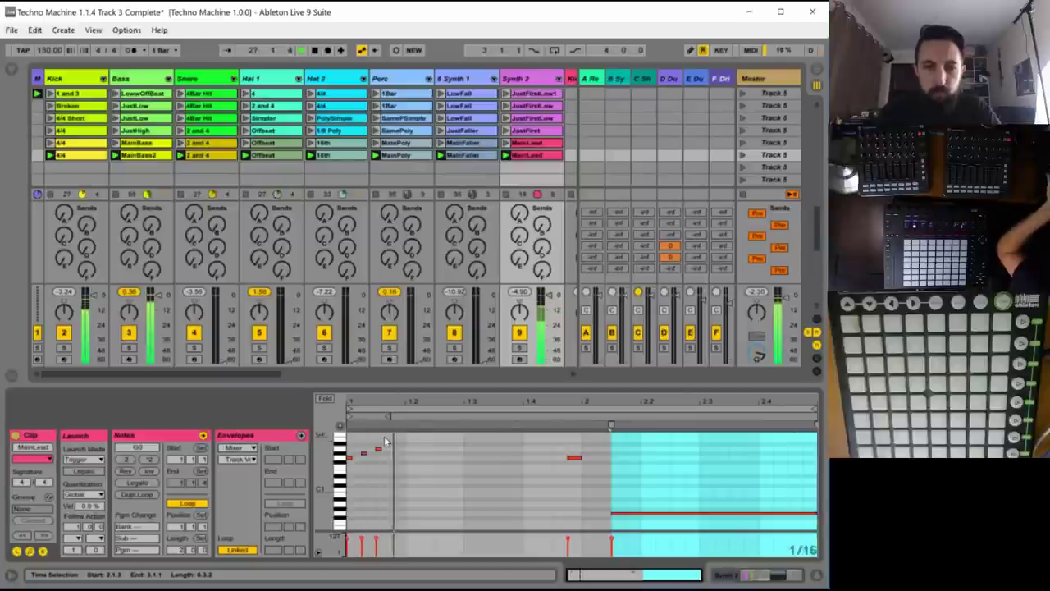
pyautogui.moveTo(384, 436); pyautogui.dragTo(341, 476)
pyautogui.hotkey('ctrl', 'd')
pyautogui.hotkey('ctrl', 'd')
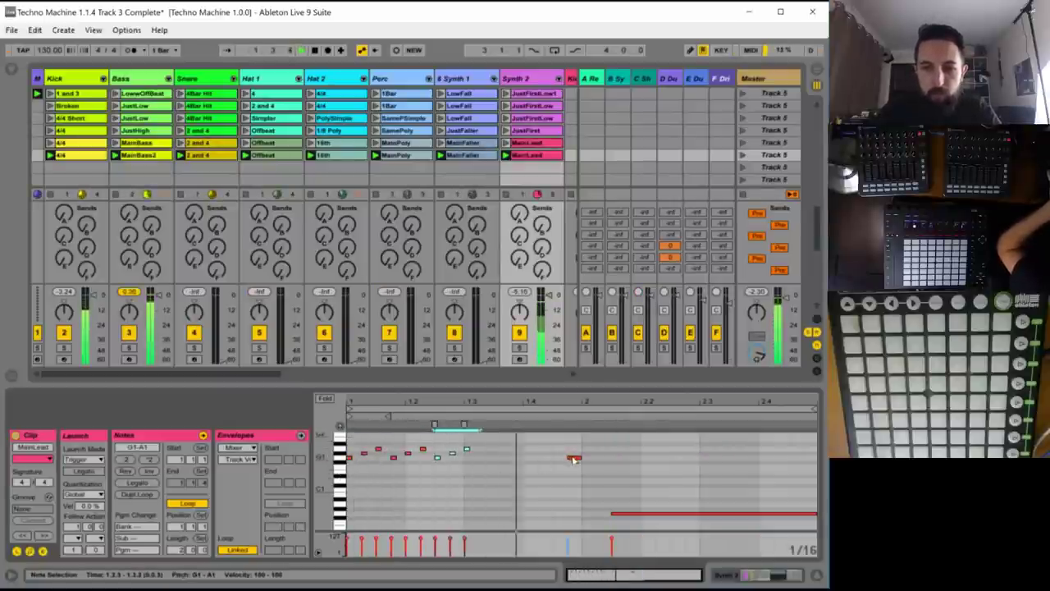
pyautogui.click(477, 450)
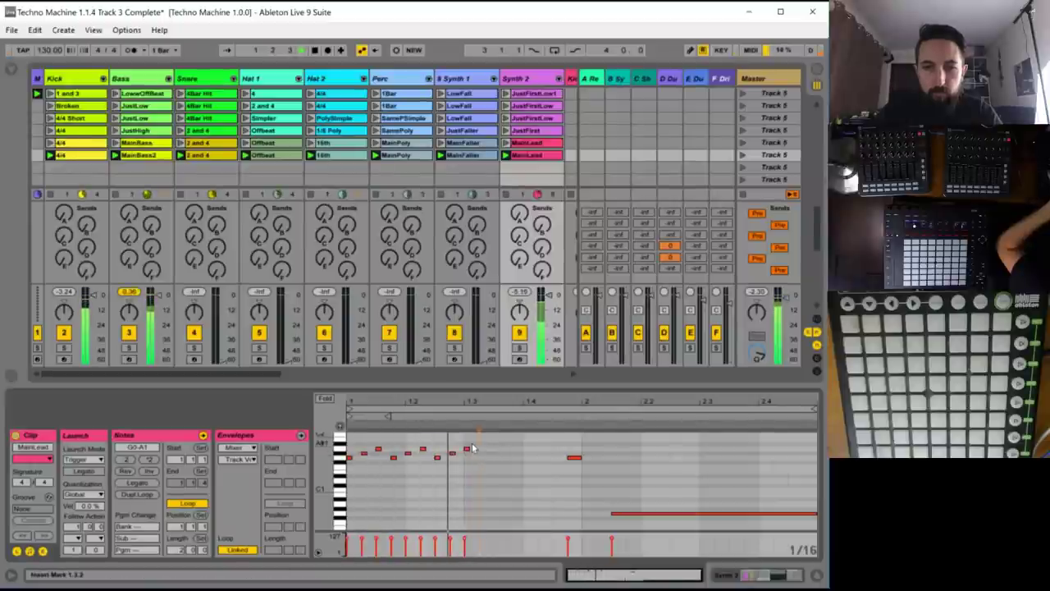
pyautogui.hotkey('ctrl', 'v')
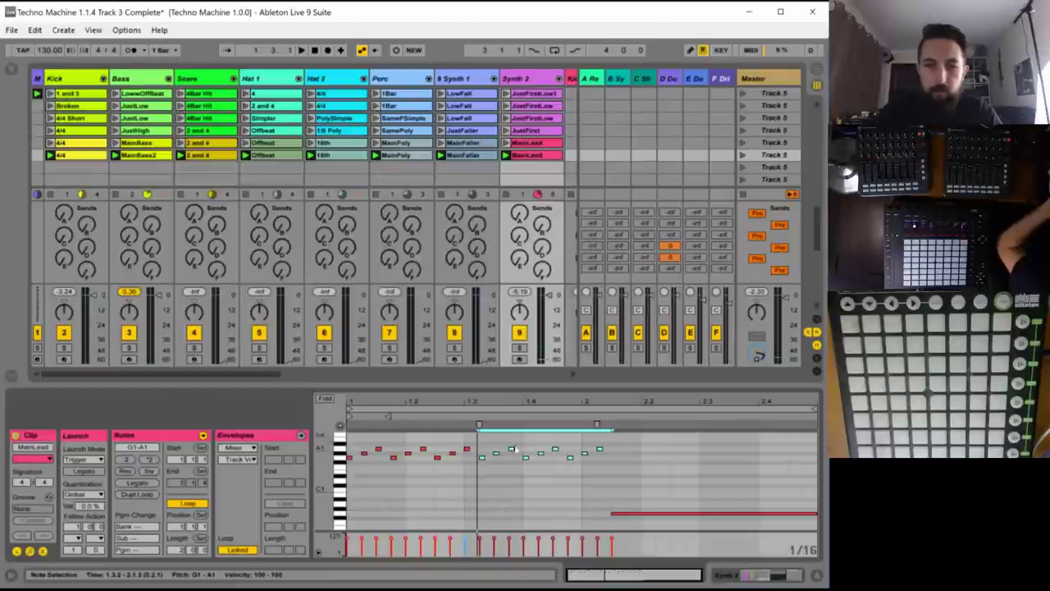
# - Invert the nine pasted notes in the copied MainLead clip and audition it against the original MainLead
pyautogui.click(150, 472)
pyautogui.press('space')
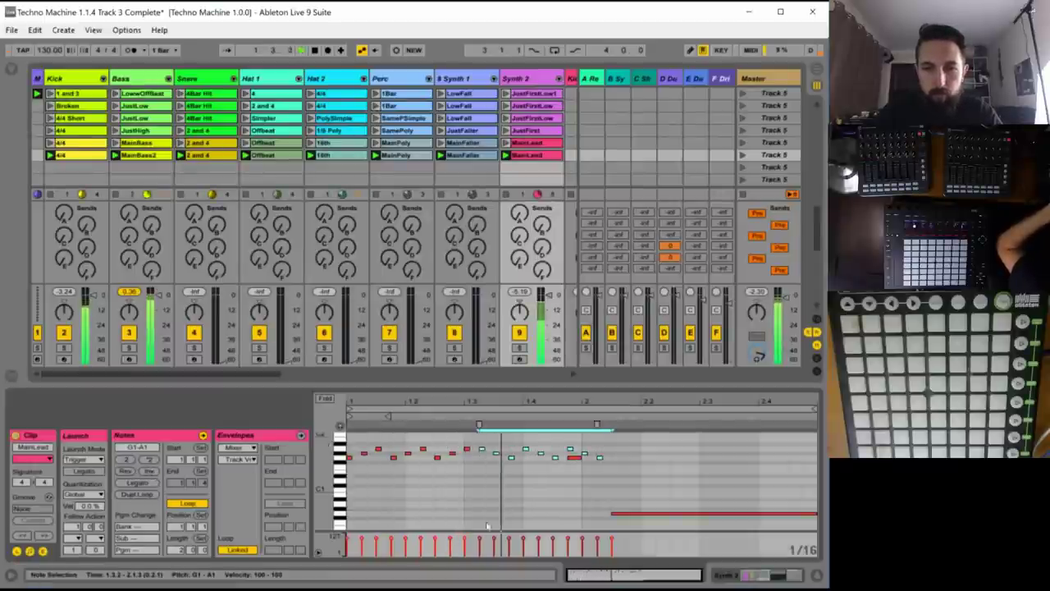
pyautogui.click(575, 486)
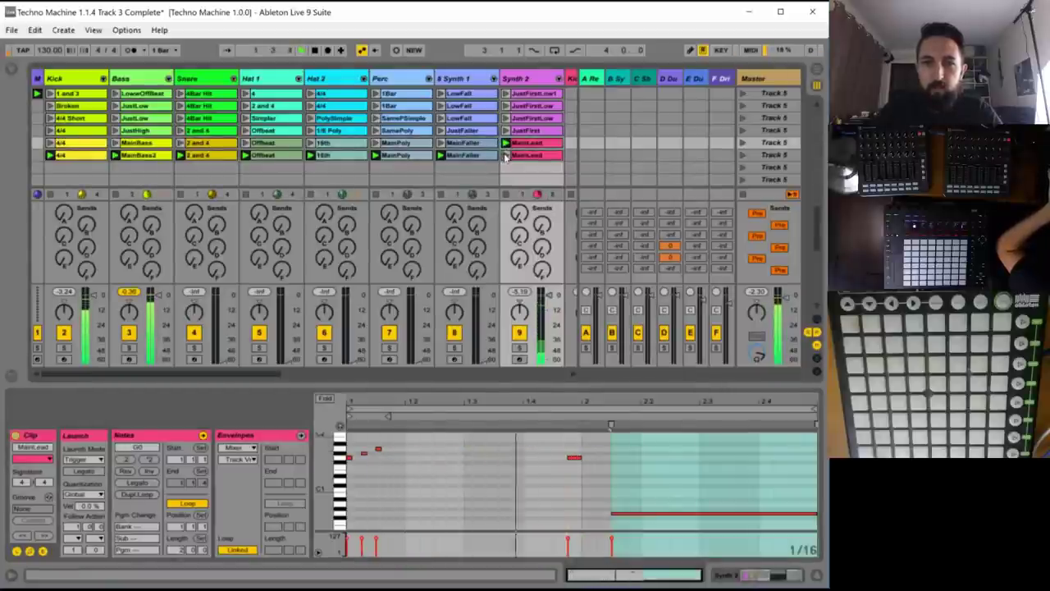
pyautogui.click(507, 155)
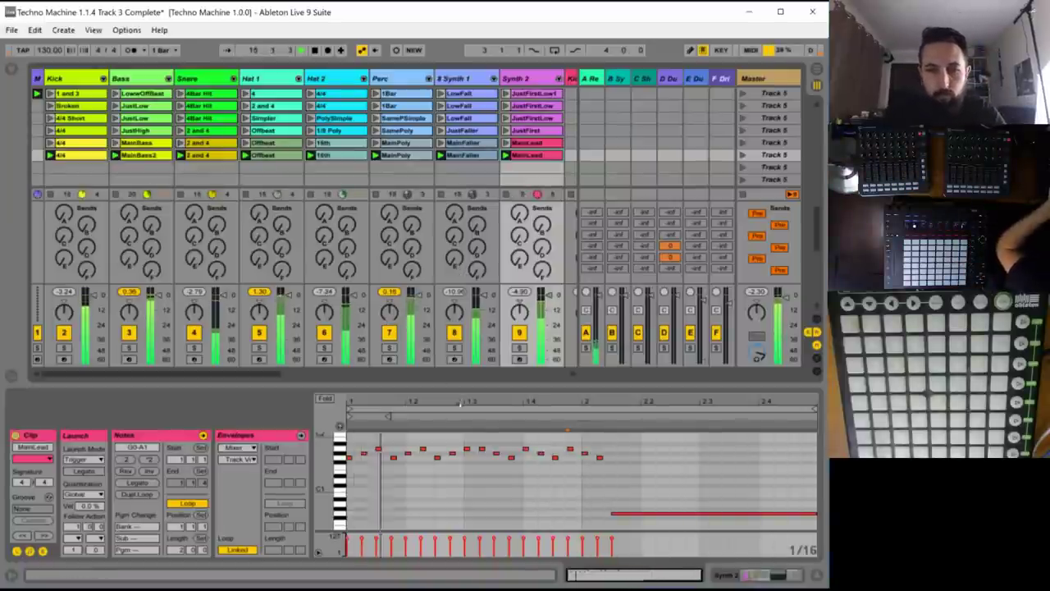
pyautogui.press('space')
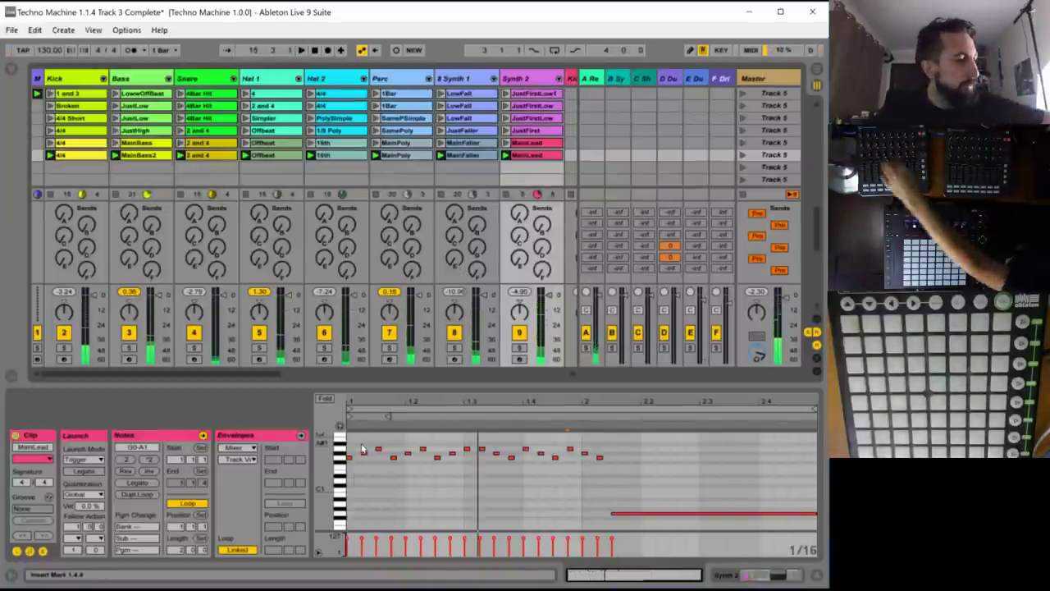
pyautogui.press('space')
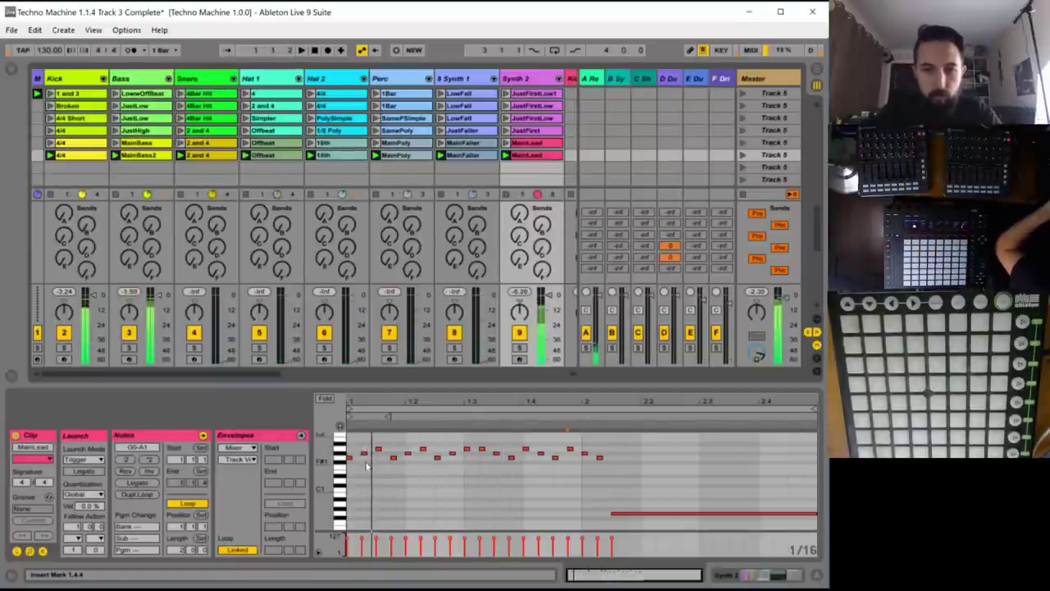
# - Try thinning the copied MainLead pattern by deleting the notes on the third and fourth sixteenths of each beat in bar one
pyautogui.click(364, 453)
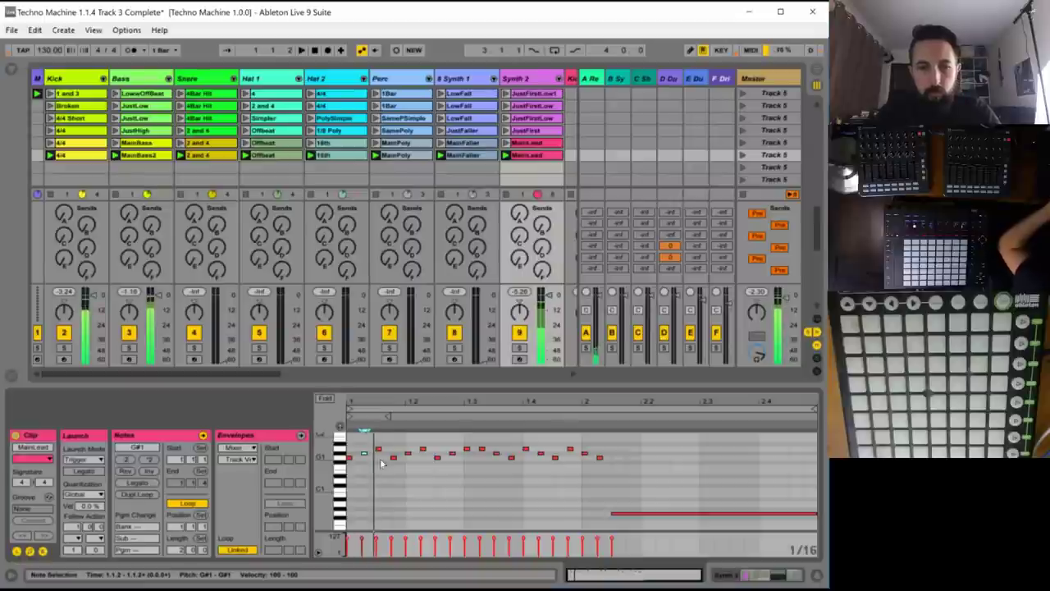
pyautogui.click(422, 447)
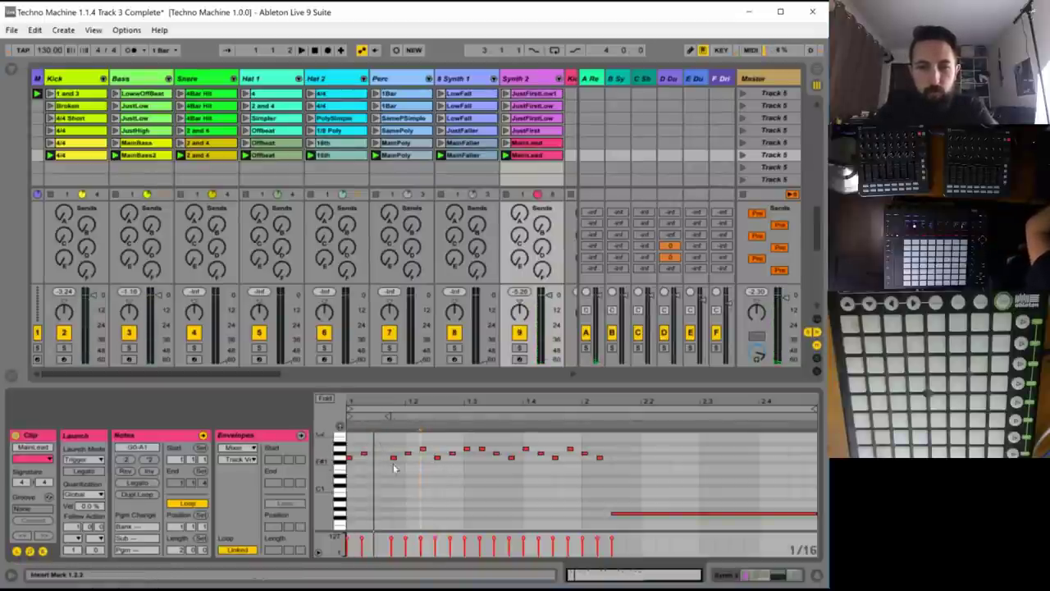
pyautogui.doubleClick(393, 457)
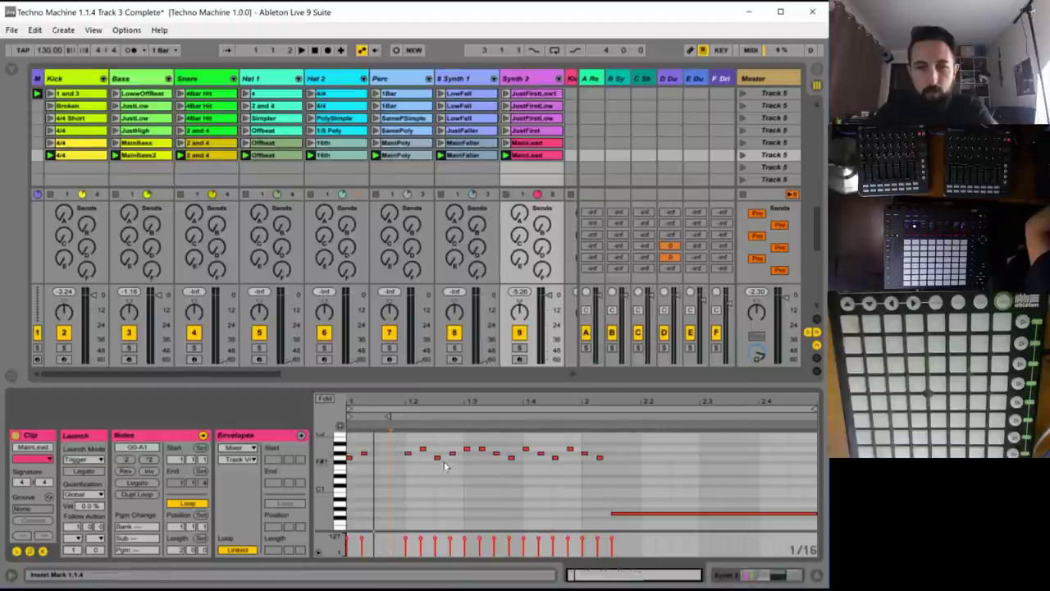
pyautogui.moveTo(434, 463); pyautogui.dragTo(578, 476)
pyautogui.press('Delete')
pyautogui.press('Delete')
pyautogui.press('Delete')
pyautogui.press('Delete')
pyautogui.press('space')
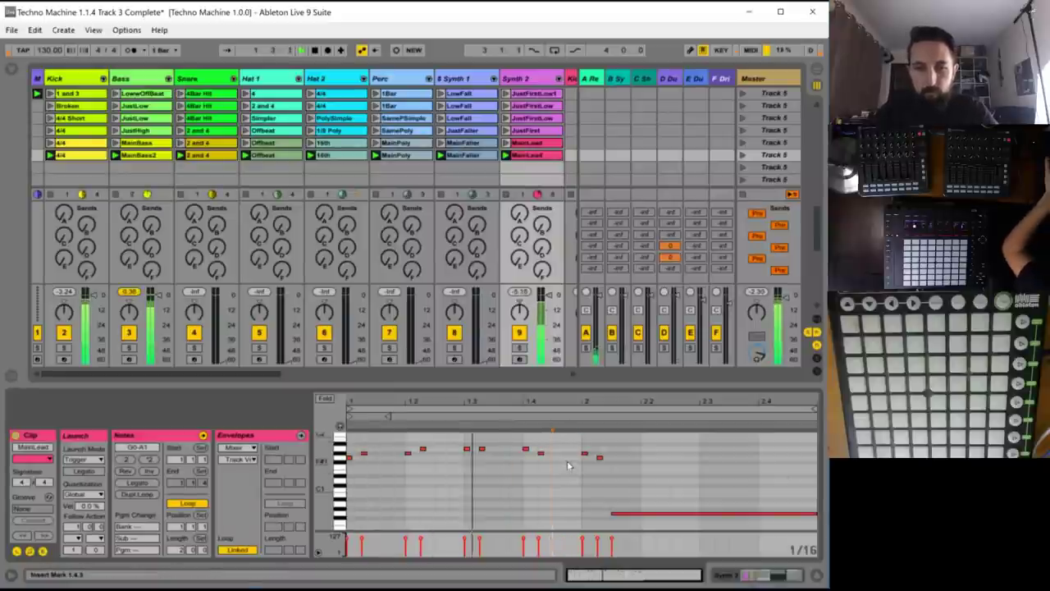
# - Undo the note deletions in the copied MainLead clip
pyautogui.press('space')
pyautogui.hotkey('ctrl', 'z')
pyautogui.hotkey('ctrl', 'z')
pyautogui.hotkey('ctrl', 'z')
pyautogui.hotkey('ctrl', 'z')
pyautogui.hotkey('ctrl', 'z')
pyautogui.hotkey('ctrl', 'z')
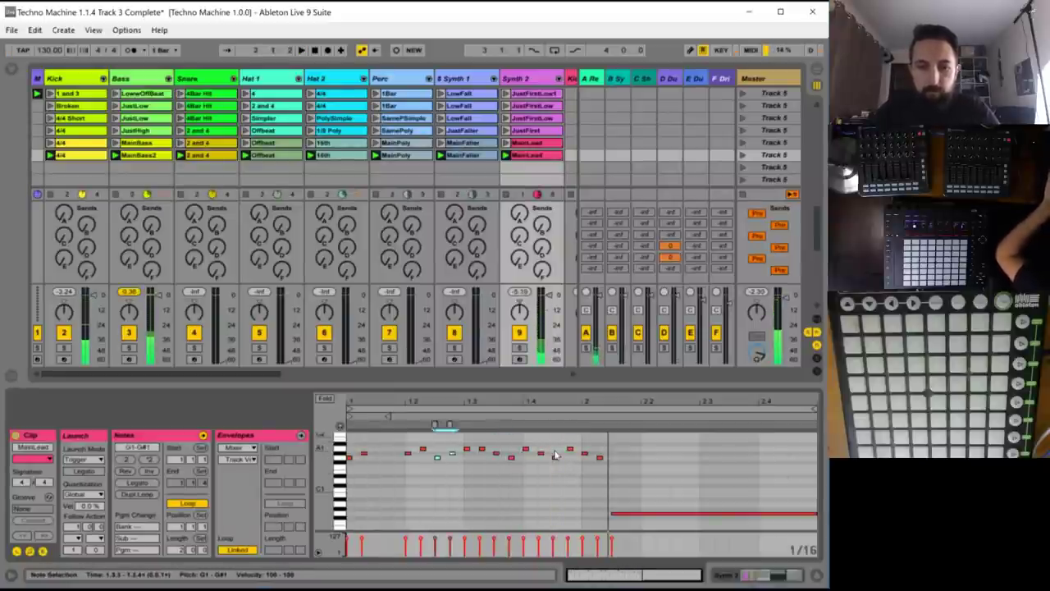
# - Delete the copied MainLead clip's two notes at 1.2.4 and 1.3.1
pyautogui.press('space')
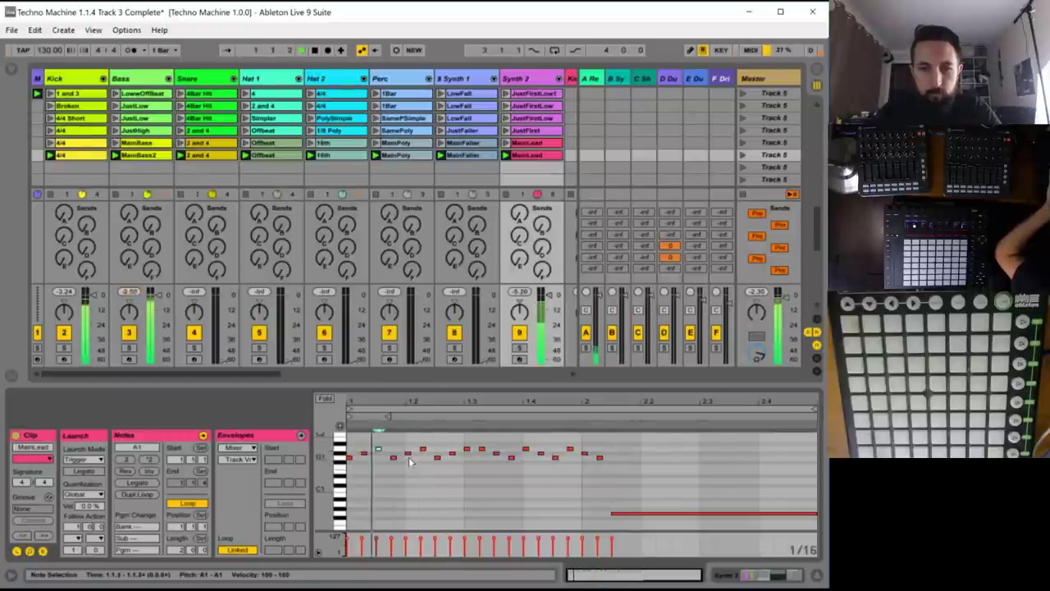
pyautogui.moveTo(451, 461); pyautogui.dragTo(470, 447)
pyautogui.press('Delete')
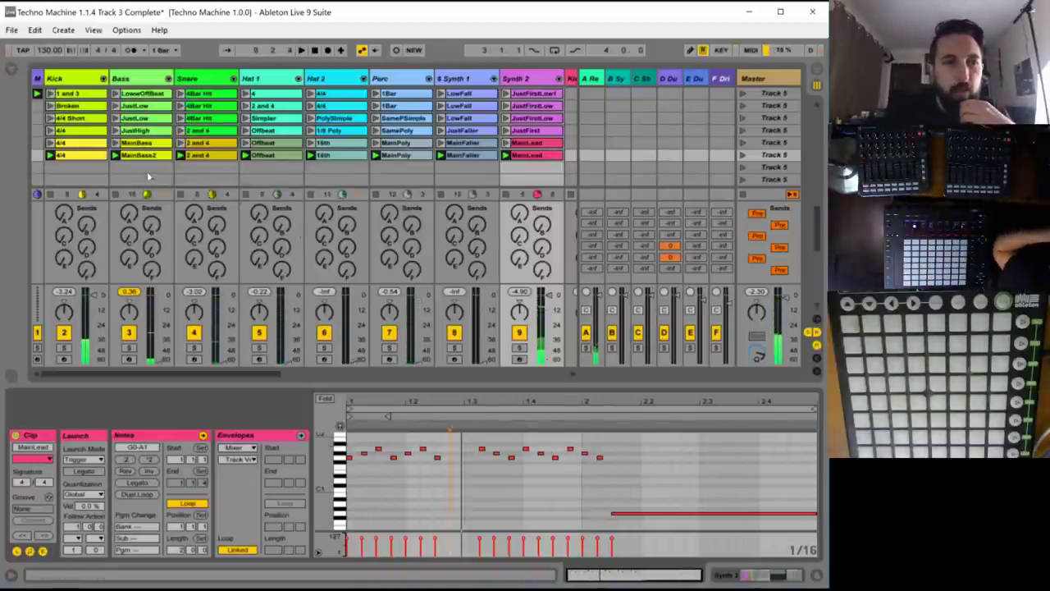
# - Rename the copied Hat 2 clip as 16th1 and the copied Perc clip as MainPoly1
pyautogui.click(197, 156)
pyautogui.click(299, 156)
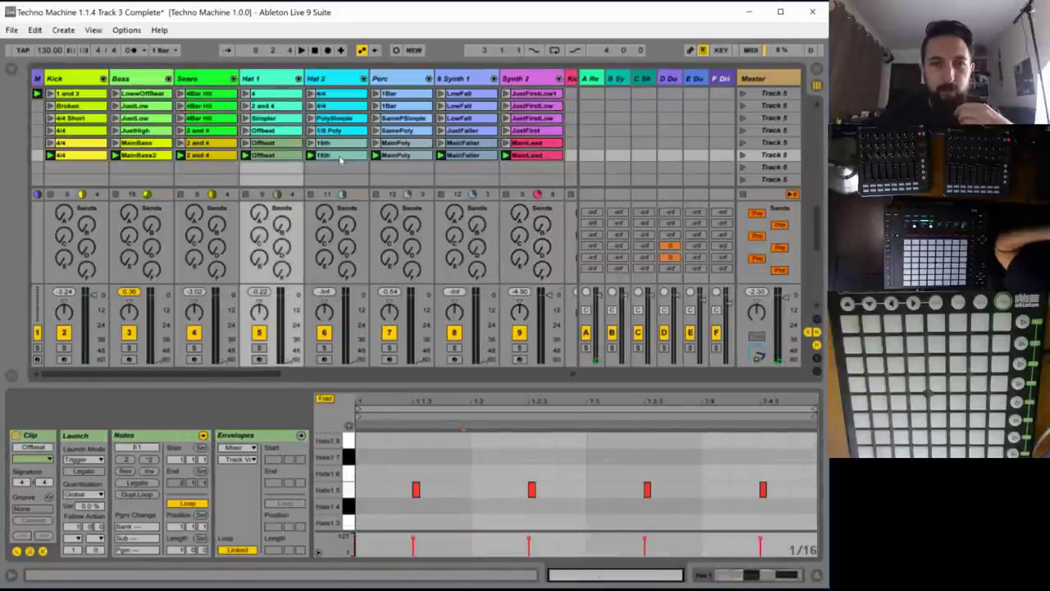
pyautogui.click(332, 157)
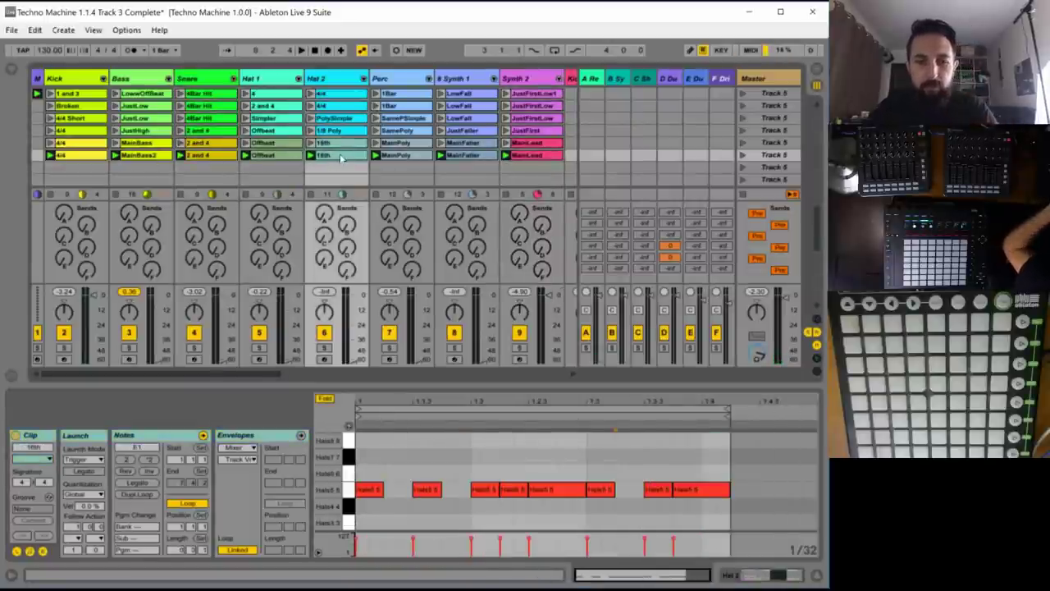
pyautogui.hotkey('ctrl', 'r')
pyautogui.click(402, 156)
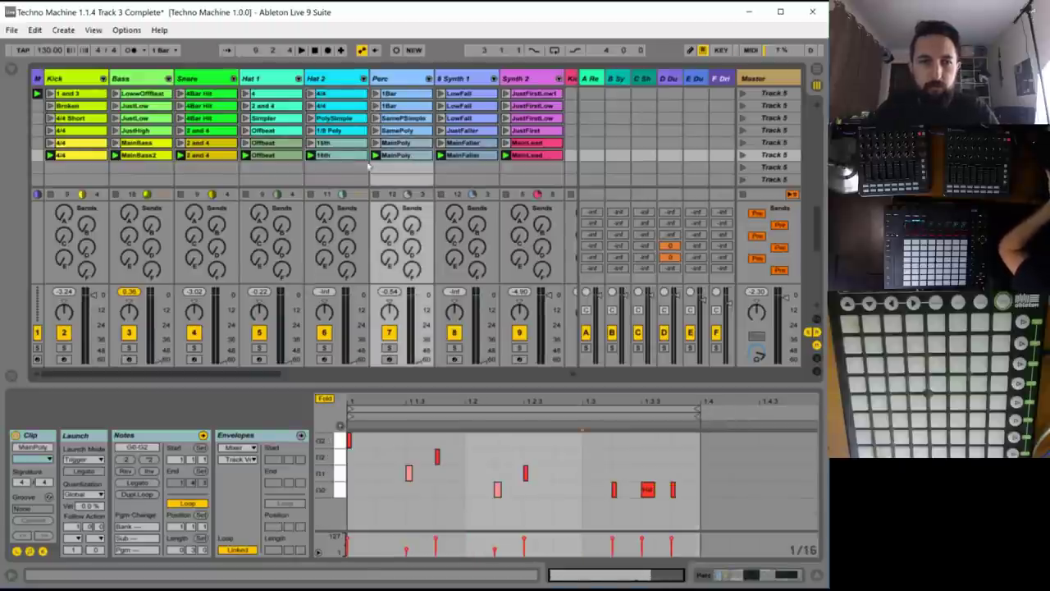
pyautogui.click(332, 155)
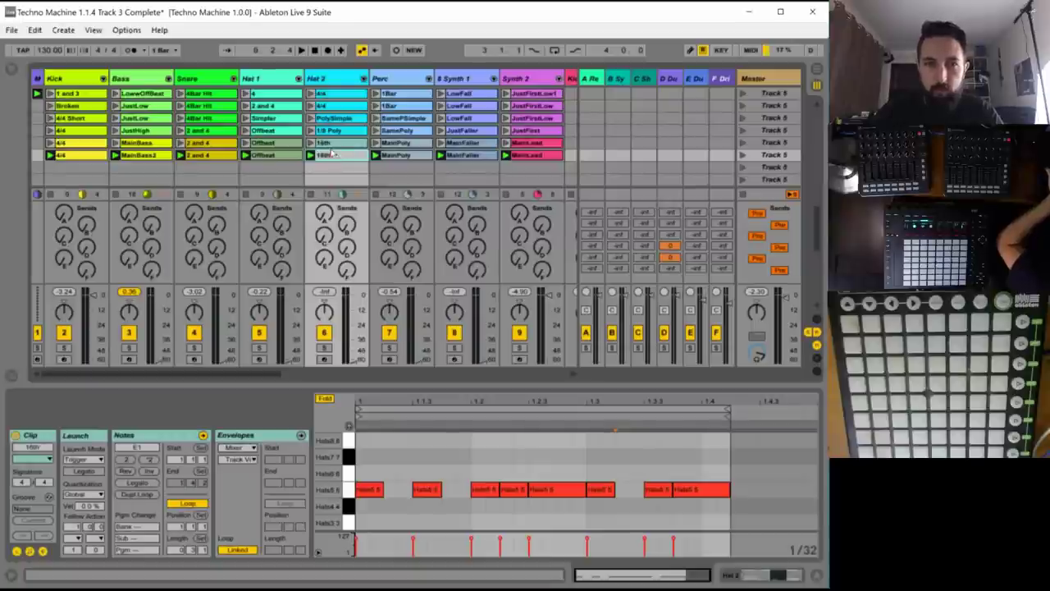
pyautogui.click(406, 156)
pyautogui.press('Up')
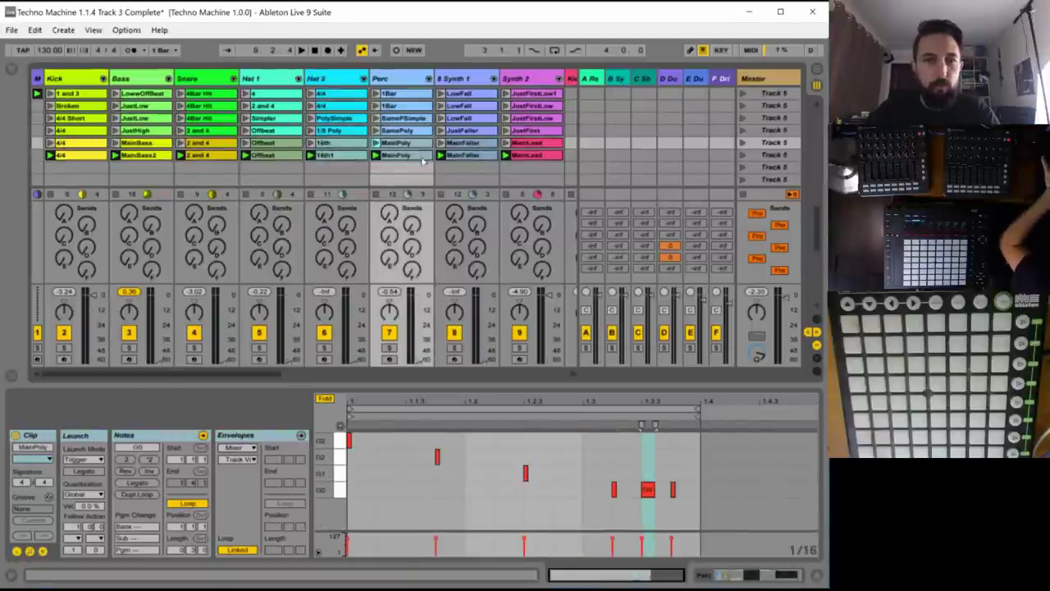
pyautogui.press('Down')
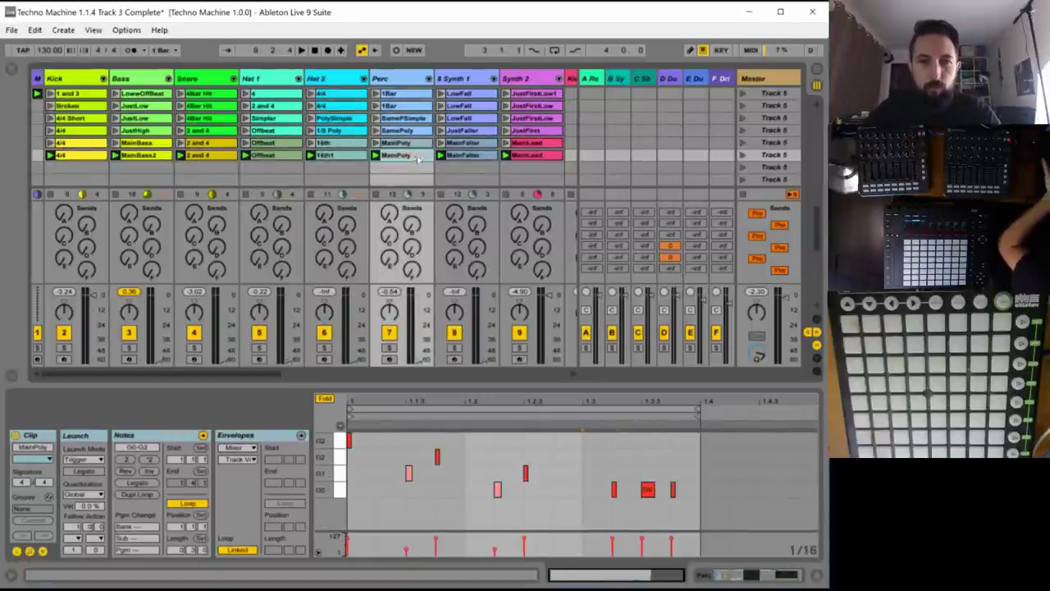
# - Rename the copied Synth 1 clip as MainFaller1 and the copied Synth 2 clip as MainLead1
pyautogui.click(468, 156)
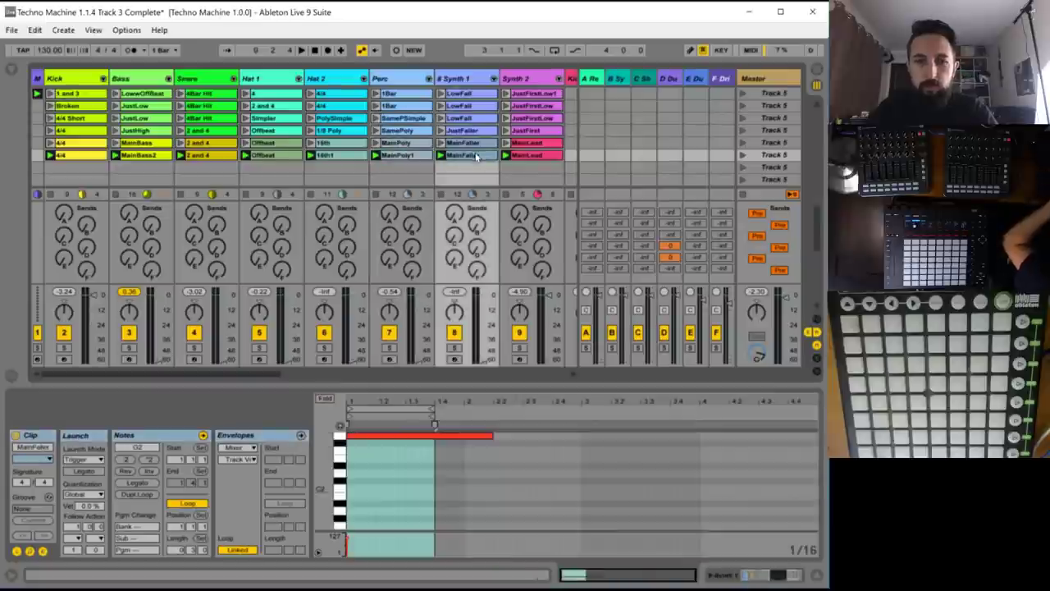
pyautogui.click(539, 156)
pyautogui.click(490, 156)
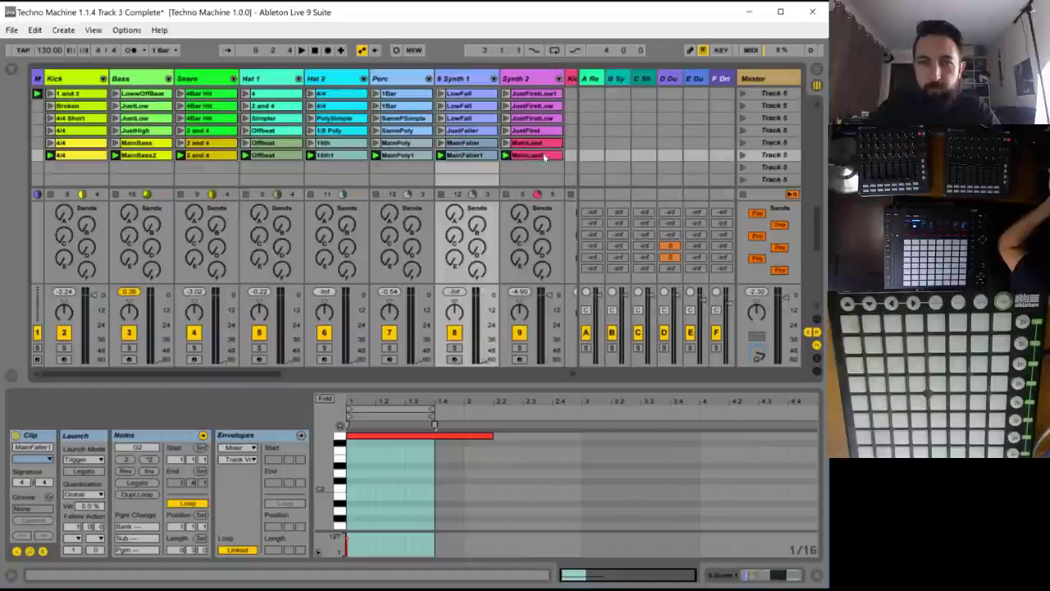
pyautogui.click(543, 156)
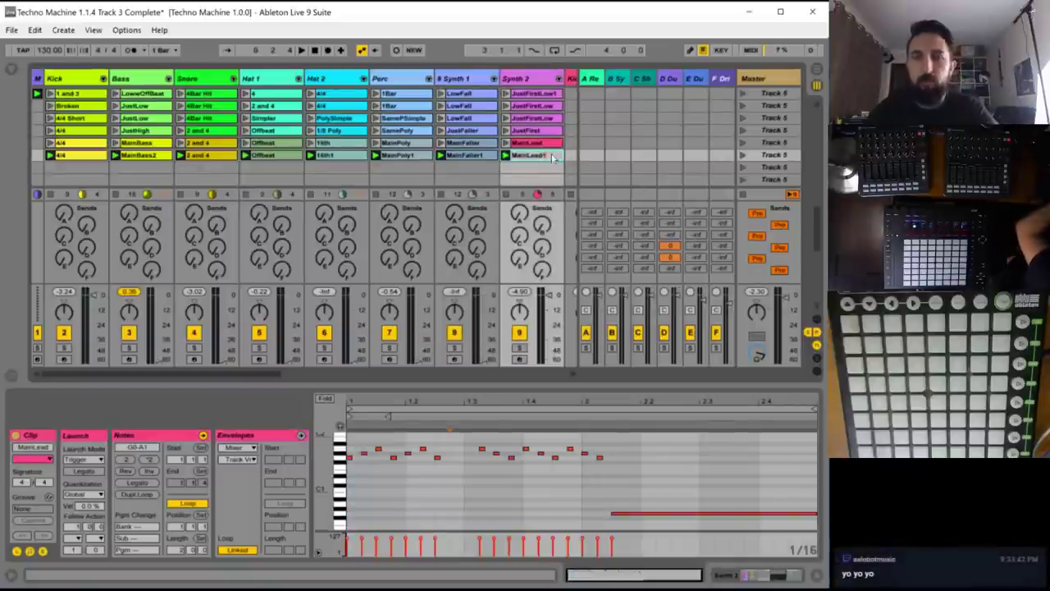
pyautogui.press('space')
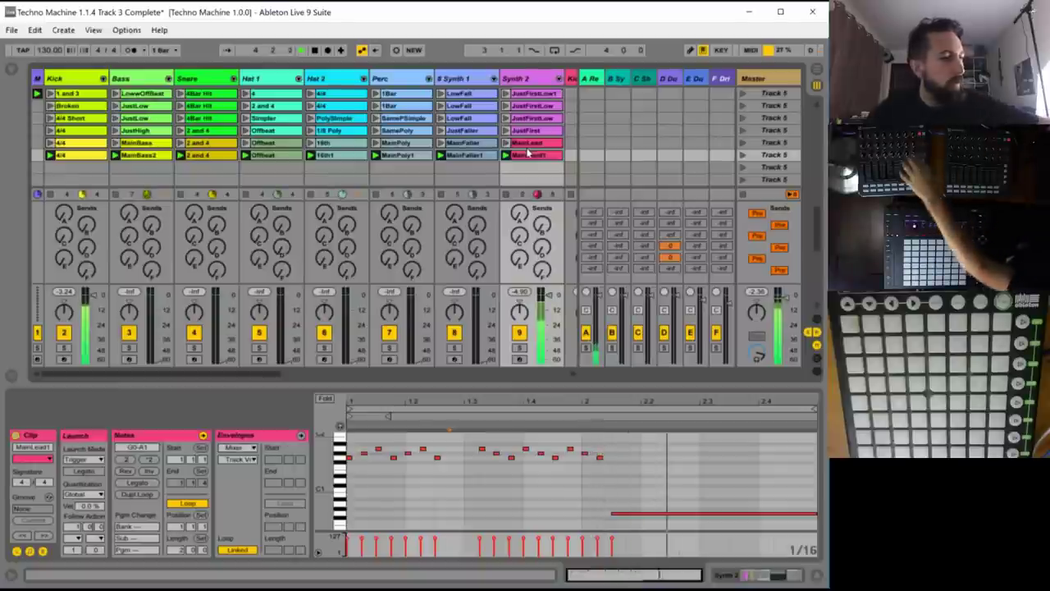
pyautogui.press('space')
# - Duplicate the row of eight clips from Kick to Synth 2 into the next Track 5 scene and launch the copies
pyautogui.scroll(-1, 518, 155)
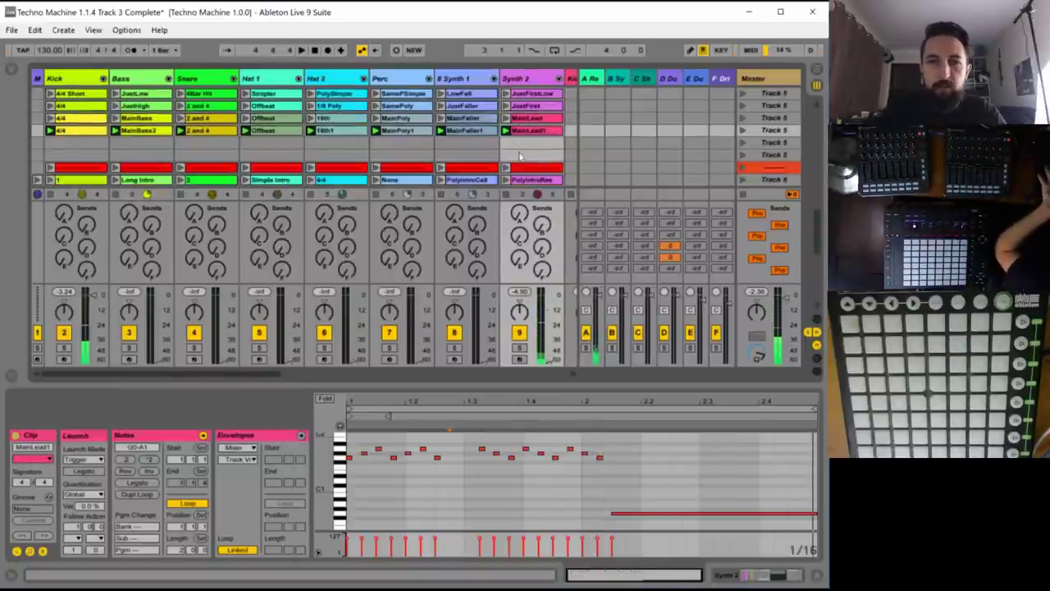
pyautogui.keyDown('shift'); pyautogui.click(79, 132); pyautogui.keyUp('shift')
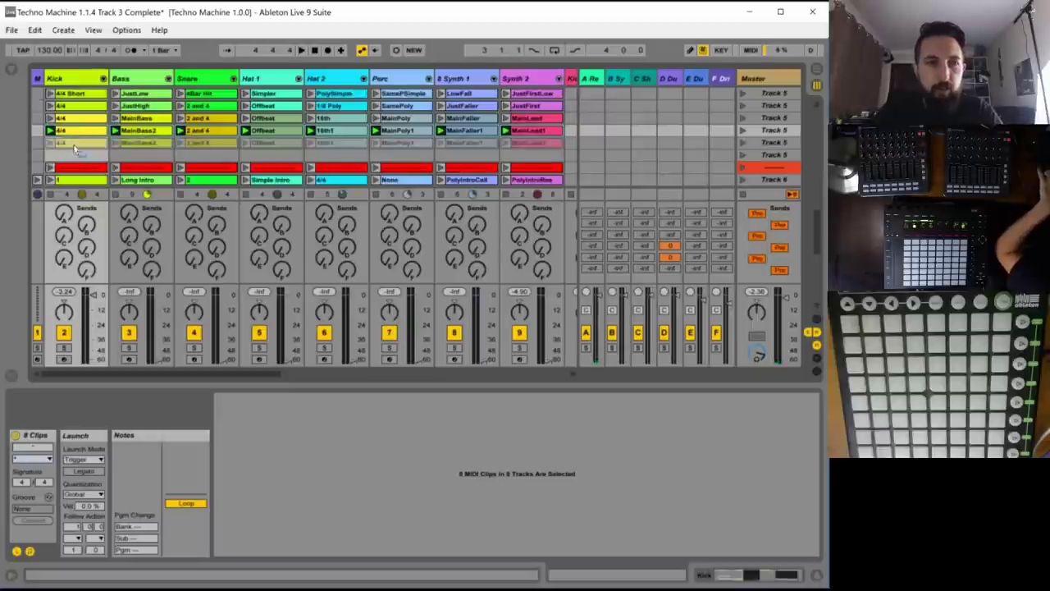
pyautogui.hotkey('ctrl', 'd')
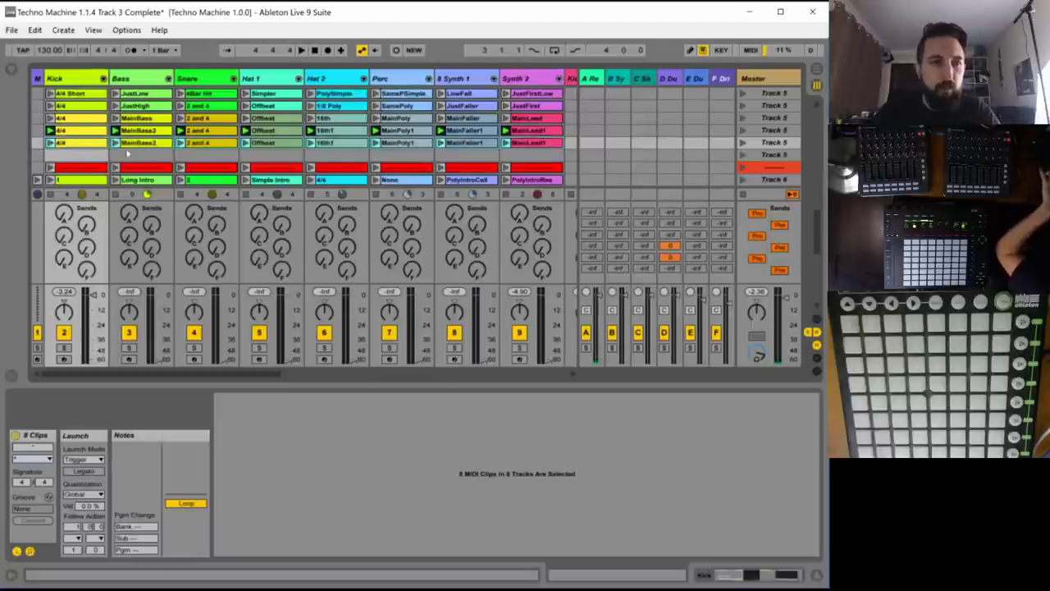
pyautogui.click(740, 155)
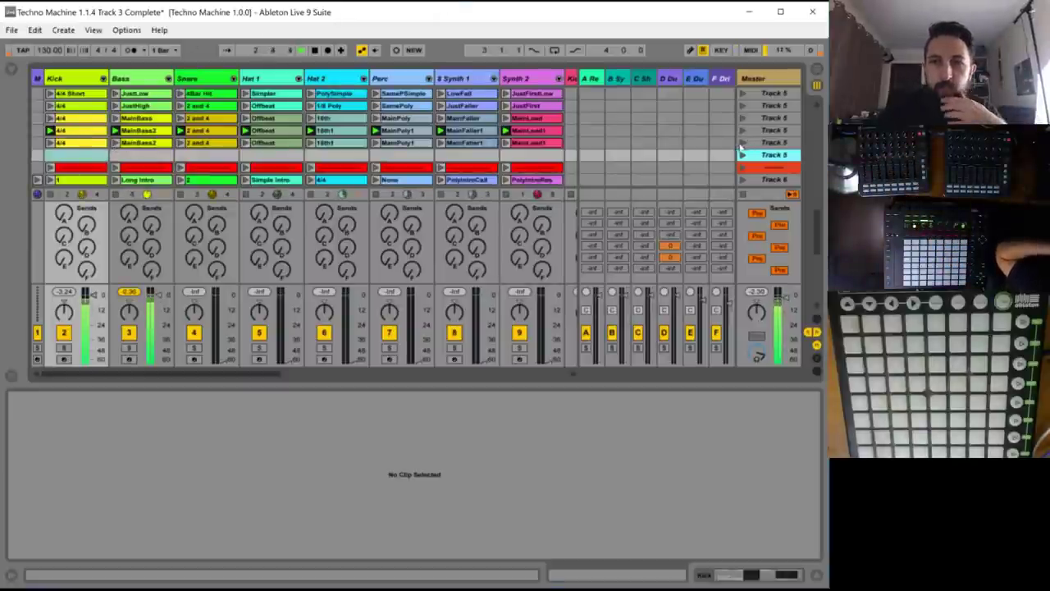
pyautogui.click(50, 180)
# - Try a two-beat loop on the newly copied MainBass2 clip, and extend the loop to three beats
pyautogui.click(133, 142)
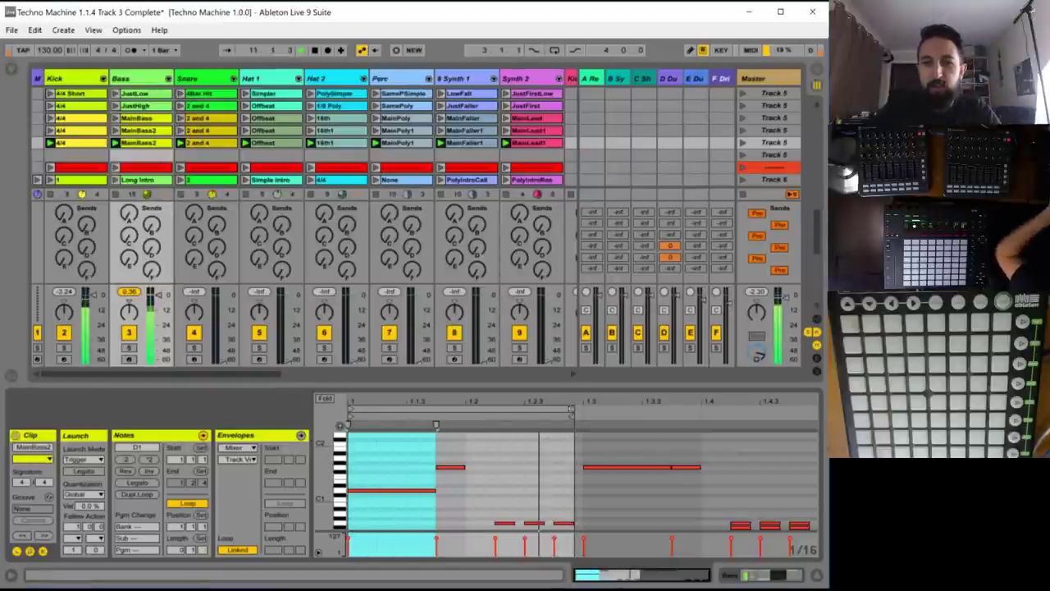
pyautogui.moveTo(572, 409); pyautogui.dragTo(581, 408)
pyautogui.press('space')
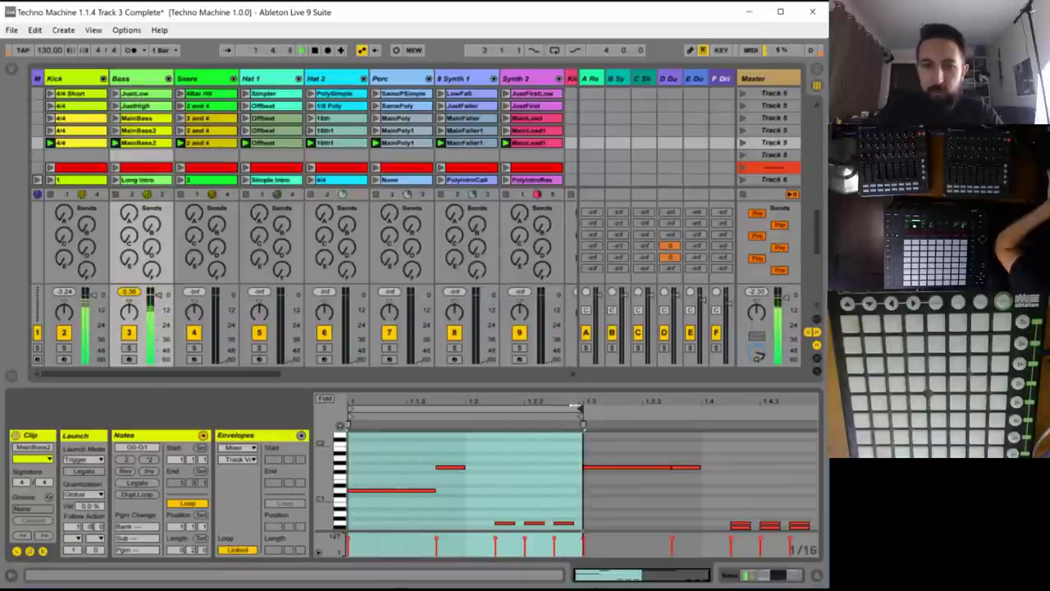
pyautogui.click(149, 132)
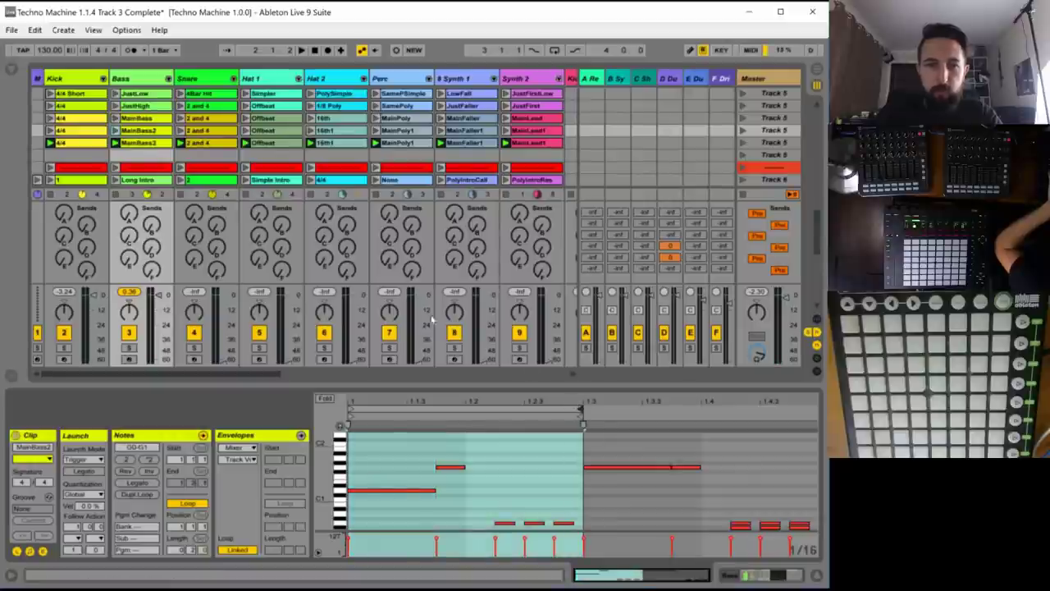
pyautogui.click(128, 144)
pyautogui.press('space')
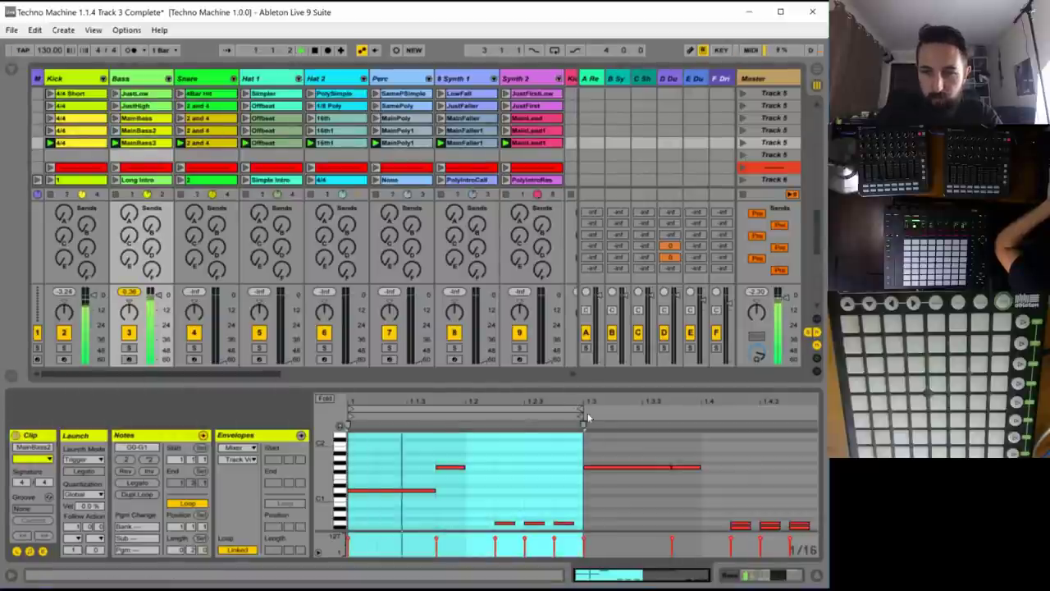
pyautogui.moveTo(583, 424); pyautogui.dragTo(700, 416)
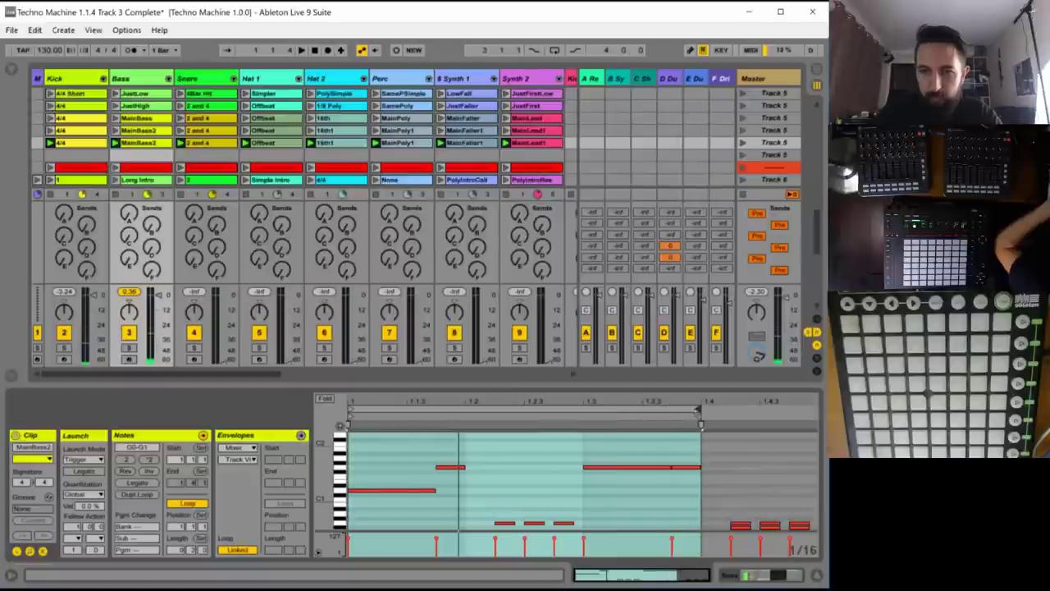
# - Remove the long G1 notes in the third beat of the newest MainBass2 clip and duplicate the three short G0 notes twice to fill onward
pyautogui.click(624, 467)
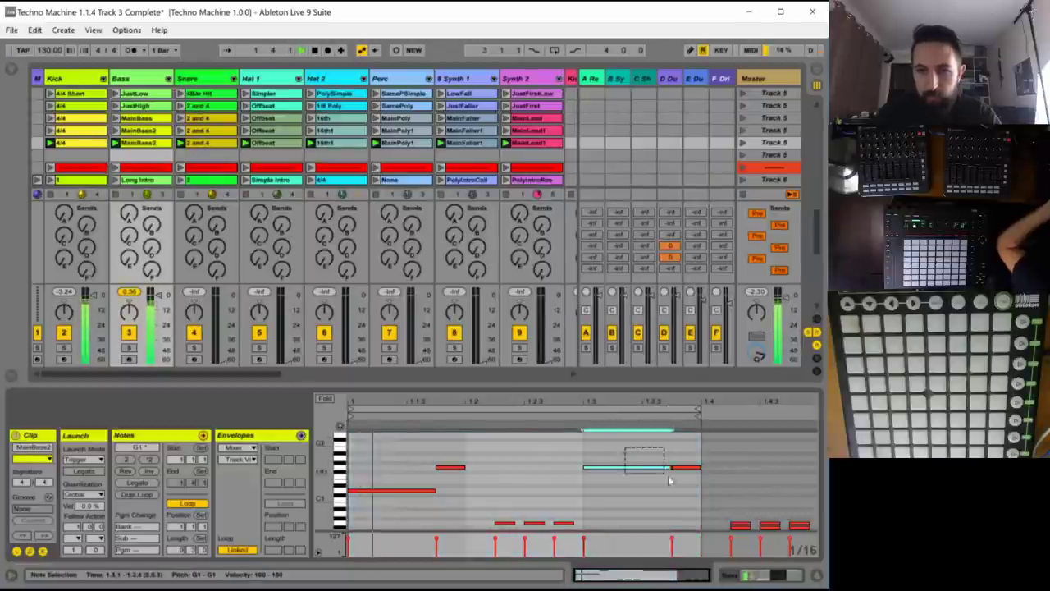
pyautogui.press('Delete')
pyautogui.moveTo(579, 497); pyautogui.dragTo(513, 528)
pyautogui.hotkey('ctrl', 'd')
pyautogui.hotkey('ctrl', 'd')
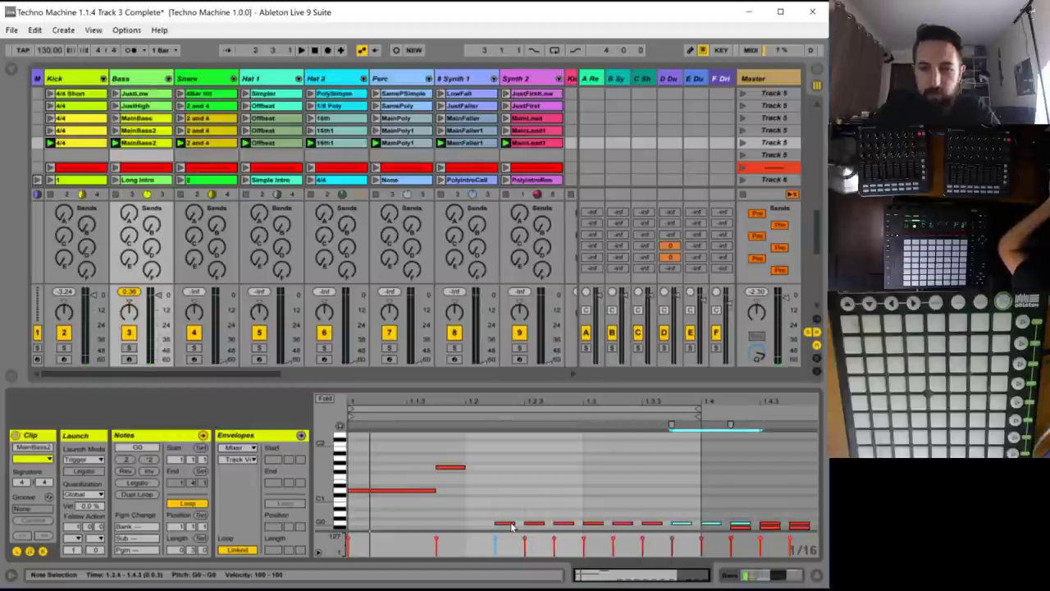
# - Delete the bass notes beyond the three-beat loop end at 1.4 and play the clip
pyautogui.moveTo(712, 504); pyautogui.dragTo(800, 532)
pyautogui.press('Delete')
pyautogui.press('space')
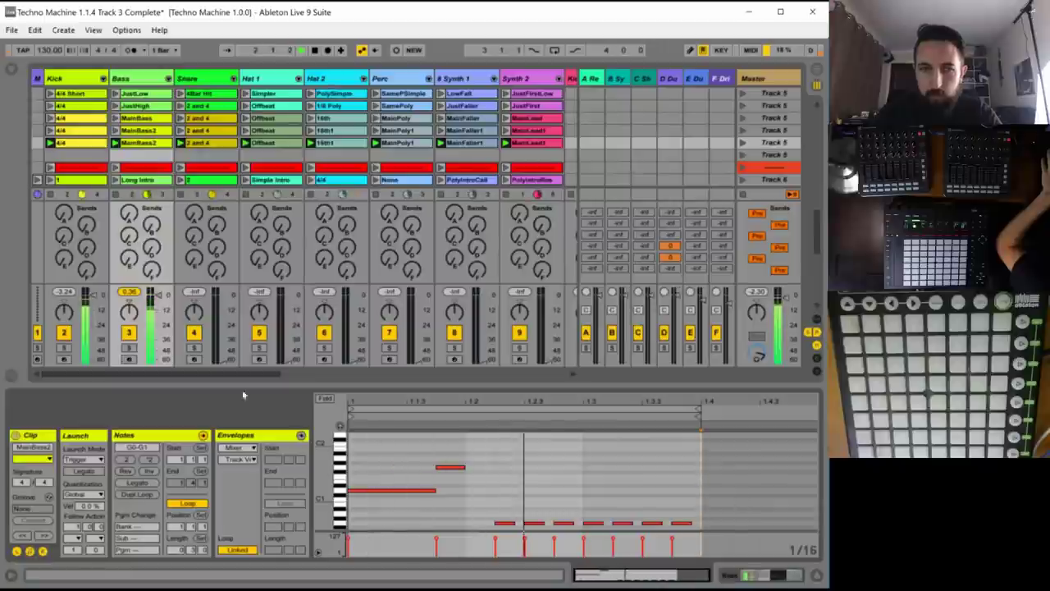
# - Move the second hit of the newest Track 5 snare clip one sixteenth earlier, to 1.3.4
pyautogui.click(212, 145)
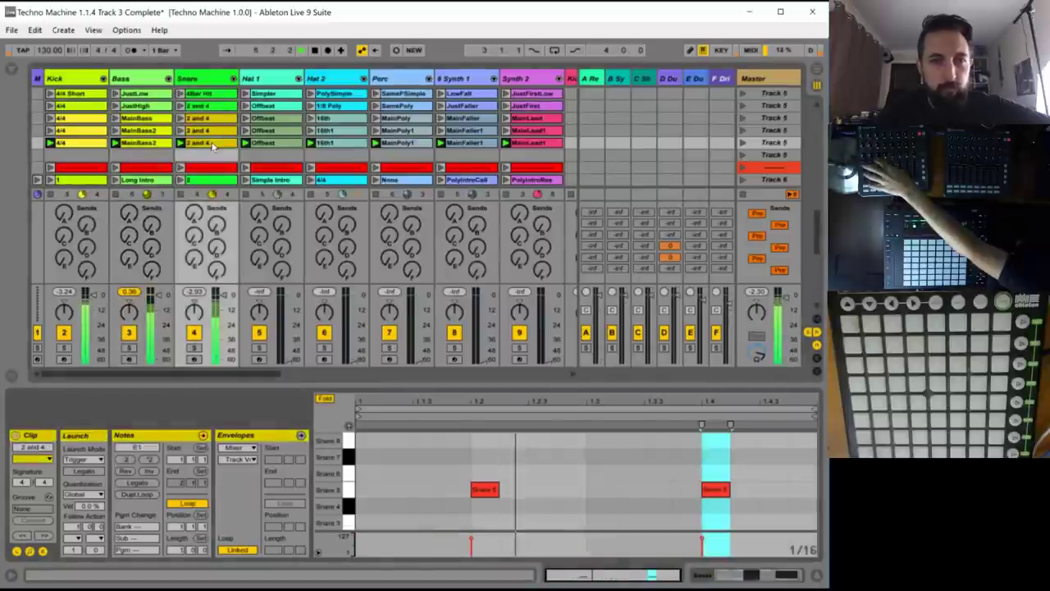
pyautogui.moveTo(719, 491); pyautogui.dragTo(694, 492)
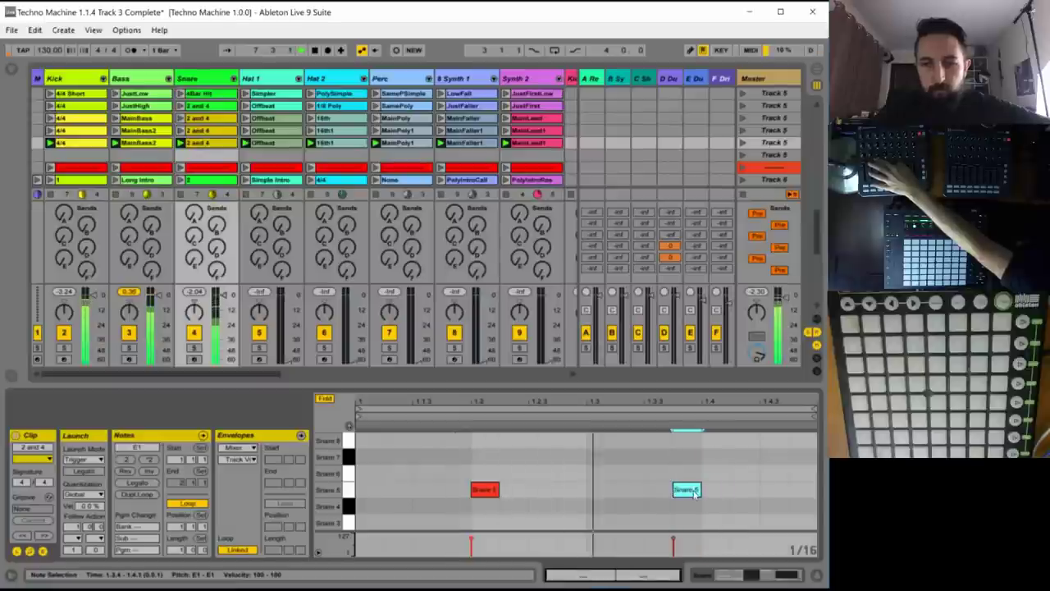
# - Open the newest Track 5 Offbeat clip on the Hat 1 track for note editing
pyautogui.click(275, 143)
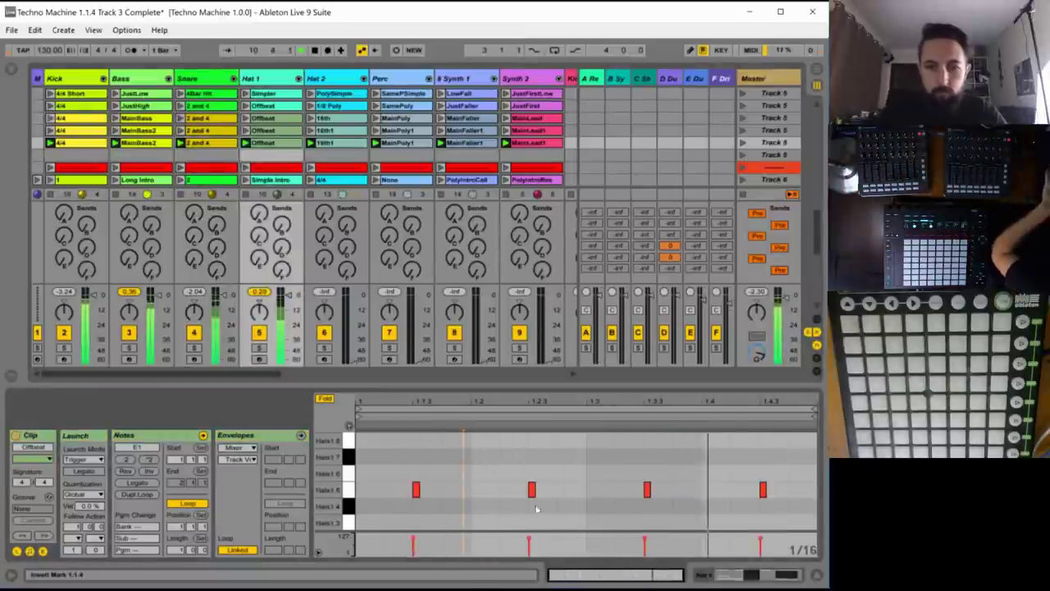
# - Lower the velocity of all notes in Hat 1's Offbeat clip
pyautogui.hotkey('ctrl', 'a')
pyautogui.moveTo(415, 542); pyautogui.dragTo(416, 553)
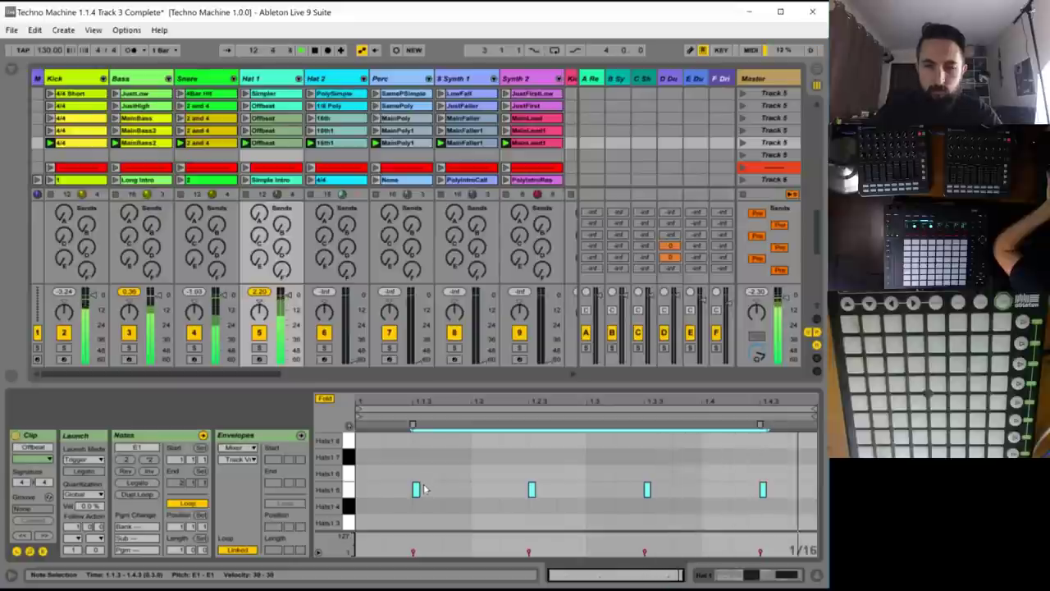
# - Try removing the hat notes at 1.2.3 and 1.4.3 from the Offbeat clip
pyautogui.press('space')
pyautogui.moveTo(490, 461); pyautogui.dragTo(541, 500)
pyautogui.press('Delete')
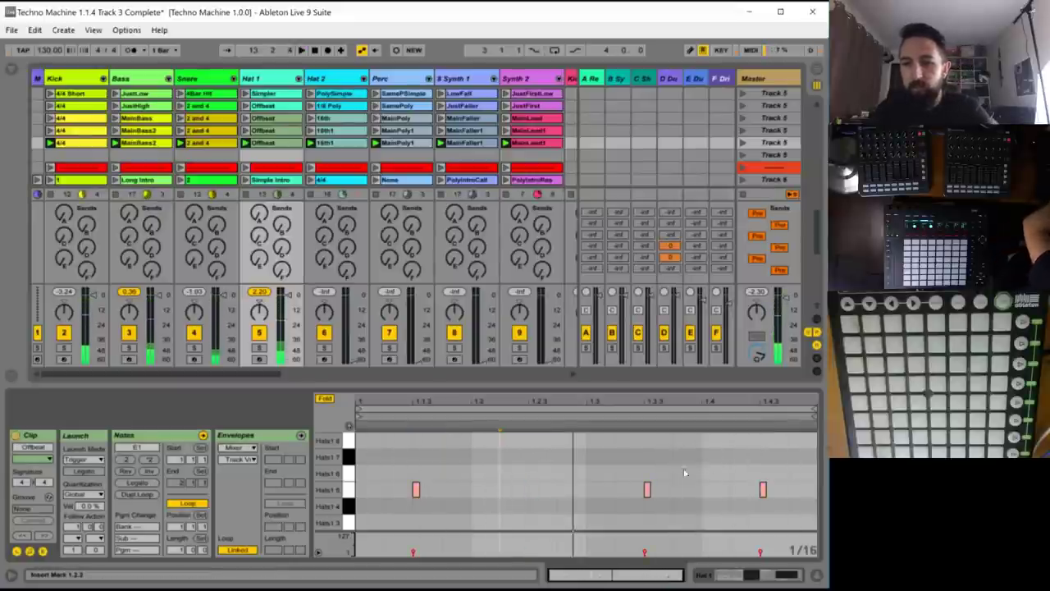
pyautogui.click(786, 510)
pyautogui.click(763, 490)
pyautogui.press('Delete')
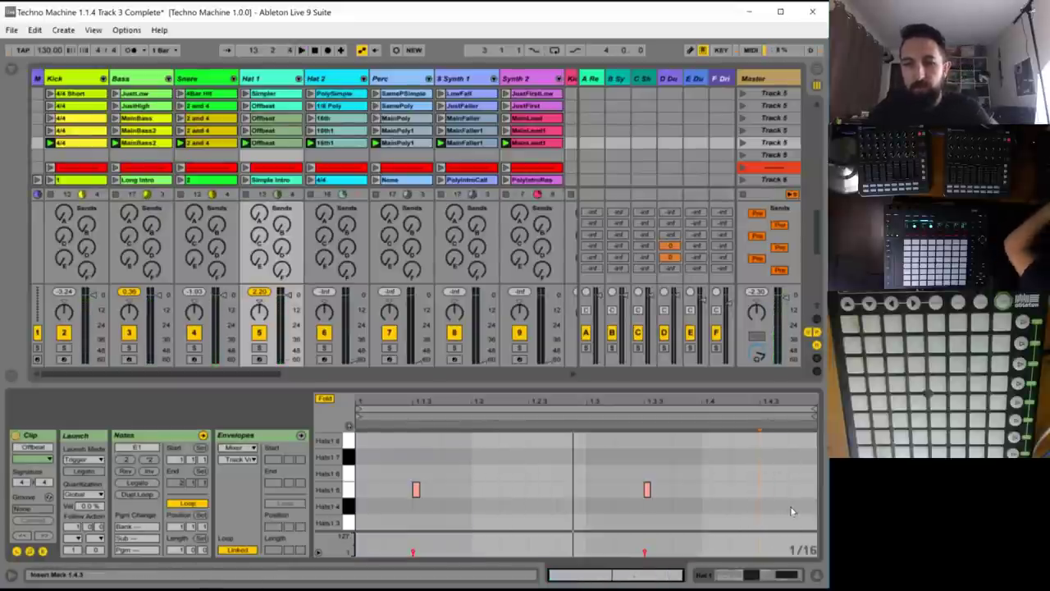
pyautogui.press('space')
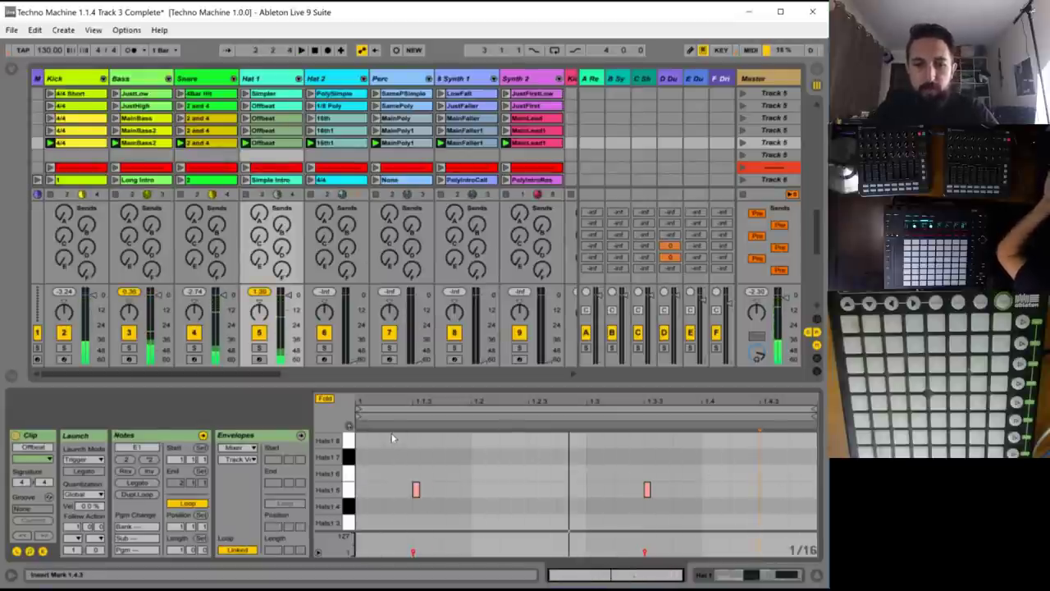
pyautogui.hotkey('ctrl', 'z')
pyautogui.hotkey('ctrl', 'z')
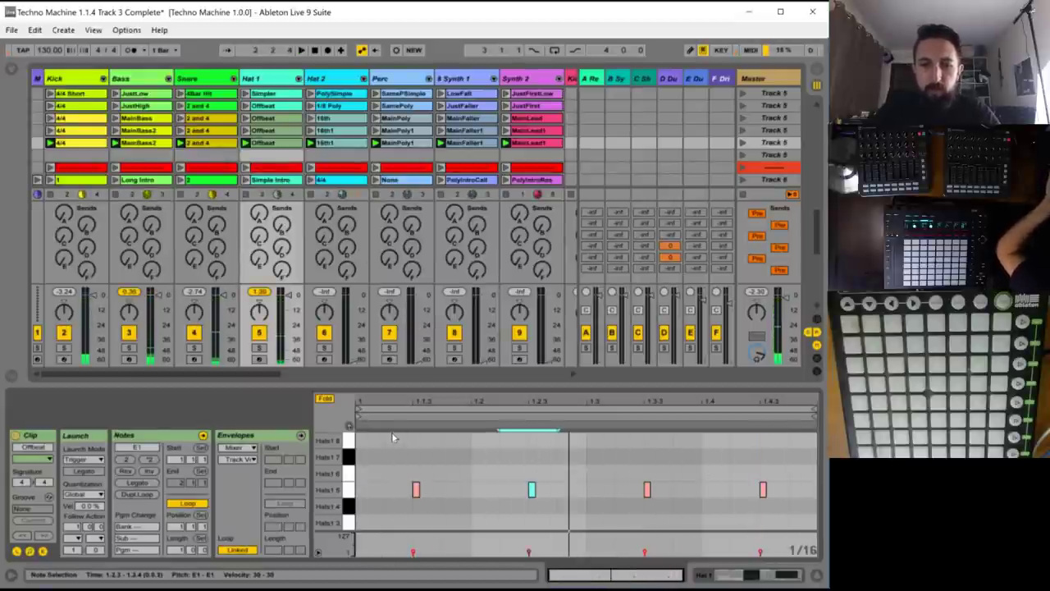
# - Add Hats1 5 notes at 1.1.2 and 1.4.4 in the Offbeat clip and shorten both
pyautogui.doubleClick(380, 496)
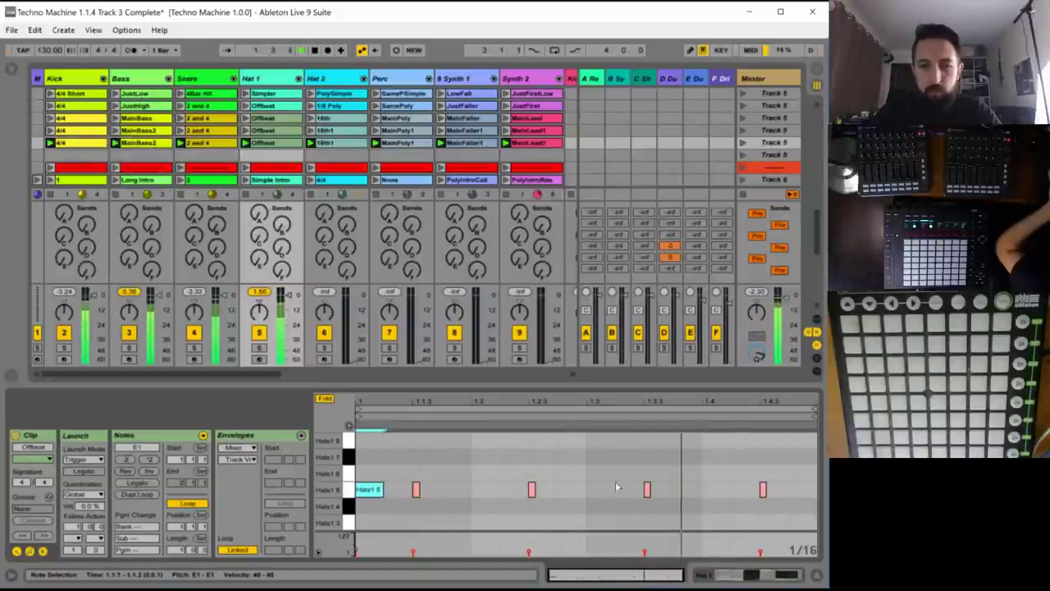
pyautogui.doubleClick(802, 491)
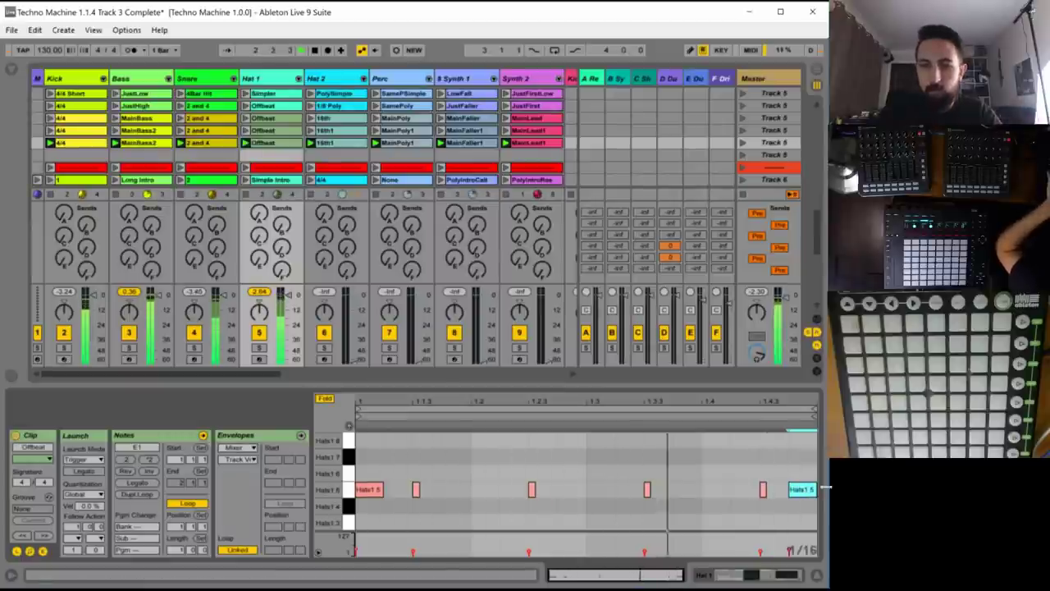
pyautogui.moveTo(815, 490); pyautogui.dragTo(809, 490)
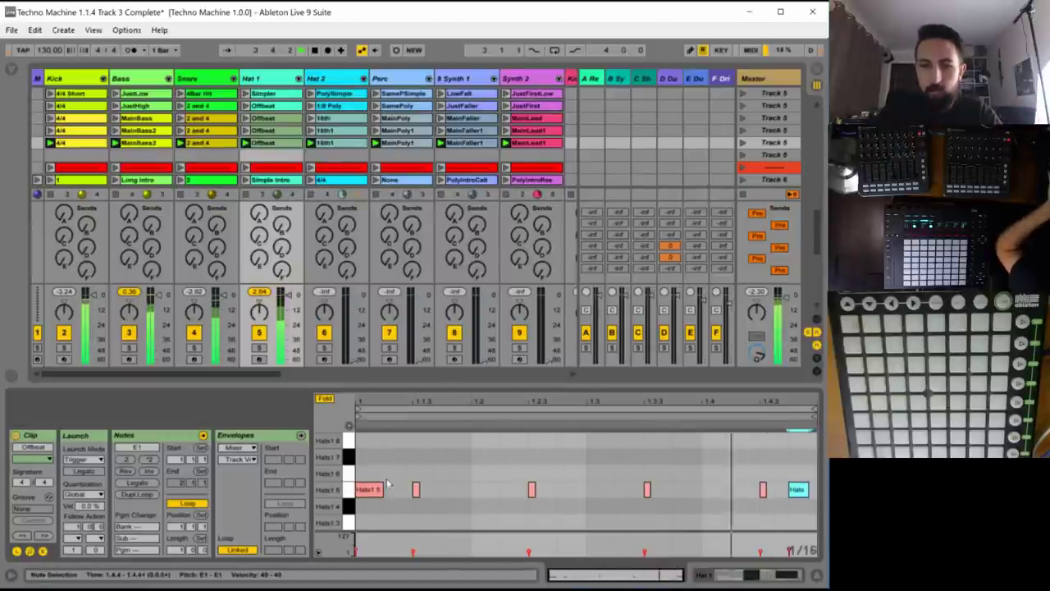
pyautogui.moveTo(376, 490)
pyautogui.mouseDown()
pyautogui.moveTo(404, 490)
pyautogui.moveTo(389, 490)
pyautogui.mouseUp()
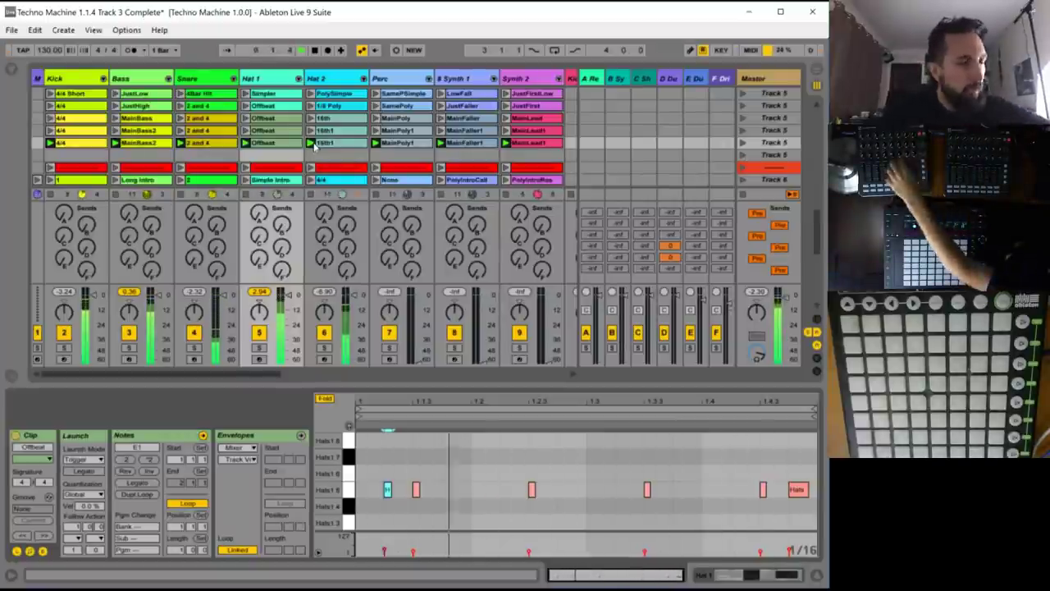
# - Open the 16th1 clip on the Hat 2 track and briefly check the Arrangement view
pyautogui.click(323, 143)
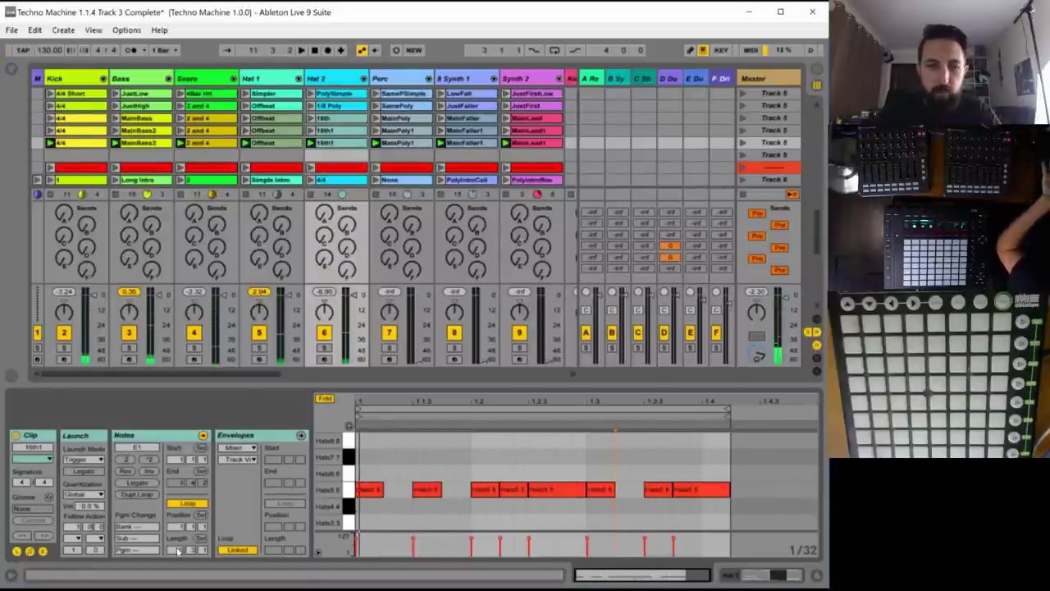
pyautogui.press('Tab')
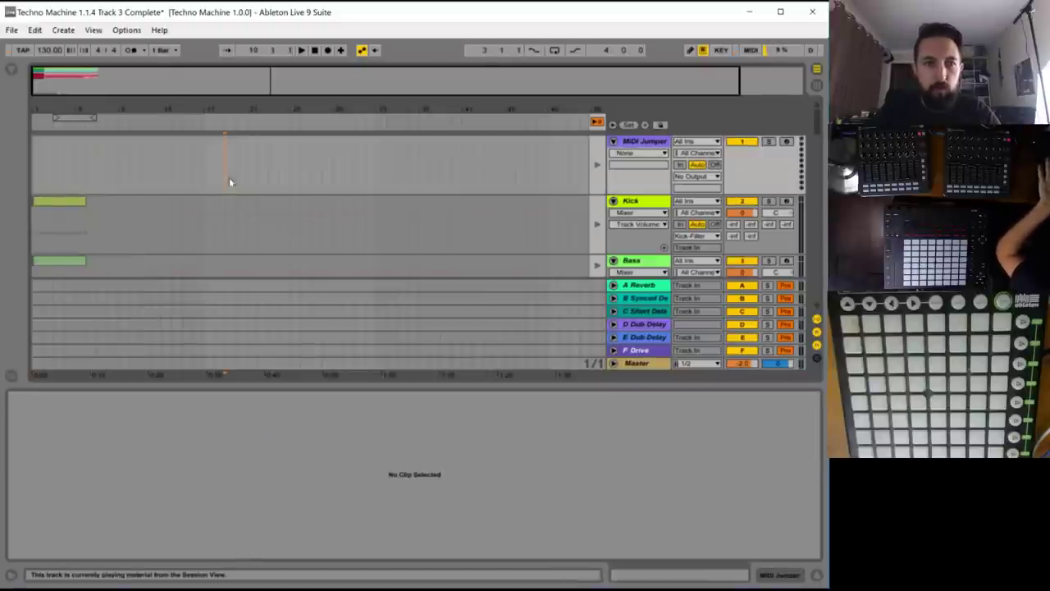
pyautogui.press('Tab')
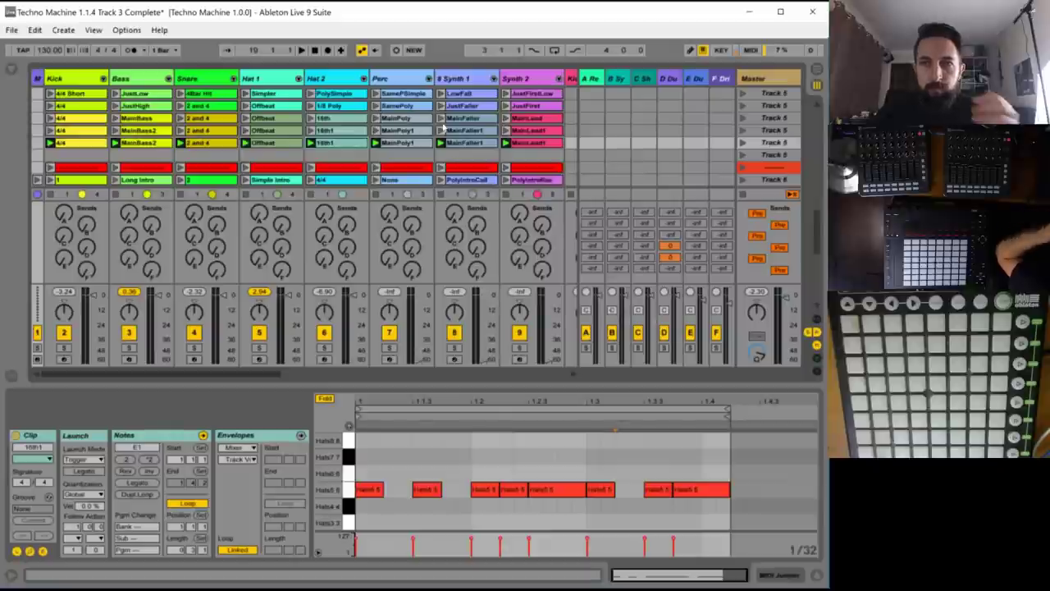
# - Save the Live set under the new name "Techno Machine 1.1.5 Track 4 Complete"
pyautogui.click(13, 30)
pyautogui.click(115, 166)
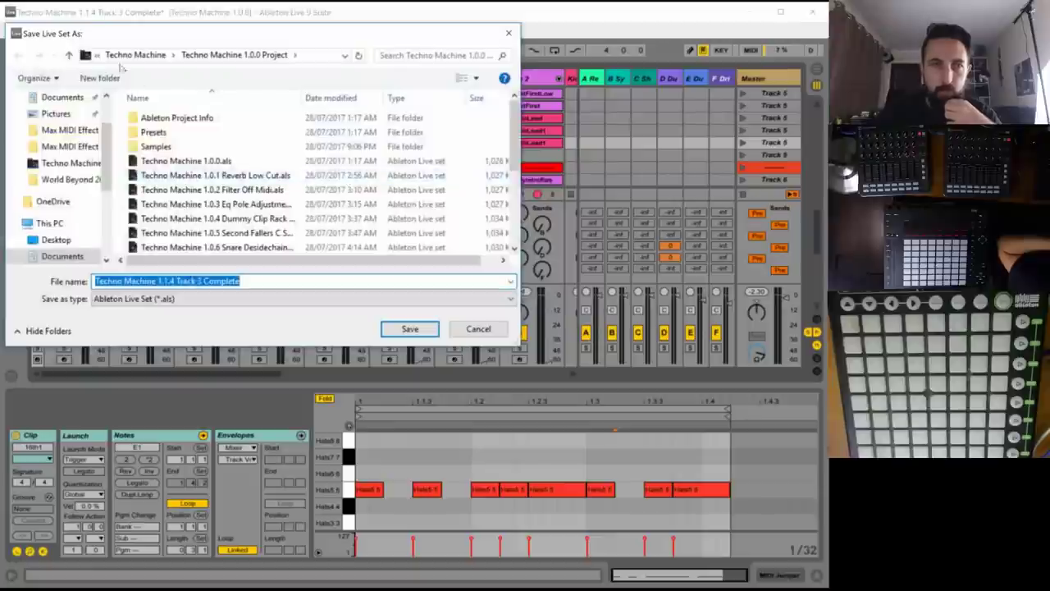
pyautogui.click(169, 281)
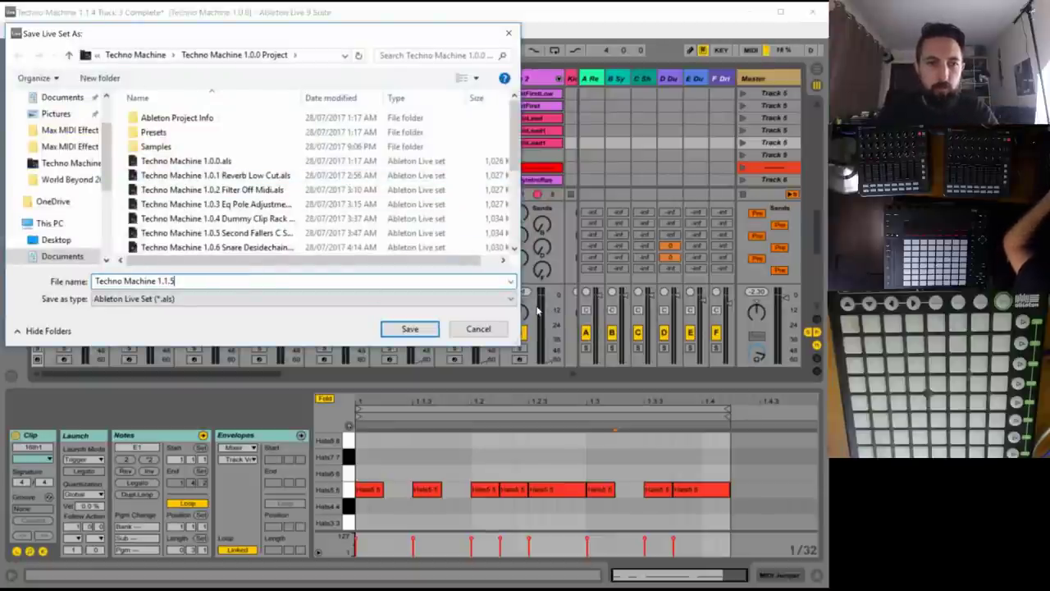
pyautogui.write('Track 4 Comple')
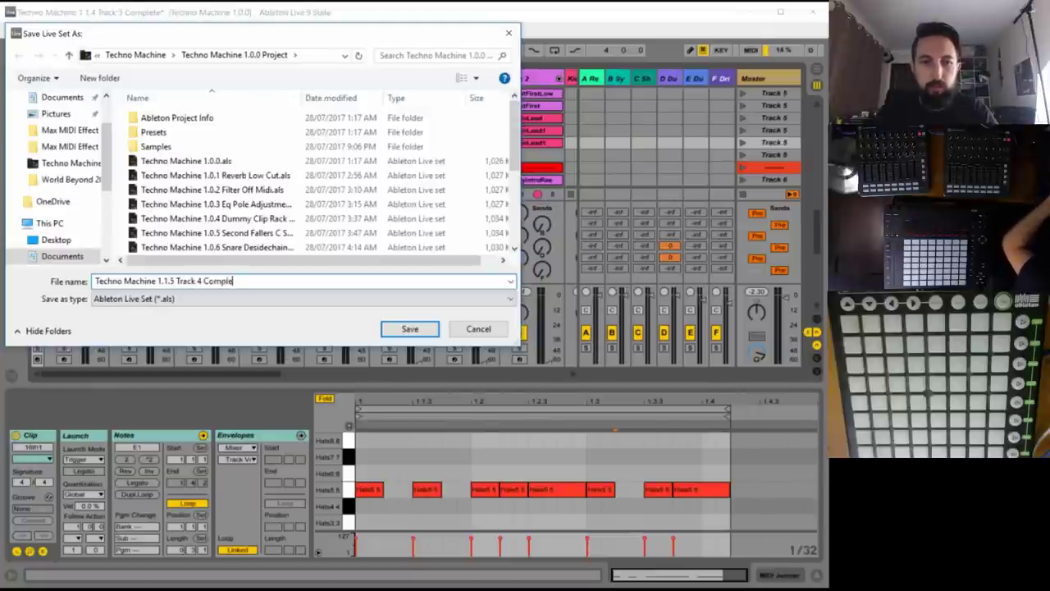
pyautogui.press('Return')
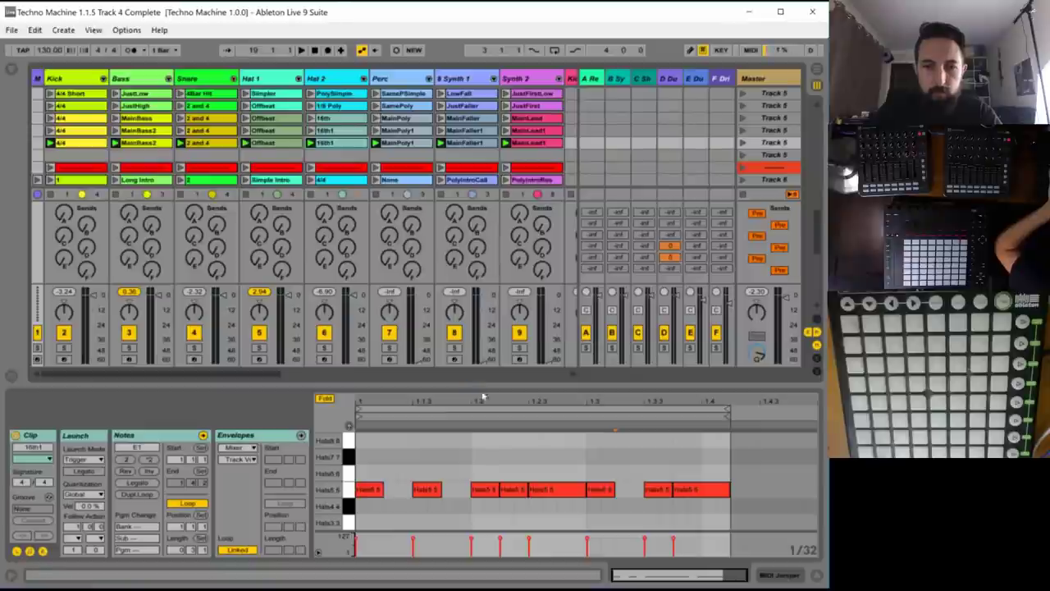
# - With playback running, extend the 16th1 clip's loop to one full bar and shorten its last note to end at 1.4
pyautogui.press('space')
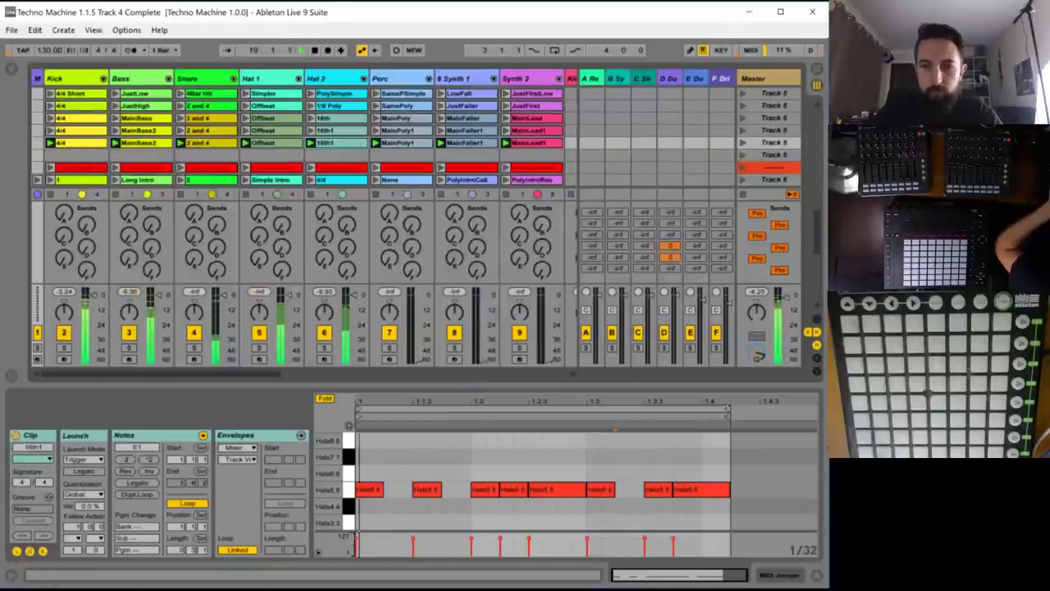
pyautogui.moveTo(726, 408); pyautogui.dragTo(686, 437)
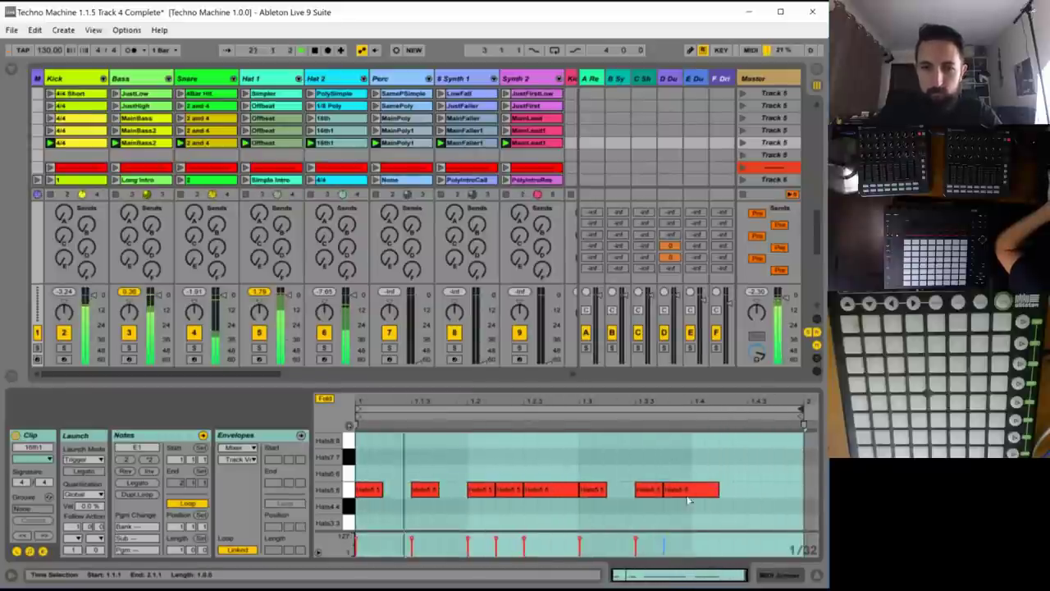
pyautogui.moveTo(719, 489); pyautogui.dragTo(692, 490)
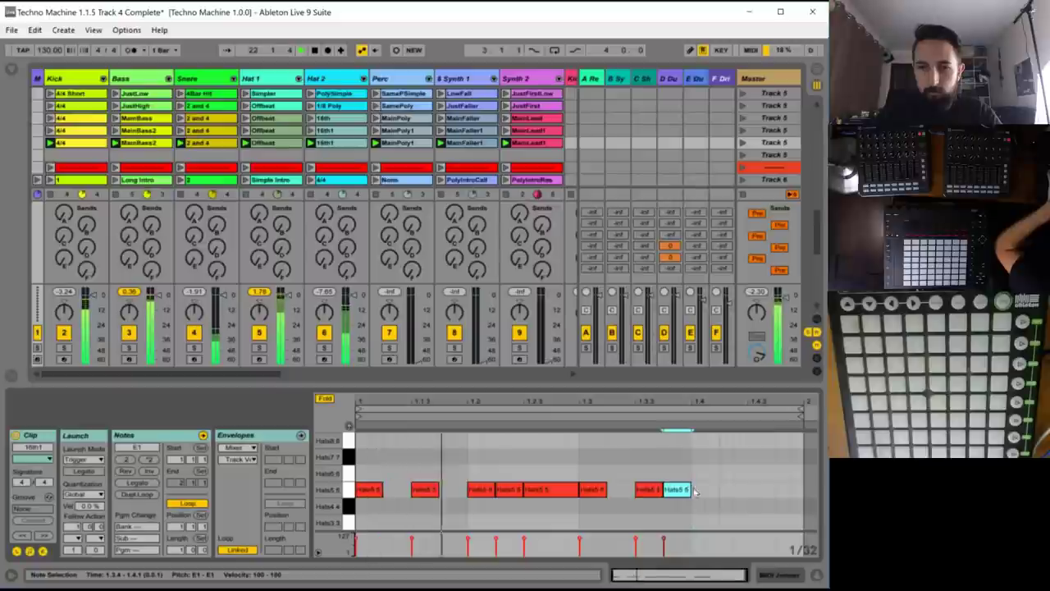
# - Add four short hat notes from 1.4.1 to 1.4.4 and lower the velocity of all notes in the 16th1 clip
pyautogui.doubleClick(698, 492)
pyautogui.doubleClick(725, 490)
pyautogui.doubleClick(754, 490)
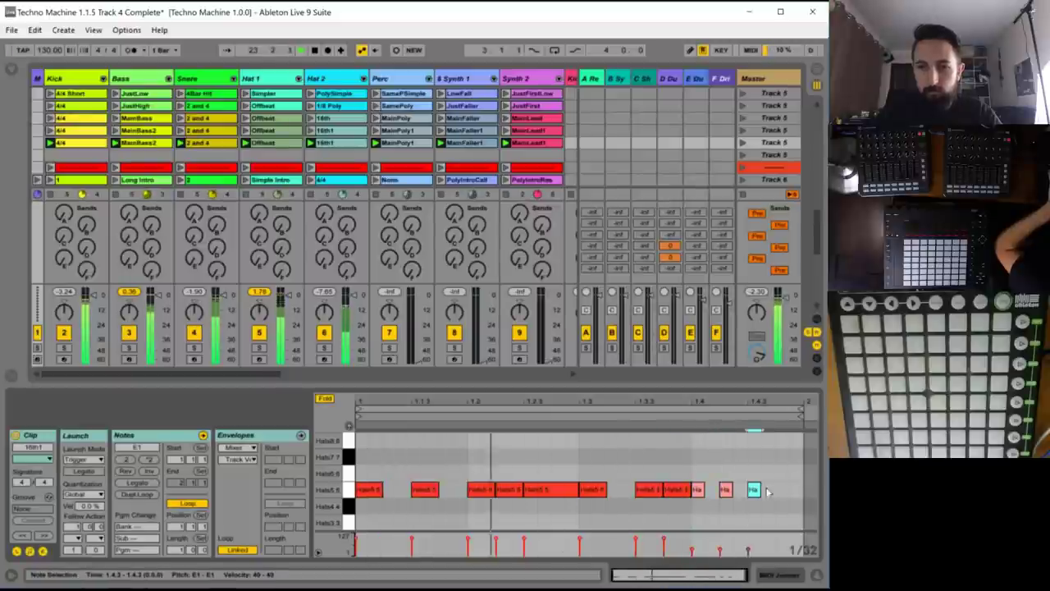
pyautogui.doubleClick(782, 490)
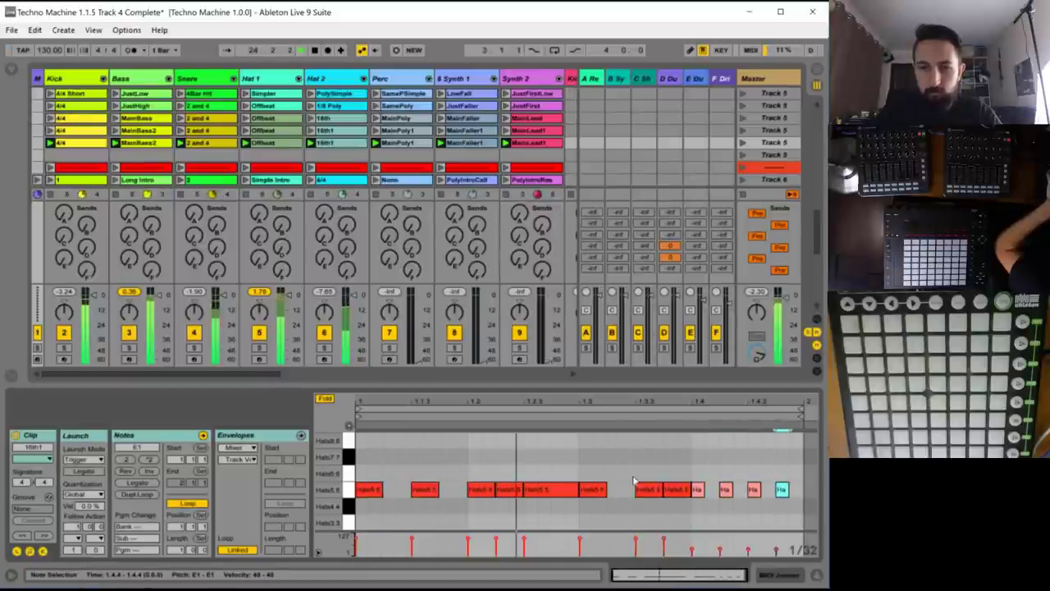
pyautogui.hotkey('ctrl', 'a')
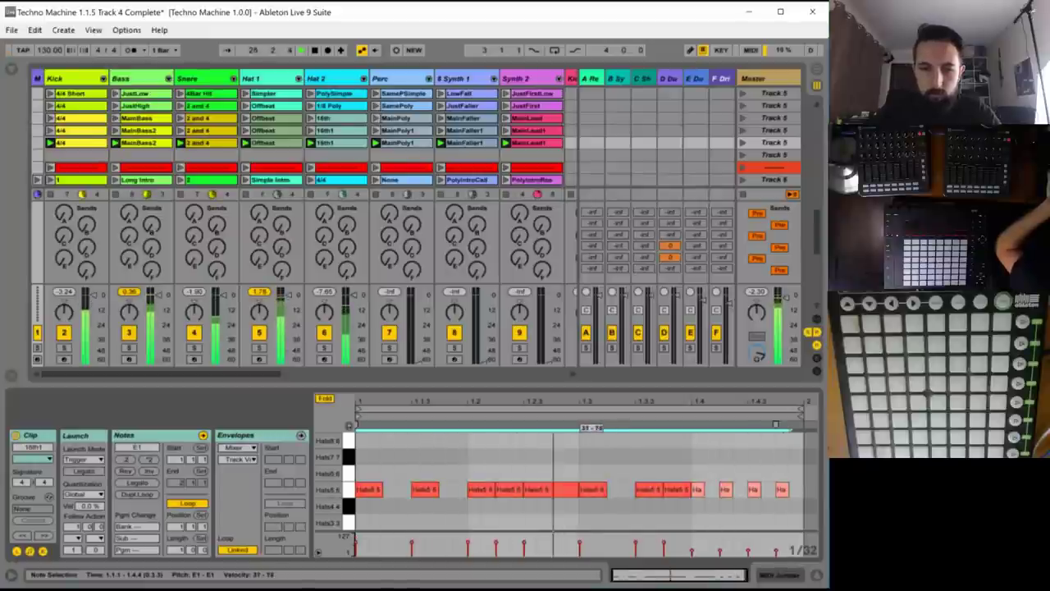
pyautogui.click(650, 468)
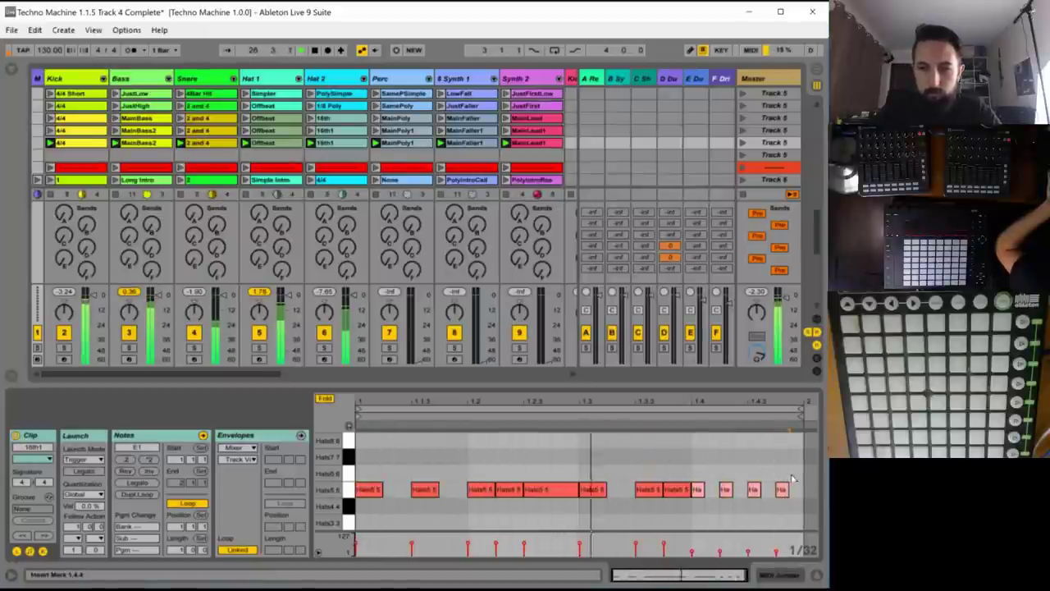
# - Fill 1.4.3 to the bar's end with four shortened 1/32-spaced notes of rising velocity, and audition Hat 2 in solo
pyautogui.click(791, 477)
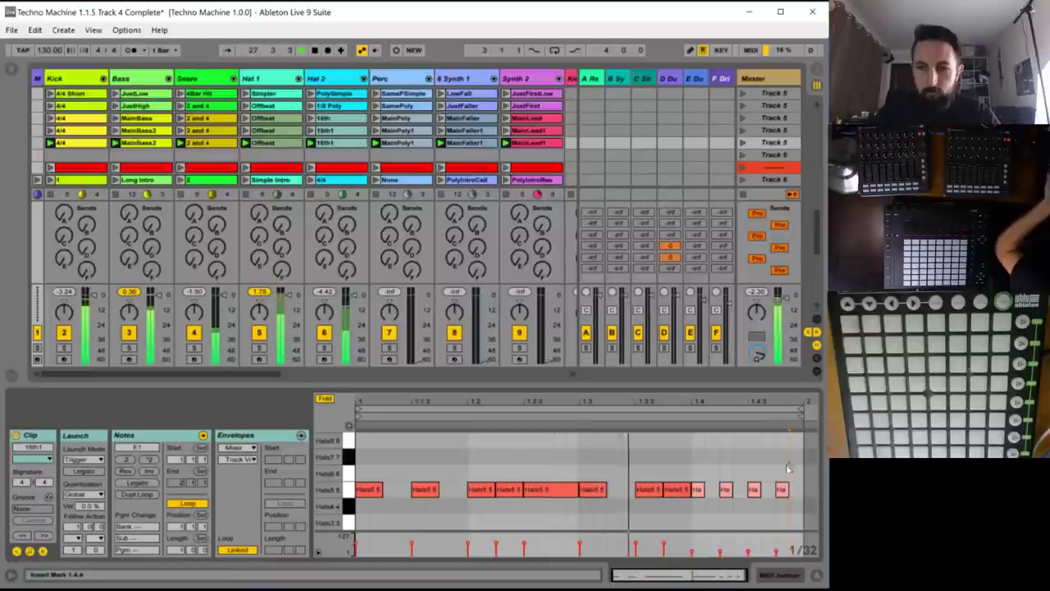
pyautogui.moveTo(793, 465); pyautogui.dragTo(793, 500)
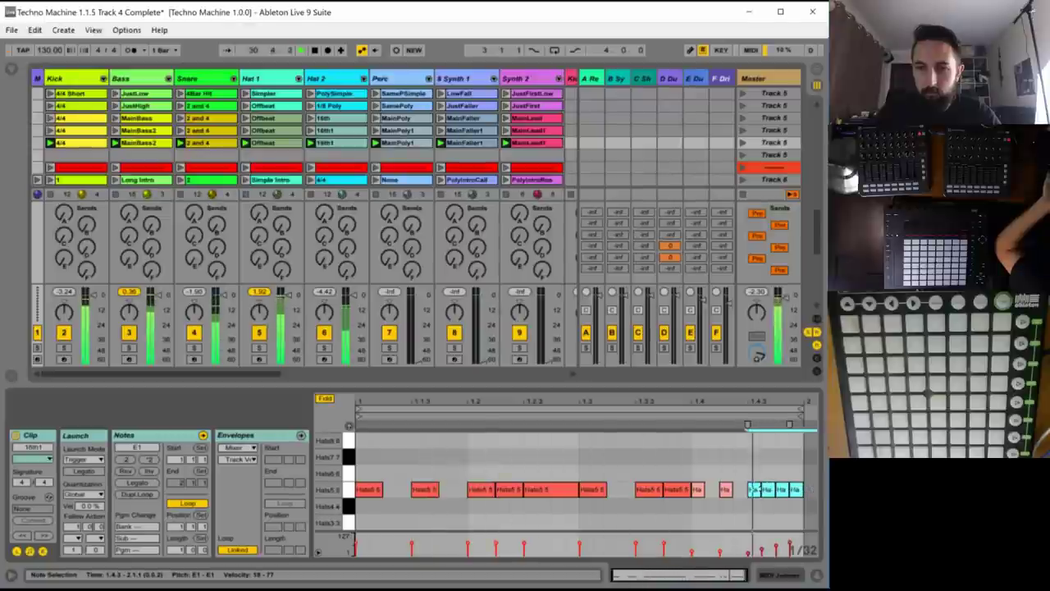
pyautogui.moveTo(760, 489); pyautogui.dragTo(752, 491)
pyautogui.press('super')
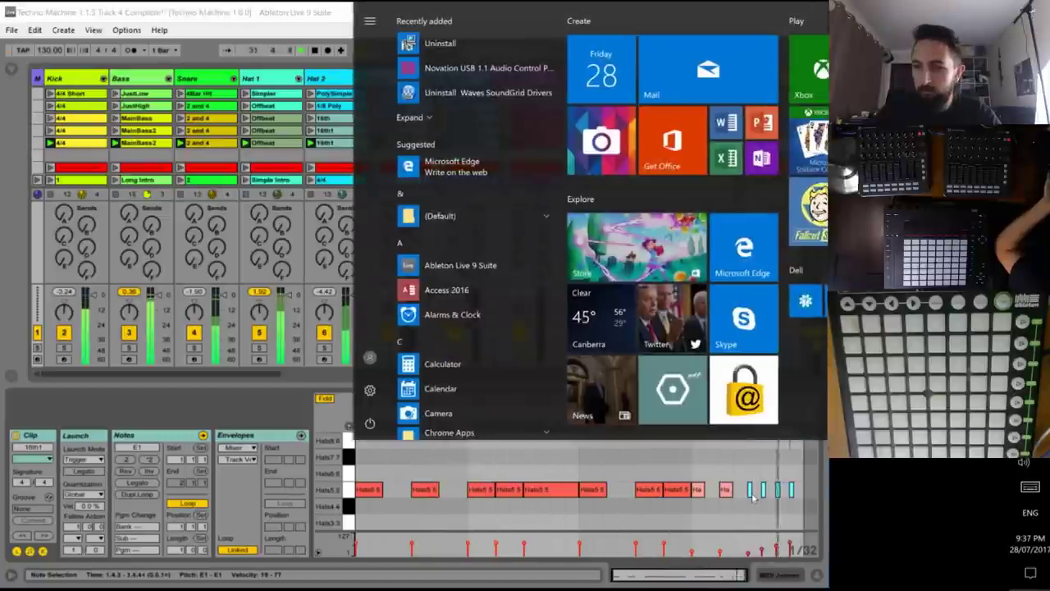
pyautogui.click(754, 497)
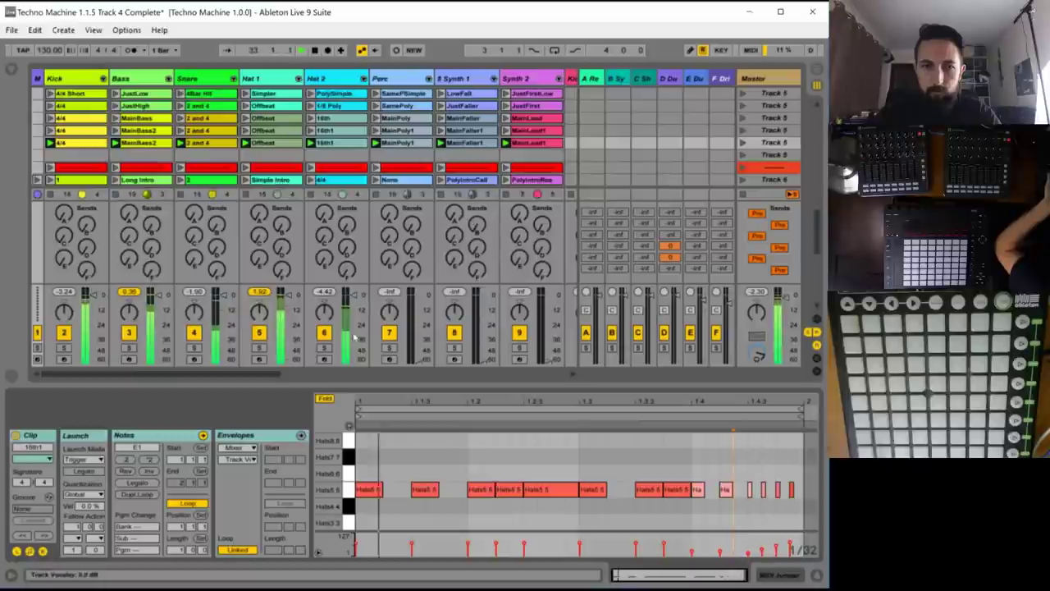
pyautogui.click(324, 348)
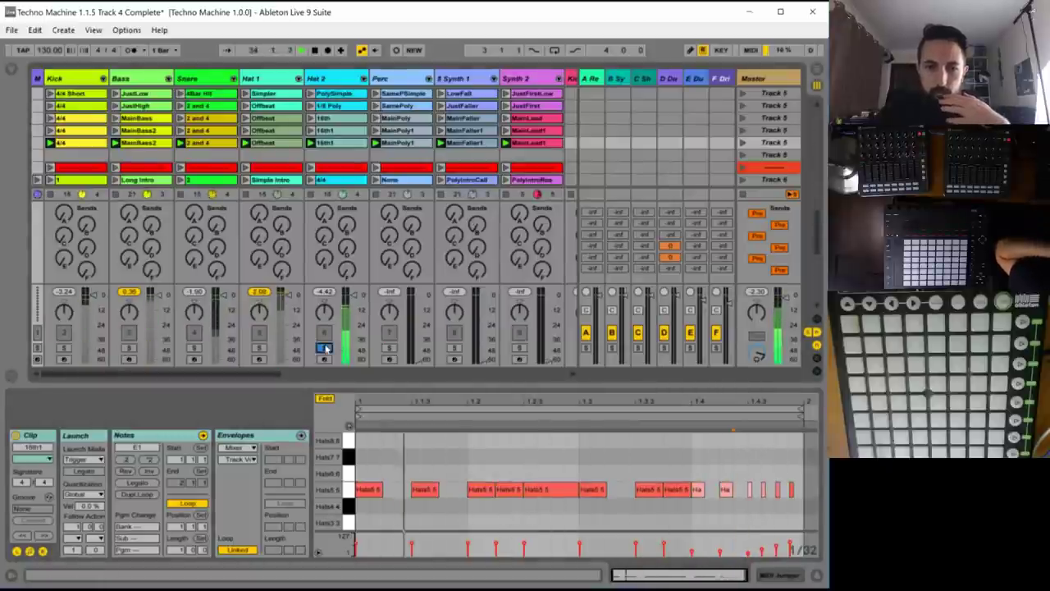
pyautogui.click(325, 348)
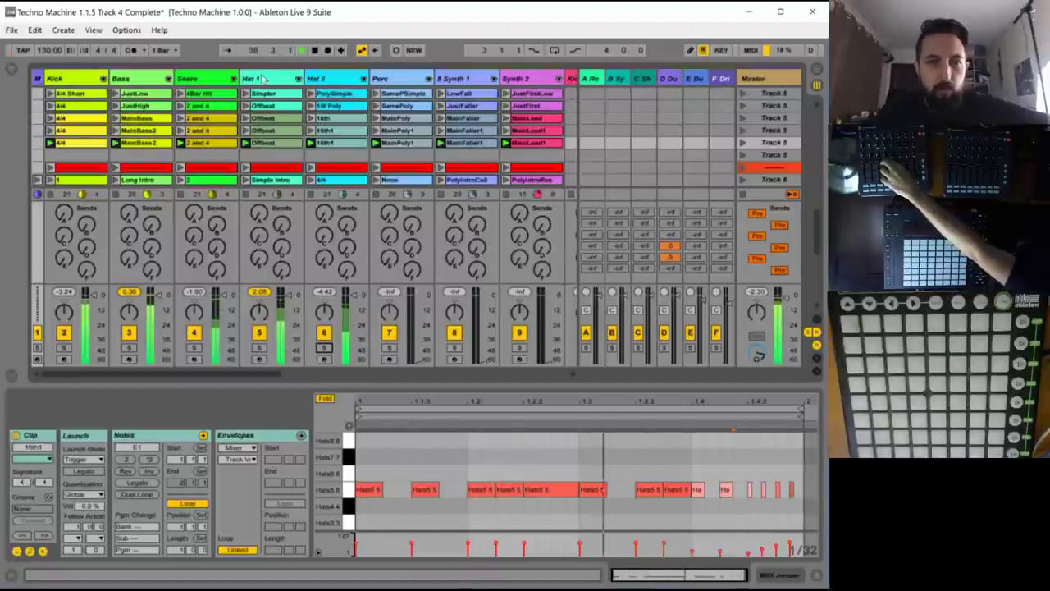
# - Delete the notes at 1.2.3 and 1.4.3 from Hat 1's Offbeat clip
pyautogui.click(265, 144)
pyautogui.click(532, 490)
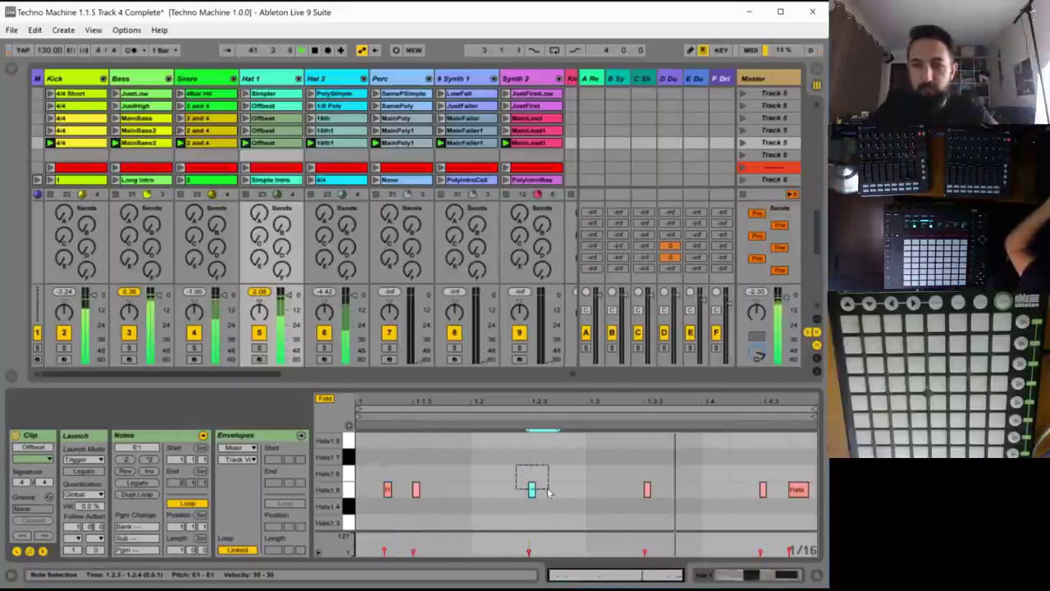
pyautogui.press('Delete')
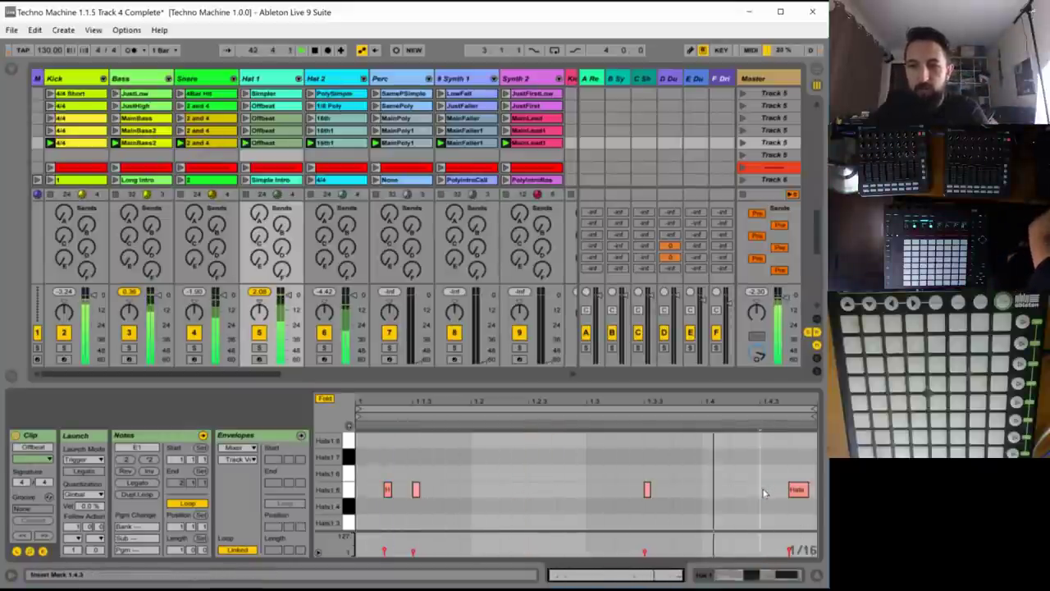
pyautogui.doubleClick(763, 489)
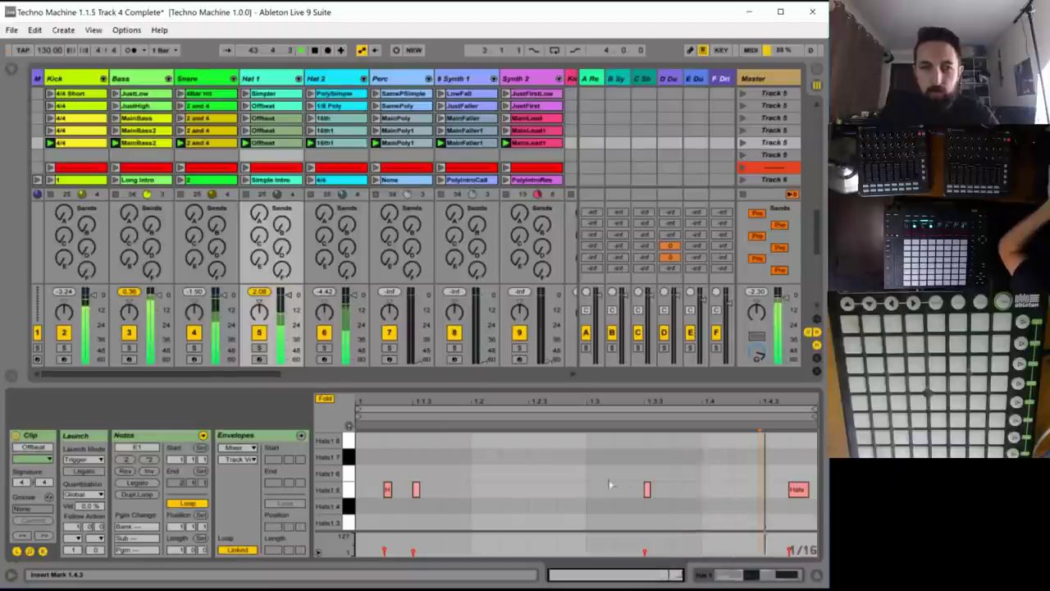
# - Add Hats1 5 notes at 1.2.2 and 1.2.4 in the Offbeat clip and shorten both
pyautogui.doubleClick(509, 490)
pyautogui.doubleClick(570, 489)
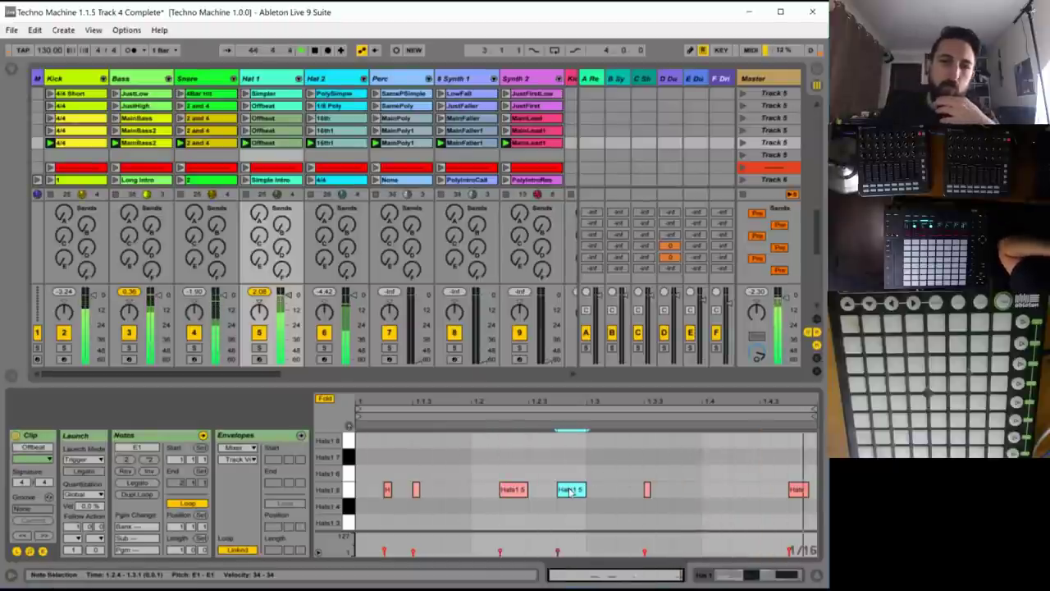
pyautogui.moveTo(499, 466); pyautogui.dragTo(561, 490)
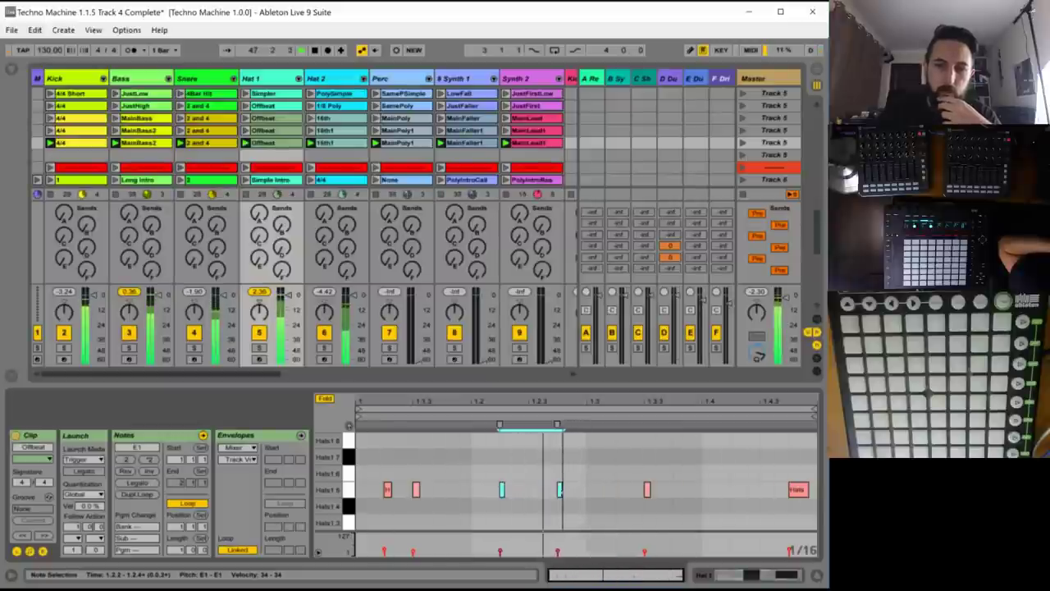
# - Unfold Perc's MainPoly1 clip and add sixteenth-length notes on F#1 at 1.1.2 and on F#0 at 1.2.1 and 1.3.1
pyautogui.click(400, 143)
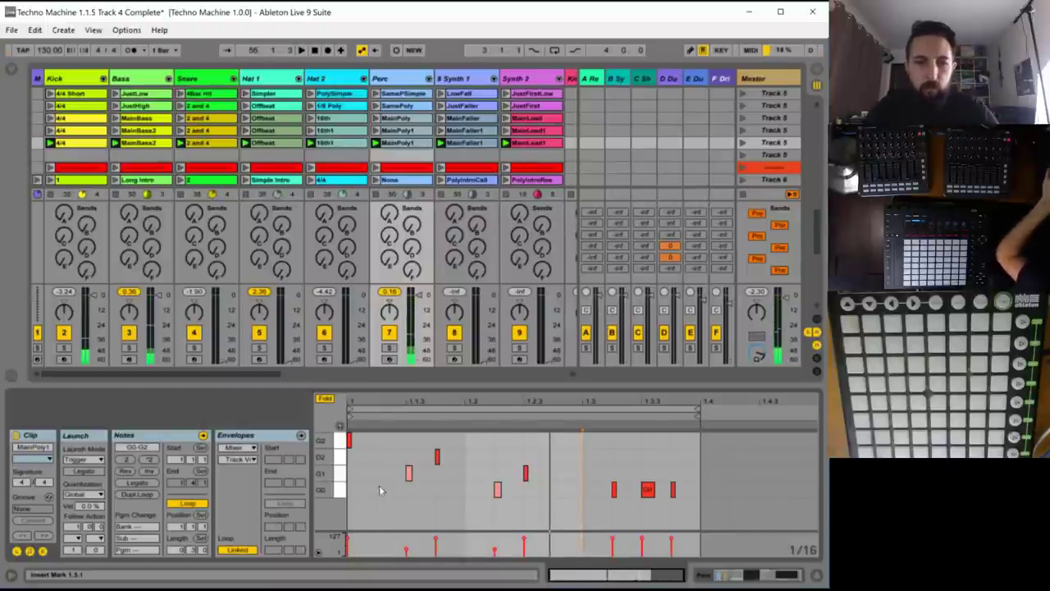
pyautogui.click(325, 399)
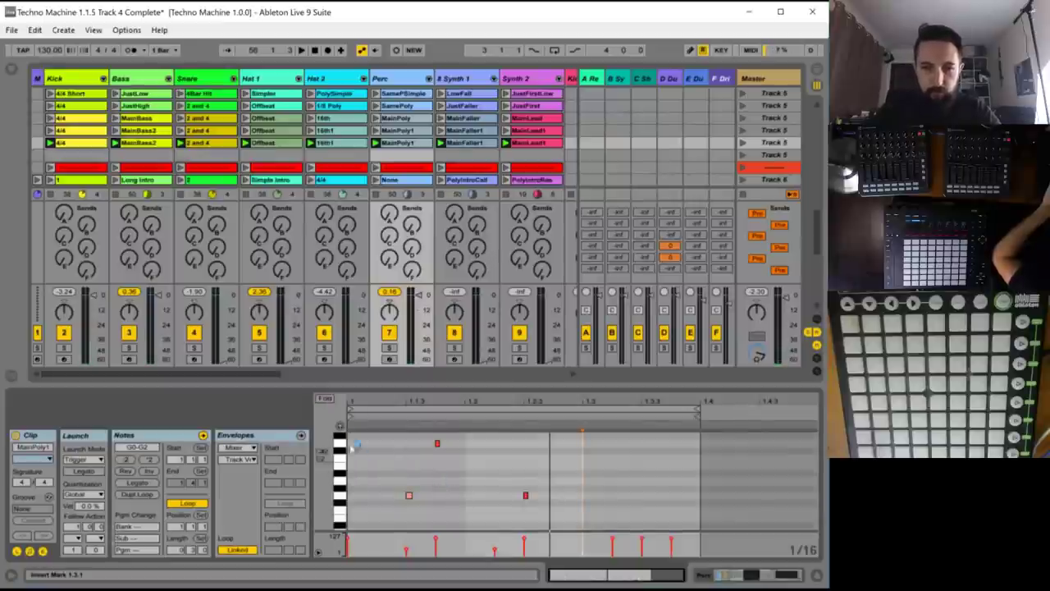
pyautogui.moveTo(339, 447); pyautogui.dragTo(330, 482)
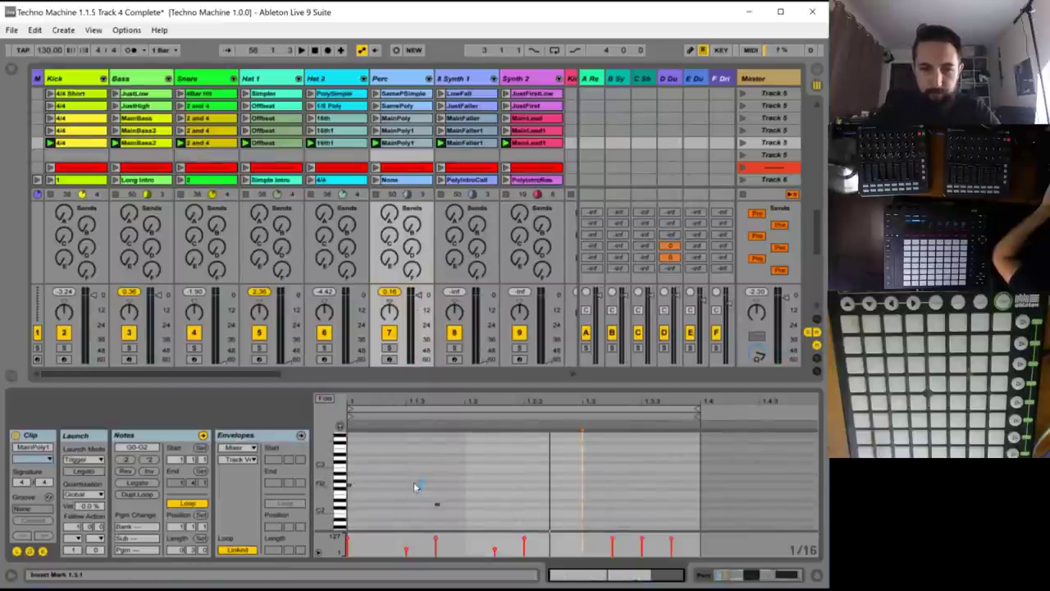
pyautogui.scroll(-3, 415, 484)
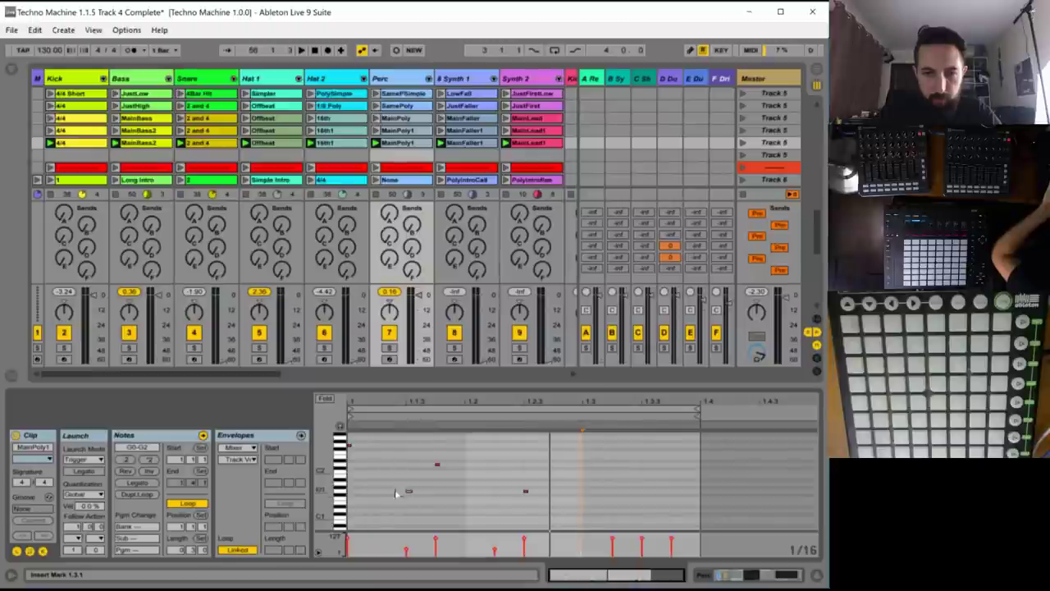
pyautogui.doubleClick(383, 494)
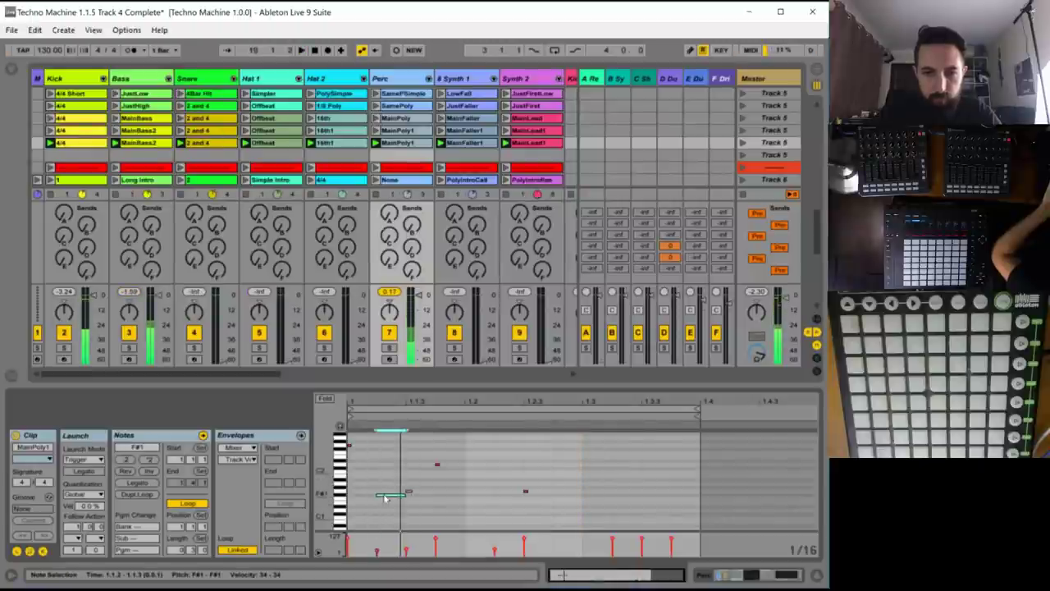
pyautogui.scroll(-3, 492, 505)
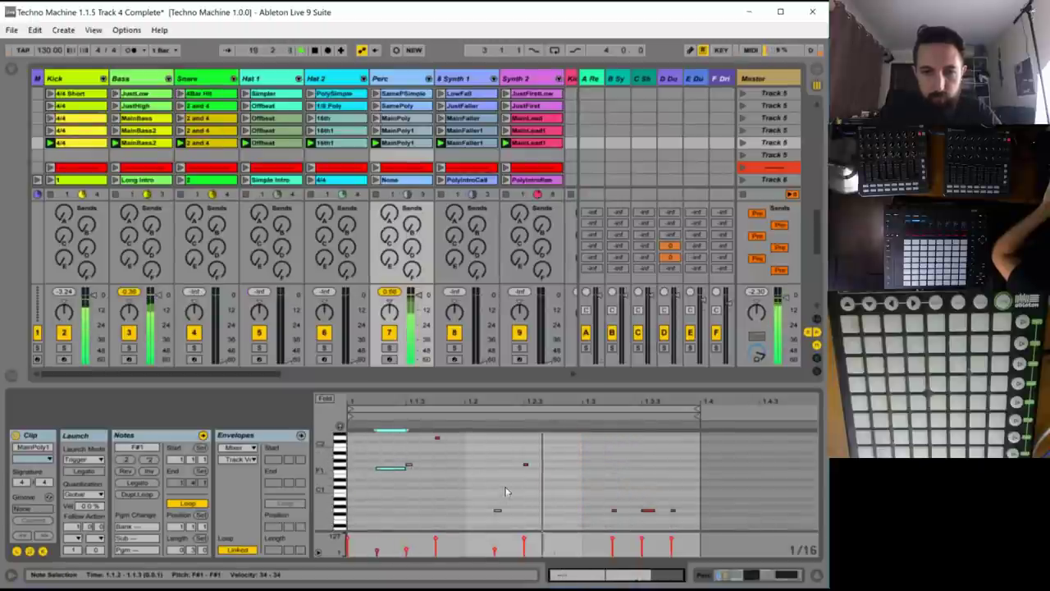
pyautogui.doubleClick(480, 502)
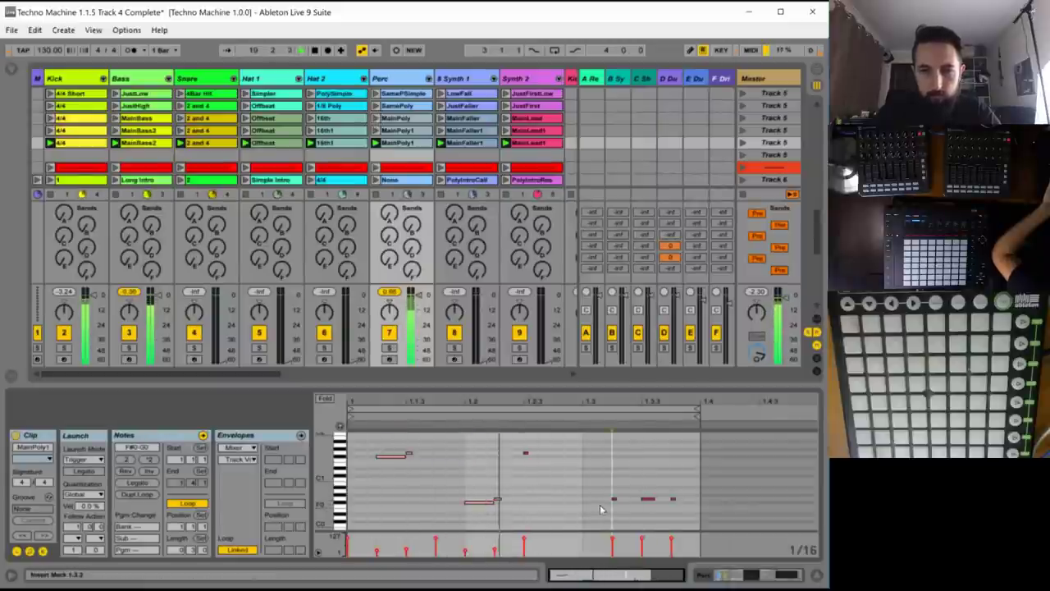
pyautogui.doubleClick(603, 507)
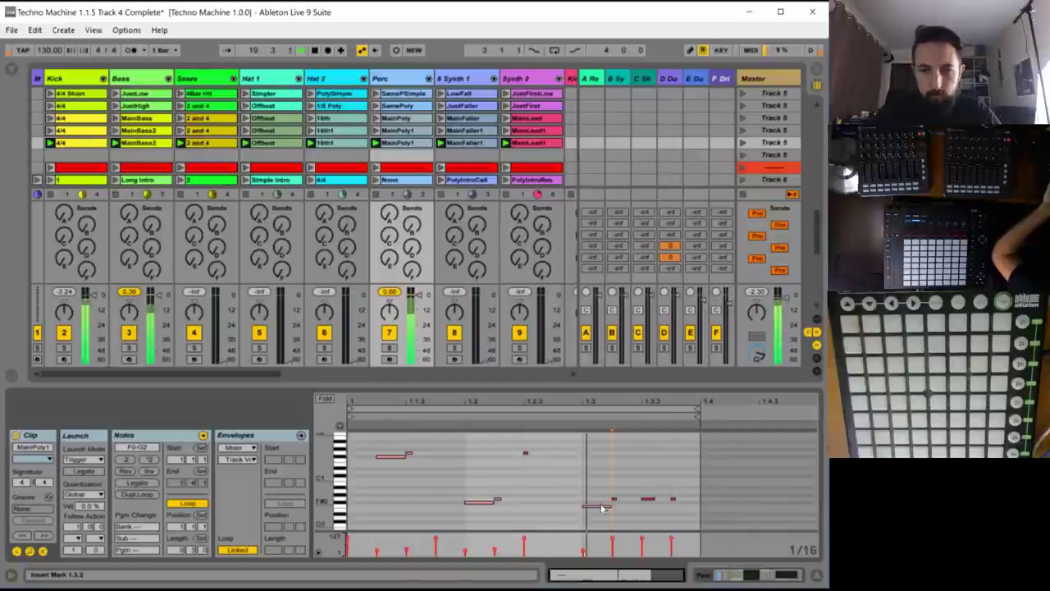
pyautogui.click(599, 504)
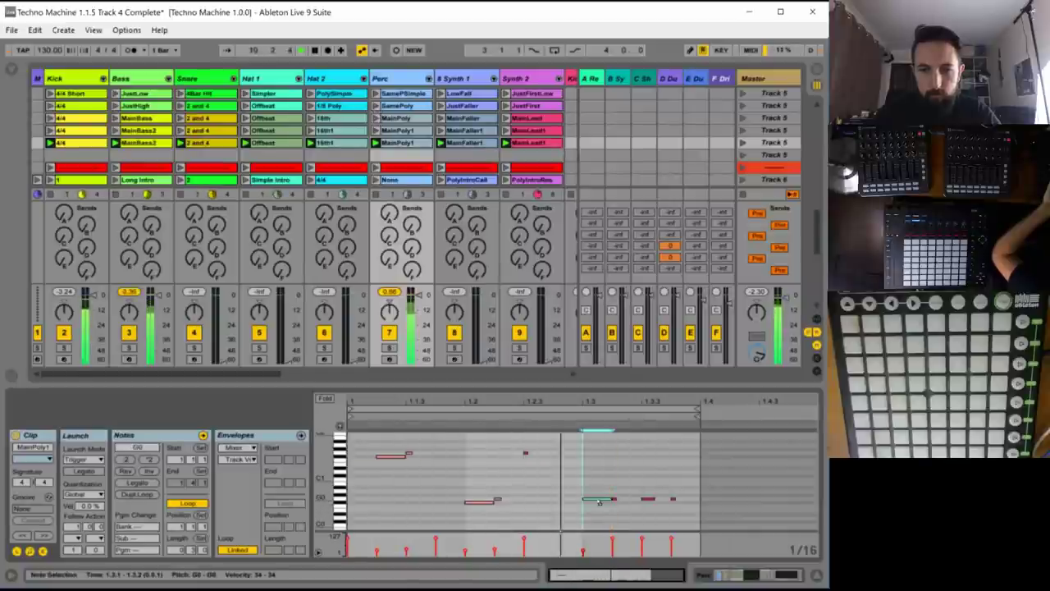
pyautogui.press('space')
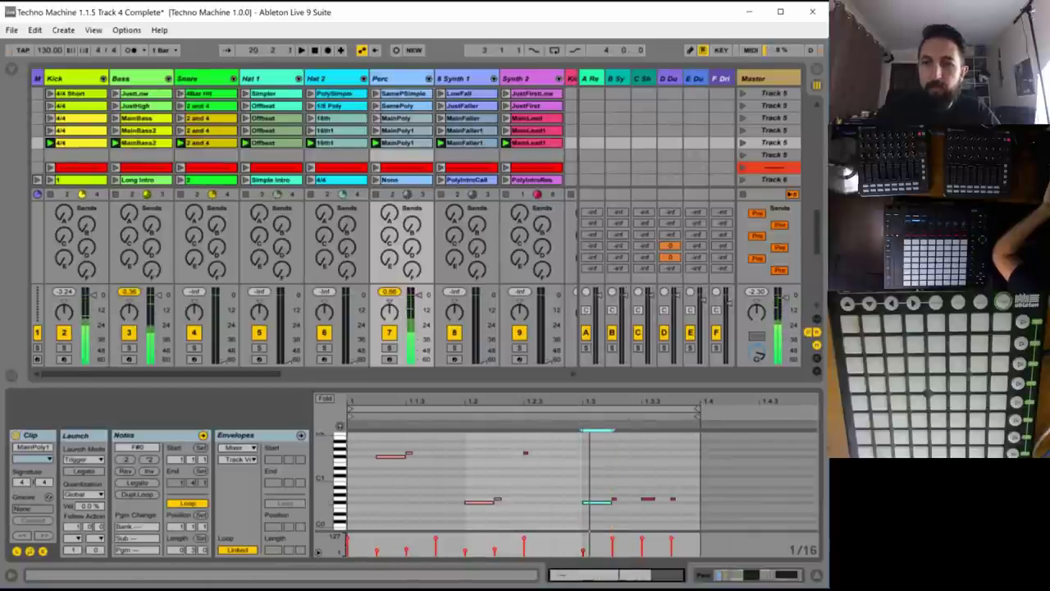
# - Extend the MainPoly1 loop to one full bar and duplicate the beat 3 notes into beat 4
pyautogui.moveTo(699, 409); pyautogui.dragTo(818, 410)
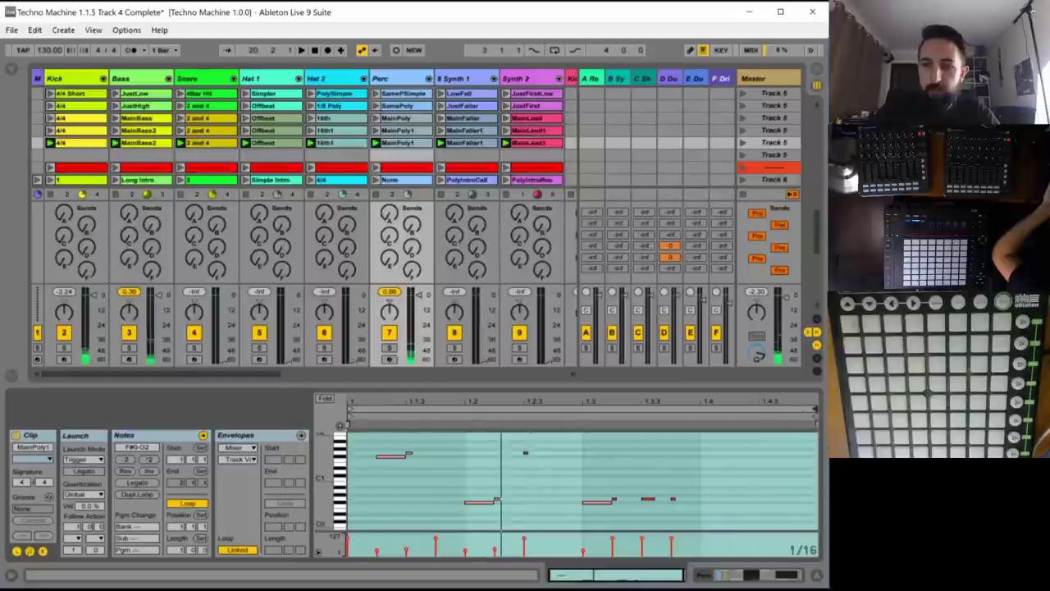
pyautogui.click(690, 504)
pyautogui.moveTo(700, 486); pyautogui.dragTo(585, 517)
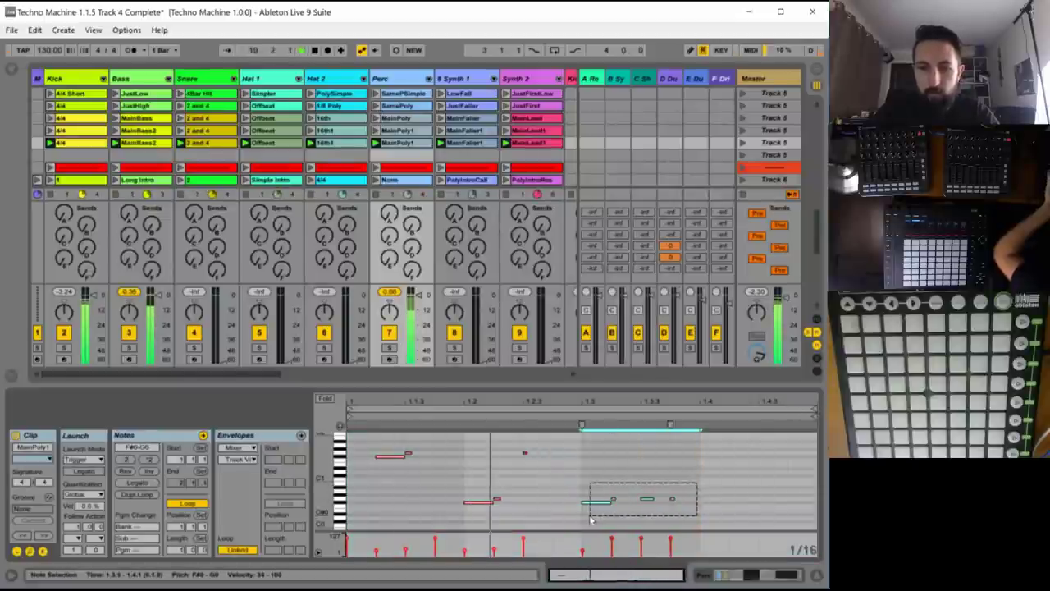
pyautogui.hotkey('ctrl', 'd')
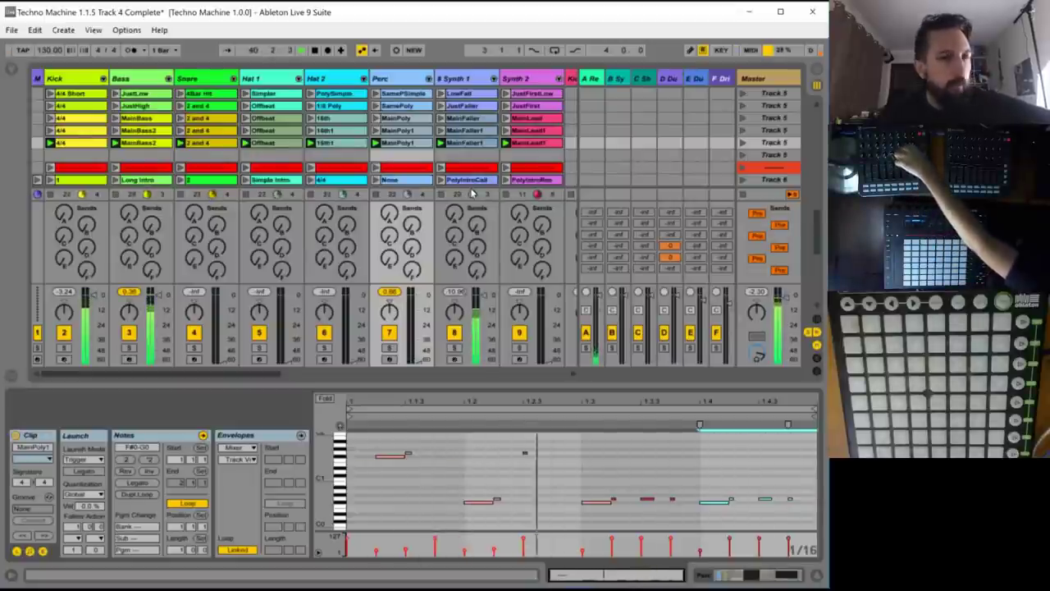
# - Extend the loop of Synth 1's MainFaller1 clip to 2.2.1 and lower its long note to G1
pyautogui.click(468, 143)
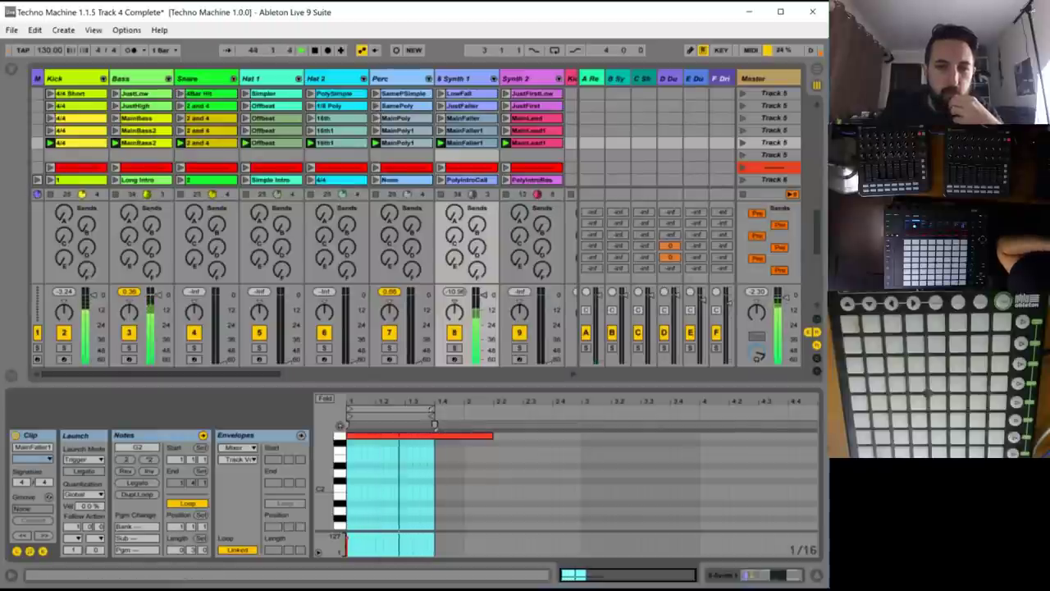
pyautogui.moveTo(434, 424); pyautogui.dragTo(493, 424)
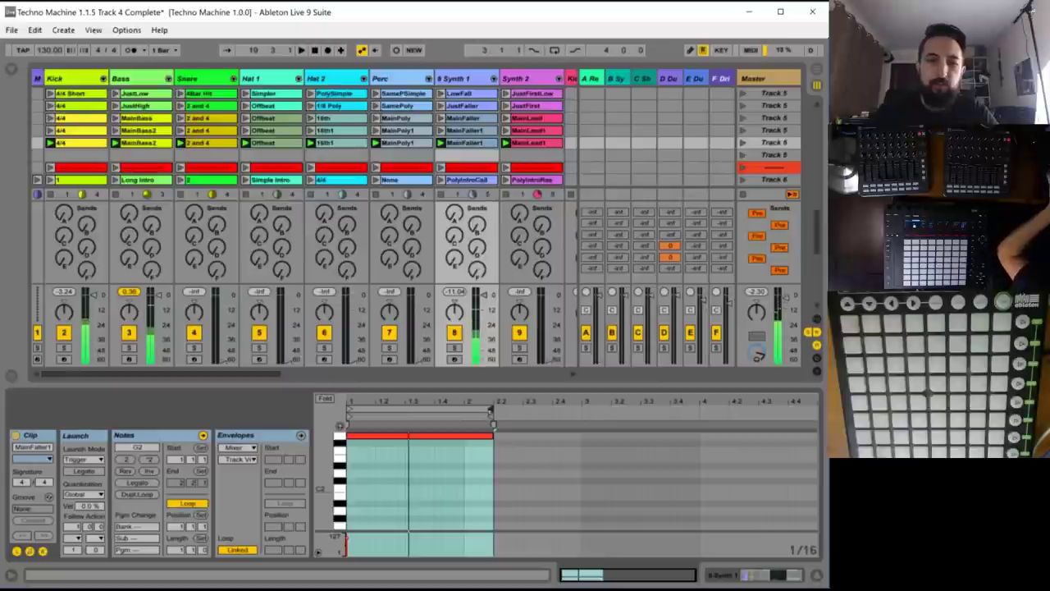
pyautogui.click(437, 452)
pyautogui.click(434, 432)
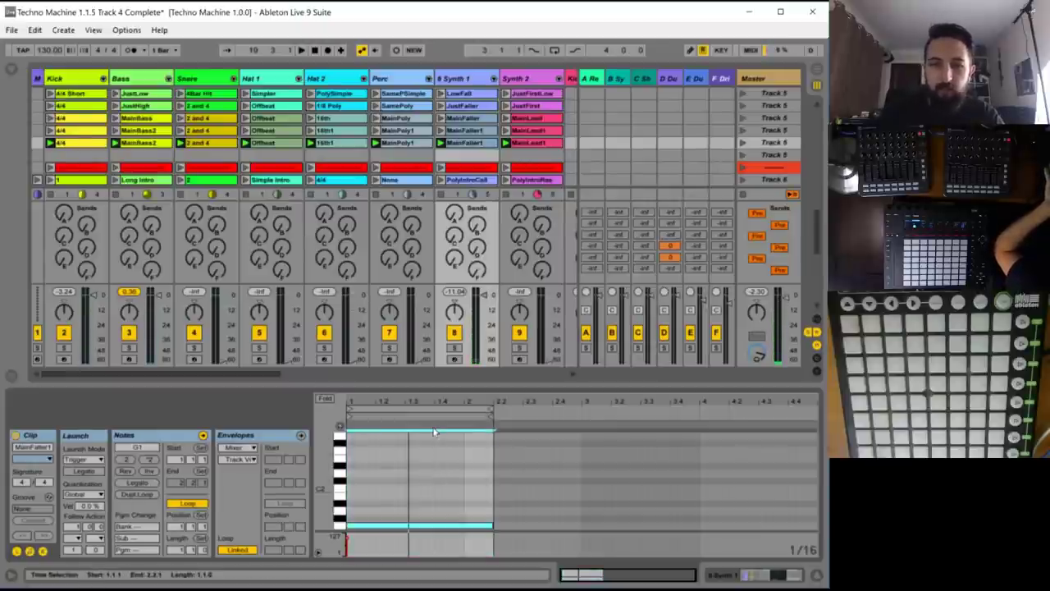
pyautogui.scroll(-2, 436, 464)
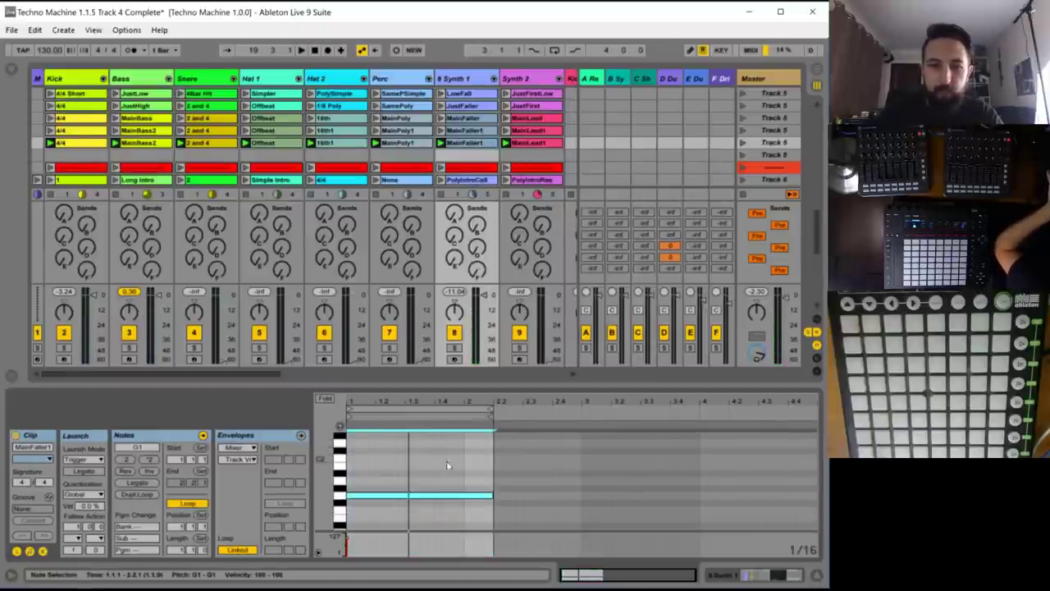
pyautogui.scroll(-1, 447, 465)
pyautogui.press('space')
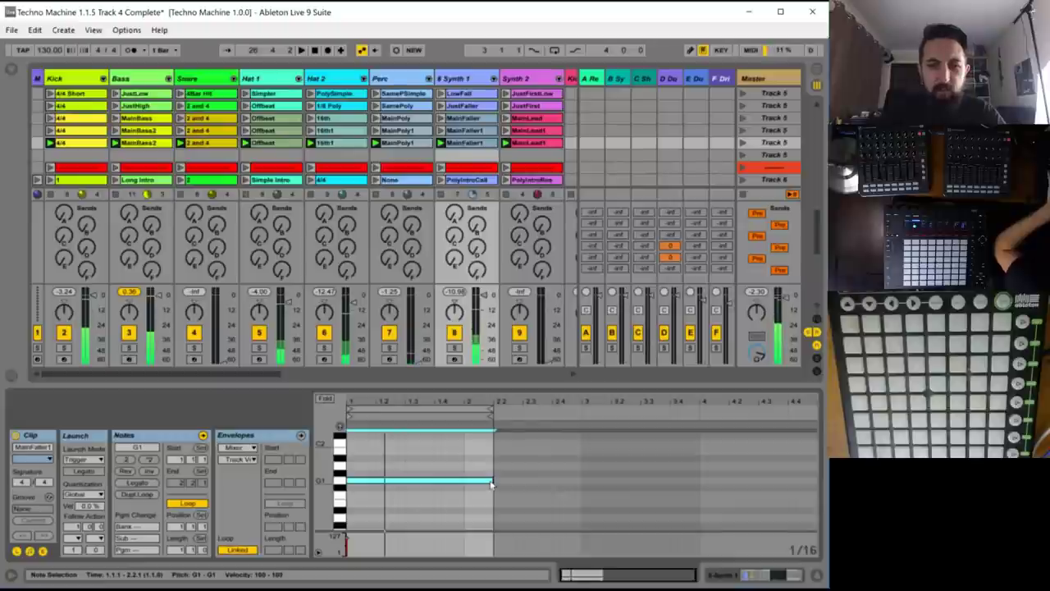
# - Shorten the G1 note to an eighth and repeat it on every beat through 2.1.1, deleting the copy past the loop end
pyautogui.moveTo(485, 481); pyautogui.dragTo(344, 488)
pyautogui.click(374, 489)
pyautogui.hotkey('ctrl', 'd')
pyautogui.hotkey('ctrl', 'd')
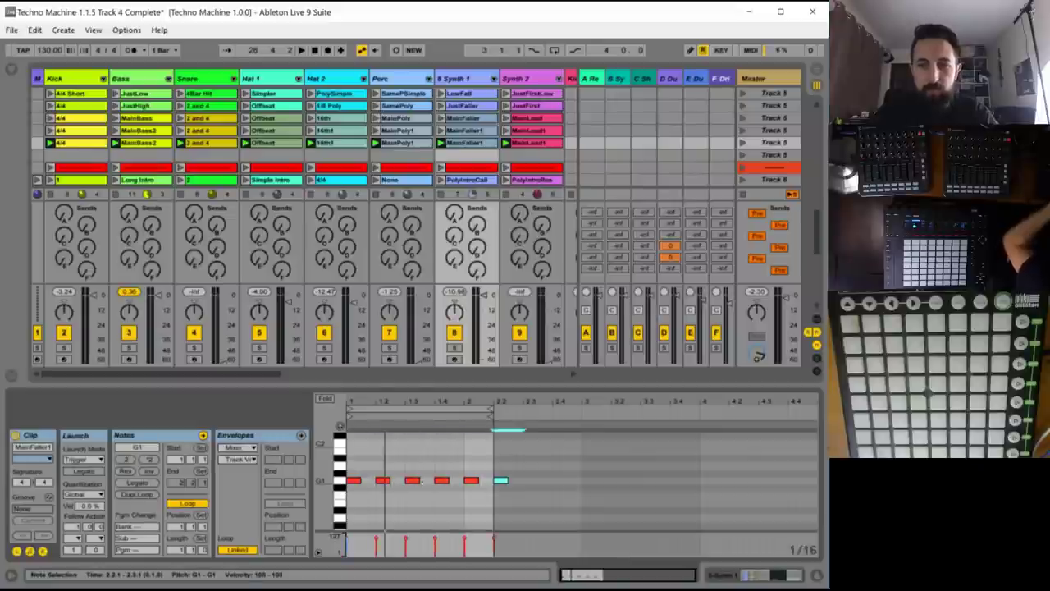
pyautogui.doubleClick(499, 480)
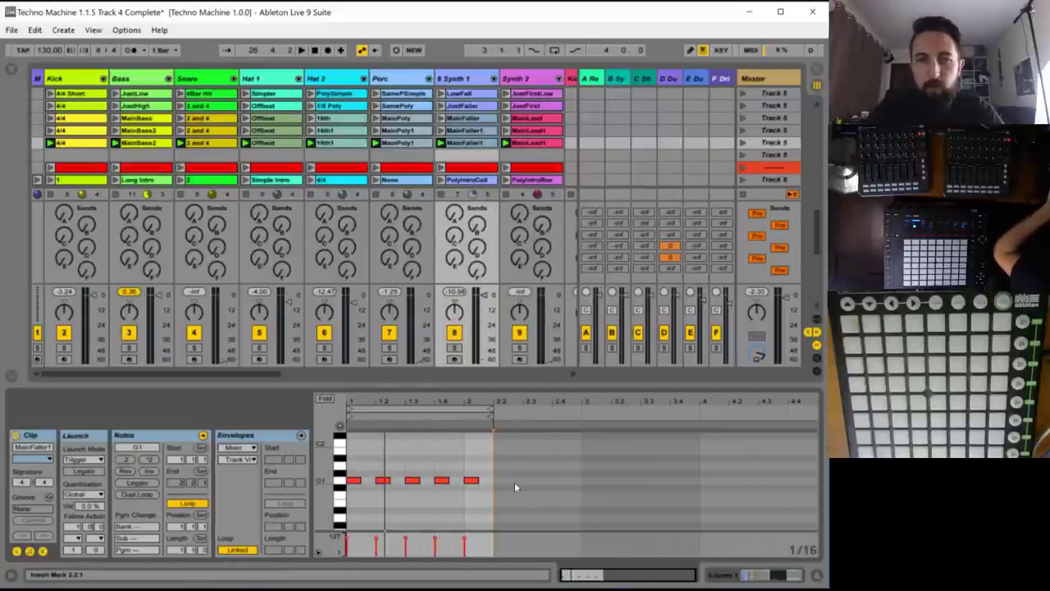
pyautogui.press('space')
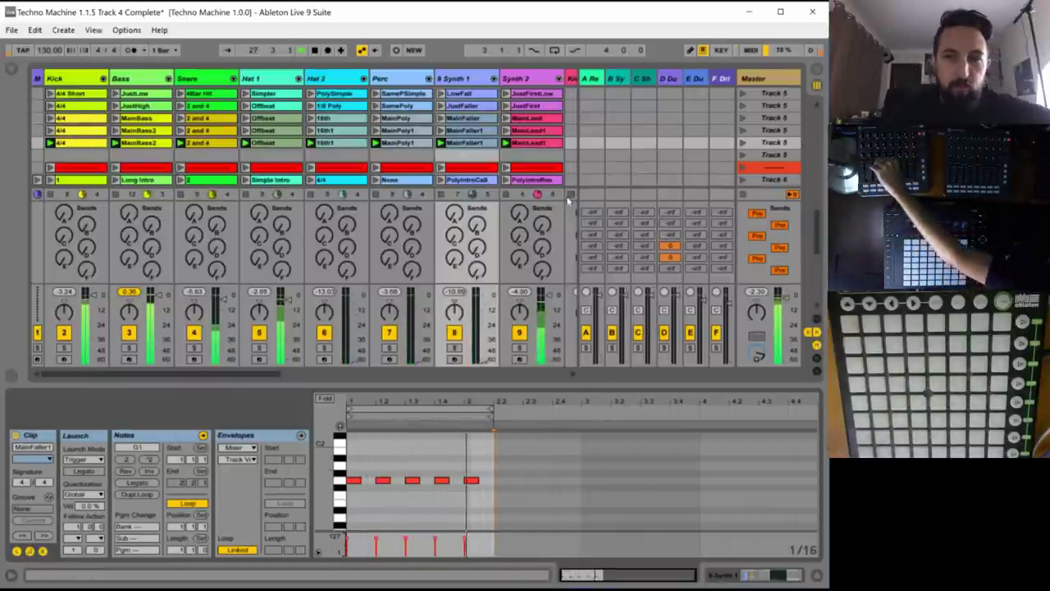
# - Lower the higher notes between 1.1.2 and 1.2.2 in Synth 2's MainLead1 clip to G1 and play it back
pyautogui.click(542, 144)
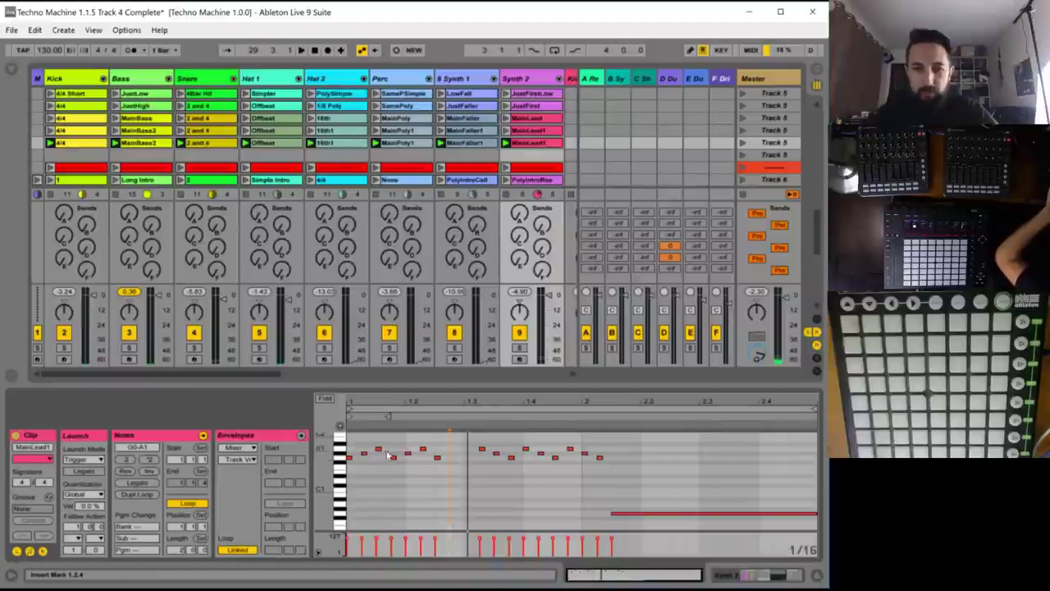
pyautogui.click(362, 449)
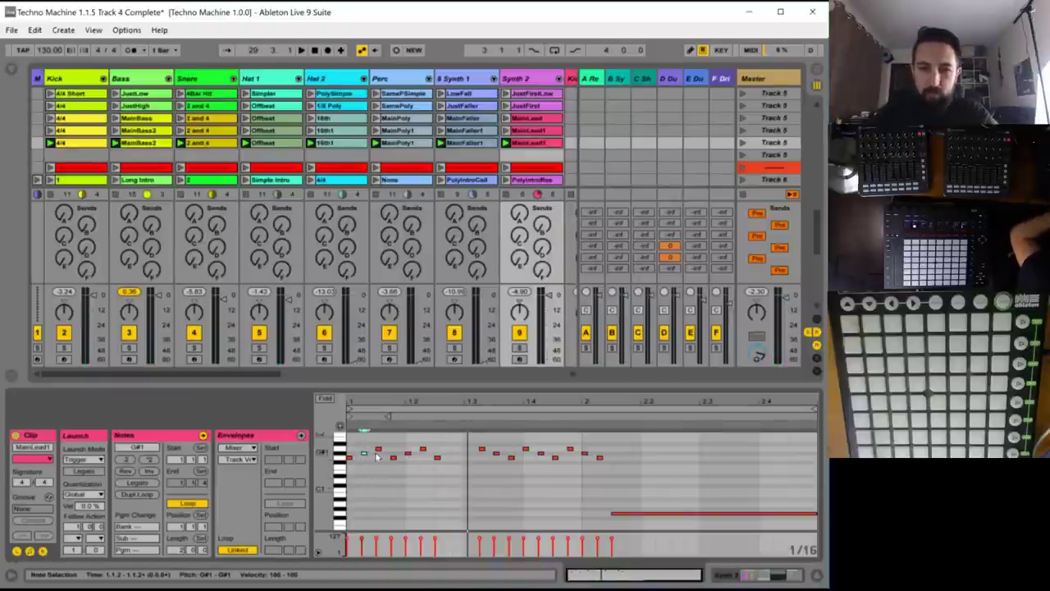
pyautogui.click(377, 450)
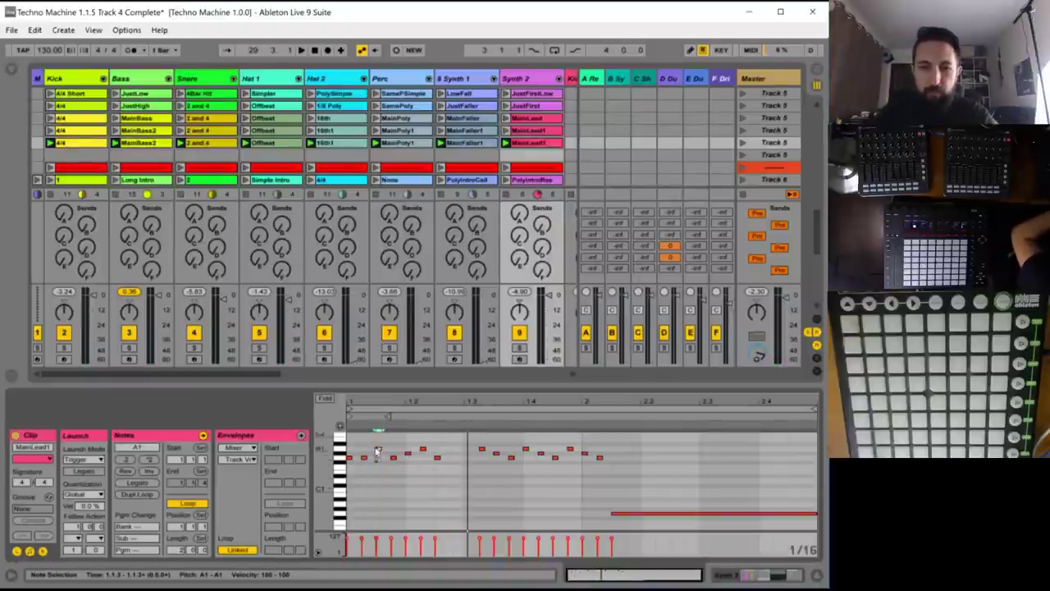
pyautogui.click(406, 456)
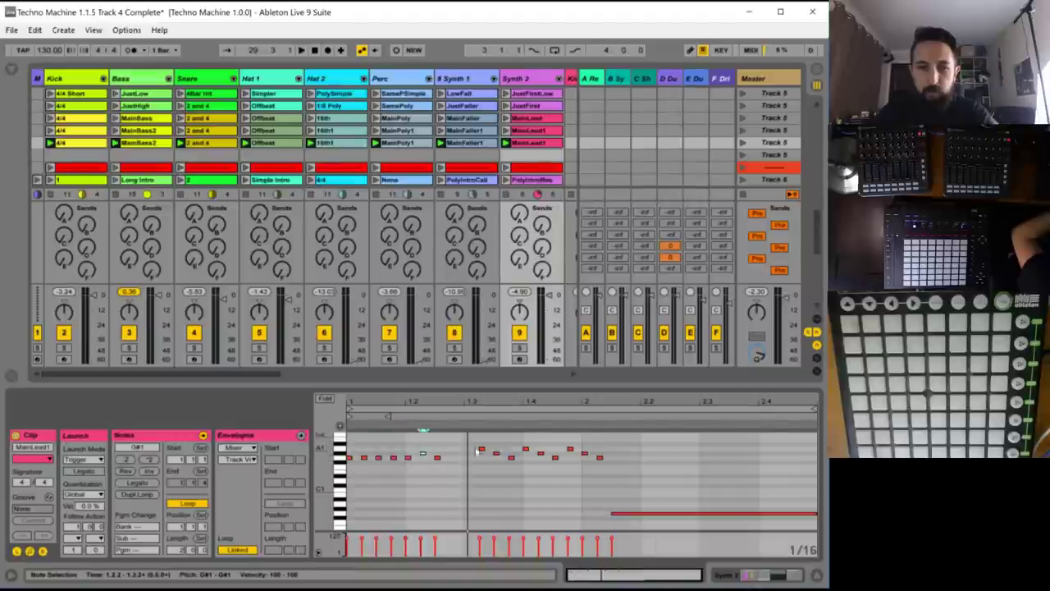
pyautogui.press('Down')
pyautogui.press('space')
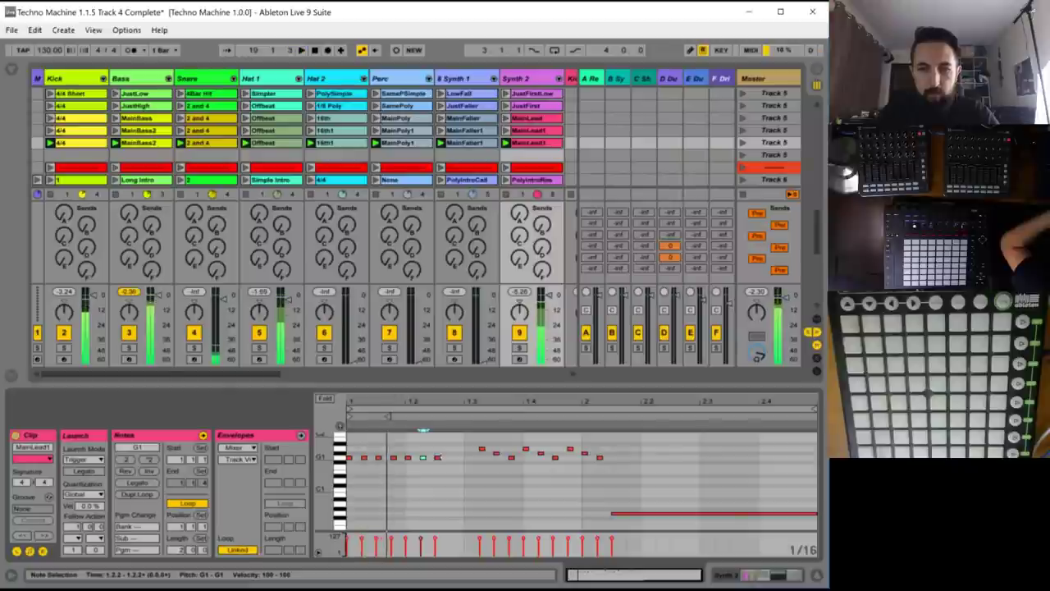
# - Lengthen the G1 note at 1.2.3 to reach 1.3.2 and lower the higher notes from 1.4.1 to 2.1.1 to G1
pyautogui.moveTo(439, 457); pyautogui.dragTo(480, 459)
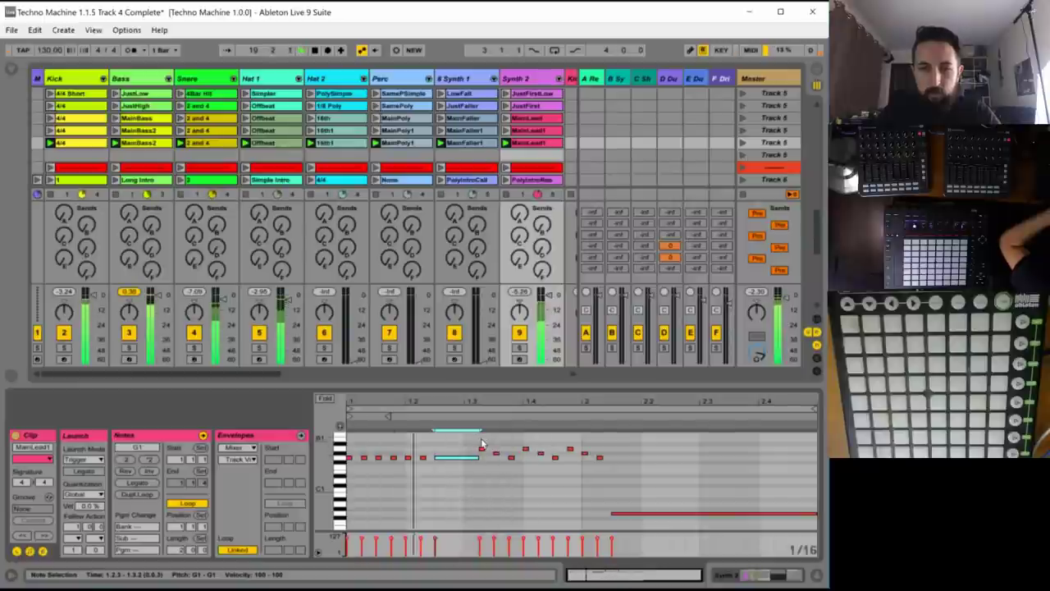
pyautogui.press('space')
pyautogui.moveTo(525, 448); pyautogui.dragTo(585, 458)
pyautogui.press('space')
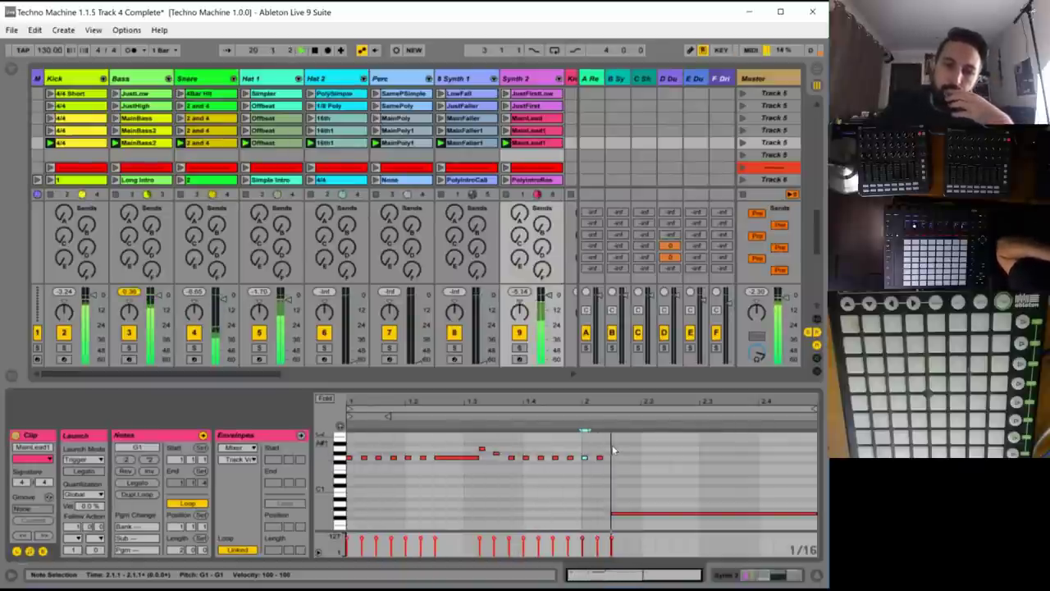
# - Raise the long note at 2.1.3 to F1, shorten it to three sixteenths, and add a copy at 2.2.2 on D1
pyautogui.moveTo(620, 515); pyautogui.dragTo(622, 471)
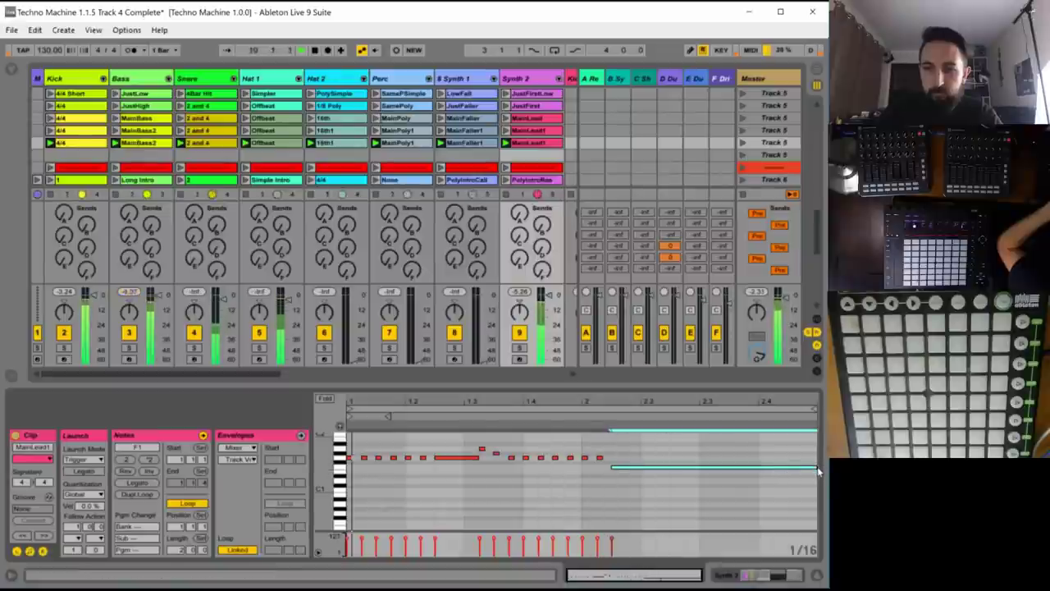
pyautogui.moveTo(817, 465); pyautogui.dragTo(662, 471)
pyautogui.hotkey('ctrl', 'd')
pyautogui.press('Down')
pyautogui.press('Down')
pyautogui.press('Down')
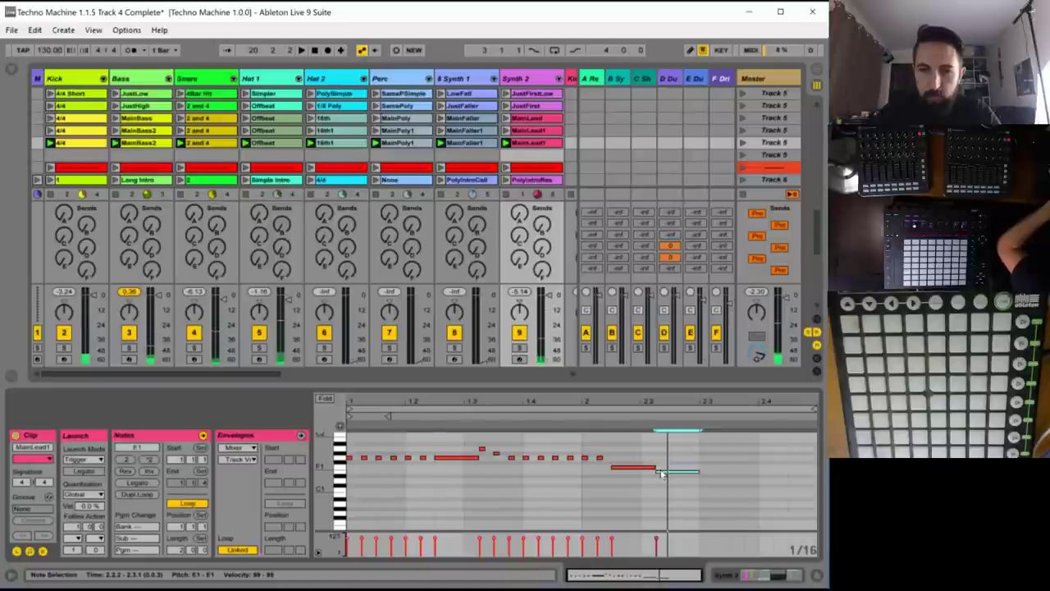
# - Continue the descending line with copies at 2.3.1 and 2.3.4, placing the last on G0 and lengthening it to the clip's end
pyautogui.hotkey('ctrl', 'd')
pyautogui.press('Down')
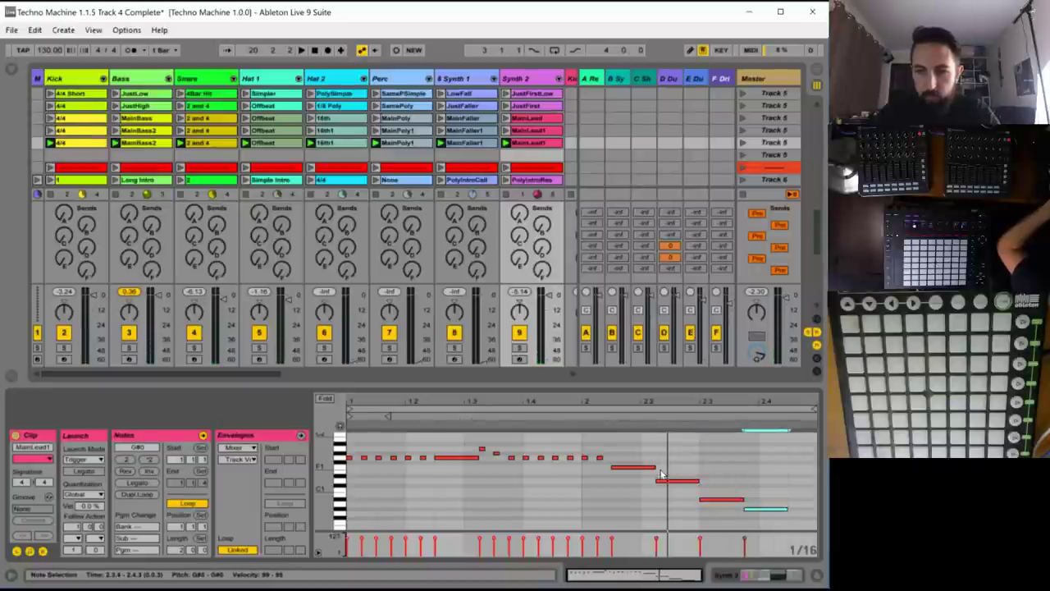
pyautogui.press('Down')
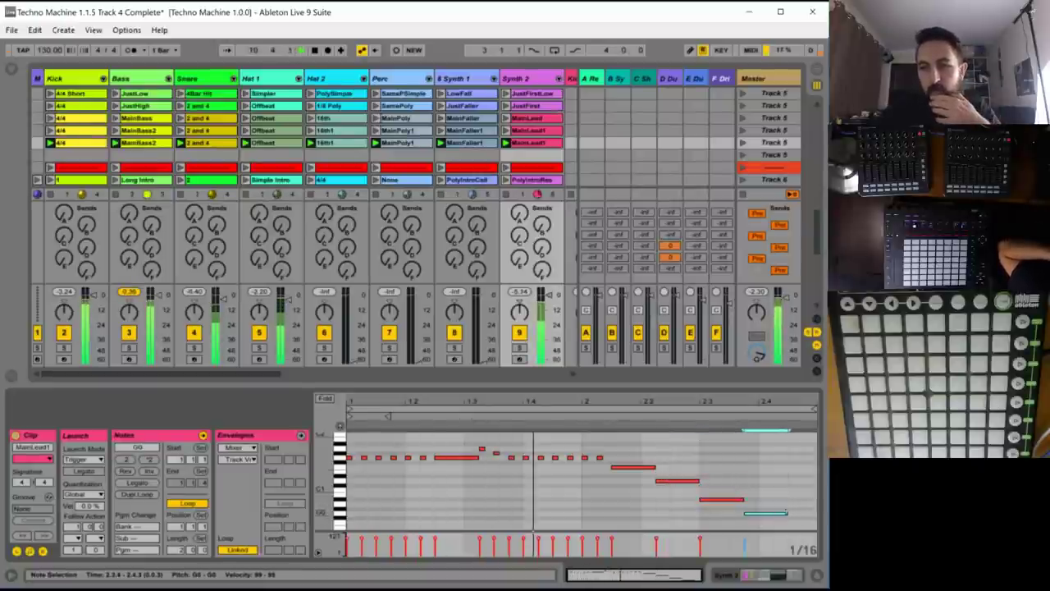
pyautogui.moveTo(786, 512); pyautogui.dragTo(816, 513)
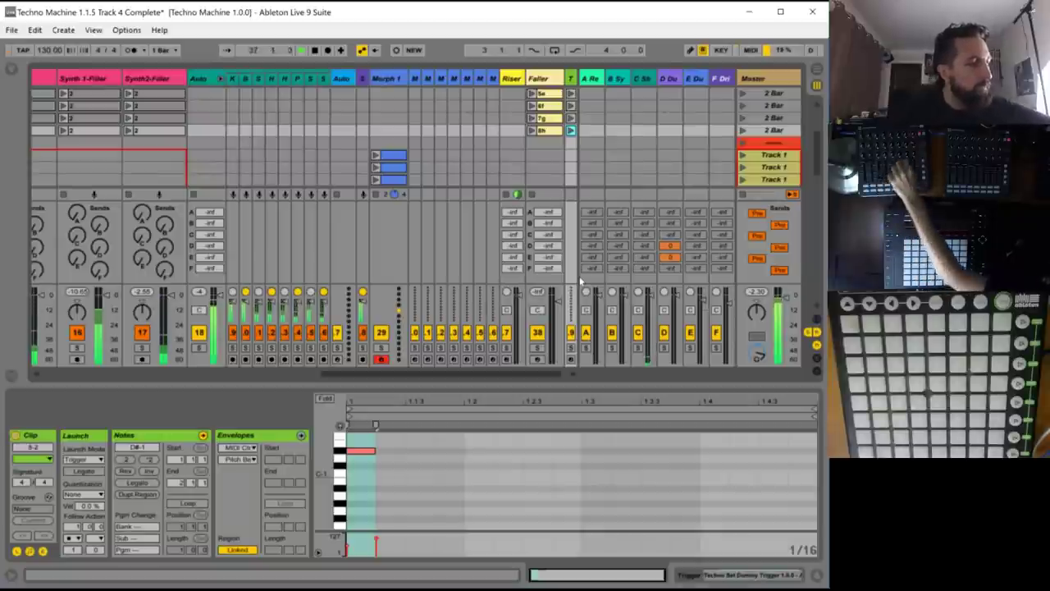
# - Raise all notes of the lowest MainFaller1 clip on the 8 Synth 1 track to G3 and shorten each to one sixteenth
pyautogui.moveTo(324, 373); pyautogui.dragTo(48, 374)
pyautogui.scroll(-3, 304, 135)
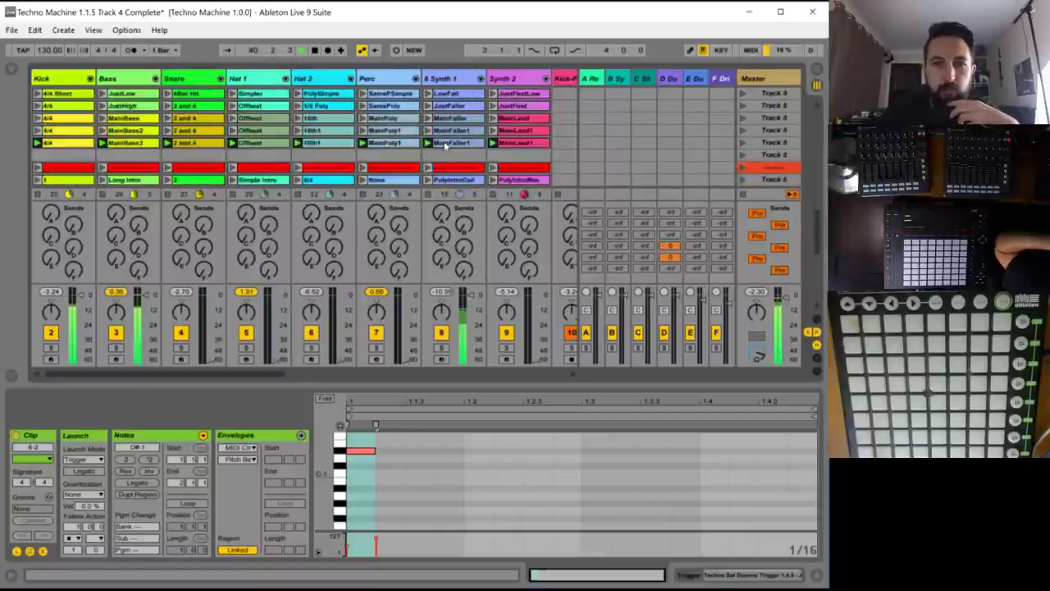
pyautogui.click(455, 131)
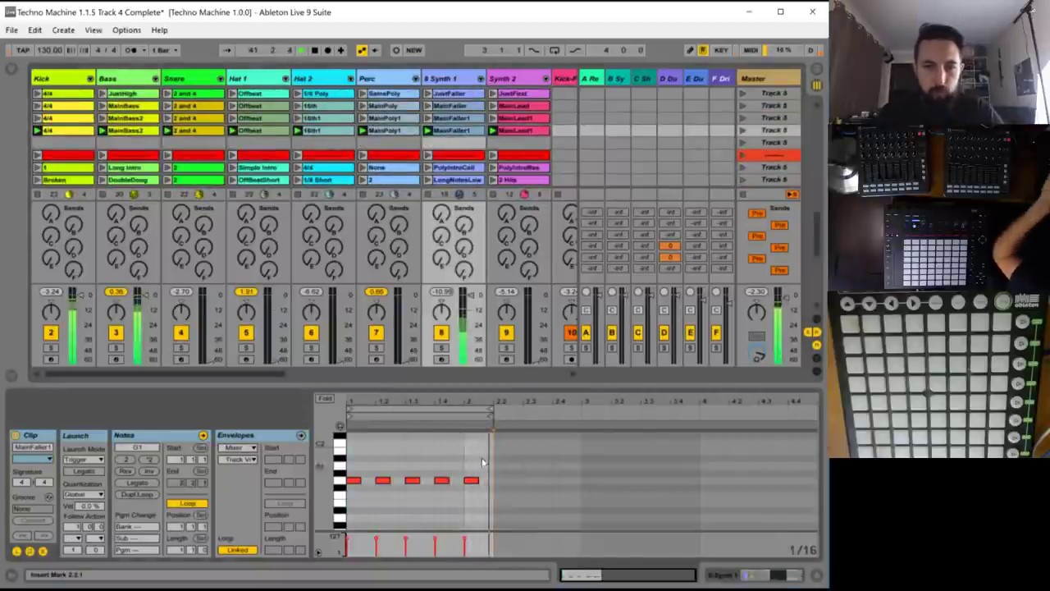
pyautogui.moveTo(318, 477); pyautogui.dragTo(289, 485)
pyautogui.hotkey('shift', 'Down')
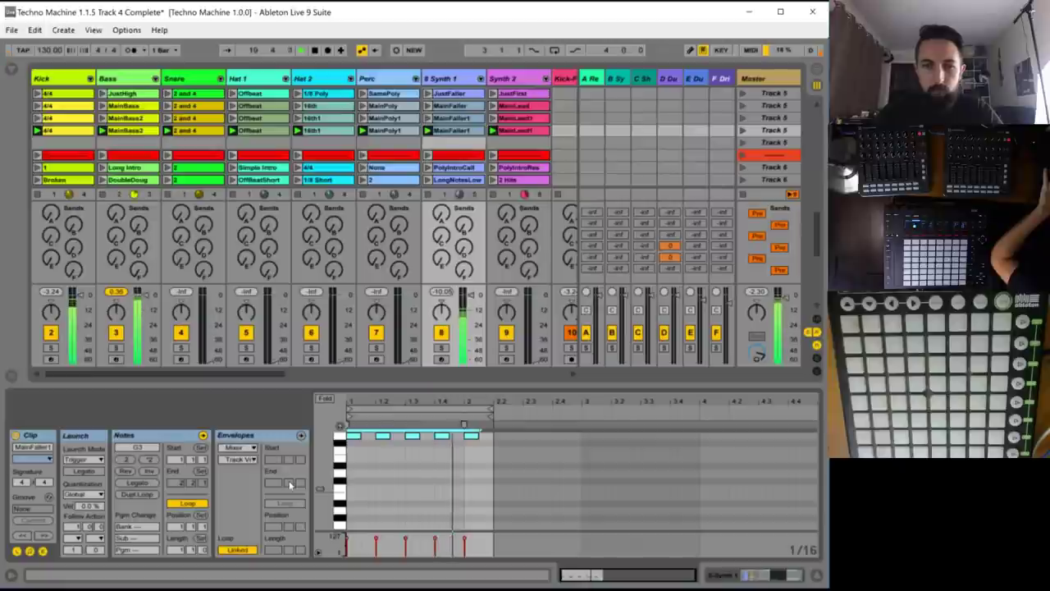
pyautogui.press('space')
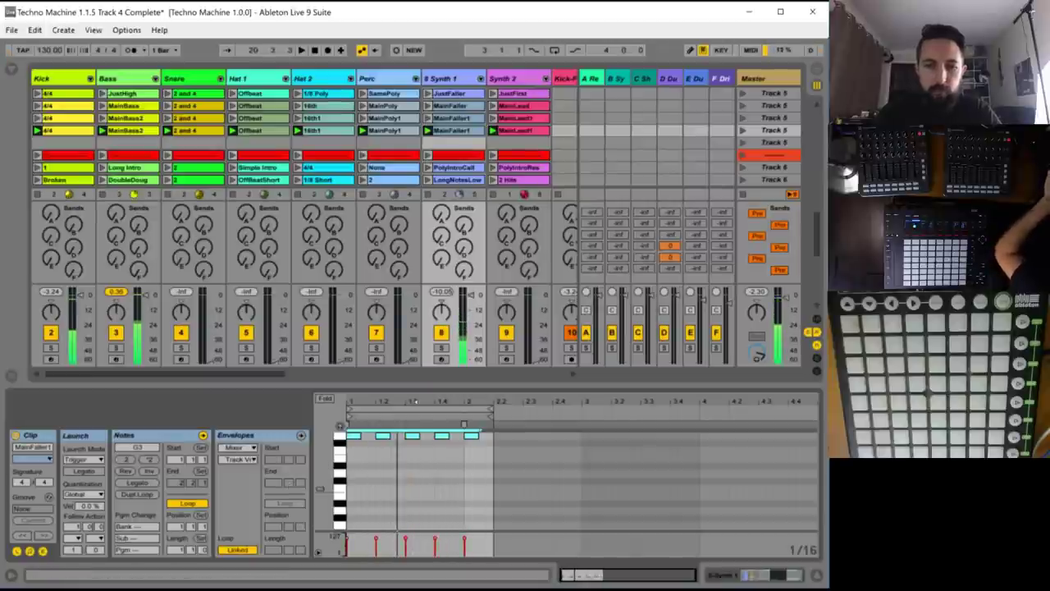
pyautogui.press('space')
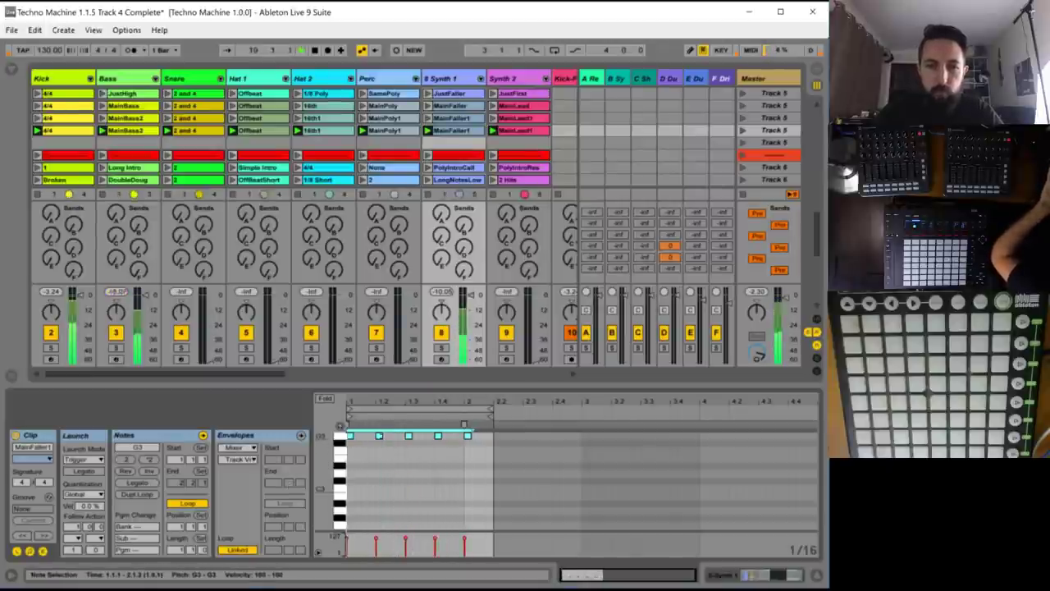
pyautogui.click(378, 435)
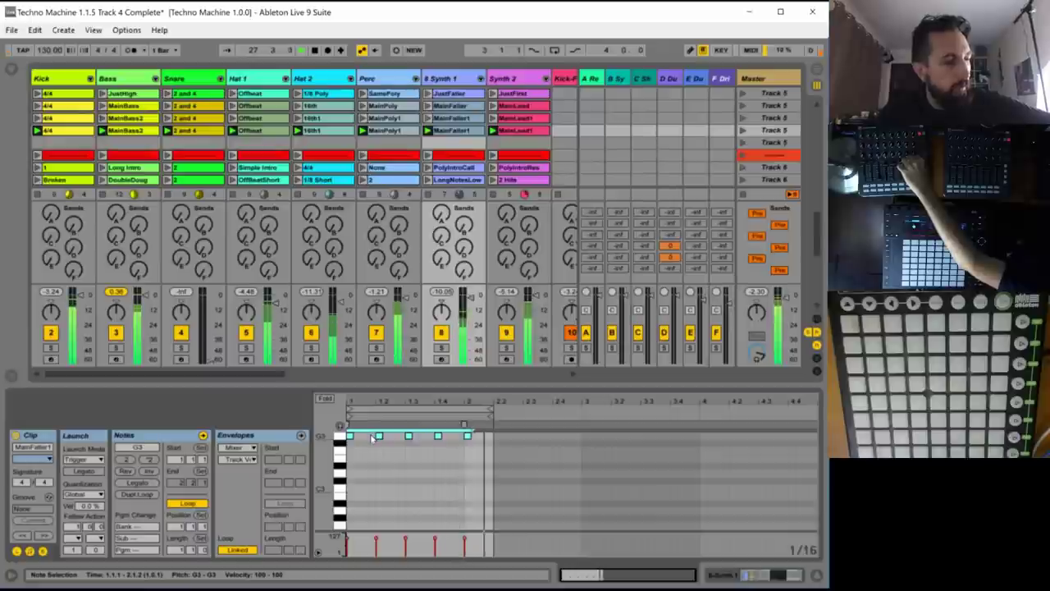
# - Audition all notes of Synth 2's lowest MainLead1 clip an octave higher and move them back down one octave
pyautogui.click(518, 131)
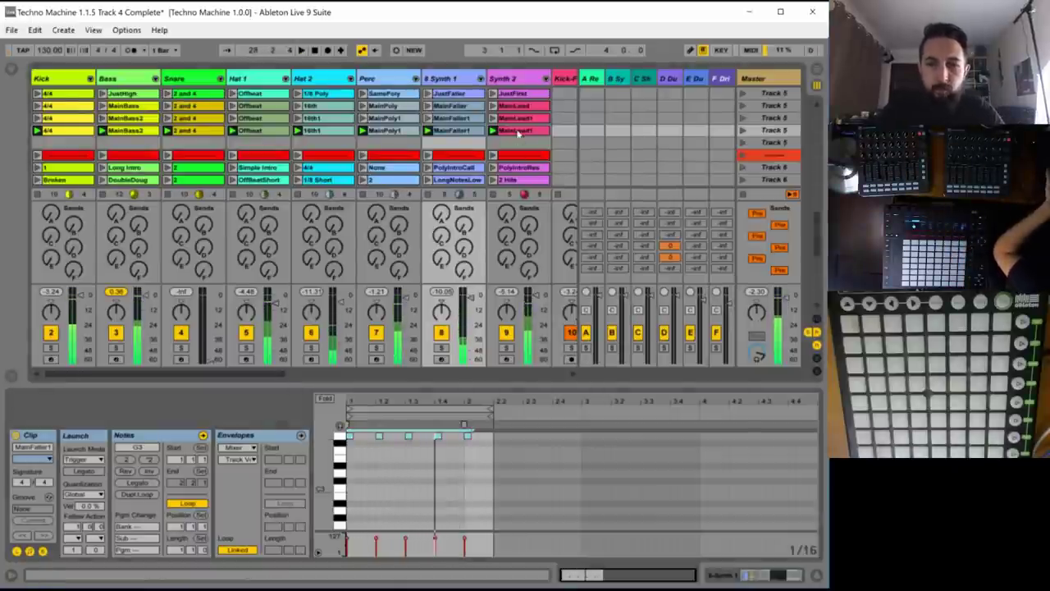
pyautogui.hotkey('ctrl', 'a')
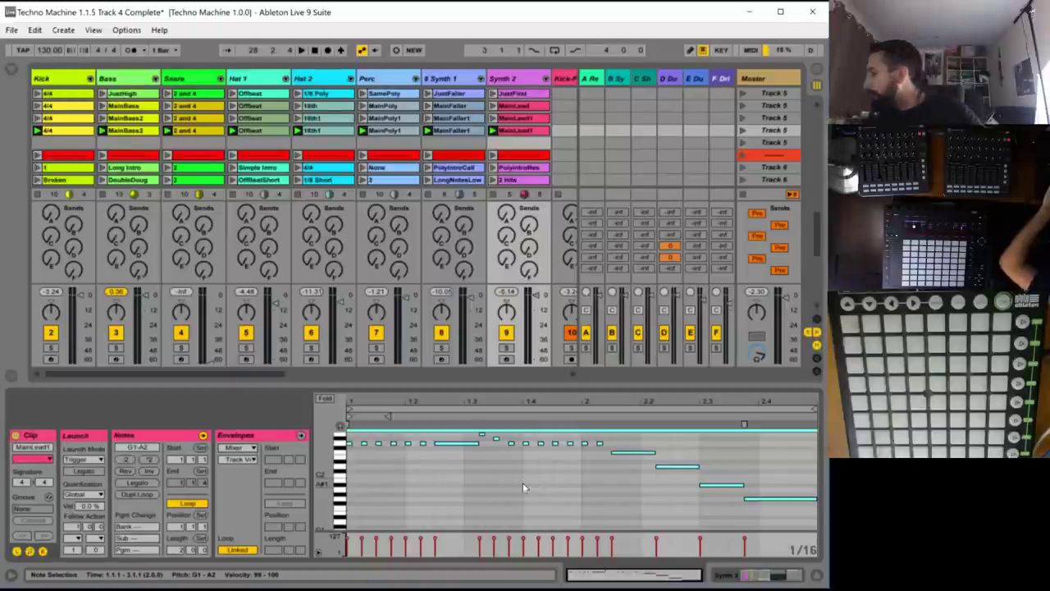
pyautogui.press('space')
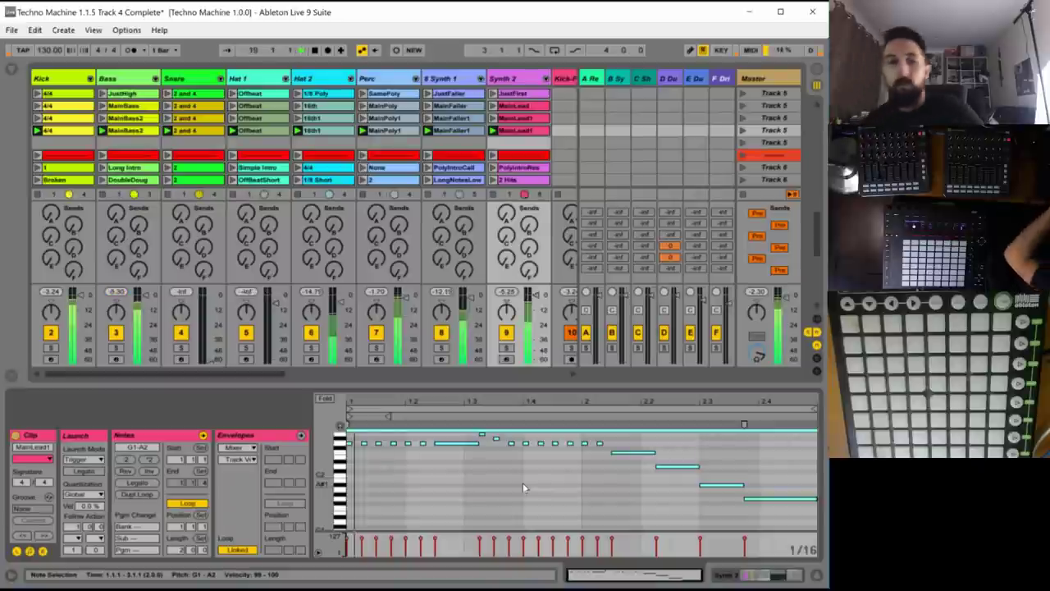
pyautogui.hotkey('shift', 'Down')
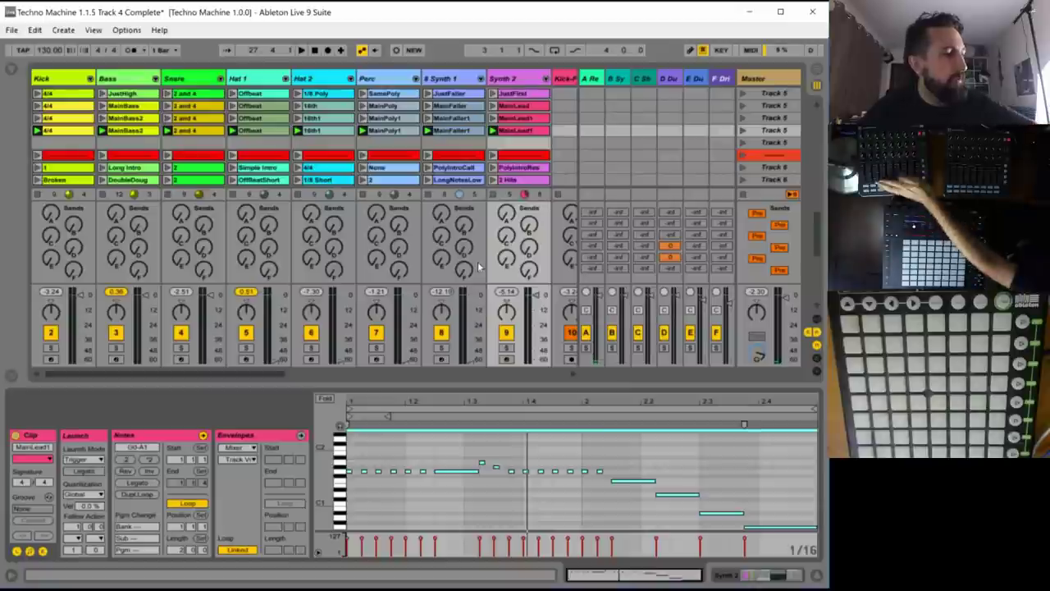
# - Rename the Bass, Snare and Hat 1 clips in the playing Track 5 scene to MainBass3, "2 and not 4" and Scattered
pyautogui.click(141, 133)
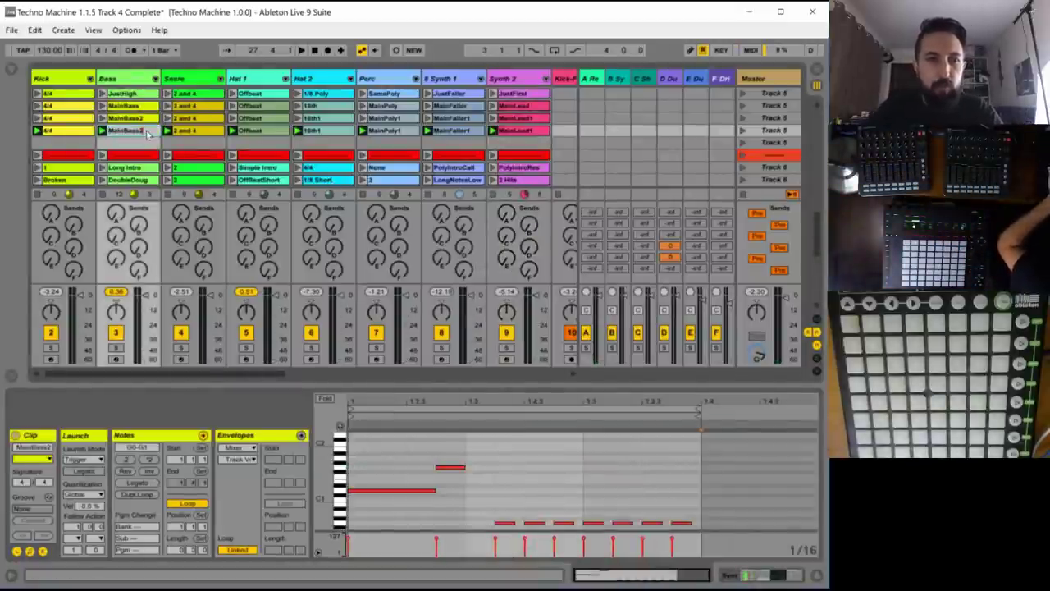
pyautogui.click(193, 133)
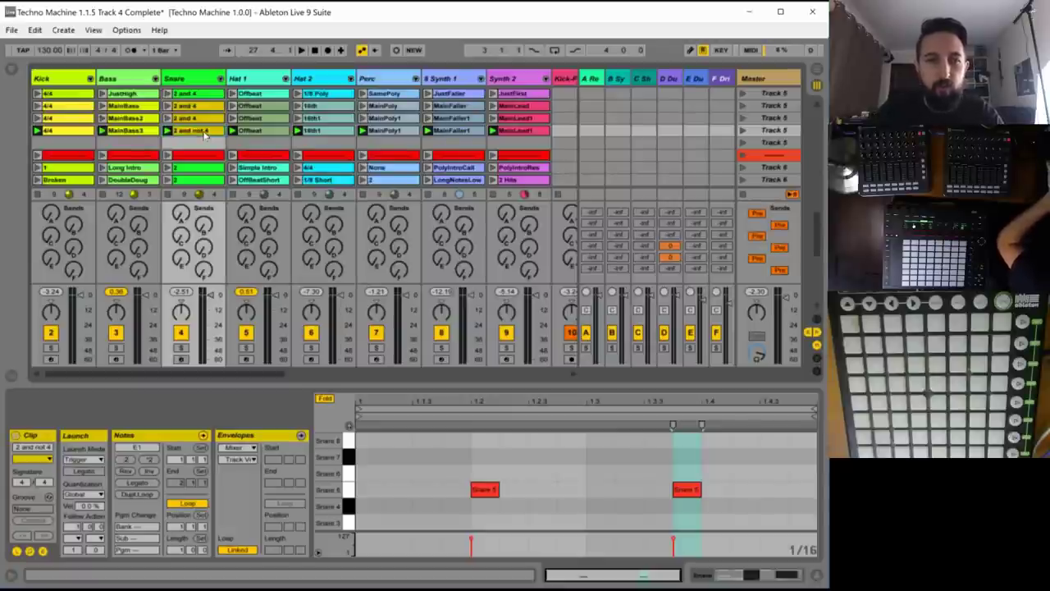
pyautogui.click(250, 132)
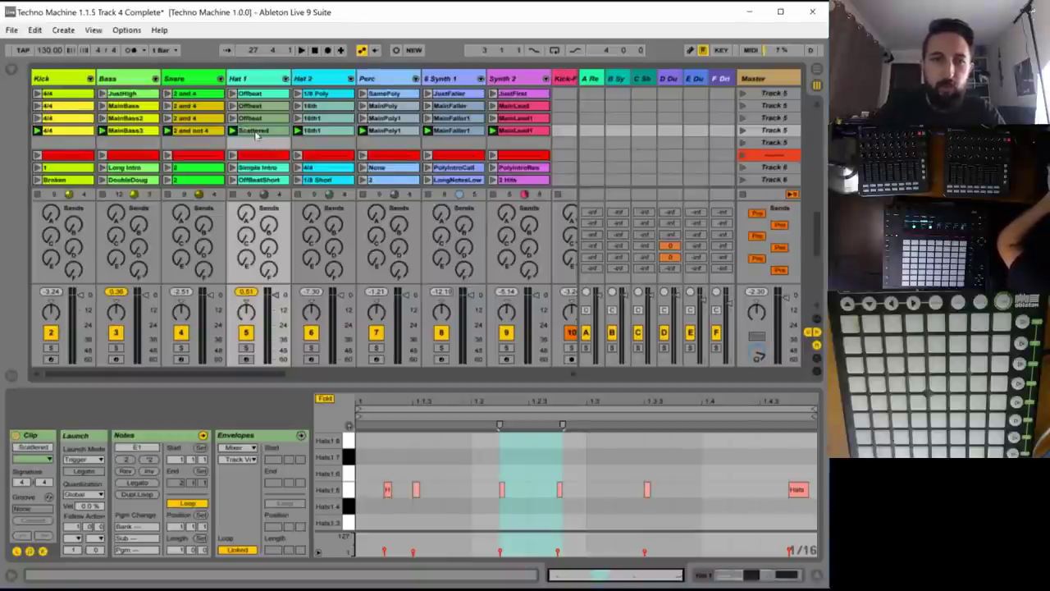
# - Rename the same scene's Hat 2, Perc, 8 Synth 1 and Synth 2 clips to 16th12, MainPoly2, MainFaller12 and MainLead12, and briefly play it back
pyautogui.click(316, 133)
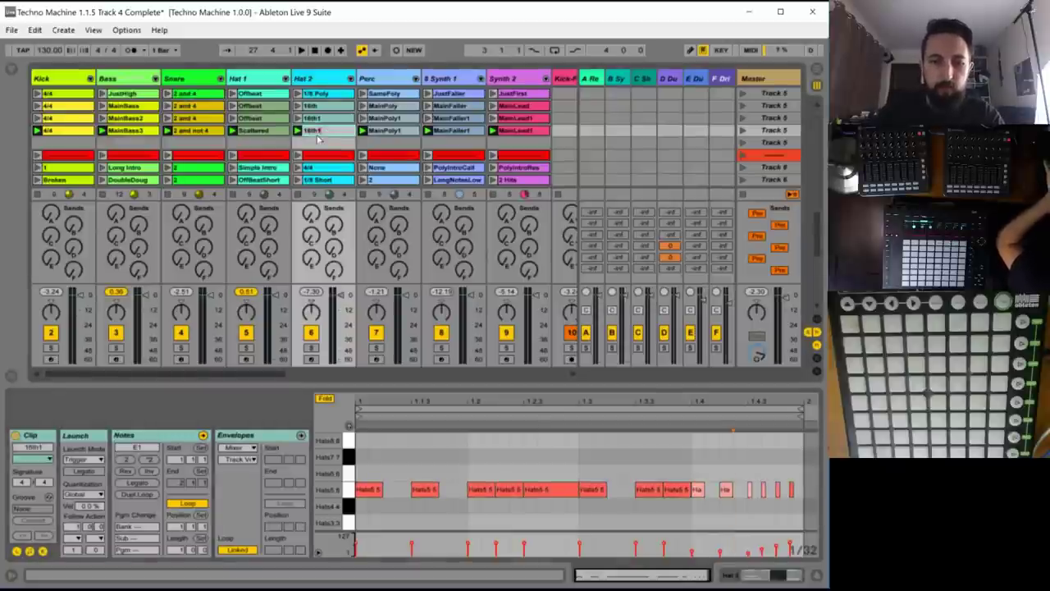
pyautogui.click(388, 133)
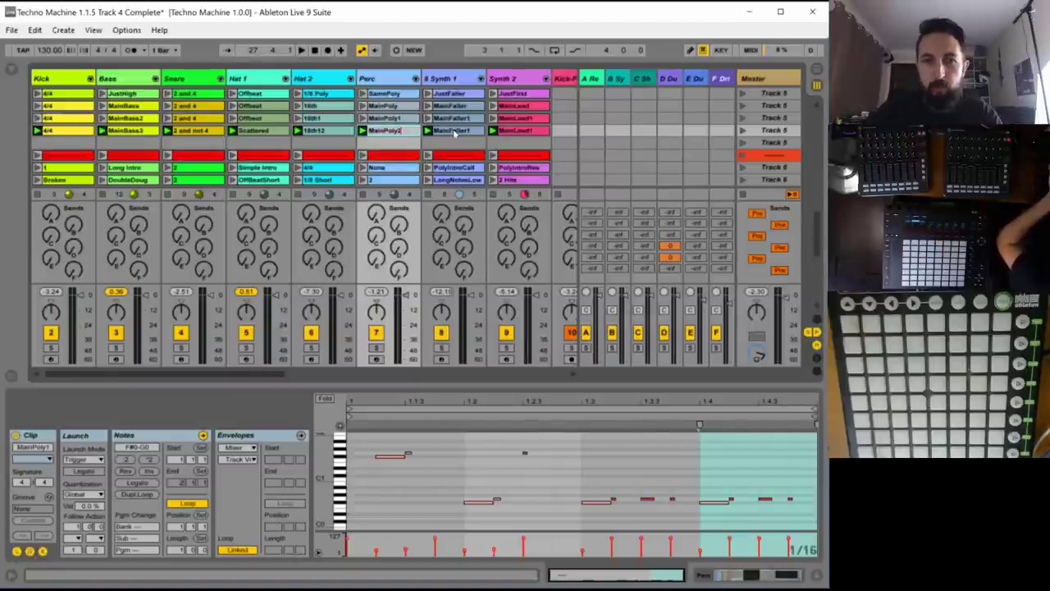
pyautogui.click(456, 132)
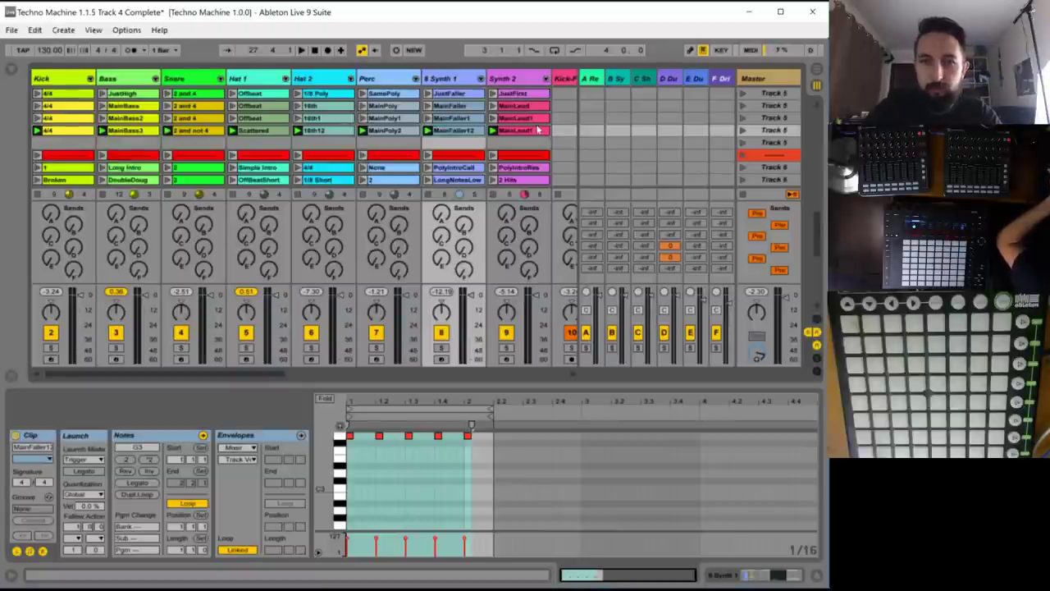
pyautogui.click(537, 130)
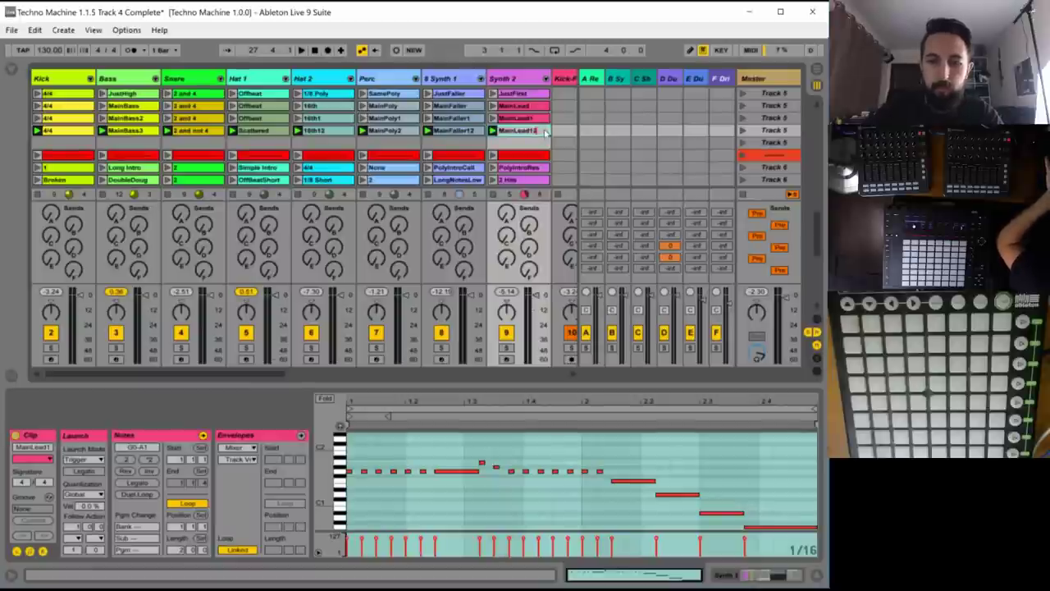
pyautogui.press('space')
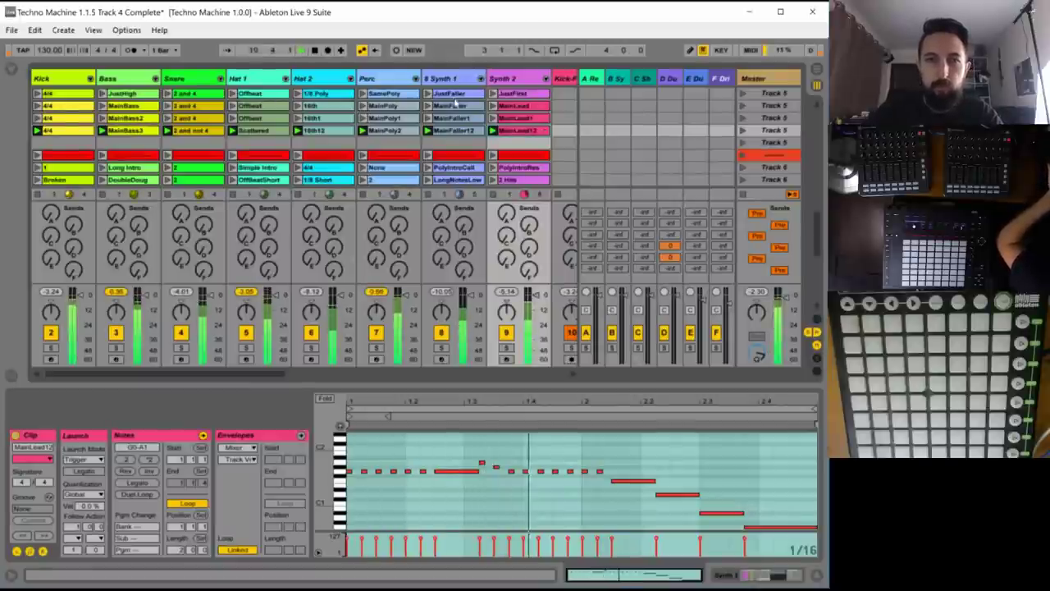
pyautogui.press('space')
# - Copy the row of clips from Kick to Synth 2 containing JustHigh and JustFirst into the empty last Track 5 scene and launch it
pyautogui.click(520, 94)
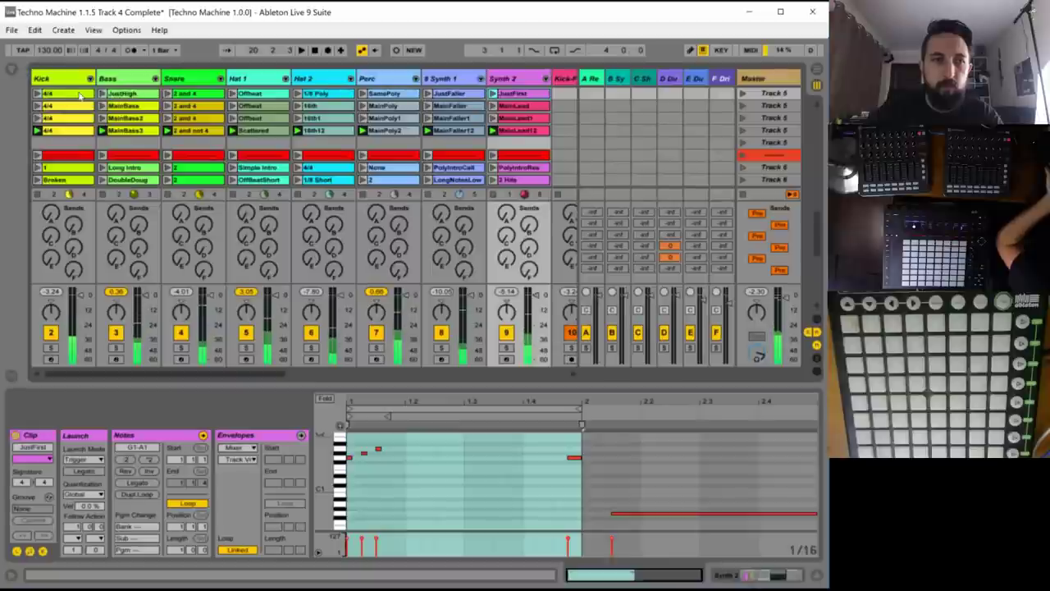
pyautogui.keyDown('shift'); pyautogui.click(71, 95); pyautogui.keyUp('shift')
pyautogui.moveTo(68, 146); pyautogui.dragTo(68, 146)
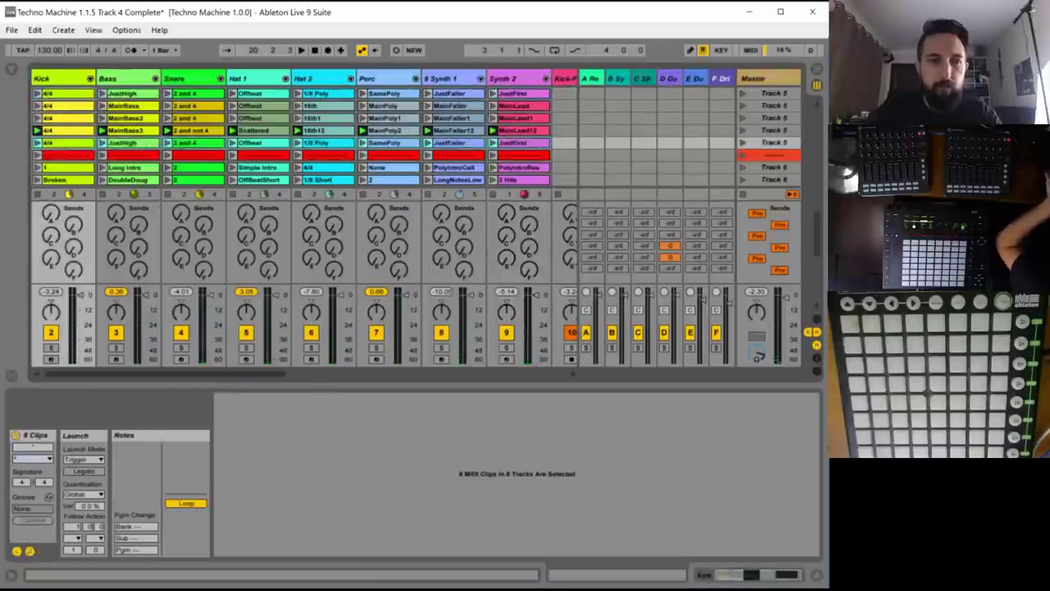
pyautogui.click(741, 144)
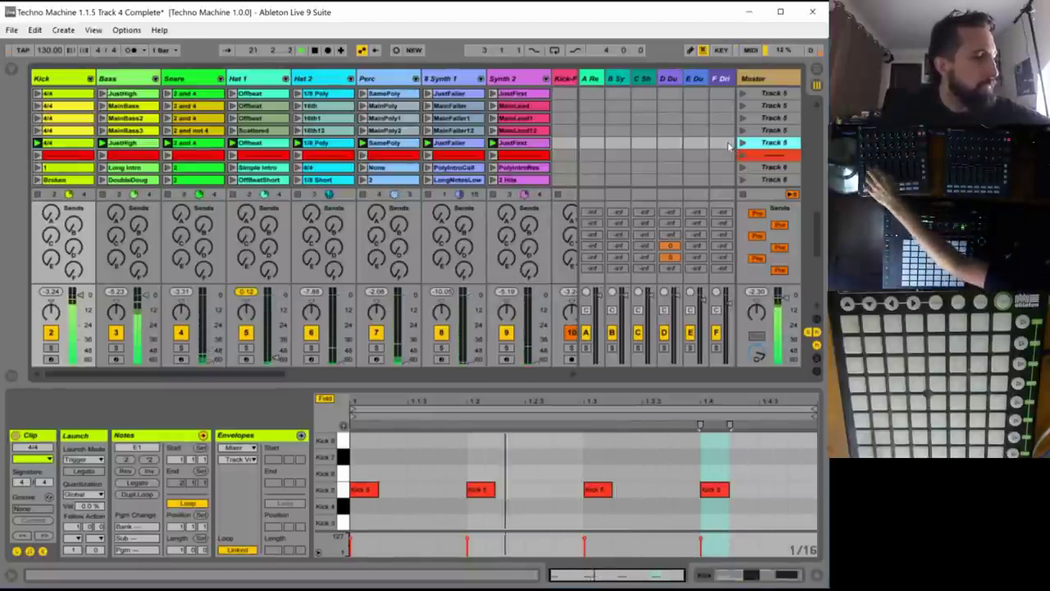
# - Delete the notes at 1.1.1 and 1.3.1 in the copied JustHigh bass clip and add a sixteenth G1 note at 1.2.3
pyautogui.click(116, 145)
pyautogui.click(117, 145)
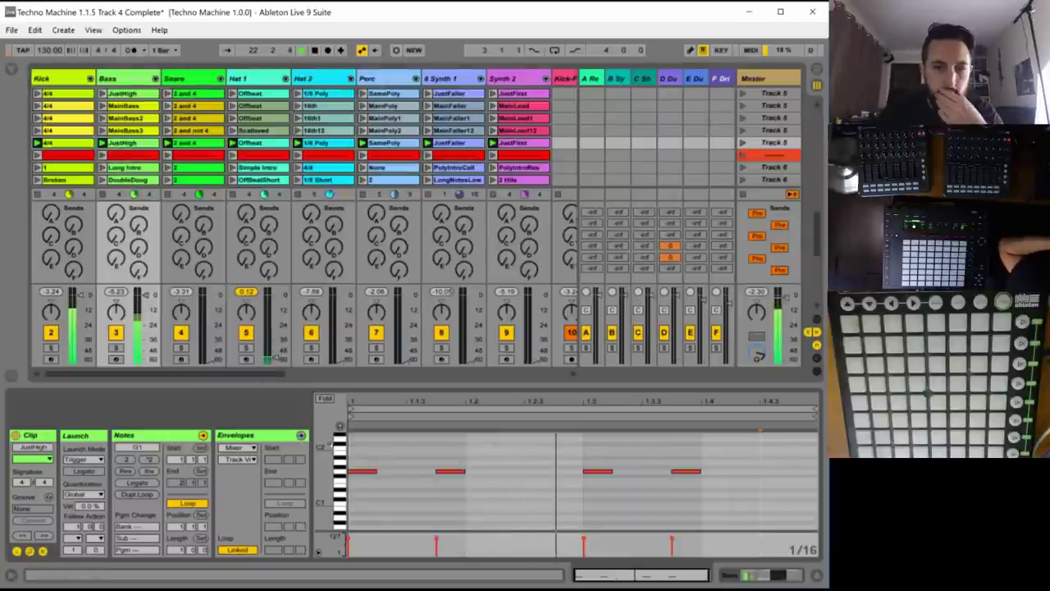
pyautogui.doubleClick(362, 471)
pyautogui.doubleClick(597, 471)
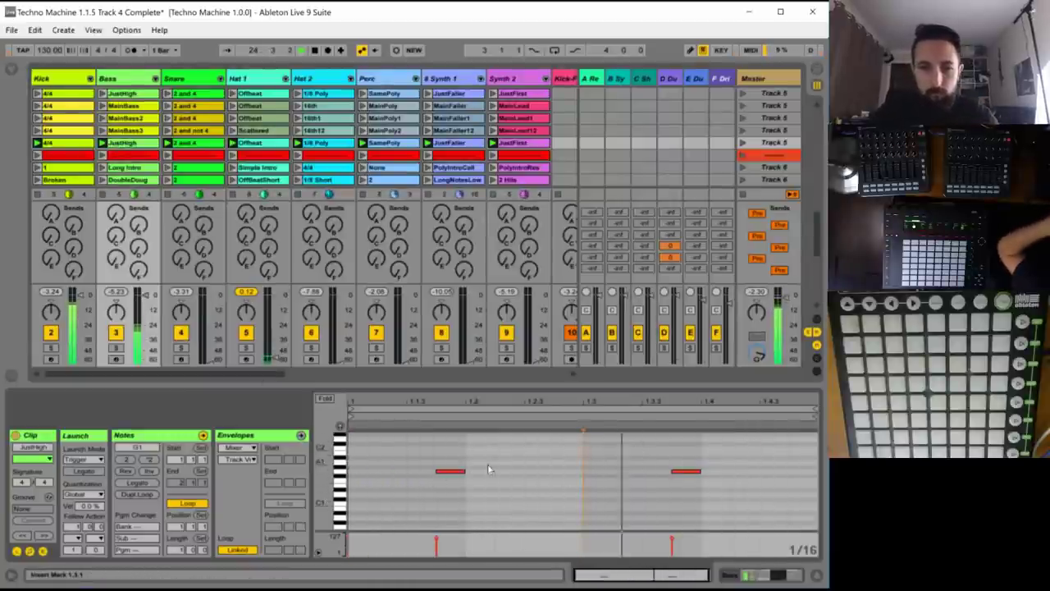
pyautogui.doubleClick(535, 473)
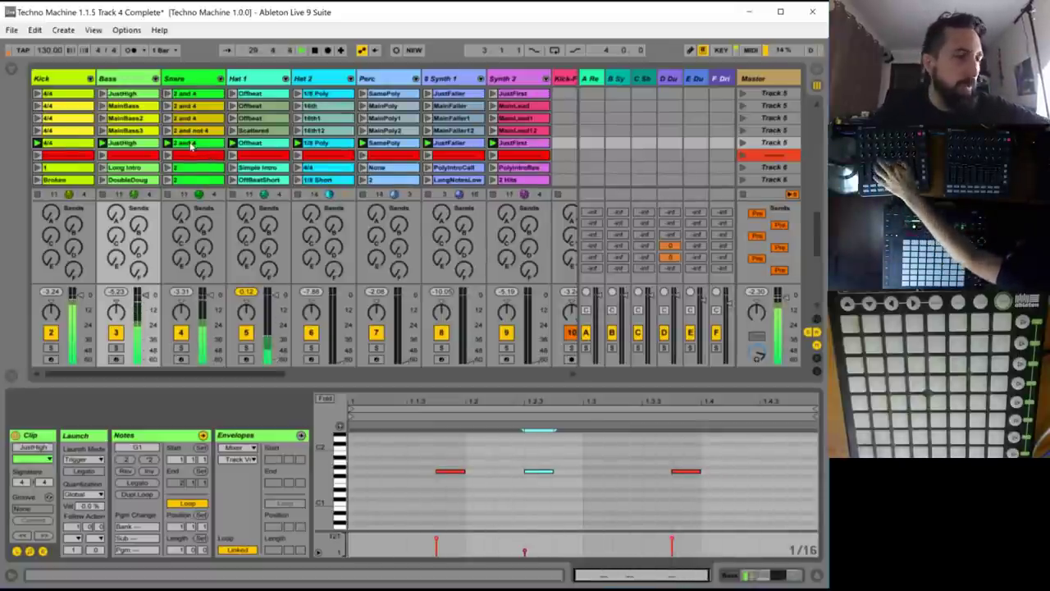
# - Delete the hits at 1.2.3 and 1.4.3 from the copied Offbeat clip on Hat 1
pyautogui.click(261, 145)
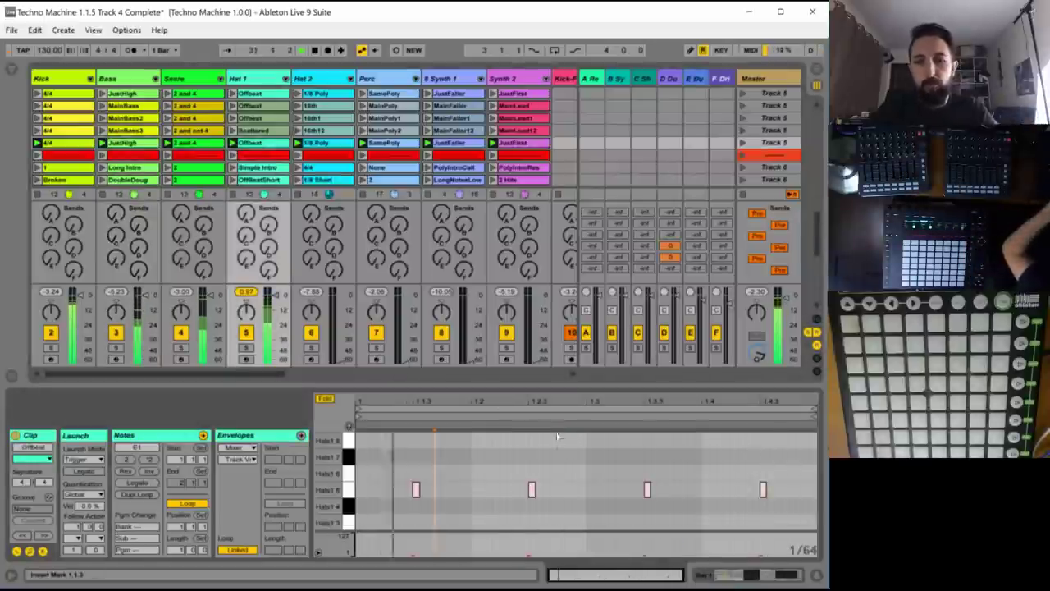
pyautogui.press('Delete')
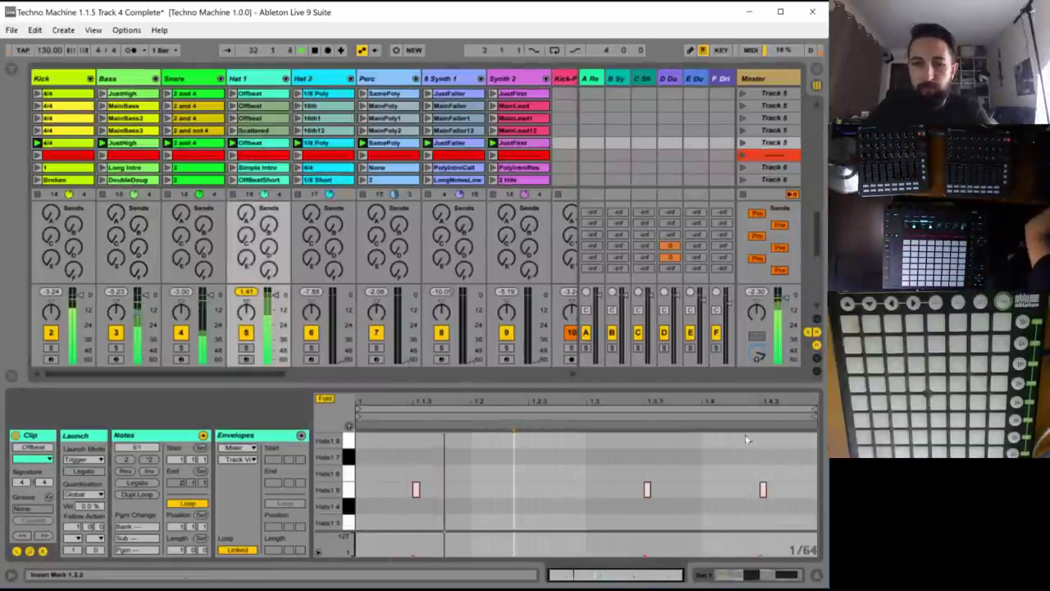
pyautogui.moveTo(748, 439); pyautogui.dragTo(827, 505)
pyautogui.press('Delete')
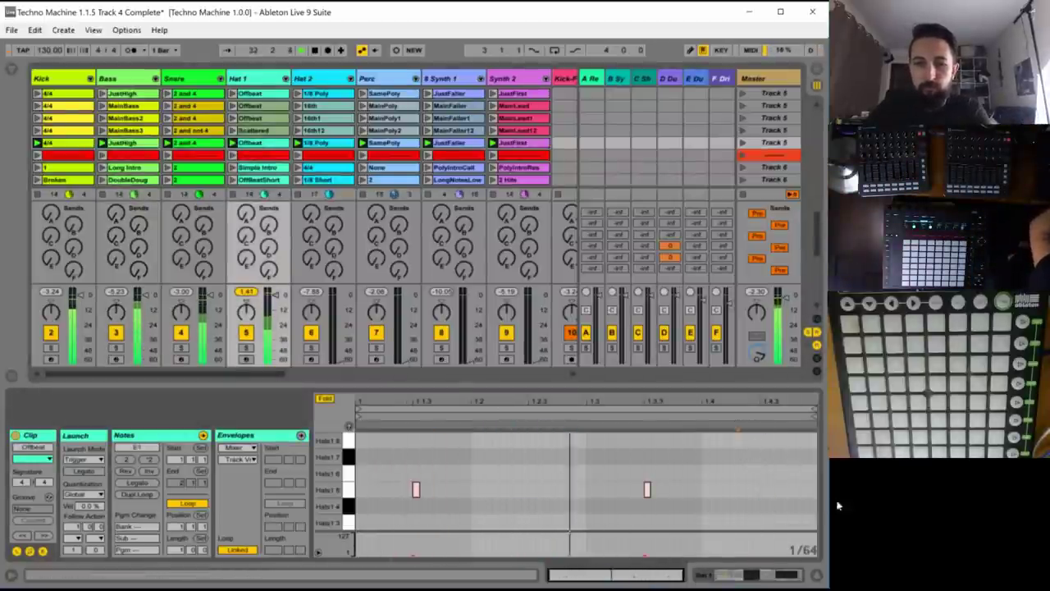
# - Shorten the loop of Hat 2's copied 1/8 Poly clip to two beats, ending at 1.3, during playback
pyautogui.click(301, 146)
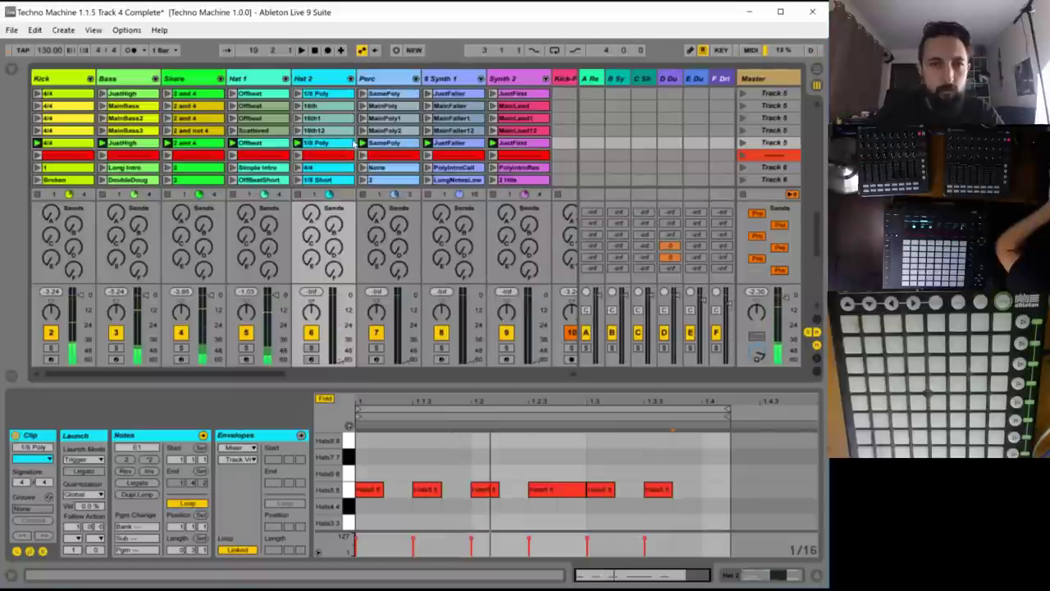
pyautogui.scroll(2, 354, 143)
pyautogui.scroll(-1, 355, 143)
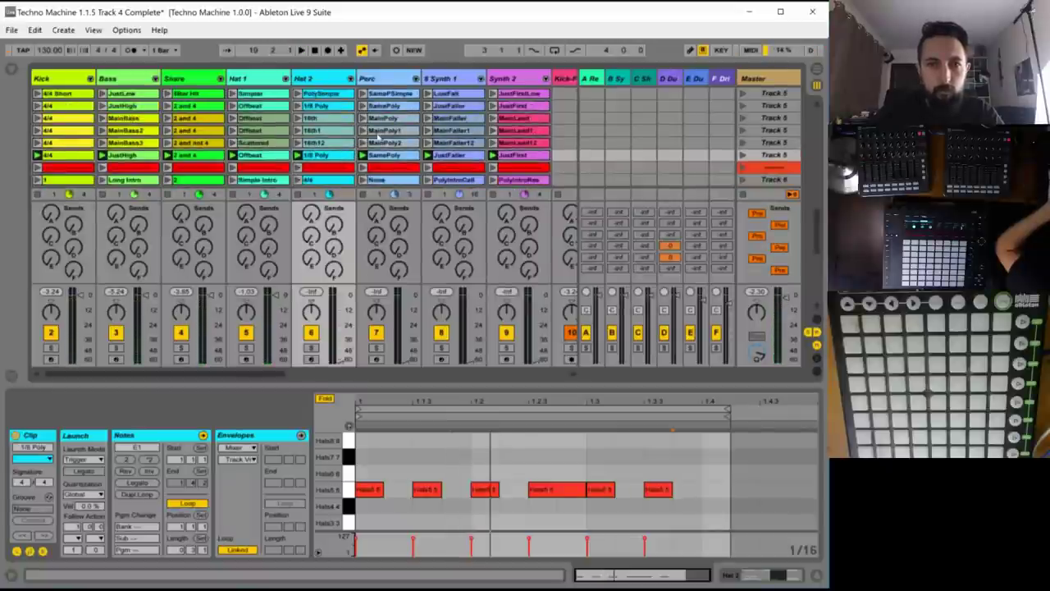
pyautogui.click(510, 118)
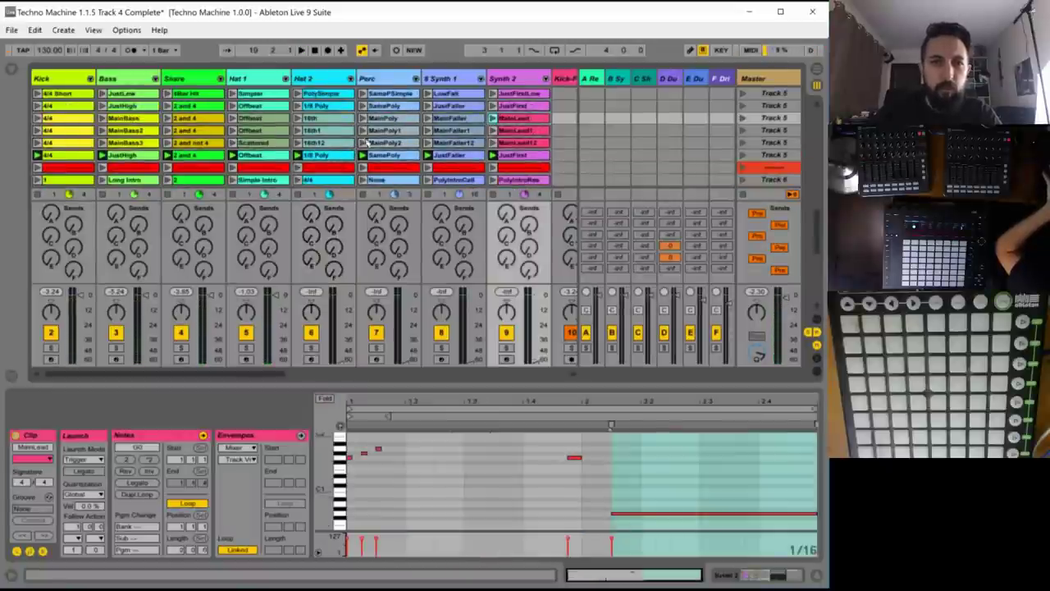
pyautogui.click(313, 155)
pyautogui.press('space')
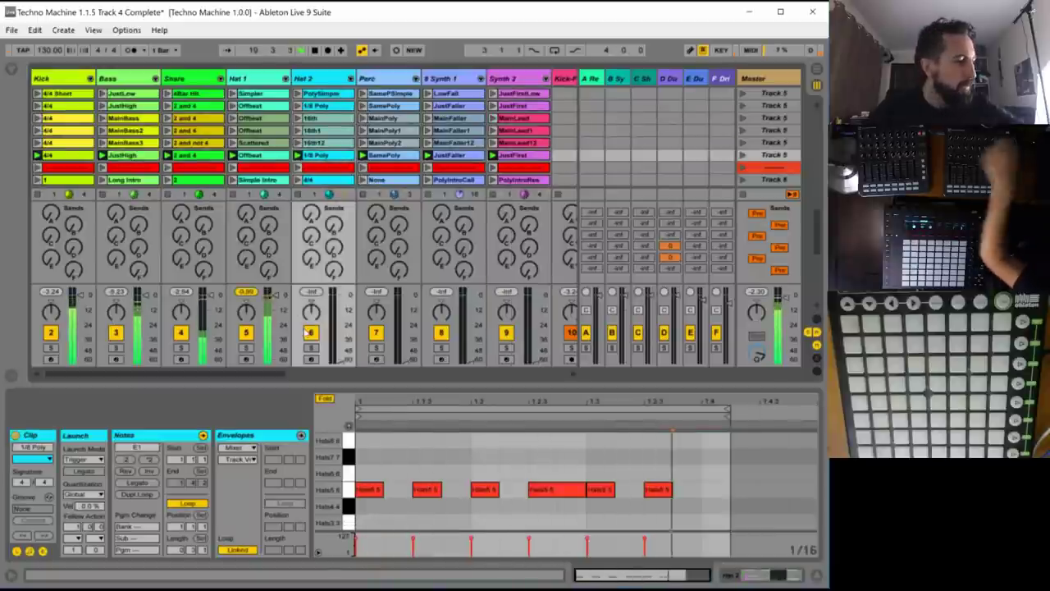
pyautogui.click(331, 158)
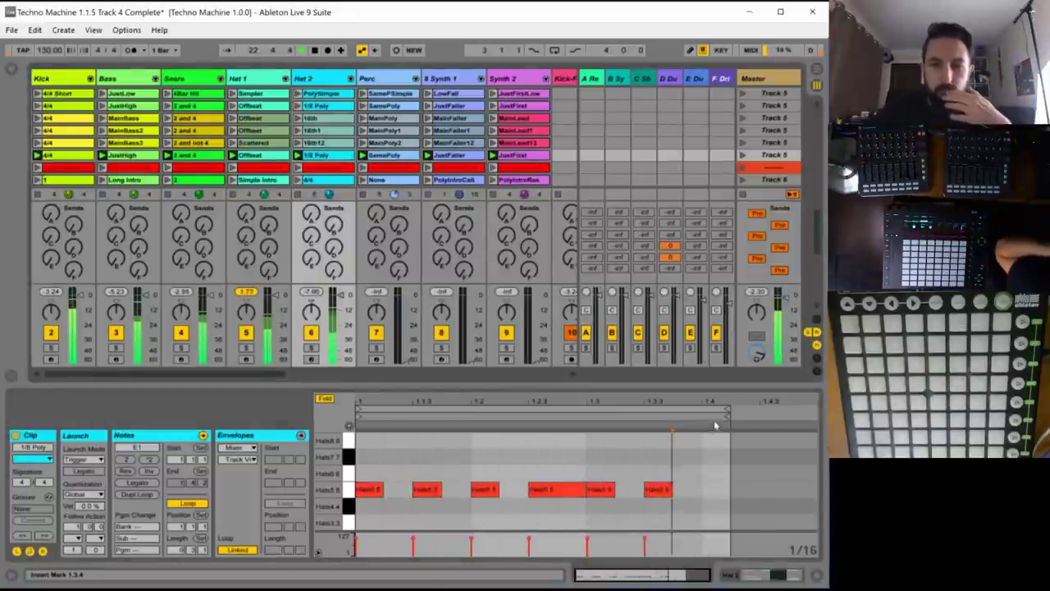
pyautogui.moveTo(725, 408); pyautogui.dragTo(587, 408)
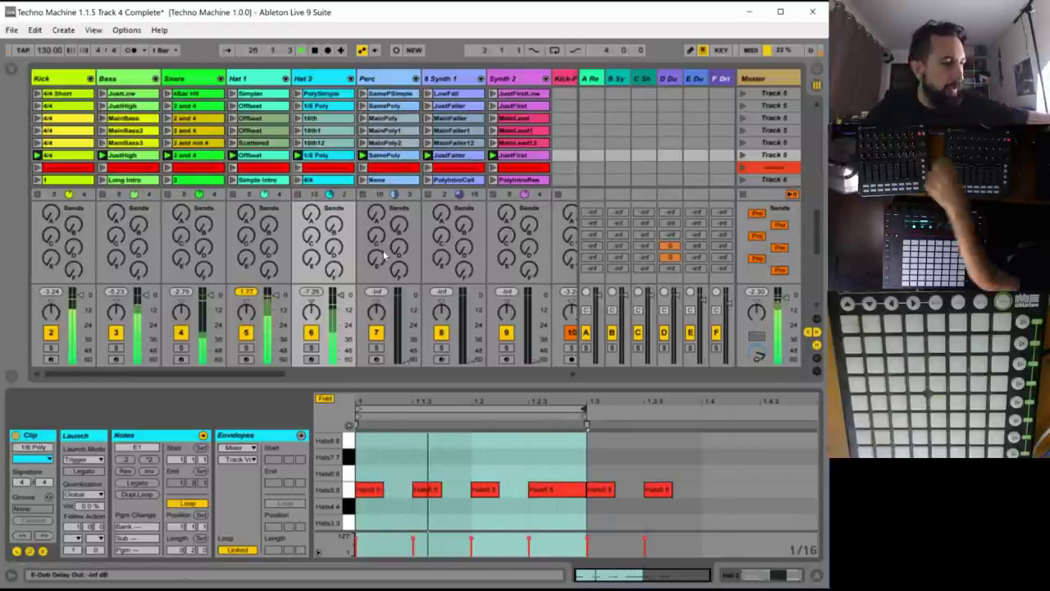
# - Lengthen the G0 note at 1.1.1 in the copied SamePoly clip on Perc to end at 1.1.3
pyautogui.click(393, 158)
pyautogui.click(514, 450)
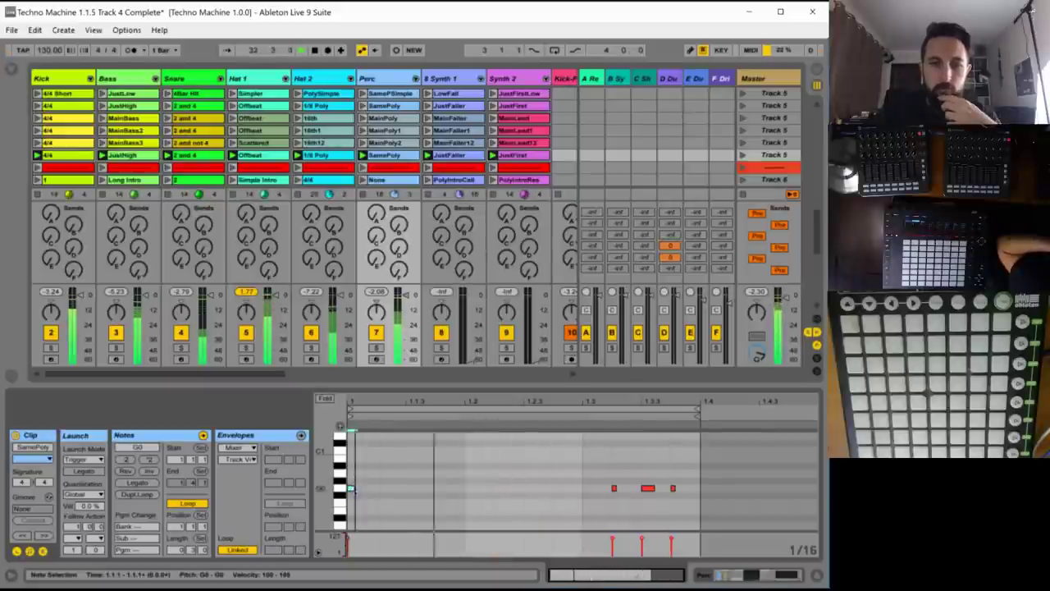
pyautogui.moveTo(350, 488); pyautogui.dragTo(404, 490)
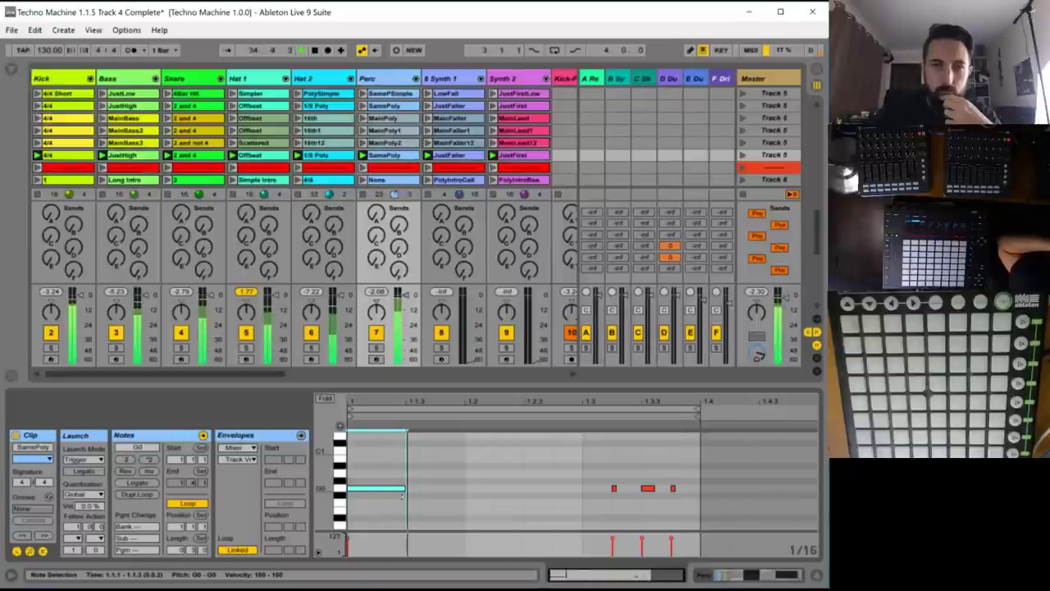
# - Transpose the G3 note in 8 Synth 1's copied JustFaller clip down one octave to G2 and lengthen it to span all four bars
pyautogui.click(450, 156)
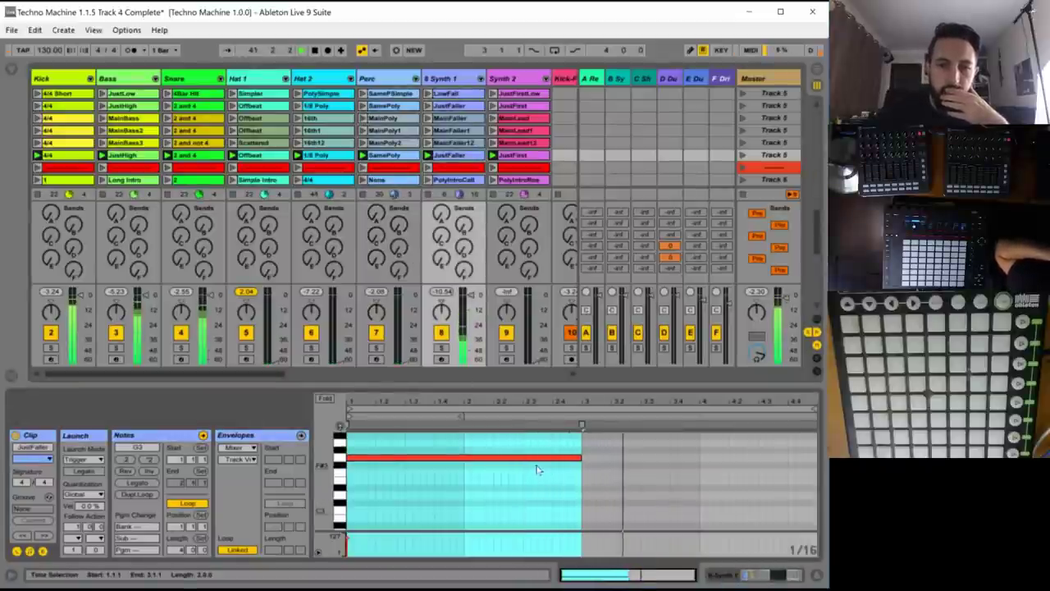
pyautogui.moveTo(537, 469); pyautogui.dragTo(525, 437)
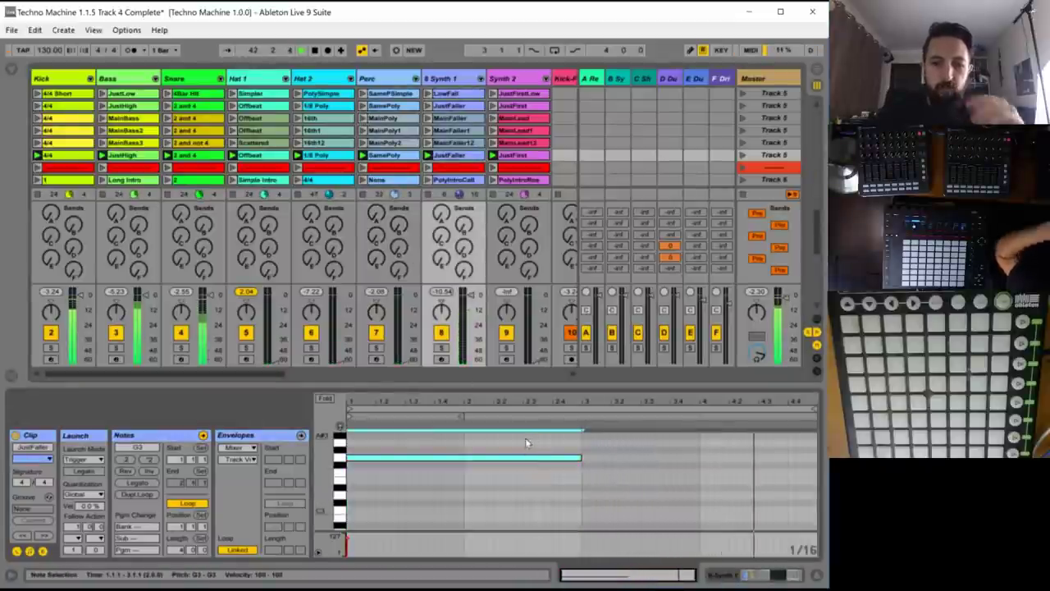
pyautogui.hotkey('shift', 'Down')
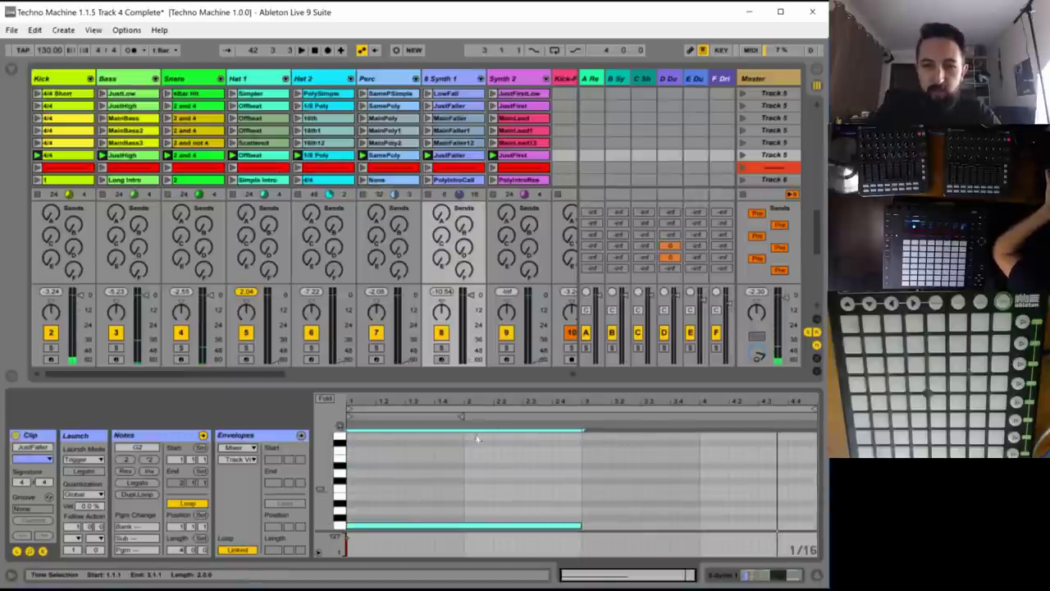
pyautogui.scroll(-3, 476, 460)
pyautogui.scroll(-1, 539, 484)
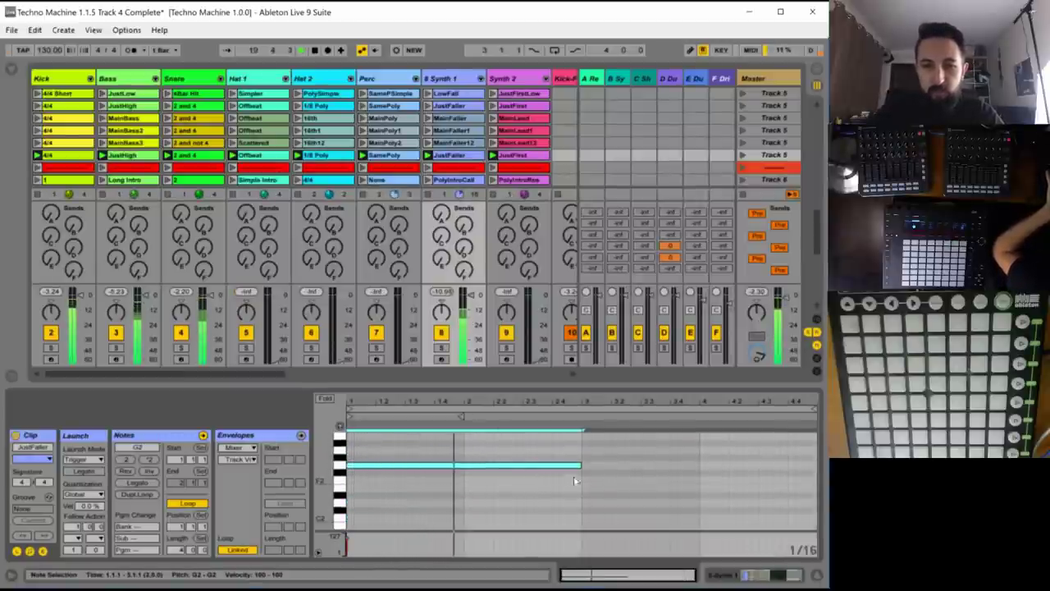
pyautogui.moveTo(580, 464); pyautogui.dragTo(817, 465)
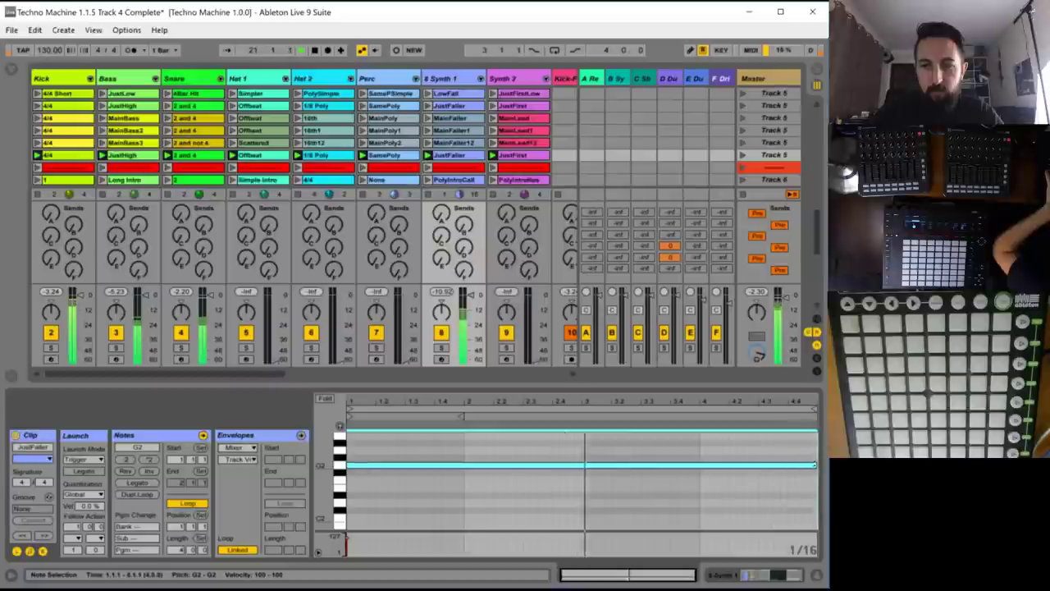
pyautogui.click(176, 549)
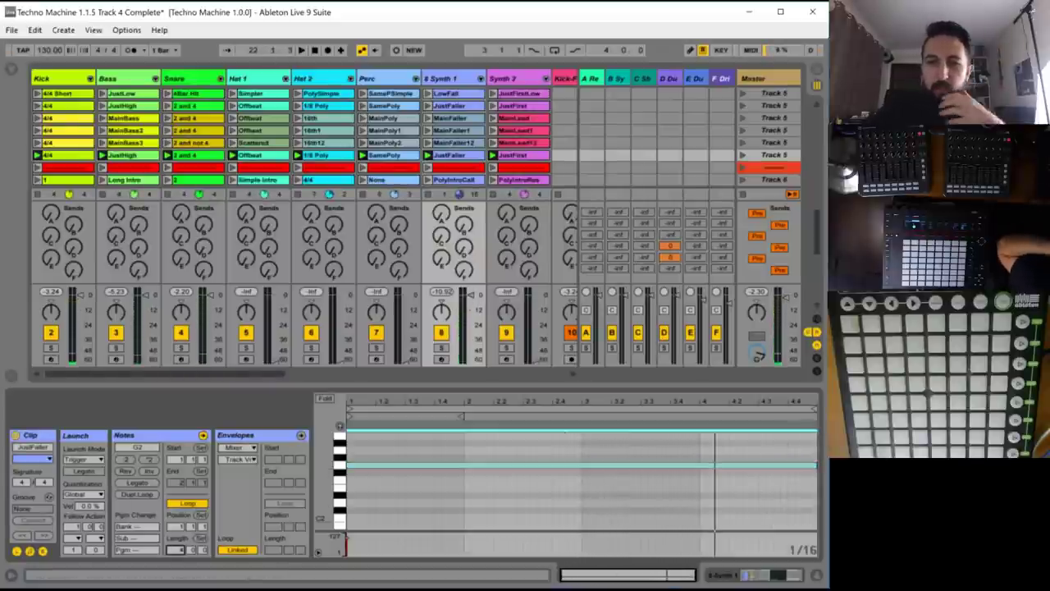
pyautogui.click(771, 476)
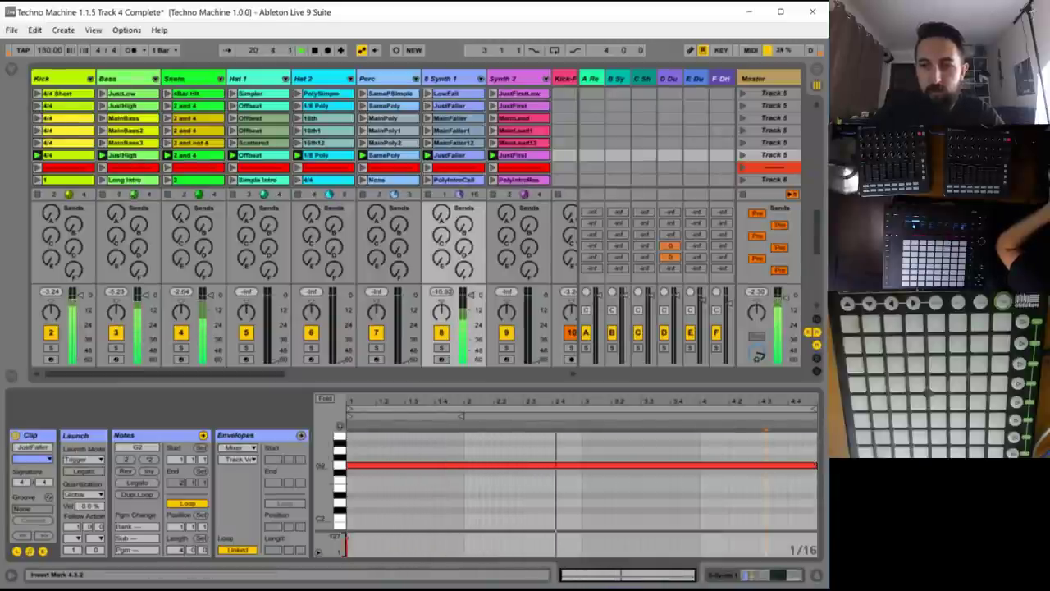
# - Shorten the long G2 note to end just before bar 4 and add sixteenth G2 notes every three sixteenths from 4.1.1 to 4.4.4
pyautogui.moveTo(815, 466); pyautogui.dragTo(695, 467)
pyautogui.doubleClick(704, 466)
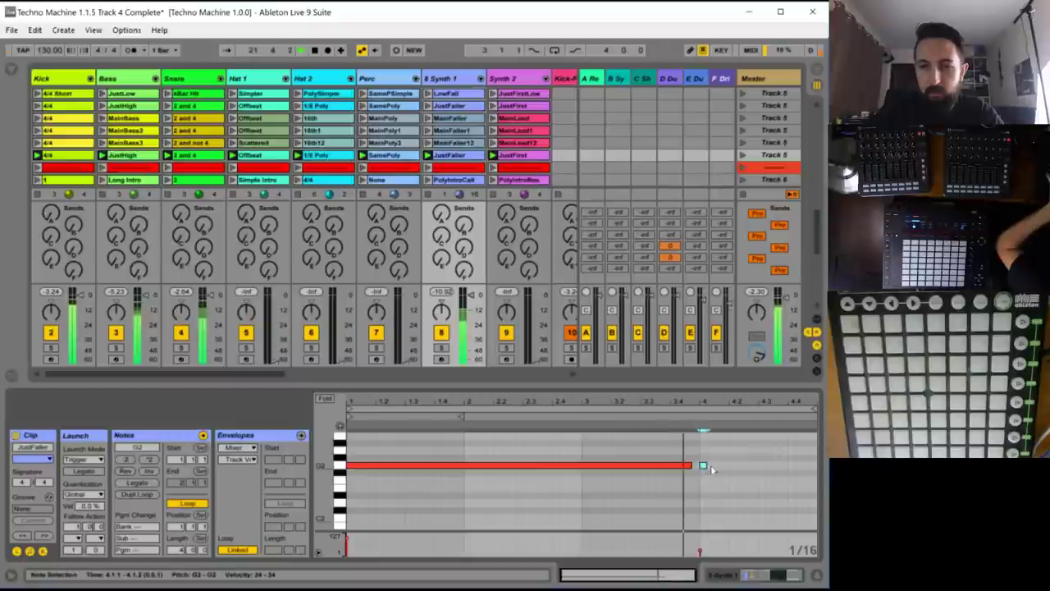
pyautogui.doubleClick(724, 465)
pyautogui.doubleClick(747, 466)
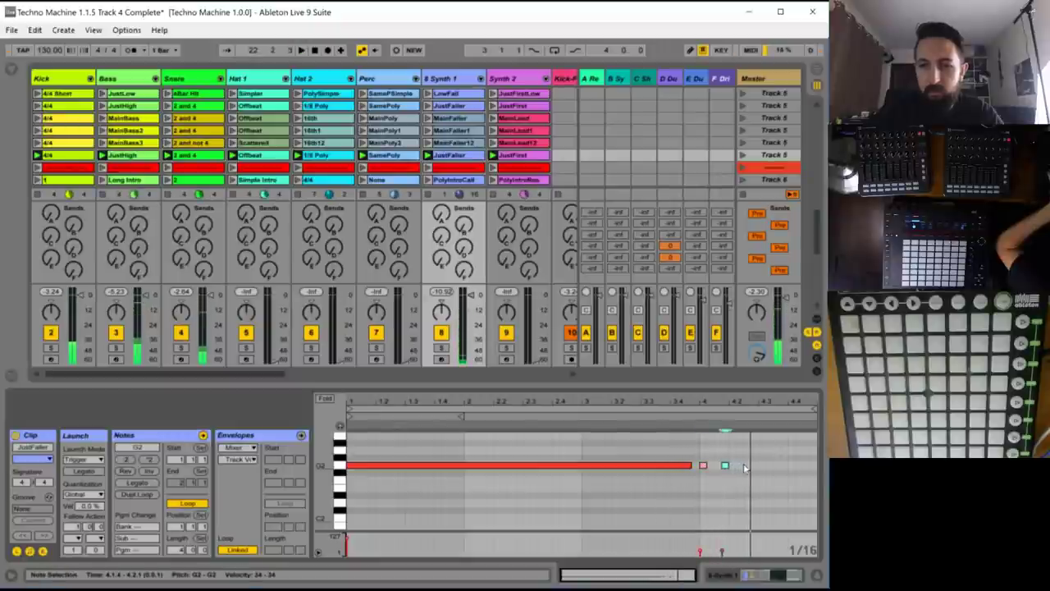
pyautogui.press('space')
pyautogui.click(763, 468)
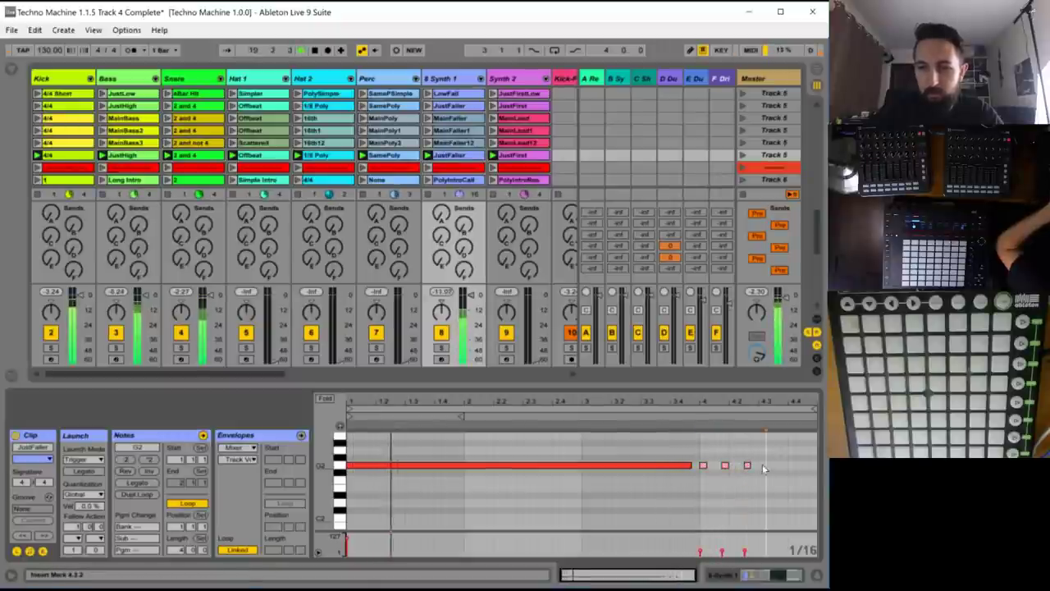
pyautogui.doubleClick(770, 465)
pyautogui.doubleClick(792, 465)
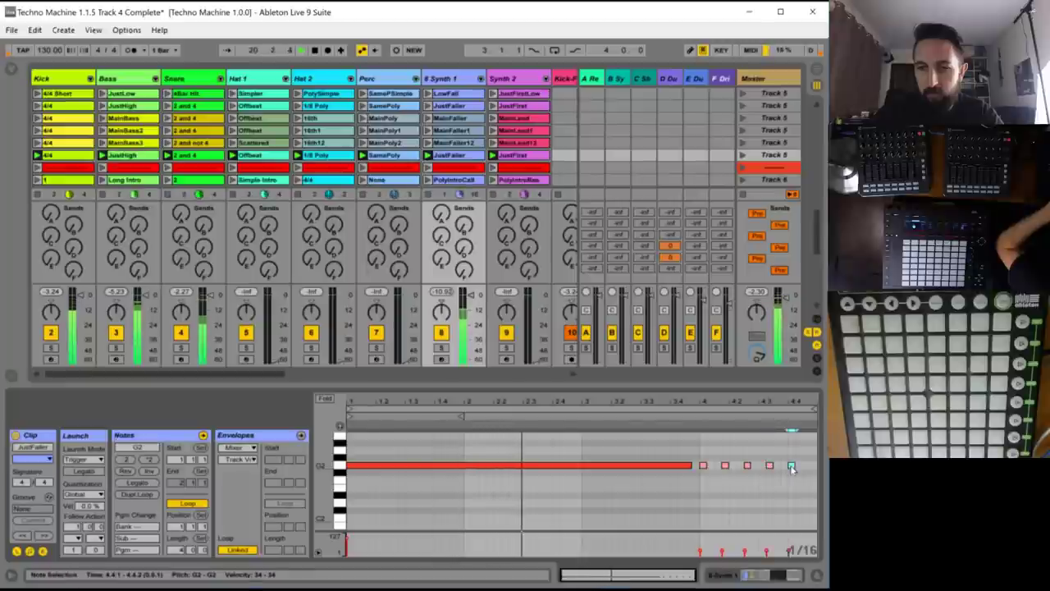
pyautogui.doubleClick(813, 465)
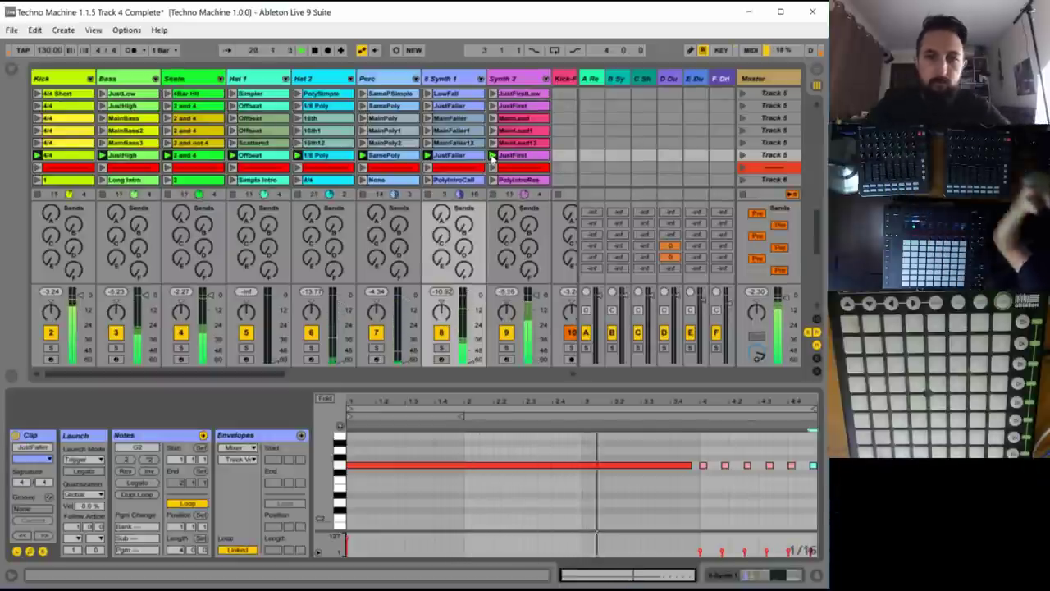
# - Shift the second, third and last notes of the first bar in Synth 2's copied JustFirst clip onto a 1/8 triplet grid
pyautogui.click(513, 156)
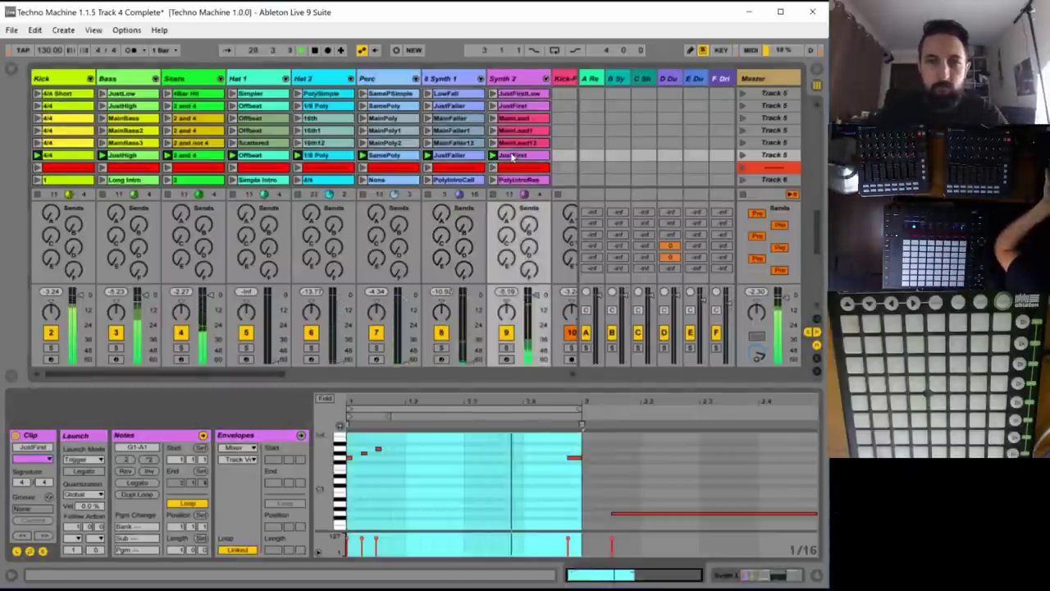
pyautogui.click(385, 474)
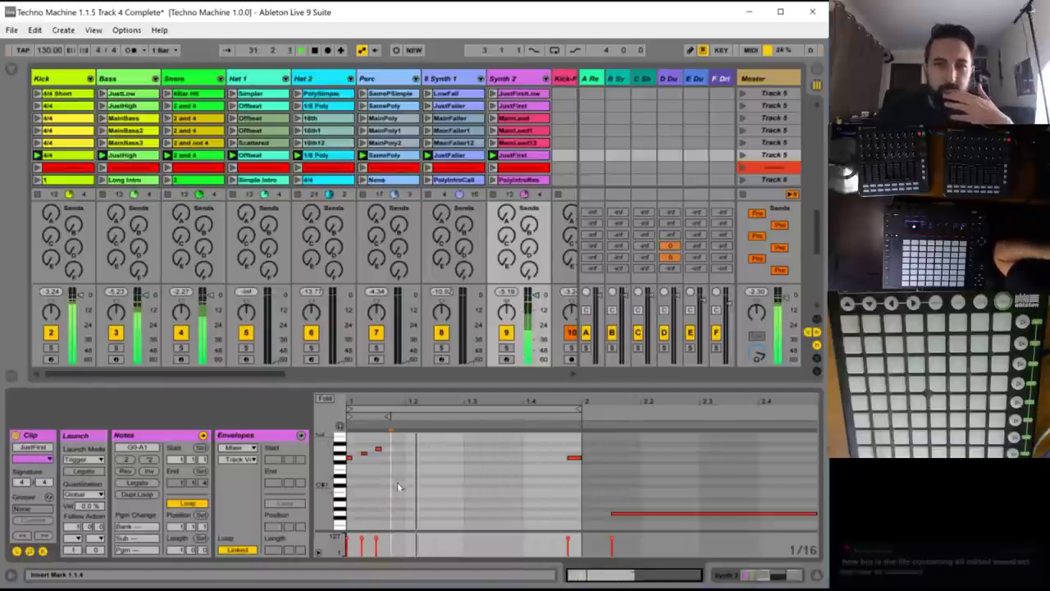
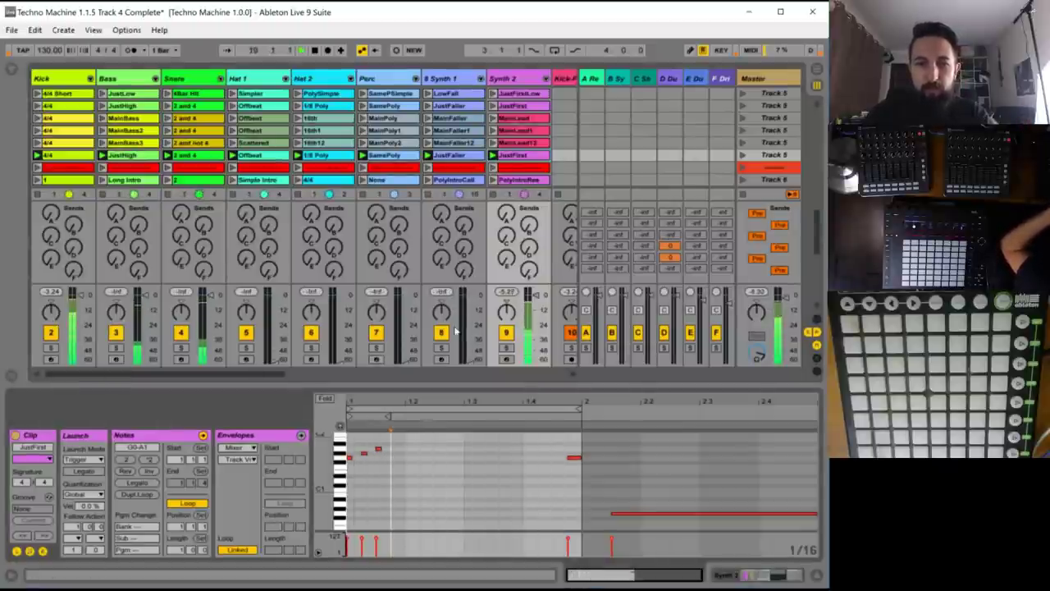
pyautogui.click(418, 439)
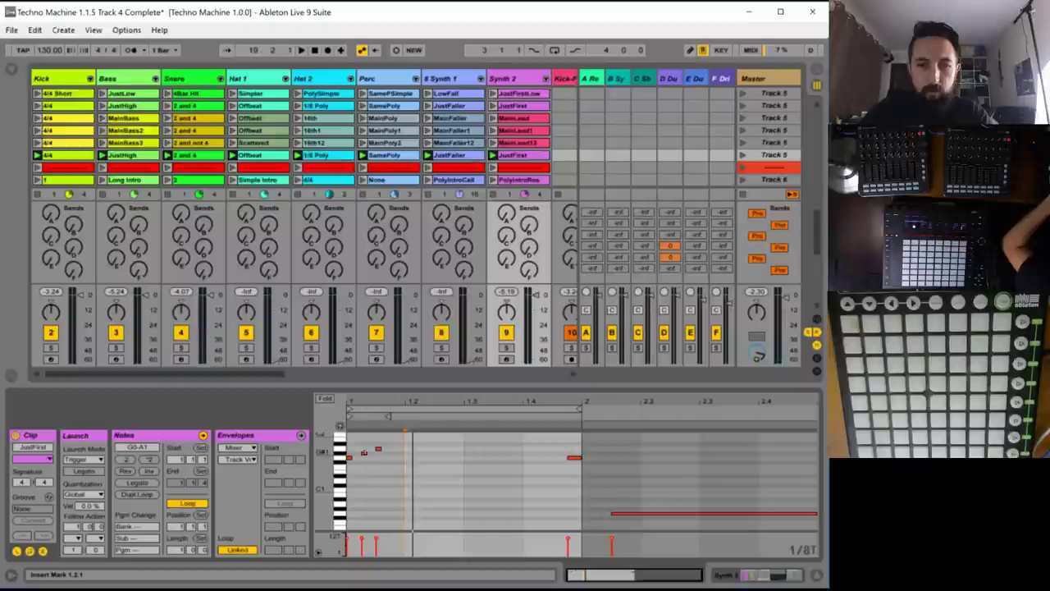
pyautogui.click(364, 452)
pyautogui.moveTo(379, 448); pyautogui.dragTo(388, 448)
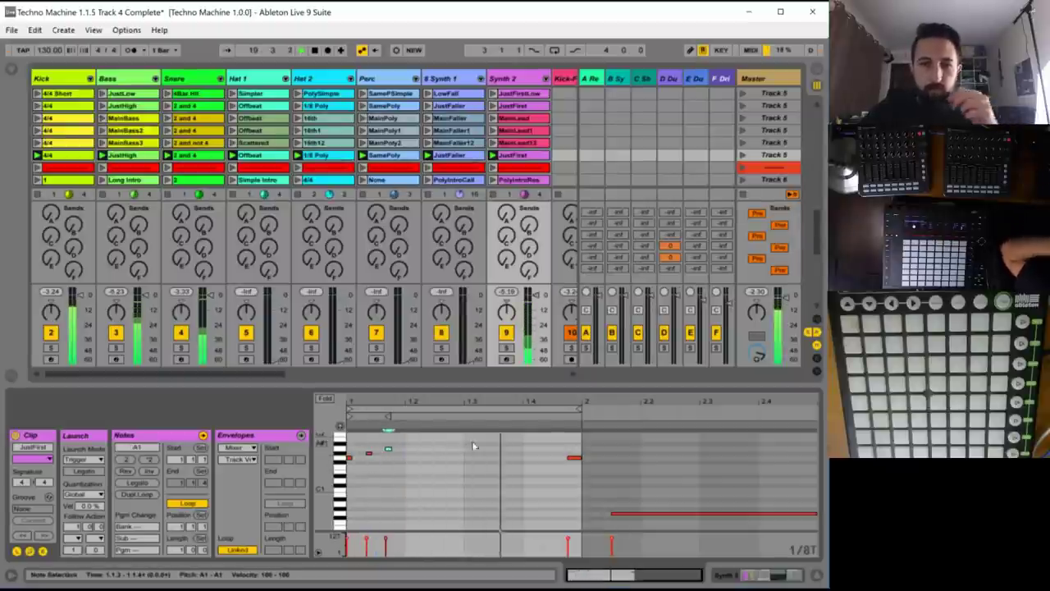
pyautogui.click(573, 459)
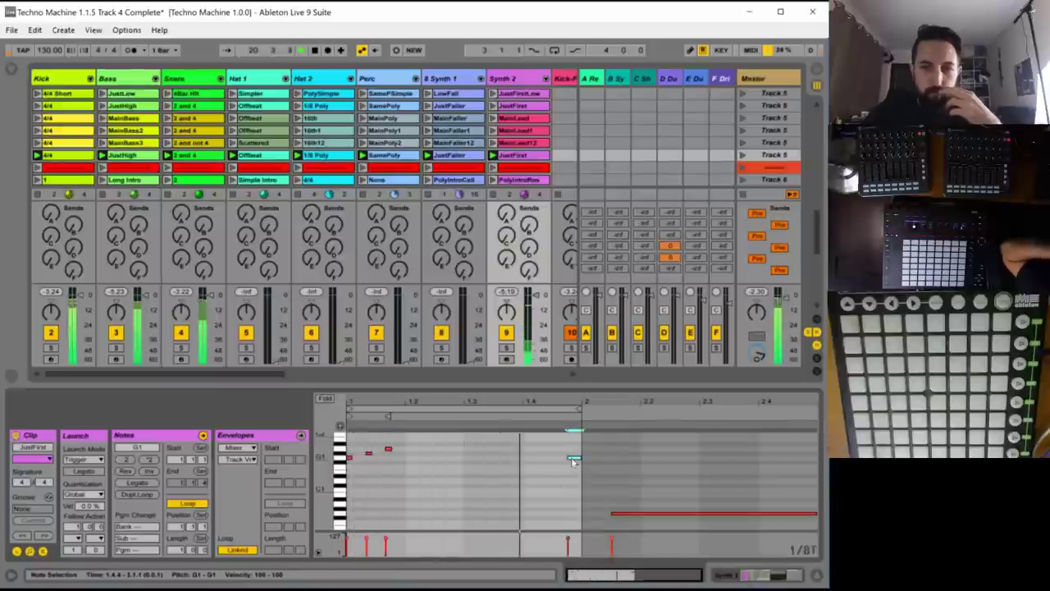
pyautogui.moveTo(573, 460); pyautogui.dragTo(566, 462)
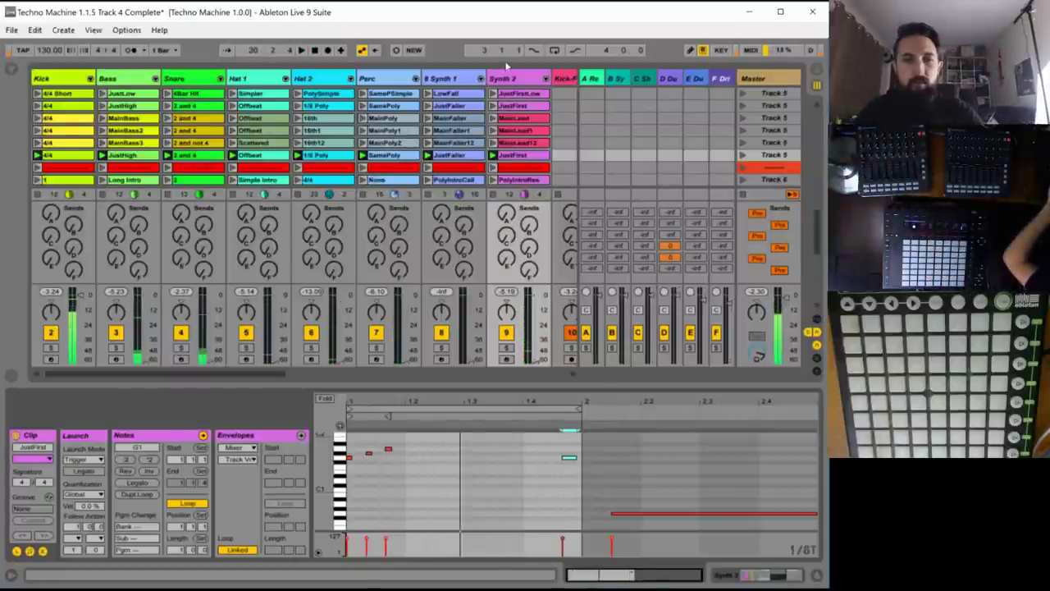
pyautogui.scroll(2, 361, 141)
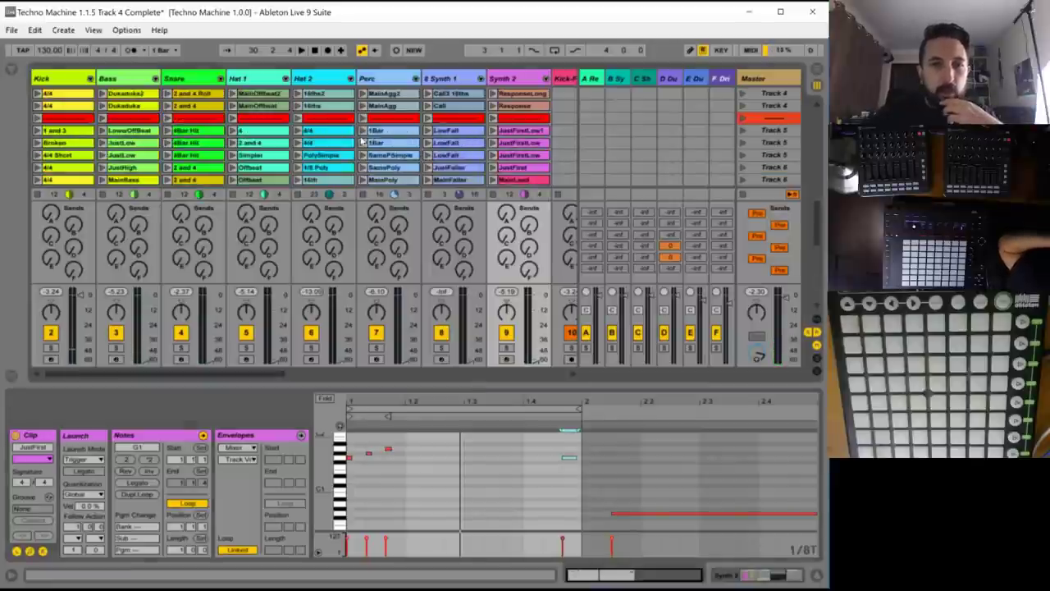
pyautogui.click(276, 123)
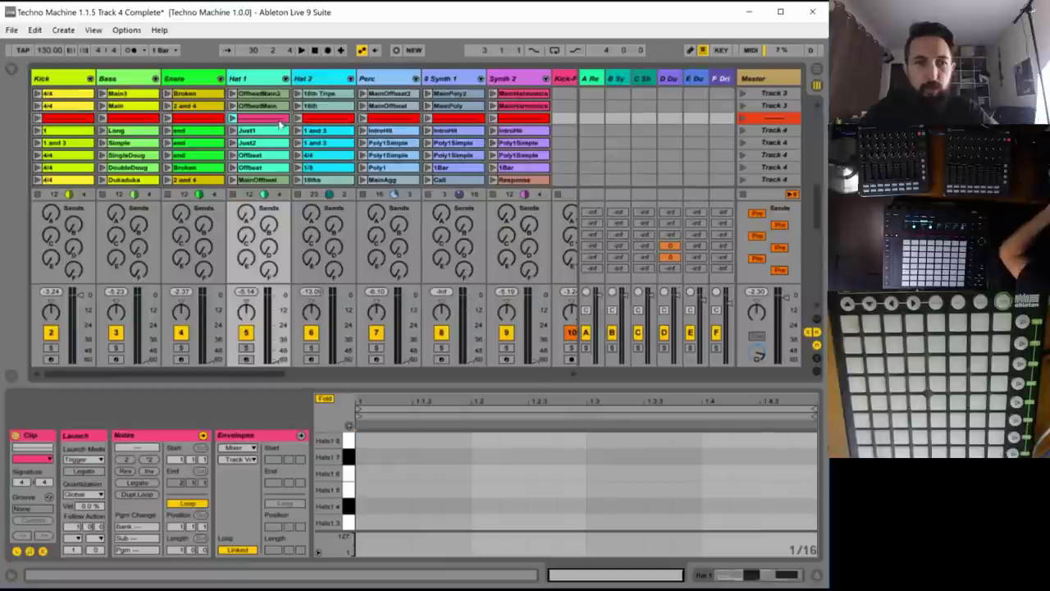
pyautogui.scroll(-2, 321, 125)
pyautogui.click(324, 153)
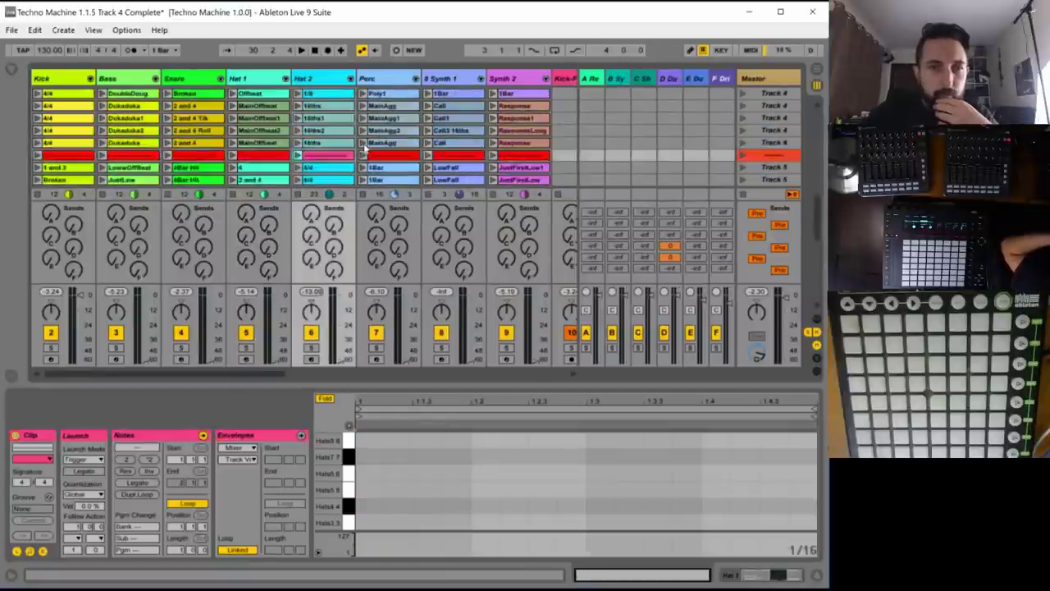
pyautogui.scroll(-4, 365, 148)
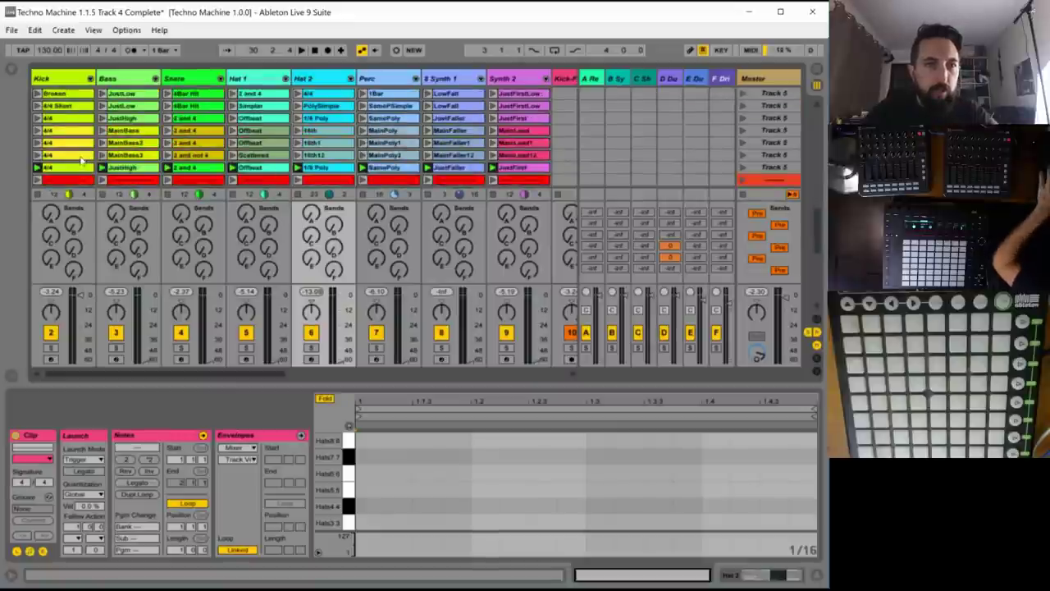
pyautogui.click(81, 155)
pyautogui.click(515, 168)
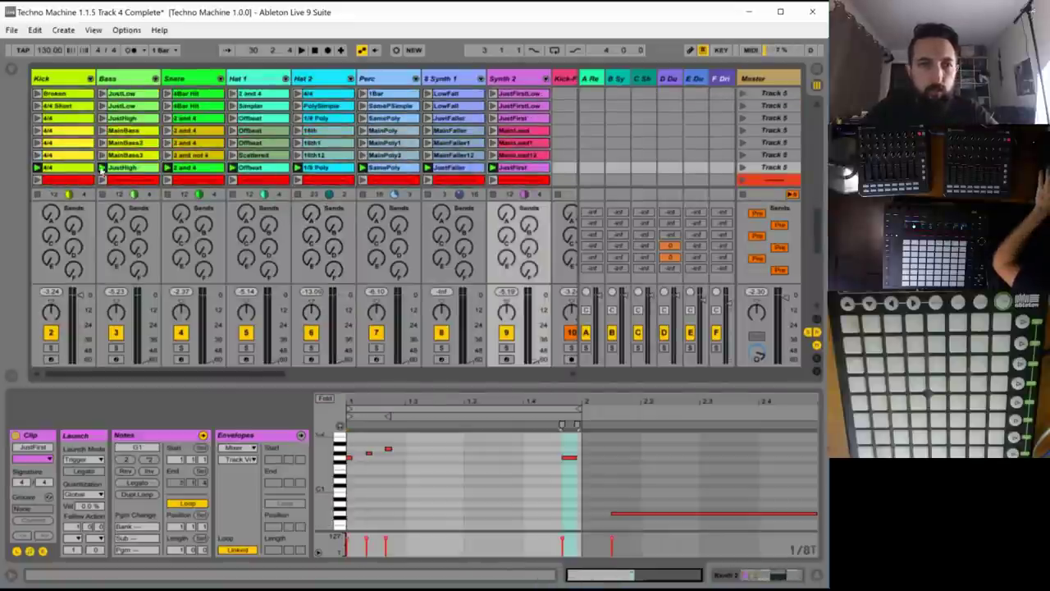
pyautogui.keyDown('shift'); pyautogui.click(60, 156); pyautogui.keyUp('shift')
pyautogui.rightClick(60, 156)
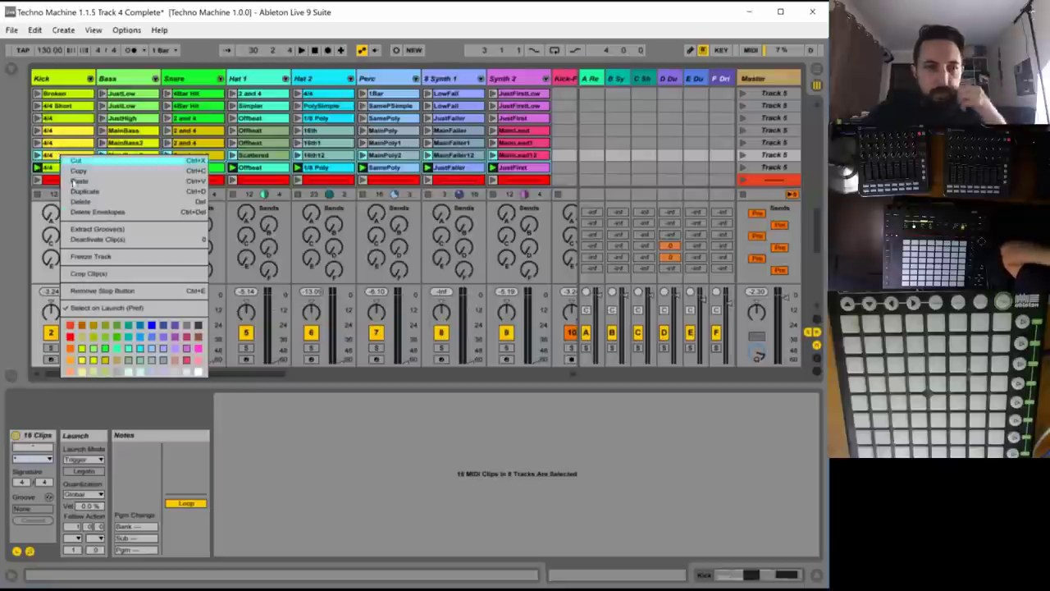
pyautogui.click(525, 165)
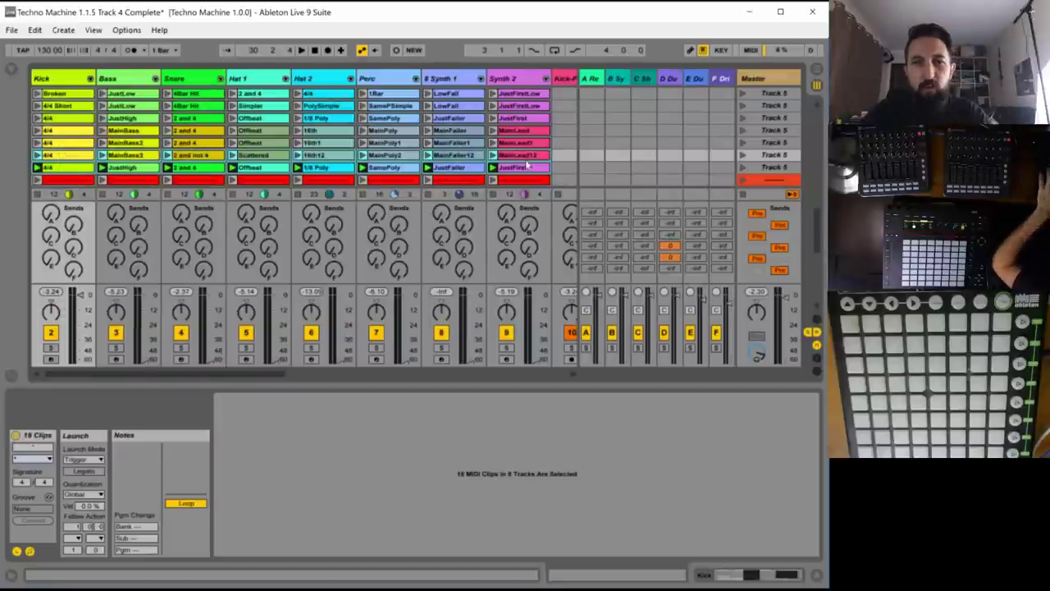
# - Recolour the closing scene's JustFirst clip pinkish red and its JustFaller clip blue-grey, matching the MainLead and MainFaller clips above
pyautogui.click(517, 156)
pyautogui.keyDown('shift'); pyautogui.click(513, 168); pyautogui.keyUp('shift')
pyautogui.rightClick(510, 169)
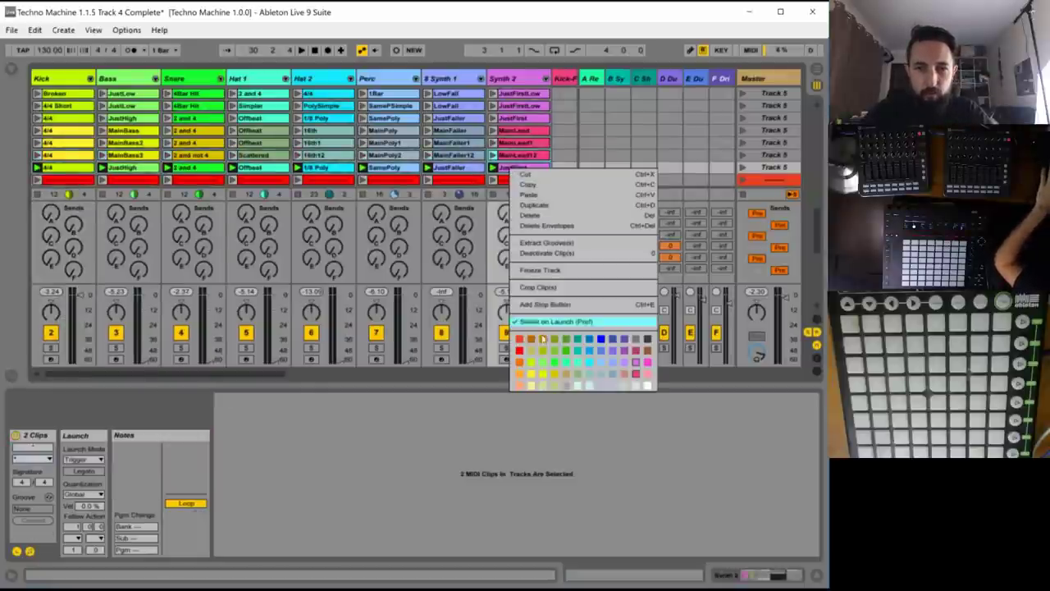
pyautogui.click(647, 375)
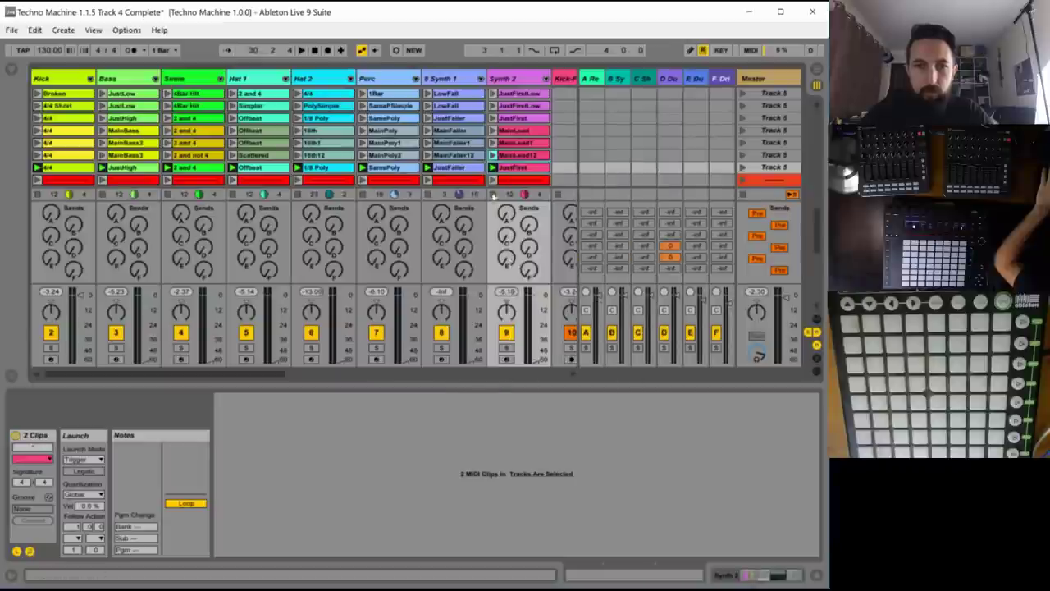
pyautogui.rightClick(458, 170)
pyautogui.click(564, 406)
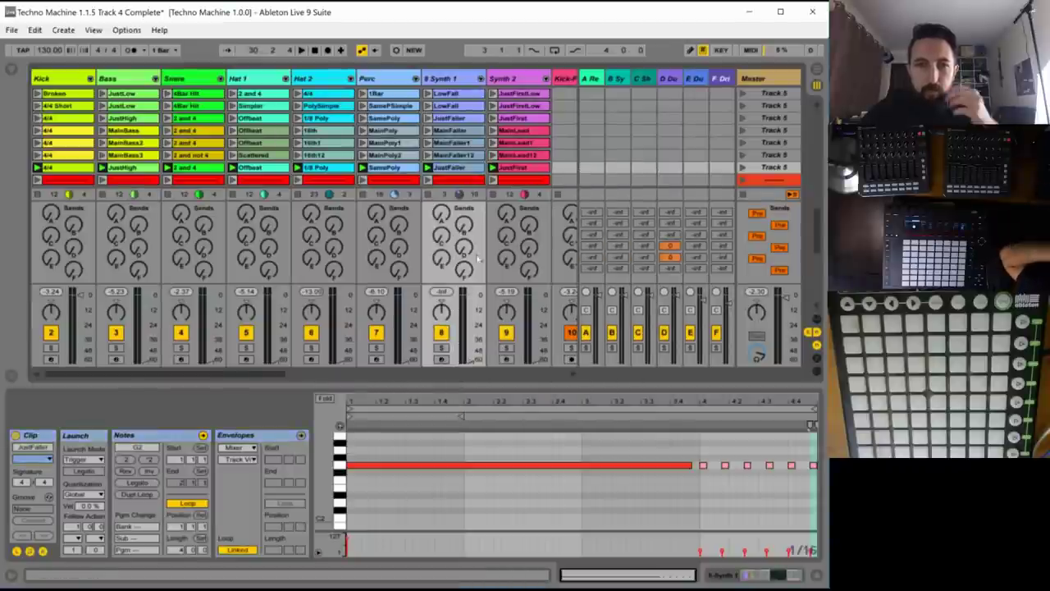
# - Recolour the closing scene's SamePoly, 1/8 Poly and Offbeat clips in the muted shades of the Perc, Hat 2 and Hat 1 main clips above
pyautogui.rightClick(397, 169)
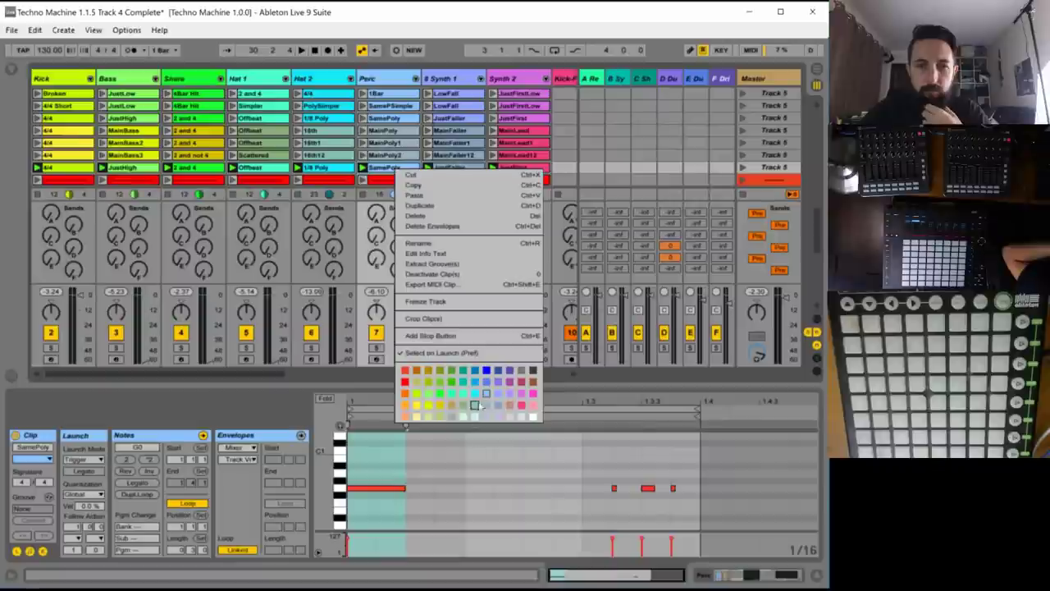
pyautogui.click(481, 405)
pyautogui.rightClick(337, 168)
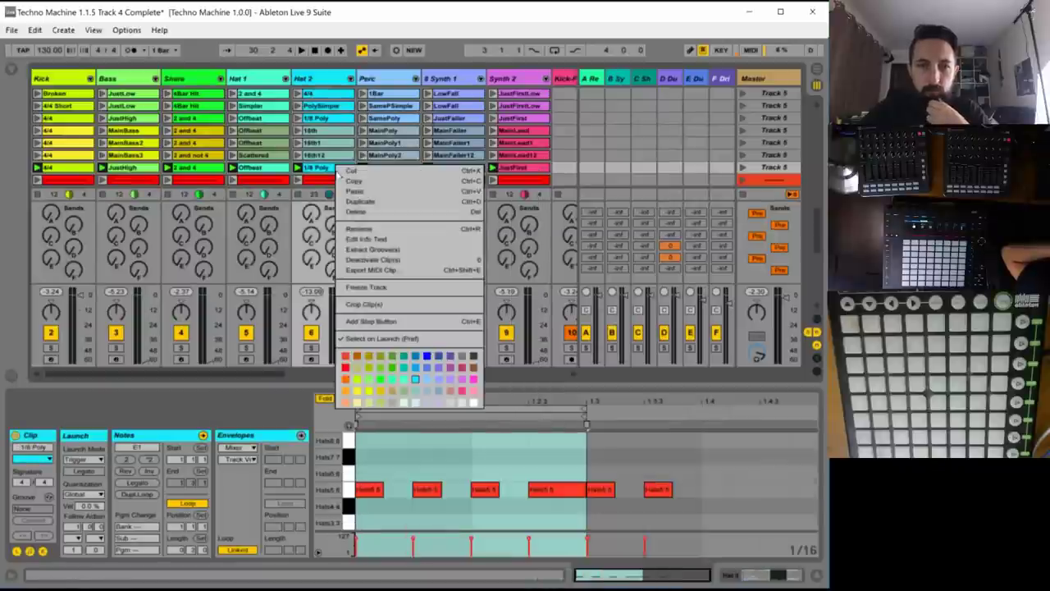
pyautogui.click(414, 392)
pyautogui.rightClick(271, 168)
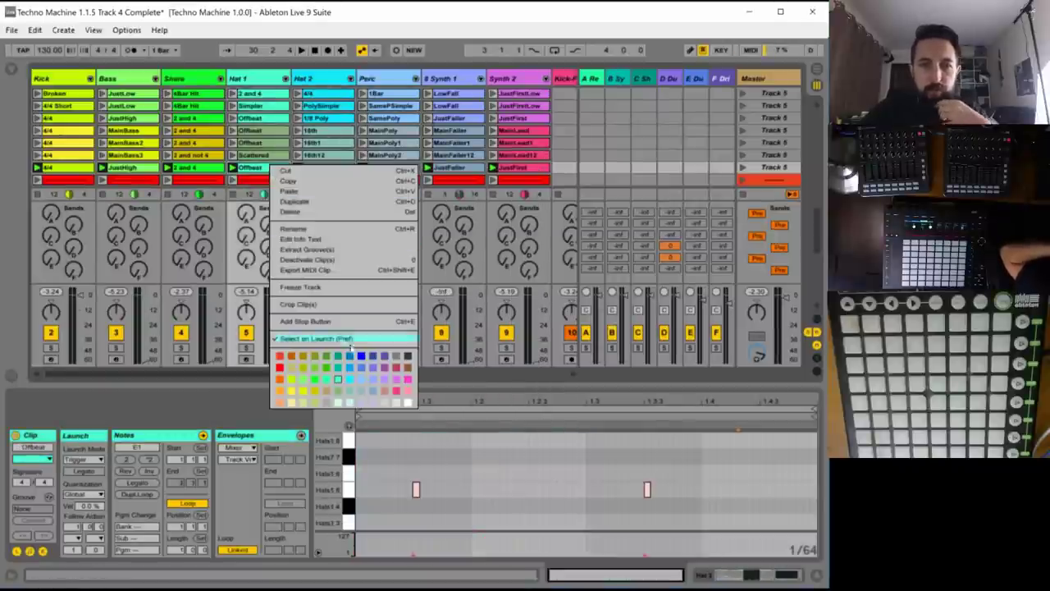
pyautogui.click(263, 246)
# - Recolour the closing scene's Snare clip 2 and 4 dark yellow and its Bass clip JustHigh yellow, matching the main clips above
pyautogui.rightClick(206, 171)
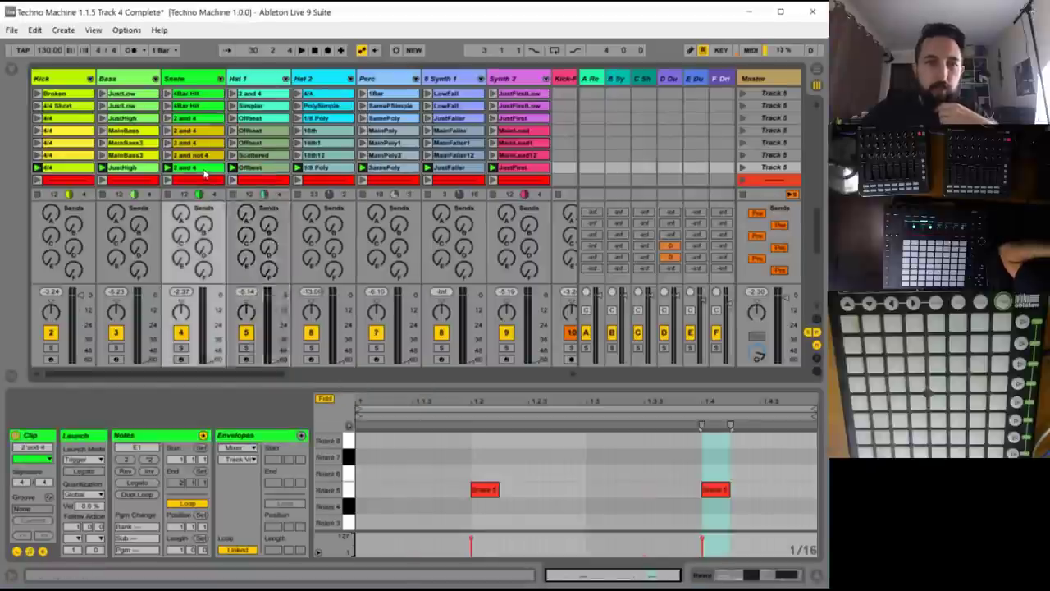
pyautogui.click(249, 396)
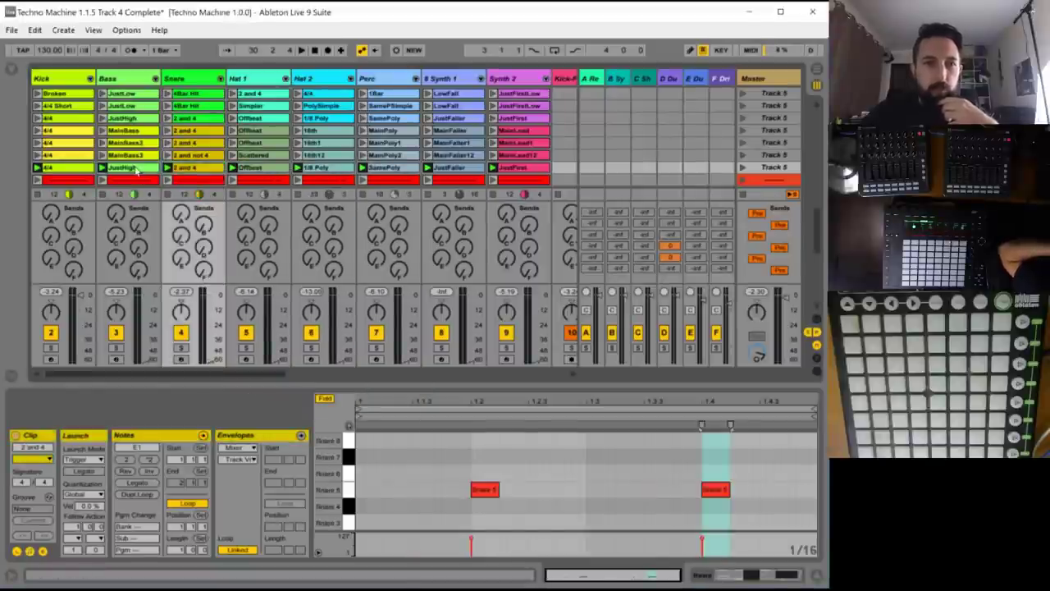
pyautogui.rightClick(137, 170)
pyautogui.click(170, 404)
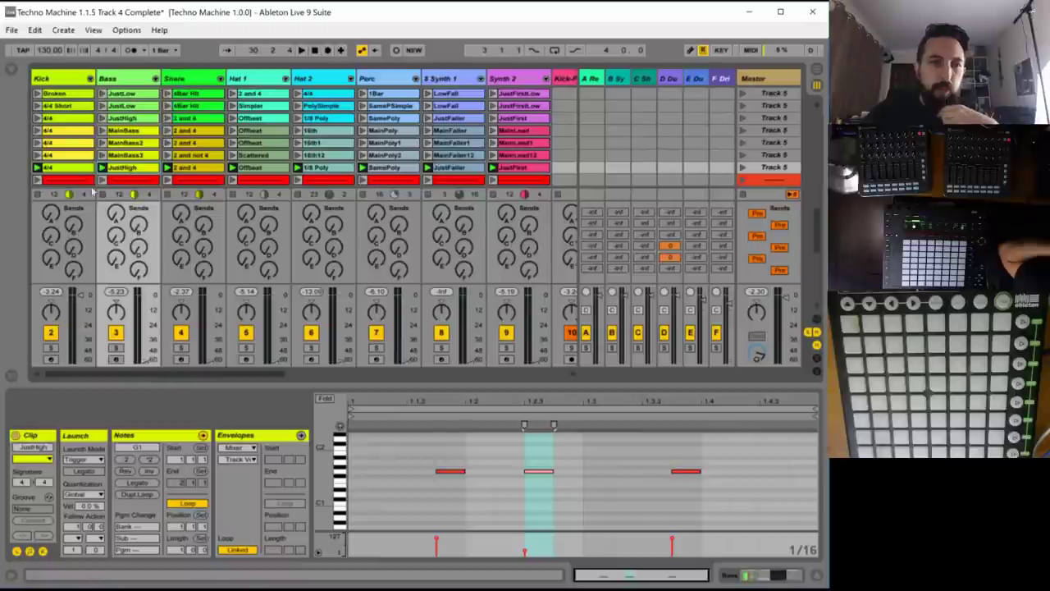
# - Recolour the closing scene's Kick clip 4/4 yellow, matching the main Kick clips above, and launch the closing Track 5 scene
pyautogui.rightClick(72, 173)
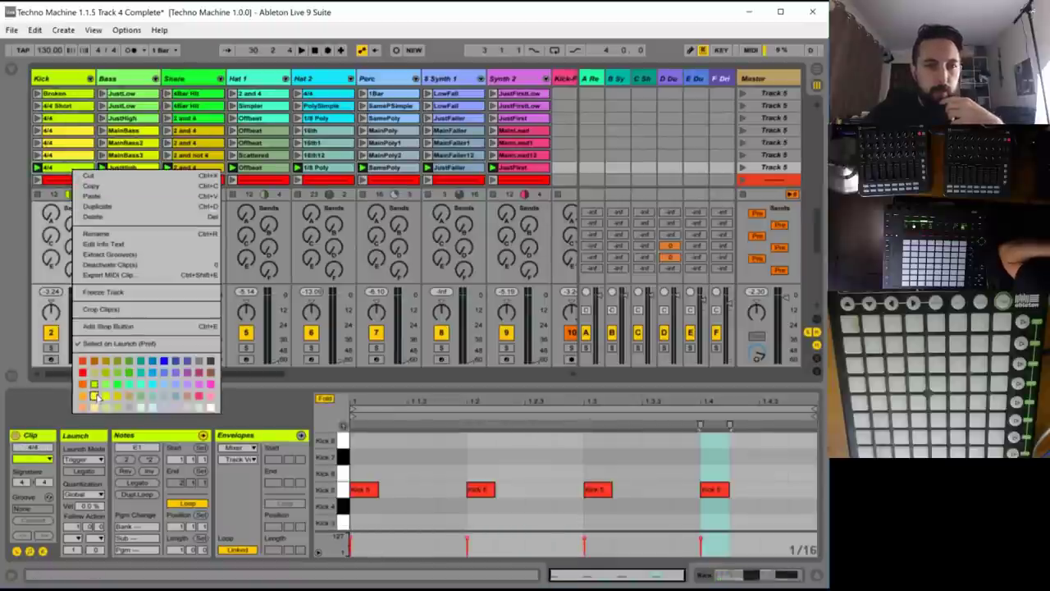
pyautogui.click(94, 396)
pyautogui.click(742, 168)
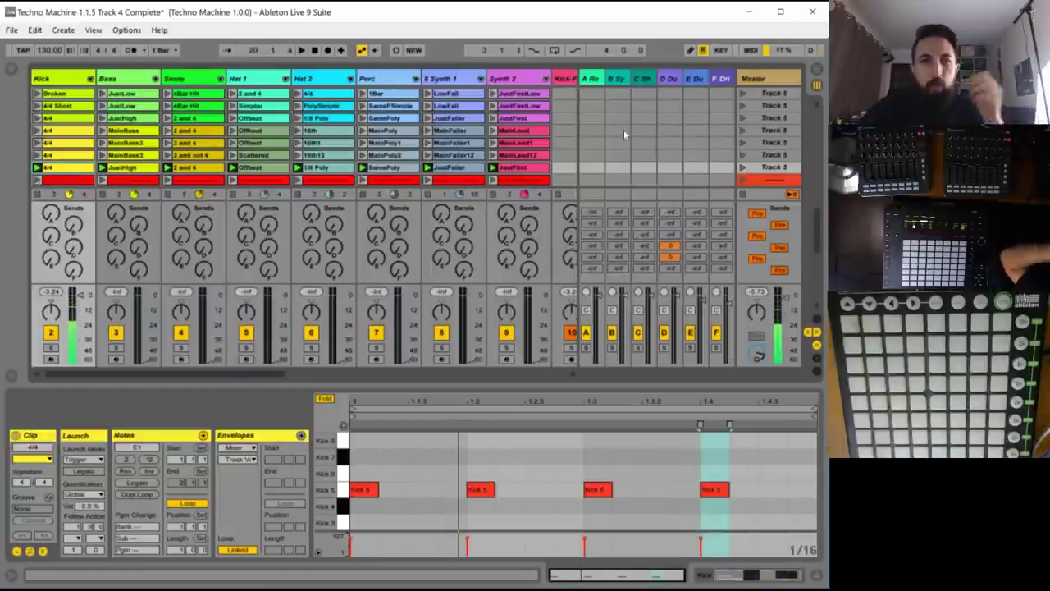
pyautogui.scroll(-3, 537, 170)
pyautogui.scroll(4, 537, 171)
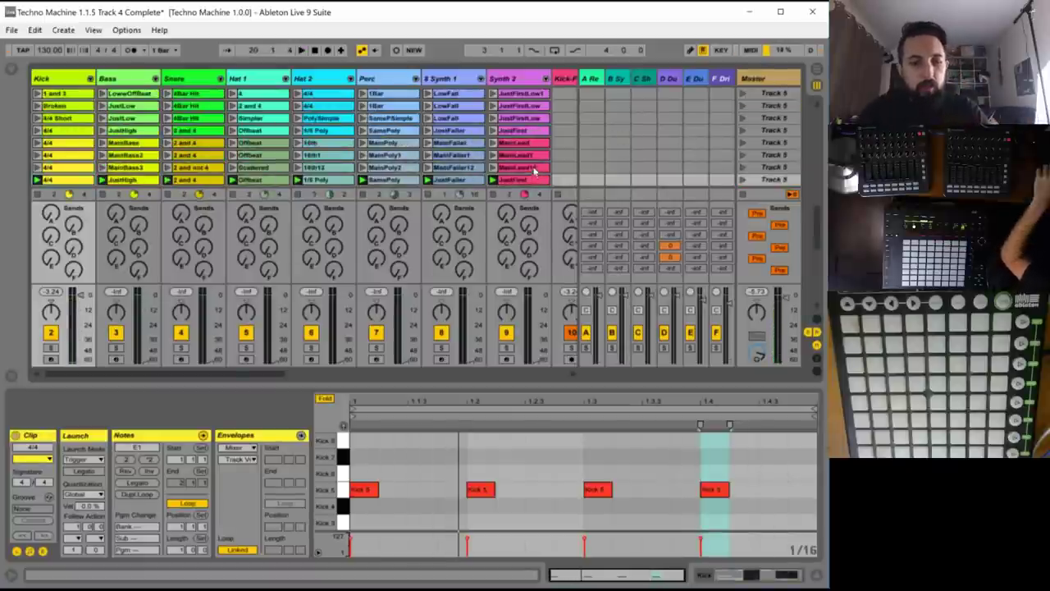
# - Save the live set under the new name Techno Machine 1.1.6 Track 5 Complete
pyautogui.click(10, 29)
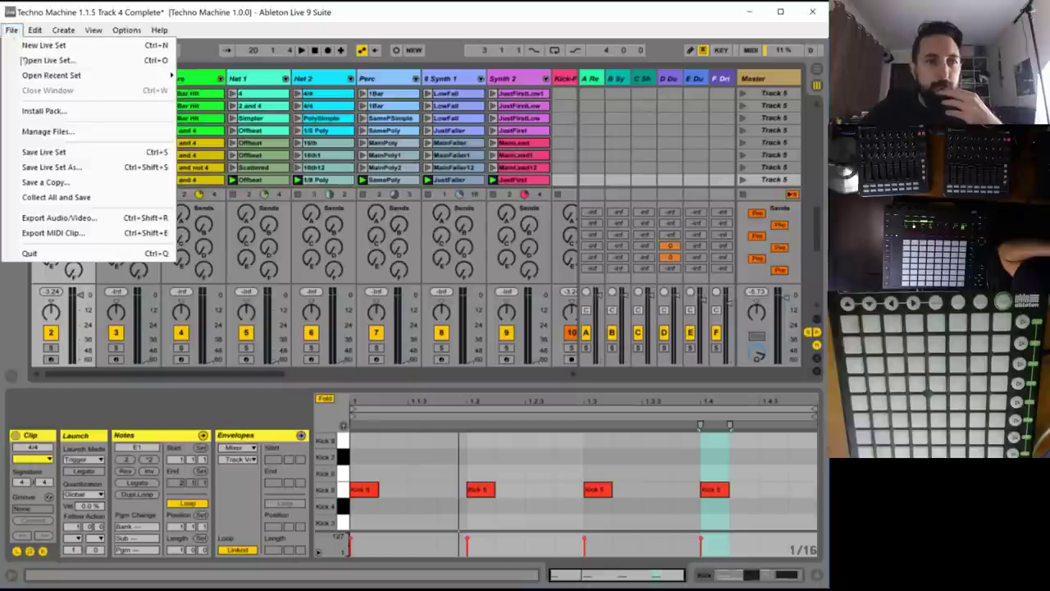
pyautogui.click(61, 159)
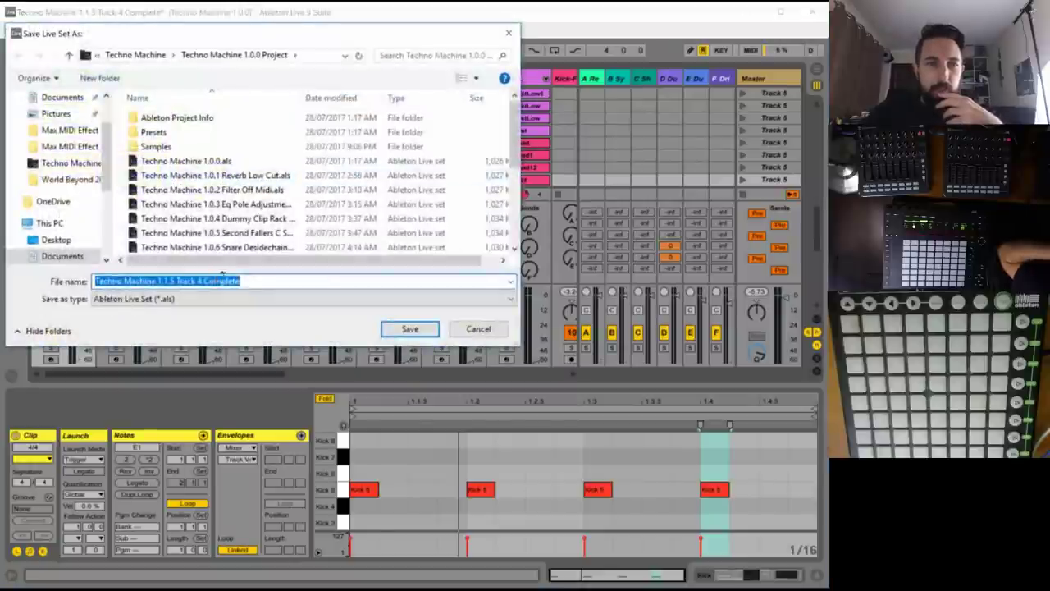
pyautogui.click(172, 281)
pyautogui.moveTo(171, 280); pyautogui.dragTo(480, 328)
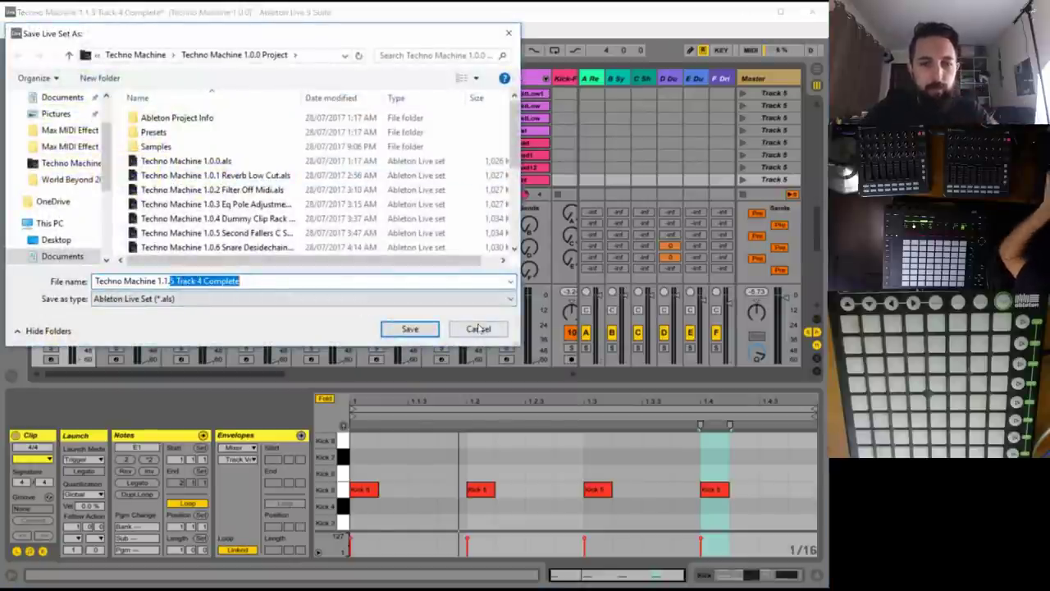
pyautogui.write('6')
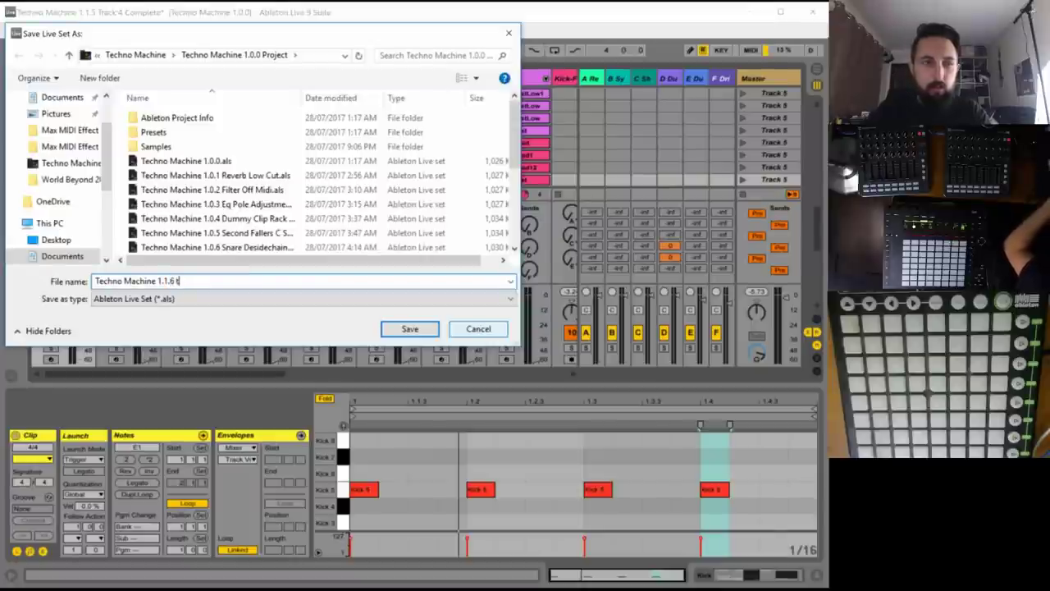
pyautogui.write(' tRA')
pyautogui.press('BackSpace')
pyautogui.press('BackSpace')
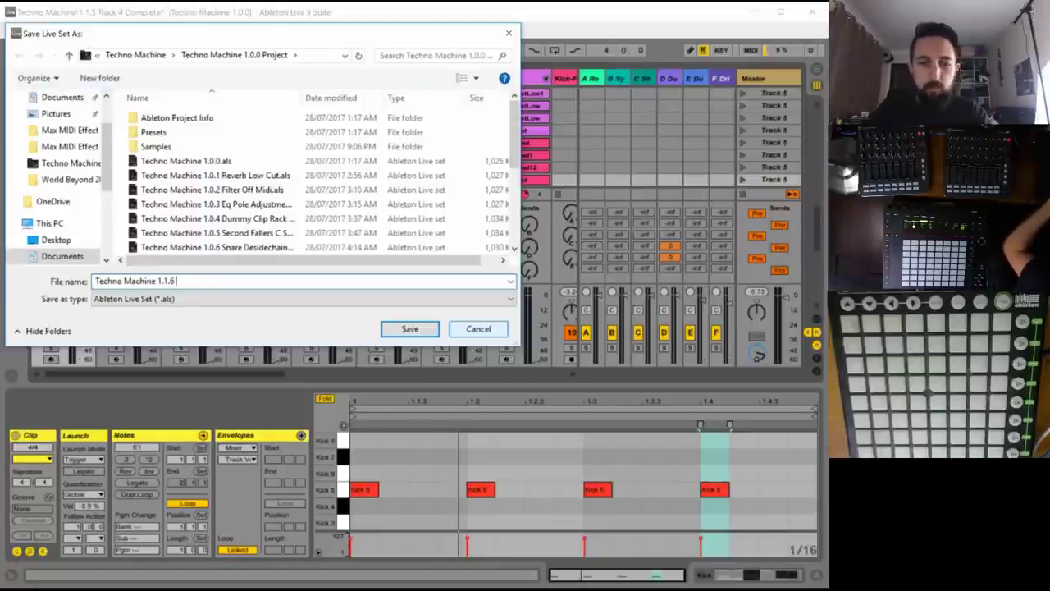
pyautogui.write('ck 5 Complete')
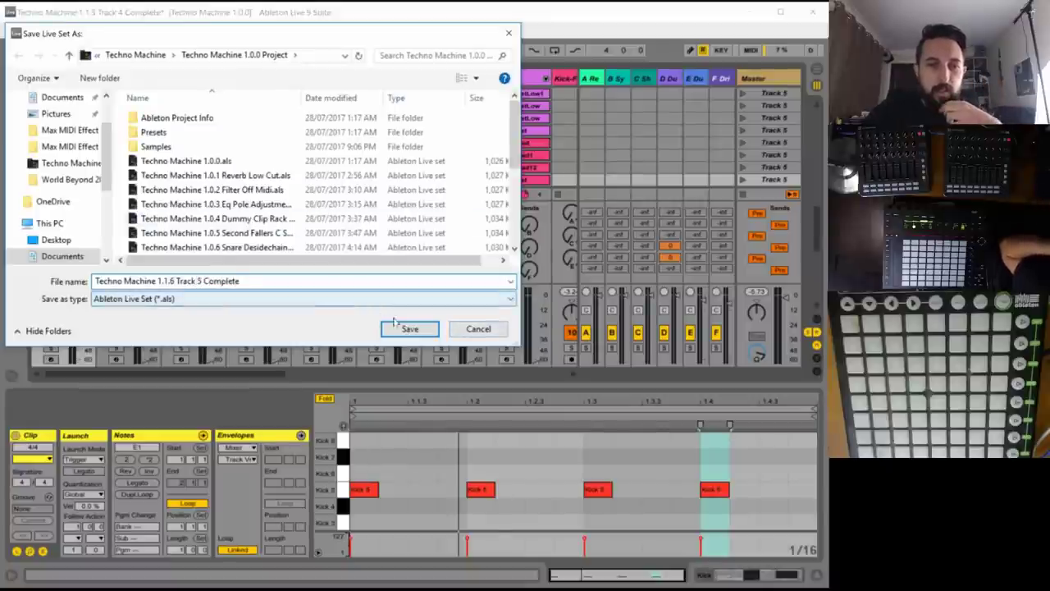
pyautogui.click(410, 329)
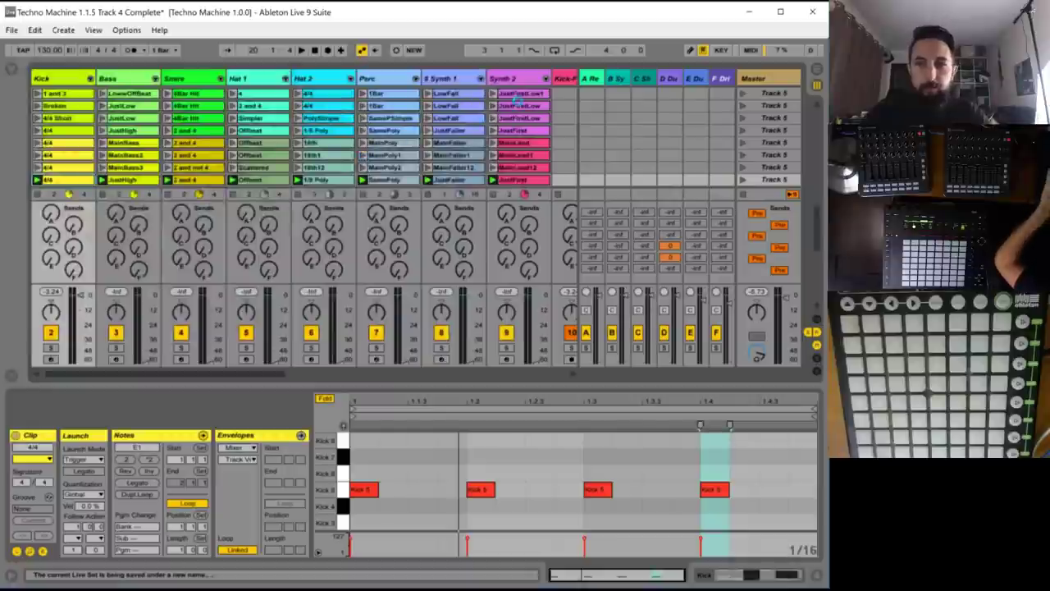
# - Recolour the Perc divider clip below the Track 5 scenes pink, matching the Hat 2 divider clip above them
pyautogui.scroll(-5, 489, 130)
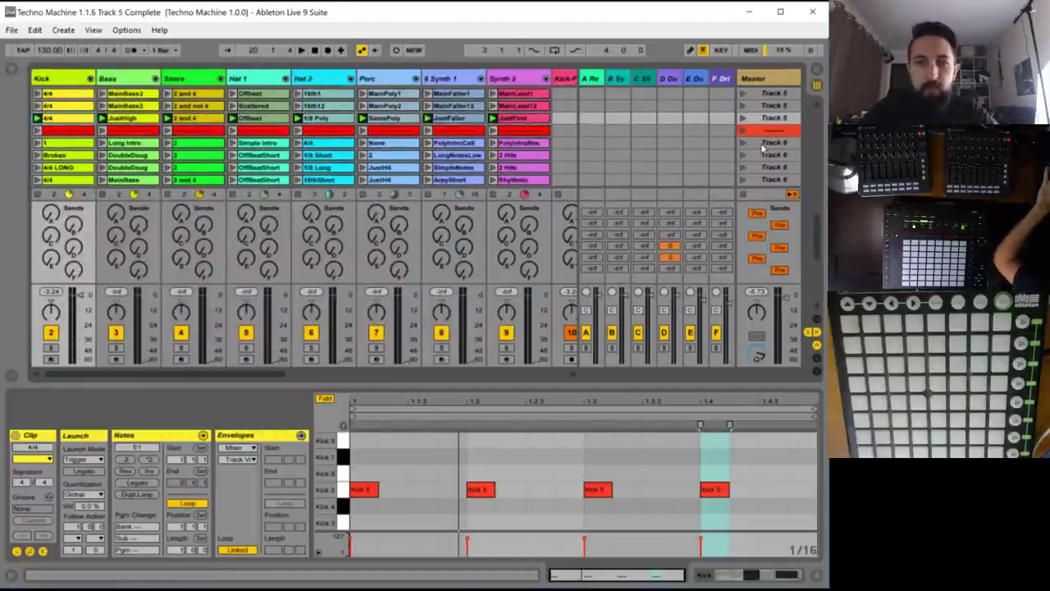
pyautogui.scroll(5, 386, 119)
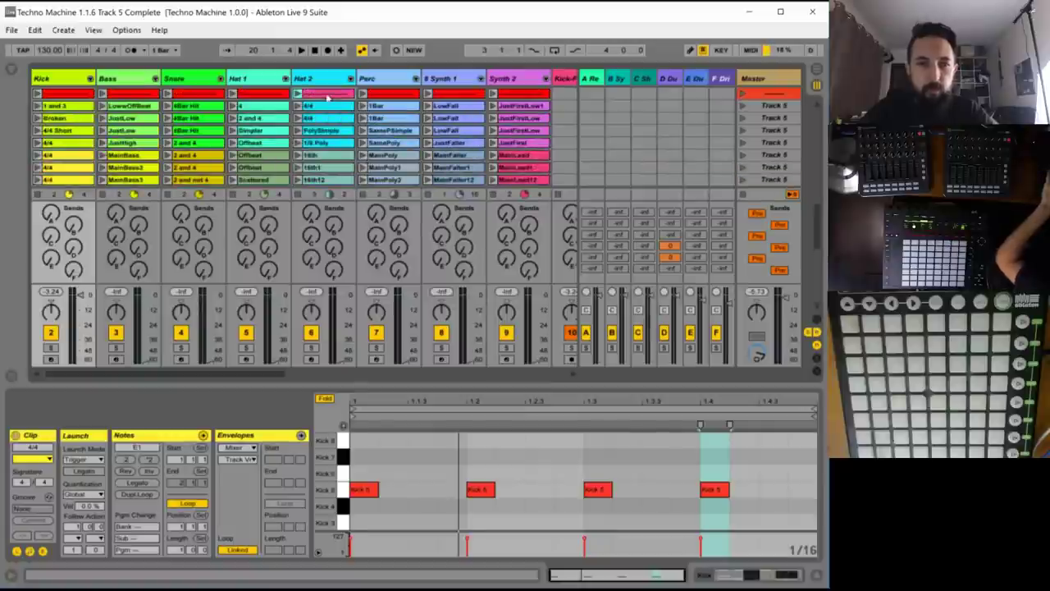
pyautogui.click(328, 97)
pyautogui.scroll(3, 379, 121)
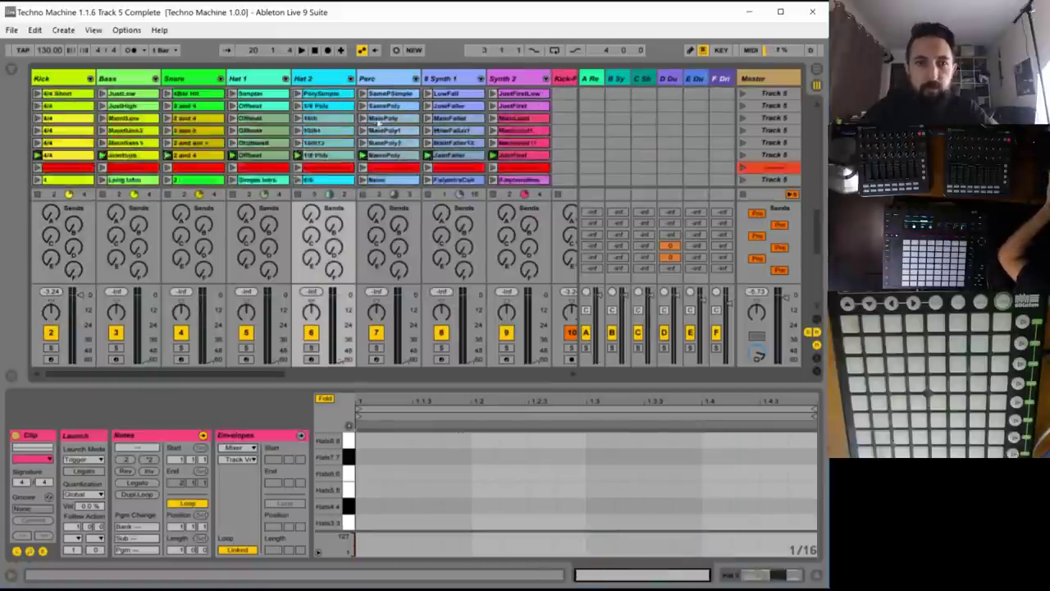
pyautogui.click(379, 169)
pyautogui.scroll(-4, 745, 123)
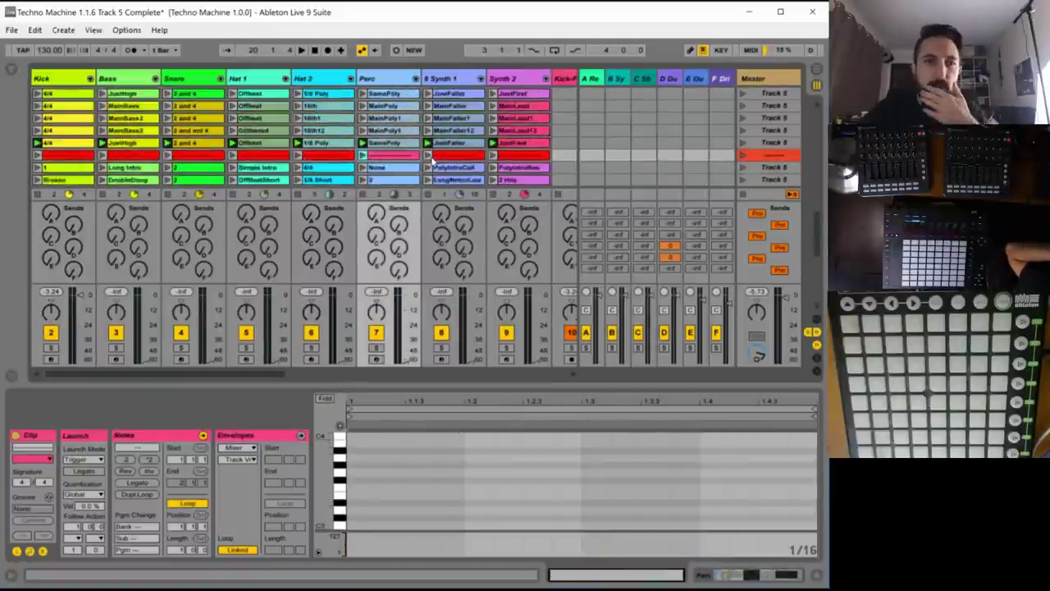
# - Audition the first three Track 6 scenes one after another
pyautogui.click(744, 132)
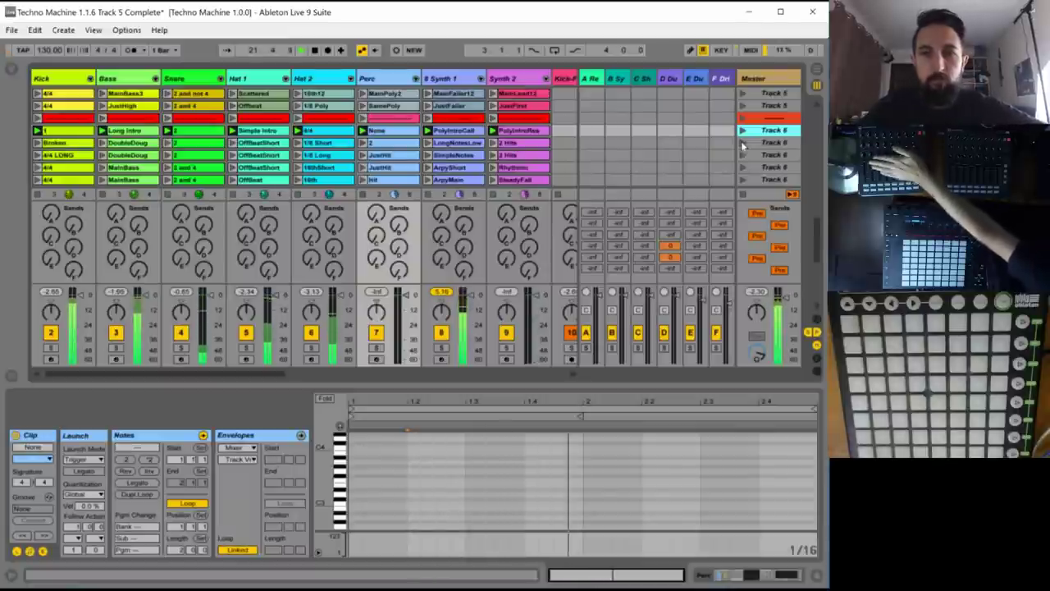
pyautogui.click(745, 144)
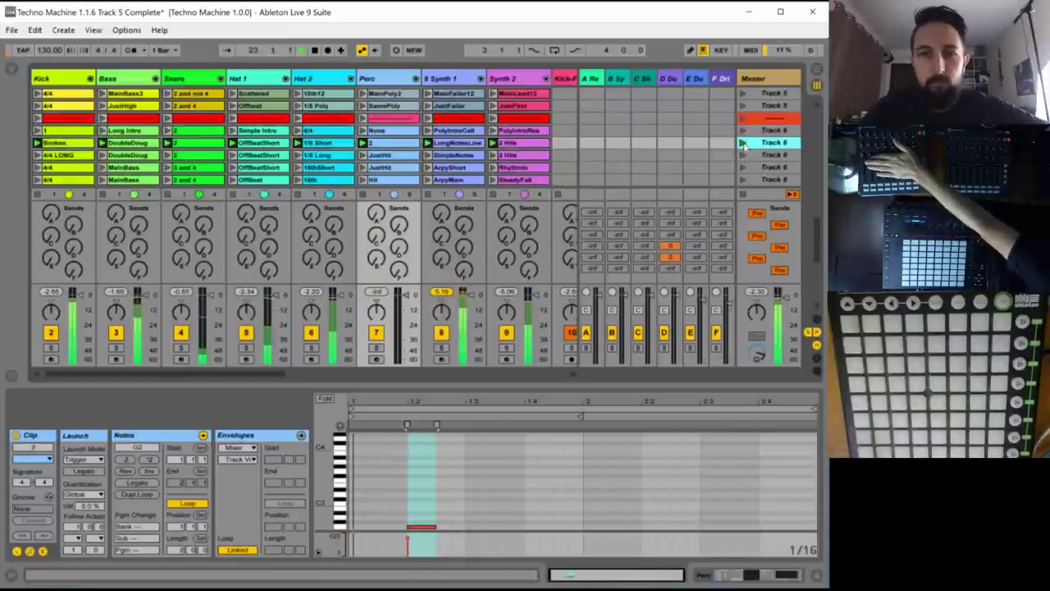
pyautogui.scroll(-1, 744, 144)
pyautogui.click(745, 144)
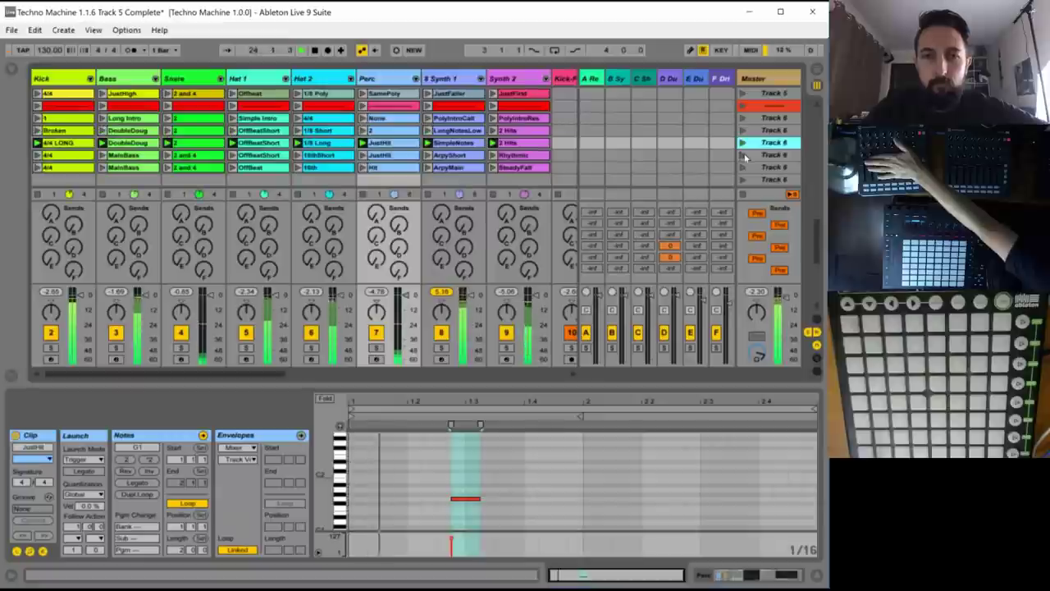
# - Launch the fifth Track 6 scene and adjust the Operator volume of the Synth1 6 chain on Synth 1
pyautogui.click(743, 168)
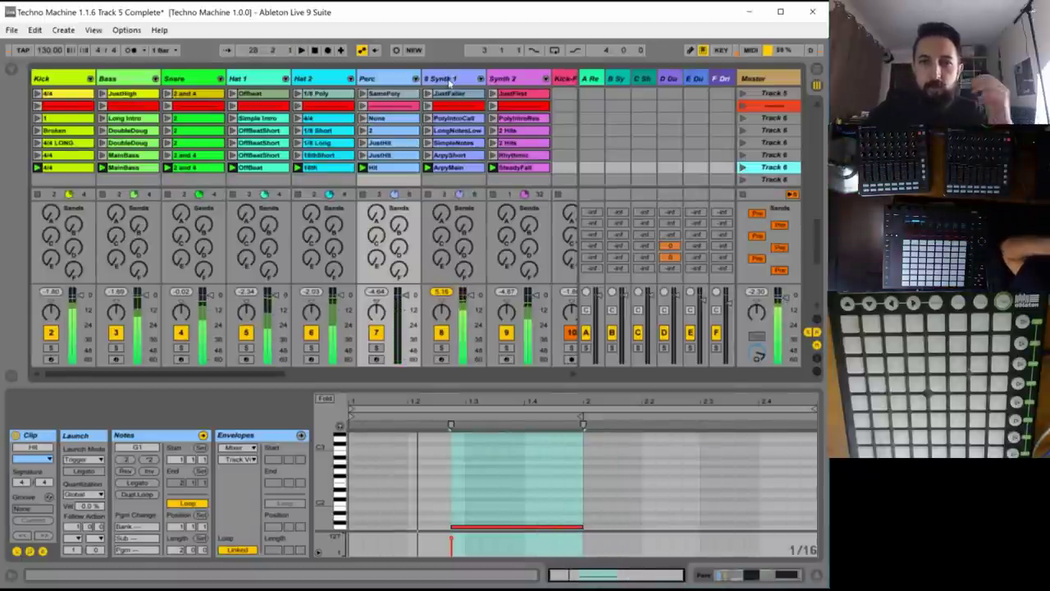
pyautogui.click(449, 79)
pyautogui.moveTo(670, 548); pyautogui.dragTo(670, 542)
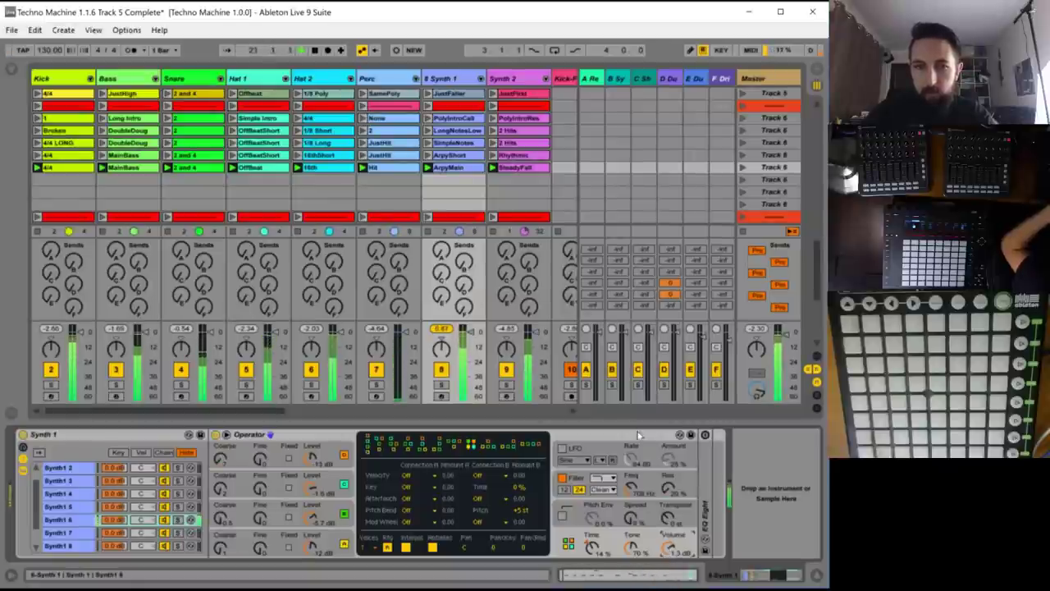
# - Recolour the fifth Track 6 scene's Kick 4/4 and Bass MainBass clips yellow and its Snare clip 2 and 4 dark yellow
pyautogui.rightClick(73, 168)
pyautogui.click(93, 391)
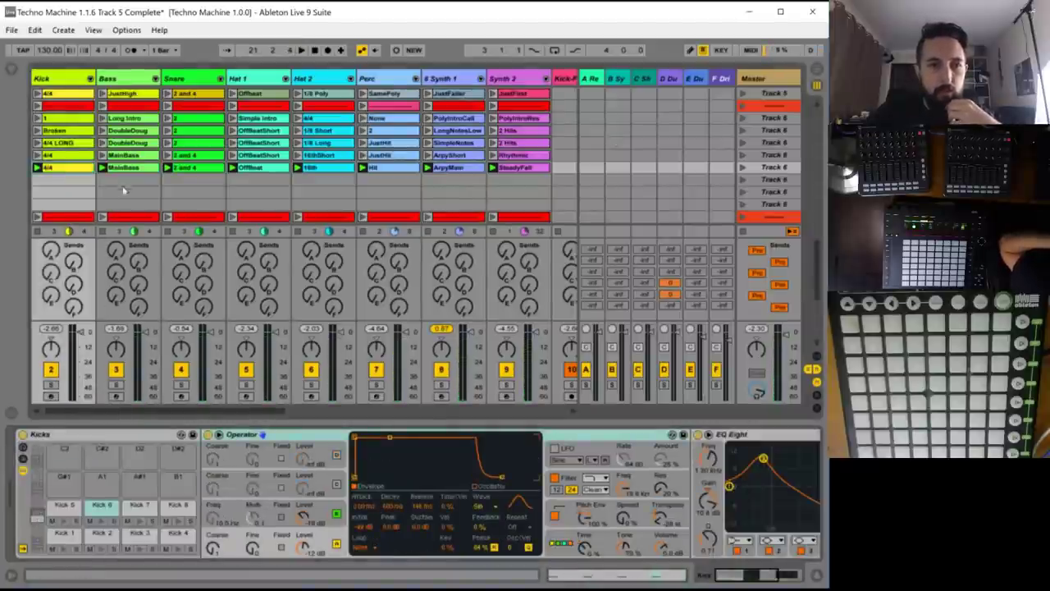
pyautogui.click(123, 167)
pyautogui.rightClick(117, 169)
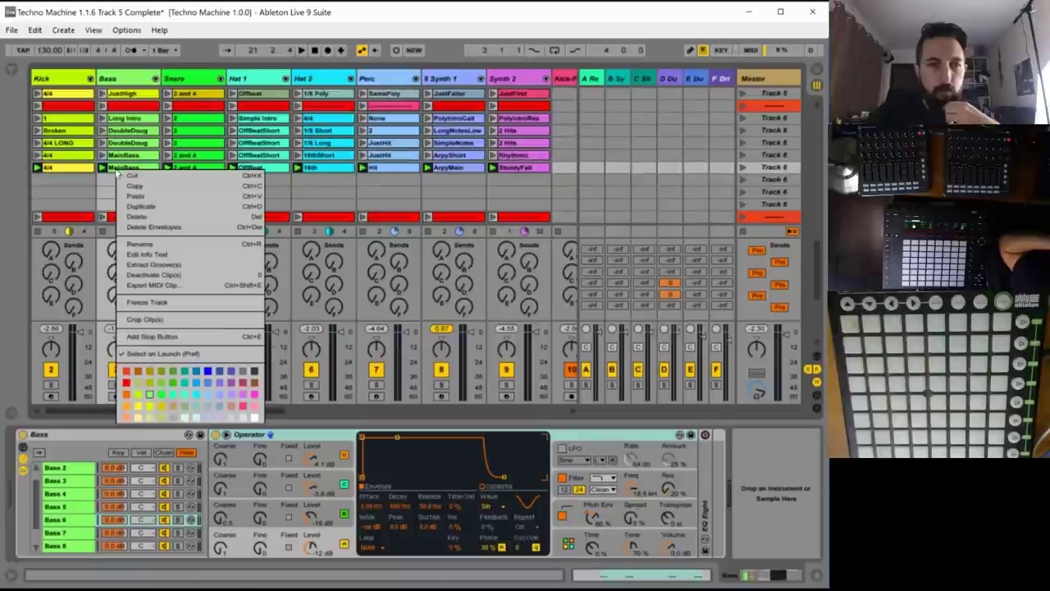
pyautogui.click(151, 407)
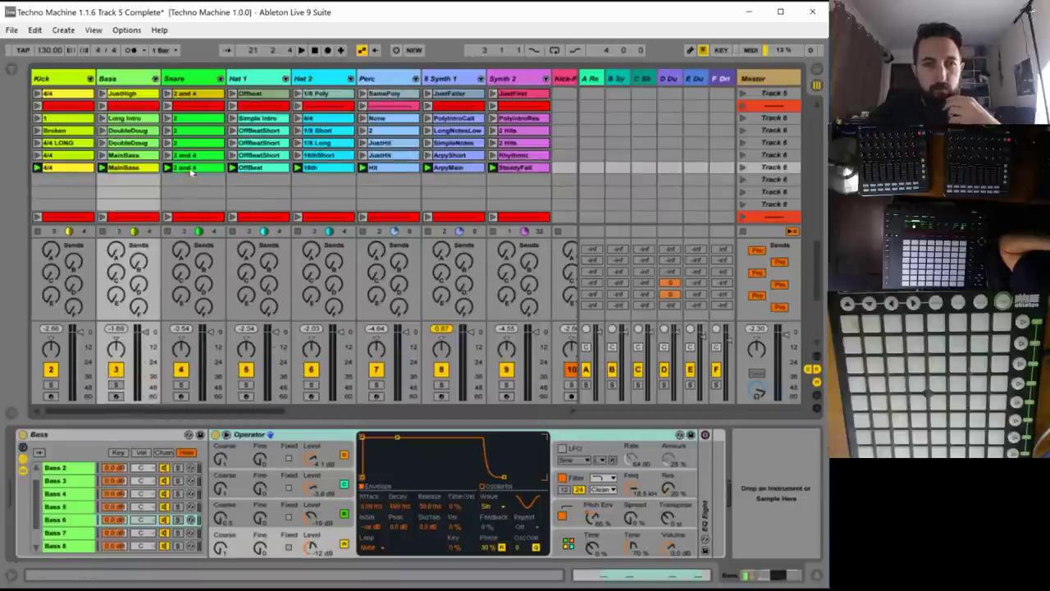
pyautogui.rightClick(190, 170)
pyautogui.click(236, 397)
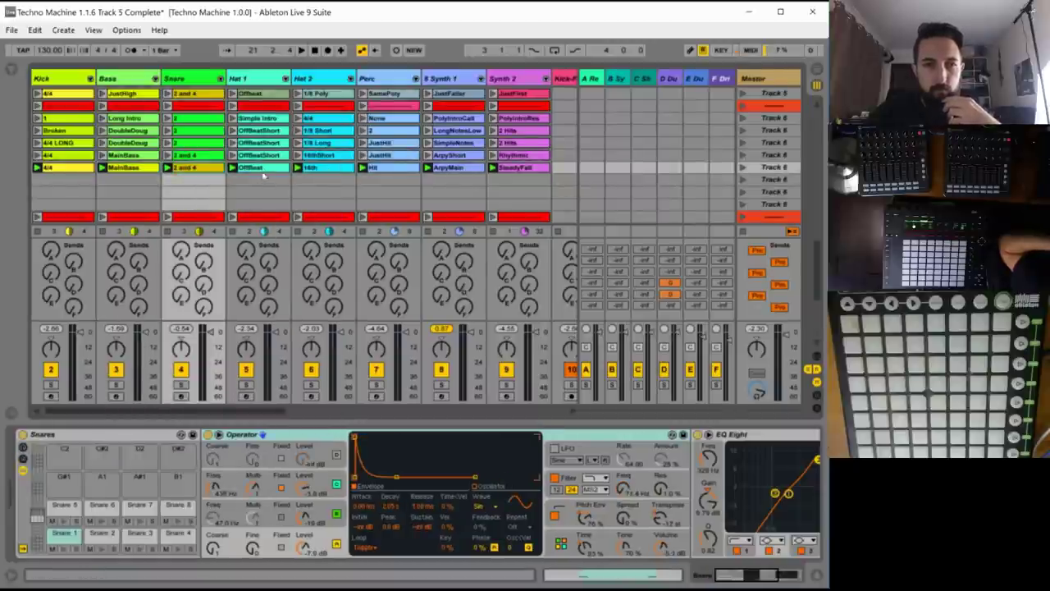
# - Recolour the fifth Track 6 scene's Hat 1 OffBeat, Hat 2 16th and Perc Hit clips in muted green, teal and blue shades
pyautogui.click(259, 179)
pyautogui.rightClick(255, 171)
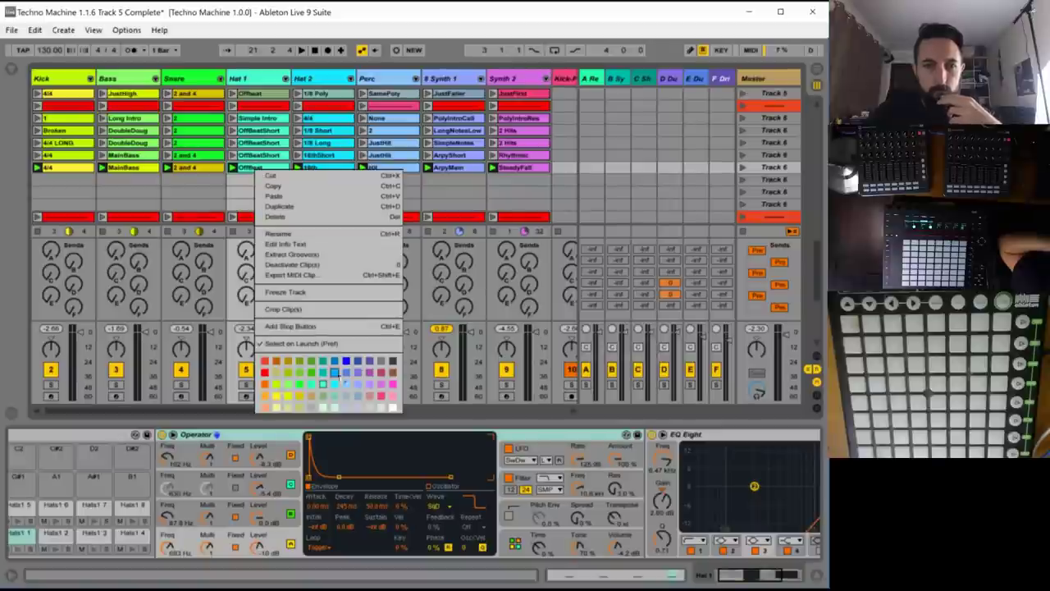
pyautogui.click(322, 397)
pyautogui.rightClick(326, 169)
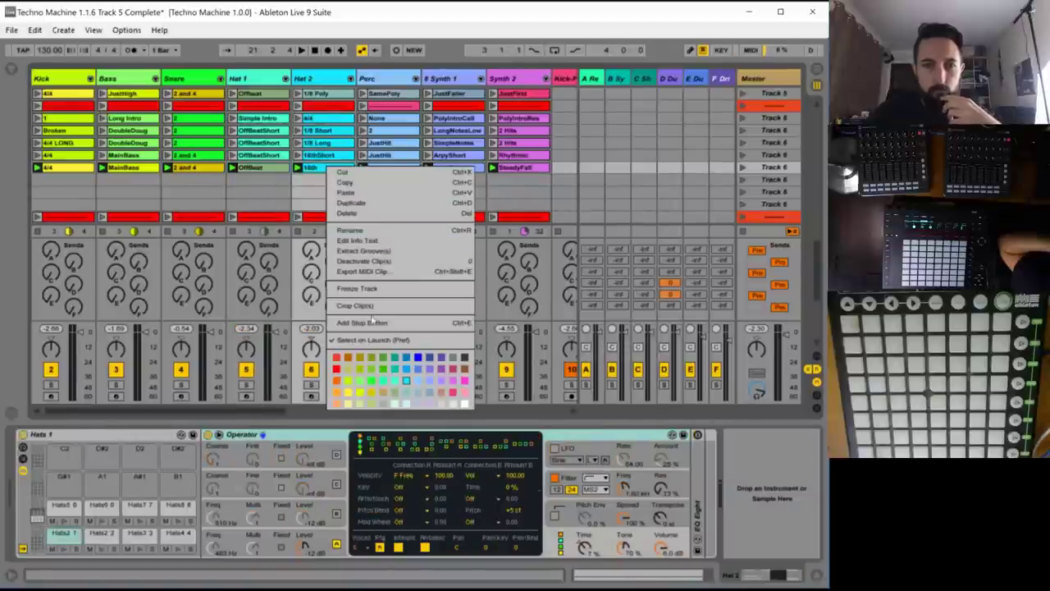
pyautogui.click(403, 396)
pyautogui.rightClick(390, 167)
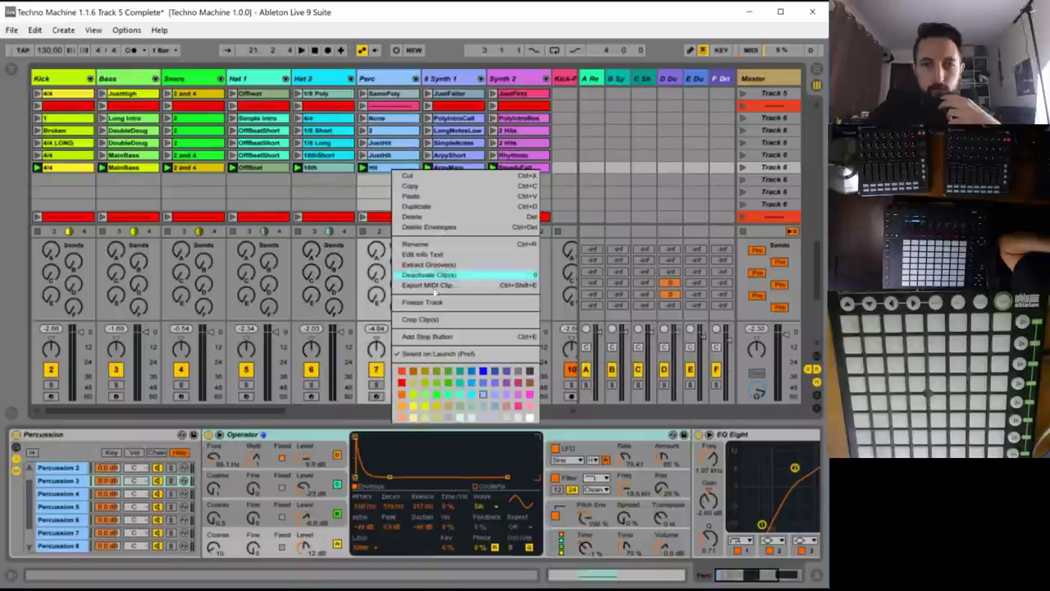
pyautogui.click(482, 400)
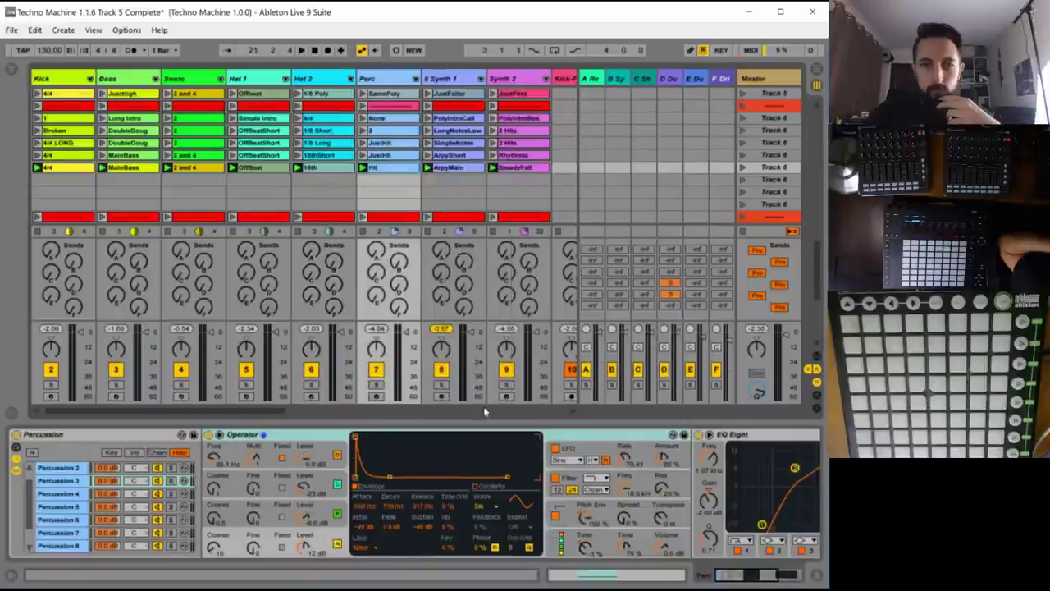
# - Recolour the fifth Track 6 scene's Synth 1 clip ArpyMain blue-grey and its Synth 2 clip SteadyFall pinkish red
pyautogui.rightClick(461, 168)
pyautogui.click(563, 400)
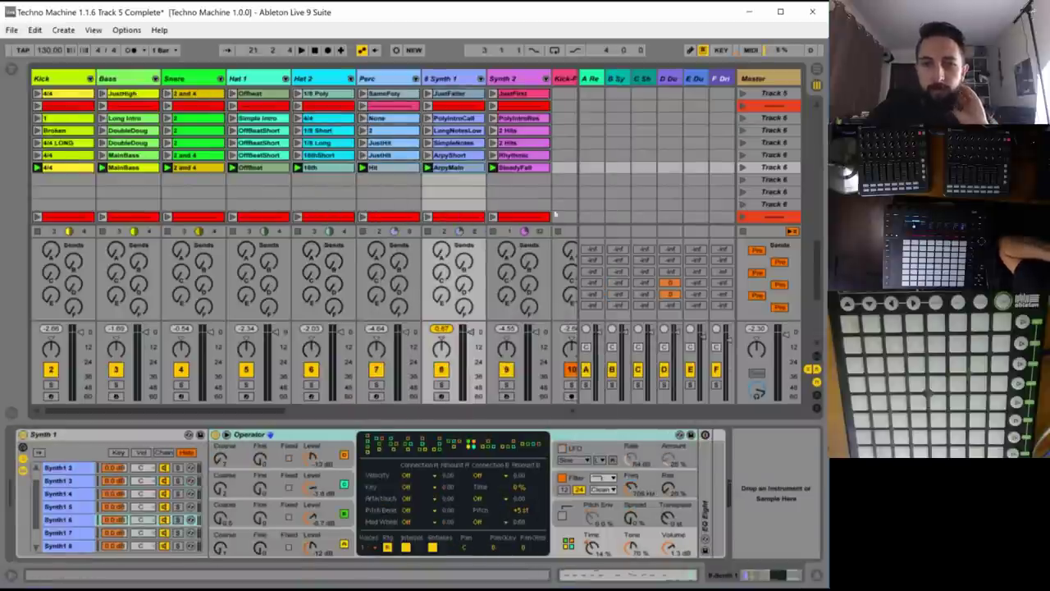
pyautogui.rightClick(519, 169)
pyautogui.click(646, 403)
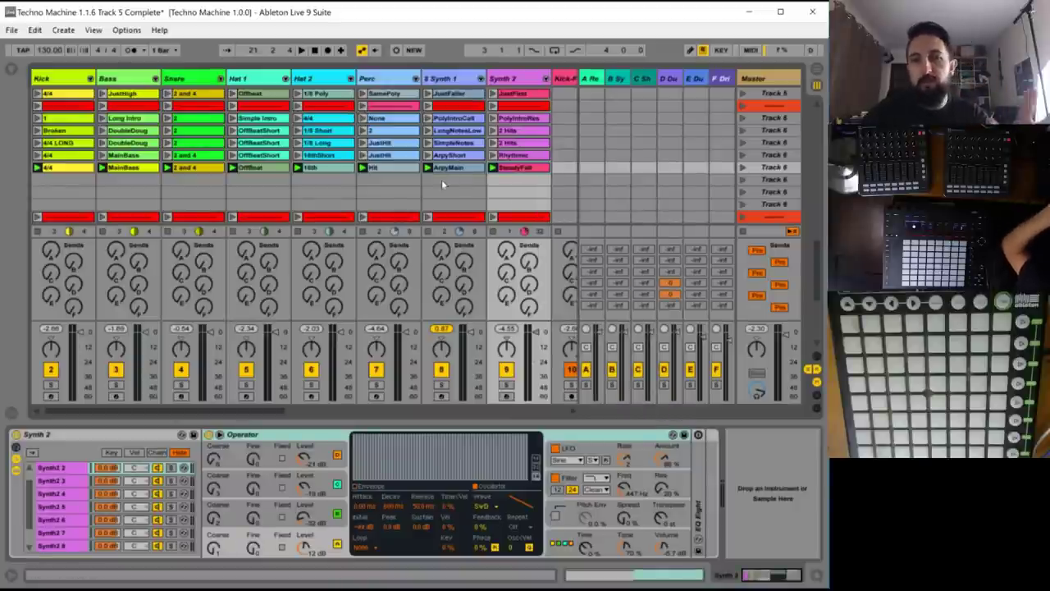
# - Duplicate the fifth Track 6 scene's Kick to Synth 2 clips into the empty row below and launch the copied Bass clip
pyautogui.scroll(-1, 379, 172)
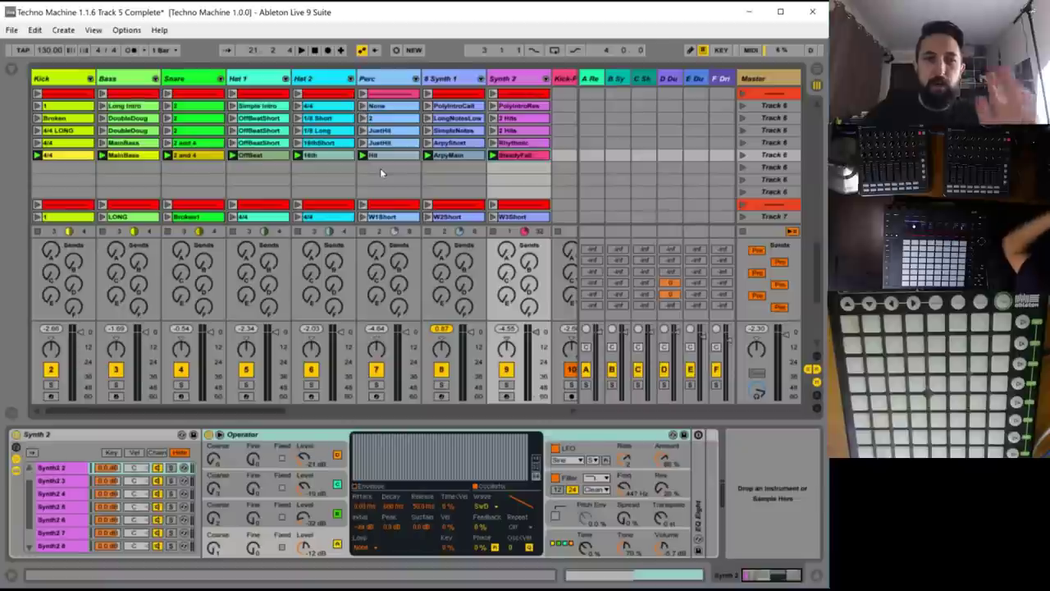
pyautogui.scroll(-1, 380, 173)
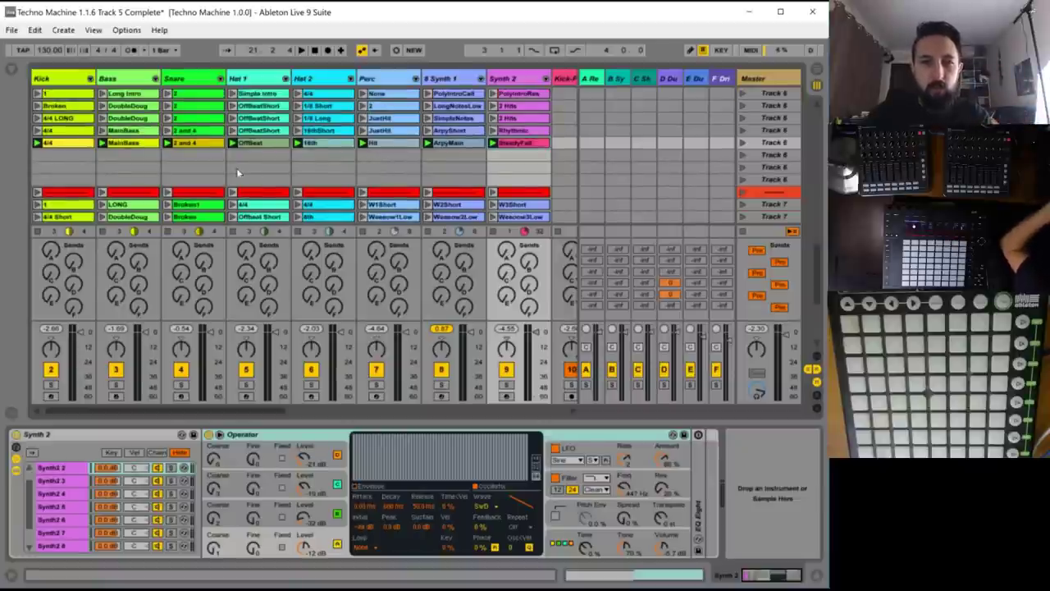
pyautogui.click(745, 144)
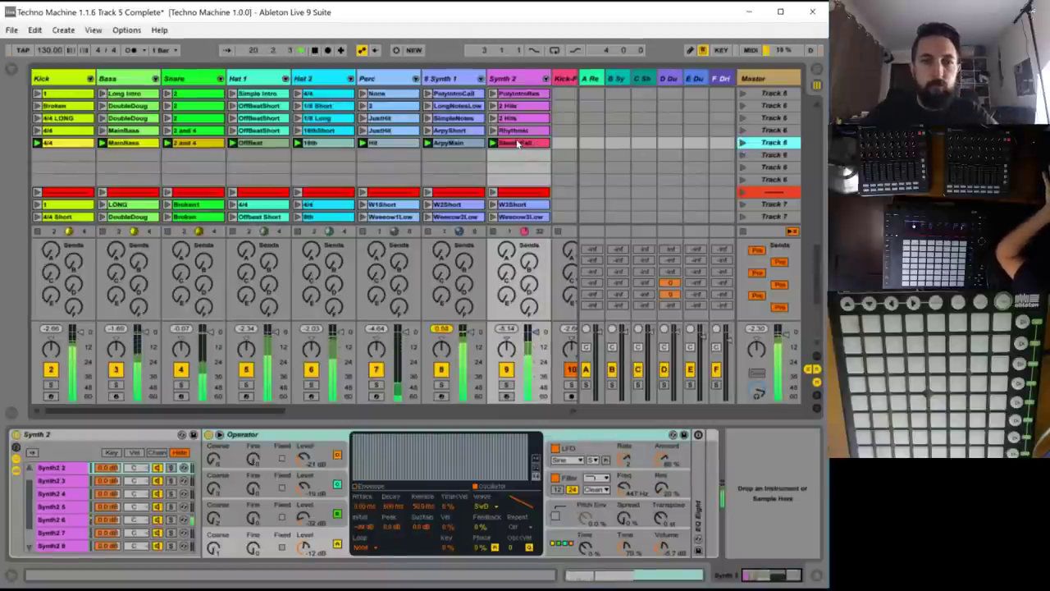
pyautogui.click(58, 143)
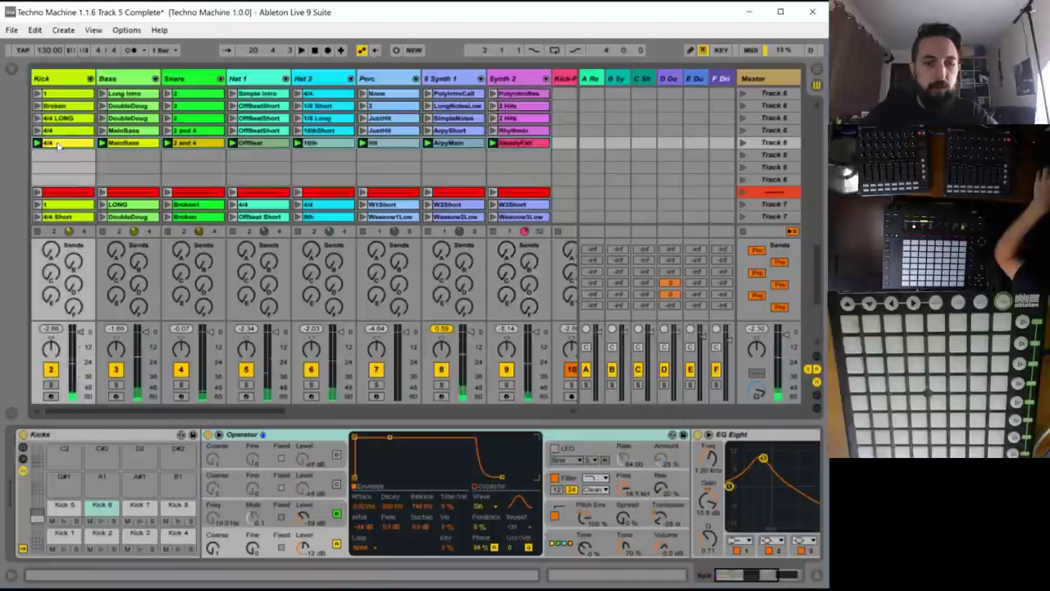
pyautogui.hotkey('ctrl', 'd')
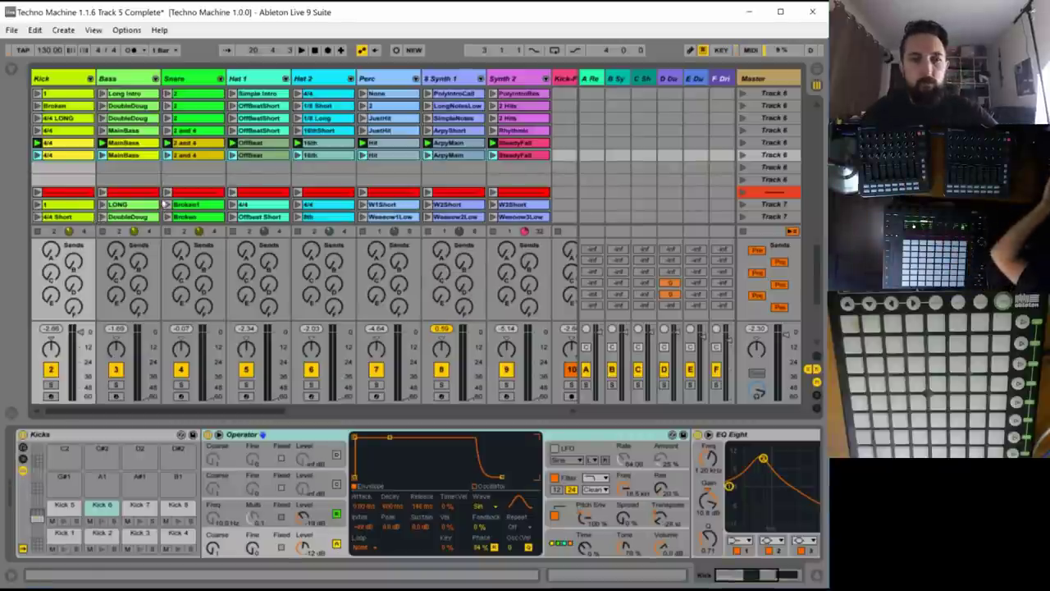
pyautogui.press('space')
pyautogui.click(103, 155)
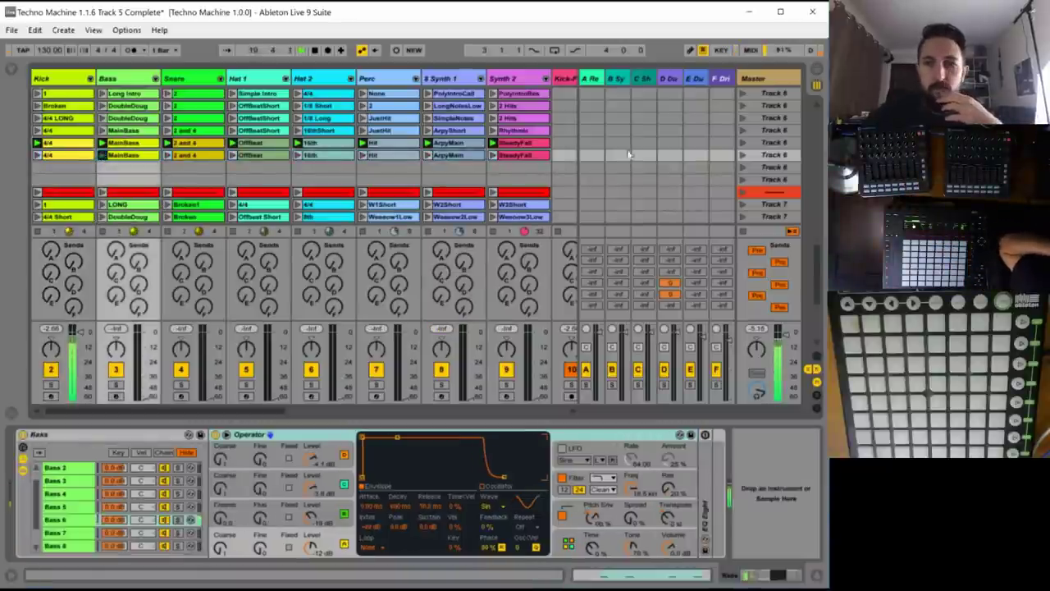
# - Launch the sixth Track 6 scene and add quiet G0 notes at 1.1.2, 1.3.2, 1.4.2 and 1.4.4 in its Bass MainBass clip
pyautogui.click(742, 155)
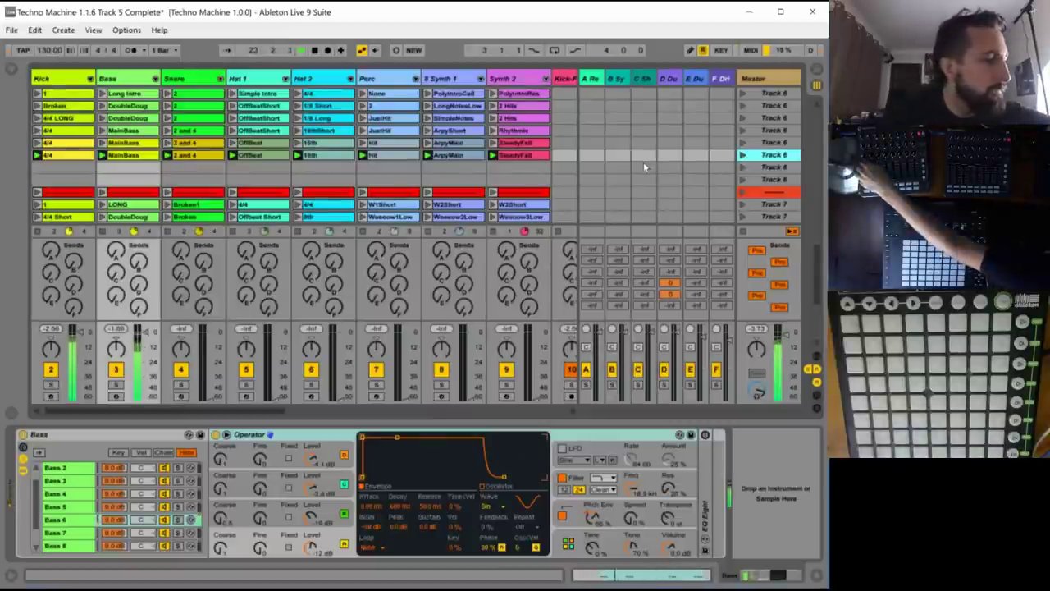
pyautogui.click(128, 156)
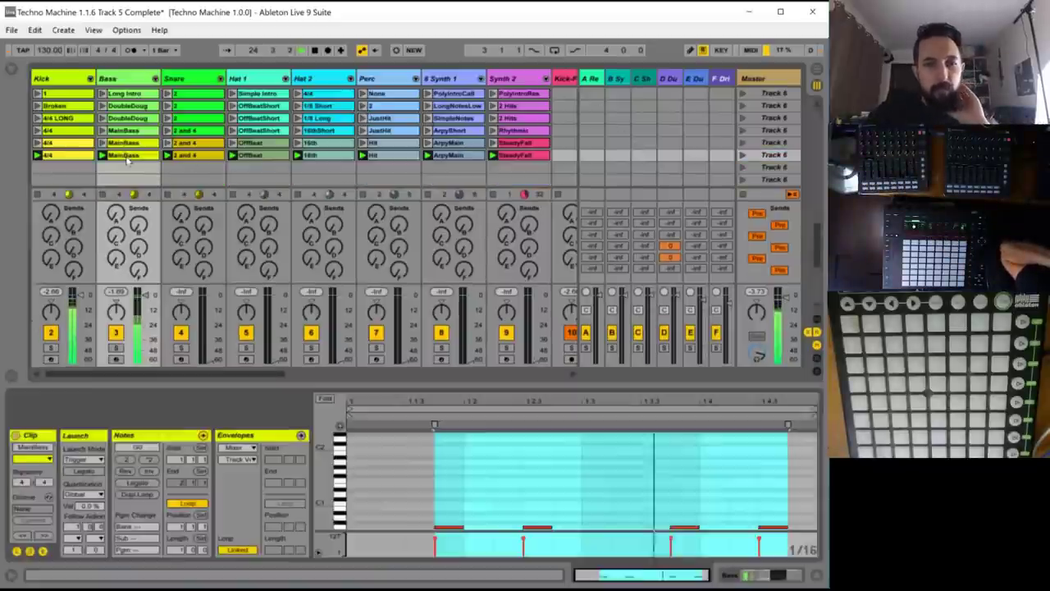
pyautogui.doubleClick(386, 527)
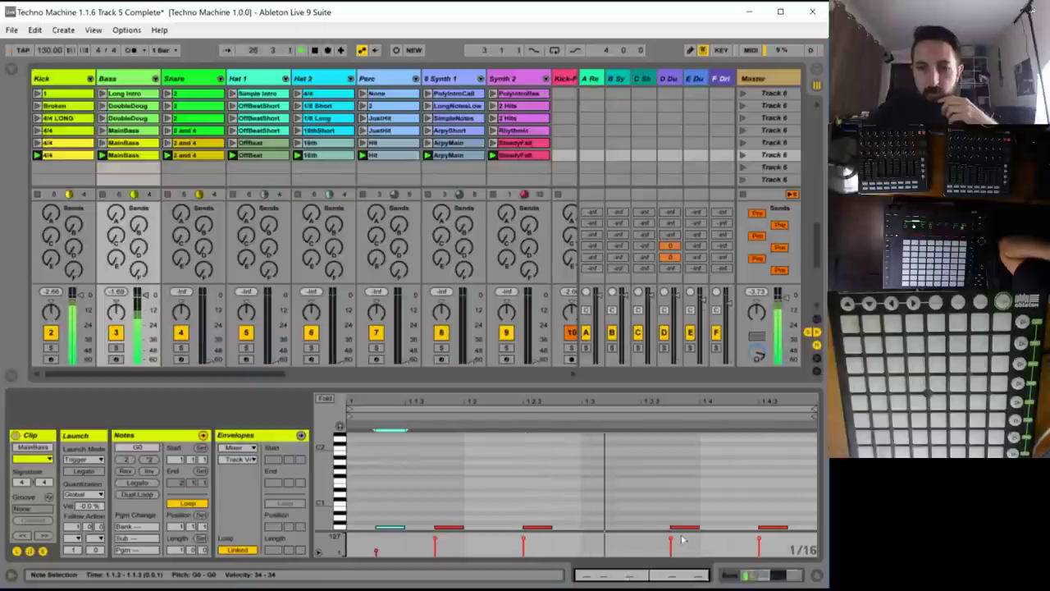
pyautogui.doubleClick(626, 528)
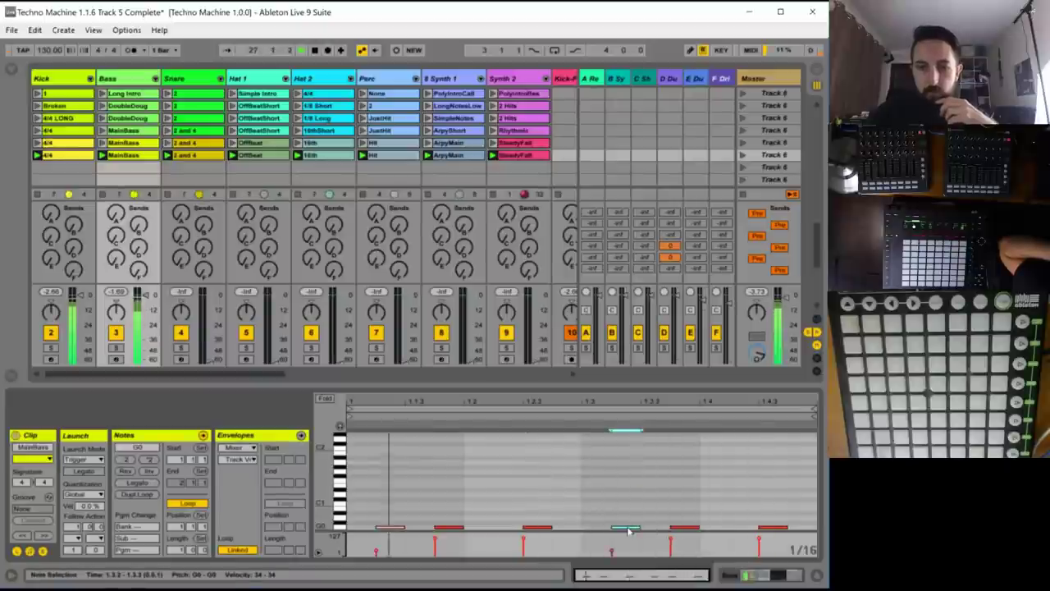
pyautogui.doubleClick(744, 528)
pyautogui.doubleClick(797, 527)
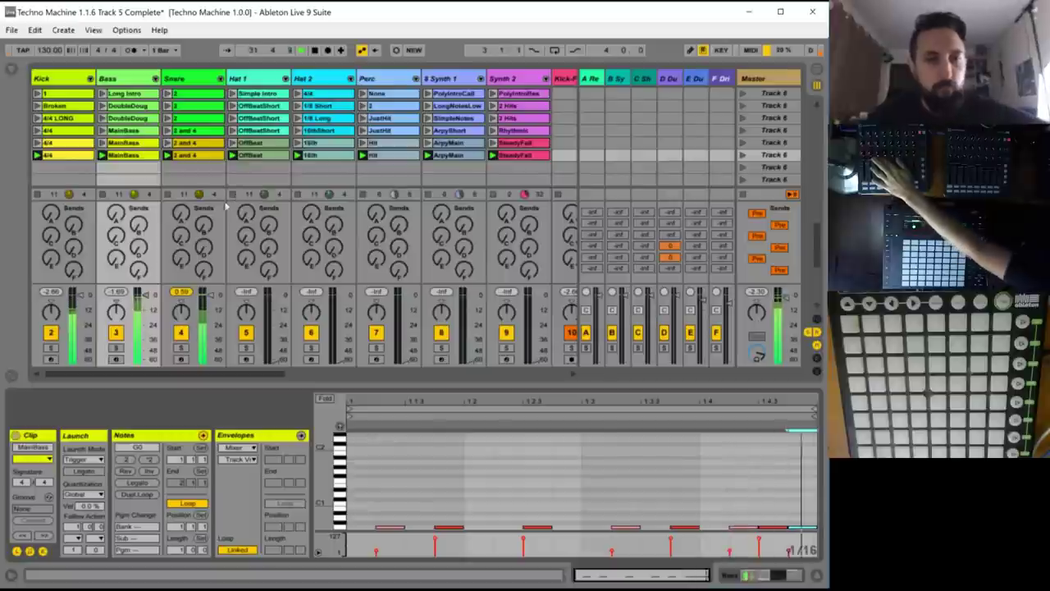
# - Add a short, quiet Snare 6 note at 1.3.2 in the sixth scene's Snare clip and rename the clip 2 and 41
pyautogui.click(195, 159)
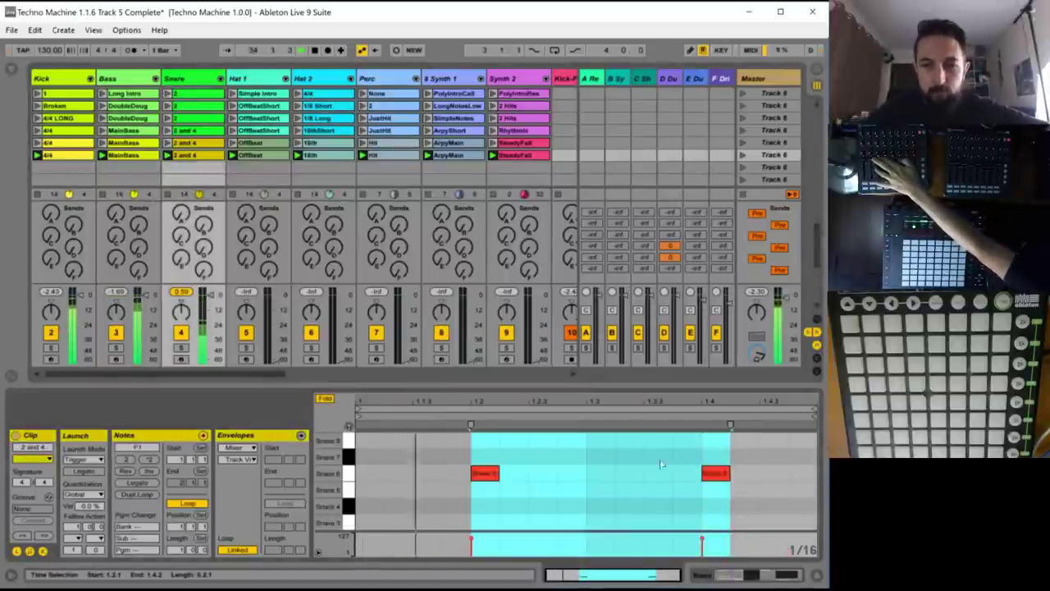
pyautogui.doubleClick(680, 473)
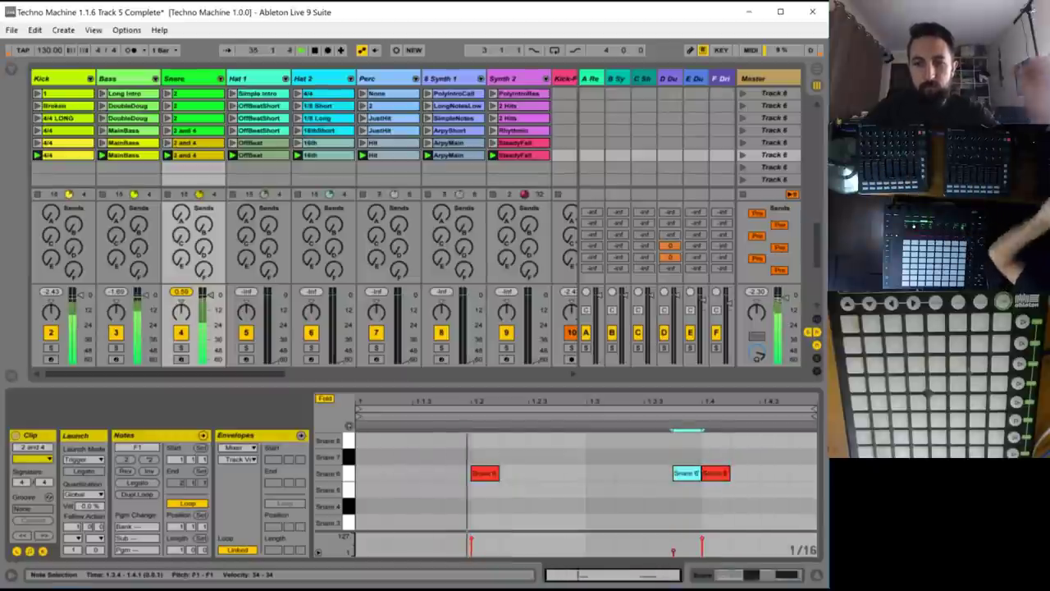
pyautogui.moveTo(703, 473); pyautogui.dragTo(626, 470)
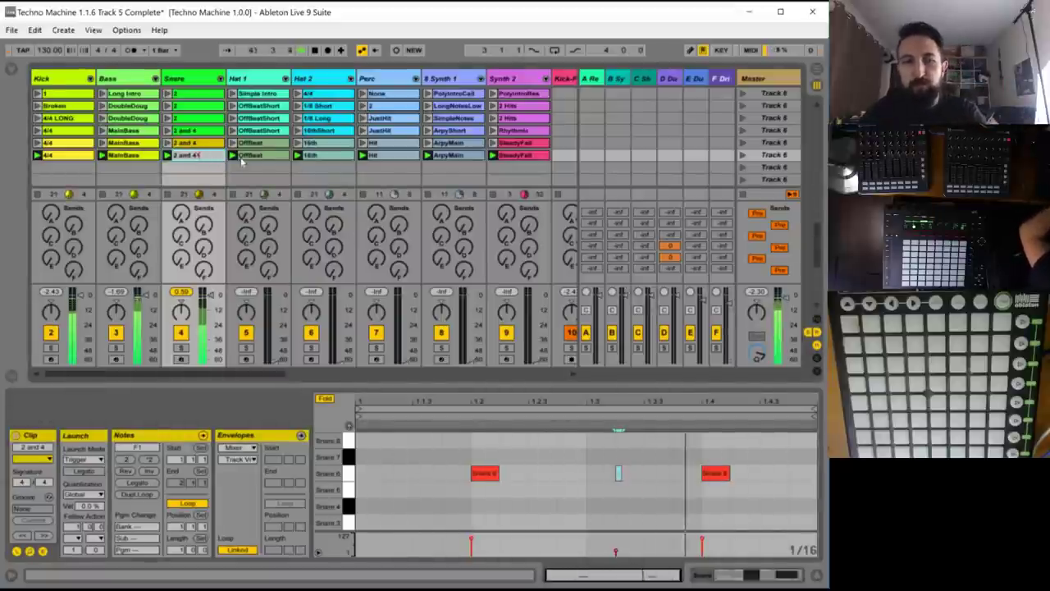
# - Lengthen all four notes of the sixth scene's Hat 1 OffBeat clip to about one and a half sixteenths and lower their velocity
pyautogui.click(258, 261)
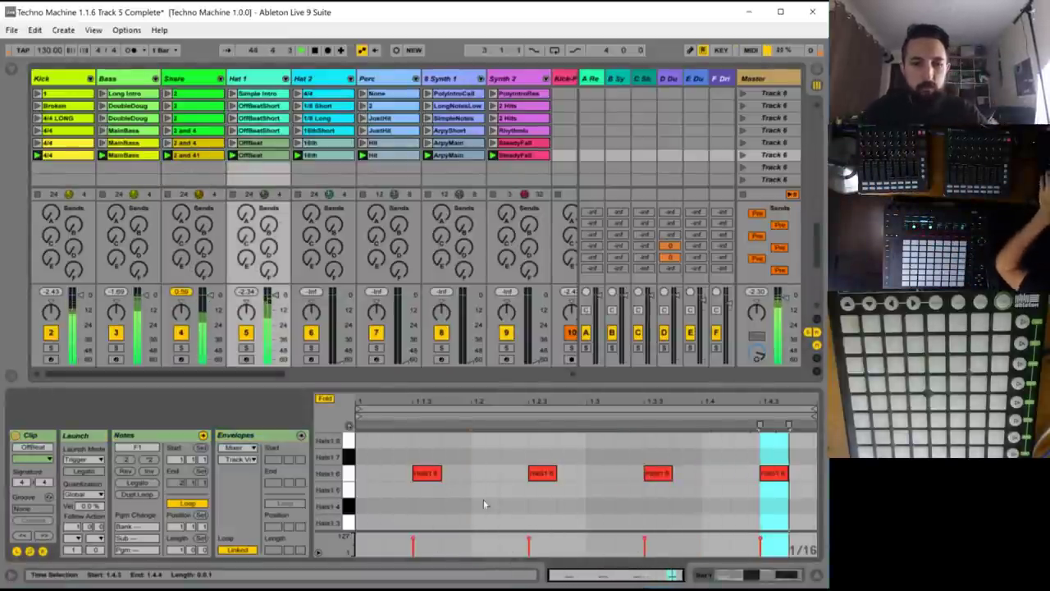
pyautogui.hotkey('ctrl', 'a')
pyautogui.moveTo(440, 474); pyautogui.dragTo(470, 475)
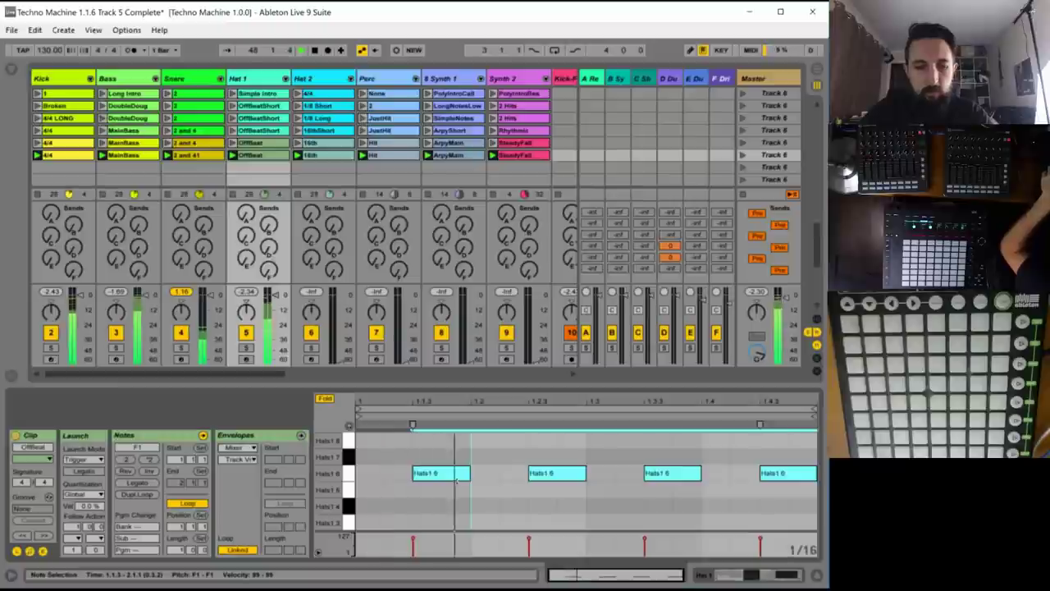
pyautogui.moveTo(457, 481); pyautogui.dragTo(455, 481)
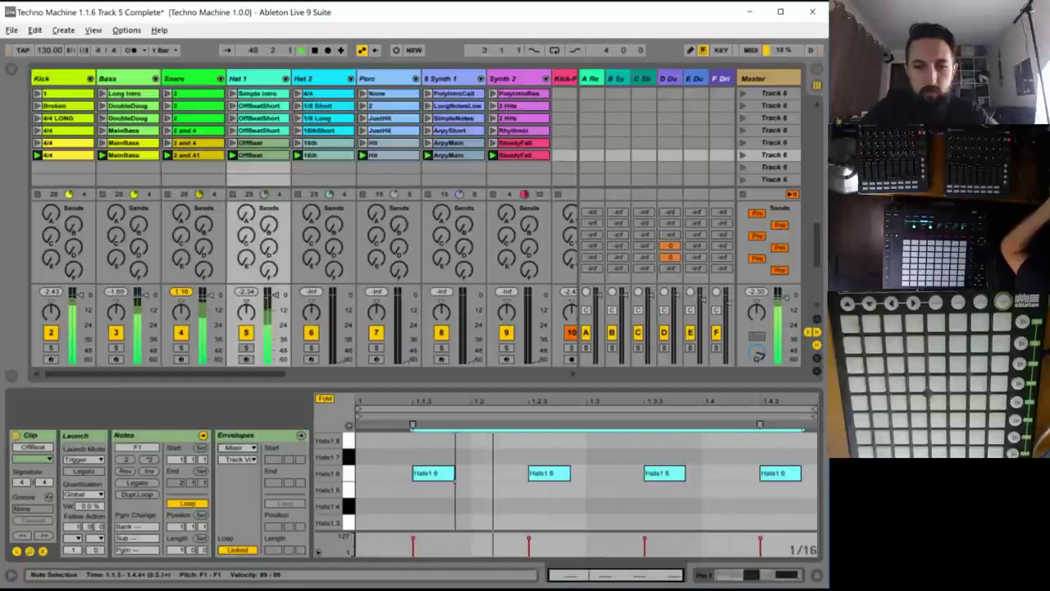
pyautogui.moveTo(413, 538); pyautogui.dragTo(413, 556)
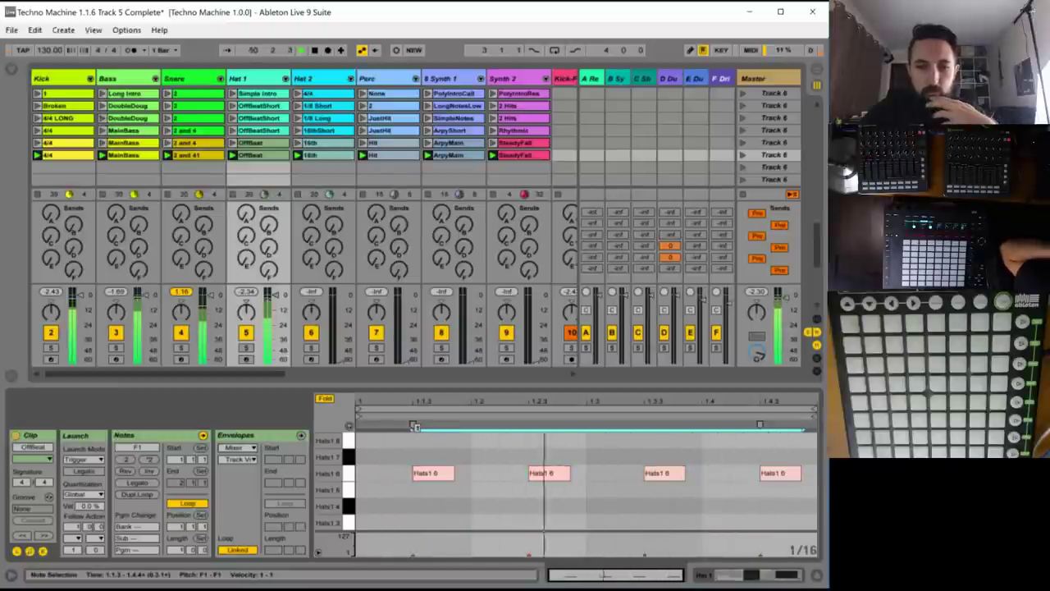
pyautogui.press('0')
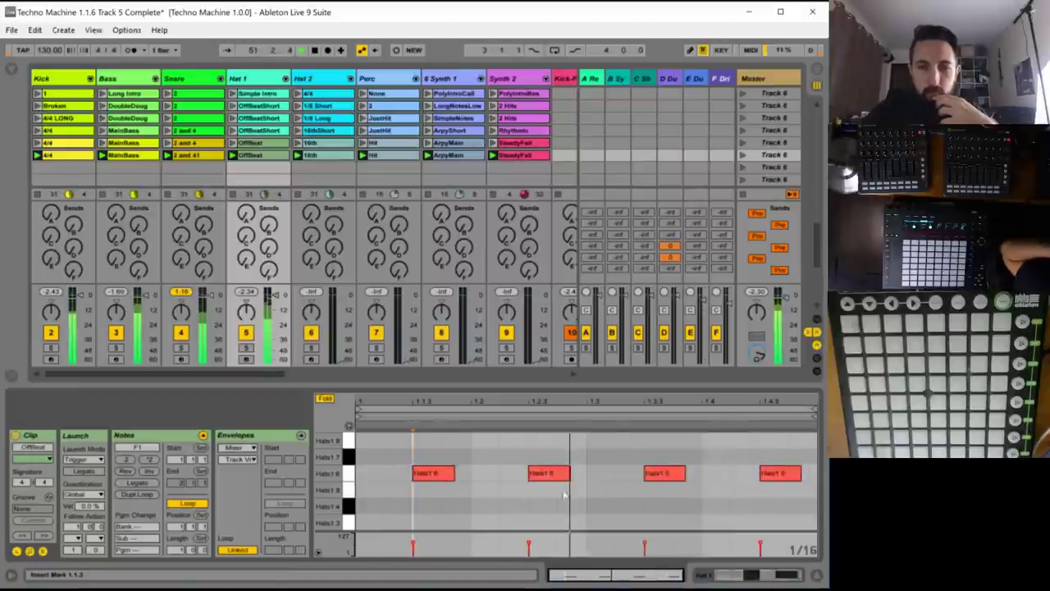
# - Add four short, quiet notes at 1/32 spacing between 1.3 and 1.3.3 in the Hat 1 OffBeat clip
pyautogui.doubleClick(605, 472)
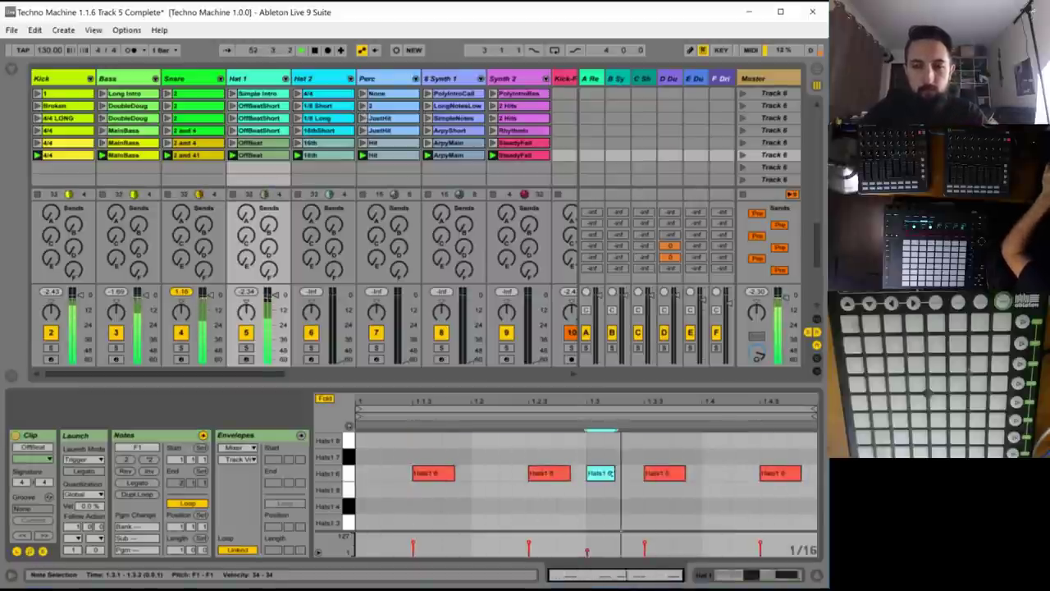
pyautogui.moveTo(612, 473); pyautogui.dragTo(594, 473)
pyautogui.click(600, 478)
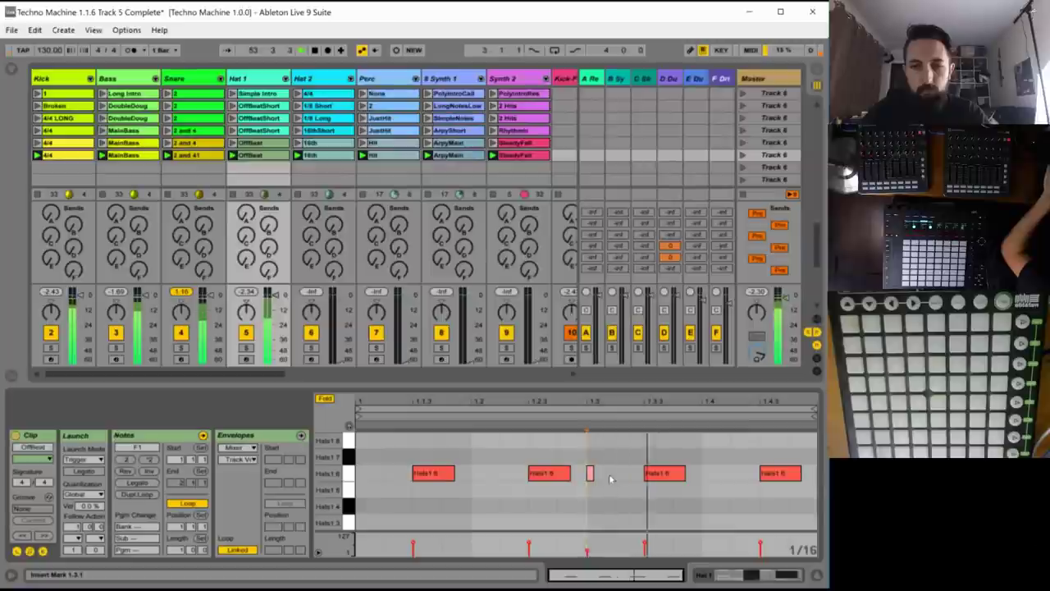
pyautogui.moveTo(602, 477); pyautogui.dragTo(629, 477)
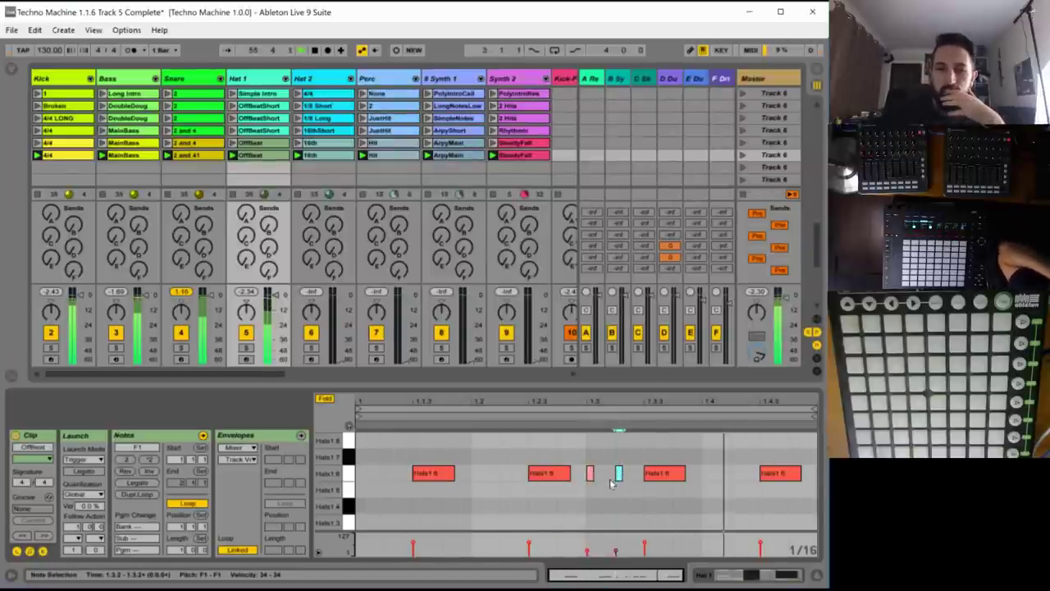
pyautogui.hotkey('ctrl', '1')
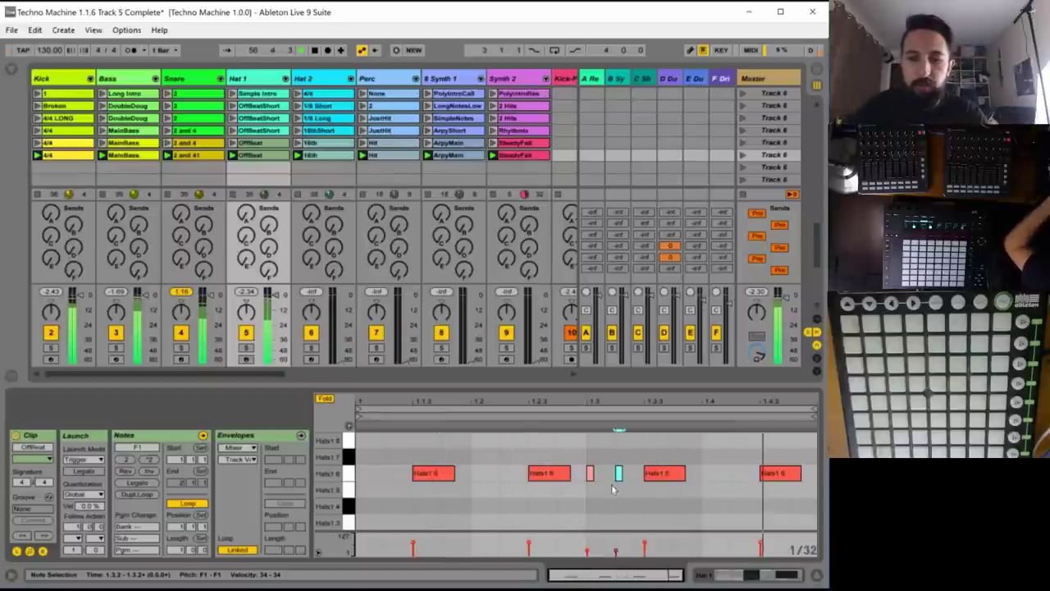
pyautogui.moveTo(637, 493); pyautogui.dragTo(605, 475)
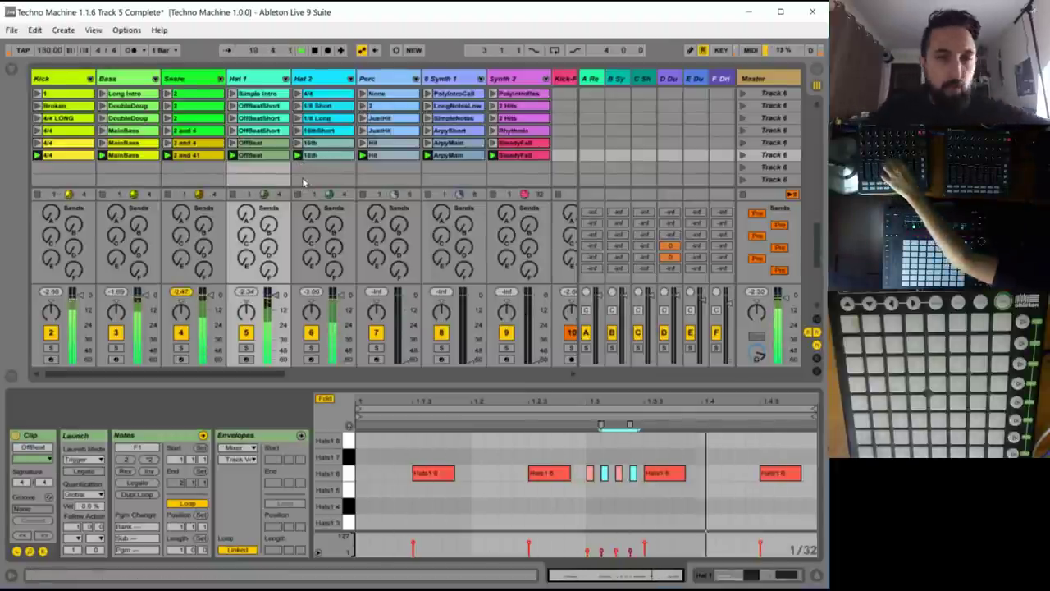
# - Solo Hat 2, replace its 16th clip's last sixteenth with two 1/32 notes, the second one quiet, and unsolo the track
pyautogui.click(352, 155)
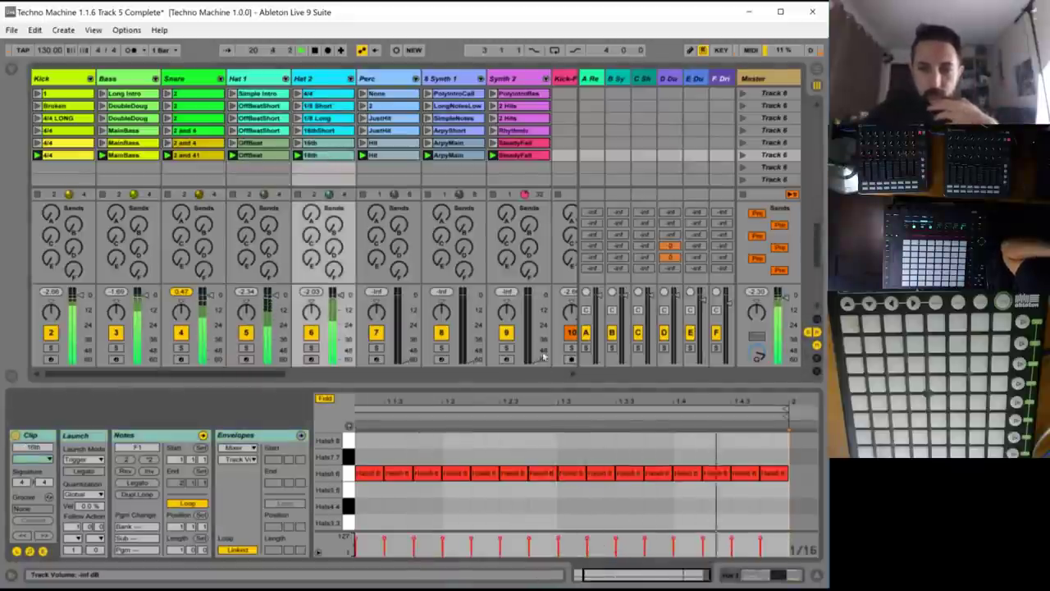
pyautogui.click(311, 349)
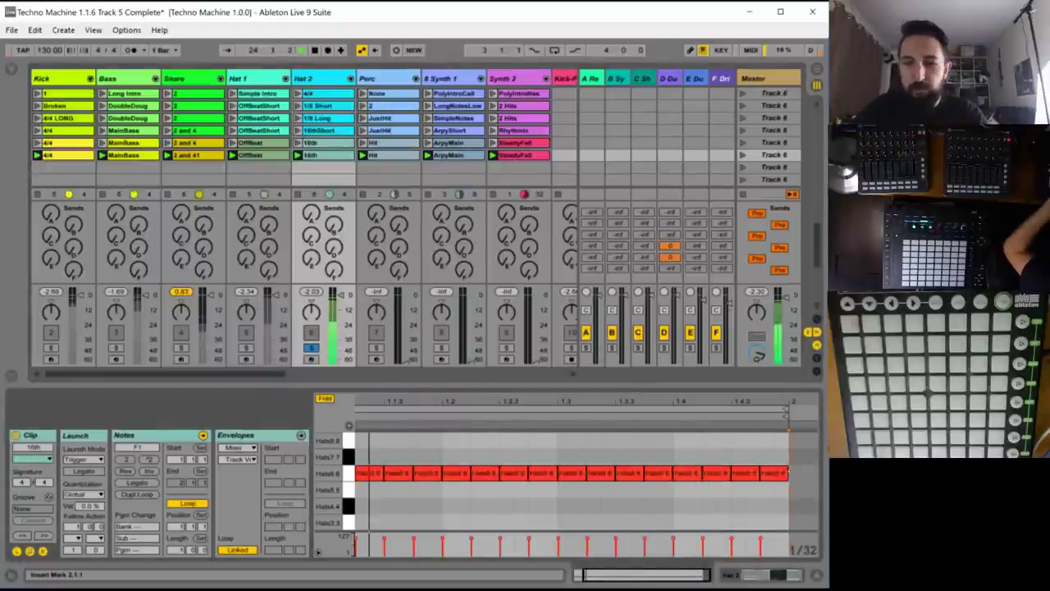
pyautogui.hotkey('ctrl', '1')
pyautogui.moveTo(786, 474); pyautogui.dragTo(775, 473)
pyautogui.doubleClick(781, 476)
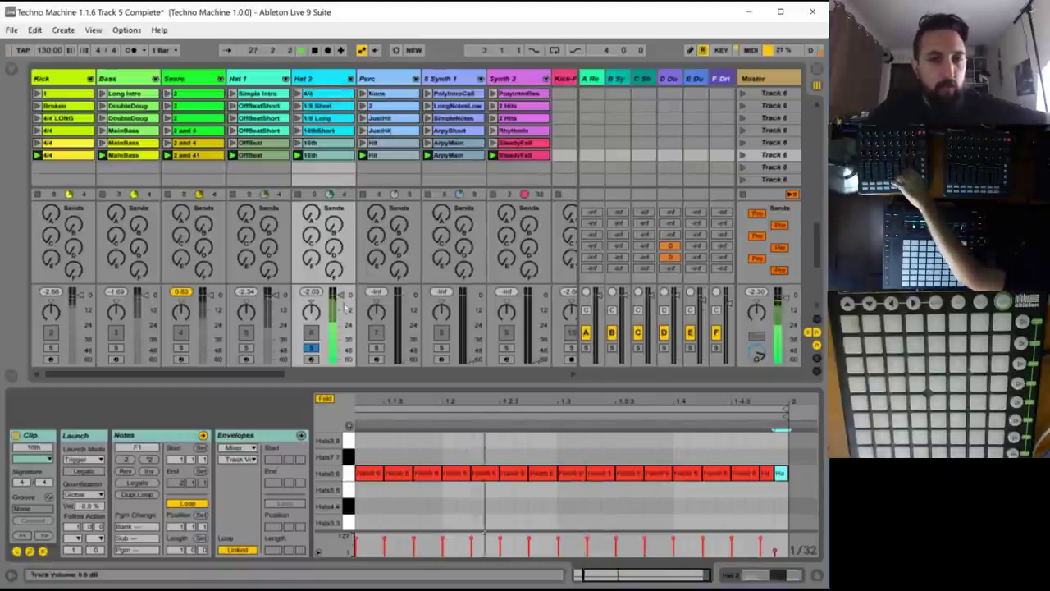
pyautogui.click(311, 347)
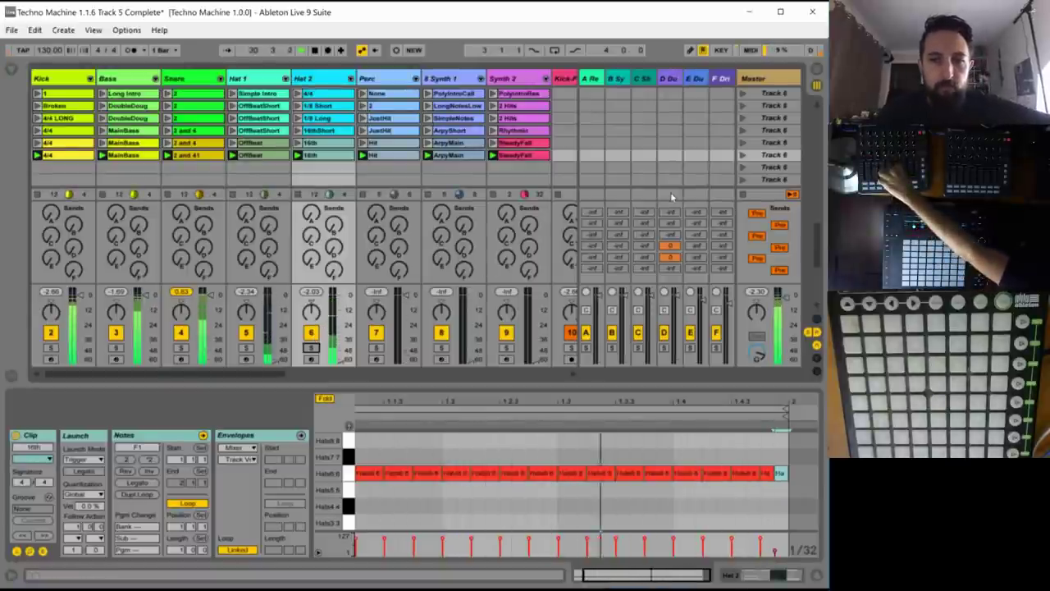
# - Extend the G1 note in the sixth scene's Perc Hit clip to the end of bar 2
pyautogui.click(386, 155)
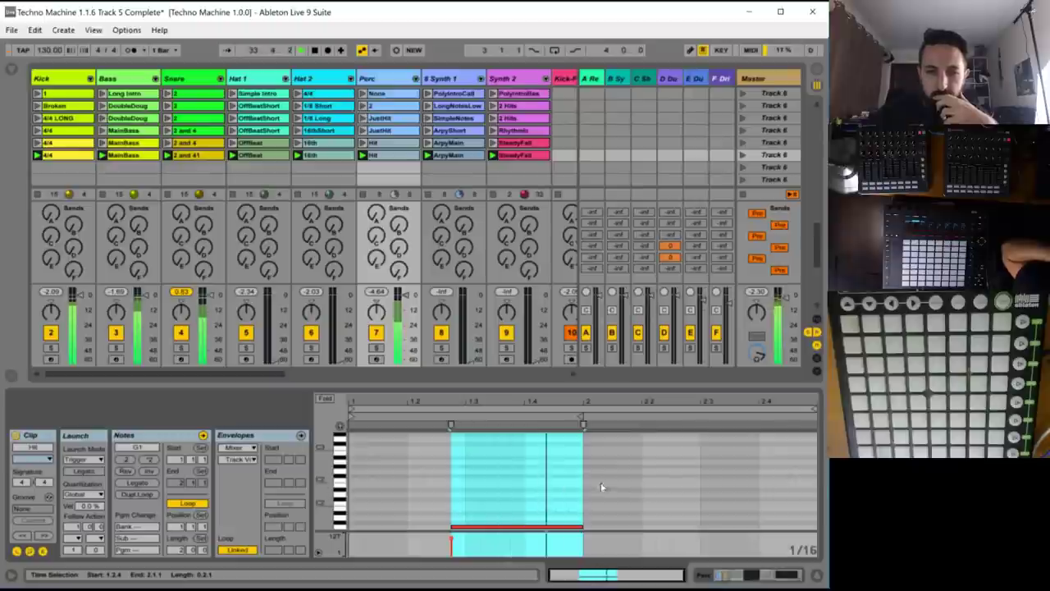
pyautogui.click(595, 528)
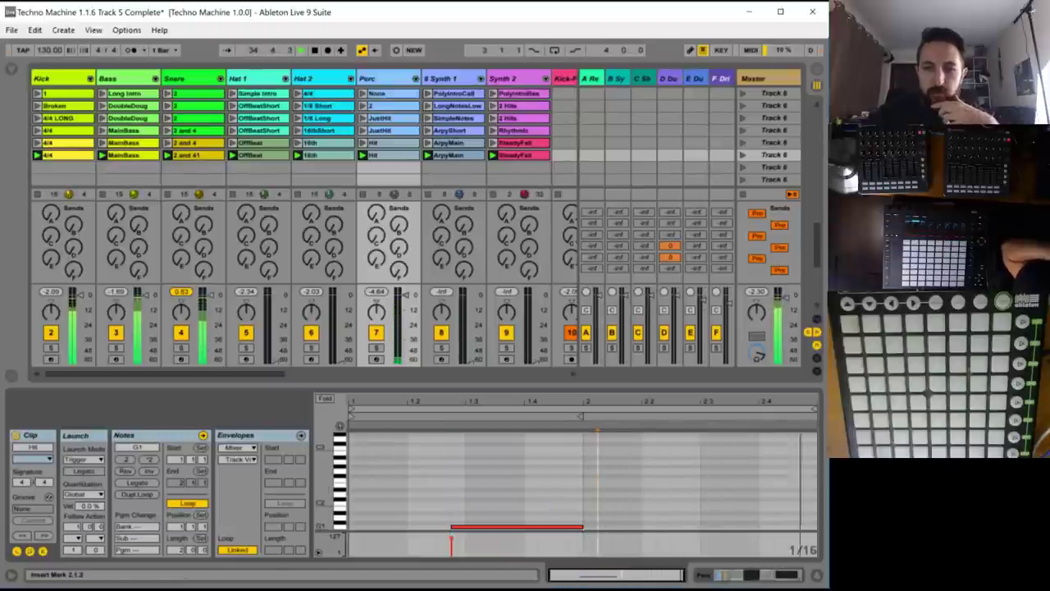
pyautogui.moveTo(581, 527); pyautogui.dragTo(809, 542)
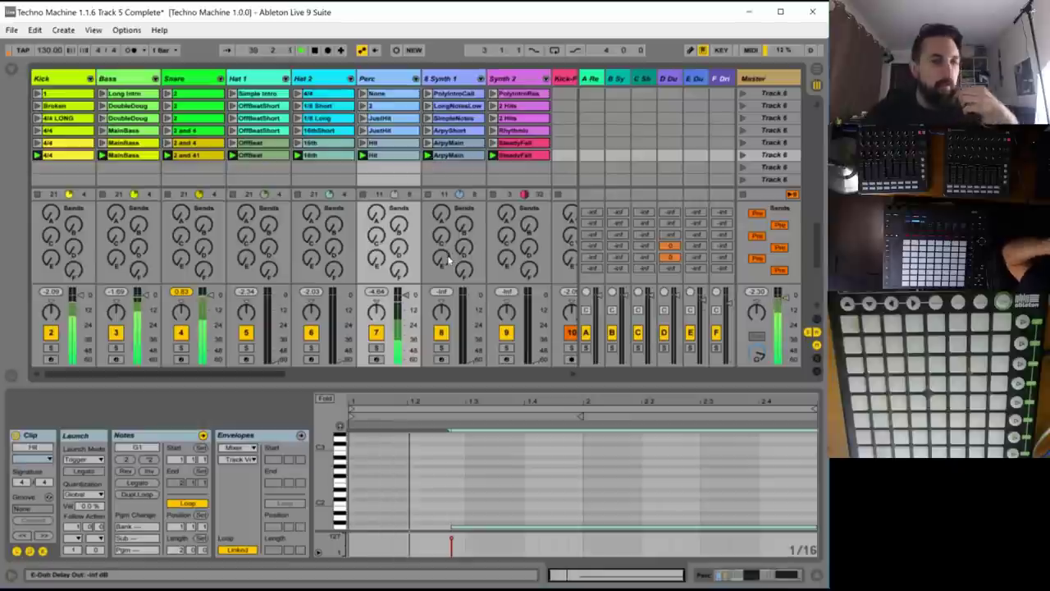
# - Transpose the note at 1.1.4 in the sixth scene's Synth 1 ArpyMain clip down an octave to G1
pyautogui.click(470, 206)
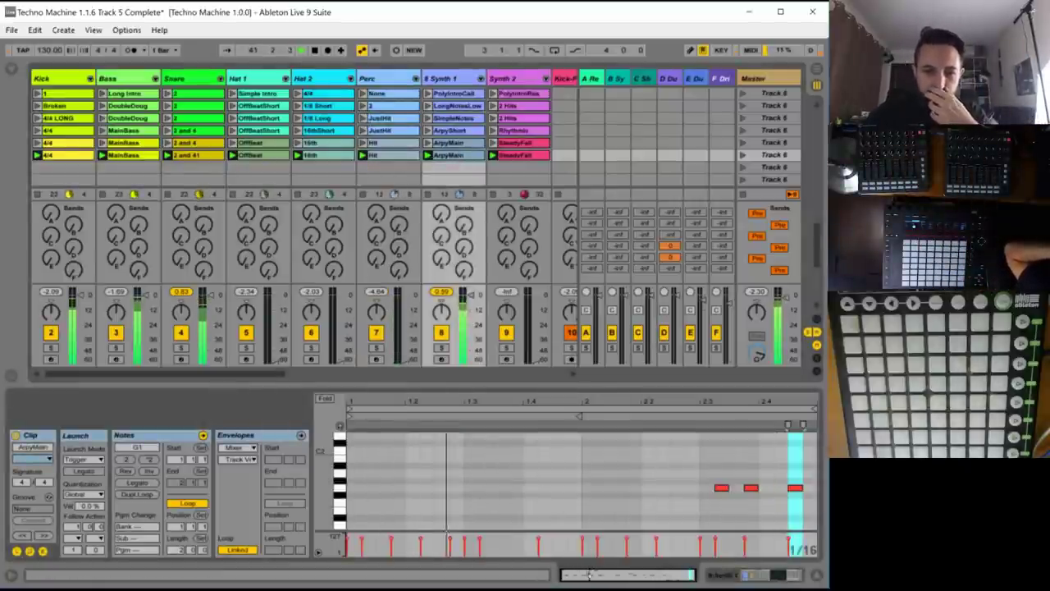
pyautogui.scroll(2, 480, 464)
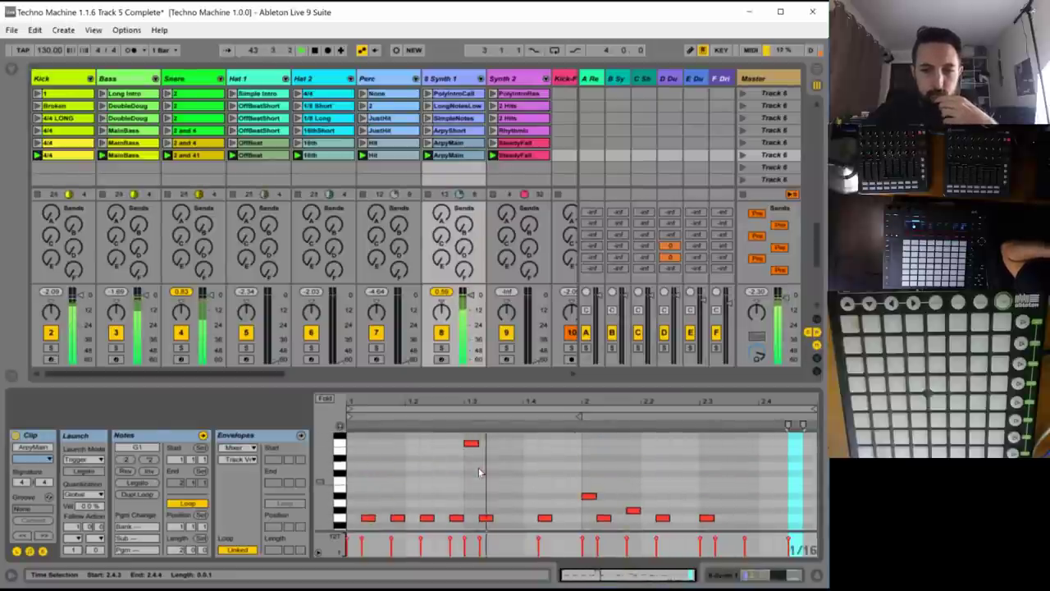
pyautogui.scroll(-1, 478, 471)
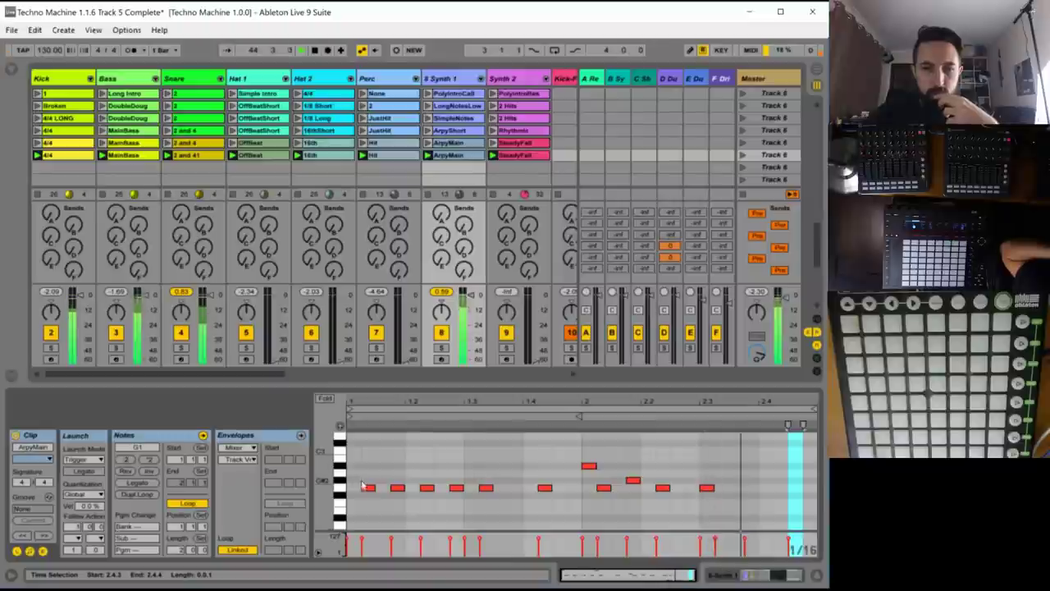
pyautogui.moveTo(327, 484)
pyautogui.mouseDown()
pyautogui.moveTo(303, 485)
pyautogui.moveTo(295, 501)
pyautogui.moveTo(336, 480)
pyautogui.mouseUp()
pyautogui.click(405, 486)
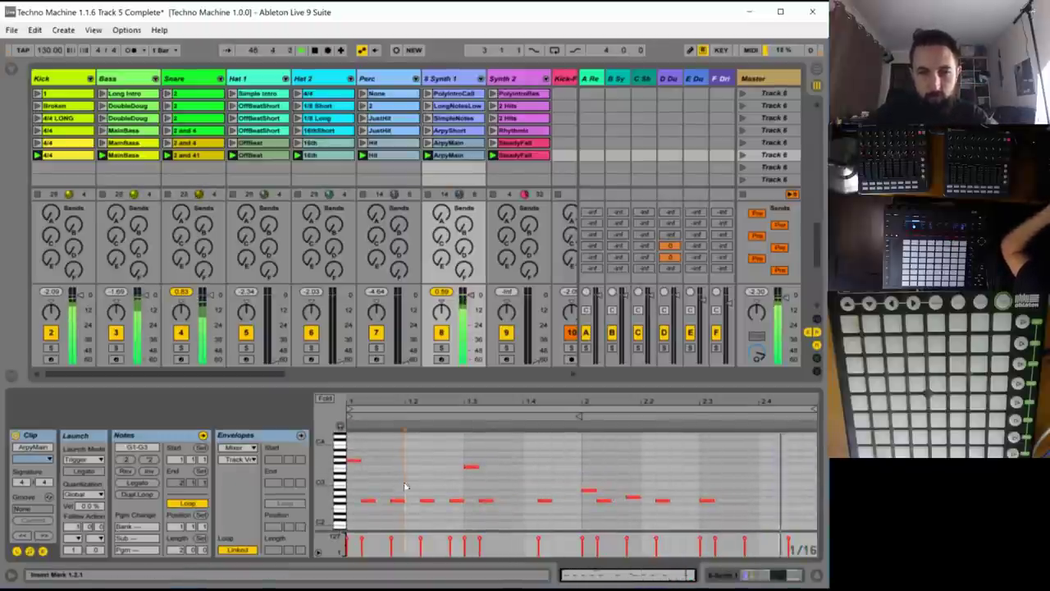
pyautogui.click(398, 499)
pyautogui.hotkey('shift', 'Down')
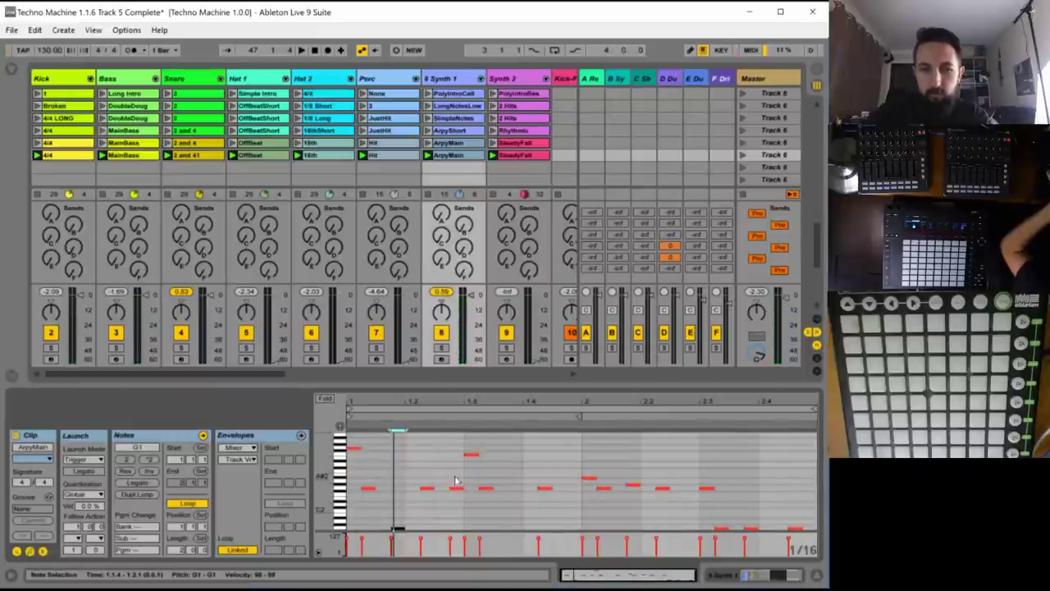
# - Restart playback, then change the ArpyMain notes at 1.2.4 to F2 and at 1.4.2 to C3
pyautogui.press('space')
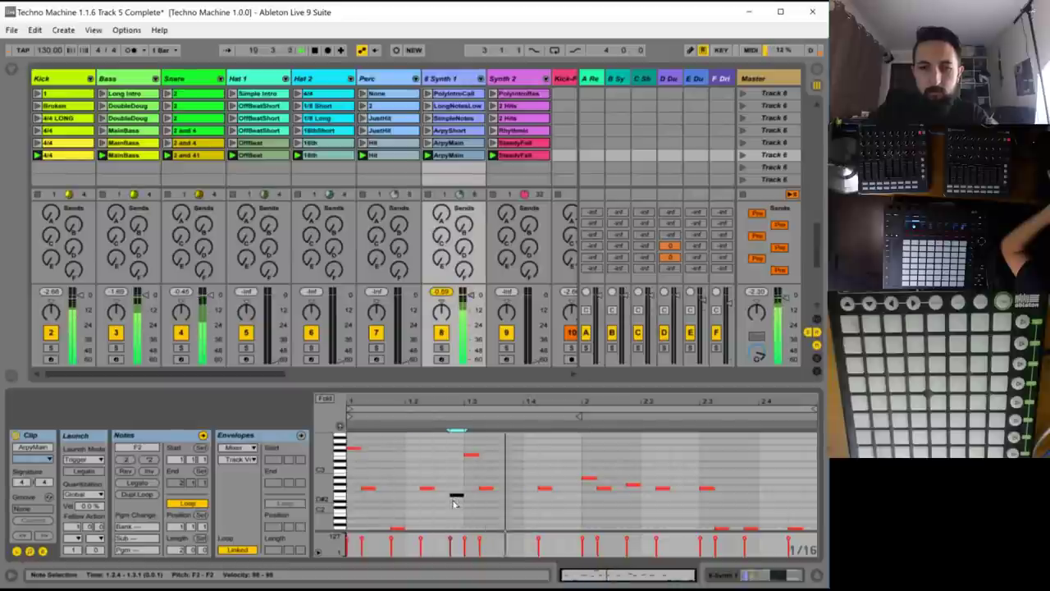
pyautogui.click(544, 488)
pyautogui.press('Up')
pyautogui.press('Up')
pyautogui.press('Up')
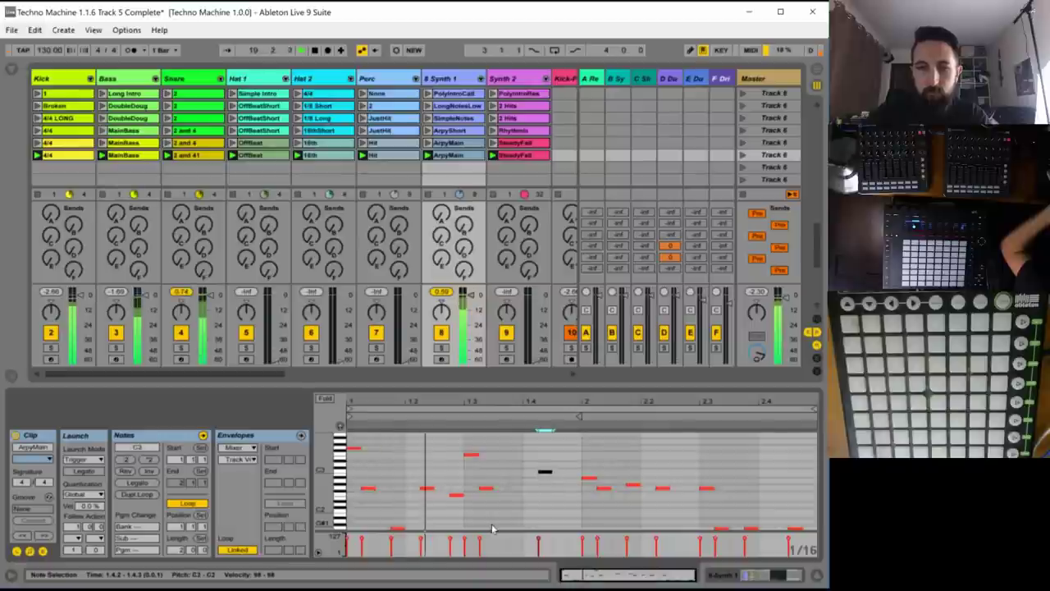
pyautogui.press('Up')
pyautogui.press('Up')
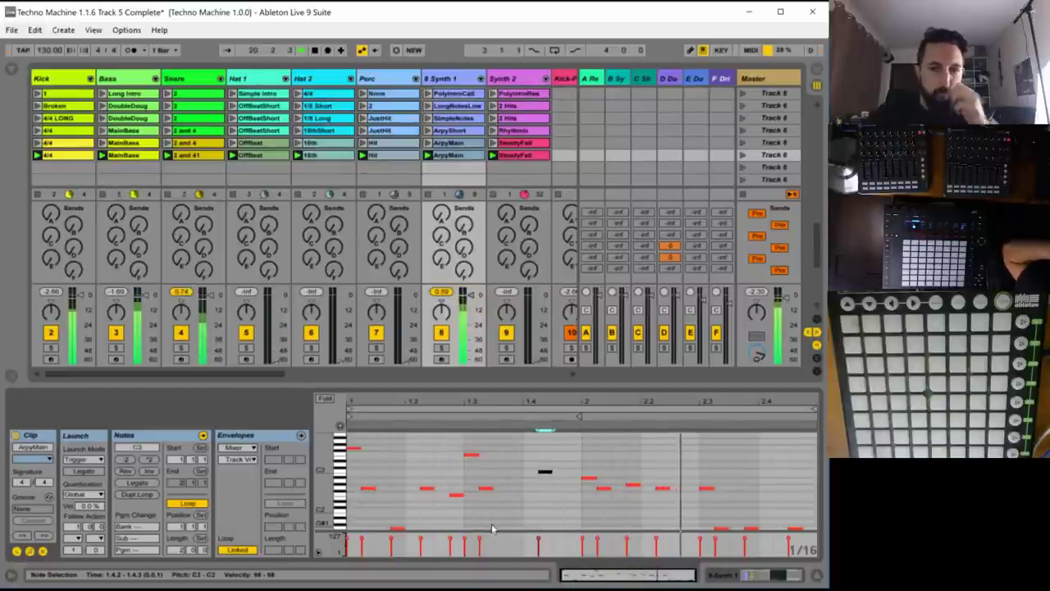
# - Add a quiet G2 sixteenth note at 2.2.3 in the Synth 1 ArpyMain clip
pyautogui.scroll(-1, 665, 488)
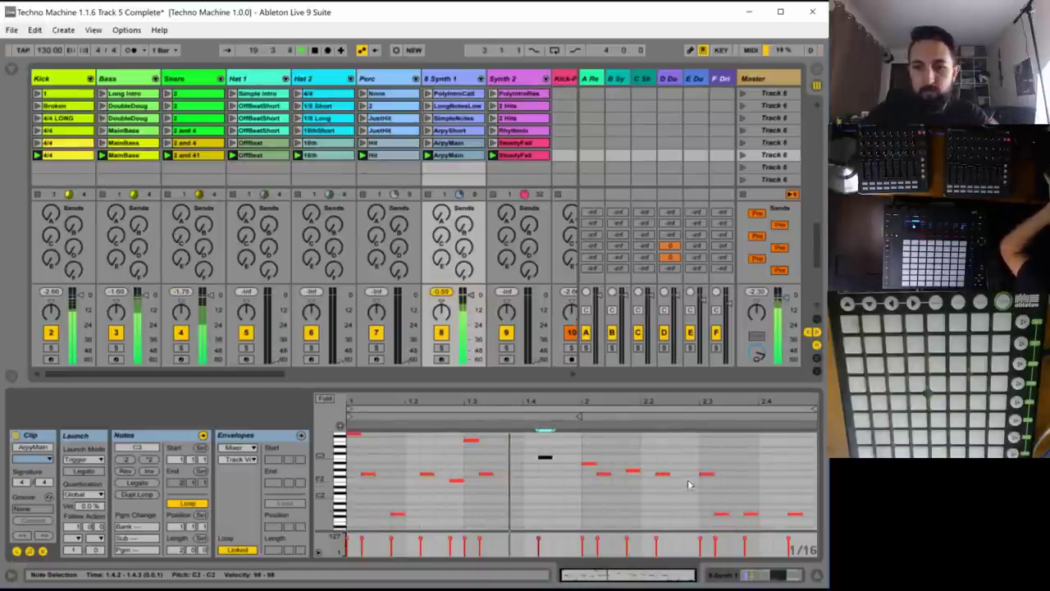
pyautogui.click(676, 475)
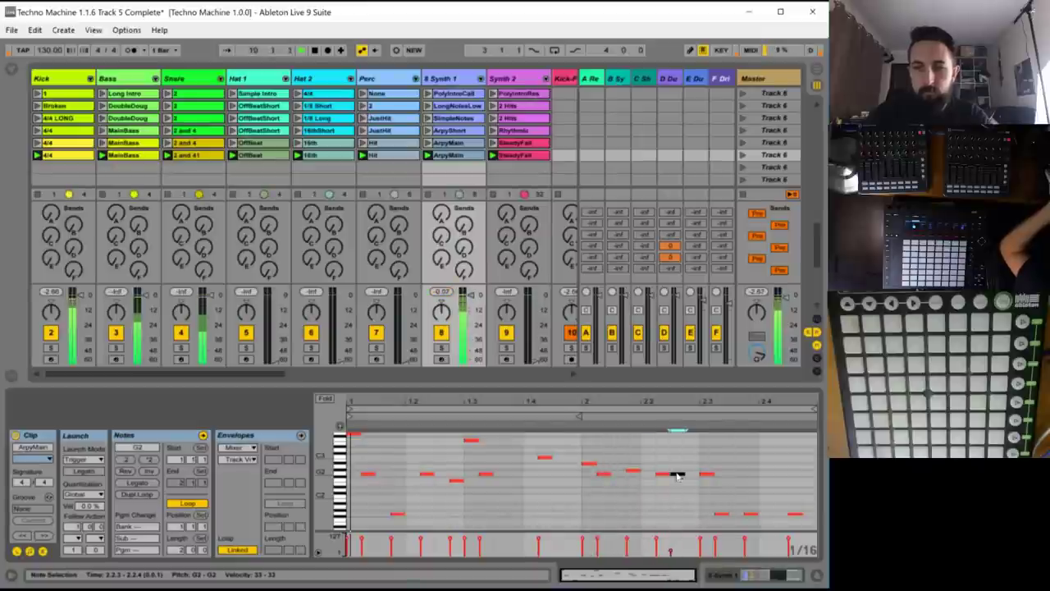
# - Move the quiet G2 note in Synth 1's ArpyMain clip to G1 at 2.2.4 and transpose the 2.4.4 note down to G0
pyautogui.moveTo(676, 475); pyautogui.dragTo(682, 517)
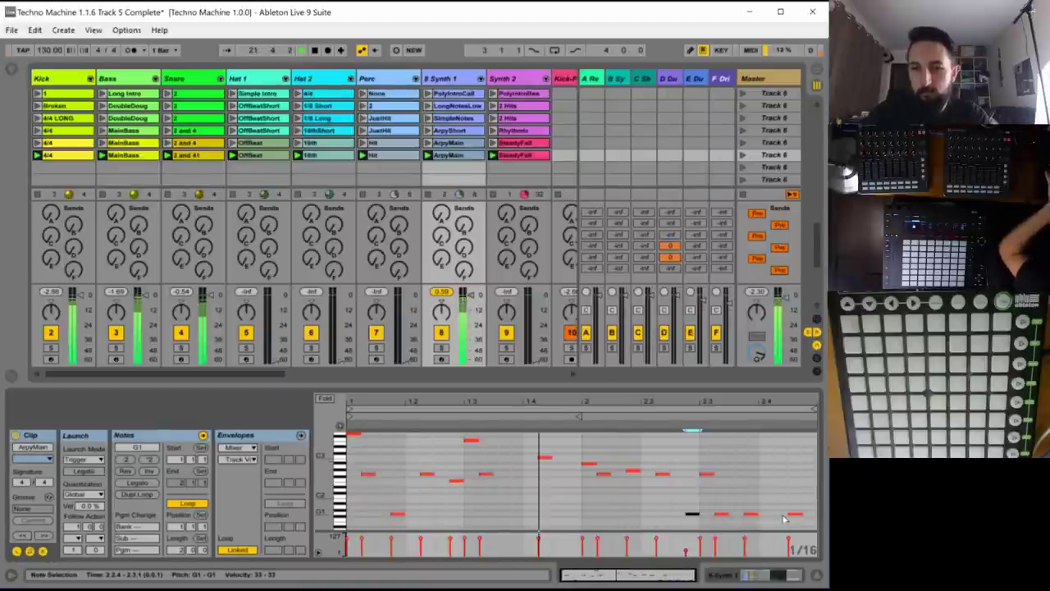
pyautogui.moveTo(795, 512); pyautogui.dragTo(795, 529)
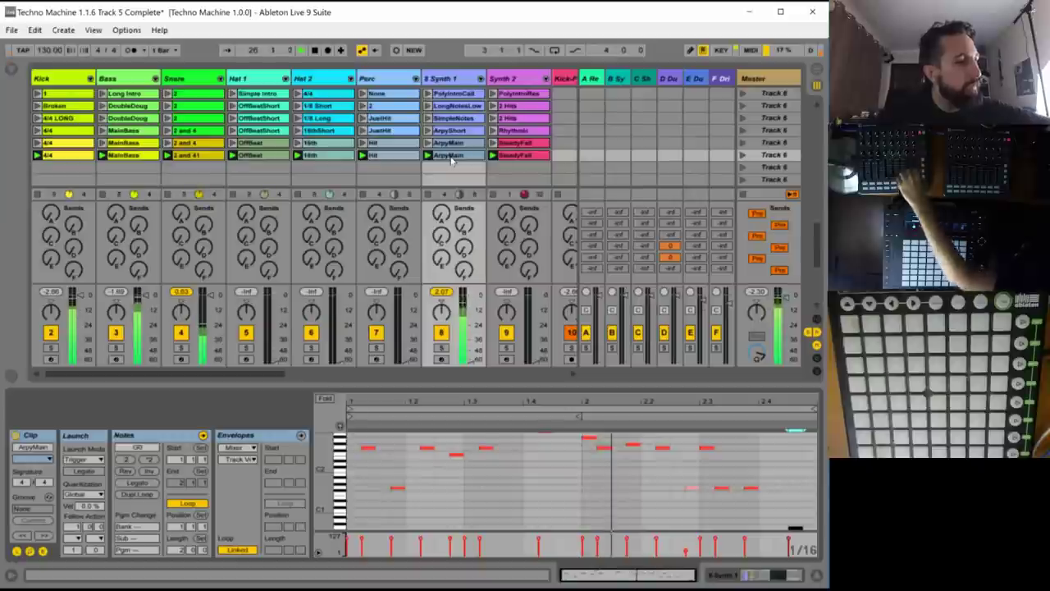
# - Open the sixth scene's Synth 2 SteadyFall clip for editing and stop playback
pyautogui.click(521, 156)
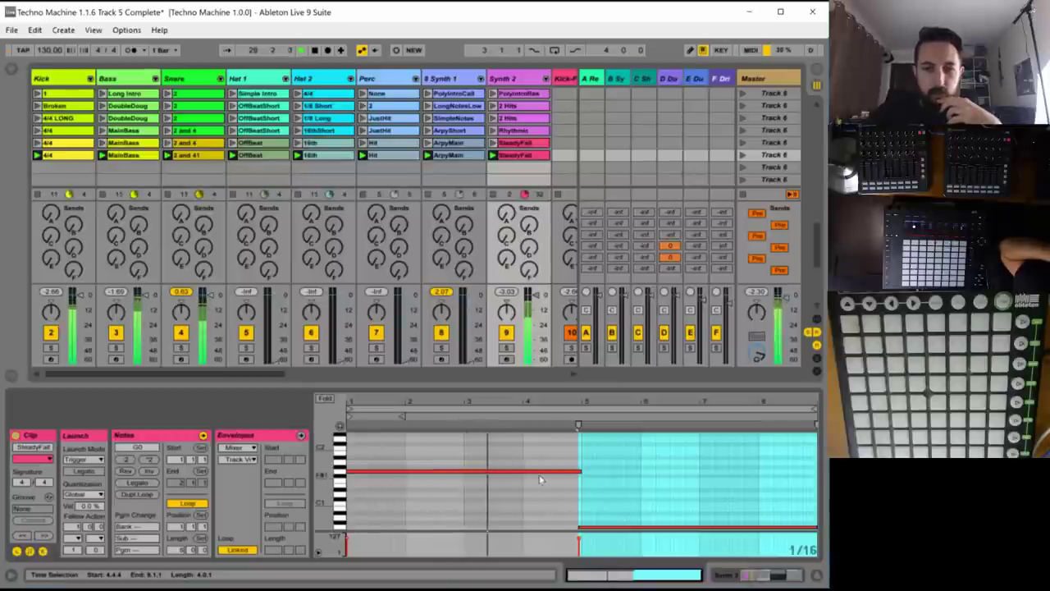
pyautogui.click(500, 483)
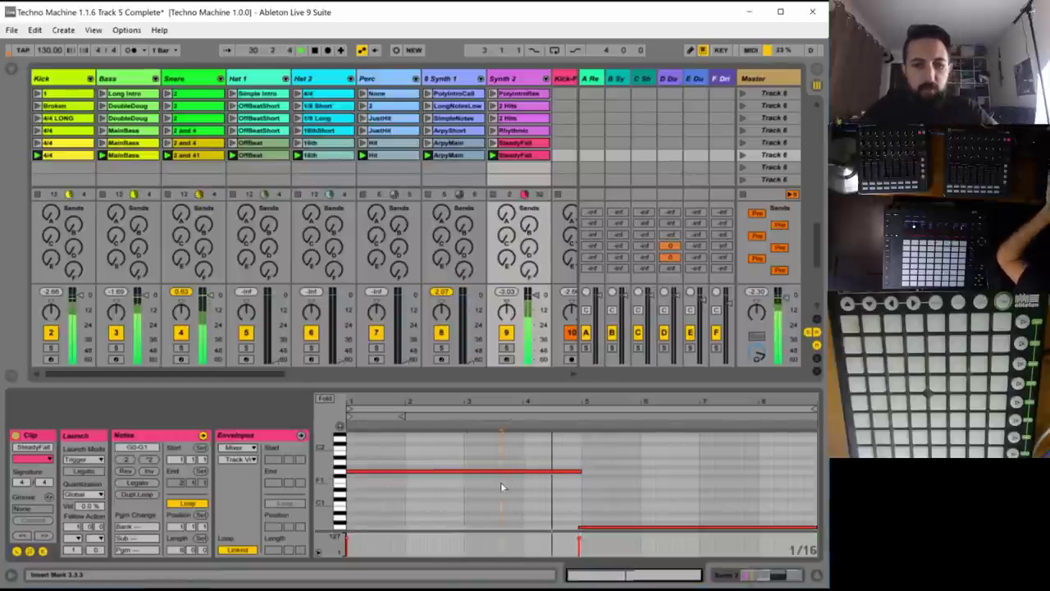
pyautogui.press('space')
pyautogui.hotkey('ctrl', 'a')
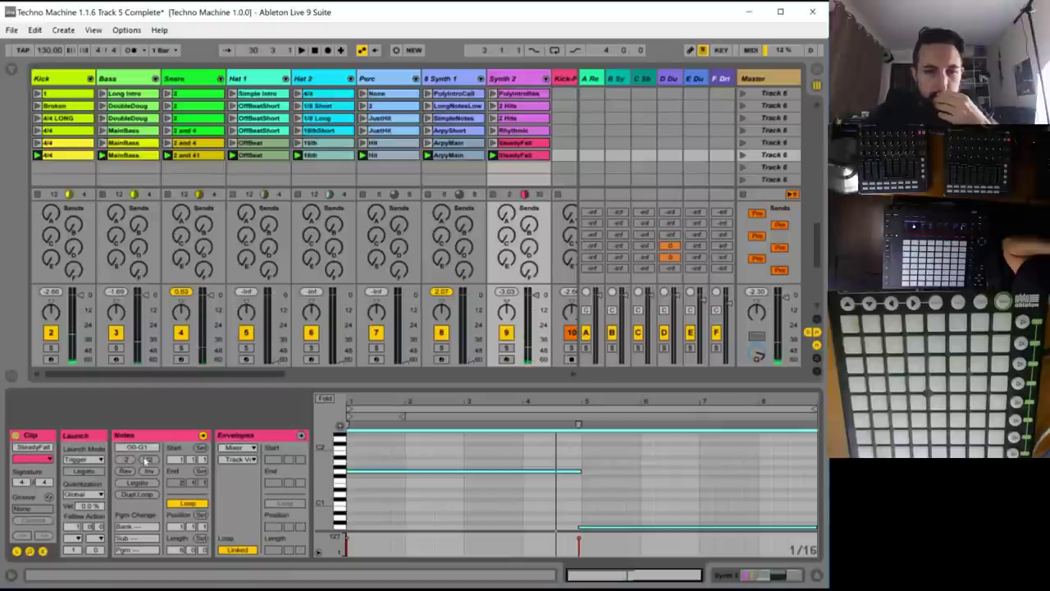
pyautogui.click(148, 460)
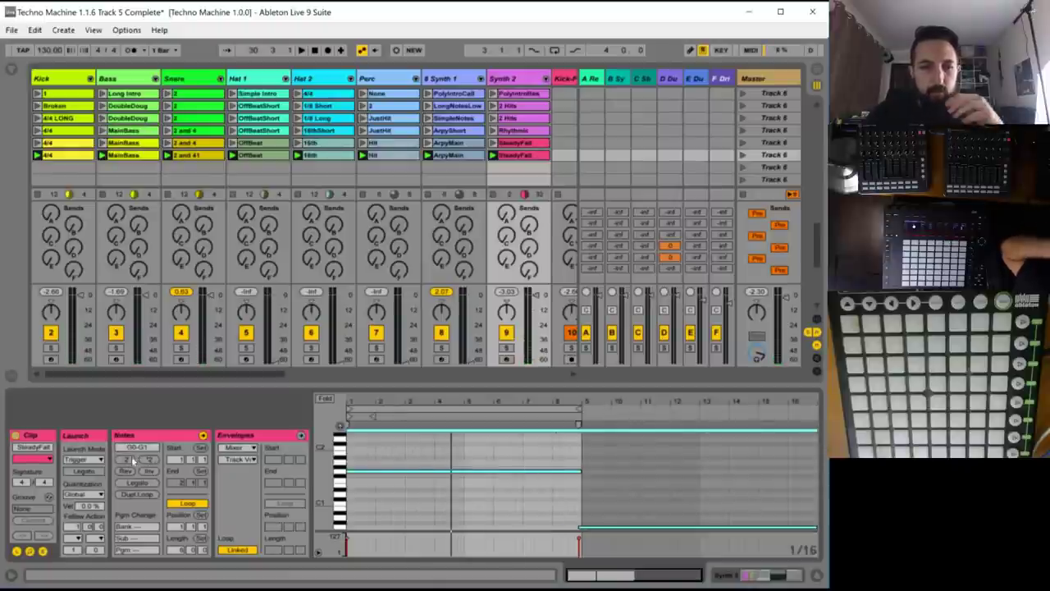
pyautogui.click(128, 461)
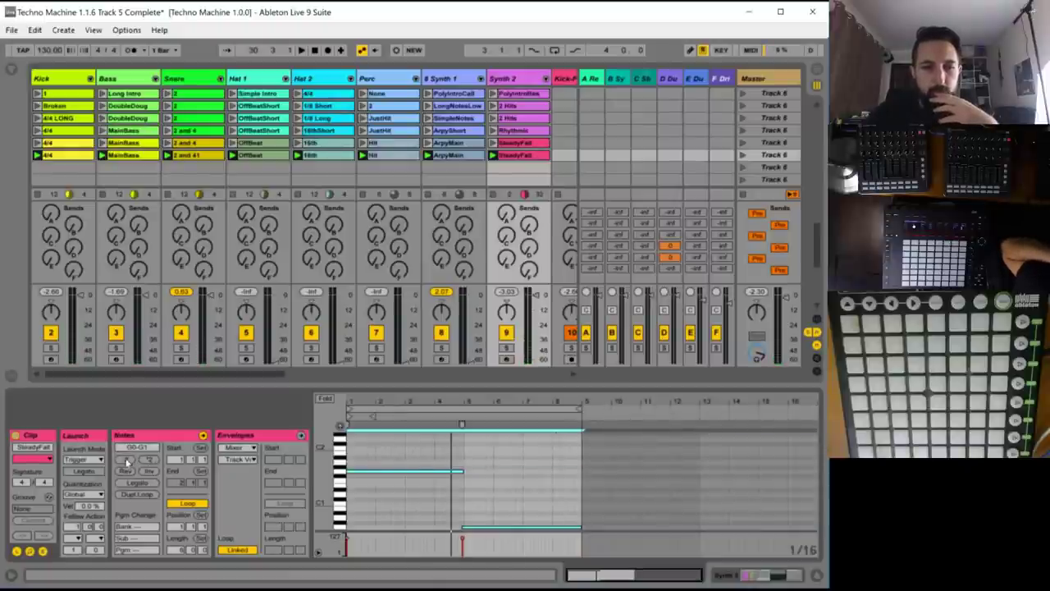
# - Restart playback and shorten the SteadyFall clip's G1 note to end just before bar 3
pyautogui.click(492, 476)
pyautogui.press('space')
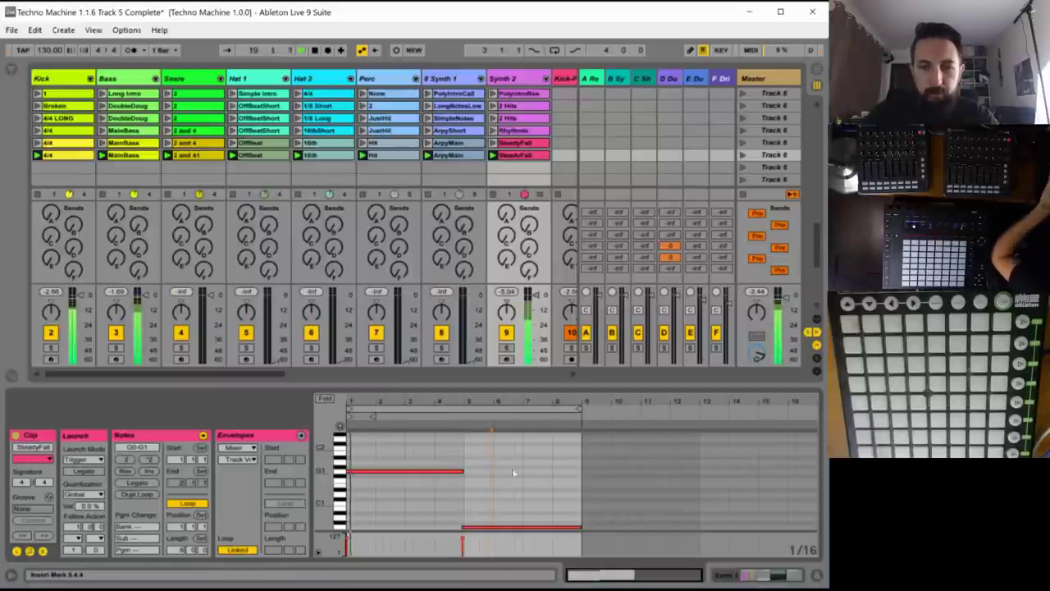
pyautogui.moveTo(614, 573); pyautogui.dragTo(614, 587)
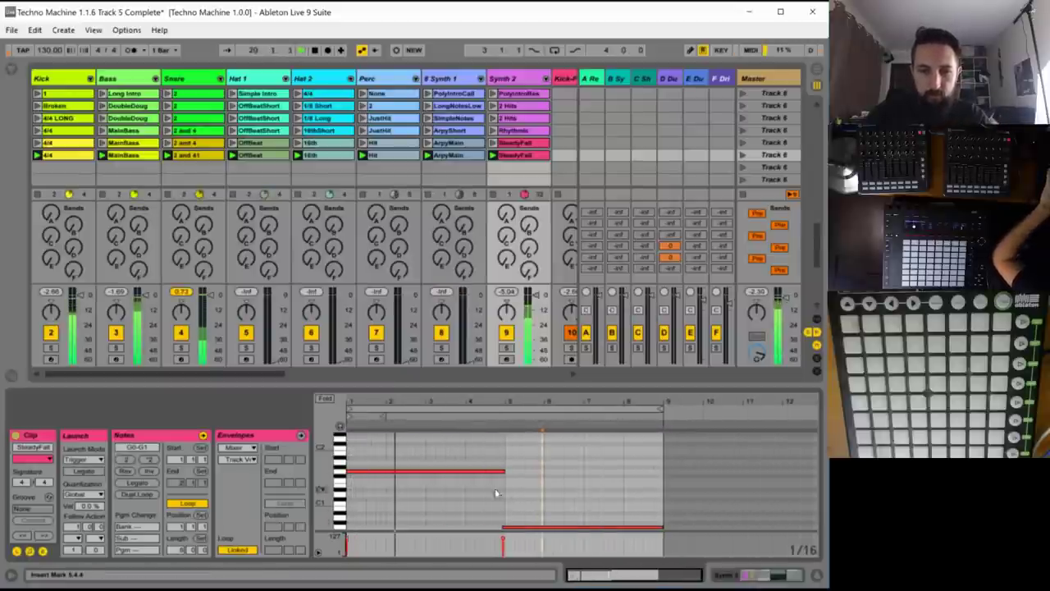
pyautogui.moveTo(503, 470); pyautogui.dragTo(420, 470)
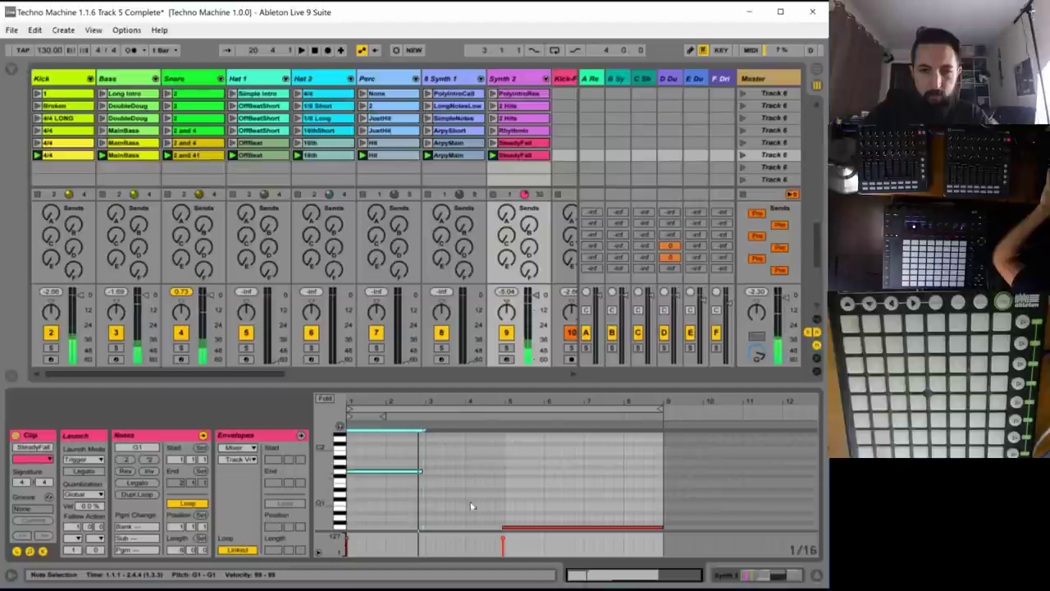
# - Coarsen the note grid to 1/2 and snap the end of the G1 note to the start of bar 3
pyautogui.hotkey('ctrl', '1')
pyautogui.hotkey('ctrl', '1')
pyautogui.click(431, 475)
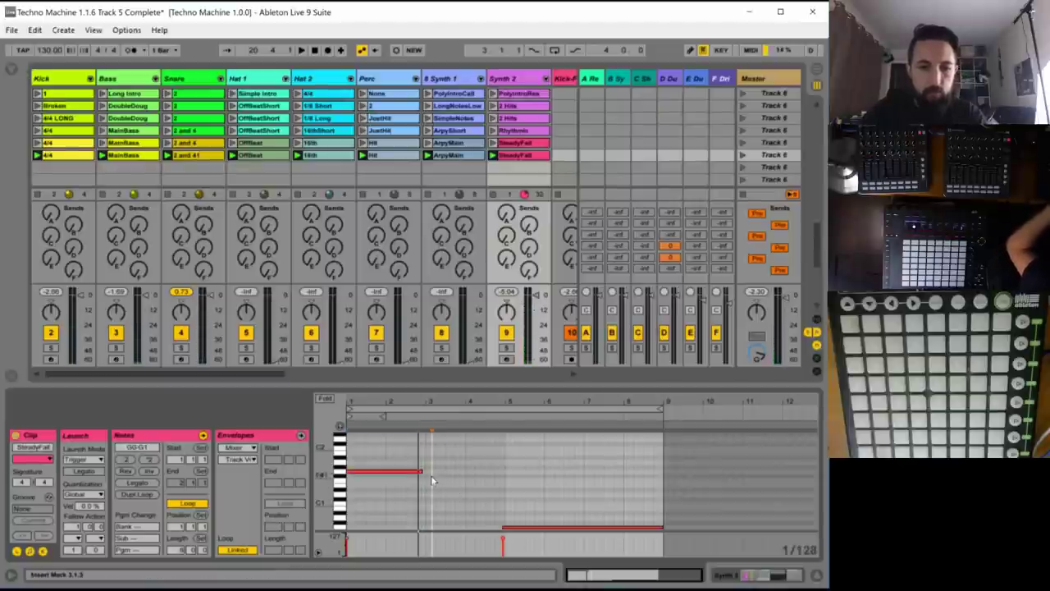
pyautogui.hotkey('ctrl', '1')
pyautogui.hotkey('ctrl', '1')
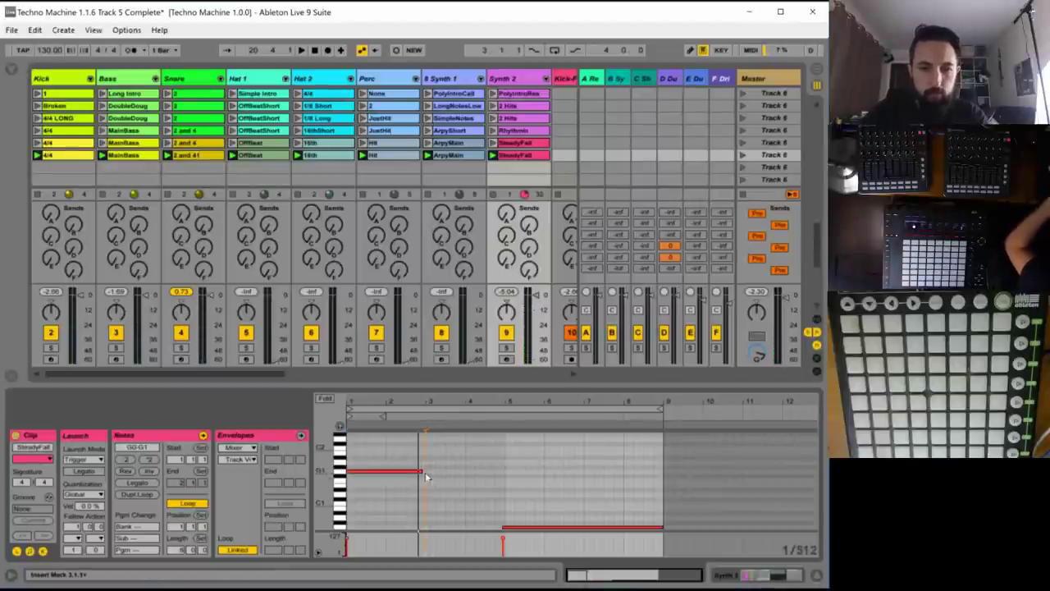
pyautogui.hotkey('ctrl', '2')
pyautogui.hotkey('ctrl', '2')
pyautogui.hotkey('ctrl', '2')
pyautogui.hotkey('ctrl', '2')
pyautogui.hotkey('ctrl', '2')
pyautogui.hotkey('ctrl', '2')
pyautogui.hotkey('ctrl', '2')
pyautogui.hotkey('ctrl', '2')
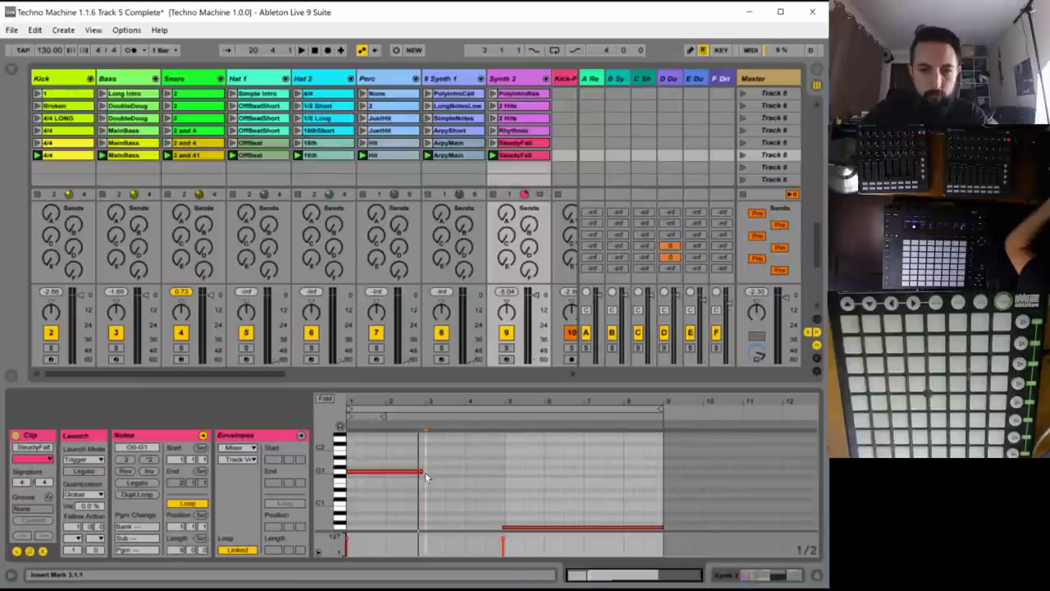
pyautogui.click(425, 472)
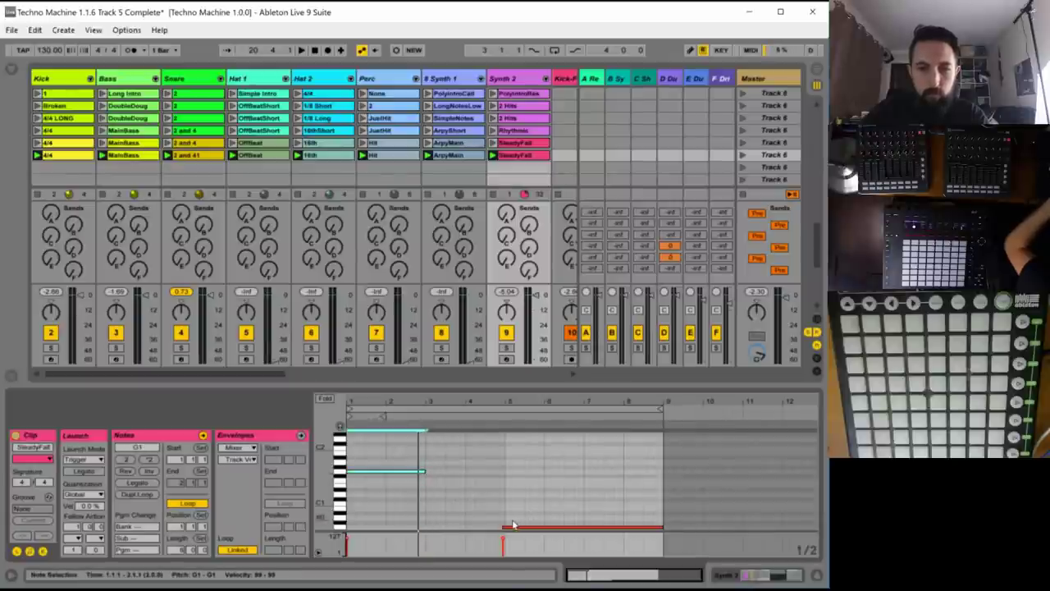
# - Move the SteadyFall clip's G0 note to start at 3.1.1, restart playback, and shorten the note to two bars
pyautogui.moveTo(508, 528); pyautogui.dragTo(441, 530)
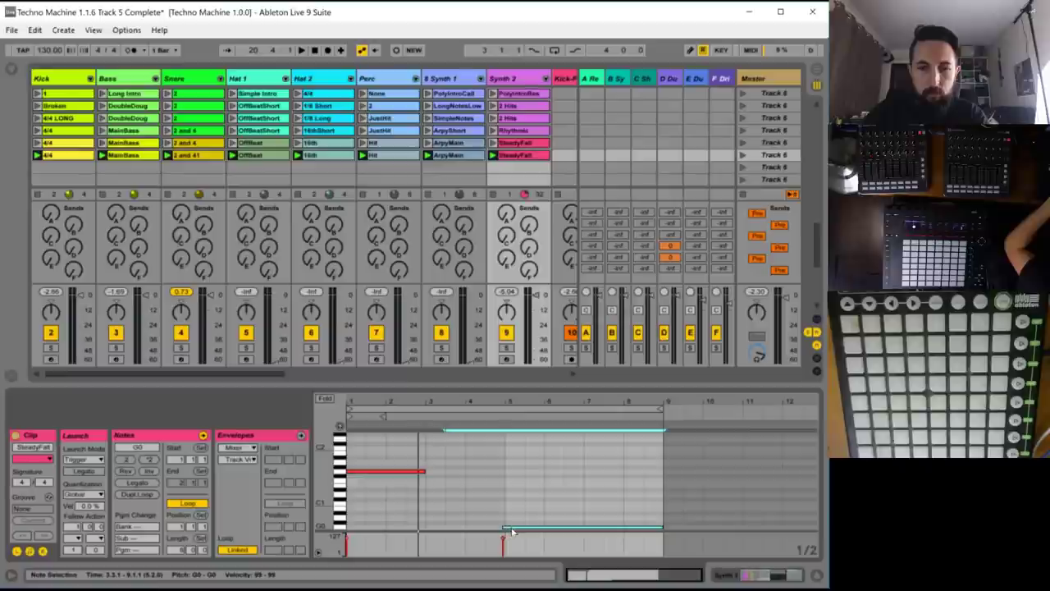
pyautogui.moveTo(513, 530); pyautogui.dragTo(434, 530)
pyautogui.press('space')
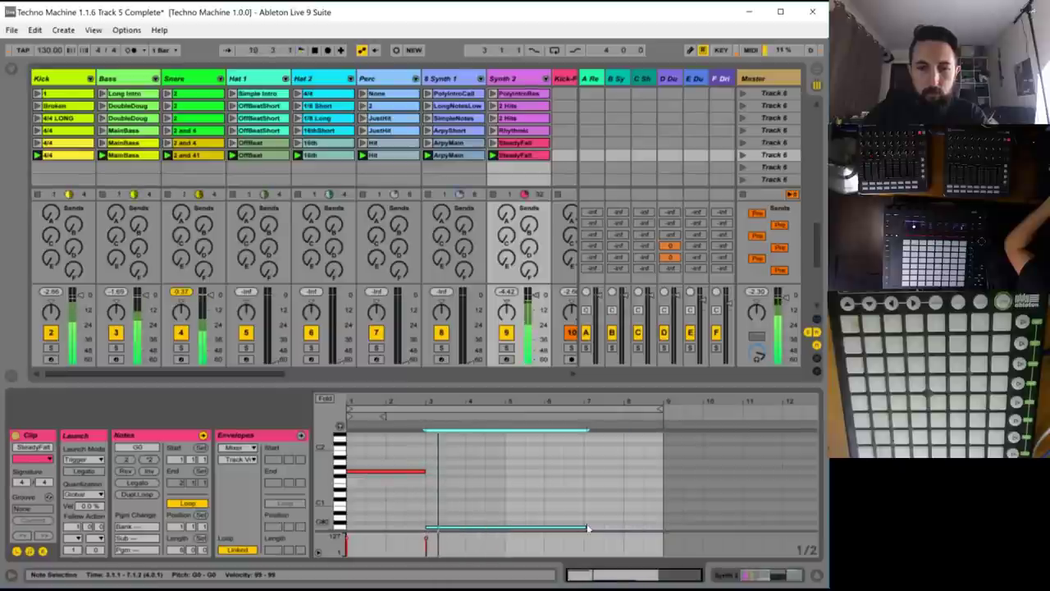
pyautogui.moveTo(554, 527); pyautogui.dragTo(506, 528)
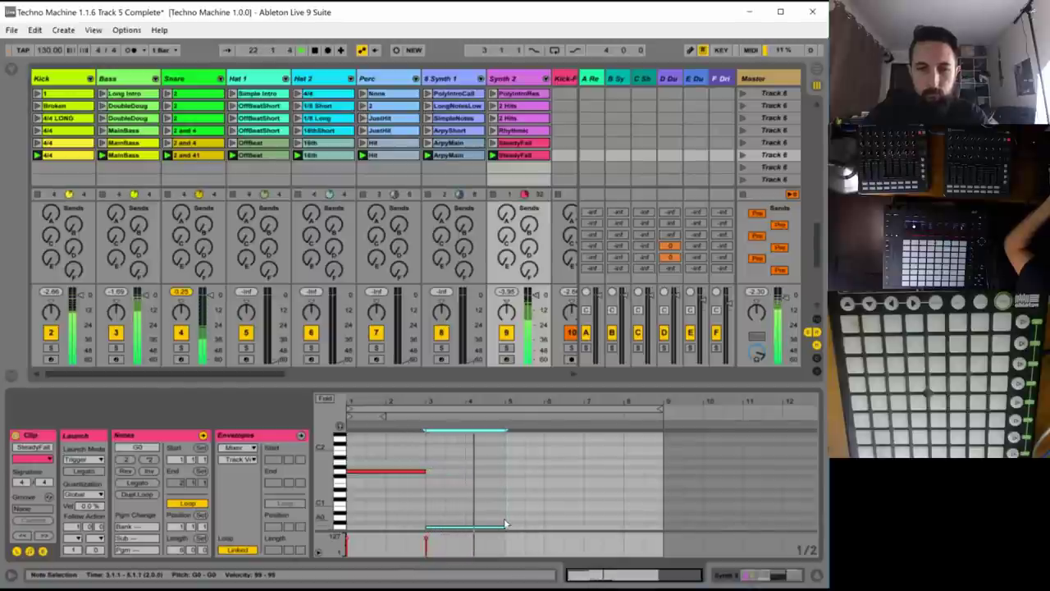
# - Duplicate the two-bar G0 note to bar 5 an octave lower at G-1, and duplicate that to bar 7 back up at G0
pyautogui.scroll(-1, 504, 518)
pyautogui.scroll(-2, 492, 510)
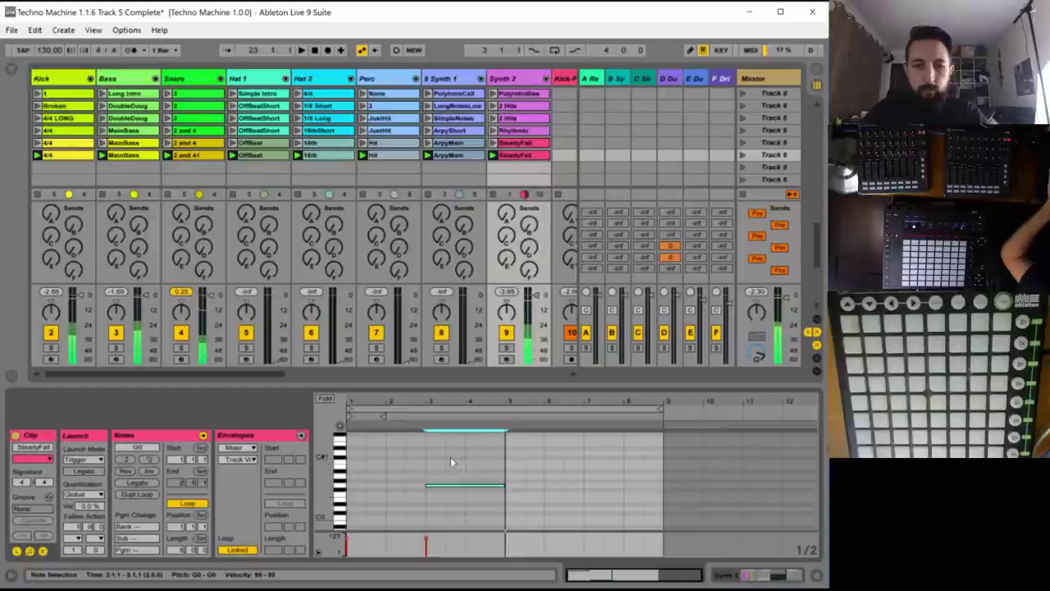
pyautogui.hotkey('ctrl', 'd')
pyautogui.hotkey('shift', 'Down')
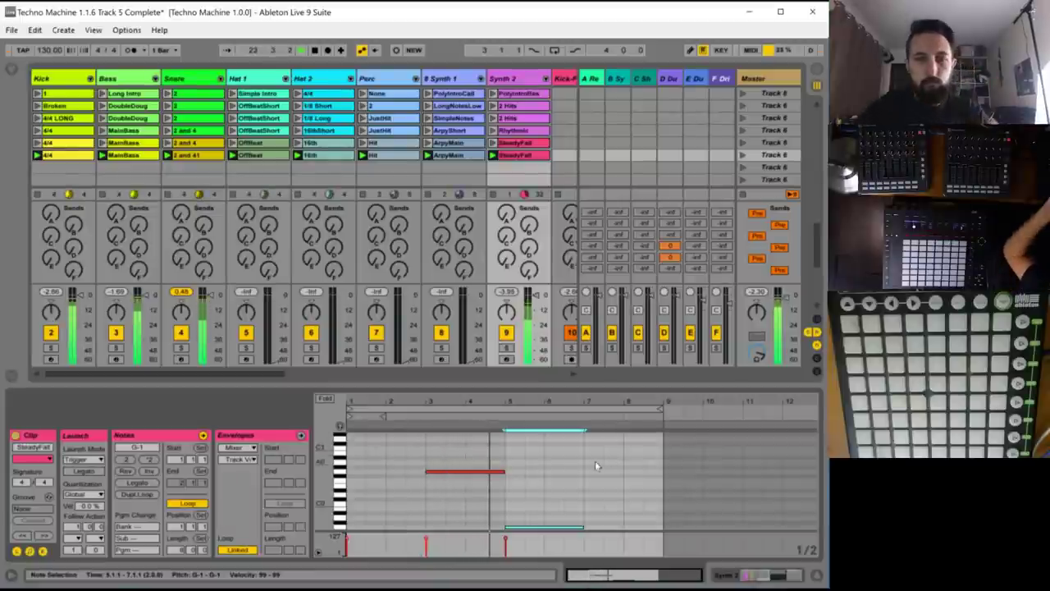
pyautogui.scroll(-1, 596, 466)
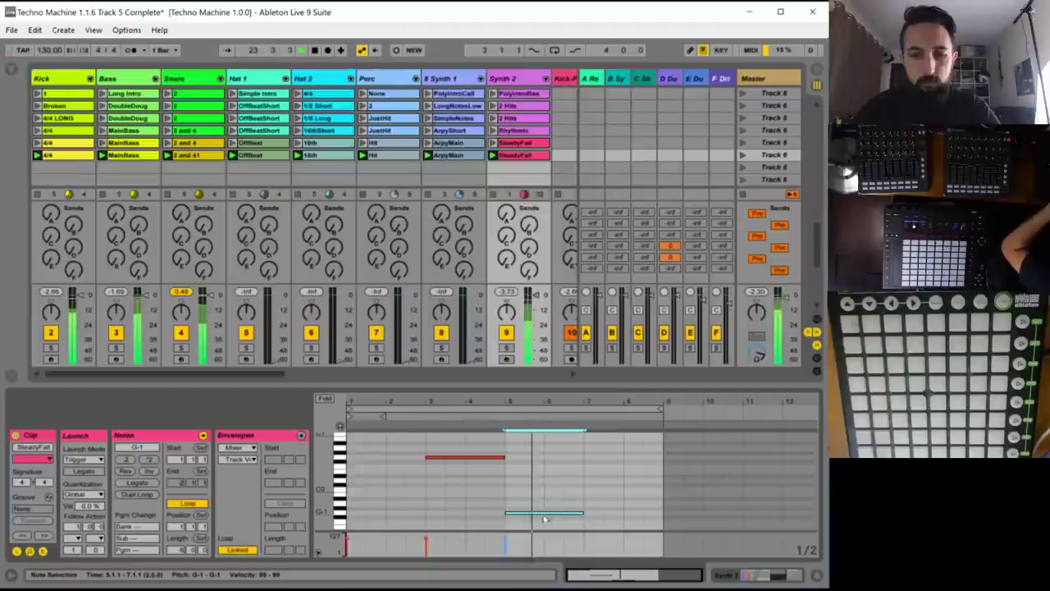
pyautogui.hotkey('ctrl', 'd')
pyautogui.hotkey('shift', 'Up')
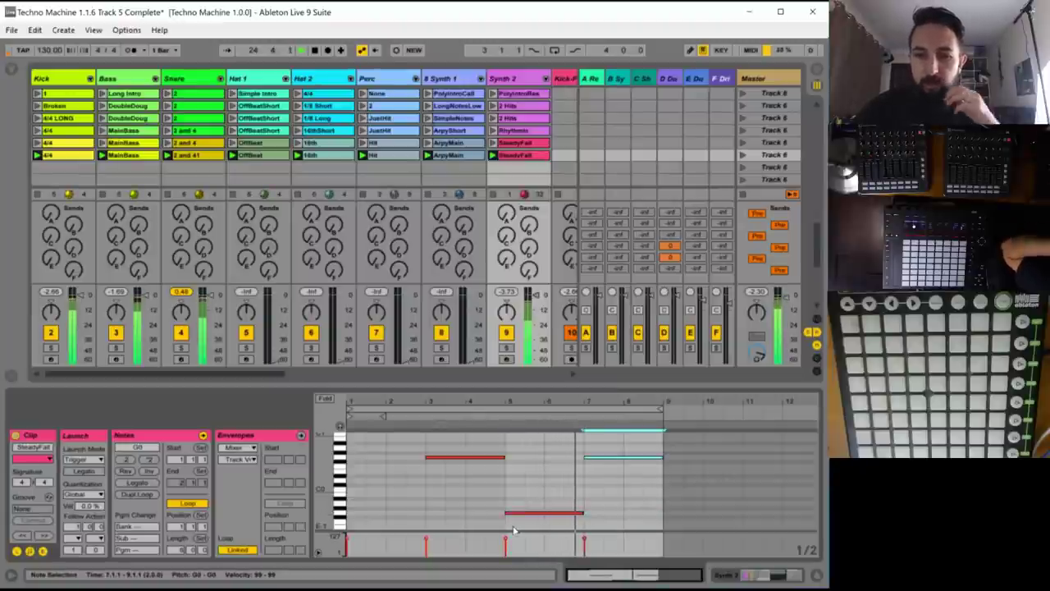
pyautogui.scroll(1, 617, 487)
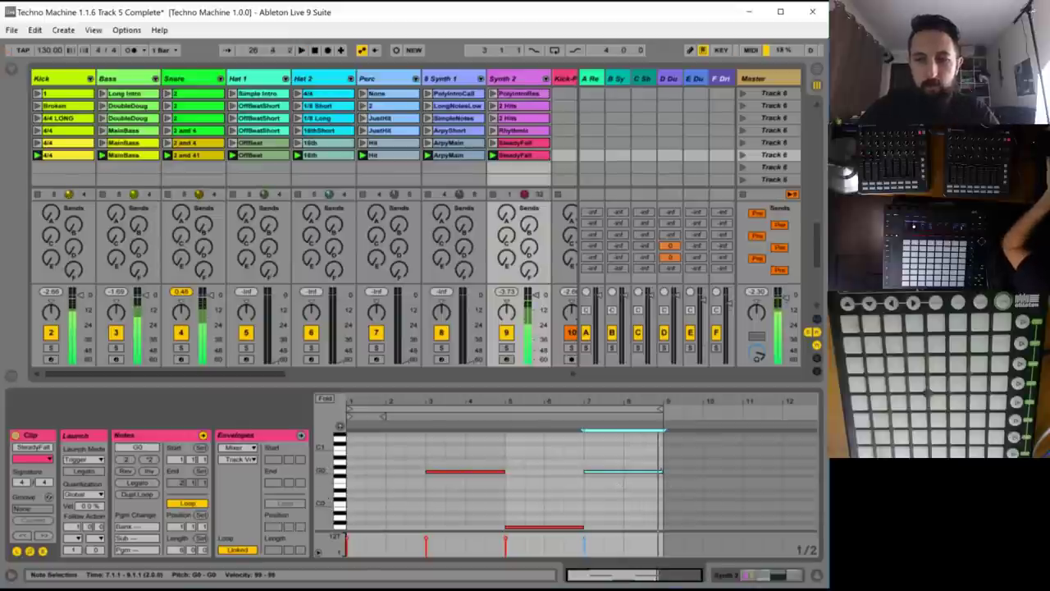
# - Trim the last G0 note to end at 8.3.1, add a quiet half-bar G-1 note in the gap, and restart playback
pyautogui.moveTo(663, 472); pyautogui.dragTo(644, 472)
pyautogui.doubleClick(654, 527)
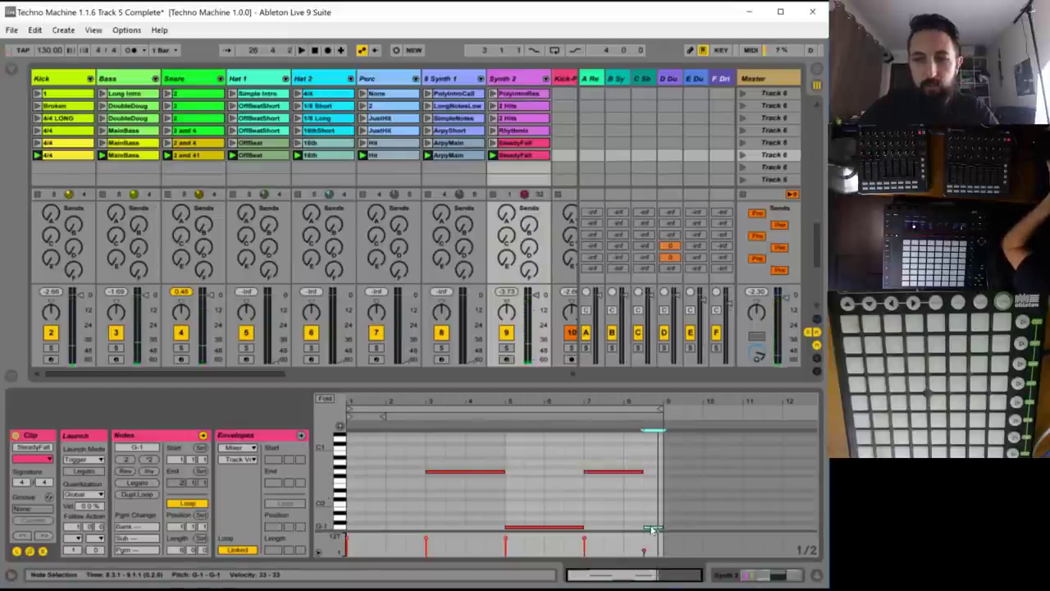
pyautogui.press('space')
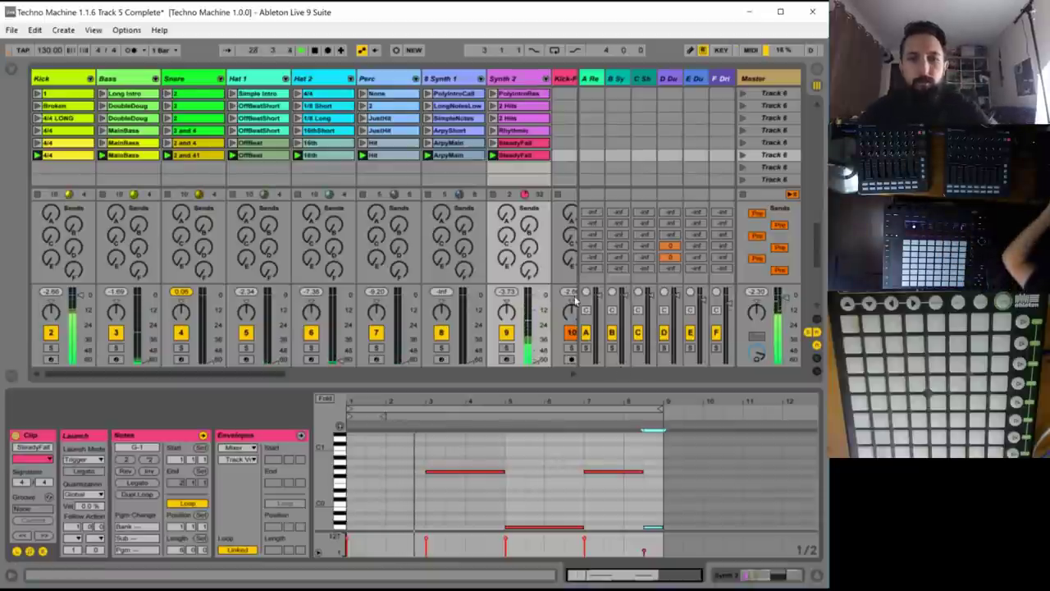
# - Duplicate all eight clips of the sixth Track 6 scene into the row below and launch that new scene during playback
pyautogui.keyDown('shift'); pyautogui.click(73, 156); pyautogui.keyUp('shift')
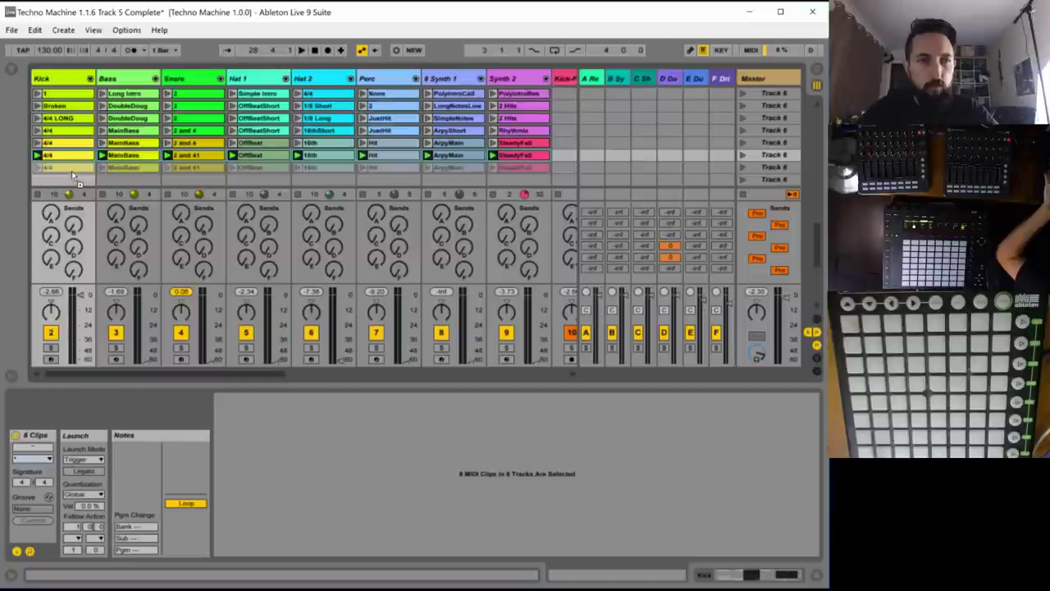
pyautogui.hotkey('ctrl', 'd')
pyautogui.press('space')
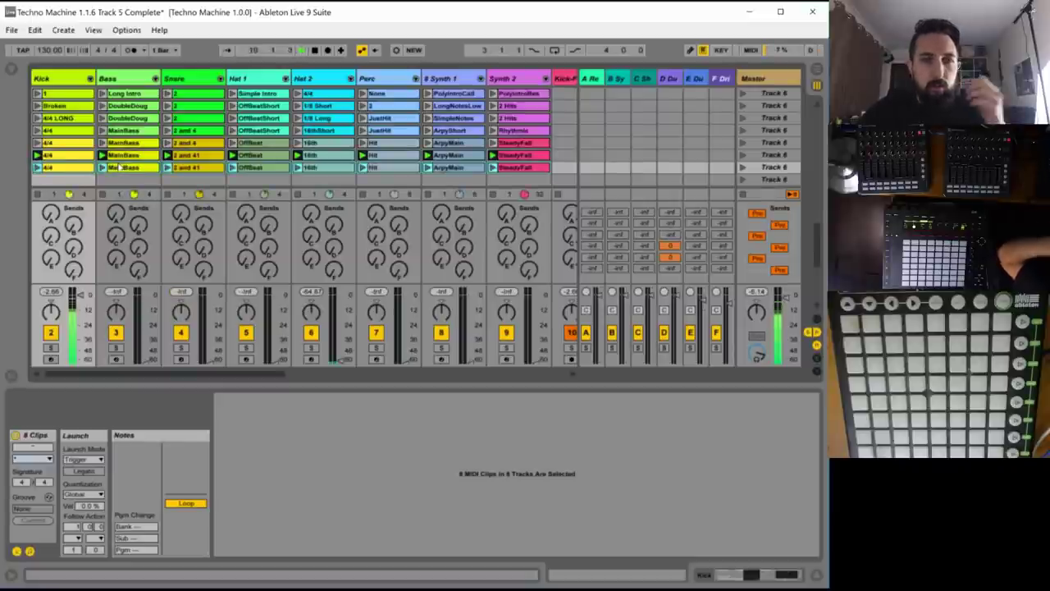
pyautogui.click(742, 167)
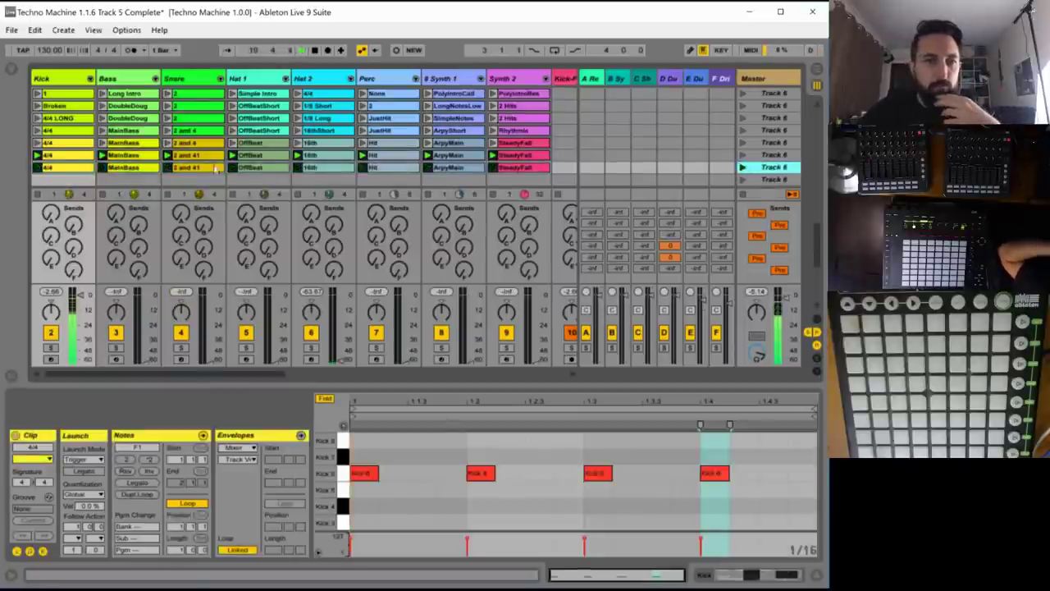
pyautogui.click(102, 167)
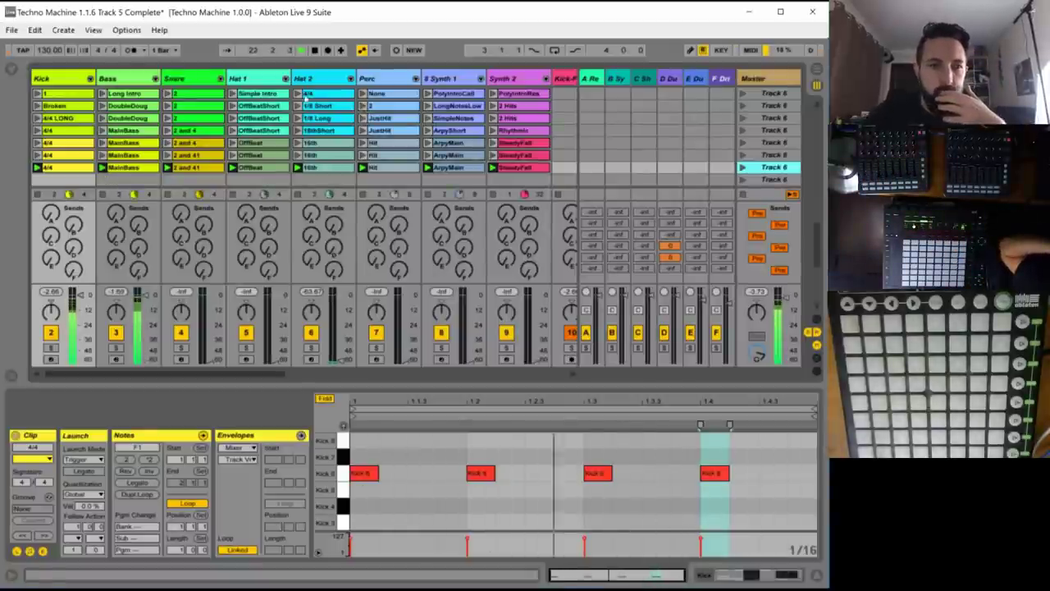
# - Fill the seventh scene's Bass MainBass clip with quiet G0 sixteenth notes across the whole bar
pyautogui.click(124, 168)
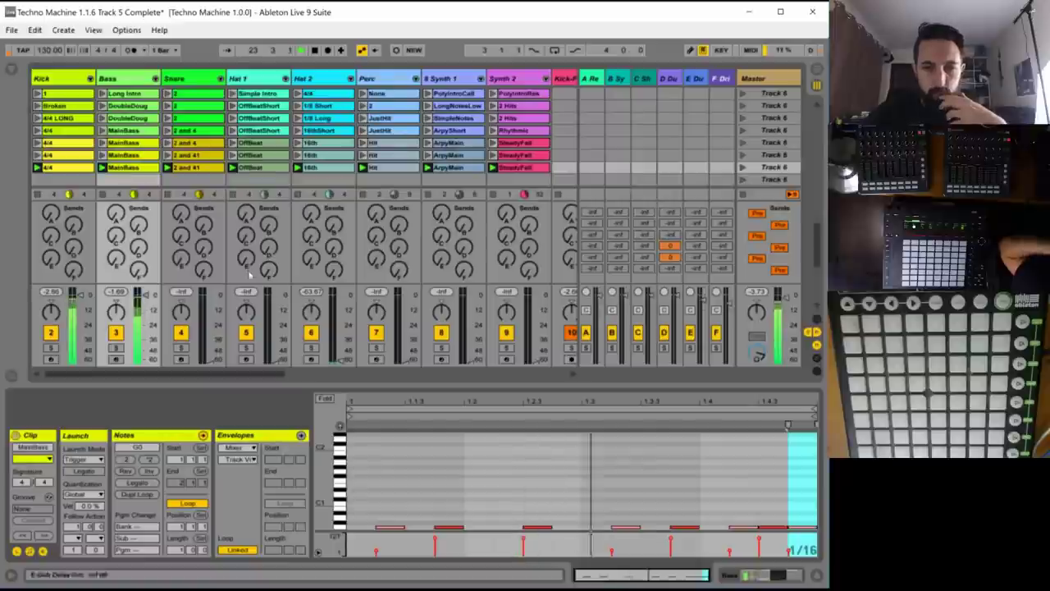
pyautogui.scroll(-1, 449, 485)
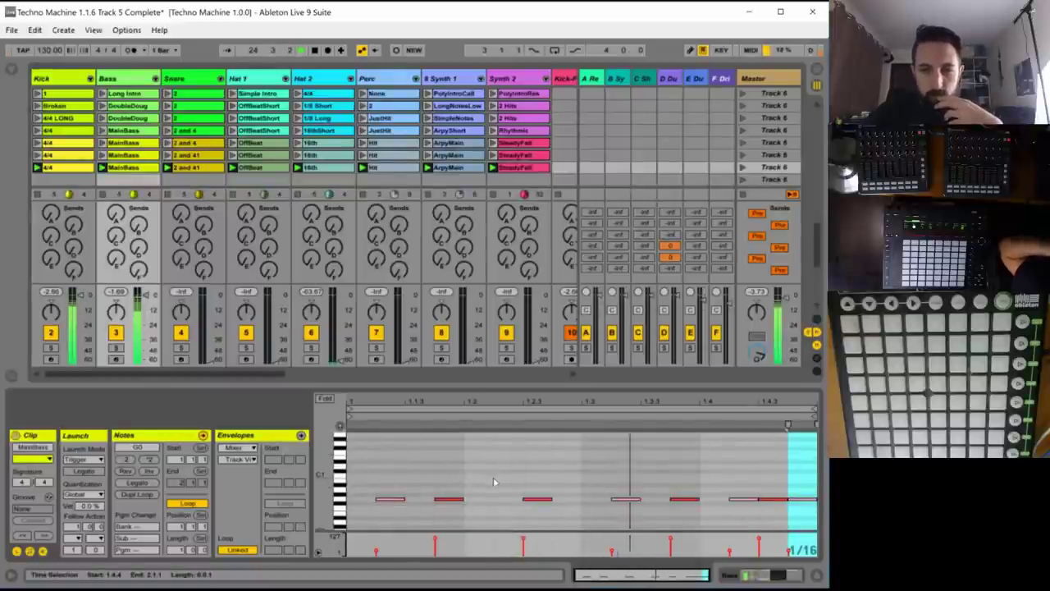
pyautogui.click(376, 500)
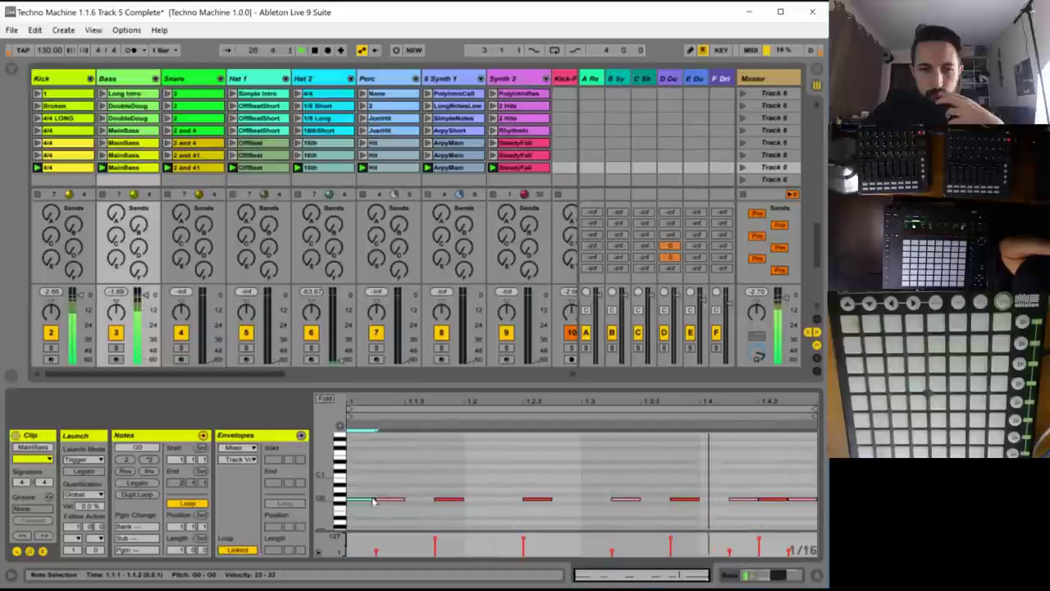
pyautogui.moveTo(374, 498)
pyautogui.mouseDown()
pyautogui.moveTo(403, 499)
pyautogui.moveTo(375, 498)
pyautogui.mouseUp()
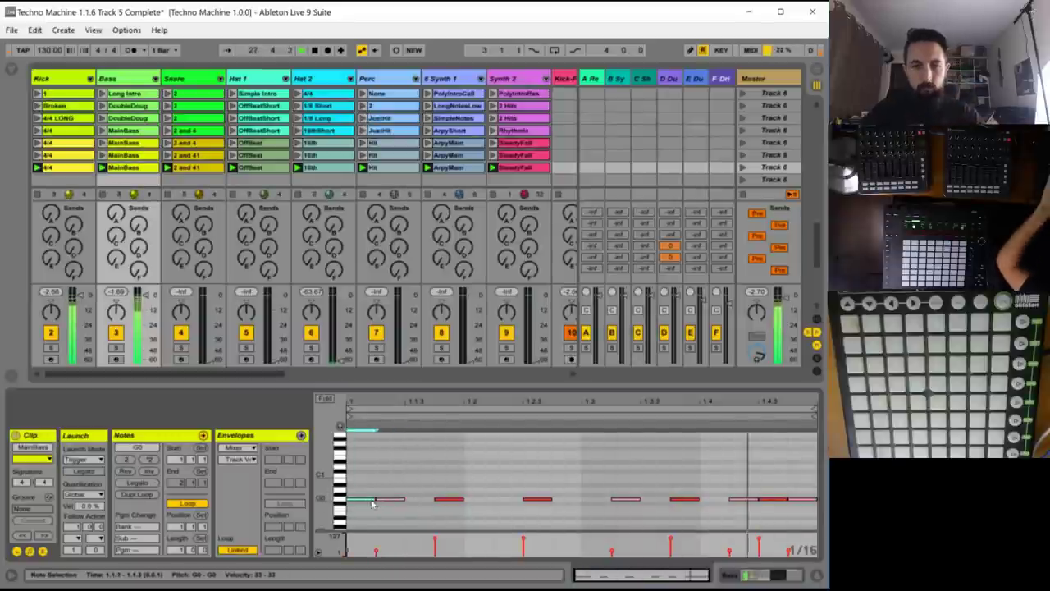
pyautogui.hotkey('shift', 'Right')
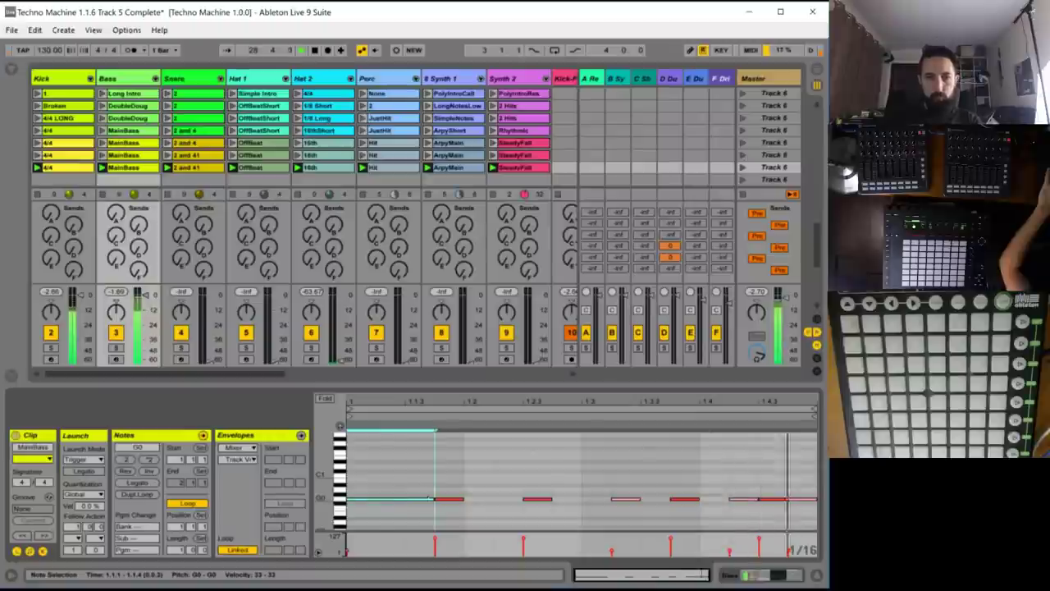
pyautogui.hotkey('shift', 'Left')
pyautogui.hotkey('shift', 'Left')
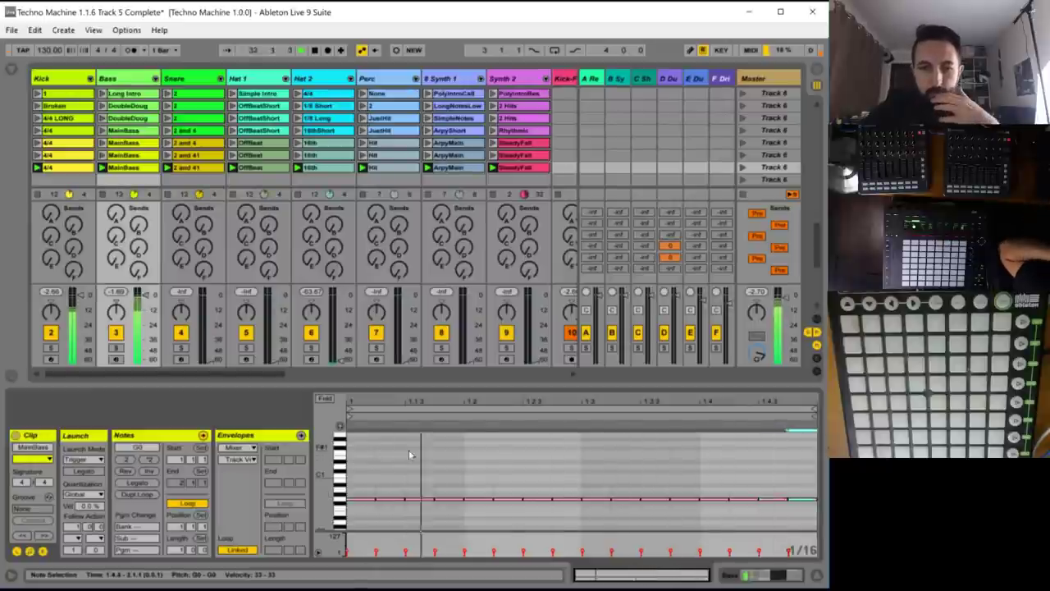
pyautogui.click(409, 544)
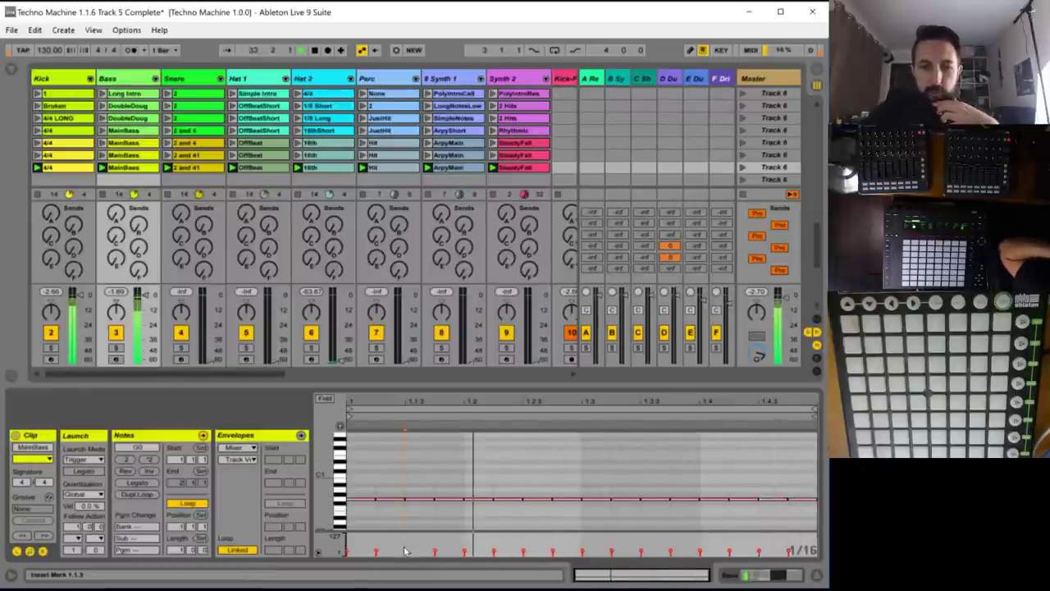
# - In the seventh scene's MainBass clip, add a quiet G0 sixteenth note at 1.1.3 and remove the one at 1.3.2
pyautogui.click(405, 550)
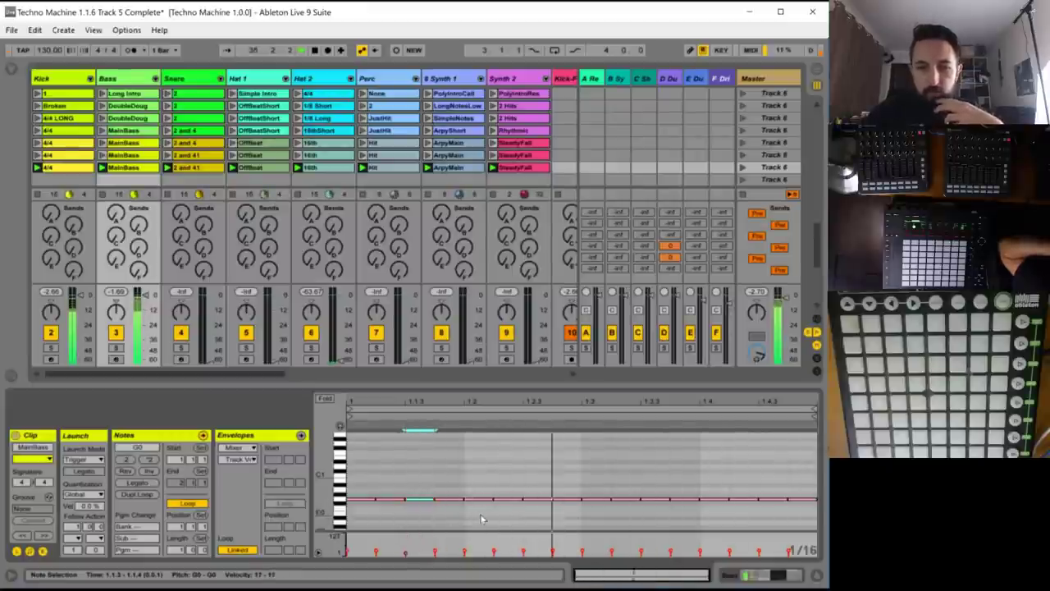
pyautogui.click(627, 497)
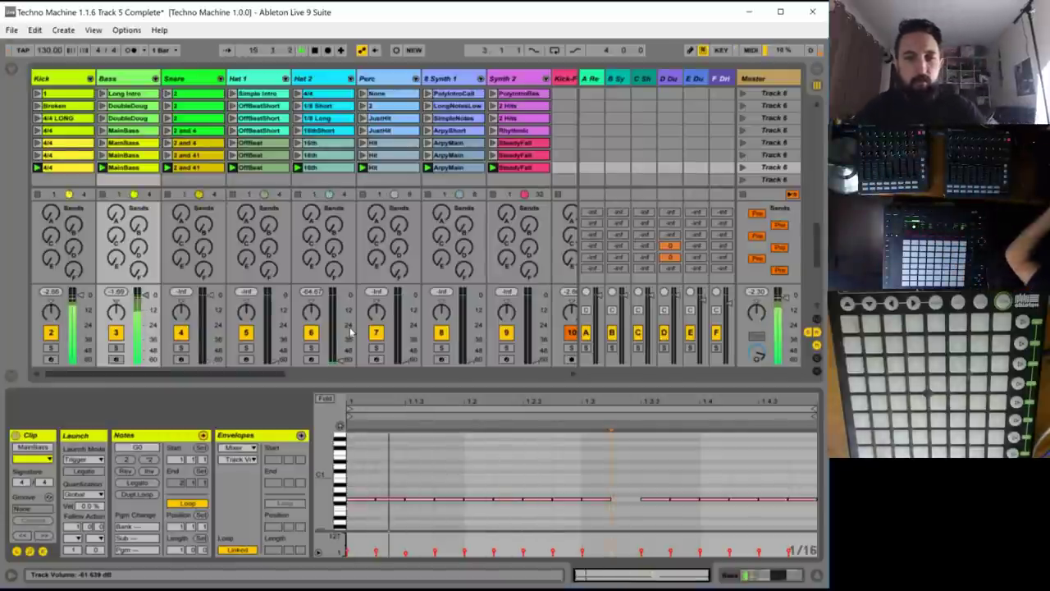
# - Add a quiet sixteenth-note snare hit at 1.4.4 to the seventh scene's Snare clip, level with the existing hits
pyautogui.click(197, 180)
pyautogui.click(630, 466)
pyautogui.click(632, 466)
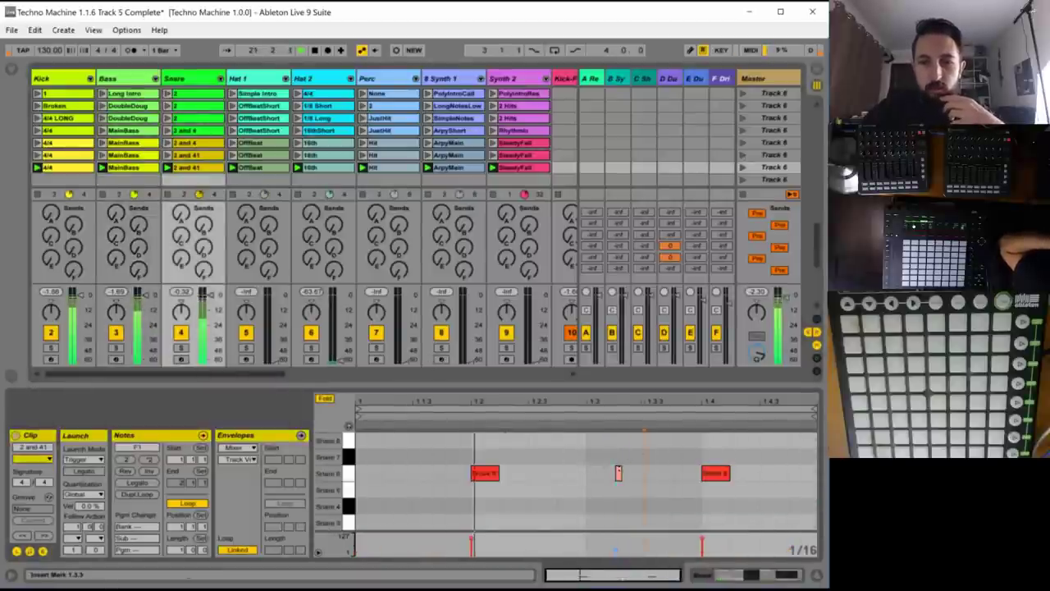
pyautogui.doubleClick(796, 474)
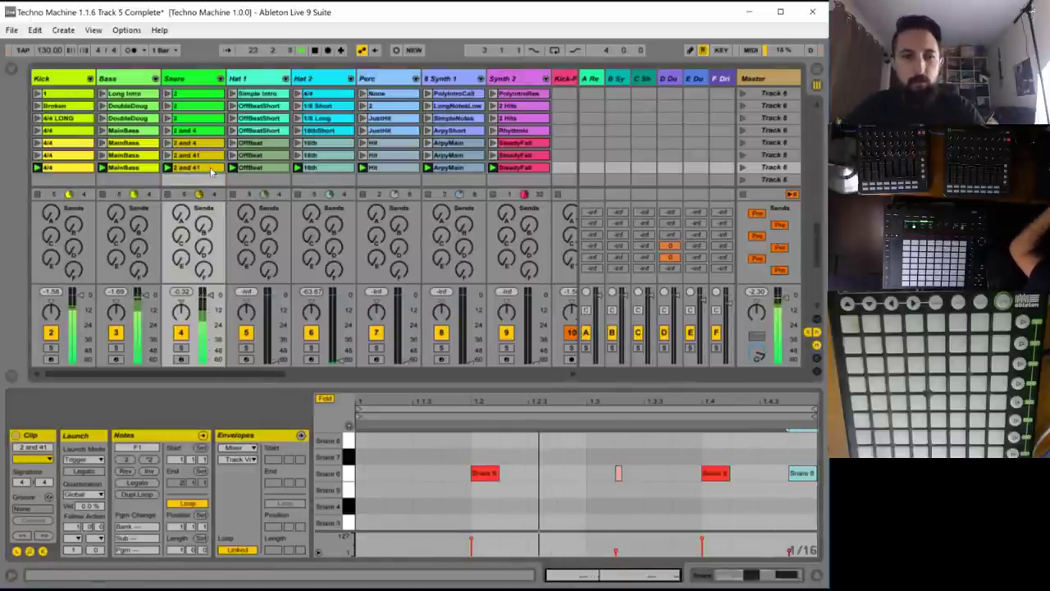
# - Rename the sixth scene's Hat 1 through Synth 2 clips OffBeat2, 16th2, Hit2, ArpyMain2 and SteadyFall2, and restart playback
pyautogui.click(327, 156)
pyautogui.click(255, 155)
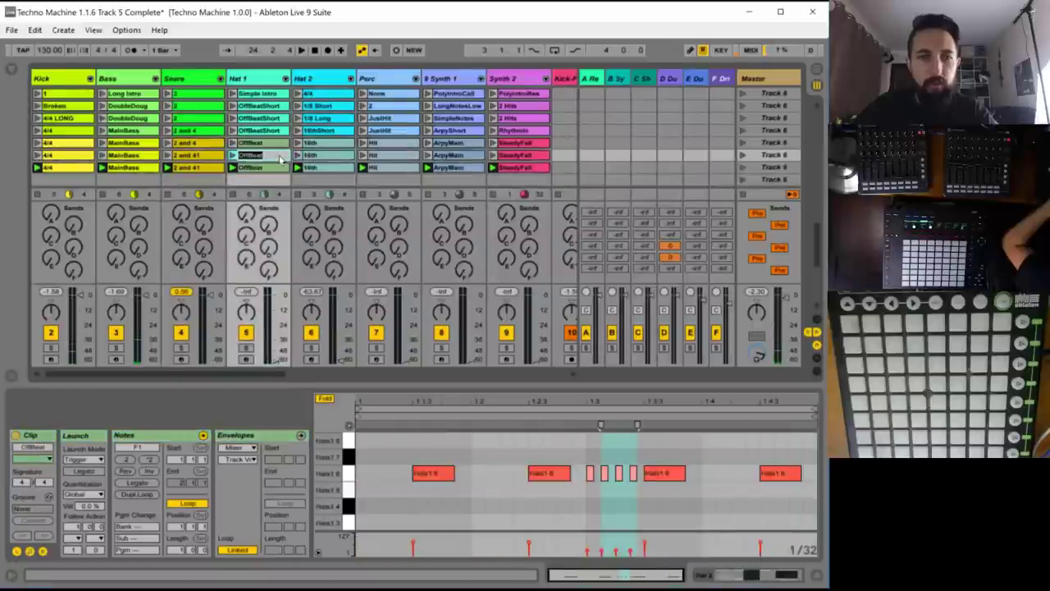
pyautogui.click(337, 155)
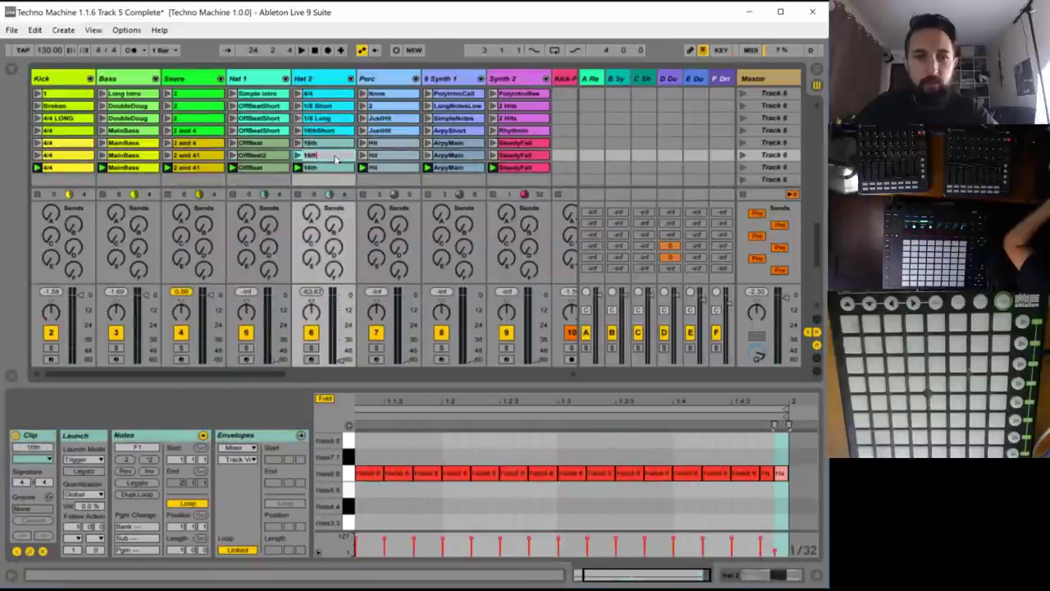
pyautogui.click(400, 158)
pyautogui.click(459, 155)
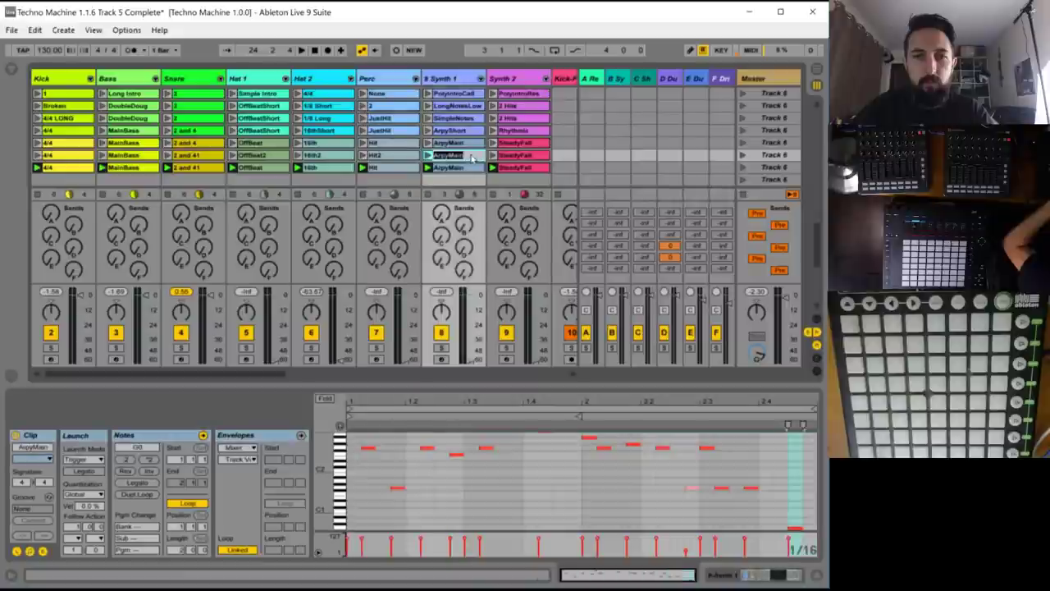
pyautogui.click(525, 155)
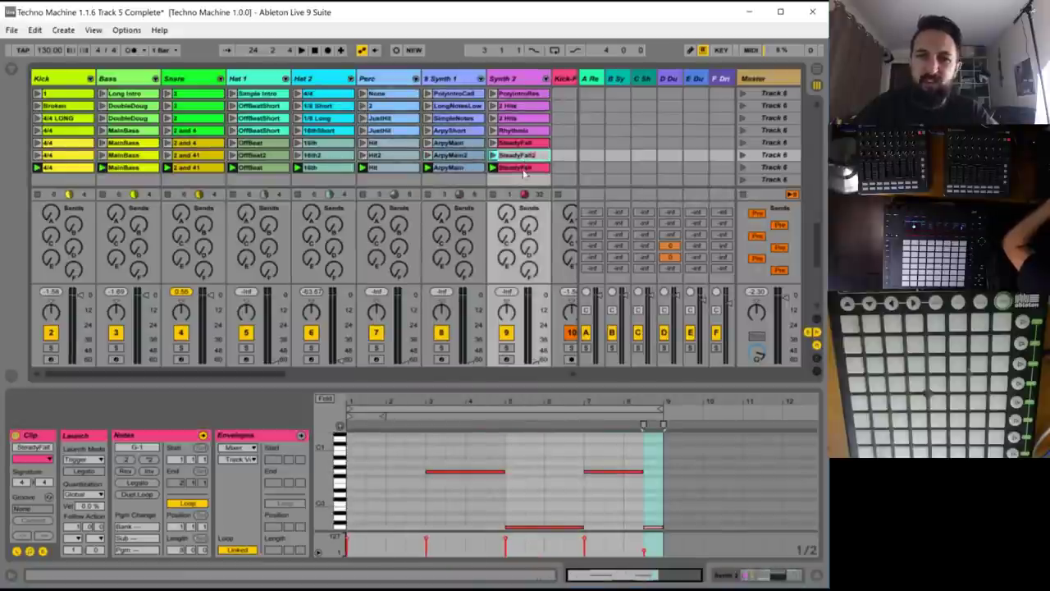
pyautogui.click(523, 169)
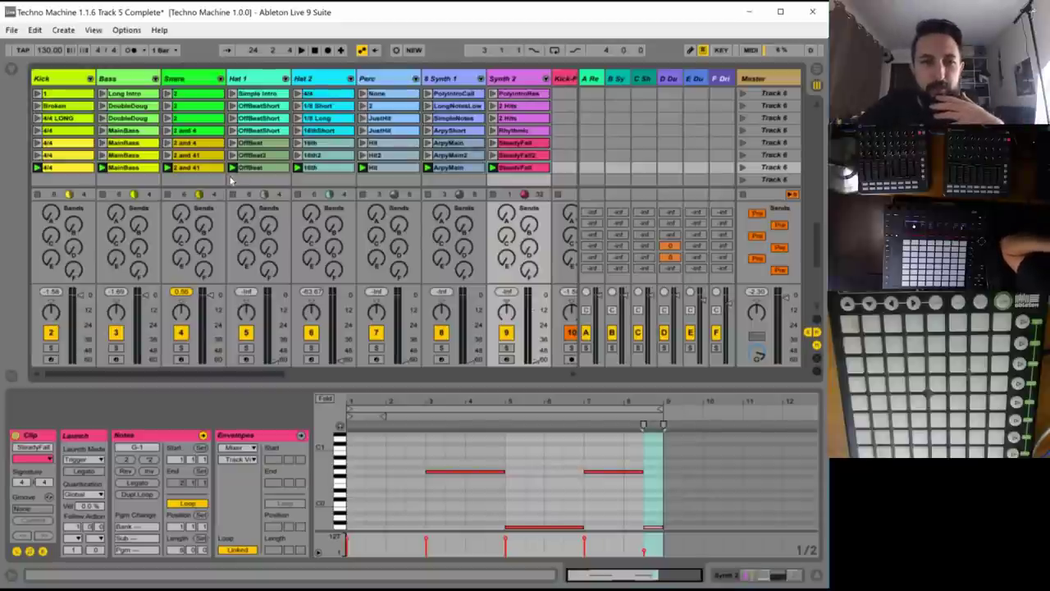
pyautogui.press('space')
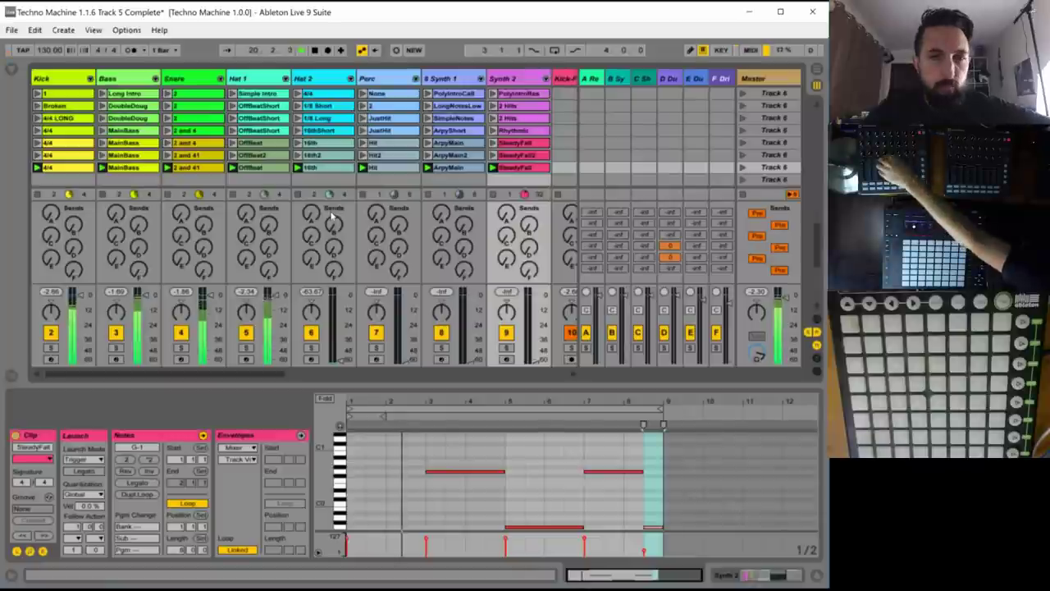
# - Shorten all notes in the seventh scene's Hat 1 OffBeat clip together, leaving the main hits about a thirty-second long
pyautogui.click(253, 169)
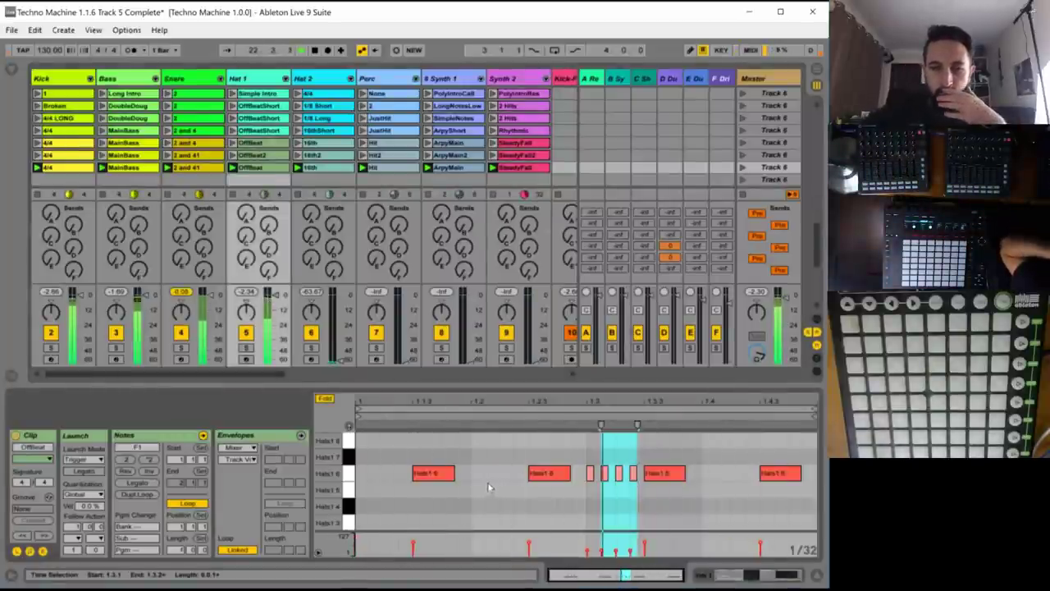
pyautogui.click(462, 484)
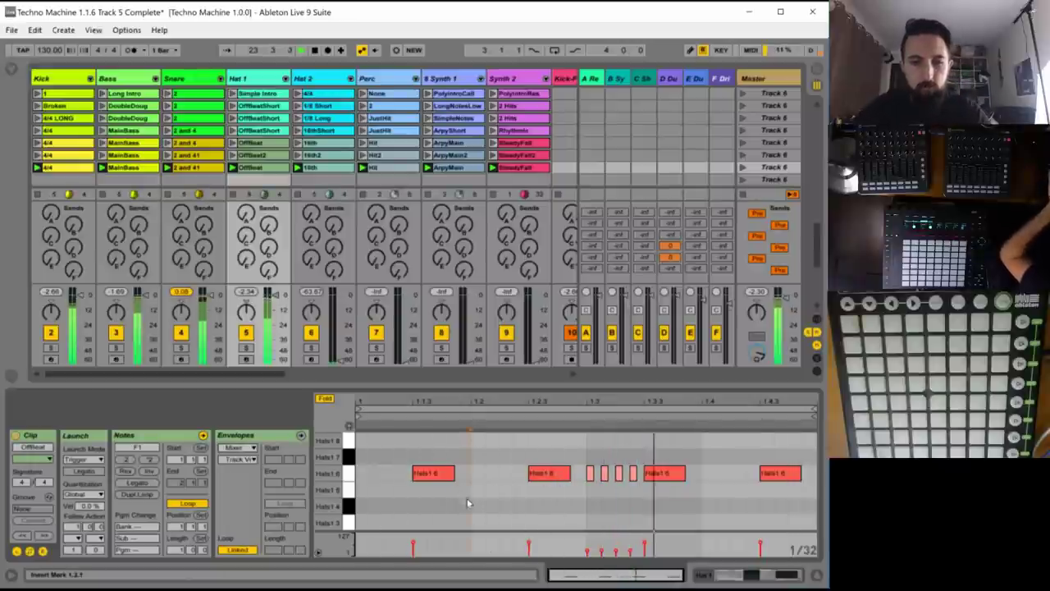
pyautogui.hotkey('ctrl', 'a')
pyautogui.moveTo(453, 473); pyautogui.dragTo(417, 475)
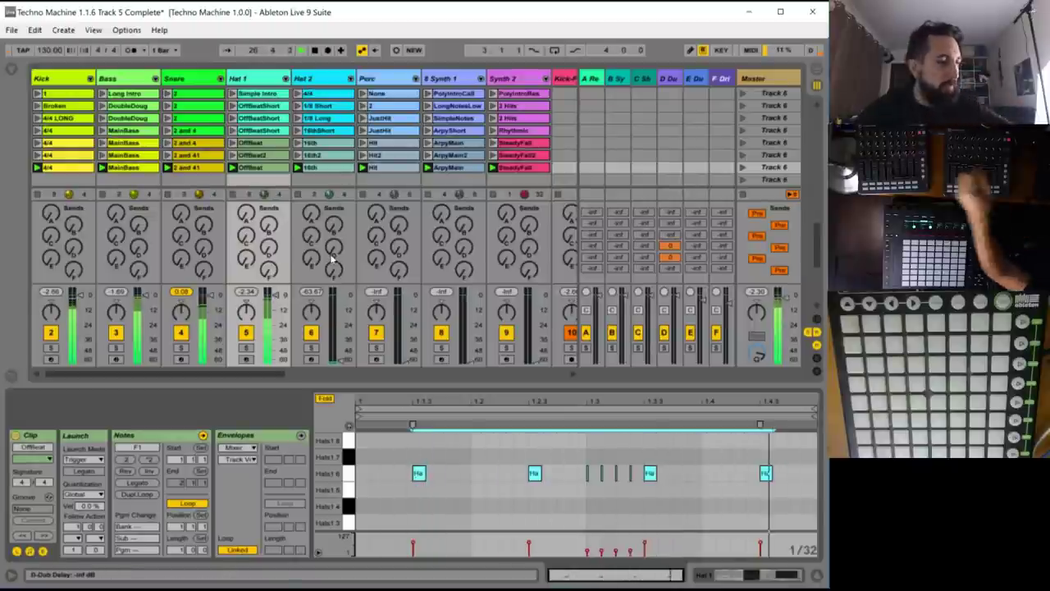
# - Delete the hi-hat notes at 1.1.4, 1.2.4, 1.3.4 and 1.4.2 from the seventh scene's Hat 2 16th clip
pyautogui.click(323, 171)
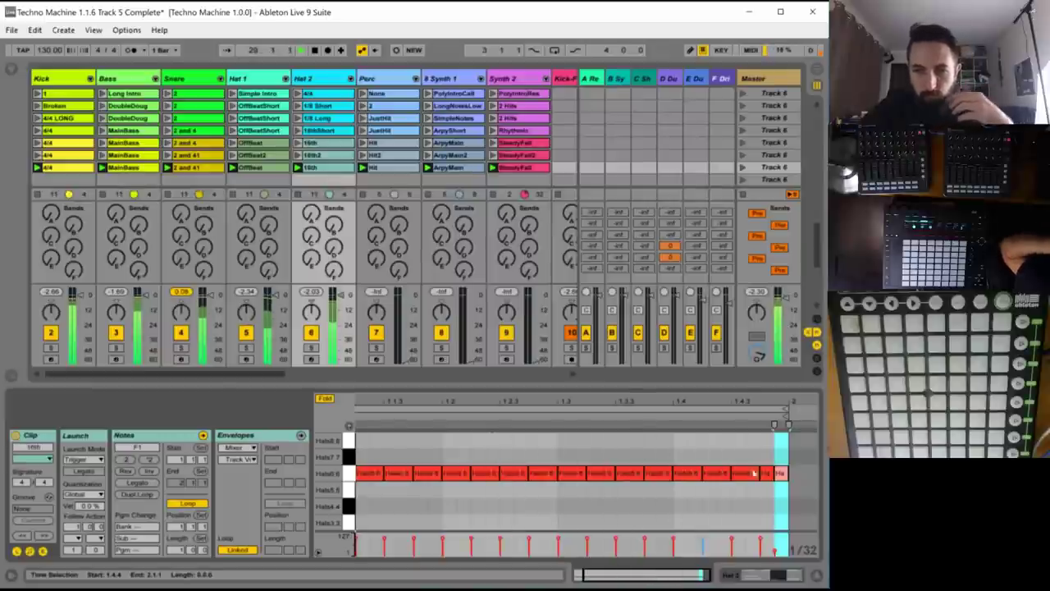
pyautogui.press('-')
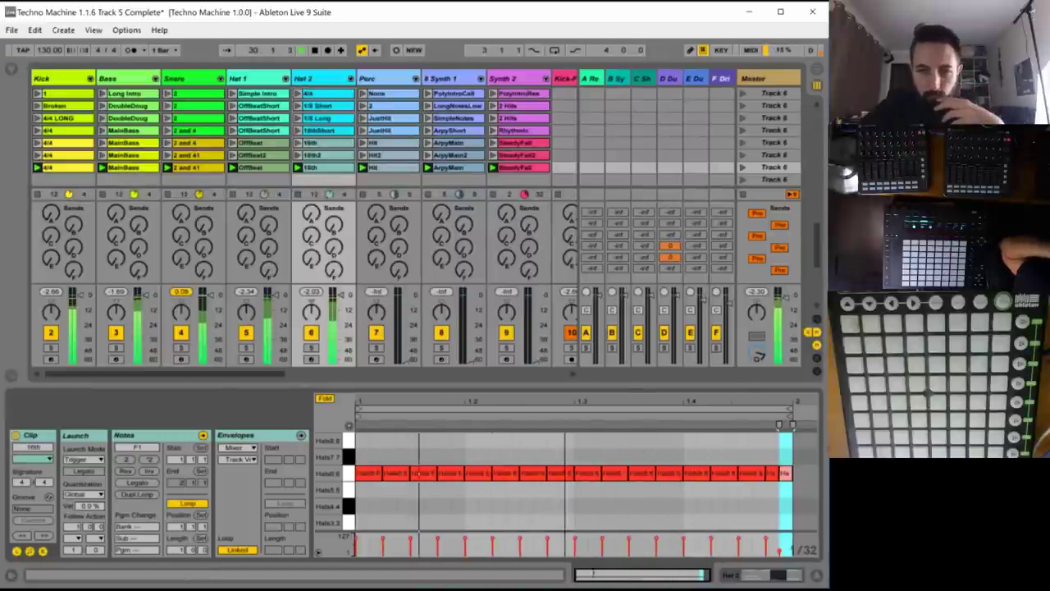
pyautogui.moveTo(462, 480)
pyautogui.mouseDown()
pyautogui.moveTo(458, 505)
pyautogui.moveTo(455, 471)
pyautogui.mouseUp()
pyautogui.press('Delete')
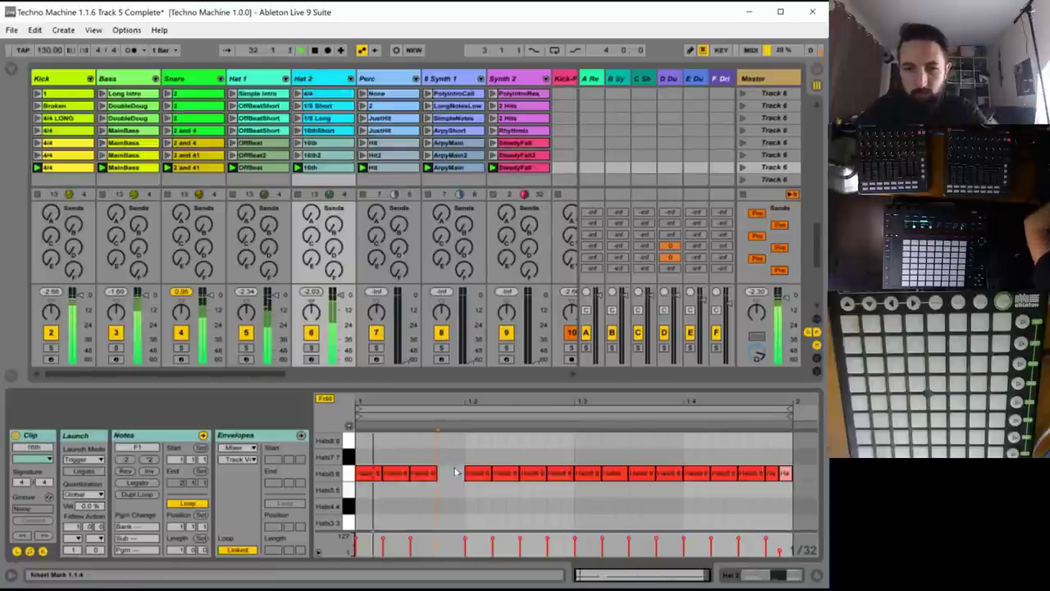
pyautogui.click(556, 473)
pyautogui.press('Delete')
pyautogui.click(669, 472)
pyautogui.press('Delete')
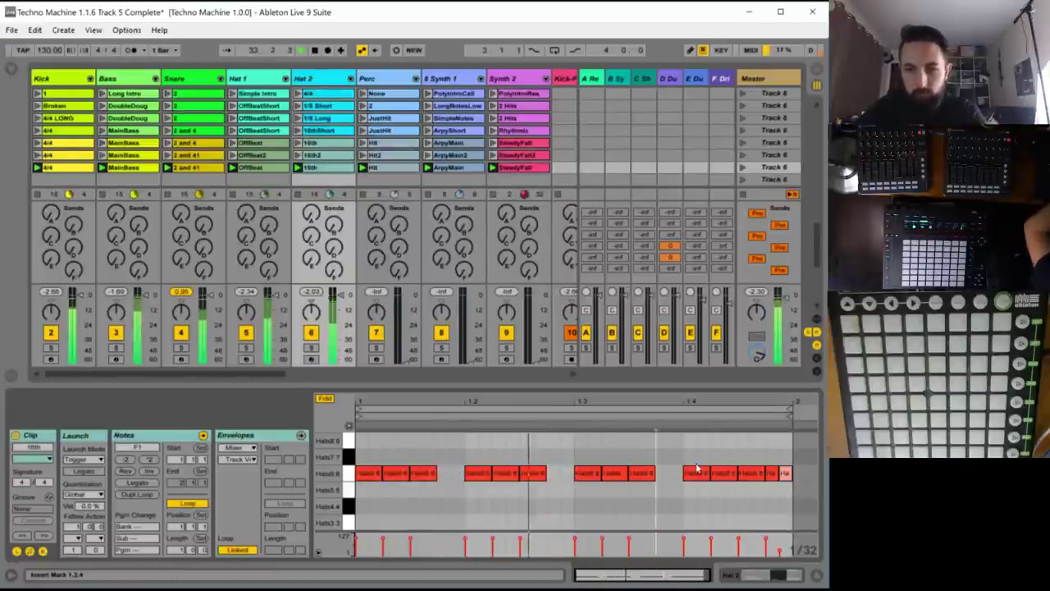
pyautogui.click(720, 472)
pyautogui.press('Delete')
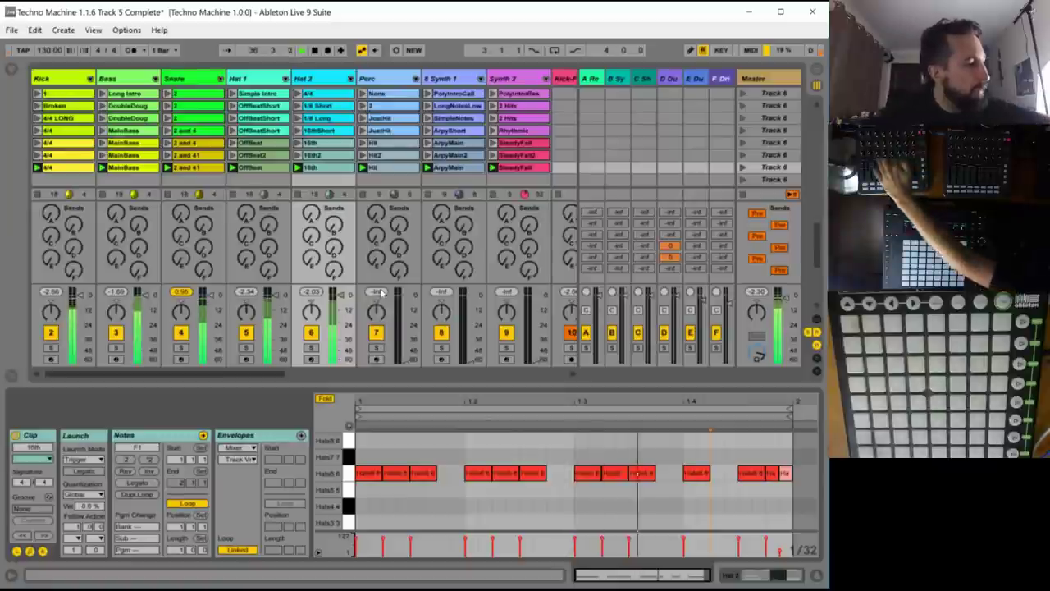
# - Add a quiet G2 note lasting from 2.2.1 to 3.1.1 in the seventh scene's Perc Hit clip
pyautogui.click(446, 168)
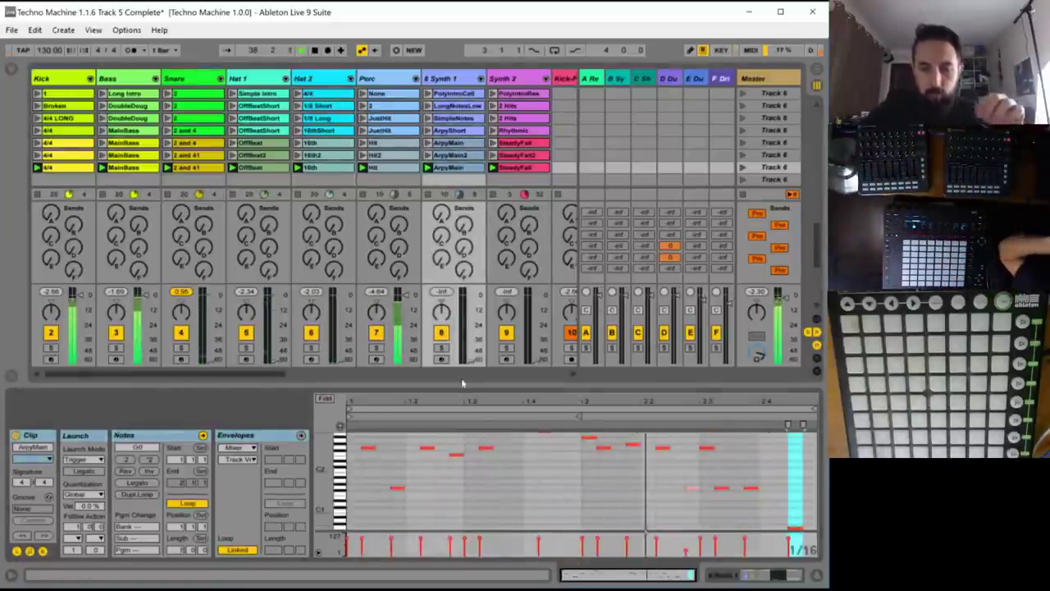
pyautogui.click(392, 169)
pyautogui.click(447, 495)
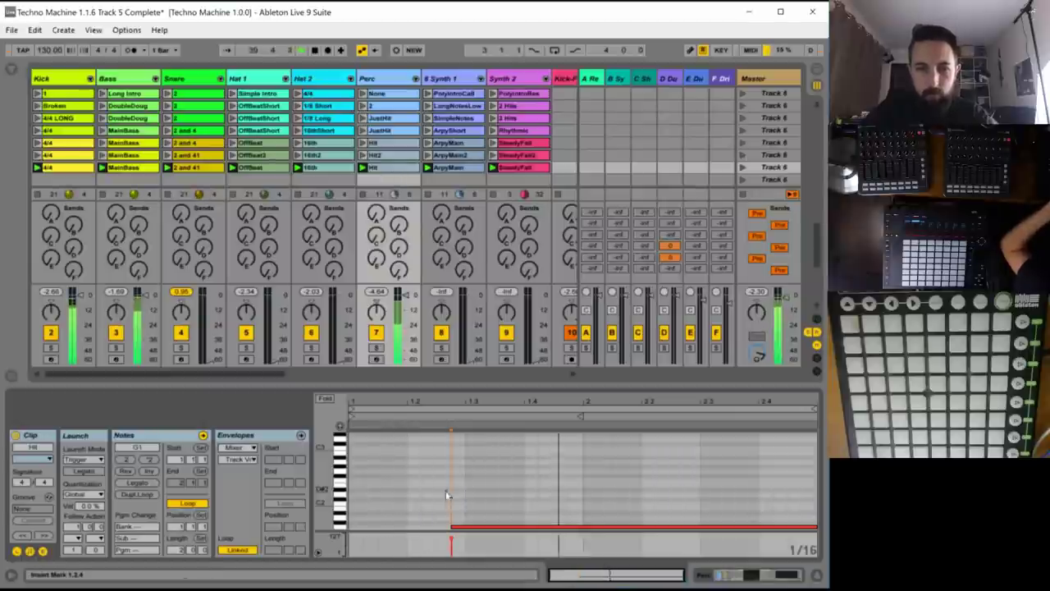
pyautogui.doubleClick(649, 472)
pyautogui.moveTo(655, 471); pyautogui.dragTo(818, 471)
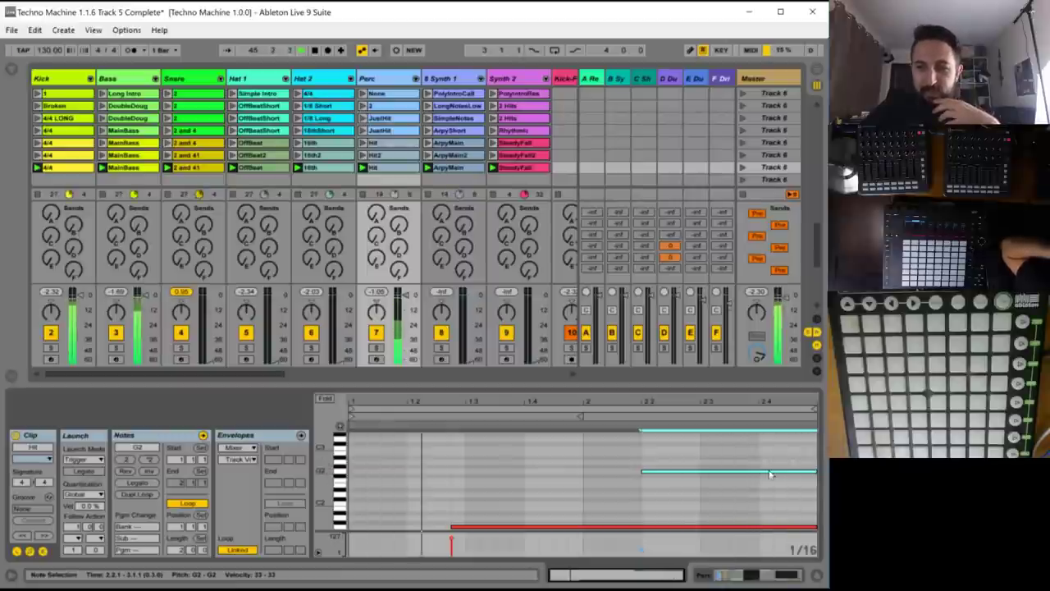
pyautogui.scroll(1, 765, 456)
pyautogui.scroll(1, 765, 440)
pyautogui.doubleClick(765, 439)
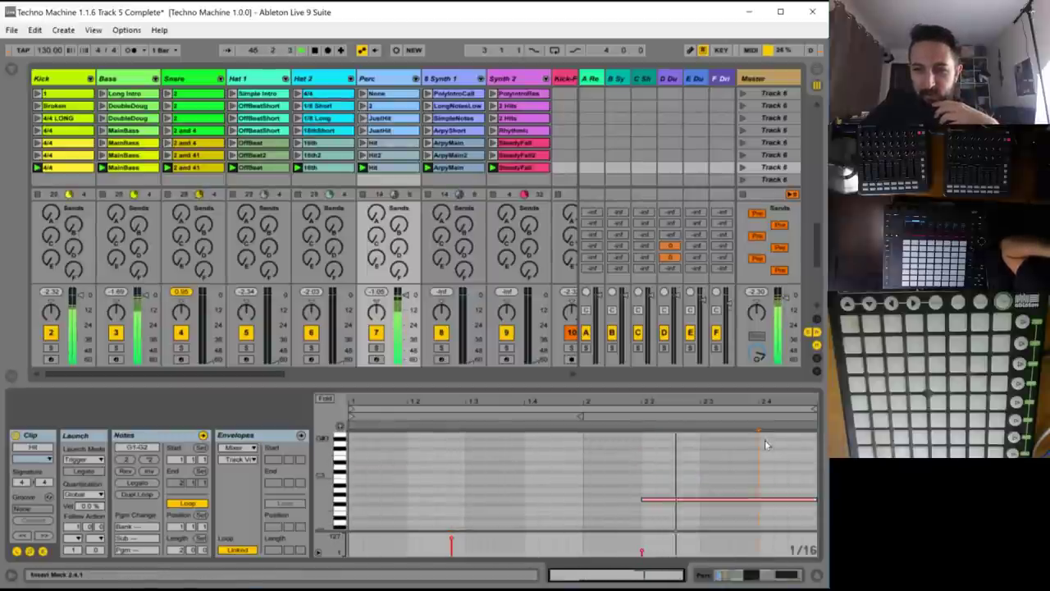
pyautogui.moveTo(773, 438)
pyautogui.mouseDown()
pyautogui.moveTo(817, 439)
pyautogui.moveTo(757, 448)
pyautogui.moveTo(814, 447)
pyautogui.moveTo(771, 457)
pyautogui.moveTo(764, 434)
pyautogui.mouseUp()
pyautogui.press('Delete')
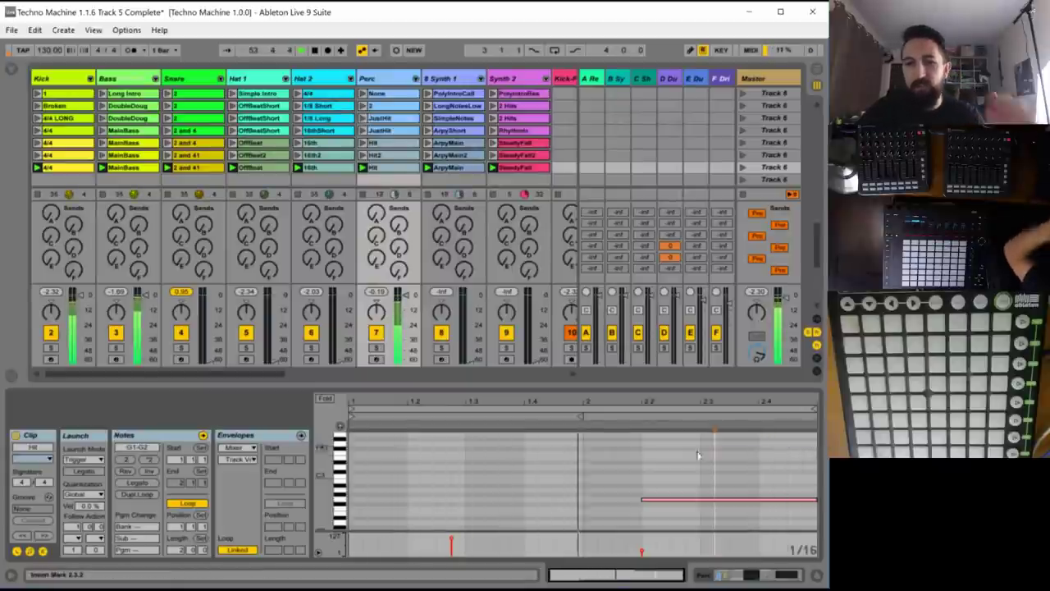
pyautogui.scroll(-2, 697, 460)
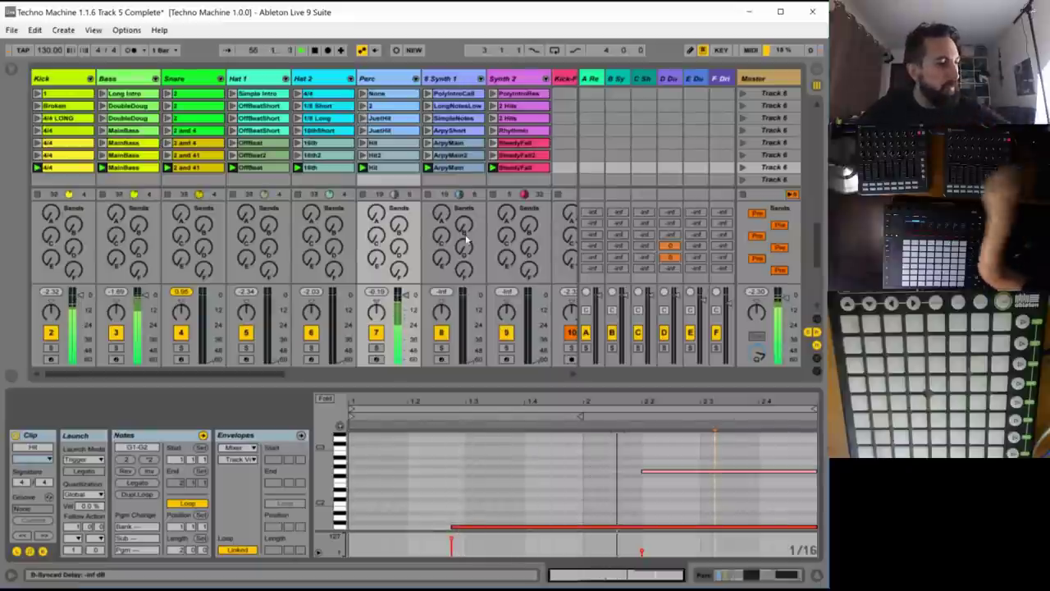
# - Shorten the loop of the seventh scene's ArpyMain clip to one bar, ending at bar 2
pyautogui.click(456, 169)
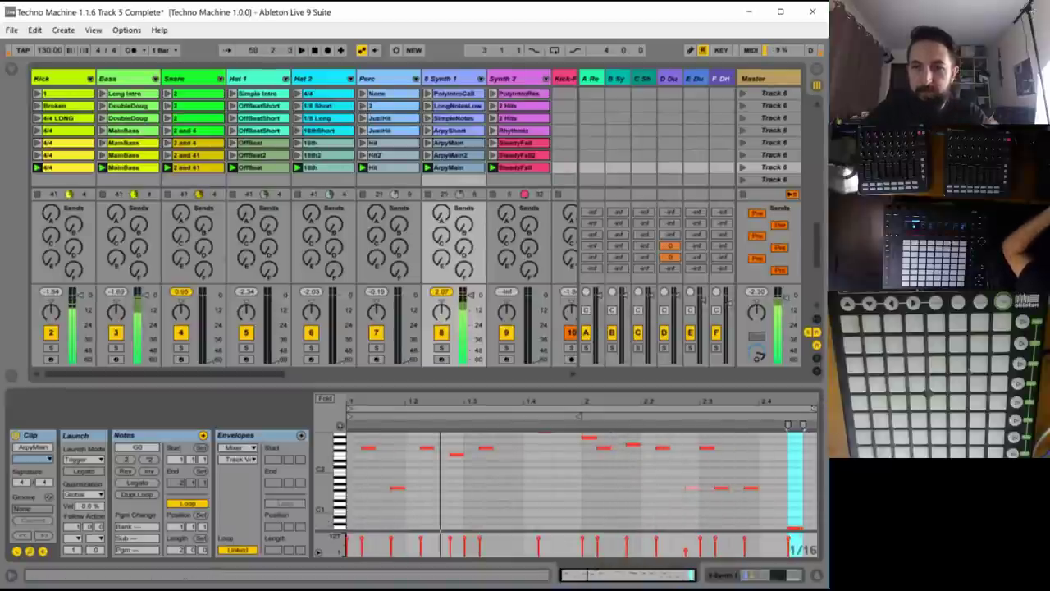
pyautogui.moveTo(815, 408); pyautogui.dragTo(758, 409)
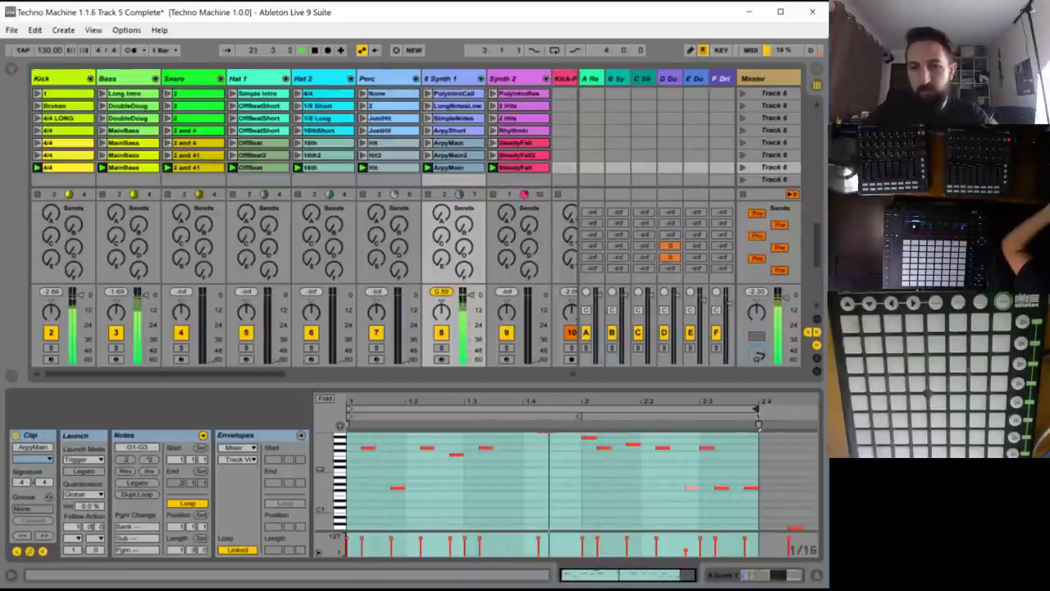
pyautogui.moveTo(758, 424); pyautogui.dragTo(814, 424)
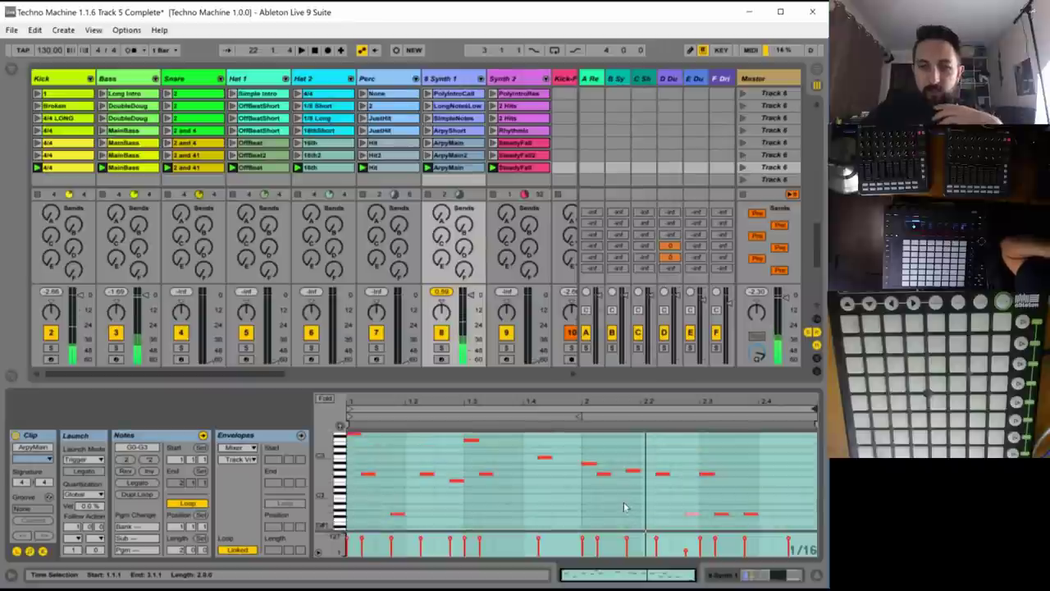
pyautogui.scroll(1, 624, 506)
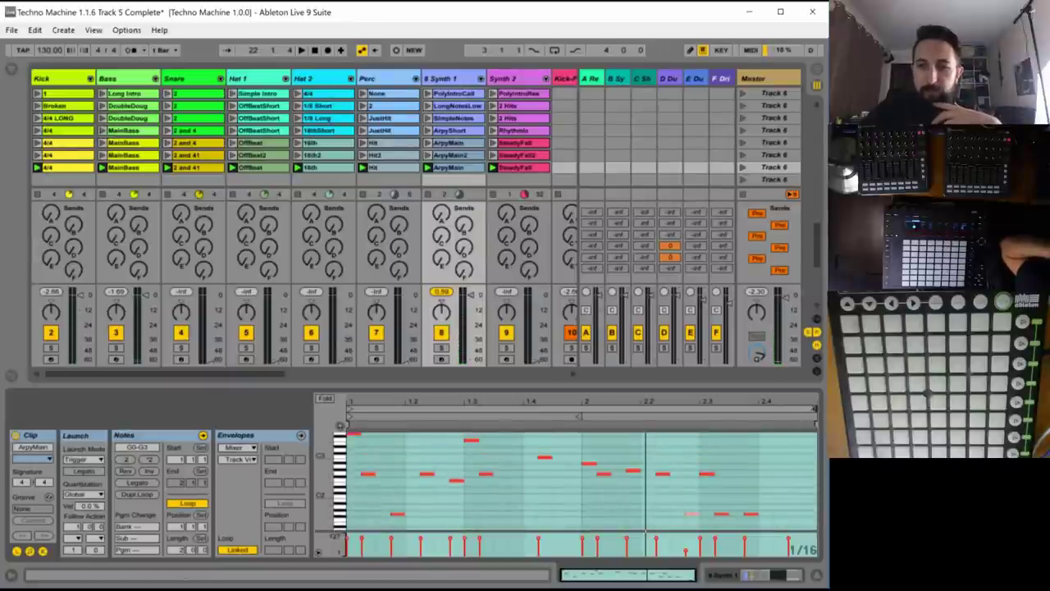
pyautogui.moveTo(815, 424); pyautogui.dragTo(581, 424)
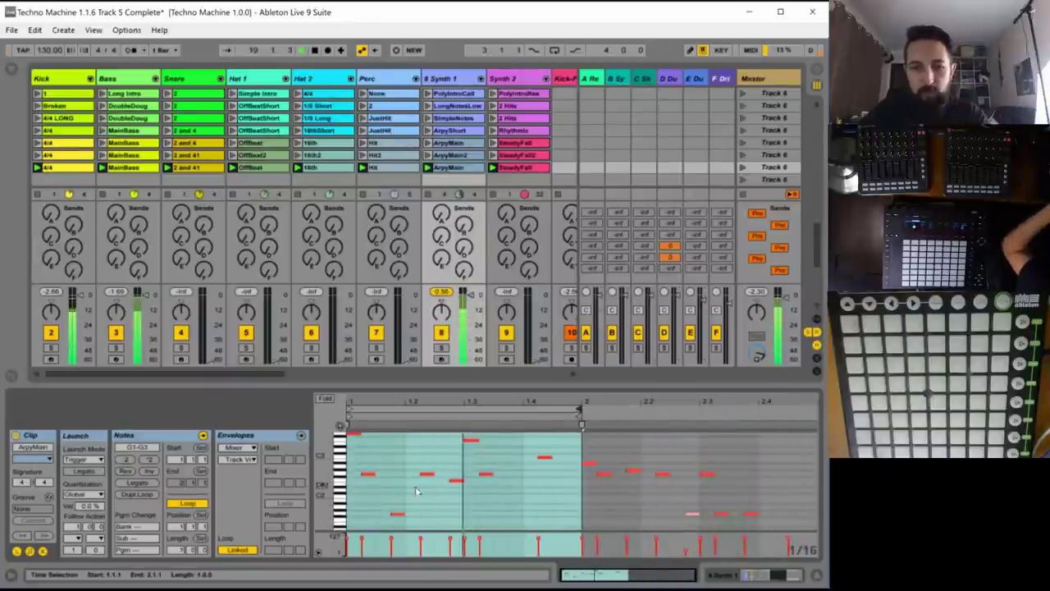
# - Move the ArpyMain note at 1.4.2 to G1 at 1.3.3, ending at 1.4.1, and add a quiet G1 sixteenth at 1.4.1
pyautogui.click(380, 444)
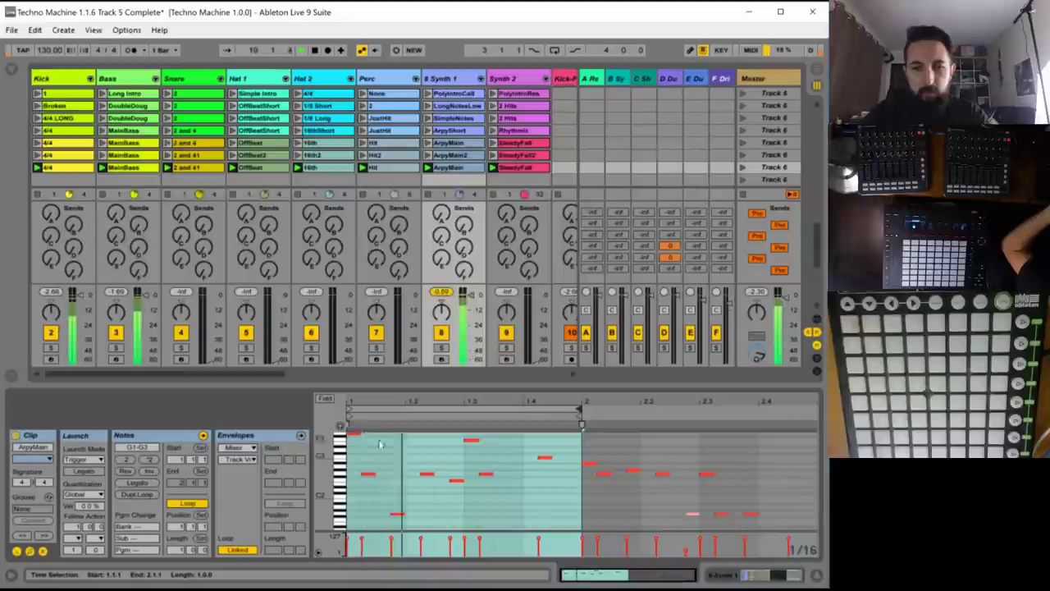
pyautogui.click(546, 473)
pyautogui.click(544, 518)
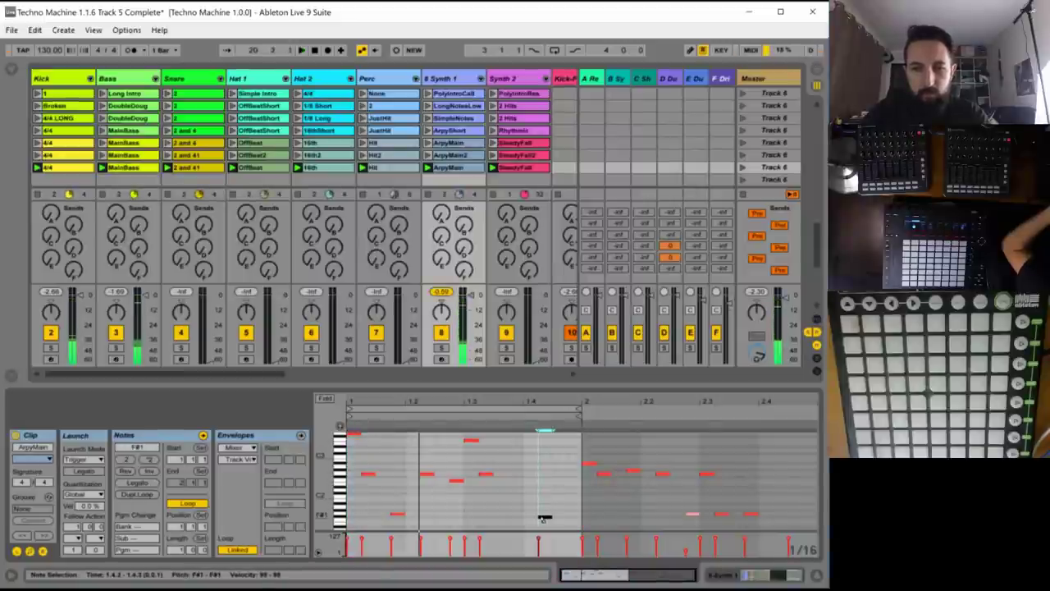
pyautogui.click(513, 518)
pyautogui.click(501, 517)
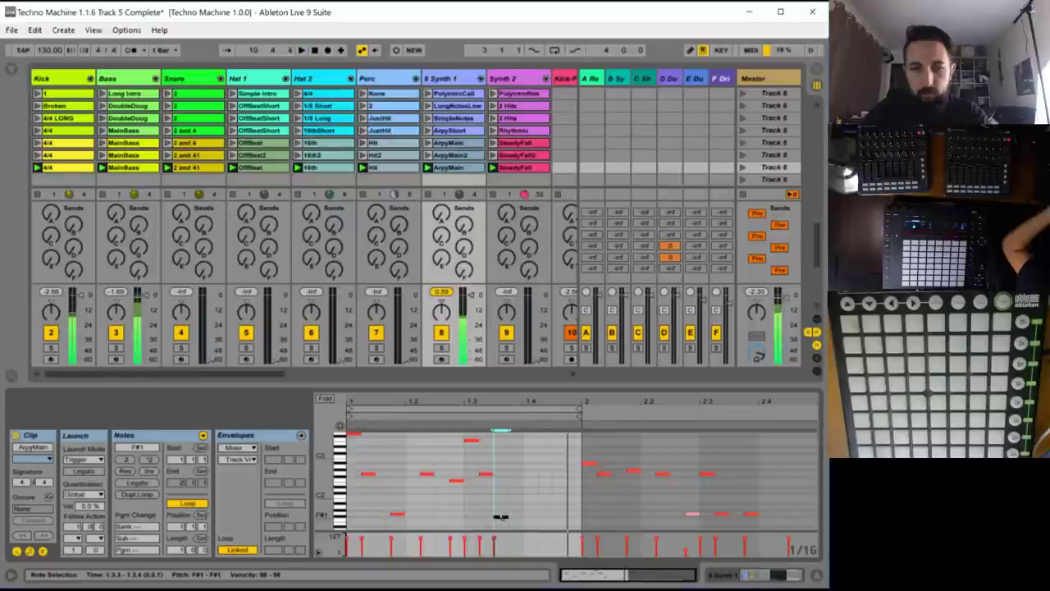
pyautogui.doubleClick(500, 516)
pyautogui.moveTo(503, 516); pyautogui.dragTo(580, 514)
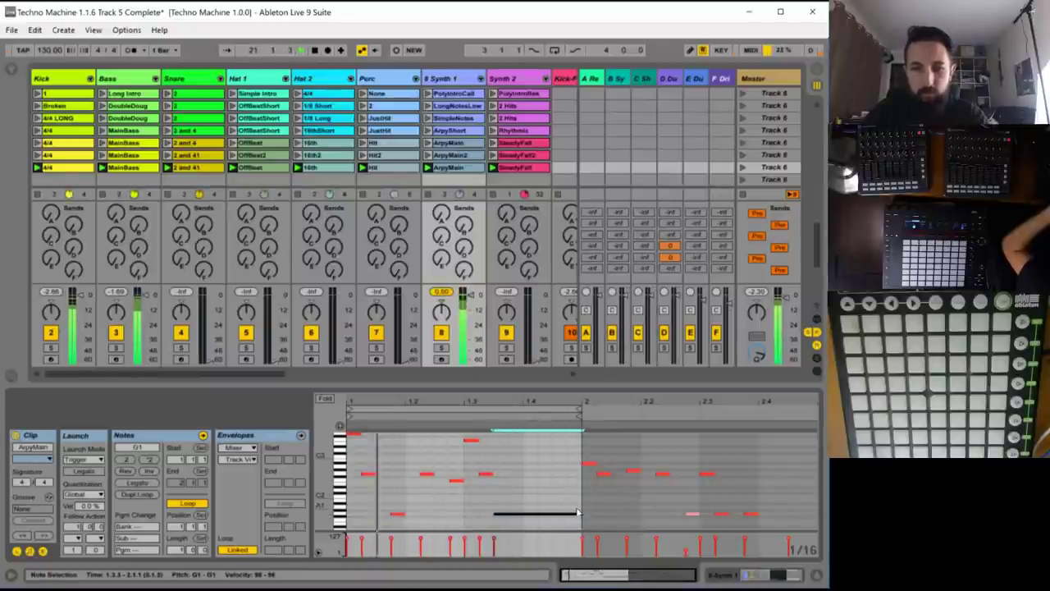
pyautogui.moveTo(579, 514); pyautogui.dragTo(522, 514)
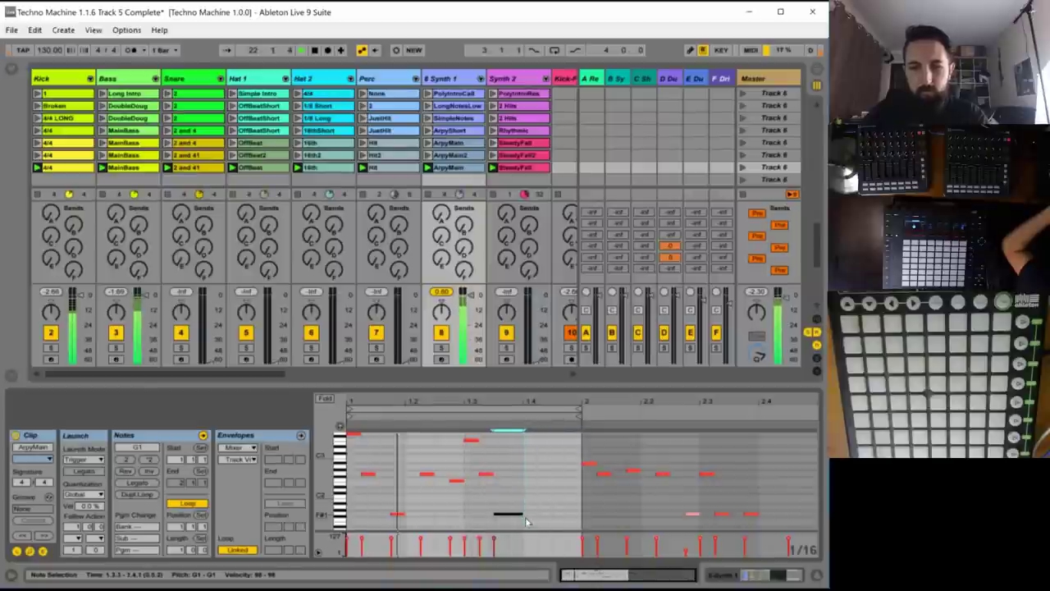
pyautogui.doubleClick(531, 515)
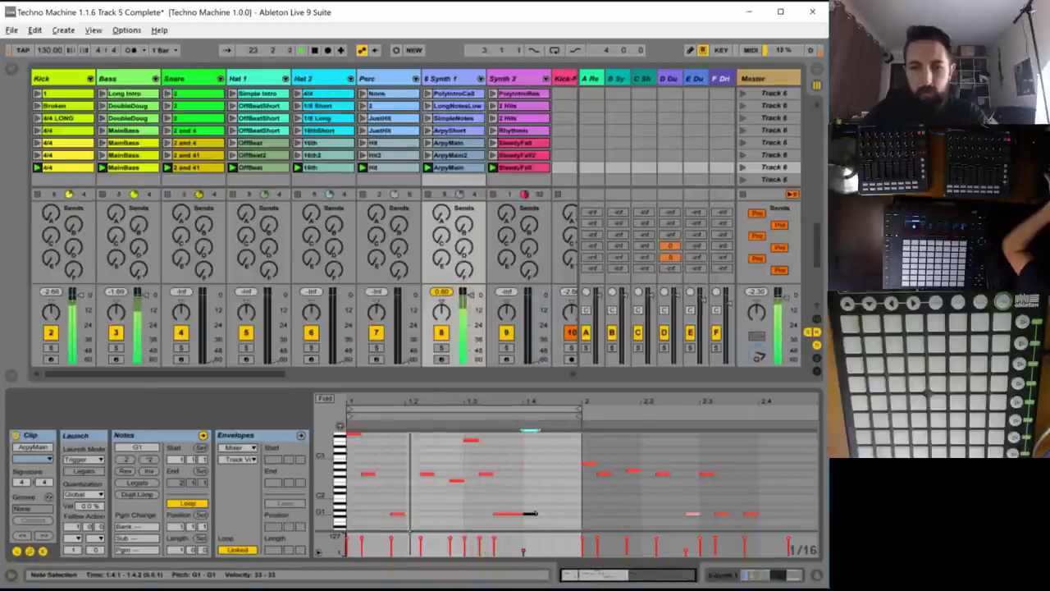
# - Repeat the quiet G1 sixteenth at 1.4.1 in the ArpyMain clip so the notes fill the last beat up to bar 2
pyautogui.moveTo(534, 514); pyautogui.dragTo(526, 521)
pyautogui.hotkey('ctrl', 'd')
pyautogui.hotkey('ctrl', 'd')
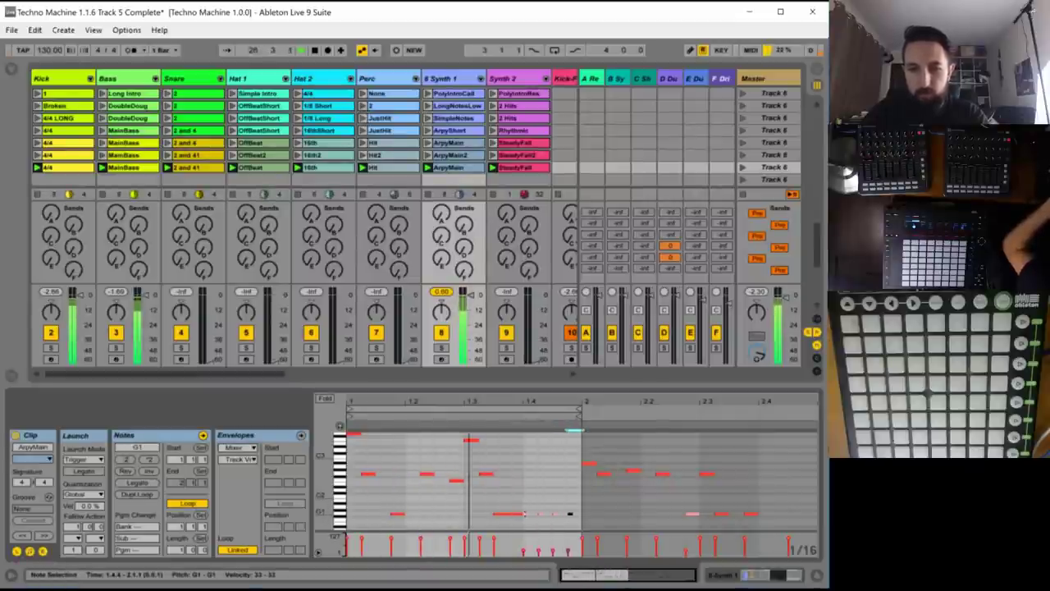
pyautogui.moveTo(509, 514); pyautogui.dragTo(496, 522)
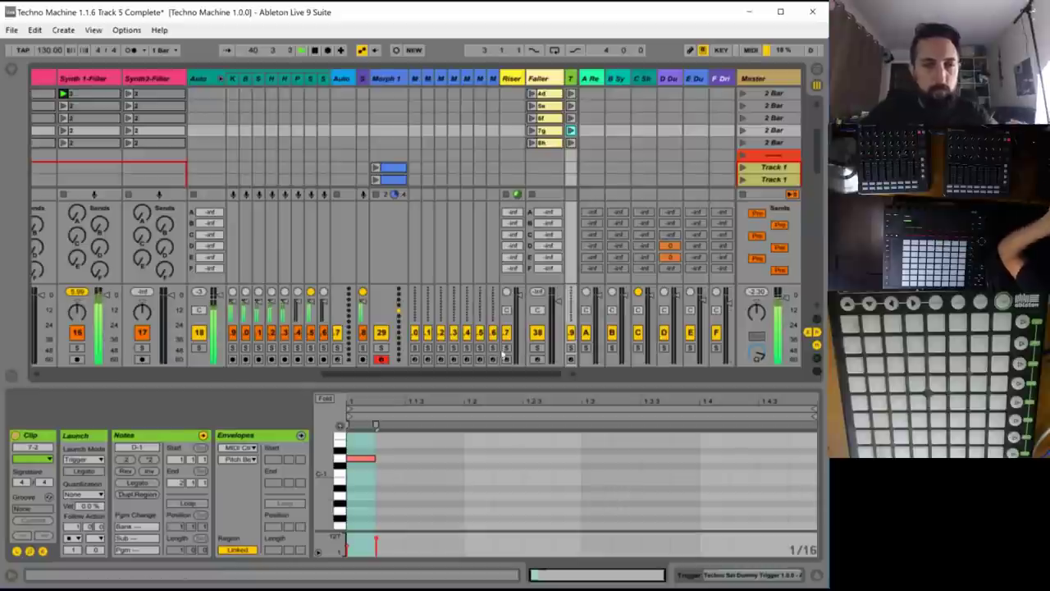
# - Shorten the loop of the seventh scene's Synth 2 SteadyFall clip to four bars, ending at bar 5
pyautogui.moveTo(324, 375); pyautogui.dragTo(2, 358)
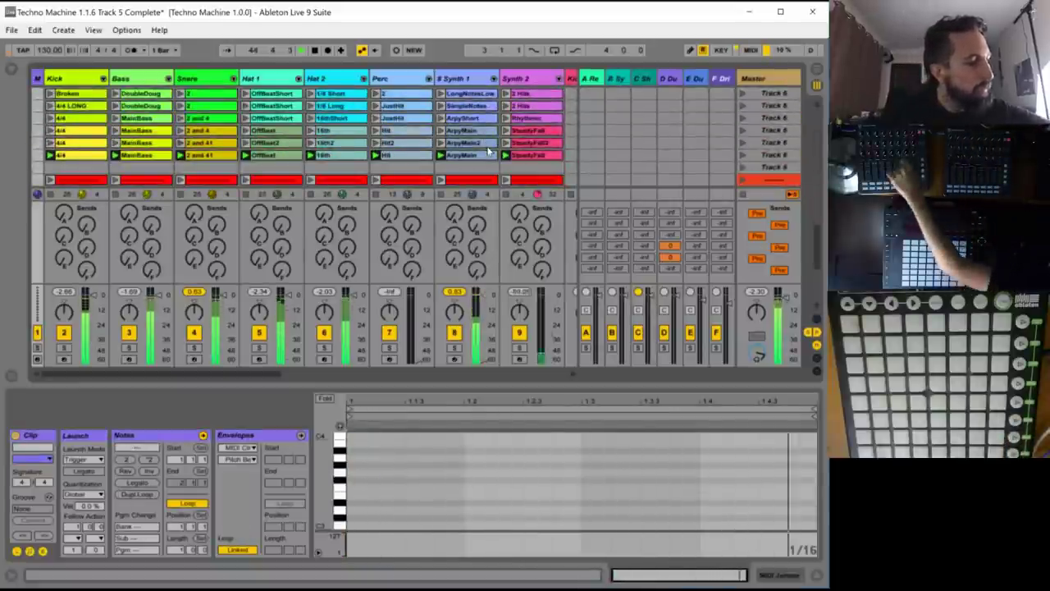
pyautogui.click(542, 157)
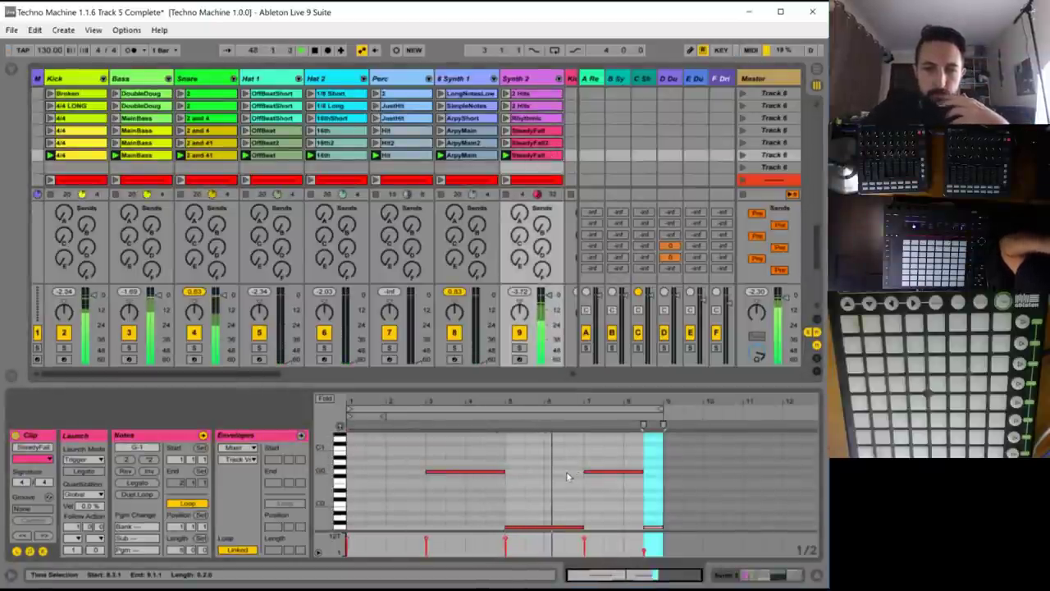
pyautogui.scroll(2, 566, 476)
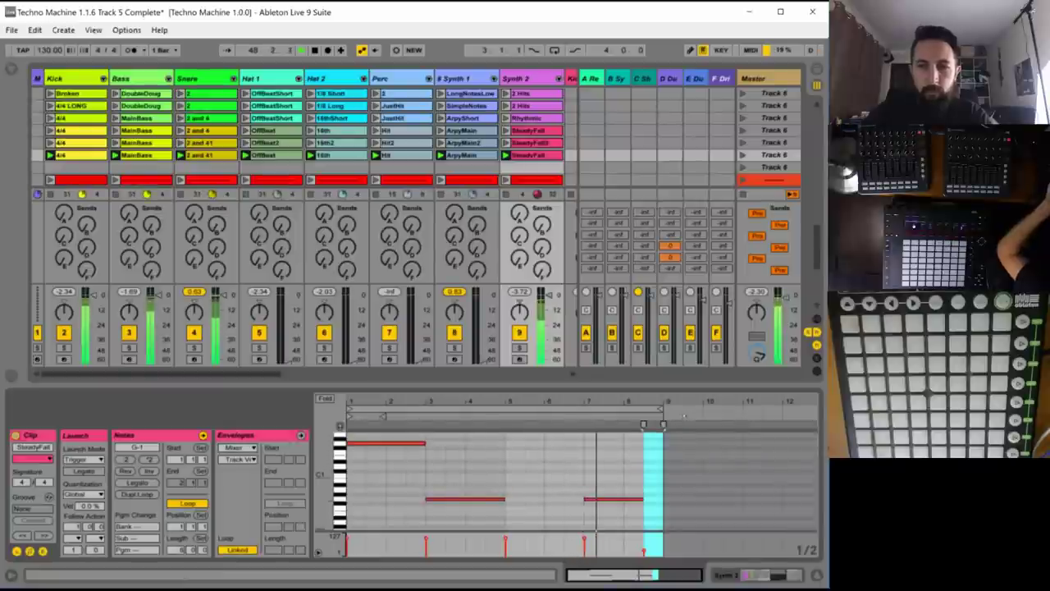
pyautogui.moveTo(661, 408); pyautogui.dragTo(464, 407)
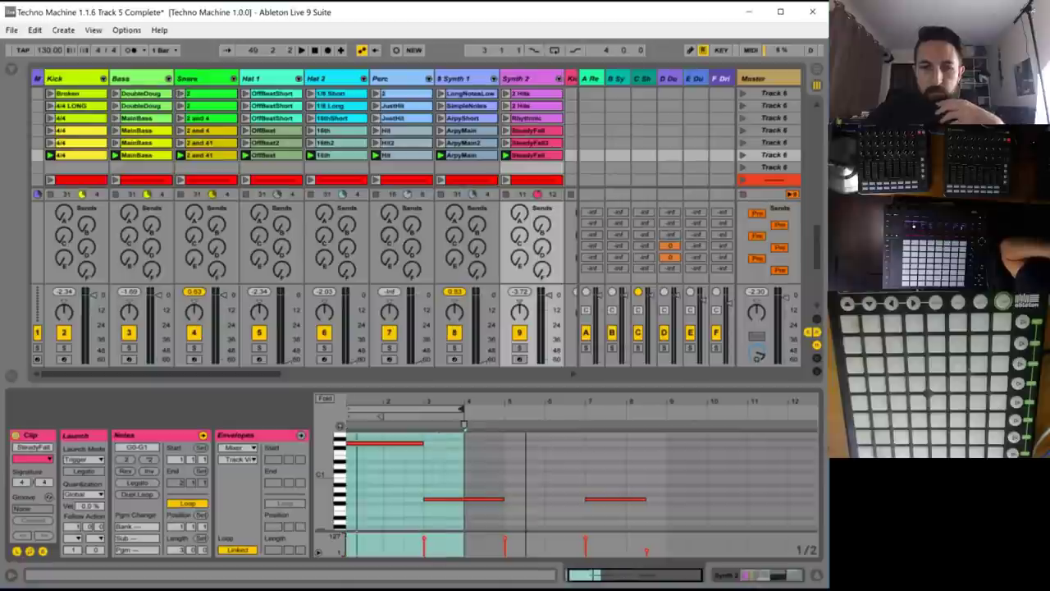
pyautogui.moveTo(620, 568); pyautogui.dragTo(626, 384)
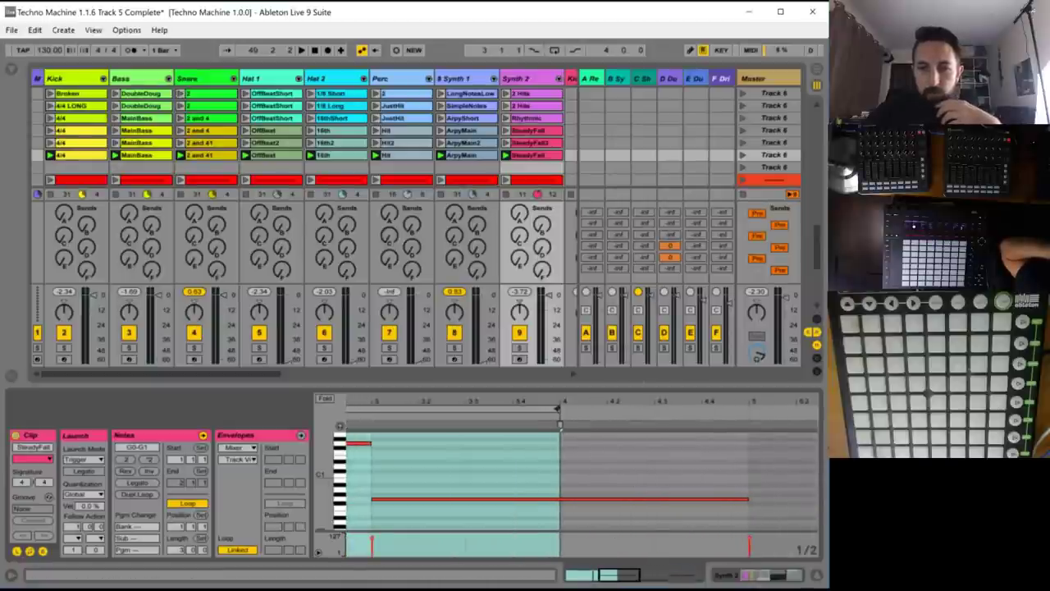
pyautogui.moveTo(558, 408); pyautogui.dragTo(748, 408)
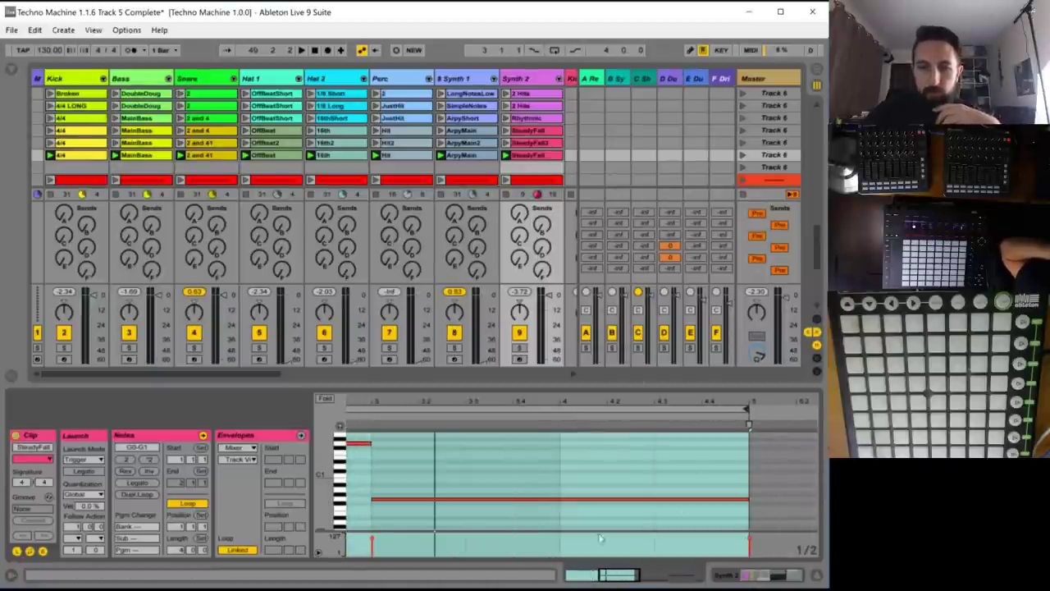
pyautogui.moveTo(623, 574); pyautogui.dragTo(591, 500)
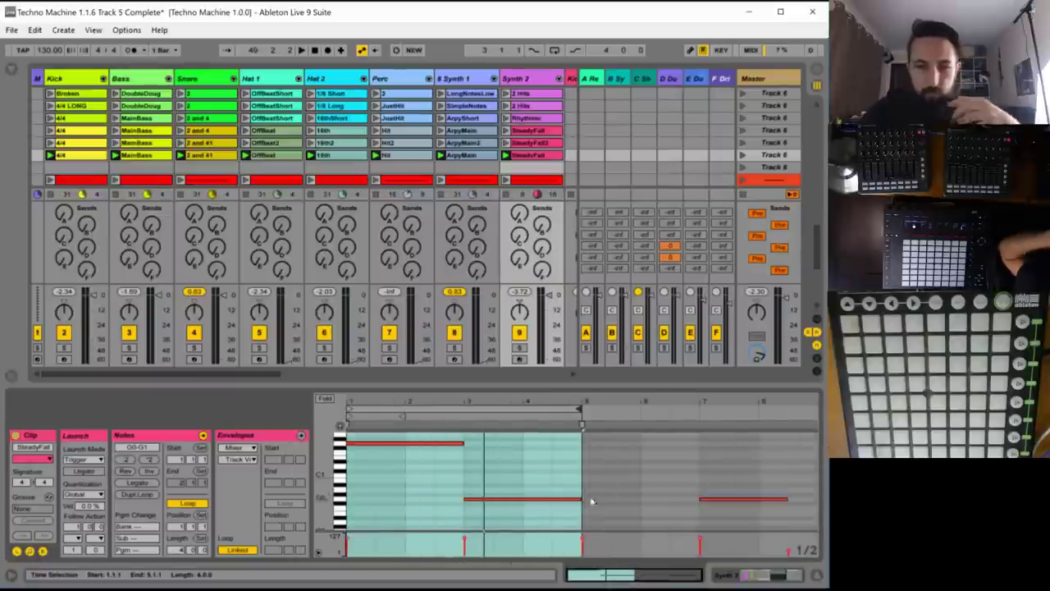
# - Shorten the SteadyFall clip's first G1 note to two beats, ending at 1.3.1, and restart playback
pyautogui.press('space')
pyautogui.click(461, 444)
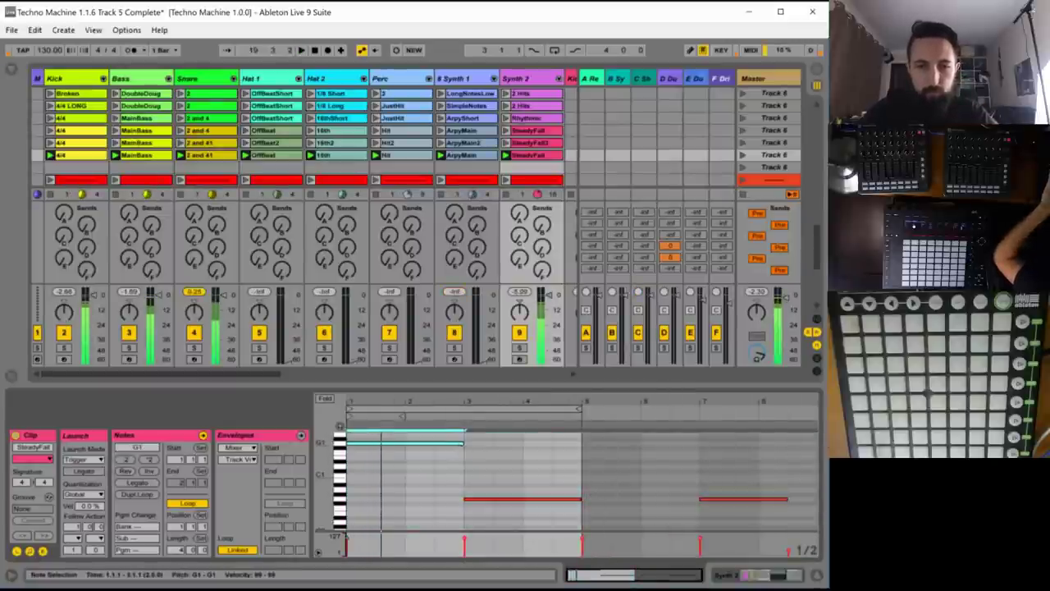
pyautogui.moveTo(463, 443); pyautogui.dragTo(371, 445)
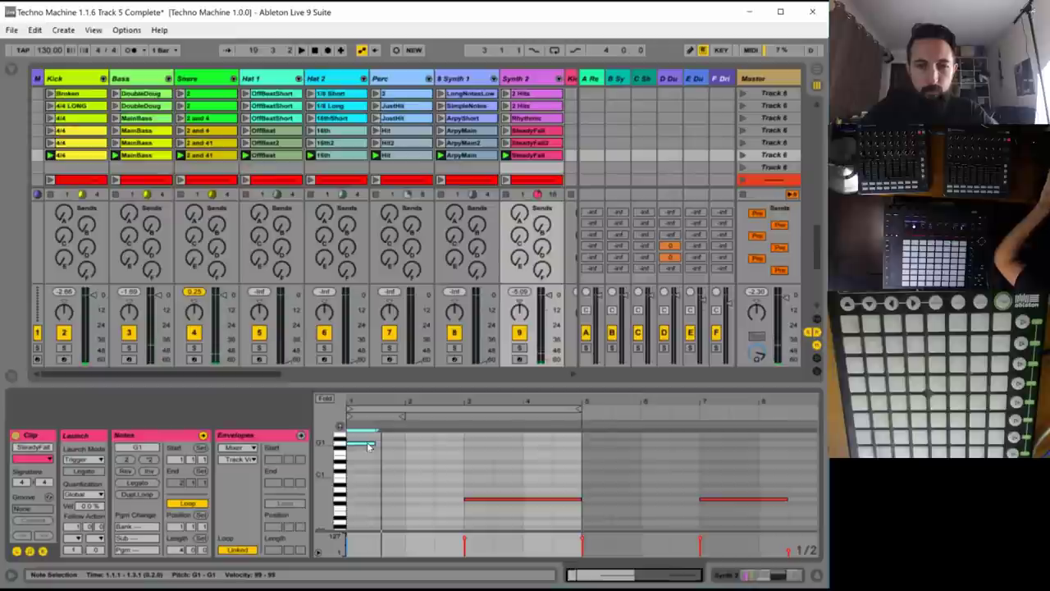
pyautogui.press('space')
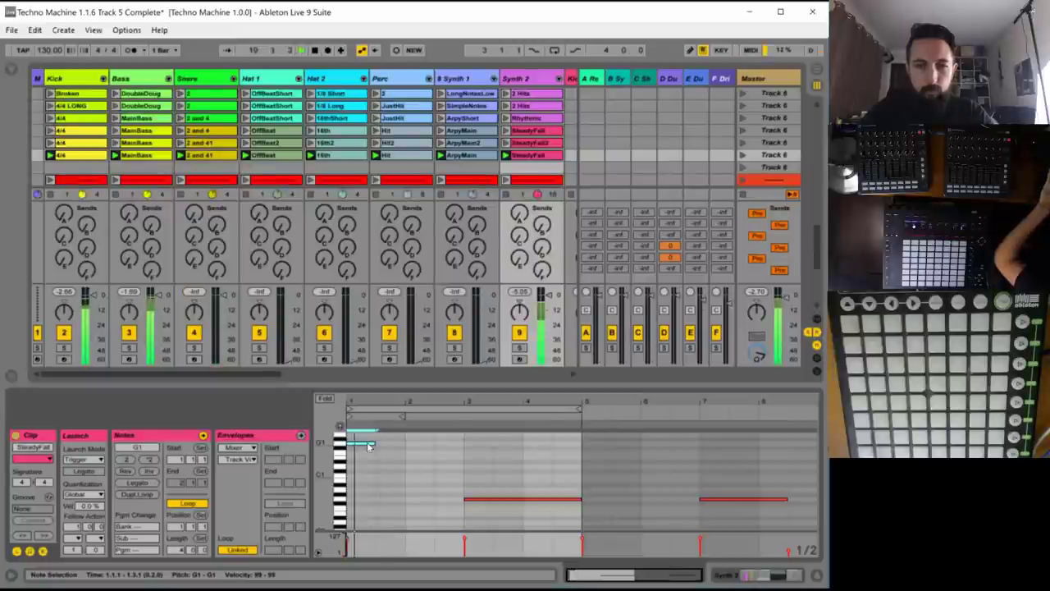
# - Add two-beat notes to the SteadyFall clip: G0 at 1.3.1, F1 at 2.1.1 and F1 at 2.3.1
pyautogui.moveTo(368, 445); pyautogui.dragTo(431, 454)
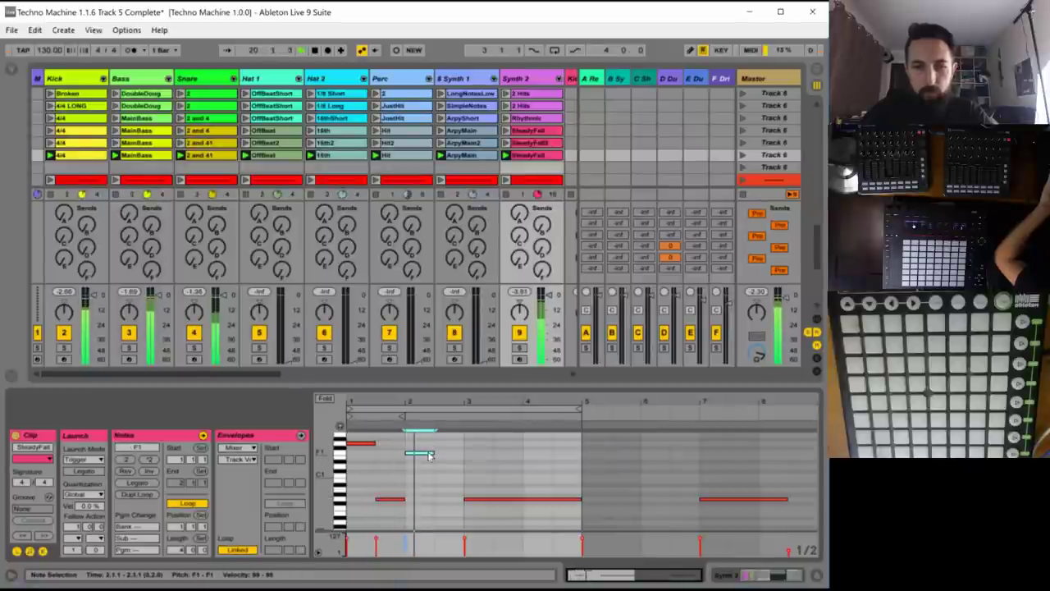
pyautogui.doubleClick(456, 509)
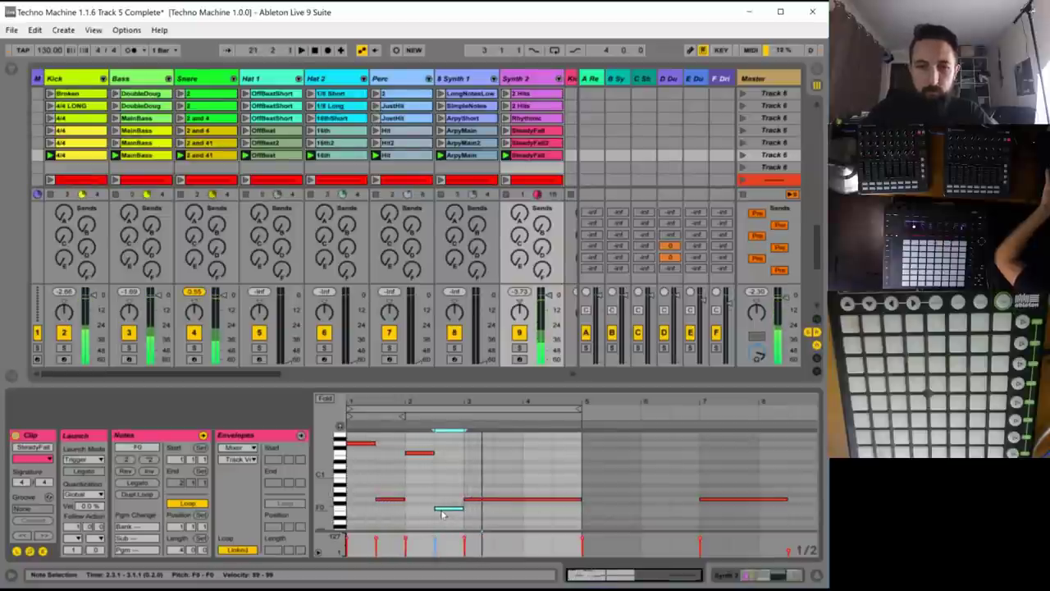
pyautogui.hotkey('shift', 'Up')
pyautogui.hotkey('shift', 'Up')
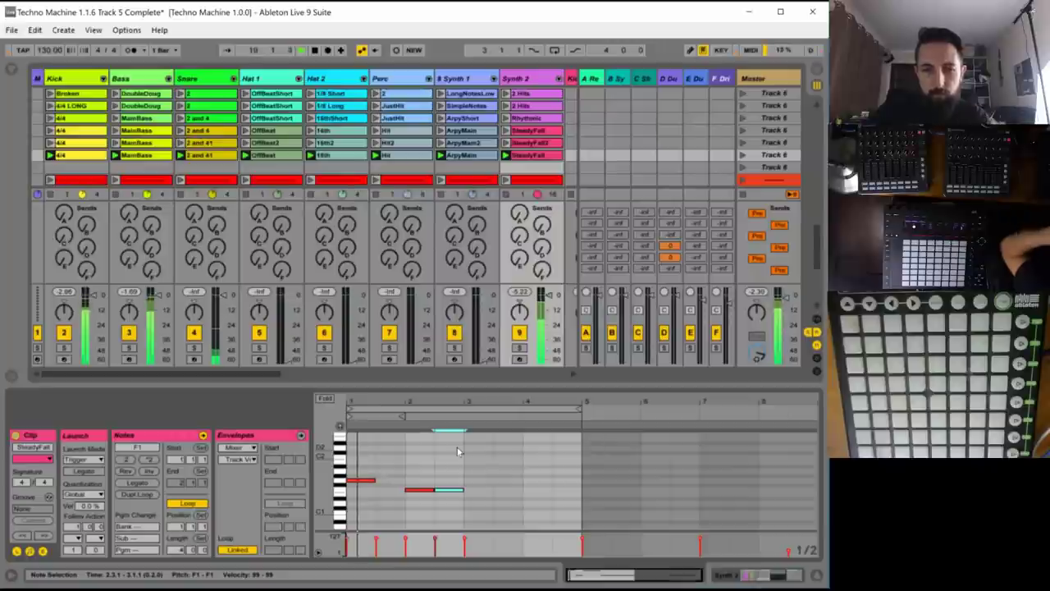
pyautogui.scroll(2, 401, 486)
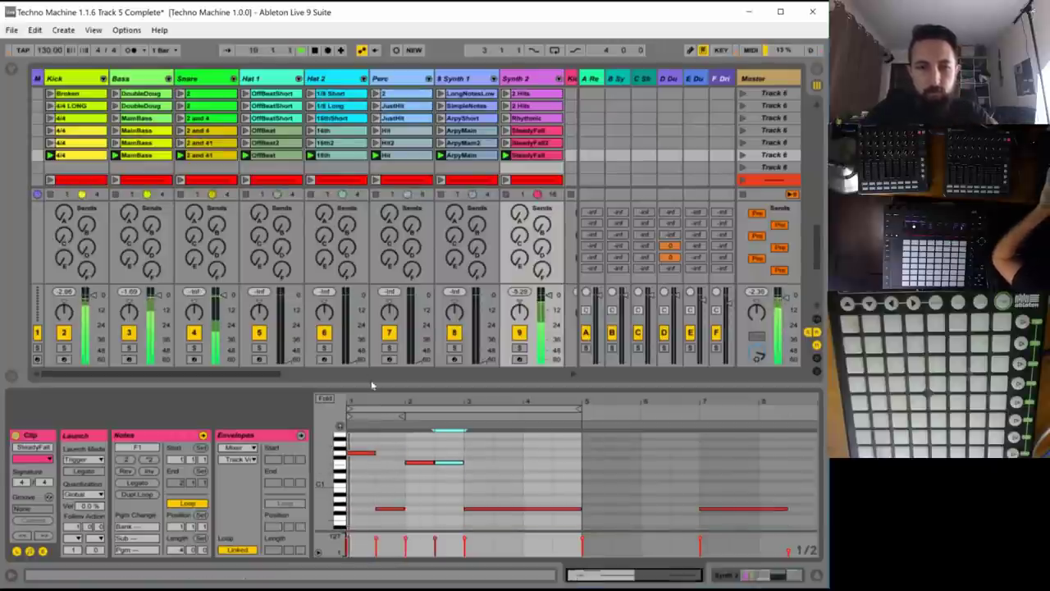
# - Shorten the first G1 note to end at 1.2.3 and move the following G0 note to start at 1.2.3
pyautogui.moveTo(373, 400); pyautogui.dragTo(378, 456)
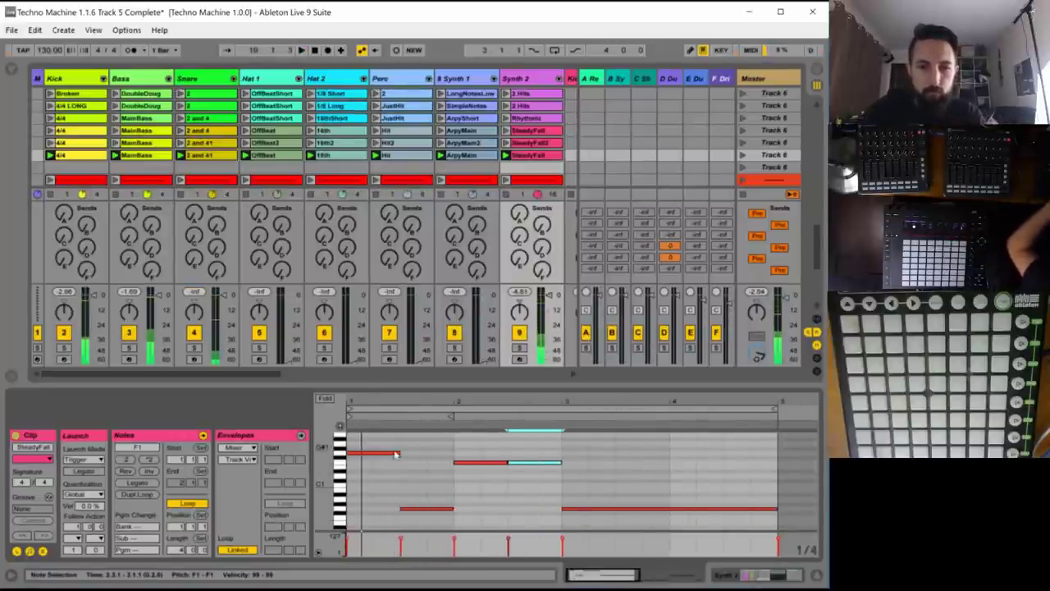
pyautogui.click(396, 453)
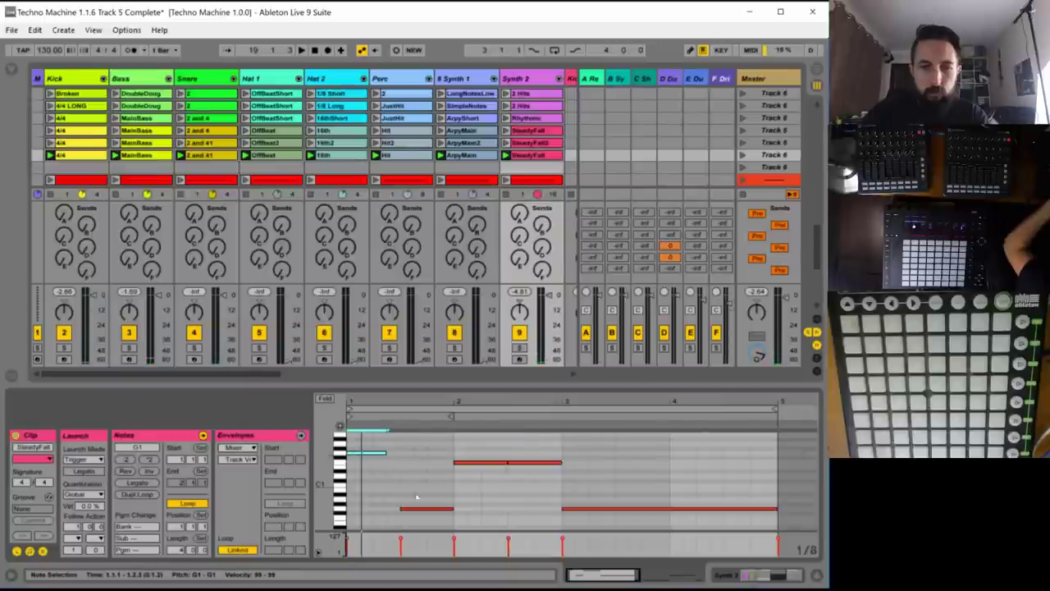
pyautogui.moveTo(429, 508); pyautogui.dragTo(414, 508)
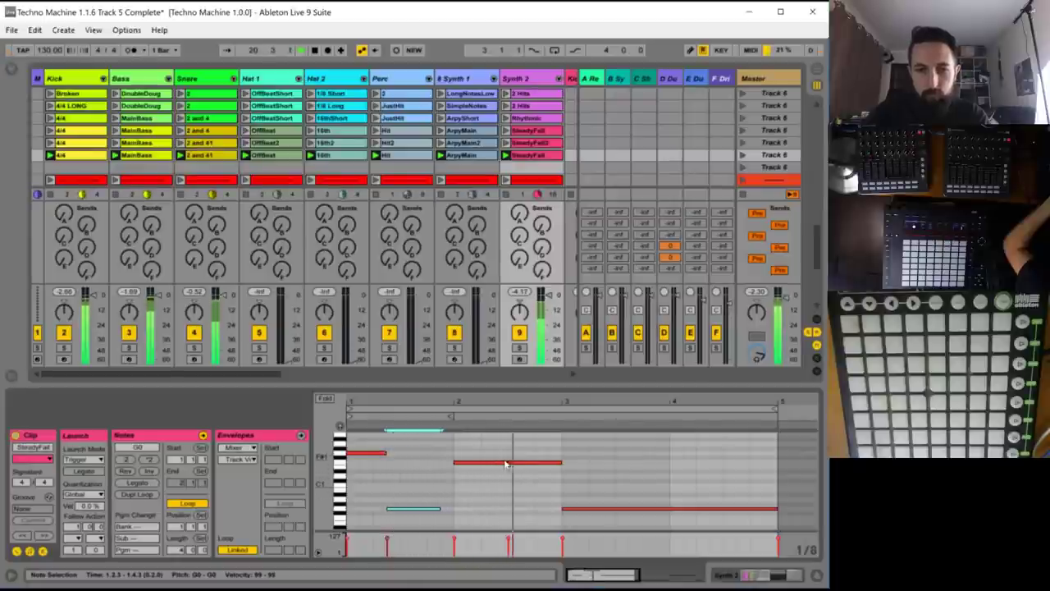
# - Shorten the F1 note at 2.1.1 to end at 2.2.3 and change the next note to D1 from 2.4.1 to 3.1.1
pyautogui.moveTo(505, 462); pyautogui.dragTo(527, 513)
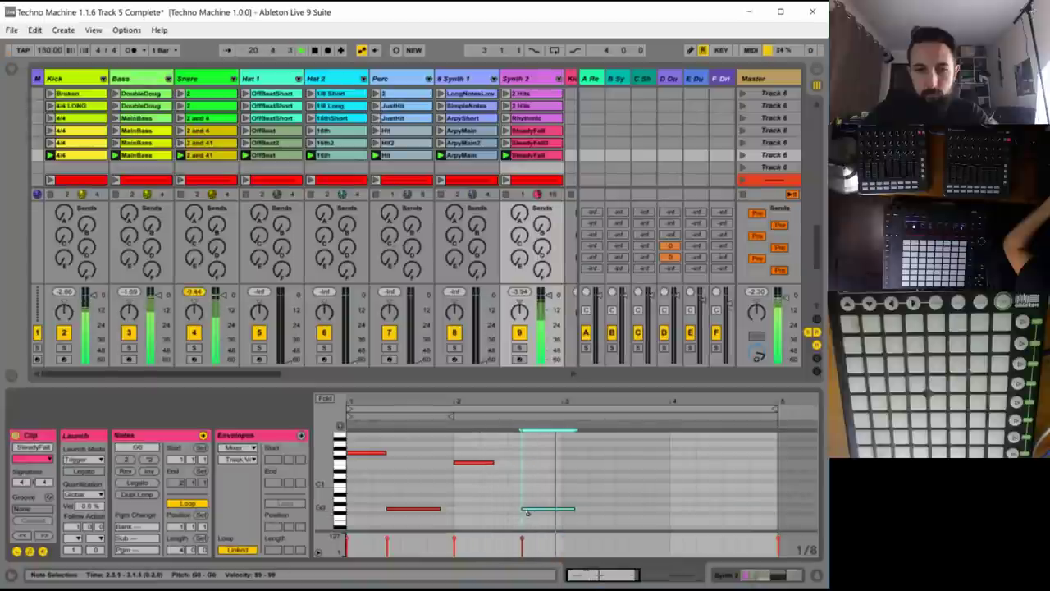
pyautogui.press('Right')
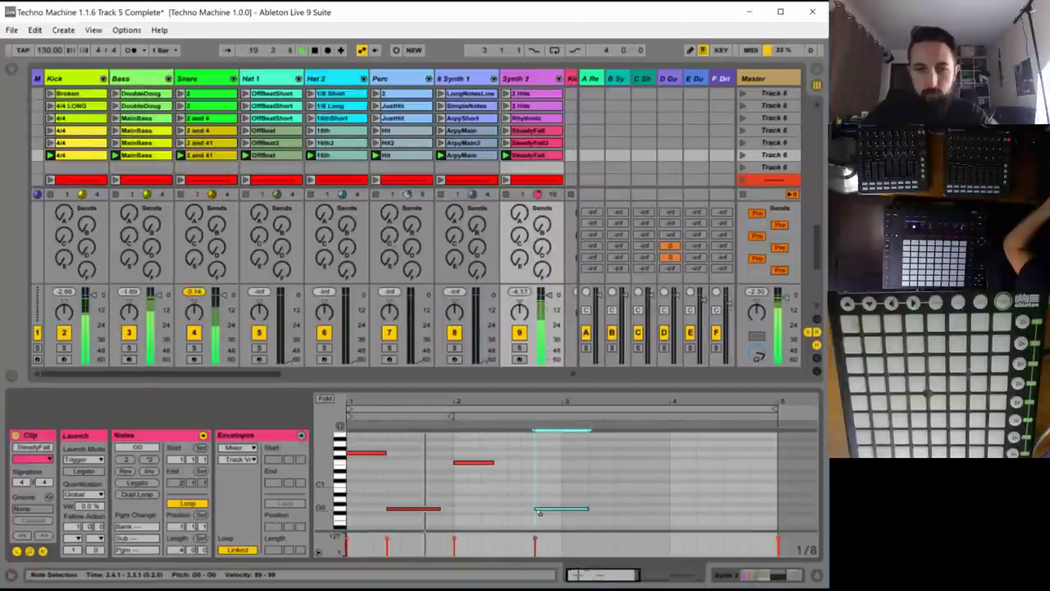
pyautogui.moveTo(539, 512); pyautogui.dragTo(546, 480)
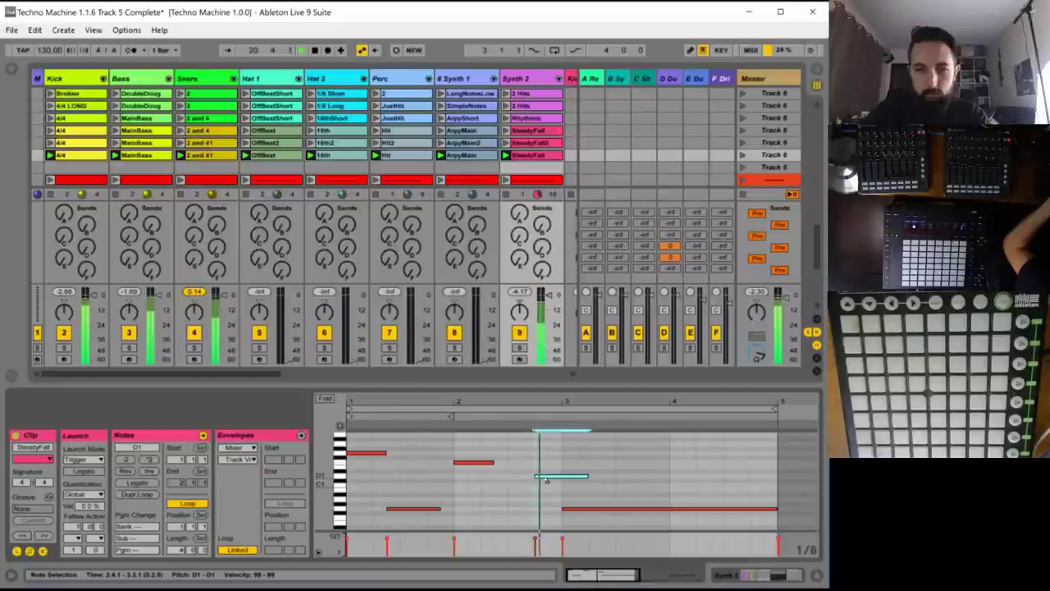
pyautogui.click(589, 478)
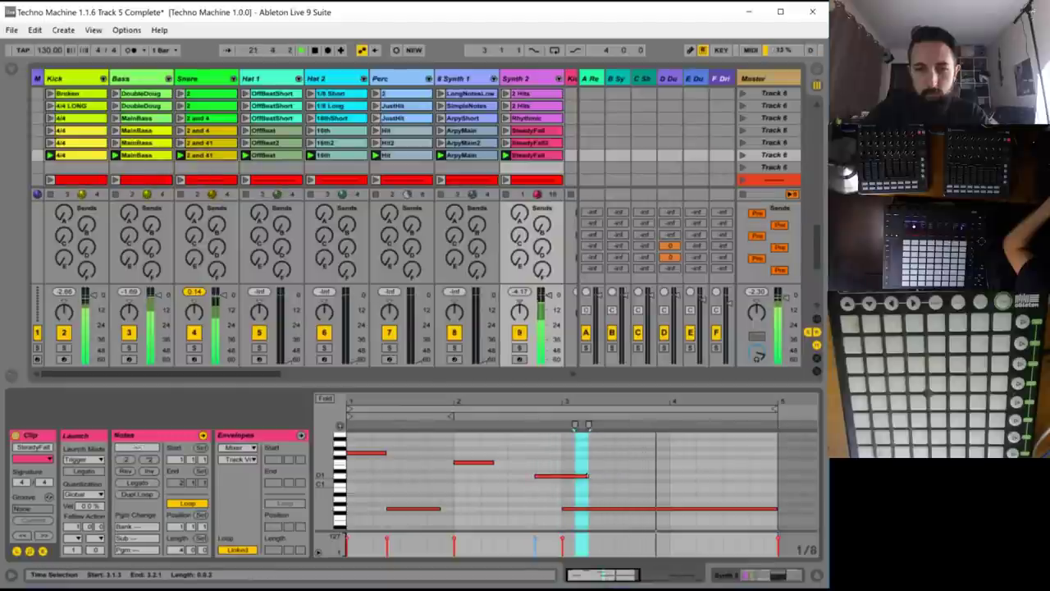
pyautogui.moveTo(587, 476); pyautogui.dragTo(572, 475)
# - Set the SteadyFall clip's loop length to 2 bars and play it back
pyautogui.click(174, 551)
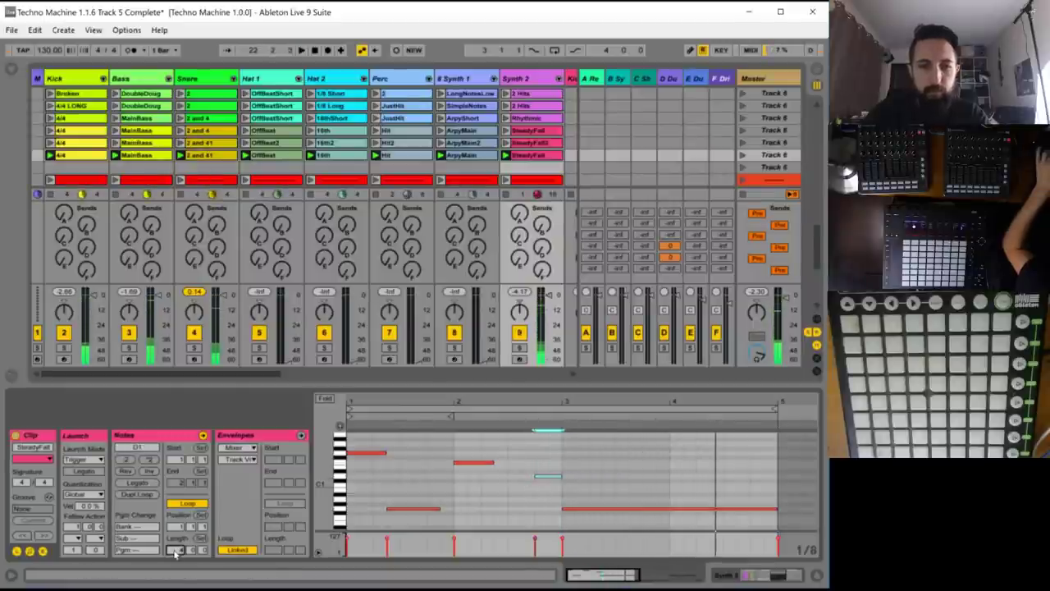
pyautogui.write('2')
pyautogui.press('Return')
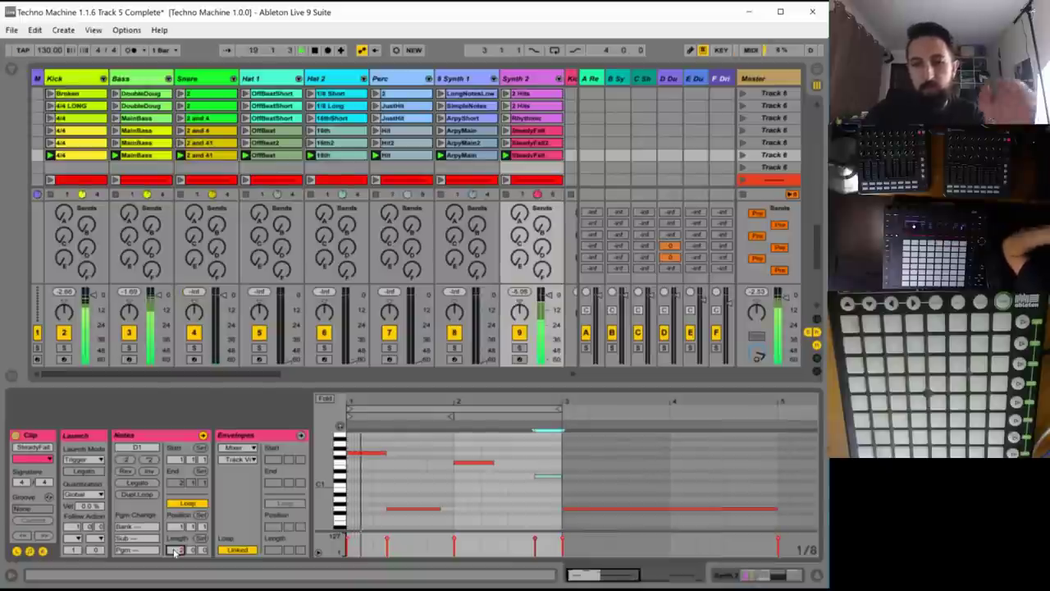
pyautogui.press('space')
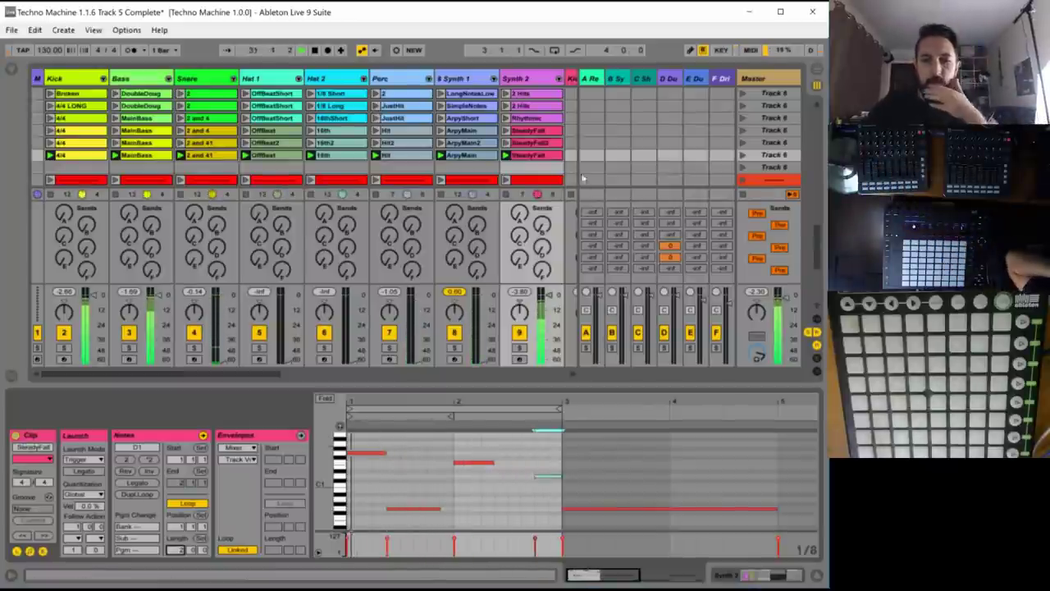
# - Lower the note at 2.1.1 to A0 and change the D1 note to G0, lasting from 2.2.3 to 3.1.1
pyautogui.click(469, 462)
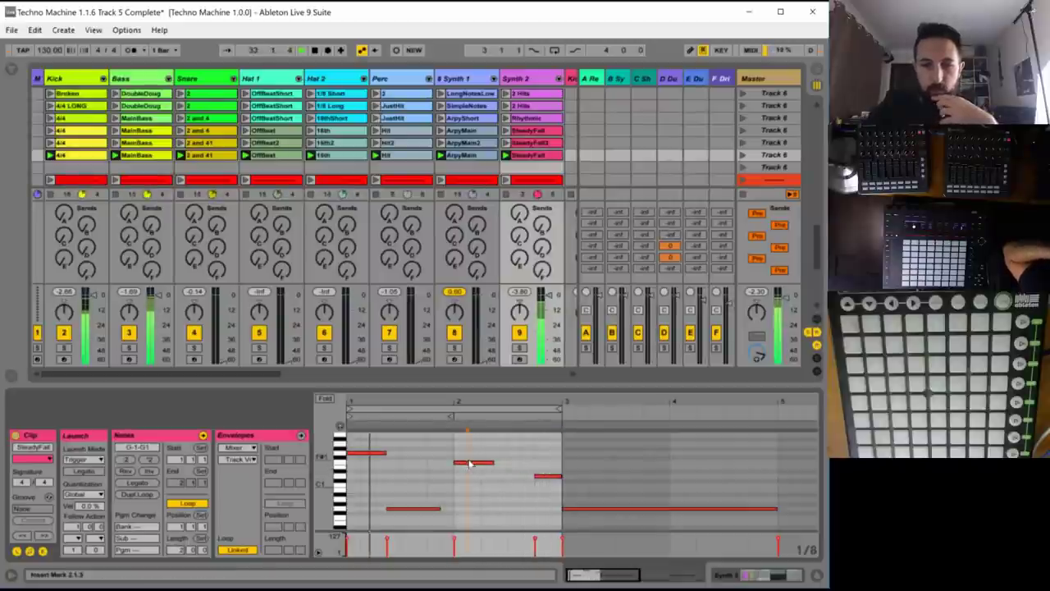
pyautogui.moveTo(469, 463); pyautogui.dragTo(468, 503)
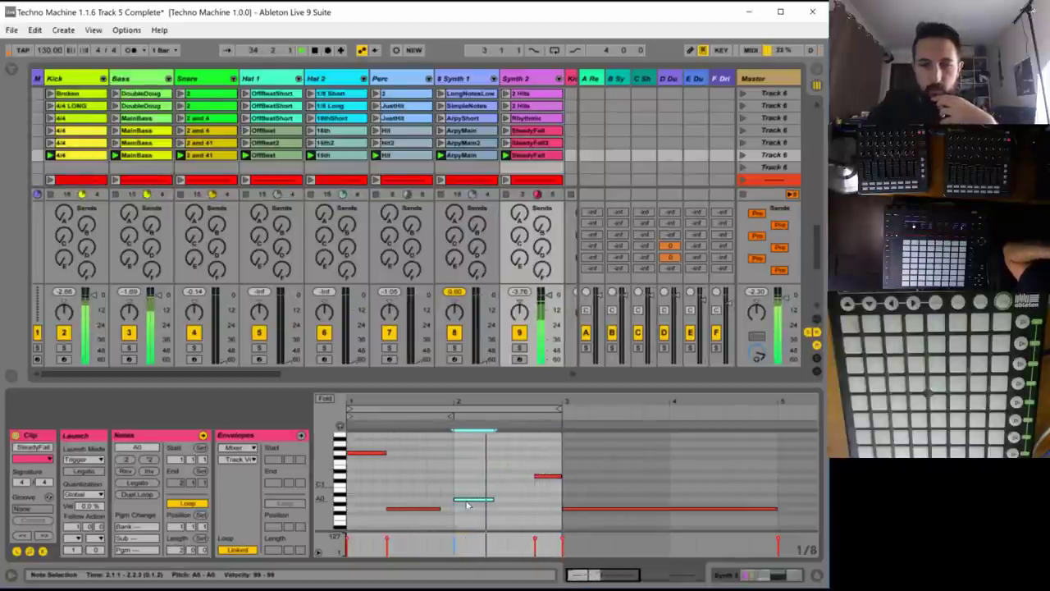
pyautogui.moveTo(542, 478); pyautogui.dragTo(562, 508)
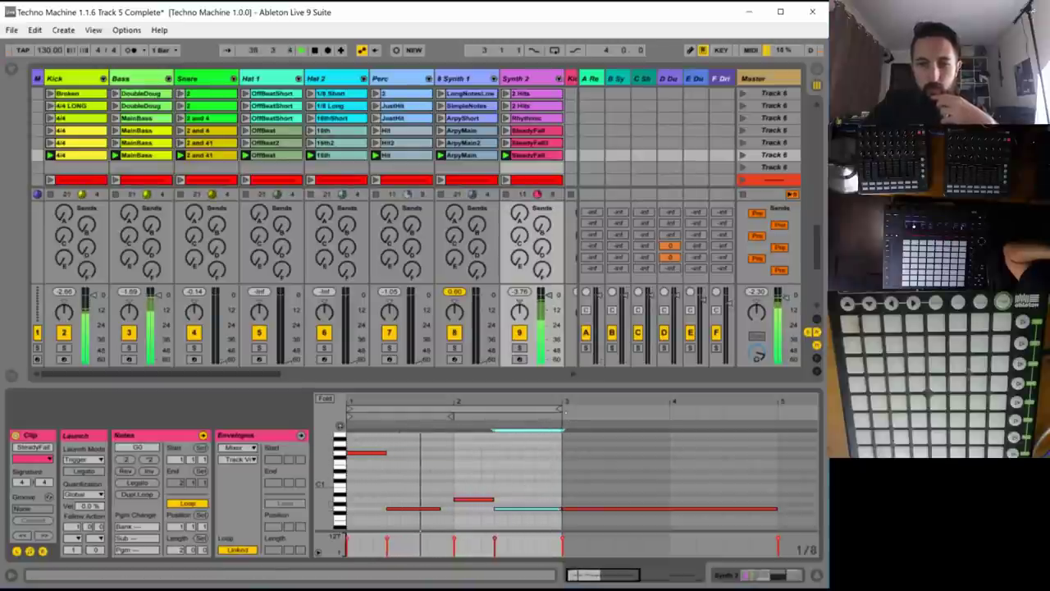
# - Shorten the SteadyFall clip's loop to one bar and three beats, ending at 2.4.1
pyautogui.click(558, 409)
pyautogui.moveTo(561, 409); pyautogui.dragTo(535, 409)
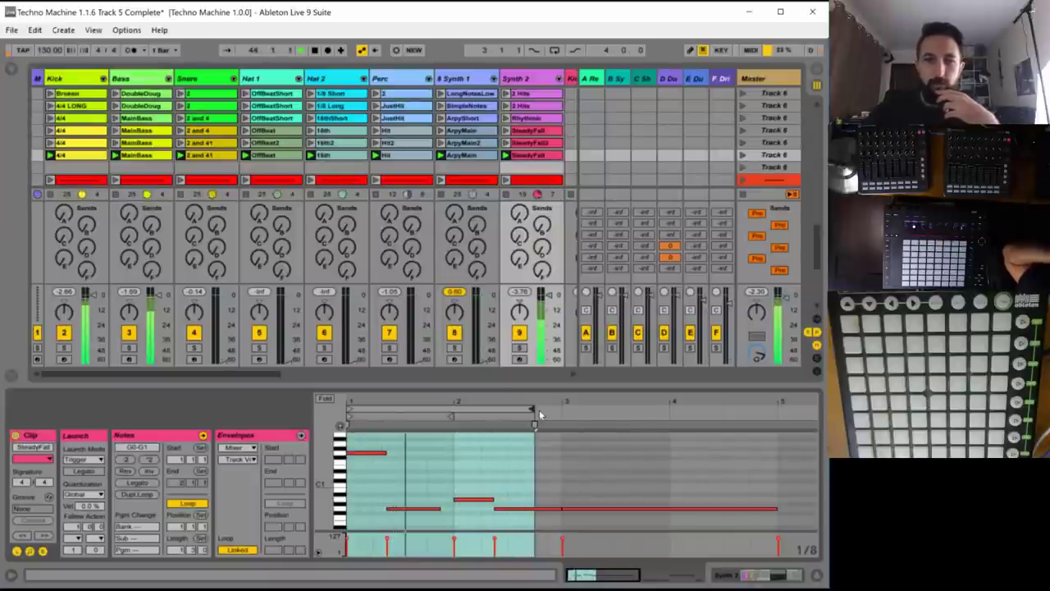
# - Copy the fifth scene's eight clips from Kick to Synth 2 into the empty eighth Track 6 scene and launch it
pyautogui.click(519, 156)
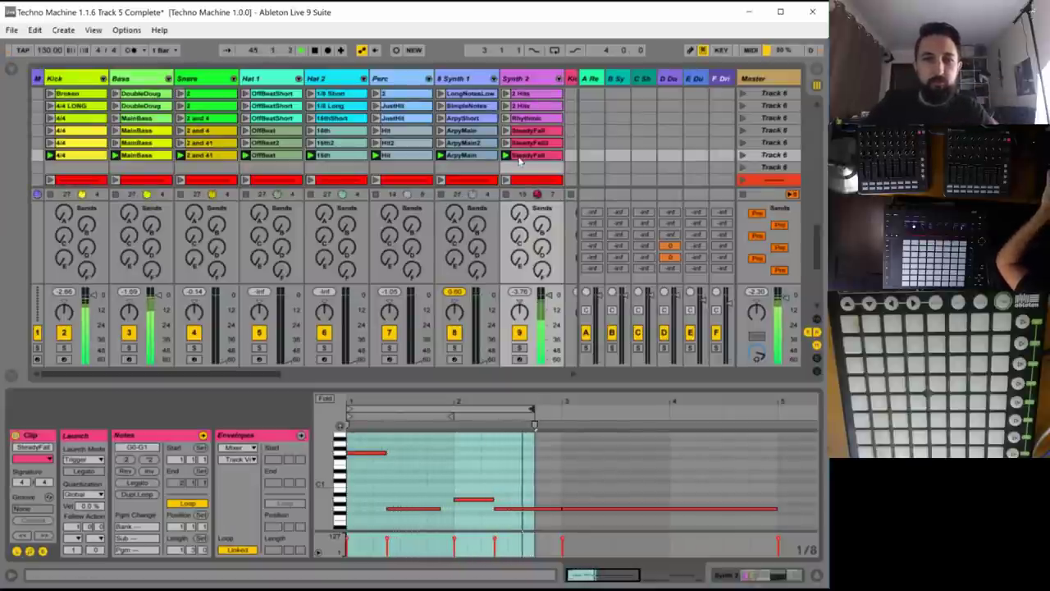
pyautogui.click(526, 132)
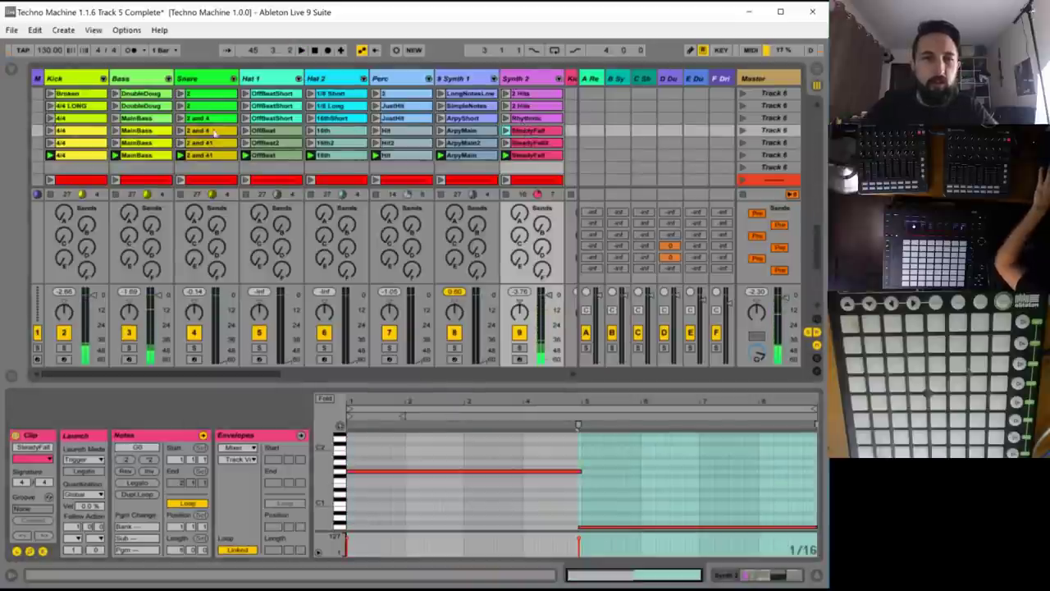
pyautogui.keyDown('shift'); pyautogui.click(82, 136); pyautogui.keyUp('shift')
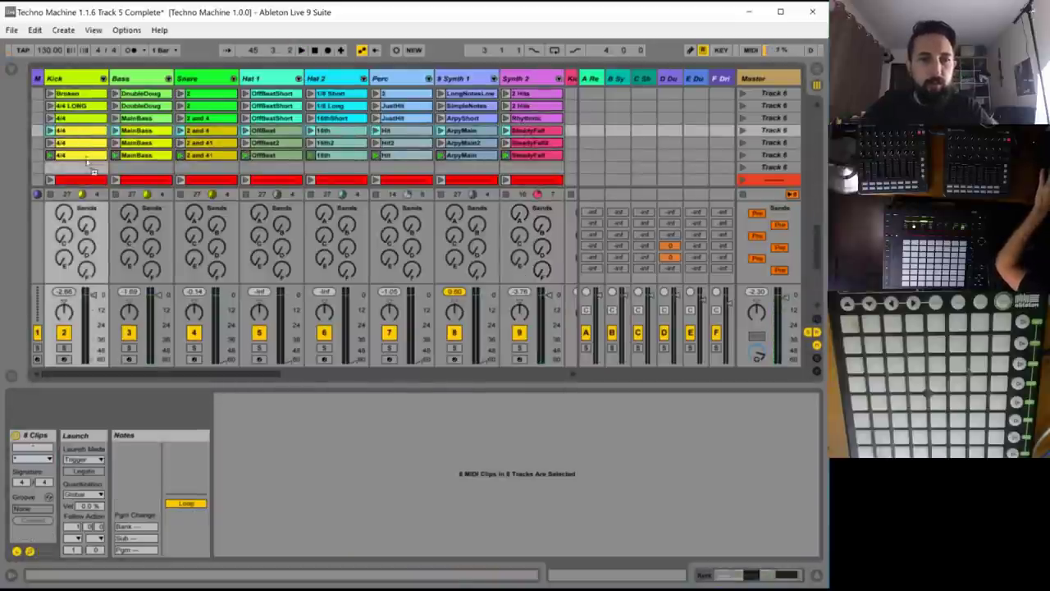
pyautogui.moveTo(87, 162); pyautogui.dragTo(86, 167)
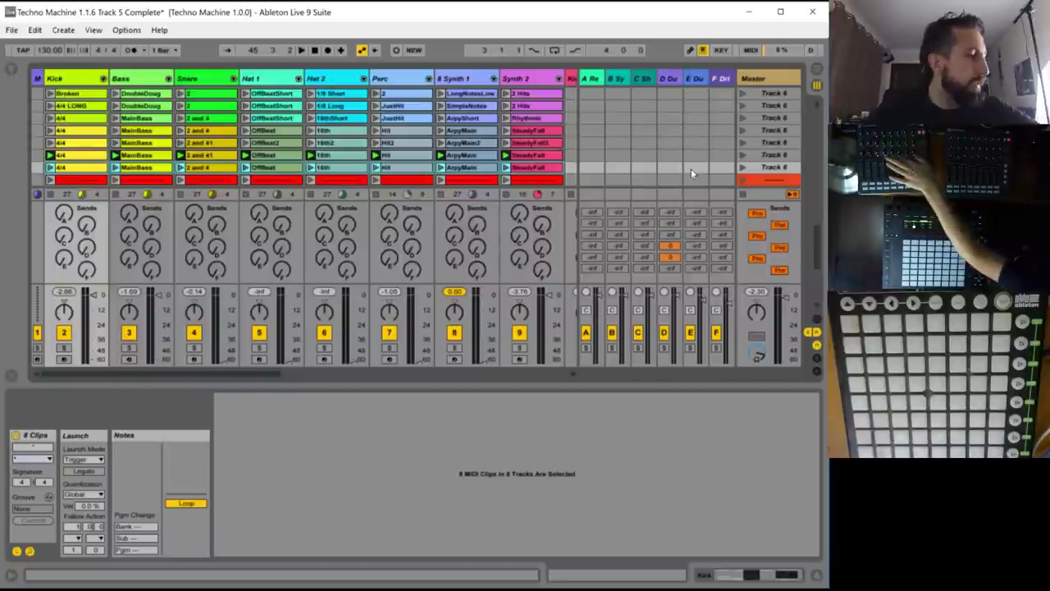
pyautogui.click(742, 167)
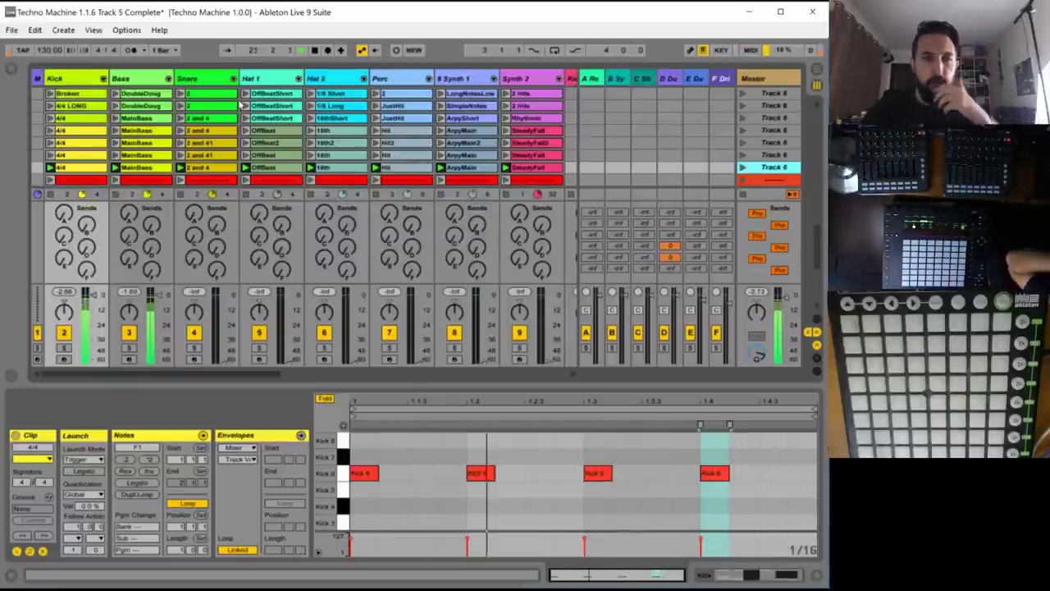
# - In the last Track 6 scene's MainBass clip, delete the notes at 1.1.4 and 1.3.4 and add a G0 note from 1.1.1 to 1.2.1
pyautogui.click(138, 168)
pyautogui.click(139, 168)
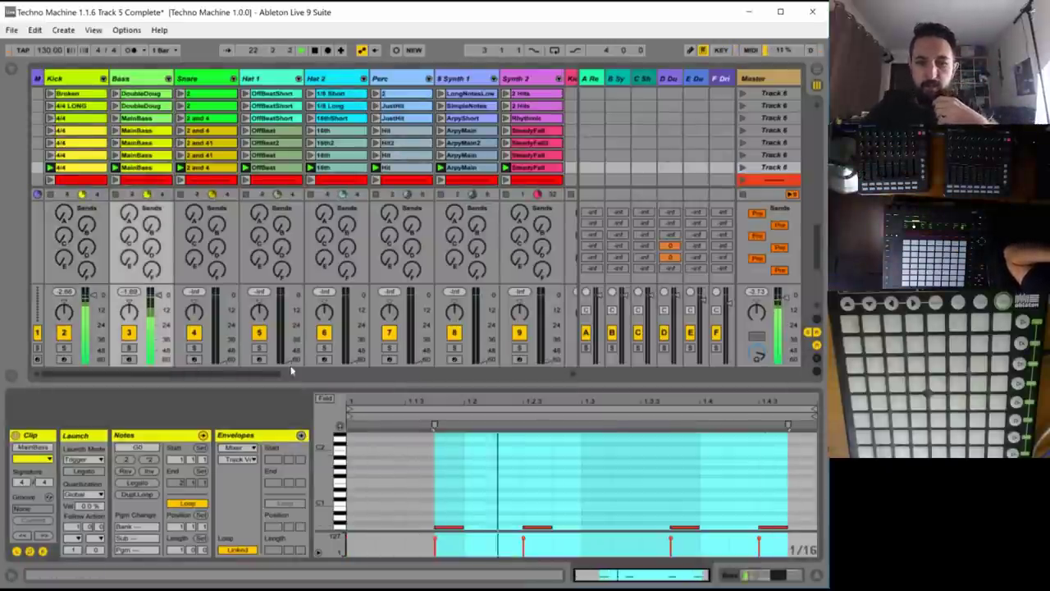
pyautogui.click(496, 489)
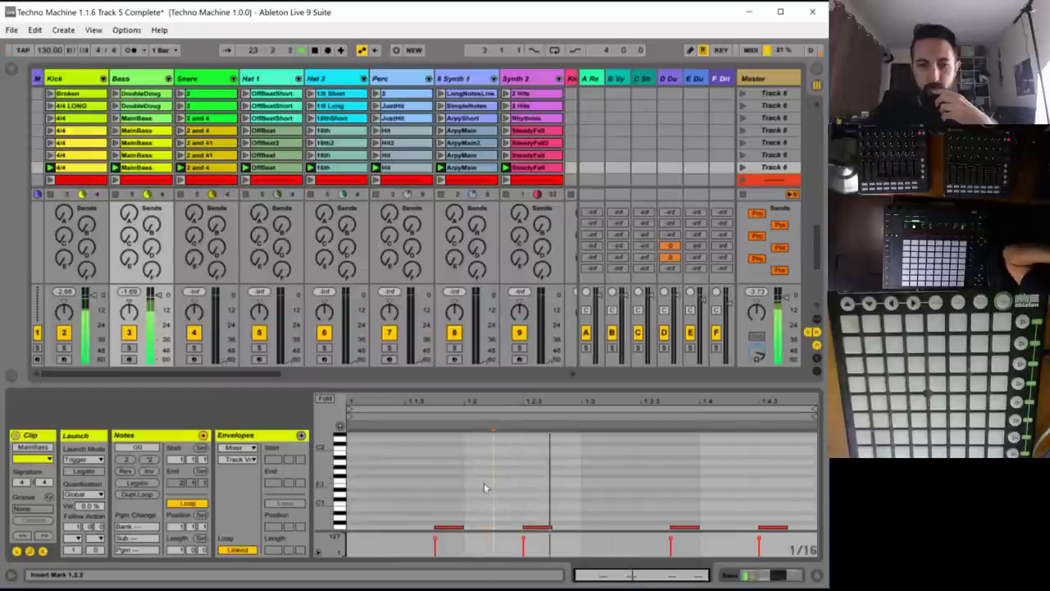
pyautogui.moveTo(480, 496); pyautogui.dragTo(422, 530)
pyautogui.press('Delete')
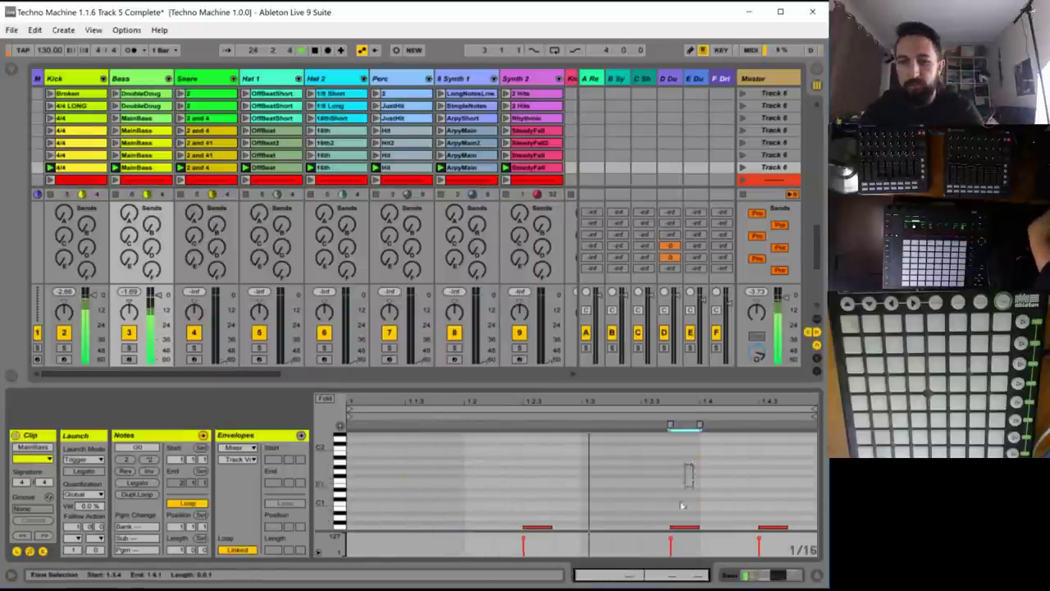
pyautogui.doubleClick(358, 522)
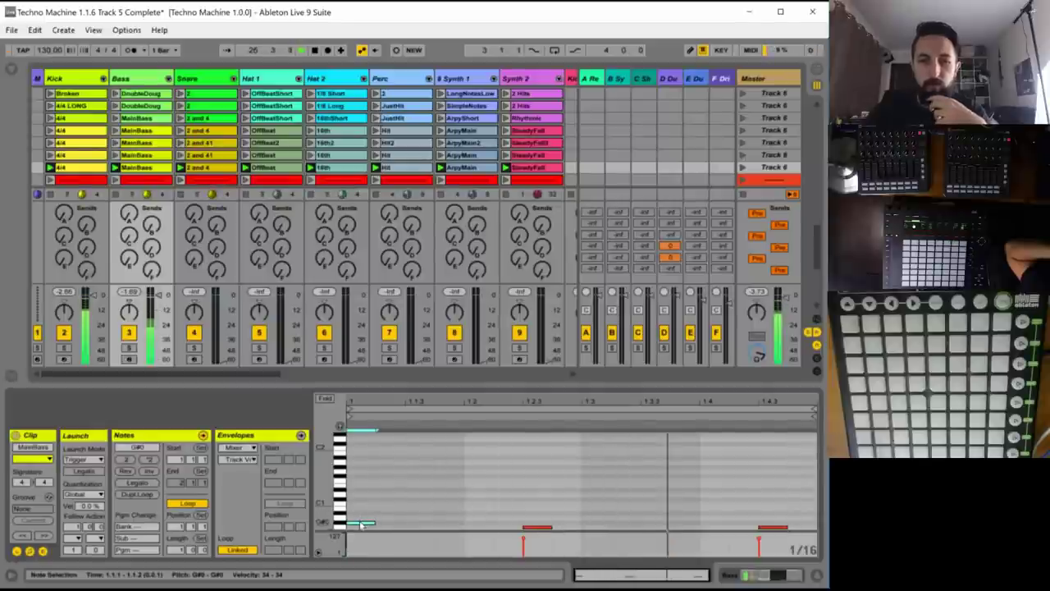
pyautogui.moveTo(361, 523); pyautogui.dragTo(474, 528)
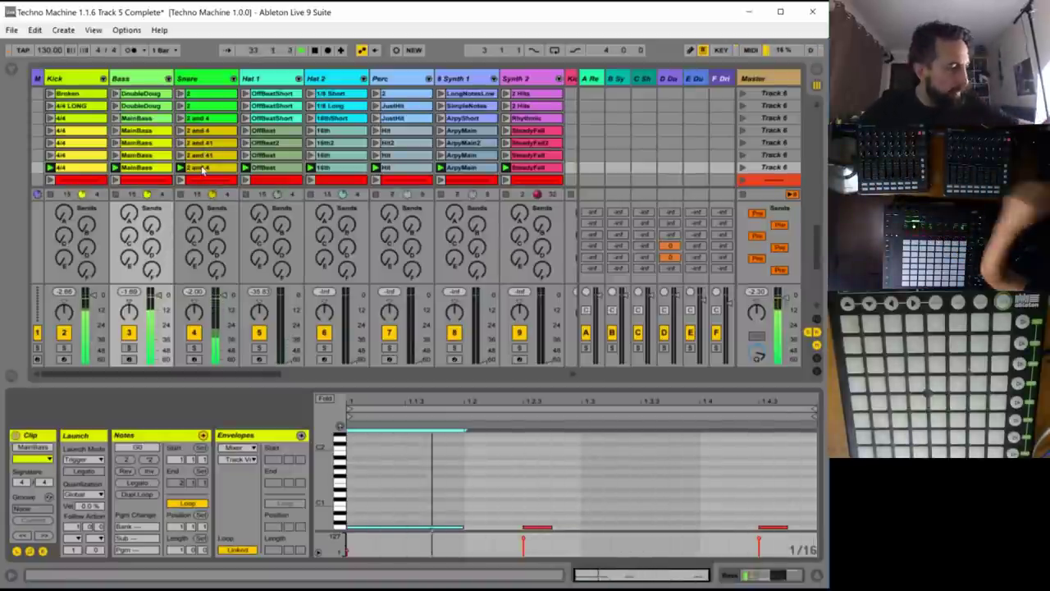
# - Shorten all notes in the last Track 6 scene's OffBeat clip on Hat 1 to very short hits
pyautogui.click(265, 169)
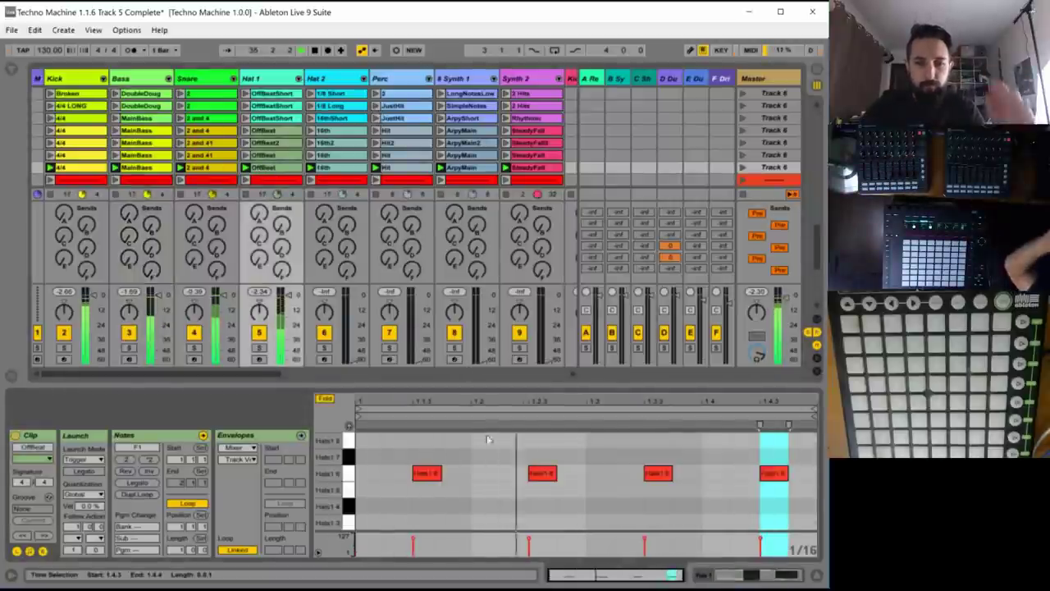
pyautogui.click(462, 484)
pyautogui.hotkey('ctrl', 'a')
pyautogui.moveTo(440, 473); pyautogui.dragTo(415, 474)
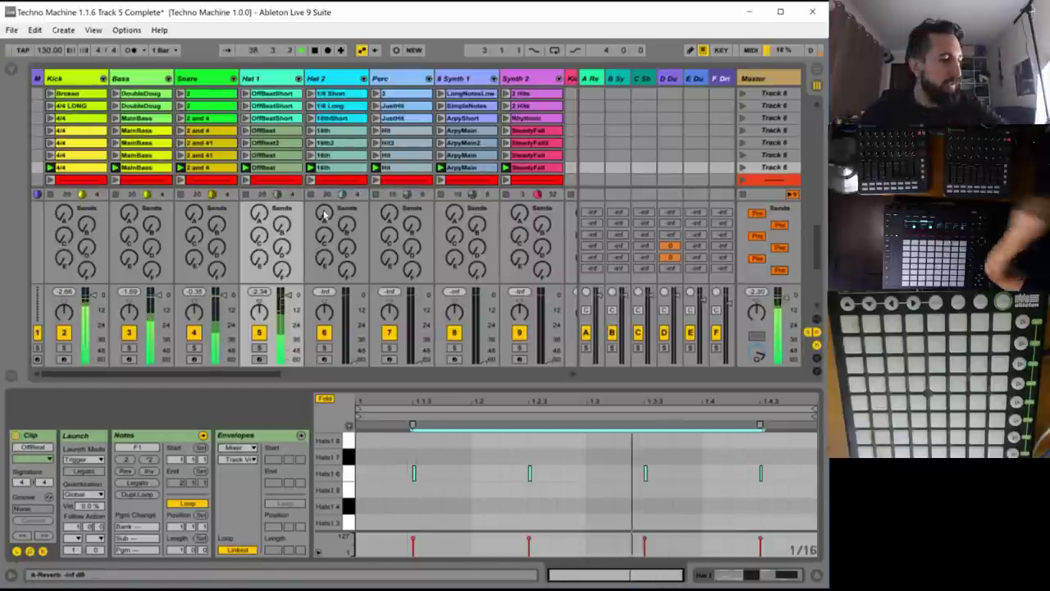
# - Delete the notes at 1.1.3, 1.2.2 and 1.2.4 from the last Track 6 scene's 16th clip on Hat 2
pyautogui.click(341, 167)
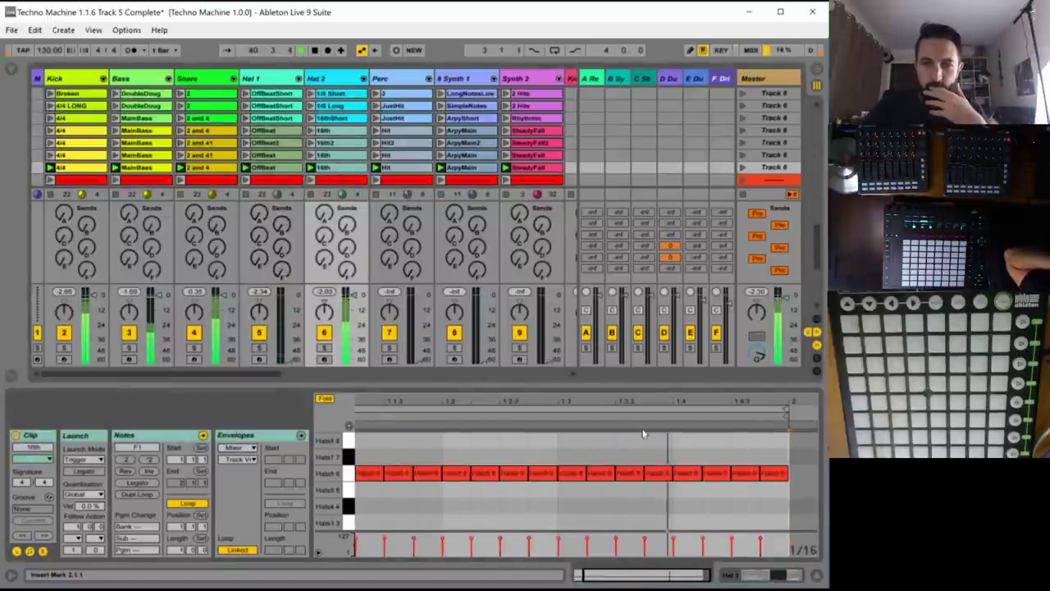
pyautogui.click(398, 473)
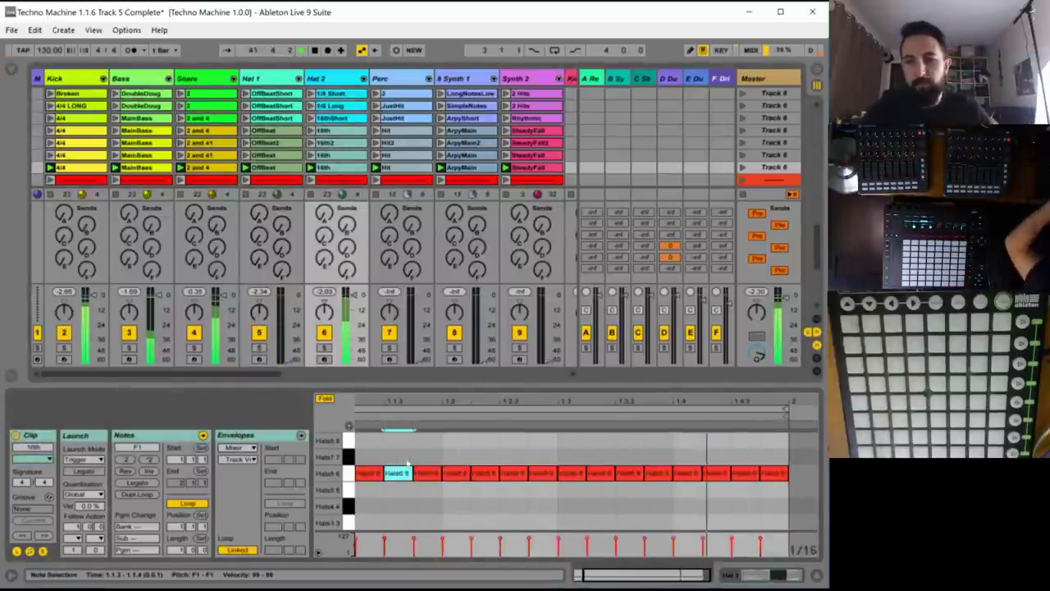
pyautogui.press('Delete')
pyautogui.click(455, 473)
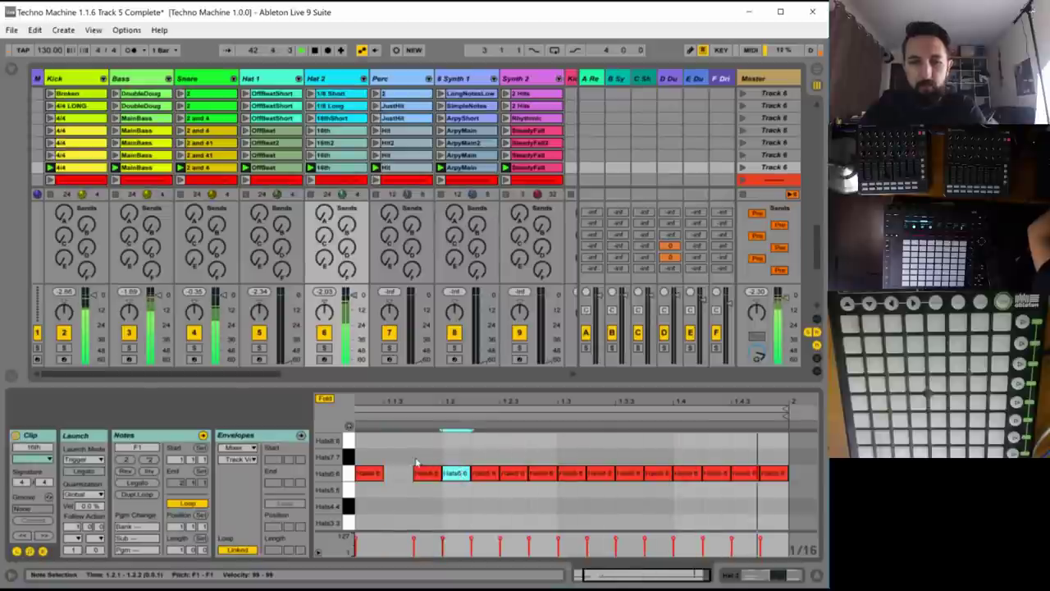
pyautogui.click(484, 473)
pyautogui.press('Delete')
pyautogui.click(542, 474)
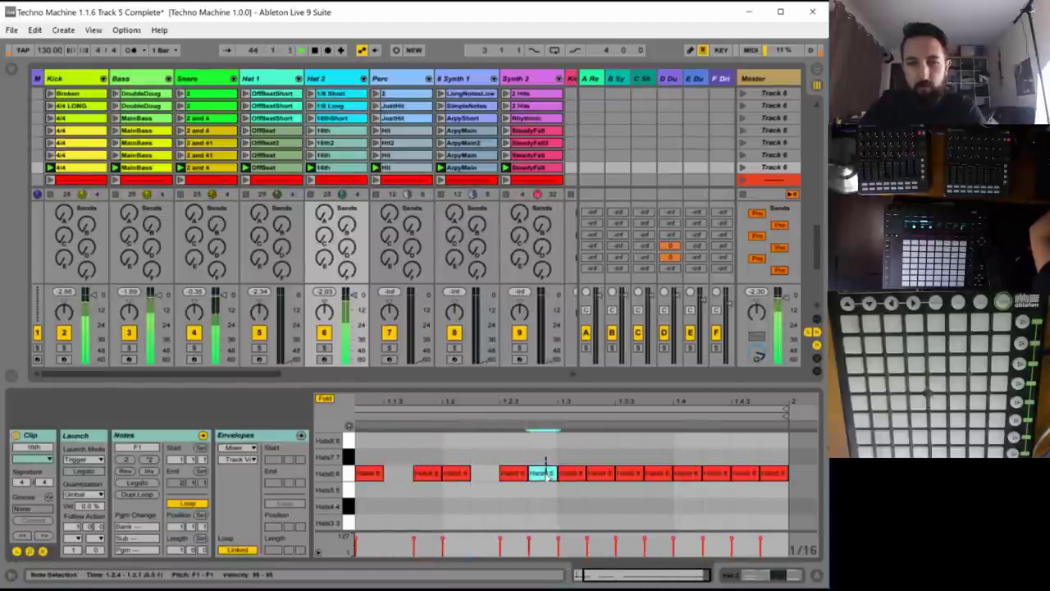
pyautogui.press('Delete')
# - Thin out the second half of the Hat 2 clip by deleting the notes at 1.3.2, 1.3.4, 1.4.2 and 1.4.4
pyautogui.click(597, 474)
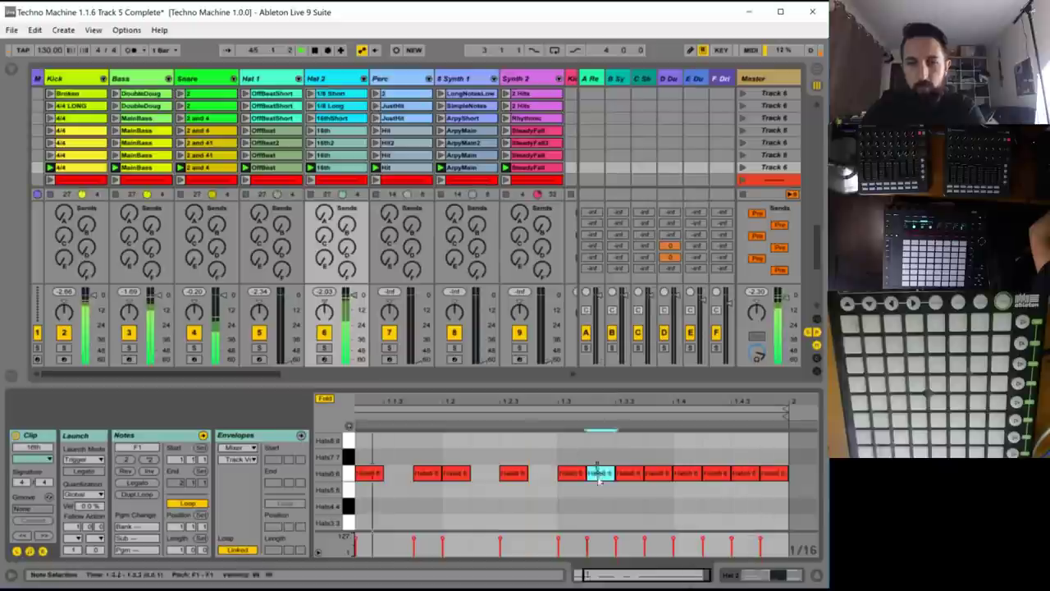
pyautogui.press('Delete')
pyautogui.click(656, 473)
pyautogui.click(715, 473)
pyautogui.press('Delete')
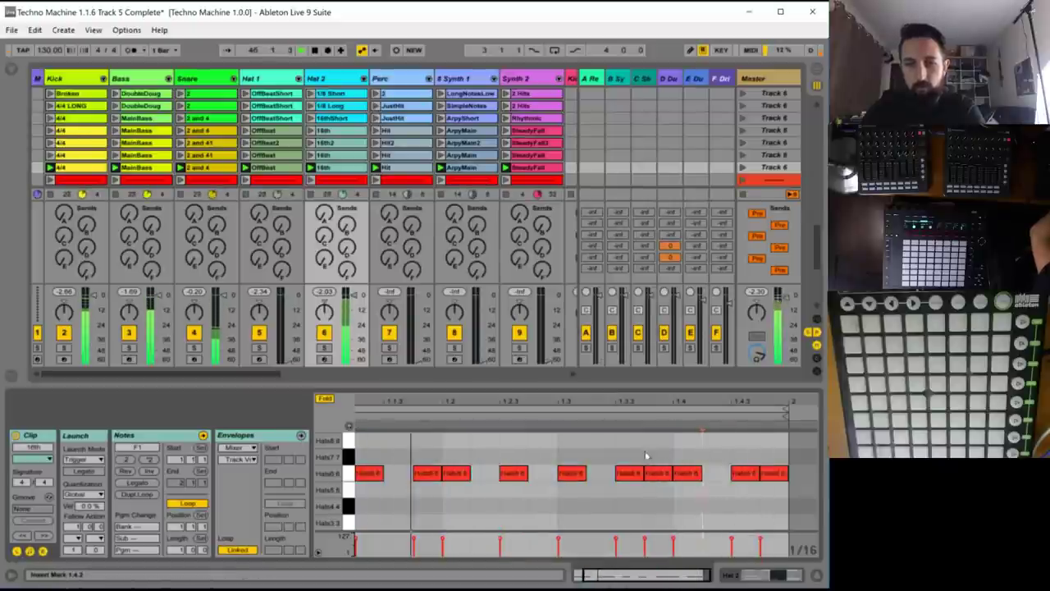
pyautogui.click(653, 473)
pyautogui.press('Delete')
pyautogui.hotkey('ctrl', 'a')
pyautogui.click(774, 473)
pyautogui.press('Delete')
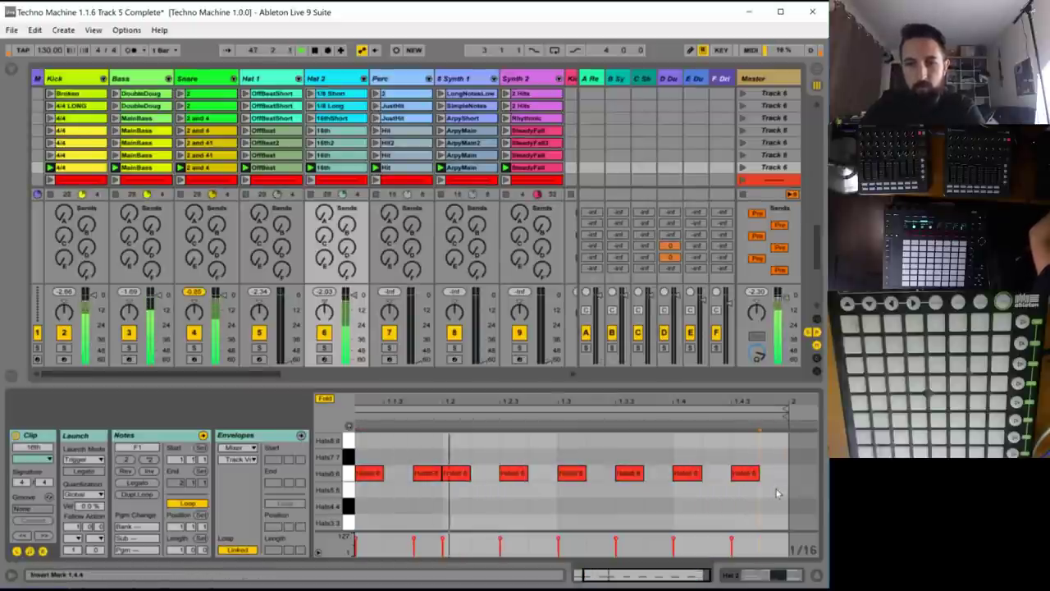
pyautogui.click(763, 488)
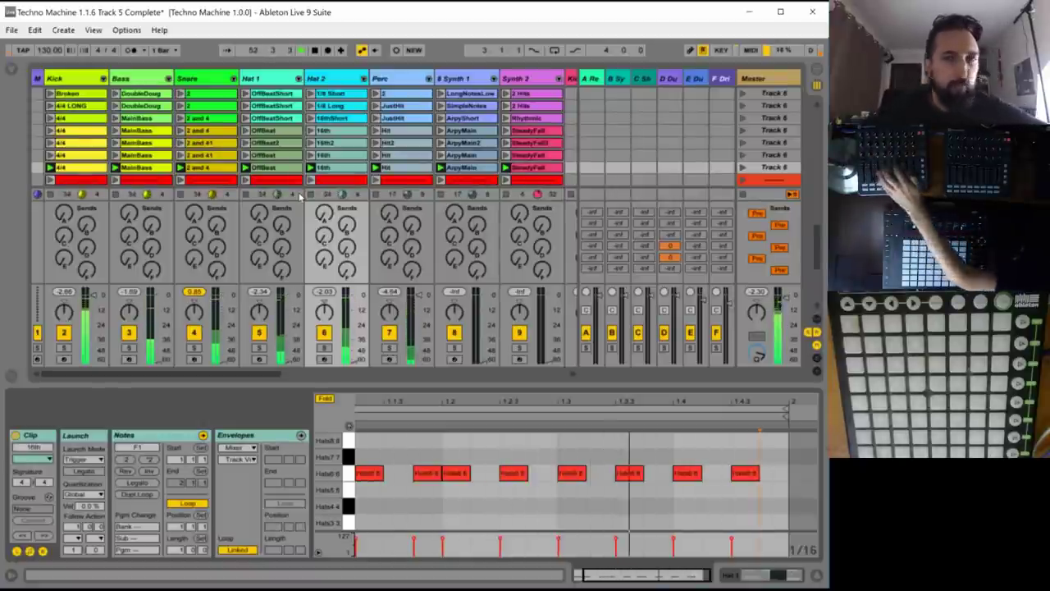
# - Move the note in the last Track 6 scene's Perc Hit clip to 1.2.1 and extend it to 2.1.1
pyautogui.click(456, 168)
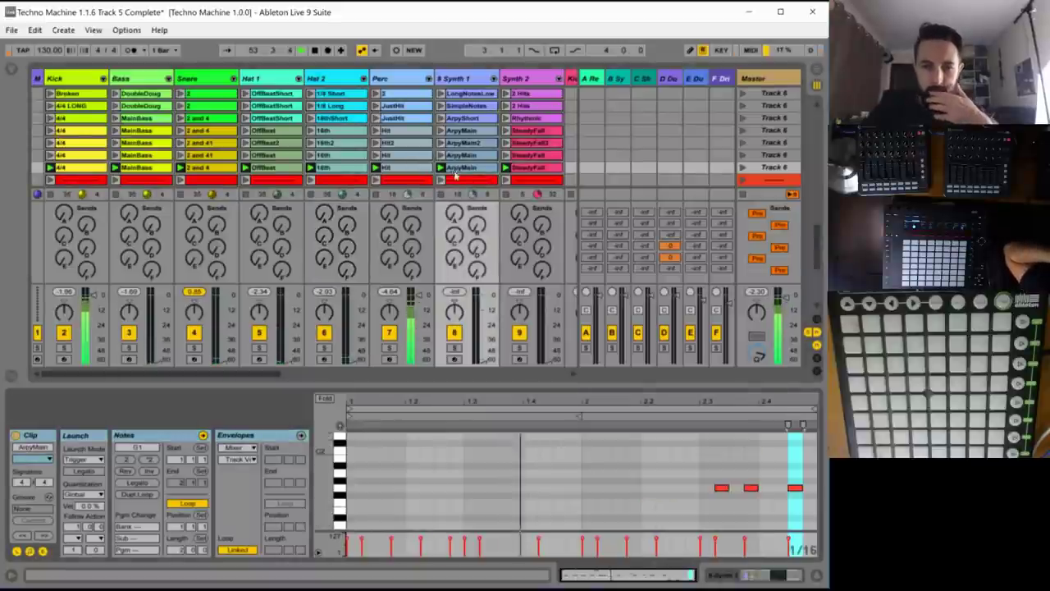
pyautogui.click(397, 167)
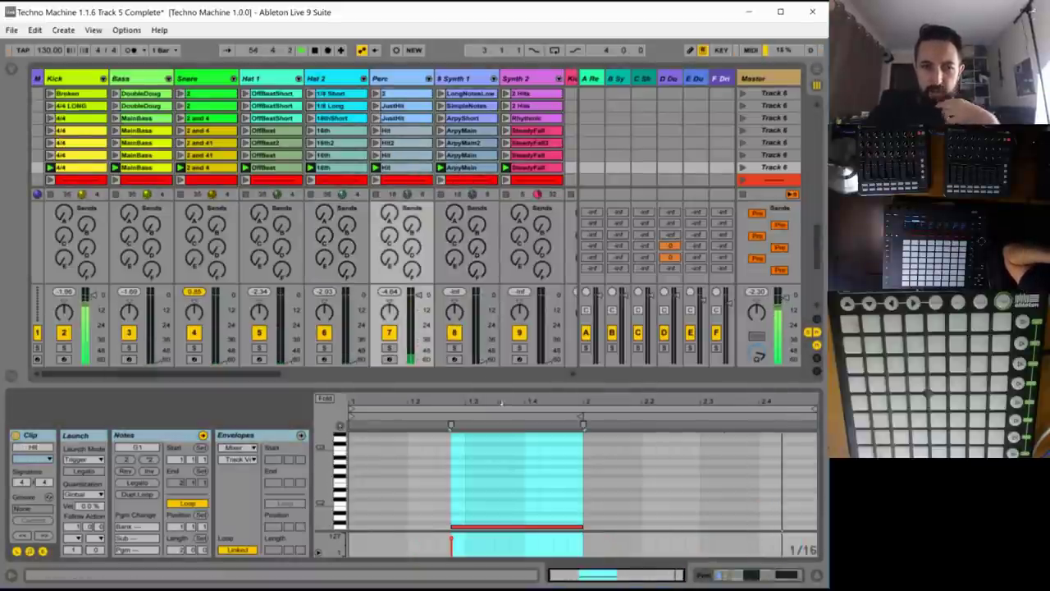
pyautogui.moveTo(466, 528); pyautogui.dragTo(376, 532)
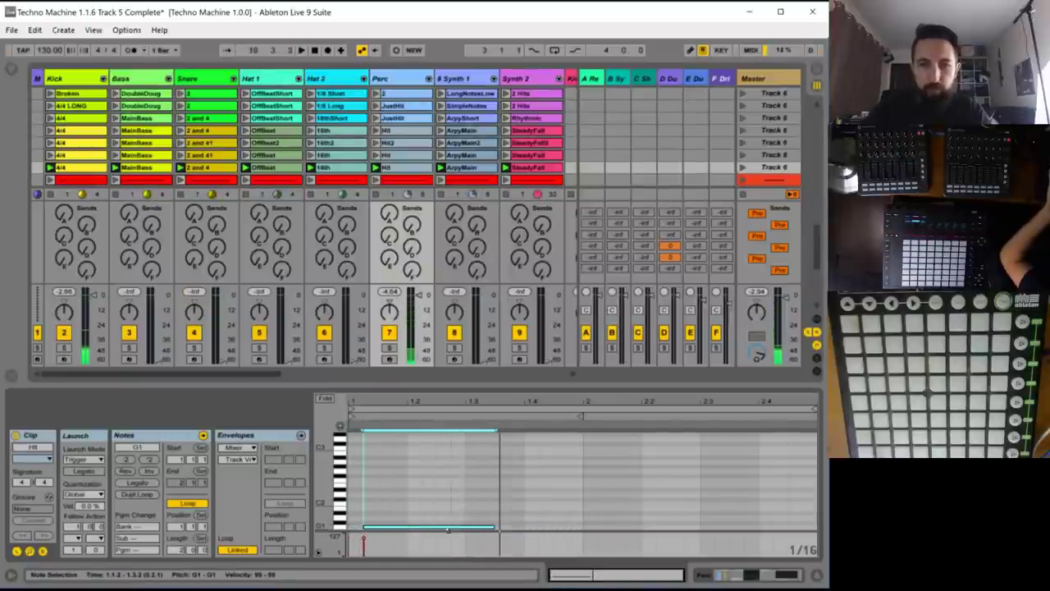
pyautogui.moveTo(451, 529); pyautogui.dragTo(485, 533)
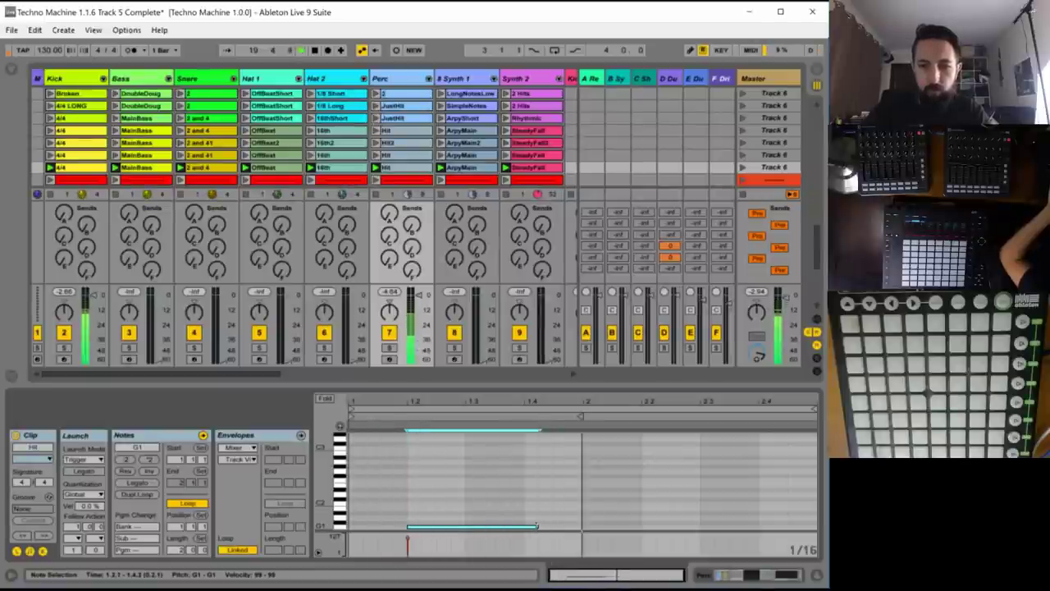
pyautogui.moveTo(538, 526); pyautogui.dragTo(585, 526)
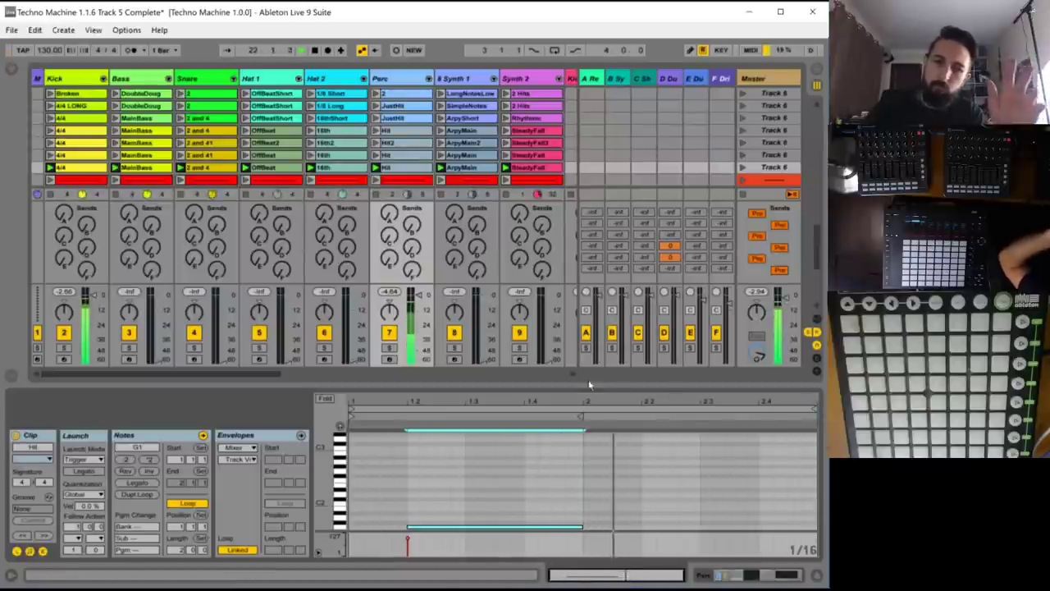
# - Transpose the Perc Hit note by octaves, trying it as high as G4 and settling on G2
pyautogui.hotkey('shift', 'Up')
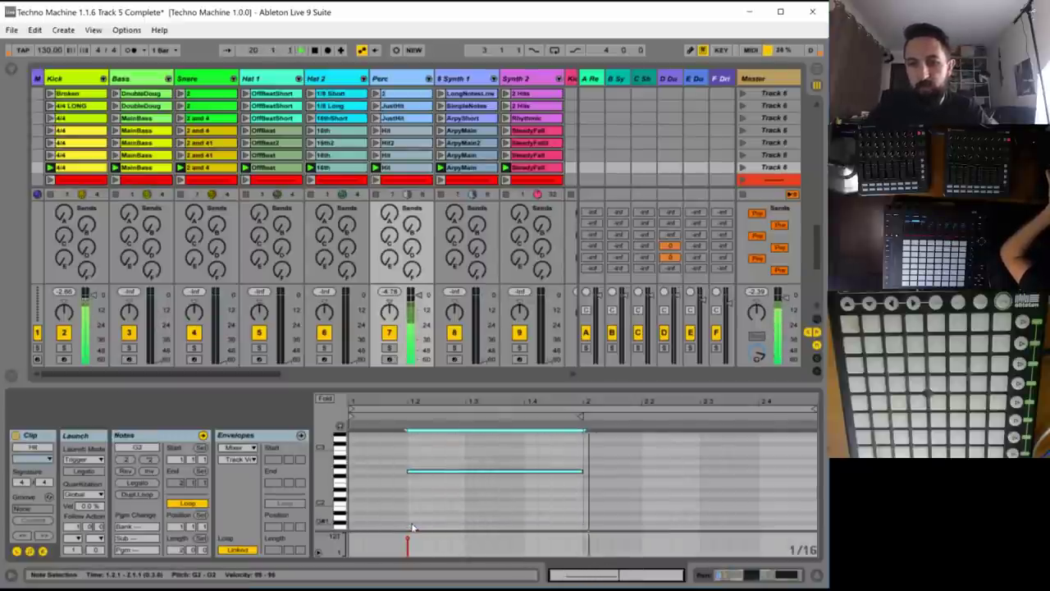
pyautogui.hotkey('shift', 'Up')
pyautogui.hotkey('shift', 'Up')
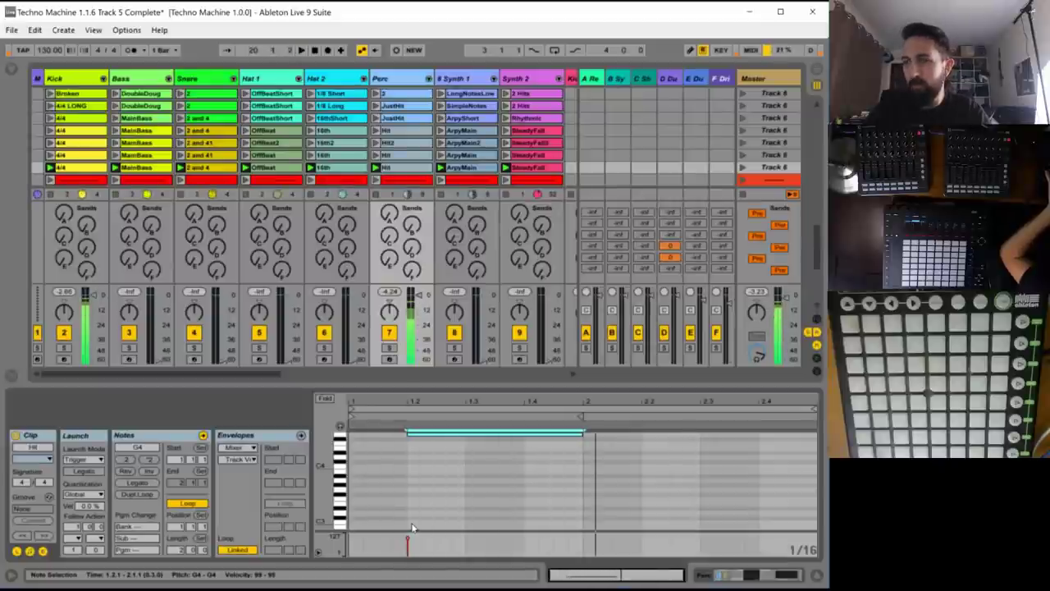
pyautogui.hotkey('shift', 'Down')
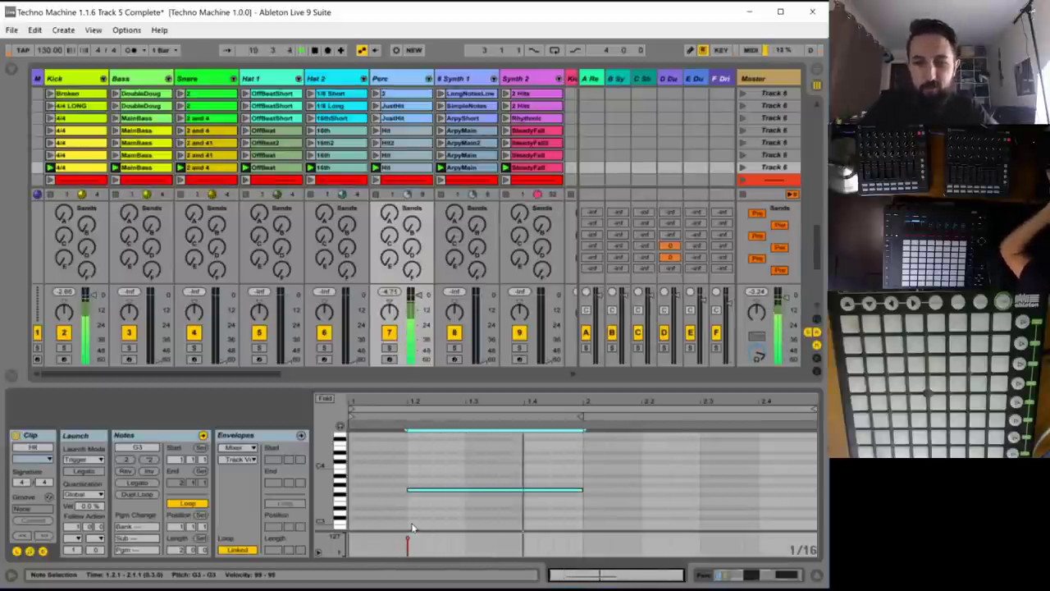
pyautogui.hotkey('shift', 'Down')
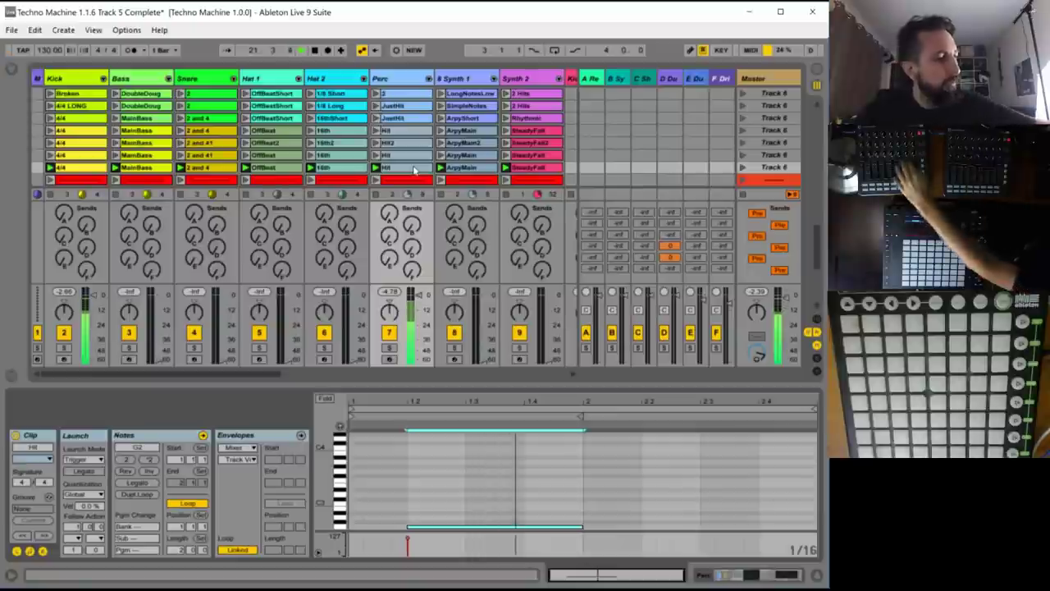
# - Delete all G2 notes from the last Track 6 scene's ArpyMain clip and extend the first G1 note to last from 2.2.3 to 2.3.3
pyautogui.click(465, 168)
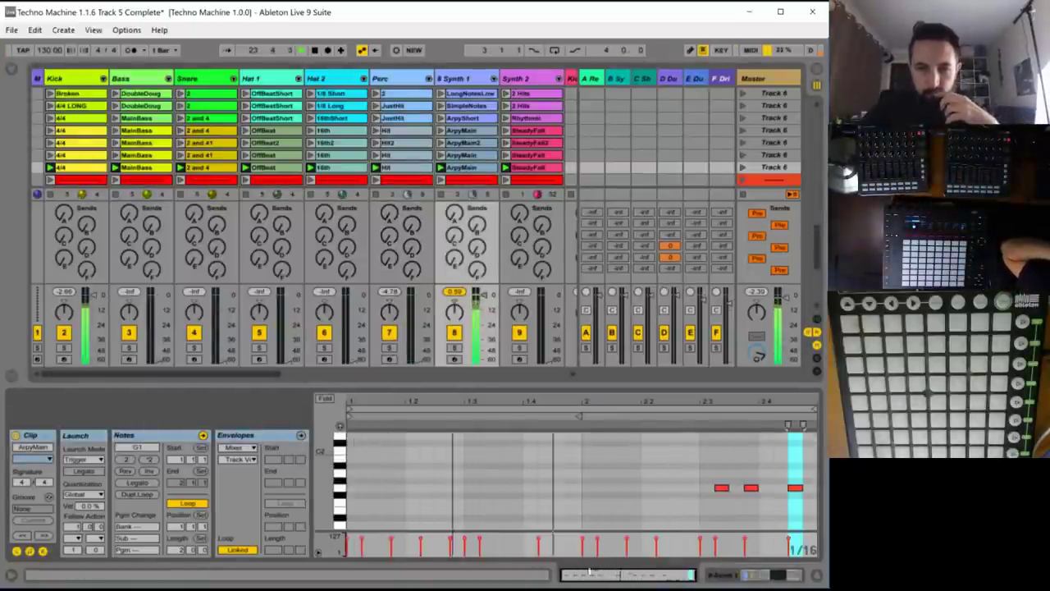
pyautogui.click(326, 400)
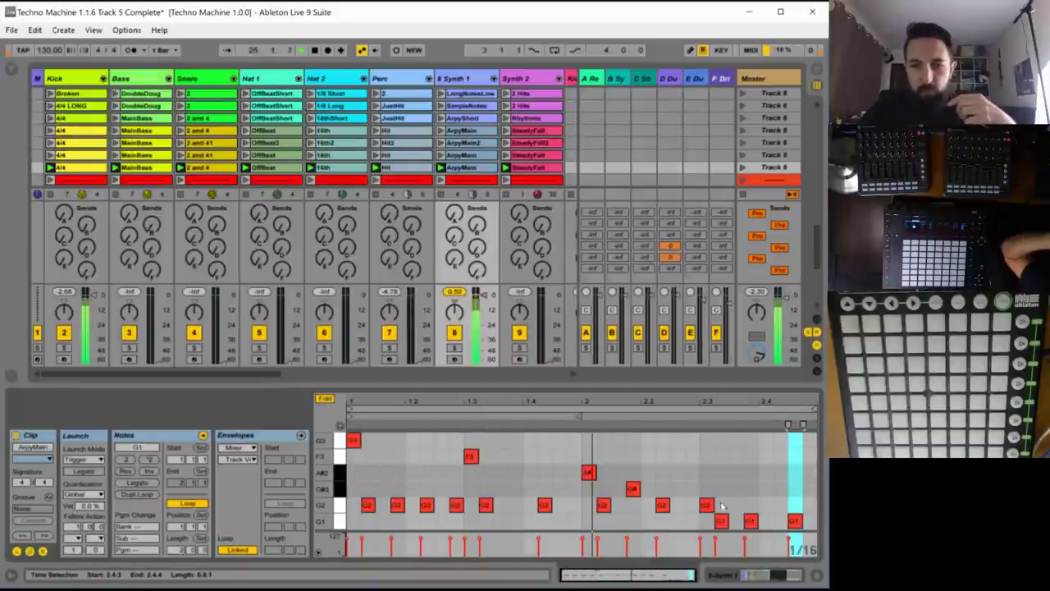
pyautogui.moveTo(722, 507); pyautogui.dragTo(365, 506)
pyautogui.press('Delete')
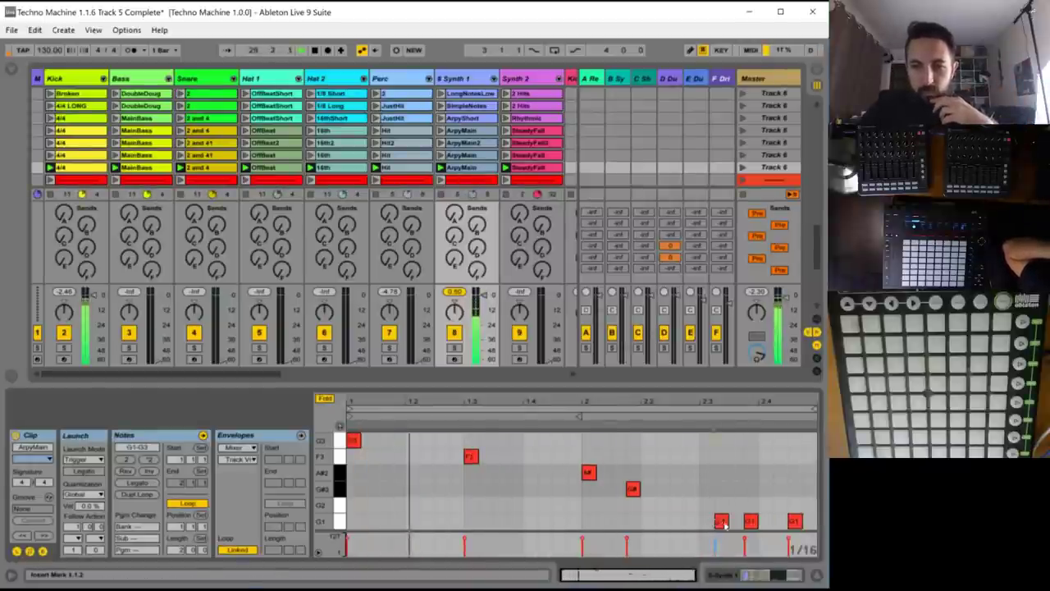
pyautogui.moveTo(722, 522)
pyautogui.mouseDown()
pyautogui.moveTo(663, 522)
pyautogui.moveTo(727, 522)
pyautogui.mouseUp()
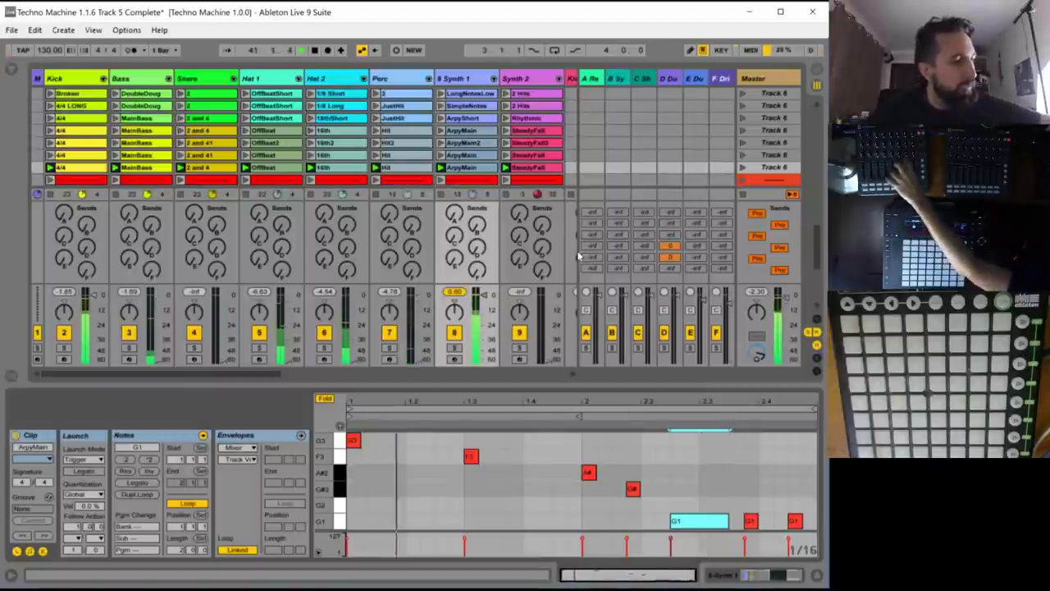
# - Clear all notes from the last Track 6 scene's SteadyFall clip and set its loop length to 1 bar
pyautogui.click(531, 169)
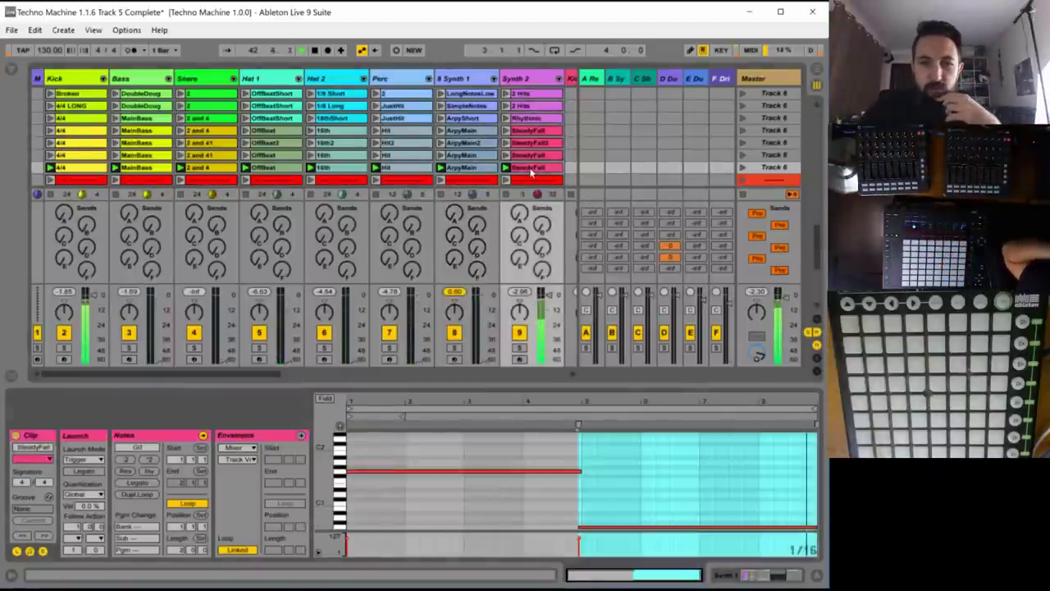
pyautogui.click(482, 502)
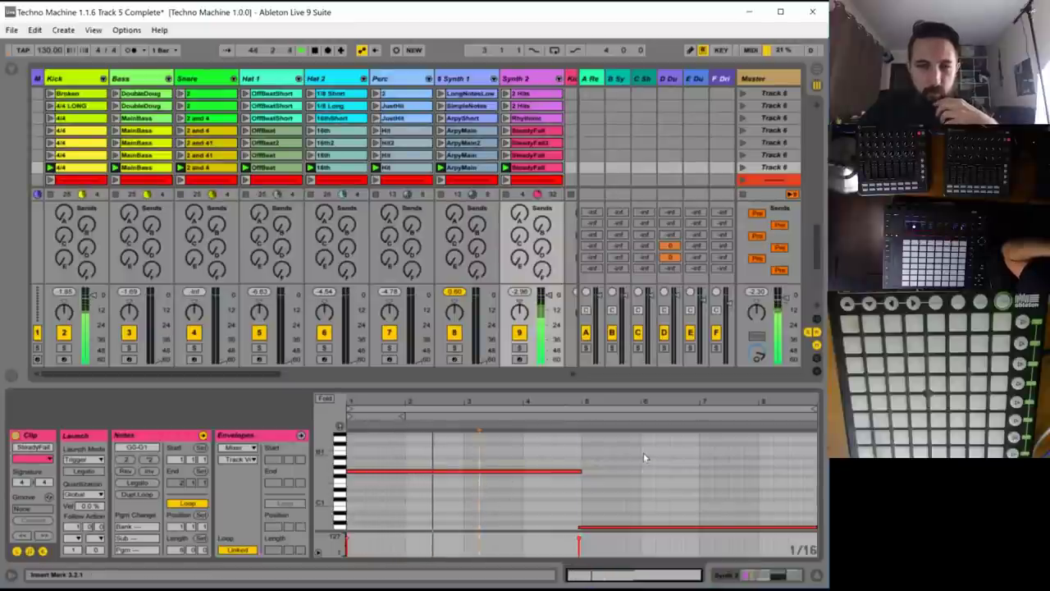
pyautogui.hotkey('ctrl', 'a')
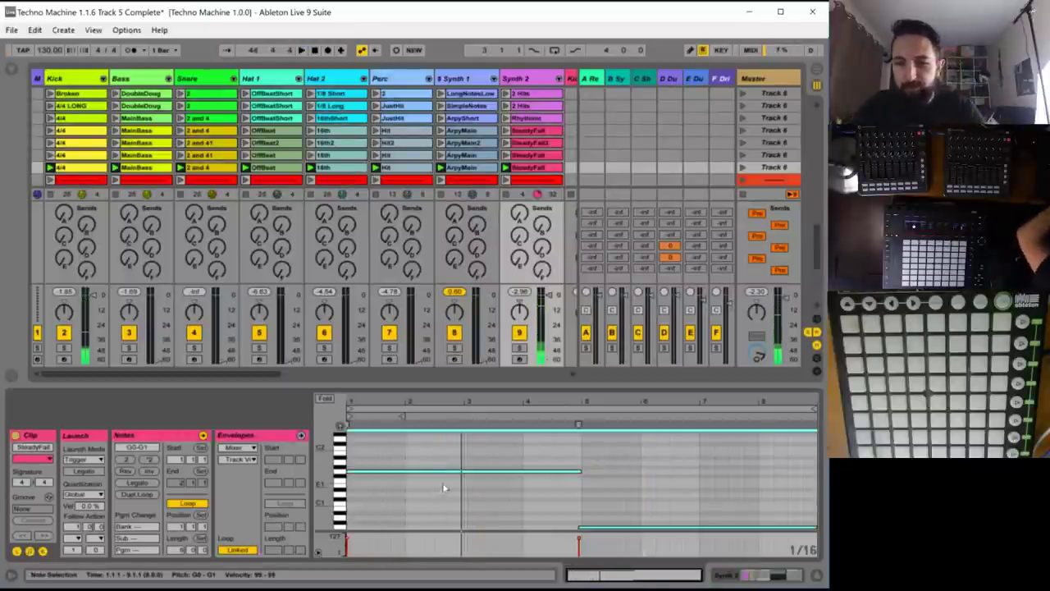
pyautogui.press('Delete')
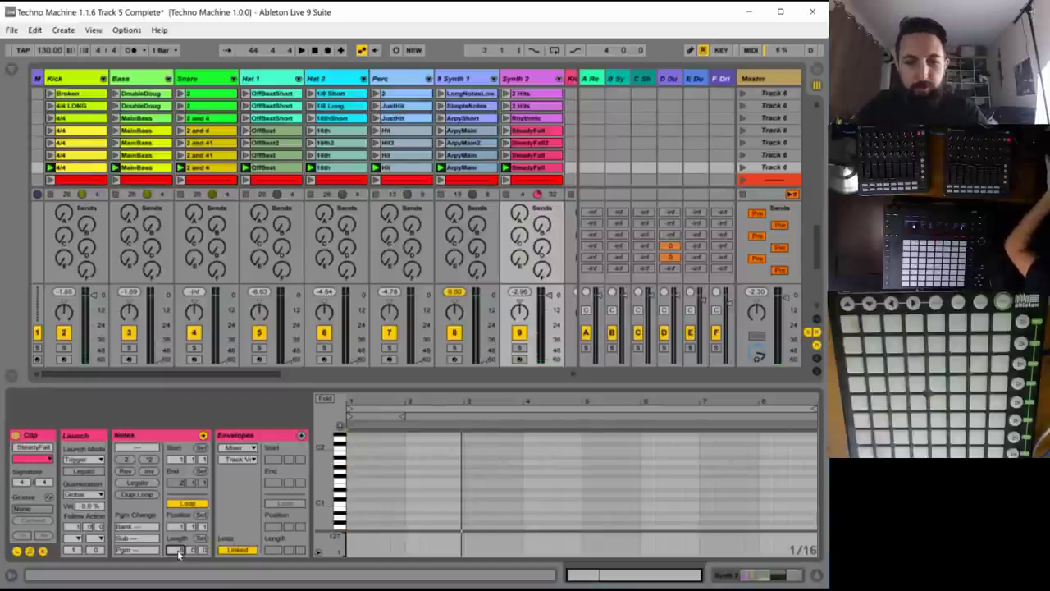
pyautogui.write('1')
pyautogui.press('Return')
pyautogui.press('space')
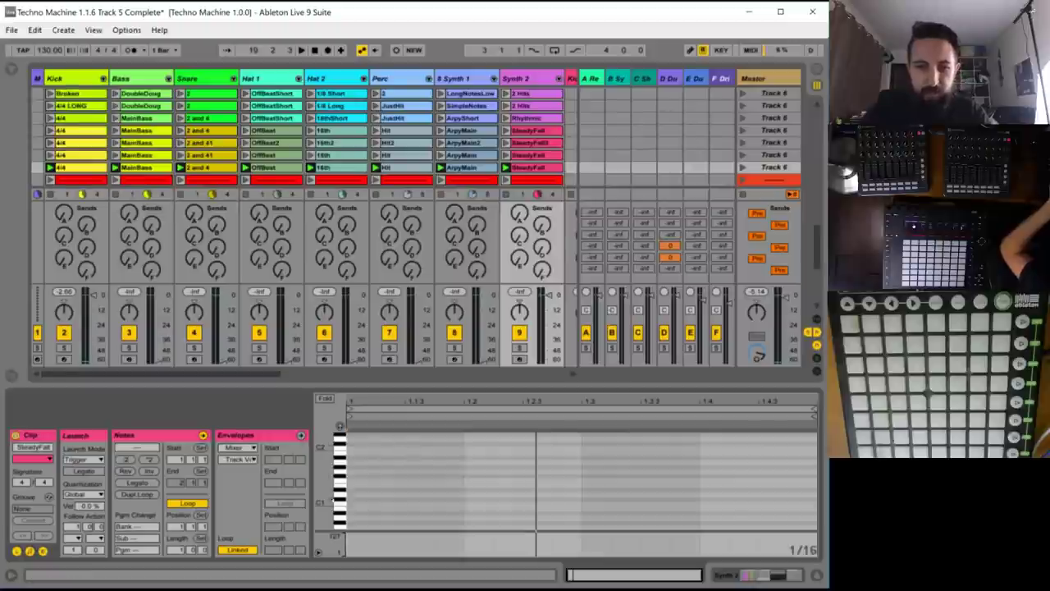
# - Add sixteenth-long G0 notes at 1.1.1 and 1.1.4 in the SteadyFall clip, adjusting the first note's velocity, and play it back
pyautogui.scroll(-1, 389, 500)
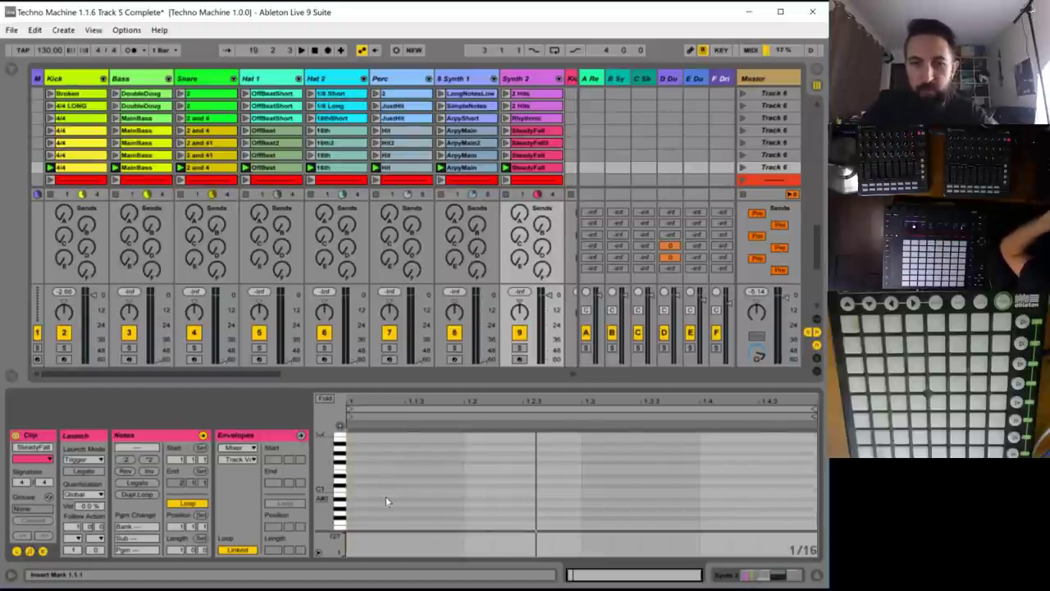
pyautogui.scroll(-1, 385, 496)
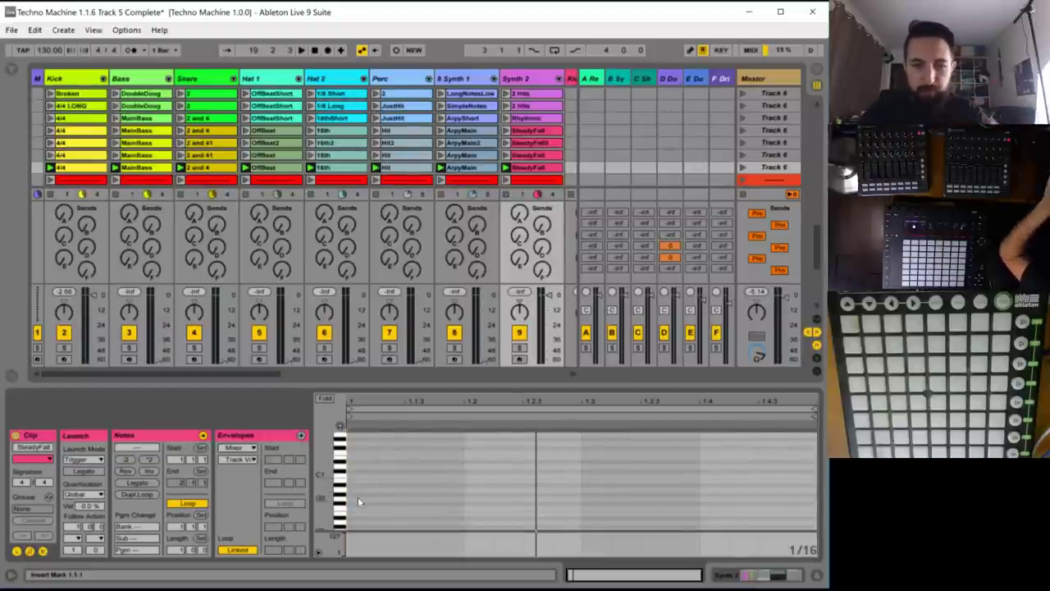
pyautogui.doubleClick(358, 497)
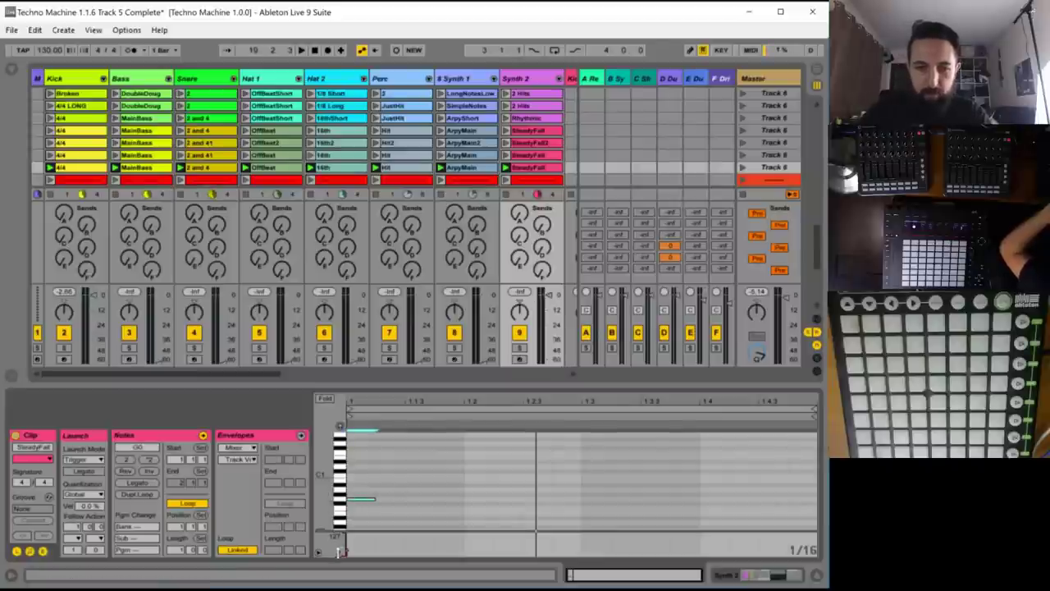
pyautogui.moveTo(344, 552); pyautogui.dragTo(345, 550)
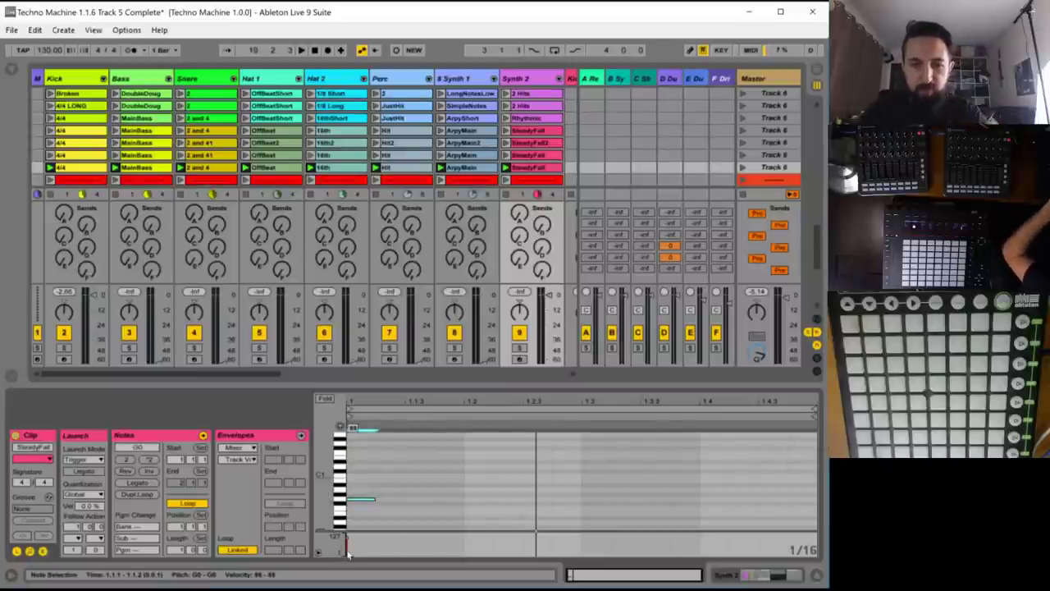
pyautogui.press('space')
pyautogui.doubleClick(460, 499)
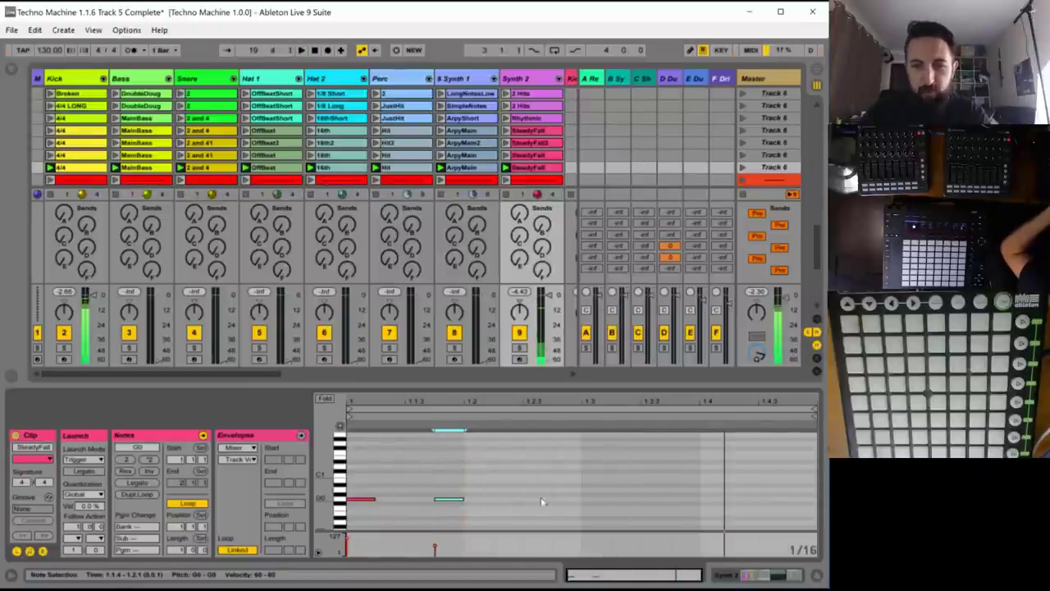
# - Duplicate the G0 note in the Synth 2 SteadyFall clip to position 1.2.3
pyautogui.press('g')
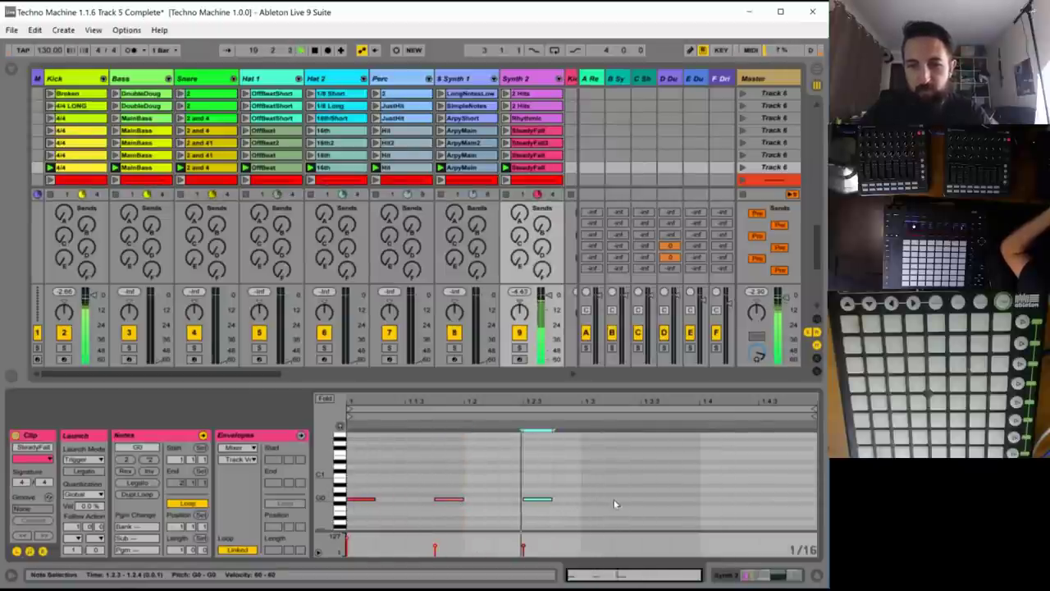
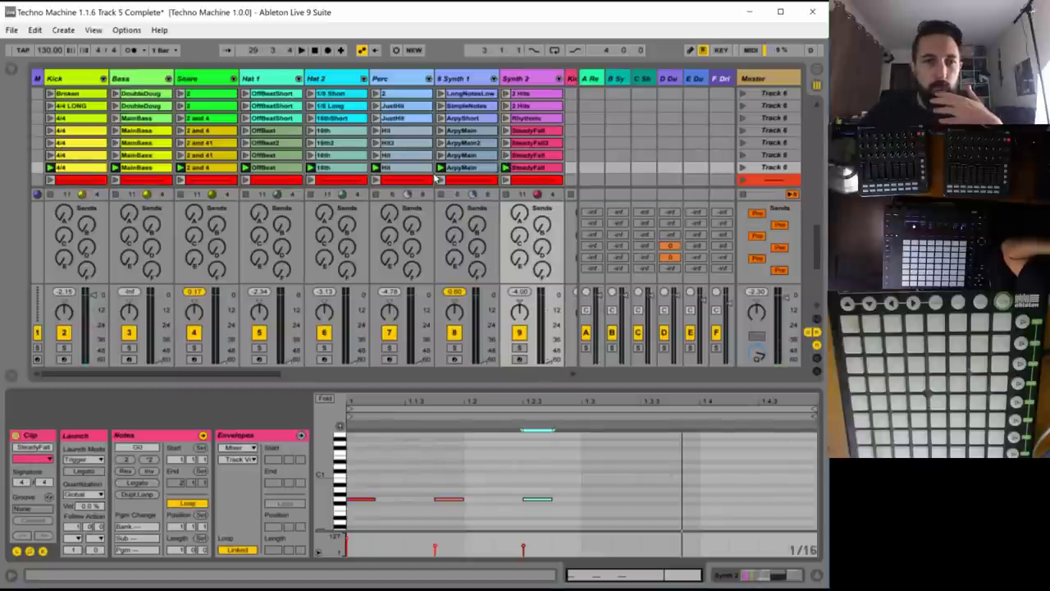
pyautogui.scroll(3, 453, 145)
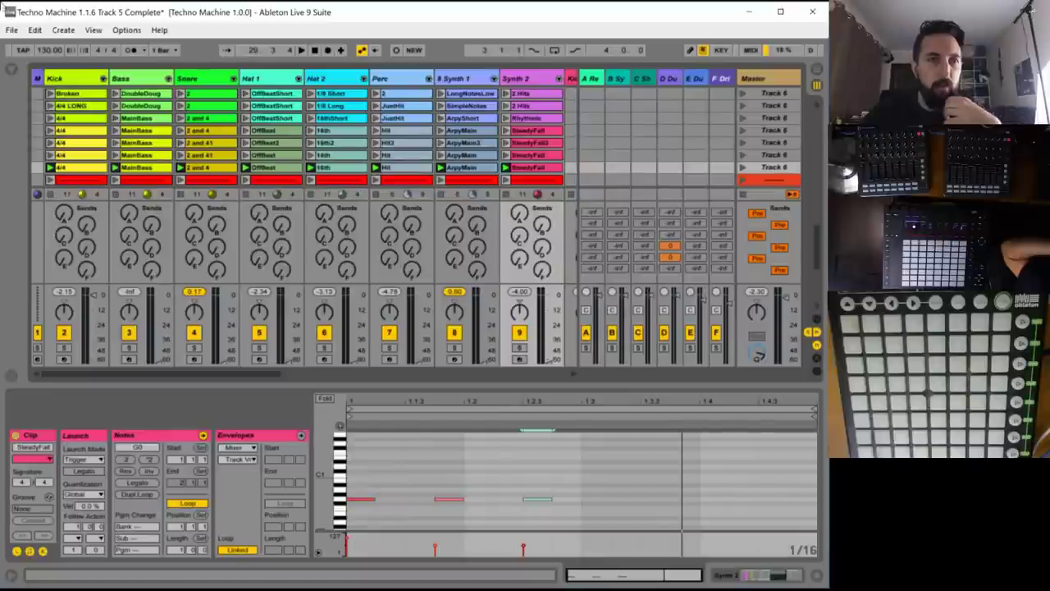
# - Save the Live Set under the new name Techno Machine 1.1.7 Track 6 Complete
pyautogui.click(11, 31)
pyautogui.click(82, 167)
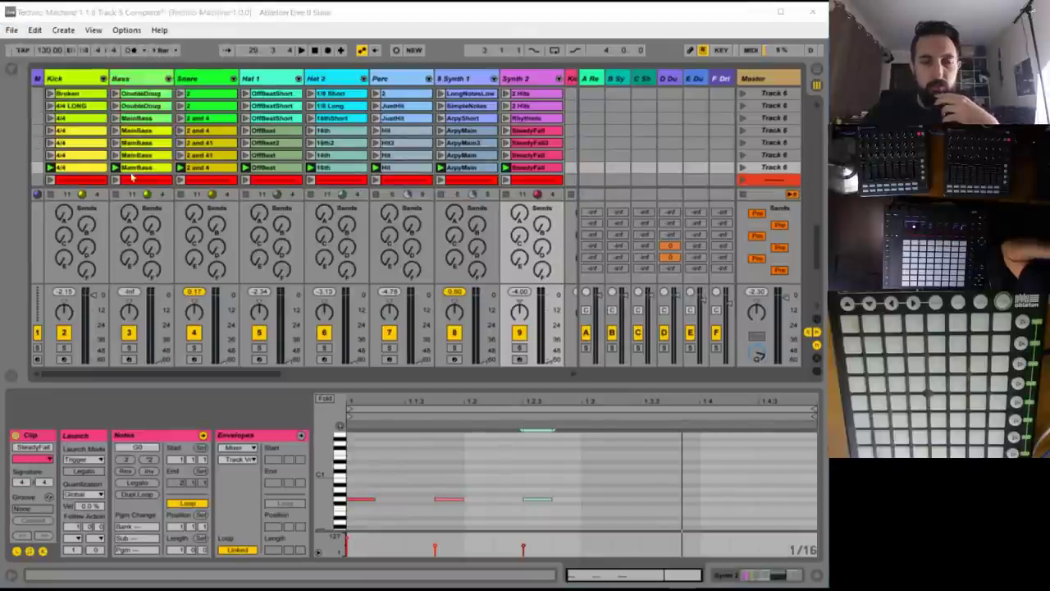
pyautogui.scroll(-1, 322, 161)
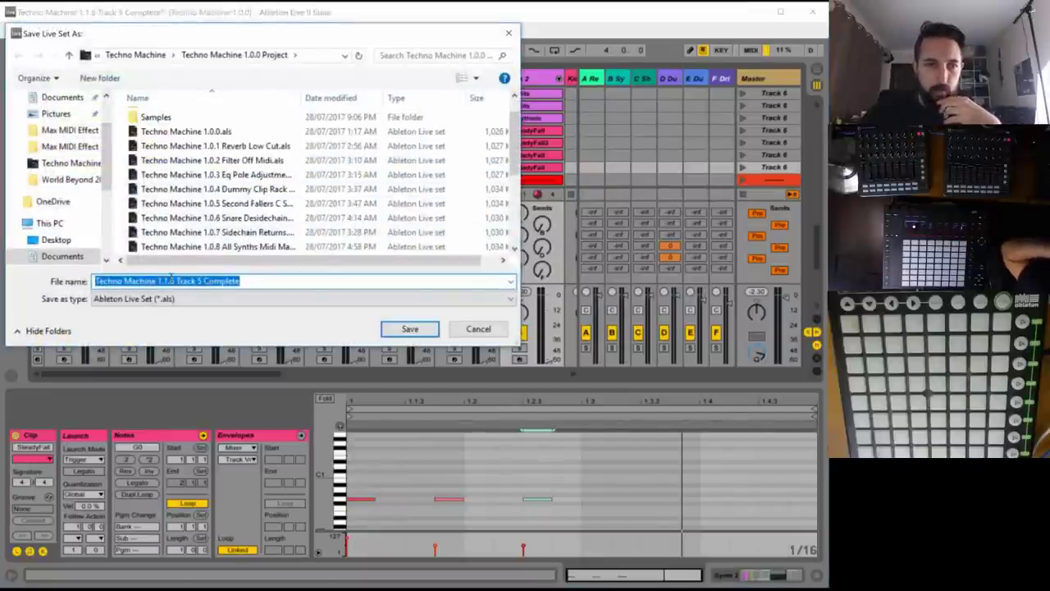
pyautogui.click(170, 281)
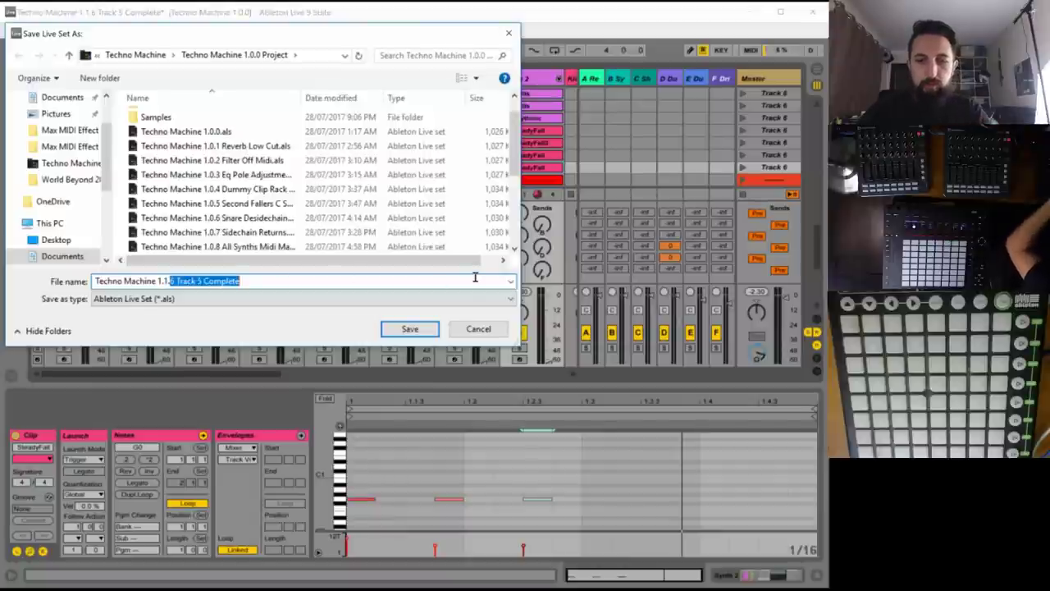
pyautogui.write('7')
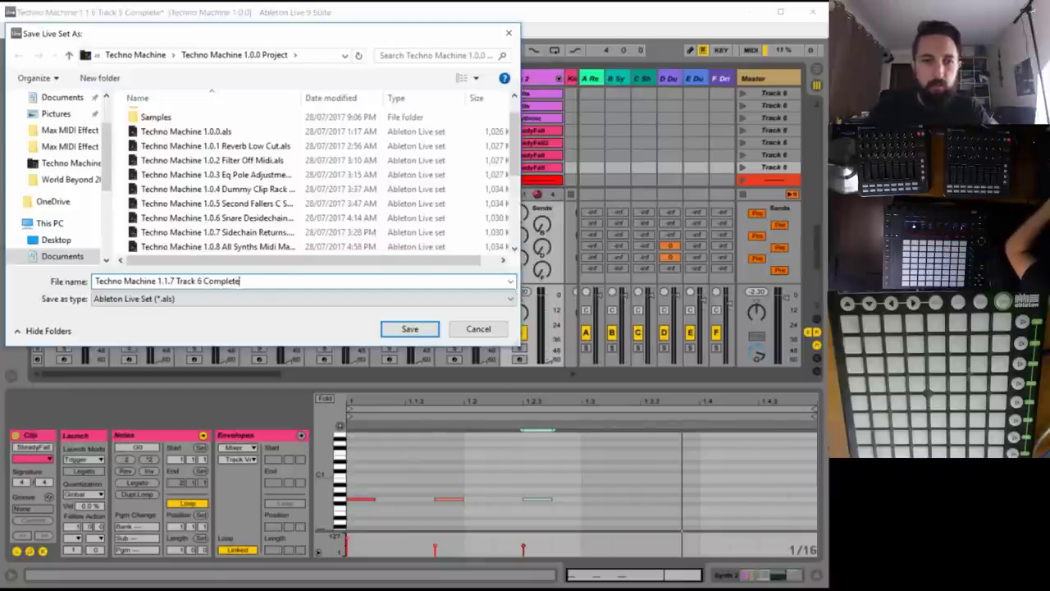
pyautogui.write(' Track 6 Complete')
pyautogui.press('Return')
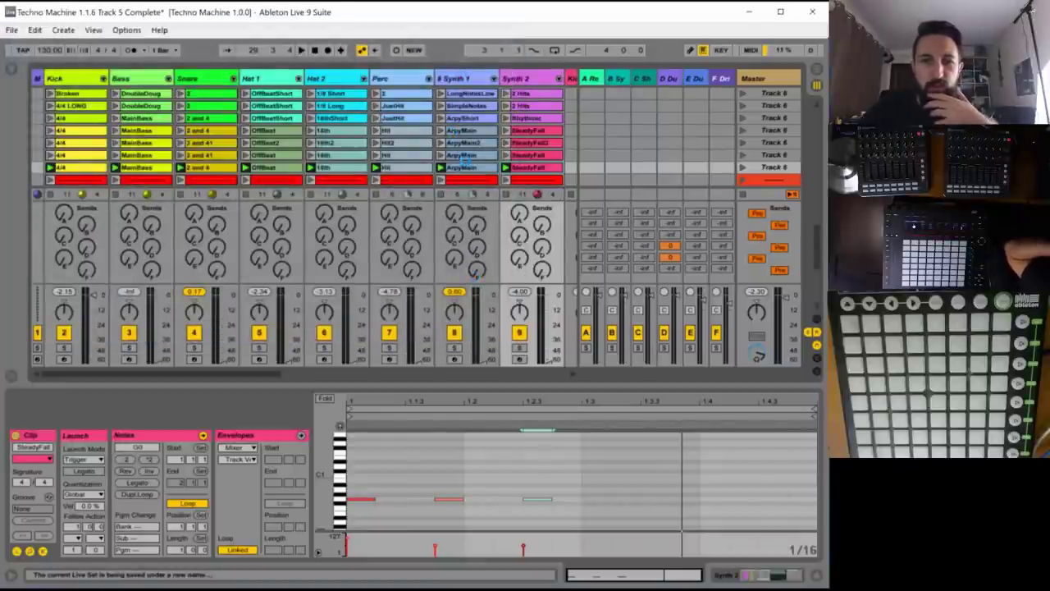
# - Audition the first five Track 7 scenes by launching them one after another
pyautogui.scroll(-3, 465, 162)
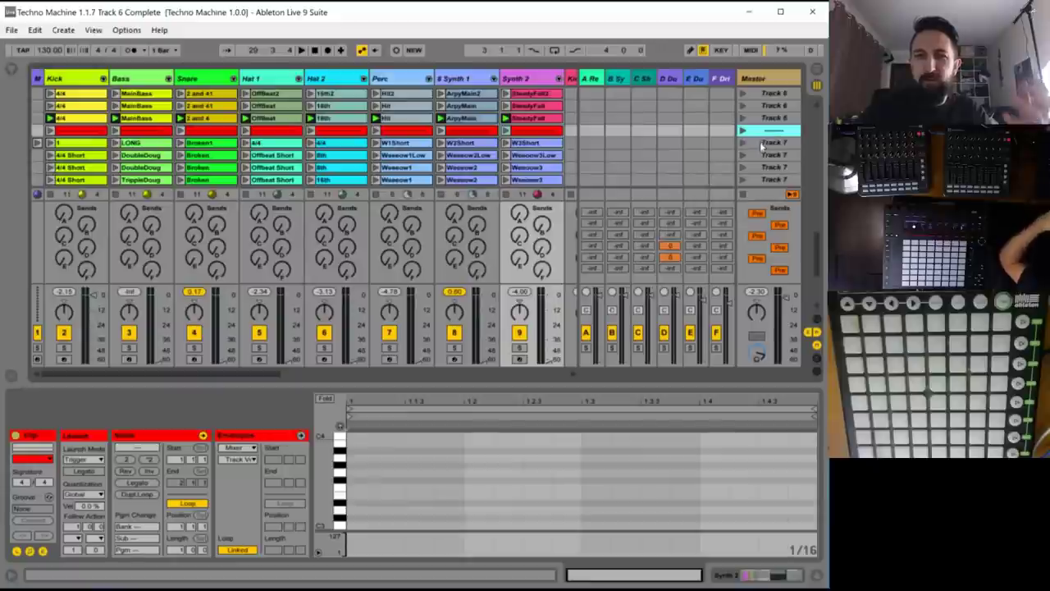
pyautogui.click(764, 143)
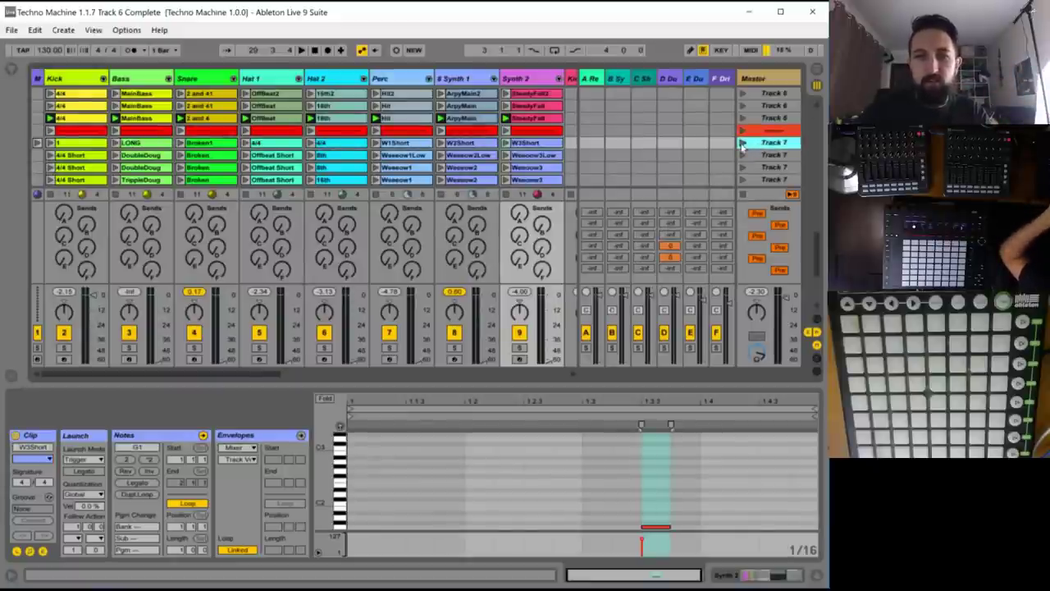
pyautogui.scroll(-2, 740, 148)
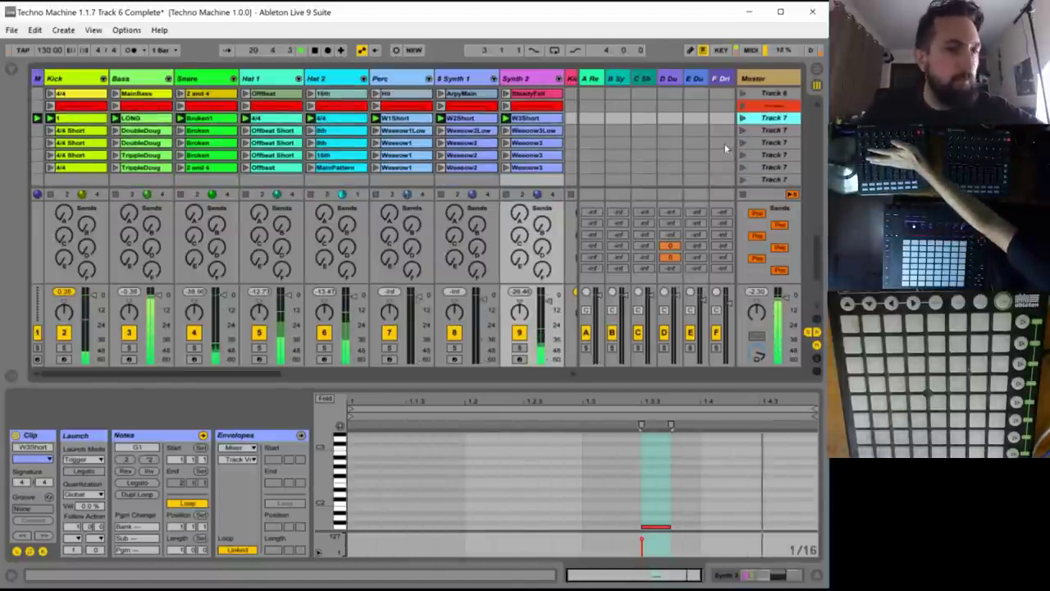
pyautogui.click(742, 130)
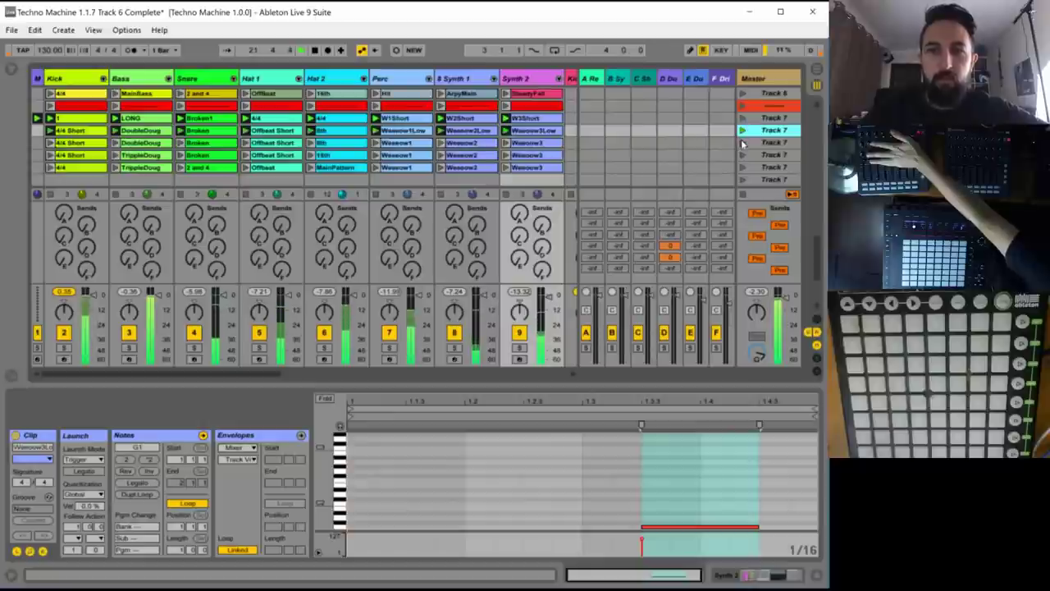
pyautogui.click(743, 143)
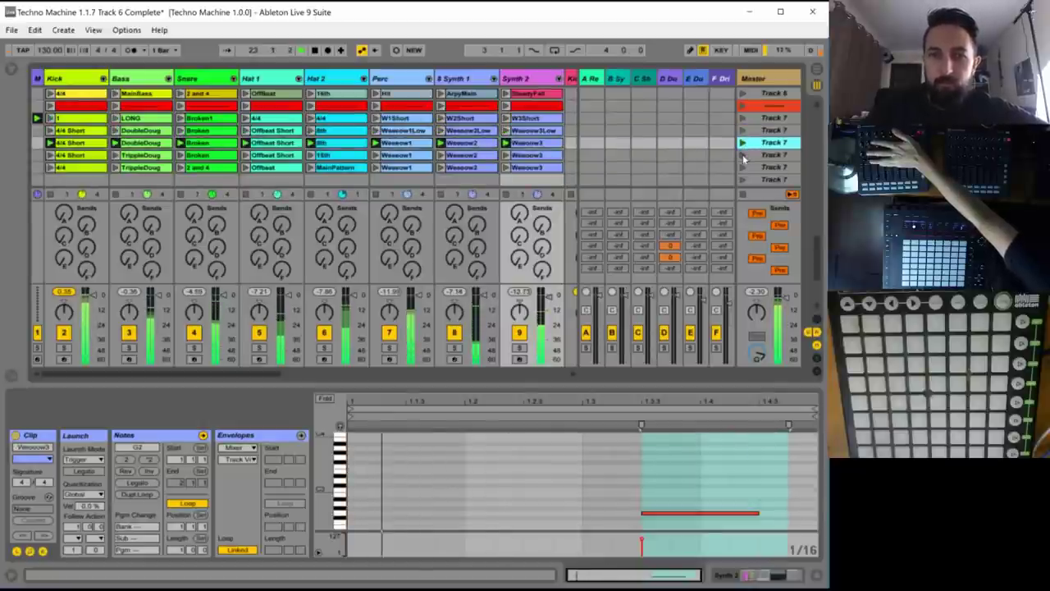
pyautogui.click(743, 155)
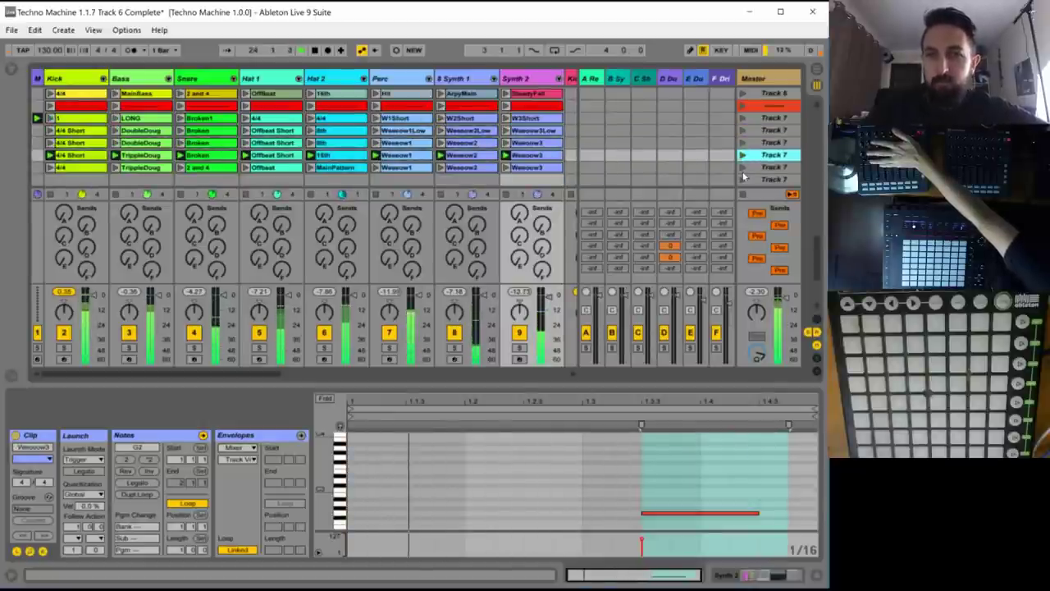
pyautogui.click(742, 167)
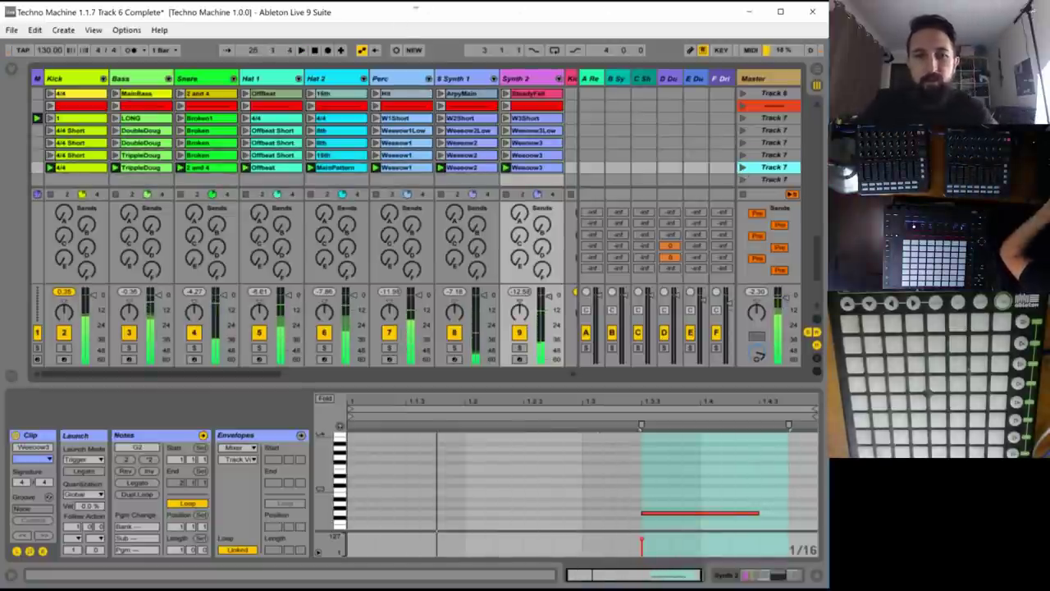
# - Recolor the Kick 4/4 and Bass TrippleDoug clips in the fifth Track 7 scene to yellow
pyautogui.rightClick(86, 169)
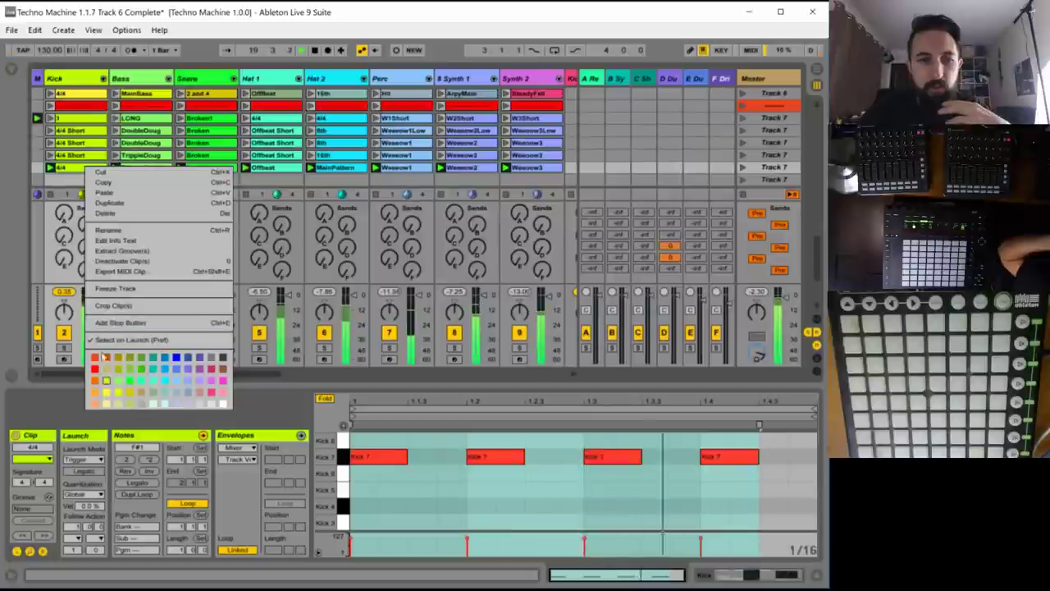
pyautogui.click(118, 393)
pyautogui.rightClick(136, 169)
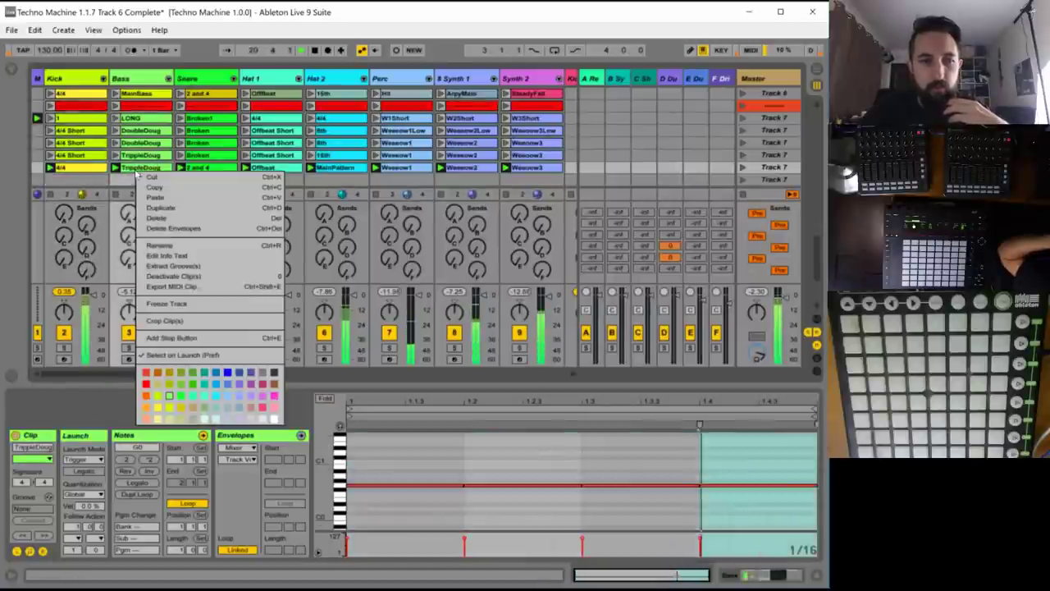
pyautogui.click(174, 408)
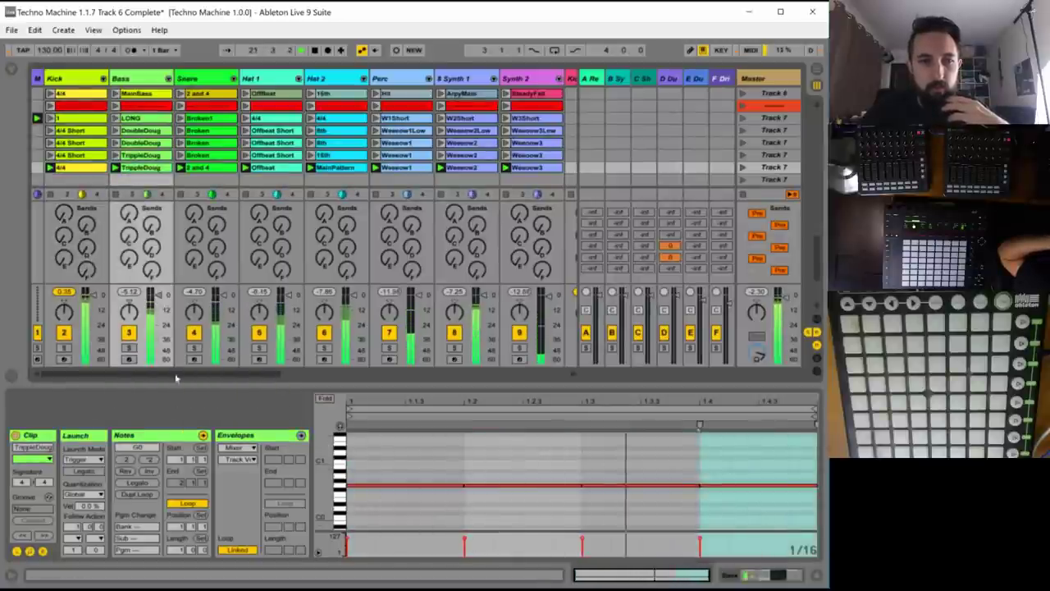
pyautogui.rightClick(143, 164)
pyautogui.click(180, 402)
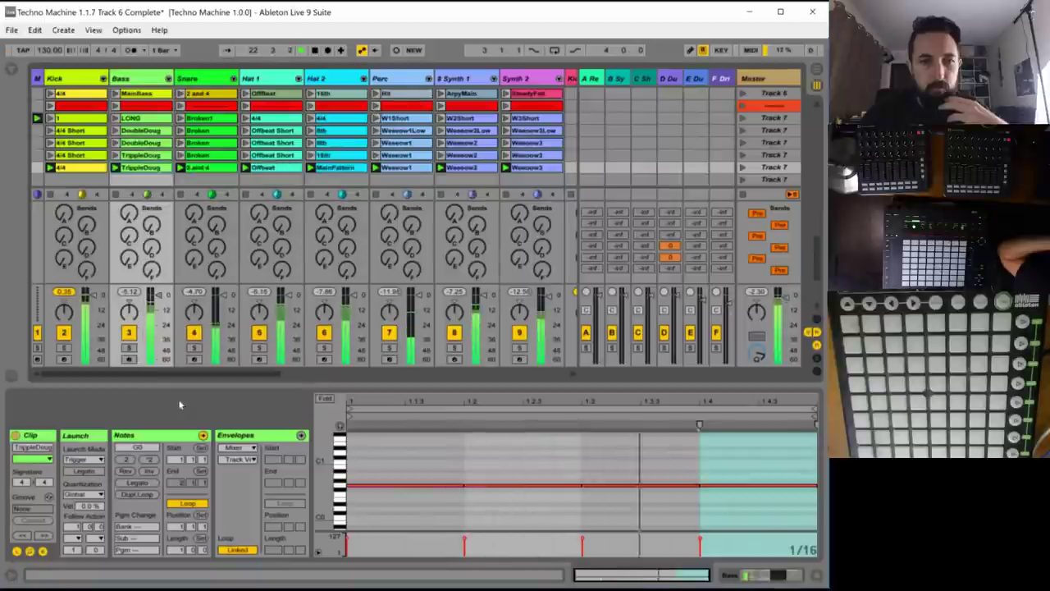
# - Recolor the Snare 2 and 4 clip gold and the Hat 1 Offbeat clip muted green in the fifth Track 7 scene
pyautogui.rightClick(199, 170)
pyautogui.click(239, 379)
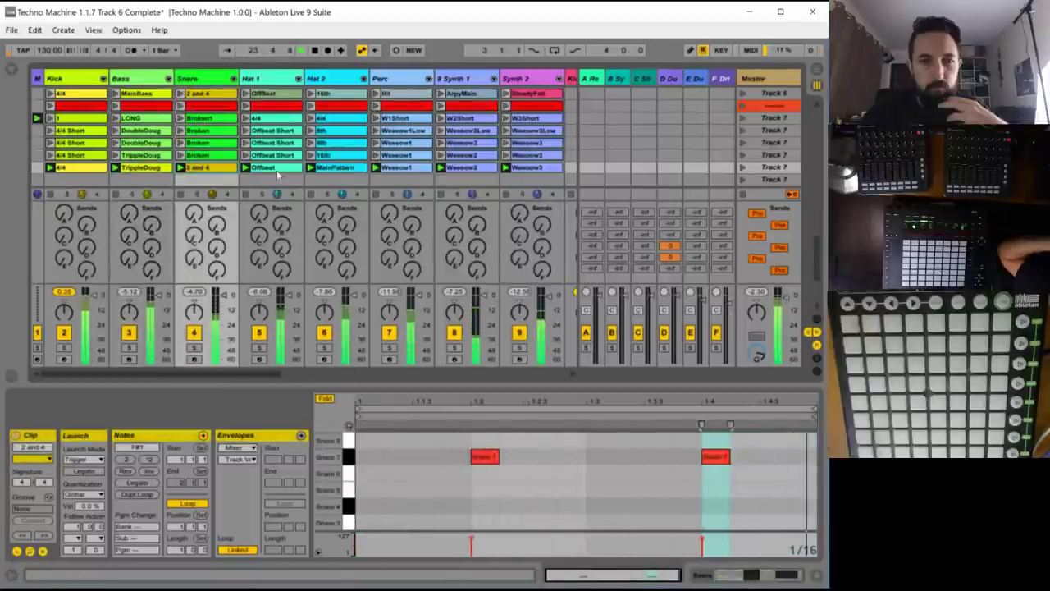
pyautogui.click(277, 170)
pyautogui.rightClick(266, 171)
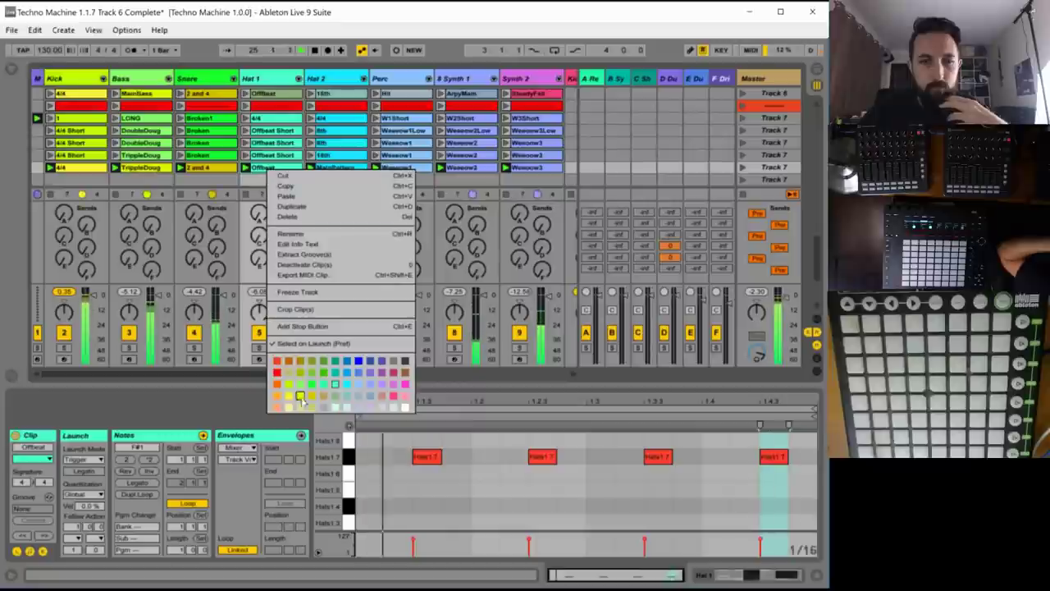
pyautogui.click(345, 394)
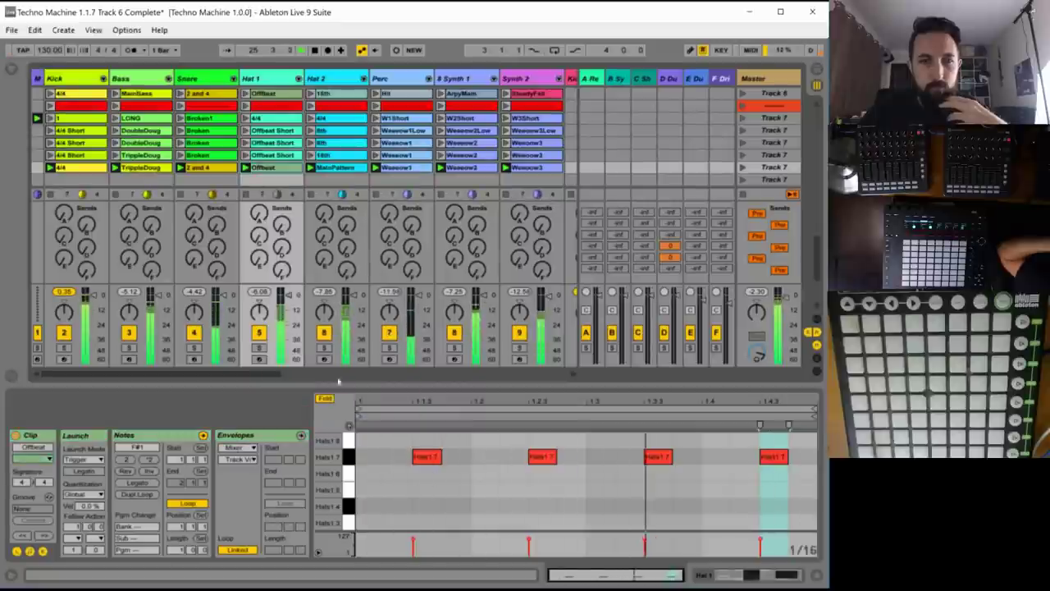
# - Recolor the Hat 2 MainPattern clip muted teal and the Perc clip muted blue in the same scene
pyautogui.click(350, 171)
pyautogui.rightClick(349, 169)
pyautogui.click(428, 396)
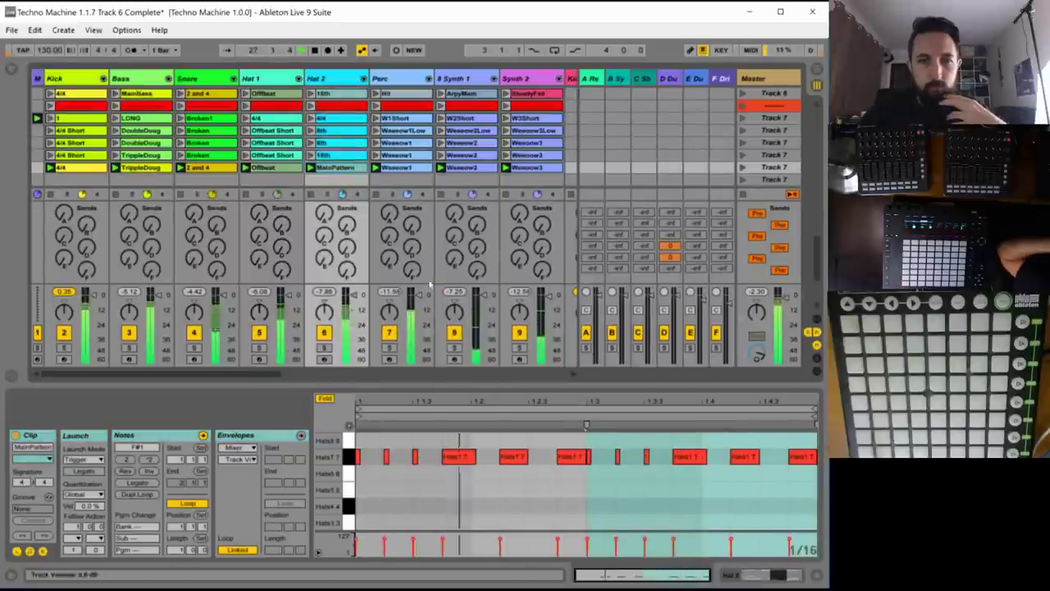
pyautogui.rightClick(404, 172)
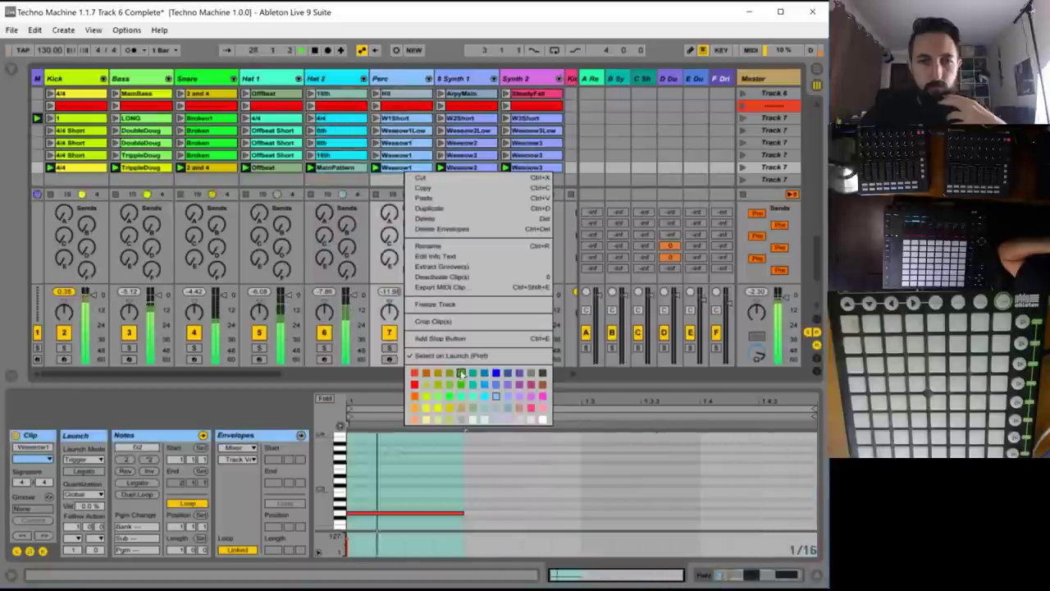
pyautogui.click(497, 408)
# - Recolor the Synth 1 and Synth 2 clips in the fifth Track 7 scene to muted blue shades
pyautogui.click(466, 169)
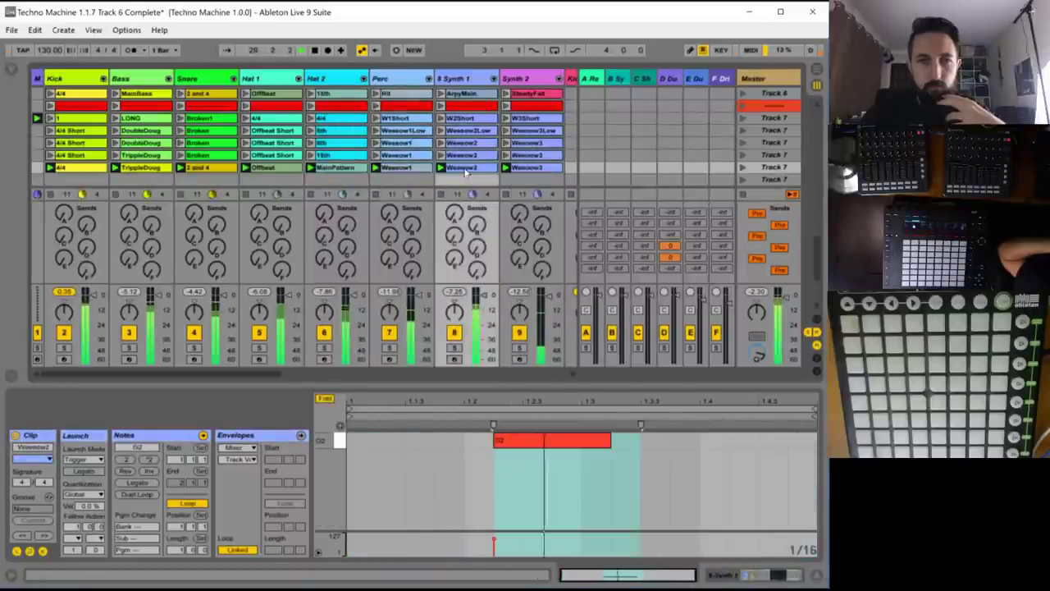
pyautogui.rightClick(470, 172)
pyautogui.click(581, 424)
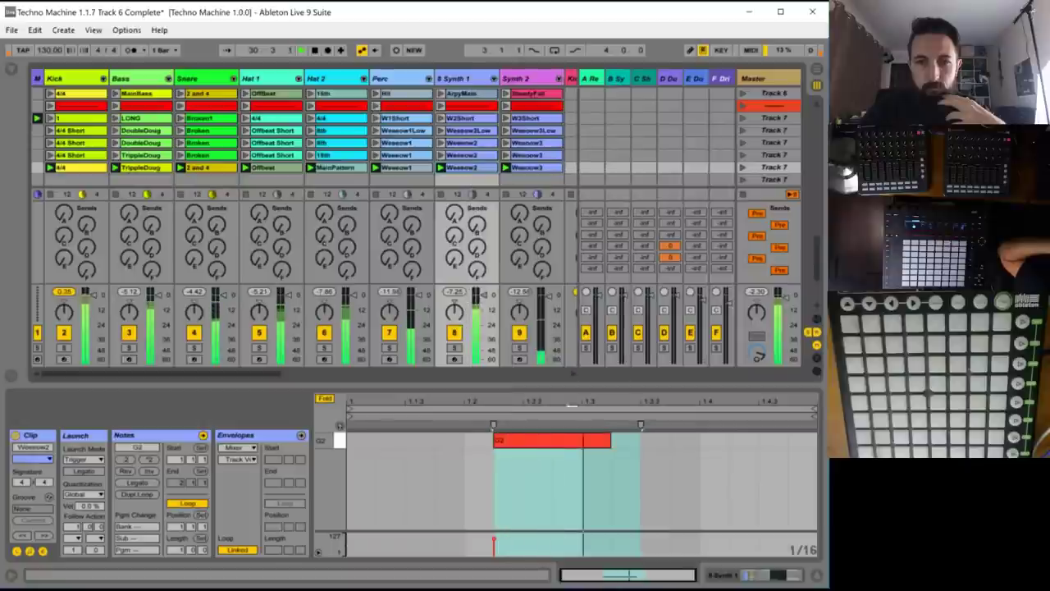
pyautogui.rightClick(531, 172)
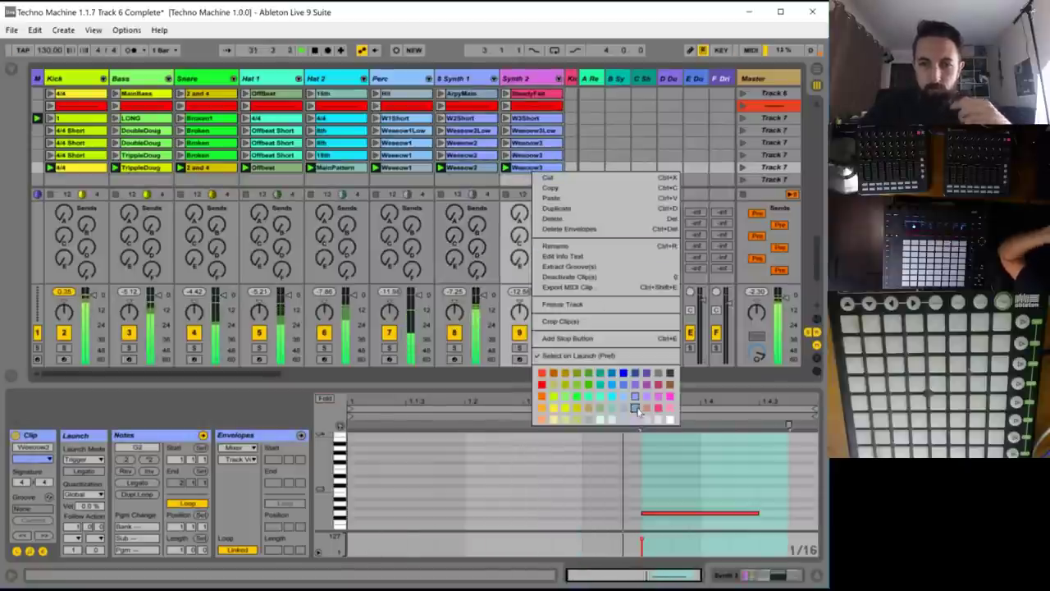
pyautogui.click(635, 408)
# - Duplicate all eight clips from Kick to Synth 2 in the fifth Track 7 scene into the scene below
pyautogui.scroll(-3, 587, 134)
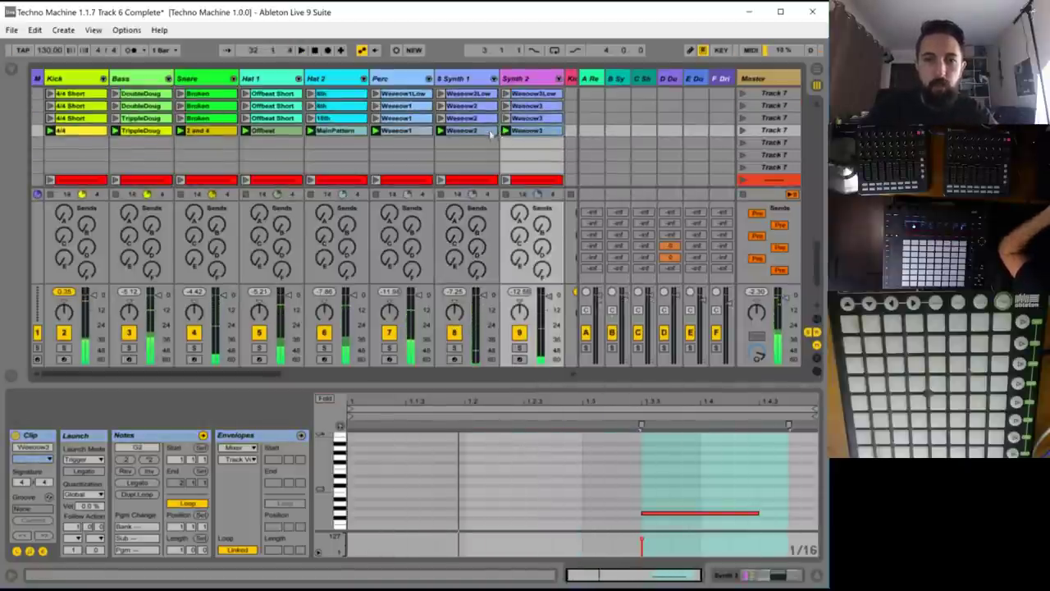
pyautogui.scroll(2, 700, 147)
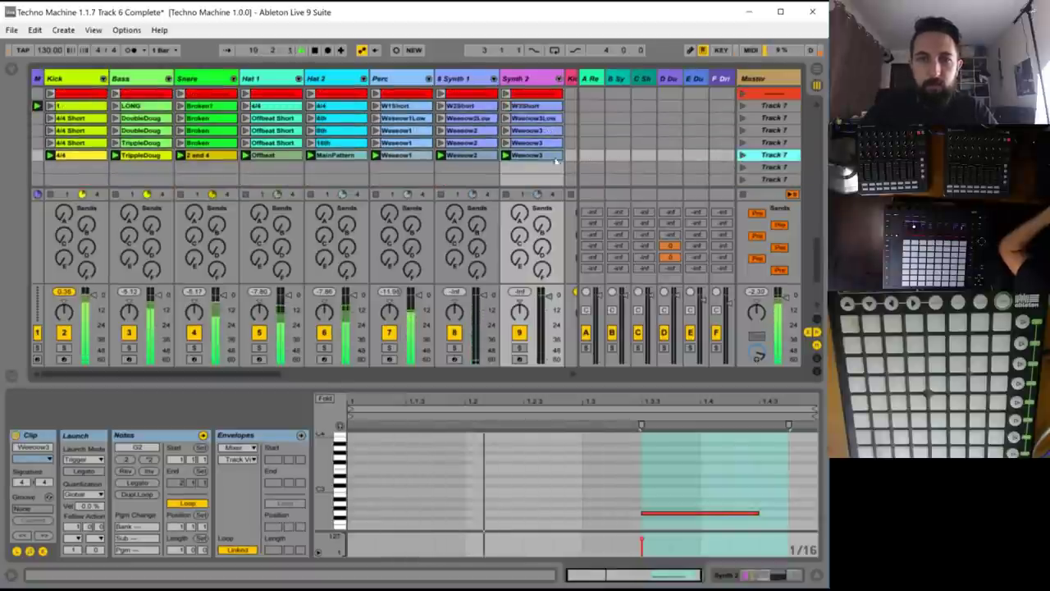
pyautogui.keyDown('shift'); pyautogui.click(67, 157); pyautogui.keyUp('shift')
pyautogui.hotkey('ctrl', 'd')
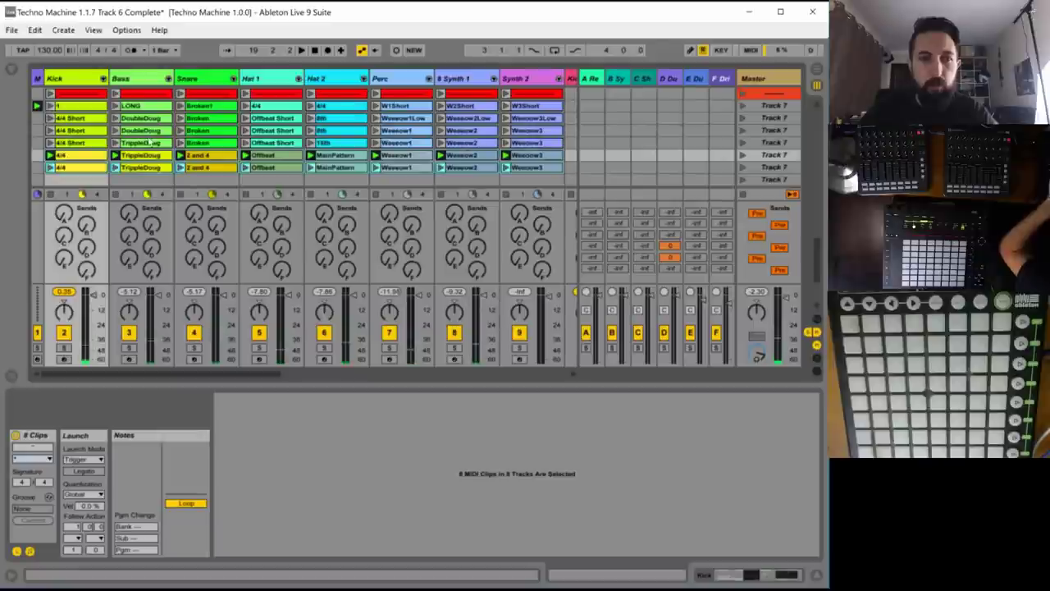
# - Launch the sixth Track 7 scene and open its TrippleDoug bass clip with no notes selected
pyautogui.click(742, 167)
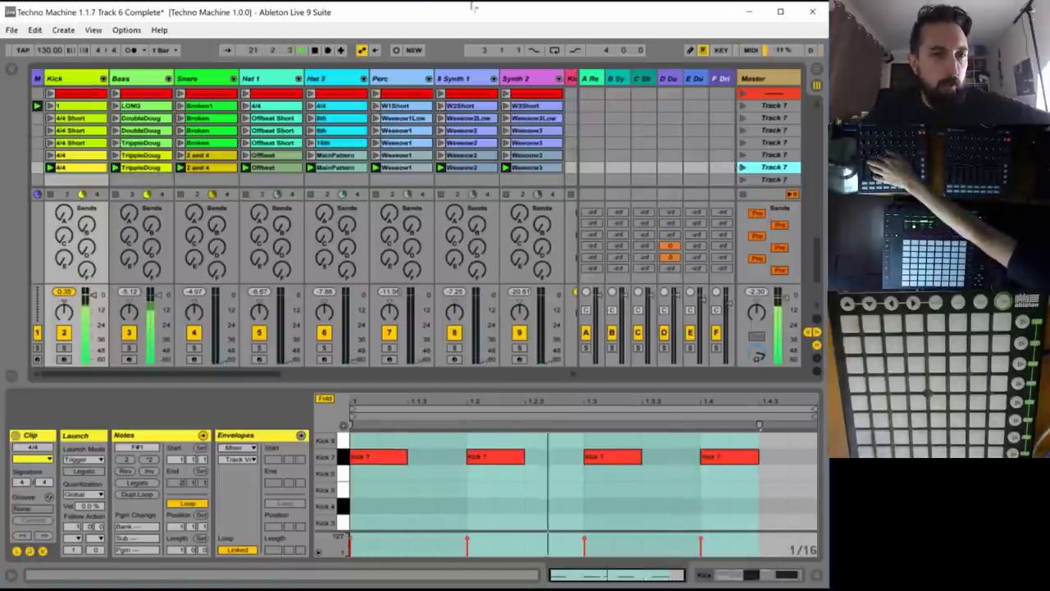
pyautogui.click(131, 168)
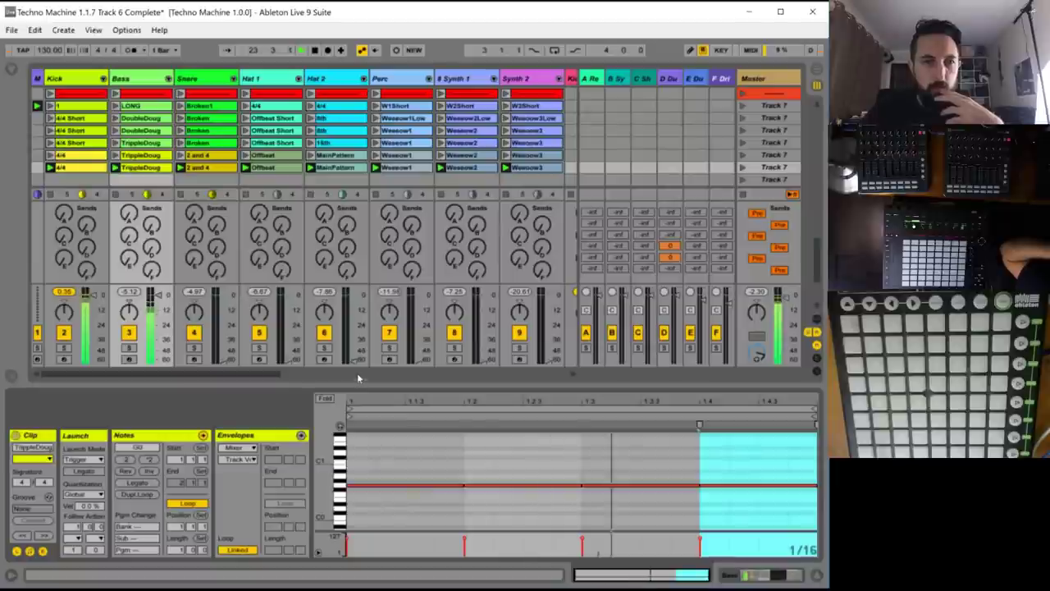
pyautogui.click(670, 490)
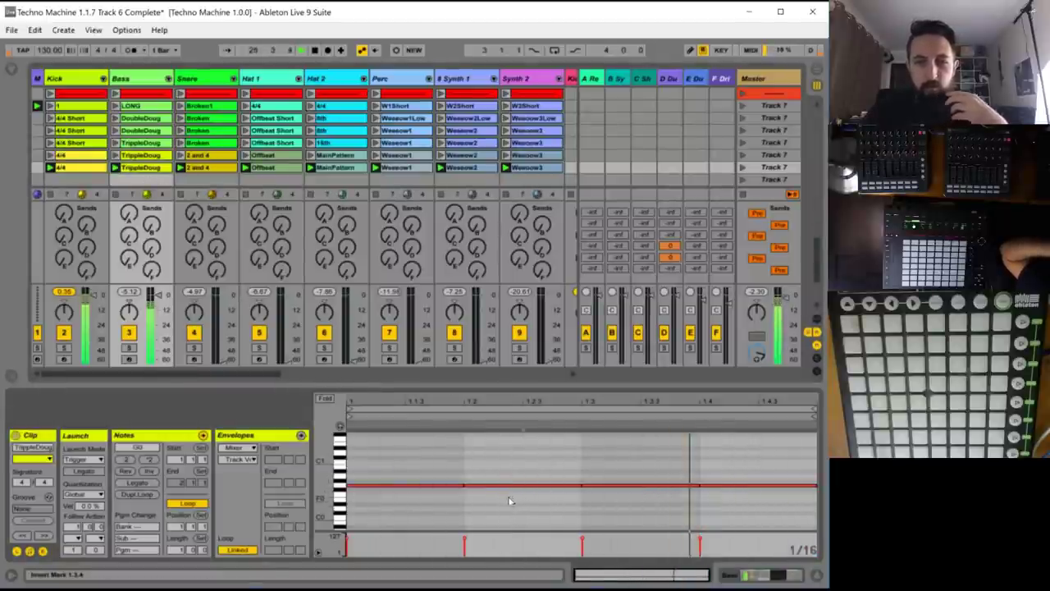
# - Raise the second and fourth notes of the duplicated TrippleDoug bass clip one semitone to G#0
pyautogui.moveTo(509, 500); pyautogui.dragTo(513, 464)
pyautogui.press('Up')
pyautogui.moveTo(754, 515); pyautogui.dragTo(744, 462)
pyautogui.press('Up')
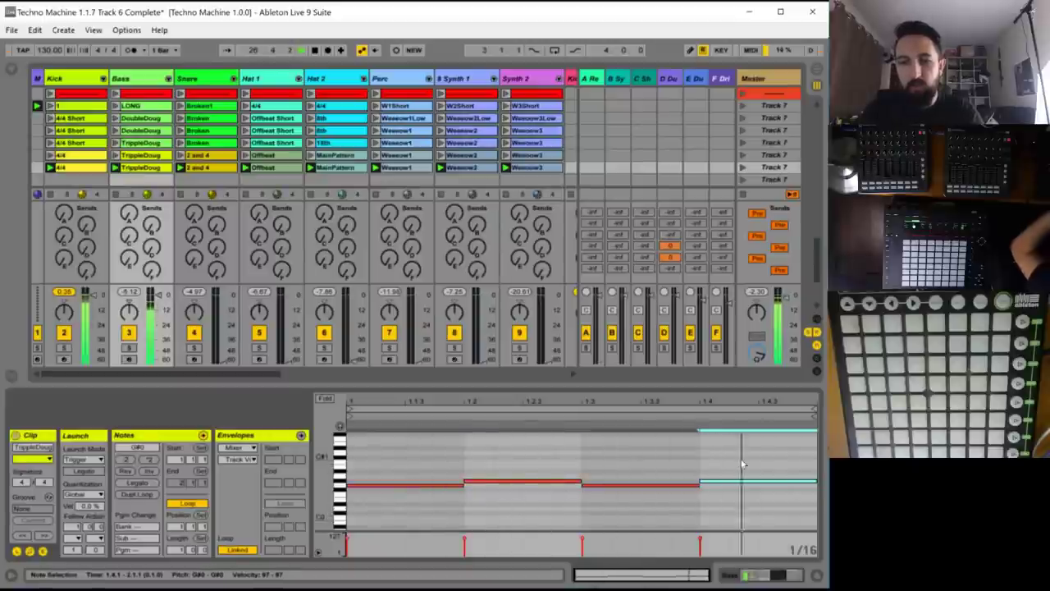
# - Lower the second and fourth notes of the duplicated TrippleDoug bass clip to F#0
pyautogui.moveTo(506, 457); pyautogui.dragTo(514, 498)
pyautogui.press('Down')
pyautogui.press('Down')
pyautogui.moveTo(757, 450); pyautogui.dragTo(758, 503)
pyautogui.press('Down')
pyautogui.press('Down')
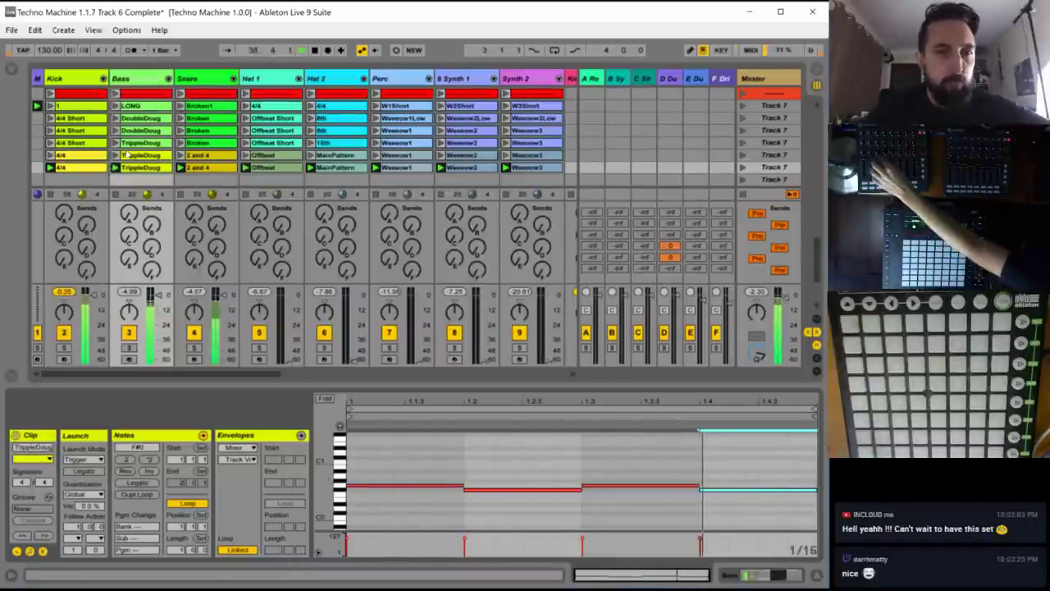
# - Add a very short Snare 7 note at 1.2.4 to the sixth Track 7 scene's snare clip and rename the clip 2 and 41
pyautogui.click(216, 168)
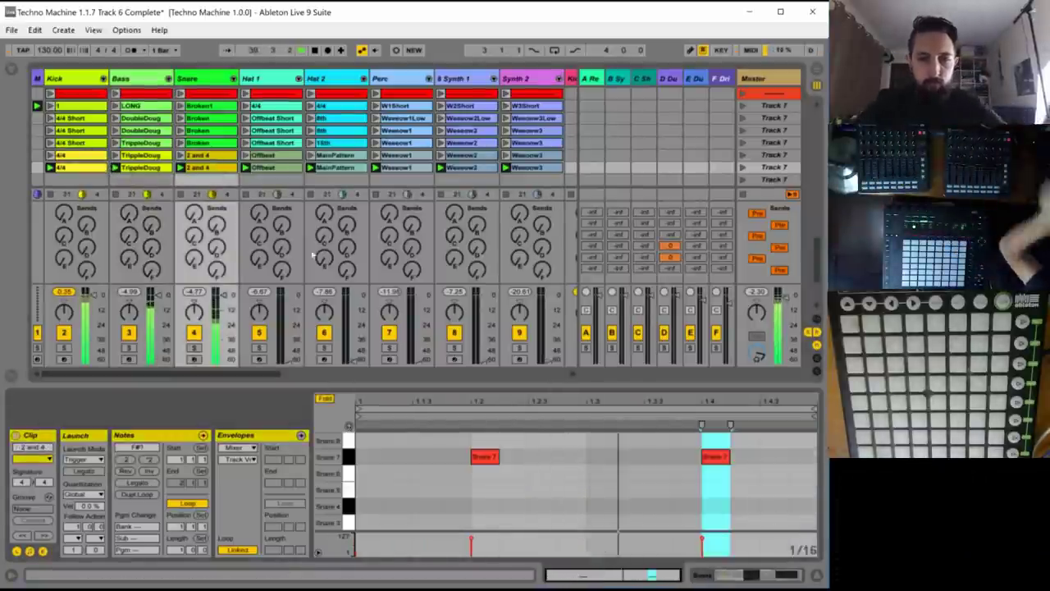
pyautogui.doubleClick(572, 457)
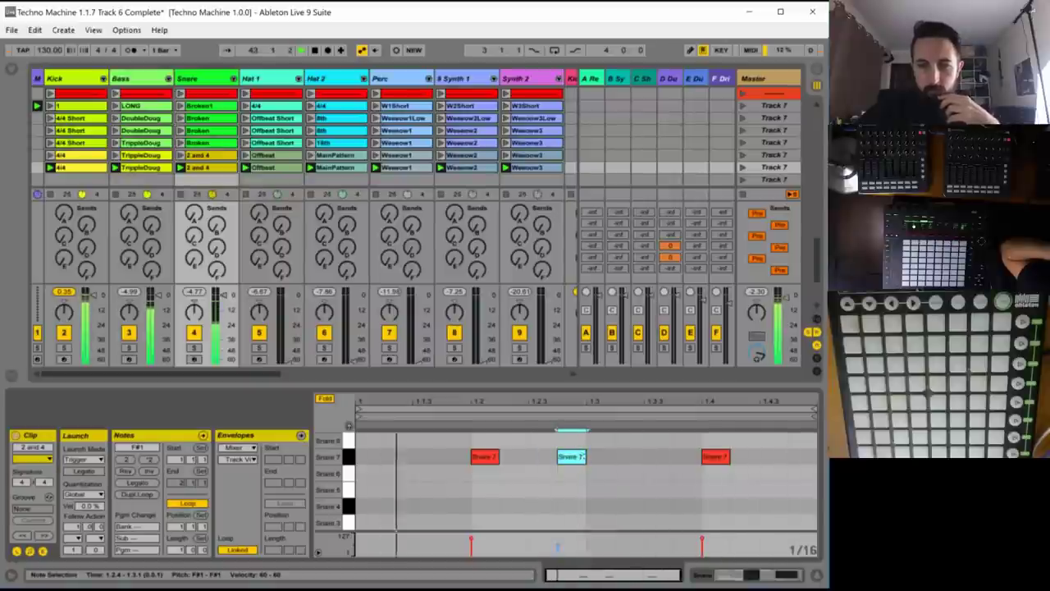
pyautogui.moveTo(583, 456); pyautogui.dragTo(564, 456)
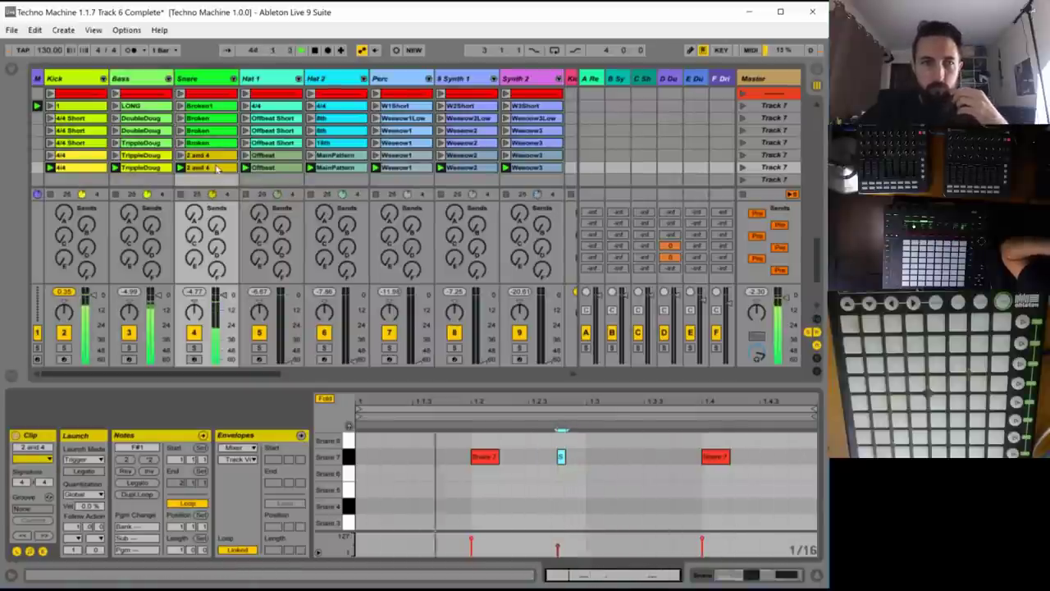
pyautogui.click(220, 168)
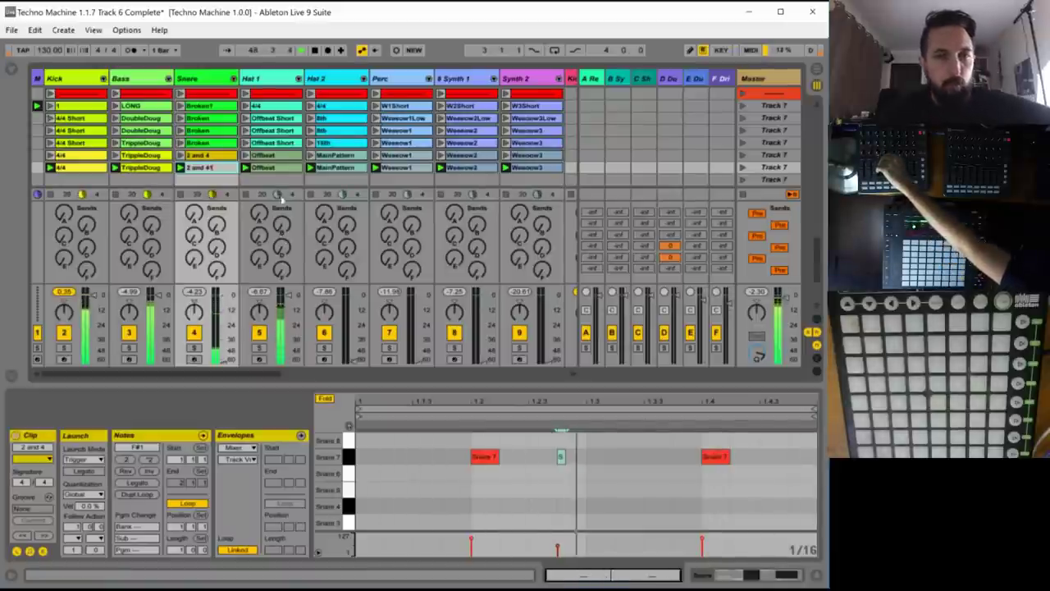
# - Shorten all four notes of the sixth scene's Hat 1 Offbeat clip to a small fraction of a sixteenth
pyautogui.click(269, 169)
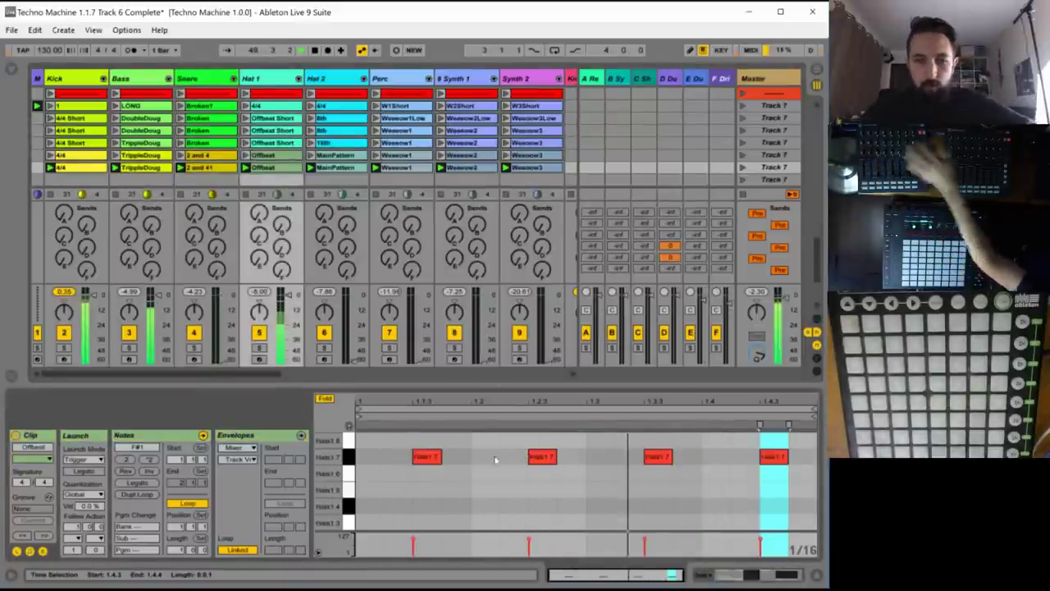
pyautogui.click(464, 473)
pyautogui.hotkey('ctrl', 'a')
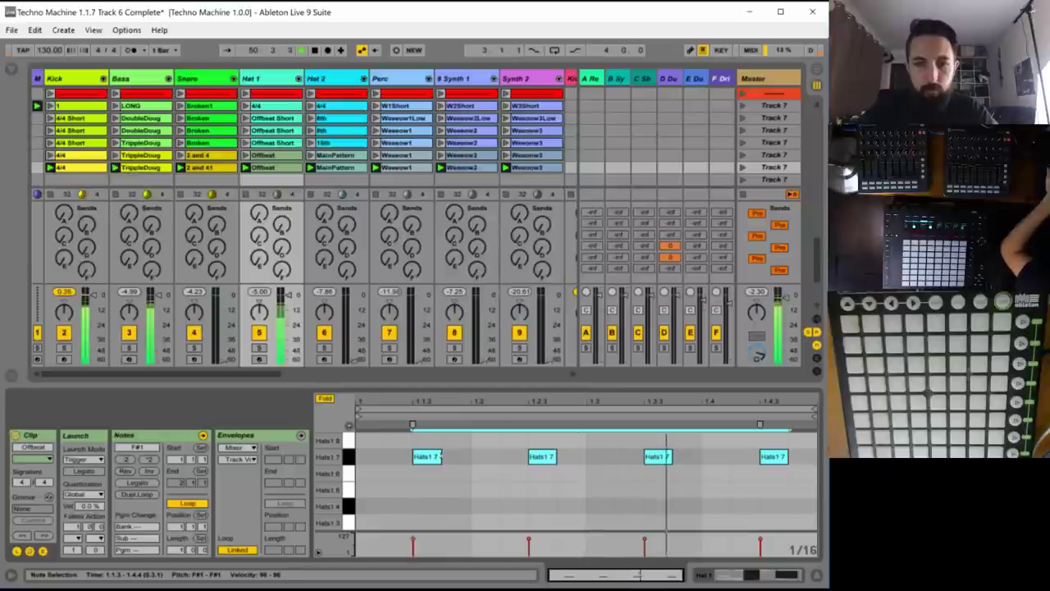
pyautogui.moveTo(439, 454)
pyautogui.mouseDown()
pyautogui.moveTo(470, 456)
pyautogui.moveTo(419, 457)
pyautogui.mouseUp()
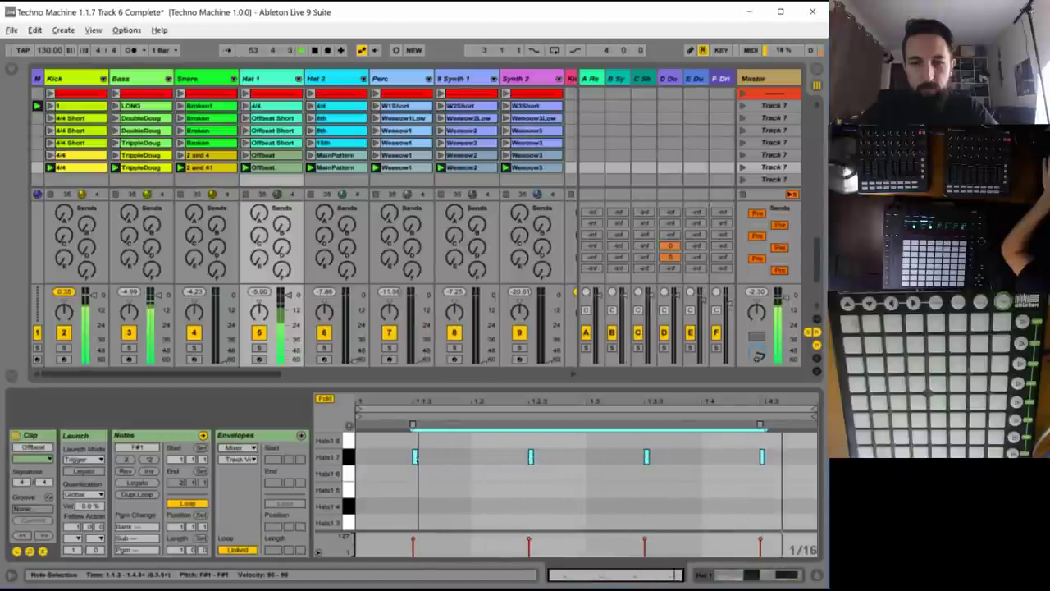
# - Lengthen the second and fourth notes of the Hat 1 Offbeat clip to about a sixteenth each
pyautogui.click(517, 457)
pyautogui.click(762, 457)
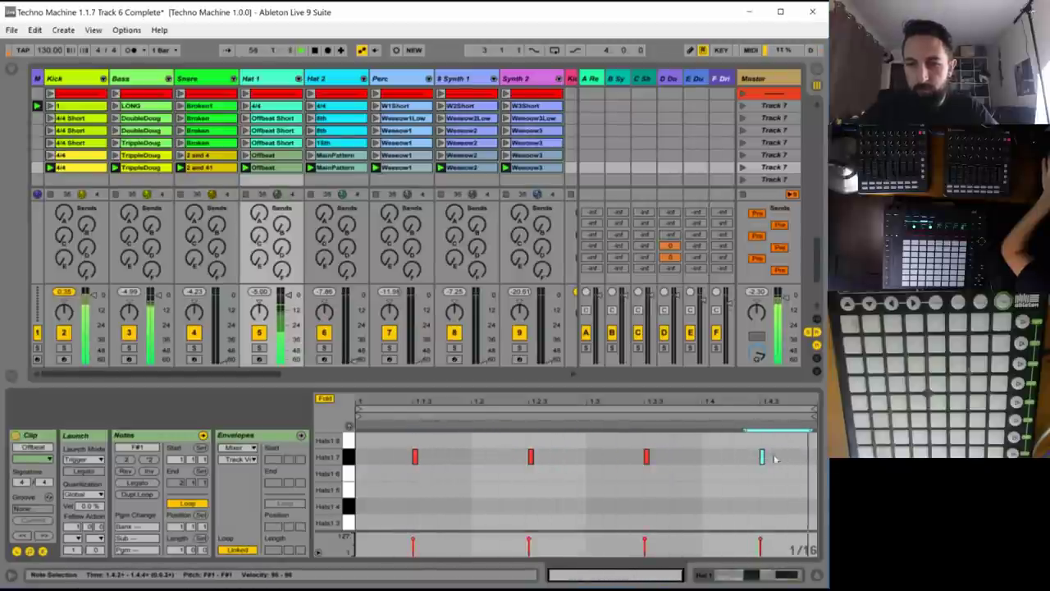
pyautogui.keyDown('shift'); pyautogui.click(532, 457); pyautogui.keyUp('shift')
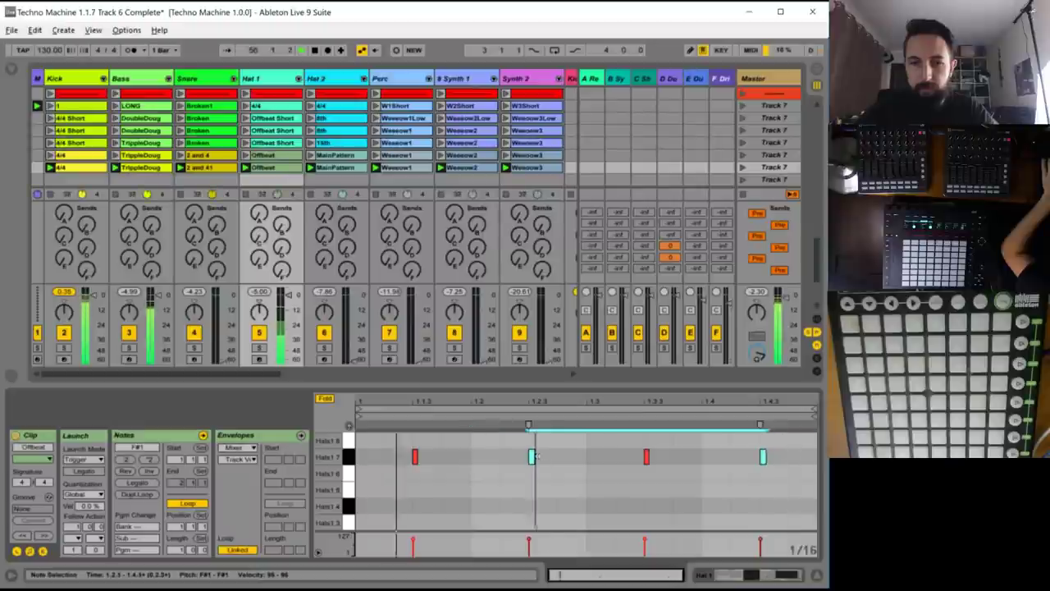
pyautogui.moveTo(532, 457); pyautogui.dragTo(557, 456)
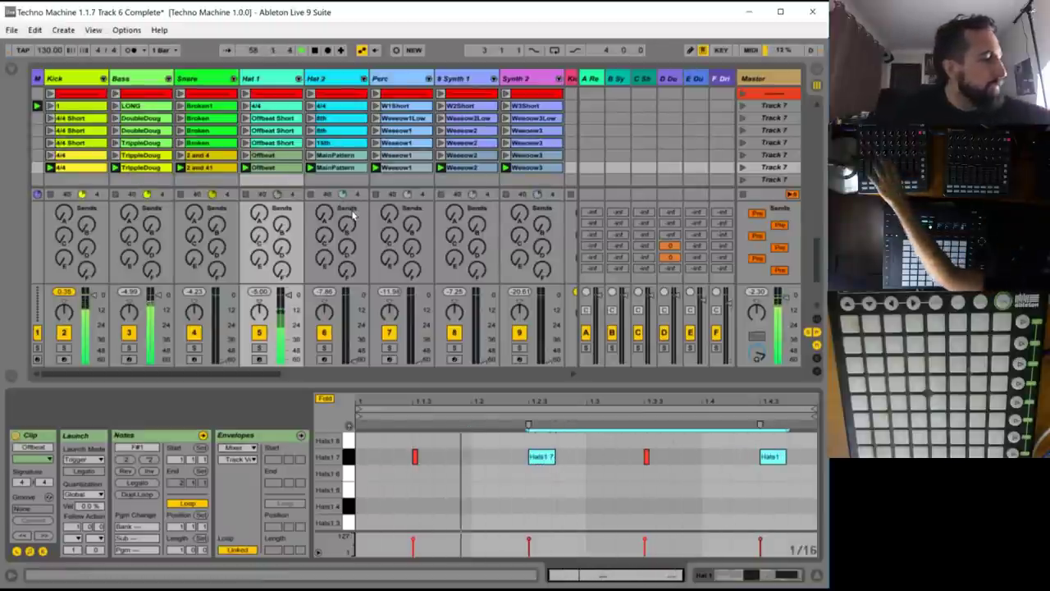
# - Rework the sixth scene's Hat 2 MainPattern clip into very short notes, filling every sixteenth from 1.2.2 to 1.4.2
pyautogui.click(338, 167)
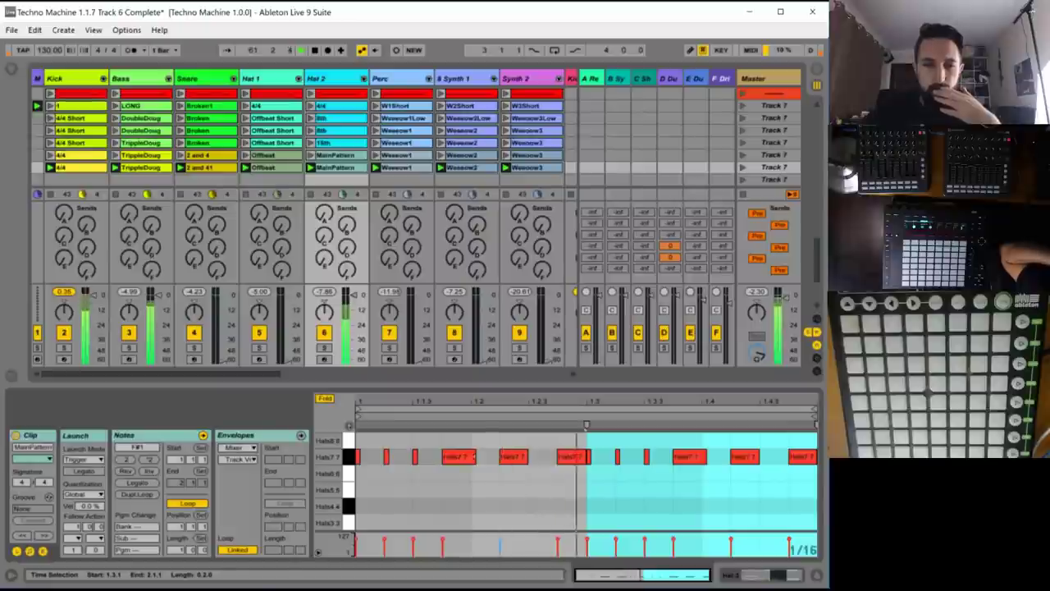
pyautogui.click(464, 457)
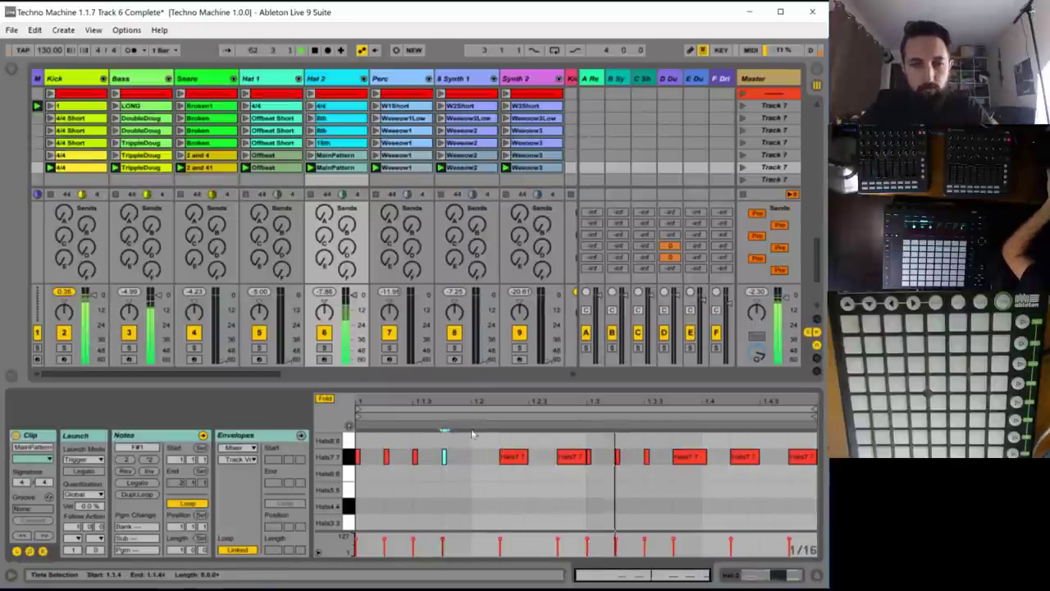
pyautogui.moveTo(471, 474); pyautogui.dragTo(332, 475)
pyautogui.hotkey('ctrl', 'z')
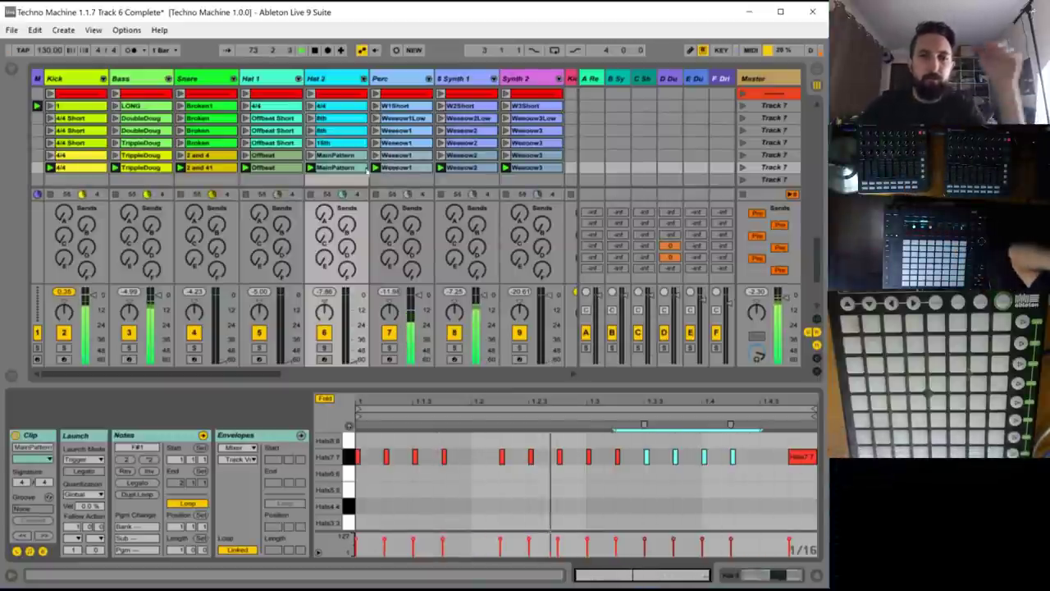
# - Shorten the G2 note in the sixth scene's Perc clip to one sixteenth and add another G2 sixteenth at 1.1.3
pyautogui.click(410, 167)
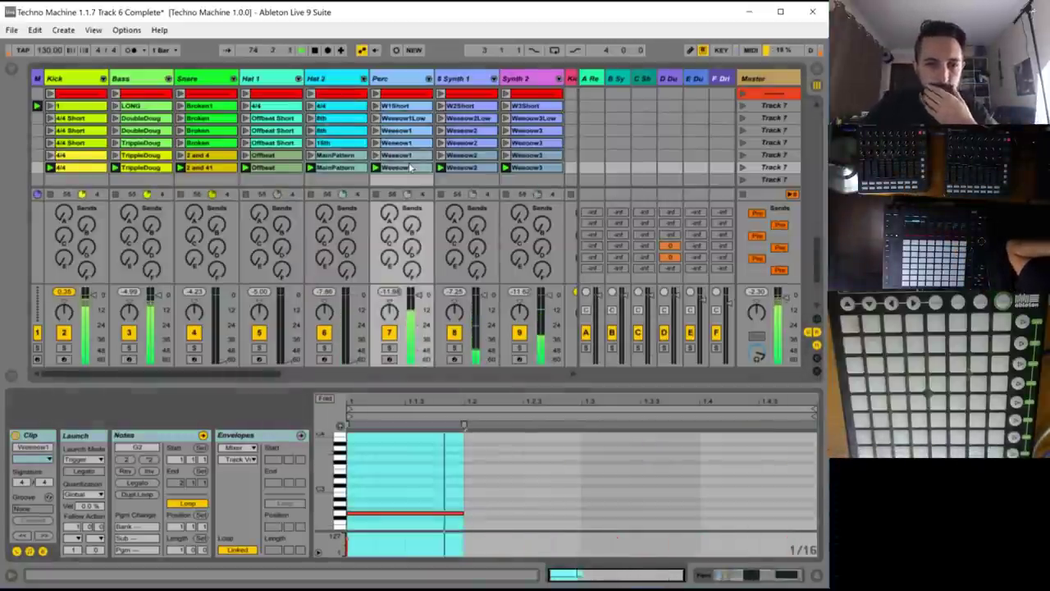
pyautogui.click(435, 472)
pyautogui.moveTo(463, 512); pyautogui.dragTo(375, 512)
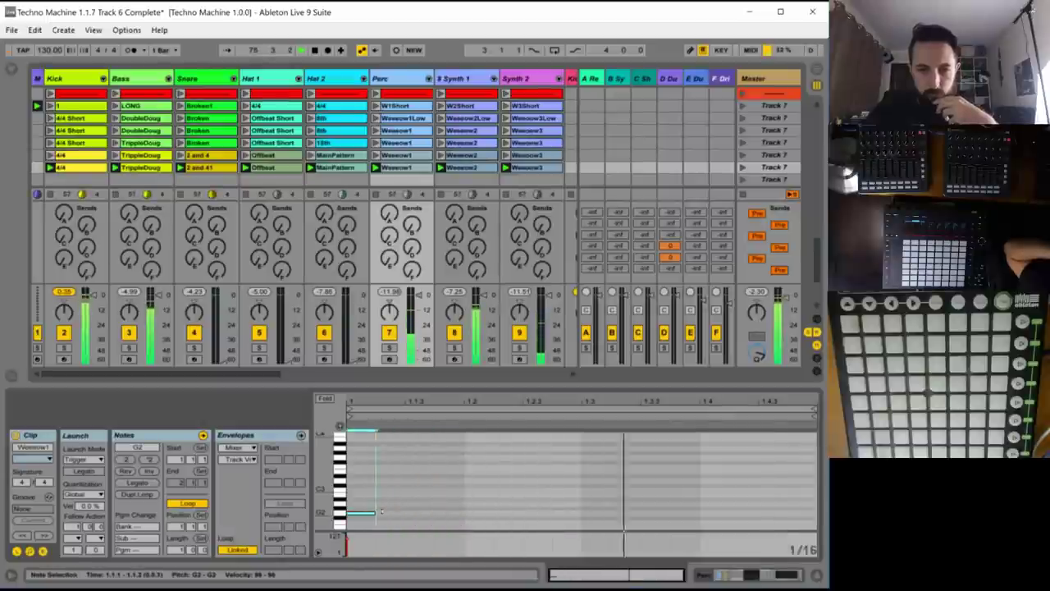
pyautogui.doubleClick(415, 513)
# - Shorten the G2 note in the sixth scene's Synth 1 clip to one sixteenth and add another G2 sixteenth at 1.2.4
pyautogui.doubleClick(462, 168)
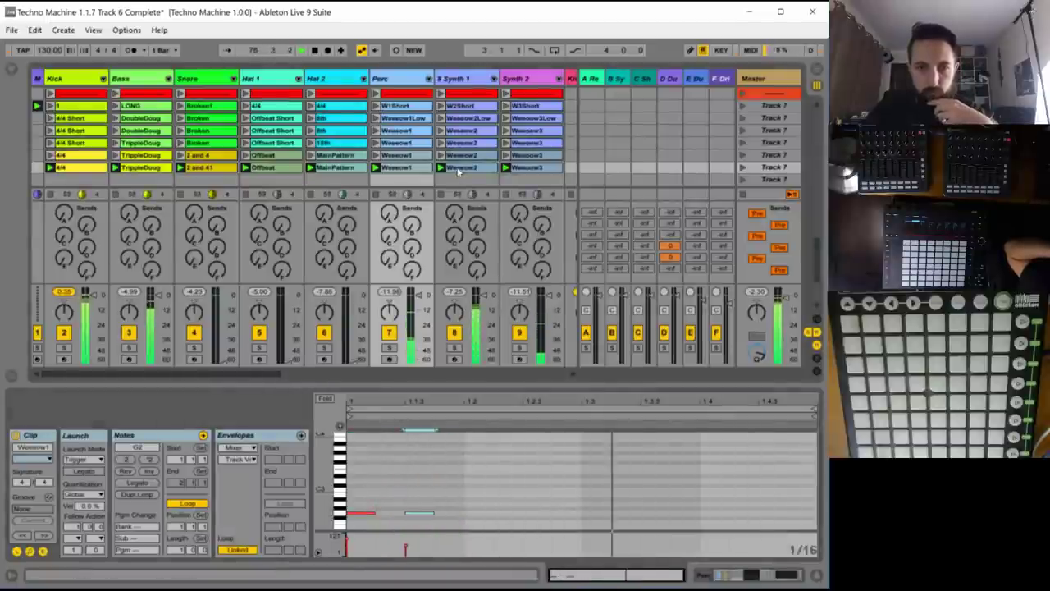
pyautogui.moveTo(607, 437); pyautogui.dragTo(515, 439)
pyautogui.press('z')
pyautogui.hotkey('ctrl', 'z')
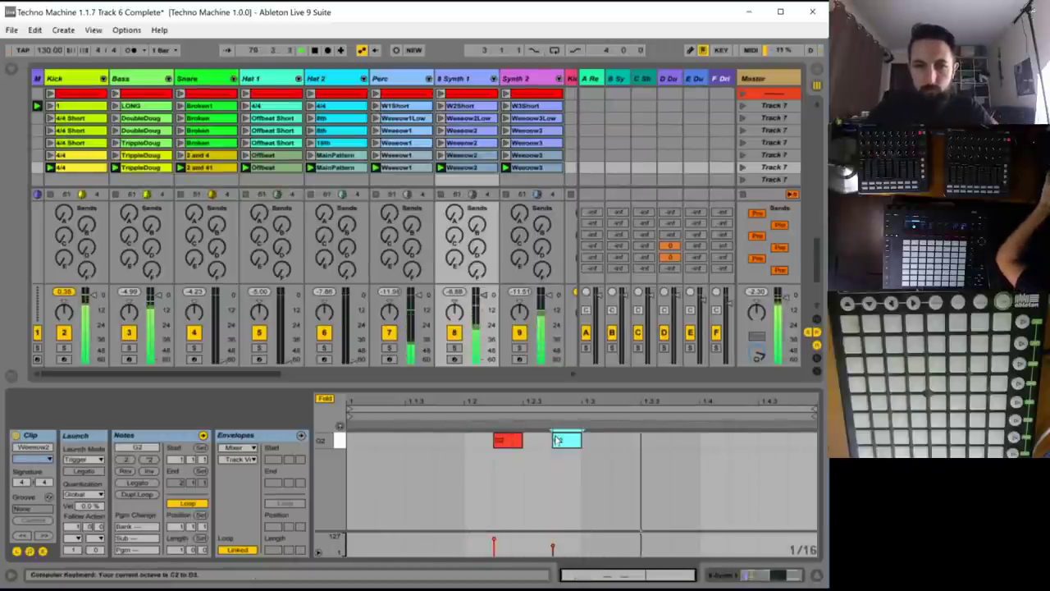
# - In the sixth scene's Synth 2 clip, shorten the G2 note to one sixteenth and add a three-sixteenth G2 note at 1.4.1
pyautogui.click(527, 167)
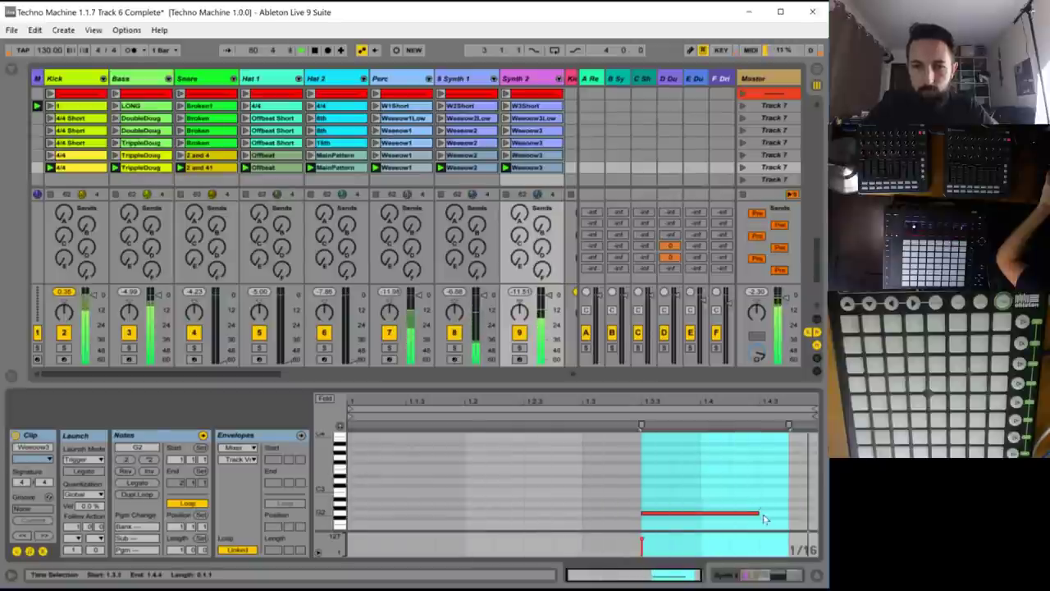
pyautogui.moveTo(761, 514); pyautogui.dragTo(662, 518)
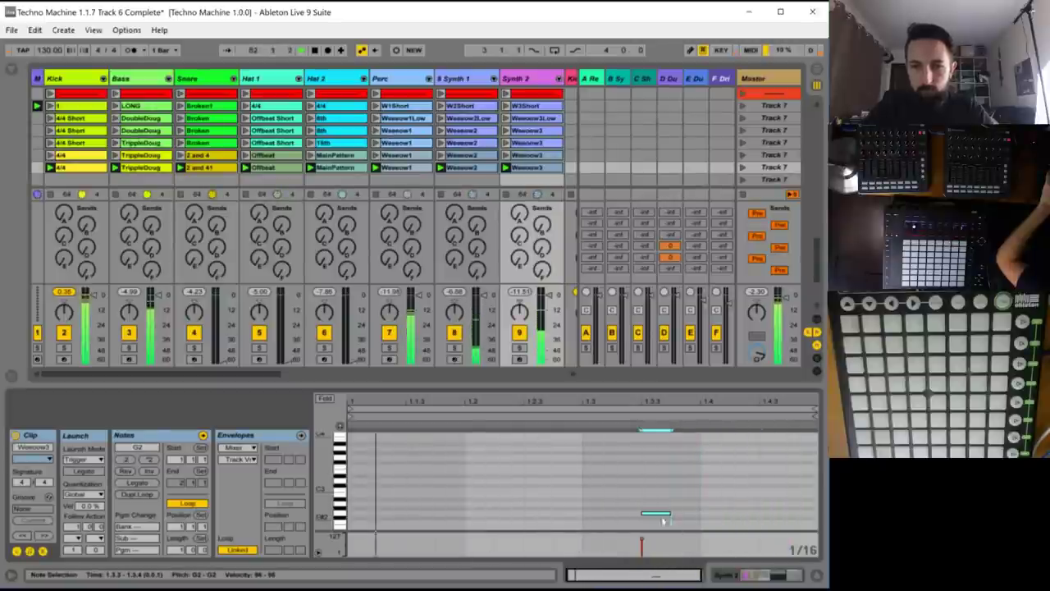
pyautogui.doubleClick(713, 514)
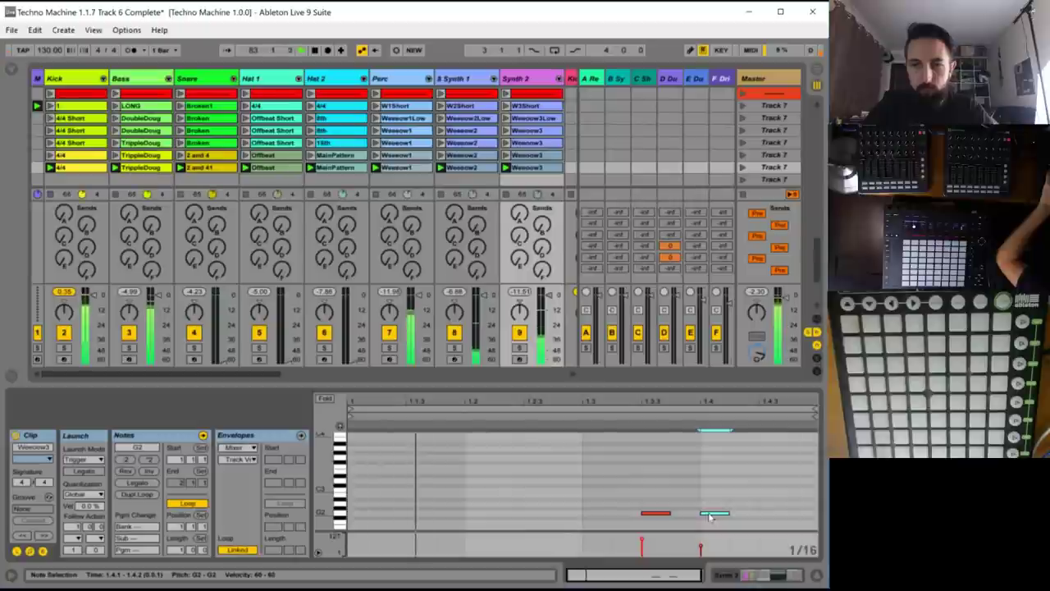
pyautogui.moveTo(734, 515); pyautogui.dragTo(775, 518)
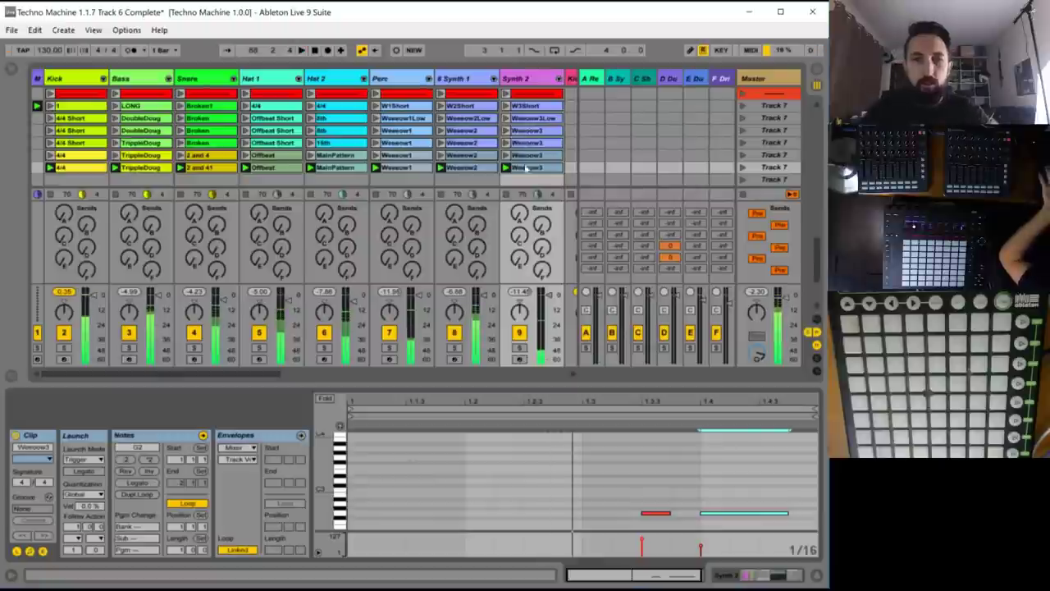
# - Duplicate all eight clips from Kick to Synth 2 in the sixth Track 7 scene into the scene below and launch that seventh scene
pyautogui.keyDown('shift'); pyautogui.click(90, 172); pyautogui.keyUp('shift')
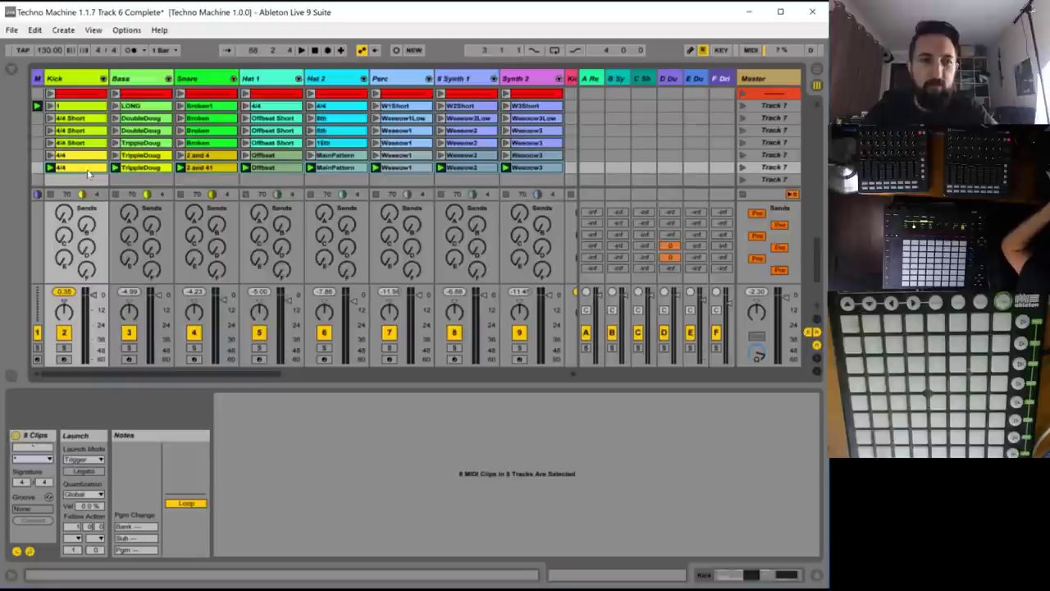
pyautogui.moveTo(88, 183); pyautogui.dragTo(87, 171)
pyautogui.scroll(-1, 469, 102)
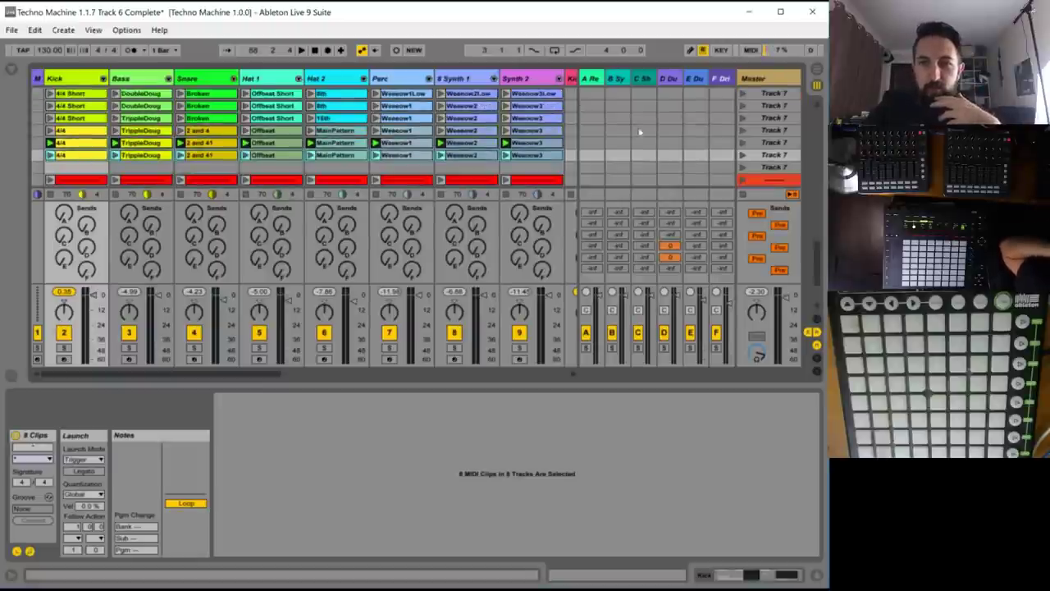
pyautogui.click(775, 155)
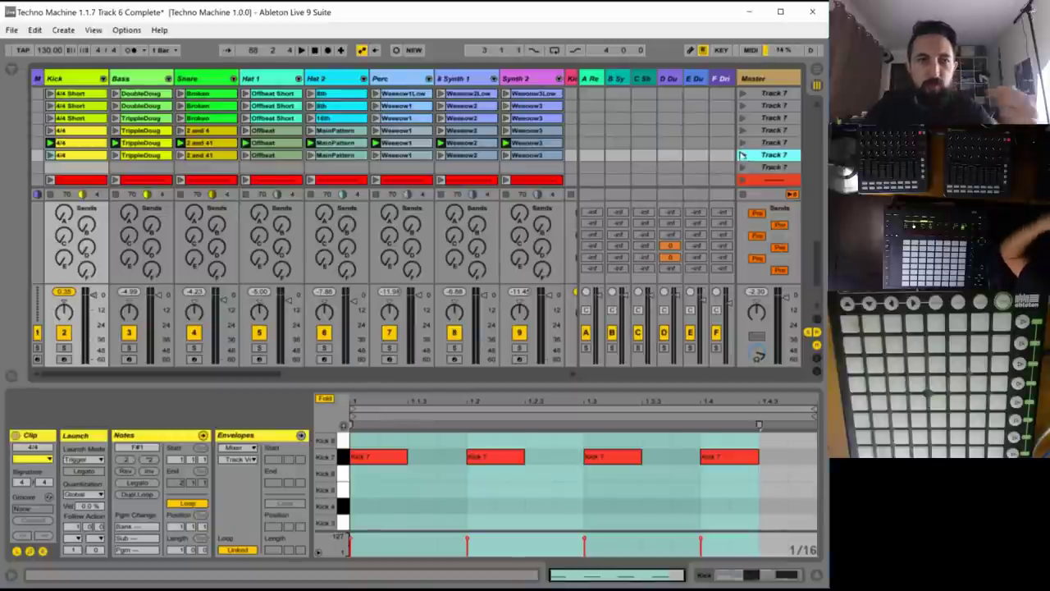
pyautogui.click(743, 155)
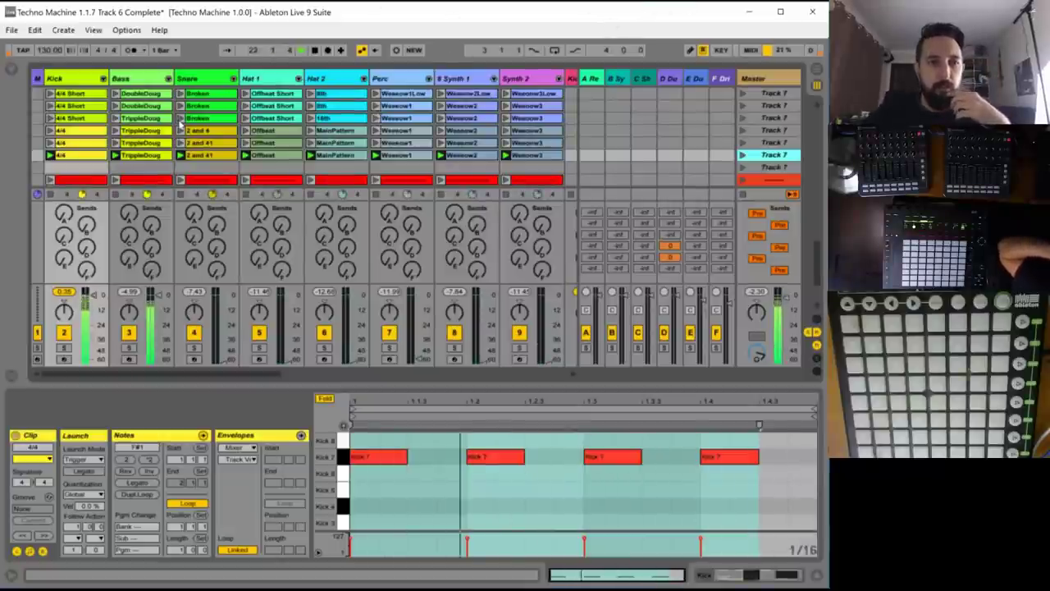
# - Set the loop length of the seventh scene's TrippleDoug bass clip to 2 bars
pyautogui.click(159, 155)
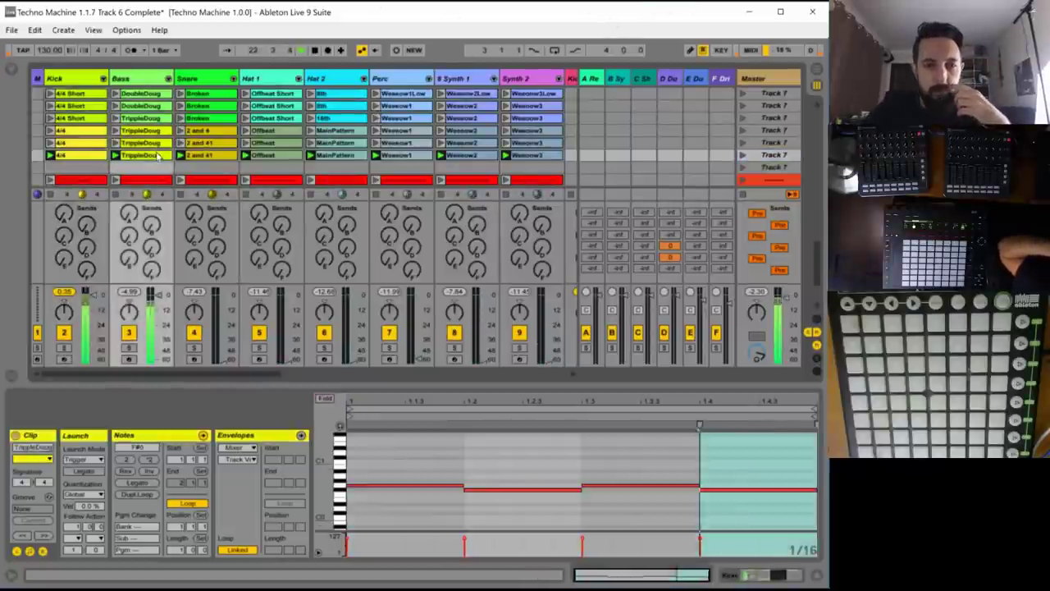
pyautogui.click(180, 549)
pyautogui.press('Up')
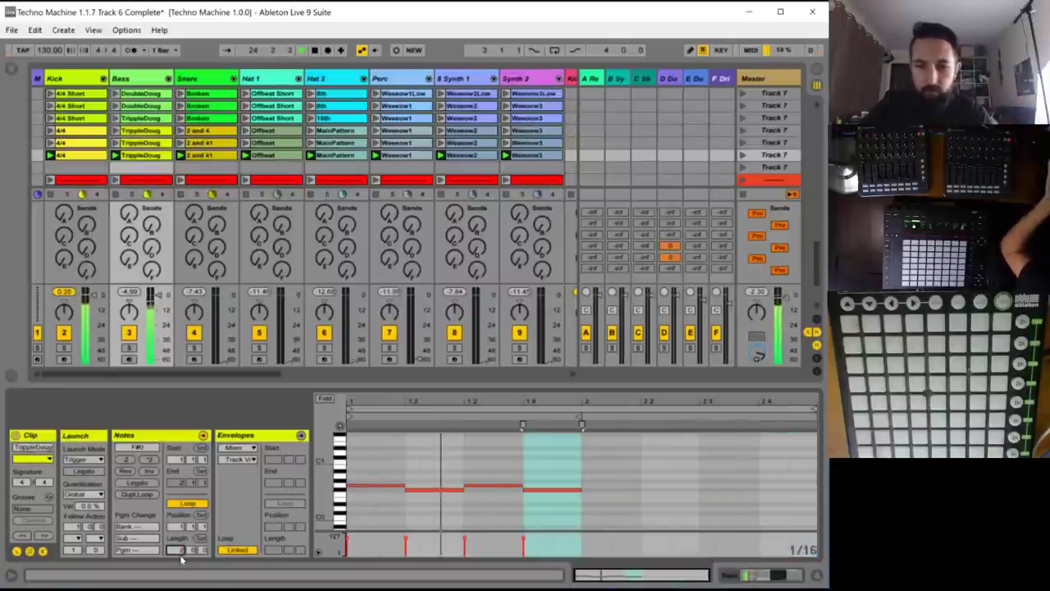
# - Raise the second and fourth notes of the seventh scene's TrippleDoug bass clip to G0
pyautogui.click(432, 489)
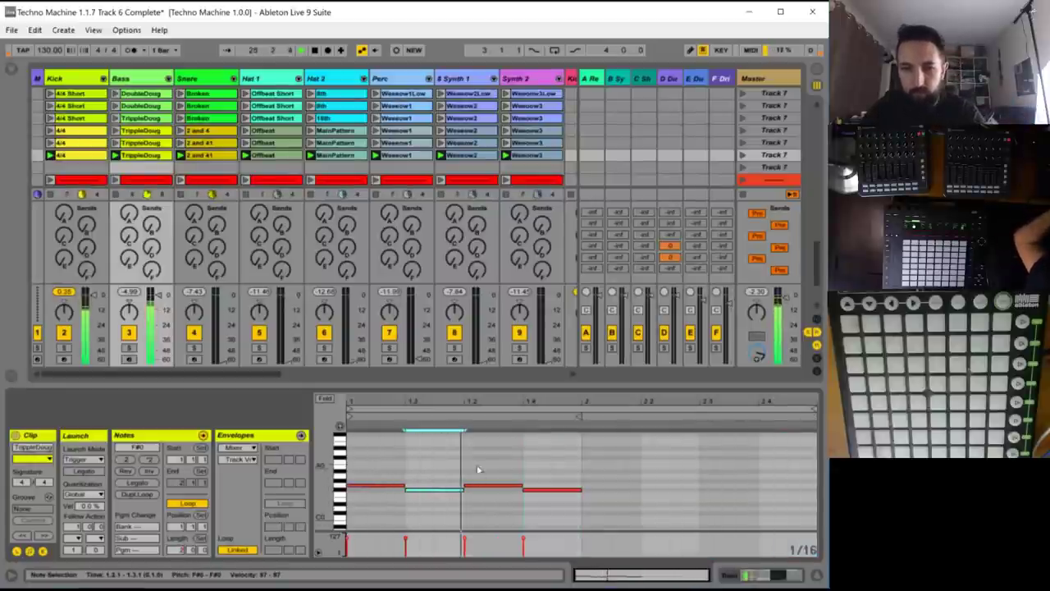
pyautogui.press('Up')
pyautogui.click(558, 486)
pyautogui.click(563, 490)
pyautogui.press('Up')
# - Duplicate the bass clip's four first-bar G0 notes into the second bar
pyautogui.moveTo(563, 474); pyautogui.dragTo(392, 498)
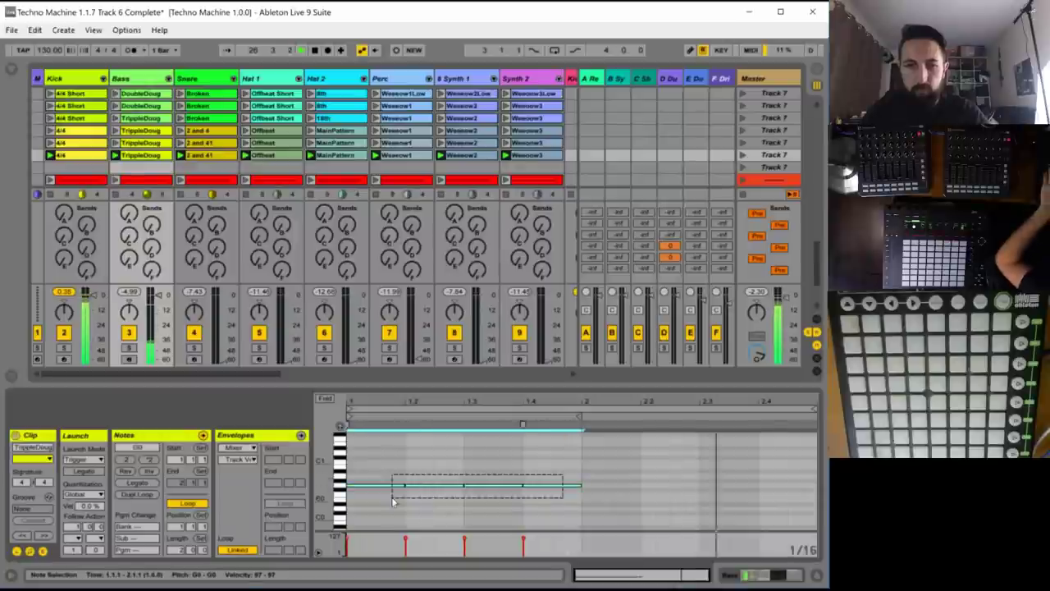
pyautogui.hotkey('ctrl', 'd')
pyautogui.click(737, 464)
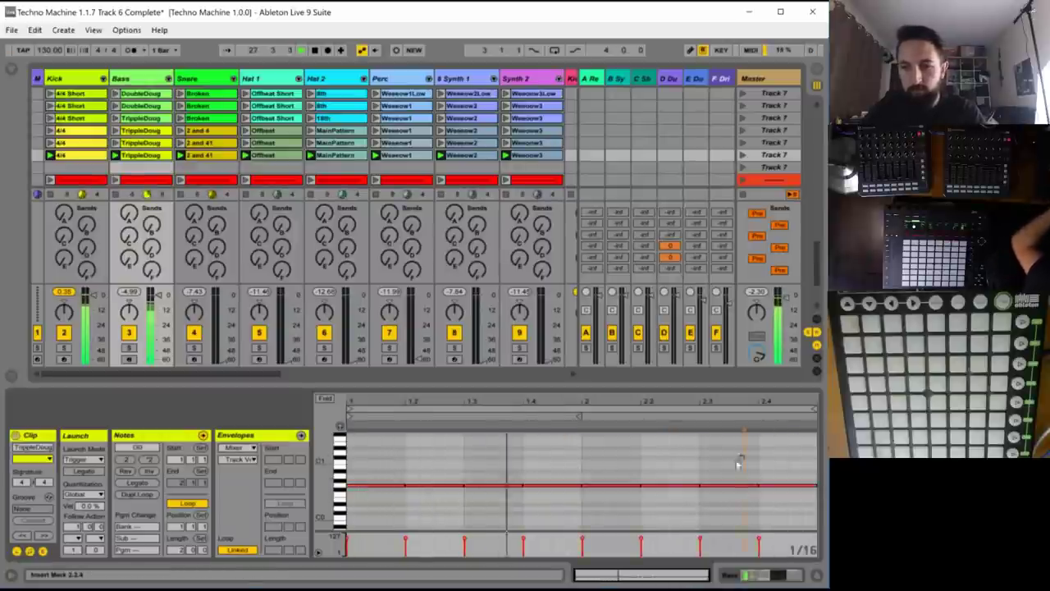
# - Raise the bass clip's note at 2.3 to G#0 and its last note at 2.4 to A0
pyautogui.moveTo(724, 466); pyautogui.dragTo(805, 514)
pyautogui.press('Up')
pyautogui.click(792, 480)
pyautogui.press('Up')
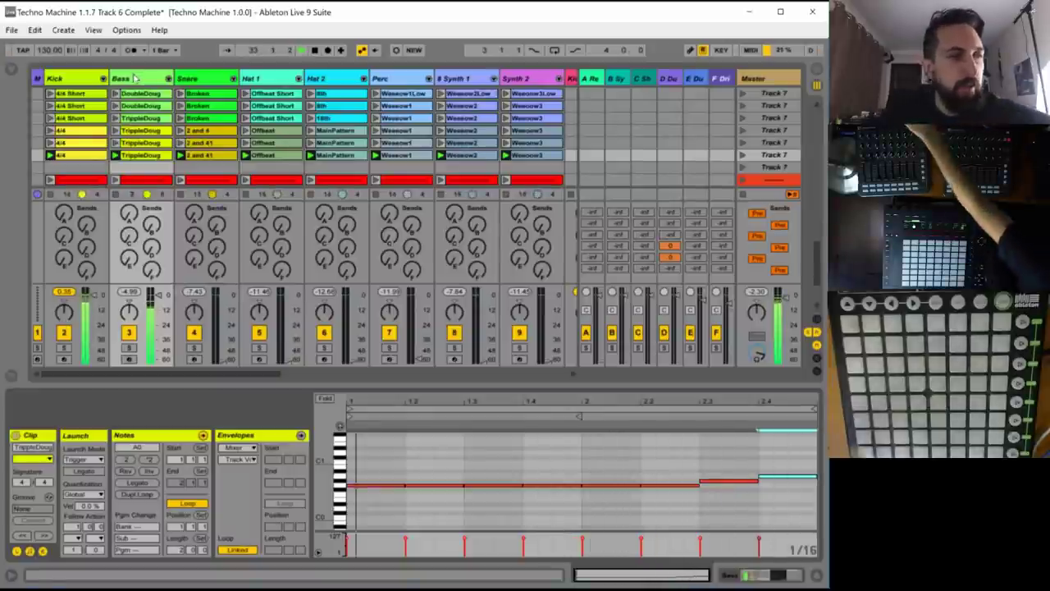
# - Add short Hats1 7 notes at 1.4 and 1.4.2 to the seventh scene's Hat 1 Offbeat clip and remove the stray note above them
pyautogui.moveTo(254, 379); pyautogui.dragTo(254, 416)
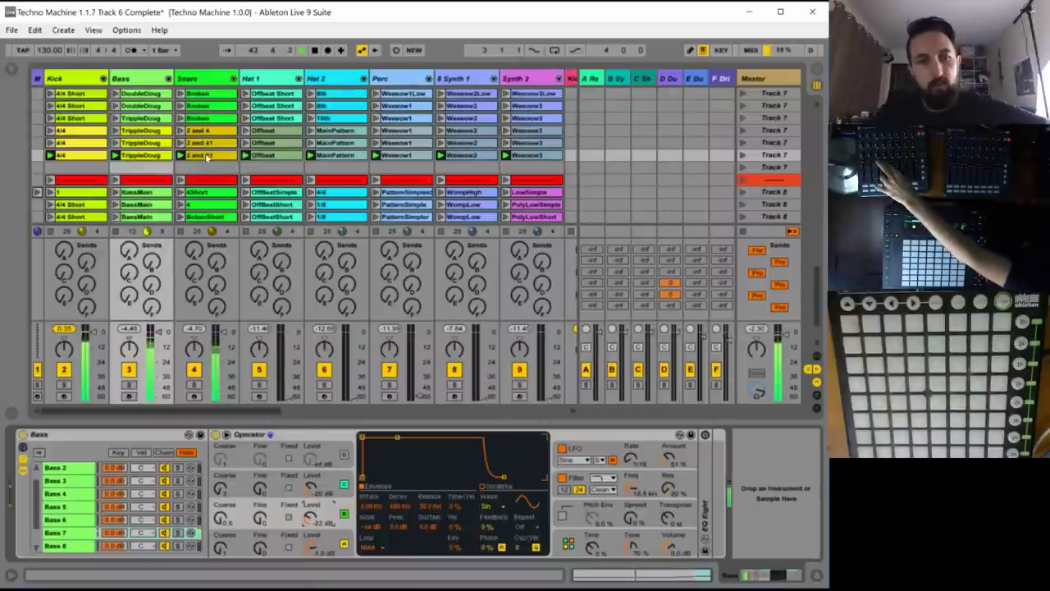
pyautogui.click(207, 157)
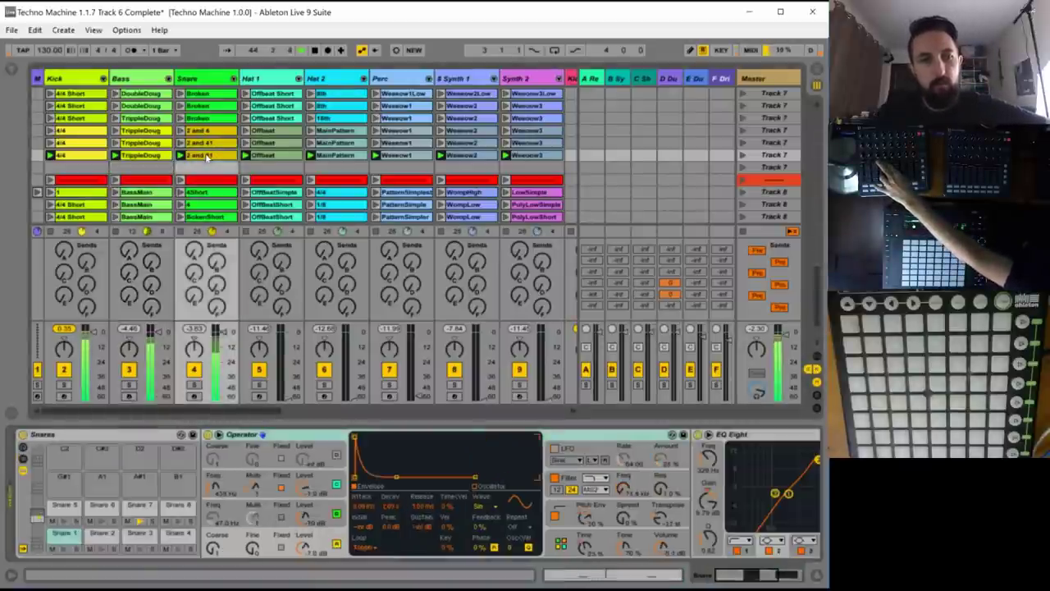
pyautogui.doubleClick(279, 151)
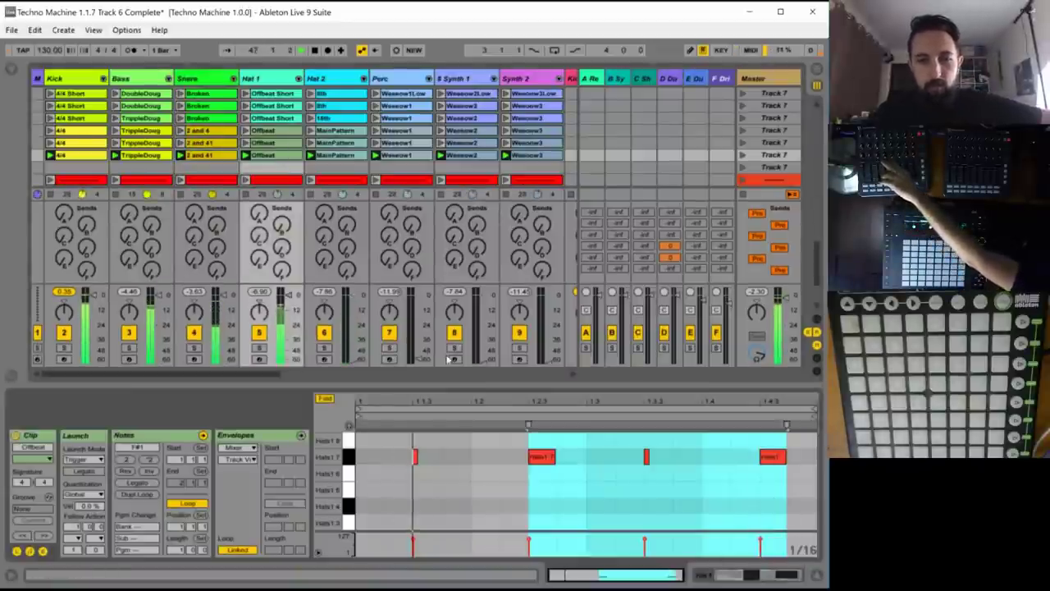
pyautogui.click(541, 474)
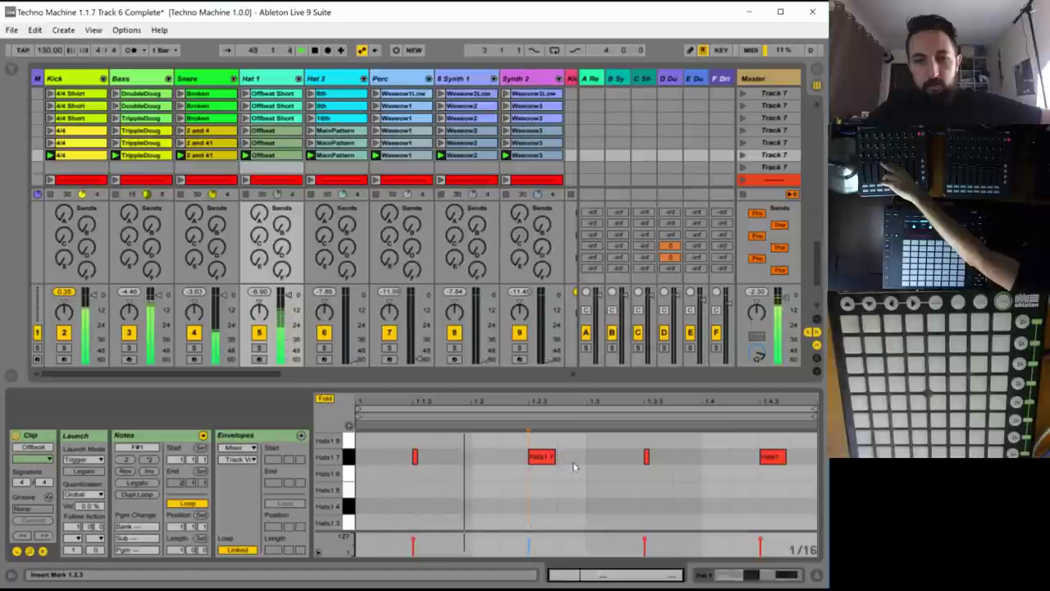
pyautogui.click(646, 456)
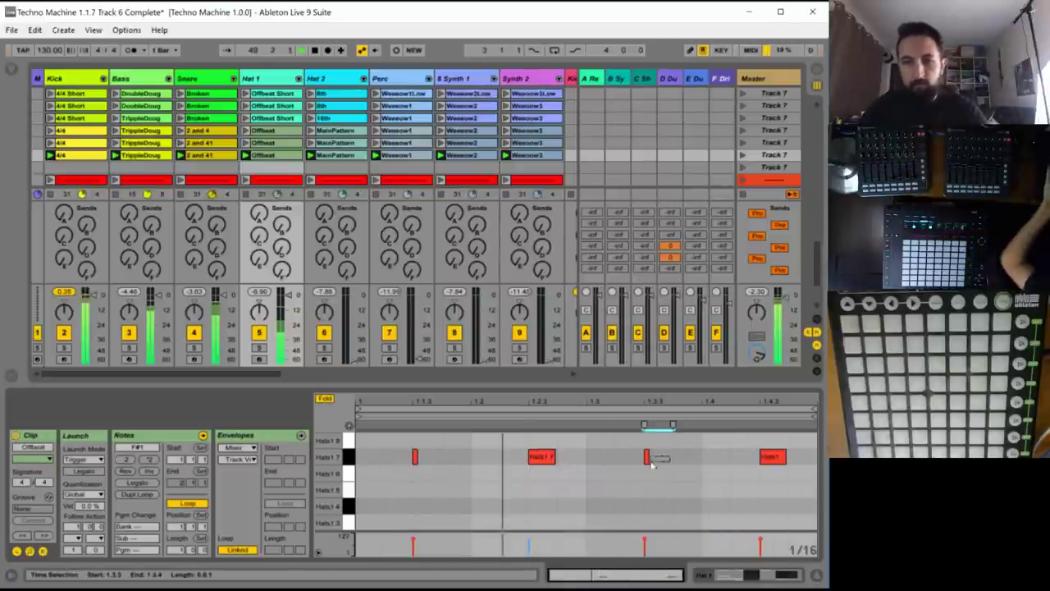
pyautogui.keyDown('ctrl'); pyautogui.moveTo(646, 458); pyautogui.dragTo(702, 457); pyautogui.keyUp('ctrl')
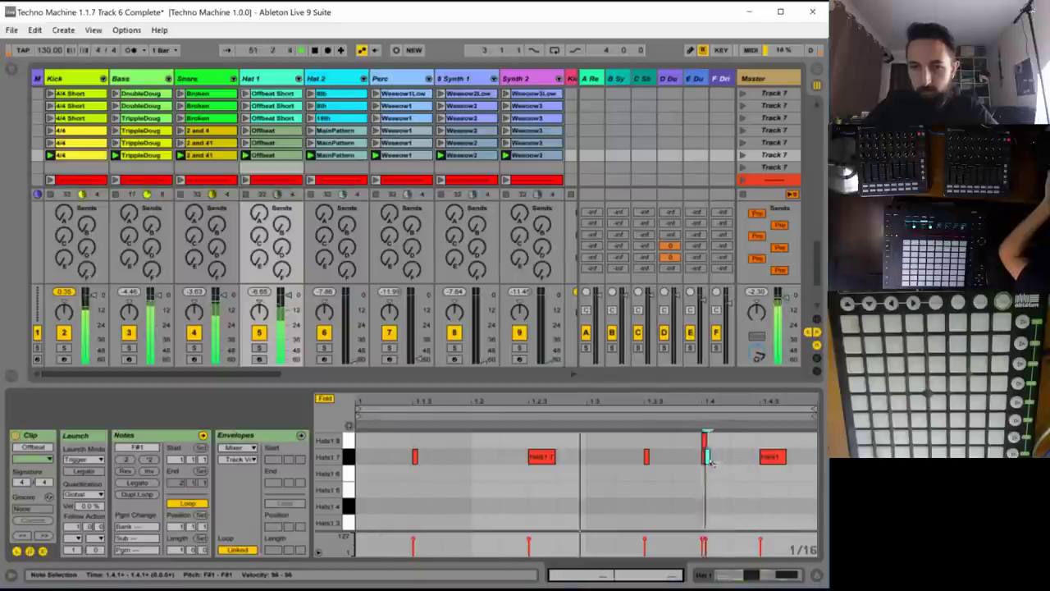
pyautogui.doubleClick(732, 472)
pyautogui.moveTo(732, 472); pyautogui.dragTo(734, 456)
pyautogui.click(703, 440)
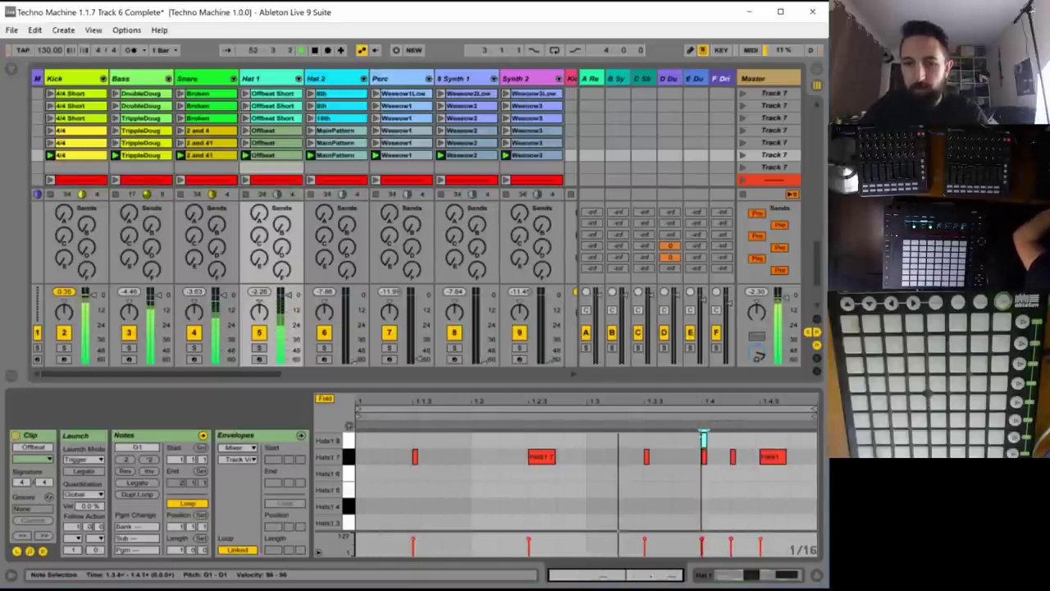
pyautogui.press('Delete')
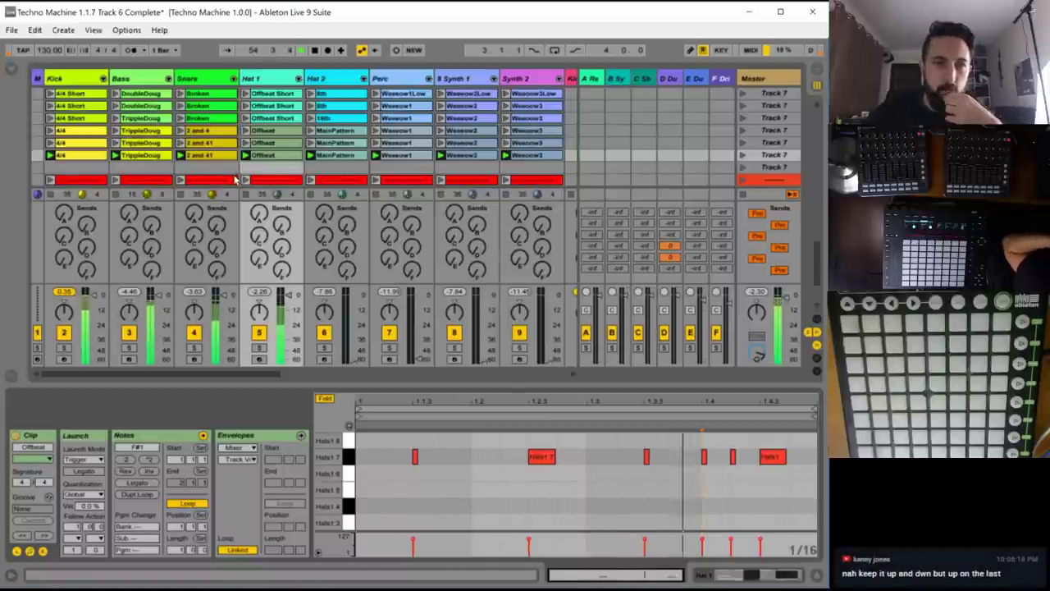
# - Slightly raise the velocities of all notes in the seventh scene's 2 and 41 snare clip
pyautogui.click(191, 160)
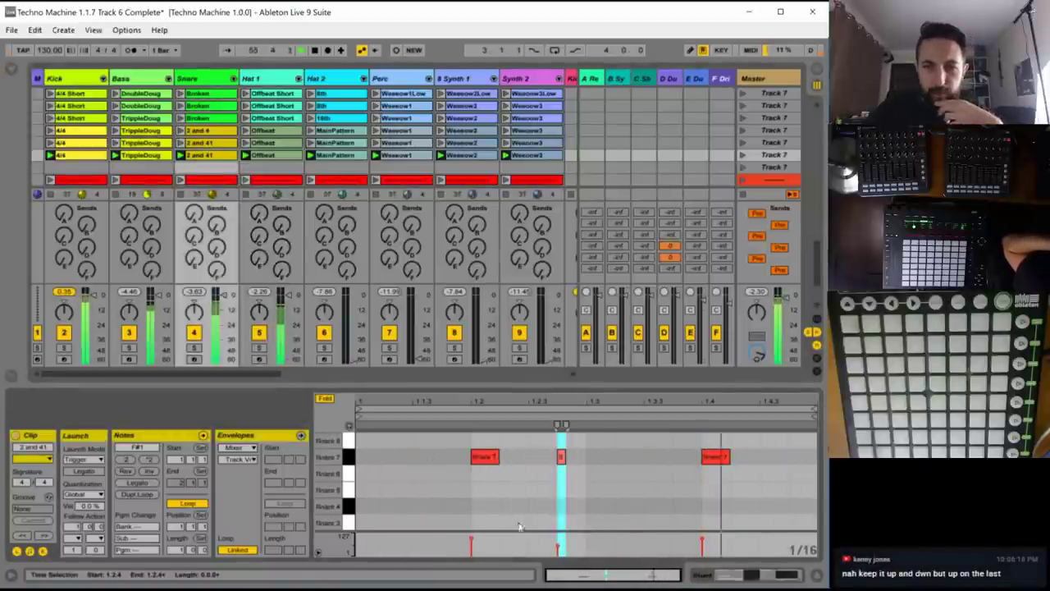
pyautogui.hotkey('ctrl', 'a')
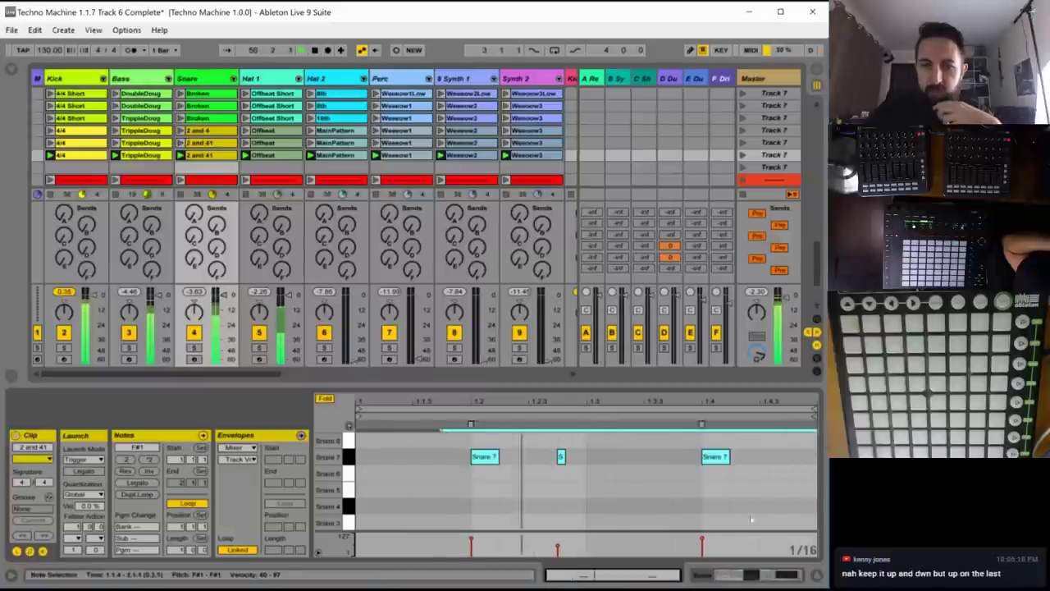
pyautogui.moveTo(702, 539)
pyautogui.mouseDown()
pyautogui.moveTo(702, 552)
pyautogui.moveTo(702, 536)
pyautogui.mouseUp()
pyautogui.click(698, 544)
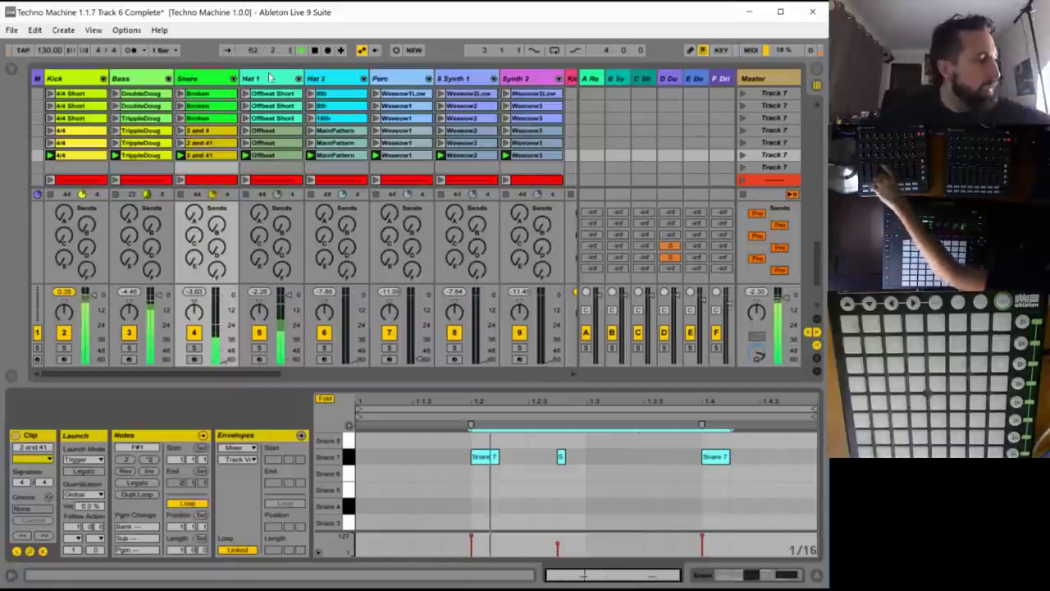
# - Delete all notes from beat 1.2 onward in the seventh scene's Hat 2 MainPattern clip
pyautogui.click(336, 155)
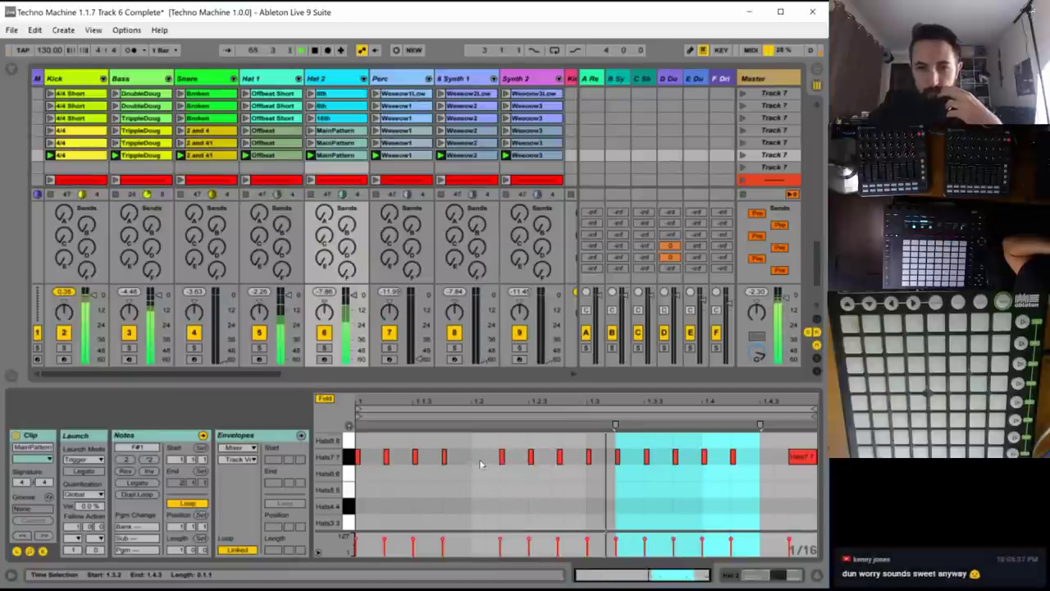
pyautogui.moveTo(481, 464); pyautogui.dragTo(803, 462)
pyautogui.press('Delete')
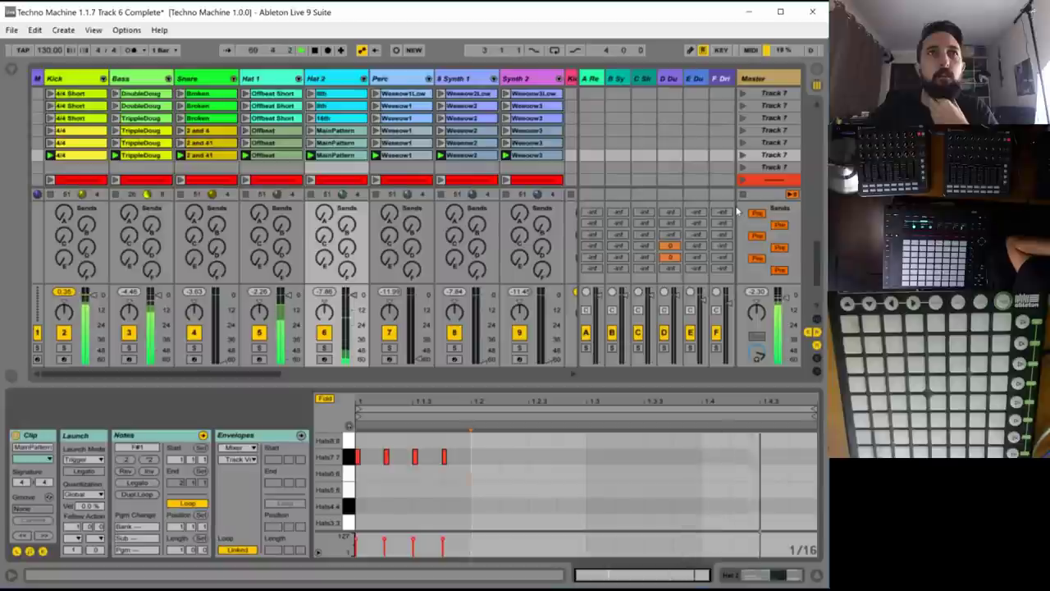
# - Add Hats7 7 notes at 1.2.2, 1.2.4, 1.3.2, 1.3.4 and 1.4.2, extending the last one to the end of the bar
pyautogui.doubleClick(517, 458)
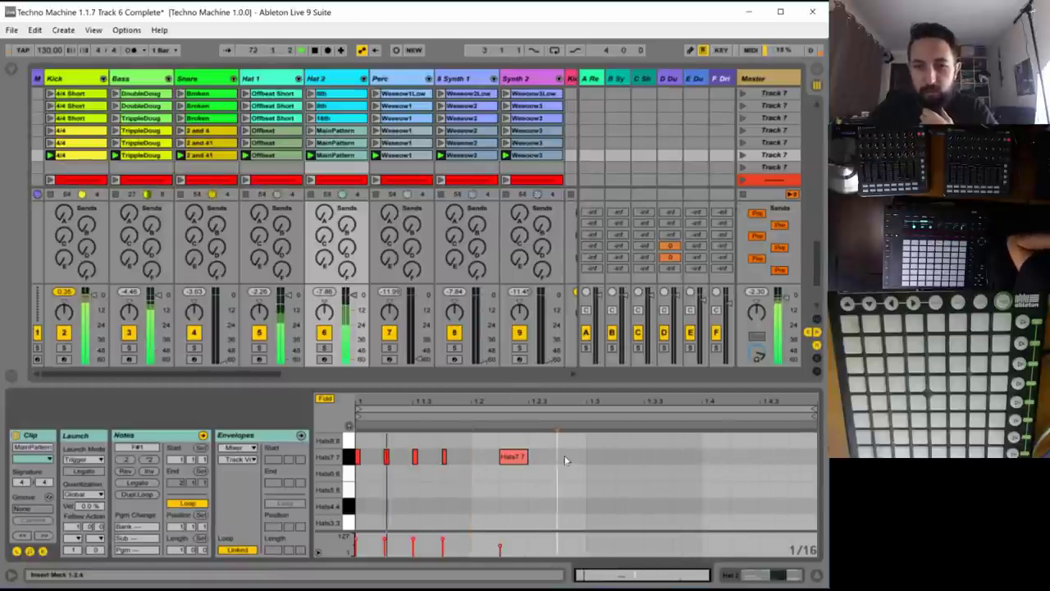
pyautogui.doubleClick(570, 458)
pyautogui.doubleClick(628, 458)
pyautogui.doubleClick(689, 458)
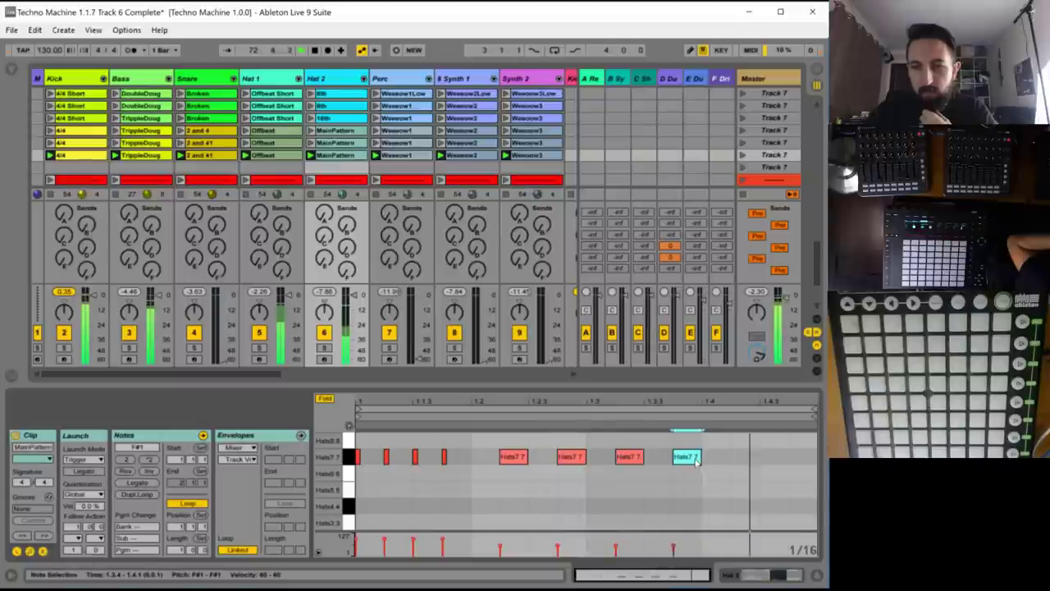
pyautogui.doubleClick(743, 458)
pyautogui.moveTo(758, 456); pyautogui.dragTo(823, 461)
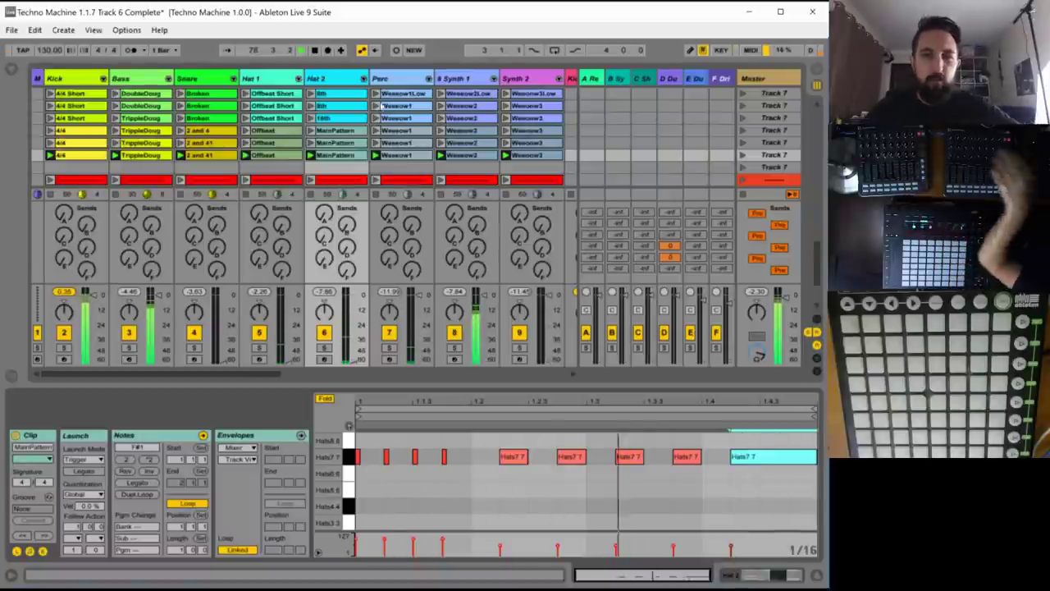
# - Rework the seventh scene's Perc clip into two short G2 notes at 1.1.1 and 1.1.2 plus one held from 1.1.3 to 1.2
pyautogui.click(399, 155)
pyautogui.click(465, 454)
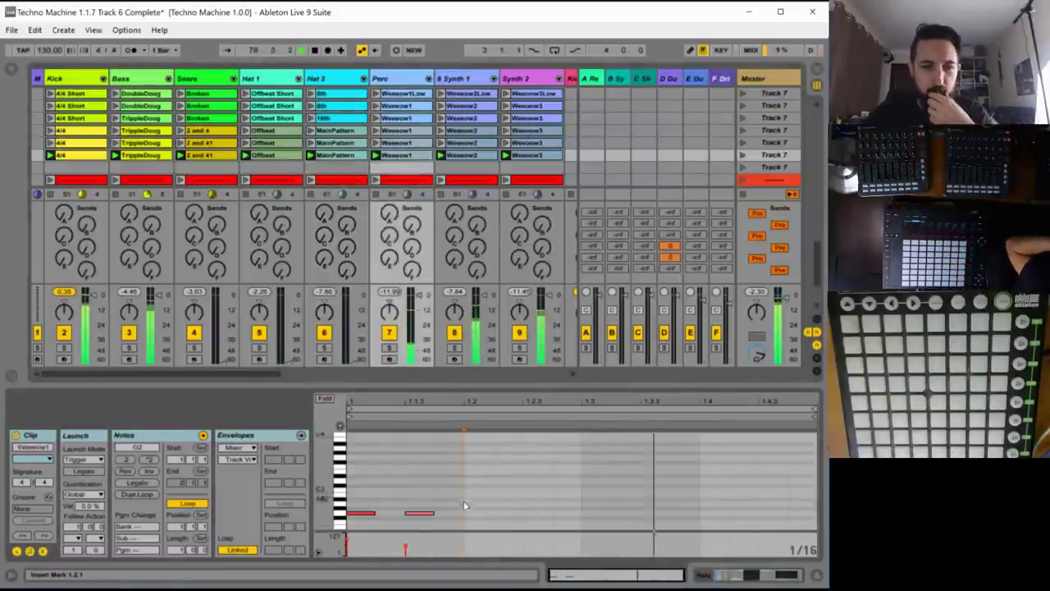
pyautogui.moveTo(348, 528); pyautogui.dragTo(419, 514)
pyautogui.doubleClick(382, 513)
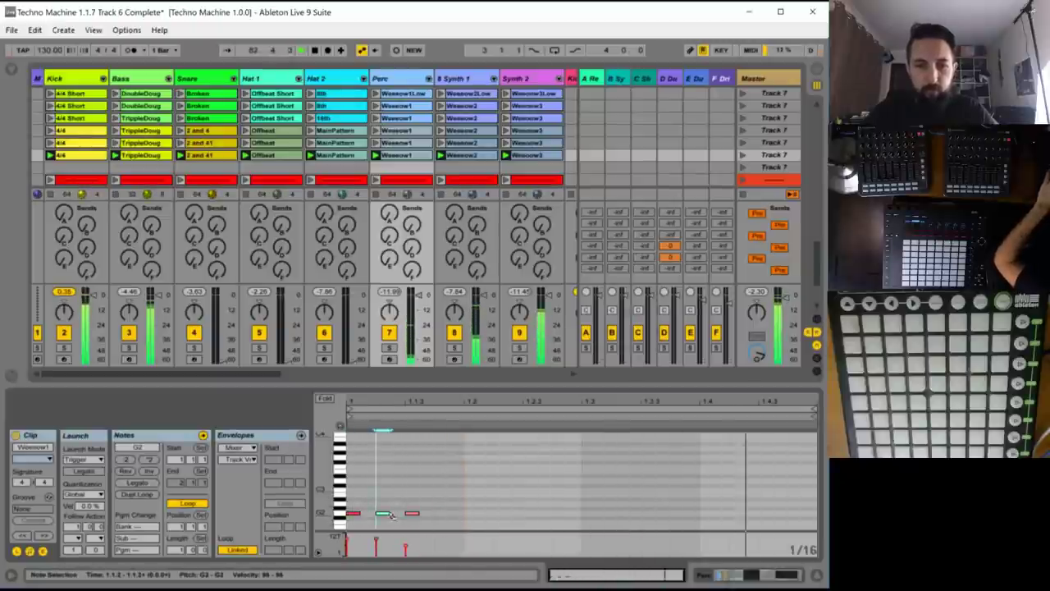
pyautogui.moveTo(422, 513); pyautogui.dragTo(464, 523)
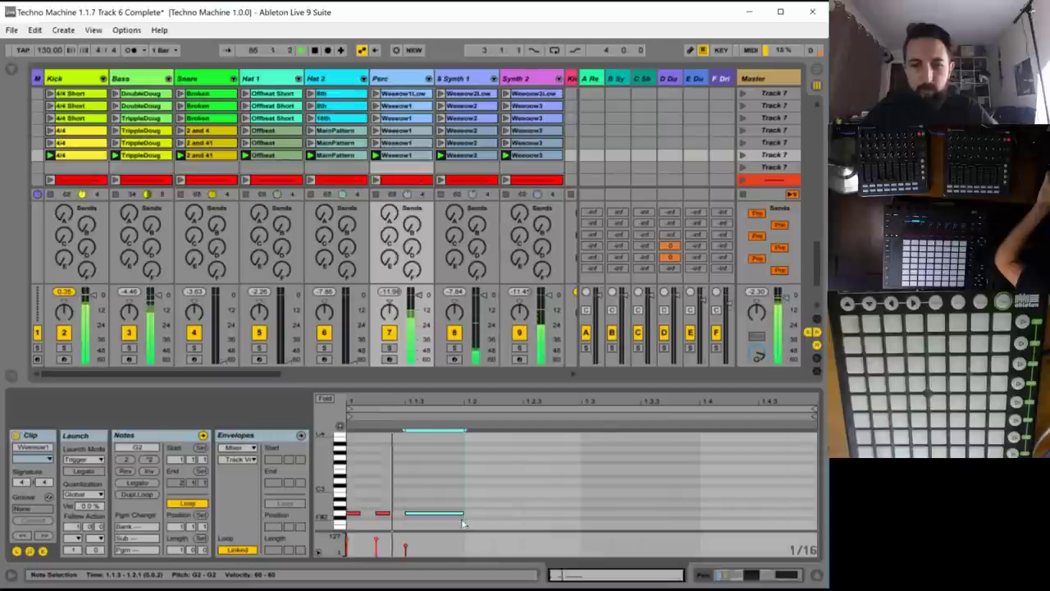
# - Rework the seventh scene's Synth 1 clip into short G2 notes at 1.2.2 and 1.2.3 plus one held from 1.2.4 to 1.3.3
pyautogui.click(470, 157)
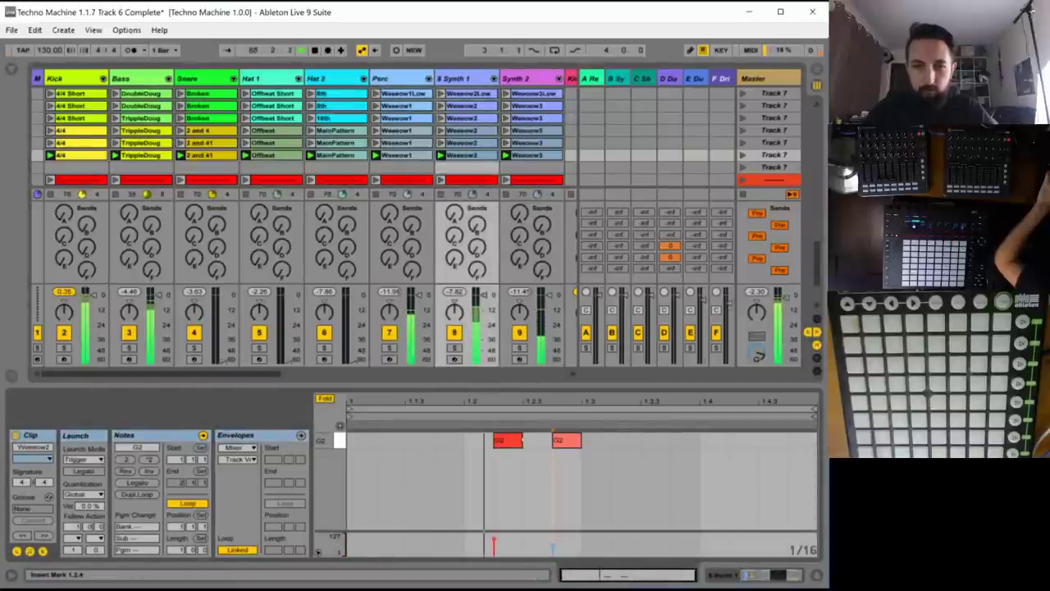
pyautogui.click(509, 441)
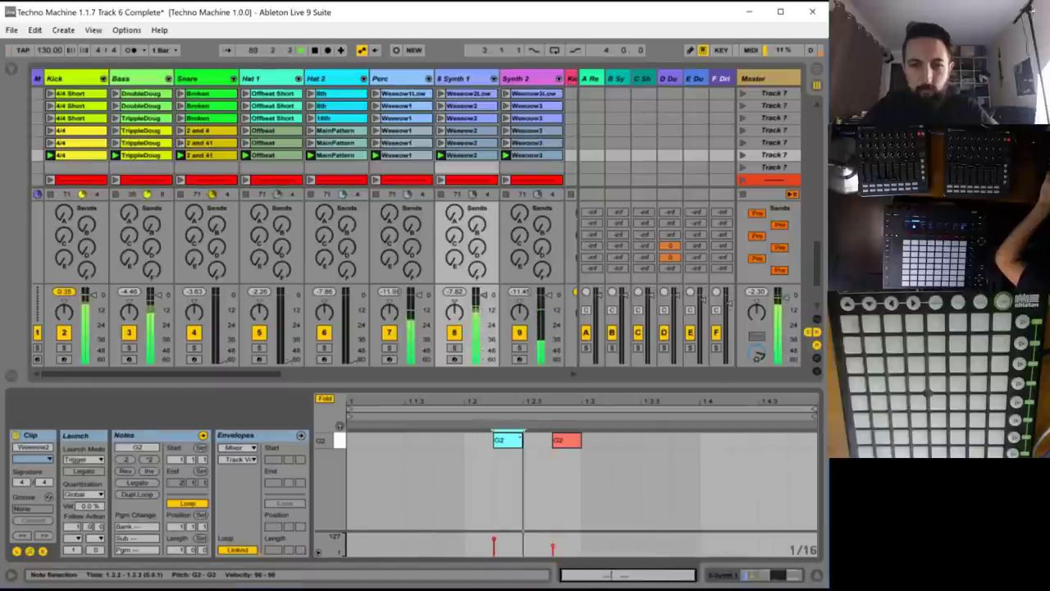
pyautogui.moveTo(523, 440); pyautogui.dragTo(640, 440)
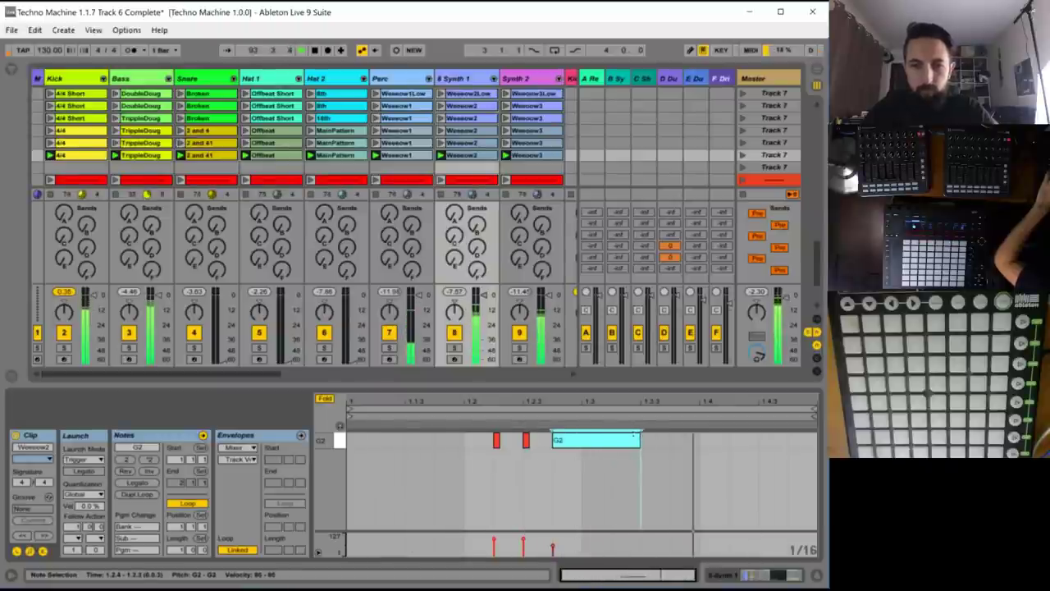
# - Rework the seventh scene's Synth 2 clip into short G2 notes at 1.3.3 and 1.3.4 plus one held from 1.4 to the bar's end
pyautogui.click(533, 155)
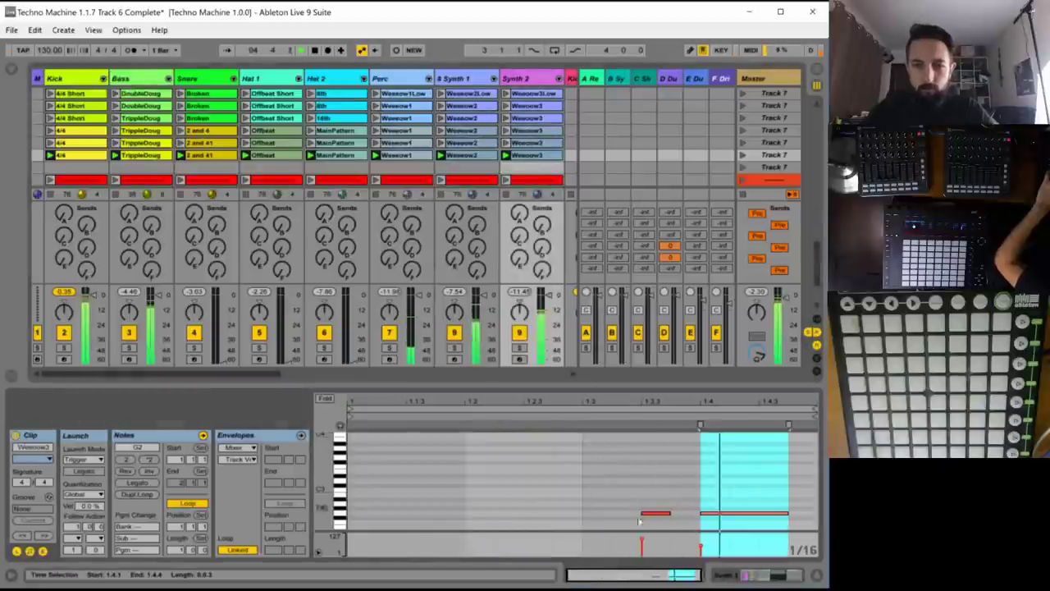
pyautogui.moveTo(669, 512)
pyautogui.mouseDown()
pyautogui.moveTo(649, 513)
pyautogui.moveTo(683, 516)
pyautogui.mouseUp()
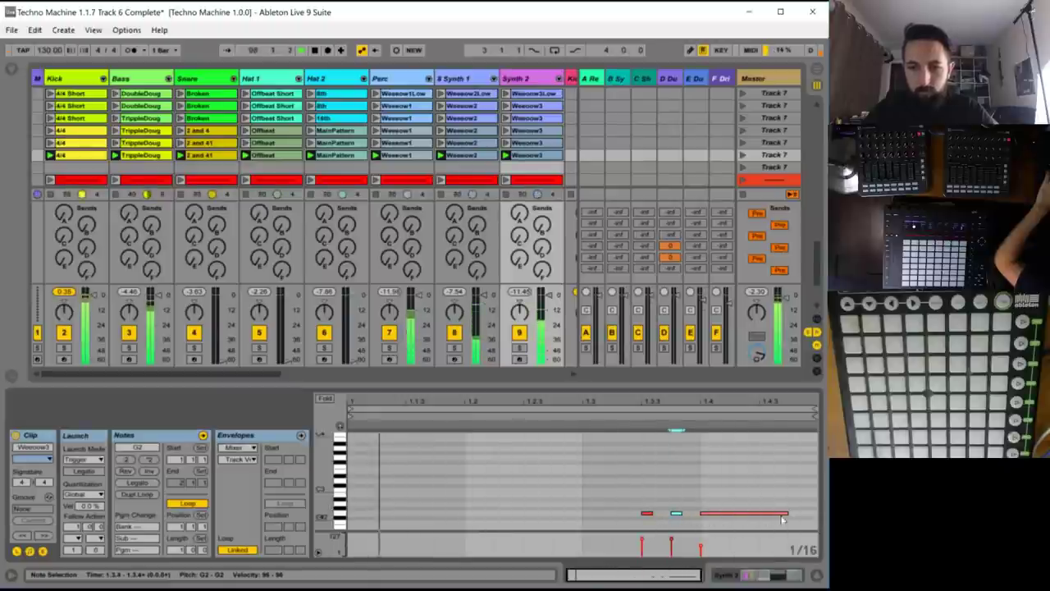
pyautogui.moveTo(787, 513); pyautogui.dragTo(814, 510)
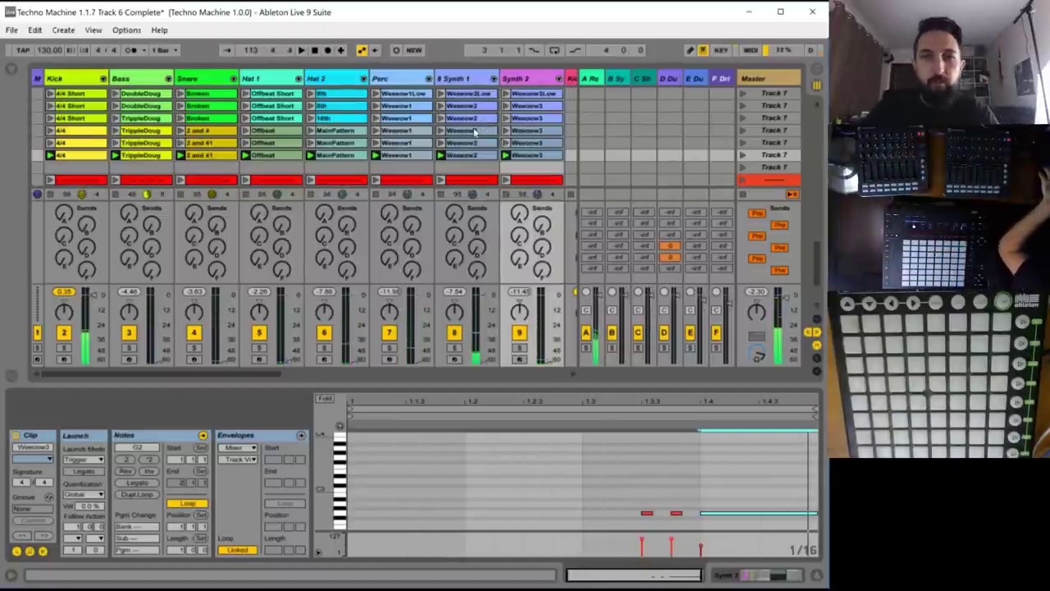
# - Copy all eight clips of the fifth Track 7 scene, Kick through Synth 2, into the empty eighth scene and launch it
pyautogui.click(518, 132)
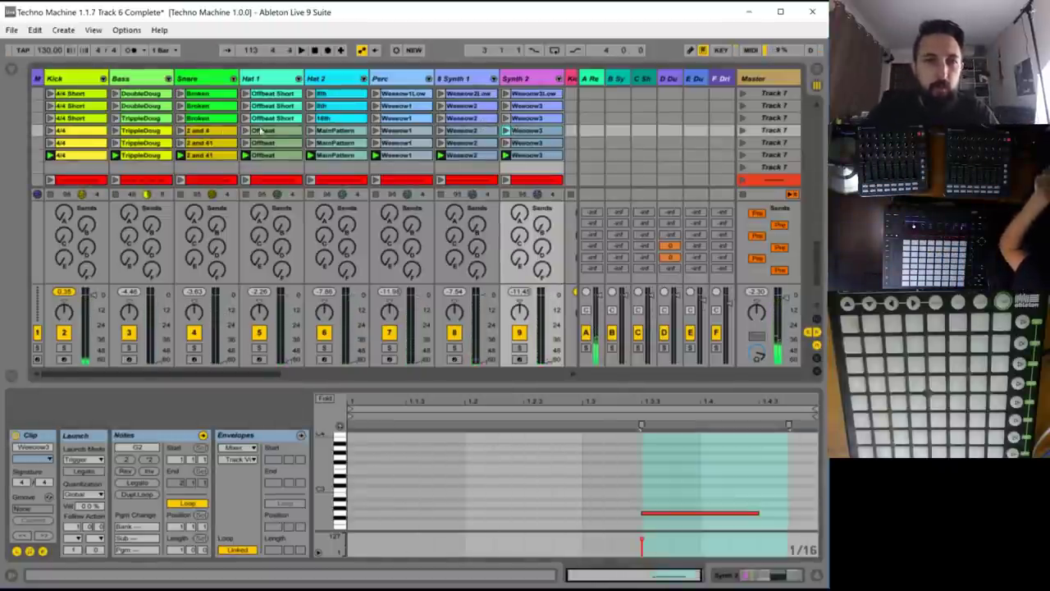
pyautogui.keyDown('shift'); pyautogui.click(73, 130); pyautogui.keyUp('shift')
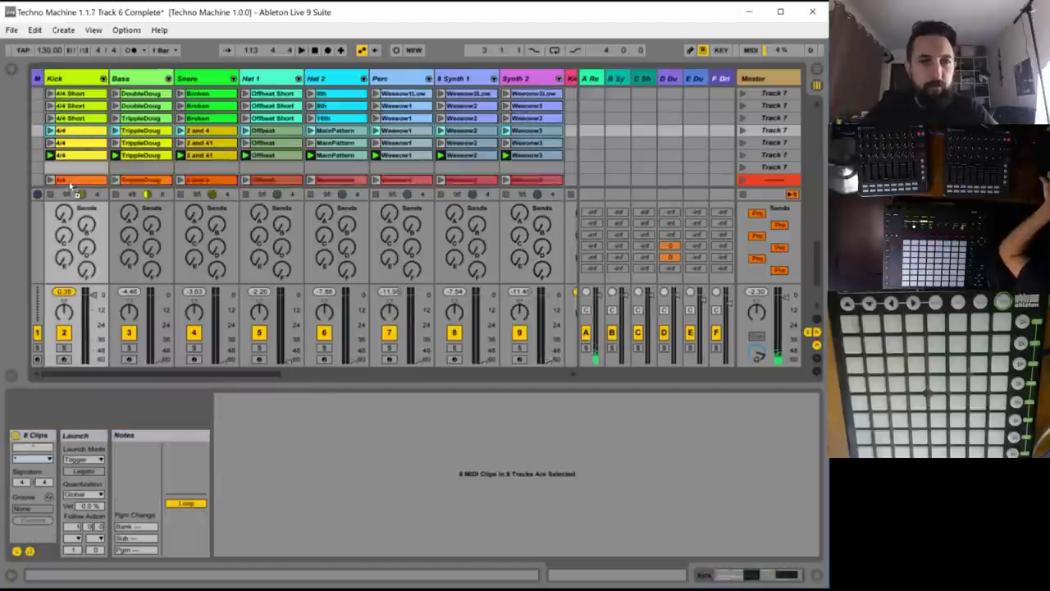
pyautogui.moveTo(72, 130); pyautogui.dragTo(67, 167)
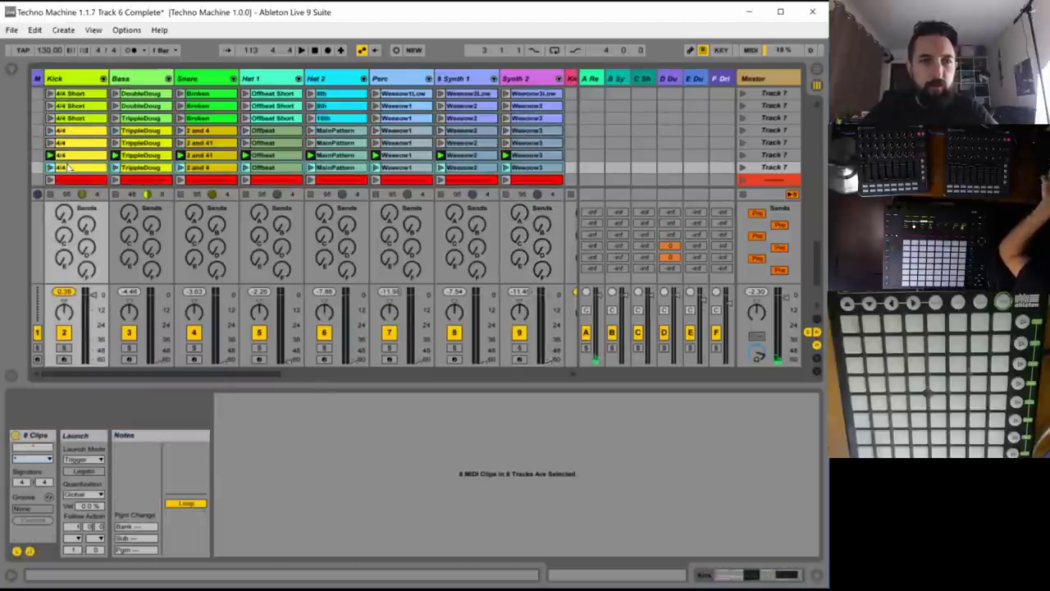
pyautogui.click(743, 168)
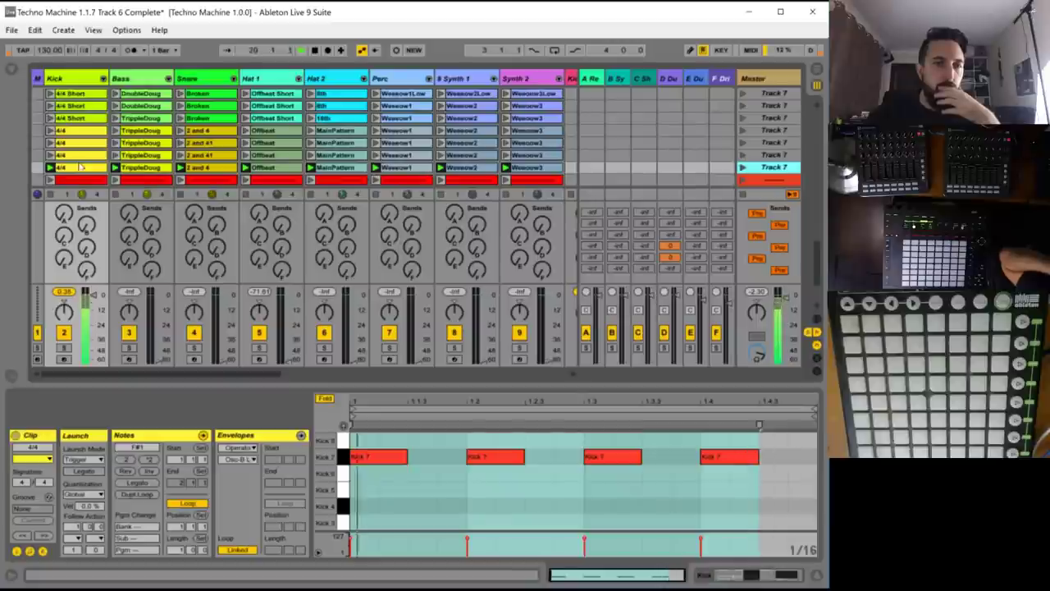
# - Move the eighth scene's middle kicks to 1.2.2 and 1.3.3, and replace the last with short kicks at 1.4.3 and 1.4.4
pyautogui.moveTo(486, 461); pyautogui.dragTo(524, 457)
pyautogui.moveTo(607, 460); pyautogui.dragTo(675, 459)
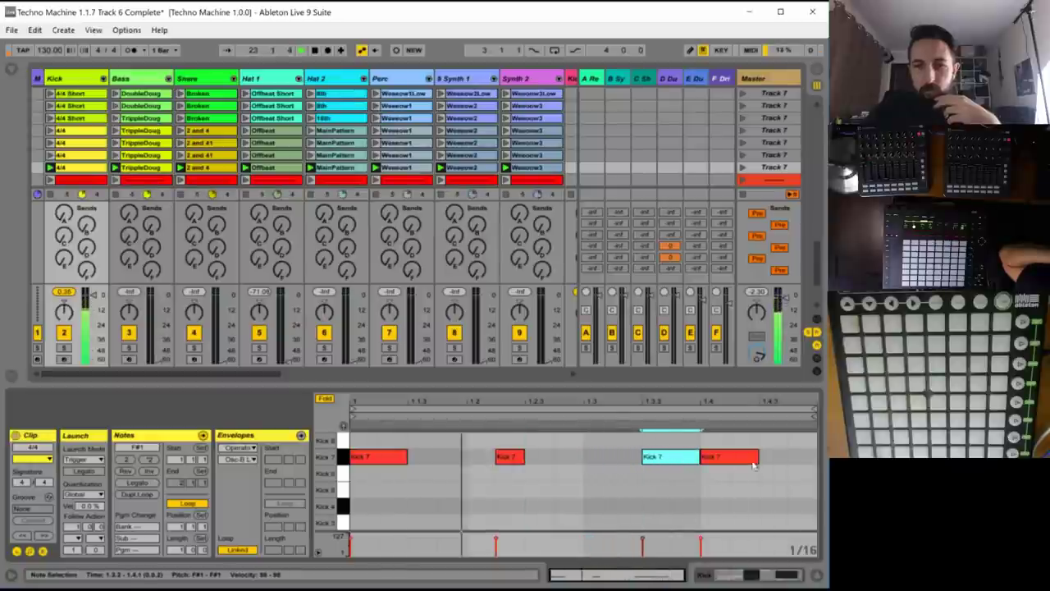
pyautogui.moveTo(754, 465); pyautogui.dragTo(788, 456)
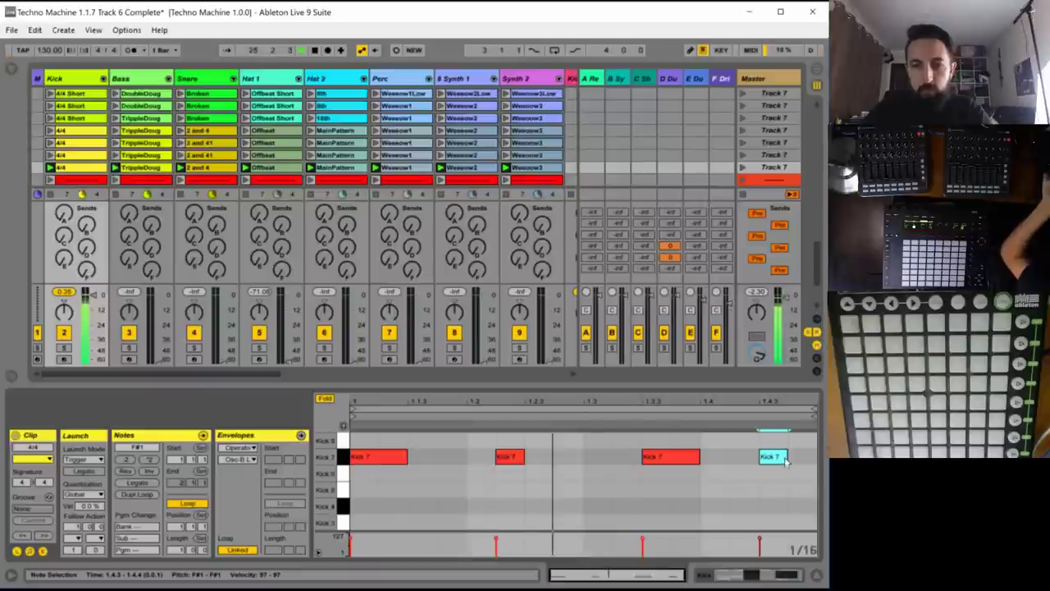
pyautogui.moveTo(788, 456)
pyautogui.mouseDown()
pyautogui.moveTo(769, 456)
pyautogui.moveTo(791, 462)
pyautogui.mouseUp()
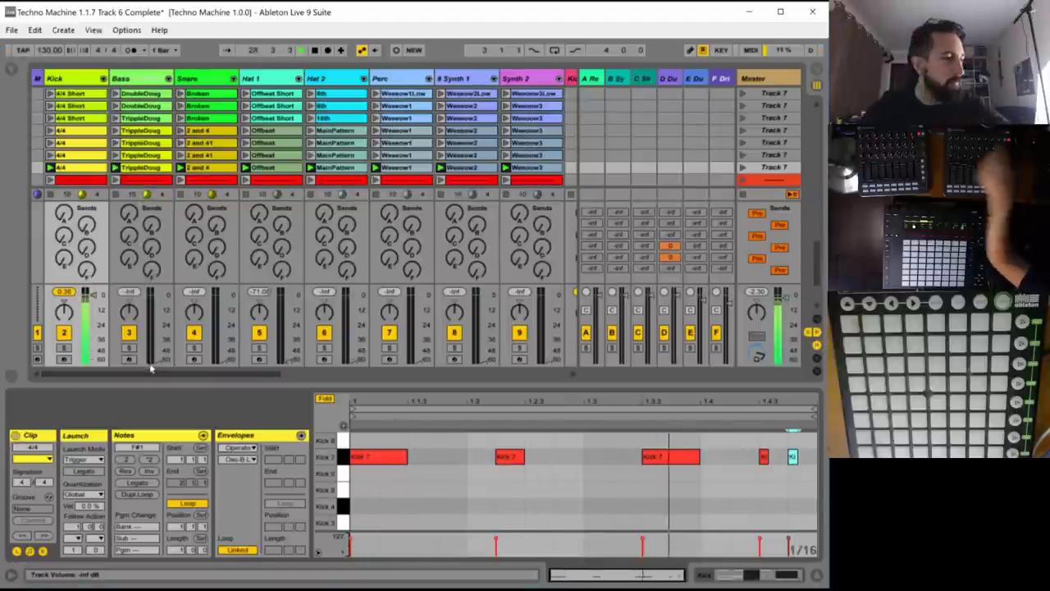
# - Compare the note positions in the eighth scene's bass, snare and kick clips
pyautogui.click(142, 168)
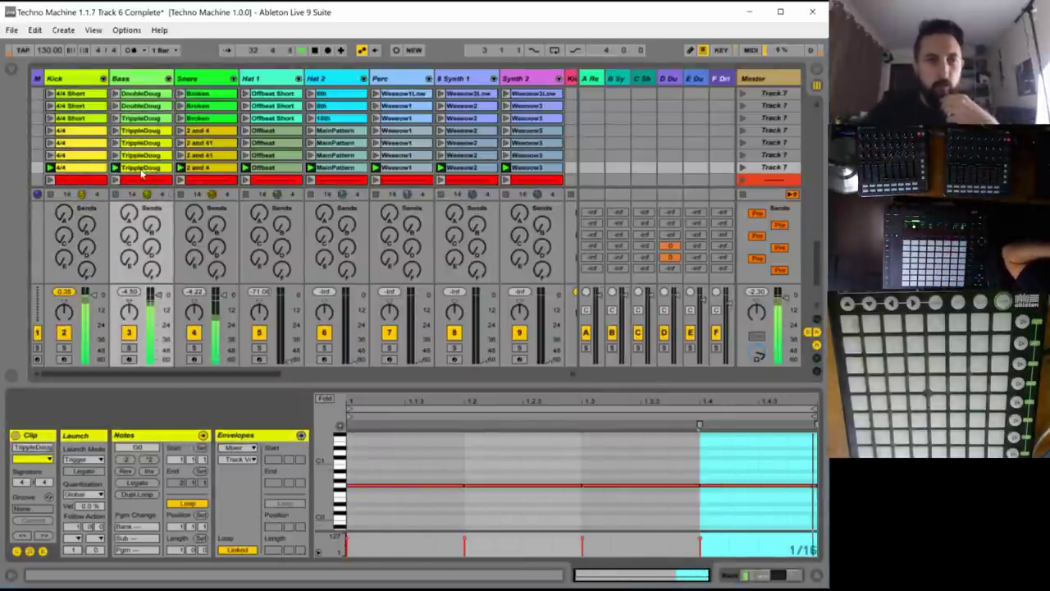
pyautogui.click(197, 168)
pyautogui.click(527, 458)
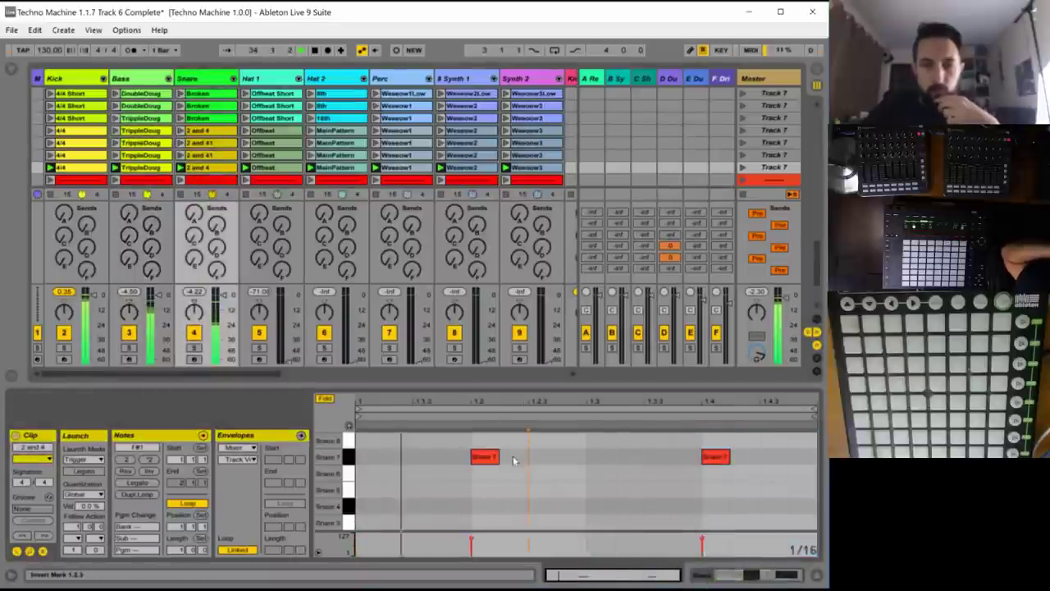
pyautogui.click(76, 167)
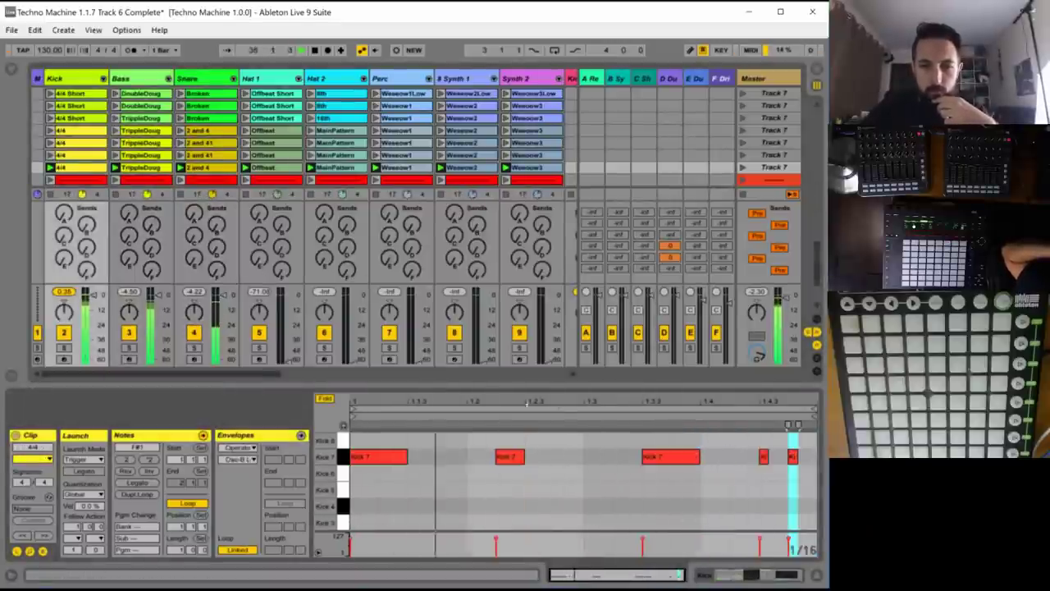
# - Move the eighth scene's second kick to 1.2.3 and raise the second and fourth notes of its bass clip to G1
pyautogui.moveTo(512, 458); pyautogui.dragTo(539, 457)
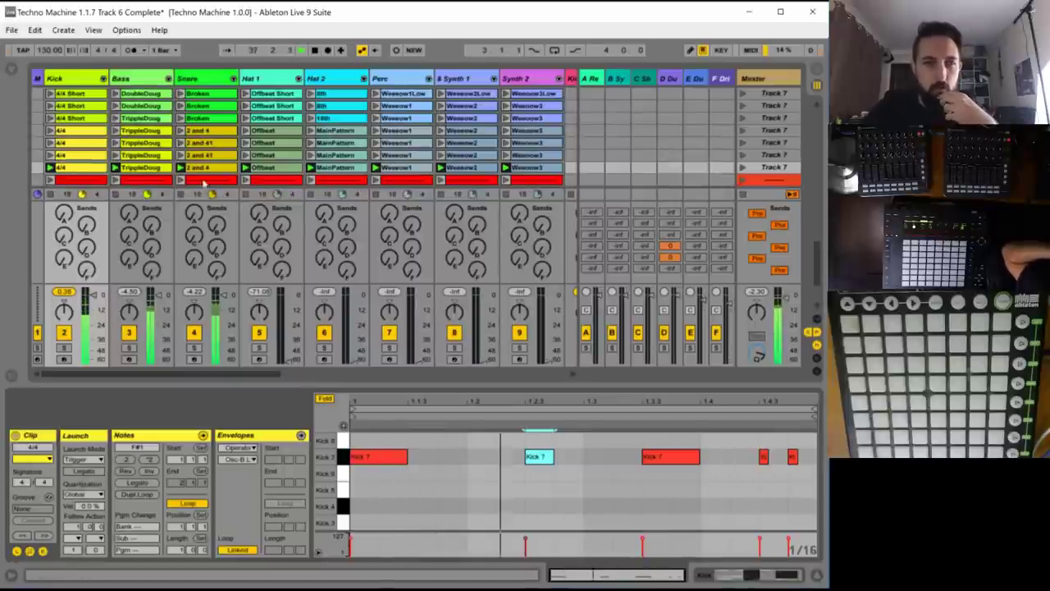
pyautogui.click(152, 167)
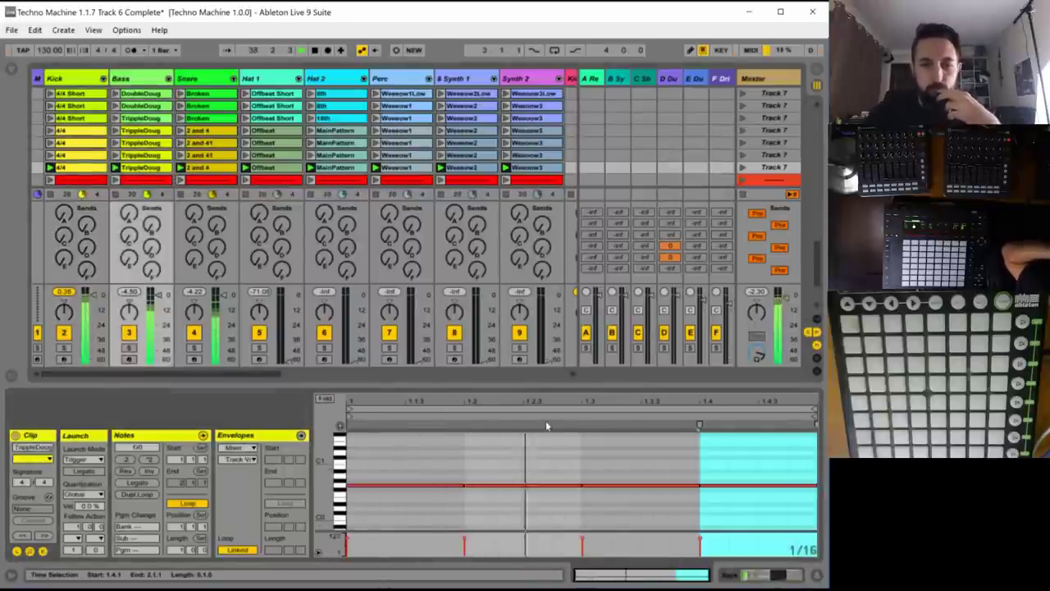
pyautogui.hotkey('ctrl', 'a')
pyautogui.hotkey('shift', 'Up')
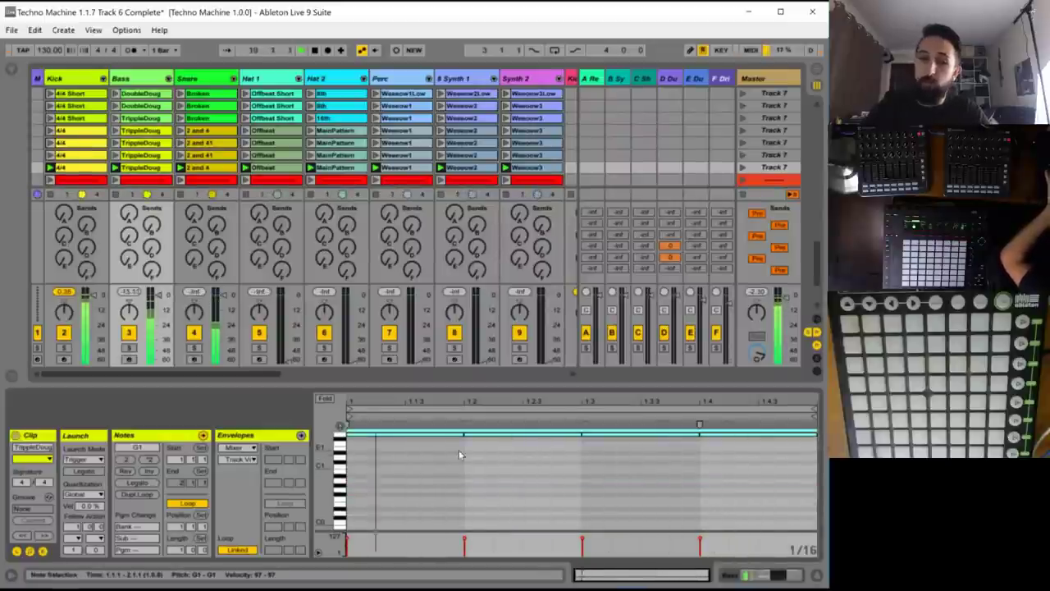
pyautogui.hotkey('shift', 'Down')
pyautogui.click(509, 490)
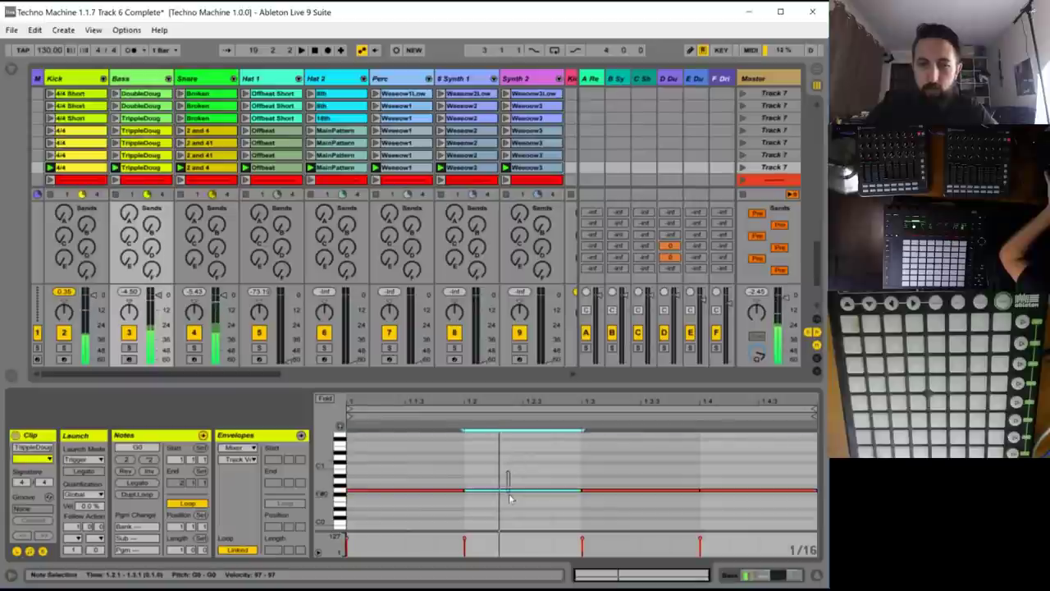
pyautogui.click(767, 490)
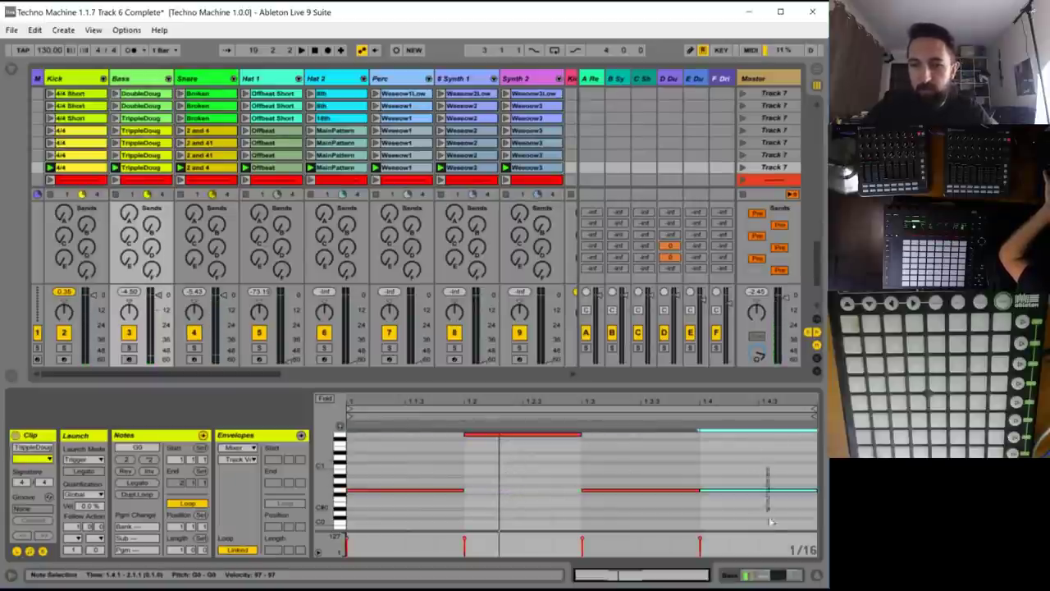
pyautogui.hotkey('shift', 'Up')
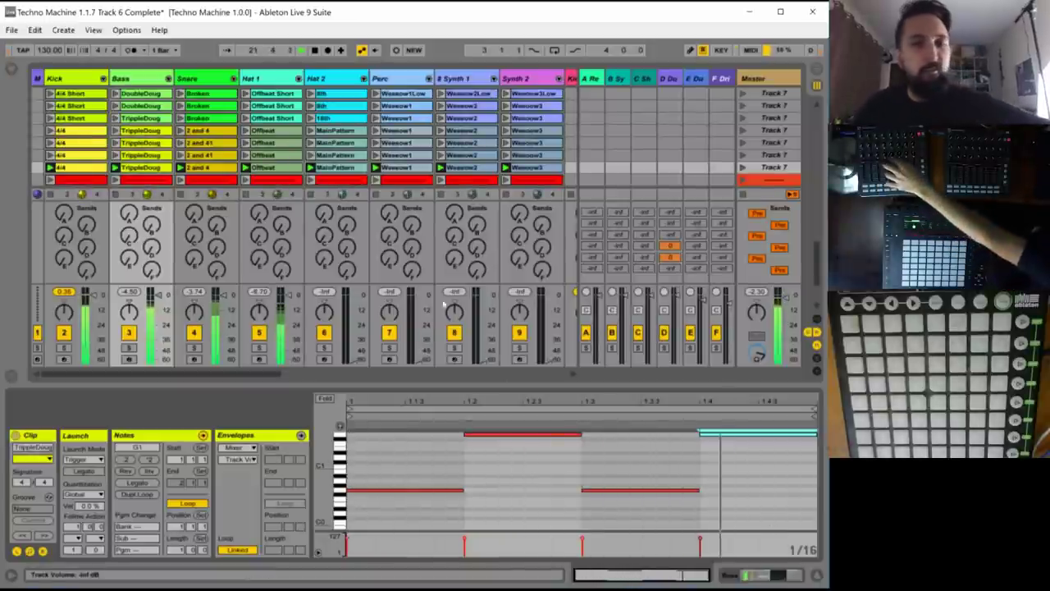
# - Shift the eighth scene's four Hat 1 notes onto beats 1, 1.2, 1.3 and 1.4, and shorten them all
pyautogui.click(283, 170)
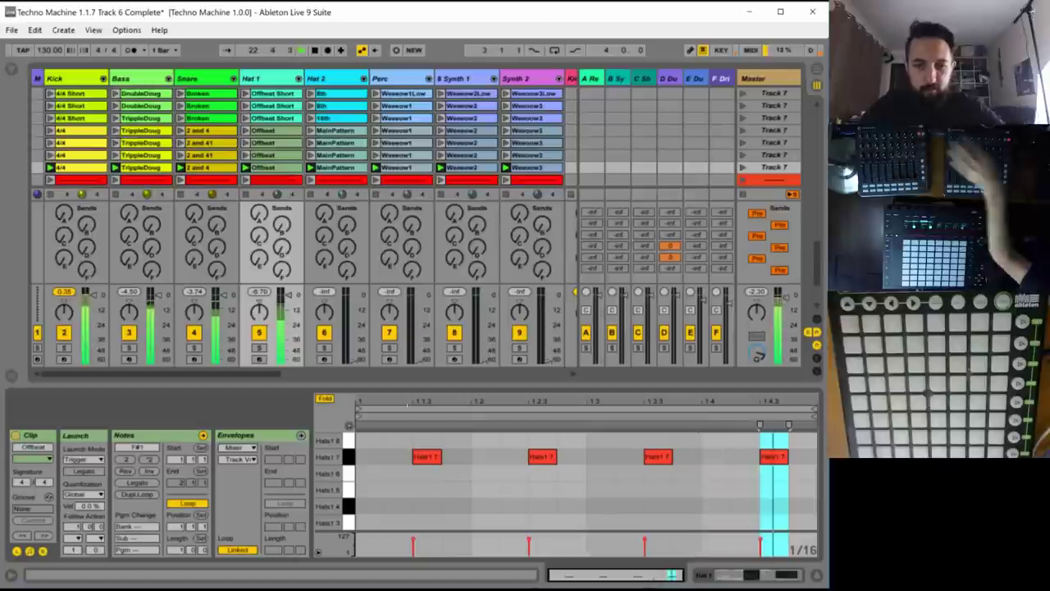
pyautogui.moveTo(794, 486); pyautogui.dragTo(372, 456)
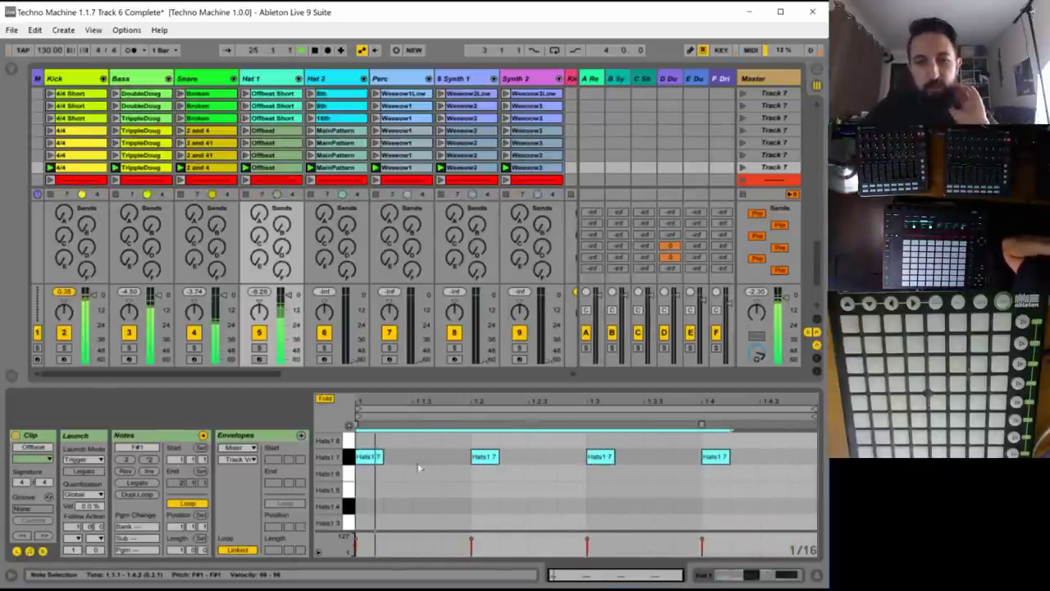
pyautogui.moveTo(380, 454); pyautogui.dragTo(363, 456)
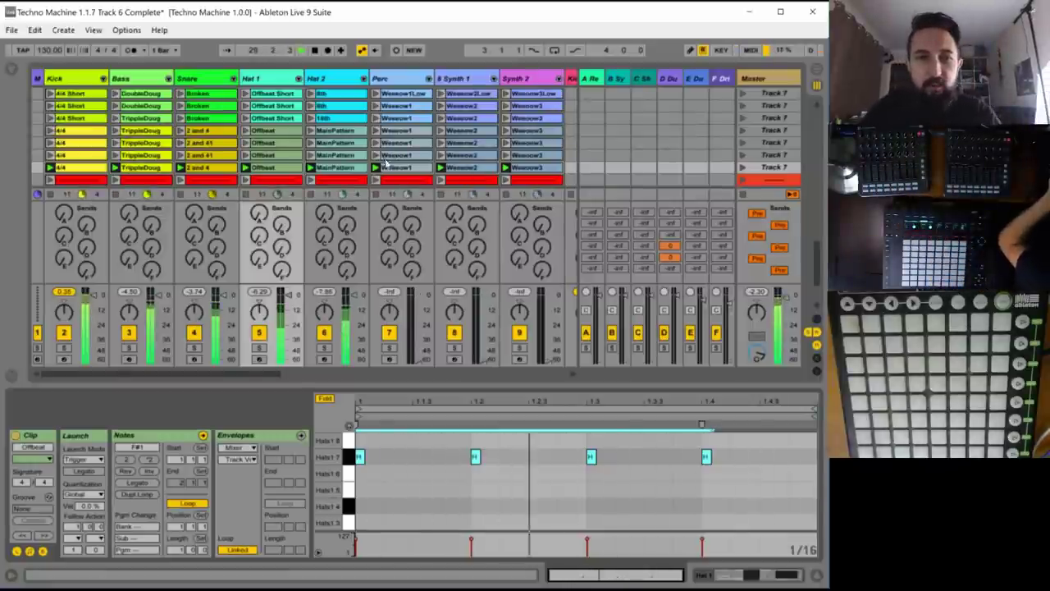
# - Delete every note after the first one in the eighth scene's Hat 2 clip
pyautogui.click(333, 169)
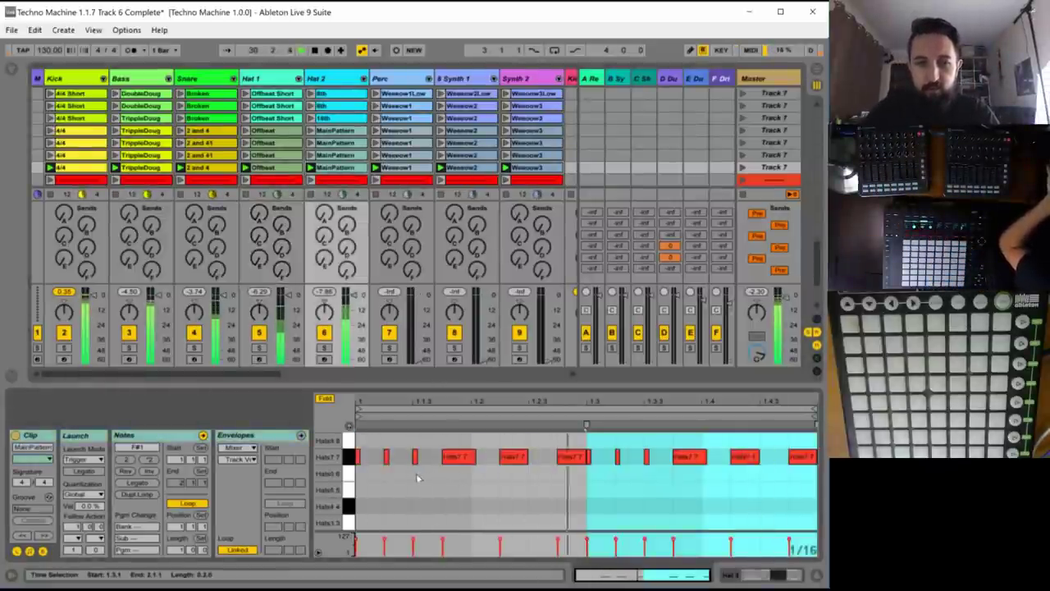
pyautogui.click(385, 456)
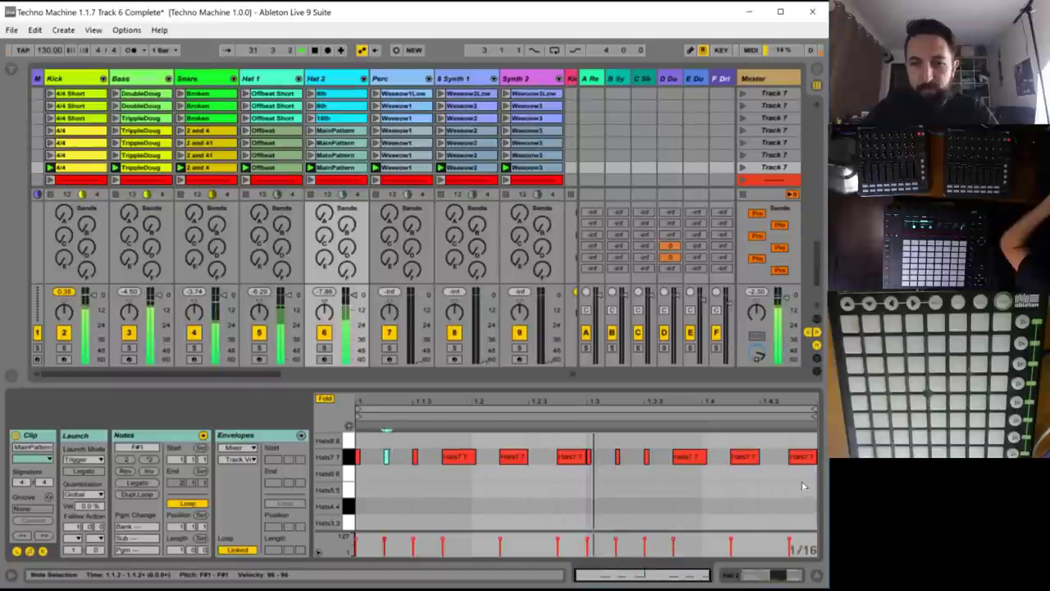
pyautogui.moveTo(804, 486); pyautogui.dragTo(384, 451)
pyautogui.press('Delete')
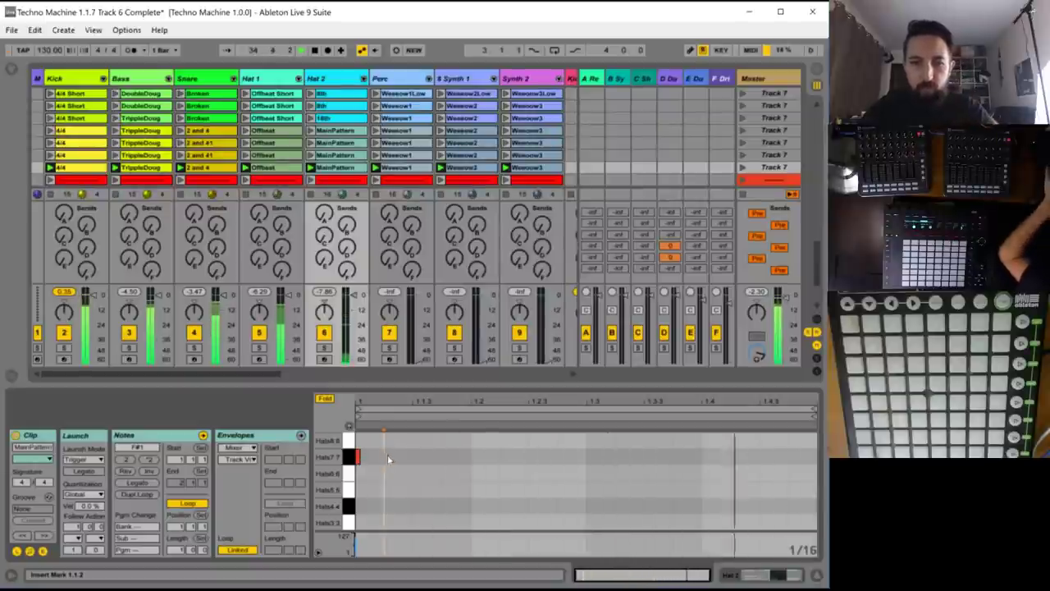
# - Save the set and repeat the remaining Hat 2 note at 1/32 spacing to fill the first beat with eight hits
pyautogui.hotkey('ctrl', '1')
pyautogui.moveTo(368, 451); pyautogui.dragTo(349, 471)
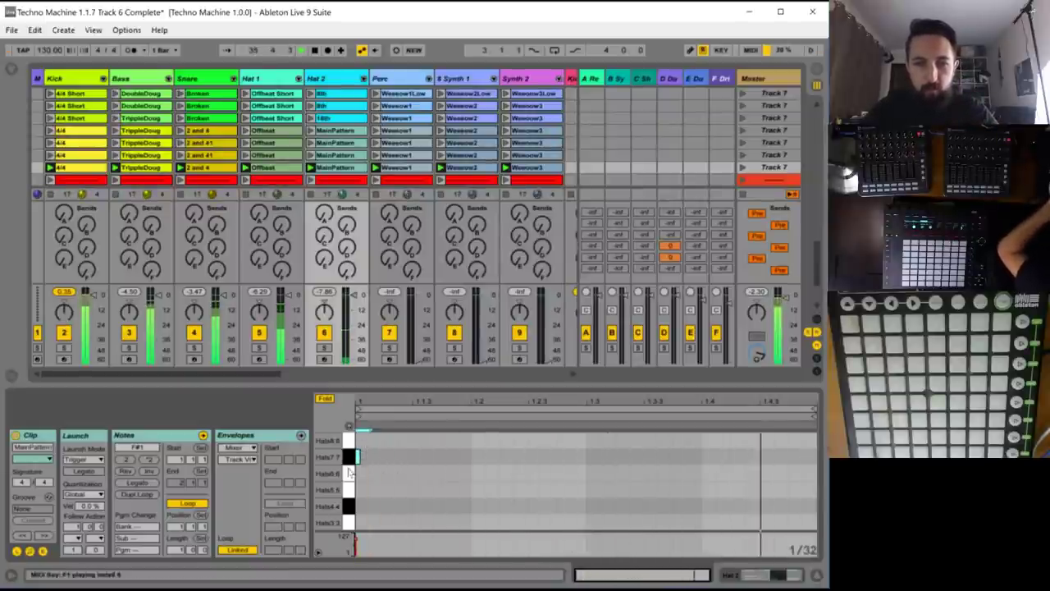
pyautogui.hotkey('ctrl', 's')
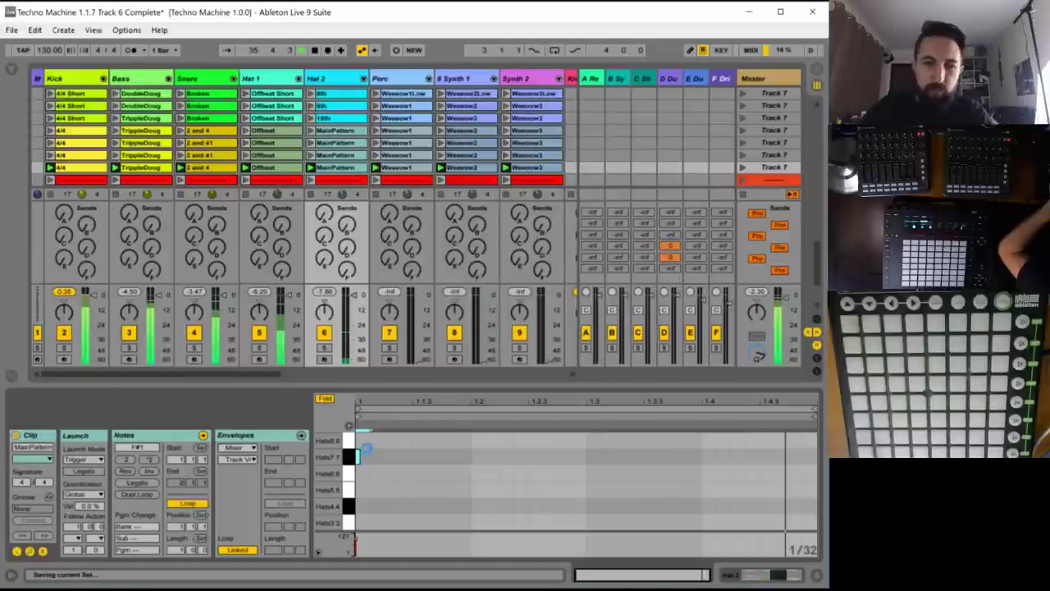
pyautogui.hotkey('ctrl', 'd')
pyautogui.hotkey('ctrl', 'd')
pyautogui.hotkey('ctrl', 'd')
pyautogui.hotkey('ctrl', 'd')
pyautogui.hotkey('ctrl', 'd')
pyautogui.hotkey('ctrl', 'd')
pyautogui.hotkey('ctrl', 'd')
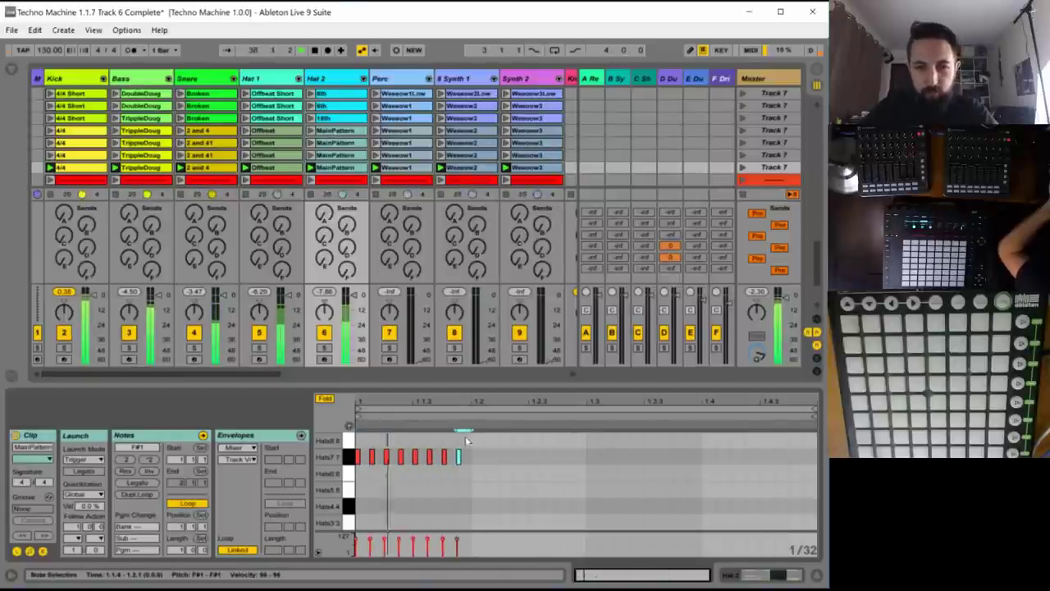
pyautogui.moveTo(469, 441); pyautogui.dragTo(408, 453)
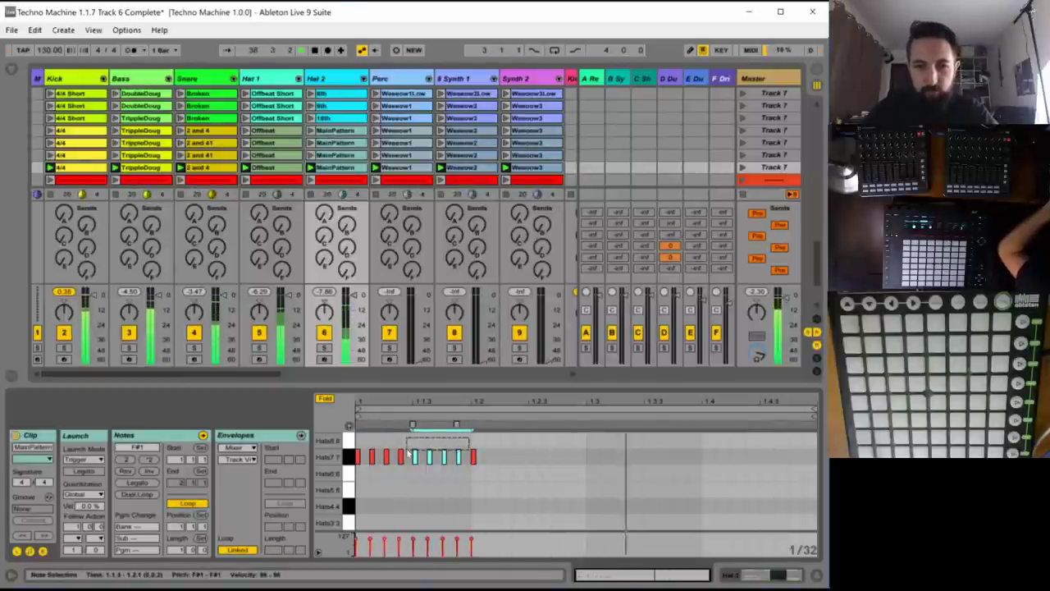
pyautogui.doubleClick(486, 458)
pyautogui.doubleClick(498, 457)
pyautogui.doubleClick(517, 457)
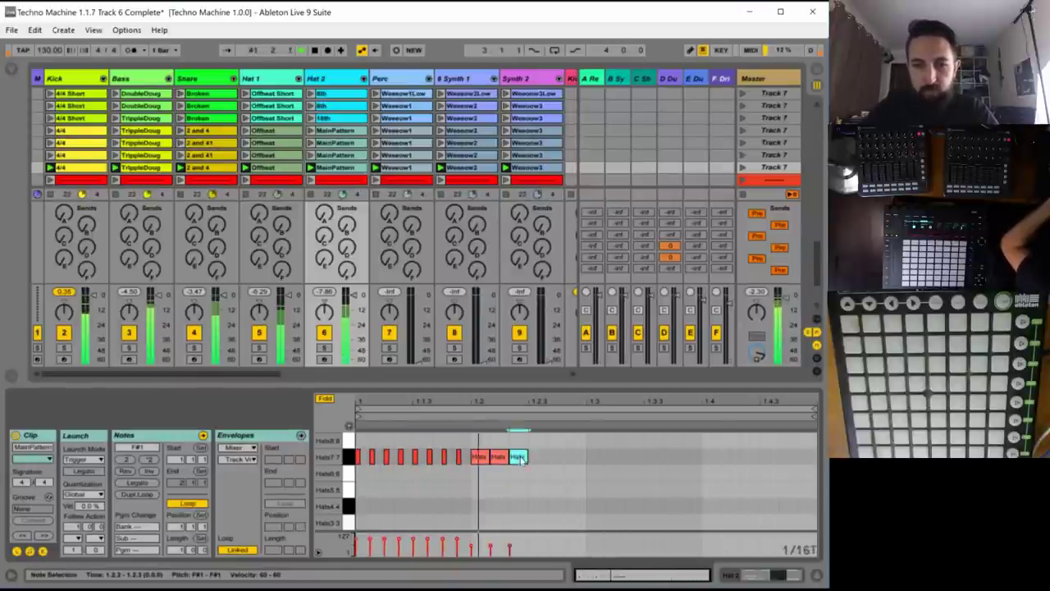
pyautogui.moveTo(532, 439); pyautogui.dragTo(474, 462)
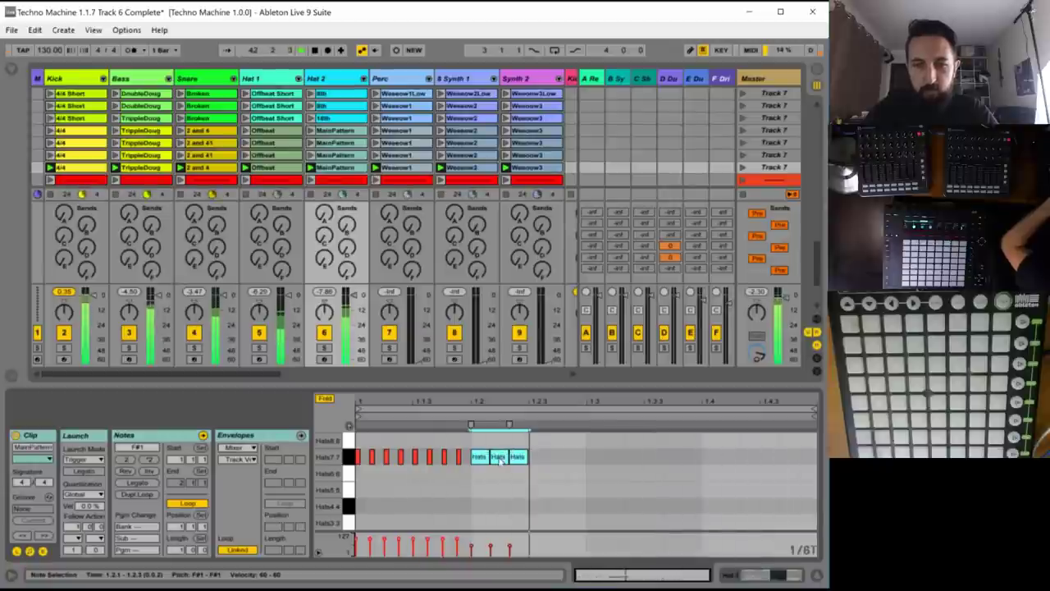
pyautogui.press('Delete')
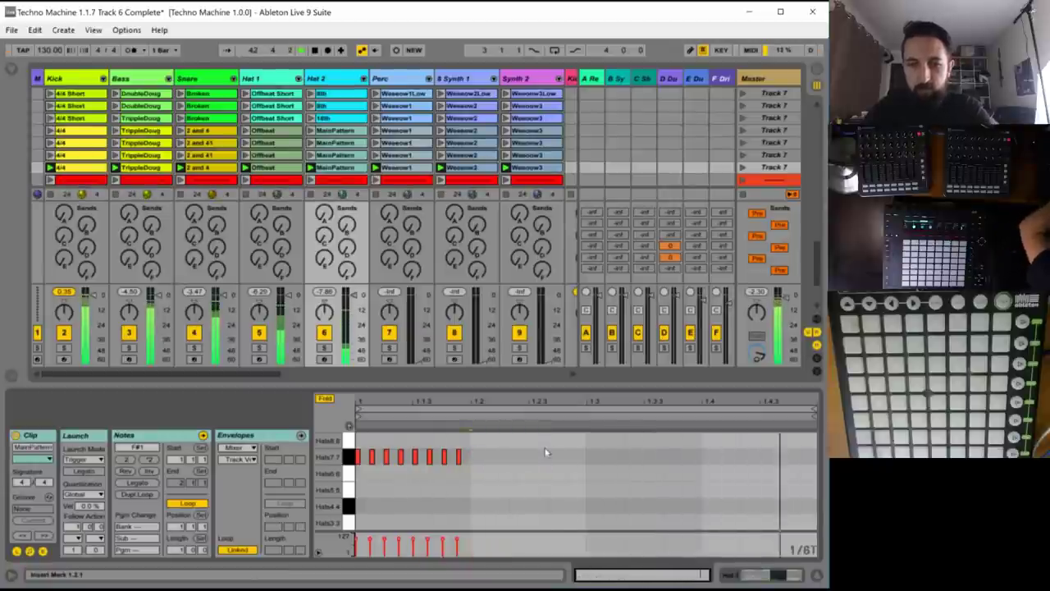
# - Add three short 1/8-triplet hits to the Hat 2 clip's second beat and duplicate the whole half-bar pattern from 1.3
pyautogui.doubleClick(483, 461)
pyautogui.moveTo(509, 457); pyautogui.dragTo(481, 457)
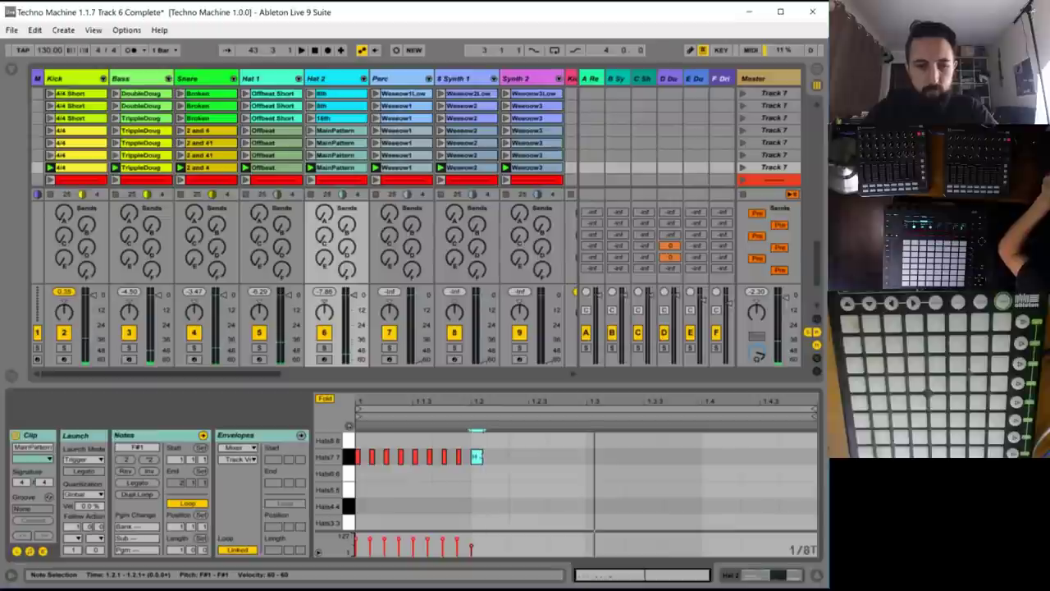
pyautogui.press('space')
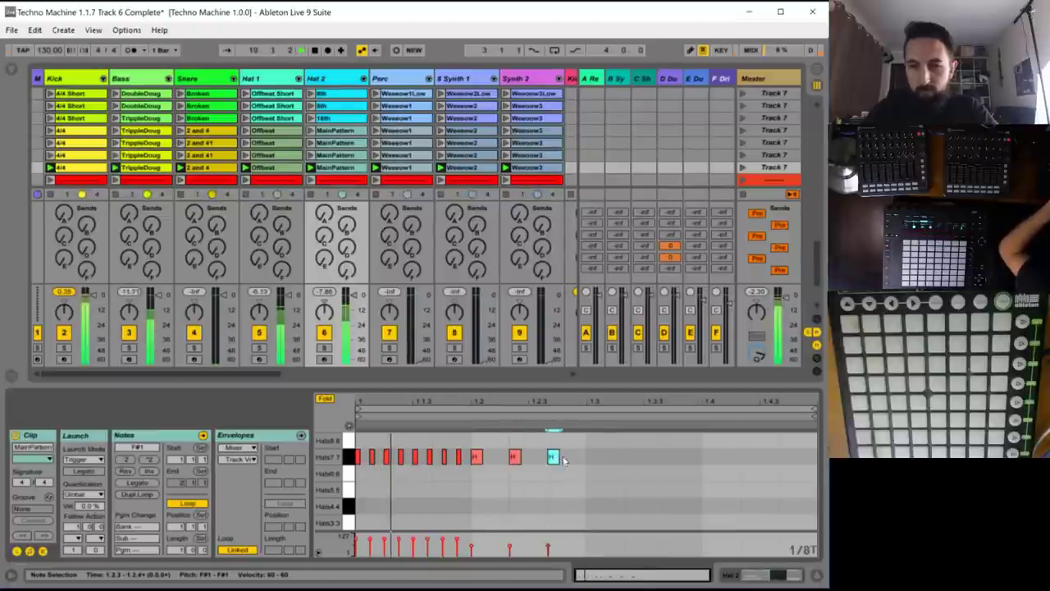
pyautogui.click(347, 459)
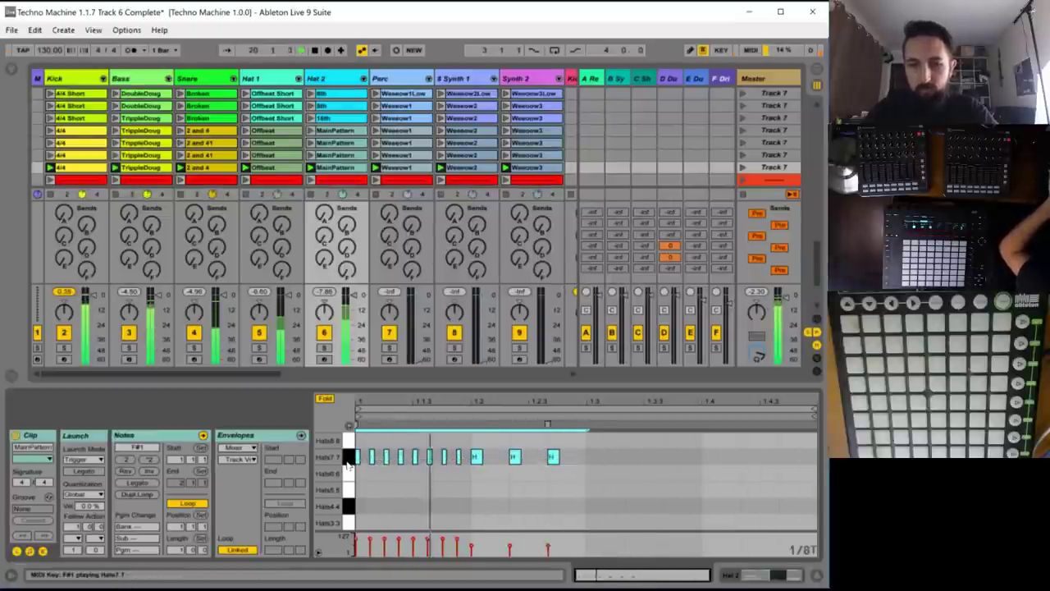
pyautogui.hotkey('ctrl', 'd')
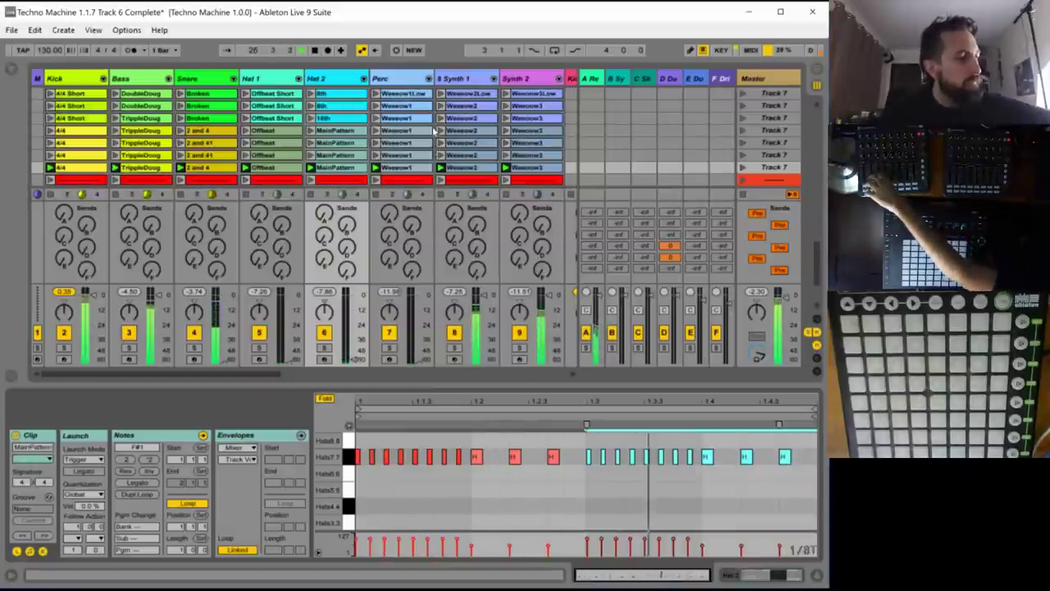
# - Lower the notes in the eighth scene's Perc, Synth 1 and Synth 2 clips by an octave to G1
pyautogui.click(402, 172)
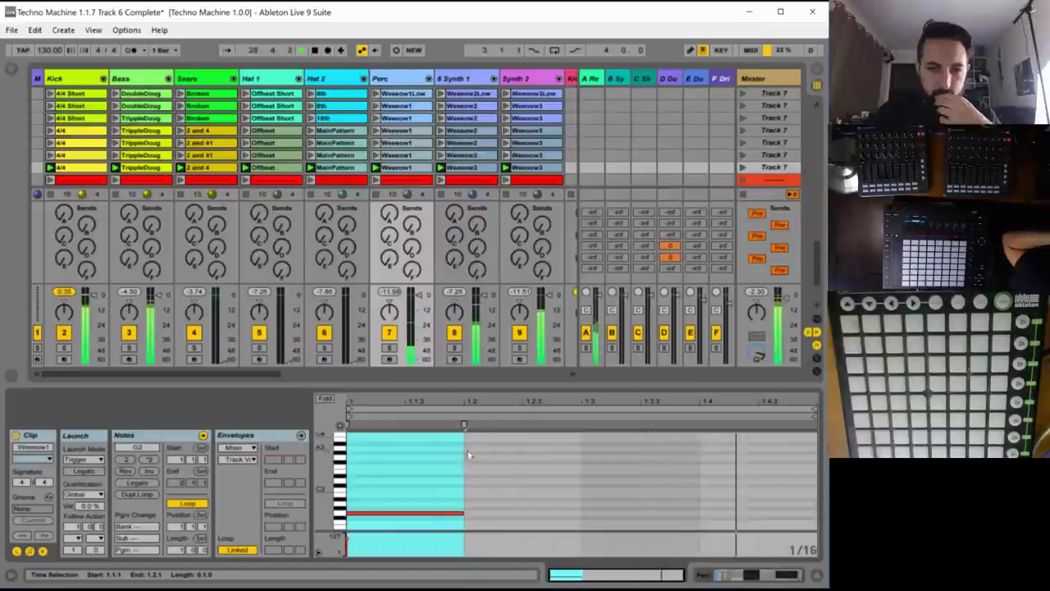
pyautogui.click(441, 491)
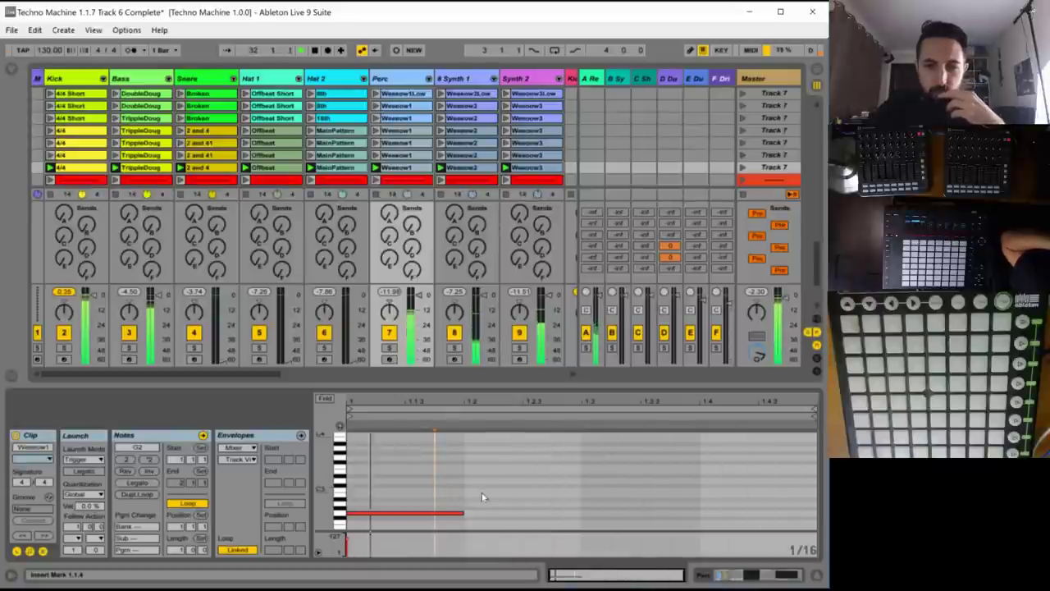
pyautogui.click(413, 512)
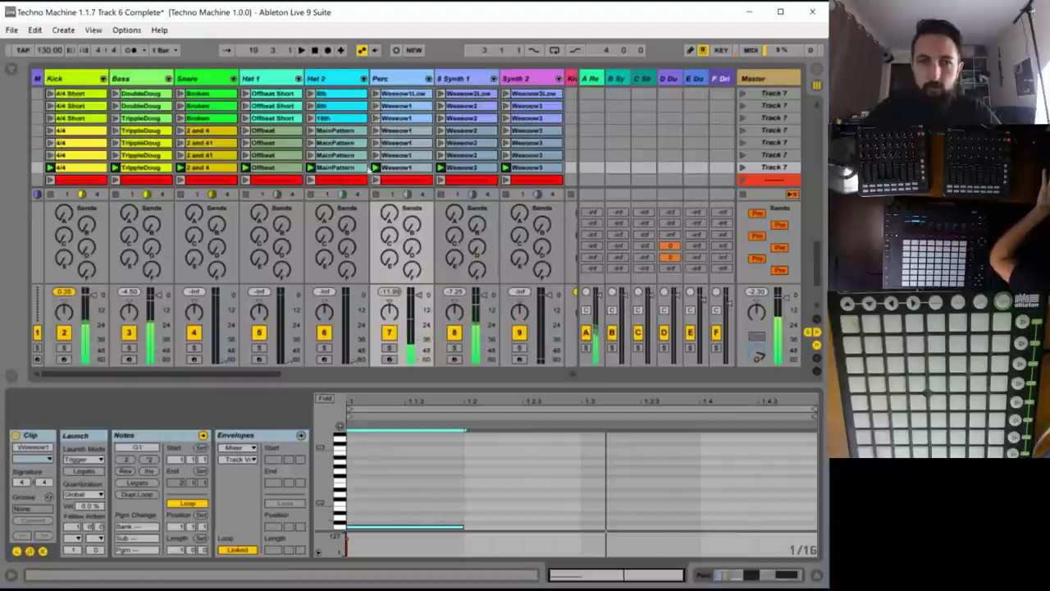
pyautogui.click(468, 171)
pyautogui.click(541, 435)
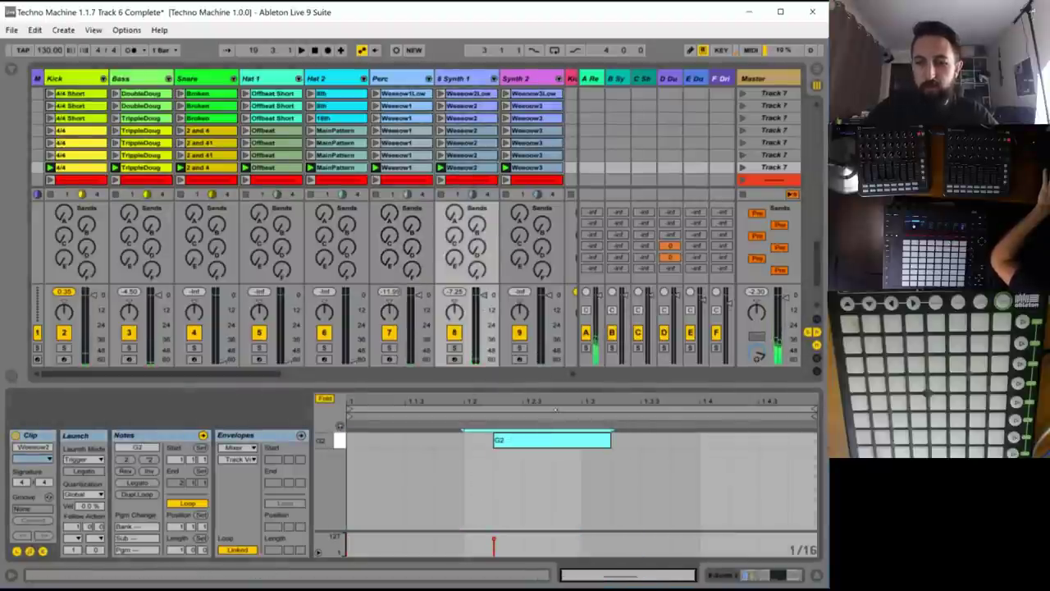
pyautogui.press('space')
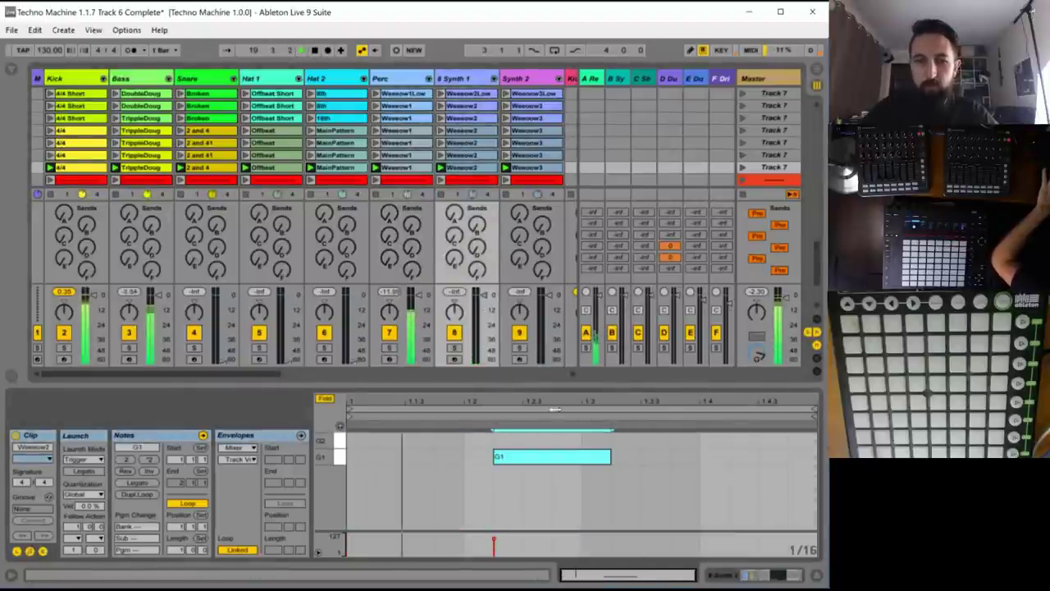
pyautogui.click(540, 96)
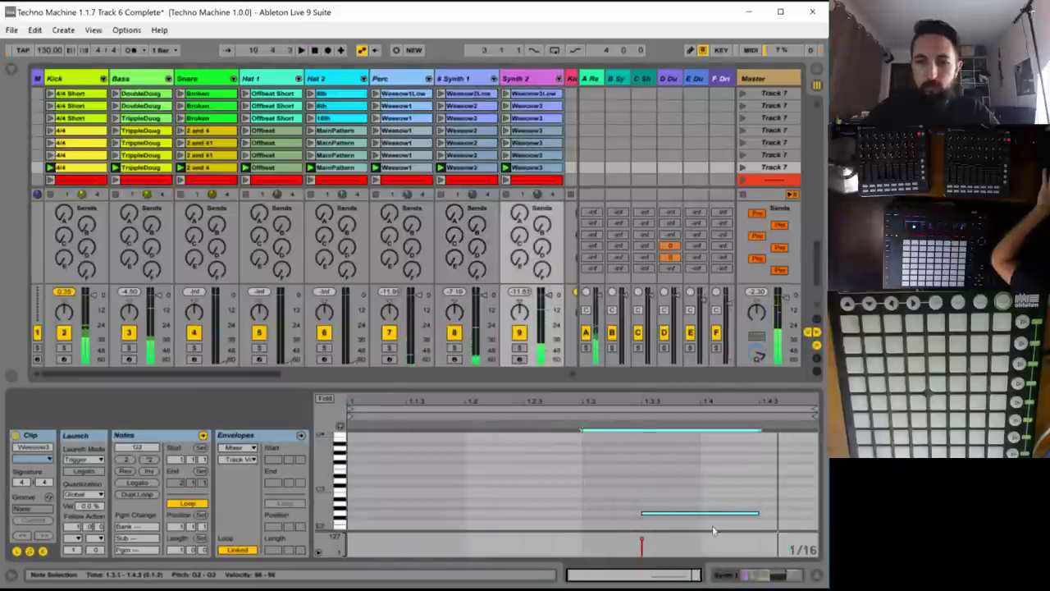
pyautogui.hotkey('shift', 'Down')
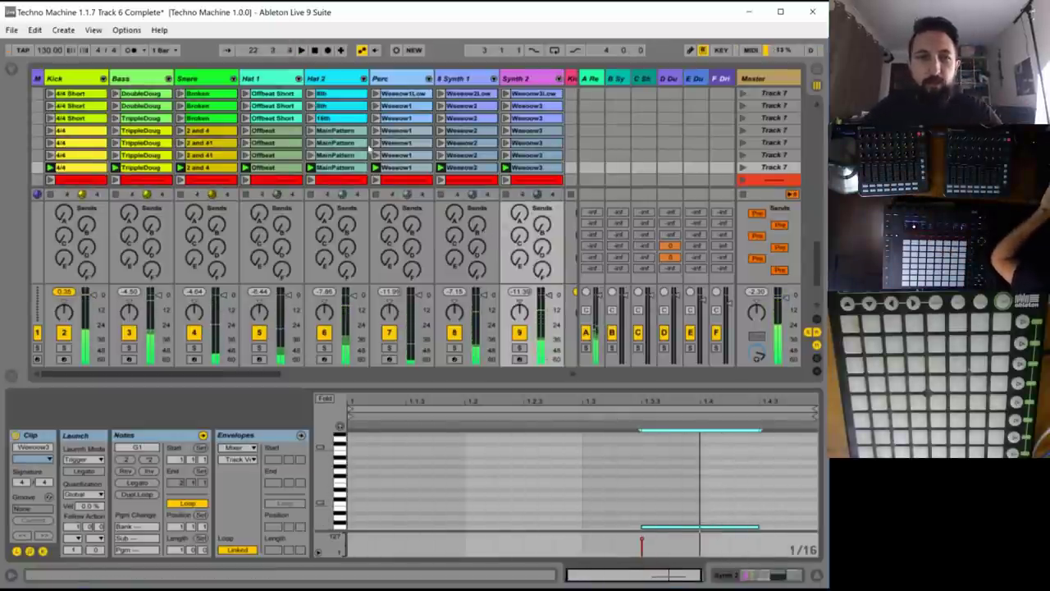
pyautogui.scroll(3, 362, 140)
pyautogui.scroll(4, 361, 138)
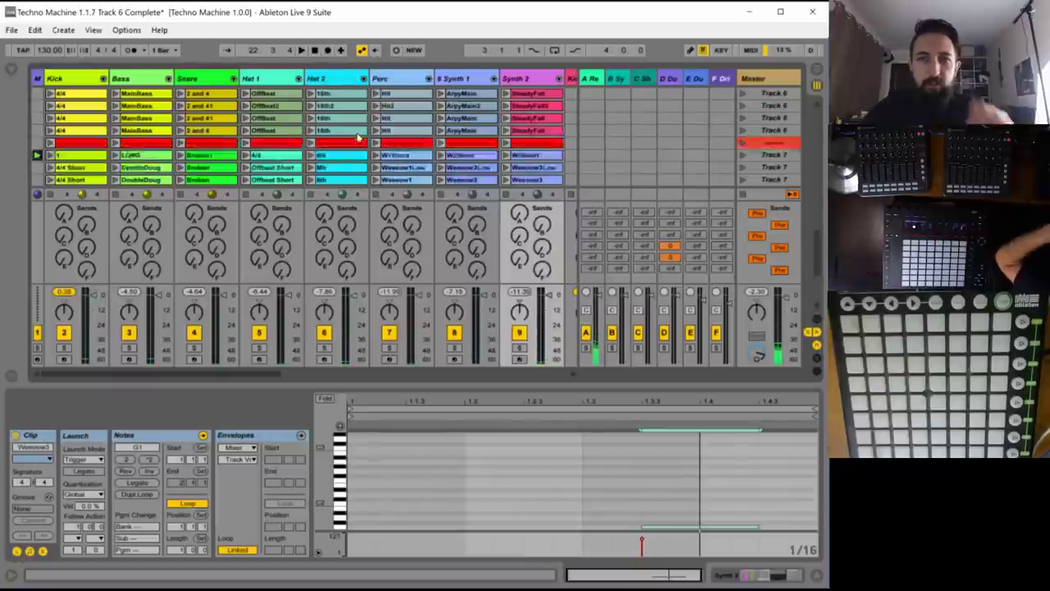
pyautogui.click(405, 136)
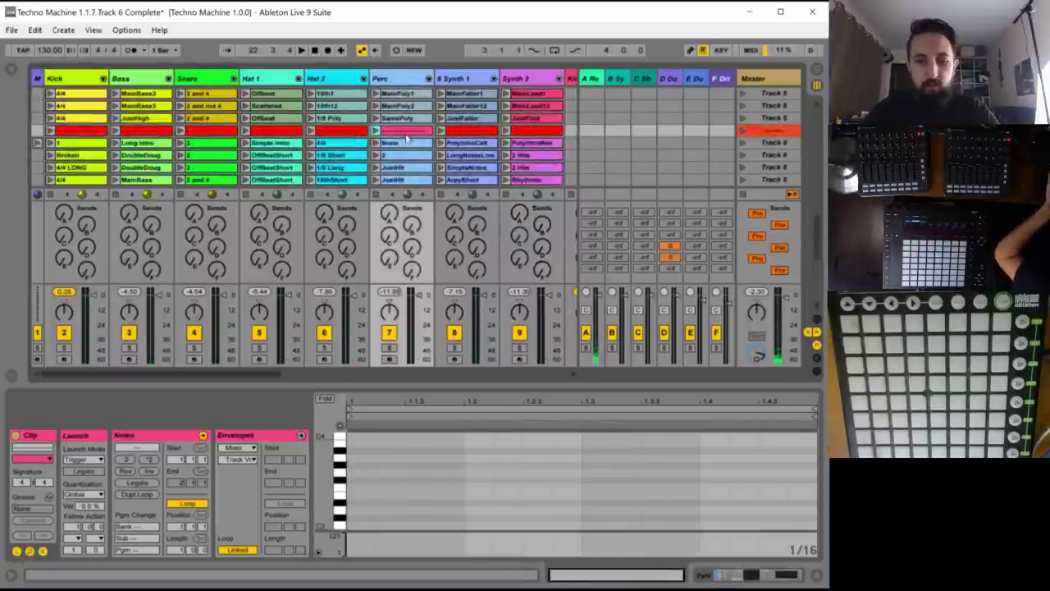
pyautogui.scroll(-6, 474, 140)
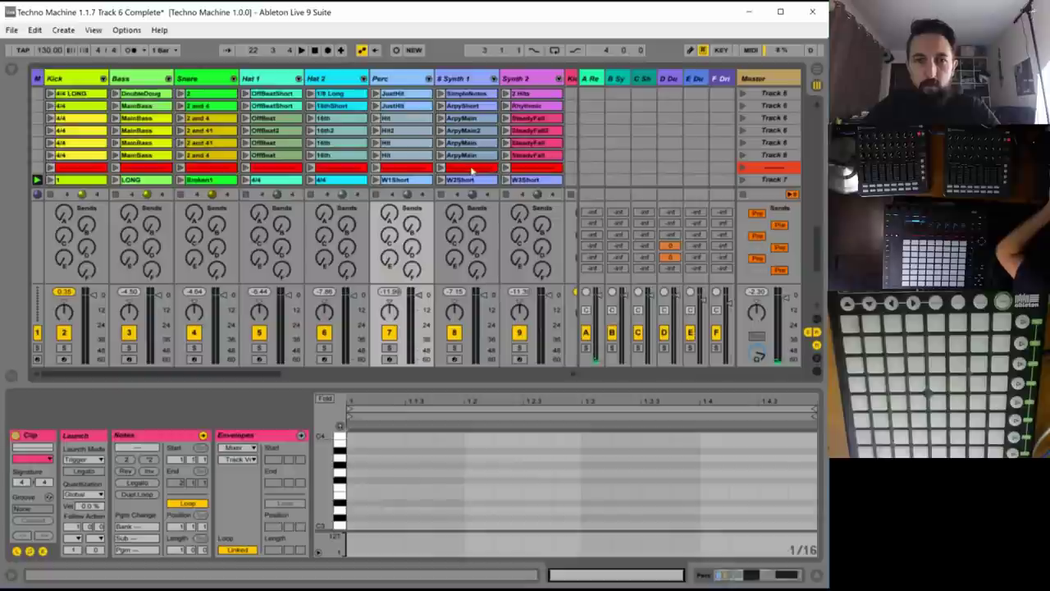
pyautogui.click(479, 167)
pyautogui.scroll(-3, 558, 120)
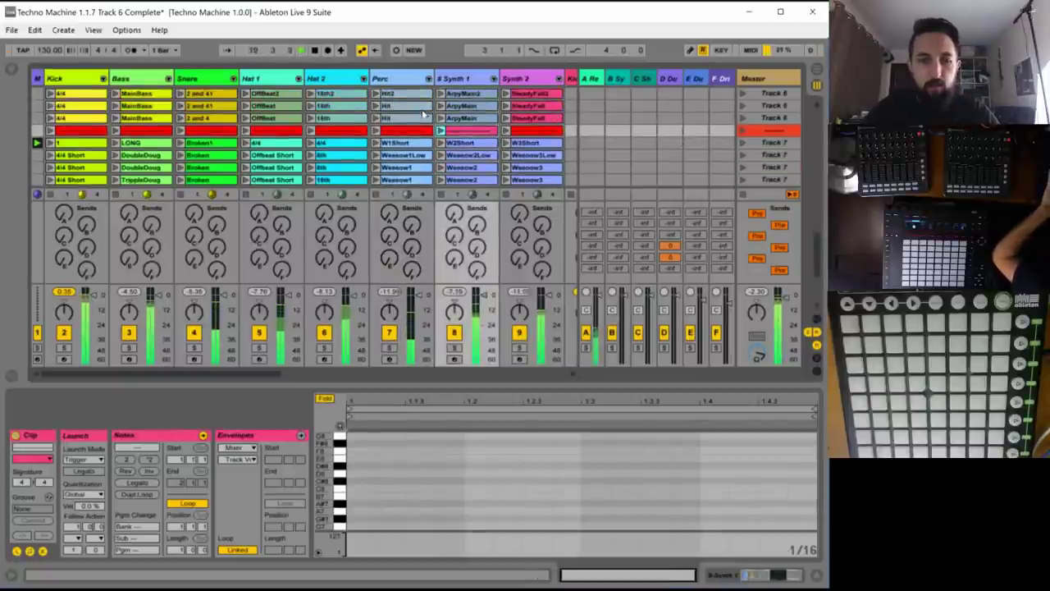
# - Save the set under the new name "Techno Machine 1.1.8 Track 7 Complete"
pyautogui.click(11, 29)
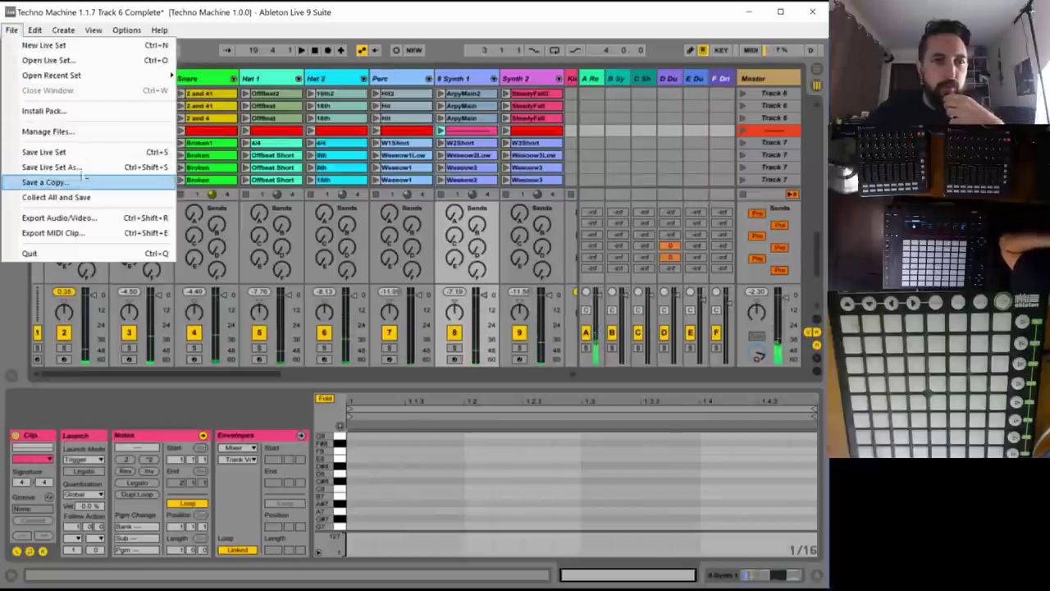
pyautogui.click(32, 183)
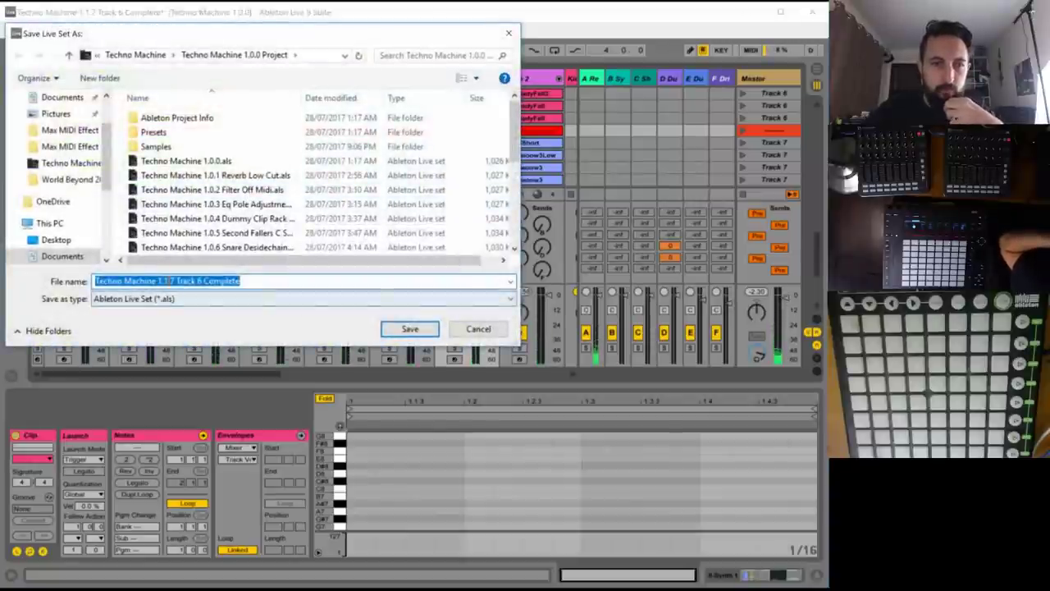
pyautogui.moveTo(170, 281); pyautogui.dragTo(500, 302)
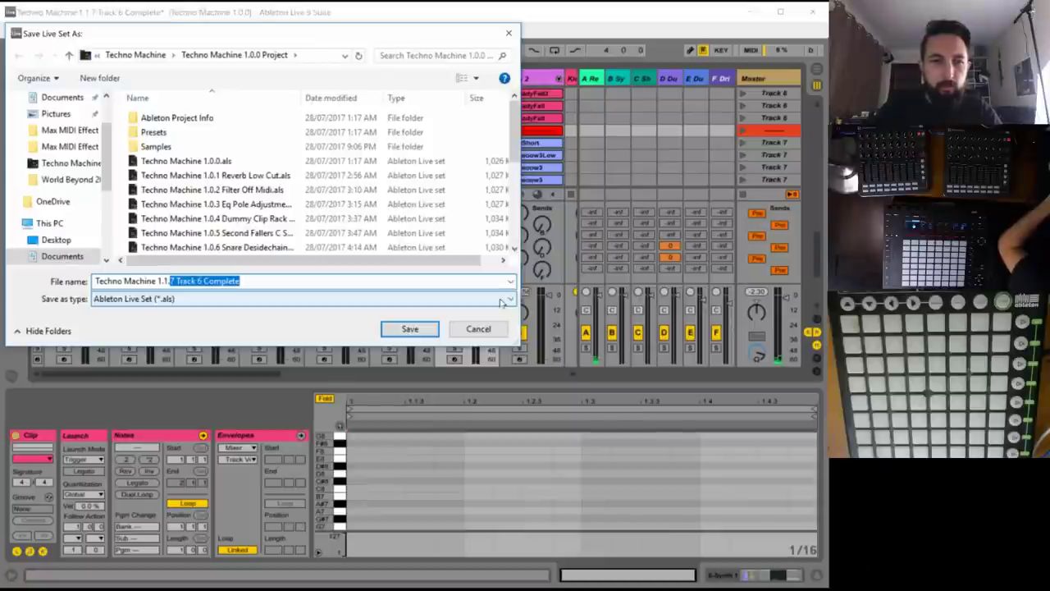
pyautogui.write('8')
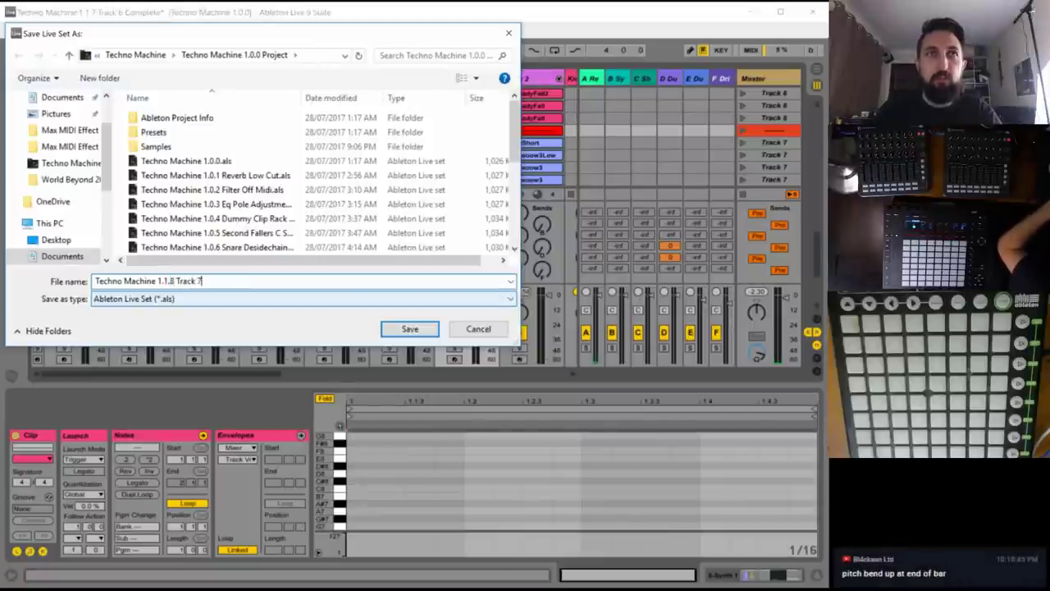
pyautogui.press('Return')
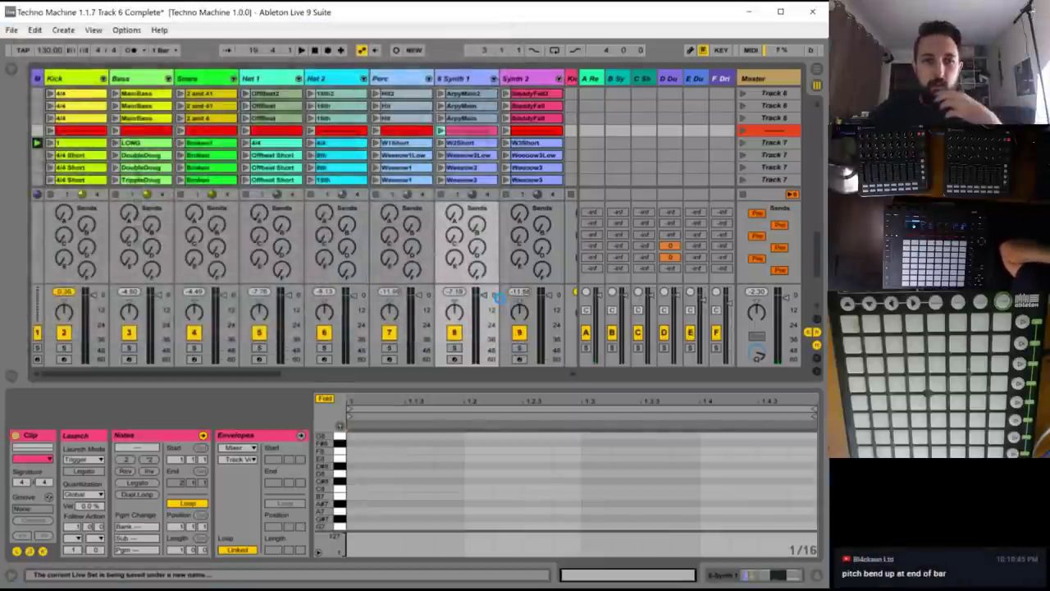
# - Audition the Track 7 scene and each of the five Track 8 scenes in order
pyautogui.click(741, 142)
pyautogui.scroll(-4, 740, 142)
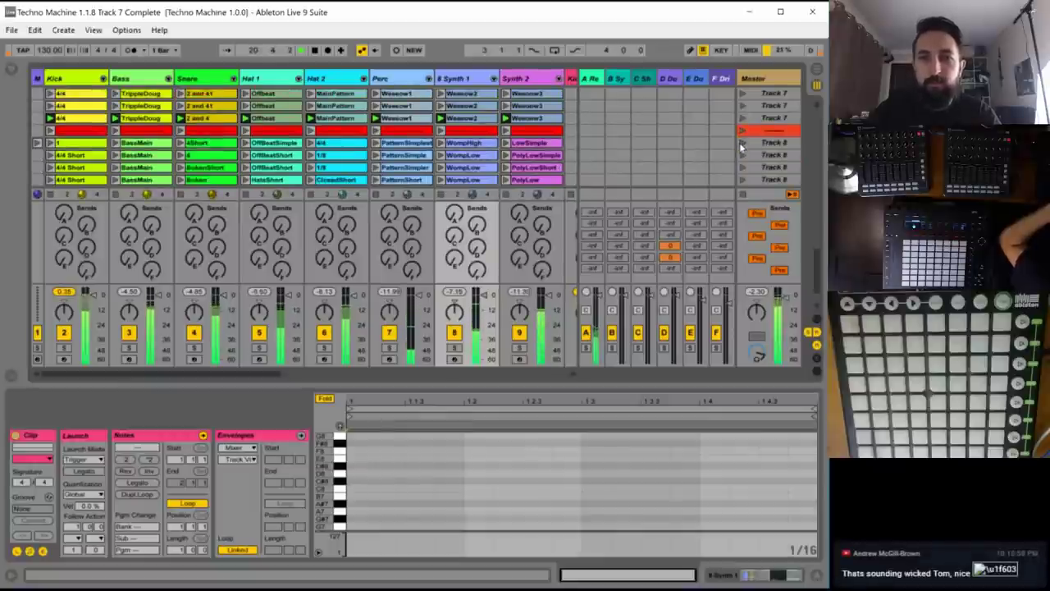
pyautogui.click(741, 143)
pyautogui.scroll(-1, 742, 145)
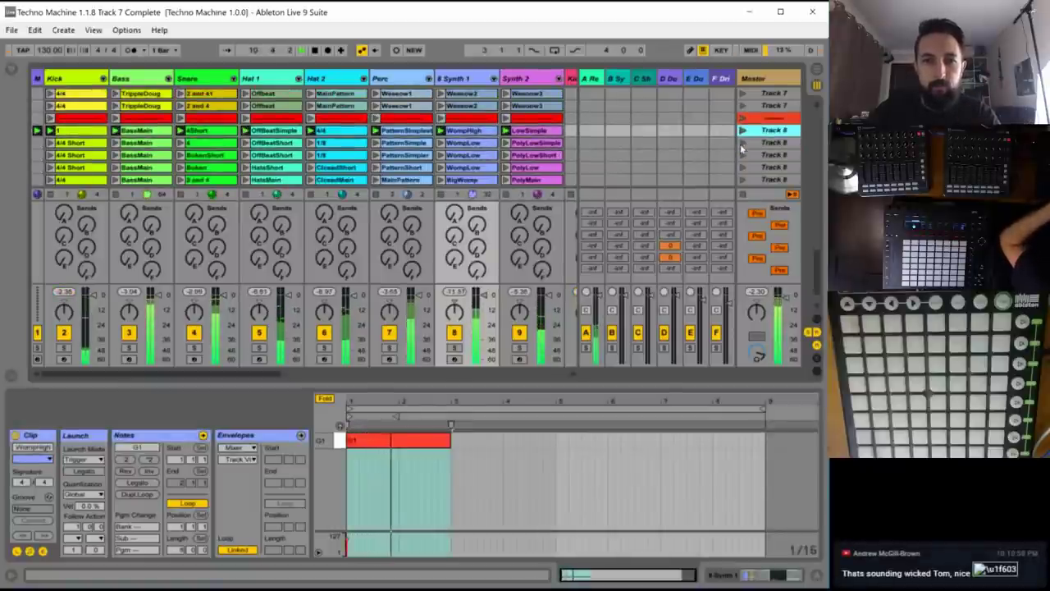
pyautogui.click(741, 146)
pyautogui.scroll(-2, 740, 148)
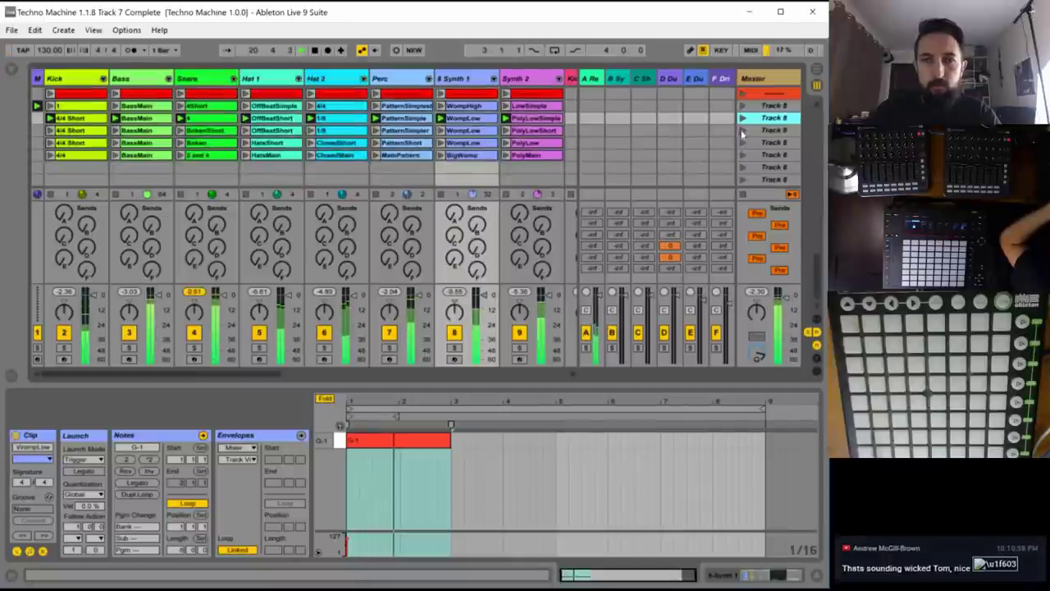
pyautogui.click(743, 131)
pyautogui.click(742, 143)
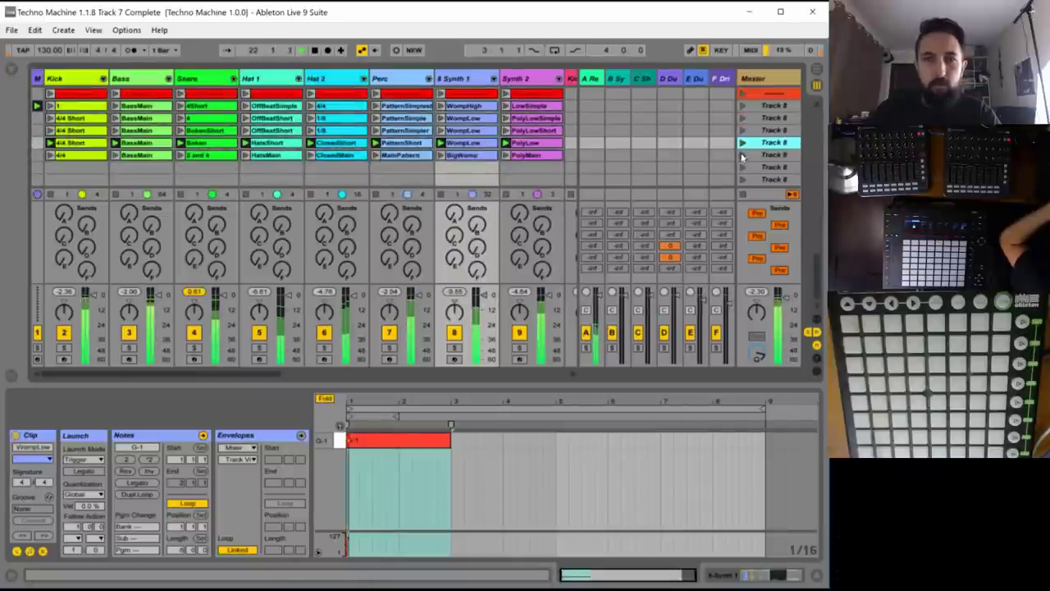
pyautogui.click(742, 155)
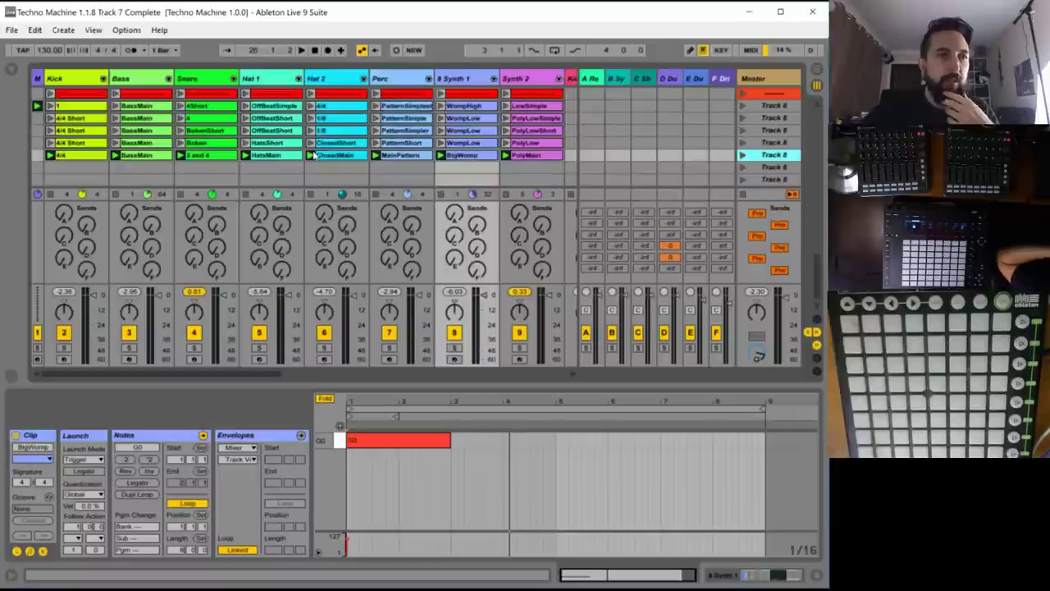
pyautogui.scroll(-1, 313, 156)
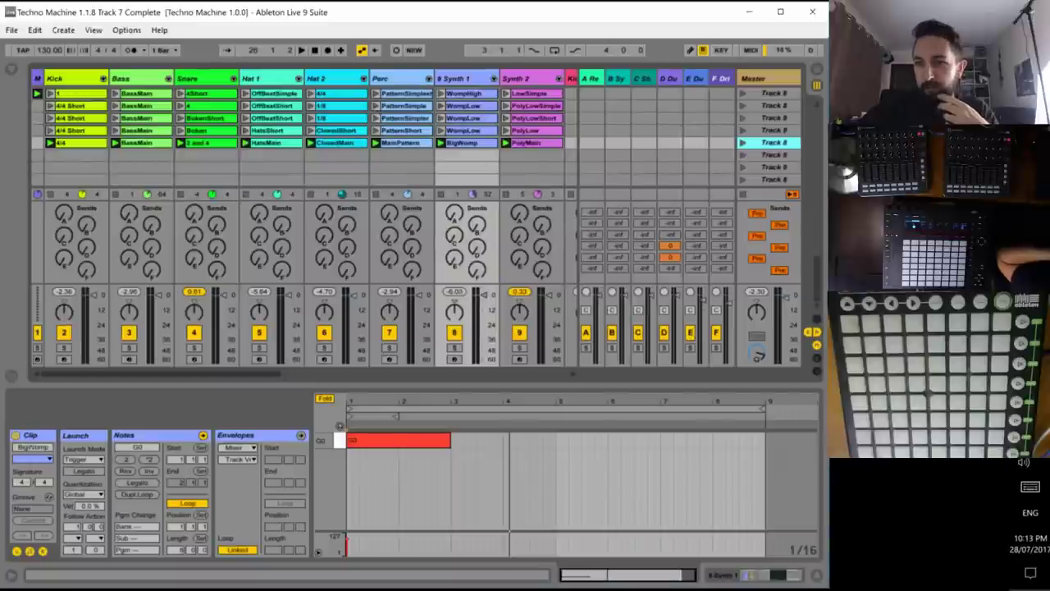
# - Check the remaining tasks in the Techno Set Fix list image in Photos and return to Ableton Live
pyautogui.hotkey('alt', 'Tab')
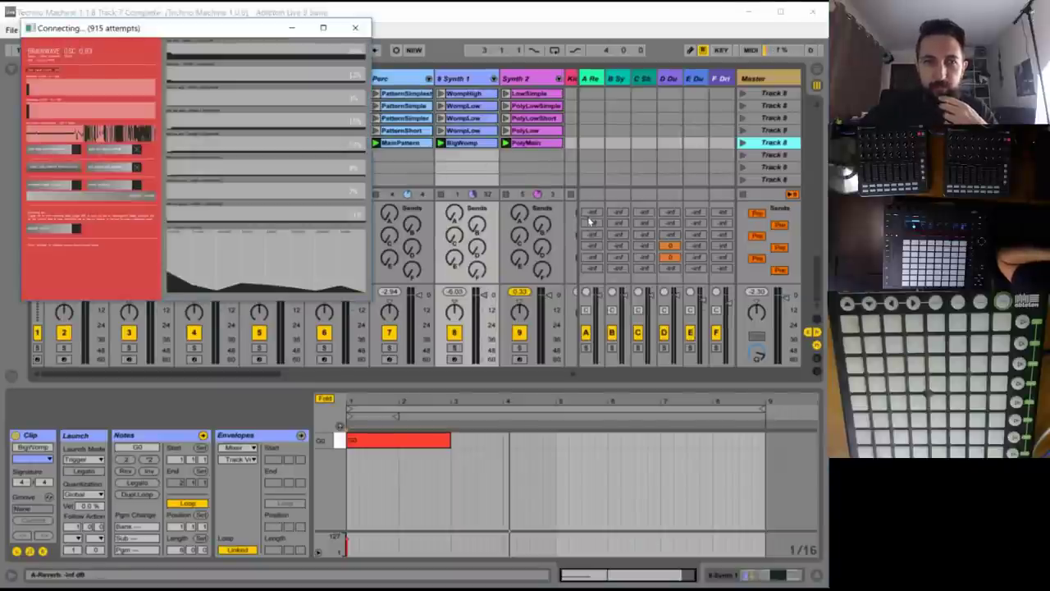
pyautogui.click(480, 27)
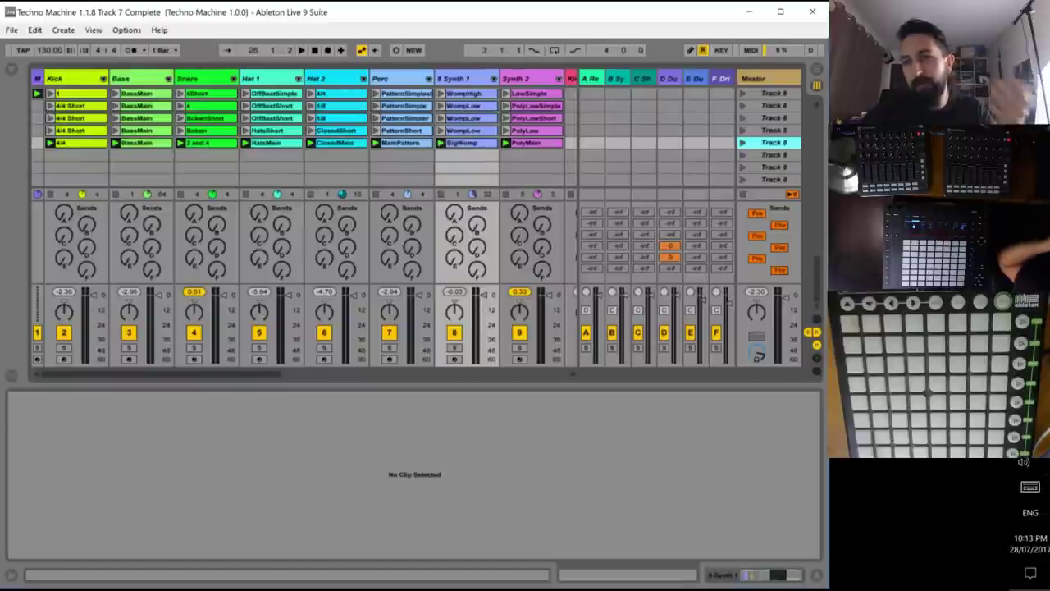
pyautogui.hotkey('alt', 'Tab')
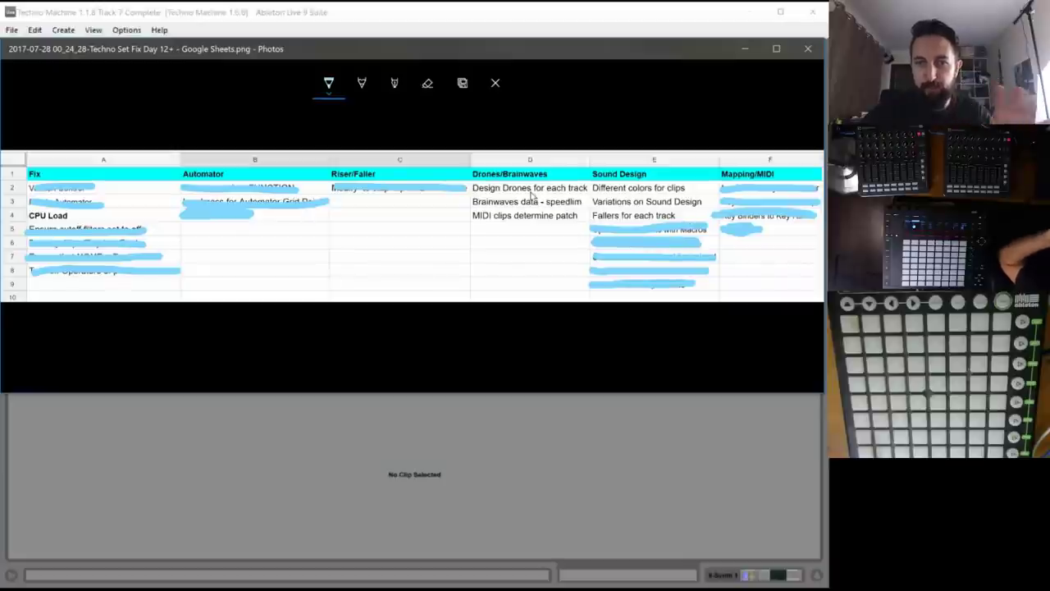
pyautogui.moveTo(1048, 197)
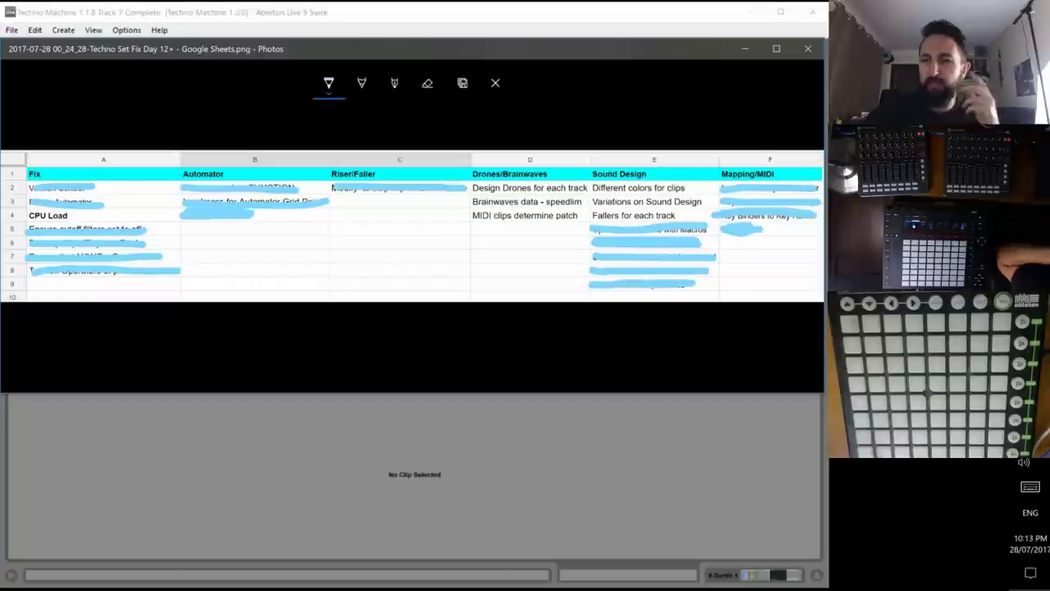
pyautogui.hotkey('alt', 'Tab')
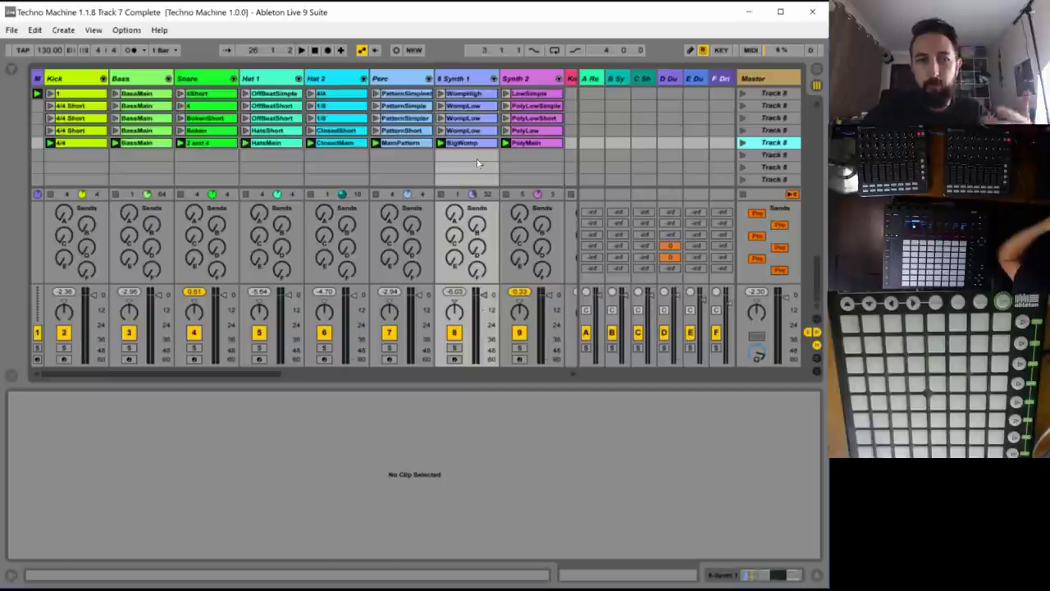
# - Recolour the fifth Track 8 scene's Kick and Bass clips yellow and its Snare clip dark yellow
pyautogui.rightClick(81, 144)
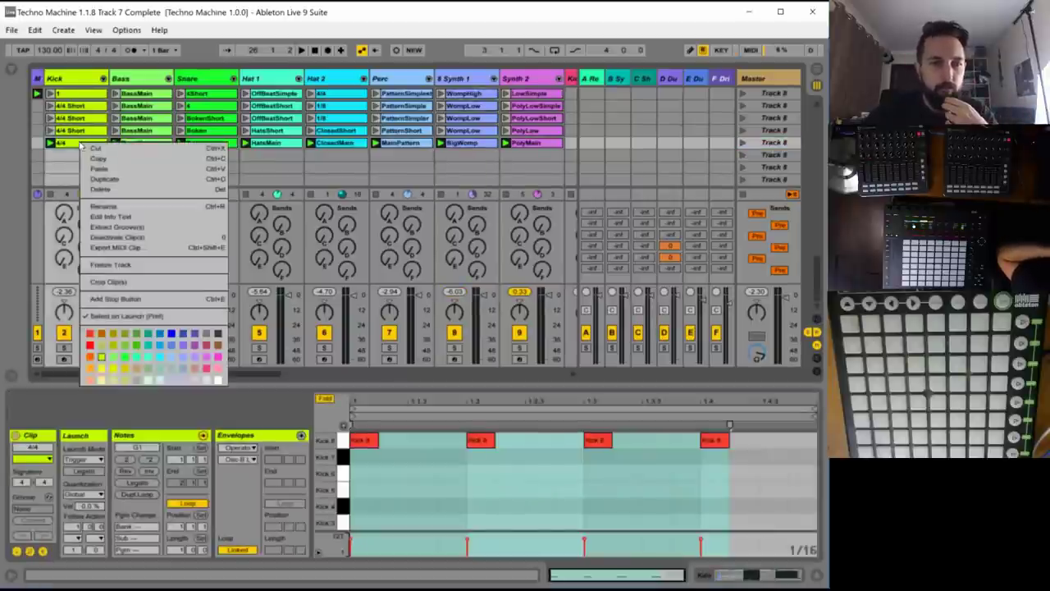
pyautogui.click(100, 367)
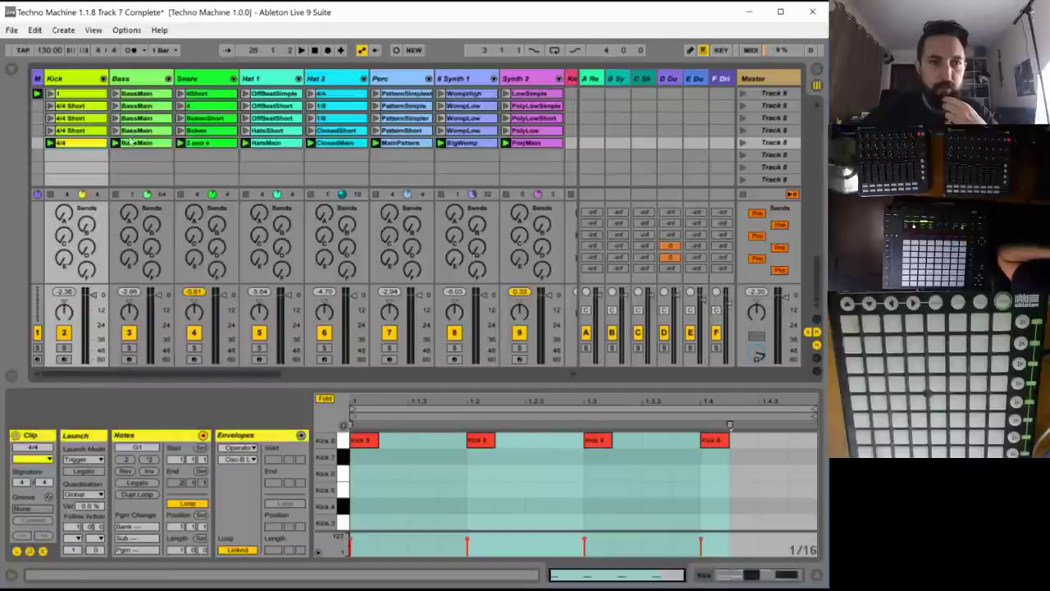
pyautogui.rightClick(131, 143)
pyautogui.click(167, 377)
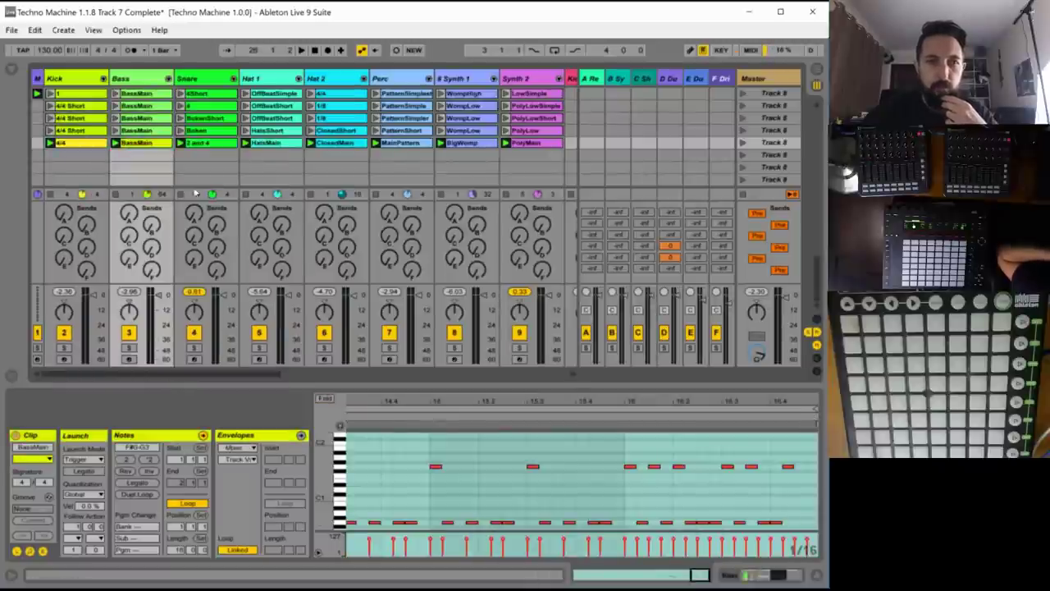
pyautogui.click(195, 144)
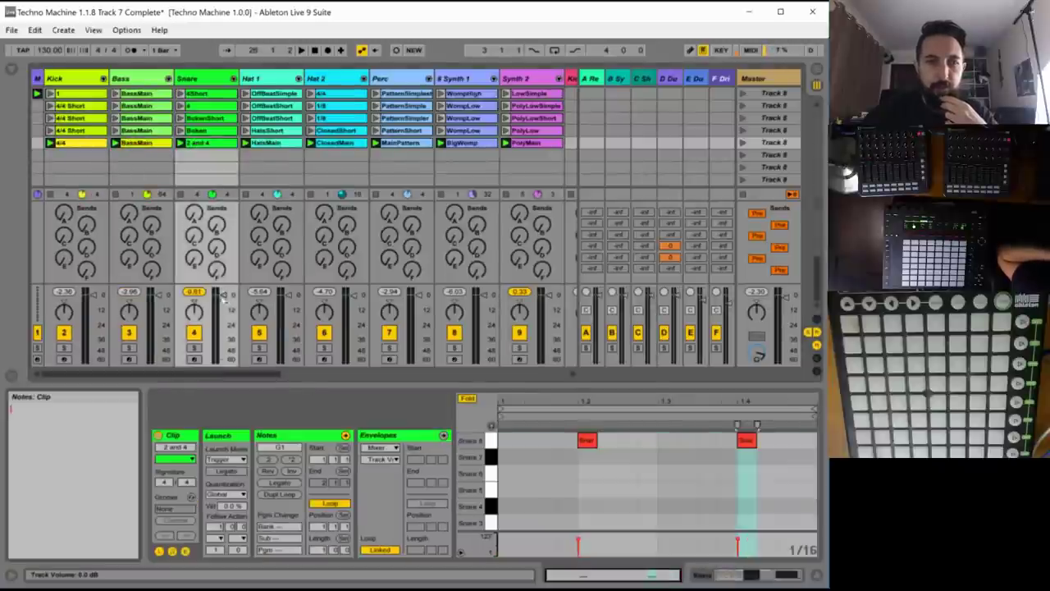
pyautogui.rightClick(200, 143)
pyautogui.click(244, 371)
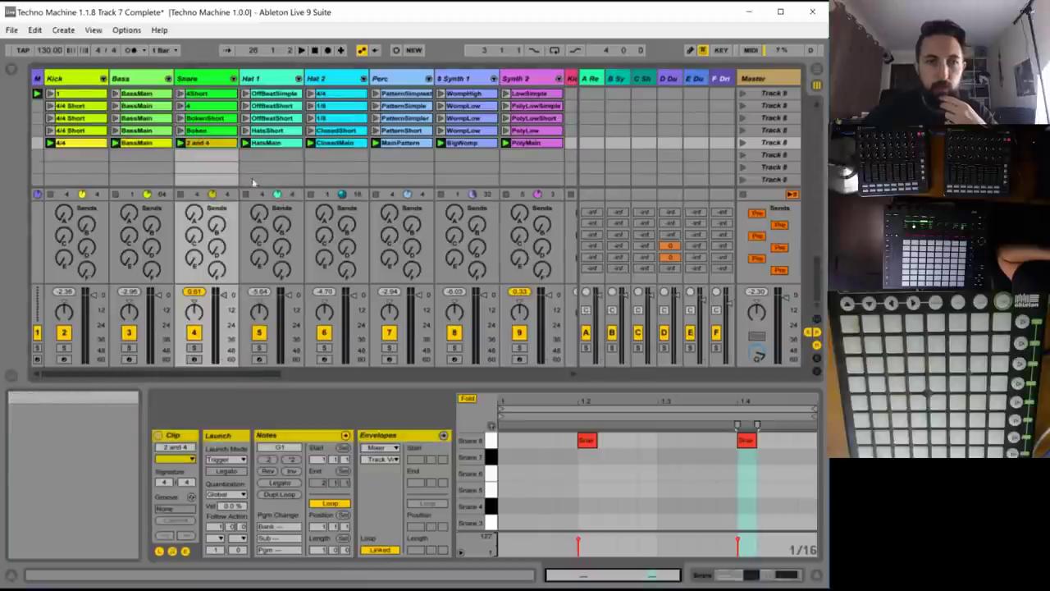
# - Recolour the fifth Track 8 scene's Hat 1 clip muted green and its Hat 2 clip muted teal
pyautogui.rightClick(274, 144)
pyautogui.click(342, 371)
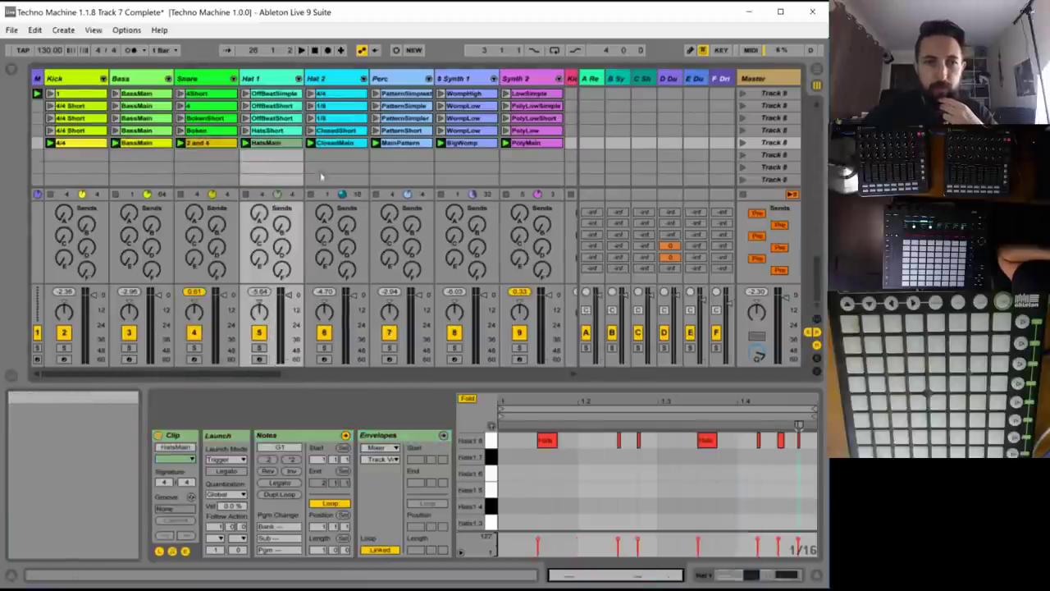
pyautogui.rightClick(328, 144)
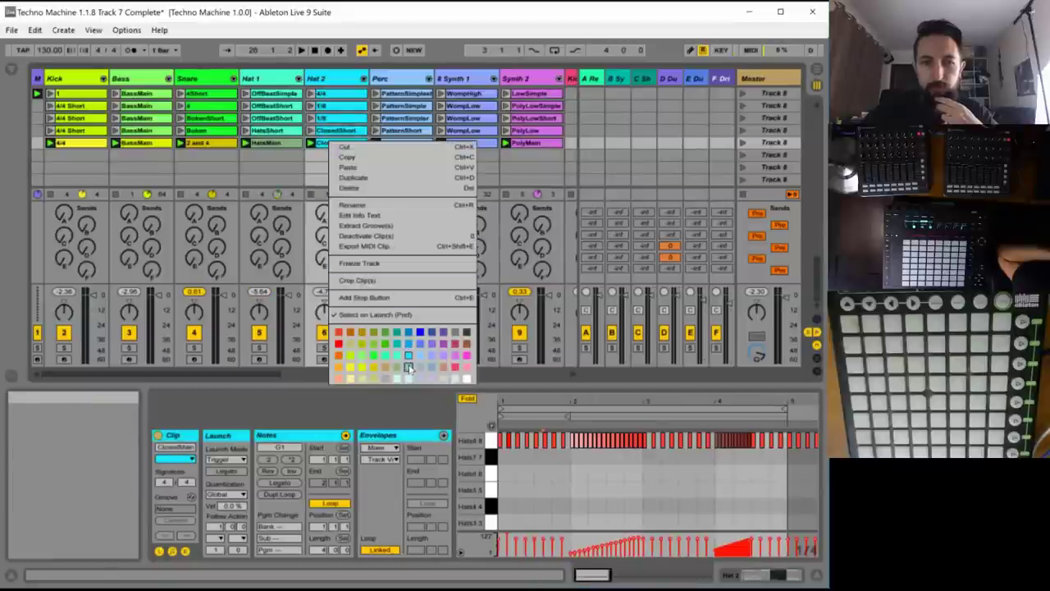
pyautogui.click(408, 368)
# - Recolour the fifth Track 8 scene's Perc and Synth 1 clips greyish blue and its Synth 2 clip pink
pyautogui.rightClick(404, 144)
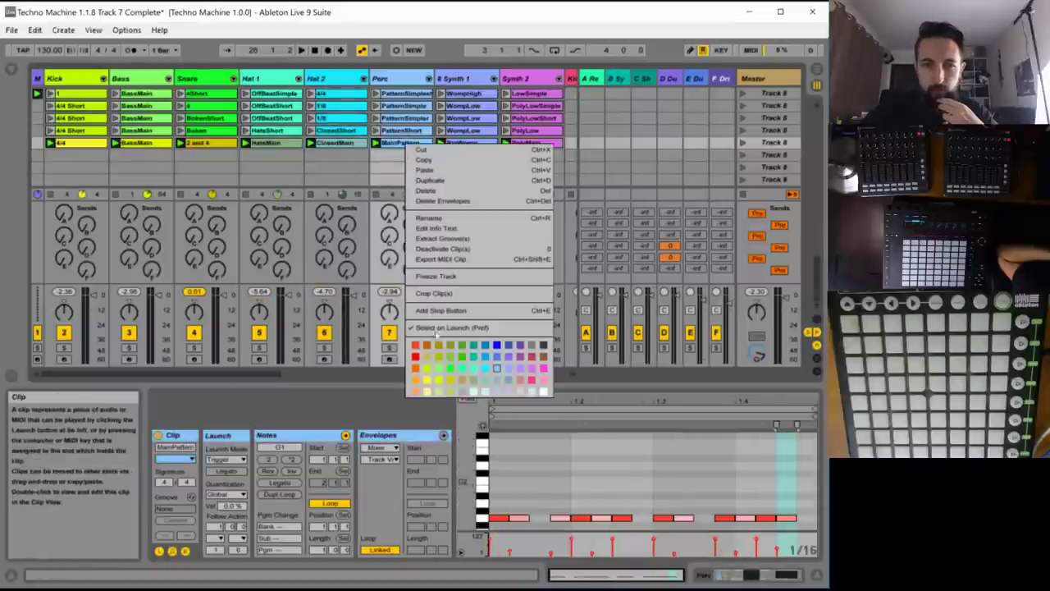
pyautogui.click(497, 370)
pyautogui.rightClick(461, 143)
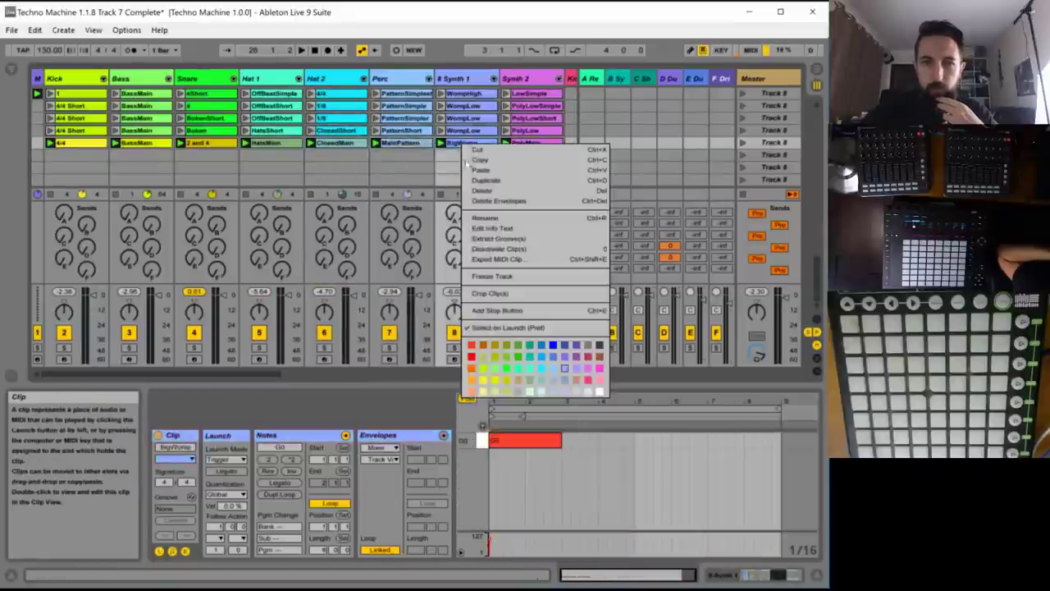
pyautogui.click(568, 378)
pyautogui.rightClick(529, 143)
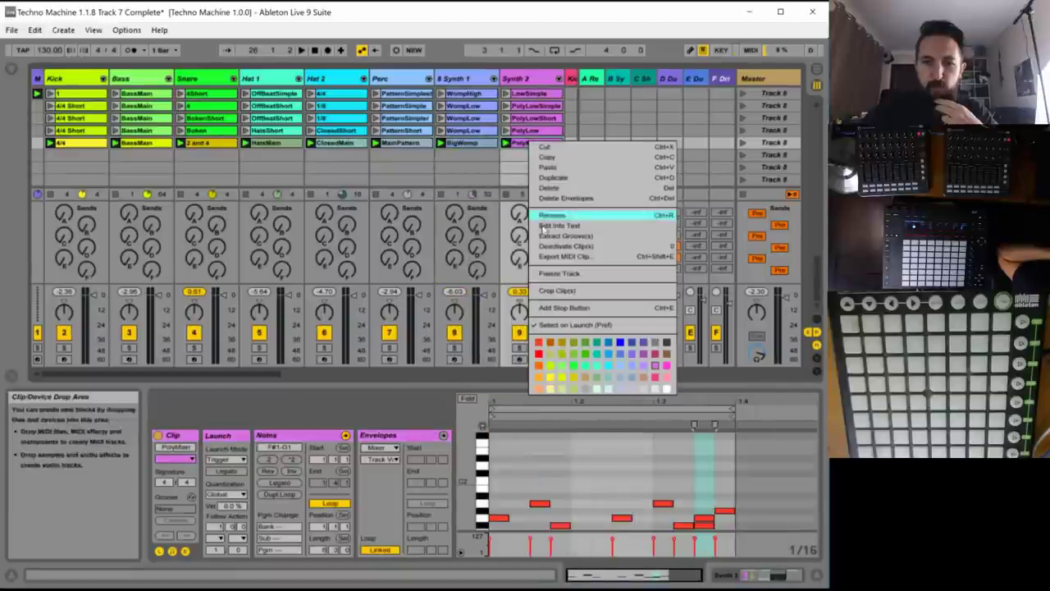
pyautogui.click(655, 379)
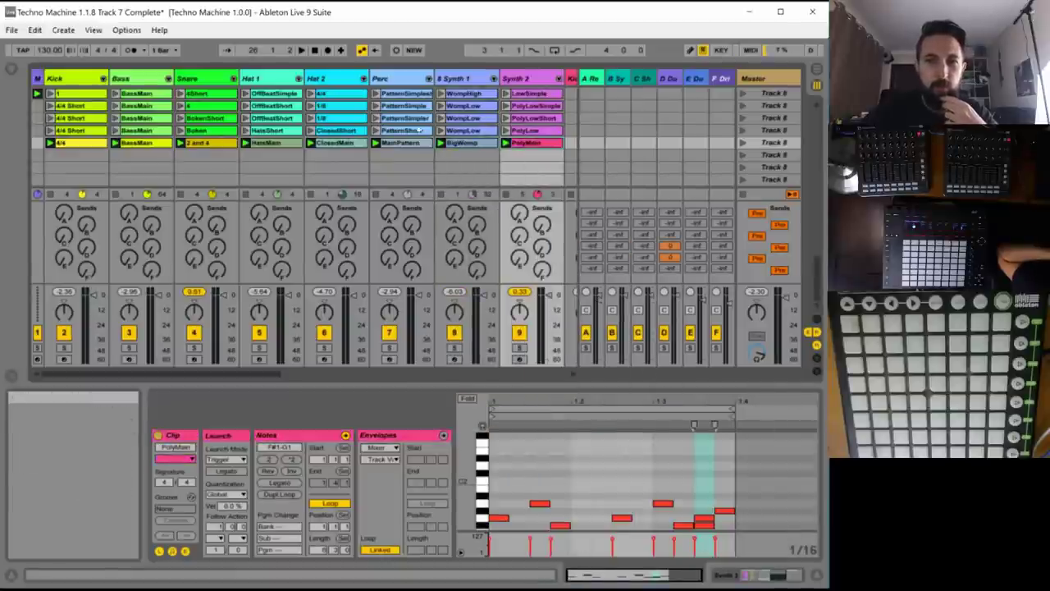
# - Review the Track 6, Track 7 and Track 8 scenes and the red divider rows between them
pyautogui.scroll(1, 603, 159)
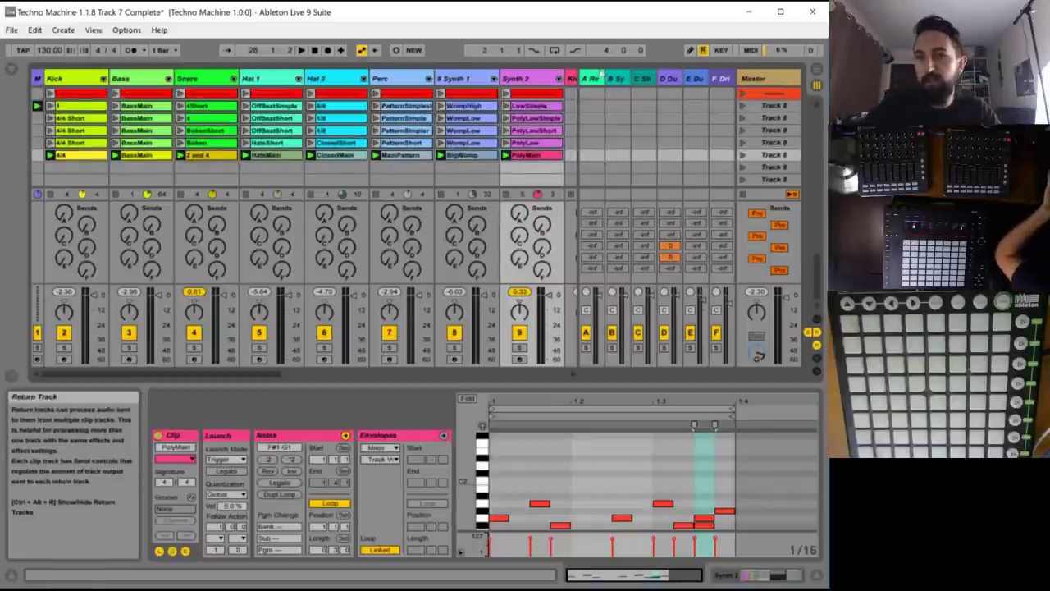
pyautogui.scroll(8, 417, 118)
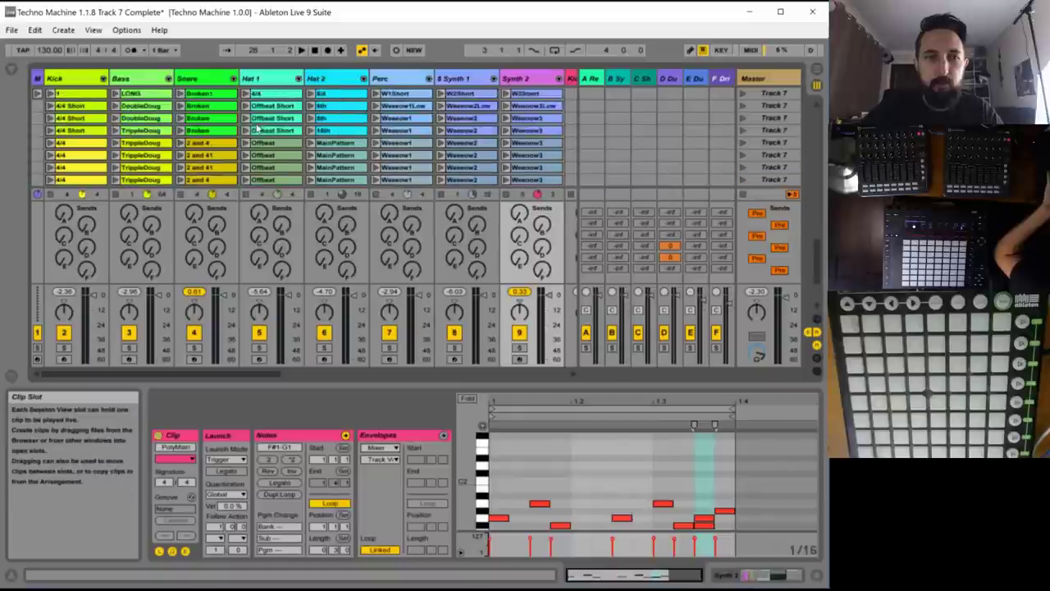
pyautogui.click(465, 121)
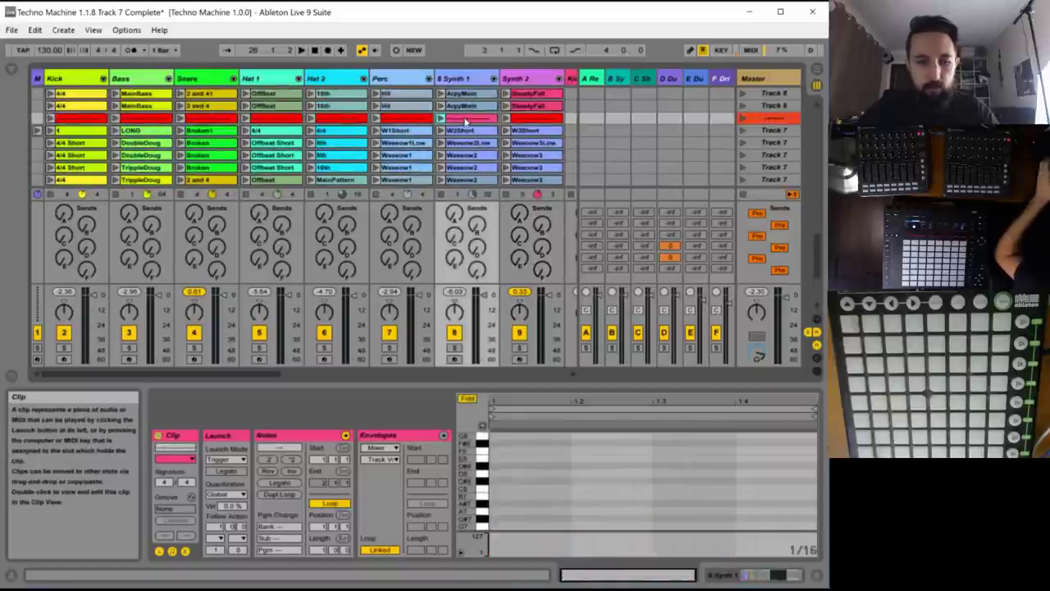
pyautogui.scroll(-5, 543, 131)
pyautogui.click(531, 169)
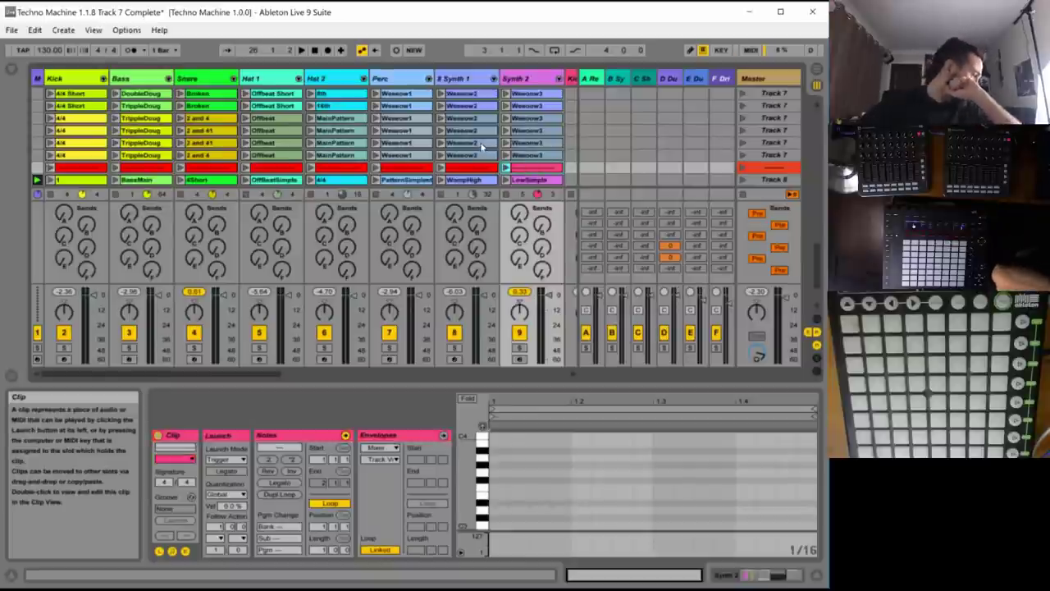
pyautogui.scroll(-3, 513, 98)
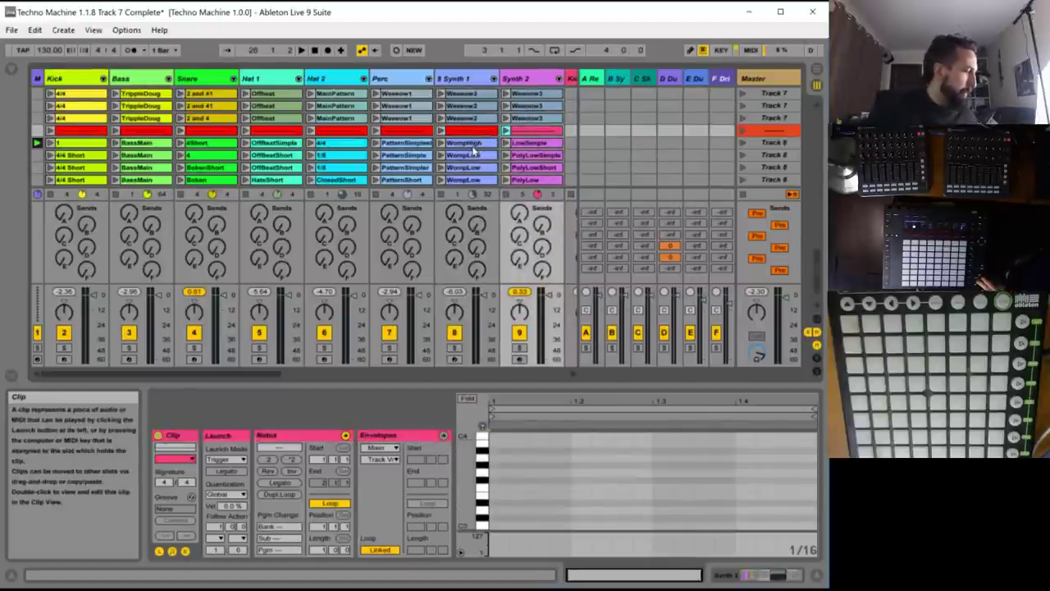
pyautogui.hscroll(8, 472, 147)
pyautogui.scroll(3, 471, 147)
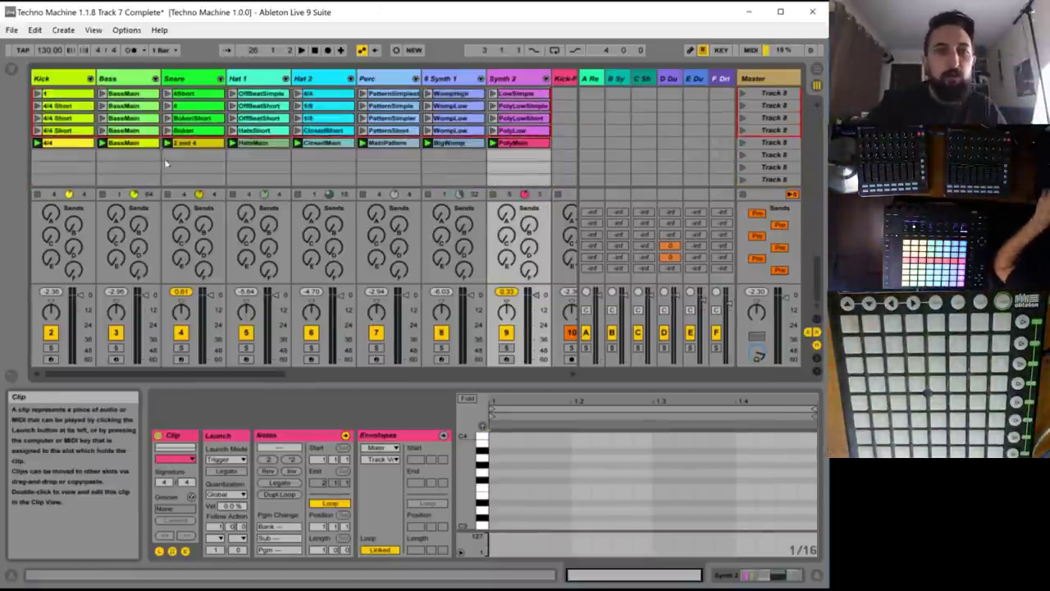
# - Play the fifth Track 8 scene and move its eight clips, Kick to Synth 2, down one scene row
pyautogui.click(743, 142)
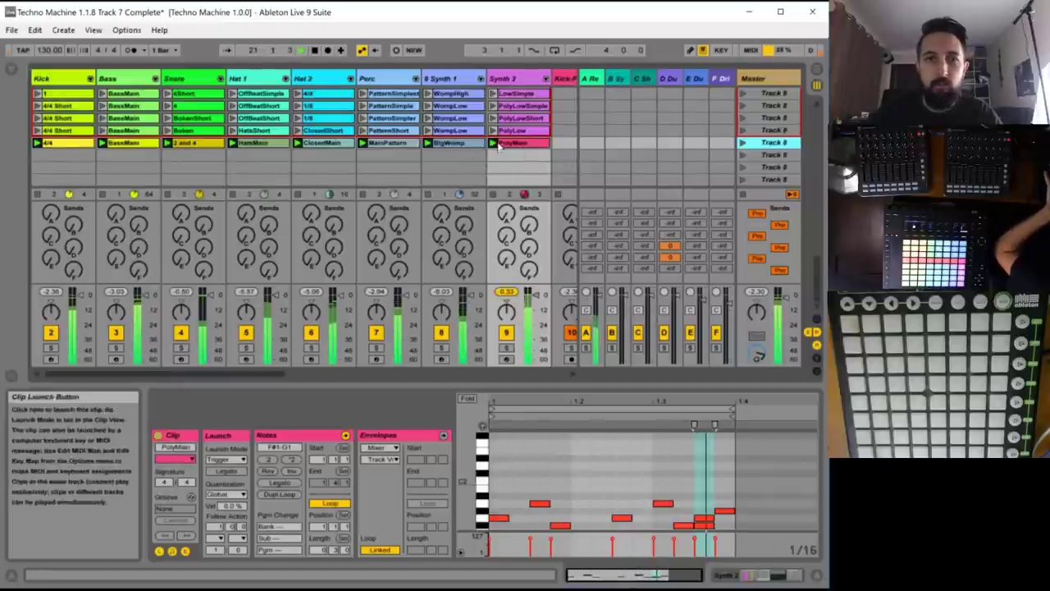
pyautogui.keyDown('shift'); pyautogui.click(66, 145); pyautogui.keyUp('shift')
pyautogui.moveTo(65, 146); pyautogui.dragTo(59, 156)
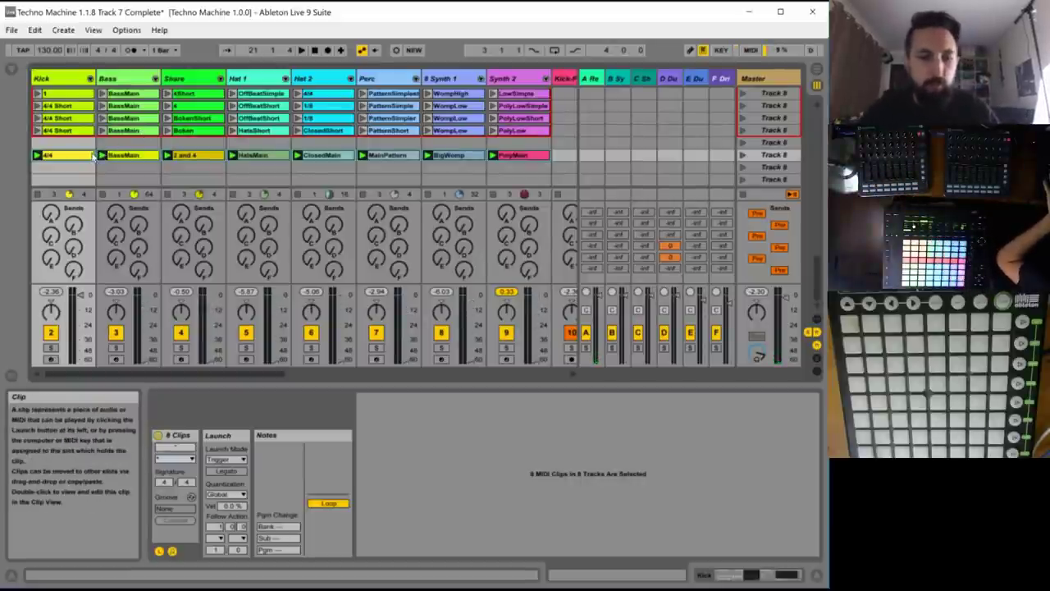
# - Move the eight selected clips up one scene row, duplicate them into the row below, and launch the duplicated scene
pyautogui.moveTo(57, 144); pyautogui.dragTo(58, 145)
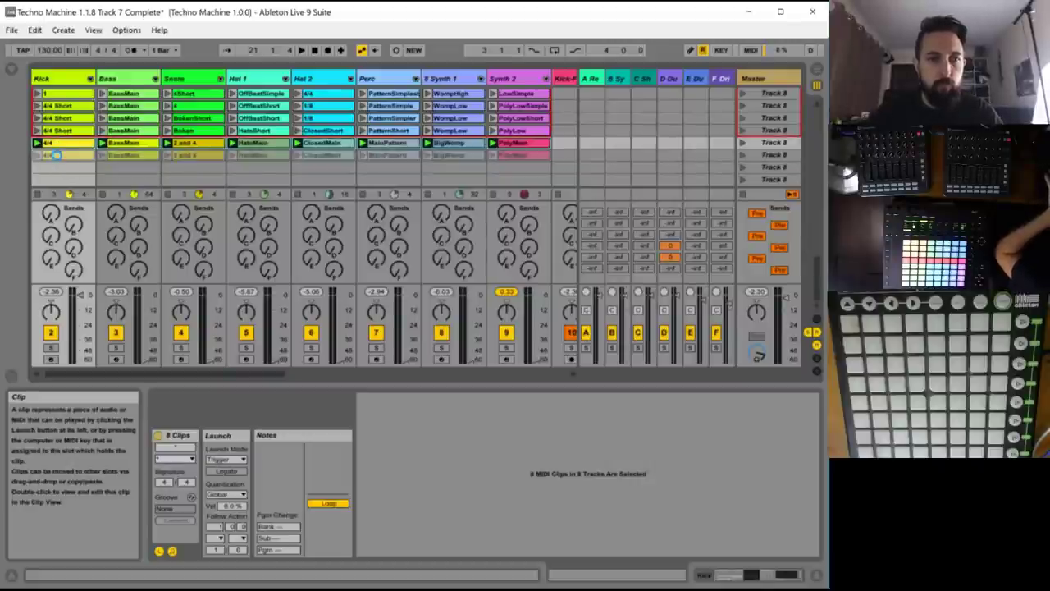
pyautogui.hotkey('ctrl', 'd')
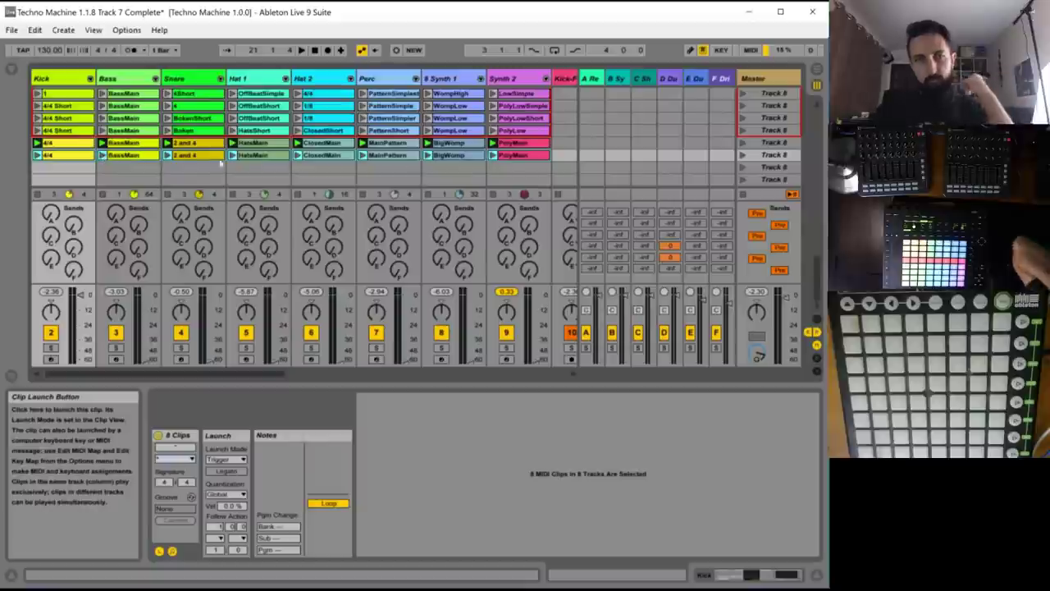
pyautogui.click(743, 154)
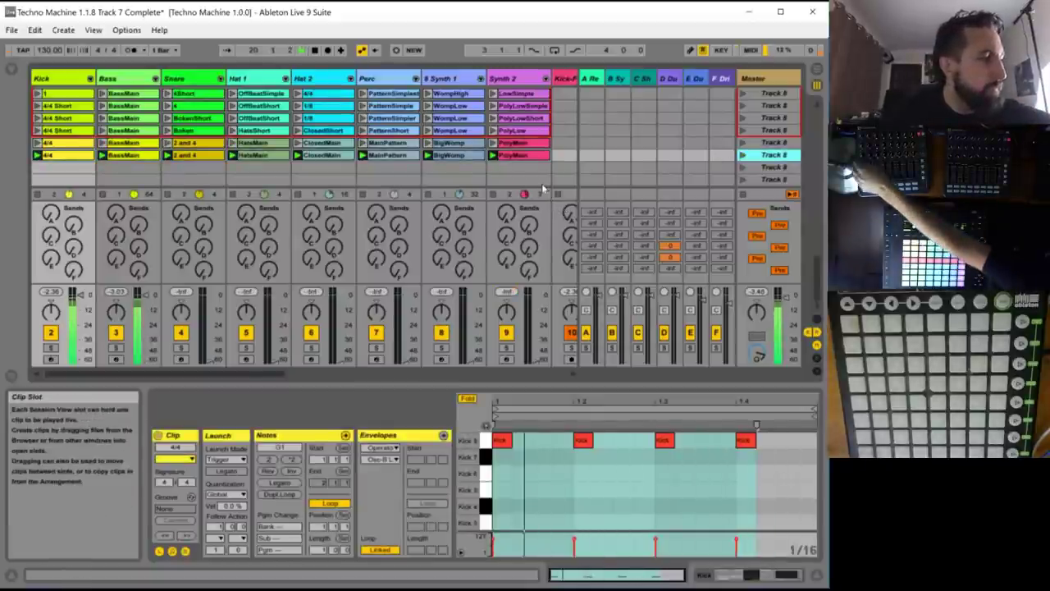
# - Duplicate G0 notes in bars 1 and 2 of the duplicated scene's BassMain clip to vary the bassline, and play it briefly
pyautogui.click(127, 156)
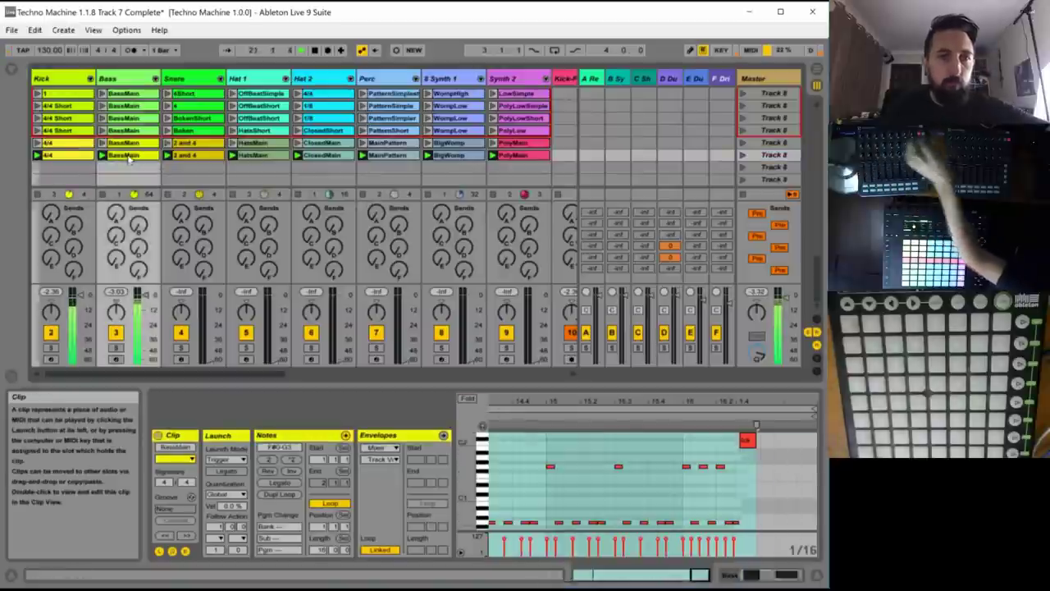
pyautogui.doubleClick(603, 575)
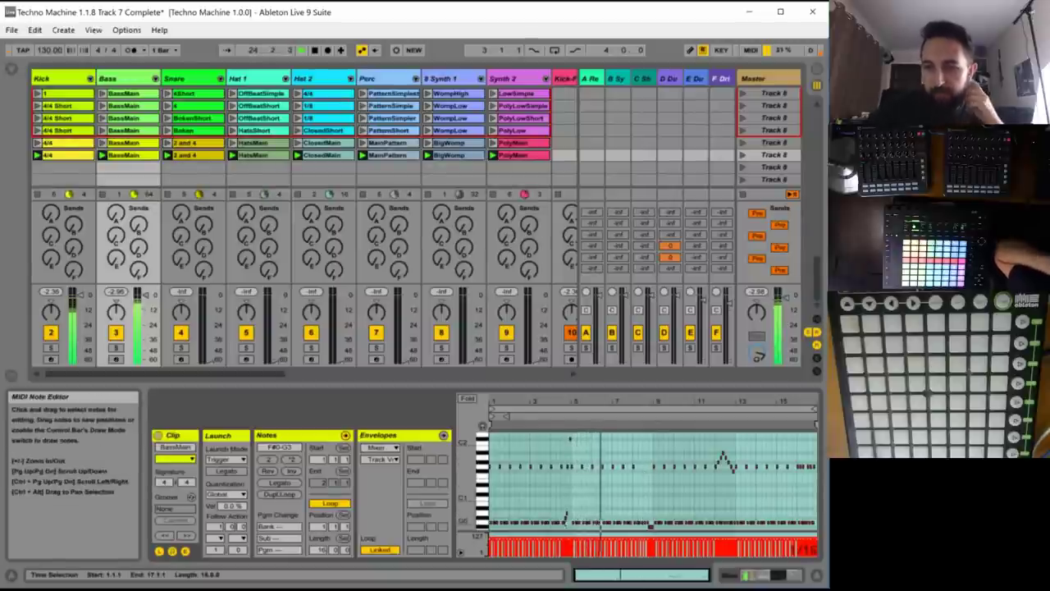
pyautogui.moveTo(595, 586); pyautogui.dragTo(595, 588)
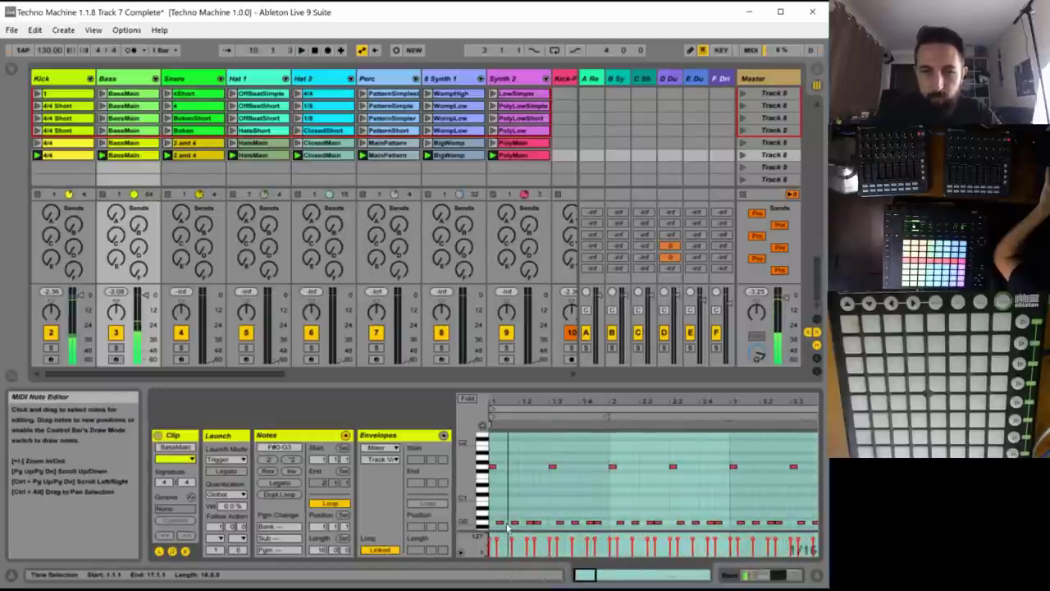
pyautogui.click(499, 522)
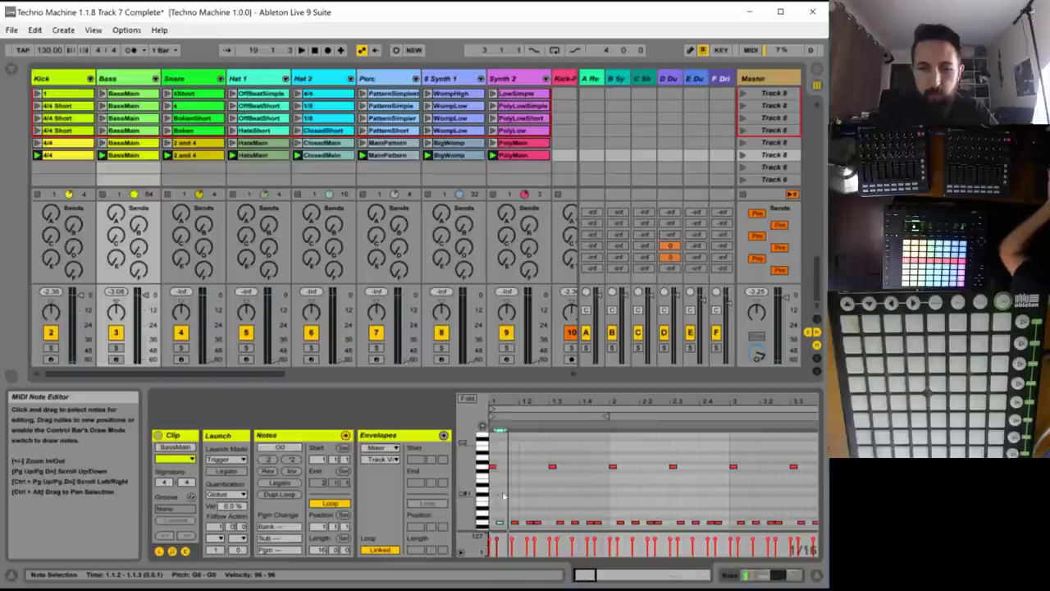
pyautogui.hotkey('ctrl', 'd')
pyautogui.click(567, 522)
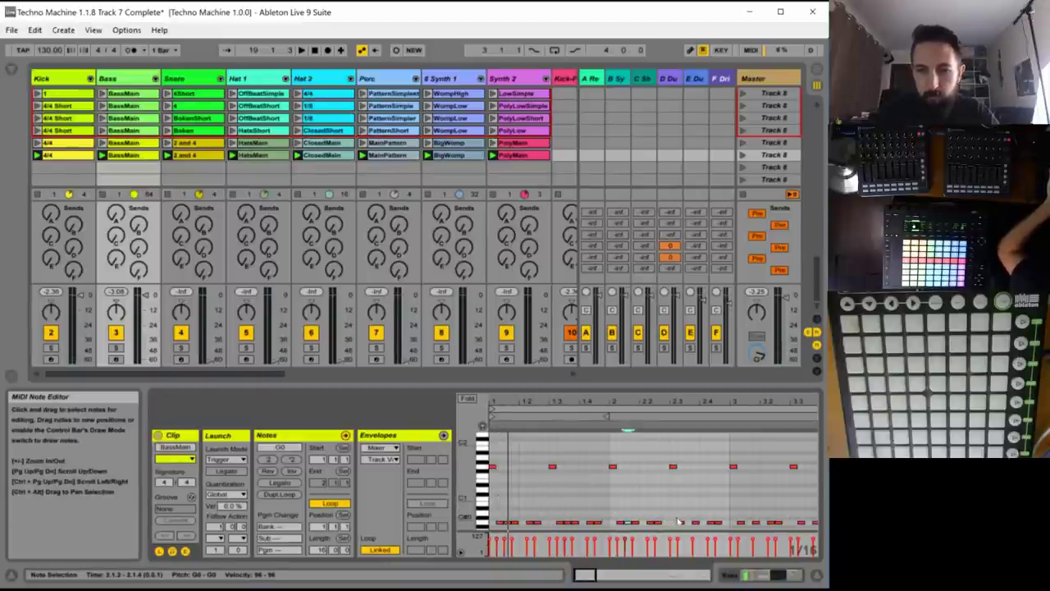
pyautogui.hotkey('ctrl', 'd')
pyautogui.press('space')
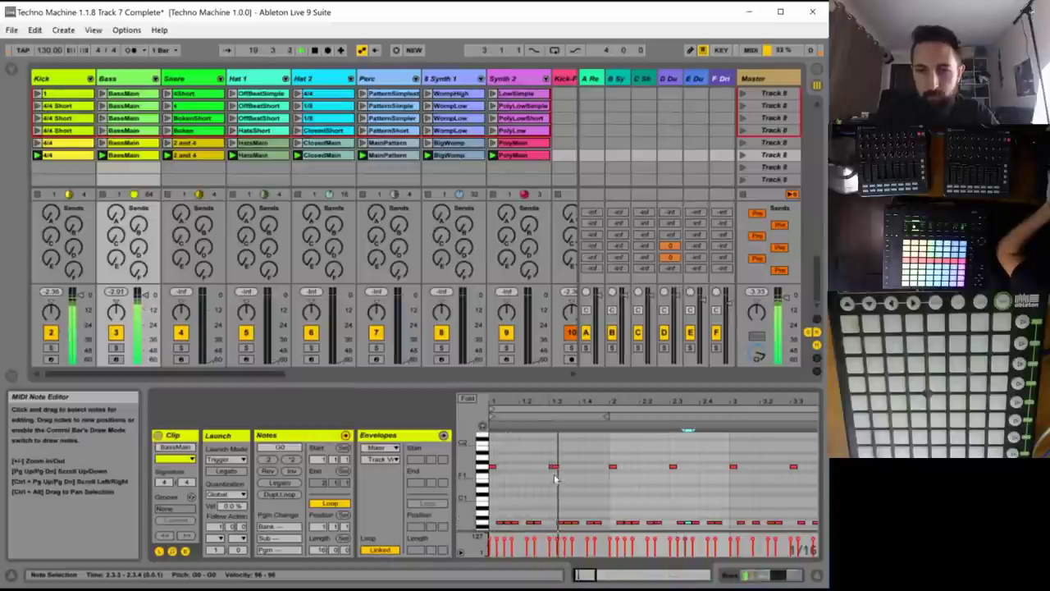
pyautogui.press('space')
# - Copy the varied bar 2 bass notes onto bar 3 of the BassMain clip and select bar 3's notes
pyautogui.moveTo(607, 450); pyautogui.dragTo(422, 539)
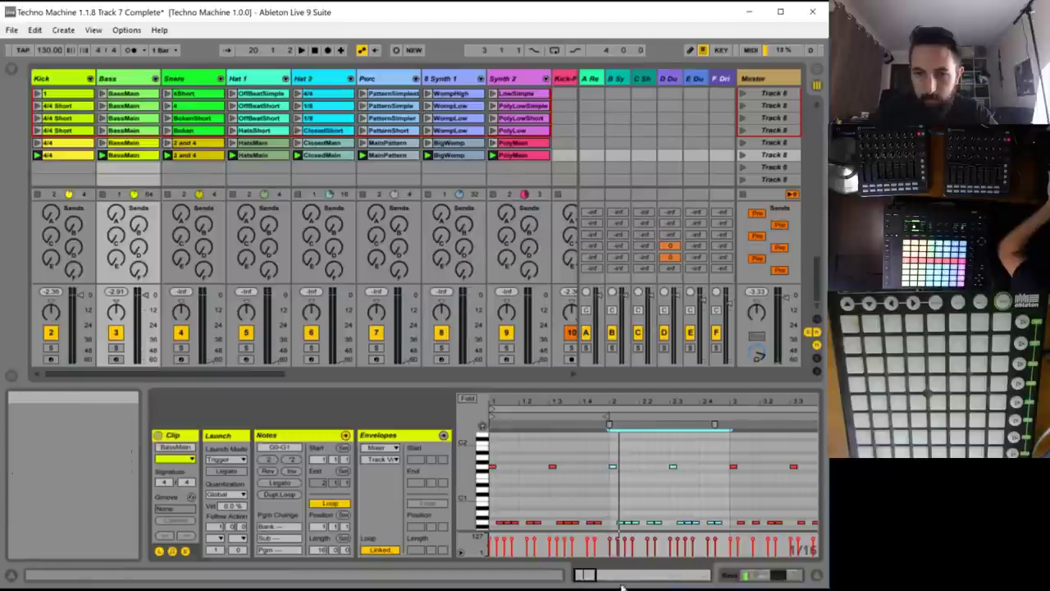
pyautogui.hotkey('ctrl', 'd')
pyautogui.press('Up')
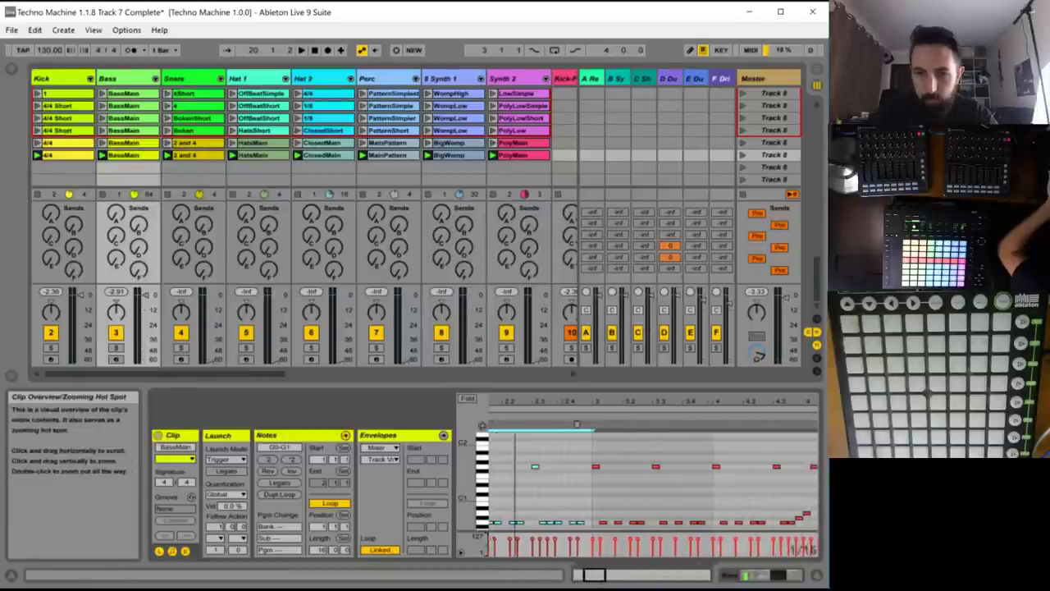
pyautogui.moveTo(597, 574); pyautogui.dragTo(688, 576)
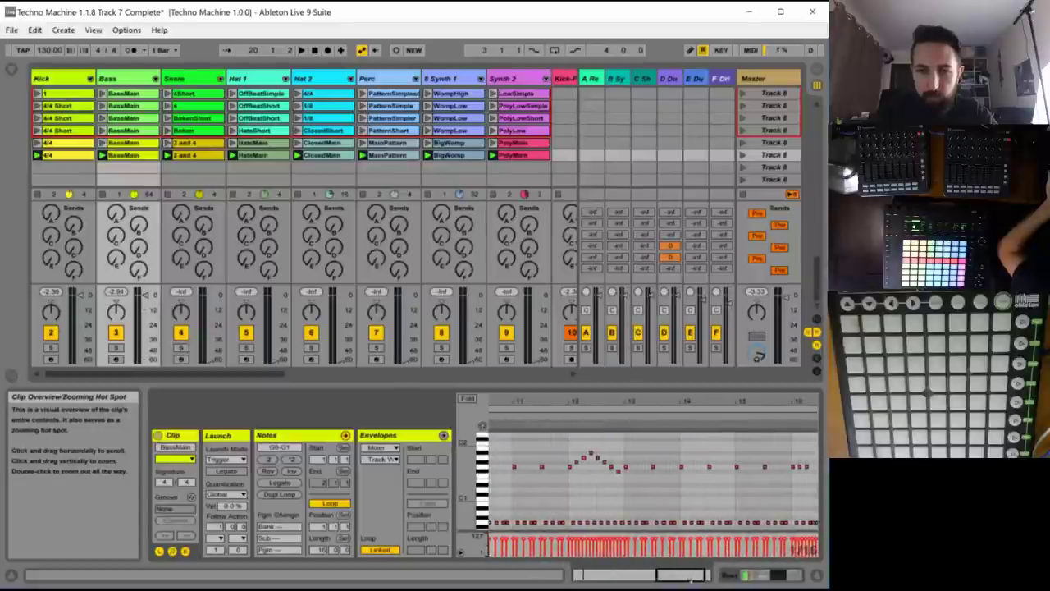
pyautogui.moveTo(581, 575); pyautogui.dragTo(585, 568)
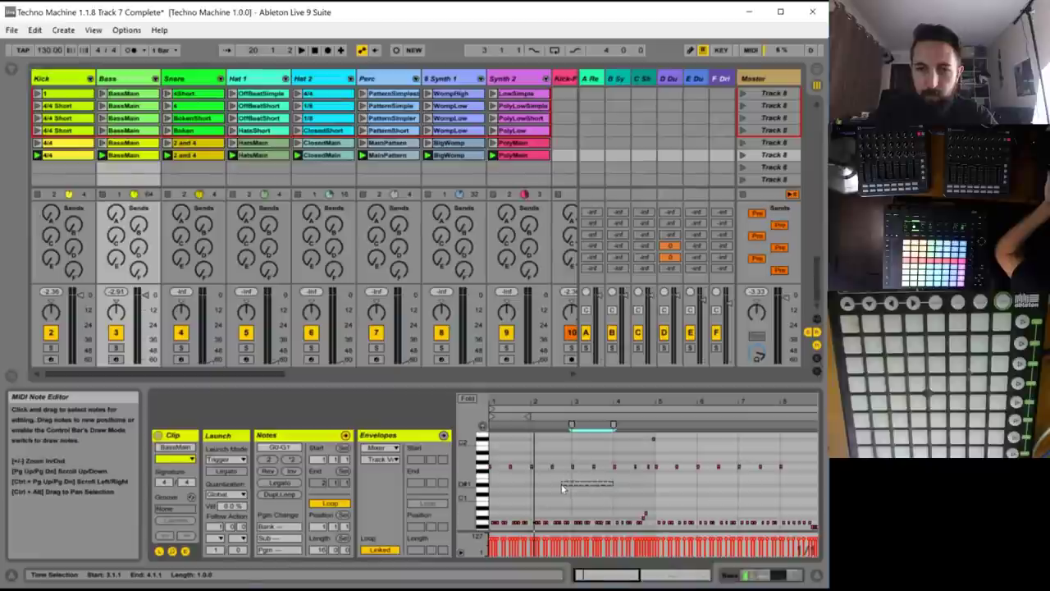
pyautogui.click(574, 456)
pyautogui.moveTo(575, 453); pyautogui.dragTo(614, 533)
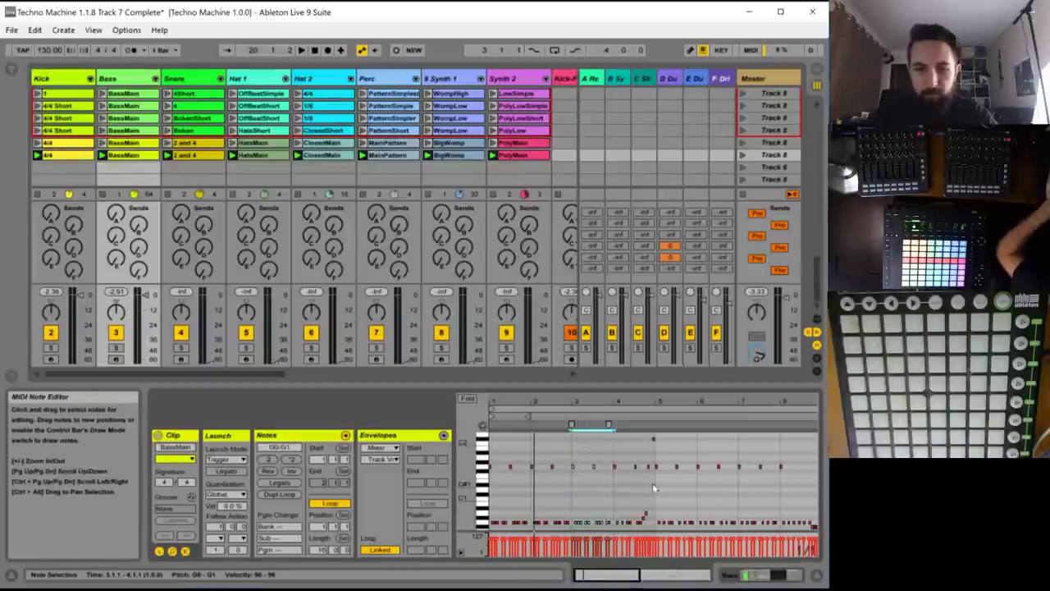
# - Hide the Info View to widen the note editor
pyautogui.click(159, 30)
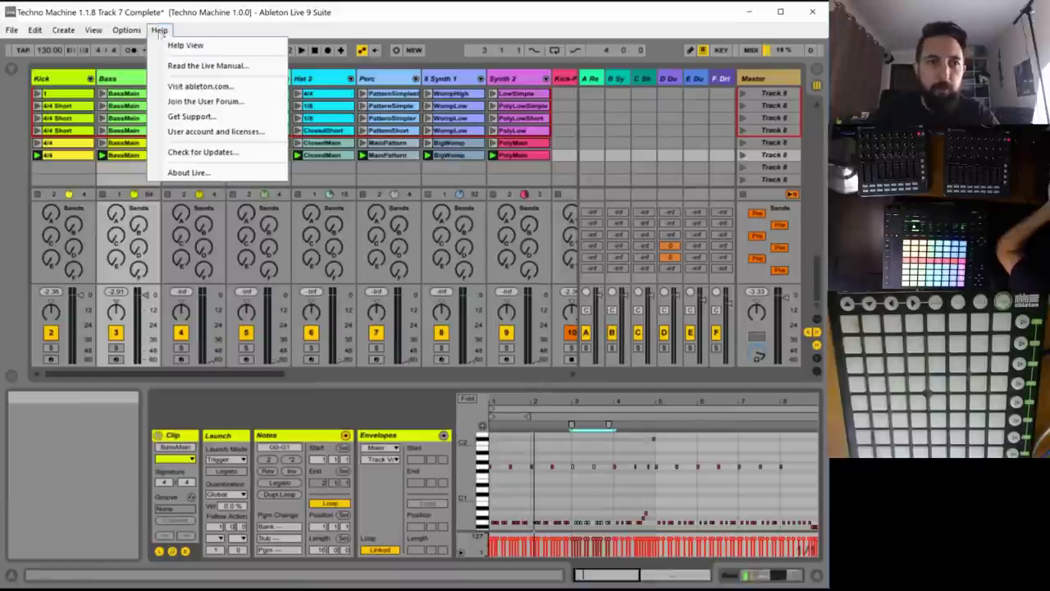
pyautogui.moveTo(94, 30)
pyautogui.click(118, 82)
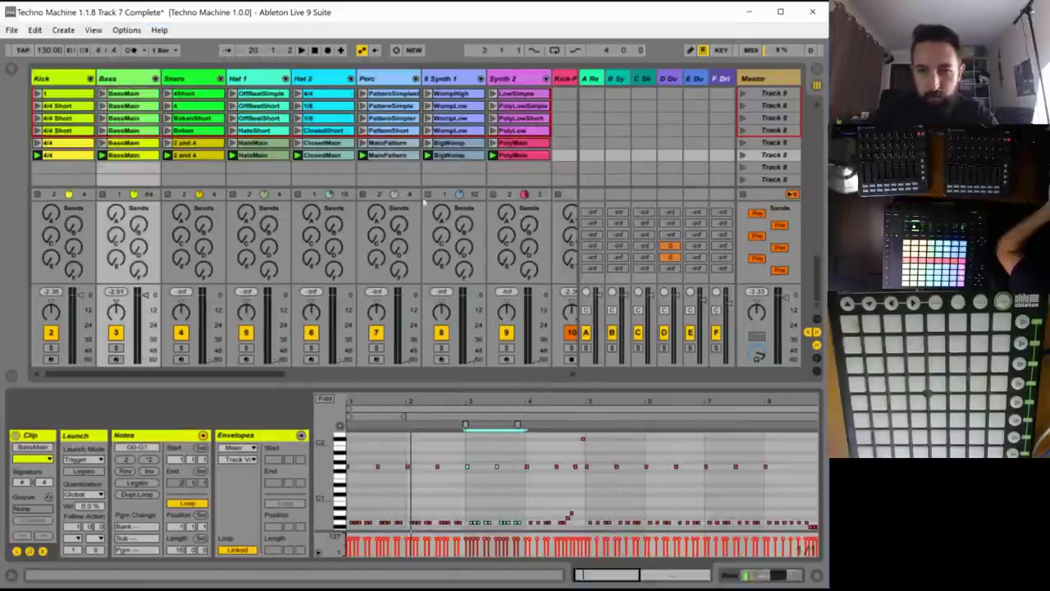
# - Copy the varied one-bar bass pattern onto bars 5 to 7 of the BassMain clip
pyautogui.click(603, 506)
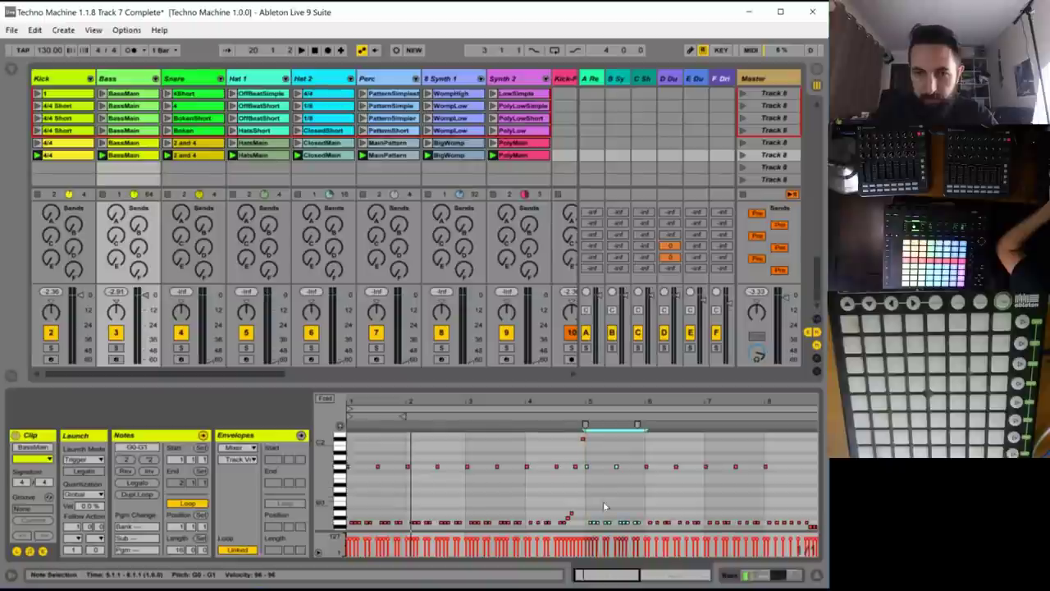
pyautogui.moveTo(645, 498); pyautogui.dragTo(761, 500)
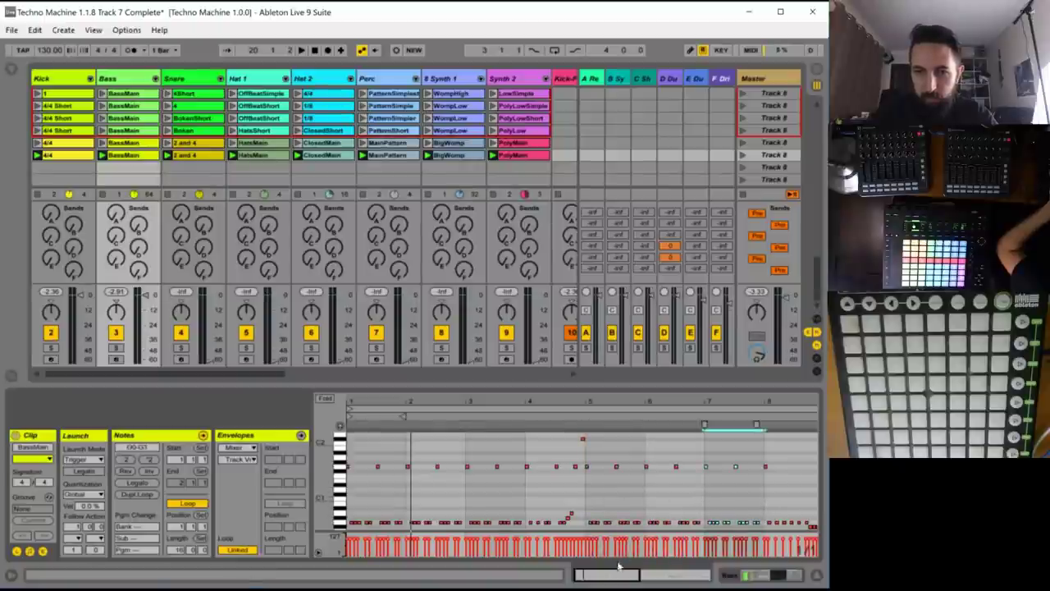
pyautogui.moveTo(617, 568); pyautogui.dragTo(617, 554)
# - Continue copying the one-bar bass pattern onto further bars up to bar 15, and play back the whole BassMain clip
pyautogui.press('-')
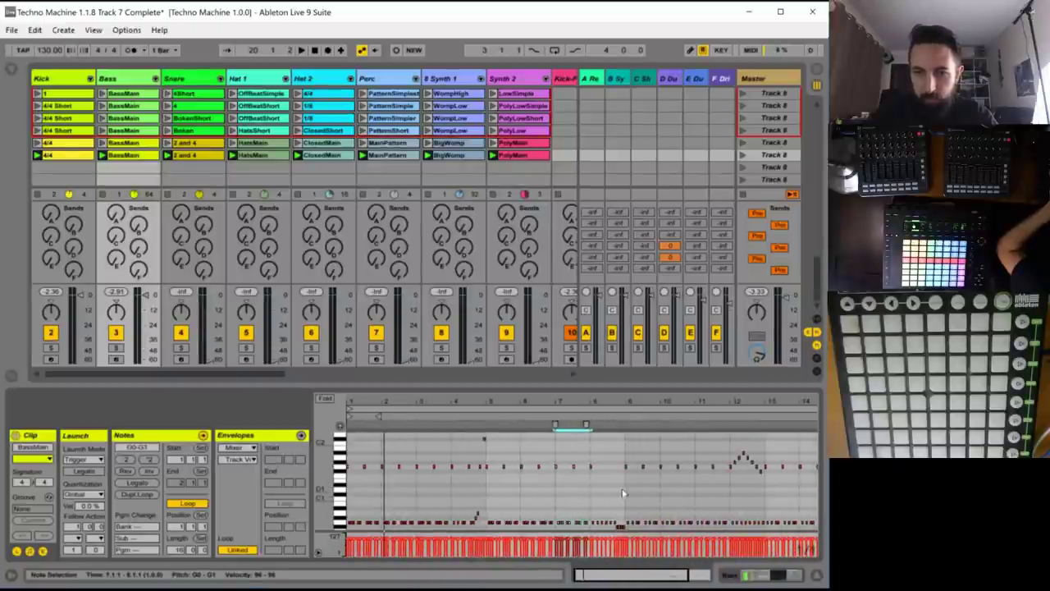
pyautogui.press('Right')
pyautogui.press('Right')
pyautogui.press('Right')
pyautogui.press('Right')
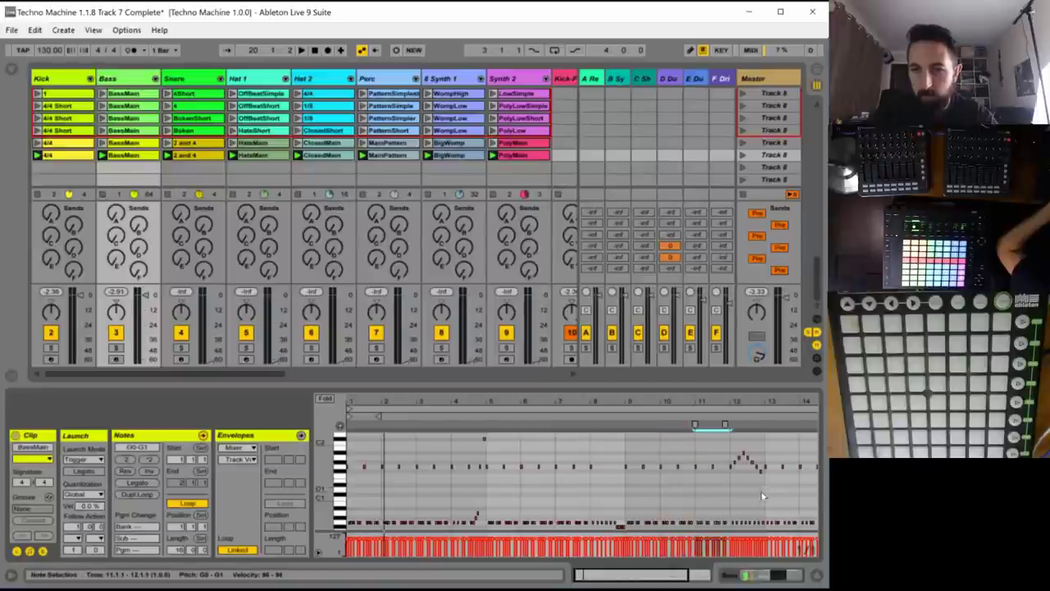
pyautogui.press('Right')
pyautogui.press('Right')
pyautogui.press('Right')
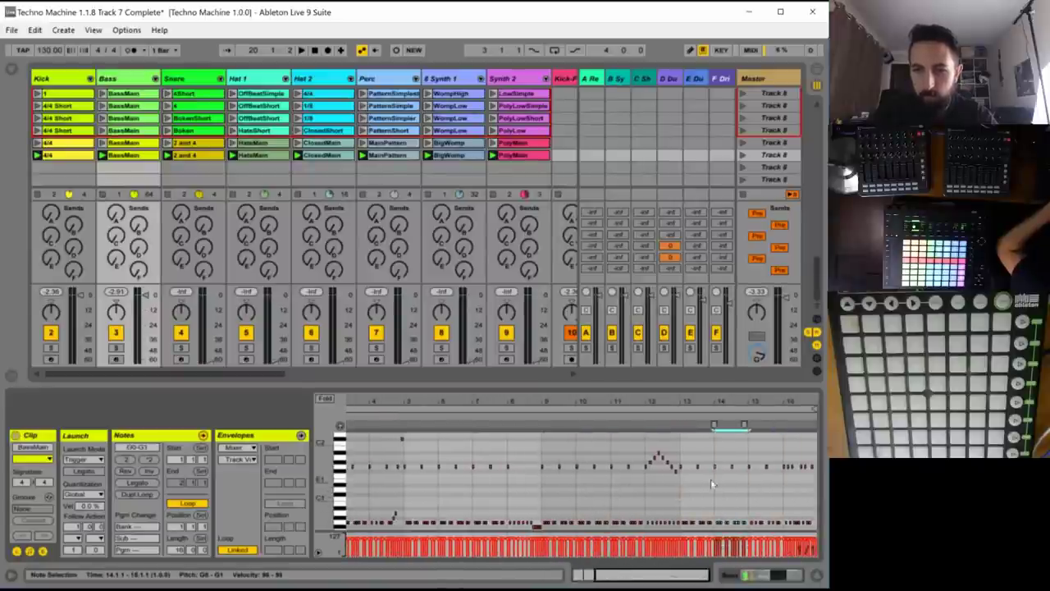
pyautogui.press('Right')
pyautogui.press('space')
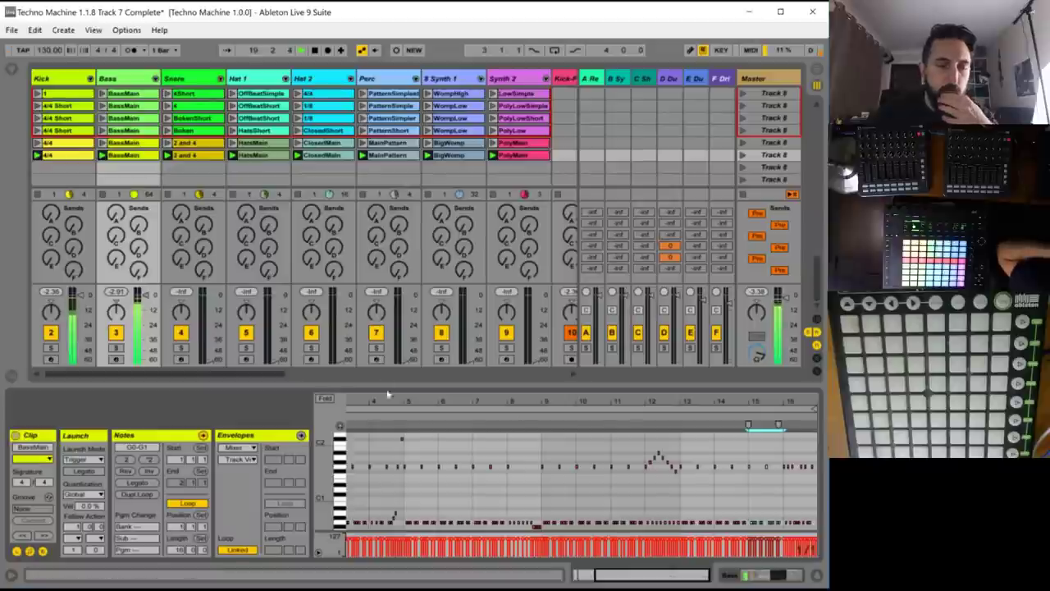
pyautogui.moveTo(617, 584); pyautogui.dragTo(602, 575)
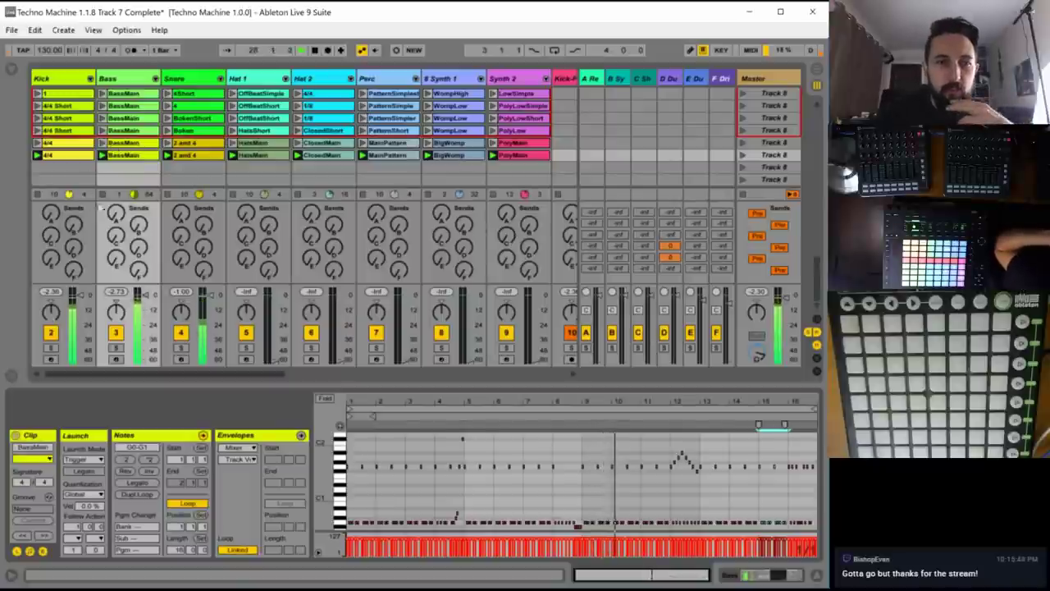
# - Add a shortened Snare 8 note at 1.3.3 in the duplicated scene's 2 and 4 snare clip
pyautogui.click(182, 156)
pyautogui.doubleClick(802, 441)
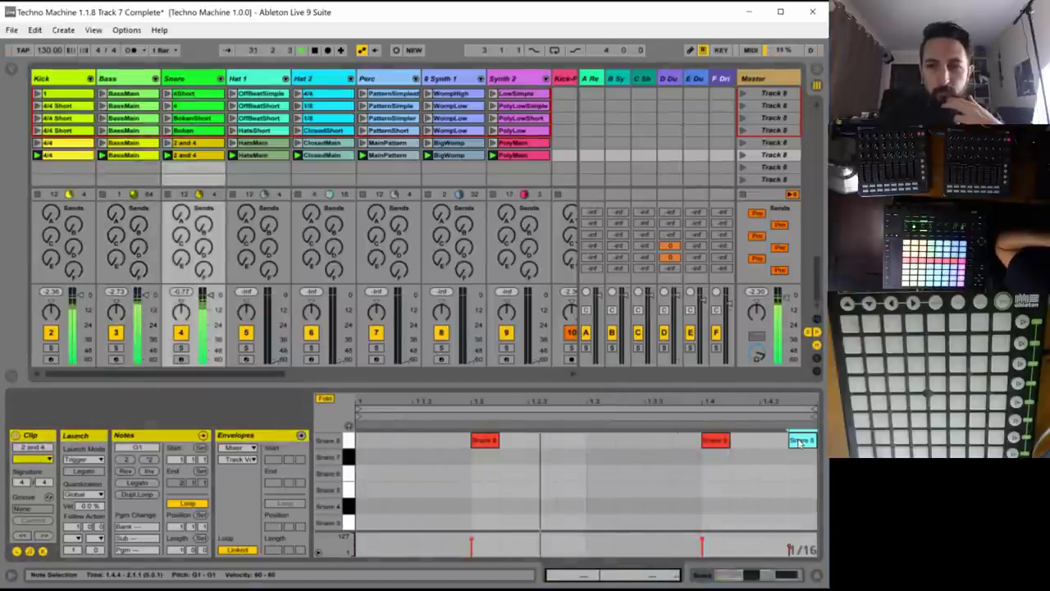
pyautogui.moveTo(816, 440); pyautogui.dragTo(791, 440)
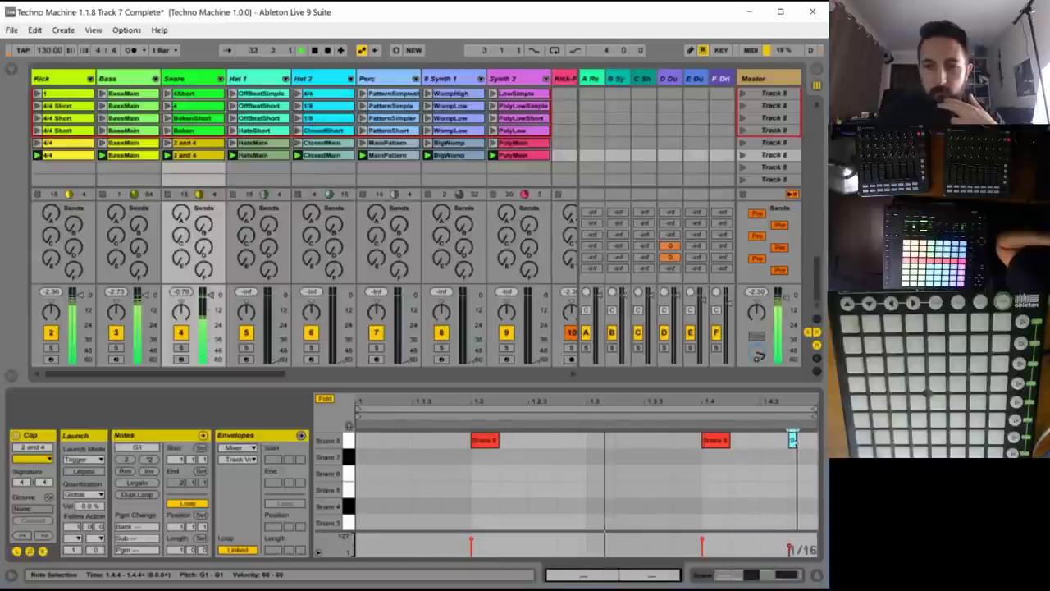
pyautogui.moveTo(791, 440); pyautogui.dragTo(673, 440)
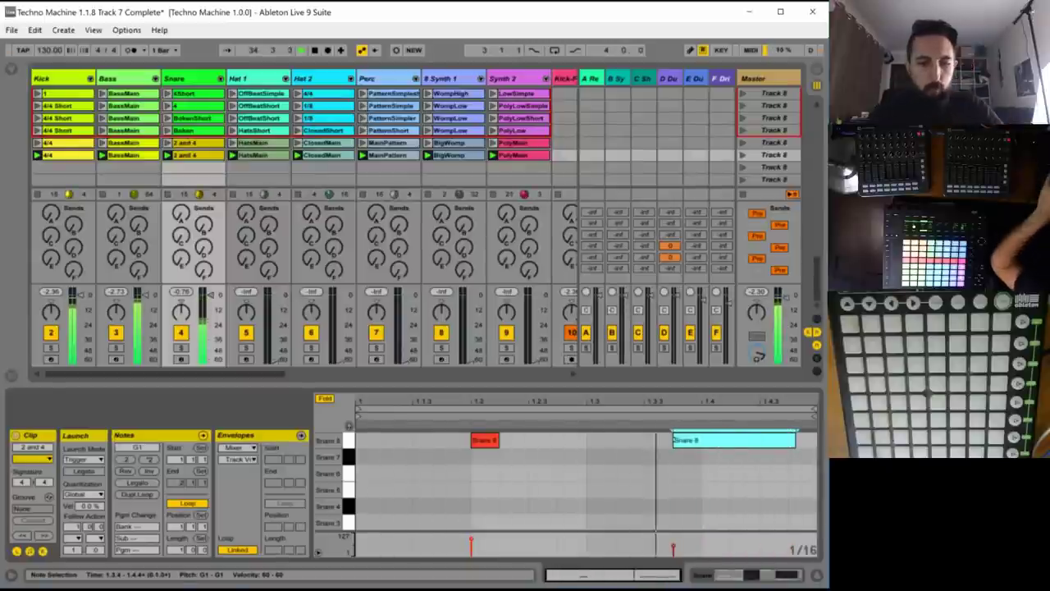
pyautogui.hotkey('ctrl', 'z')
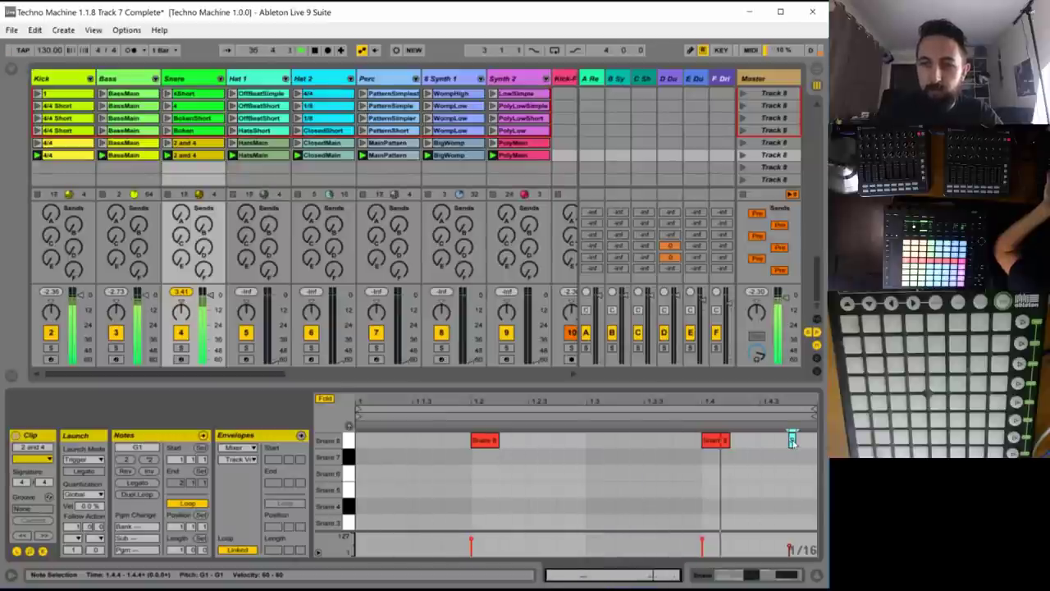
pyautogui.moveTo(792, 440); pyautogui.dragTo(647, 442)
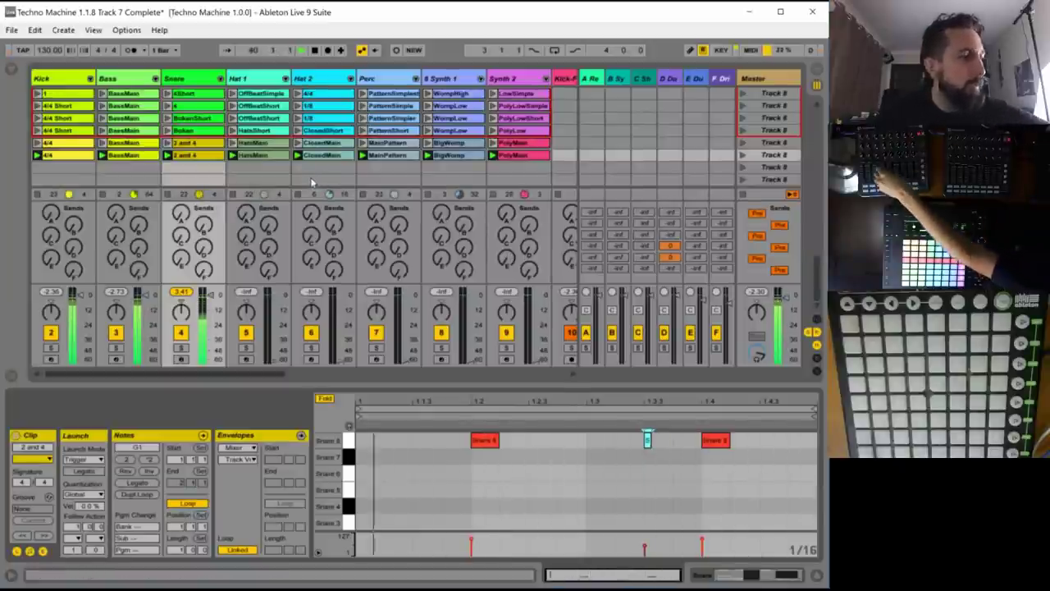
# - Replace all notes in the duplicated HatsMain clip with four shortened Hats1 8 notes at 1.1.3, 1.2.3, 1.3.3 and 1.4.3
pyautogui.click(255, 159)
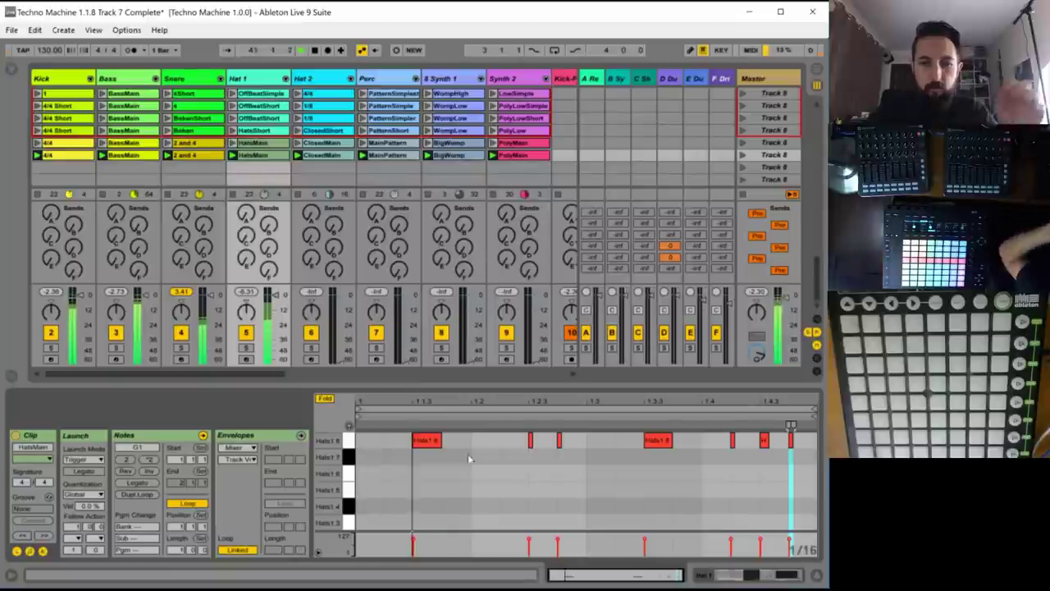
pyautogui.hotkey('ctrl', 'a')
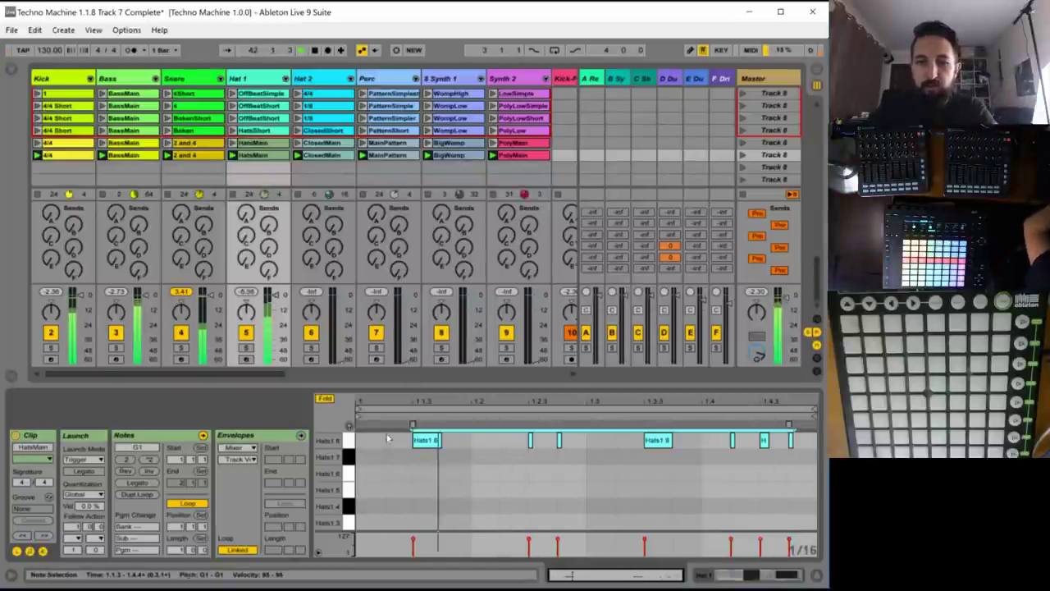
pyautogui.press('Delete')
pyautogui.doubleClick(422, 444)
pyautogui.doubleClick(544, 443)
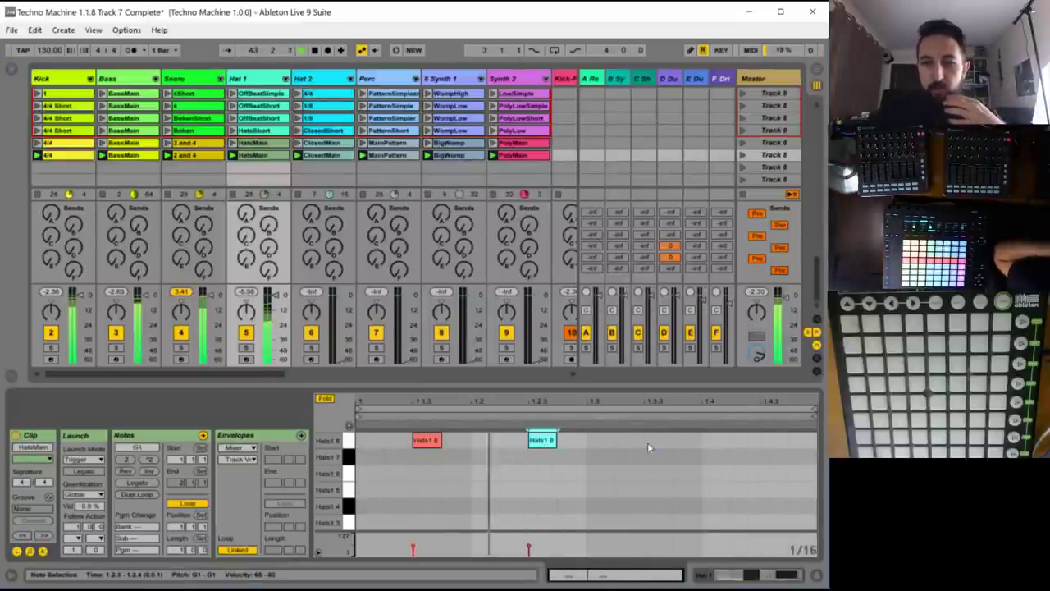
pyautogui.doubleClick(650, 441)
pyautogui.doubleClick(775, 442)
pyautogui.moveTo(789, 443); pyautogui.dragTo(421, 441)
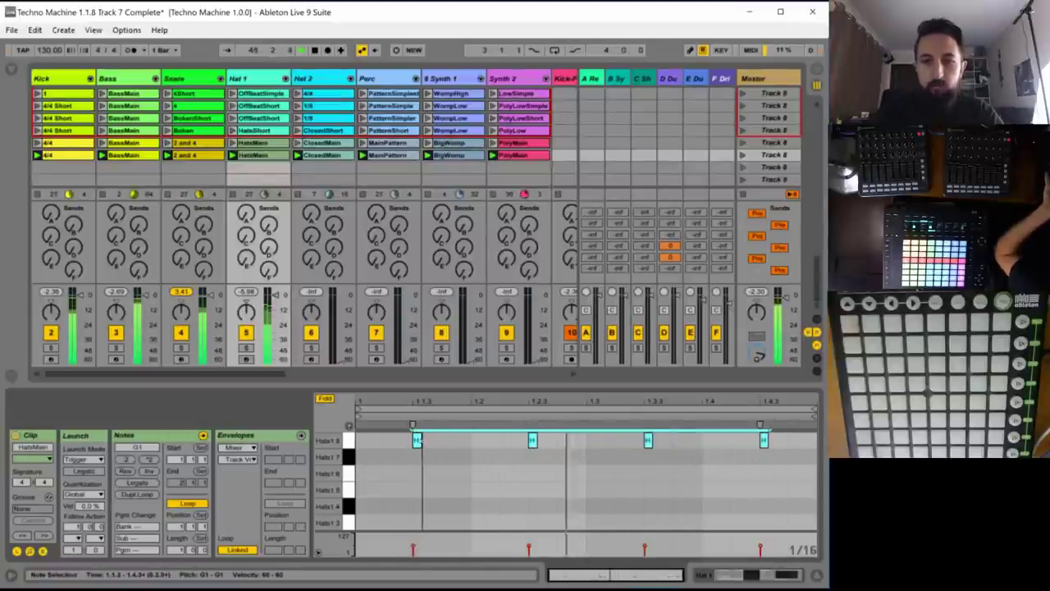
# - Move the loop of the duplicated scene's ClosedMain clip on Hat 2 to cover only bar 2
pyautogui.click(315, 157)
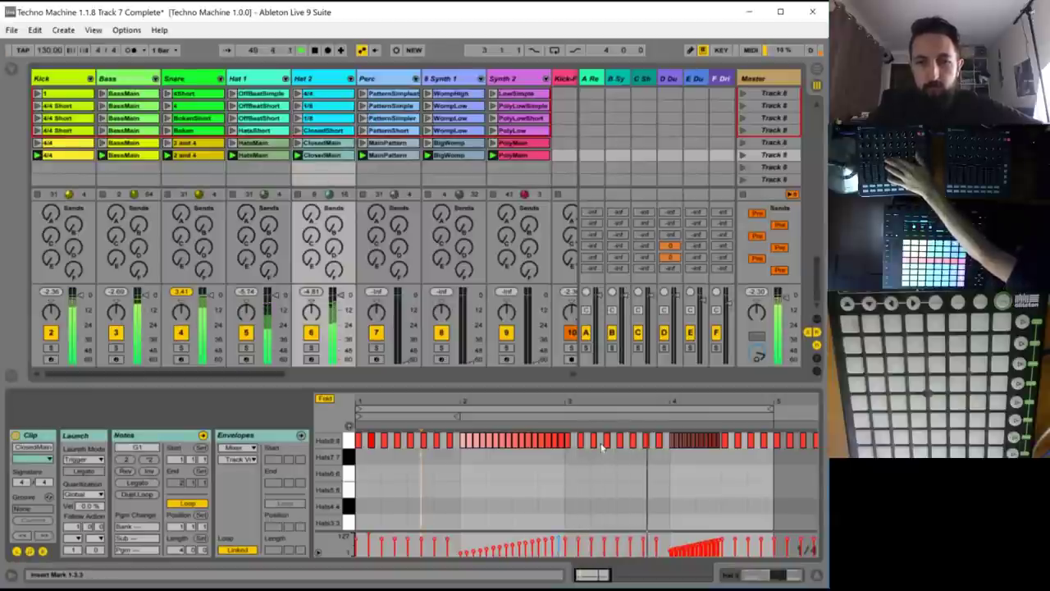
pyautogui.moveTo(753, 405)
pyautogui.mouseDown()
pyautogui.moveTo(452, 408)
pyautogui.moveTo(460, 424)
pyautogui.moveTo(553, 412)
pyautogui.moveTo(534, 414)
pyautogui.mouseUp()
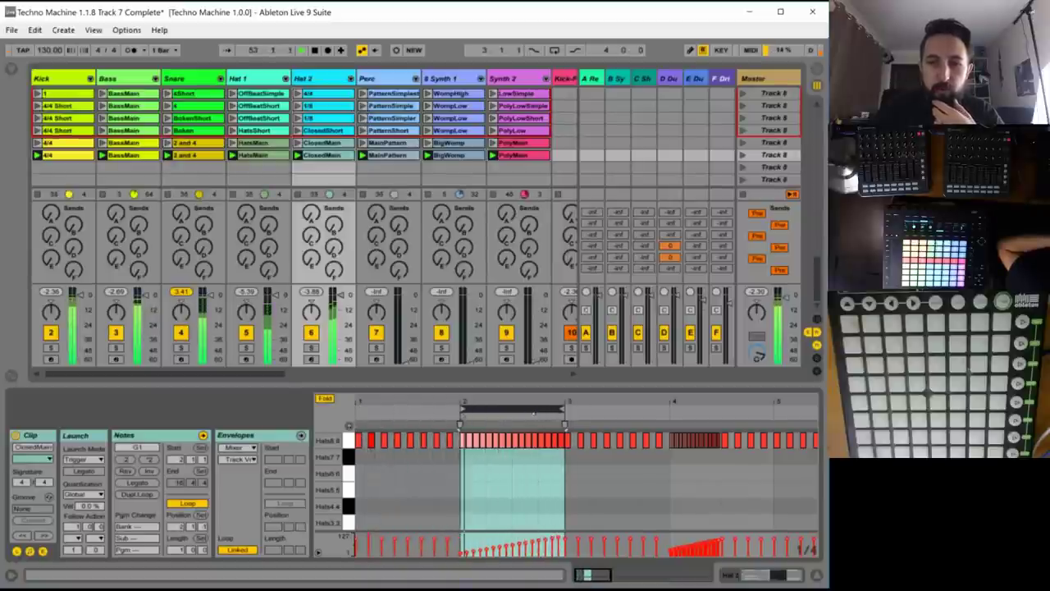
# - Set a 1/32 grid in the duplicated scene's MainPattern percussion clip and split the 1.1.4 note into two 1/32 notes
pyautogui.click(387, 155)
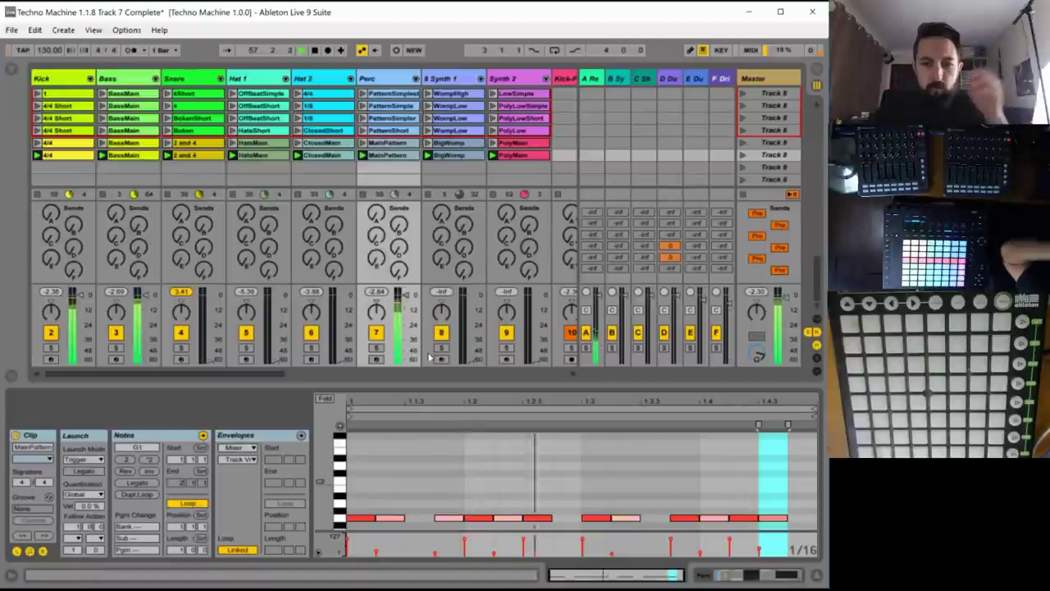
pyautogui.click(450, 508)
pyautogui.hotkey('ctrl', '1')
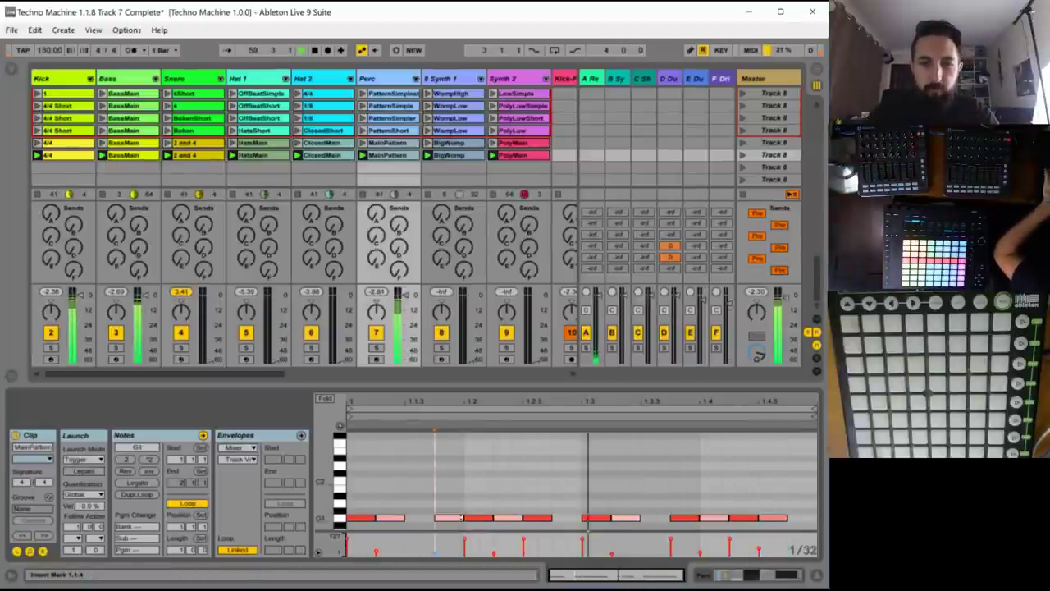
pyautogui.moveTo(462, 518); pyautogui.dragTo(441, 519)
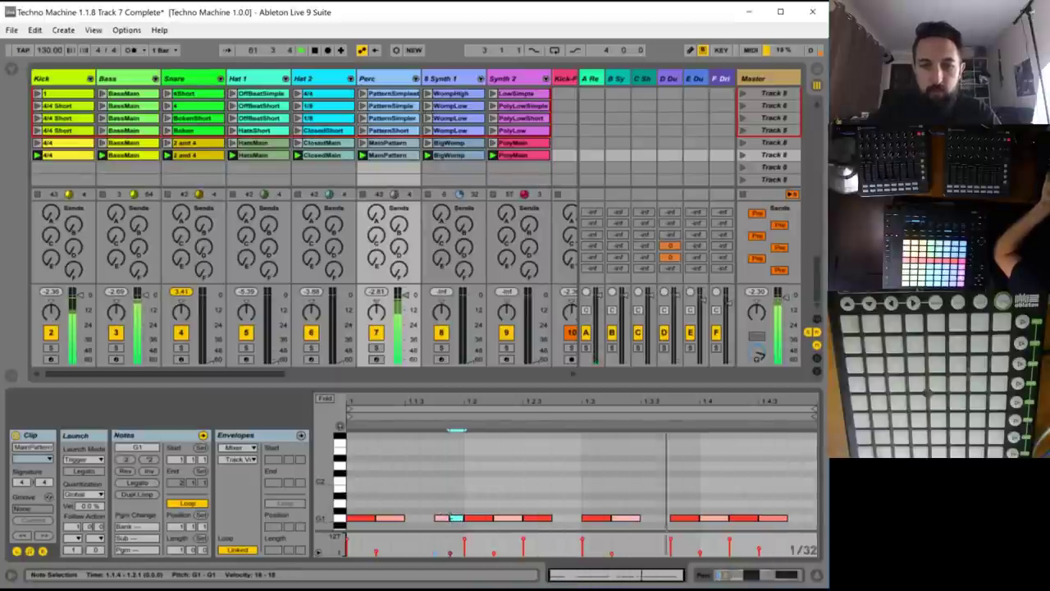
# - Fill 1.3.3 to 1.4 of the percussion clip with four shortened notes, and move the clip's last note to 1.4.4
pyautogui.moveTo(433, 508)
pyautogui.mouseDown()
pyautogui.moveTo(460, 523)
pyautogui.moveTo(692, 520)
pyautogui.moveTo(654, 519)
pyautogui.moveTo(668, 522)
pyautogui.mouseUp()
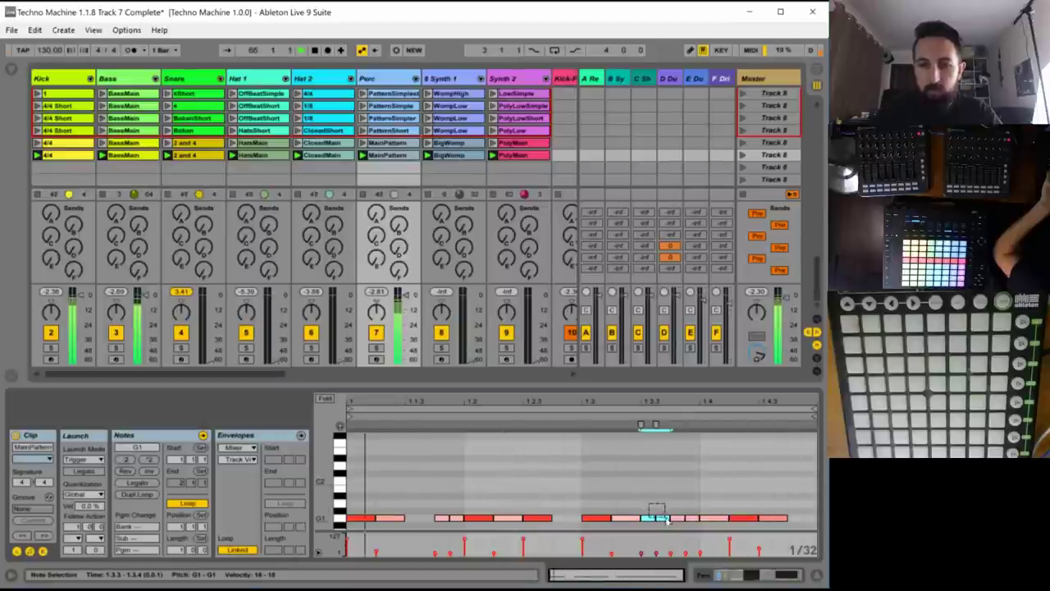
pyautogui.moveTo(666, 519); pyautogui.dragTo(681, 519)
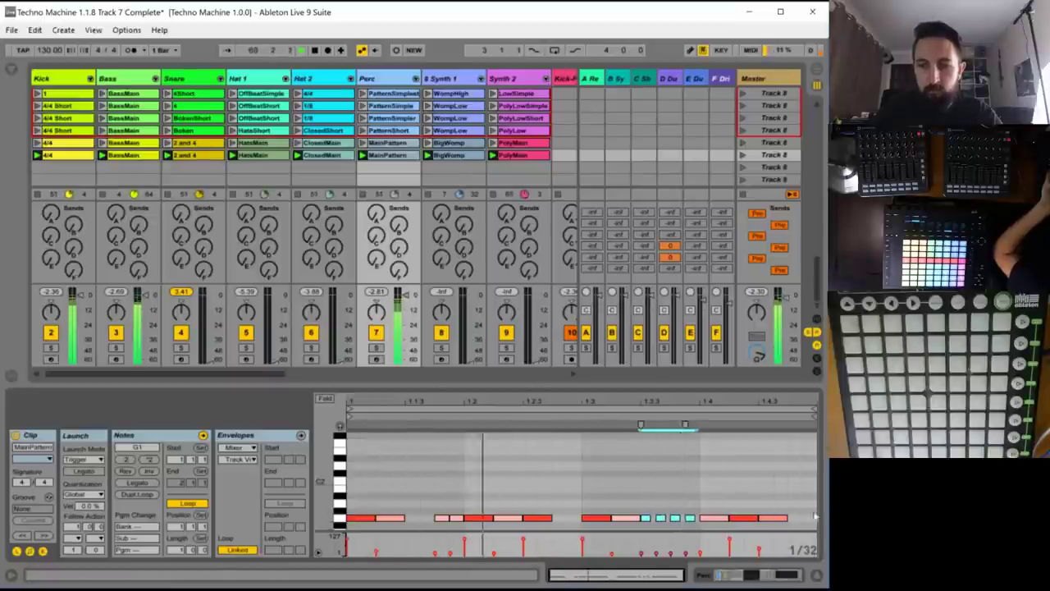
pyautogui.moveTo(774, 518); pyautogui.dragTo(805, 523)
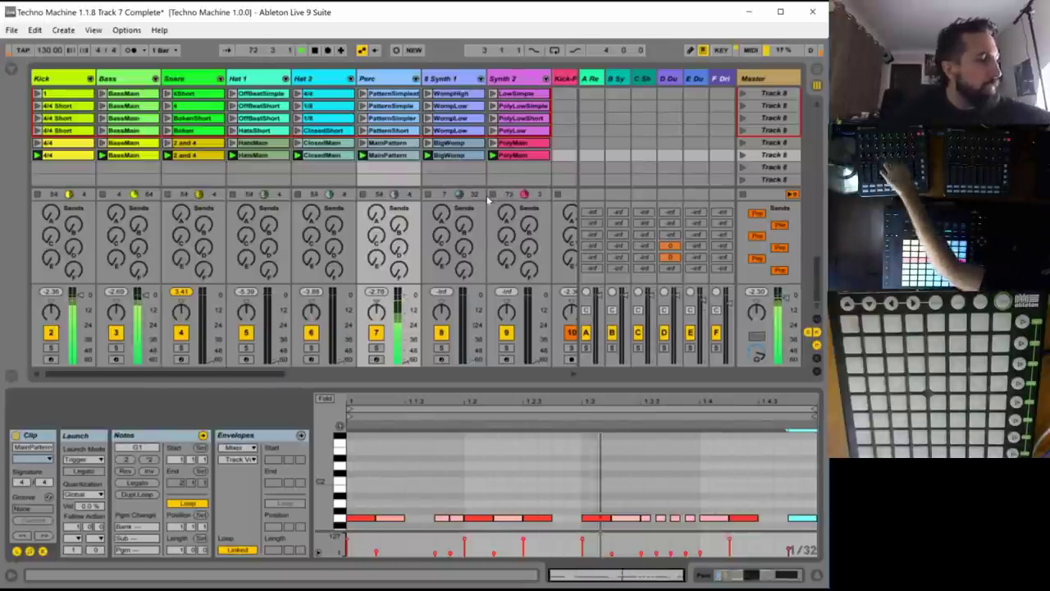
# - Copy the duplicated BigWomp clip's G0 note to bar 3, lower the copy to F0, and shorten the loop to four bars
pyautogui.click(455, 156)
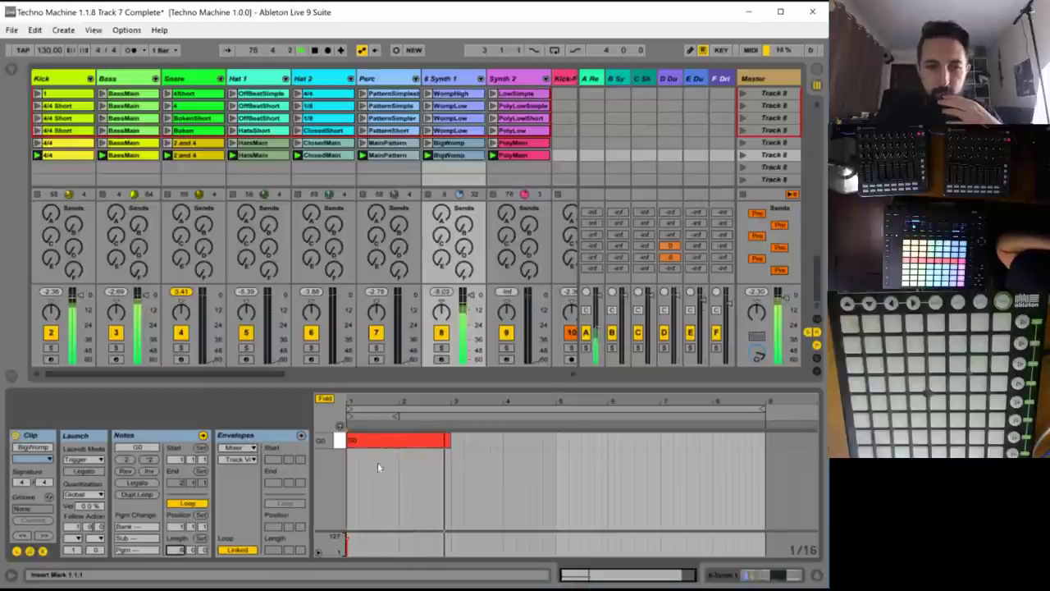
pyautogui.click(326, 400)
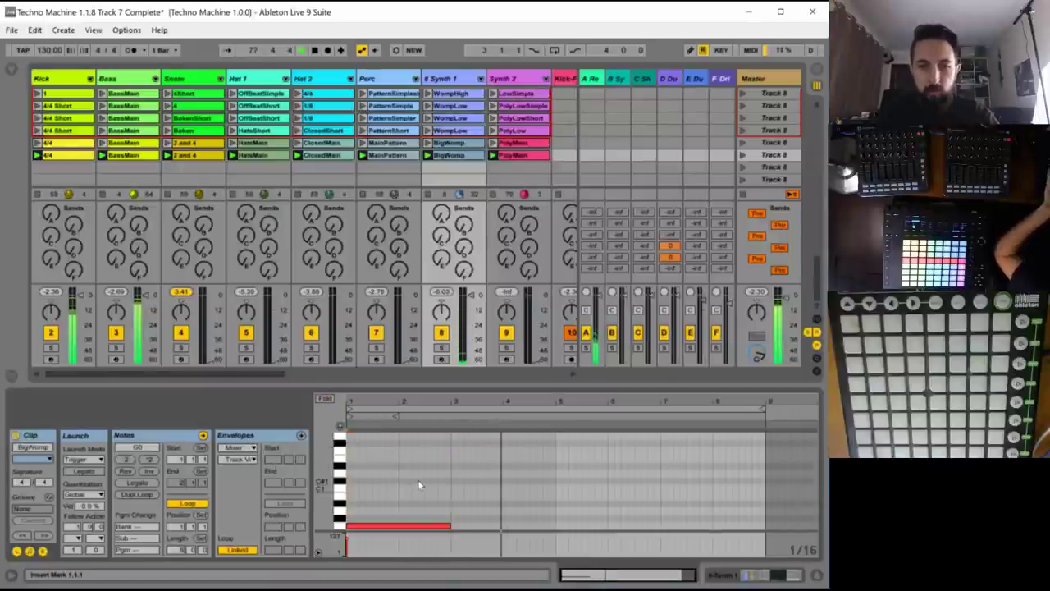
pyautogui.scroll(-3, 418, 479)
pyautogui.click(394, 465)
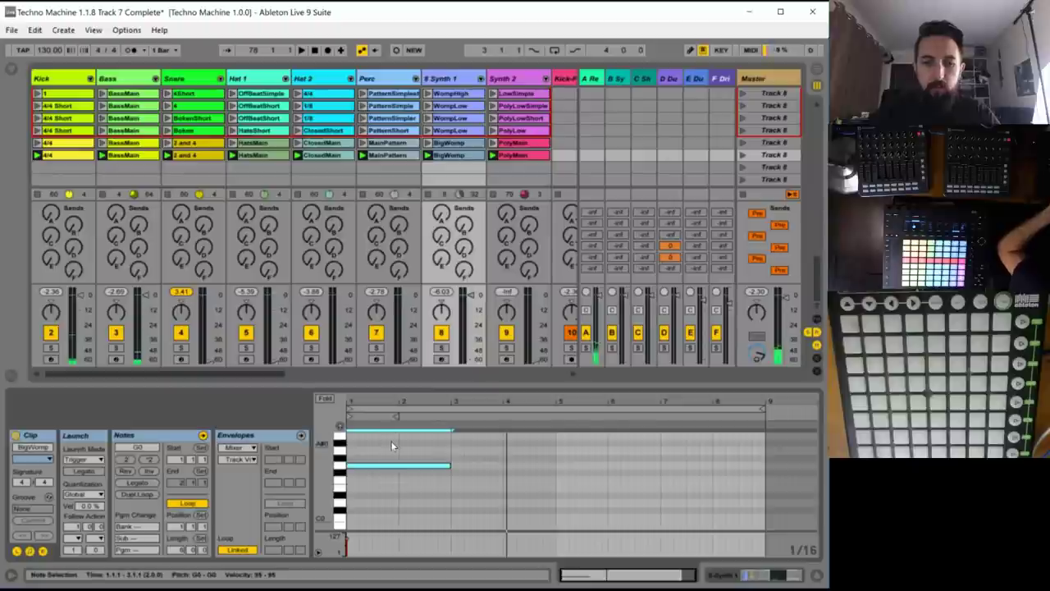
pyautogui.hotkey('ctrl', 'd')
pyautogui.hotkey('shift', 'Down')
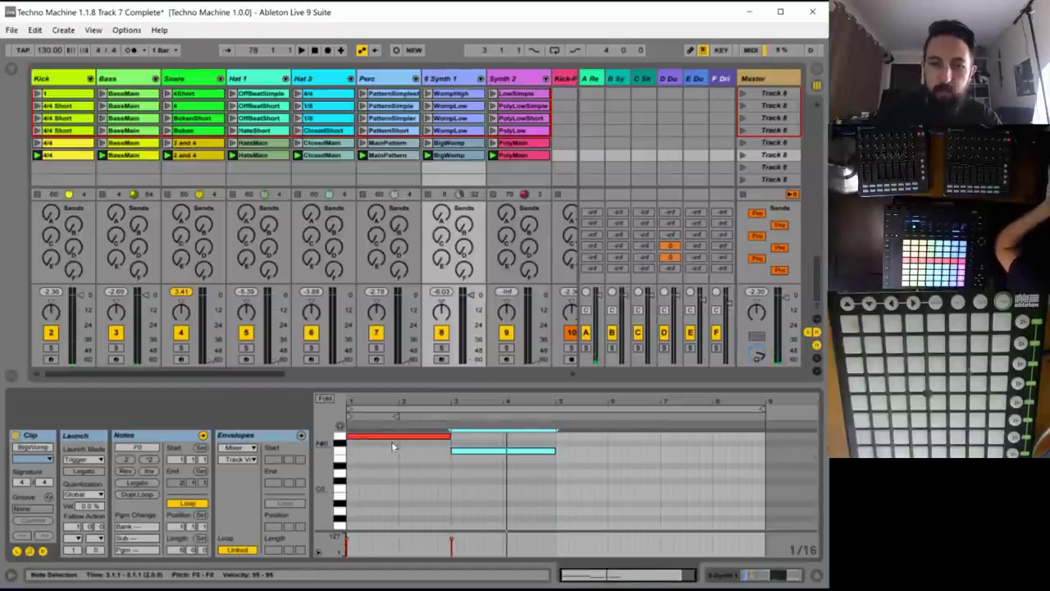
pyautogui.press('space')
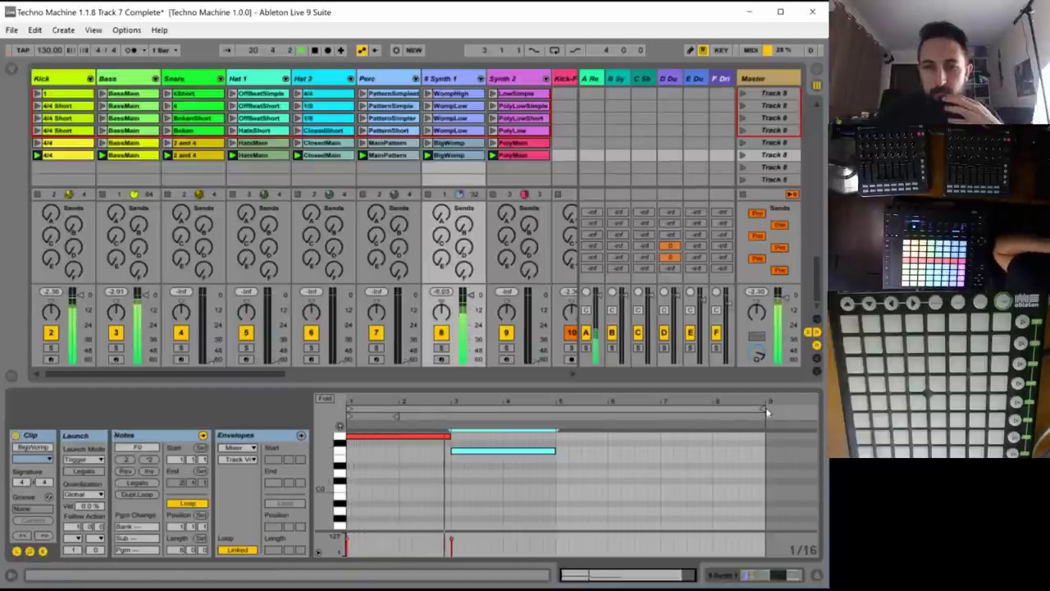
pyautogui.moveTo(767, 412); pyautogui.dragTo(554, 411)
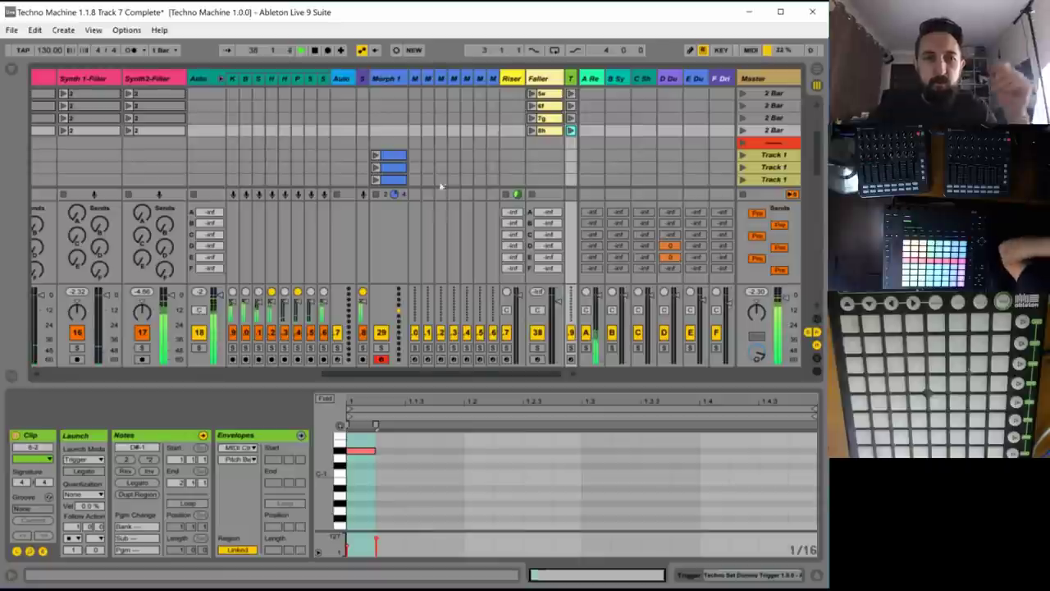
# - Add a D2 note at 1.1.1 and a D#2 note at 1.1.4 in the duplicated scene's PolyMain clip on Synth 2
pyautogui.moveTo(337, 374); pyautogui.dragTo(164, 371)
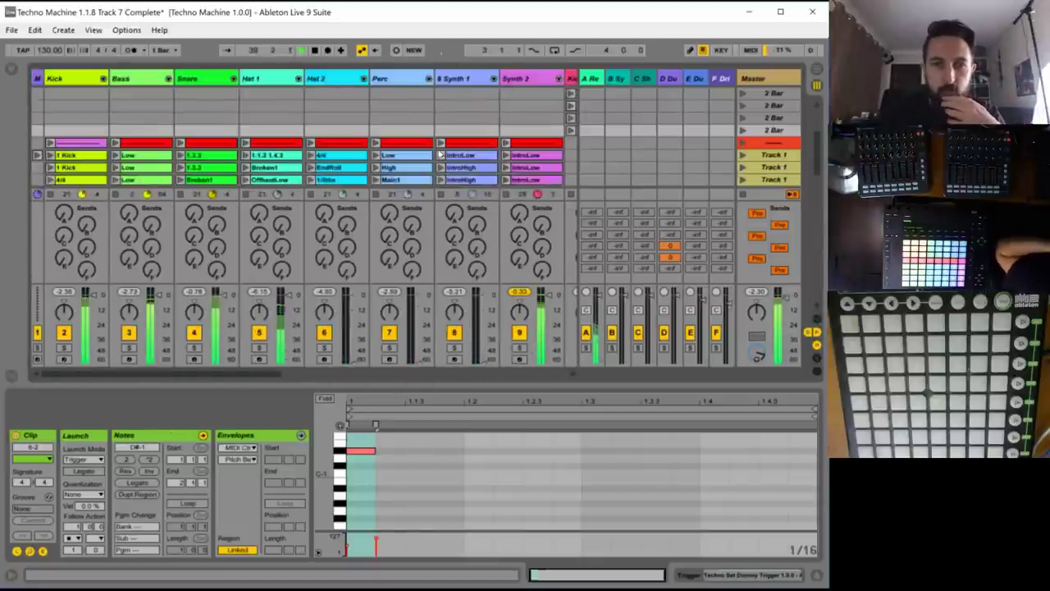
pyautogui.scroll(-10, 459, 148)
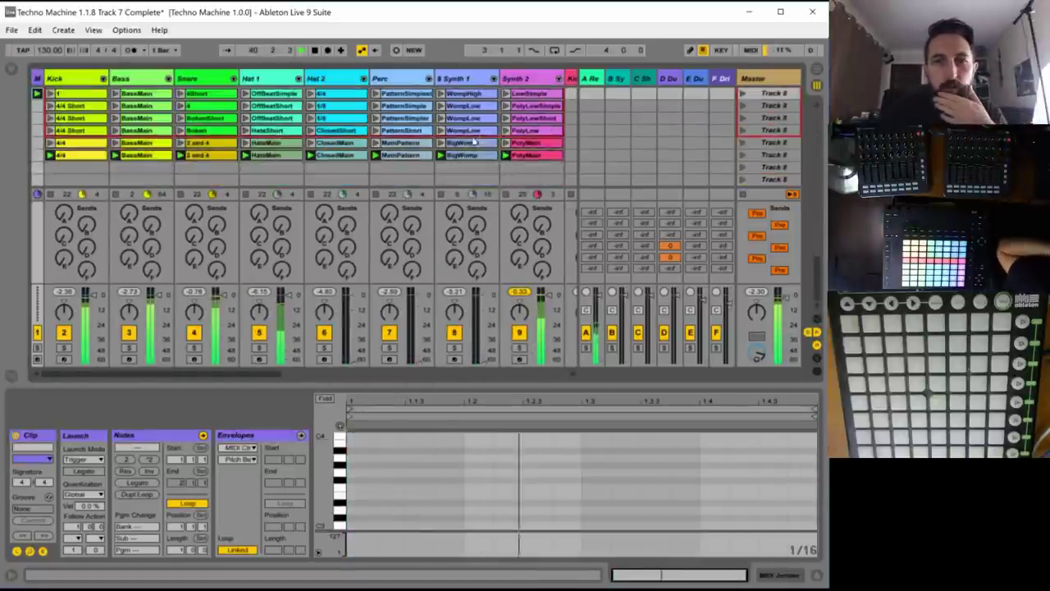
pyautogui.click(520, 158)
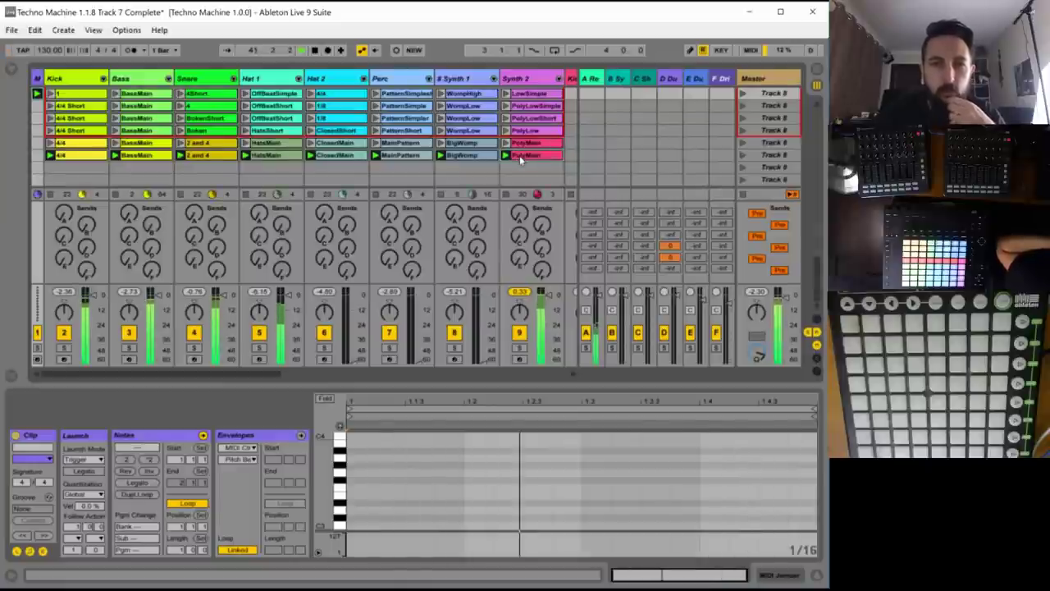
pyautogui.click(520, 157)
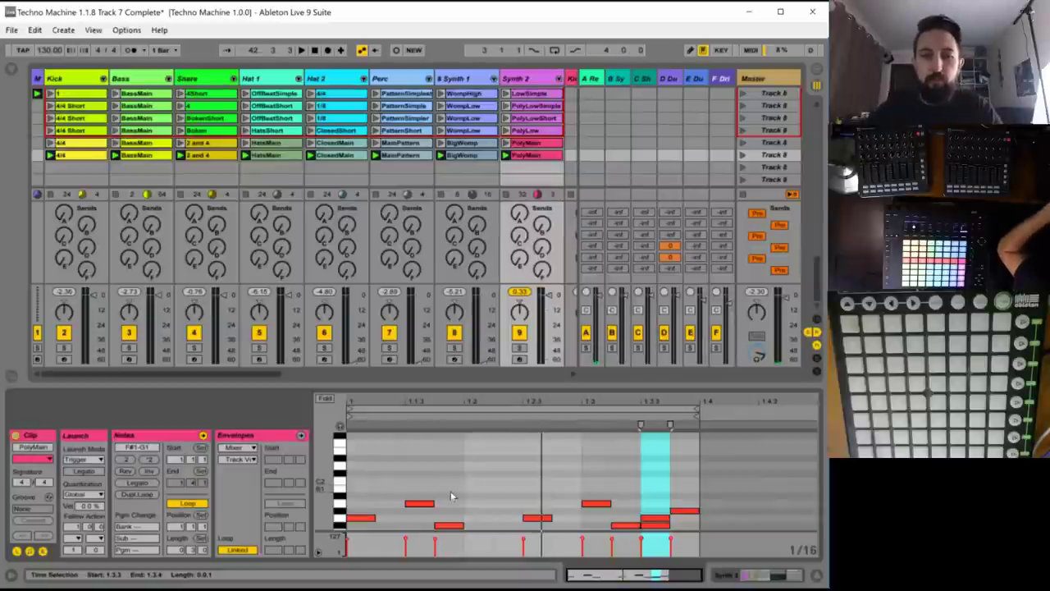
pyautogui.doubleClick(360, 465)
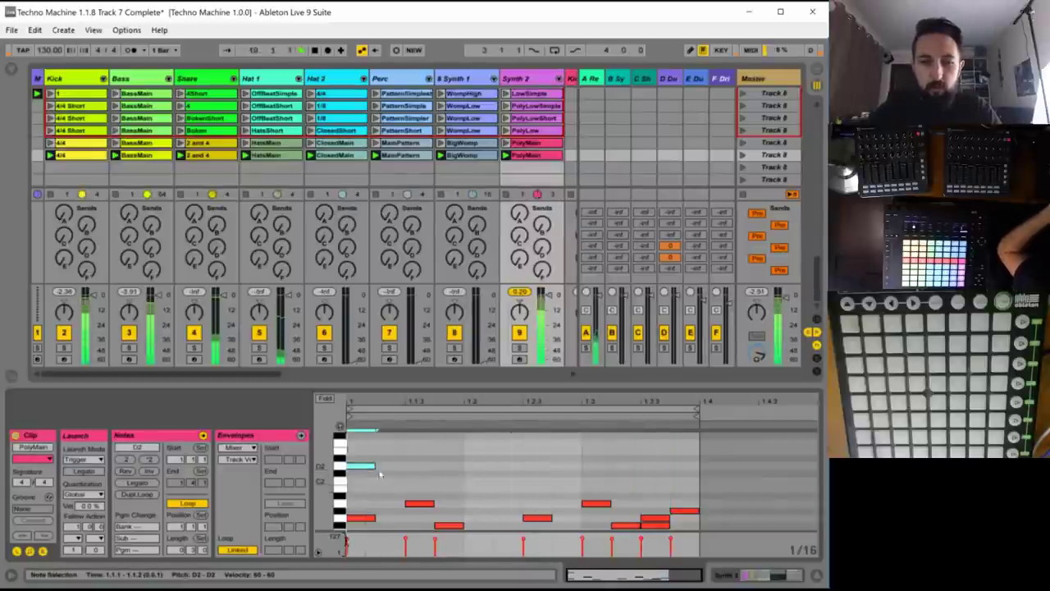
pyautogui.doubleClick(414, 445)
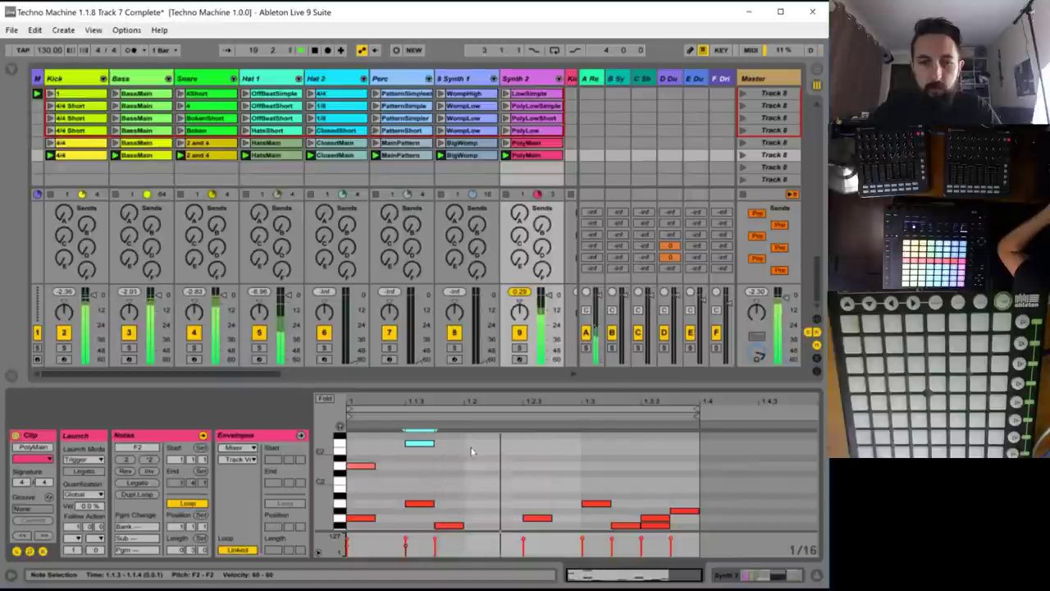
pyautogui.moveTo(414, 446); pyautogui.dragTo(446, 462)
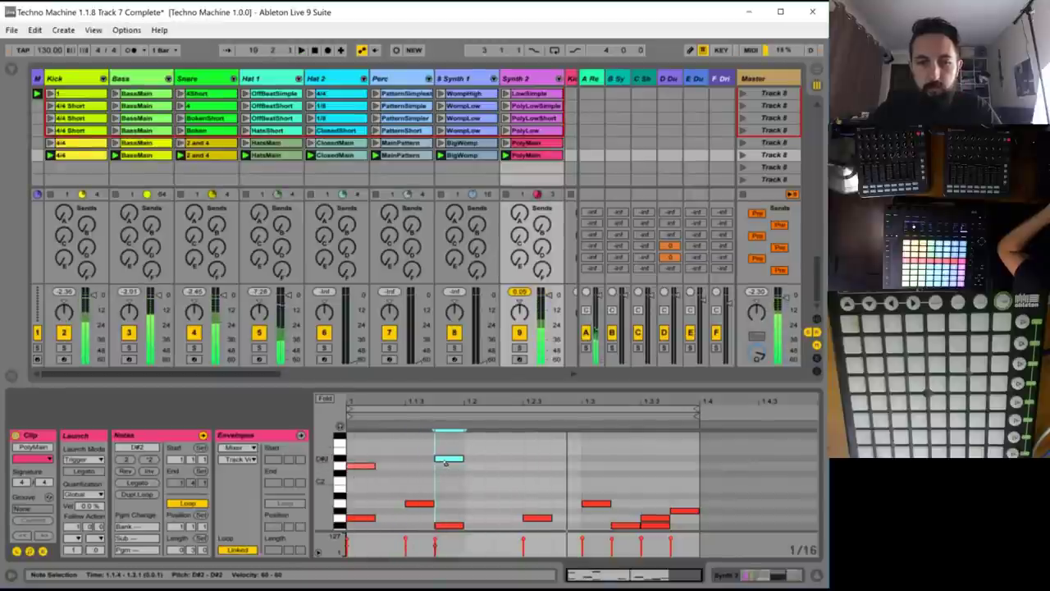
# - Add D2 at 1.2.3, D#2 at 1.3.2 and D2 at 1.3.4 to the PolyMain clip, and compare it with the original by ear
pyautogui.doubleClick(537, 464)
pyautogui.click(629, 462)
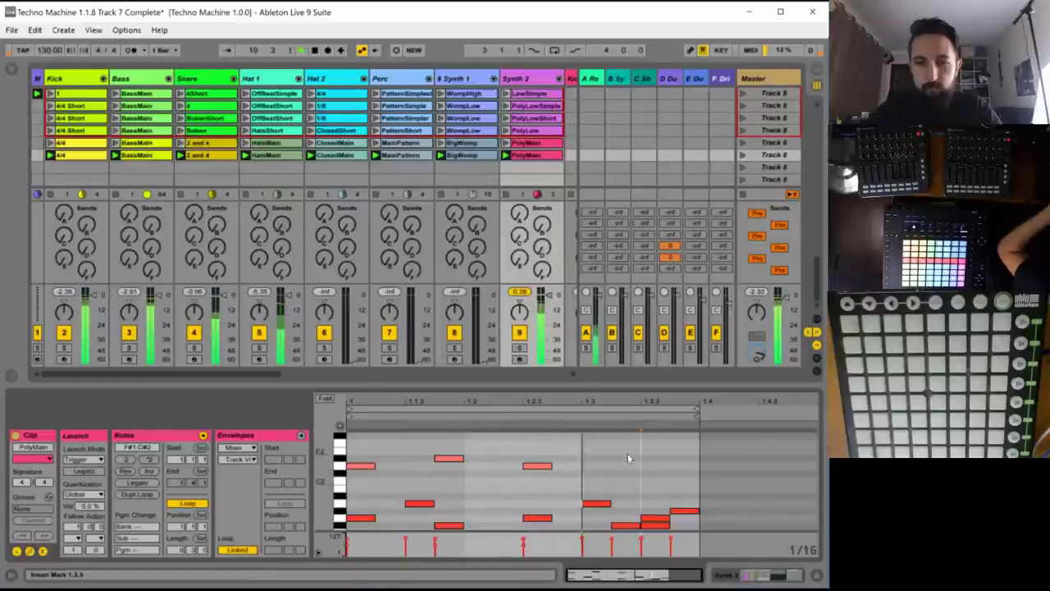
pyautogui.doubleClick(628, 456)
pyautogui.moveTo(628, 459); pyautogui.dragTo(629, 464)
pyautogui.click(680, 458)
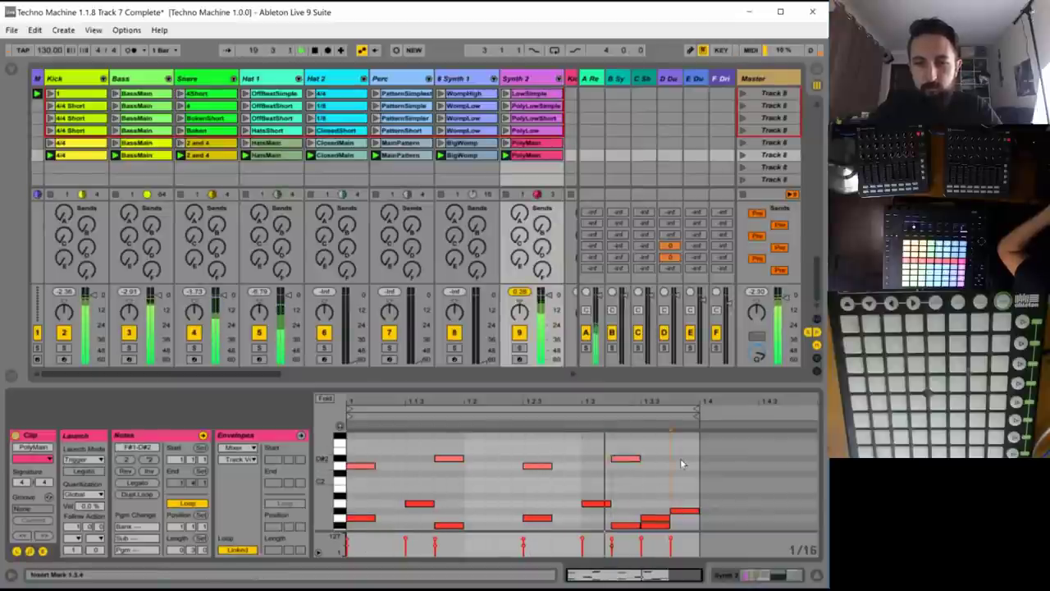
pyautogui.doubleClick(681, 465)
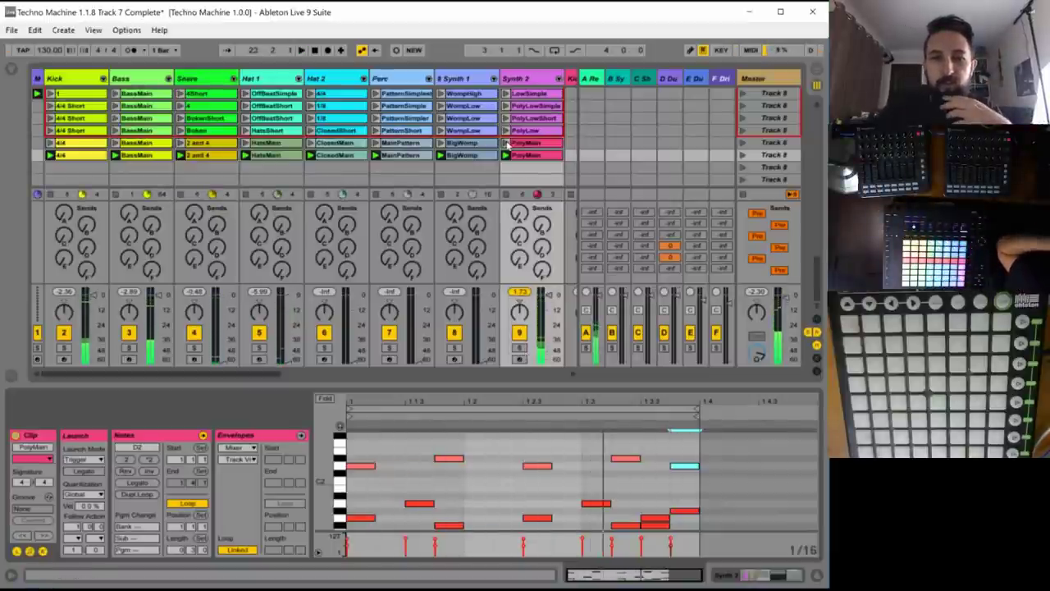
pyautogui.click(506, 142)
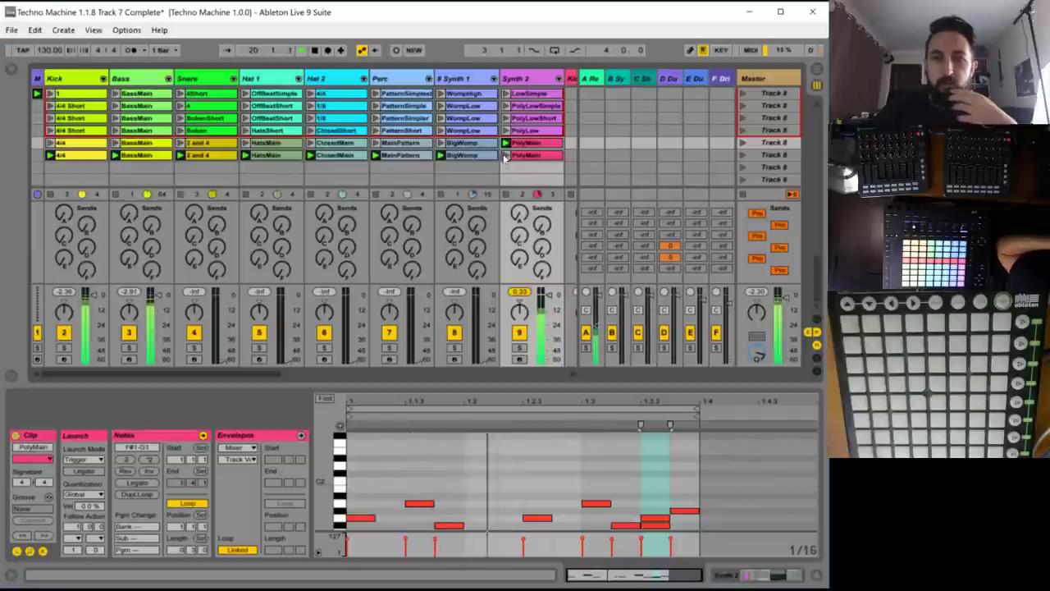
pyautogui.click(505, 155)
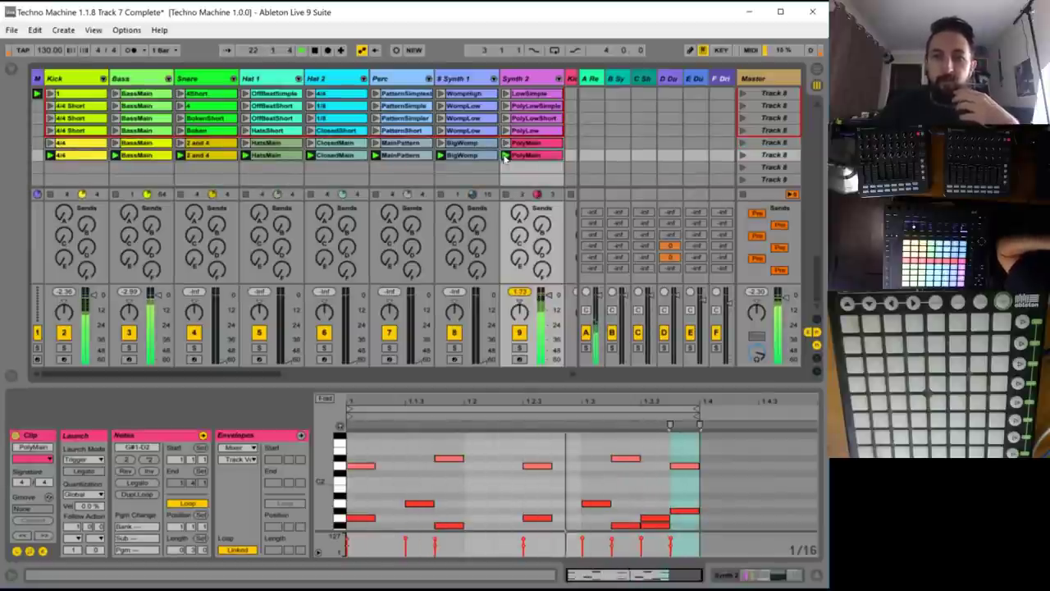
# - Copy the eight clips of the edited Track 8 scene, Kick through Synth 2, into the scene below and launch that scene
pyautogui.click(75, 155)
pyautogui.keyDown('shift'); pyautogui.click(535, 155); pyautogui.keyUp('shift')
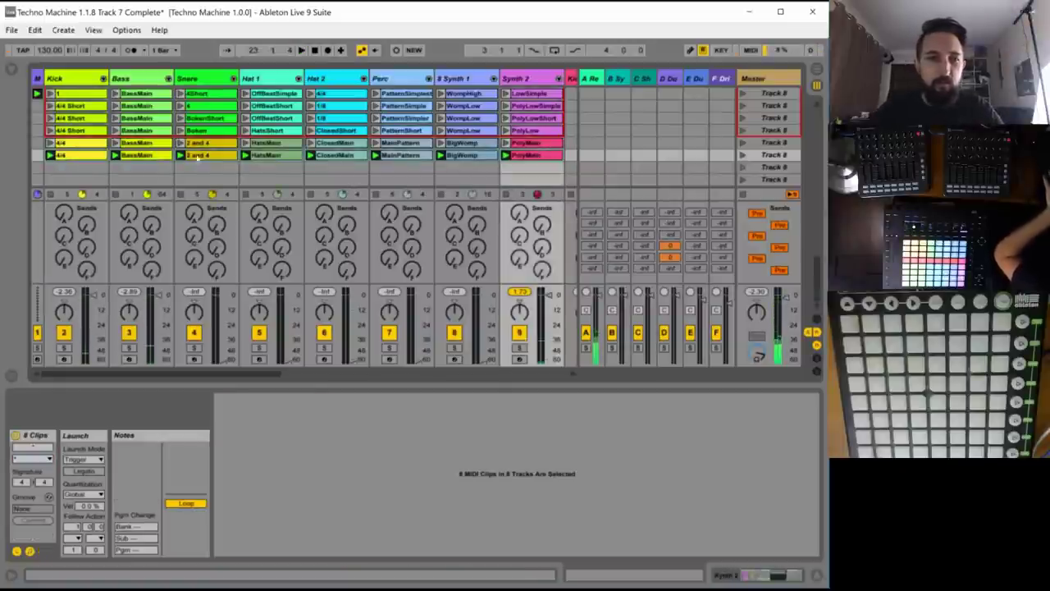
pyautogui.moveTo(90, 160); pyautogui.dragTo(96, 173)
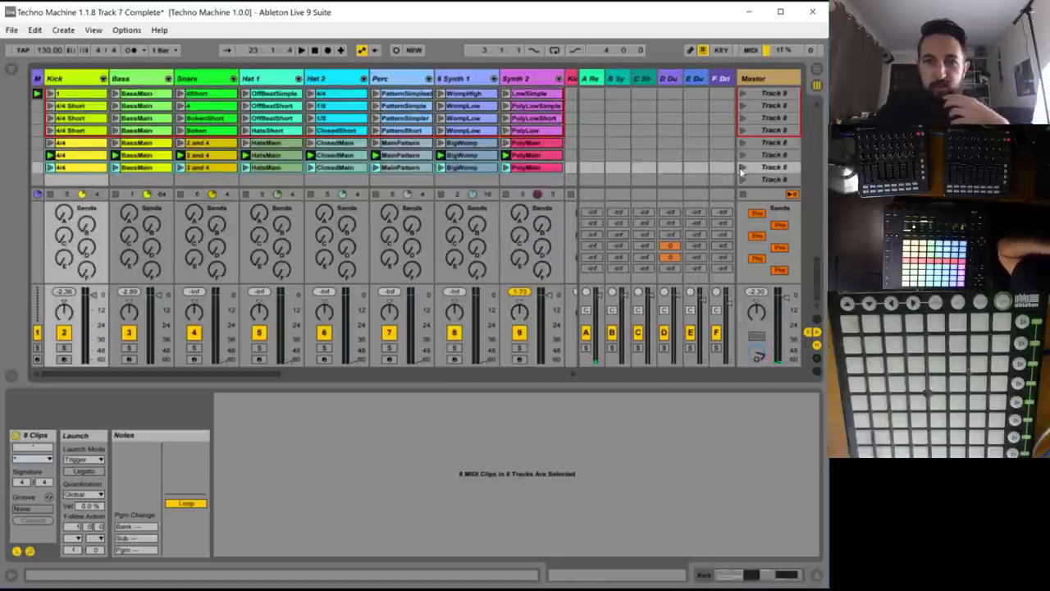
pyautogui.click(741, 168)
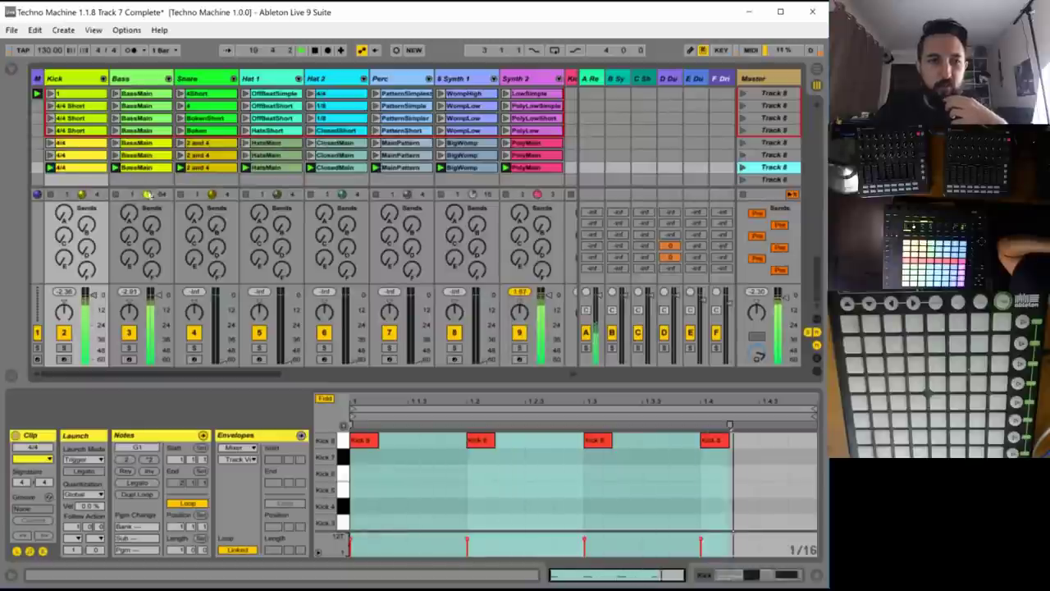
# - Shorten the loop of the new scene's BassMain clip to the first bar
pyautogui.click(129, 348)
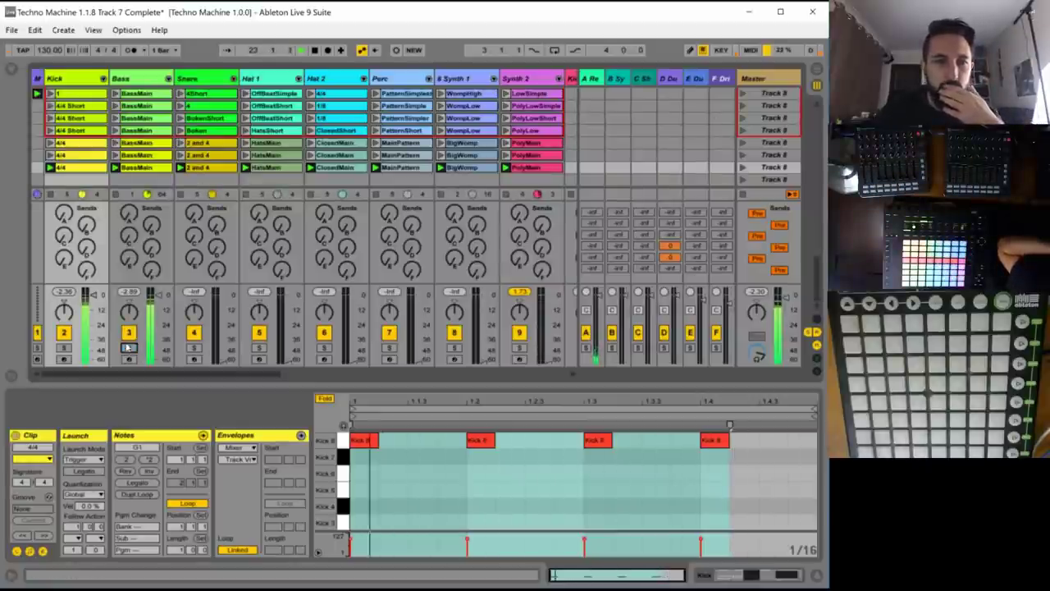
pyautogui.click(129, 168)
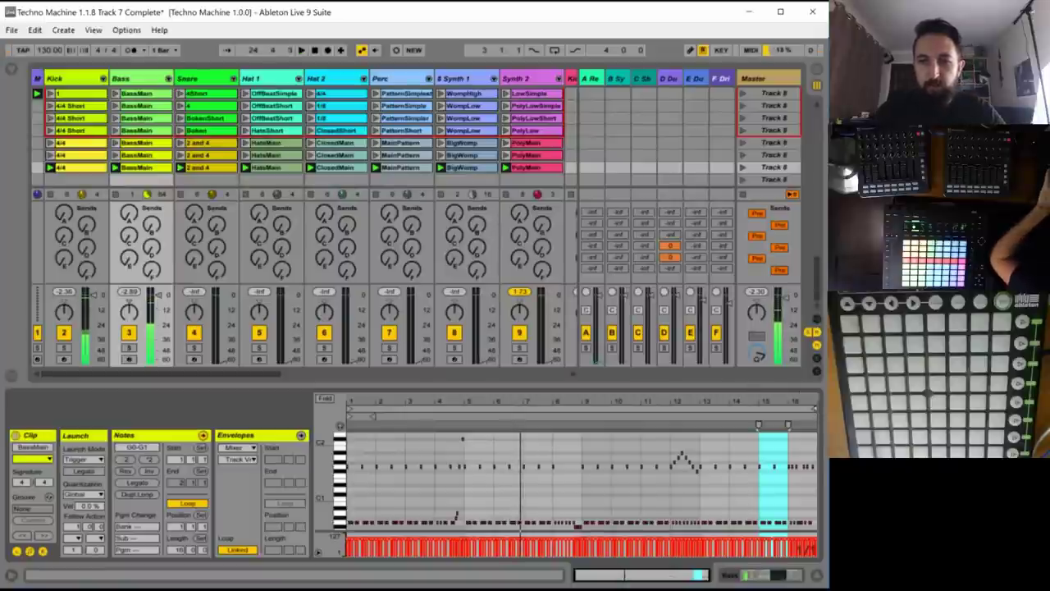
pyautogui.moveTo(813, 408); pyautogui.dragTo(665, 417)
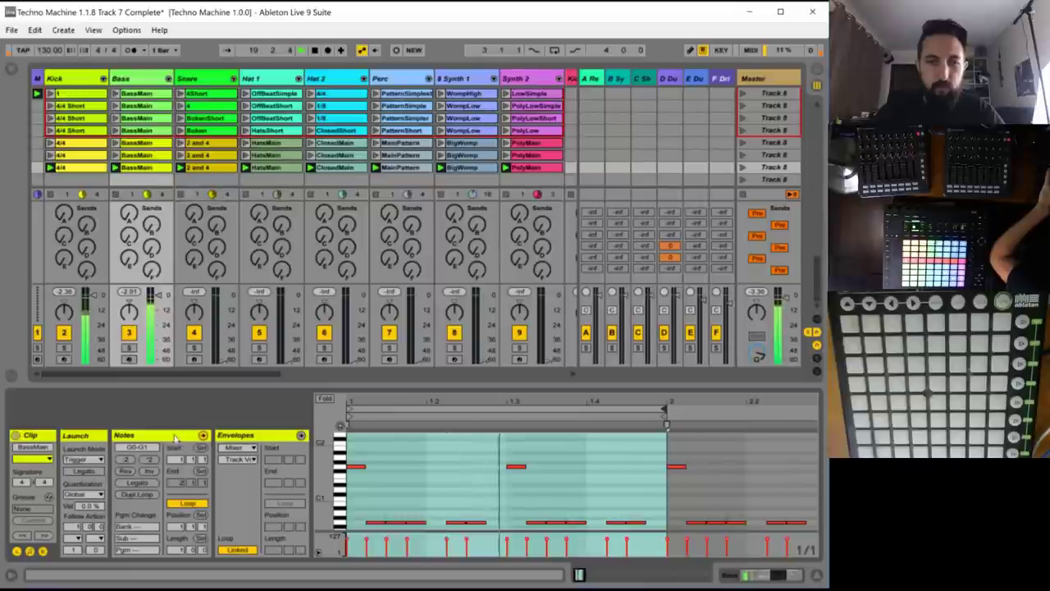
# - Add a G0 note from 1.2.1 to 1.2.3 in the new scene's BassMain clip
pyautogui.press('space')
pyautogui.click(450, 498)
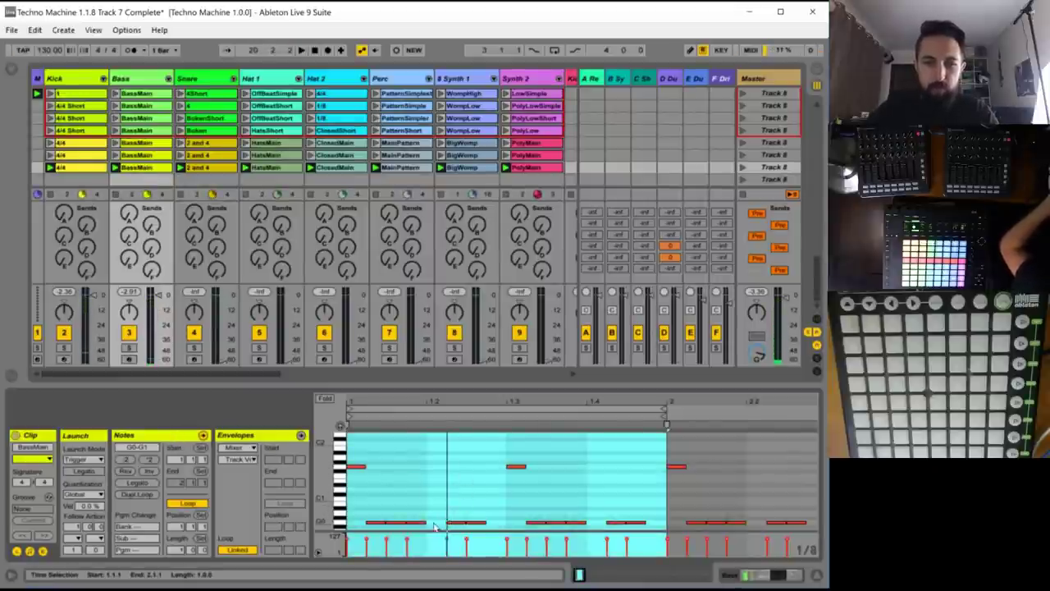
pyautogui.click(435, 522)
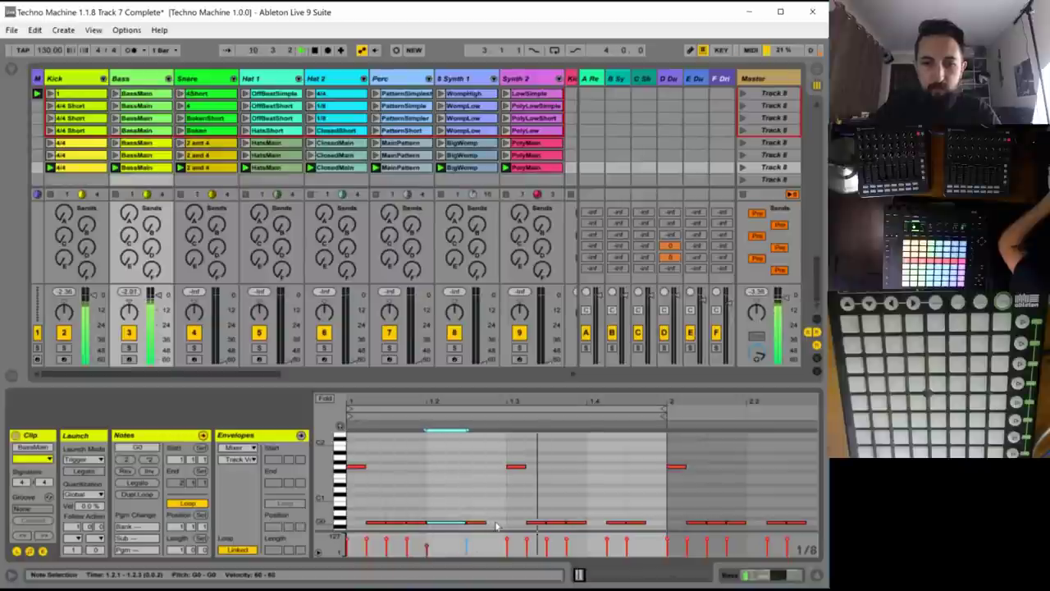
# - Try filling the BassMain bar with one-beat G0 notes and a G1 hit on each beat by duplicating the first beat
pyautogui.click(358, 522)
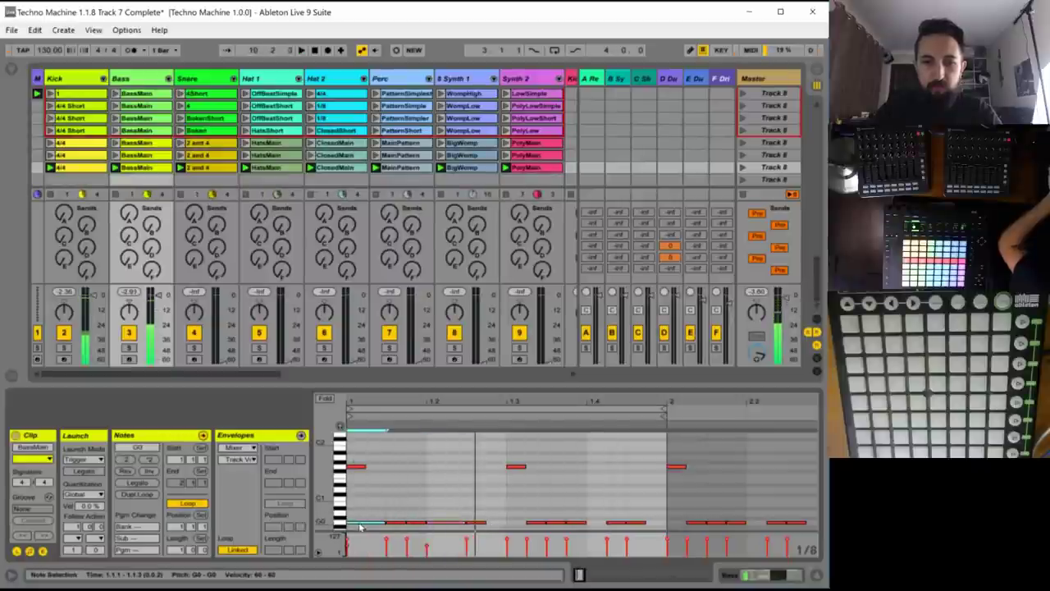
pyautogui.moveTo(385, 521); pyautogui.dragTo(423, 521)
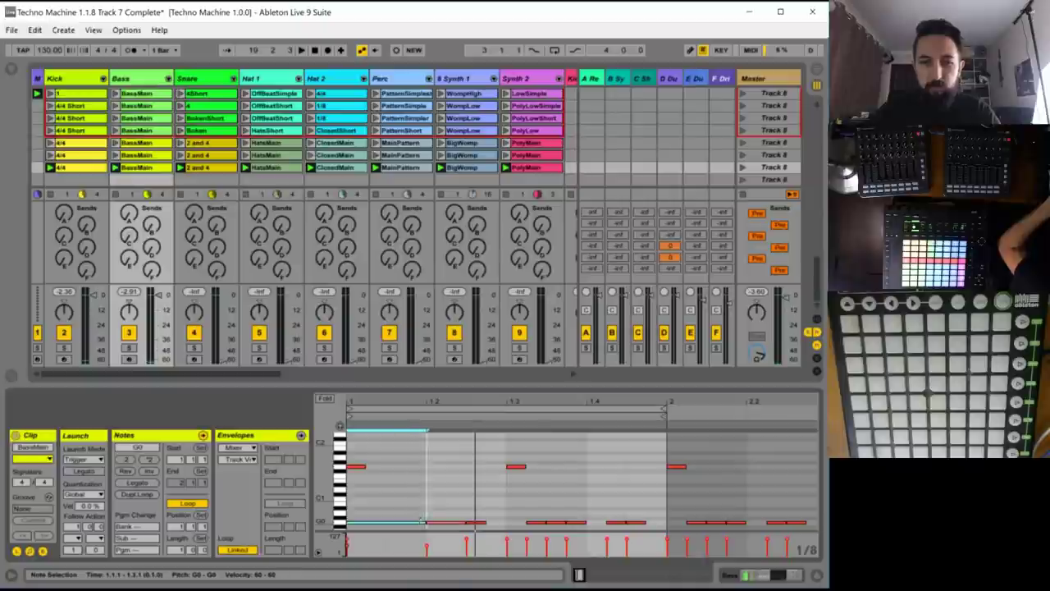
pyautogui.moveTo(395, 462); pyautogui.dragTo(333, 531)
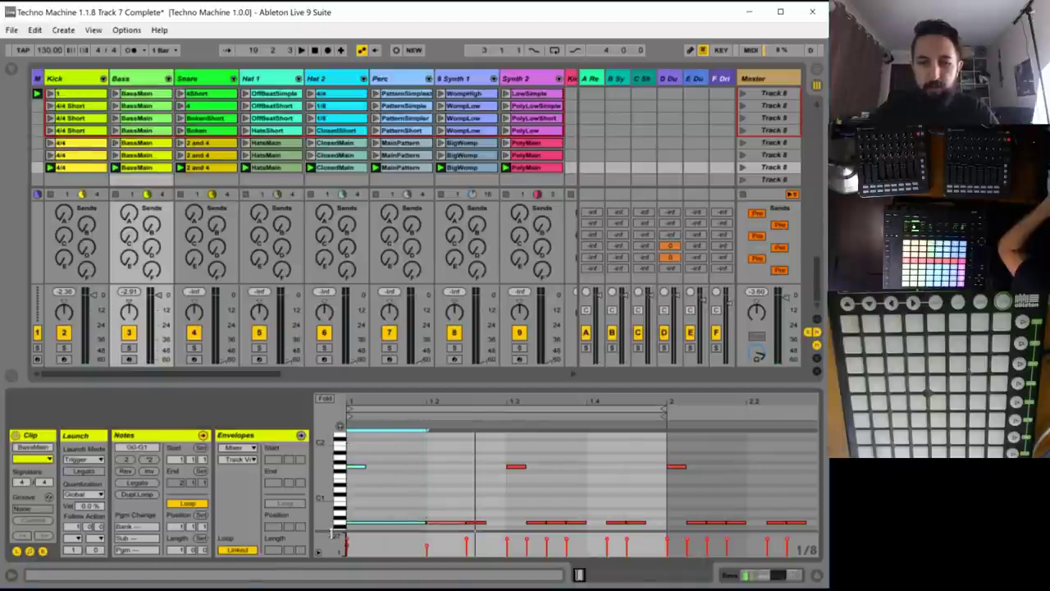
pyautogui.hotkey('ctrl', 'd')
pyautogui.hotkey('ctrl', 'd')
pyautogui.hotkey('ctrl', 'd')
pyautogui.press('space')
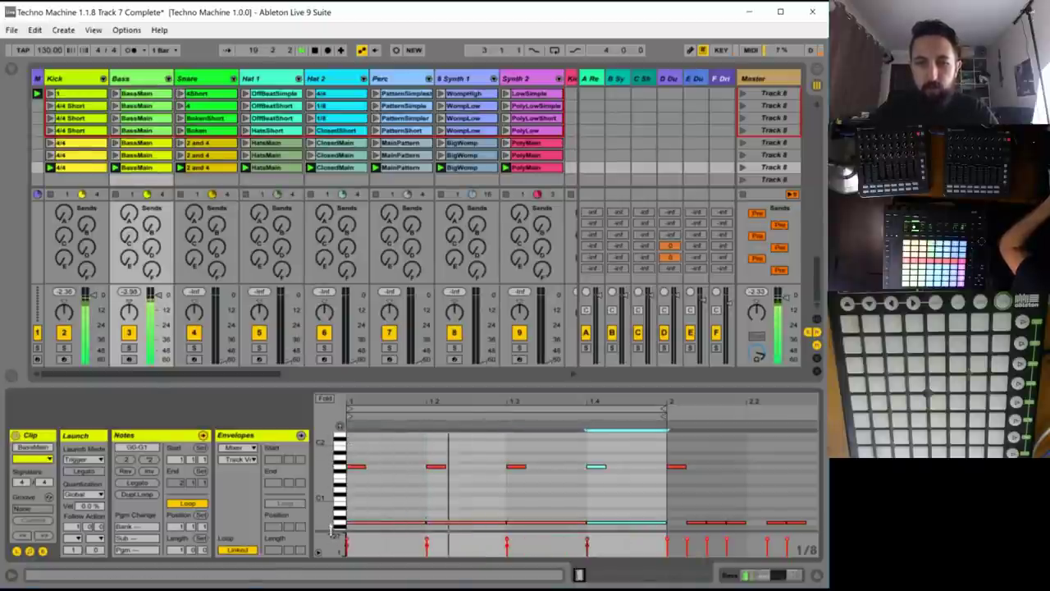
# - Try lengthening the first G1 note to 1.1.3 and starting the first beat's G0 note at 1.1.3
pyautogui.click(387, 492)
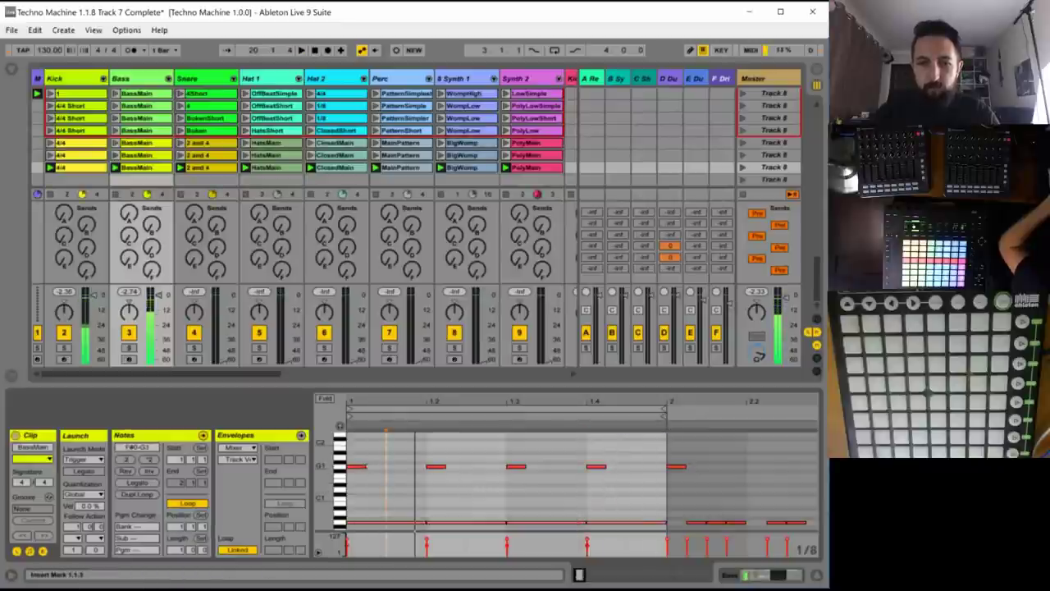
pyautogui.moveTo(368, 470); pyautogui.dragTo(386, 468)
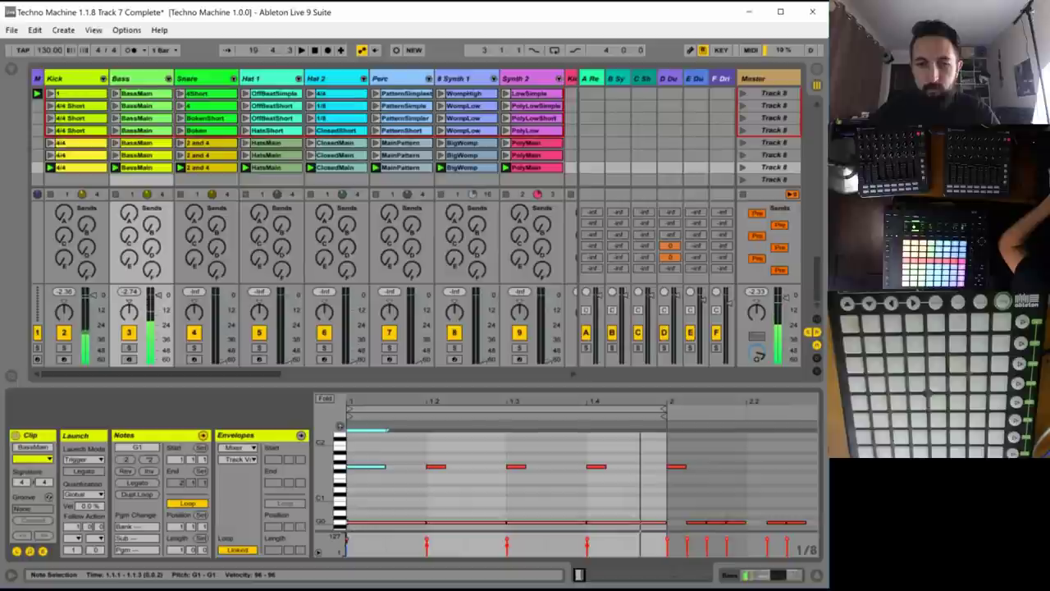
pyautogui.doubleClick(391, 522)
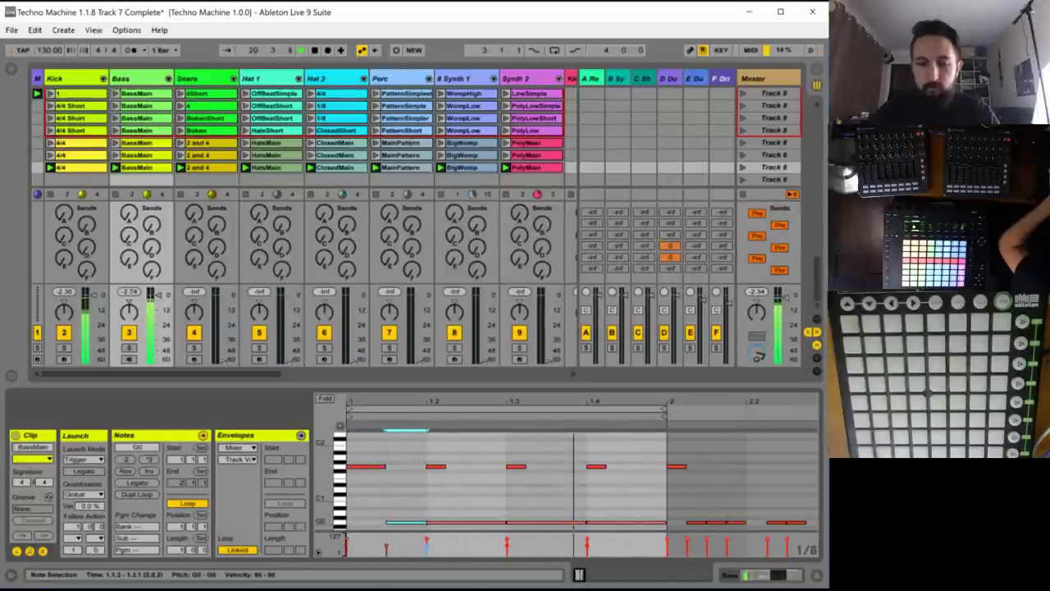
# - Undo the beat-long G0 notes and the duplicated beats in the BassMain clip, keeping the added 1.2.1 note
pyautogui.hotkey('ctrl', 'z')
pyautogui.hotkey('ctrl', 'z')
pyautogui.hotkey('ctrl', 'z')
pyautogui.hotkey('ctrl', 'z')
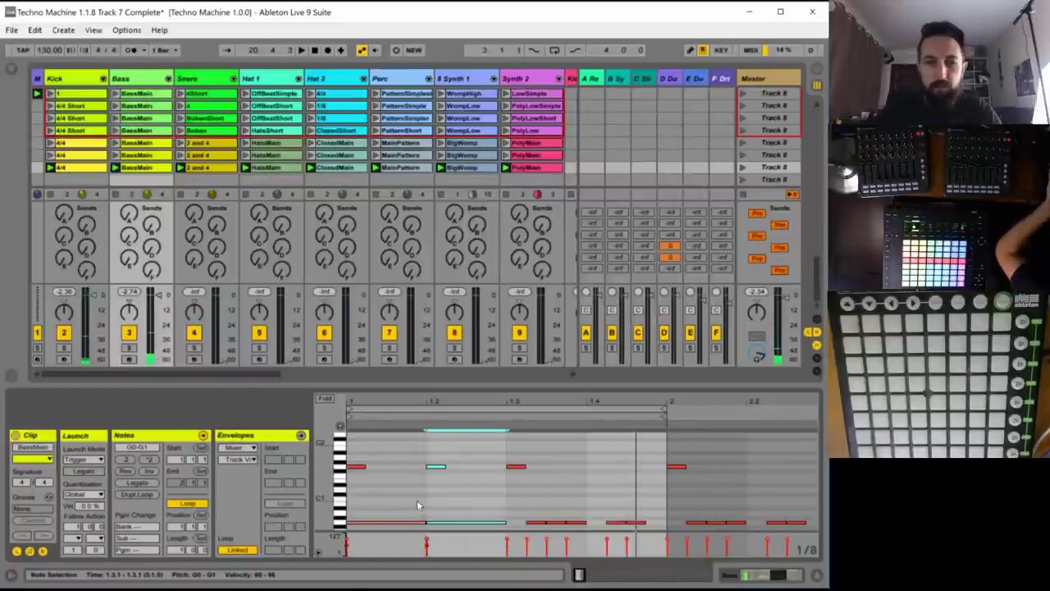
pyautogui.hotkey('ctrl', 'z')
pyautogui.hotkey('ctrl', 'z')
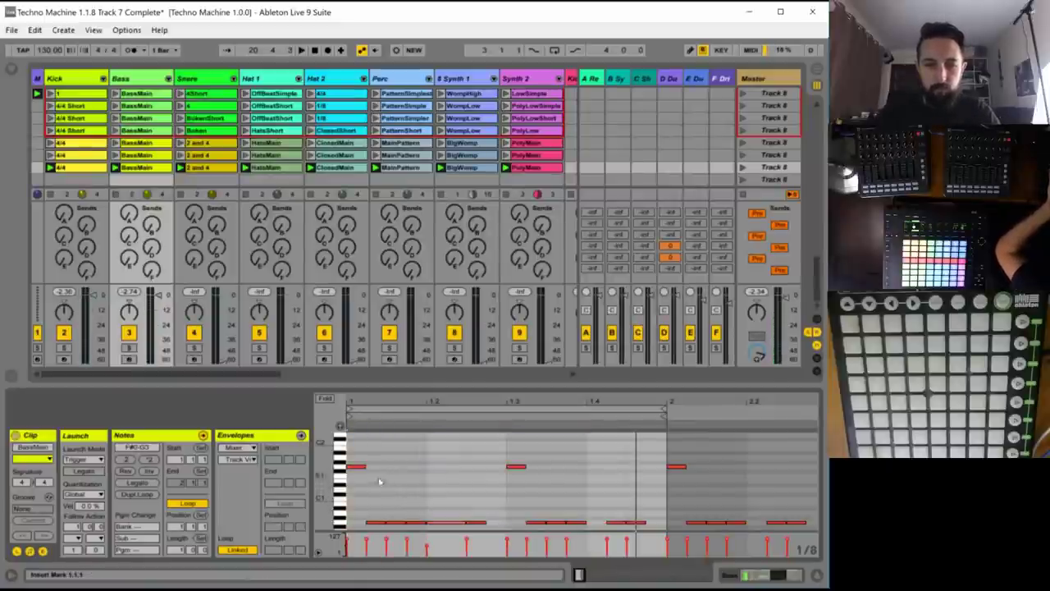
# - Duplicate the G0 sixteenth-note pair at 1.1.3 across the BassMain bar, filling the gaps up to 1.3.1 and to the bar's end
pyautogui.press('space')
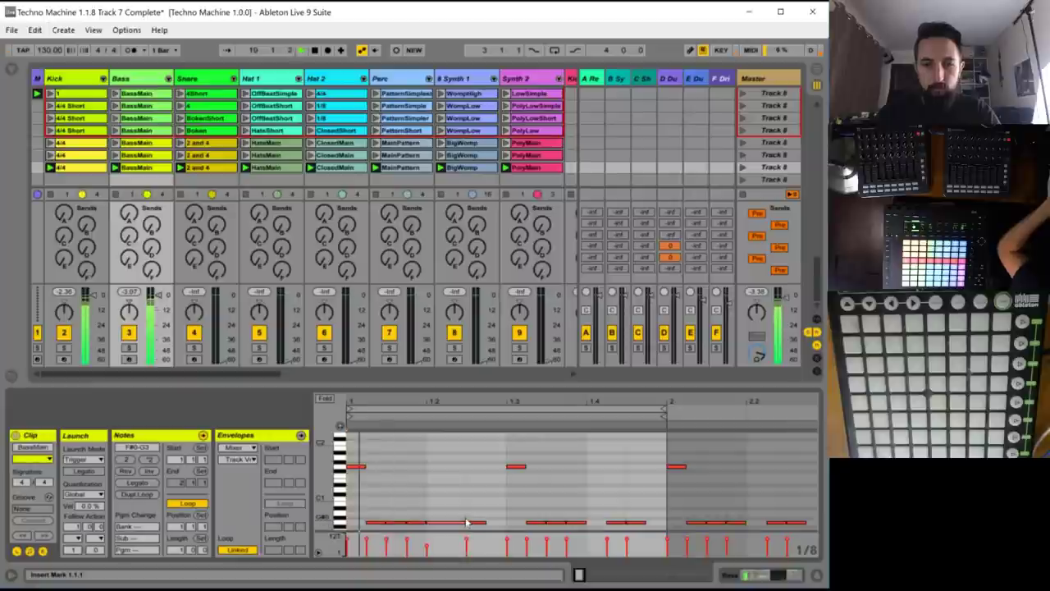
pyautogui.click(402, 522)
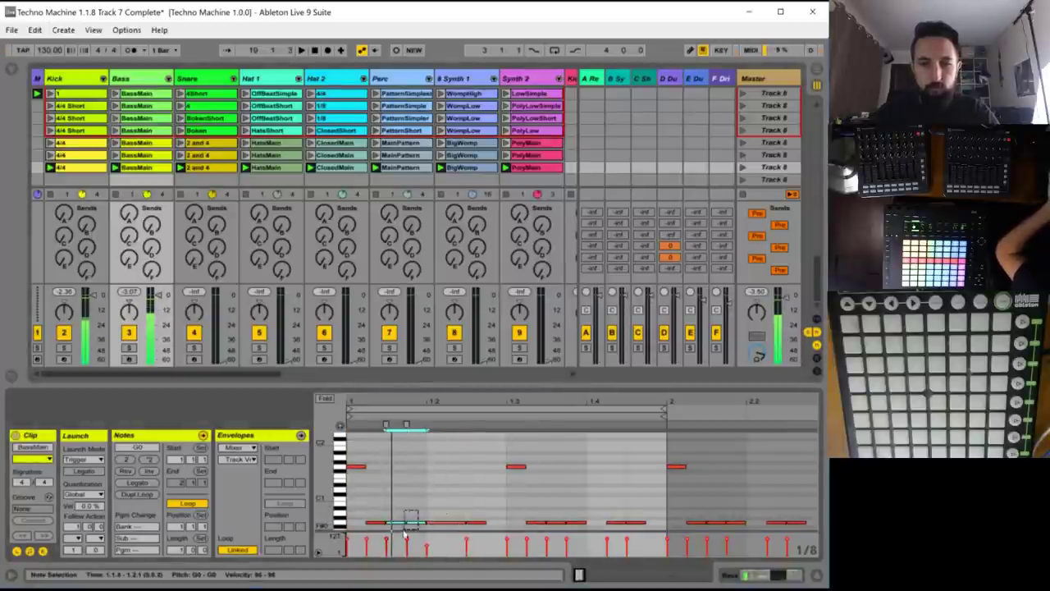
pyautogui.press('Right')
pyautogui.press('Right')
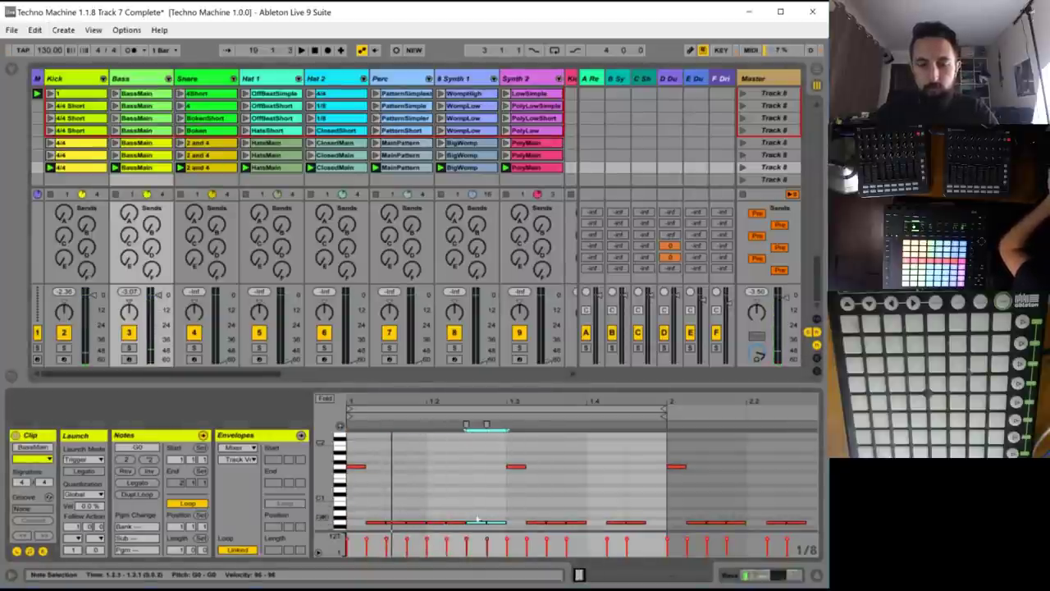
pyautogui.press('Right')
pyautogui.press('Right')
pyautogui.press('Right')
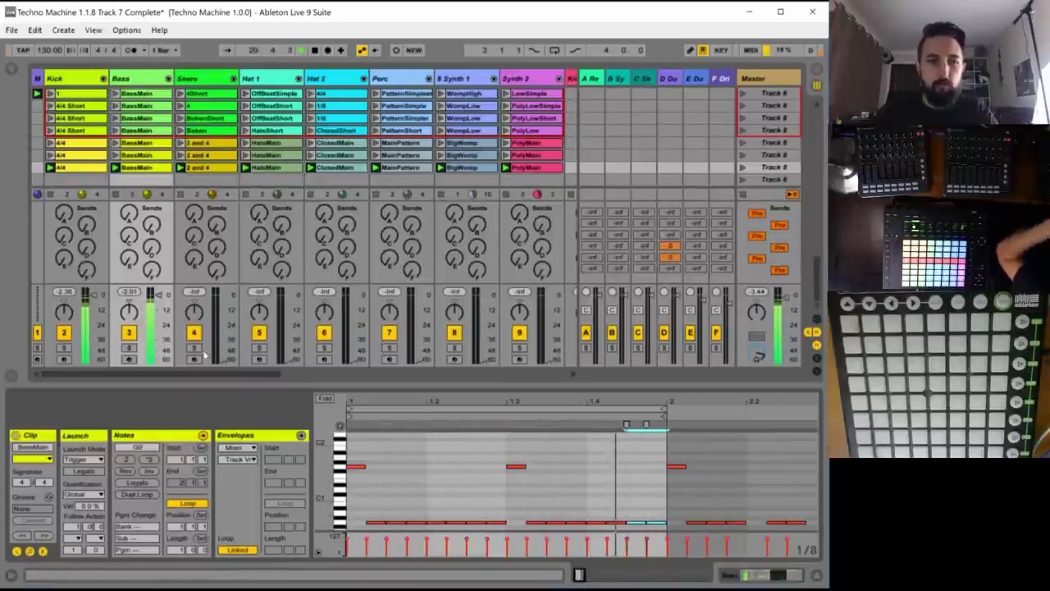
# - Copy the short snare note at 1.3.3 to 1.2.4 in the new scene's 2 and 4 clip
pyautogui.click(206, 168)
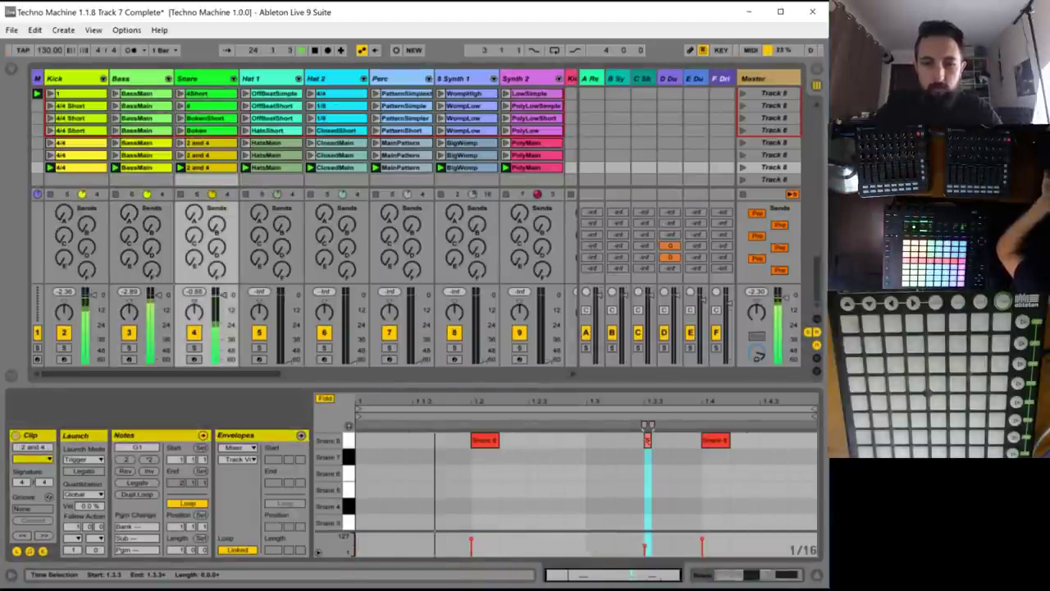
pyautogui.moveTo(647, 443); pyautogui.dragTo(560, 440)
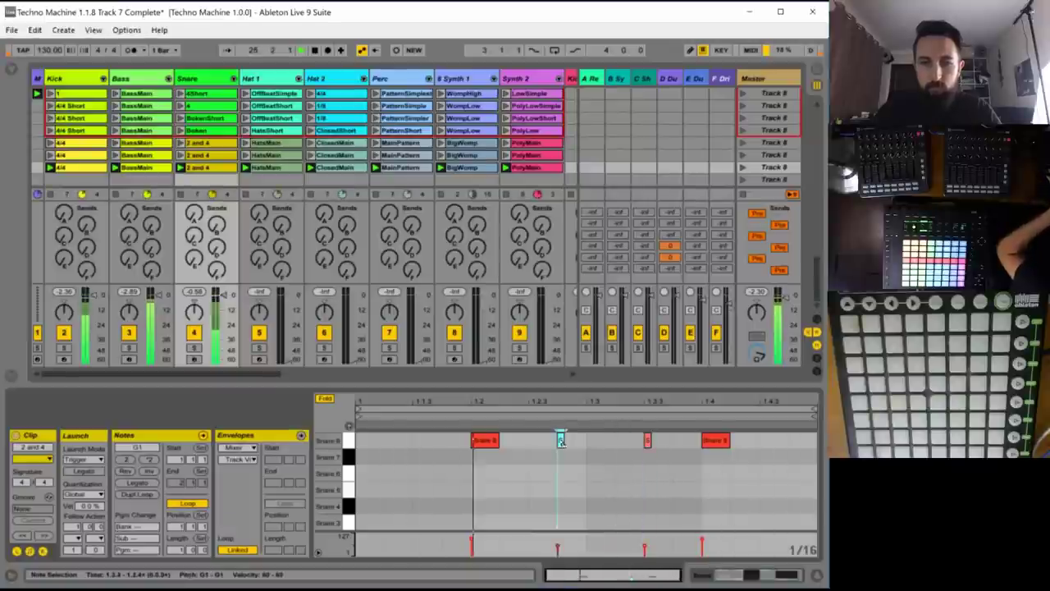
# - Add a short hat note at 1.1.2 in the Hat 1 HatsMain clip, lengthen the 1.1.3 note and copy the pair to 1.3.2
pyautogui.click(279, 168)
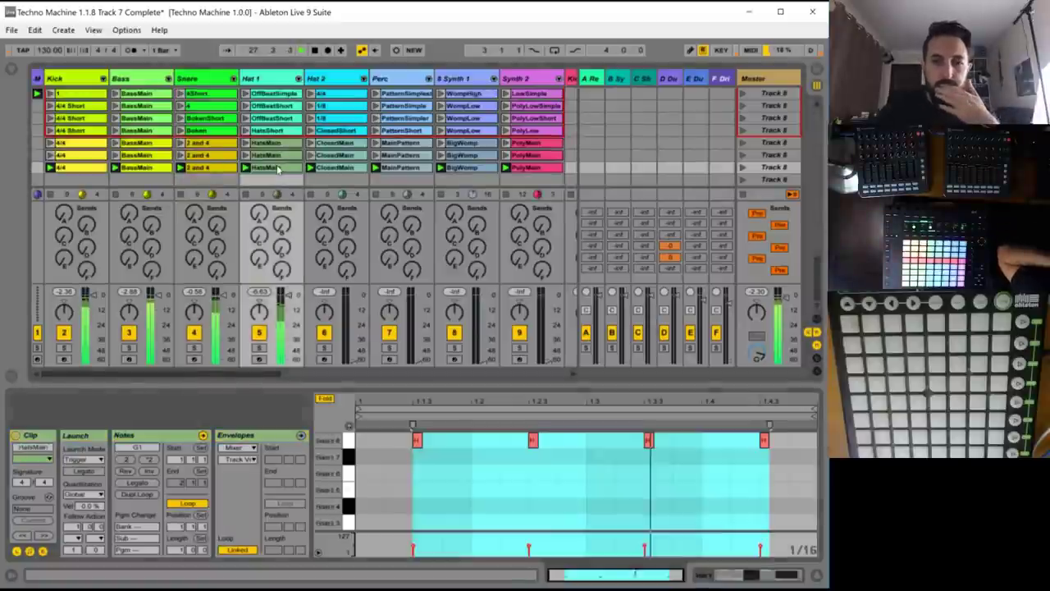
pyautogui.doubleClick(398, 442)
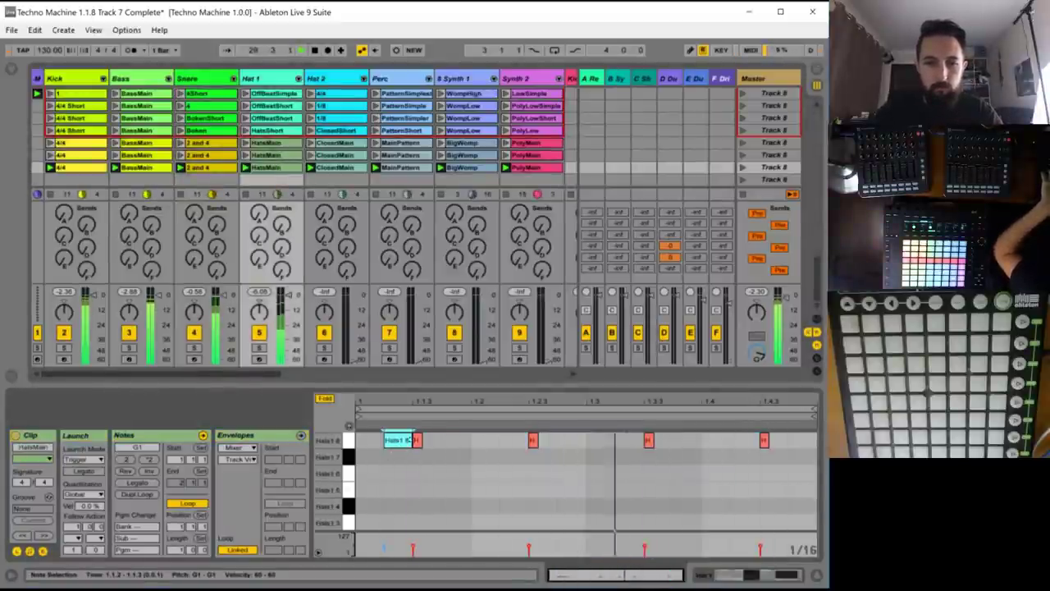
pyautogui.moveTo(410, 440); pyautogui.dragTo(608, 451)
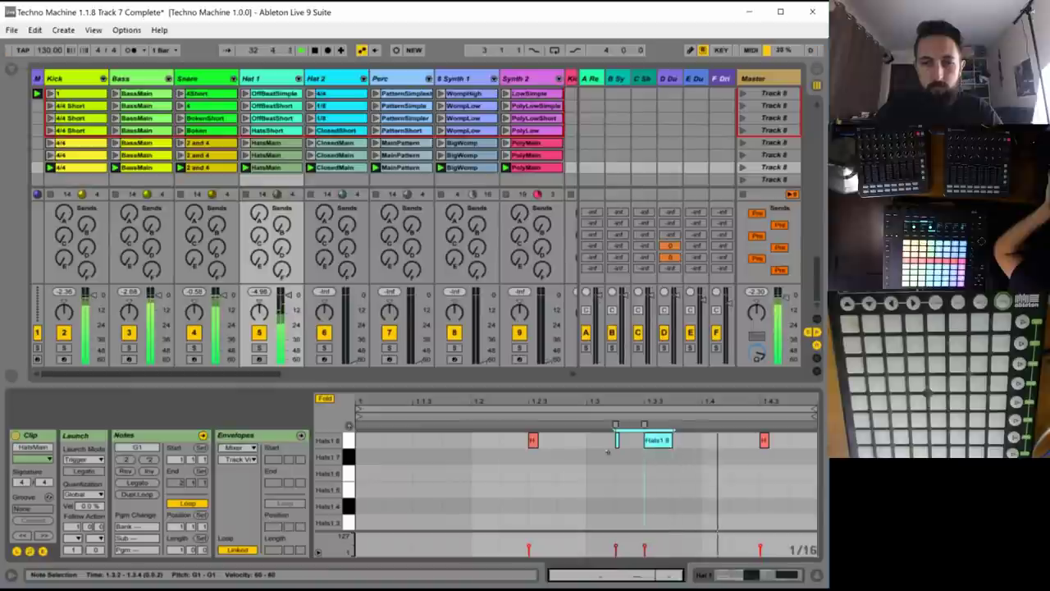
pyautogui.hotkey('ctrl', 'z')
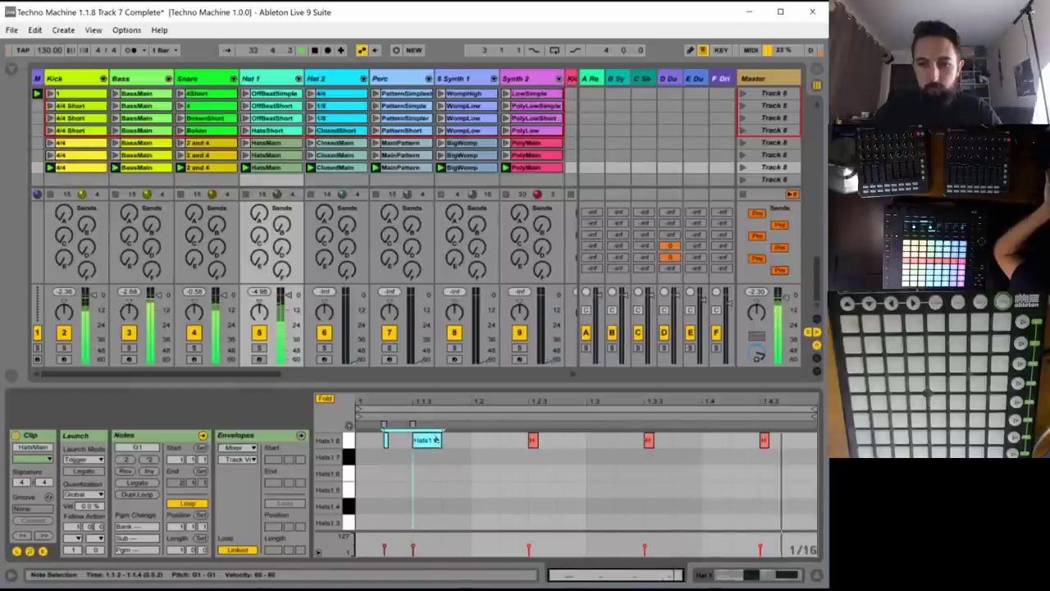
pyautogui.moveTo(438, 440); pyautogui.dragTo(670, 440)
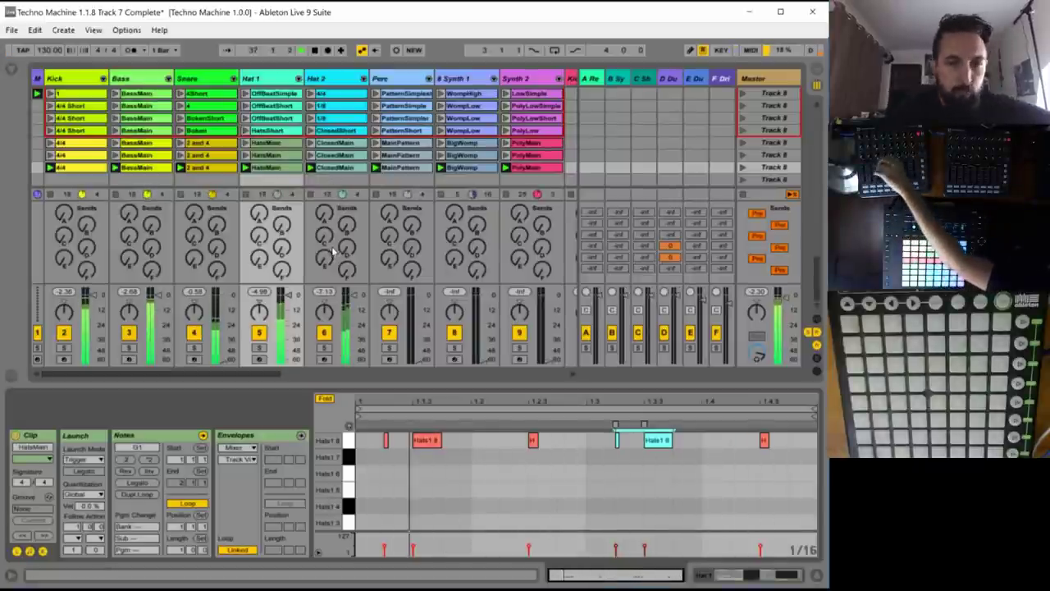
# - Move the loop of the Hat 2 ClosedMain clip to bar 4 and start it at 4.2.1, three beats long
pyautogui.click(361, 305)
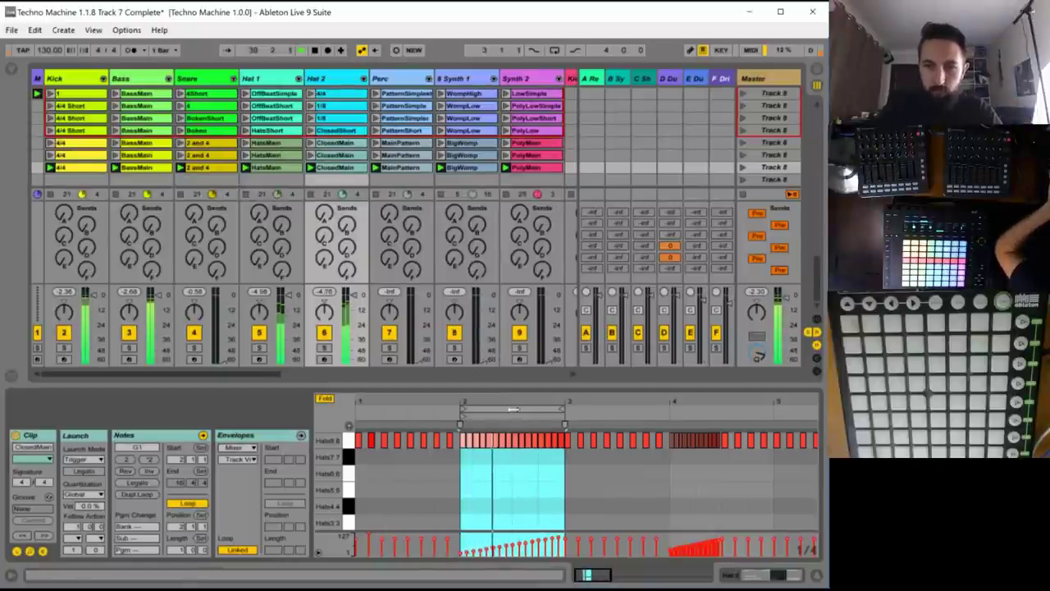
pyautogui.moveTo(520, 421); pyautogui.dragTo(720, 413)
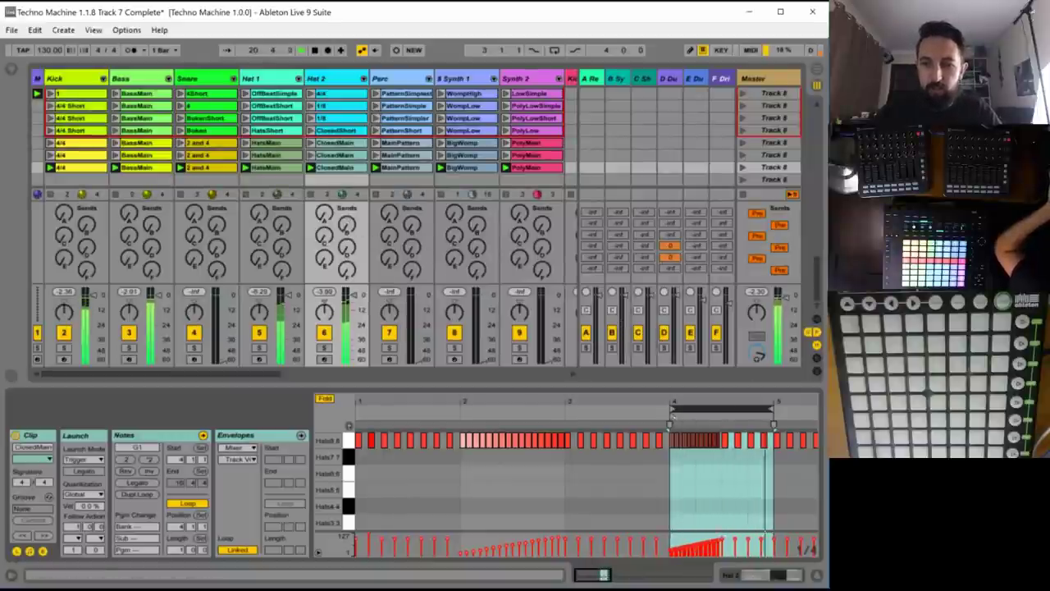
pyautogui.moveTo(672, 410); pyautogui.dragTo(698, 410)
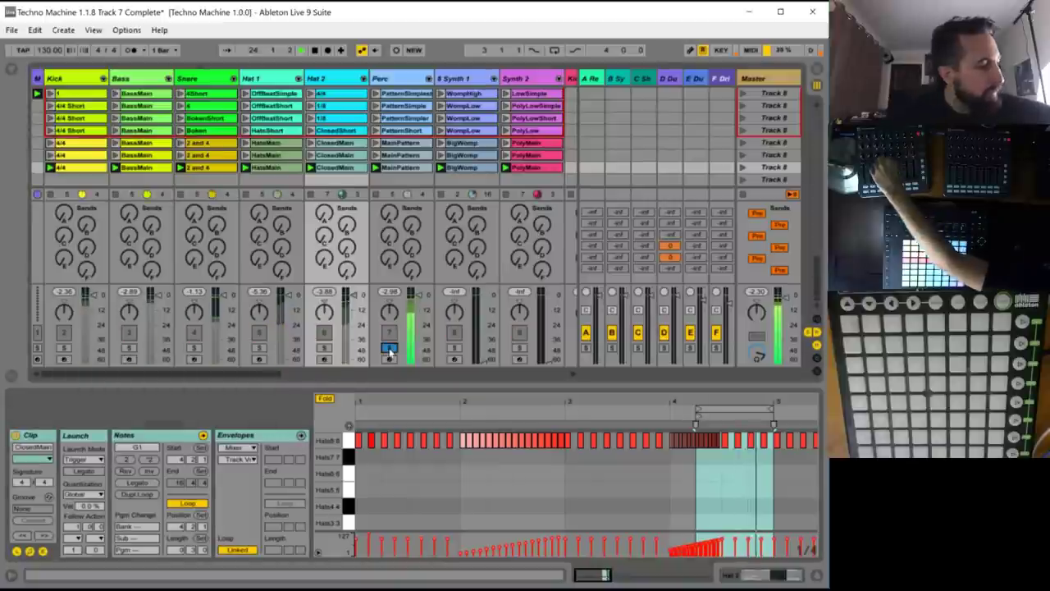
# - Shorten the loop of the Perc MainPattern clip to three beats, ending at 1.4.1
pyautogui.doubleClick(406, 179)
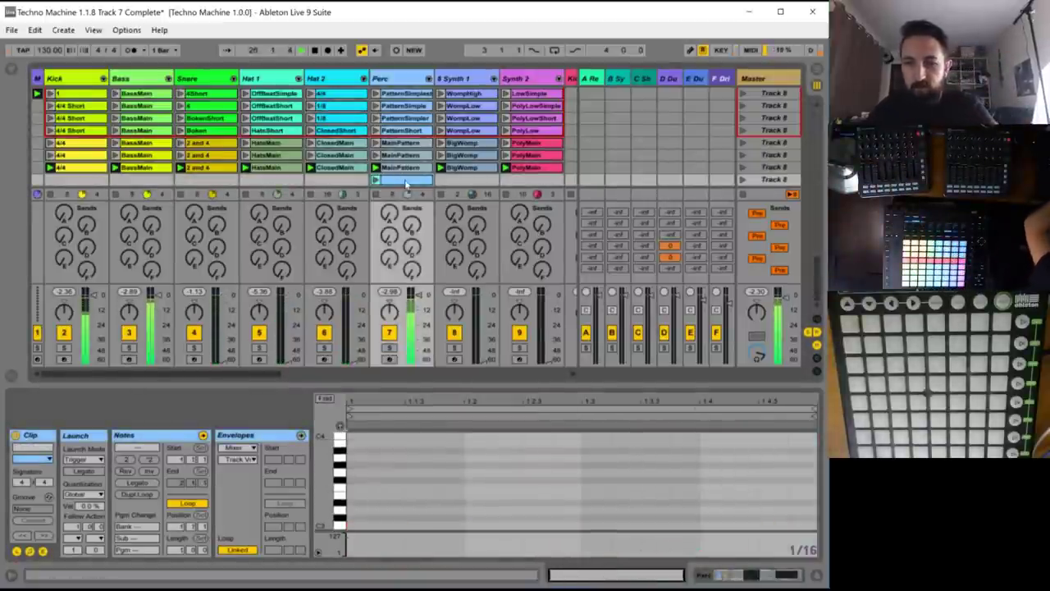
pyautogui.press('Delete')
pyautogui.click(410, 169)
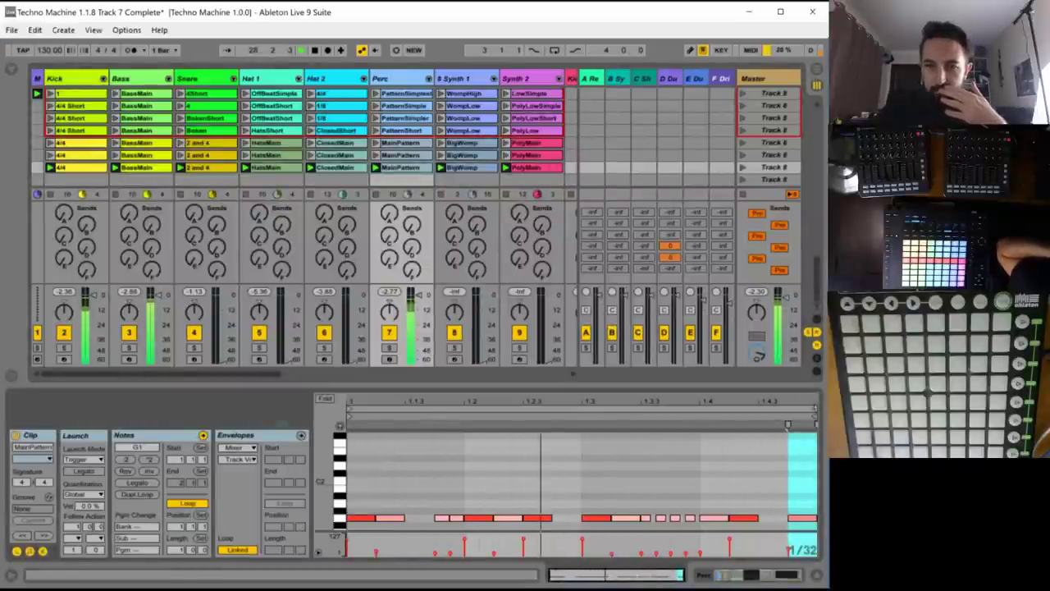
pyautogui.moveTo(788, 424); pyautogui.dragTo(700, 424)
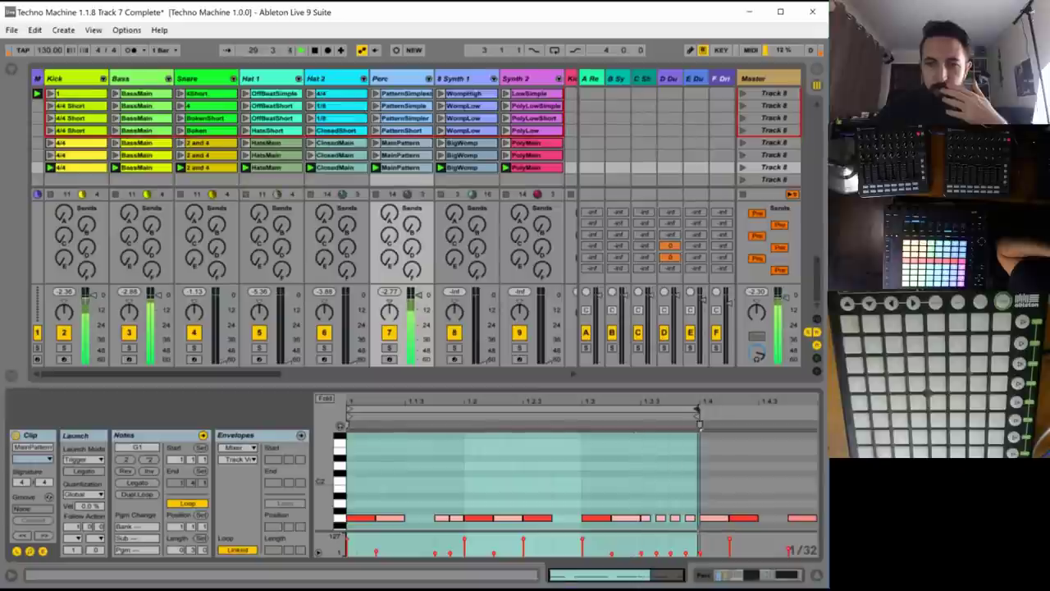
# - Add F1 notes at 1.2.4 and 1.1.3 to the Perc MainPattern clip
pyautogui.scroll(-2, 435, 516)
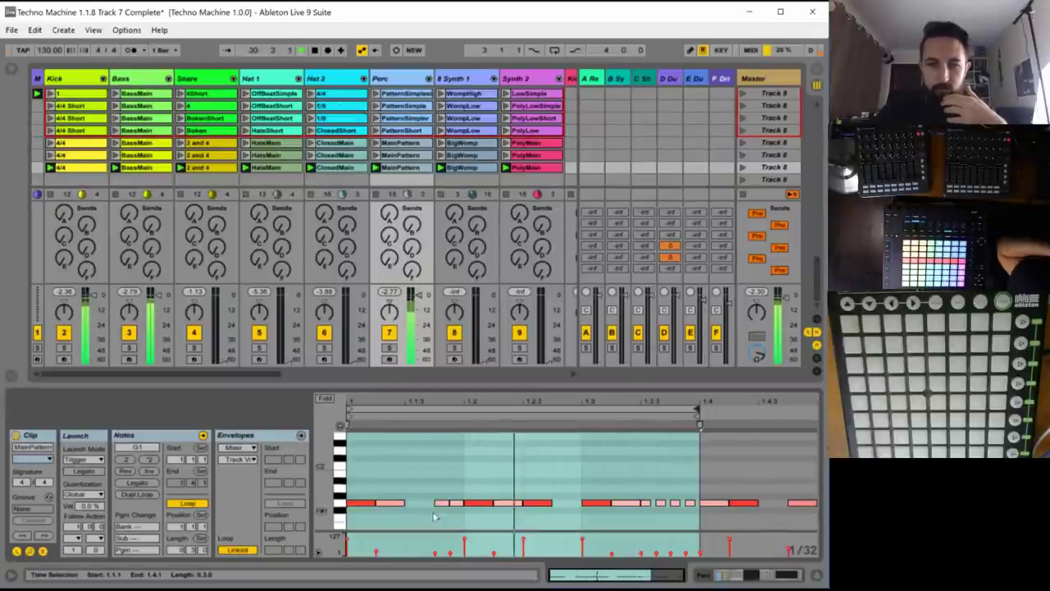
pyautogui.click(410, 525)
pyautogui.scroll(-2, 416, 521)
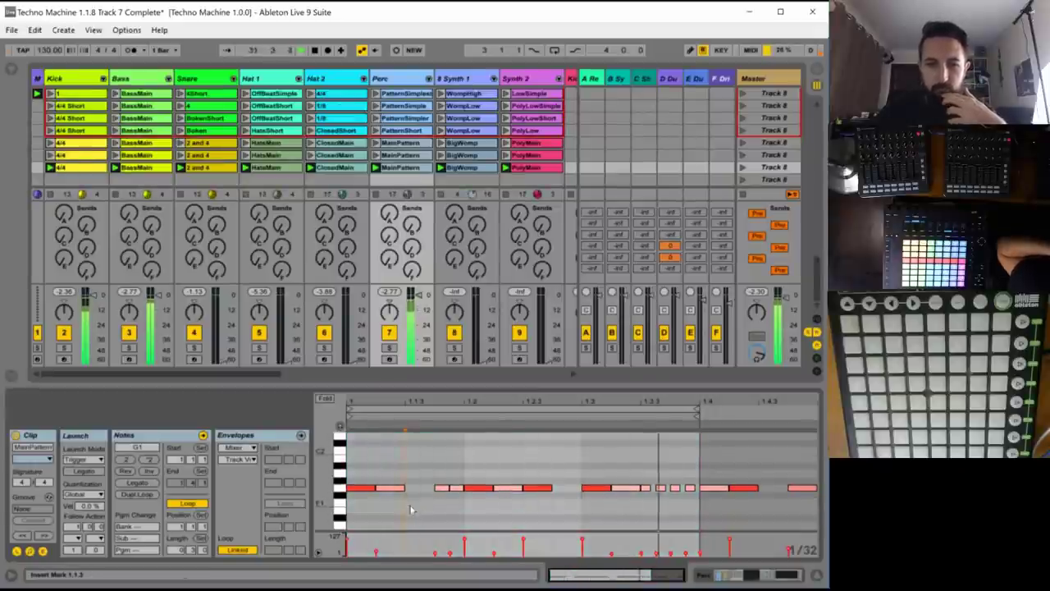
pyautogui.doubleClick(413, 502)
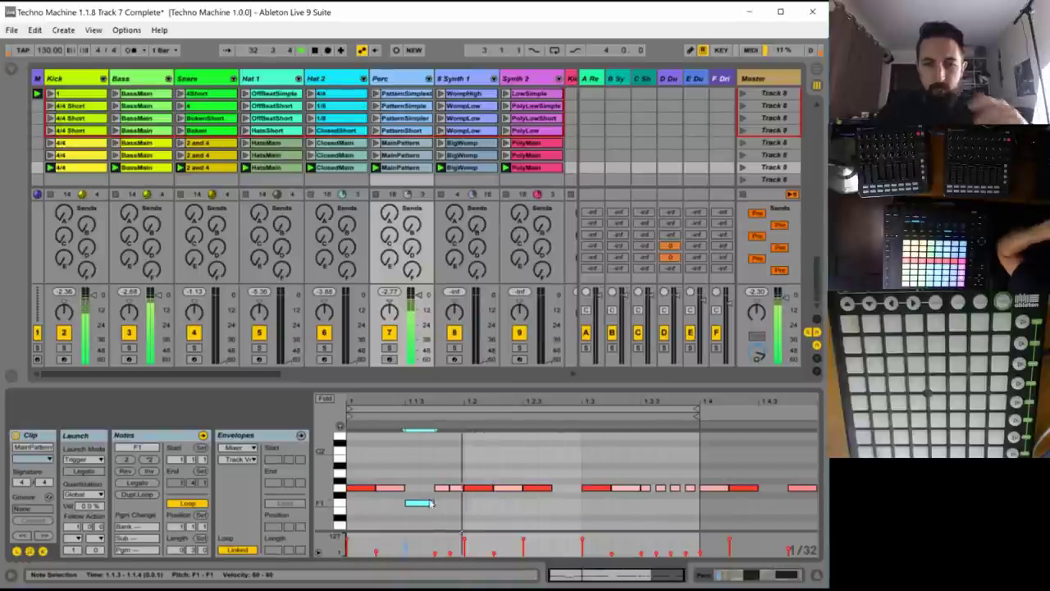
pyautogui.moveTo(420, 505); pyautogui.dragTo(567, 503)
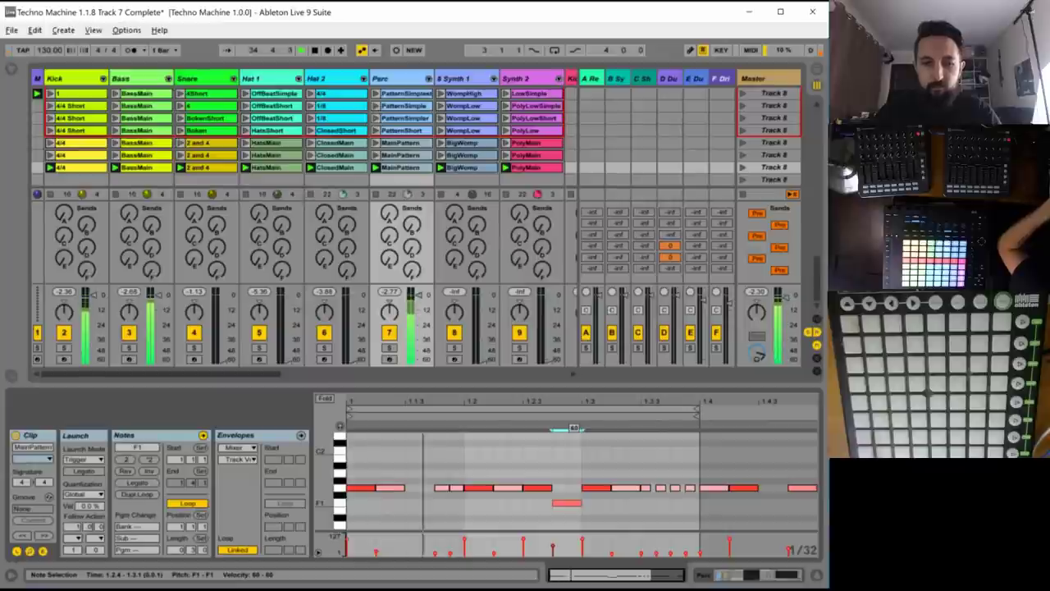
pyautogui.doubleClick(390, 502)
pyautogui.moveTo(389, 503); pyautogui.dragTo(419, 503)
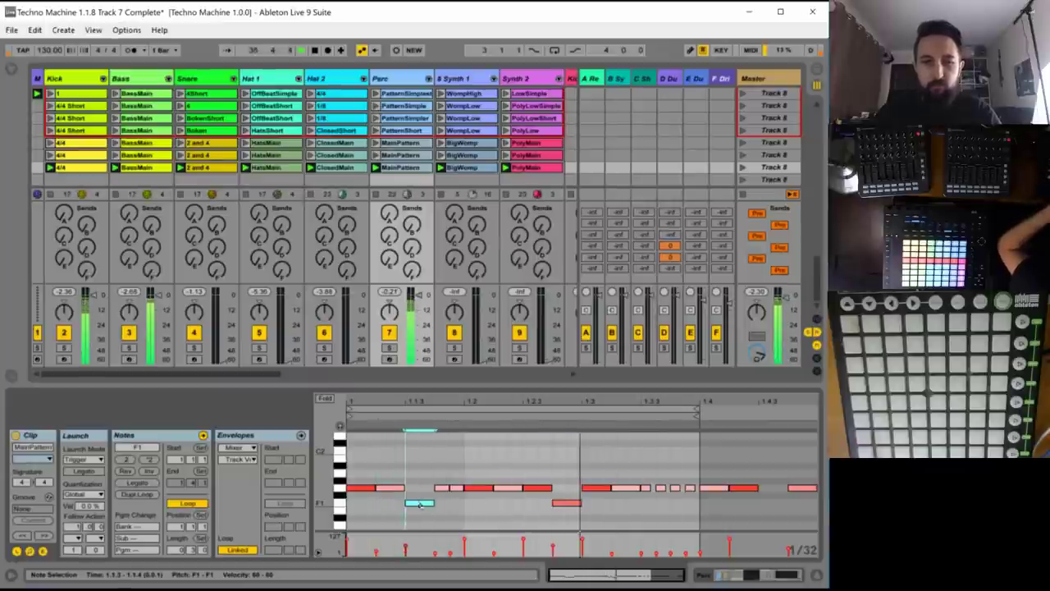
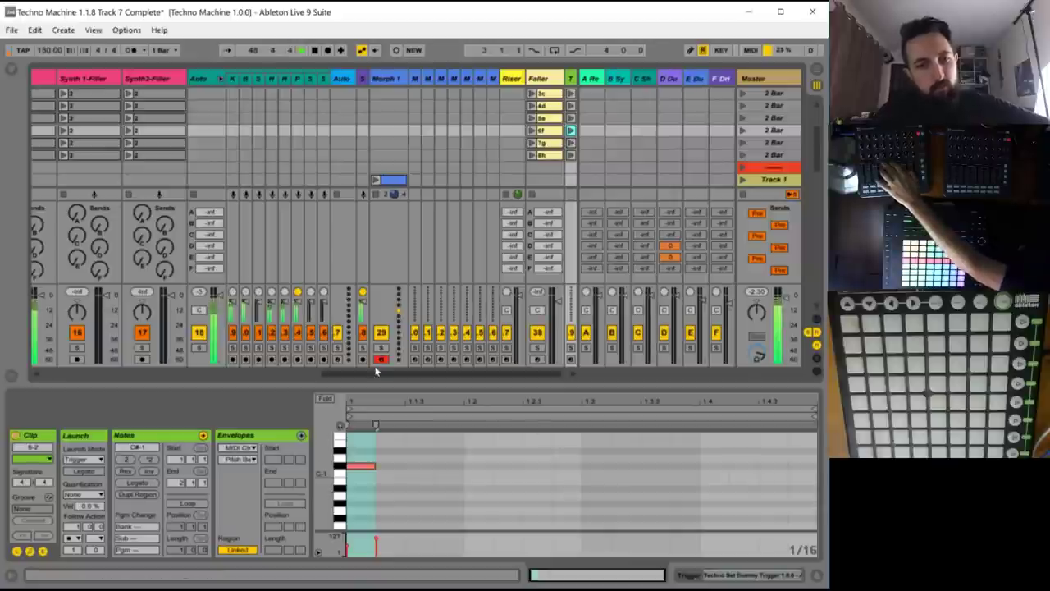
pyautogui.moveTo(388, 376); pyautogui.dragTo(53, 391)
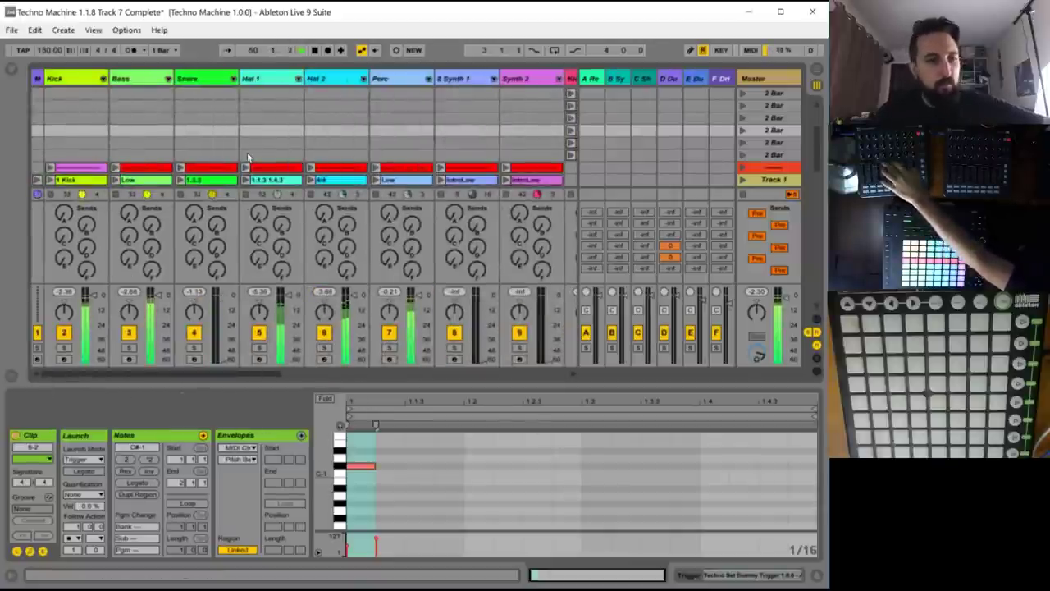
# - Shorten the F0 note at 3.1.1 in the last 8 Synth 1 BigWomp clip so it ends at 3.4.1
pyautogui.scroll(-10, 247, 156)
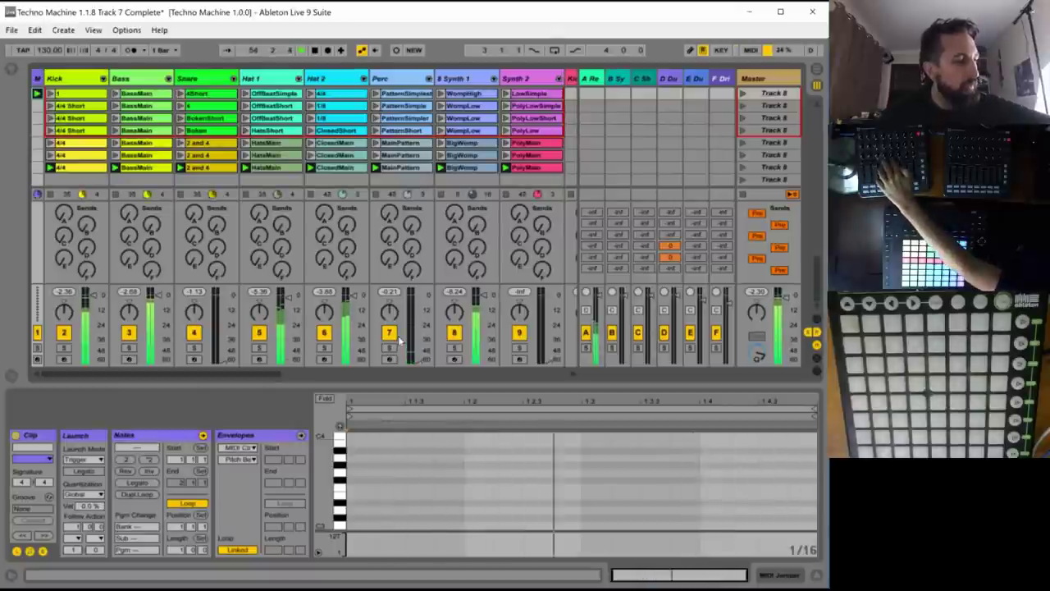
pyautogui.click(464, 165)
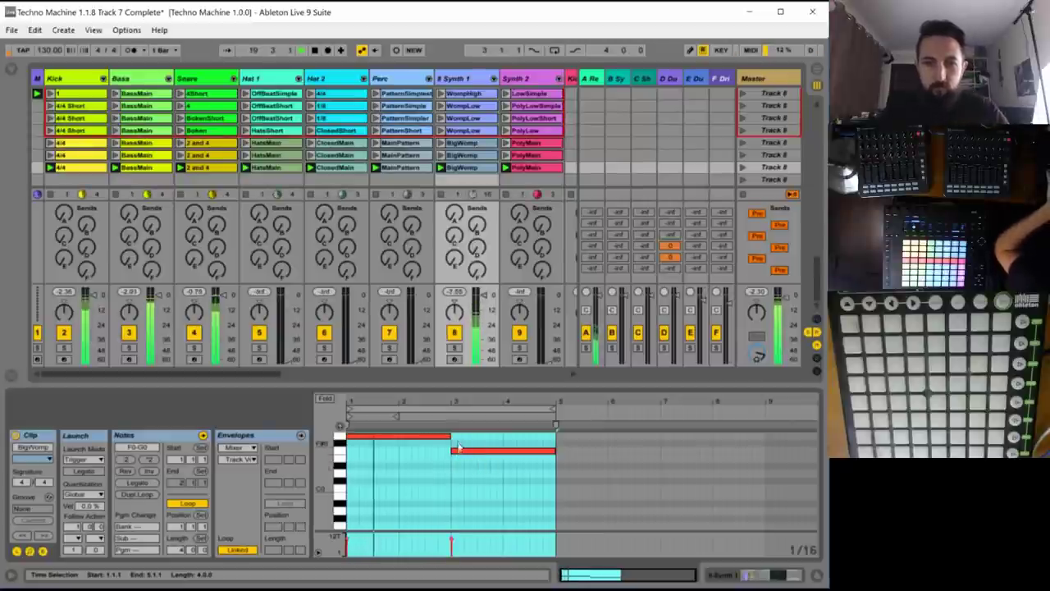
pyautogui.moveTo(554, 457); pyautogui.dragTo(499, 452)
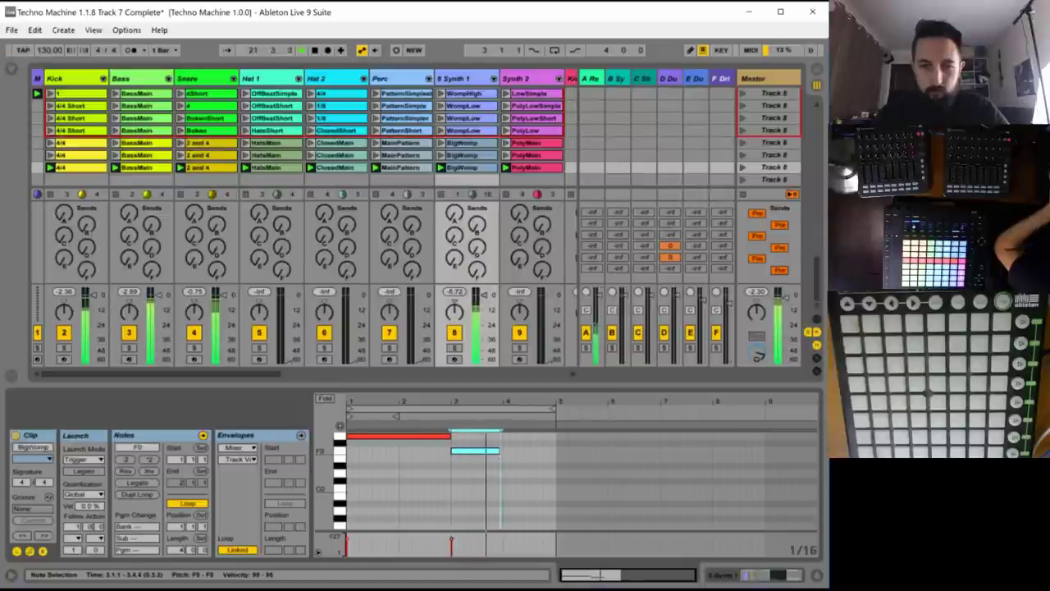
# - Duplicate the shortened F0 note twice in sequence, lowering the first copy to D0 and the second to G-1
pyautogui.hotkey('ctrl', 'd')
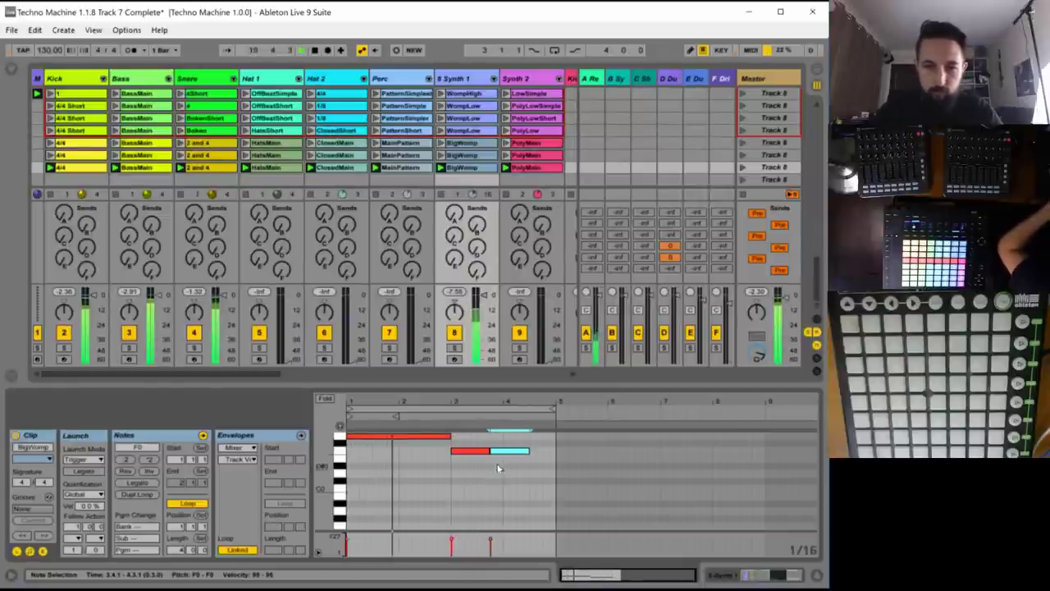
pyautogui.press('Down')
pyautogui.press('Down')
pyautogui.press('Down')
pyautogui.hotkey('ctrl', 'd')
pyautogui.press('Down')
pyautogui.press('Down')
pyautogui.press('Down')
pyautogui.press('Down')
pyautogui.press('Down')
pyautogui.press('Down')
pyautogui.press('Down')
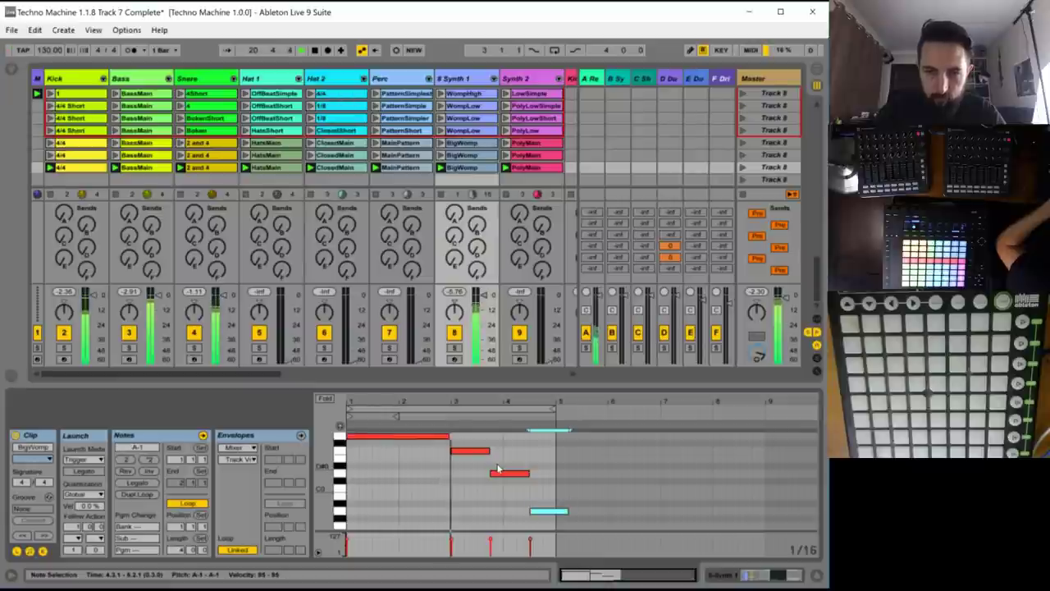
pyautogui.scroll(-2, 547, 480)
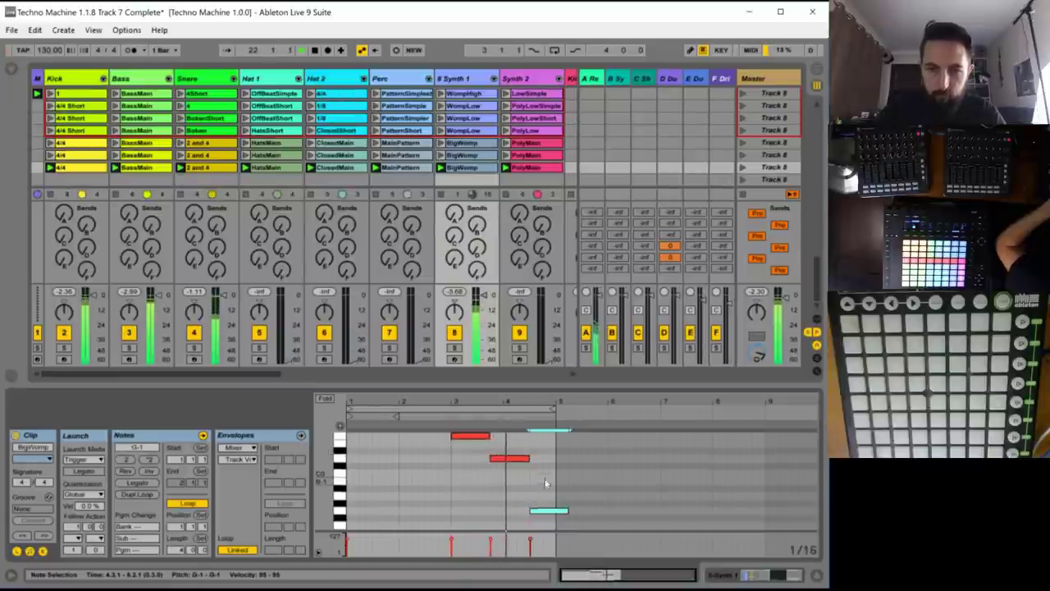
pyautogui.scroll(2, 544, 488)
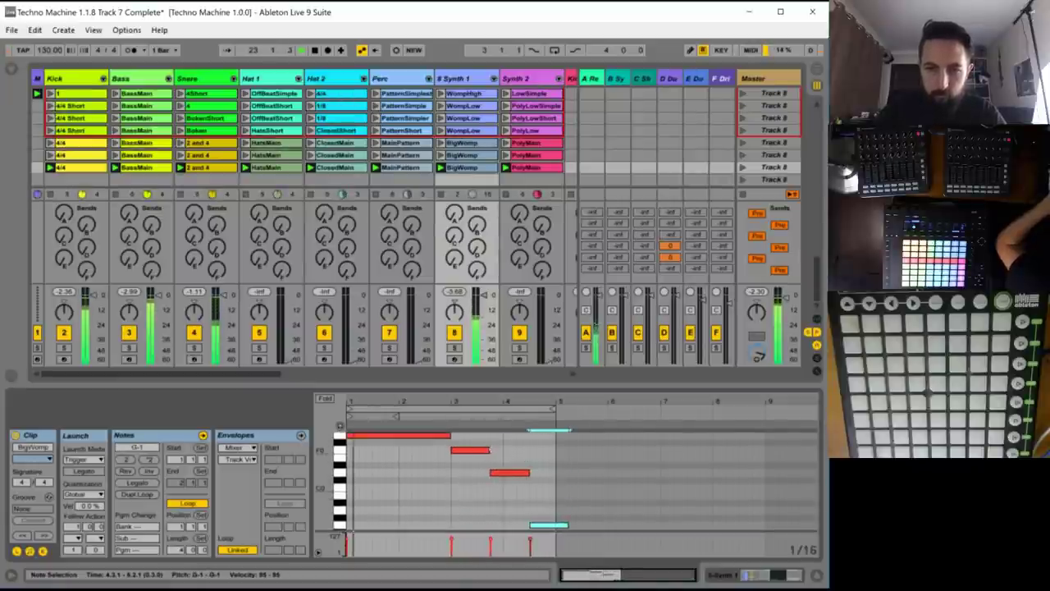
# - Shorten the F0 note at 3.1.1 to end at 3.2.3 and place a copy right after it at E0
pyautogui.moveTo(489, 451); pyautogui.dragTo(473, 451)
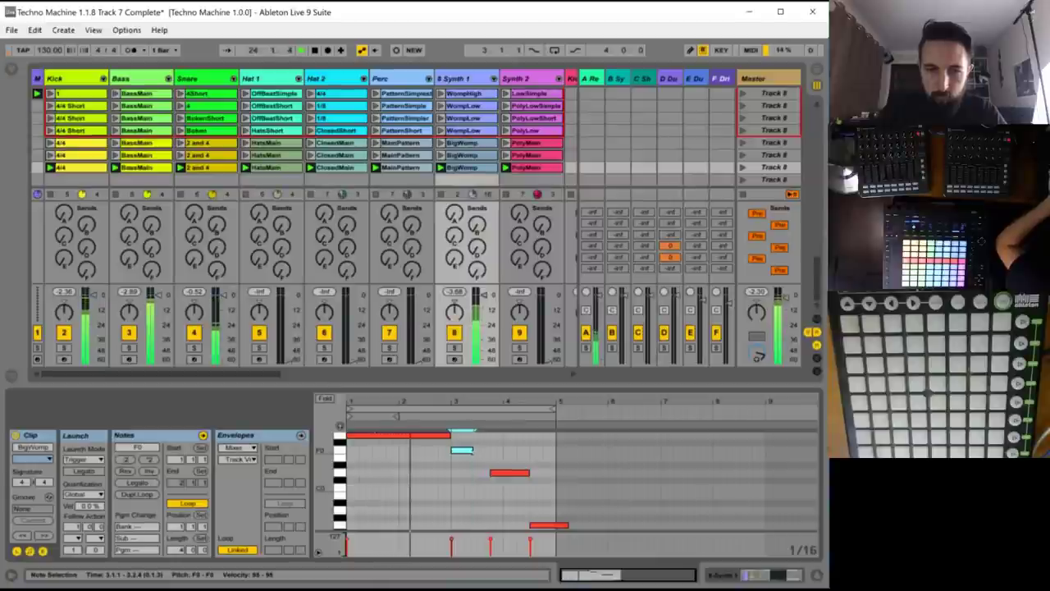
pyautogui.hotkey('ctrl', 'd')
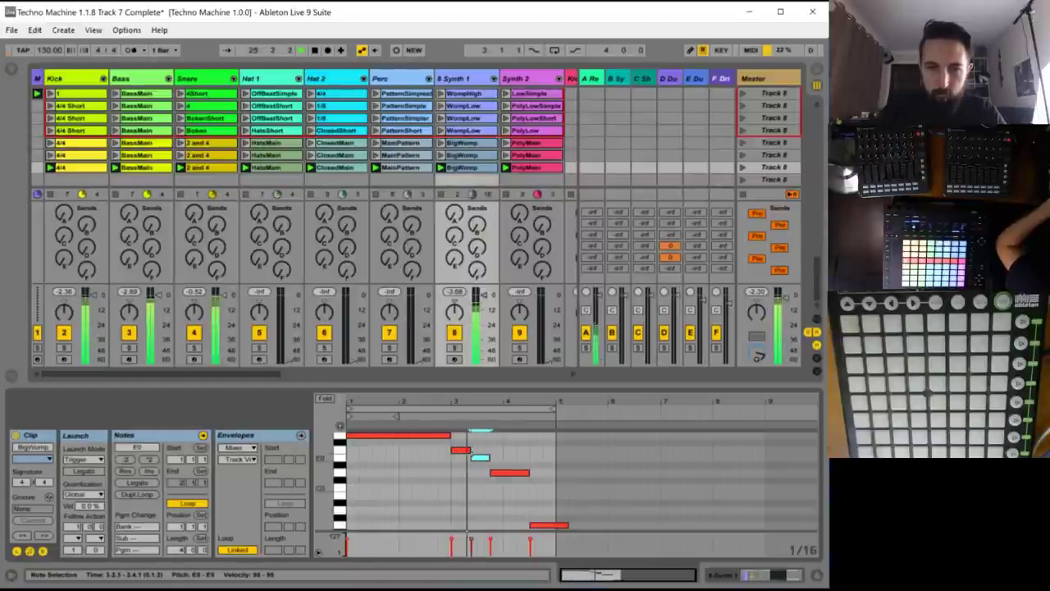
pyautogui.press('Down')
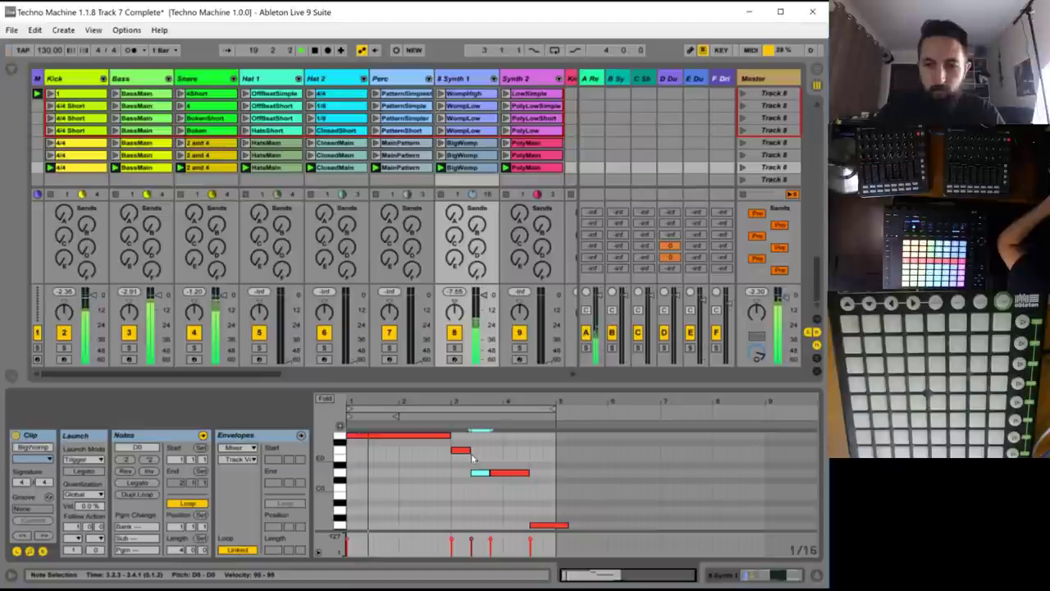
pyautogui.press('Up')
pyautogui.press('Up')
# - Replace the D0 and G-1 notes with a descending run of E0 copies on D#0, D0, C#0 and C0, and extend the BigWomp loop to 5.2.1
pyautogui.moveTo(513, 443); pyautogui.dragTo(560, 530)
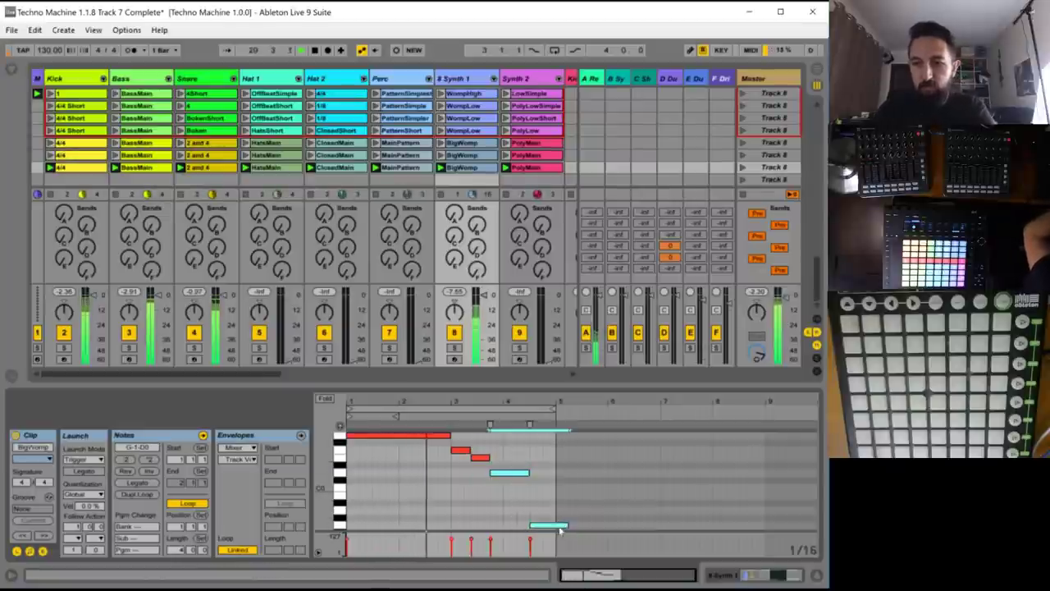
pyautogui.press('Delete')
pyautogui.moveTo(484, 493); pyautogui.dragTo(473, 454)
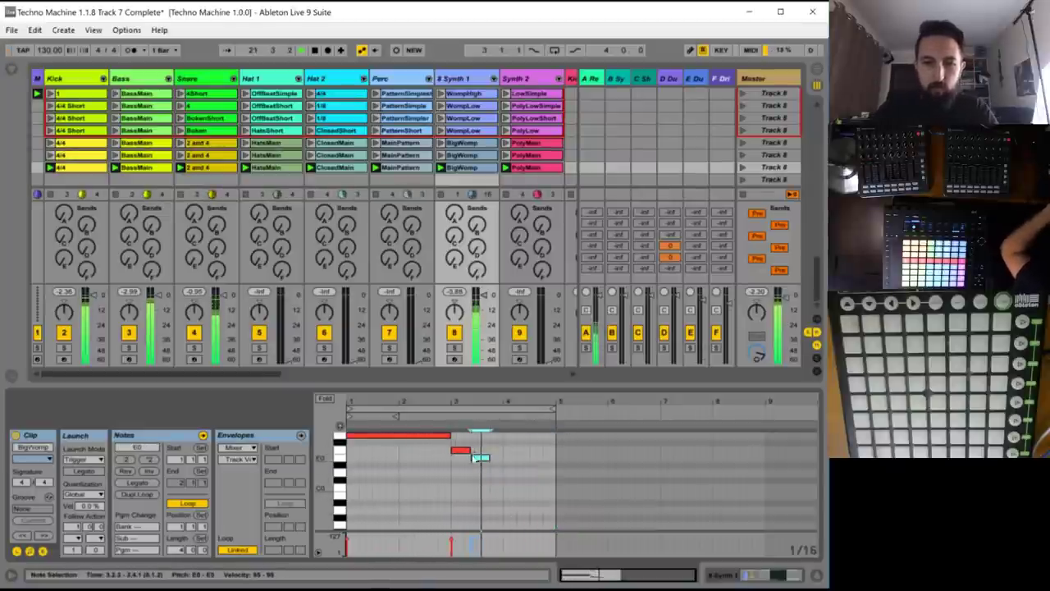
pyautogui.hotkey('ctrl', 'd')
pyautogui.scroll(-1, 473, 456)
pyautogui.press('Down')
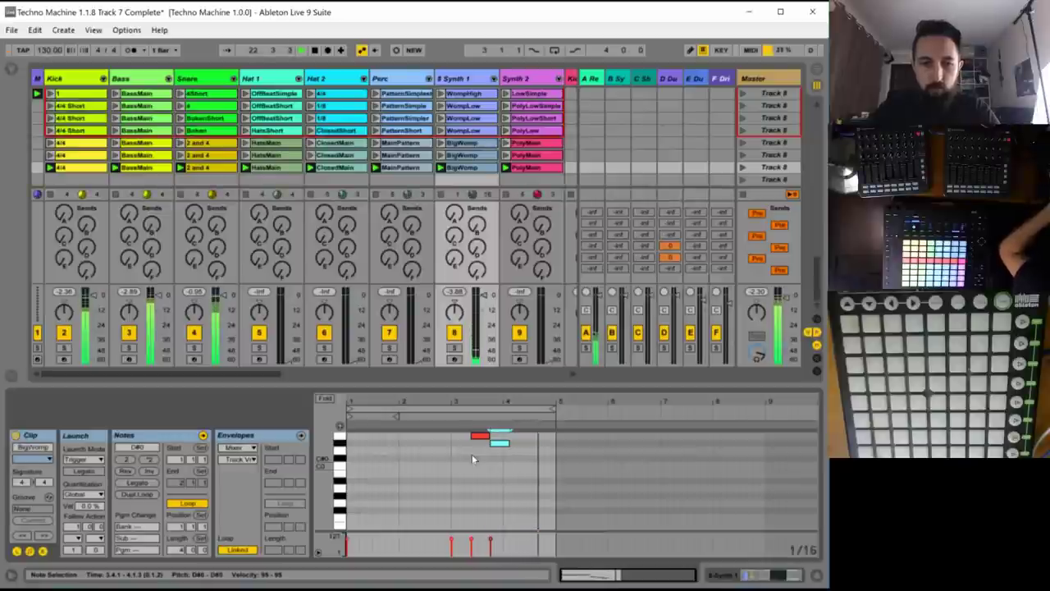
pyautogui.hotkey('ctrl', 'd')
pyautogui.press('Down')
pyautogui.hotkey('ctrl', 'd')
pyautogui.press('Down')
pyautogui.hotkey('ctrl', 'd')
pyautogui.press('Down')
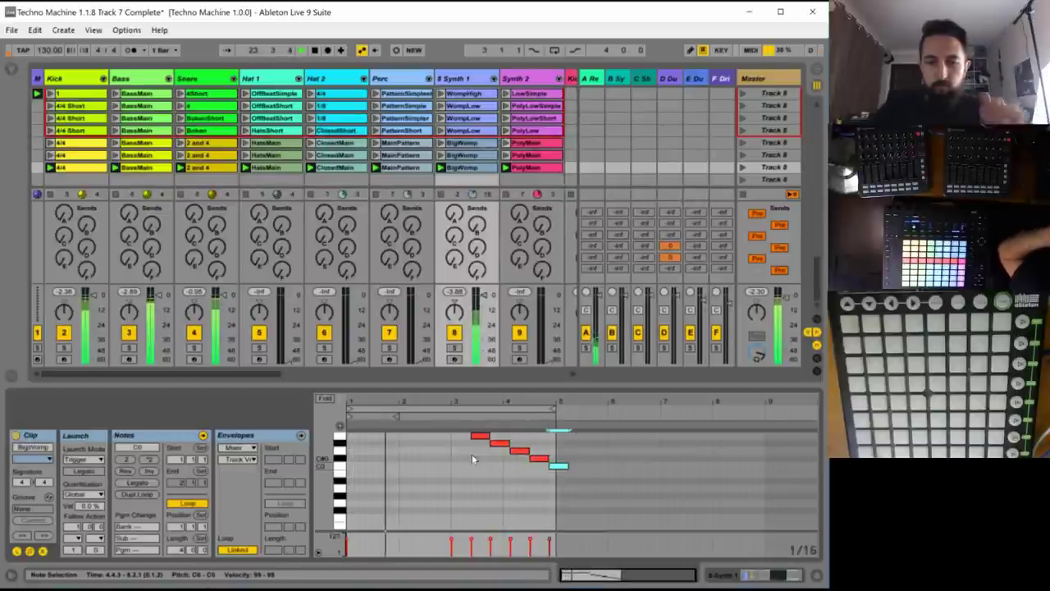
pyautogui.moveTo(555, 408); pyautogui.dragTo(567, 408)
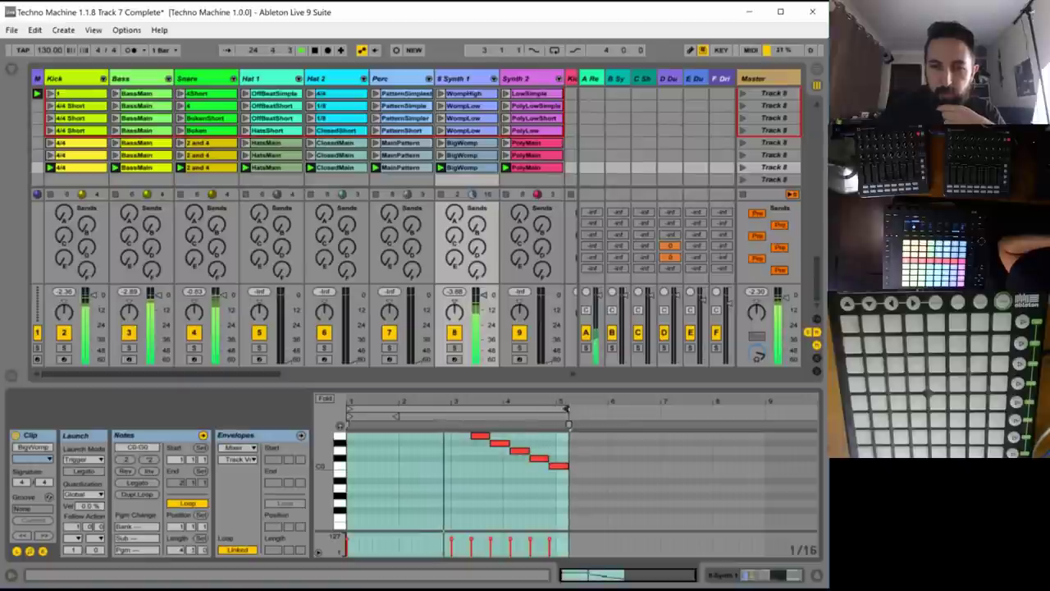
pyautogui.scroll(2, 518, 482)
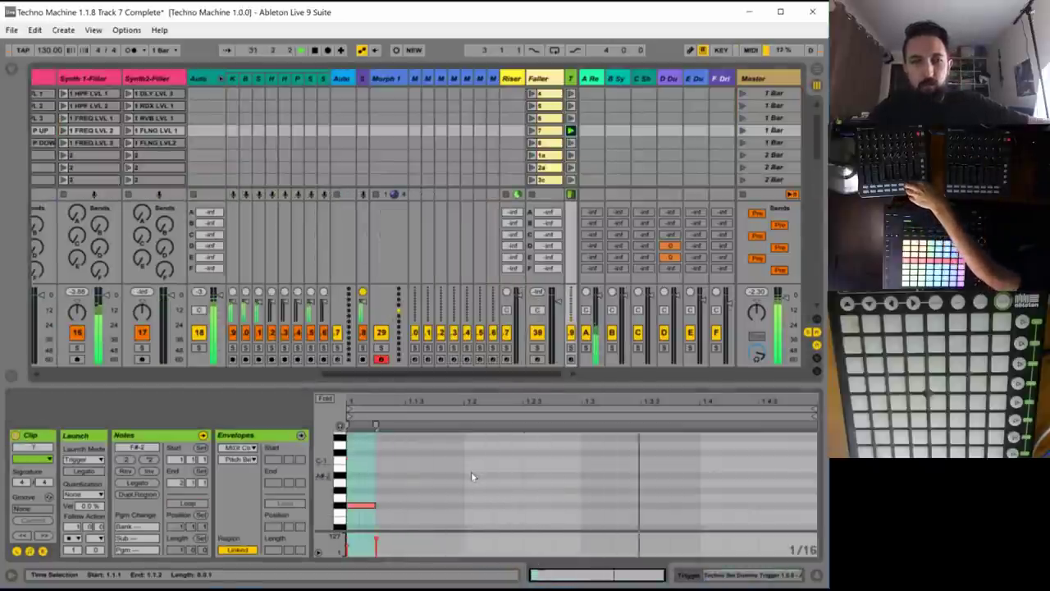
# - Add F#2 notes at 1.1.1 and 1.3.4, G2 at 1.1.4 and 1.3.2, and G#2 at 1.2.3 to the last Synth 2 PolyMain clip
pyautogui.moveTo(337, 376); pyautogui.dragTo(50, 376)
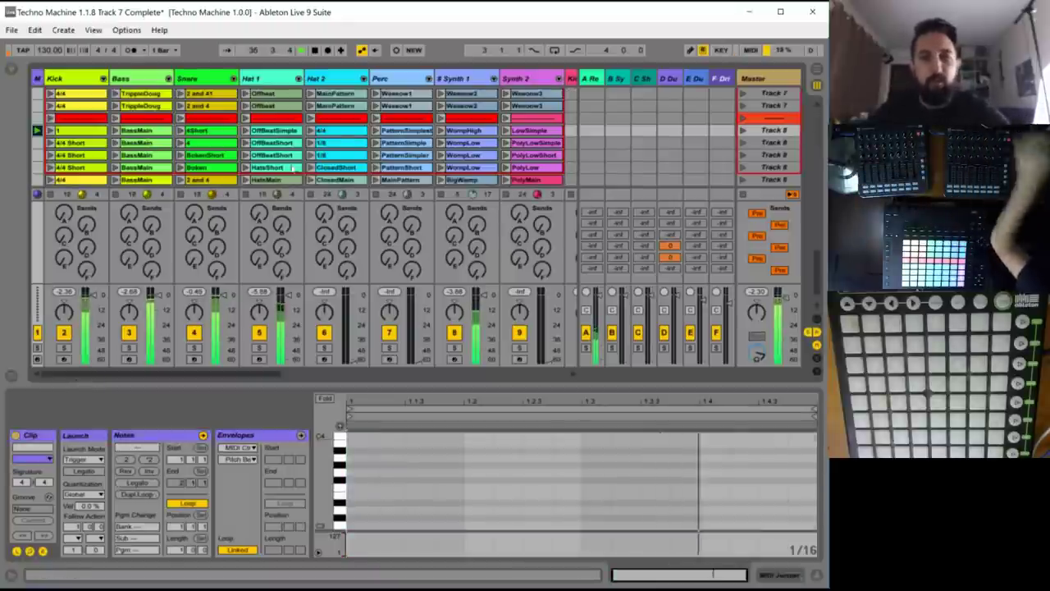
pyautogui.scroll(-3, 507, 159)
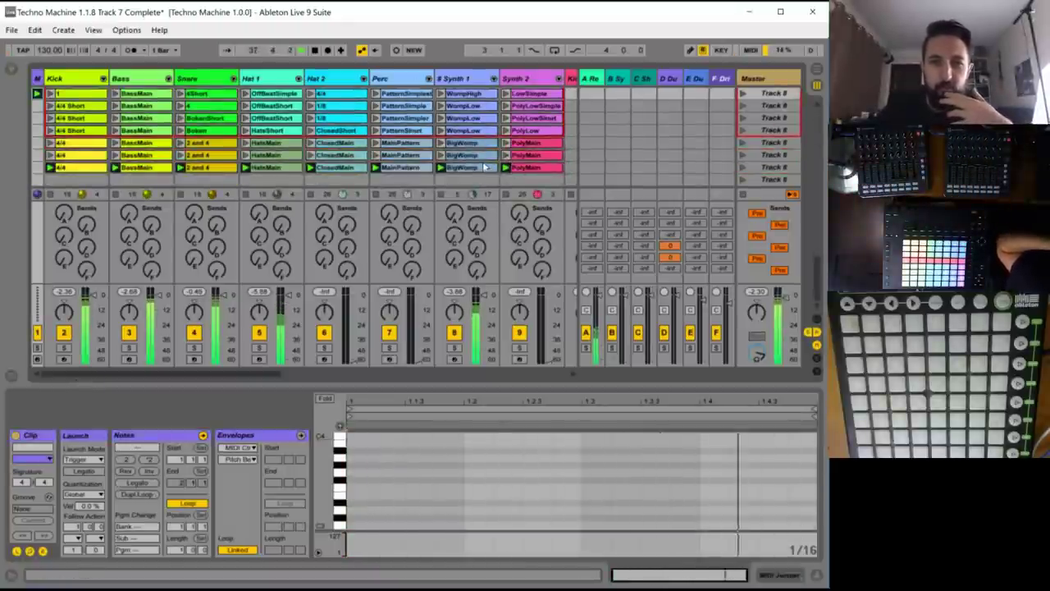
pyautogui.click(506, 168)
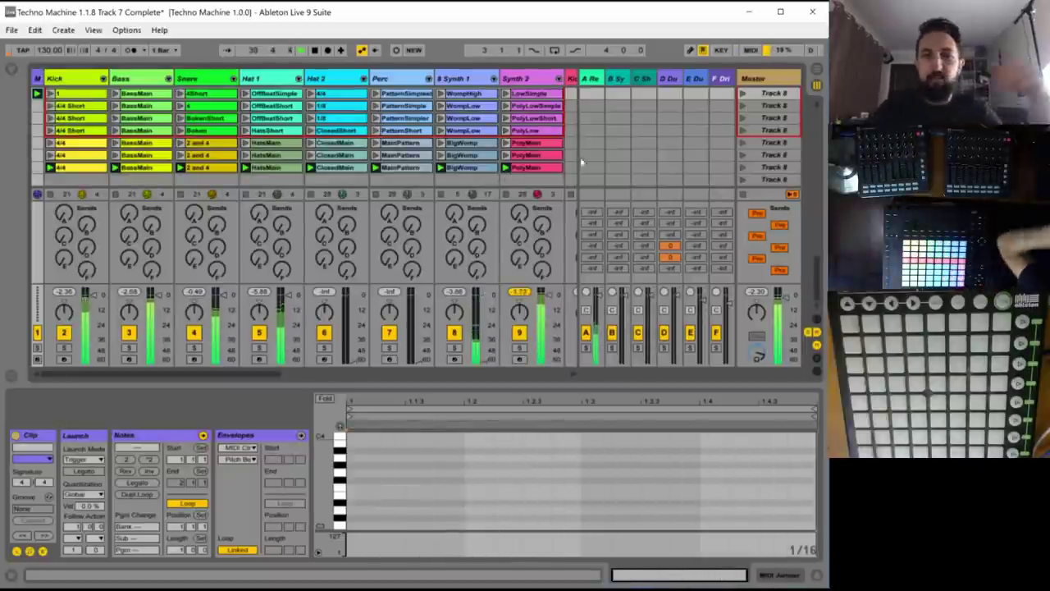
pyautogui.click(529, 167)
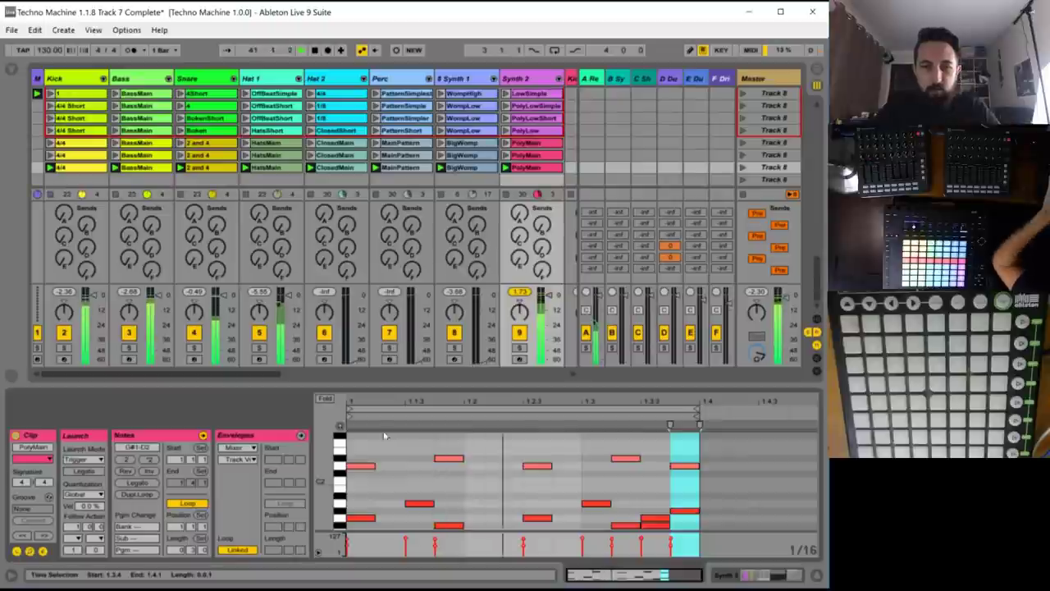
pyautogui.scroll(3, 373, 448)
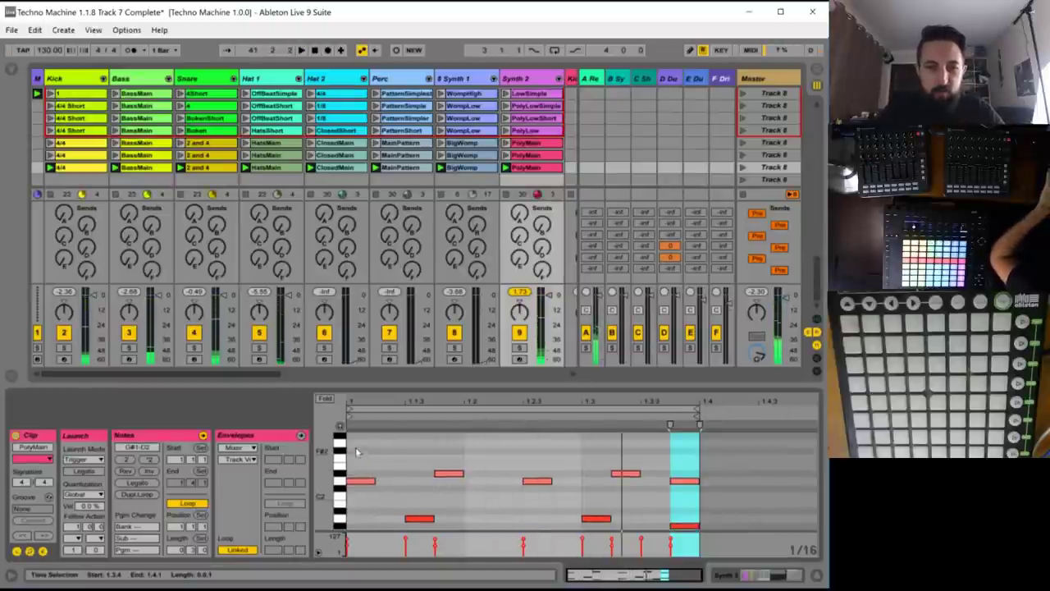
pyautogui.doubleClick(357, 452)
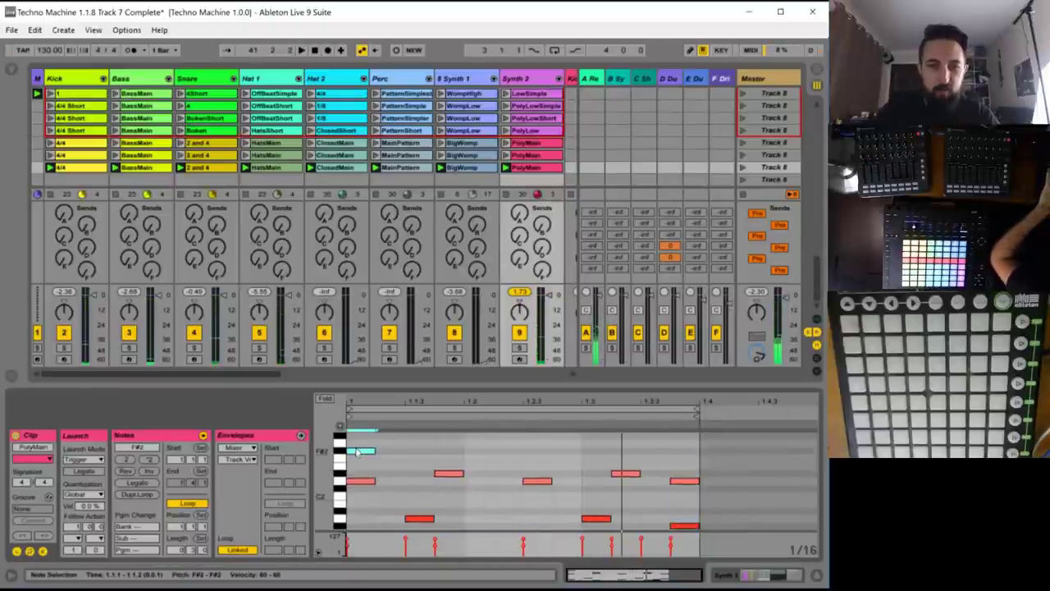
pyautogui.doubleClick(445, 444)
pyautogui.click(541, 458)
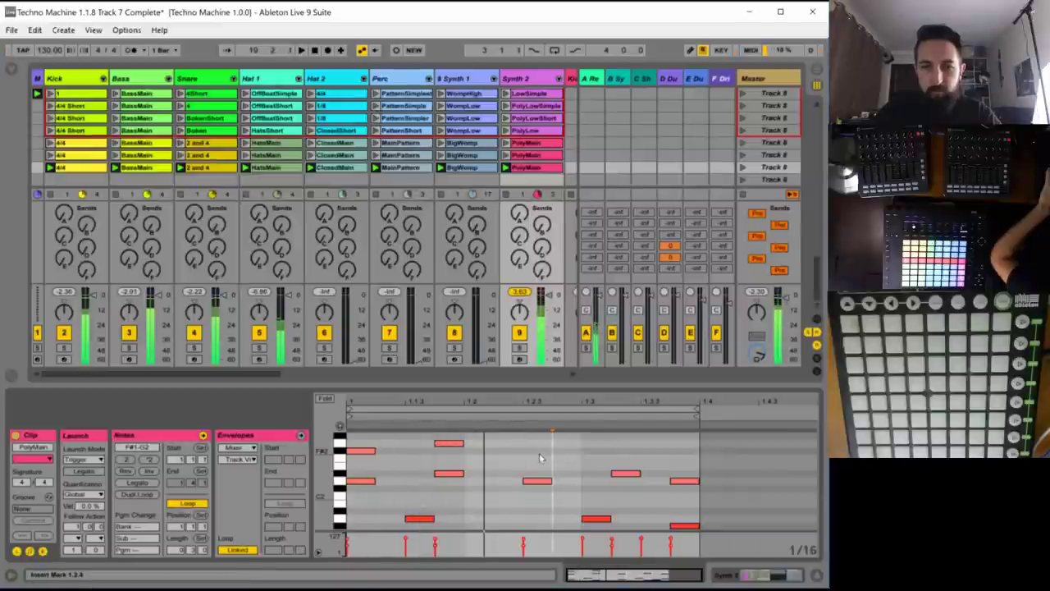
pyautogui.scroll(3, 541, 458)
pyautogui.doubleClick(536, 450)
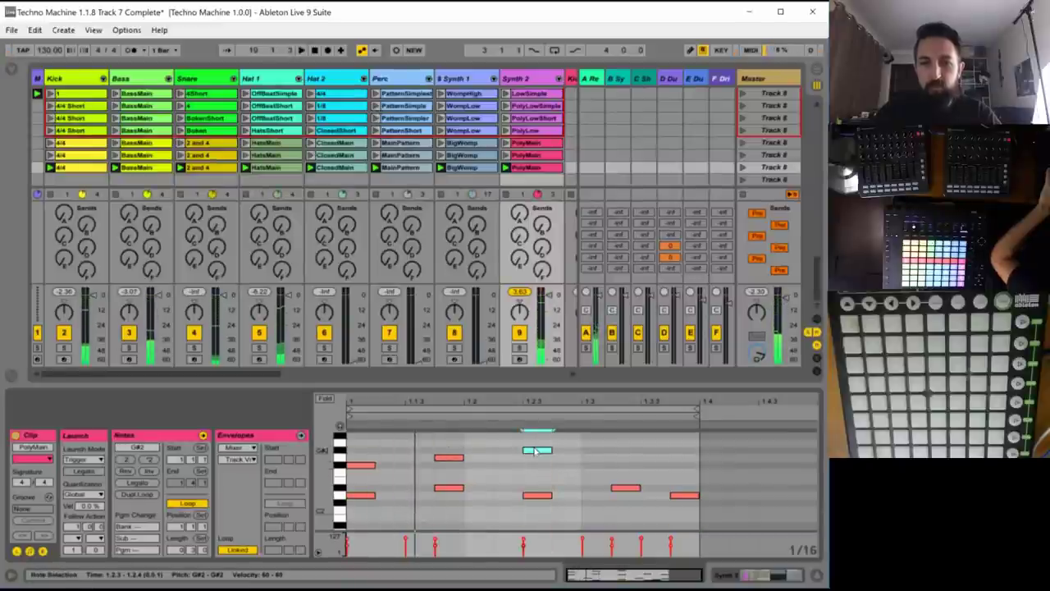
pyautogui.doubleClick(627, 457)
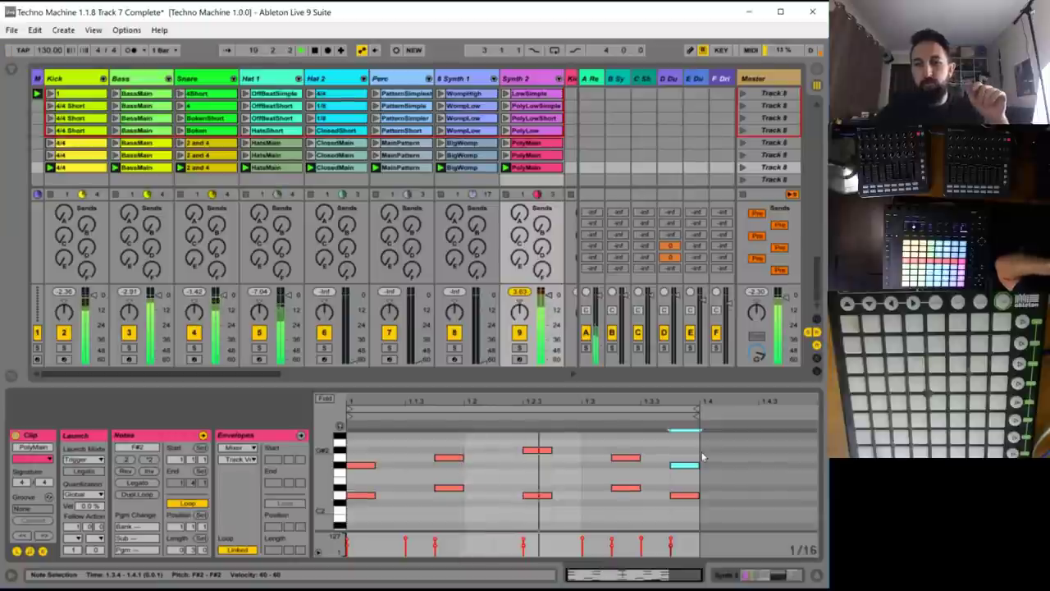
pyautogui.click(682, 427)
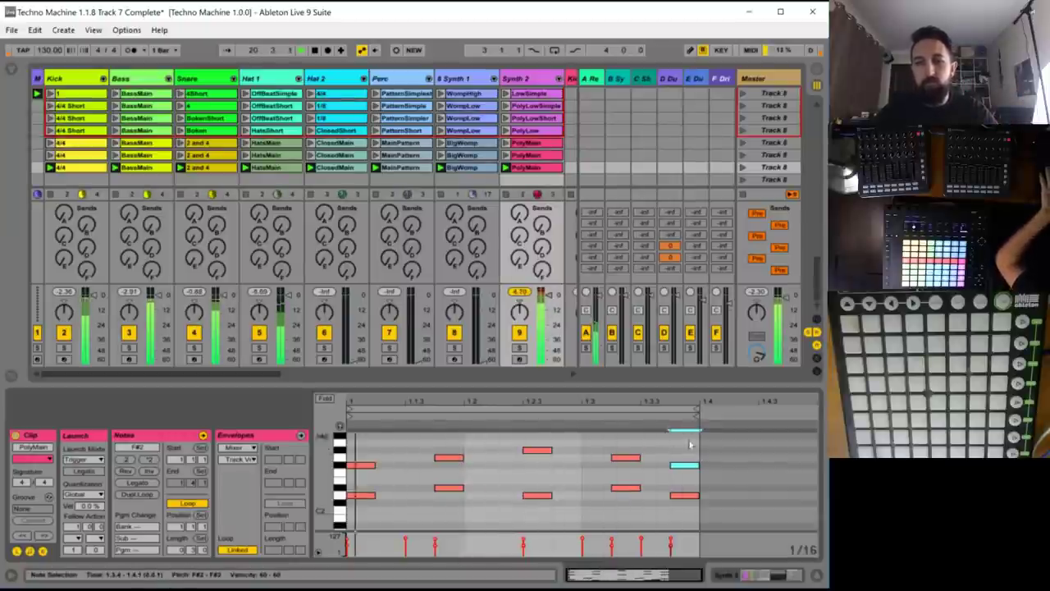
# - Add a C2 note at 1.4.1 with the PolyMain loop extended to 1.4.3, and set the loop end back to 1.4.1
pyautogui.moveTo(696, 409); pyautogui.dragTo(758, 410)
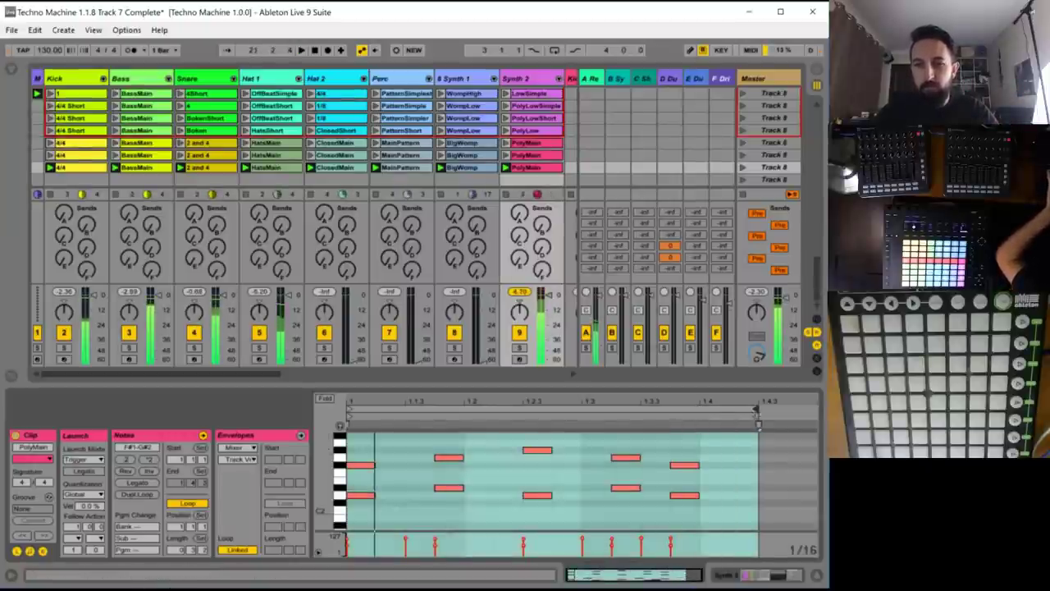
pyautogui.scroll(-3, 722, 455)
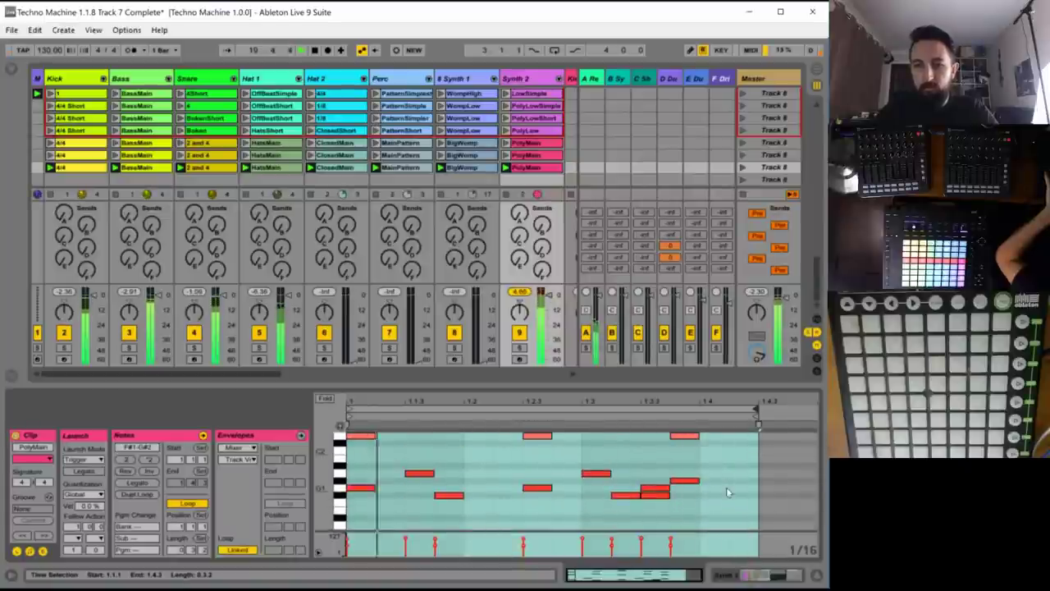
pyautogui.click(725, 465)
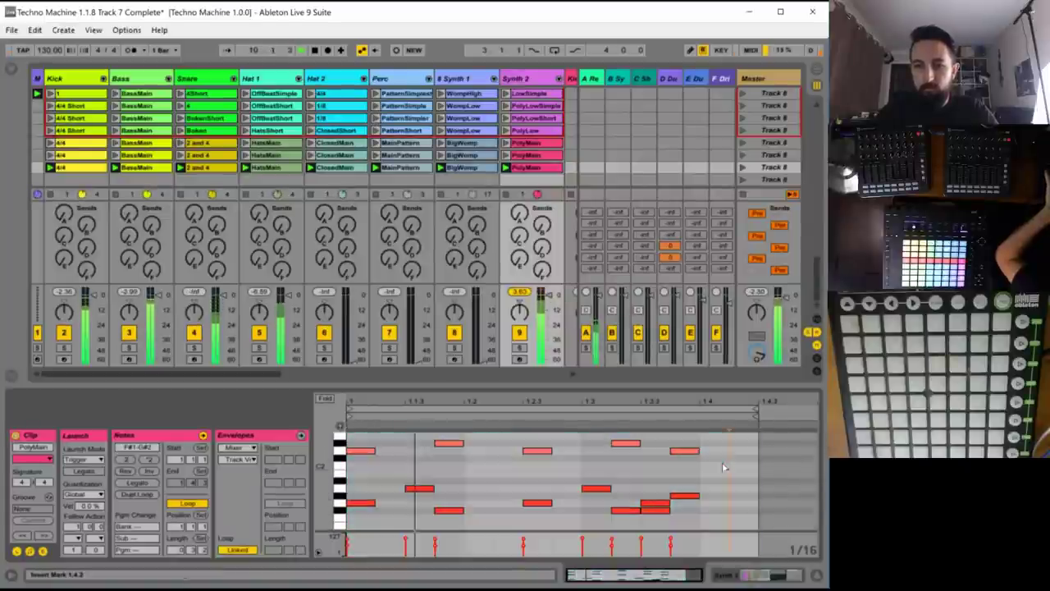
pyautogui.doubleClick(714, 467)
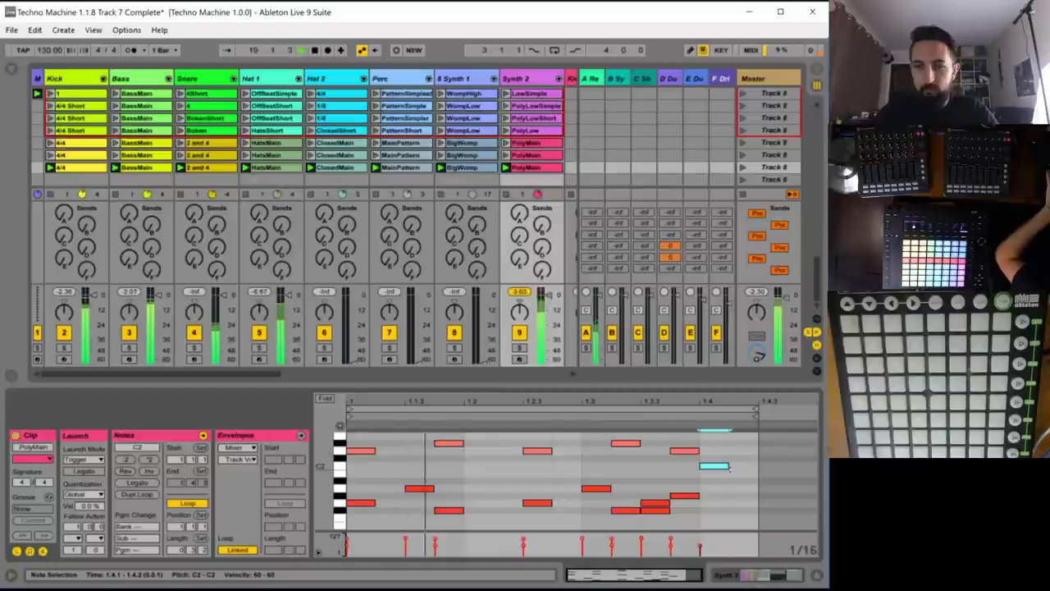
pyautogui.scroll(1, 729, 469)
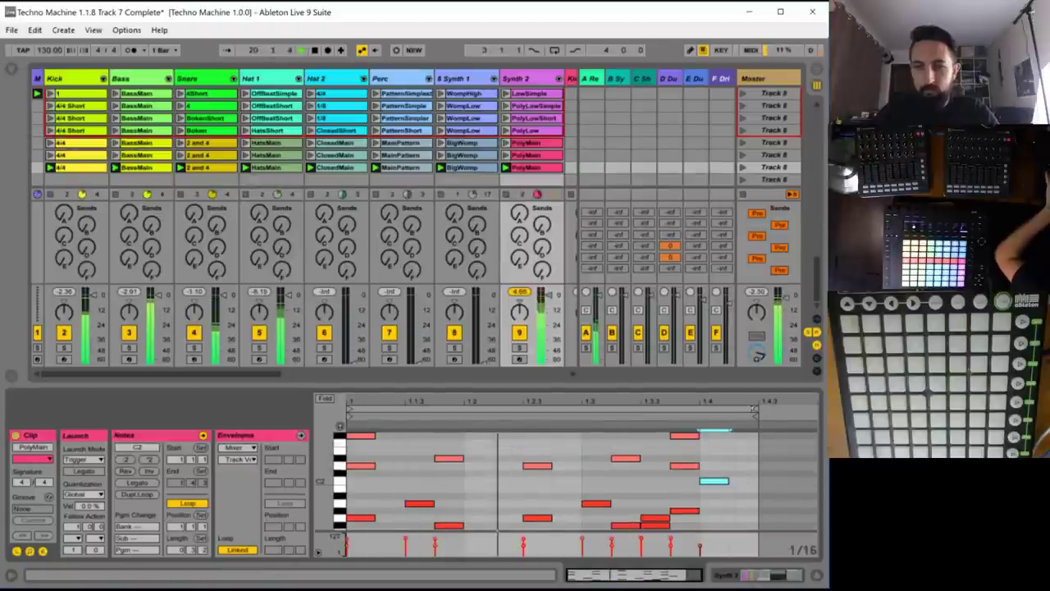
pyautogui.moveTo(754, 408)
pyautogui.mouseDown()
pyautogui.moveTo(666, 413)
pyautogui.moveTo(697, 409)
pyautogui.mouseUp()
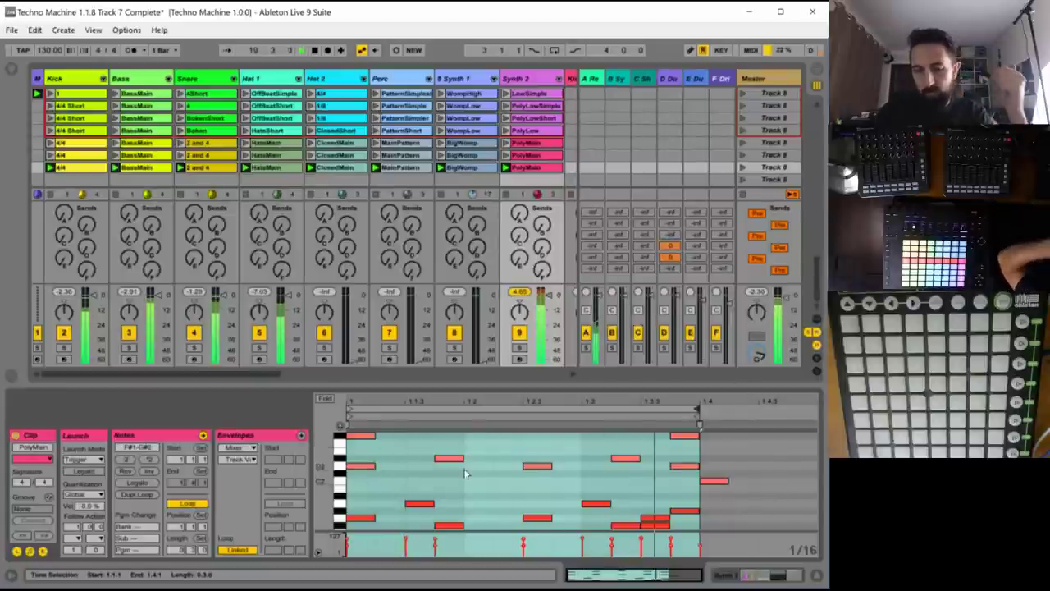
# - Add a D3 note at 1.2.3 above the G#2 note in the PolyMain clip
pyautogui.scroll(4, 562, 473)
pyautogui.click(537, 453)
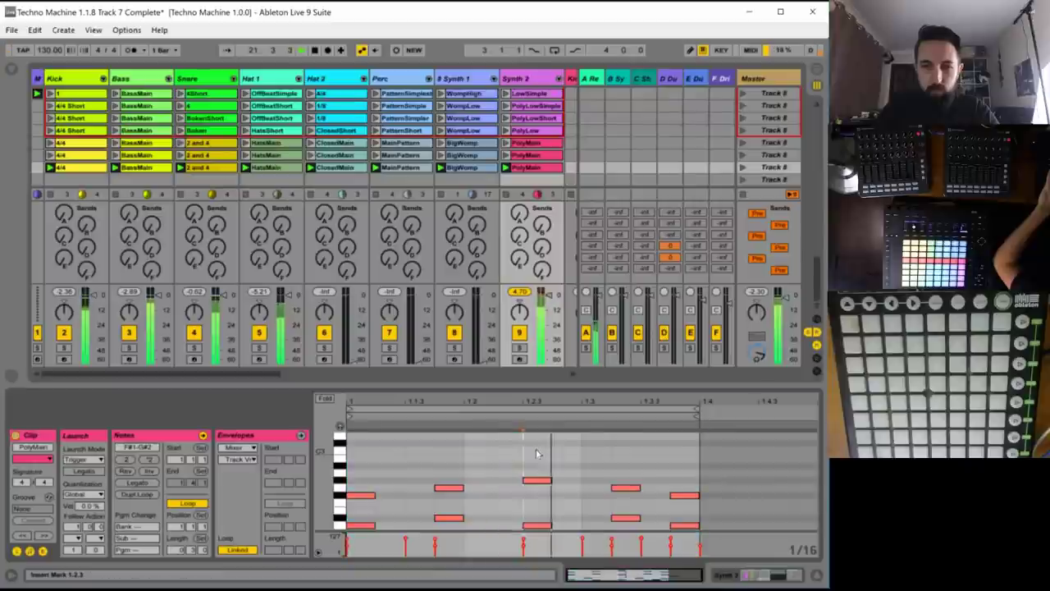
pyautogui.doubleClick(538, 451)
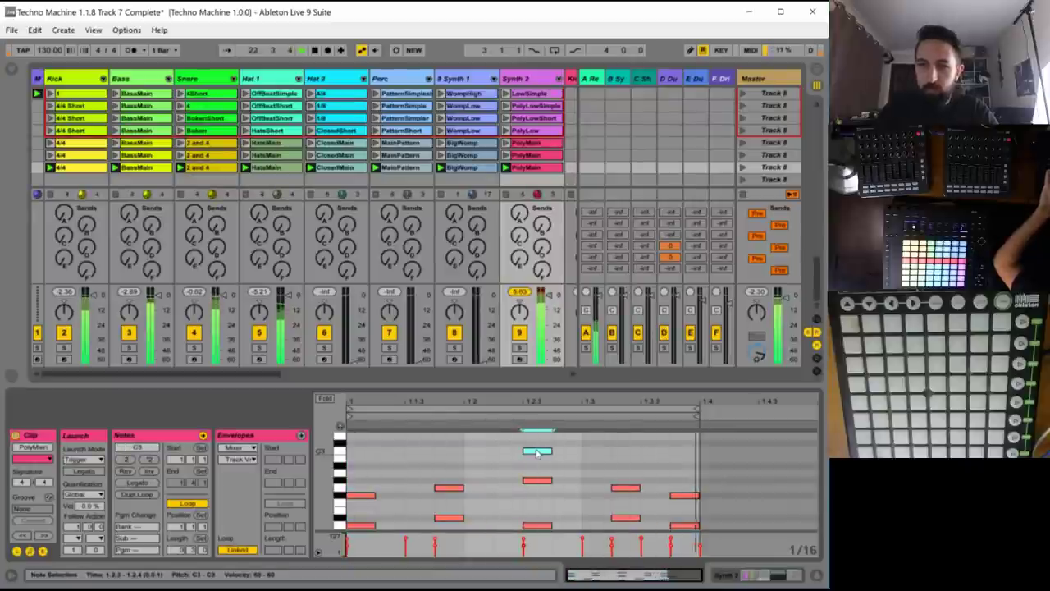
pyautogui.press('Up')
pyautogui.press('Up')
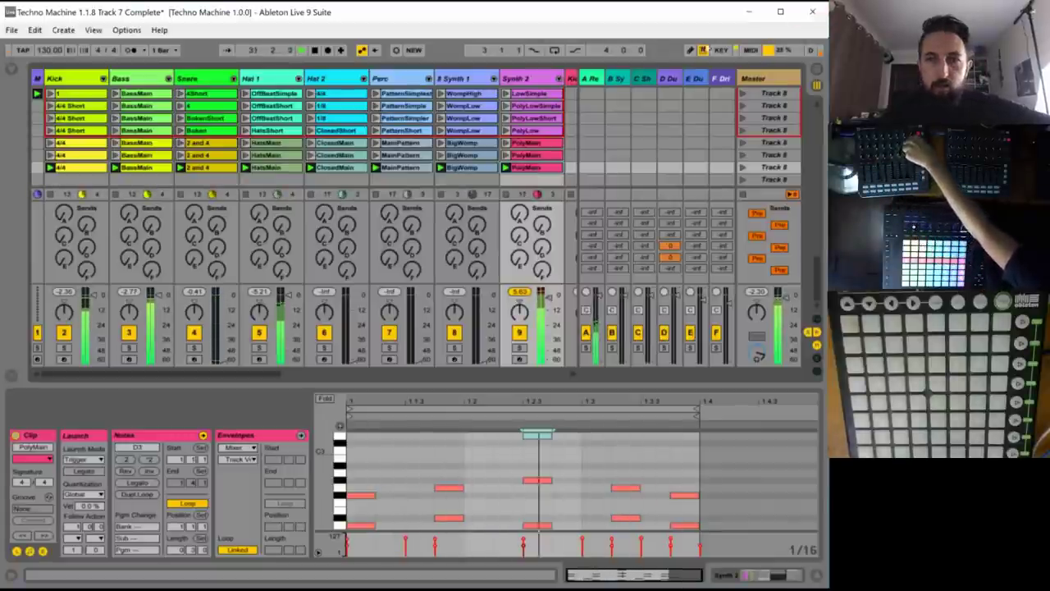
# - Inspect the devices on the Short Delay return track and the Synth 2 track
pyautogui.click(644, 78)
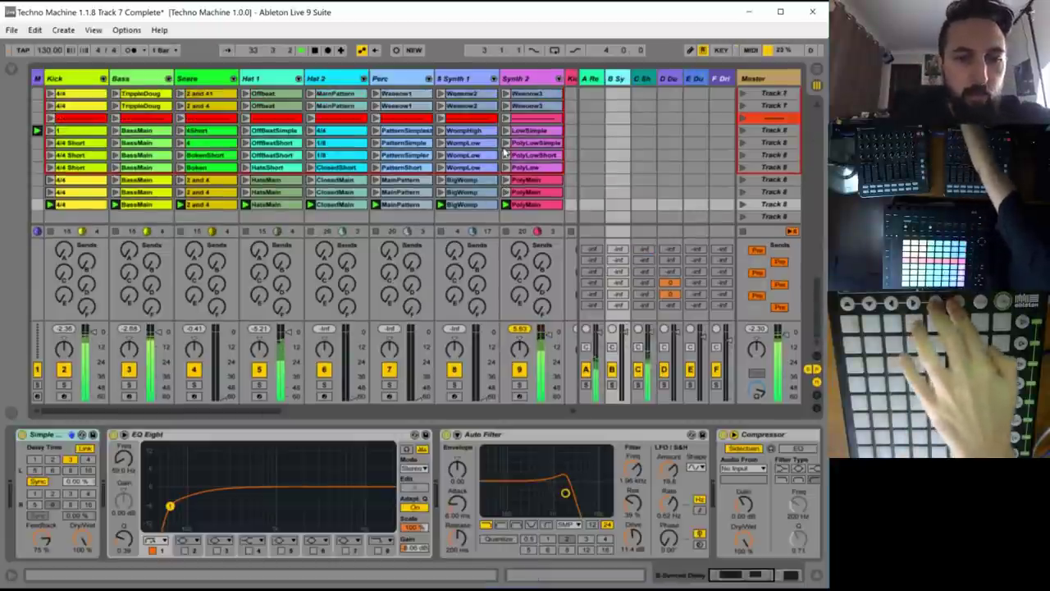
pyautogui.press('Right')
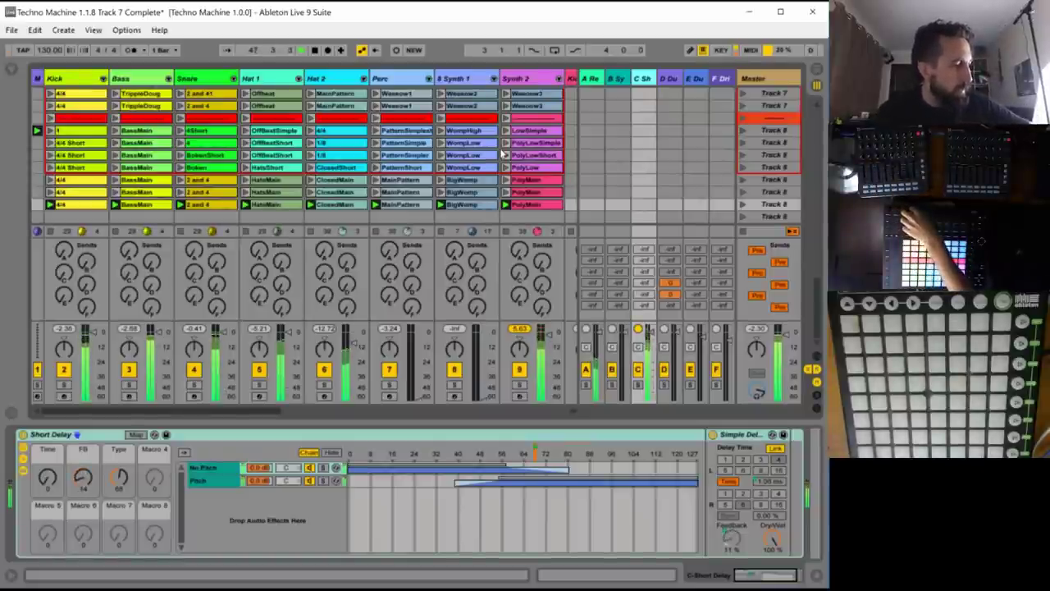
pyautogui.click(526, 205)
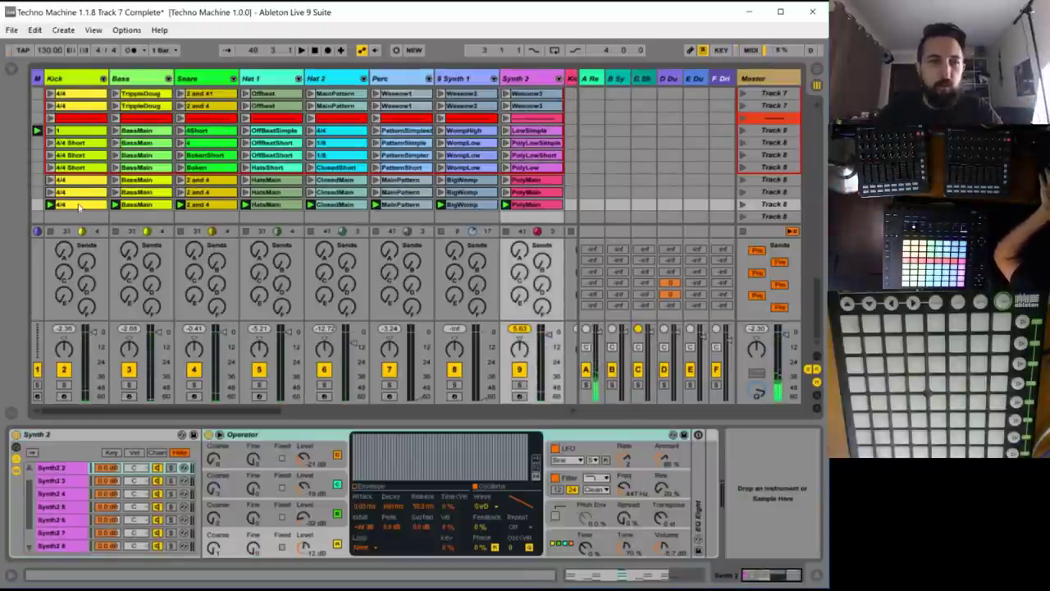
# - Copy the first Track 8 main scene's clips, Kick through Synth 2, to the empty row below the last main scene and launch that scene
pyautogui.click(80, 180)
pyautogui.click(537, 177)
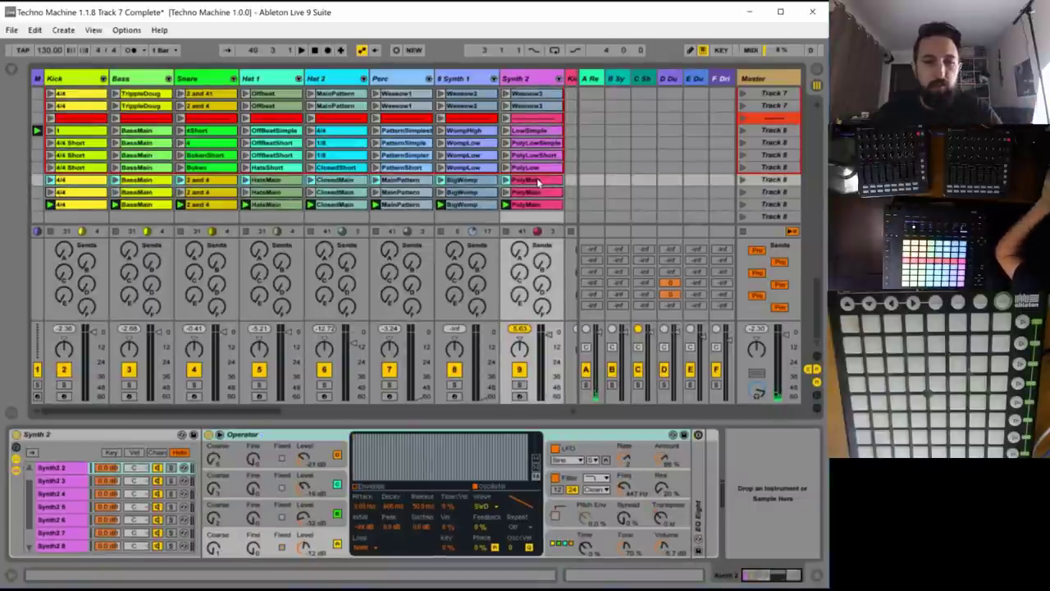
pyautogui.moveTo(537, 179); pyautogui.dragTo(536, 217)
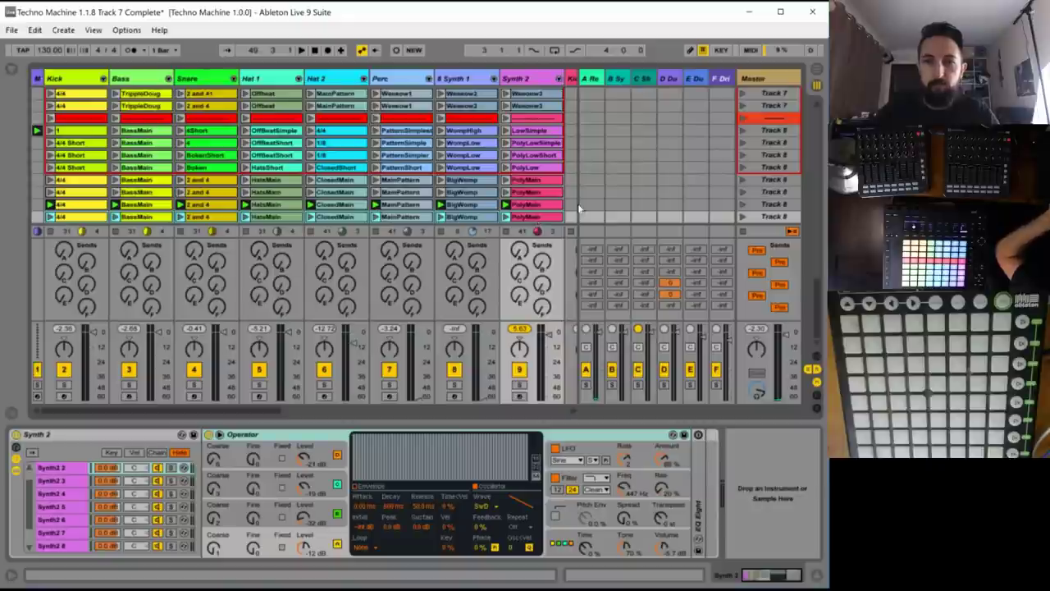
pyautogui.click(741, 218)
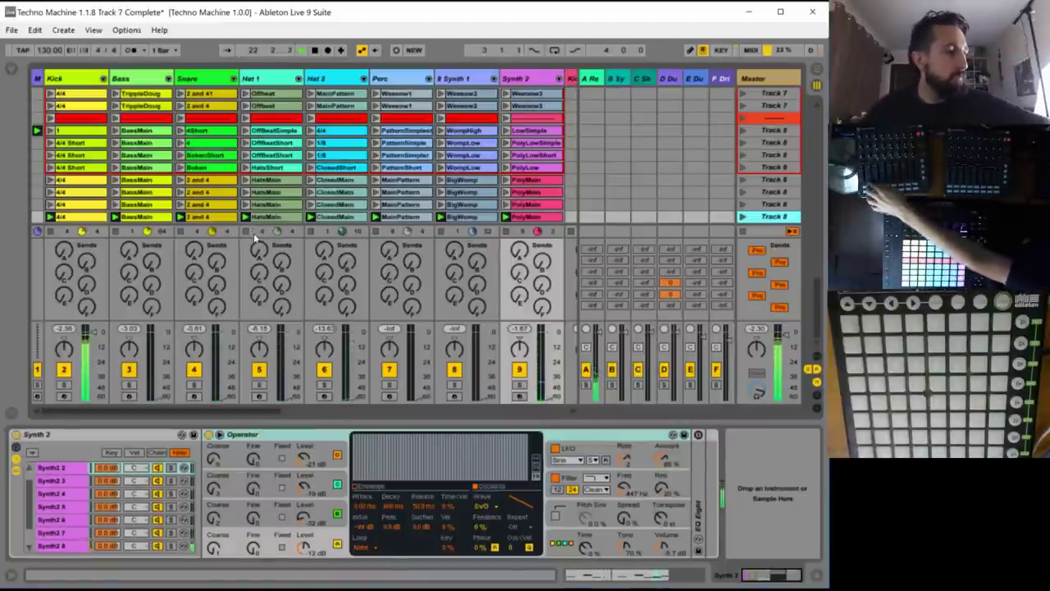
# - Set the loop length of the new scene's BassMain clip to 1 bar
pyautogui.doubleClick(152, 218)
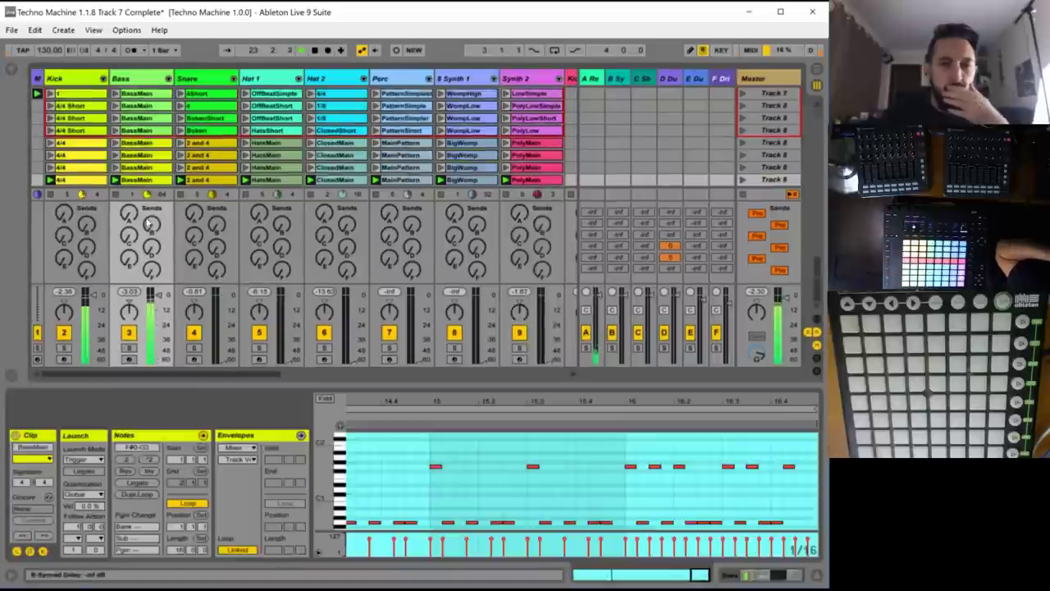
pyautogui.doubleClick(601, 574)
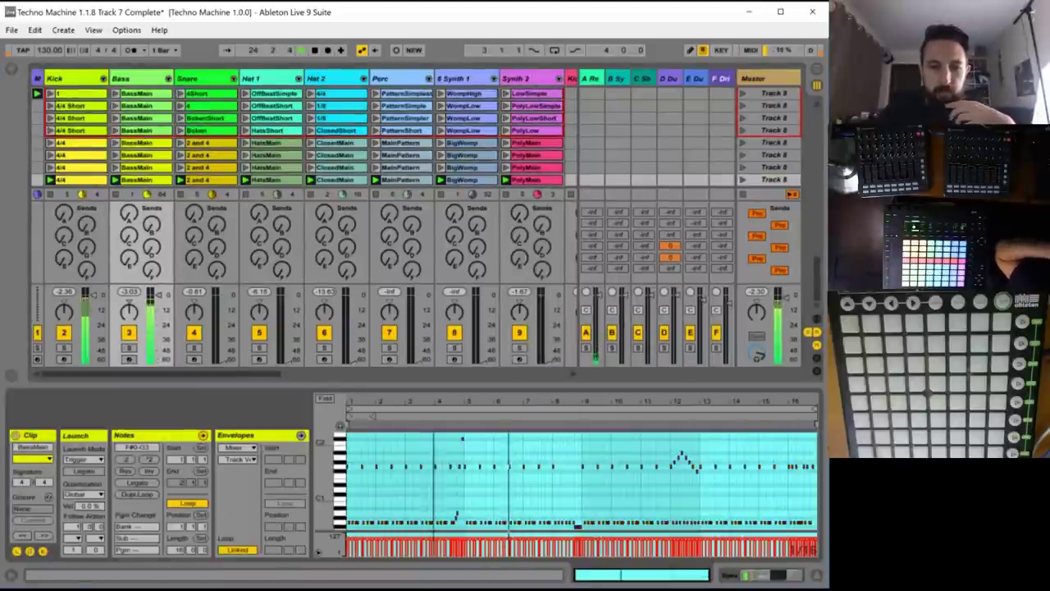
pyautogui.click(177, 550)
pyautogui.write('1')
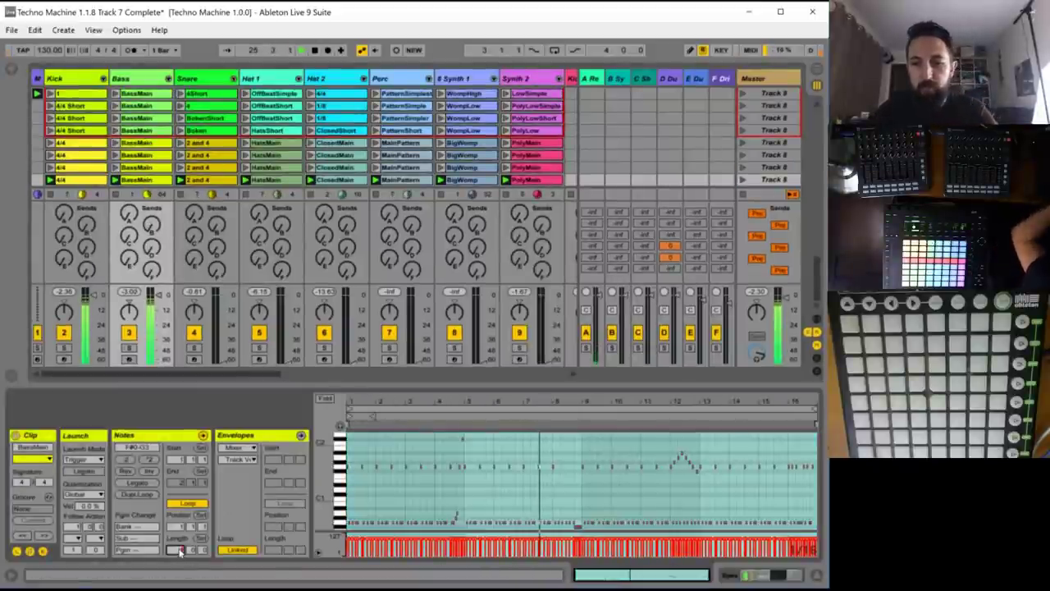
pyautogui.press('Return')
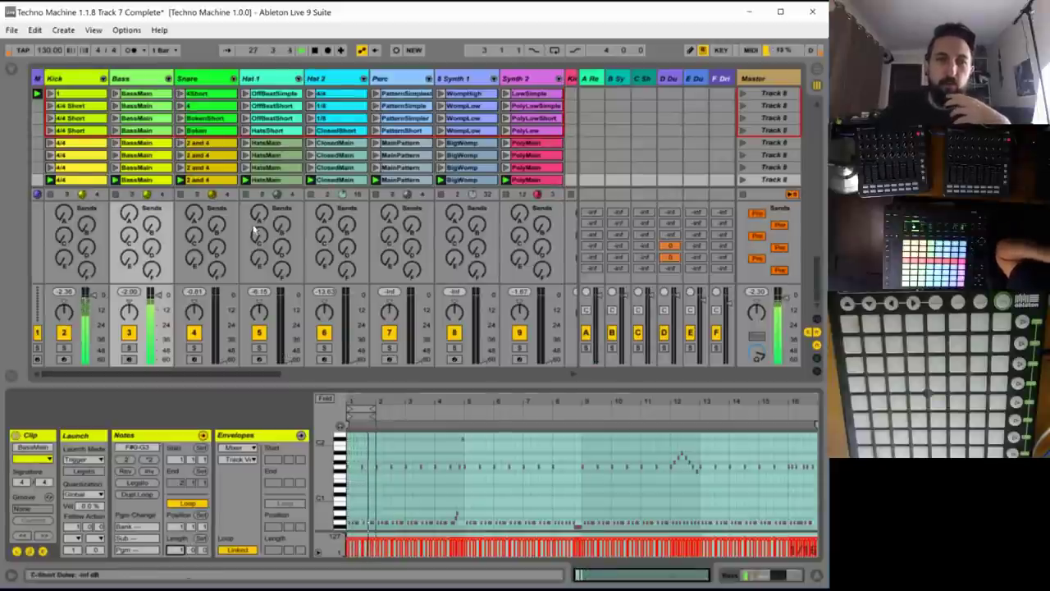
# - Shorten both snare notes in the new scene's 2 and 4 clip to about half their length
pyautogui.click(209, 185)
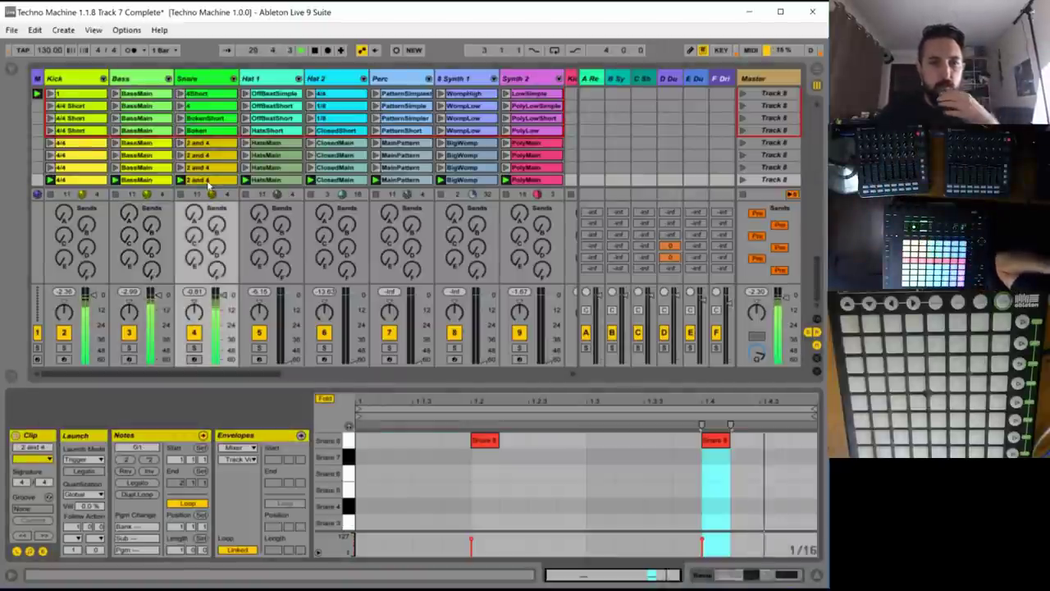
pyautogui.moveTo(722, 473); pyautogui.dragTo(486, 440)
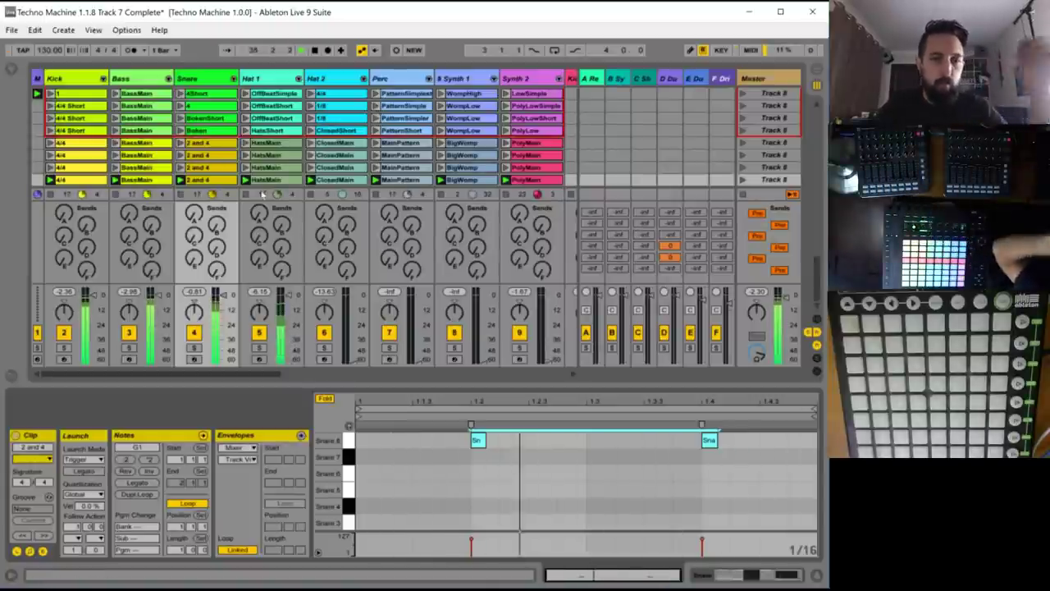
# - Lower all note velocities in the new scene's HatsMain clip to about 70, and shorten the long notes at 1.1.3 and 1.3.3
pyautogui.click(289, 326)
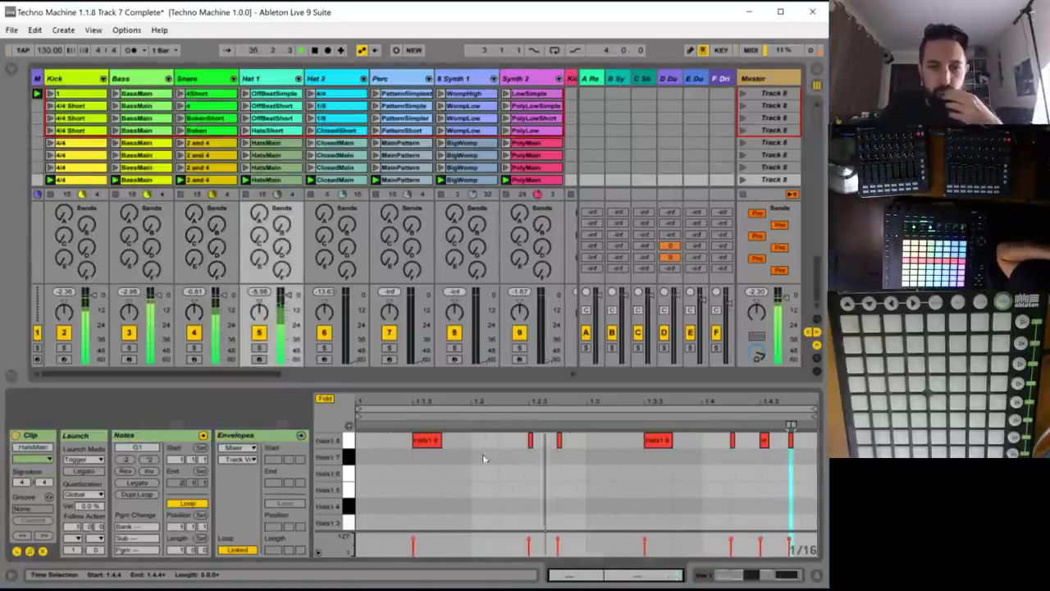
pyautogui.hotkey('ctrl', 'a')
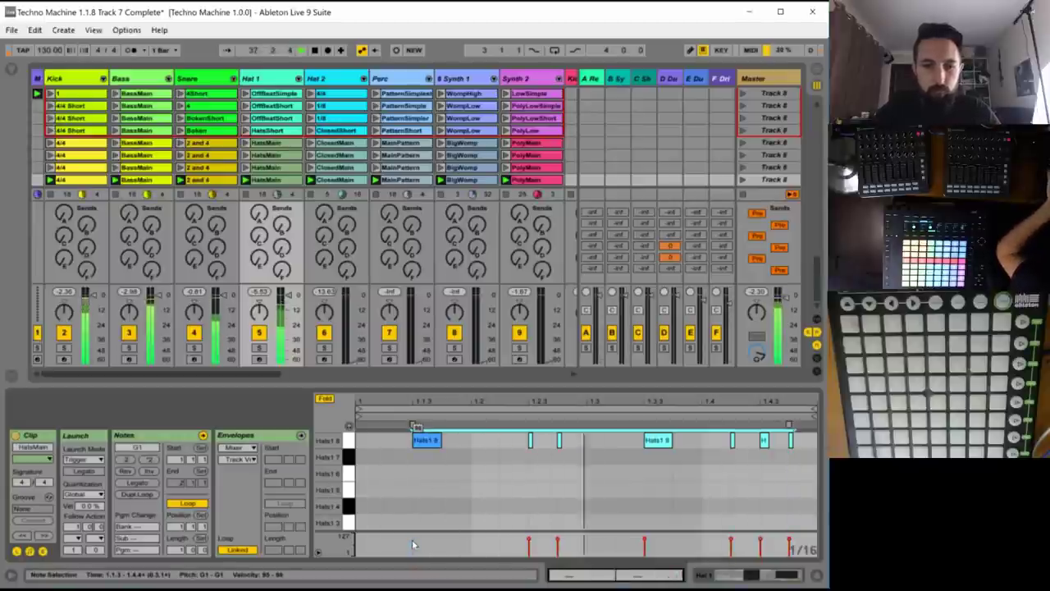
pyautogui.moveTo(413, 539); pyautogui.dragTo(413, 544)
pyautogui.click(461, 454)
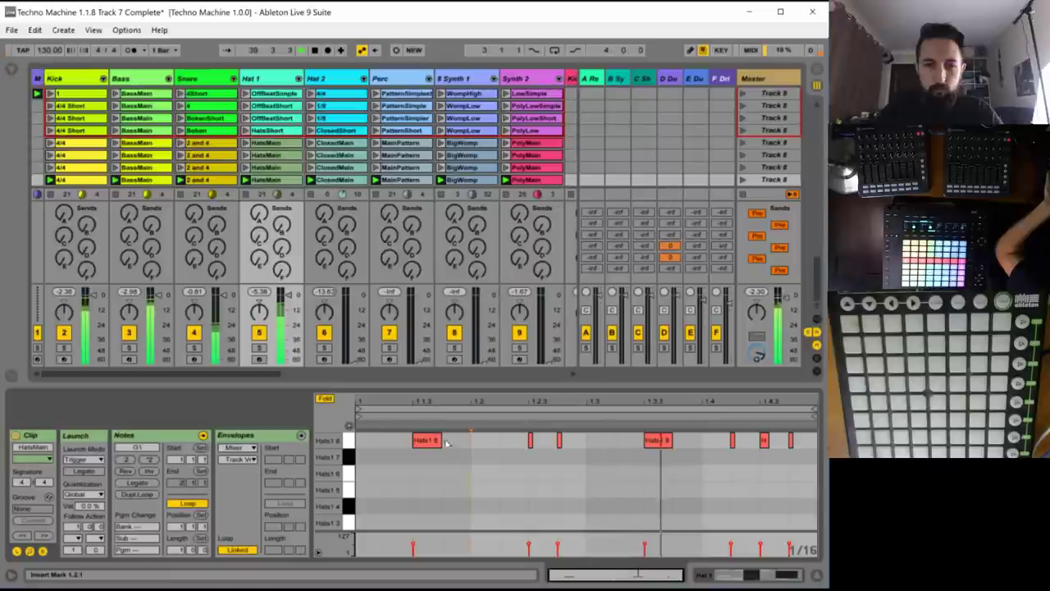
pyautogui.click(426, 440)
pyautogui.keyDown('shift'); pyautogui.click(666, 441); pyautogui.keyUp('shift')
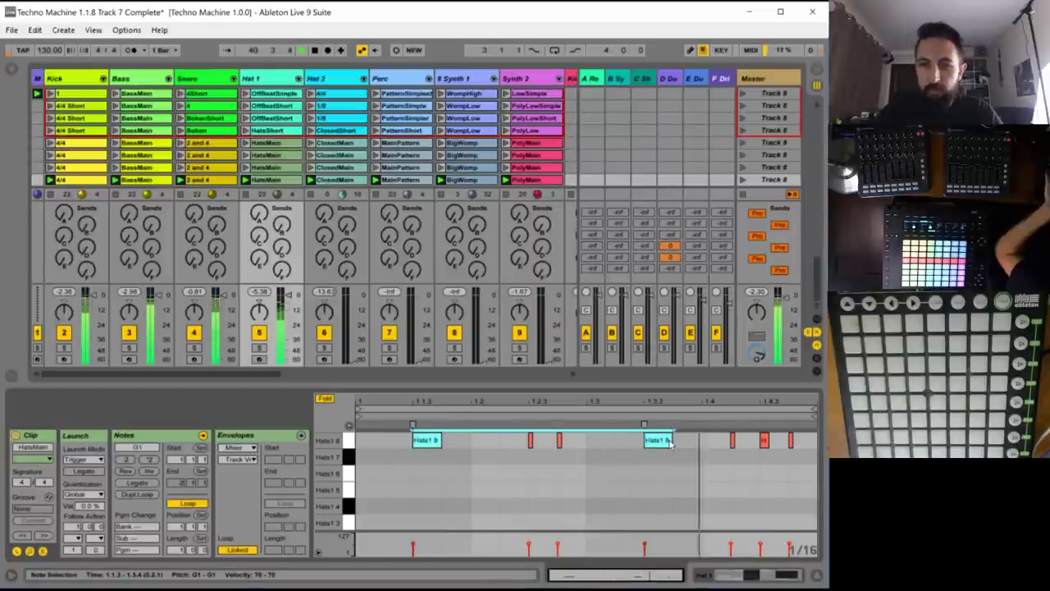
pyautogui.moveTo(670, 440); pyautogui.dragTo(652, 441)
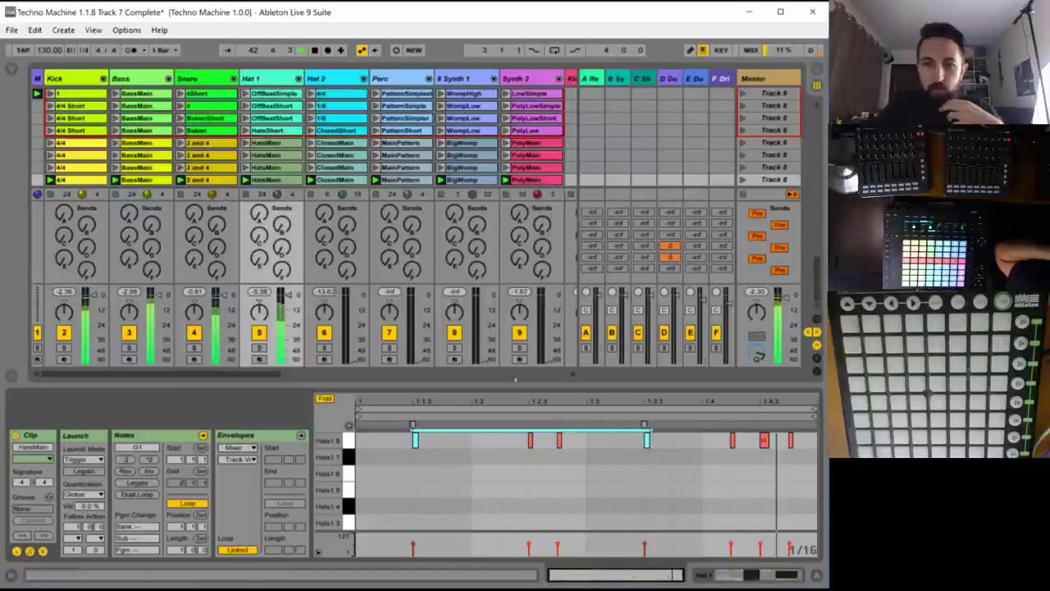
# - Delete the quieter G1 notes at 1.1.2, 1.1.4, 1.2.2, 1.3.2, 1.4.1 and 1.4.3 from the new scene's Perc MainPattern clip
pyautogui.click(333, 182)
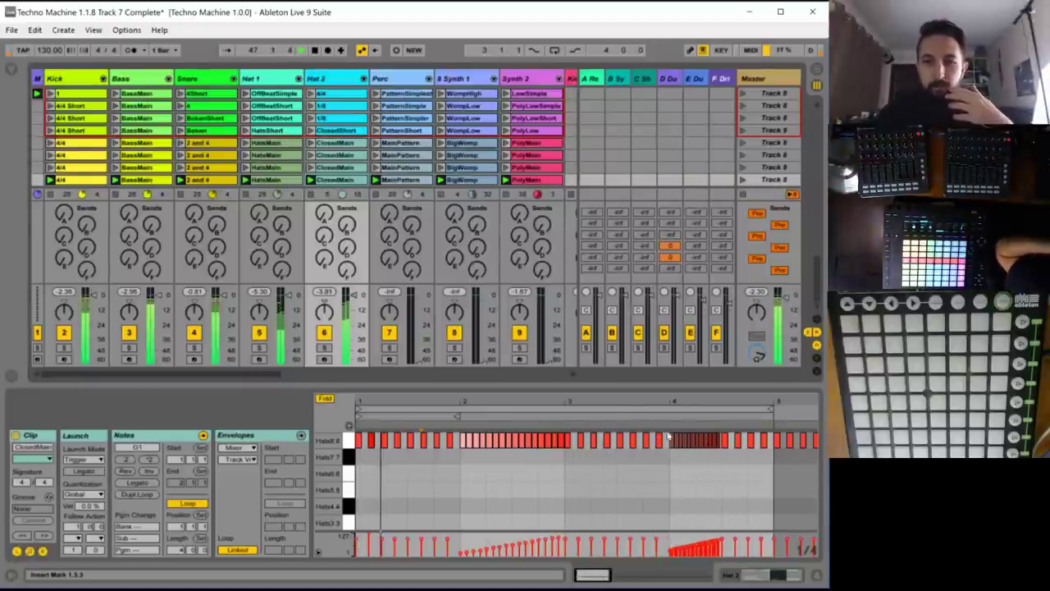
pyautogui.click(391, 181)
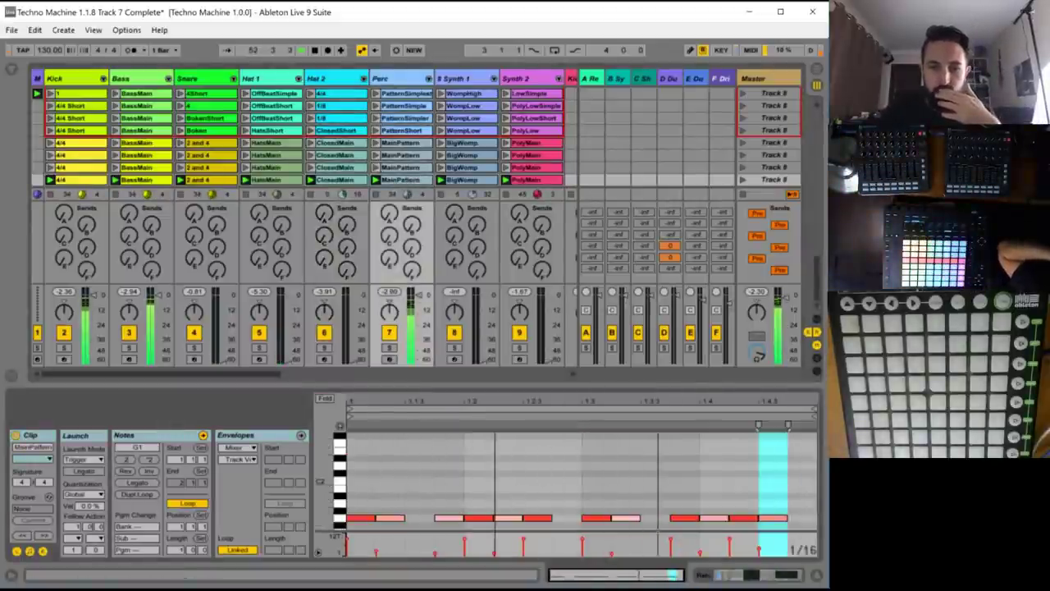
pyautogui.moveTo(394, 509); pyautogui.dragTo(448, 532)
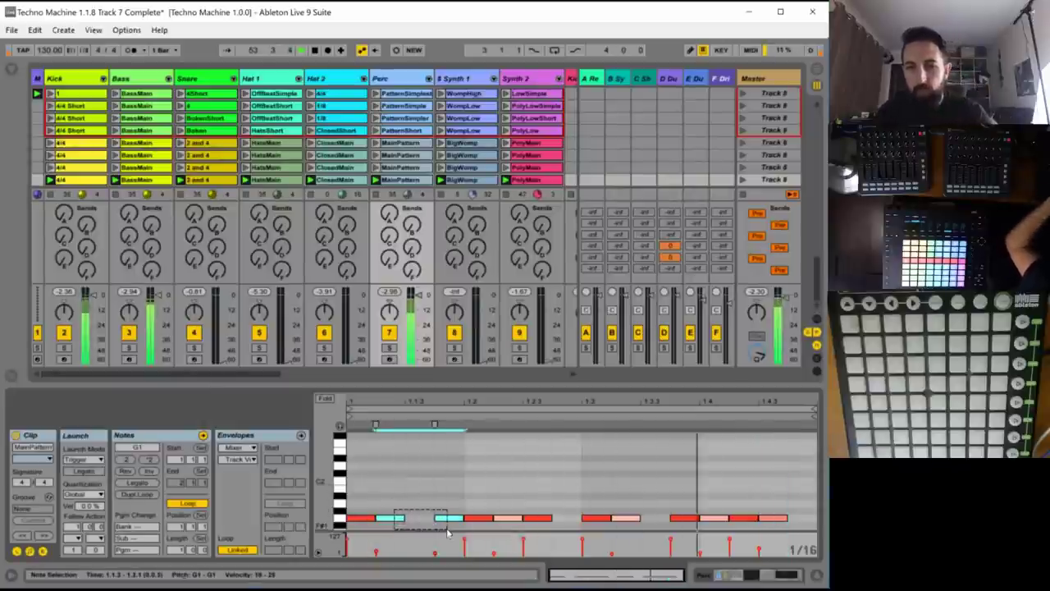
pyautogui.press('Delete')
pyautogui.click(504, 517)
pyautogui.press('Delete')
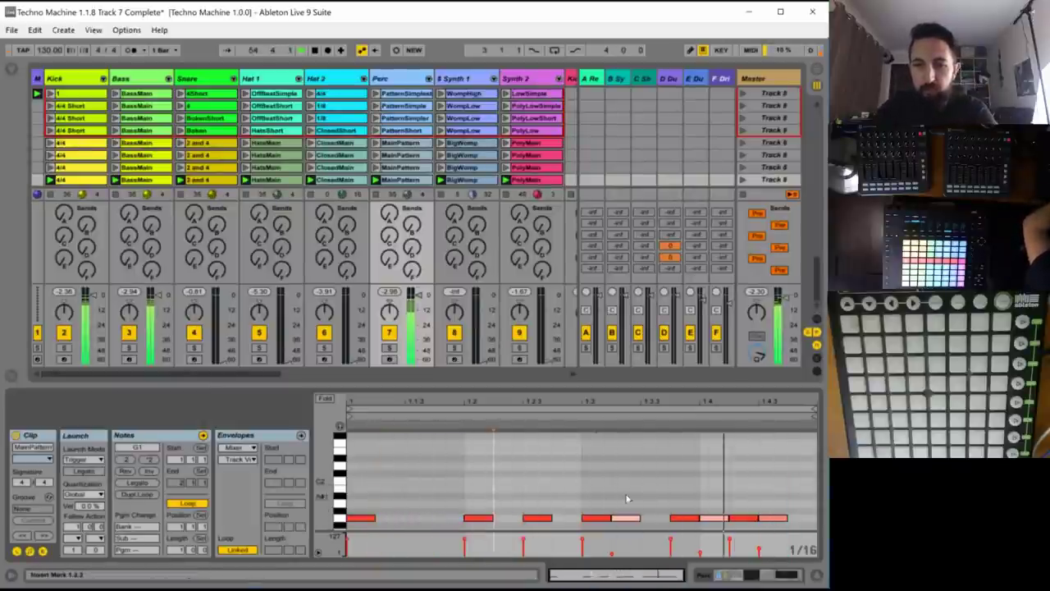
pyautogui.keyDown('shift'); pyautogui.click(627, 499); pyautogui.keyUp('shift')
pyautogui.click(626, 518)
pyautogui.press('Delete')
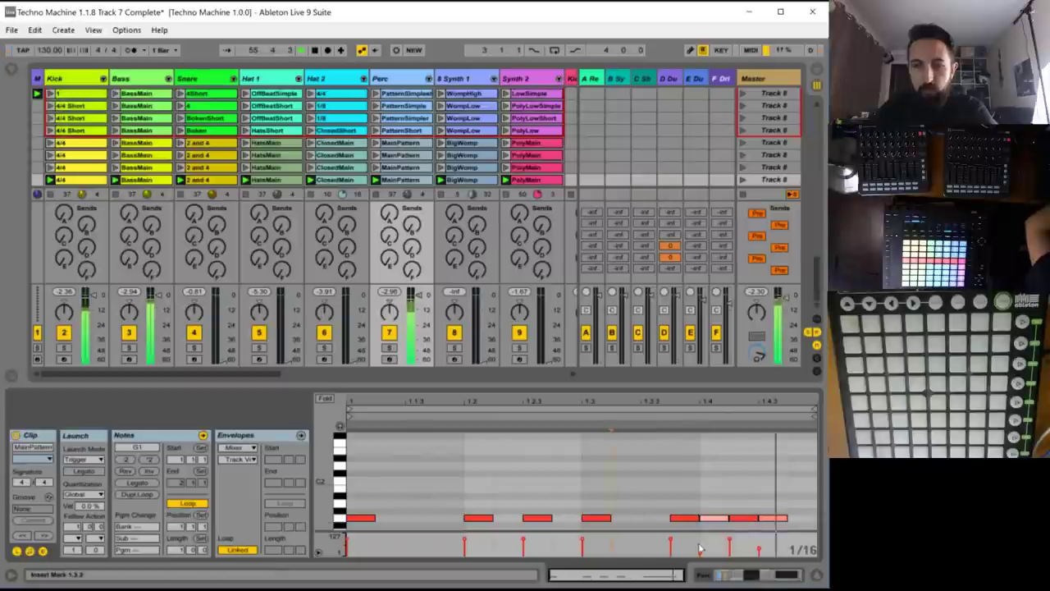
pyautogui.click(714, 517)
pyautogui.press('Delete')
pyautogui.click(773, 518)
pyautogui.press('Delete')
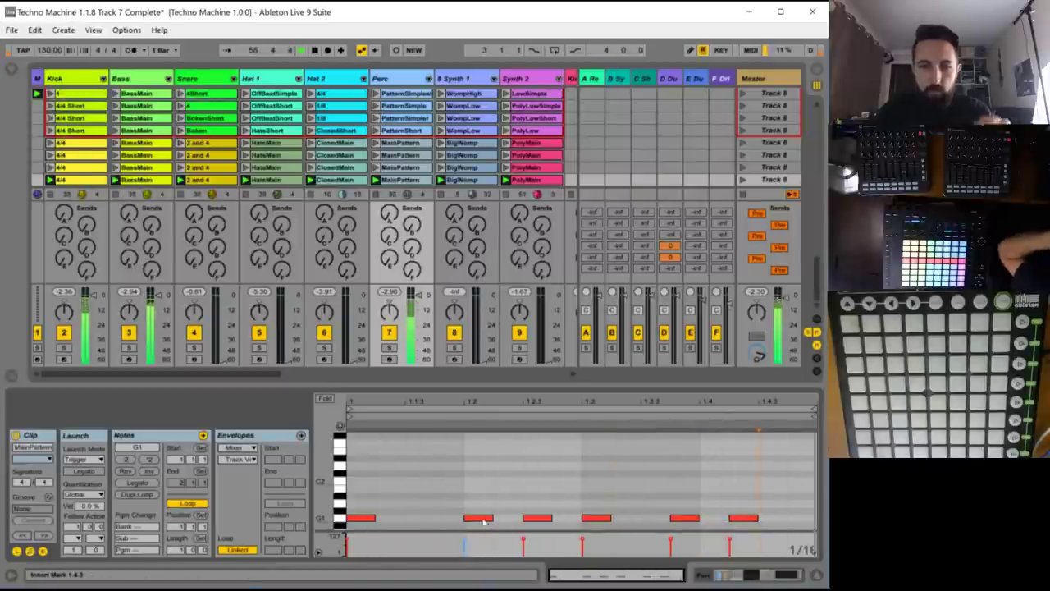
# - Move the MainPattern note at 1.2.1 to 1.1.4 and the note at 1.4.2 to 1.4.3
pyautogui.moveTo(478, 518); pyautogui.dragTo(449, 518)
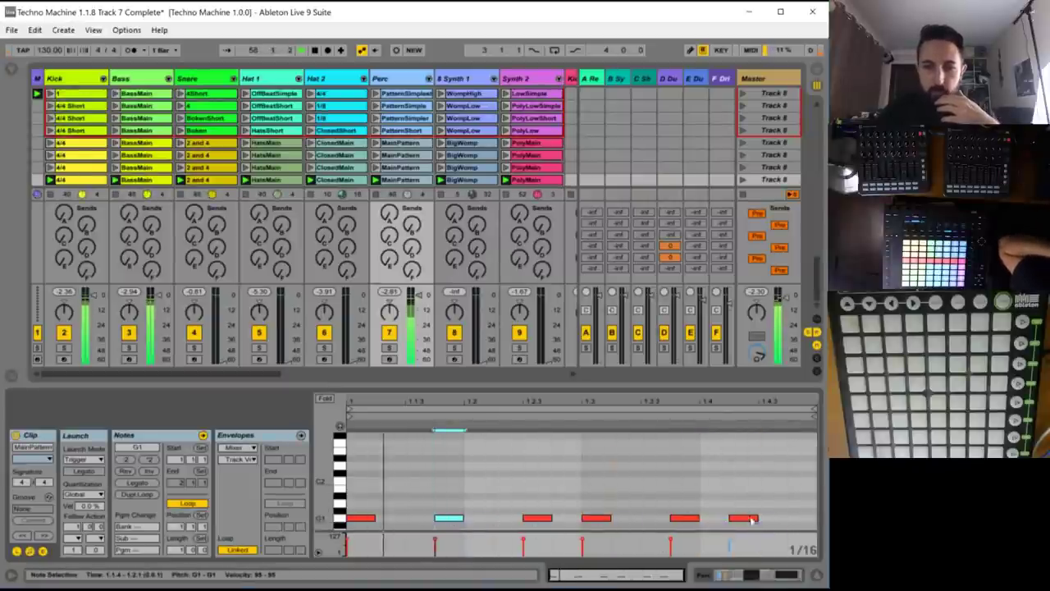
pyautogui.moveTo(749, 518); pyautogui.dragTo(778, 518)
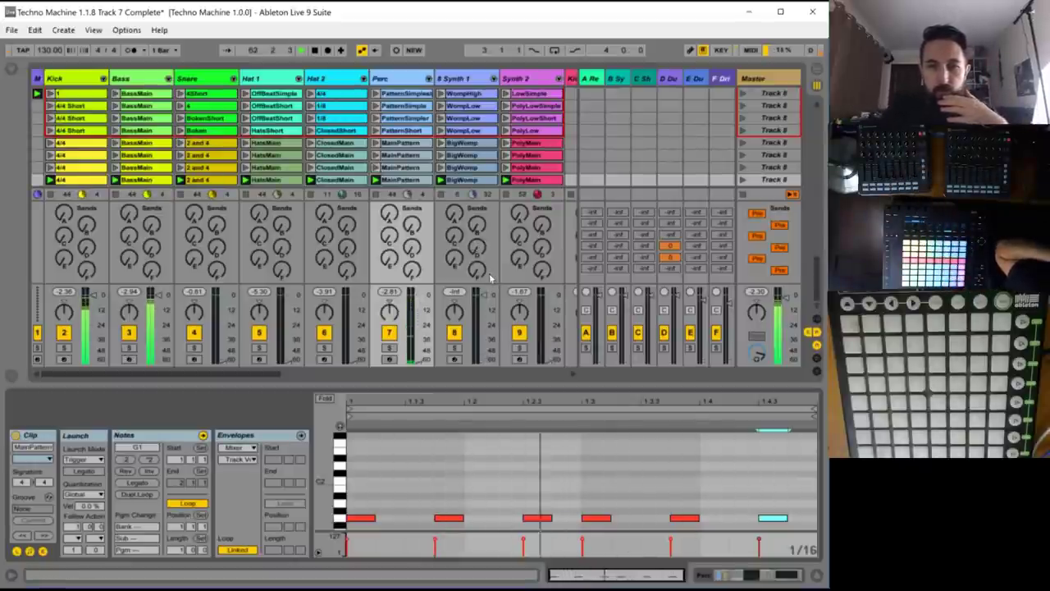
# - Shorten the loop of the new scene's BigWomp clip to 4 bars, ending at 5.1.1
pyautogui.click(469, 180)
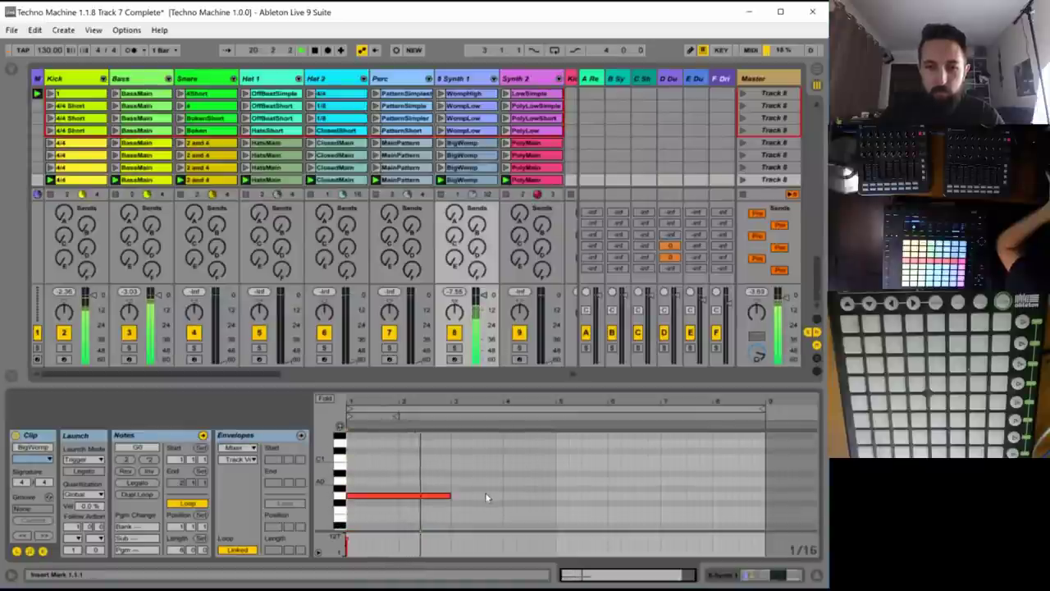
pyautogui.scroll(-1, 486, 498)
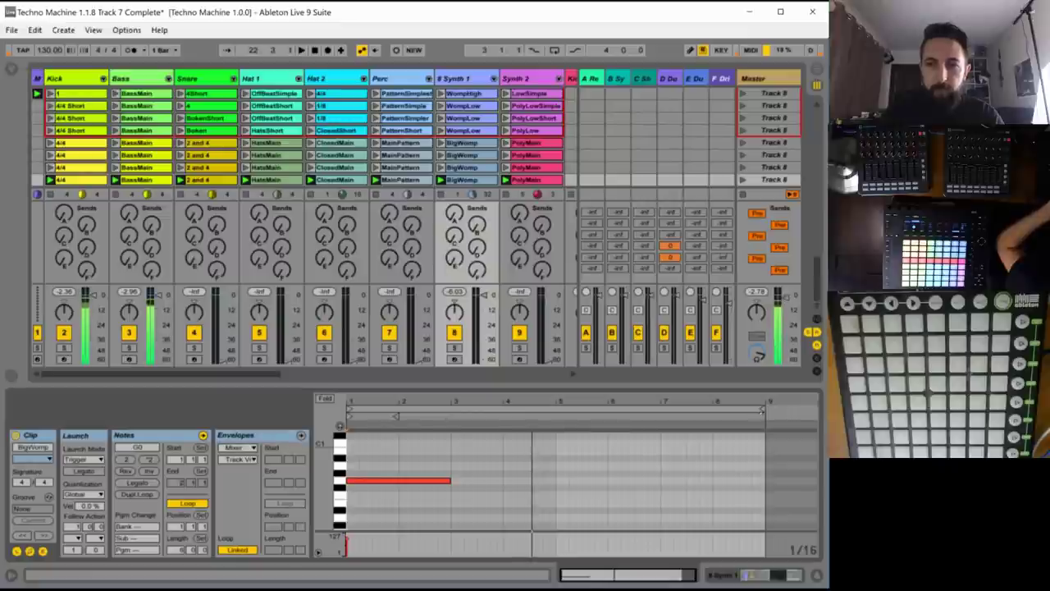
pyautogui.moveTo(763, 408); pyautogui.dragTo(557, 408)
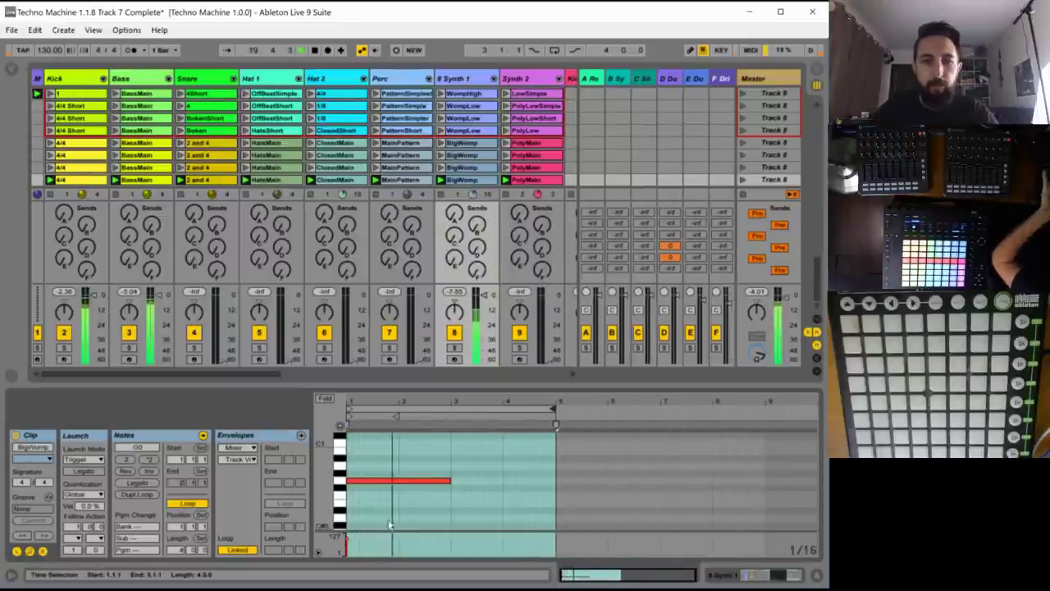
# - Try the long BigWomp note an octave lower at G-1 and return it to G0
pyautogui.moveTo(386, 502); pyautogui.dragTo(376, 459)
pyautogui.hotkey('shift', 'Down')
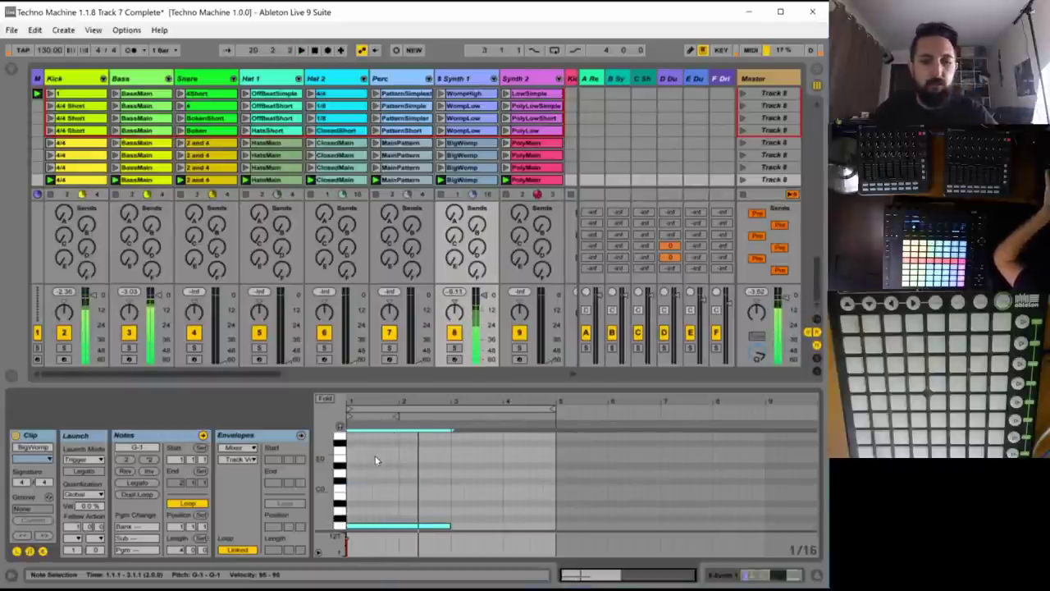
pyautogui.hotkey('shift', 'Up')
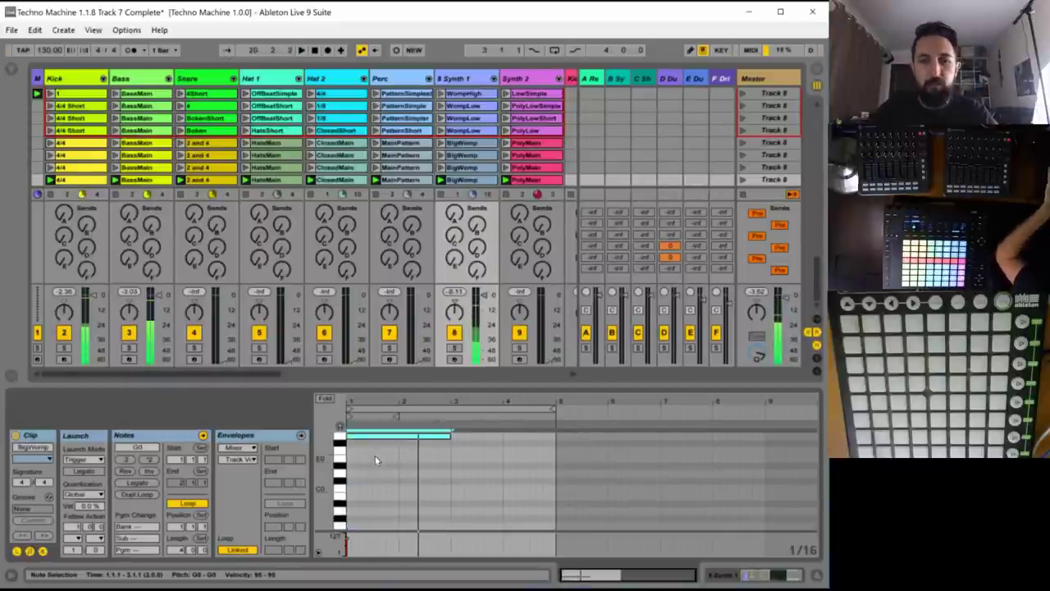
# - Launch the new scene's Synth 2 PolyMain clip and delete its A1 notes at 1.1.3 and 1.3.1
pyautogui.click(508, 182)
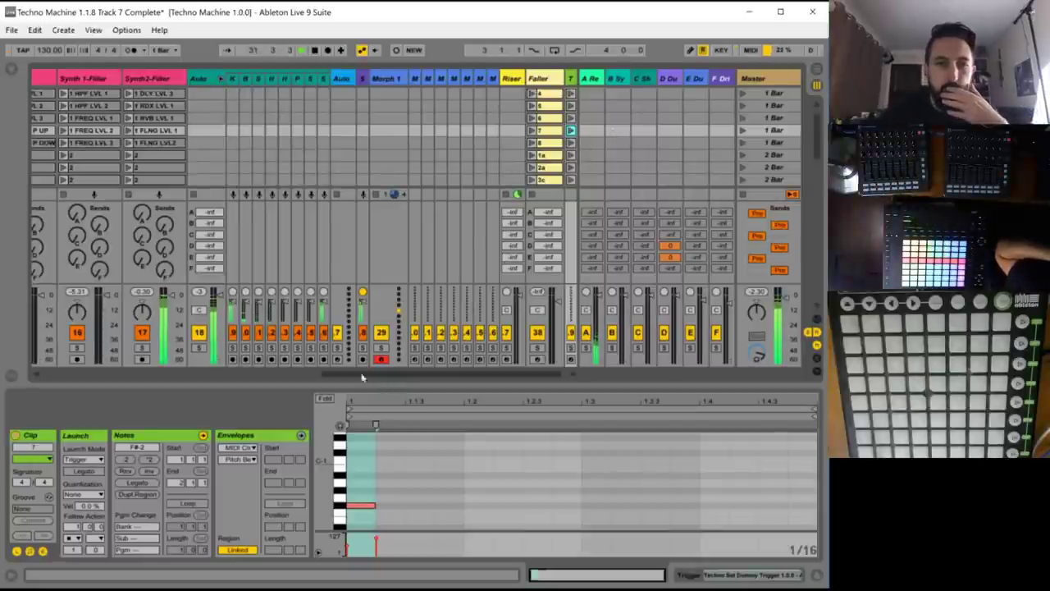
pyautogui.moveTo(362, 376); pyautogui.dragTo(59, 370)
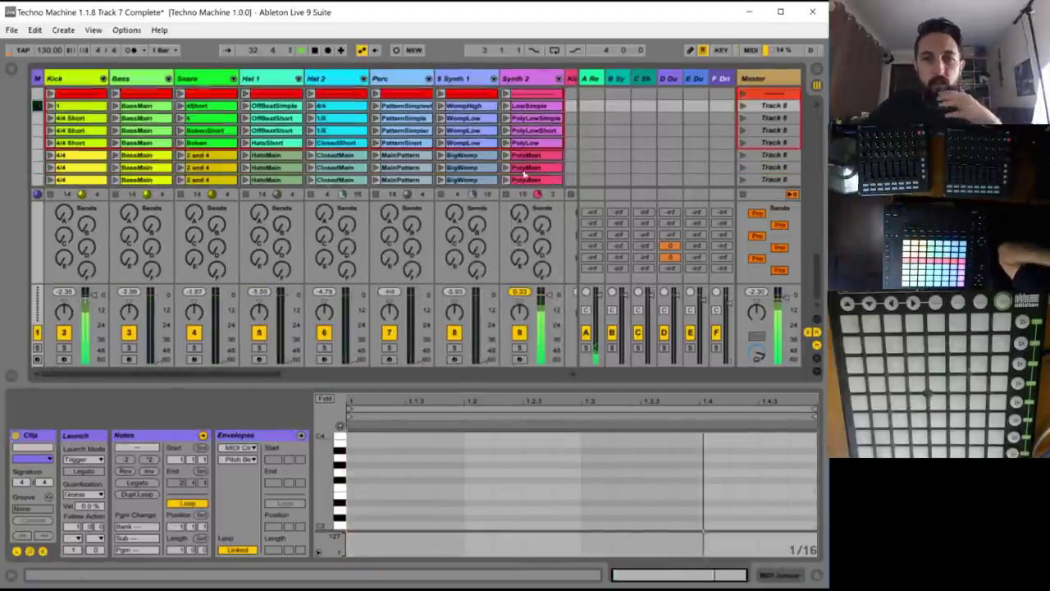
pyautogui.click(530, 180)
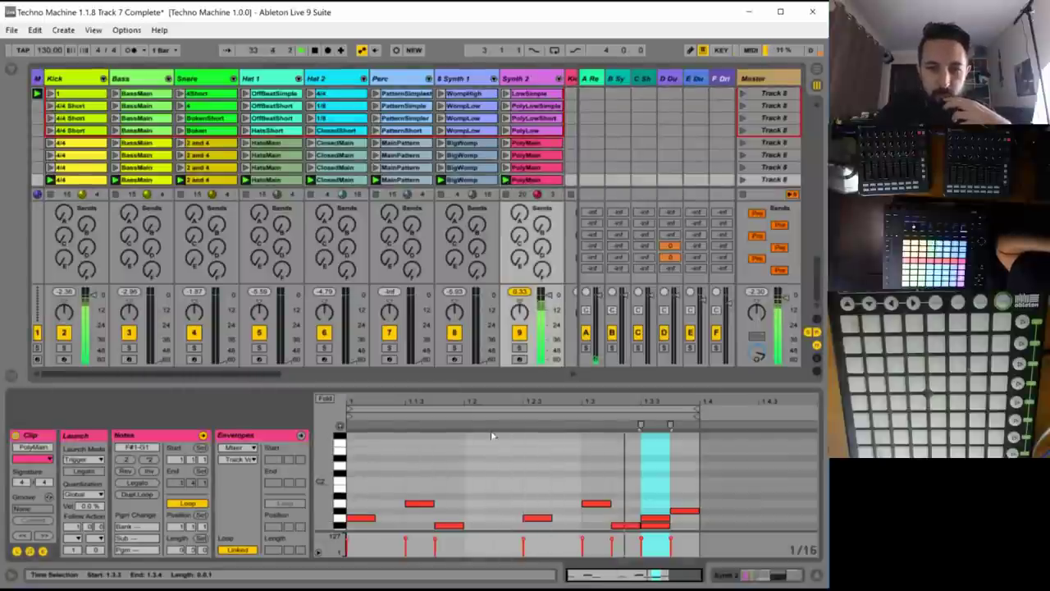
pyautogui.scroll(-4, 460, 470)
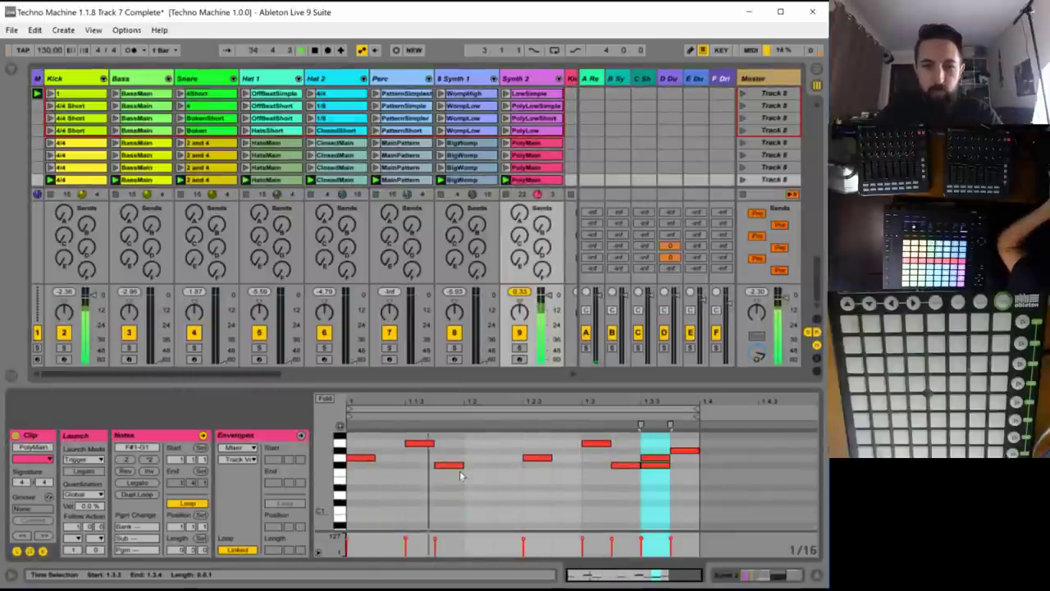
pyautogui.scroll(1, 461, 474)
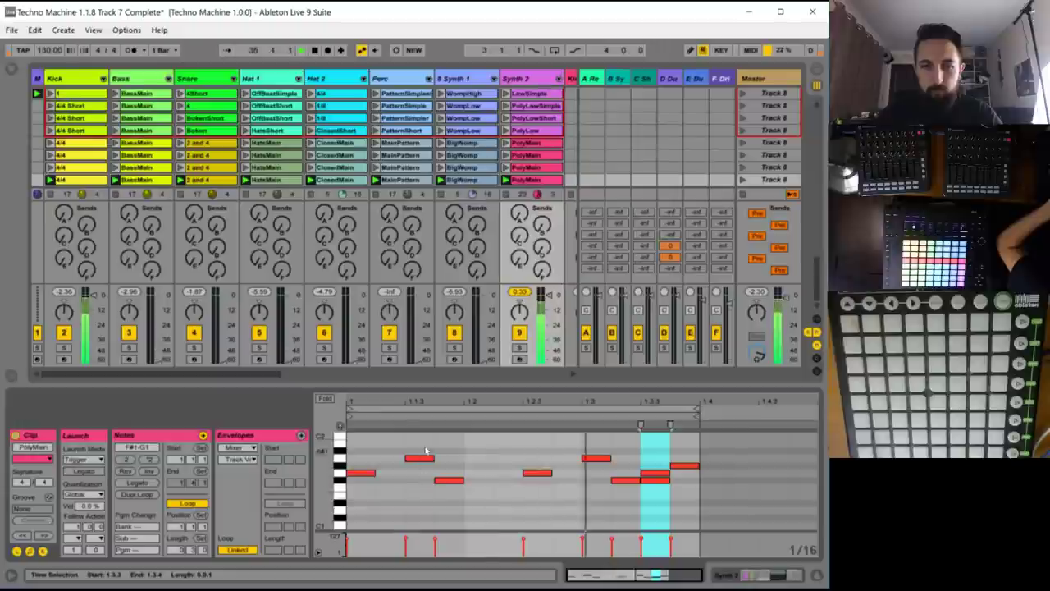
pyautogui.moveTo(405, 450); pyautogui.dragTo(611, 489)
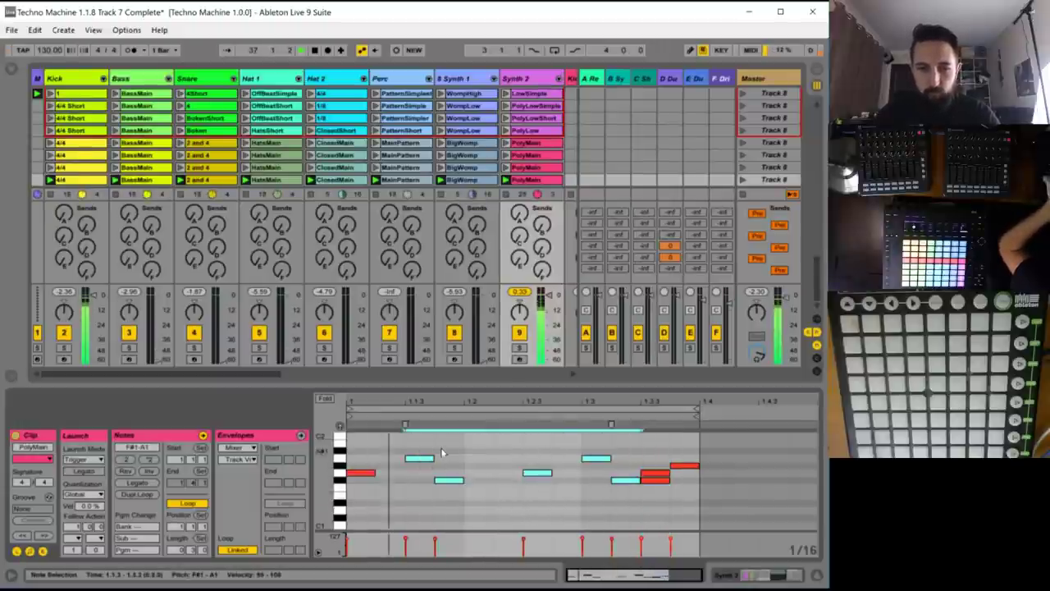
pyautogui.moveTo(451, 452); pyautogui.dragTo(413, 465)
pyautogui.press('Delete')
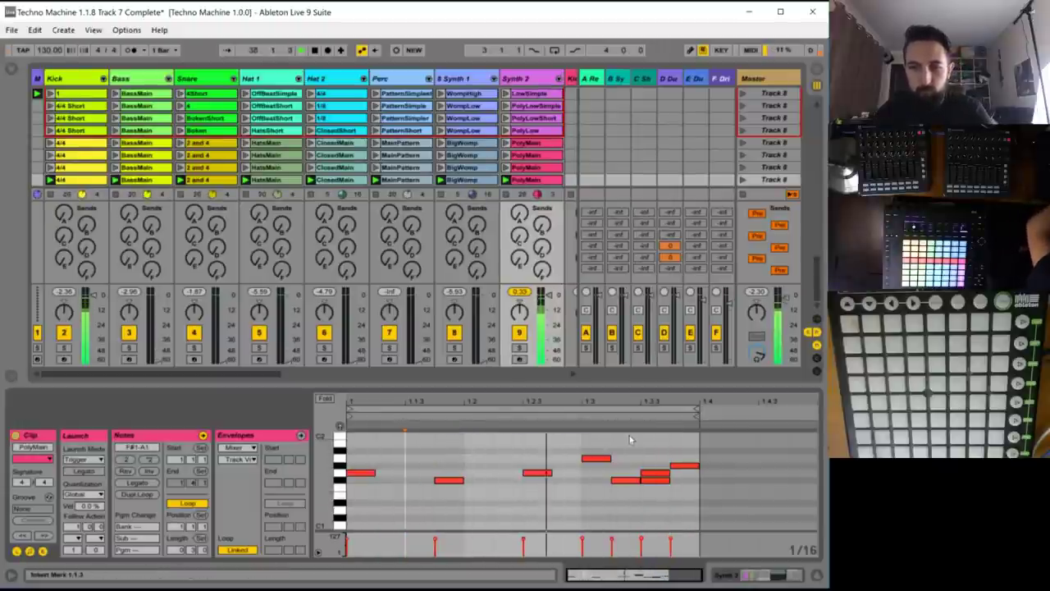
pyautogui.doubleClick(591, 458)
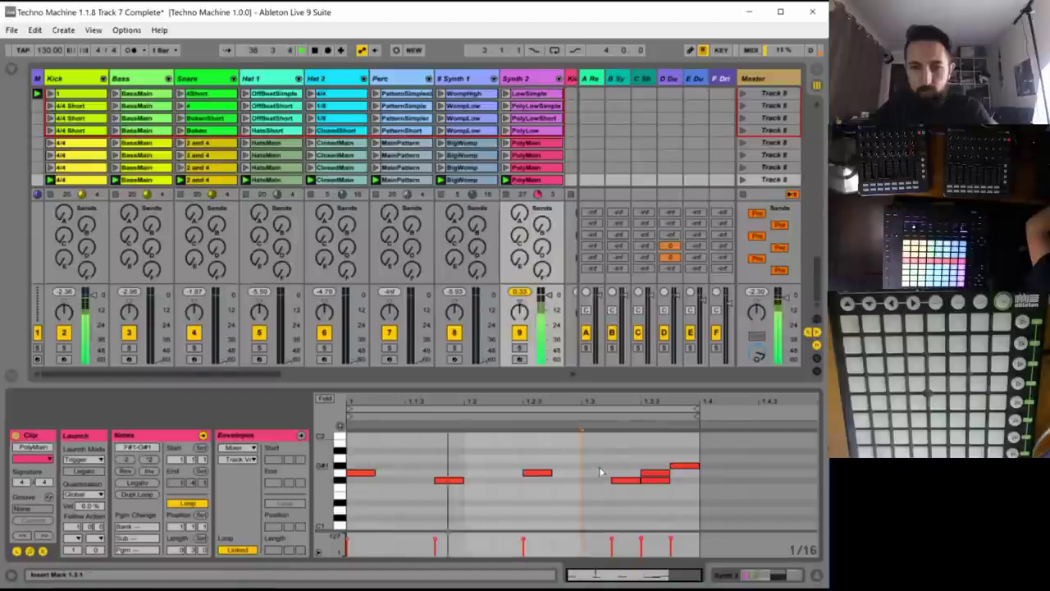
# - Select and delete the stacked notes at 1.3.3 in the new scene's PolyMain clip
pyautogui.moveTo(642, 487)
pyautogui.mouseDown()
pyautogui.moveTo(671, 457)
pyautogui.moveTo(689, 482)
pyautogui.moveTo(661, 487)
pyautogui.mouseUp()
pyautogui.keyDown('shift'); pyautogui.click(645, 460); pyautogui.keyUp('shift')
pyautogui.keyDown('shift'); pyautogui.click(667, 486); pyautogui.keyUp('shift')
pyautogui.press('Delete')
pyautogui.press('Delete')
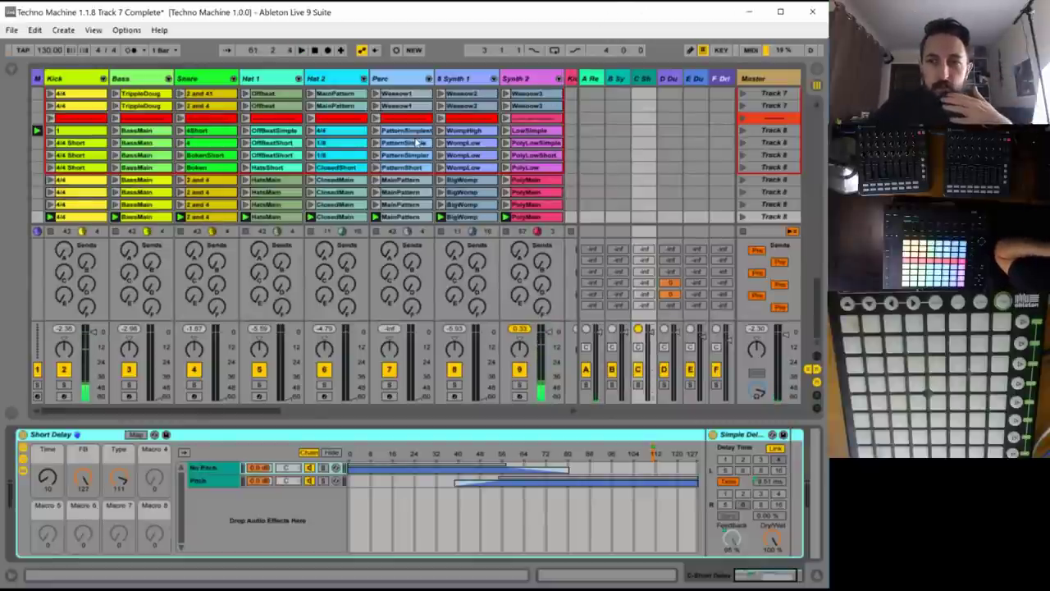
# - Save the Live Set under the new name "Techno Machine 1.1.9 Track 8 Complete"
pyautogui.click(12, 29)
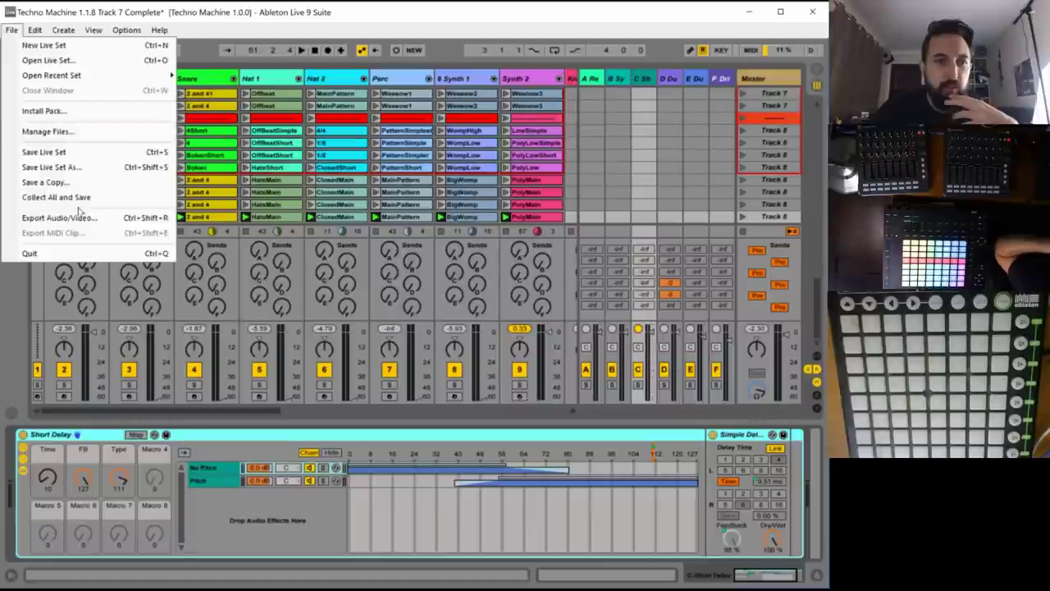
pyautogui.click(95, 168)
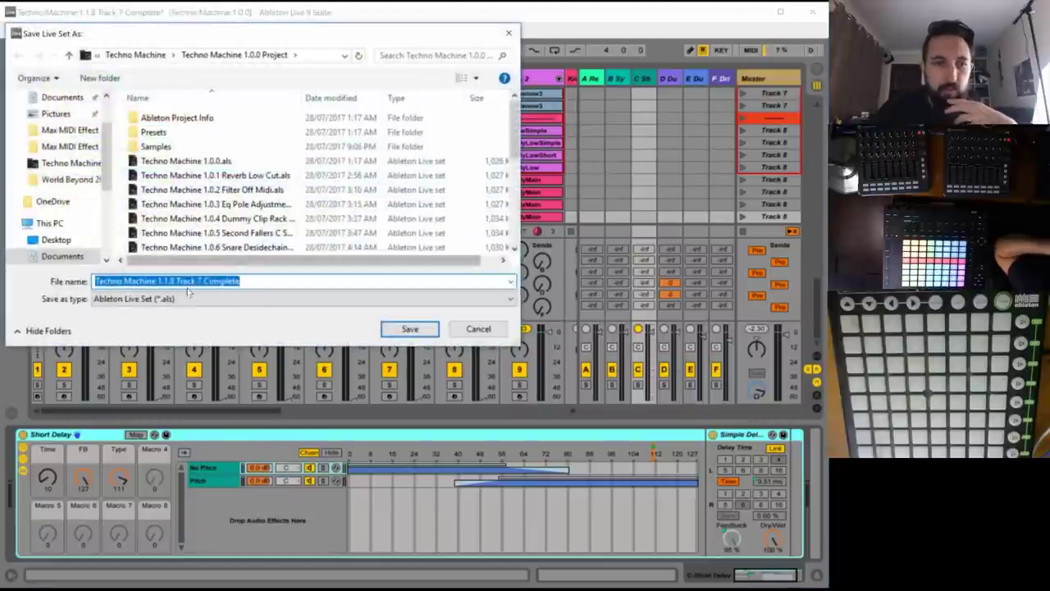
pyautogui.click(170, 281)
pyautogui.moveTo(170, 280); pyautogui.dragTo(341, 280)
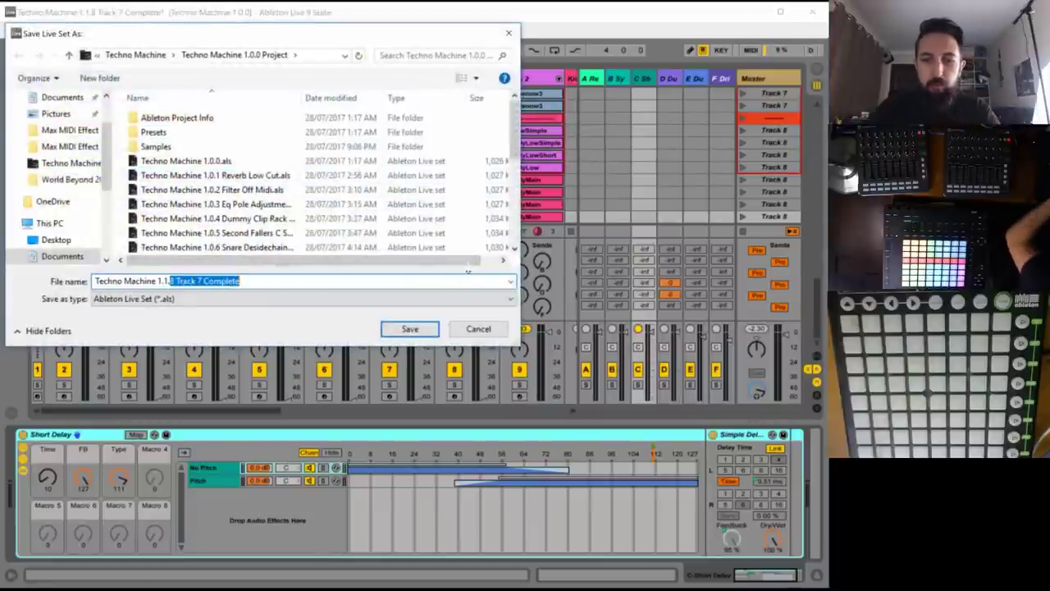
pyautogui.write('.9')
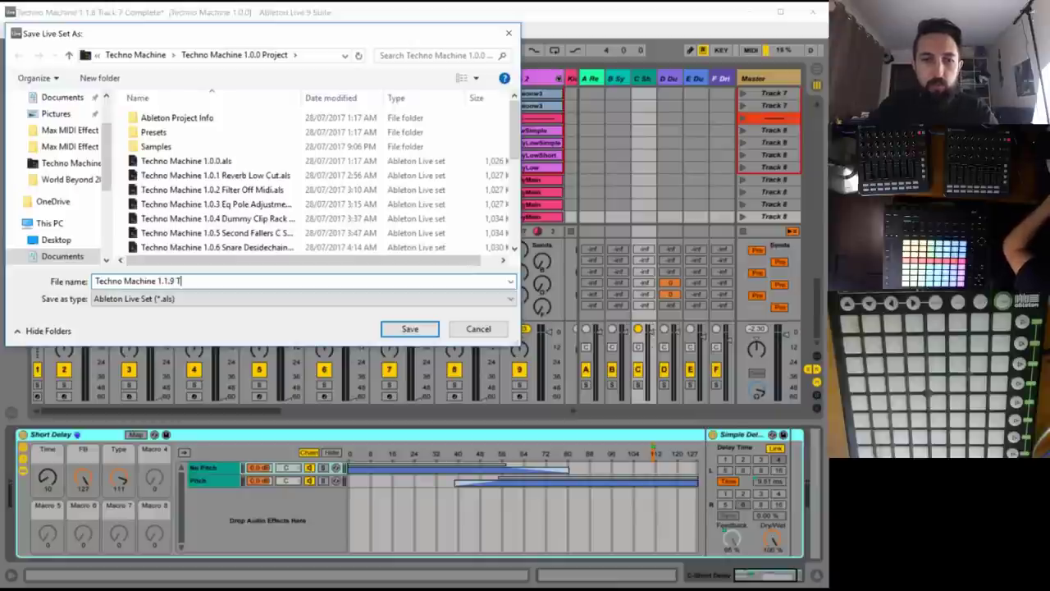
pyautogui.write(' Track 8 Comp')
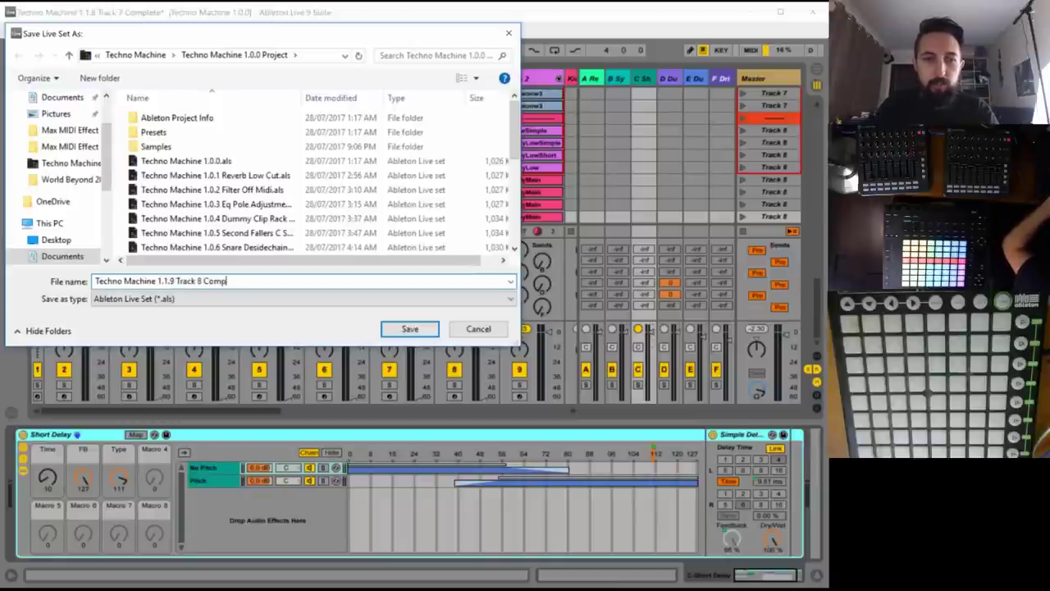
pyautogui.write('lete')
pyautogui.press('Return')
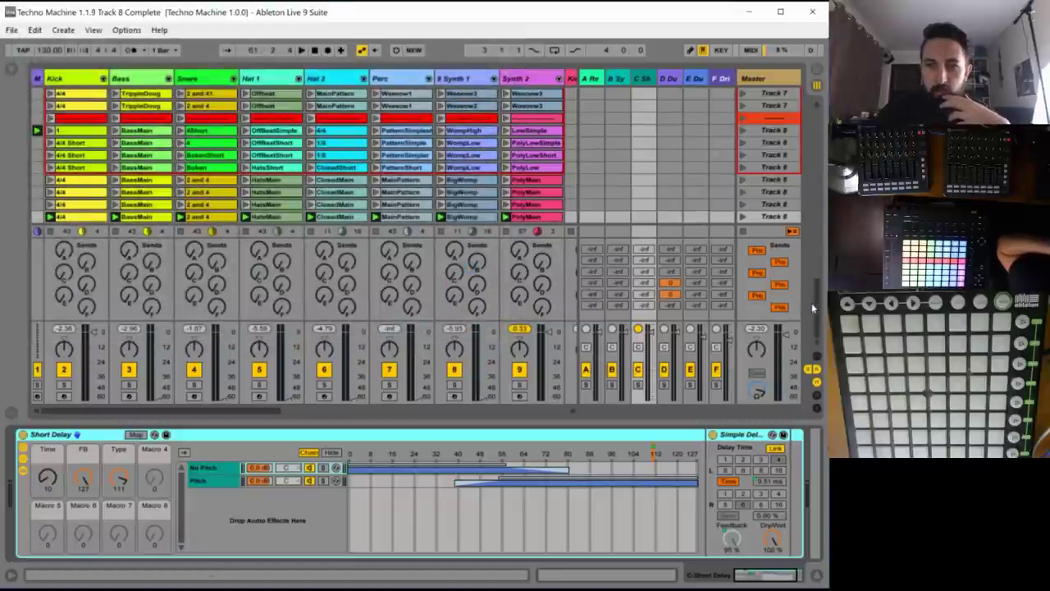
pyautogui.moveTo(821, 306); pyautogui.dragTo(819, 160)
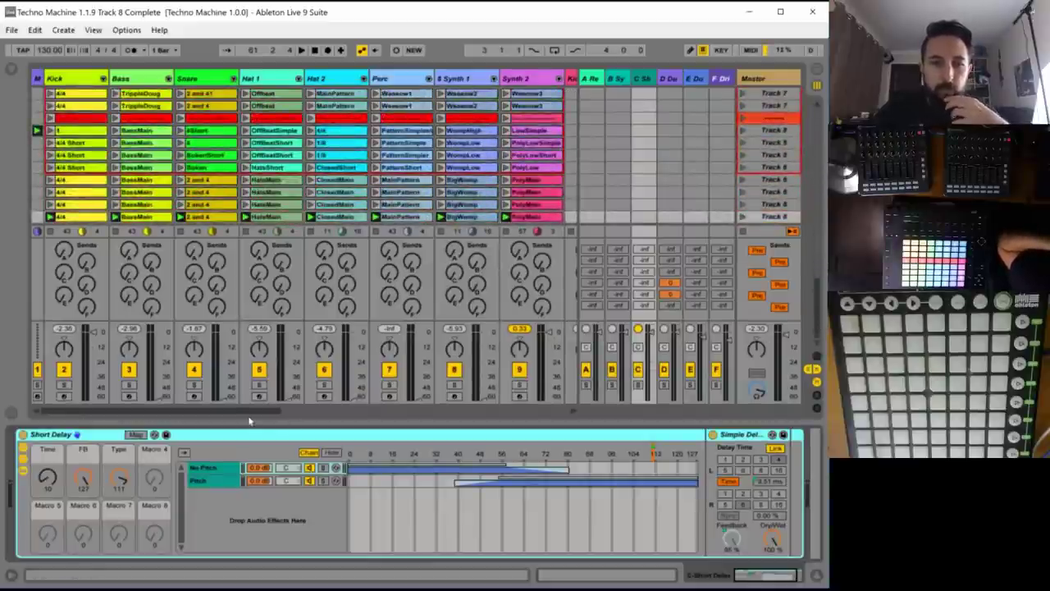
pyautogui.moveTo(251, 411); pyautogui.dragTo(224, 405)
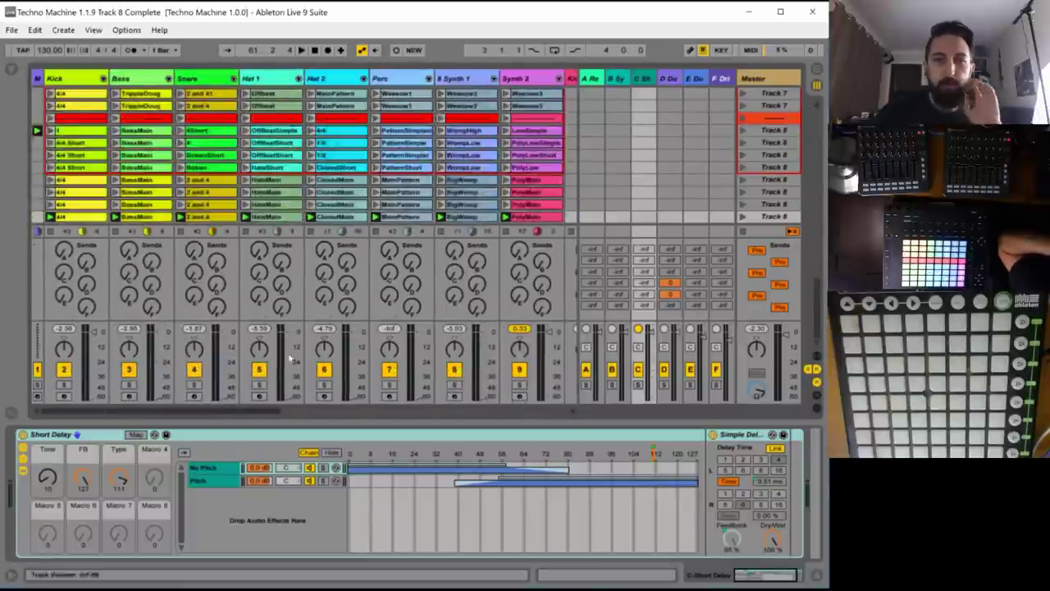